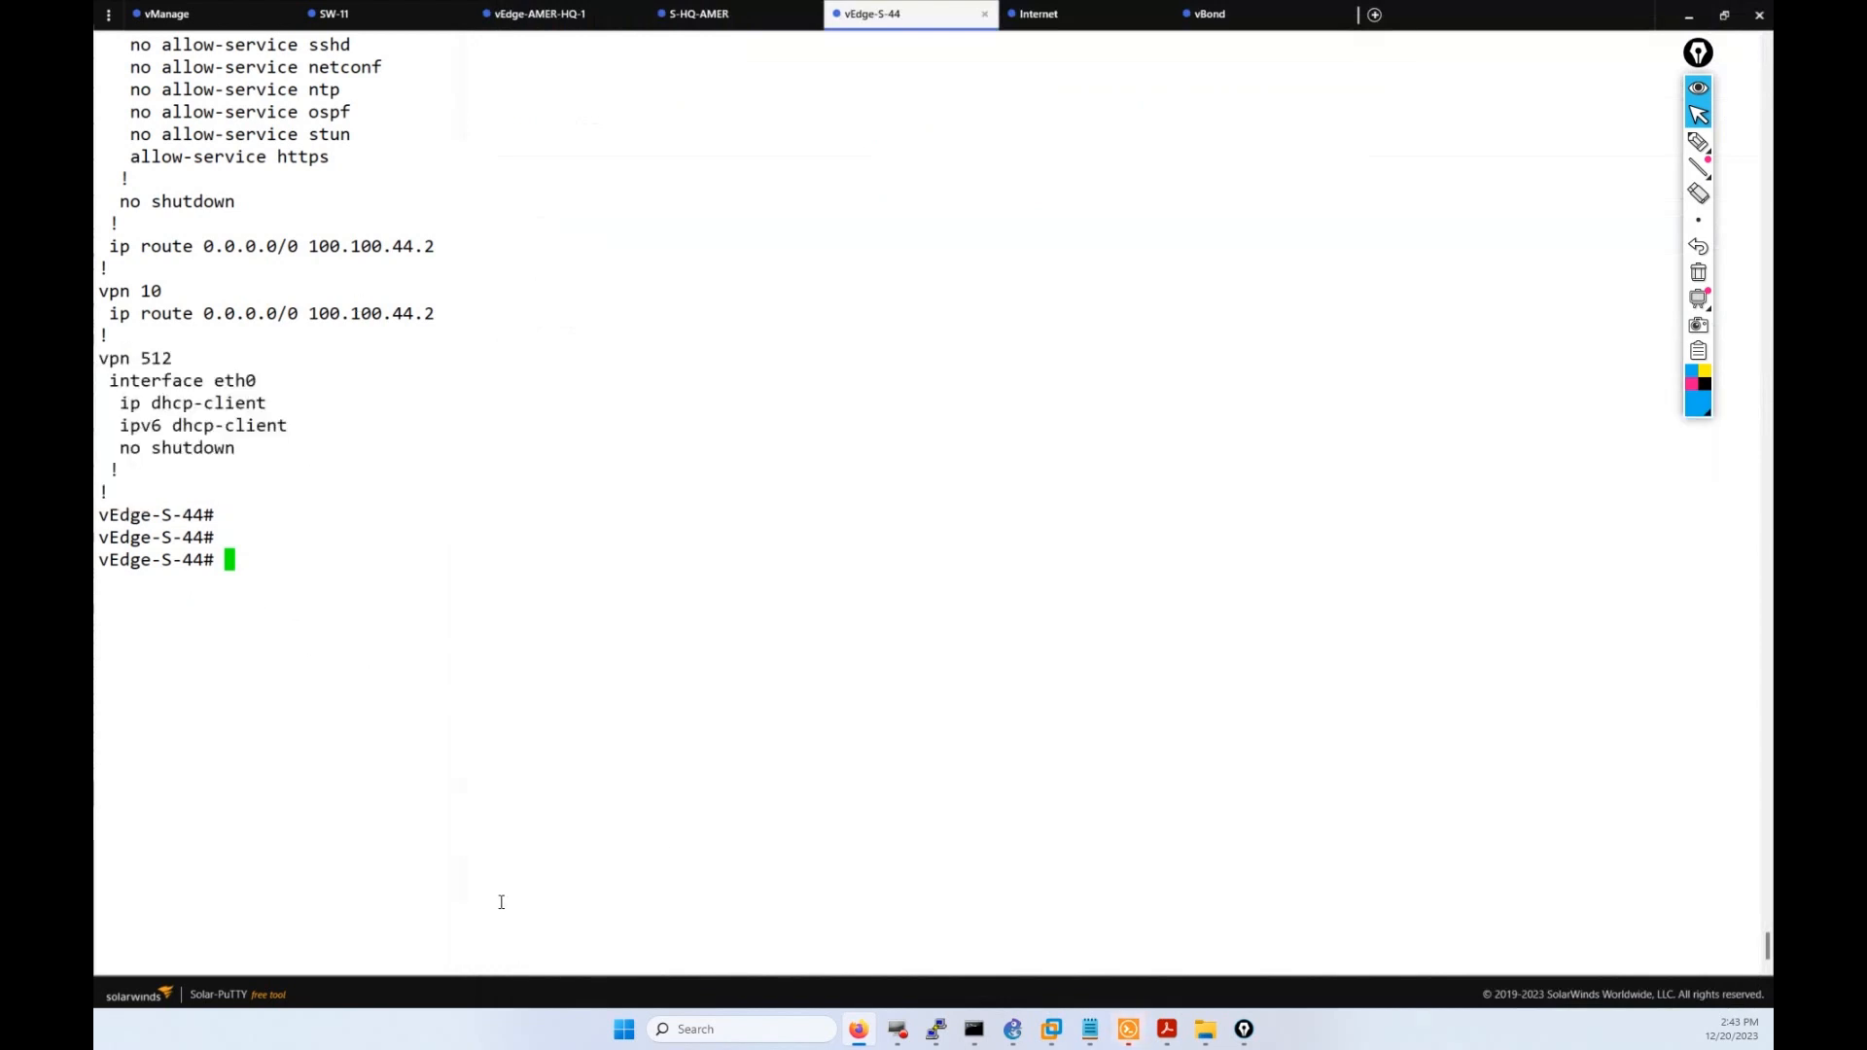
Bring the vManage Feature Templates page up in Firefox beside the Solar-PuTTY session.
{"action": "left_click", "coordinate": [864, 1029]}
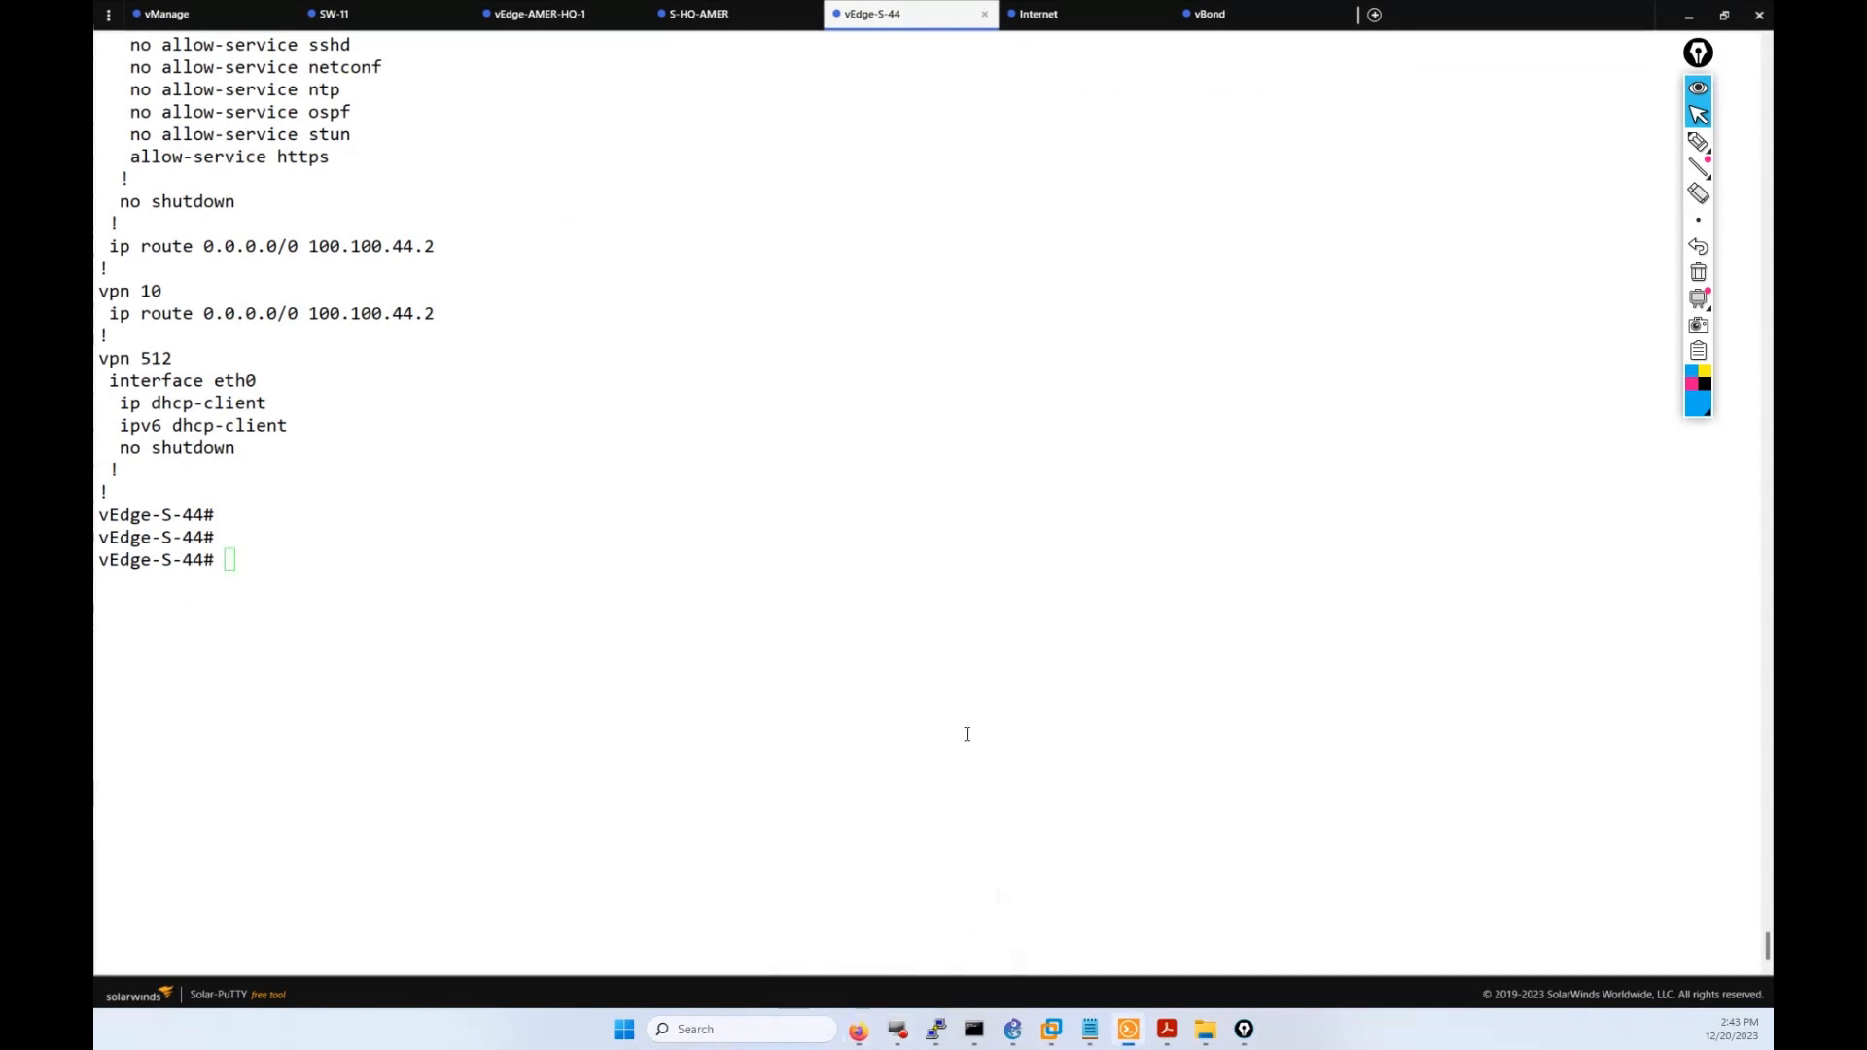
{"action": "left_click", "coordinate": [859, 1031]}
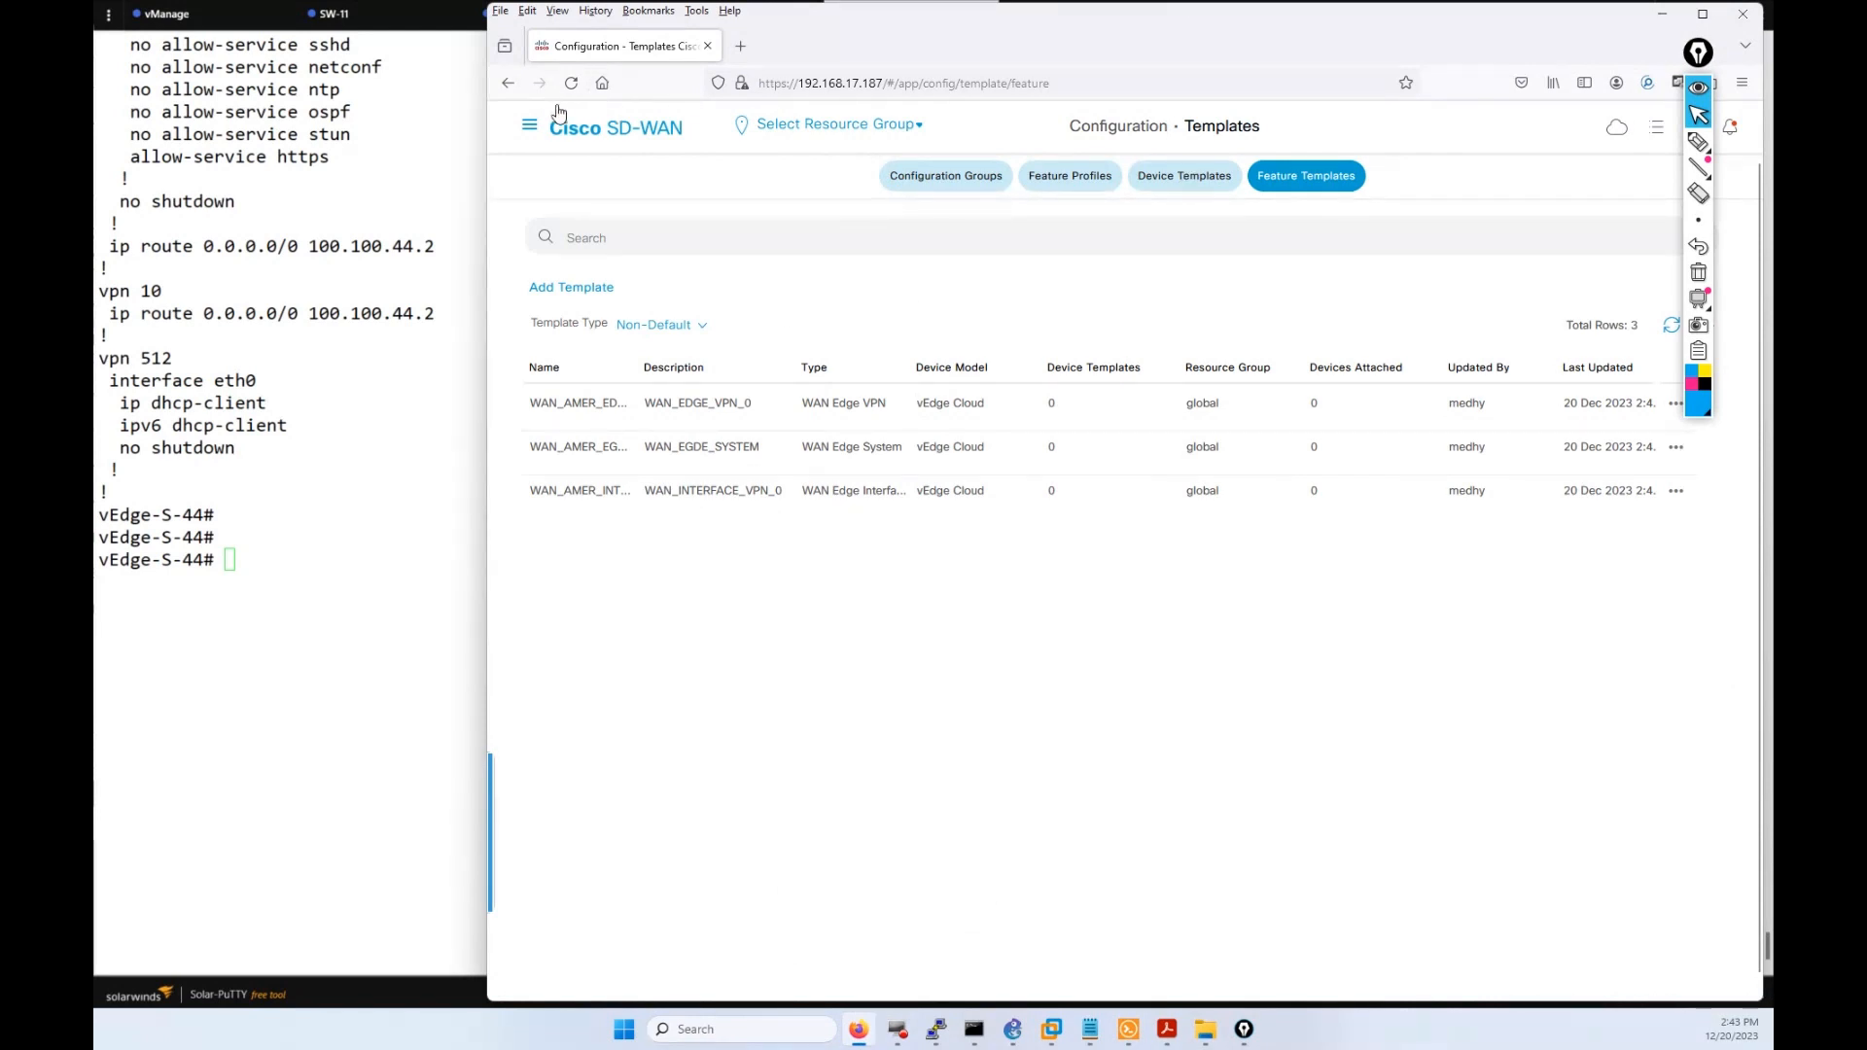
Check vManage's navigation menu without changing pages, then select the terminal's VPN 512 lines.
{"action": "left_click", "coordinate": [532, 126]}
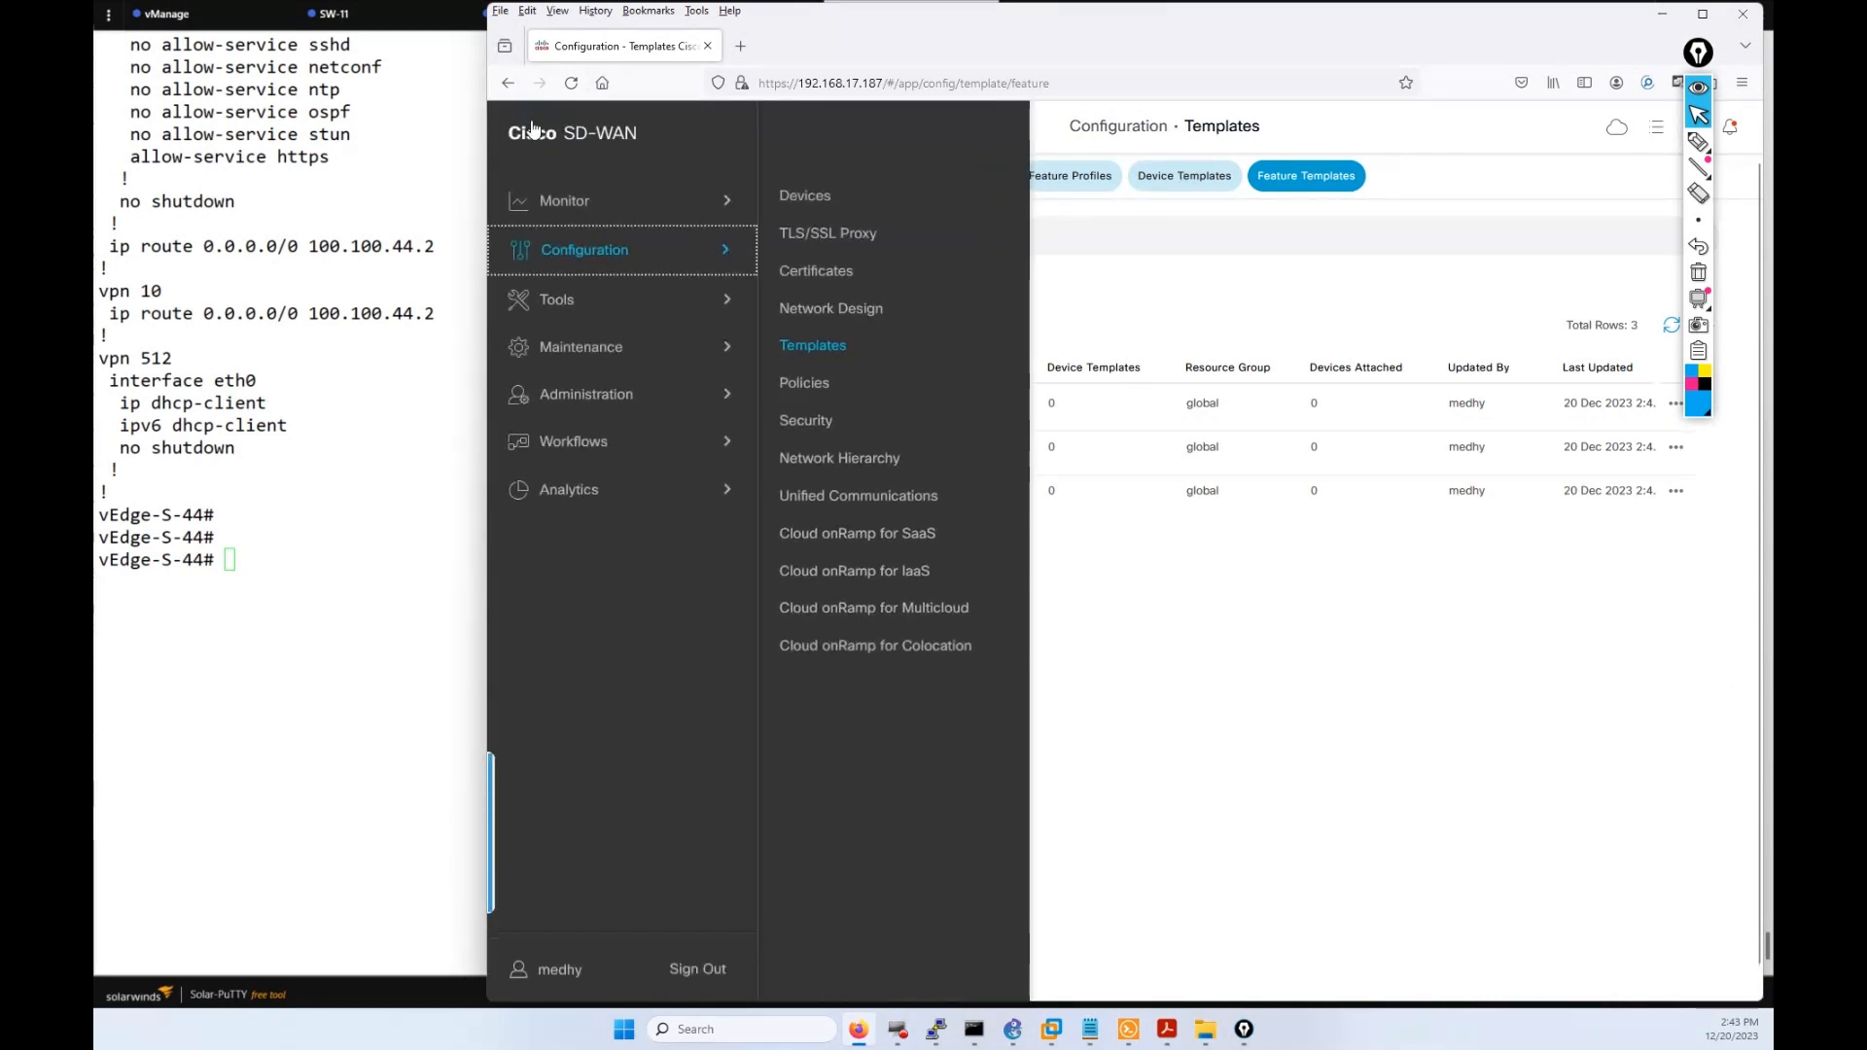
{"action": "left_click", "coordinate": [1125, 588]}
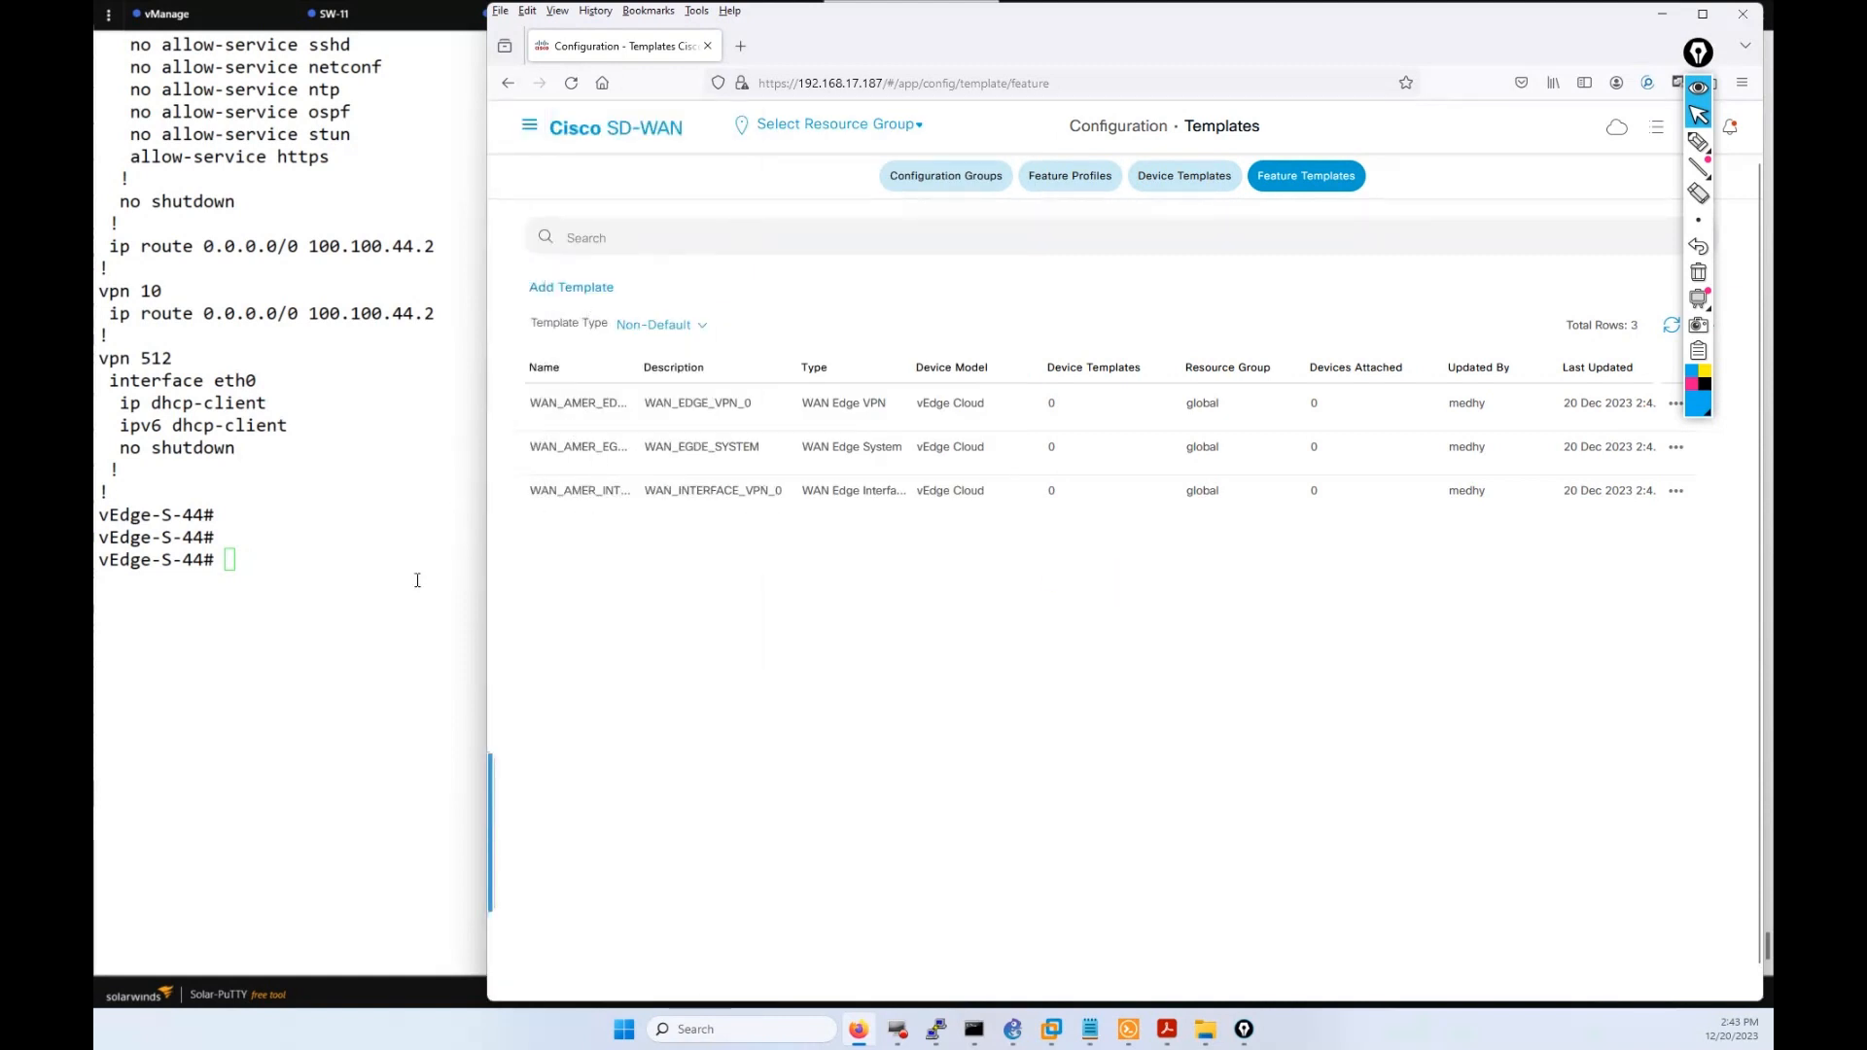
{"action": "left_click_drag", "start_coordinate": [241, 519], "coordinate": [99, 352]}
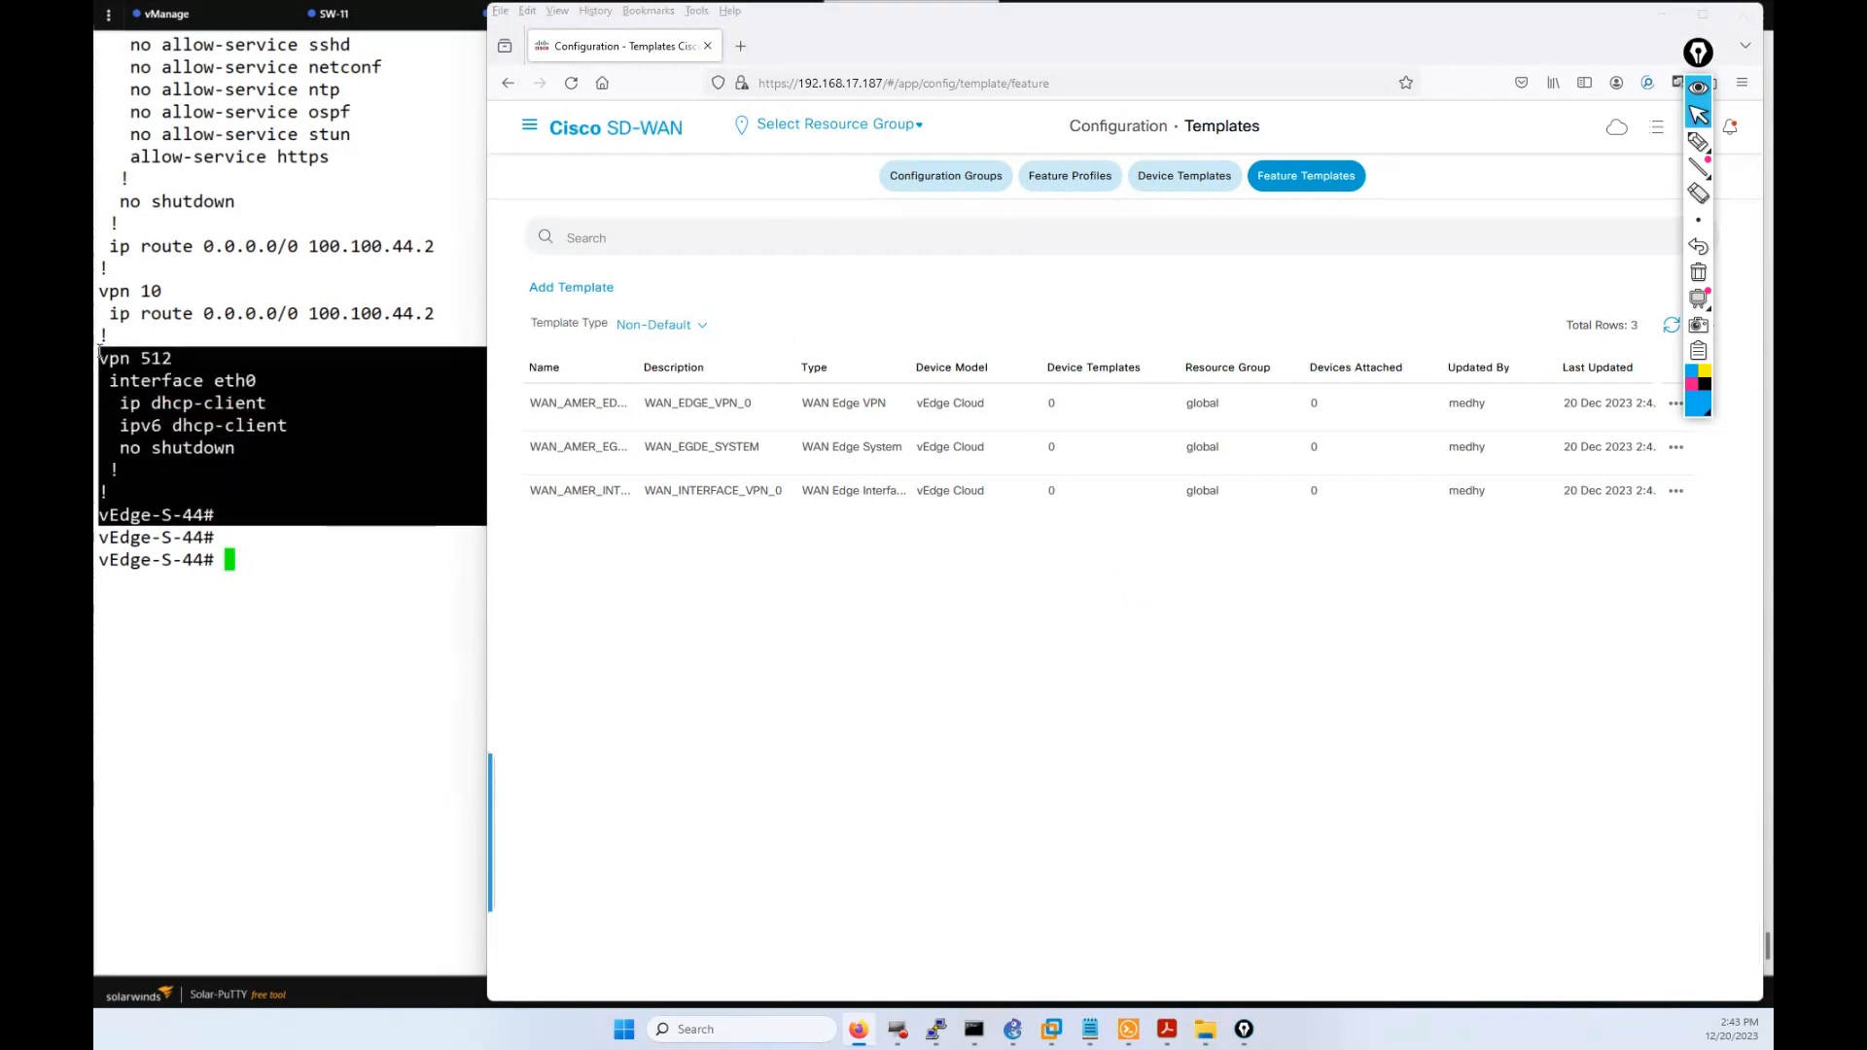
{"action": "left_click", "coordinate": [100, 352]}
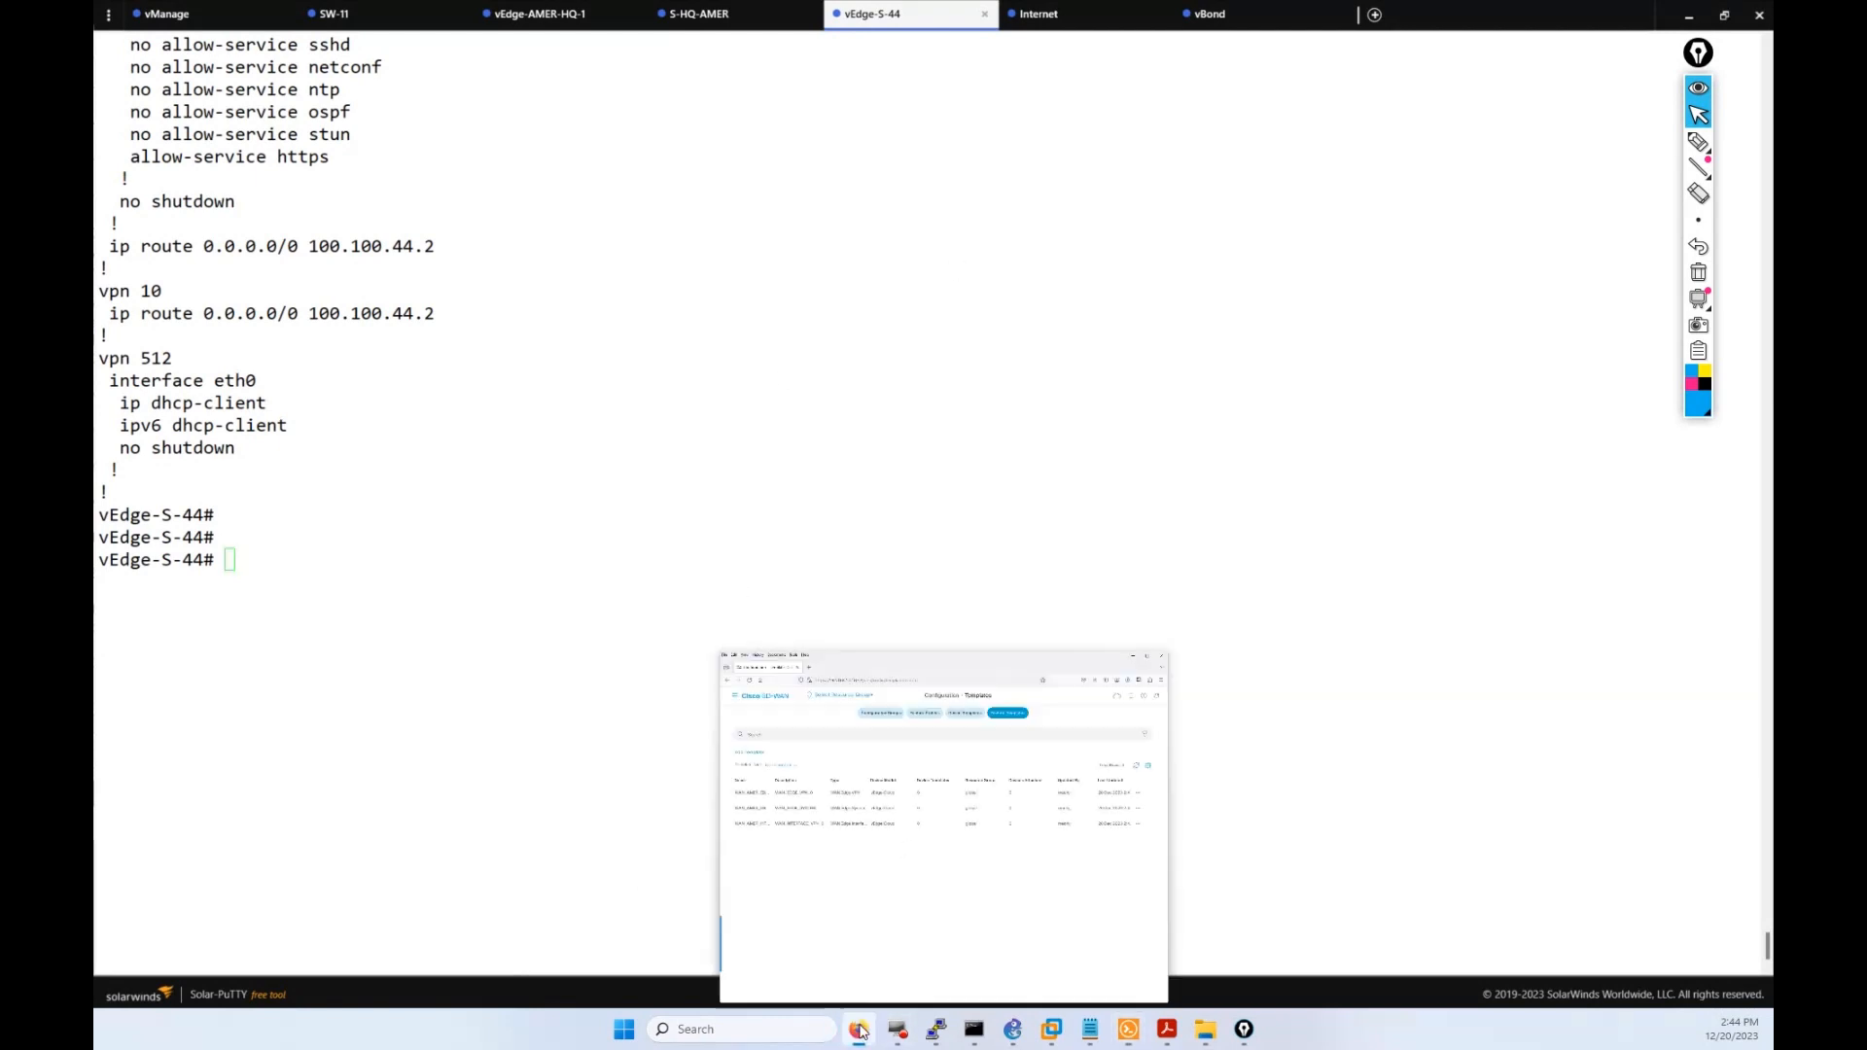
Open vManage's Add Template page, then highlight the VPN 512 eth0 block in the terminal.
{"action": "left_click", "coordinate": [860, 1030]}
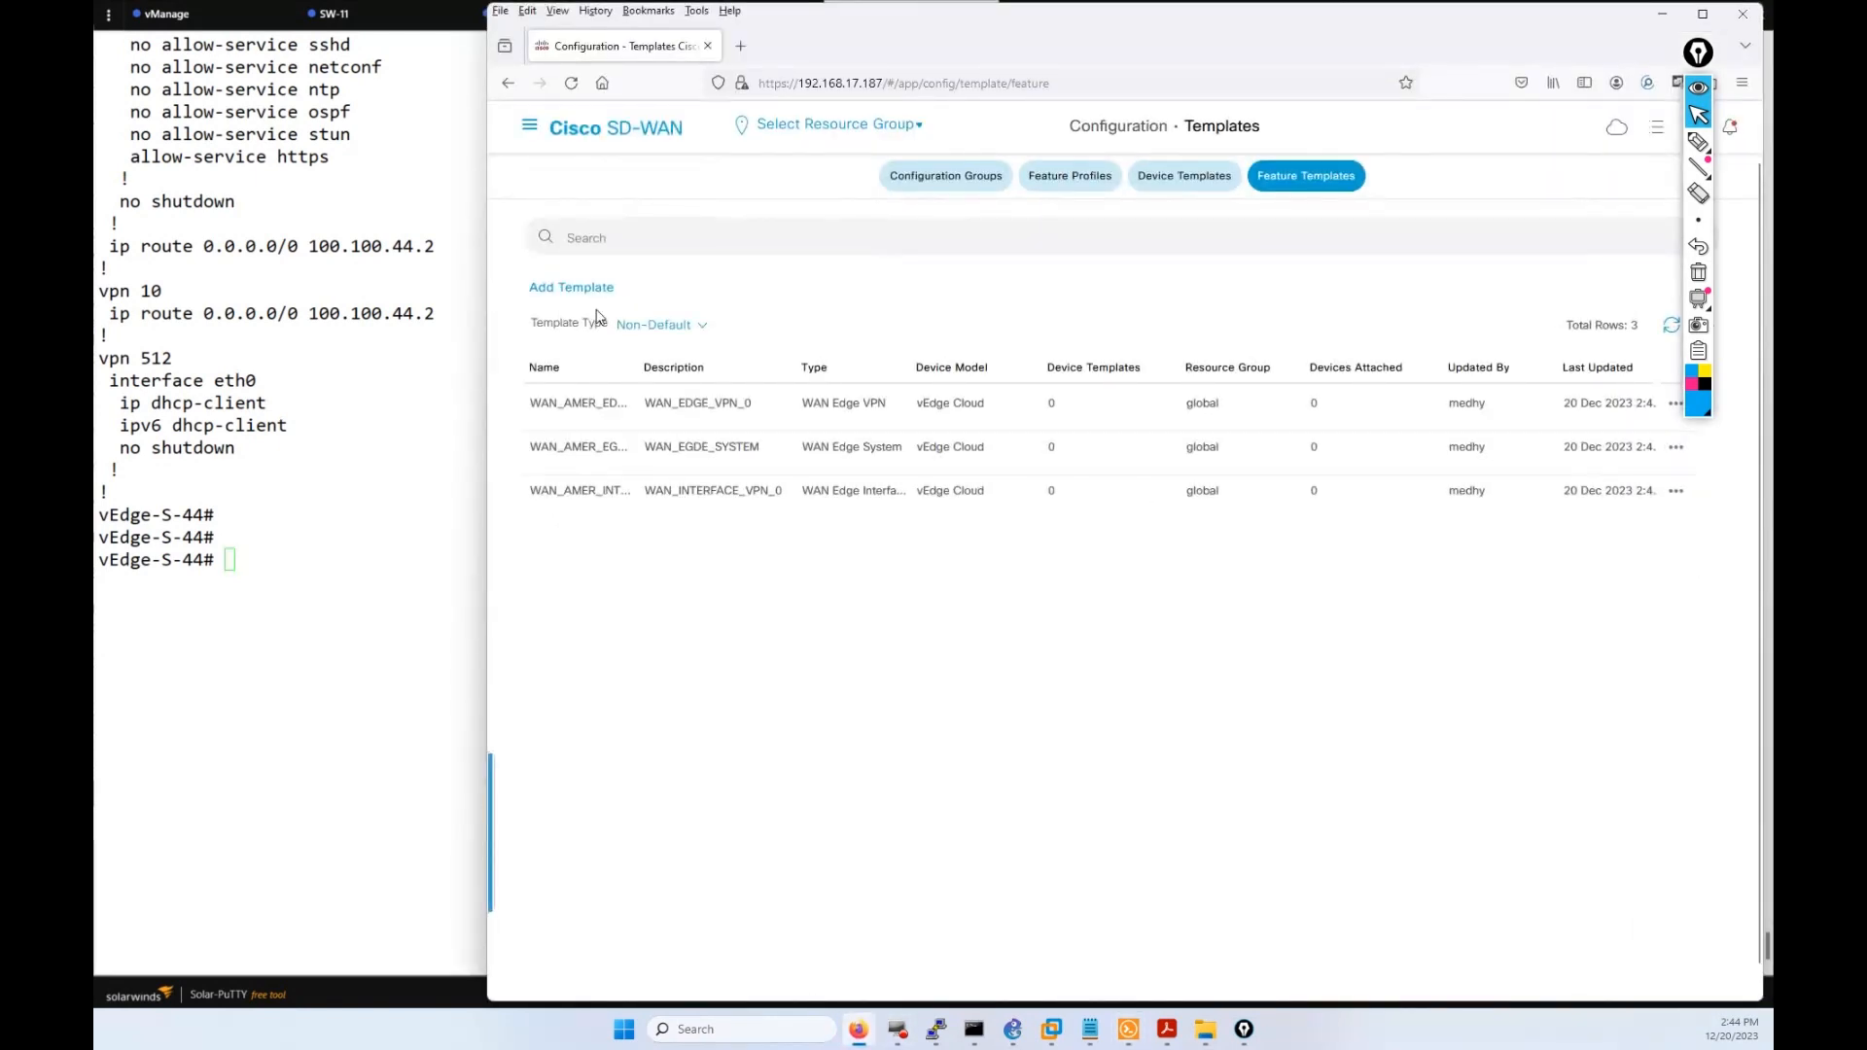
{"action": "left_click", "coordinate": [556, 288]}
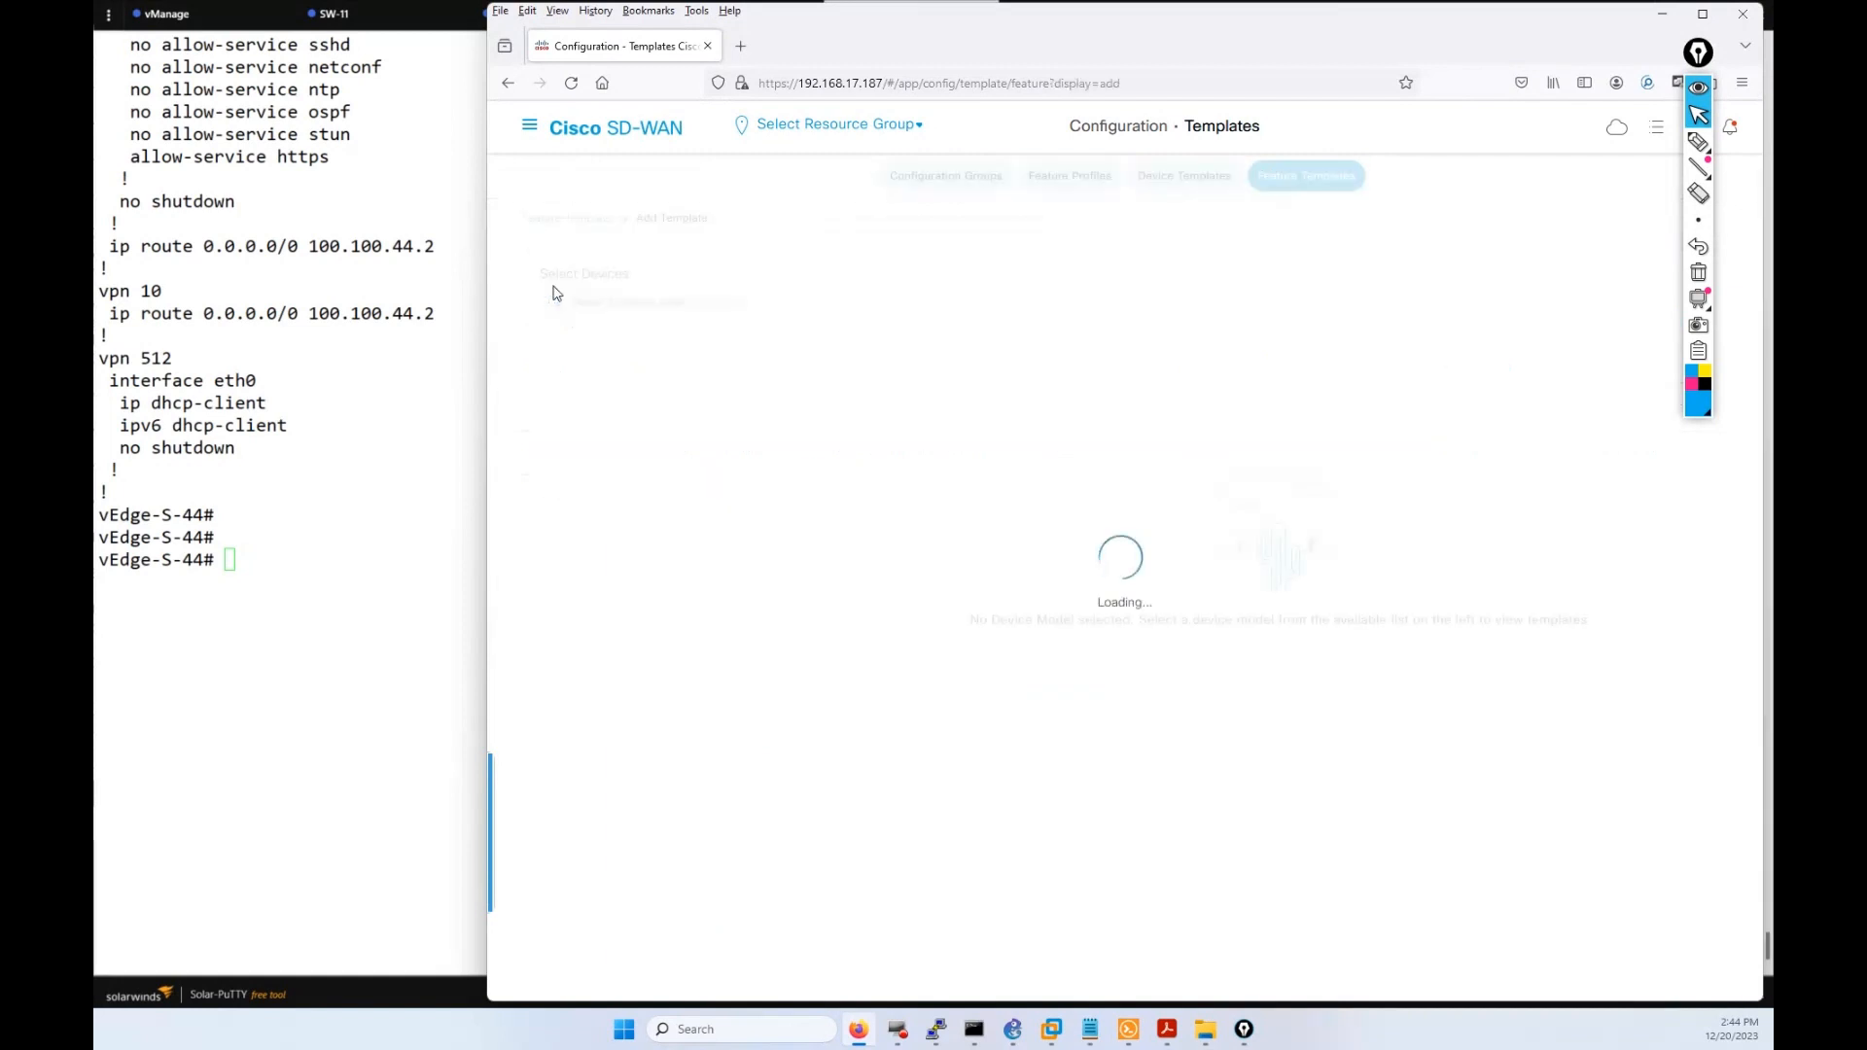
{"action": "left_click_drag", "start_coordinate": [160, 447], "coordinate": [106, 367]}
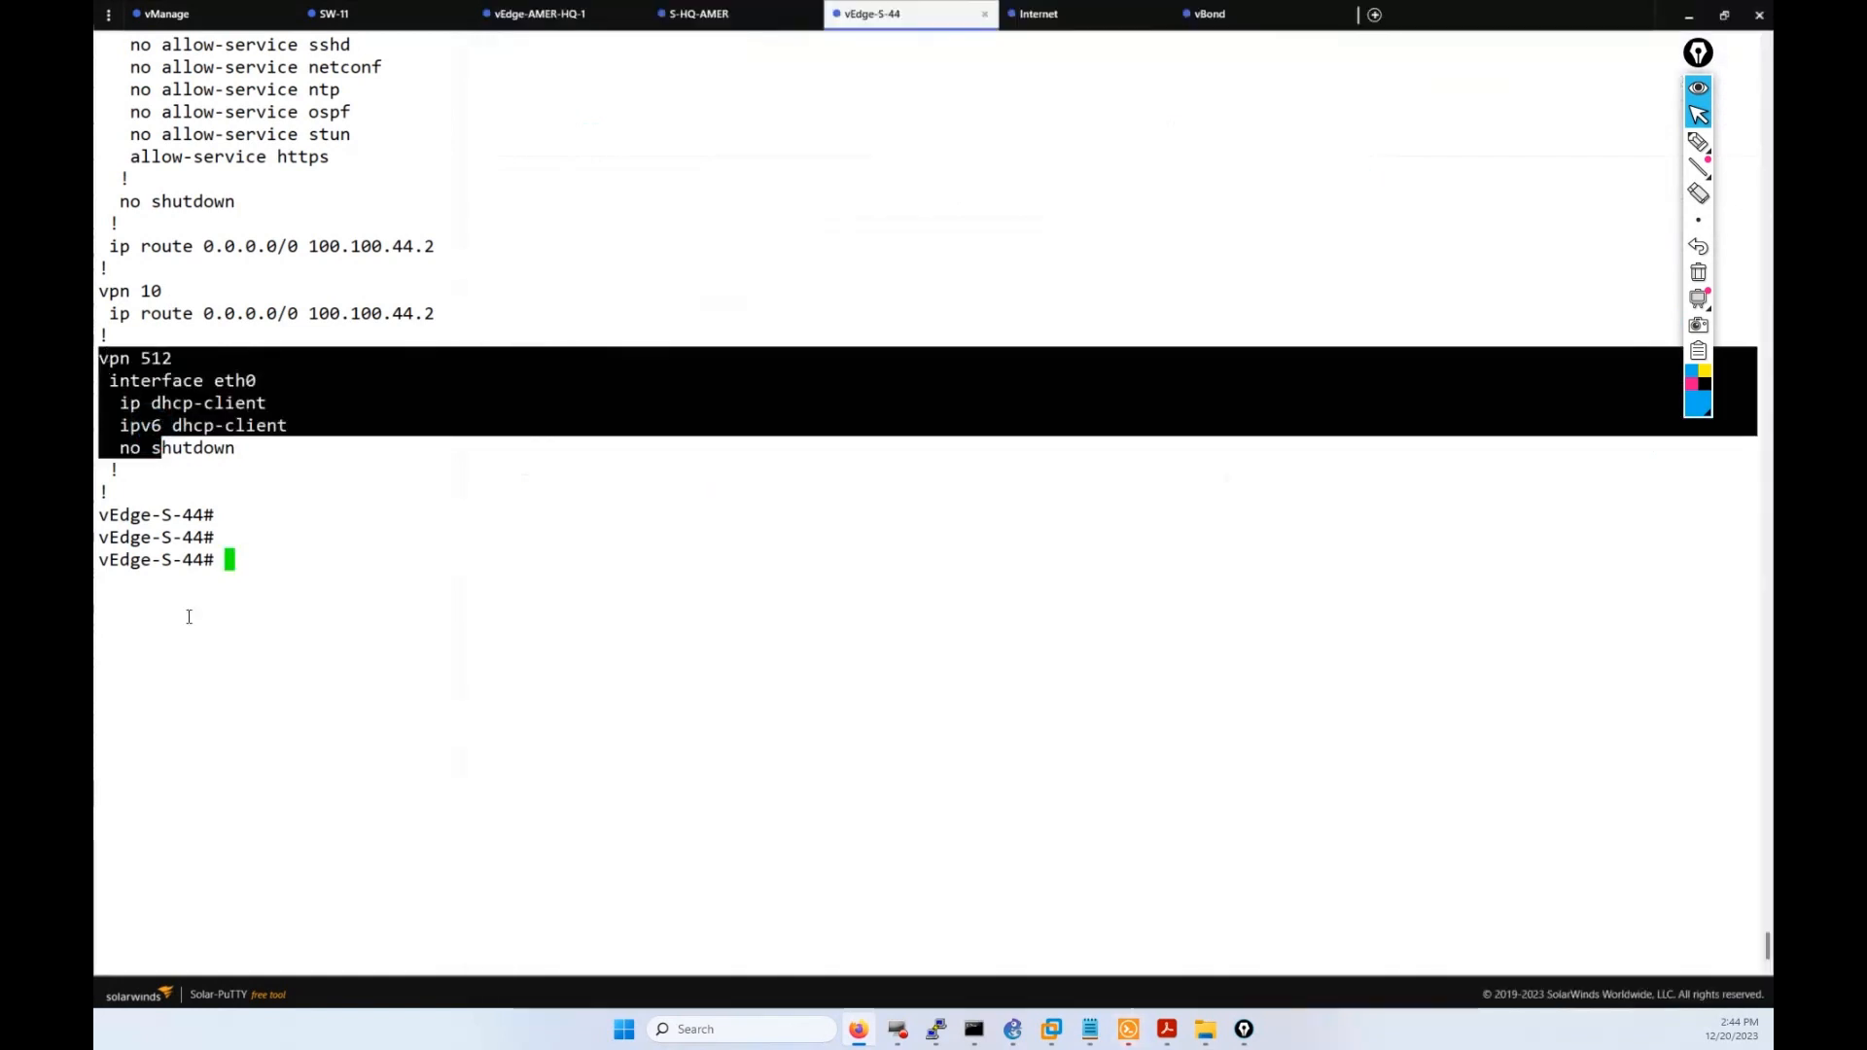
Circle the static address 100.100.44.1/30 and the VPN 512 eth0 DHCP settings in the terminal.
{"action": "left_click", "coordinate": [190, 617]}
{"action": "scroll", "coordinate": [193, 615], "scroll_direction": "up", "scroll_amount": 7}
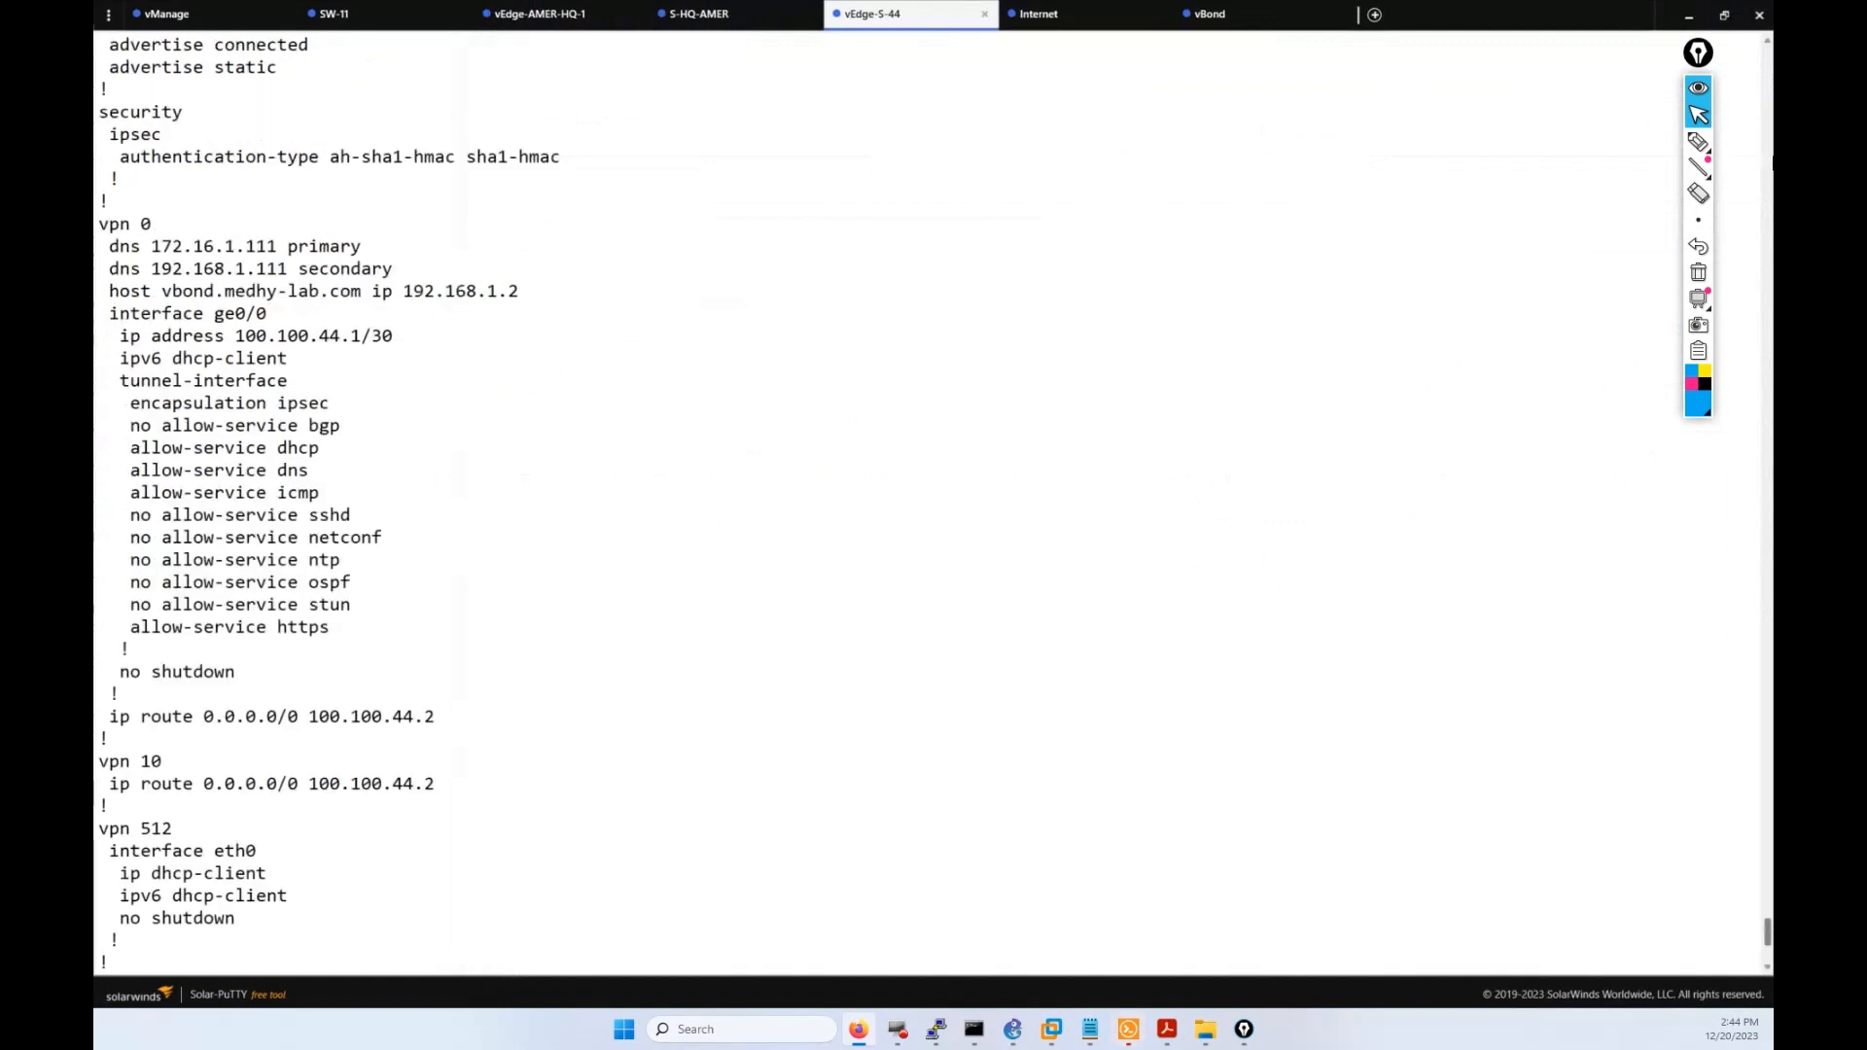
{"action": "left_click", "coordinate": [1698, 141]}
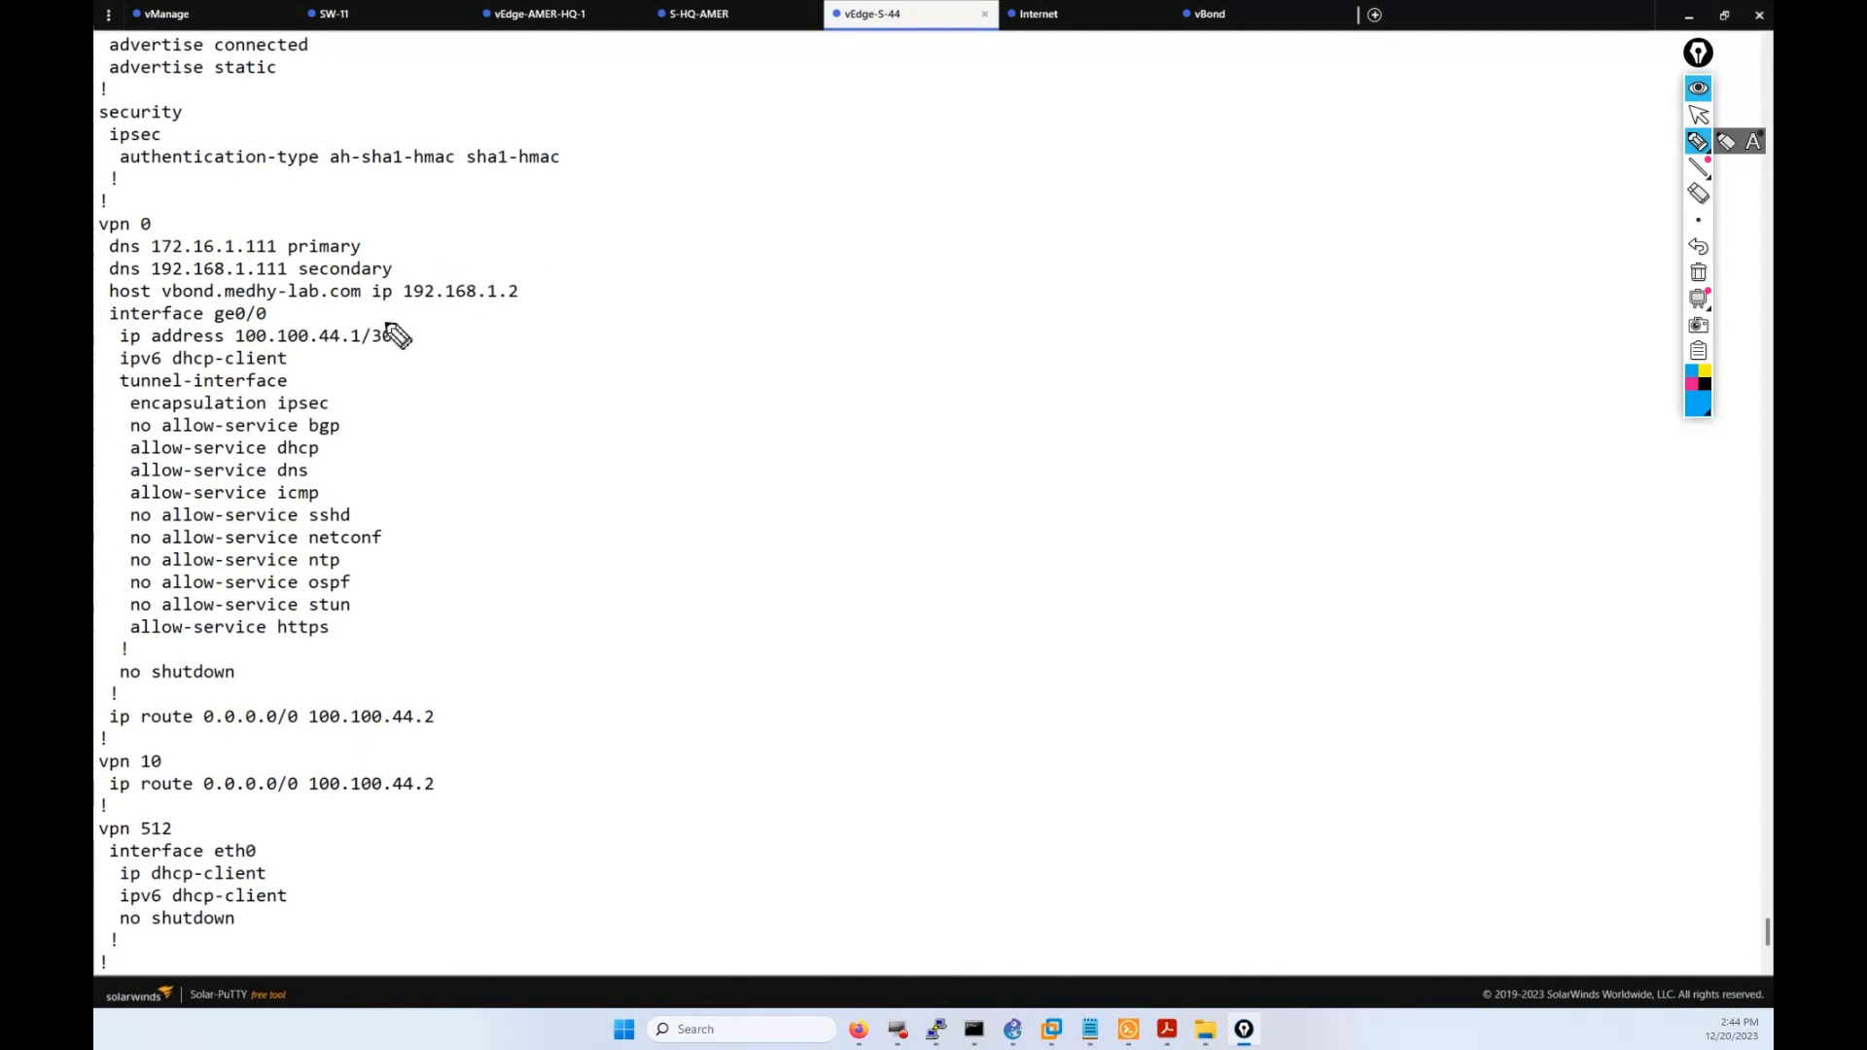
{"action": "mouse_move", "coordinate": [386, 311]}
{"action": "left_mouse_down"}
{"action": "mouse_move", "coordinate": [406, 353]}
{"action": "mouse_move", "coordinate": [350, 358]}
{"action": "left_mouse_up"}
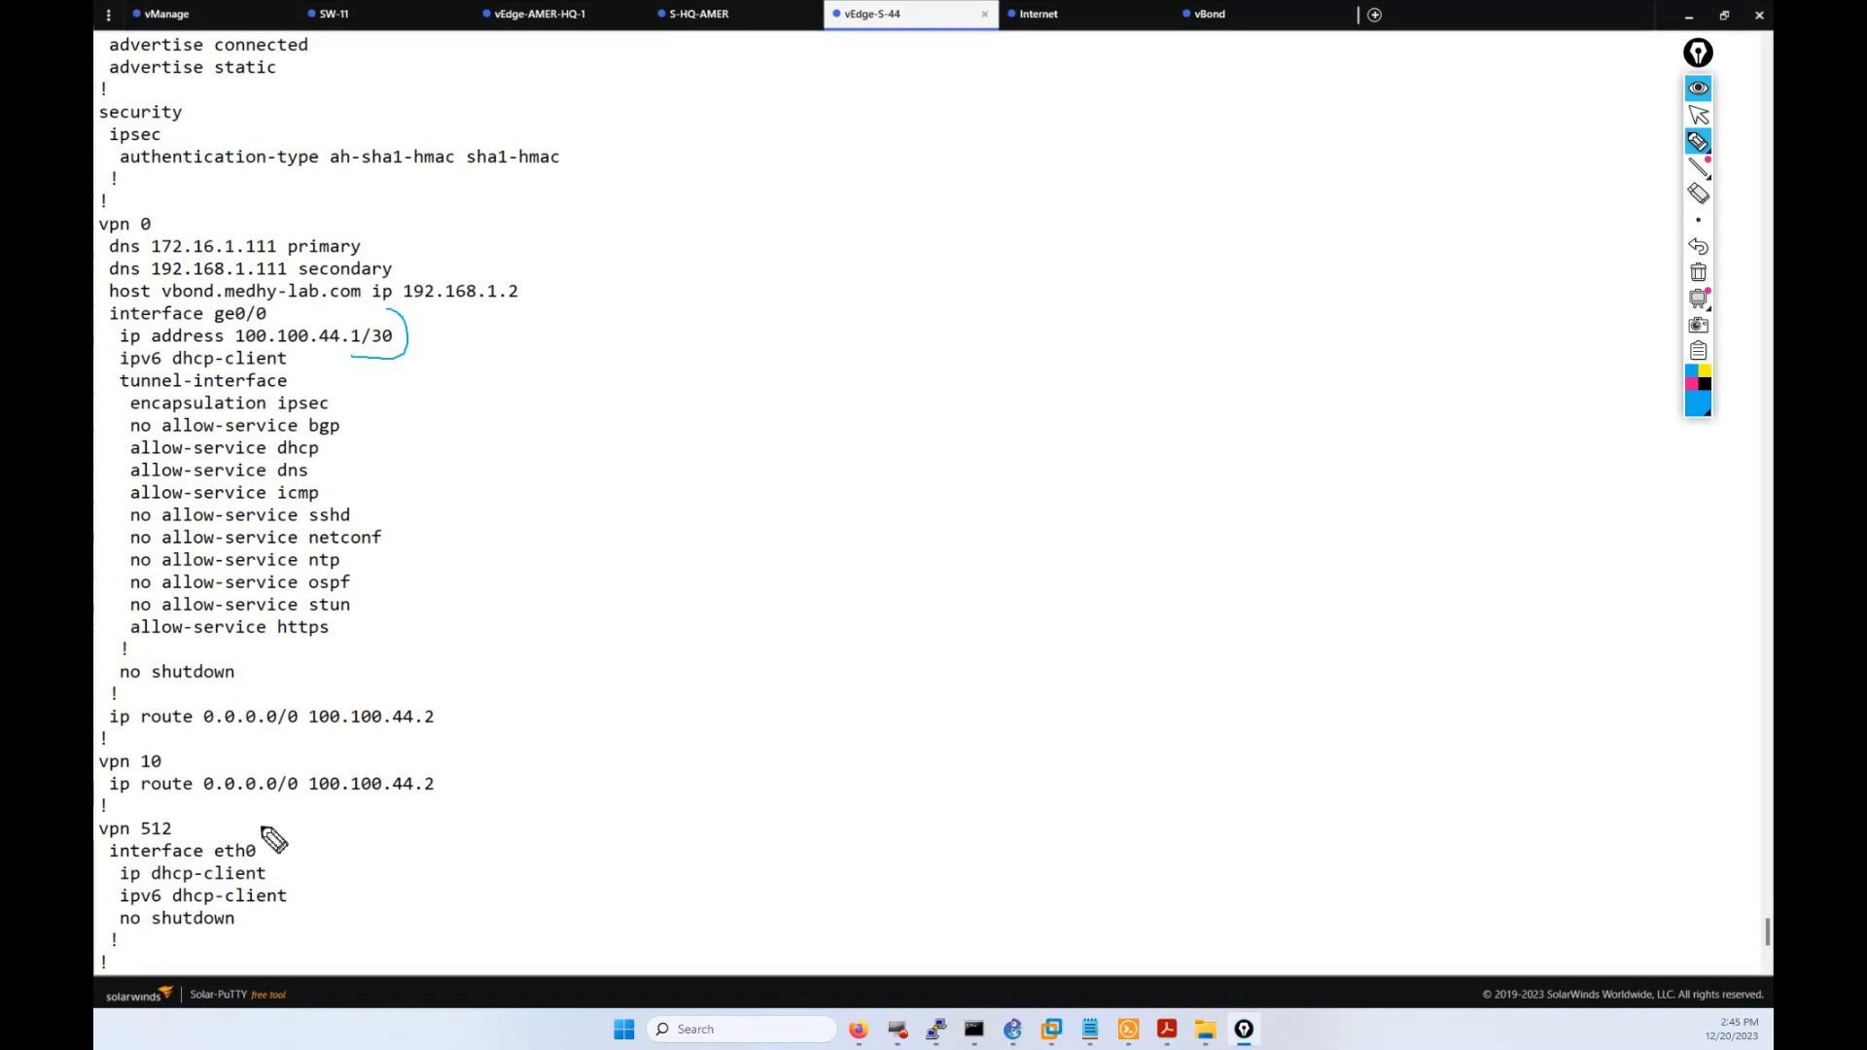
{"action": "mouse_move", "coordinate": [241, 803]}
{"action": "left_mouse_down"}
{"action": "mouse_move", "coordinate": [278, 837]}
{"action": "mouse_move", "coordinate": [285, 931]}
{"action": "left_mouse_up"}
{"action": "left_click", "coordinate": [1697, 115]}
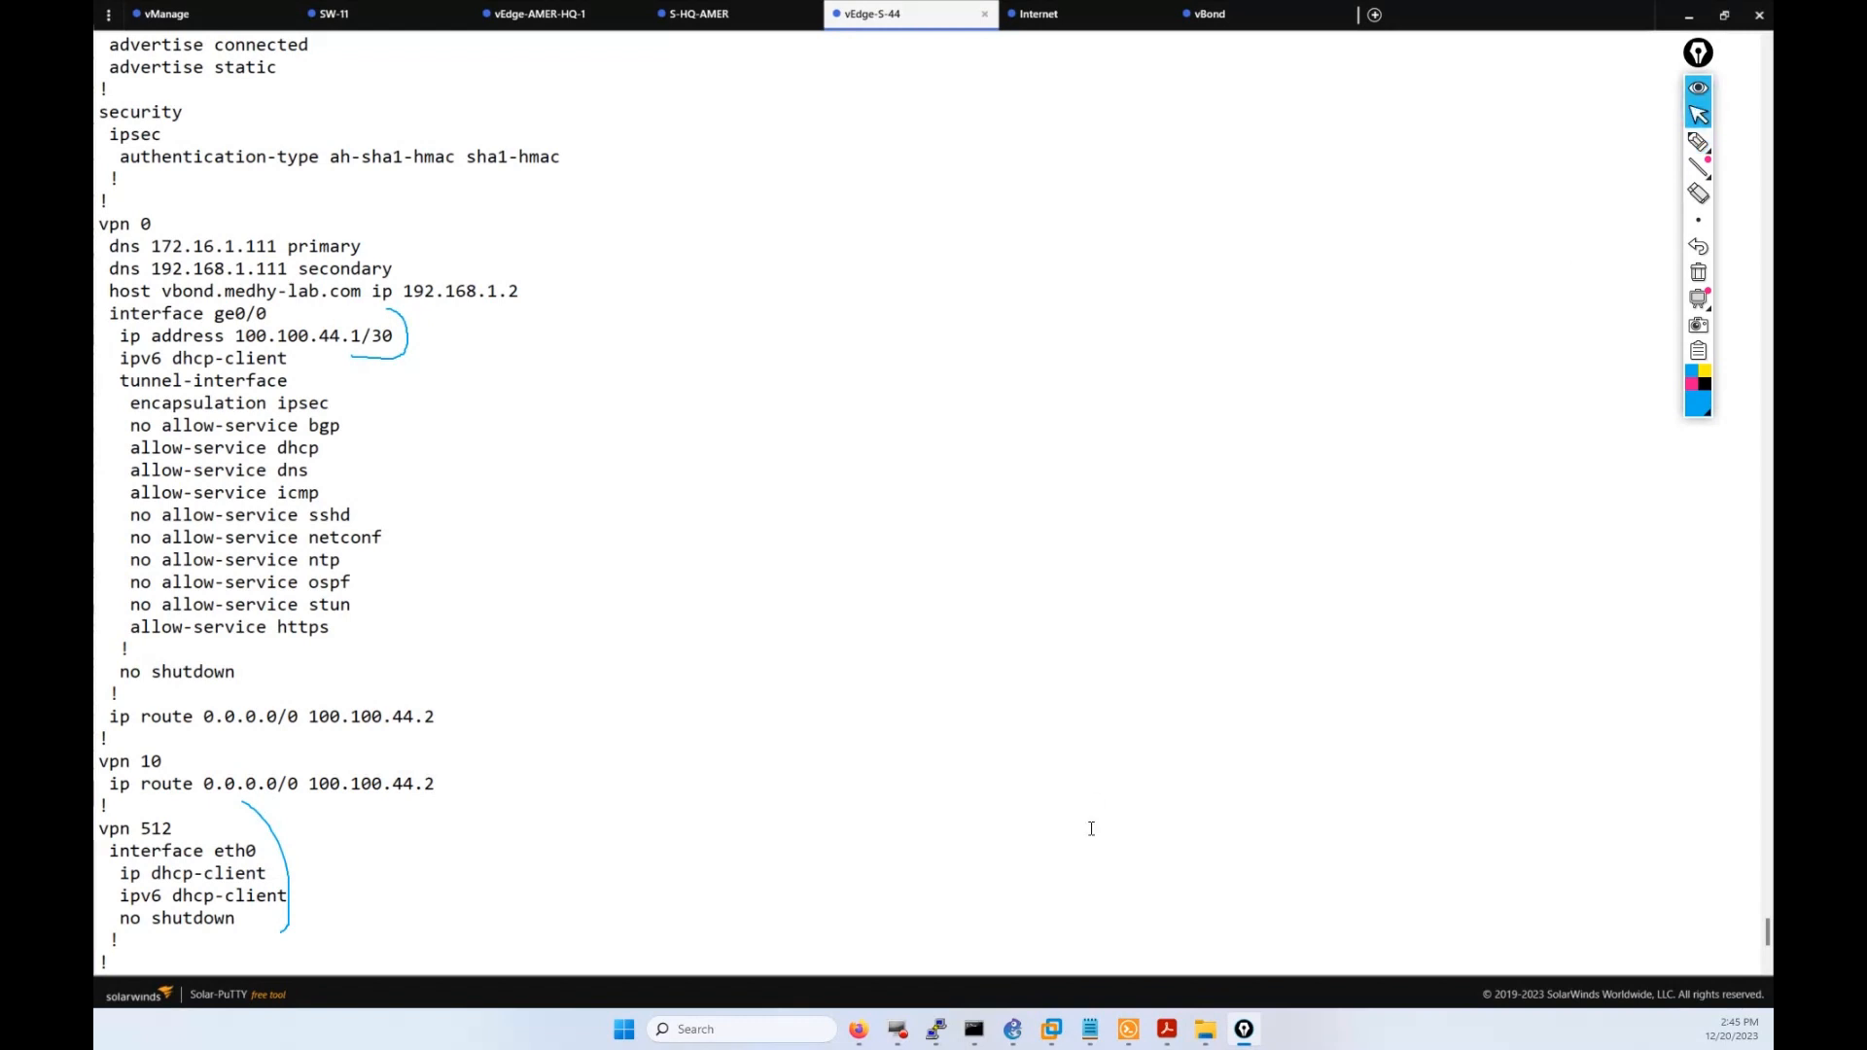
{"action": "left_click", "coordinate": [858, 1028]}
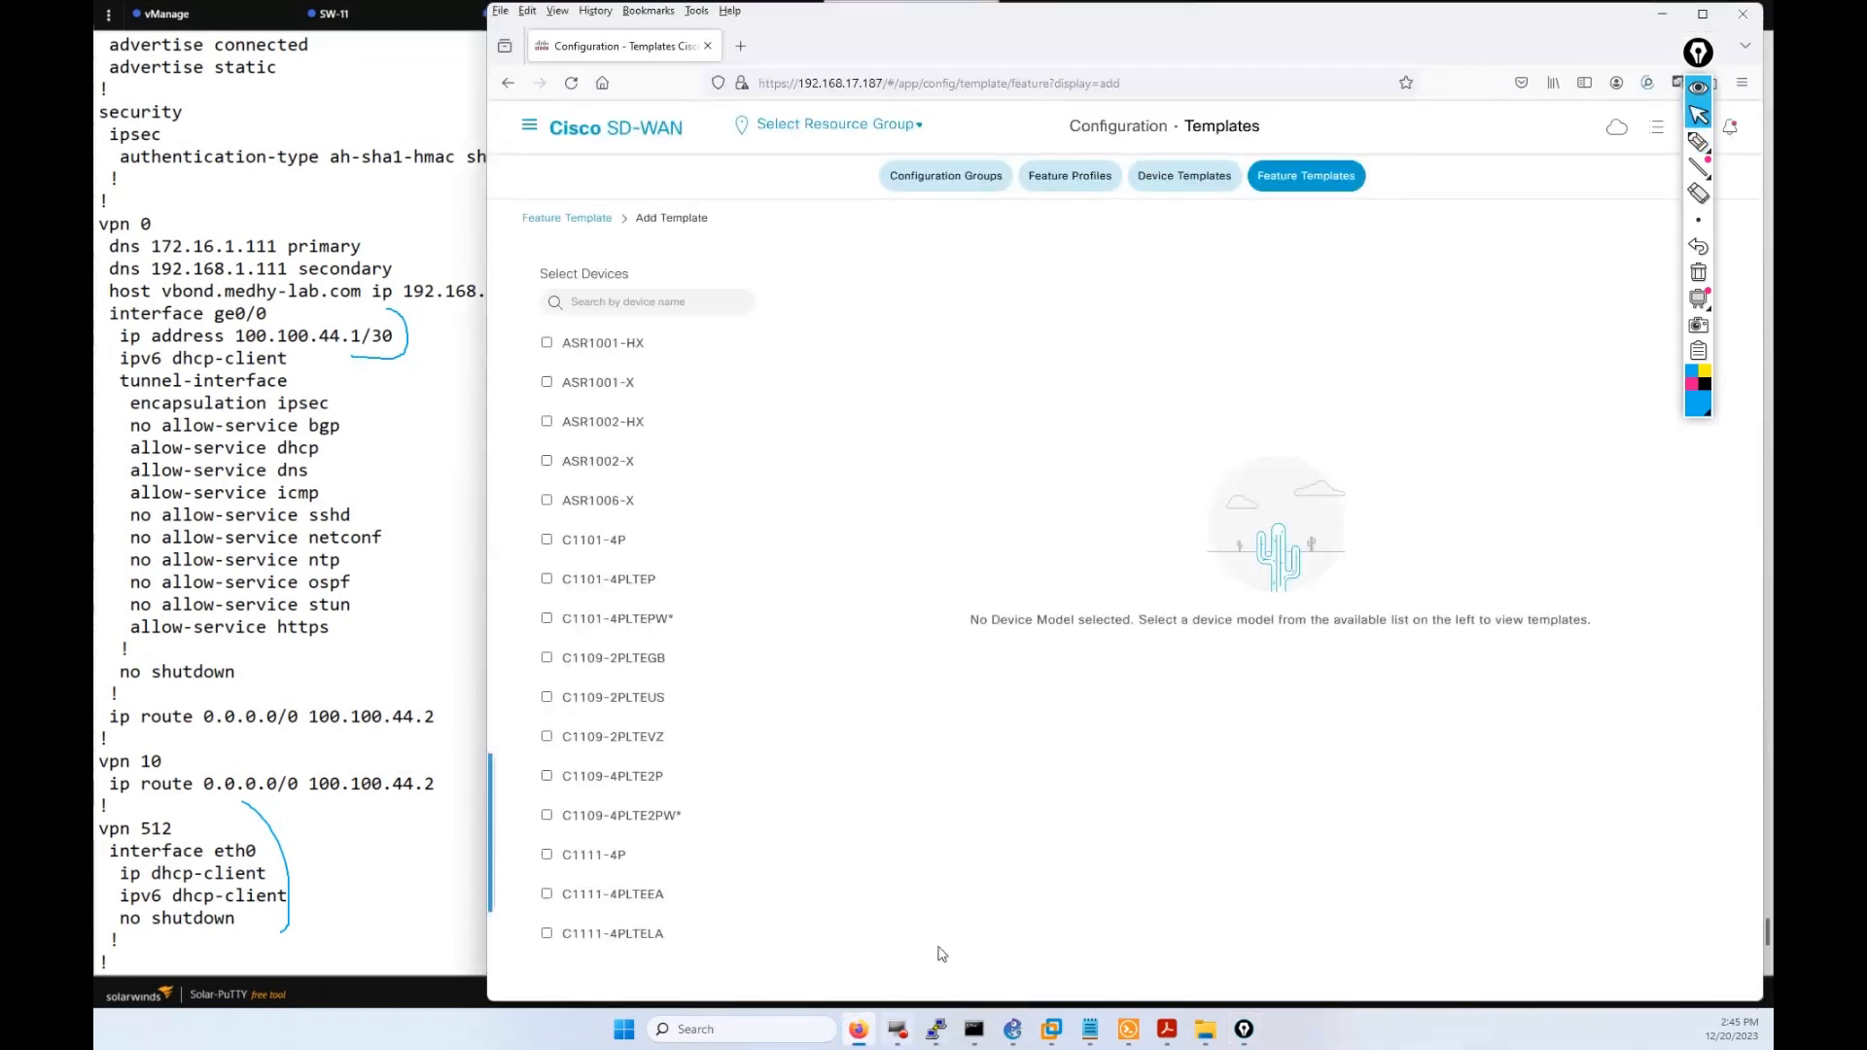
Clear the annotations, tick vEdge Cloud, and open a blank VPN feature template form.
{"action": "scroll", "coordinate": [622, 583], "scroll_direction": "down", "scroll_amount": 10}
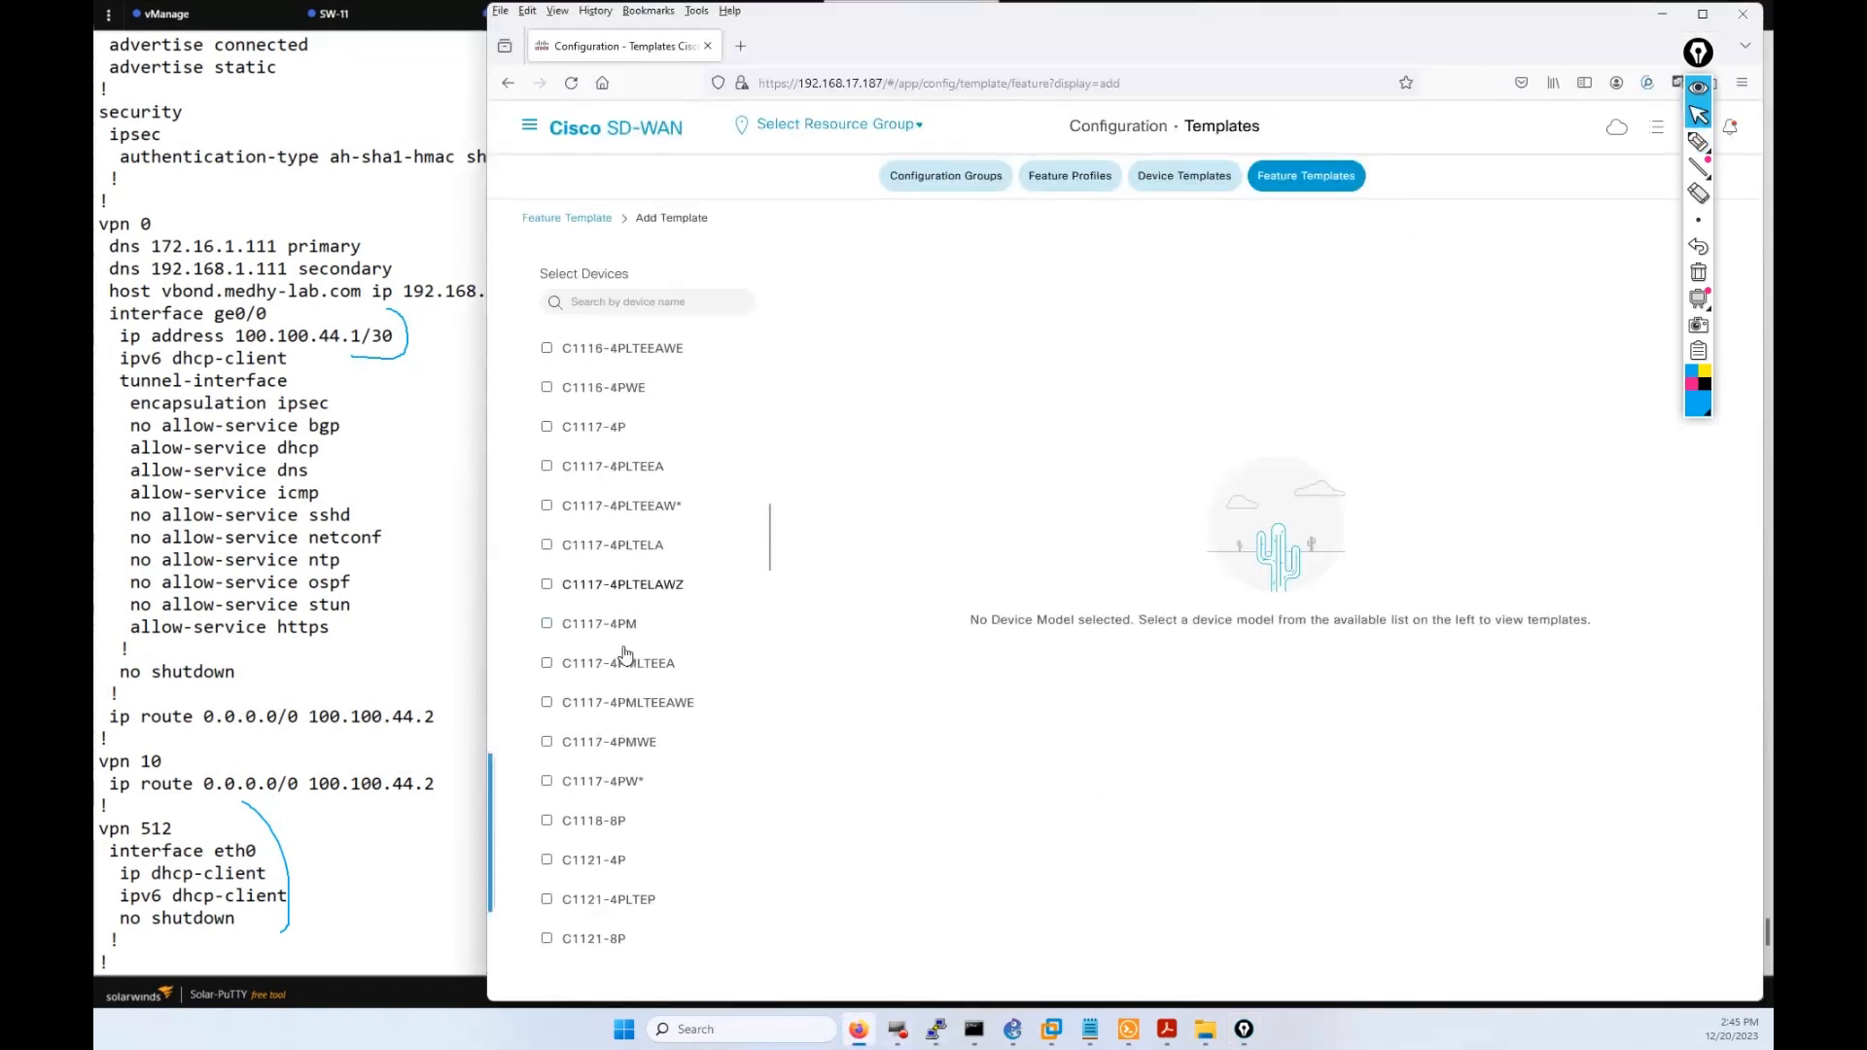
{"action": "left_click", "coordinate": [1697, 273]}
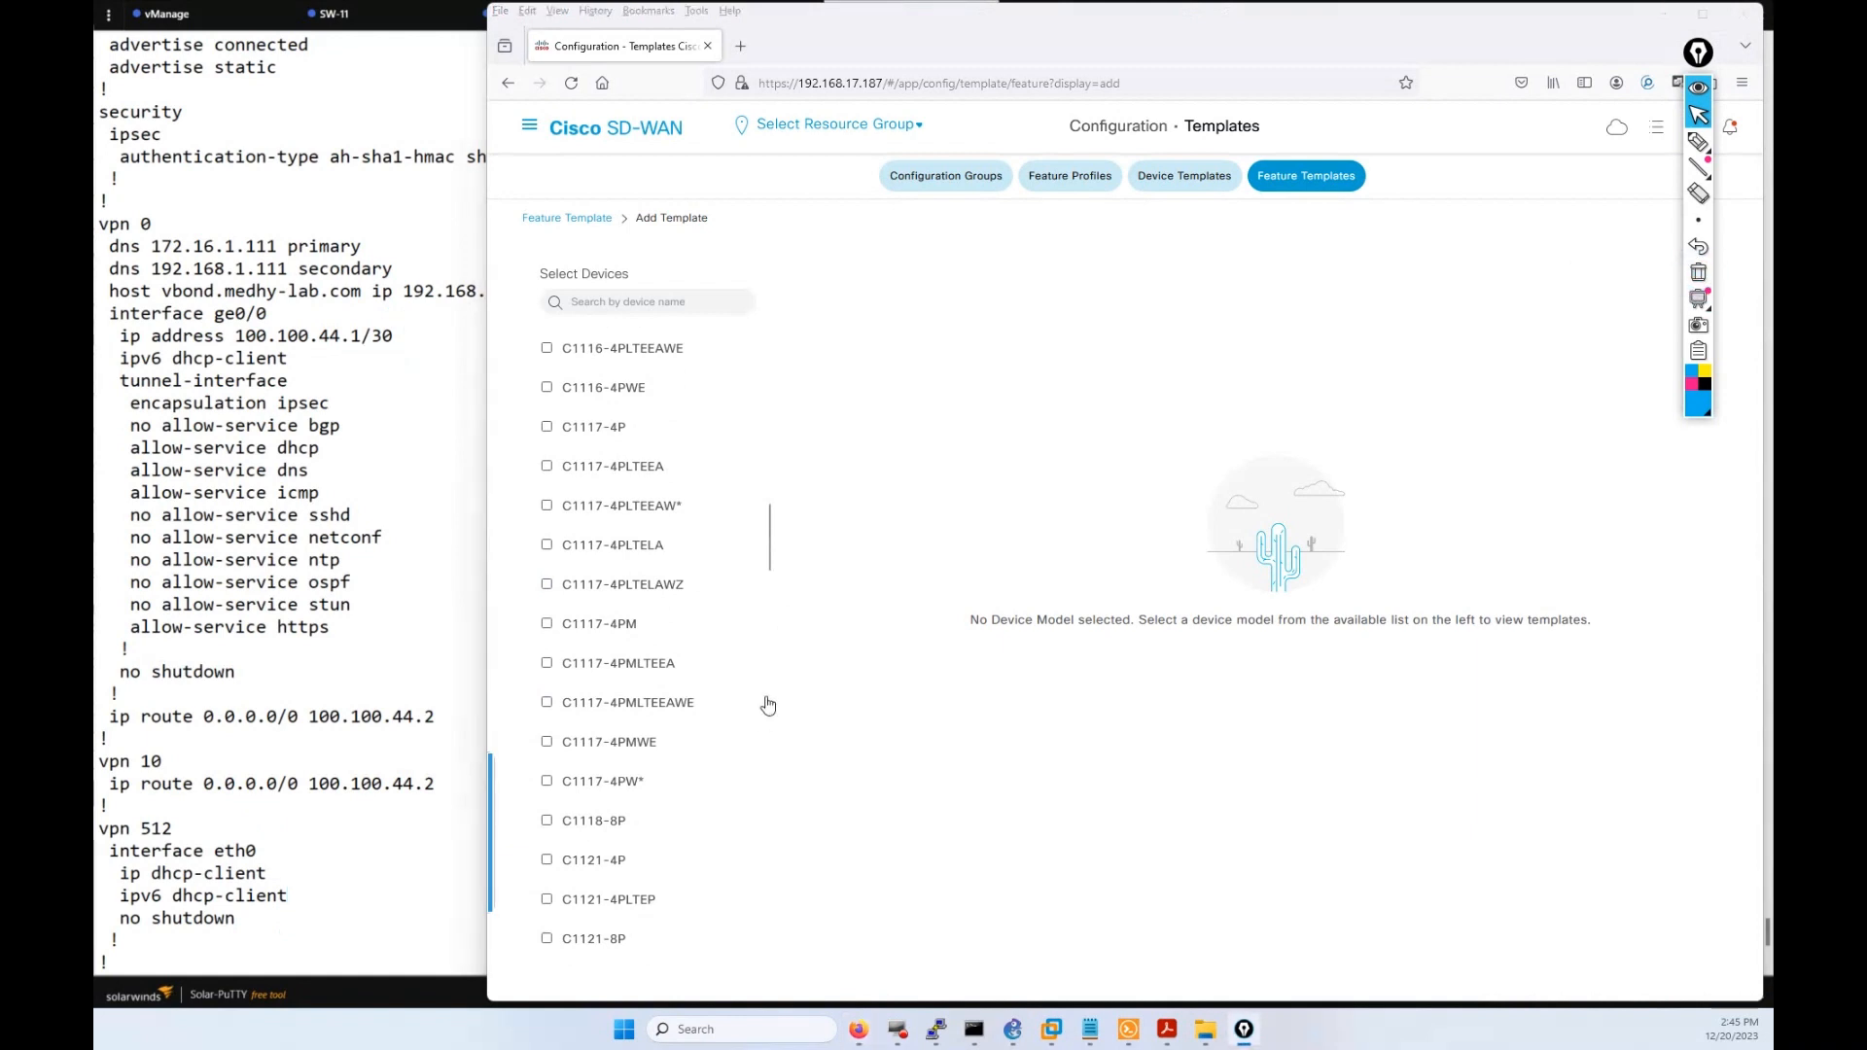
{"action": "left_click_drag", "start_coordinate": [769, 559], "coordinate": [793, 958]}
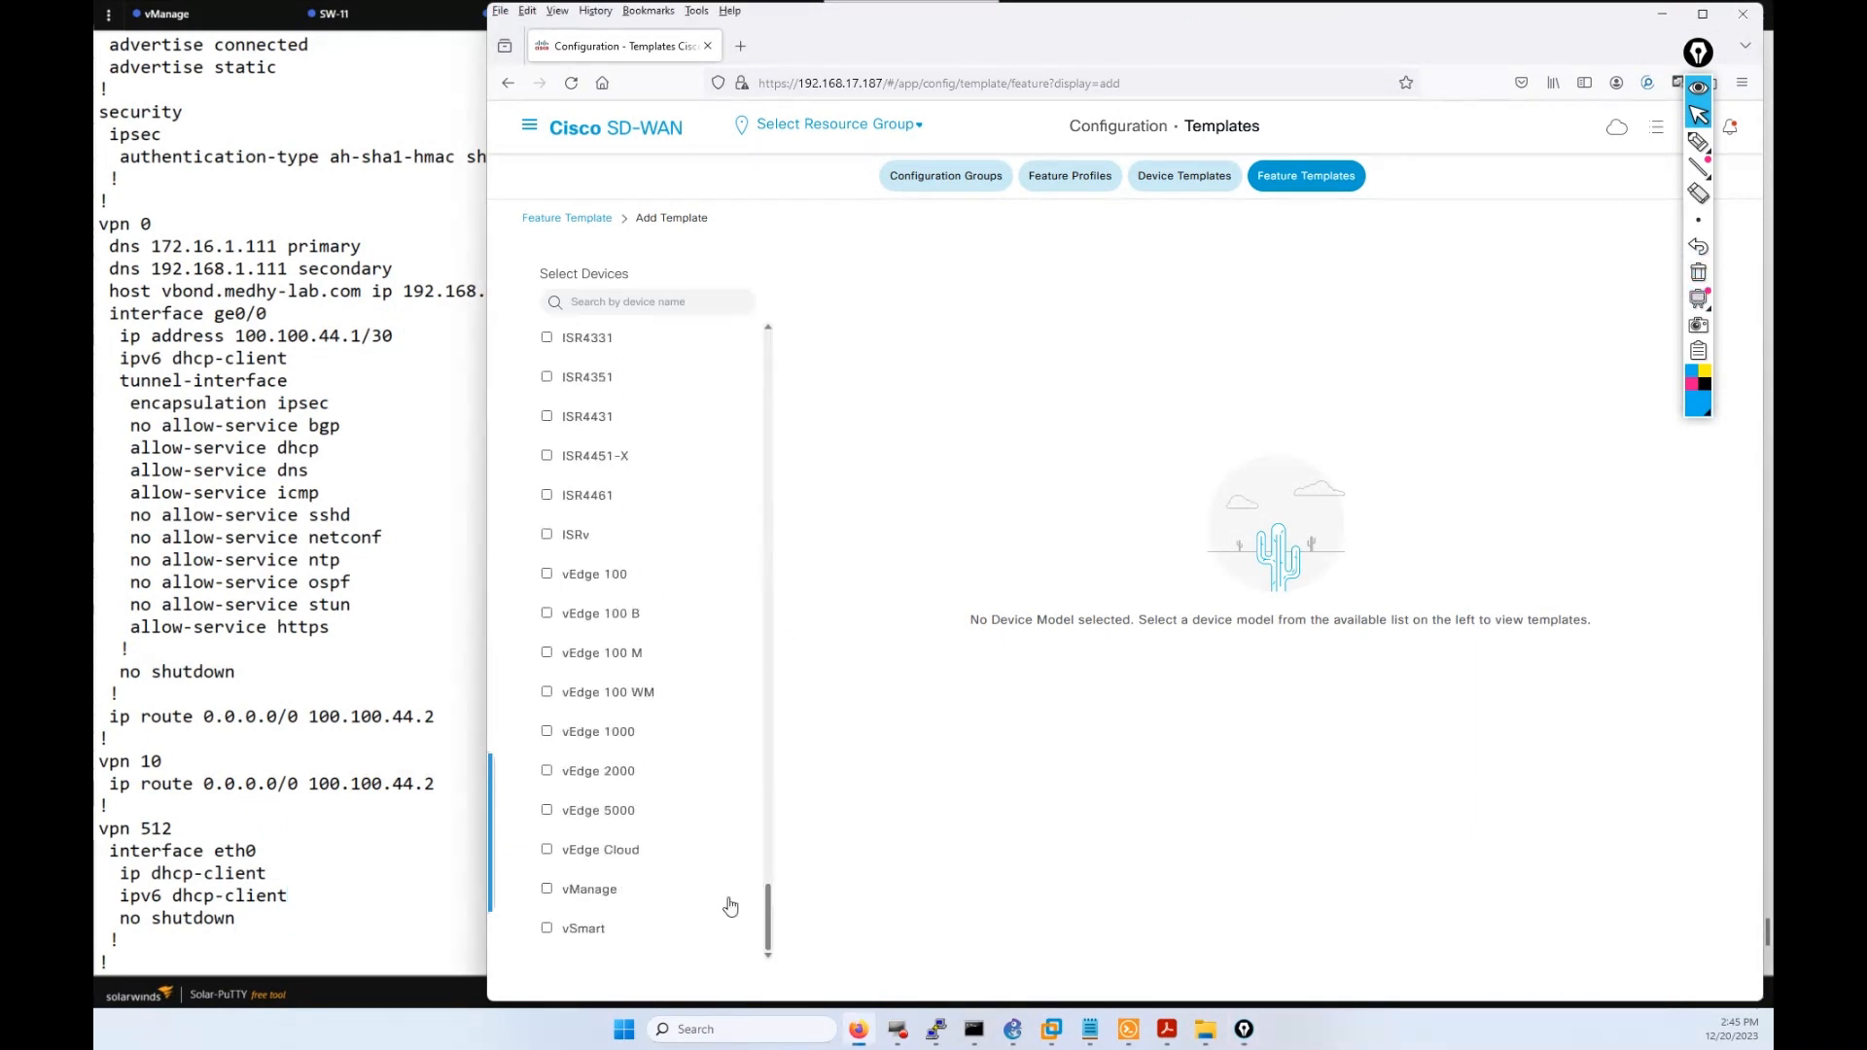
{"action": "left_click", "coordinate": [630, 853]}
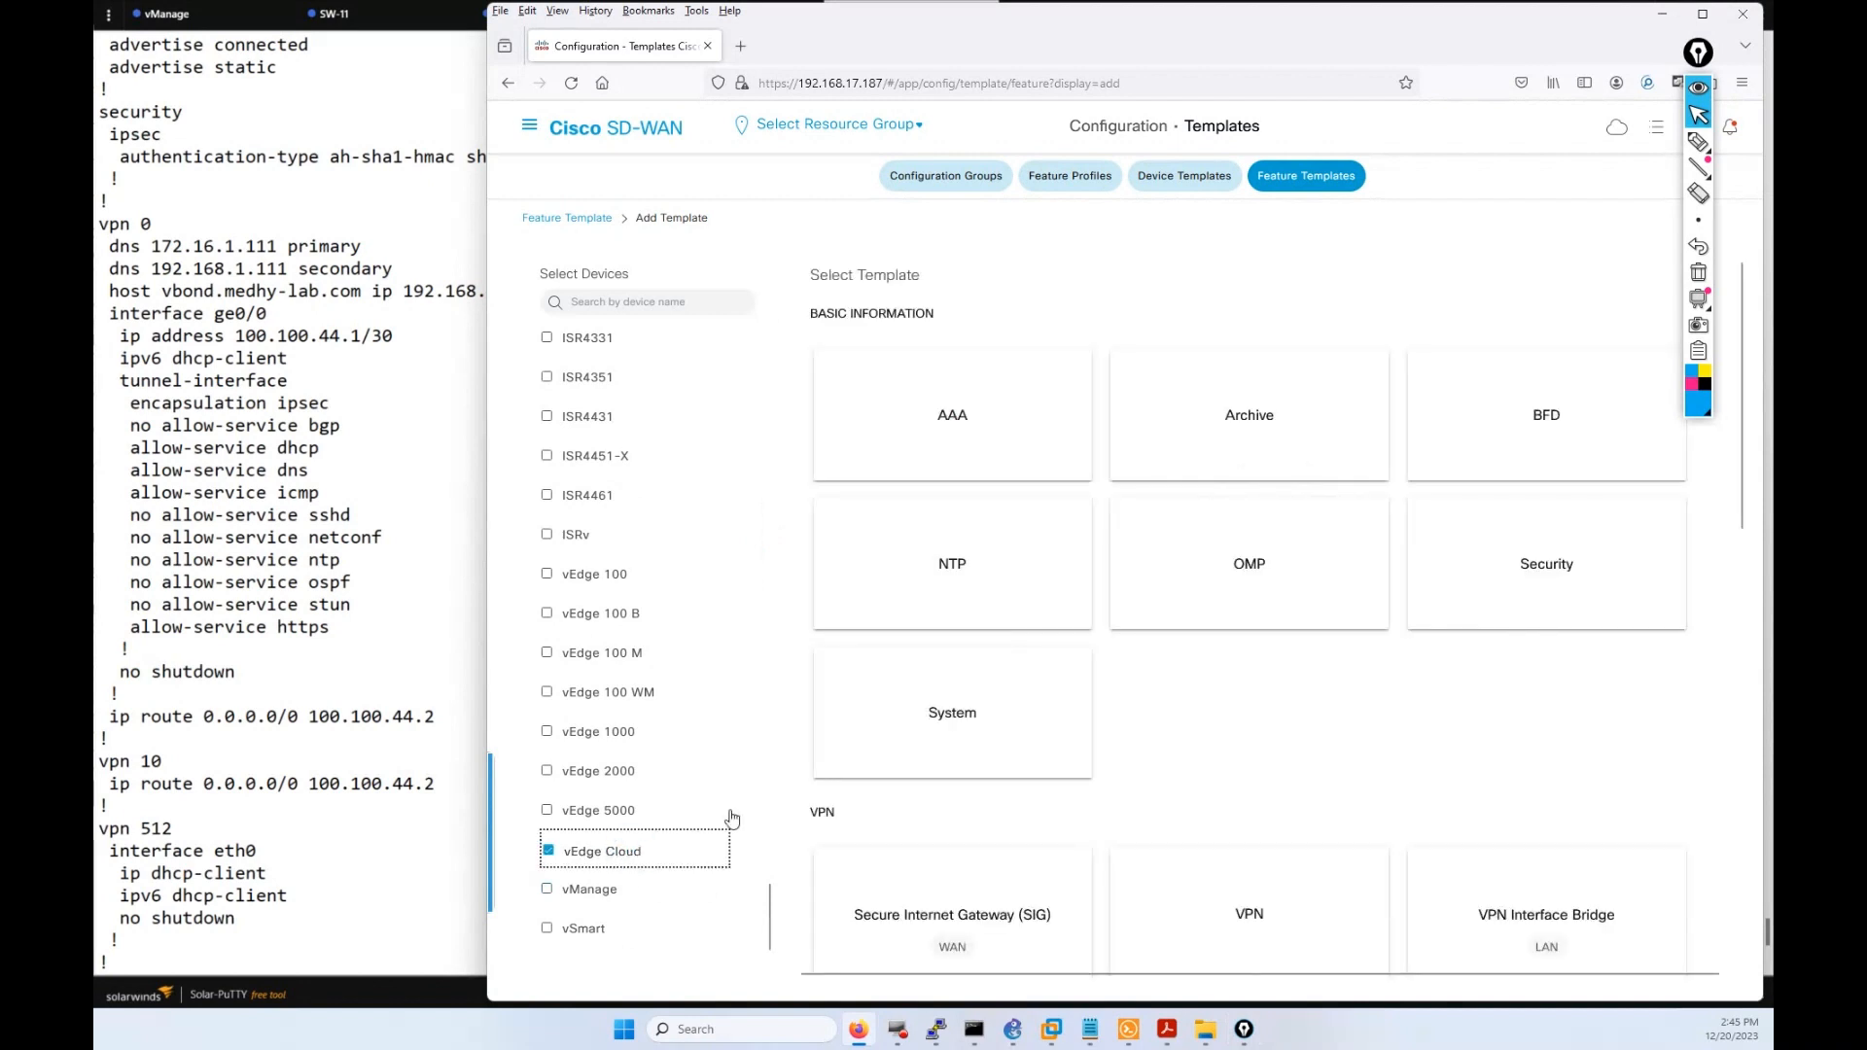
{"action": "scroll", "coordinate": [1224, 812], "scroll_direction": "down", "scroll_amount": 2}
{"action": "left_click", "coordinate": [1224, 812]}
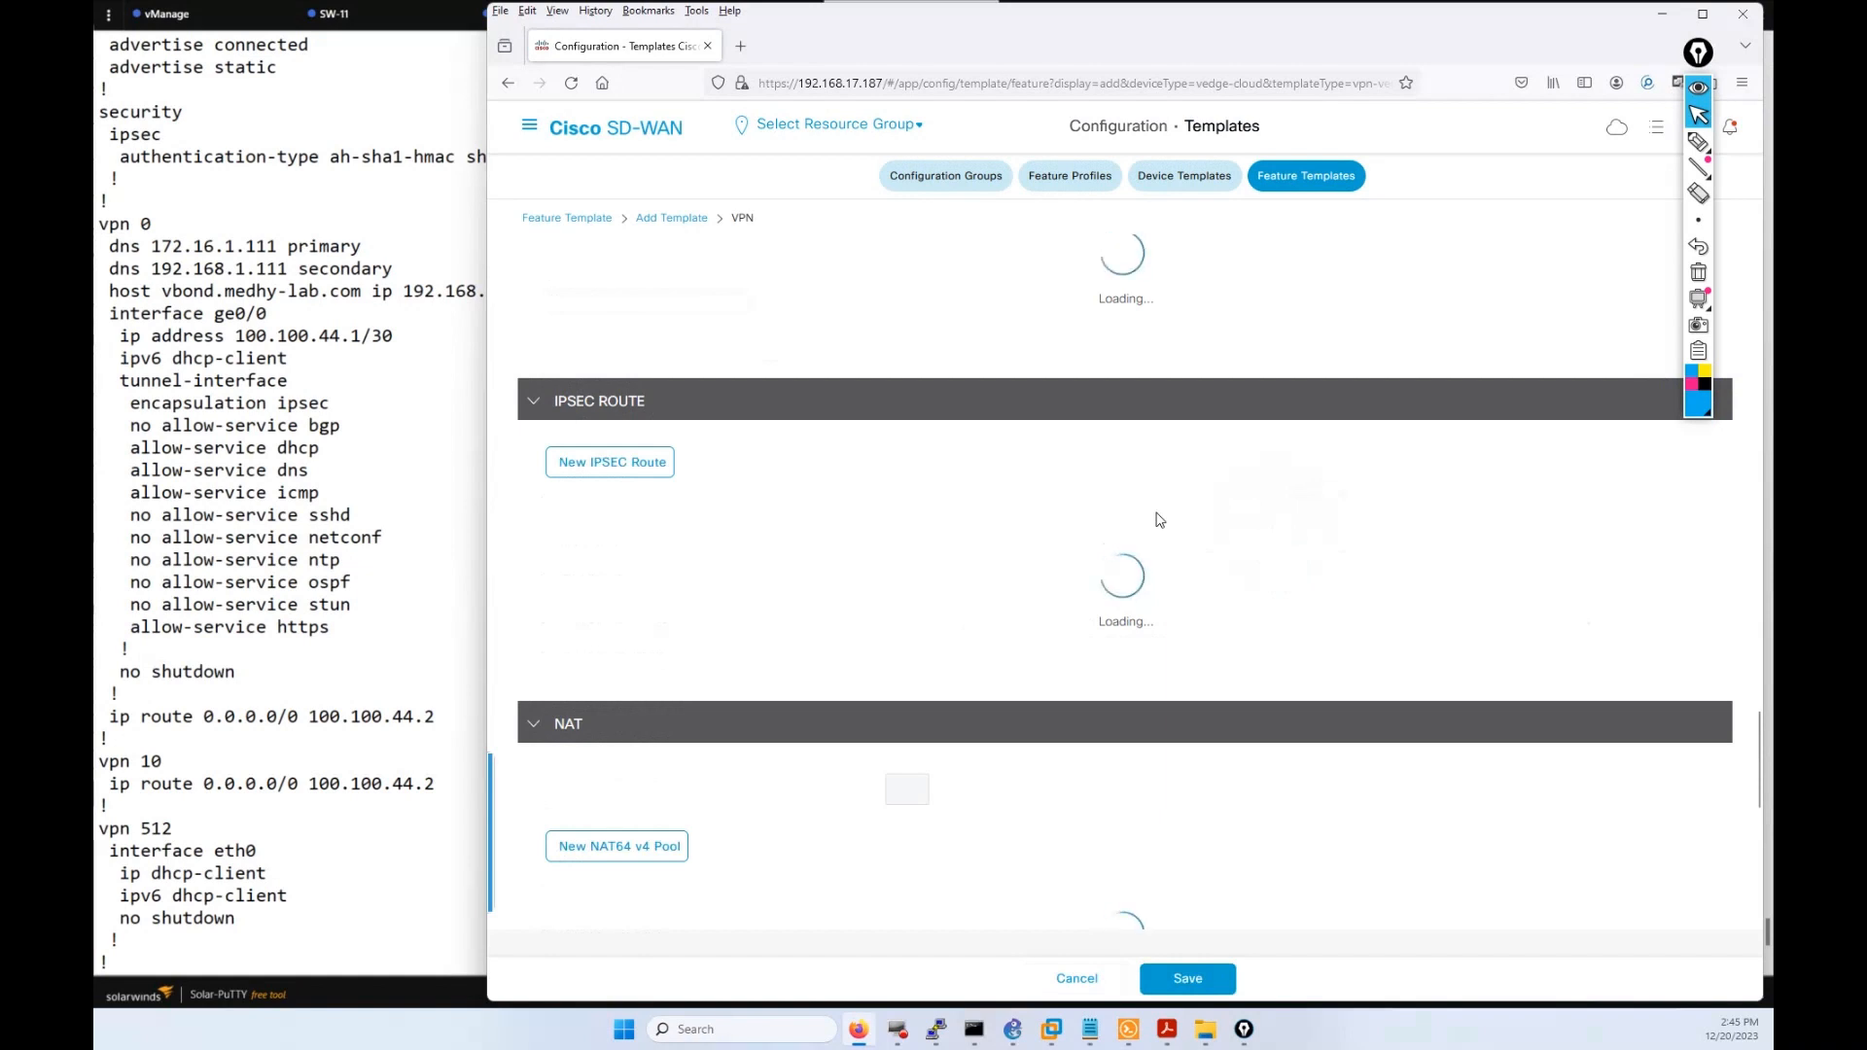
{"action": "scroll", "coordinate": [1202, 550], "scroll_direction": "up", "scroll_amount": 1}
{"action": "scroll", "coordinate": [1202, 550], "scroll_direction": "up", "scroll_amount": 20}
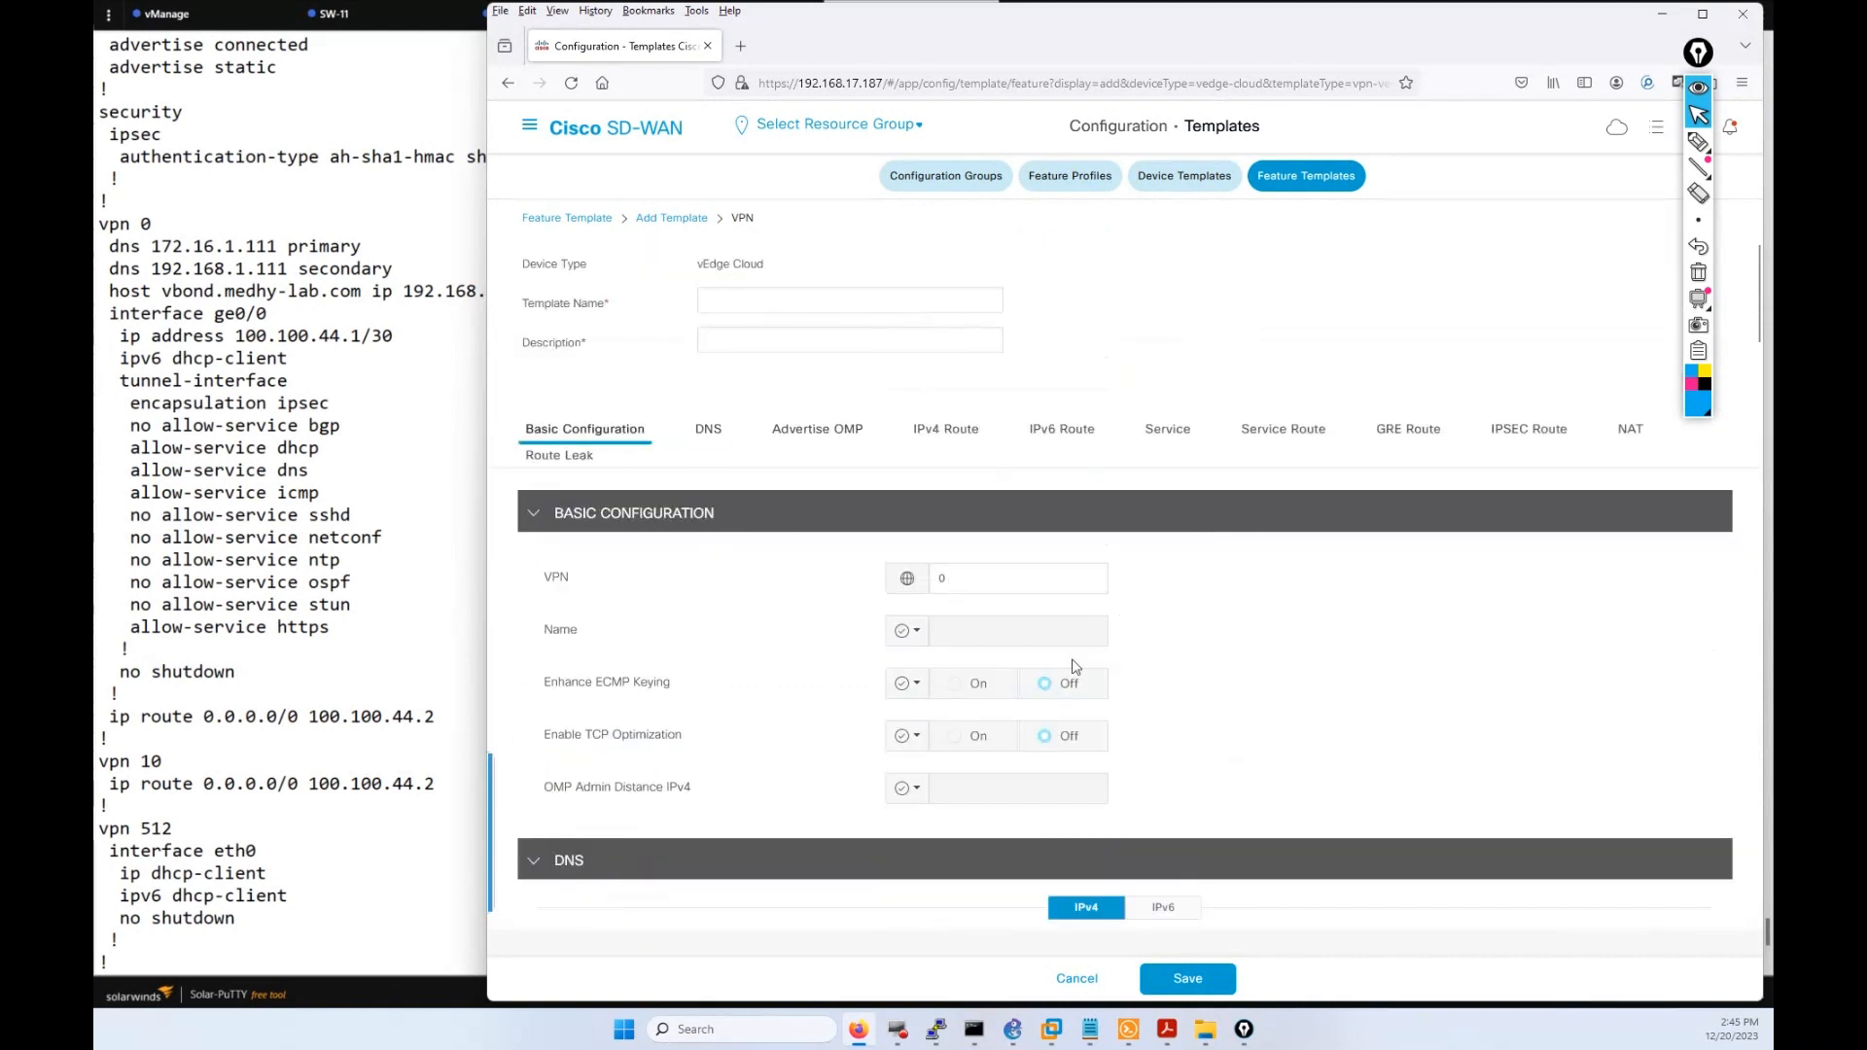
Enter WAN_AMER_VPN_512 as the template name and paste the same text as its description.
{"action": "left_click", "coordinate": [912, 583]}
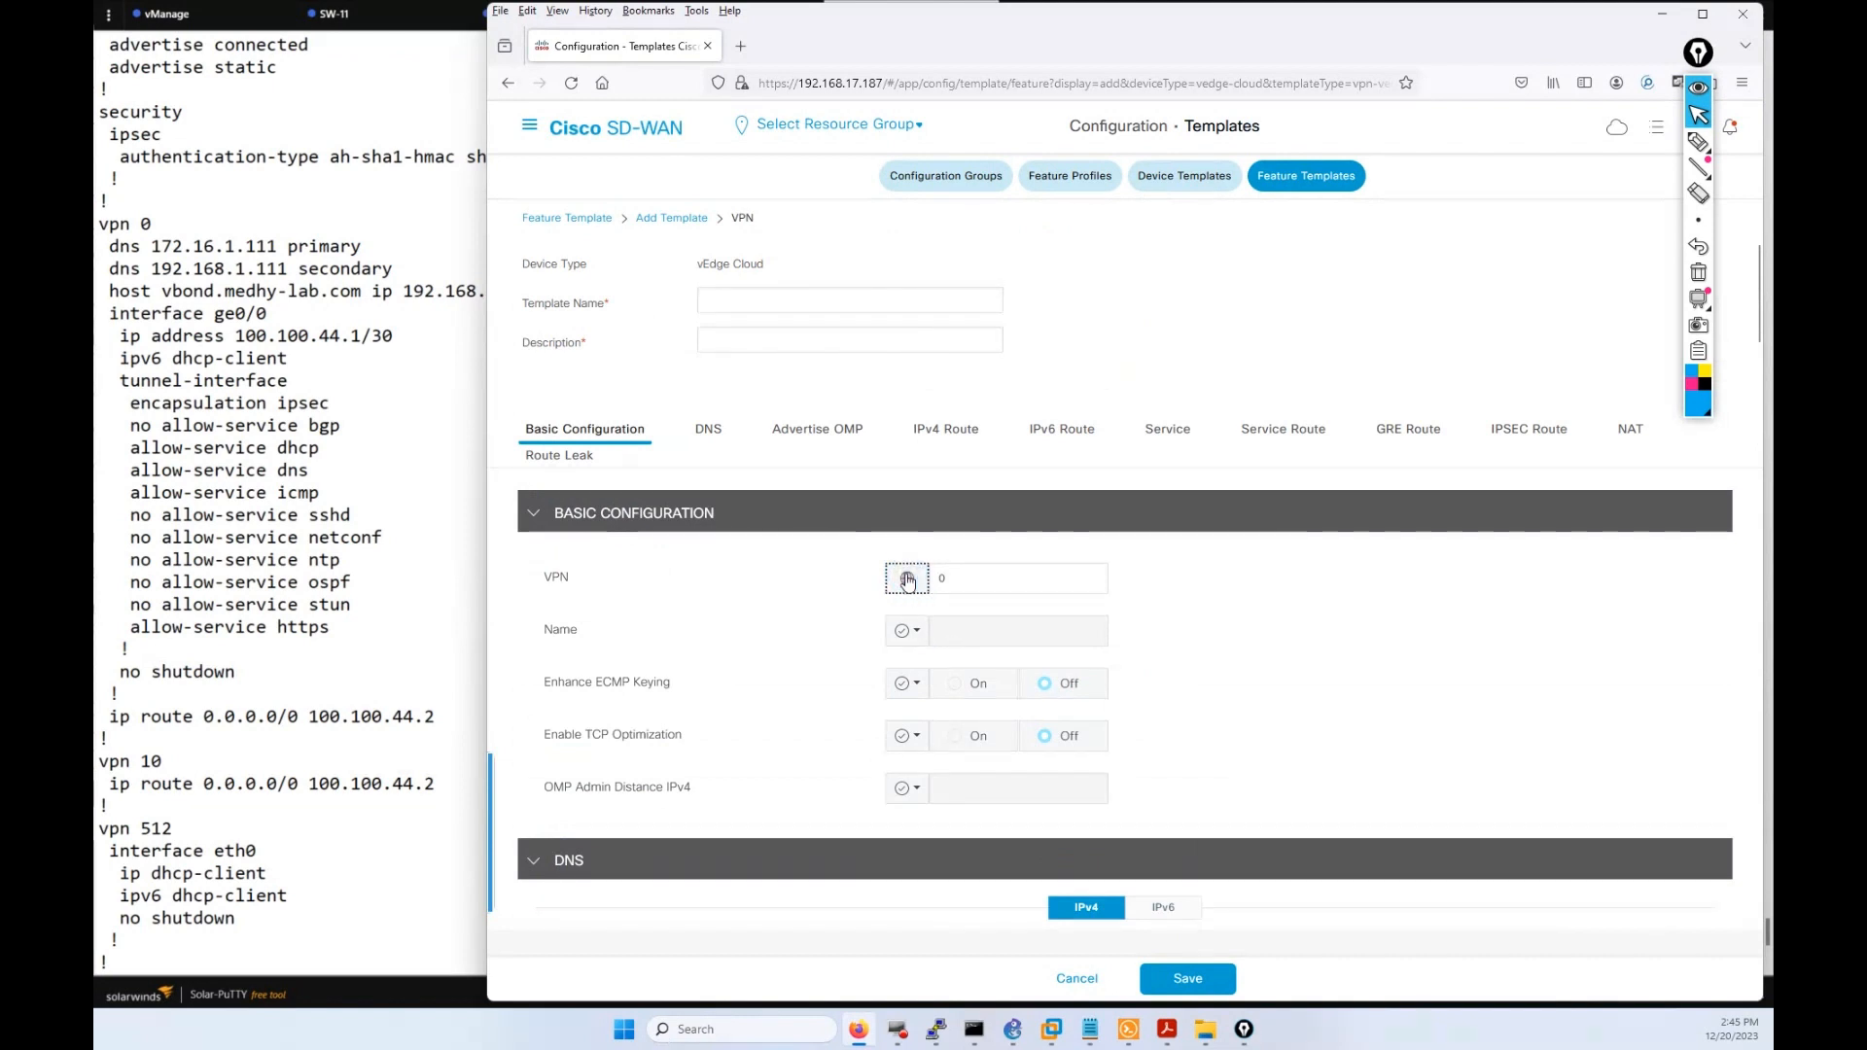
{"action": "left_click", "coordinate": [909, 581]}
{"action": "left_click", "coordinate": [914, 581]}
{"action": "left_click", "coordinate": [777, 301]}
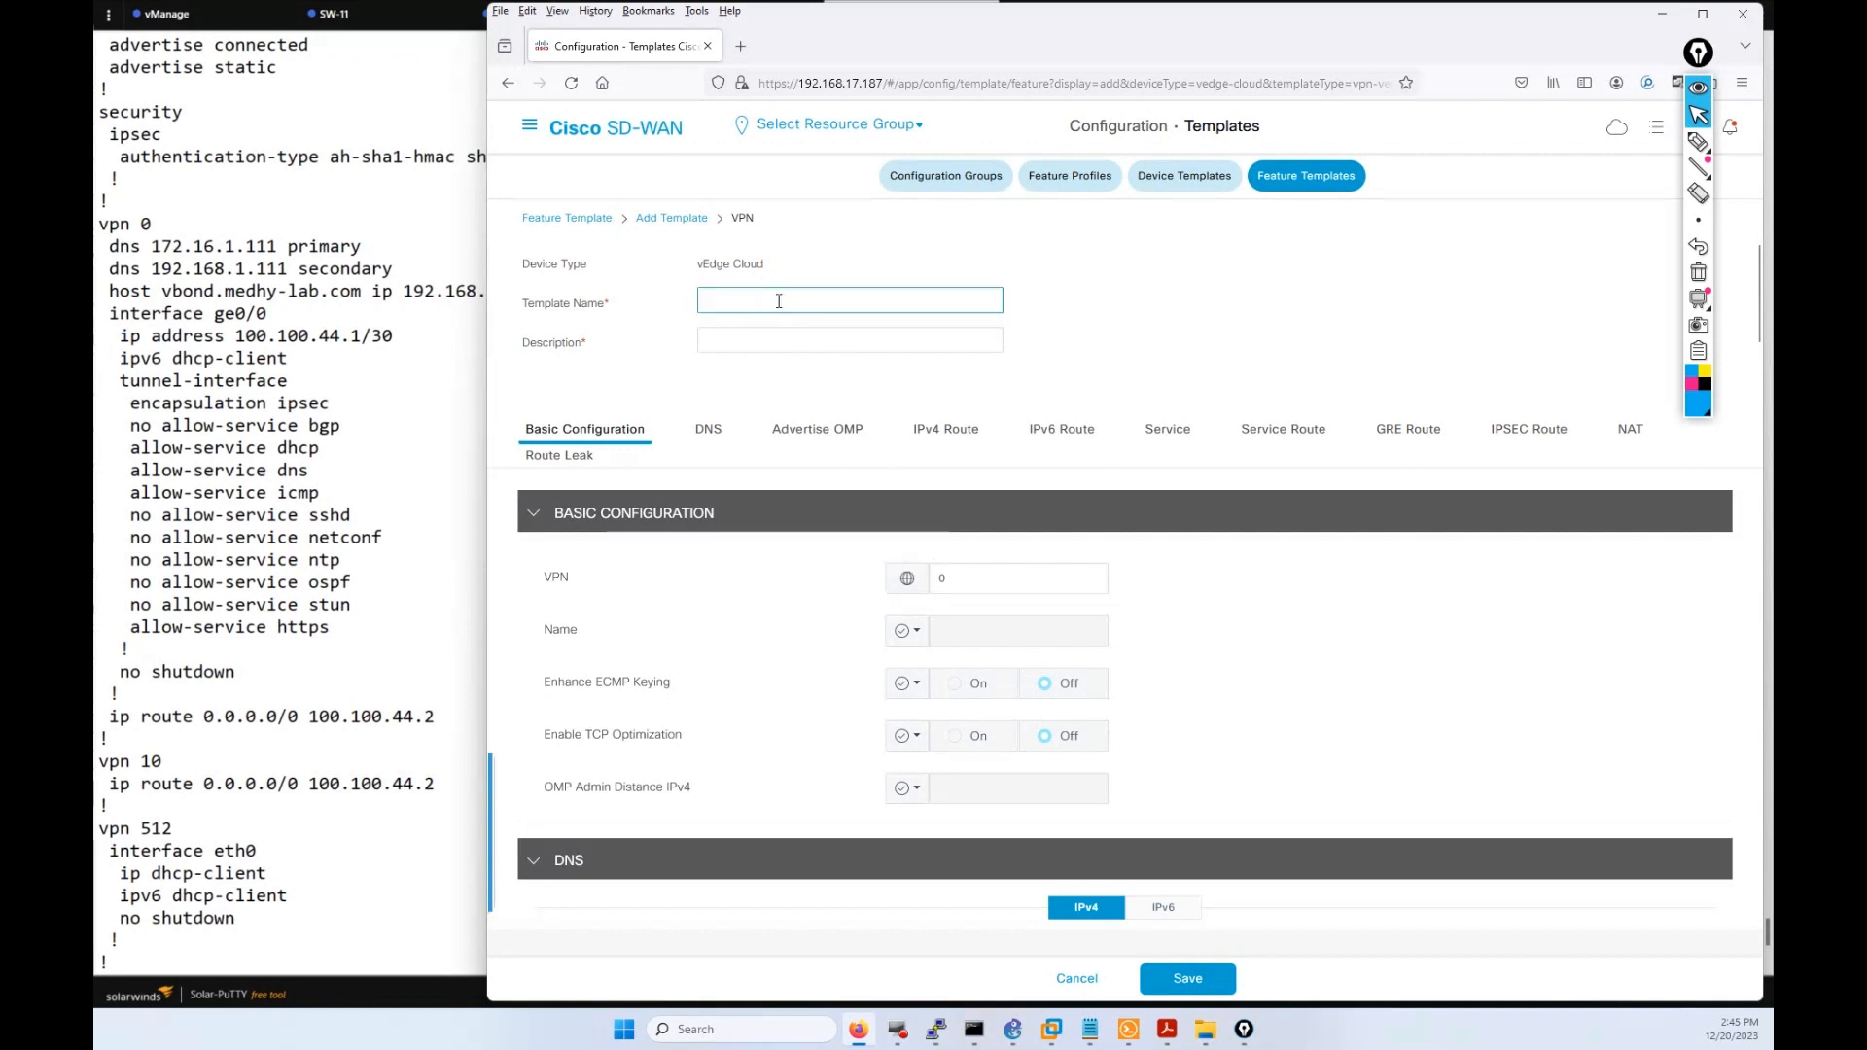
{"action": "type", "text": "WAN_AMER_VP"}
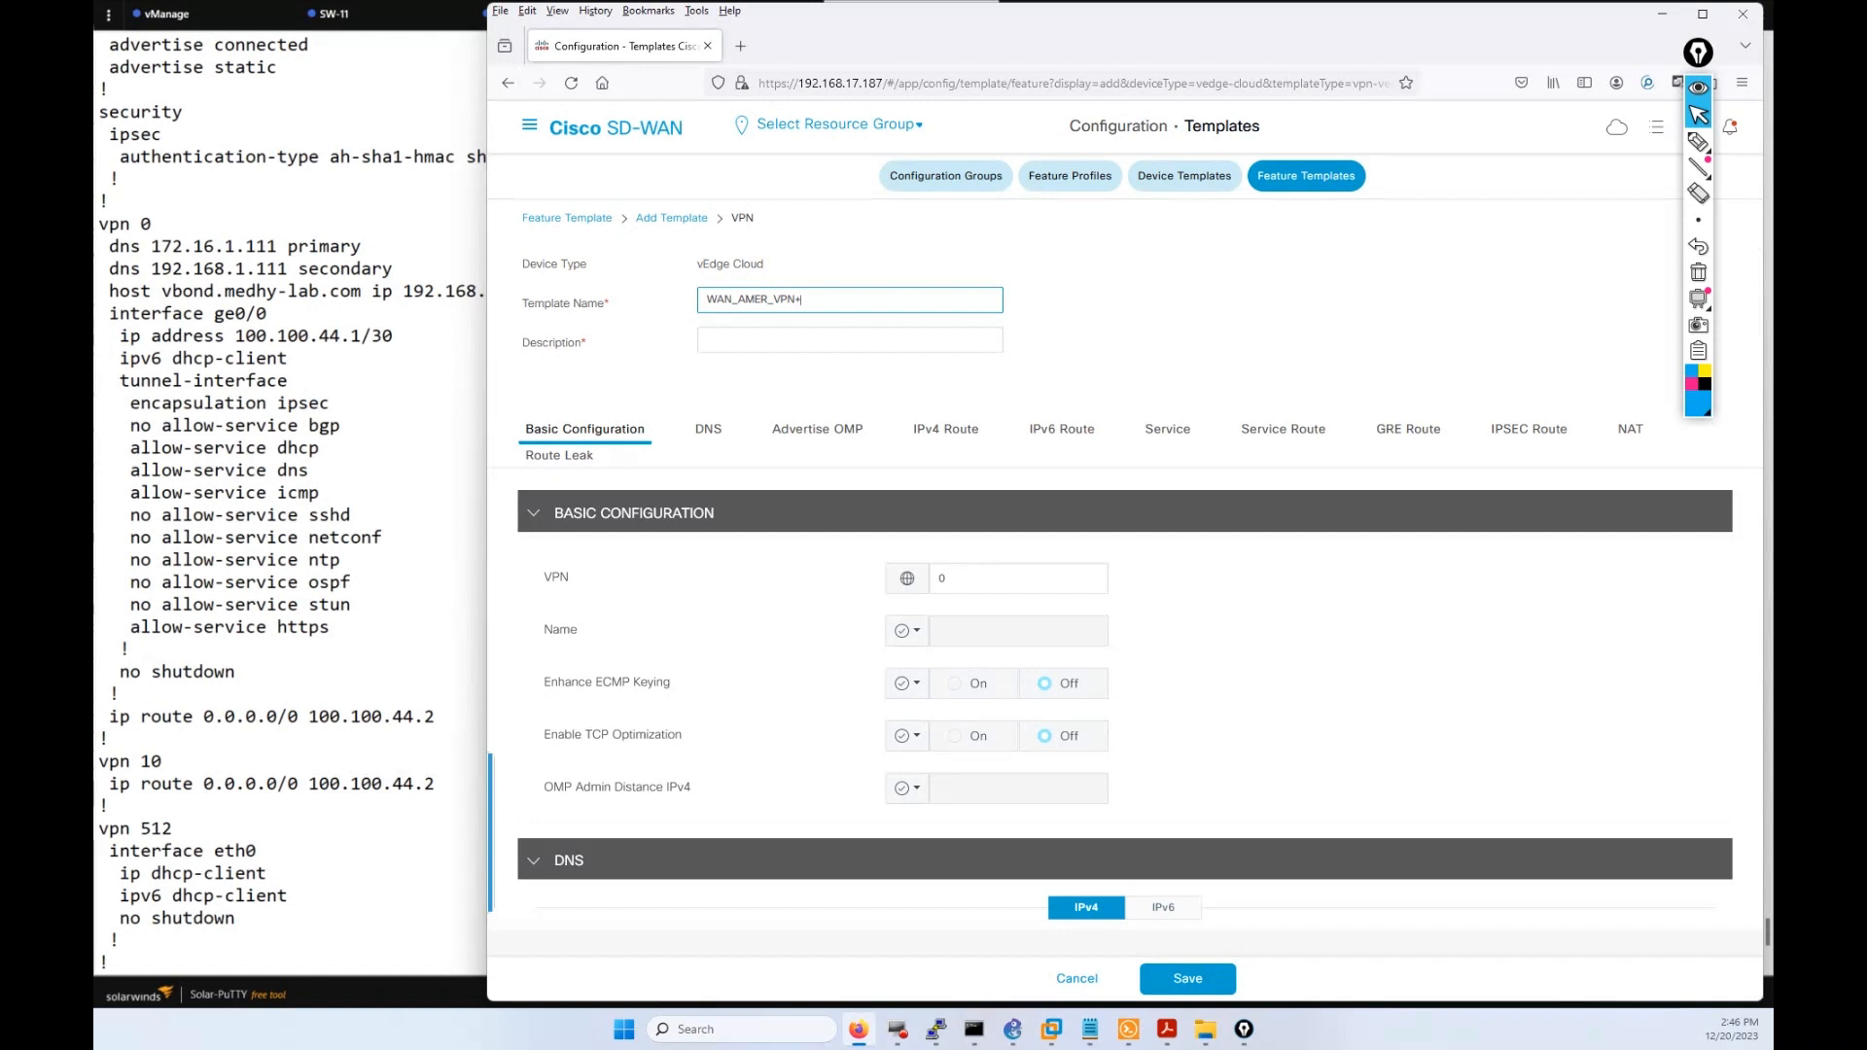
{"action": "type", "text": "N+512"}
{"action": "key", "text": "BackSpace"}
{"action": "key", "text": "BackSpace"}
{"action": "key", "text": "BackSpace"}
{"action": "left_click_drag", "start_coordinate": [832, 300], "coordinate": [713, 304]}
{"action": "key", "text": "ctrl+c"}
{"action": "left_click", "coordinate": [776, 345]}
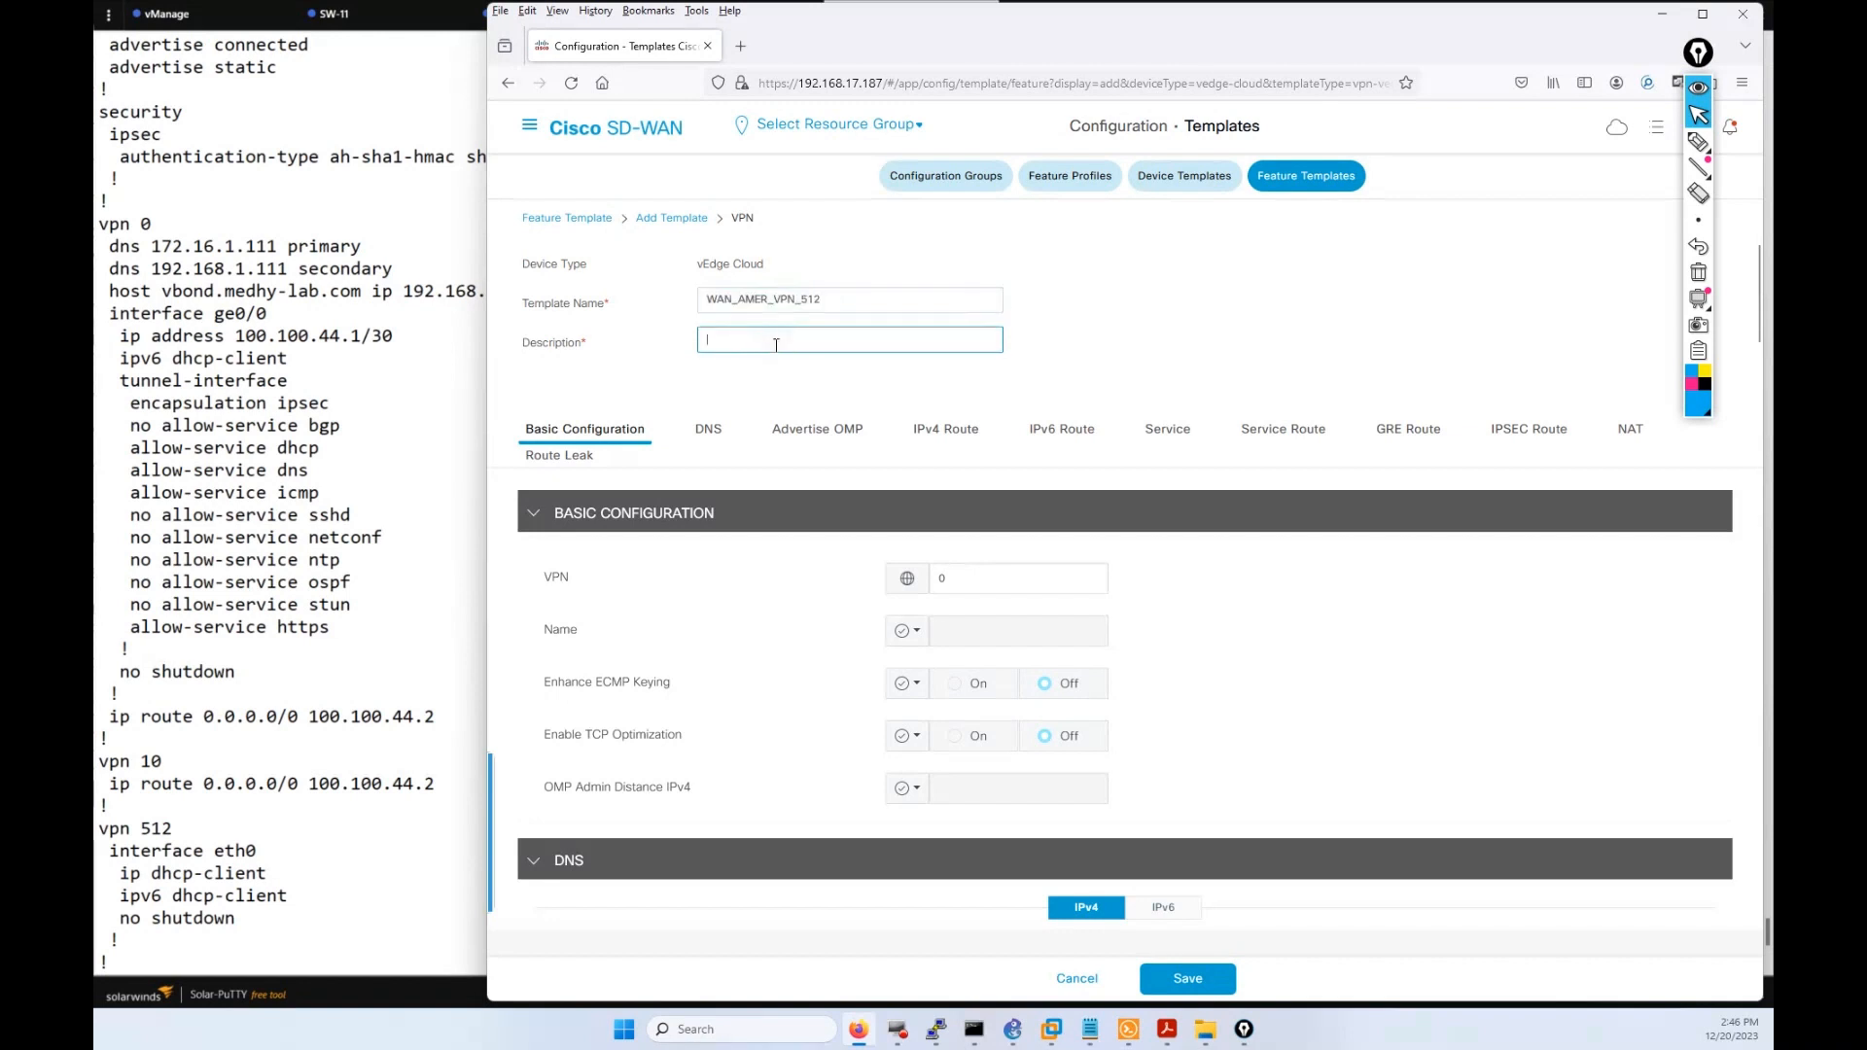
{"action": "key", "text": "ctrl+v"}
{"action": "left_click", "coordinate": [913, 584]}
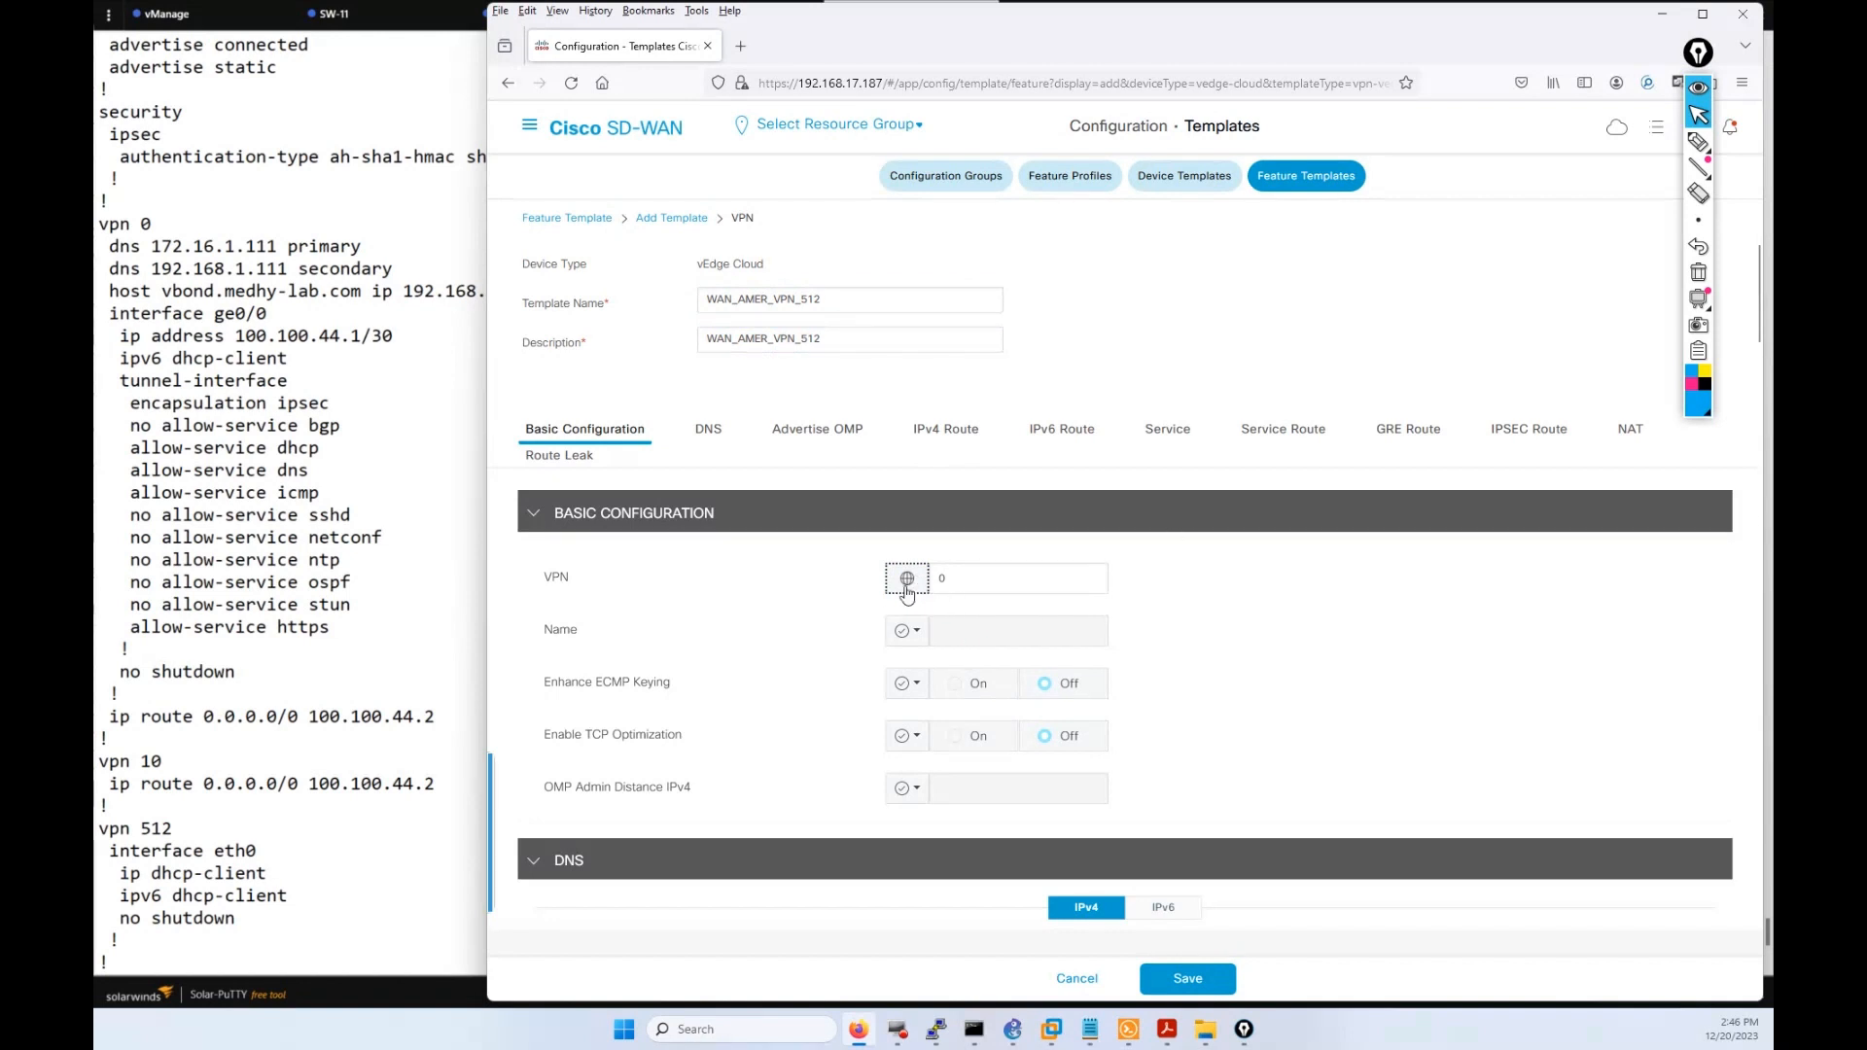
Change the template's VPN number from 0 to 512.
{"action": "scroll", "coordinate": [988, 605], "scroll_direction": "down", "scroll_amount": 2}
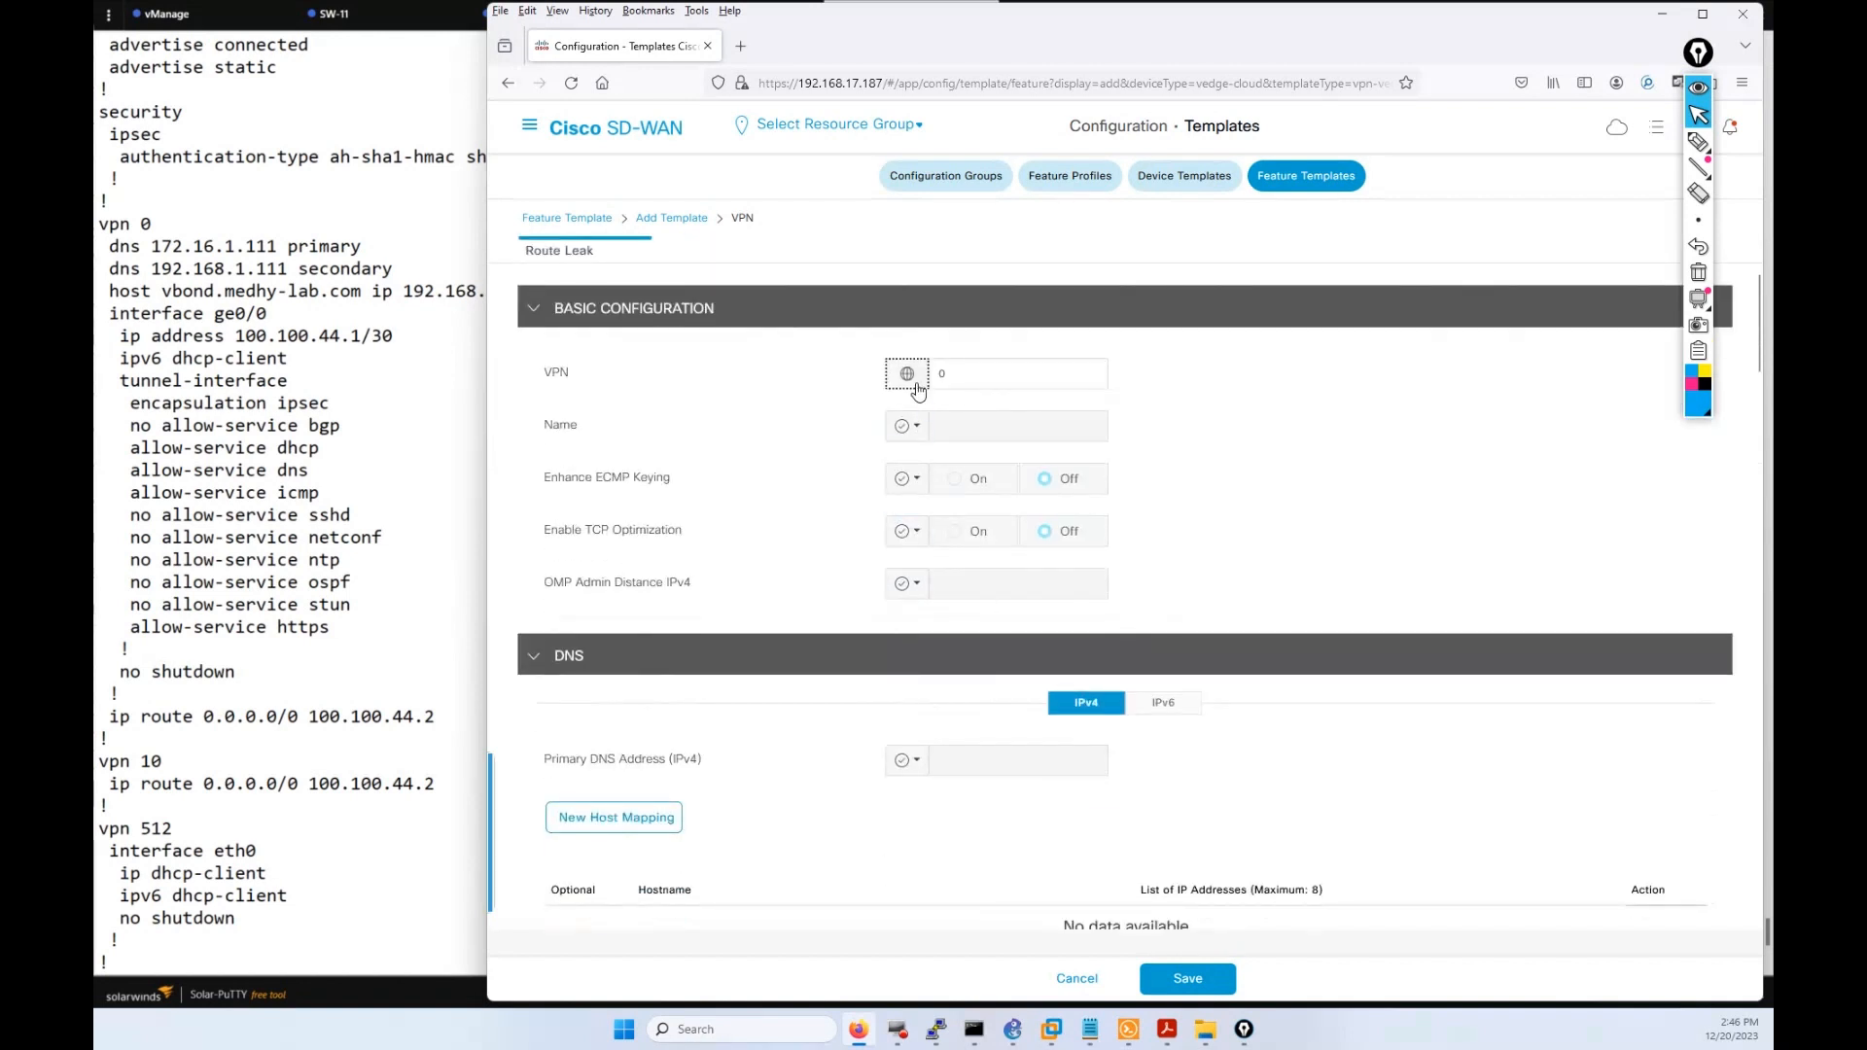
{"action": "left_click", "coordinate": [960, 387]}
{"action": "left_click", "coordinate": [907, 375]}
{"action": "left_click", "coordinate": [950, 367]}
{"action": "key", "text": "BackSpace"}
{"action": "type", "text": "512"}
Make the VPN name a Global value and enter a name containing VPN_512_MANAGEMENT.
{"action": "left_click", "coordinate": [912, 431]}
{"action": "mouse_move", "coordinate": [972, 502]}
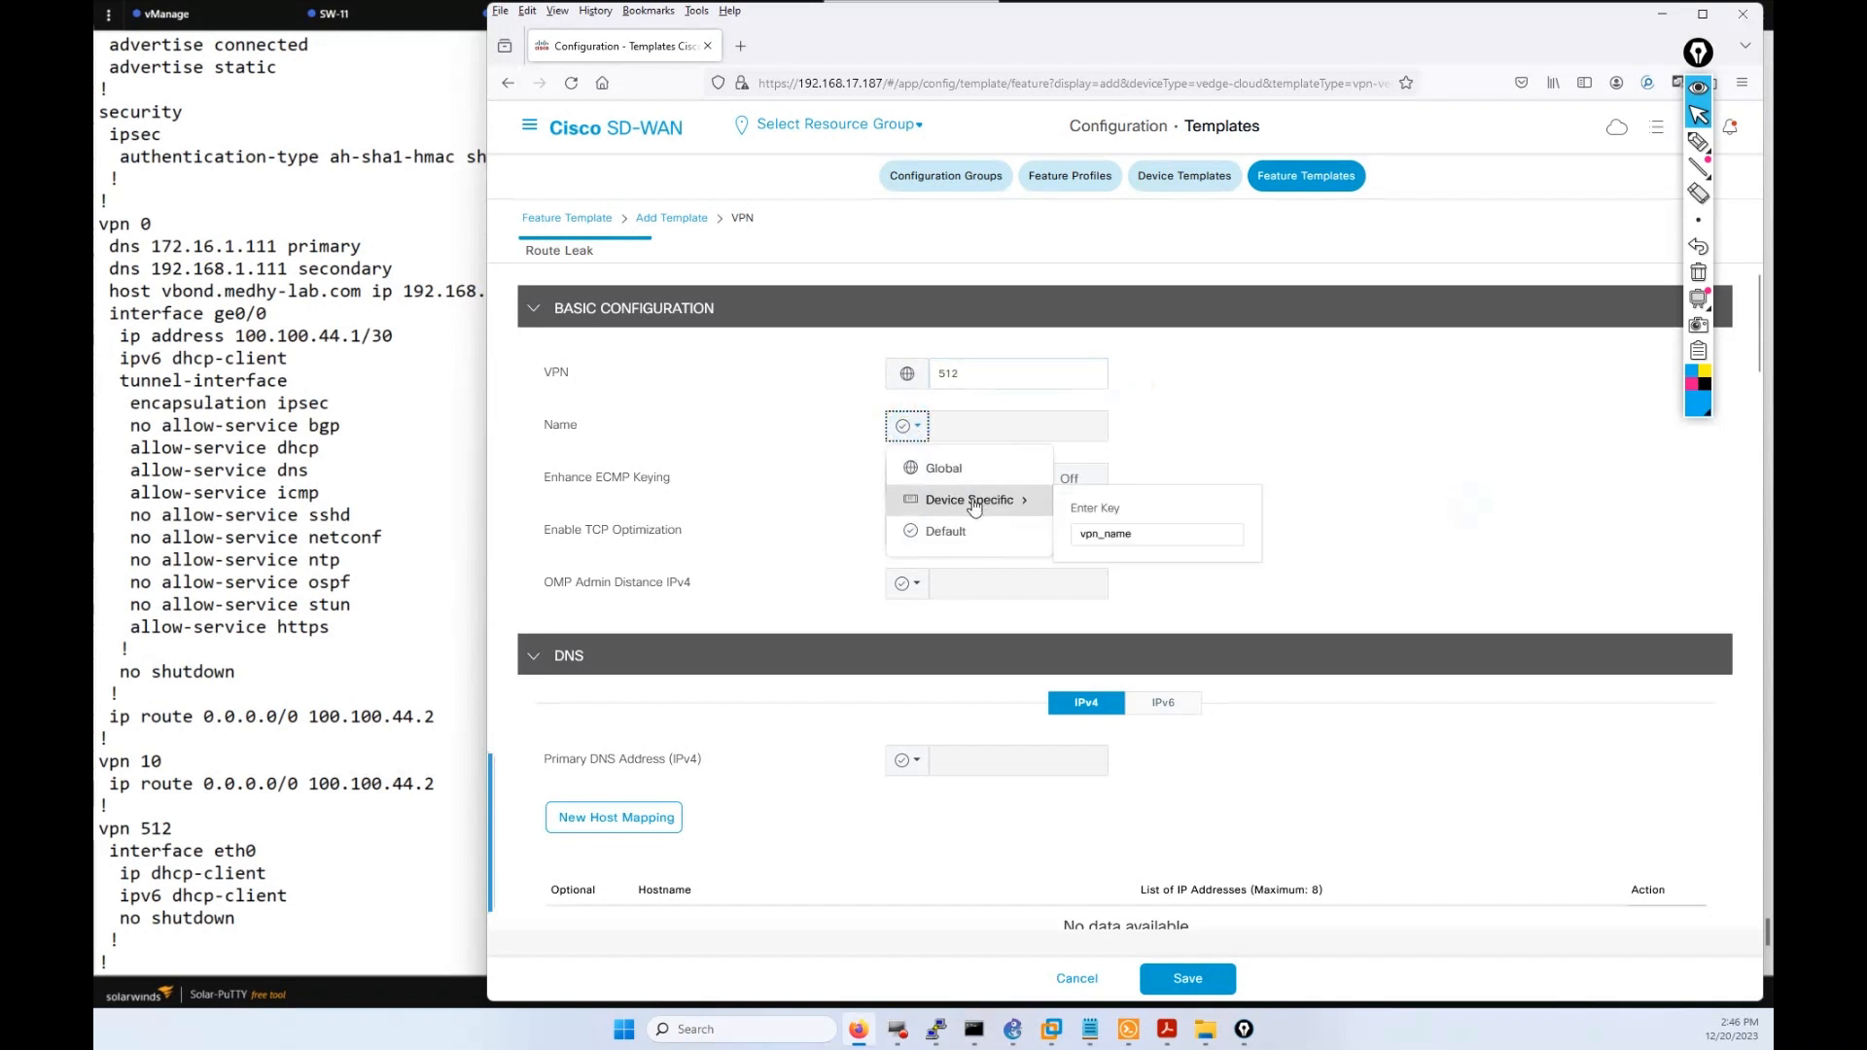
{"action": "left_click", "coordinate": [958, 469]}
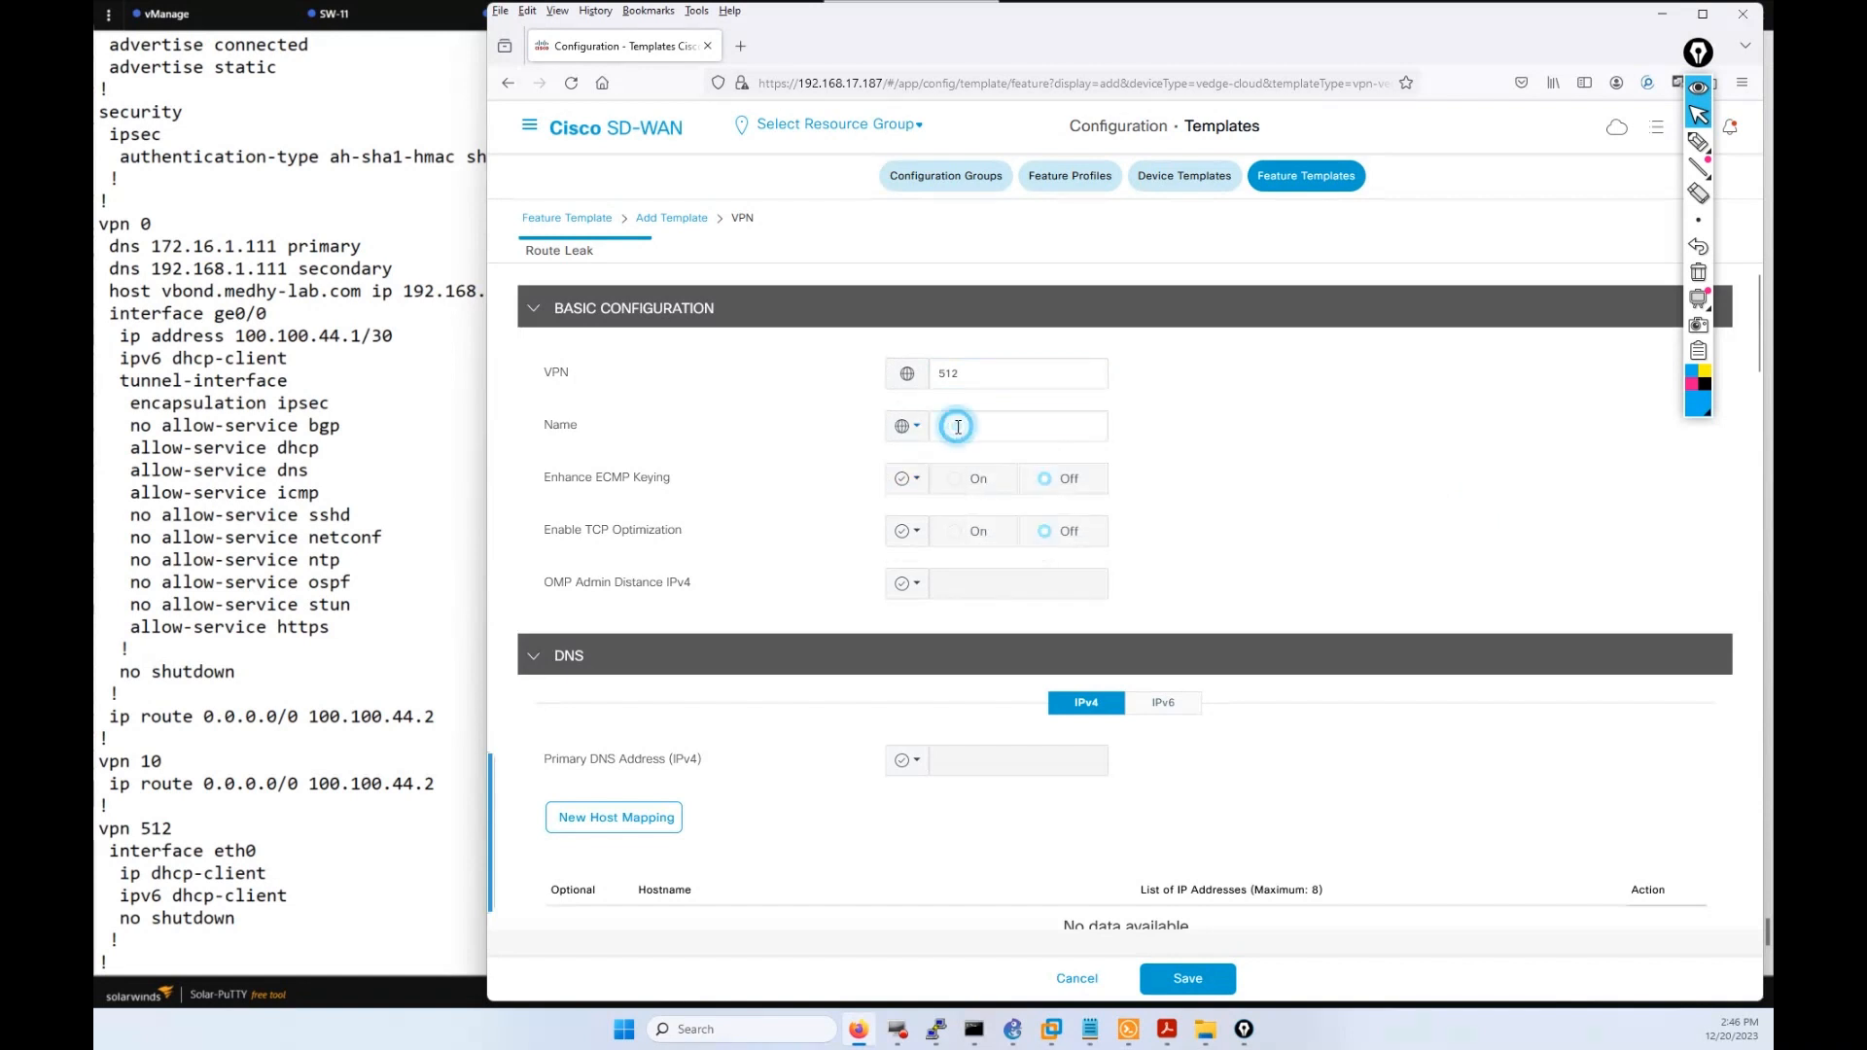
{"action": "left_click", "coordinate": [974, 424]}
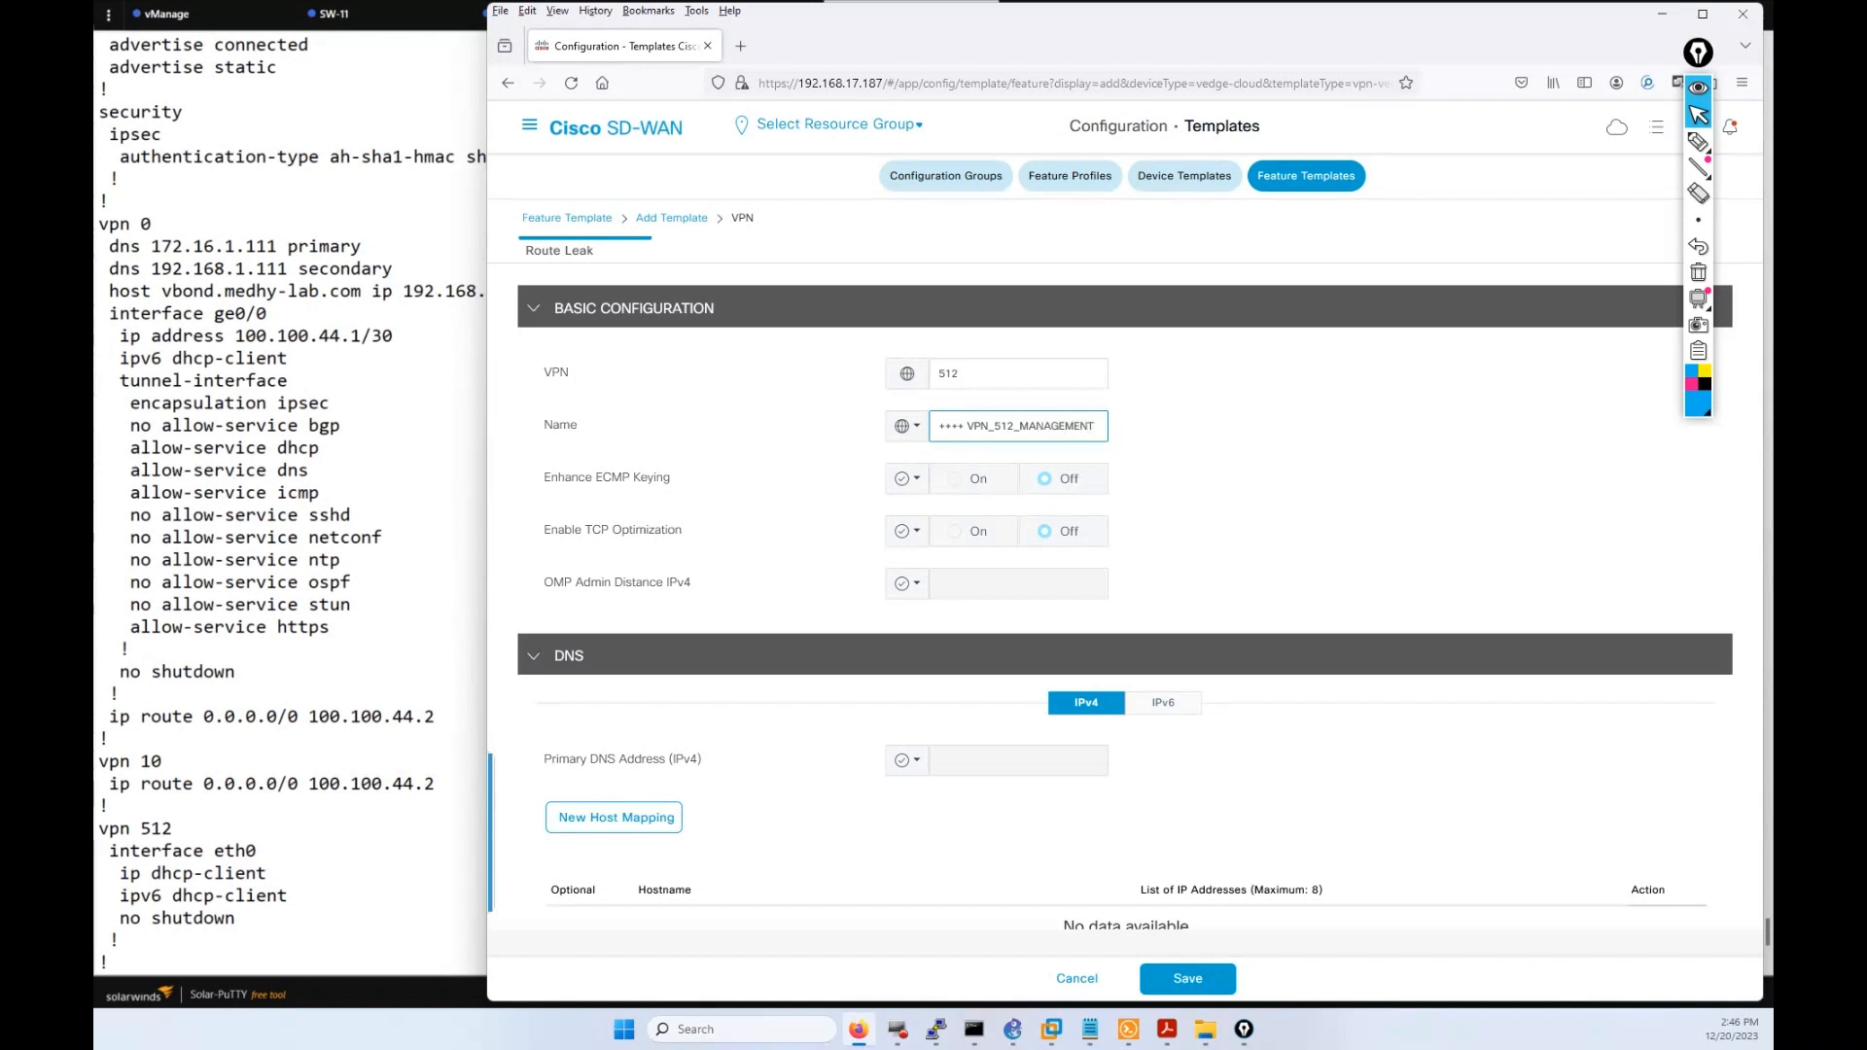
{"action": "type", "text": "++++"}
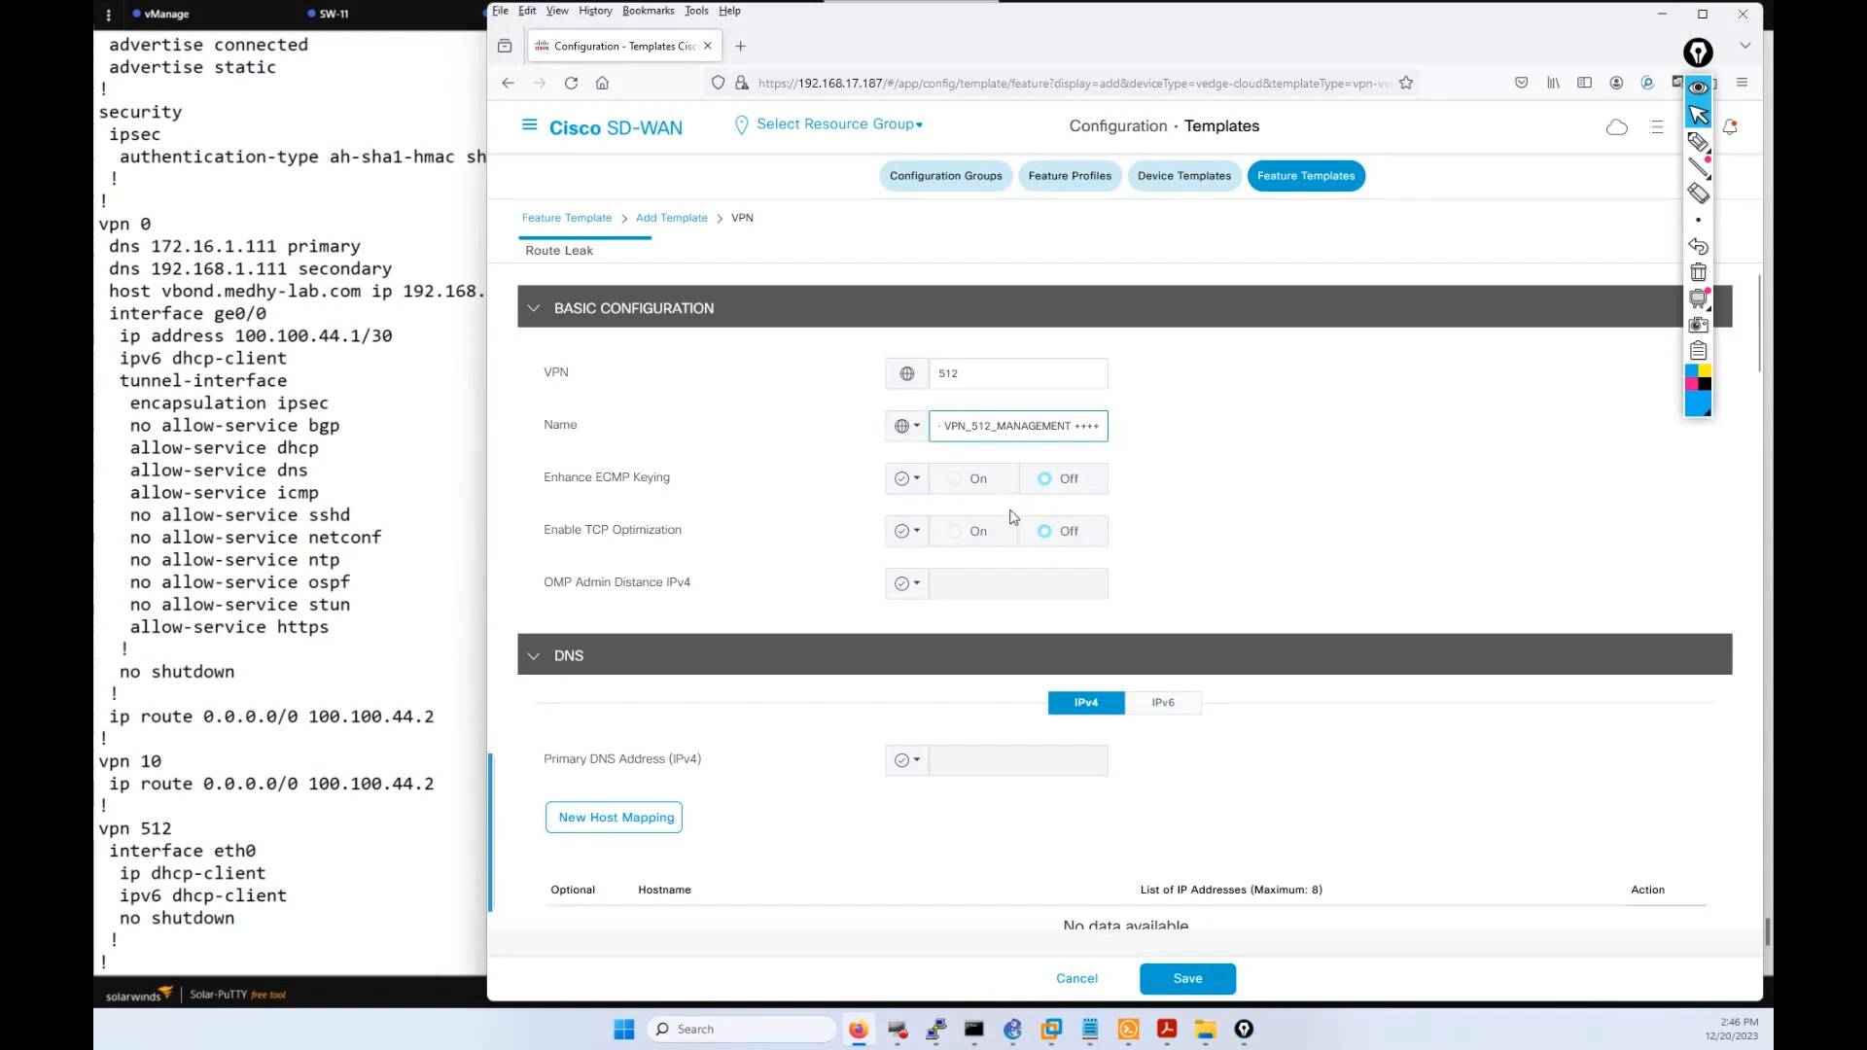
{"action": "scroll", "coordinate": [753, 600], "scroll_direction": "down", "scroll_amount": 2}
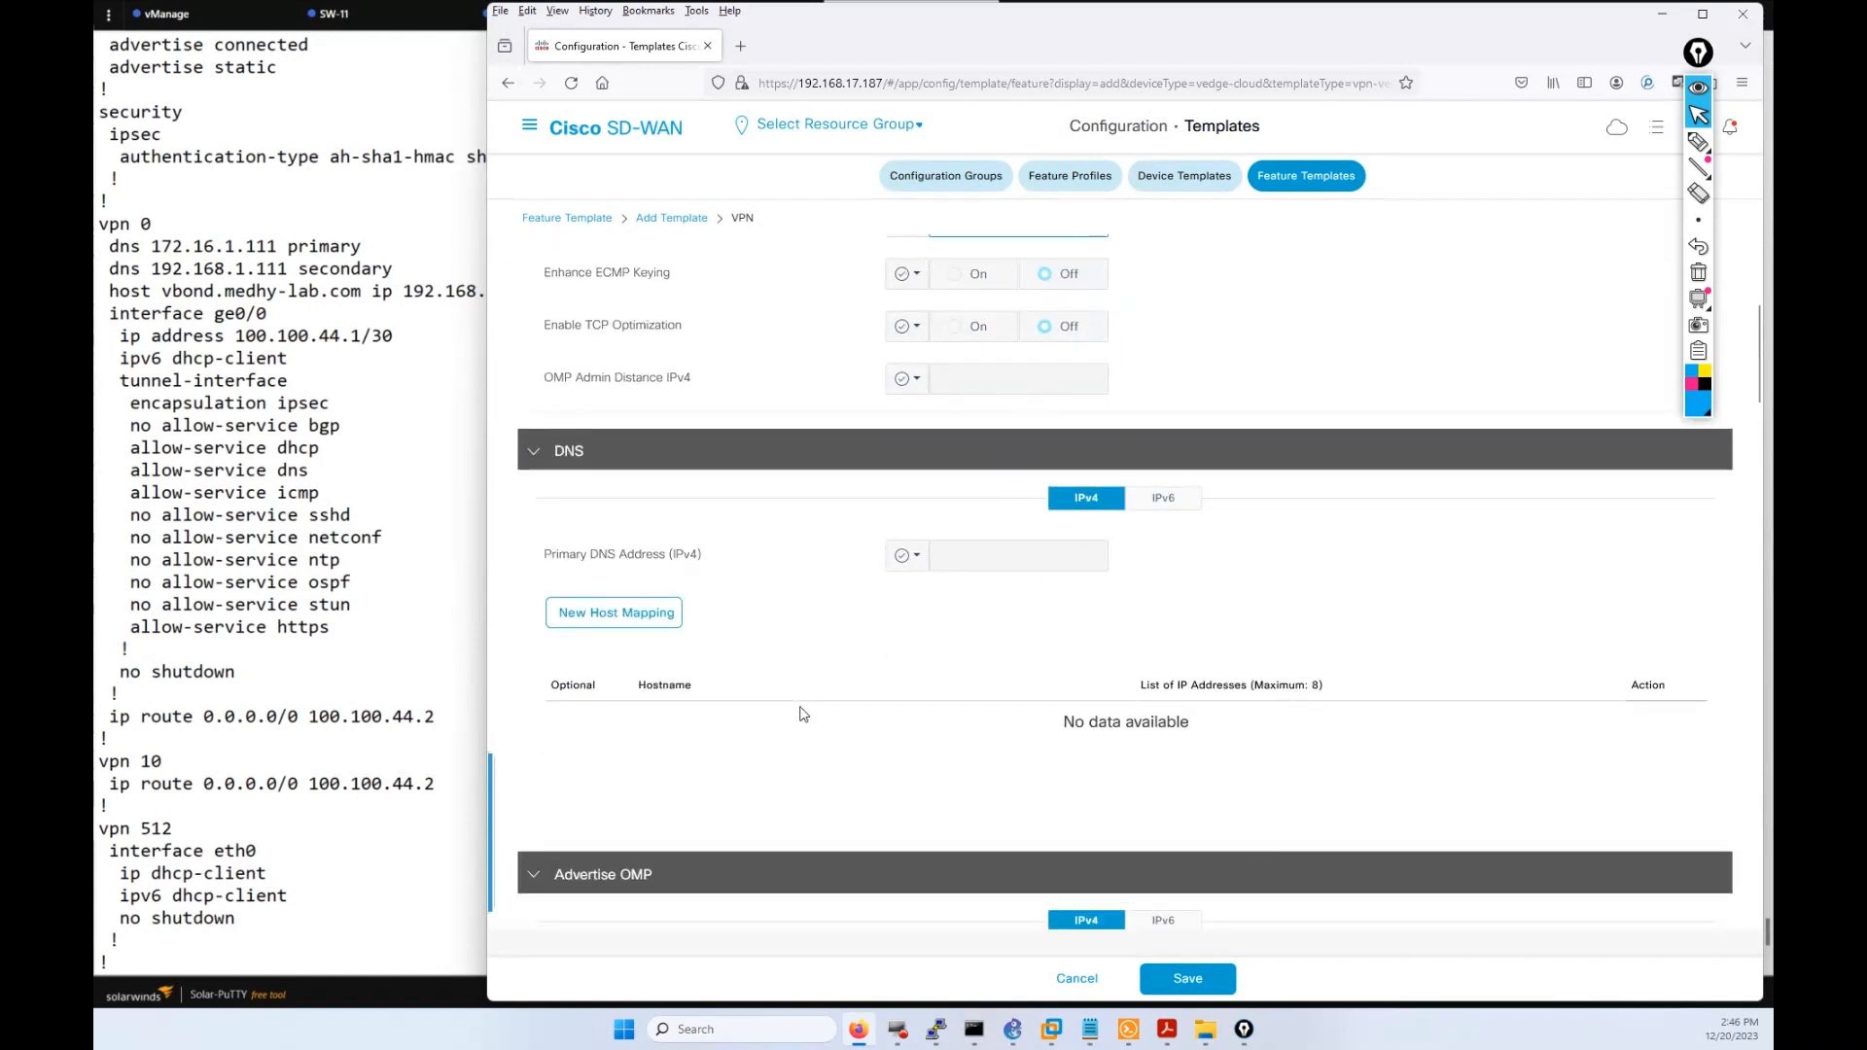
Review the DNS, Advertise OMP and route sections, then save the WAN_AMER_VPN_512 template.
{"action": "scroll", "coordinate": [1050, 559], "scroll_direction": "down", "scroll_amount": 3}
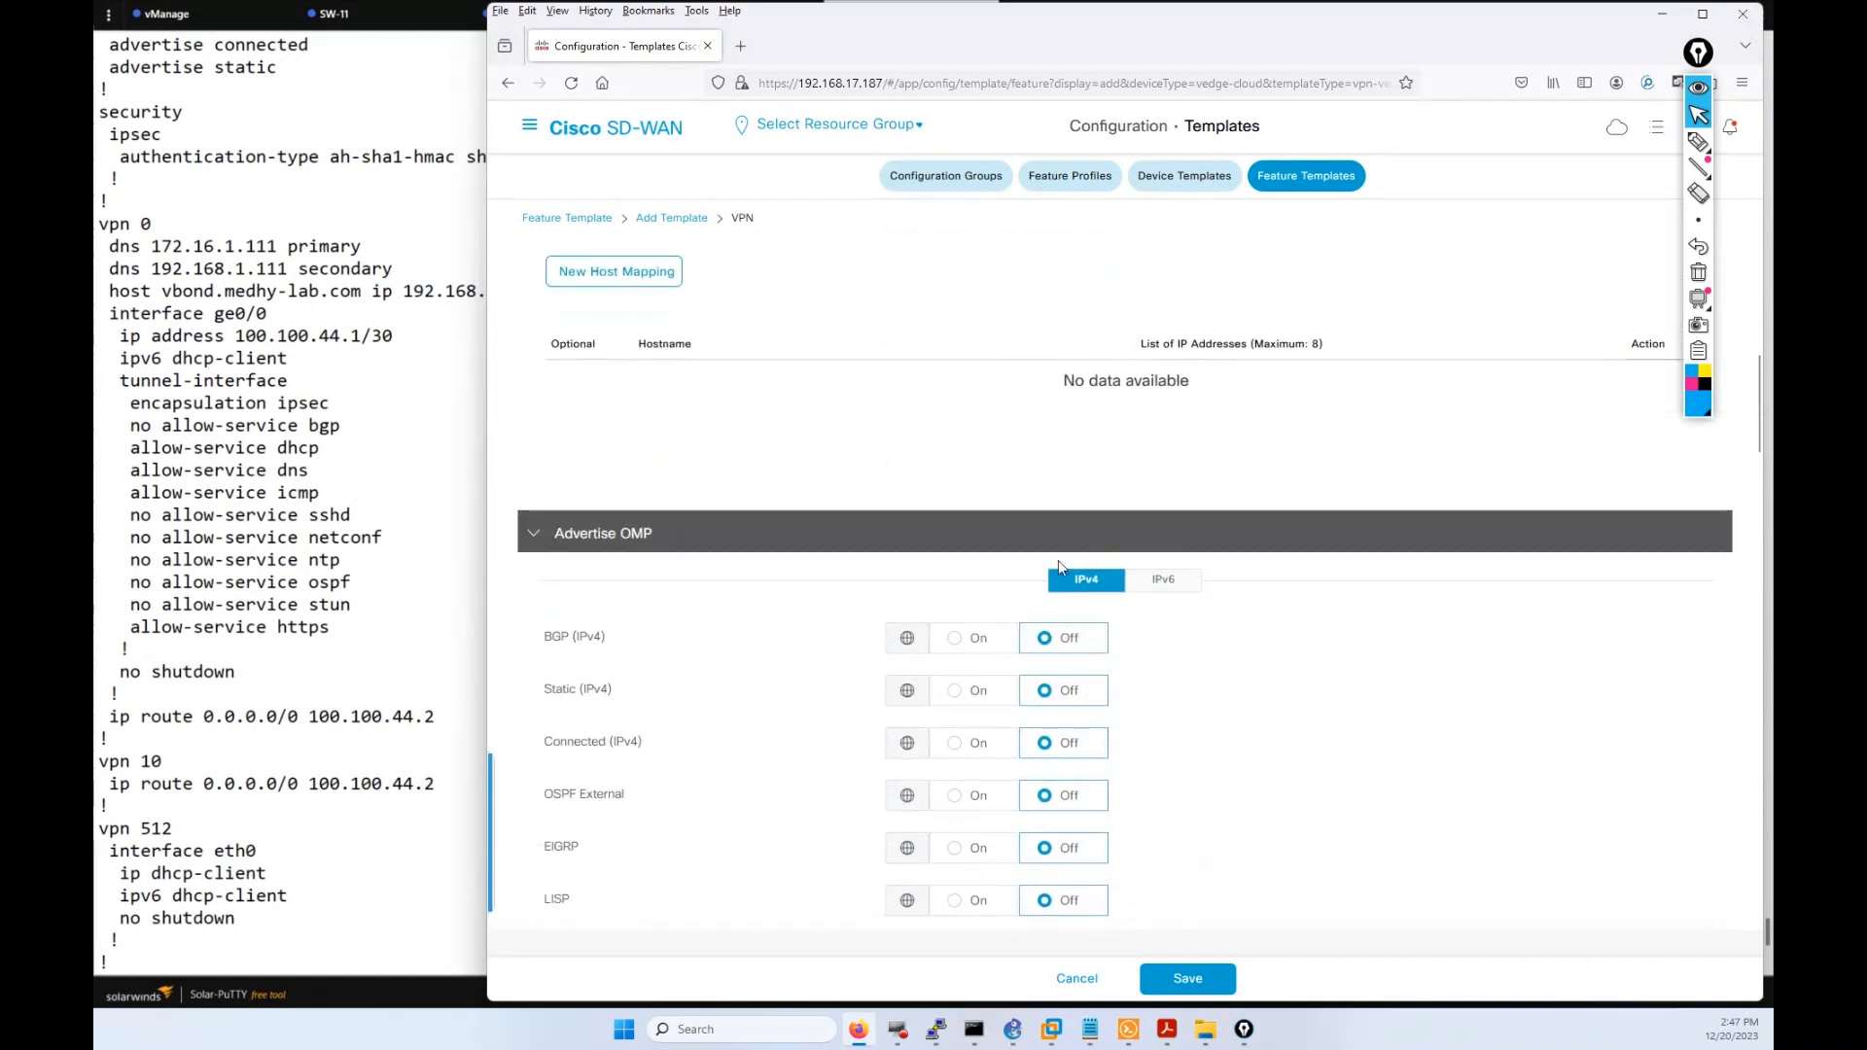
{"action": "scroll", "coordinate": [1039, 436], "scroll_direction": "up", "scroll_amount": 1}
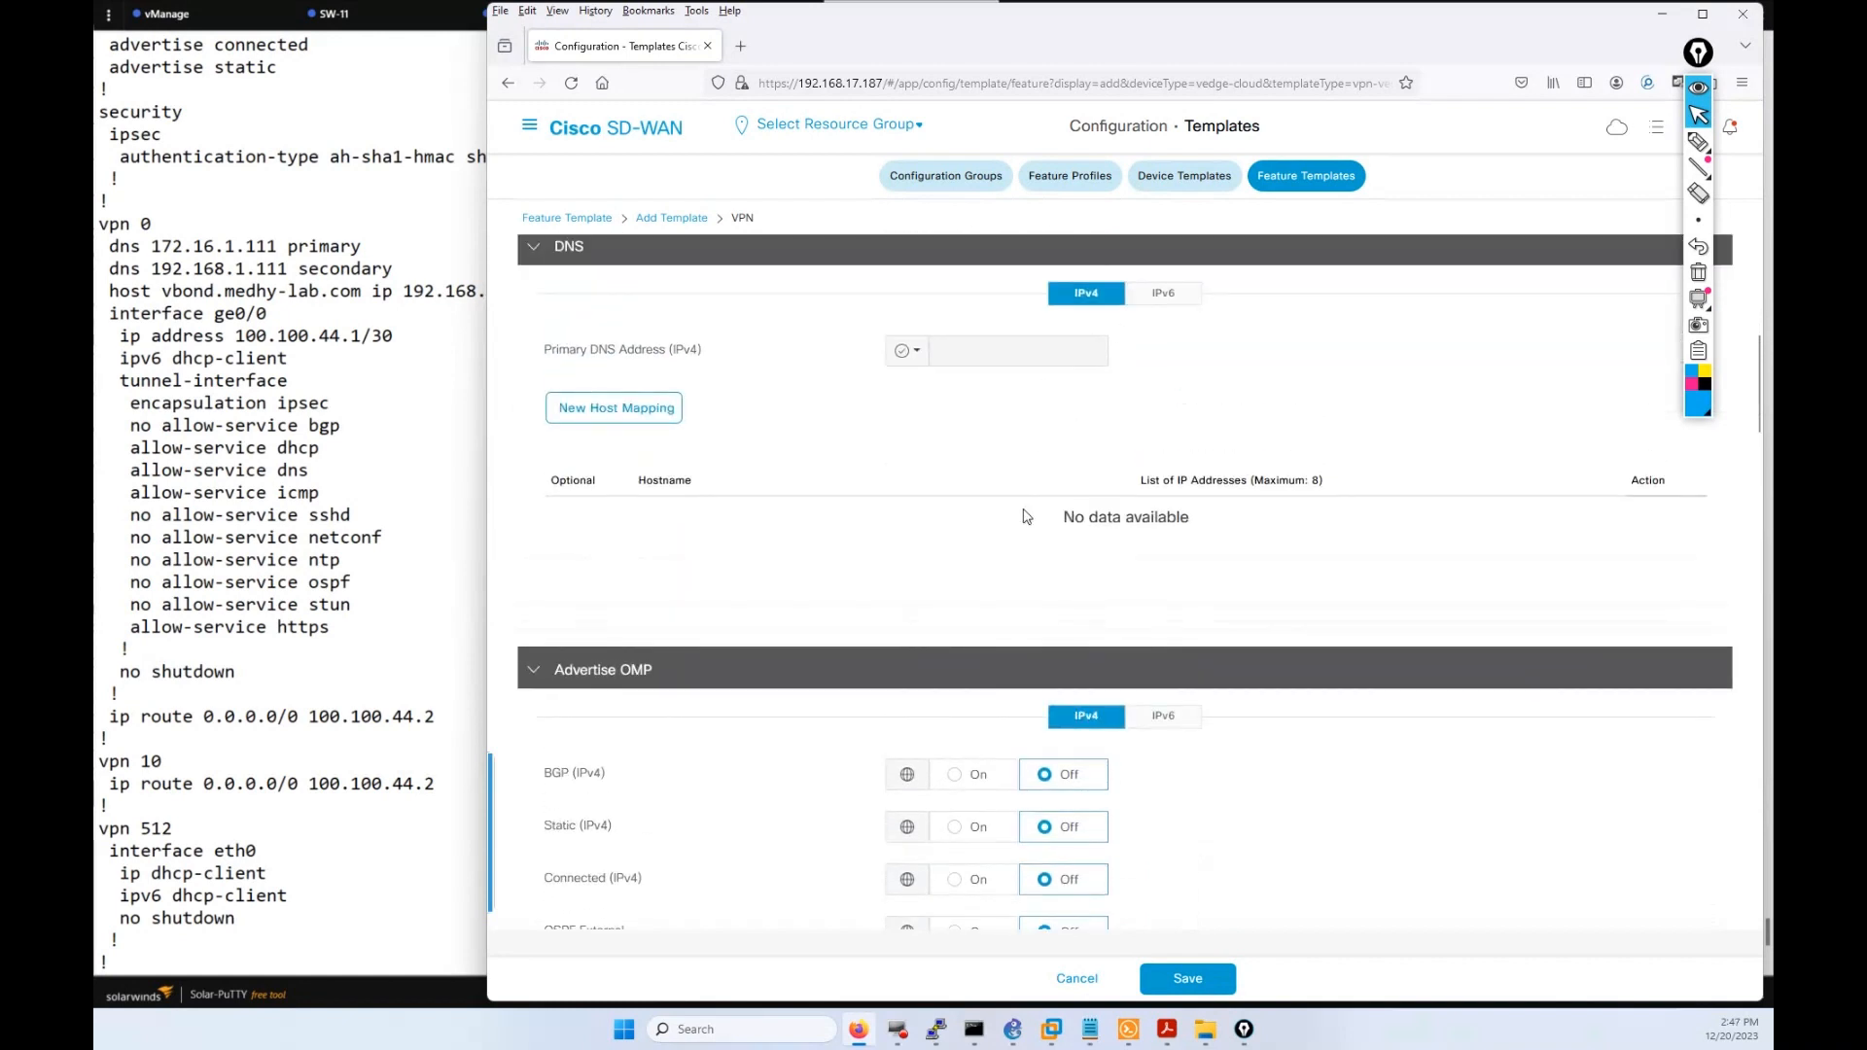
{"action": "scroll", "coordinate": [955, 758], "scroll_direction": "down", "scroll_amount": 2}
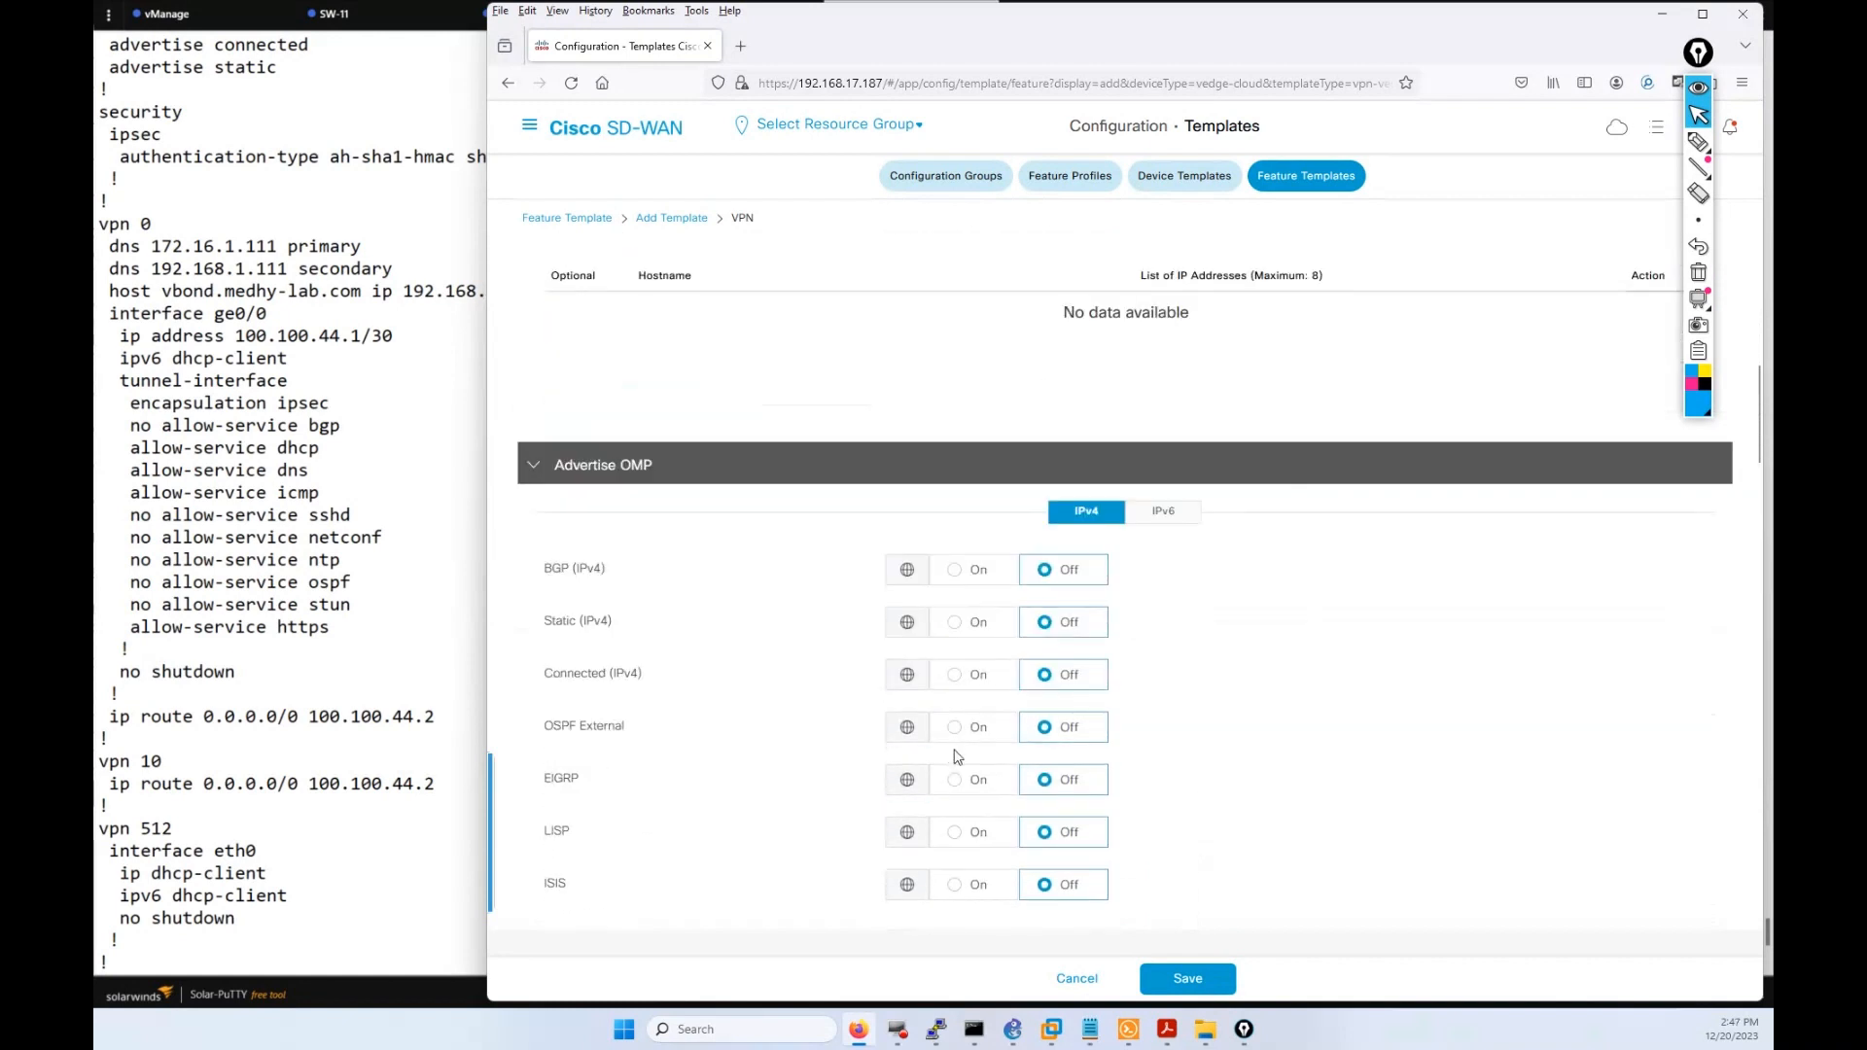
{"action": "scroll", "coordinate": [815, 759], "scroll_direction": "down", "scroll_amount": 2}
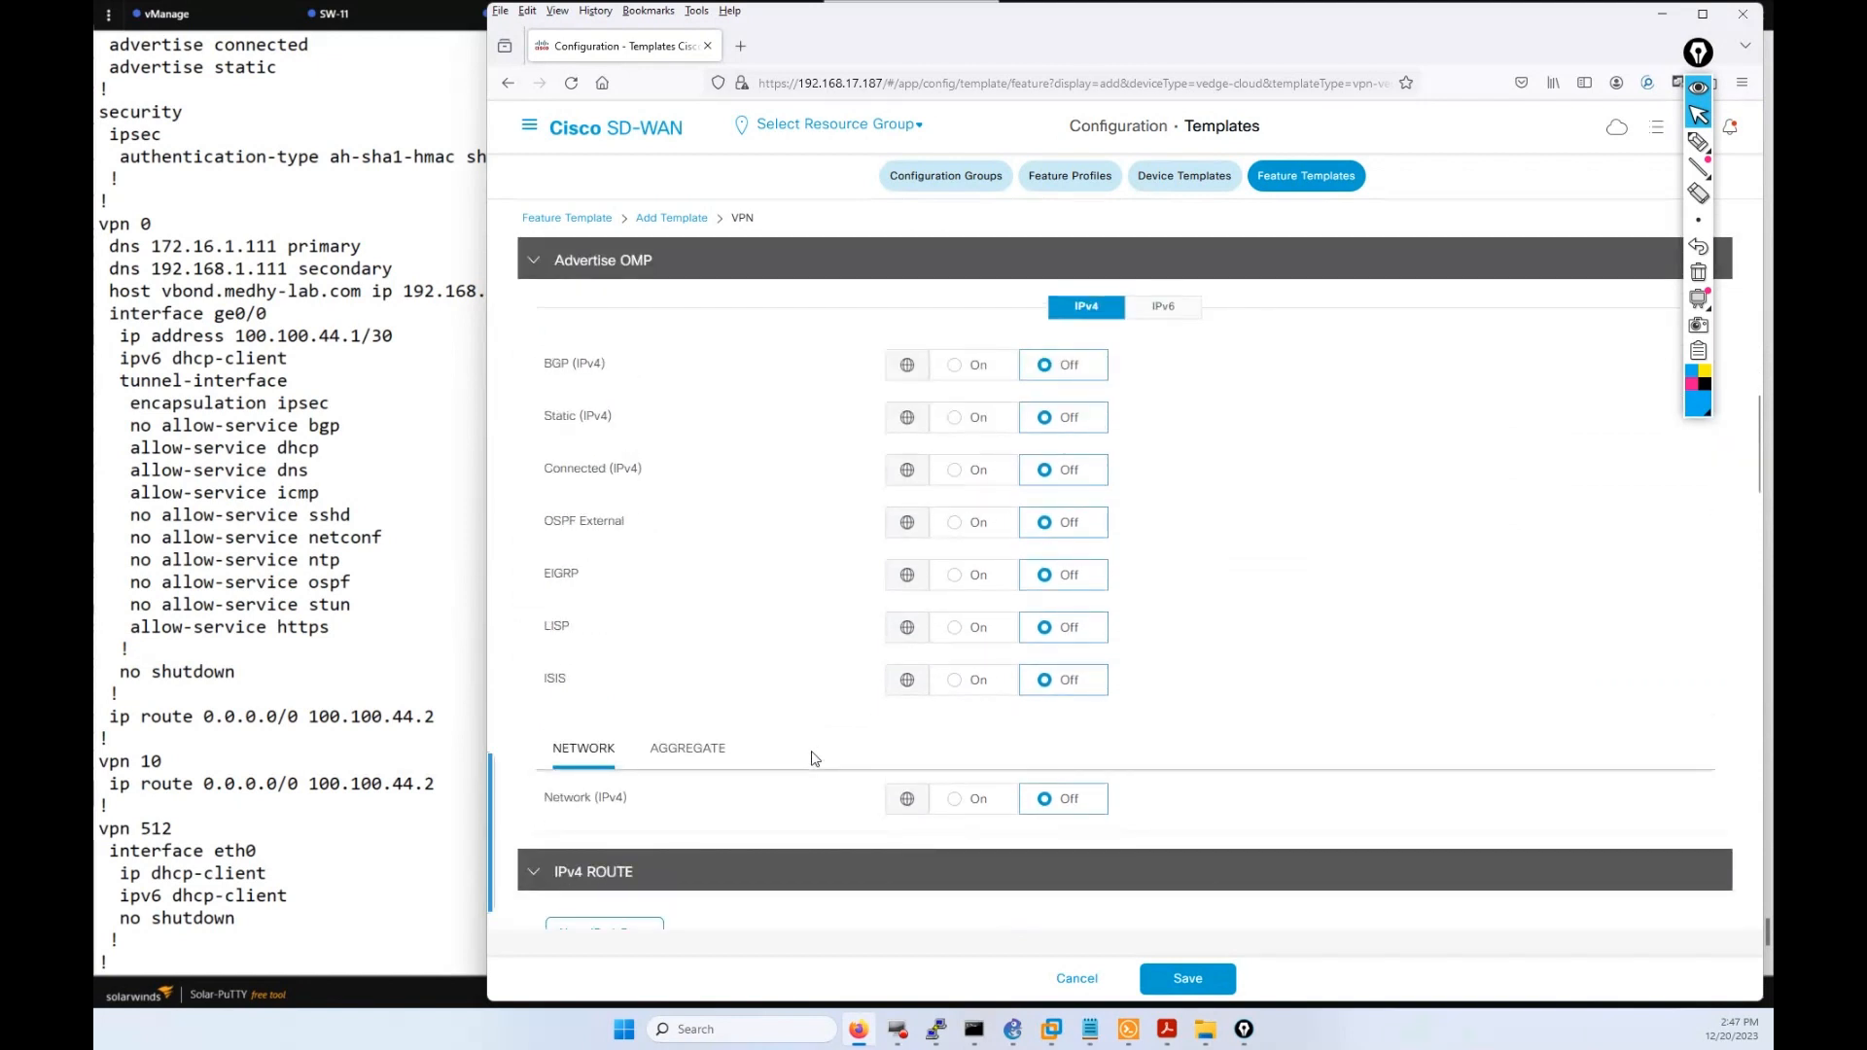
{"action": "scroll", "coordinate": [866, 700], "scroll_direction": "down", "scroll_amount": 2}
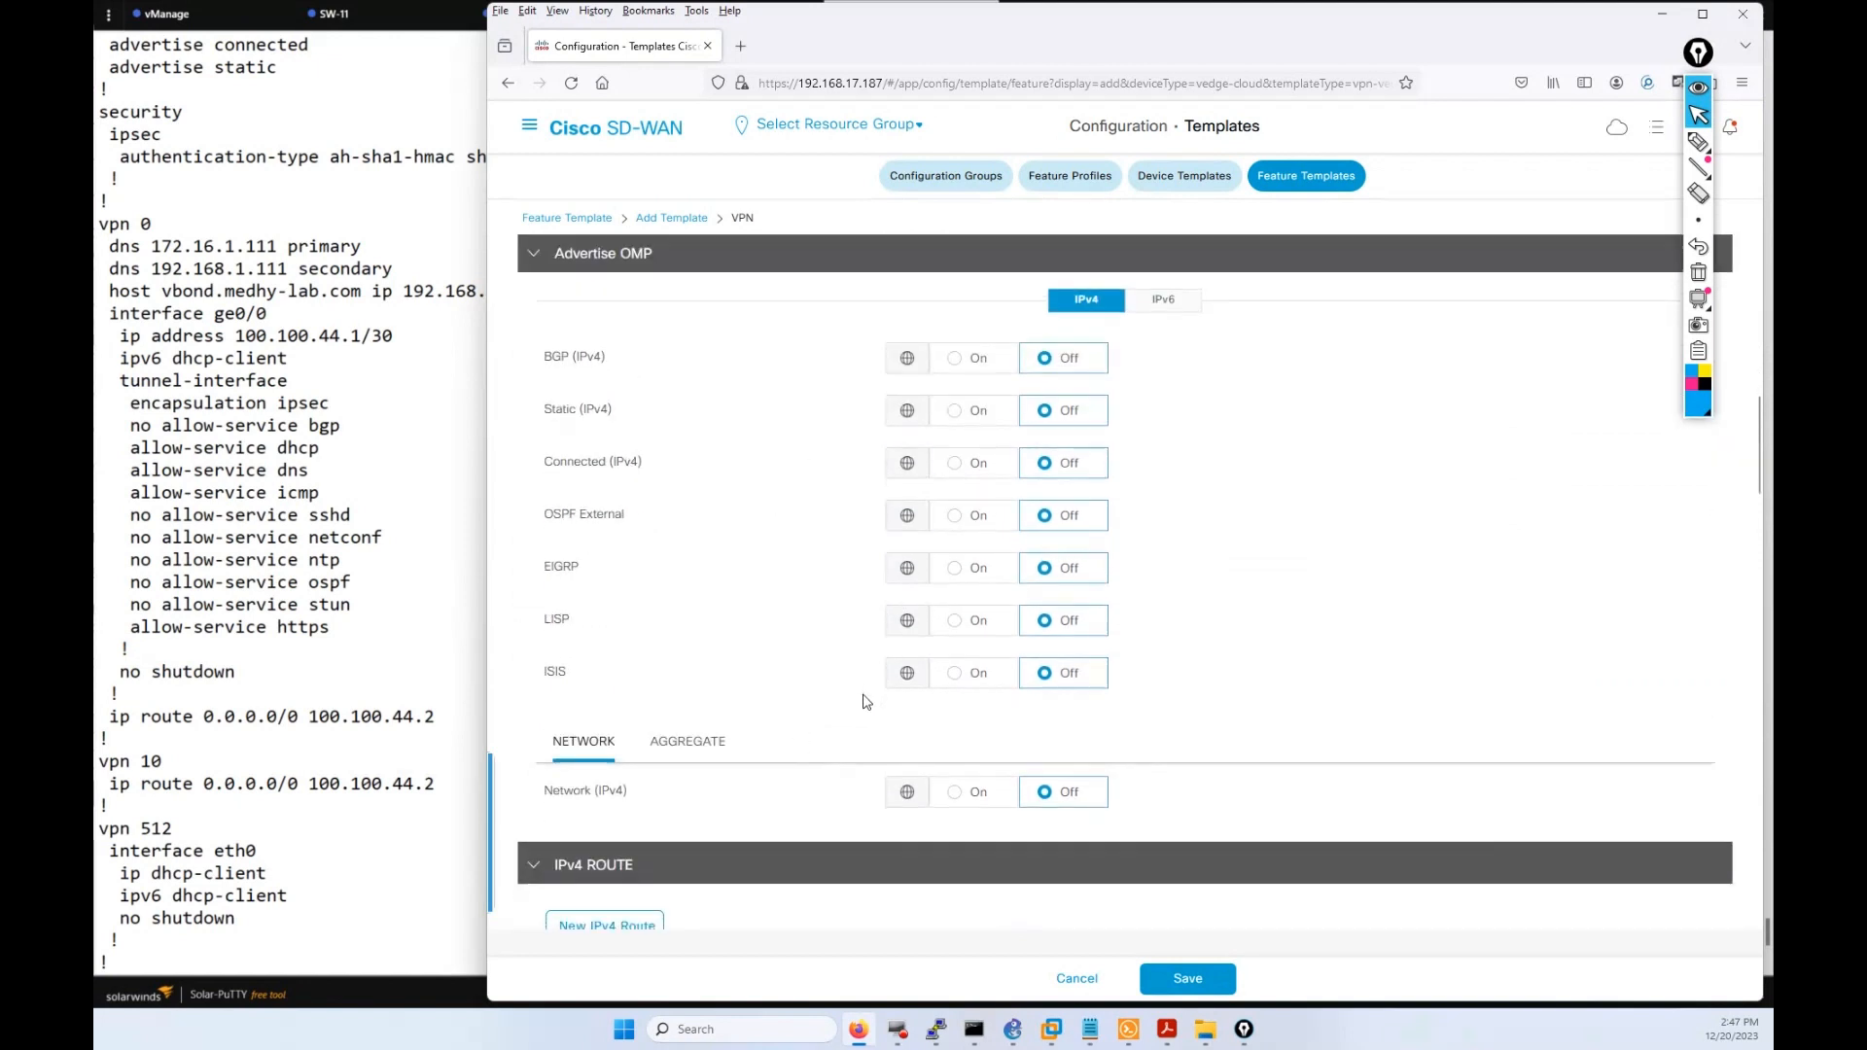
{"action": "scroll", "coordinate": [866, 704], "scroll_direction": "down", "scroll_amount": 4}
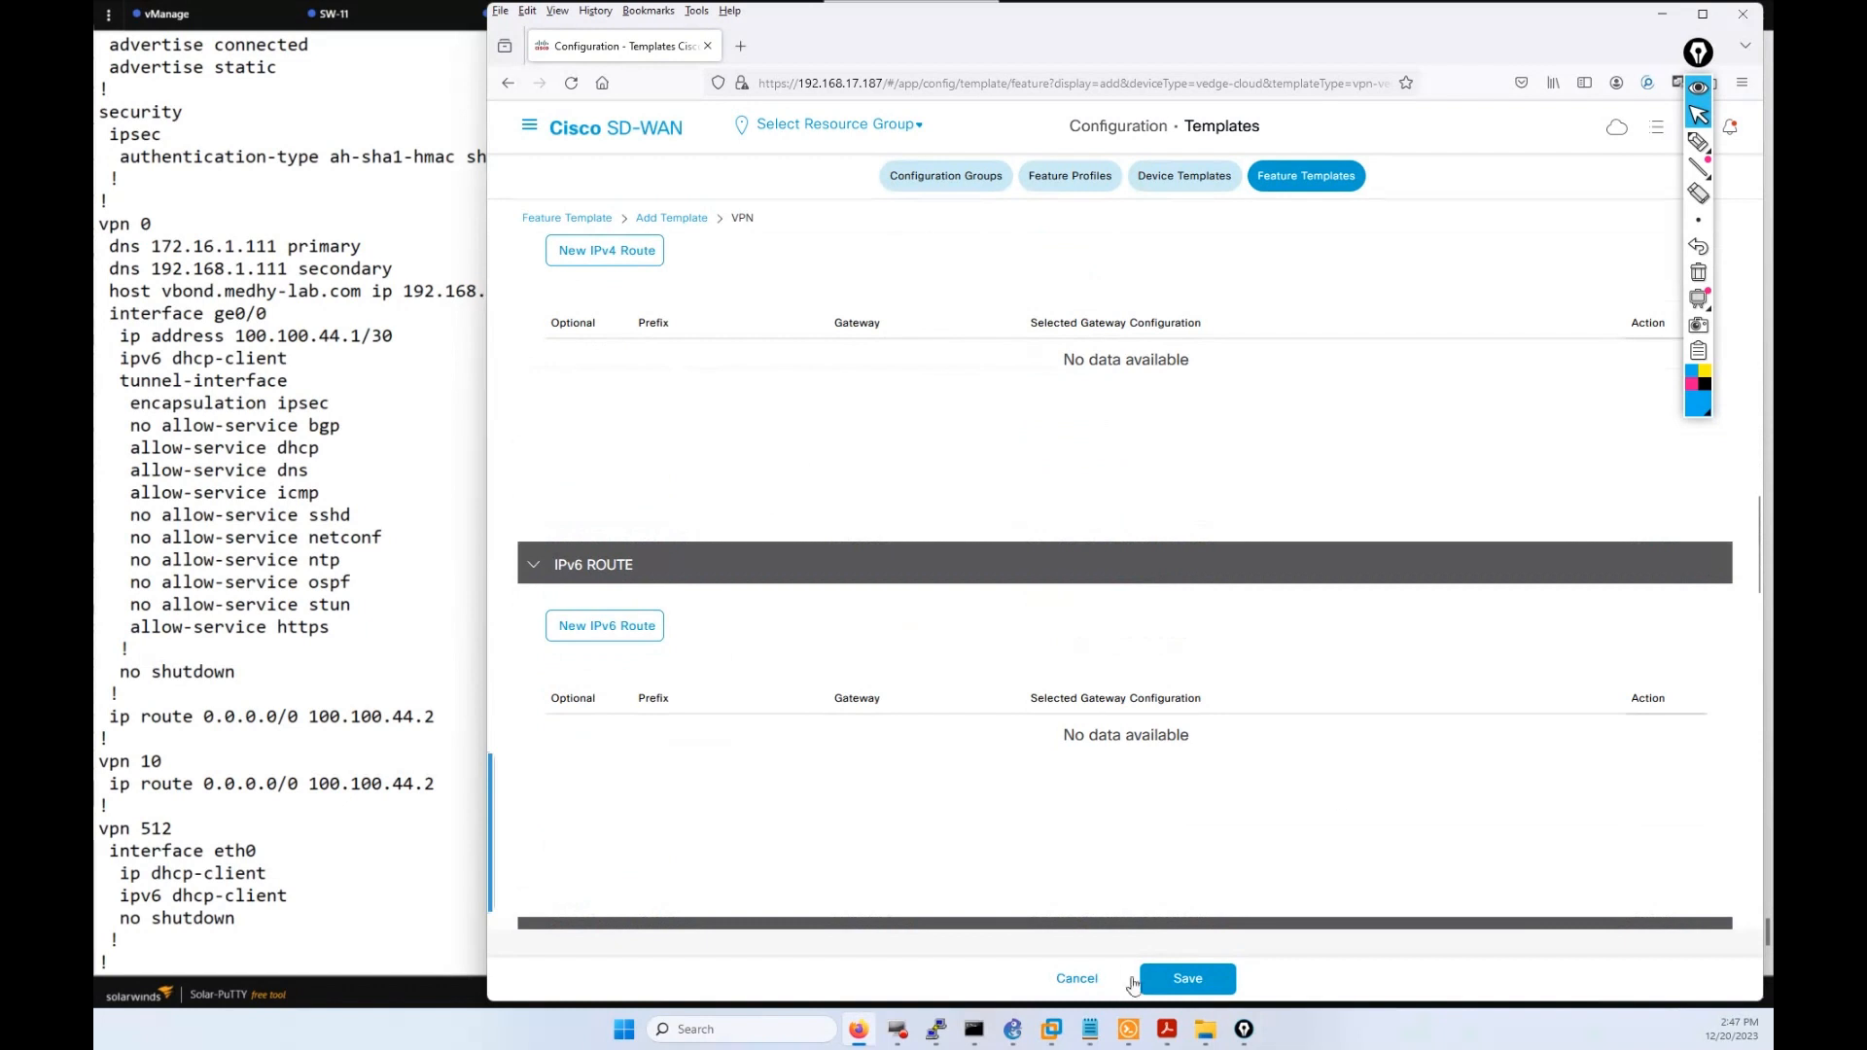
{"action": "left_click", "coordinate": [1180, 981]}
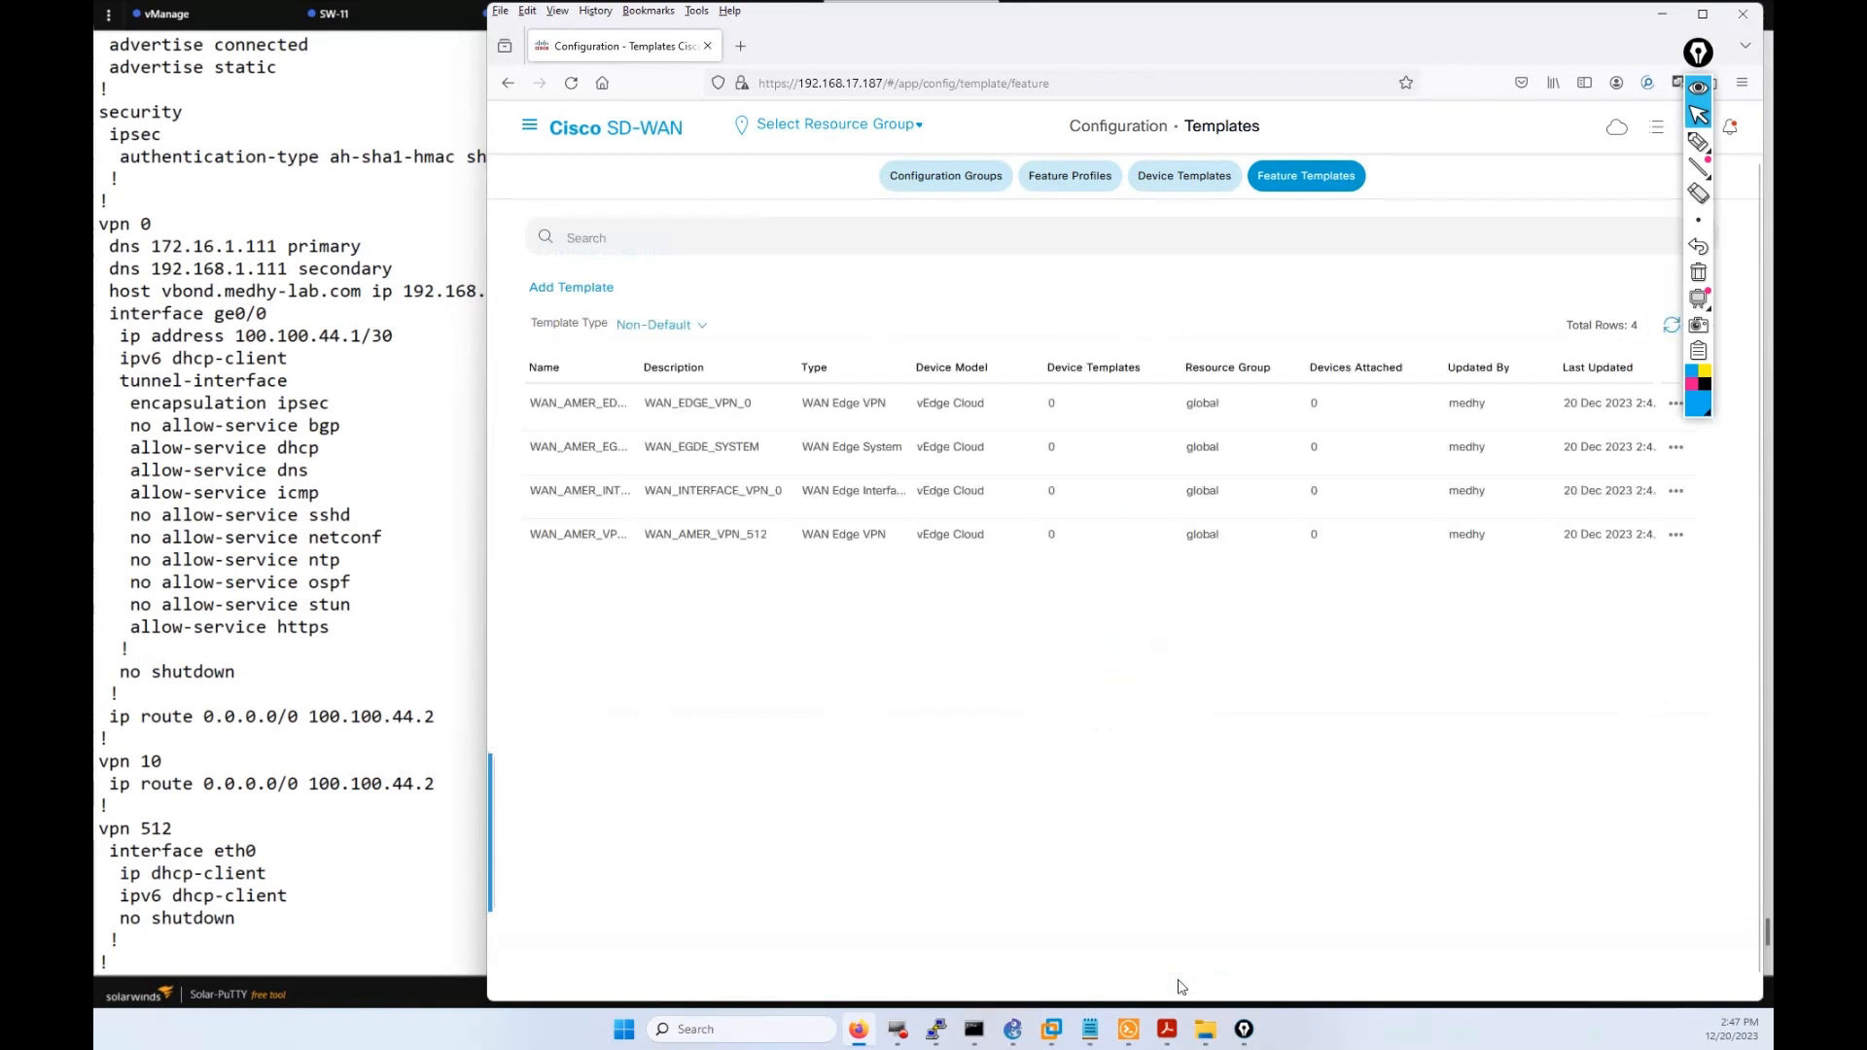
Add another template for vEdge Cloud using the VPN Interface Ethernet type.
{"action": "left_click", "coordinate": [575, 289]}
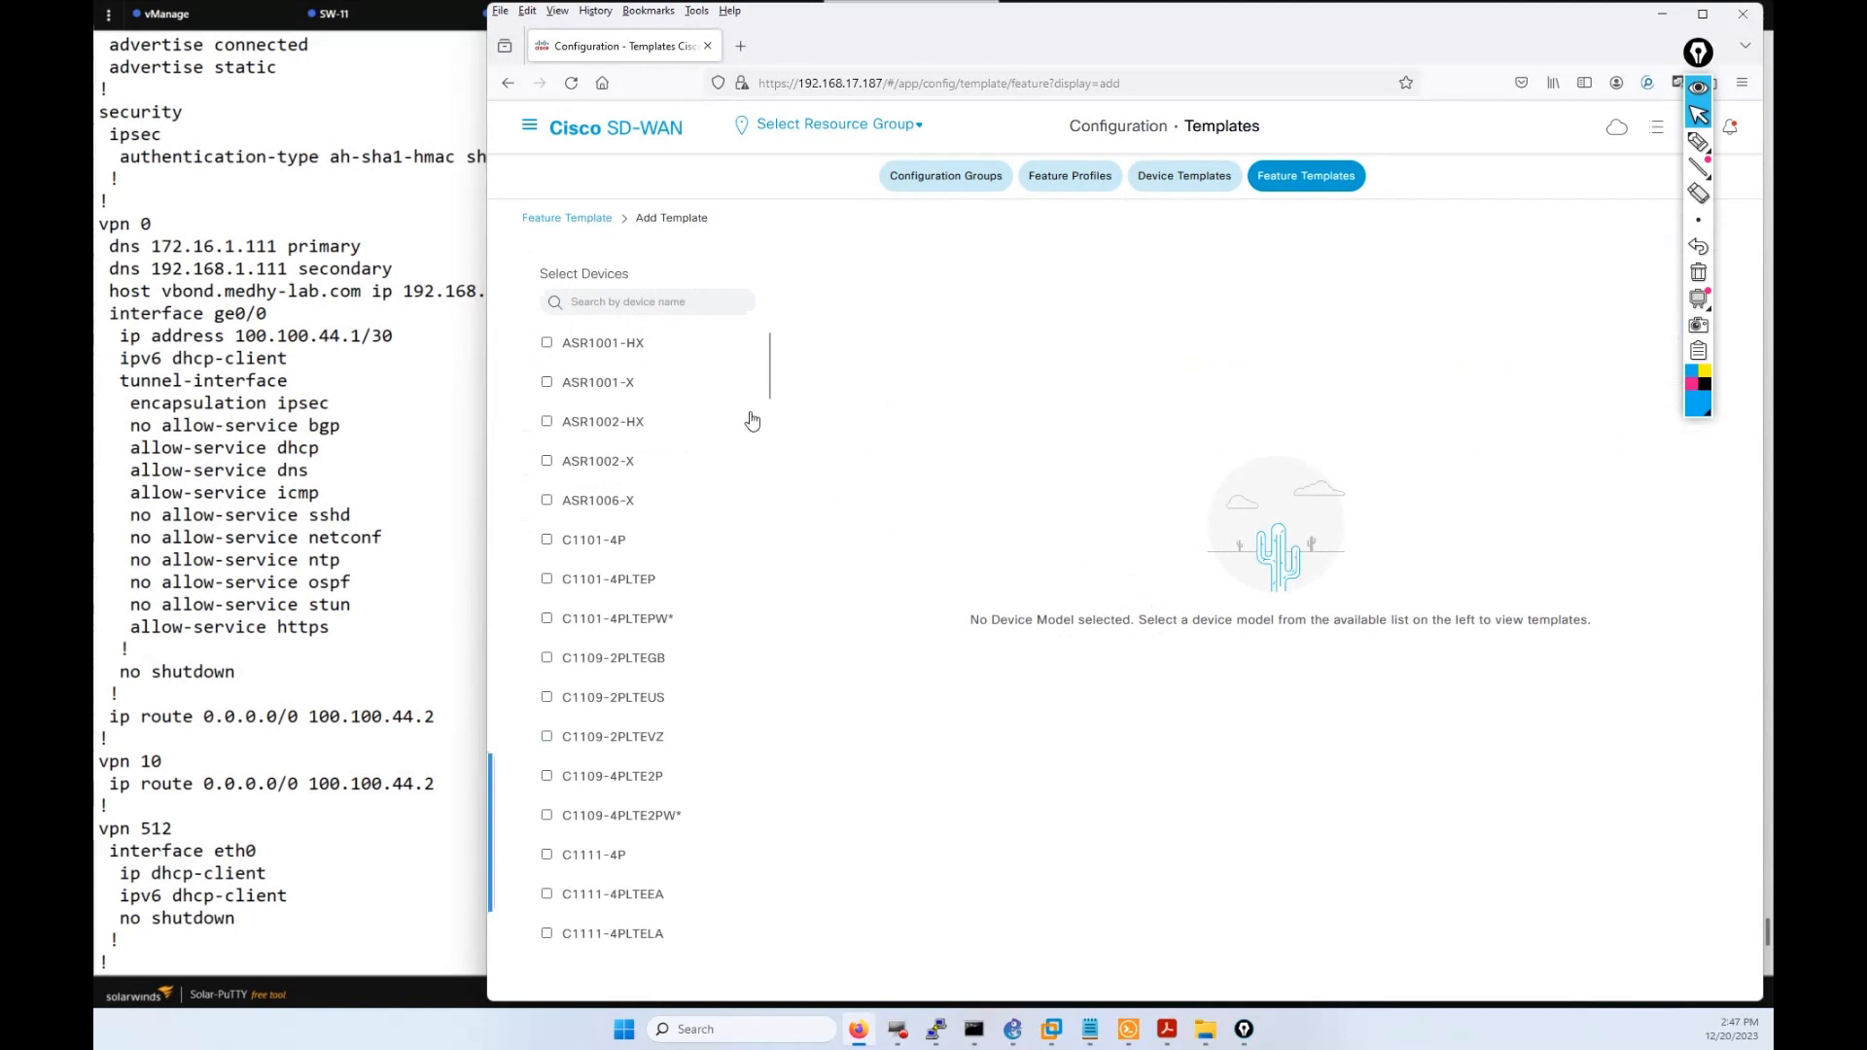
{"action": "left_click_drag", "start_coordinate": [768, 384], "coordinate": [778, 948]}
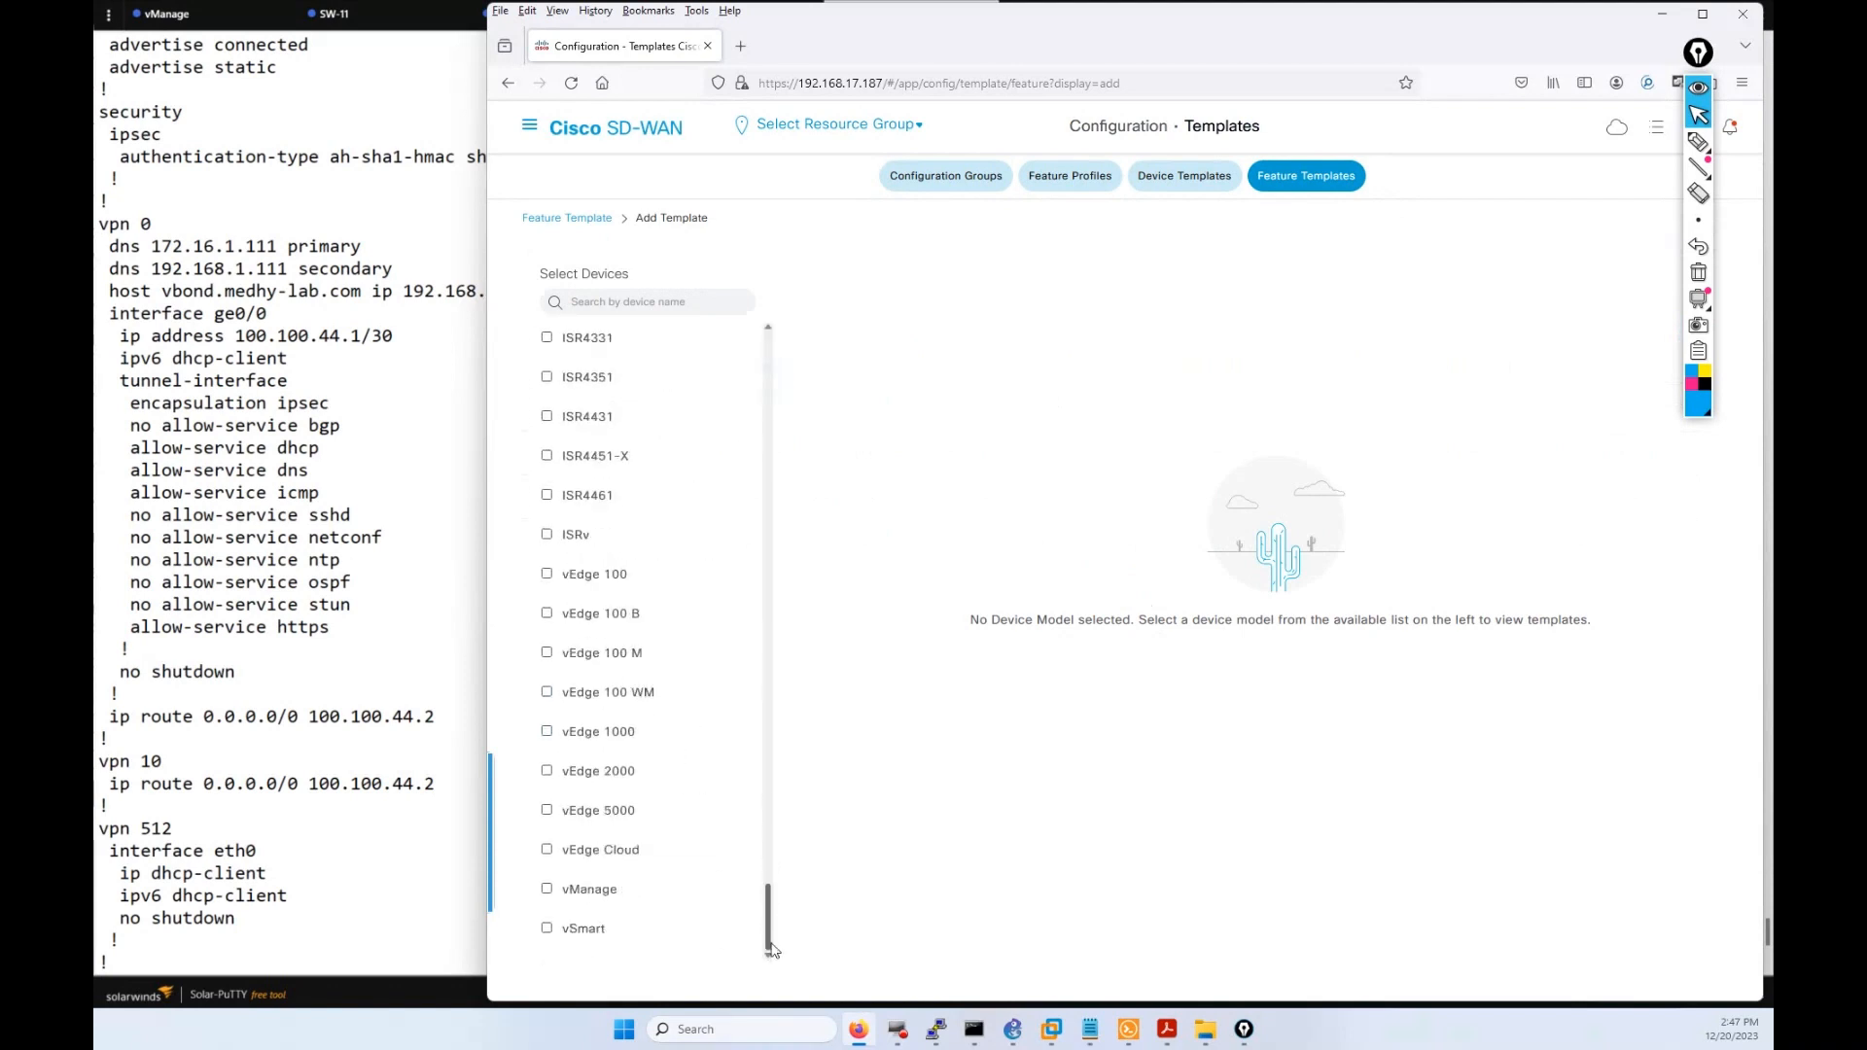
{"action": "left_click", "coordinate": [622, 851]}
{"action": "scroll", "coordinate": [1375, 633], "scroll_direction": "down", "scroll_amount": 3}
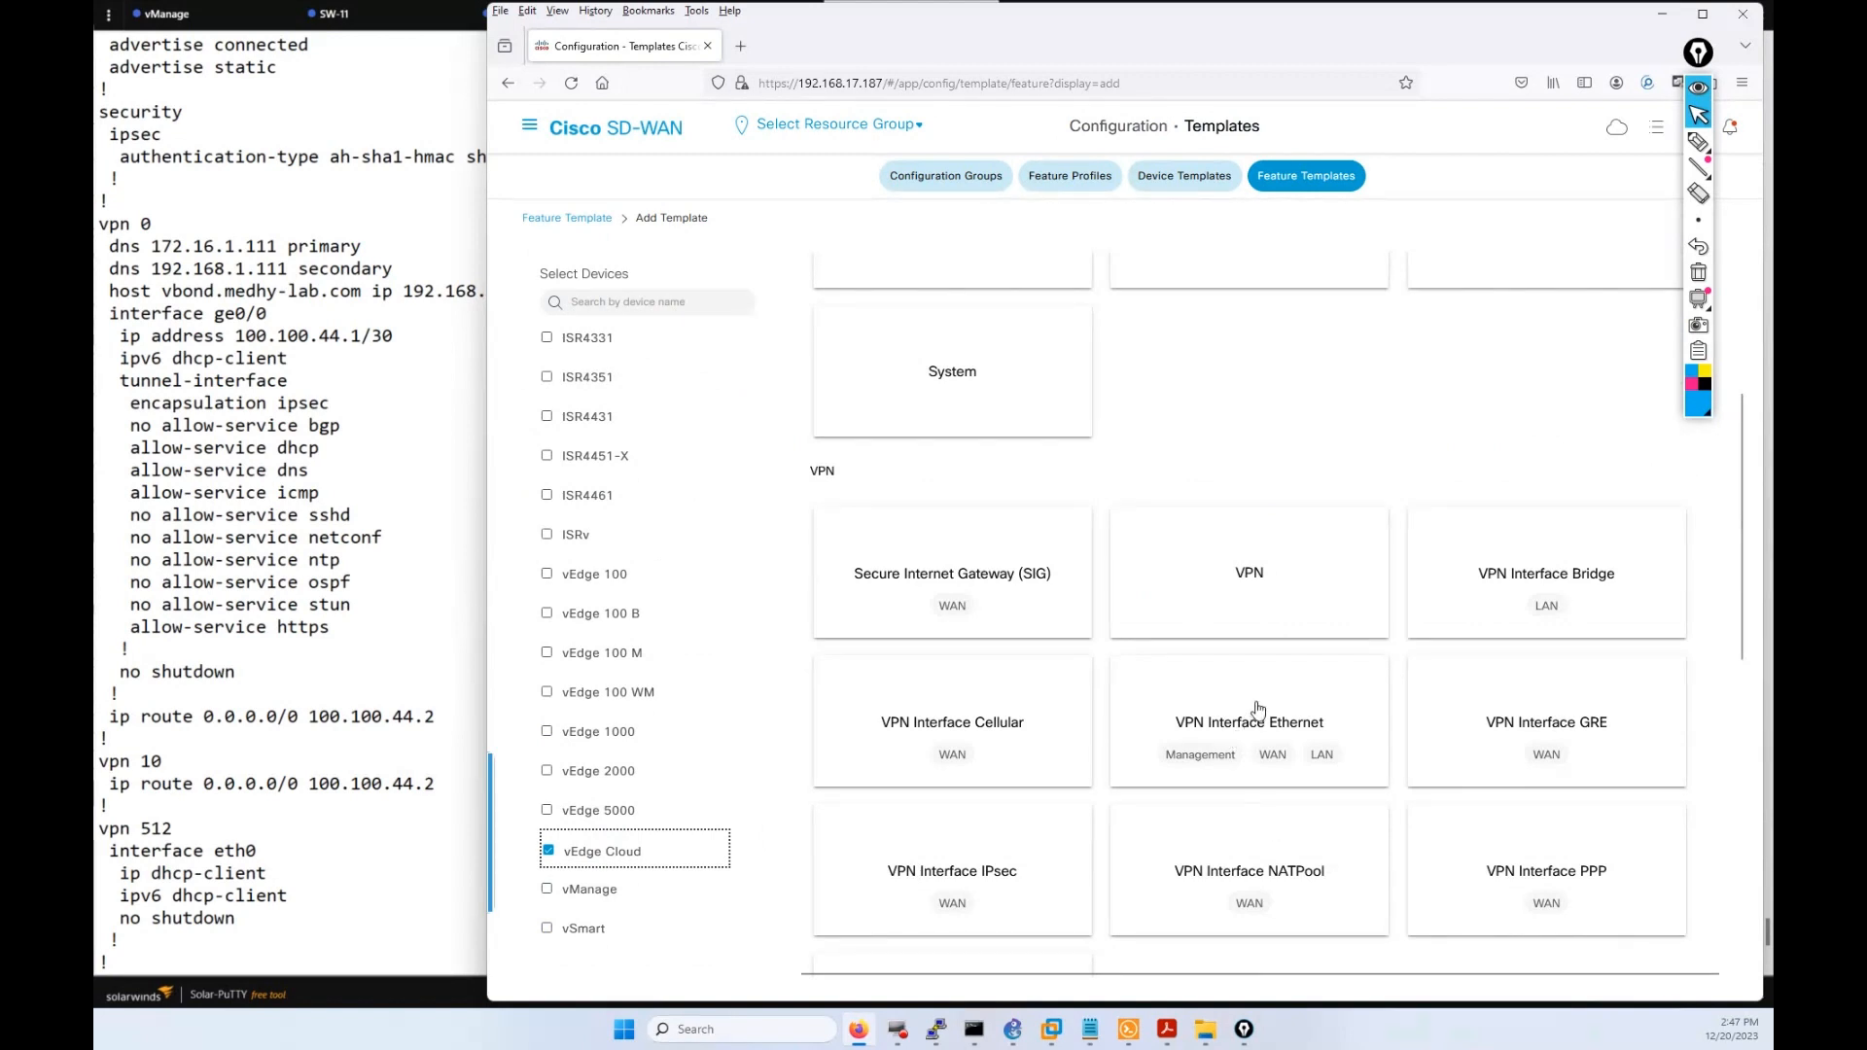
{"action": "left_click", "coordinate": [1256, 709]}
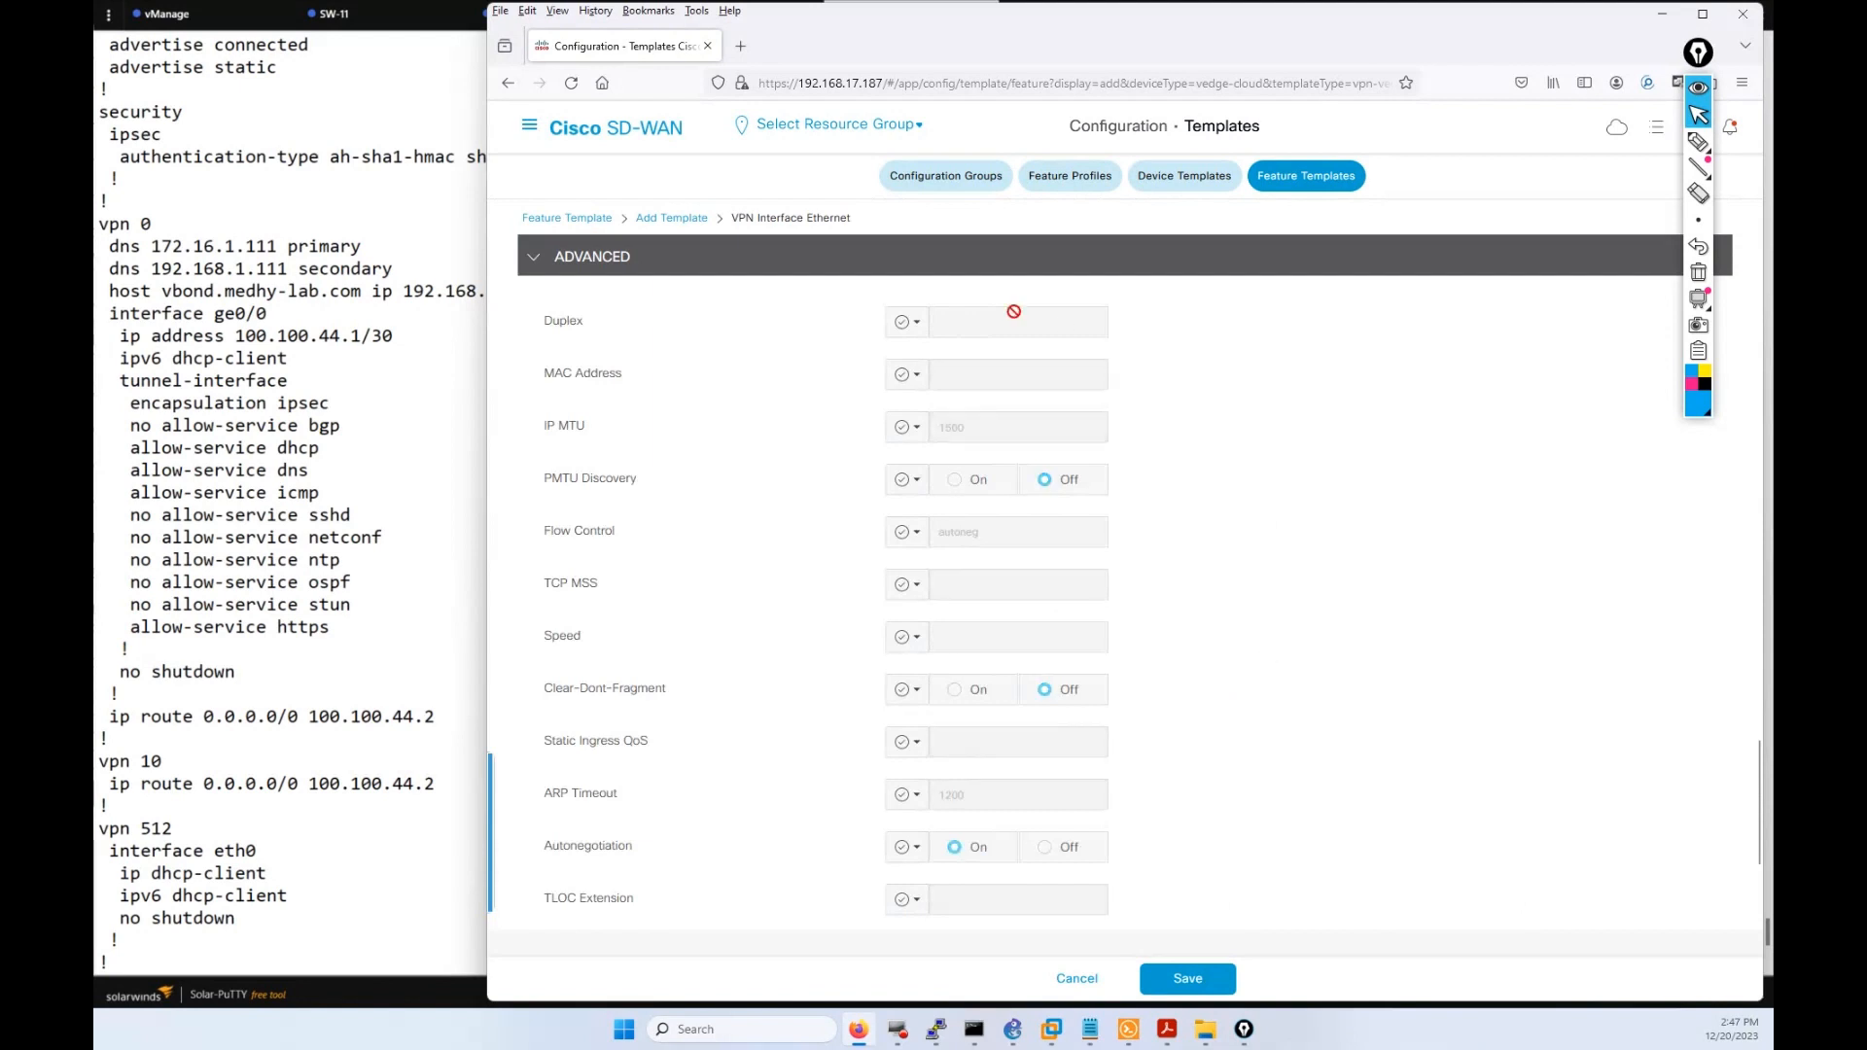
Enter WAN_AMER_VPN_512_INT as the interface template name.
{"action": "scroll", "coordinate": [1163, 503], "scroll_direction": "up", "scroll_amount": 3}
{"action": "scroll", "coordinate": [1162, 501], "scroll_direction": "up", "scroll_amount": 15}
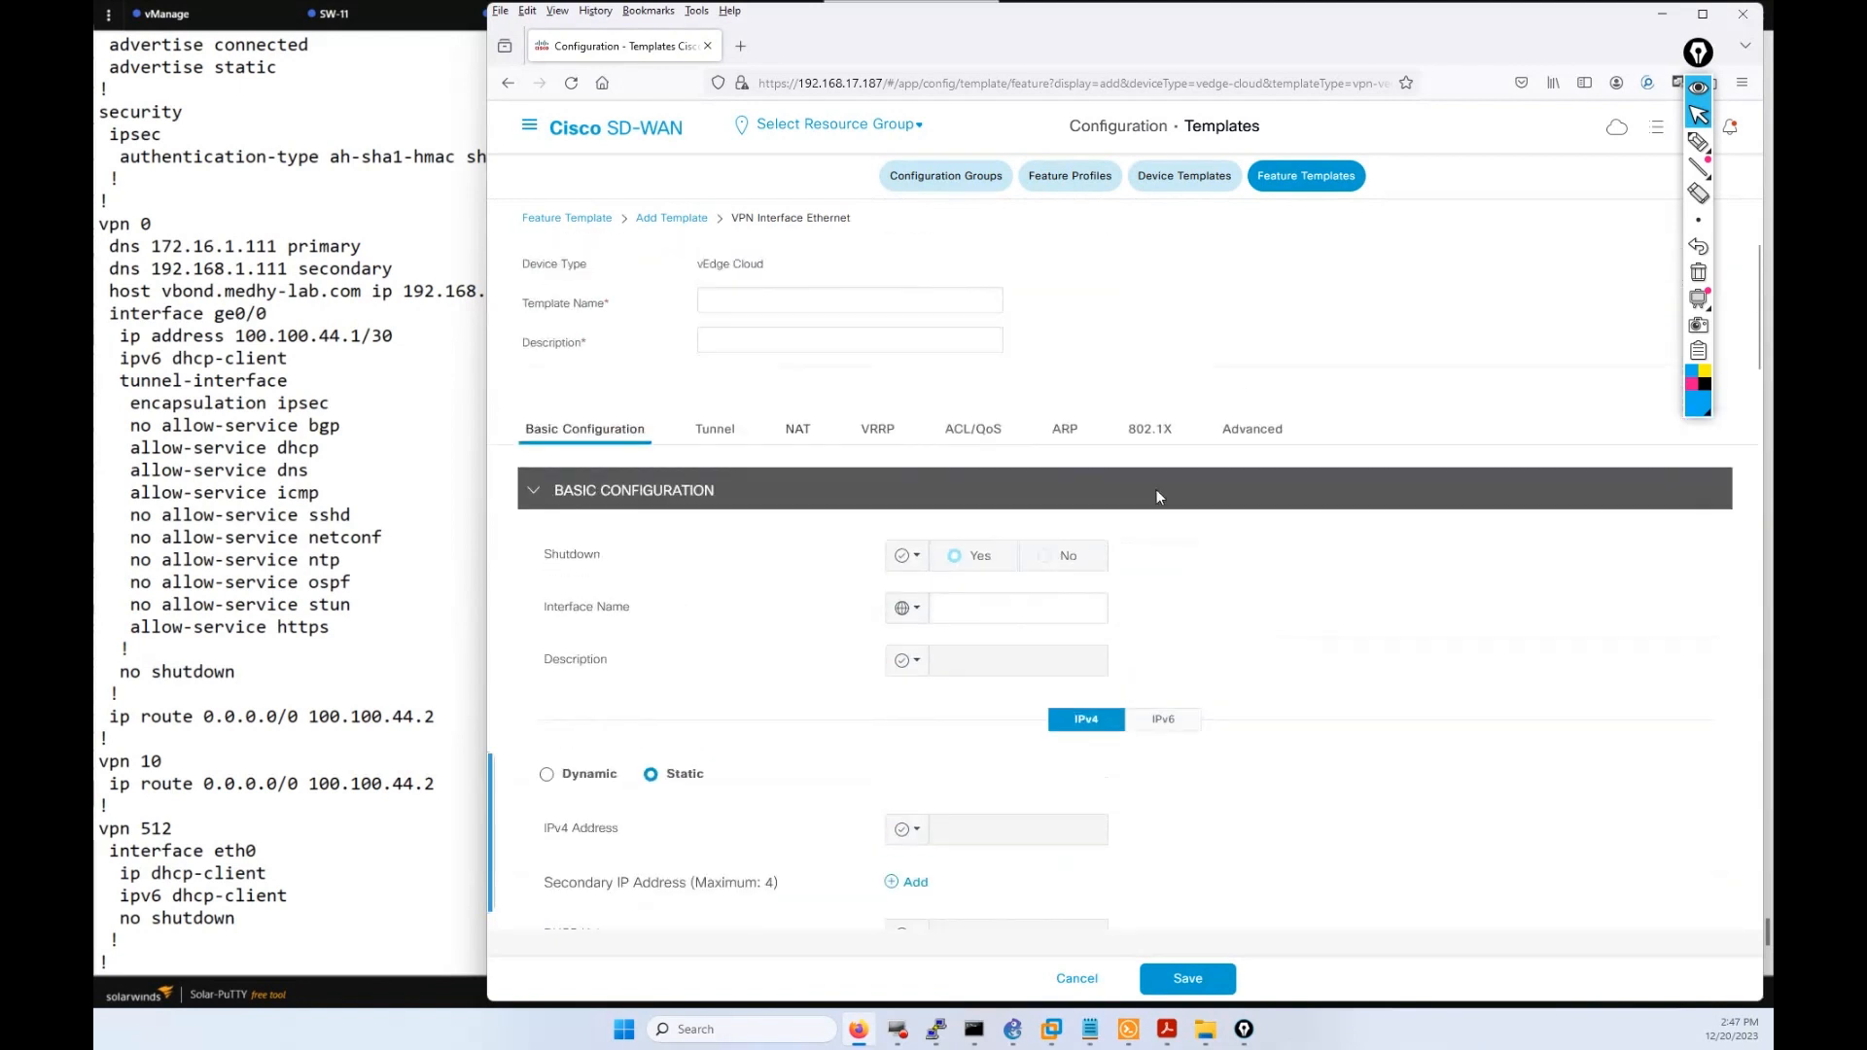
{"action": "left_click", "coordinate": [905, 303]}
{"action": "type", "text": "WAN_"}
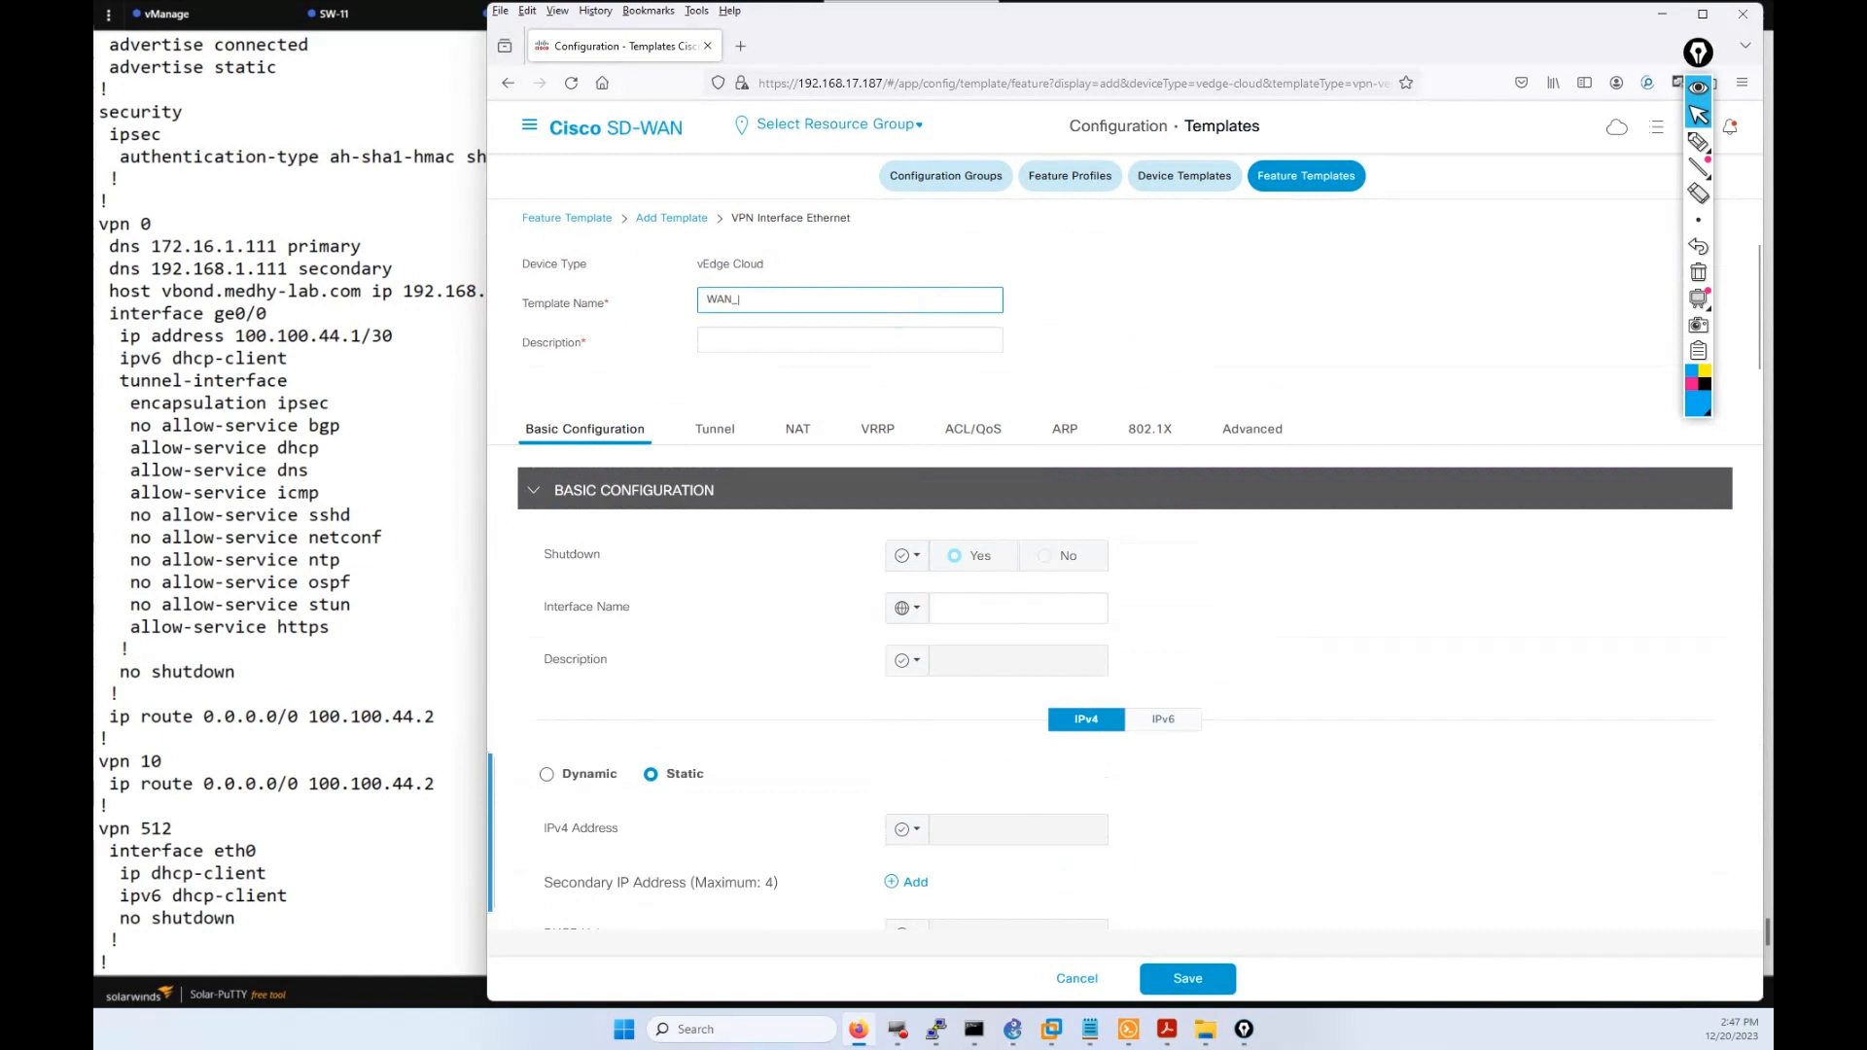
{"action": "type", "text": "AMER_VPN_512_INT"}
Leave Shutdown's scope unchanged and copy eth0 from the terminal's VPN 512 config.
{"action": "left_click", "coordinate": [904, 556]}
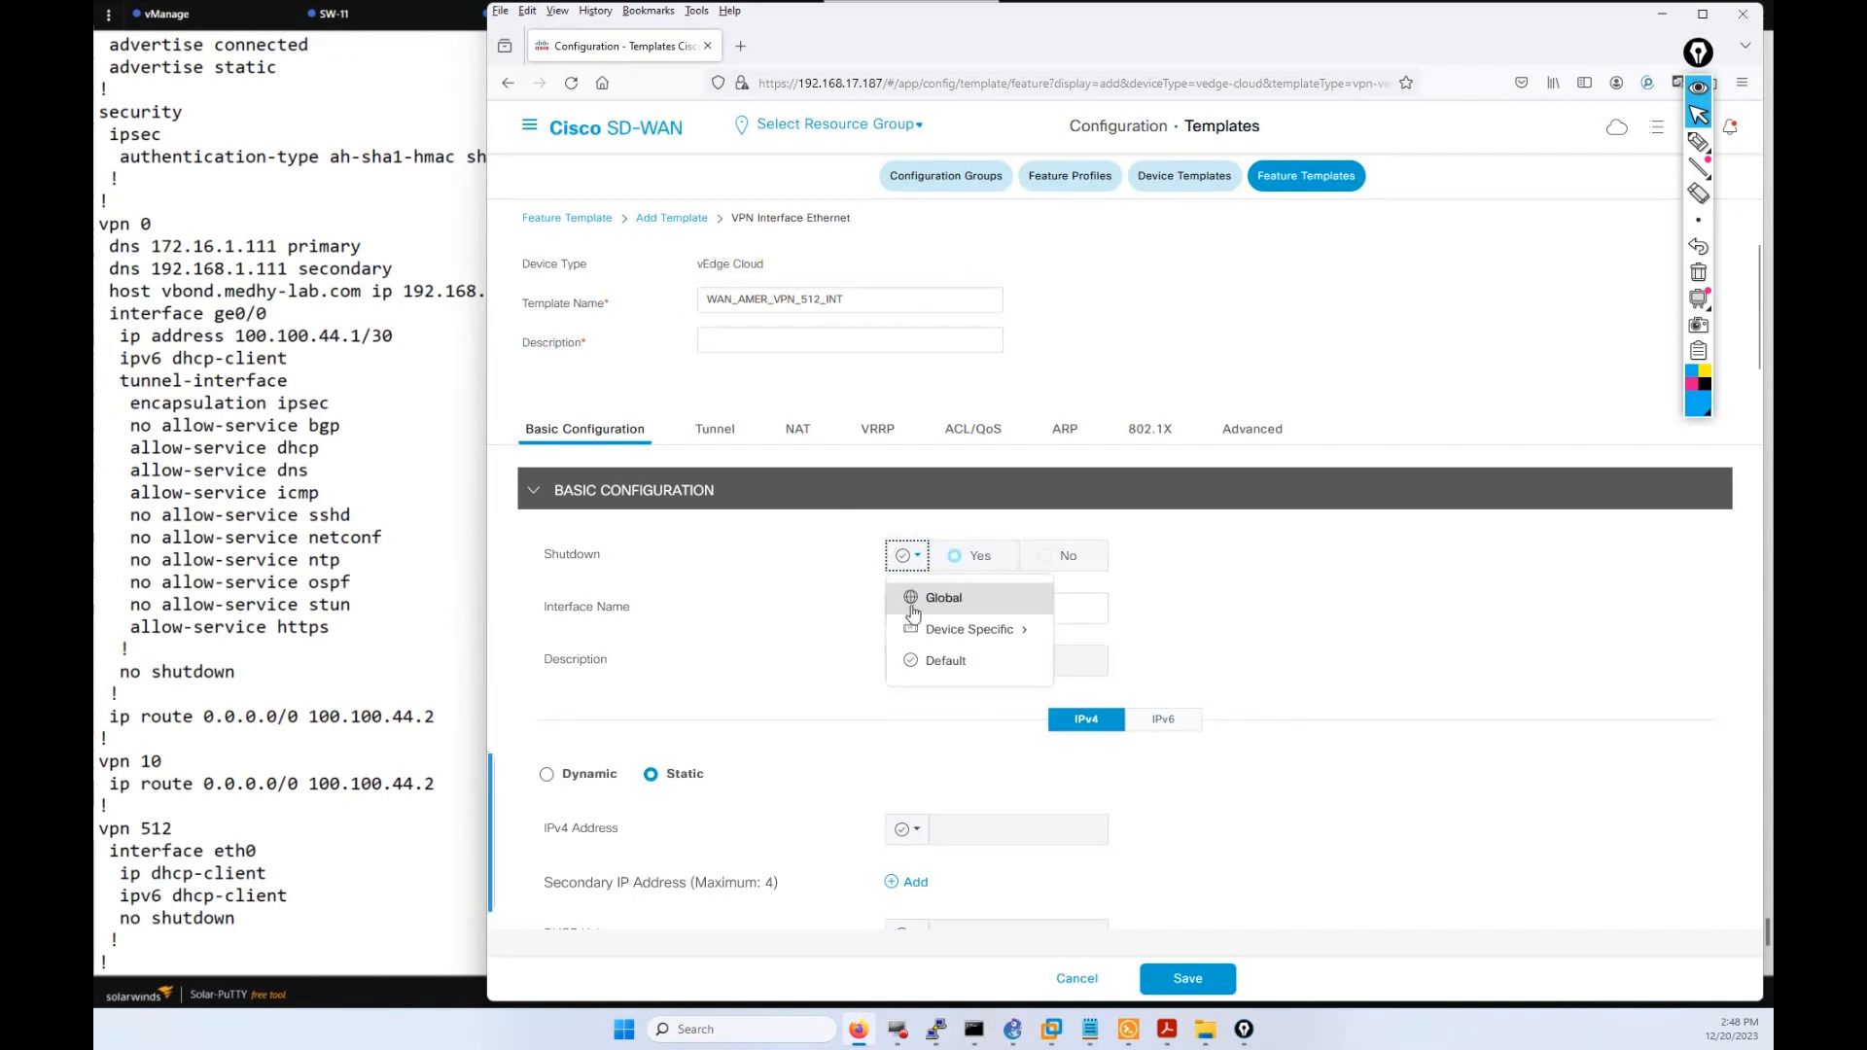
{"action": "left_click", "coordinate": [1157, 613]}
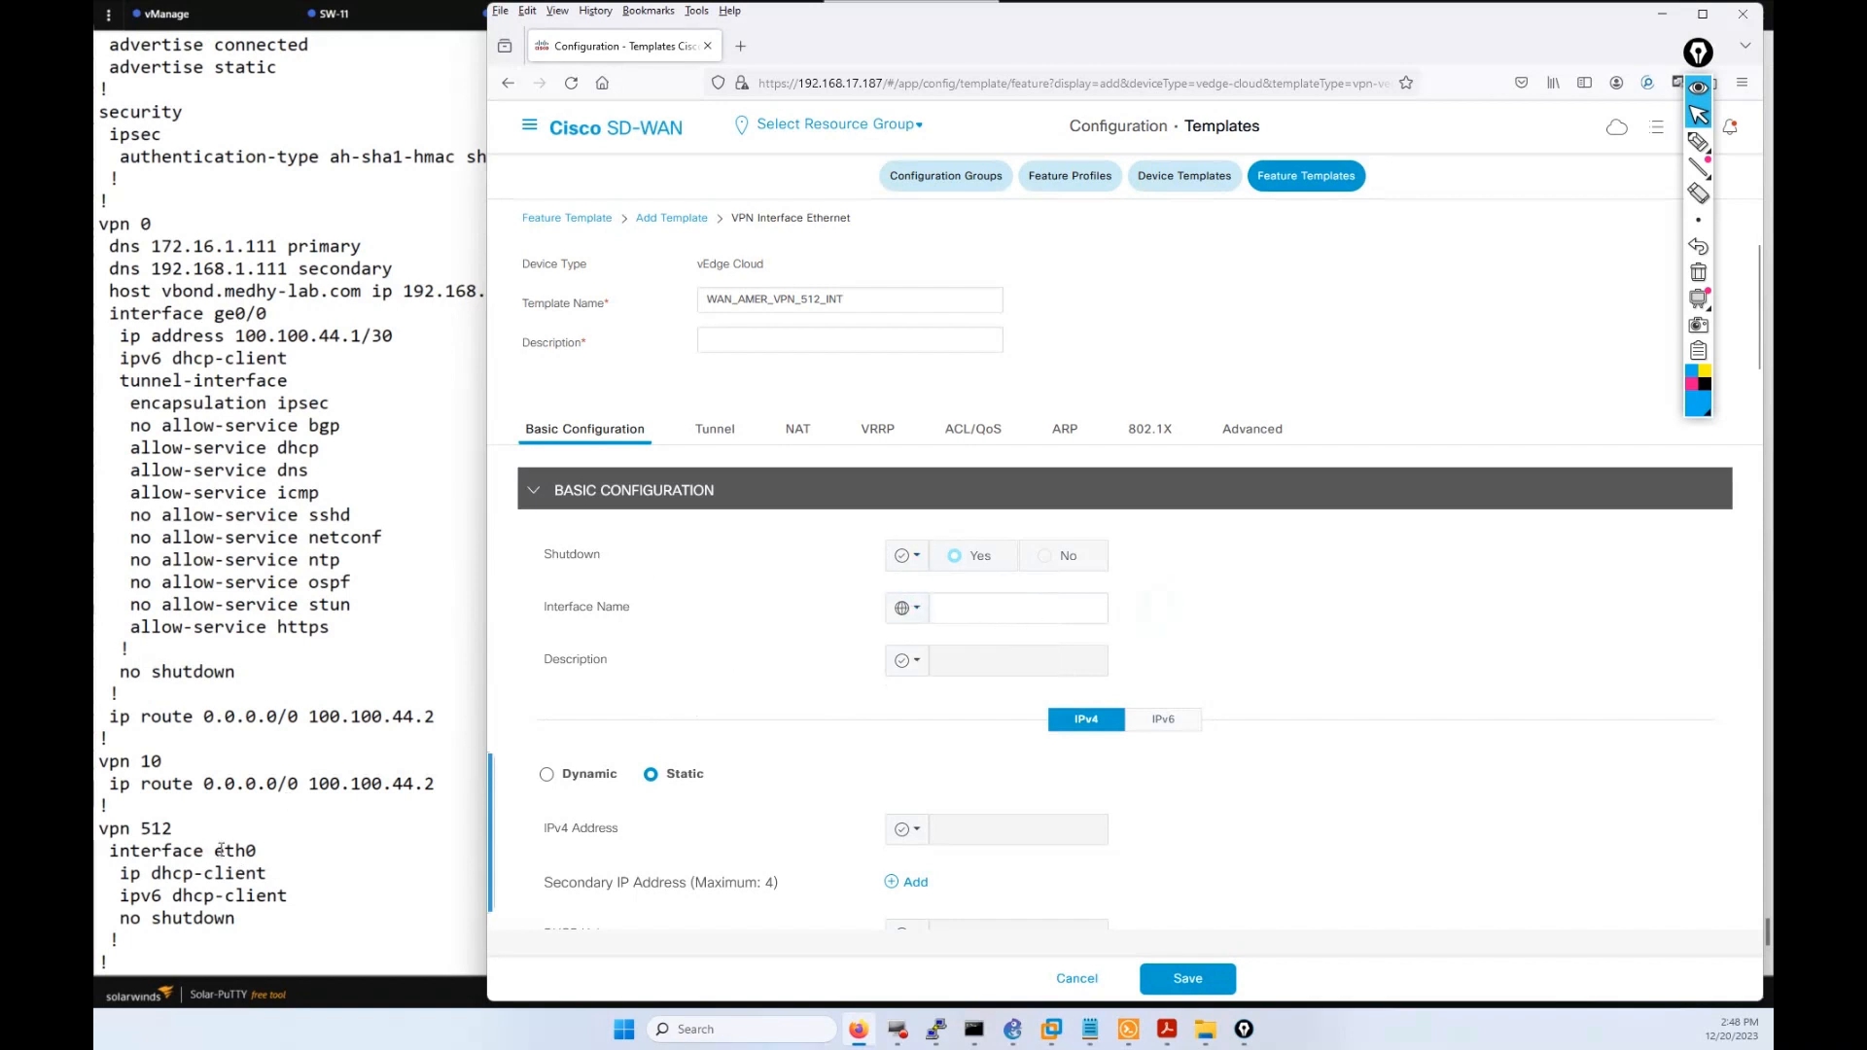
{"action": "left_click_drag", "start_coordinate": [216, 849], "coordinate": [253, 845]}
{"action": "right_click", "coordinate": [253, 845]}
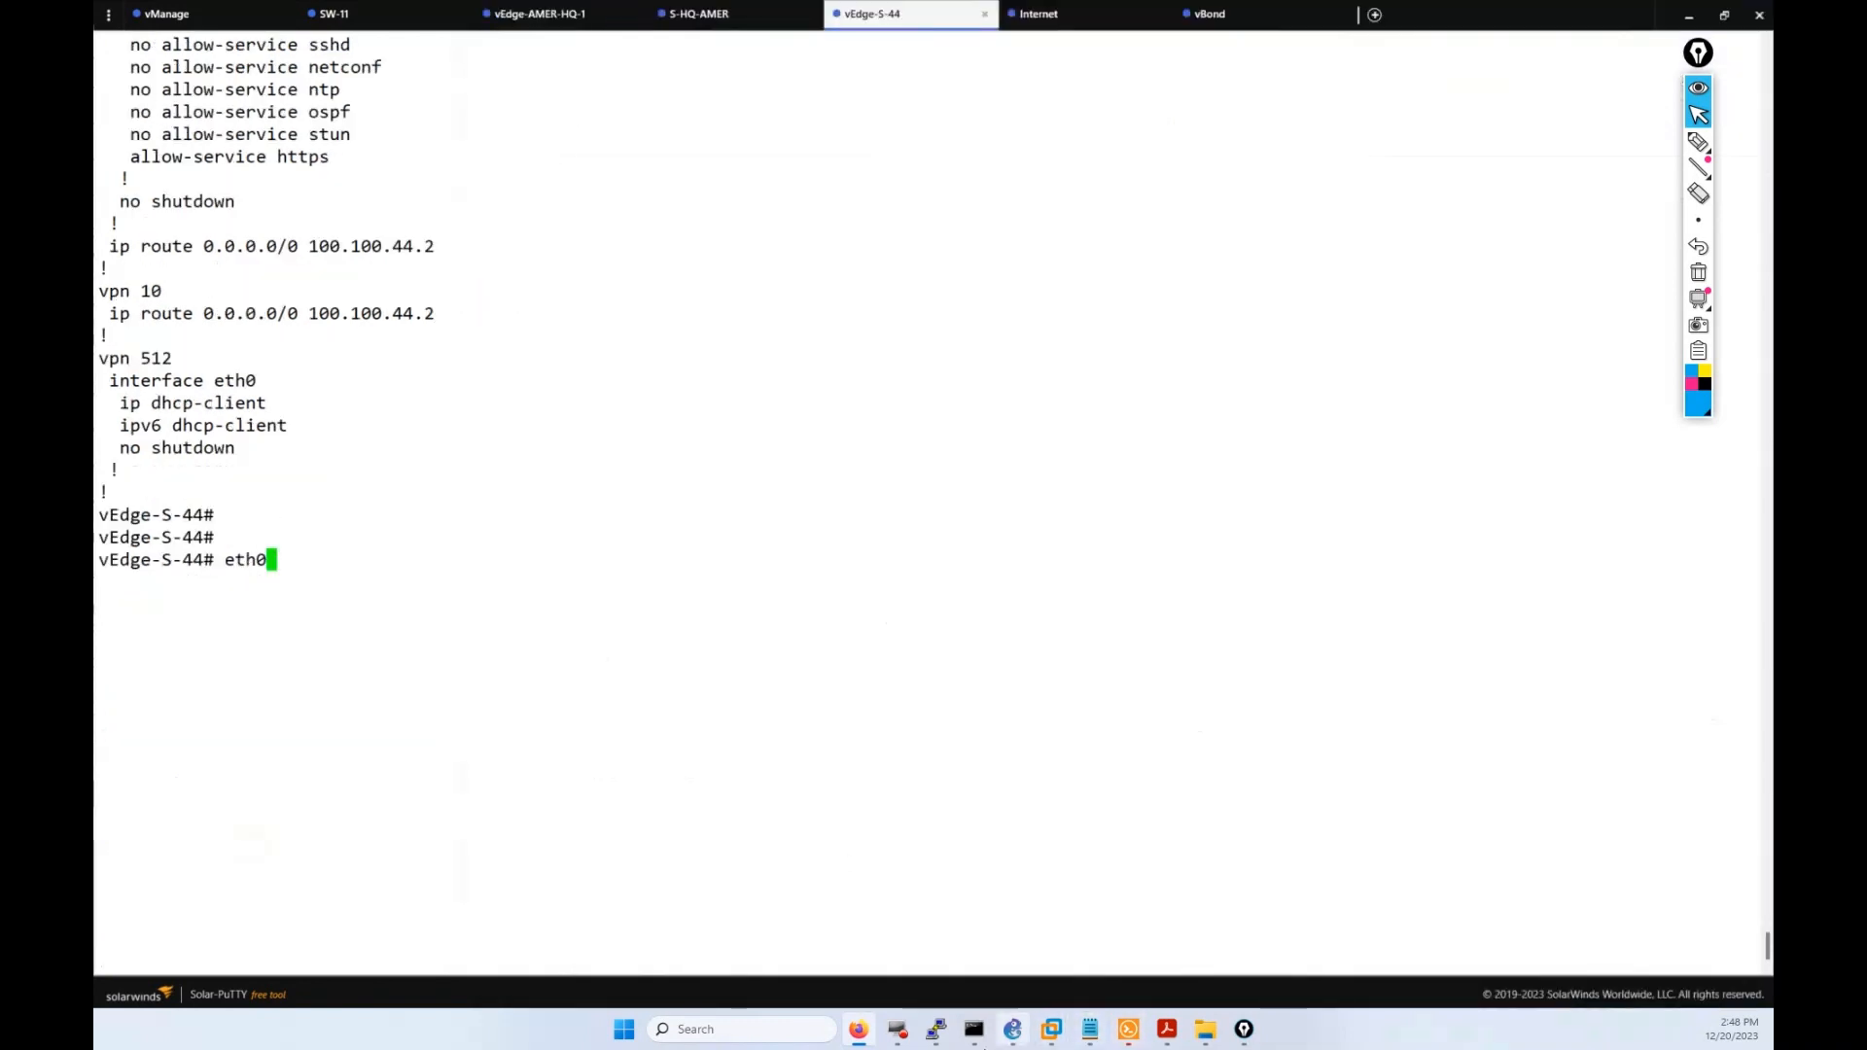
Paste eth0 as the template's interface name.
{"action": "left_click", "coordinate": [858, 1033]}
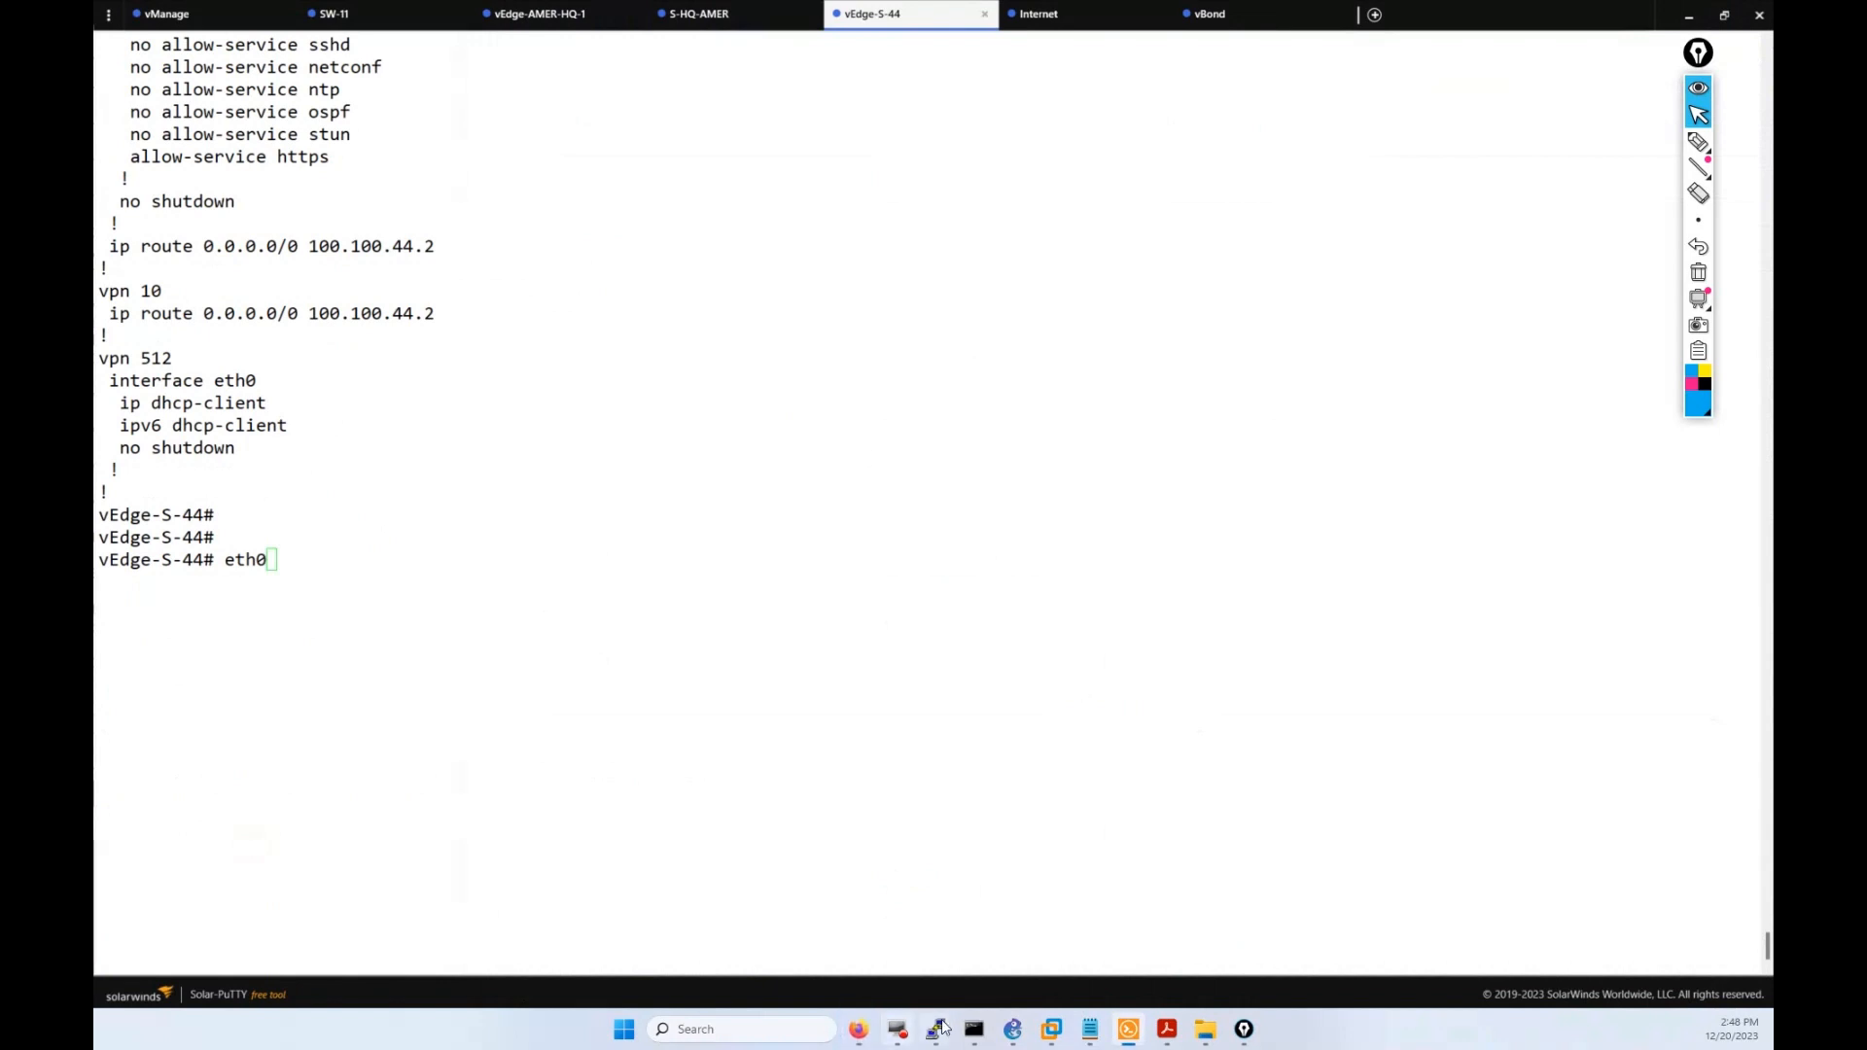
{"action": "left_click", "coordinate": [858, 1030]}
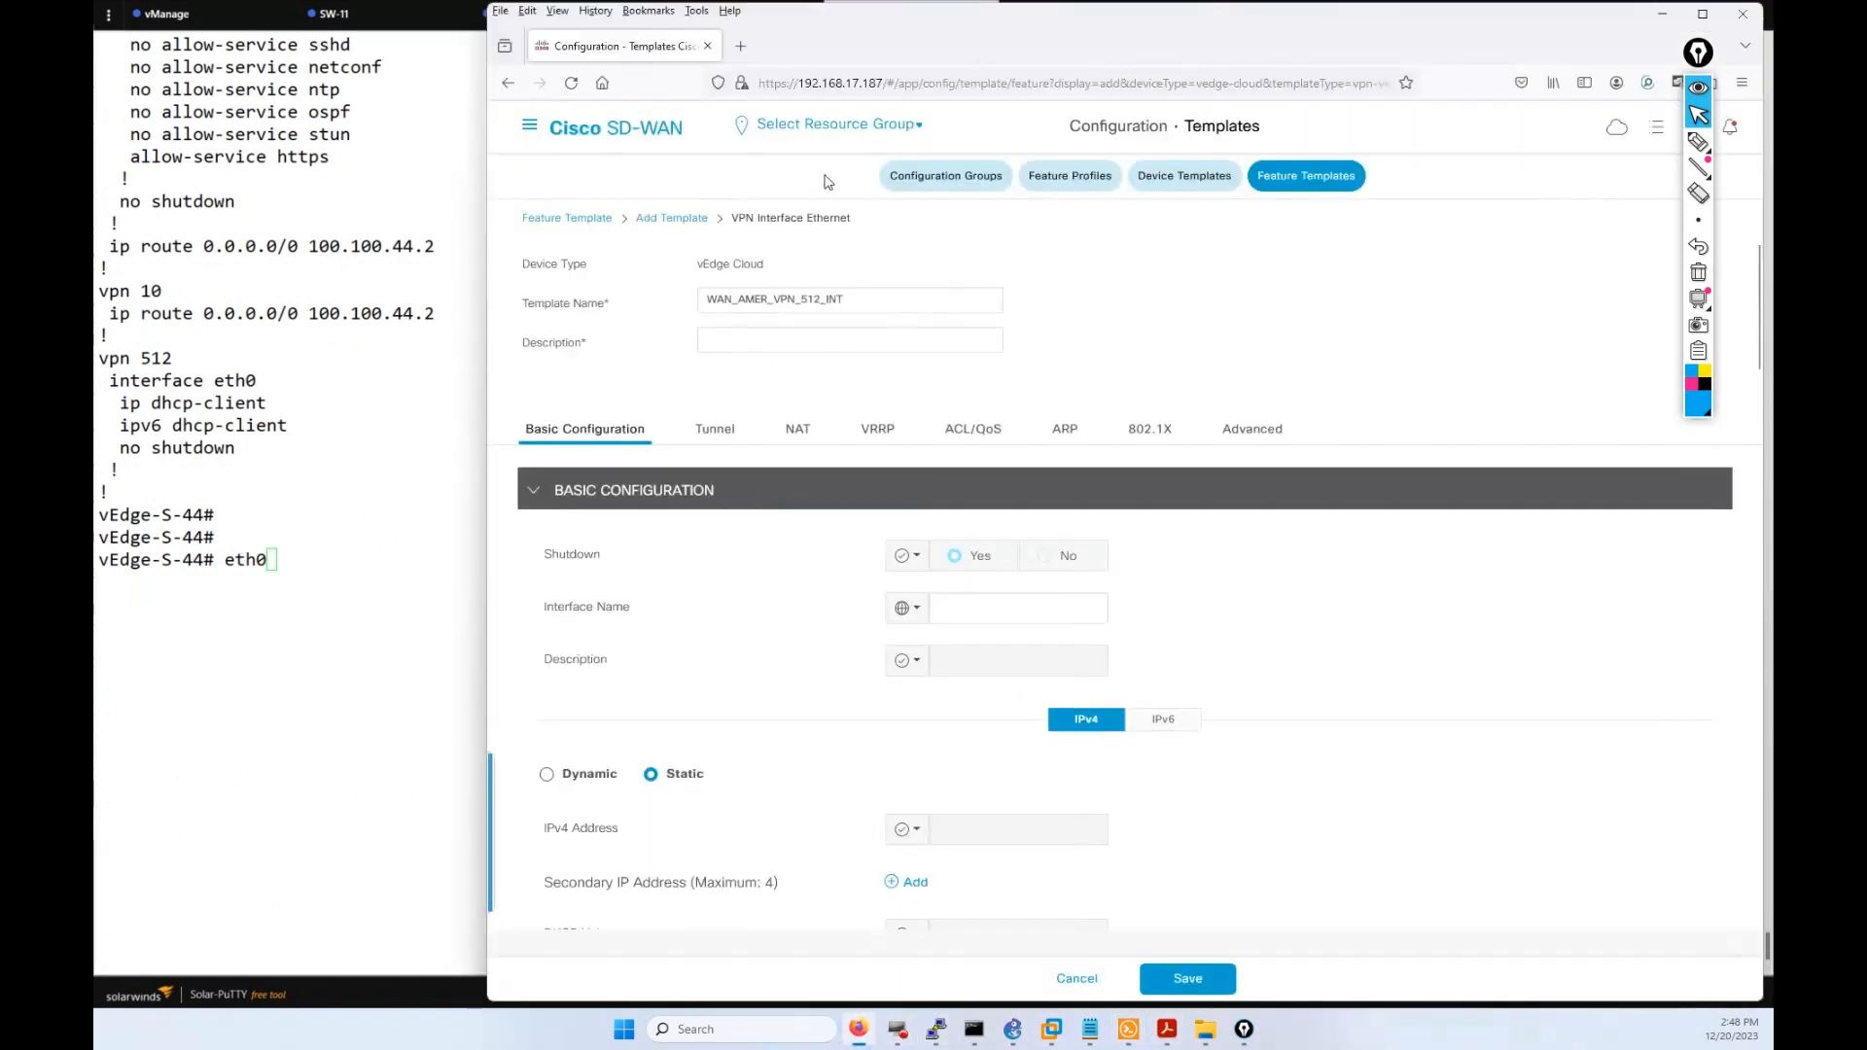
{"action": "left_click", "coordinate": [956, 604]}
{"action": "key", "text": "ctrl+v"}
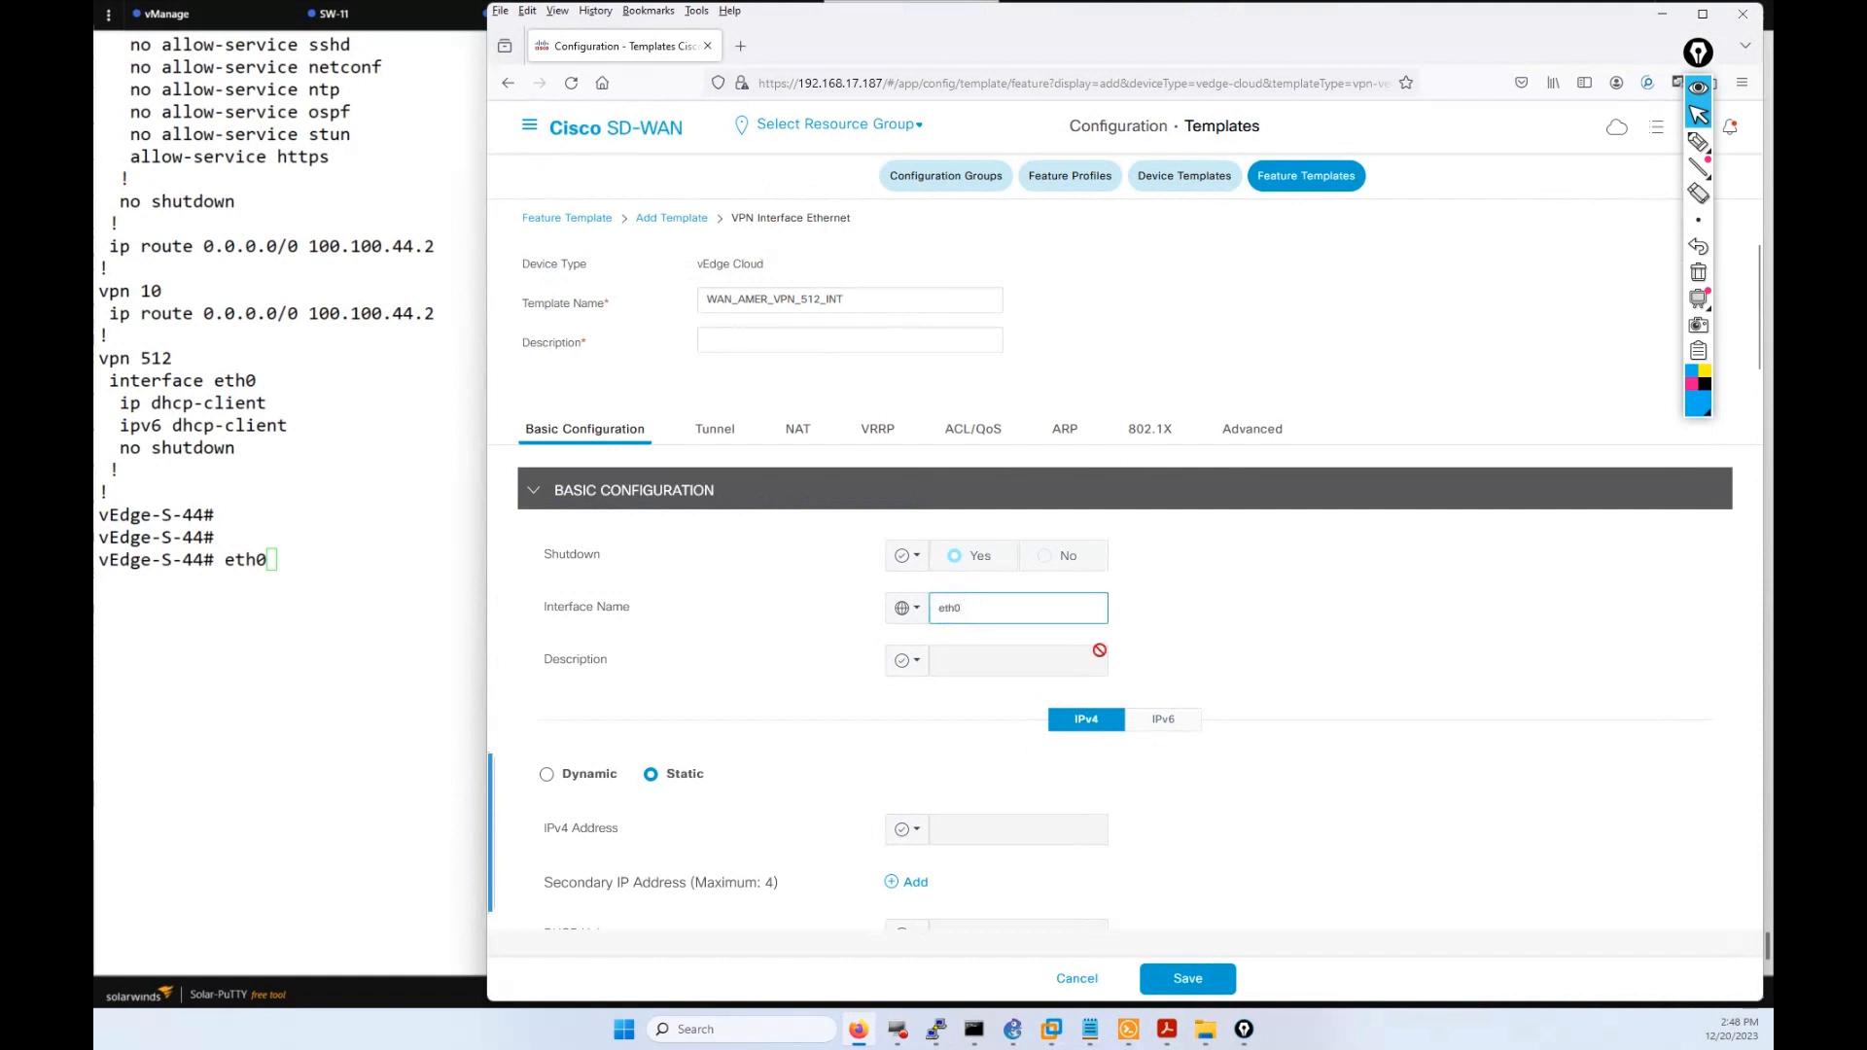
{"action": "scroll", "coordinate": [934, 584], "scroll_direction": "down", "scroll_amount": 1}
Make the interface description Global and enter **** MNGMT INTFACE ****.
{"action": "left_click", "coordinate": [917, 526]}
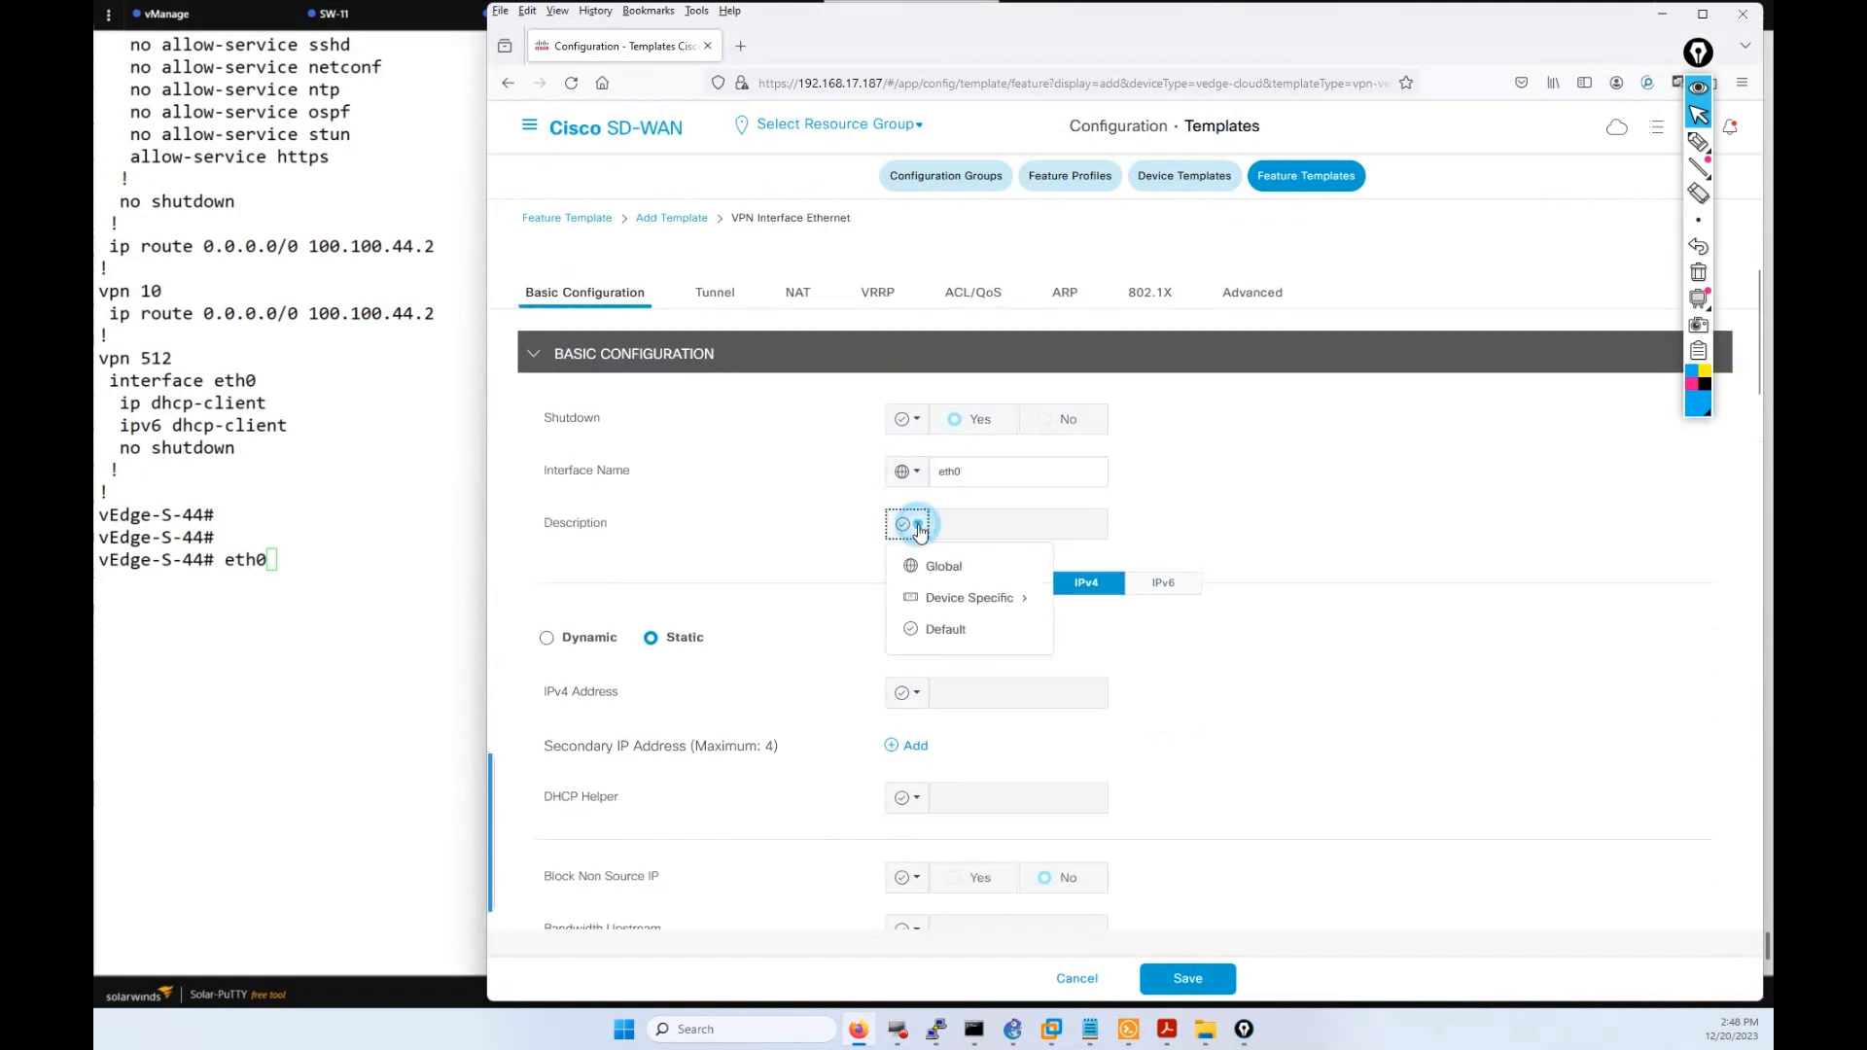
{"action": "left_click", "coordinate": [973, 593]}
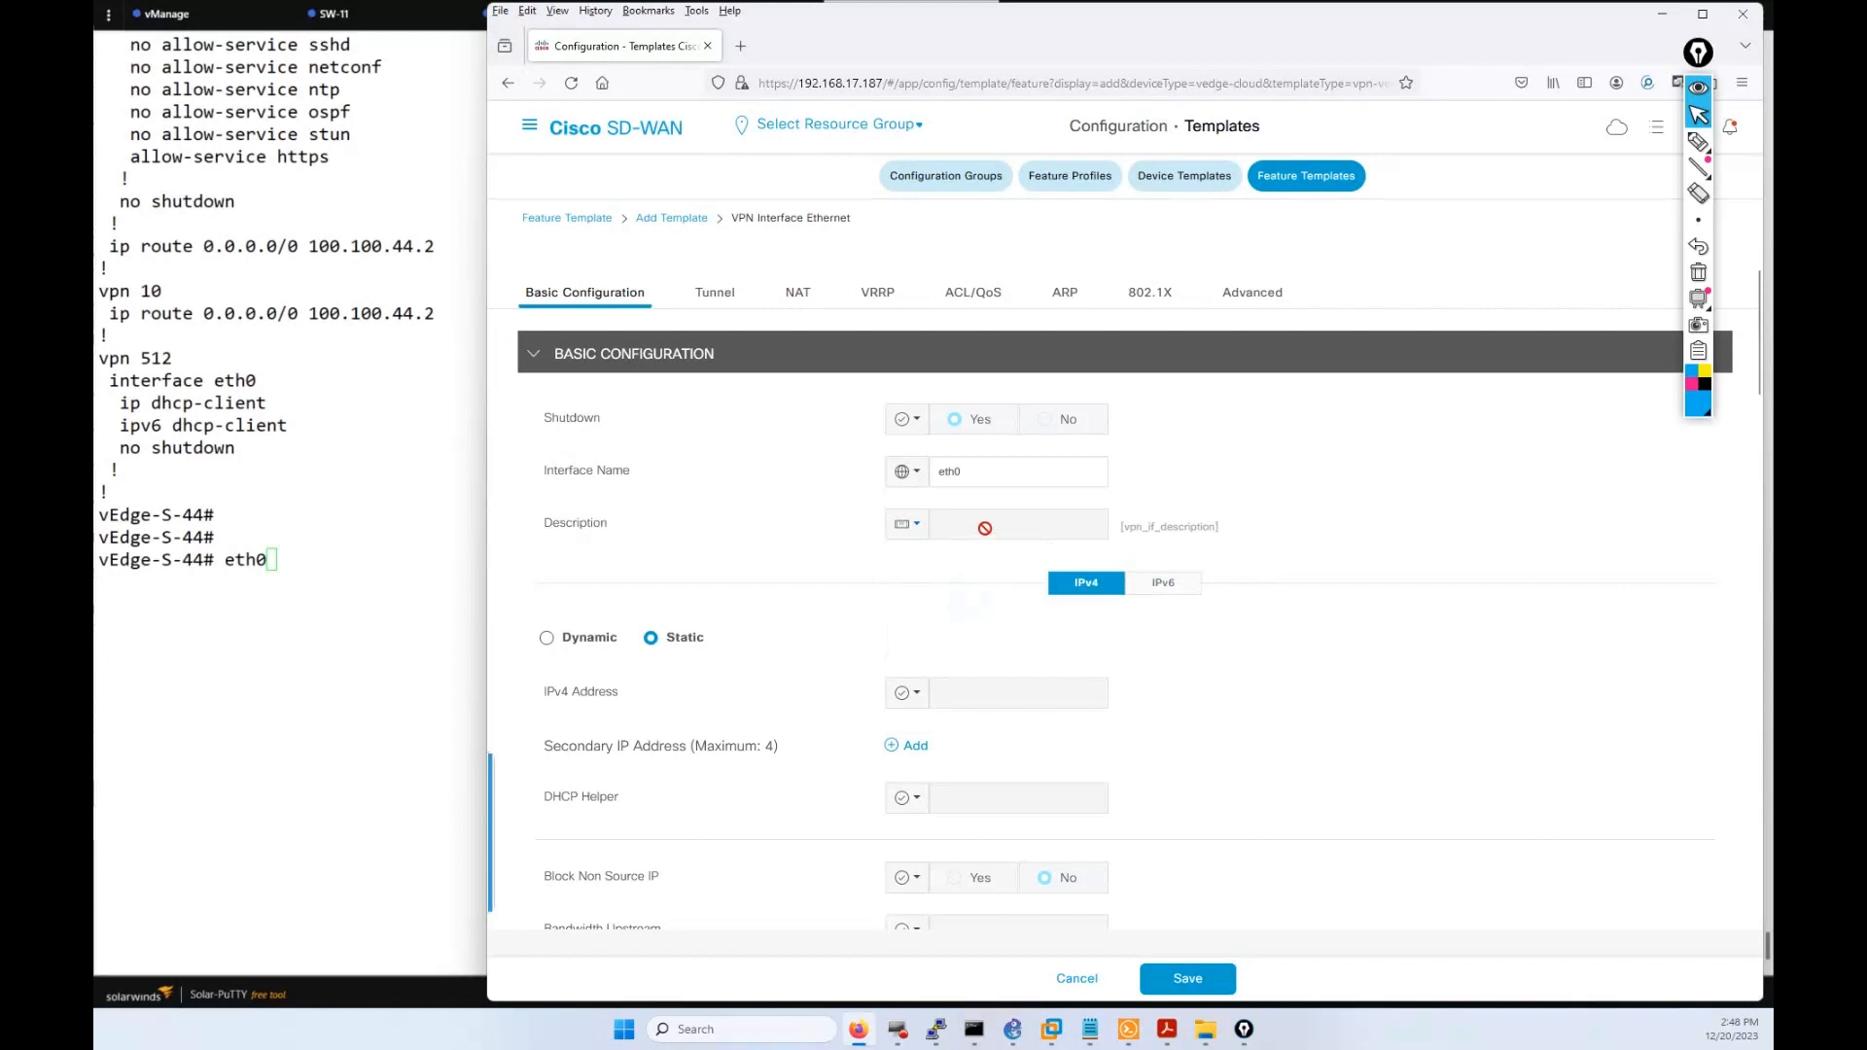
{"action": "left_click", "coordinate": [897, 530]}
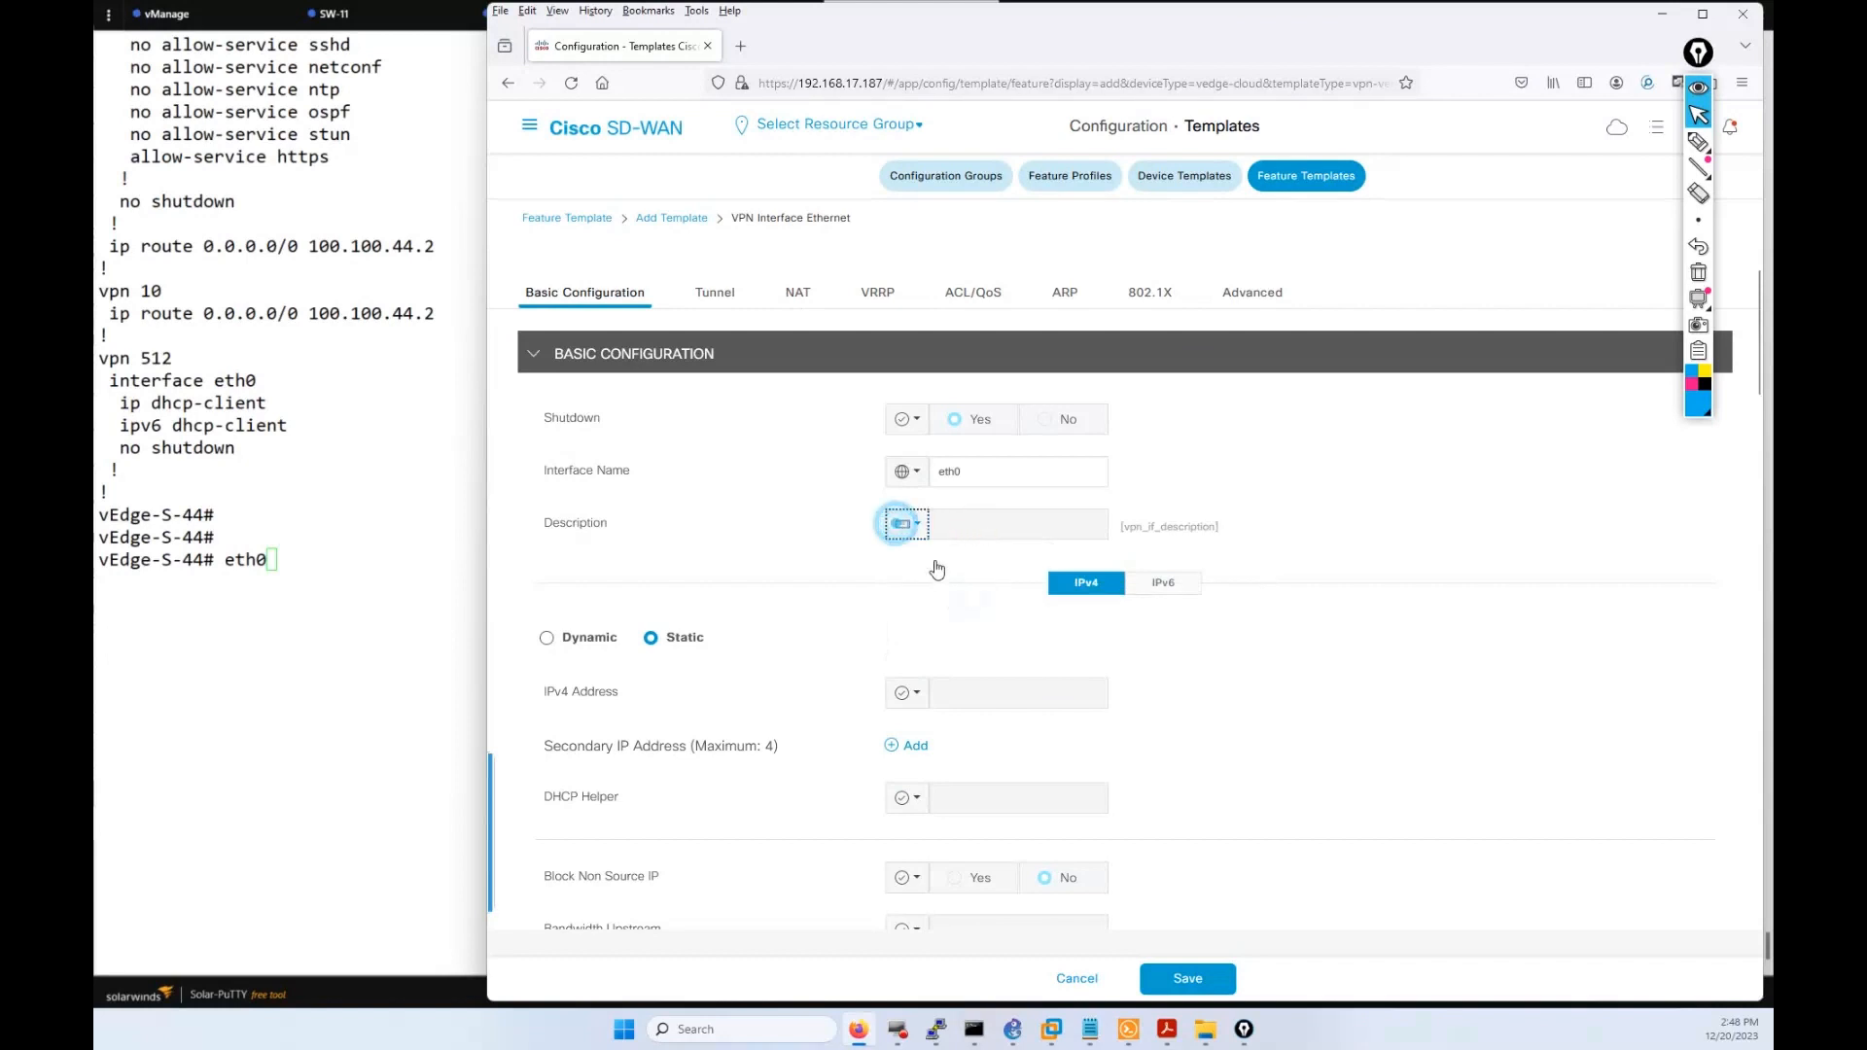
{"action": "left_click", "coordinate": [982, 567]}
{"action": "left_click", "coordinate": [969, 523]}
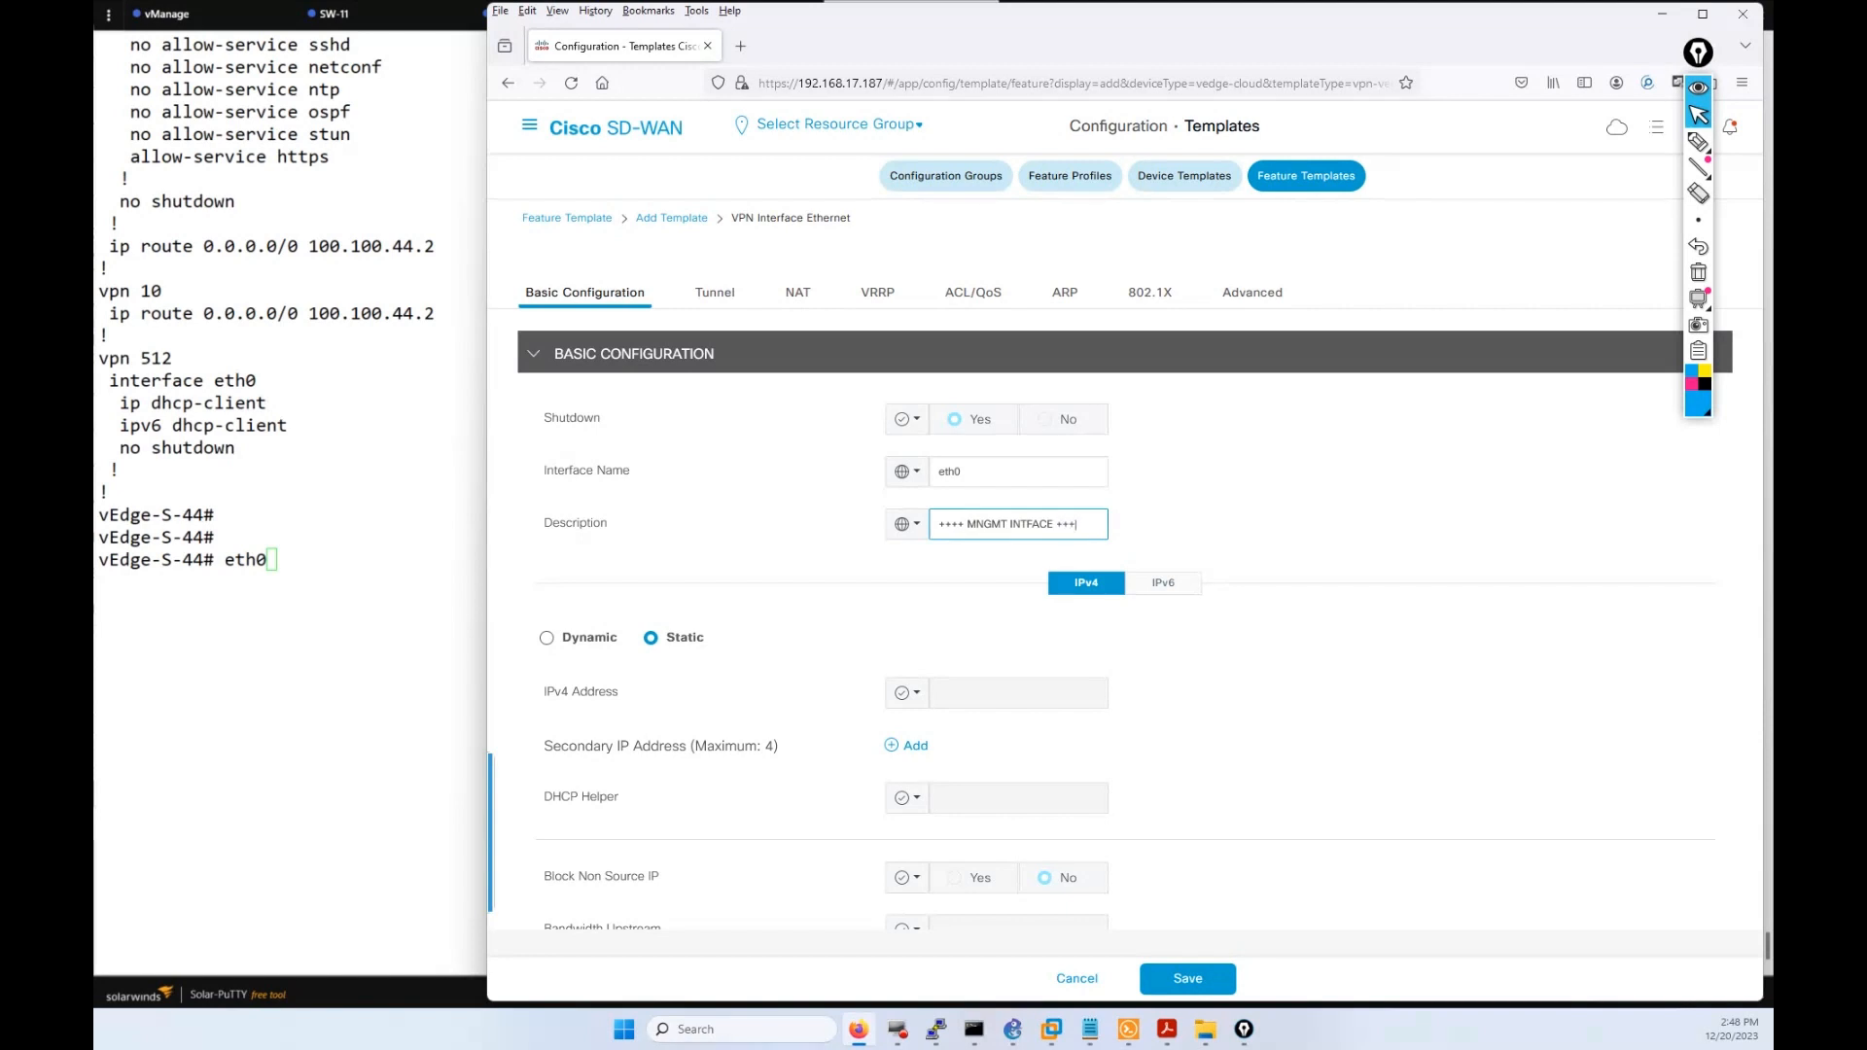
{"action": "scroll", "coordinate": [969, 656], "scroll_direction": "down", "scroll_amount": 1}
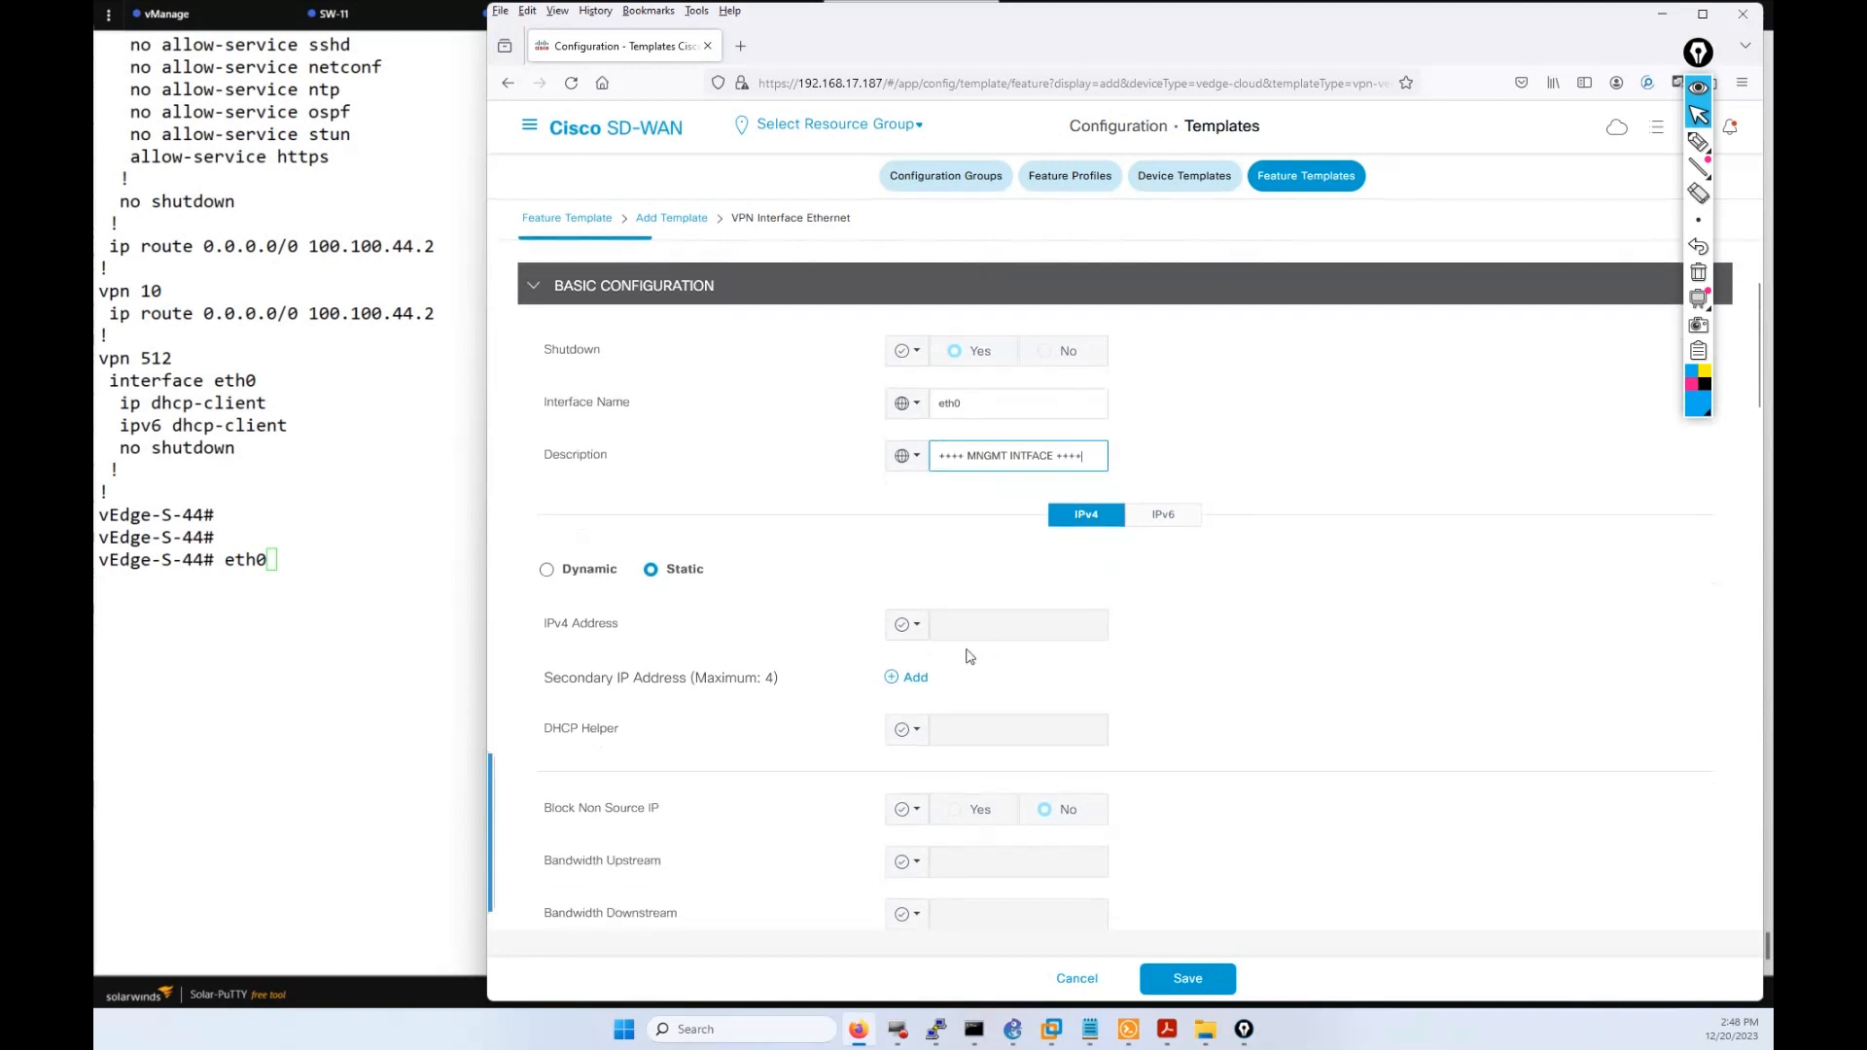
Switch eth0 IPv4 addressing to Dynamic and circle the matching dhcp-client lines on screen.
{"action": "left_click", "coordinate": [546, 574]}
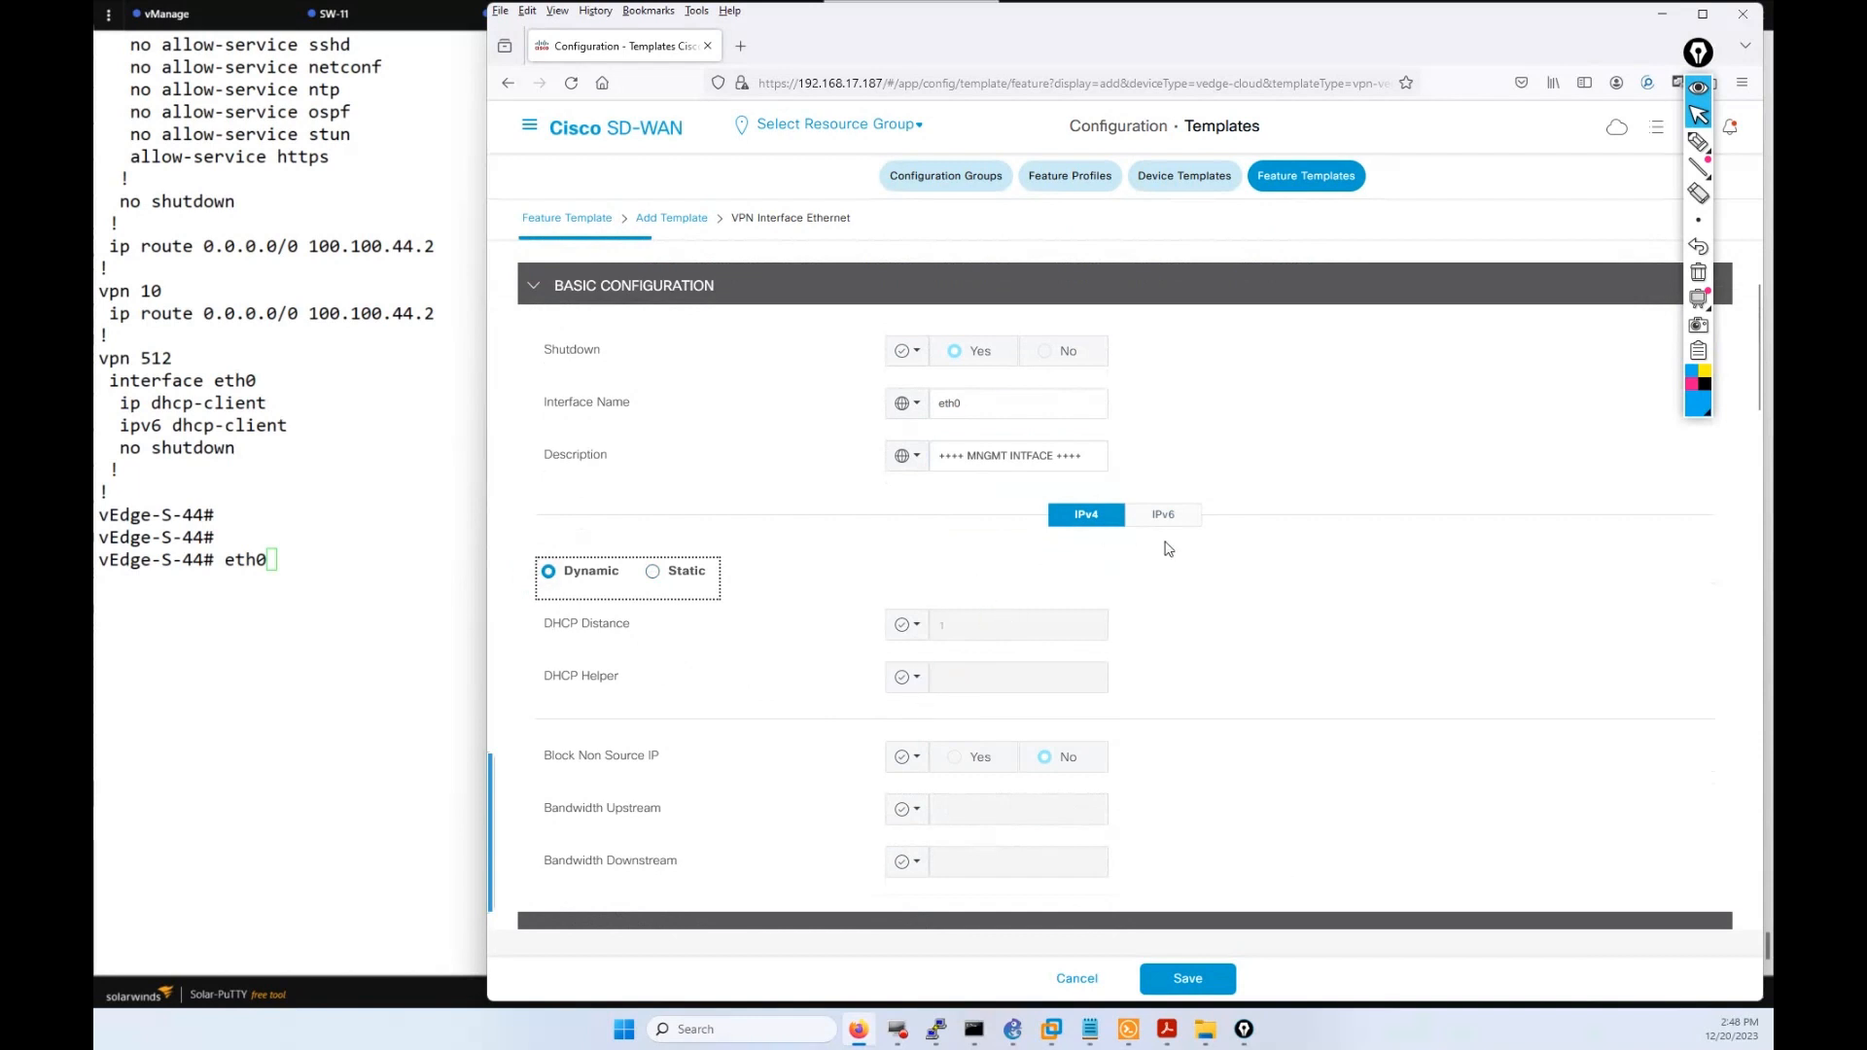
{"action": "scroll", "coordinate": [1074, 673], "scroll_direction": "down", "scroll_amount": 2}
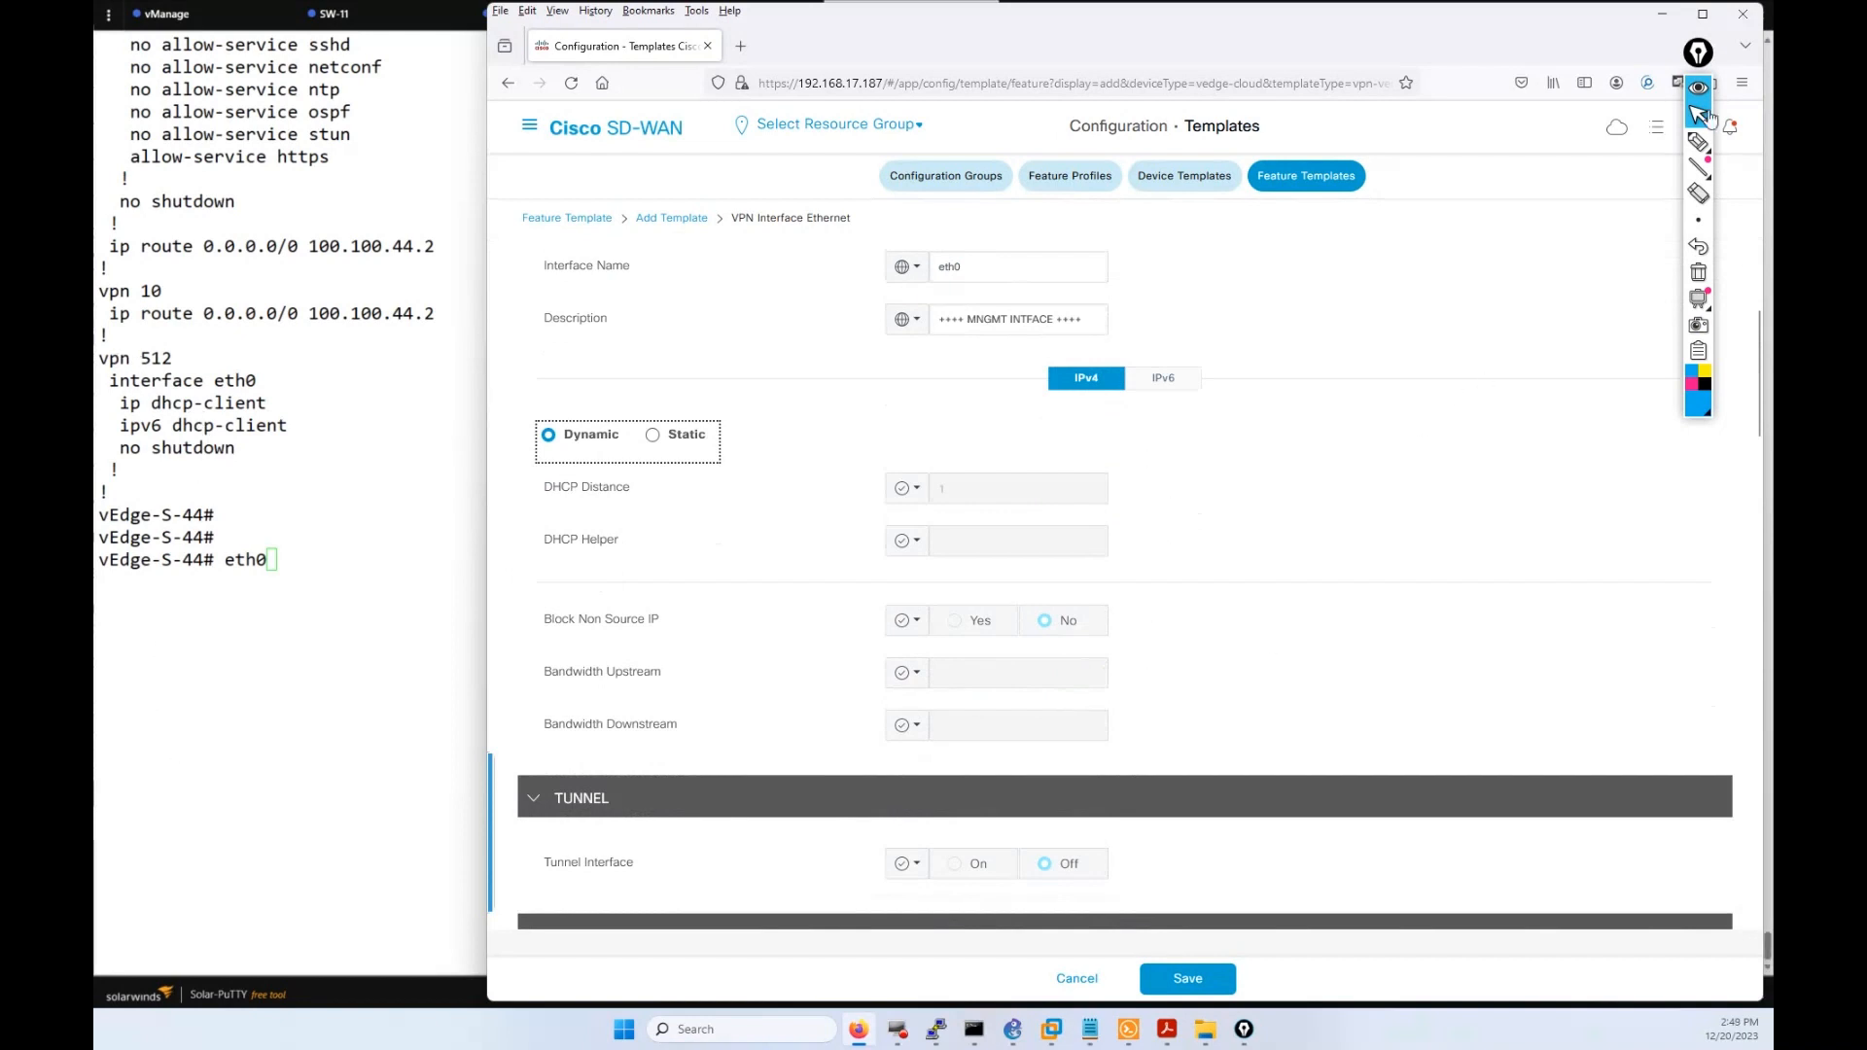
{"action": "left_click", "coordinate": [1698, 142]}
{"action": "left_click_drag", "start_coordinate": [136, 342], "coordinate": [198, 387]}
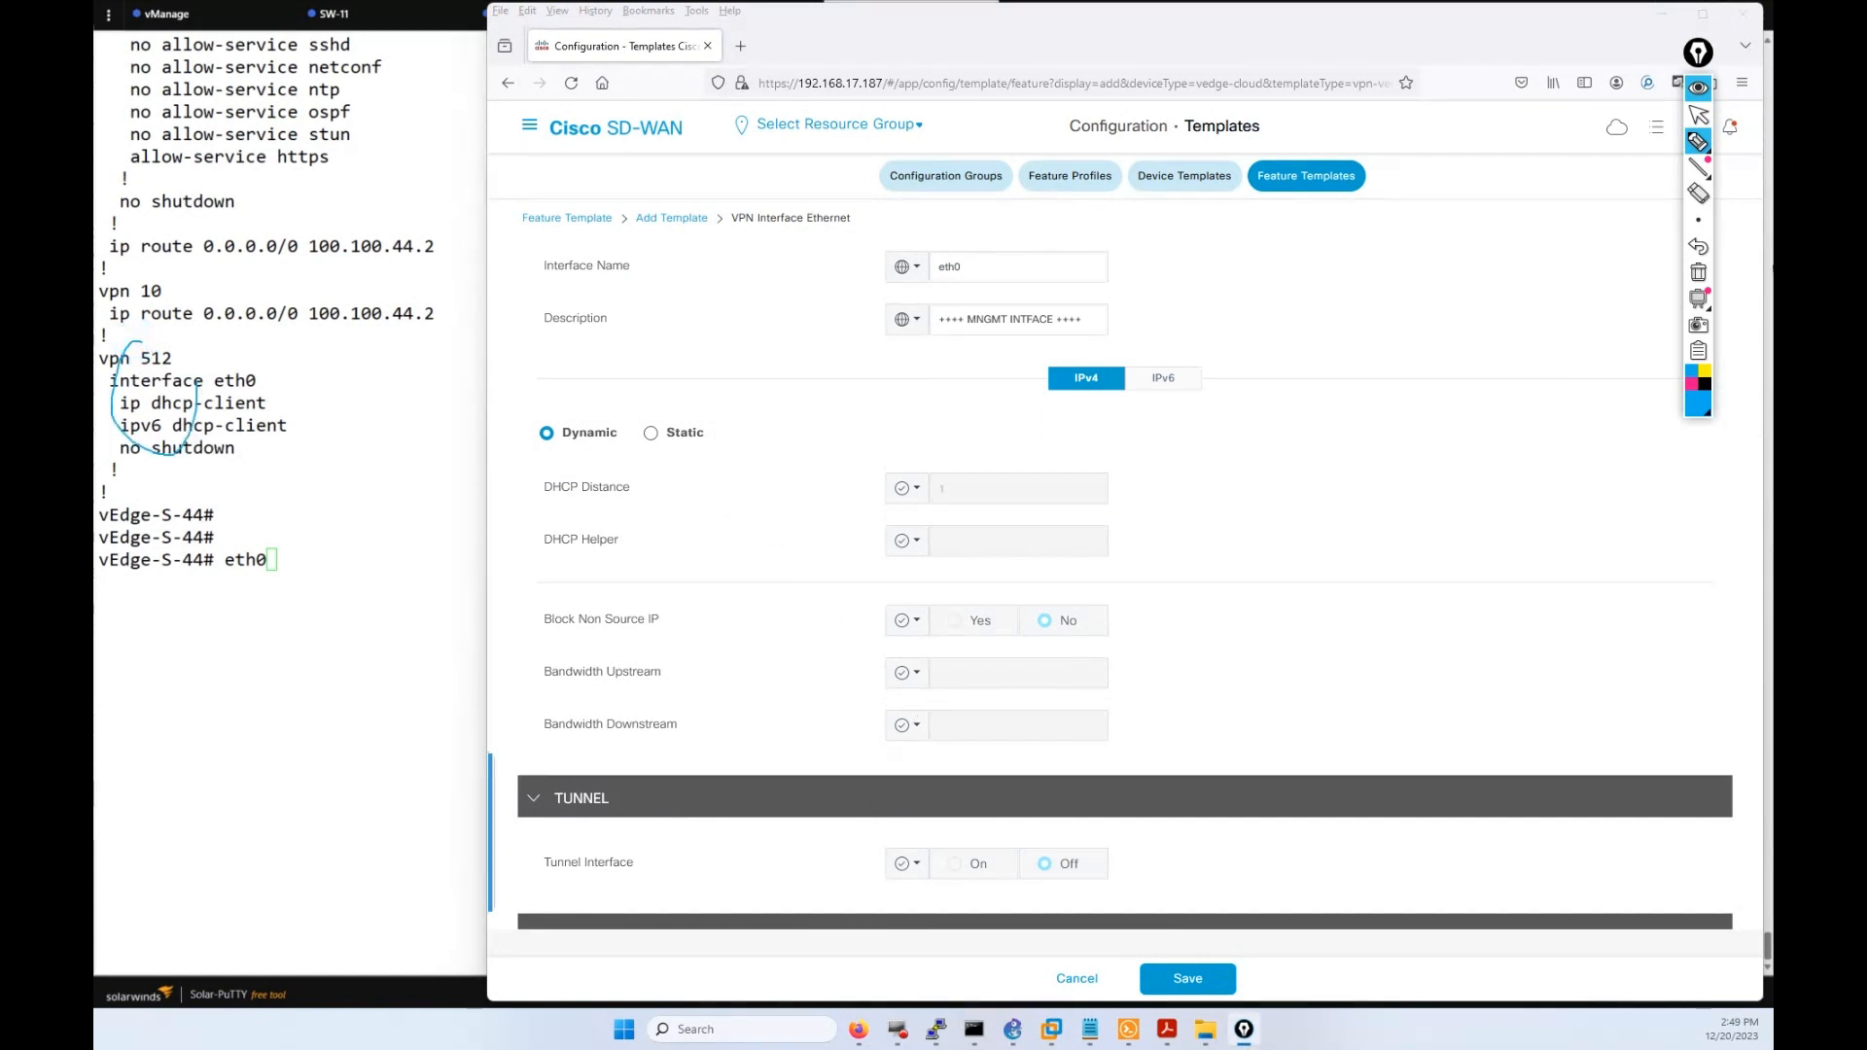
{"action": "left_click", "coordinate": [1698, 114]}
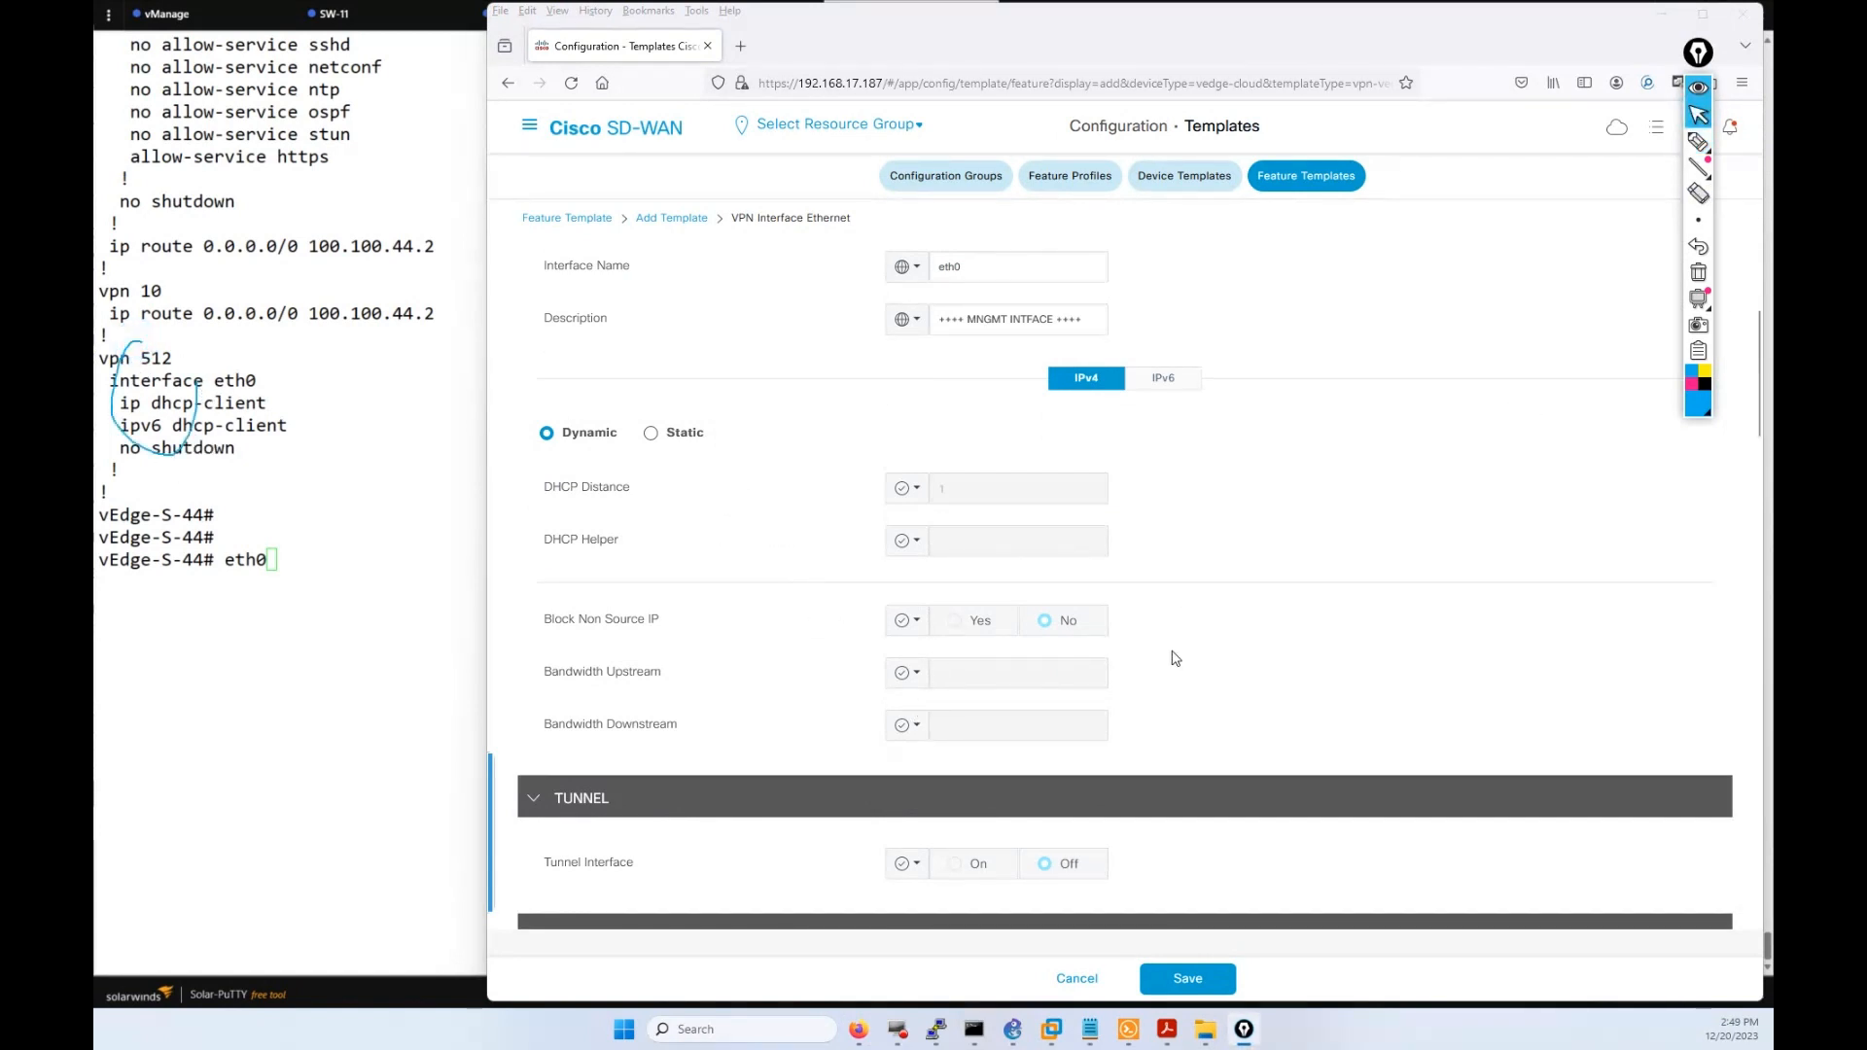
Save the eth0 interface template from the bottom of the form.
{"action": "scroll", "coordinate": [1166, 747], "scroll_direction": "down", "scroll_amount": 3}
{"action": "scroll", "coordinate": [1171, 751], "scroll_direction": "down", "scroll_amount": 12}
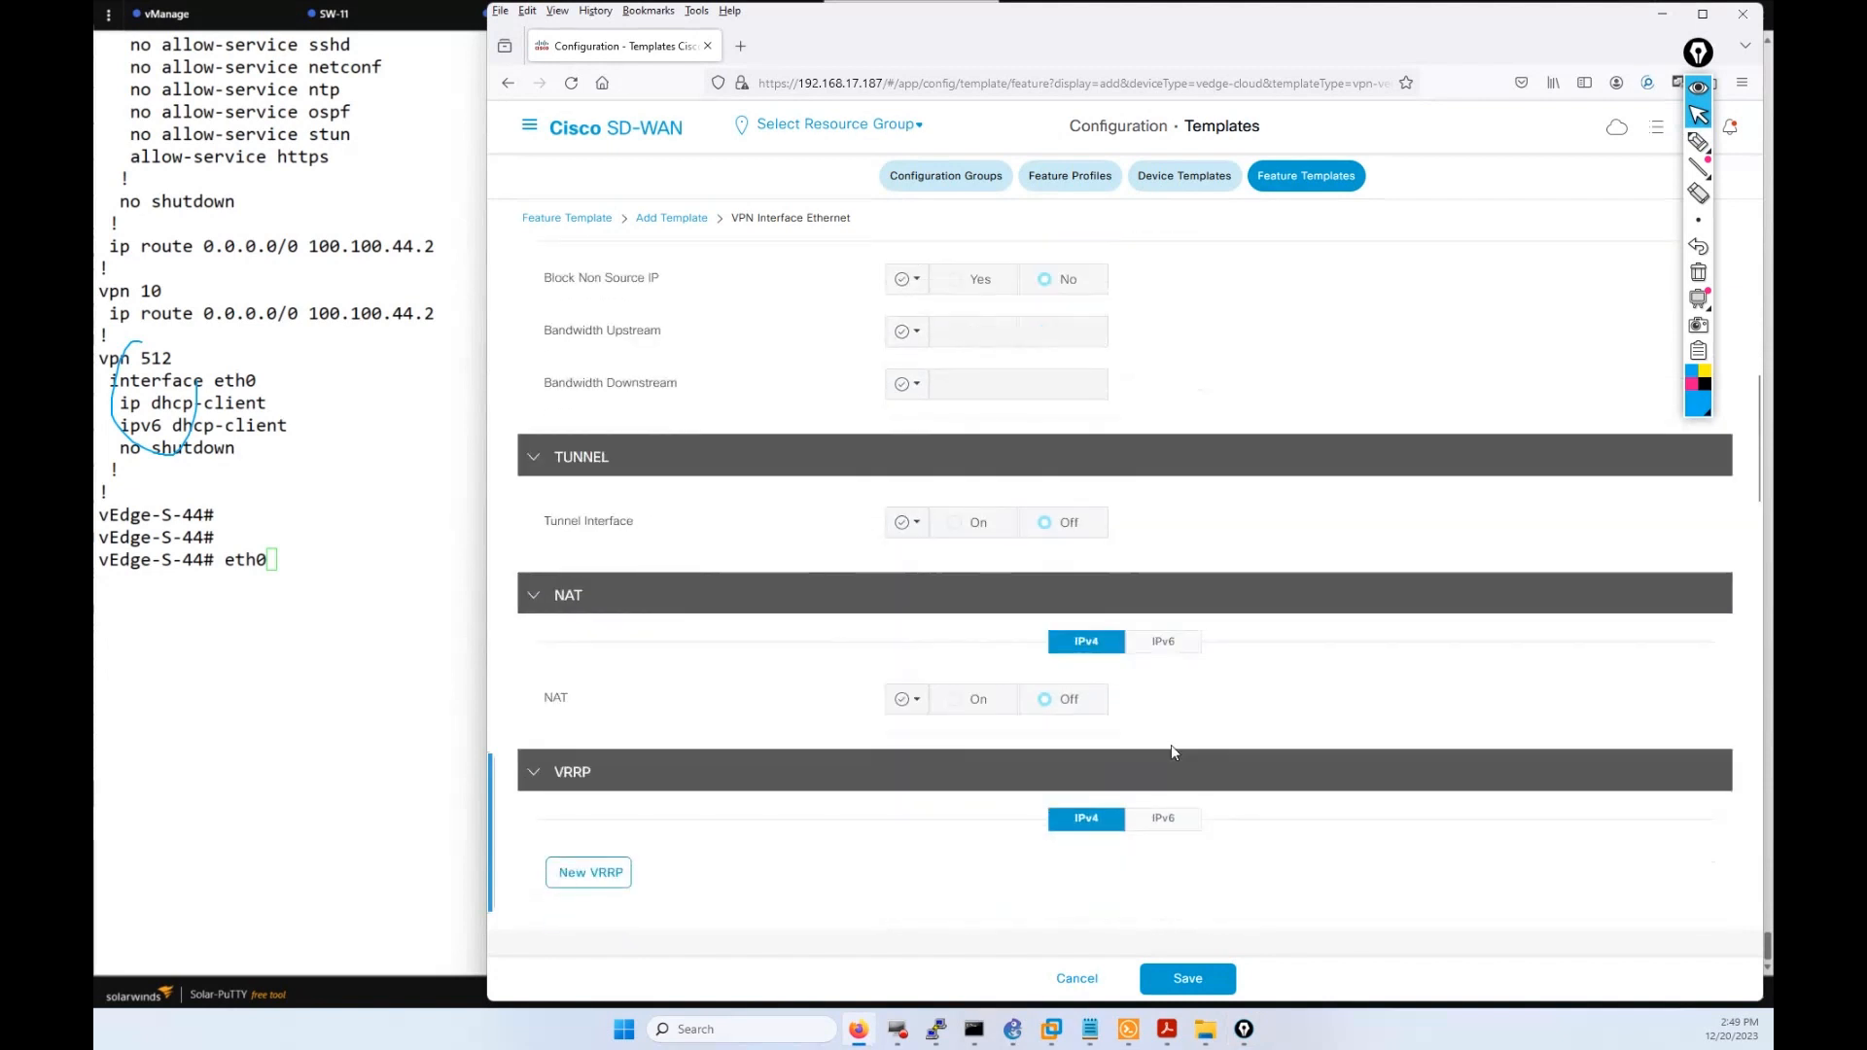
{"action": "scroll", "coordinate": [1175, 848], "scroll_direction": "down", "scroll_amount": 10}
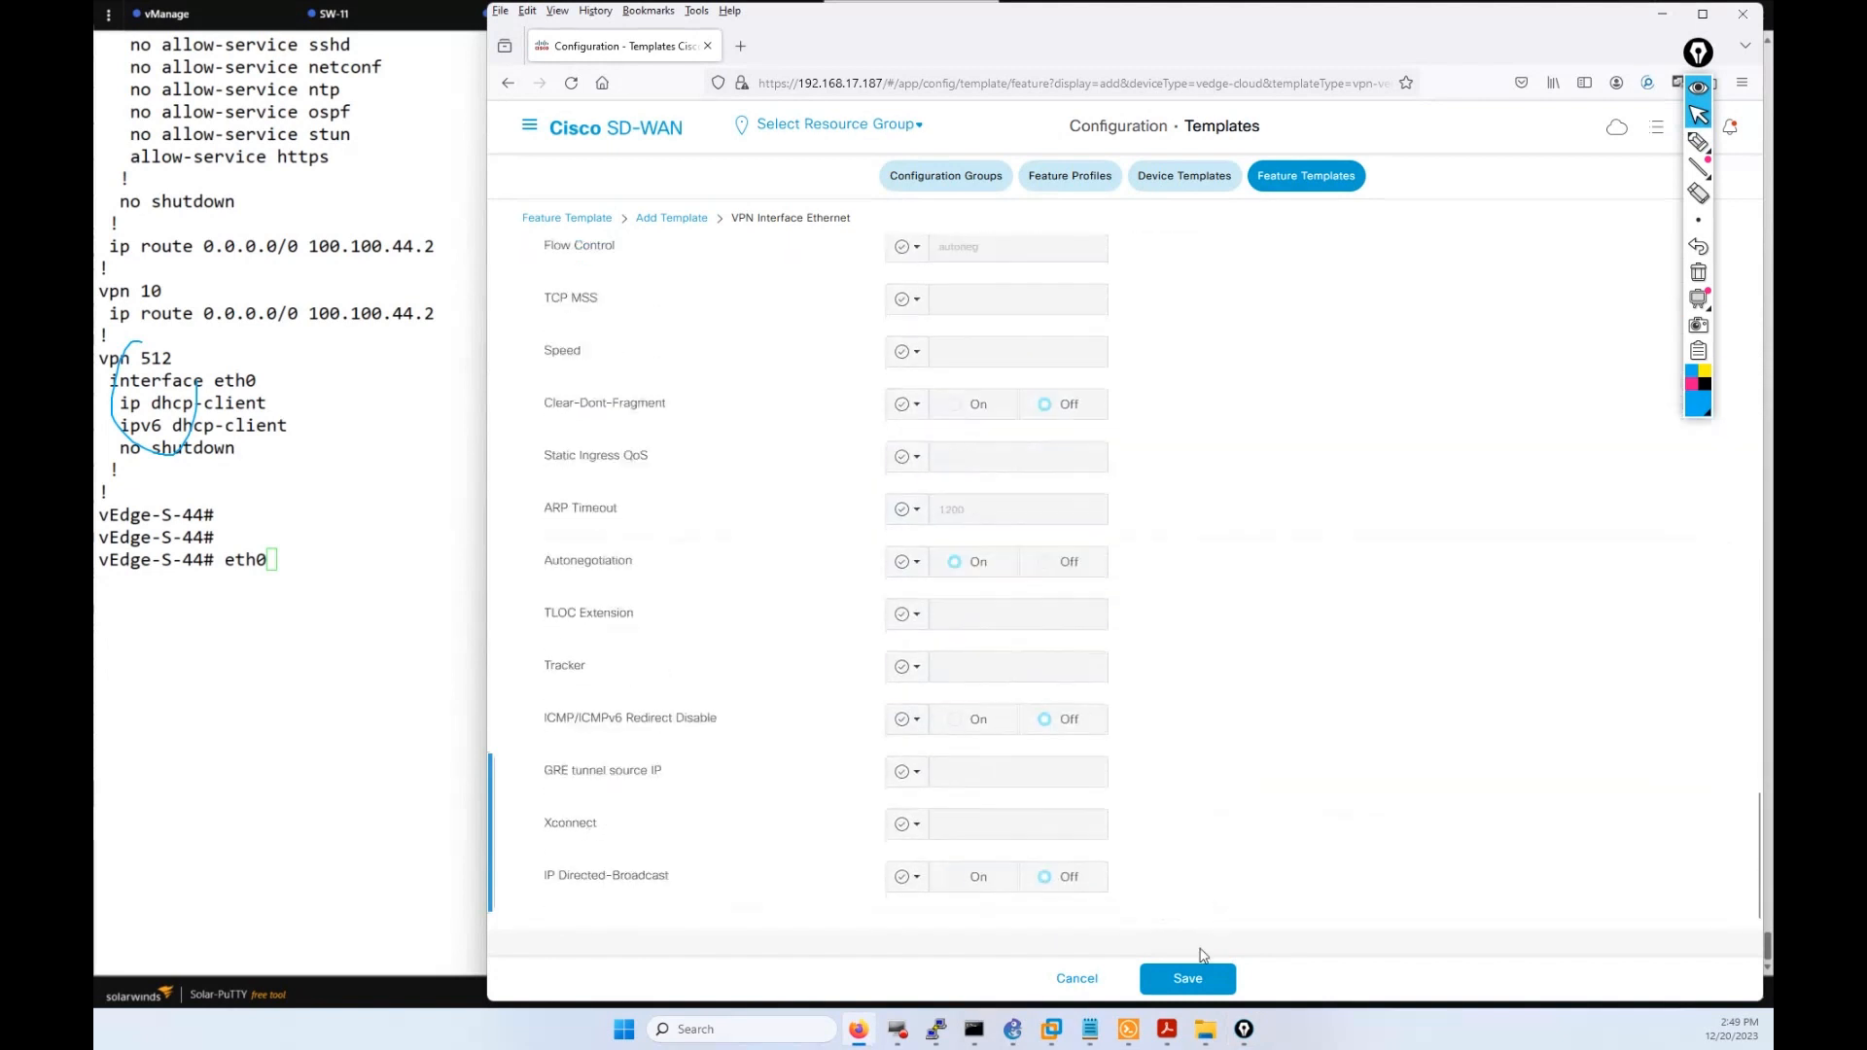
{"action": "left_click", "coordinate": [1190, 982]}
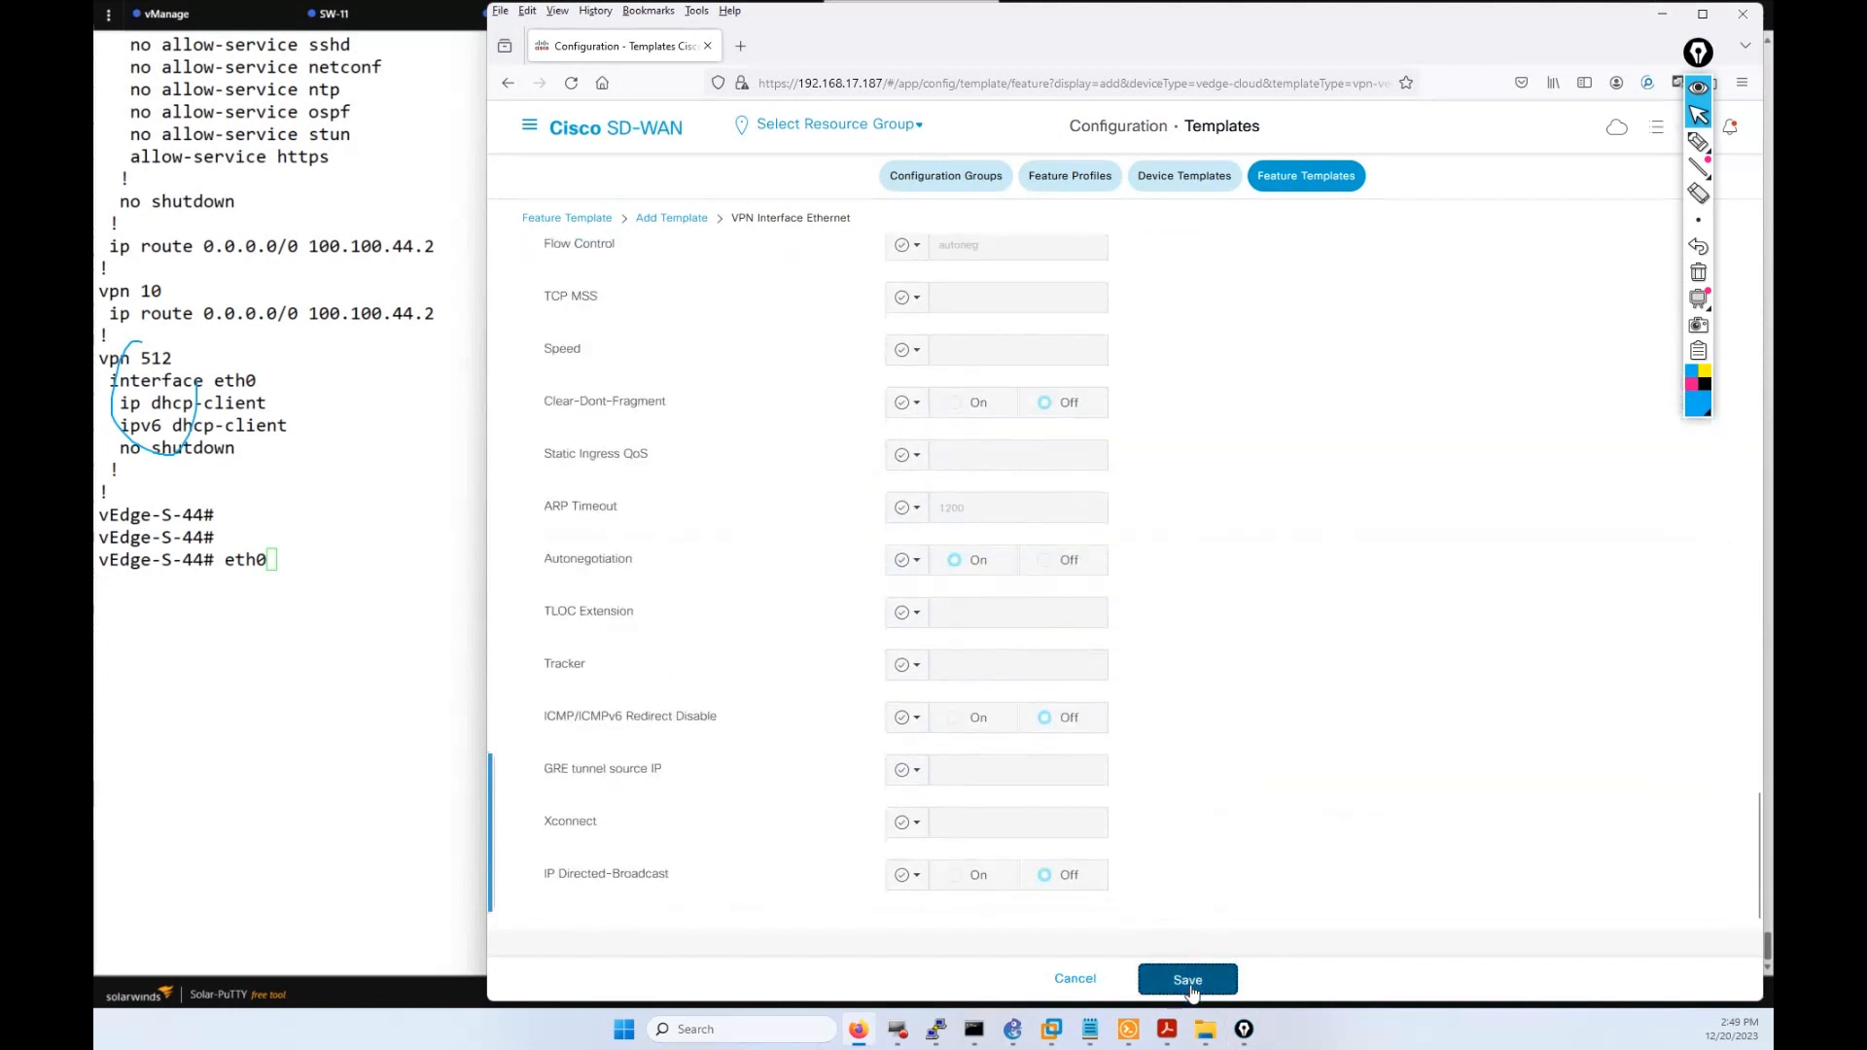
Circle the required-fields error message at the top of the form, then clear the markings.
{"action": "scroll", "coordinate": [1289, 673], "scroll_direction": "up", "scroll_amount": 2}
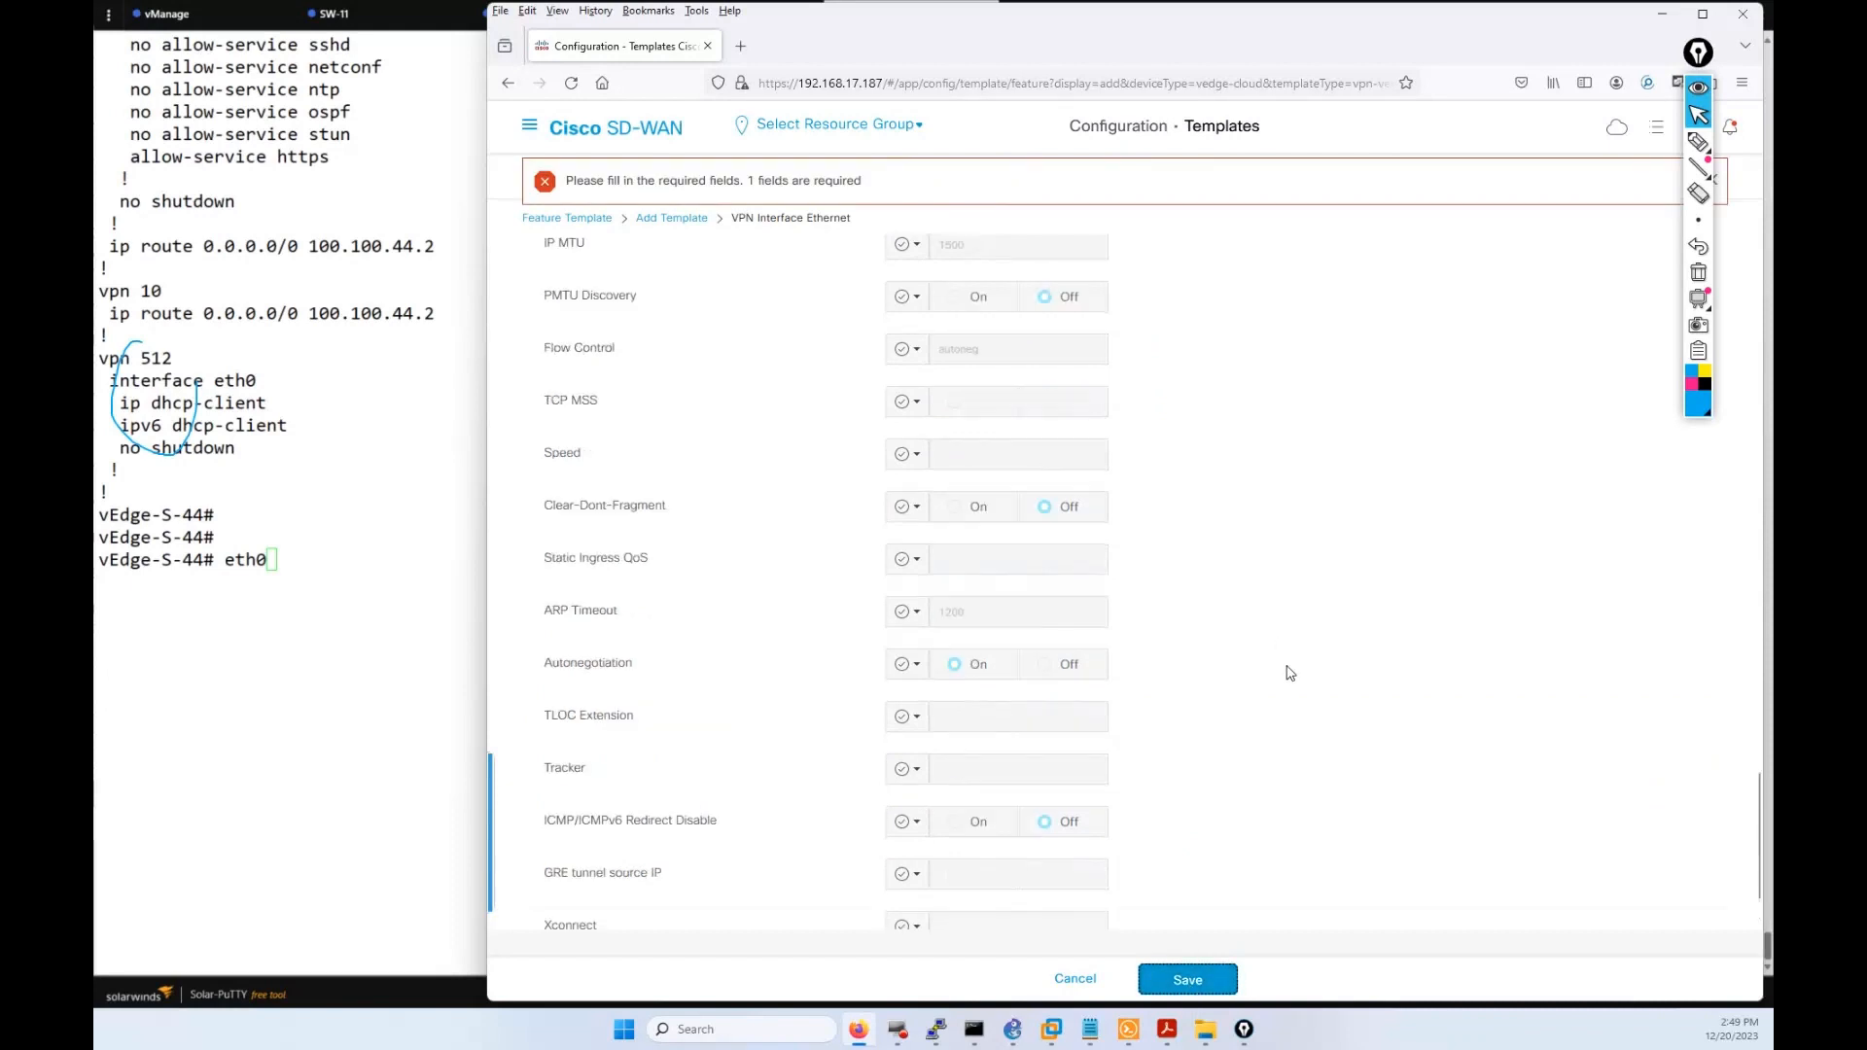
{"action": "scroll", "coordinate": [1289, 673], "scroll_direction": "up", "scroll_amount": 11}
{"action": "scroll", "coordinate": [836, 389], "scroll_direction": "up", "scroll_amount": 10}
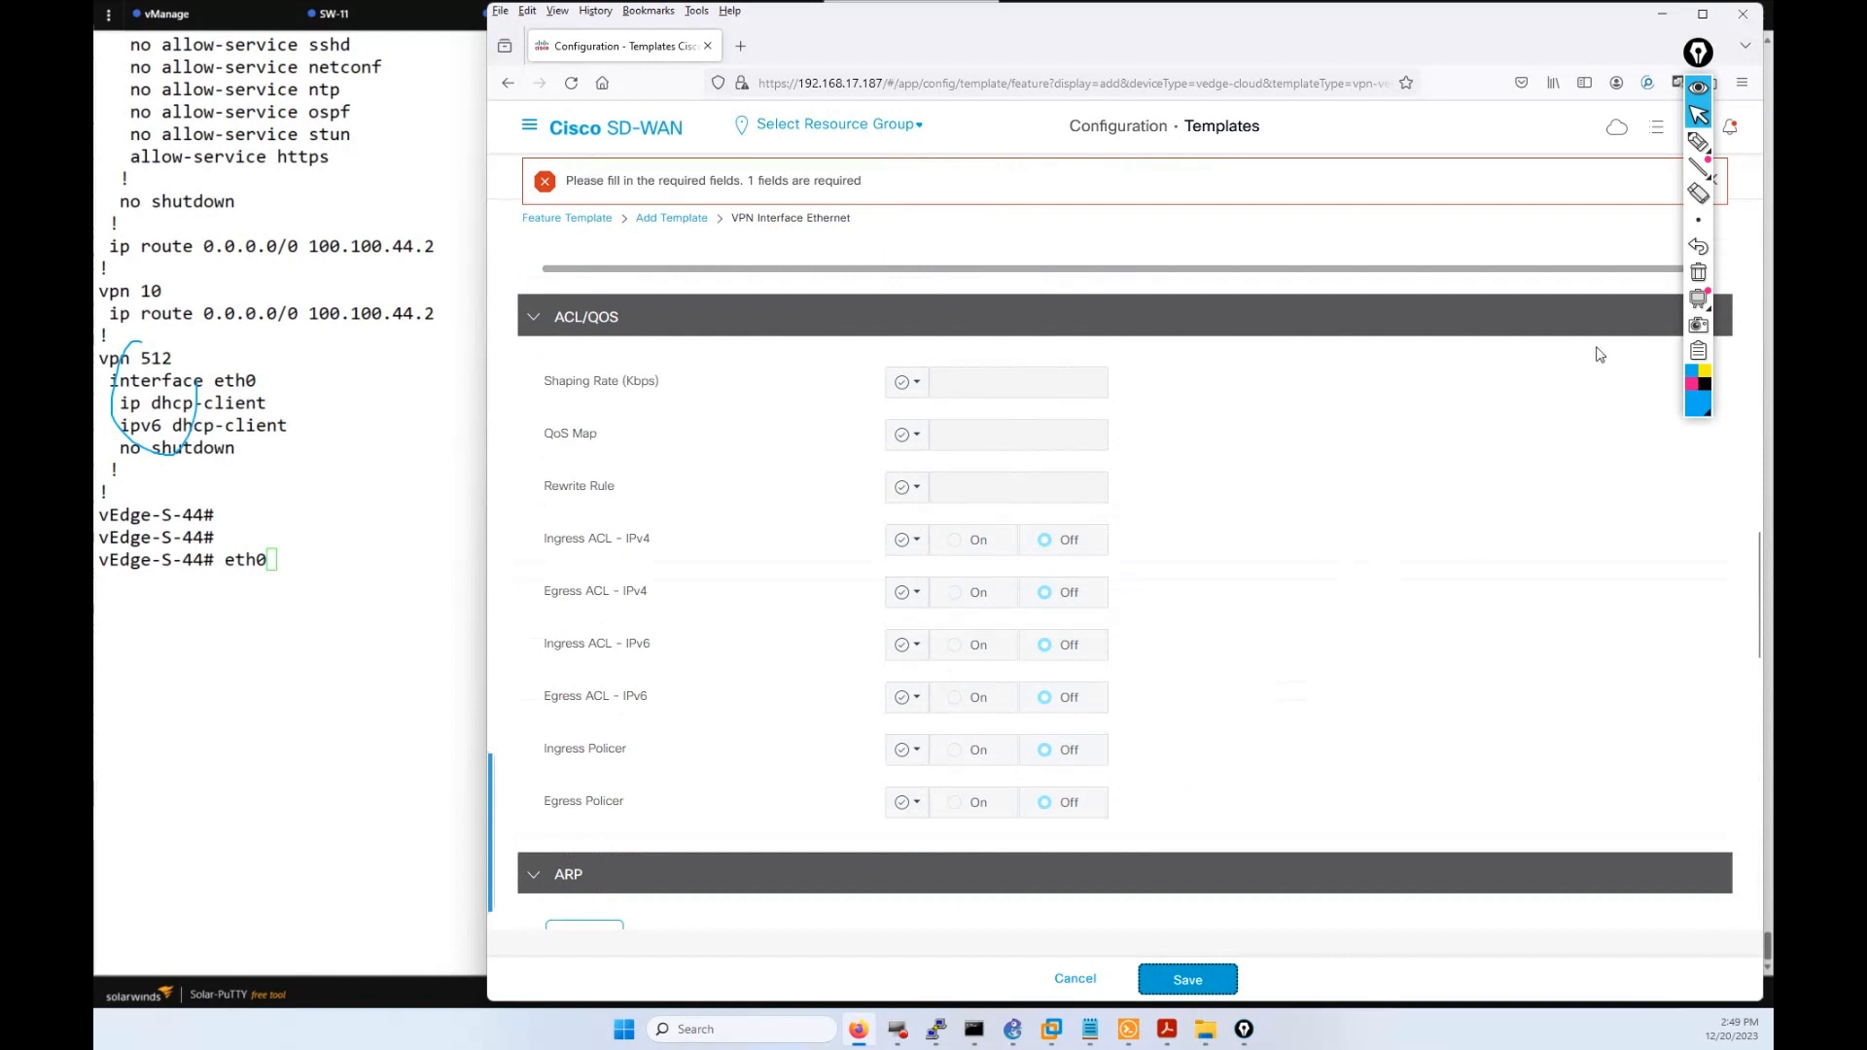
{"action": "left_click", "coordinate": [1698, 142]}
{"action": "mouse_move", "coordinate": [749, 156]}
{"action": "left_mouse_down"}
{"action": "mouse_move", "coordinate": [511, 195]}
{"action": "mouse_move", "coordinate": [816, 207]}
{"action": "mouse_move", "coordinate": [822, 153]}
{"action": "left_mouse_up"}
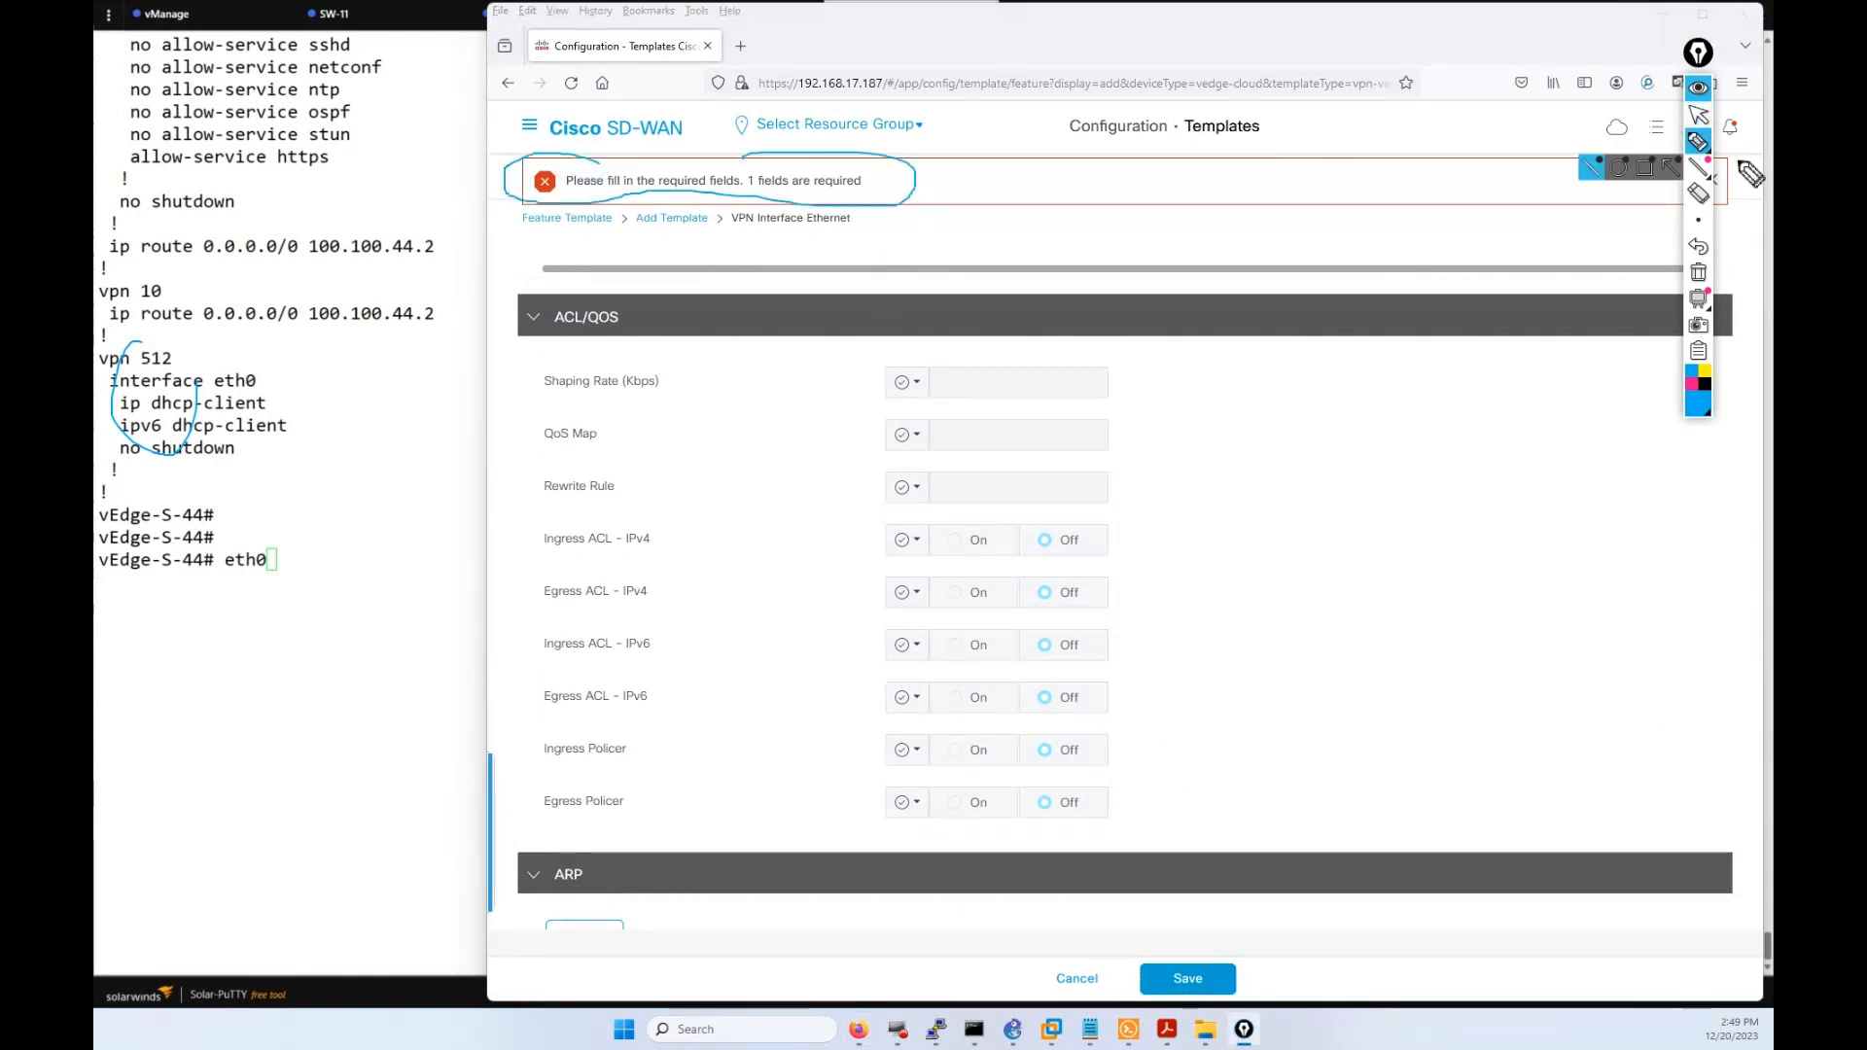
{"action": "left_click", "coordinate": [1697, 272]}
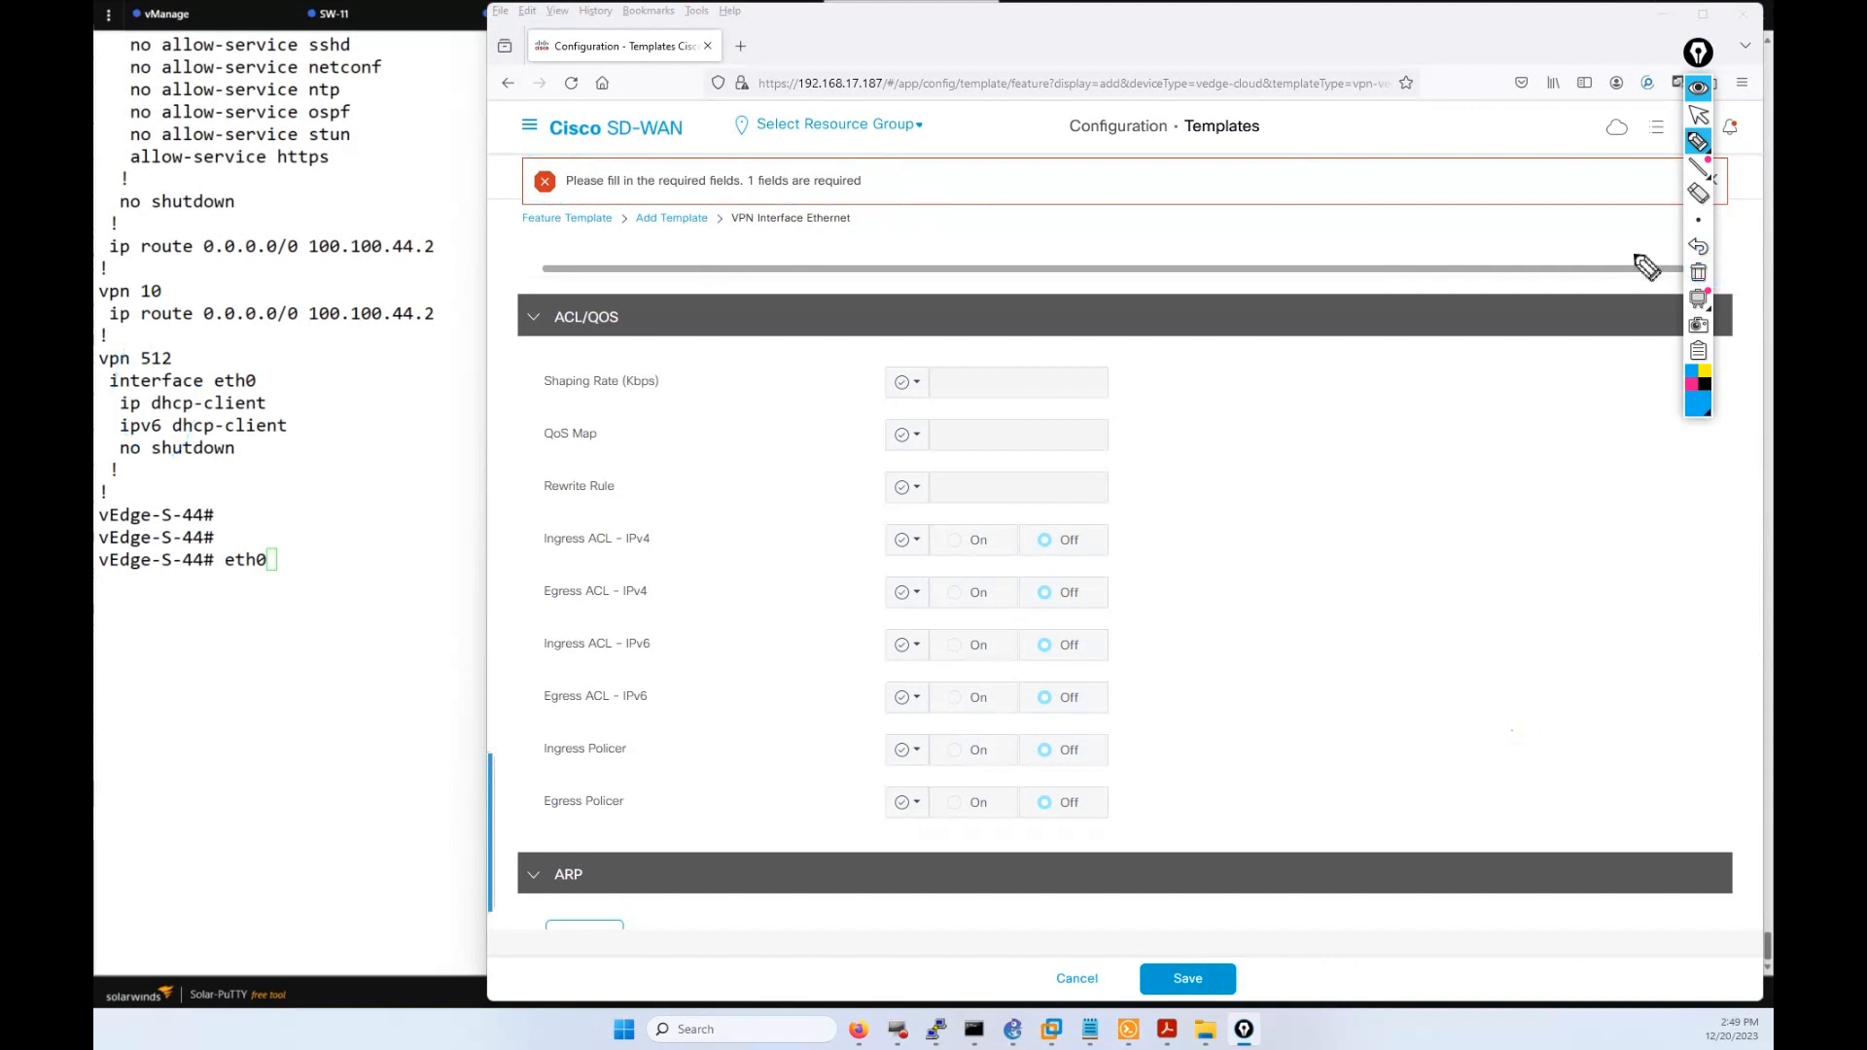
{"action": "left_click", "coordinate": [1697, 115]}
Copy the name WAN_AMER_VPN_512_INT into the Description field and save the template.
{"action": "scroll", "coordinate": [1437, 669], "scroll_direction": "up", "scroll_amount": 15}
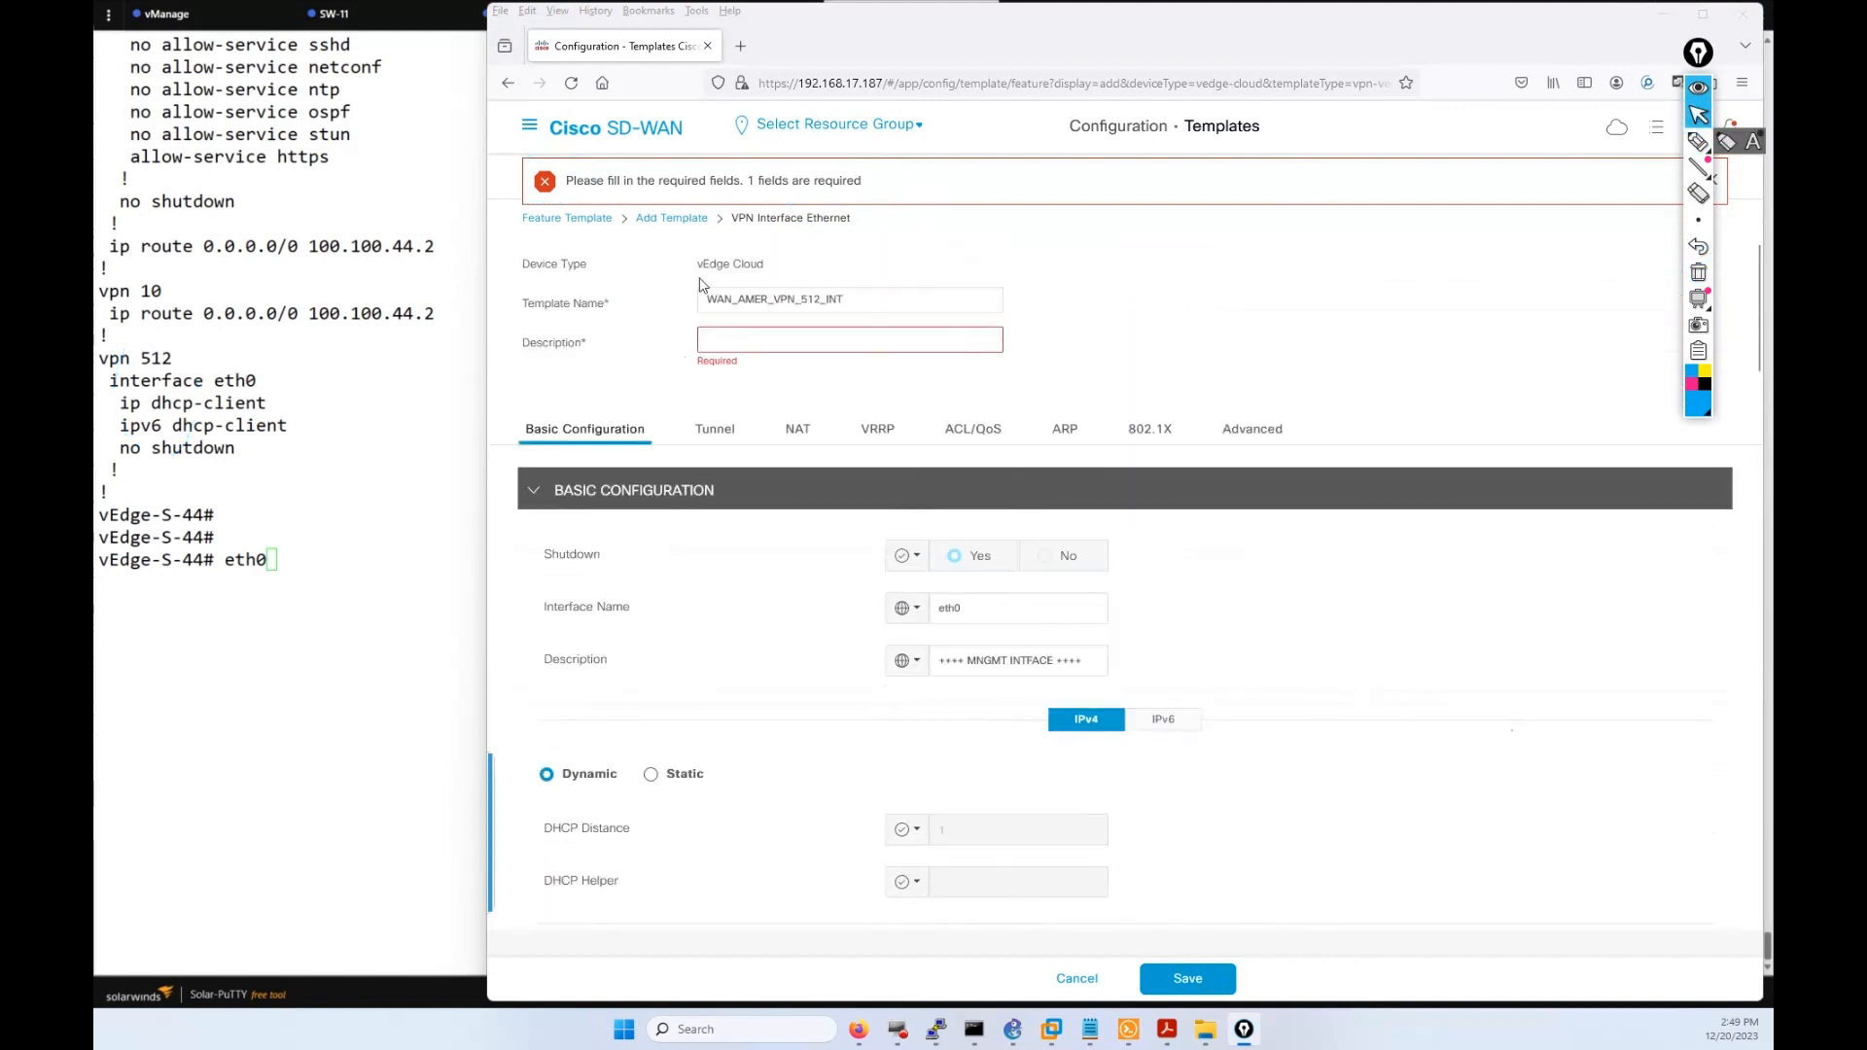
{"action": "left_click_drag", "start_coordinate": [844, 301], "coordinate": [705, 308]}
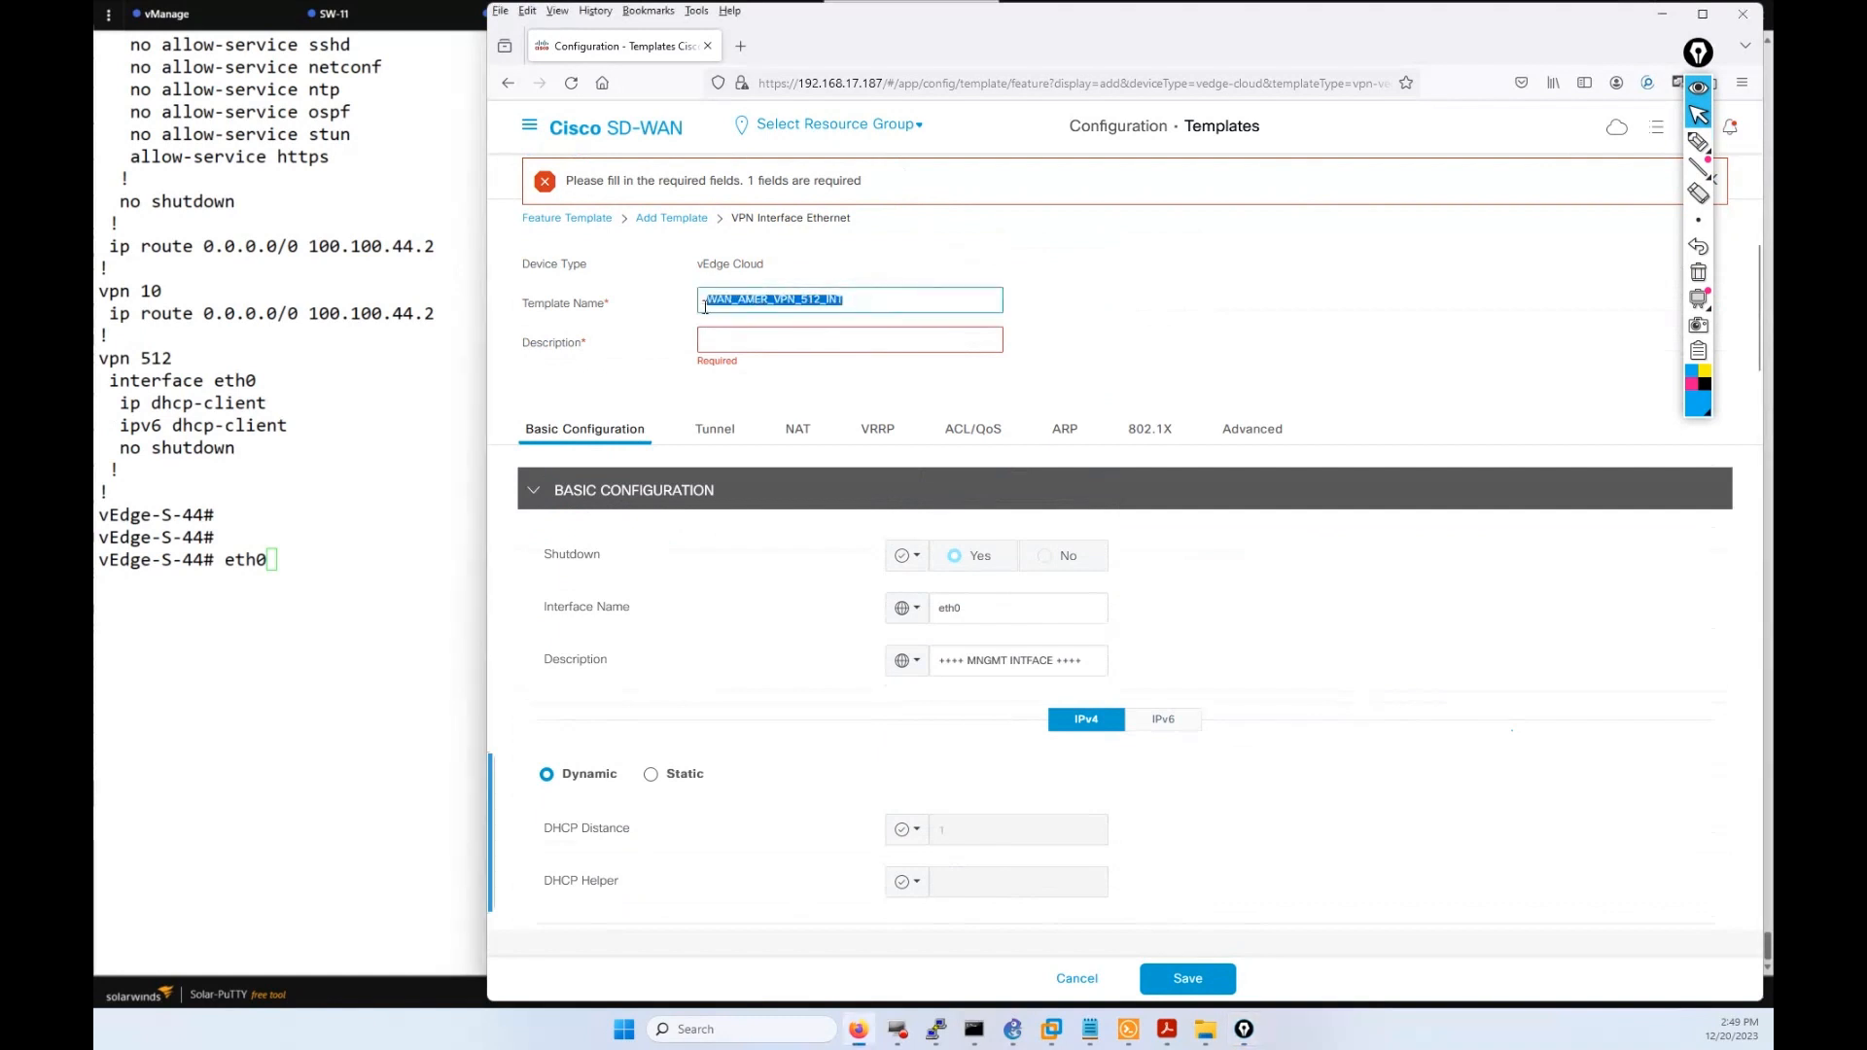
{"action": "key", "text": "ctrl+c"}
{"action": "left_click", "coordinate": [763, 339]}
{"action": "key", "text": "ctrl+v"}
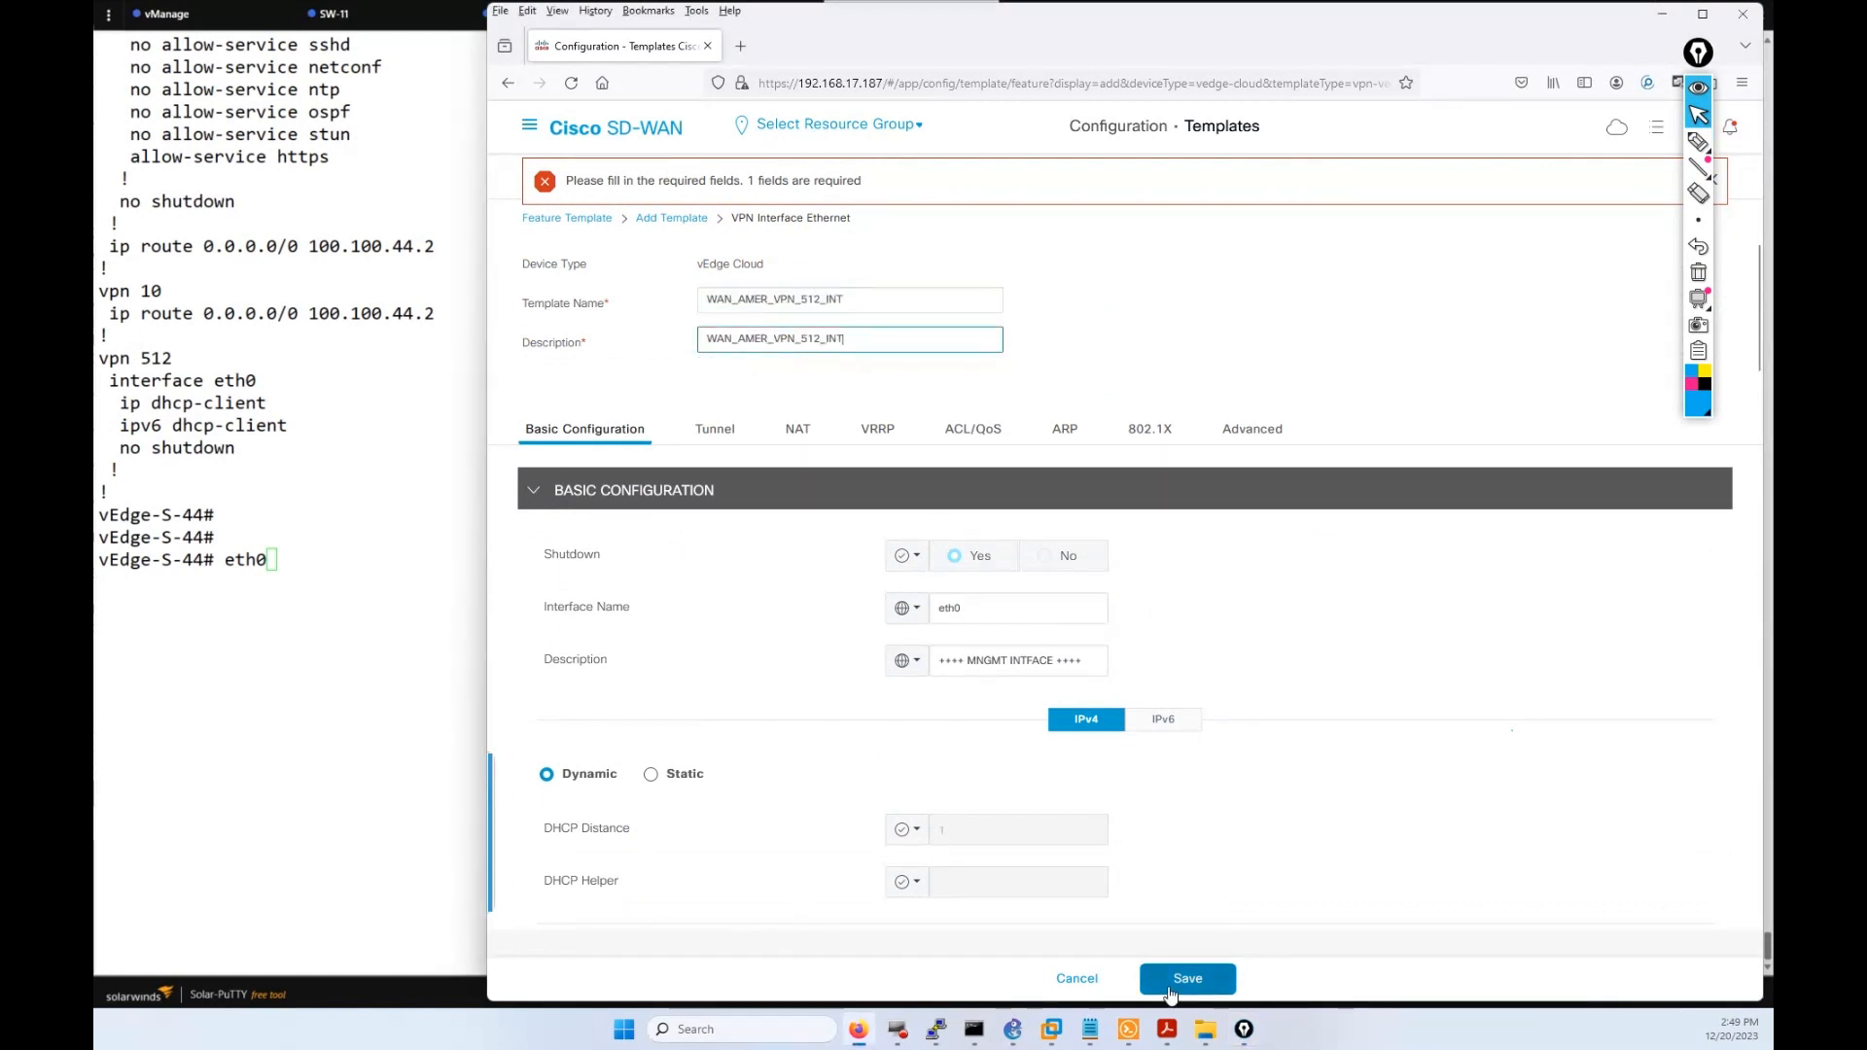
{"action": "left_click", "coordinate": [1171, 992]}
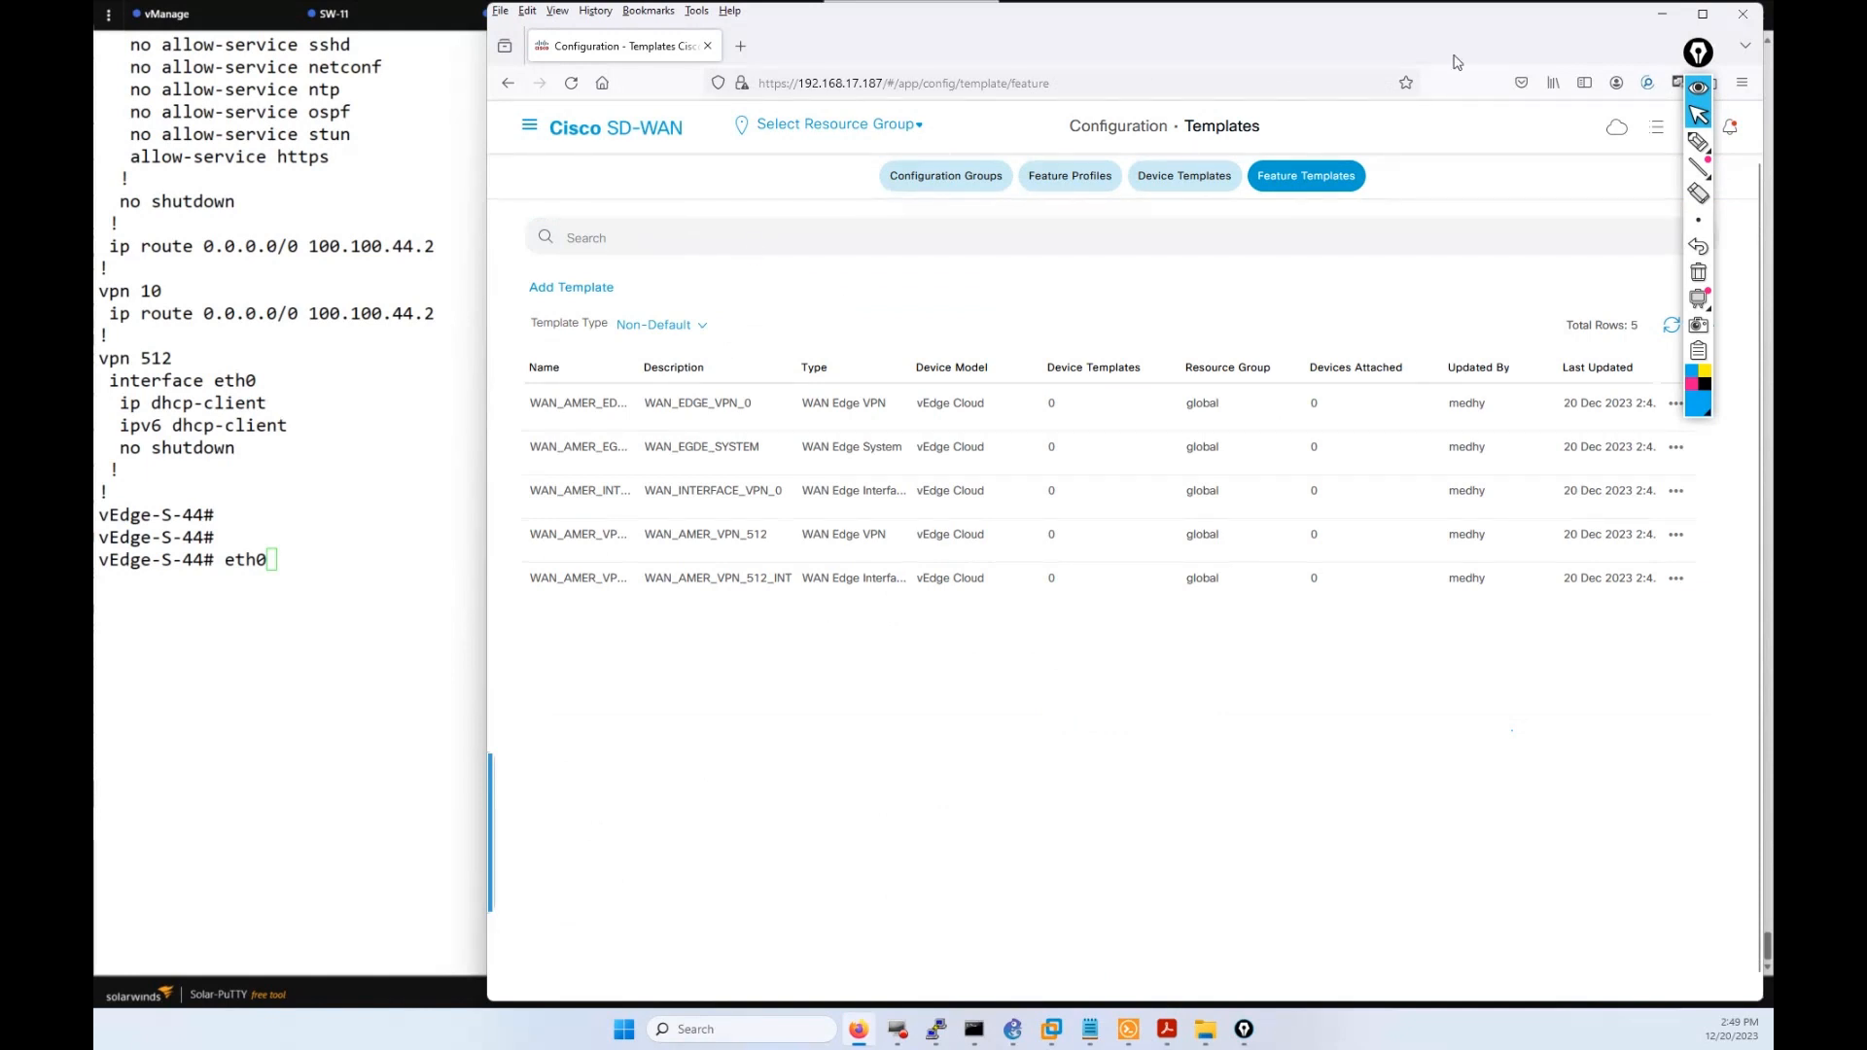
Maximize Firefox, view the empty Device Templates list, and call up the open Acrobat documents.
{"action": "left_click", "coordinate": [1702, 14]}
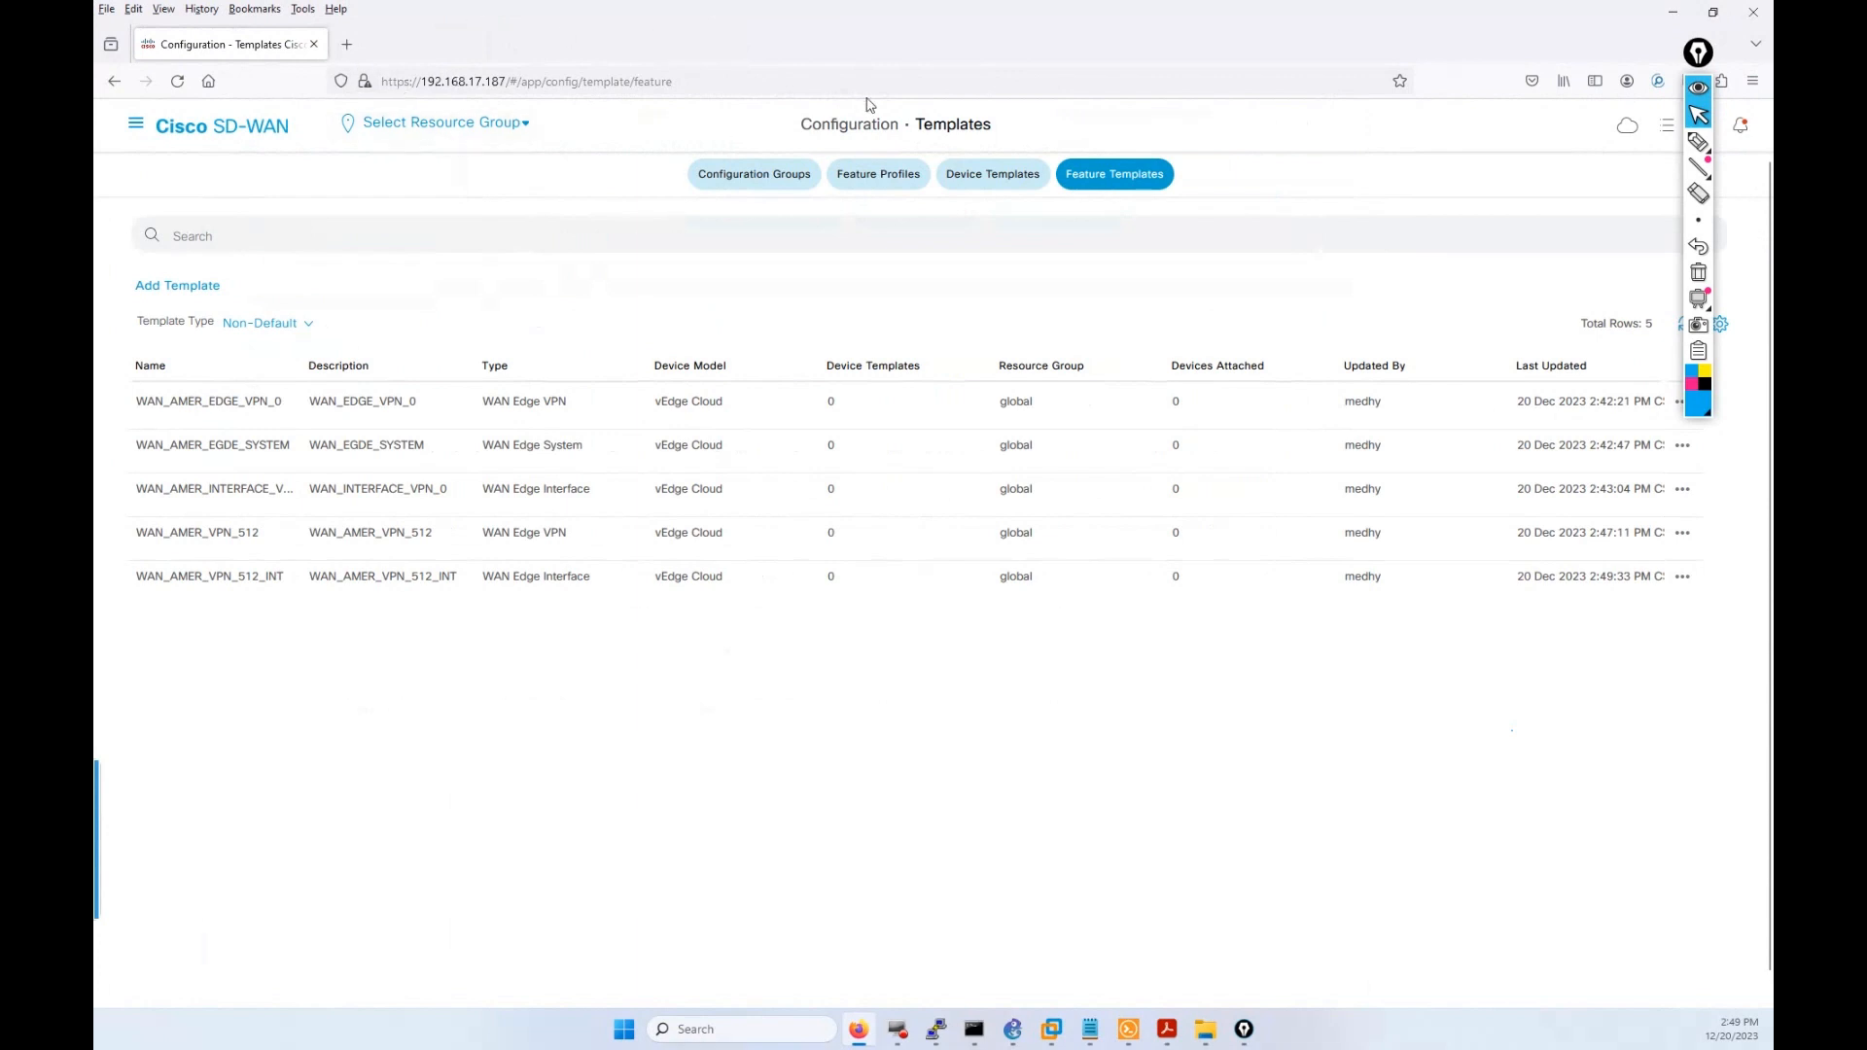
{"action": "left_click", "coordinate": [1004, 179]}
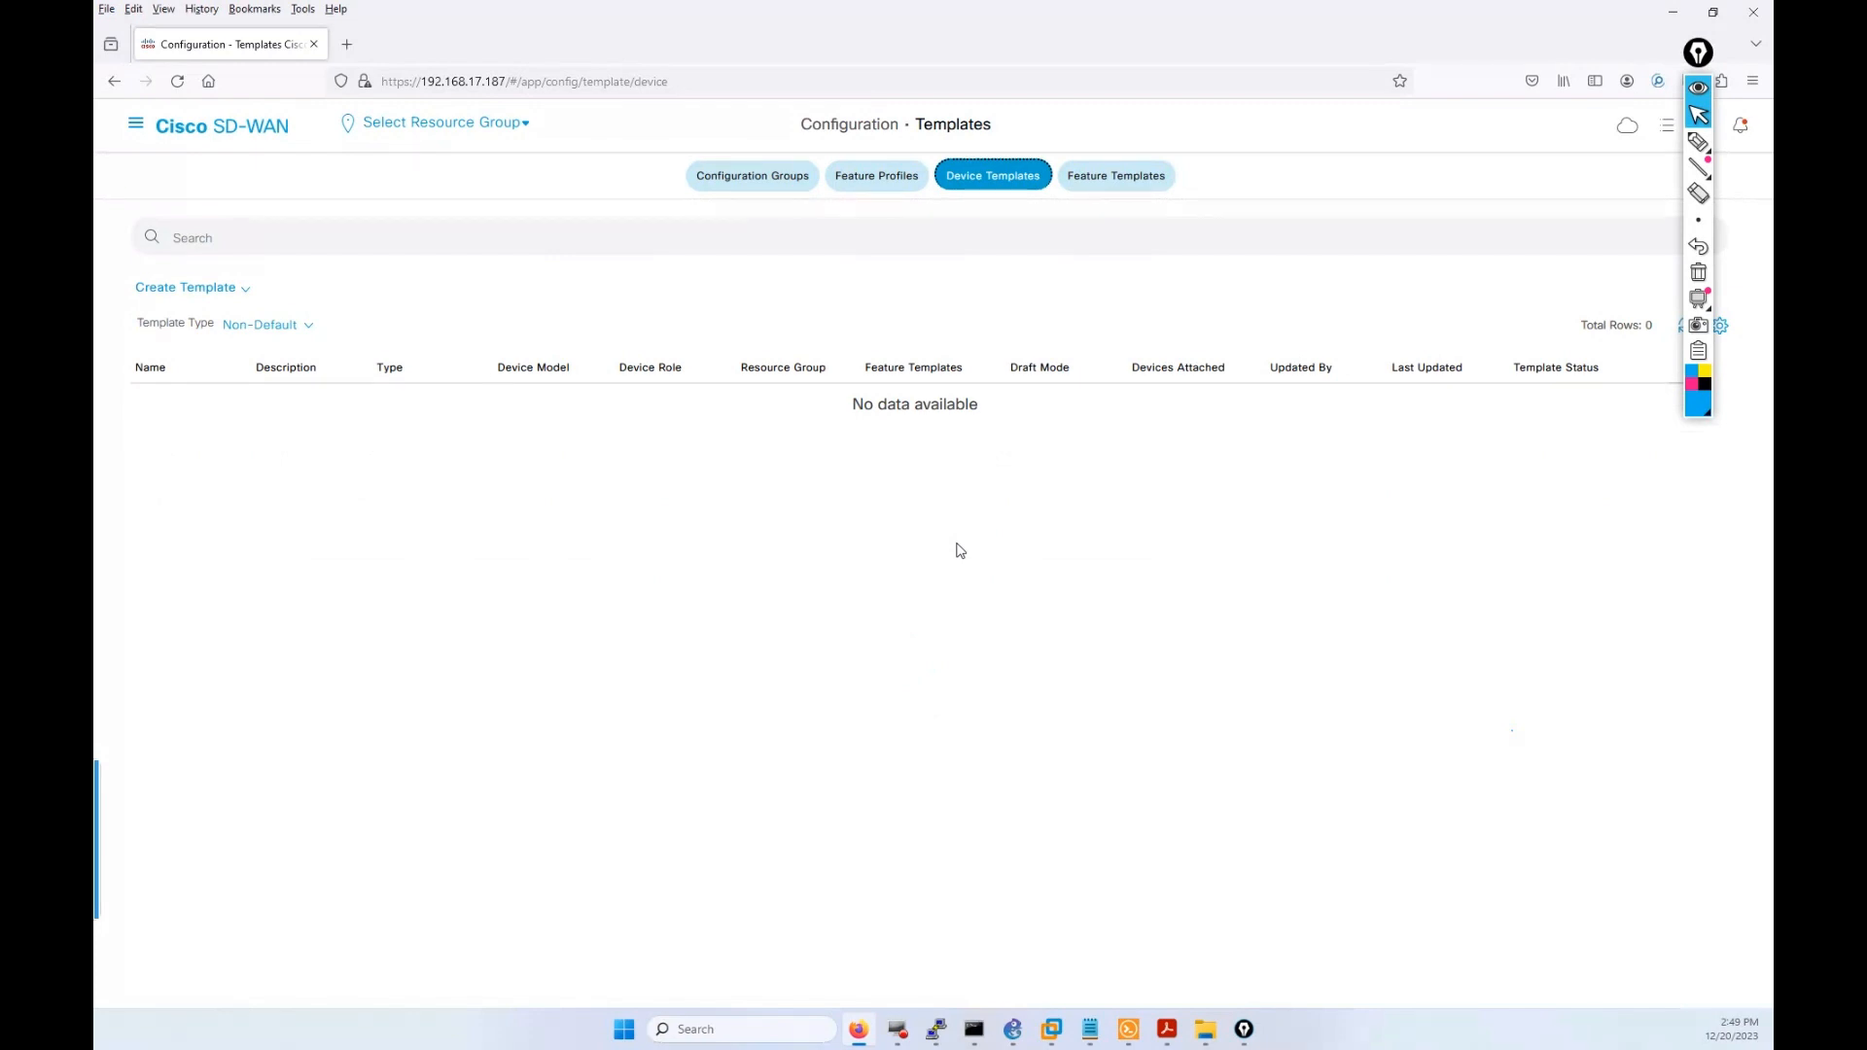
{"action": "left_click", "coordinate": [1169, 1032]}
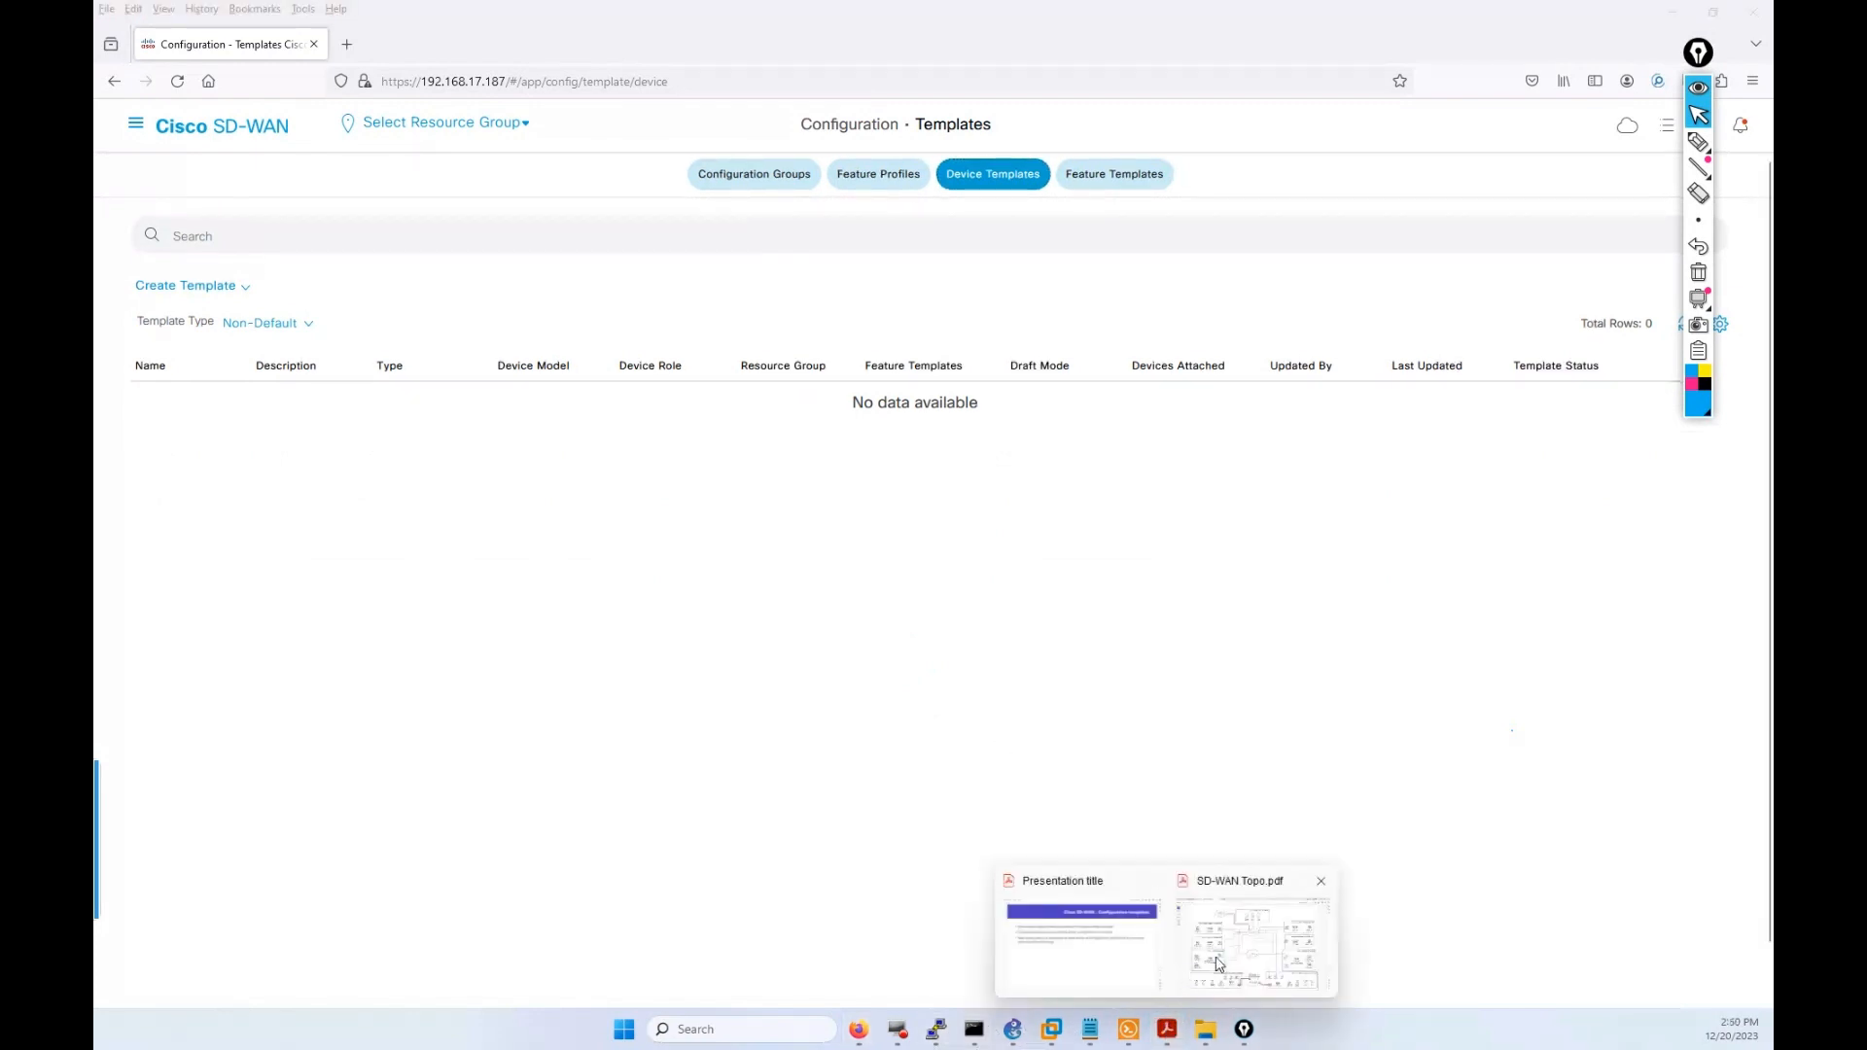
Open SD-WAN Topo.pdf and freehand-circle Sites 11/22, 222/255 and 33/44.
{"action": "left_click", "coordinate": [1218, 964]}
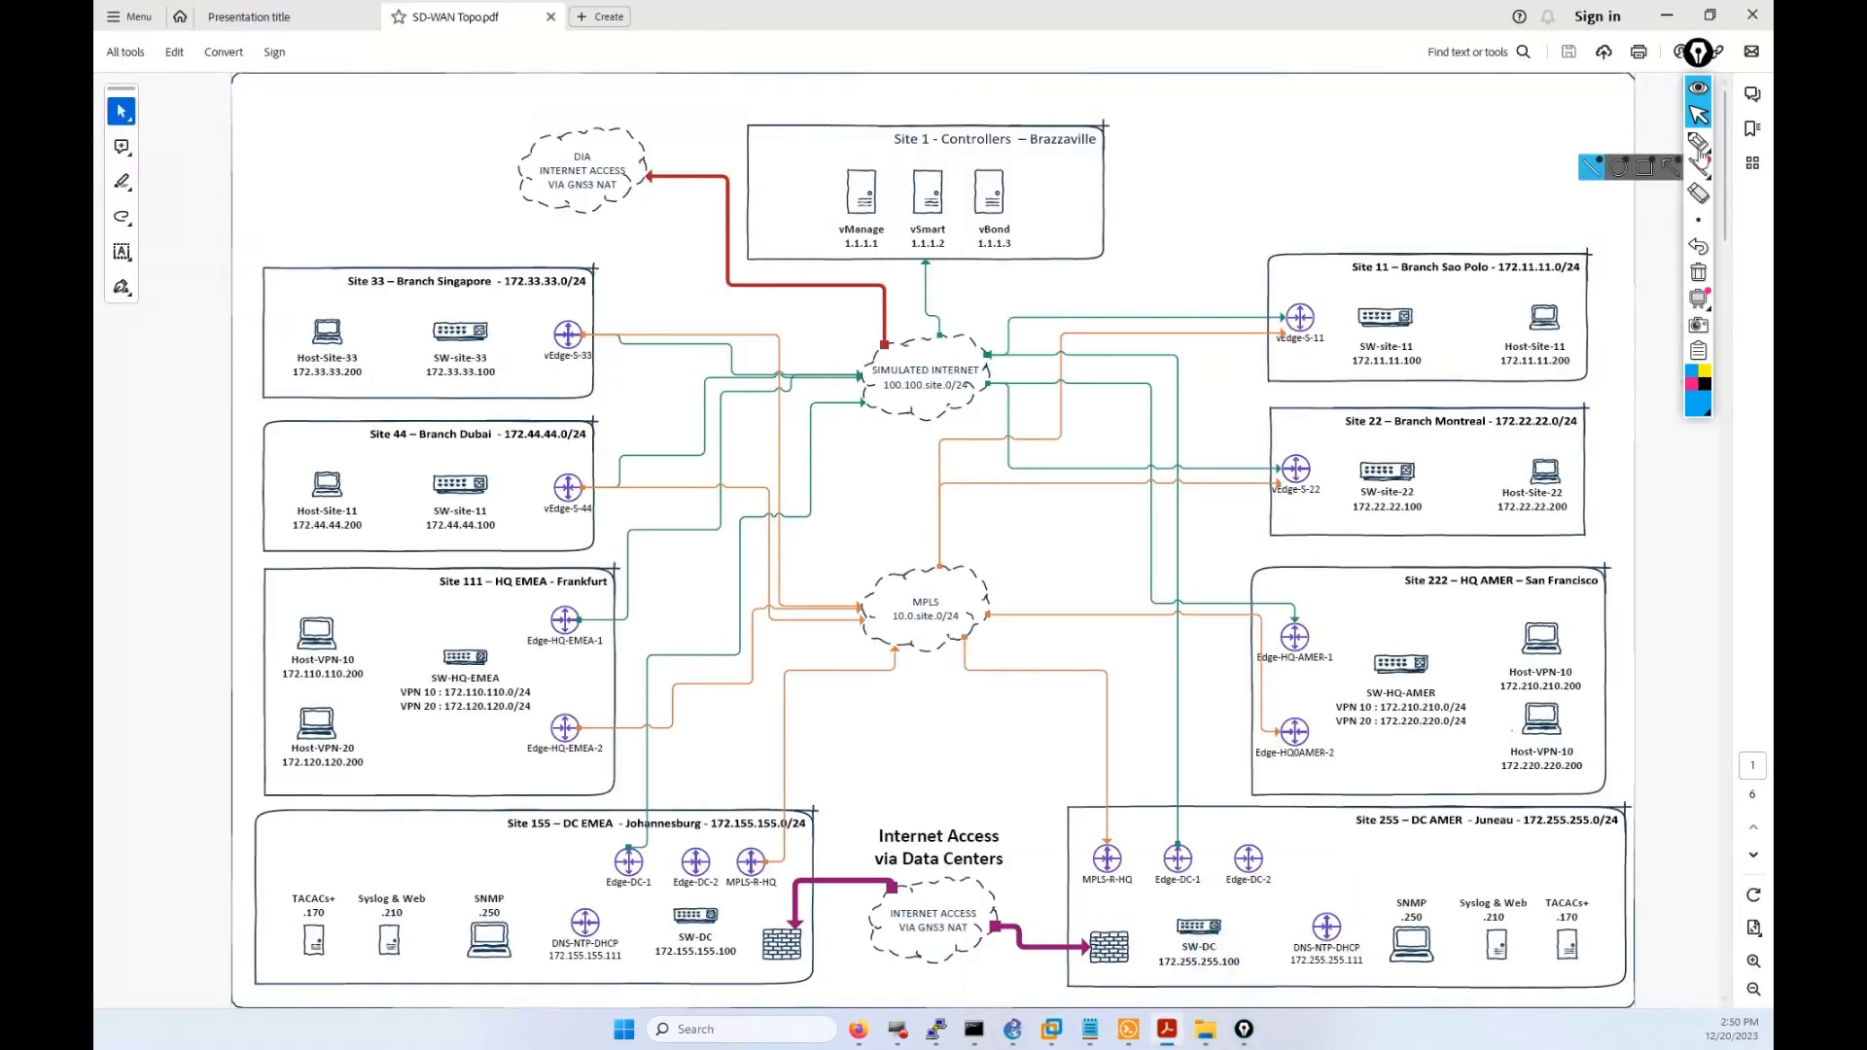
{"action": "left_click", "coordinate": [1697, 140]}
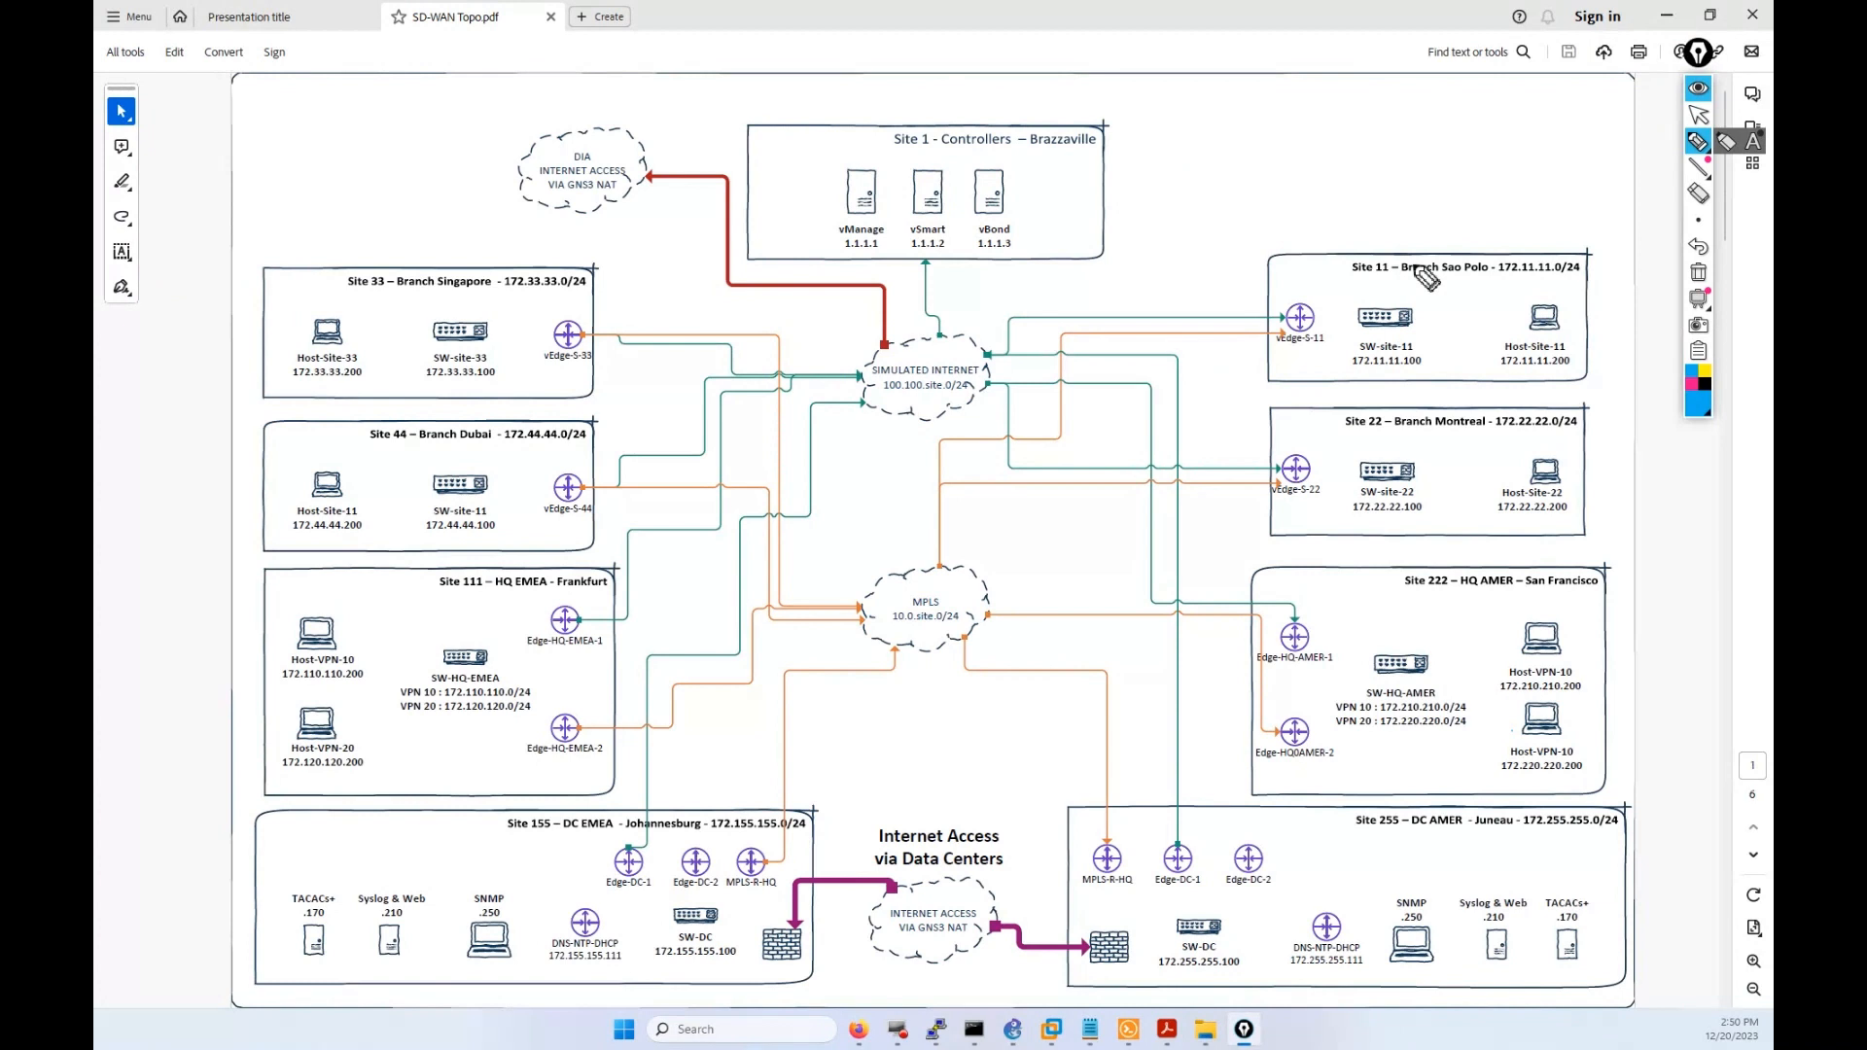
{"action": "mouse_move", "coordinate": [1420, 276]}
{"action": "left_mouse_down"}
{"action": "mouse_move", "coordinate": [1371, 233]}
{"action": "mouse_move", "coordinate": [1297, 275]}
{"action": "mouse_move", "coordinate": [1242, 380]}
{"action": "mouse_move", "coordinate": [1303, 535]}
{"action": "mouse_move", "coordinate": [1463, 403]}
{"action": "mouse_move", "coordinate": [1438, 300]}
{"action": "left_mouse_up"}
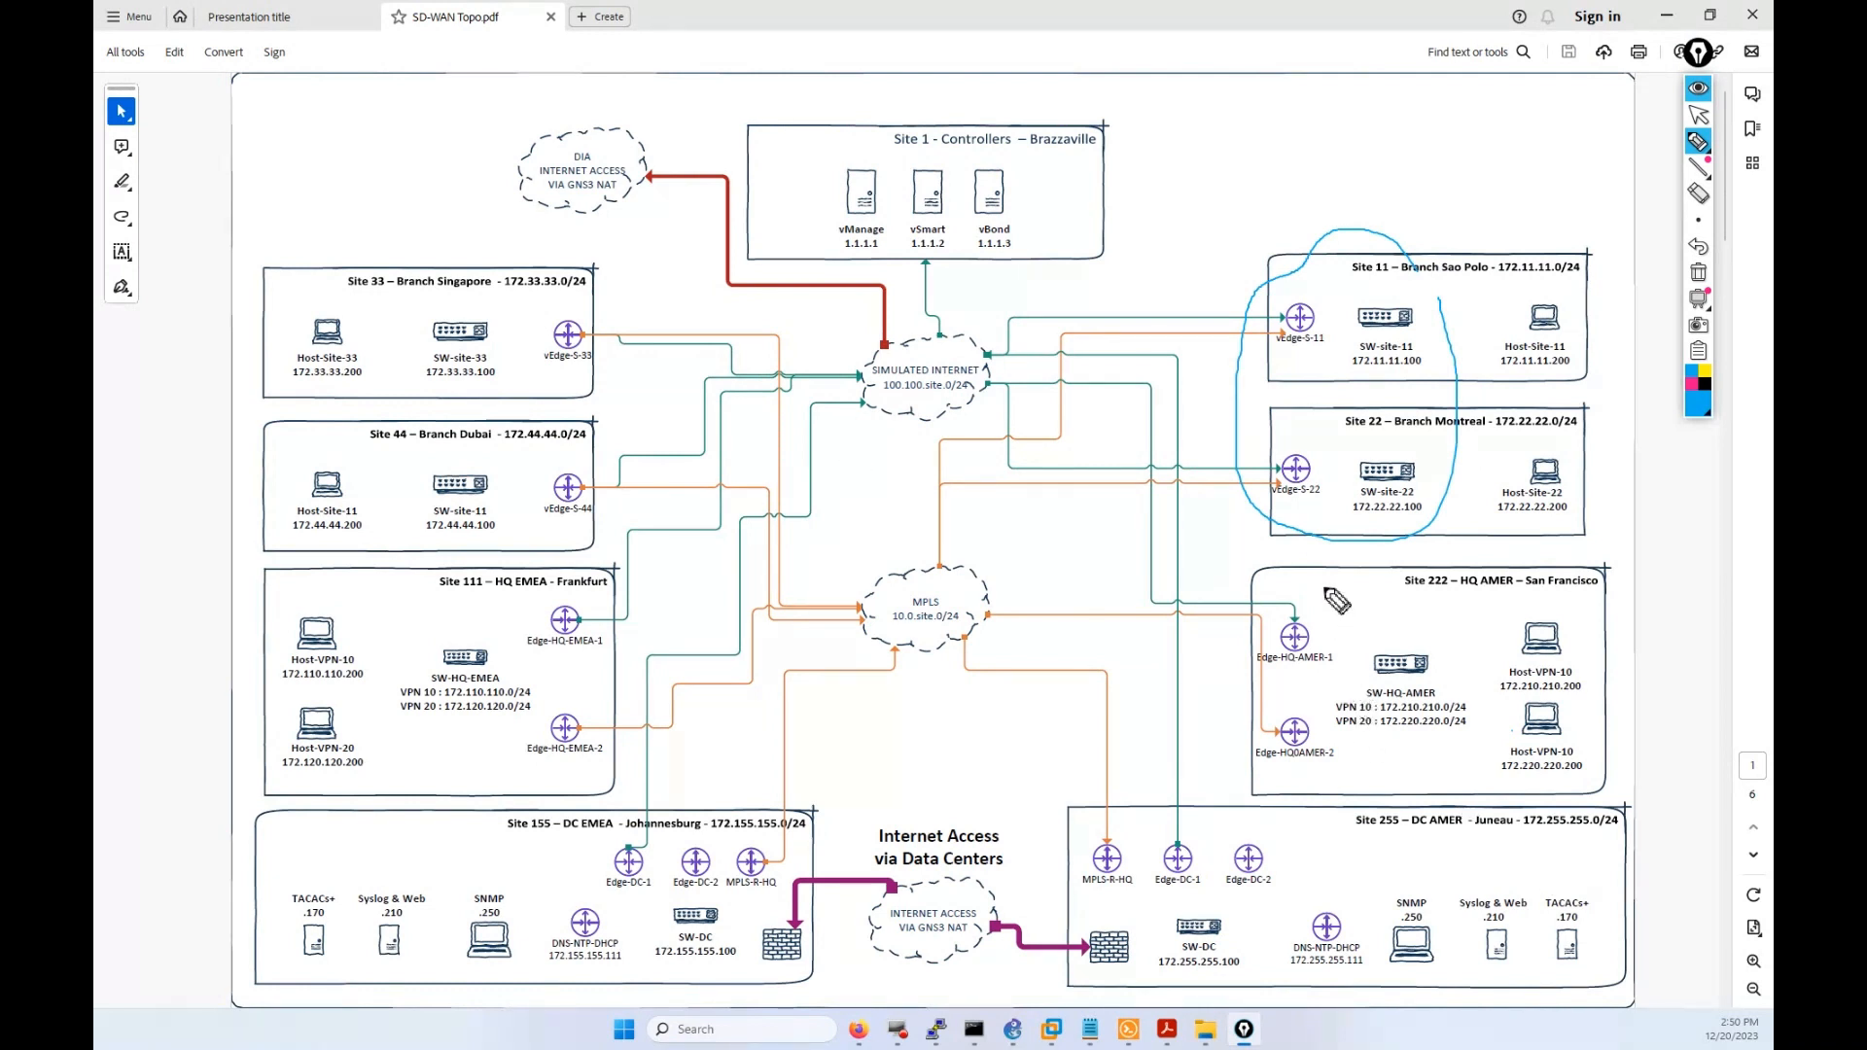
{"action": "mouse_move", "coordinate": [1324, 583]}
{"action": "left_mouse_down"}
{"action": "mouse_move", "coordinate": [1150, 675]}
{"action": "mouse_move", "coordinate": [1046, 844]}
{"action": "mouse_move", "coordinate": [1077, 912]}
{"action": "mouse_move", "coordinate": [1285, 882]}
{"action": "mouse_move", "coordinate": [1371, 692]}
{"action": "mouse_move", "coordinate": [1360, 578]}
{"action": "left_mouse_up"}
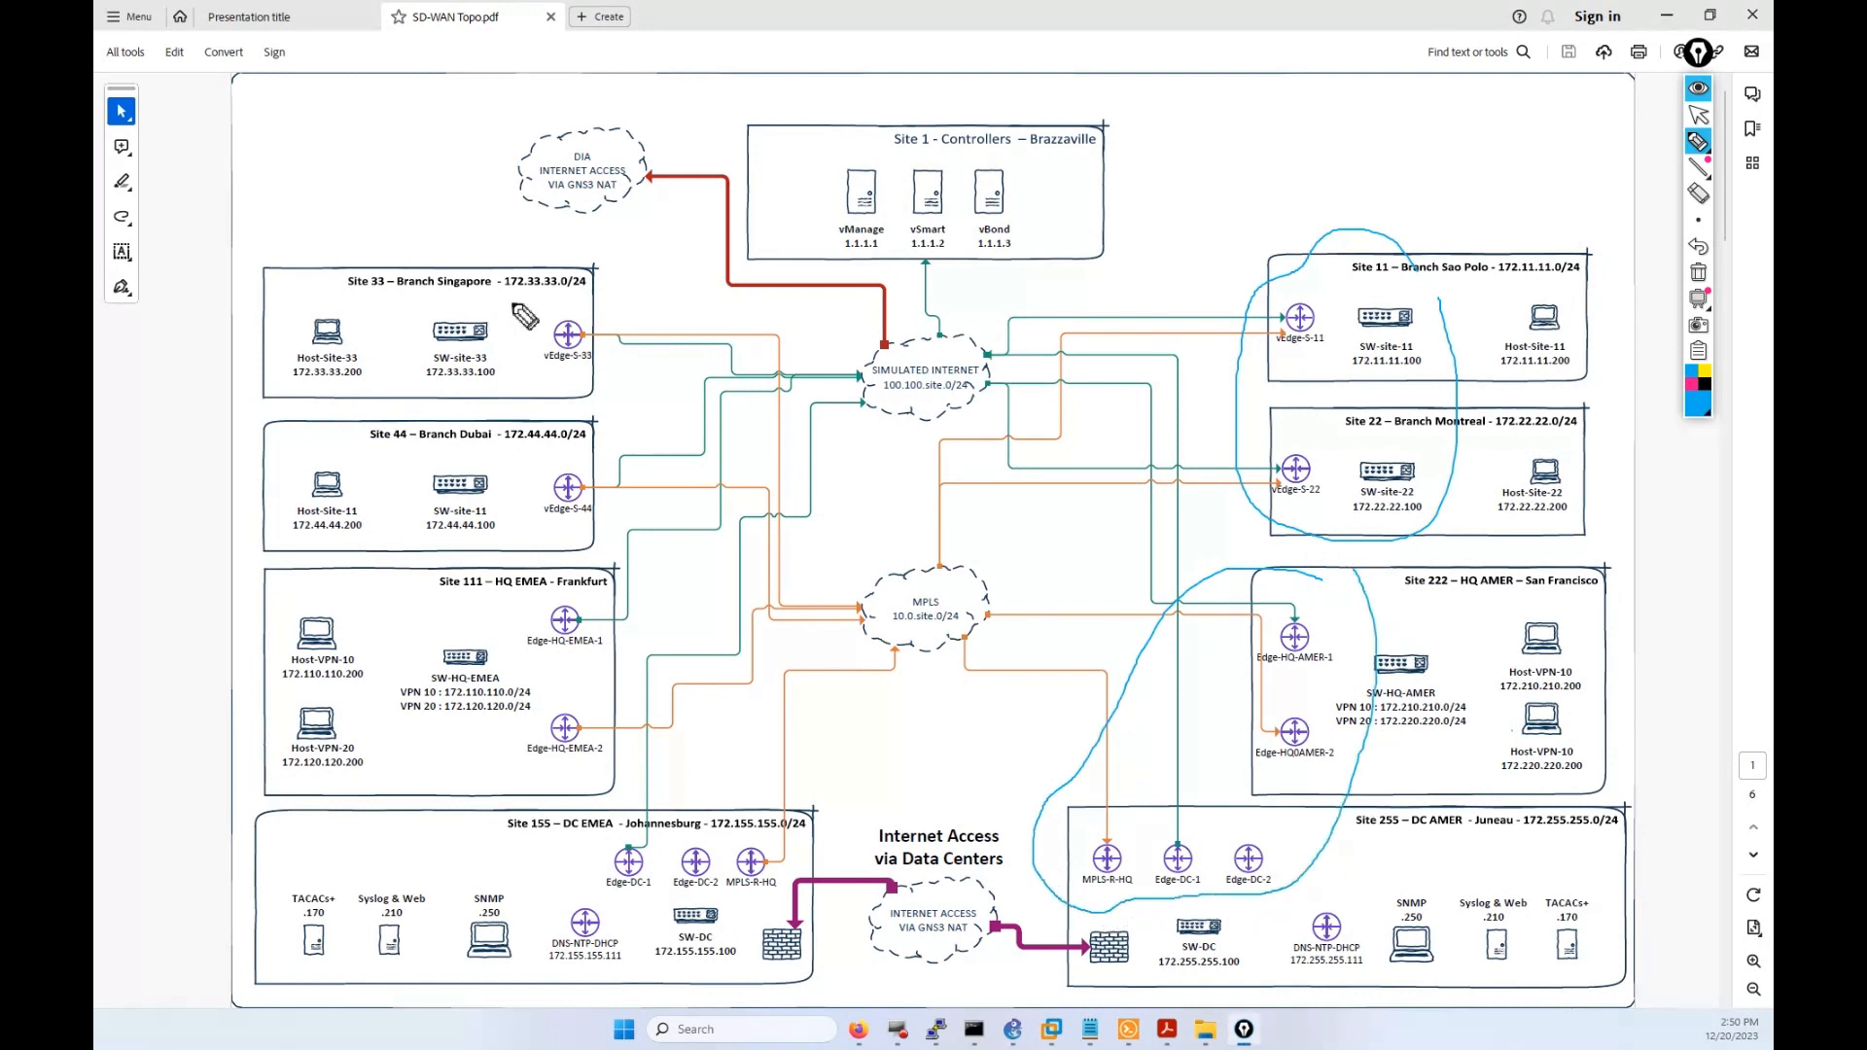
{"action": "mouse_move", "coordinate": [540, 282]}
{"action": "left_mouse_down"}
{"action": "mouse_move", "coordinate": [465, 345]}
{"action": "mouse_move", "coordinate": [529, 540]}
{"action": "mouse_move", "coordinate": [637, 333]}
{"action": "mouse_move", "coordinate": [590, 272]}
{"action": "left_mouse_up"}
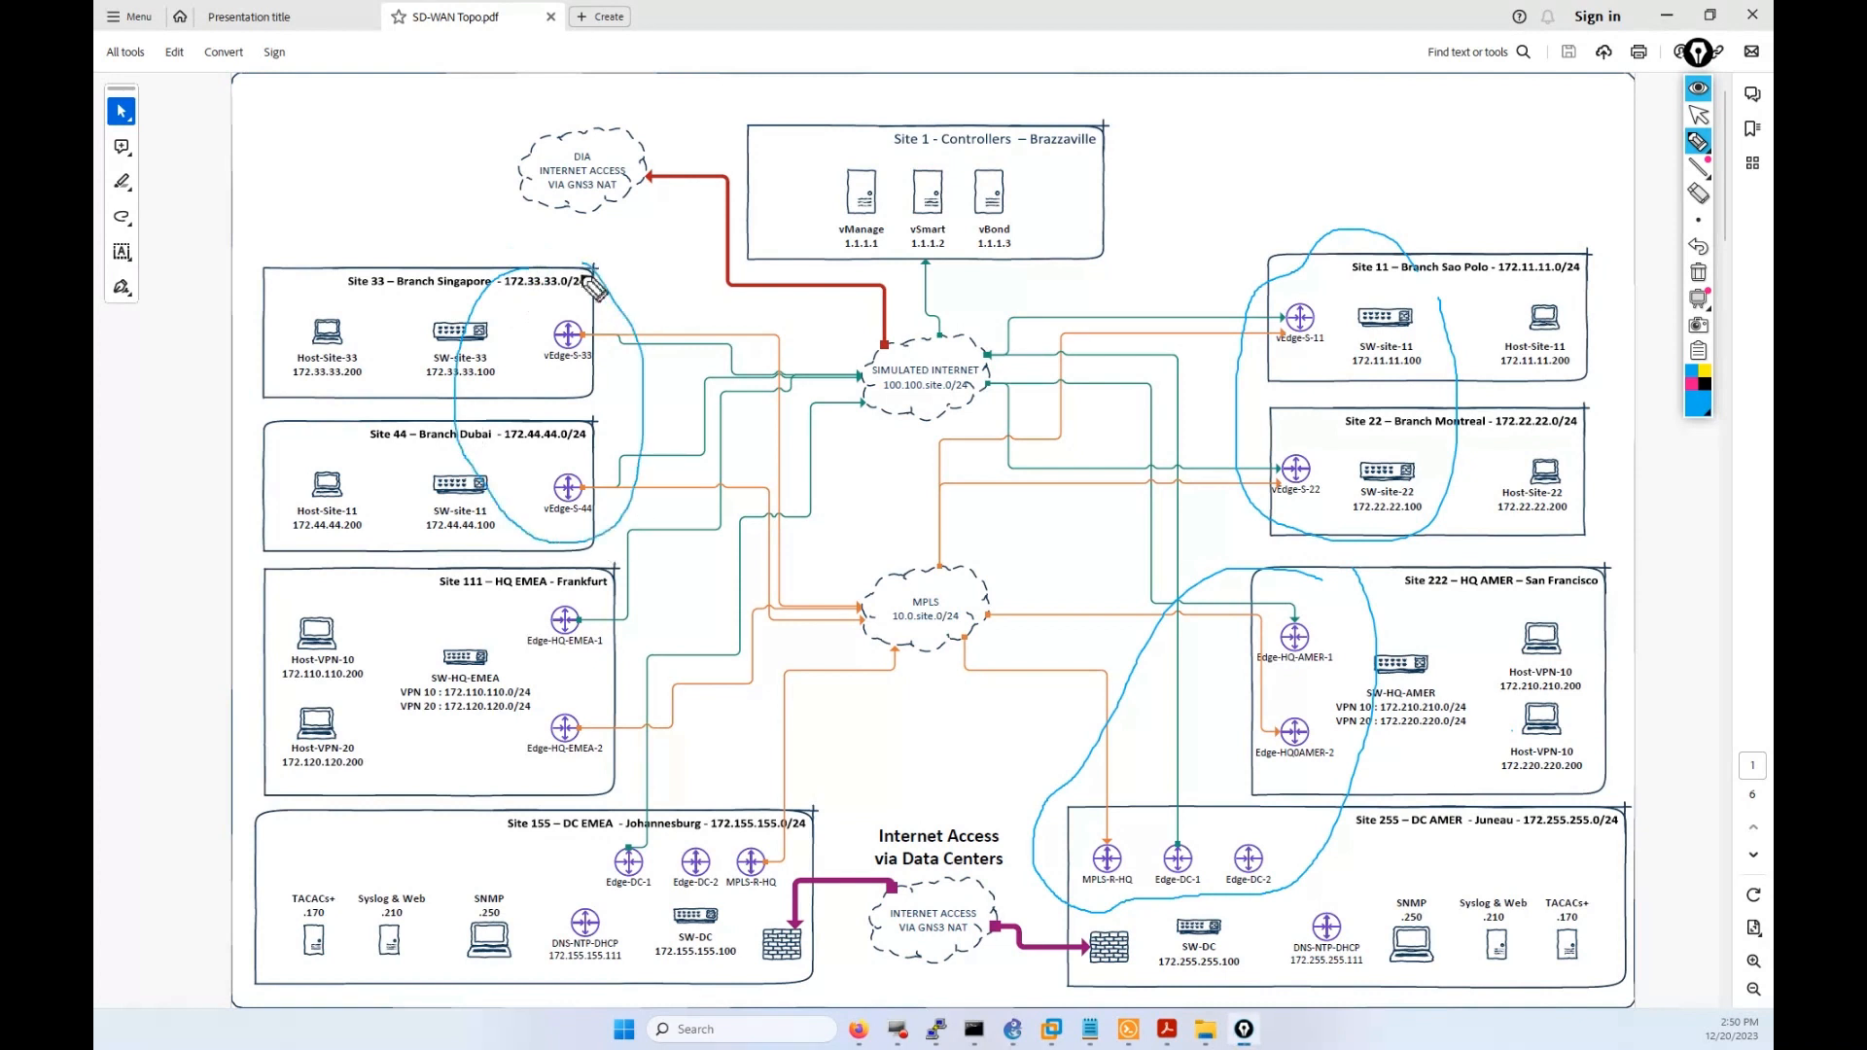
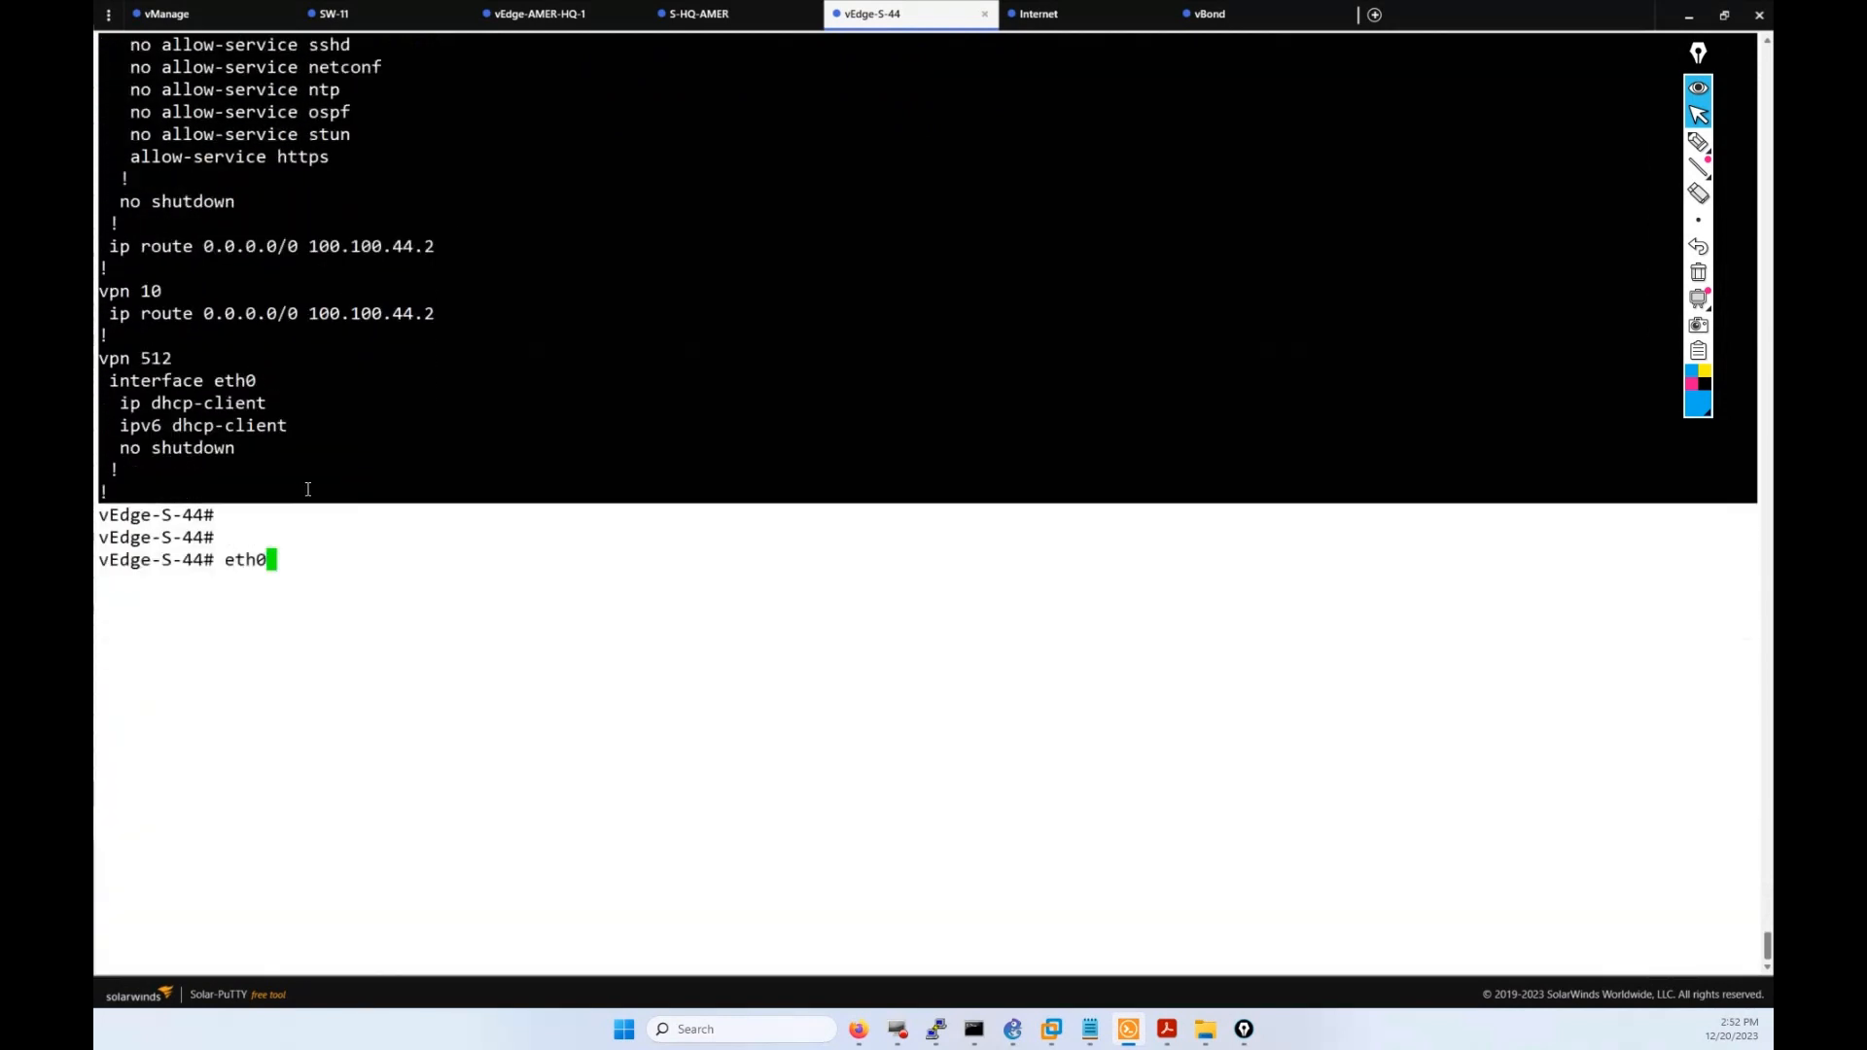
Discard the partial eth0 line in the vEdge-S-44 session and return to the template form.
{"action": "key", "text": "ctrl+c"}
{"action": "key", "text": "ctrl+c"}
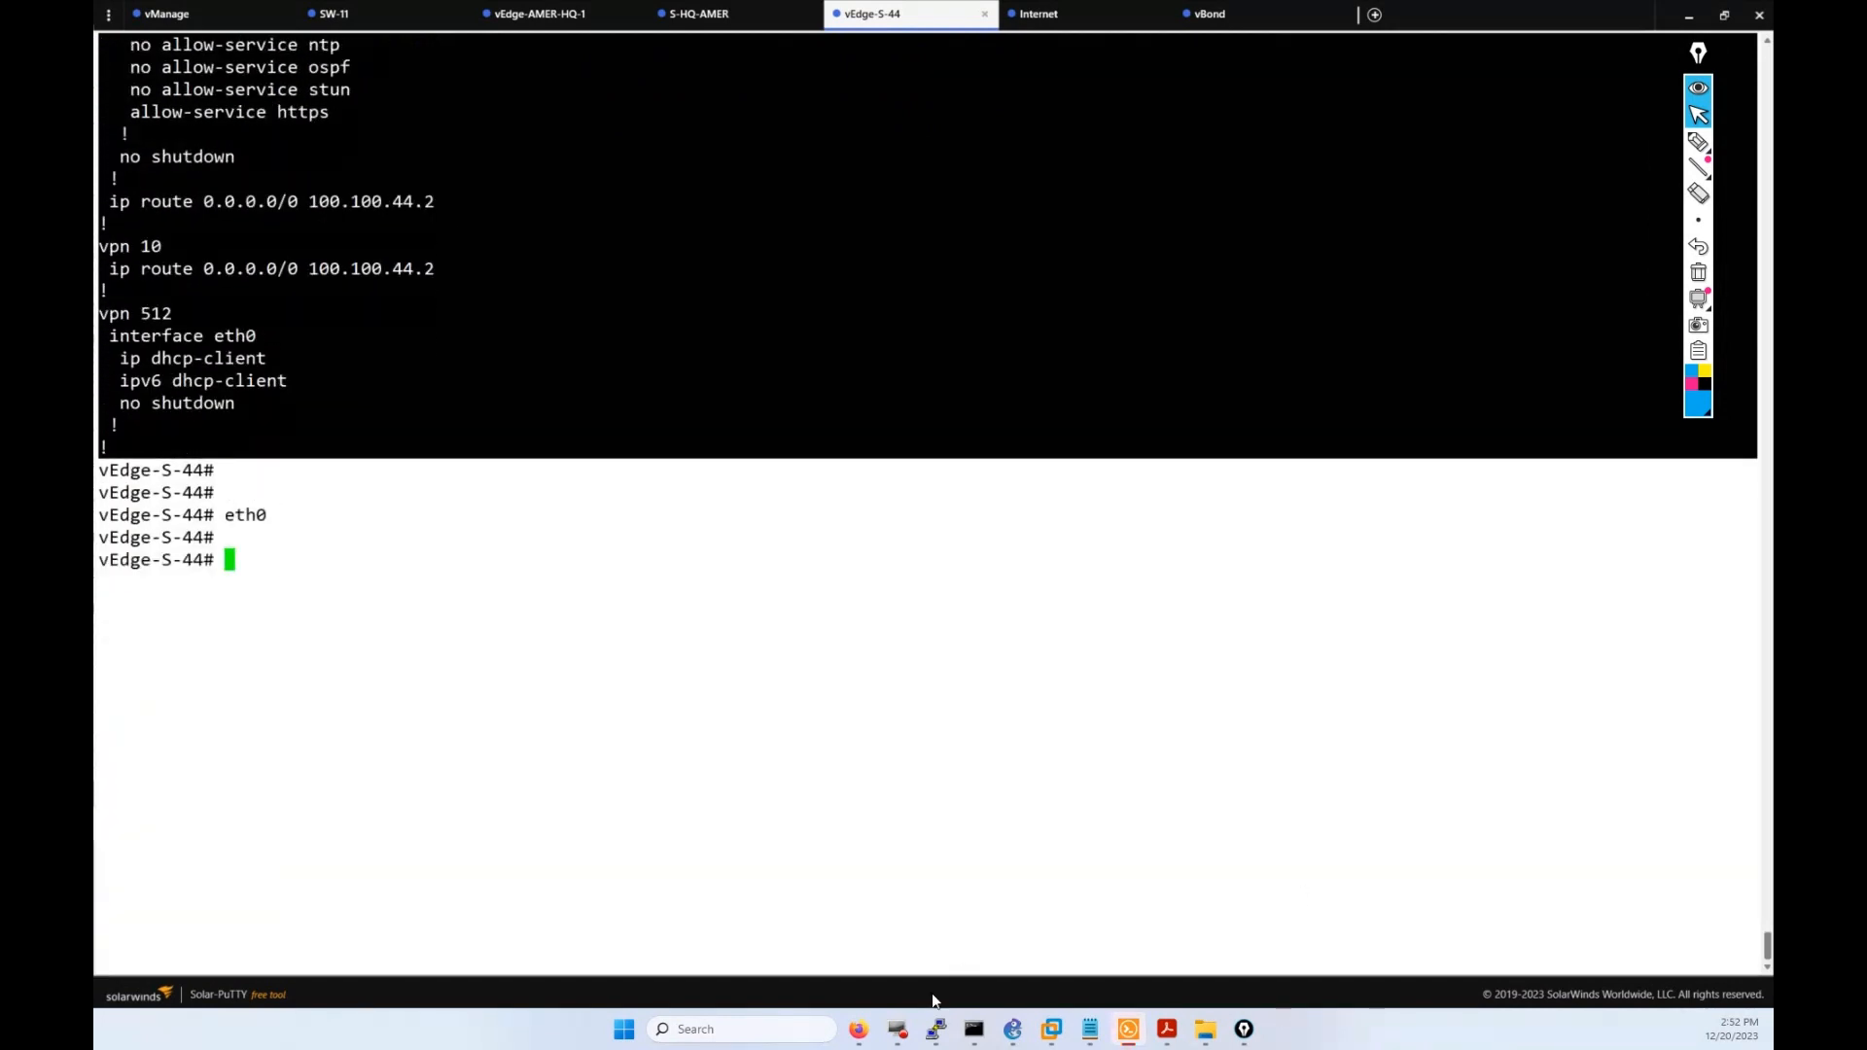
{"action": "left_click", "coordinate": [857, 1029]}
Paste the vEdge-S-44 running config into Config Preview and set Device Model to vEdge Cloud.
{"action": "left_click", "coordinate": [605, 423]}
{"action": "key", "text": "ctrl+v"}
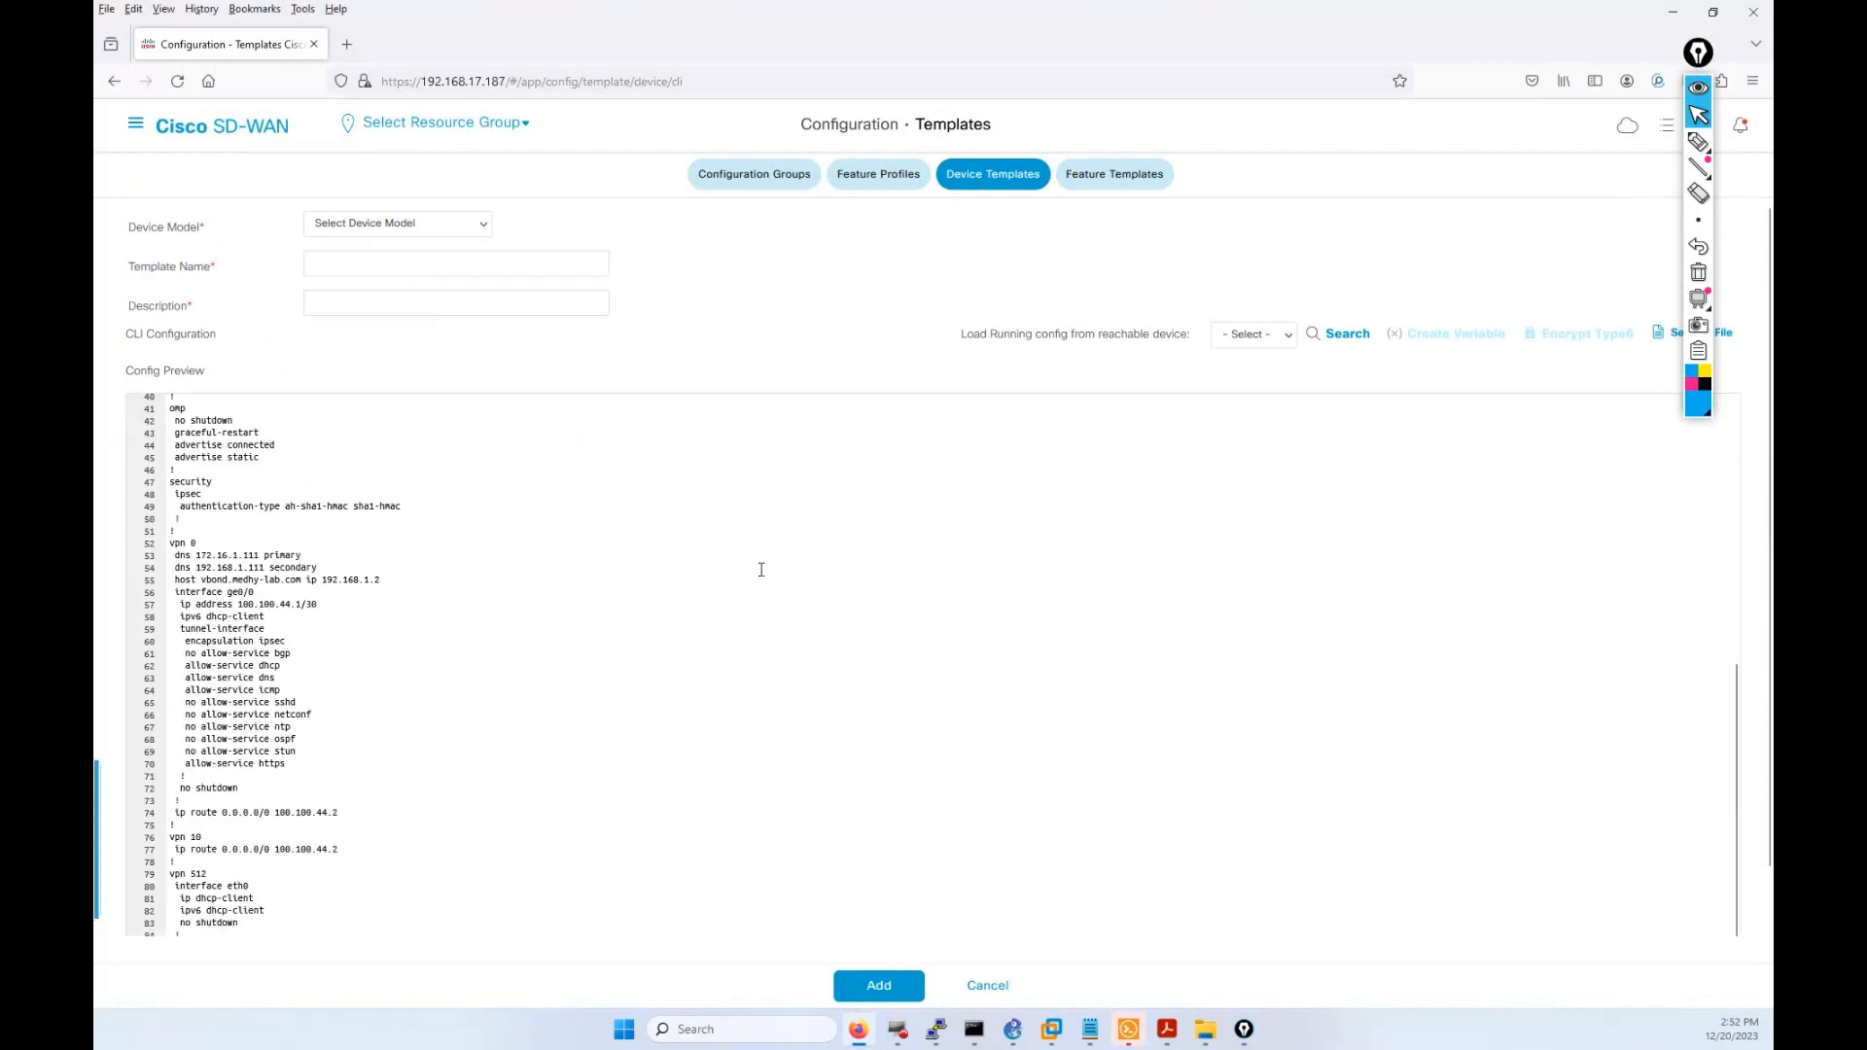
{"action": "scroll", "coordinate": [761, 568], "scroll_direction": "up", "scroll_amount": 10}
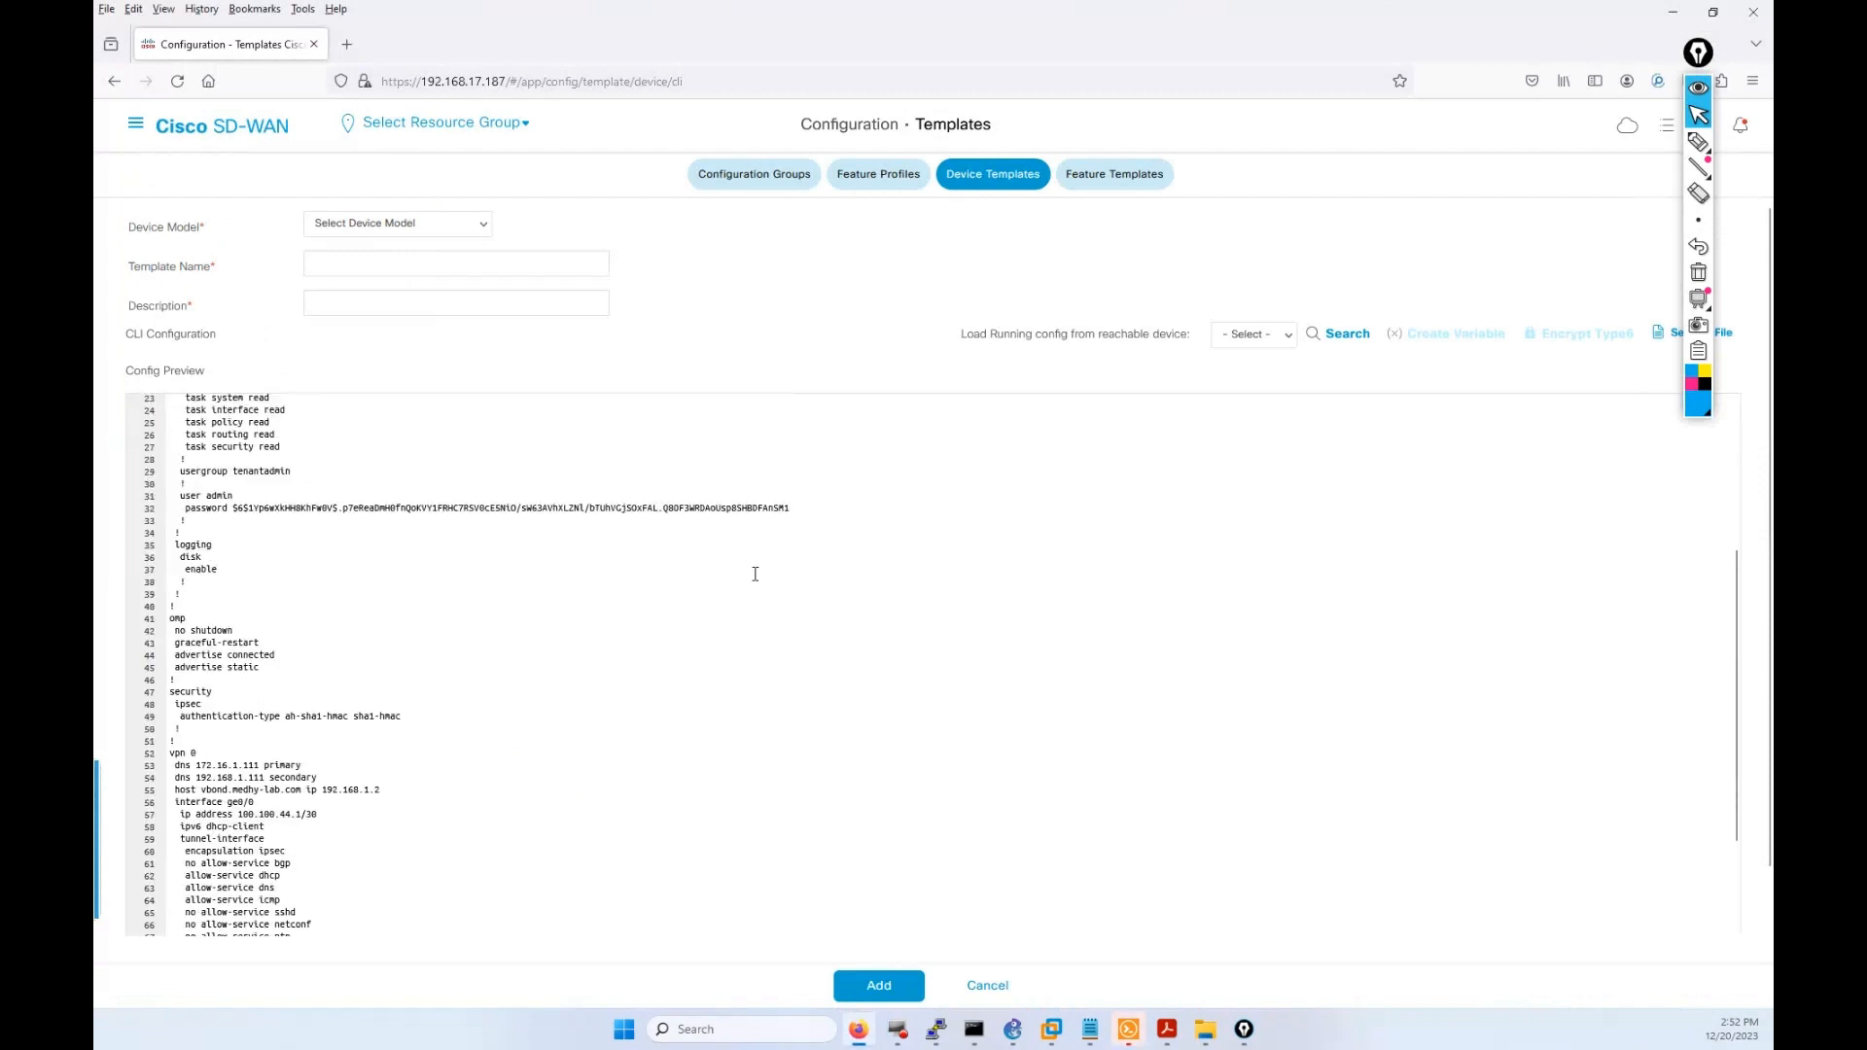
{"action": "left_click", "coordinate": [397, 229]}
{"action": "scroll", "coordinate": [416, 471], "scroll_direction": "down", "scroll_amount": 10}
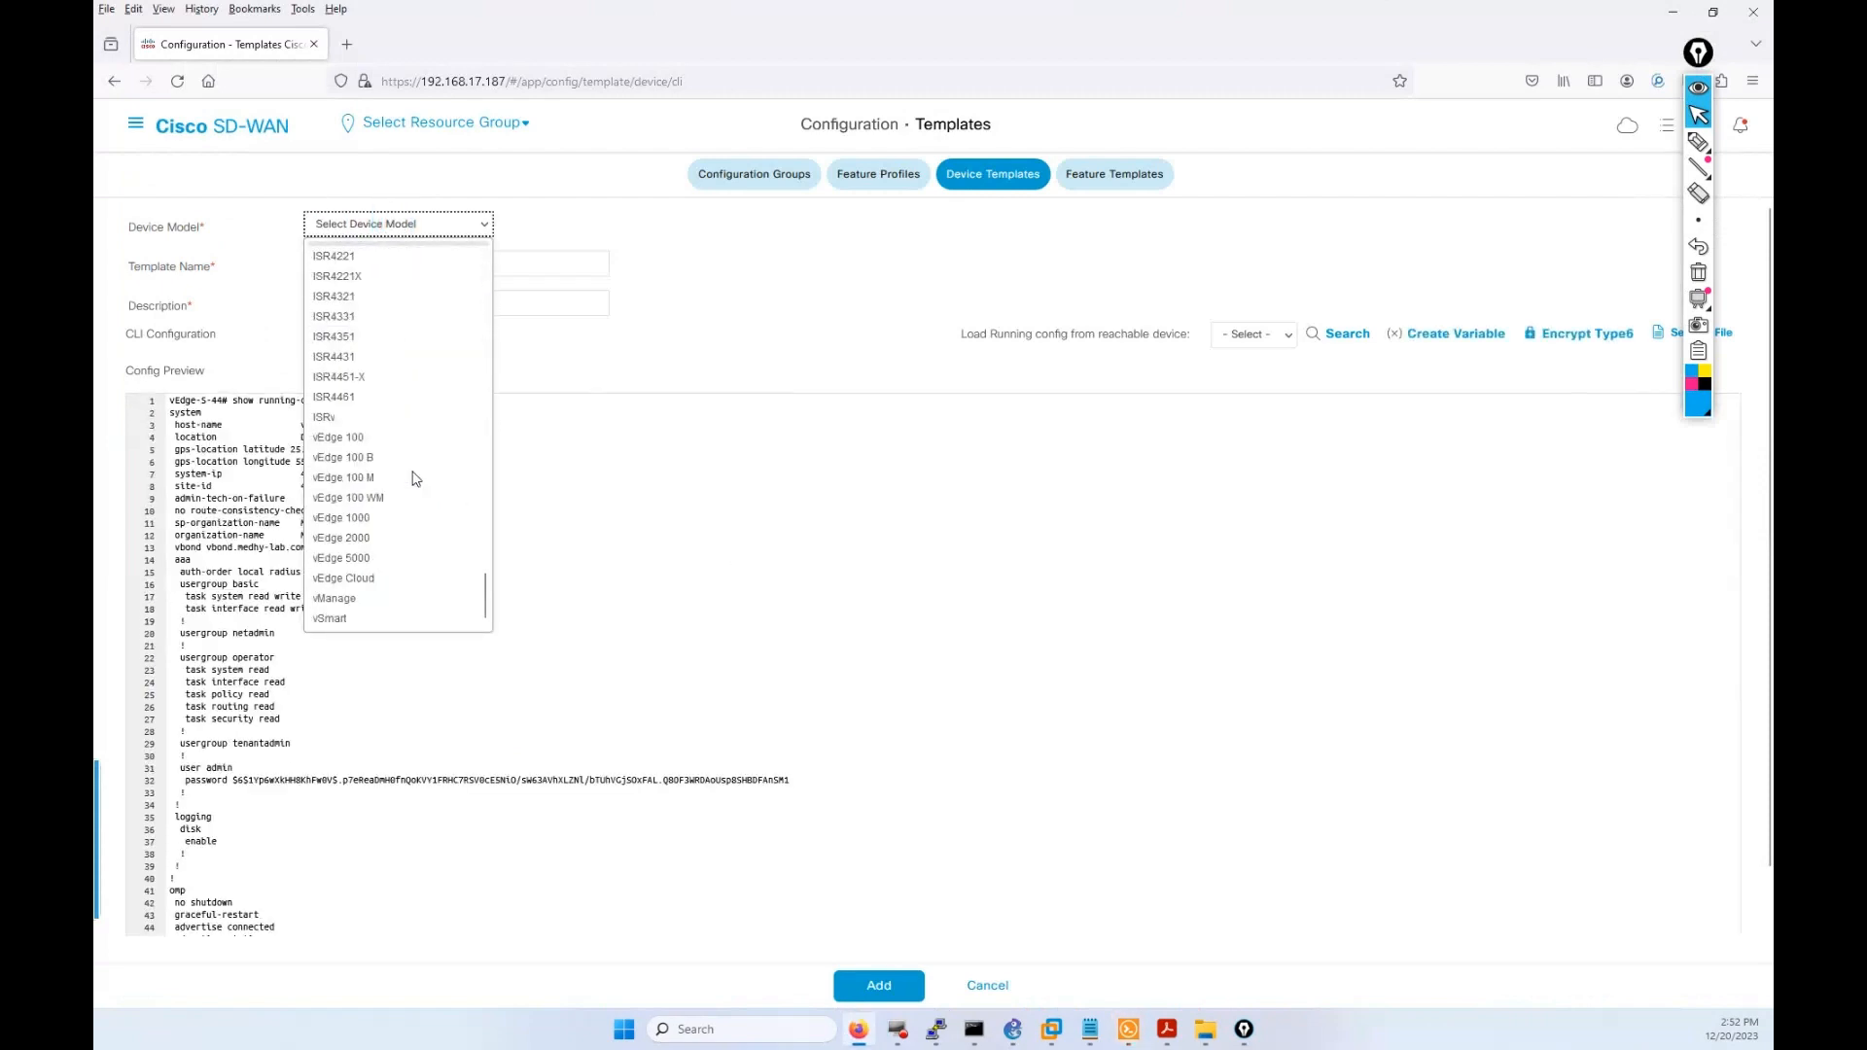
{"action": "left_click", "coordinate": [388, 579]}
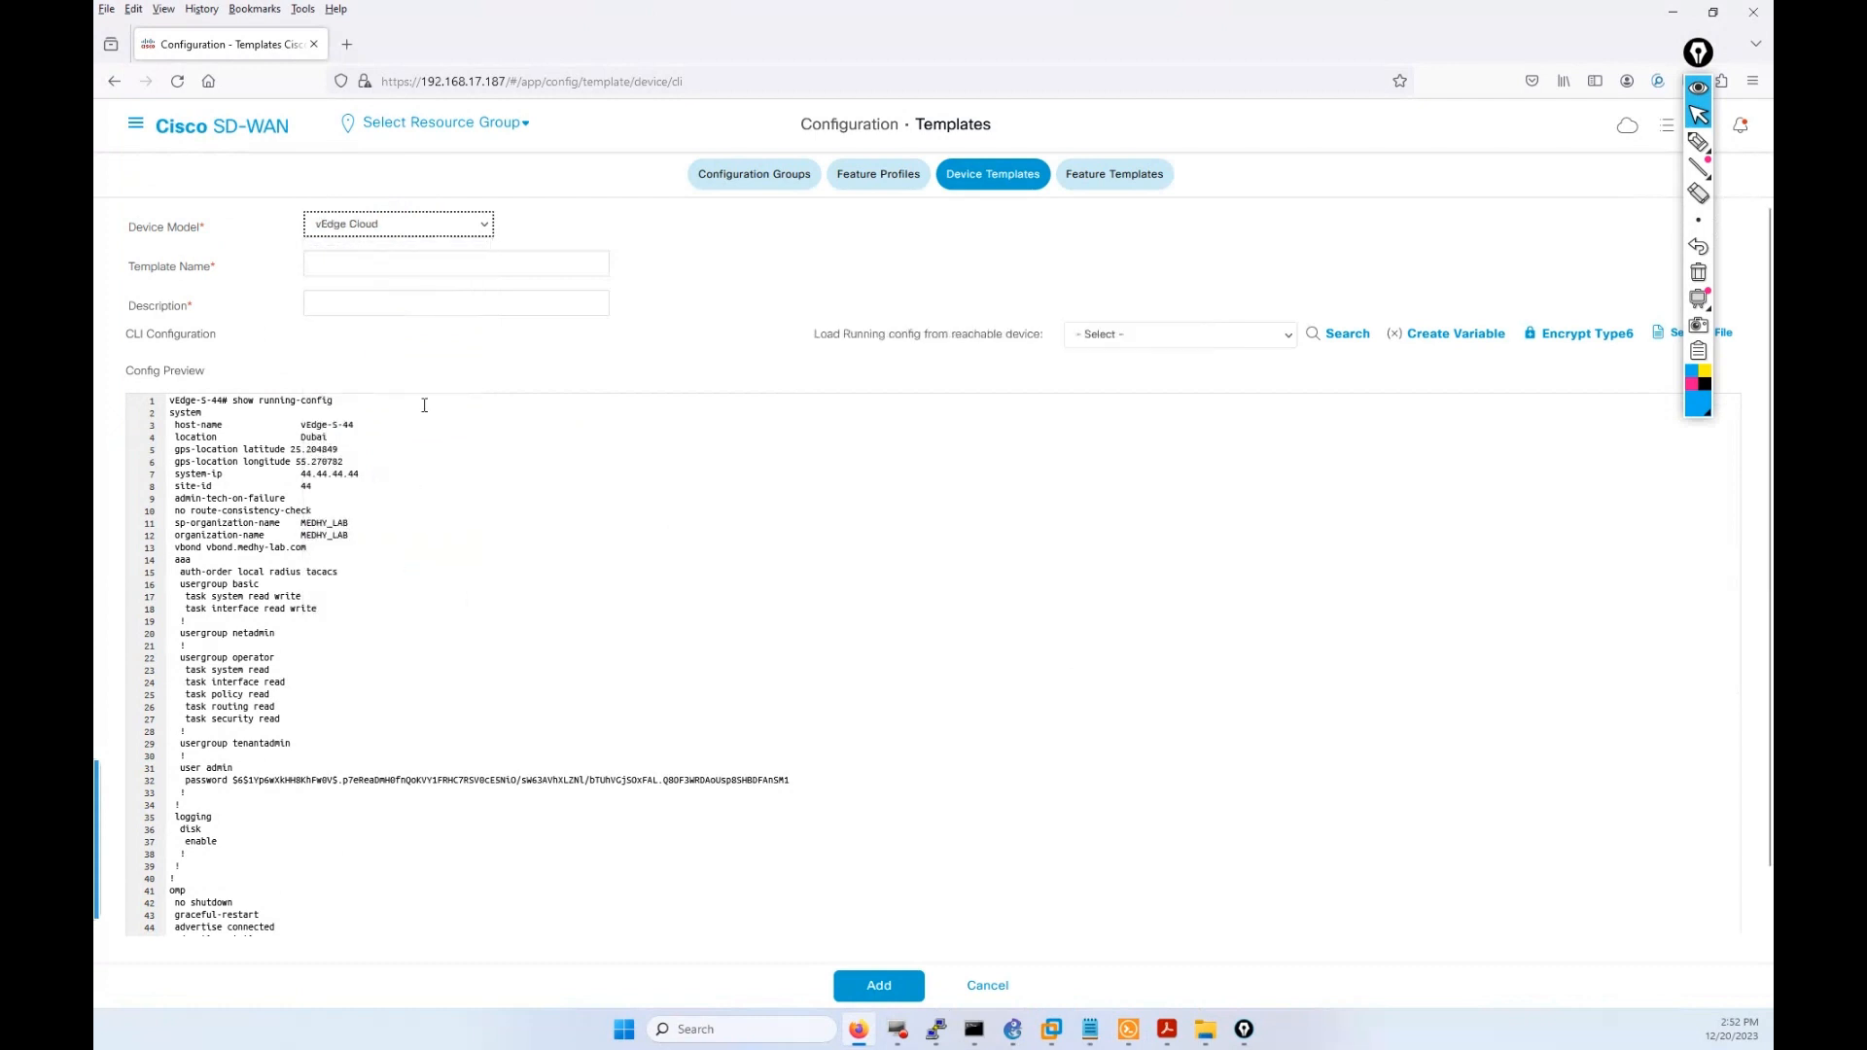
Enter CLI_TEMP_TEST as both the template name and description.
{"action": "left_click", "coordinate": [401, 259]}
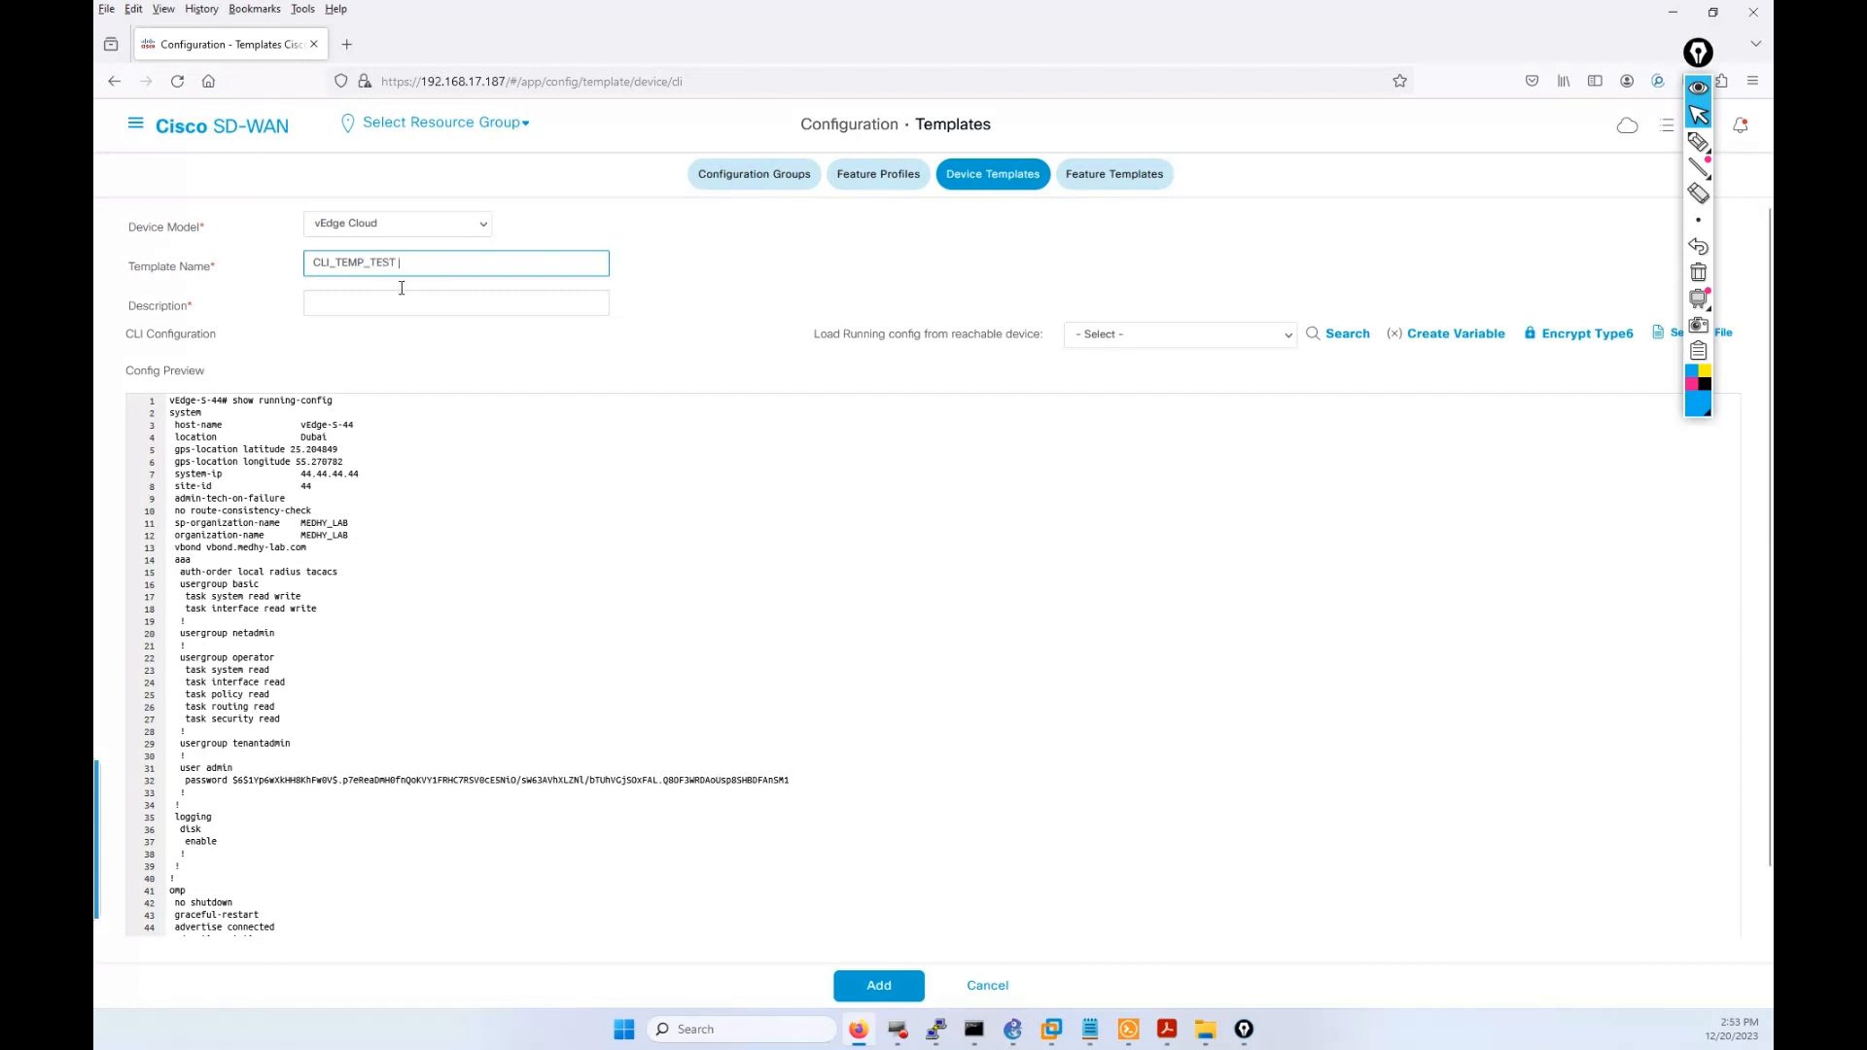
{"action": "left_click_drag", "start_coordinate": [416, 259], "coordinate": [308, 261]}
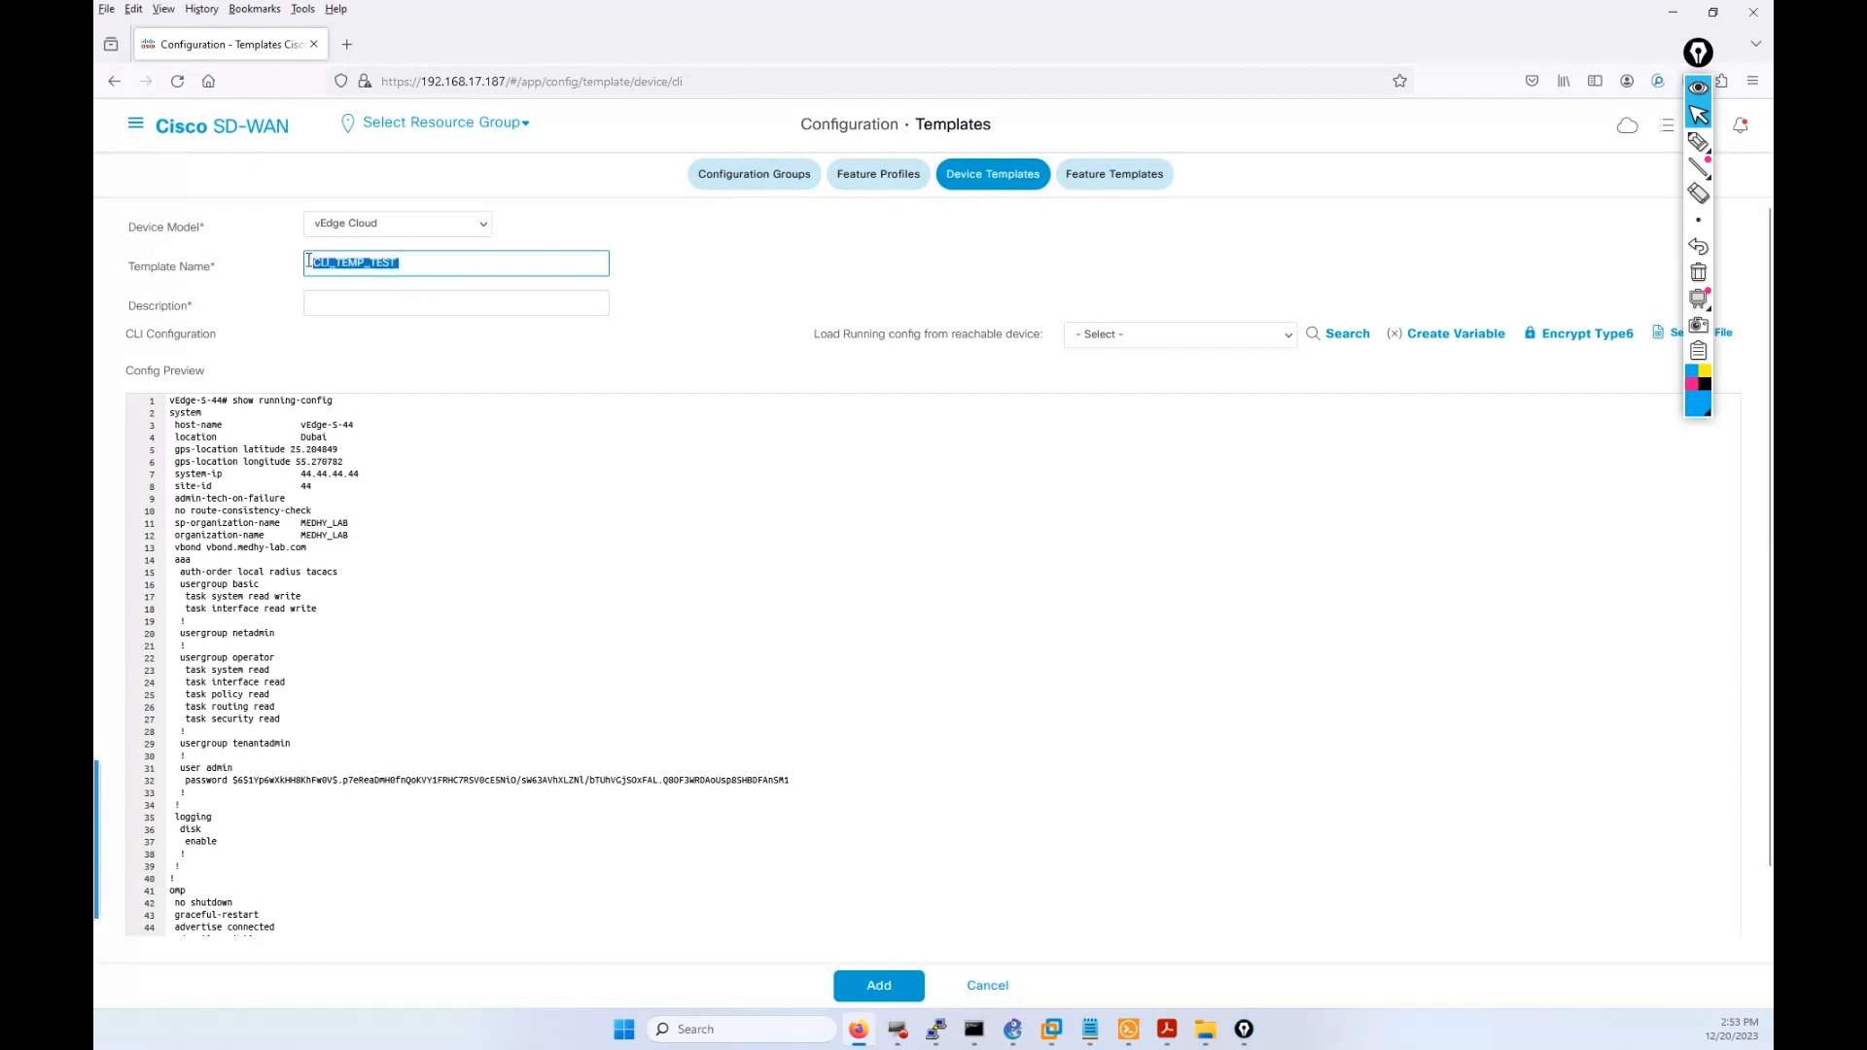
{"action": "left_click", "coordinate": [384, 303]}
{"action": "key", "text": "ctrl+v"}
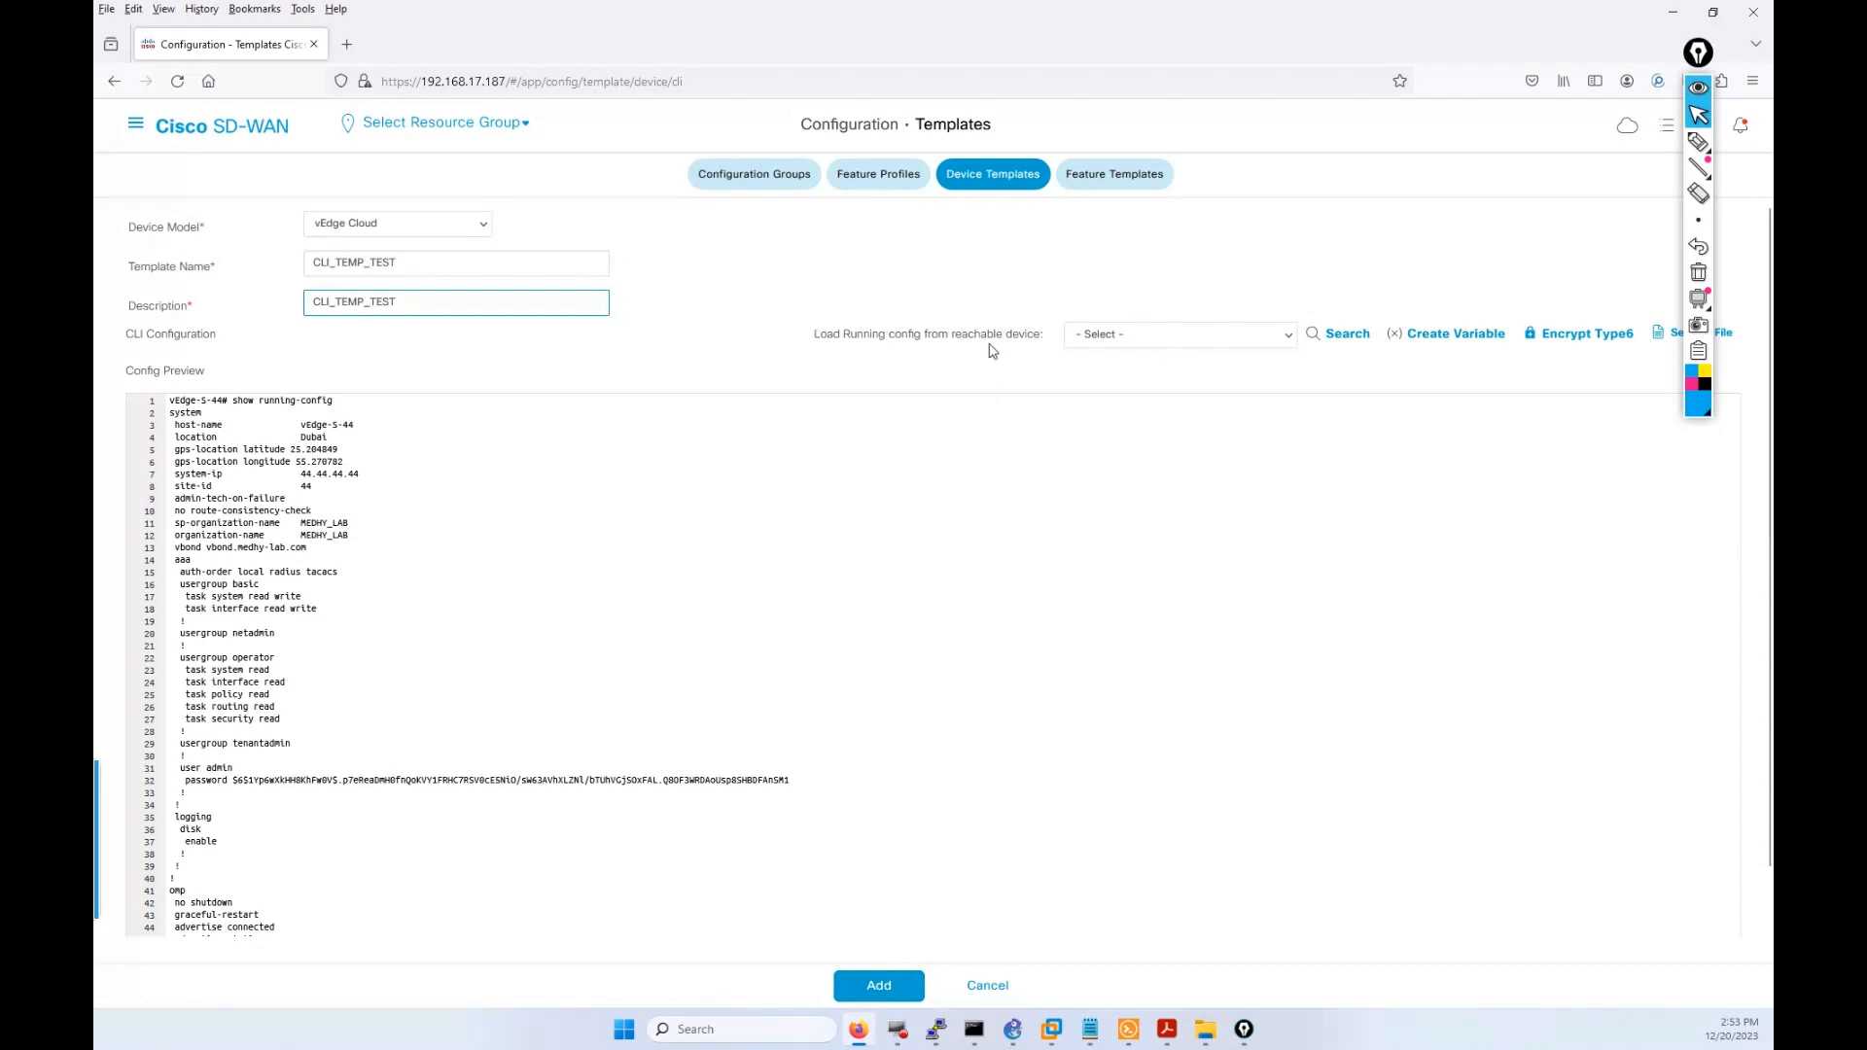
Browse the reachable devices, highlight system-ip 44.44.44.44, and select the whole pasted config.
{"action": "left_click", "coordinate": [1143, 335]}
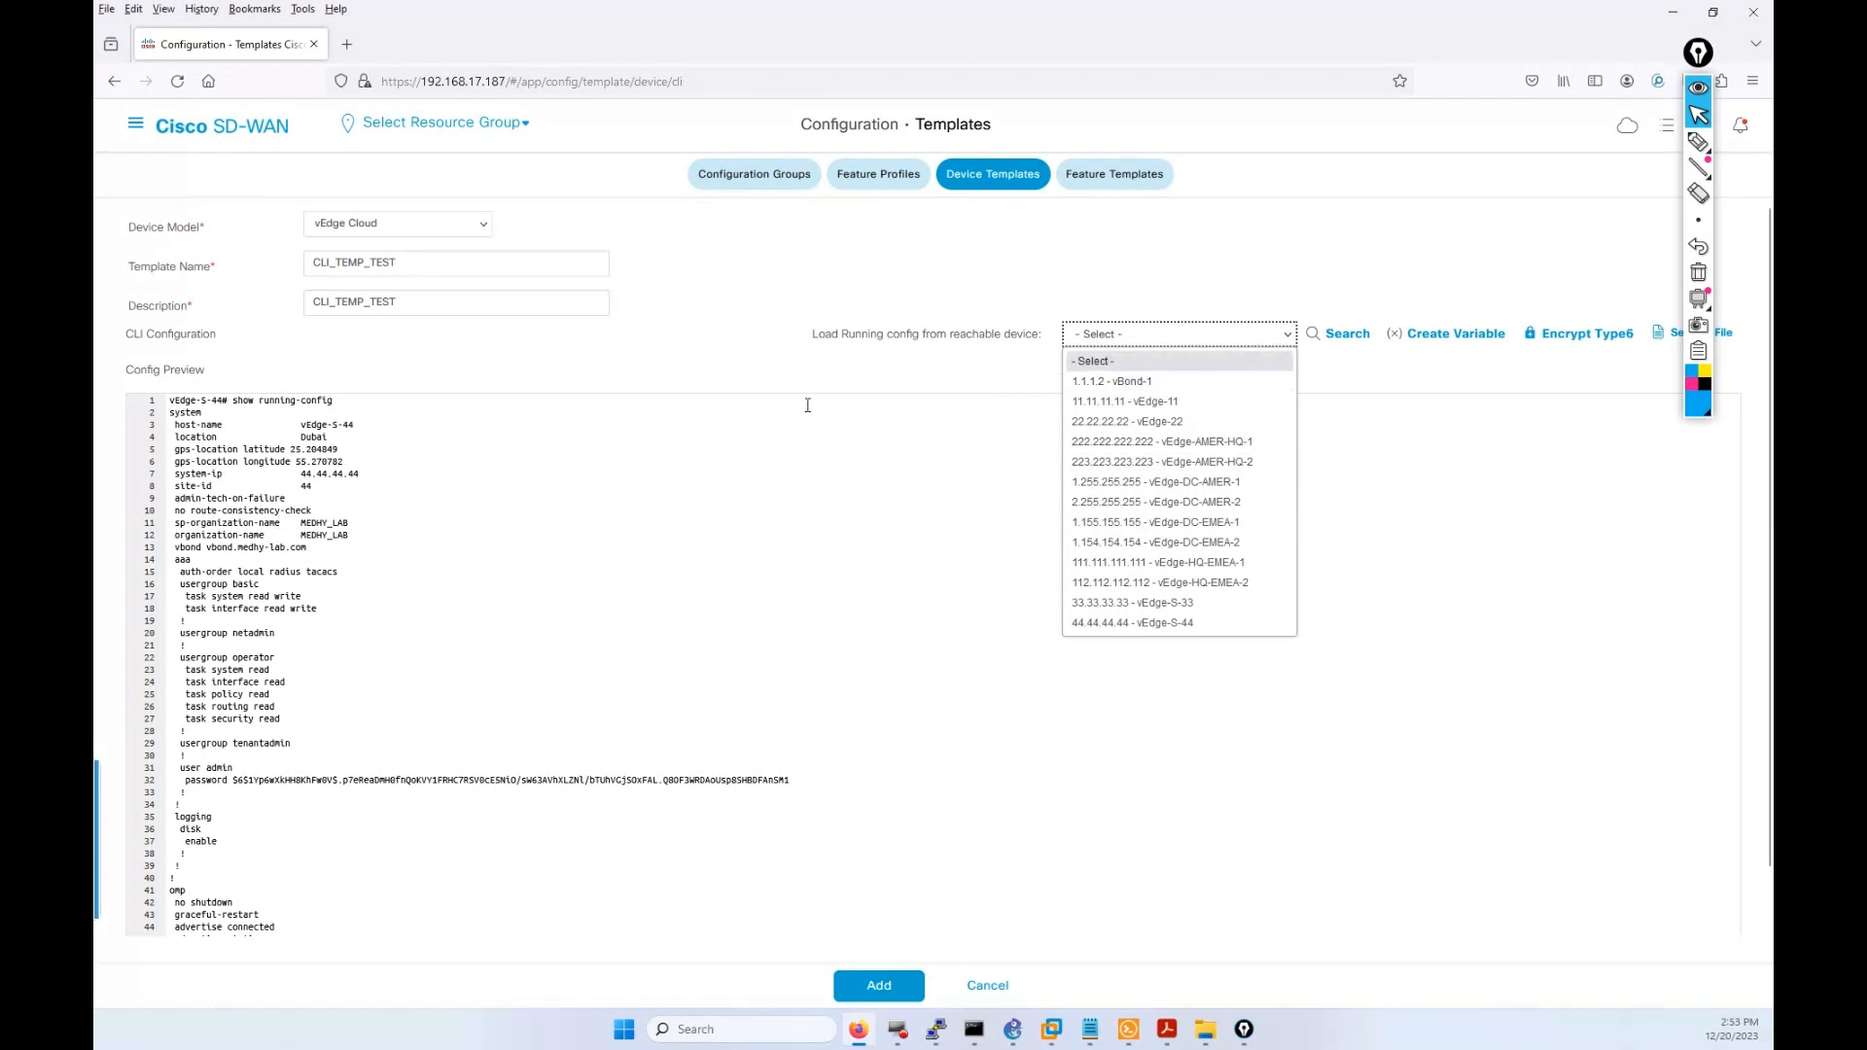
{"action": "left_click_drag", "start_coordinate": [369, 479], "coordinate": [292, 474]}
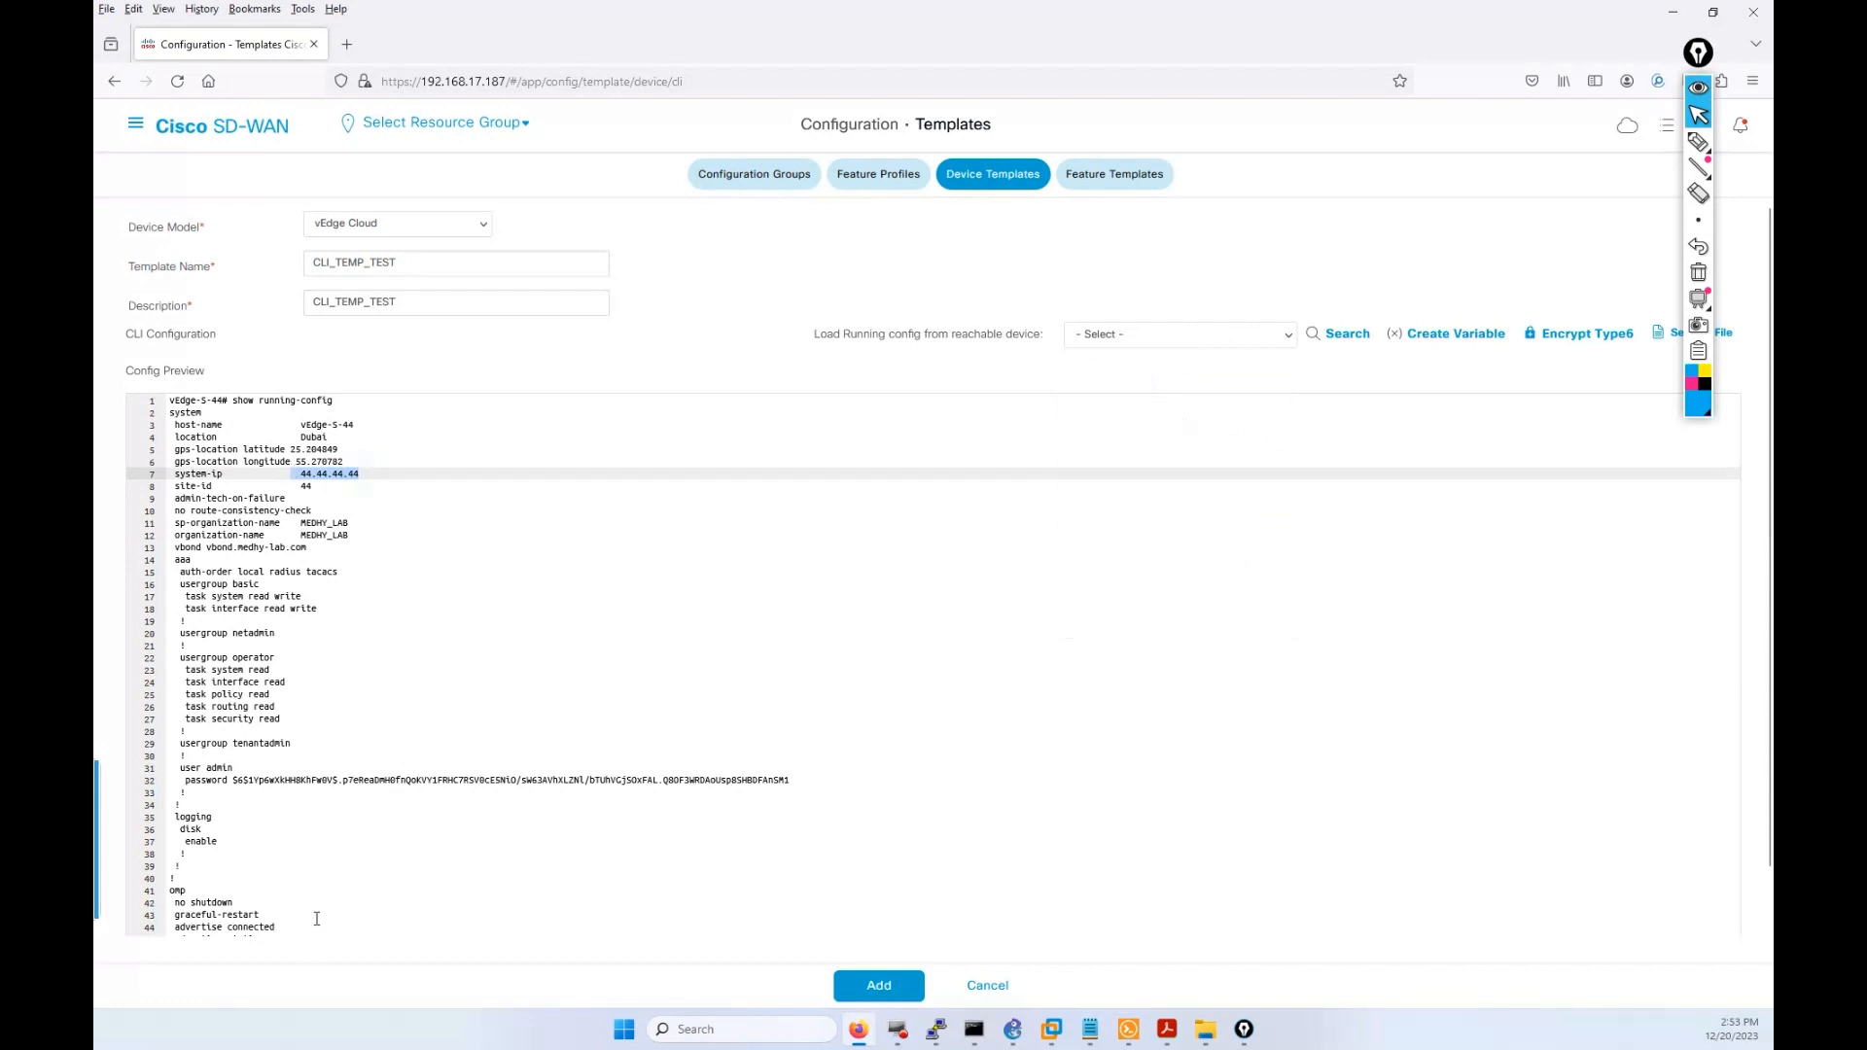
{"action": "scroll", "coordinate": [316, 919], "scroll_direction": "down", "scroll_amount": 10}
{"action": "left_click_drag", "start_coordinate": [273, 882], "coordinate": [116, 194]}
Replace the pasted config with the running configuration loaded from 1.1.1.2 - vBond-1.
{"action": "key", "text": "Delete"}
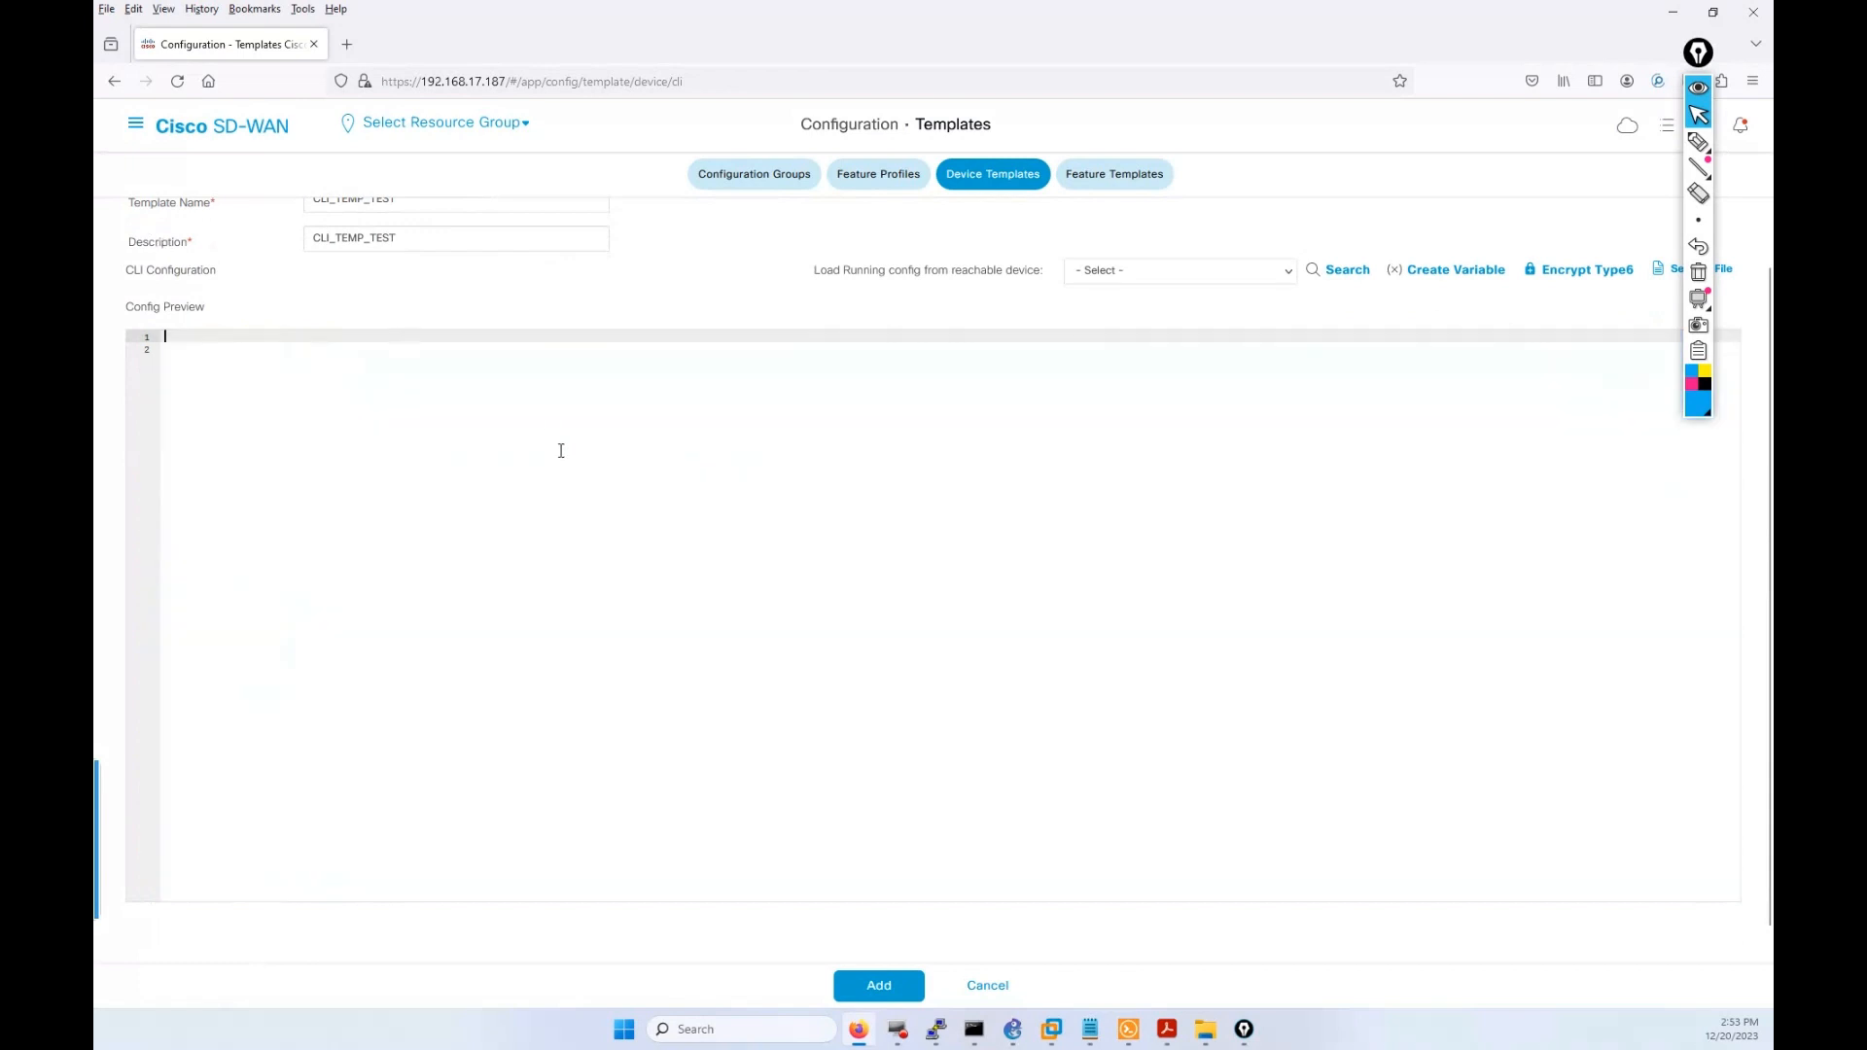
{"action": "scroll", "coordinate": [1196, 281], "scroll_direction": "up", "scroll_amount": 1}
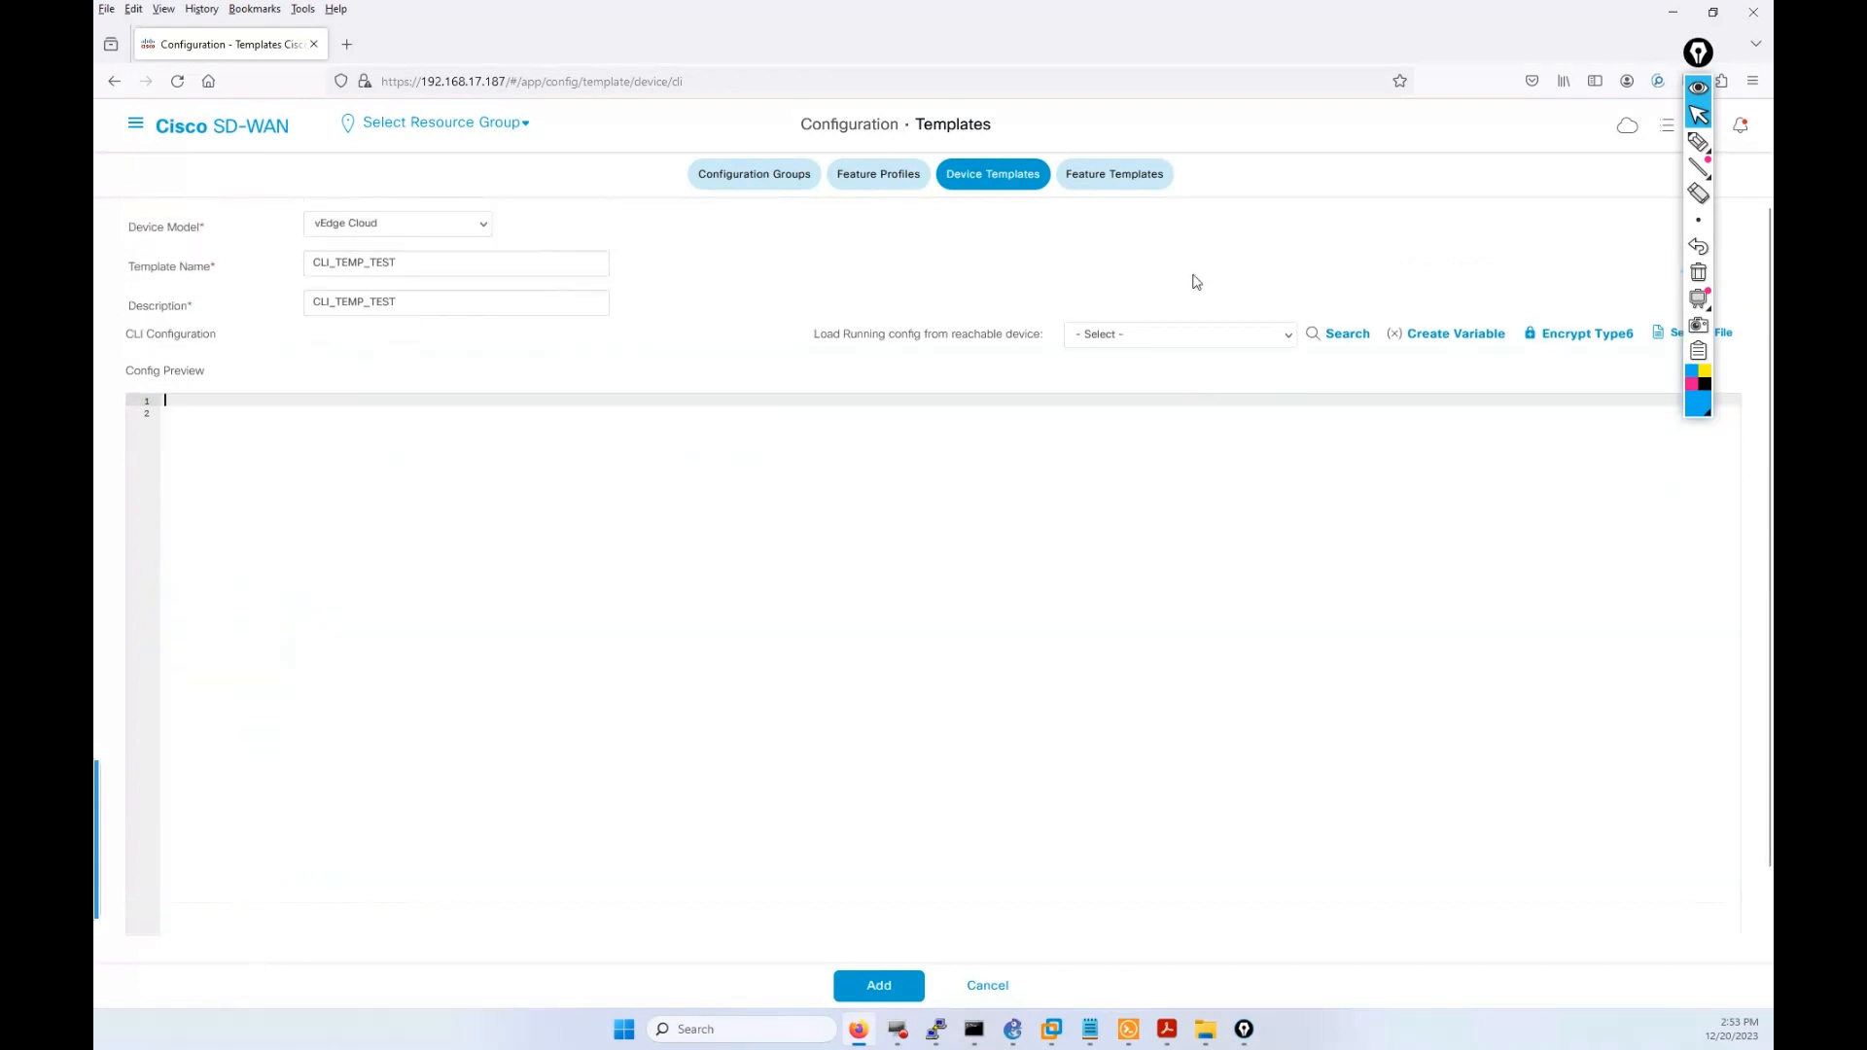
{"action": "left_click", "coordinate": [1177, 346]}
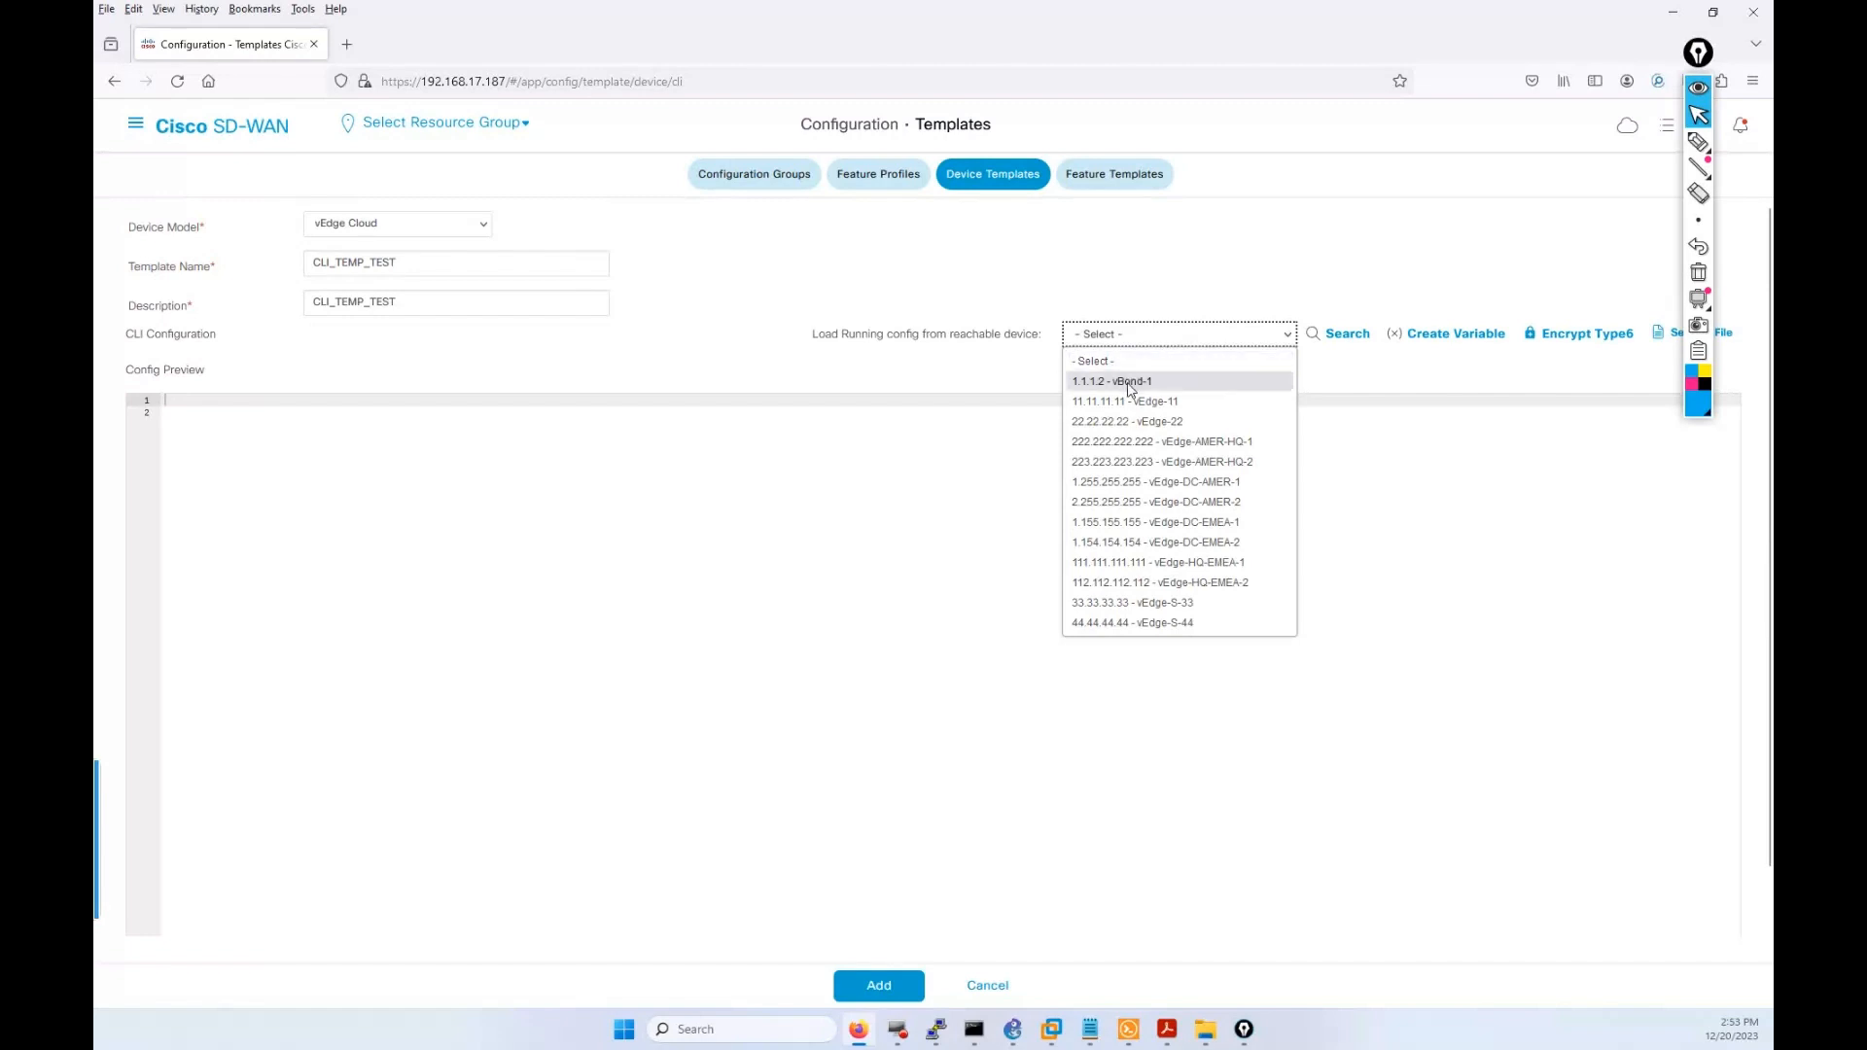
{"action": "left_click", "coordinate": [1138, 383]}
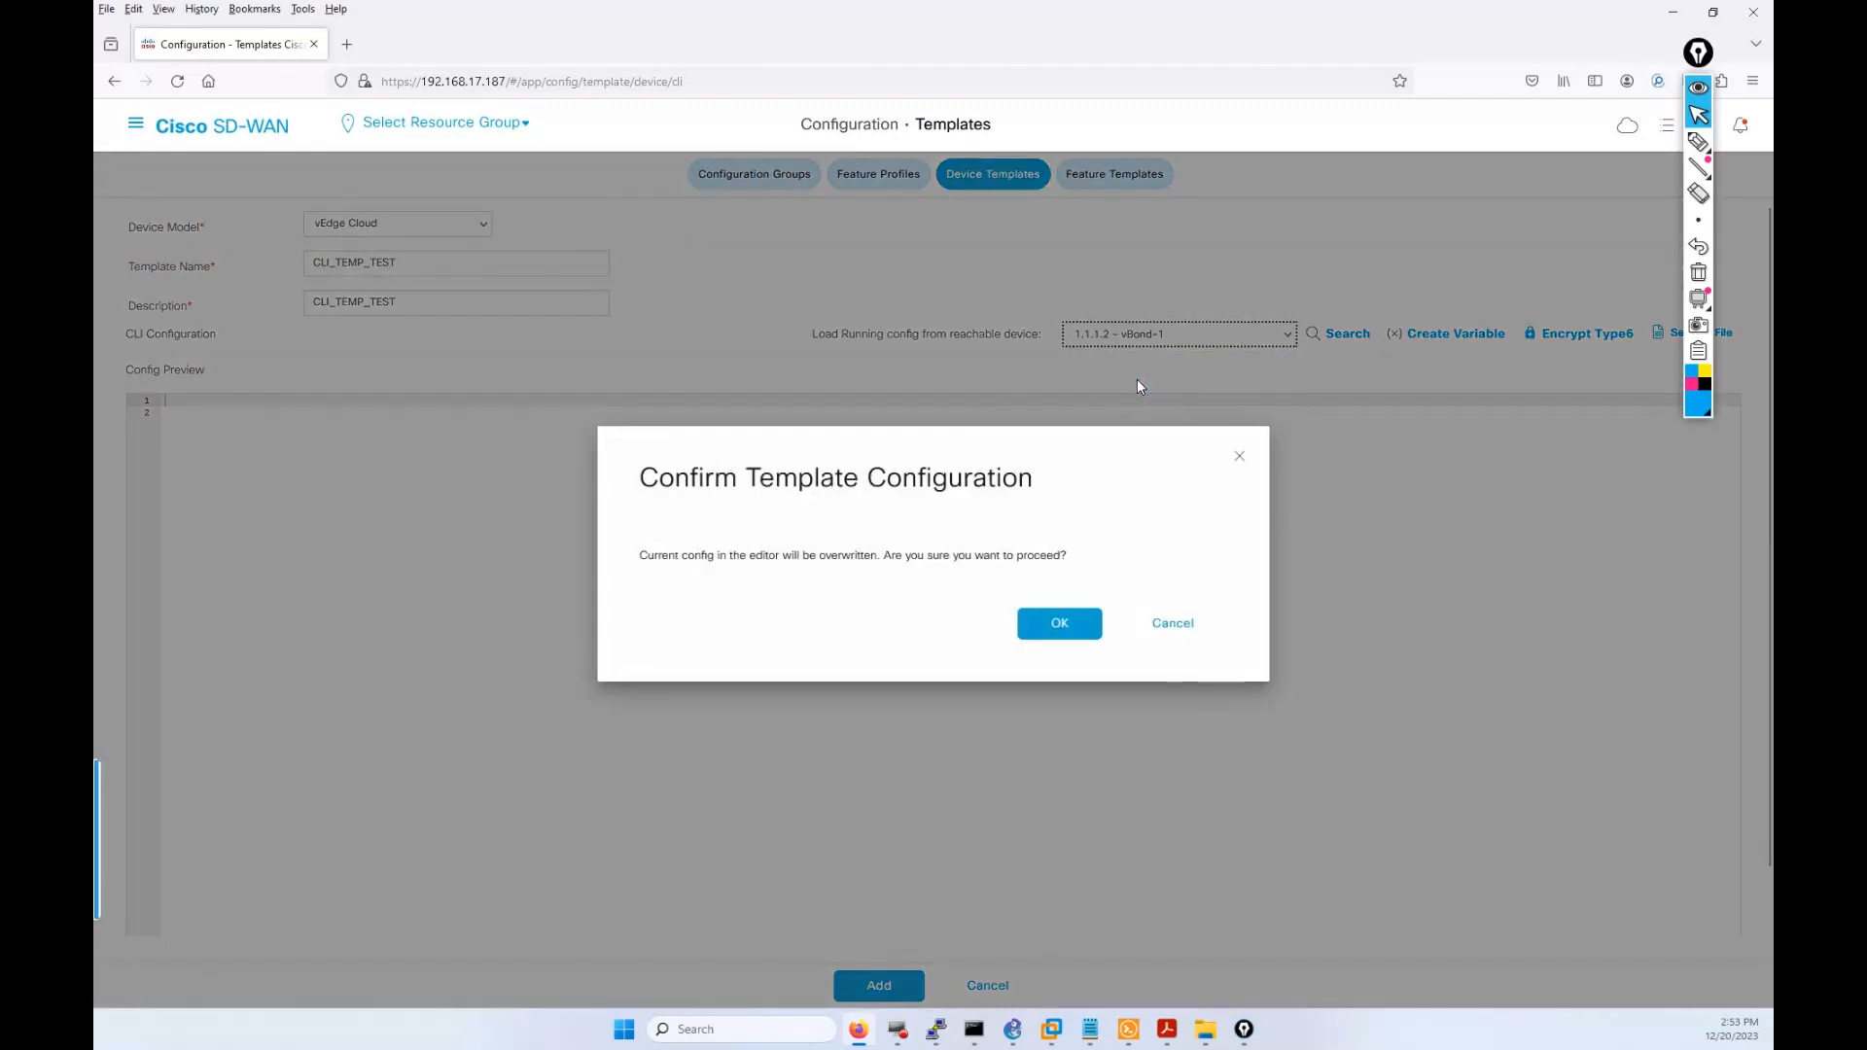
{"action": "left_click", "coordinate": [1058, 620]}
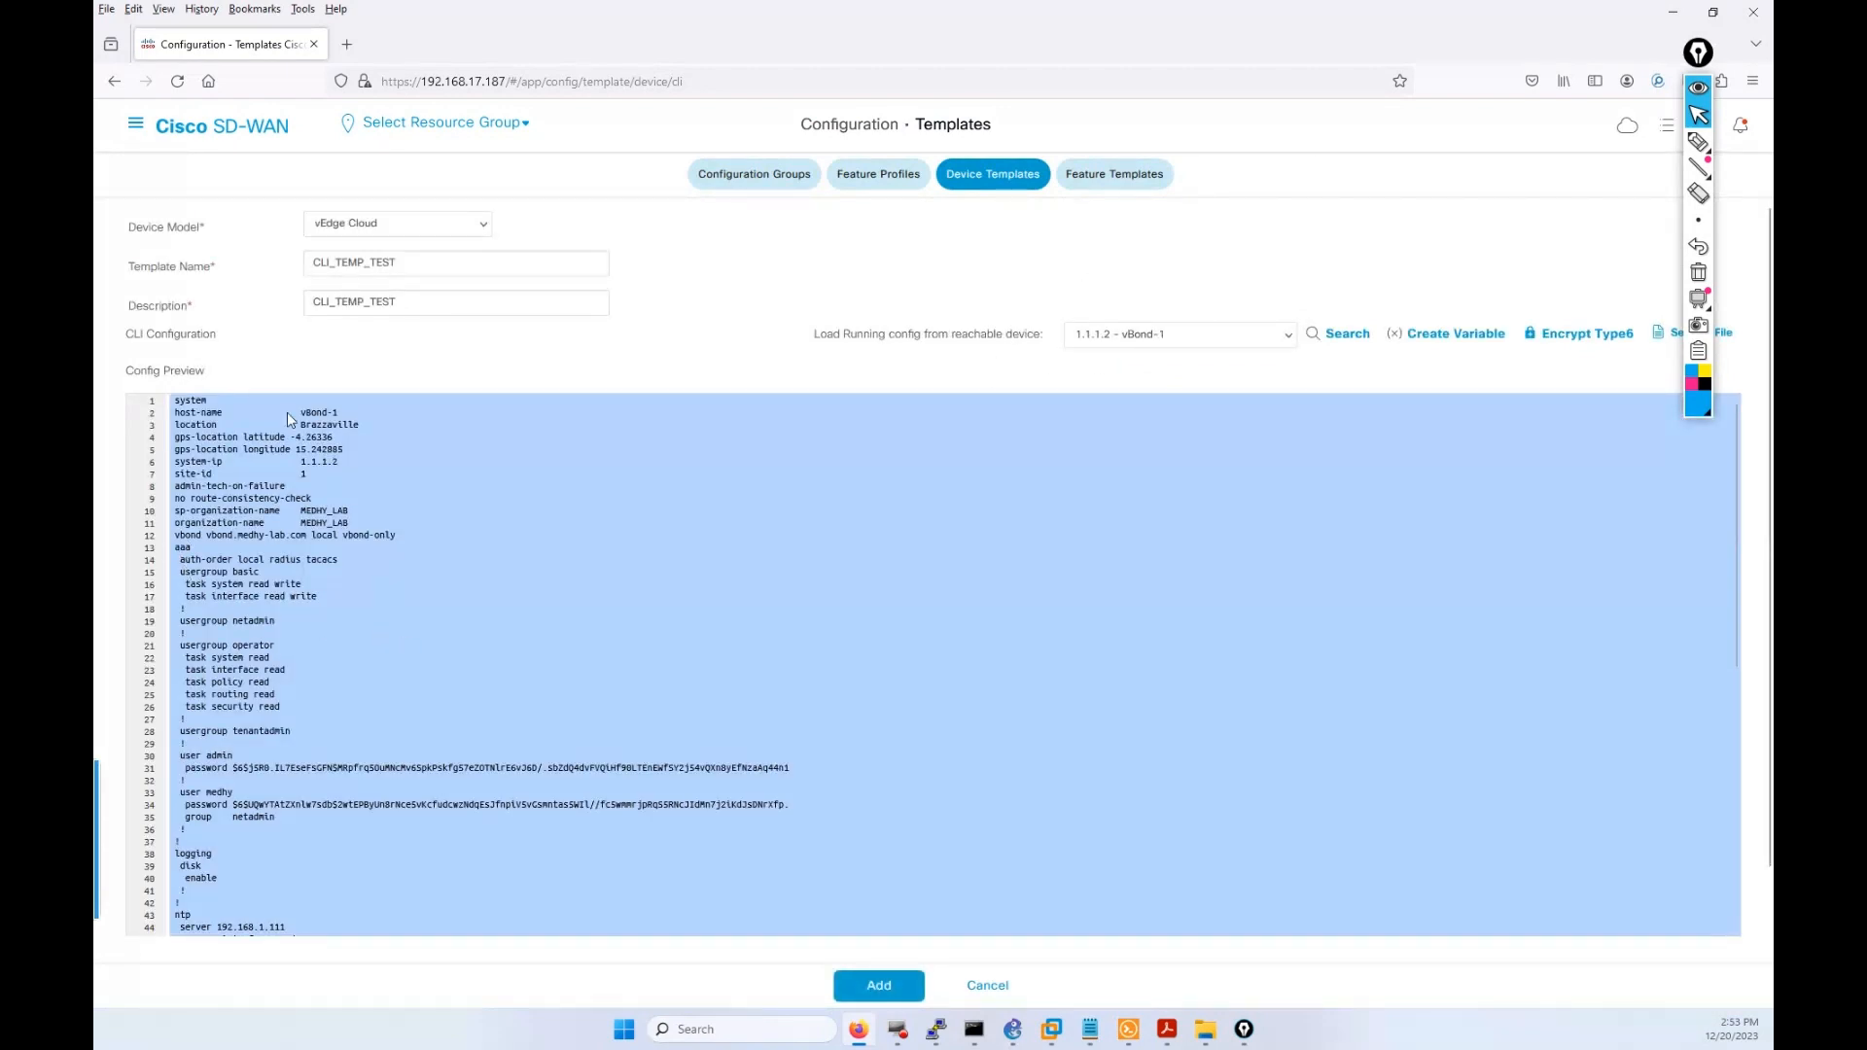
Review the loaded vBond-1 config and save CLI_TEMP_TEST as a vEdge Cloud CLI template.
{"action": "scroll", "coordinate": [477, 575], "scroll_direction": "down", "scroll_amount": 5}
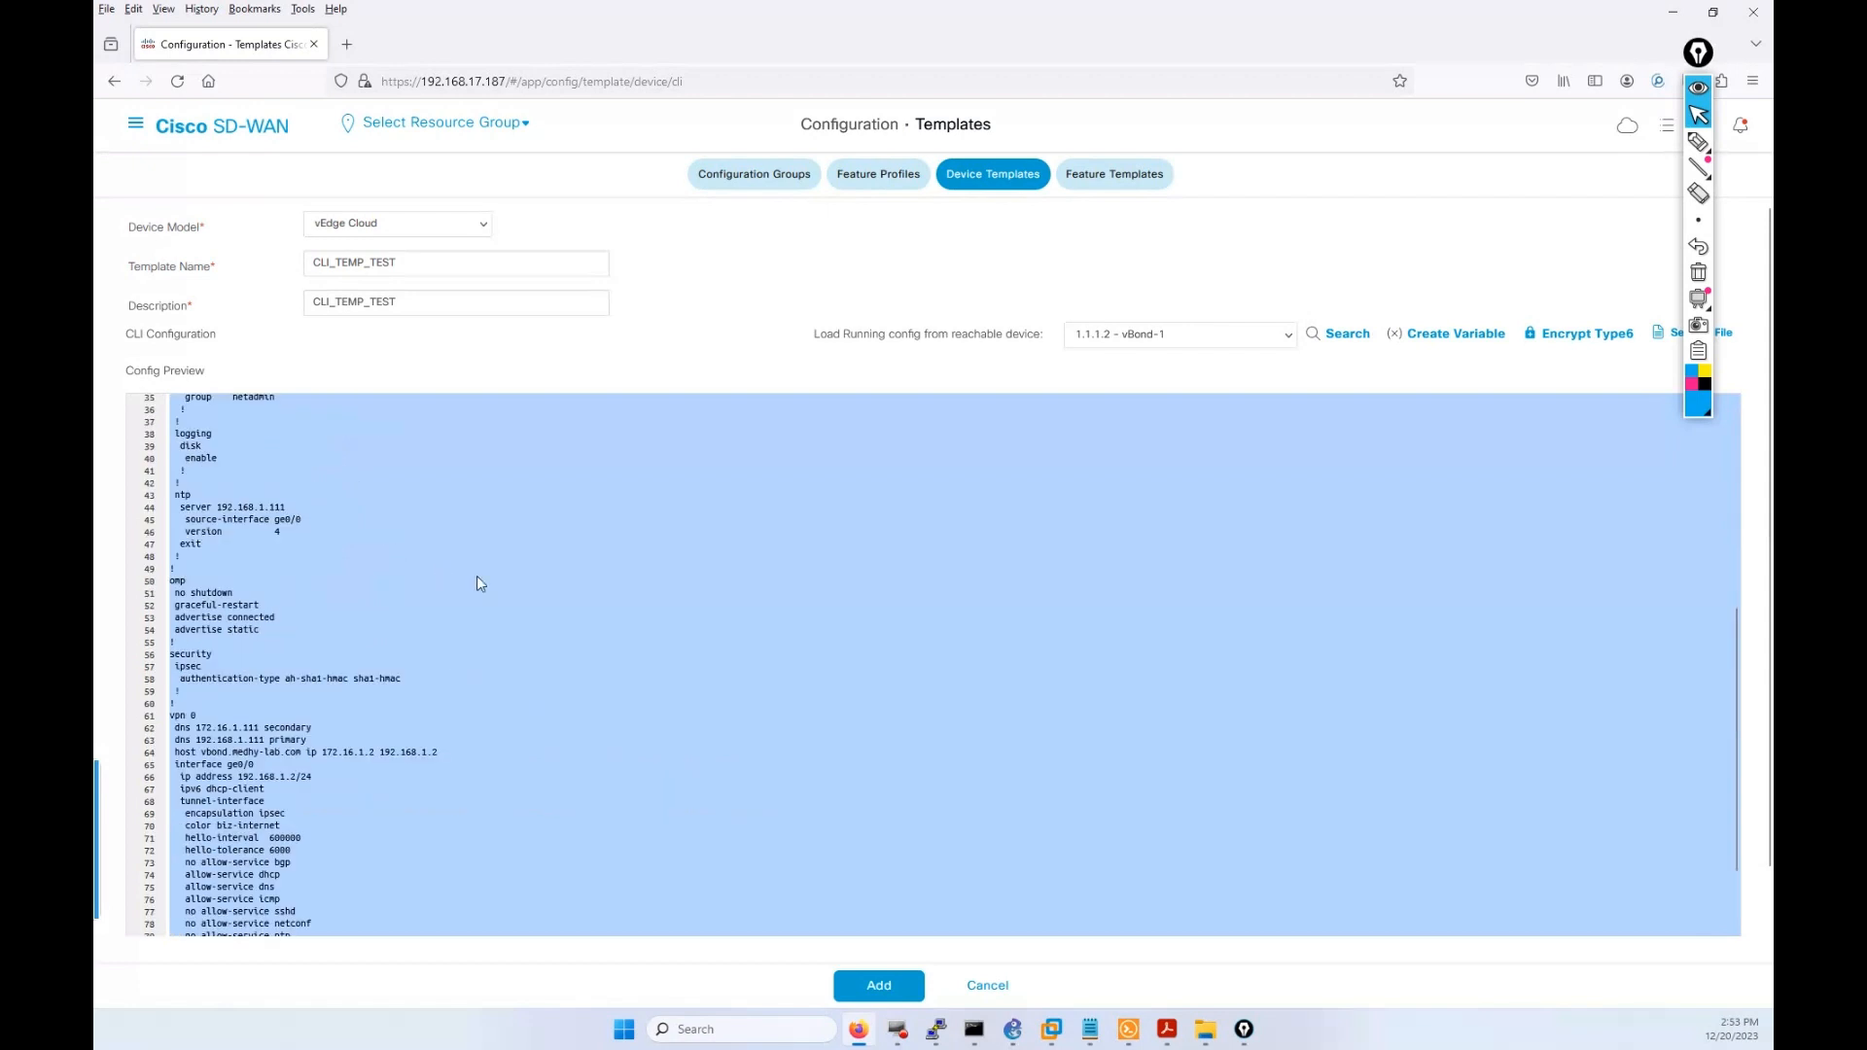
{"action": "scroll", "coordinate": [531, 572], "scroll_direction": "up", "scroll_amount": 5}
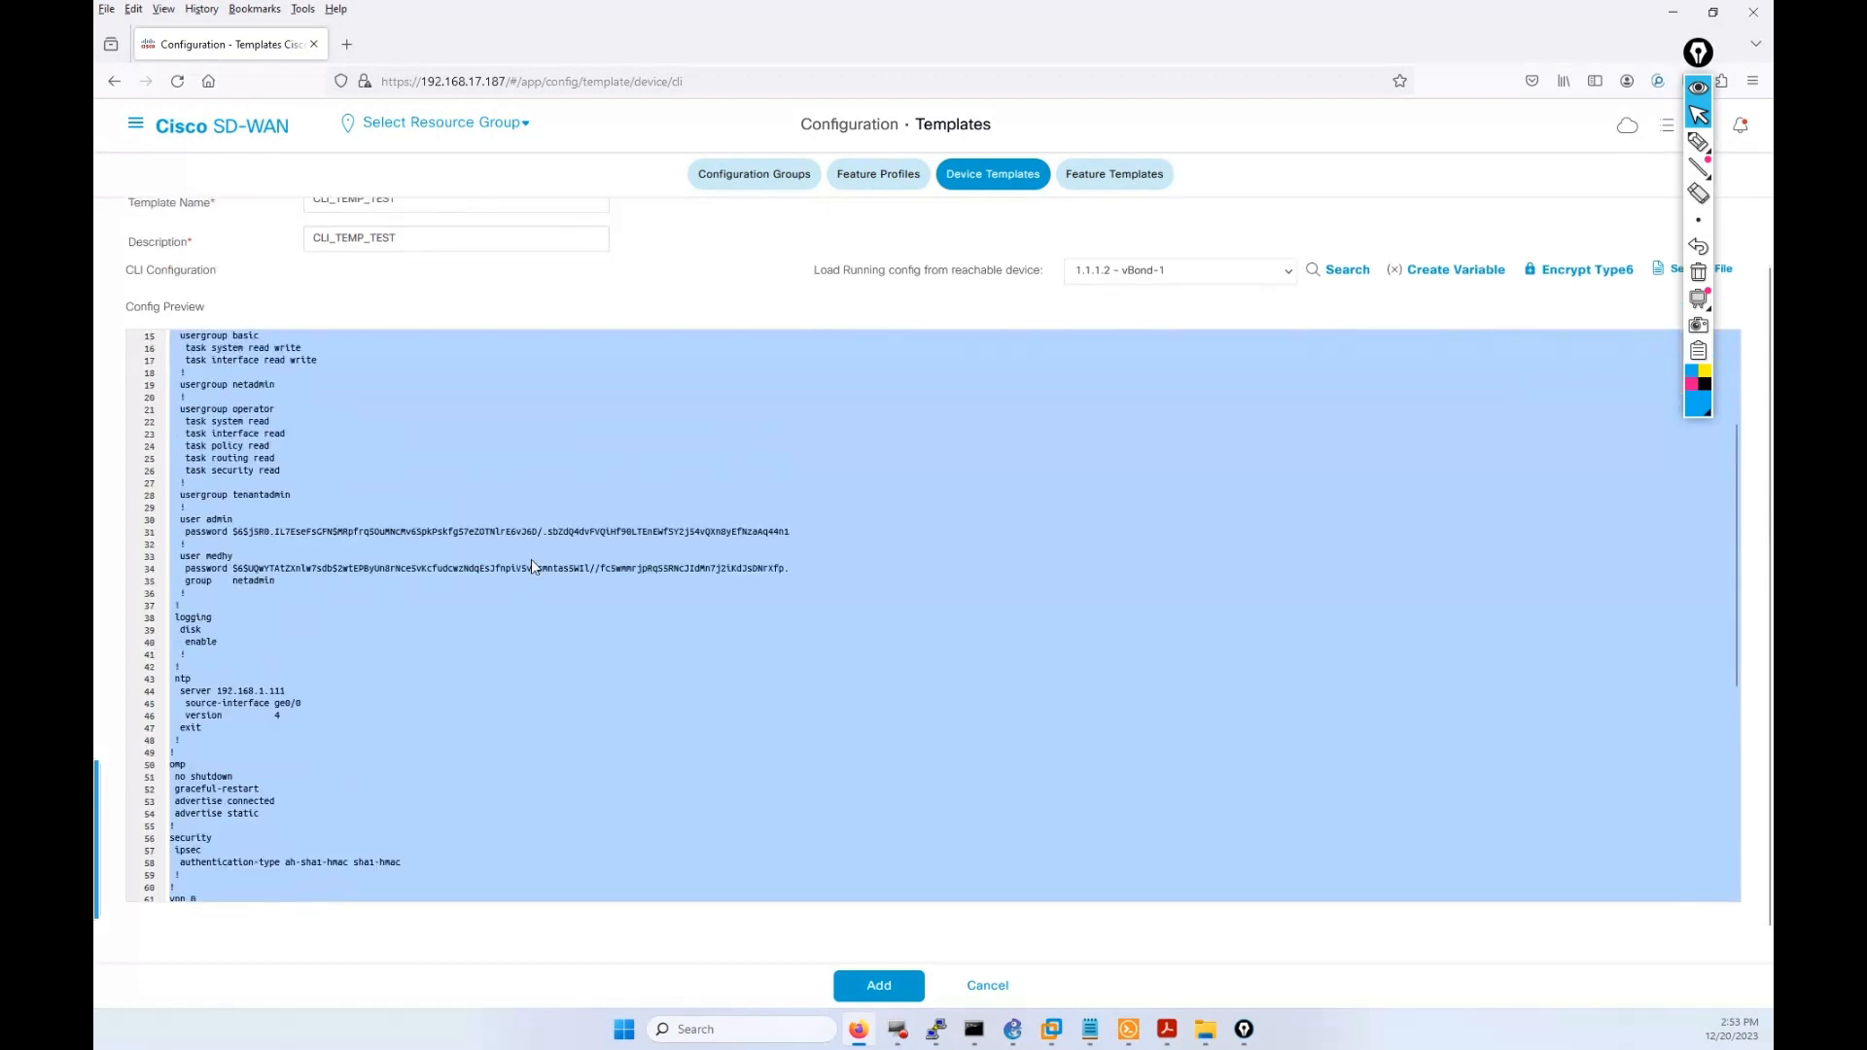
{"action": "scroll", "coordinate": [635, 497], "scroll_direction": "up", "scroll_amount": 1}
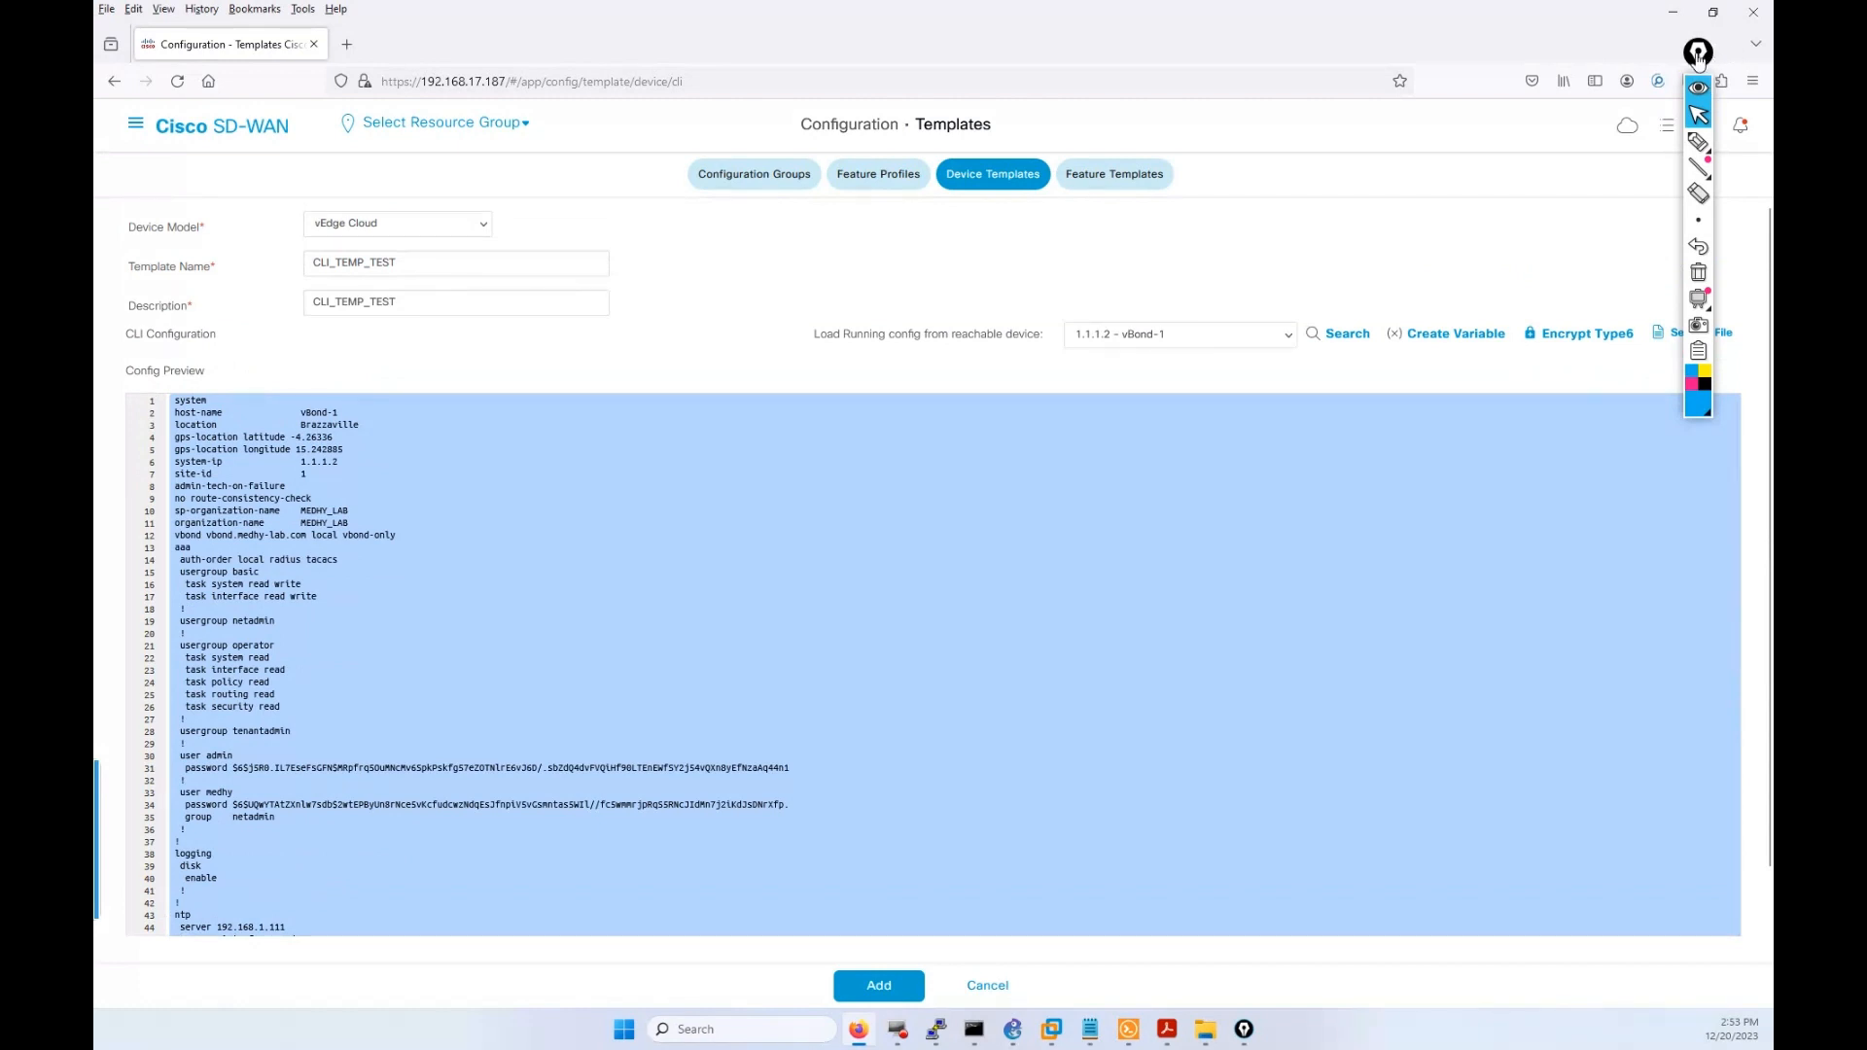
{"action": "left_click_drag", "start_coordinate": [1697, 87], "coordinate": [1691, 516]}
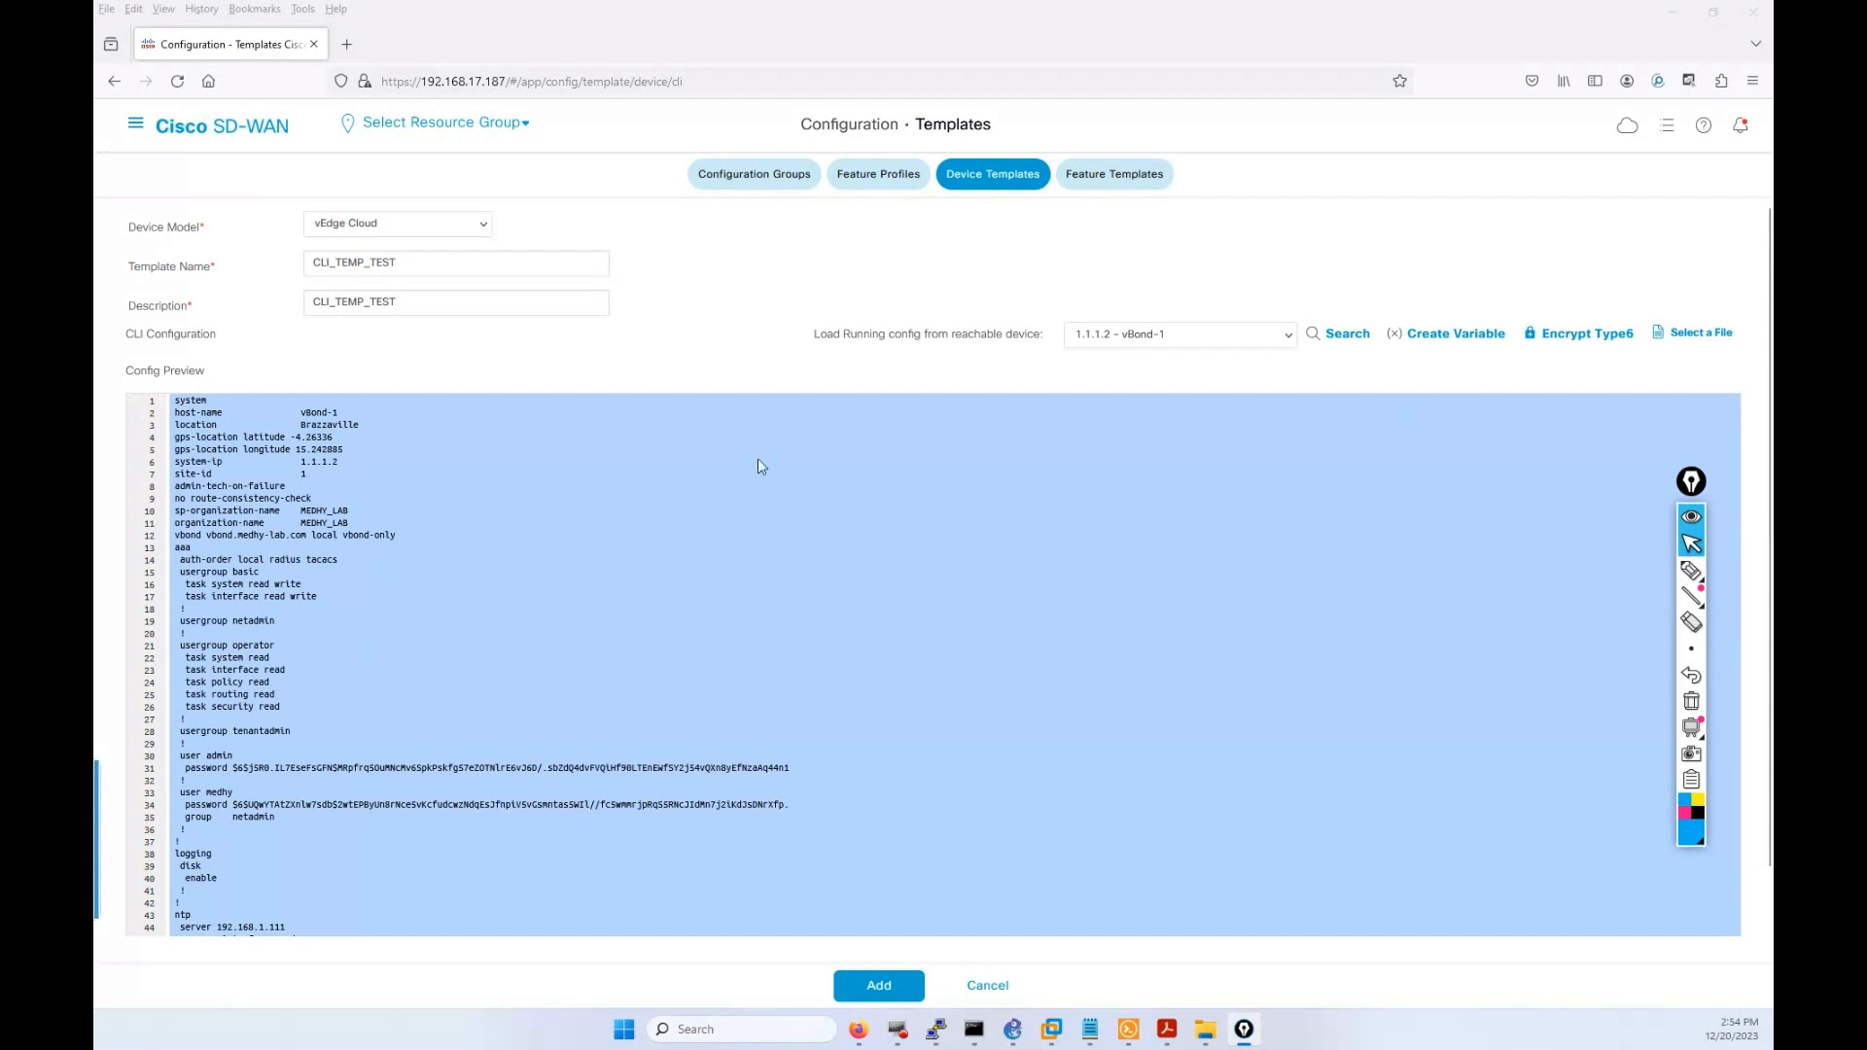
{"action": "left_click", "coordinate": [880, 986]}
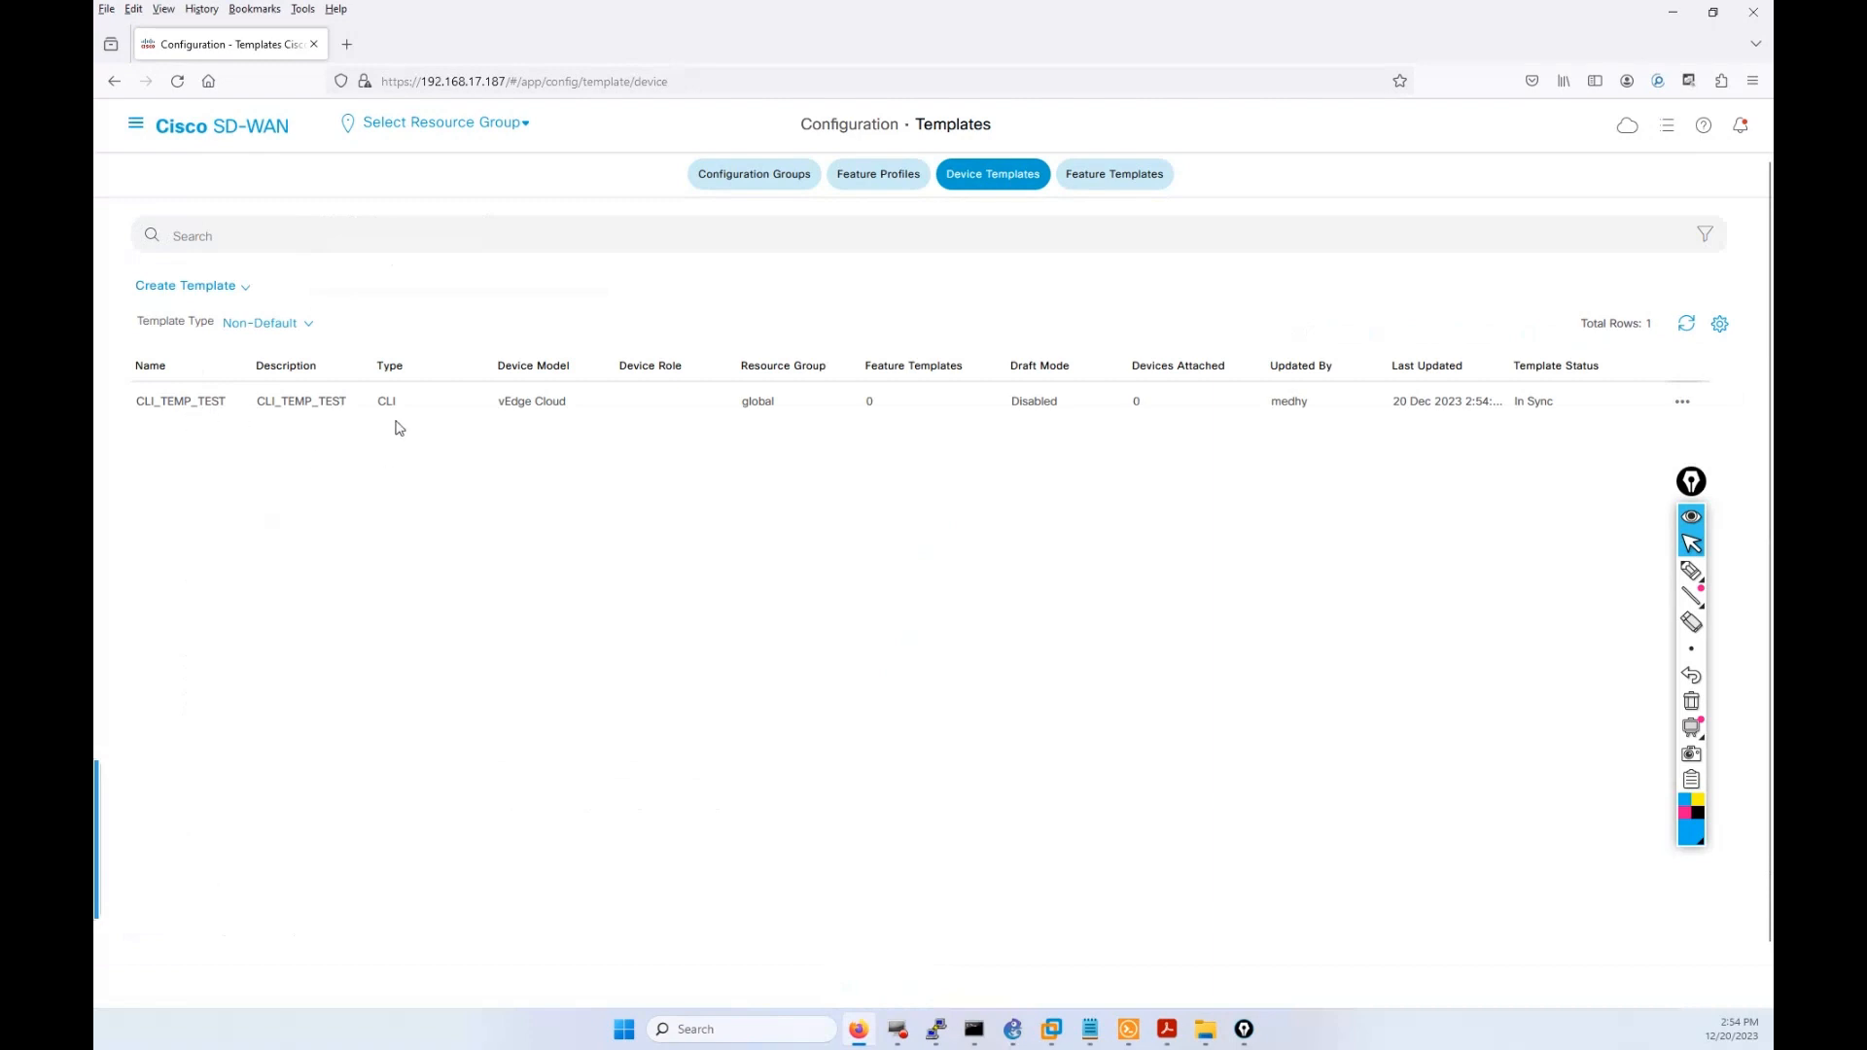
Mark the CLI_TEMP_TEST actions button on screen and choose Attach Devices from its menu.
{"action": "left_click", "coordinate": [1684, 401]}
{"action": "mouse_move", "coordinate": [1690, 482]}
{"action": "left_mouse_down"}
{"action": "mouse_move", "coordinate": [1712, 731]}
{"action": "mouse_move", "coordinate": [1712, 692]}
{"action": "left_mouse_up"}
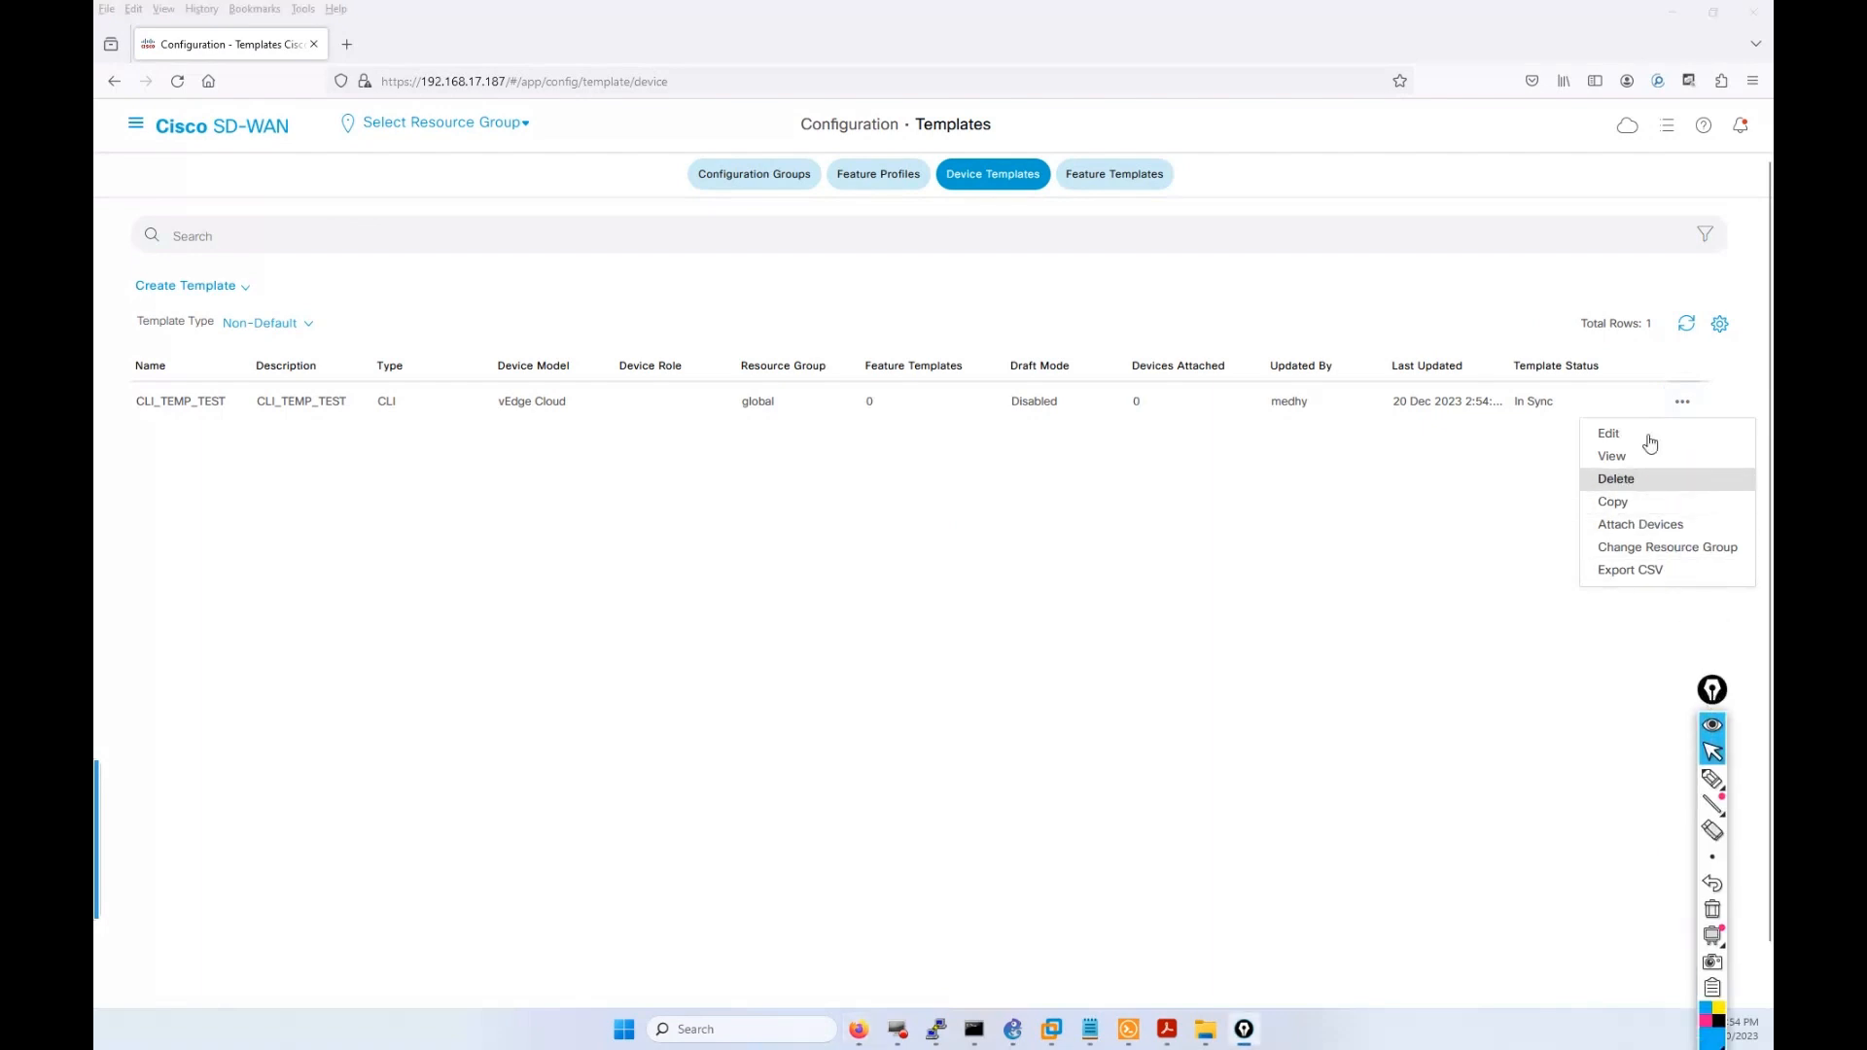
{"action": "left_click", "coordinate": [1232, 545]}
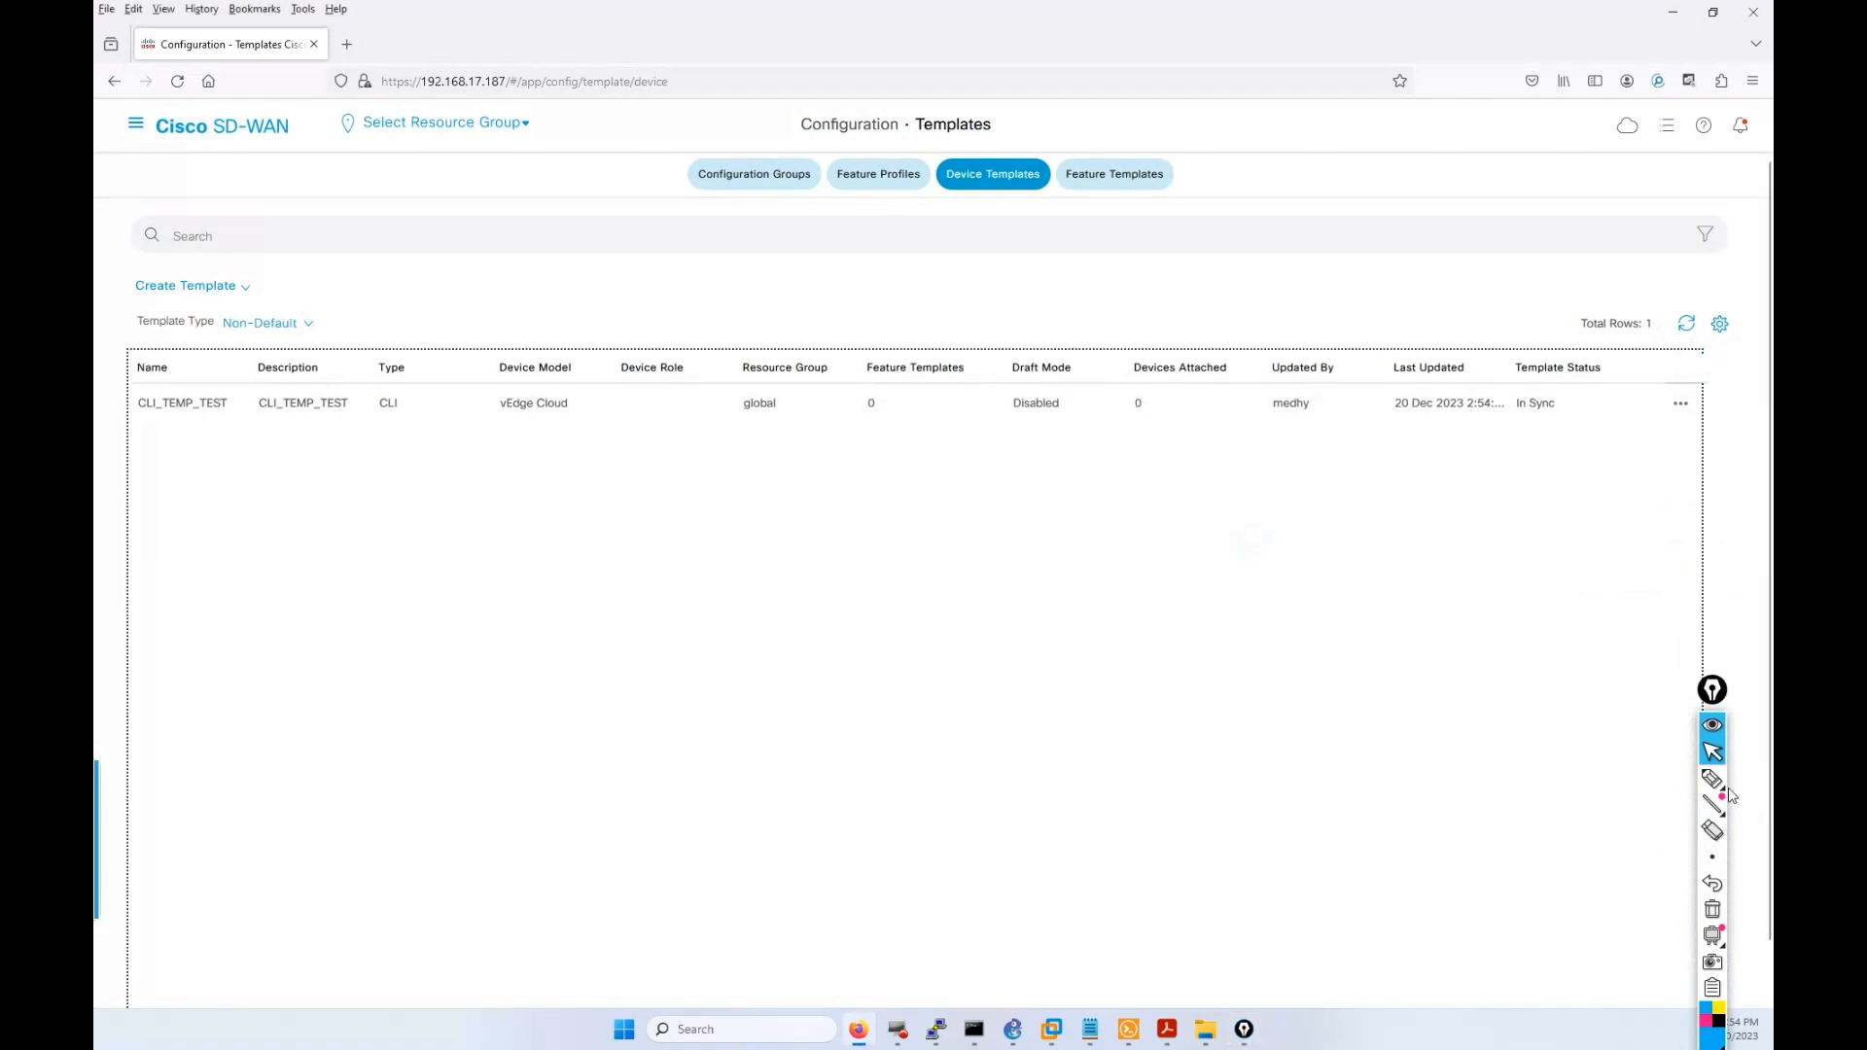
{"action": "left_click", "coordinate": [1714, 779]}
{"action": "mouse_move", "coordinate": [1716, 368]}
{"action": "left_mouse_down"}
{"action": "mouse_move", "coordinate": [1654, 434]}
{"action": "mouse_move", "coordinate": [1703, 396]}
{"action": "left_mouse_up"}
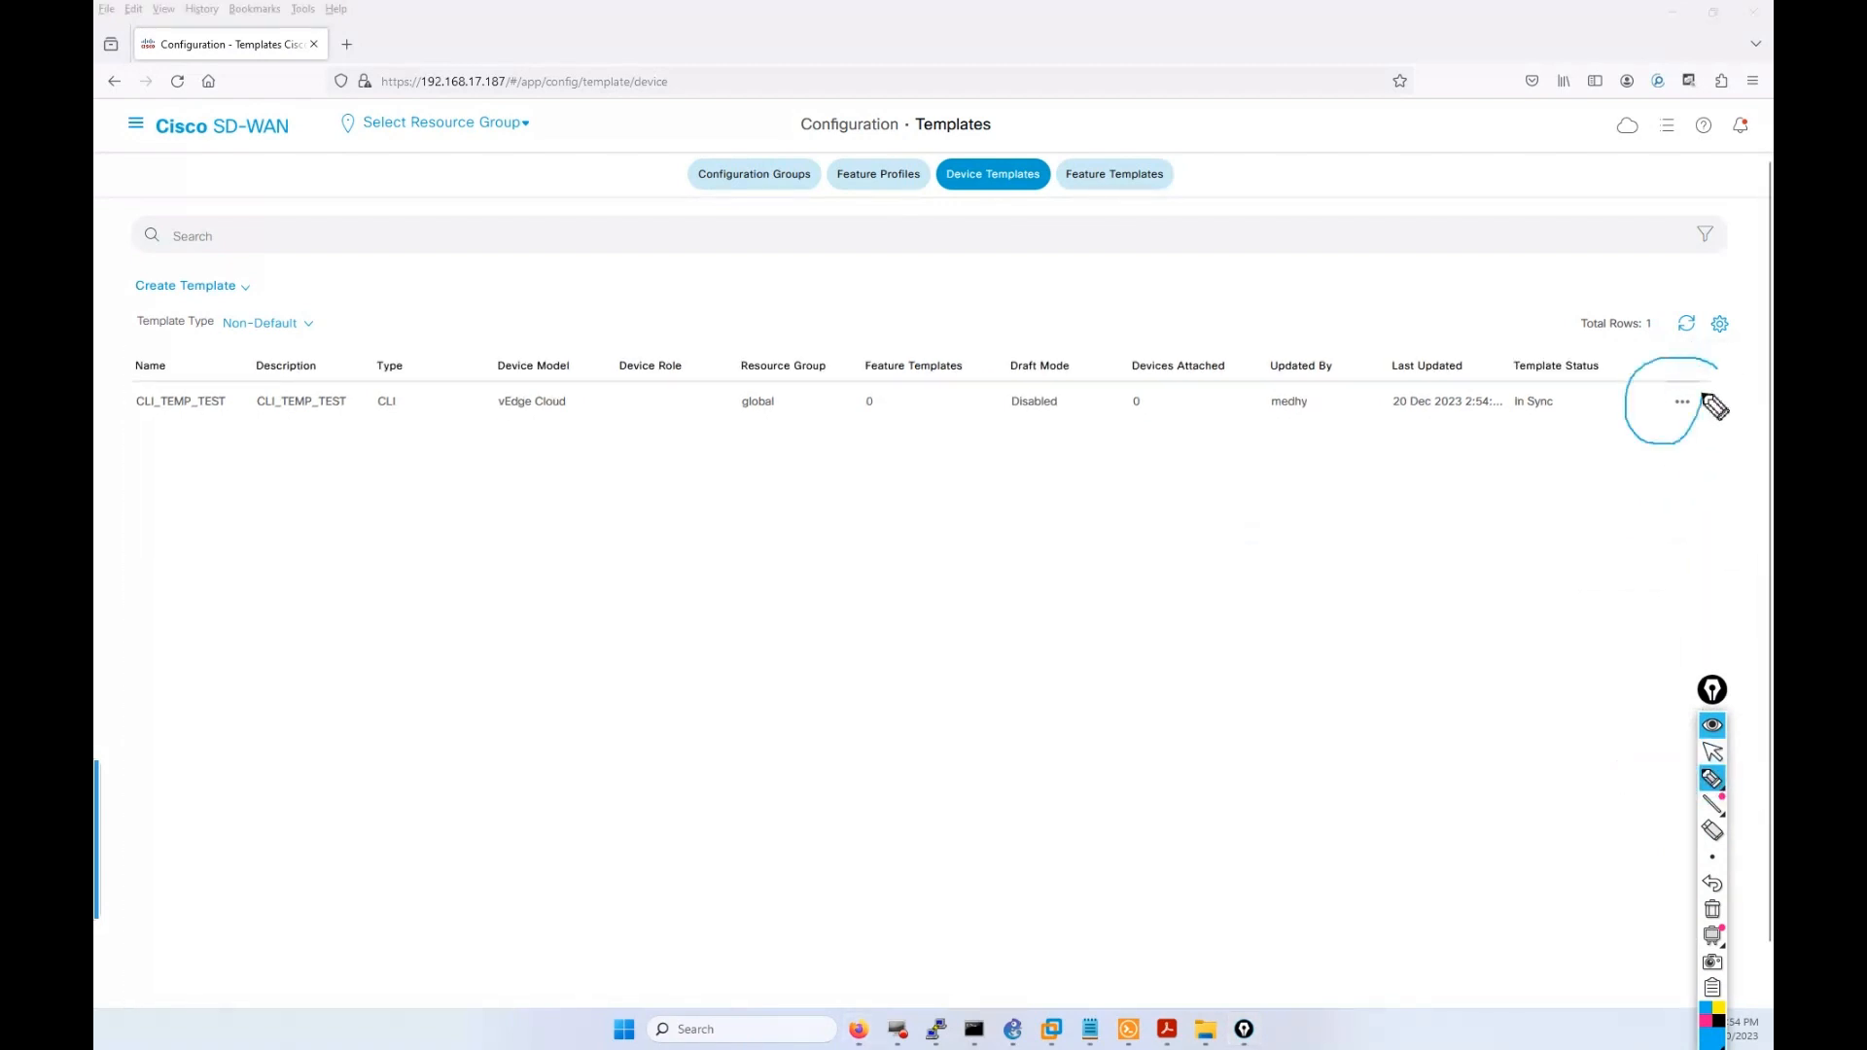
{"action": "left_click", "coordinate": [1712, 751]}
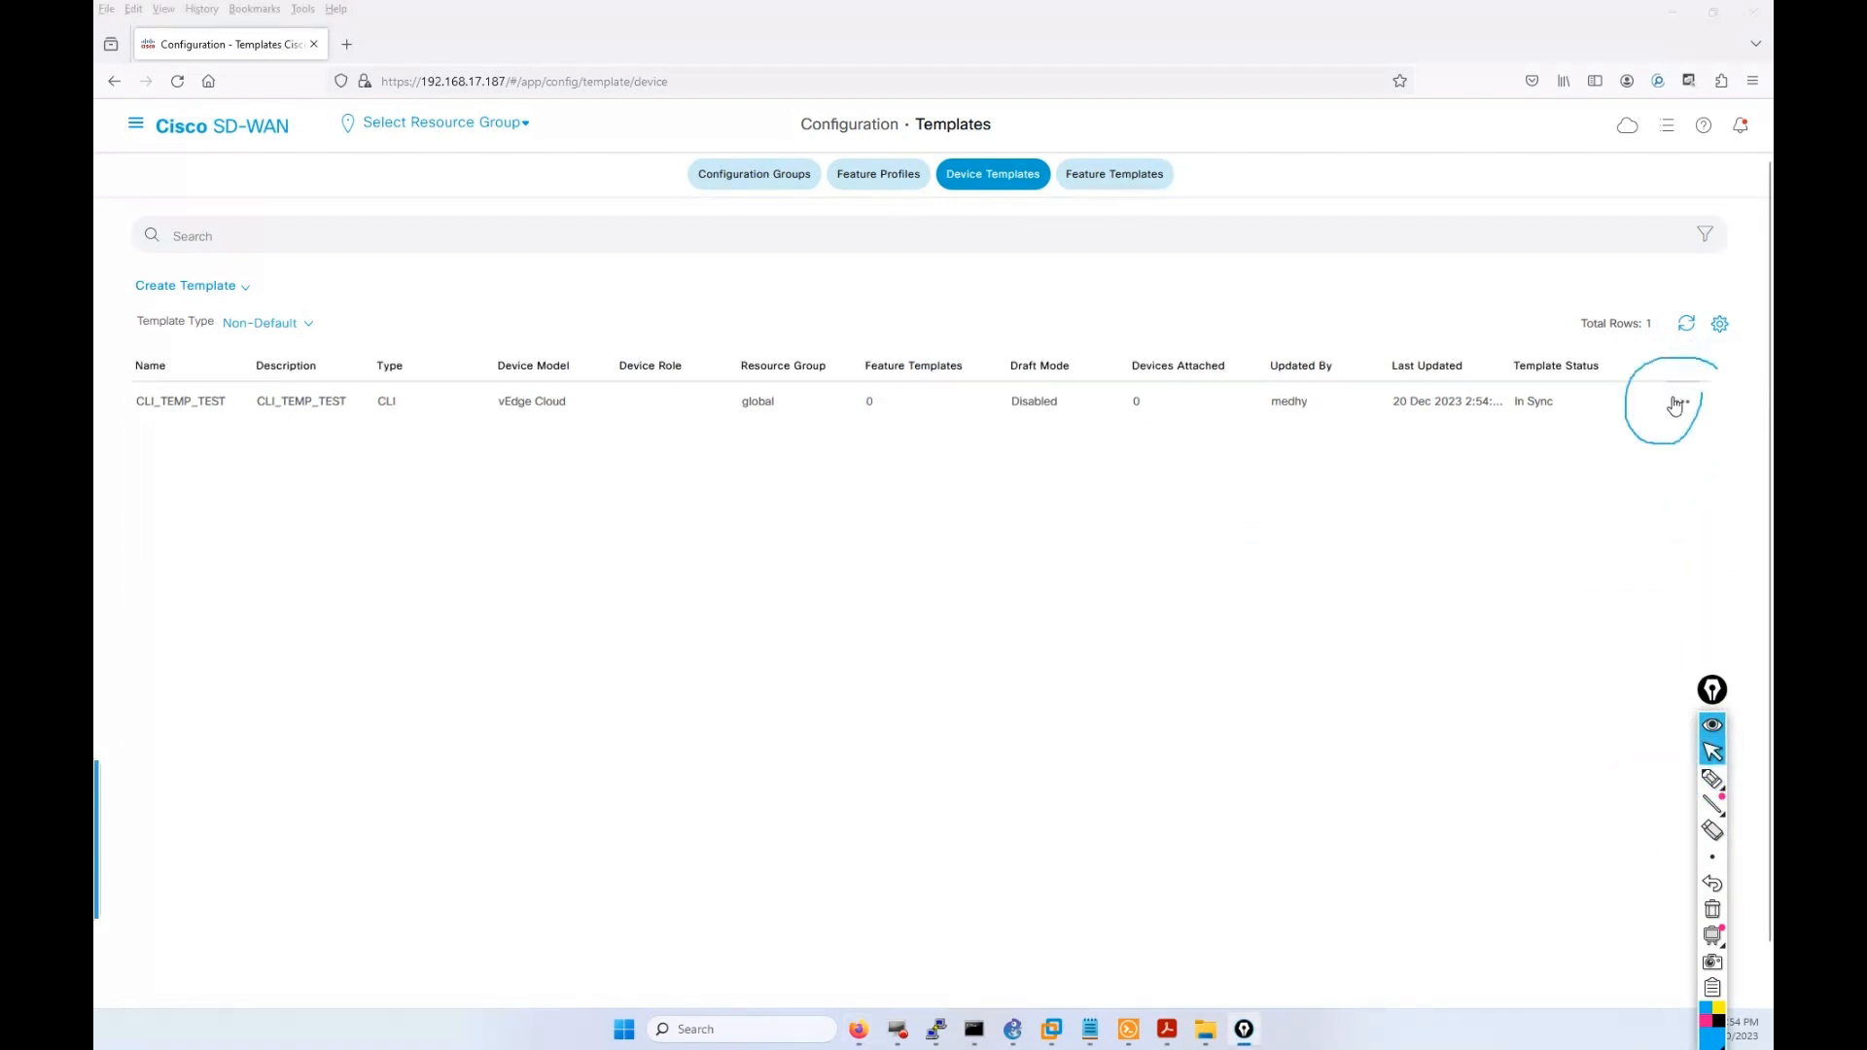
{"action": "left_click", "coordinate": [1677, 402]}
{"action": "left_click", "coordinate": [1655, 516]}
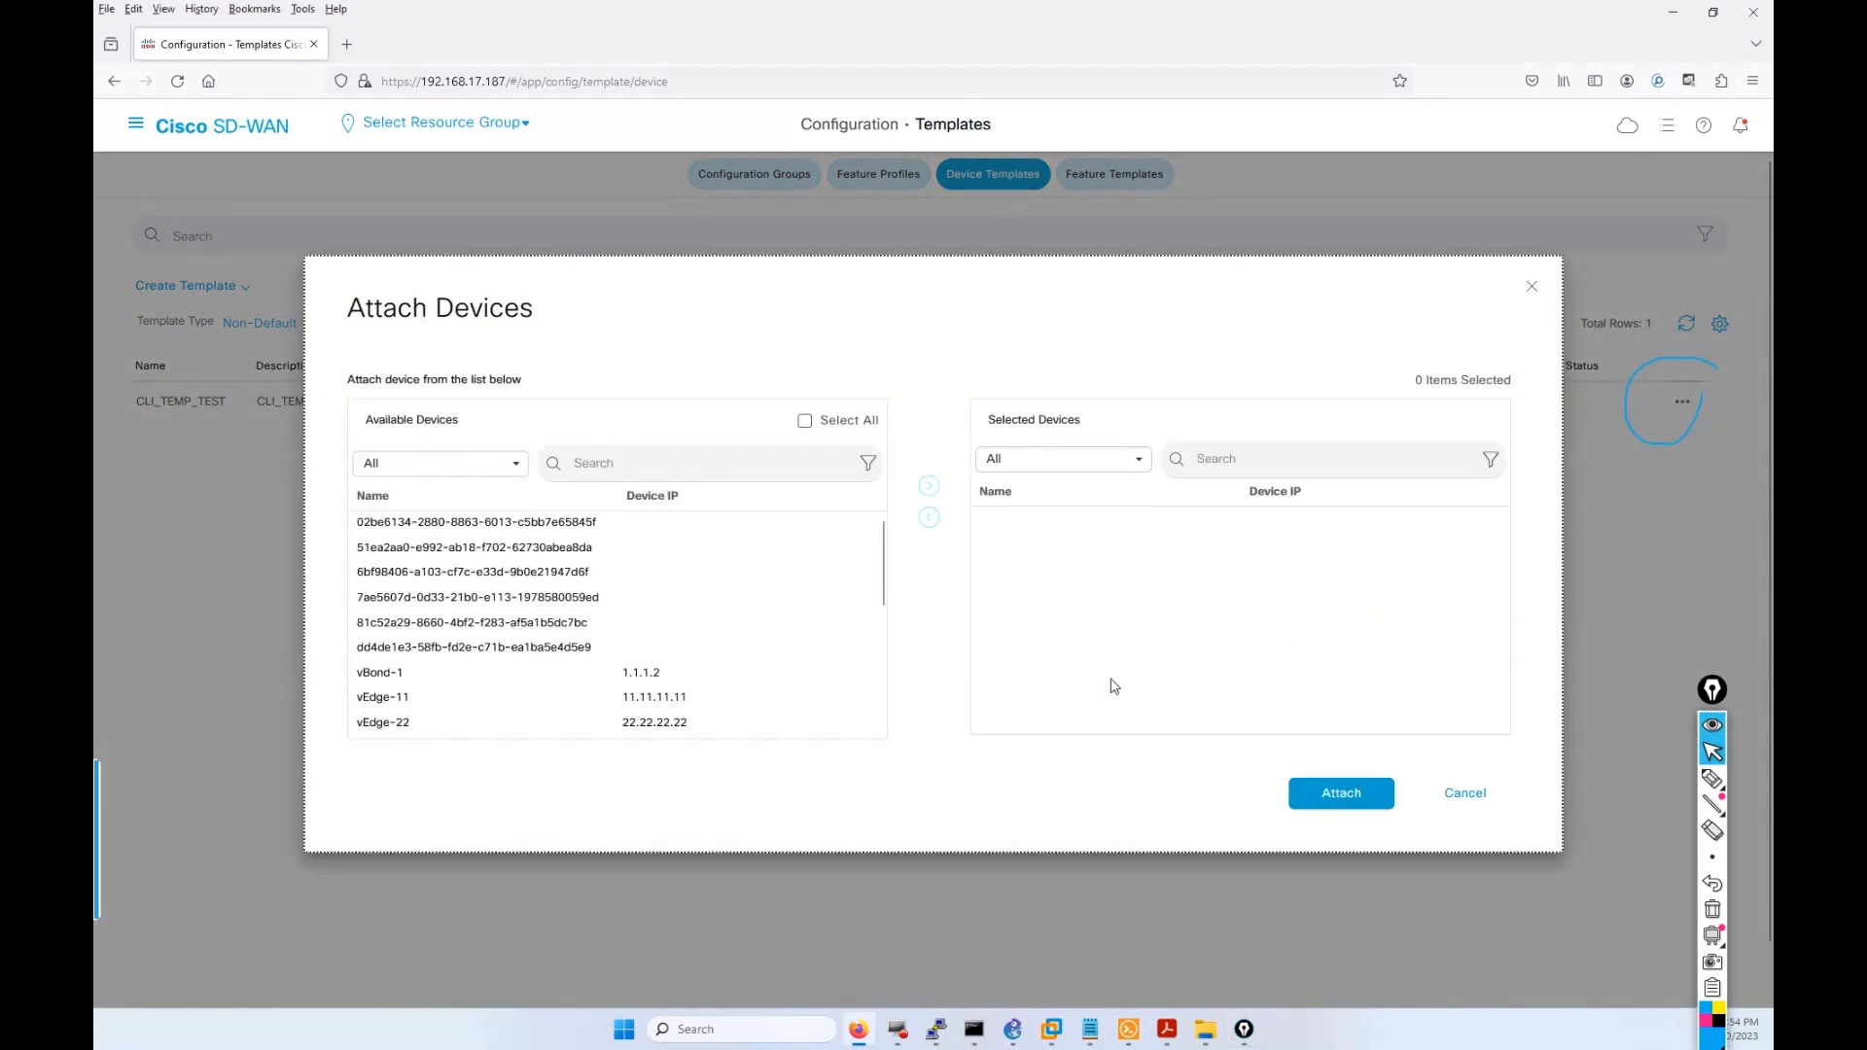
Pick vEdge-S-33 and vEdge-11 among the Available Devices.
{"action": "scroll", "coordinate": [458, 622], "scroll_direction": "down", "scroll_amount": 3}
{"action": "scroll", "coordinate": [459, 647], "scroll_direction": "down", "scroll_amount": 5}
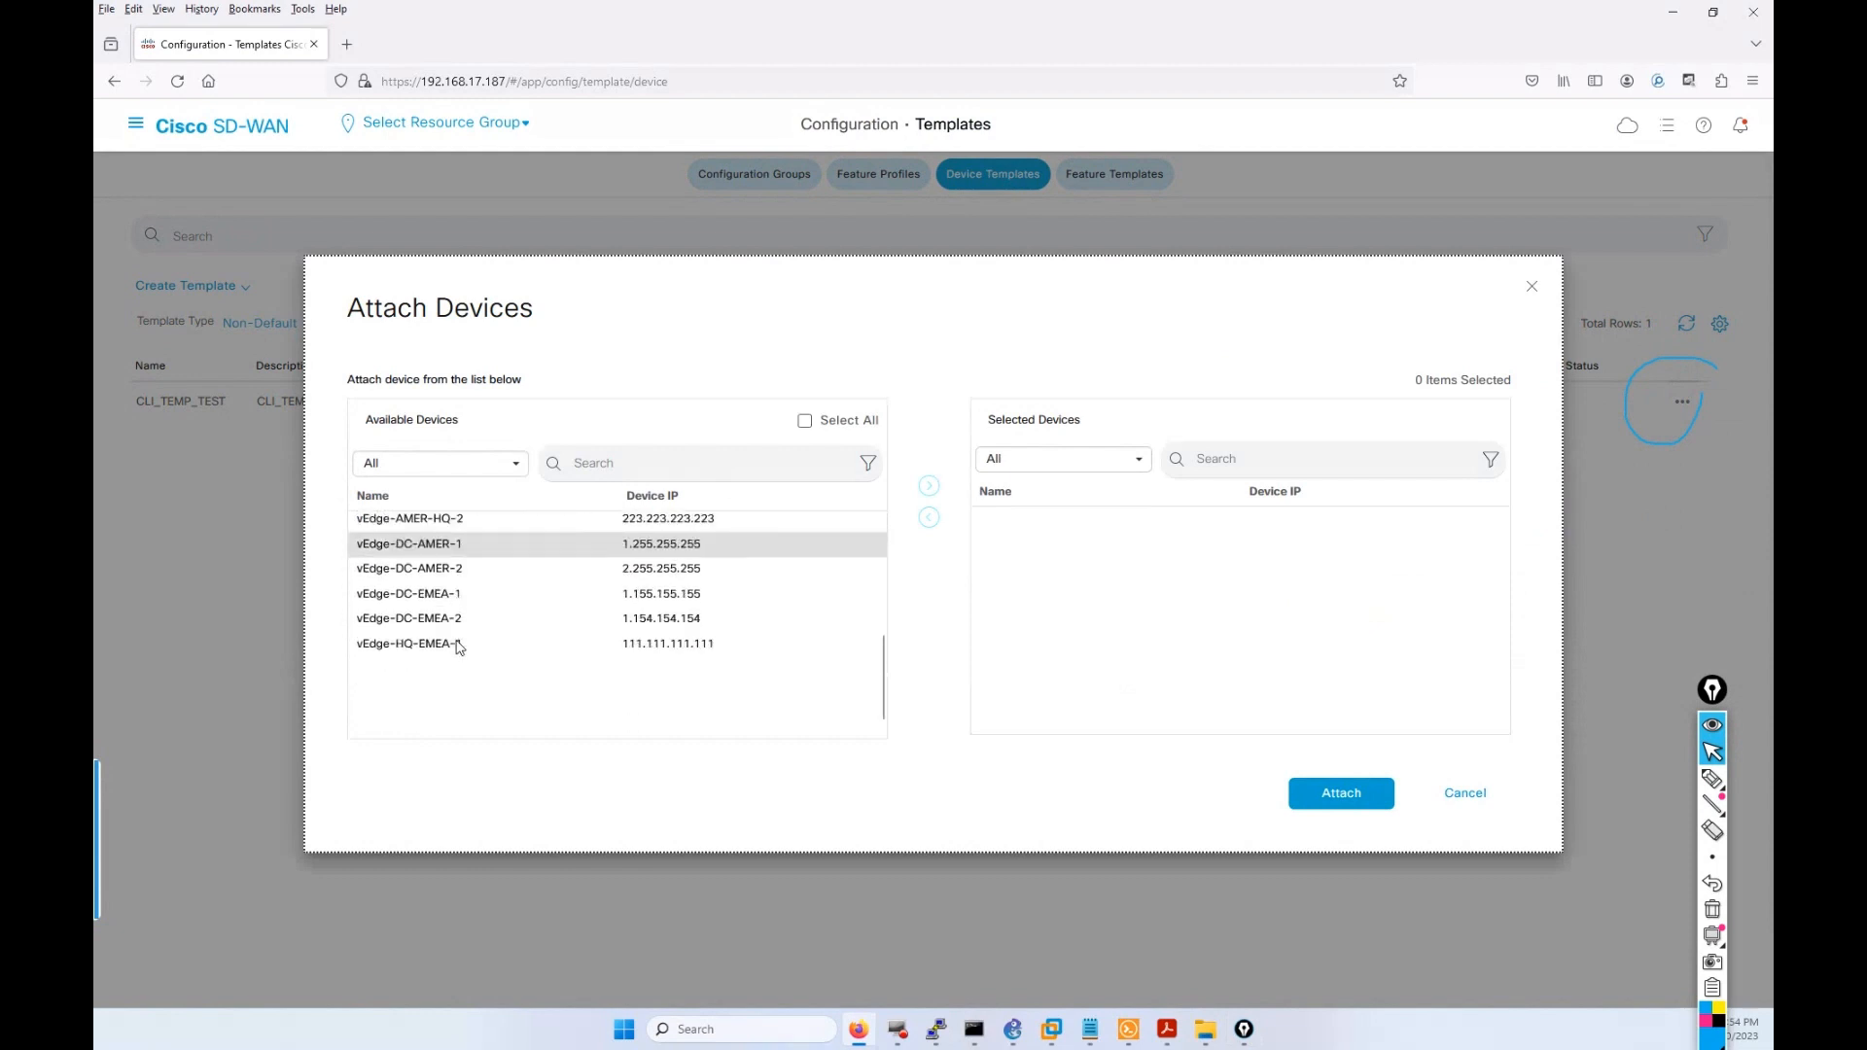
{"action": "left_click", "coordinate": [440, 702]}
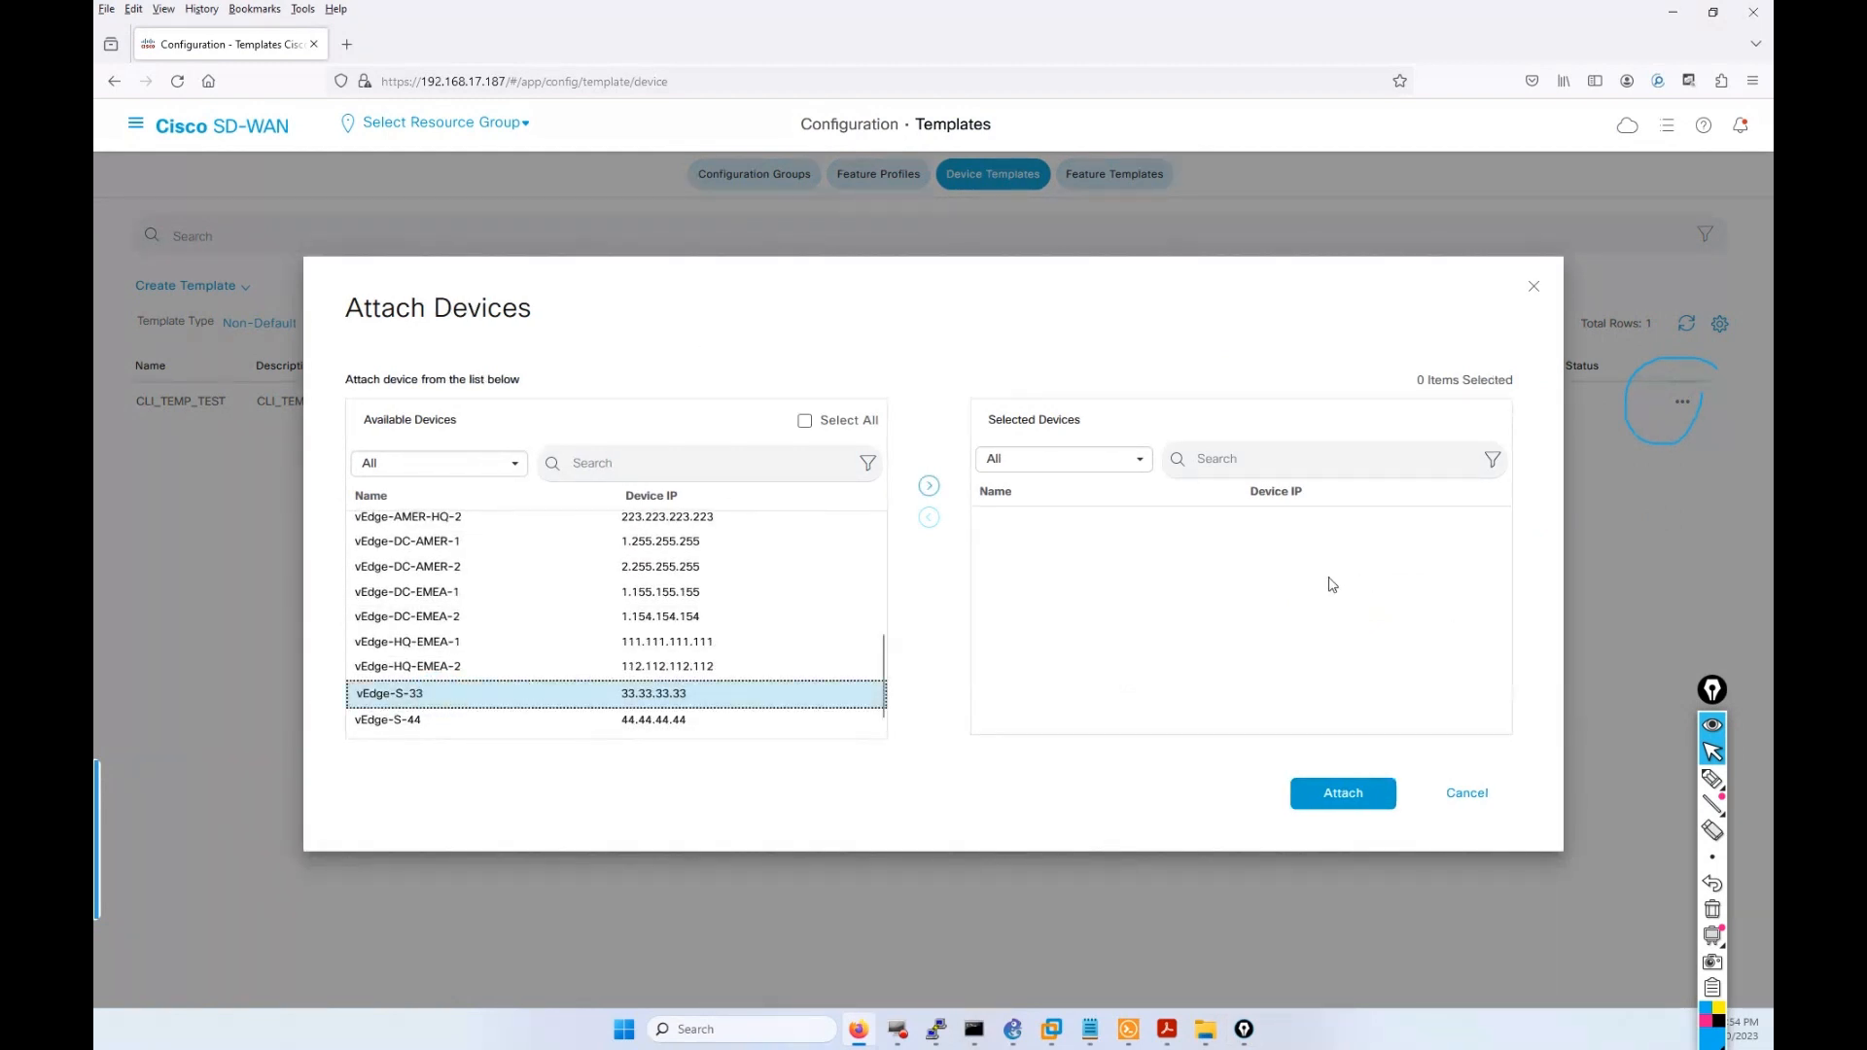
{"action": "scroll", "coordinate": [517, 650], "scroll_direction": "up", "scroll_amount": 5}
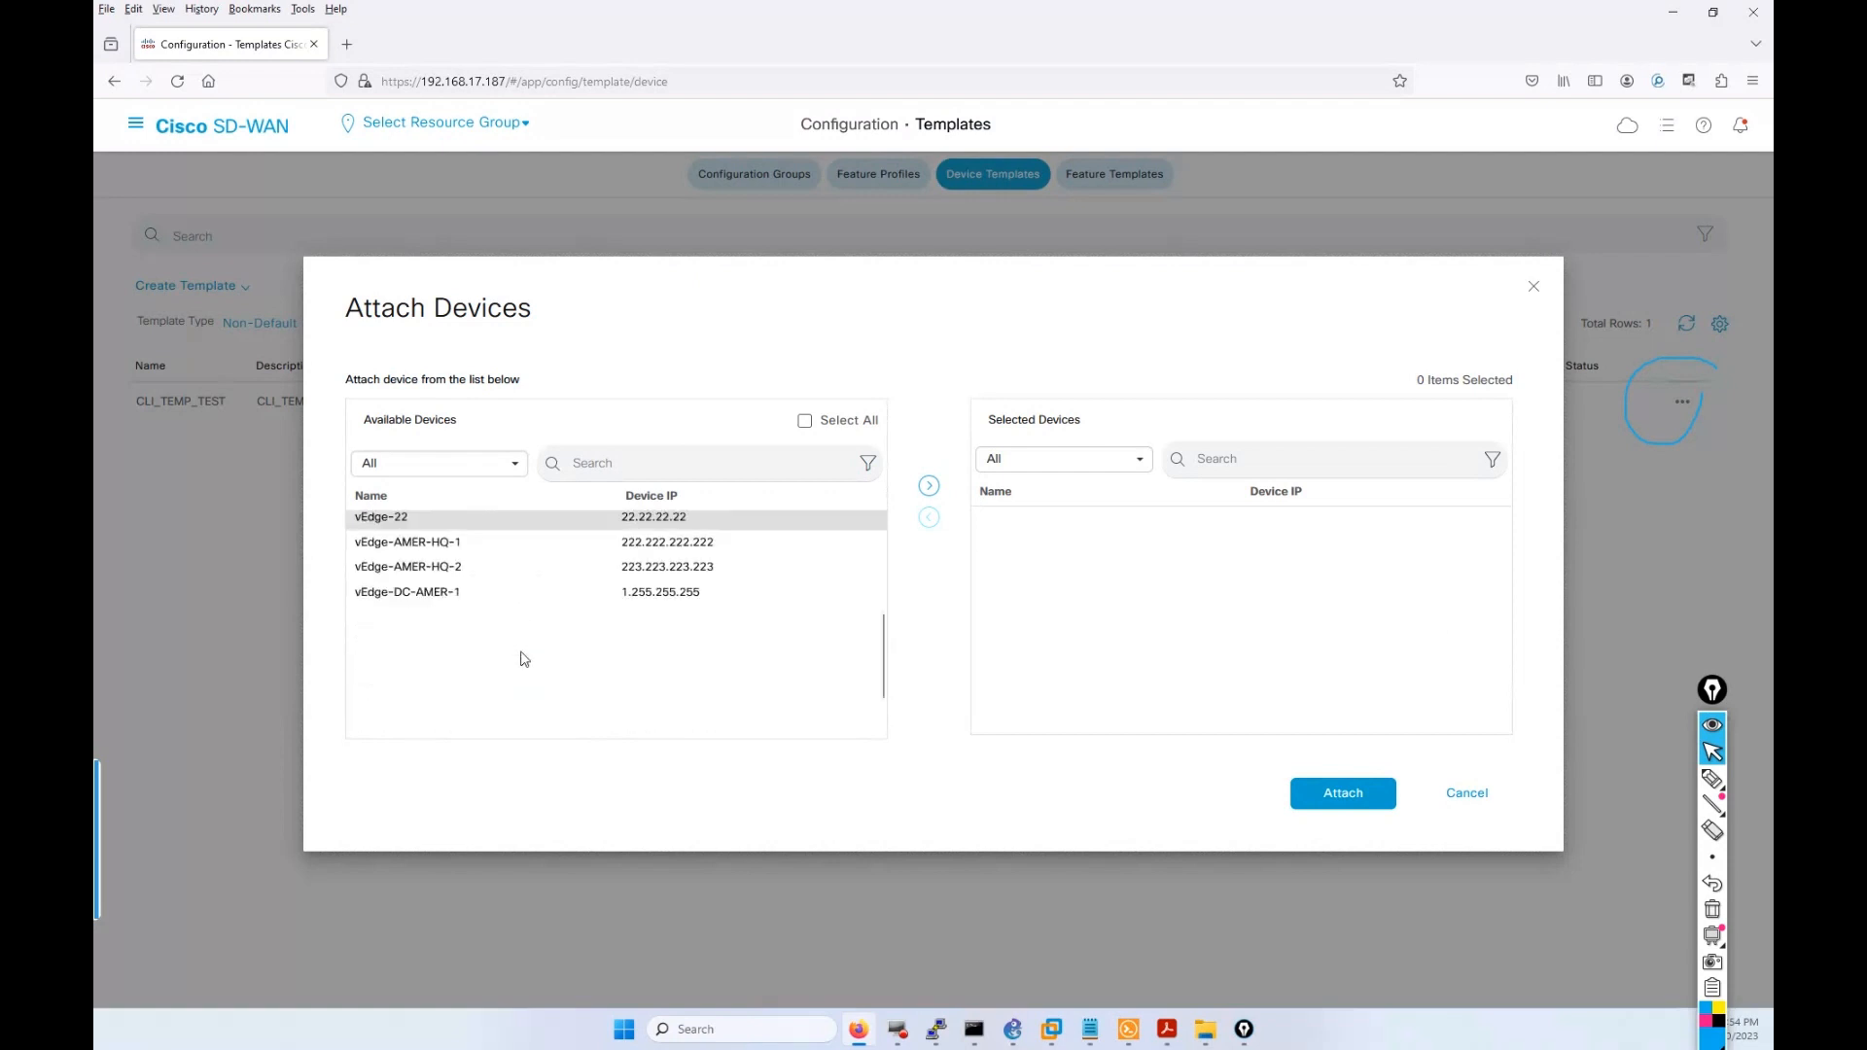
{"action": "scroll", "coordinate": [520, 652], "scroll_direction": "down", "scroll_amount": 2}
{"action": "scroll", "coordinate": [520, 652], "scroll_direction": "up", "scroll_amount": 2}
{"action": "scroll", "coordinate": [520, 654], "scroll_direction": "down", "scroll_amount": 2}
{"action": "scroll", "coordinate": [515, 653], "scroll_direction": "up", "scroll_amount": 2}
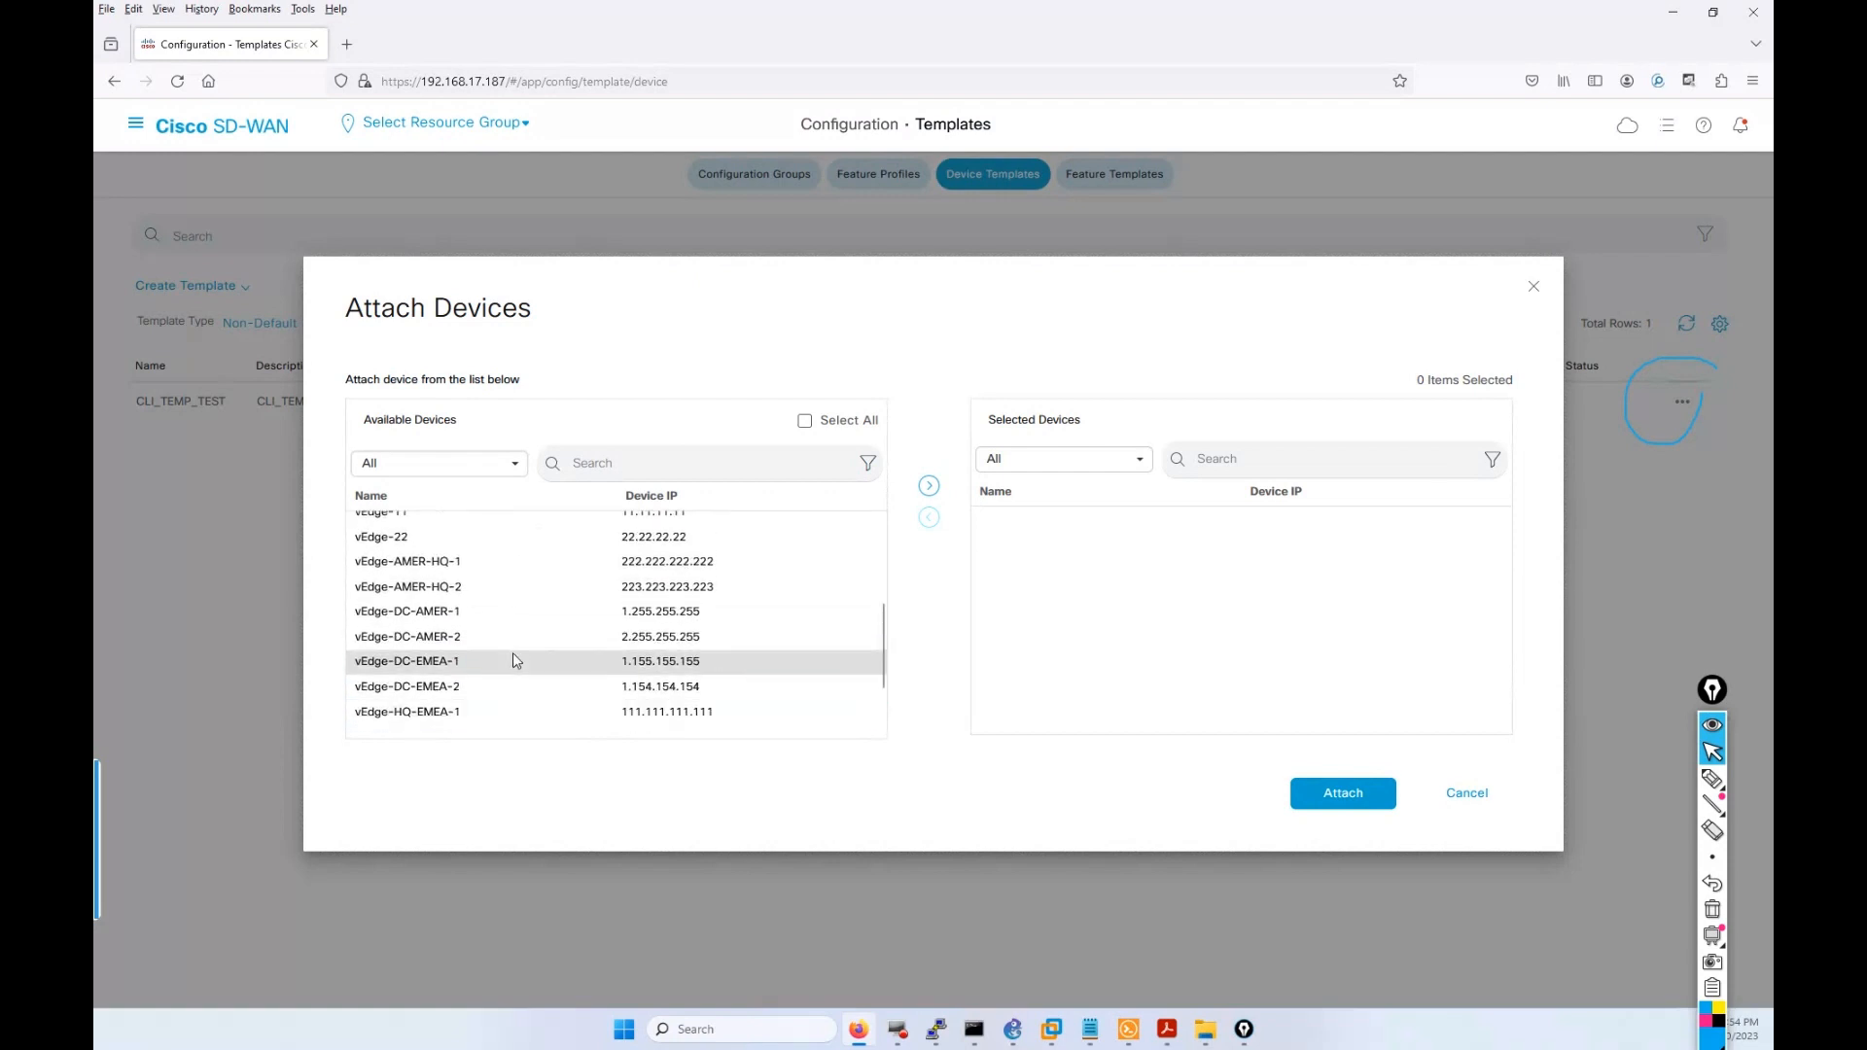
{"action": "scroll", "coordinate": [513, 657], "scroll_direction": "up", "scroll_amount": 3}
{"action": "left_click", "coordinate": [428, 581]}
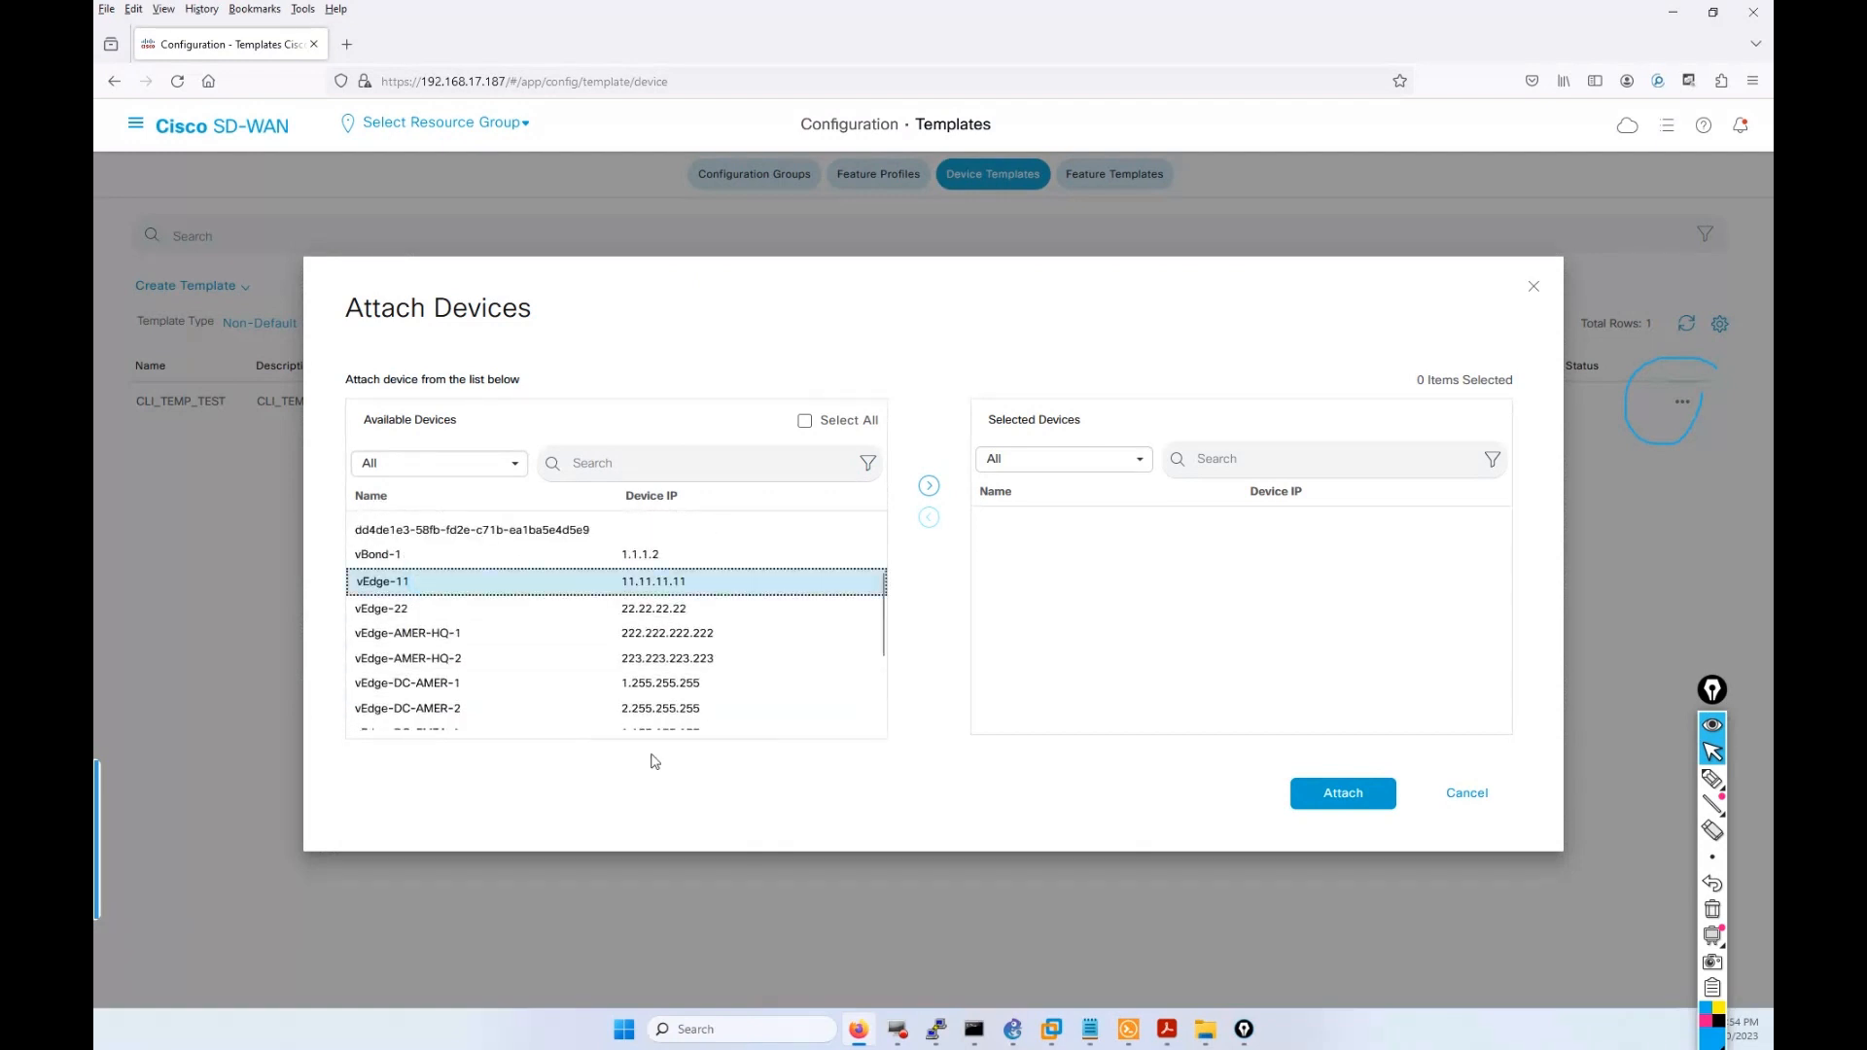
{"action": "left_click", "coordinate": [1312, 795]}
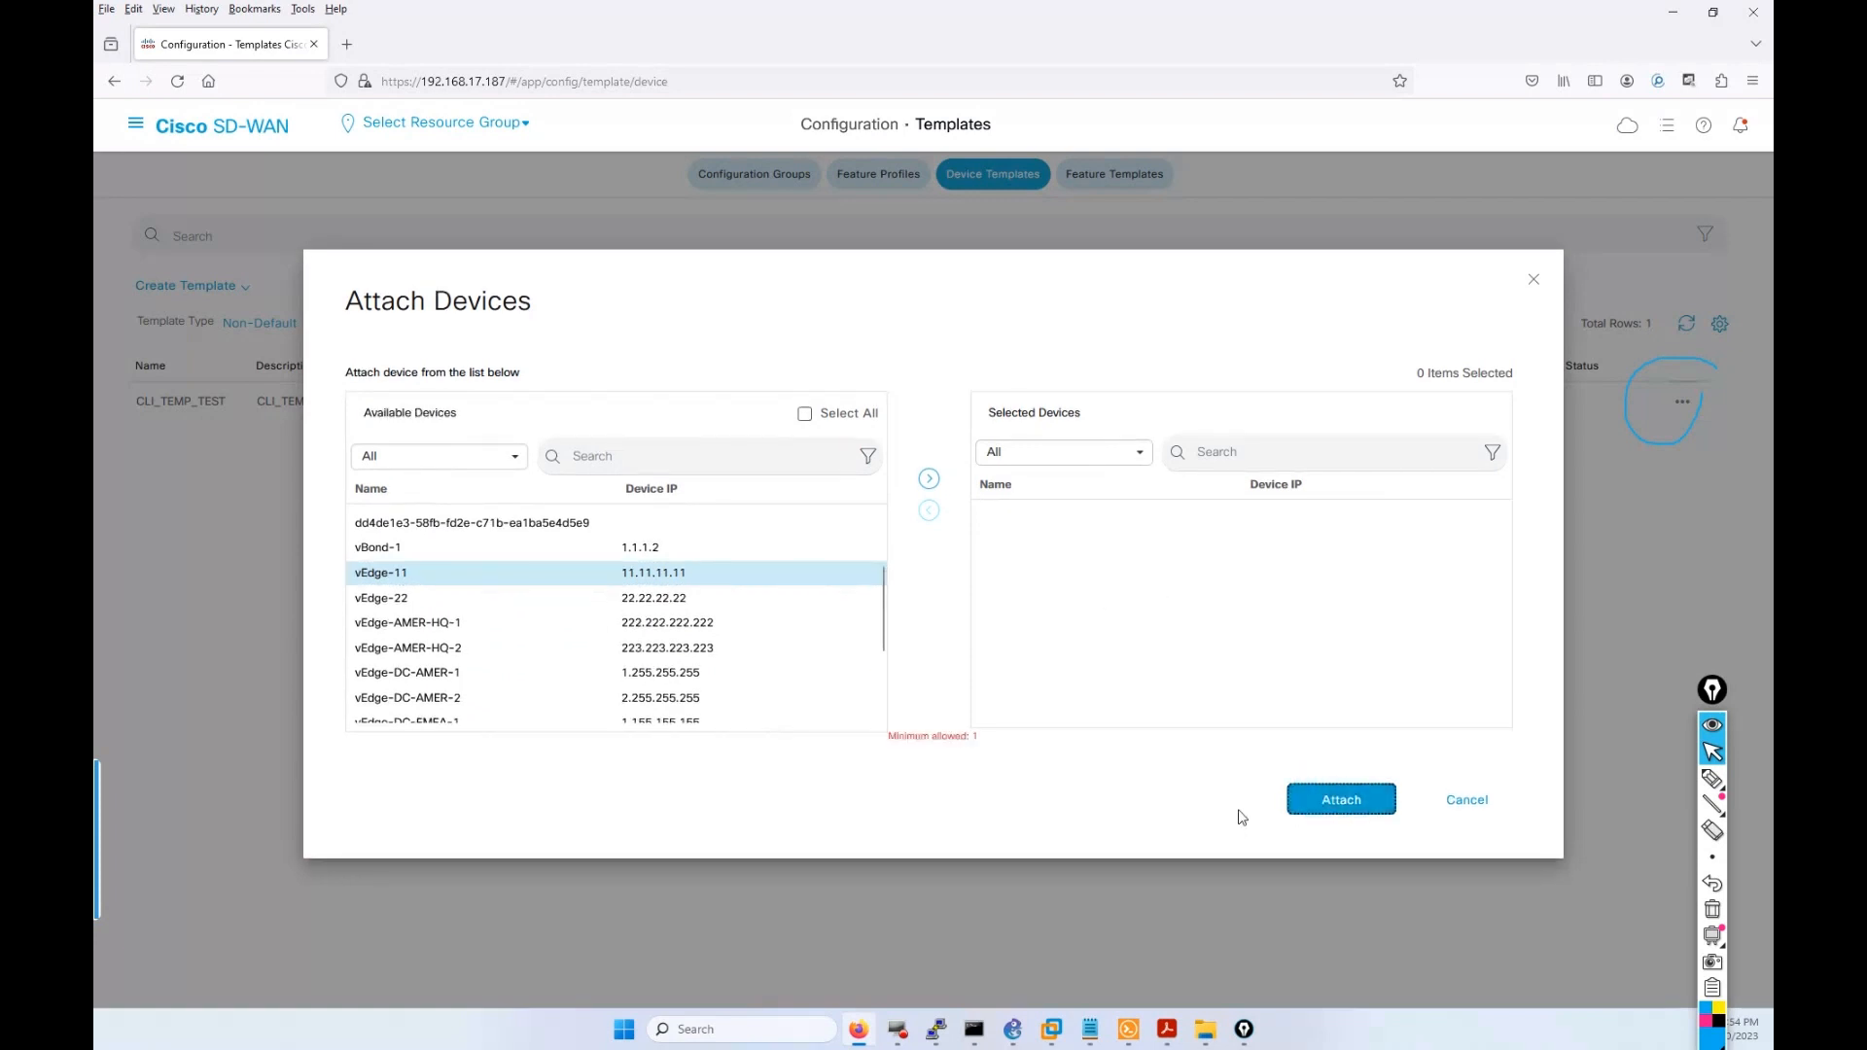
{"action": "left_click", "coordinate": [709, 573]}
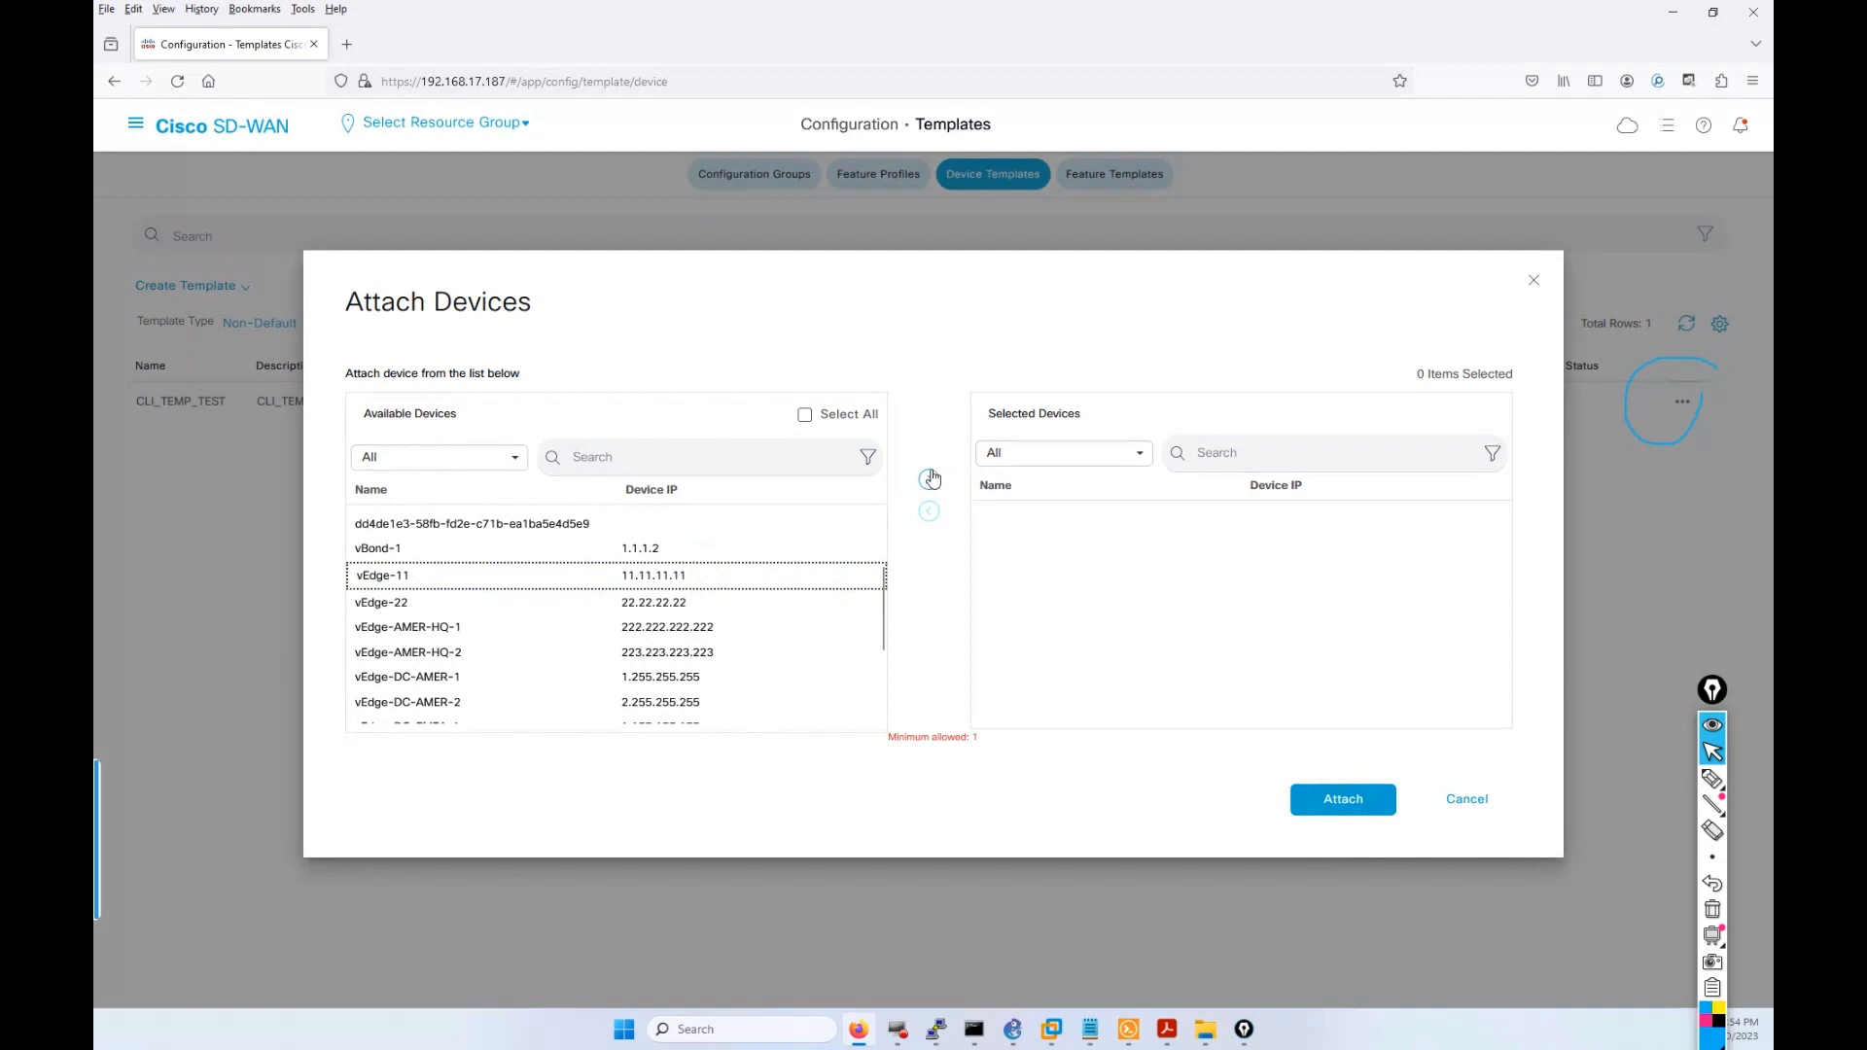
Move vEdge-11 and vEdge-S-33 to Selected Devices and attach CLI_TEMP_TEST to them.
{"action": "left_click", "coordinate": [1714, 778]}
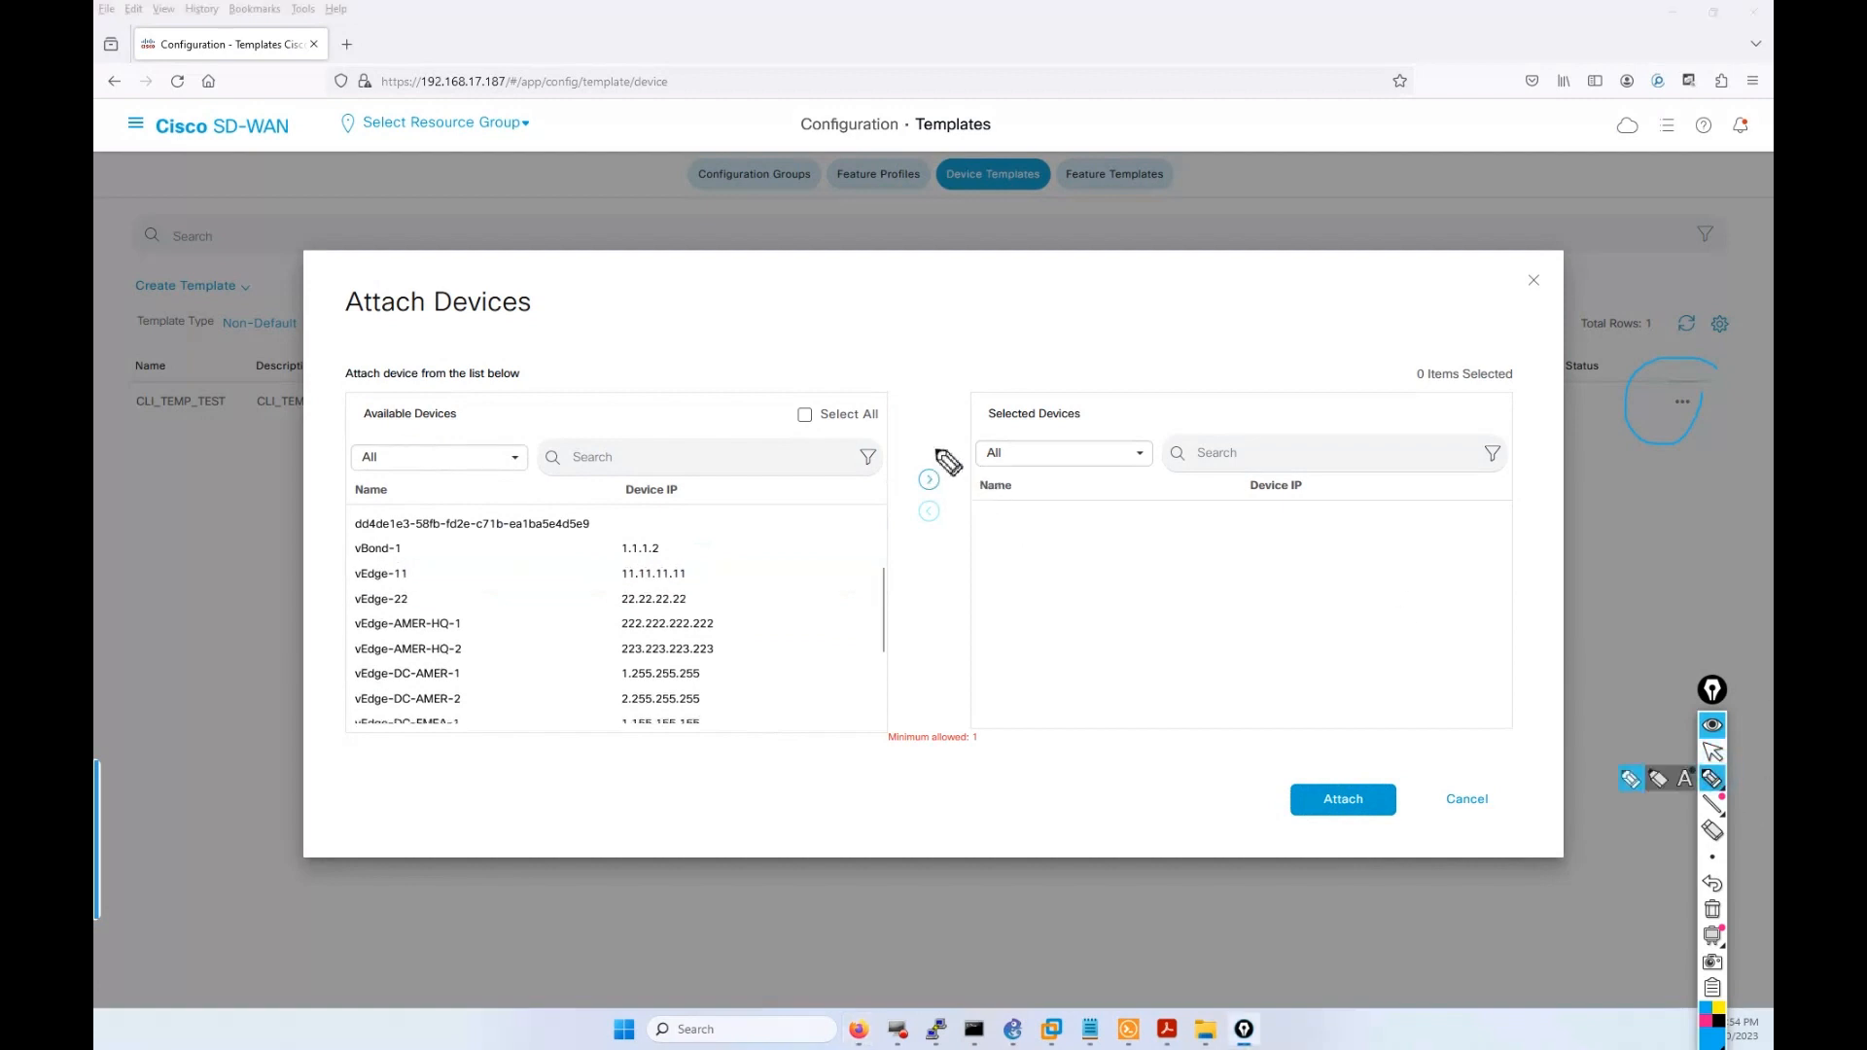
{"action": "mouse_move", "coordinate": [928, 443]}
{"action": "left_mouse_down"}
{"action": "mouse_move", "coordinate": [931, 489]}
{"action": "mouse_move", "coordinate": [949, 459]}
{"action": "left_mouse_up"}
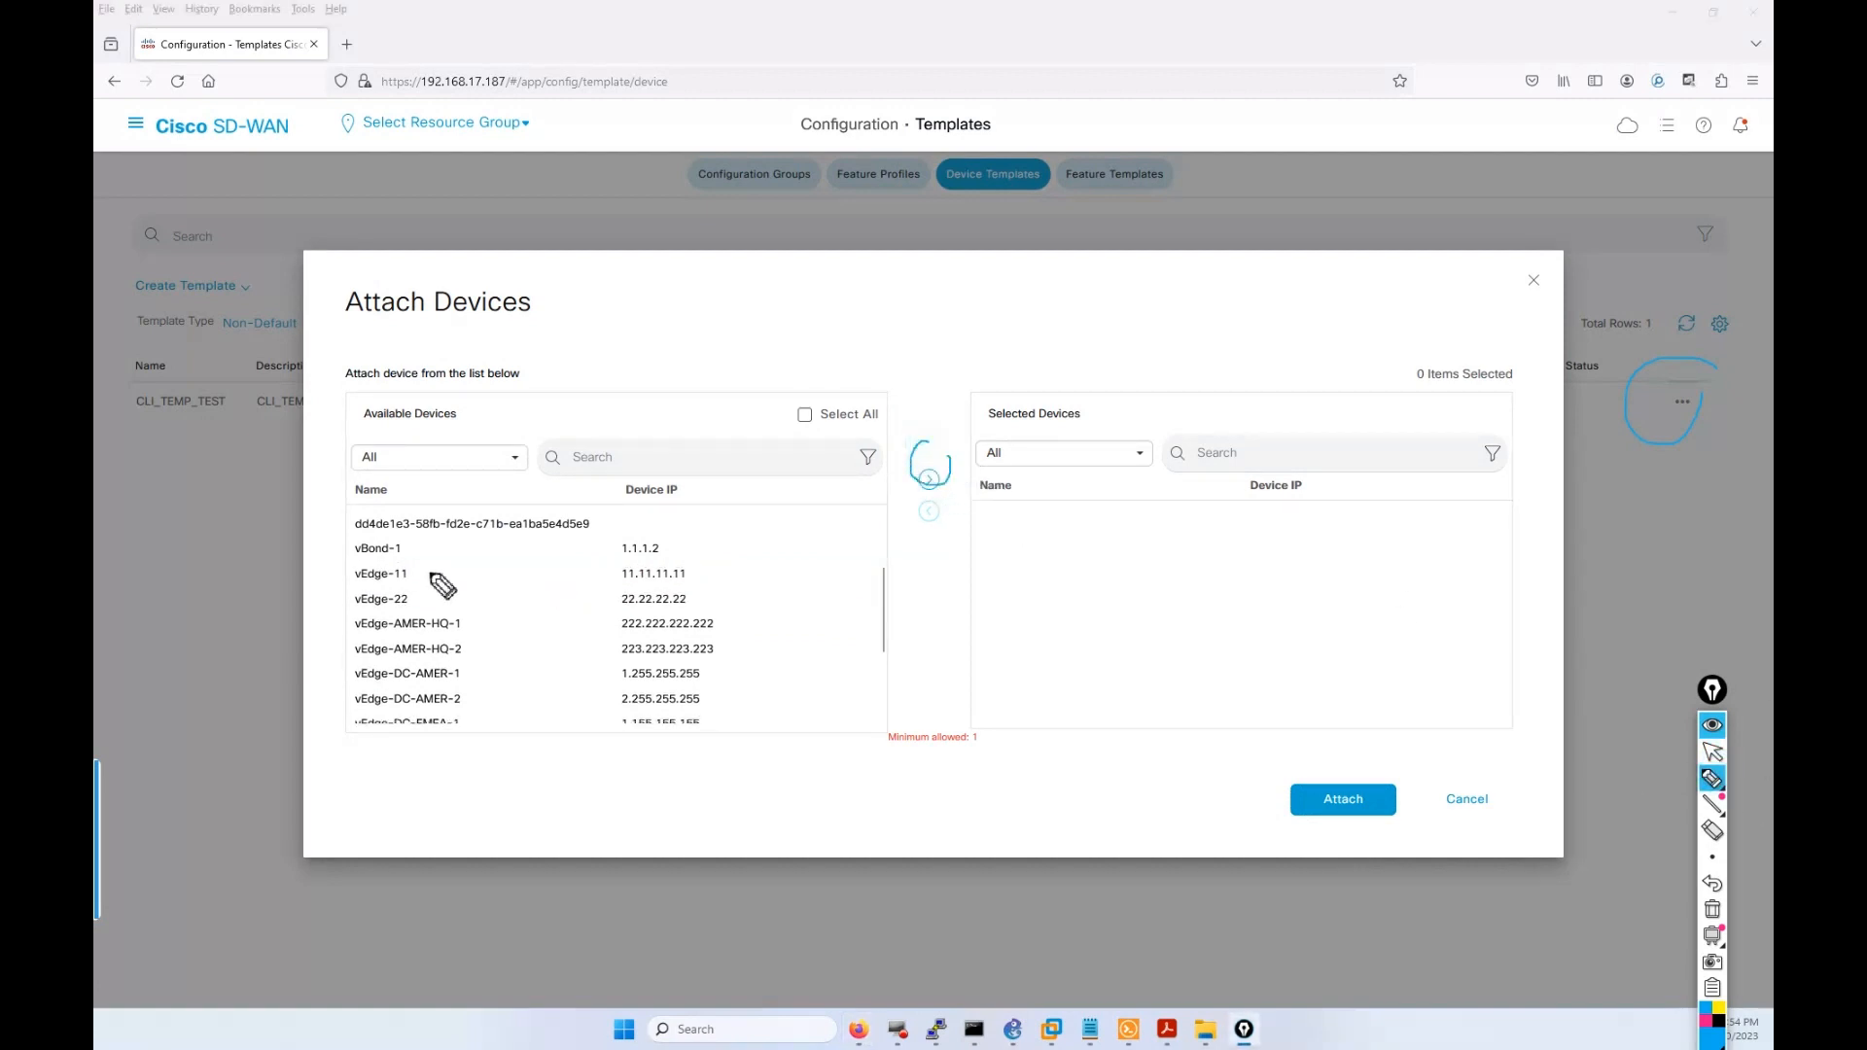
{"action": "left_click_drag", "start_coordinate": [485, 573], "coordinate": [437, 572]}
{"action": "left_click", "coordinate": [1712, 752]}
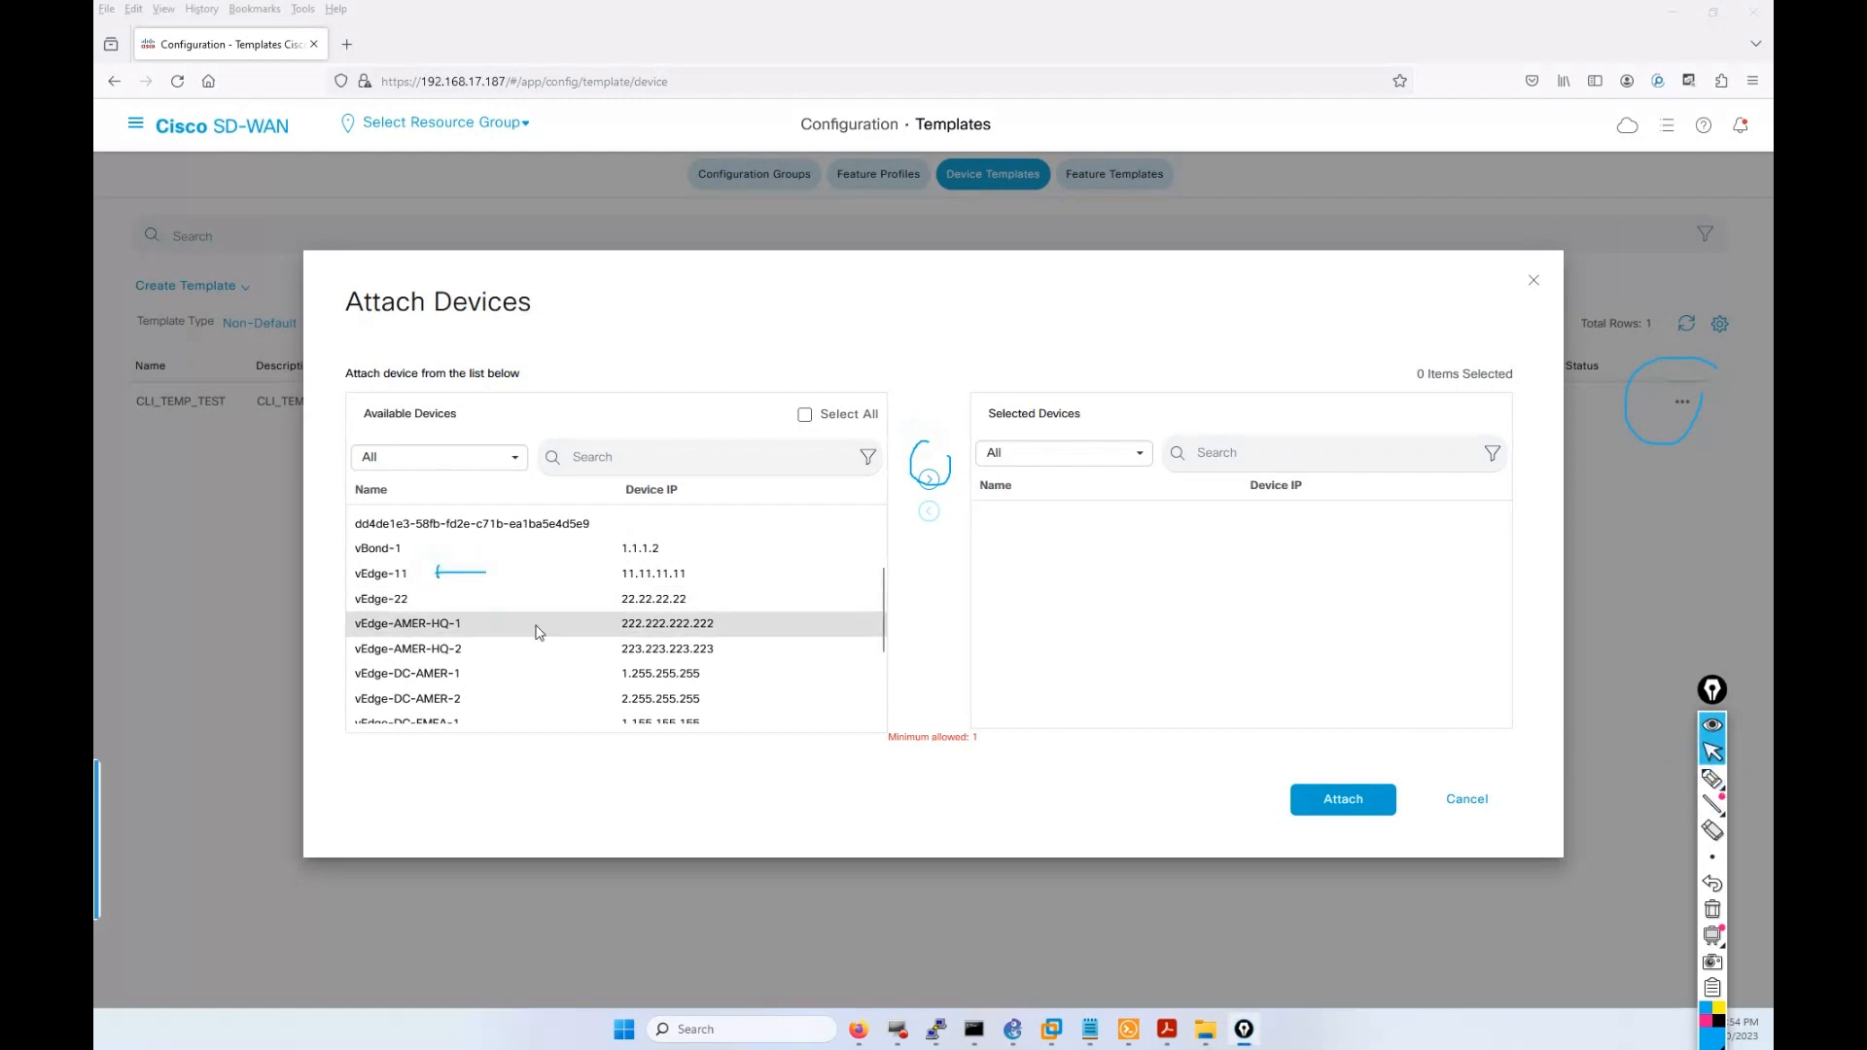
{"action": "left_click", "coordinate": [418, 576]}
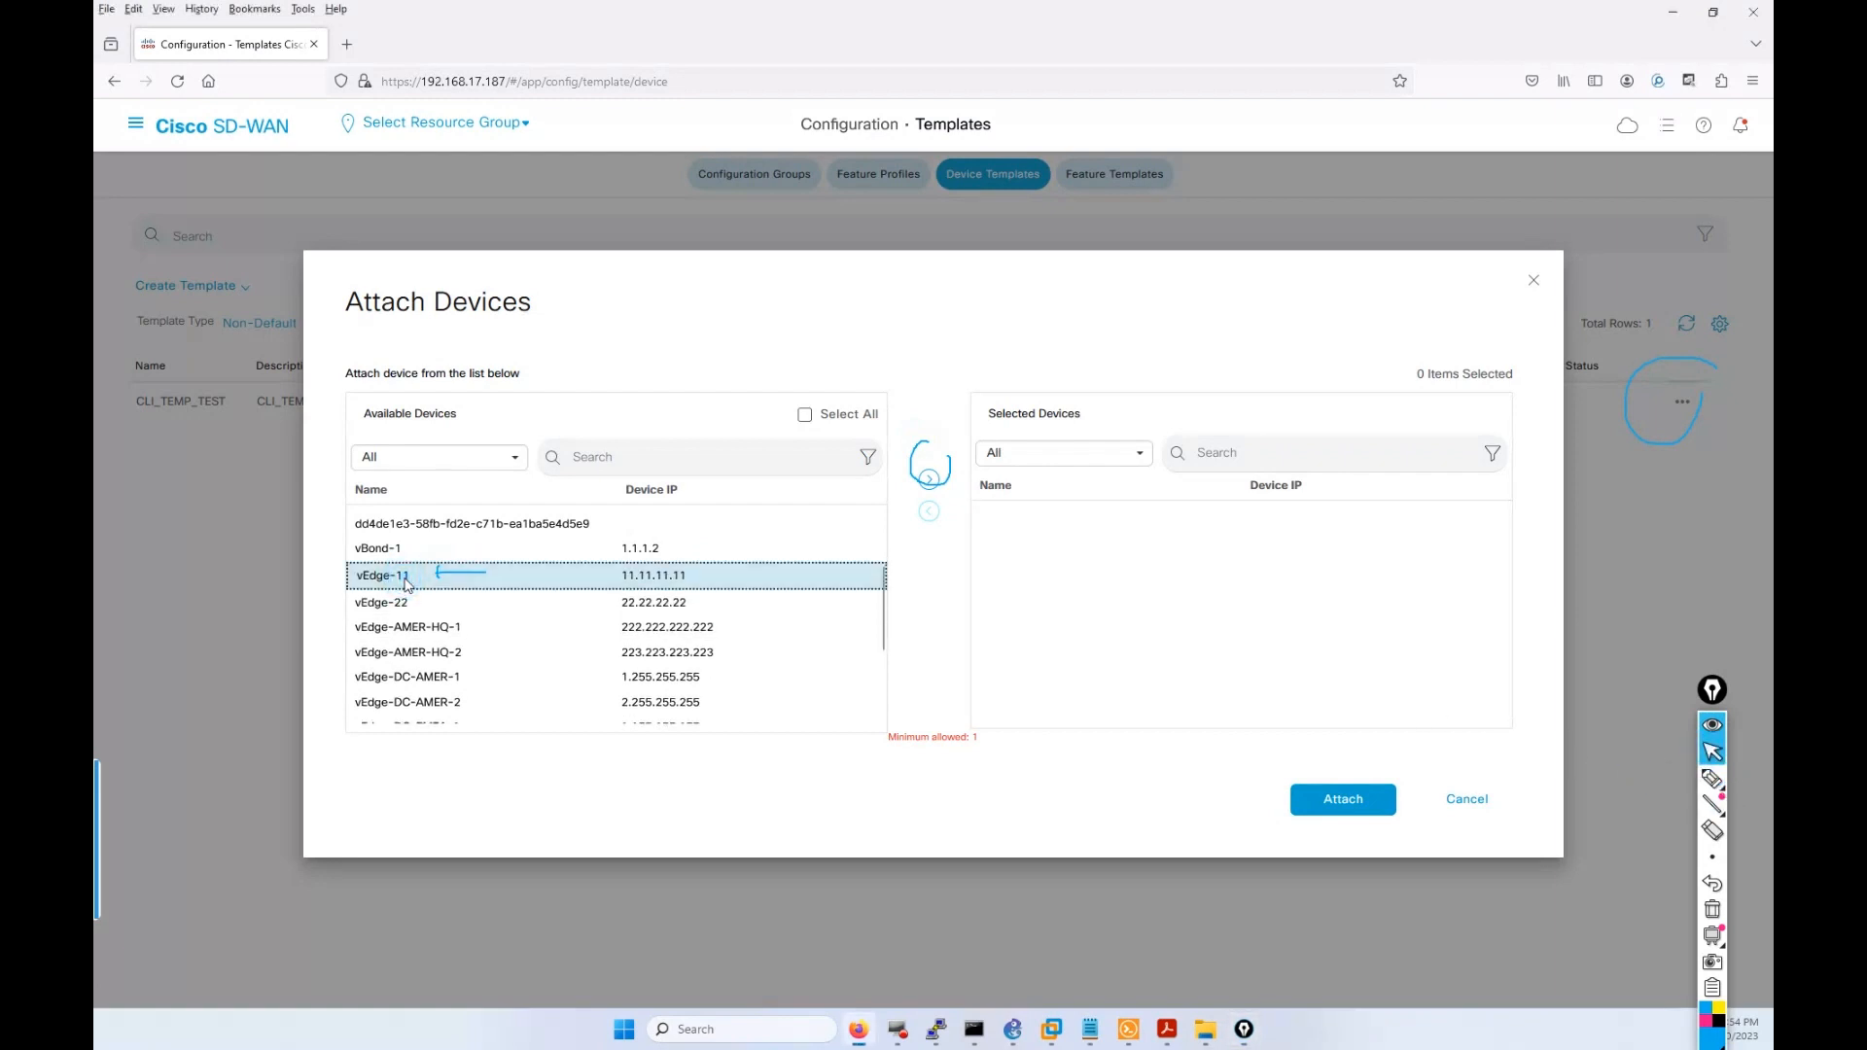
{"action": "left_click", "coordinate": [926, 478]}
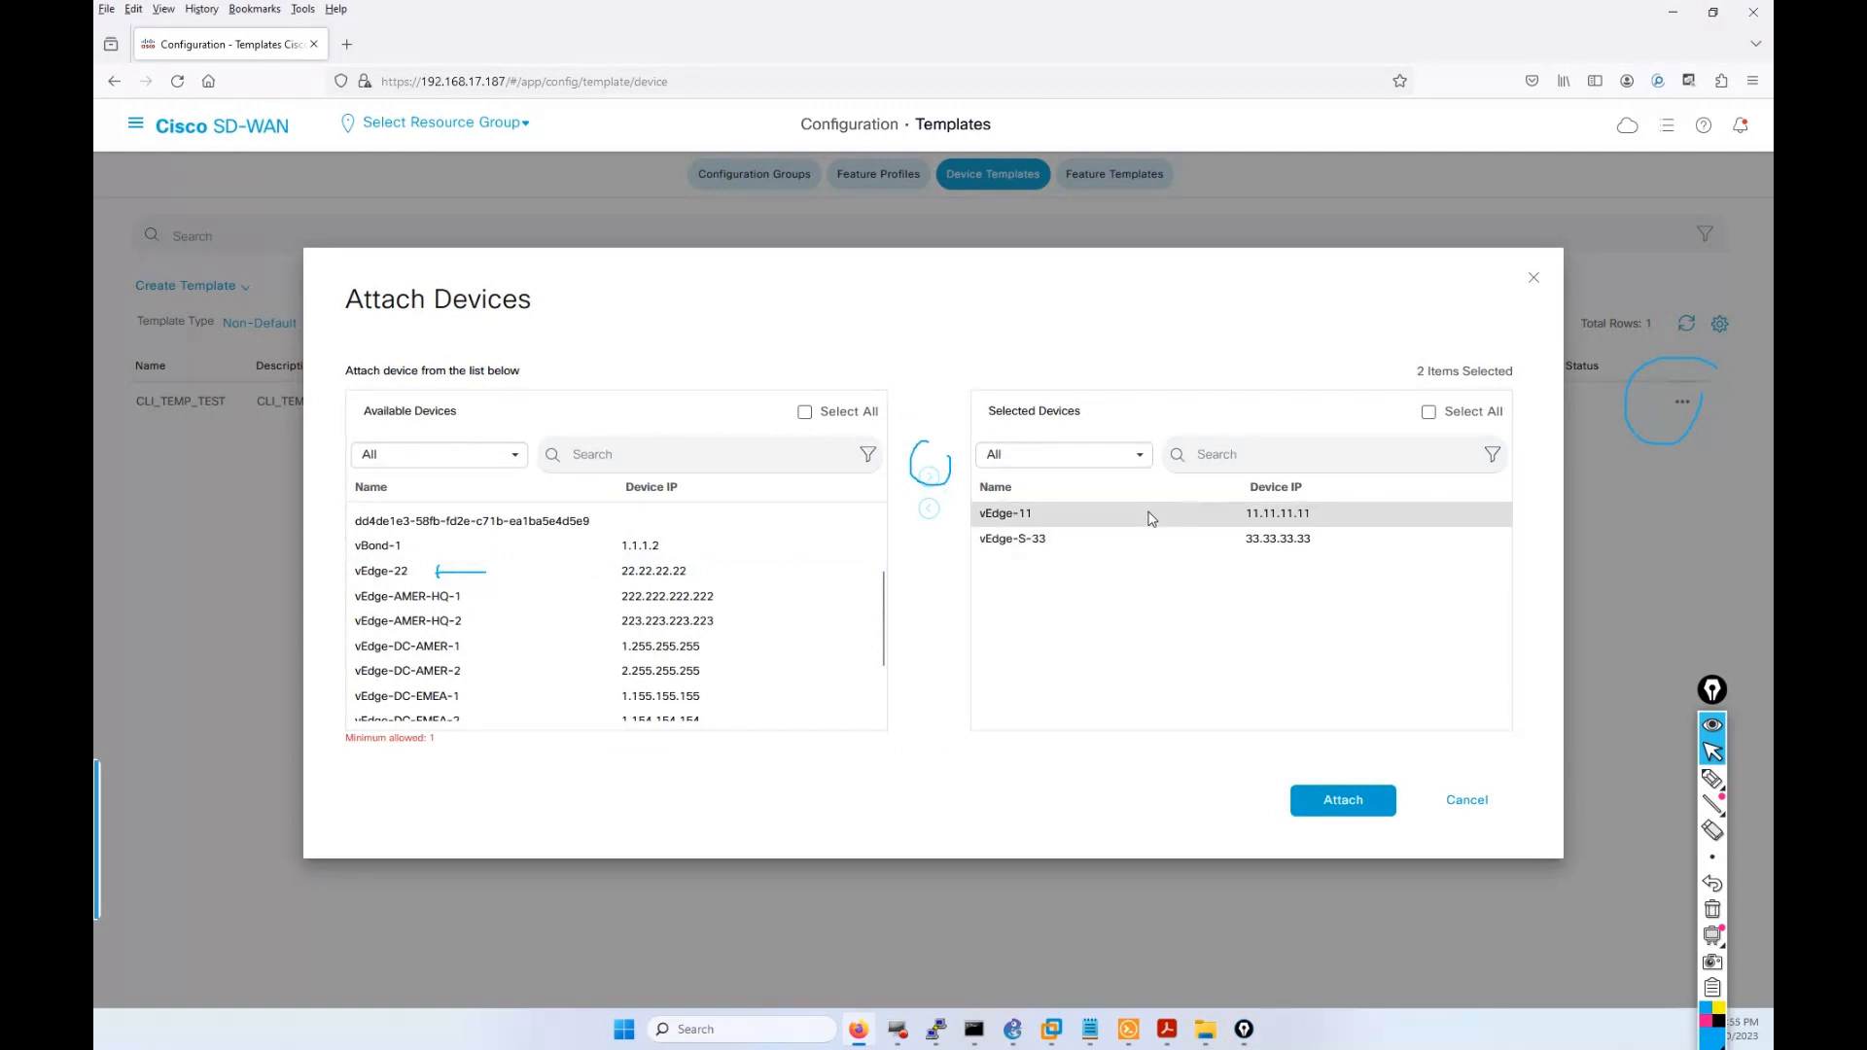
{"action": "left_click", "coordinate": [1380, 810]}
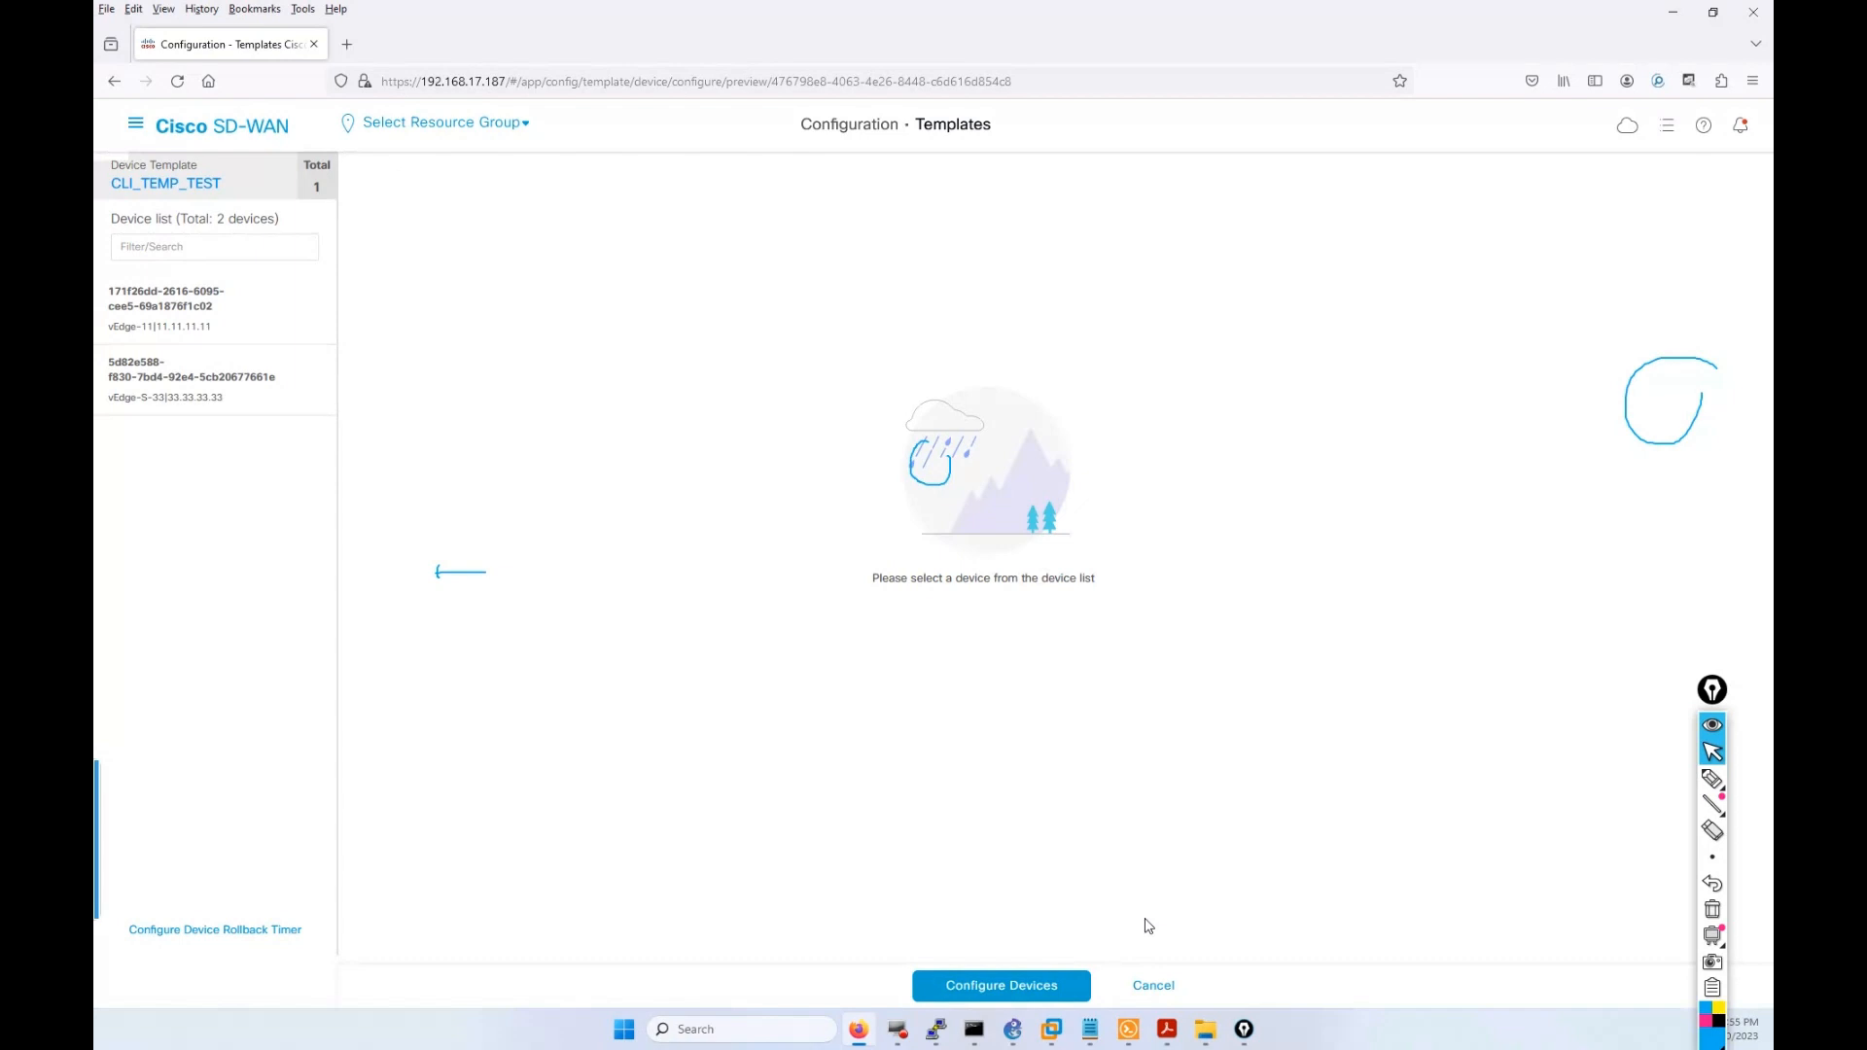
Cancel the CLI_TEMP_TEST device configuration, confirm with OK, and clear all annotations.
{"action": "left_click", "coordinate": [1139, 987]}
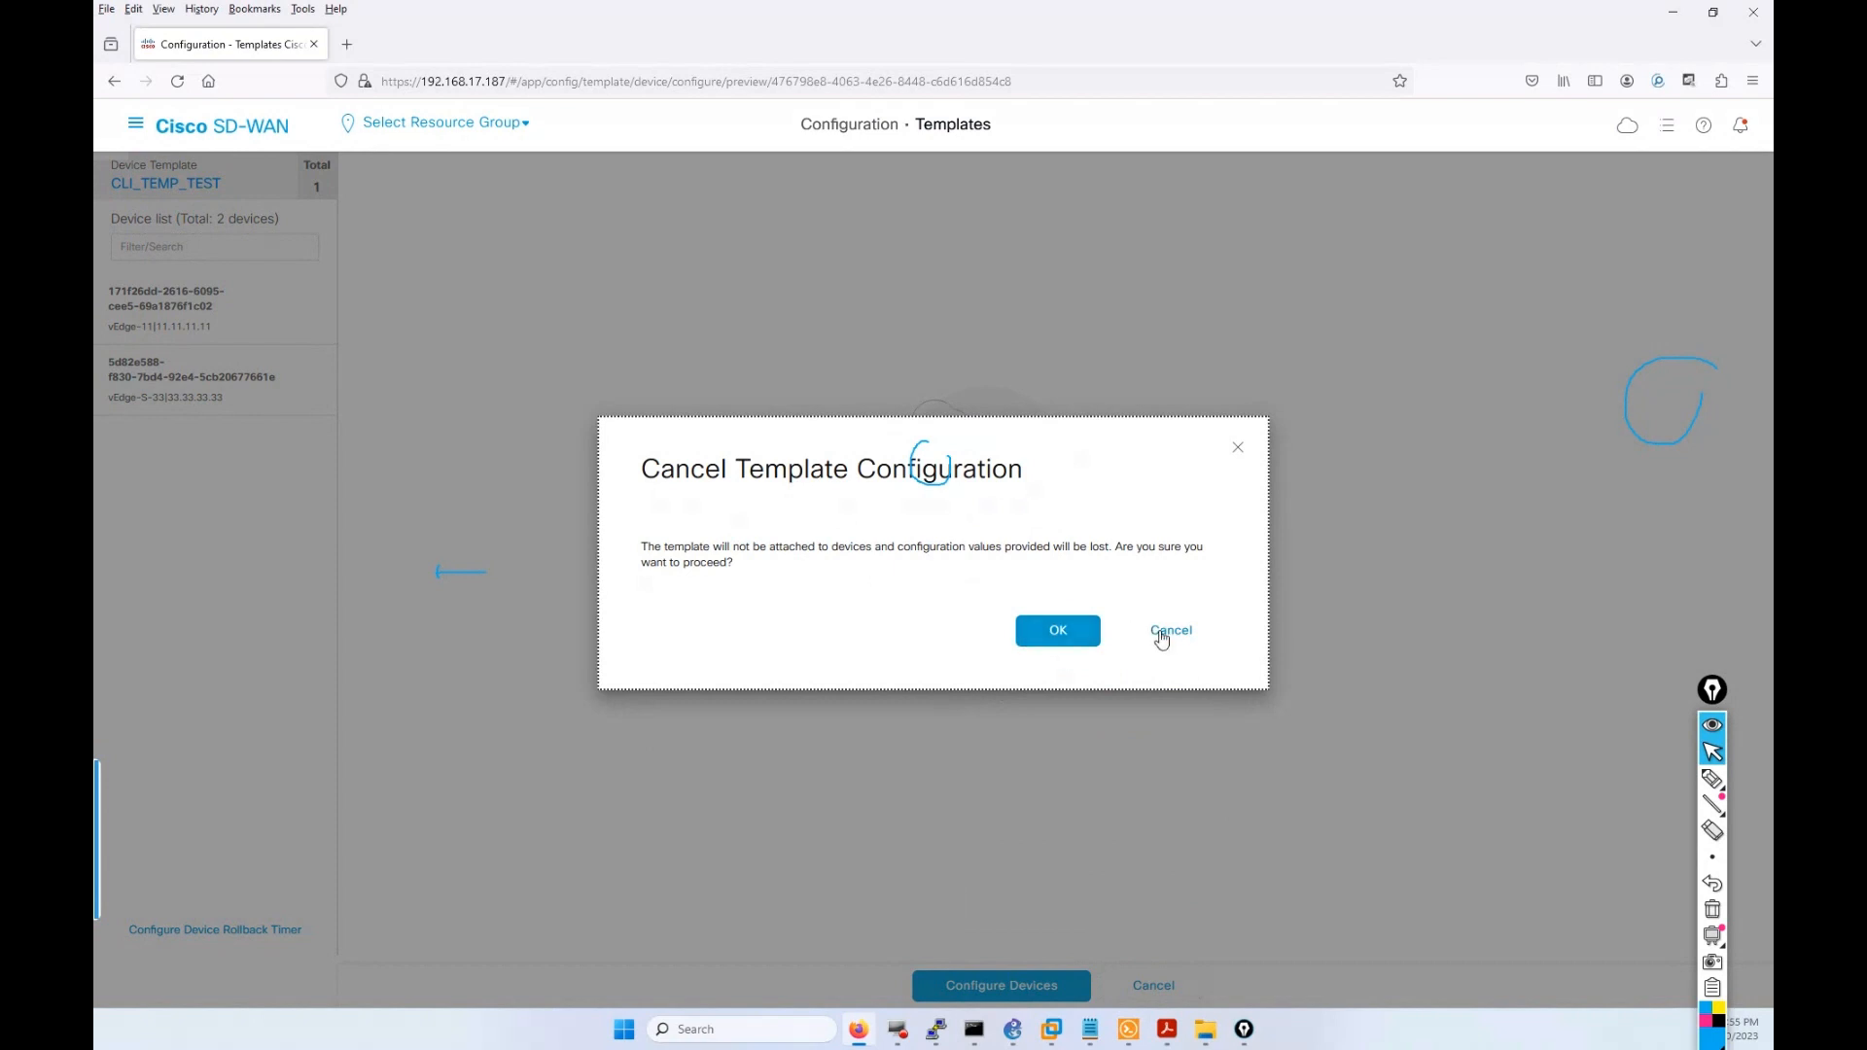
{"action": "left_click", "coordinate": [1057, 631]}
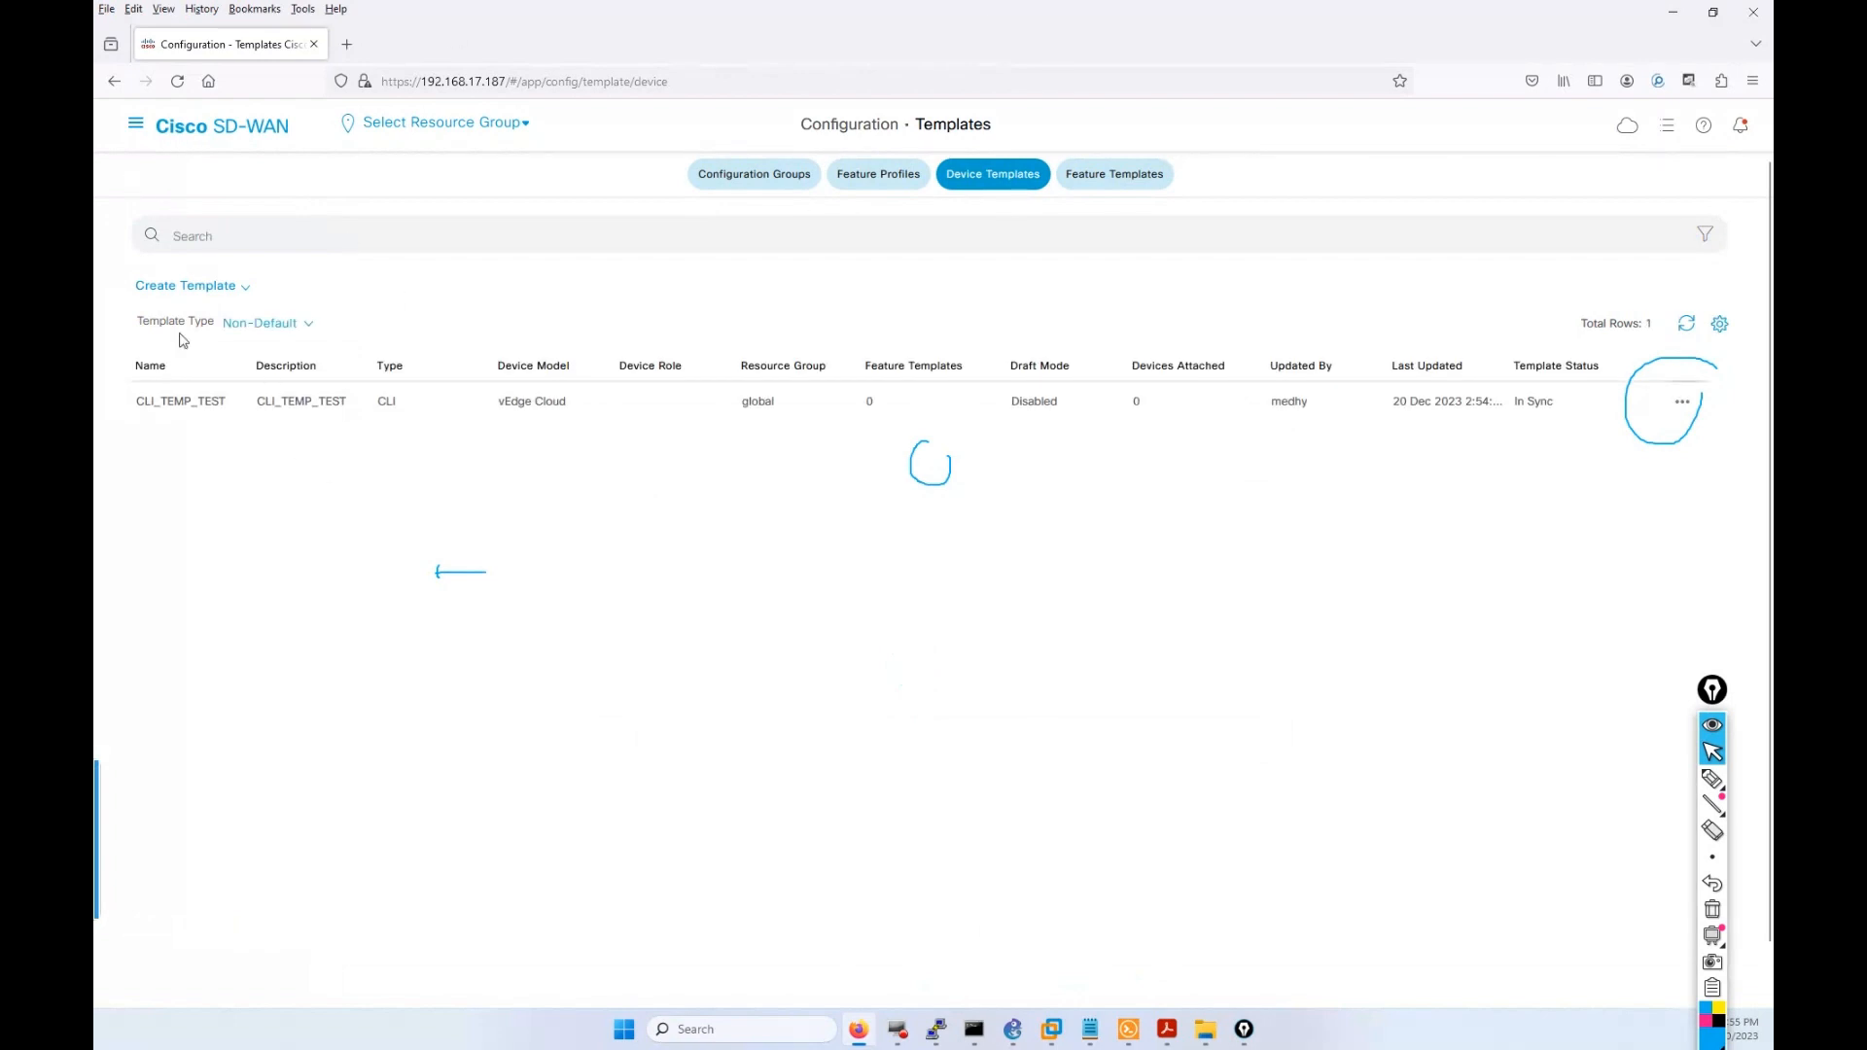
{"action": "left_click", "coordinate": [1712, 754]}
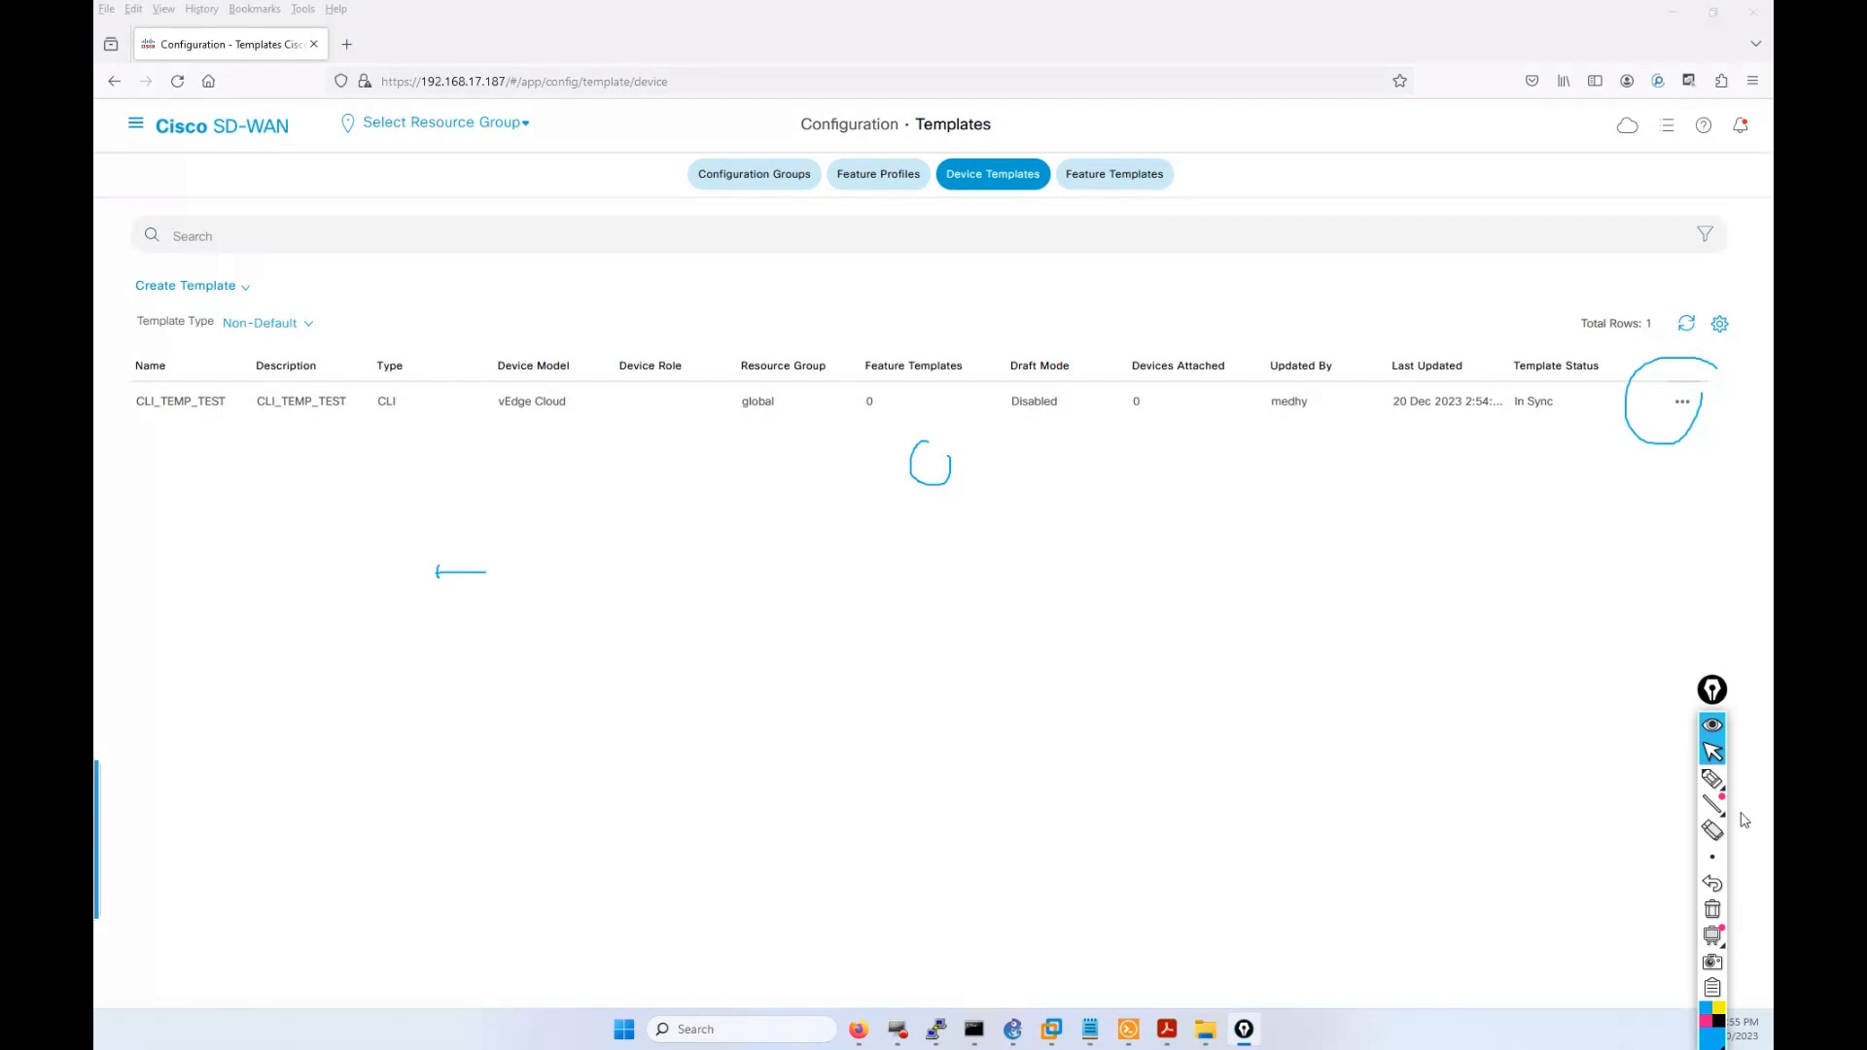
{"action": "left_click", "coordinate": [1713, 910]}
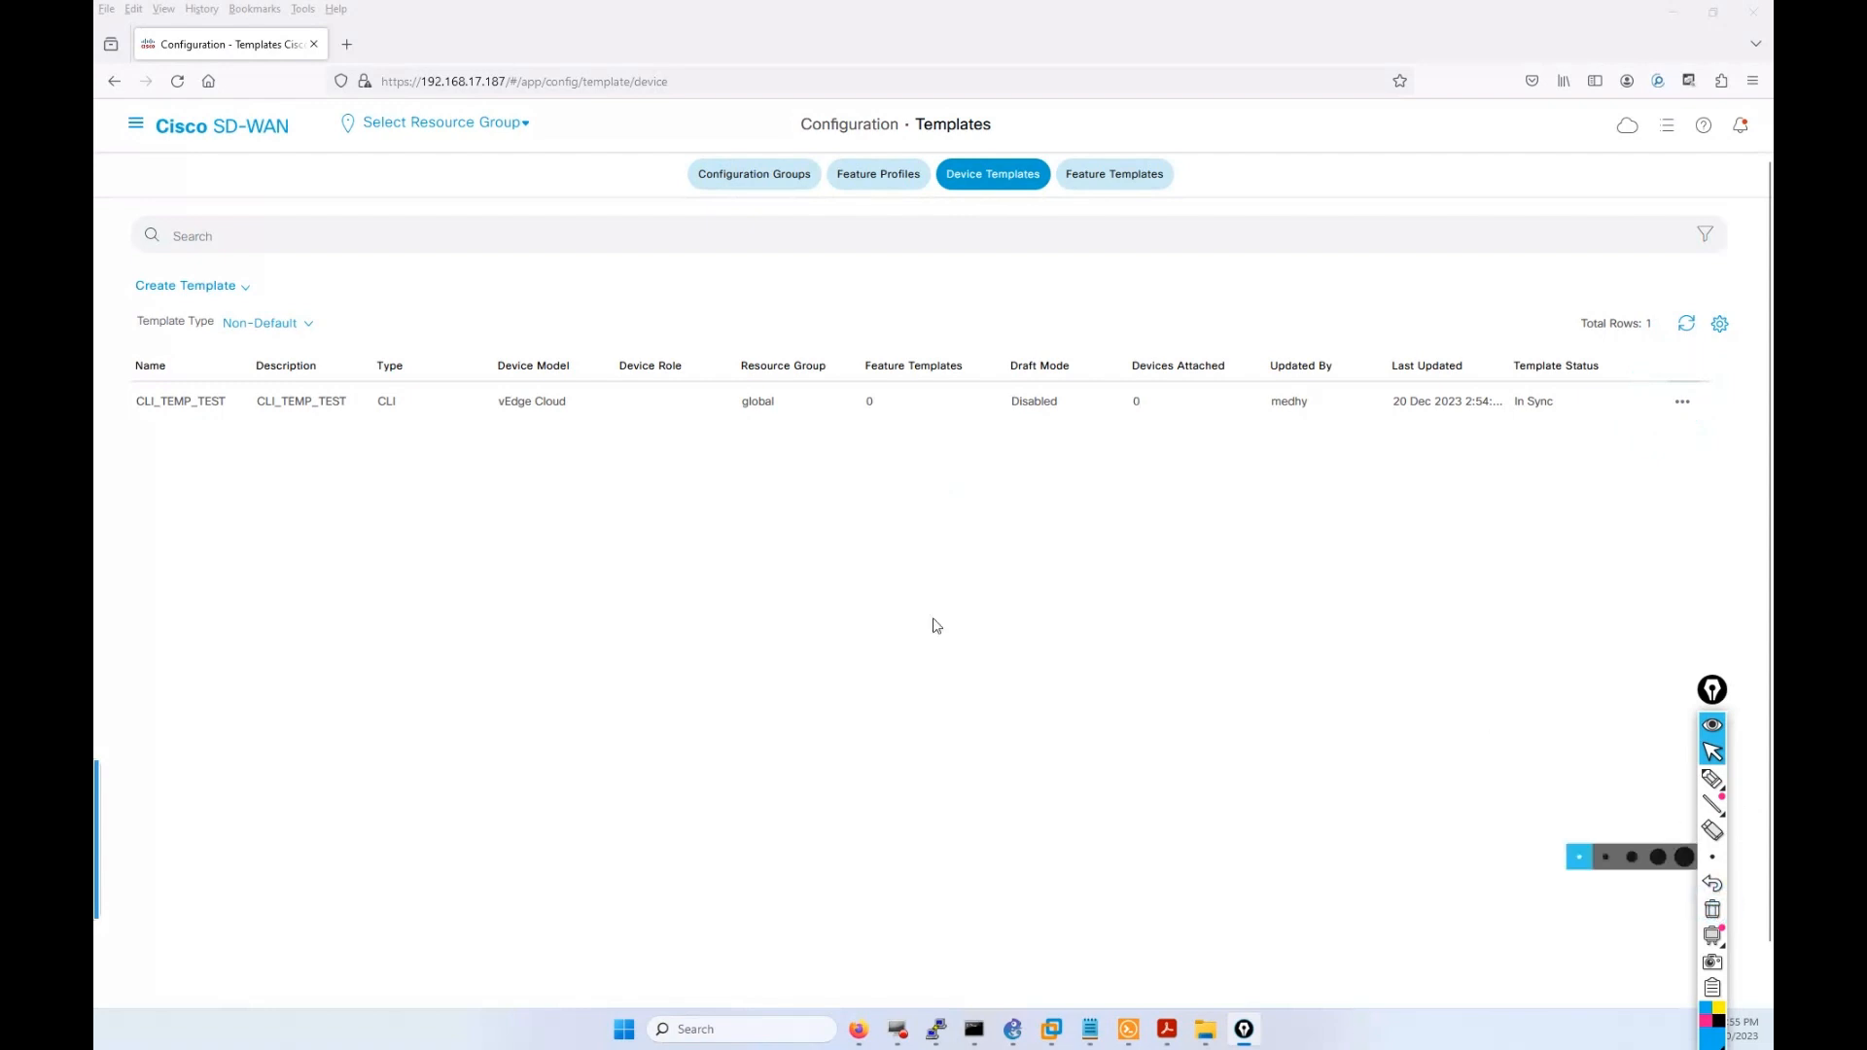
Create a feature-based vEdge Cloud template with role SDWAN Edge, named WAN_AMER_S11_S22.
{"action": "left_click", "coordinate": [178, 287]}
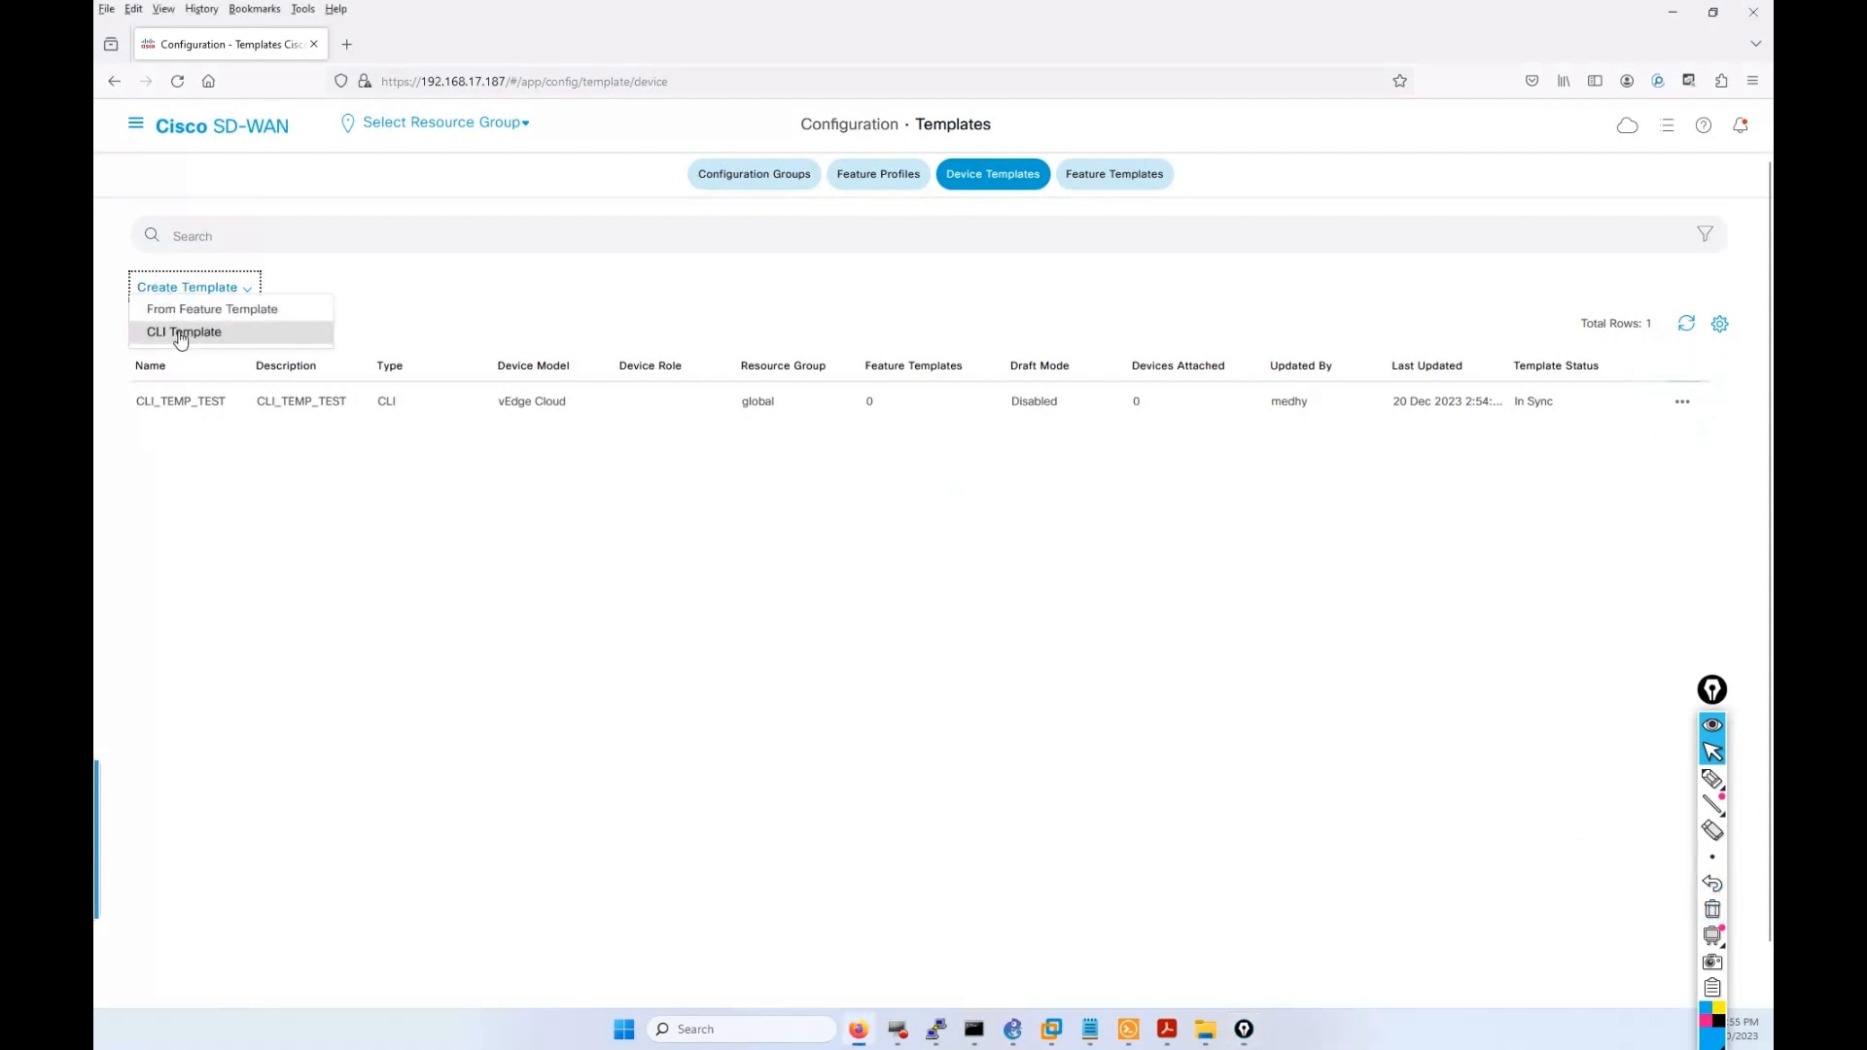
{"action": "left_click", "coordinate": [180, 310]}
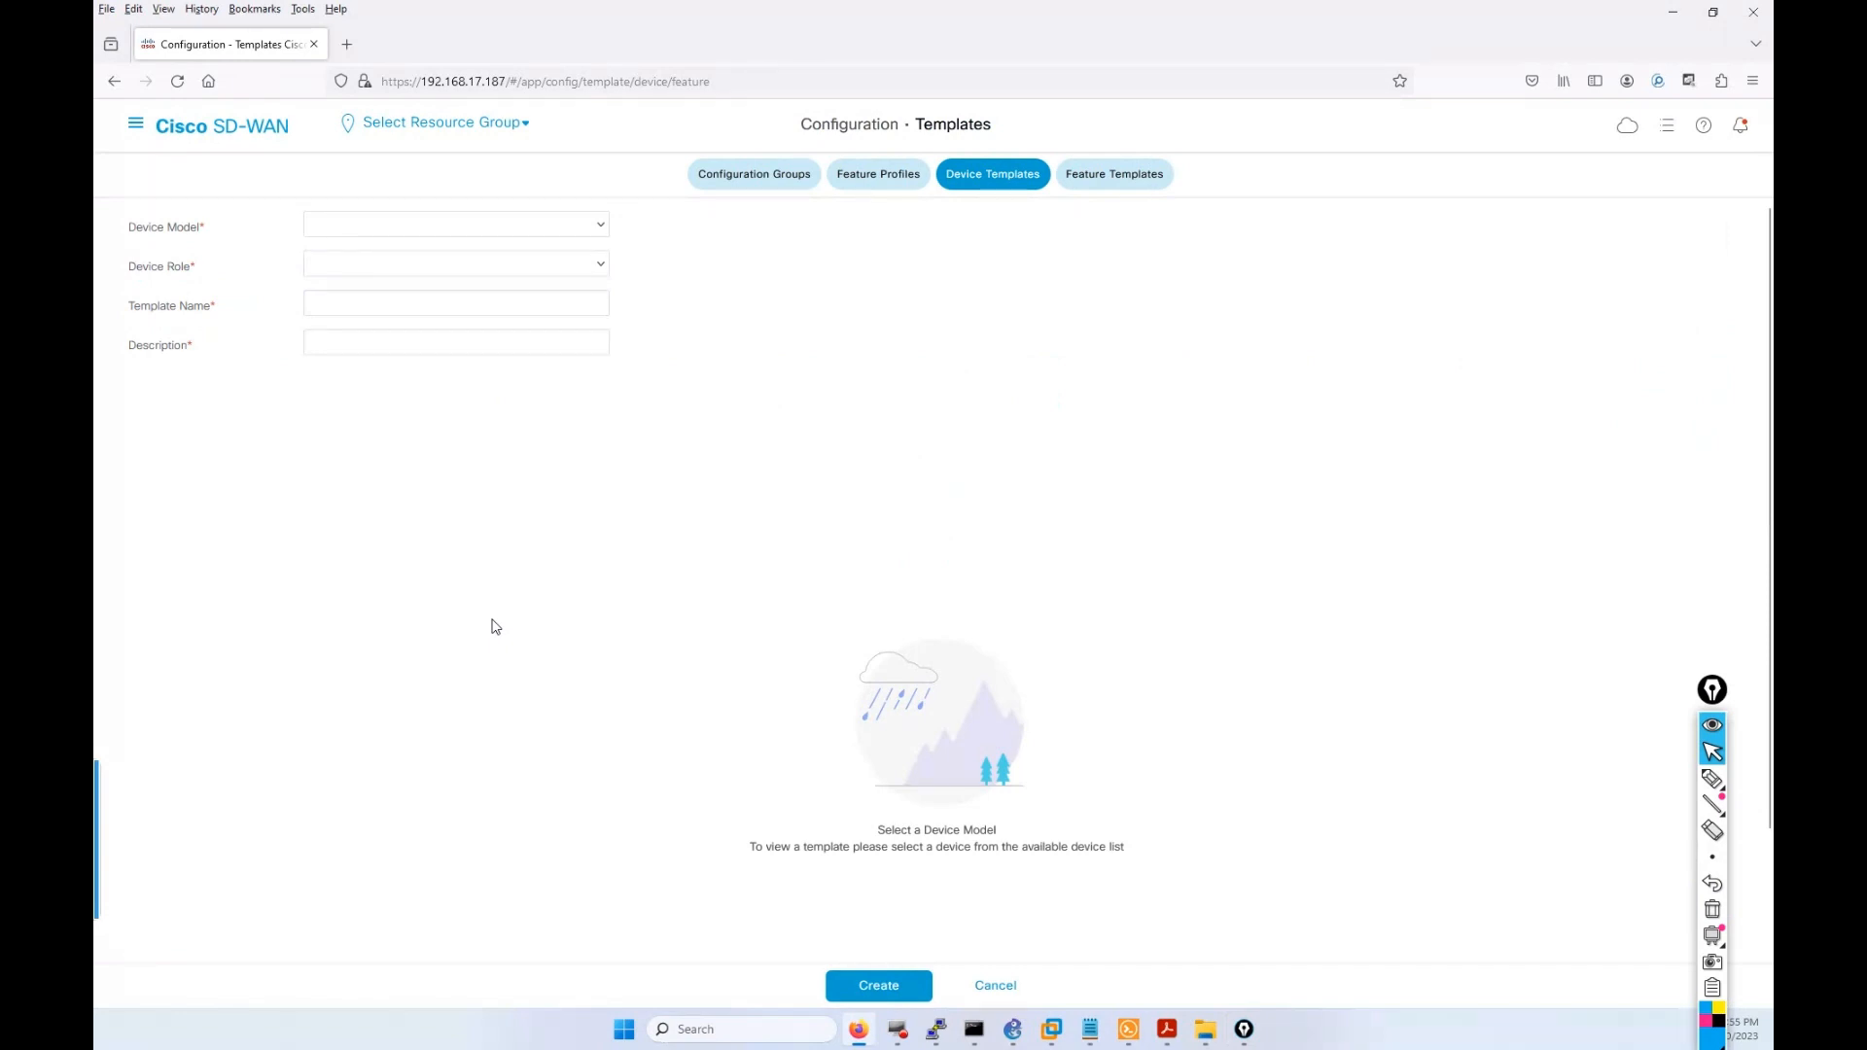
{"action": "left_click", "coordinate": [592, 226]}
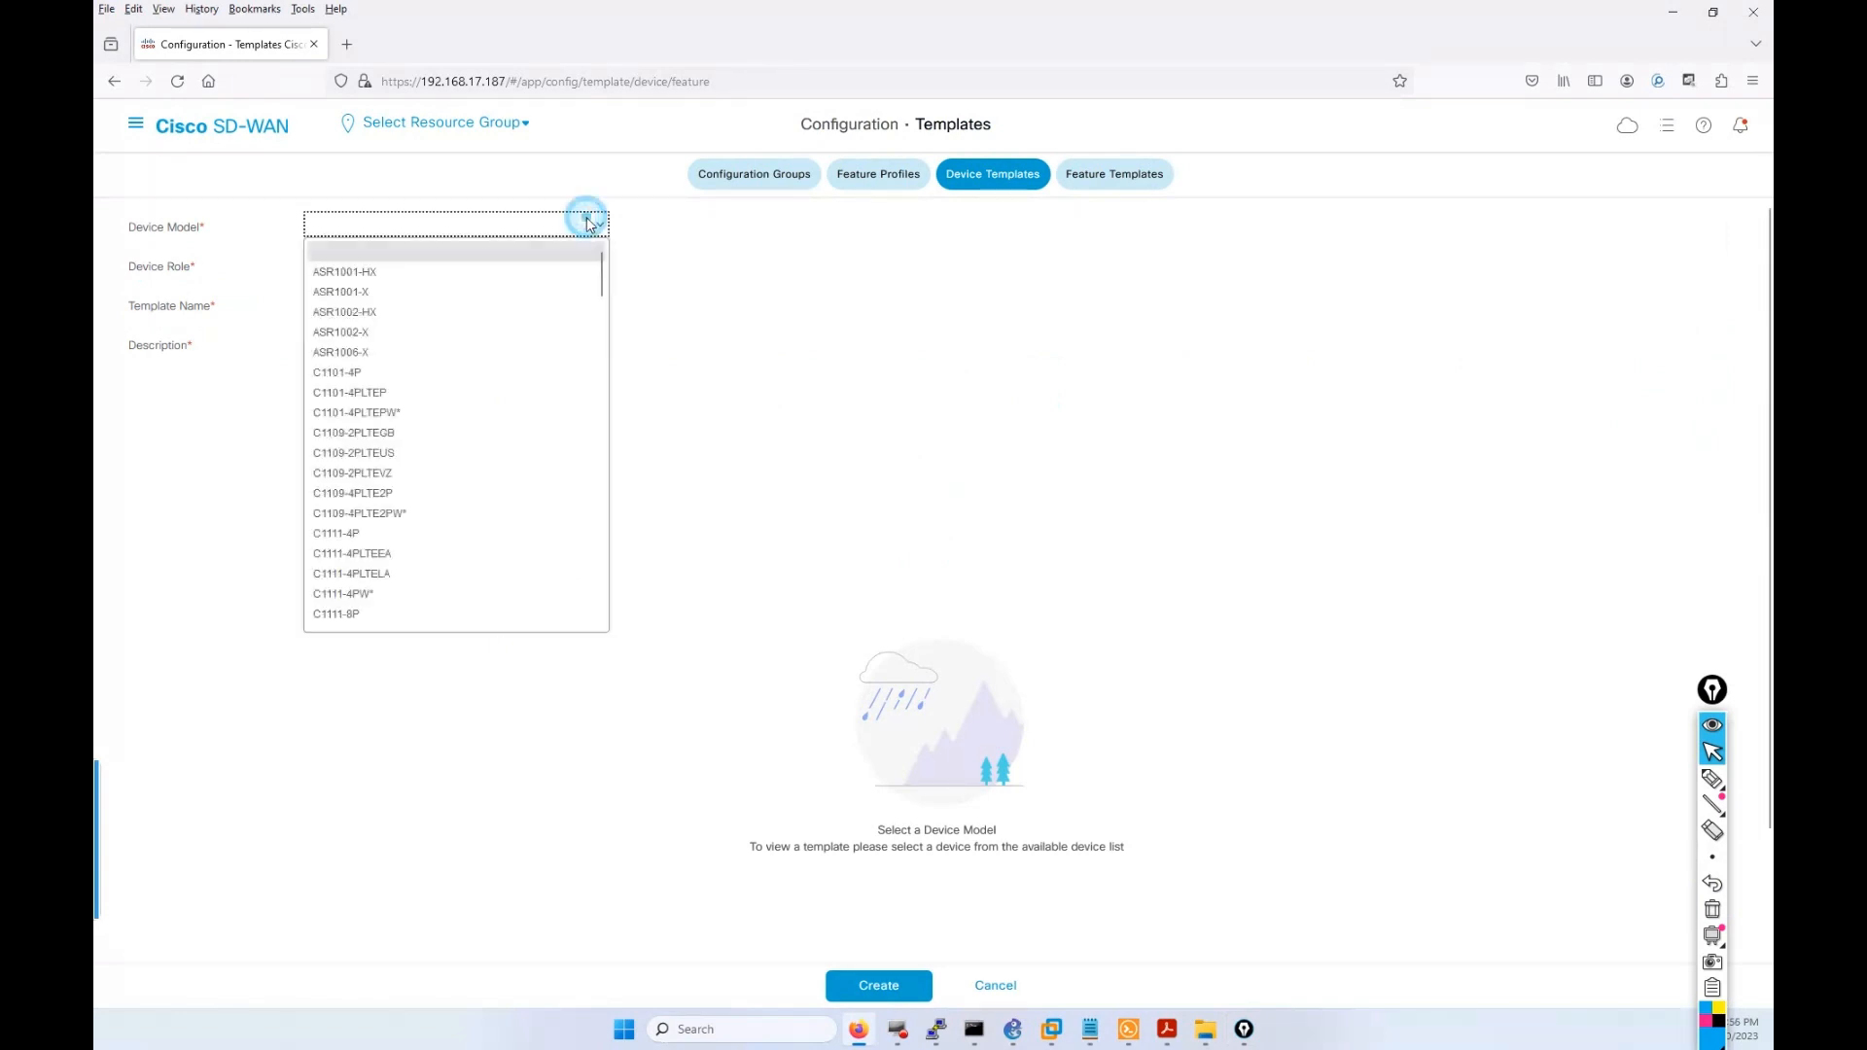
{"action": "scroll", "coordinate": [595, 358], "scroll_direction": "down", "scroll_amount": 1}
{"action": "scroll", "coordinate": [595, 358], "scroll_direction": "down", "scroll_amount": 15}
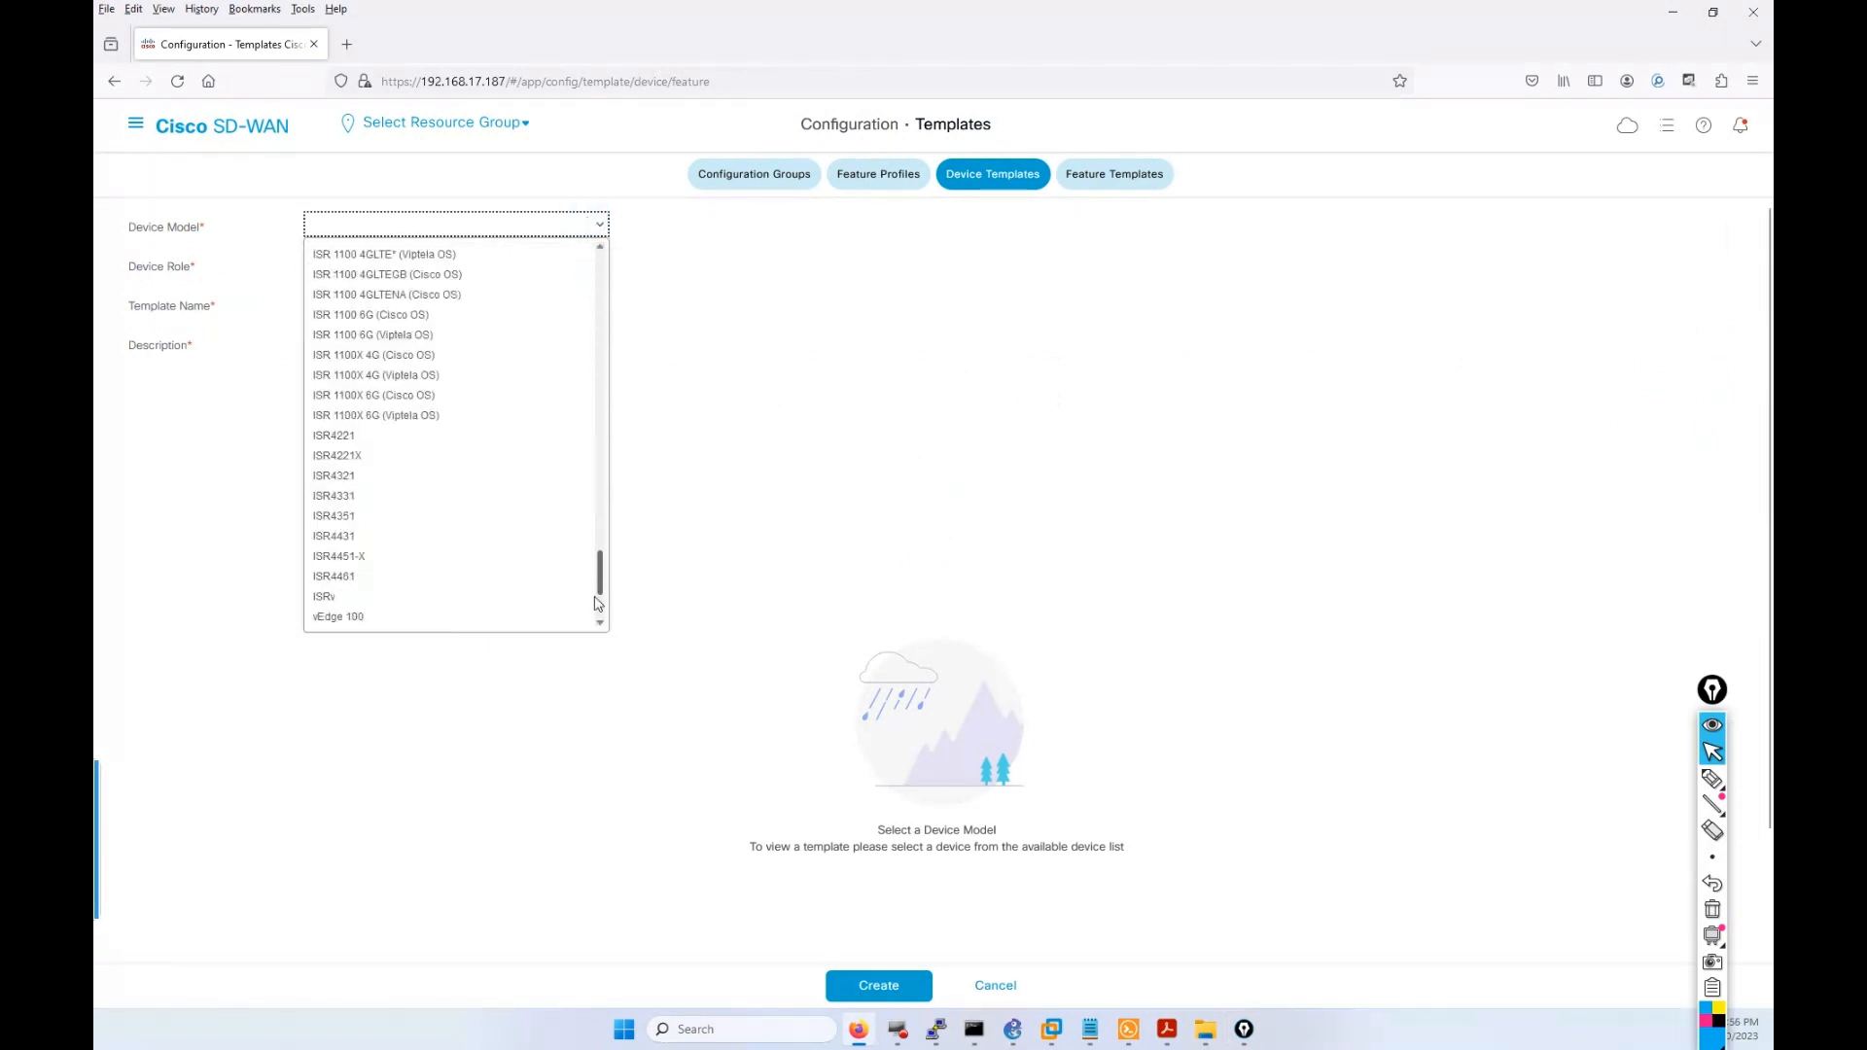
{"action": "left_click", "coordinate": [367, 580]}
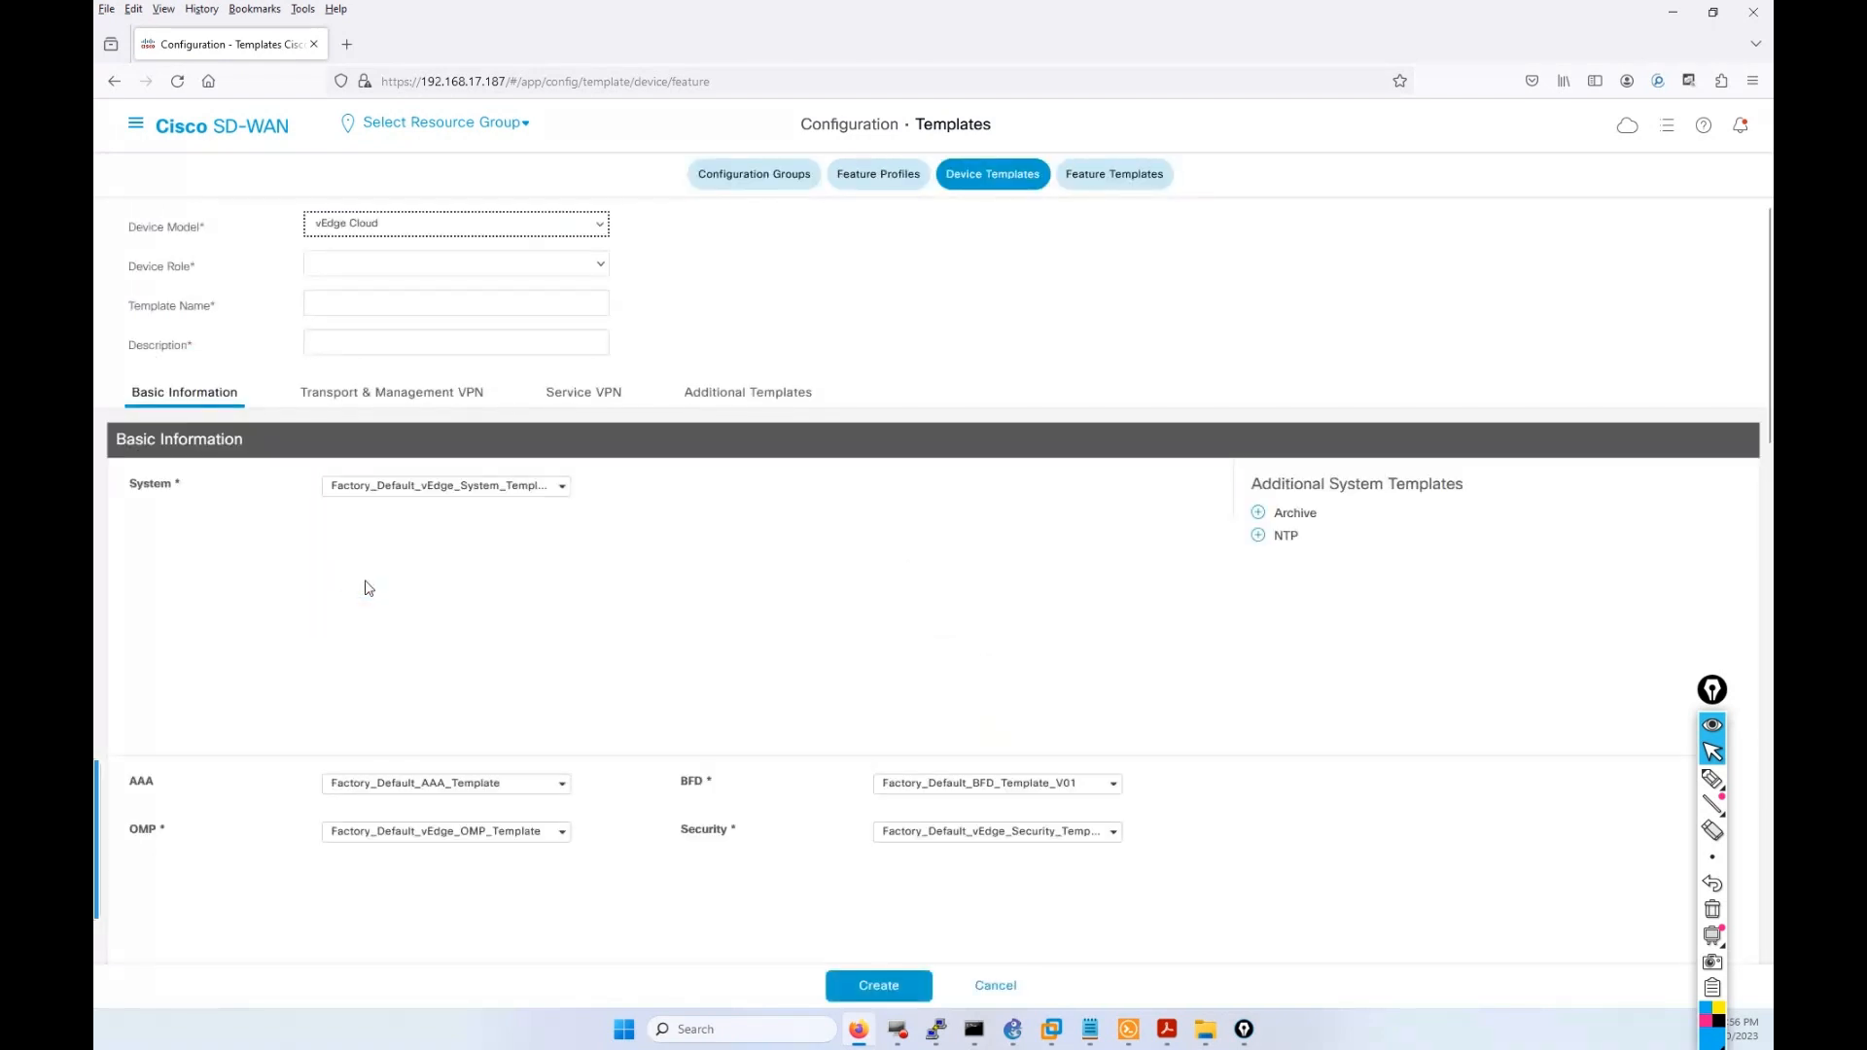
{"action": "left_click", "coordinate": [352, 263]}
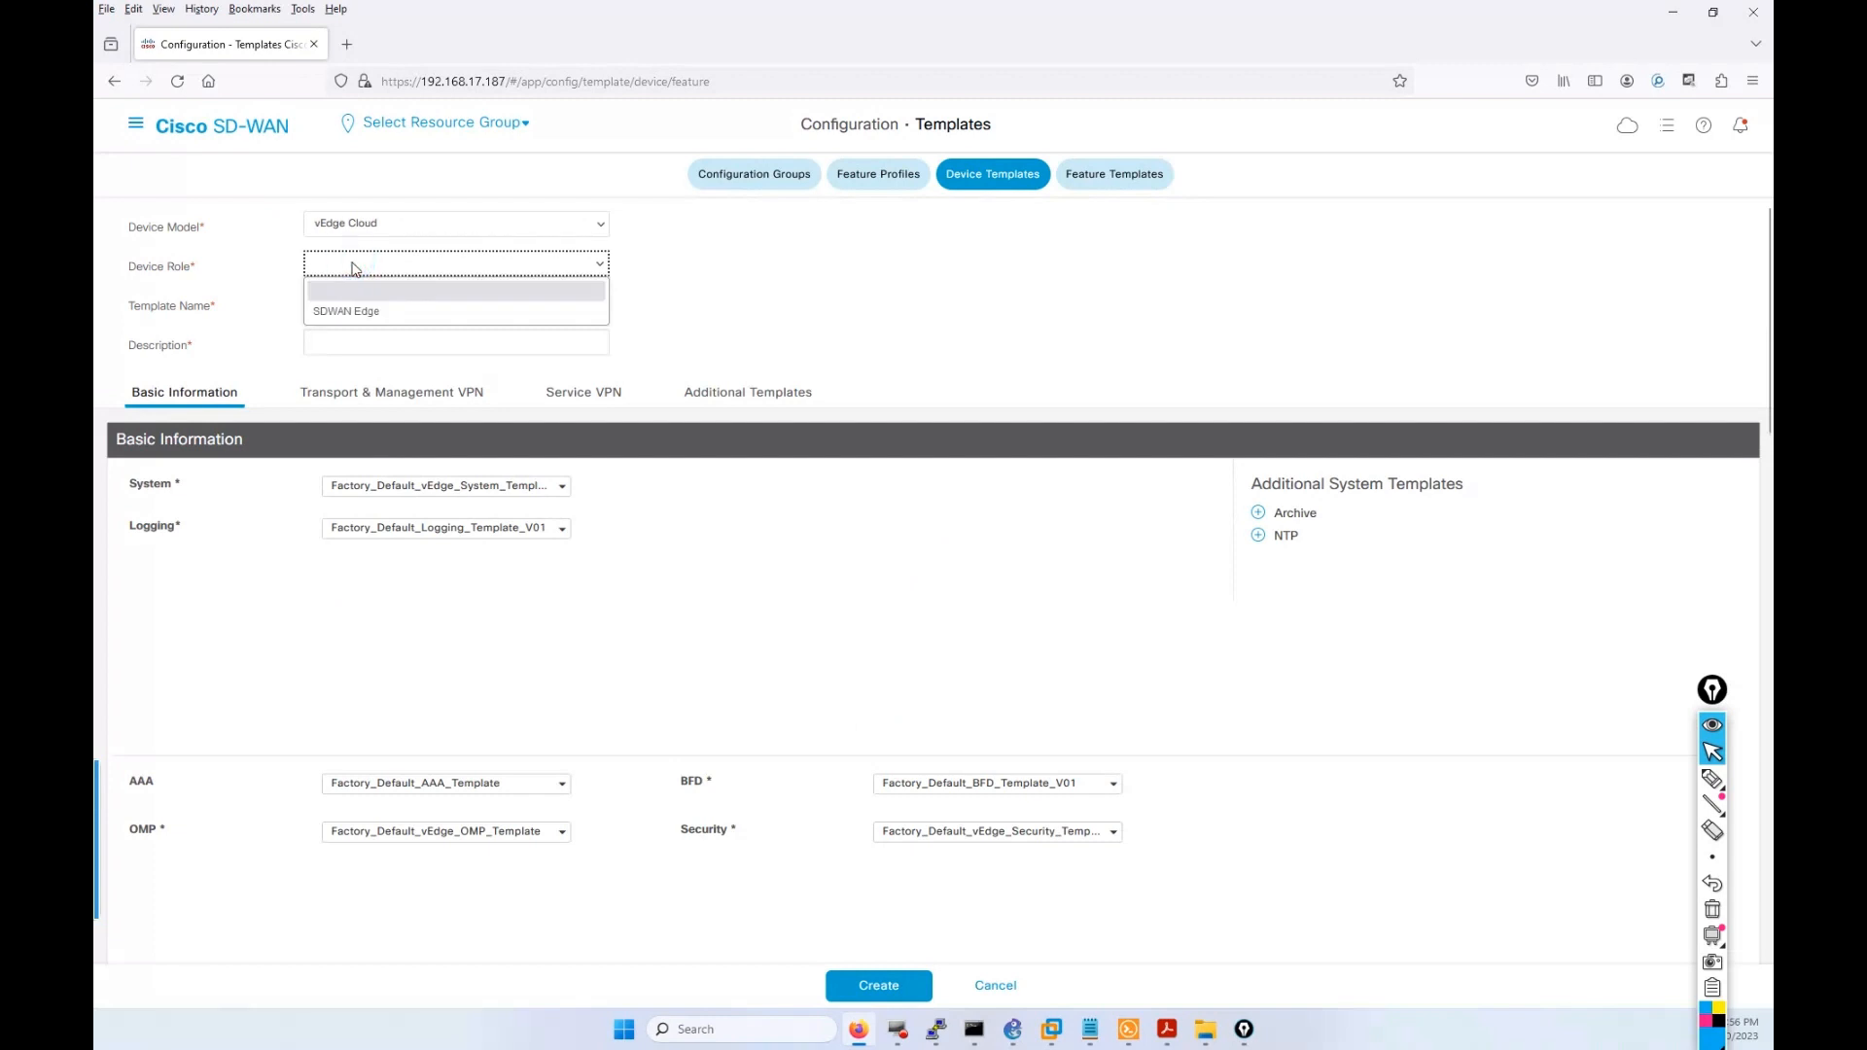
{"action": "left_click", "coordinate": [359, 311]}
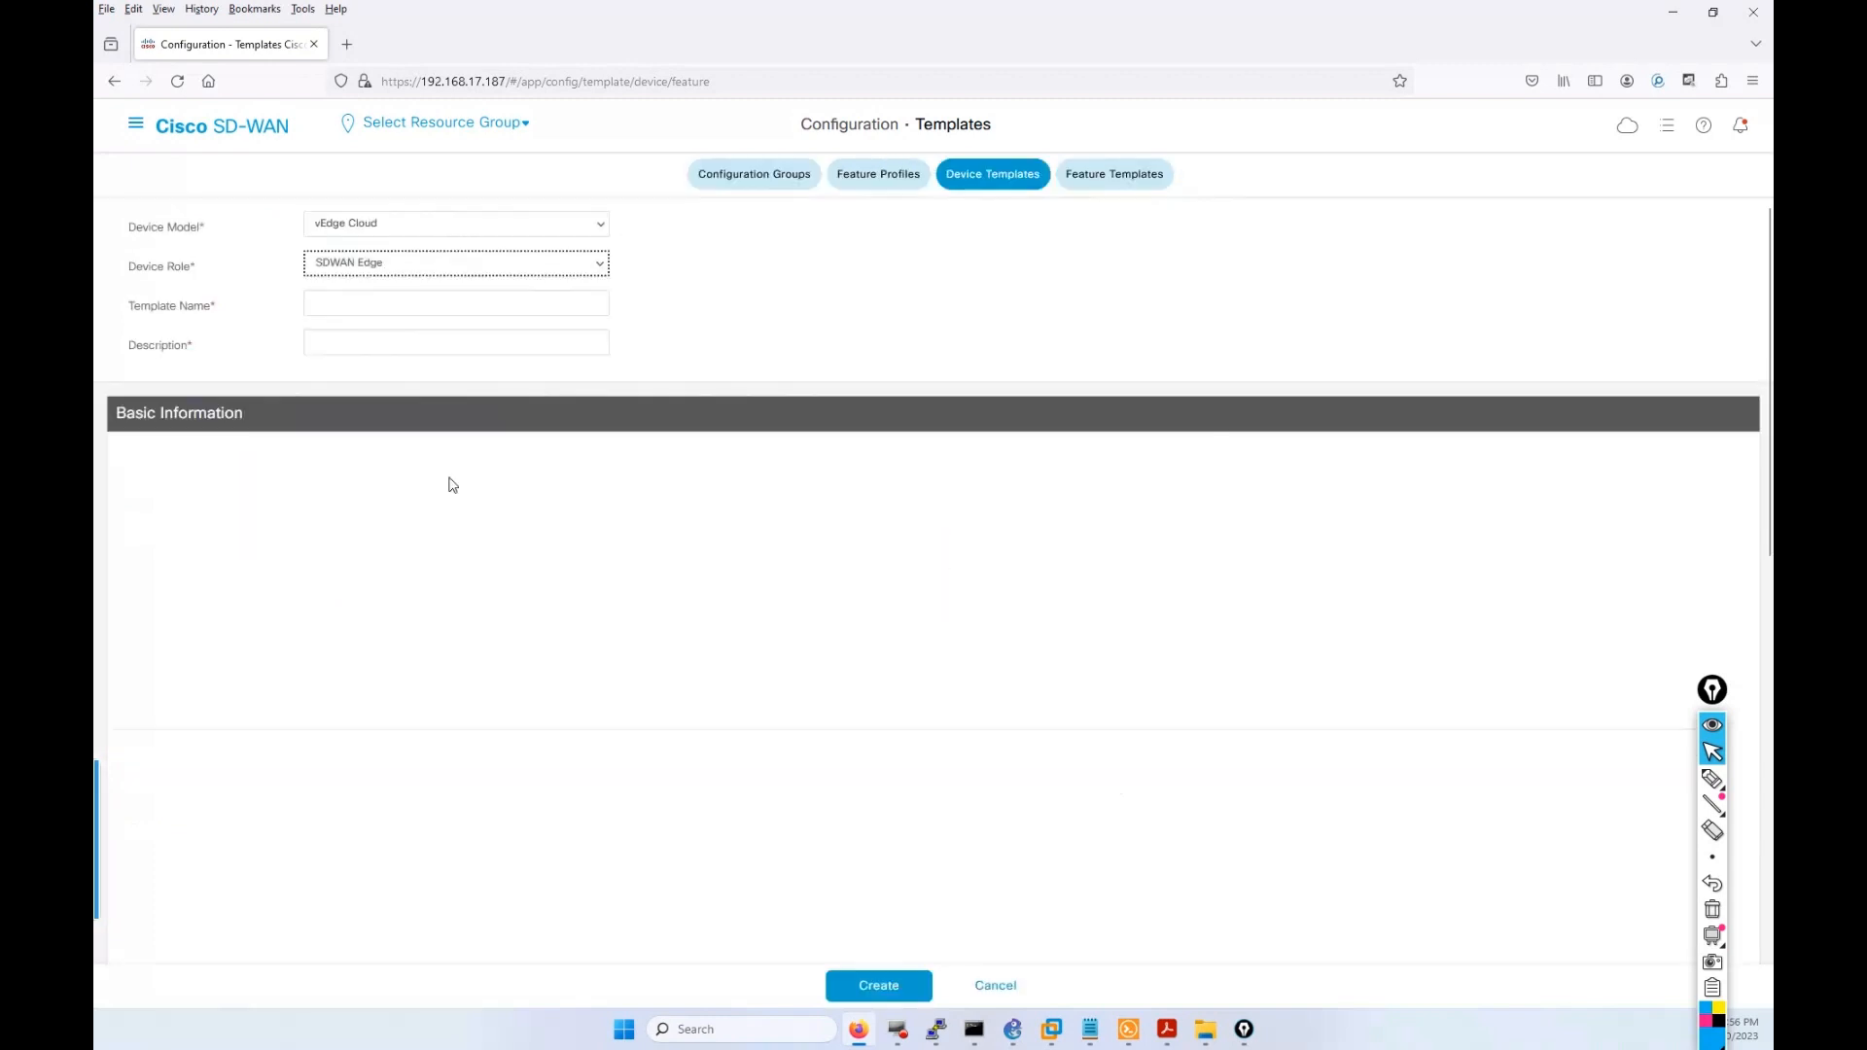
{"action": "left_click", "coordinate": [365, 305]}
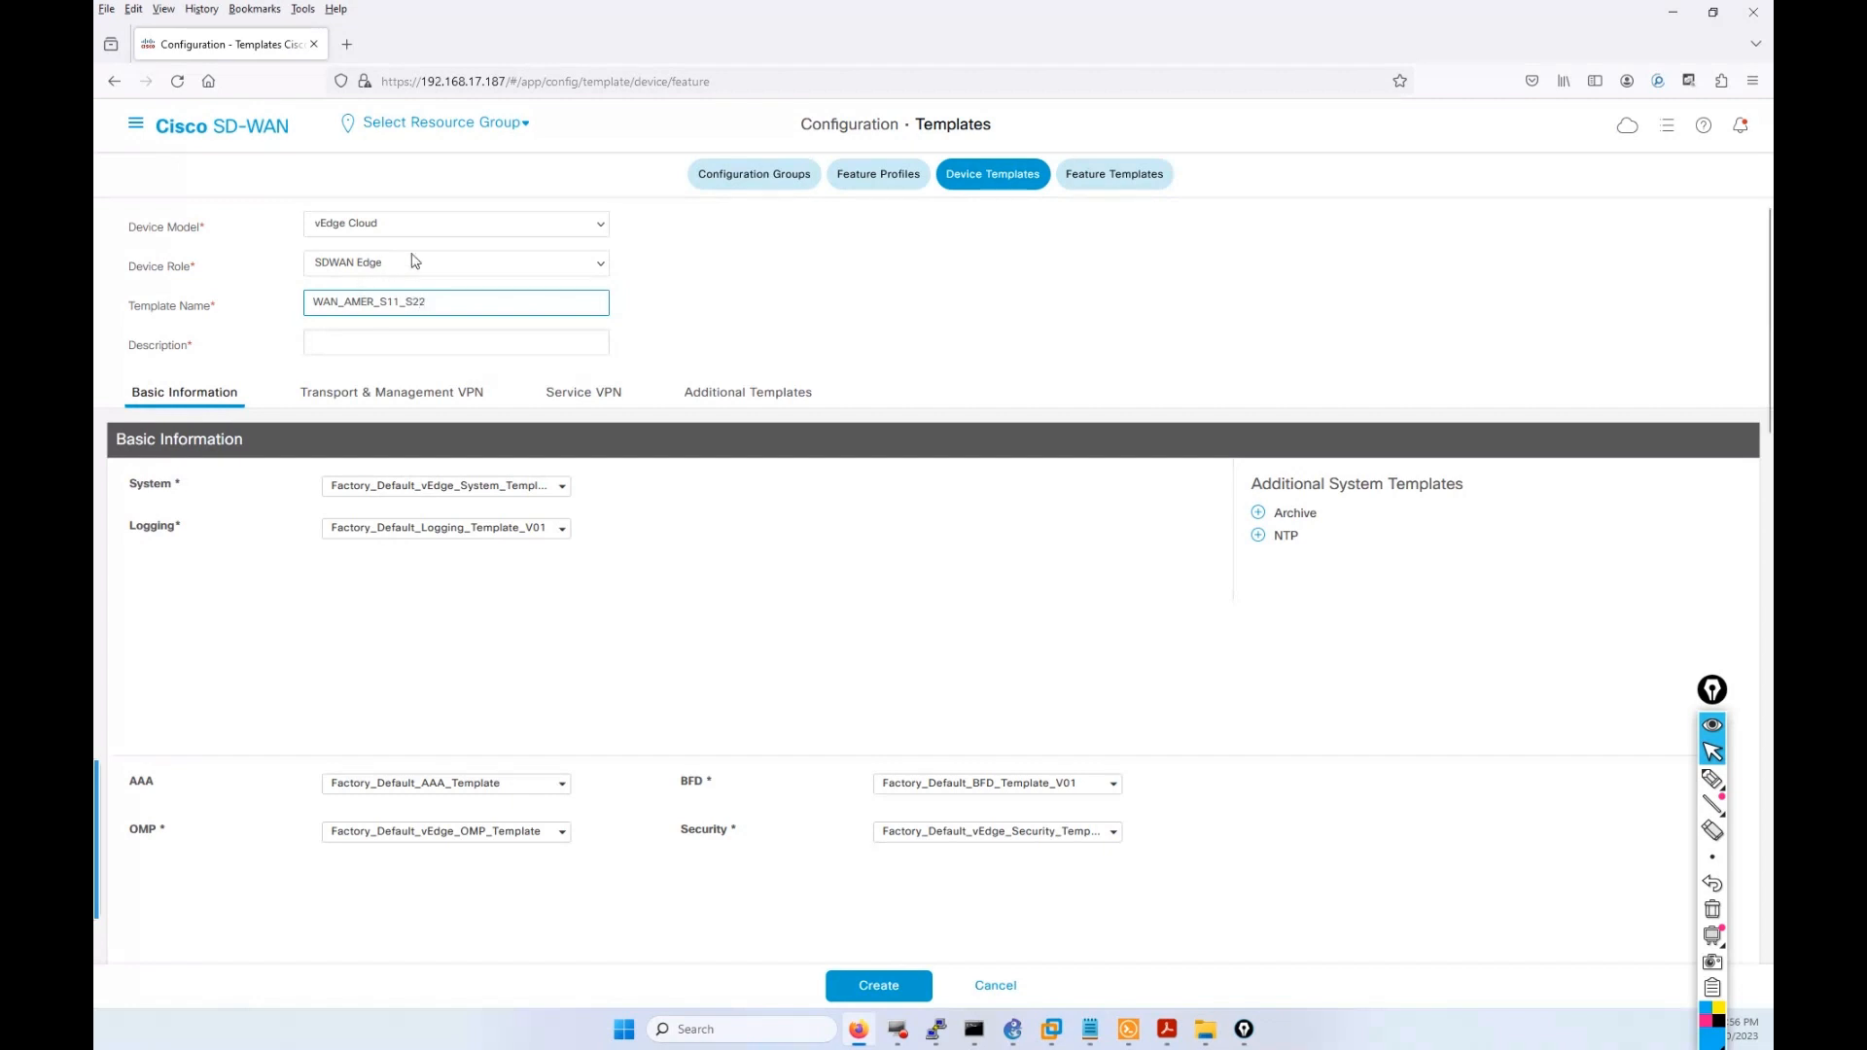
Copy WAN_AMER_S11_S22 into the Description field and circle the Basic Information section.
{"action": "left_click_drag", "start_coordinate": [440, 299], "coordinate": [305, 298]}
{"action": "key", "text": "ctrl+c"}
{"action": "left_click", "coordinate": [335, 344]}
{"action": "key", "text": "ctrl+v"}
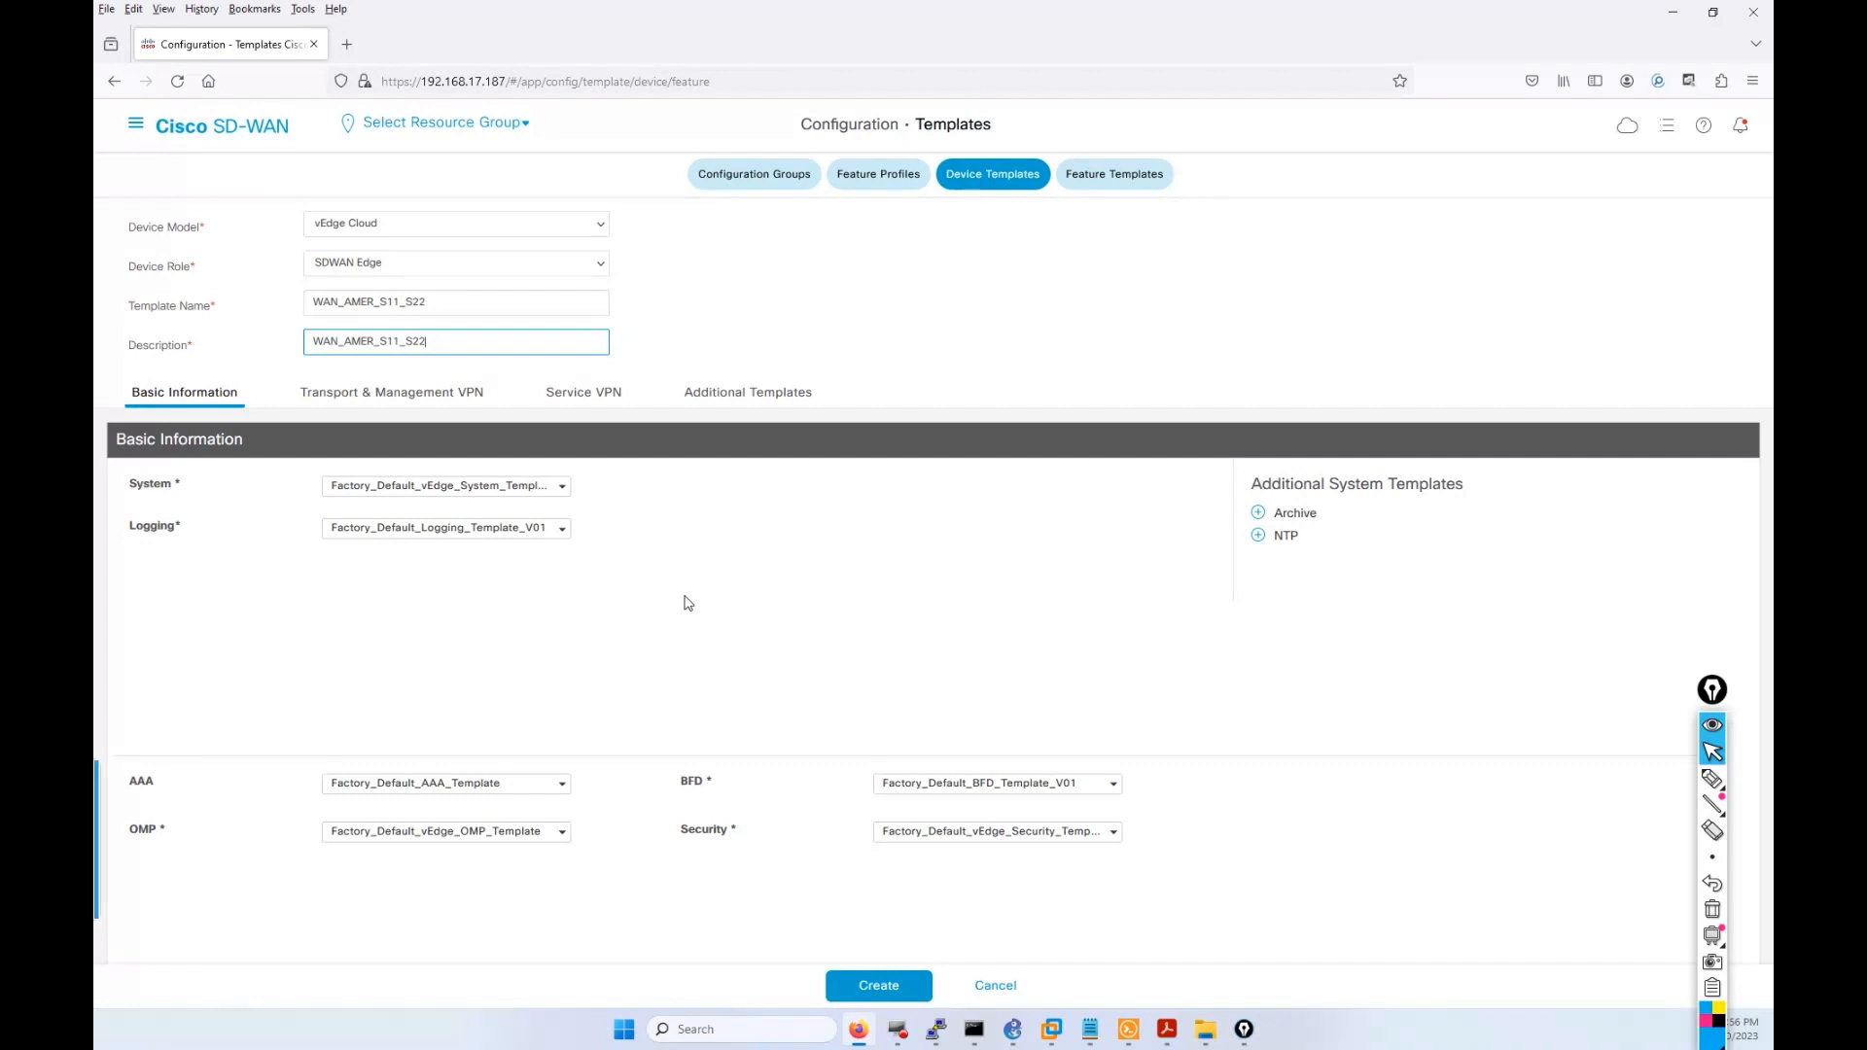
{"action": "left_click", "coordinate": [1709, 780]}
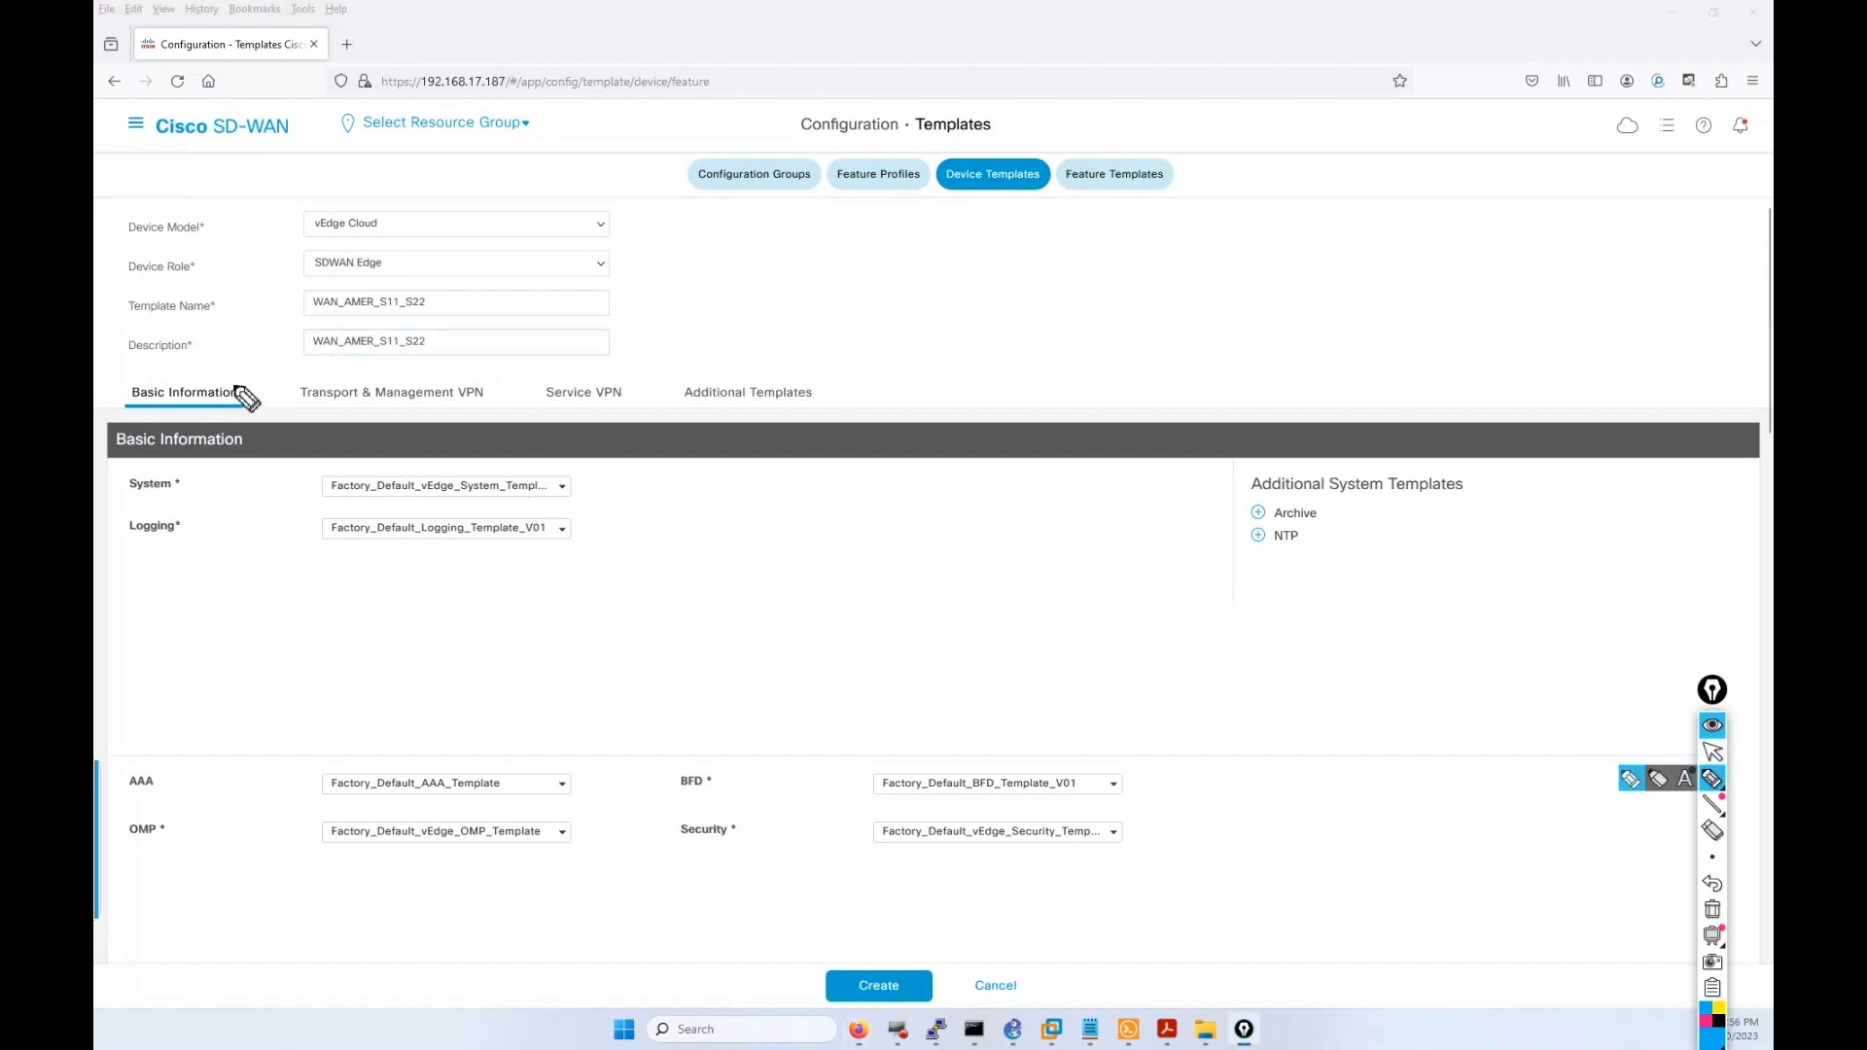
{"action": "mouse_move", "coordinate": [236, 388]}
{"action": "left_mouse_down"}
{"action": "mouse_move", "coordinate": [124, 393]}
{"action": "mouse_move", "coordinate": [206, 416]}
{"action": "mouse_move", "coordinate": [244, 396]}
{"action": "left_mouse_up"}
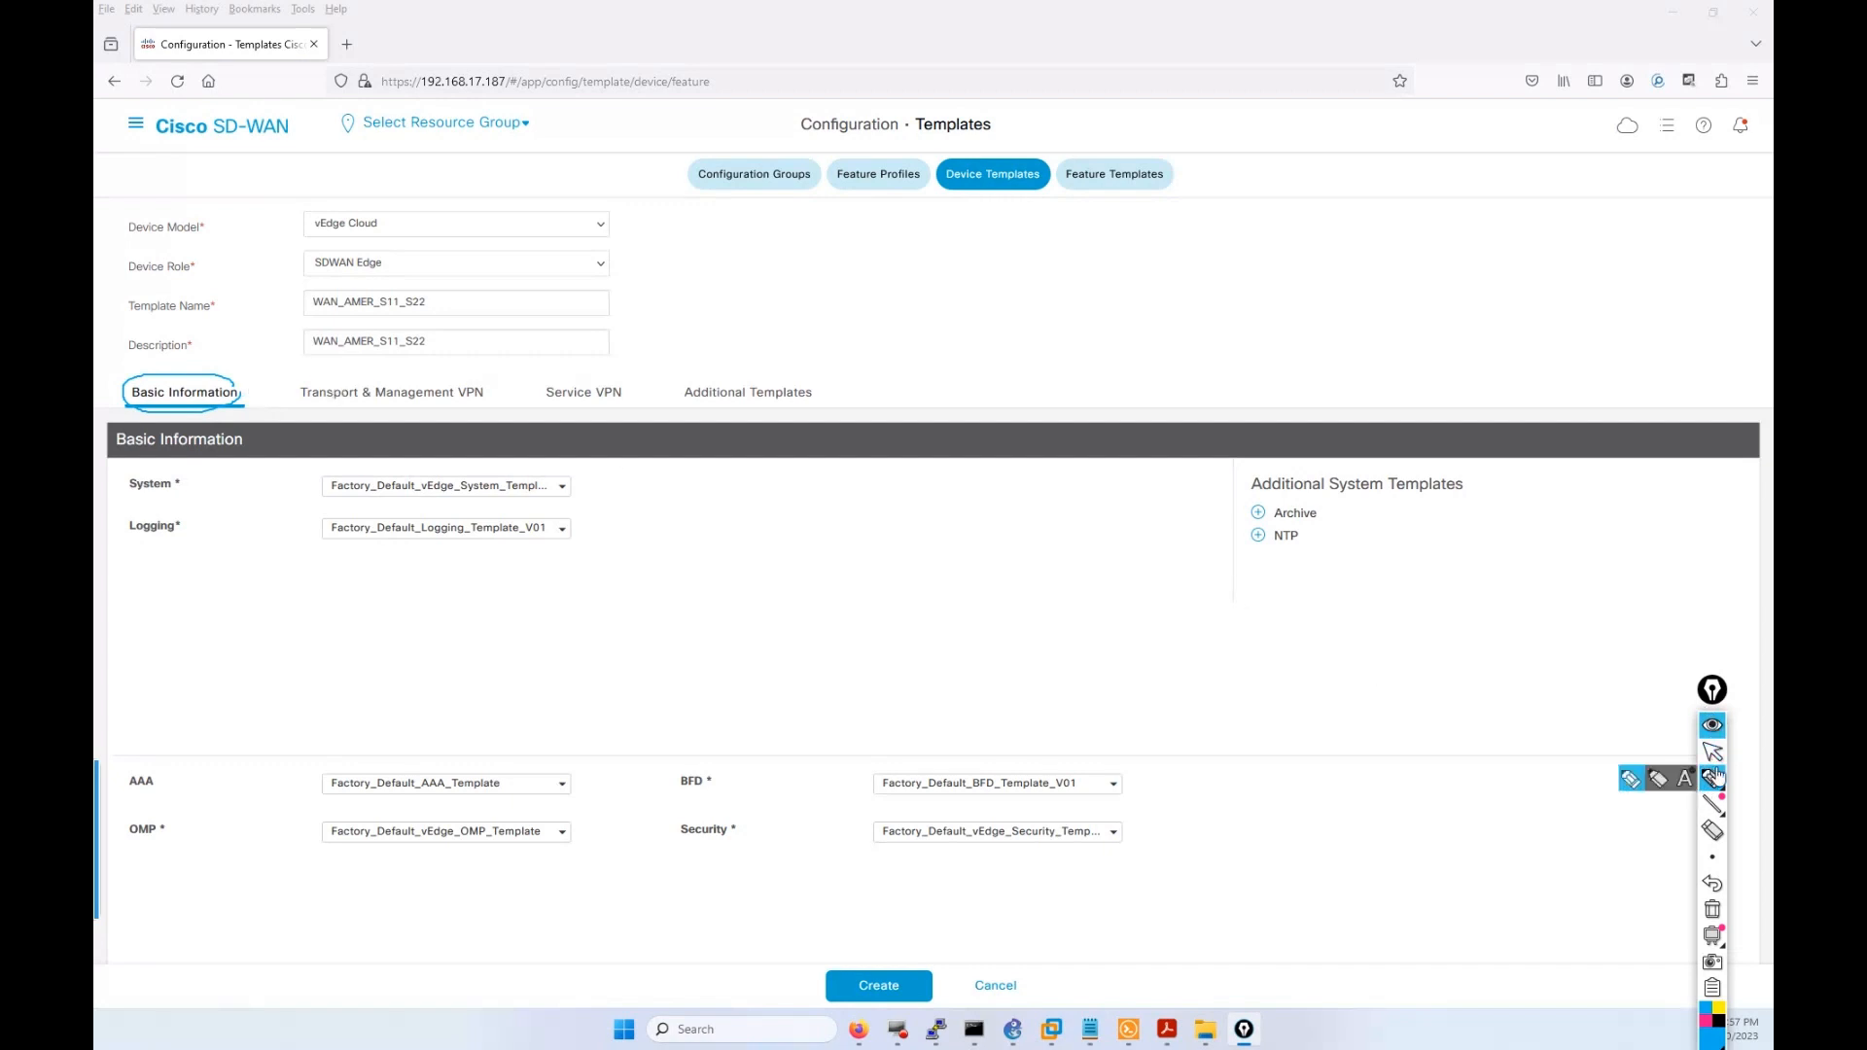
Circle the System, AAA, OMP, BFD and Security feature template labels.
{"action": "left_click", "coordinate": [1713, 753]}
{"action": "scroll", "coordinate": [1289, 629], "scroll_direction": "down", "scroll_amount": 3}
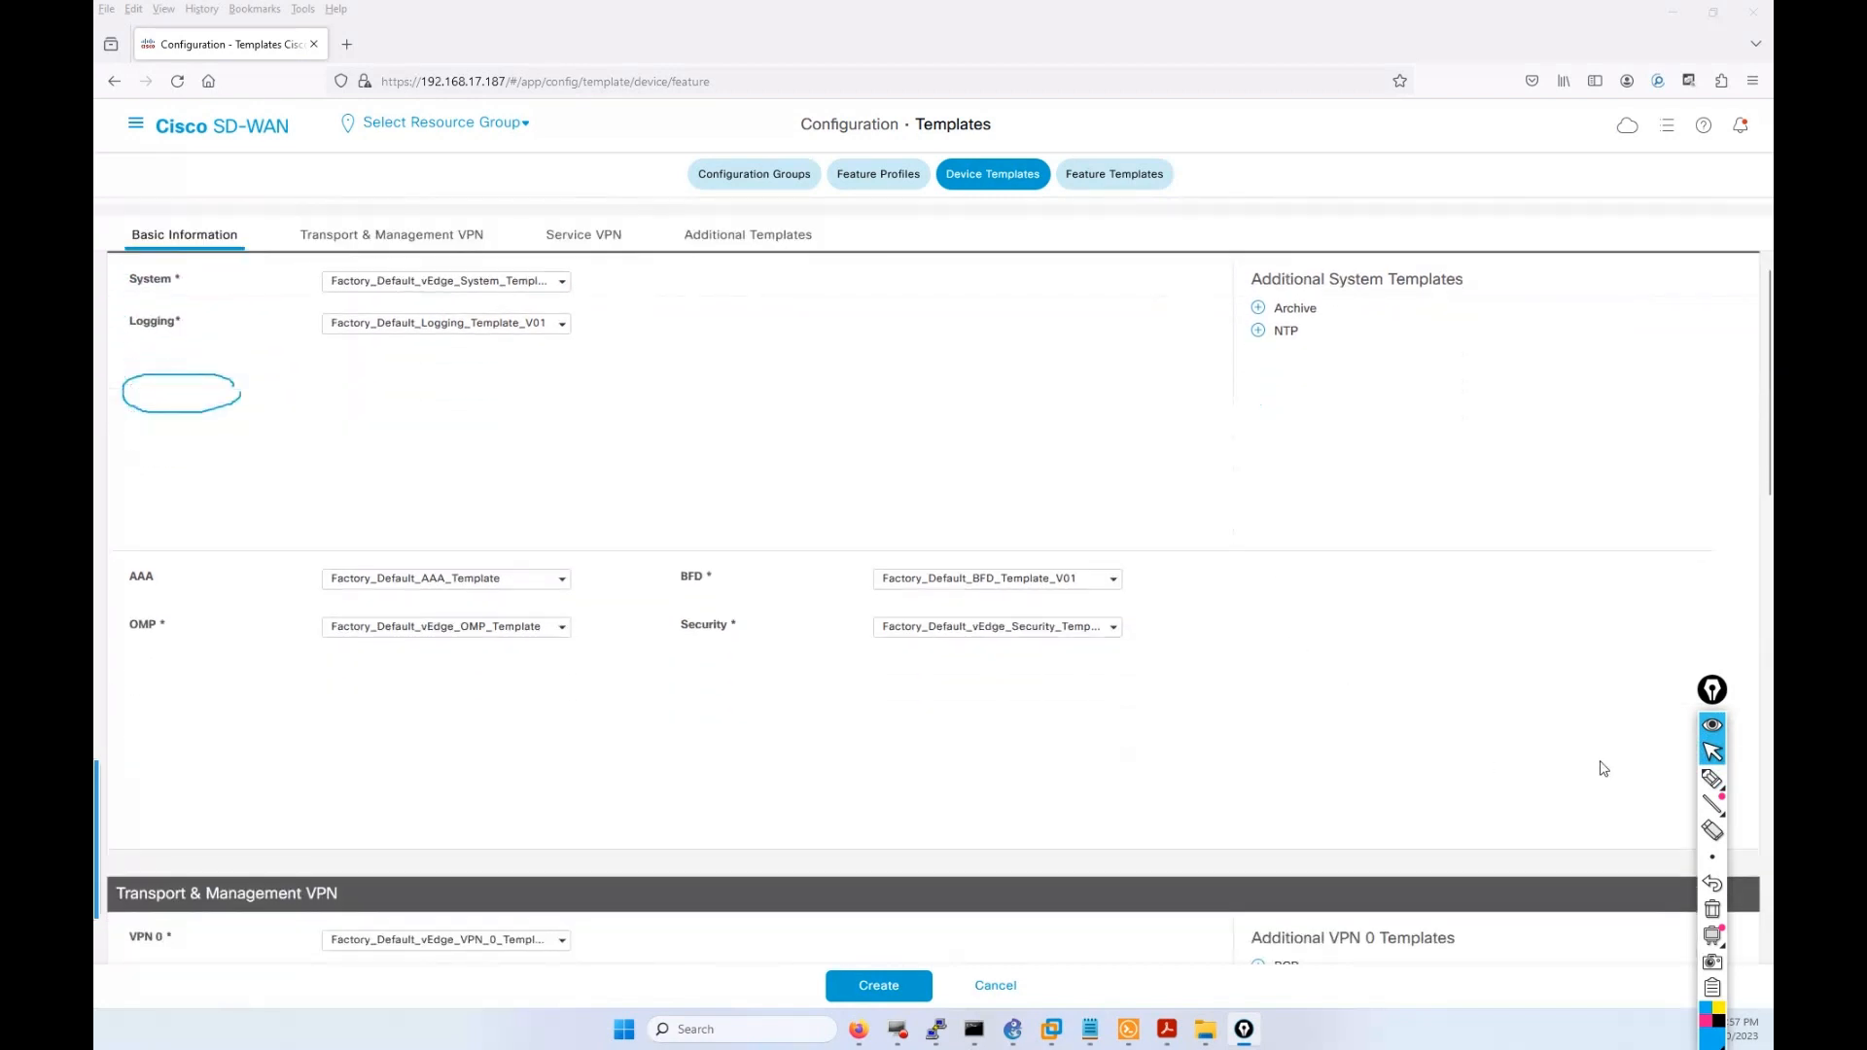
{"action": "left_click", "coordinate": [1713, 774]}
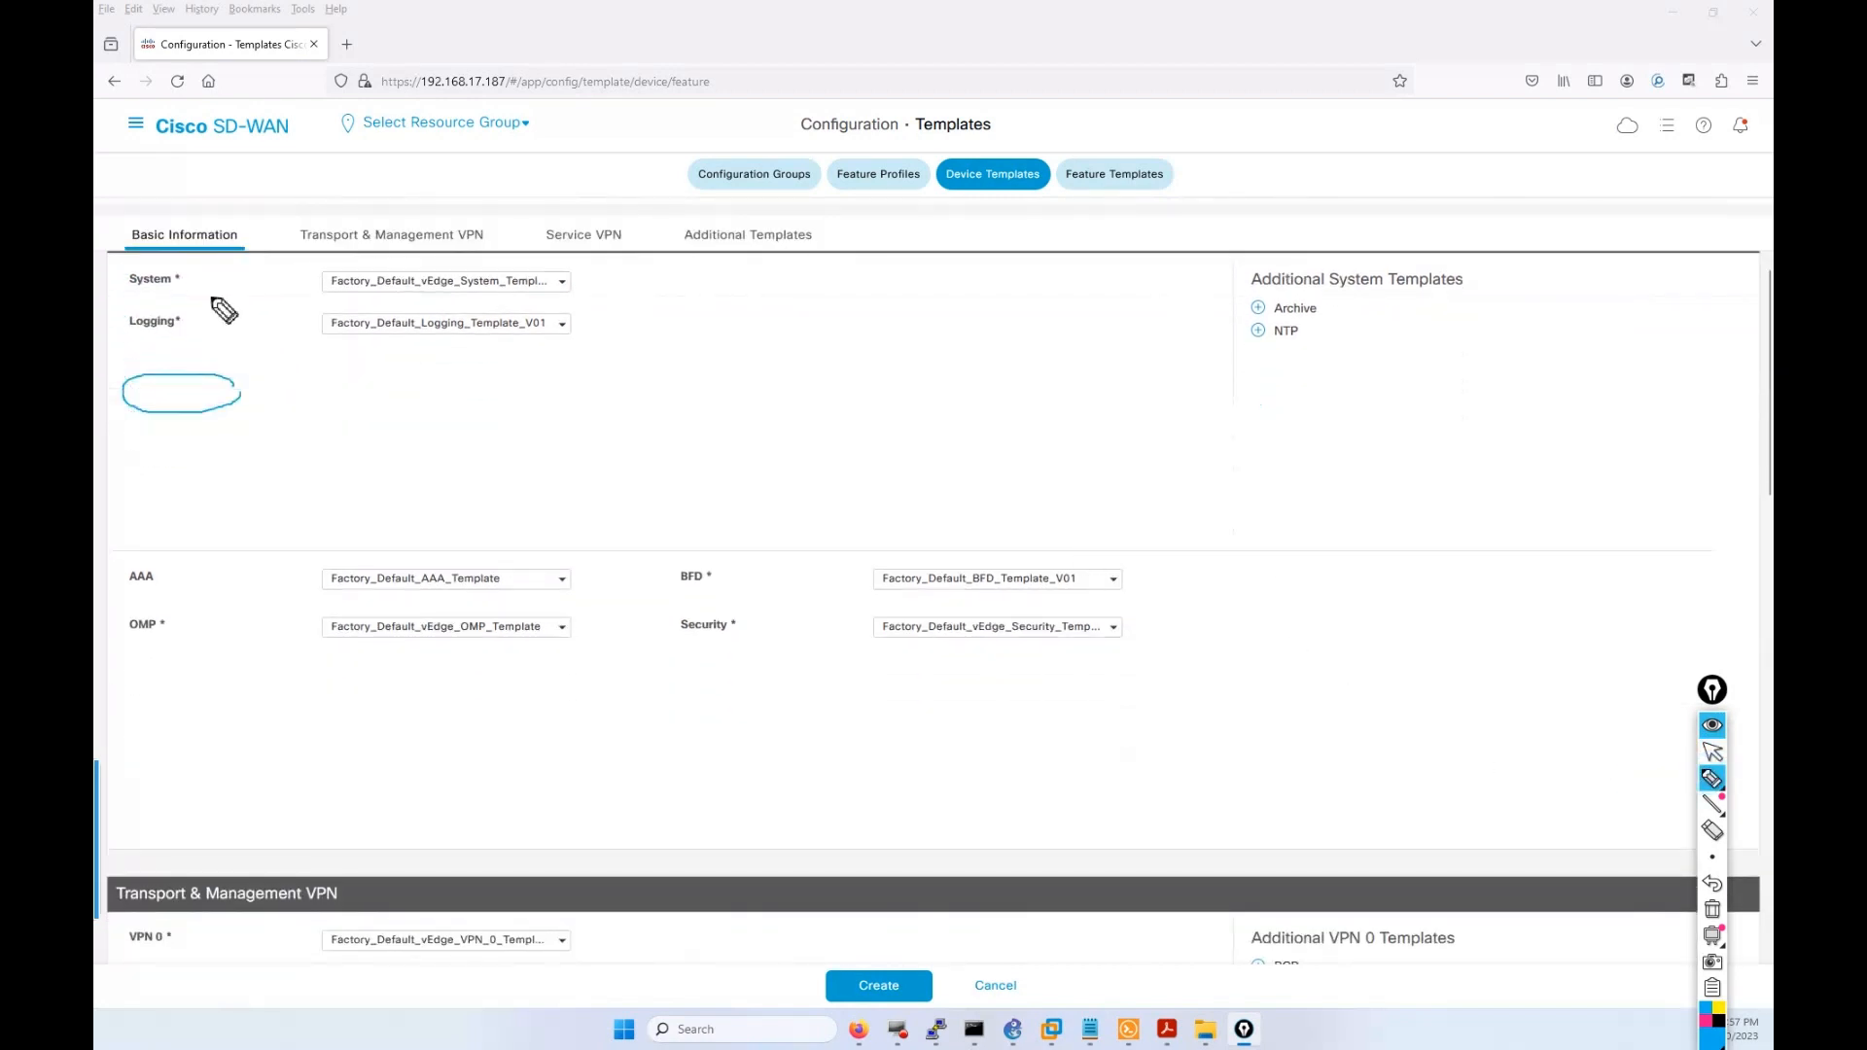
{"action": "mouse_move", "coordinate": [206, 282]}
{"action": "left_mouse_down"}
{"action": "mouse_move", "coordinate": [156, 284]}
{"action": "mouse_move", "coordinate": [172, 328]}
{"action": "left_mouse_up"}
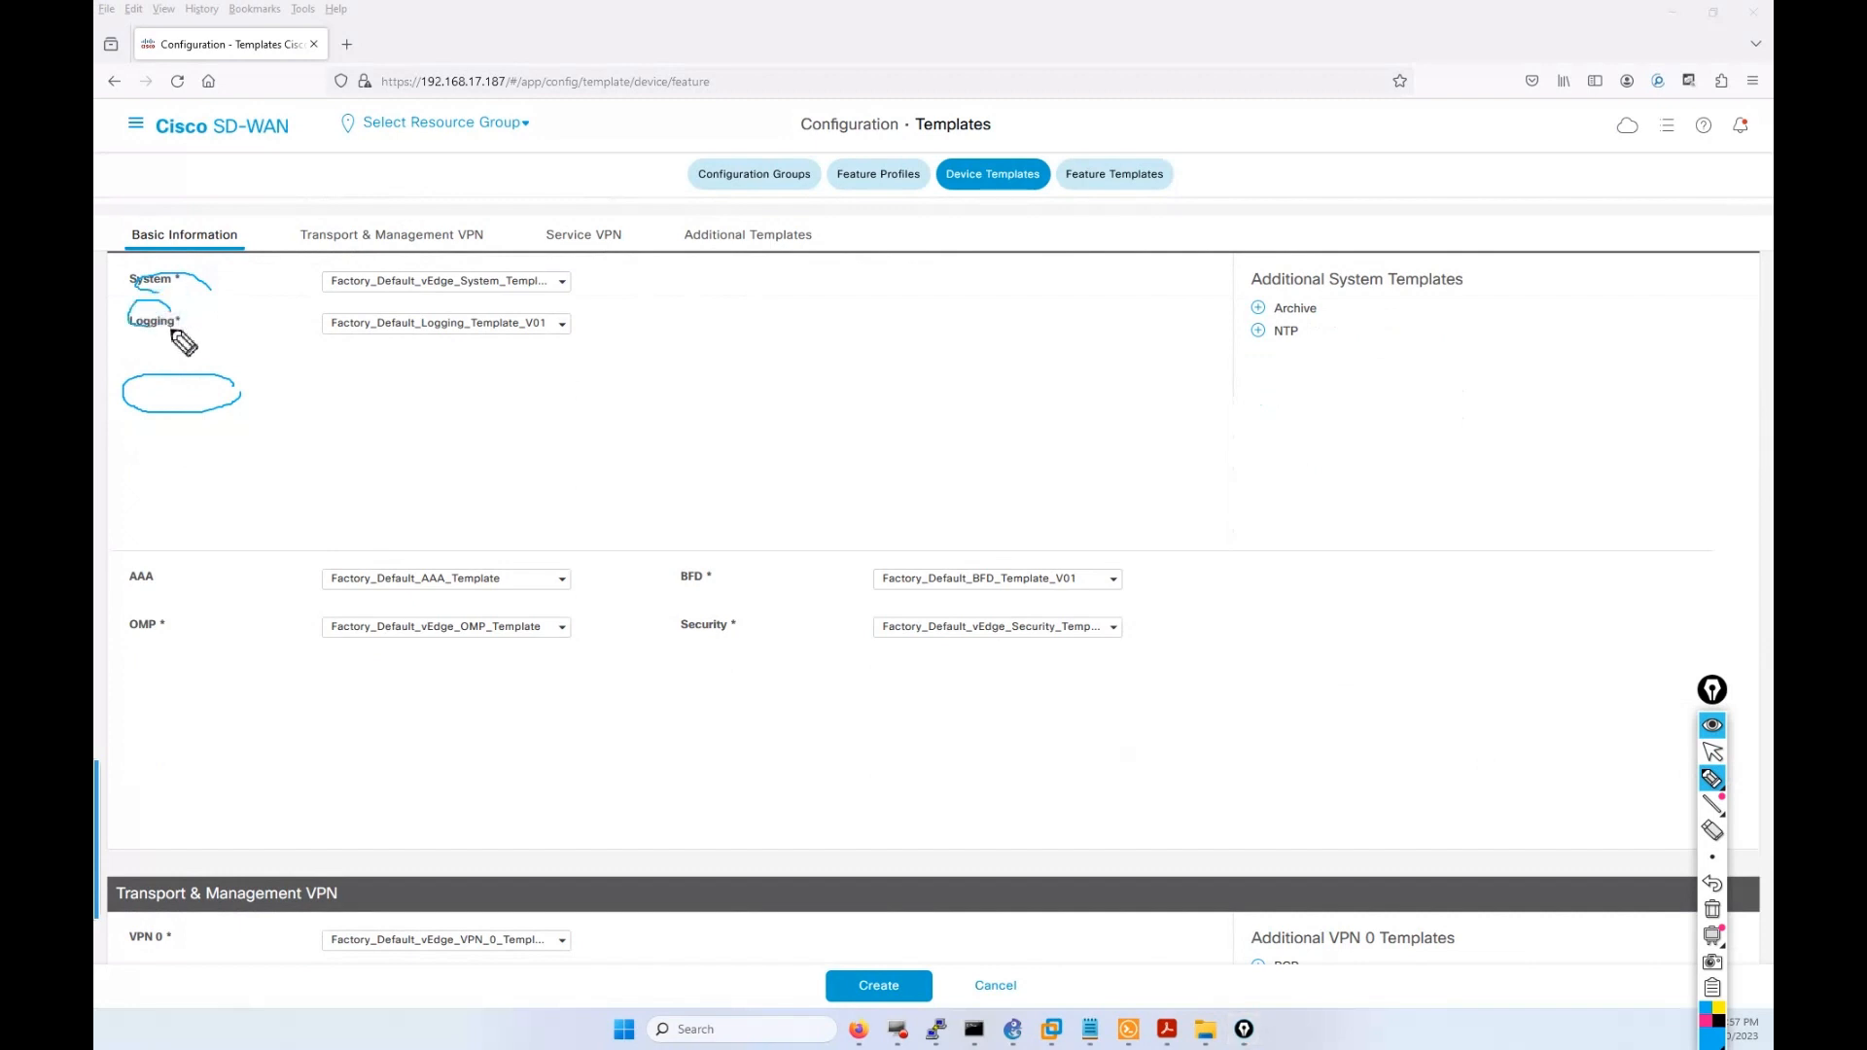
{"action": "mouse_move", "coordinate": [168, 561]}
{"action": "left_mouse_down"}
{"action": "mouse_move", "coordinate": [121, 588]}
{"action": "mouse_move", "coordinate": [148, 595]}
{"action": "mouse_move", "coordinate": [163, 639]}
{"action": "left_mouse_up"}
{"action": "left_click_drag", "start_coordinate": [713, 600], "coordinate": [724, 646]}
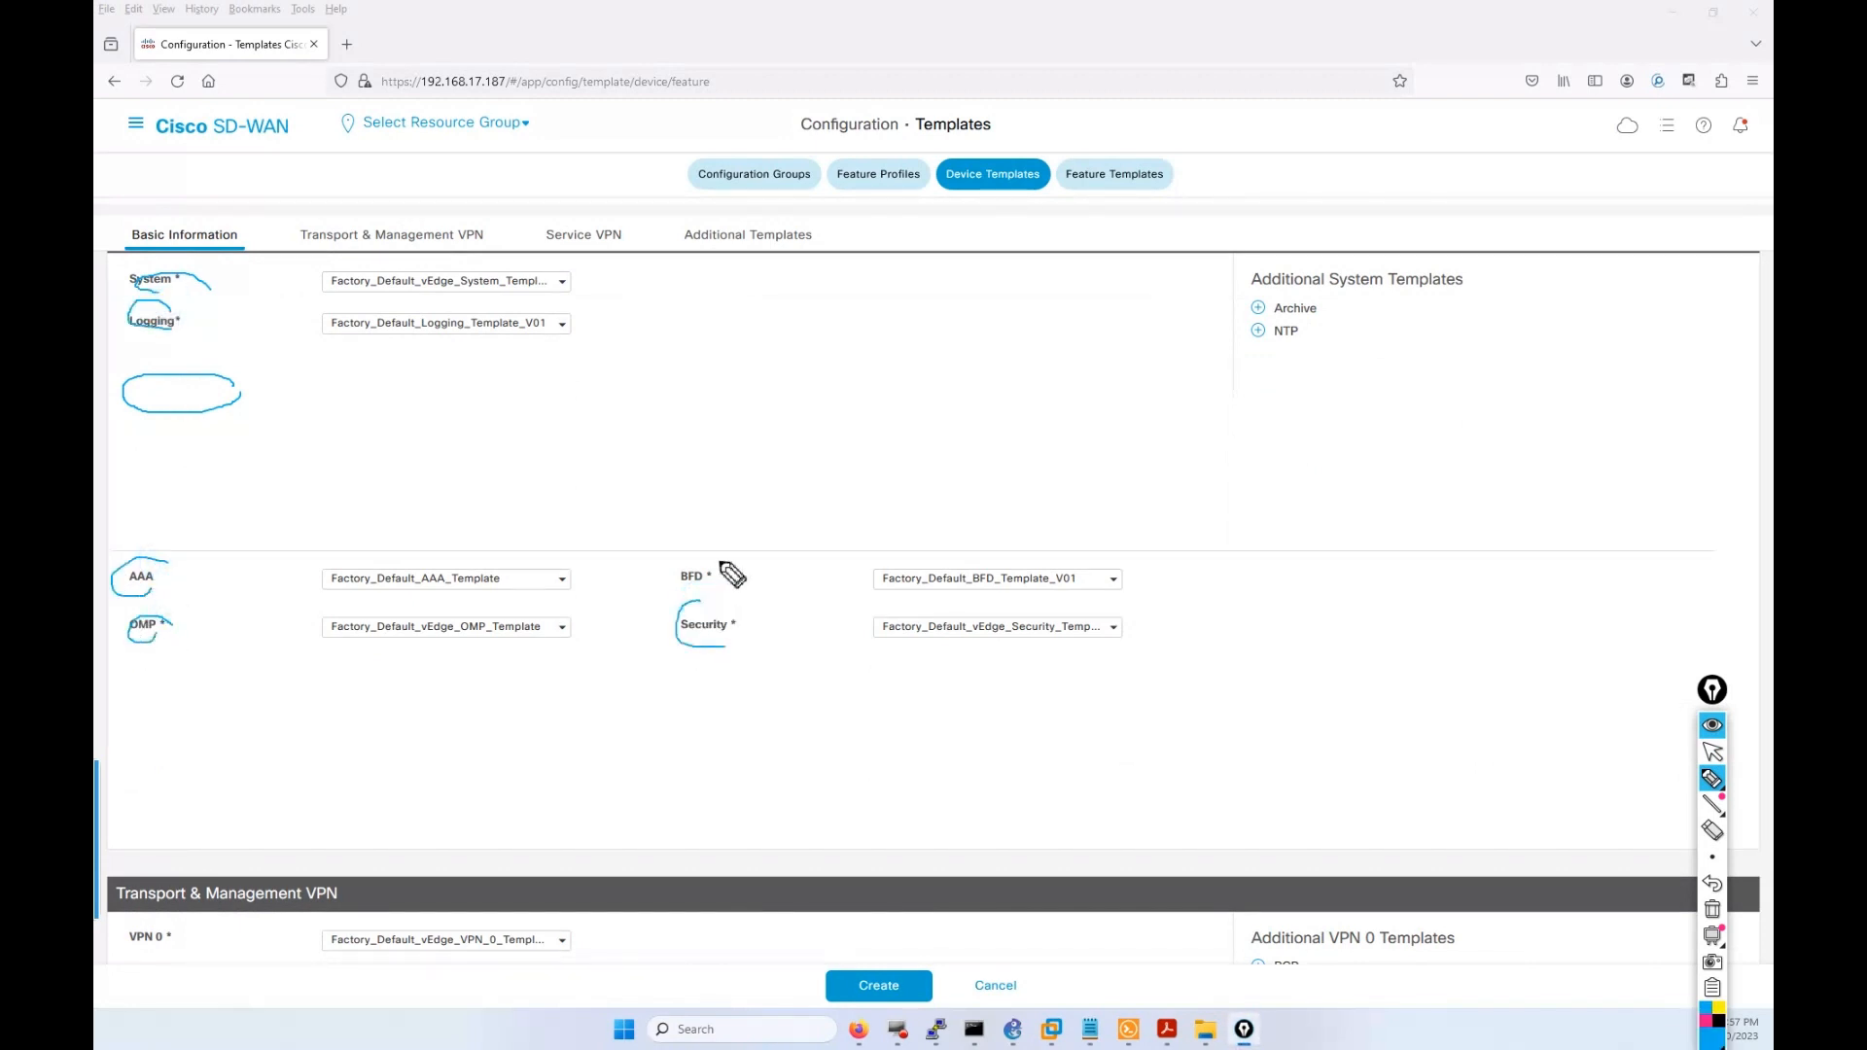
{"action": "mouse_move", "coordinate": [719, 558]}
{"action": "left_mouse_down"}
{"action": "mouse_move", "coordinate": [669, 586]}
{"action": "mouse_move", "coordinate": [730, 600]}
{"action": "left_mouse_up"}
Mark the Transport & Management VPN and Service VPN sections, then bring up SD-WAN Topo.pdf.
{"action": "mouse_move", "coordinate": [420, 225]}
{"action": "left_mouse_down"}
{"action": "mouse_move", "coordinate": [368, 216]}
{"action": "mouse_move", "coordinate": [310, 255]}
{"action": "mouse_move", "coordinate": [479, 237]}
{"action": "mouse_move", "coordinate": [447, 222]}
{"action": "left_mouse_up"}
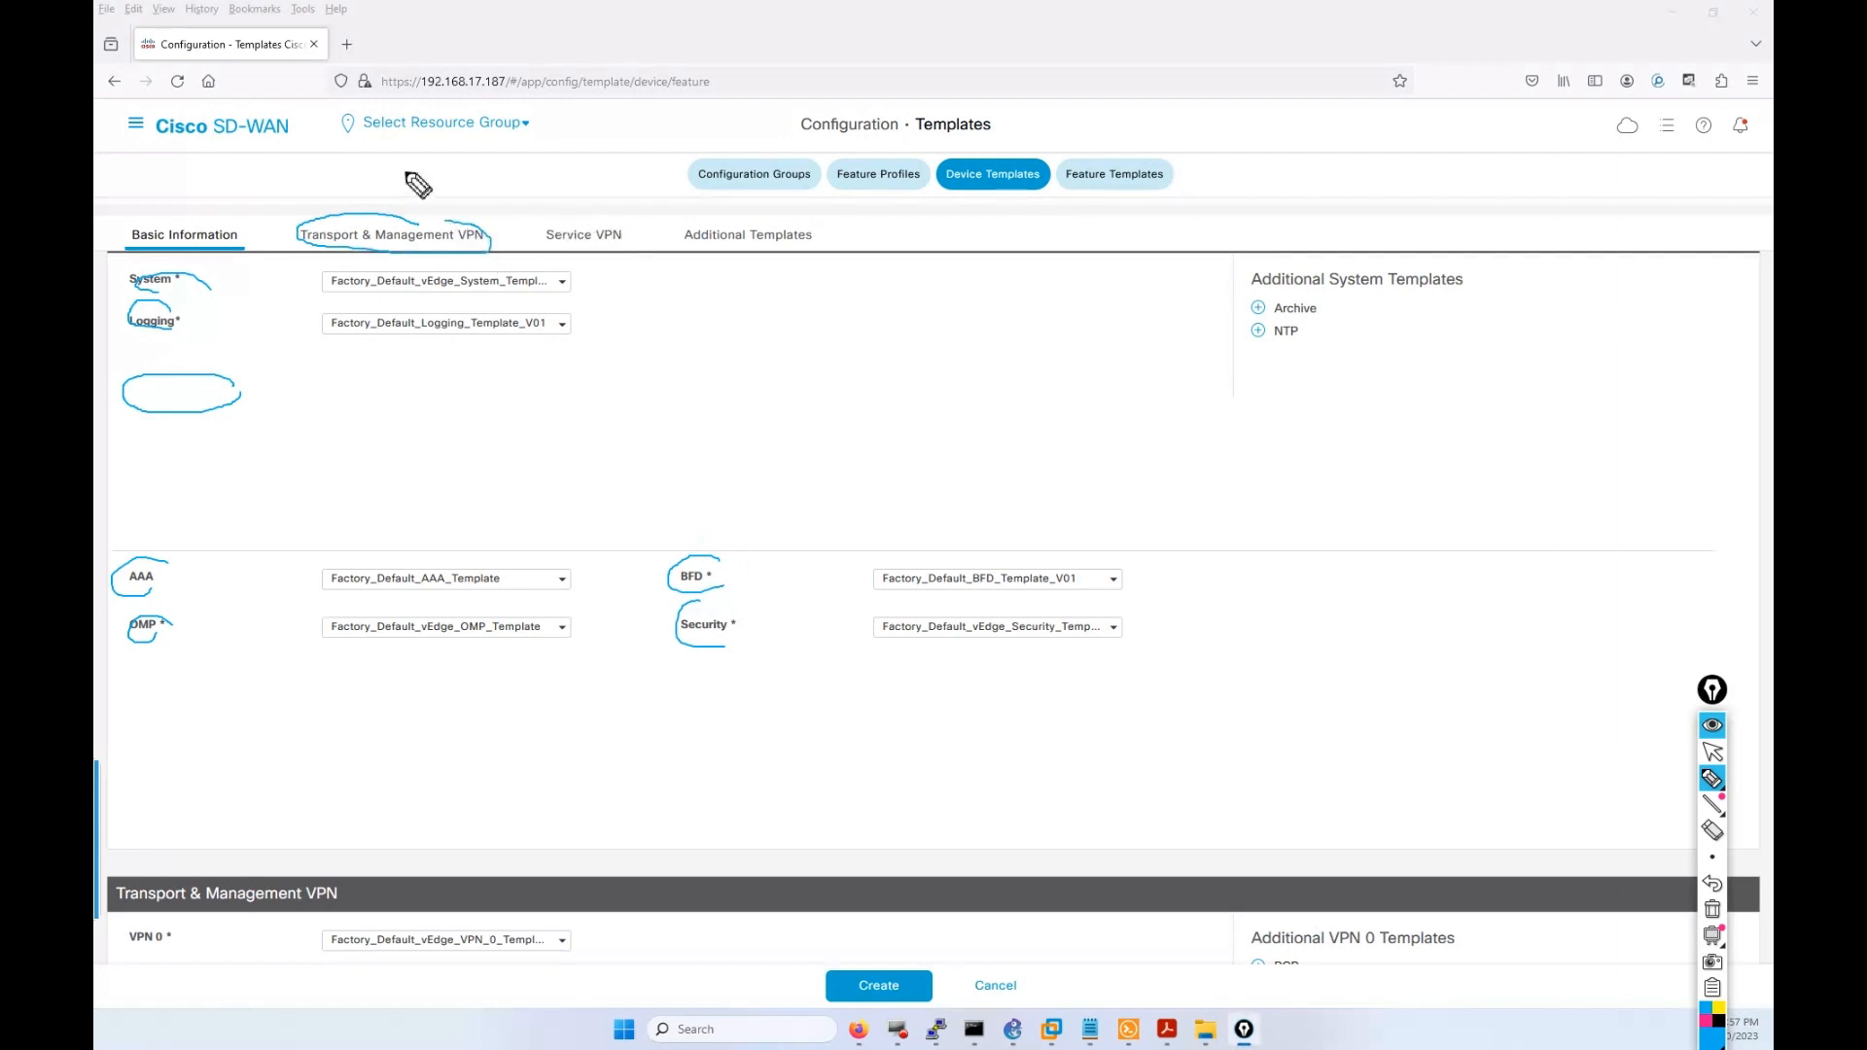
{"action": "left_click_drag", "start_coordinate": [411, 158], "coordinate": [417, 198]}
{"action": "mouse_move", "coordinate": [610, 209]}
{"action": "left_mouse_down"}
{"action": "mouse_move", "coordinate": [562, 265]}
{"action": "mouse_move", "coordinate": [619, 255]}
{"action": "left_mouse_up"}
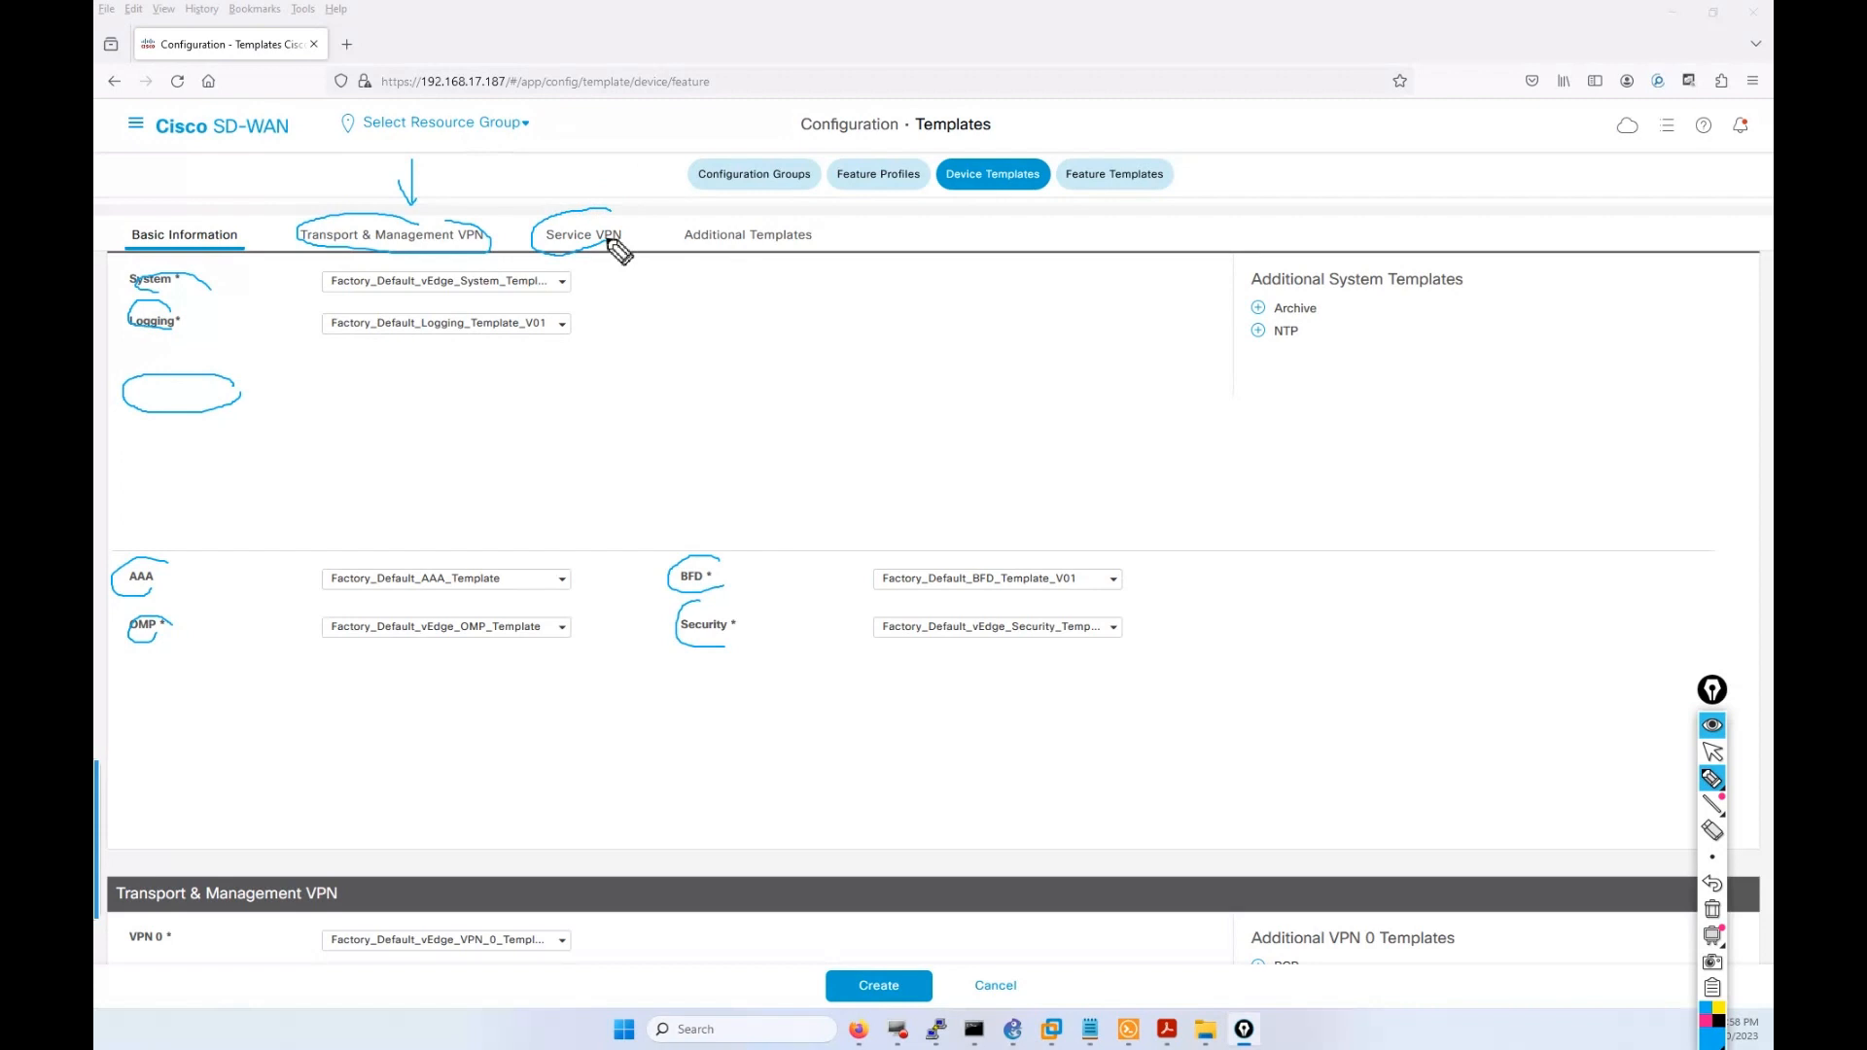
{"action": "left_click", "coordinate": [1712, 752]}
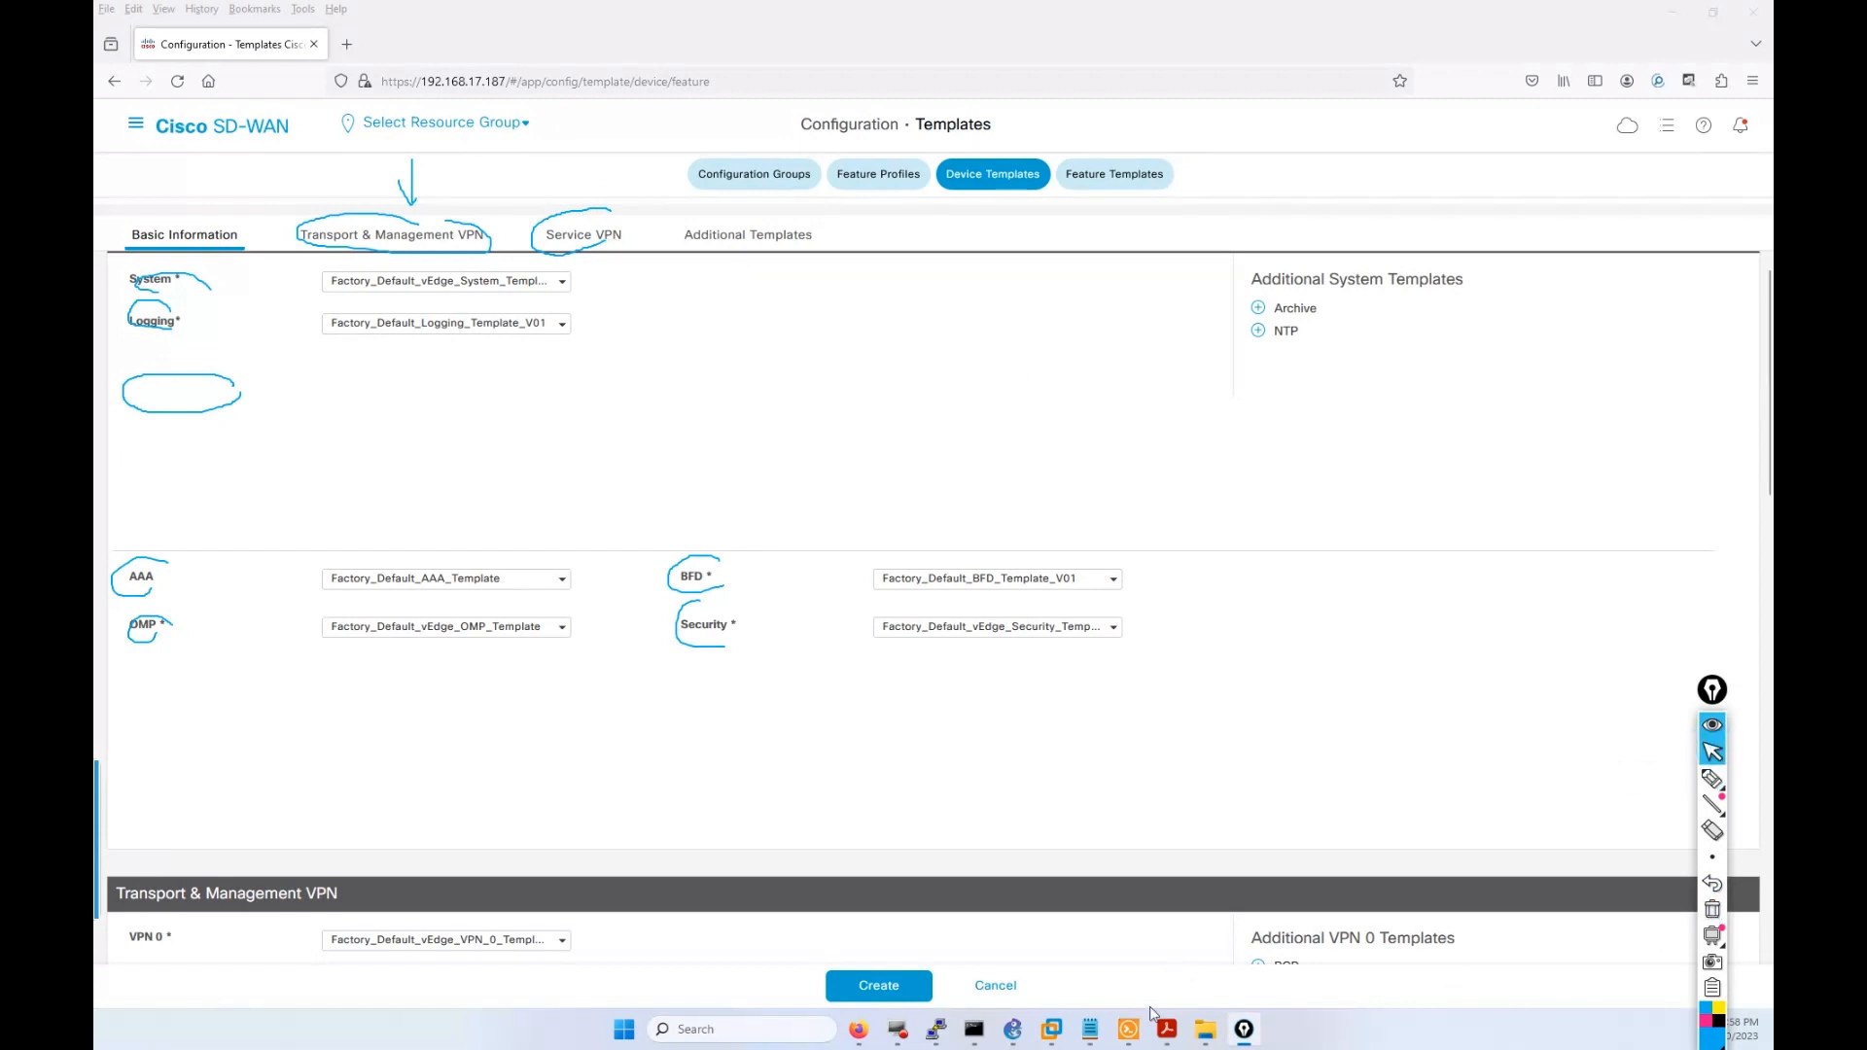
{"action": "left_click", "coordinate": [1220, 938]}
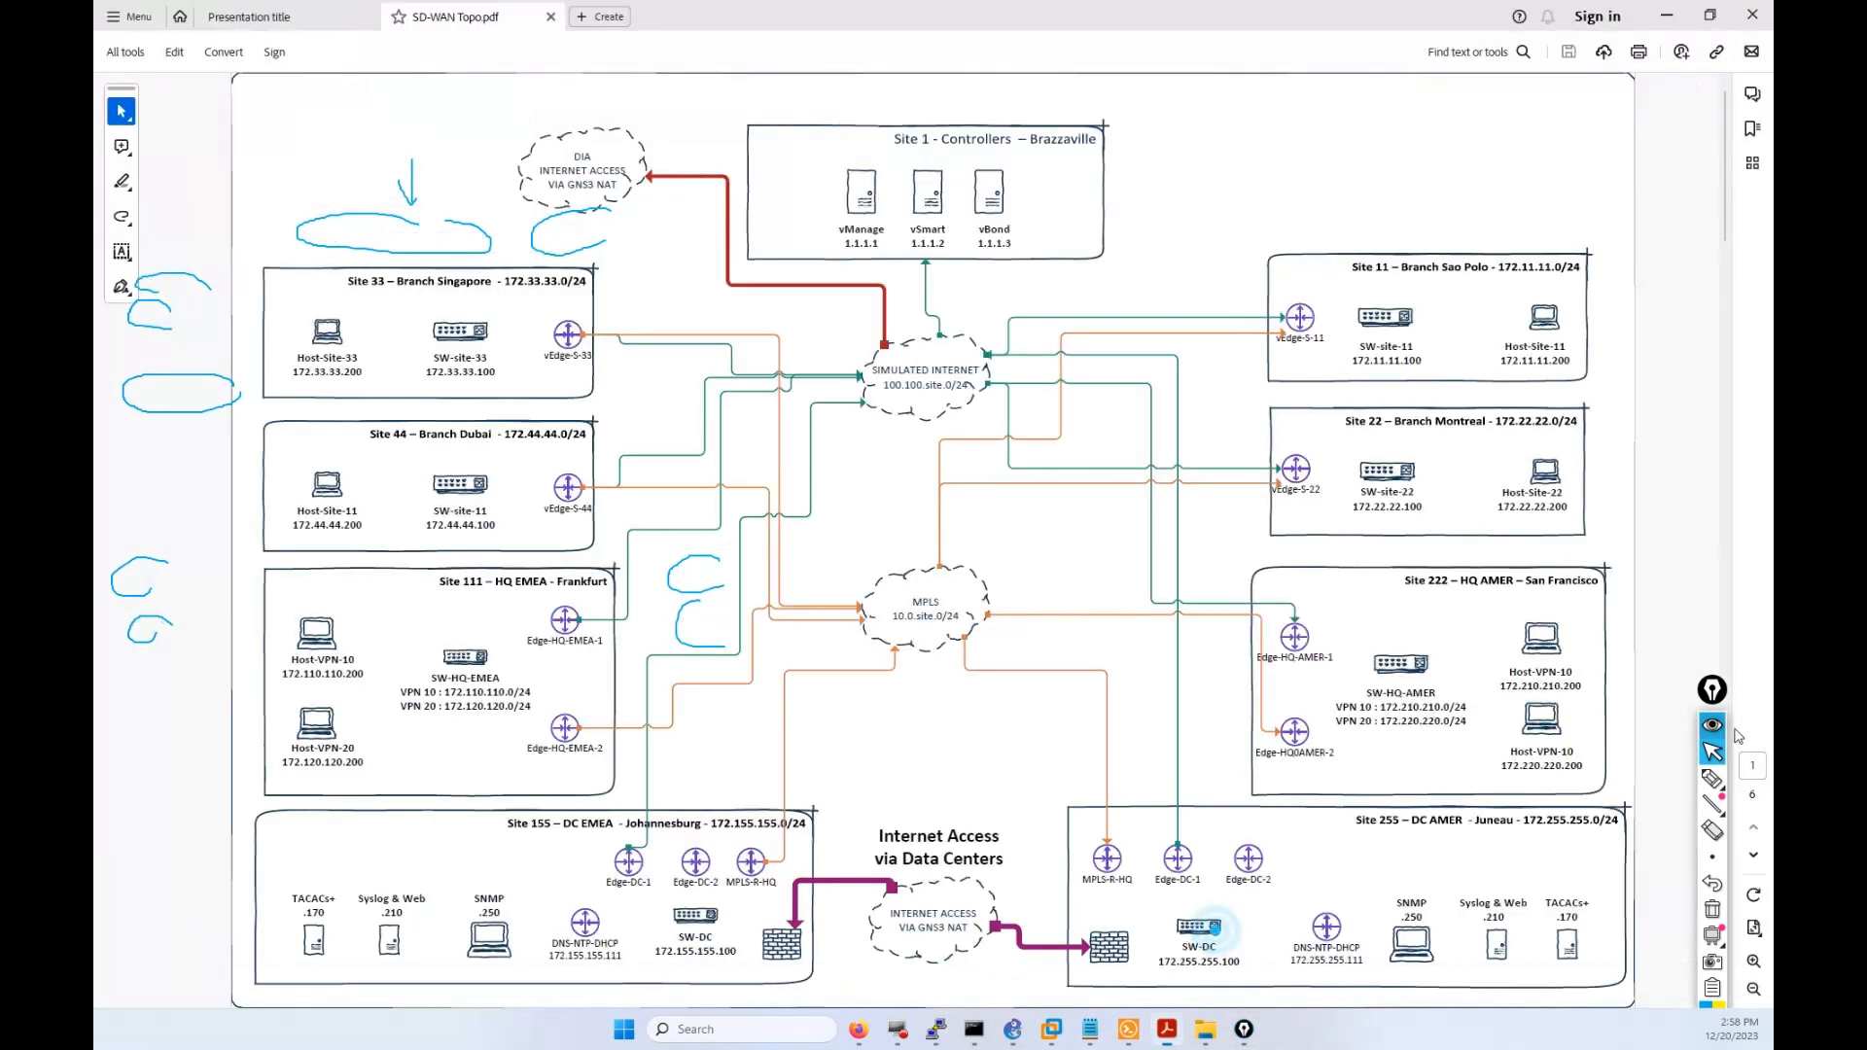
Circle vEdge-S-22, draw its links toward Sites 33 and 44, and write LAN in Site 22.
{"action": "left_click", "coordinate": [1712, 778]}
{"action": "mouse_move", "coordinate": [1233, 443]}
{"action": "left_mouse_down"}
{"action": "mouse_move", "coordinate": [1249, 510]}
{"action": "mouse_move", "coordinate": [1240, 452]}
{"action": "mouse_move", "coordinate": [1081, 459]}
{"action": "left_mouse_up"}
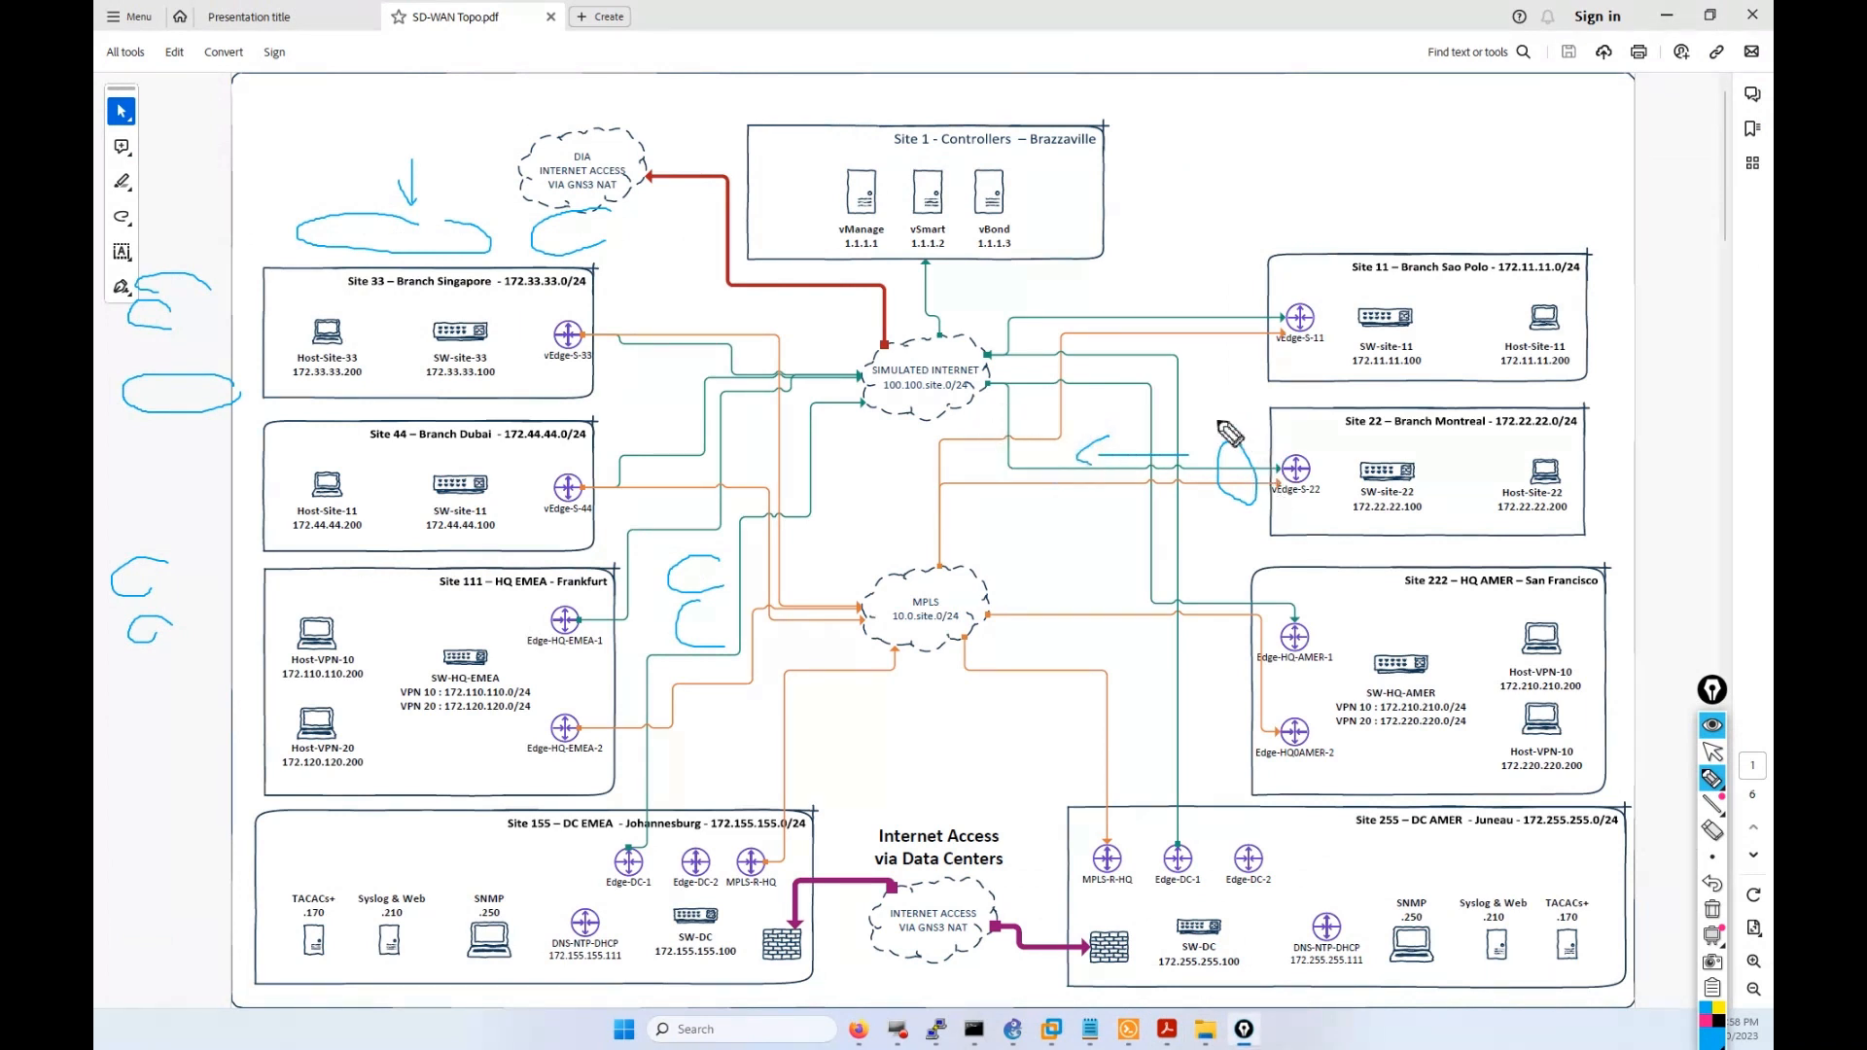
{"action": "mouse_move", "coordinate": [1220, 408]}
{"action": "left_mouse_down"}
{"action": "mouse_move", "coordinate": [1229, 425]}
{"action": "mouse_move", "coordinate": [1212, 400]}
{"action": "left_mouse_up"}
{"action": "mouse_move", "coordinate": [912, 310]}
{"action": "left_mouse_down"}
{"action": "mouse_move", "coordinate": [1016, 359]}
{"action": "mouse_move", "coordinate": [1003, 641]}
{"action": "left_mouse_up"}
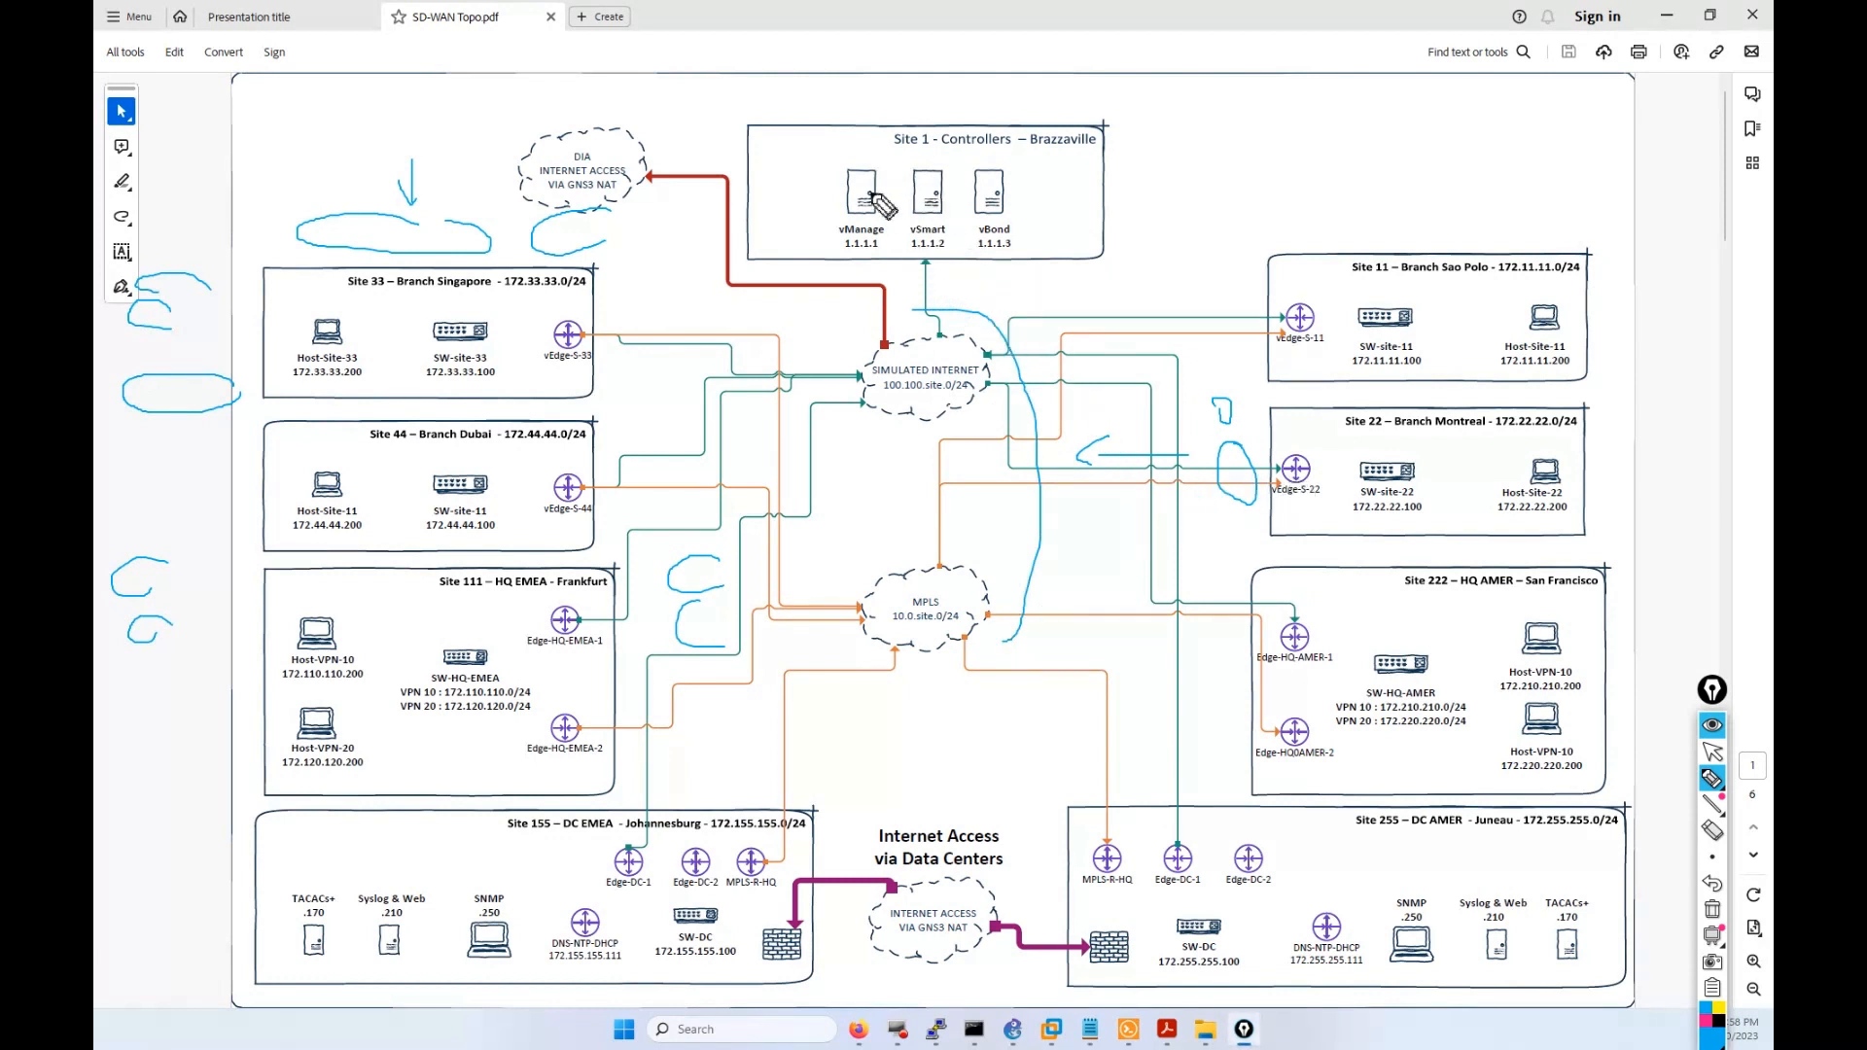
{"action": "left_click_drag", "start_coordinate": [1030, 470], "coordinate": [637, 595]}
{"action": "left_click_drag", "start_coordinate": [1064, 496], "coordinate": [607, 496]}
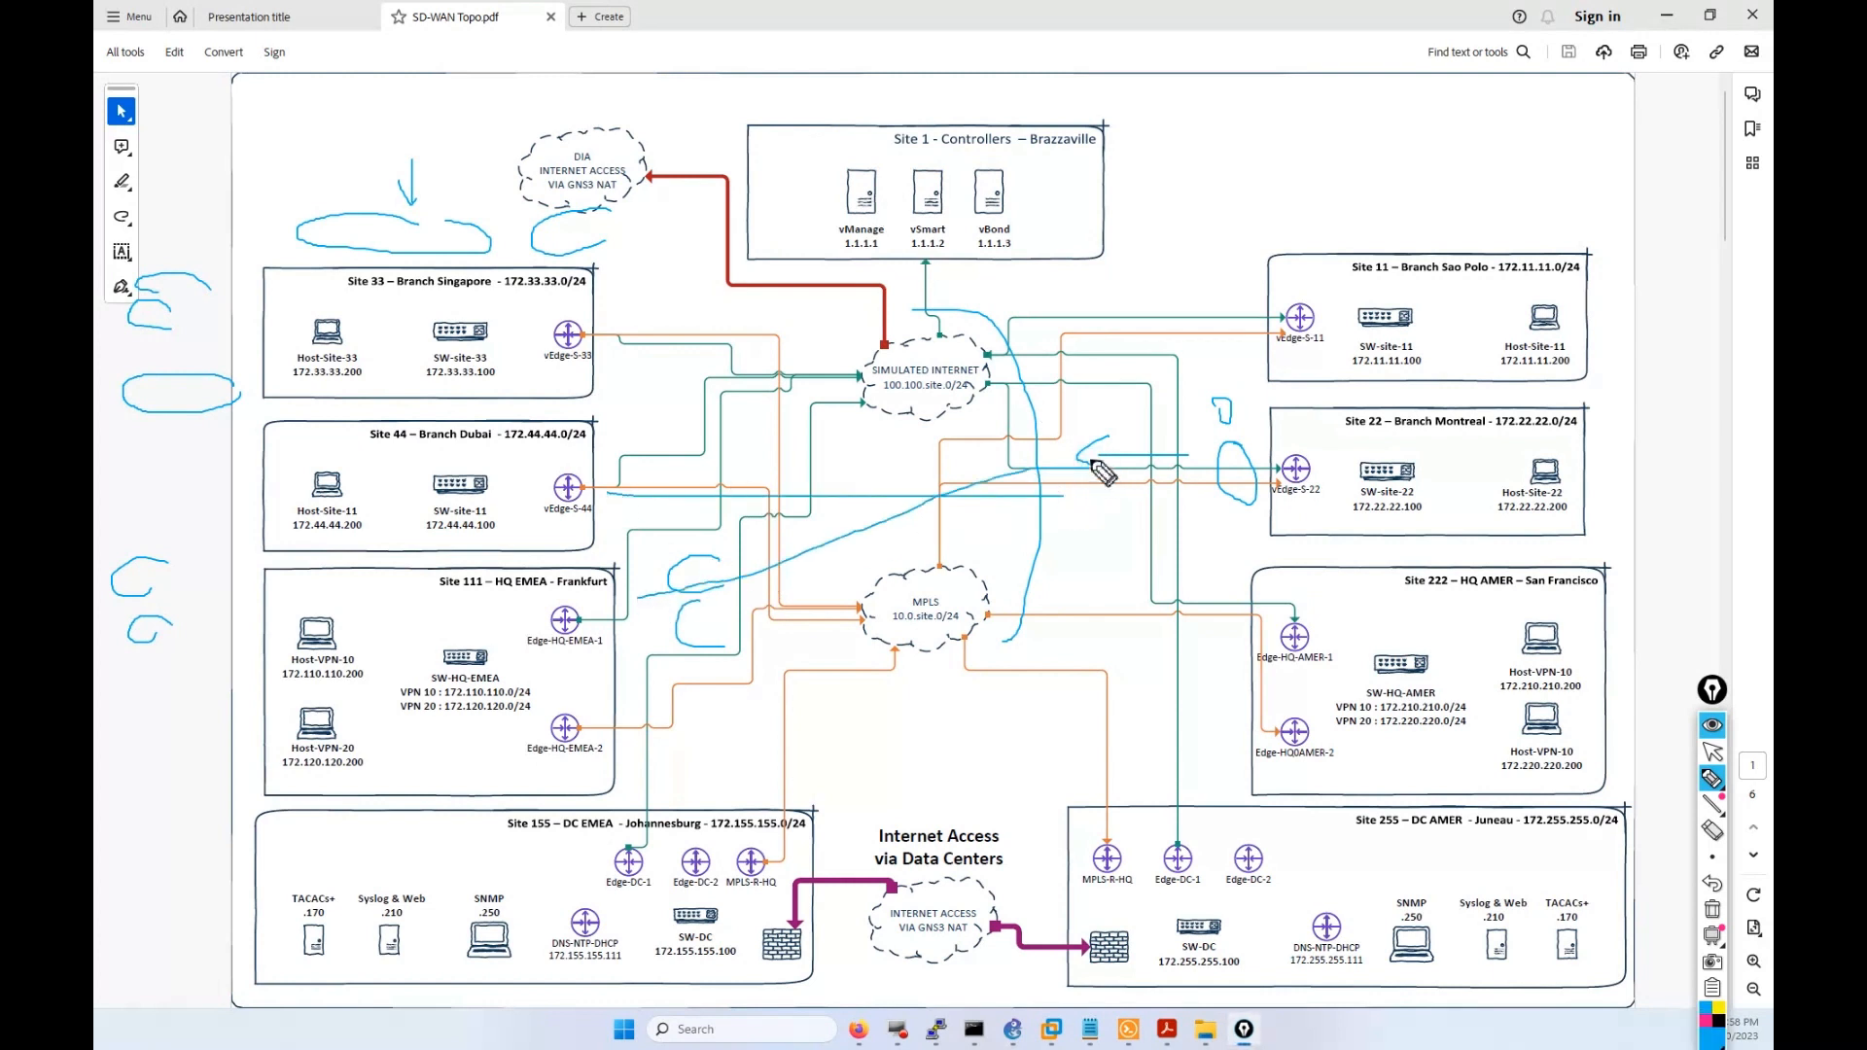
{"action": "left_click_drag", "start_coordinate": [1091, 465], "coordinate": [602, 385]}
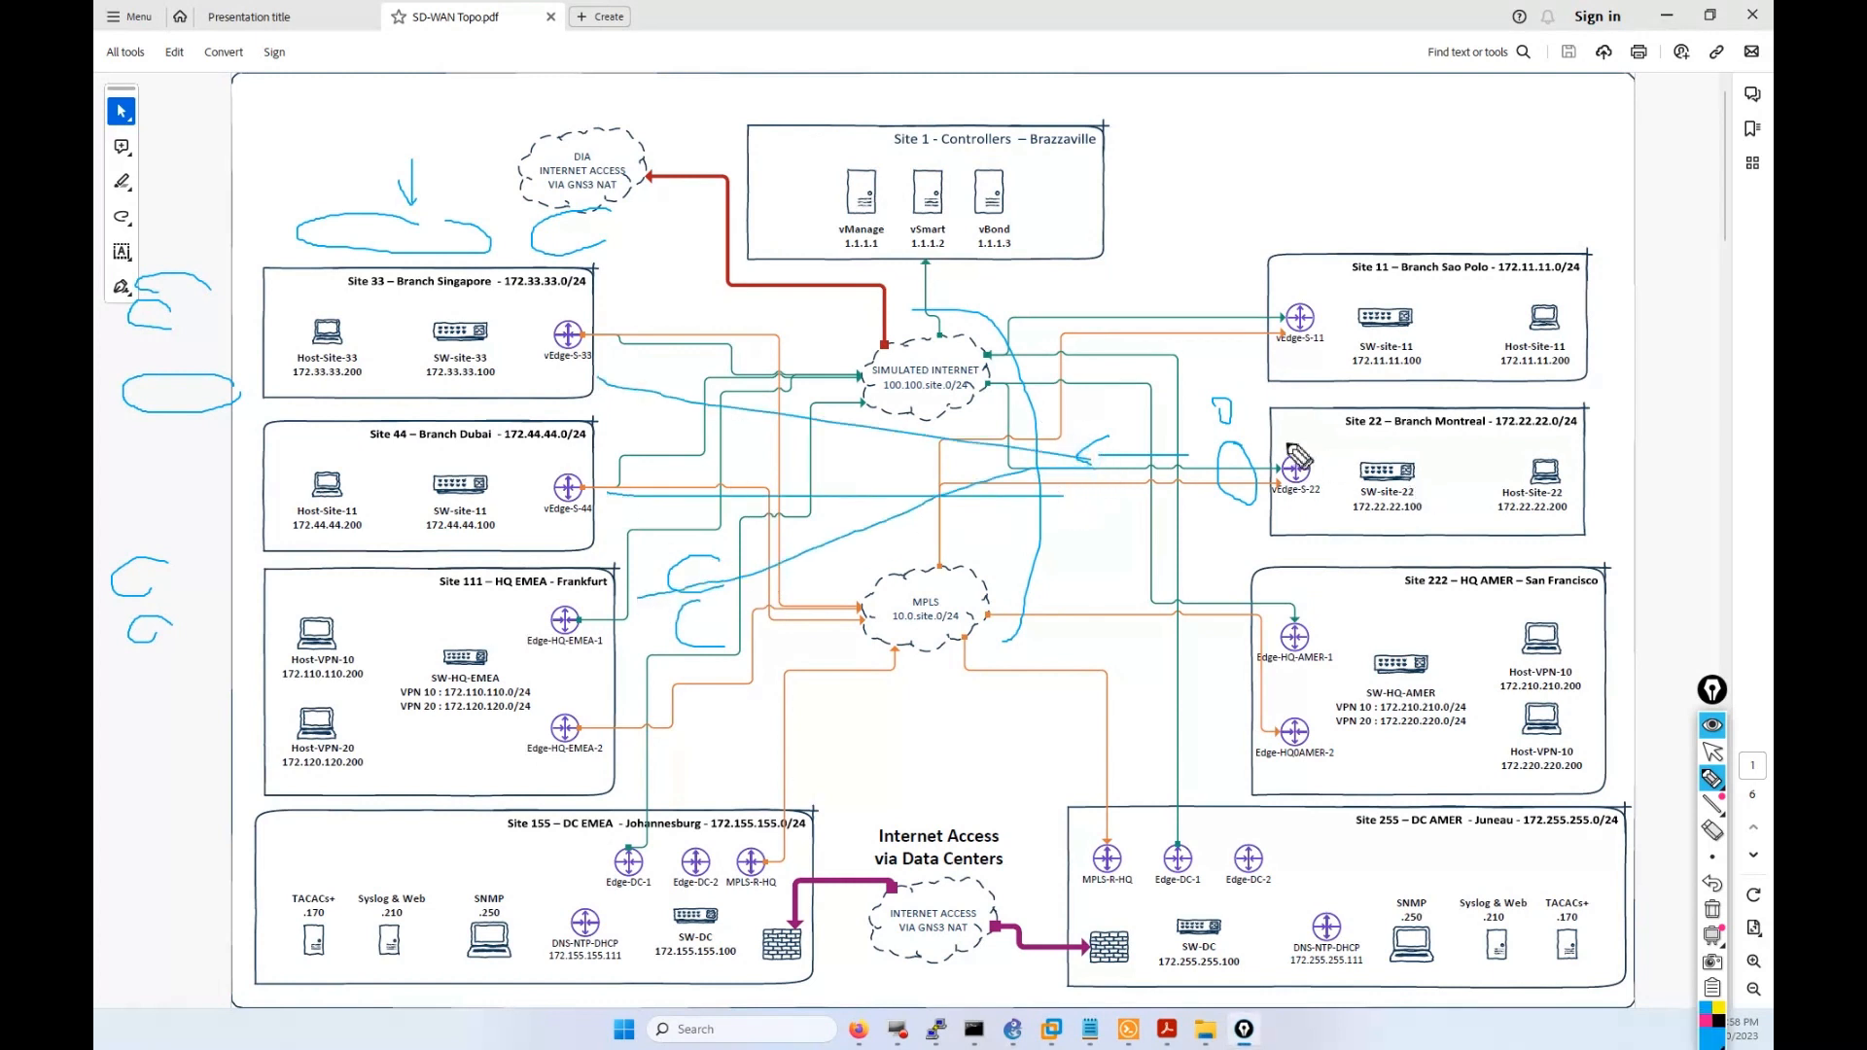
{"action": "left_click_drag", "start_coordinate": [1283, 443], "coordinate": [1360, 424]}
{"action": "left_click_drag", "start_coordinate": [1463, 457], "coordinate": [1518, 439]}
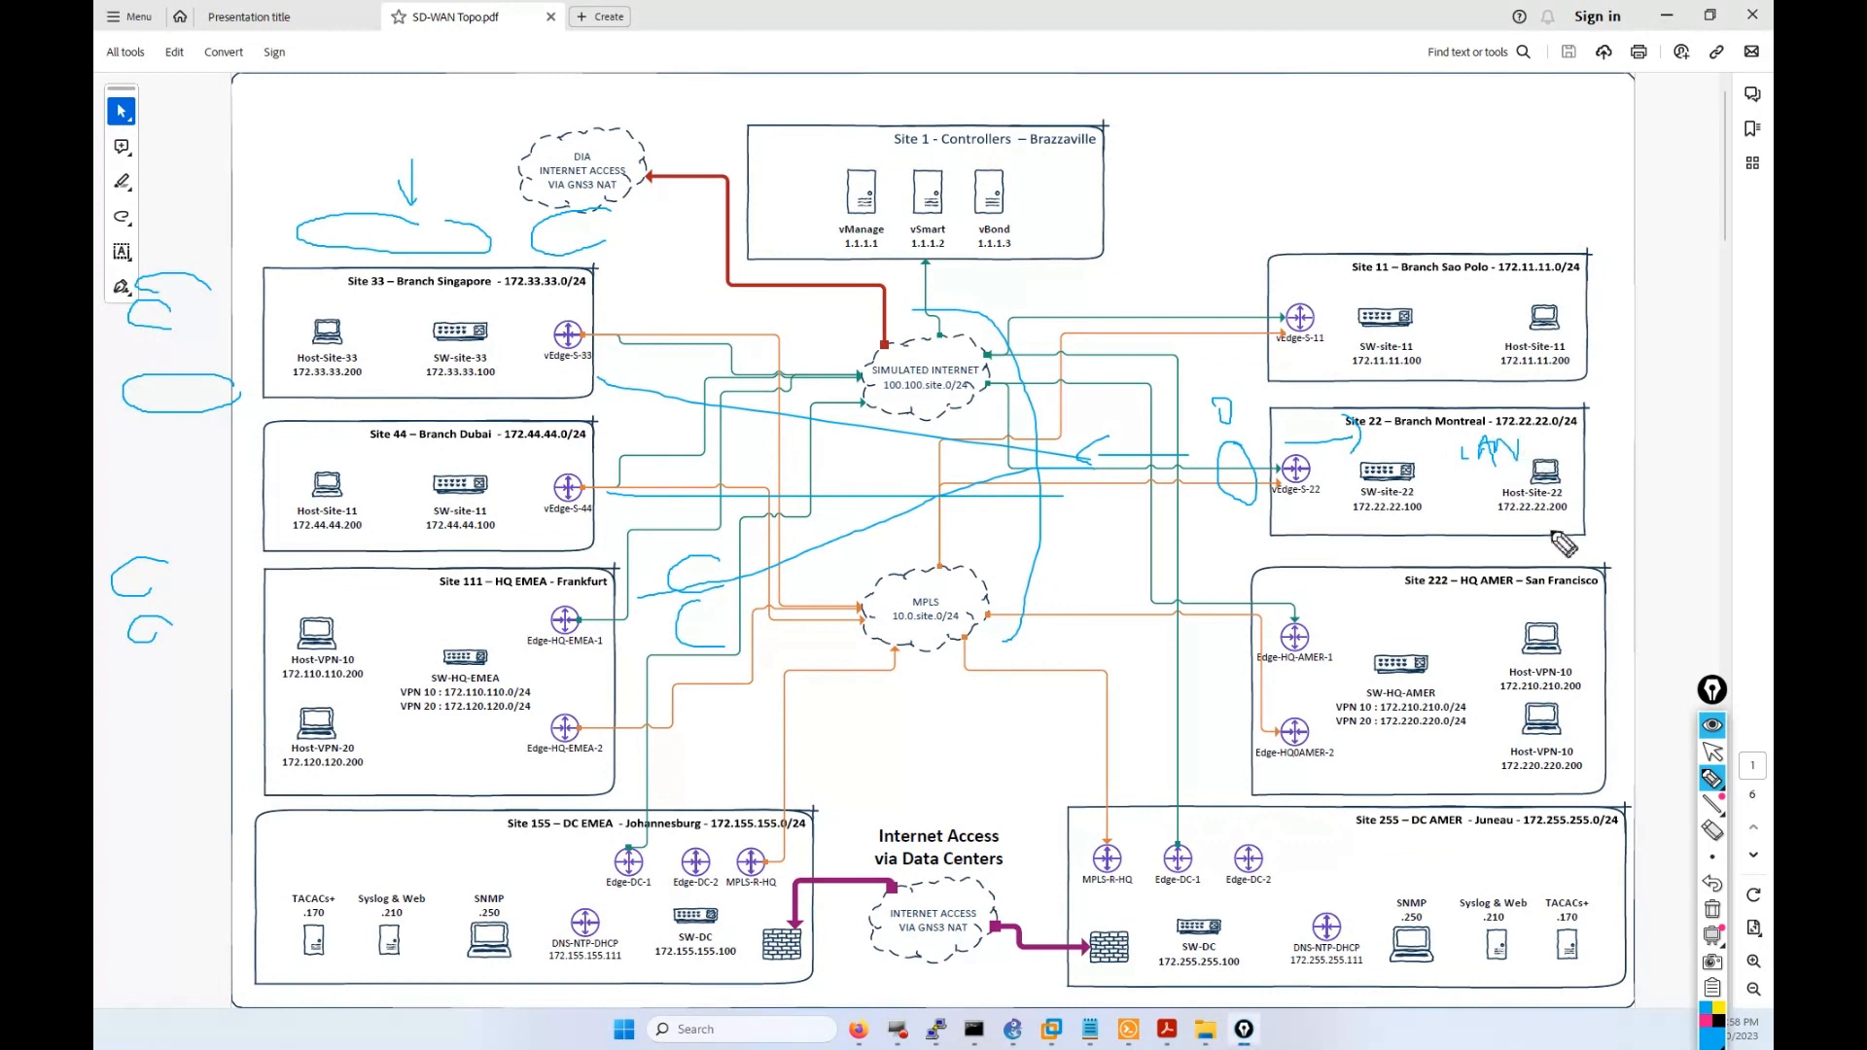
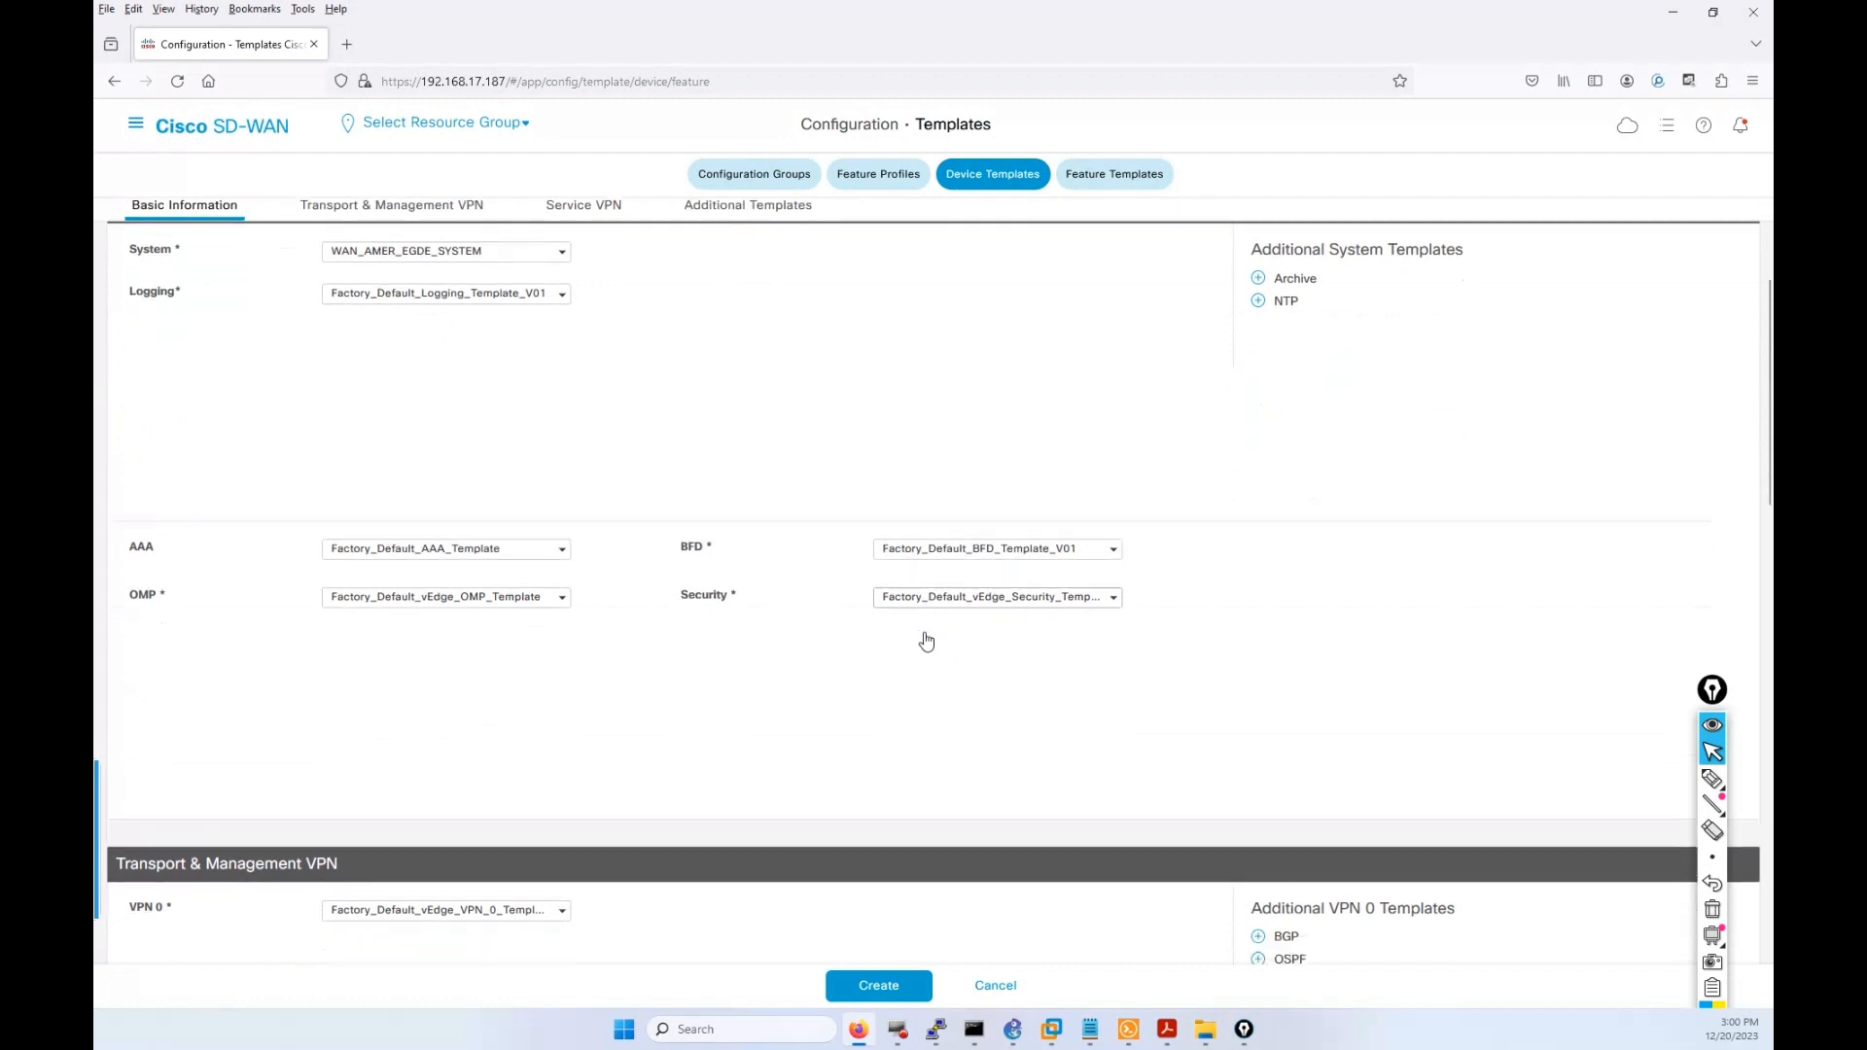
{"action": "scroll", "coordinate": [925, 639], "scroll_direction": "down", "scroll_amount": 1}
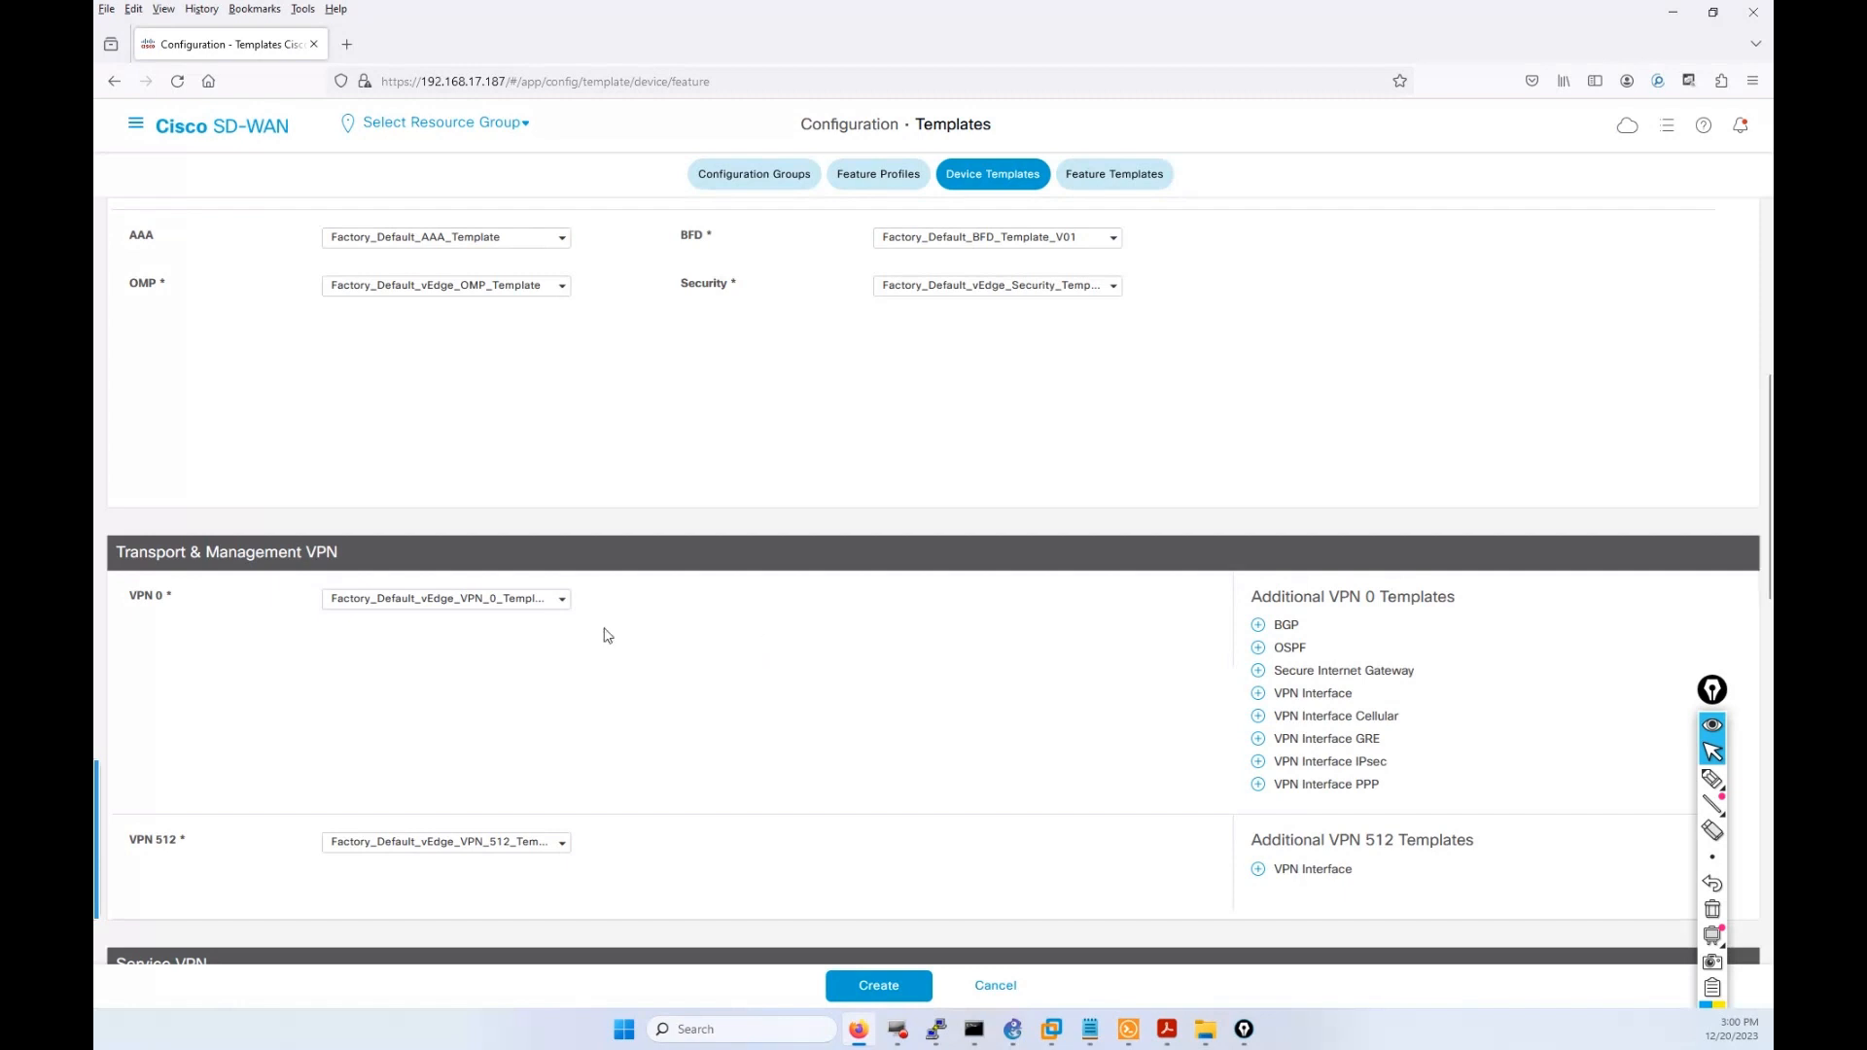
Select WAN_AMER_EDGE_VPN_0 as the VPN 0 template, replacing the factory default.
{"action": "left_click", "coordinate": [518, 601]}
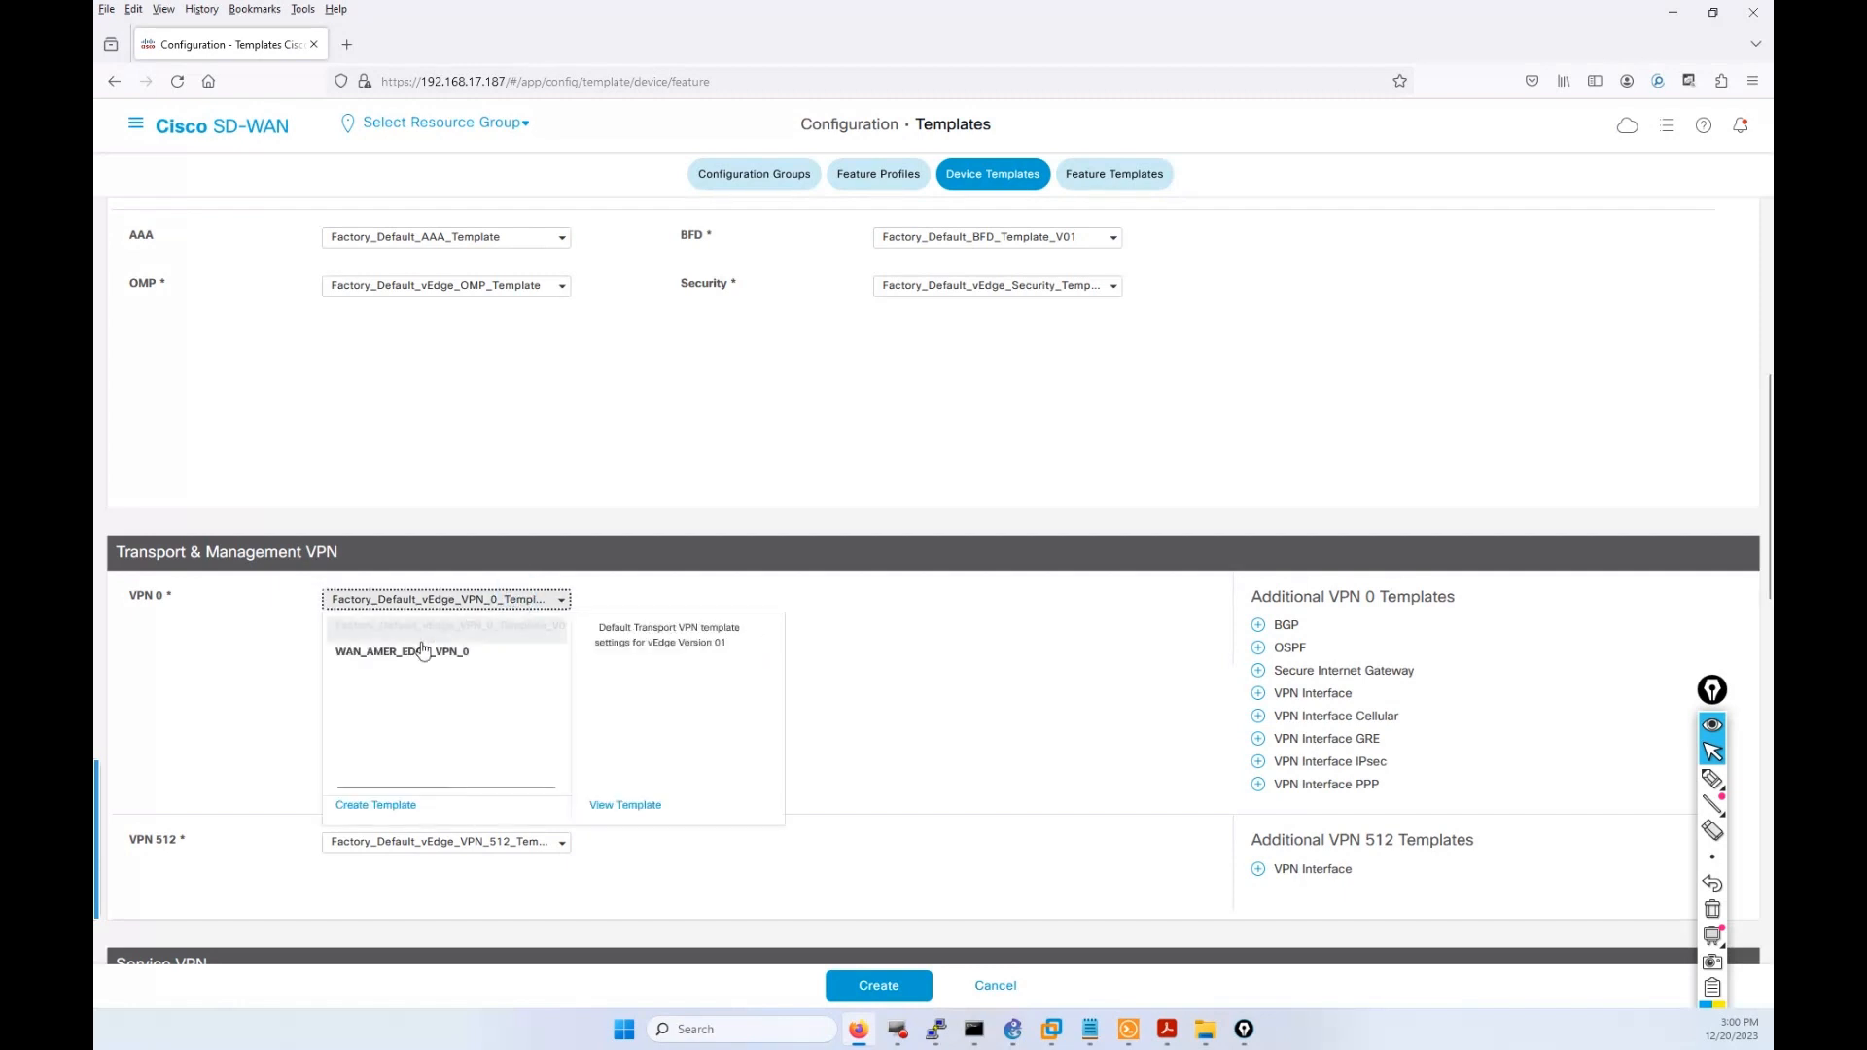
{"action": "left_click", "coordinate": [426, 655]}
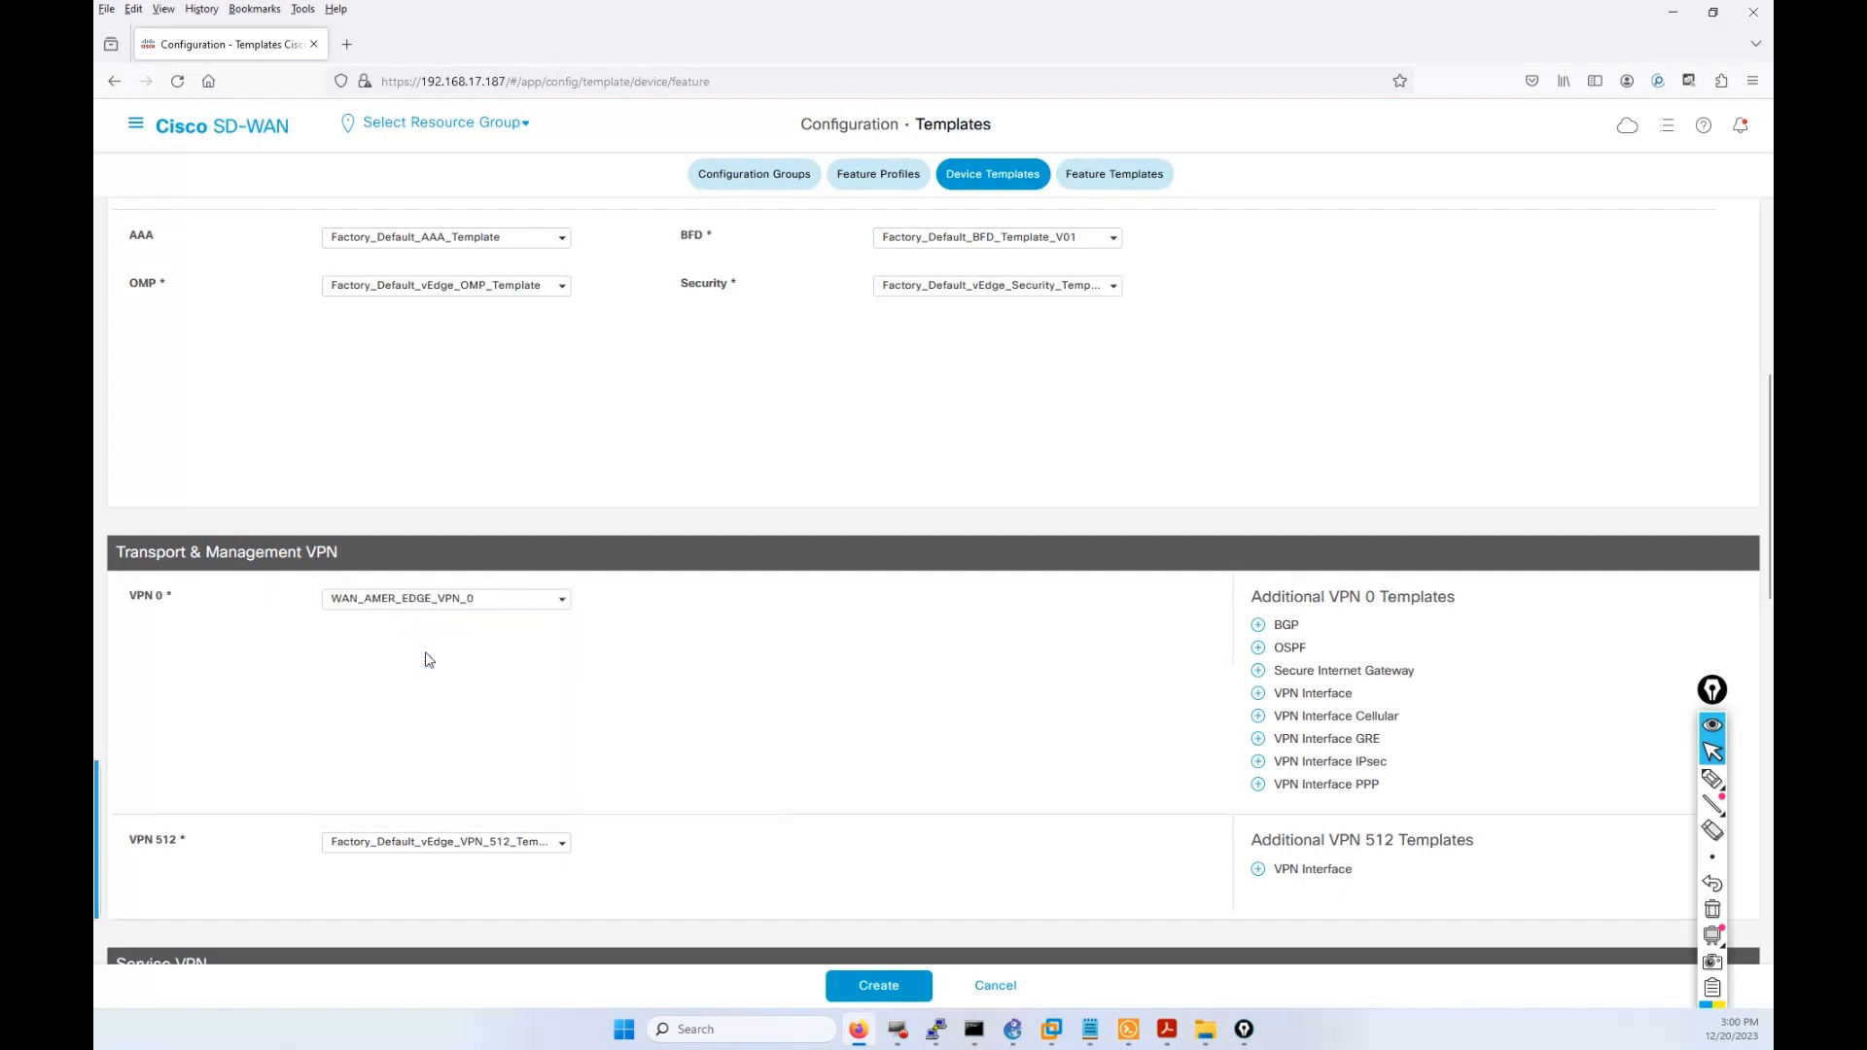
{"action": "scroll", "coordinate": [425, 655], "scroll_direction": "down", "scroll_amount": 2}
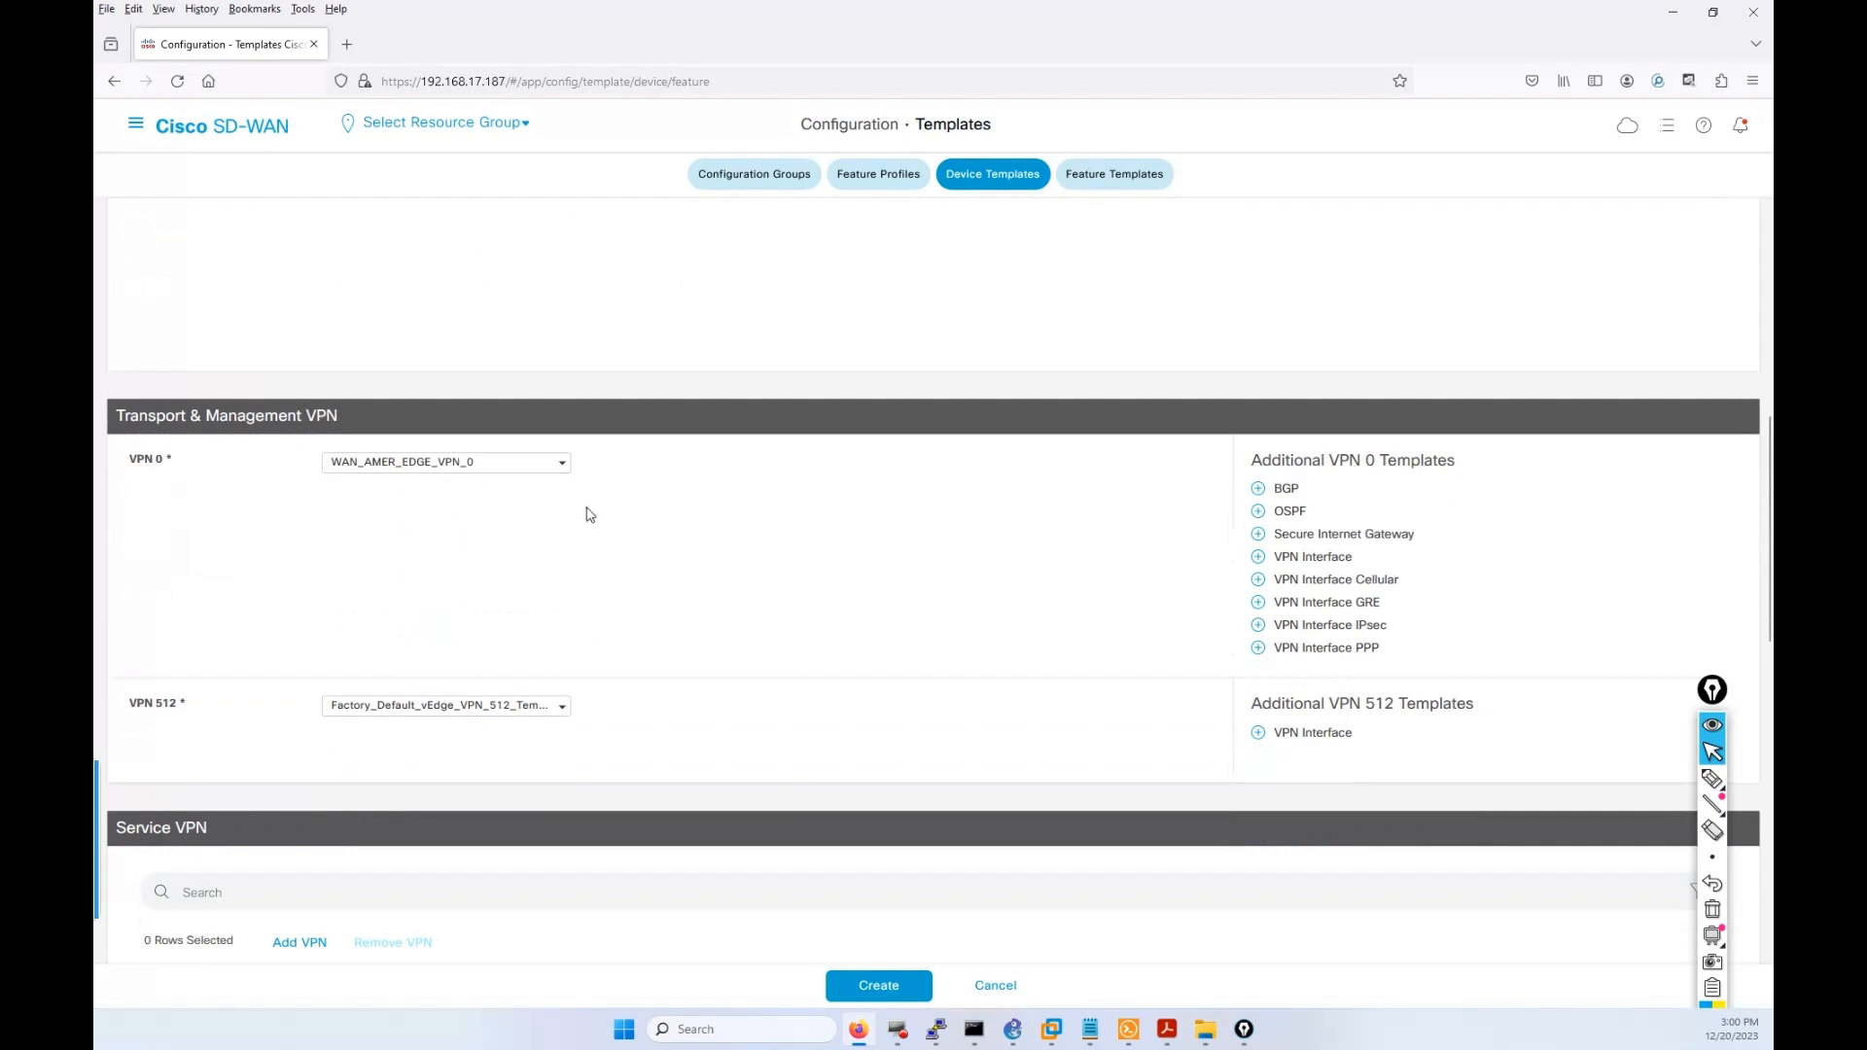
Add WAN_AMER_INTERFACE_VPN_0 as a VPN interface under VPN 0.
{"action": "left_click", "coordinate": [1315, 558]}
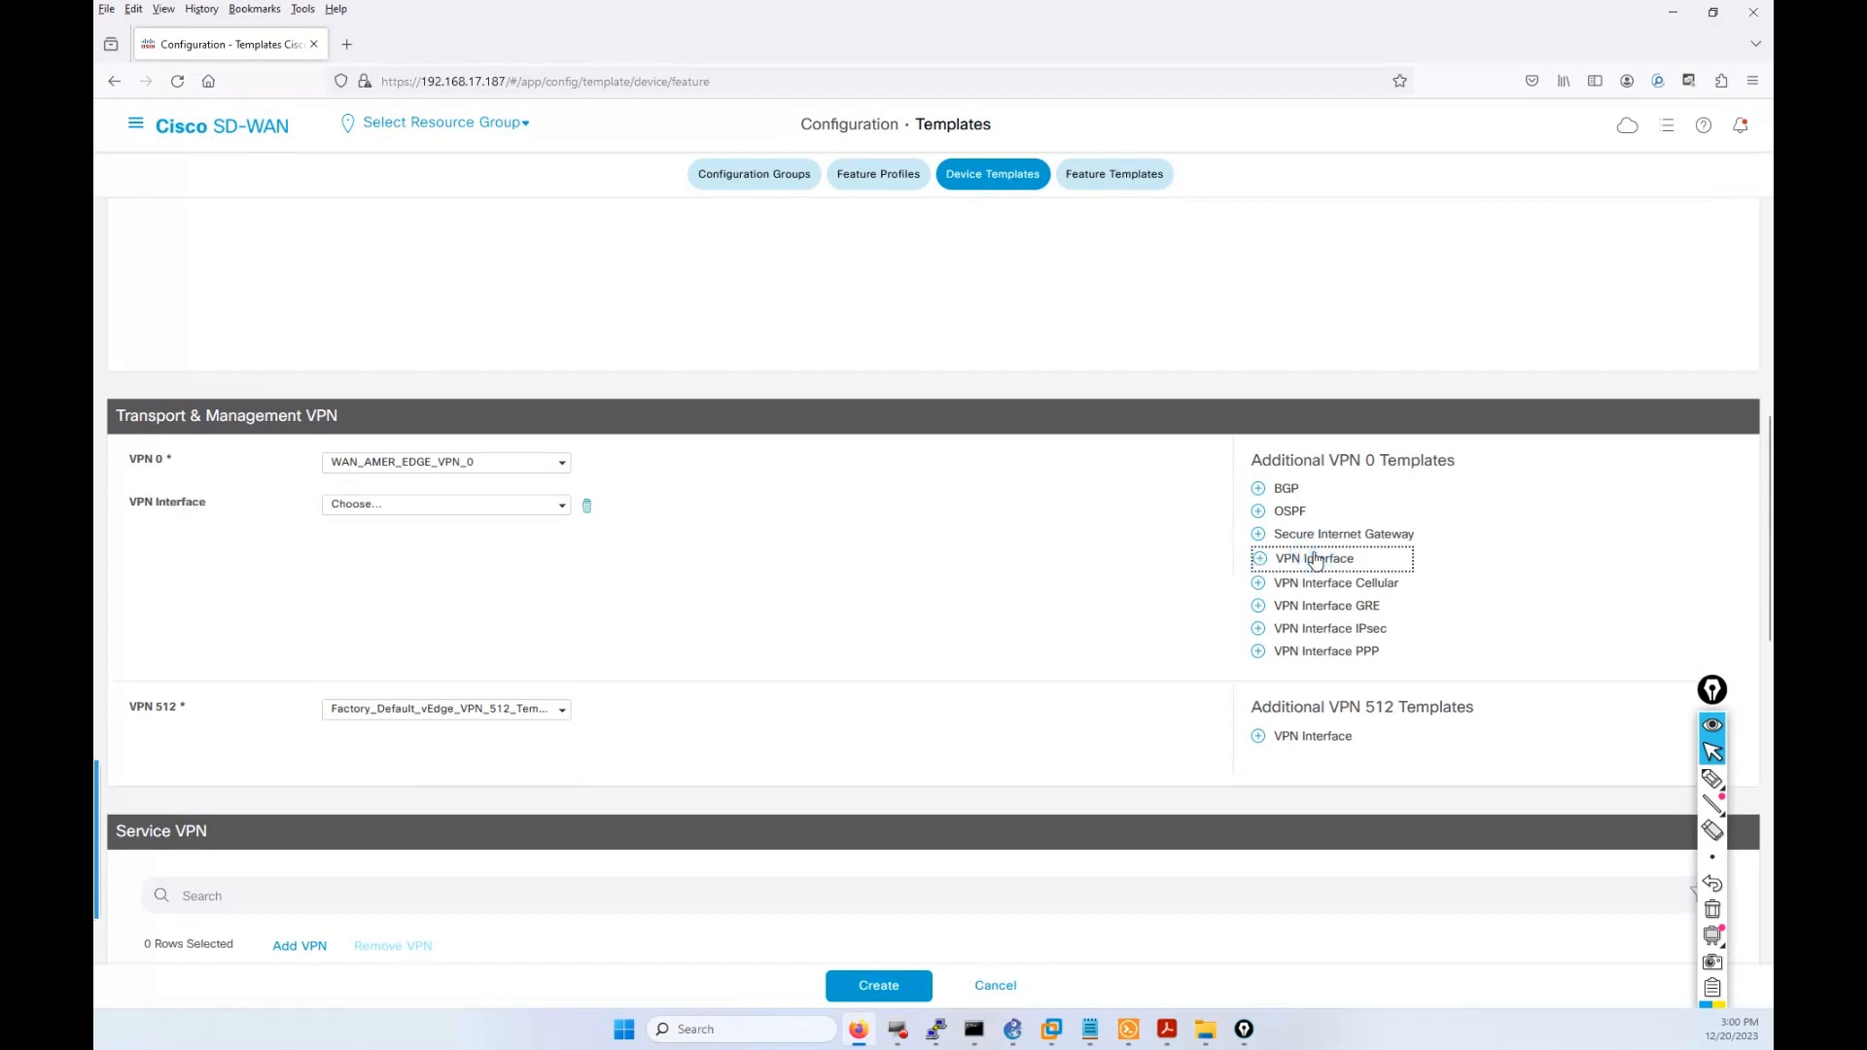
{"action": "left_click", "coordinate": [518, 504]}
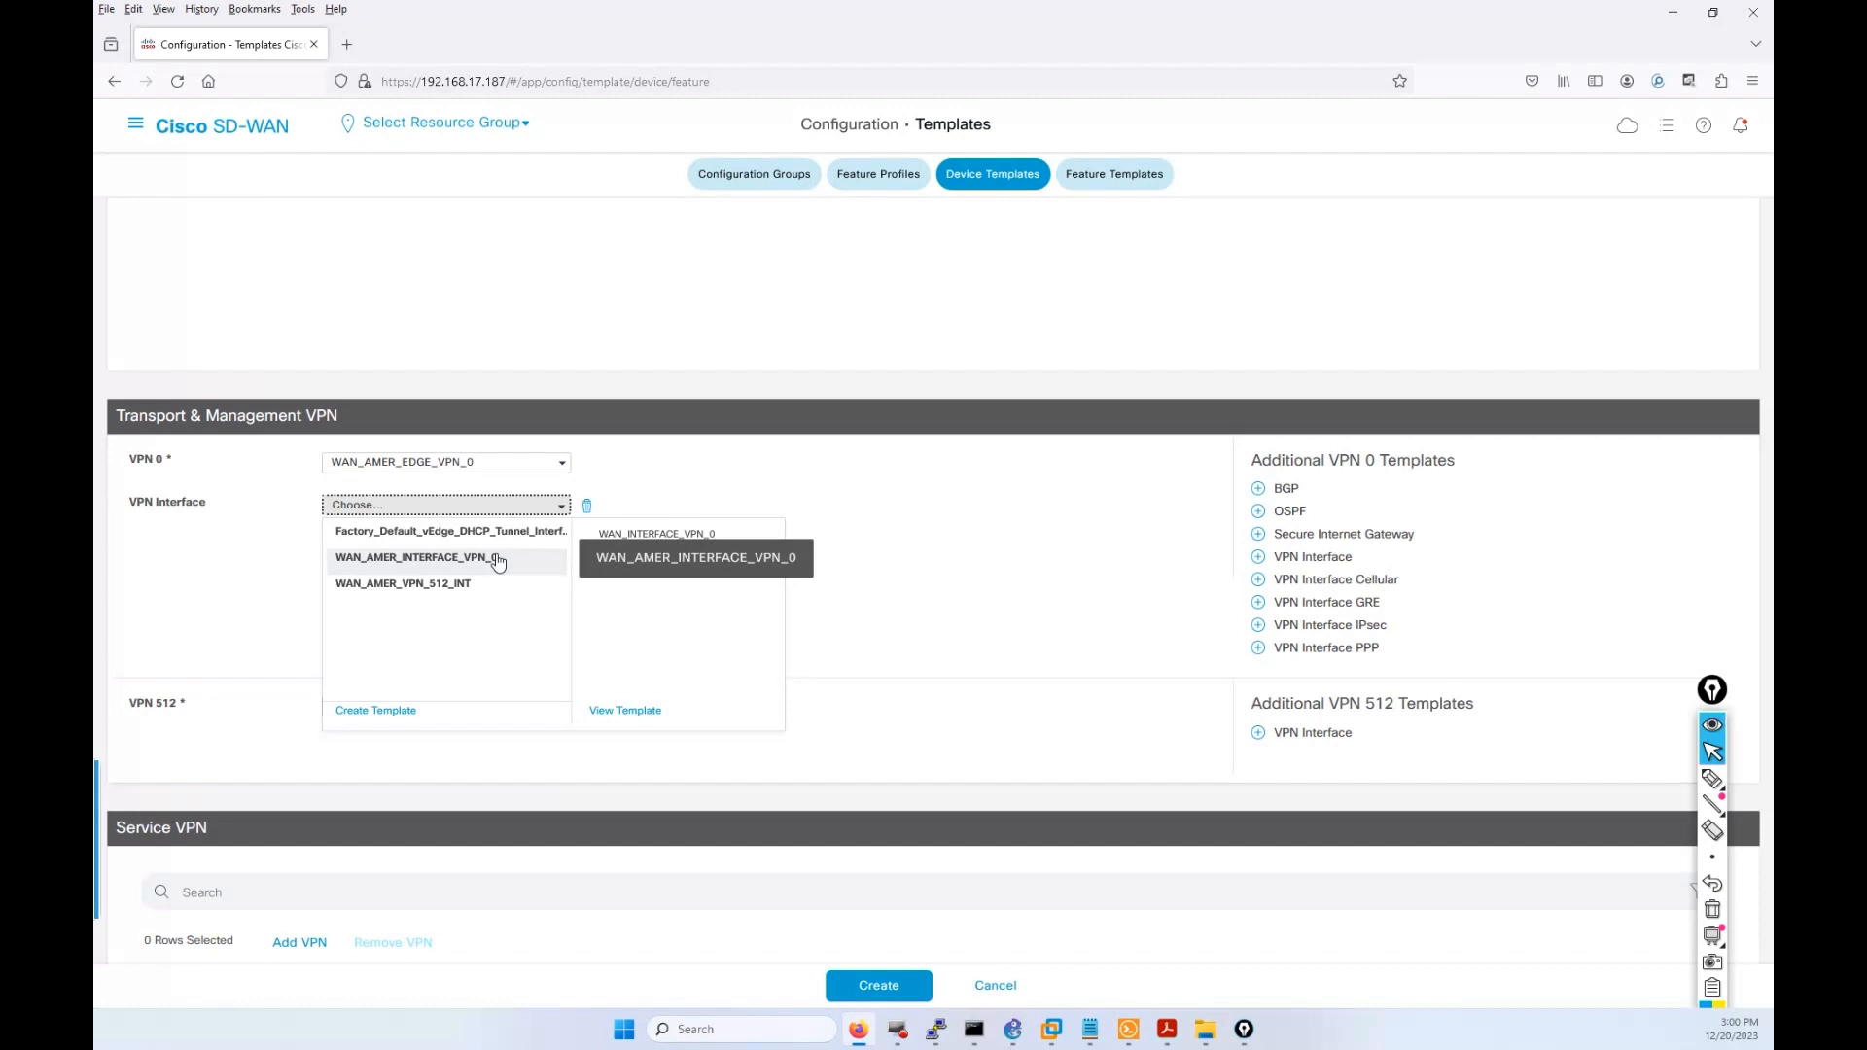
{"action": "left_click", "coordinate": [497, 559]}
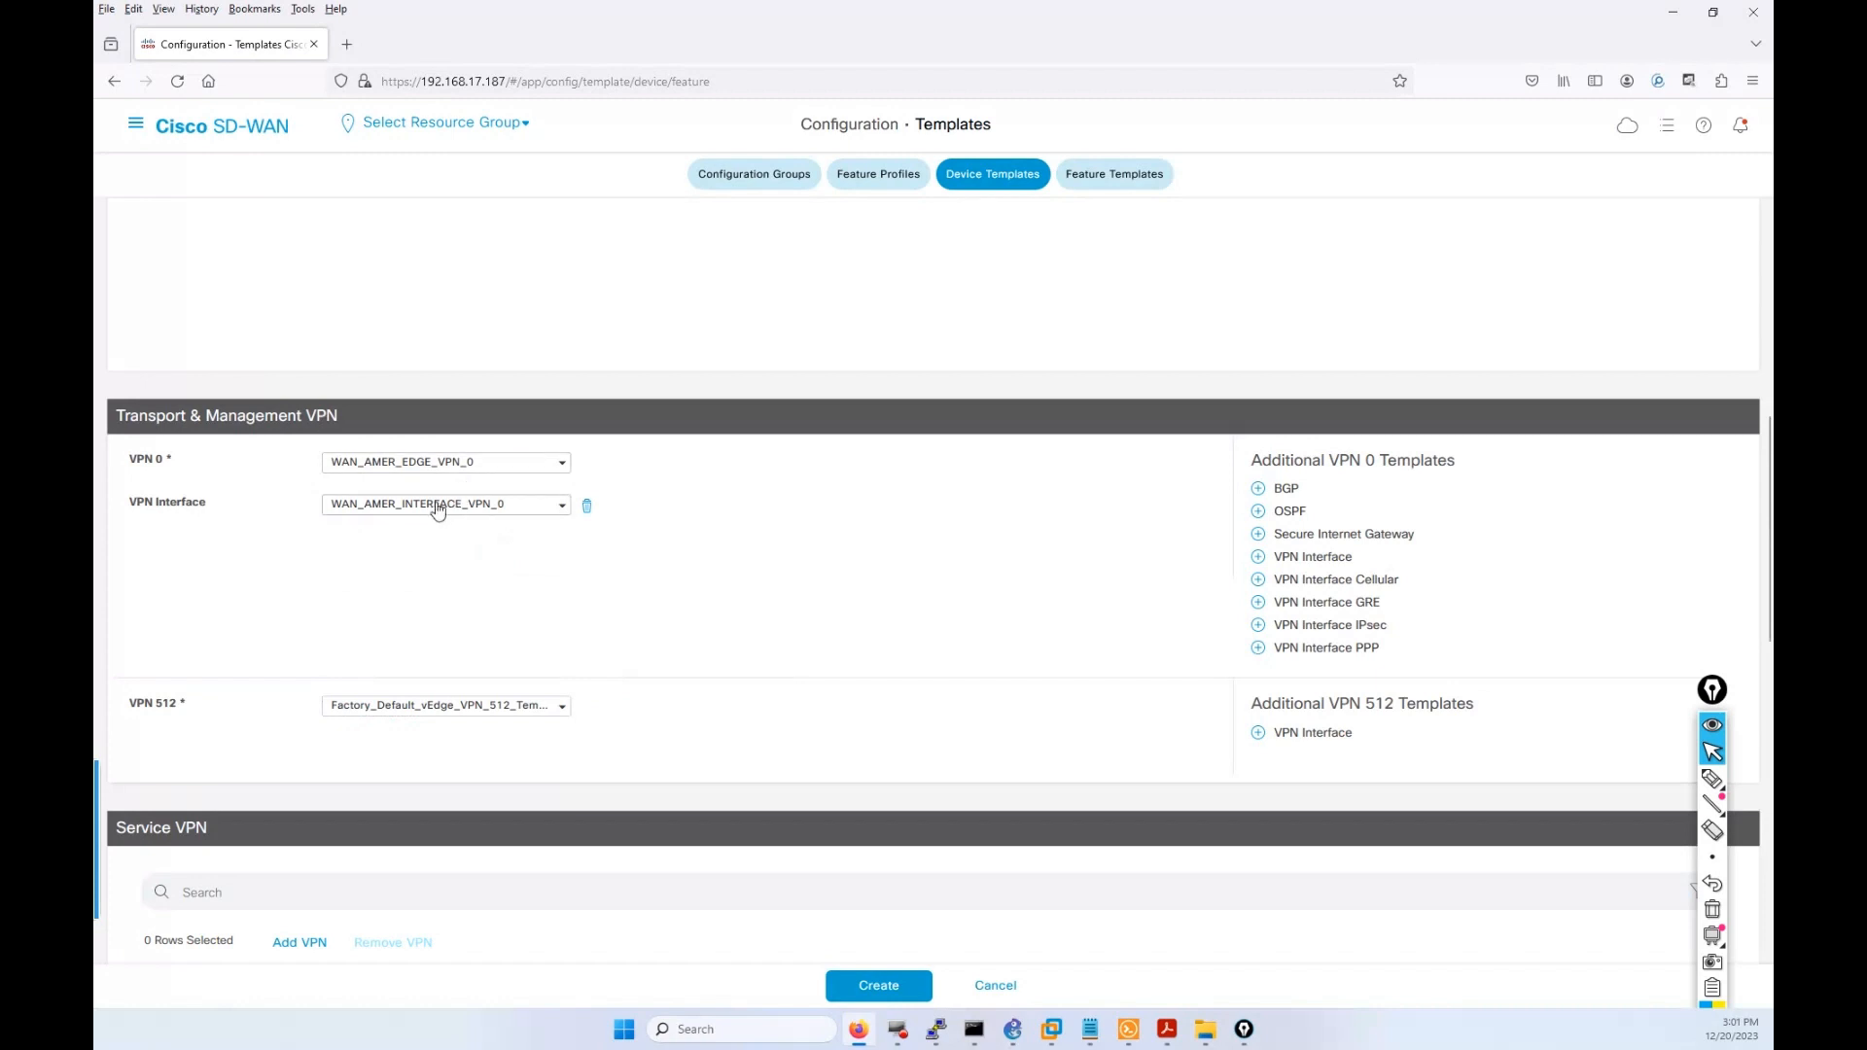
Set VPN 512 to WAN_AMER_VPN_512 with the WAN_AMER_VPN_512_INT interface.
{"action": "scroll", "coordinate": [884, 641], "scroll_direction": "down", "scroll_amount": 2}
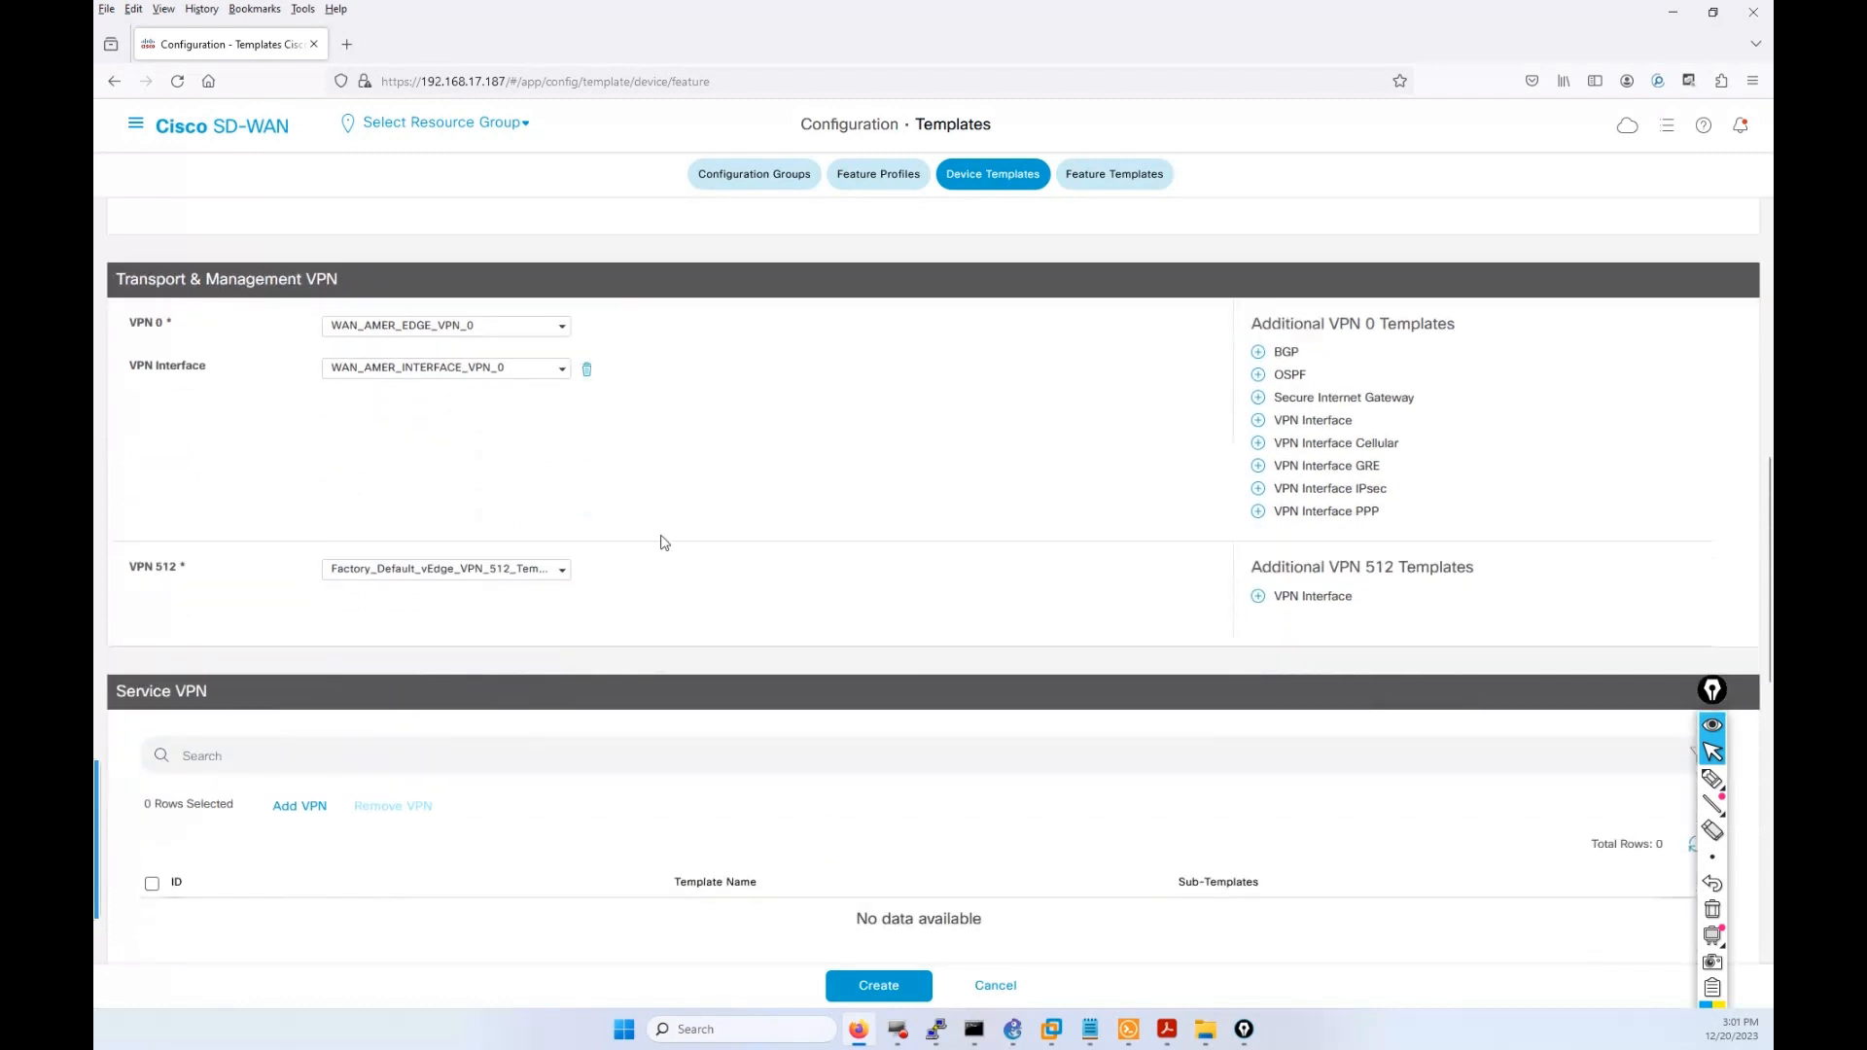
{"action": "left_click", "coordinate": [476, 578]}
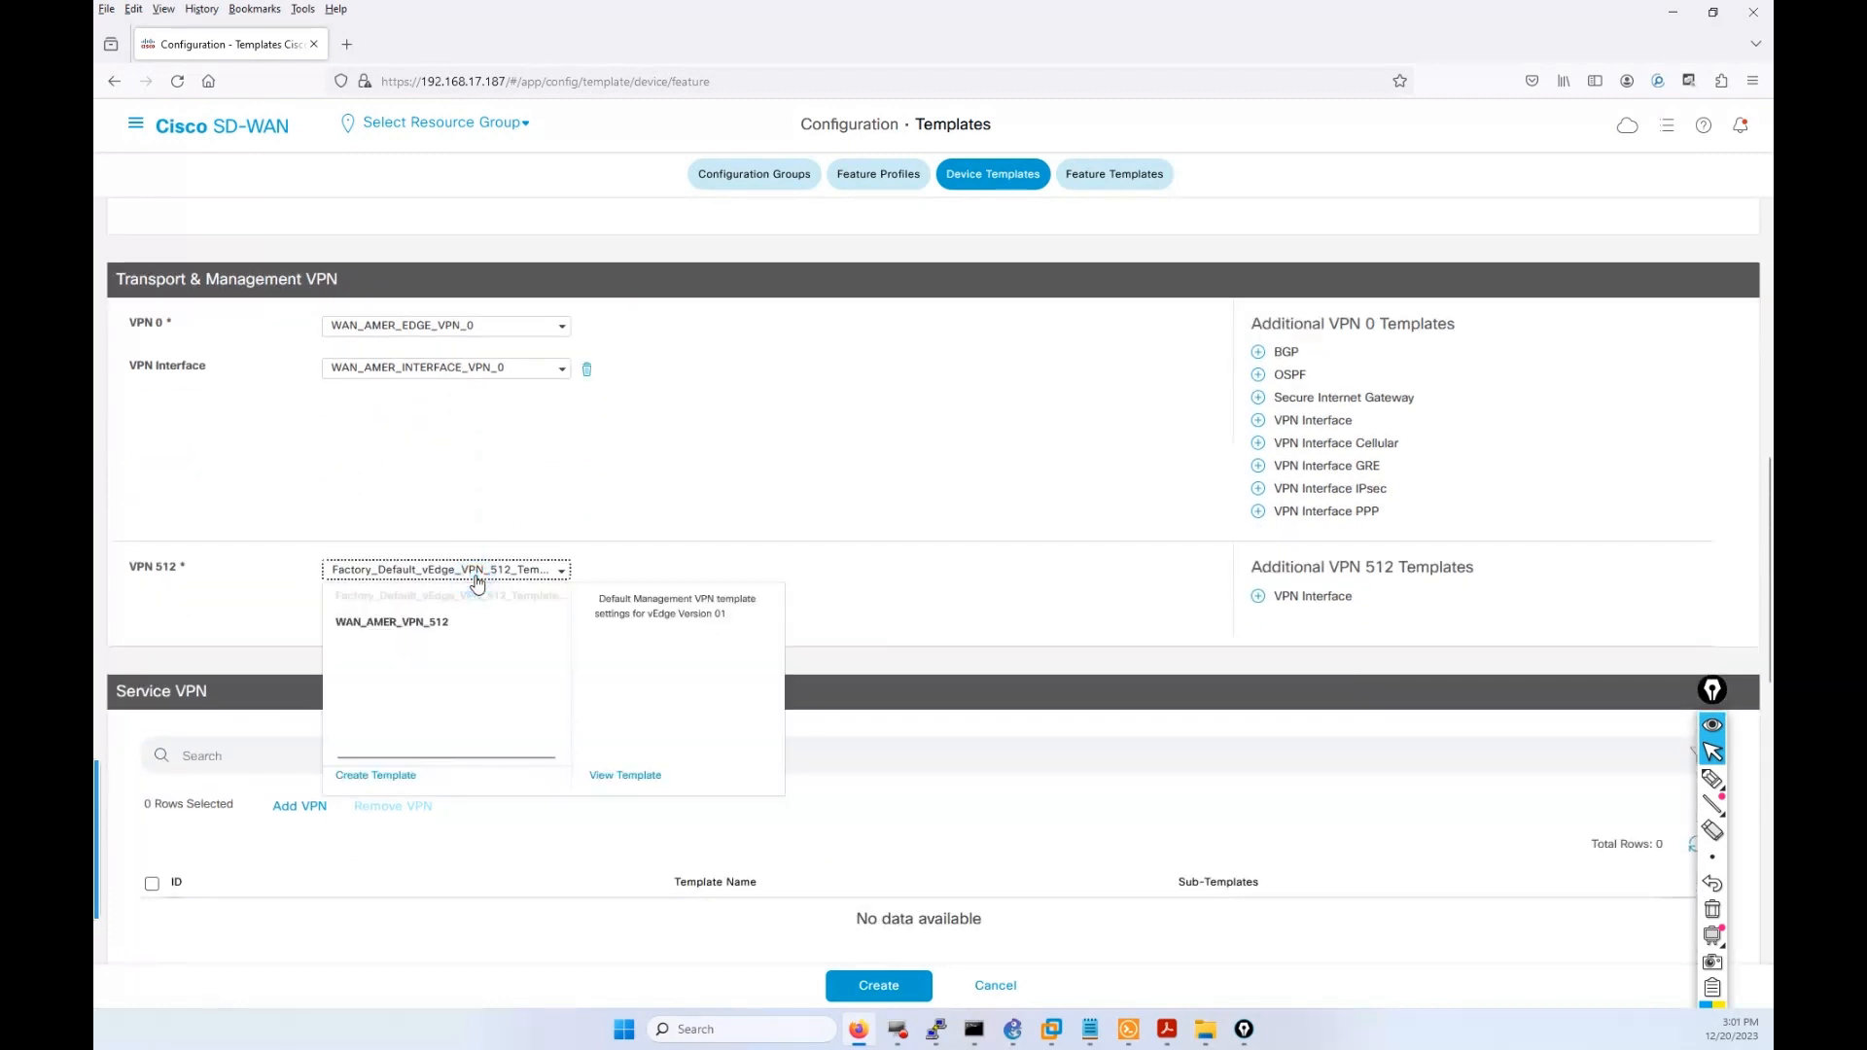
{"action": "left_click", "coordinate": [438, 627]}
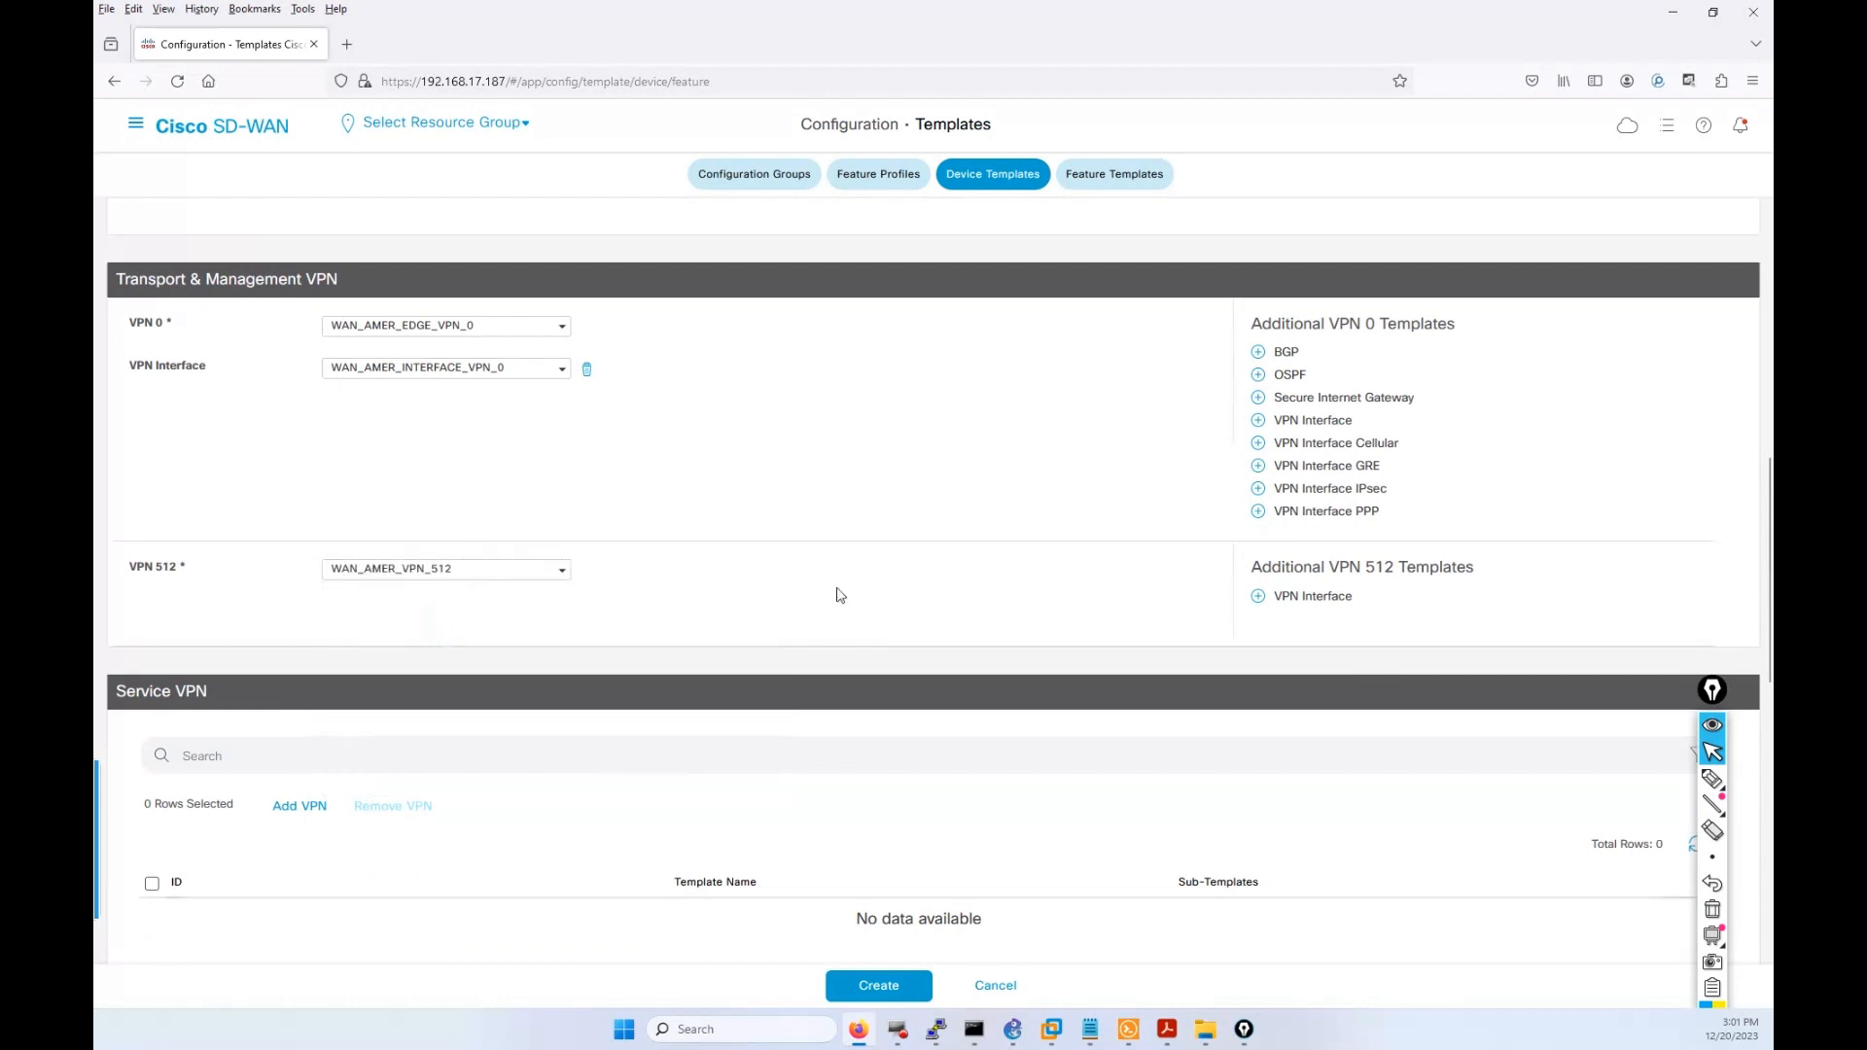
{"action": "left_click", "coordinate": [1312, 599]}
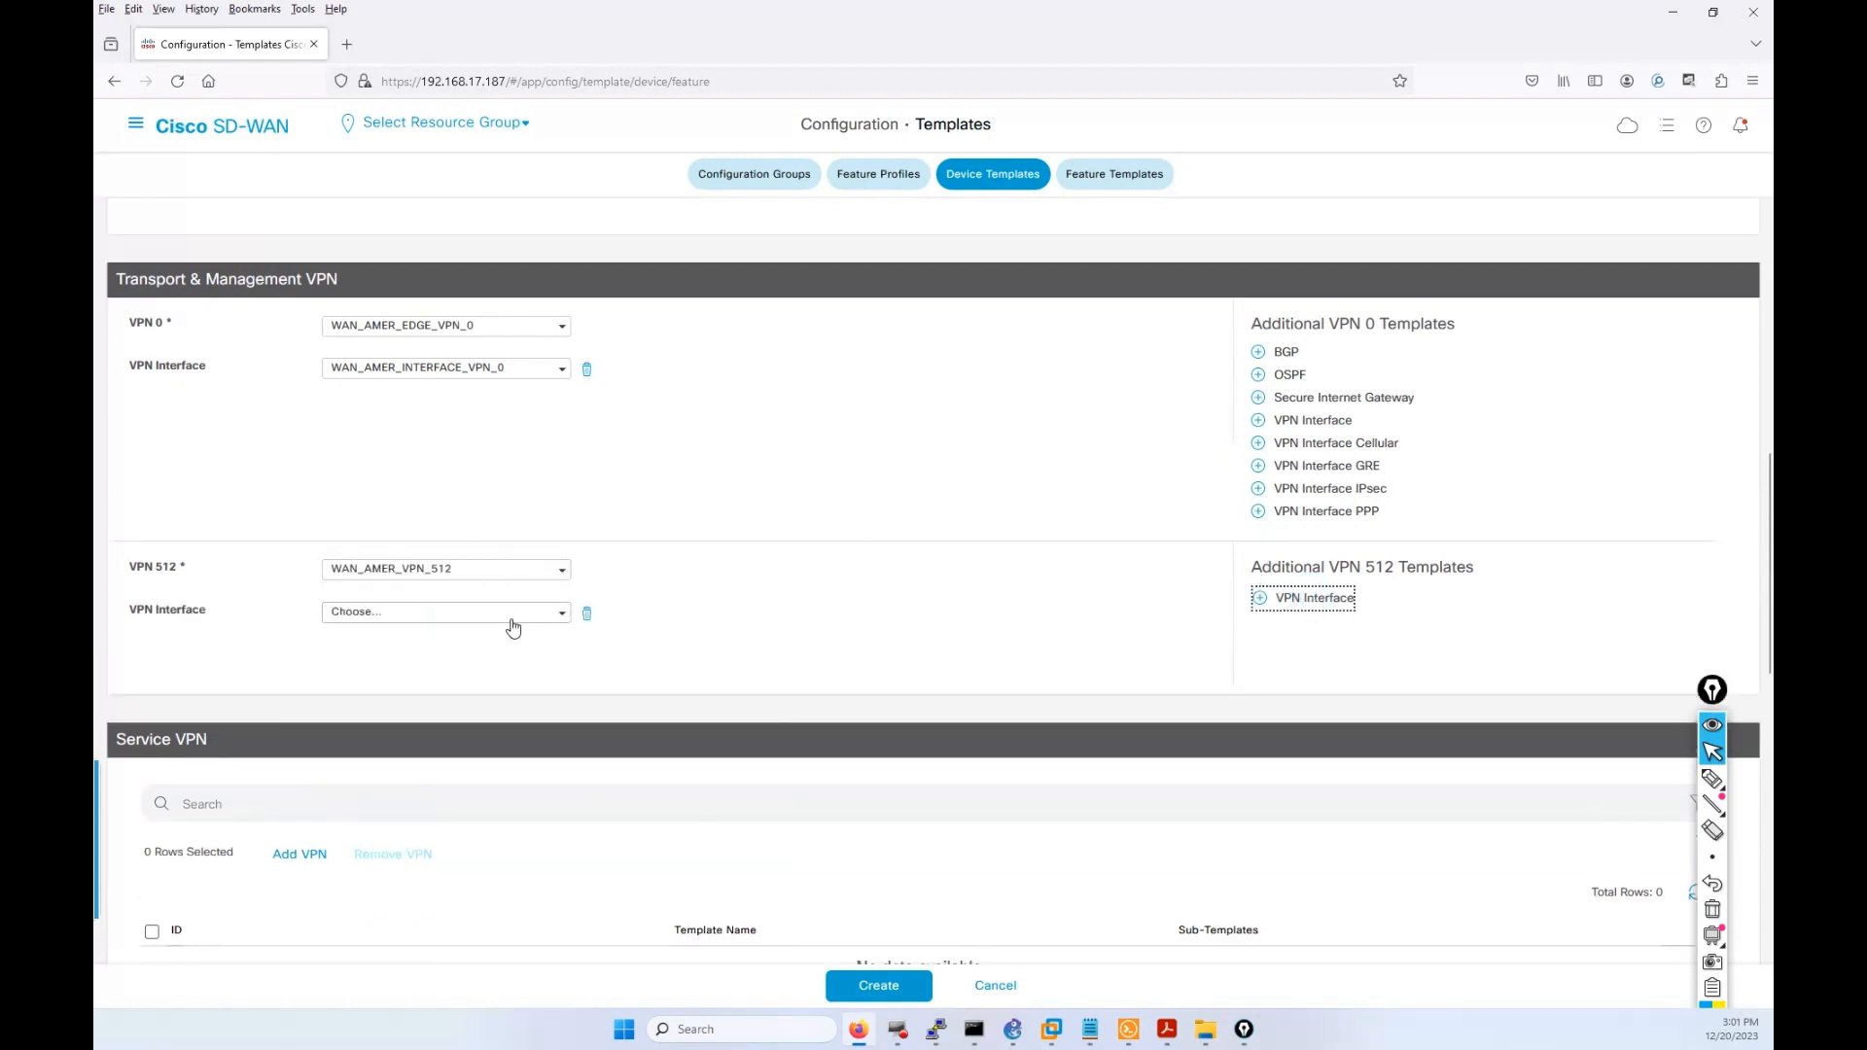
{"action": "left_click", "coordinate": [496, 614]}
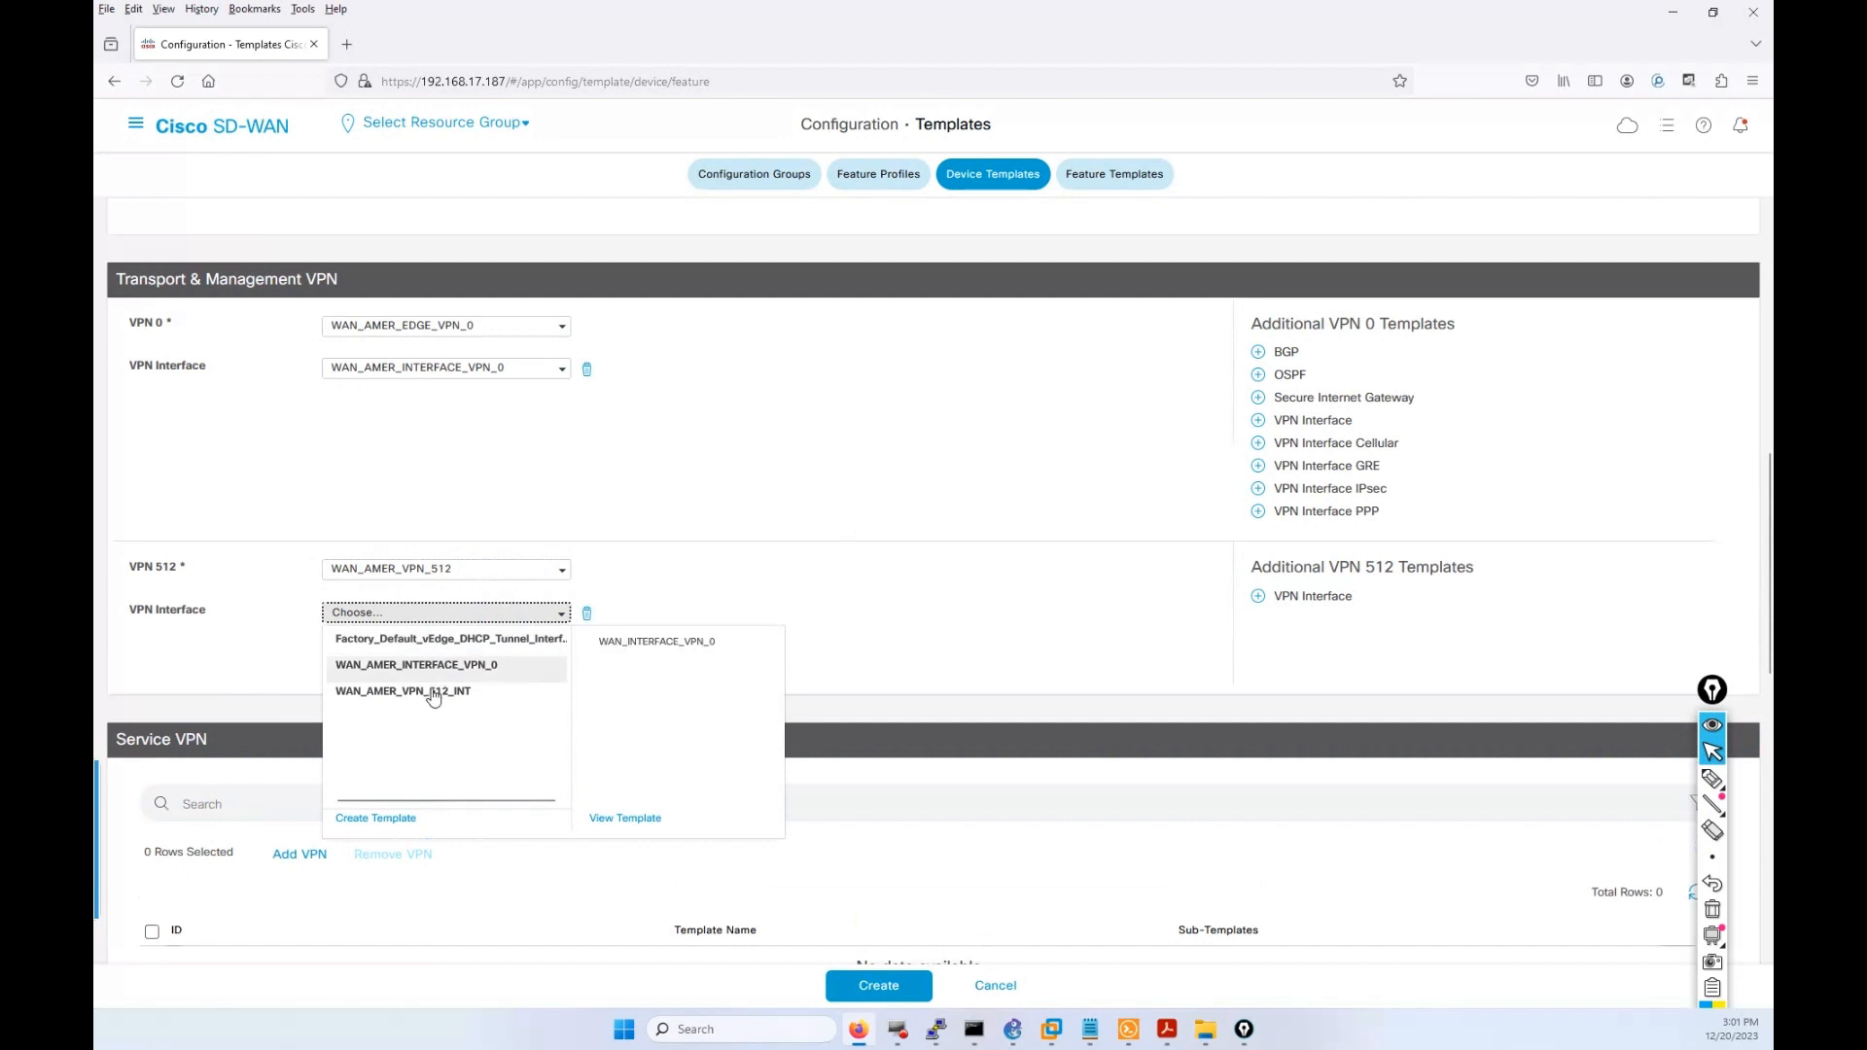
{"action": "left_click", "coordinate": [443, 692]}
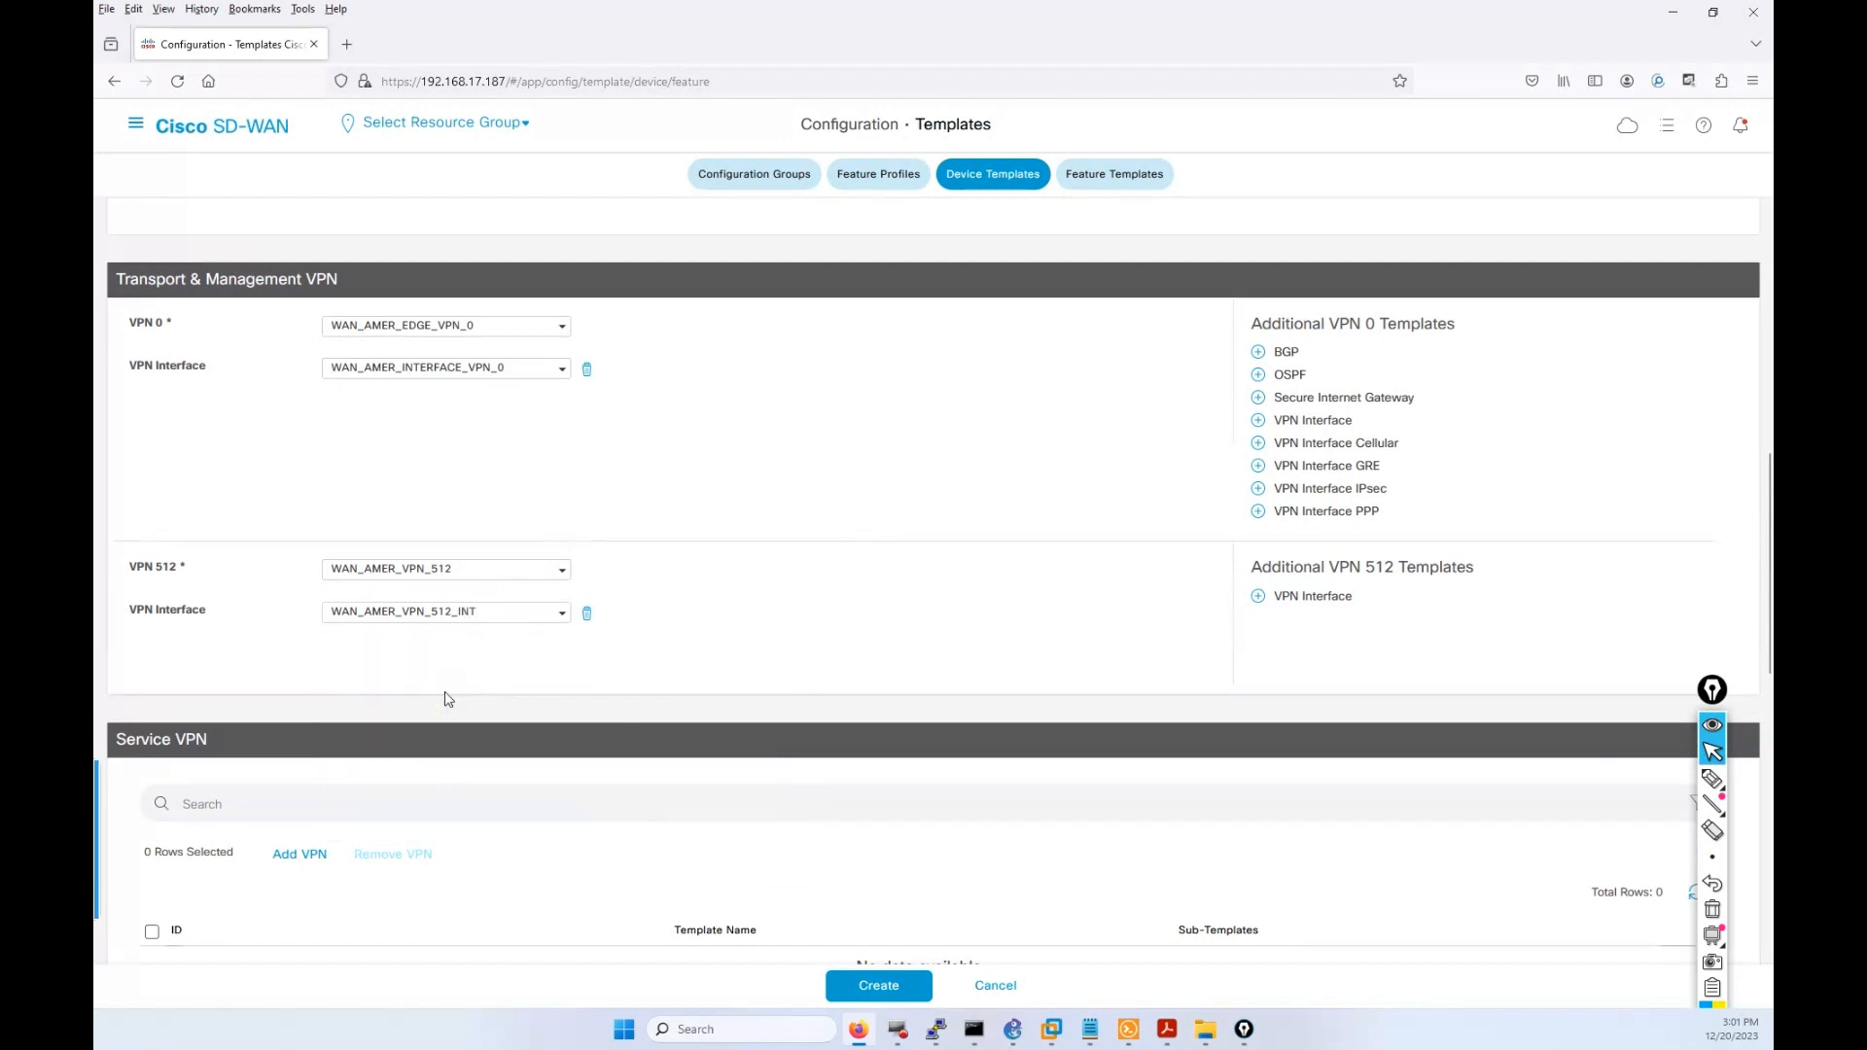
{"action": "scroll", "coordinate": [826, 667], "scroll_direction": "down", "scroll_amount": 4}
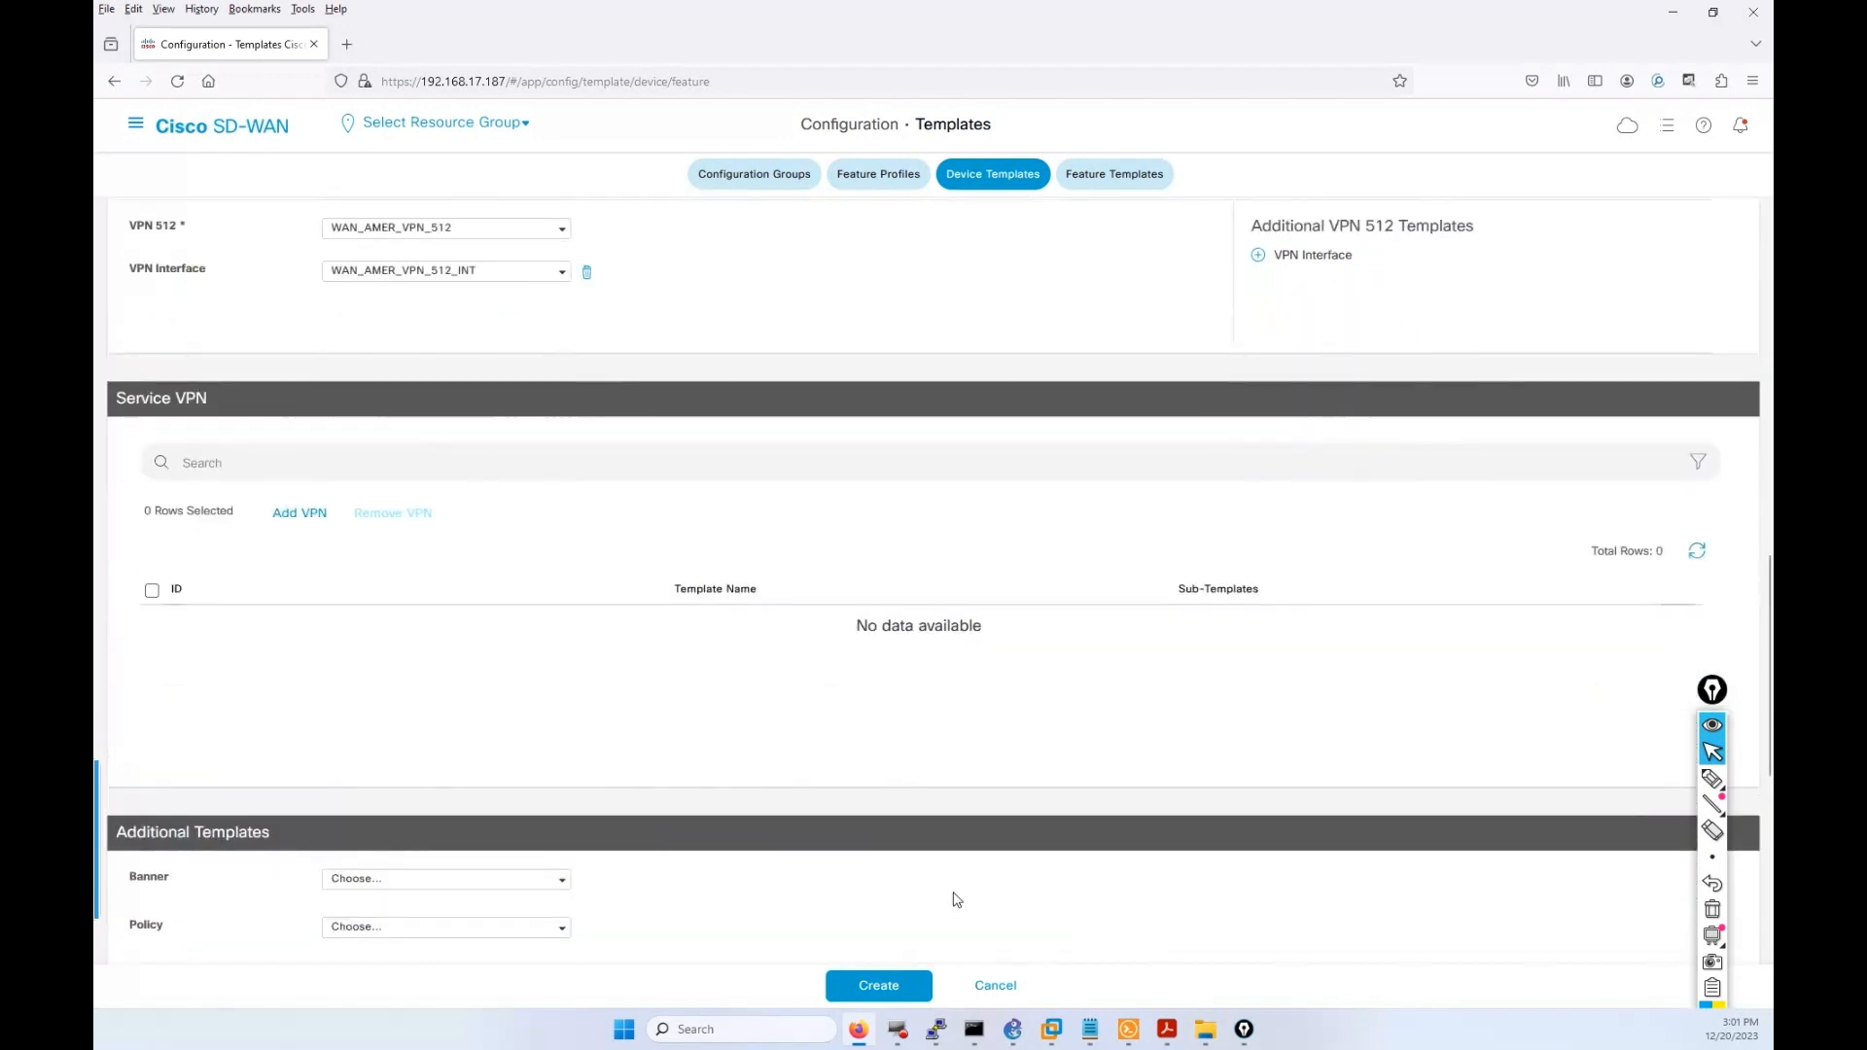
Leave the Additional Templates unset and create the device template.
{"action": "scroll", "coordinate": [792, 780], "scroll_direction": "down", "scroll_amount": 3}
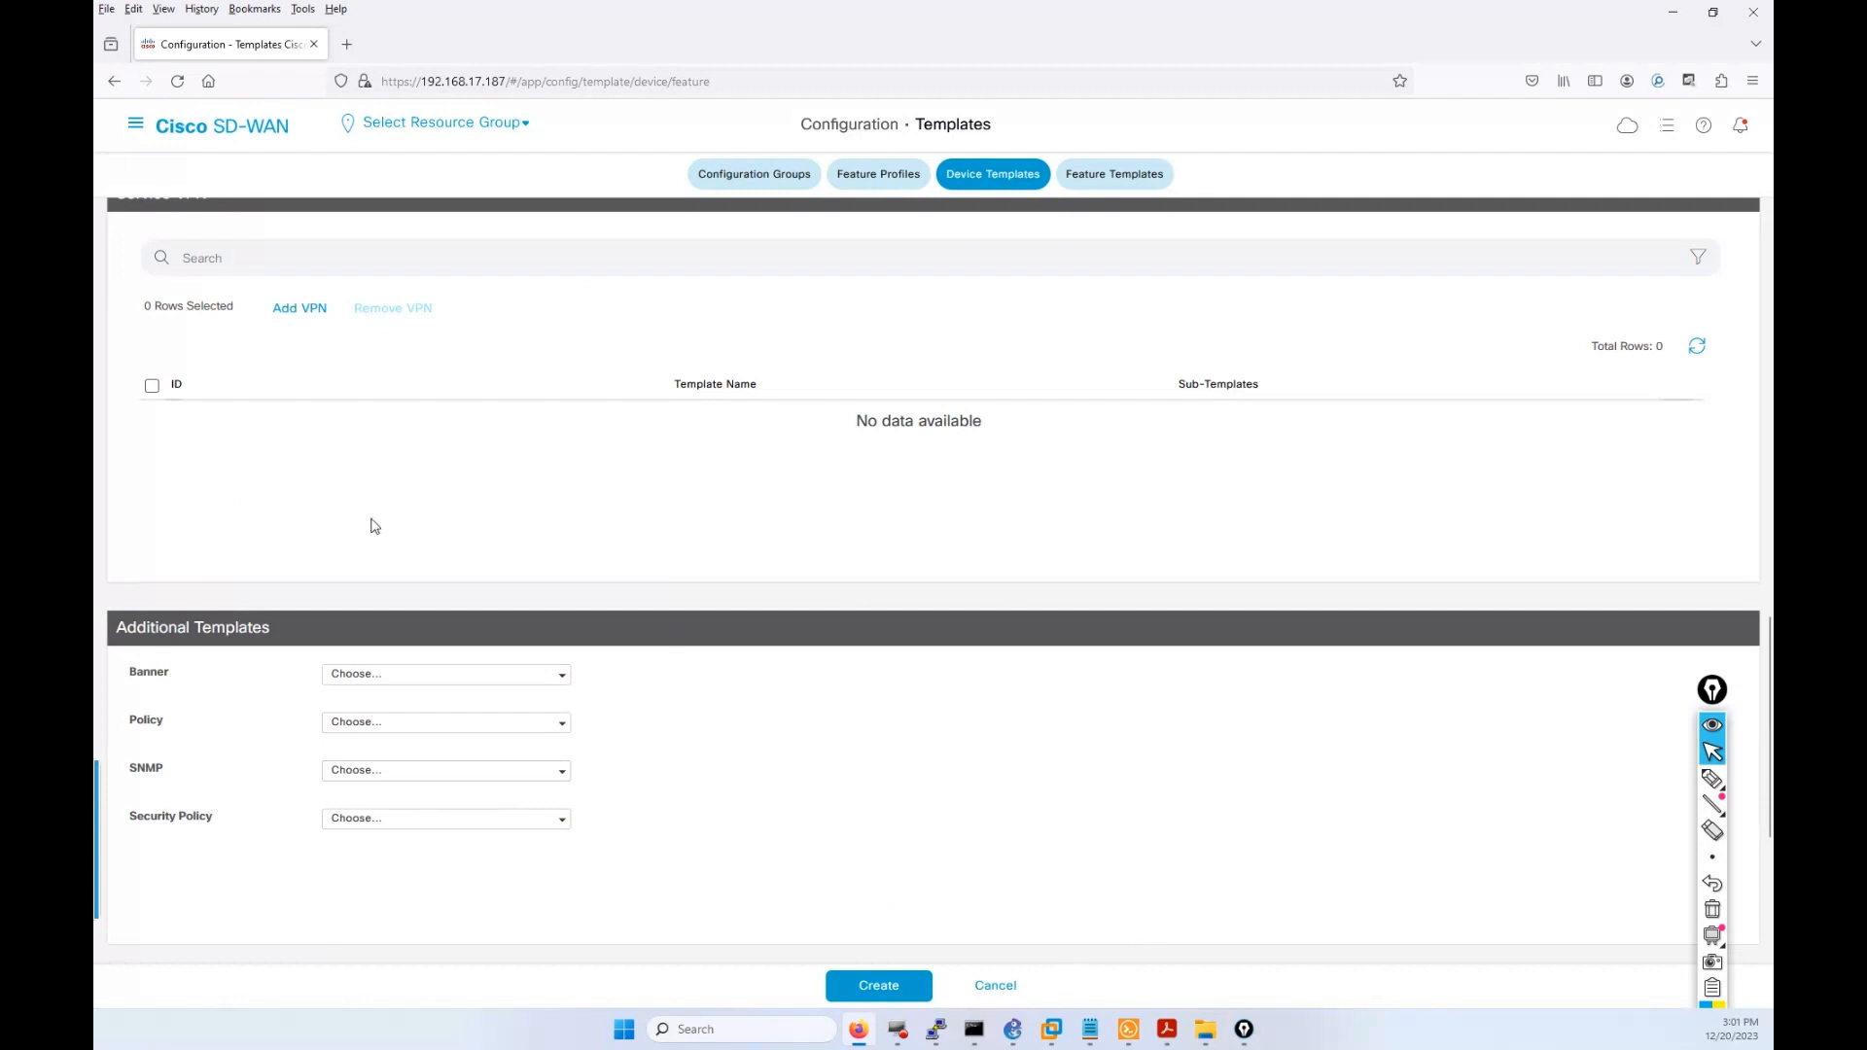
{"action": "scroll", "coordinate": [929, 681], "scroll_direction": "up", "scroll_amount": 2}
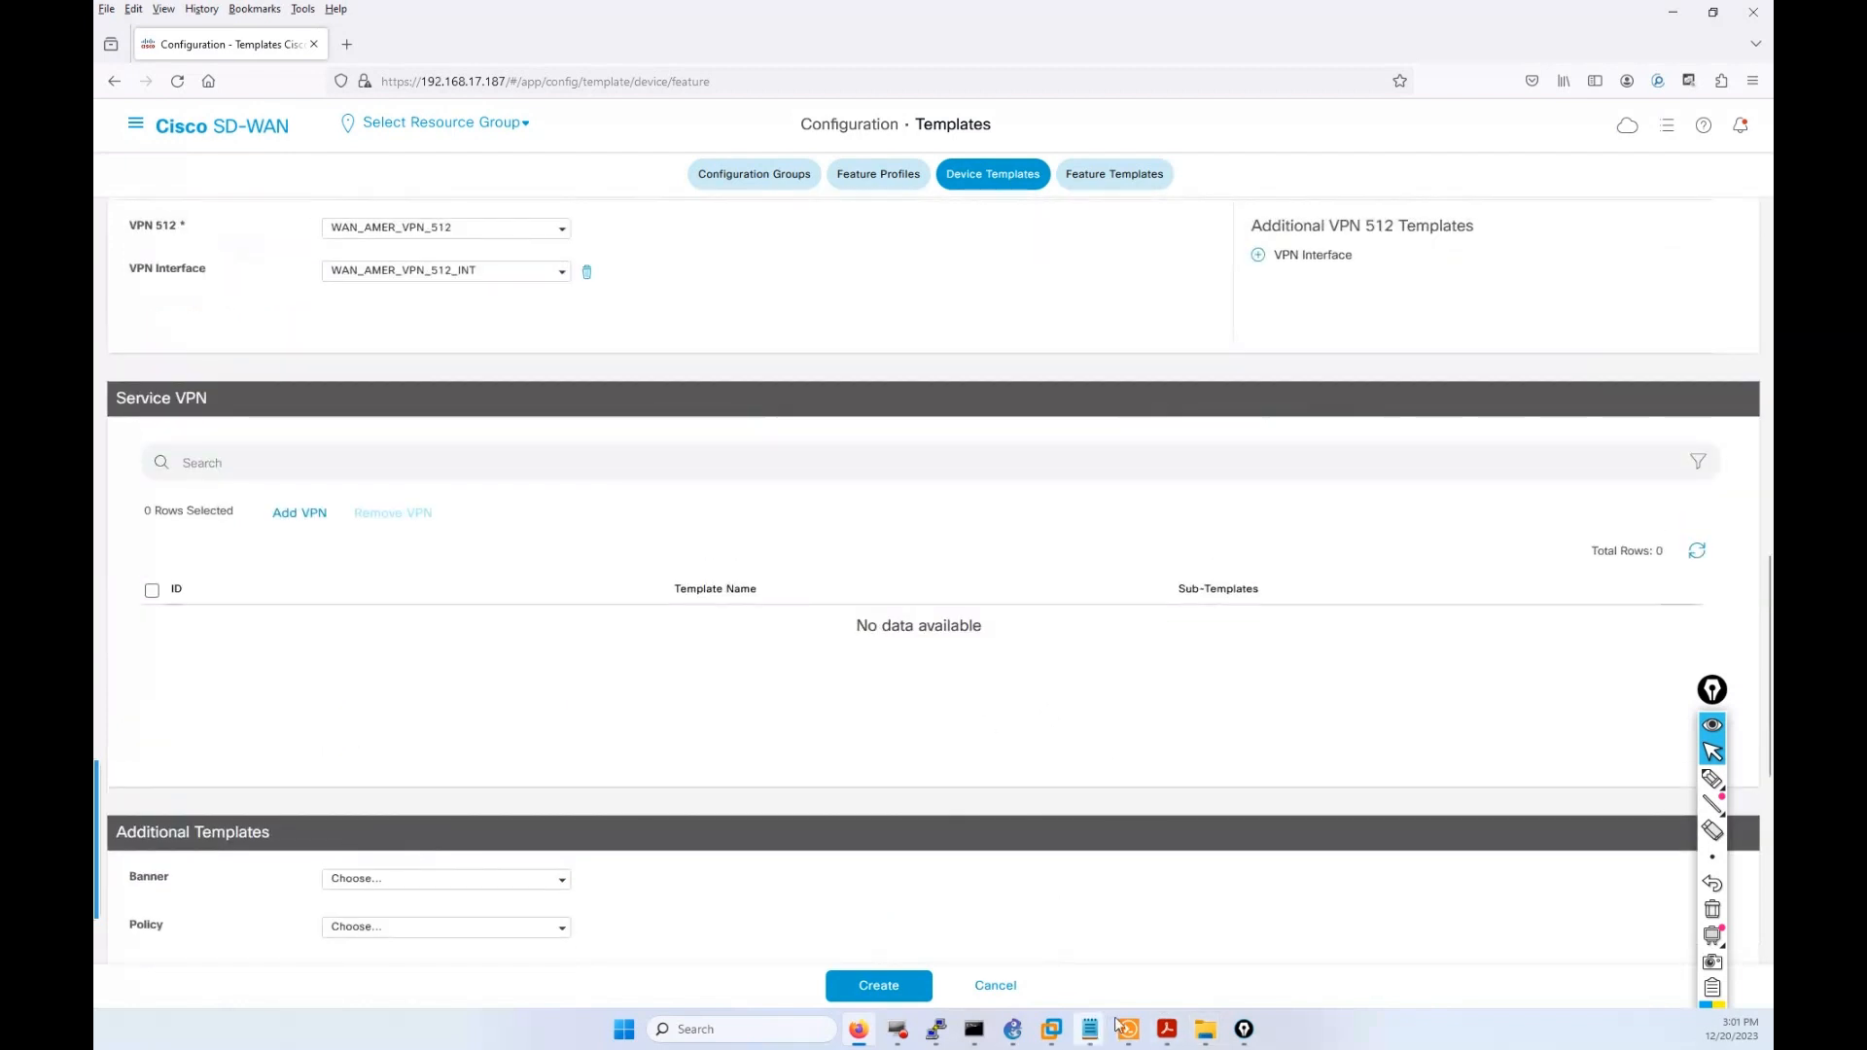
{"action": "mouse_move", "coordinate": [1167, 1029]}
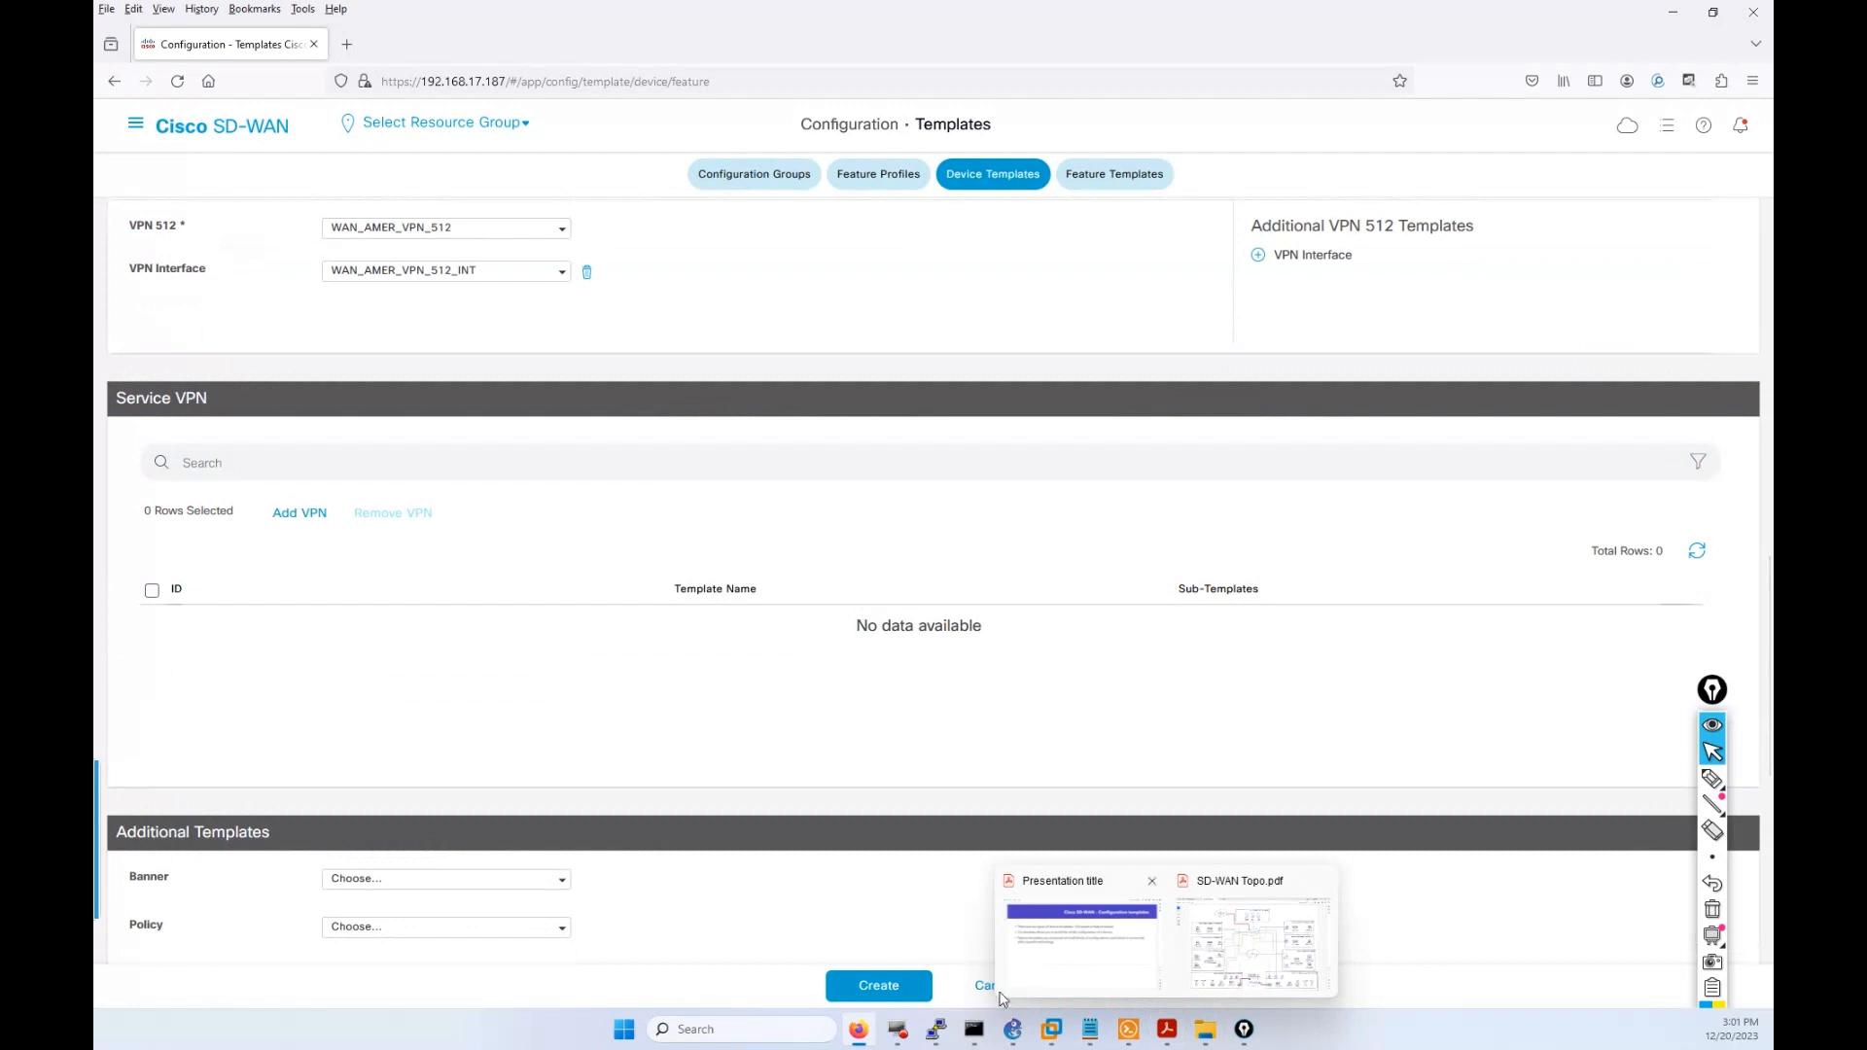
{"action": "scroll", "coordinate": [908, 741], "scroll_direction": "down", "scroll_amount": 6}
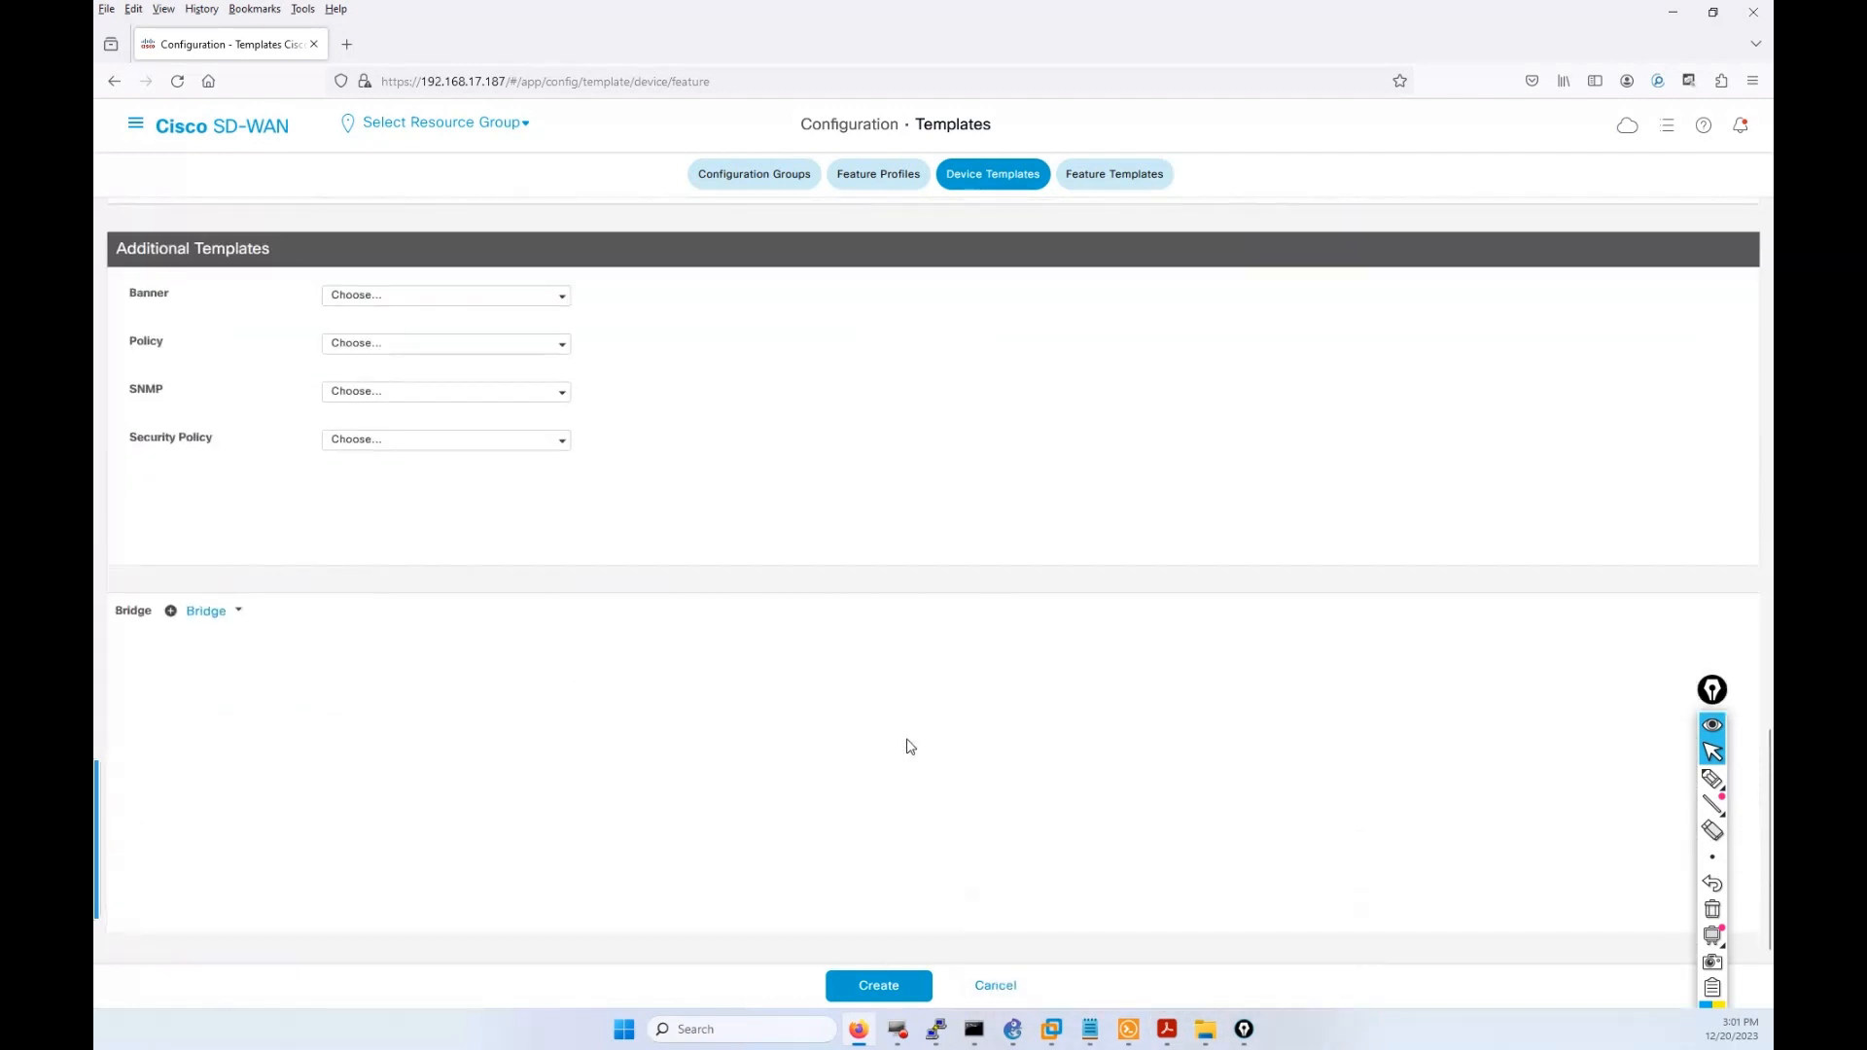
{"action": "scroll", "coordinate": [924, 874], "scroll_direction": "up", "scroll_amount": 1}
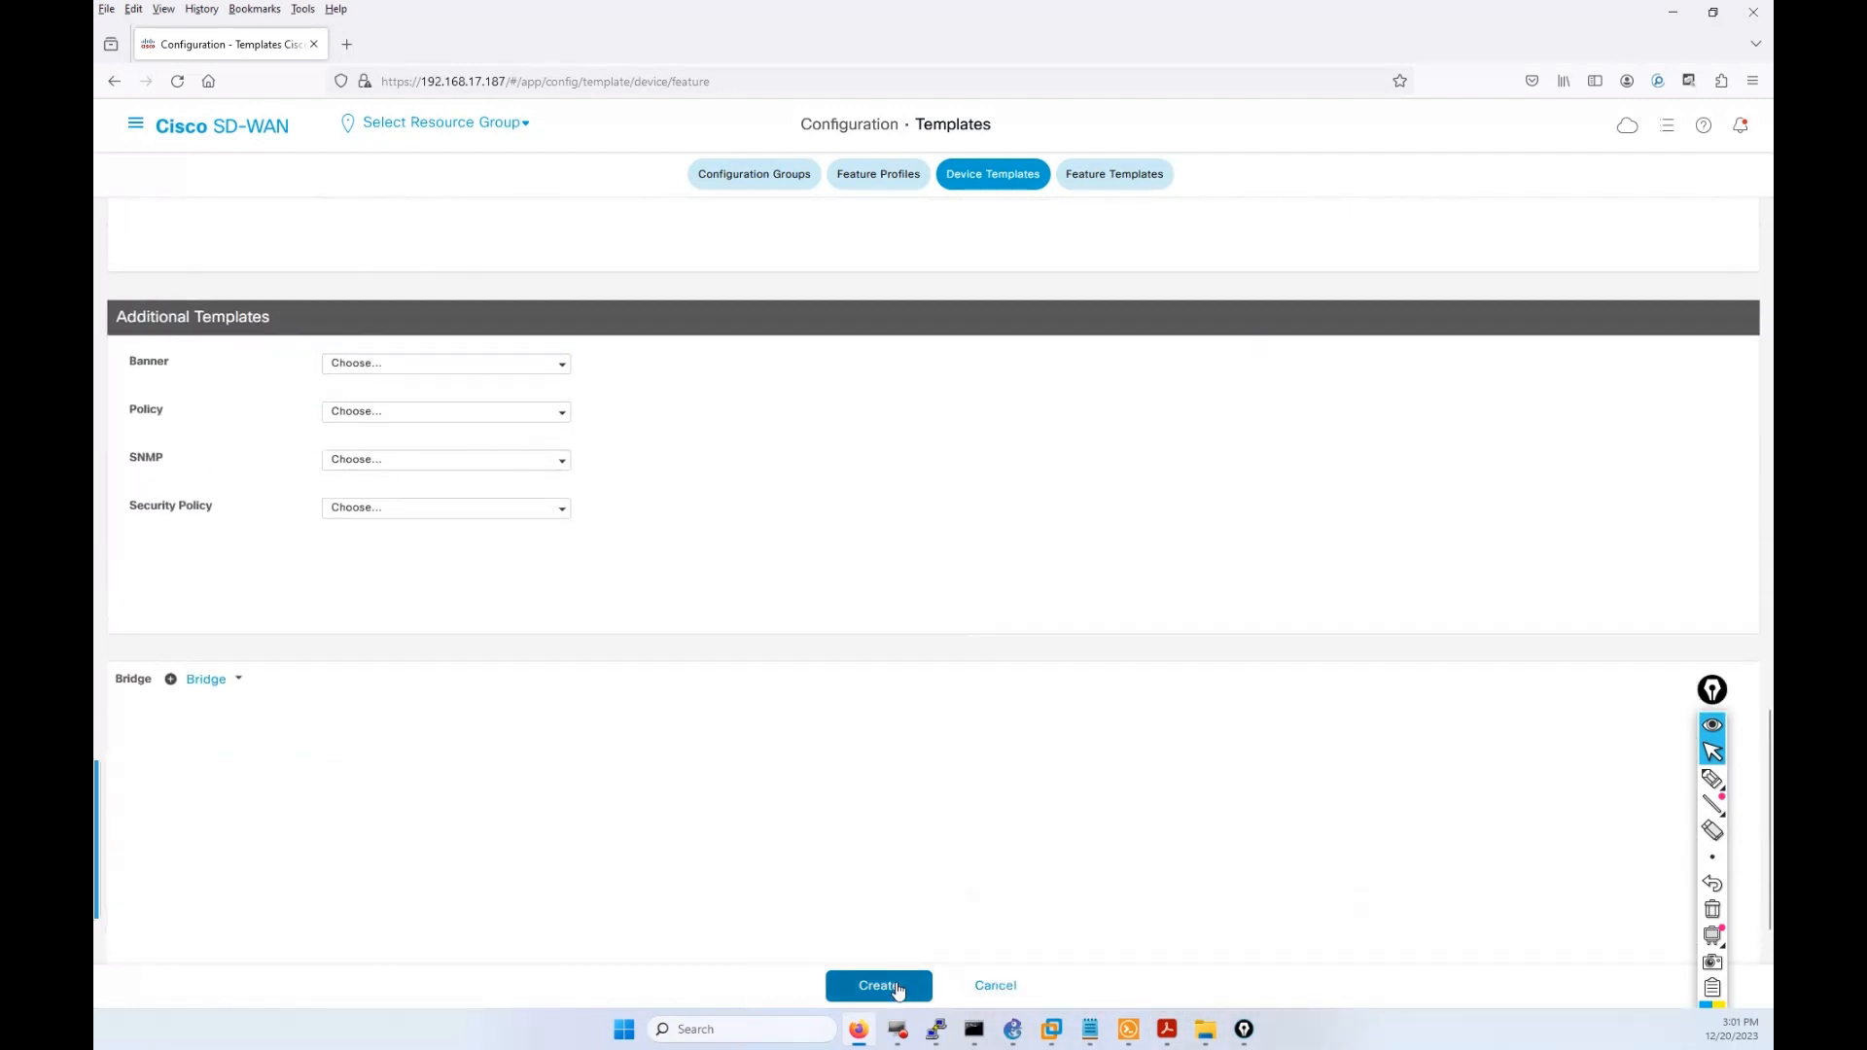
{"action": "left_click", "coordinate": [897, 986]}
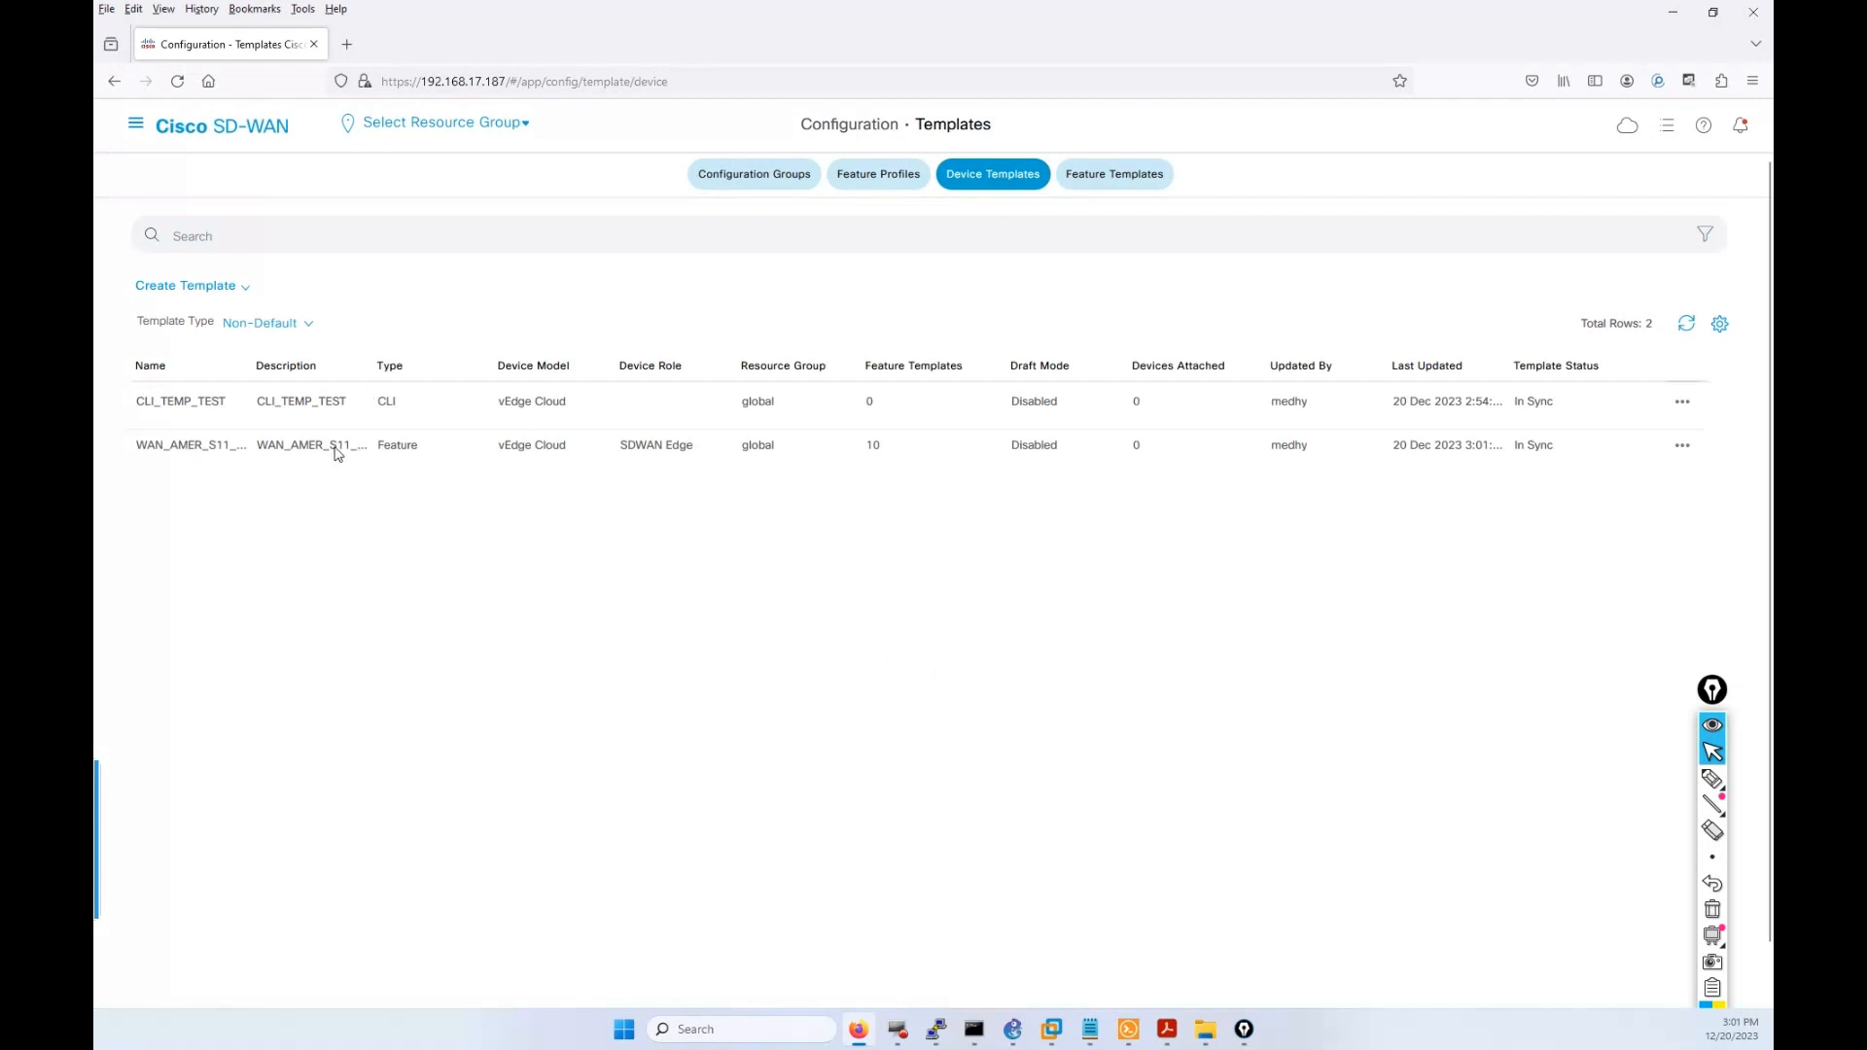
Circle the Type, Feature Templates, Draft Mode and Devices Attached values in the template list.
{"action": "left_click", "coordinate": [1712, 778]}
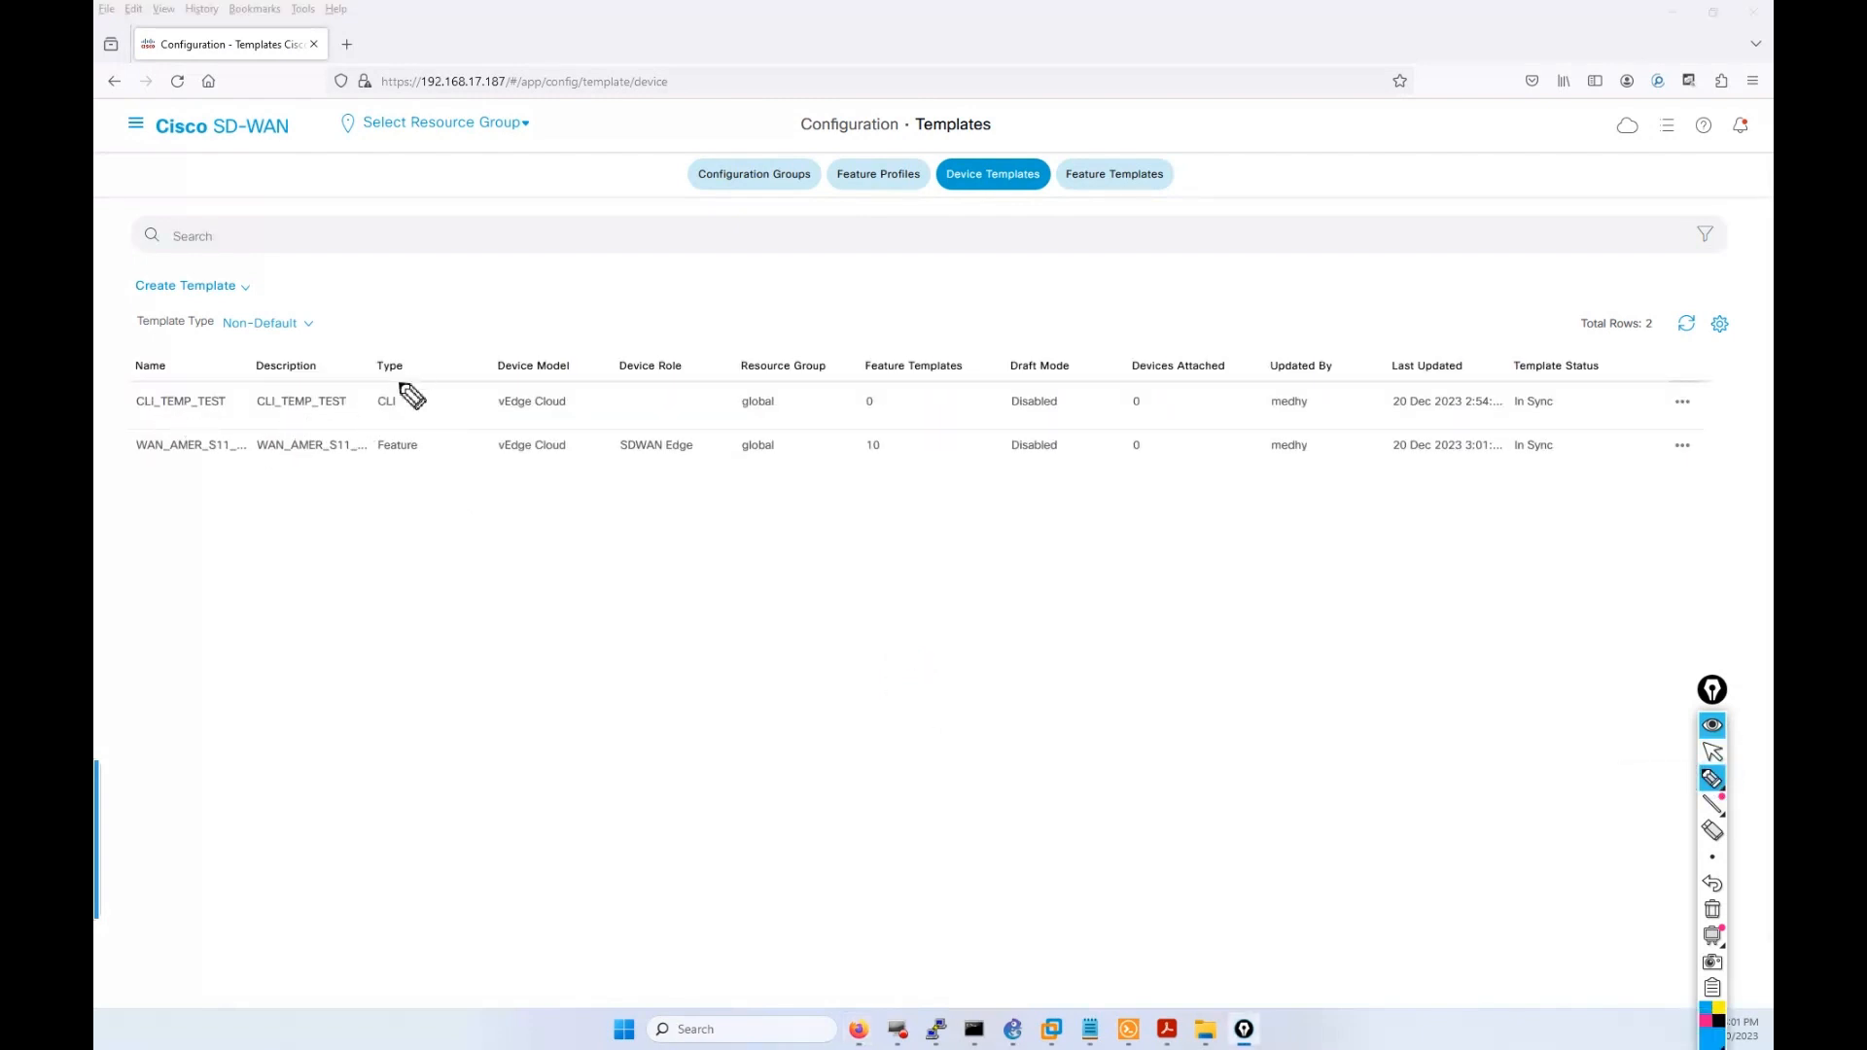
{"action": "mouse_move", "coordinate": [400, 384]}
{"action": "left_mouse_down"}
{"action": "mouse_move", "coordinate": [370, 398]}
{"action": "mouse_move", "coordinate": [394, 411]}
{"action": "mouse_move", "coordinate": [408, 391]}
{"action": "left_mouse_up"}
{"action": "mouse_move", "coordinate": [408, 440]}
{"action": "left_mouse_down"}
{"action": "mouse_move", "coordinate": [376, 465]}
{"action": "mouse_move", "coordinate": [395, 470]}
{"action": "mouse_move", "coordinate": [418, 433]}
{"action": "left_mouse_up"}
{"action": "mouse_move", "coordinate": [889, 393]}
{"action": "left_mouse_down"}
{"action": "mouse_move", "coordinate": [853, 389]}
{"action": "mouse_move", "coordinate": [856, 418]}
{"action": "mouse_move", "coordinate": [885, 379]}
{"action": "mouse_move", "coordinate": [850, 440]}
{"action": "mouse_move", "coordinate": [871, 459]}
{"action": "left_mouse_up"}
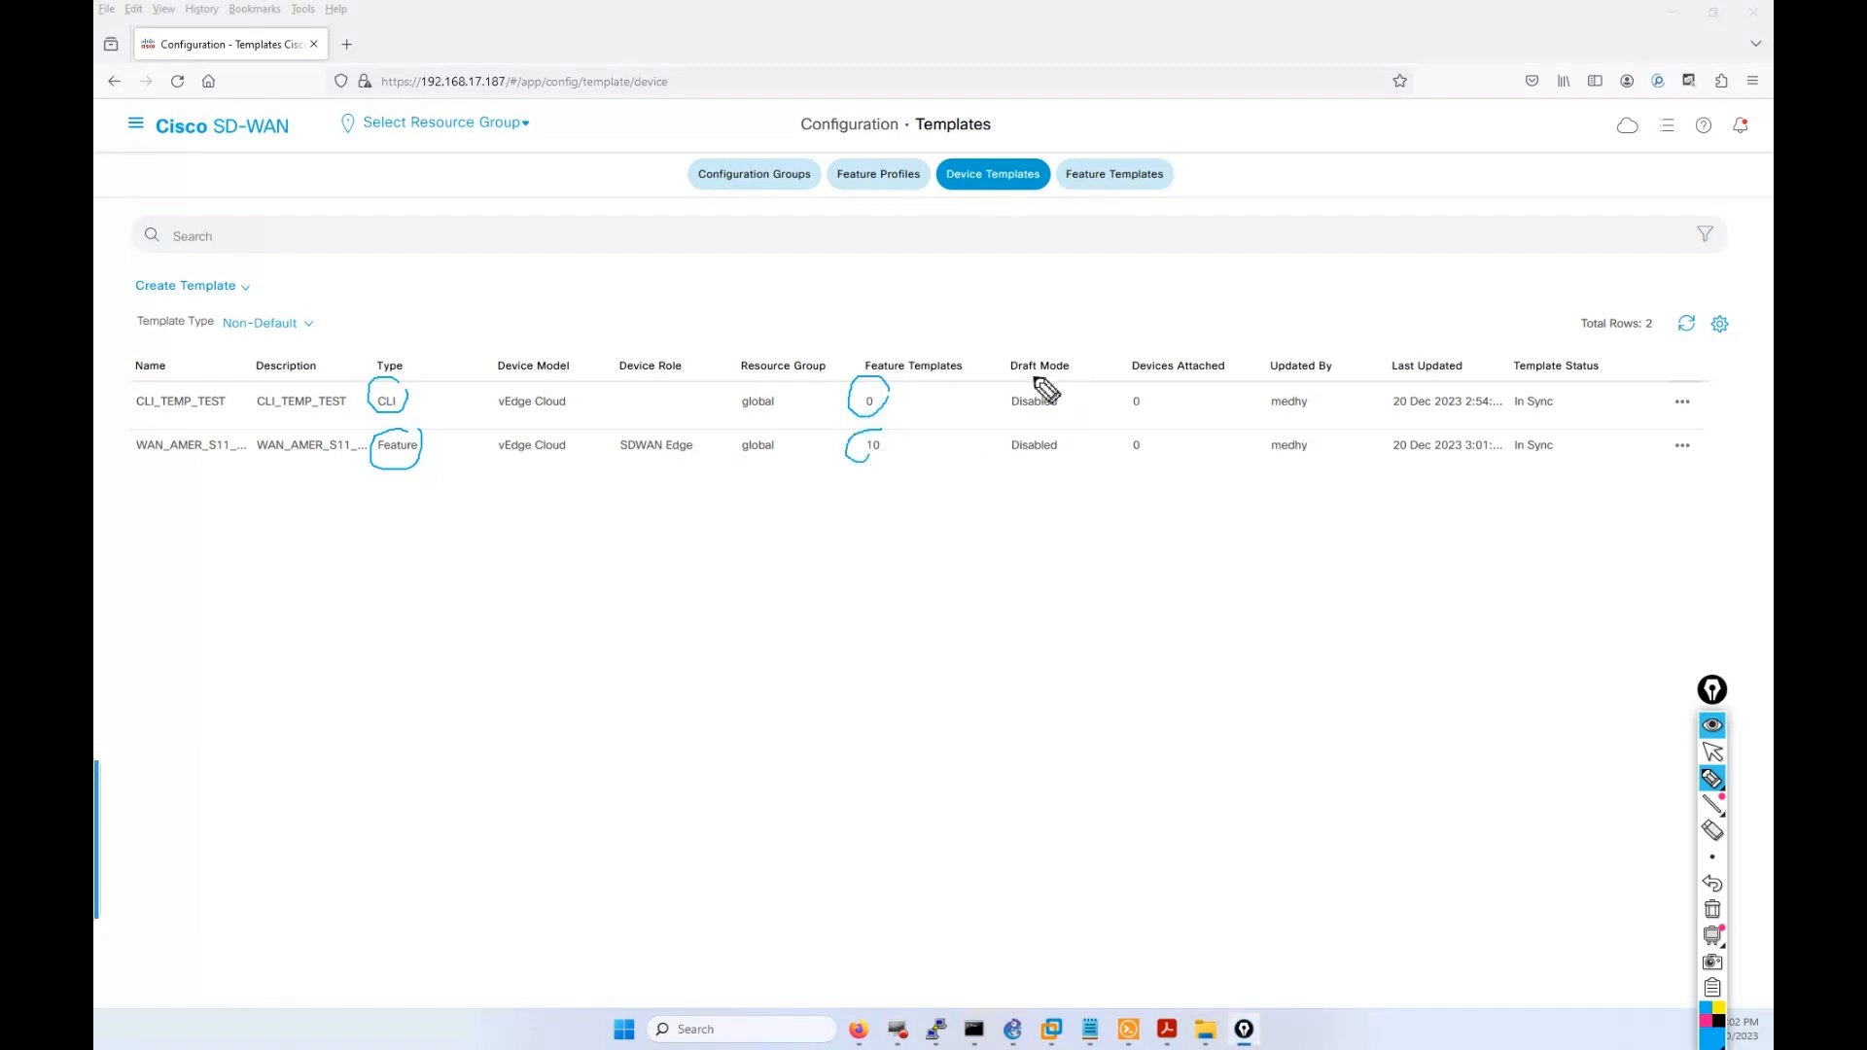
{"action": "mouse_move", "coordinate": [1035, 378]}
{"action": "left_mouse_down"}
{"action": "mouse_move", "coordinate": [1008, 404]}
{"action": "mouse_move", "coordinate": [1028, 457]}
{"action": "left_mouse_up"}
{"action": "mouse_move", "coordinate": [1150, 384]}
{"action": "left_mouse_down"}
{"action": "mouse_move", "coordinate": [1120, 404]}
{"action": "mouse_move", "coordinate": [1167, 446]}
{"action": "mouse_move", "coordinate": [1170, 404]}
{"action": "mouse_move", "coordinate": [1128, 458]}
{"action": "left_mouse_up"}
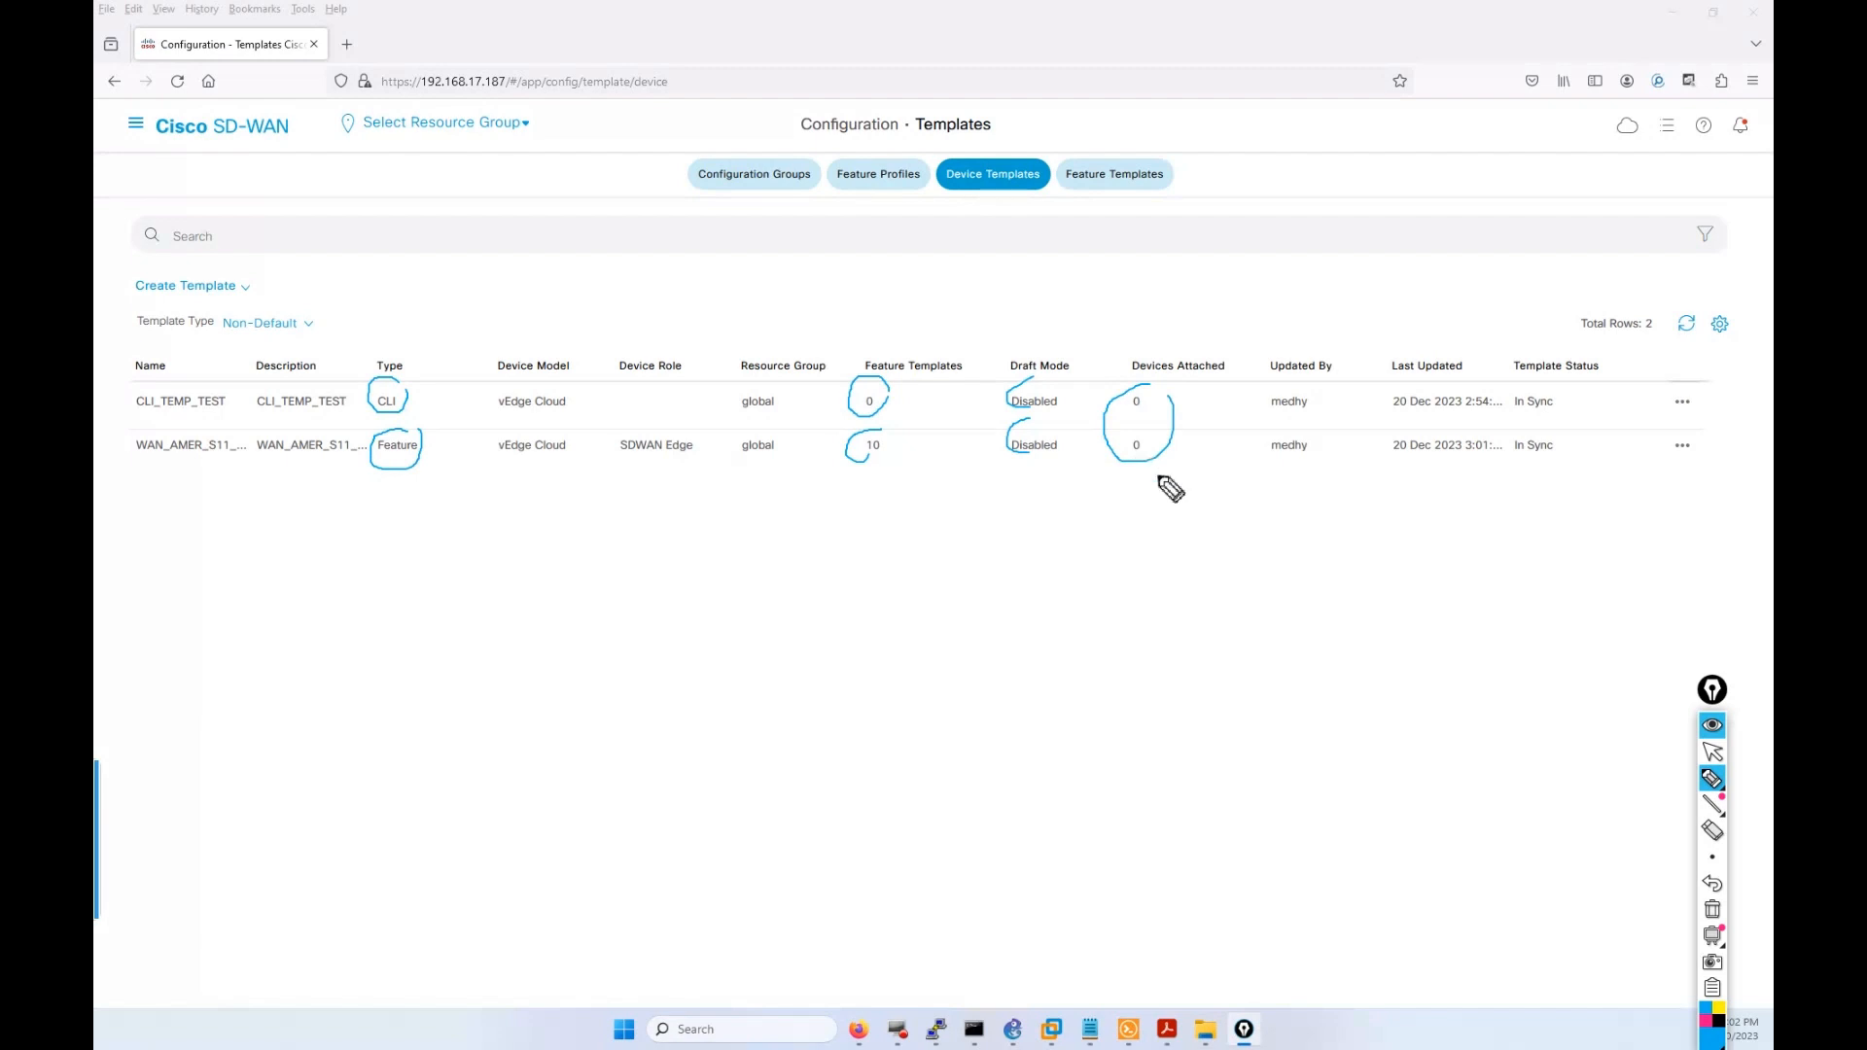
Clear the annotation ink and restore down the Firefox window.
{"action": "left_click", "coordinate": [1712, 751]}
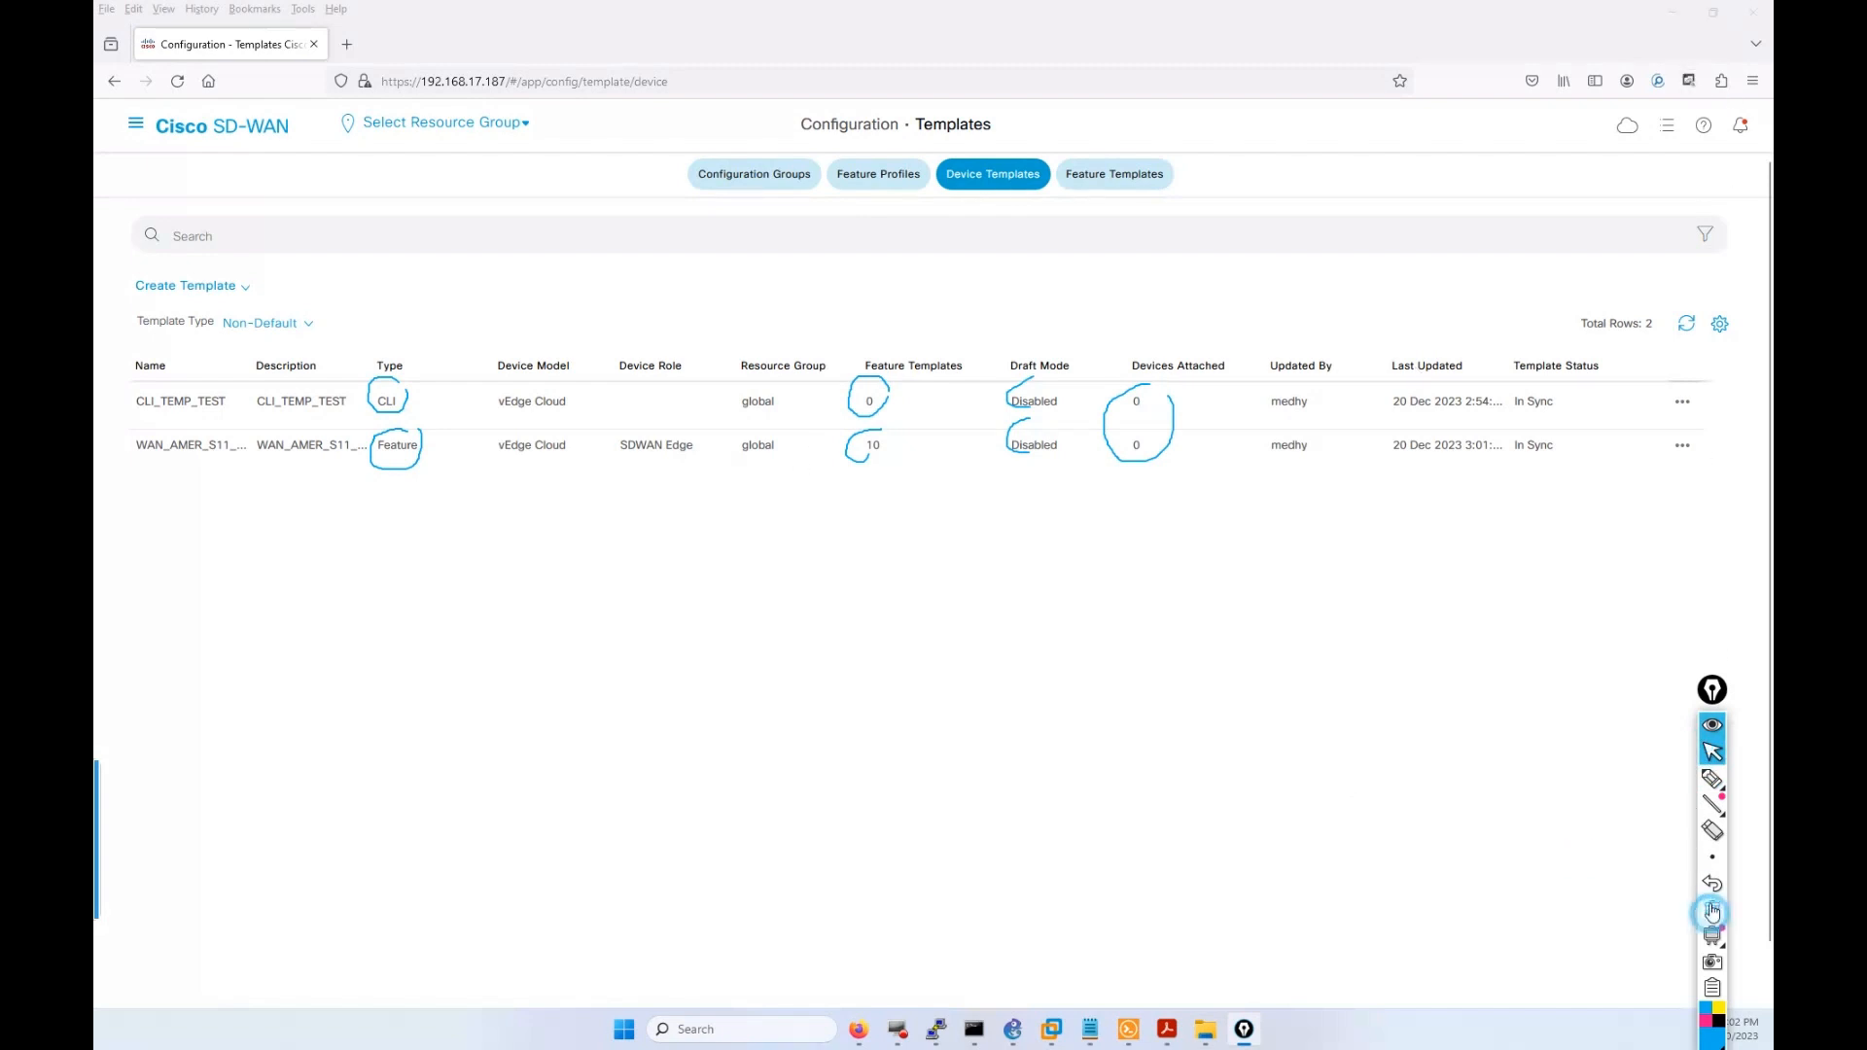
{"action": "left_click", "coordinate": [1712, 910]}
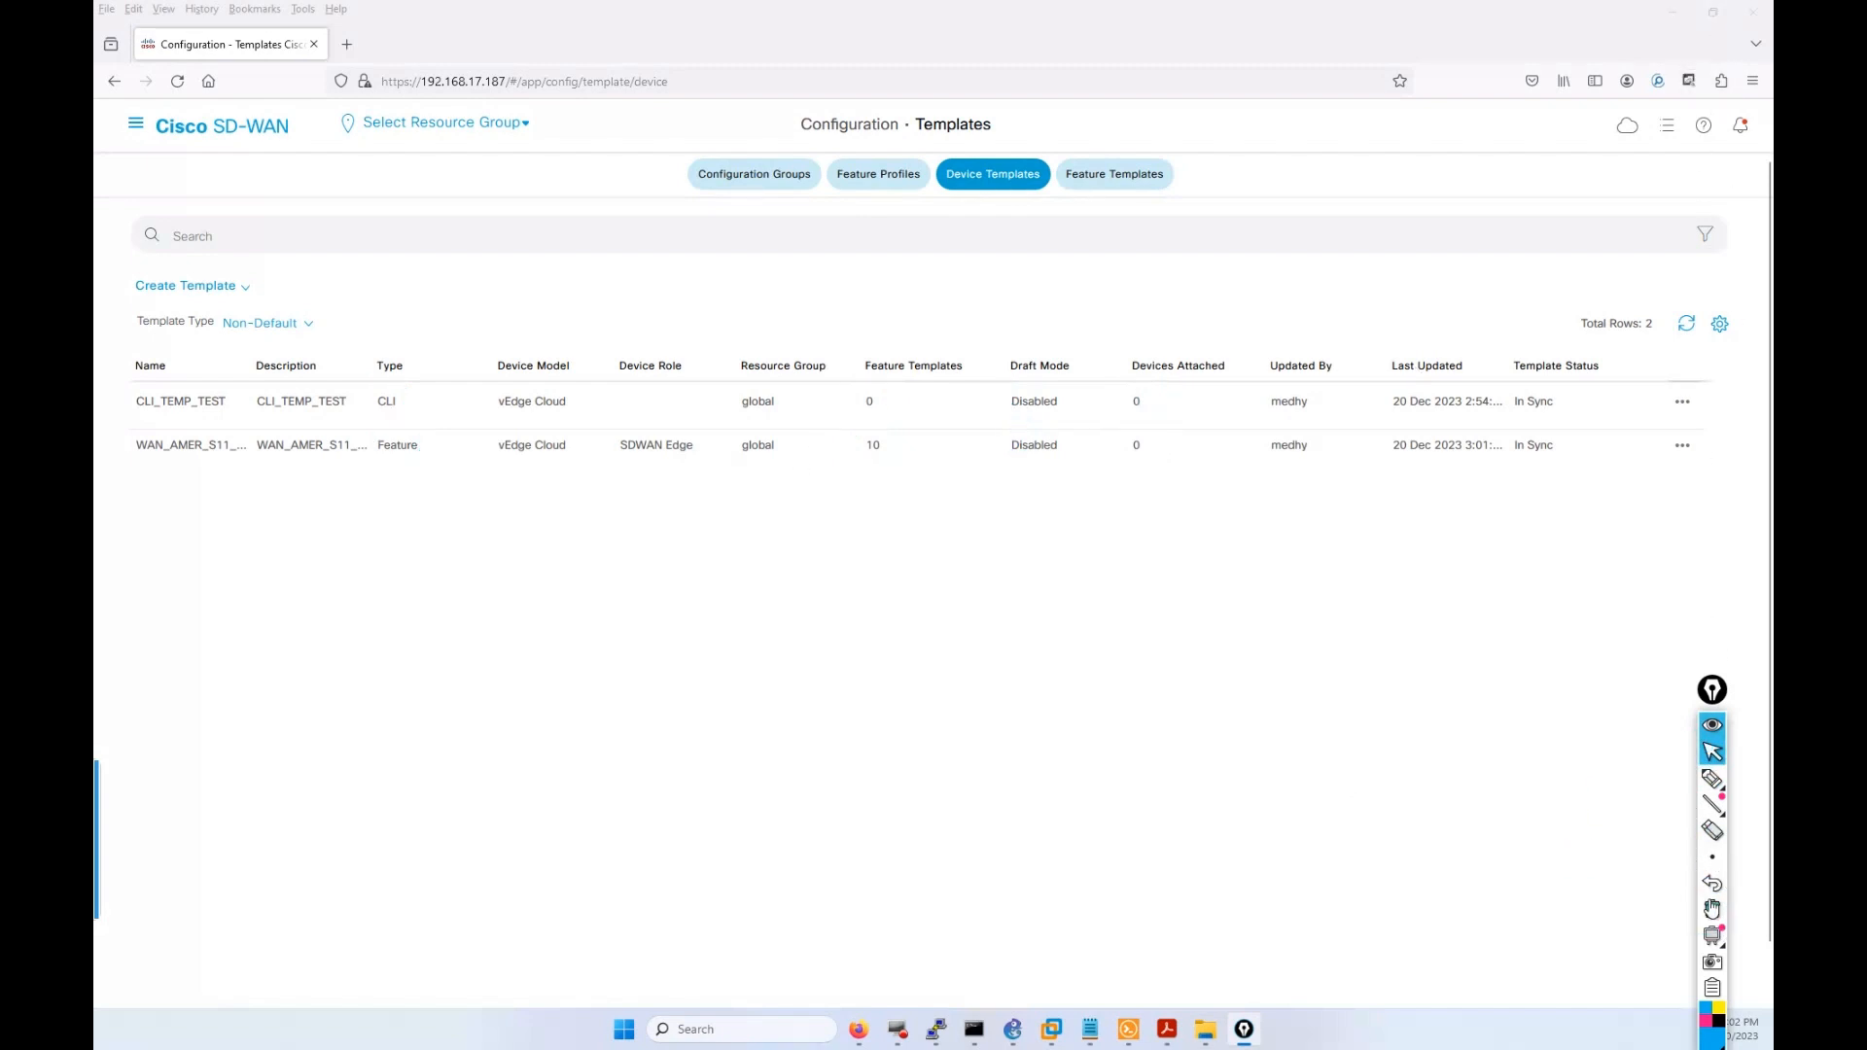
{"action": "left_click", "coordinate": [1713, 11]}
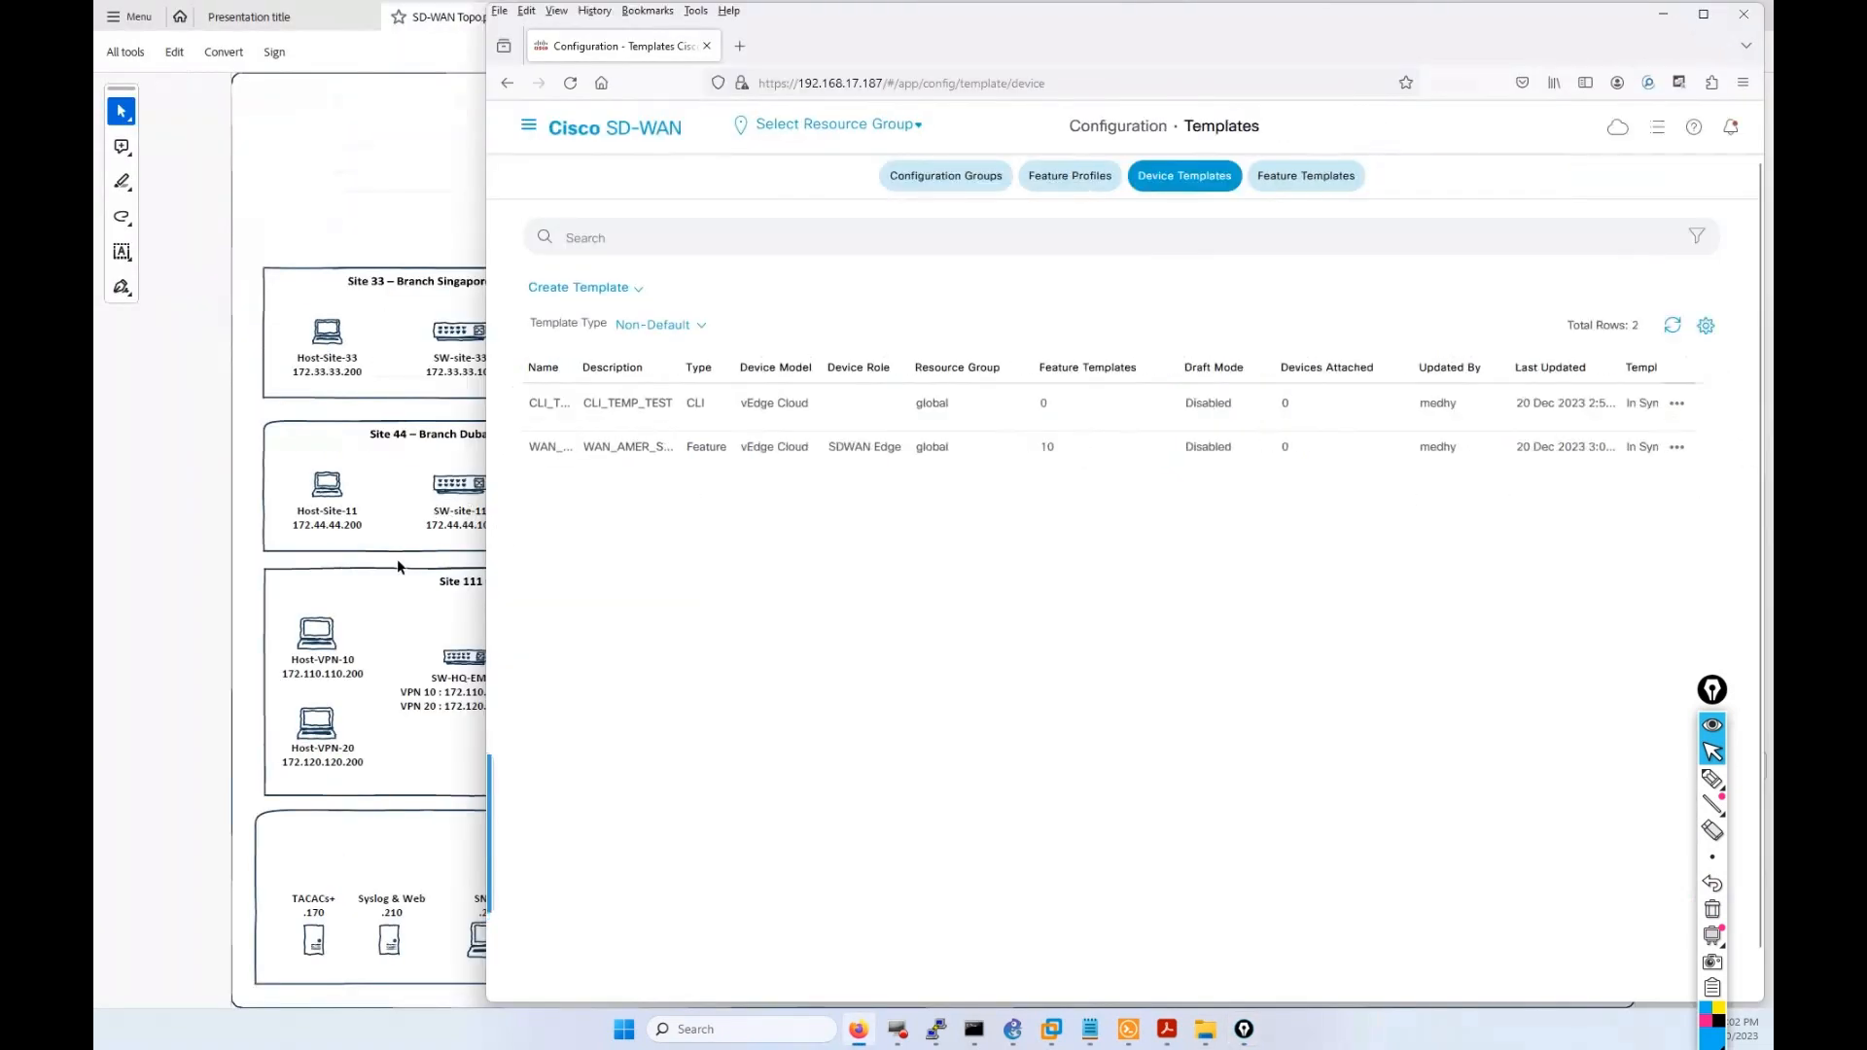
Display vEdge-S-44's running configuration with show running-config.
{"action": "left_click", "coordinate": [1126, 1031]}
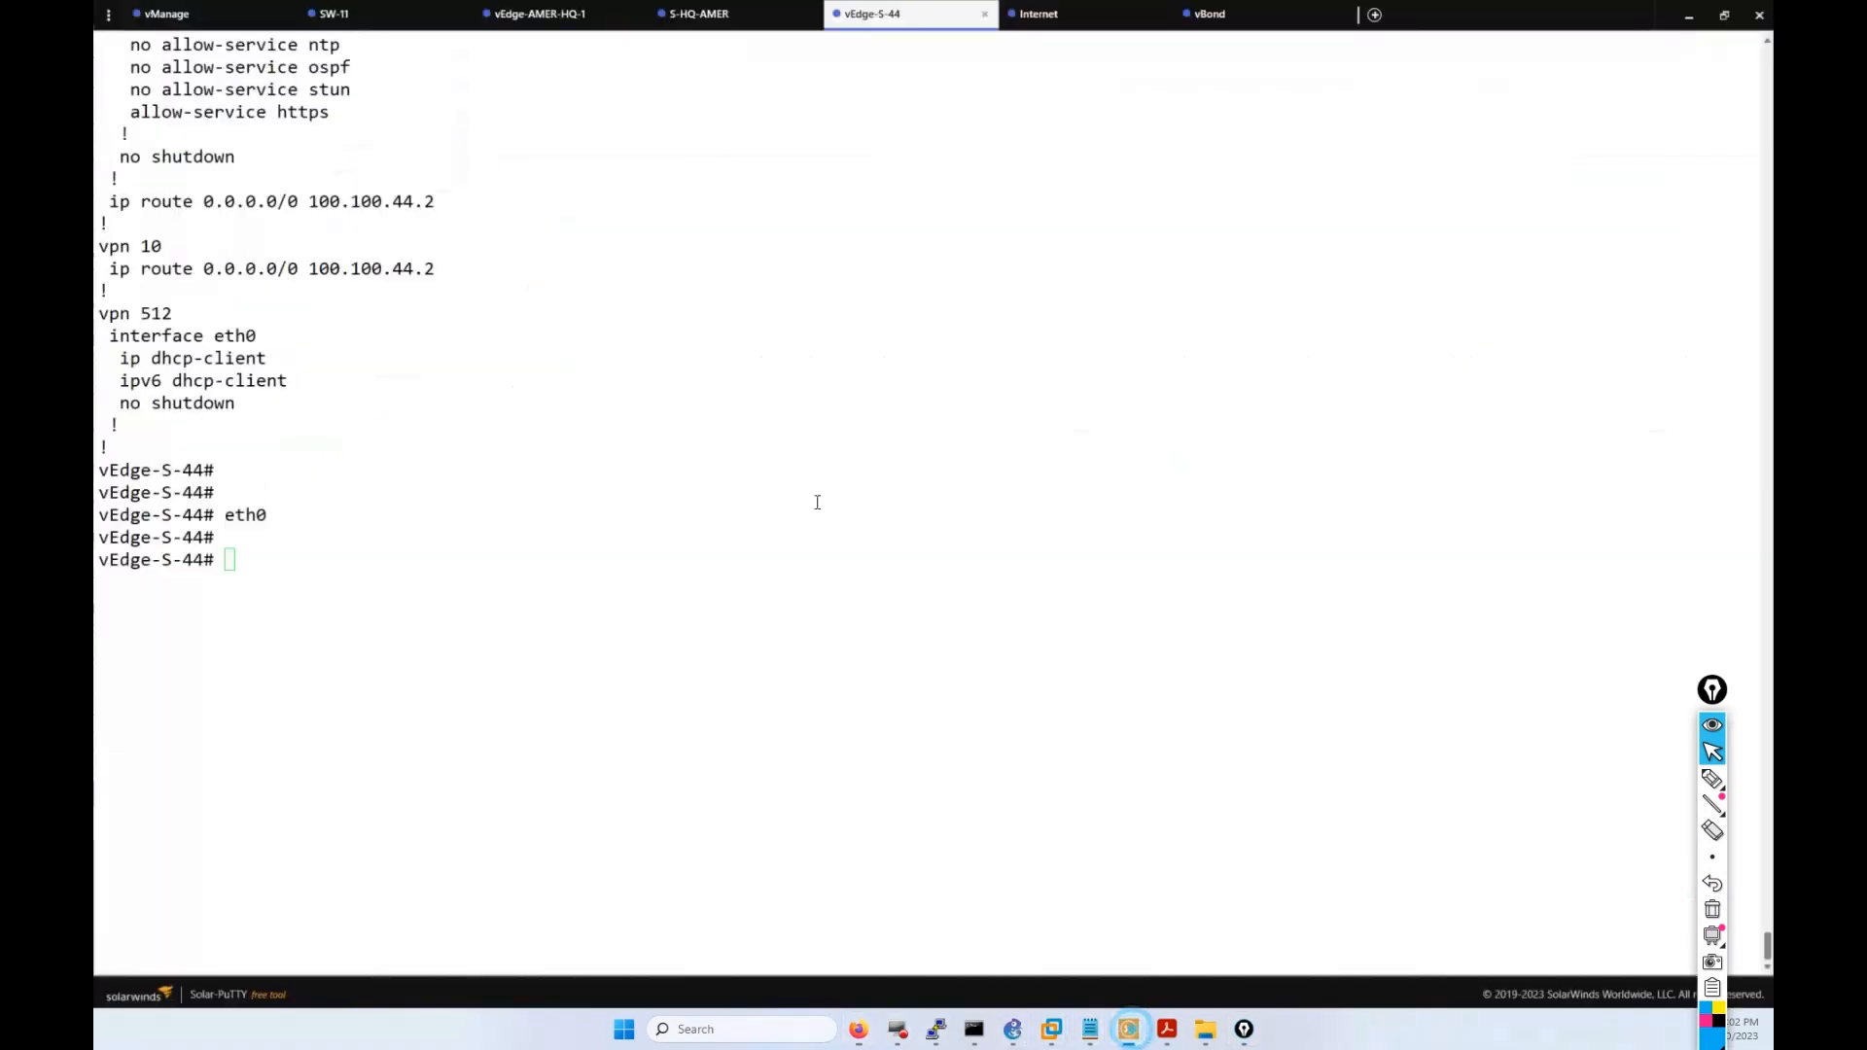
{"action": "left_click", "coordinate": [868, 347]}
{"action": "type", "text": "sh"}
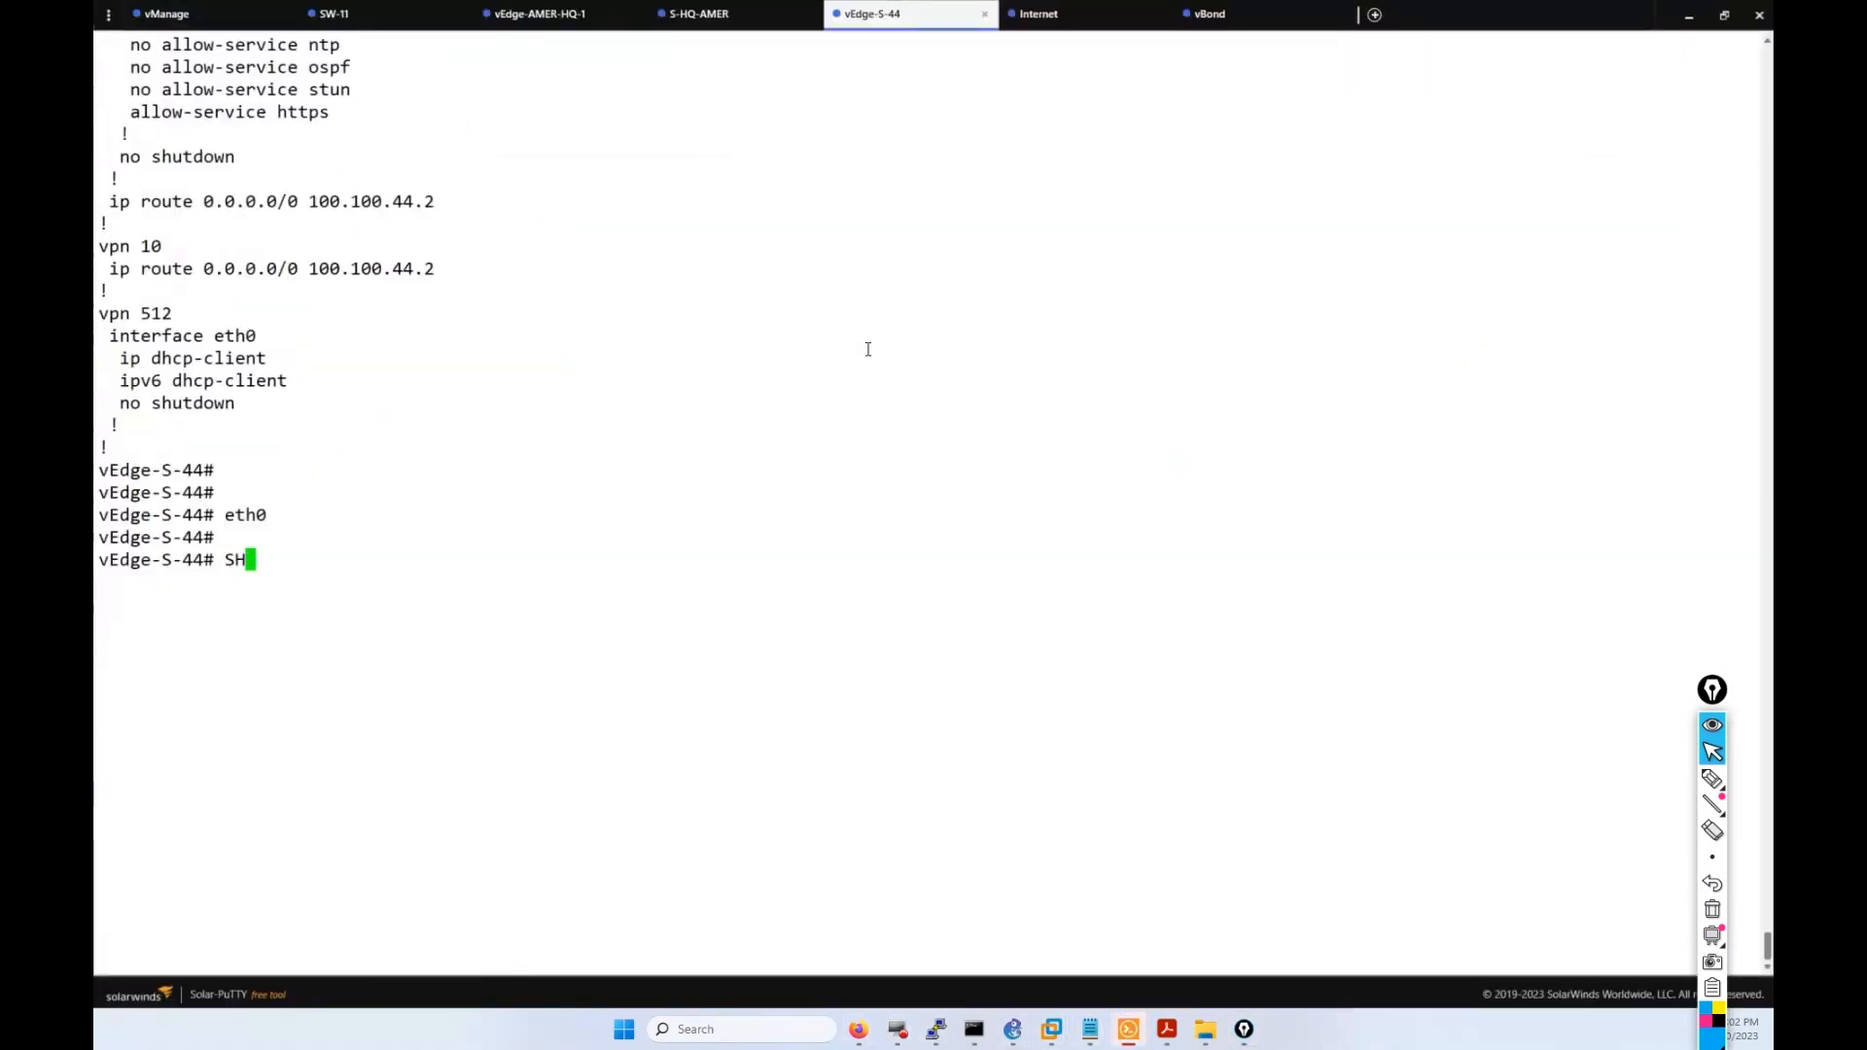
{"action": "key", "text": "BackSpace"}
{"action": "key", "text": "BackSpace"}
{"action": "type", "text": "show run"}
{"action": "key", "text": "Tab"}
{"action": "key", "text": "Return"}
{"action": "key", "text": "Return"}
{"action": "key", "text": "Return"}
{"action": "key", "text": "Return"}
{"action": "key", "text": "Return"}
{"action": "key", "text": "Return"}
{"action": "key", "text": "Return"}
{"action": "key", "text": "Return"}
{"action": "key", "text": "Return"}
{"action": "key", "text": "Return"}
{"action": "key", "text": "Return"}
{"action": "key", "text": "Return"}
{"action": "key", "text": "Return"}
{"action": "key", "text": "Return"}
{"action": "key", "text": "Return"}
{"action": "key", "text": "Return"}
{"action": "key", "text": "Return"}
{"action": "key", "text": "Return"}
{"action": "key", "text": "Return"}
{"action": "key", "text": "Return"}
{"action": "key", "text": "Return"}
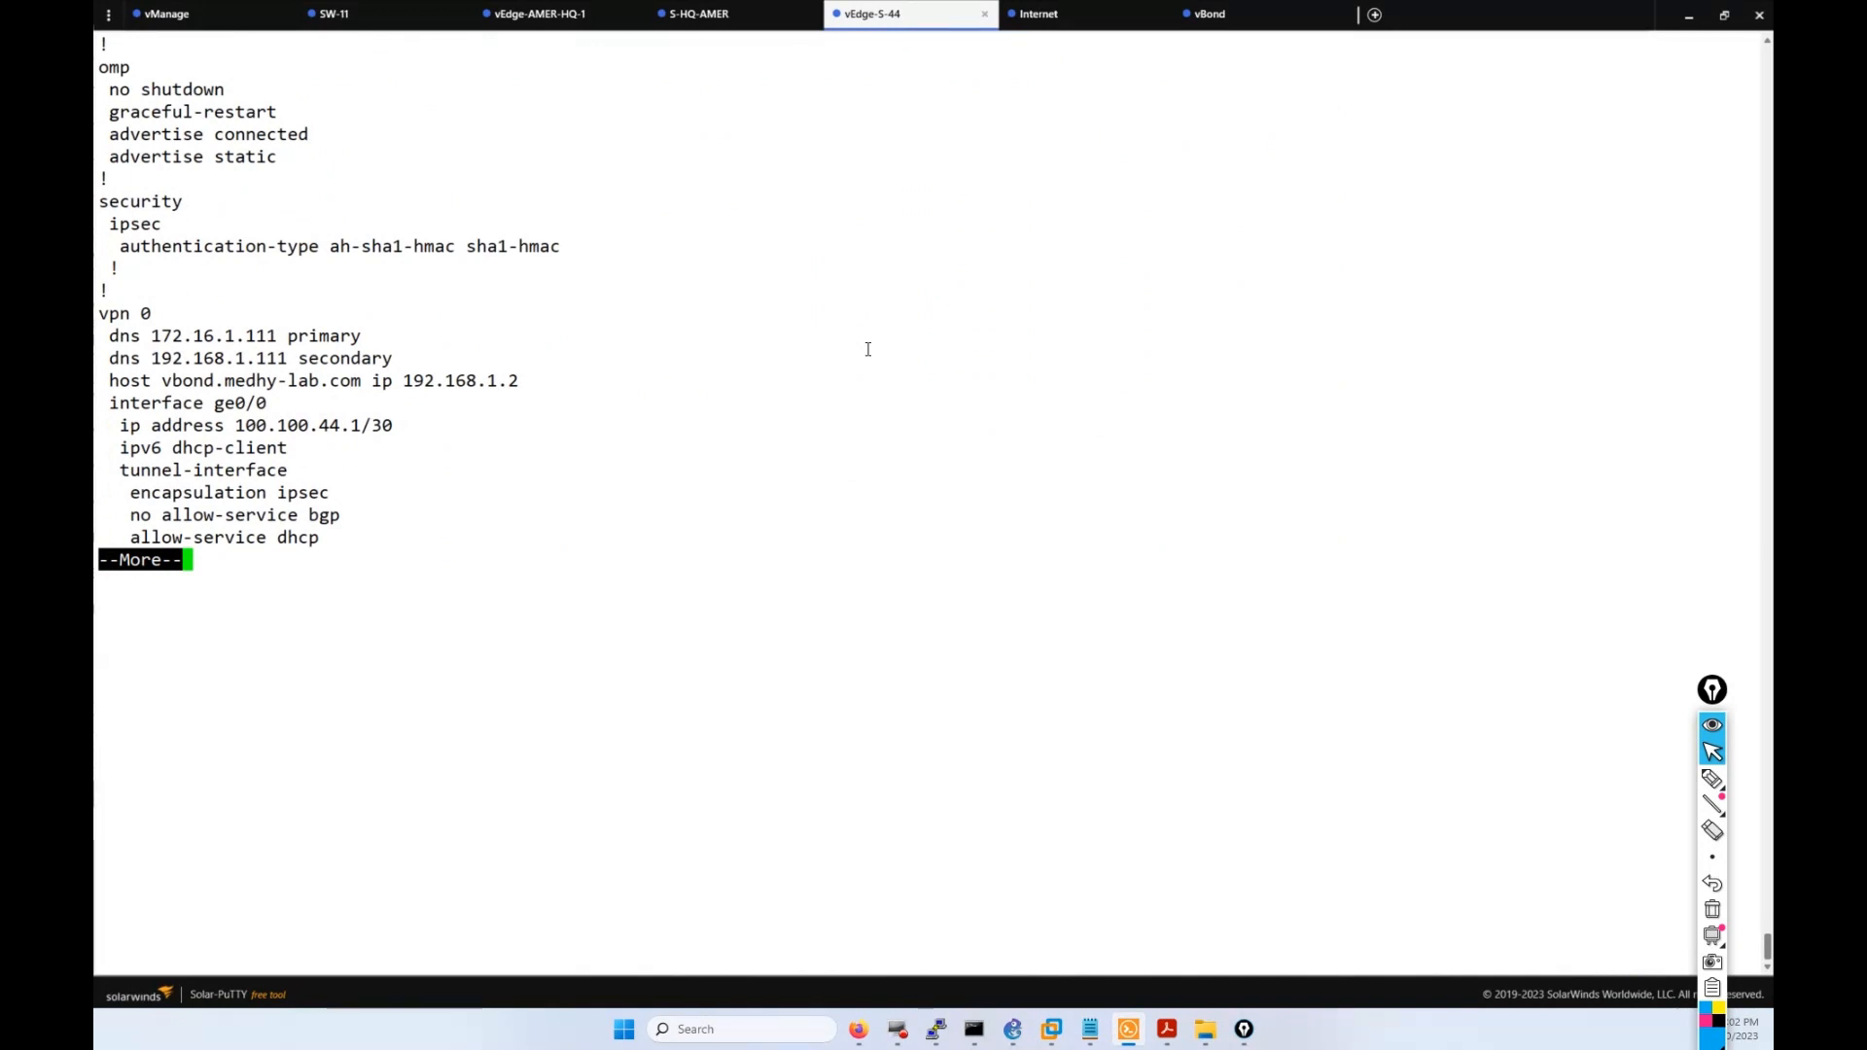
{"action": "key", "text": "Return"}
{"action": "key", "text": "Return"}
{"action": "key", "text": "Return"}
{"action": "key", "text": "Return"}
{"action": "key", "text": "Return"}
{"action": "key", "text": "Return"}
{"action": "key", "text": "Return"}
{"action": "key", "text": "Return"}
{"action": "key", "text": "Return"}
{"action": "key", "text": "Return"}
{"action": "key", "text": "Return"}
{"action": "key", "text": "Return"}
{"action": "key", "text": "Return"}
{"action": "key", "text": "Return"}
{"action": "key", "text": "Return"}
{"action": "key", "text": "Return"}
{"action": "key", "text": "Return"}
{"action": "key", "text": "Return"}
{"action": "key", "text": "Return"}
{"action": "key", "text": "Return"}
{"action": "key", "text": "Return"}
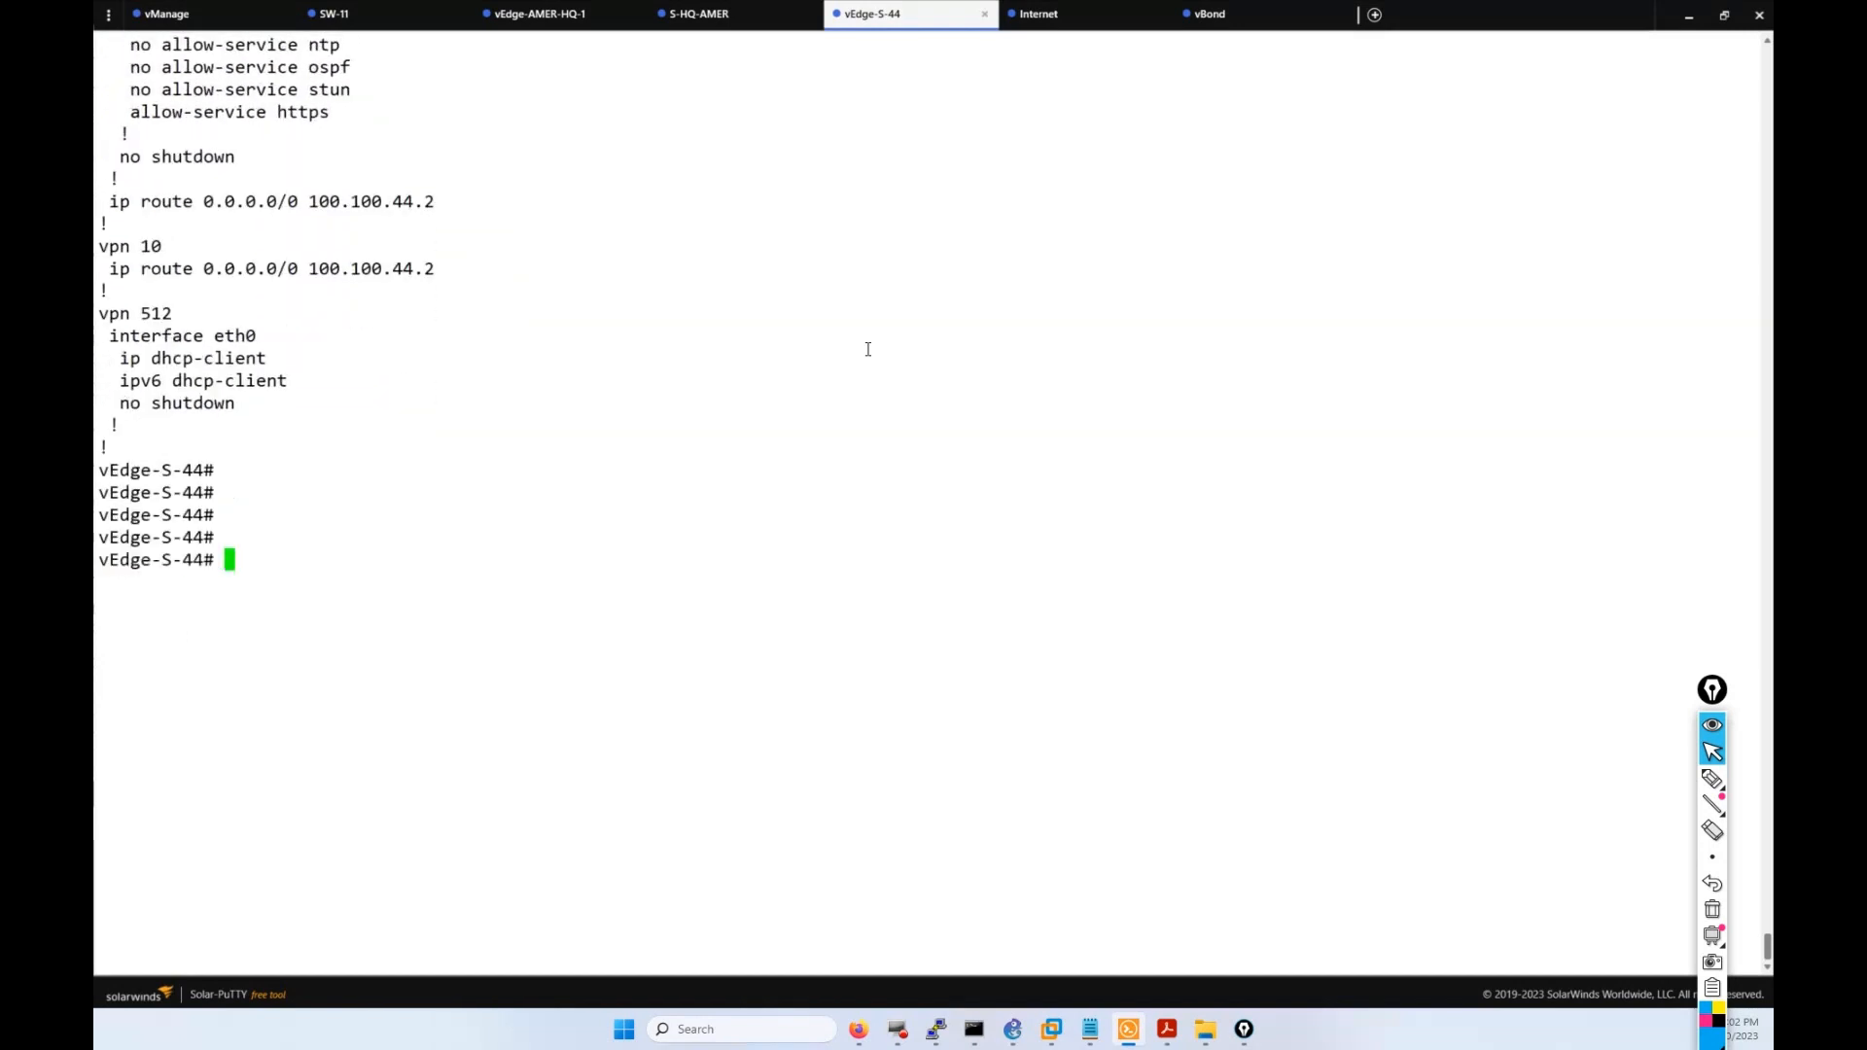
Highlight the 'host vbond' line in the VPN 0 config, then return to Firefox.
{"action": "scroll", "coordinate": [629, 409], "scroll_direction": "up", "scroll_amount": 7}
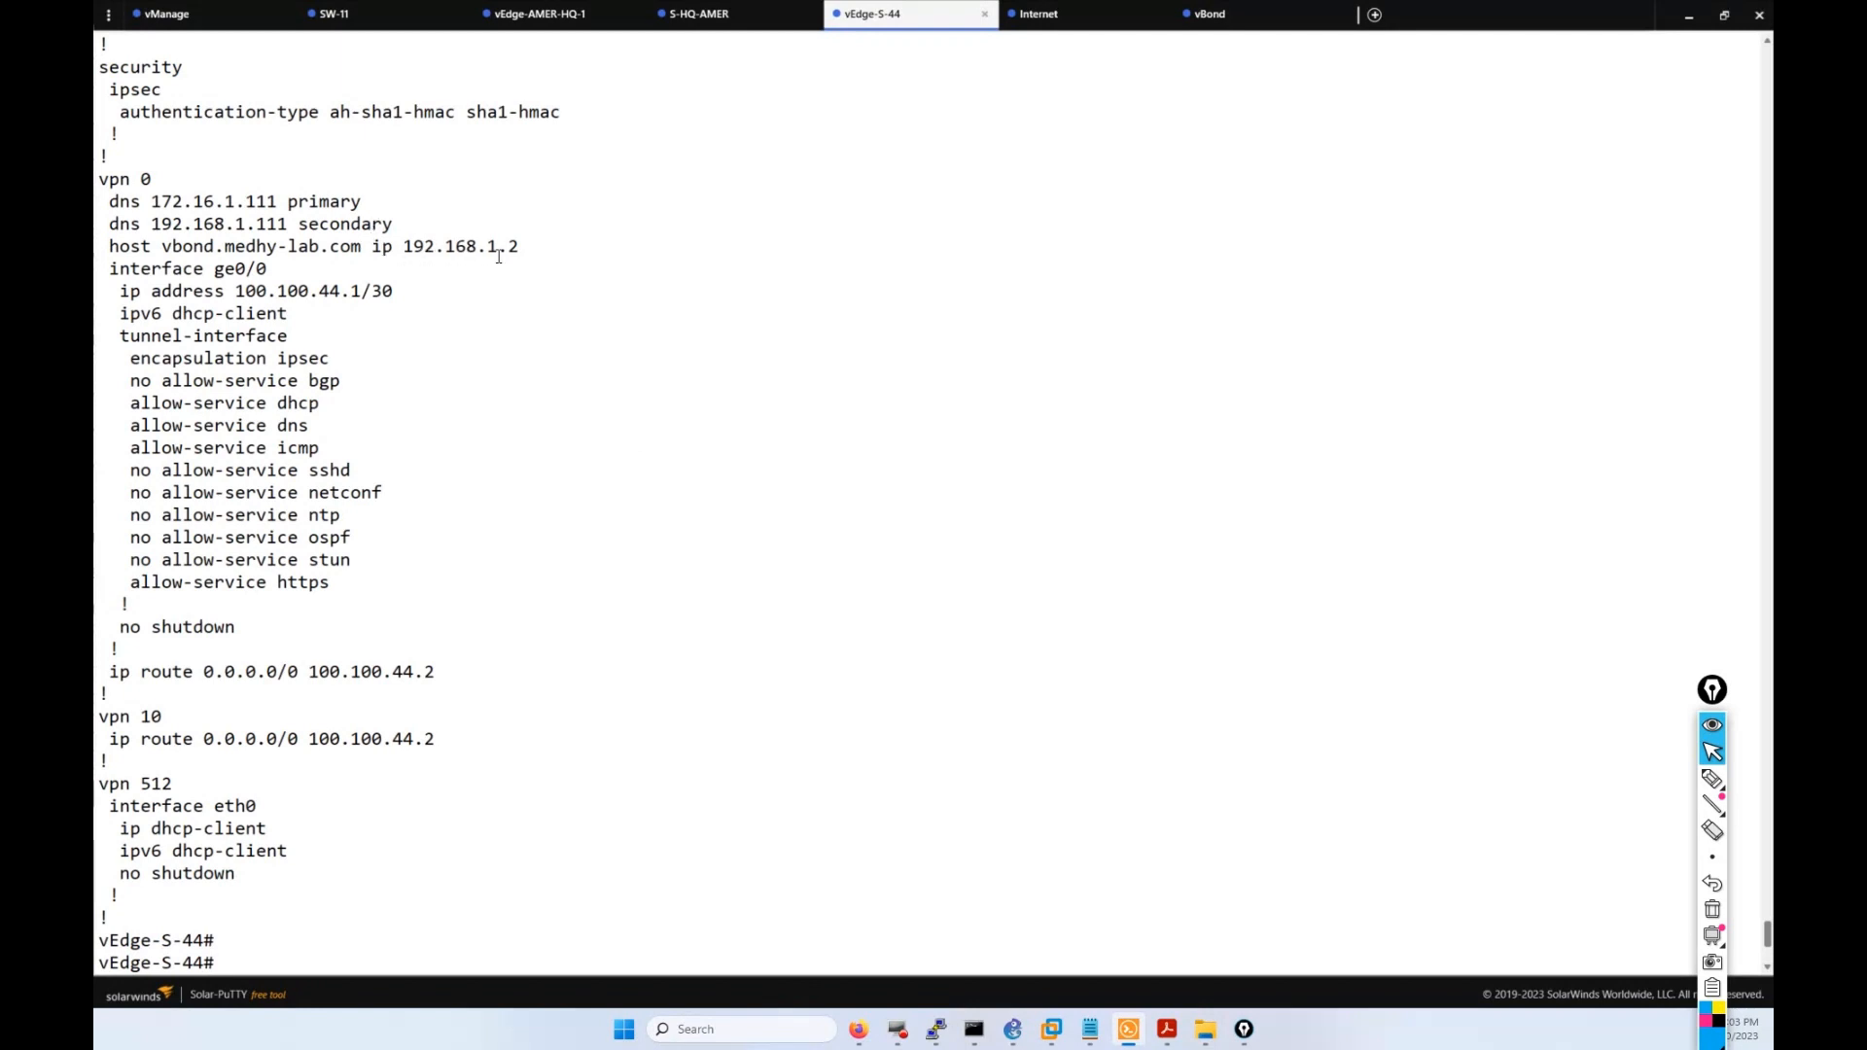
{"action": "left_click_drag", "start_coordinate": [518, 249], "coordinate": [114, 250]}
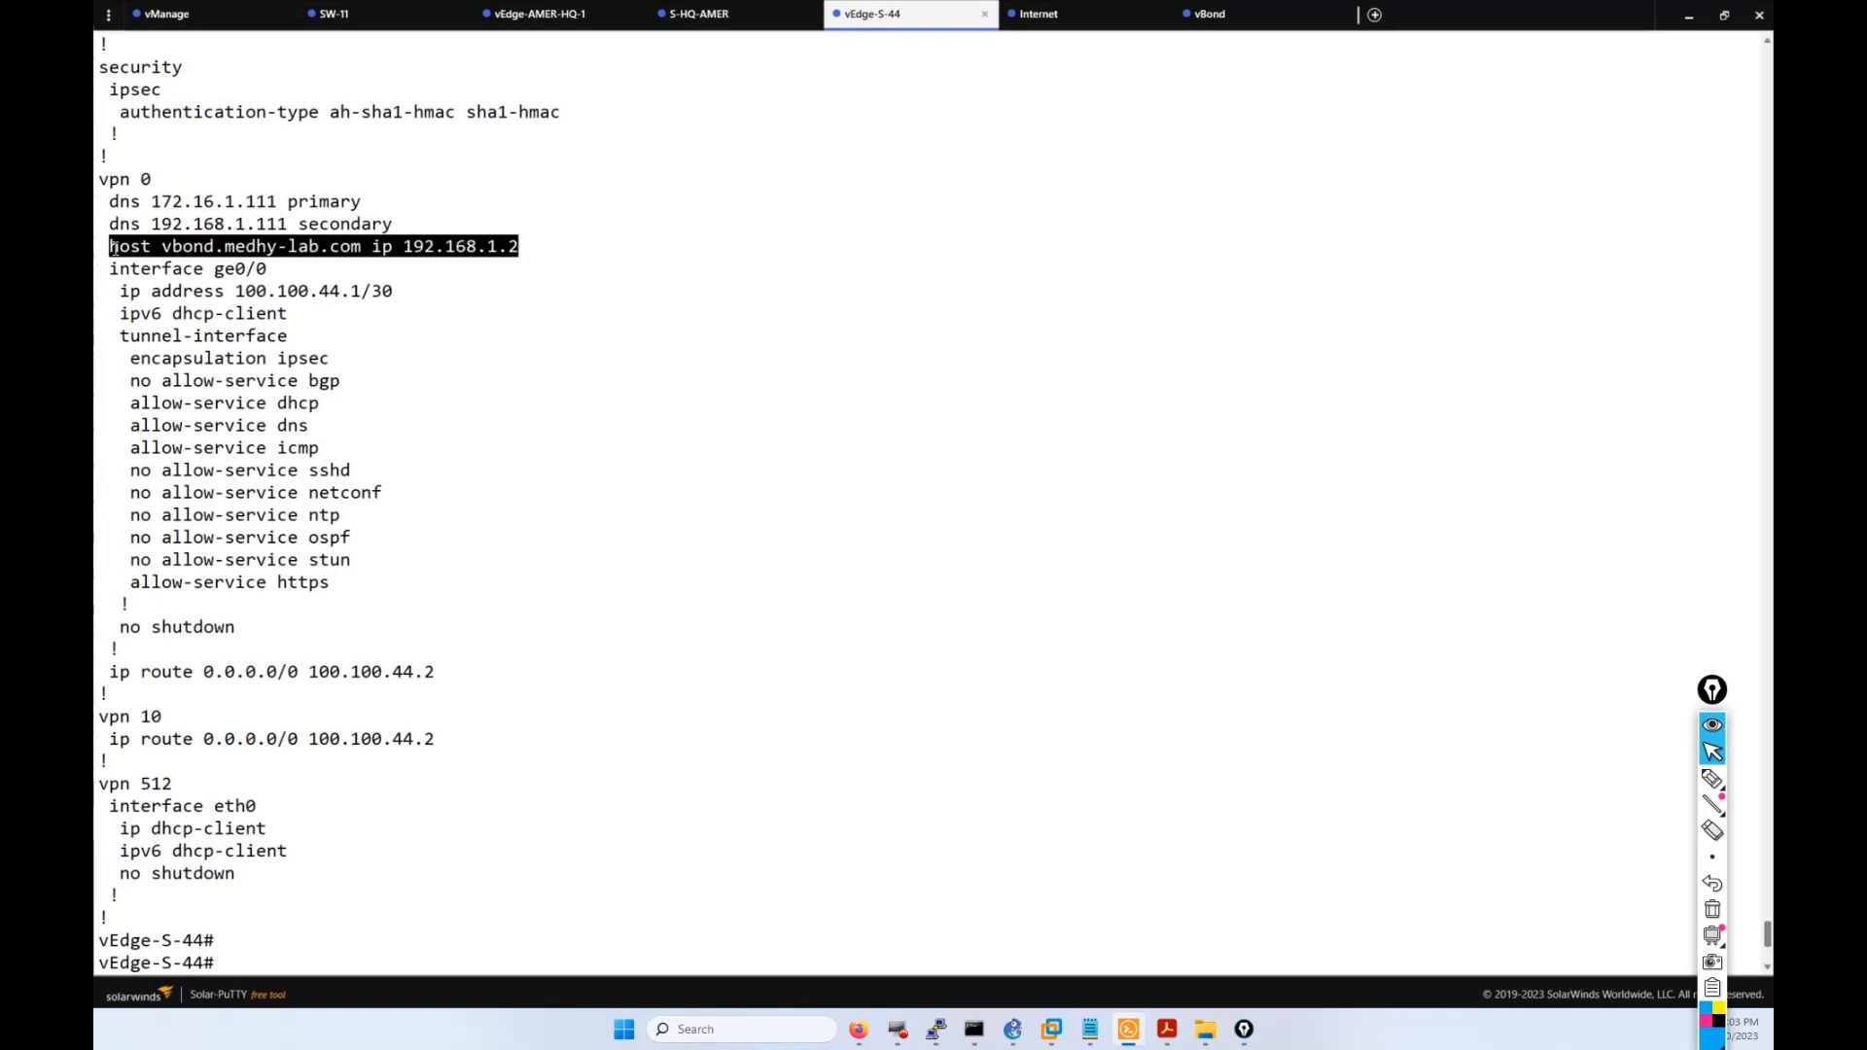
{"action": "left_click", "coordinate": [720, 872]}
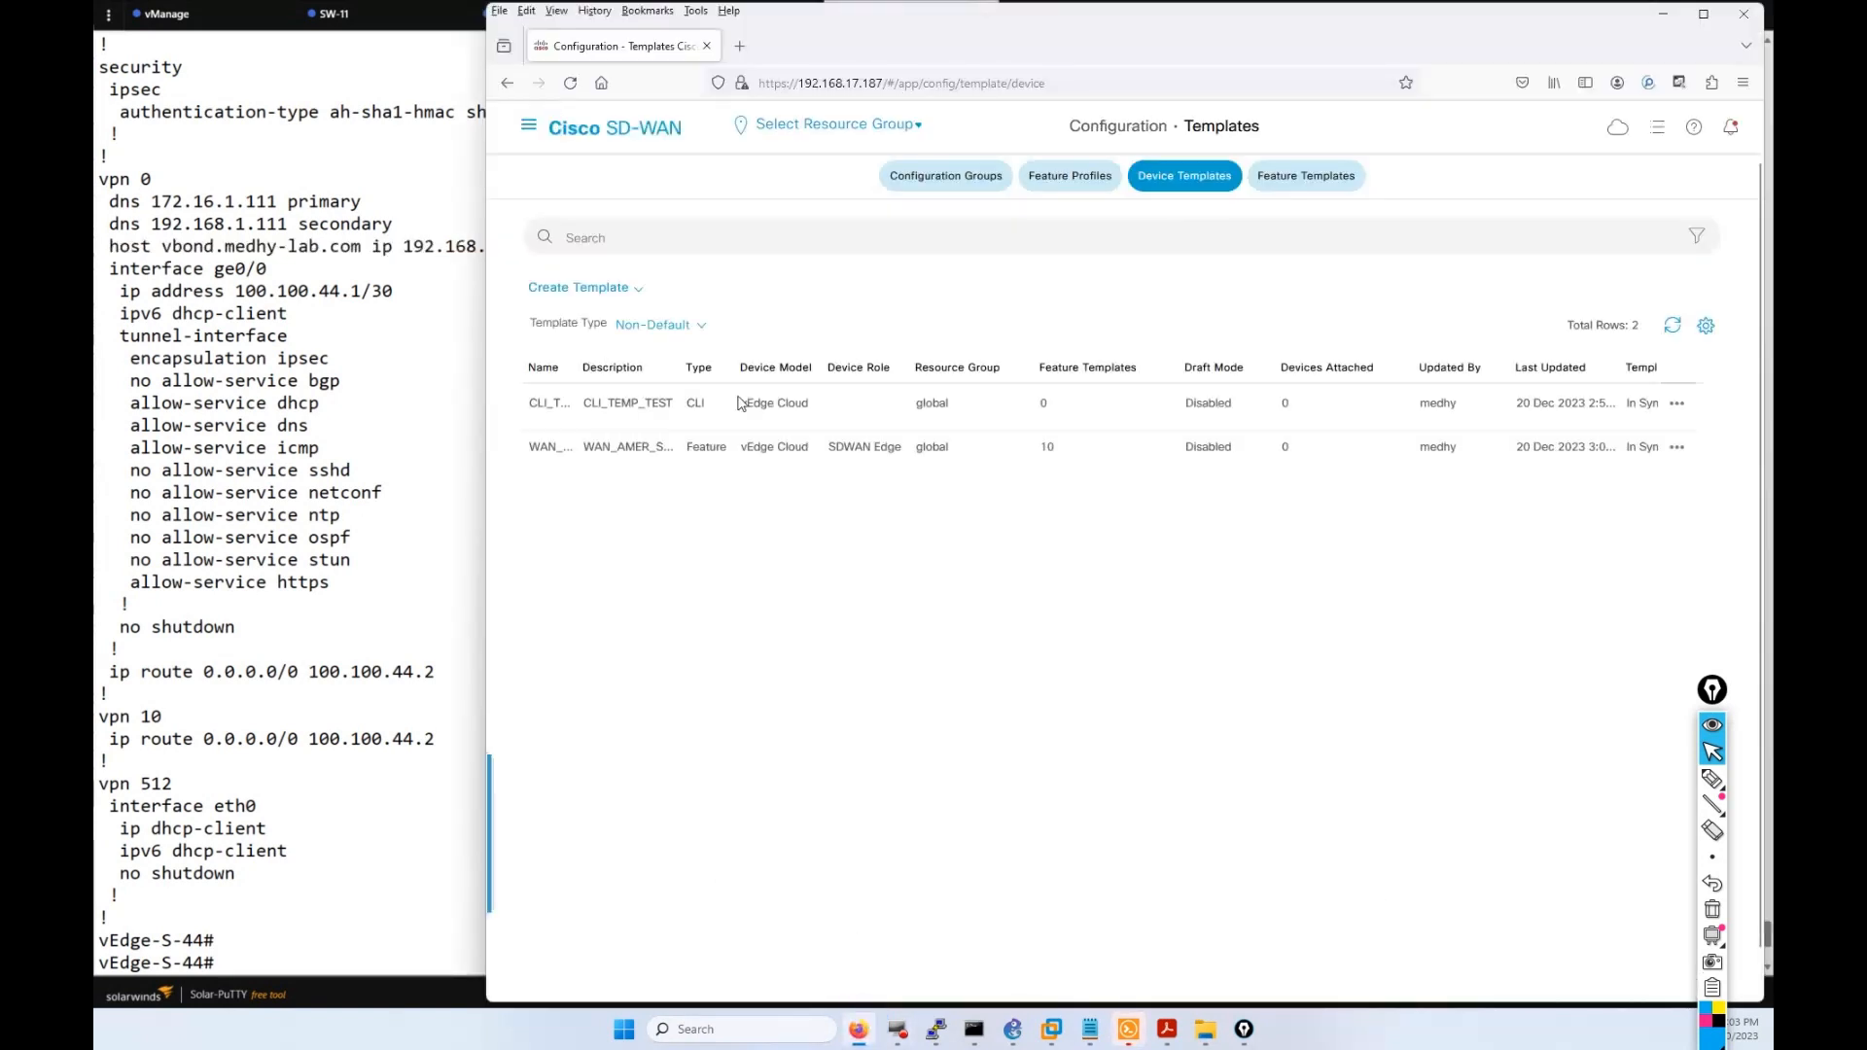
Edit the WAN_AMER_EDGE_VPN_0 template from the Feature Templates list.
{"action": "left_click", "coordinate": [1312, 177]}
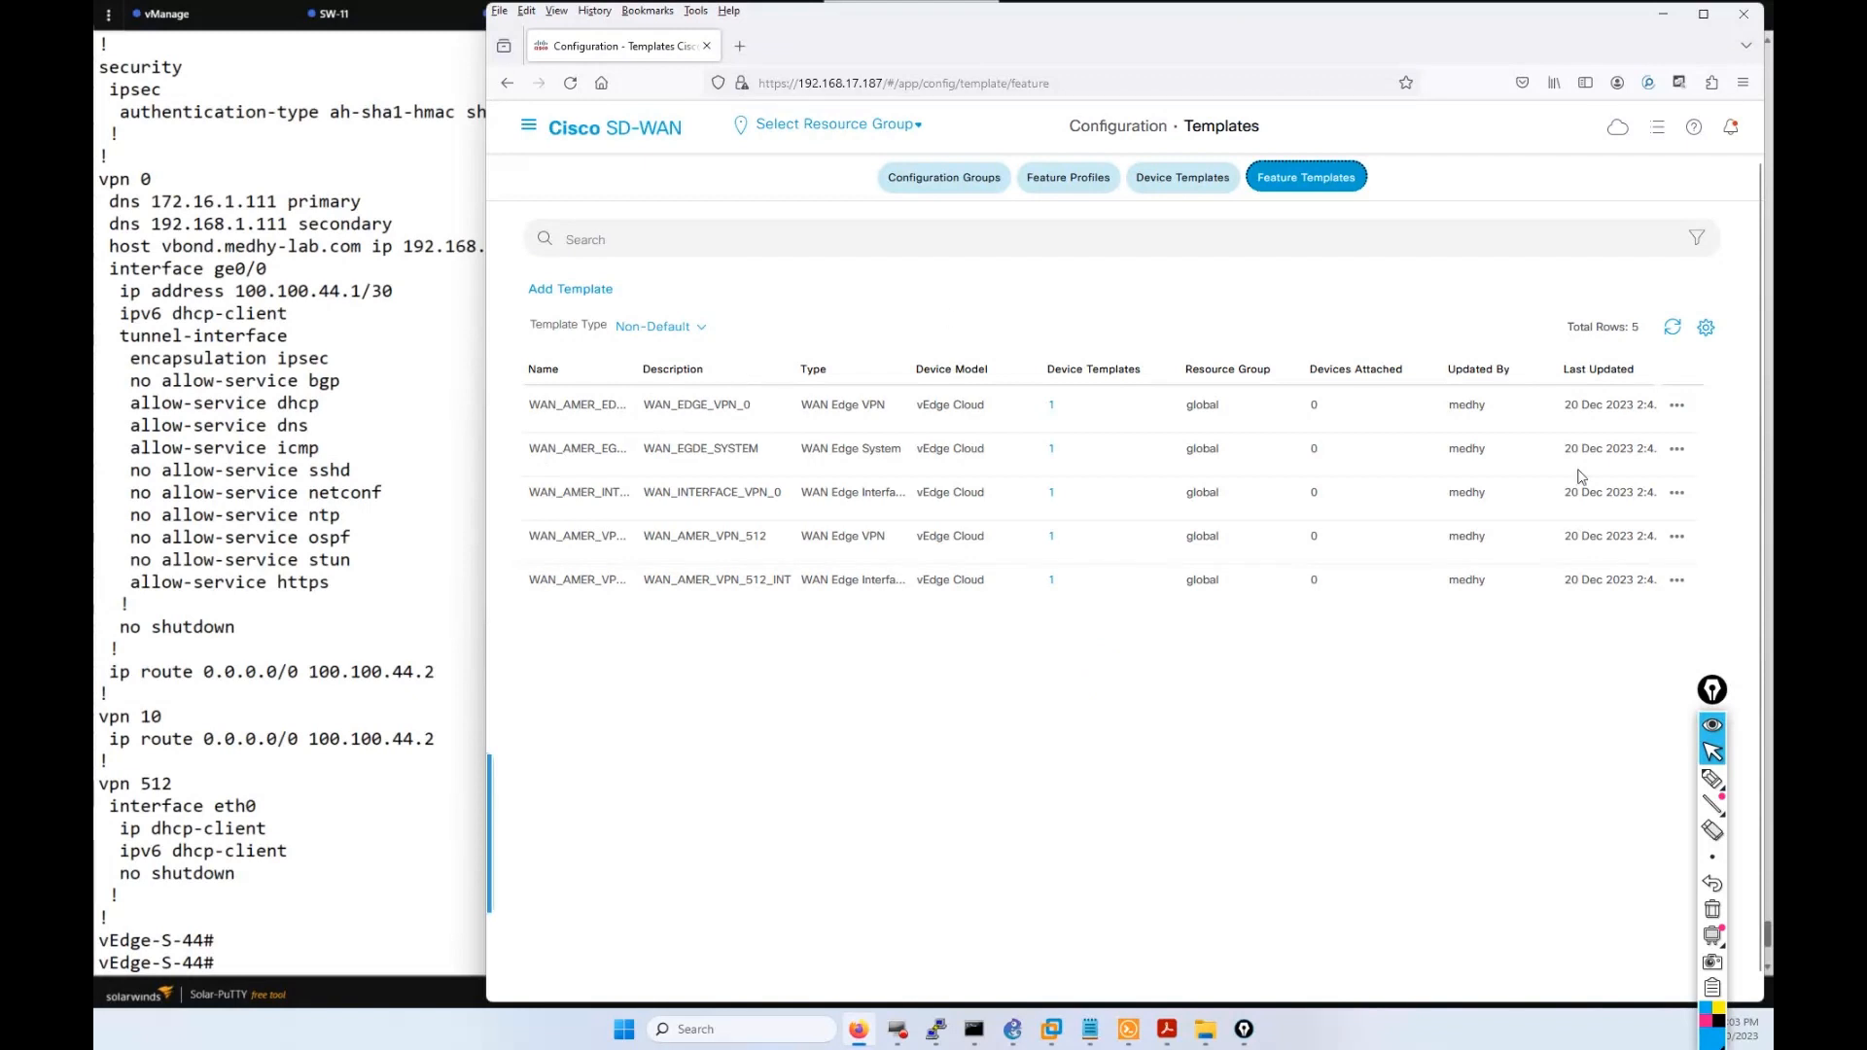
{"action": "left_click", "coordinate": [795, 260]}
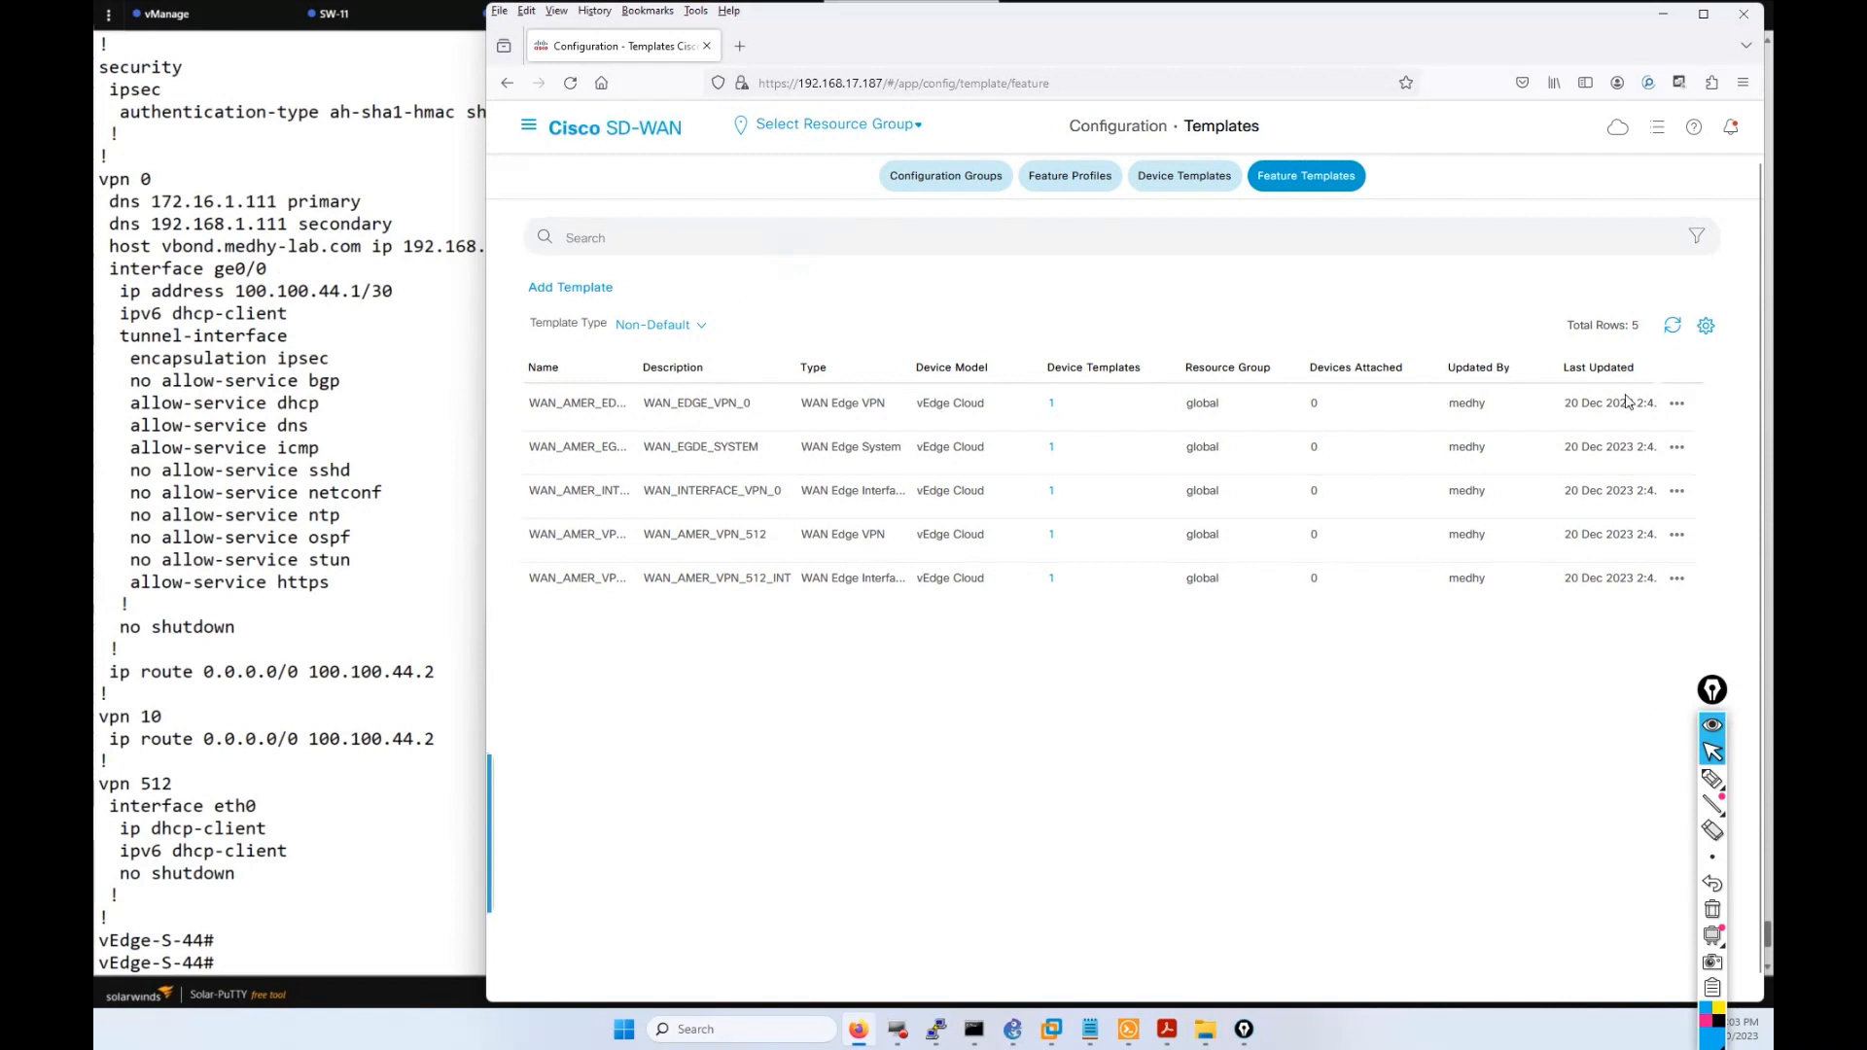
{"action": "left_click", "coordinate": [1677, 403]}
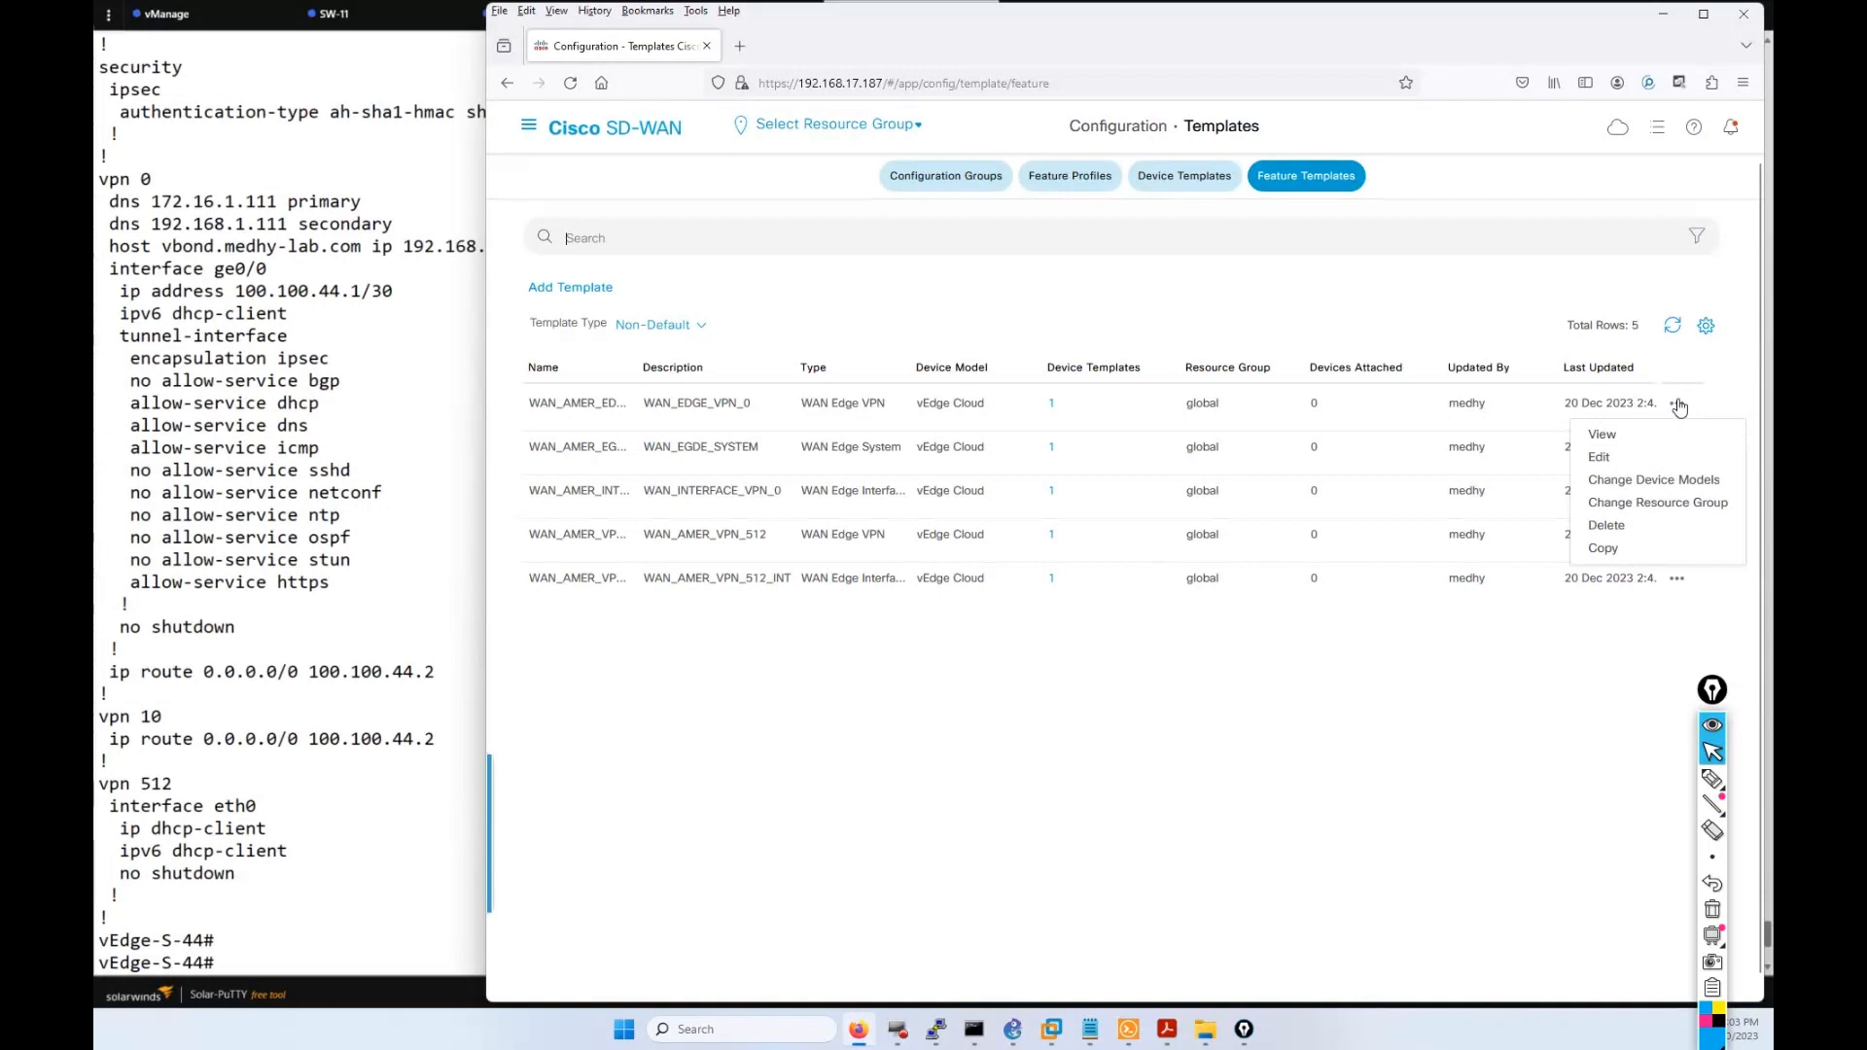
{"action": "left_click", "coordinate": [1611, 457]}
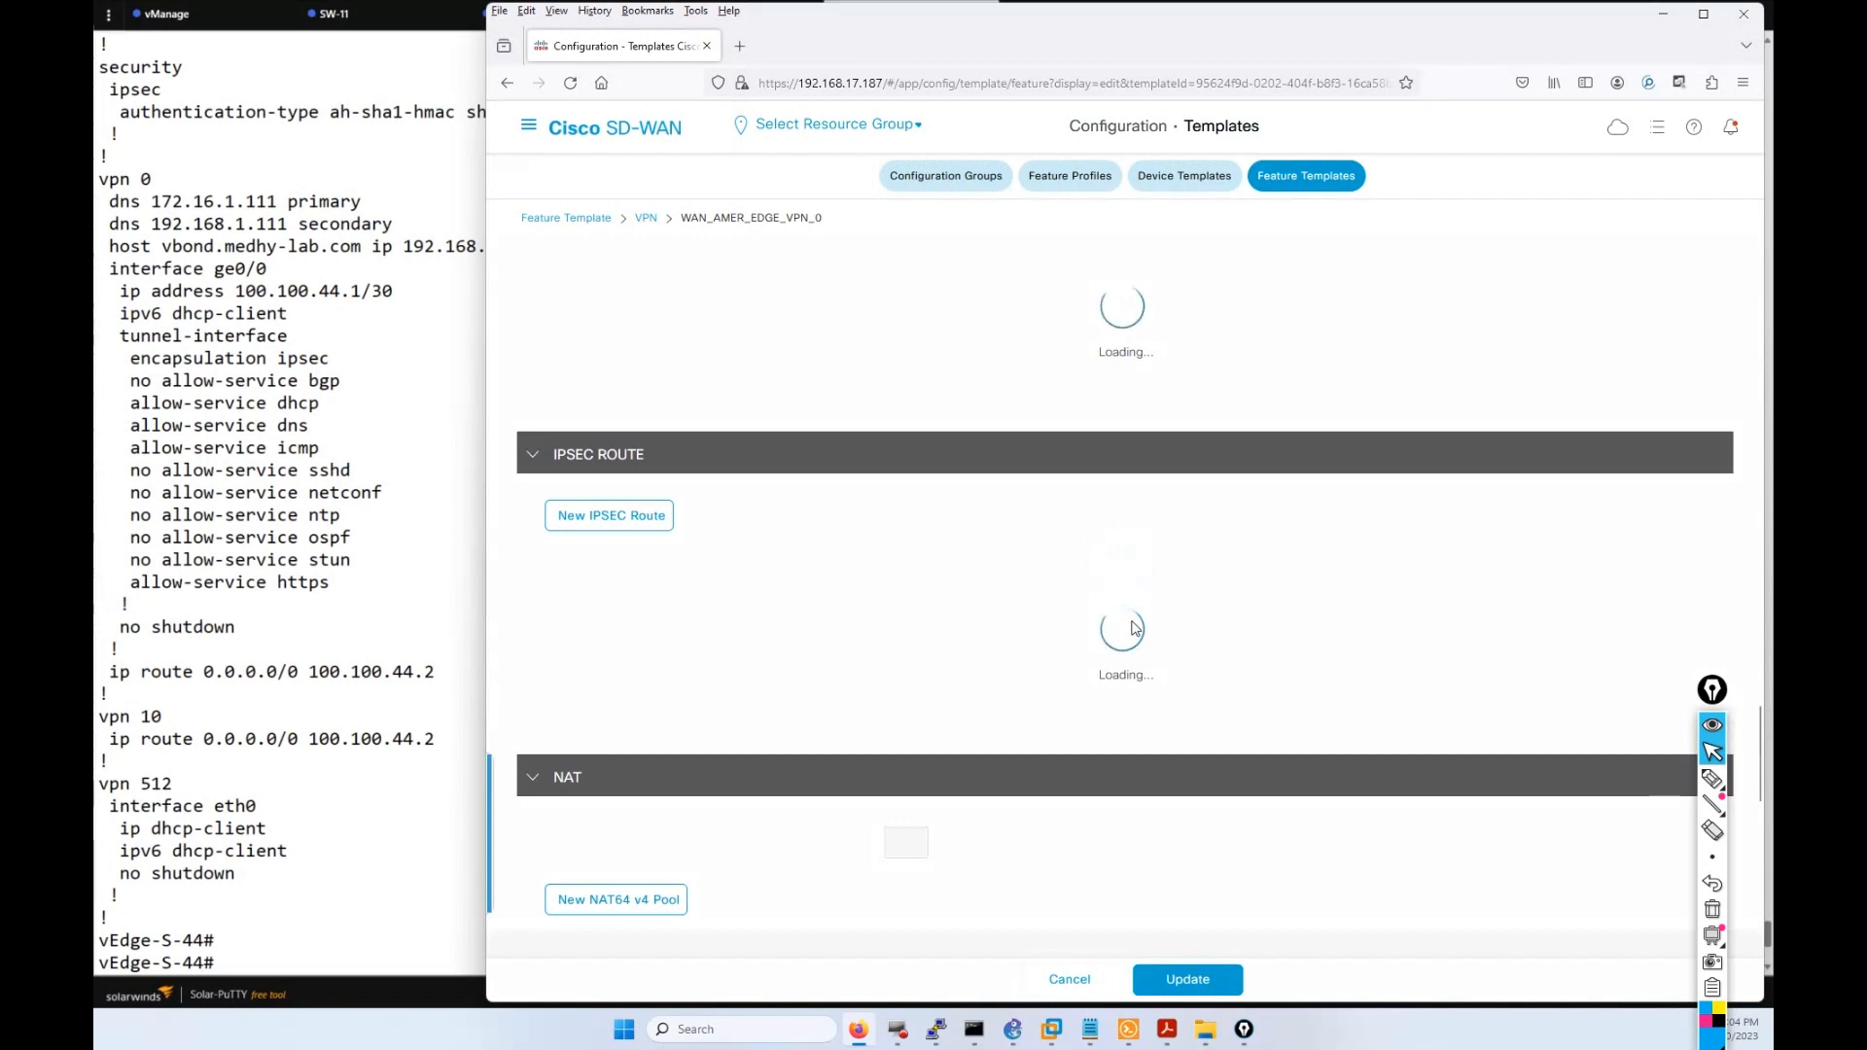
Reveal the DNS host mapping table below DNS servers 192.168.1.111 and 172.16.1.111.
{"action": "scroll", "coordinate": [1128, 564], "scroll_direction": "up", "scroll_amount": 15}
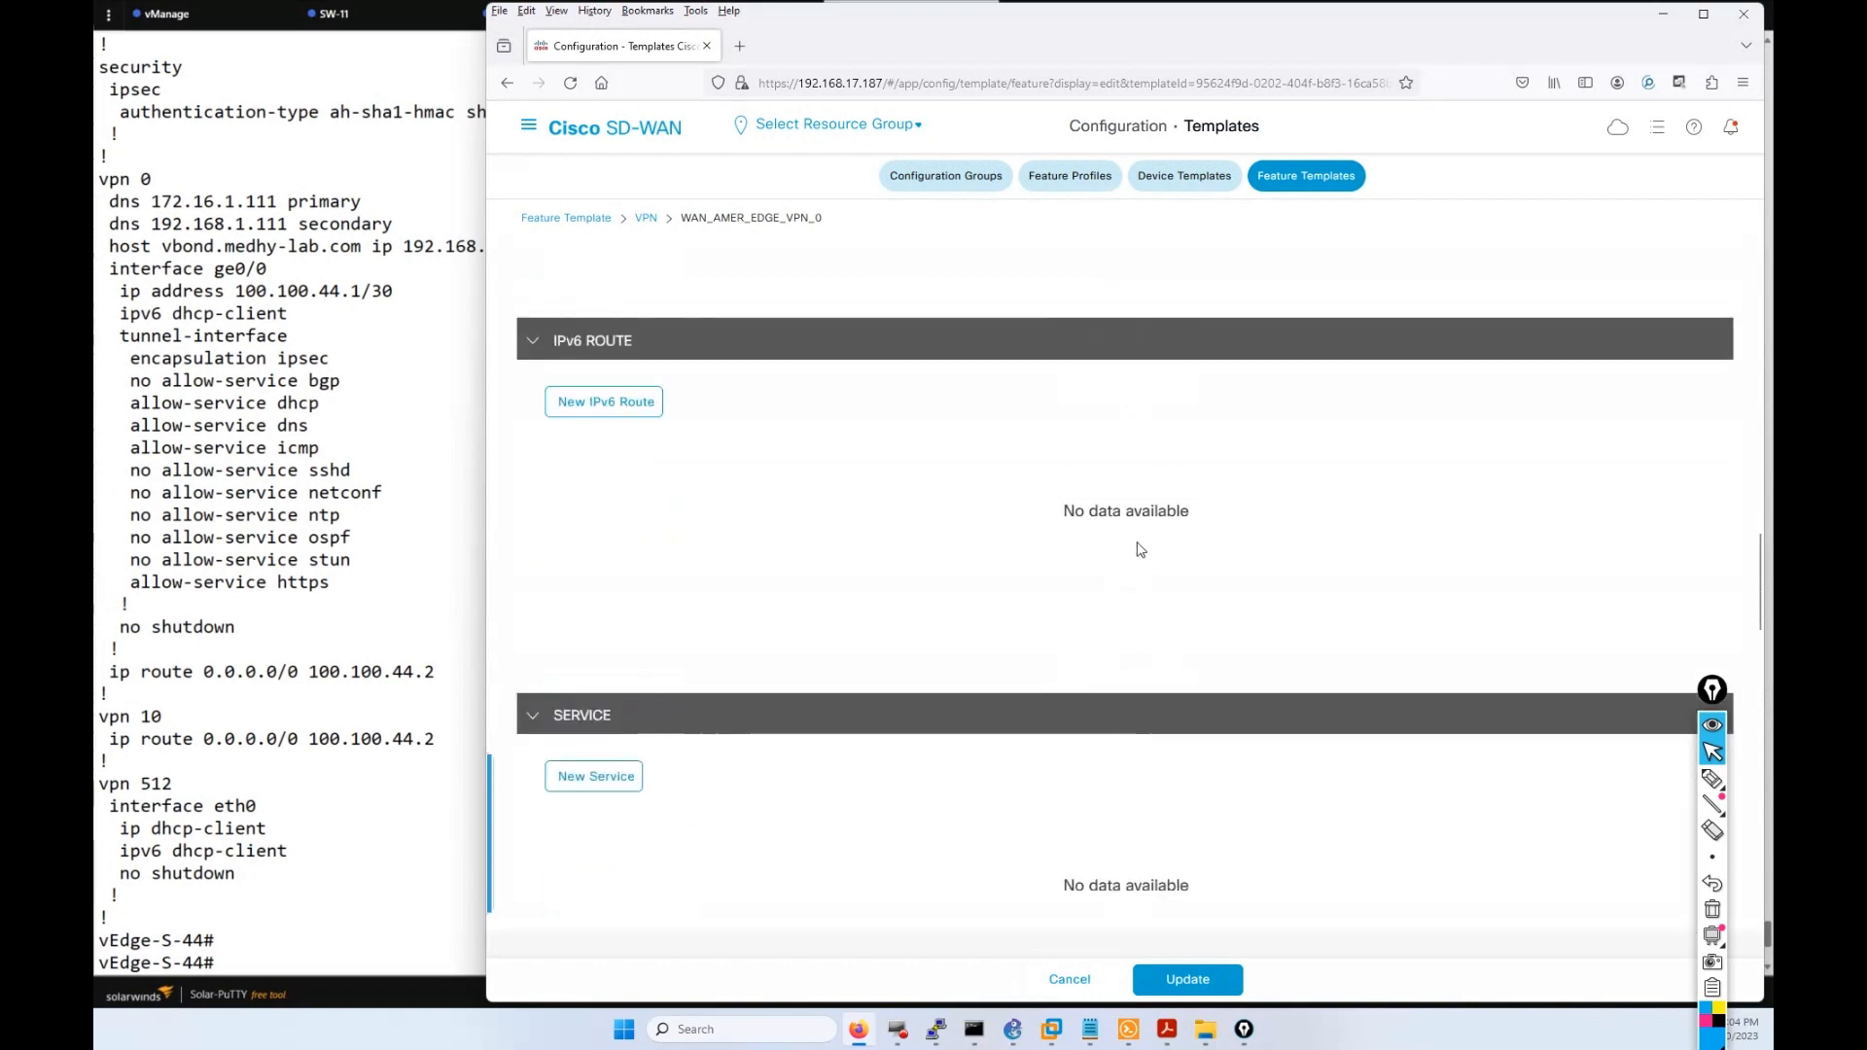
{"action": "scroll", "coordinate": [1111, 538], "scroll_direction": "up", "scroll_amount": 3}
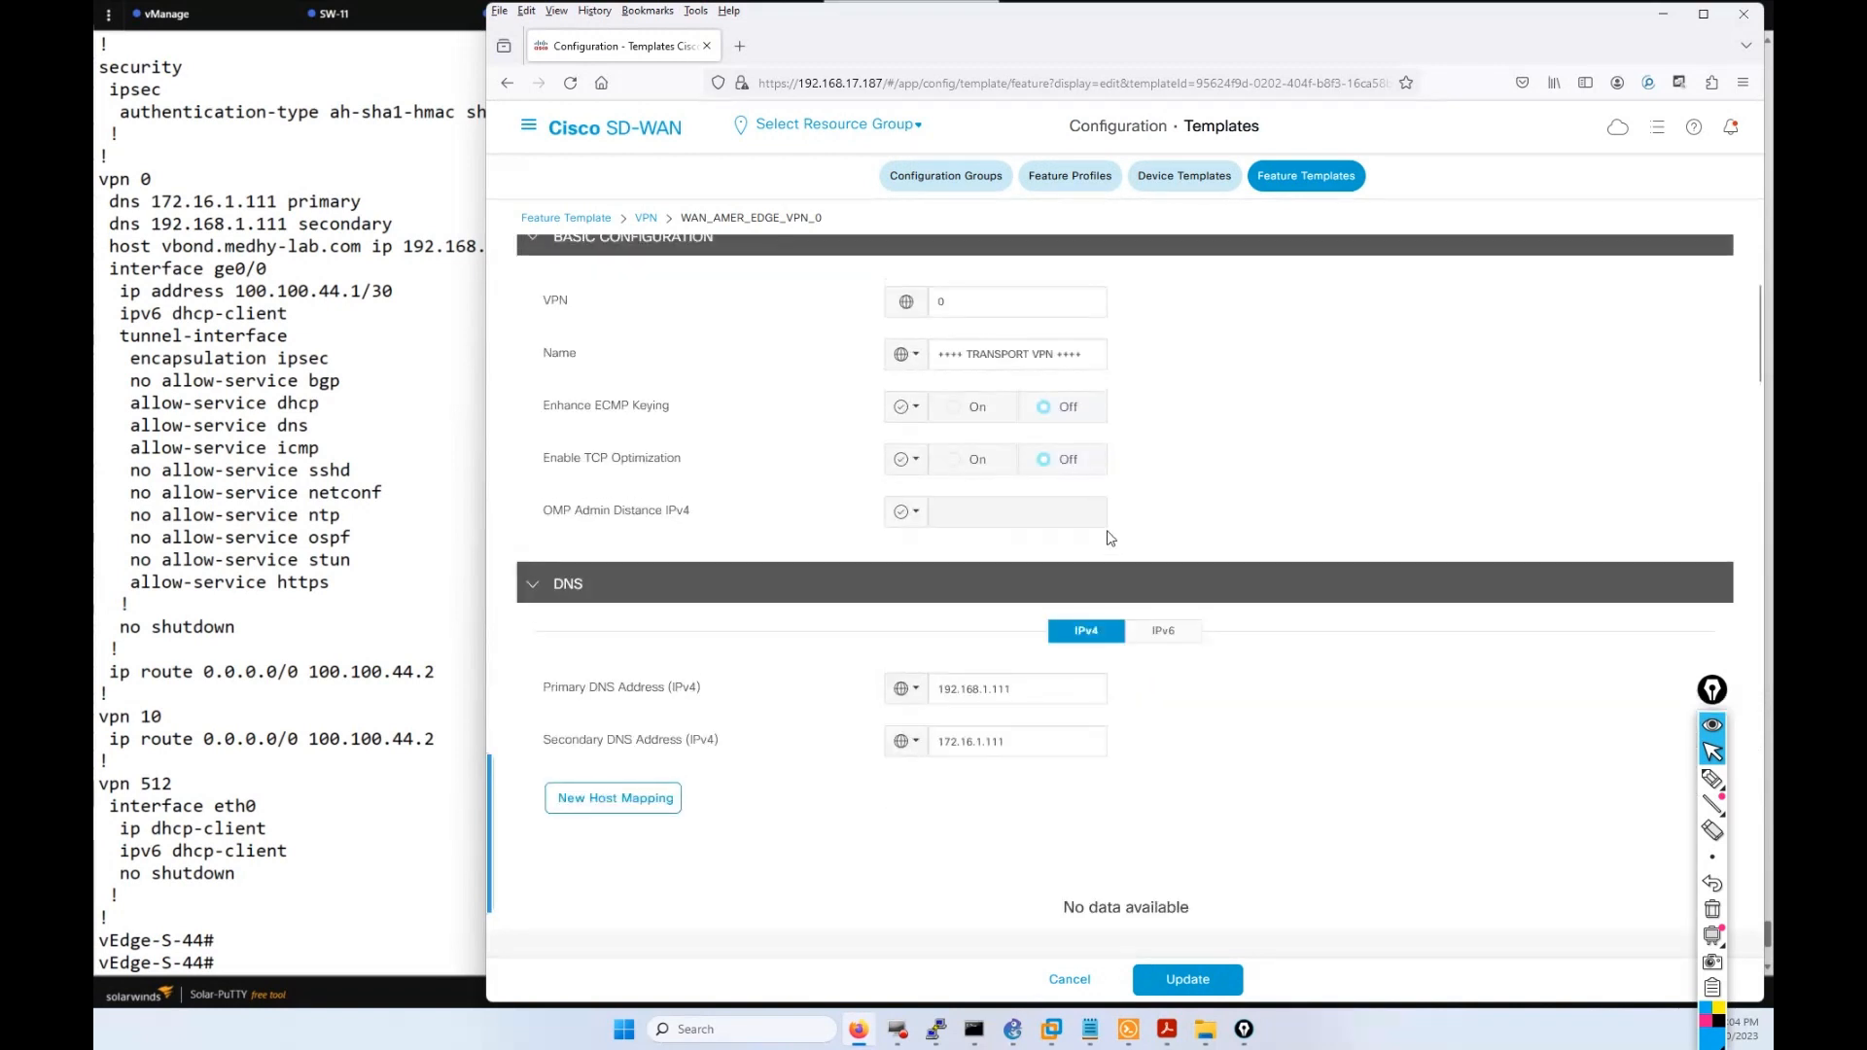
{"action": "scroll", "coordinate": [680, 777], "scroll_direction": "down", "scroll_amount": 3}
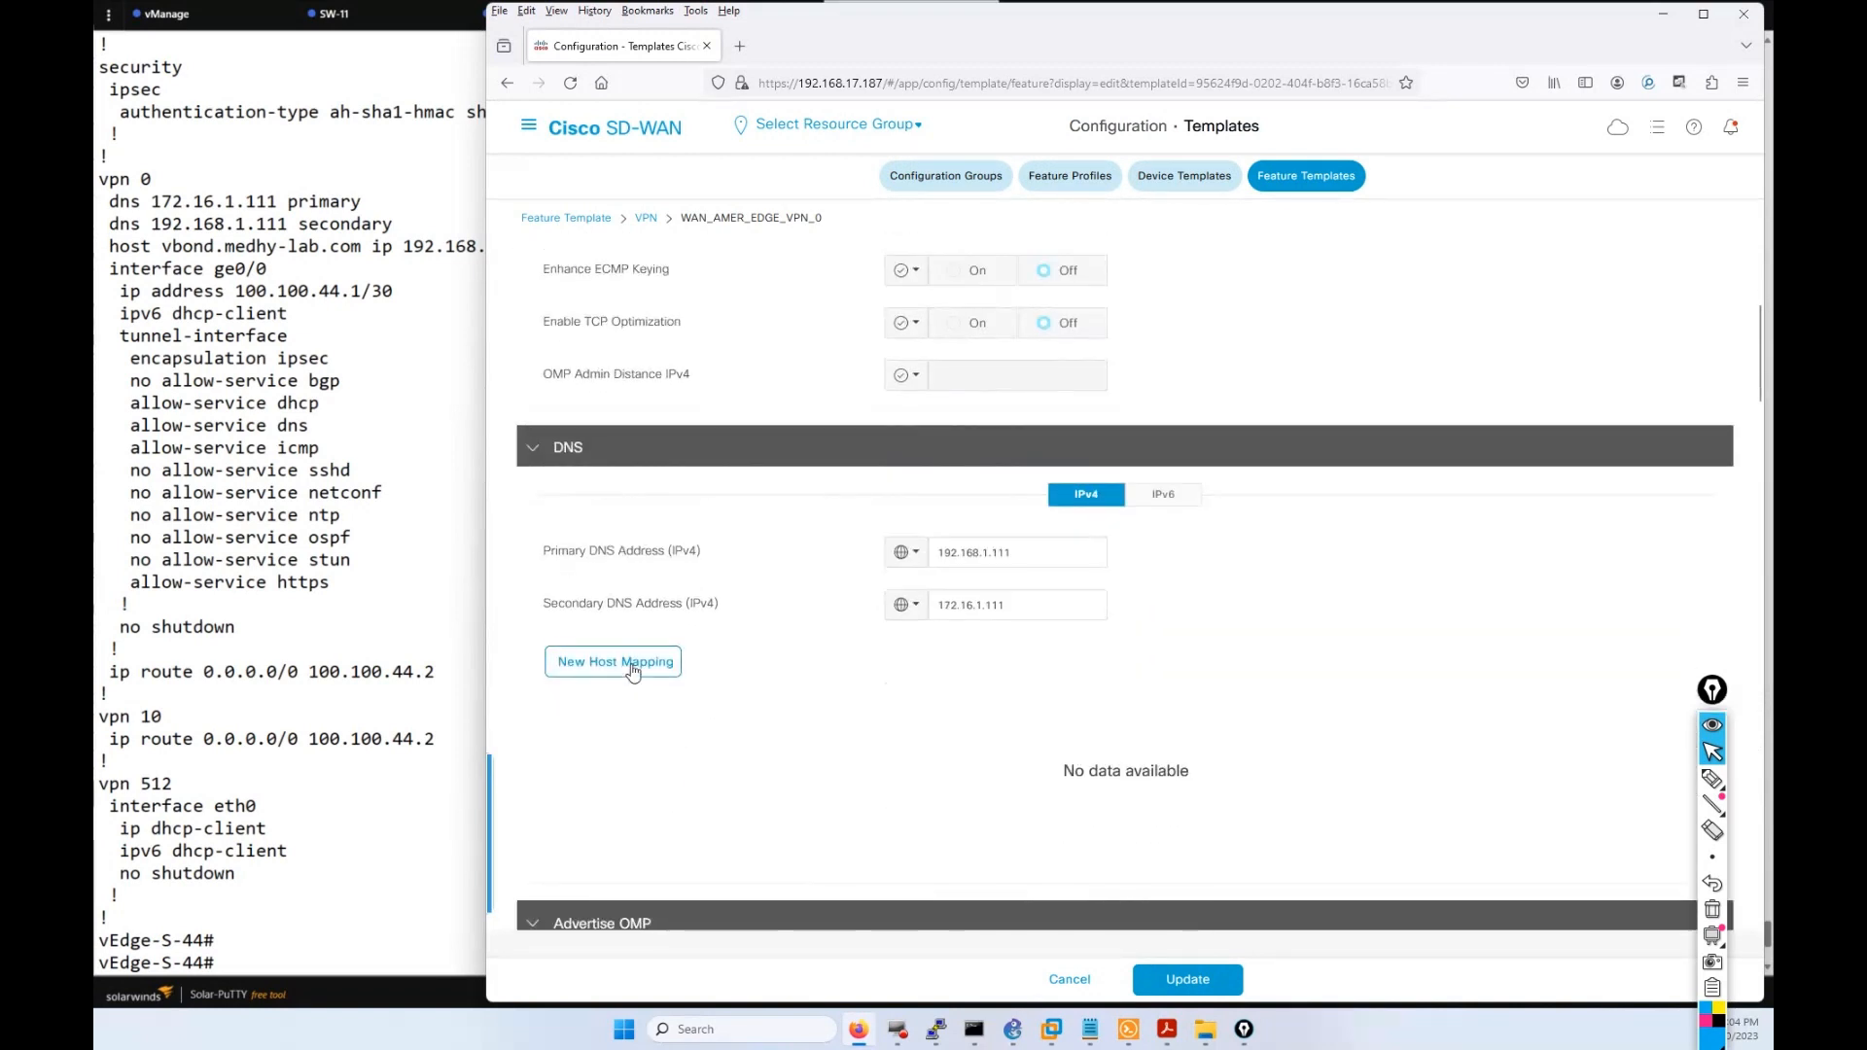
{"action": "left_click", "coordinate": [632, 669]}
{"action": "scroll", "coordinate": [632, 671], "scroll_direction": "down", "scroll_amount": 7}
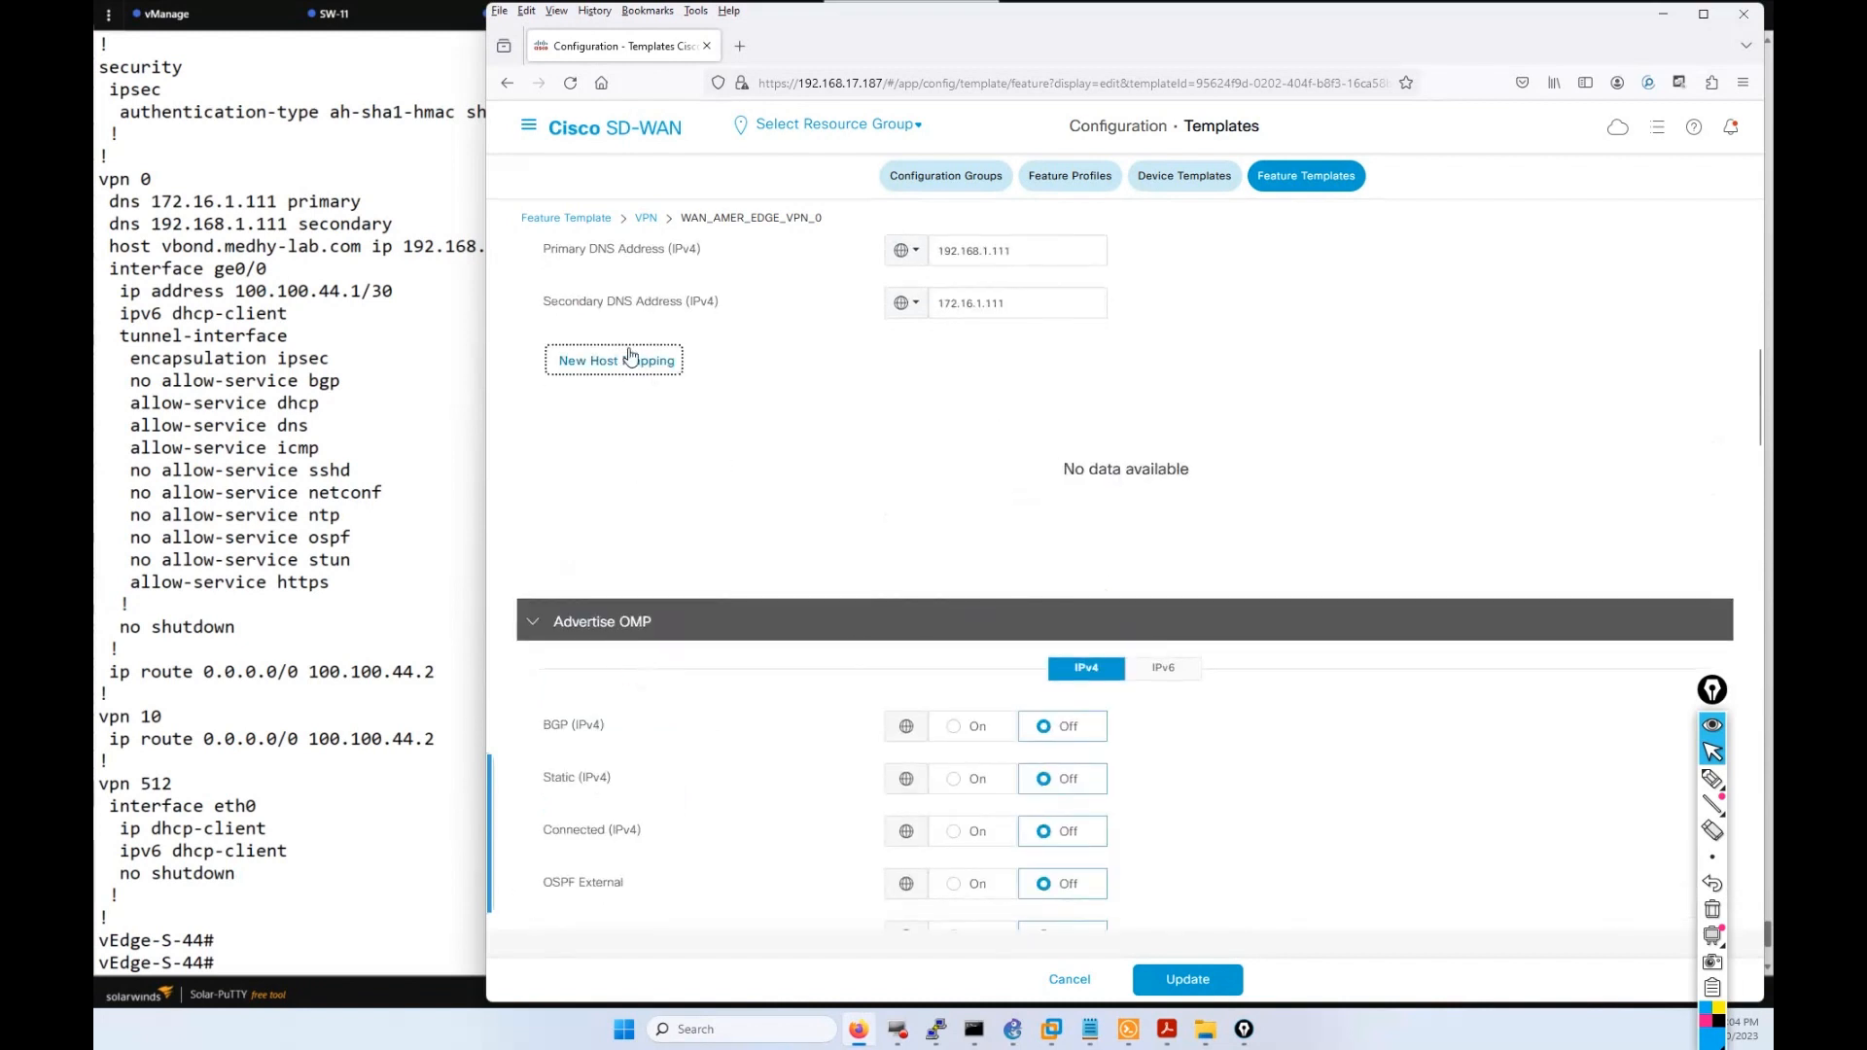
{"action": "scroll", "coordinate": [805, 553], "scroll_direction": "up", "scroll_amount": 2}
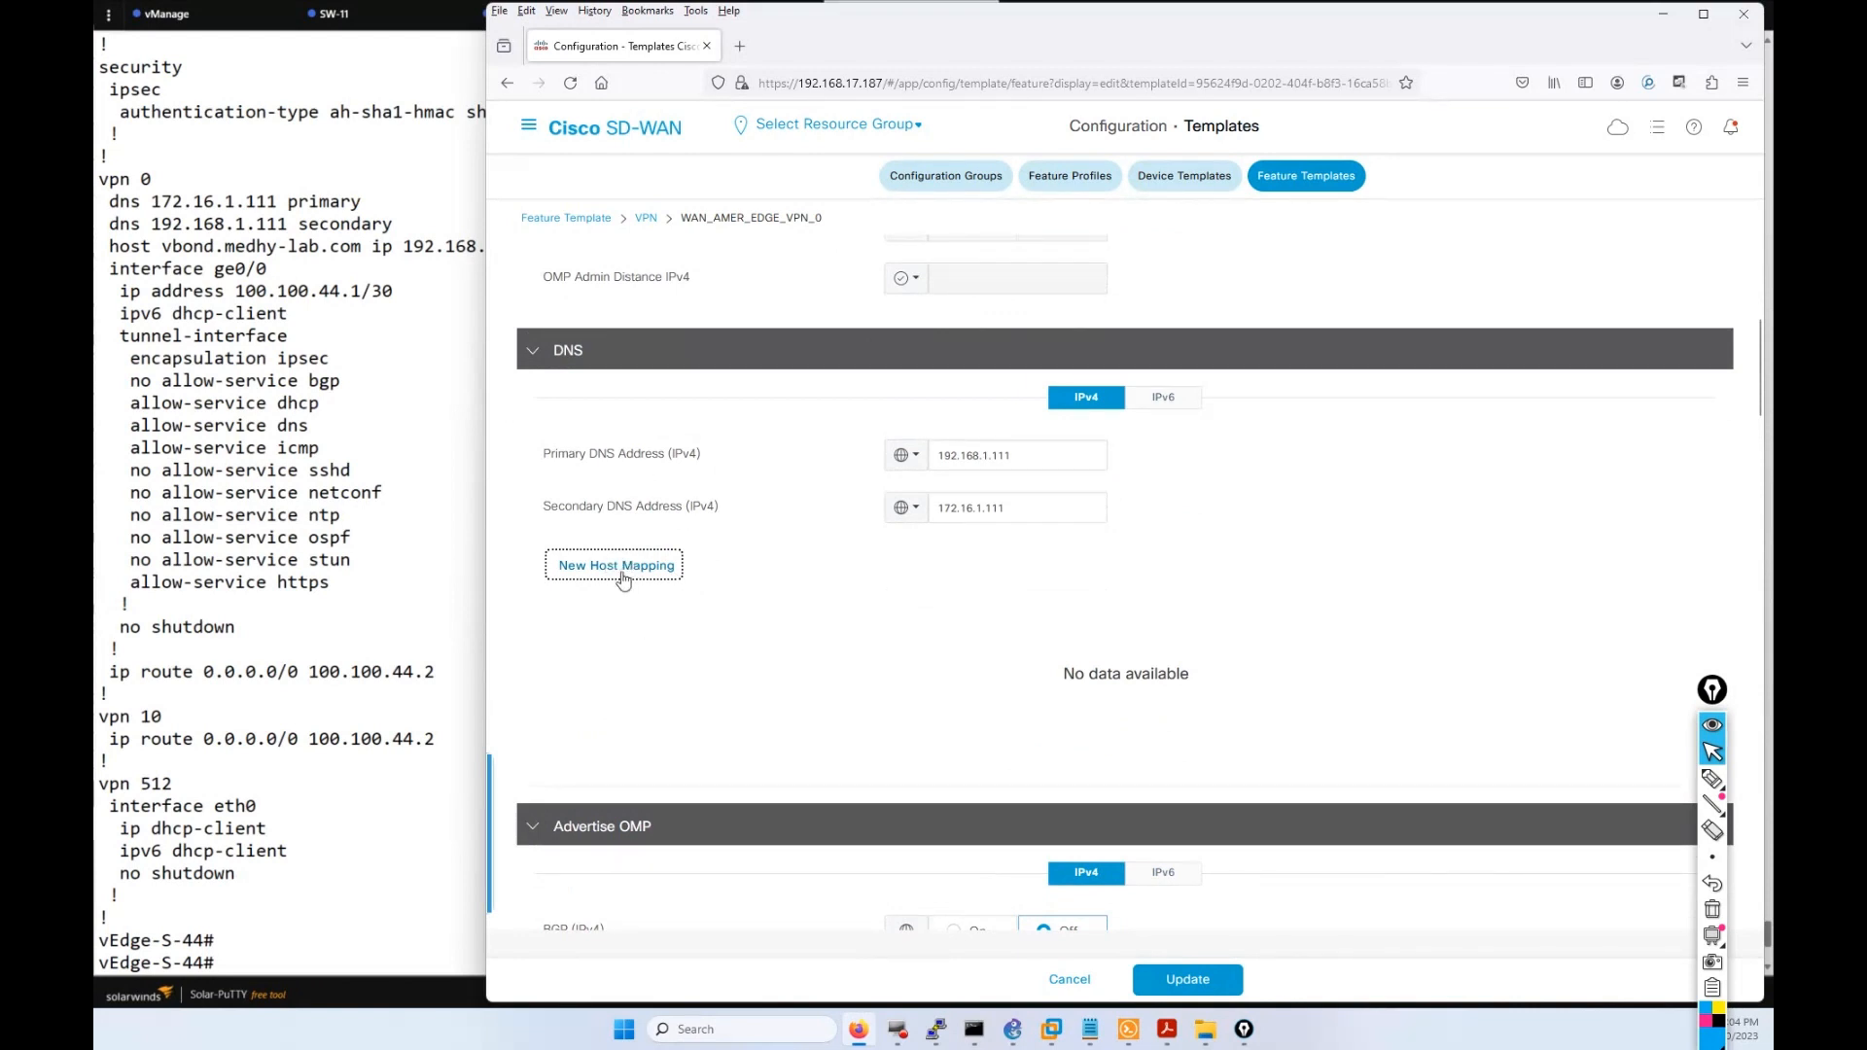
{"action": "scroll", "coordinate": [603, 579], "scroll_direction": "up", "scroll_amount": 5}
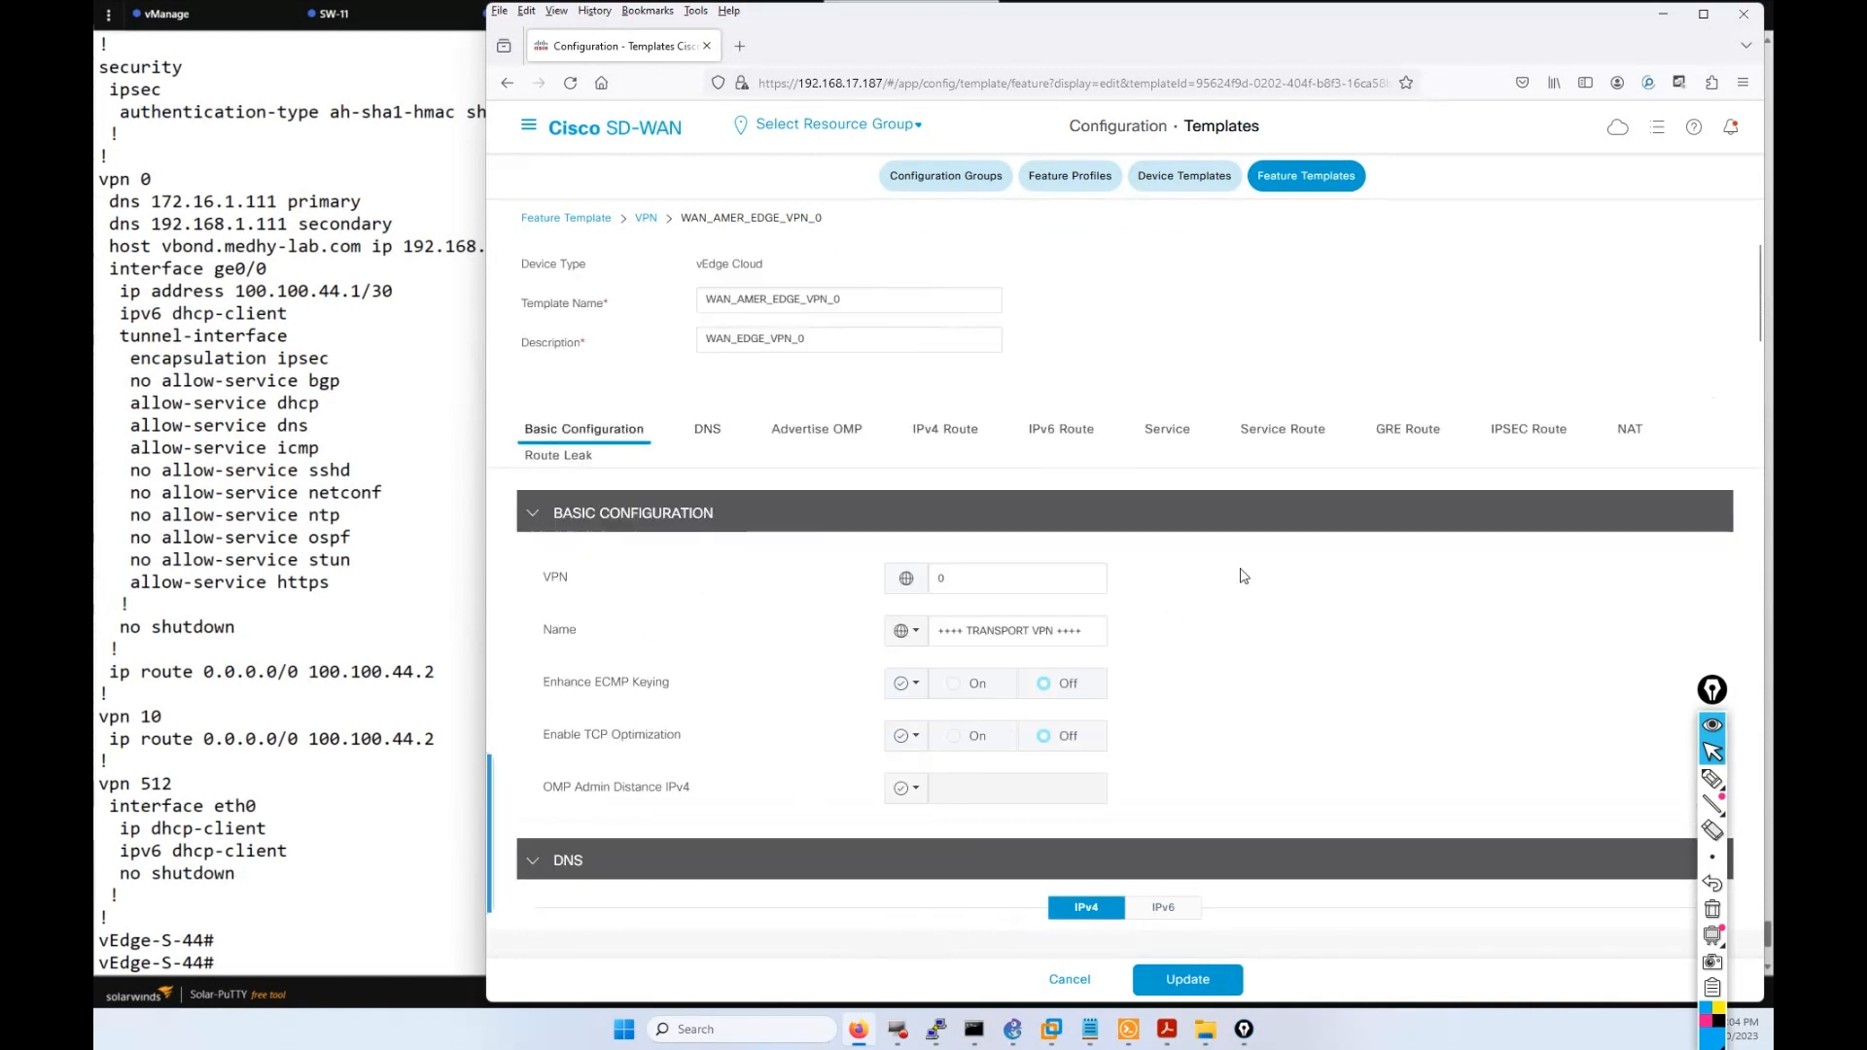
{"action": "scroll", "coordinate": [1221, 628], "scroll_direction": "down", "scroll_amount": 1}
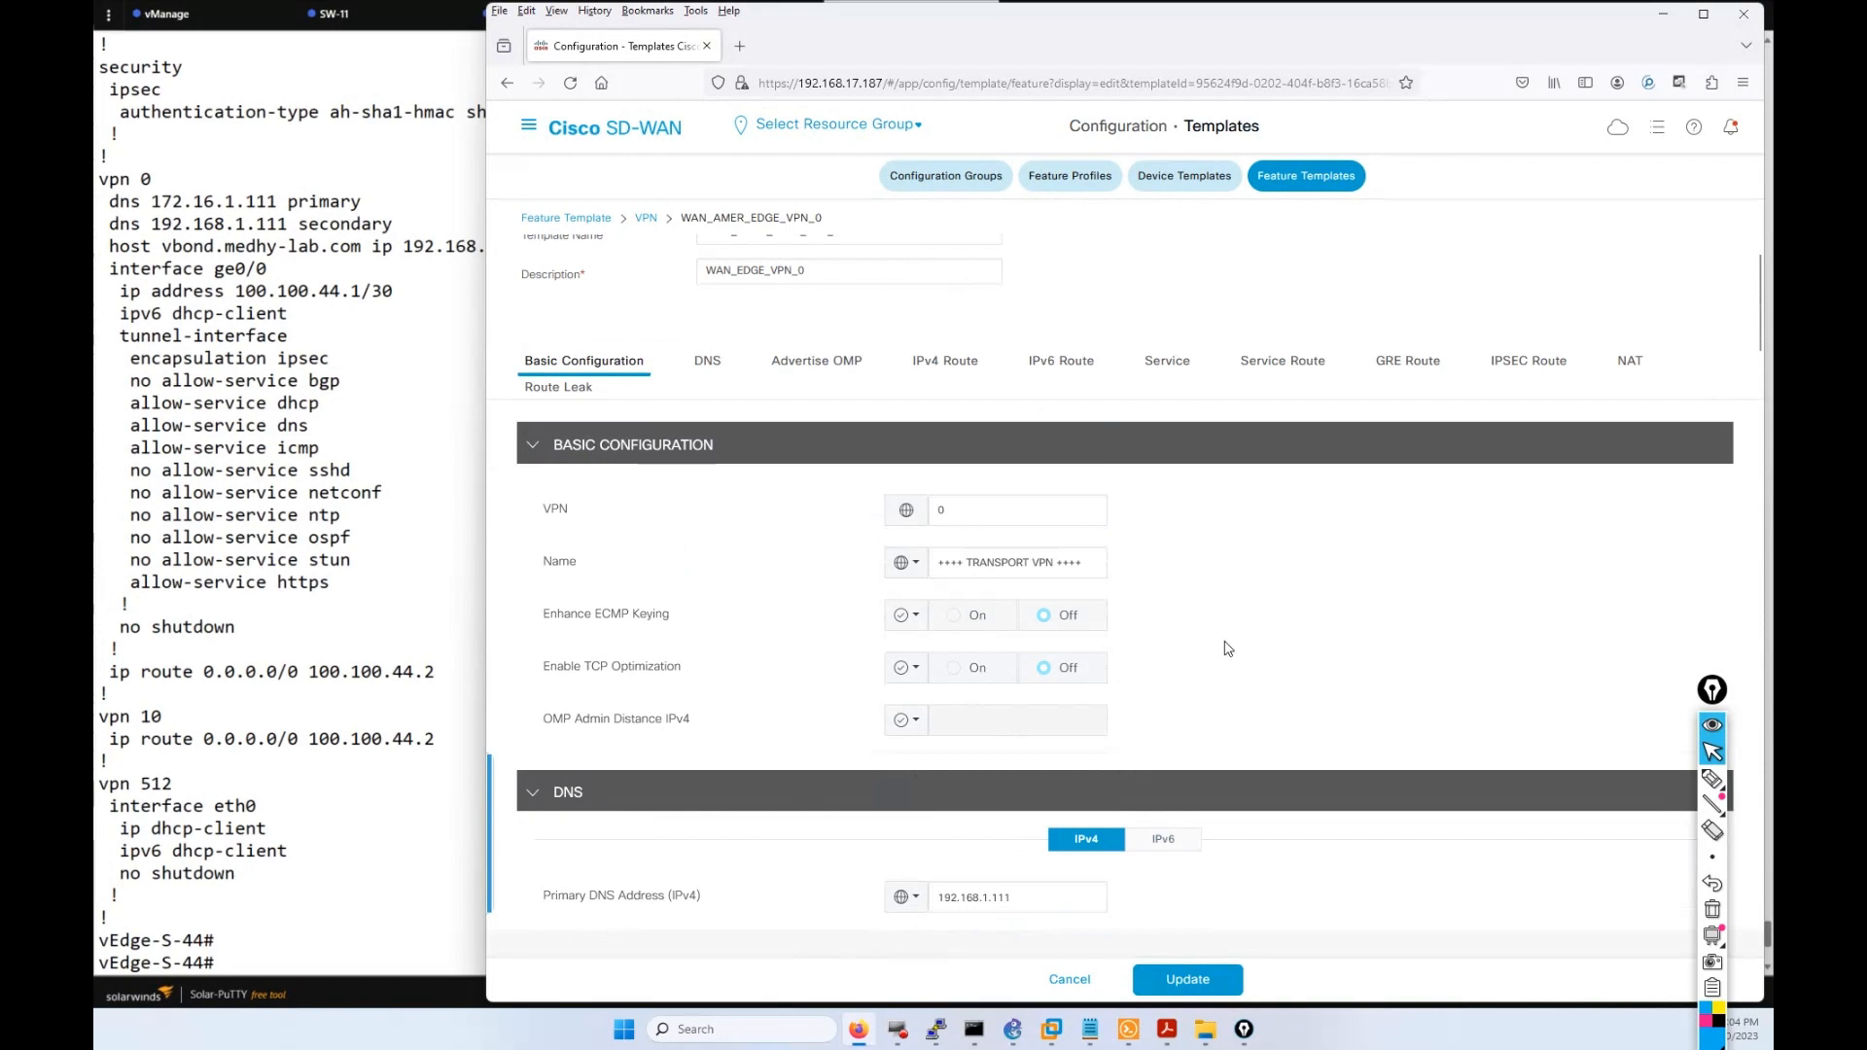
{"action": "scroll", "coordinate": [1118, 671], "scroll_direction": "down", "scroll_amount": 5}
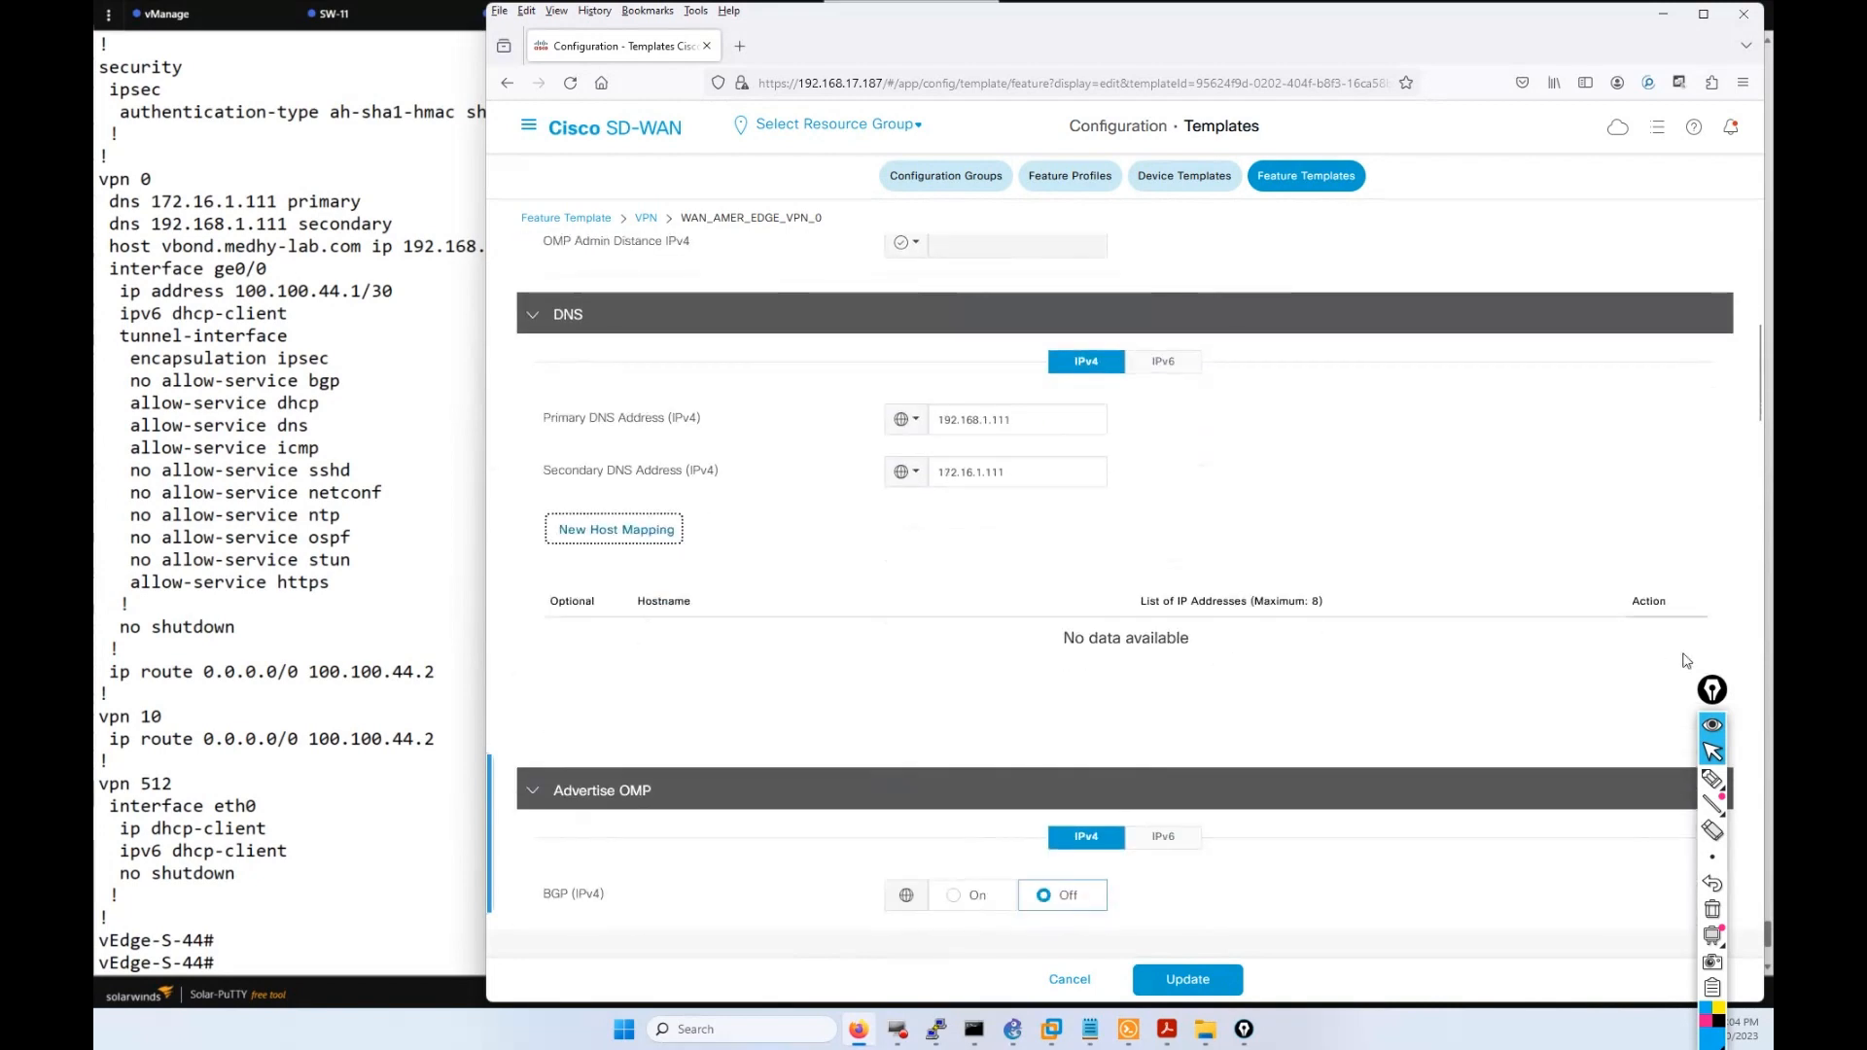
Maximize Firefox and sort the host mapping table by hostname.
{"action": "left_click", "coordinate": [1703, 14]}
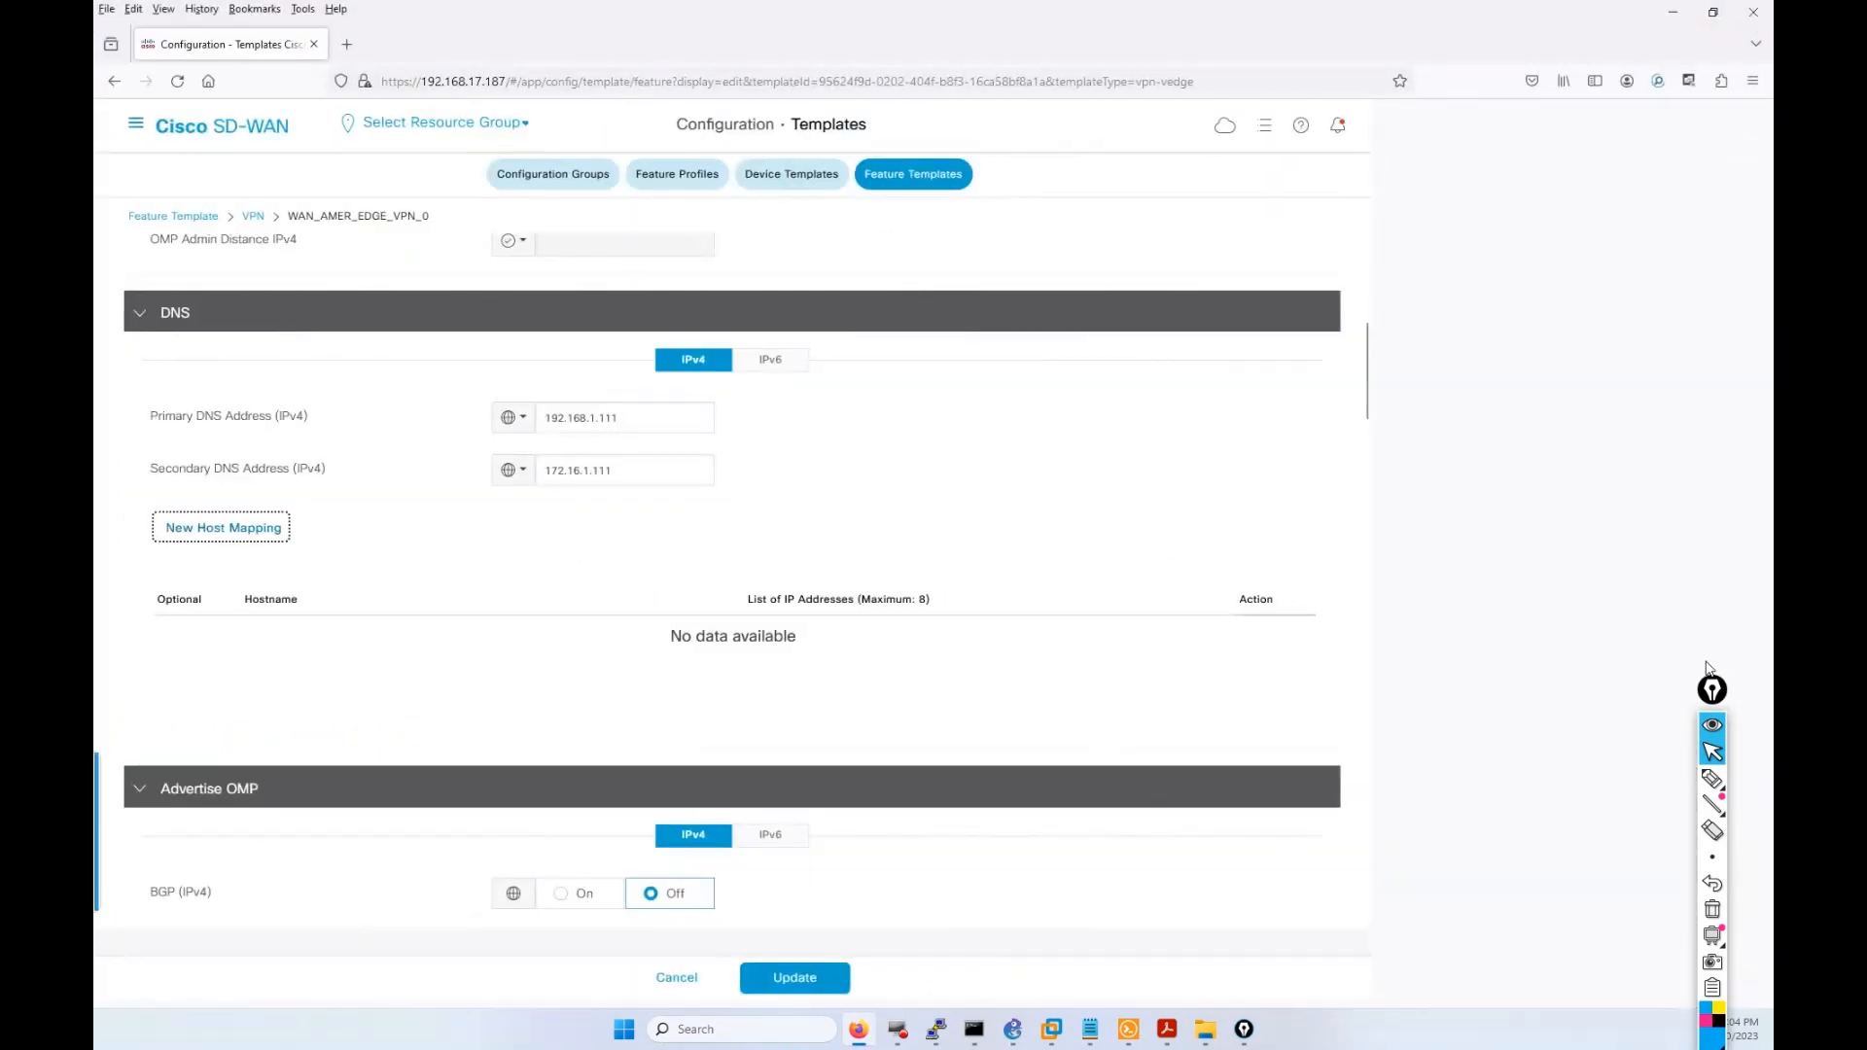
{"action": "mouse_move", "coordinate": [1683, 357]}
{"action": "left_mouse_down"}
{"action": "mouse_move", "coordinate": [1658, 193]}
{"action": "mouse_move", "coordinate": [1681, 119]}
{"action": "left_mouse_up"}
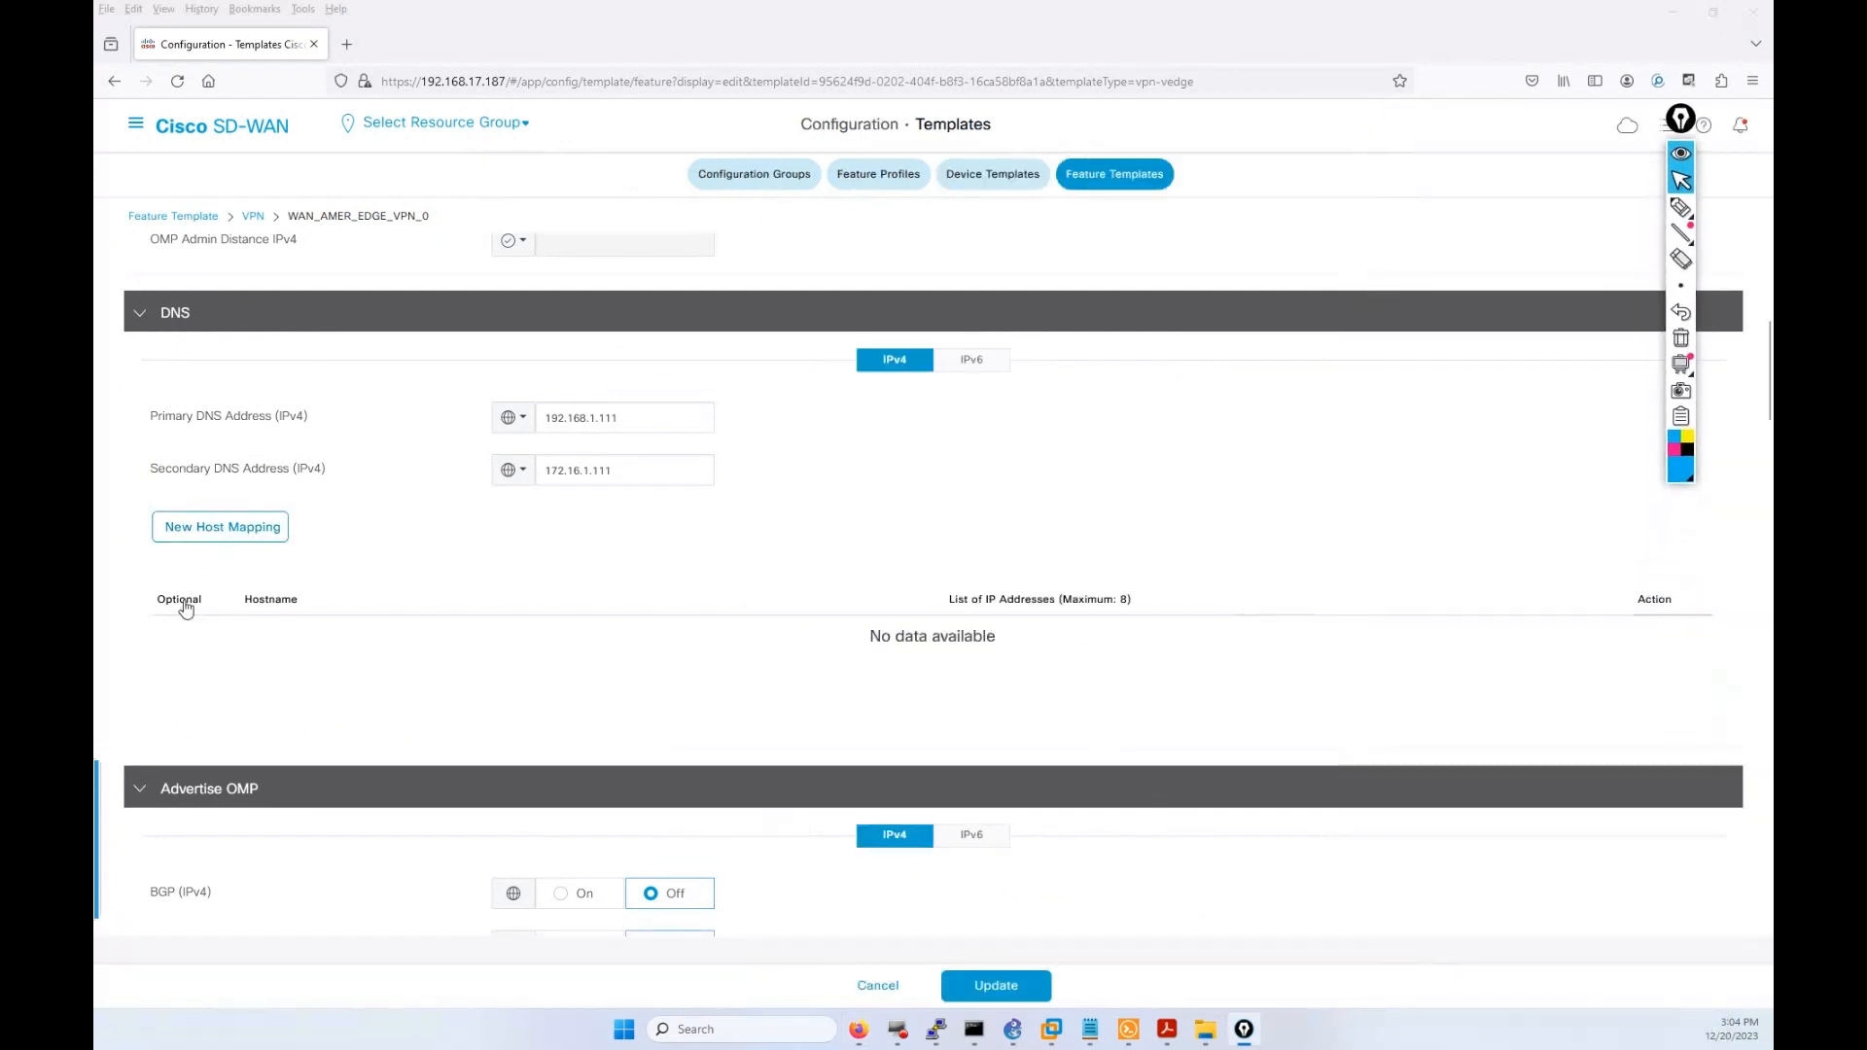
{"action": "left_click", "coordinate": [273, 602]}
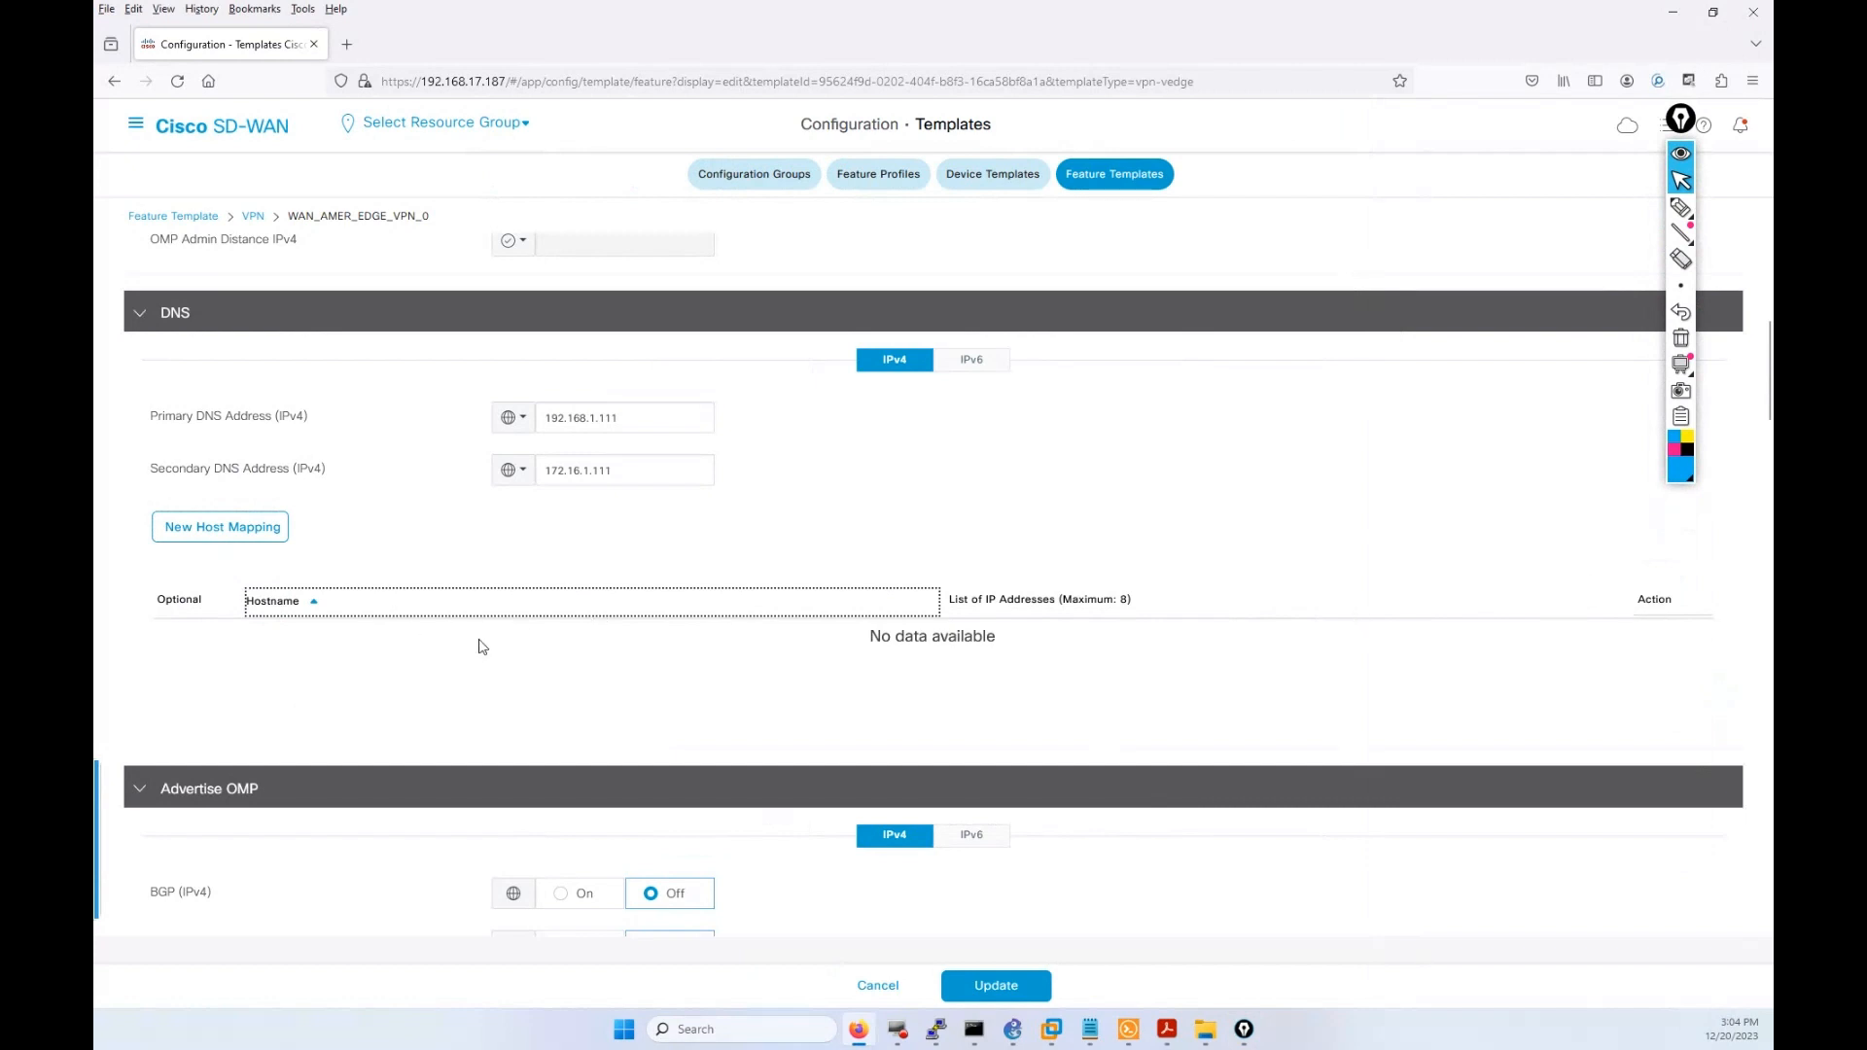
Start a new host mapping with the Hostname scope set to Global.
{"action": "left_click", "coordinate": [178, 607]}
{"action": "left_click", "coordinate": [222, 528]}
{"action": "scroll", "coordinate": [252, 608], "scroll_direction": "up", "scroll_amount": 2}
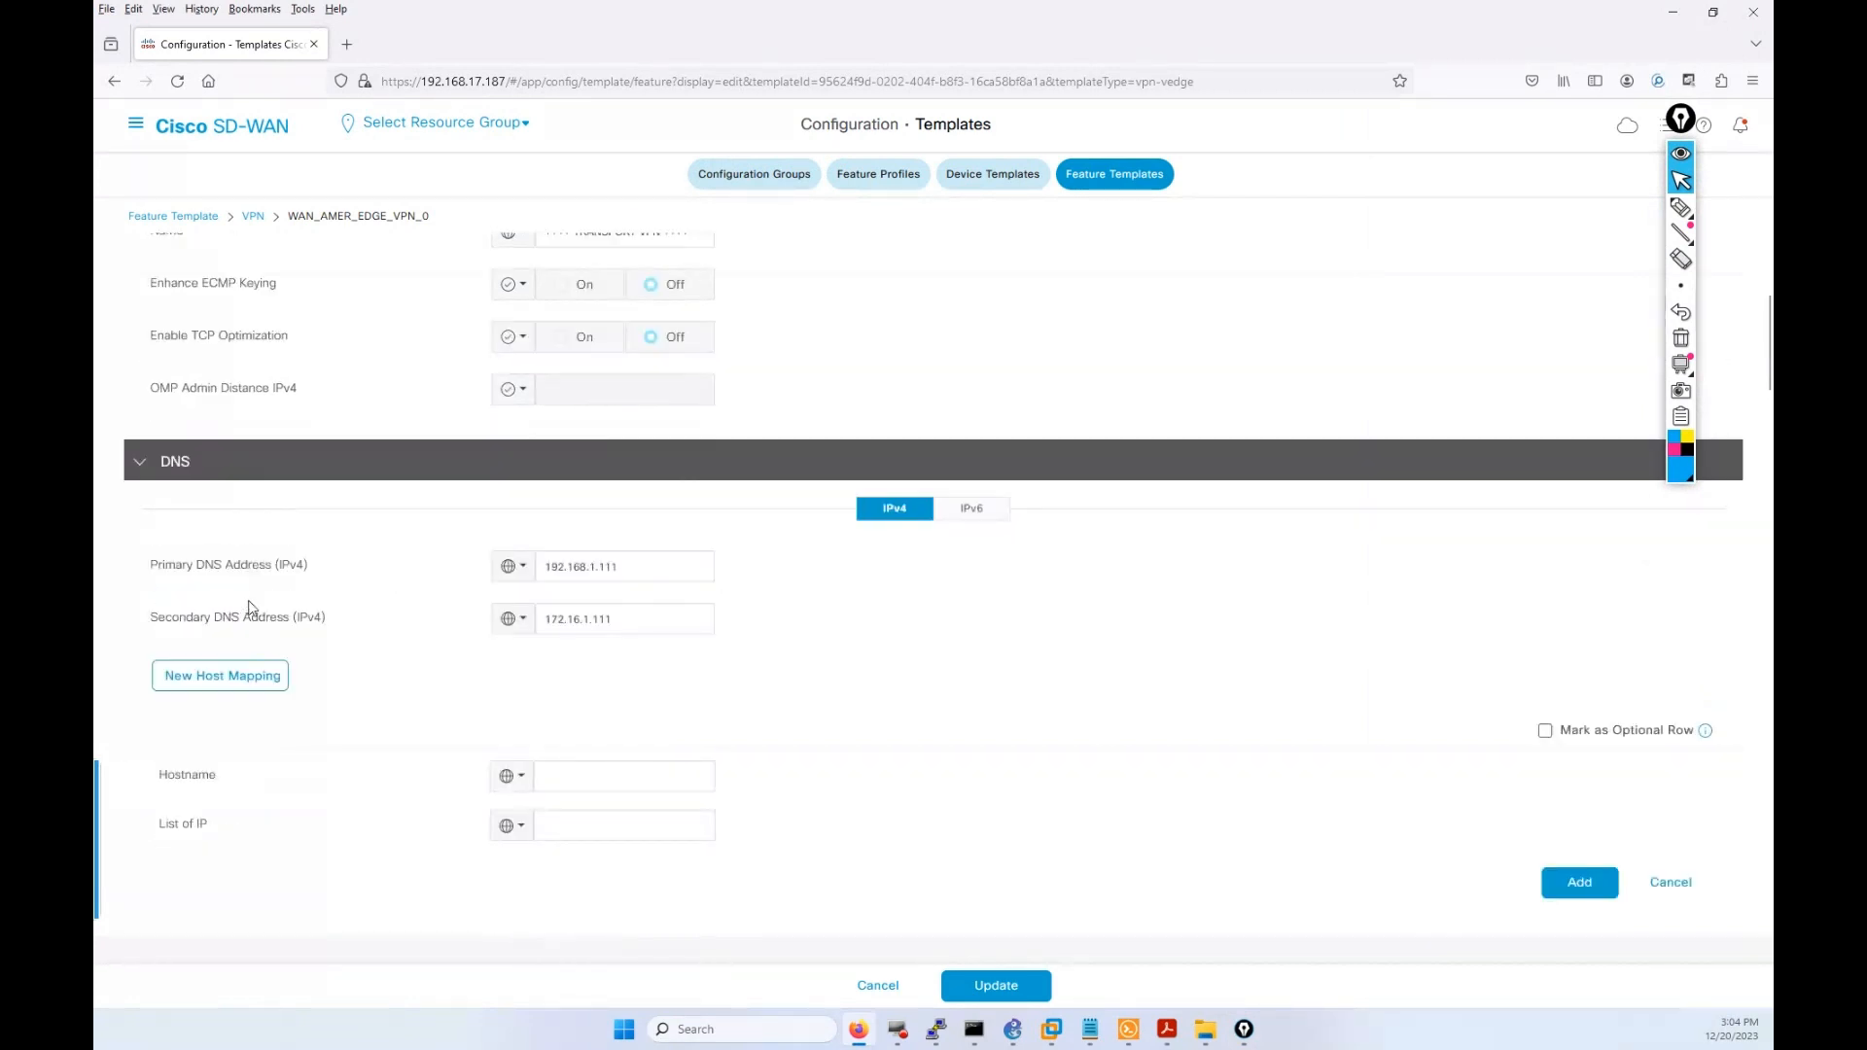
{"action": "scroll", "coordinate": [550, 733], "scroll_direction": "down", "scroll_amount": 2}
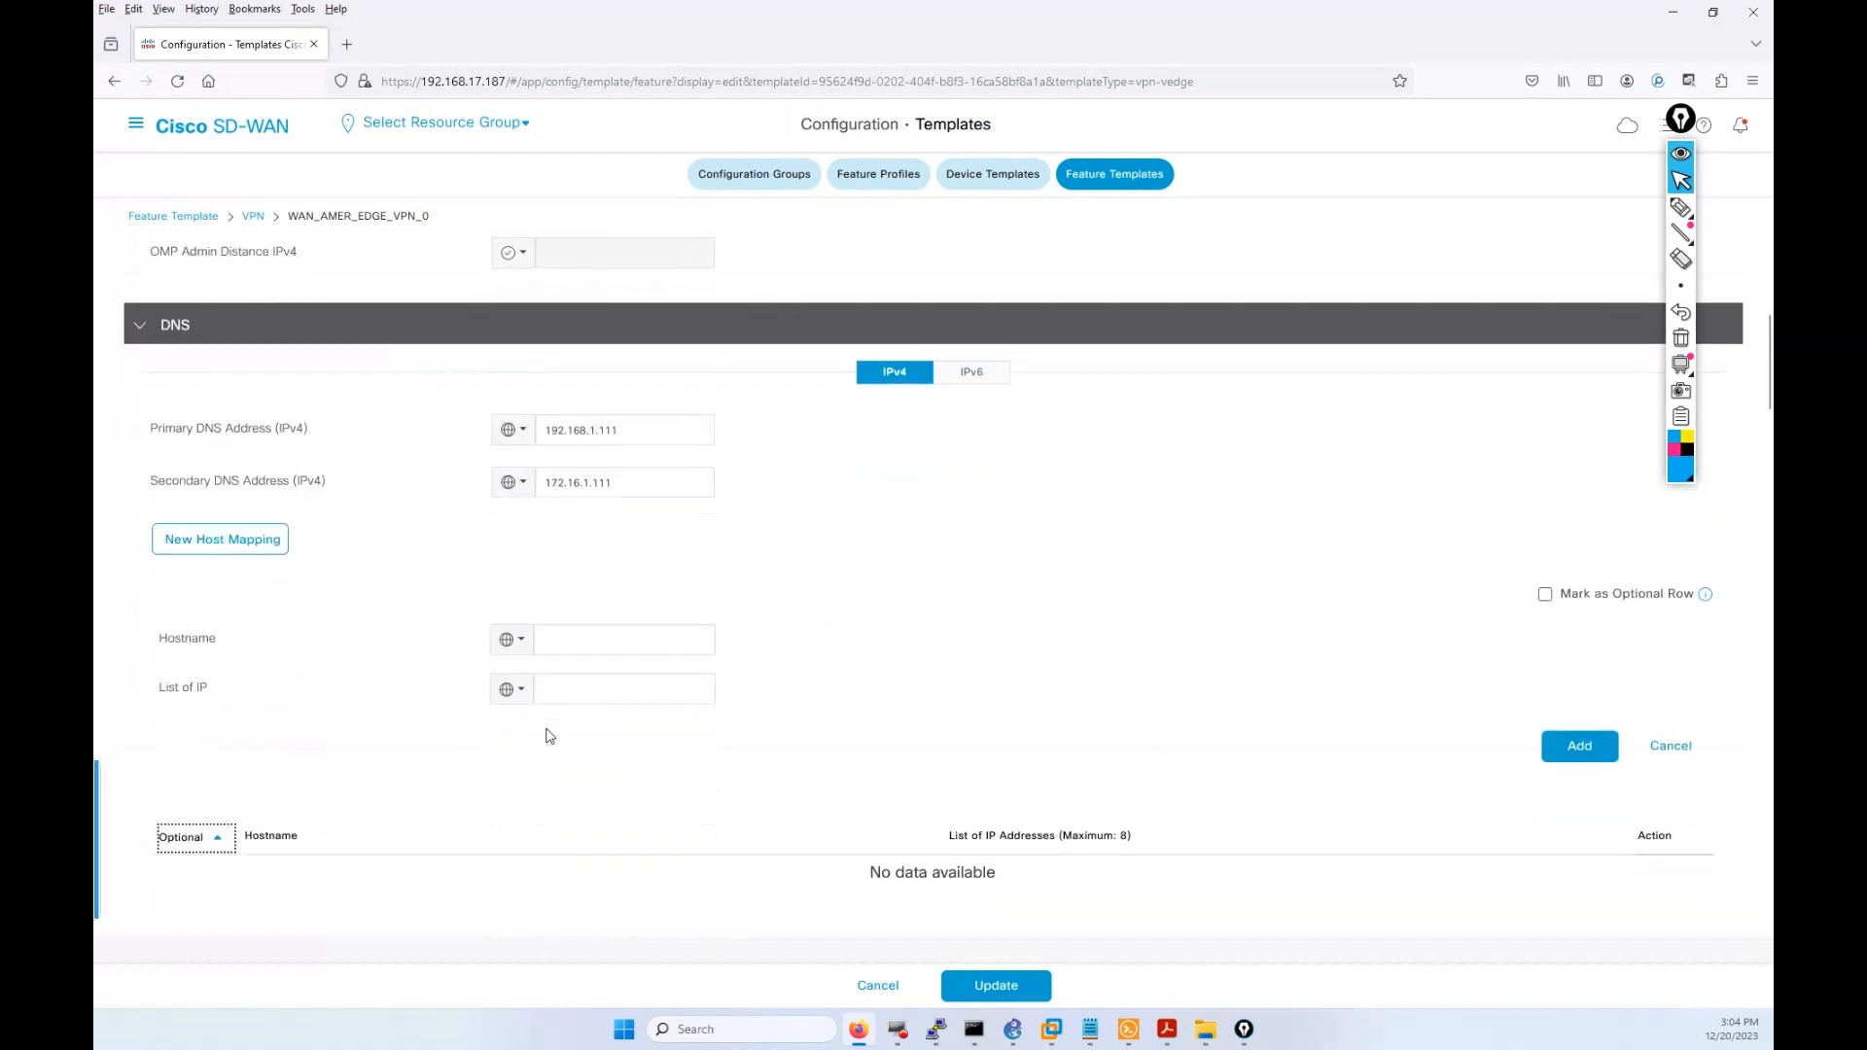
{"action": "left_click", "coordinate": [515, 638]}
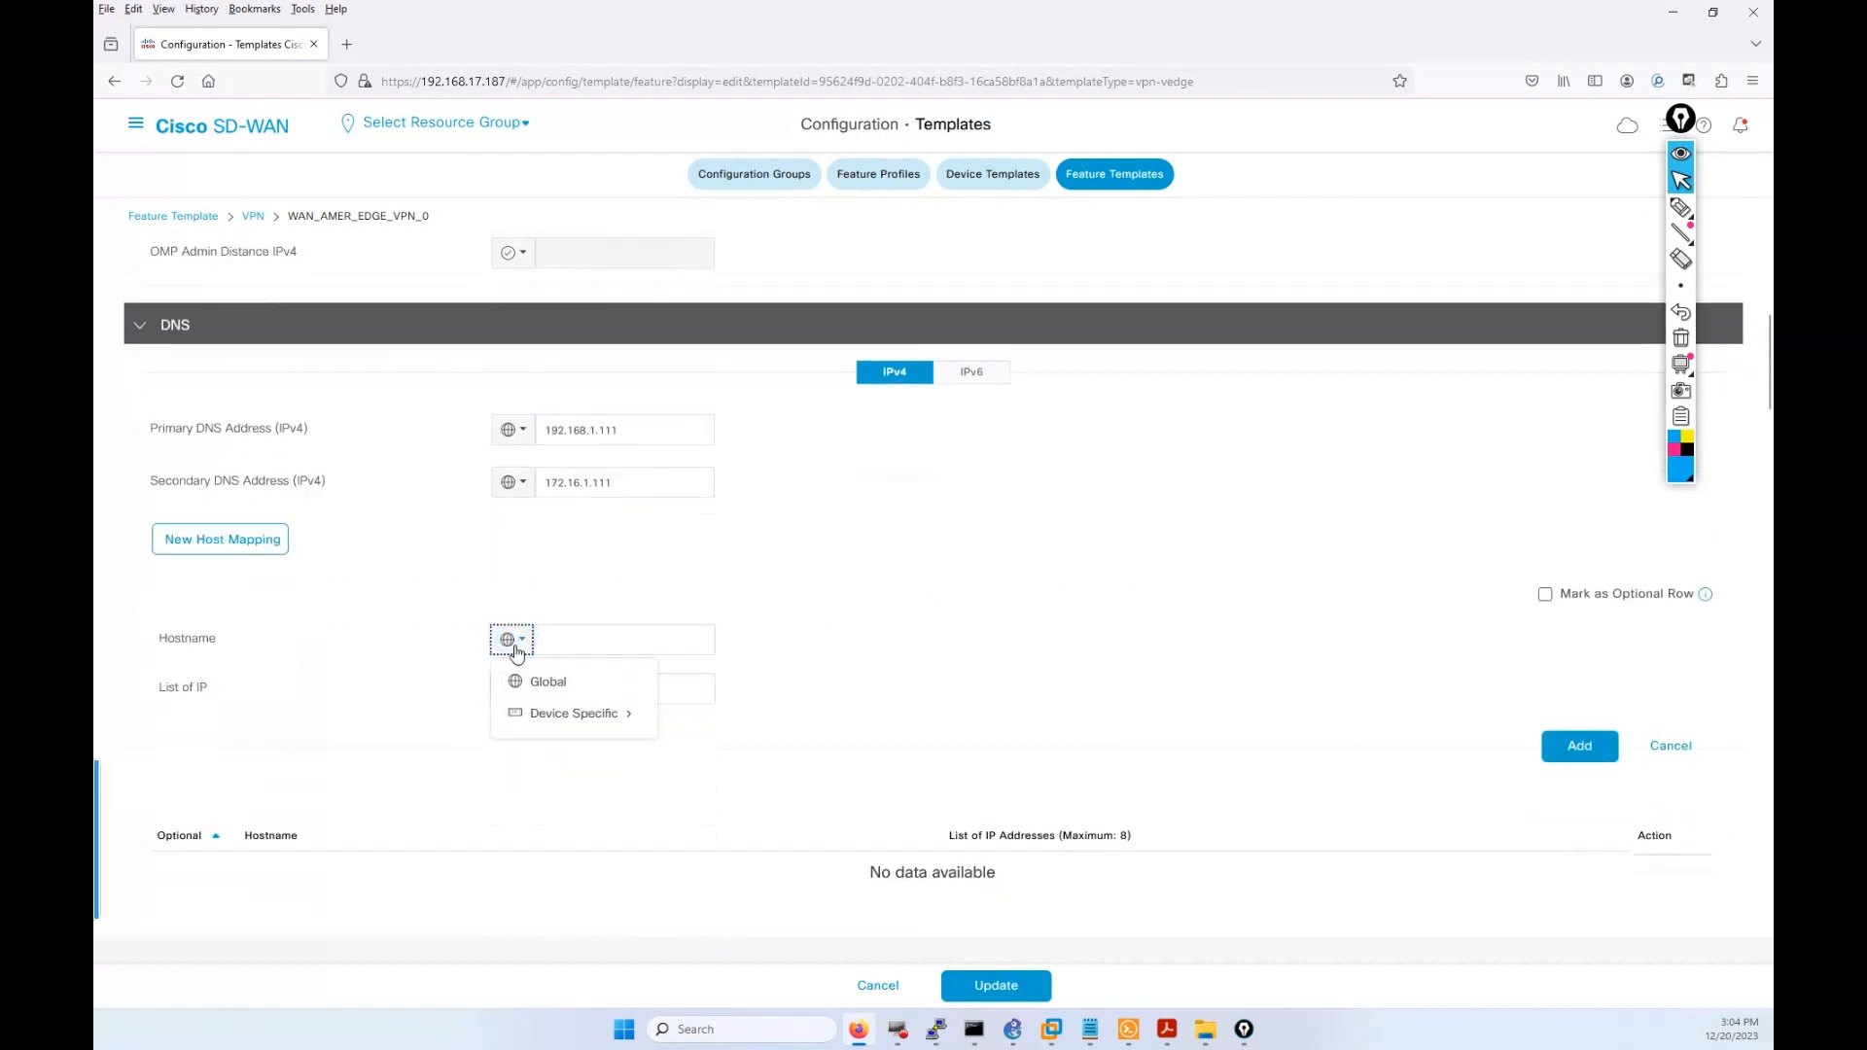
{"action": "left_click", "coordinate": [562, 685]}
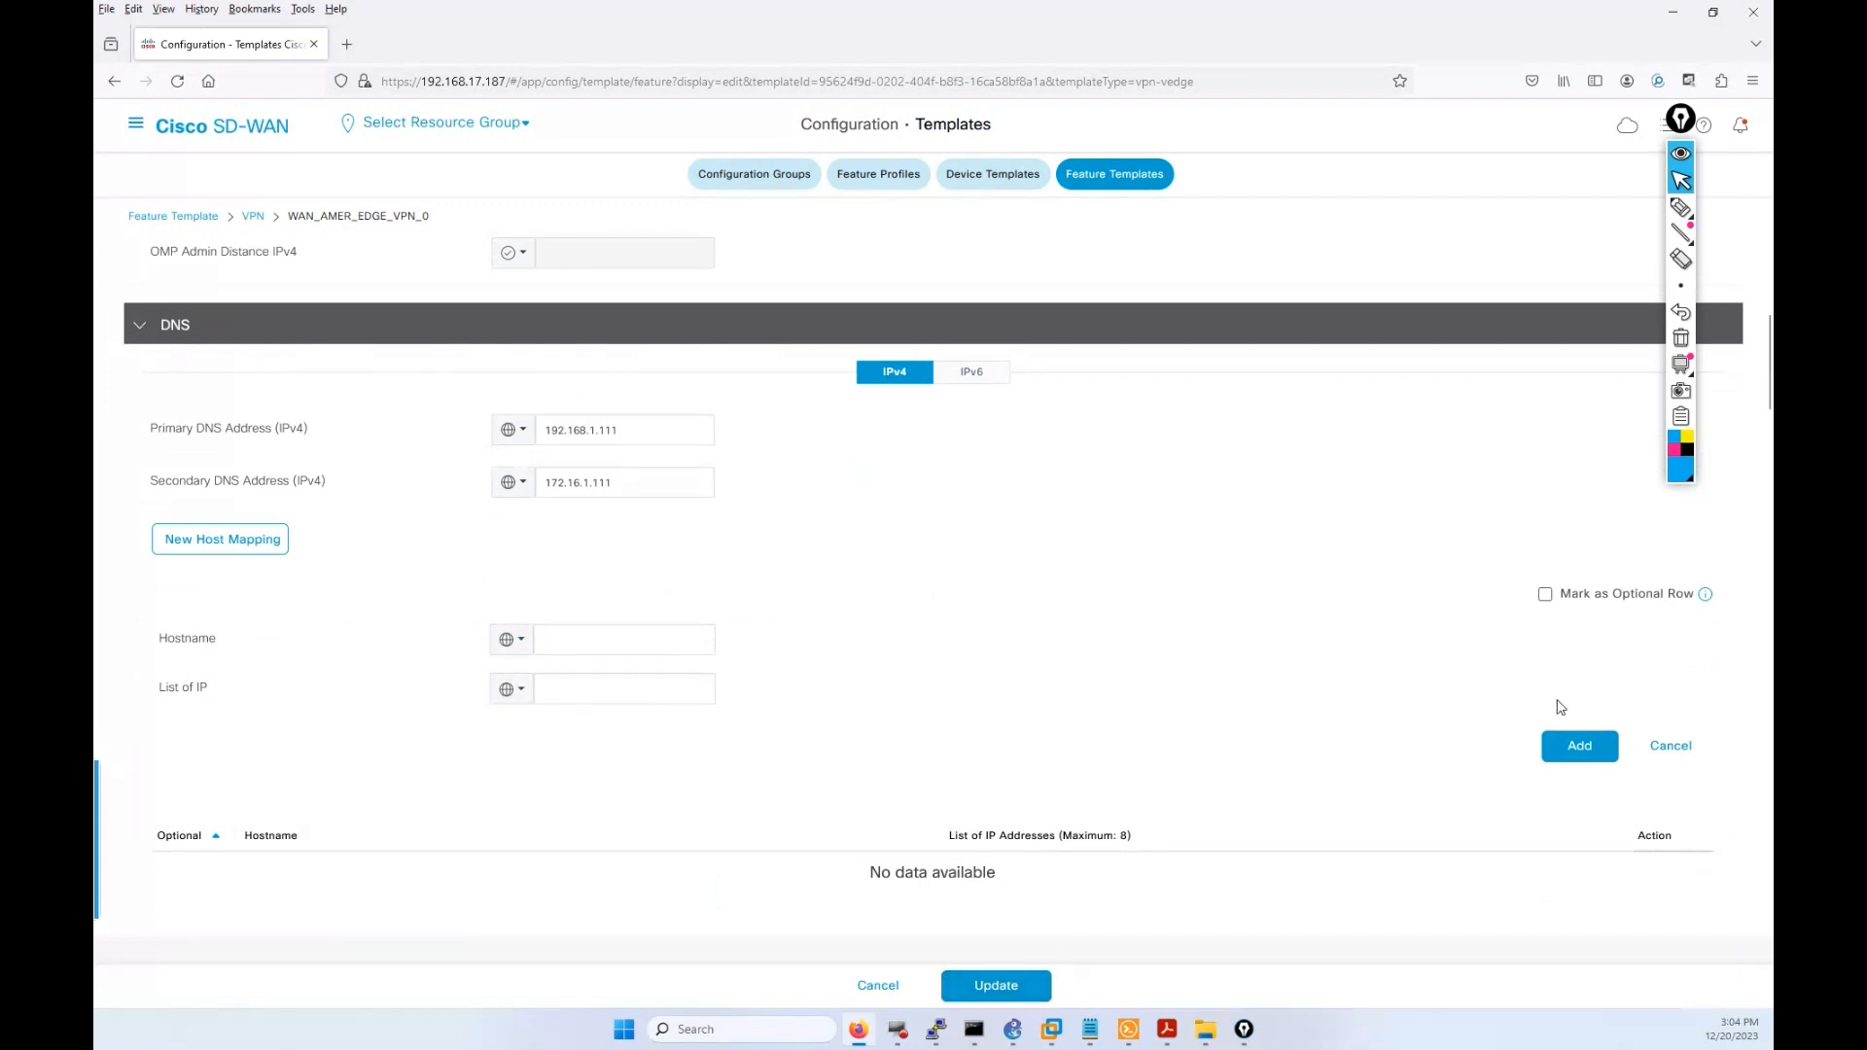
Copy vbond.medhy-lab.com from the vEdge-S-44 config and paste it into Hostname.
{"action": "left_click", "coordinate": [1127, 1028]}
{"action": "left_click_drag", "start_coordinate": [167, 246], "coordinate": [362, 249]}
{"action": "right_click", "coordinate": [362, 246]}
{"action": "left_click", "coordinate": [858, 1029]}
{"action": "left_click", "coordinate": [566, 641]}
{"action": "type", "text": "vbond.medhy-lab.com"}
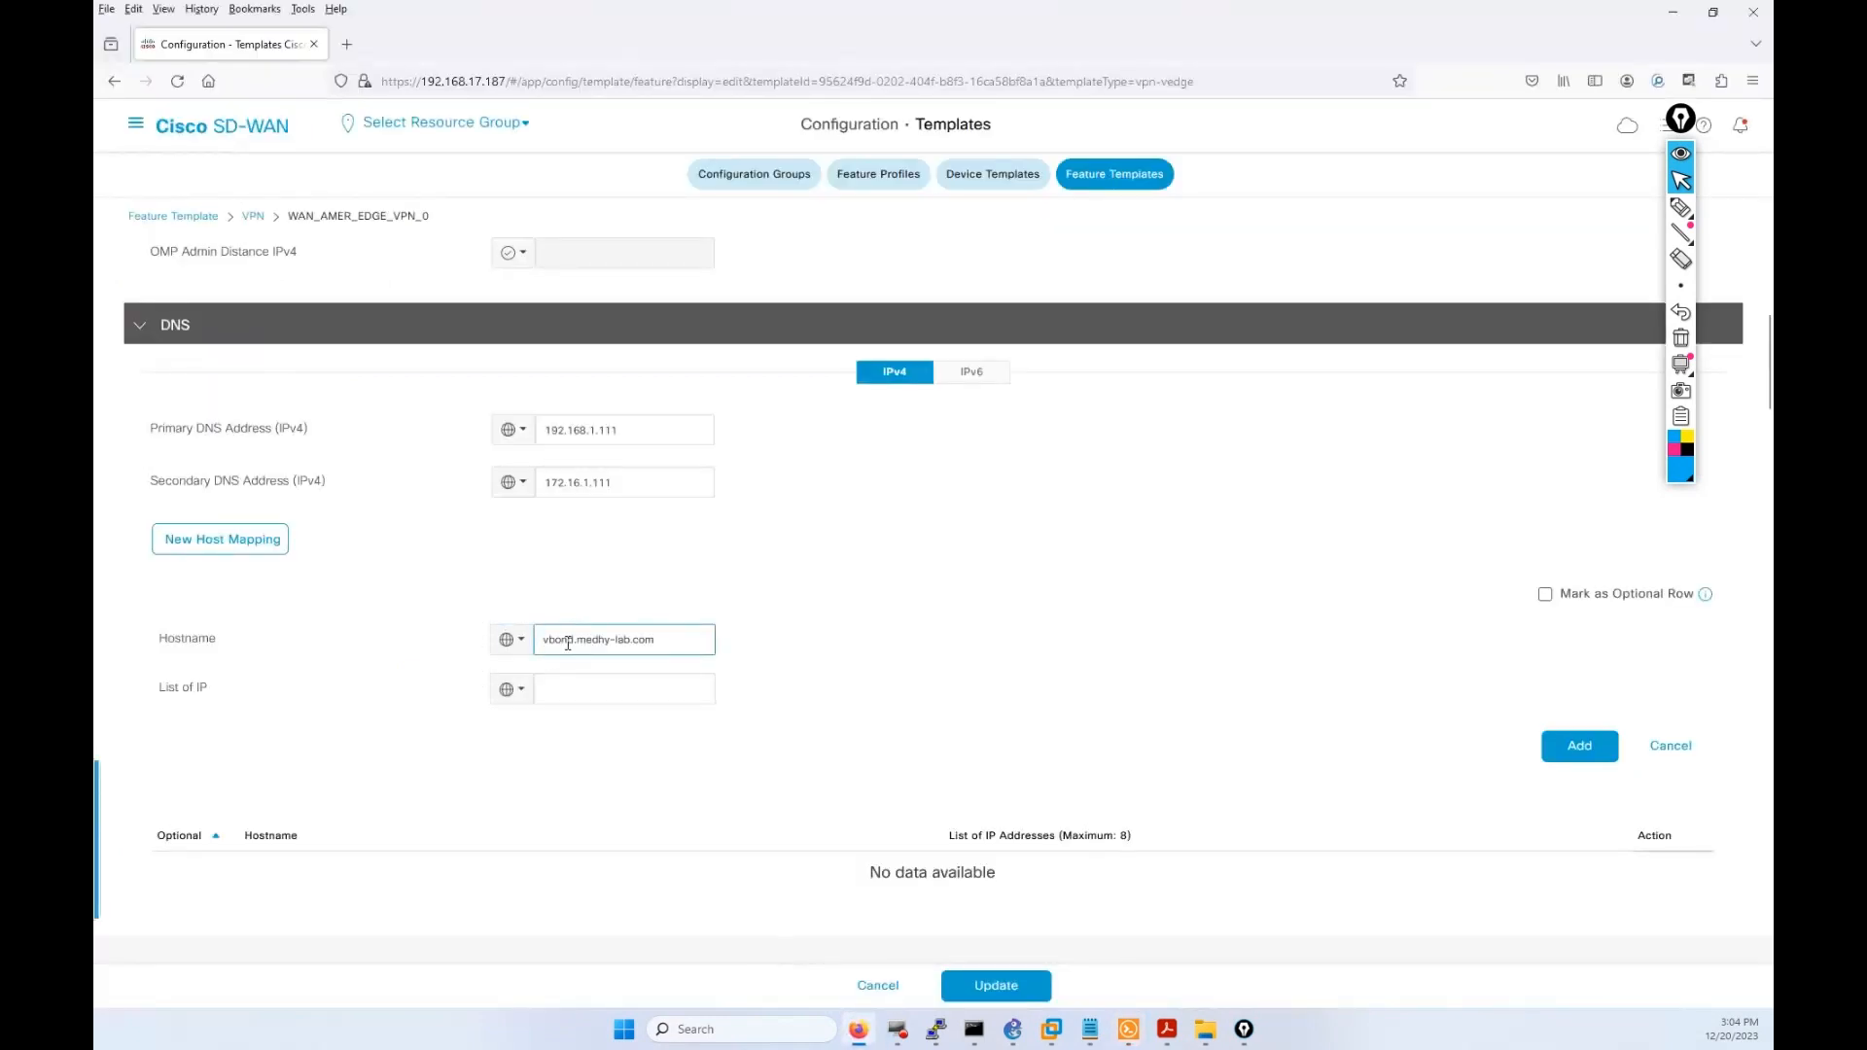
{"action": "mouse_move", "coordinate": [860, 1029]}
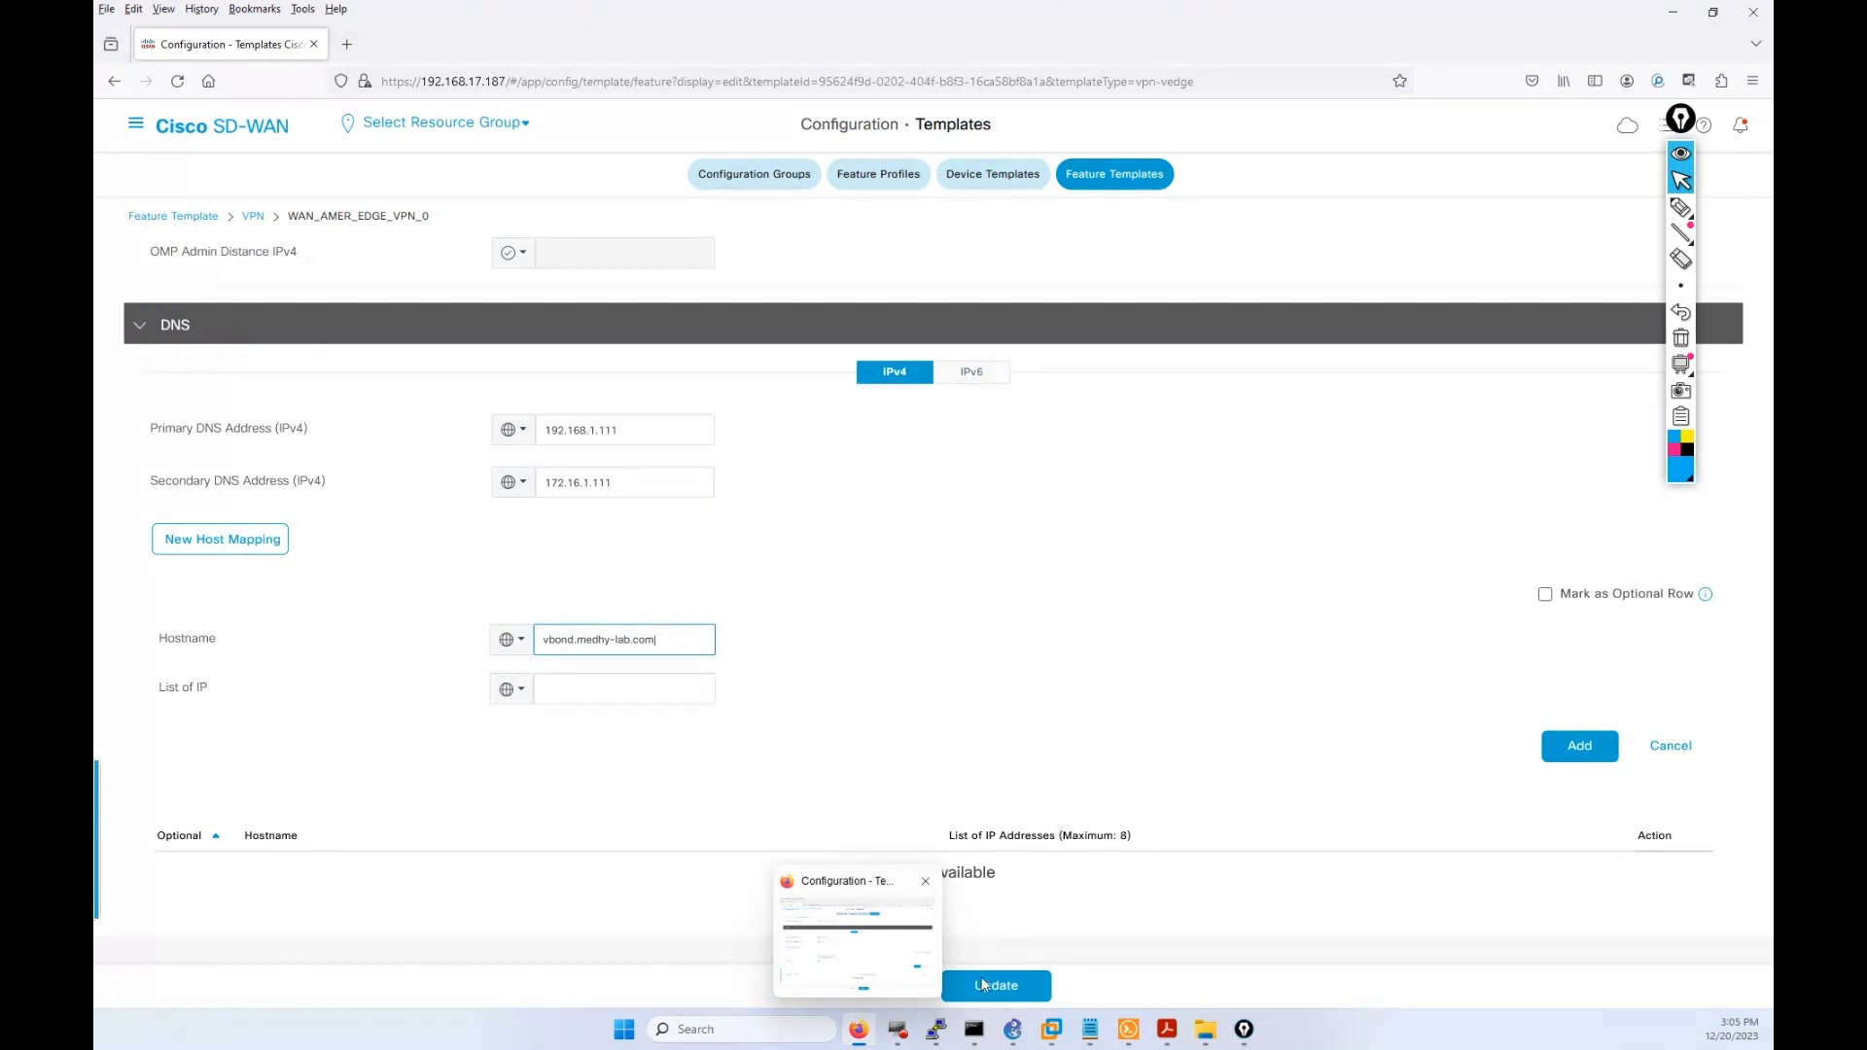
{"action": "left_click", "coordinate": [1127, 1028]}
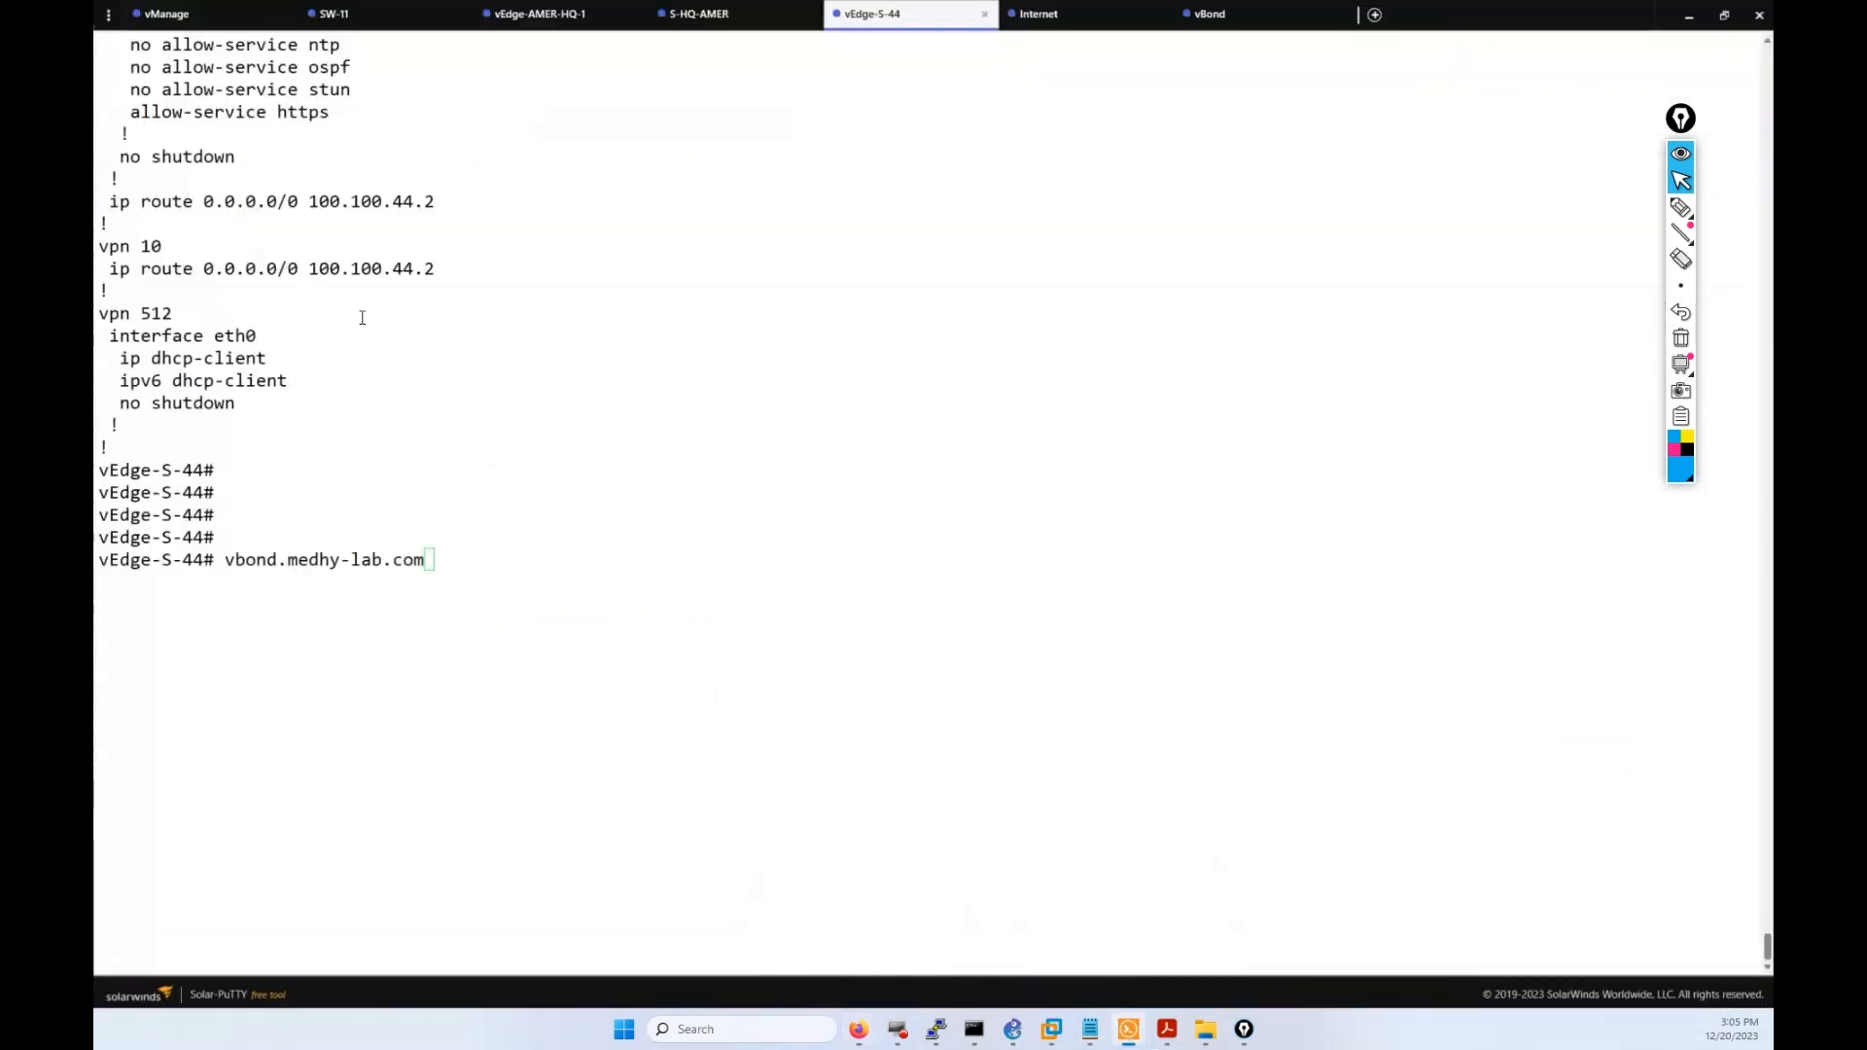
Copy 192.168.1.2 from the host vbond line and go back to the template page.
{"action": "scroll", "coordinate": [365, 326], "scroll_direction": "up", "scroll_amount": 10}
{"action": "left_click_drag", "start_coordinate": [407, 718], "coordinate": [504, 716]}
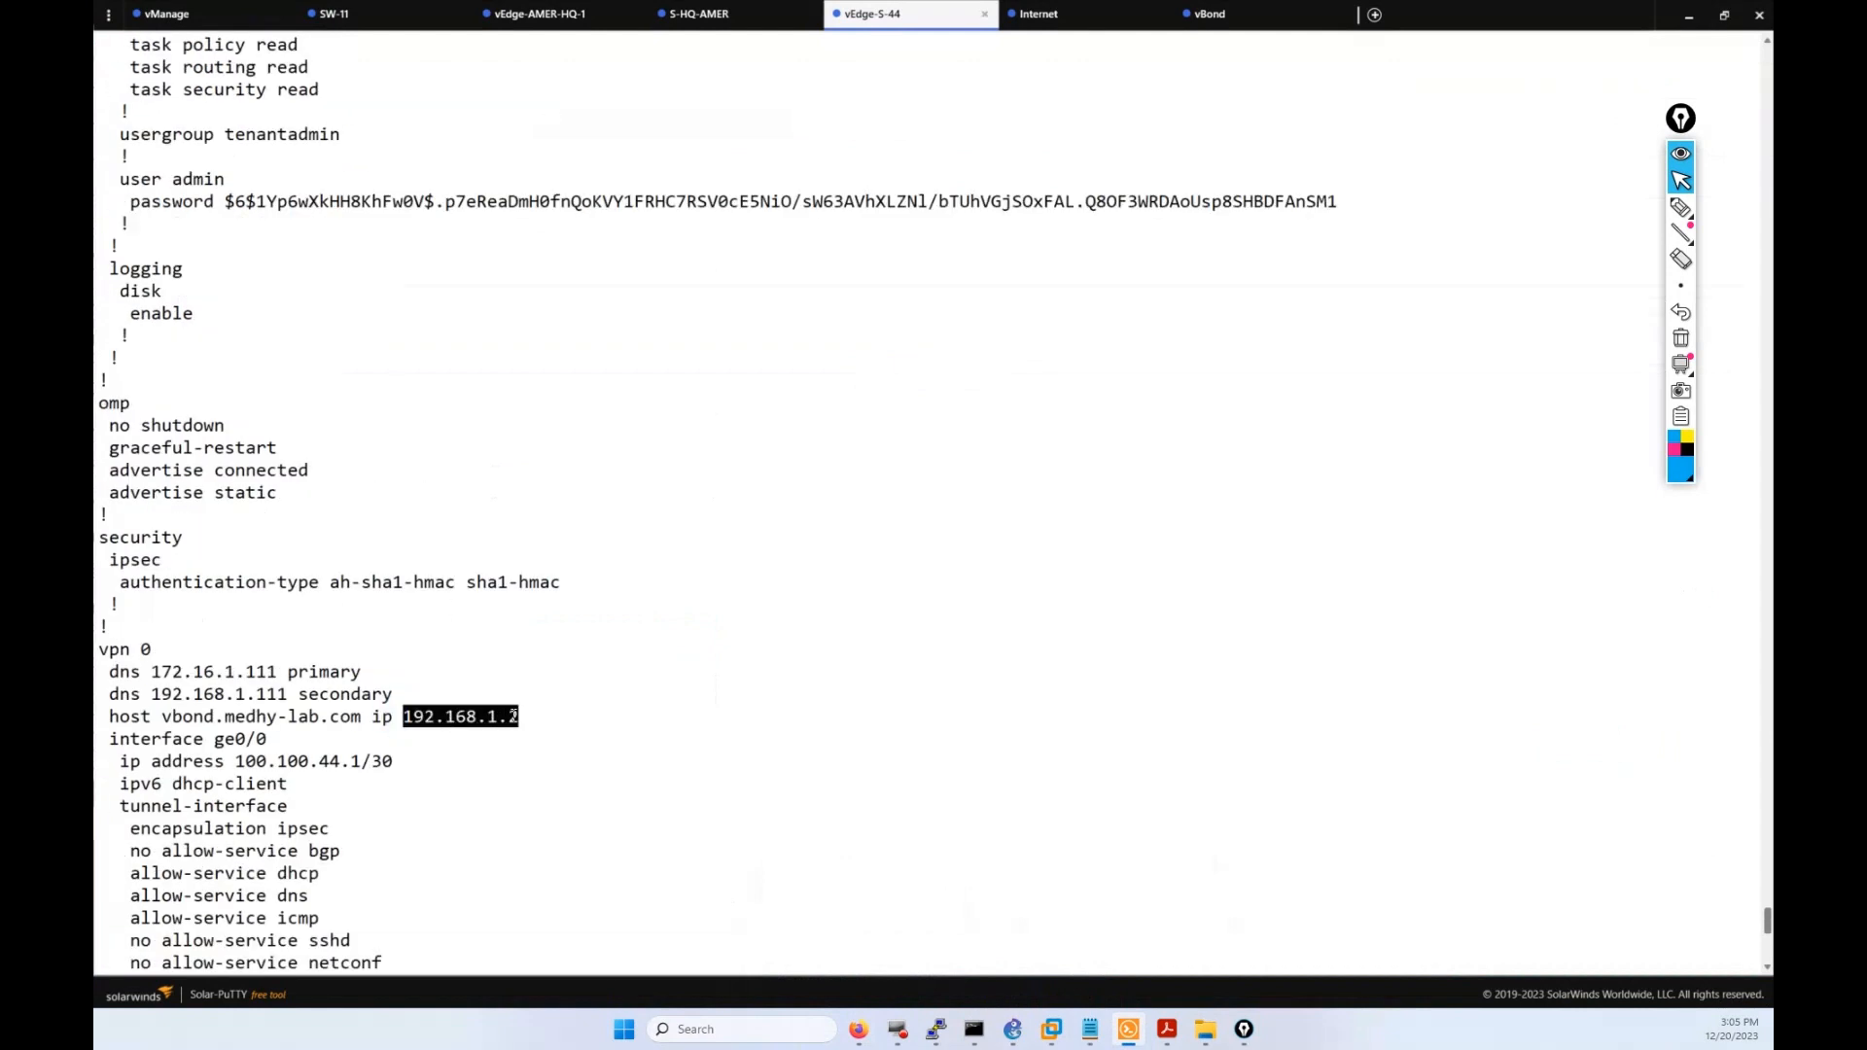
{"action": "right_click", "coordinate": [513, 717]}
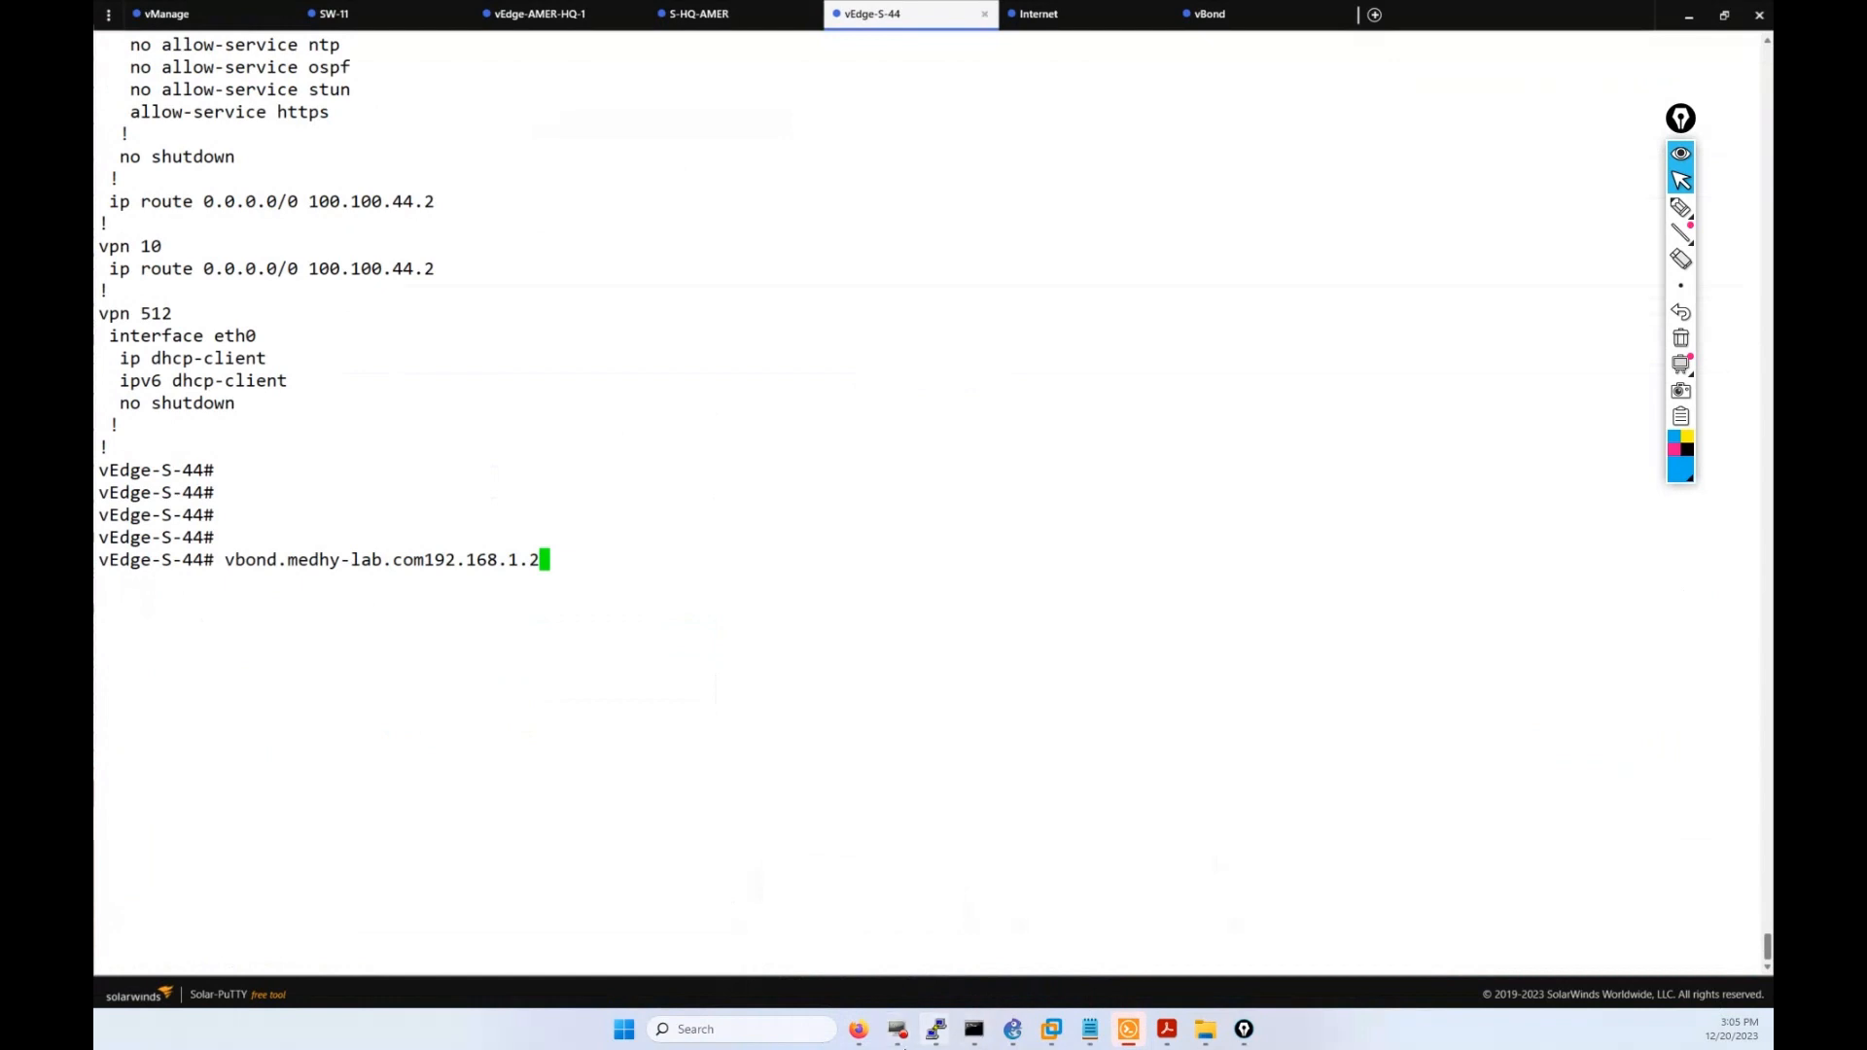
{"action": "left_click", "coordinate": [858, 1029]}
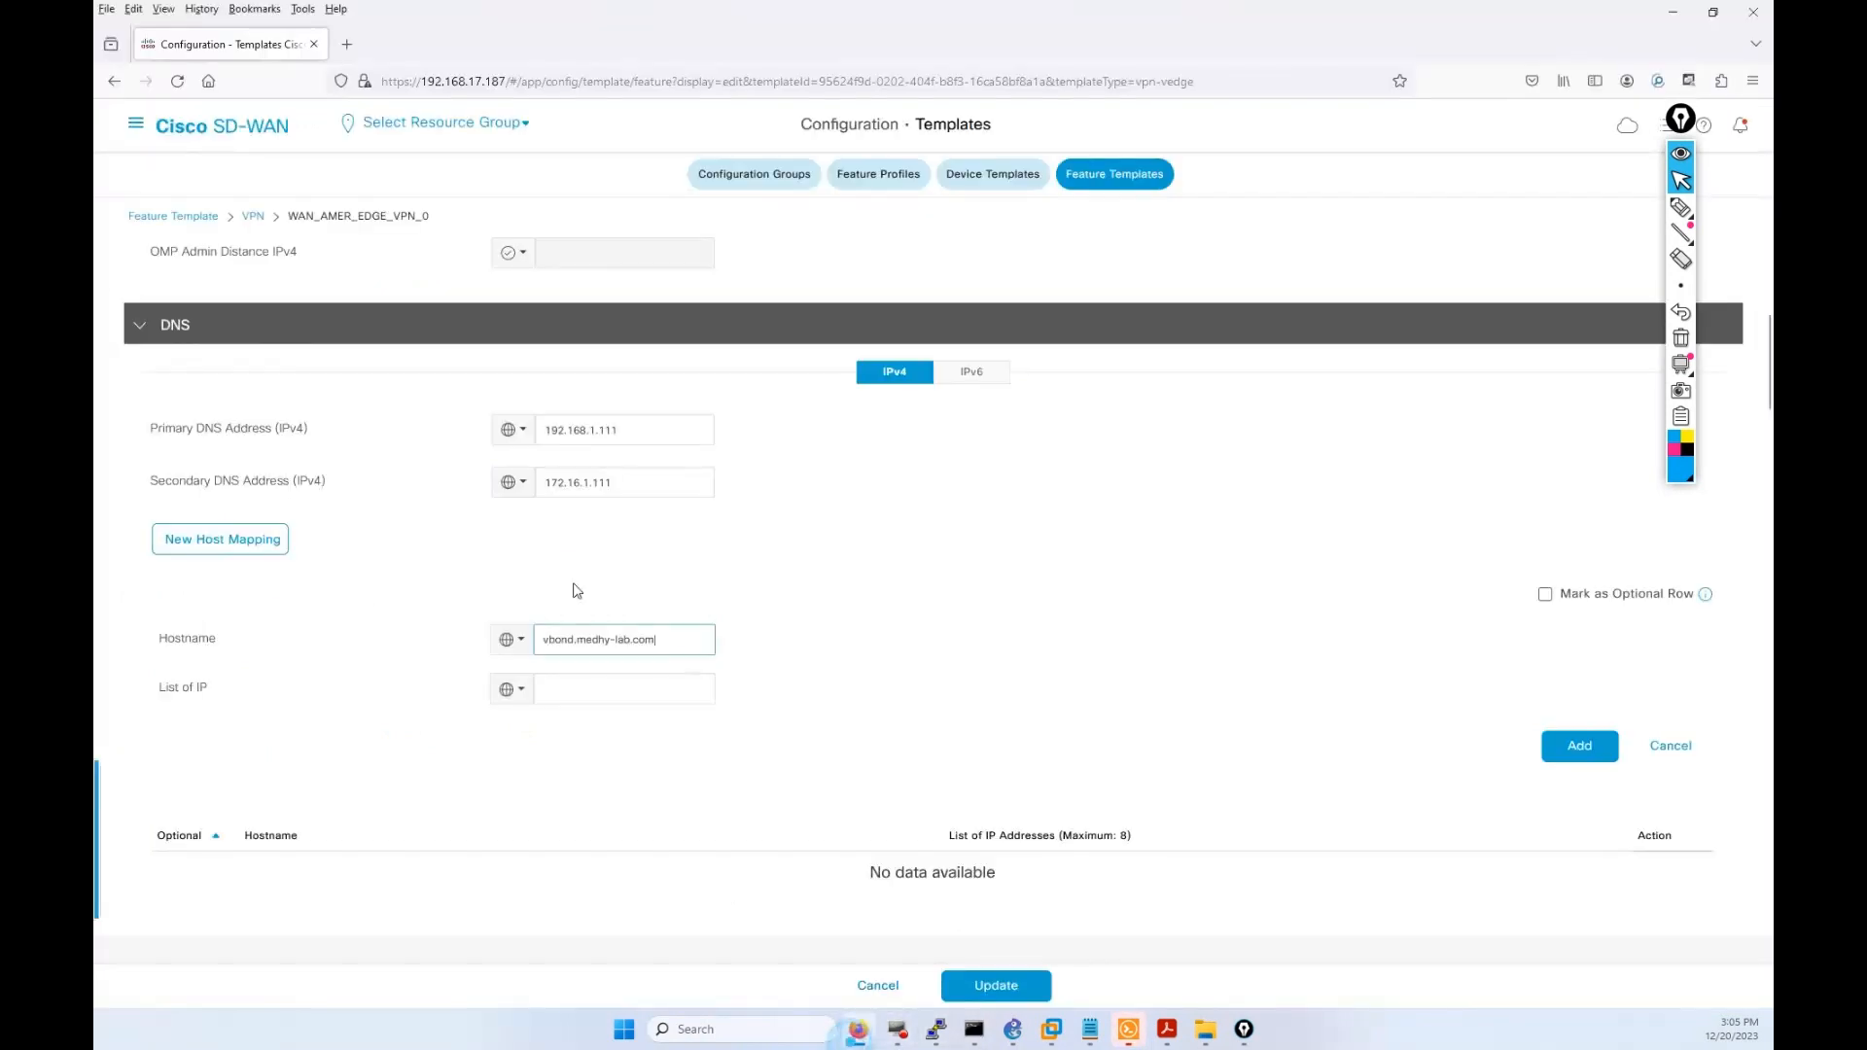
Map vbond.medhy-lab.com to 192.168.1.2, add the entry, and update the template.
{"action": "left_click", "coordinate": [593, 676]}
{"action": "key", "text": "ctrl+v"}
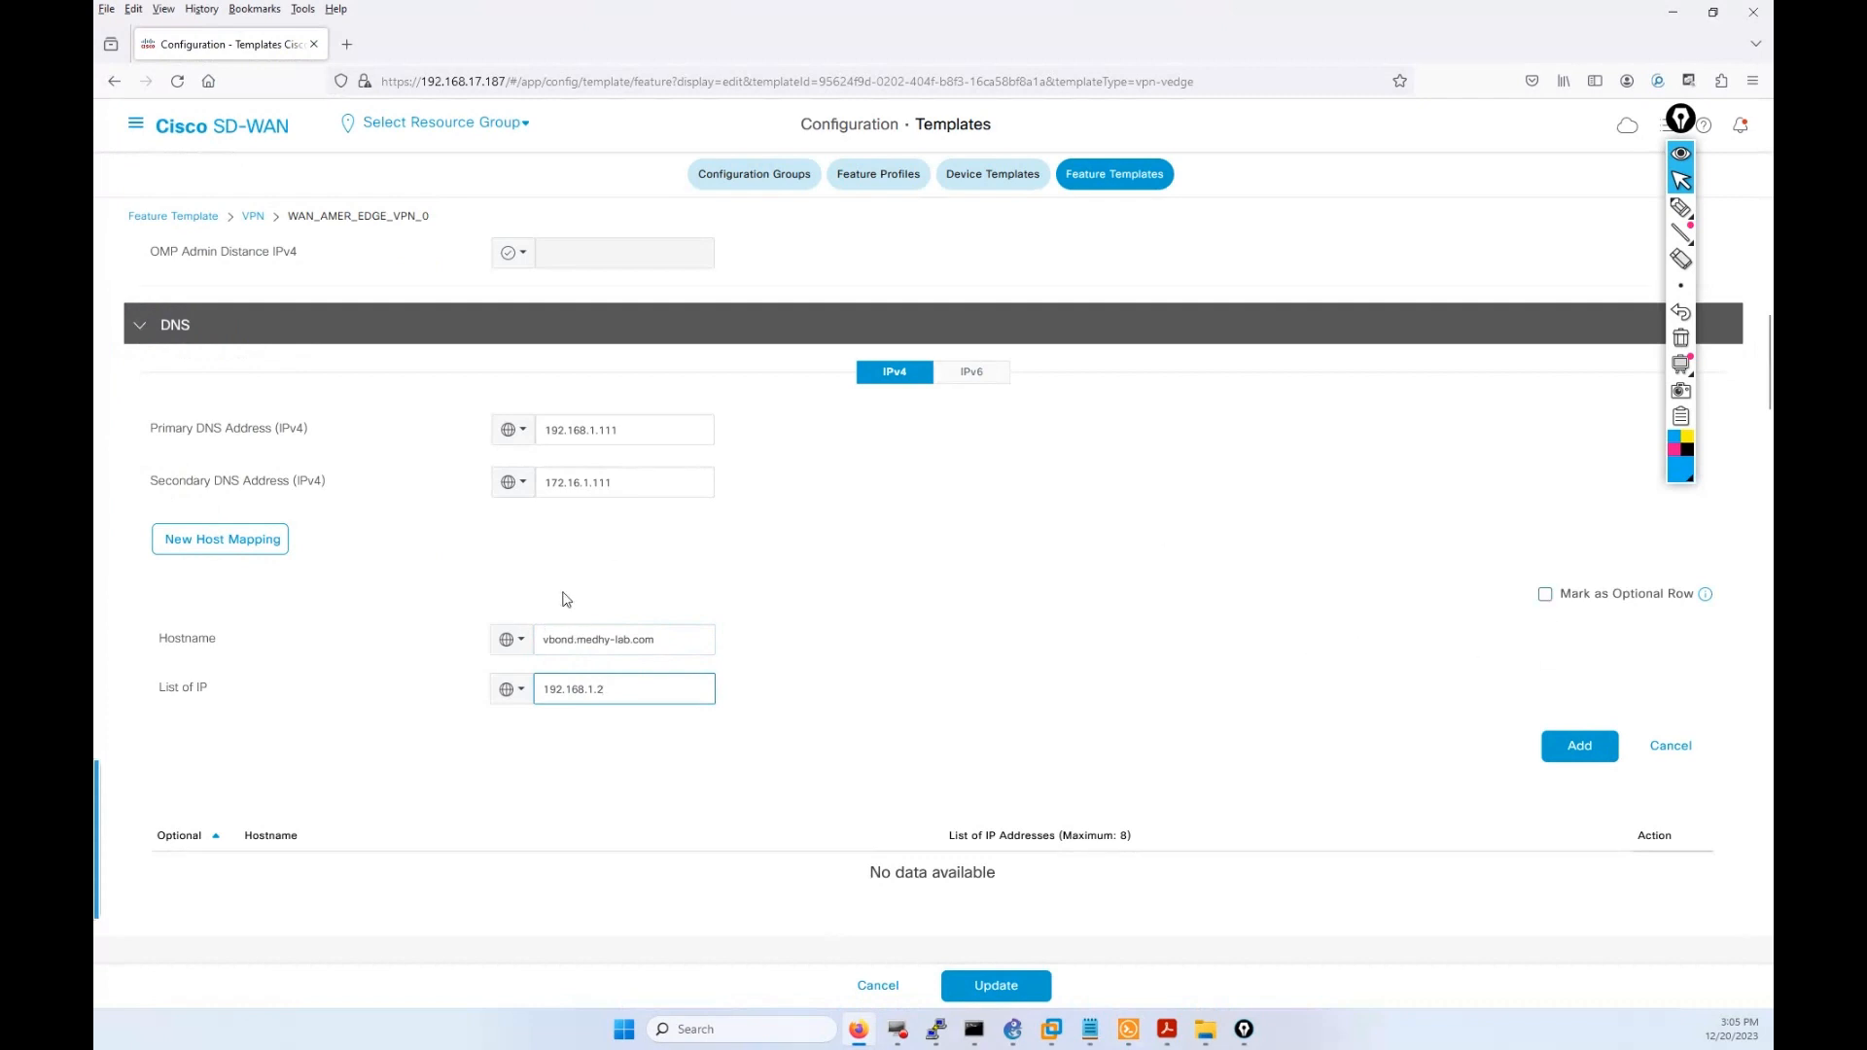
{"action": "left_click", "coordinate": [1569, 747]}
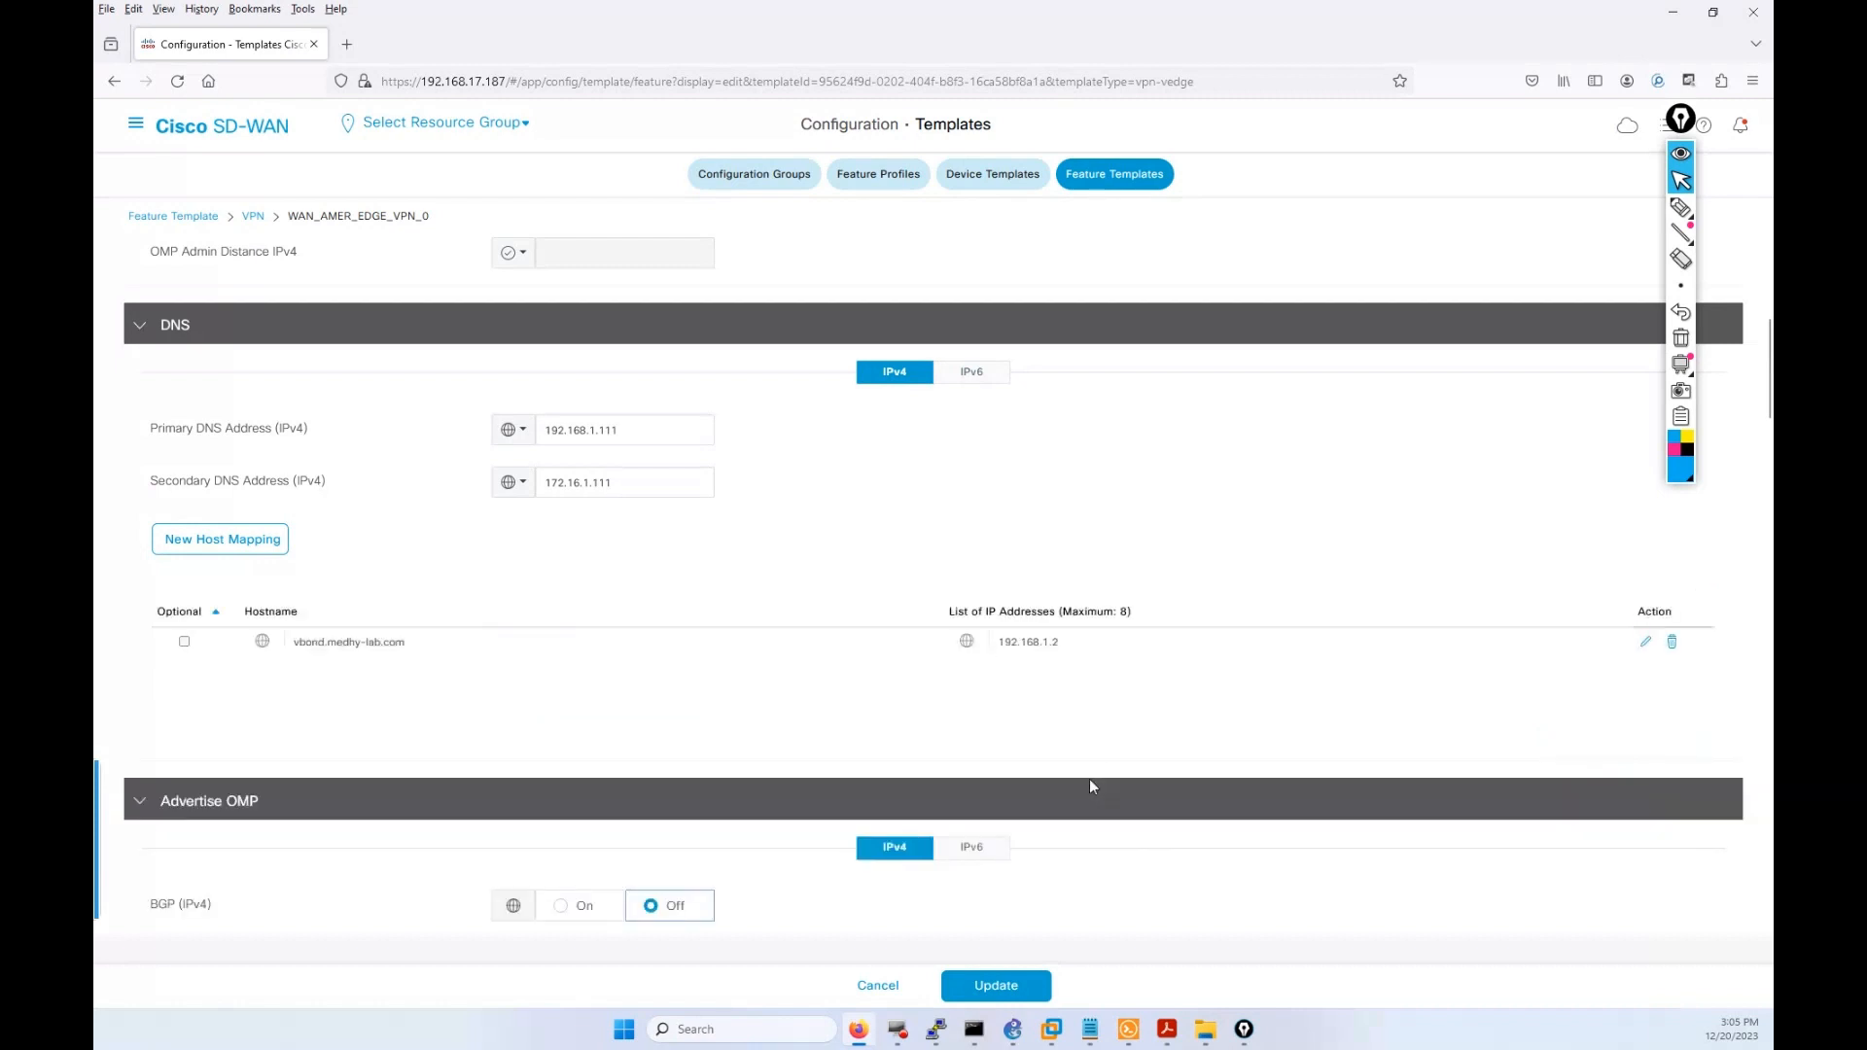
{"action": "left_click", "coordinate": [996, 986]}
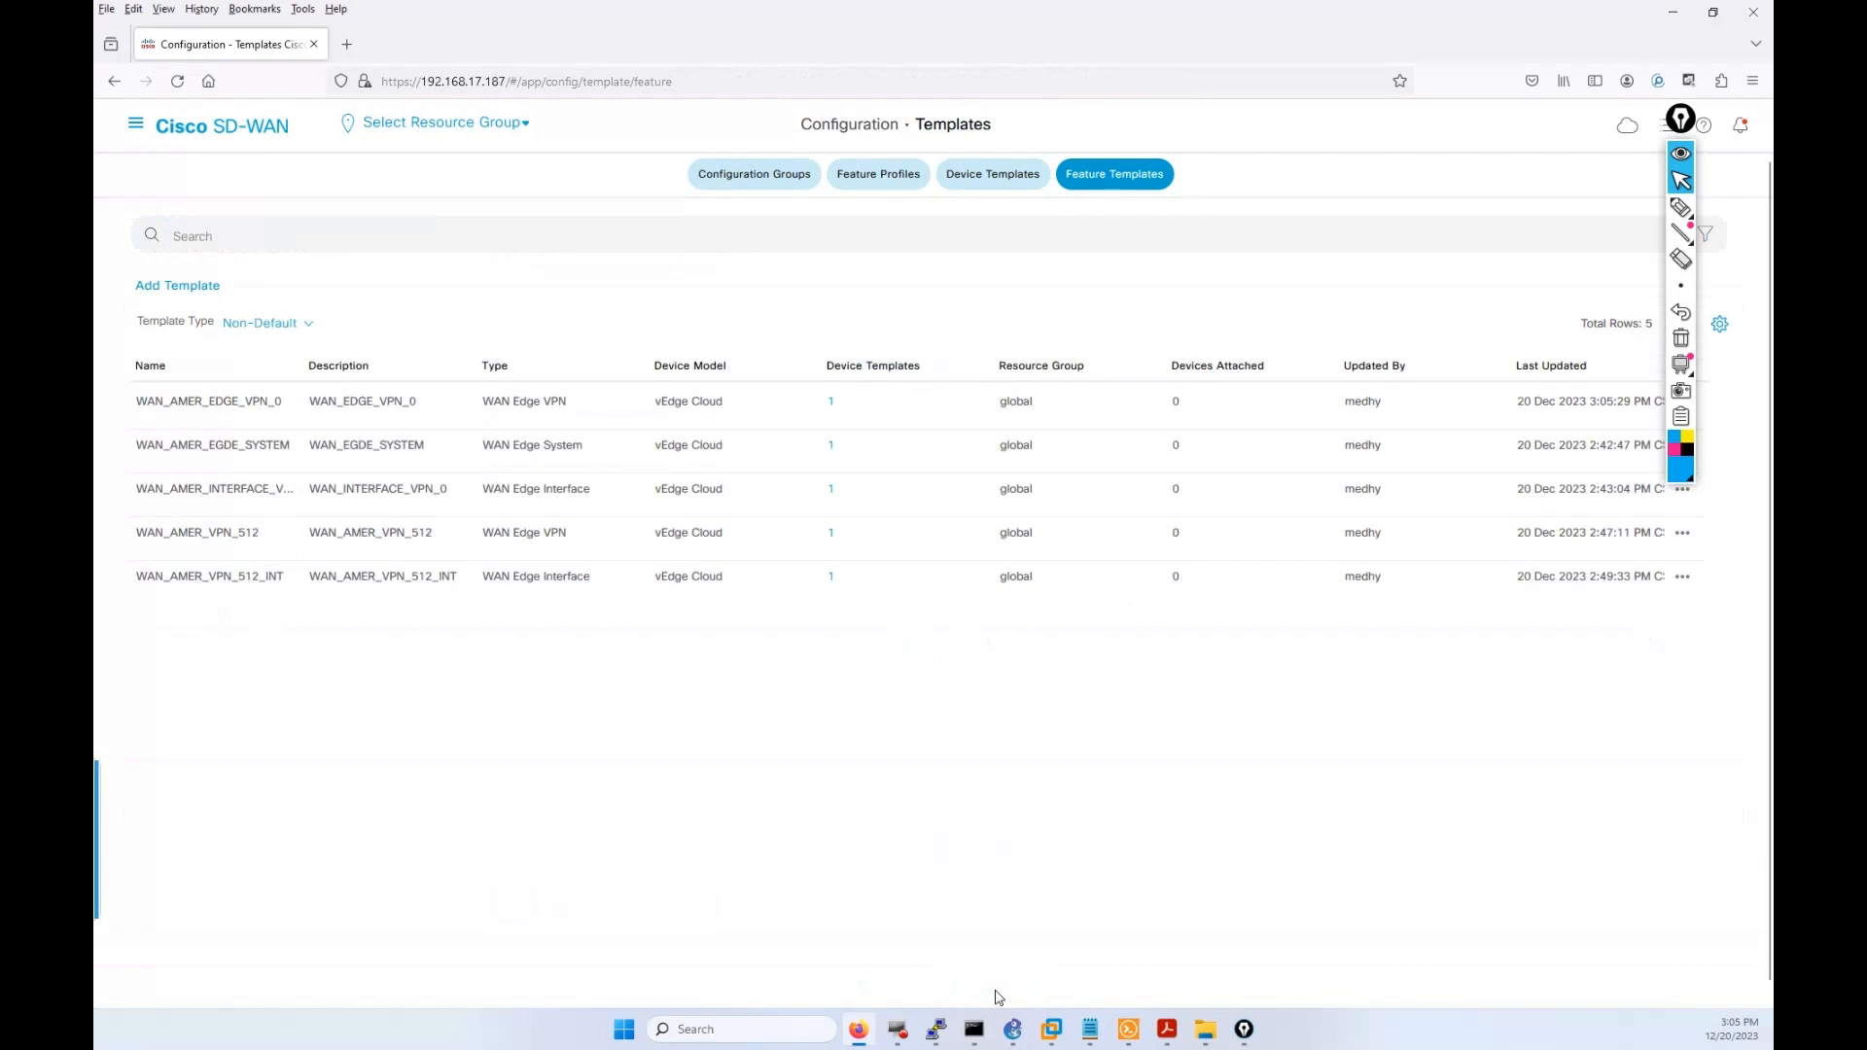
Open Device Templates, then highlight the 'encapsulation ipsec' line in the PuTTY vEdge config.
{"action": "left_click", "coordinate": [1012, 176]}
{"action": "left_click", "coordinate": [1713, 11]}
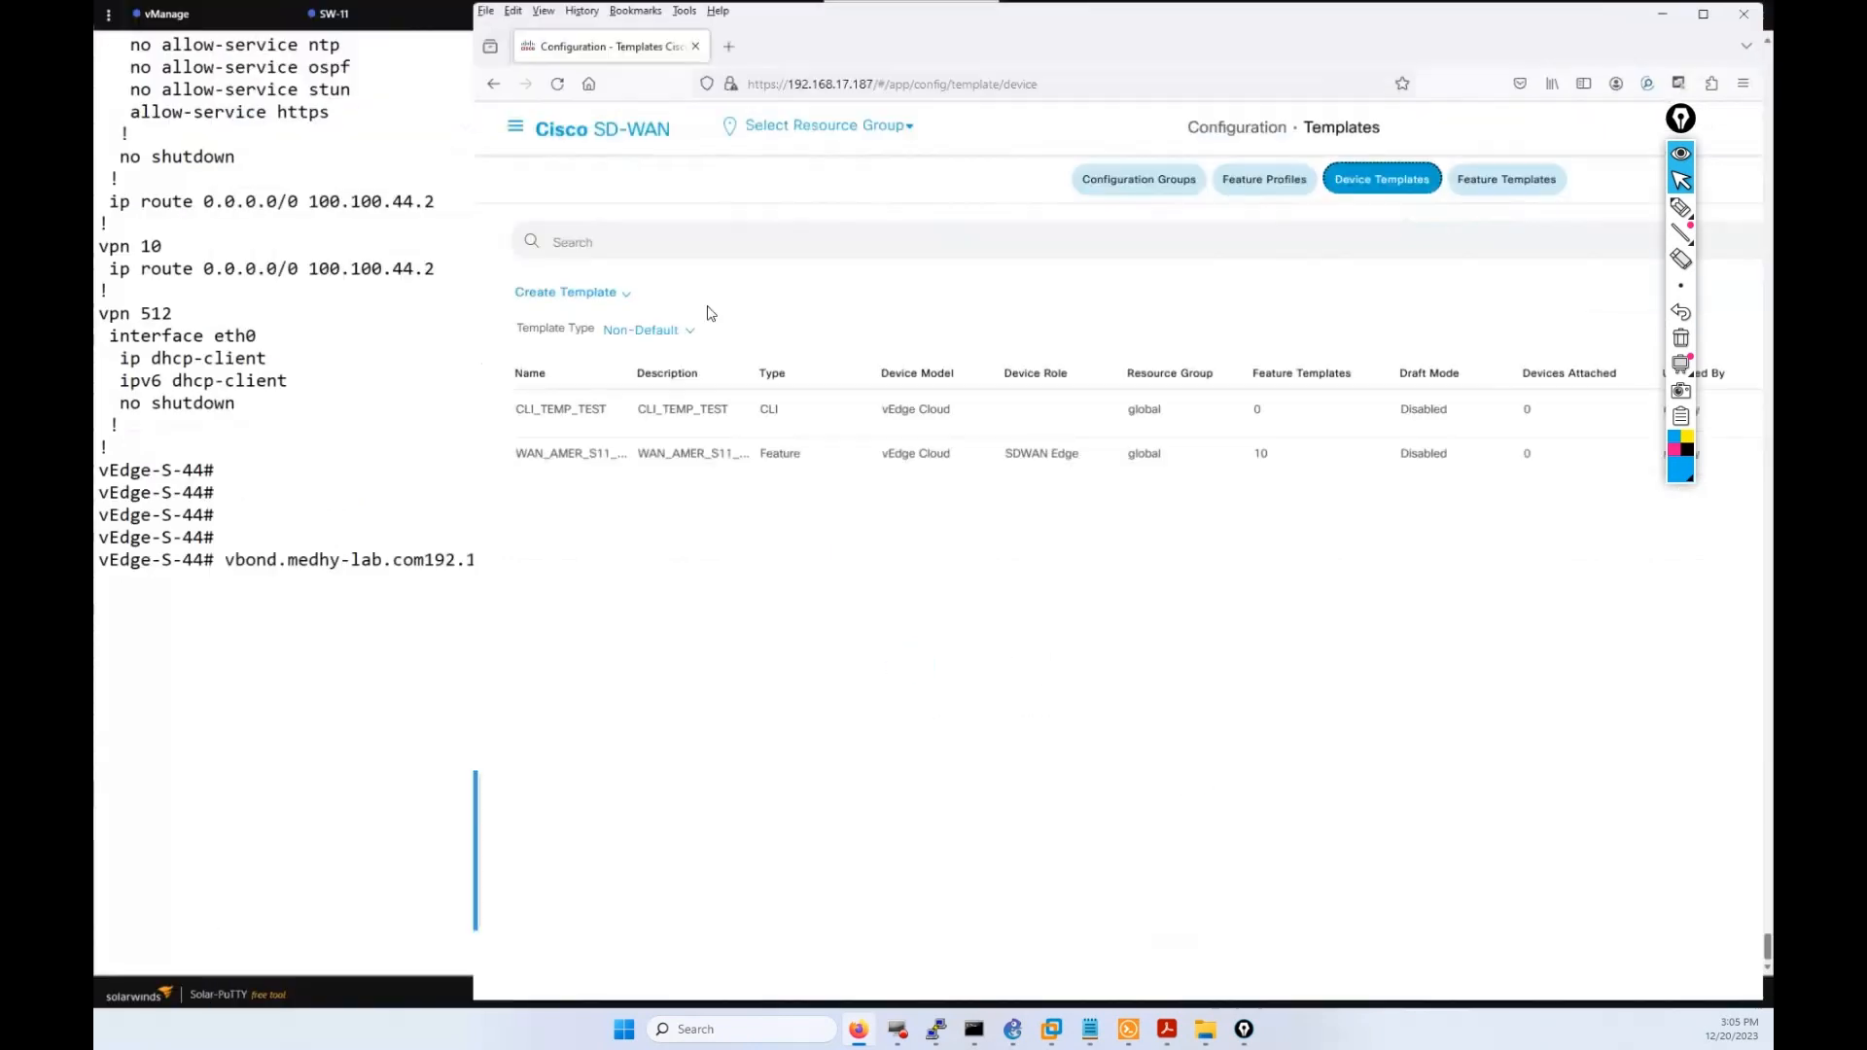
{"action": "scroll", "coordinate": [407, 559], "scroll_direction": "up", "scroll_amount": 7}
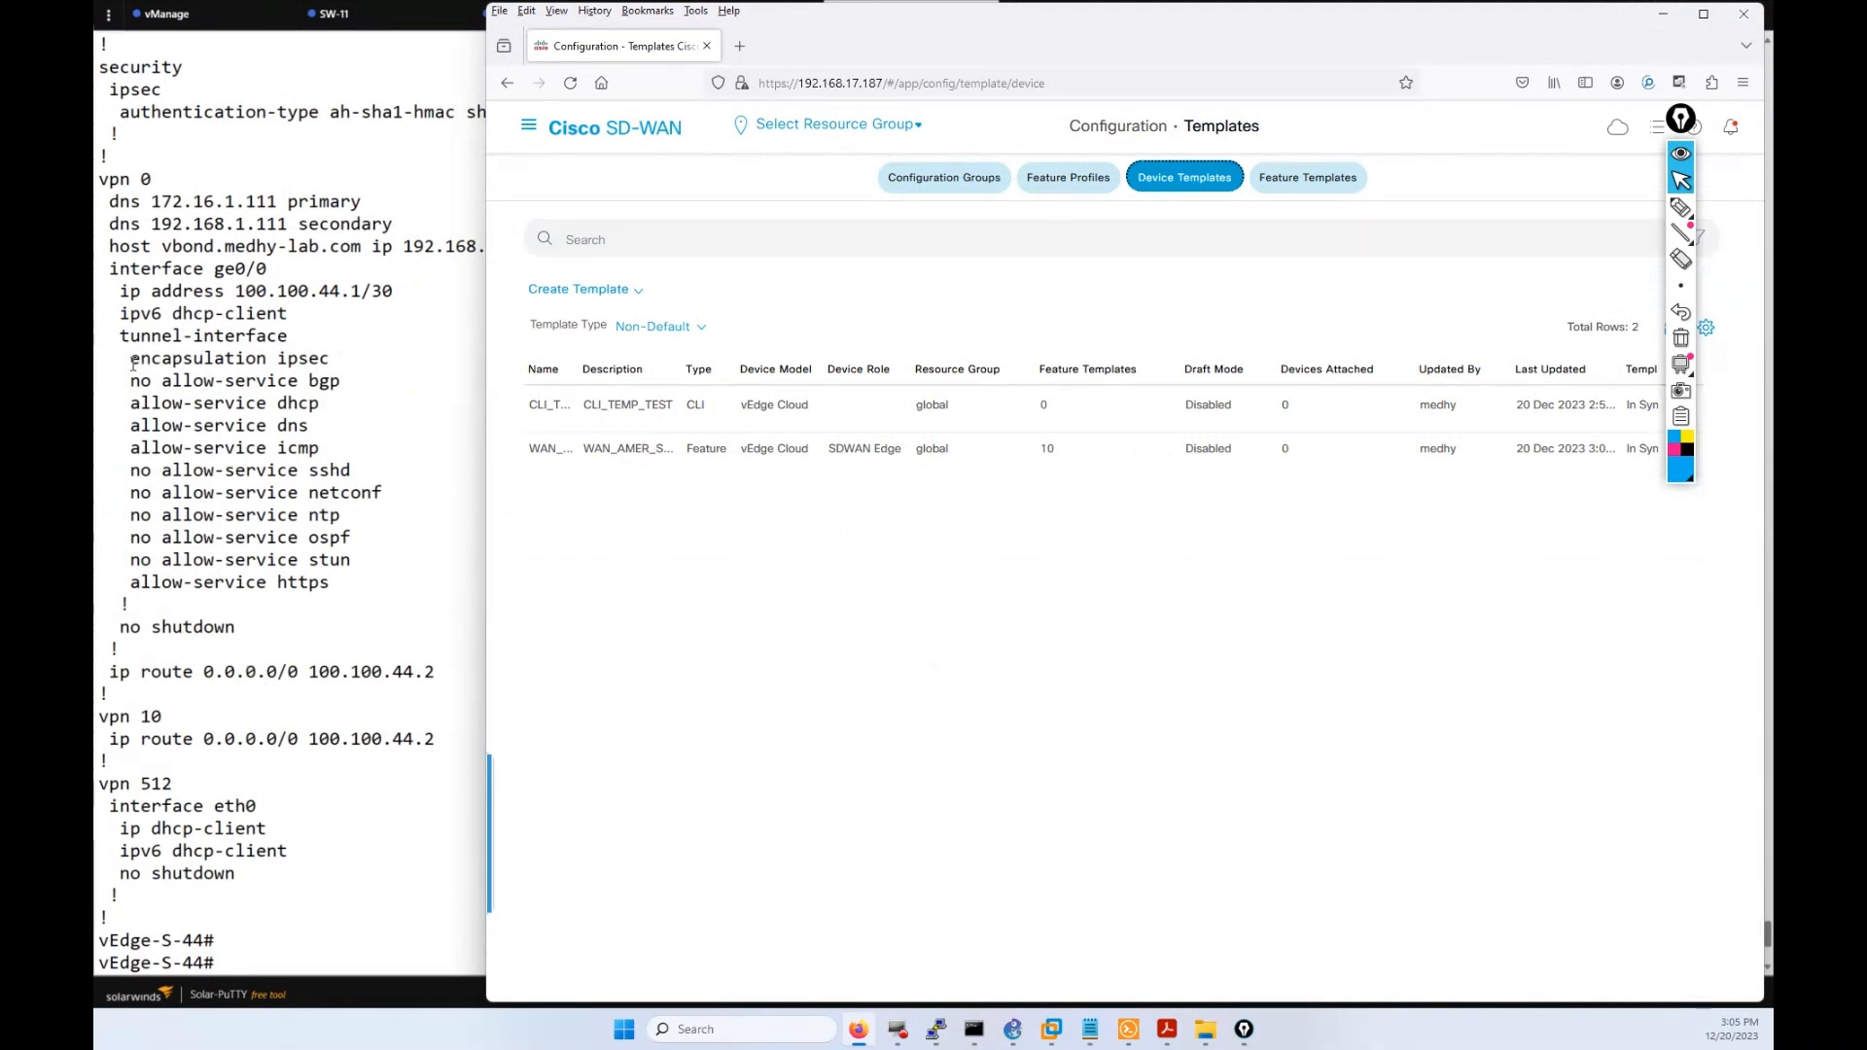
{"action": "left_click_drag", "start_coordinate": [133, 363], "coordinate": [321, 355]}
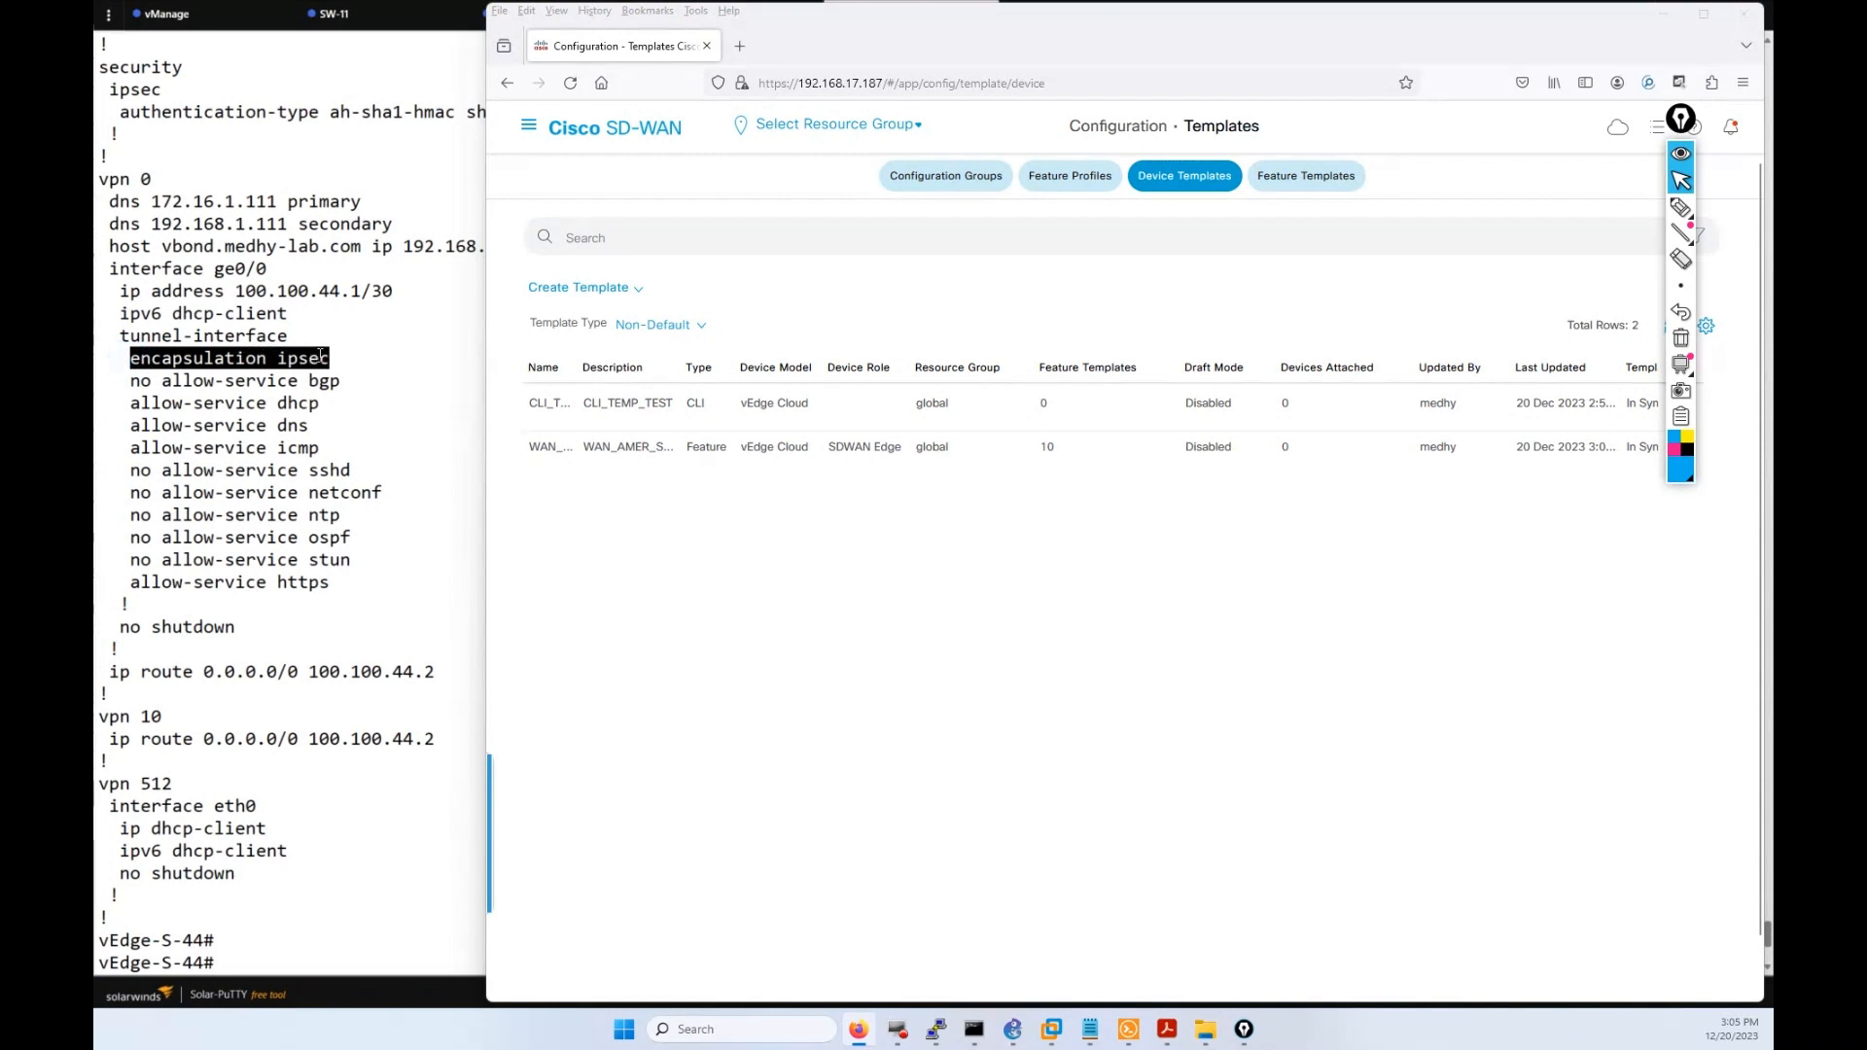
{"action": "left_click", "coordinate": [381, 292]}
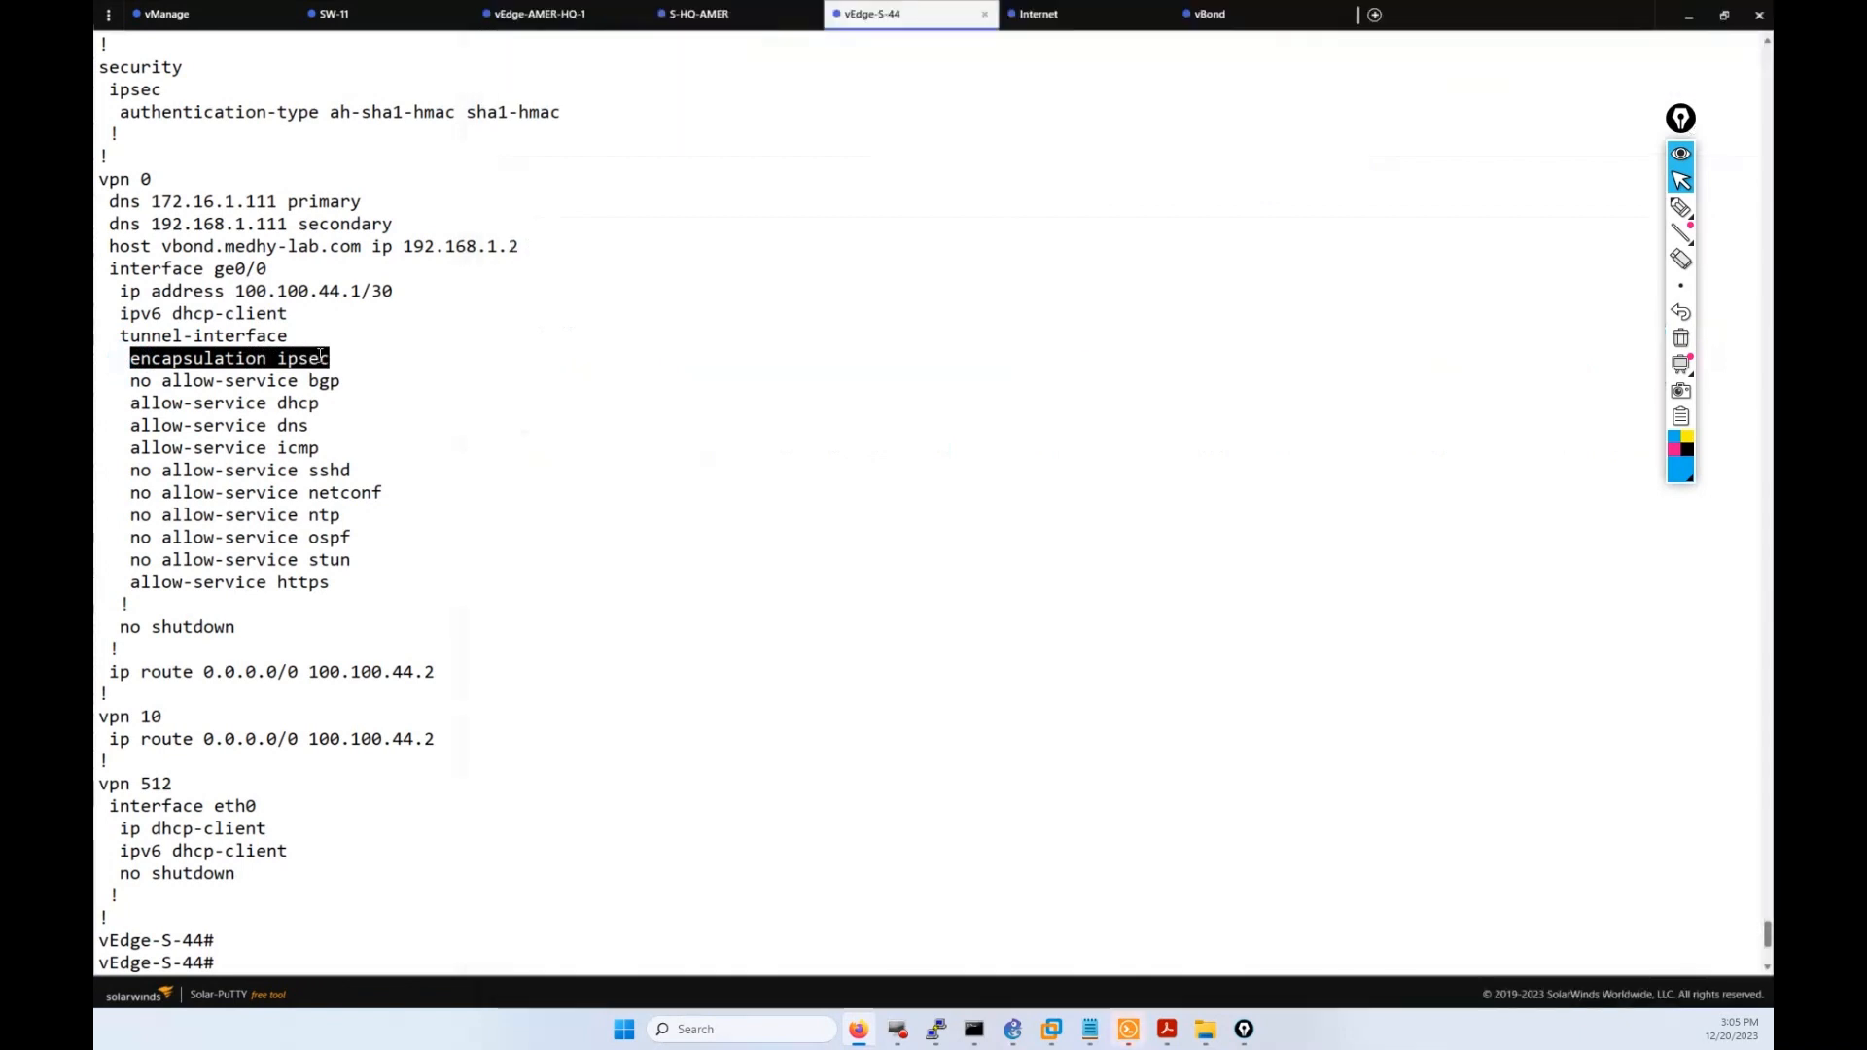
Bring the browser back full-screen on the Feature Templates list, showing WAN_AMER_EDGE_VPN_0's new update time.
{"action": "left_click", "coordinate": [858, 1028]}
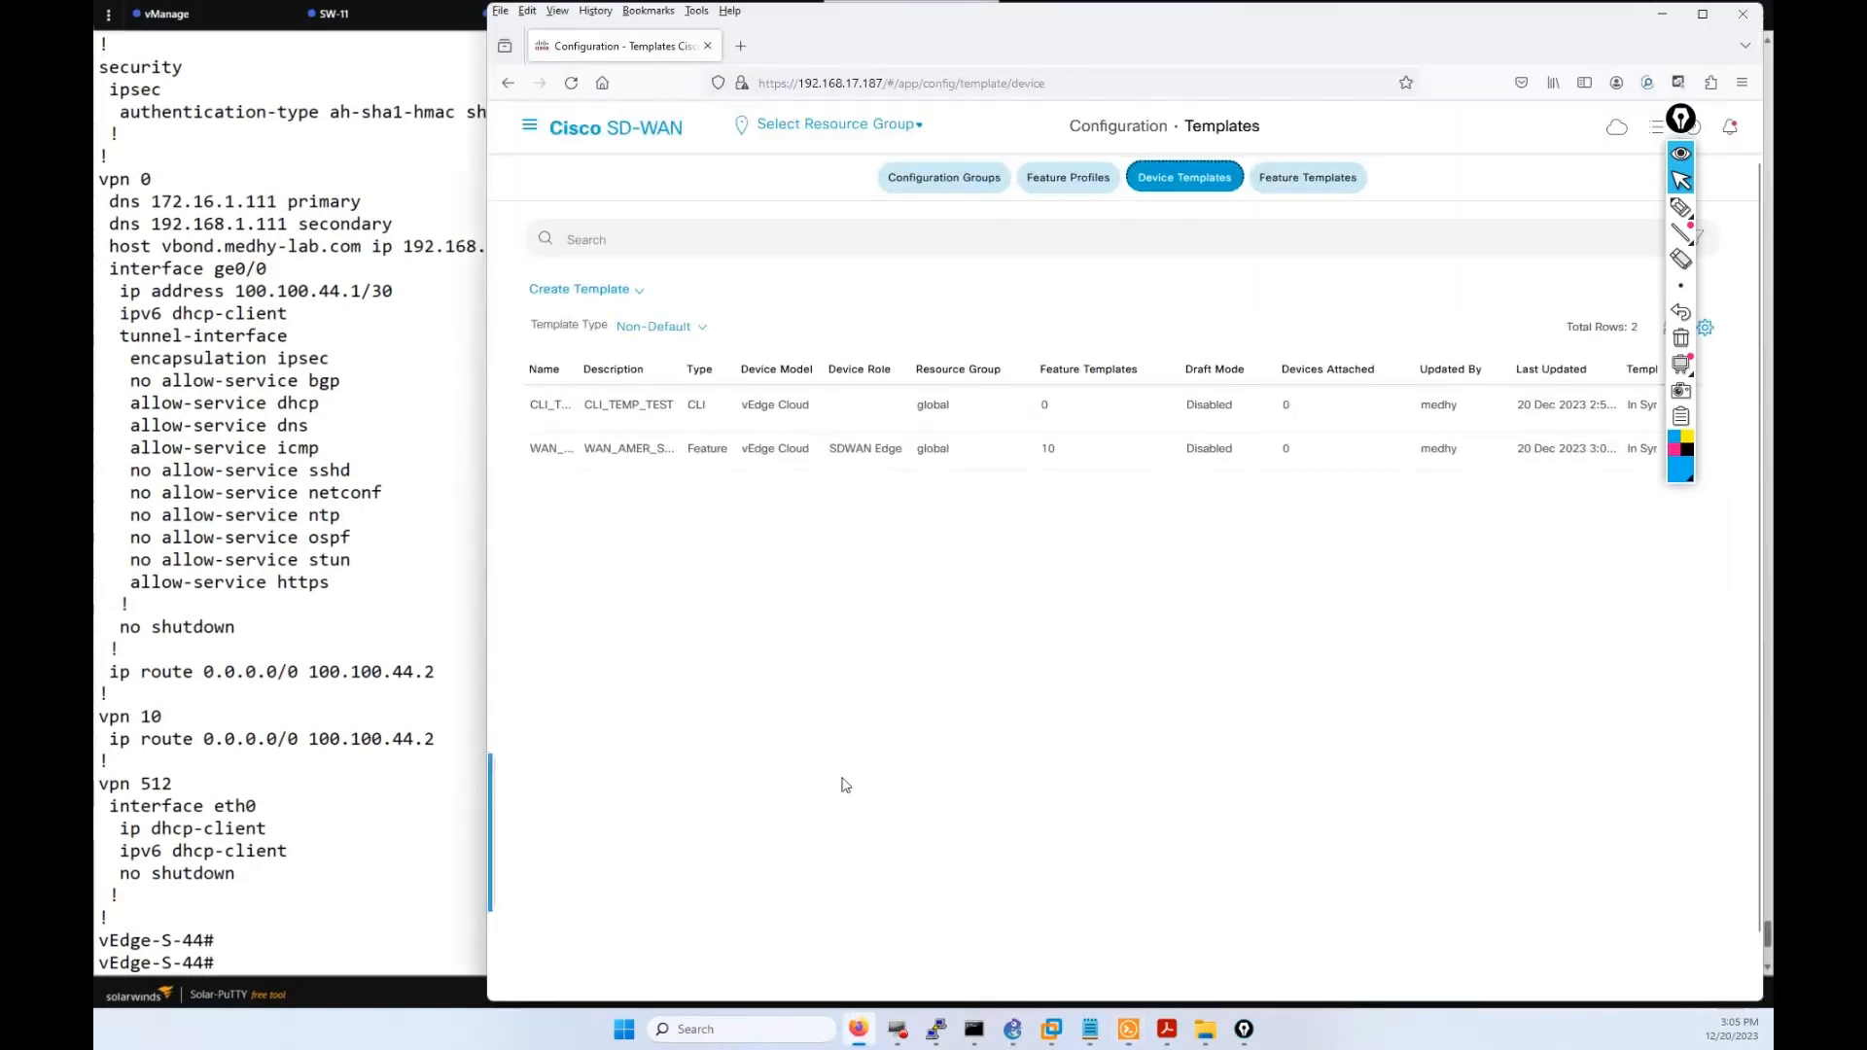
{"action": "left_click", "coordinate": [1702, 14]}
{"action": "left_click", "coordinate": [1131, 184]}
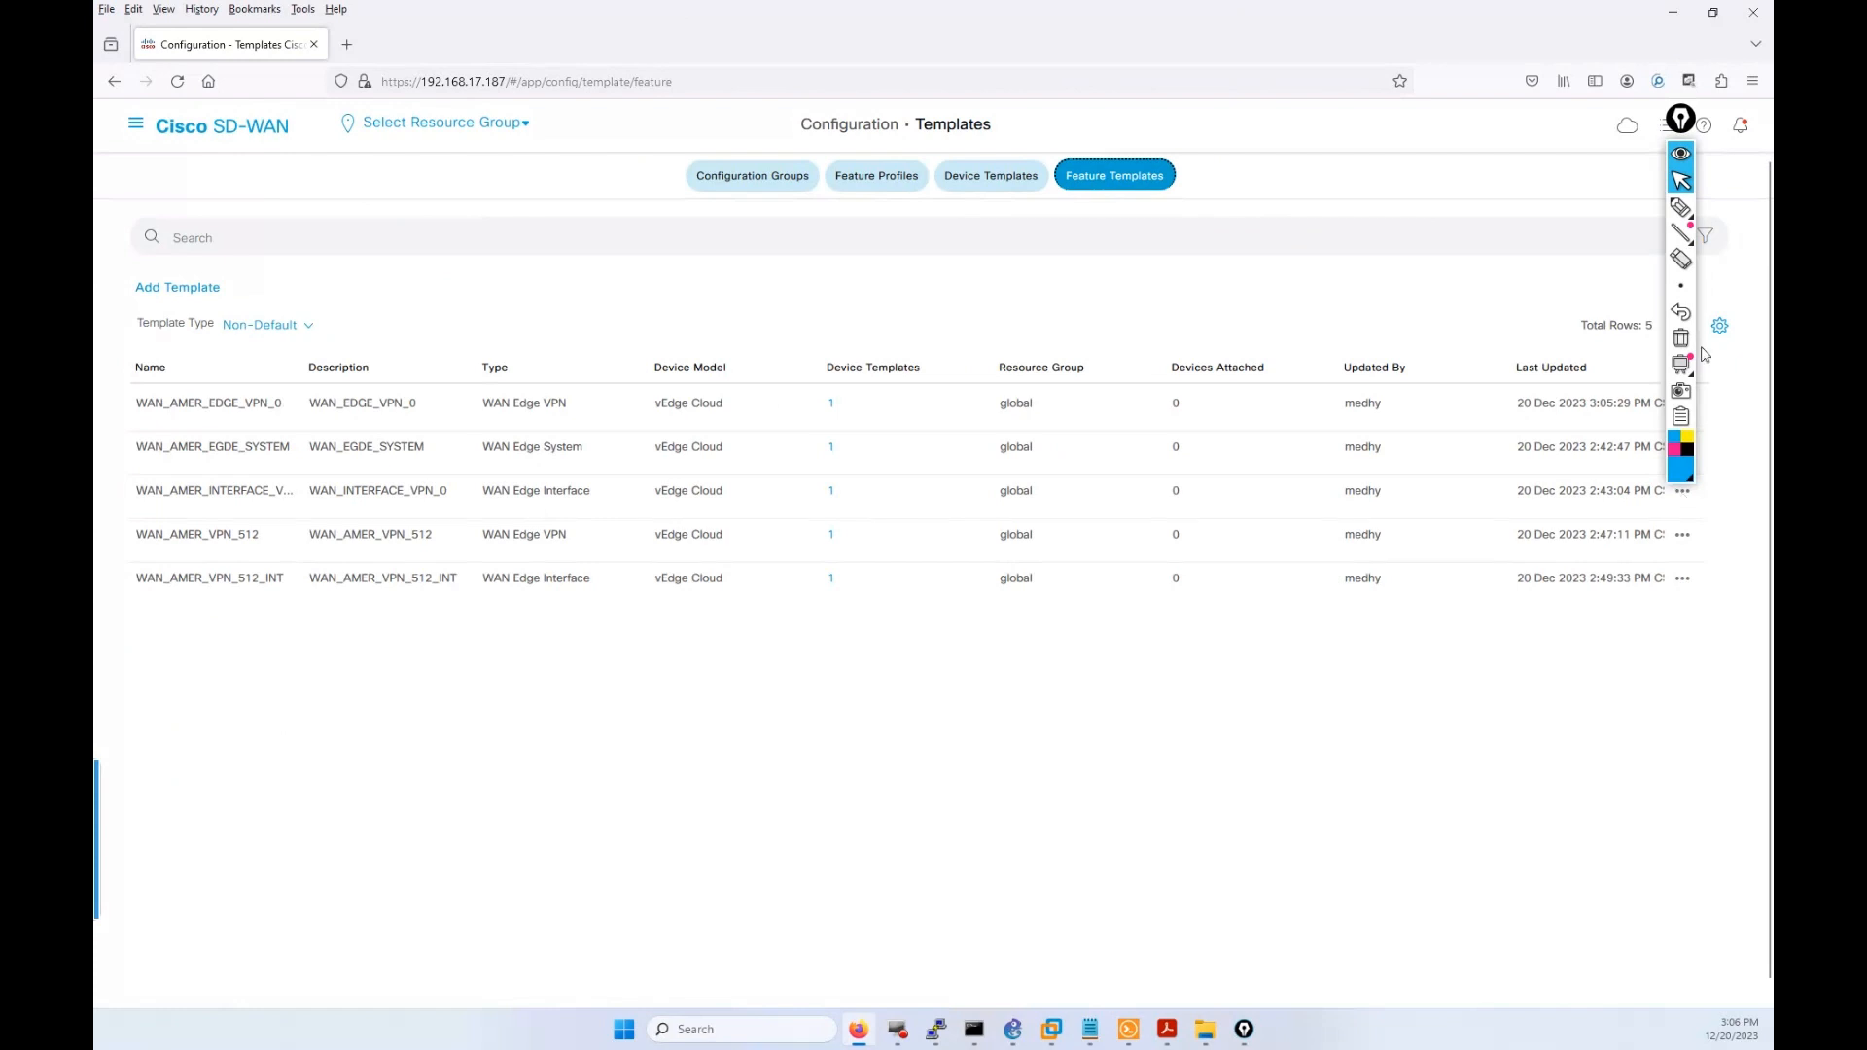
Open the WAN_AMER_INTERFACE_VPN_0 feature template for editing and scroll through its basic settings.
{"action": "left_click_drag", "start_coordinate": [1687, 126], "coordinate": [1738, 69]}
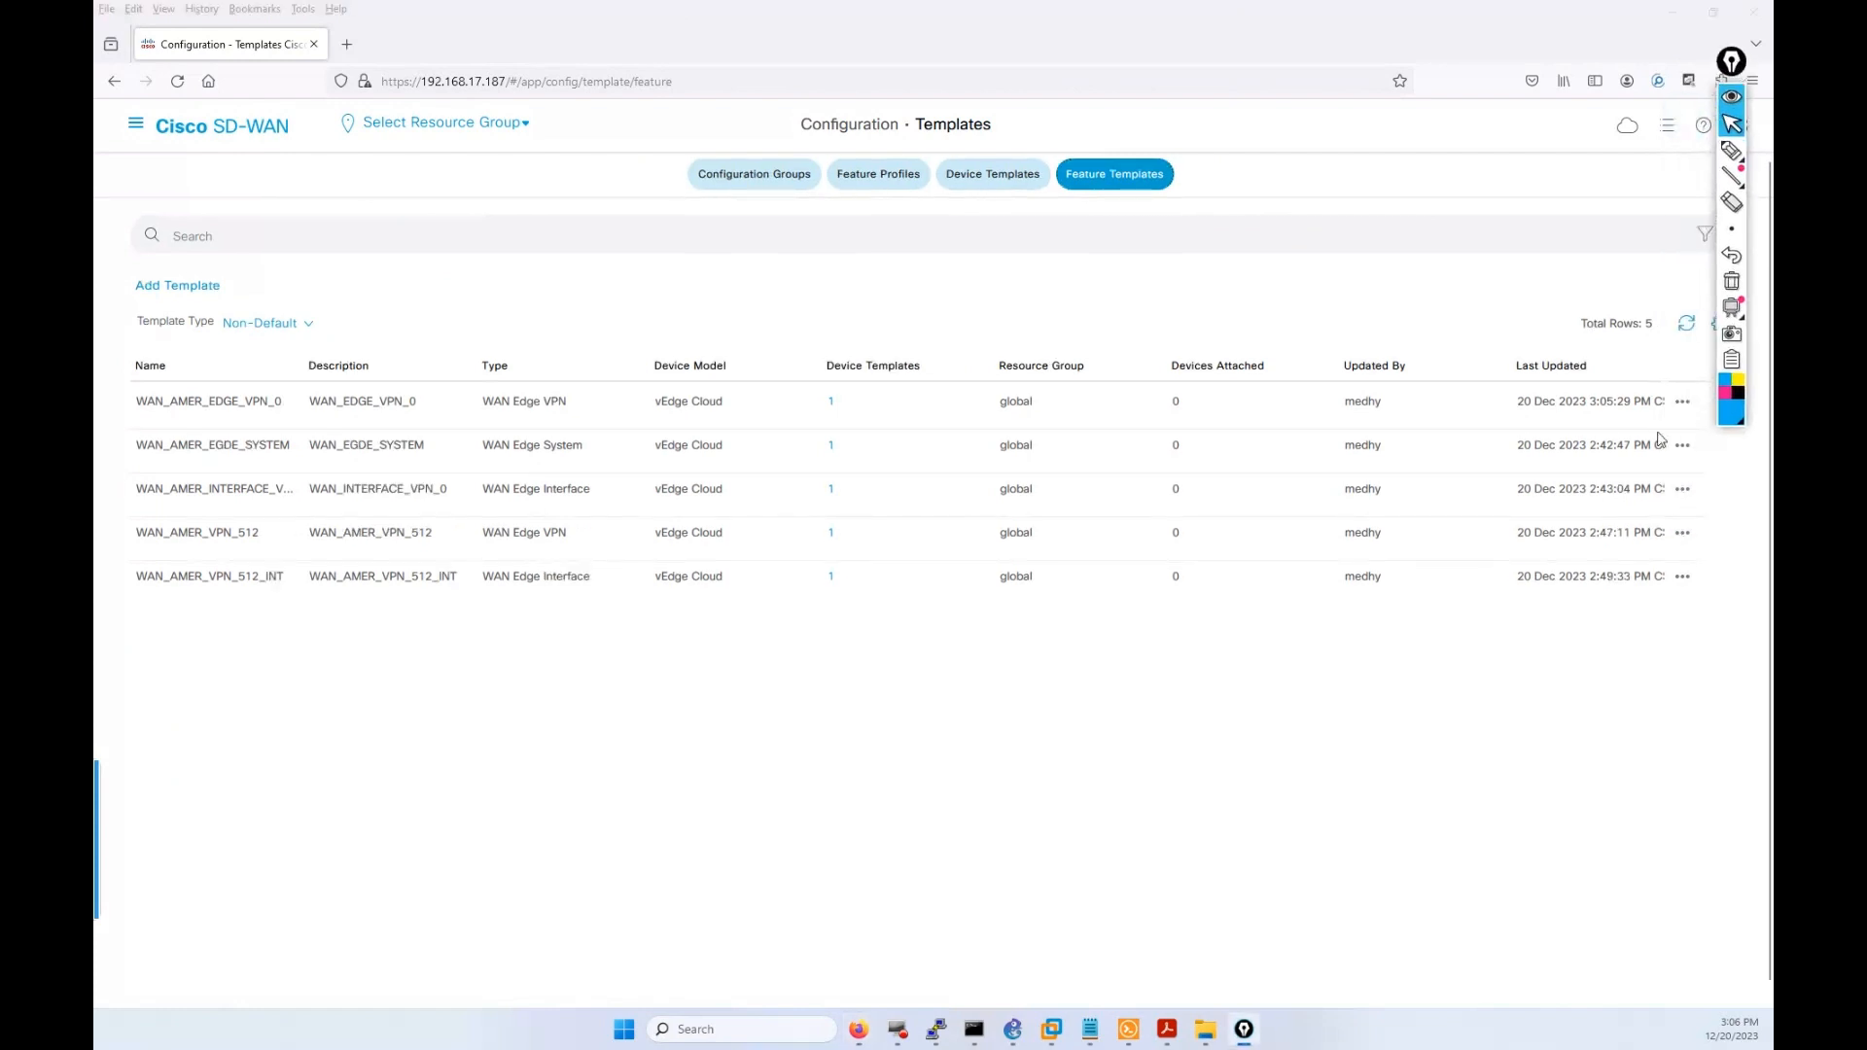
{"action": "left_click", "coordinate": [1681, 489]}
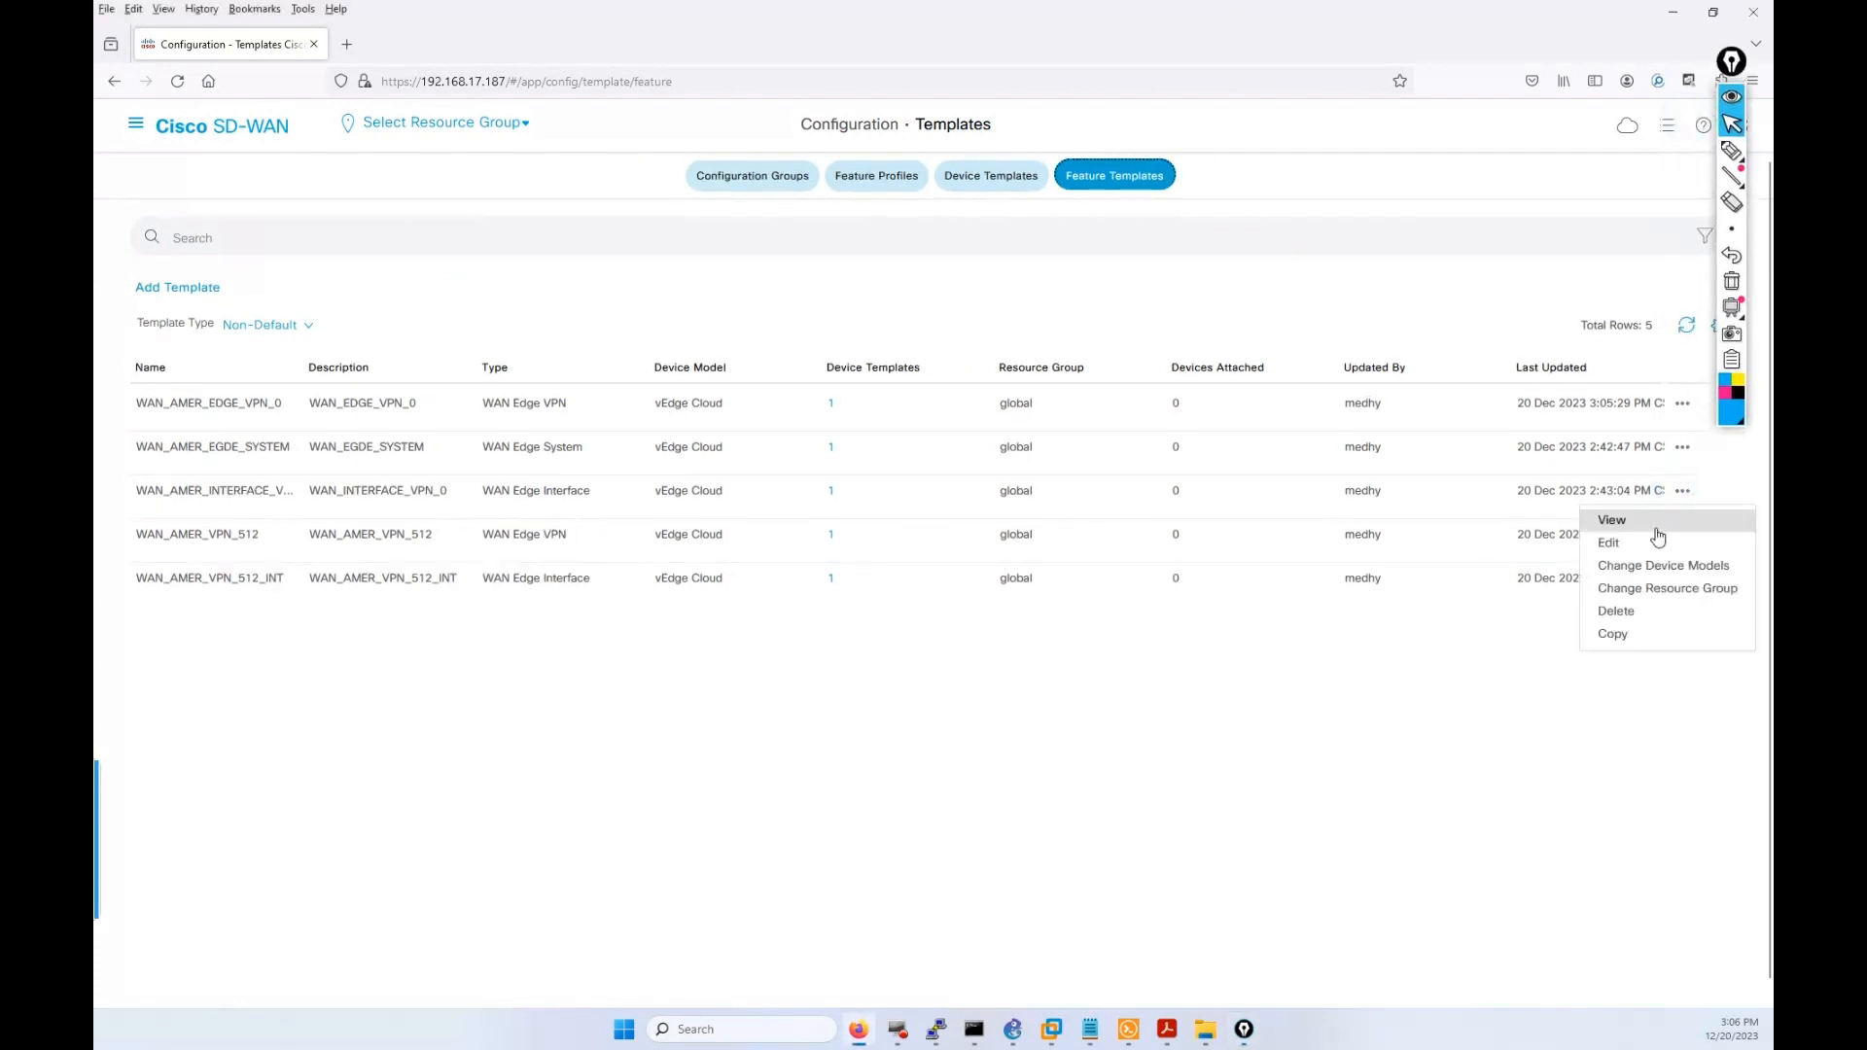
{"action": "left_click", "coordinate": [1723, 542]}
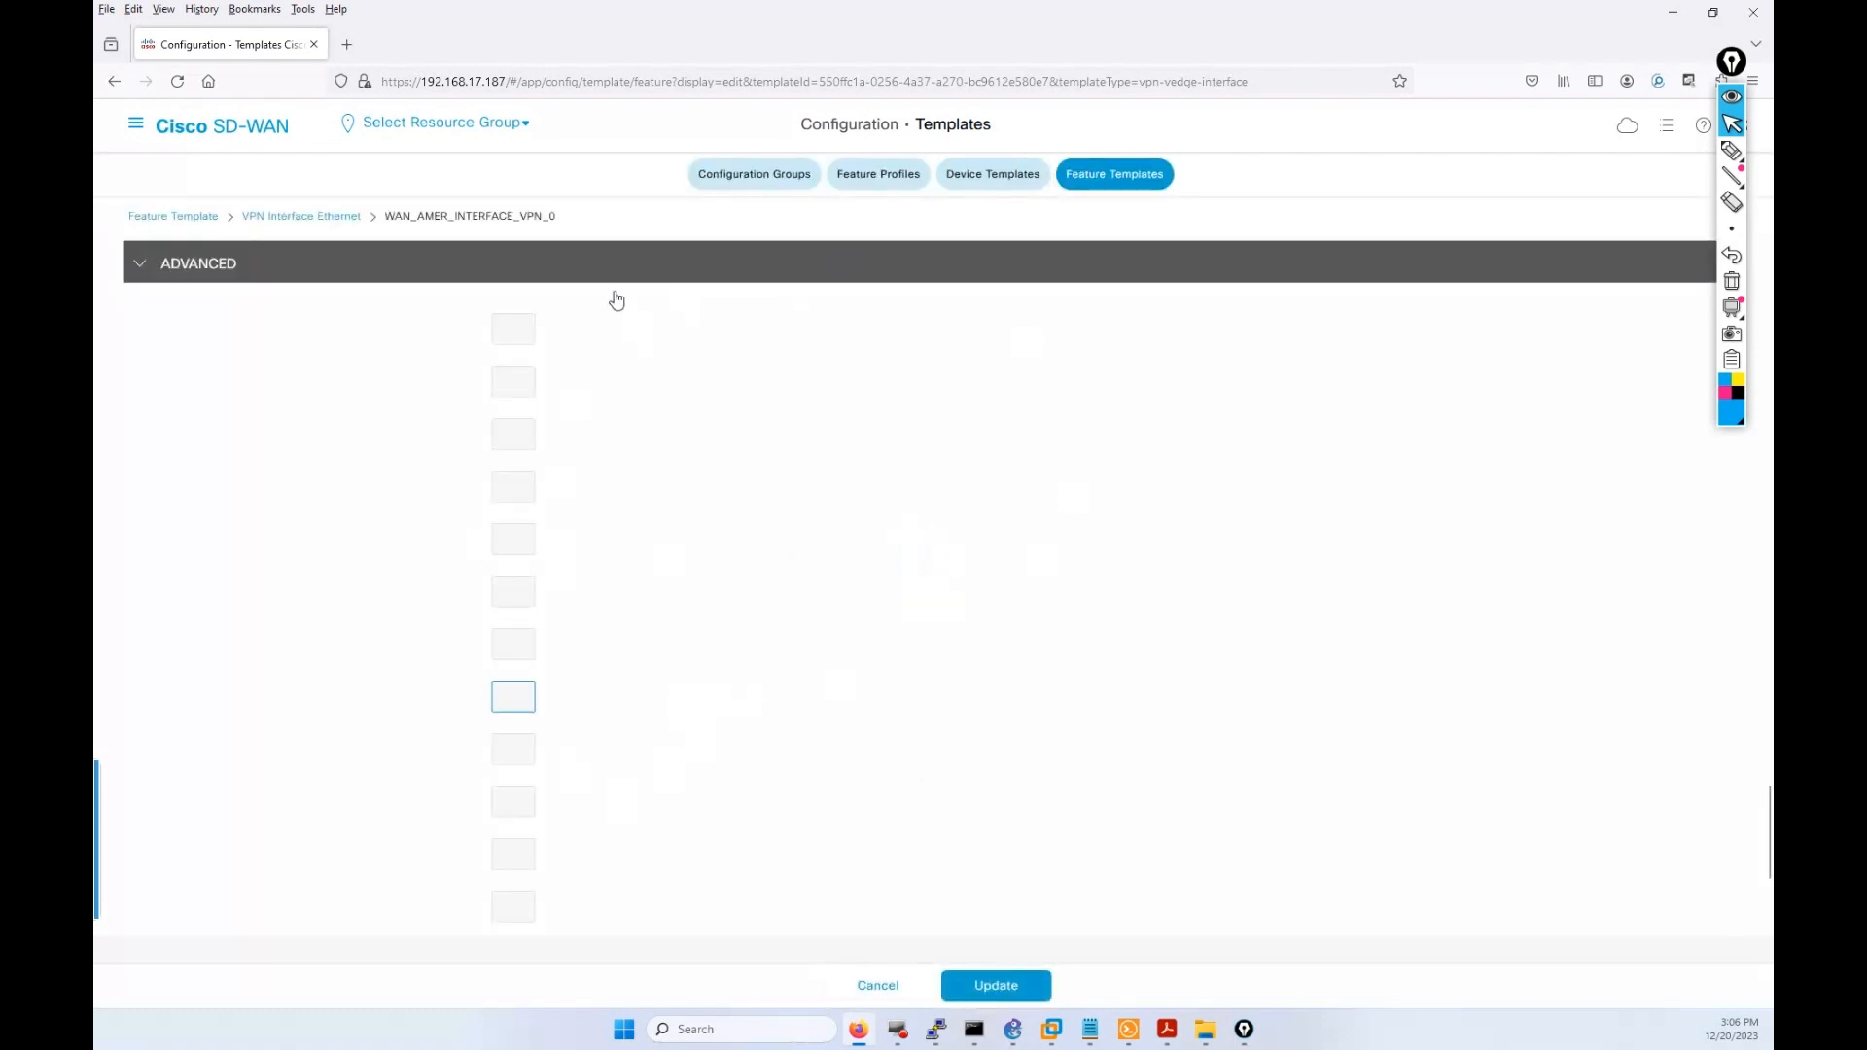
{"action": "left_click", "coordinate": [1124, 614]}
{"action": "scroll", "coordinate": [1124, 624], "scroll_direction": "down", "scroll_amount": 3}
{"action": "scroll", "coordinate": [1128, 624], "scroll_direction": "up", "scroll_amount": 4}
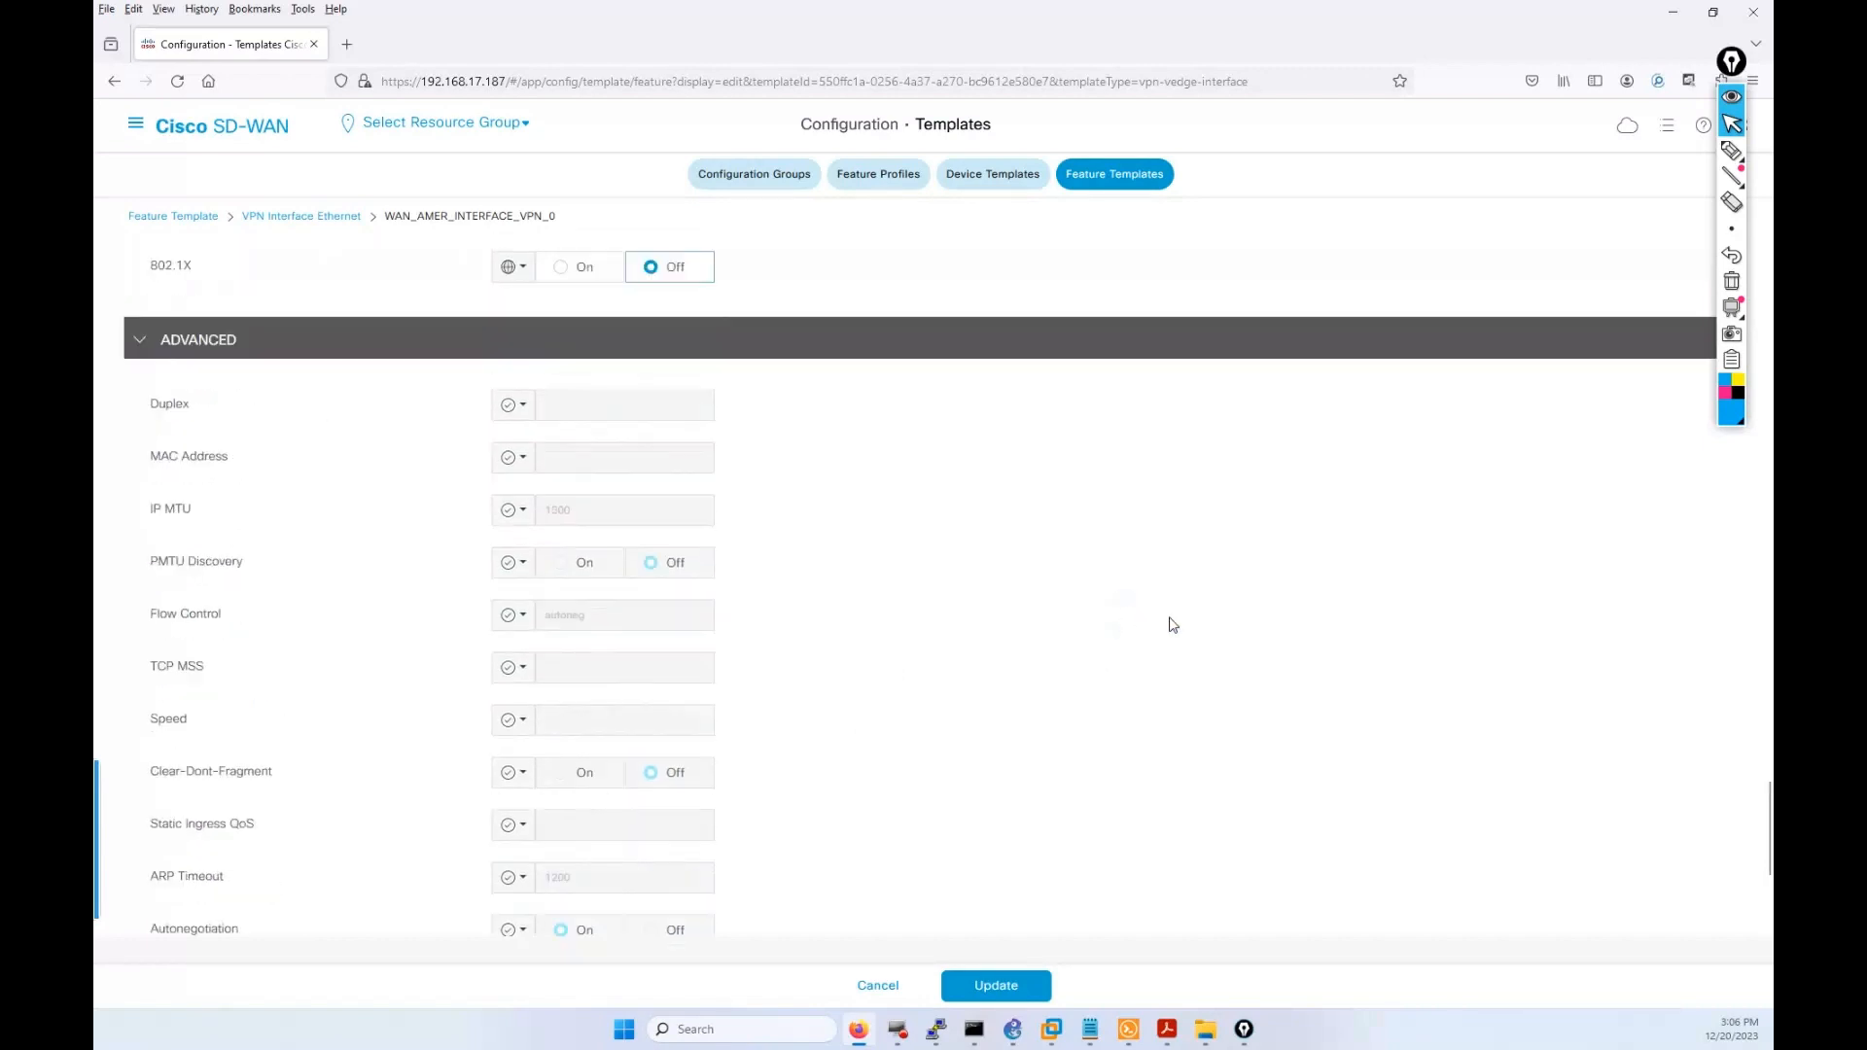
{"action": "scroll", "coordinate": [1173, 624], "scroll_direction": "up", "scroll_amount": 15}
{"action": "scroll", "coordinate": [1166, 622], "scroll_direction": "down", "scroll_amount": 6}
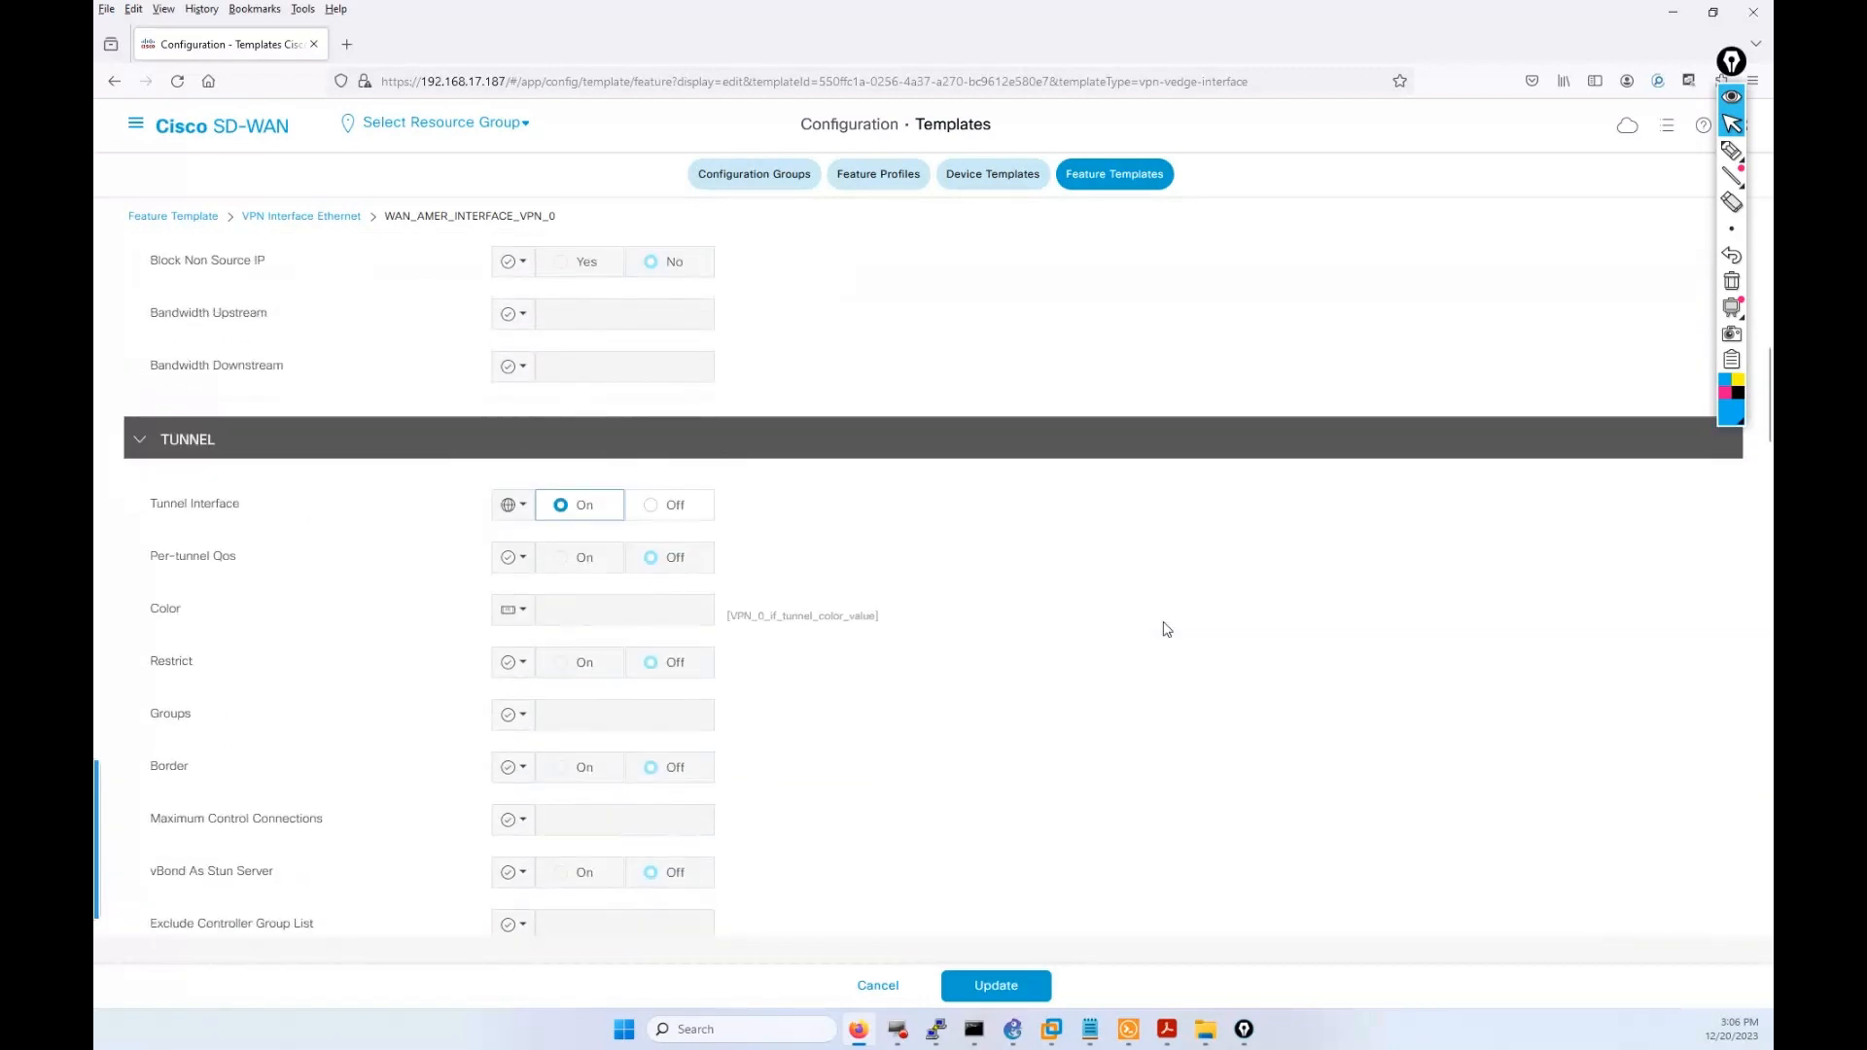
{"action": "scroll", "coordinate": [1166, 628], "scroll_direction": "down", "scroll_amount": 2}
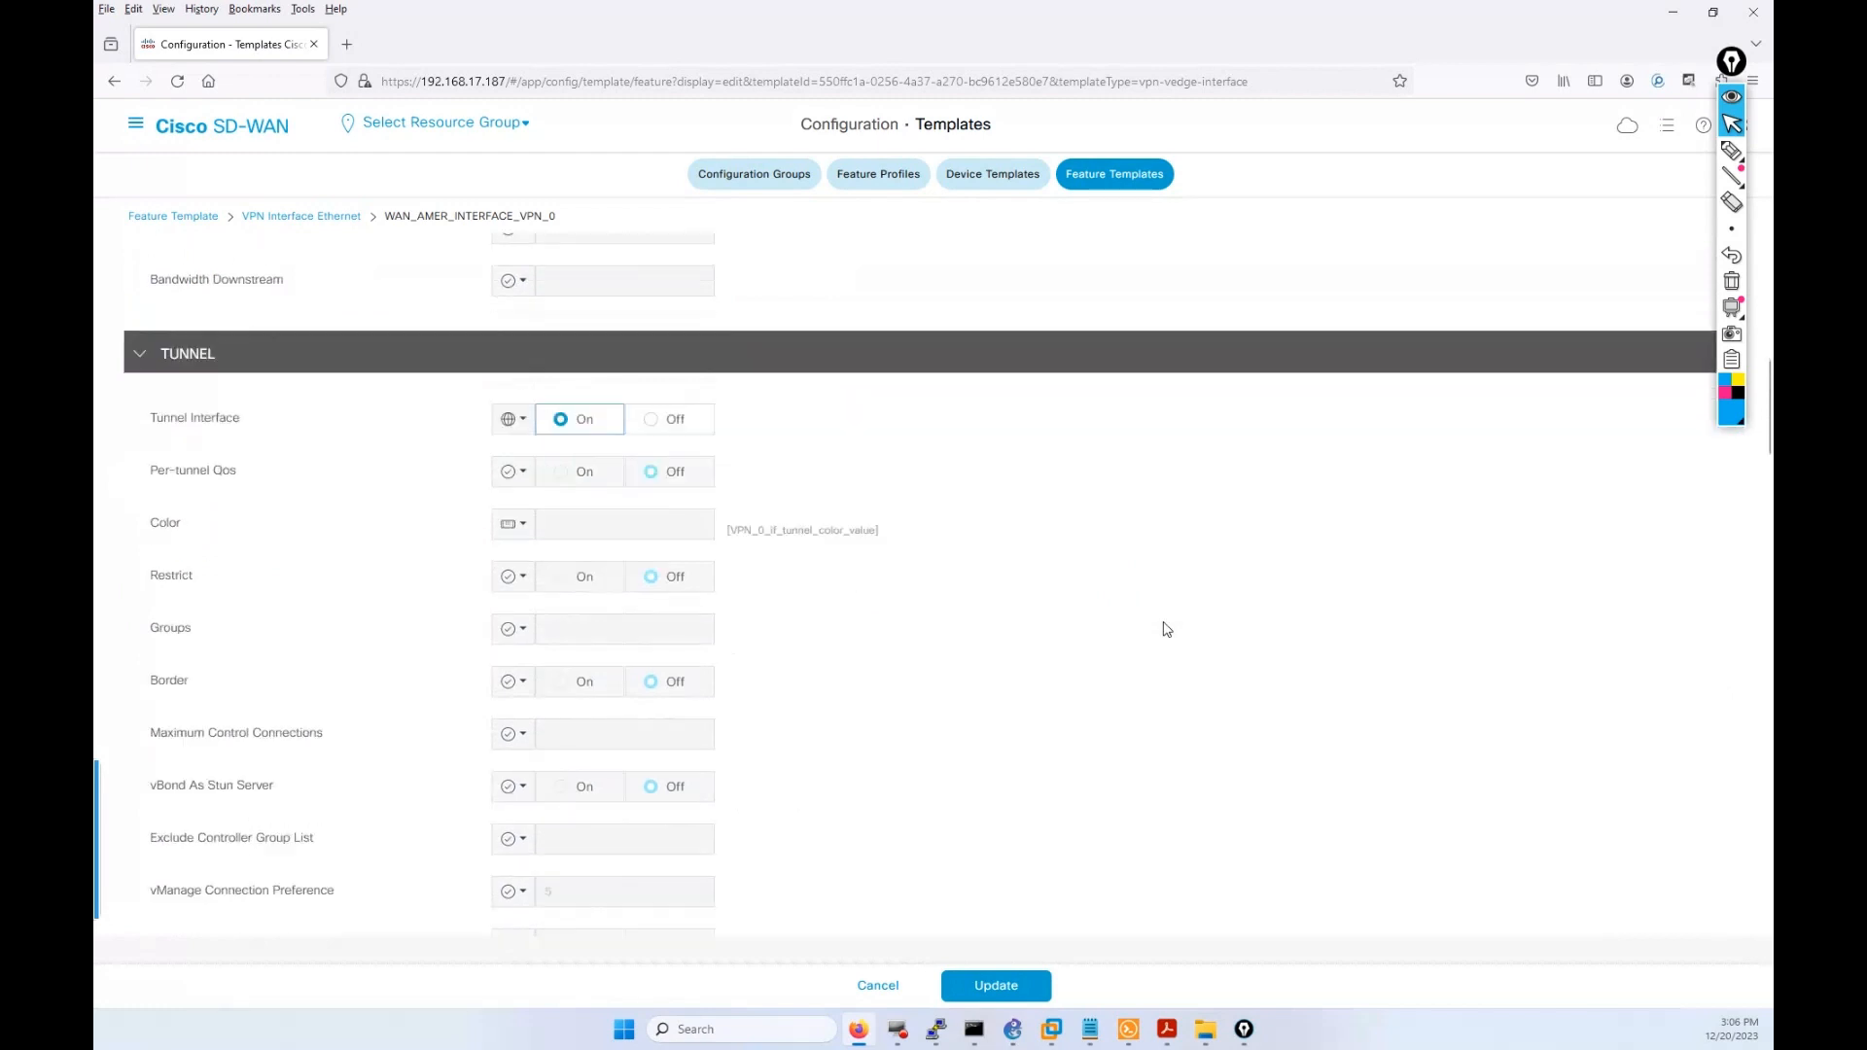
{"action": "scroll", "coordinate": [1171, 592], "scroll_direction": "up", "scroll_amount": 5}
{"action": "scroll", "coordinate": [1152, 573], "scroll_direction": "up", "scroll_amount": 5}
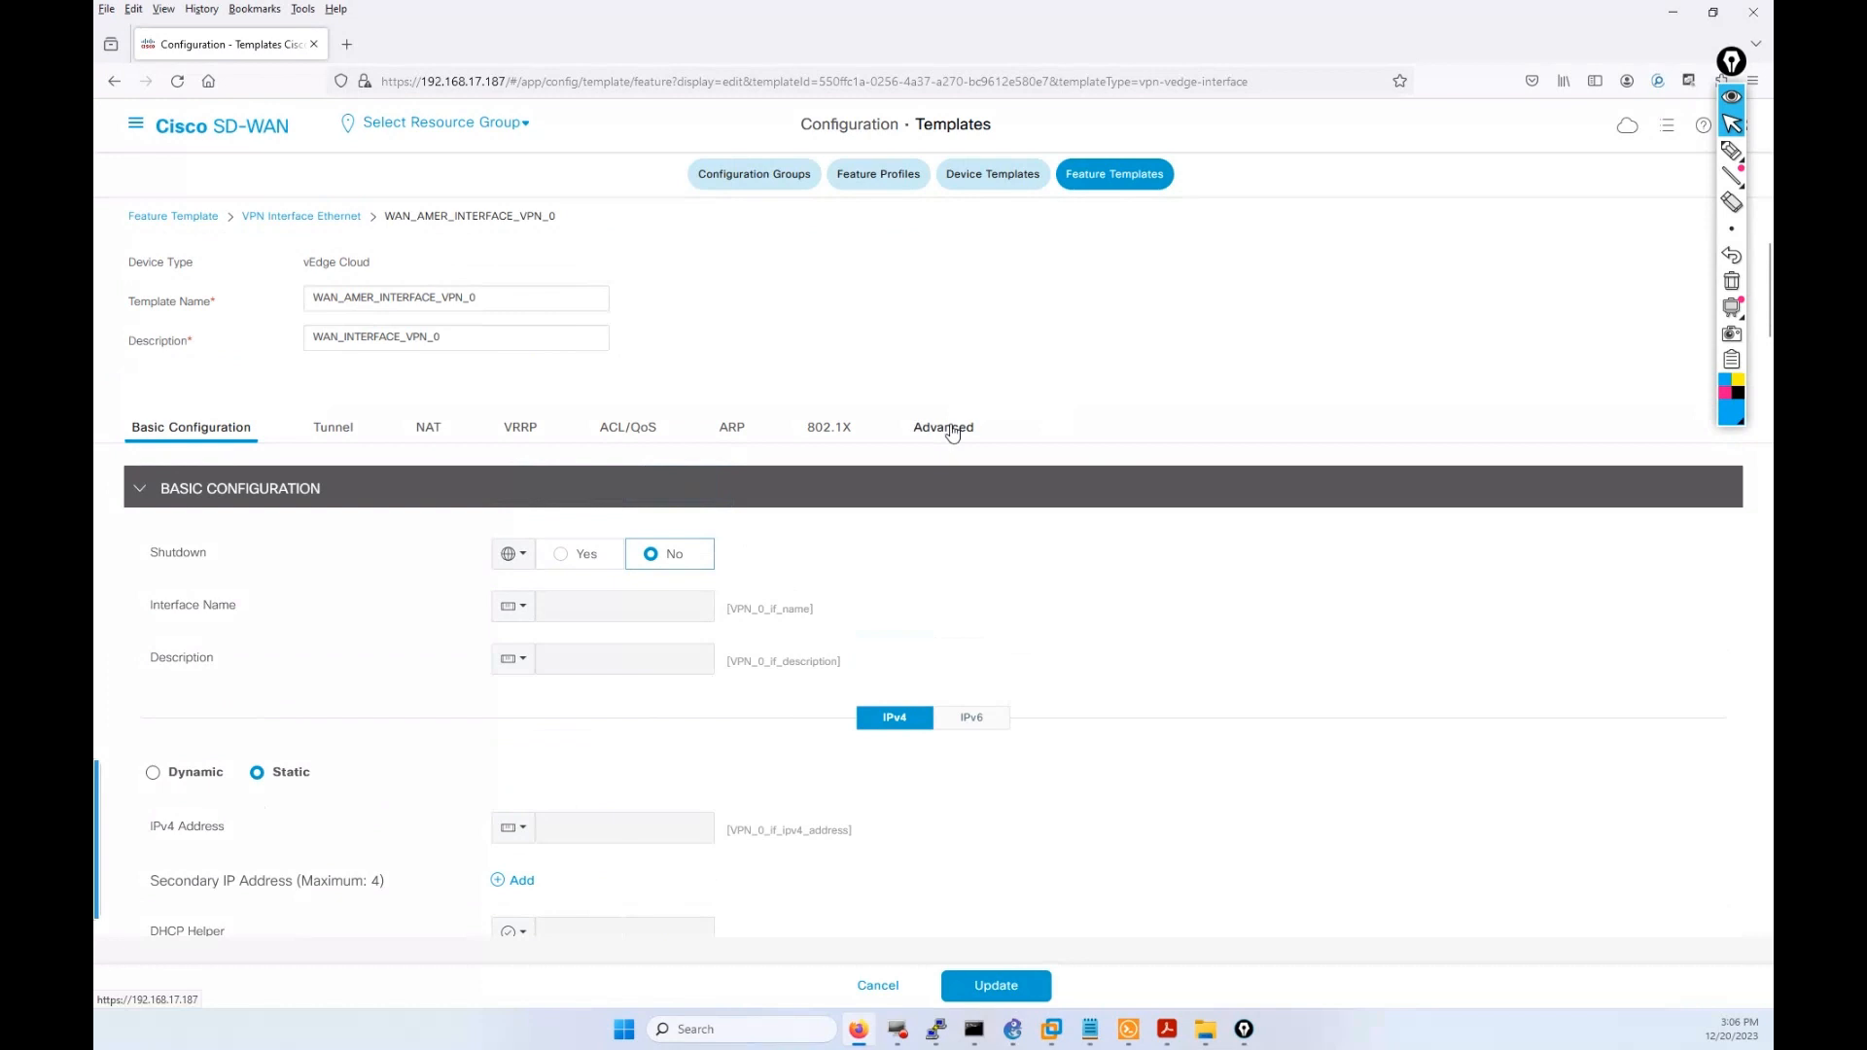
Review the Advanced section: tunnel interface on, with DHCP, DNS, ICMP and HTTPS allowed.
{"action": "left_click", "coordinate": [952, 431]}
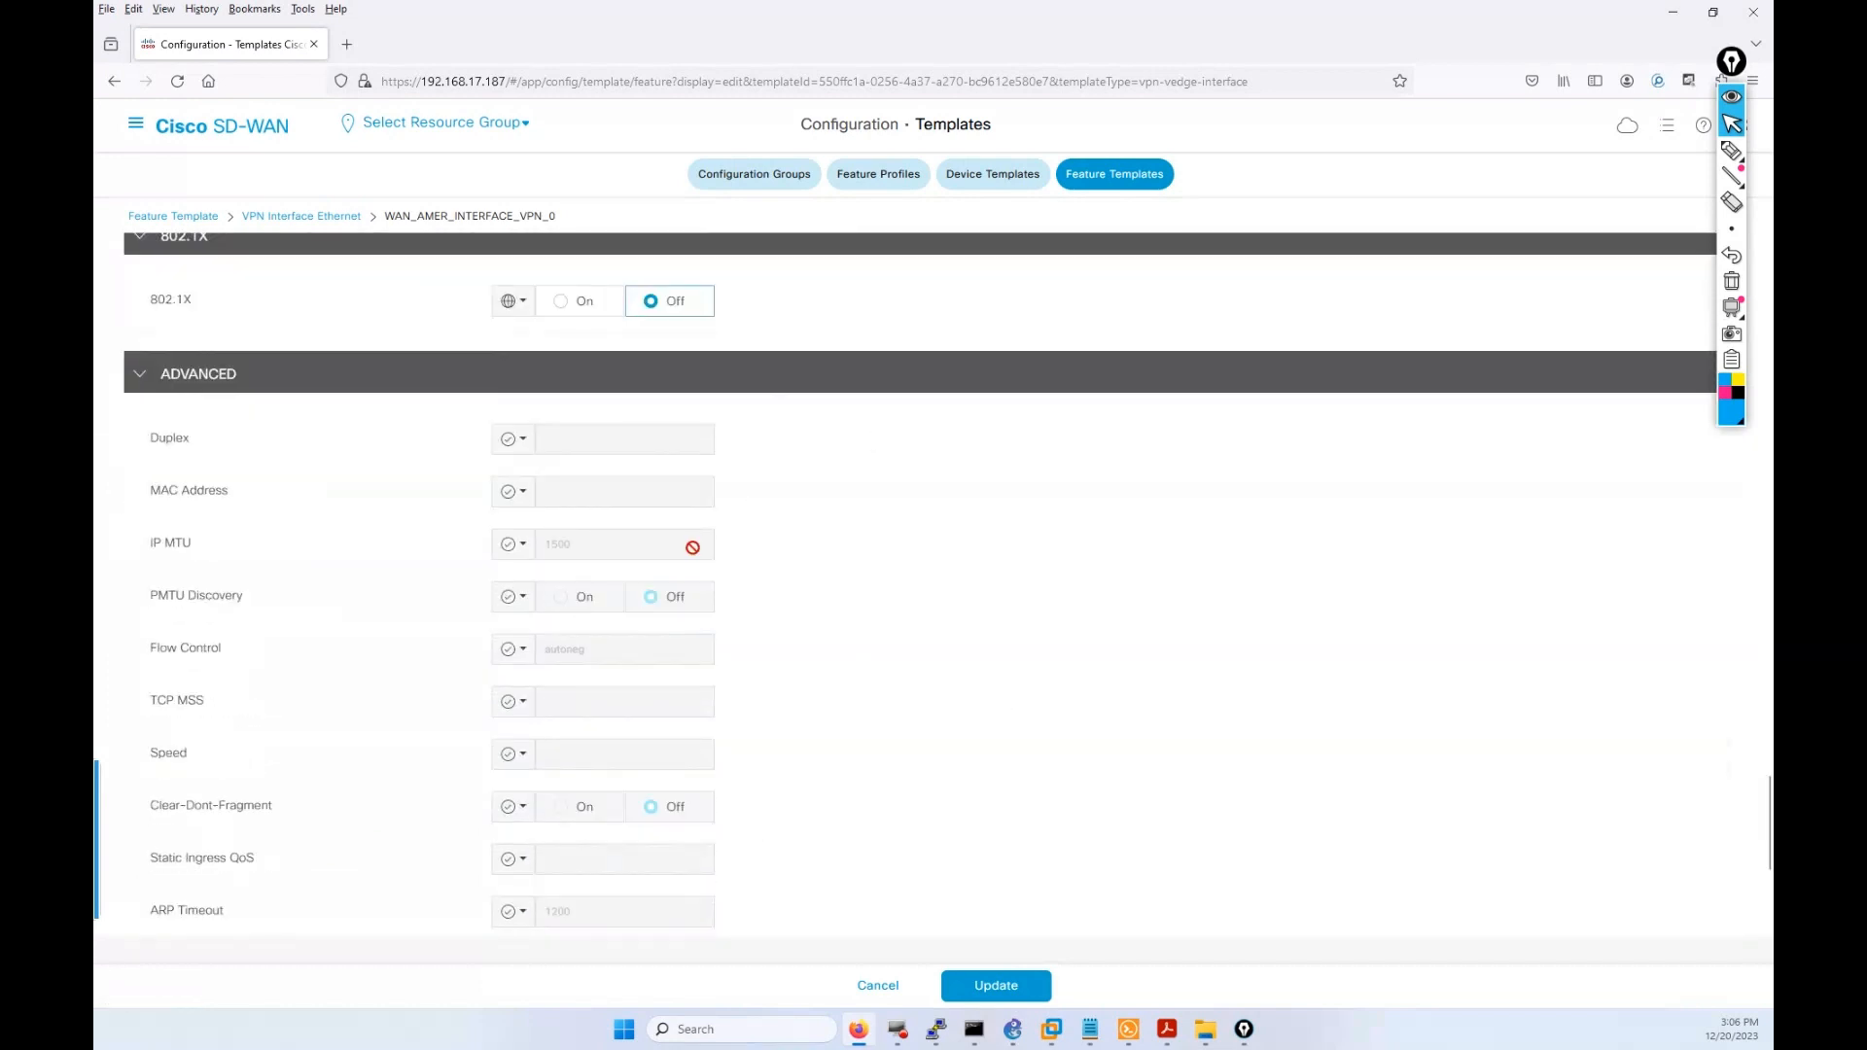
{"action": "scroll", "coordinate": [854, 875], "scroll_direction": "down", "scroll_amount": 4}
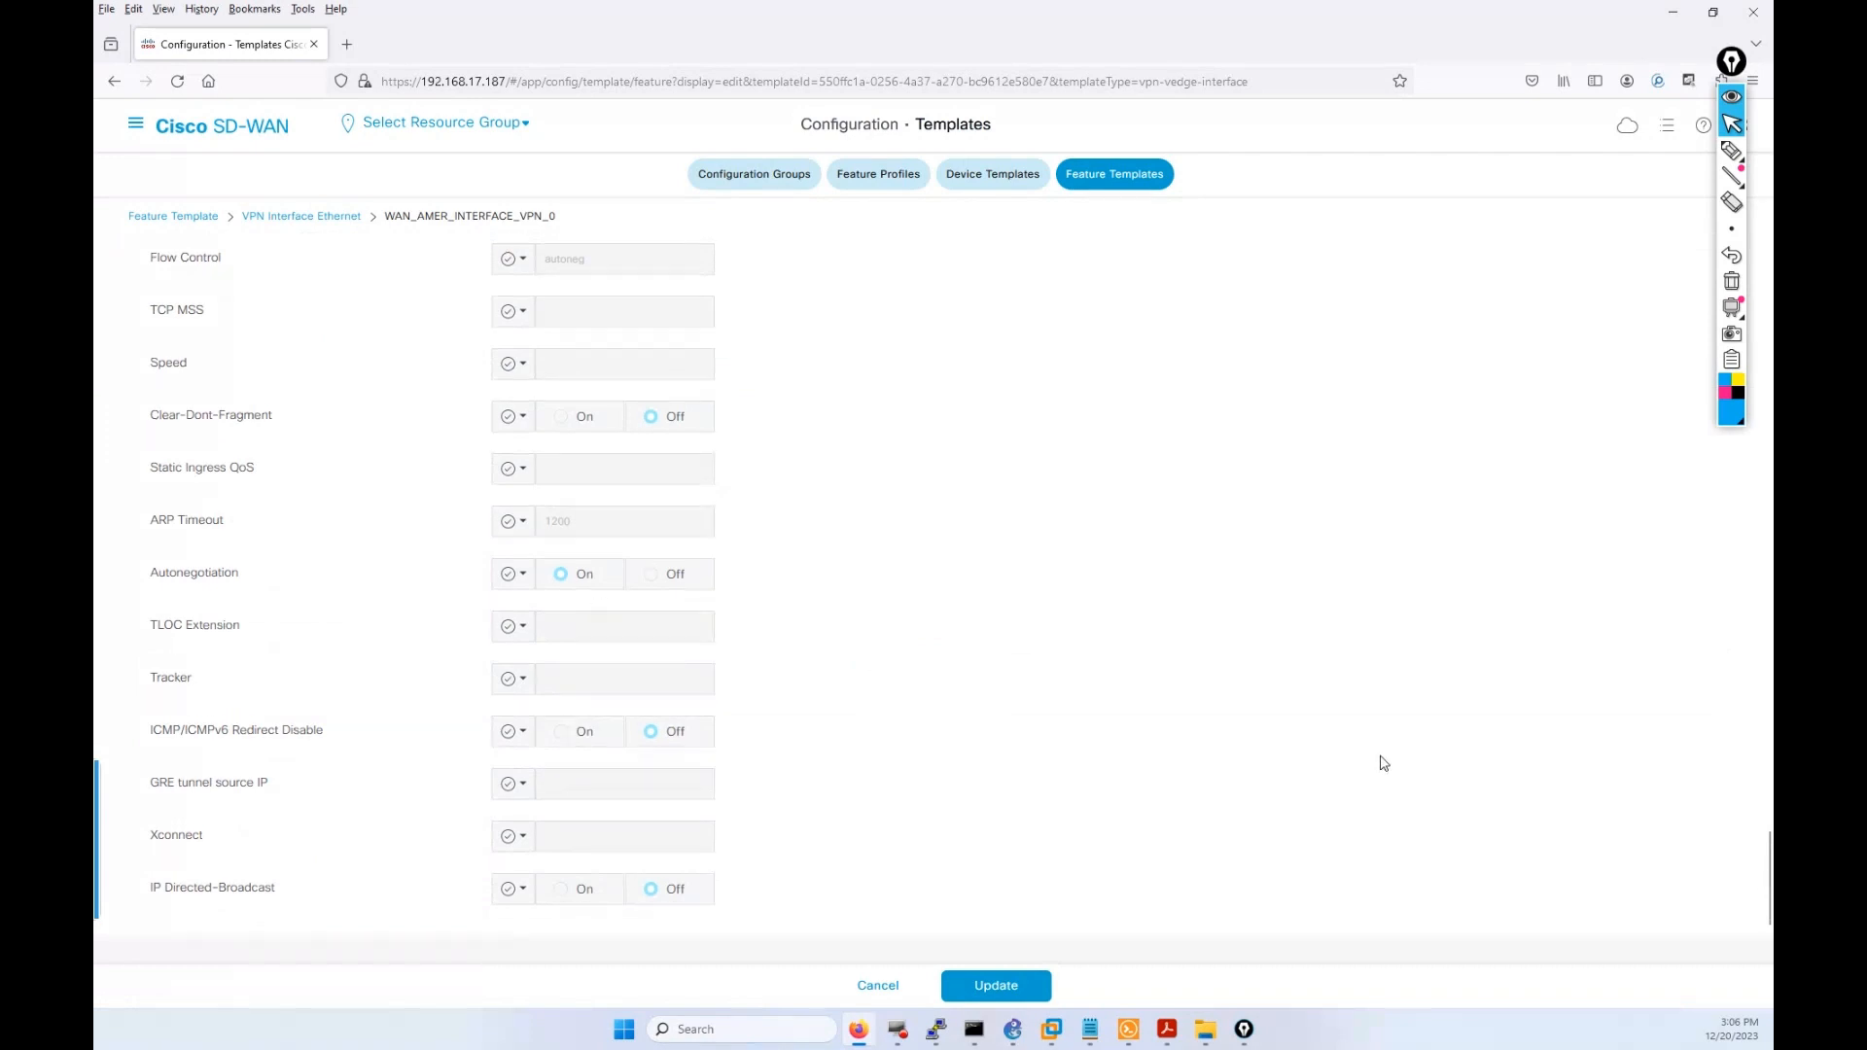
{"action": "scroll", "coordinate": [1397, 778], "scroll_direction": "up", "scroll_amount": 10}
{"action": "scroll", "coordinate": [1397, 778], "scroll_direction": "up", "scroll_amount": 10}
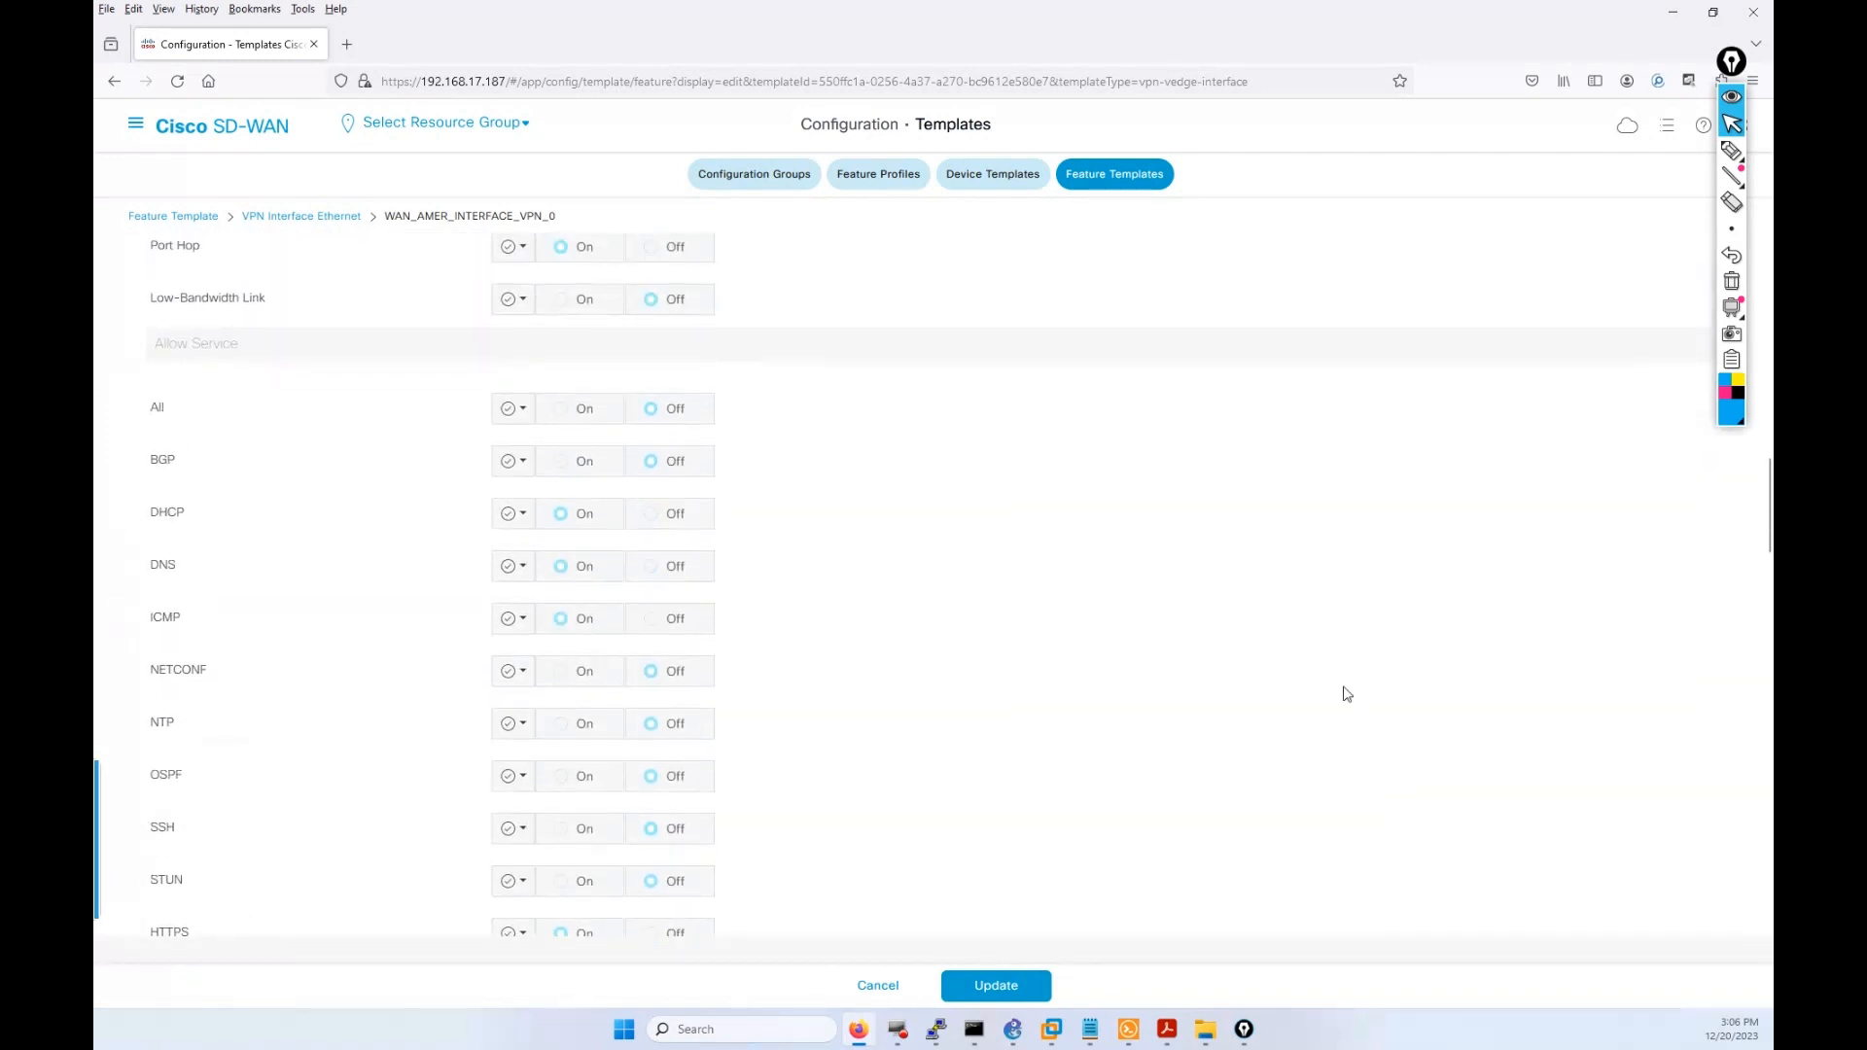
{"action": "scroll", "coordinate": [1346, 693], "scroll_direction": "up", "scroll_amount": 3}
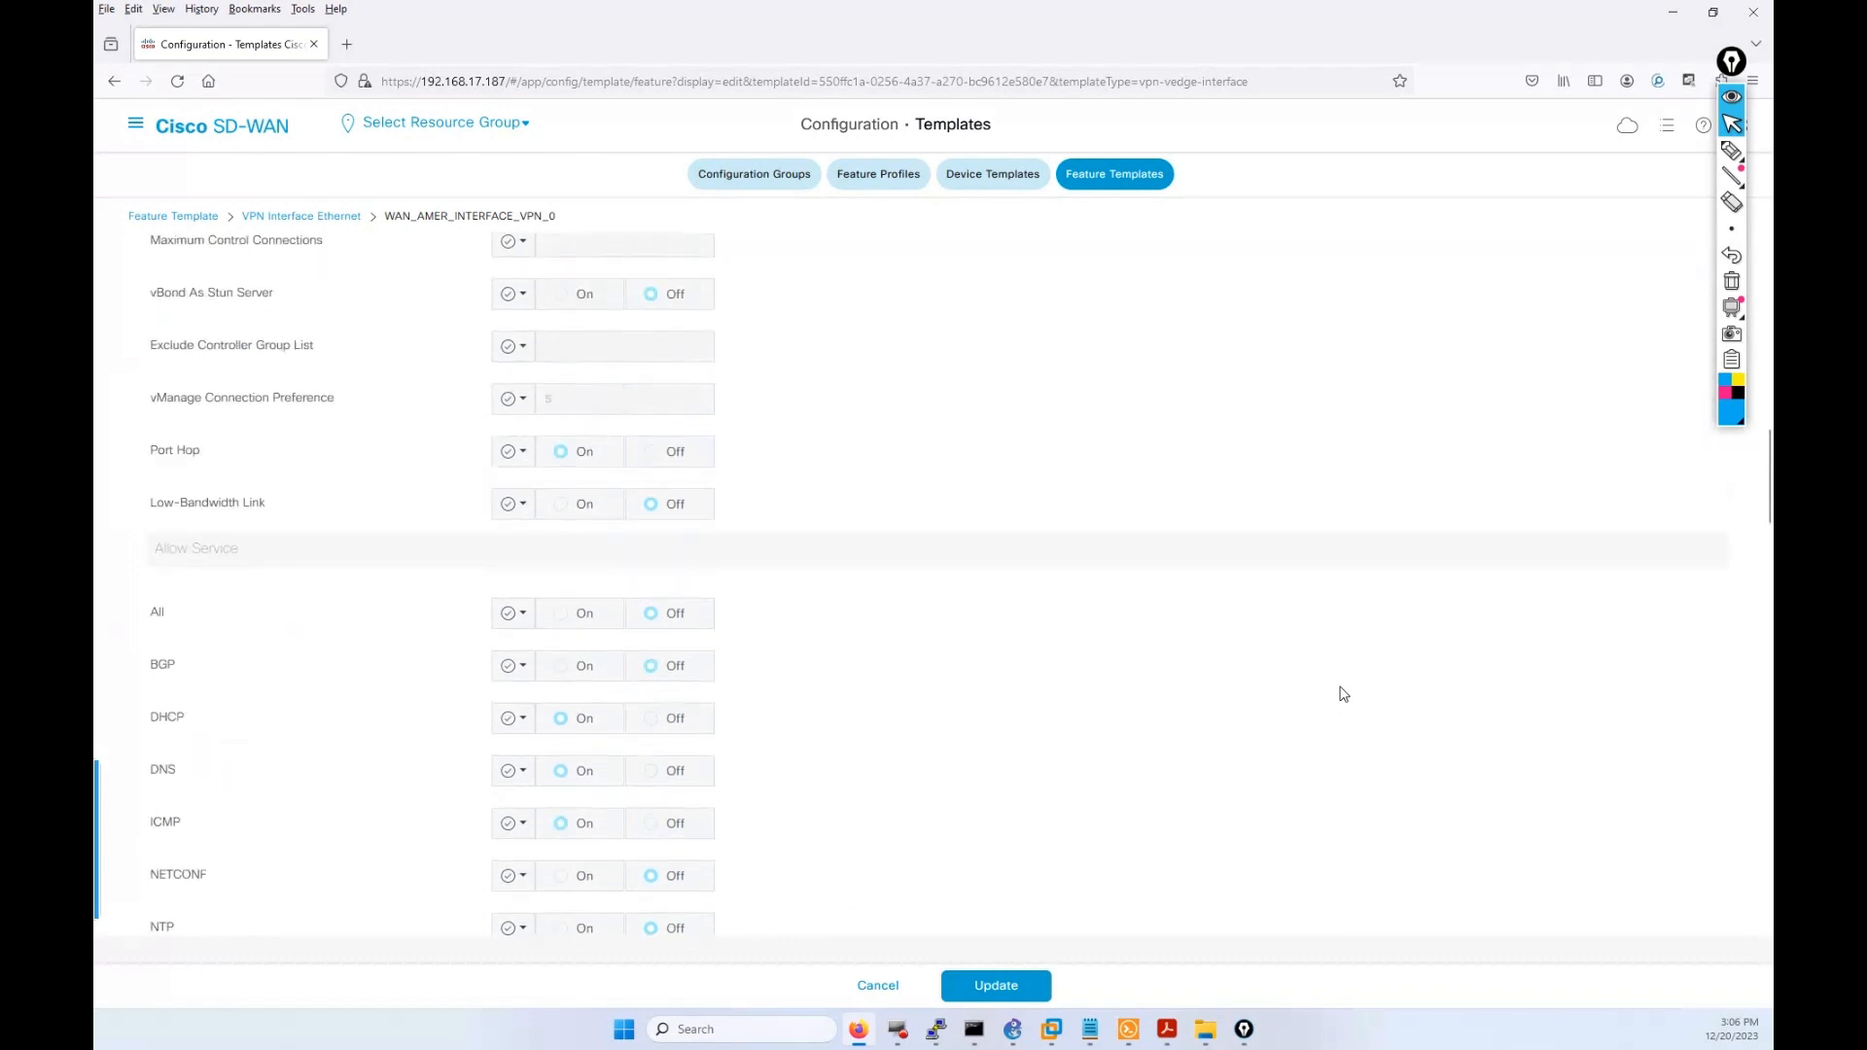
{"action": "scroll", "coordinate": [1079, 705], "scroll_direction": "up", "scroll_amount": 5}
{"action": "scroll", "coordinate": [1082, 709], "scroll_direction": "down", "scroll_amount": 5}
{"action": "scroll", "coordinate": [1081, 708], "scroll_direction": "down", "scroll_amount": 3}
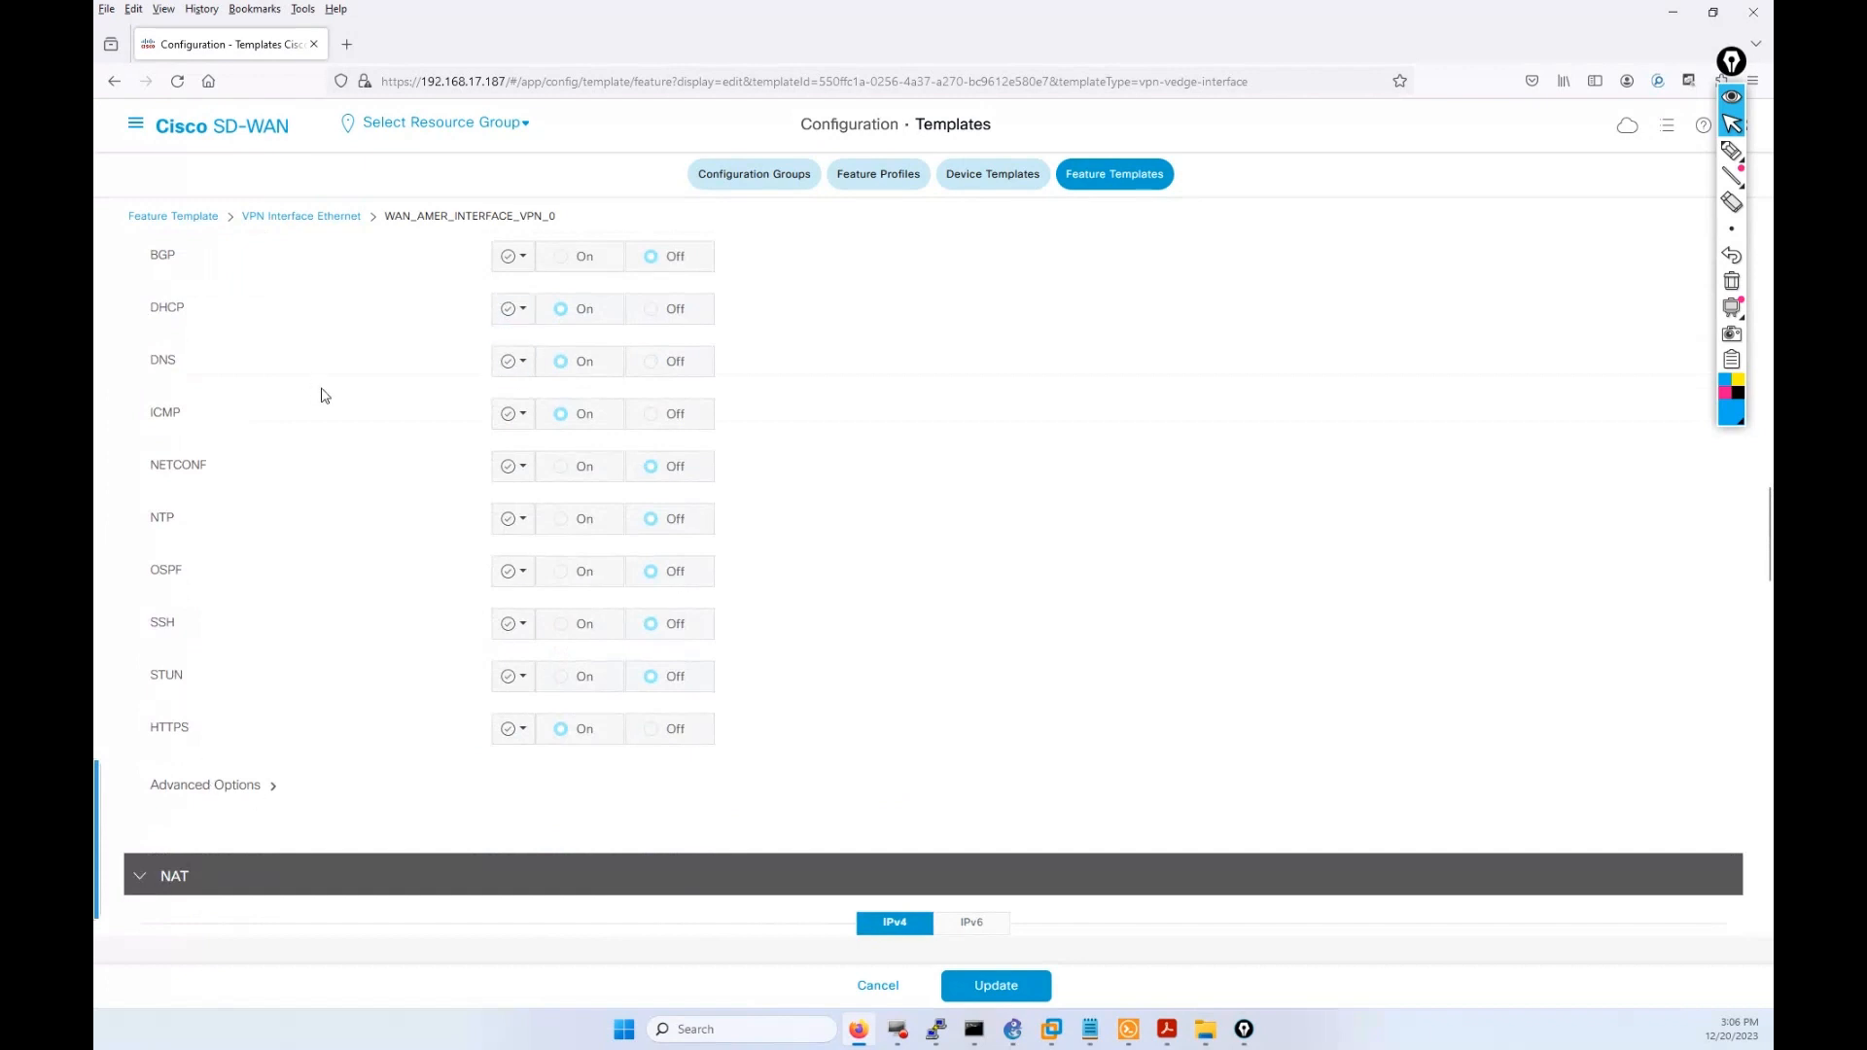
{"action": "scroll", "coordinate": [330, 389], "scroll_direction": "up", "scroll_amount": 3}
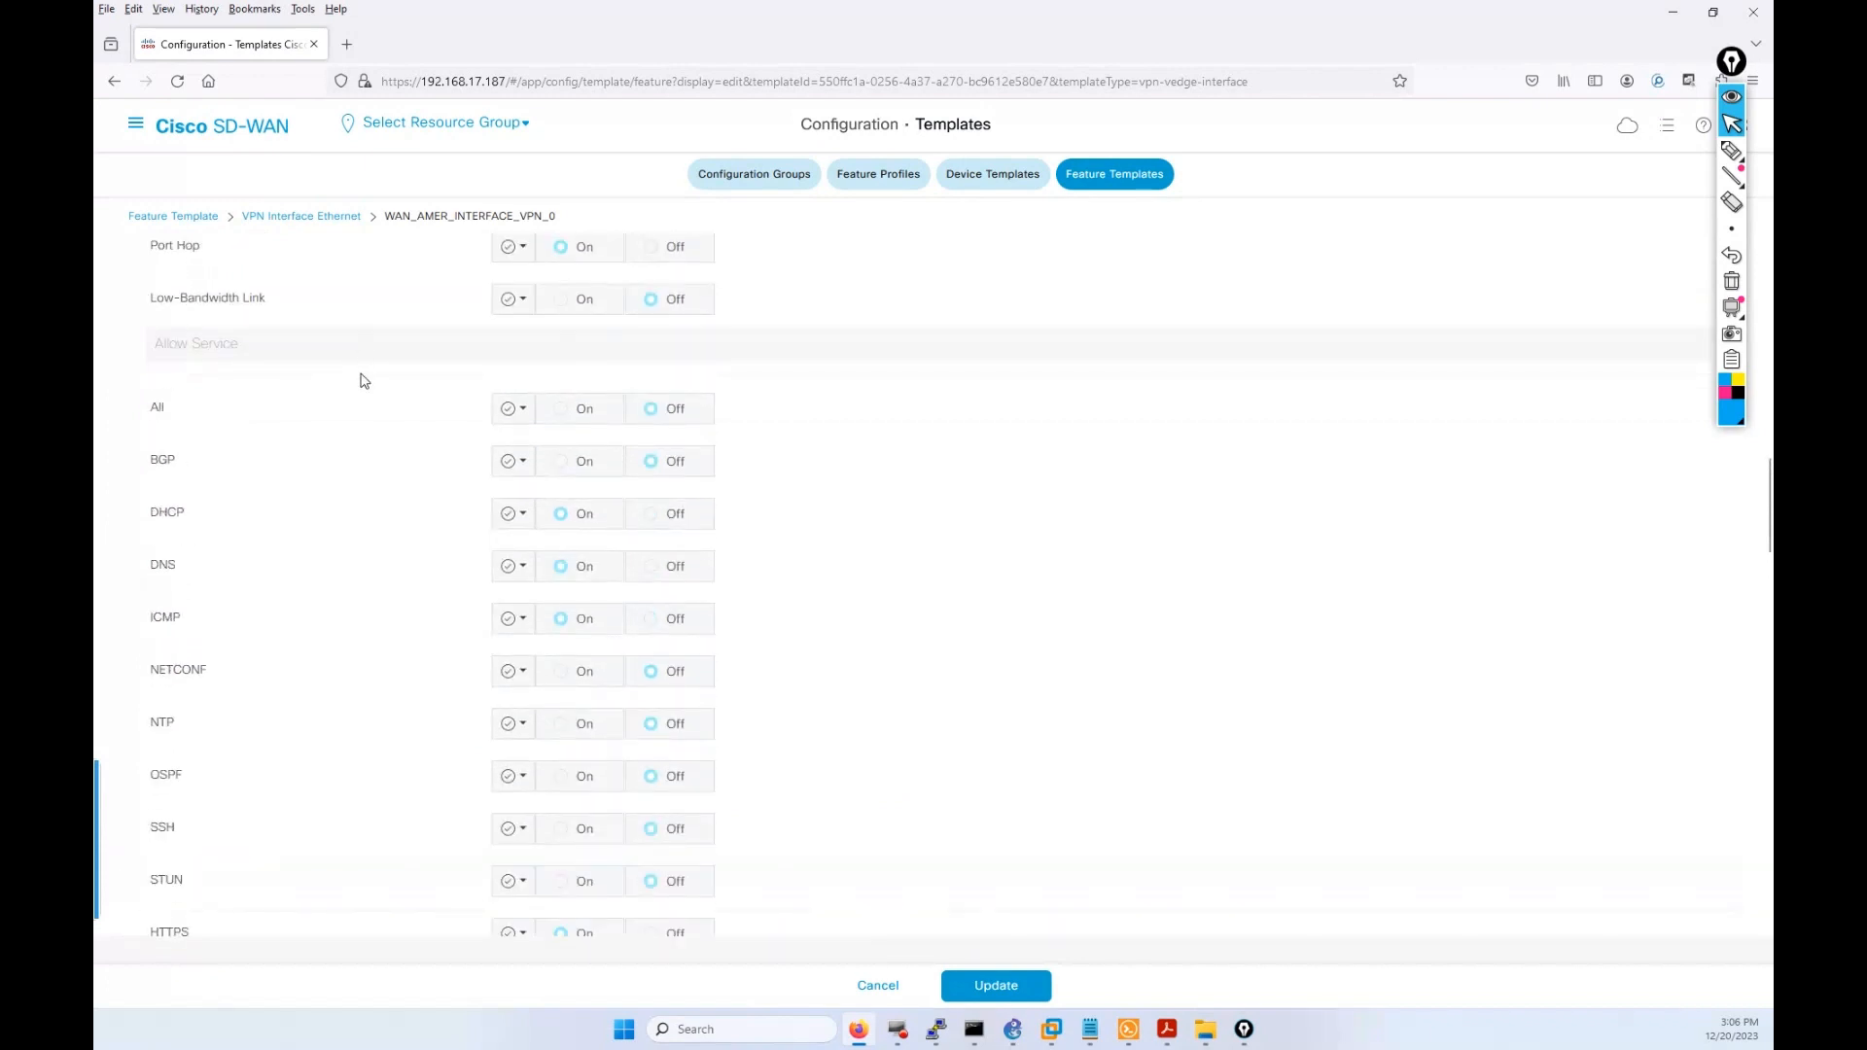
{"action": "scroll", "coordinate": [363, 381], "scroll_direction": "up", "scroll_amount": 10}
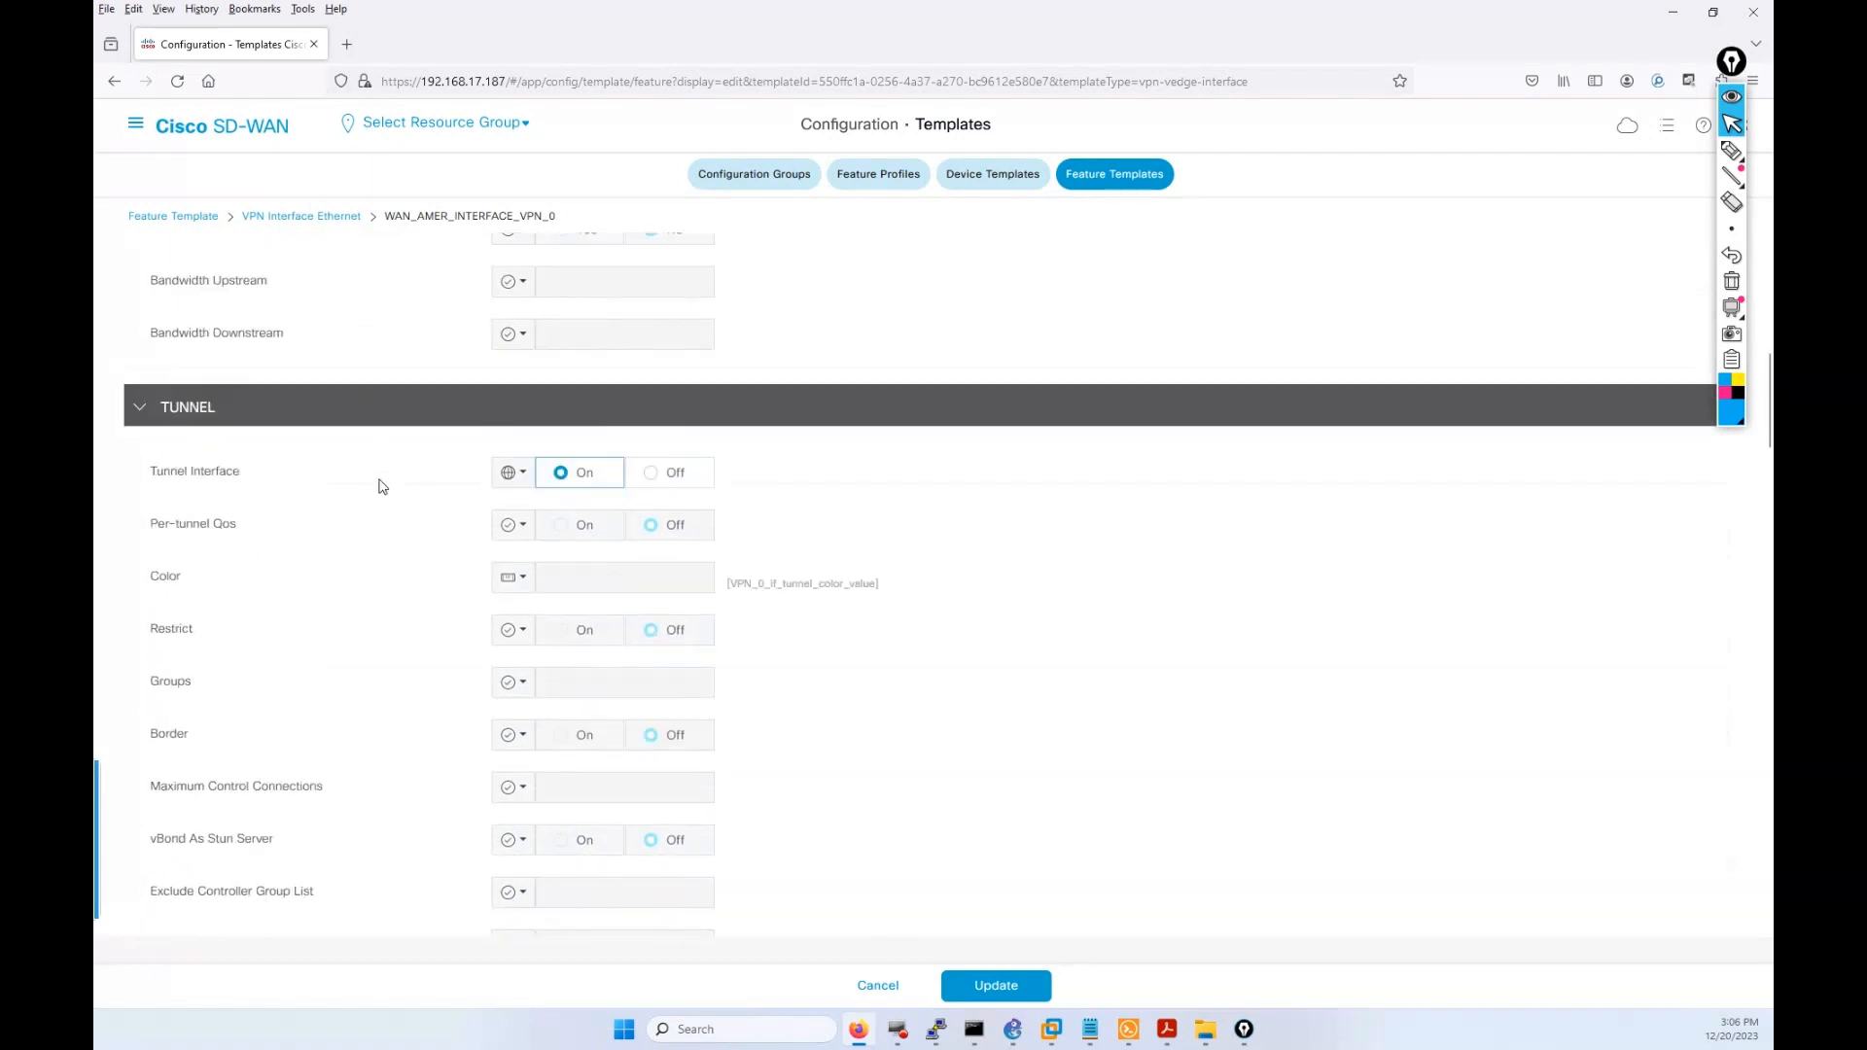
{"action": "scroll", "coordinate": [326, 508], "scroll_direction": "down", "scroll_amount": 7}
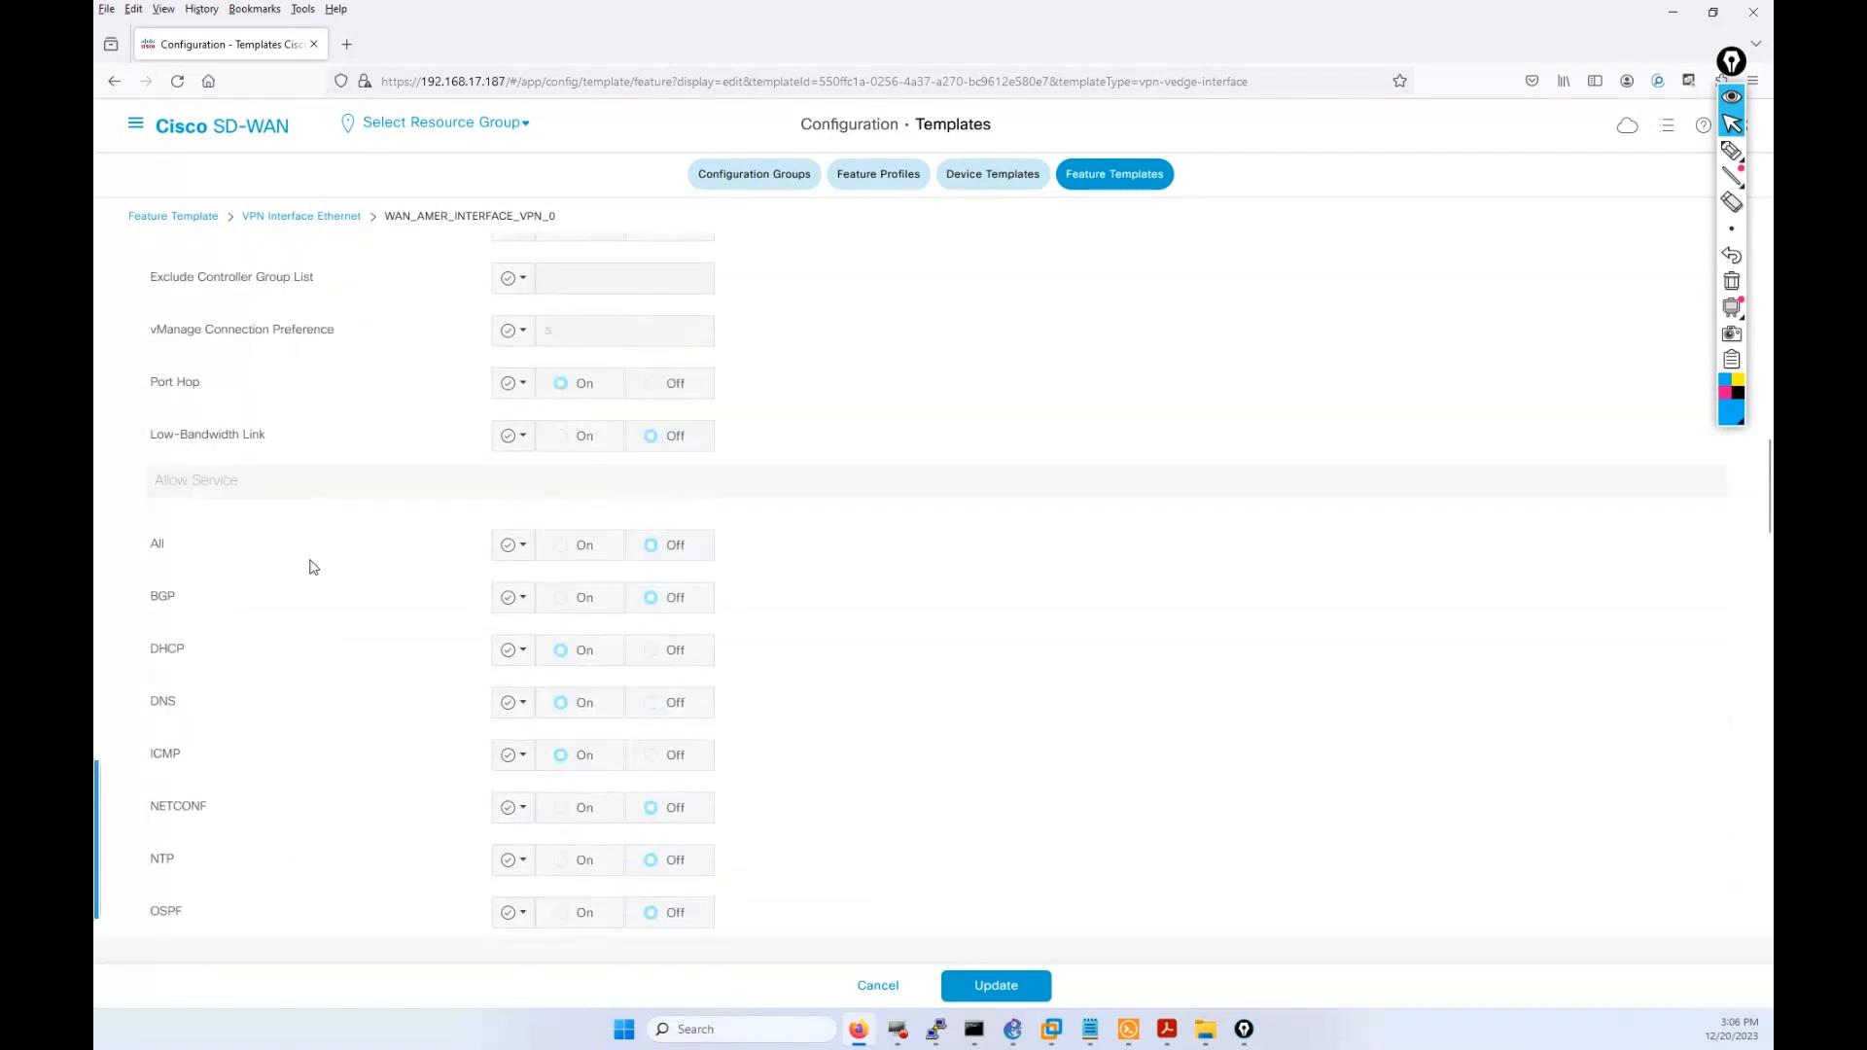
{"action": "scroll", "coordinate": [244, 671], "scroll_direction": "down", "scroll_amount": 5}
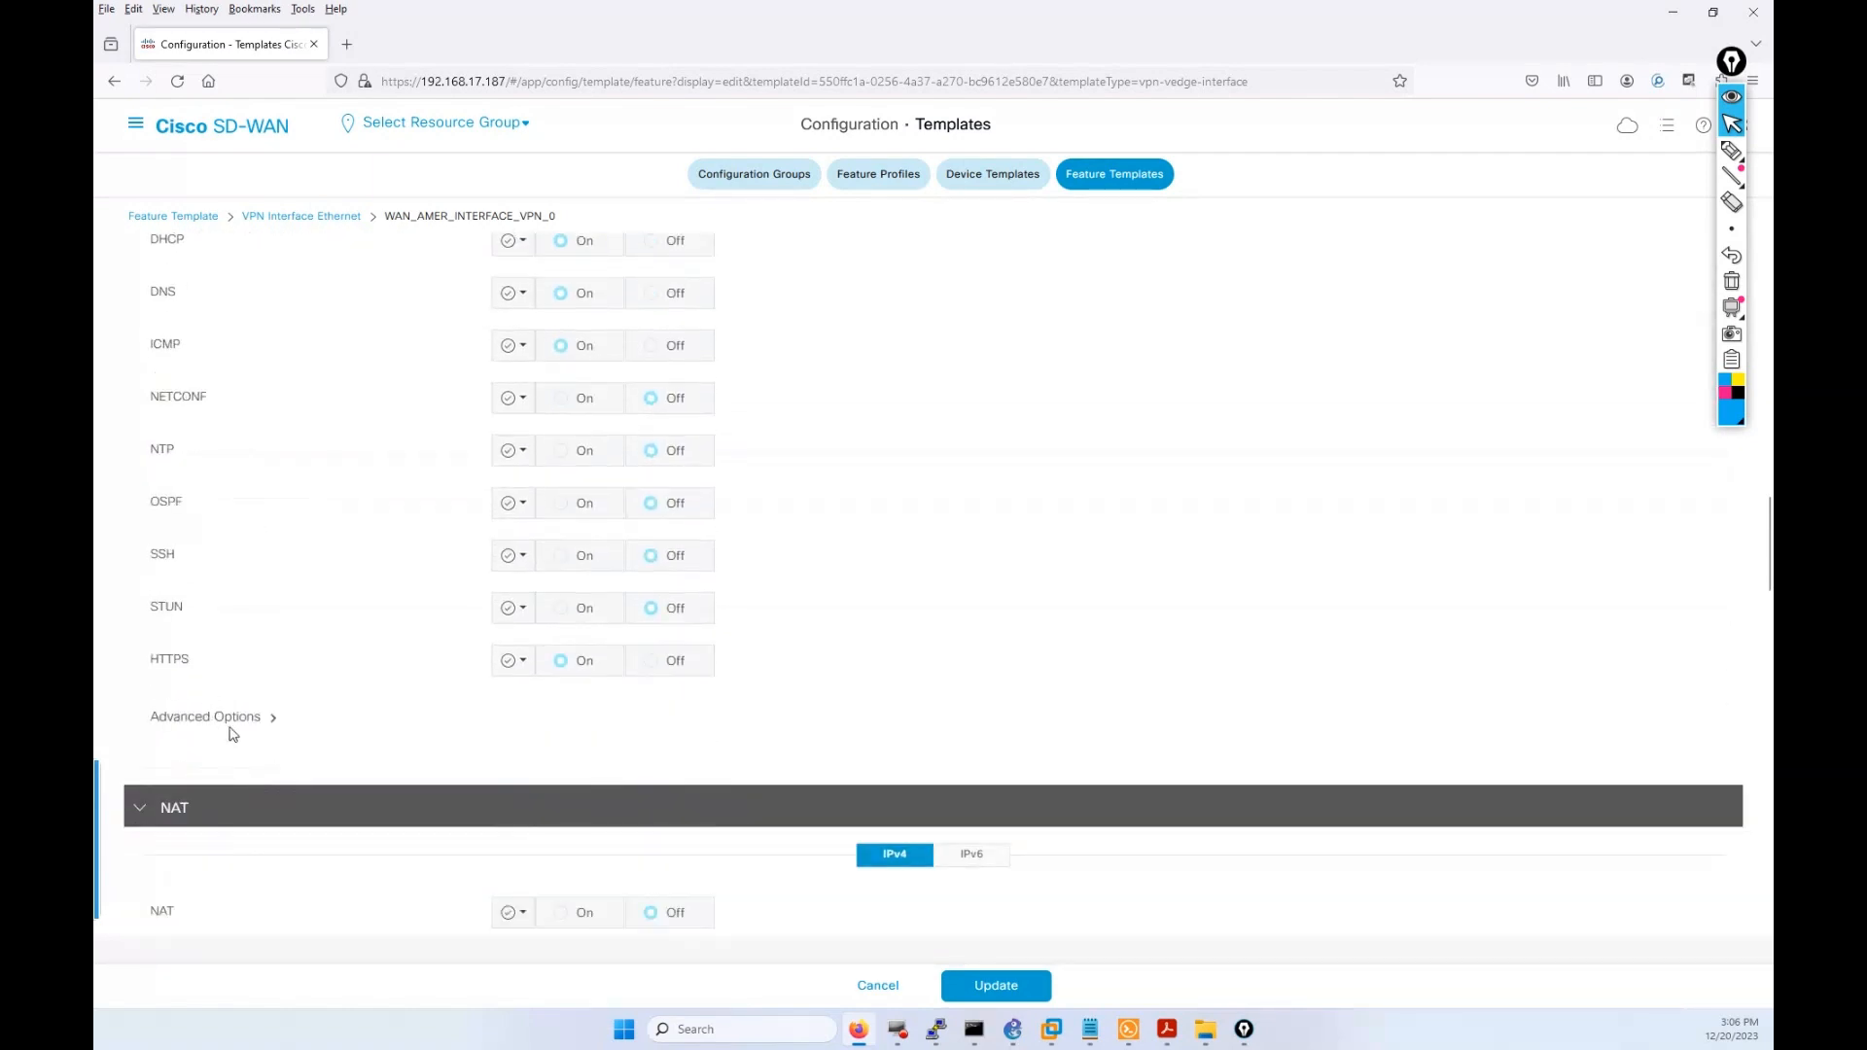
Under Tunnel advanced options, keep IPsec encapsulation on and GRE off, then update the template.
{"action": "left_click", "coordinate": [248, 717]}
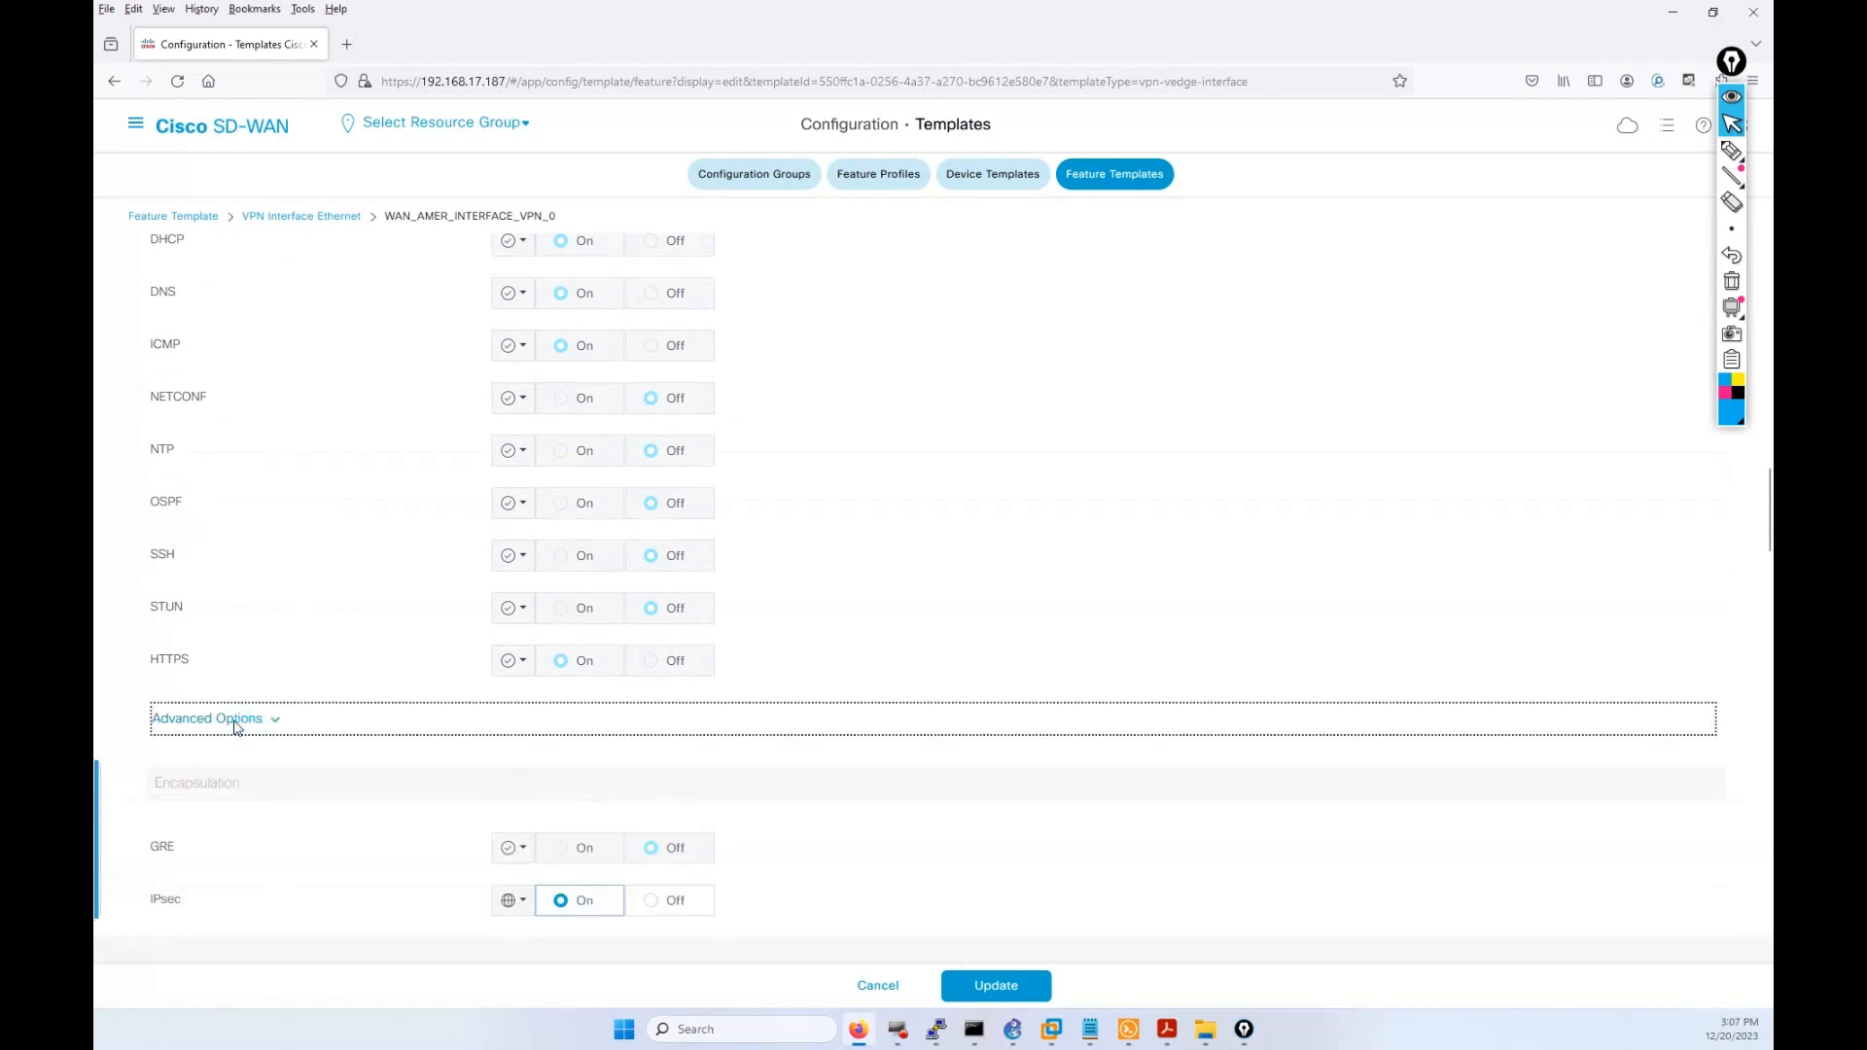
{"action": "scroll", "coordinate": [1212, 851], "scroll_direction": "down", "scroll_amount": 6}
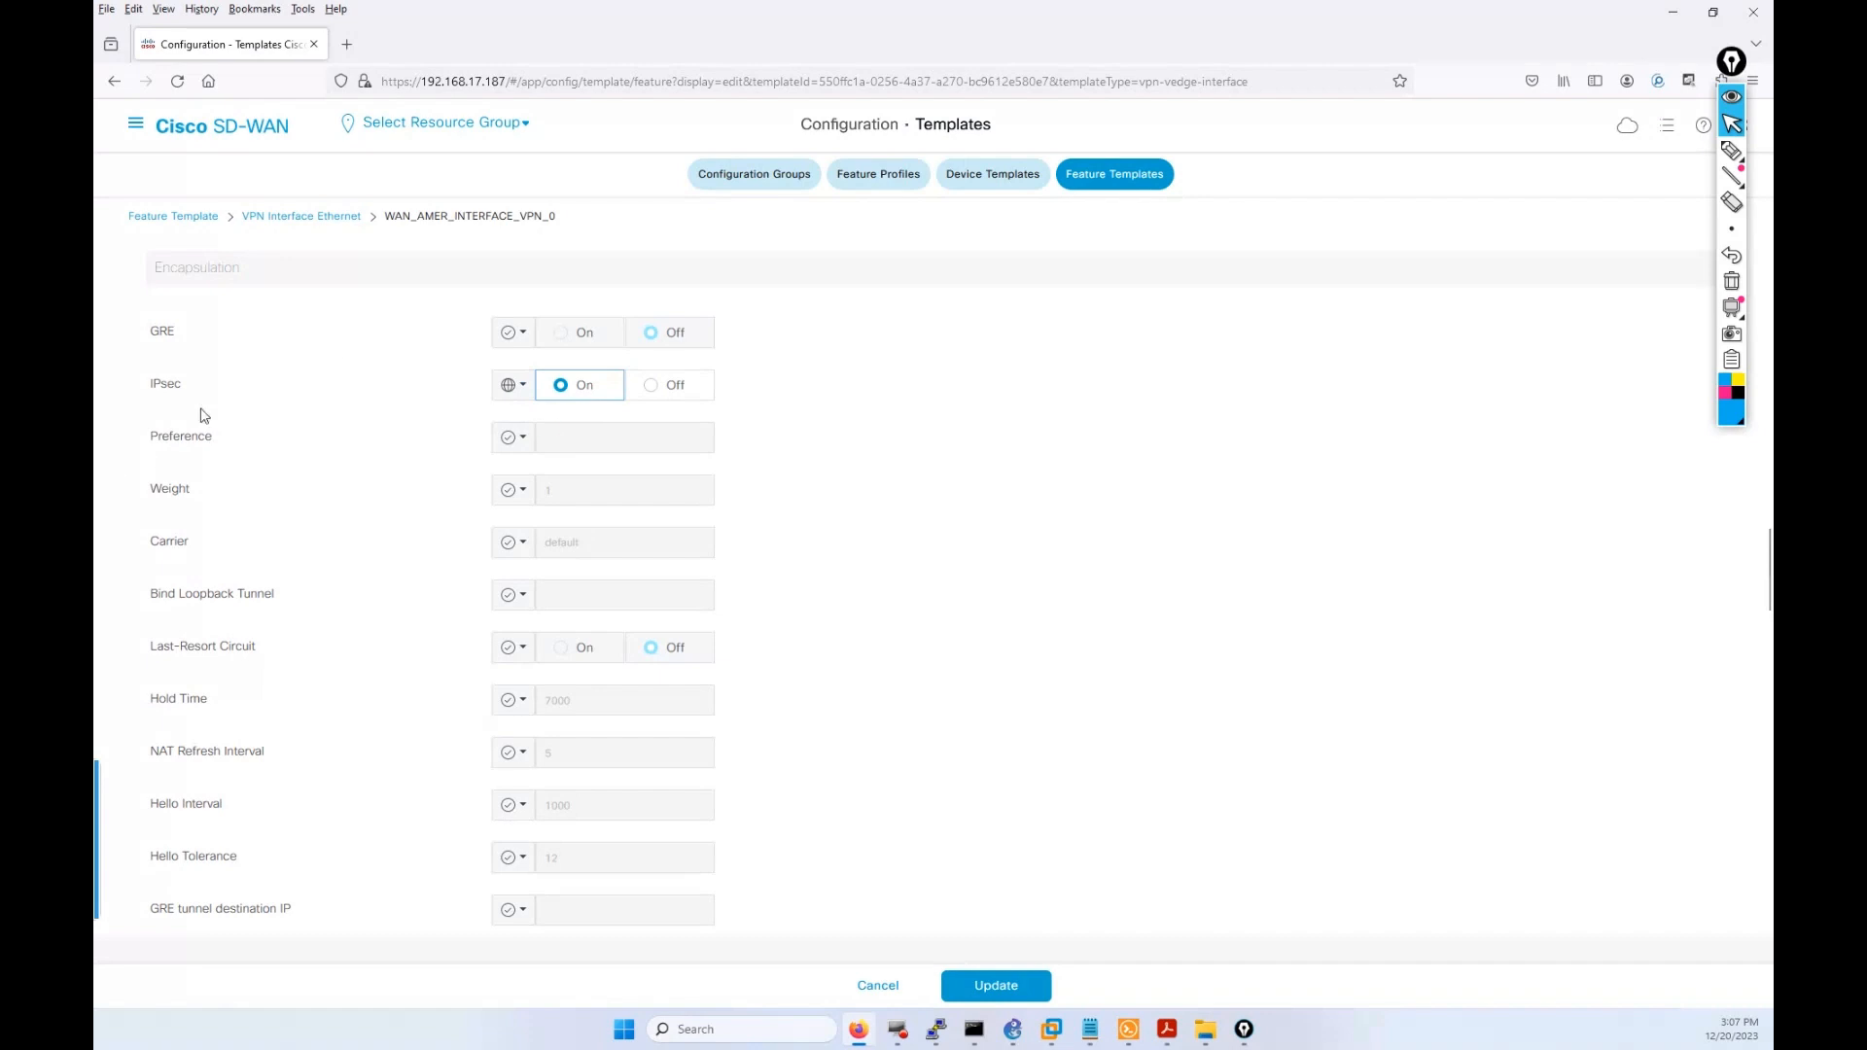
{"action": "left_click", "coordinate": [1005, 988]}
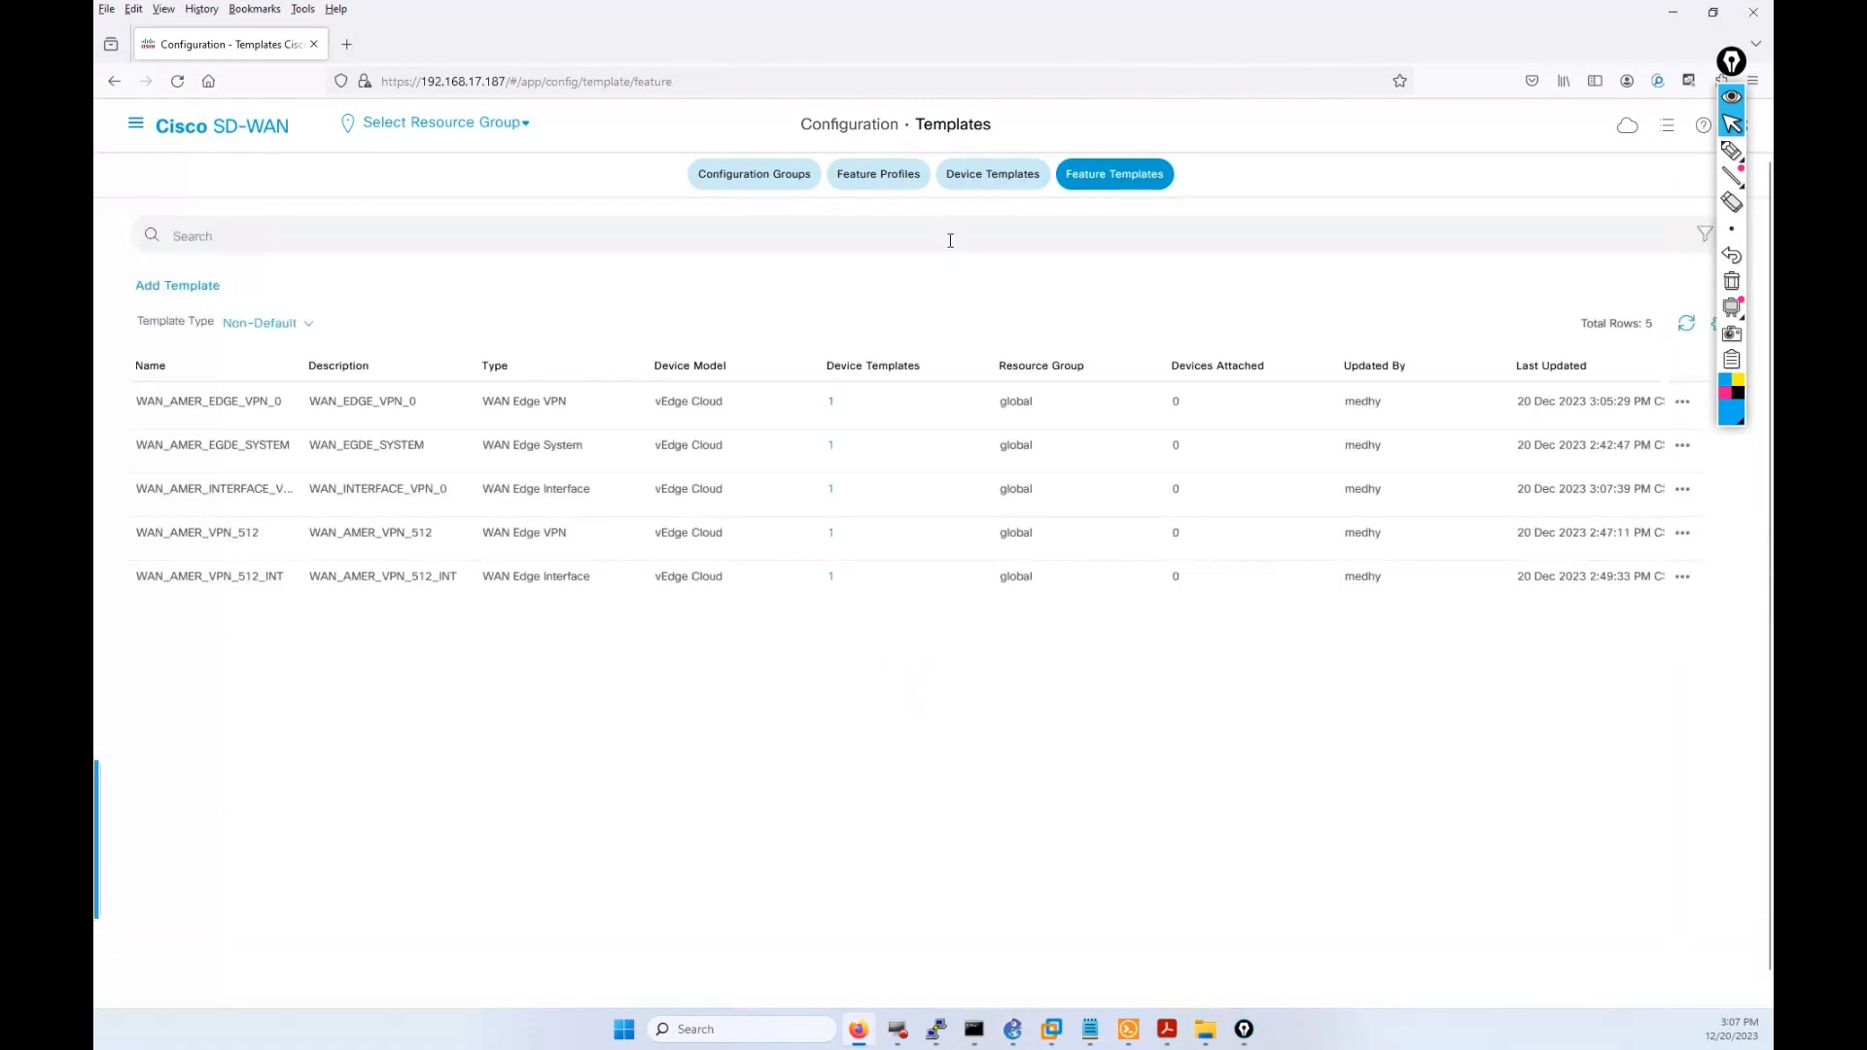
From Device Templates, start Attach Devices on the WAN_AMER_S11 SDWAN Edge template.
{"action": "left_click", "coordinate": [980, 173]}
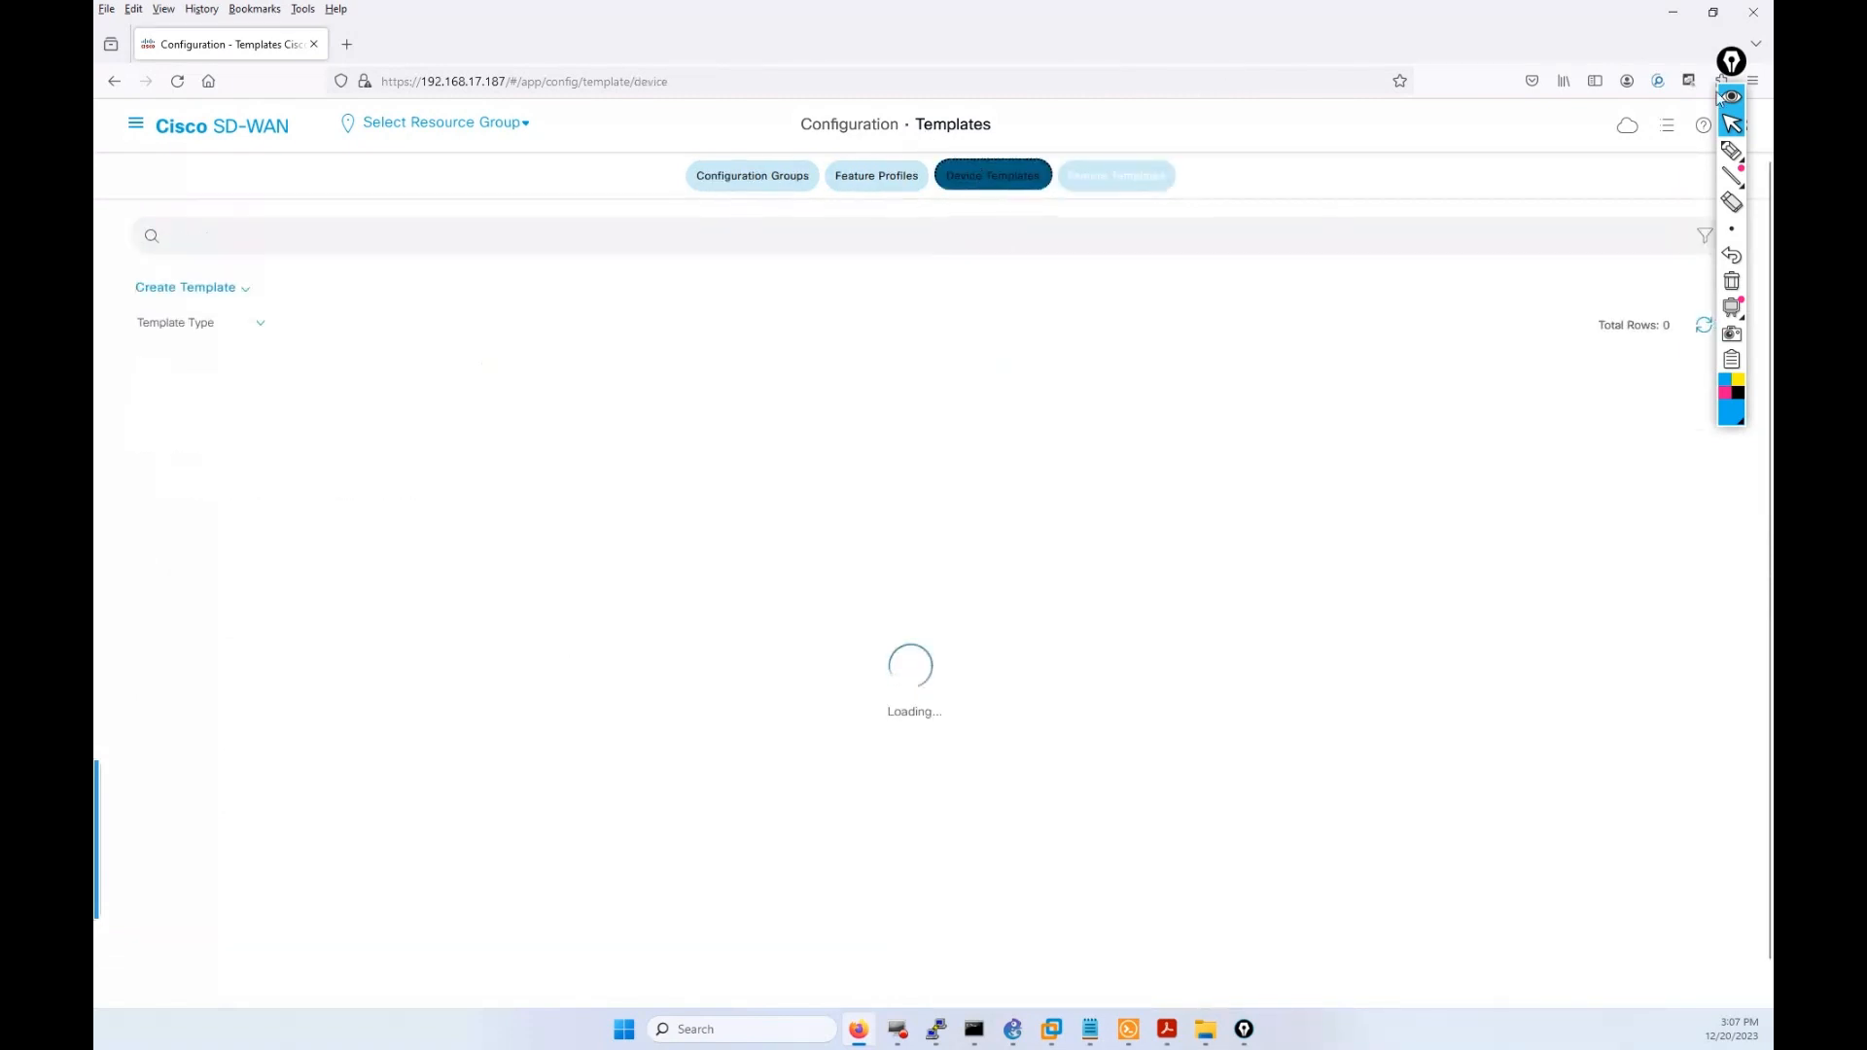
{"action": "left_click_drag", "start_coordinate": [1721, 64], "coordinate": [1518, 69]}
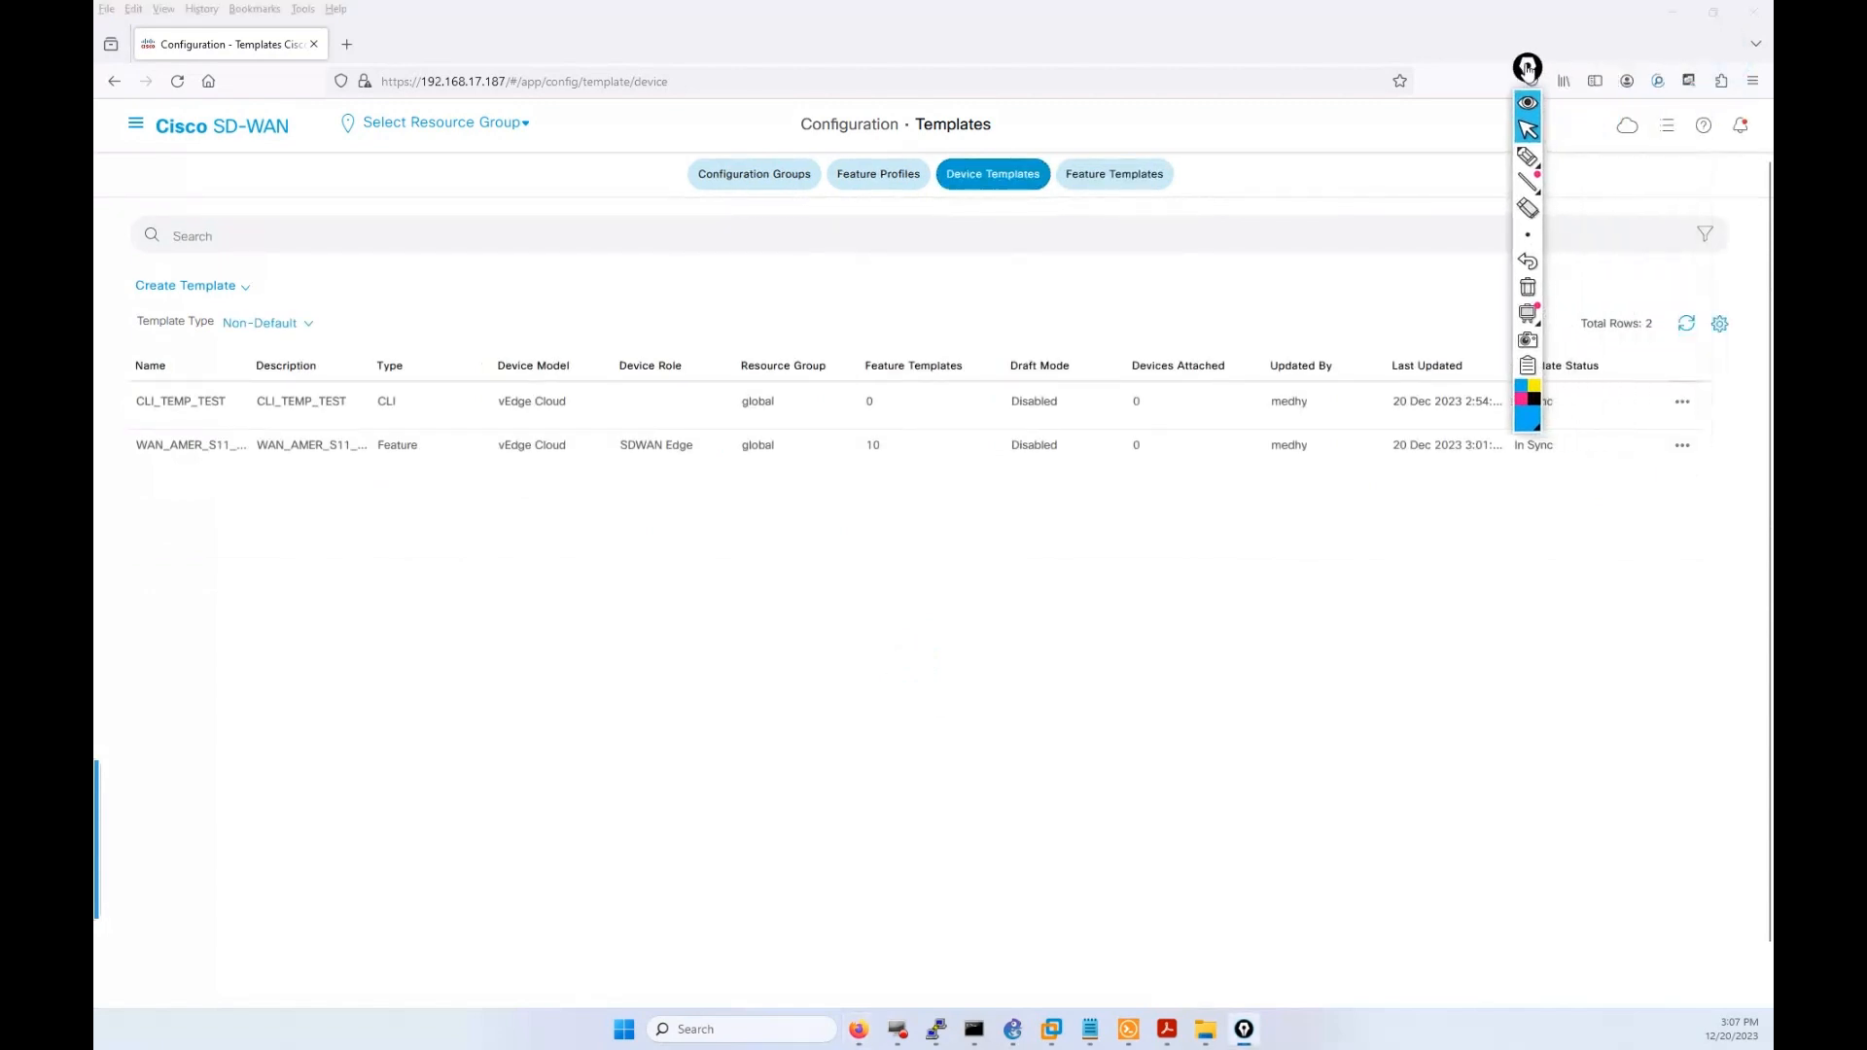
{"action": "left_click", "coordinate": [1681, 445]}
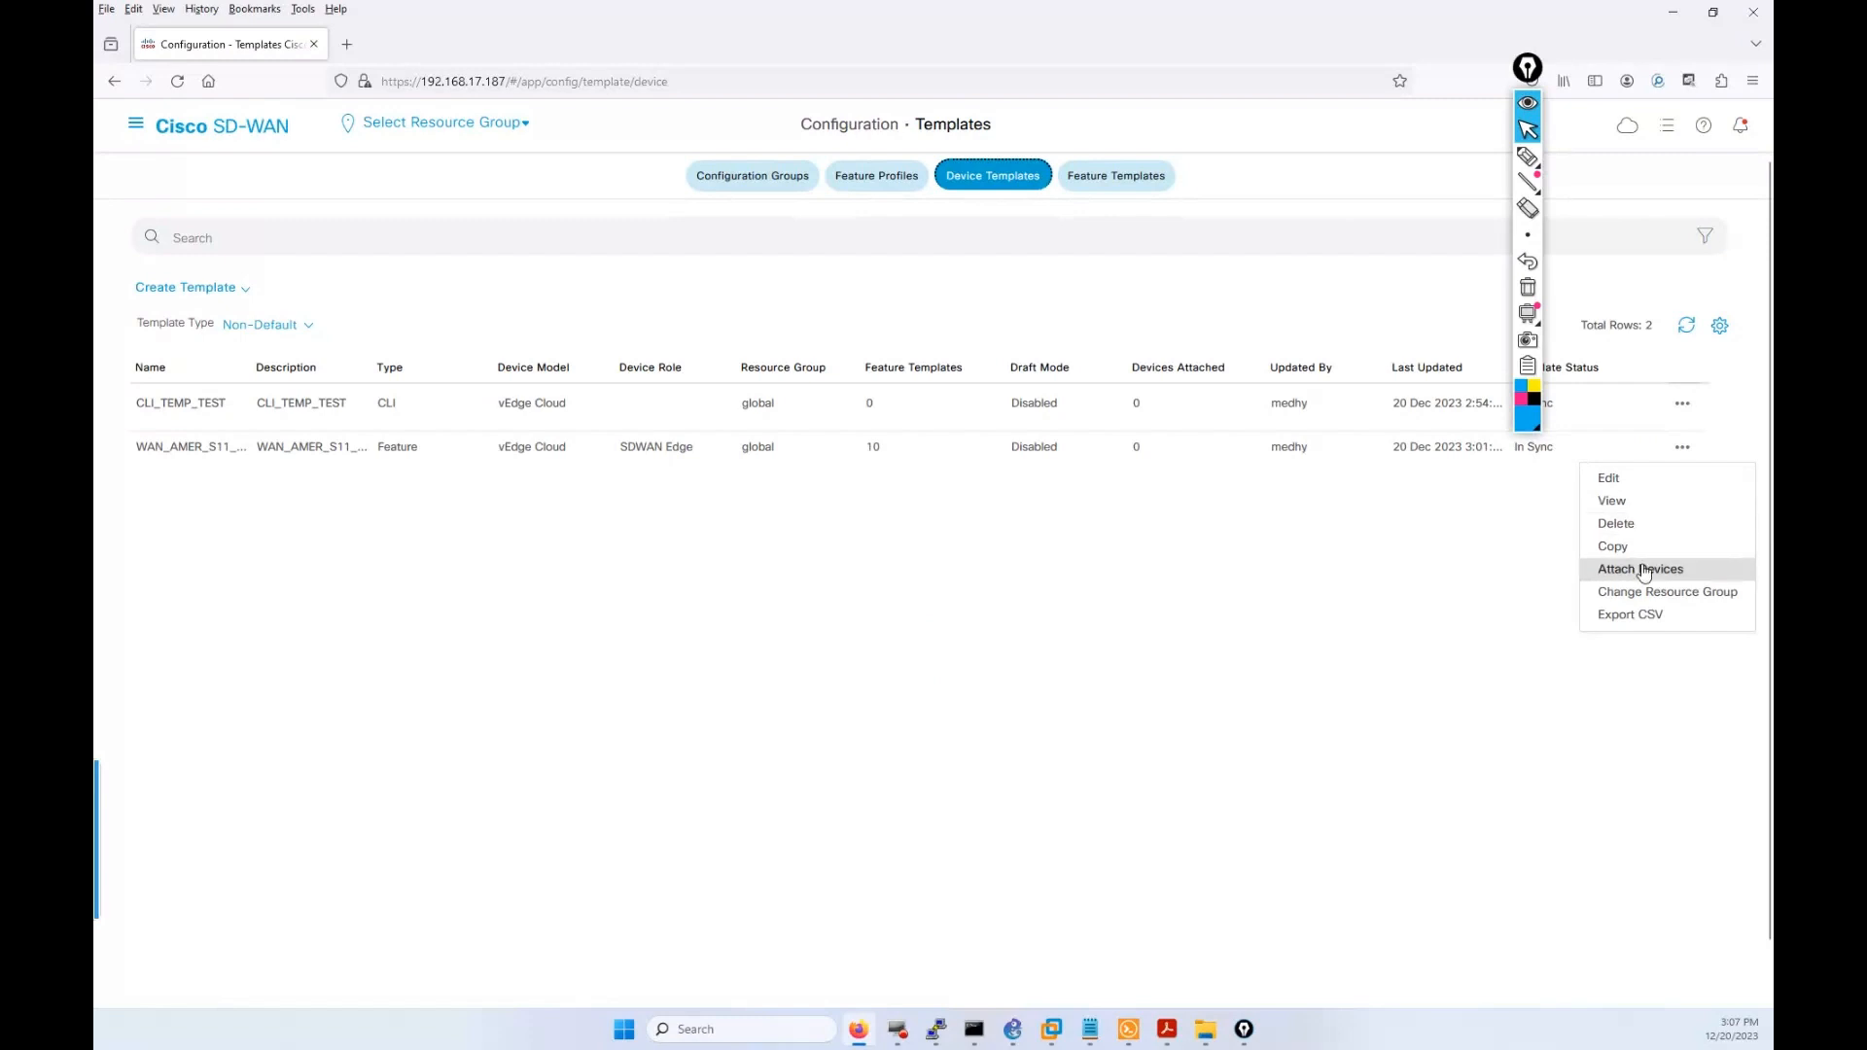
{"action": "left_click", "coordinate": [1642, 569]}
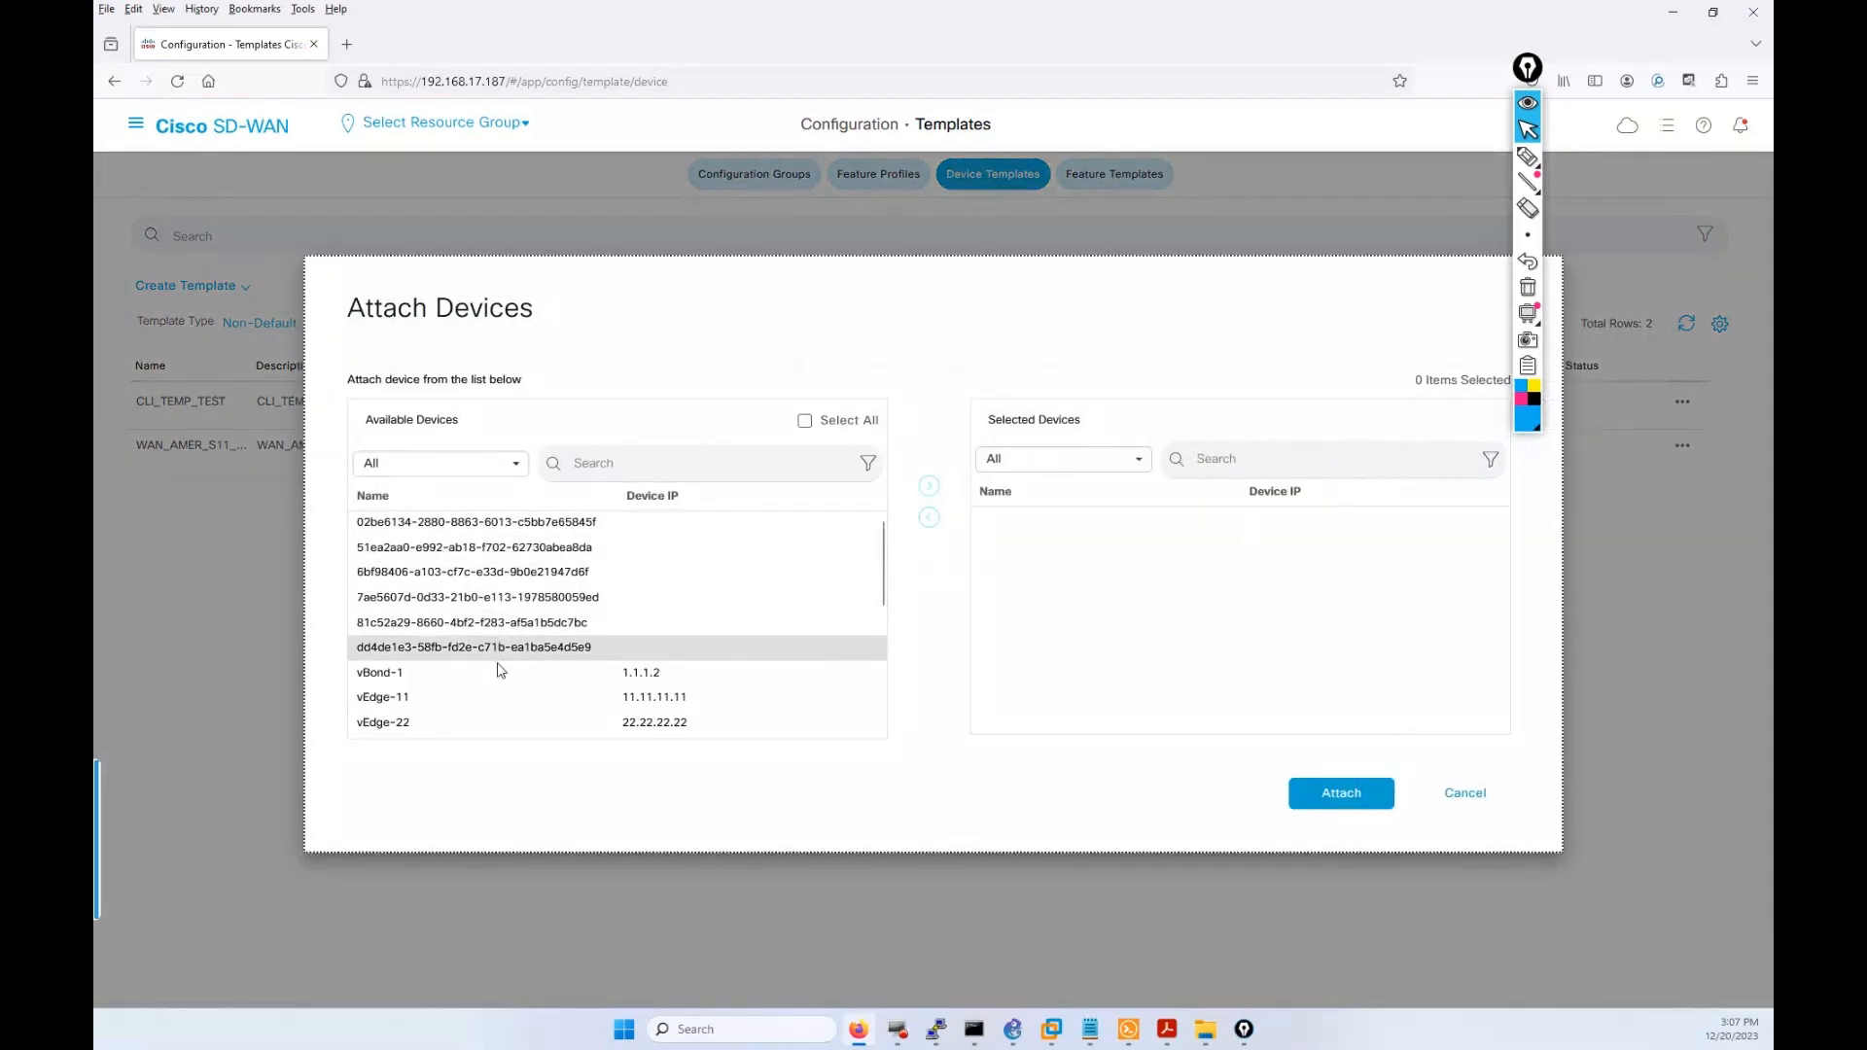
Move vEdge-11 and vEdge-22 into Selected Devices and attach the template to both.
{"action": "left_click", "coordinate": [431, 706]}
{"action": "left_click", "coordinate": [429, 724], "text": "ctrl"}
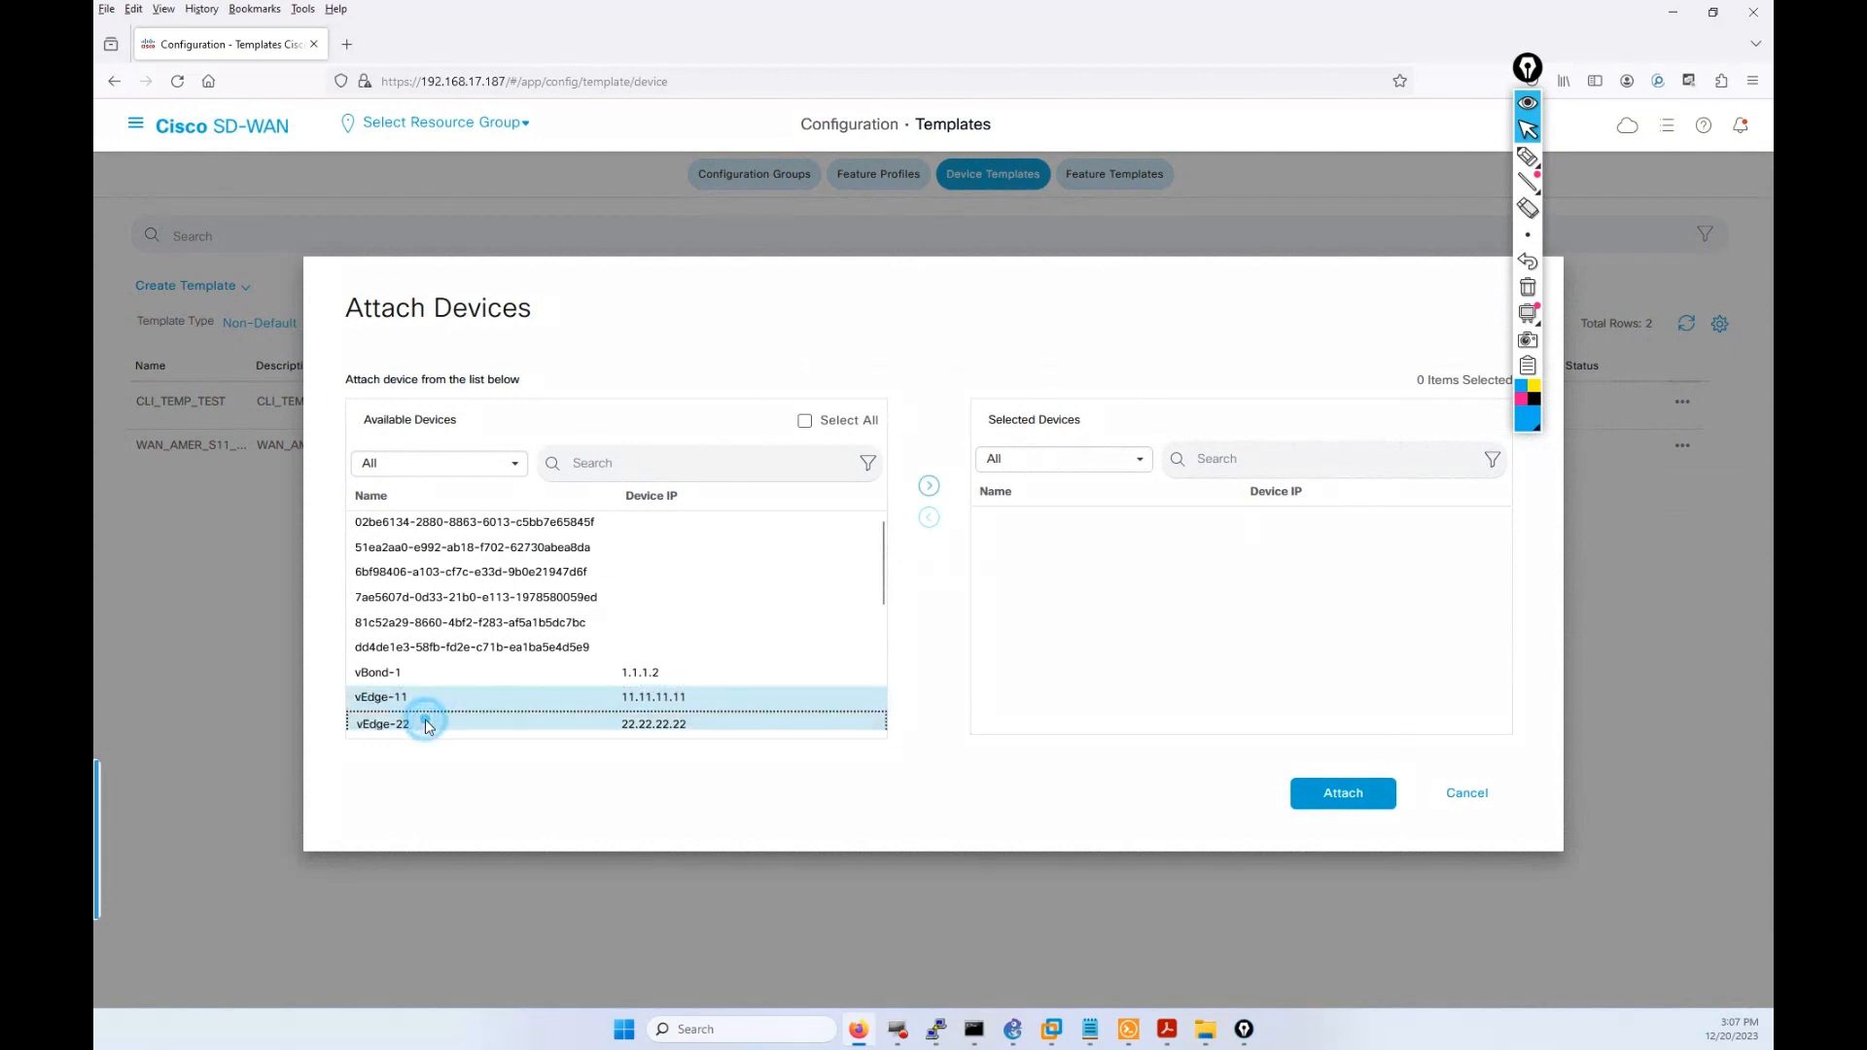
{"action": "left_click", "coordinate": [929, 486]}
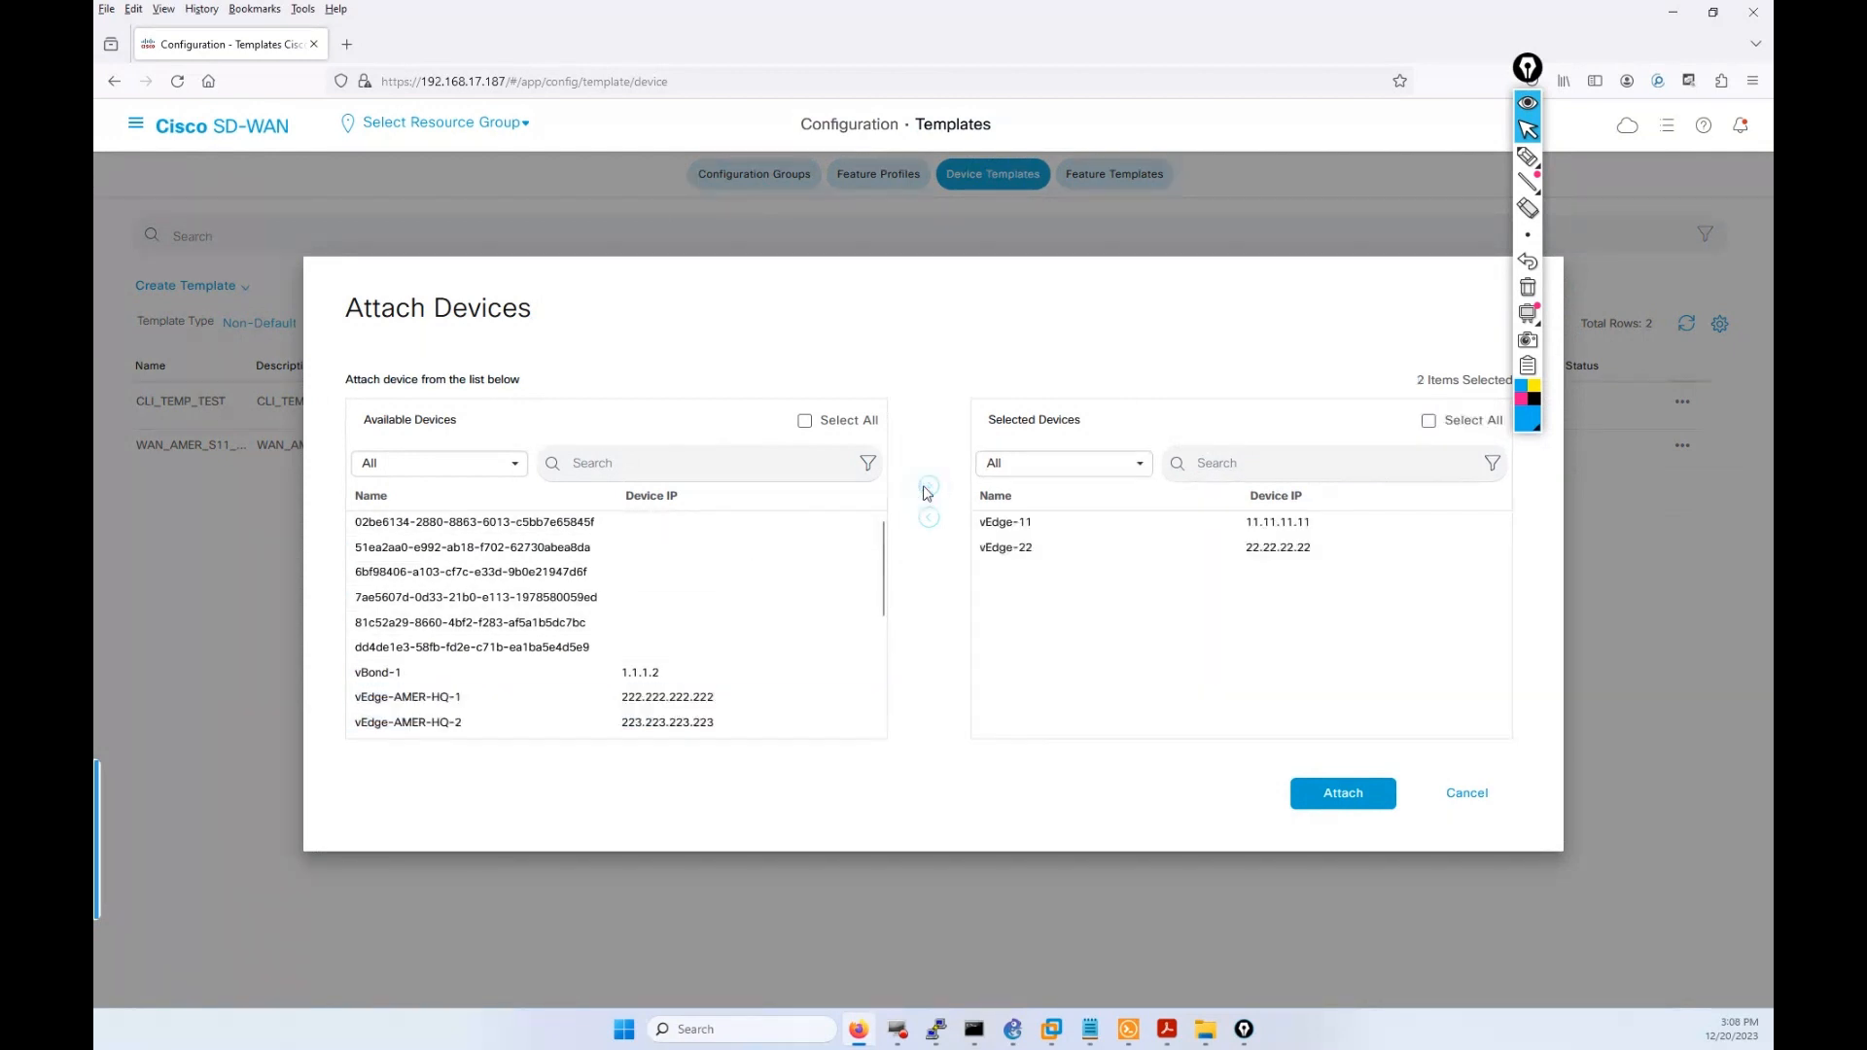
{"action": "left_click", "coordinate": [1344, 795]}
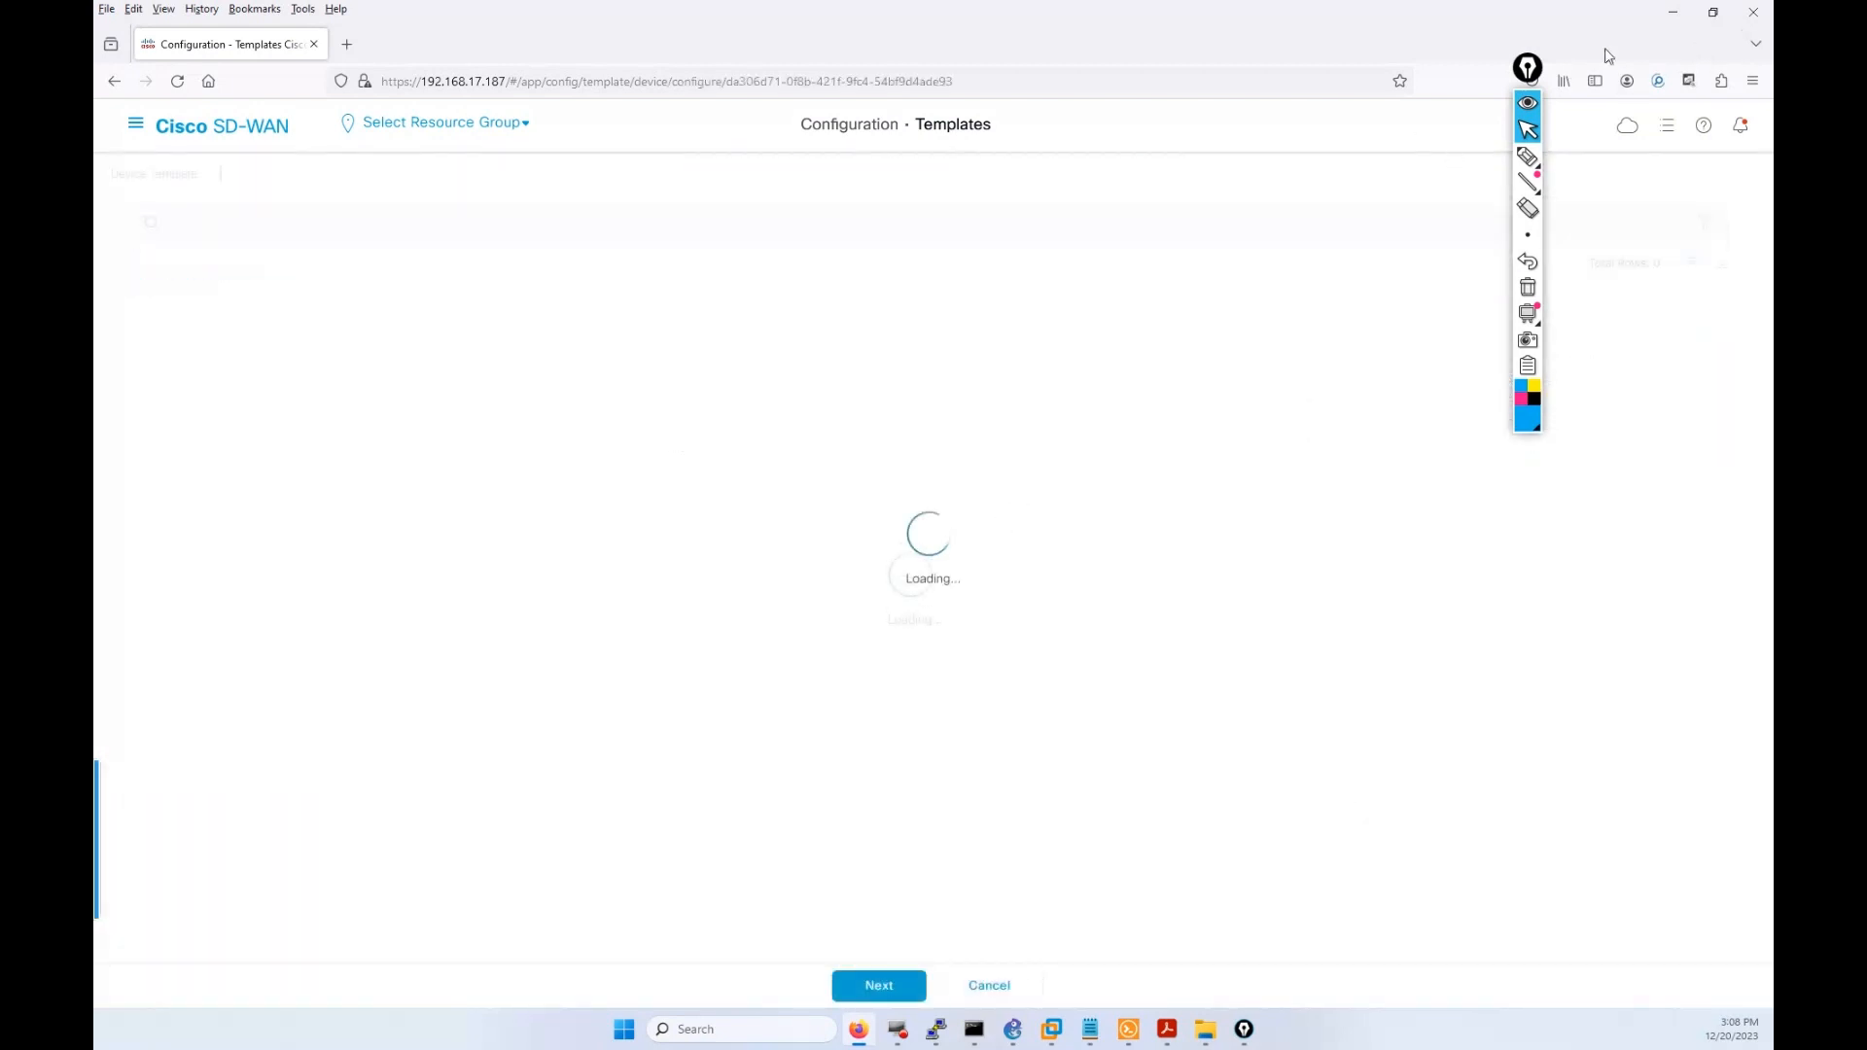
{"action": "left_click", "coordinate": [1713, 12]}
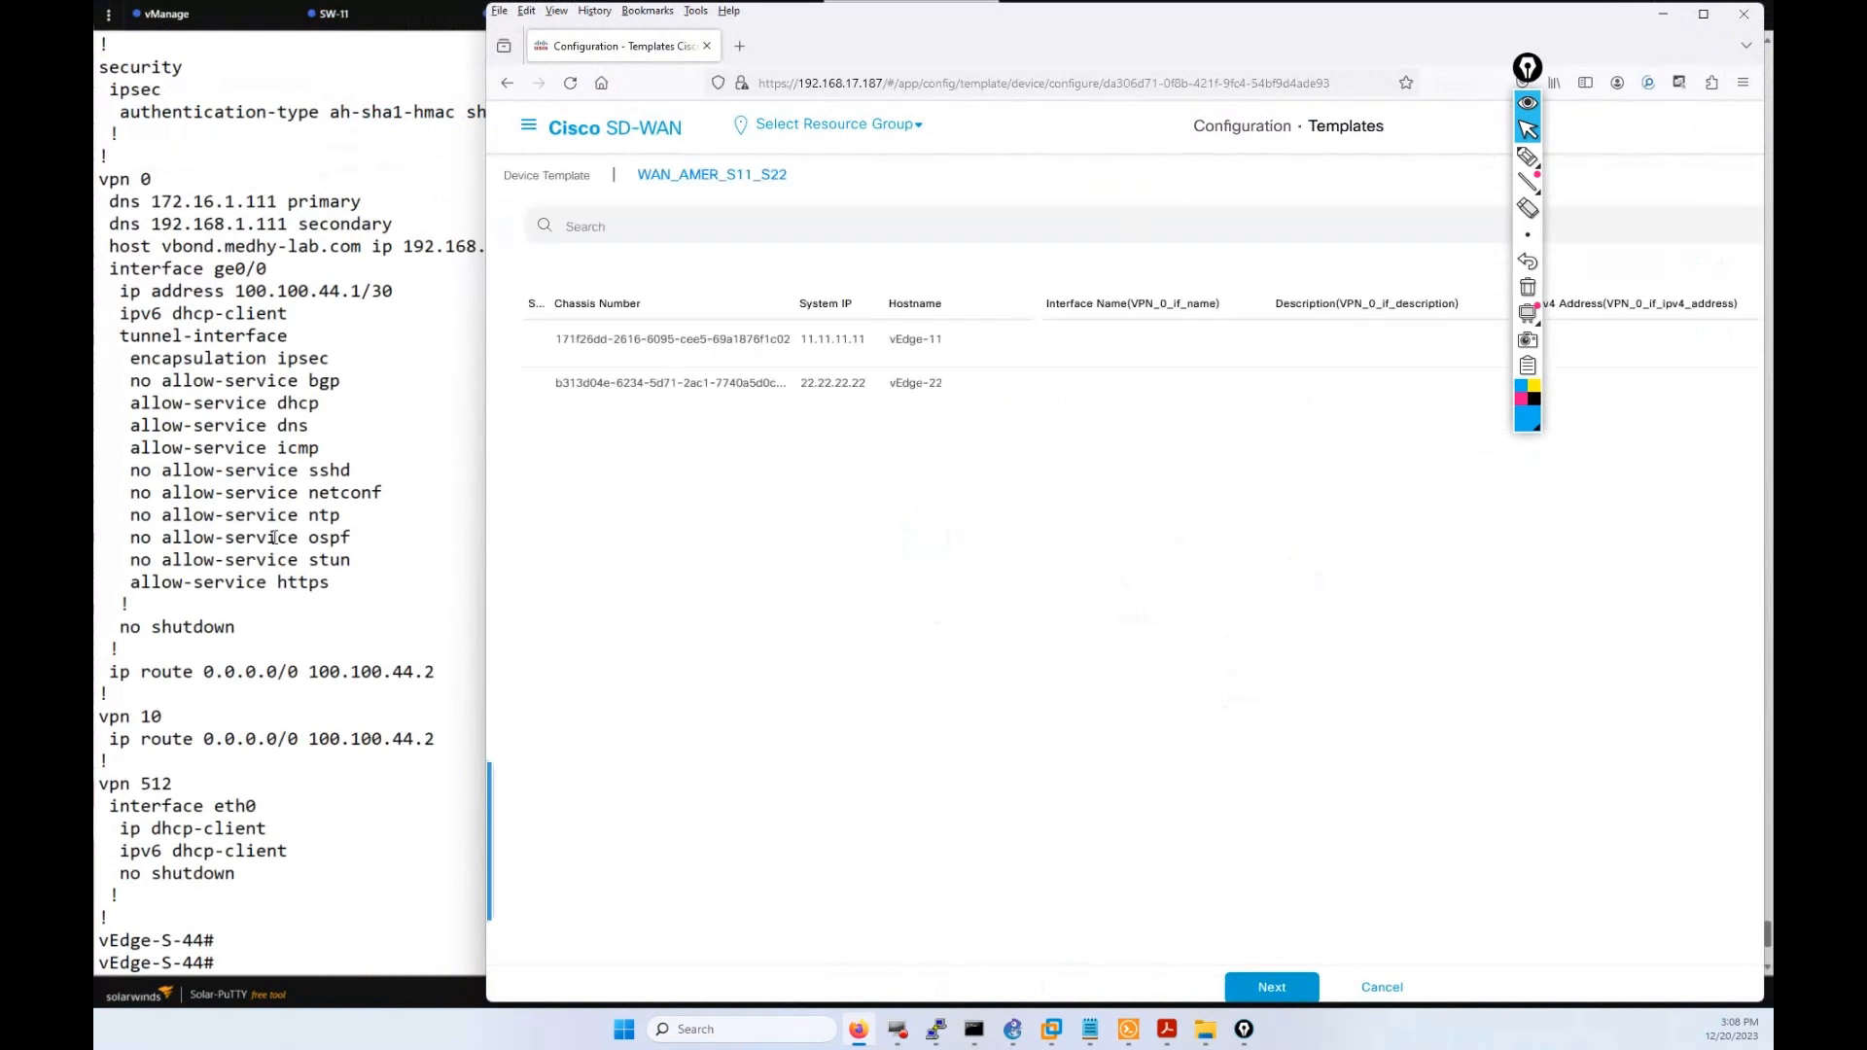
{"action": "left_click", "coordinate": [272, 537]}
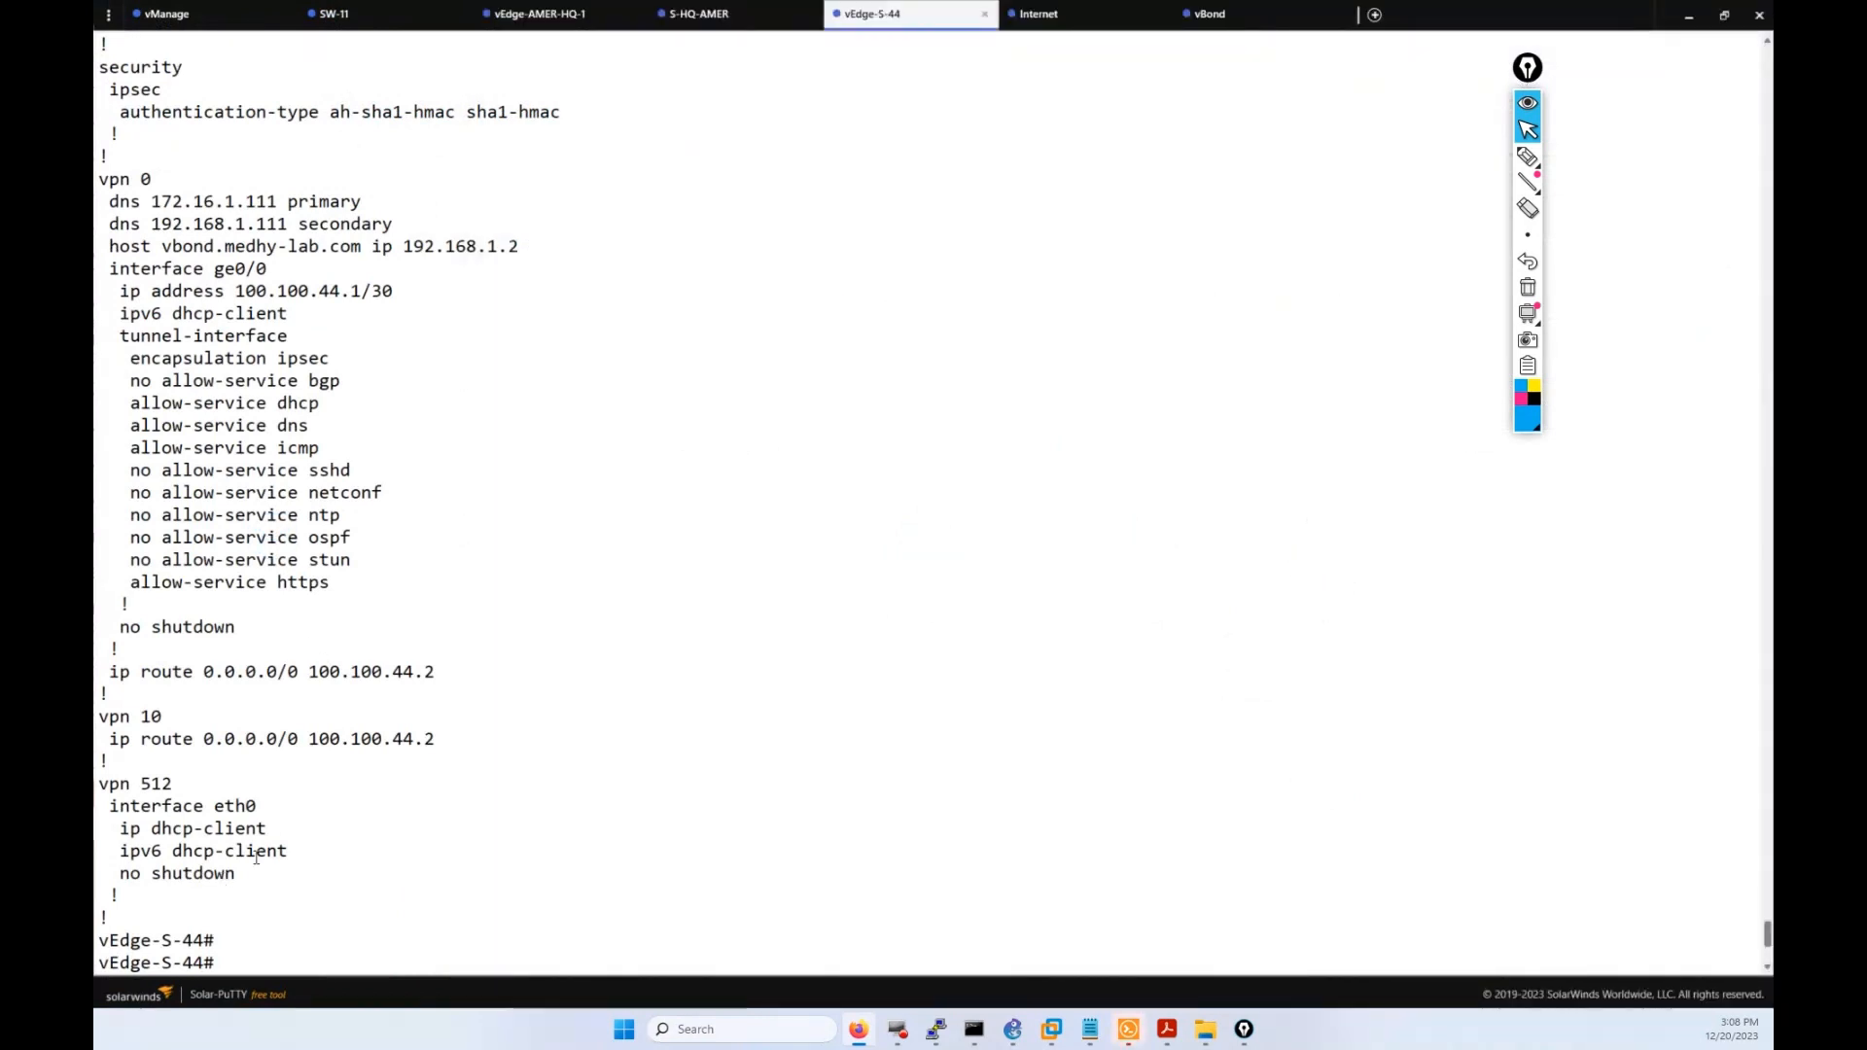
{"action": "left_click_drag", "start_coordinate": [280, 315], "coordinate": [112, 270]}
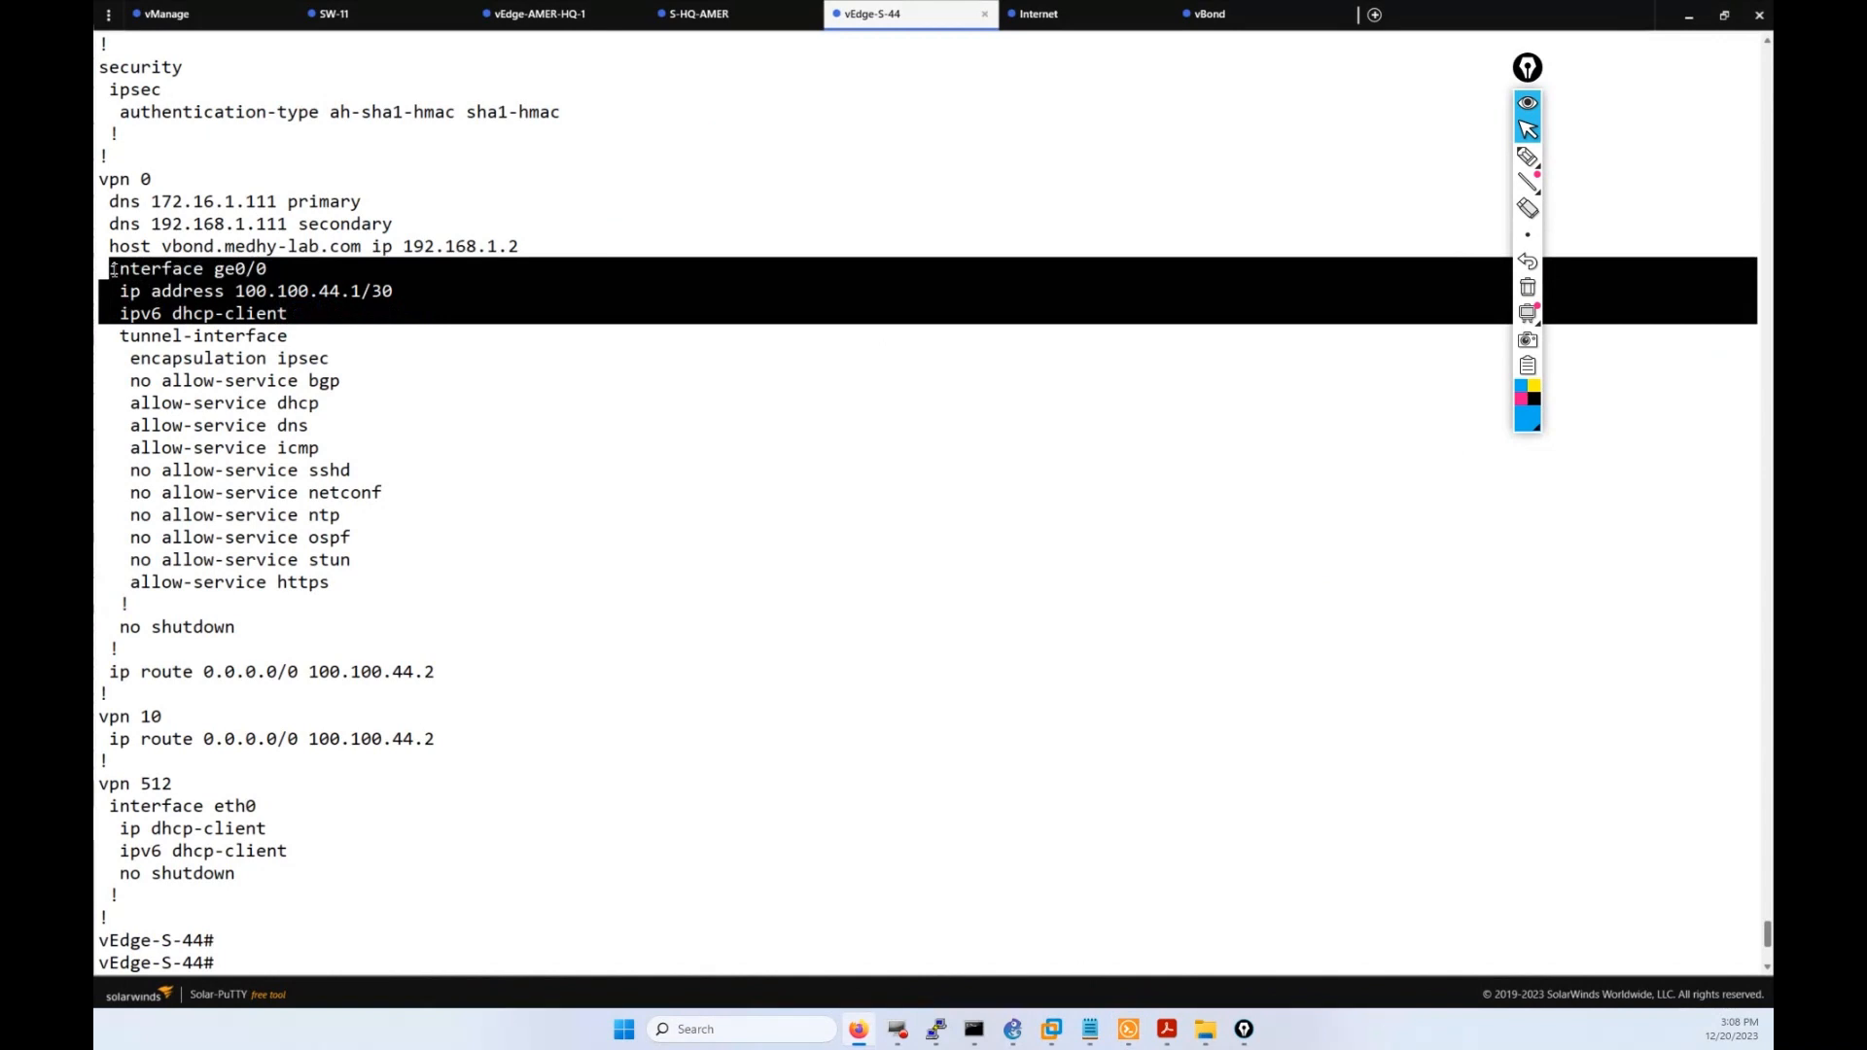
{"action": "left_click", "coordinate": [114, 270]}
{"action": "left_click", "coordinate": [863, 1035]}
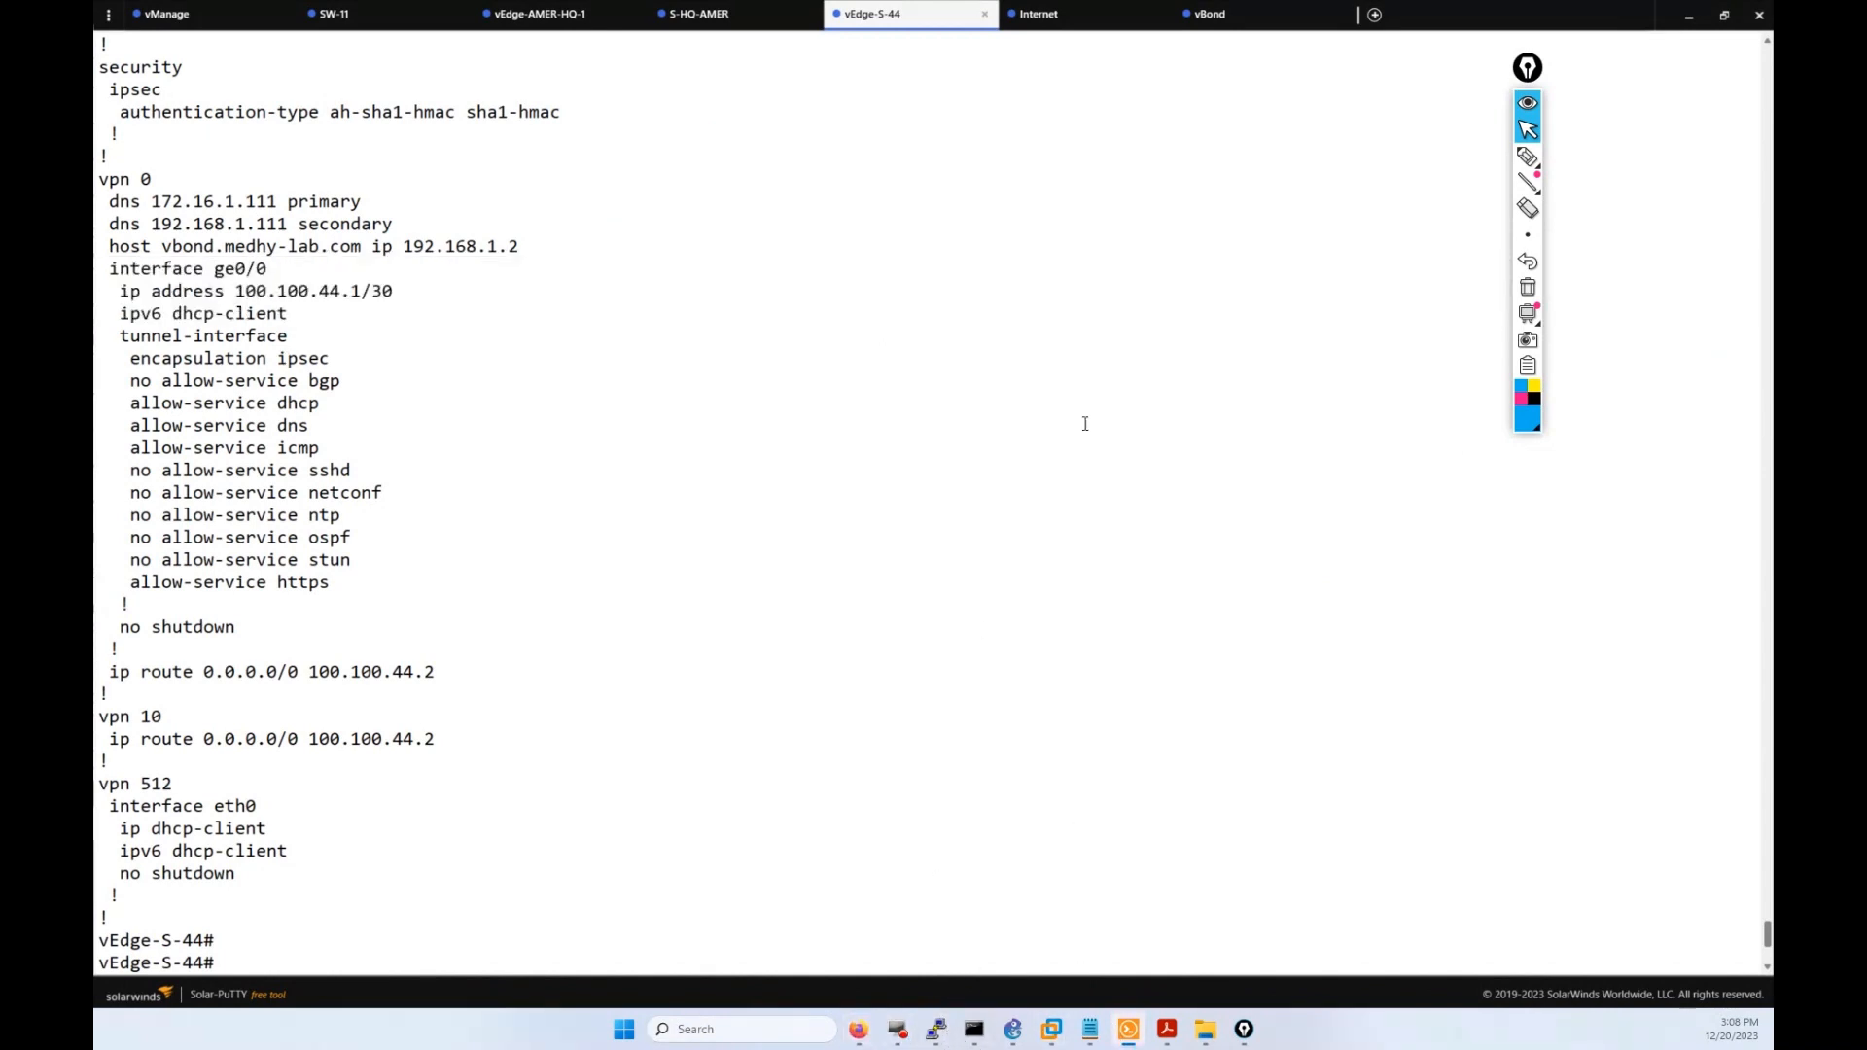
{"action": "left_click", "coordinate": [858, 1028]}
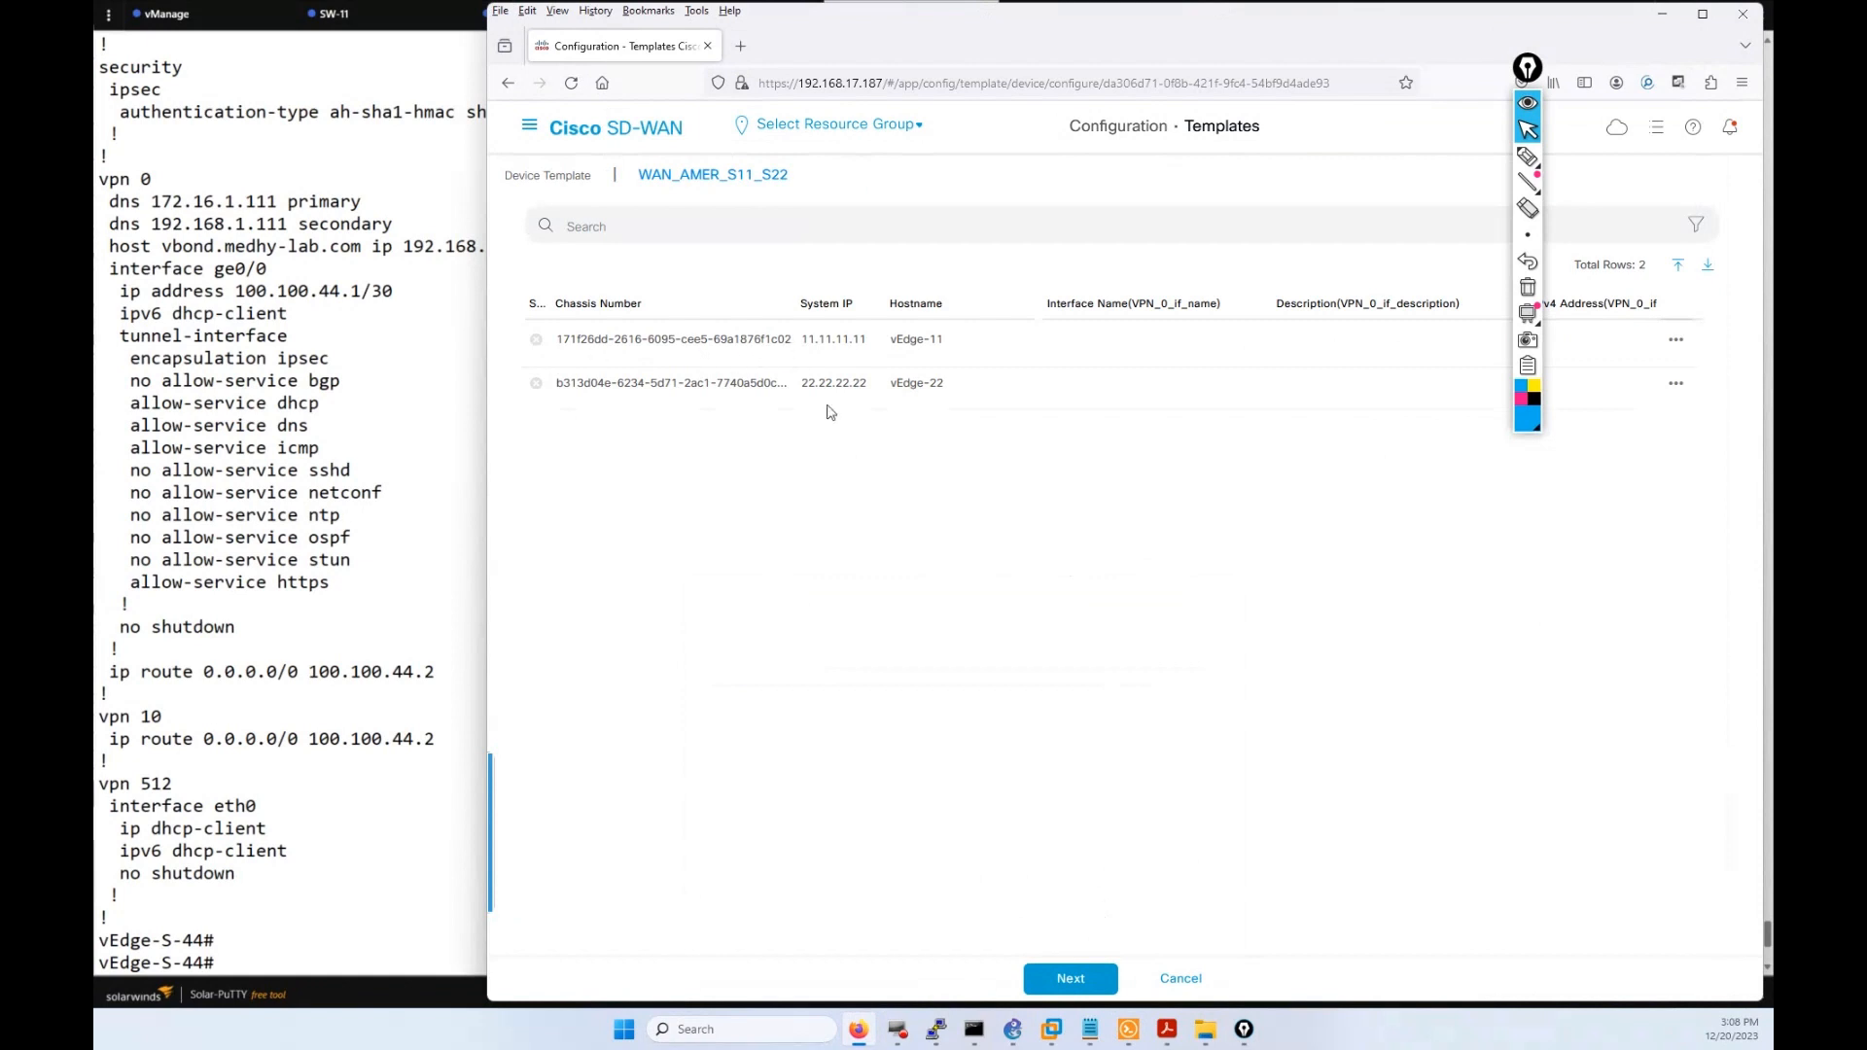
Maximize the browser and mark the status column of both device rows with on-screen annotations.
{"action": "left_click", "coordinate": [1703, 13]}
{"action": "left_click_drag", "start_coordinate": [1527, 74], "coordinate": [1742, 86]}
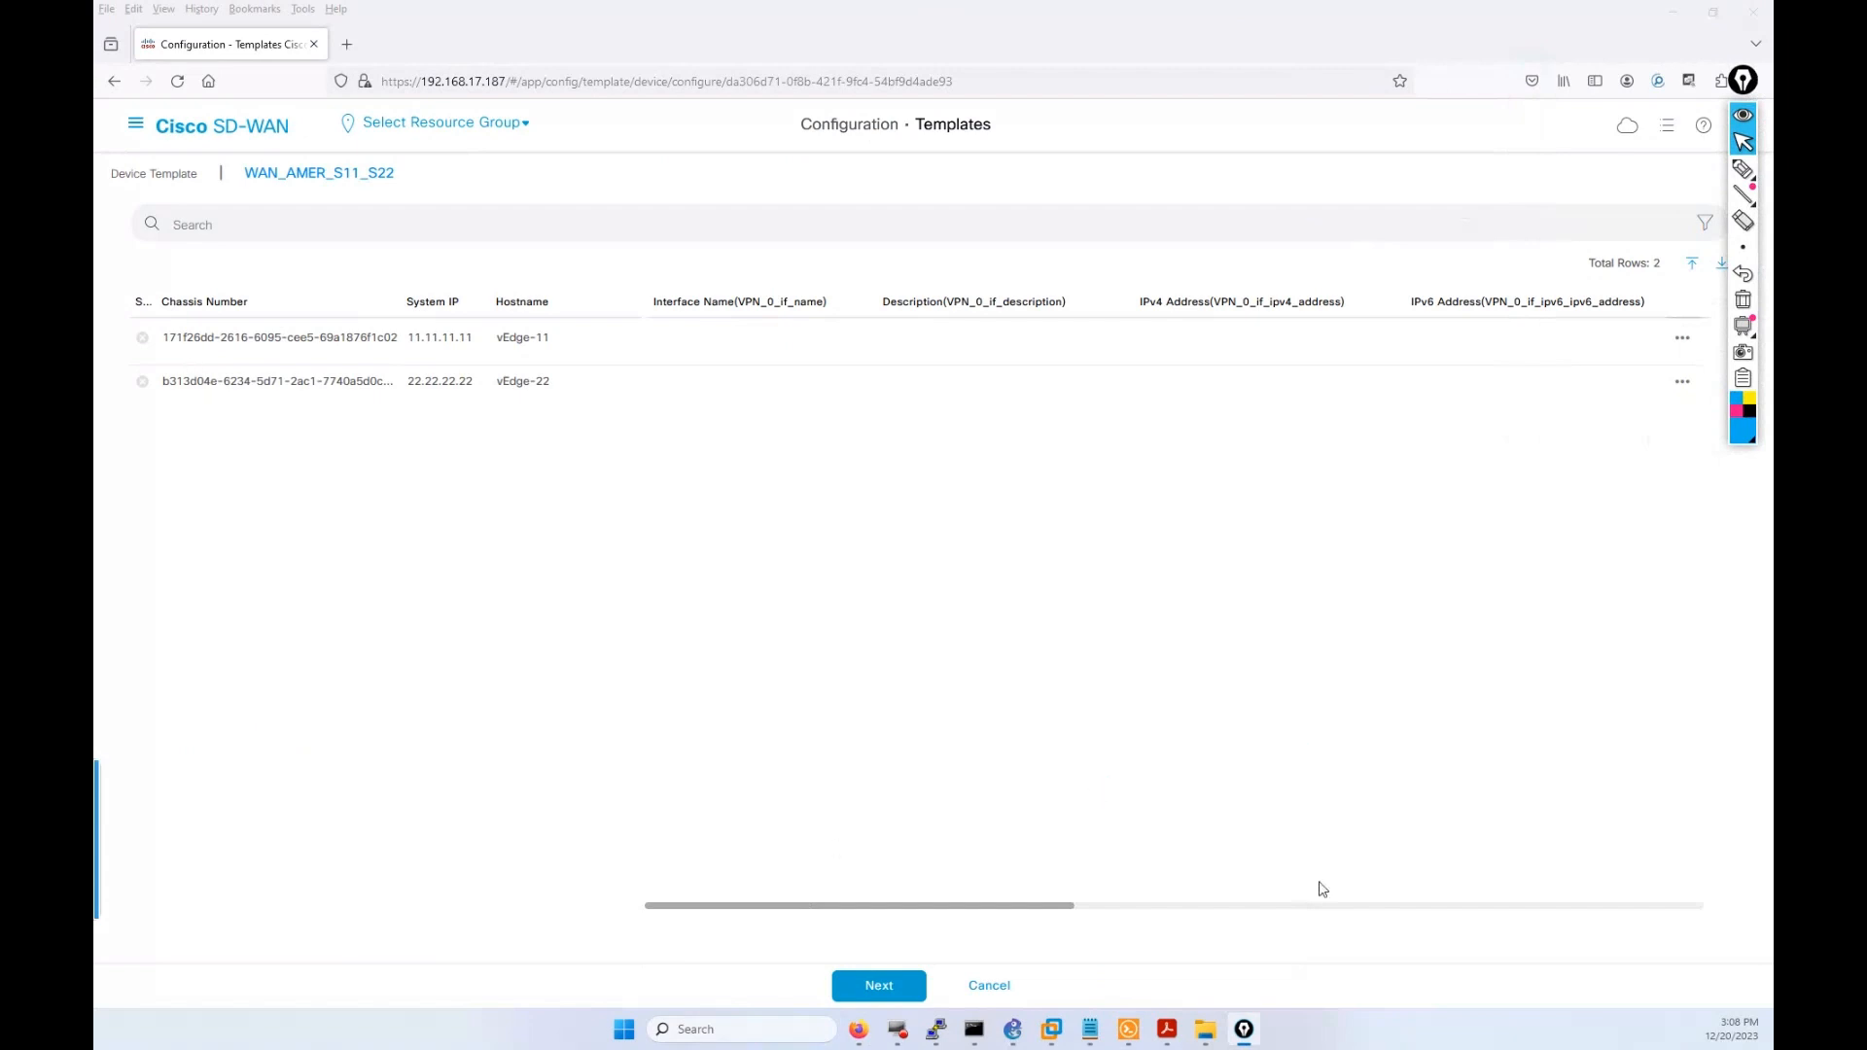
{"action": "left_click", "coordinate": [1743, 171]}
{"action": "mouse_move", "coordinate": [175, 317]}
{"action": "left_mouse_down"}
{"action": "mouse_move", "coordinate": [157, 306]}
{"action": "mouse_move", "coordinate": [119, 370]}
{"action": "mouse_move", "coordinate": [141, 394]}
{"action": "mouse_move", "coordinate": [200, 309]}
{"action": "left_mouse_up"}
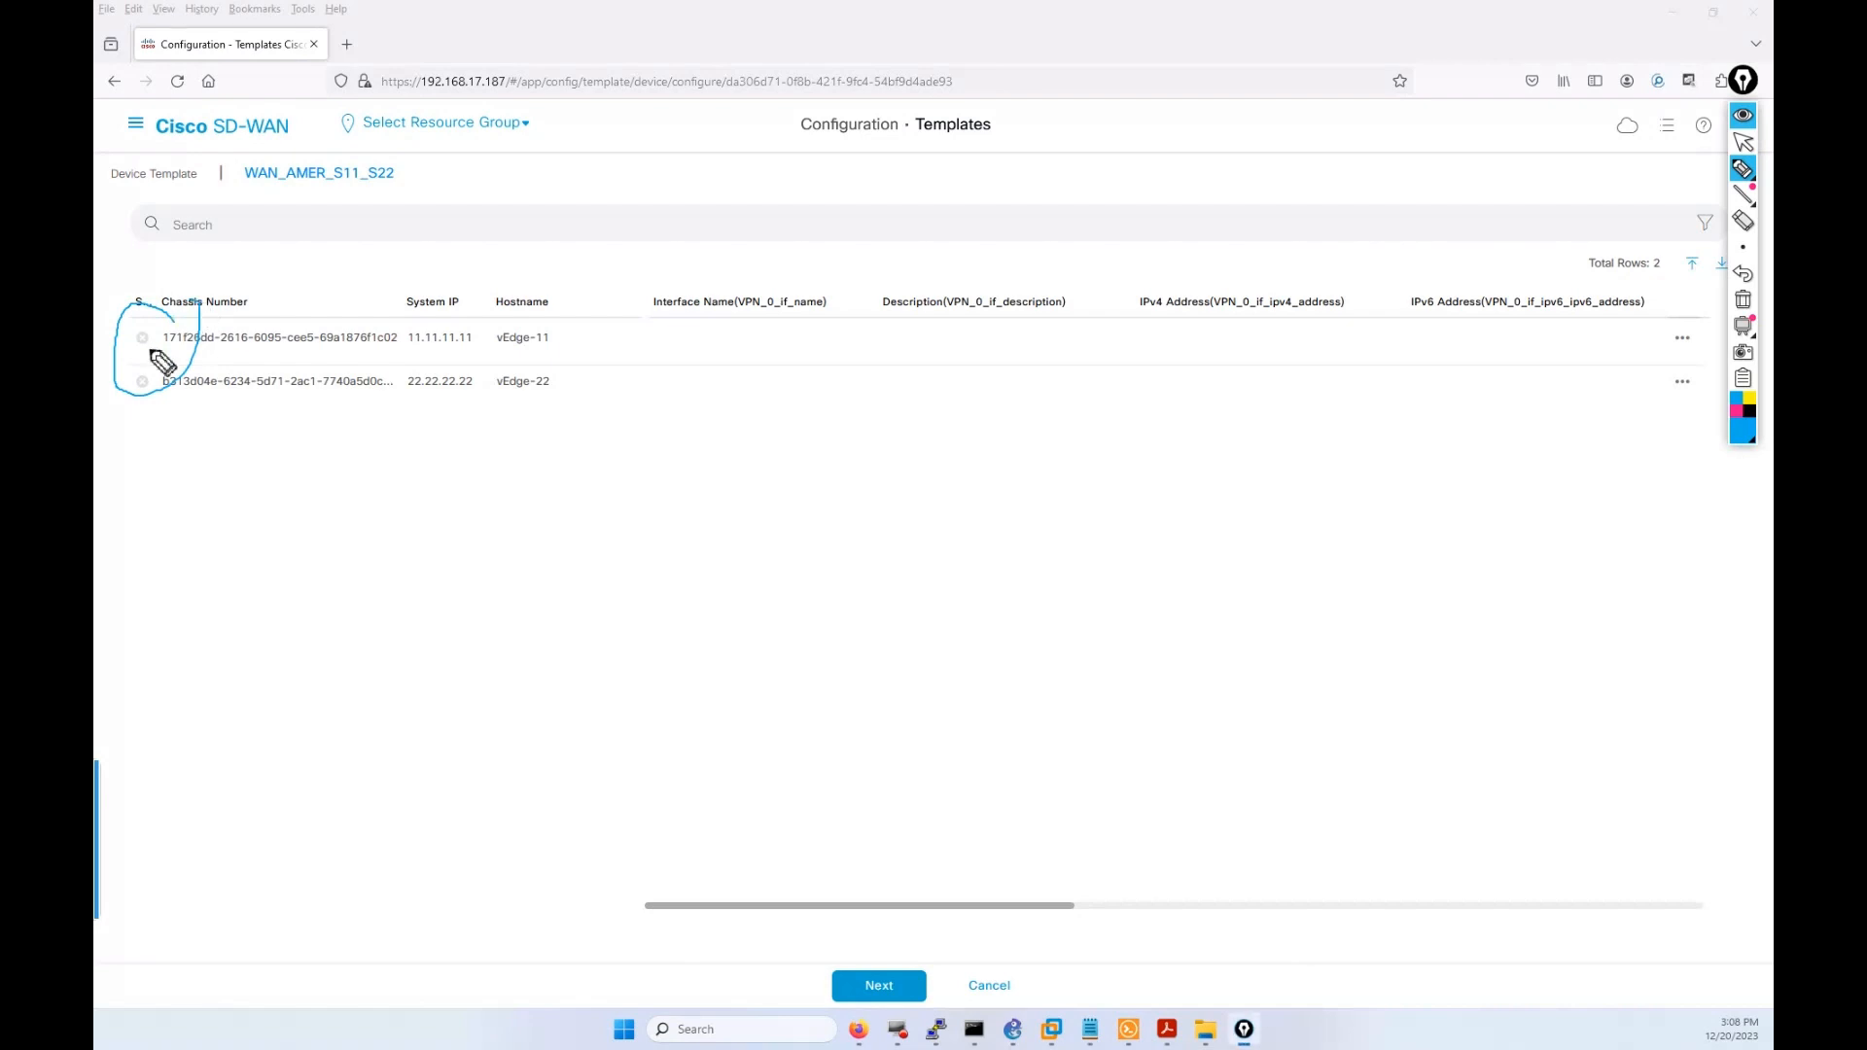
{"action": "left_click_drag", "start_coordinate": [128, 338], "coordinate": [139, 331]}
{"action": "left_click", "coordinate": [1748, 146]}
Clear the annotations and open Edit Device Template for the vEdge-11 row.
{"action": "left_click", "coordinate": [1743, 168]}
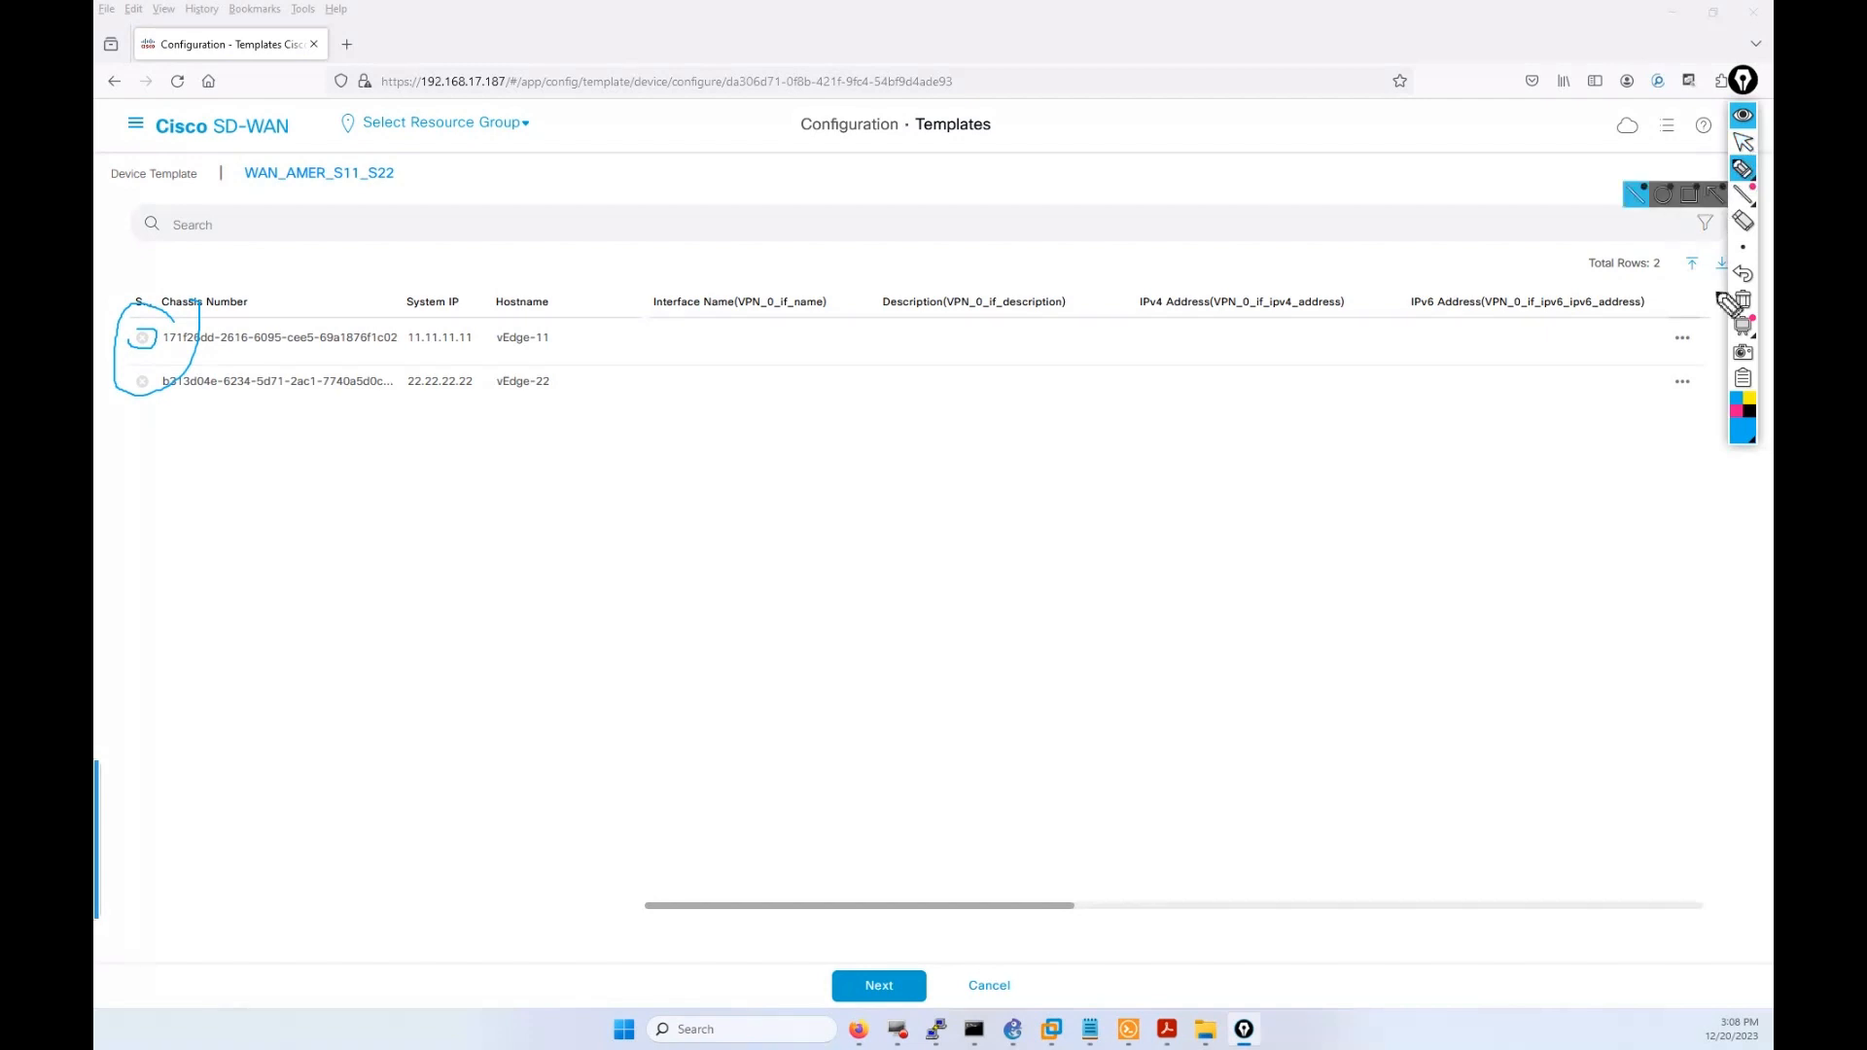
{"action": "left_click", "coordinate": [1742, 300]}
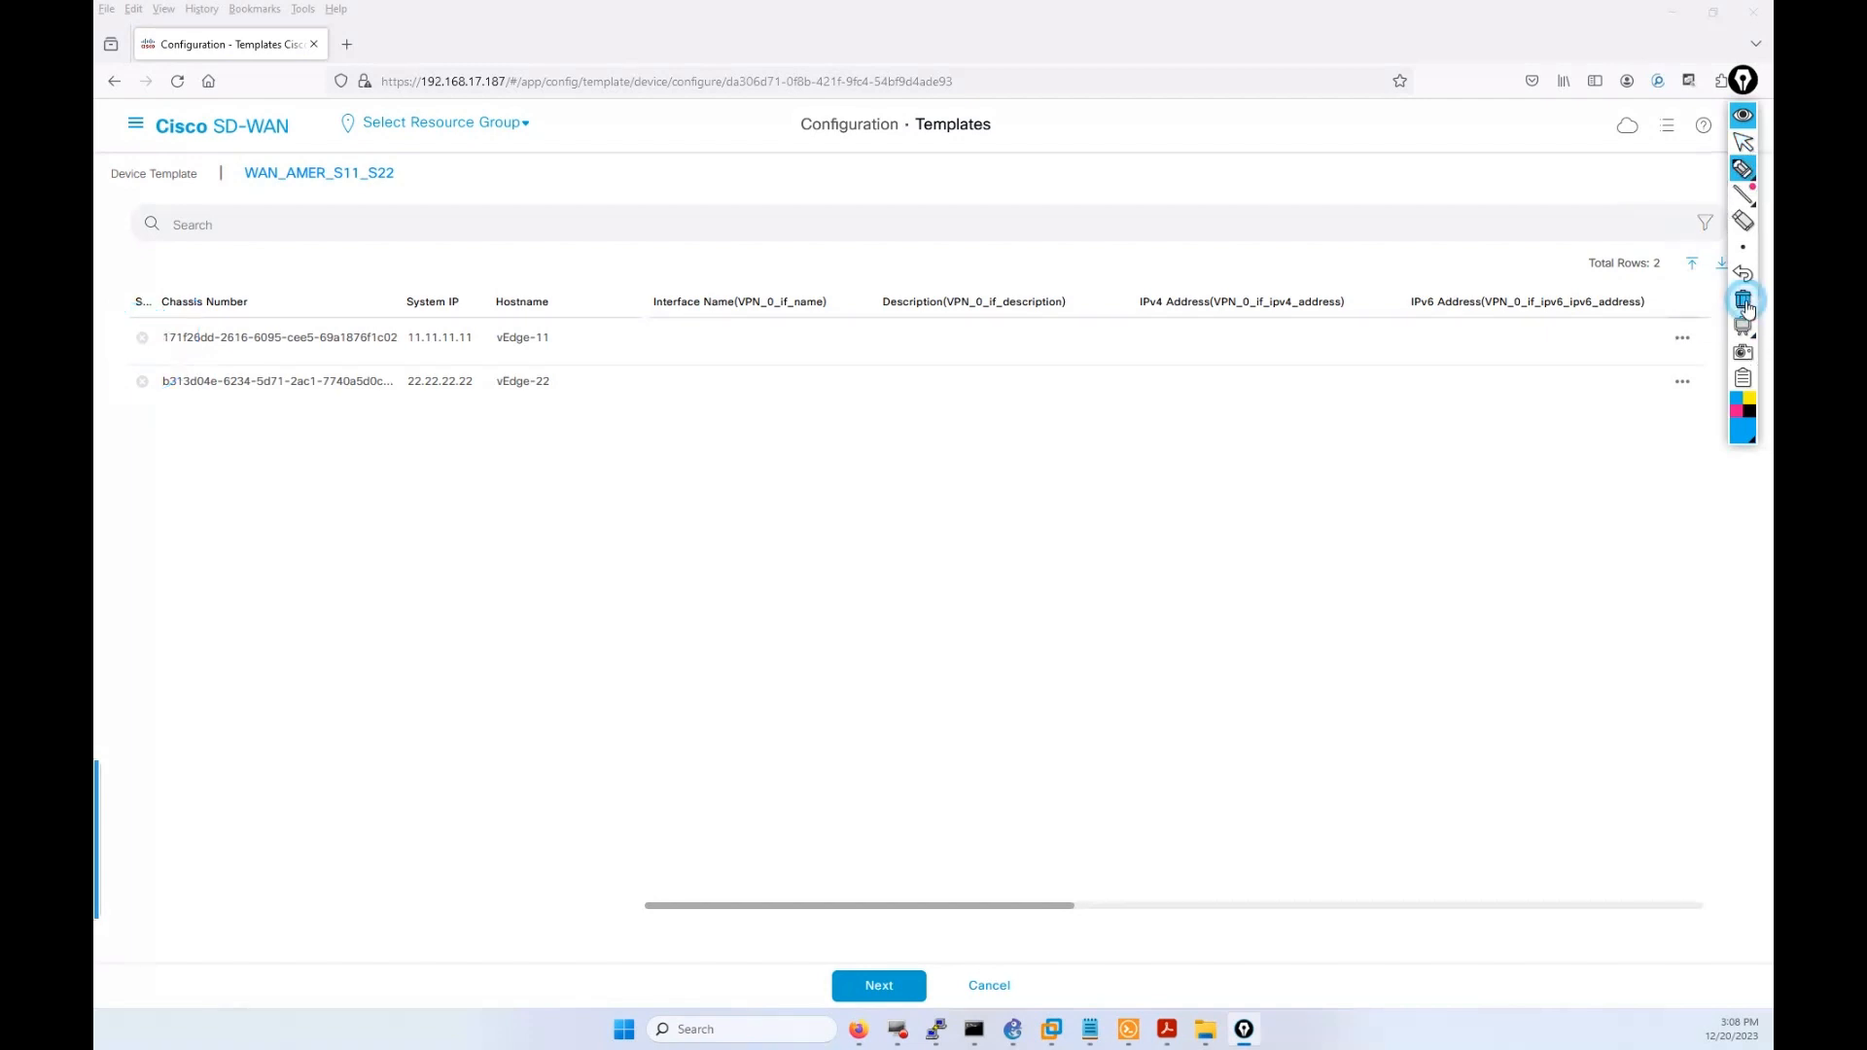
{"action": "mouse_move", "coordinate": [1726, 340]}
{"action": "mouse_move", "coordinate": [1740, 73]}
{"action": "left_mouse_down"}
{"action": "mouse_move", "coordinate": [1680, 113]}
{"action": "mouse_move", "coordinate": [1702, 665]}
{"action": "left_mouse_up"}
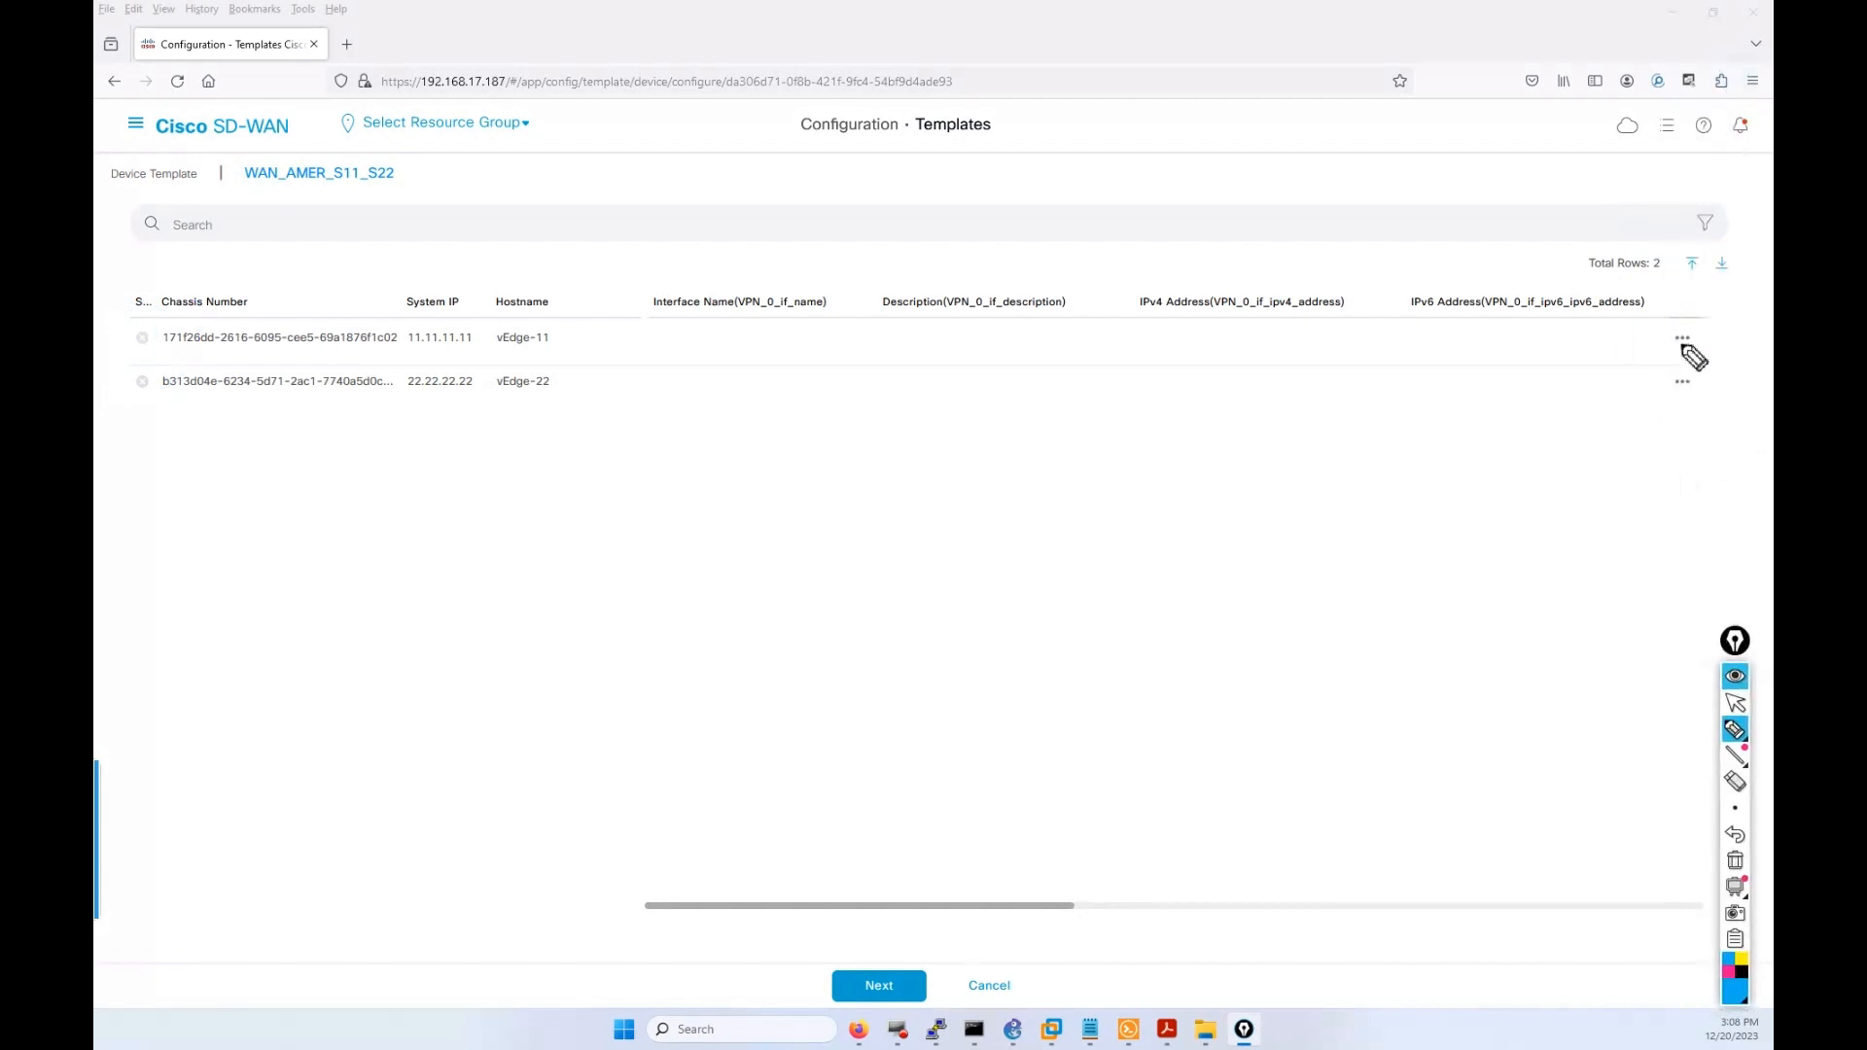
{"action": "left_click", "coordinate": [1735, 702]}
{"action": "left_click", "coordinate": [1685, 344]}
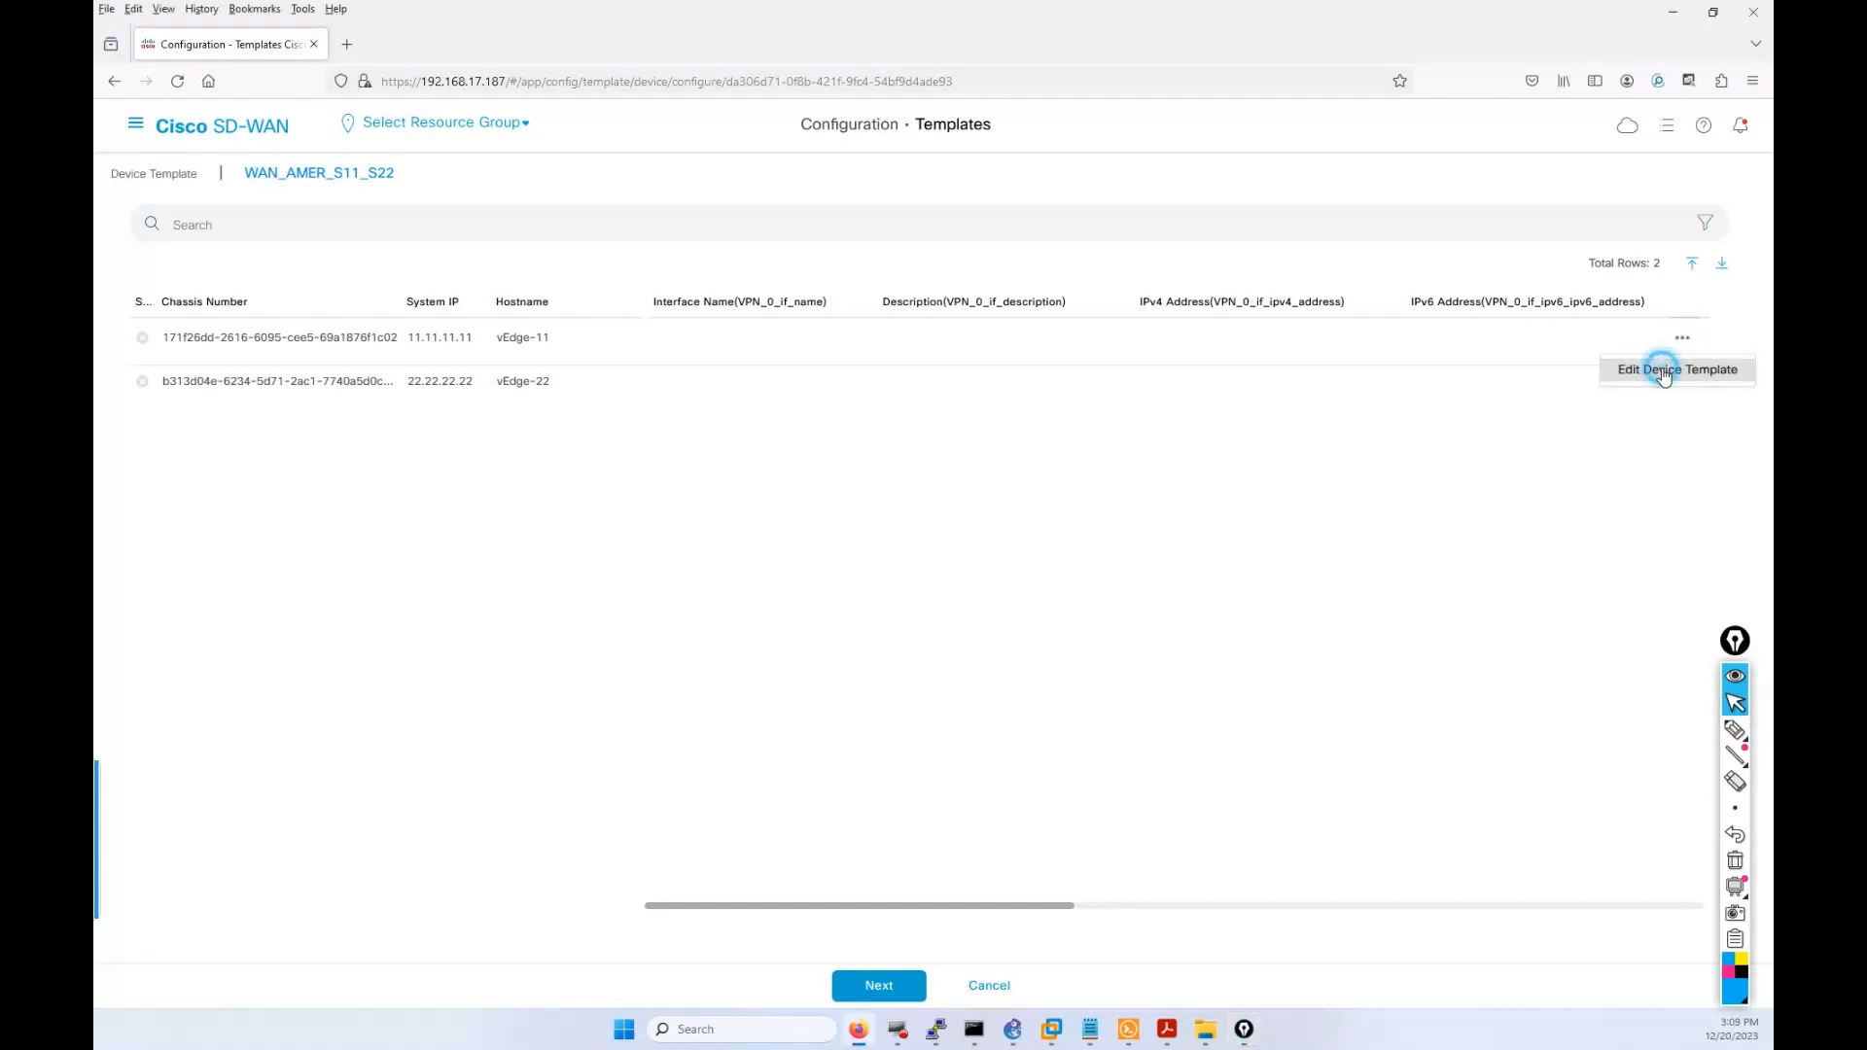
{"action": "left_click", "coordinate": [1667, 367]}
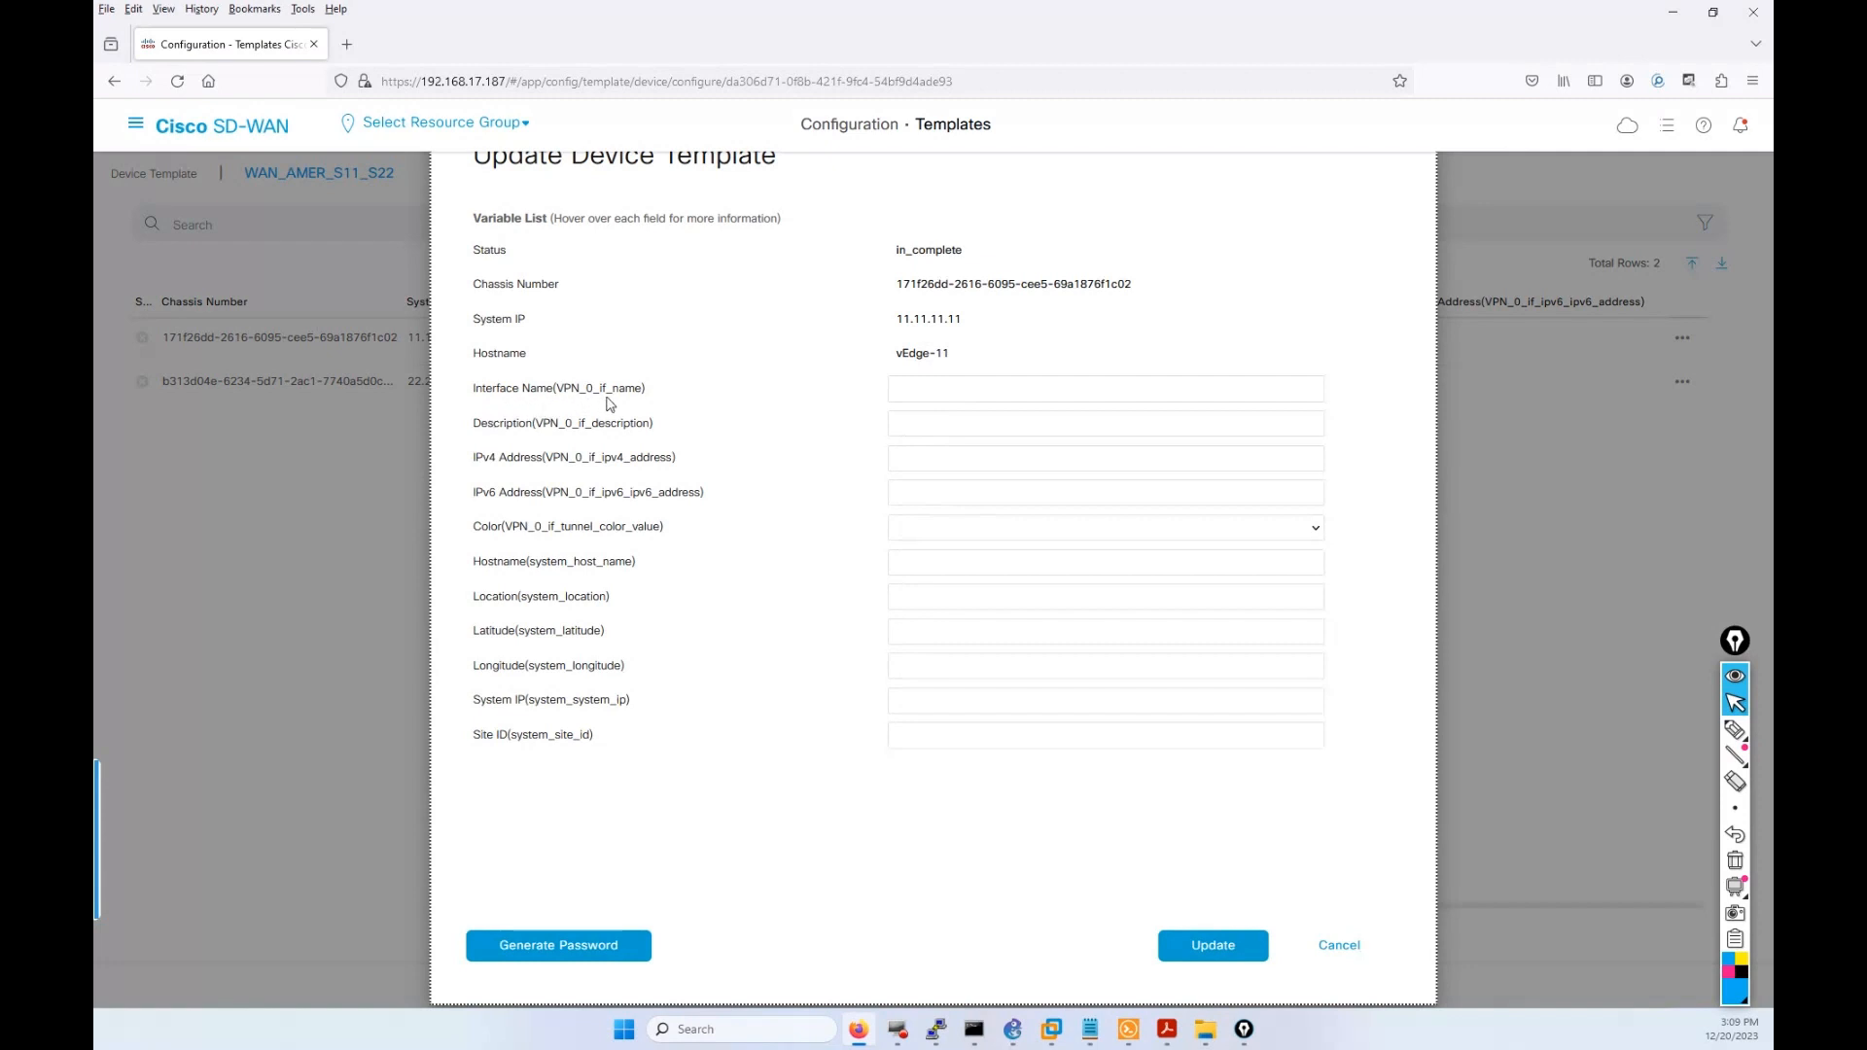
Enter vEdge-11's interface name as ge-0/0, pasting ge0/0 from the PuTTY config and adding a hyphen.
{"action": "left_click", "coordinate": [941, 388]}
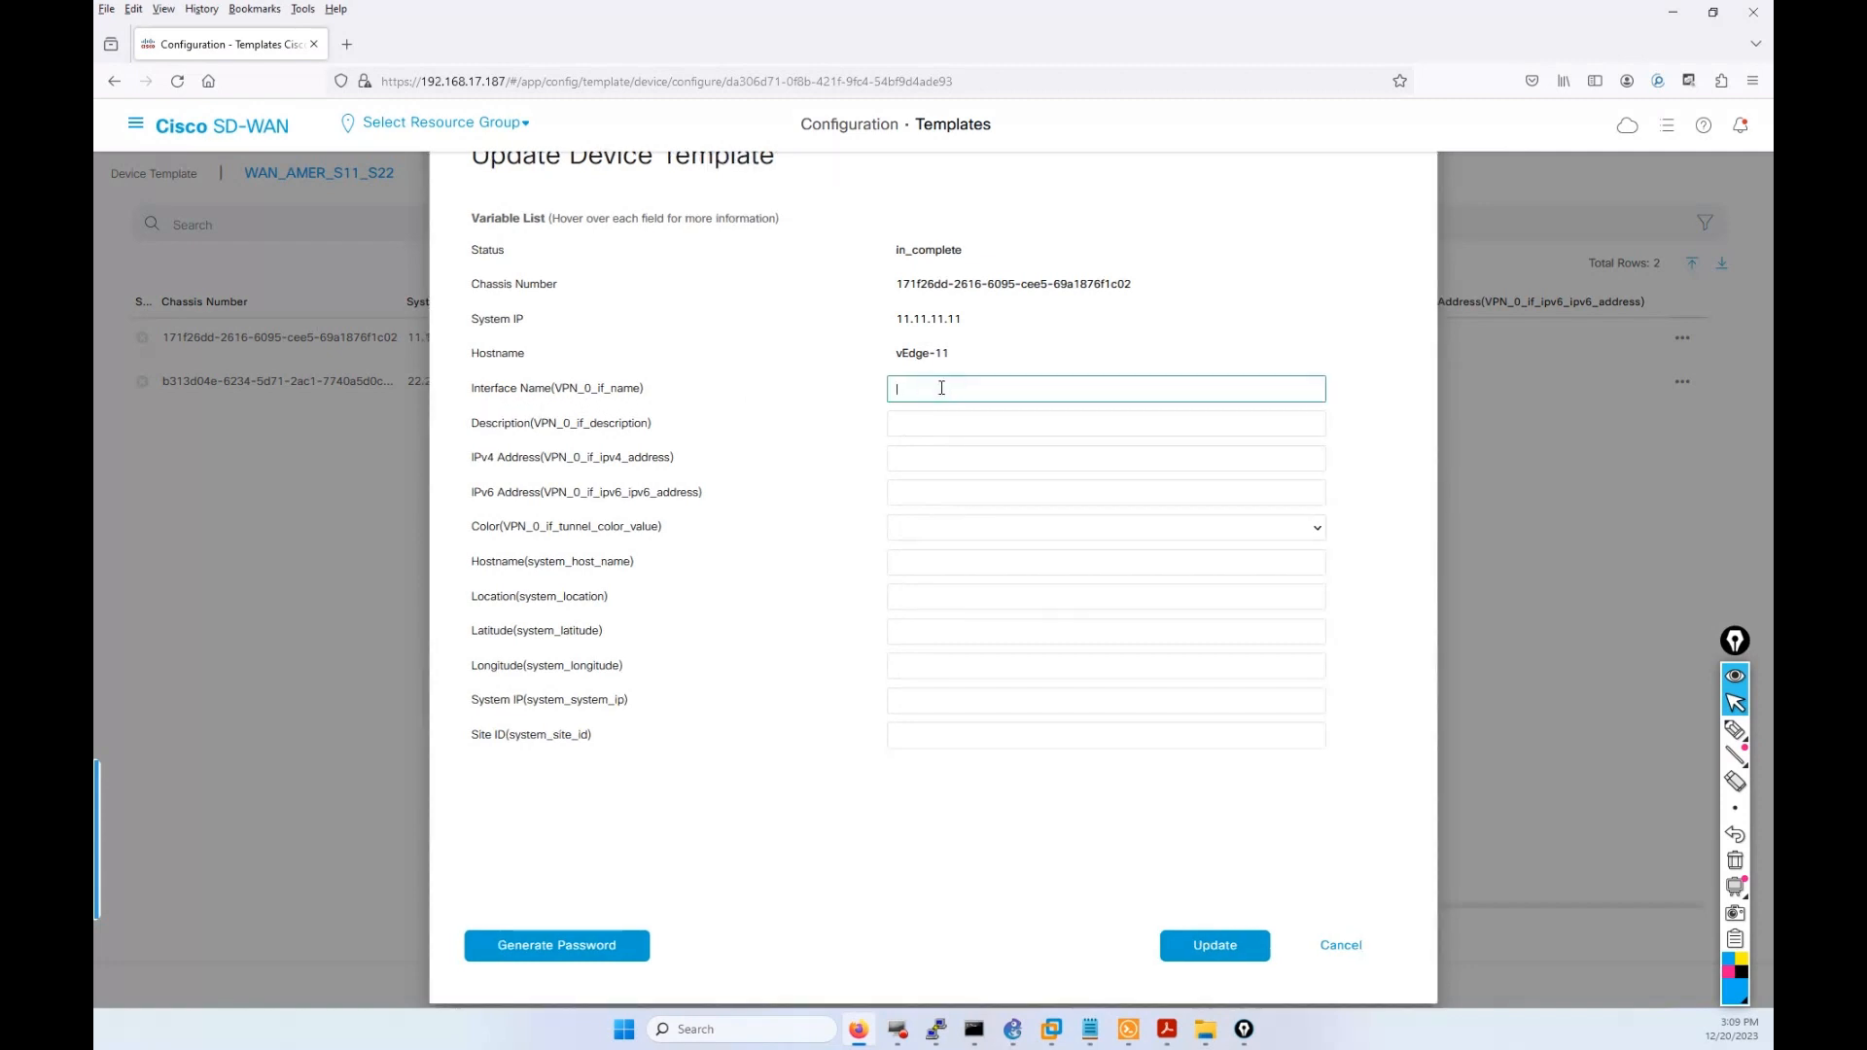
{"action": "type", "text": "ge-"}
{"action": "left_click", "coordinate": [1126, 1031]}
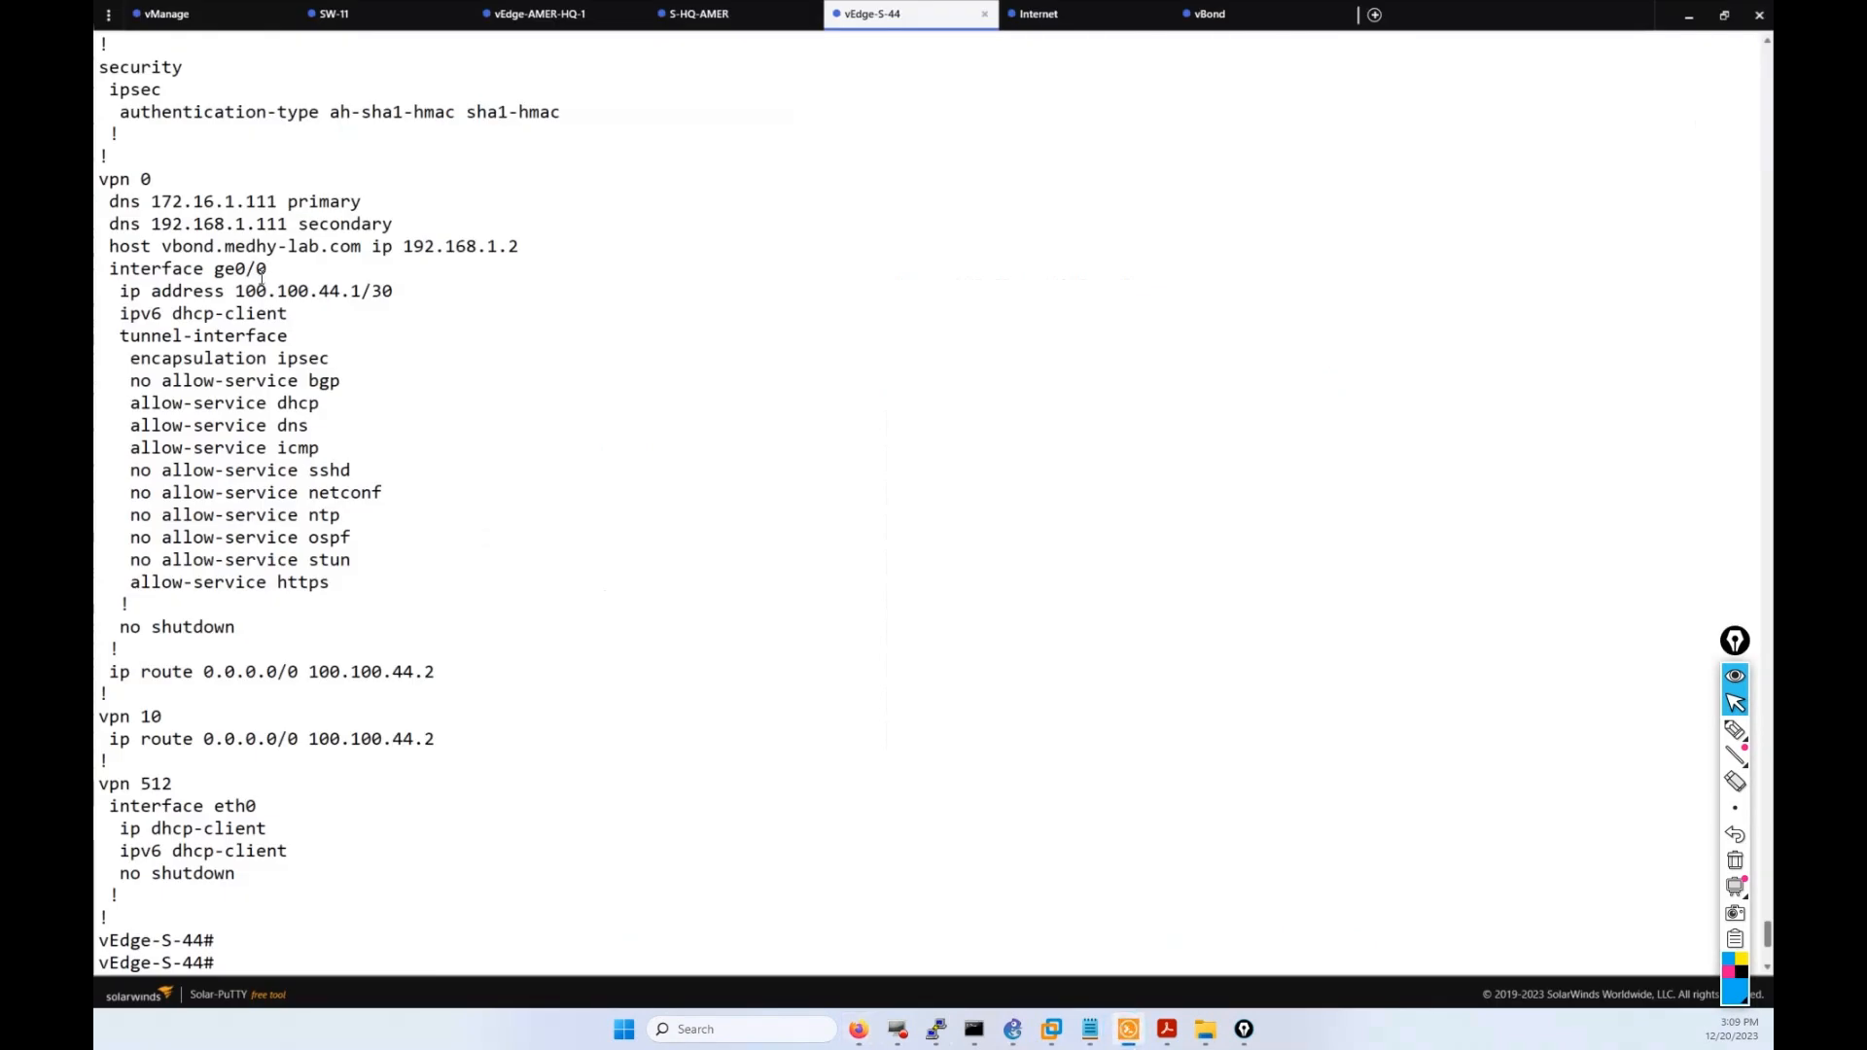
{"action": "double_click", "coordinate": [261, 277]}
{"action": "right_click", "coordinate": [765, 607]}
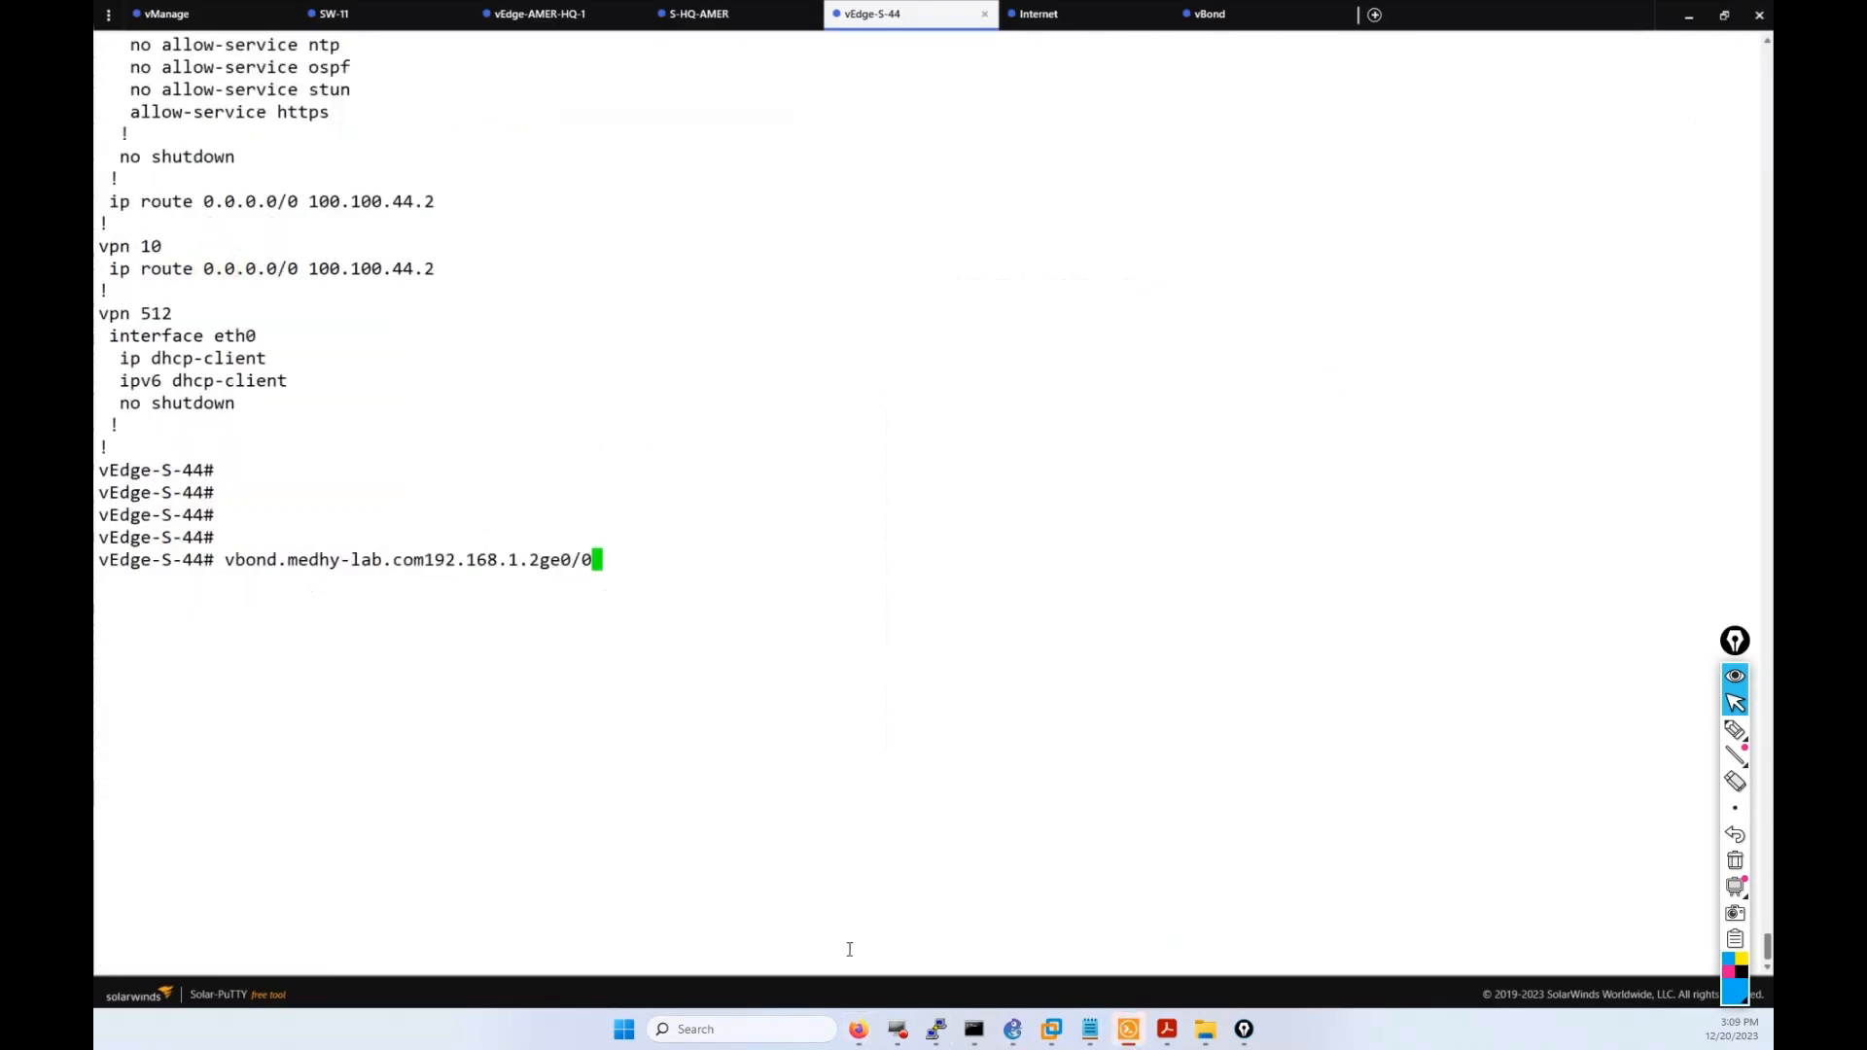
{"action": "left_click", "coordinate": [857, 1029]}
{"action": "left_click", "coordinate": [951, 388]}
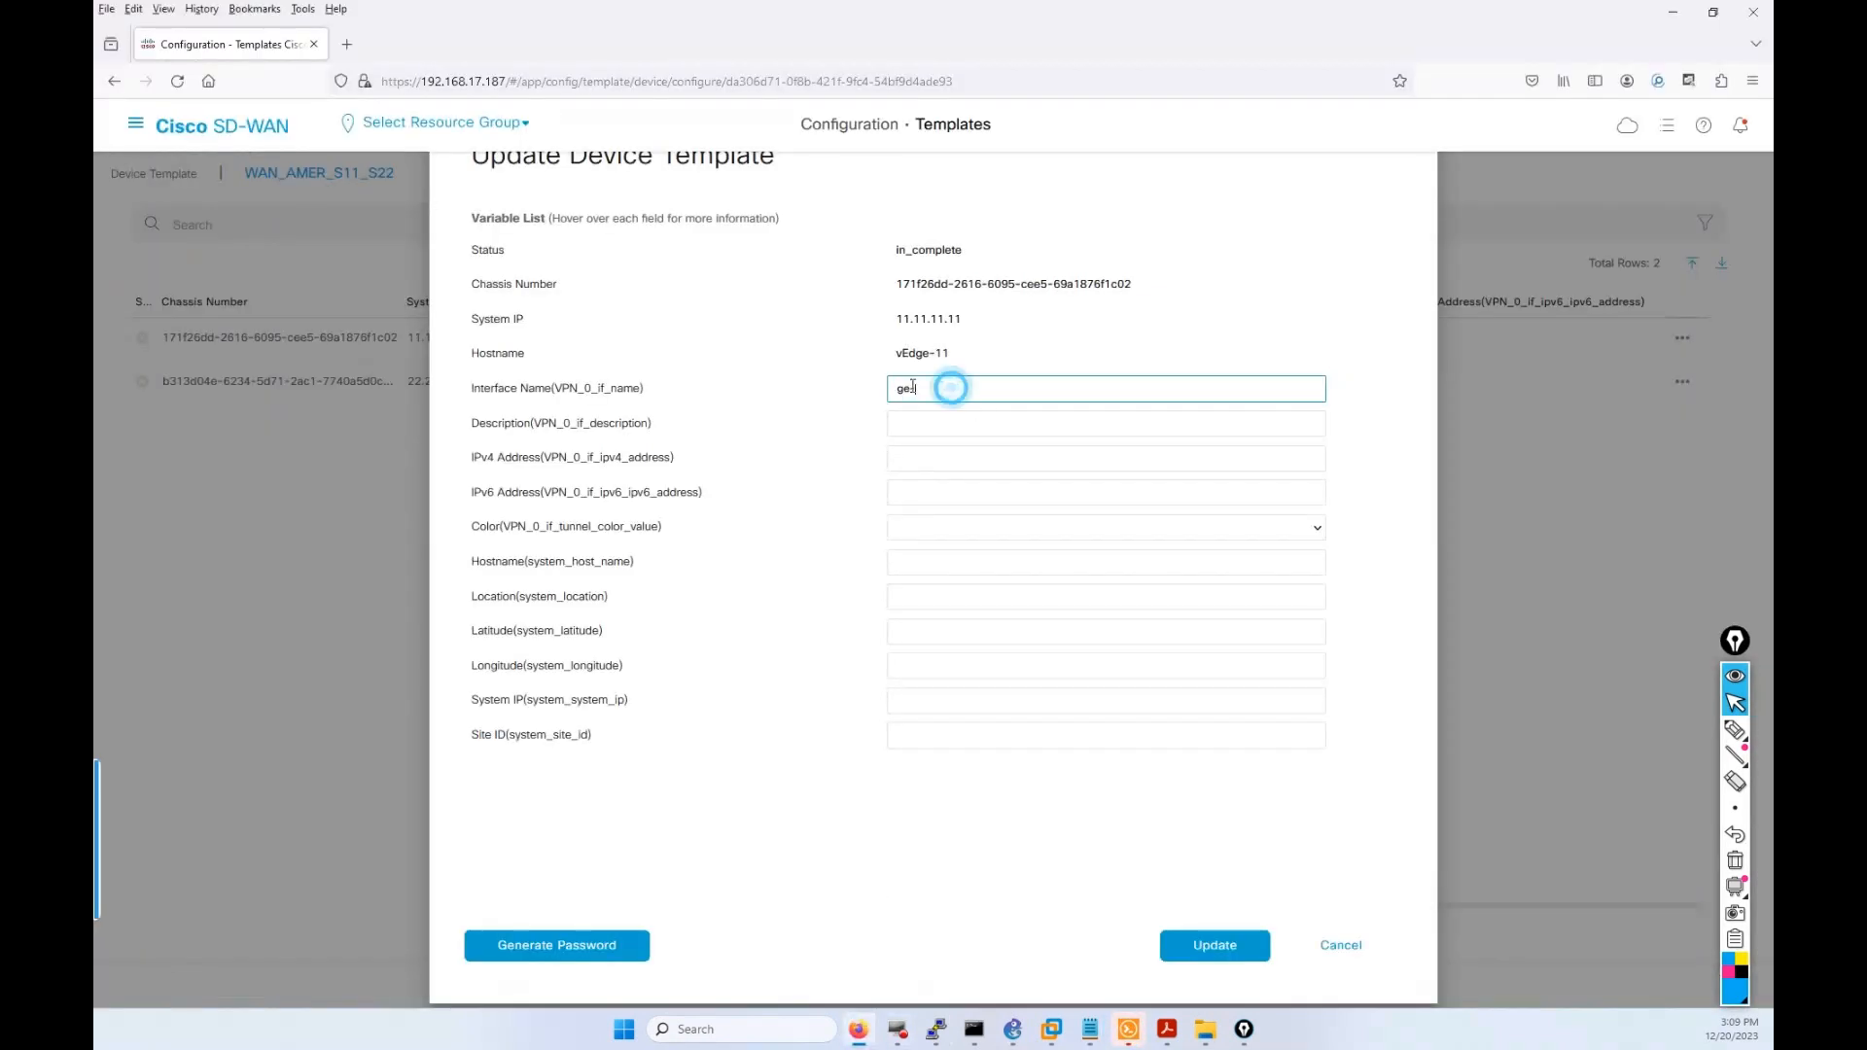
{"action": "left_click_drag", "start_coordinate": [913, 387], "coordinate": [899, 386]}
{"action": "type", "text": "ge0/0"}
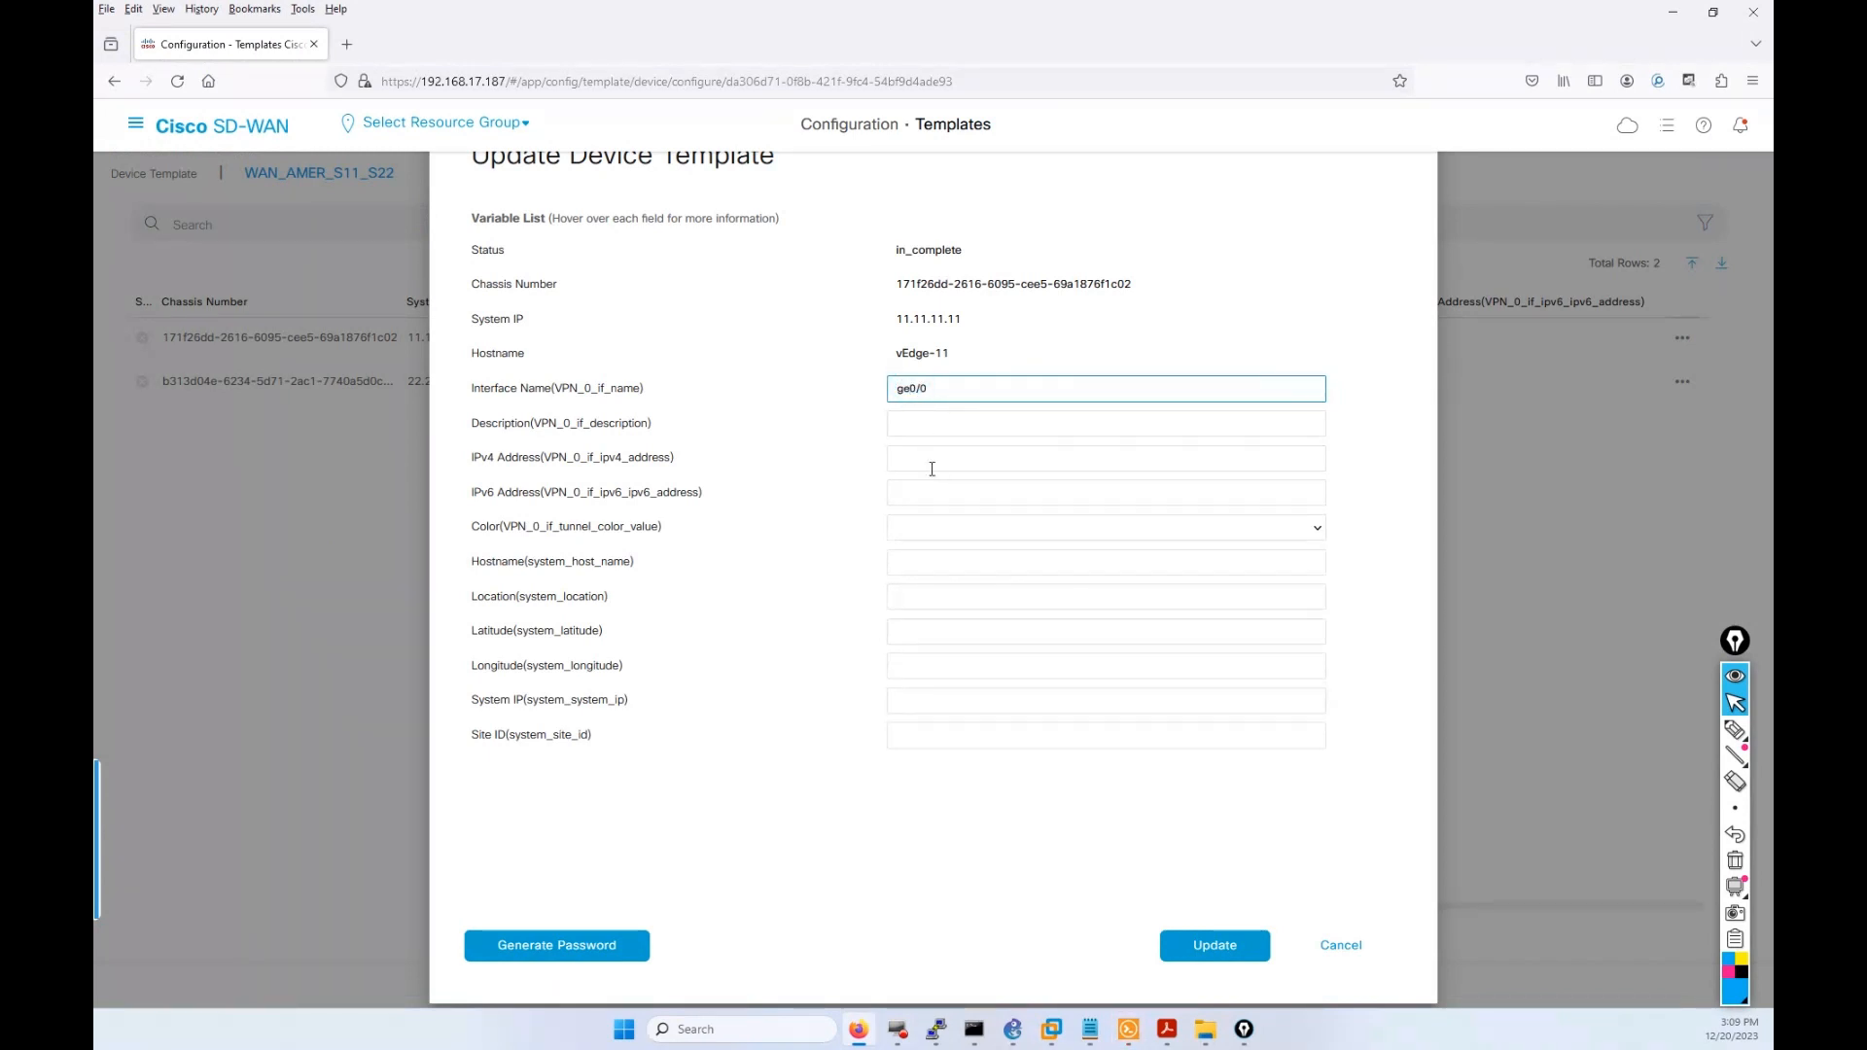
{"action": "type", "text": "-"}
{"action": "left_click", "coordinate": [911, 430]}
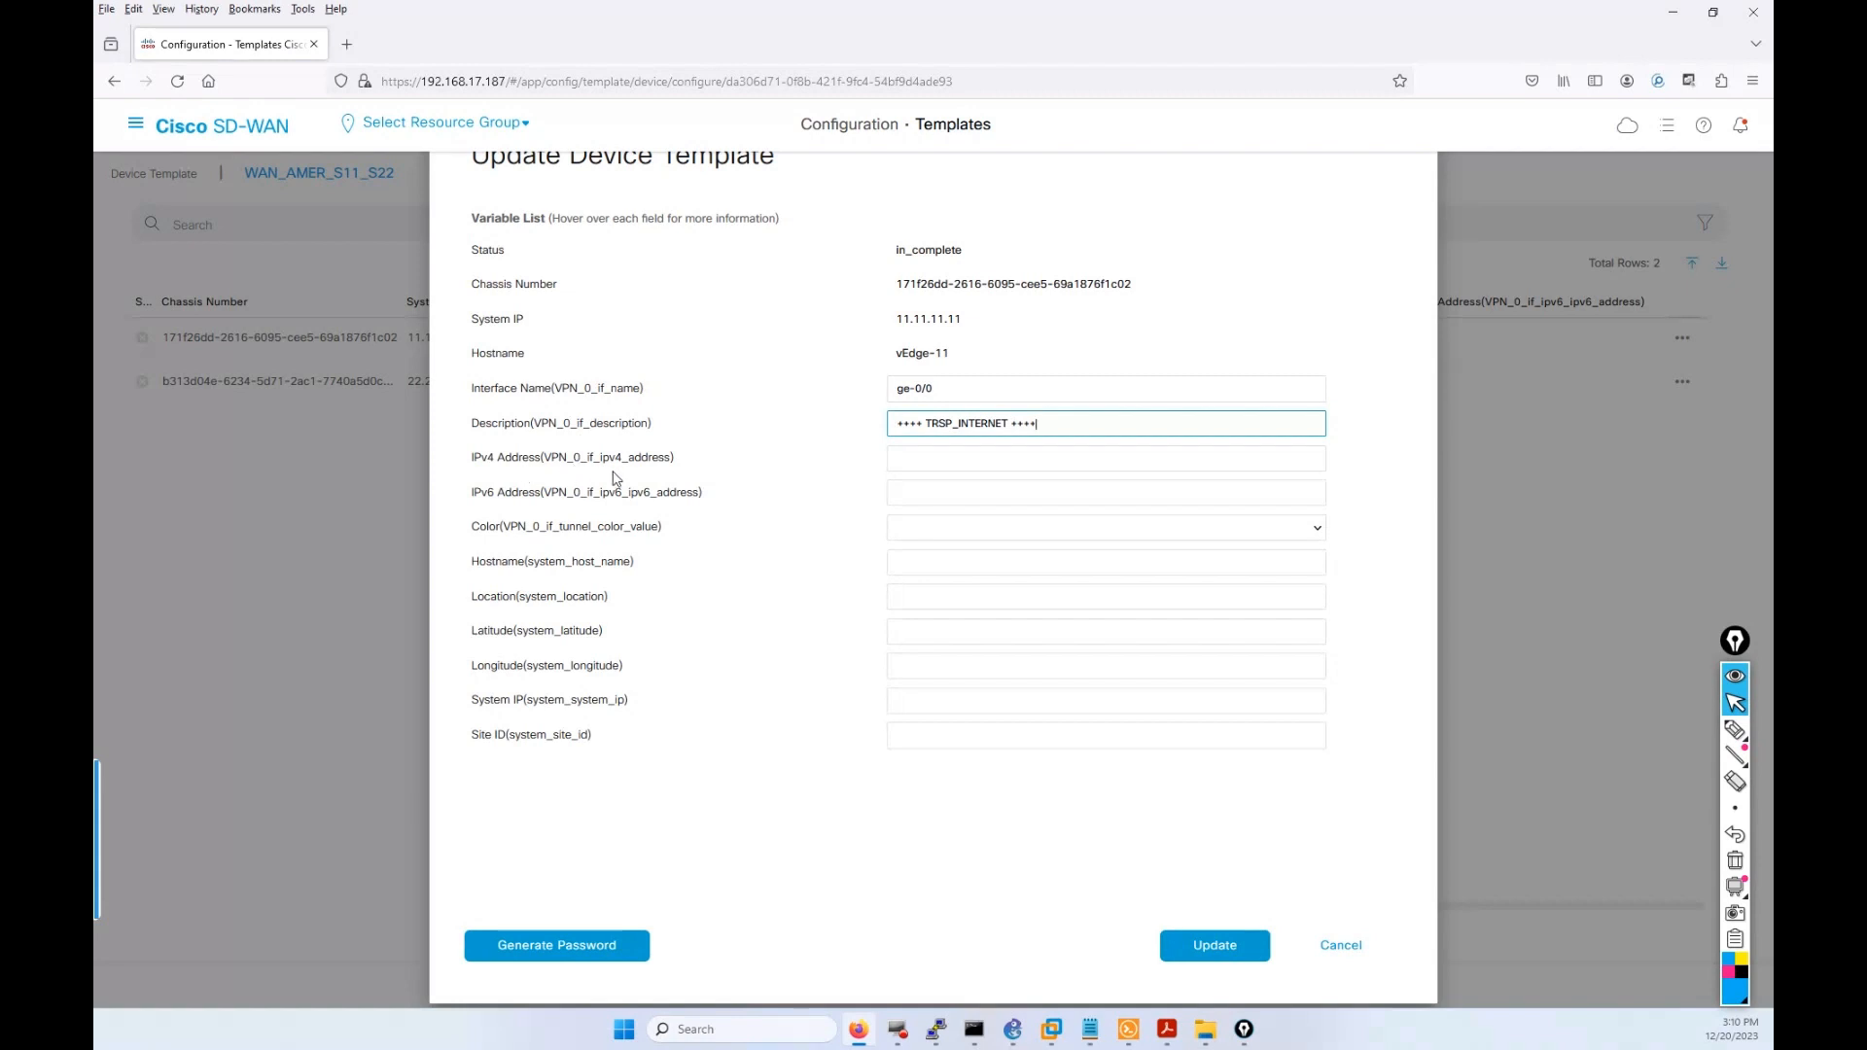
Fill vEdge-11's IPv4 address with 100.100.11.1, leaving the prefix length off for now.
{"action": "left_click", "coordinate": [955, 463]}
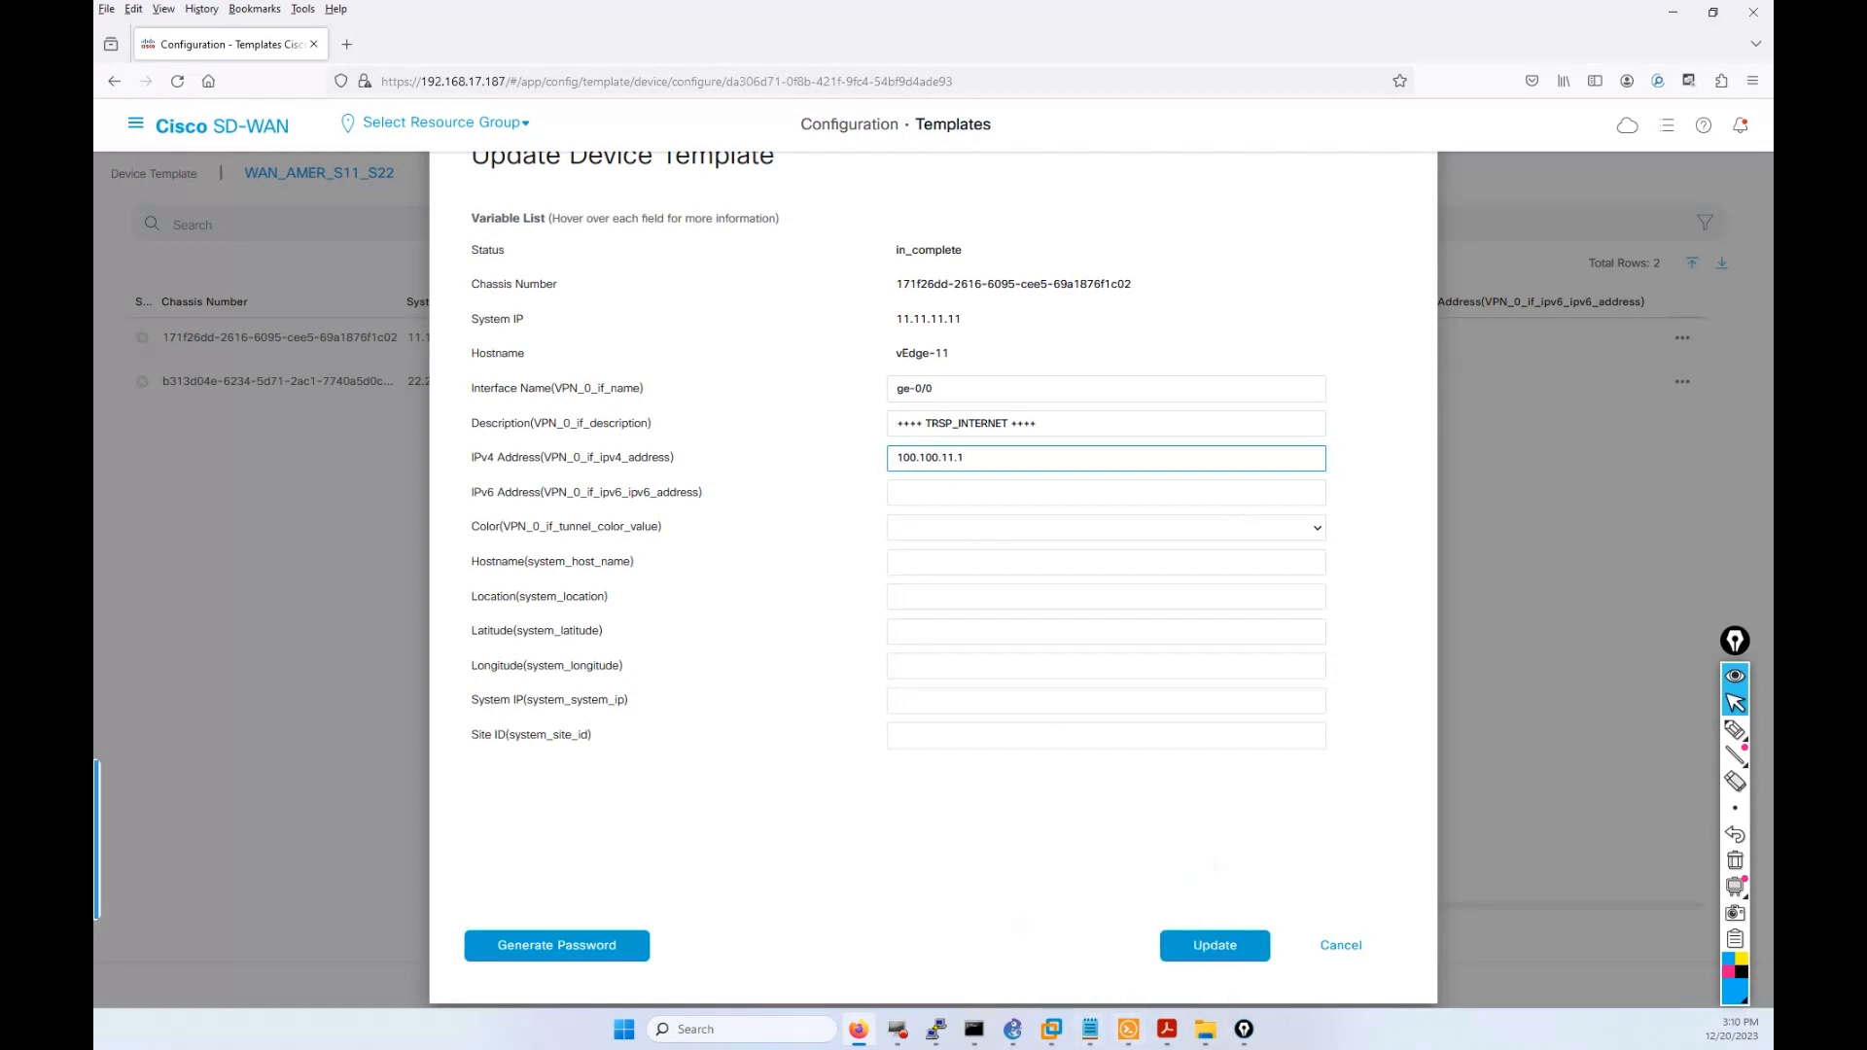
{"action": "key", "text": "alt+Tab"}
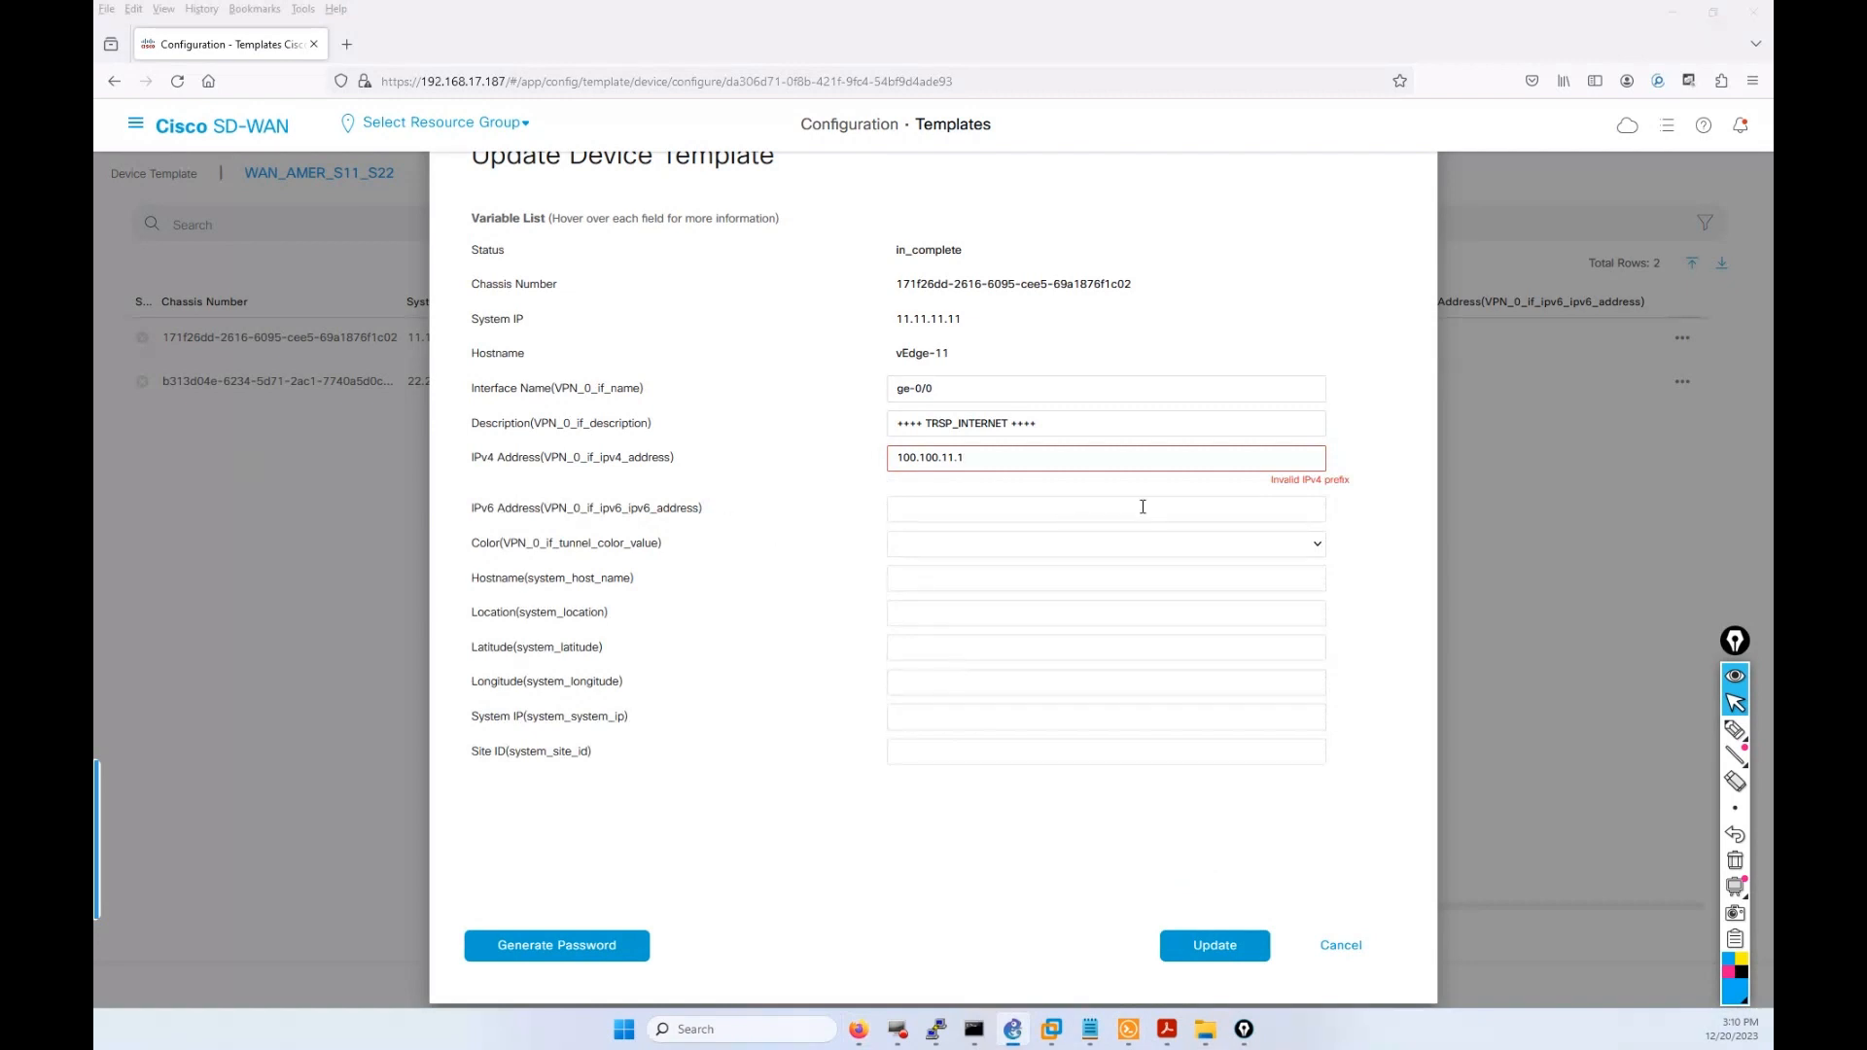
{"action": "left_click", "coordinate": [1050, 460]}
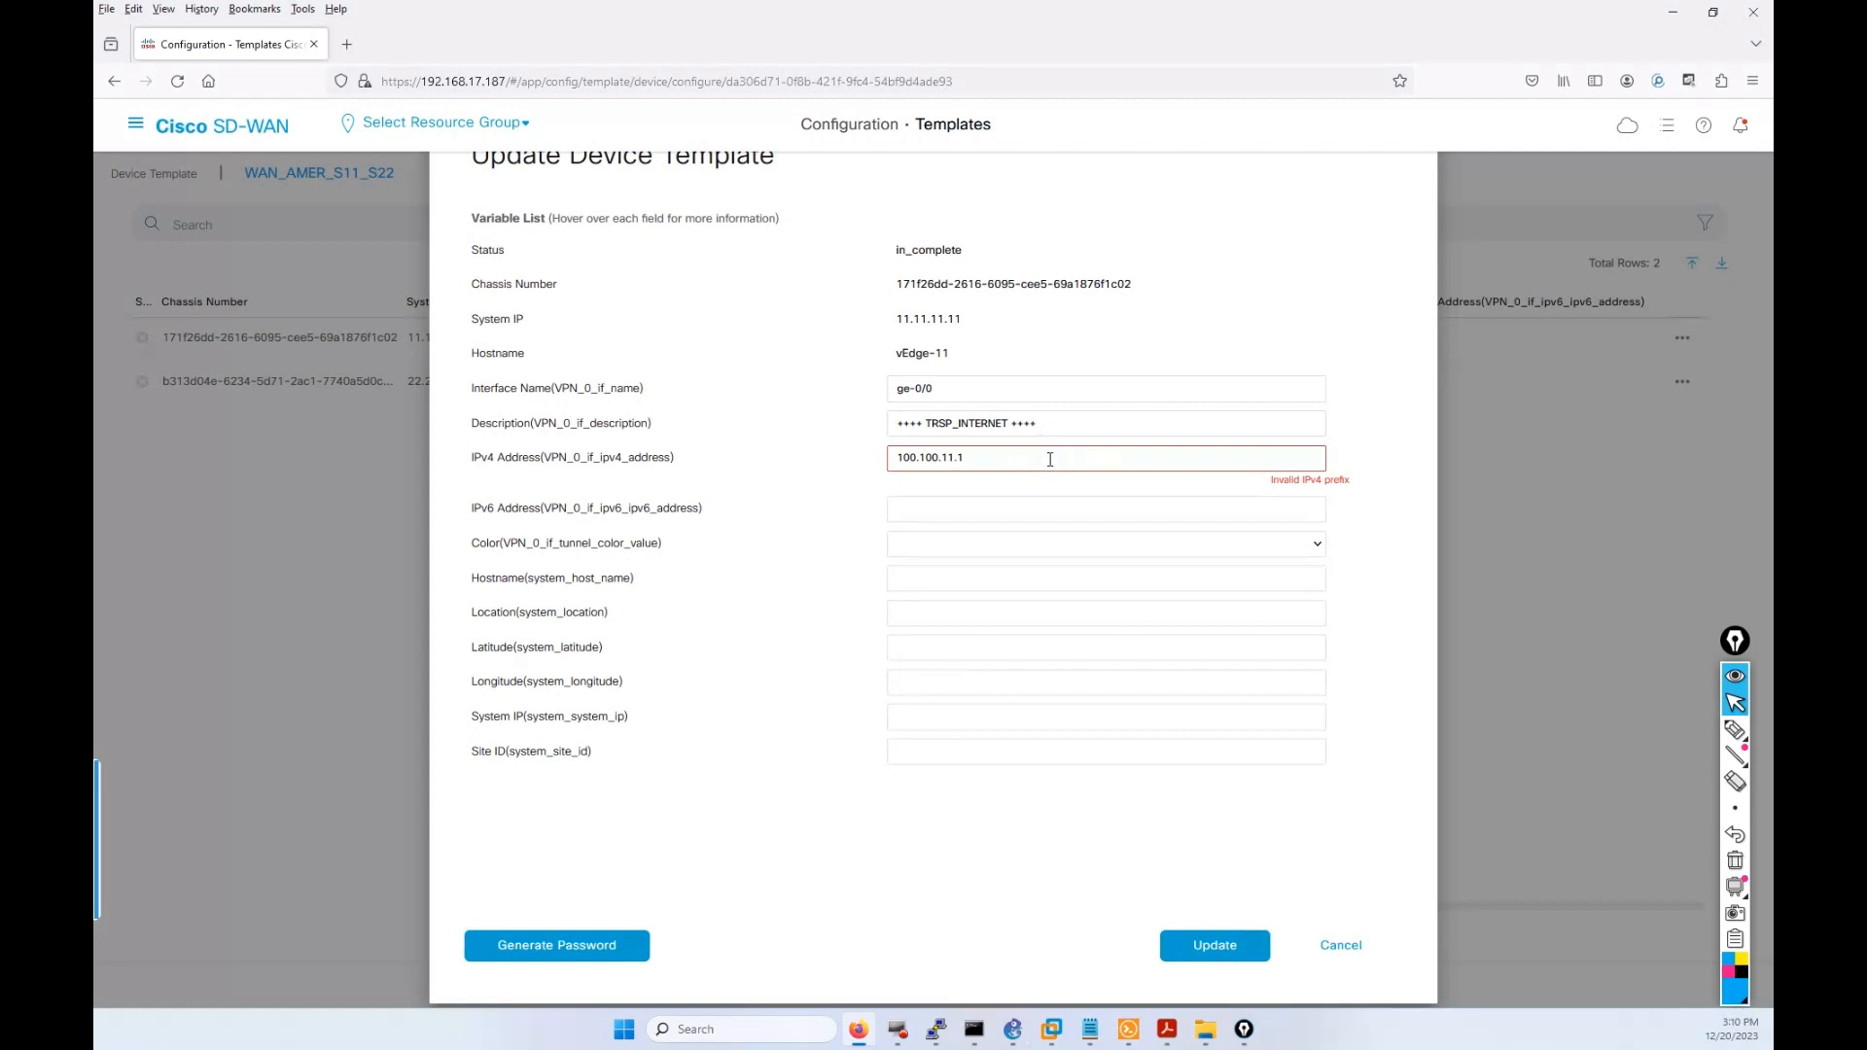
{"action": "type", "text": "30"}
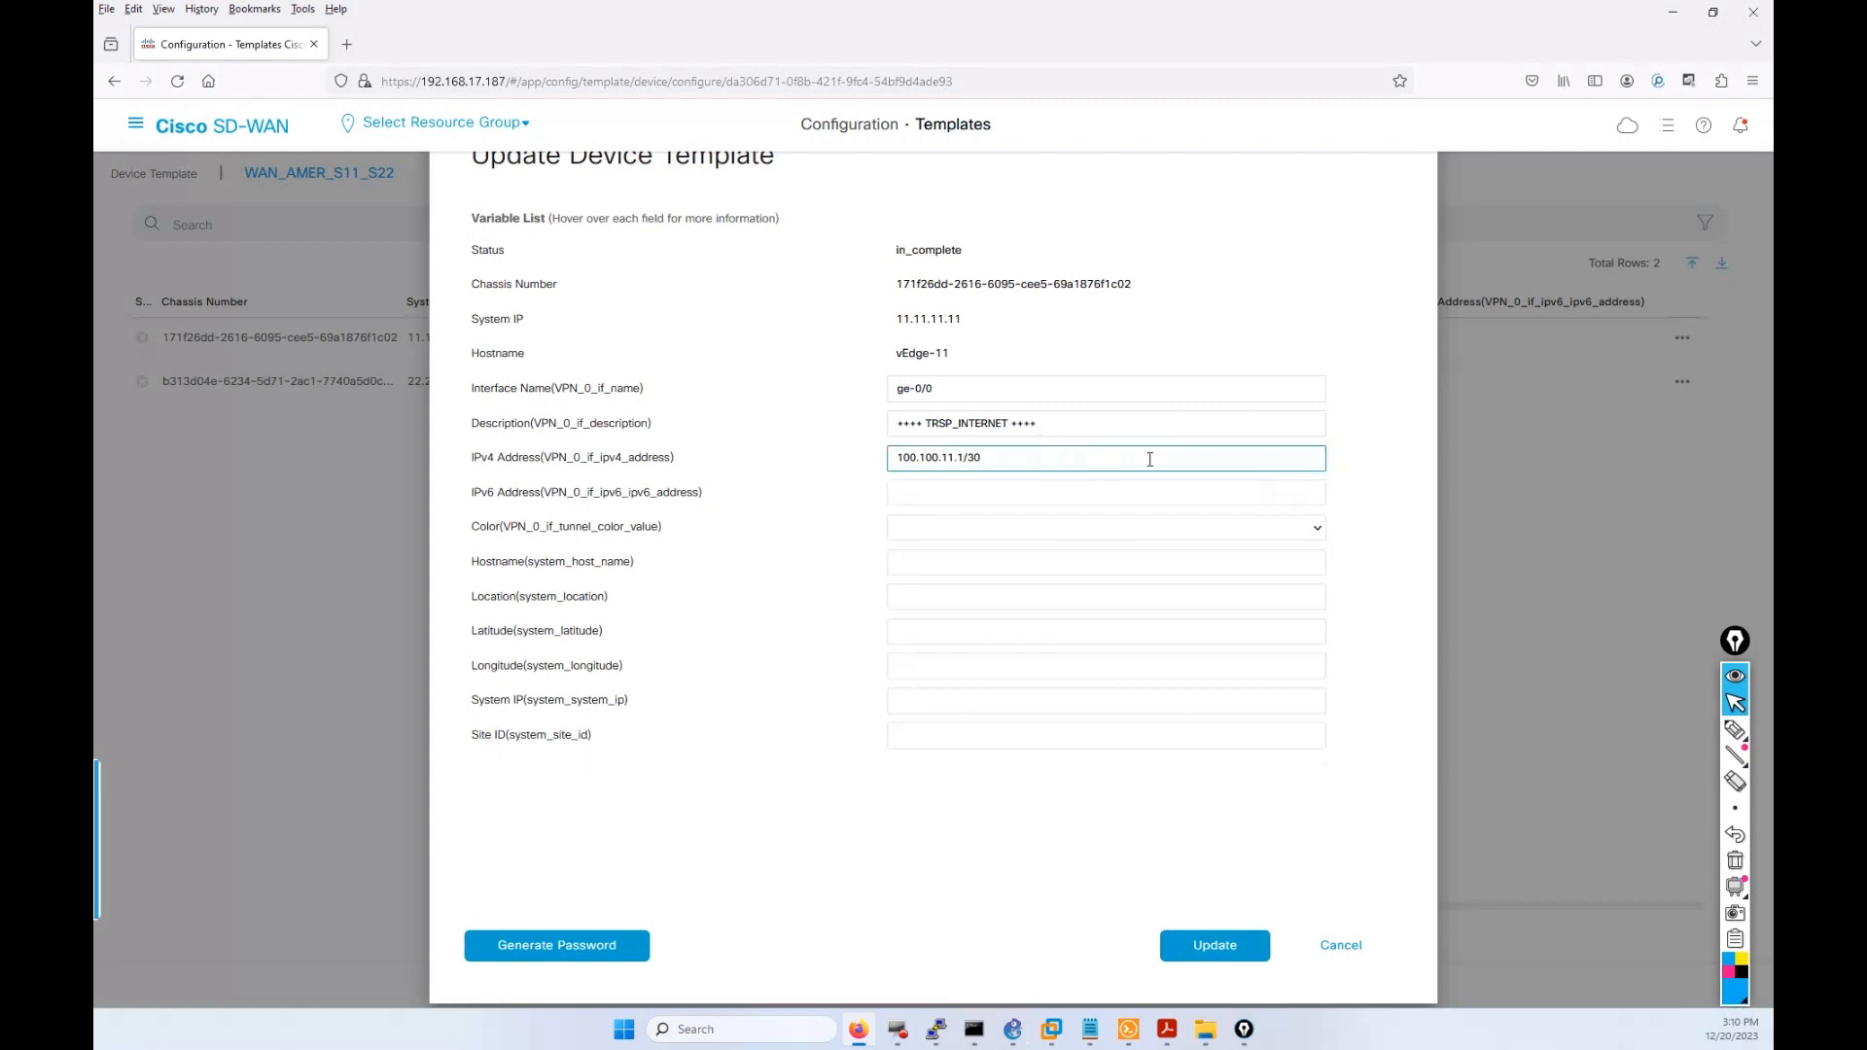
{"action": "key", "text": "BackSpace"}
{"action": "key", "text": "BackSpace"}
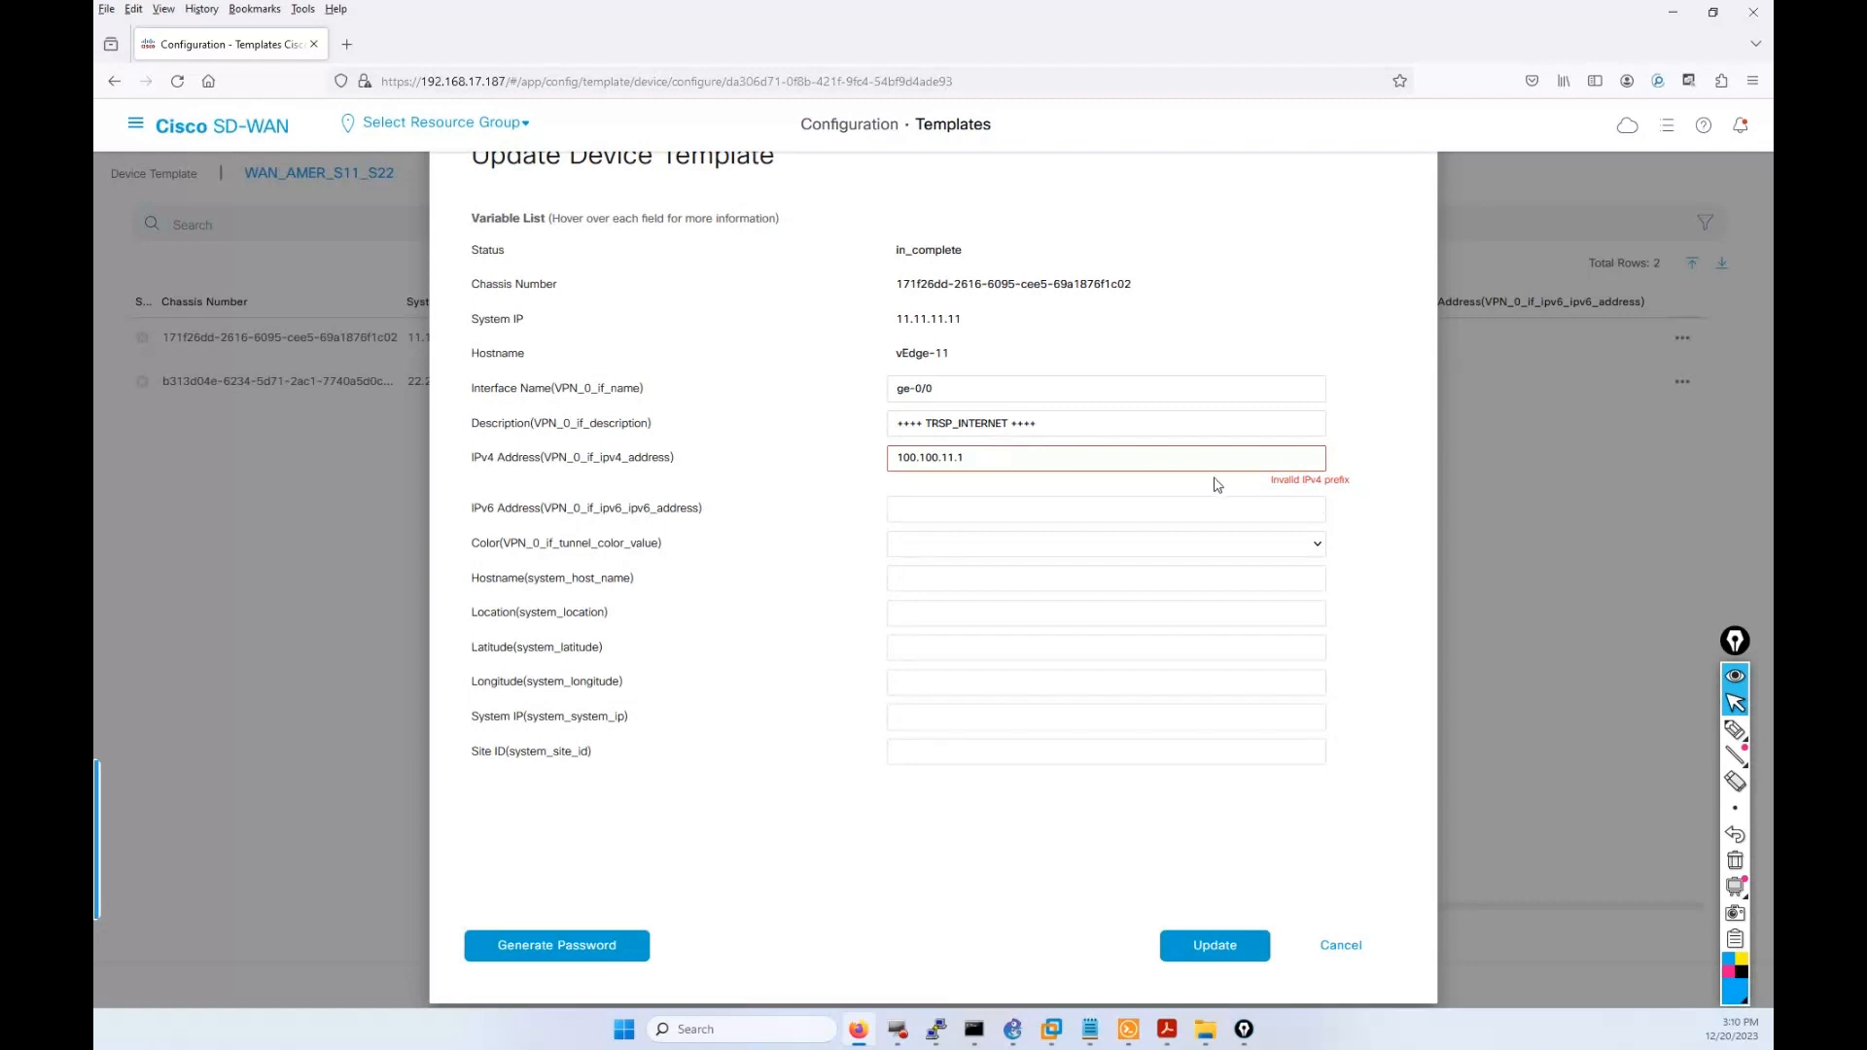
{"action": "key", "text": "alt+Tab"}
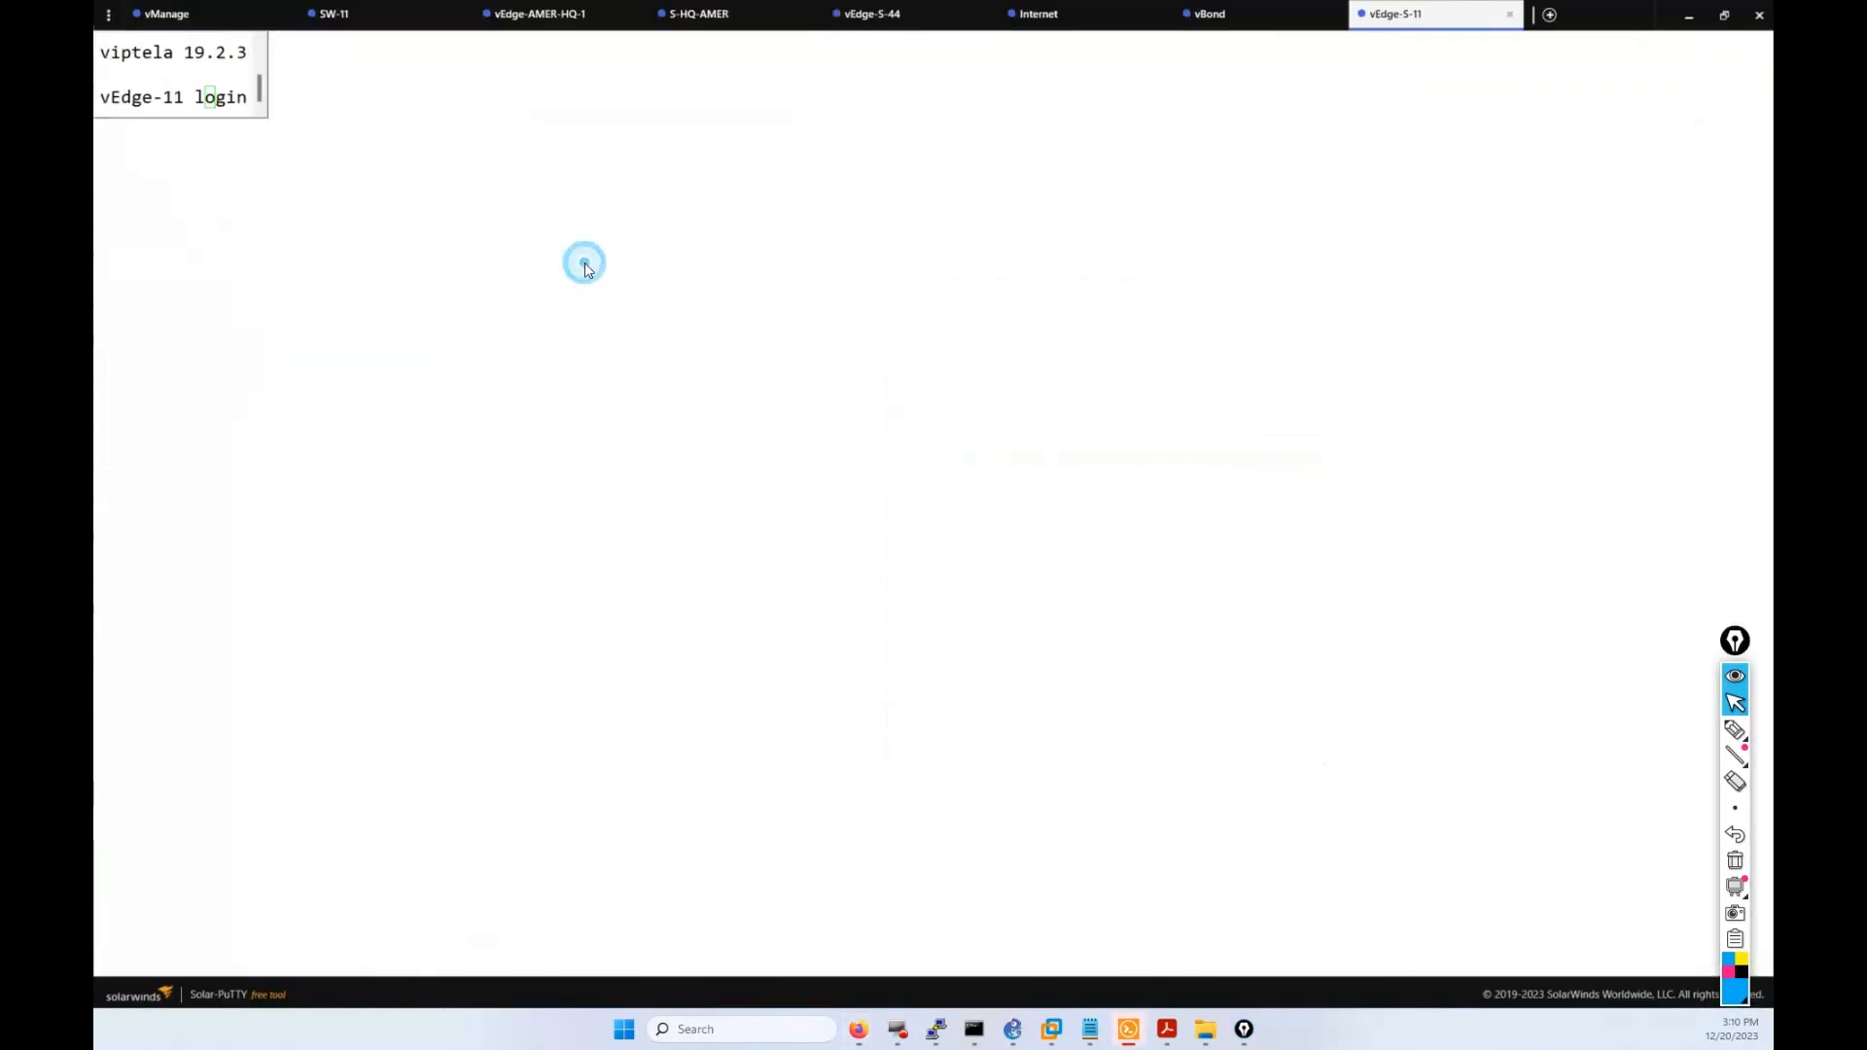
Log in to vEdge-11 as admin and run show interface description, noting ge0/0 at 100.100.11.1/24.
{"action": "type", "text": "ADMIN"}
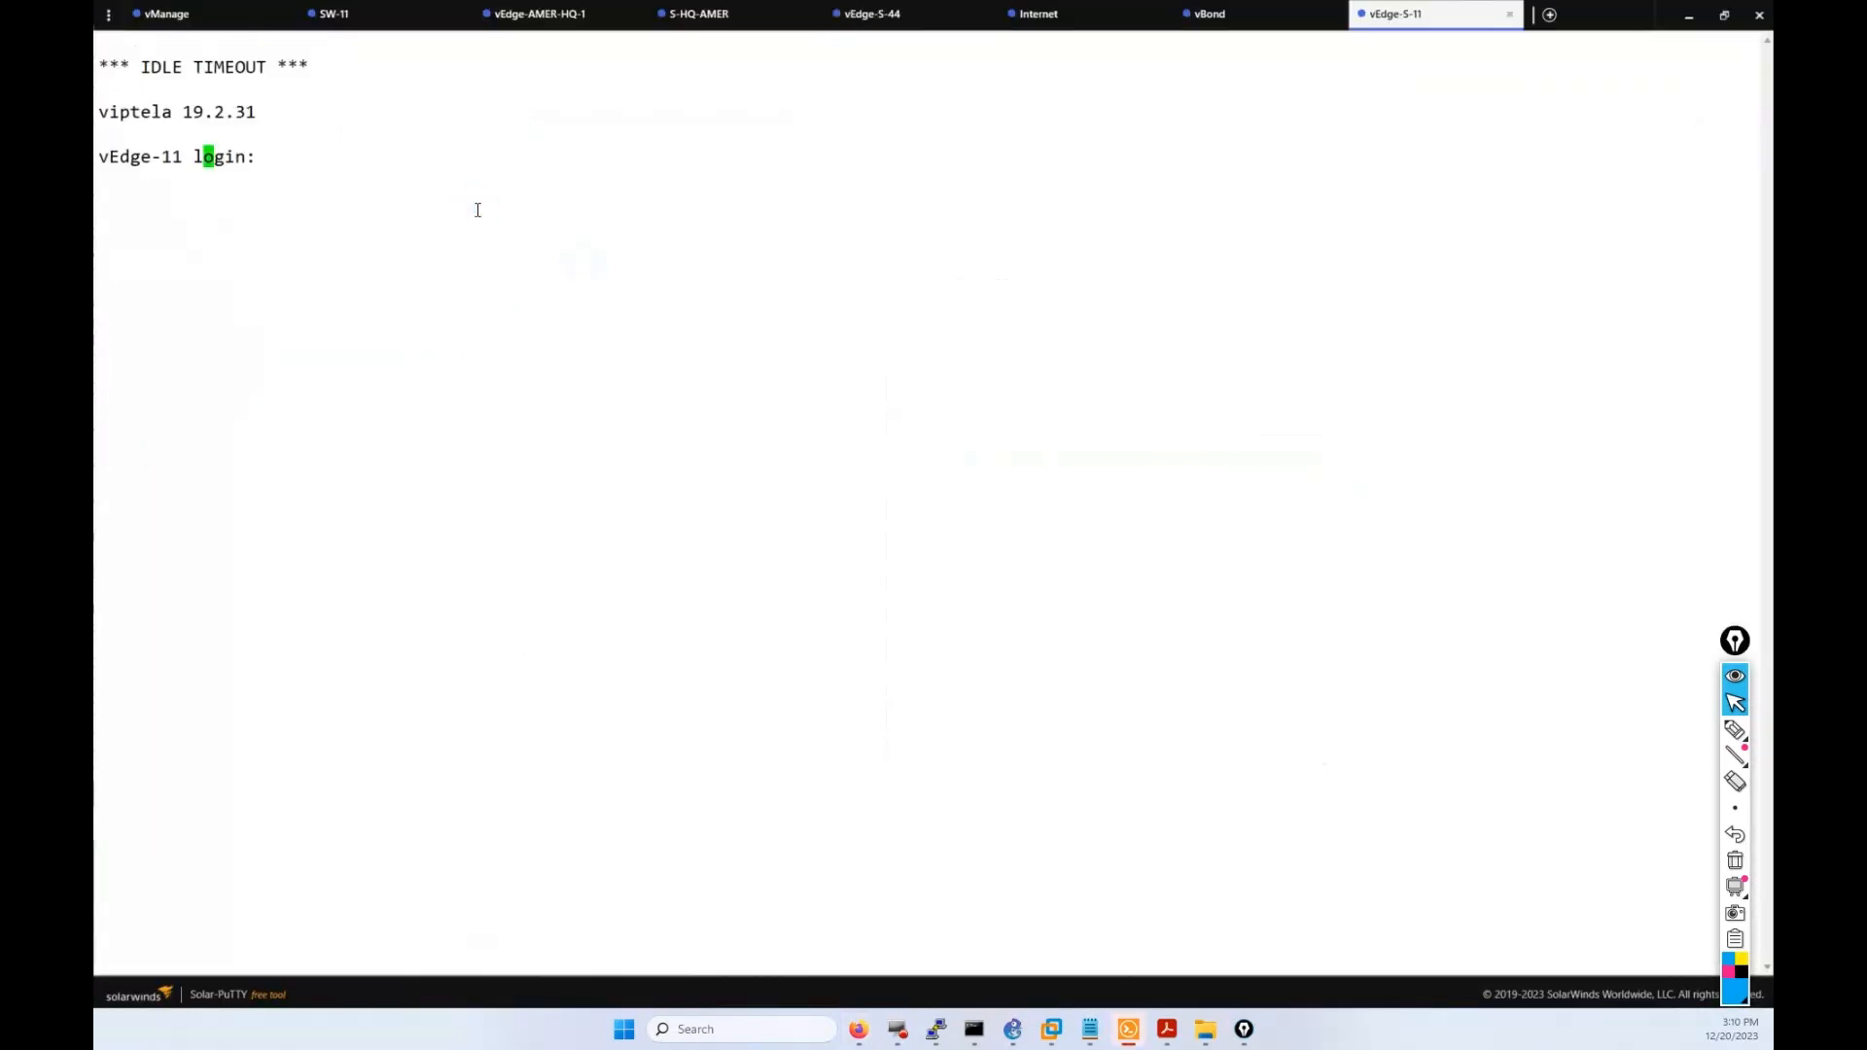
{"action": "key", "text": "Return"}
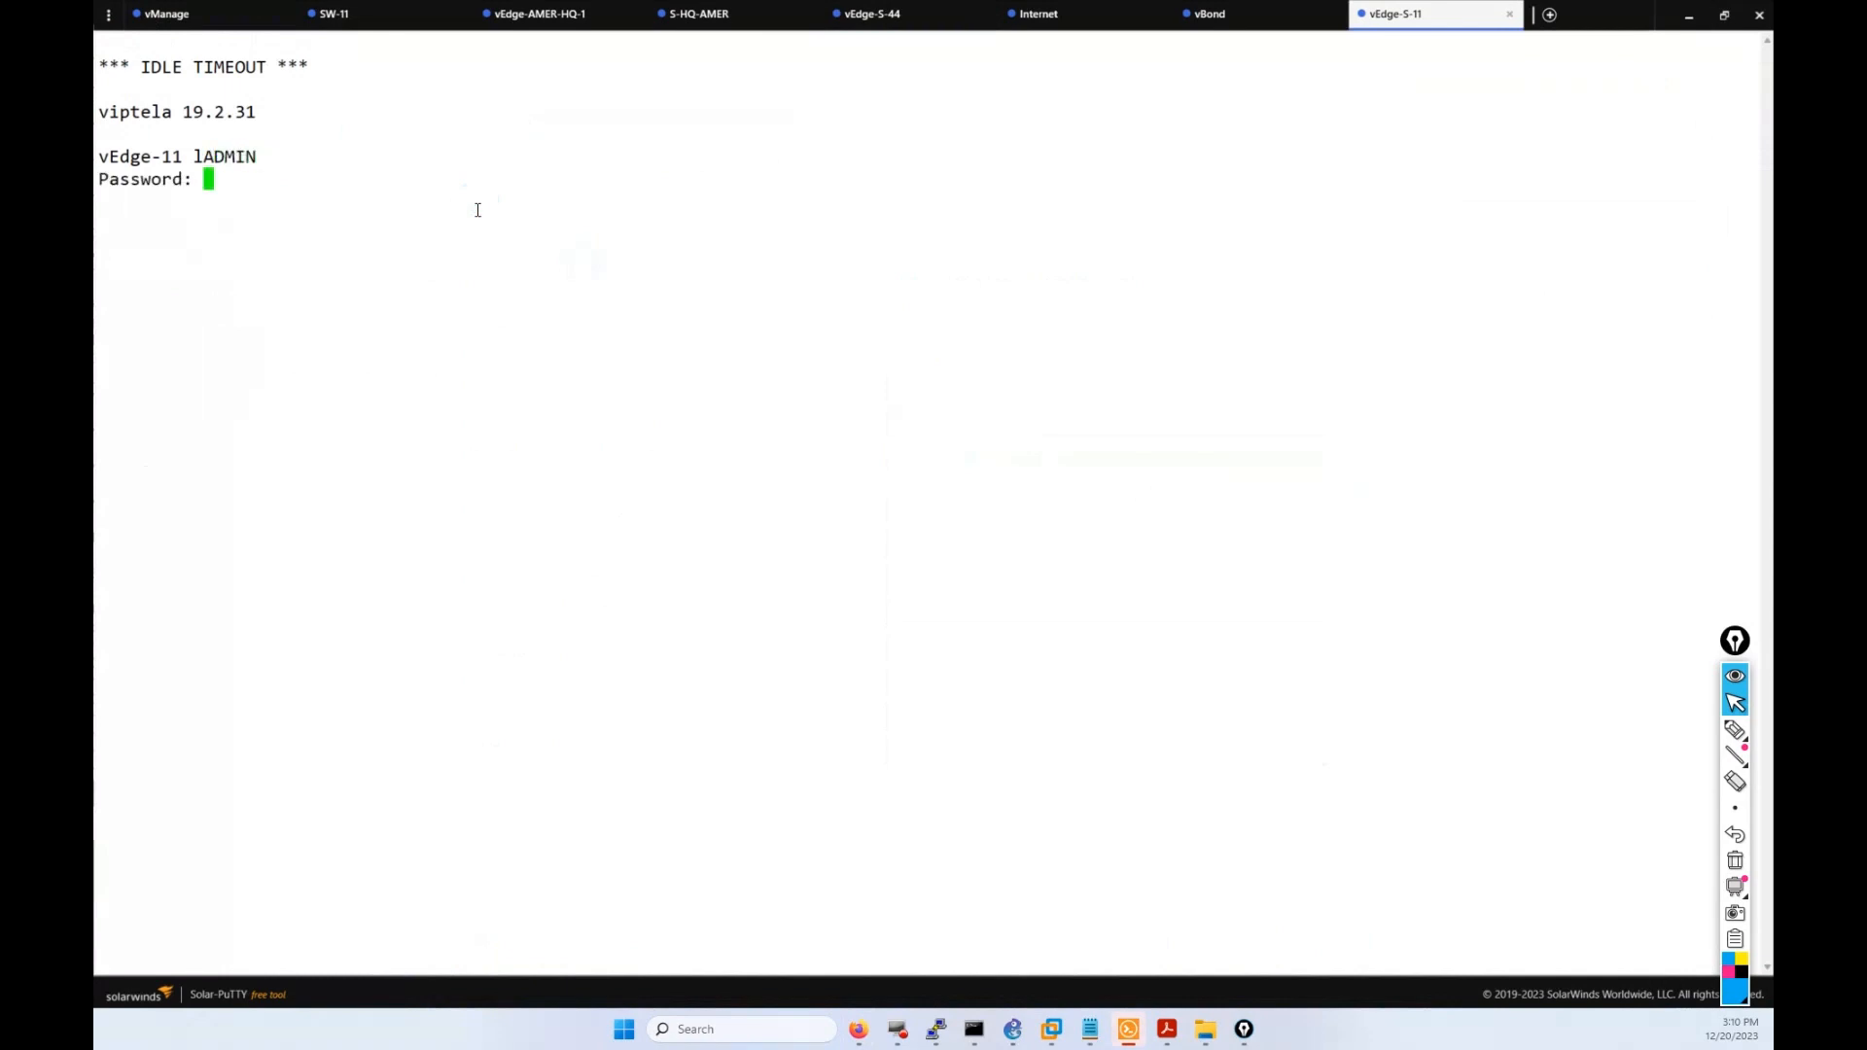
{"action": "key", "text": "Return"}
{"action": "type", "text": "admin"}
{"action": "key", "text": "Return"}
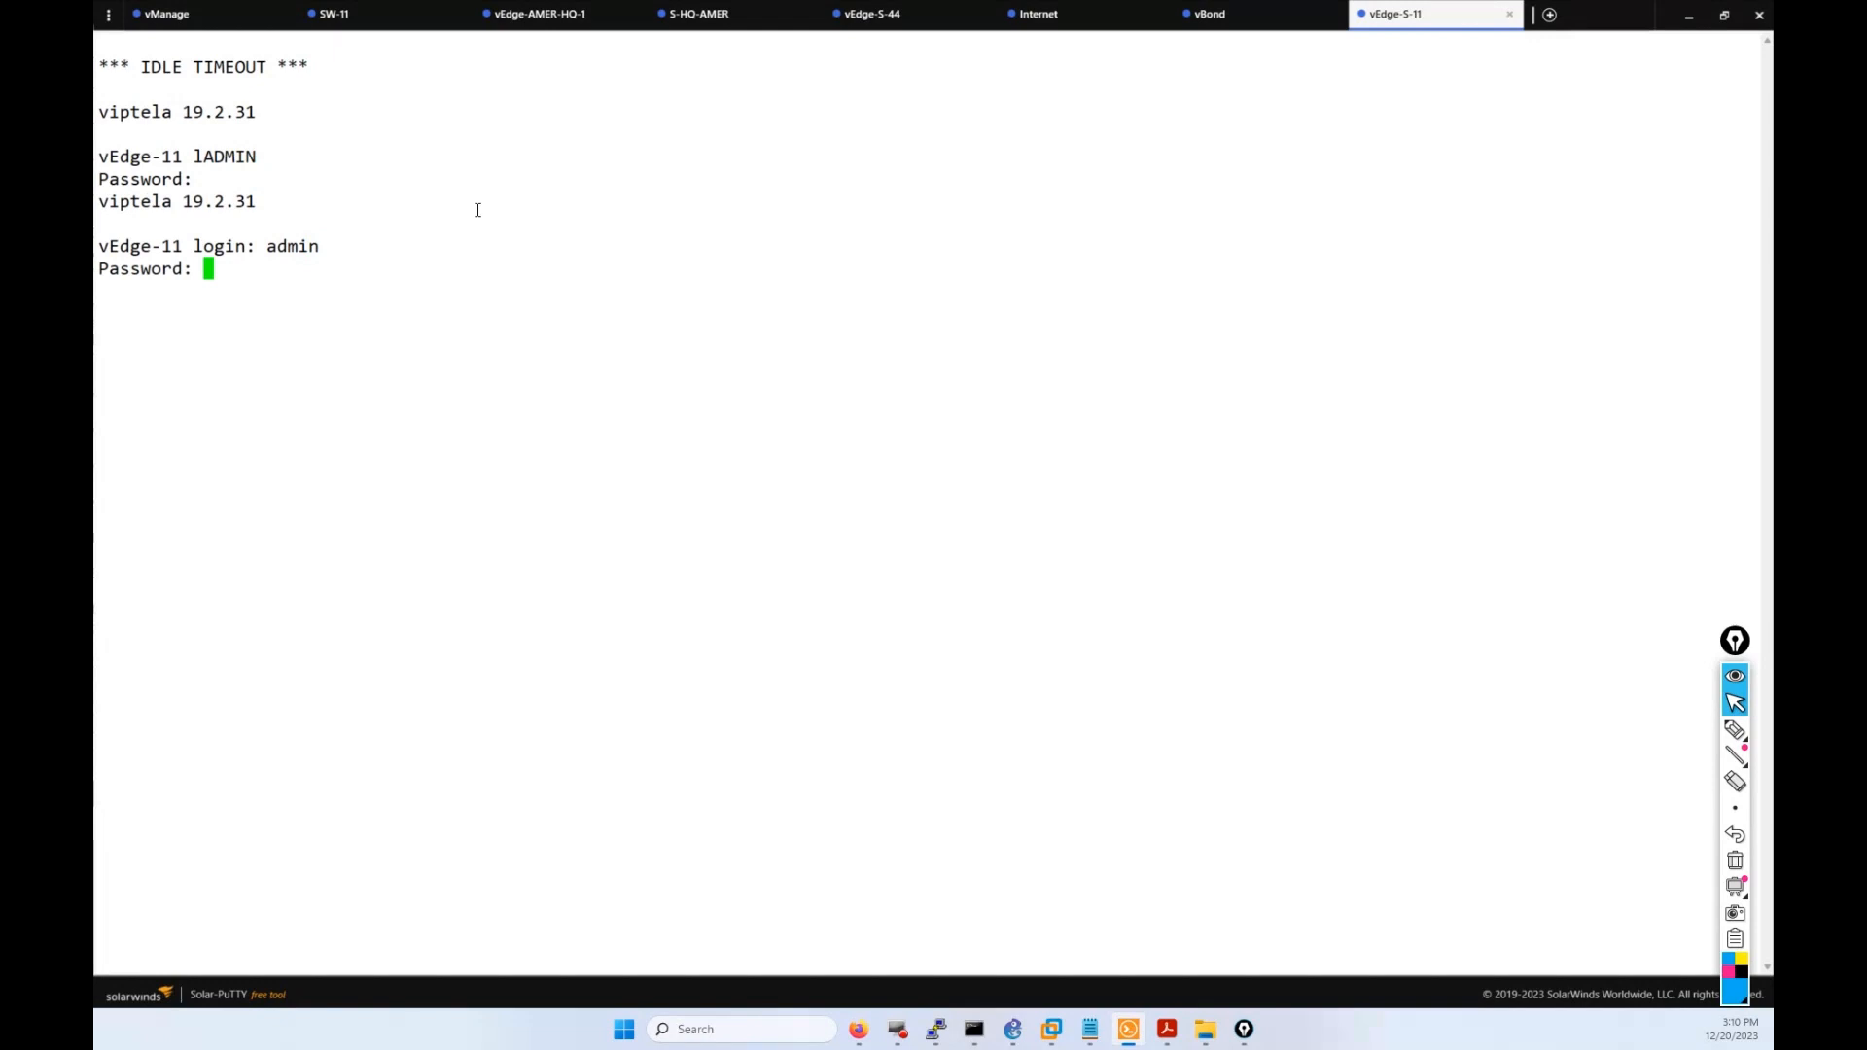
{"action": "key", "text": "Return"}
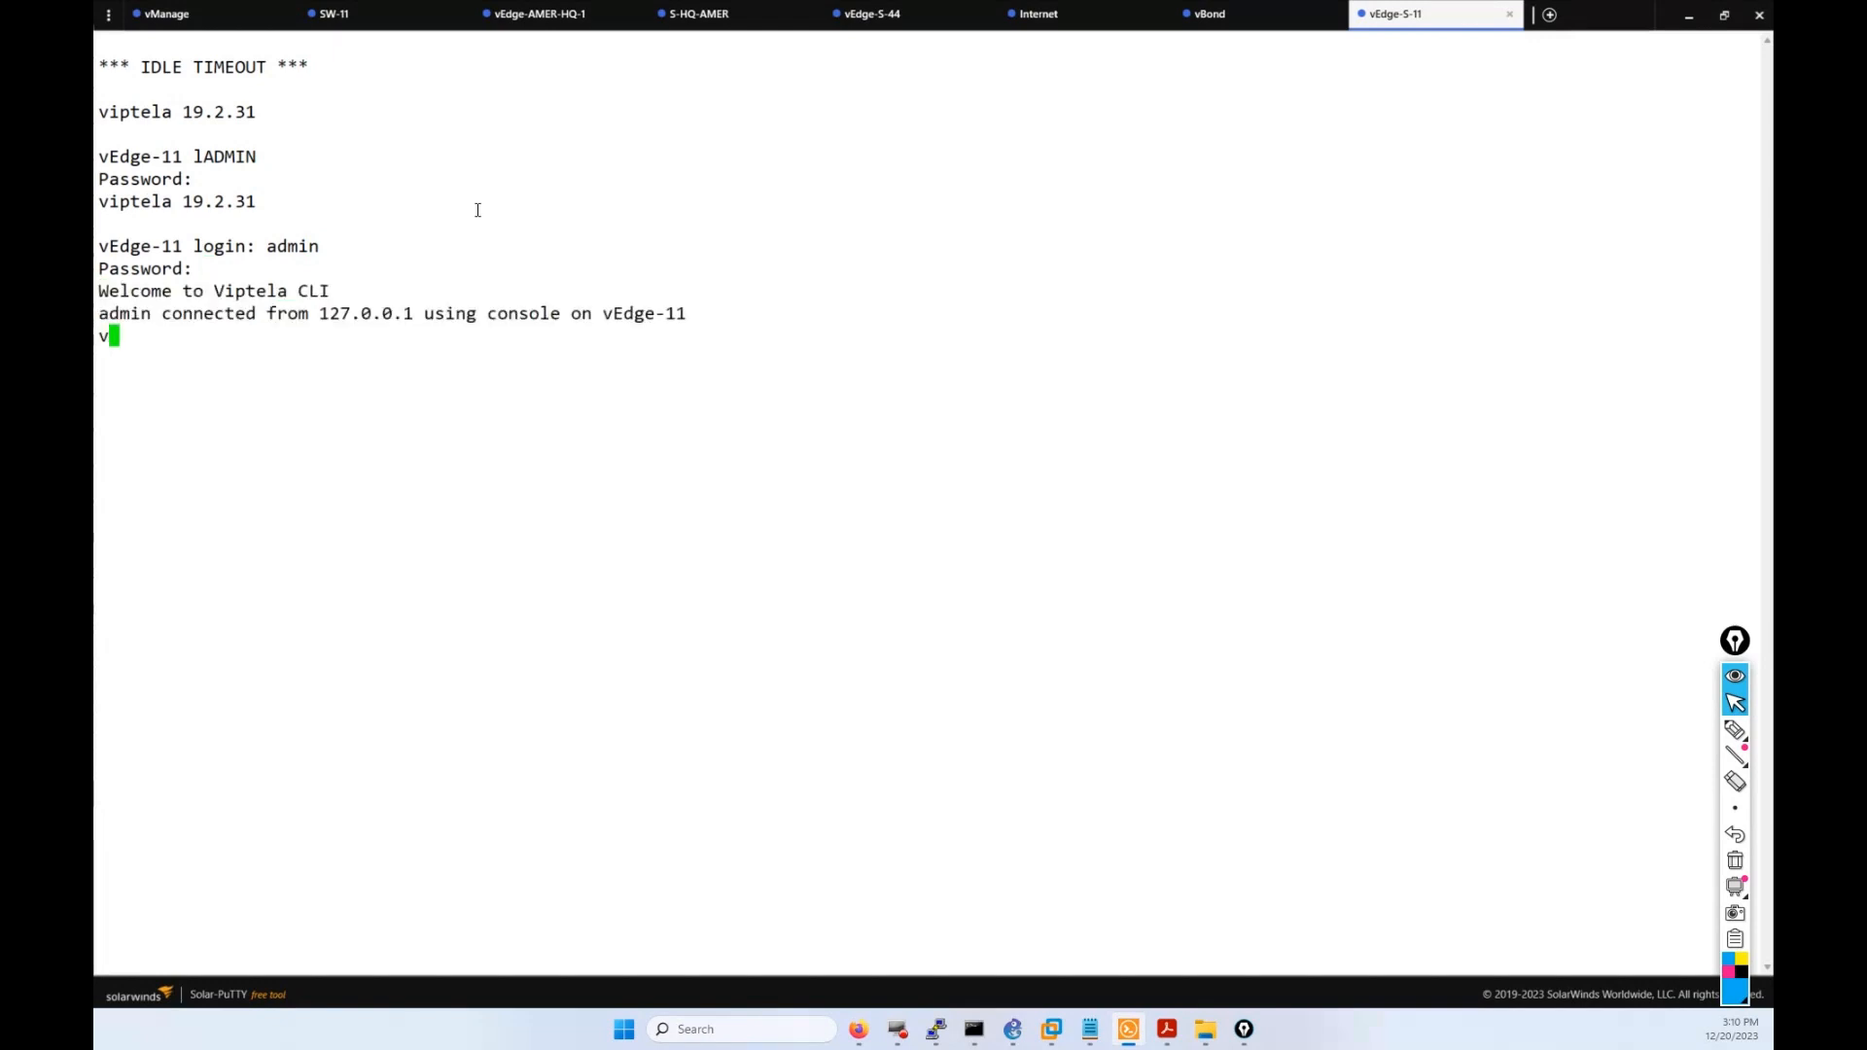
{"action": "type", "text": "sh int"}
{"action": "key", "text": "Tab"}
{"action": "type", "text": "desc"}
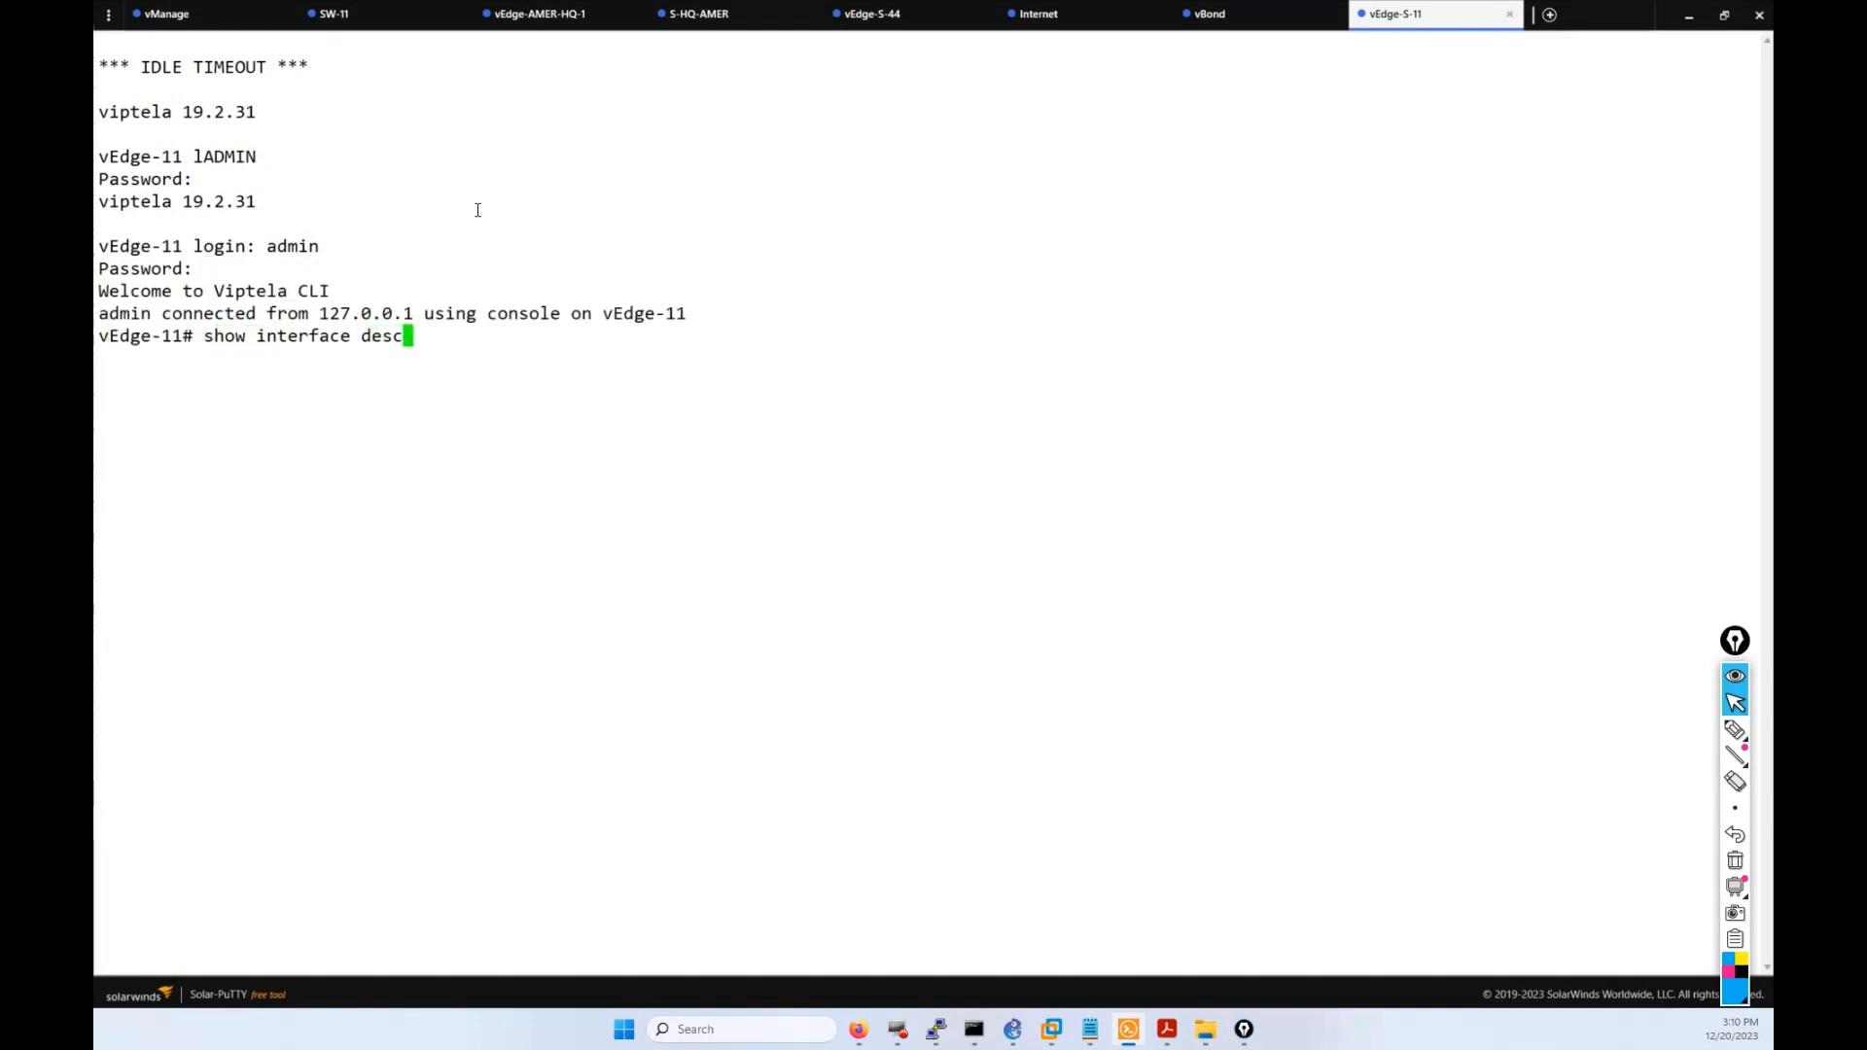
{"action": "key", "text": "Tab"}
{"action": "key", "text": "Return"}
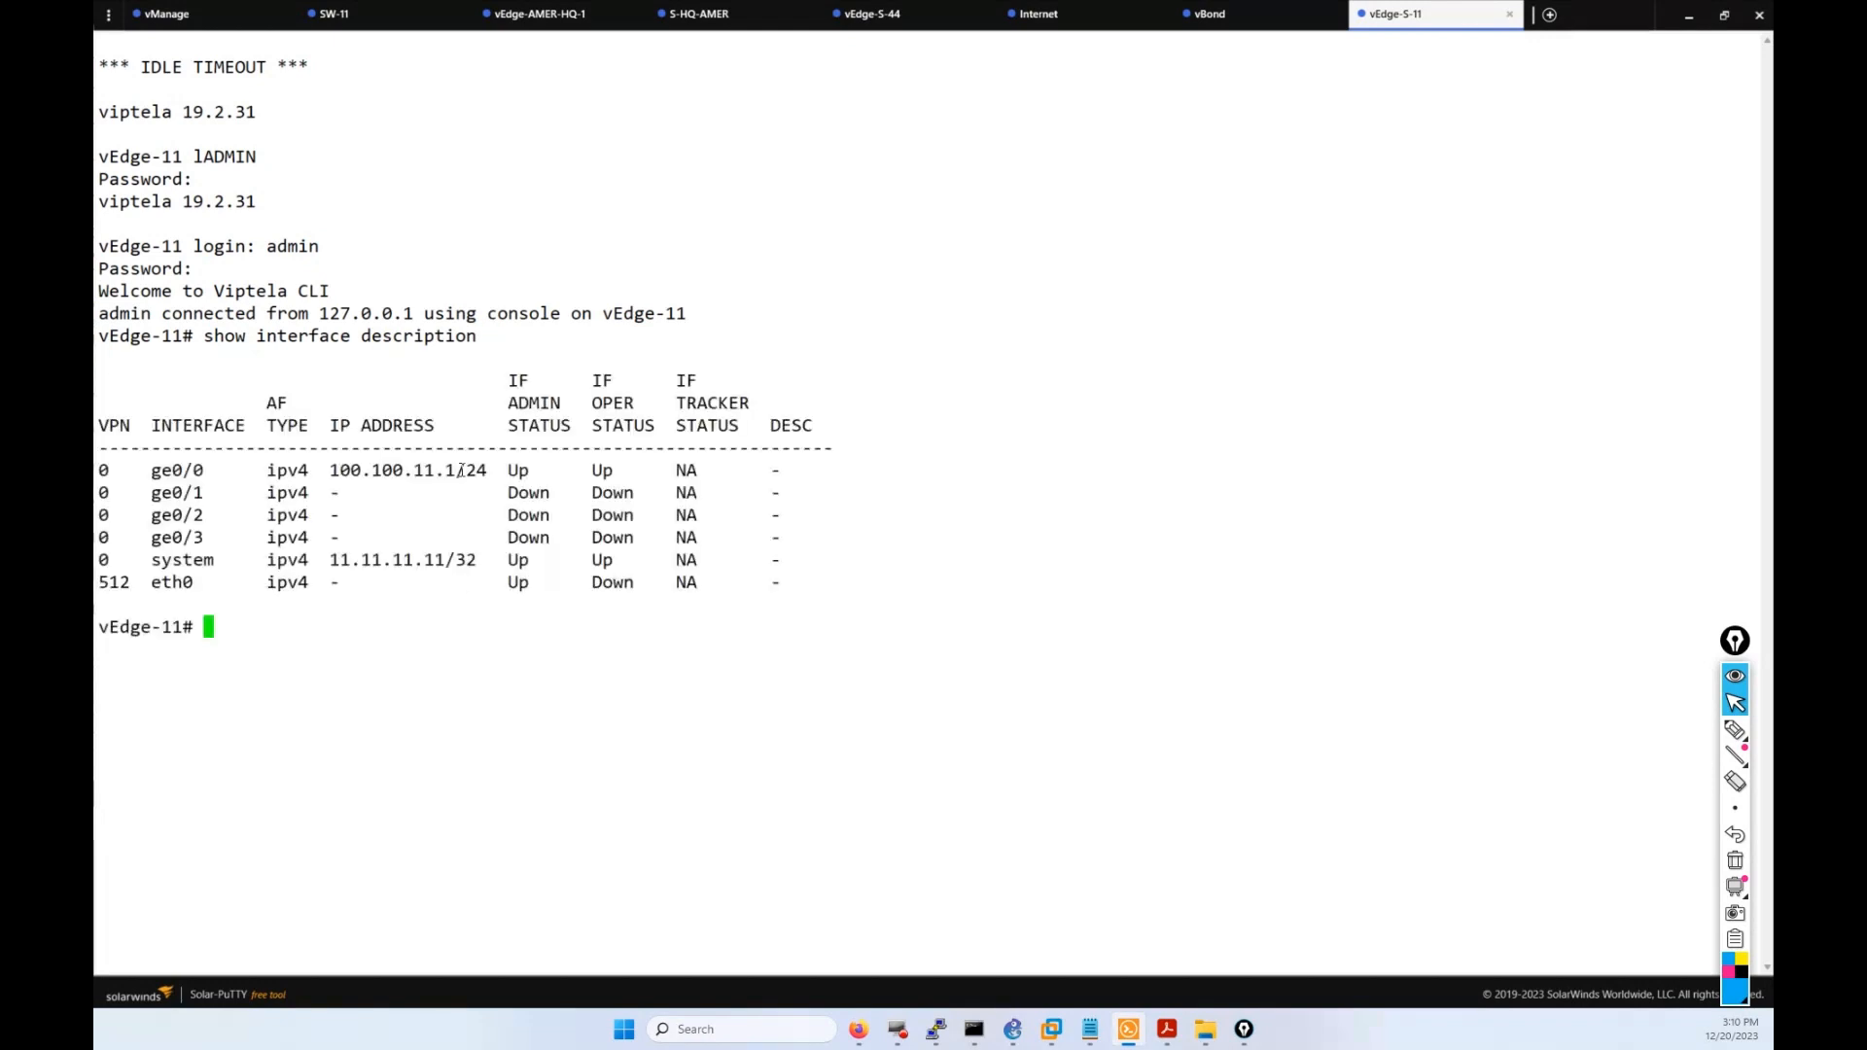
{"action": "left_click_drag", "start_coordinate": [453, 471], "coordinate": [339, 473]}
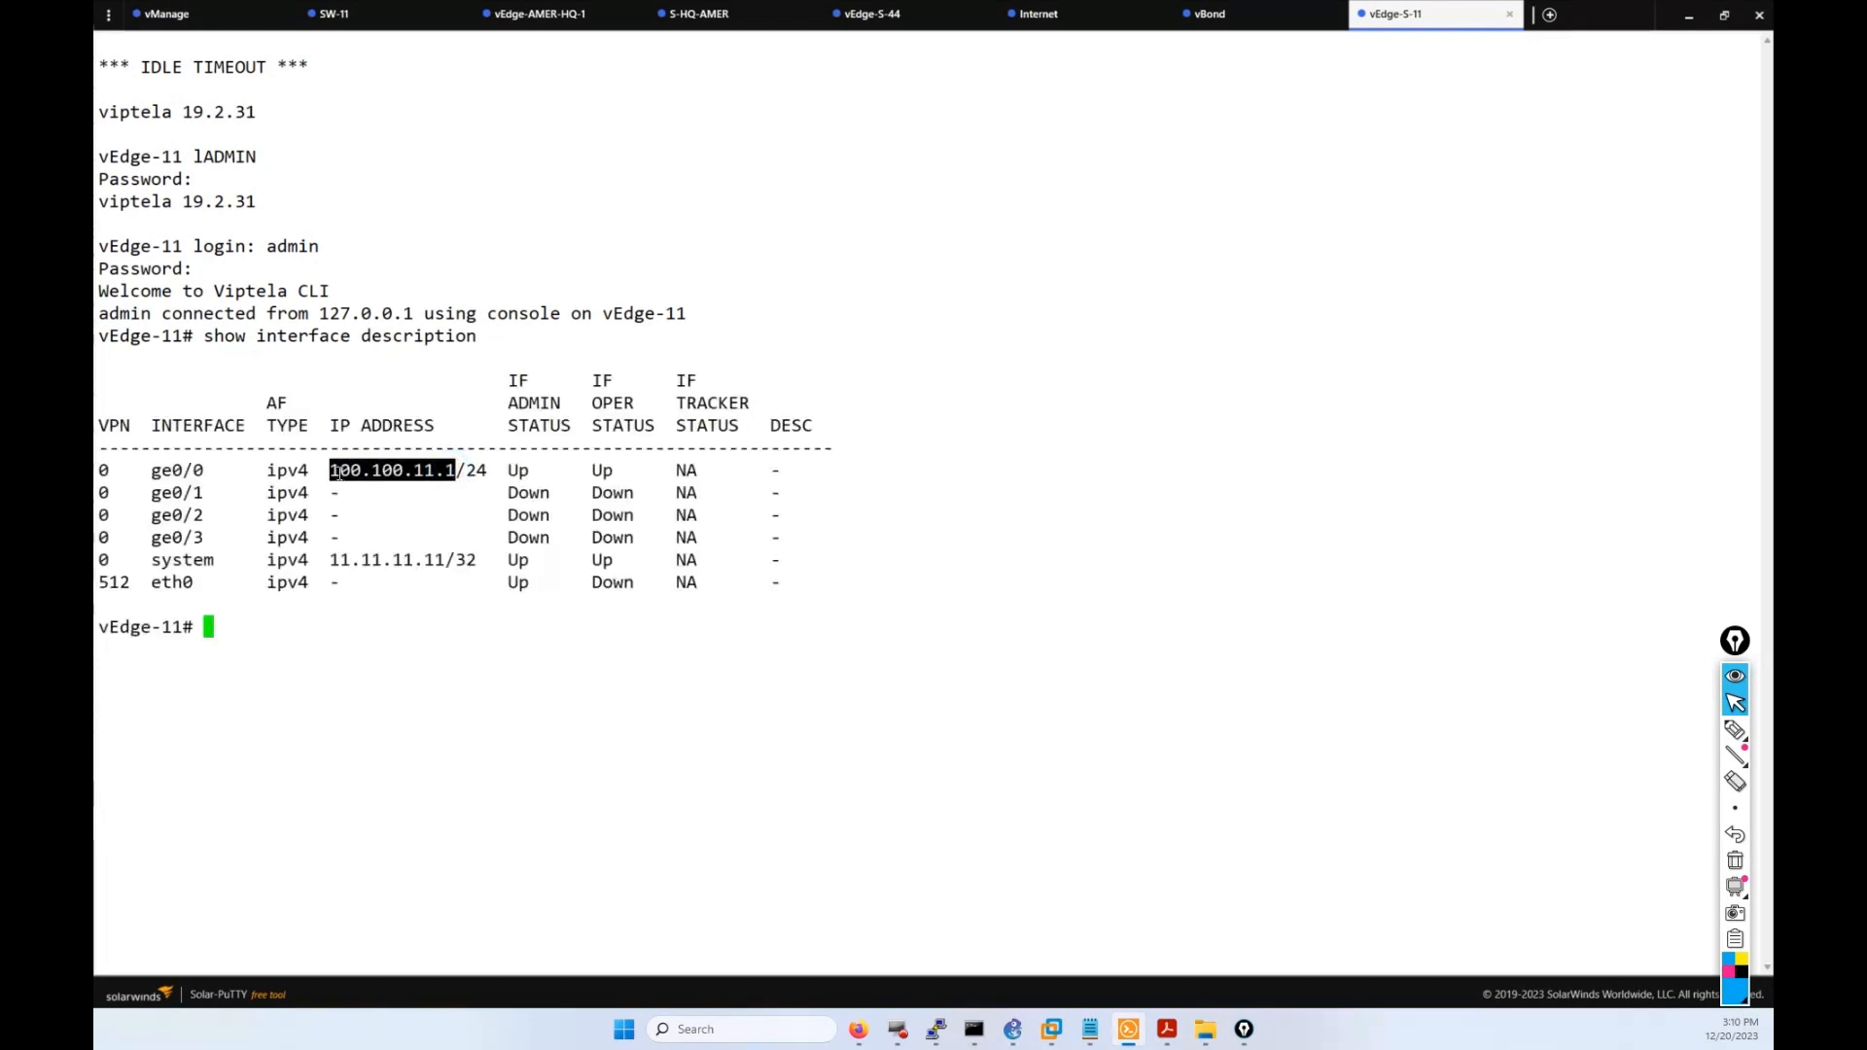
{"action": "left_click", "coordinate": [345, 472]}
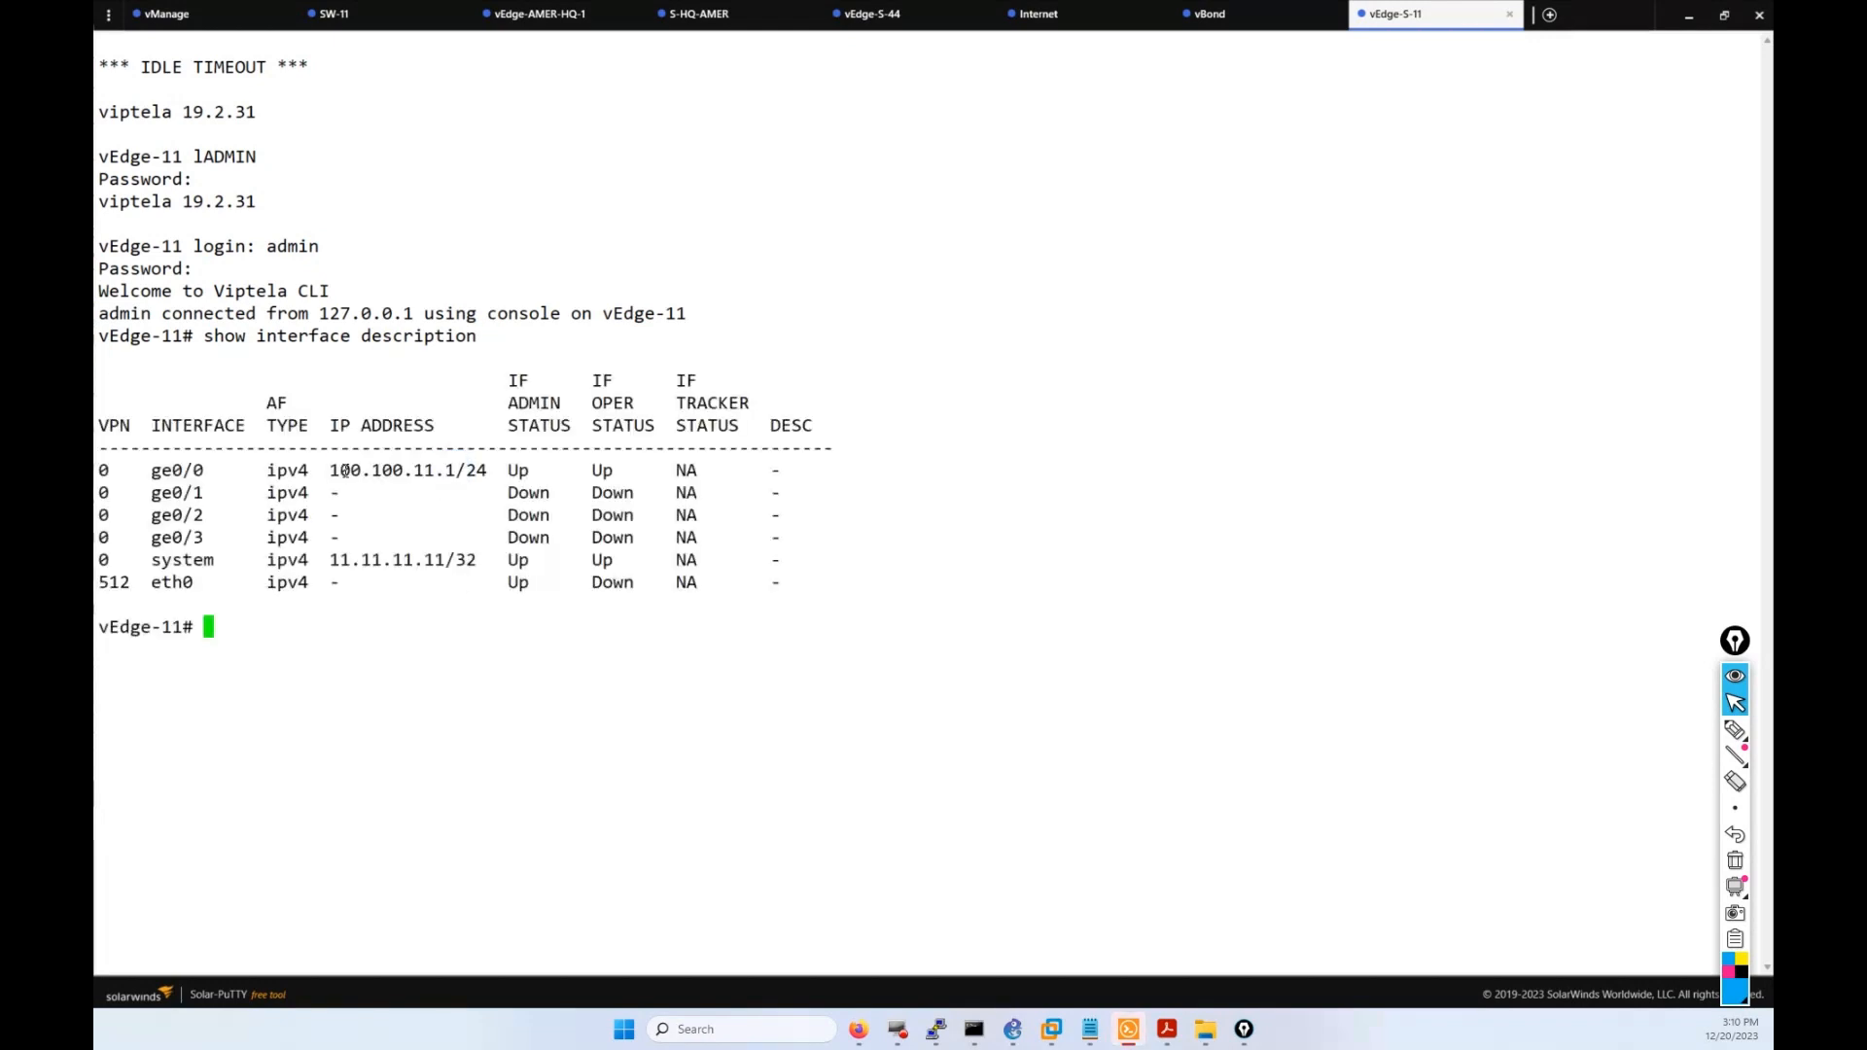
{"action": "left_click_drag", "start_coordinate": [496, 471], "coordinate": [337, 460]}
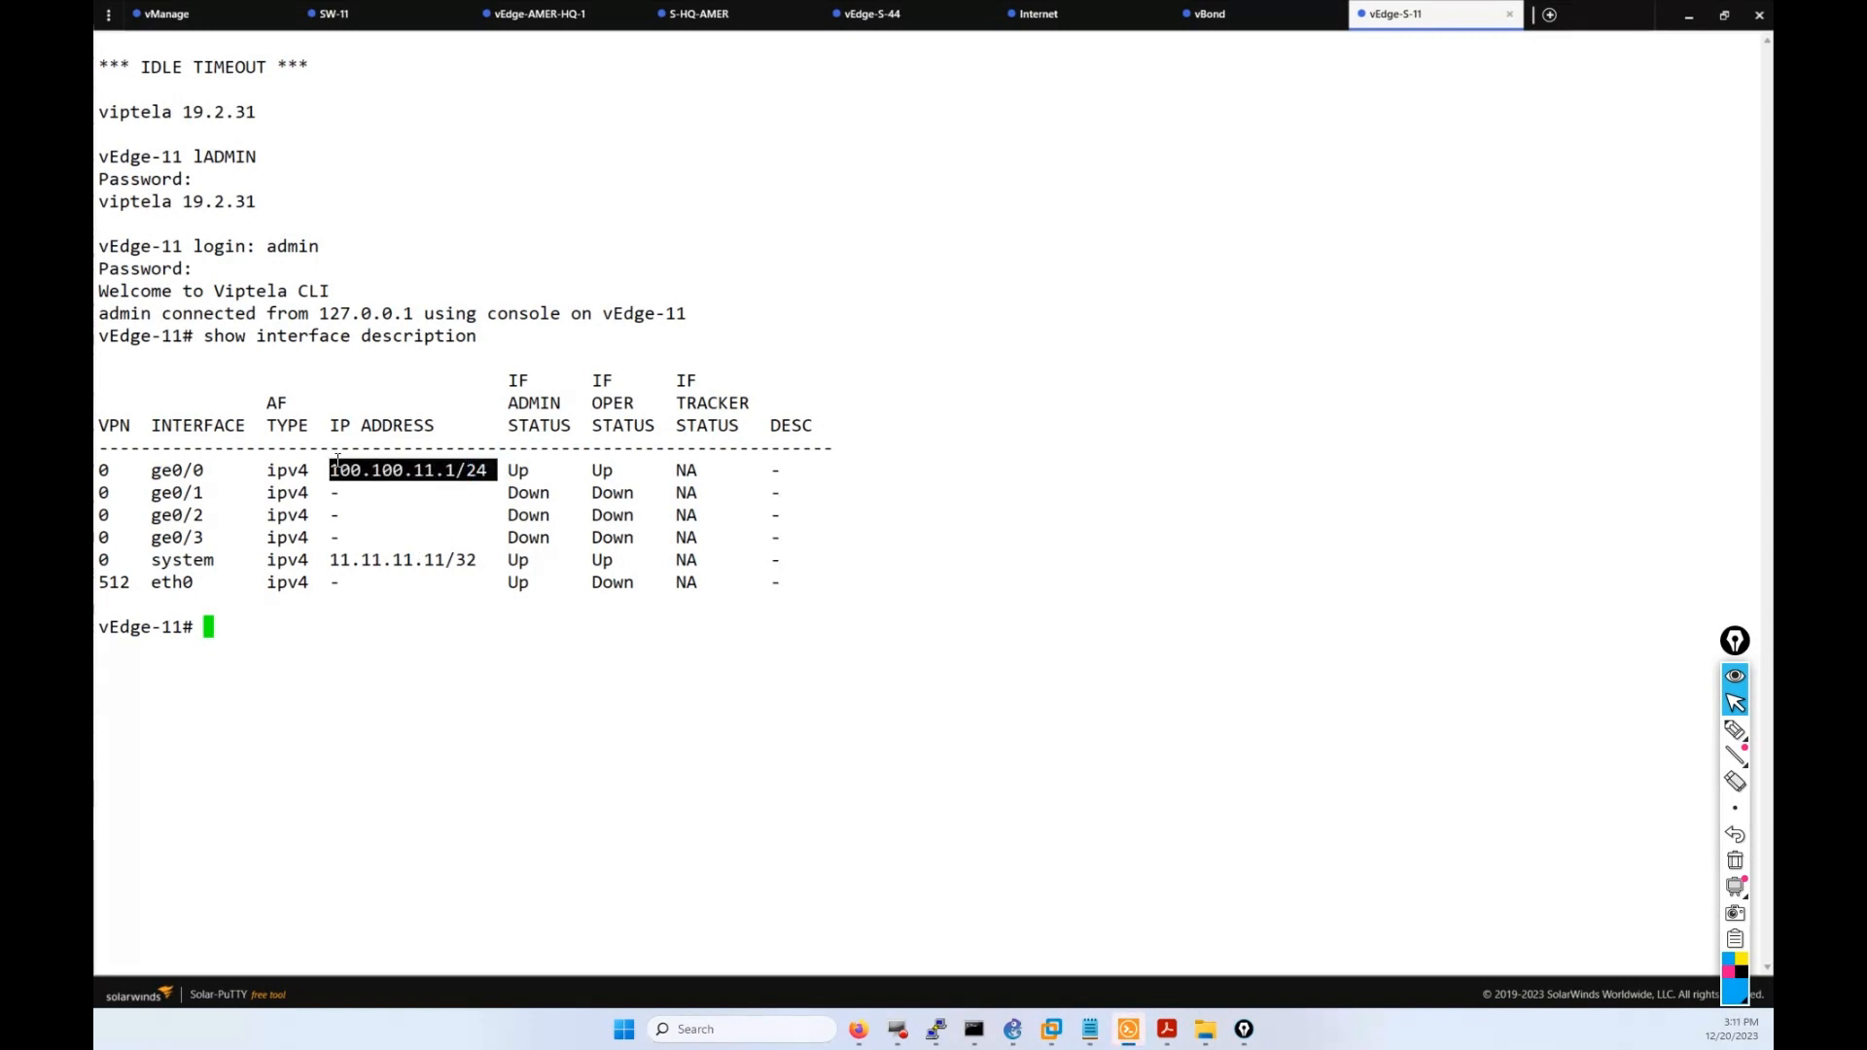
Run show interface description on vEdge-S-44 and compare its /30 prefix with vEdge-11's /24.
{"action": "left_click", "coordinate": [872, 14]}
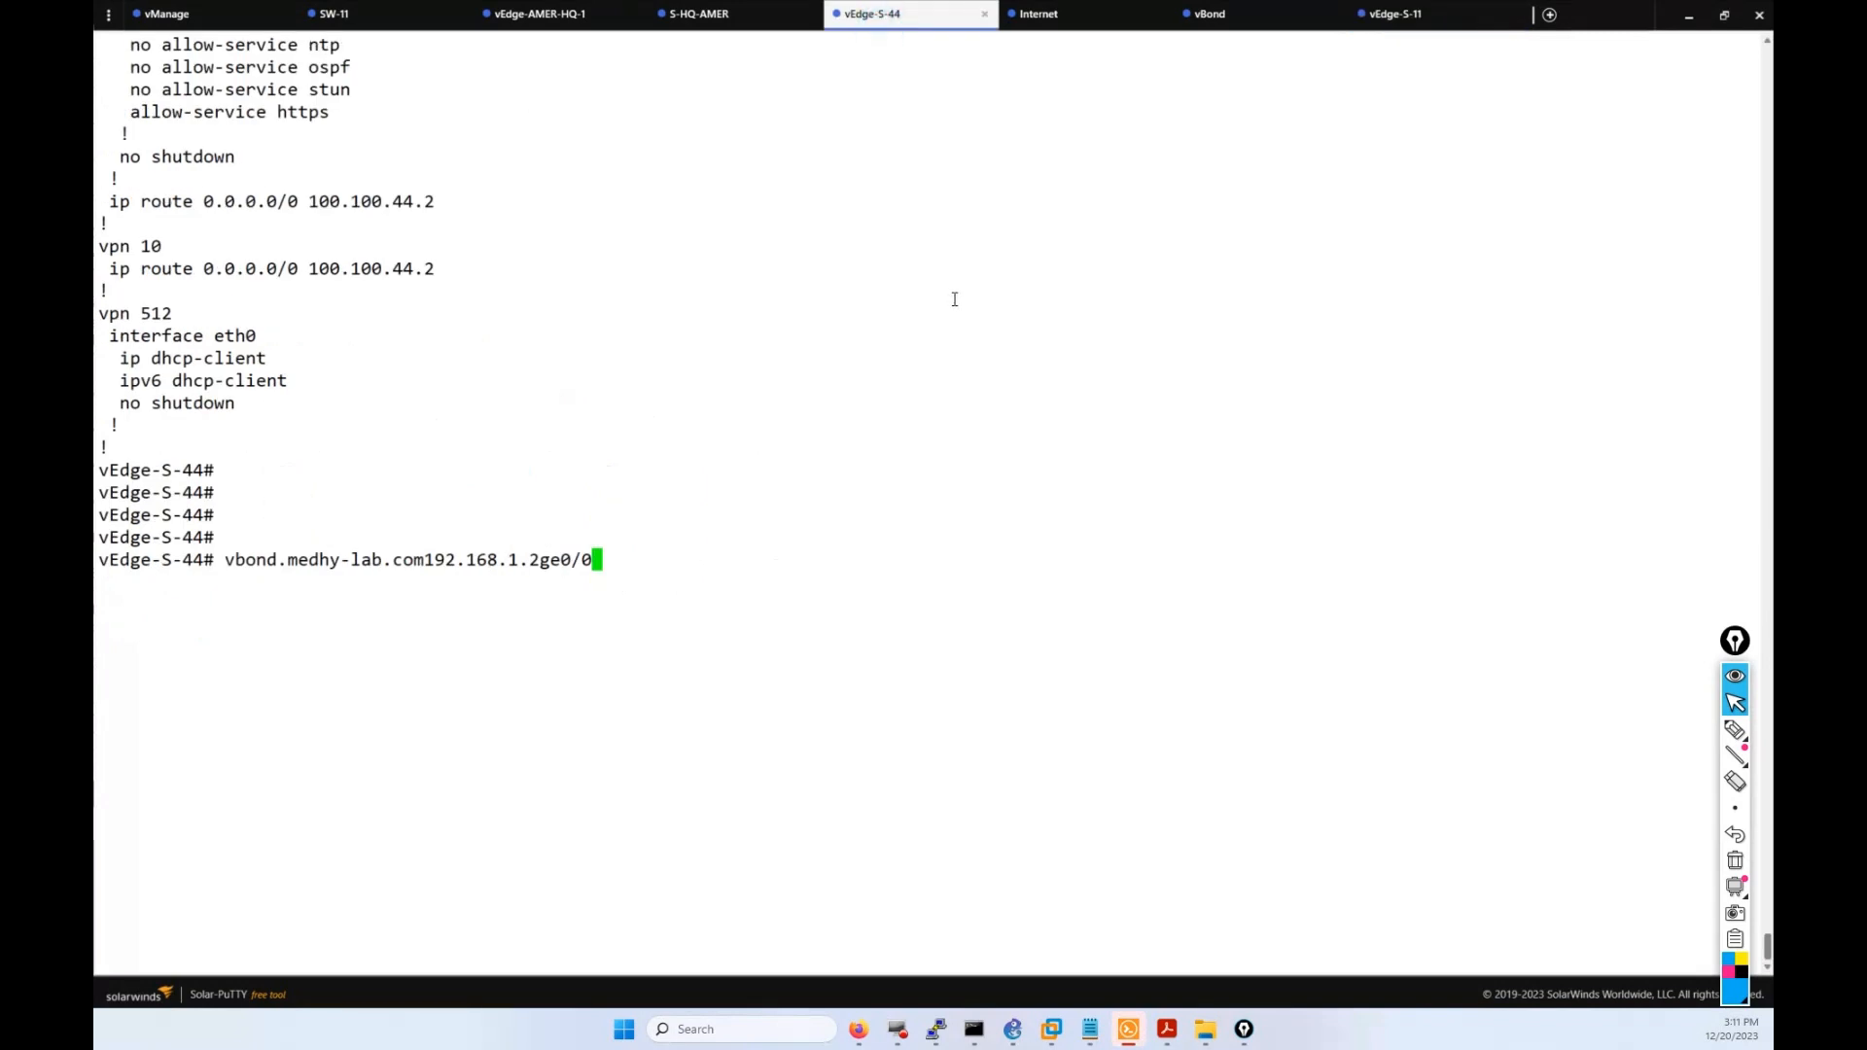
{"action": "key", "text": "Return"}
{"action": "type", "text": "show in"}
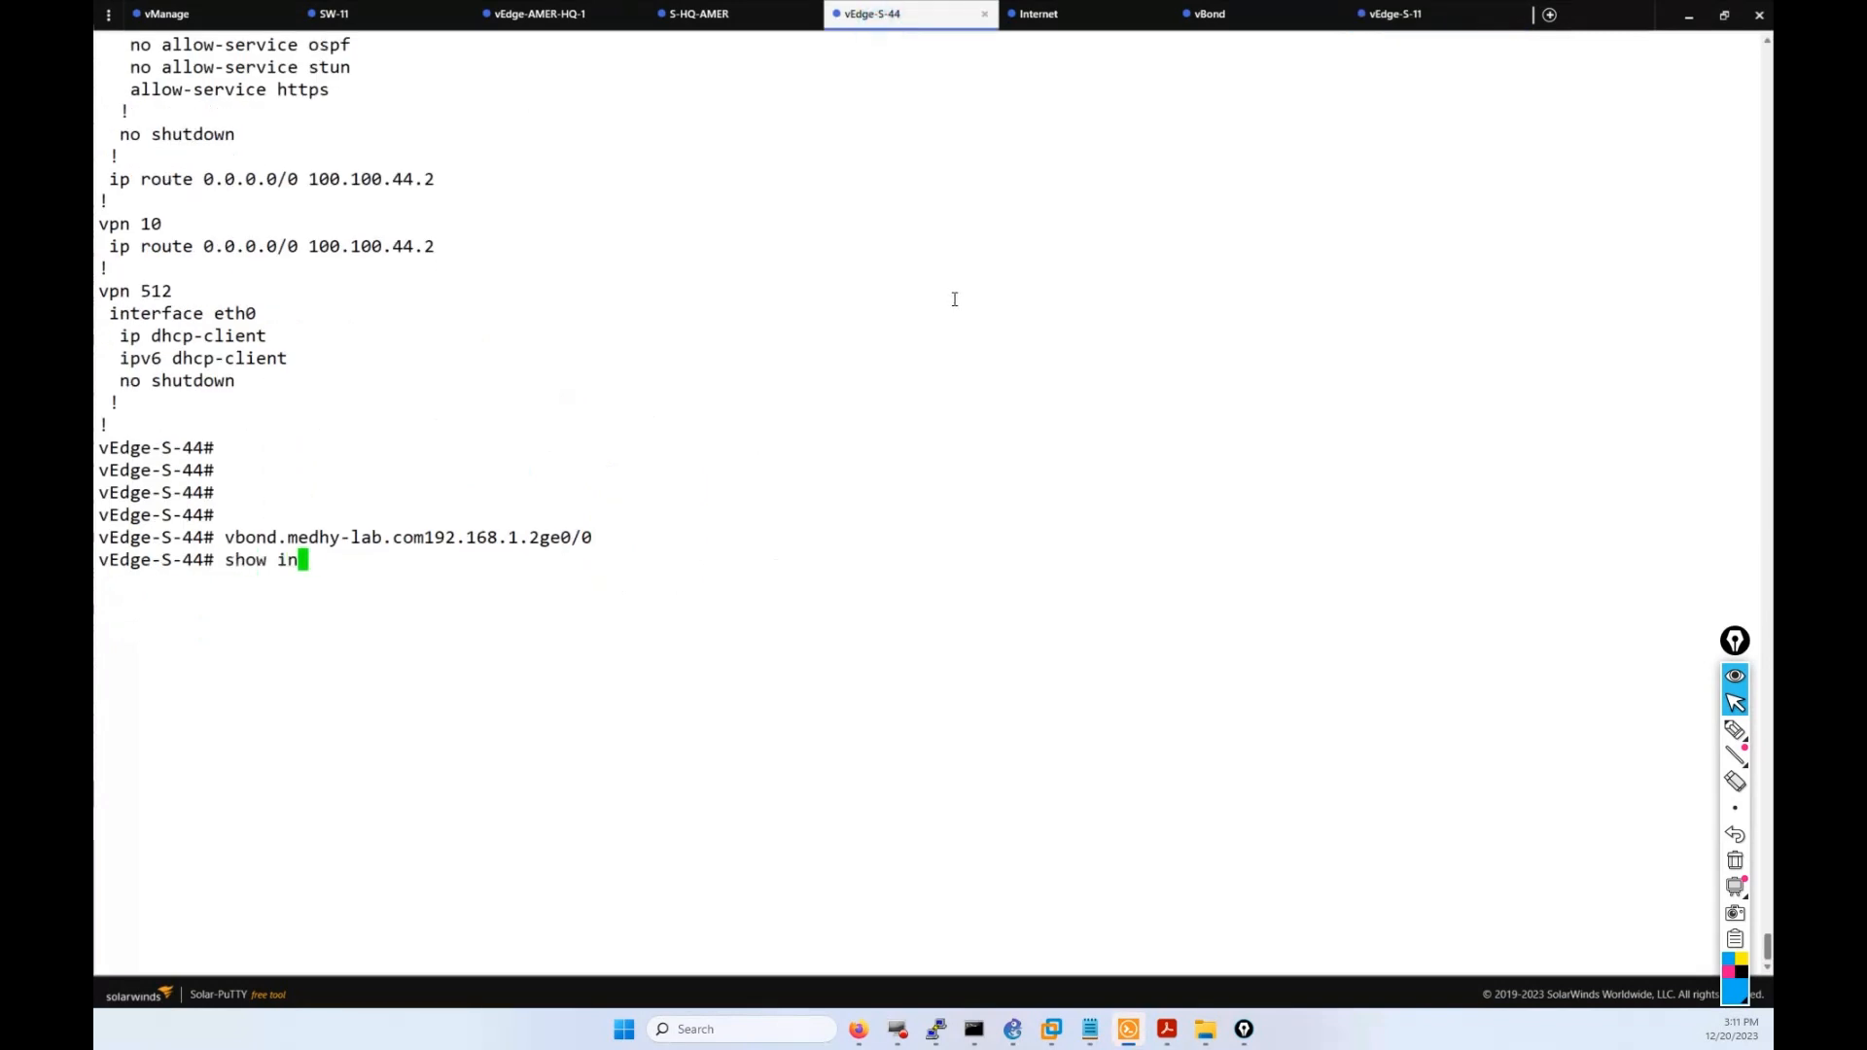
{"action": "type", "text": "terface description"}
{"action": "key", "text": "Return"}
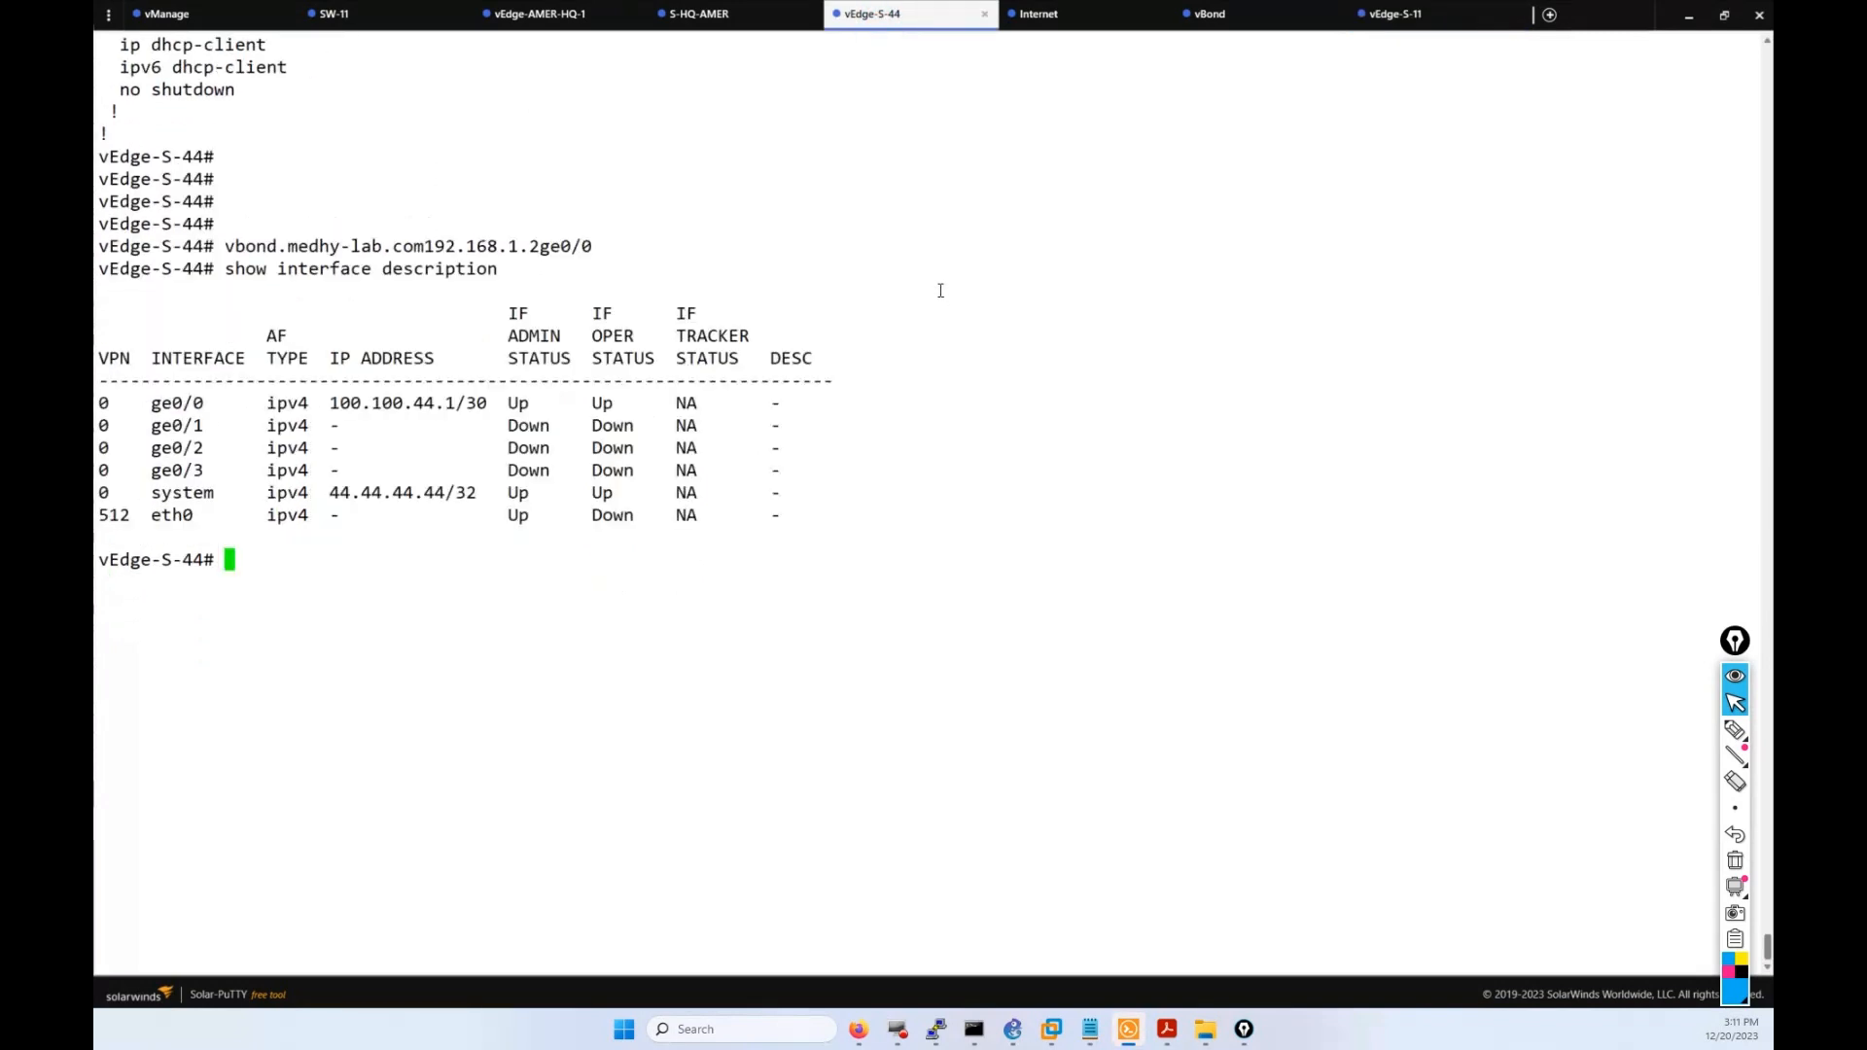
{"action": "left_click_drag", "start_coordinate": [496, 403], "coordinate": [412, 406]}
{"action": "left_click", "coordinate": [412, 405]}
{"action": "left_click", "coordinate": [1396, 14]}
{"action": "left_click_drag", "start_coordinate": [499, 477], "coordinate": [417, 474]}
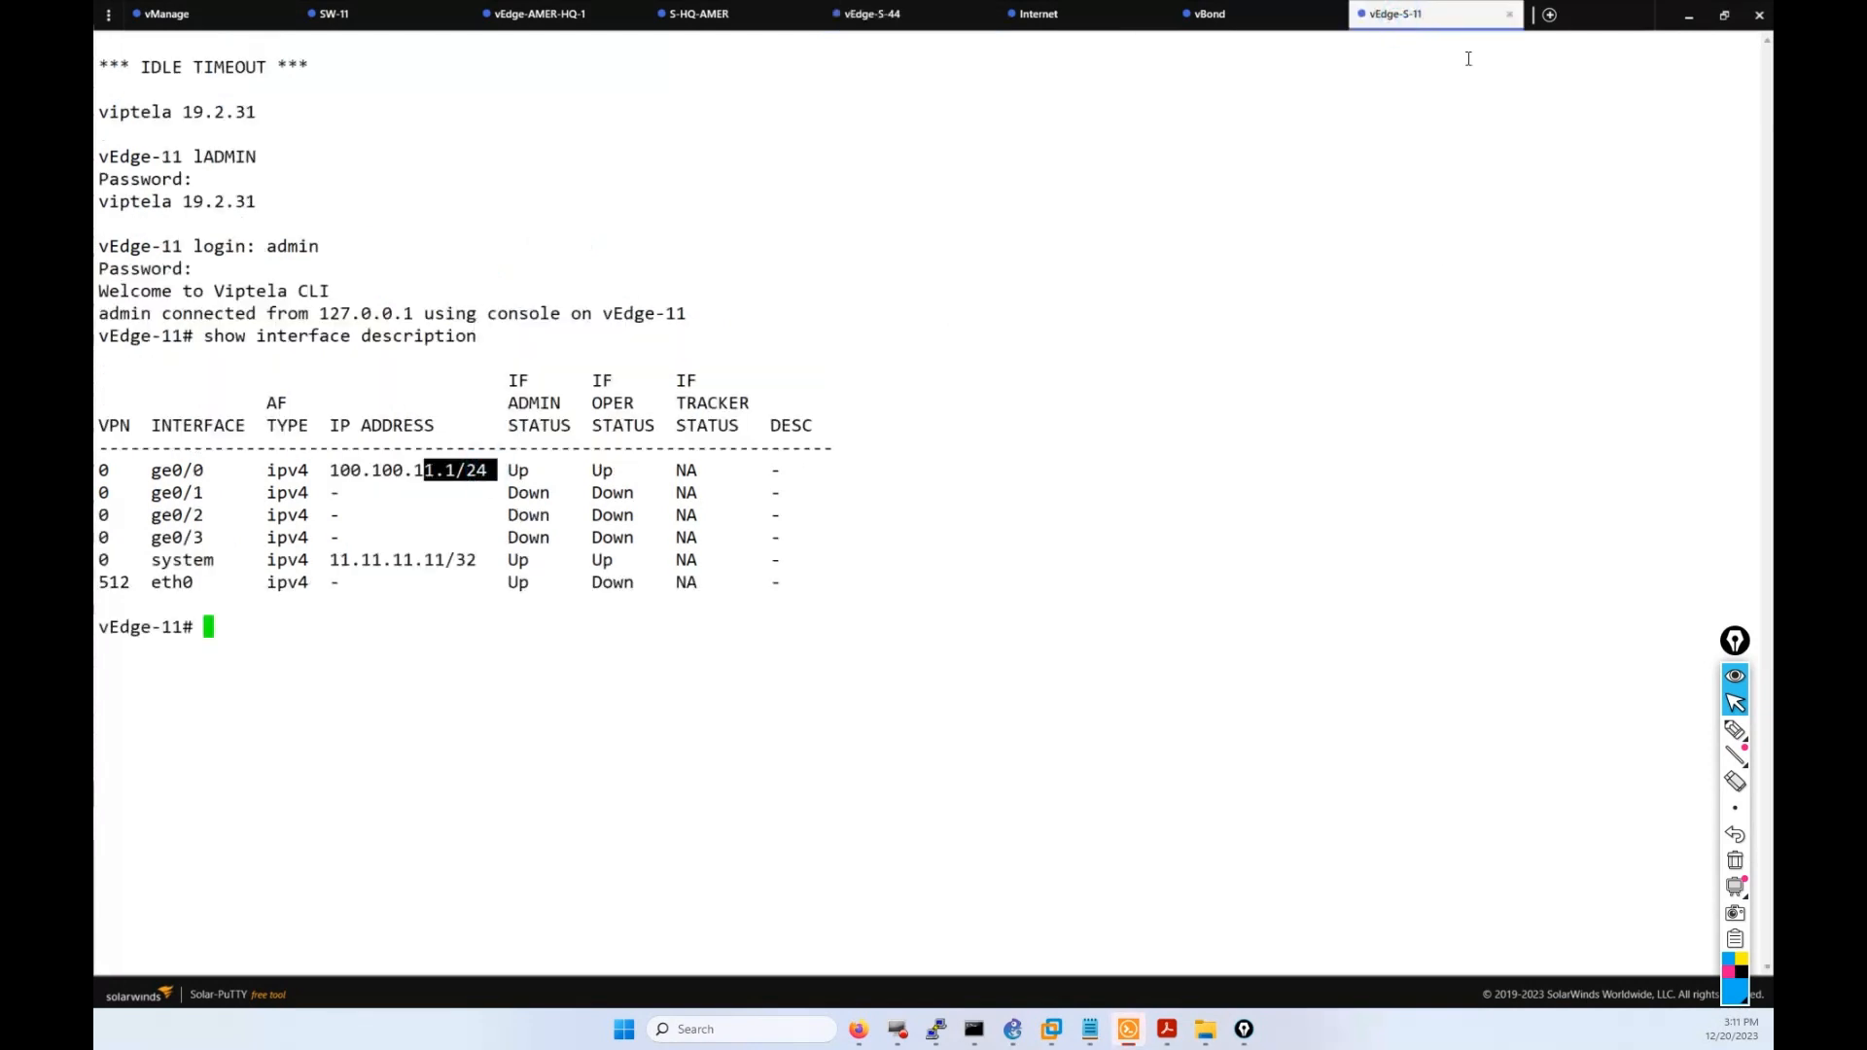
{"action": "left_click", "coordinate": [416, 474]}
{"action": "left_click", "coordinate": [858, 1029]}
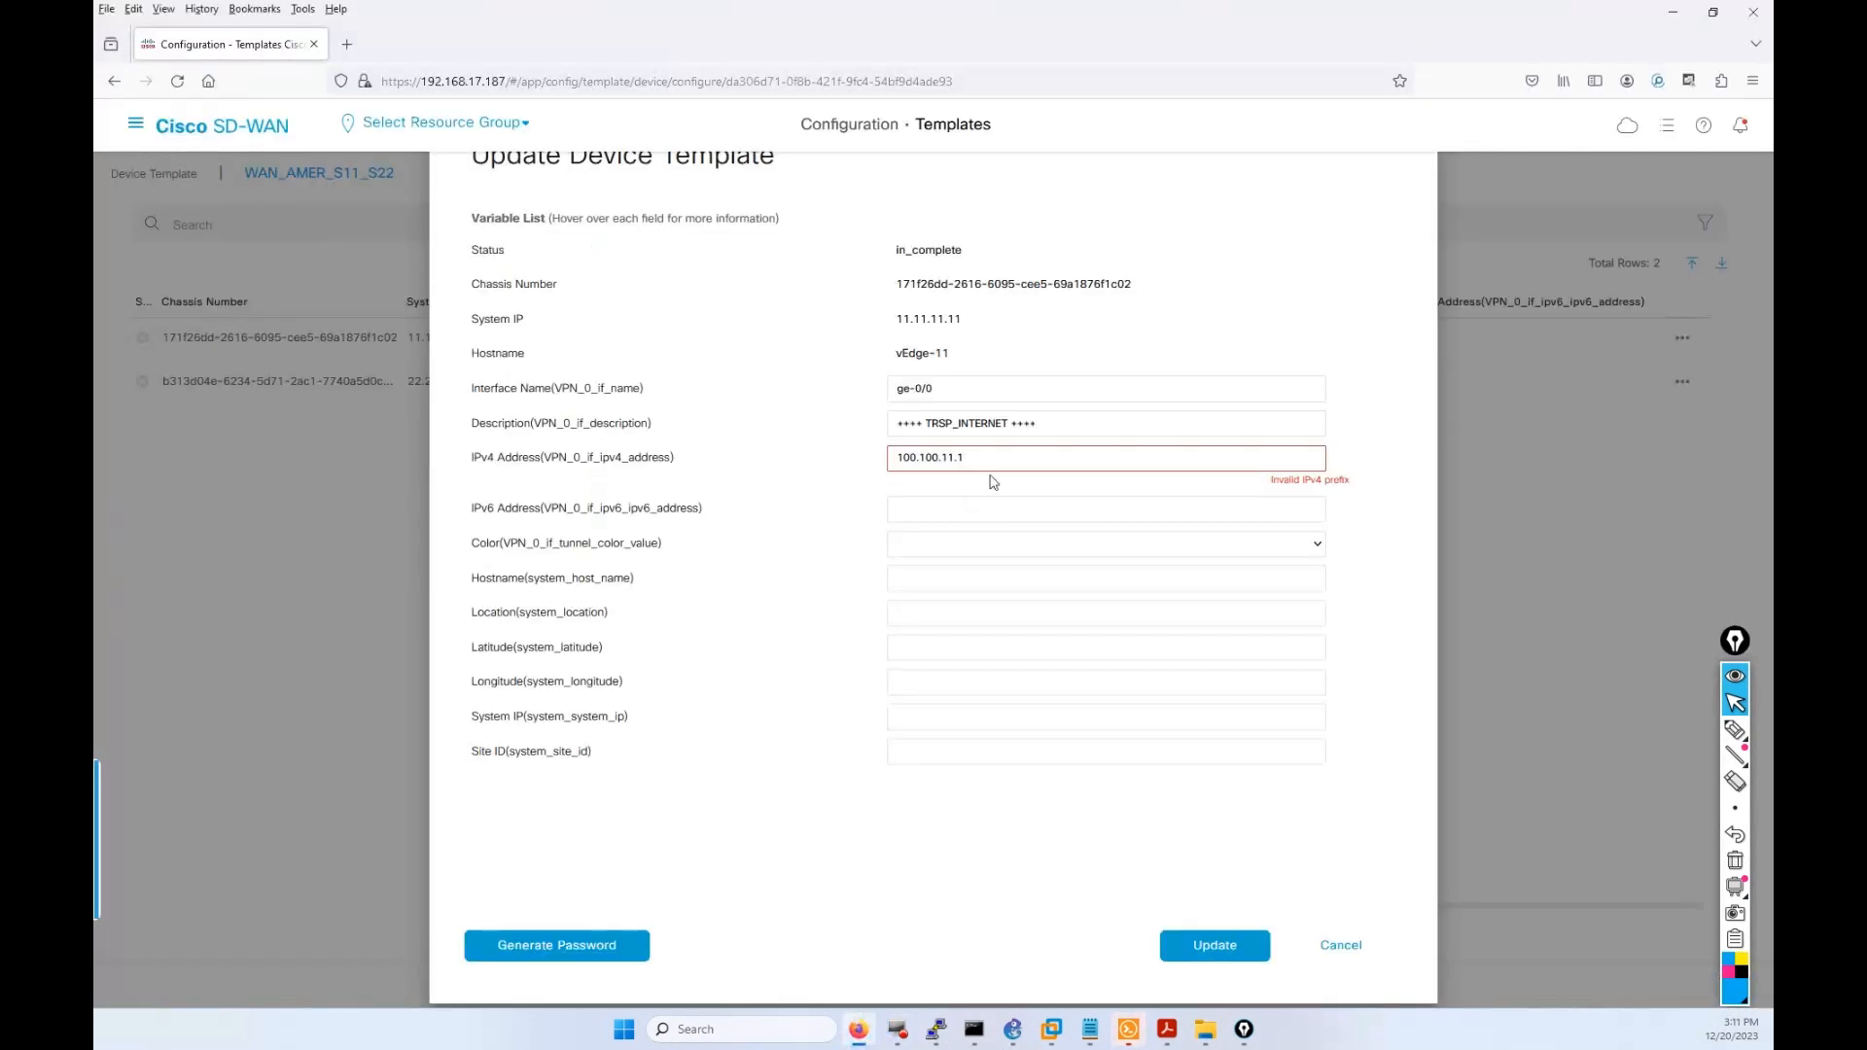
Append the /30 prefix length so vEdge-11's IPv4 address reads 100.100.11.1/30.
{"action": "type", "text": "30"}
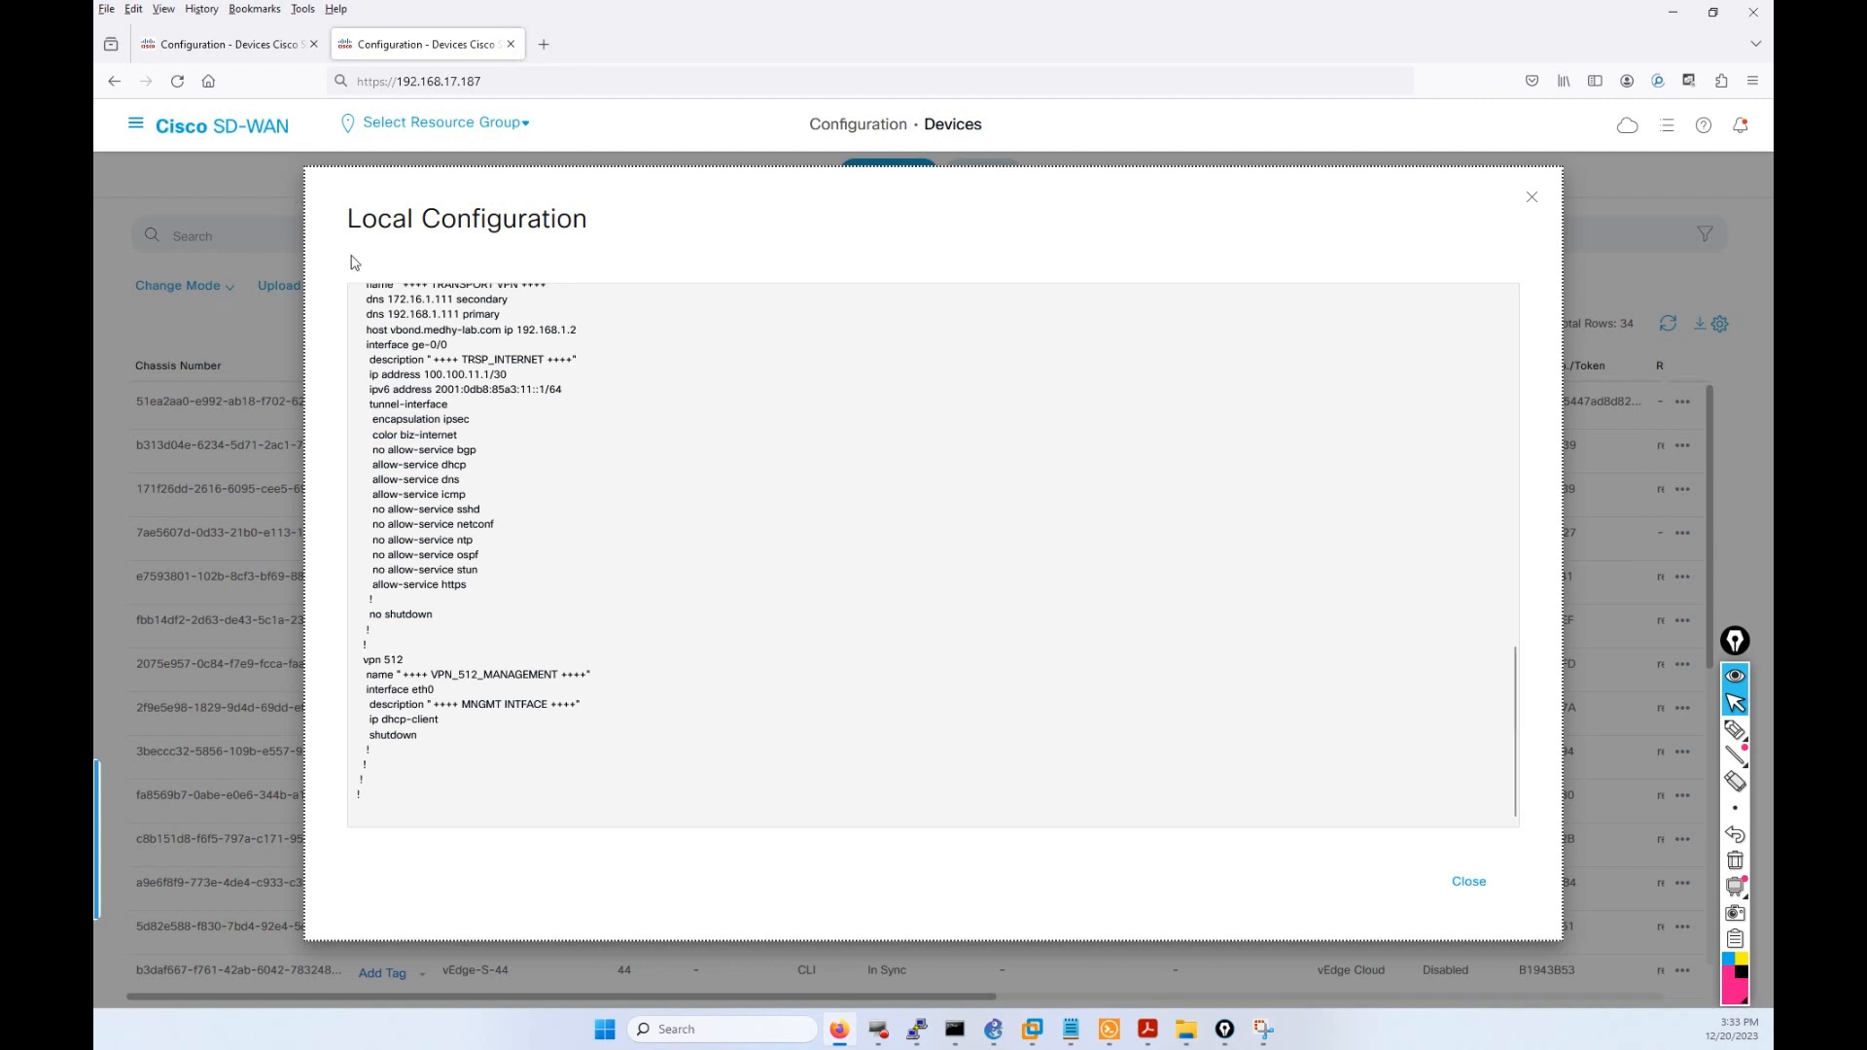
Review vEdge-11's running configuration, highlighting its 100.100.11.1/24 address and default route.
{"action": "left_click", "coordinate": [1531, 197]}
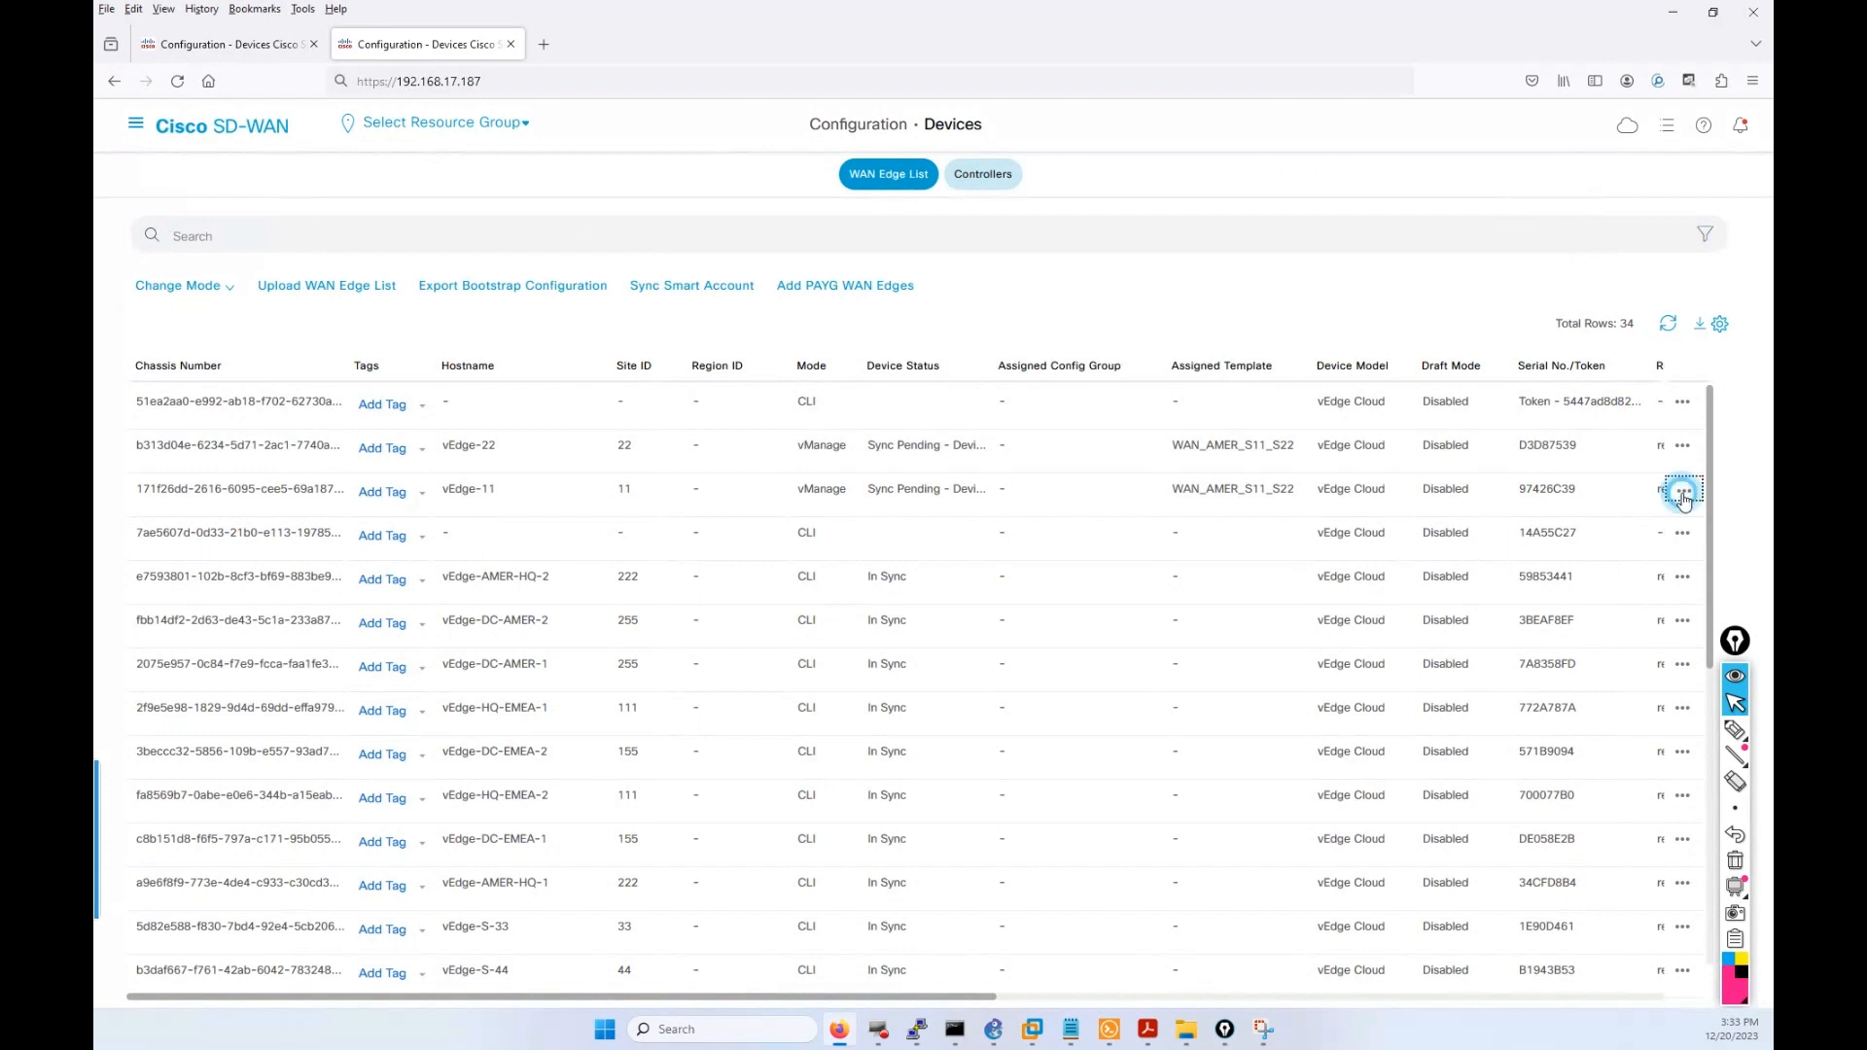
{"action": "left_click", "coordinate": [1682, 491]}
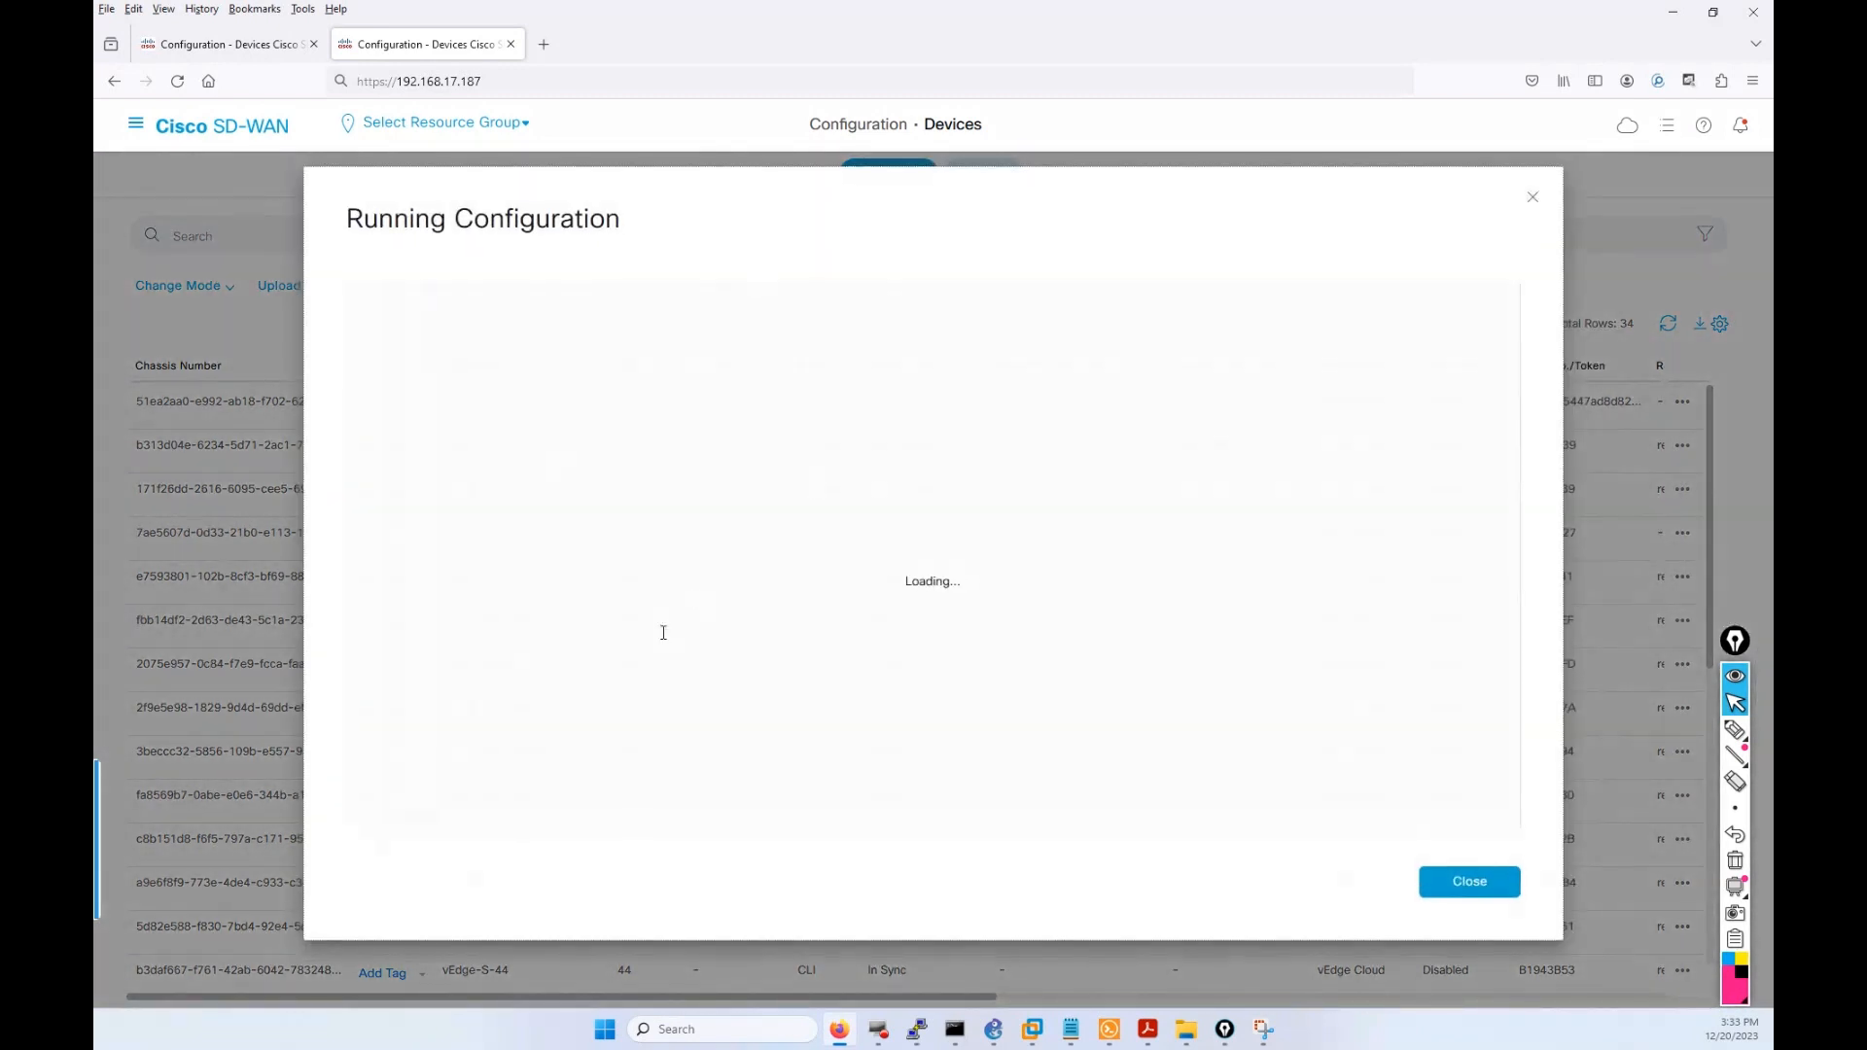
{"action": "scroll", "coordinate": [636, 579], "scroll_direction": "down", "scroll_amount": 15}
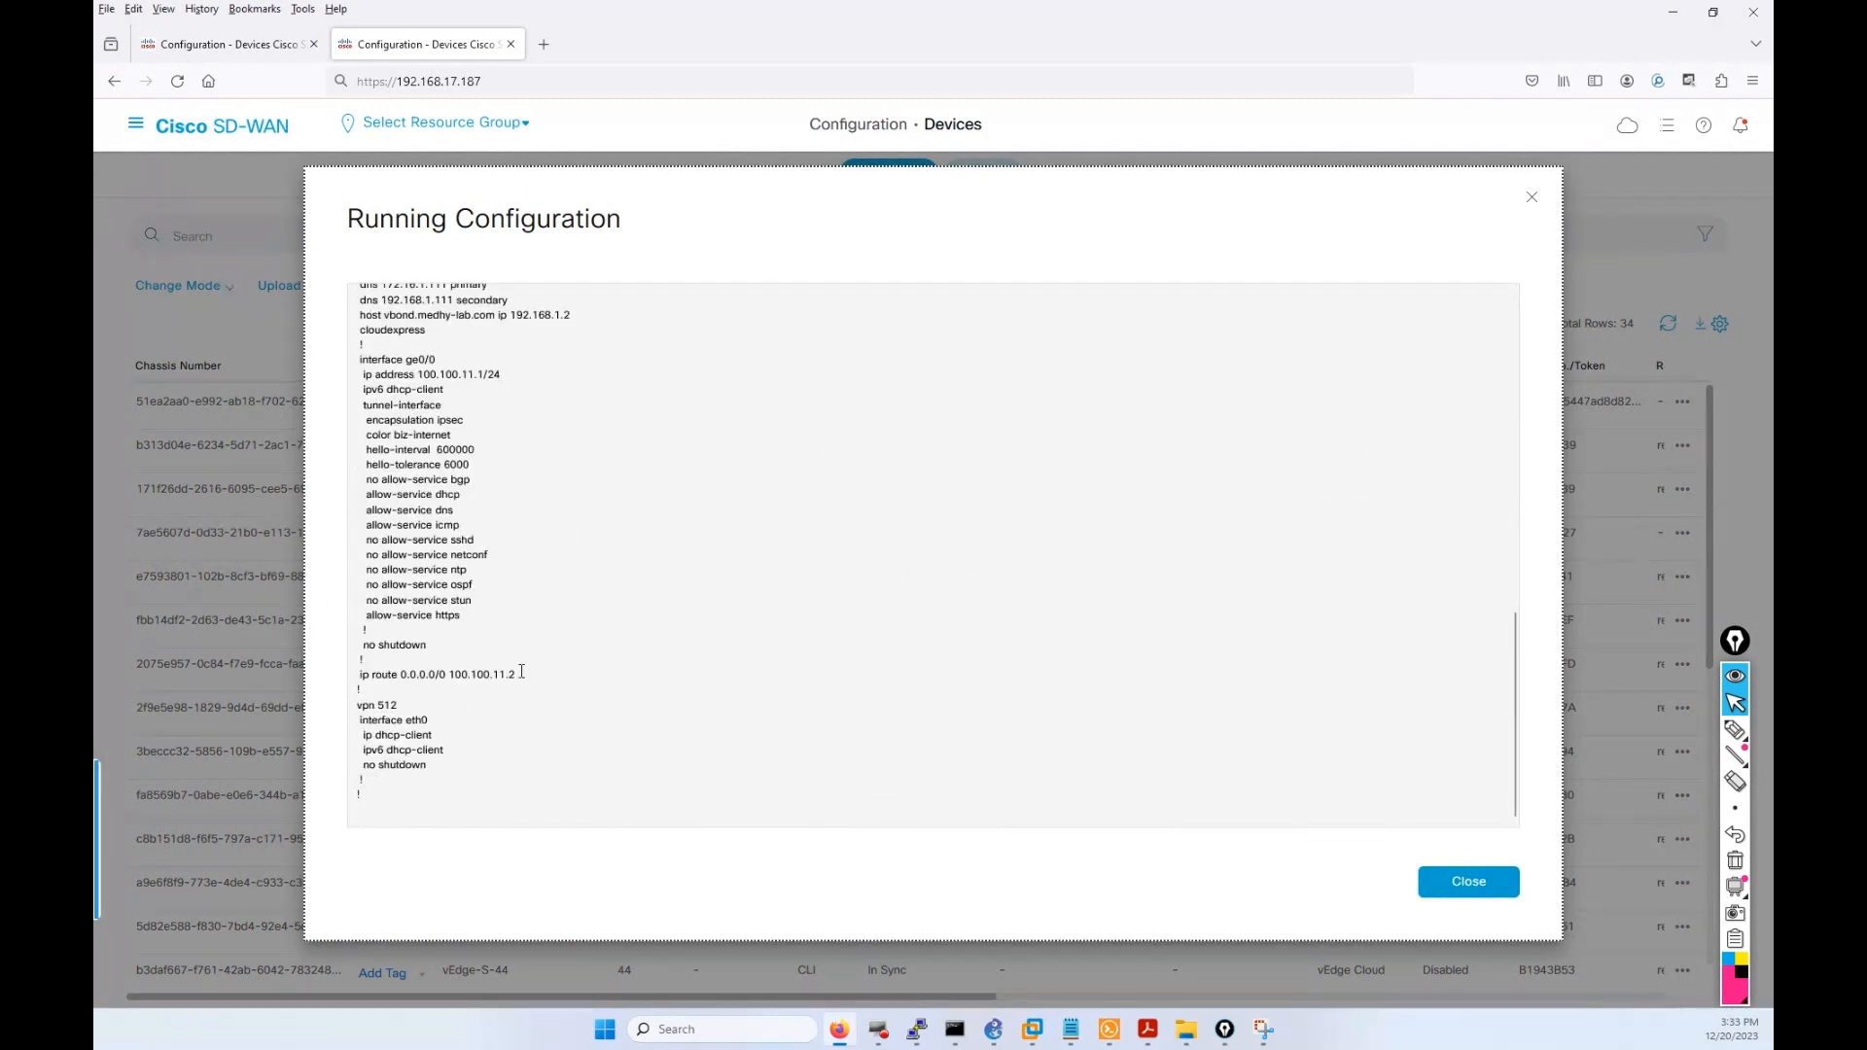
{"action": "left_click_drag", "start_coordinate": [534, 675], "coordinate": [352, 634]}
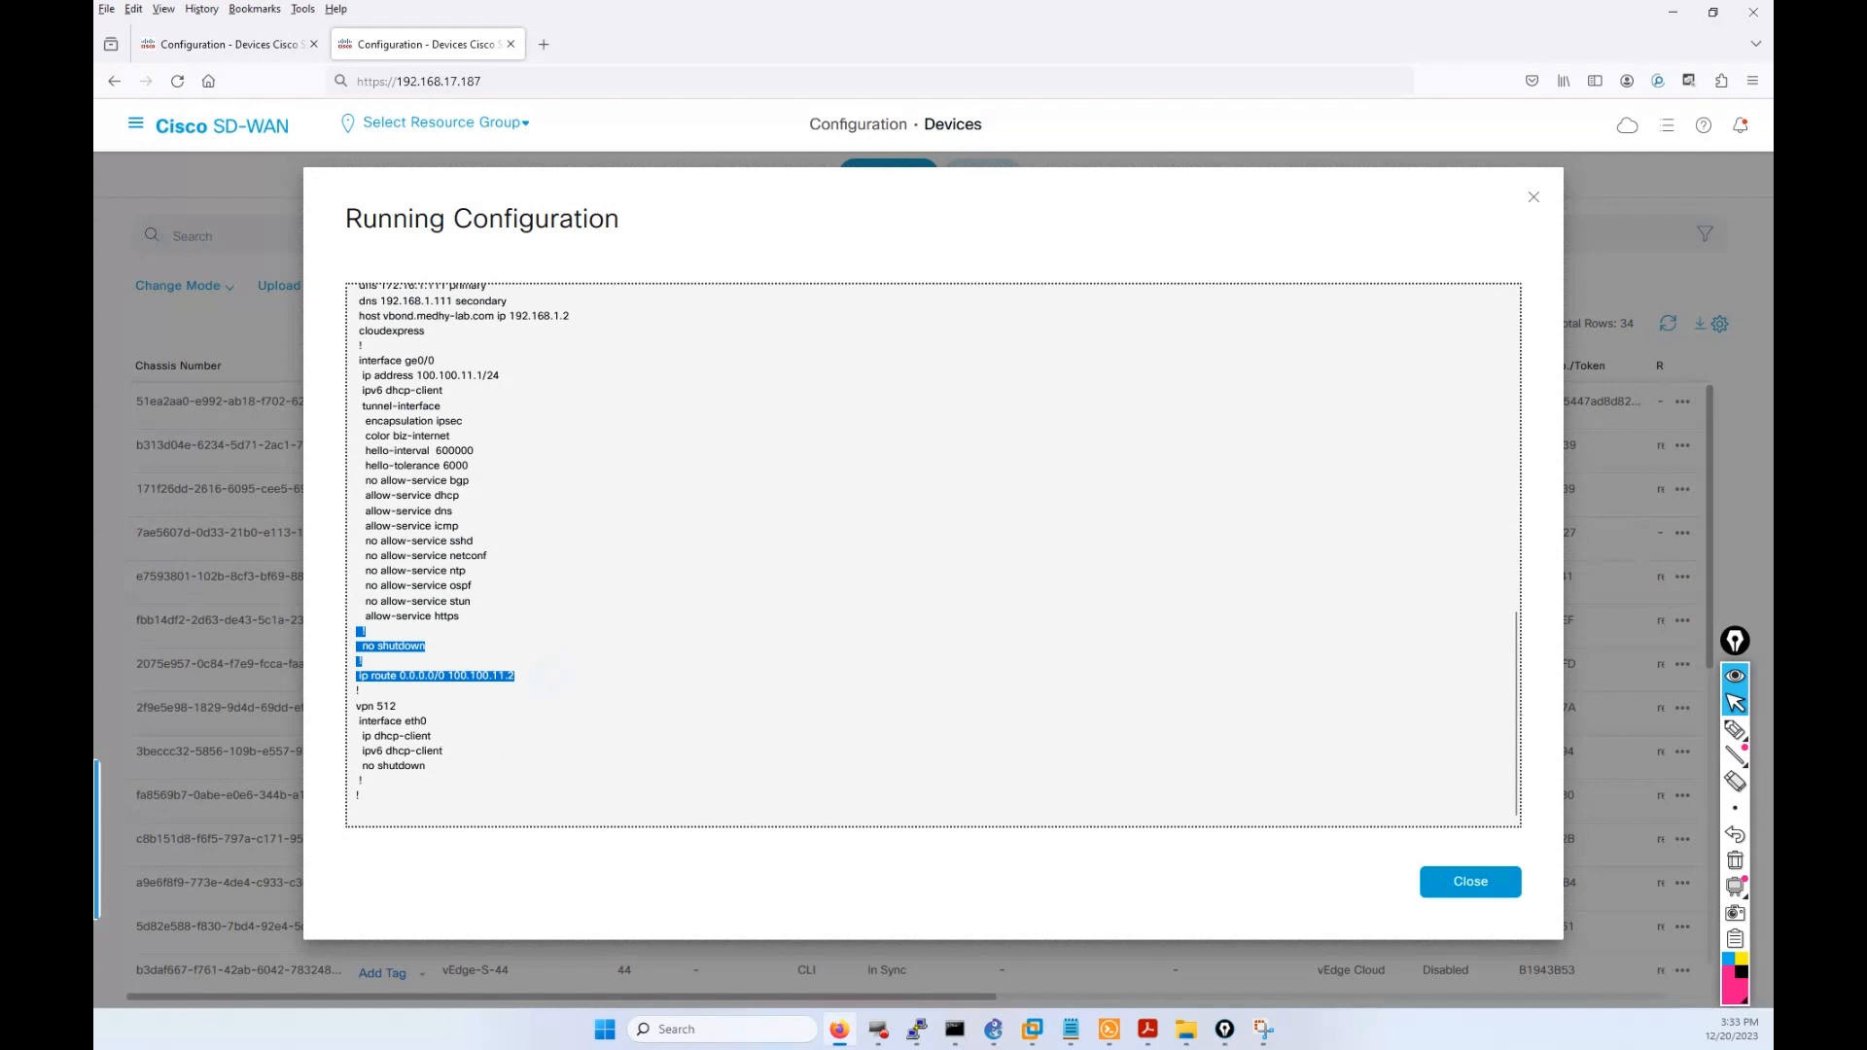
{"action": "left_click", "coordinate": [1533, 202]}
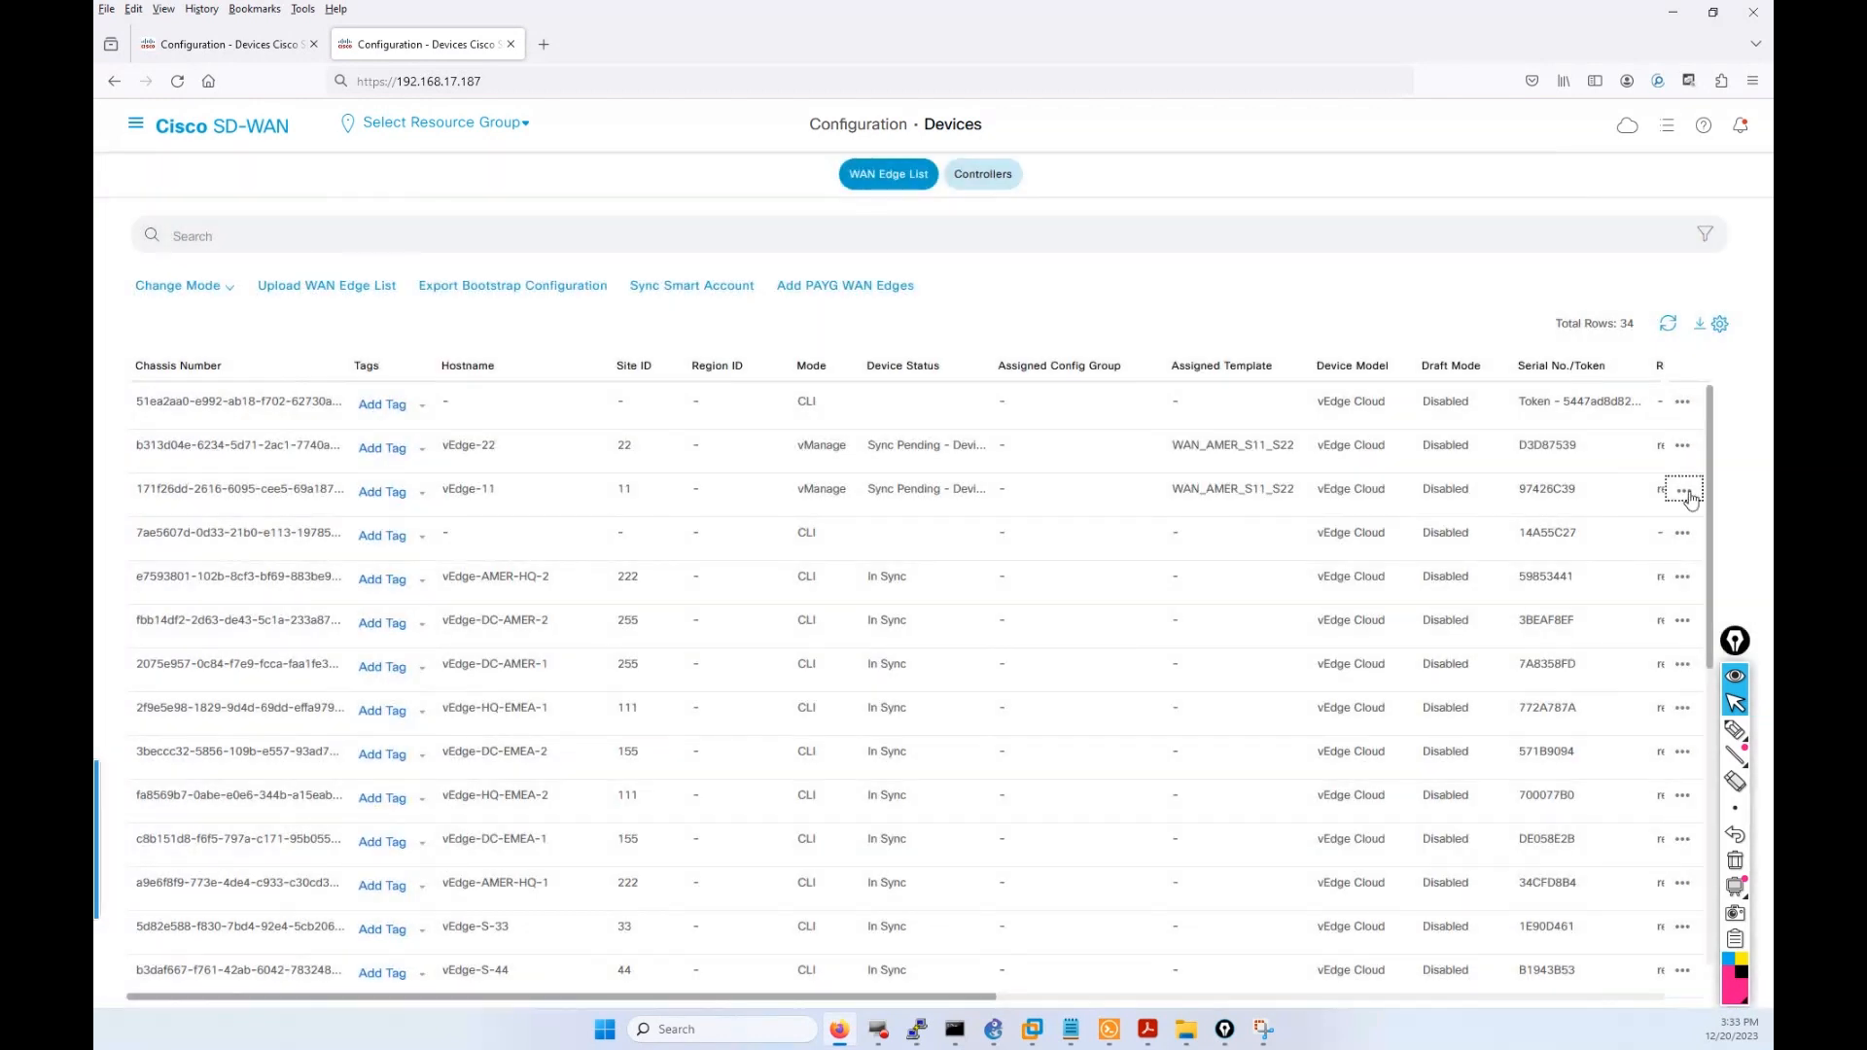
Compare vEdge-11's local configuration, with vpn 0 DNS, host and 100.100.11.1/30 interface lines, then return to the push-status tab.
{"action": "left_click", "coordinate": [1684, 492]}
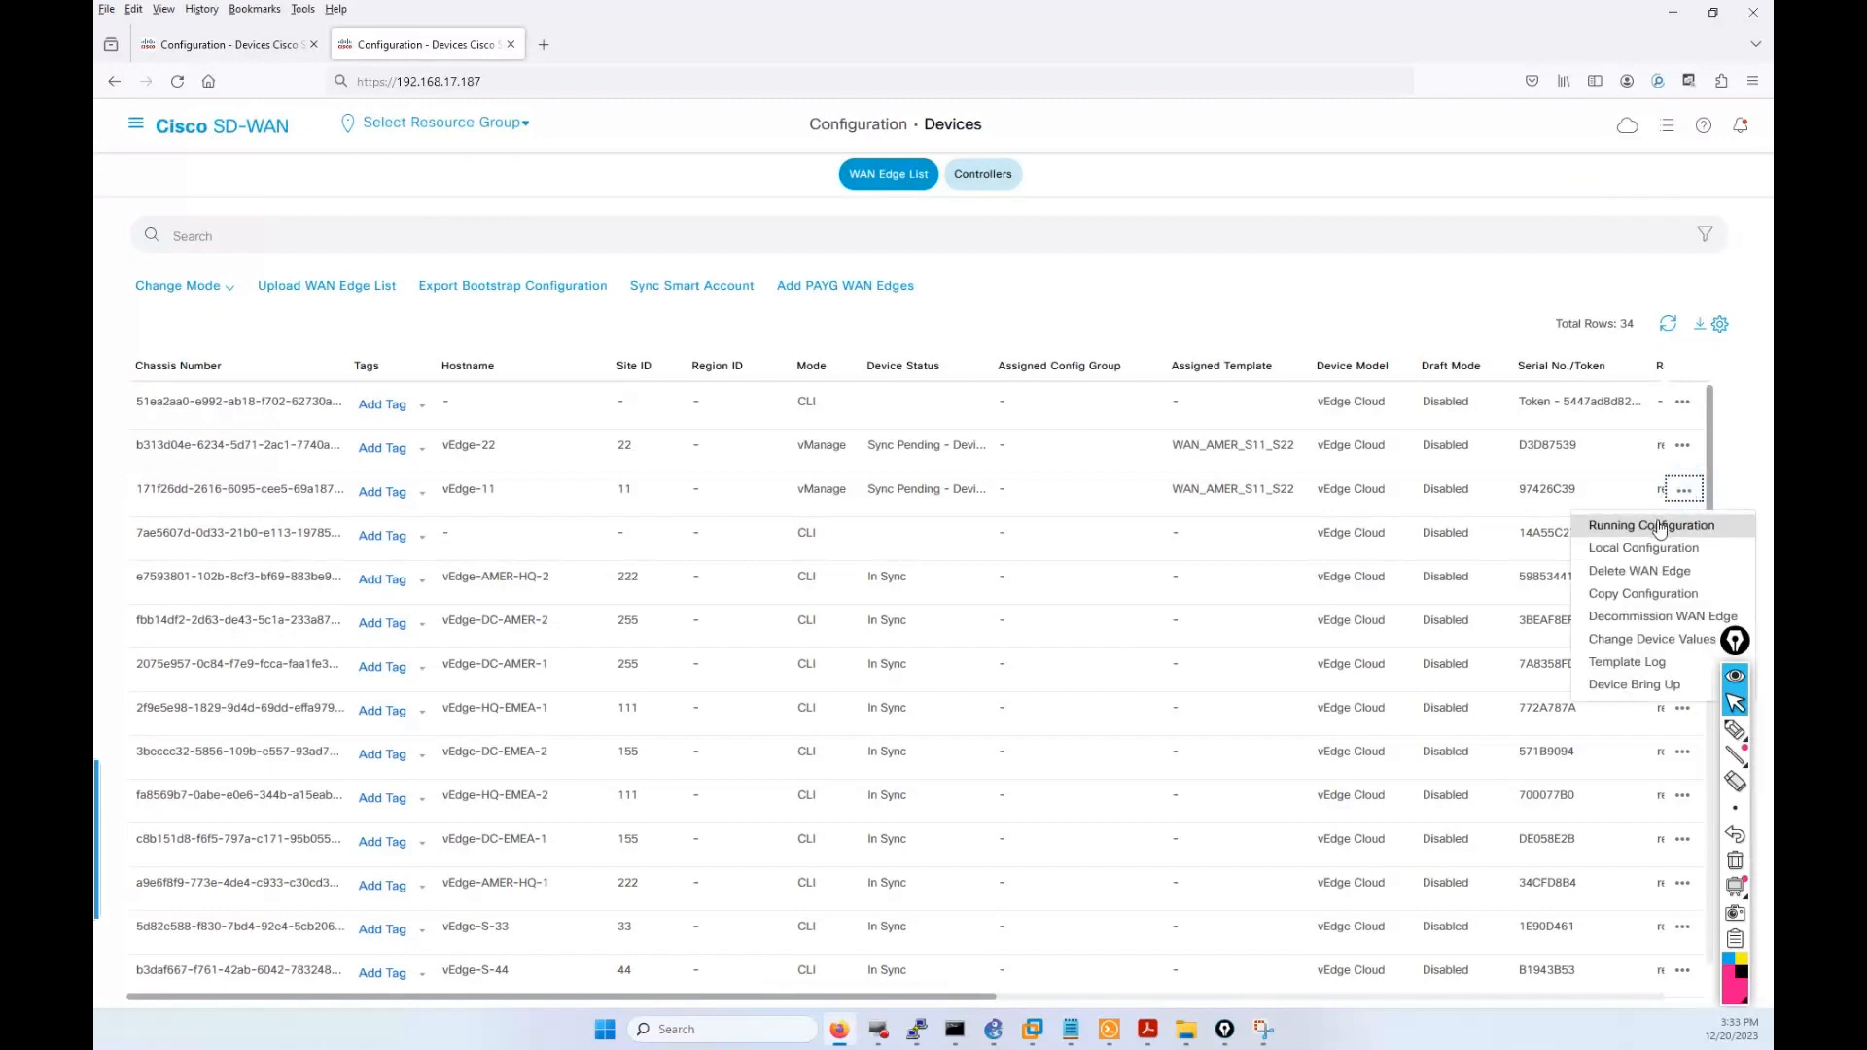
{"action": "left_click", "coordinate": [1662, 551]}
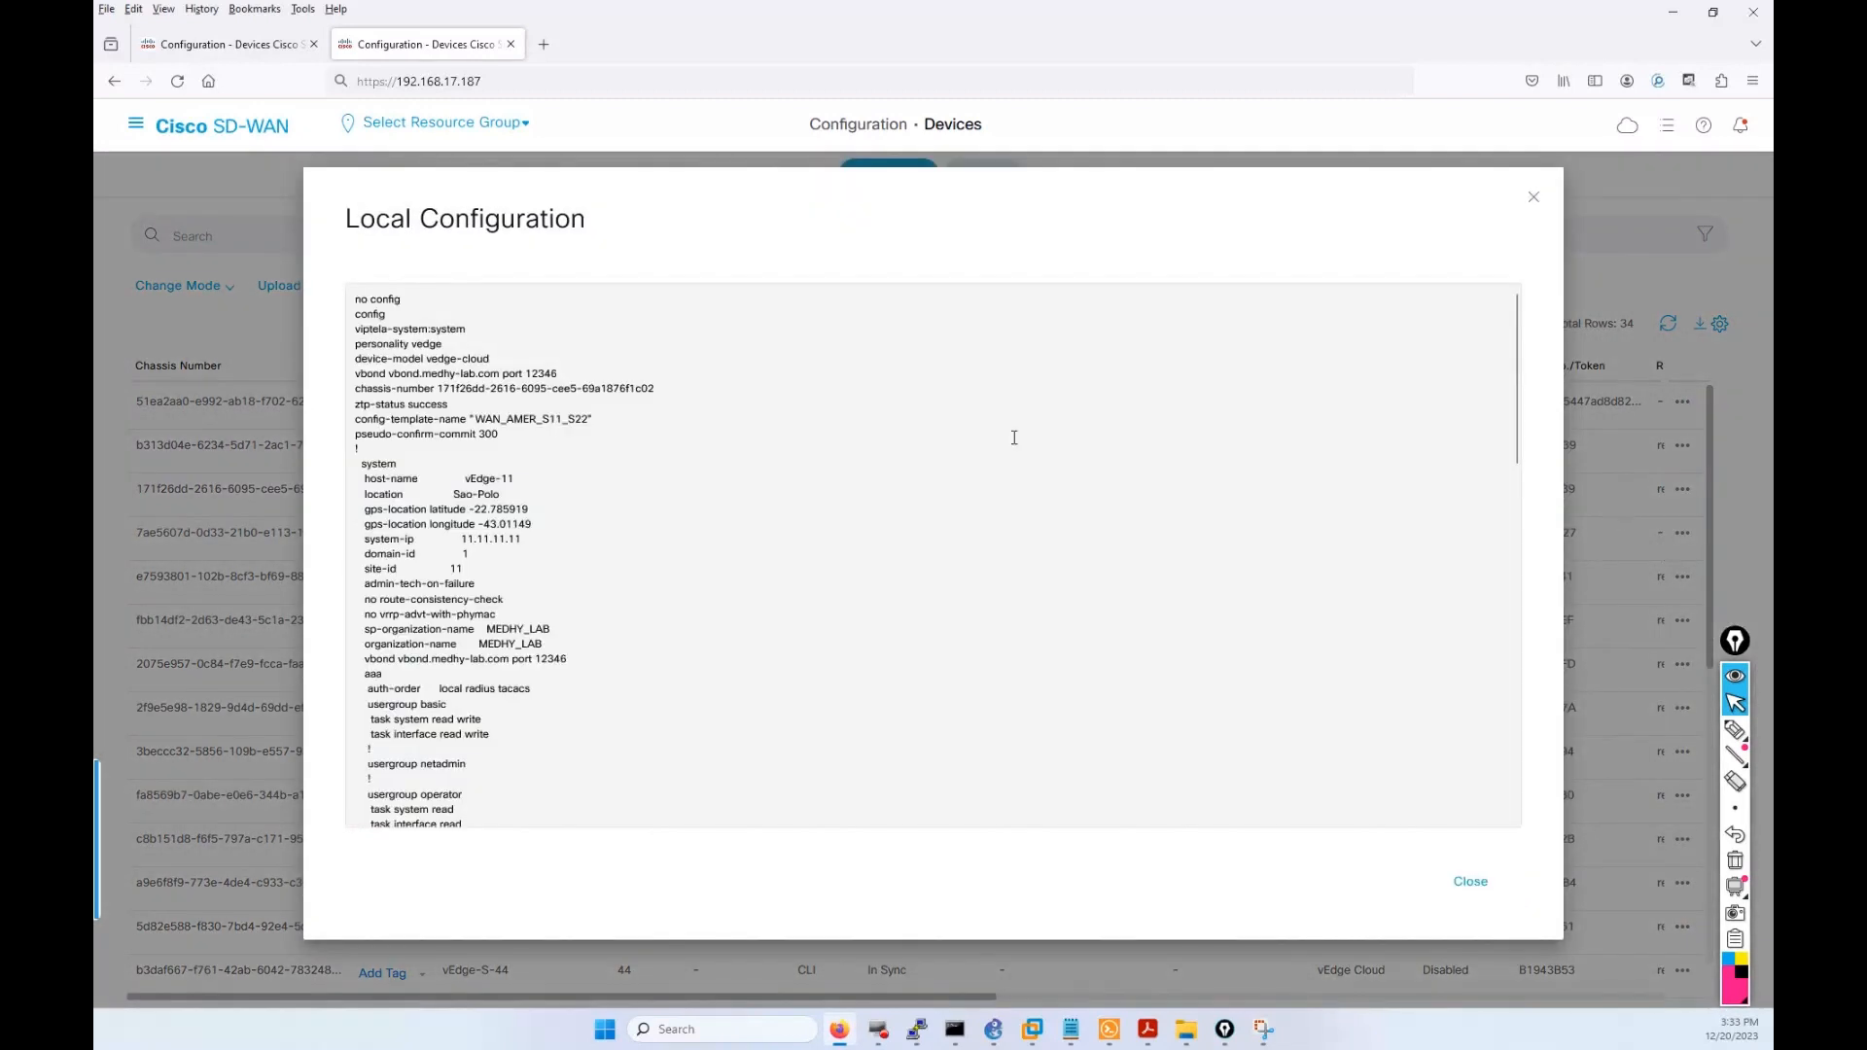
{"action": "scroll", "coordinate": [607, 696], "scroll_direction": "down", "scroll_amount": 15}
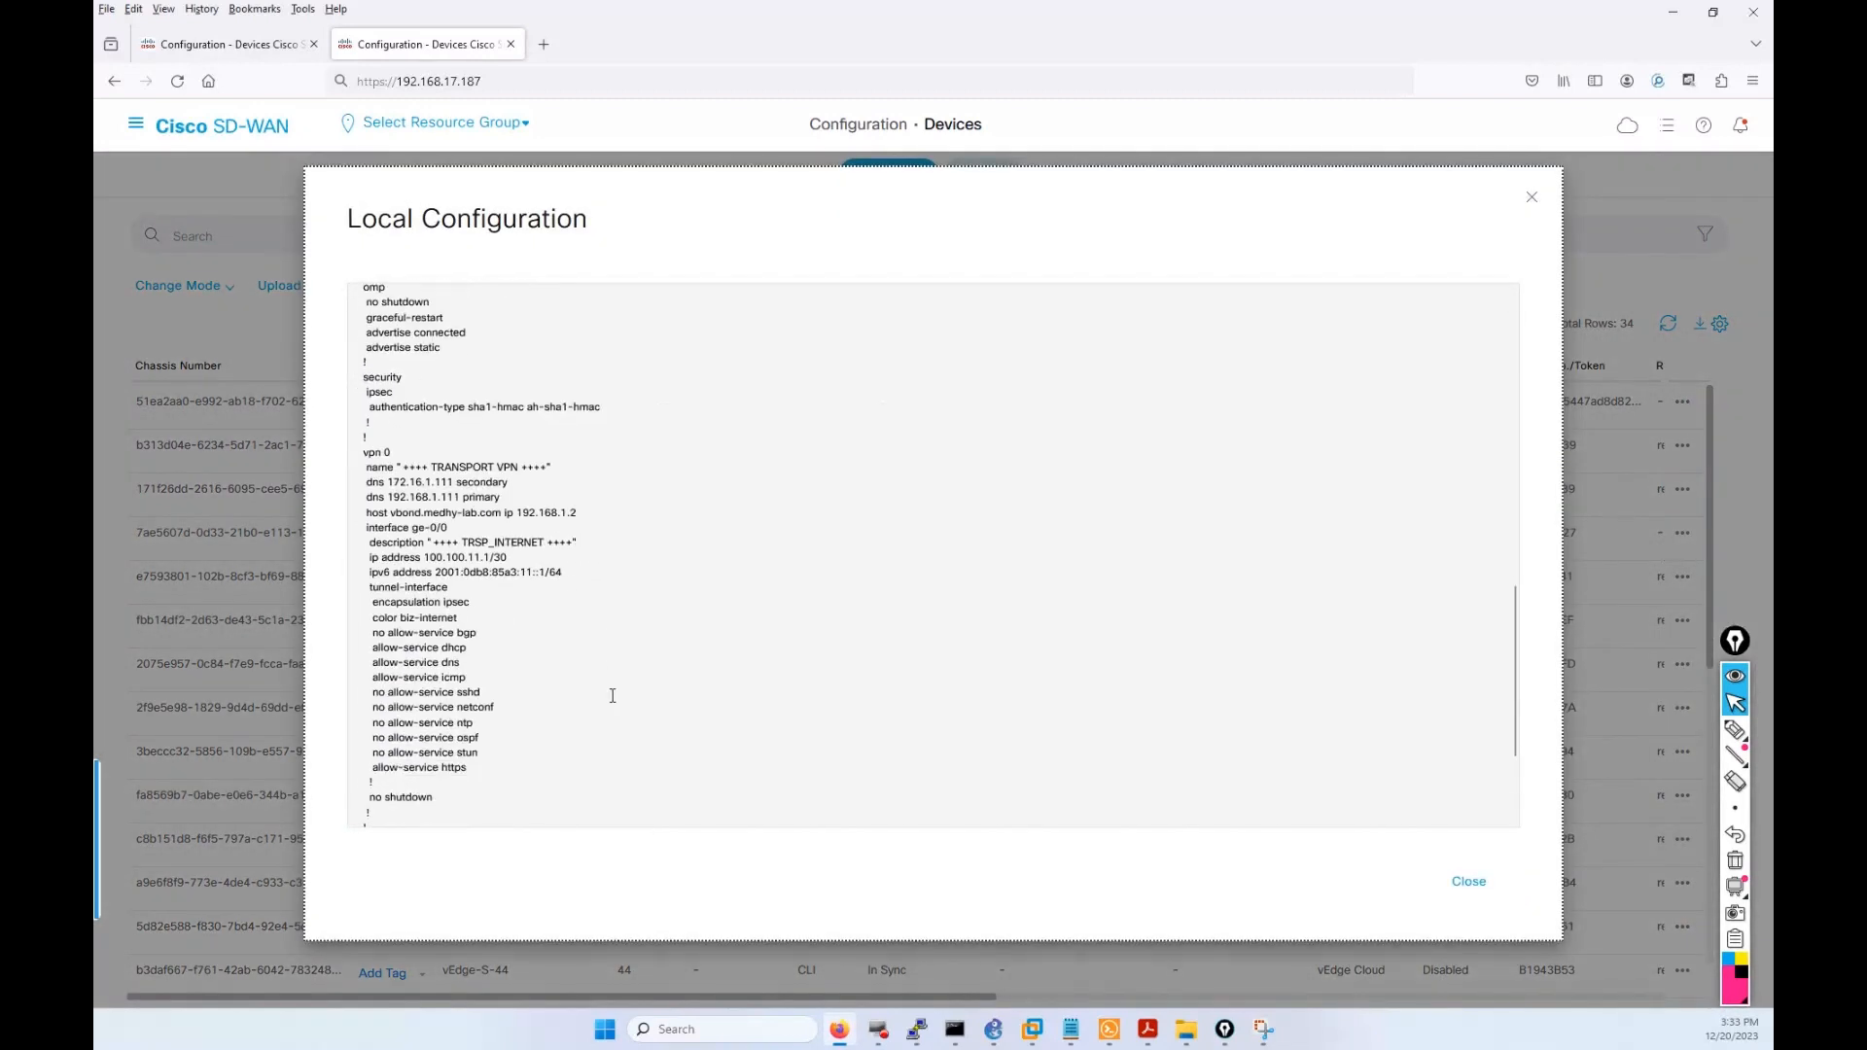
{"action": "left_click_drag", "start_coordinate": [582, 557], "coordinate": [398, 486]}
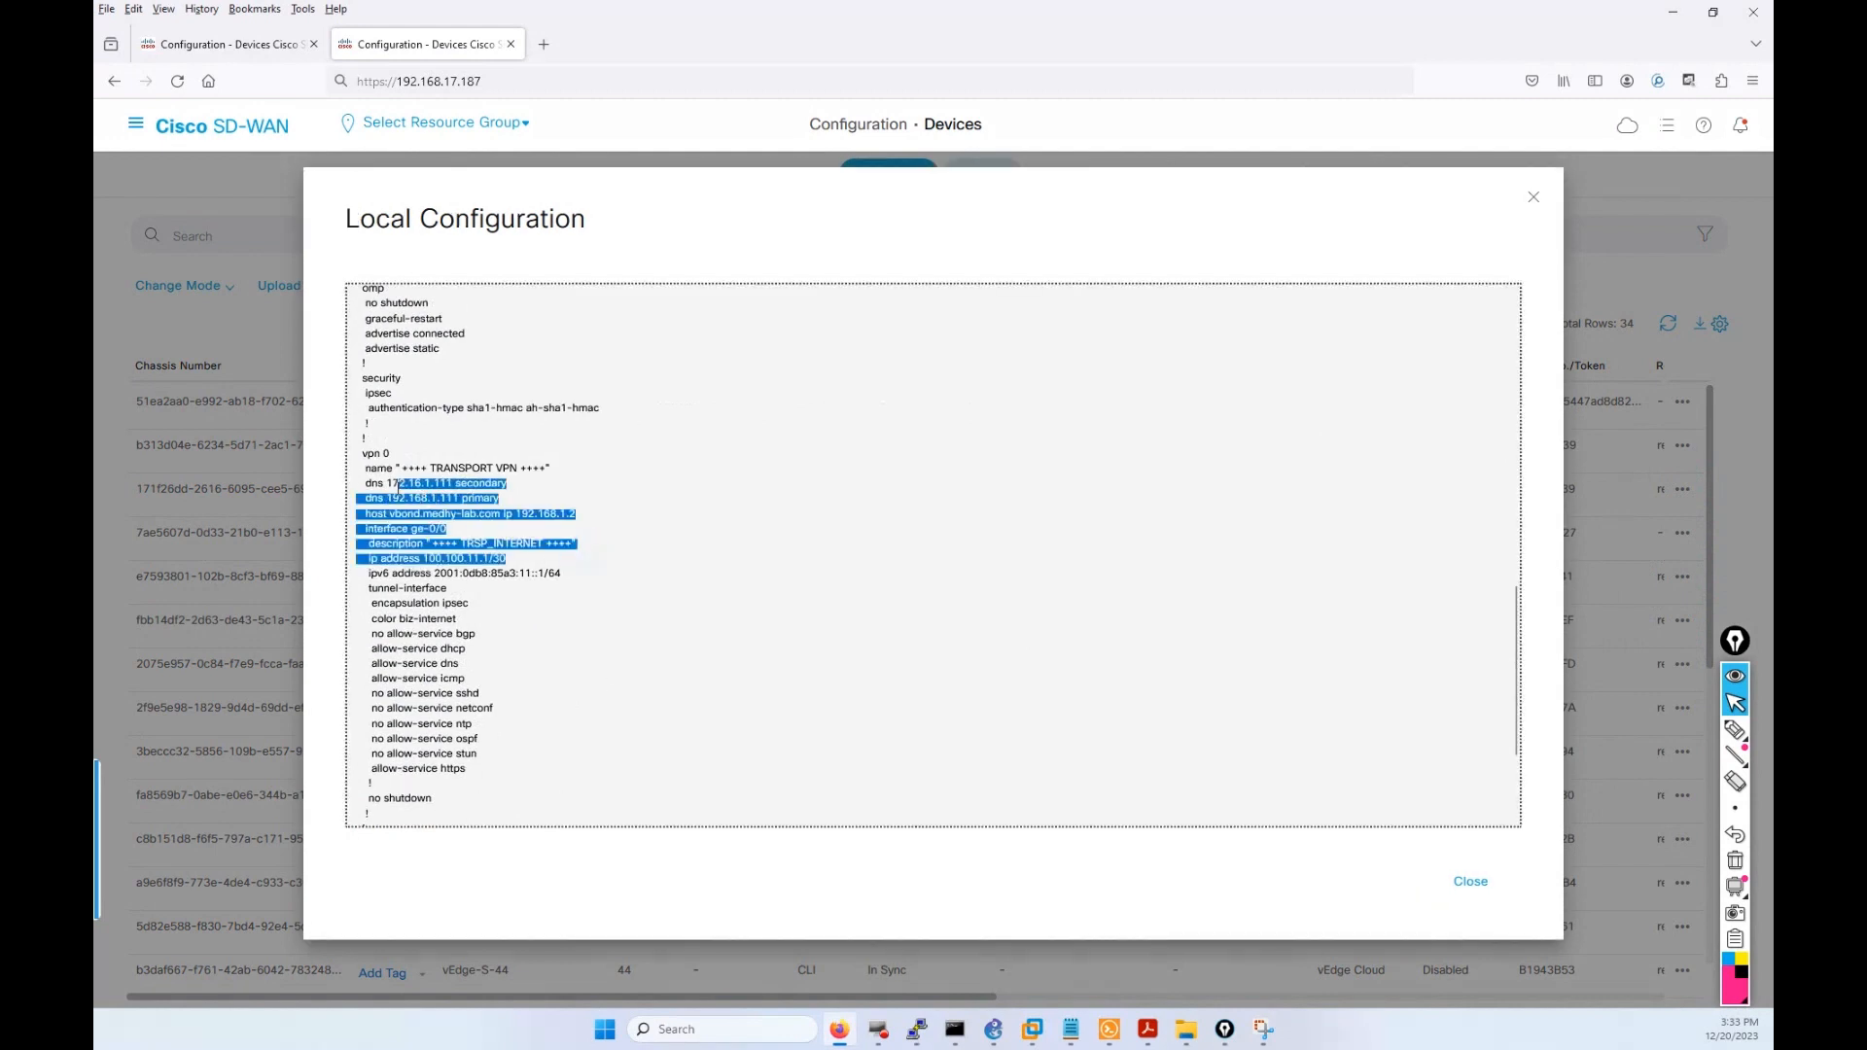
{"action": "scroll", "coordinate": [451, 734], "scroll_direction": "down", "scroll_amount": 1}
{"action": "left_click_drag", "start_coordinate": [505, 750], "coordinate": [381, 685]}
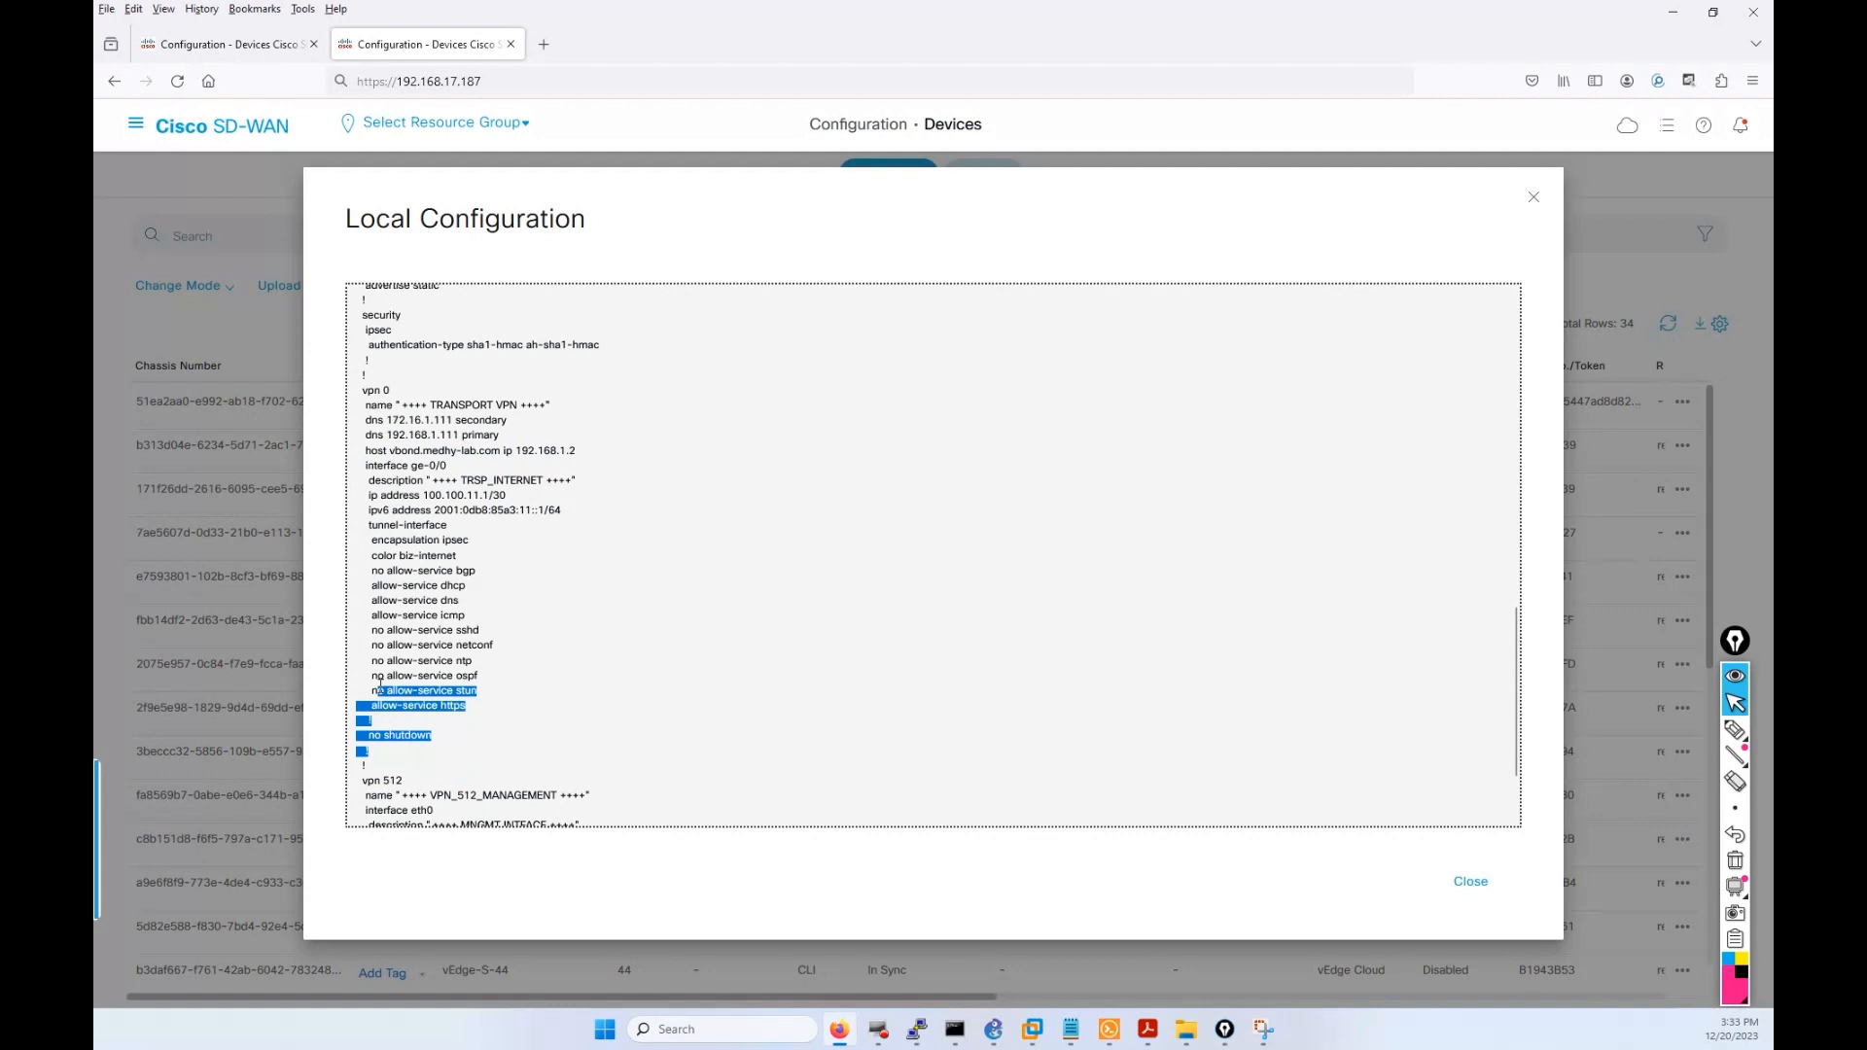
{"action": "left_click", "coordinate": [264, 46]}
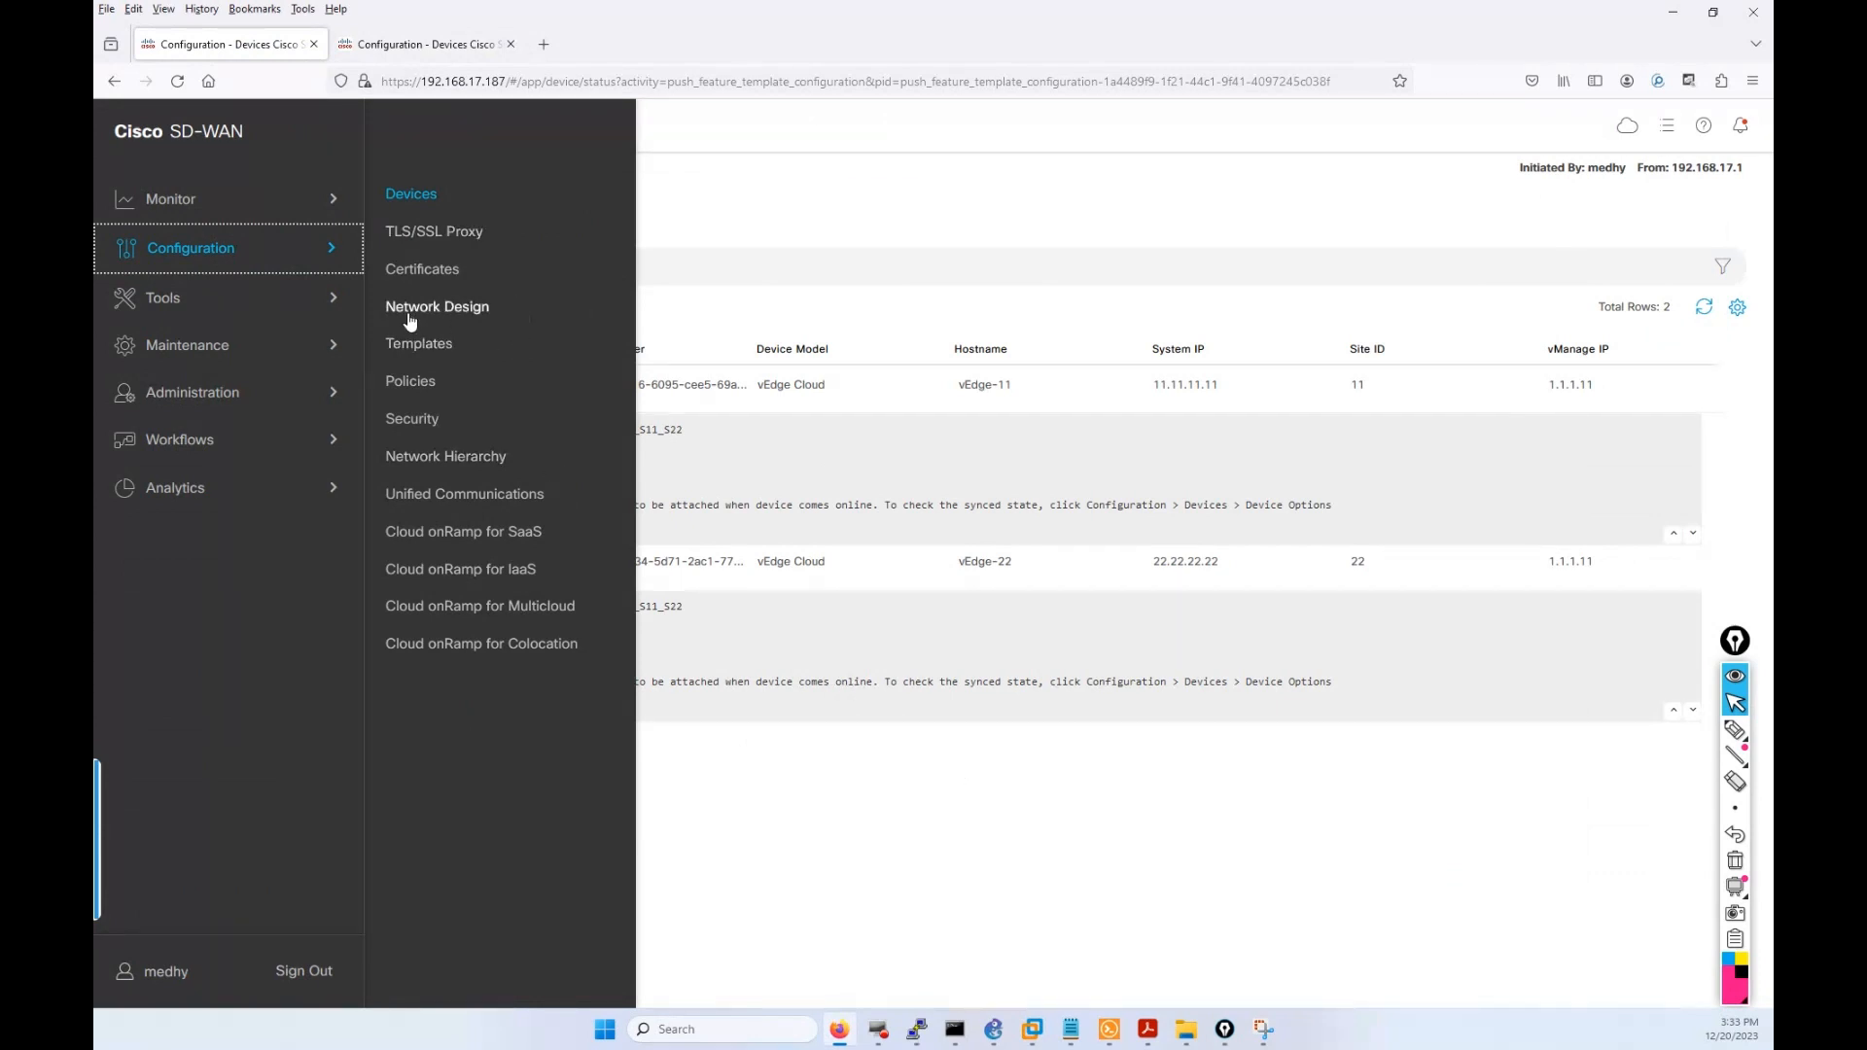
Open the WAN_AMER_EDGE_VPN_0 feature template for editing from the Feature Templates list.
{"action": "left_click", "coordinate": [423, 347]}
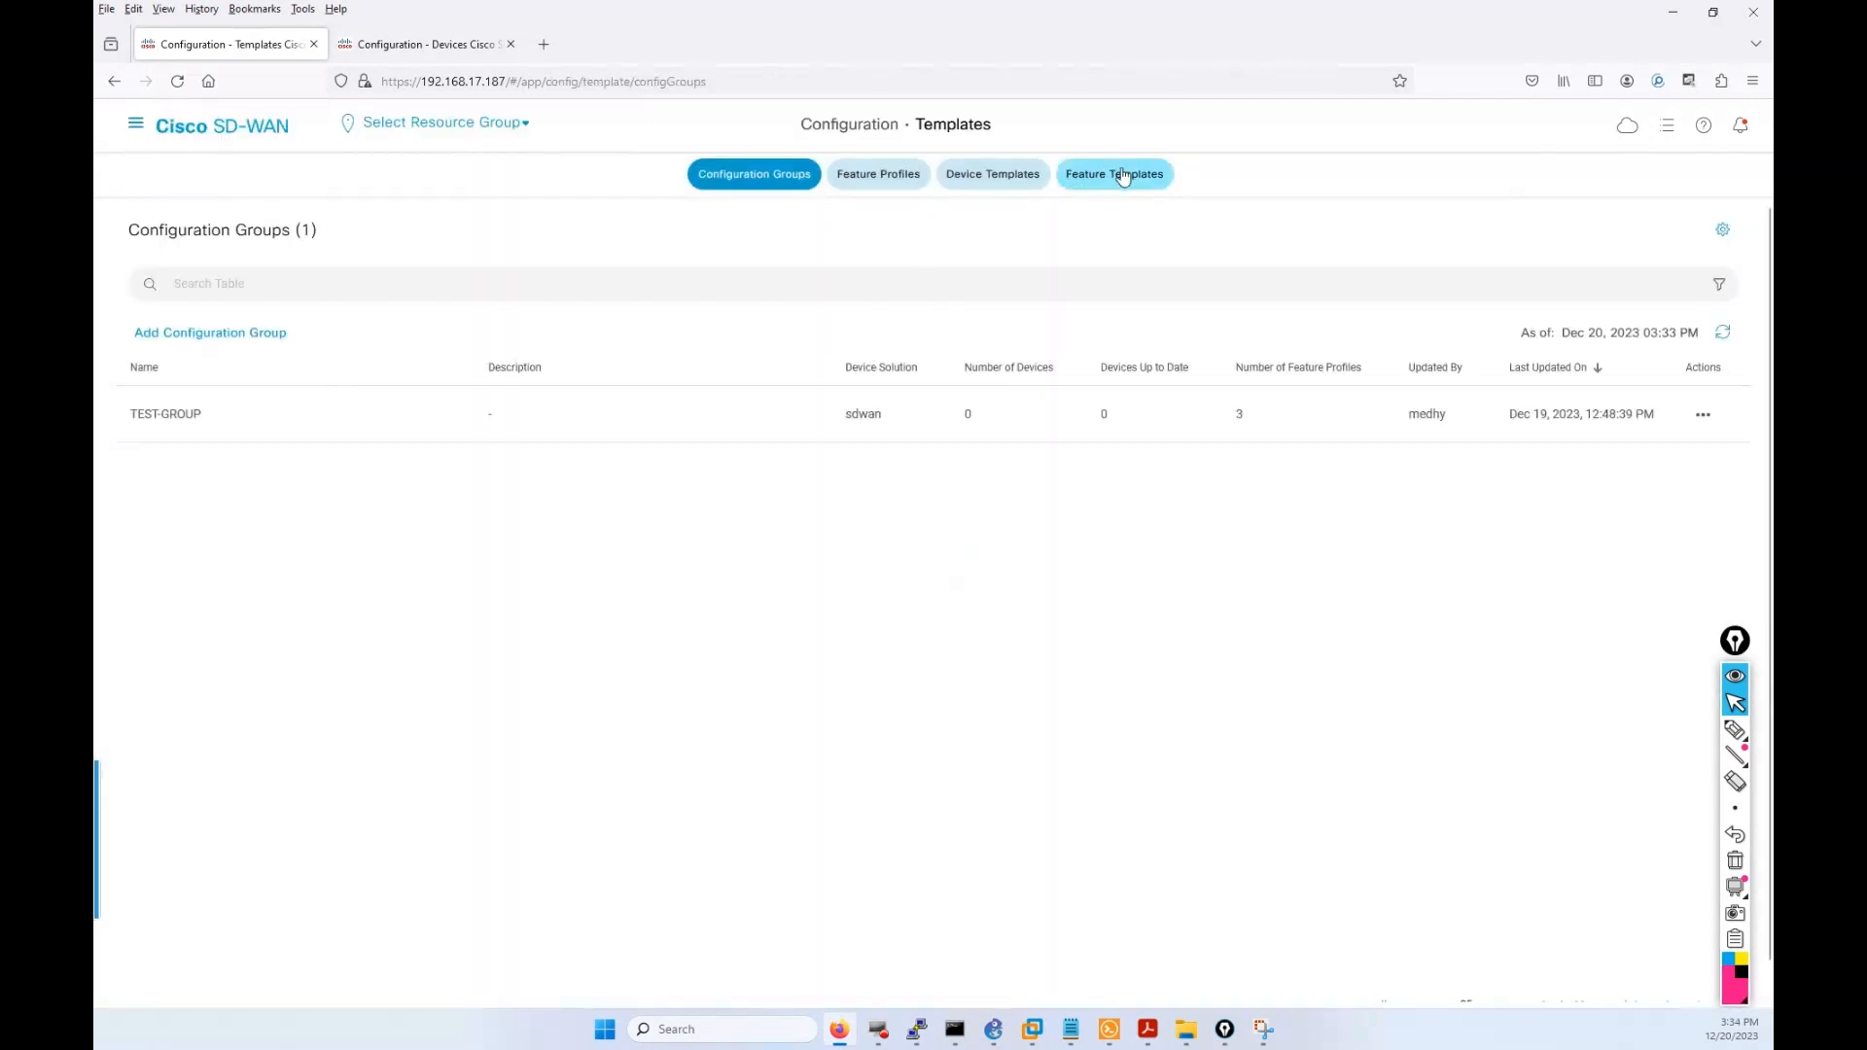
{"action": "left_click", "coordinate": [1123, 175]}
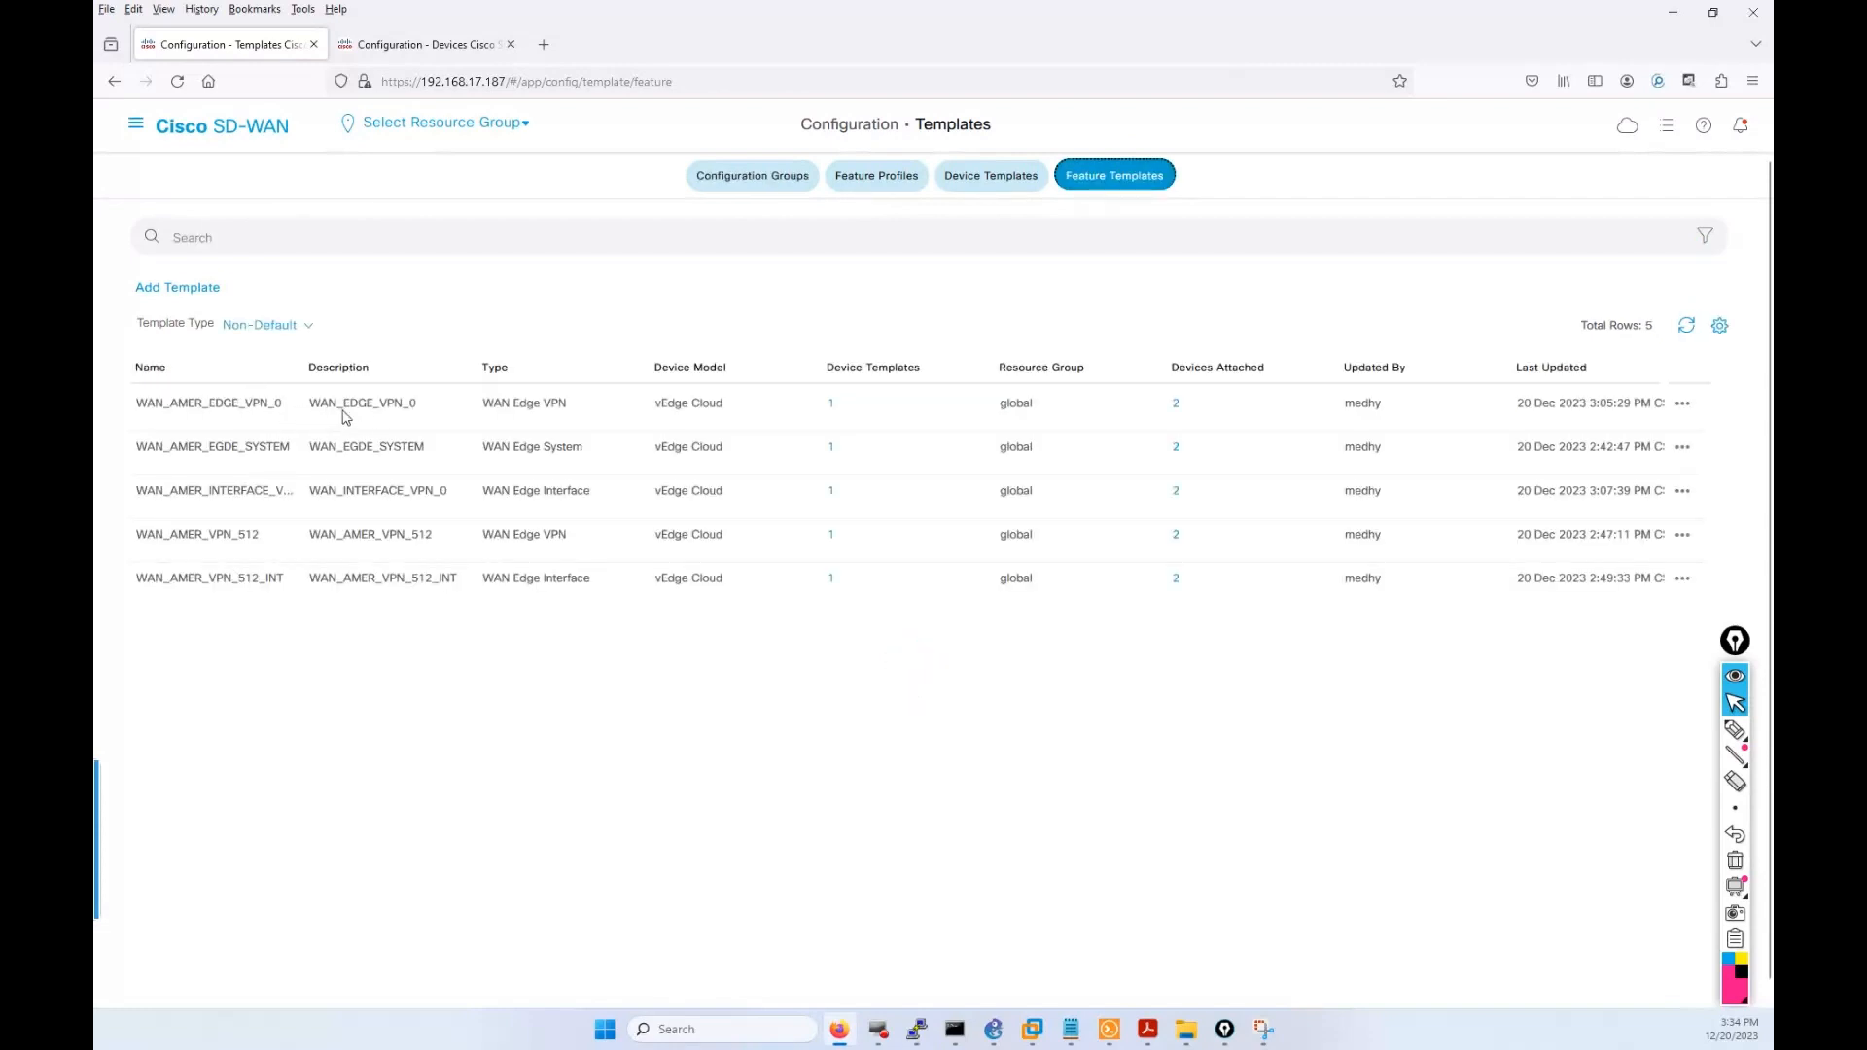
{"action": "left_click", "coordinate": [1686, 403]}
{"action": "left_click", "coordinate": [1630, 456]}
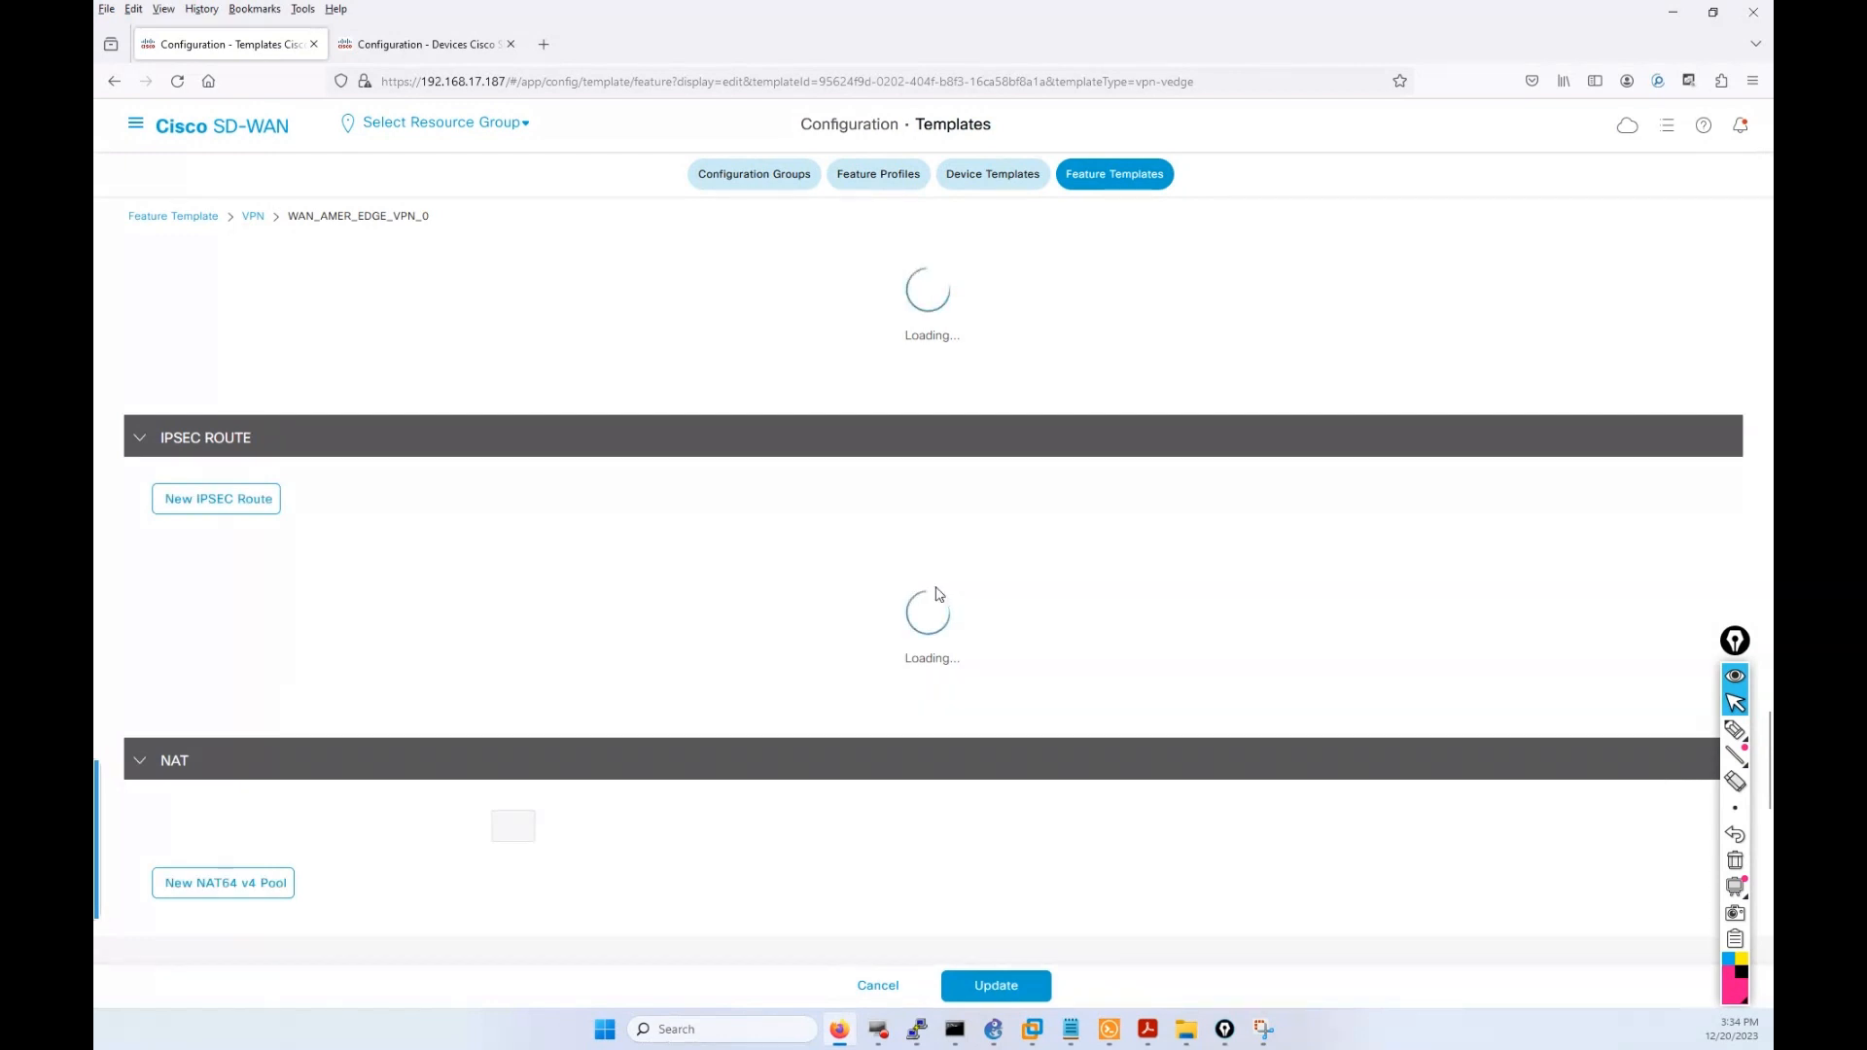
{"action": "scroll", "coordinate": [1064, 607], "scroll_direction": "up", "scroll_amount": 2}
{"action": "scroll", "coordinate": [963, 483], "scroll_direction": "up", "scroll_amount": 8}
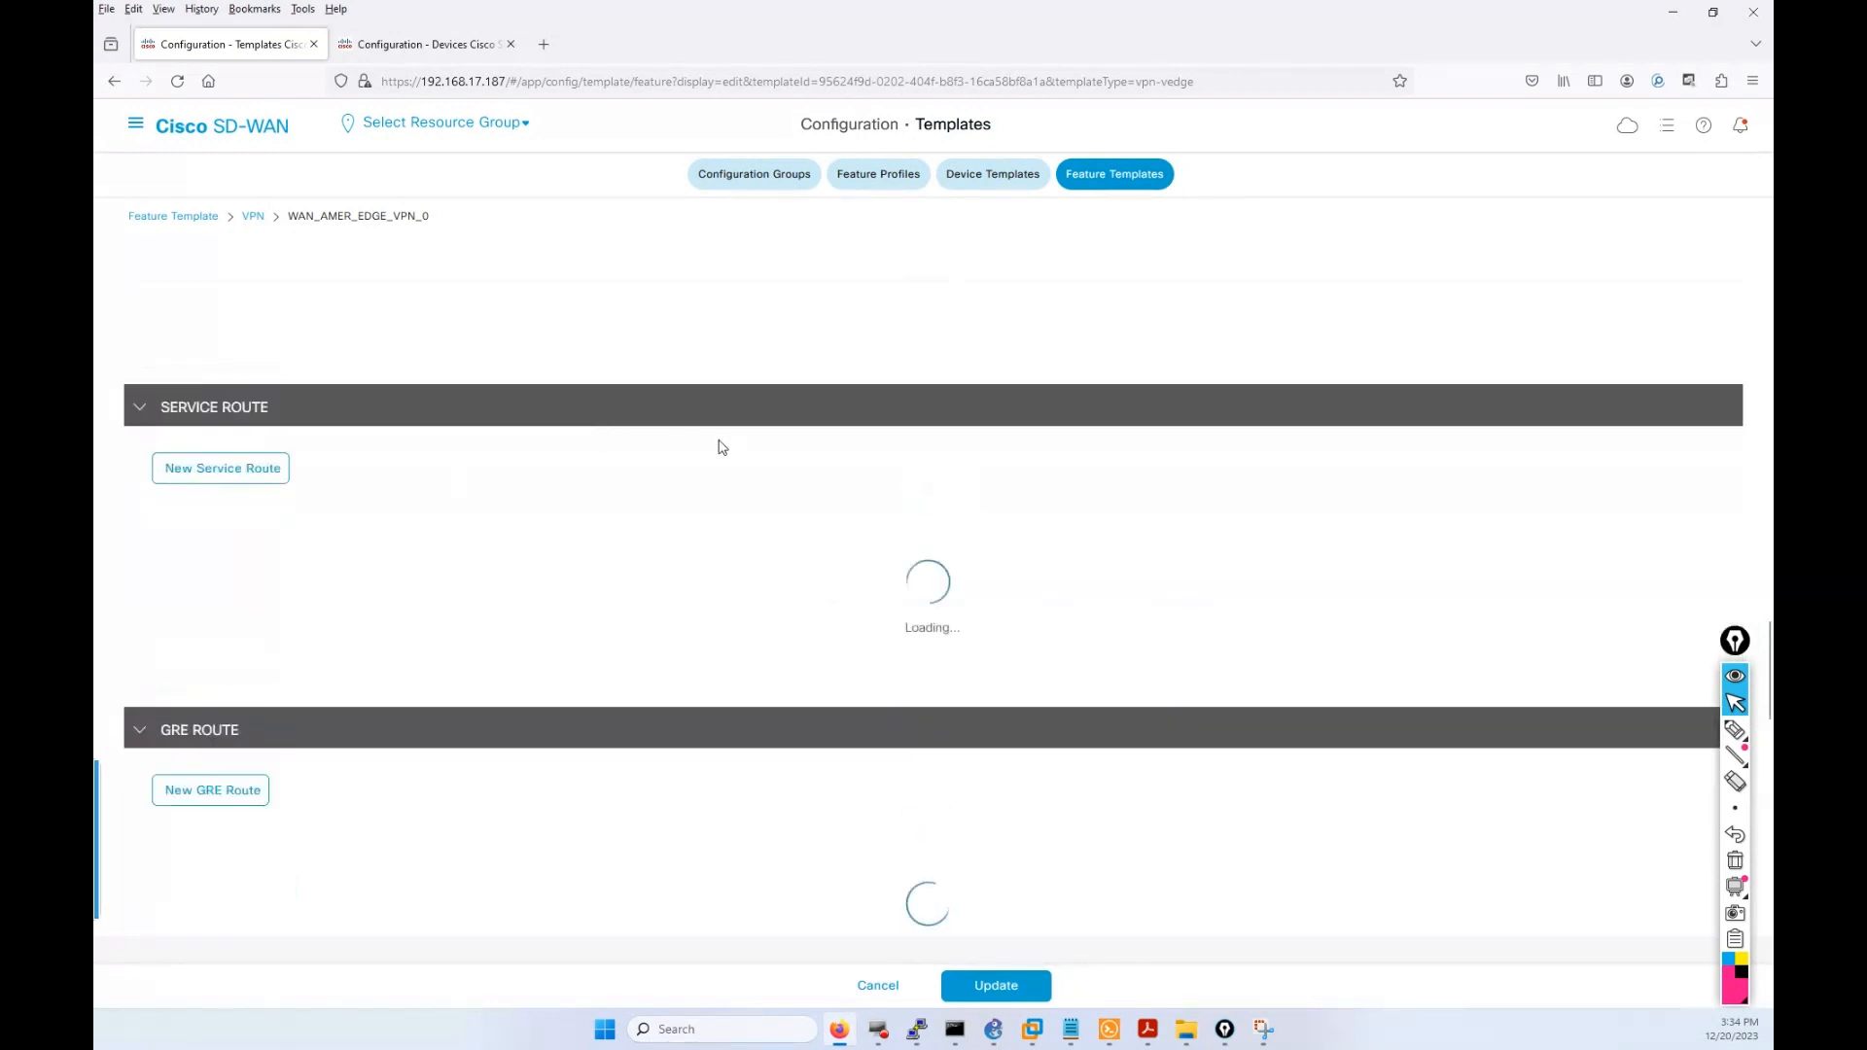
{"action": "scroll", "coordinate": [712, 448], "scroll_direction": "up", "scroll_amount": 15}
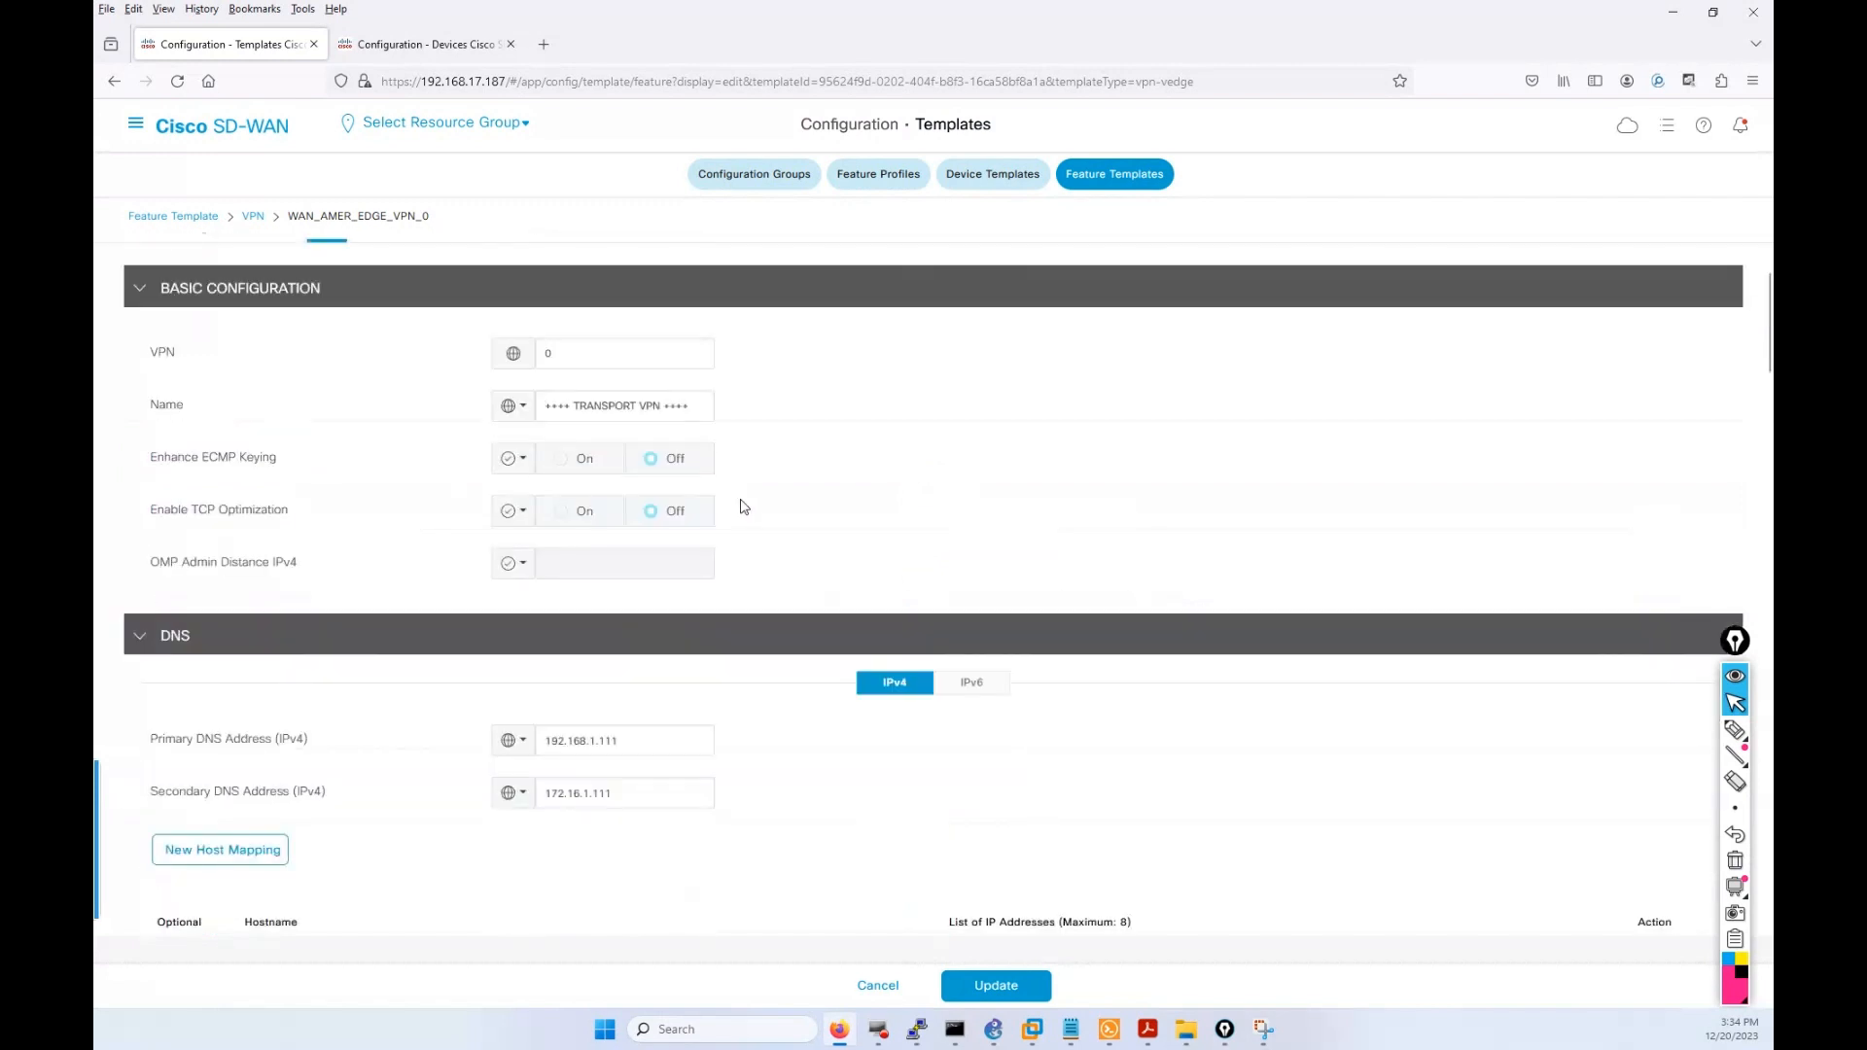
{"action": "scroll", "coordinate": [872, 562], "scroll_direction": "down", "scroll_amount": 2}
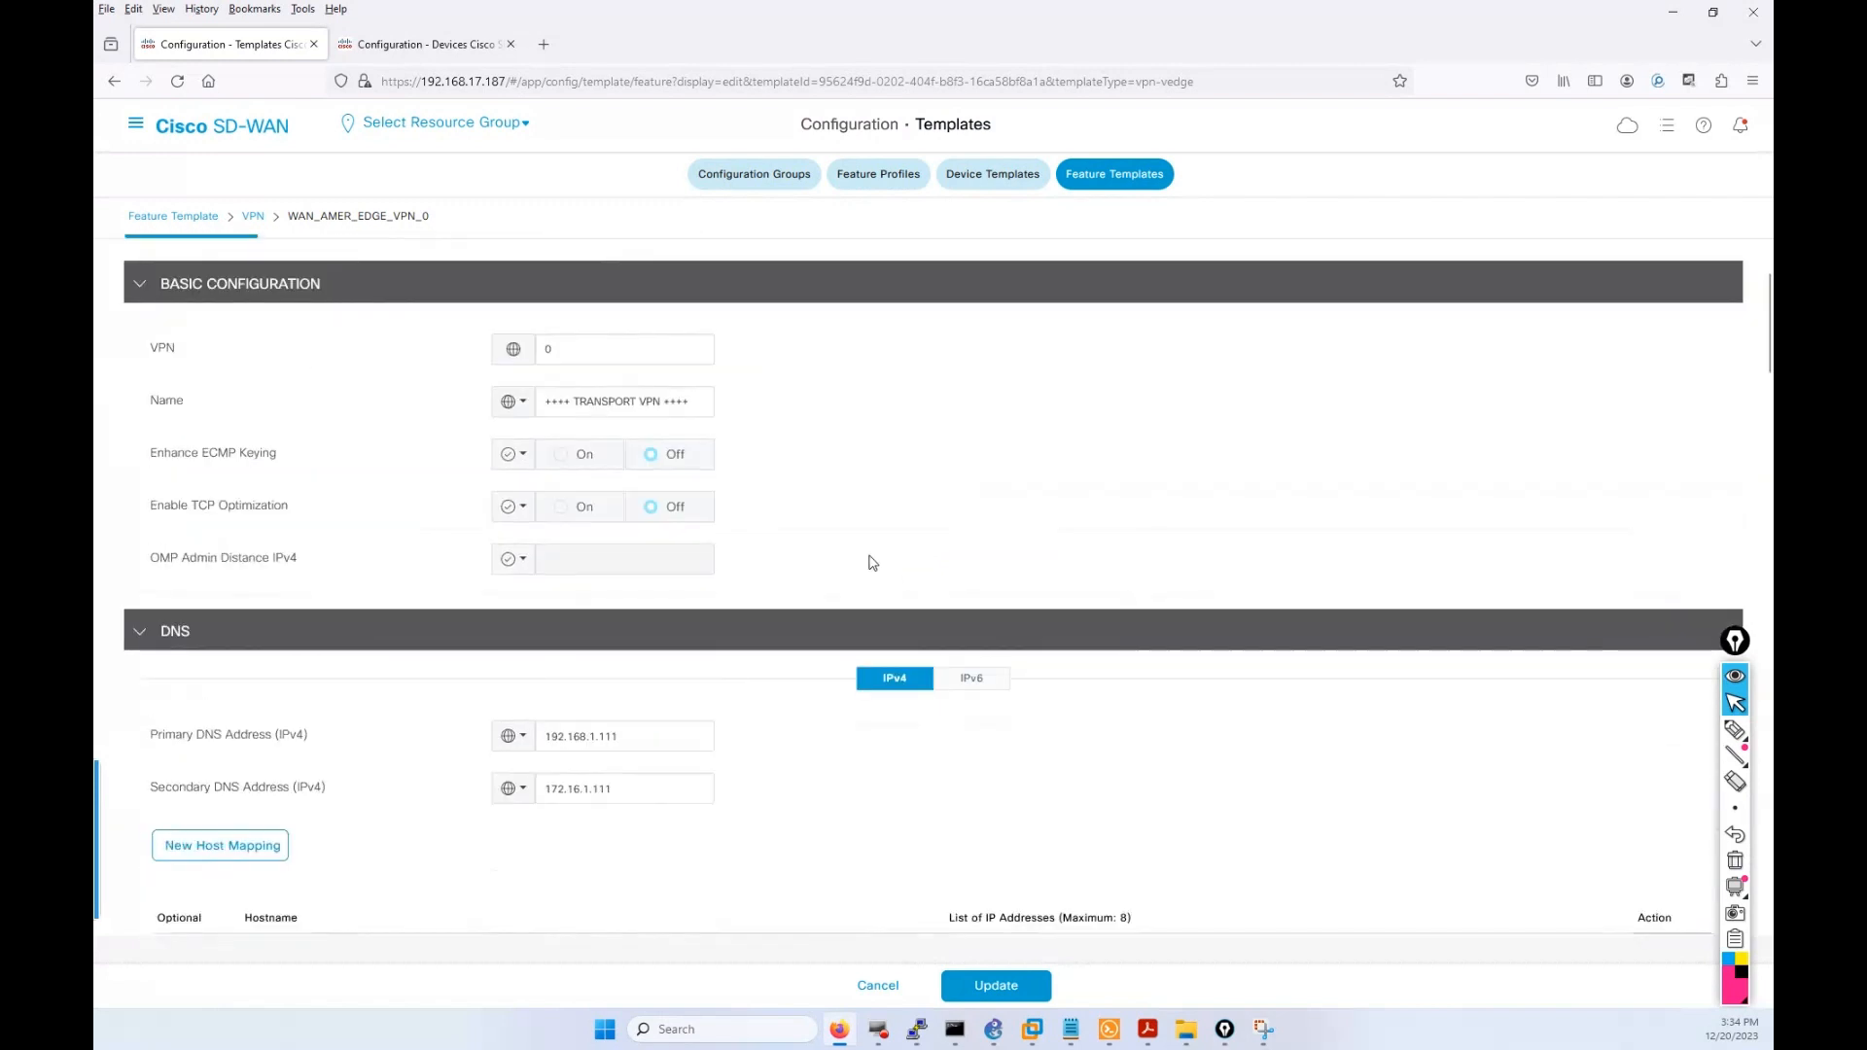
{"action": "scroll", "coordinate": [872, 562], "scroll_direction": "down", "scroll_amount": 4}
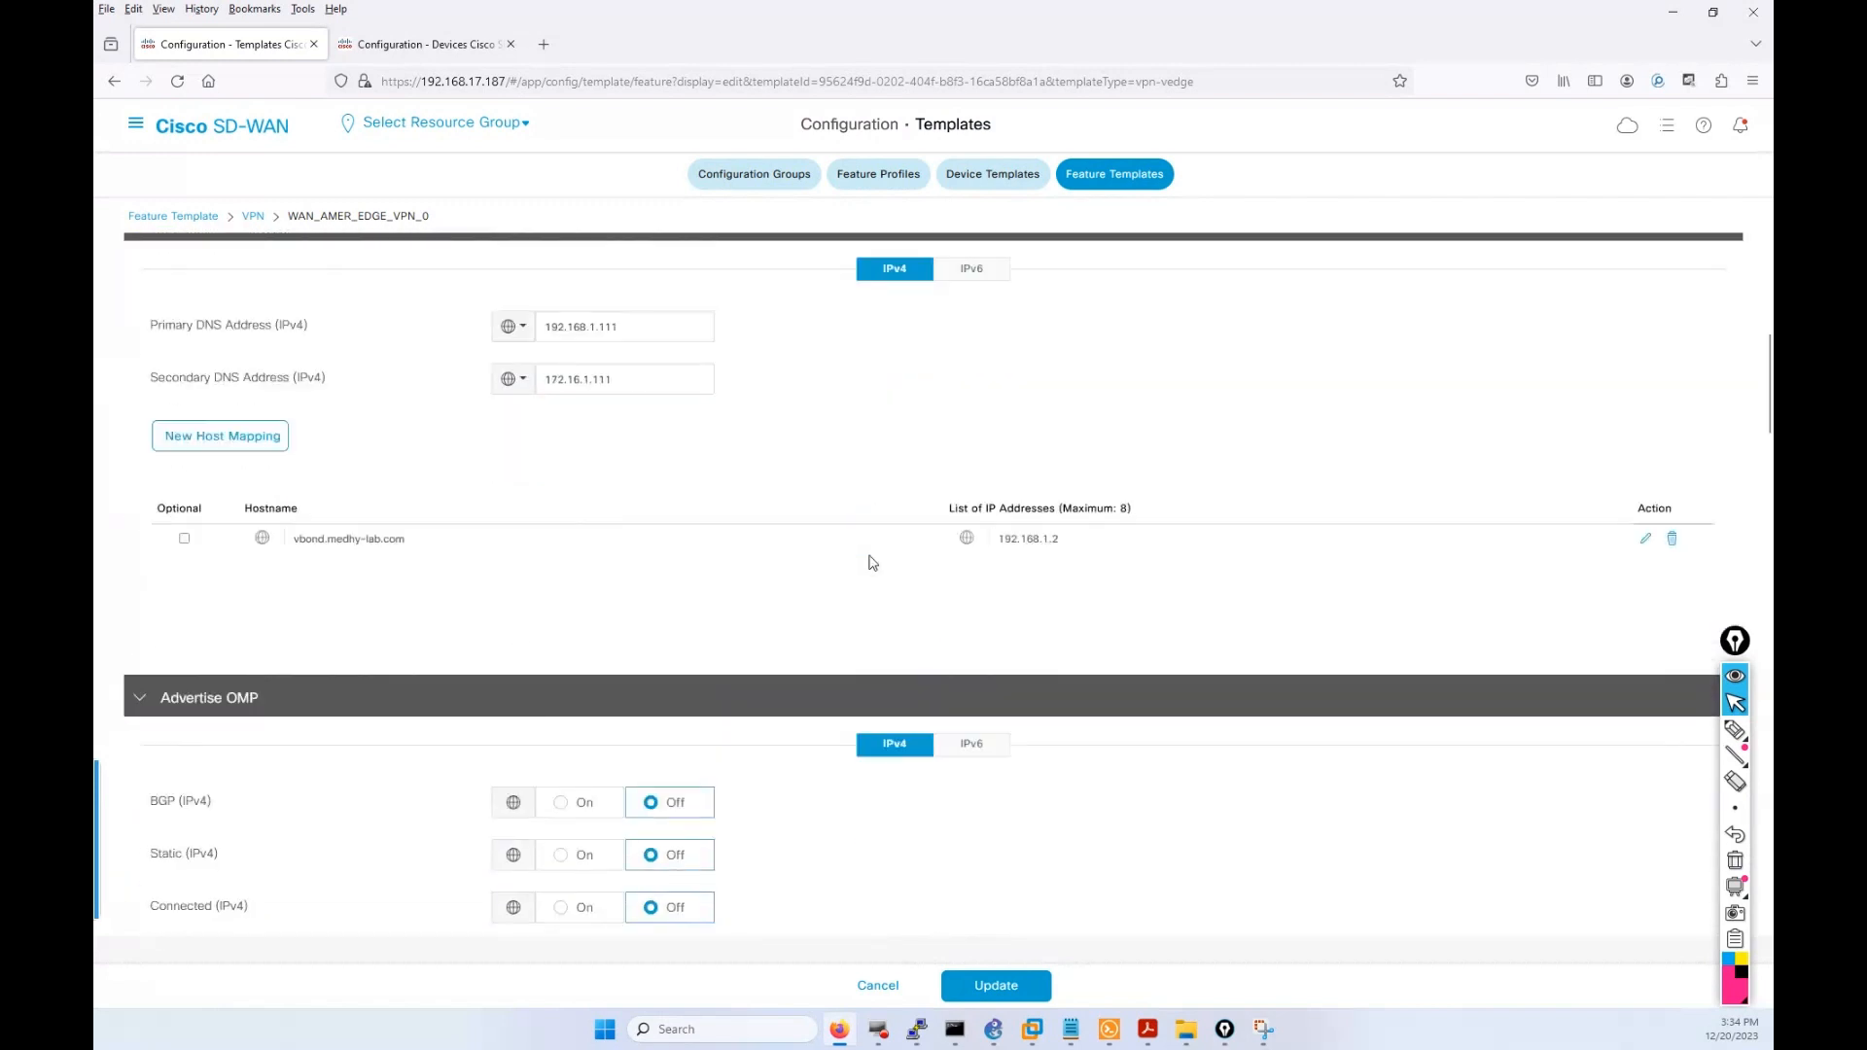
{"action": "scroll", "coordinate": [872, 562], "scroll_direction": "down", "scroll_amount": 4}
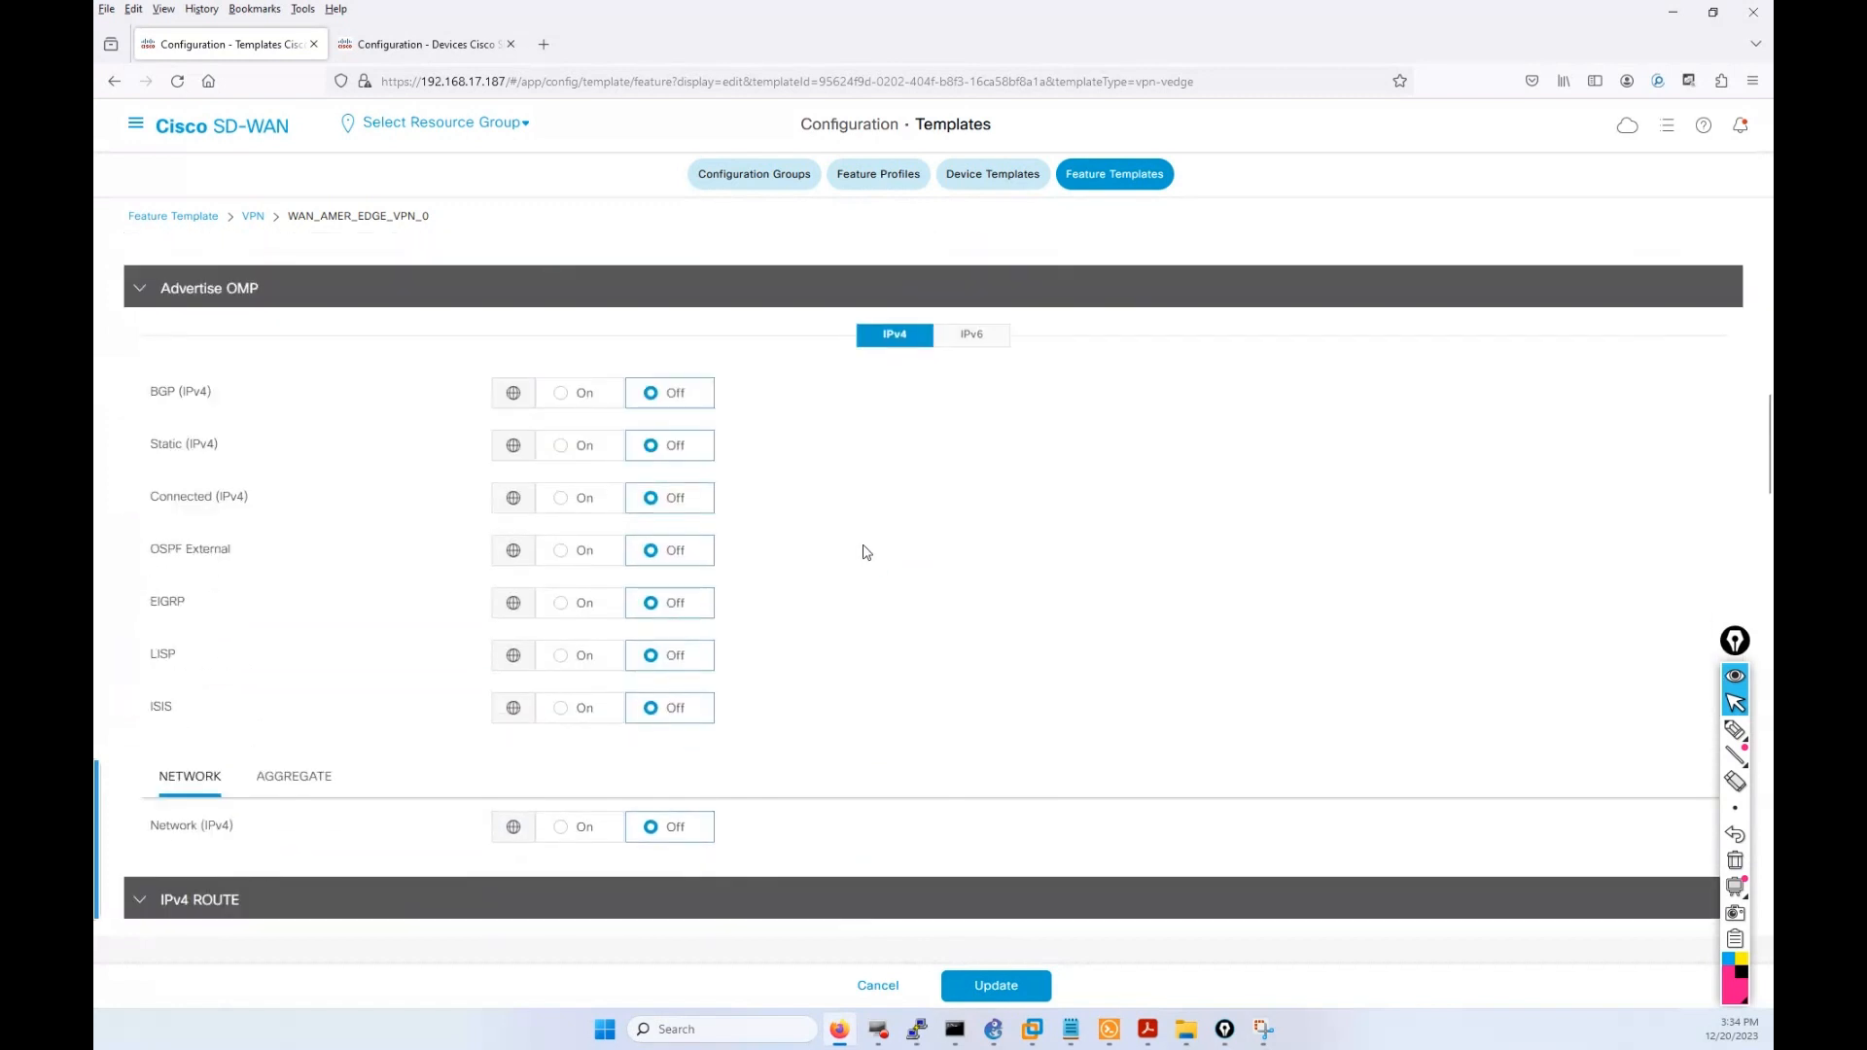
{"action": "scroll", "coordinate": [866, 551], "scroll_direction": "down", "scroll_amount": 5}
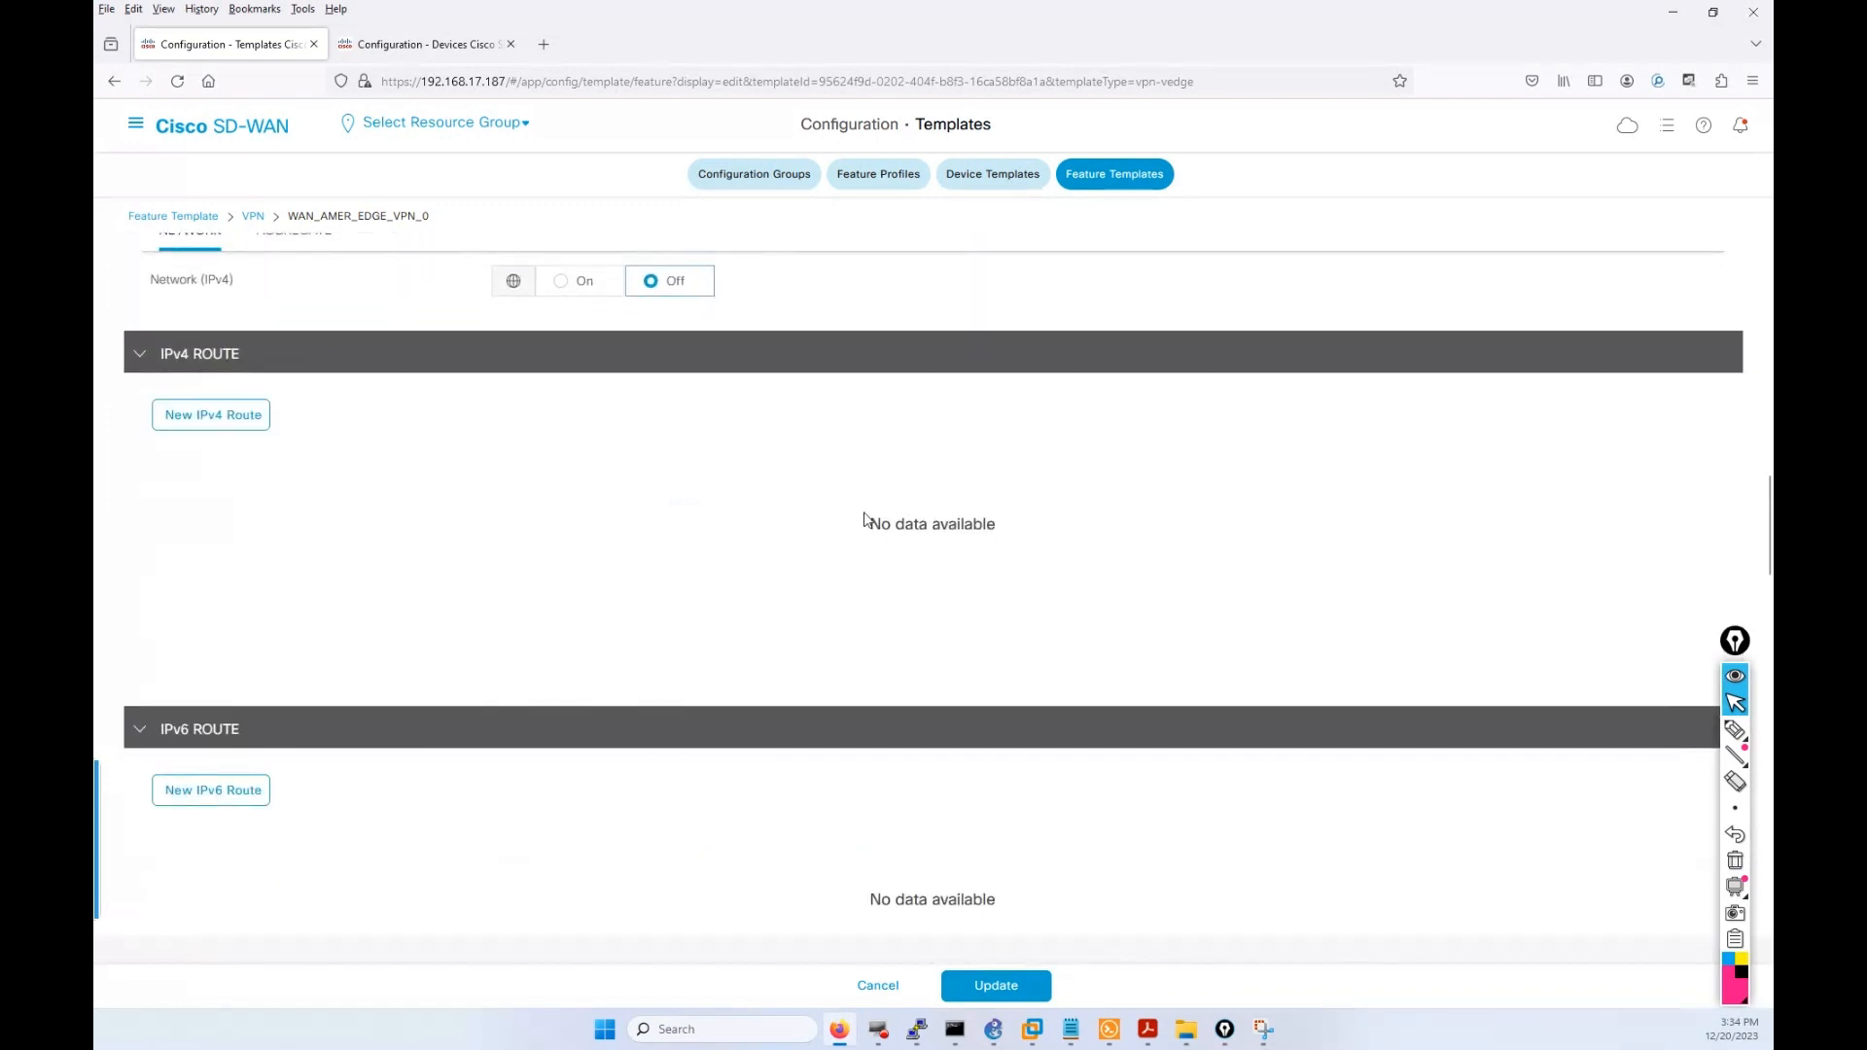
{"action": "left_click", "coordinate": [245, 418]}
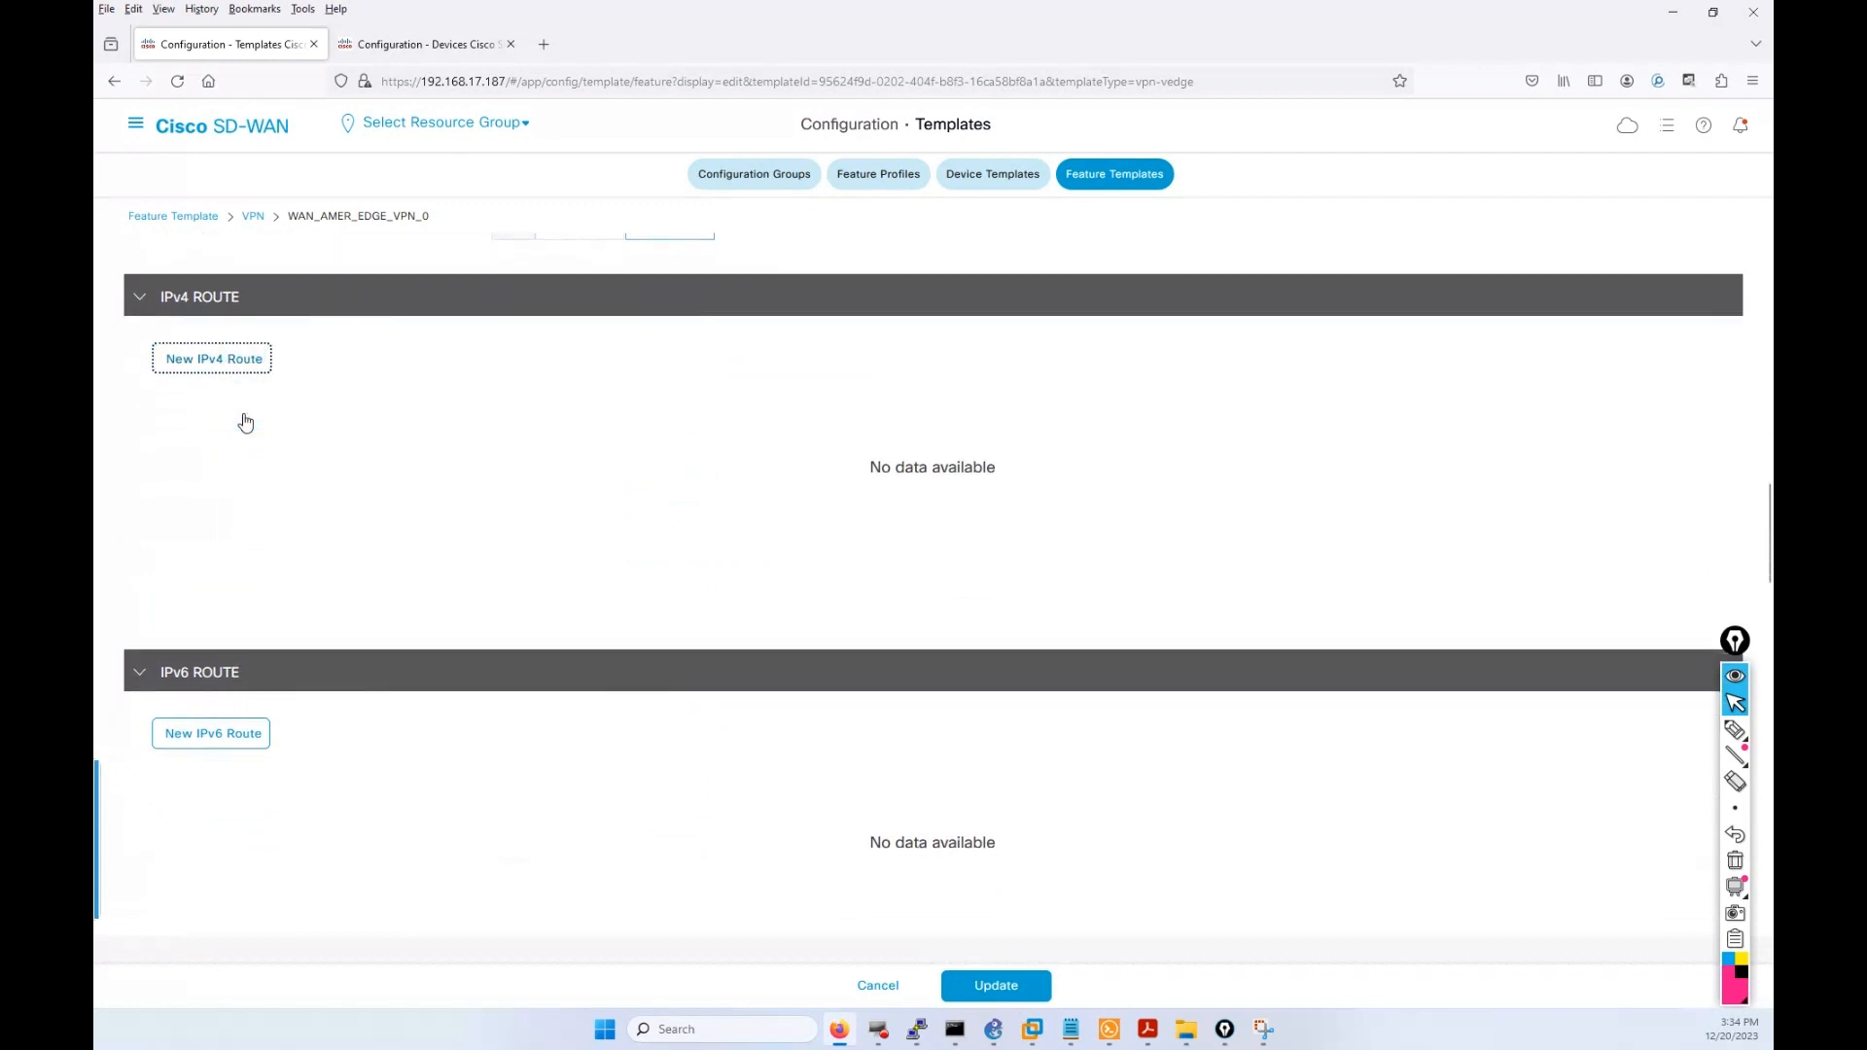
{"action": "scroll", "coordinate": [389, 461], "scroll_direction": "up", "scroll_amount": 15}
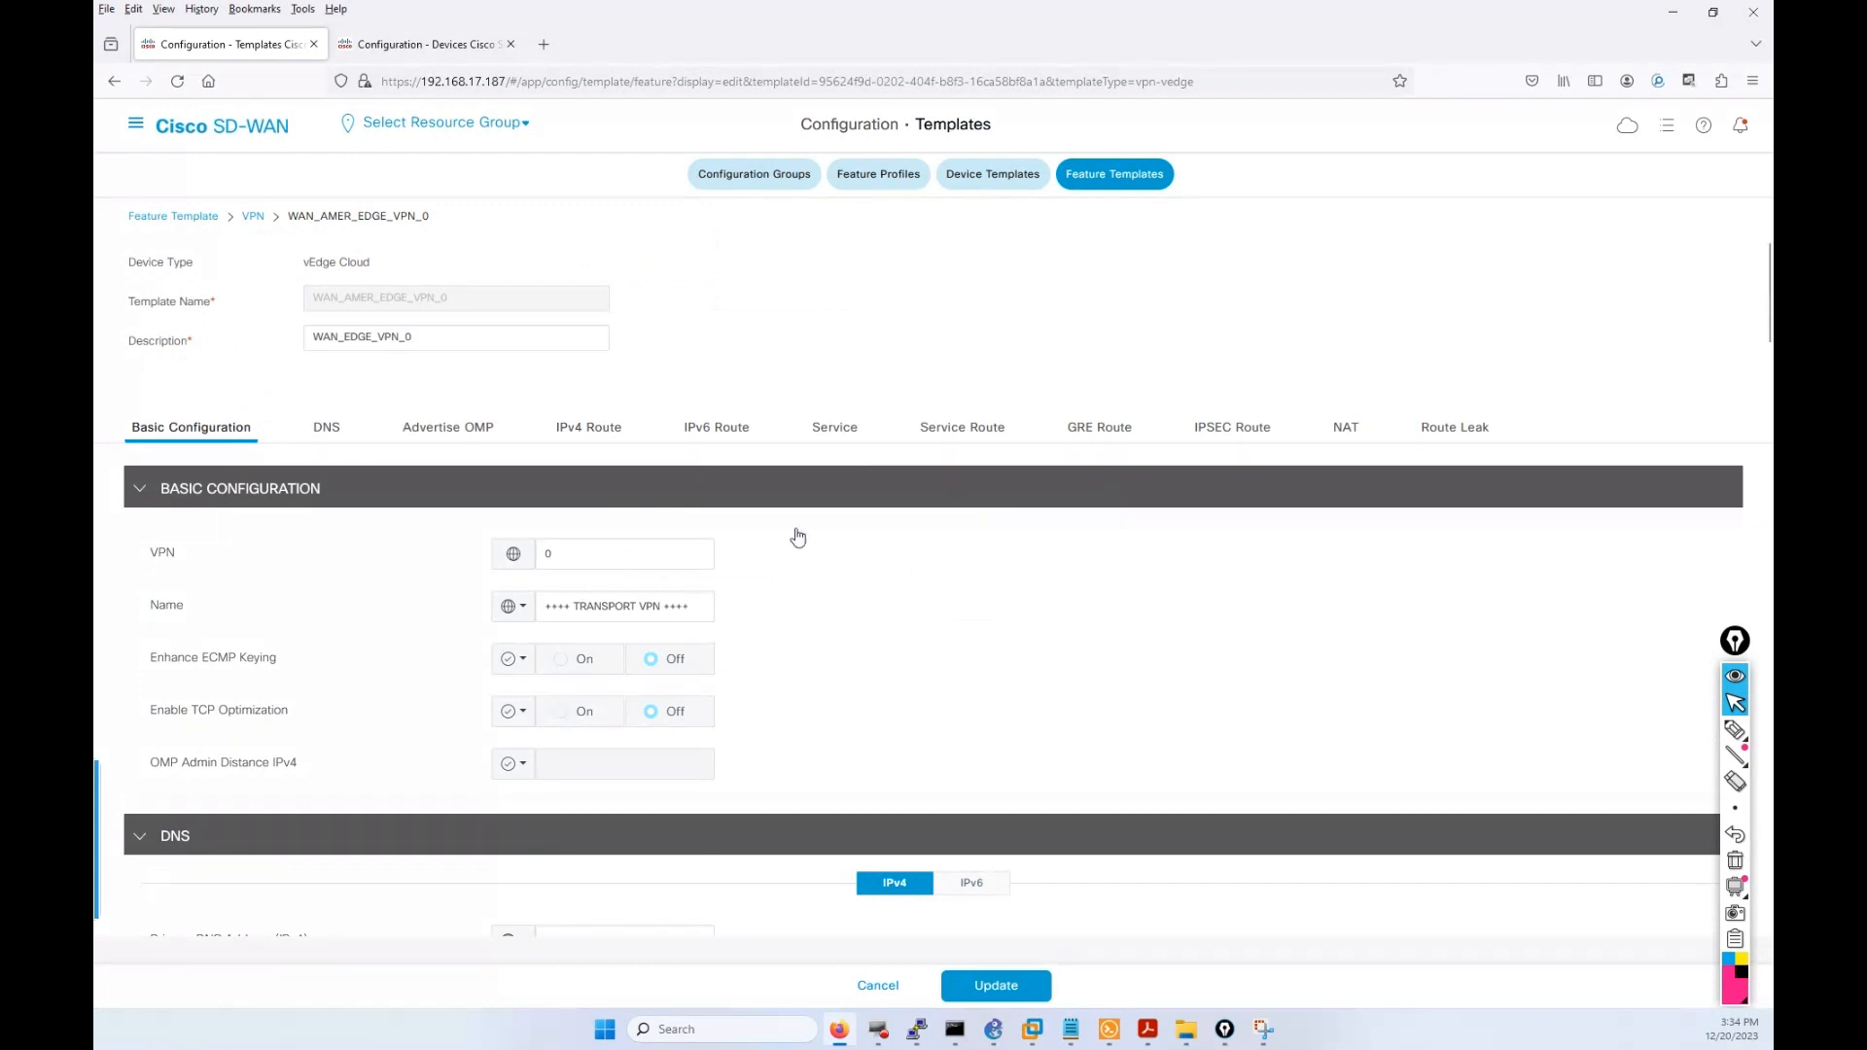
{"action": "scroll", "coordinate": [879, 591], "scroll_direction": "down", "scroll_amount": 3}
{"action": "scroll", "coordinate": [883, 596], "scroll_direction": "down", "scroll_amount": 1}
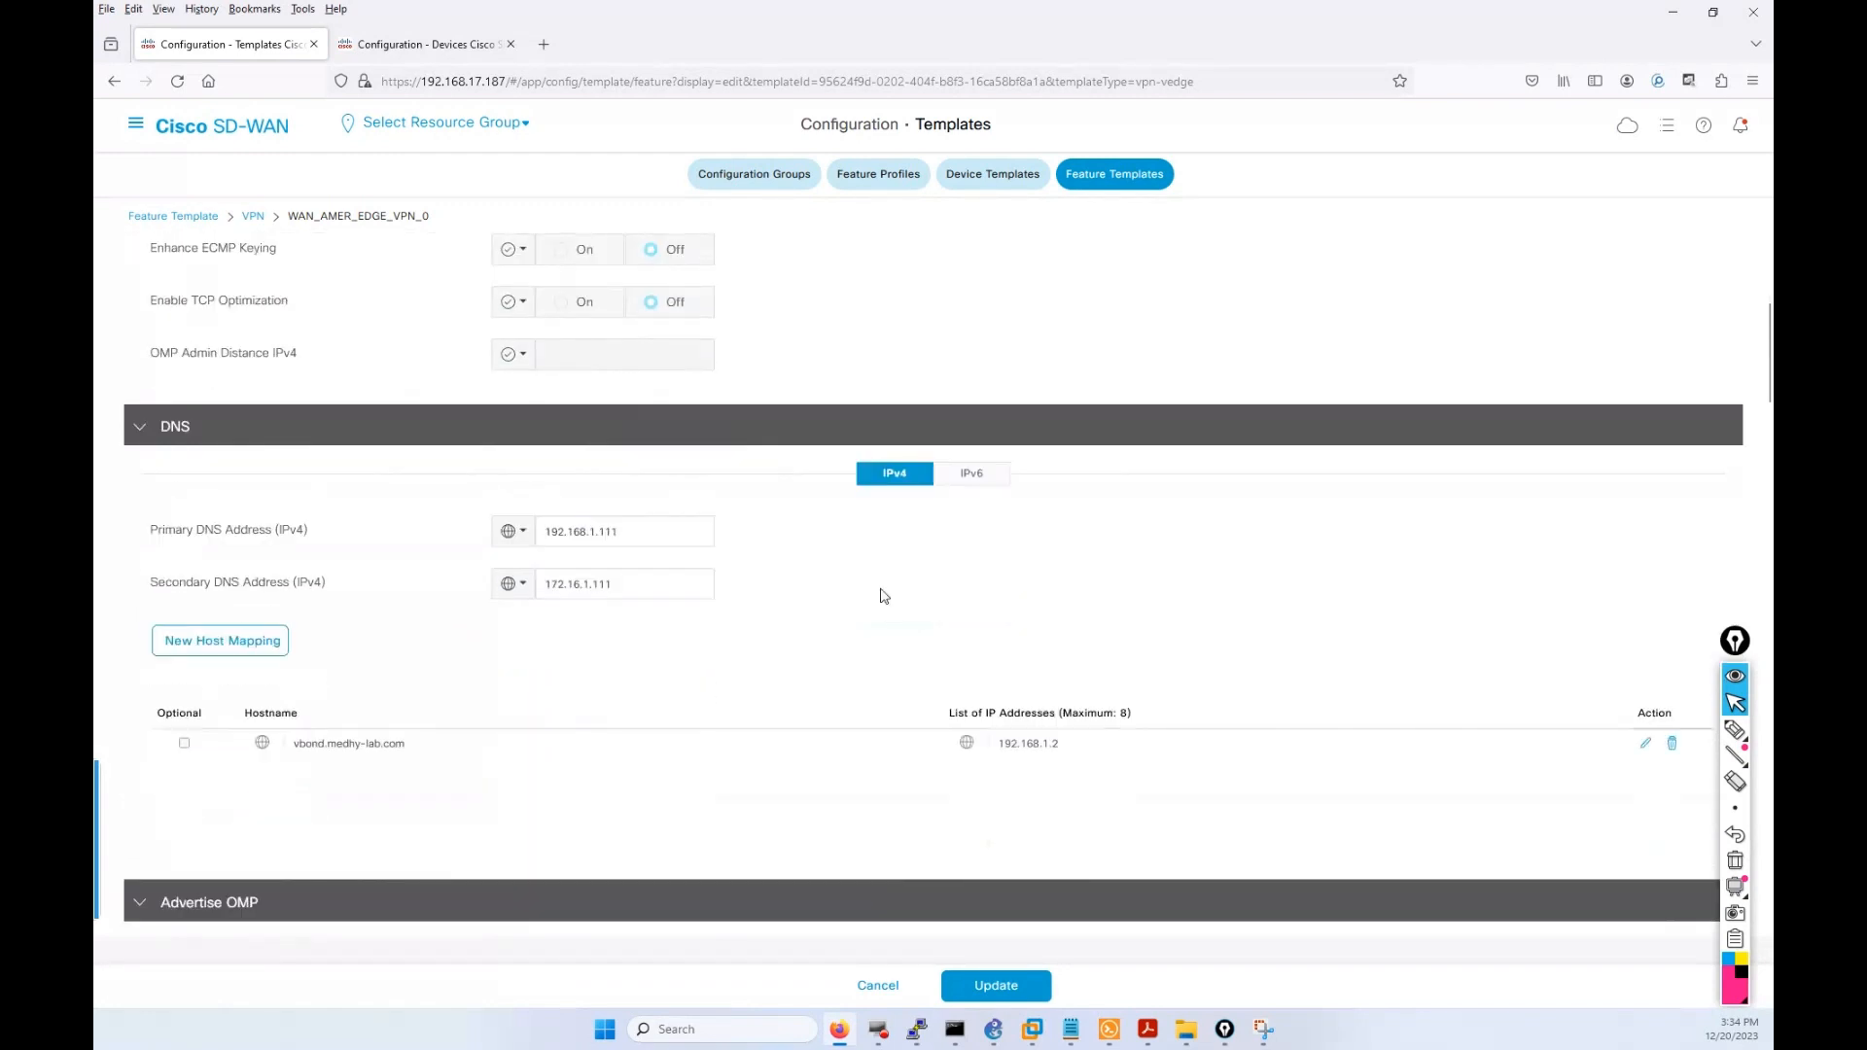
{"action": "scroll", "coordinate": [883, 596], "scroll_direction": "down", "scroll_amount": 9}
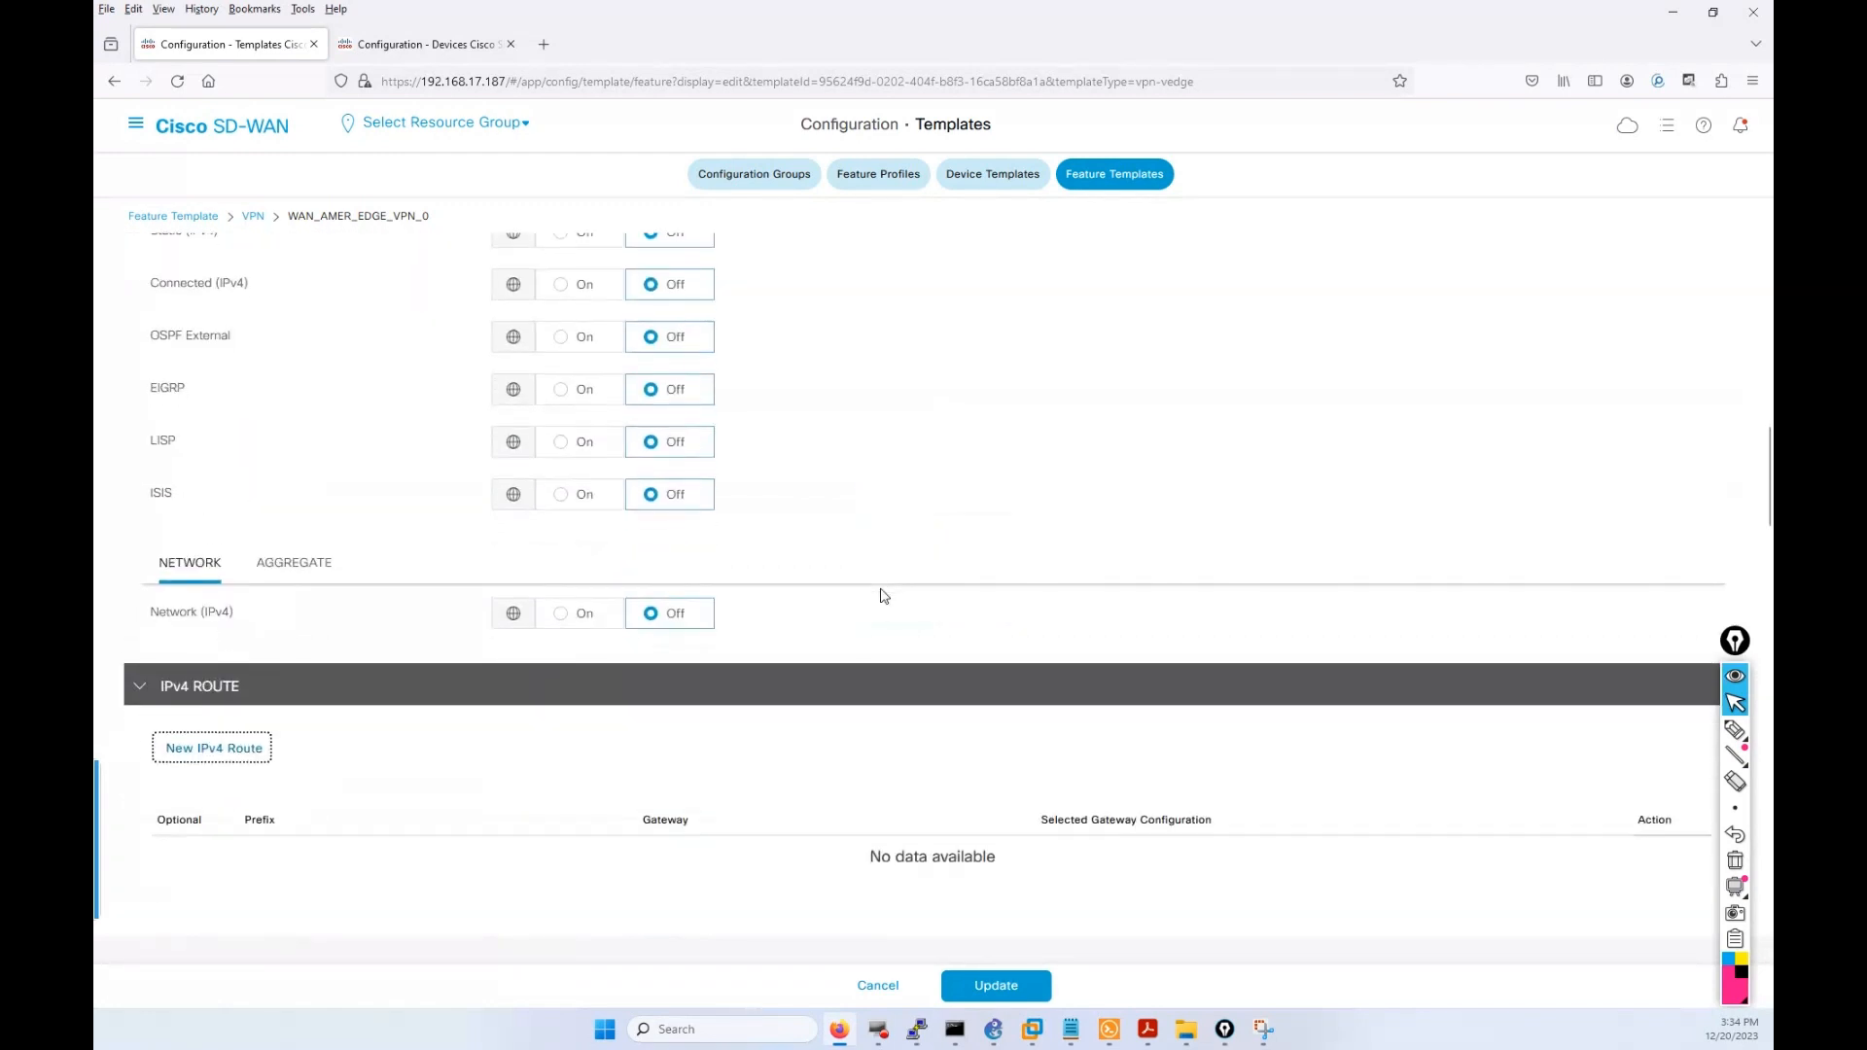
{"action": "scroll", "coordinate": [884, 596], "scroll_direction": "down", "scroll_amount": 2}
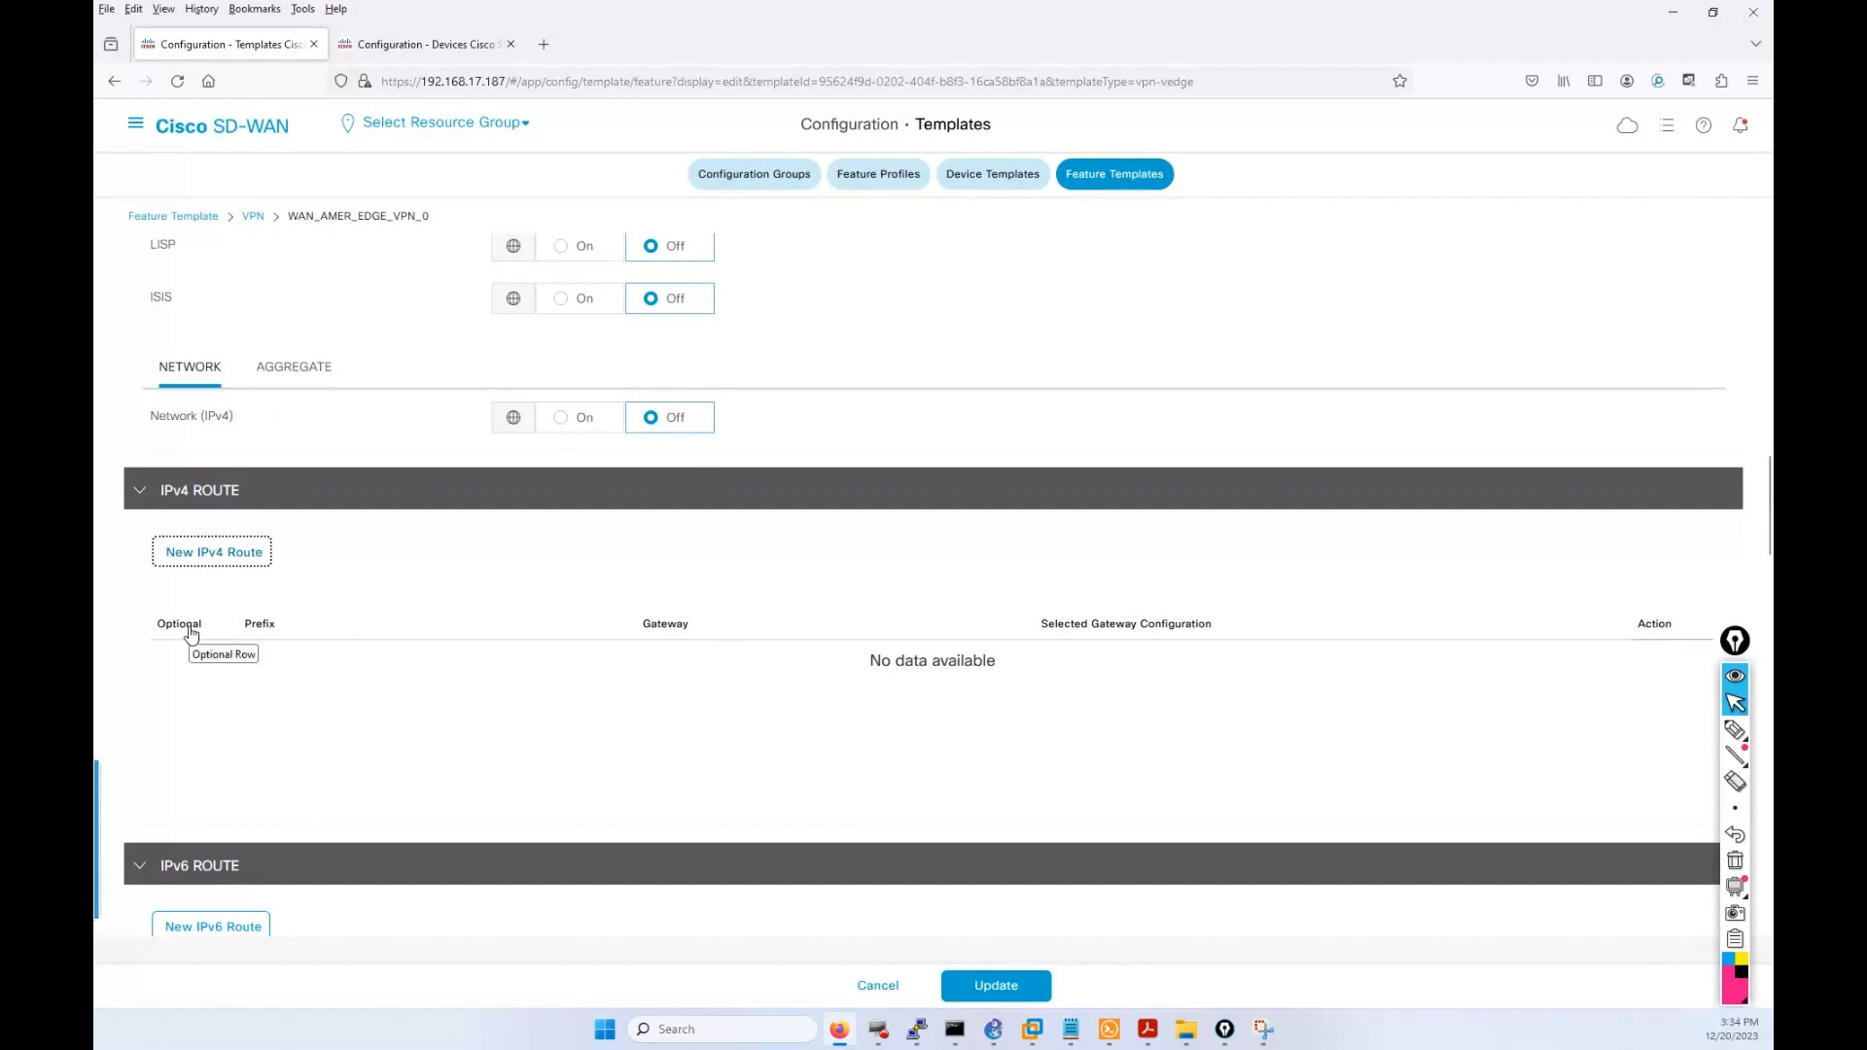
Start a new IPv4 route and make its prefix a device-specific variable.
{"action": "left_click", "coordinate": [254, 627]}
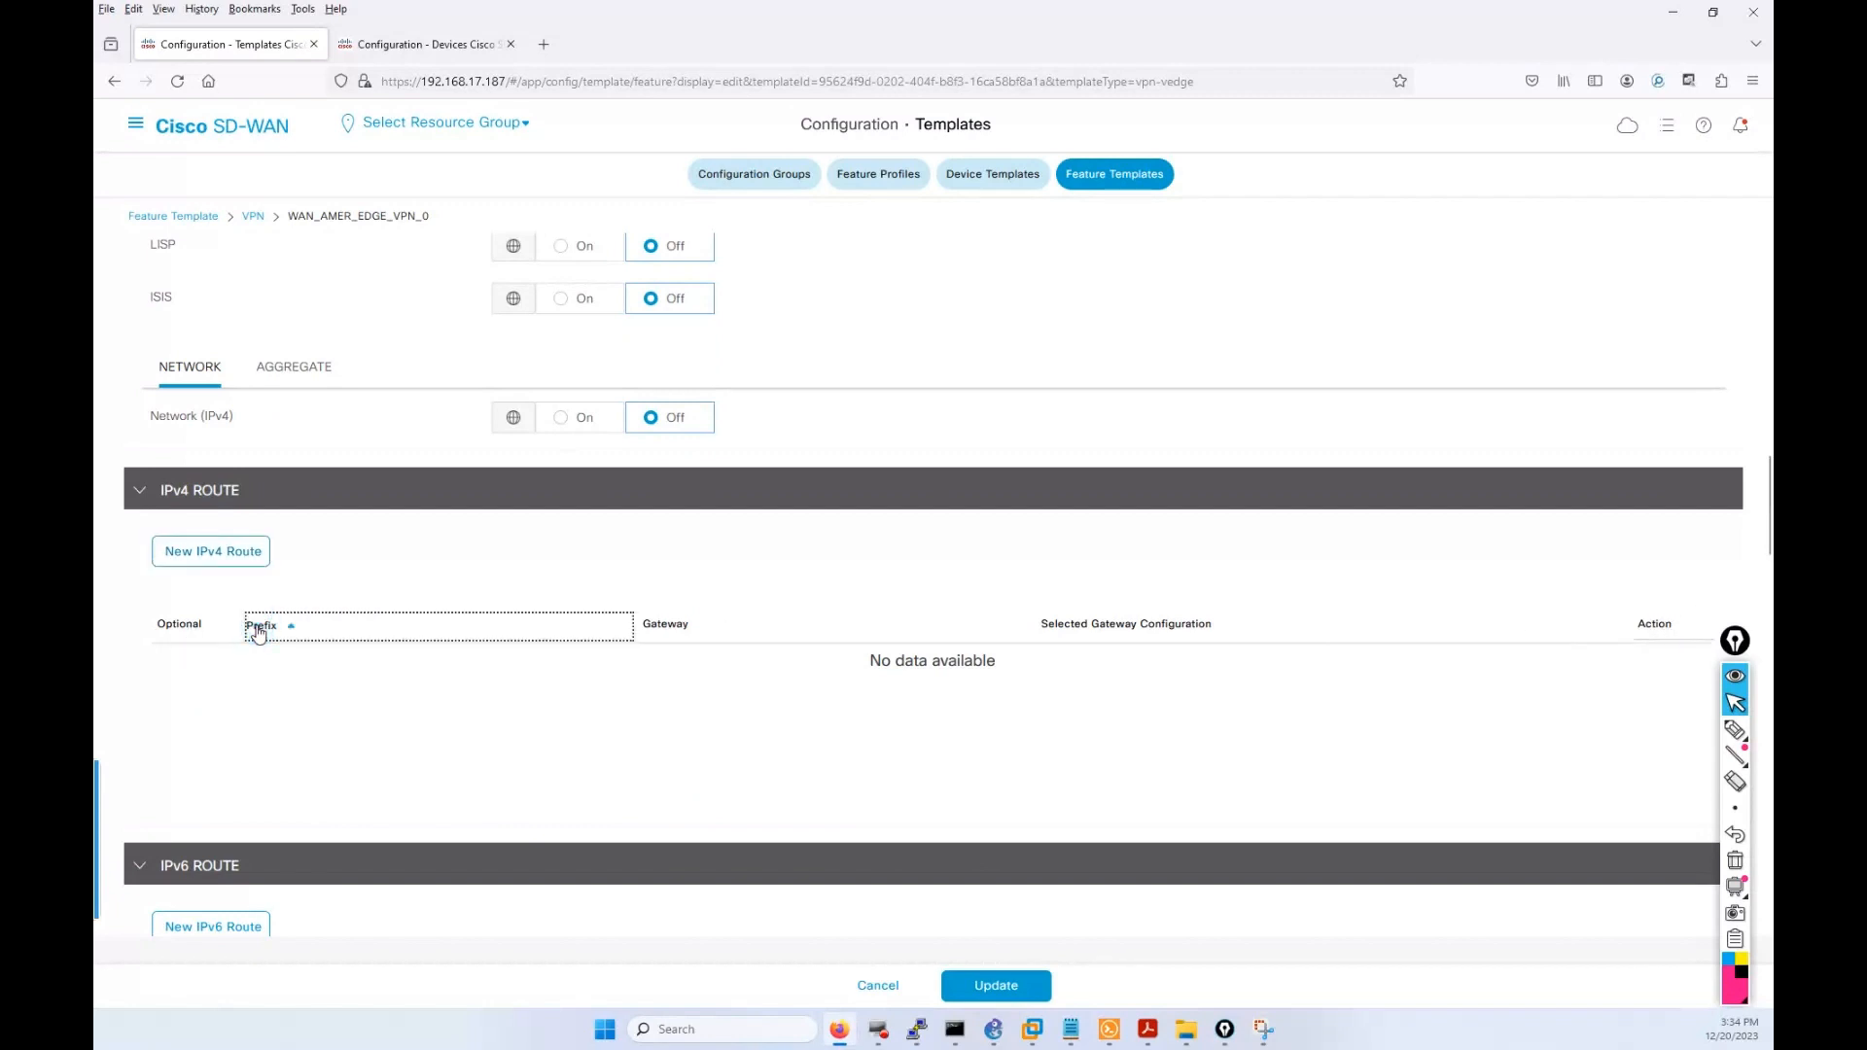
{"action": "left_click", "coordinate": [287, 624]}
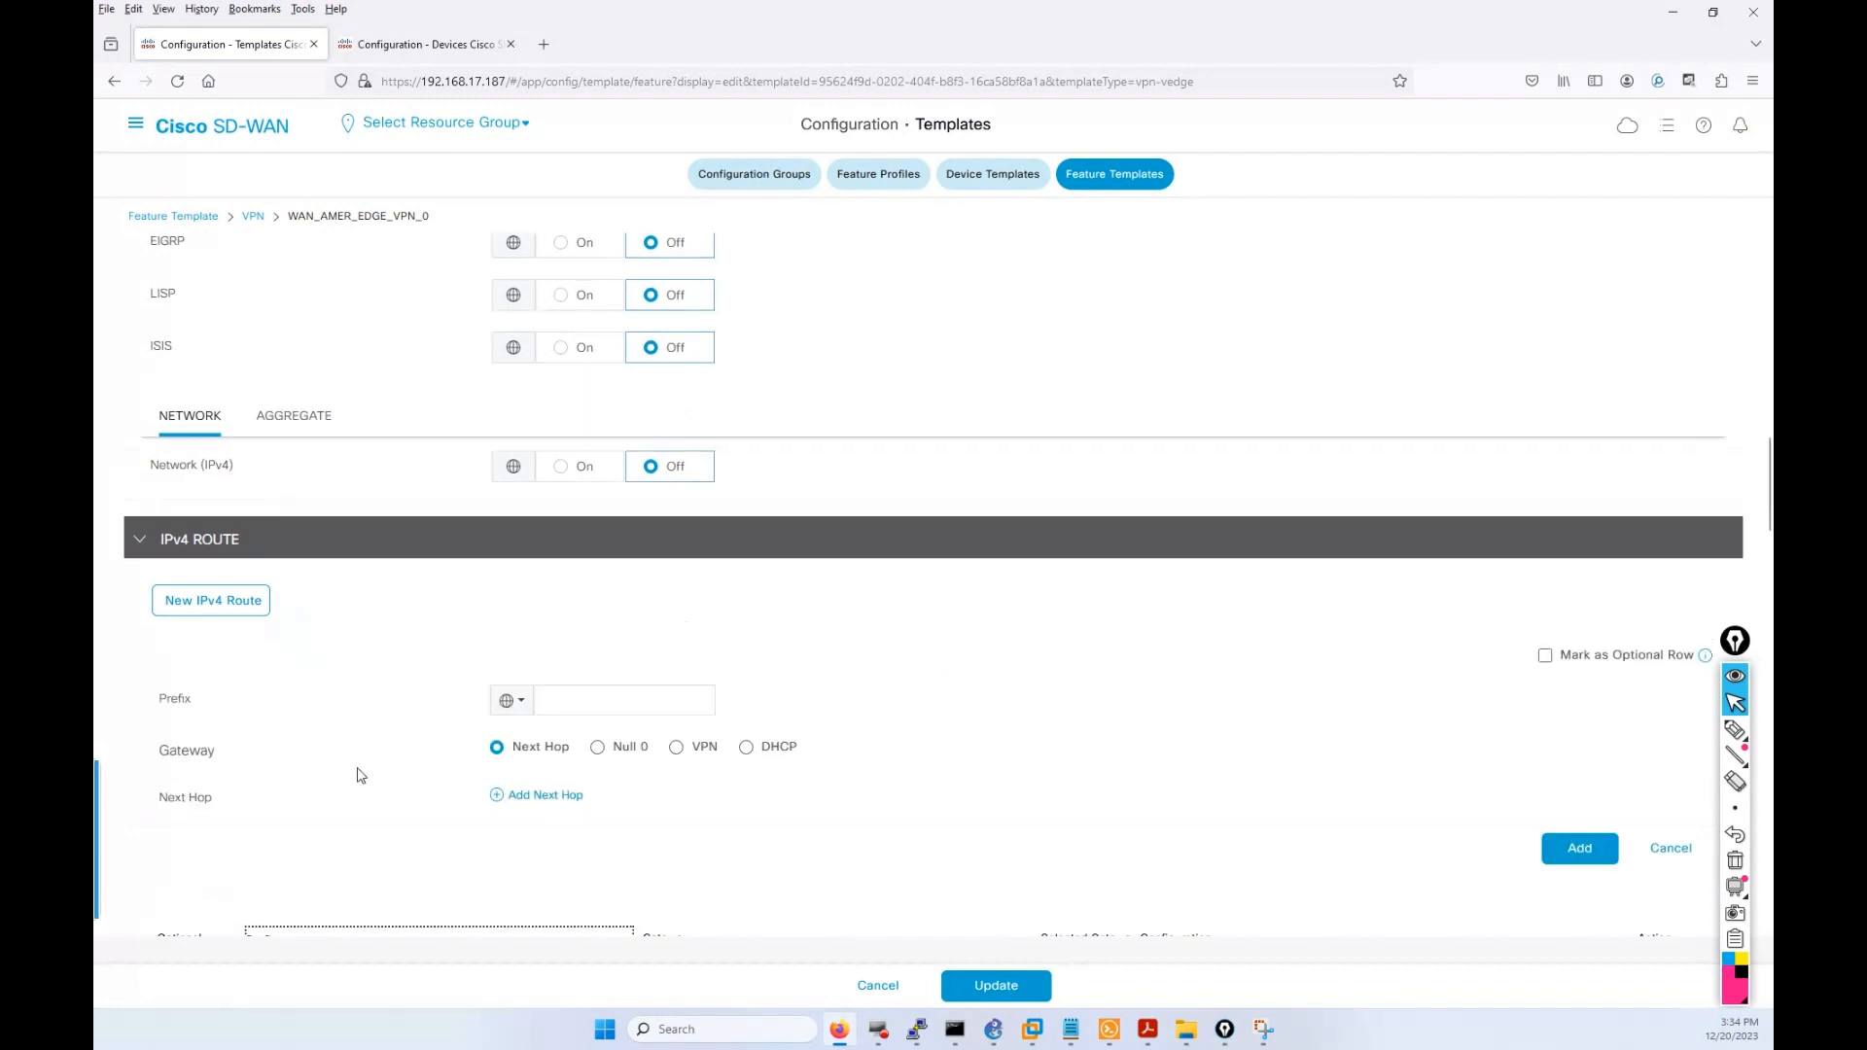
{"action": "scroll", "coordinate": [384, 838], "scroll_direction": "down", "scroll_amount": 2}
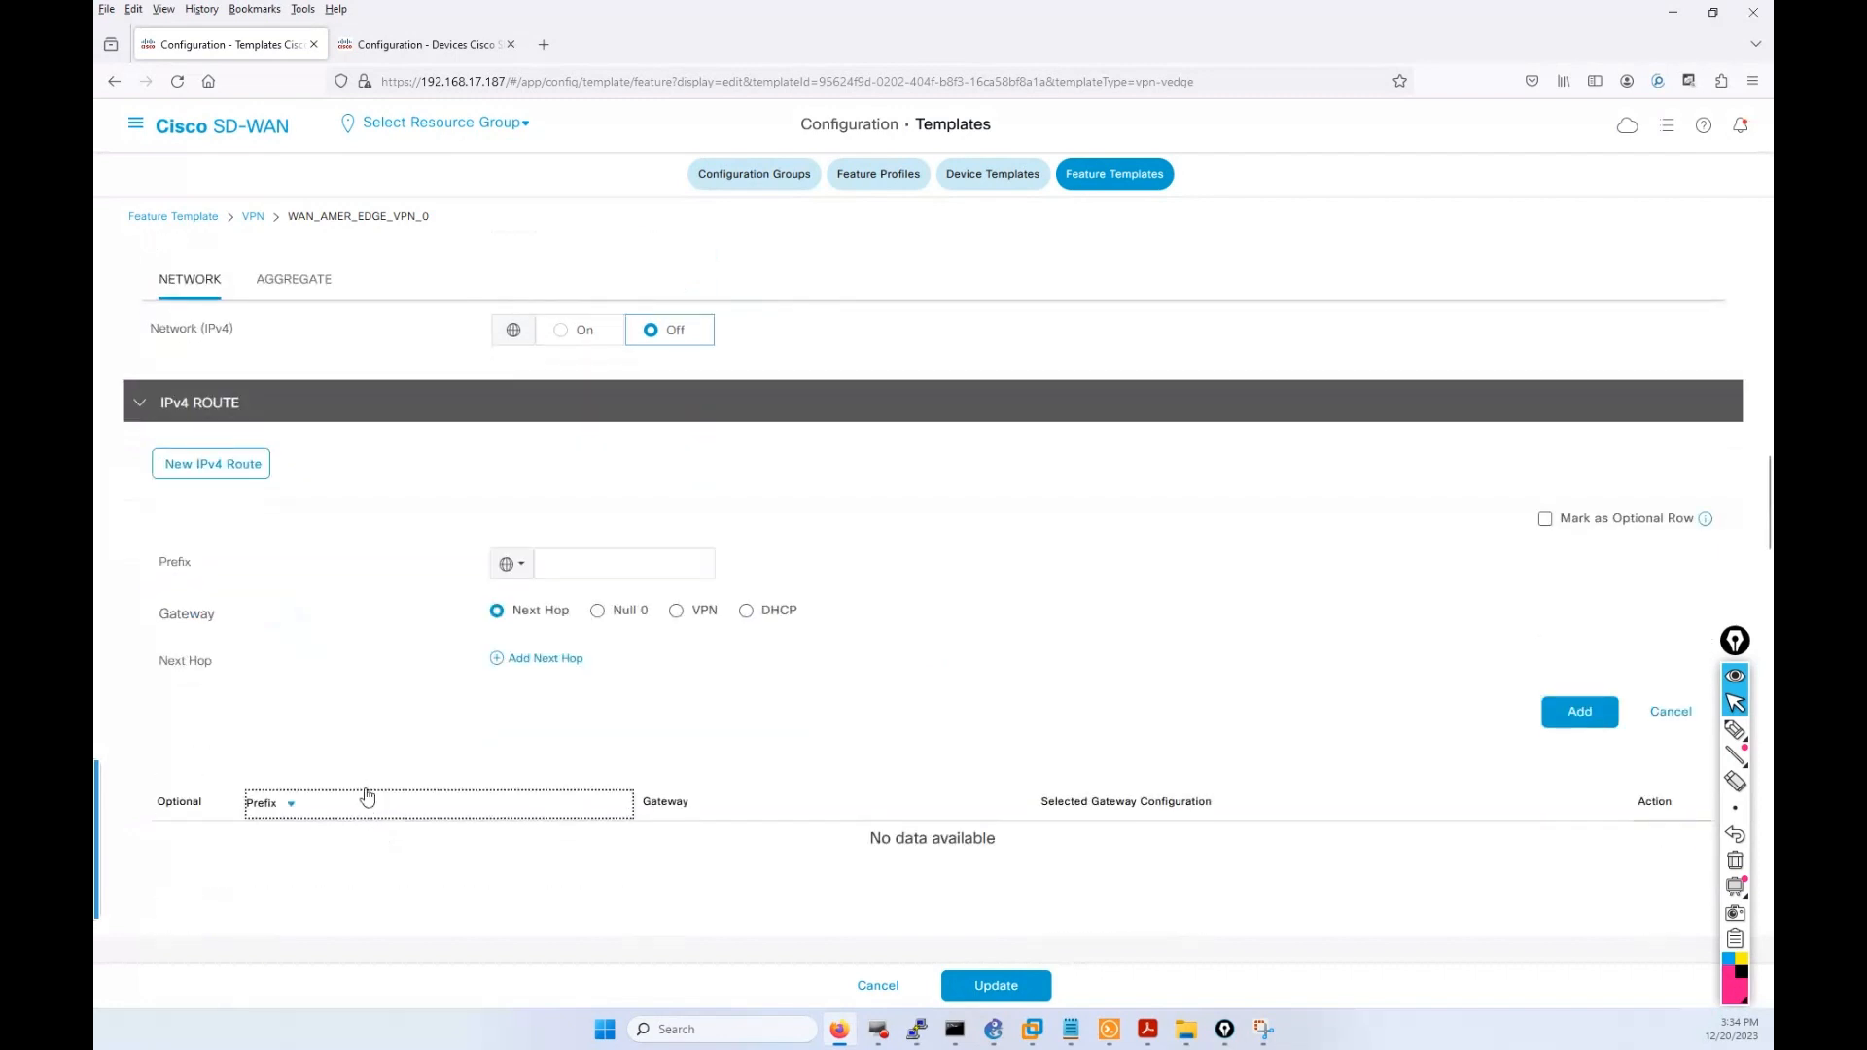
{"action": "left_click", "coordinate": [579, 566]}
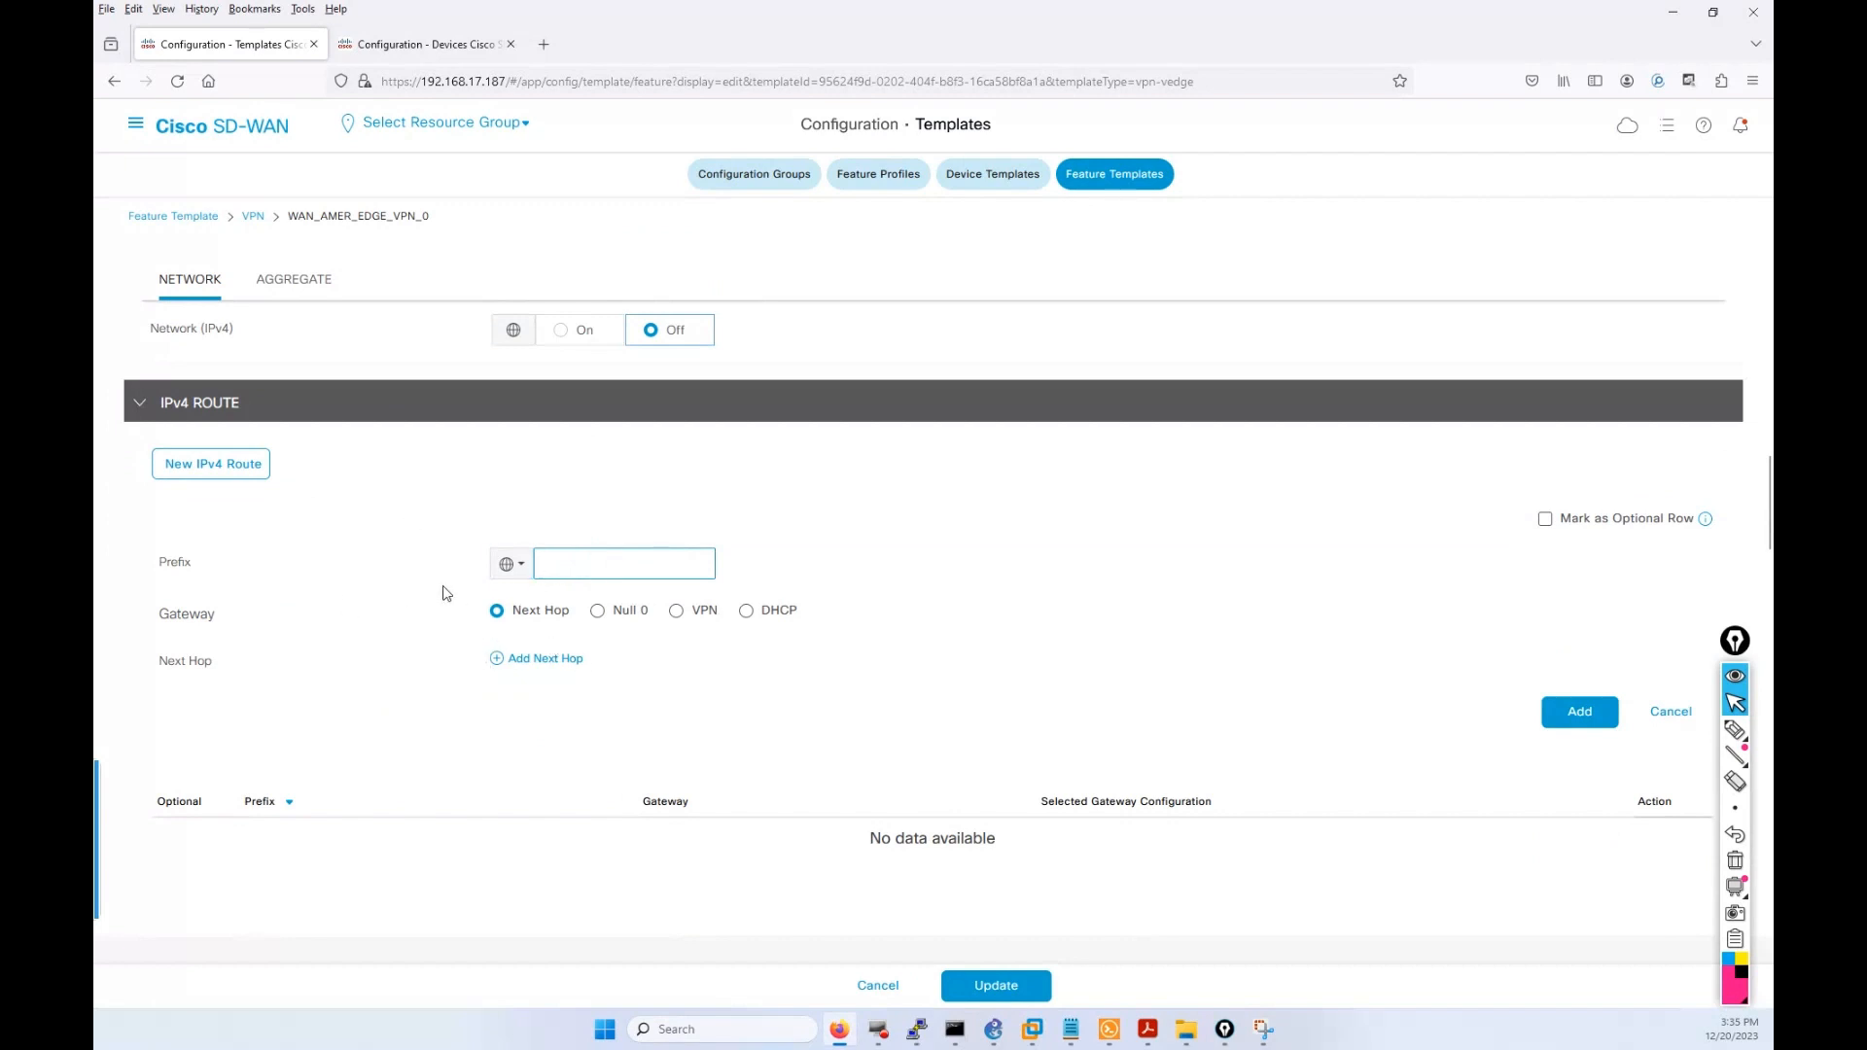
{"action": "left_click", "coordinate": [514, 568]}
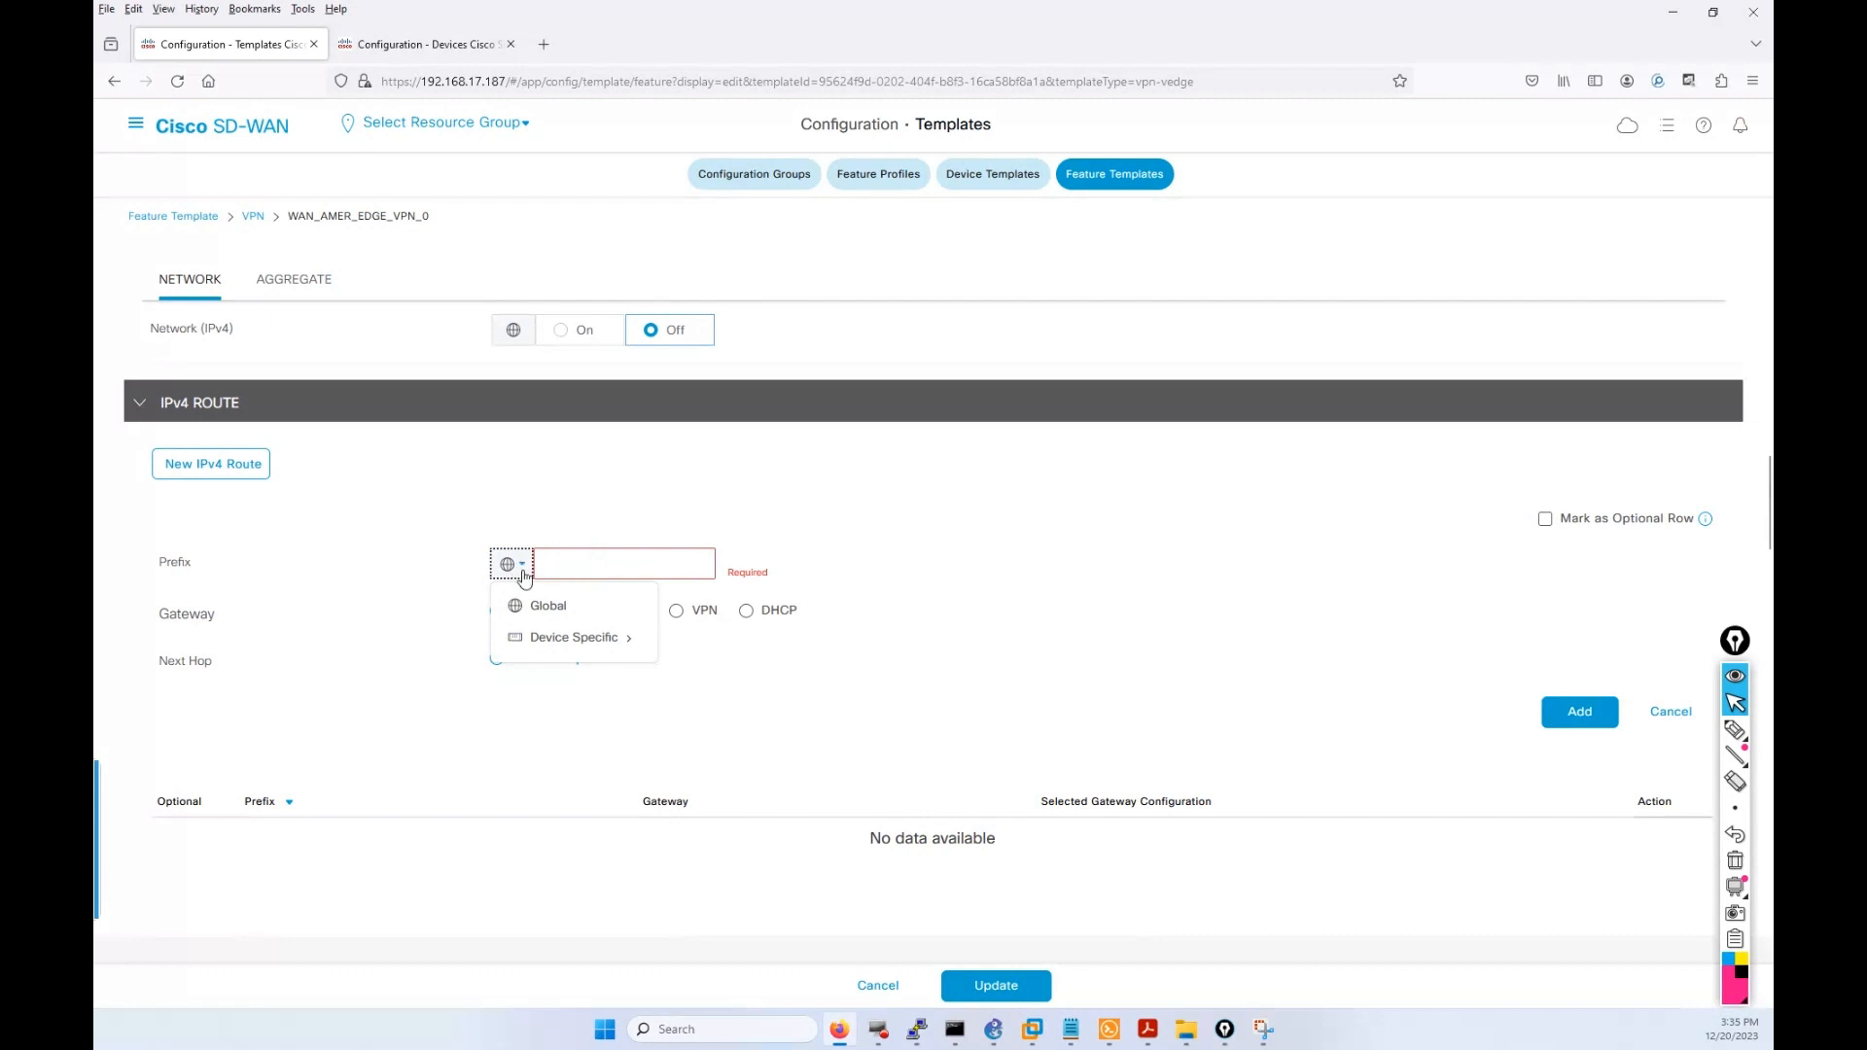
{"action": "left_click", "coordinate": [547, 637]}
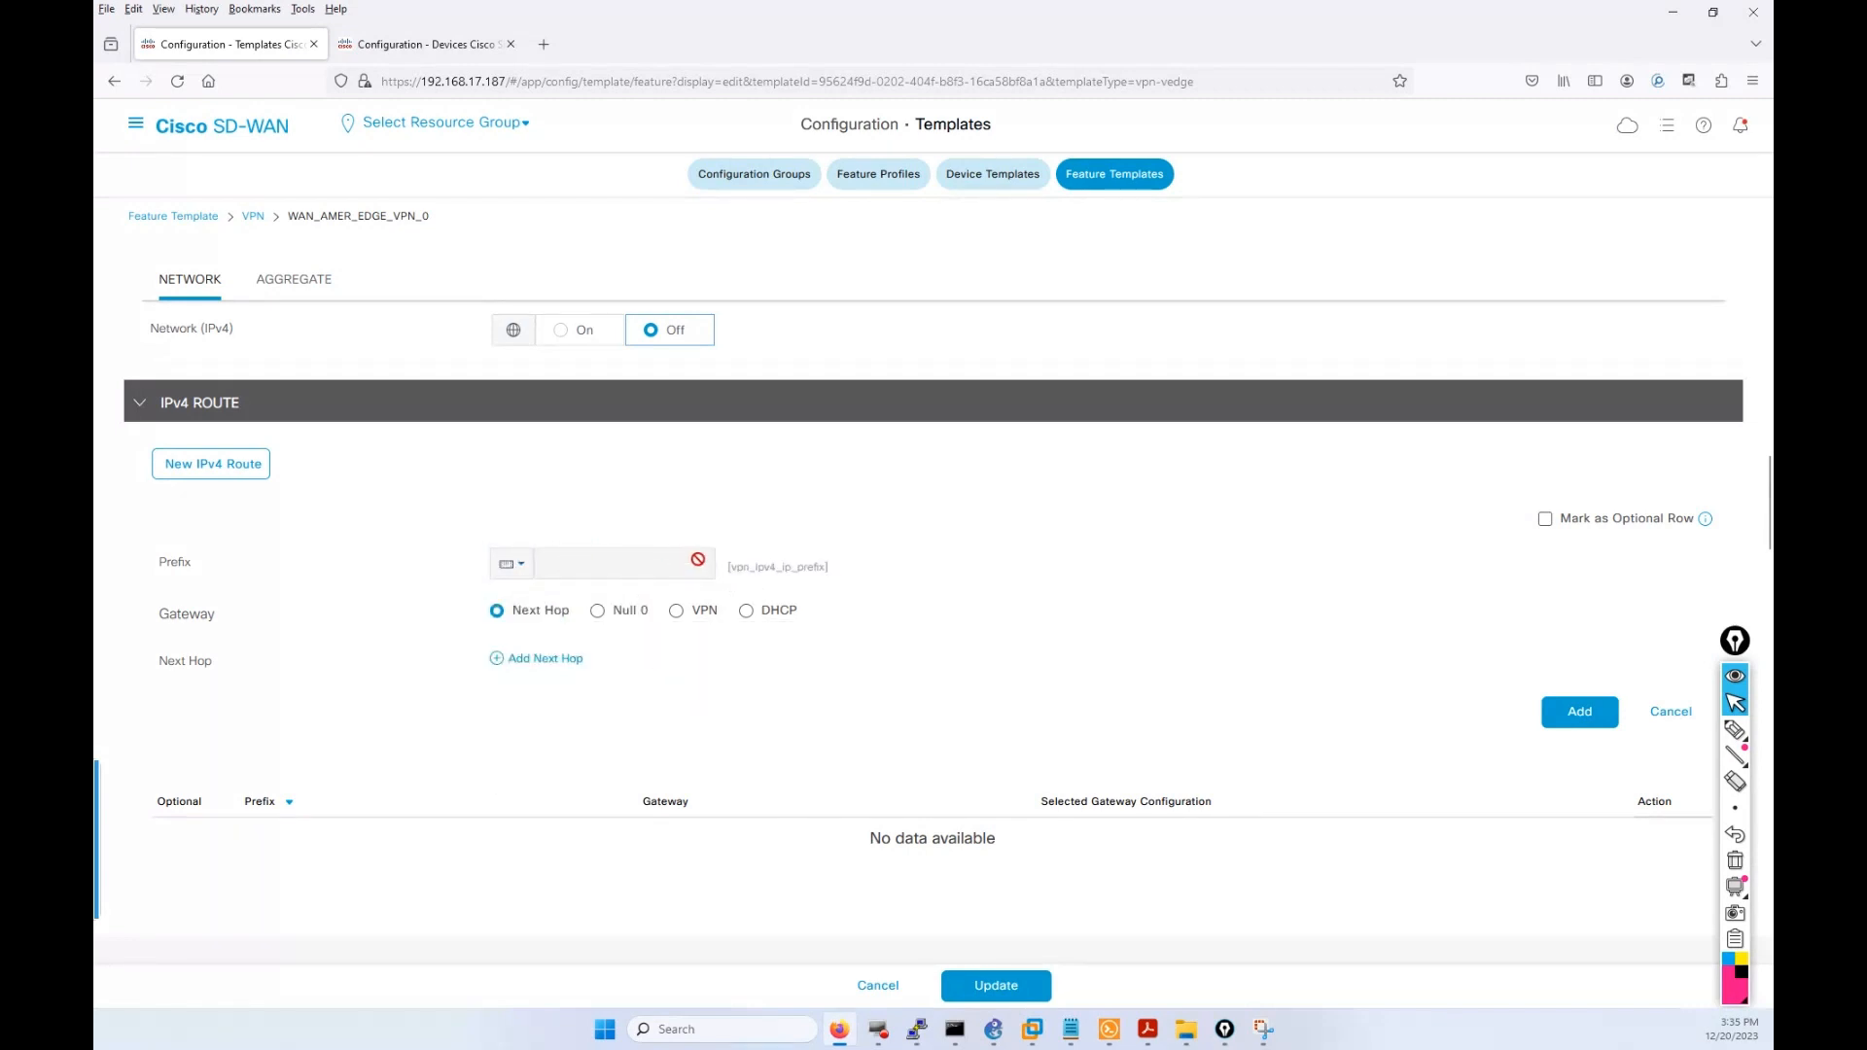
Rename the route prefix's variable key to VPN_0_ipv4_ip_prefix.
{"action": "left_click", "coordinate": [510, 564]}
{"action": "mouse_move", "coordinate": [604, 642]}
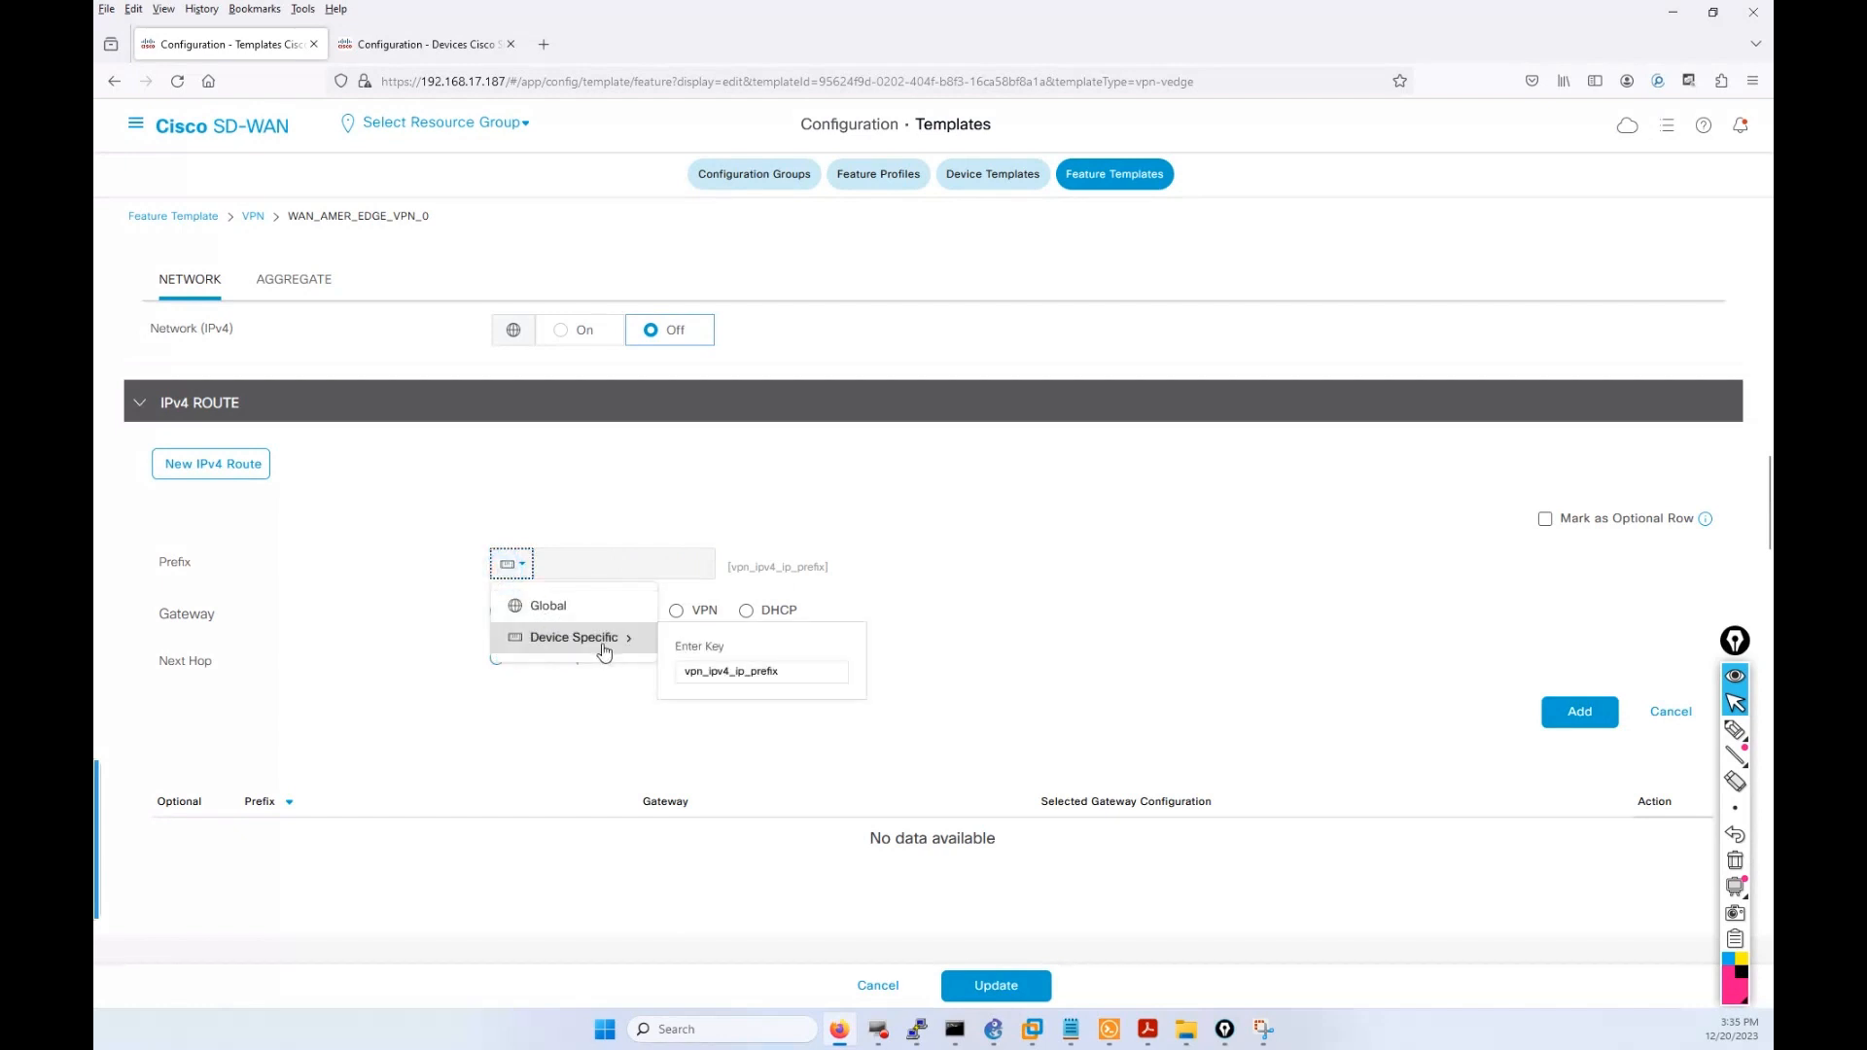
{"action": "left_click", "coordinate": [703, 673]}
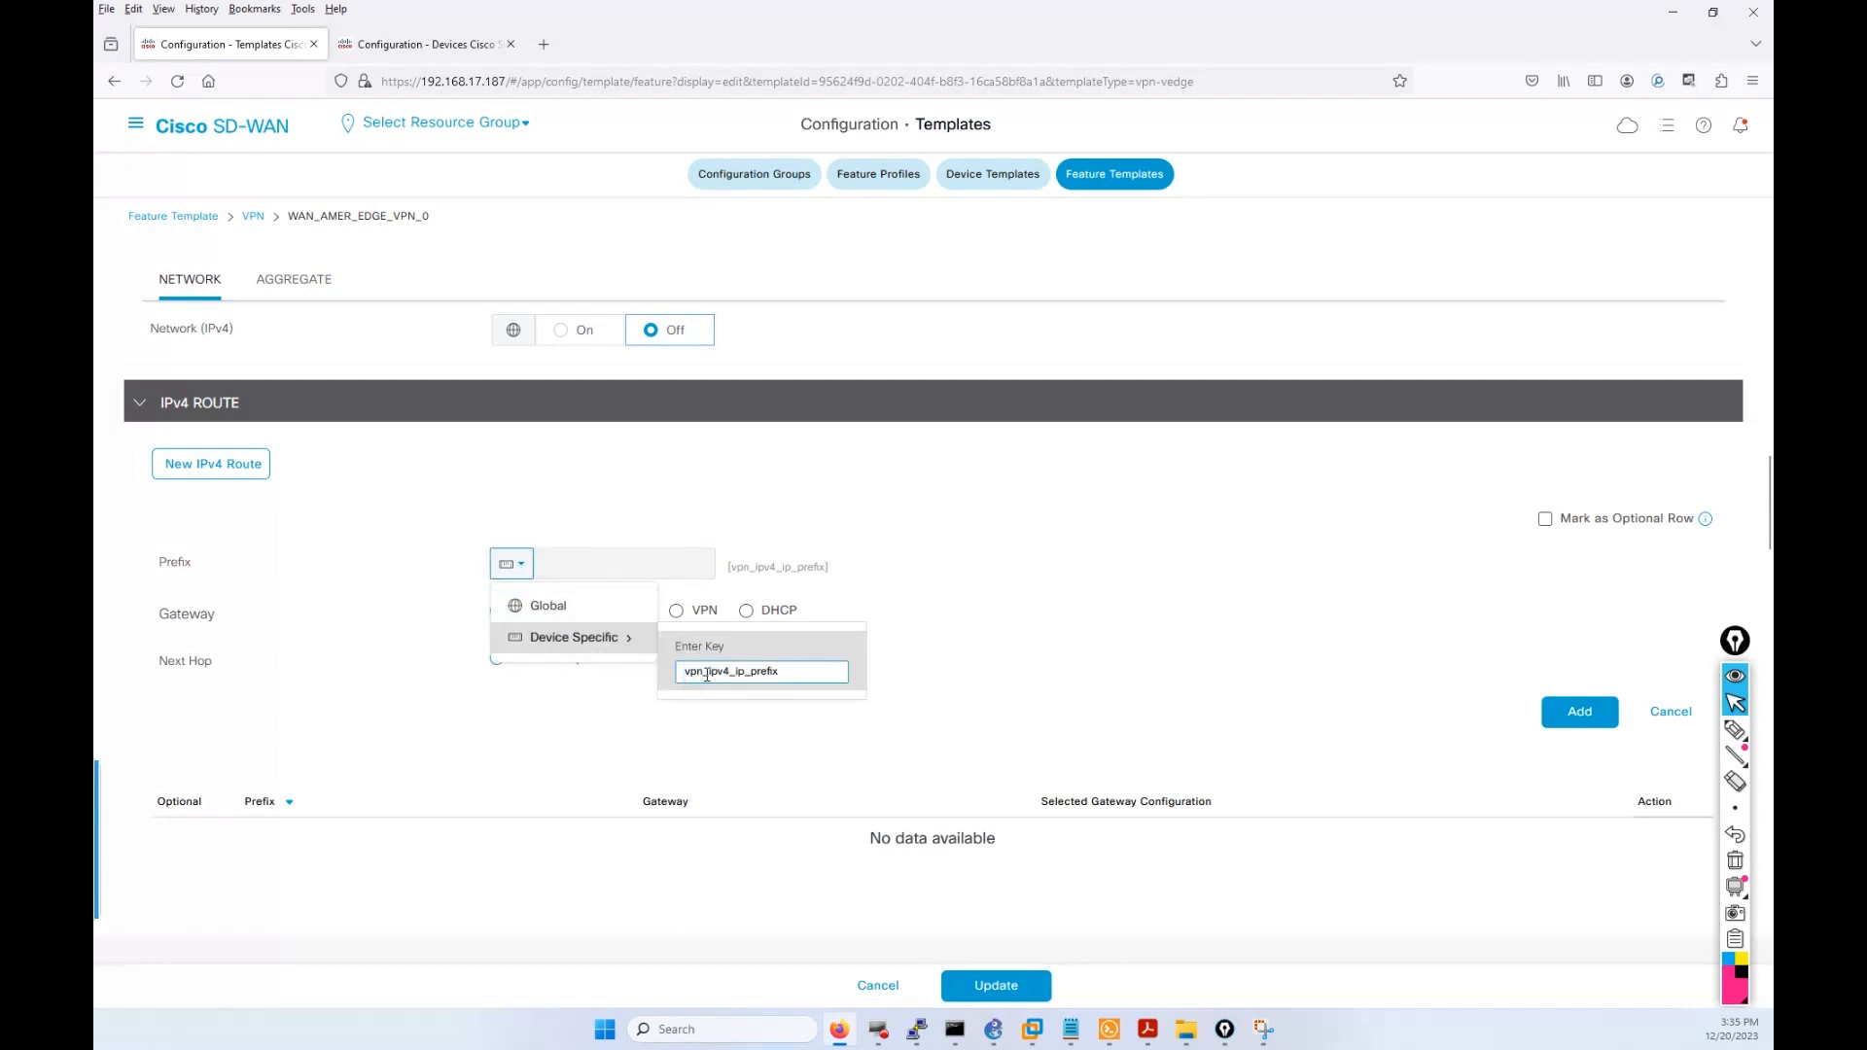
{"action": "key", "text": "BackSpace"}
{"action": "key", "text": "BackSpace"}
{"action": "key", "text": "BackSpace"}
{"action": "type", "text": "VPN_0"}
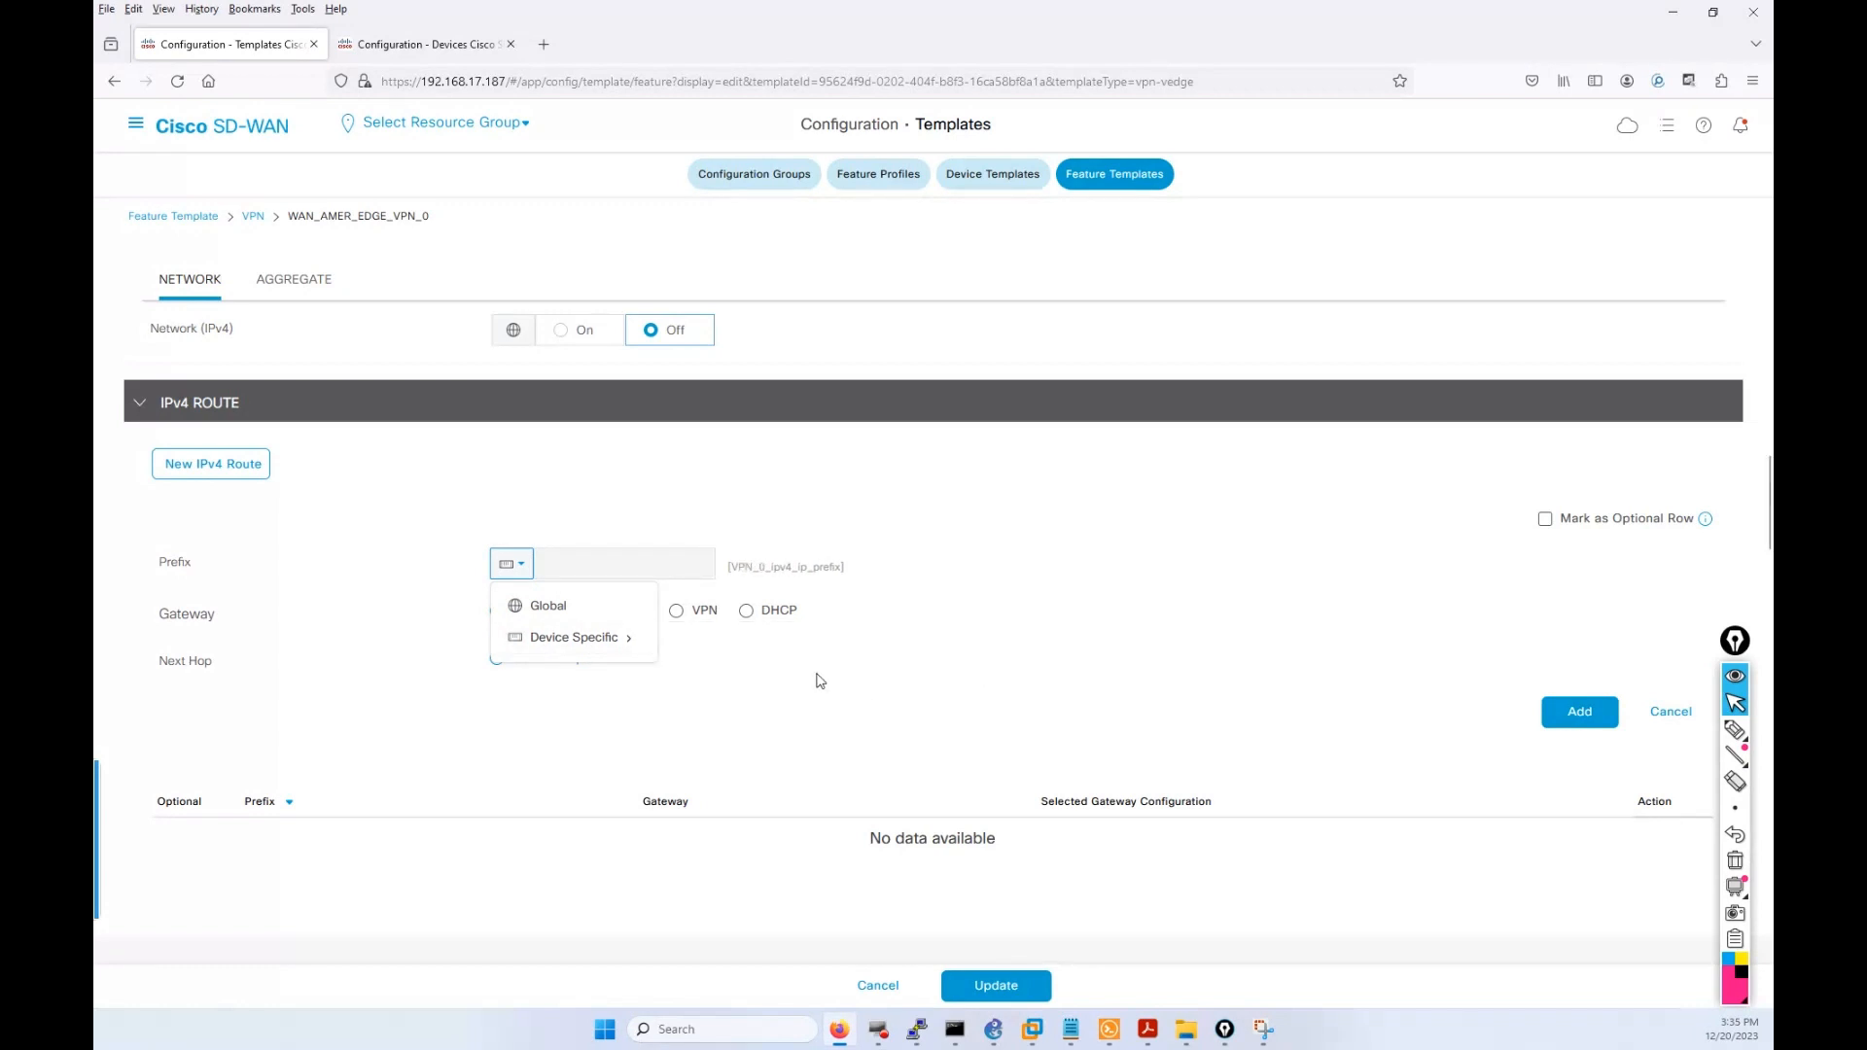
{"action": "left_click", "coordinate": [820, 680]}
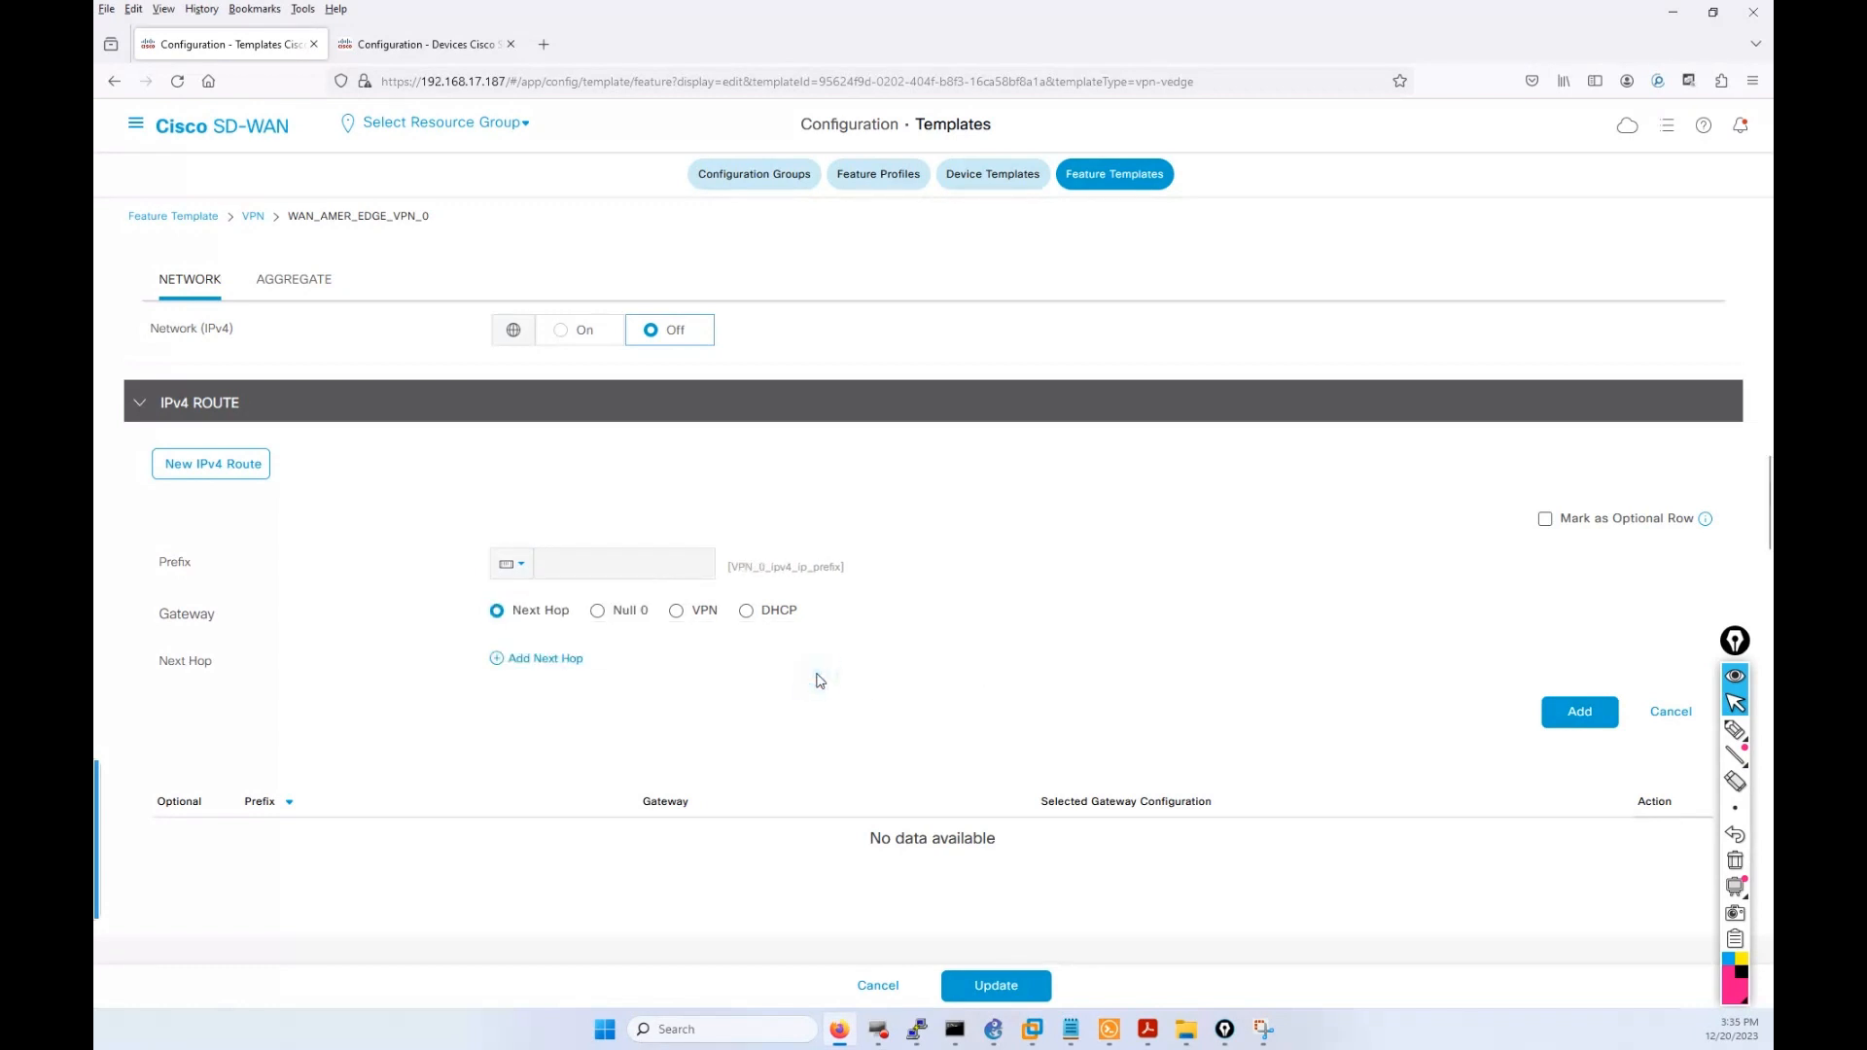
{"action": "left_click", "coordinate": [528, 664]}
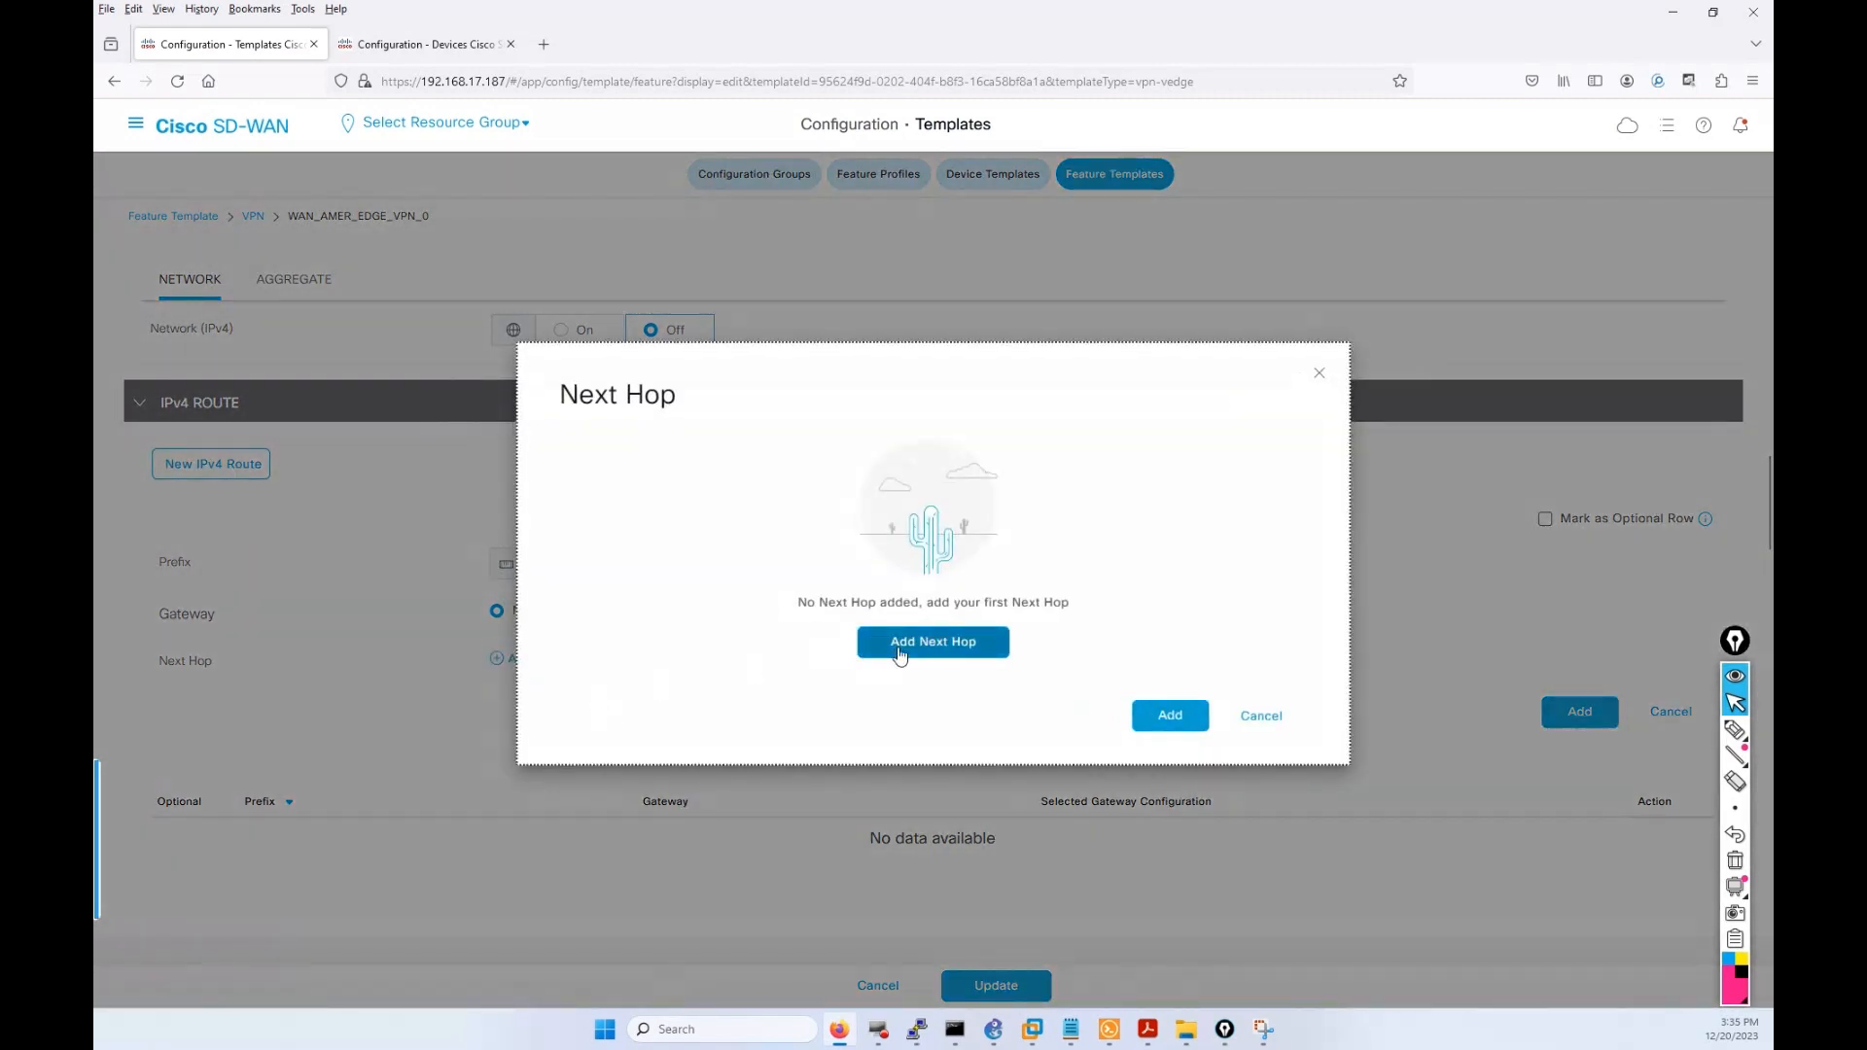
Add a next hop whose address is device-specific key VPN_0_next_hop_ip_address_0.
{"action": "left_click", "coordinate": [899, 656]}
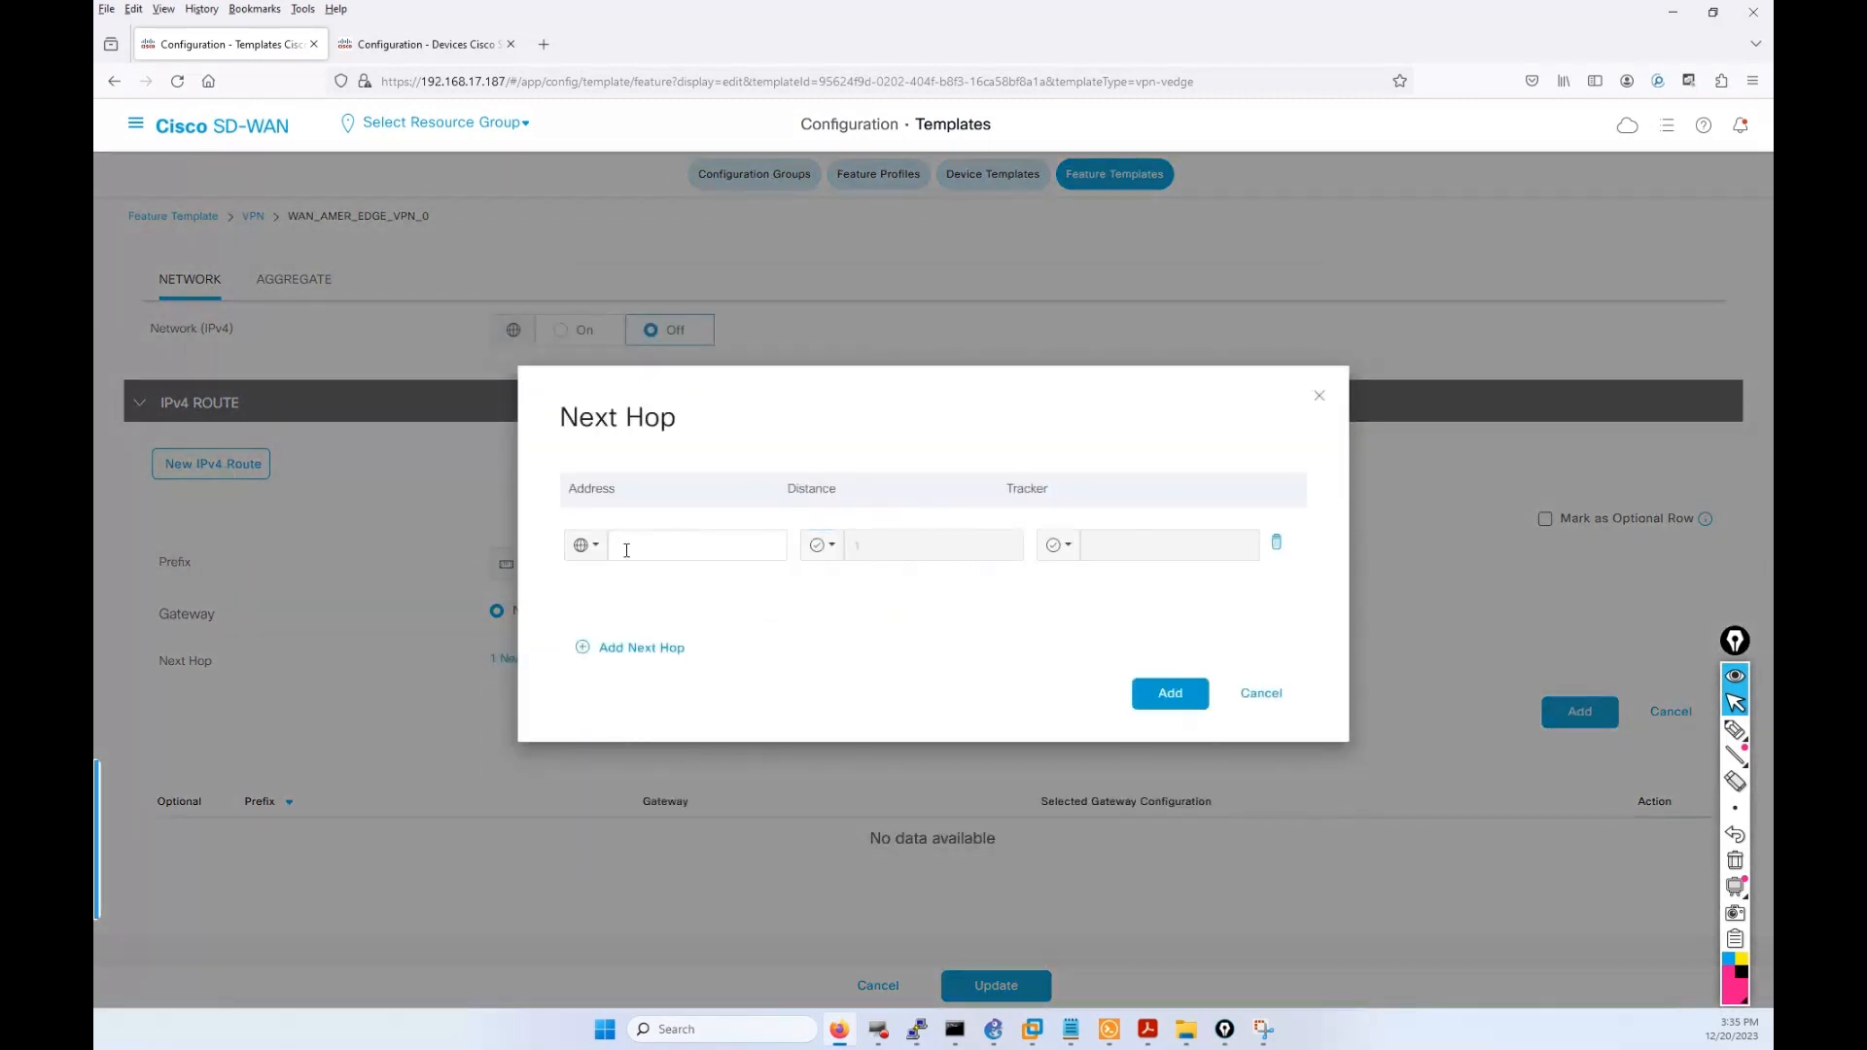
{"action": "left_click", "coordinate": [584, 544]}
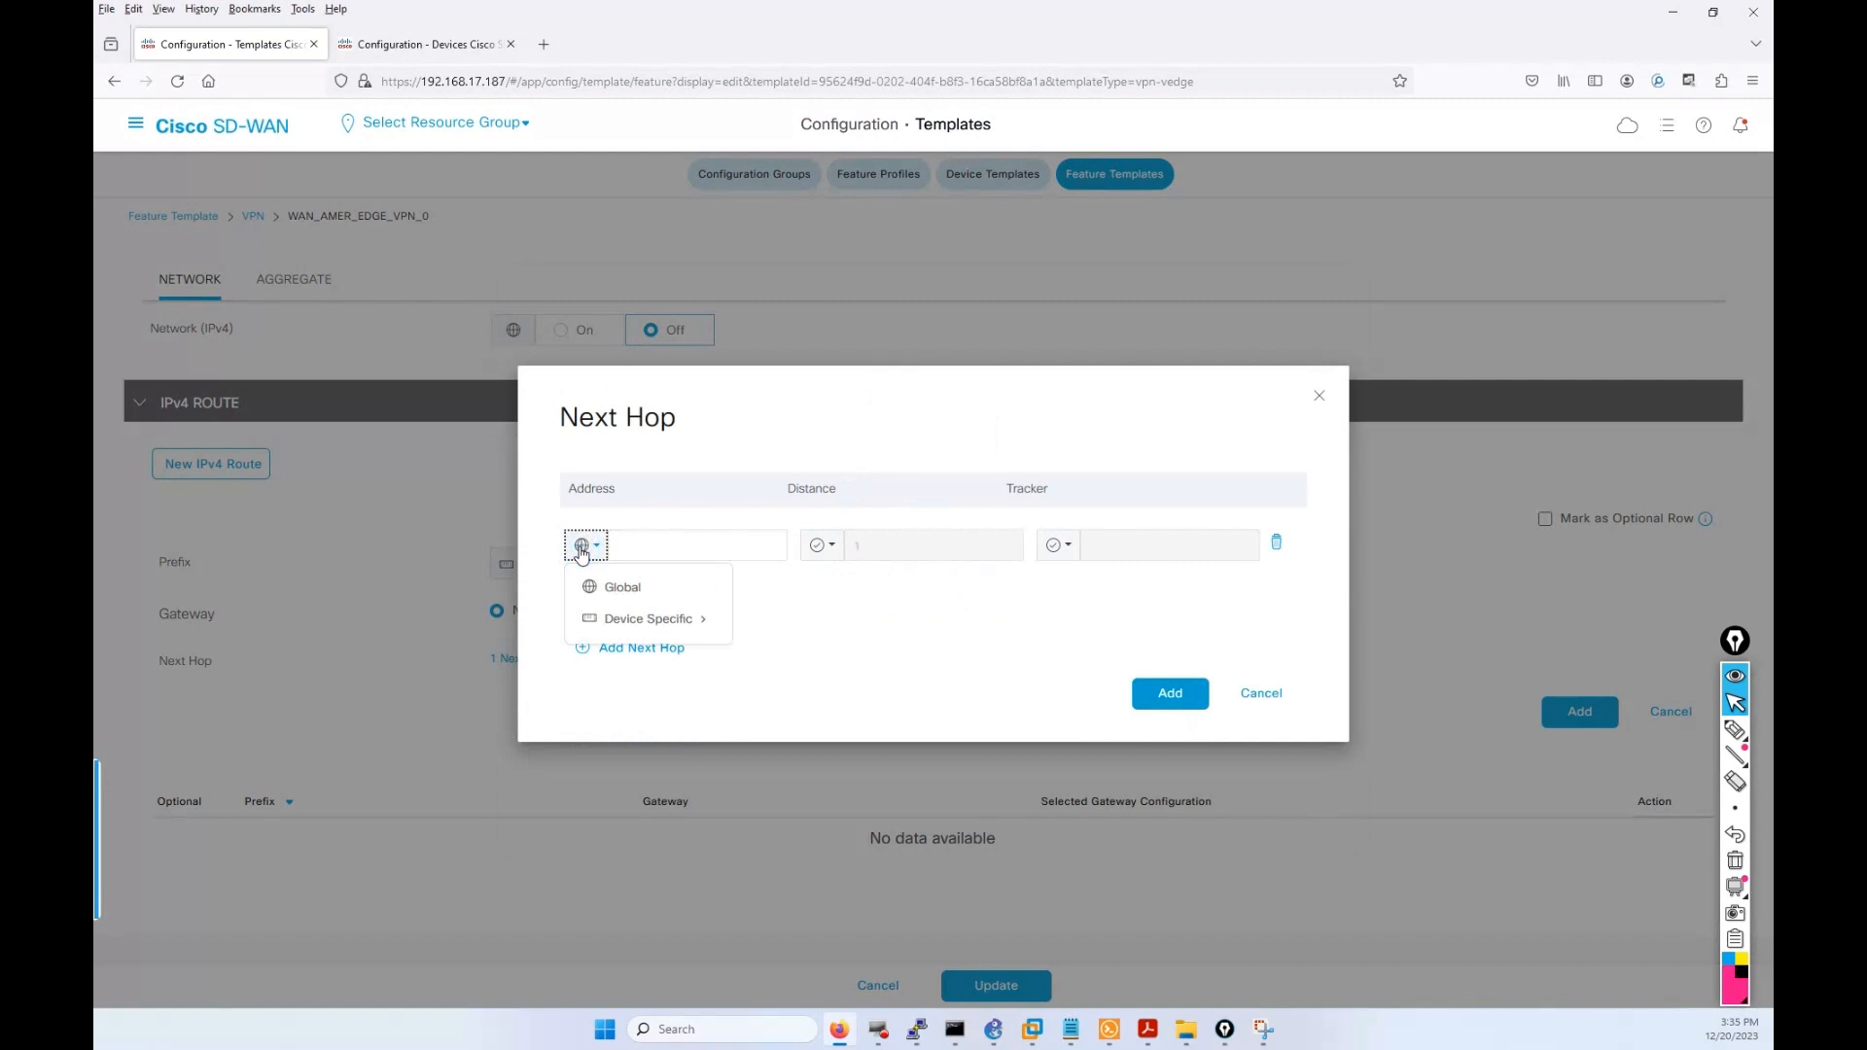
{"action": "left_click", "coordinate": [627, 618]}
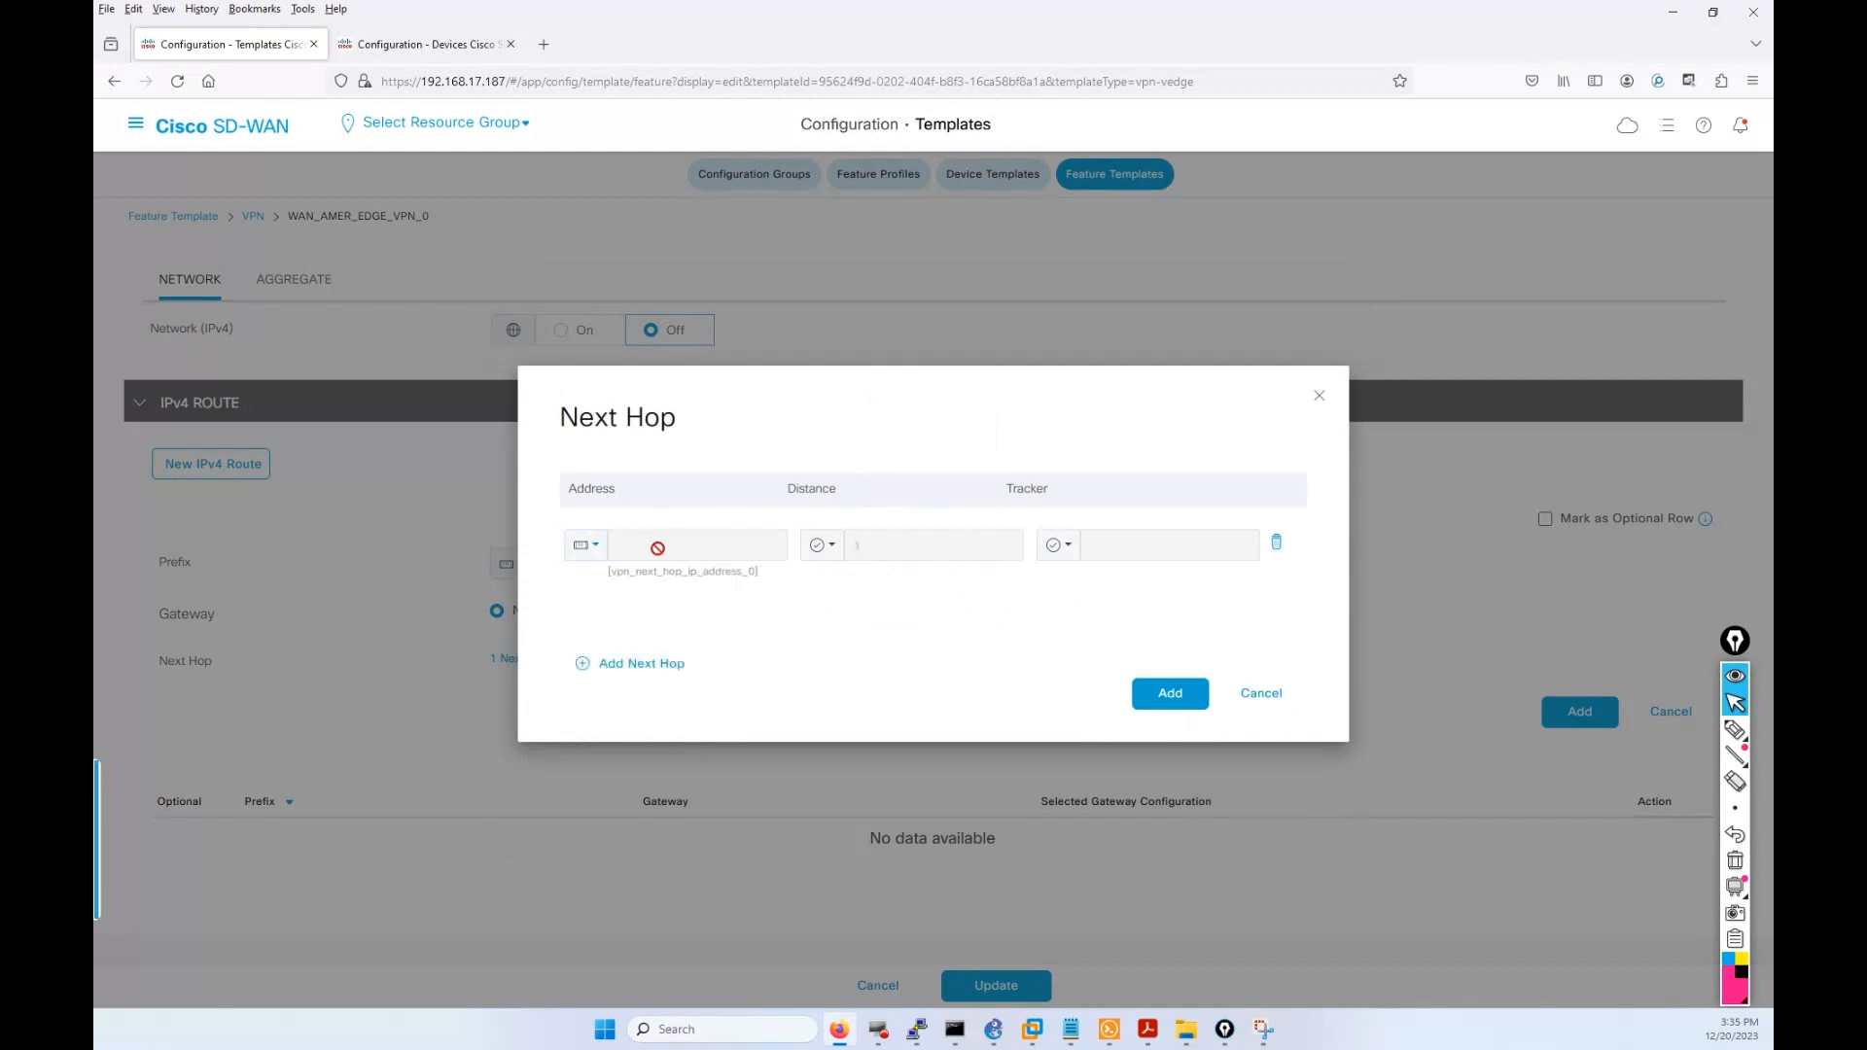
{"action": "left_click", "coordinate": [595, 551]}
{"action": "mouse_move", "coordinate": [671, 622]}
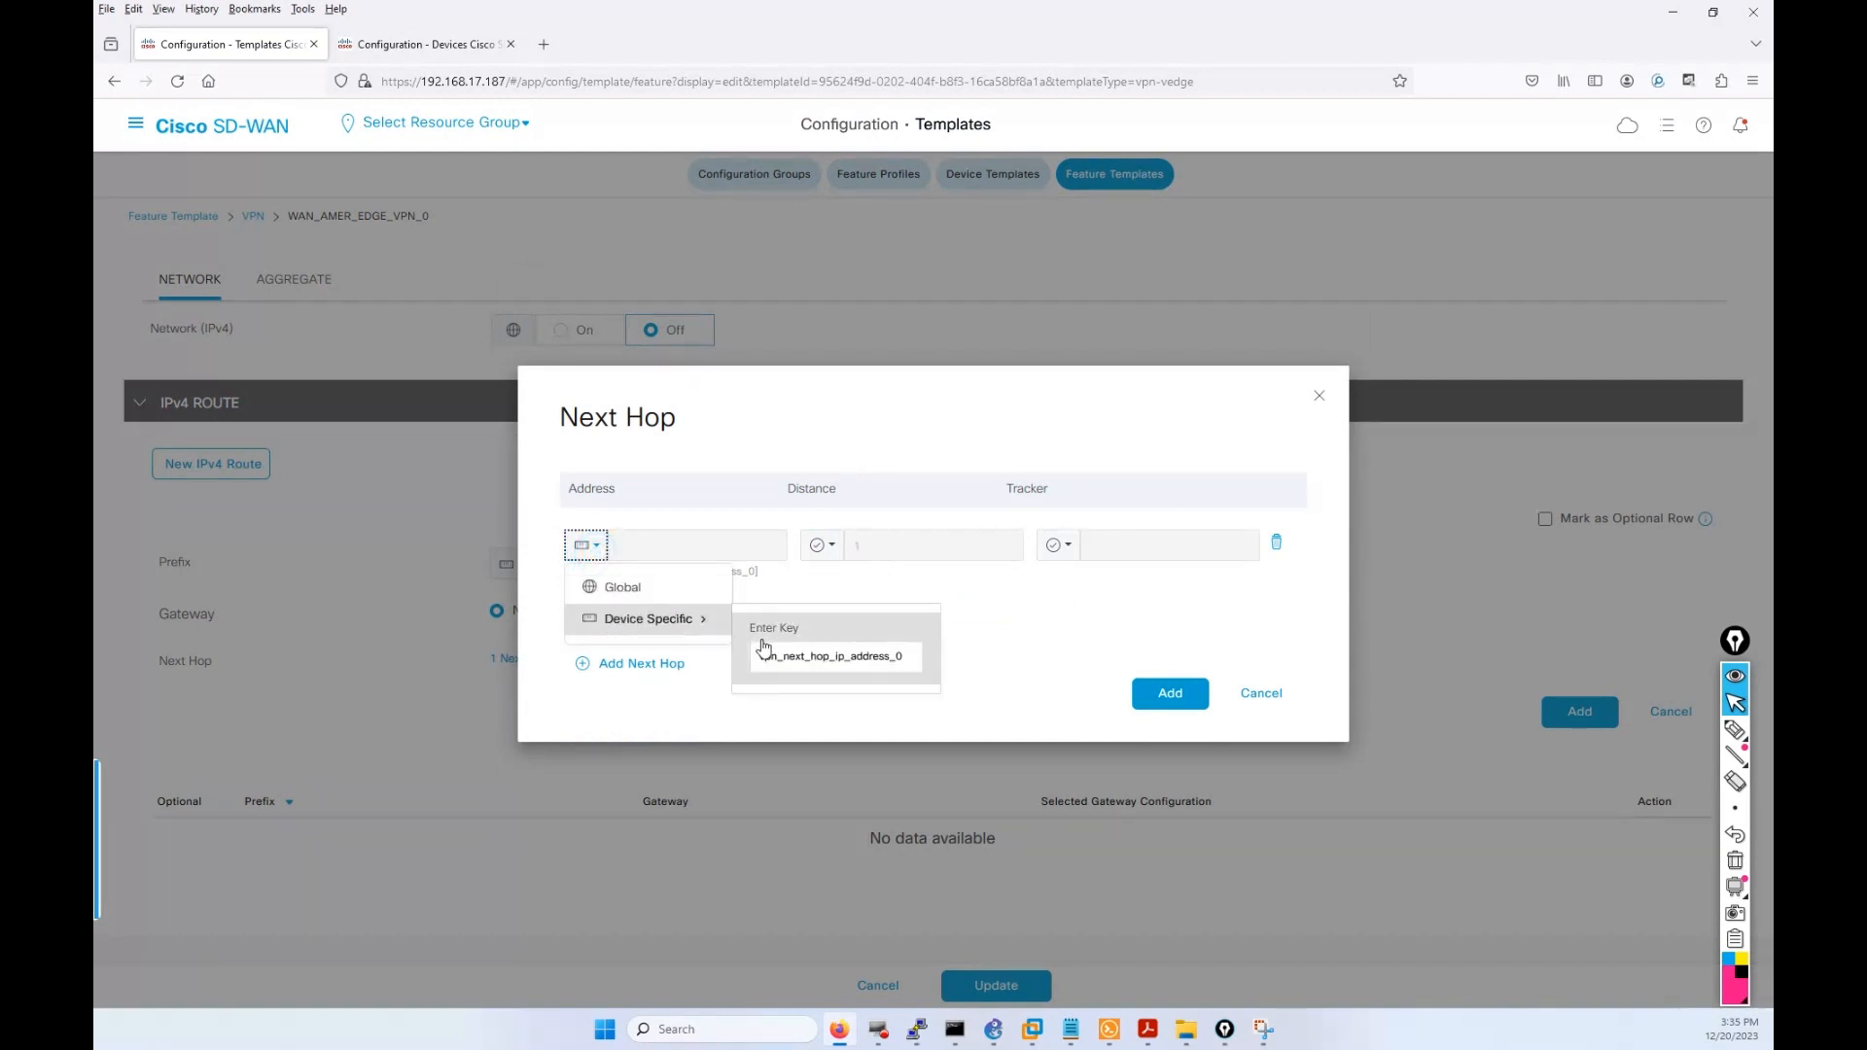
{"action": "left_click", "coordinate": [782, 656]}
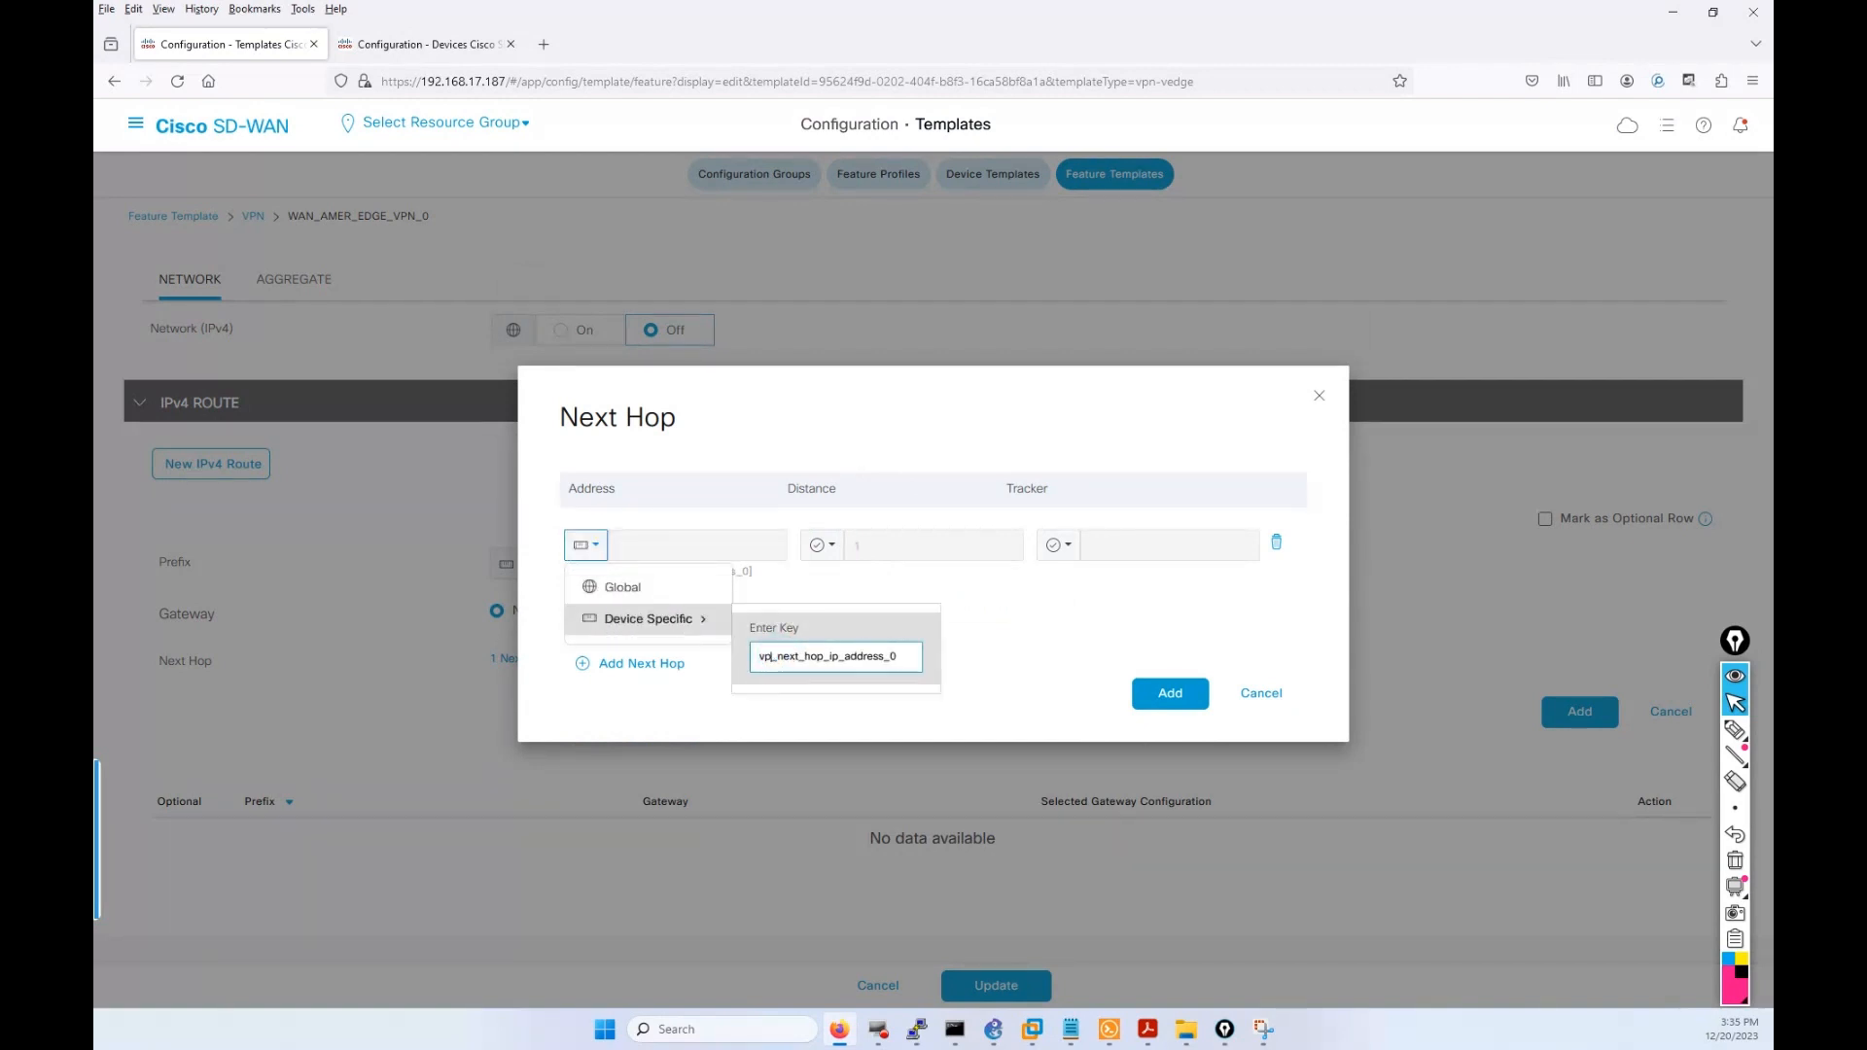
{"action": "key", "text": "BackSpace"}
{"action": "key", "text": "BackSpace"}
{"action": "key", "text": "BackSpace"}
{"action": "type", "text": "VPN)"}
{"action": "key", "text": "BackSpace"}
{"action": "type", "text": "_0"}
{"action": "left_click", "coordinate": [1150, 692]}
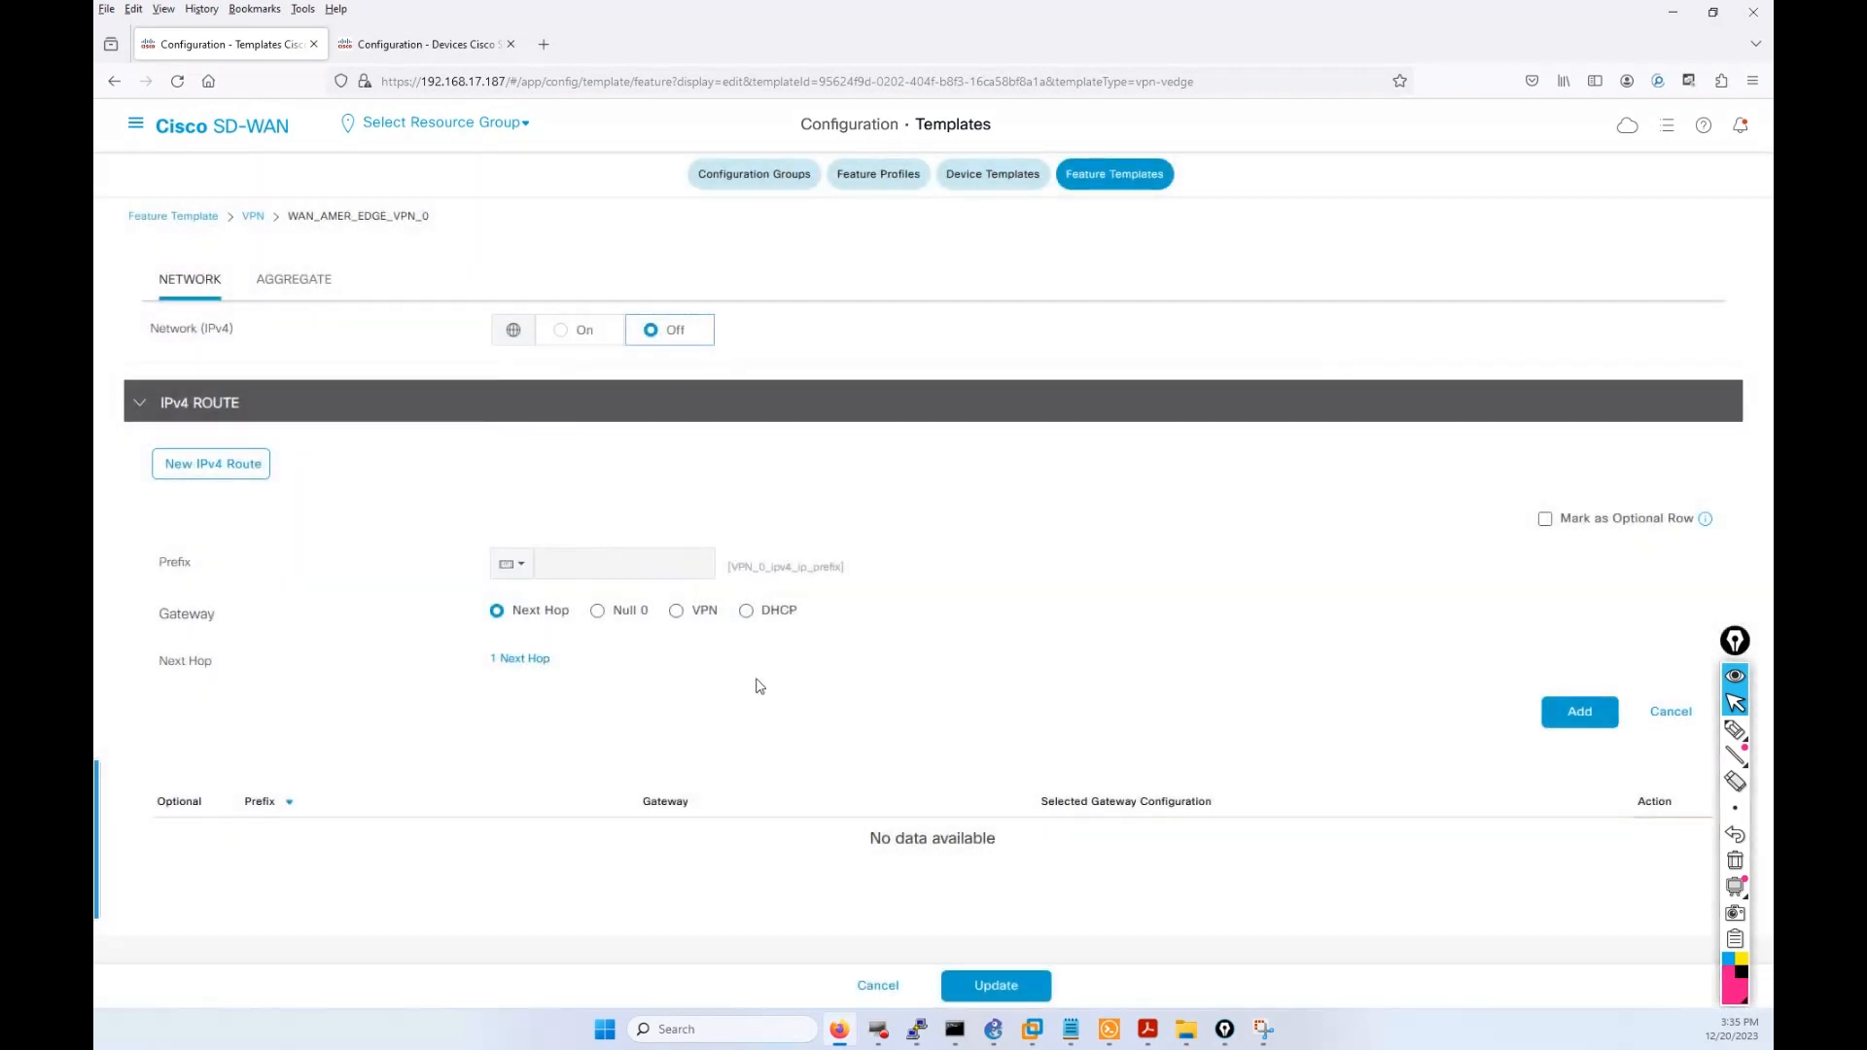
Add the VPN_0_ipv4_ip_prefix route to the IPv4 route table.
{"action": "scroll", "coordinate": [1641, 604], "scroll_direction": "down", "scroll_amount": 1}
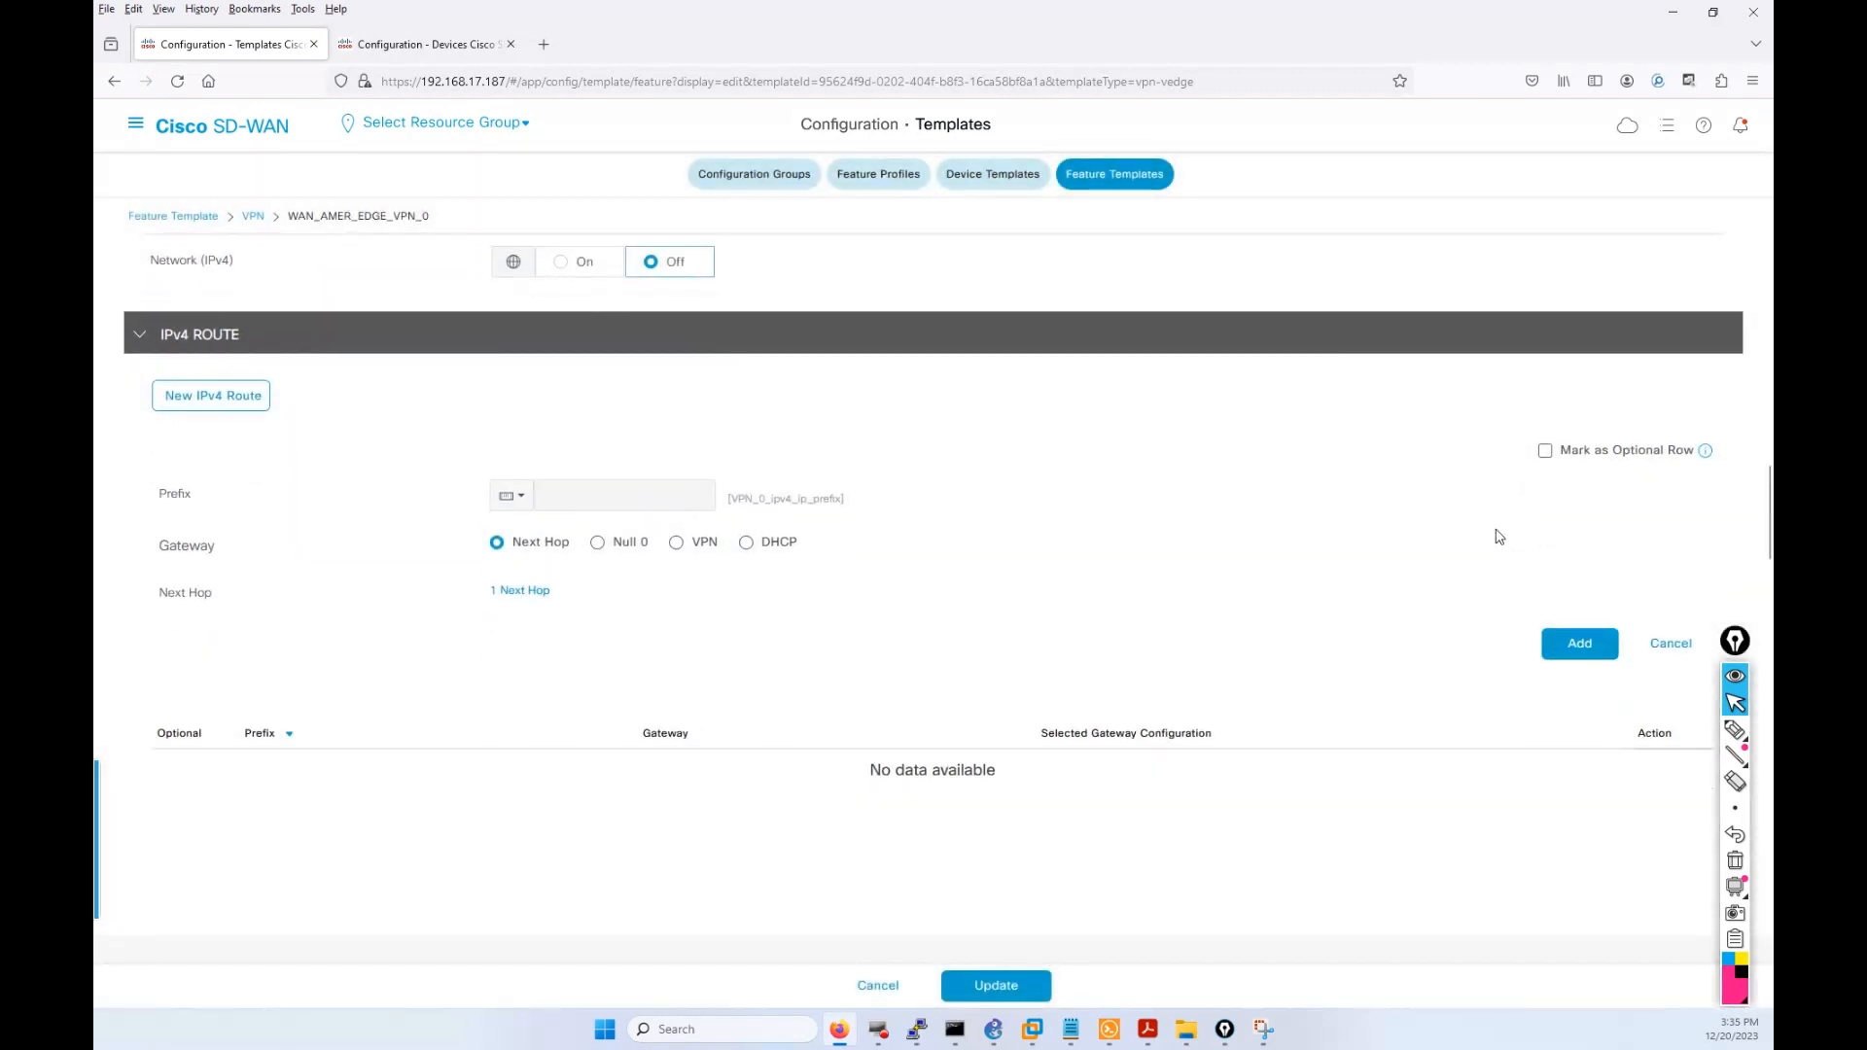
{"action": "left_click", "coordinate": [1577, 644]}
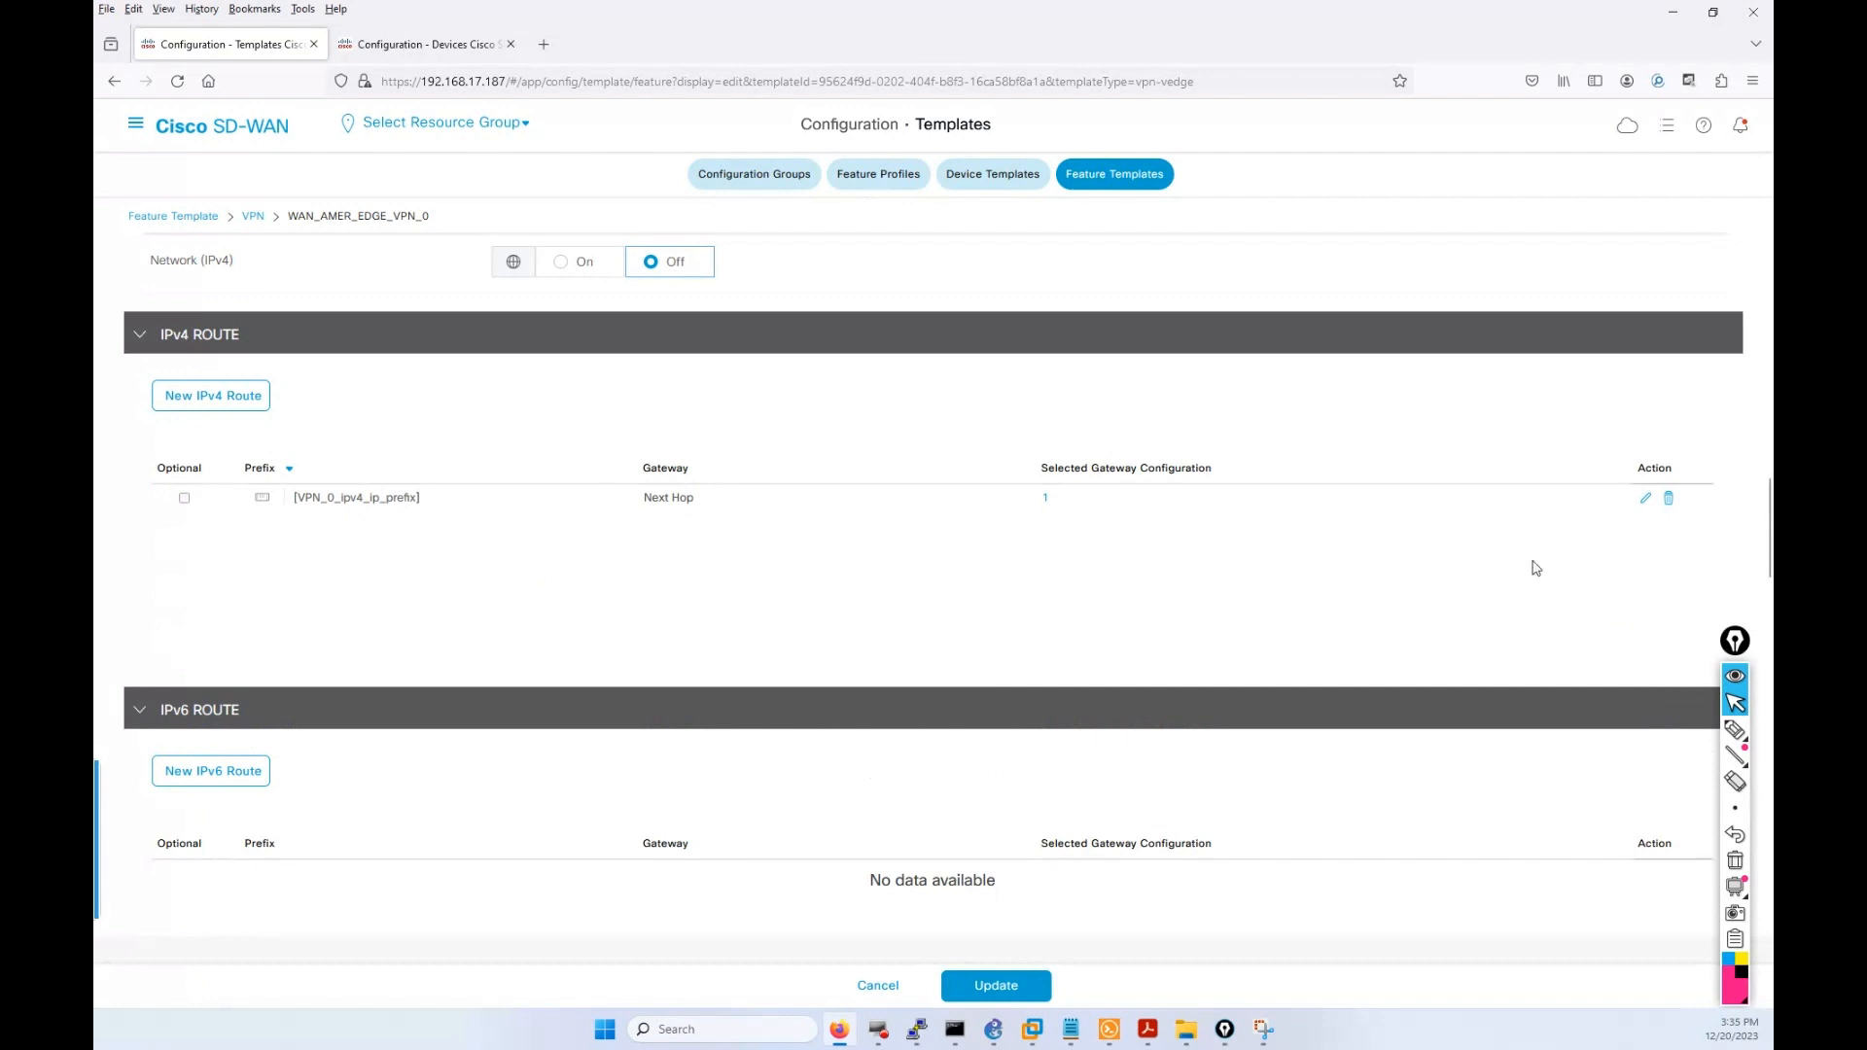
{"action": "scroll", "coordinate": [686, 669], "scroll_direction": "down", "scroll_amount": 1}
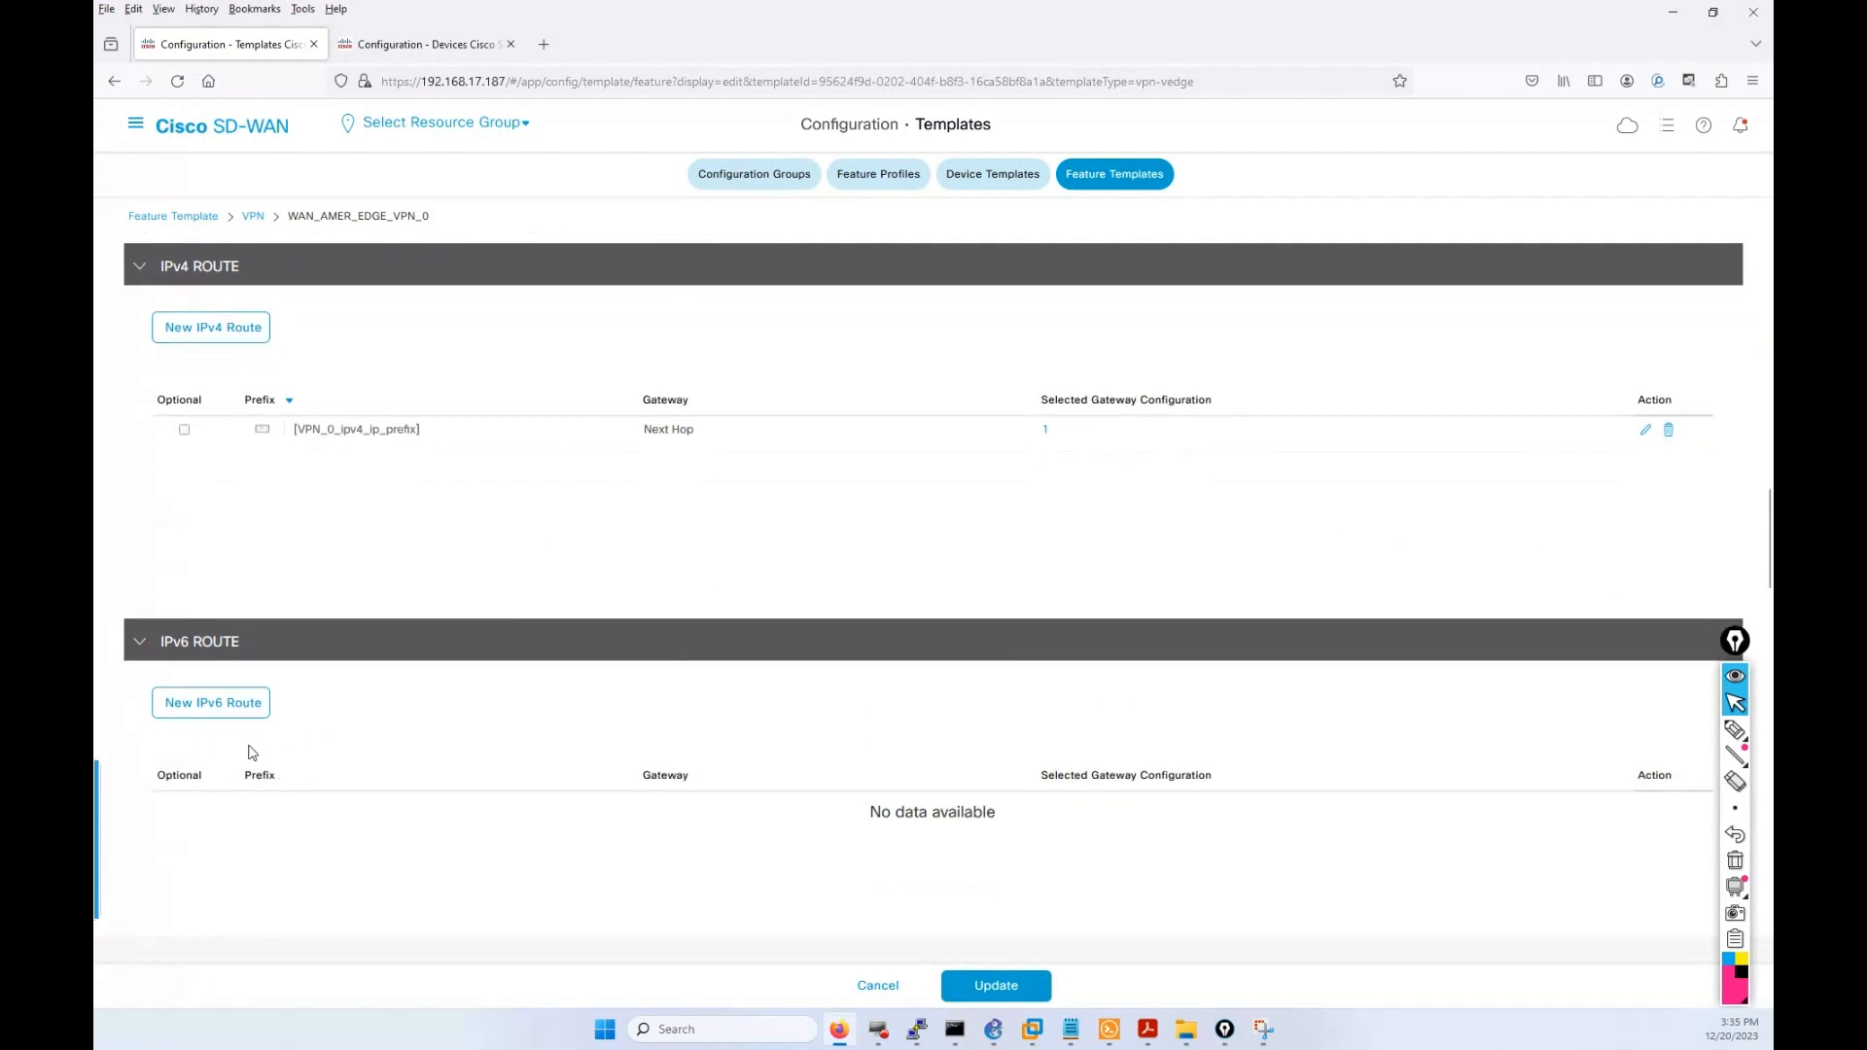
Add an IPv6 route with device-specific prefix key VPN_0_ipv6_ipv6_prefix.
{"action": "left_click", "coordinate": [203, 702]}
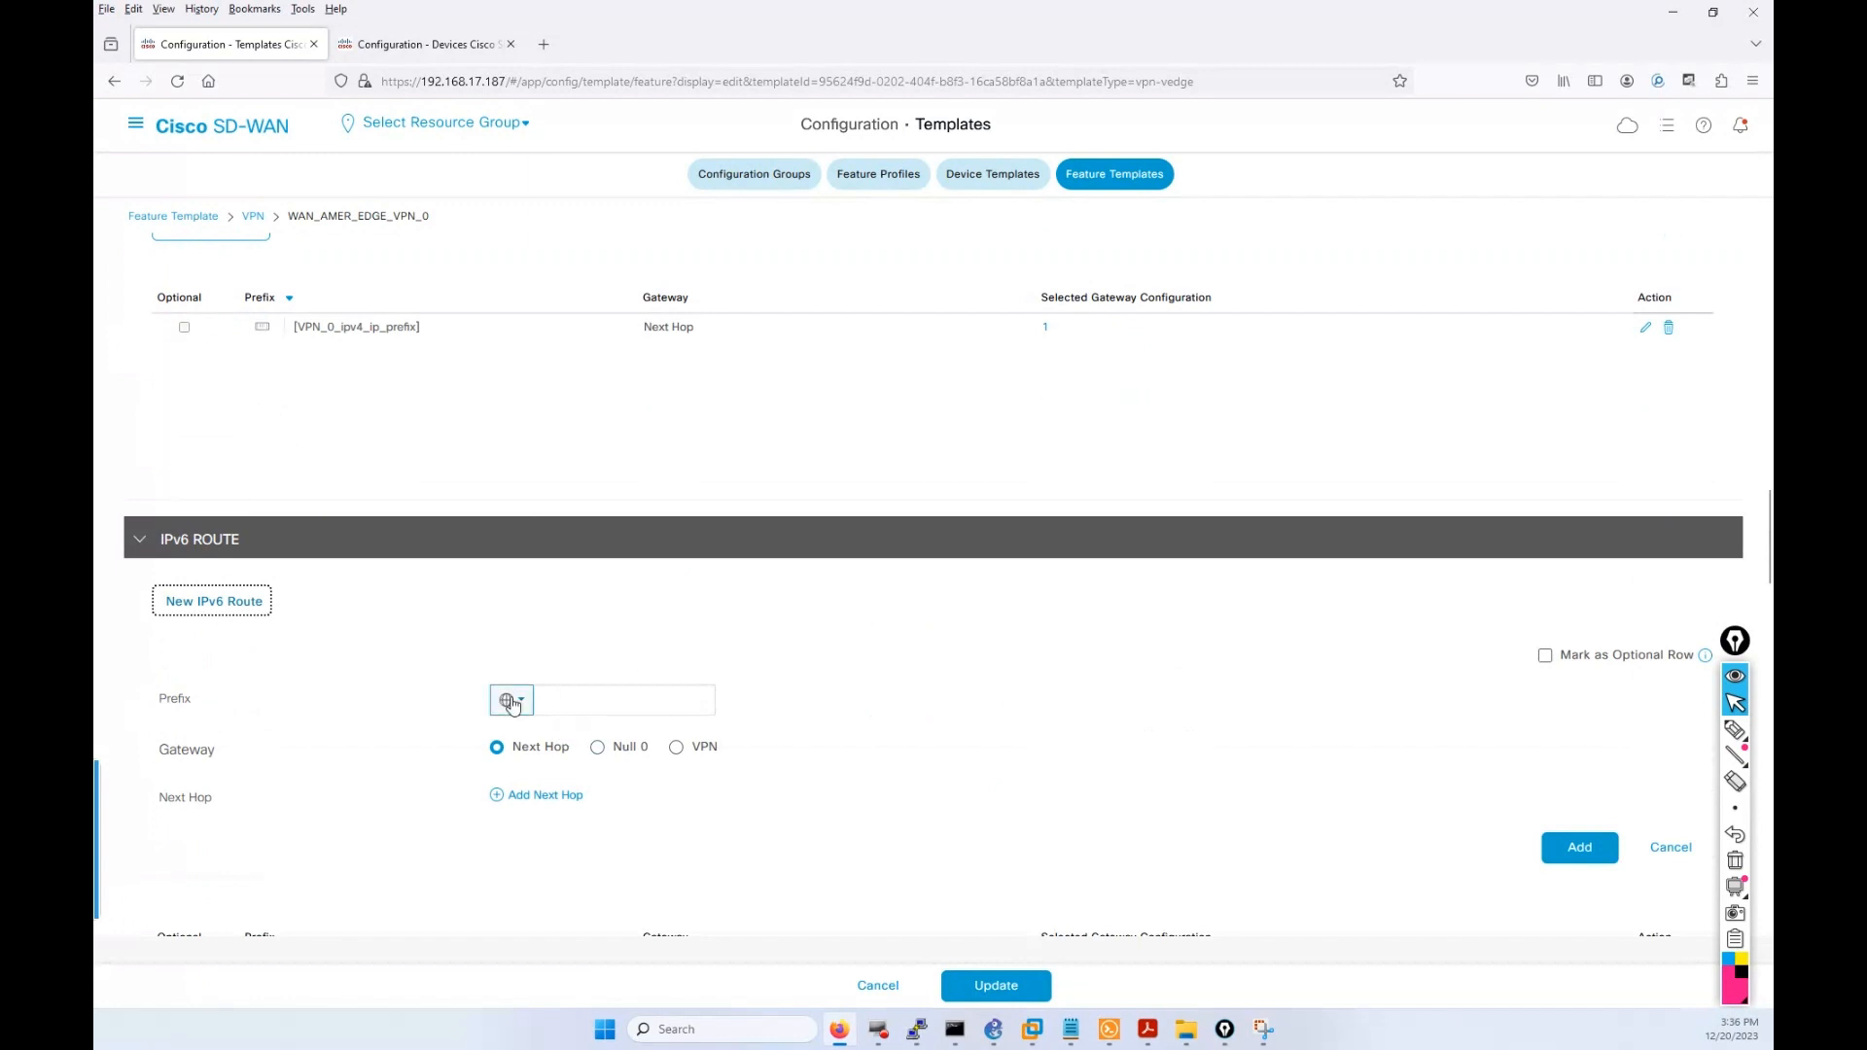
{"action": "left_click", "coordinate": [510, 699]}
{"action": "mouse_move", "coordinate": [546, 782]}
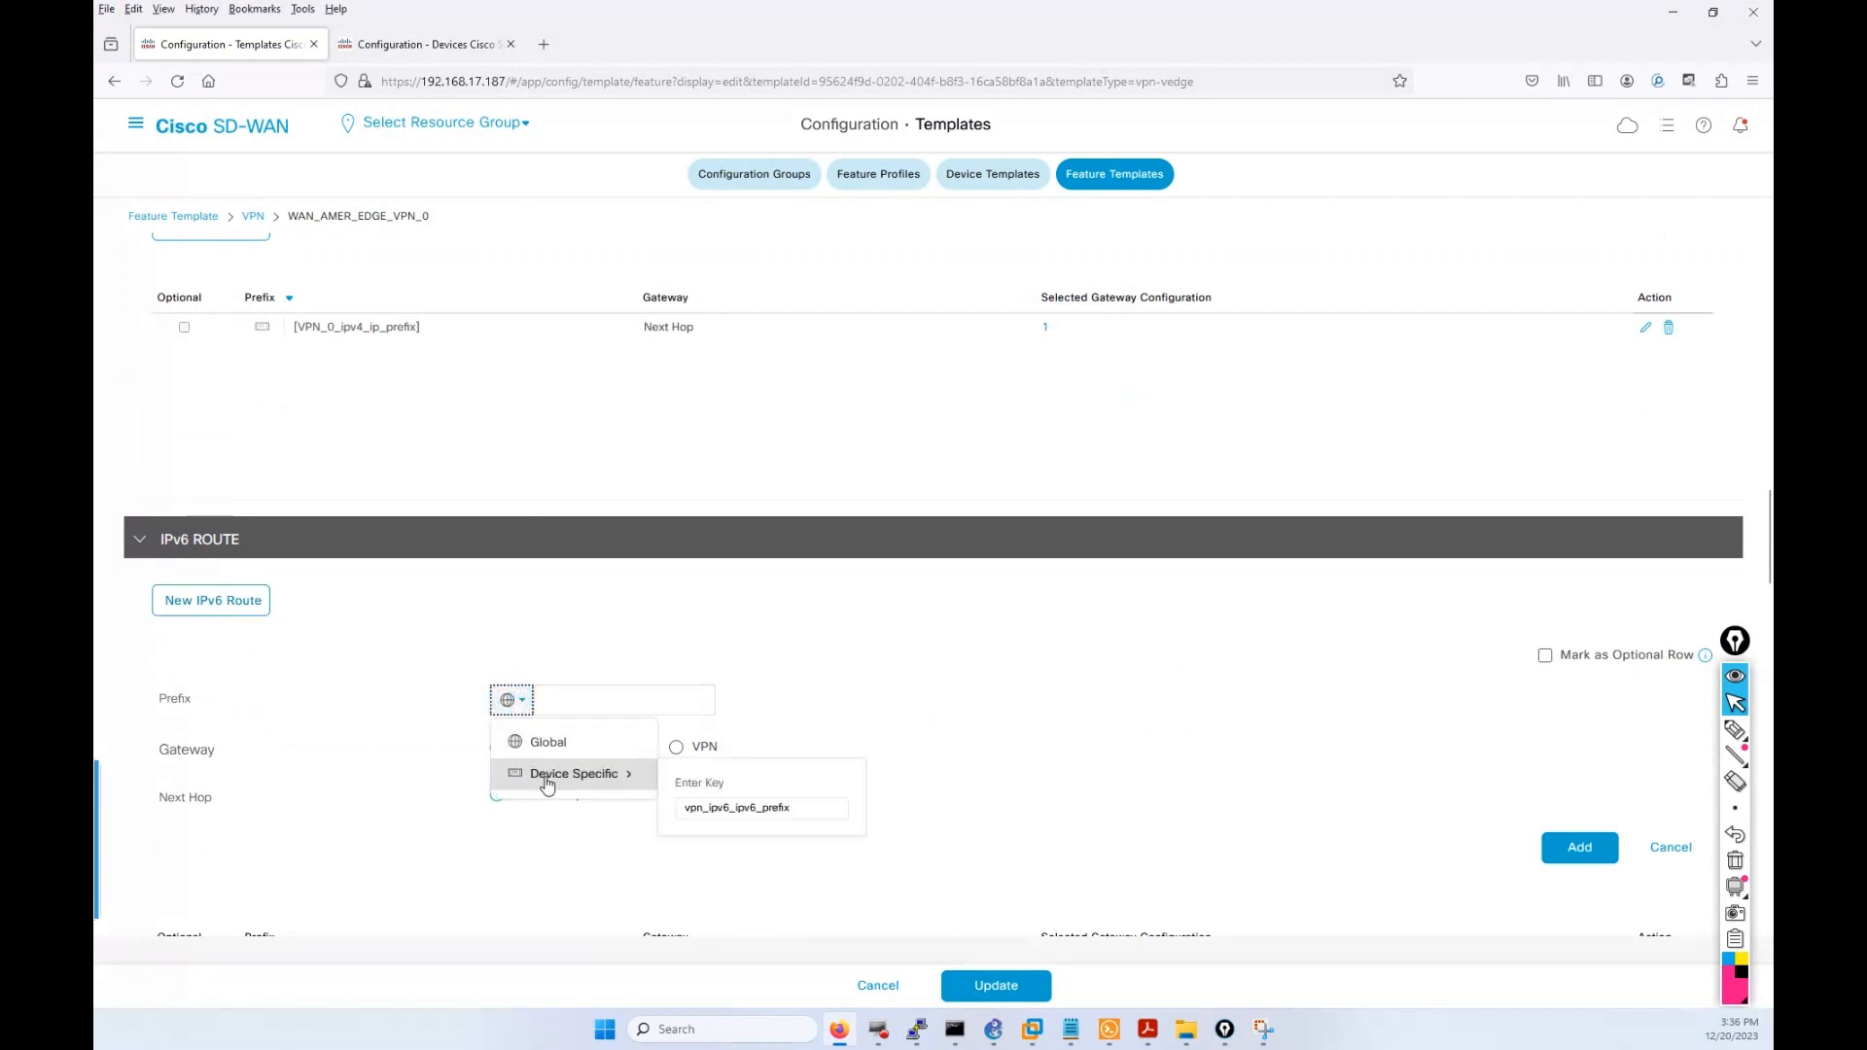
{"action": "left_click", "coordinate": [703, 808]}
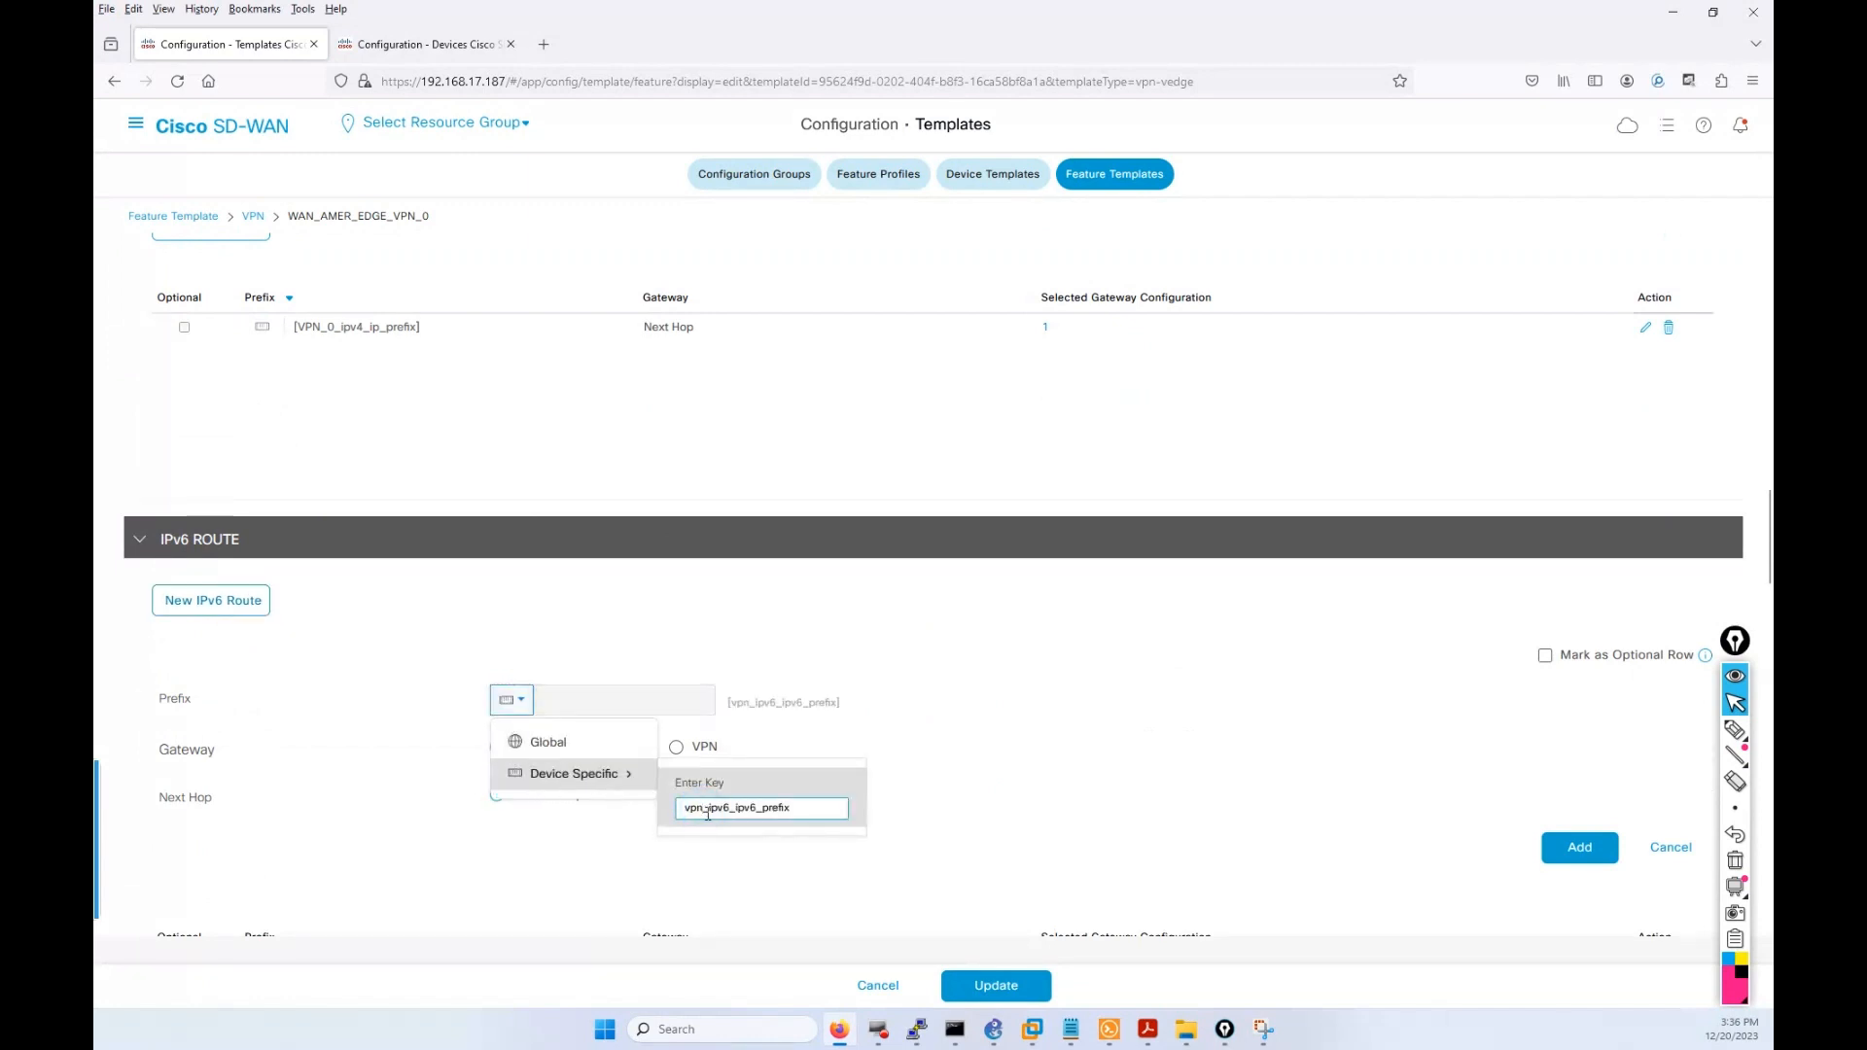
{"action": "key", "text": "BackSpace"}
{"action": "key", "text": "BackSpace"}
{"action": "key", "text": "BackSpace"}
{"action": "type", "text": "VPN)"}
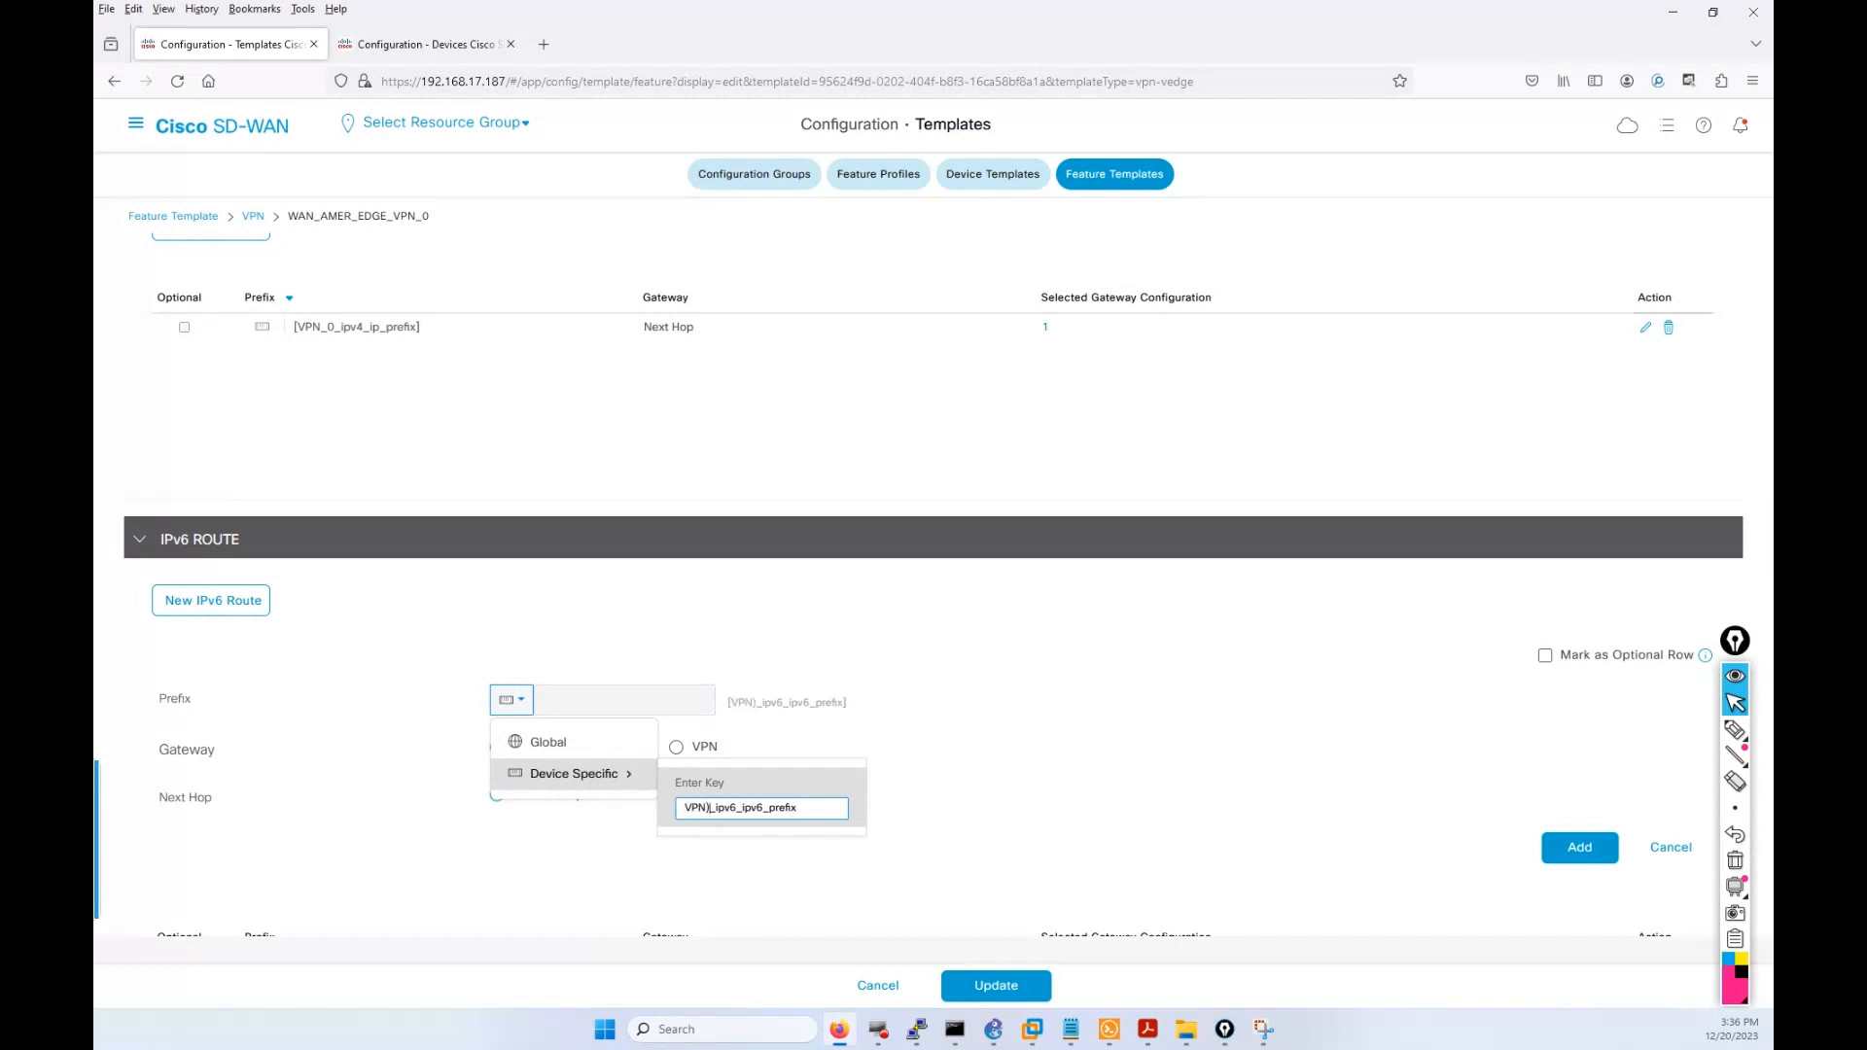
{"action": "key", "text": "BackSpace"}
{"action": "type", "text": "_0"}
{"action": "left_click", "coordinate": [1563, 859]}
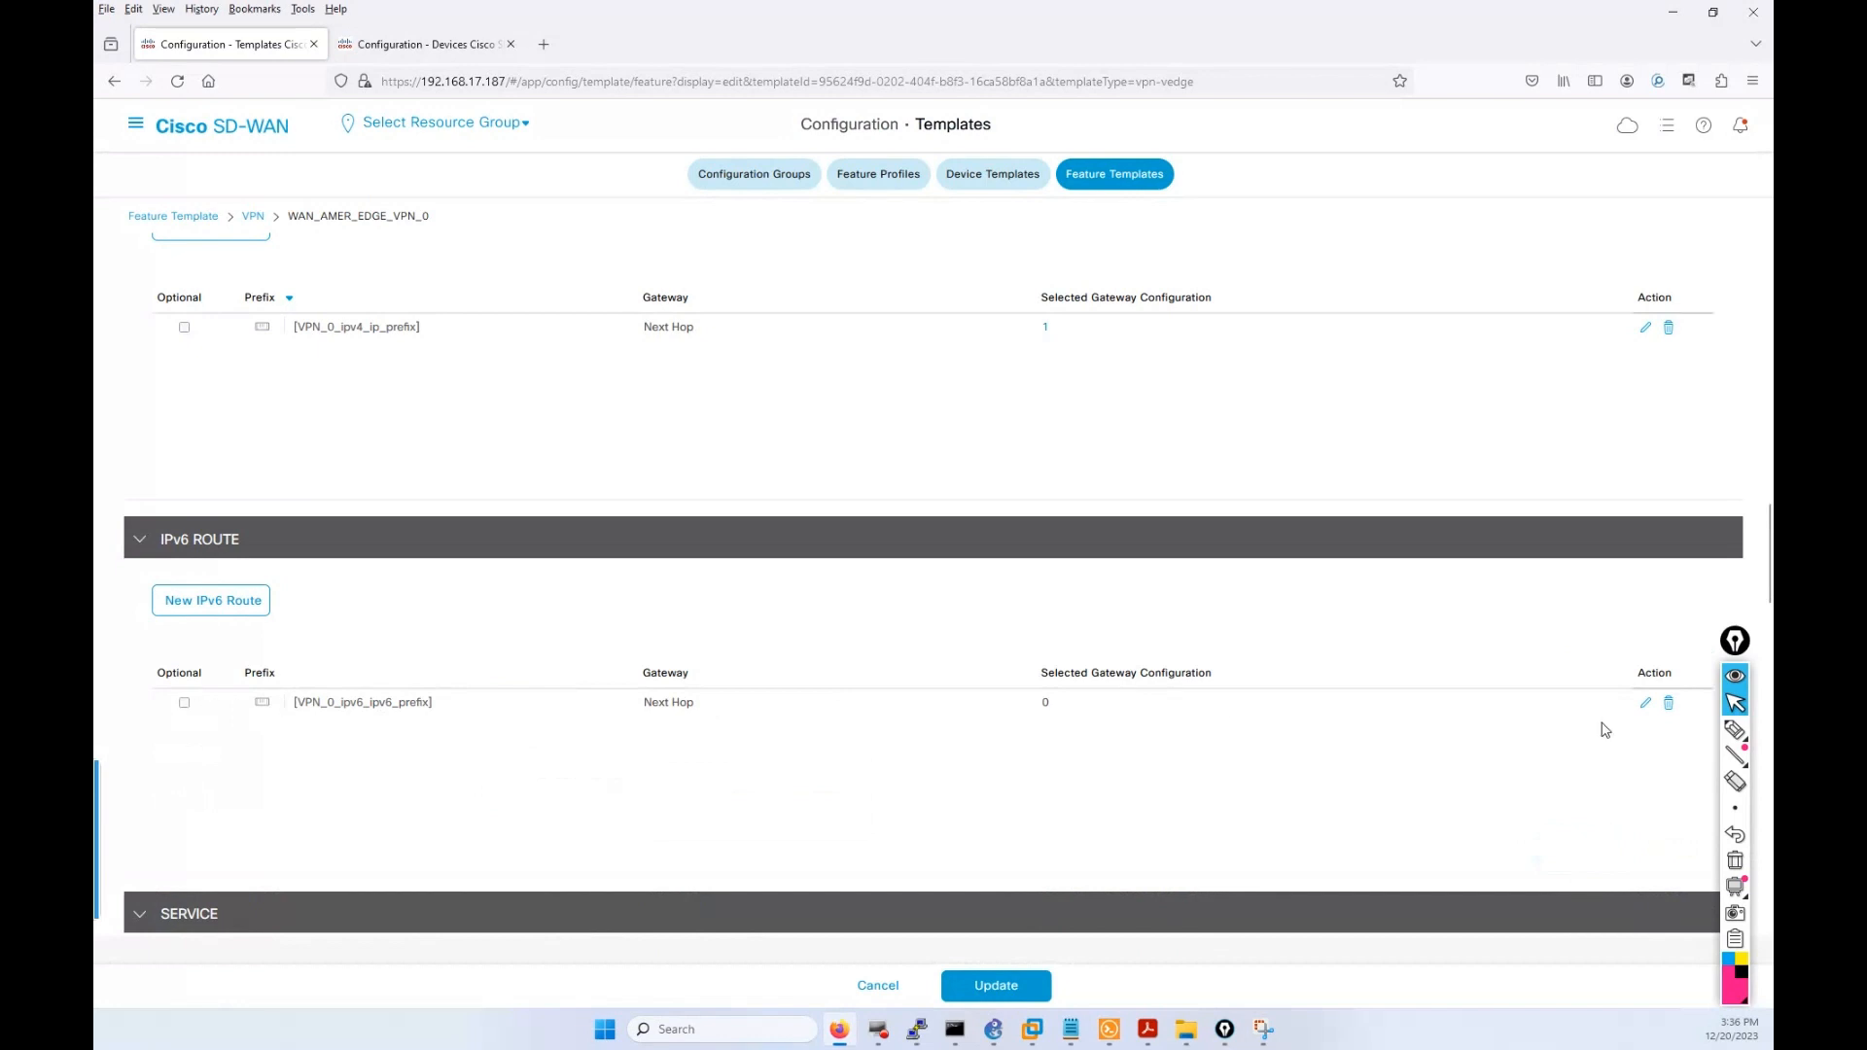
{"action": "left_click", "coordinate": [1645, 706]}
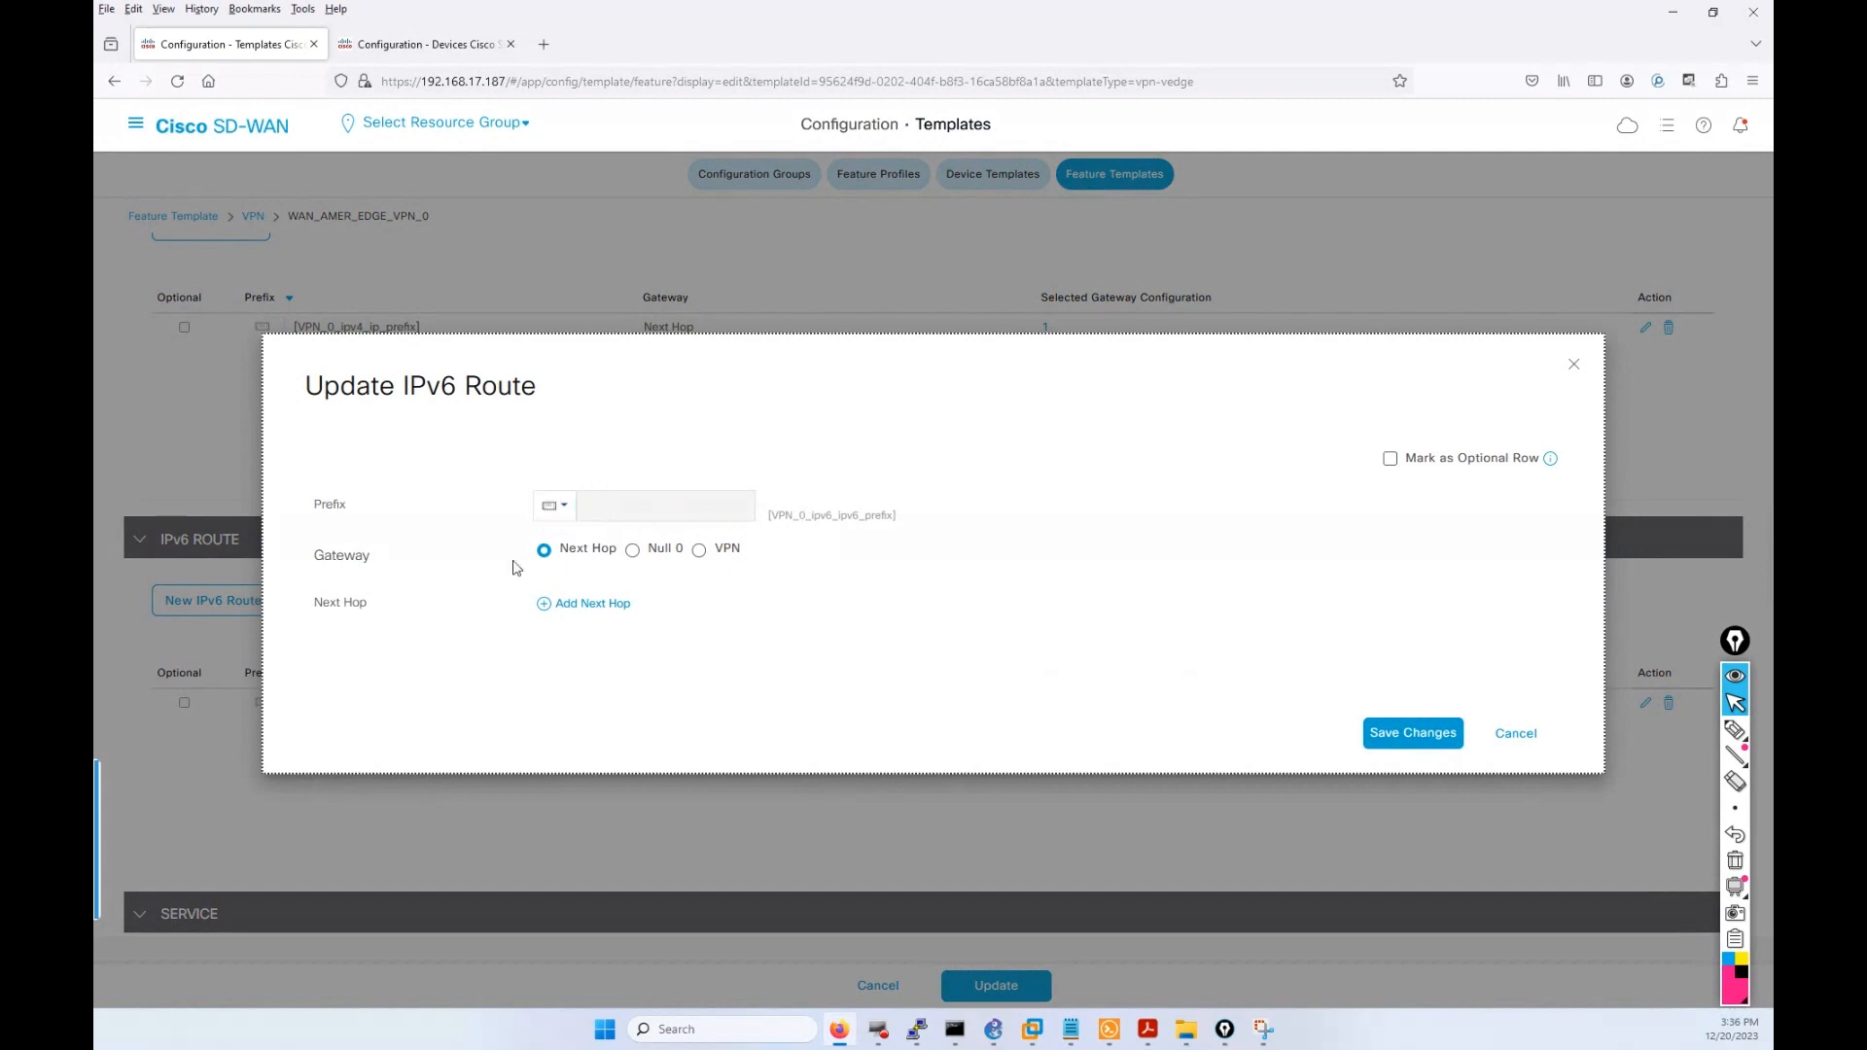
Give the VPN_0_ipv6_ipv6_prefix route one next hop with a device-specific VPN_0 address key, and save.
{"action": "left_click", "coordinate": [582, 609]}
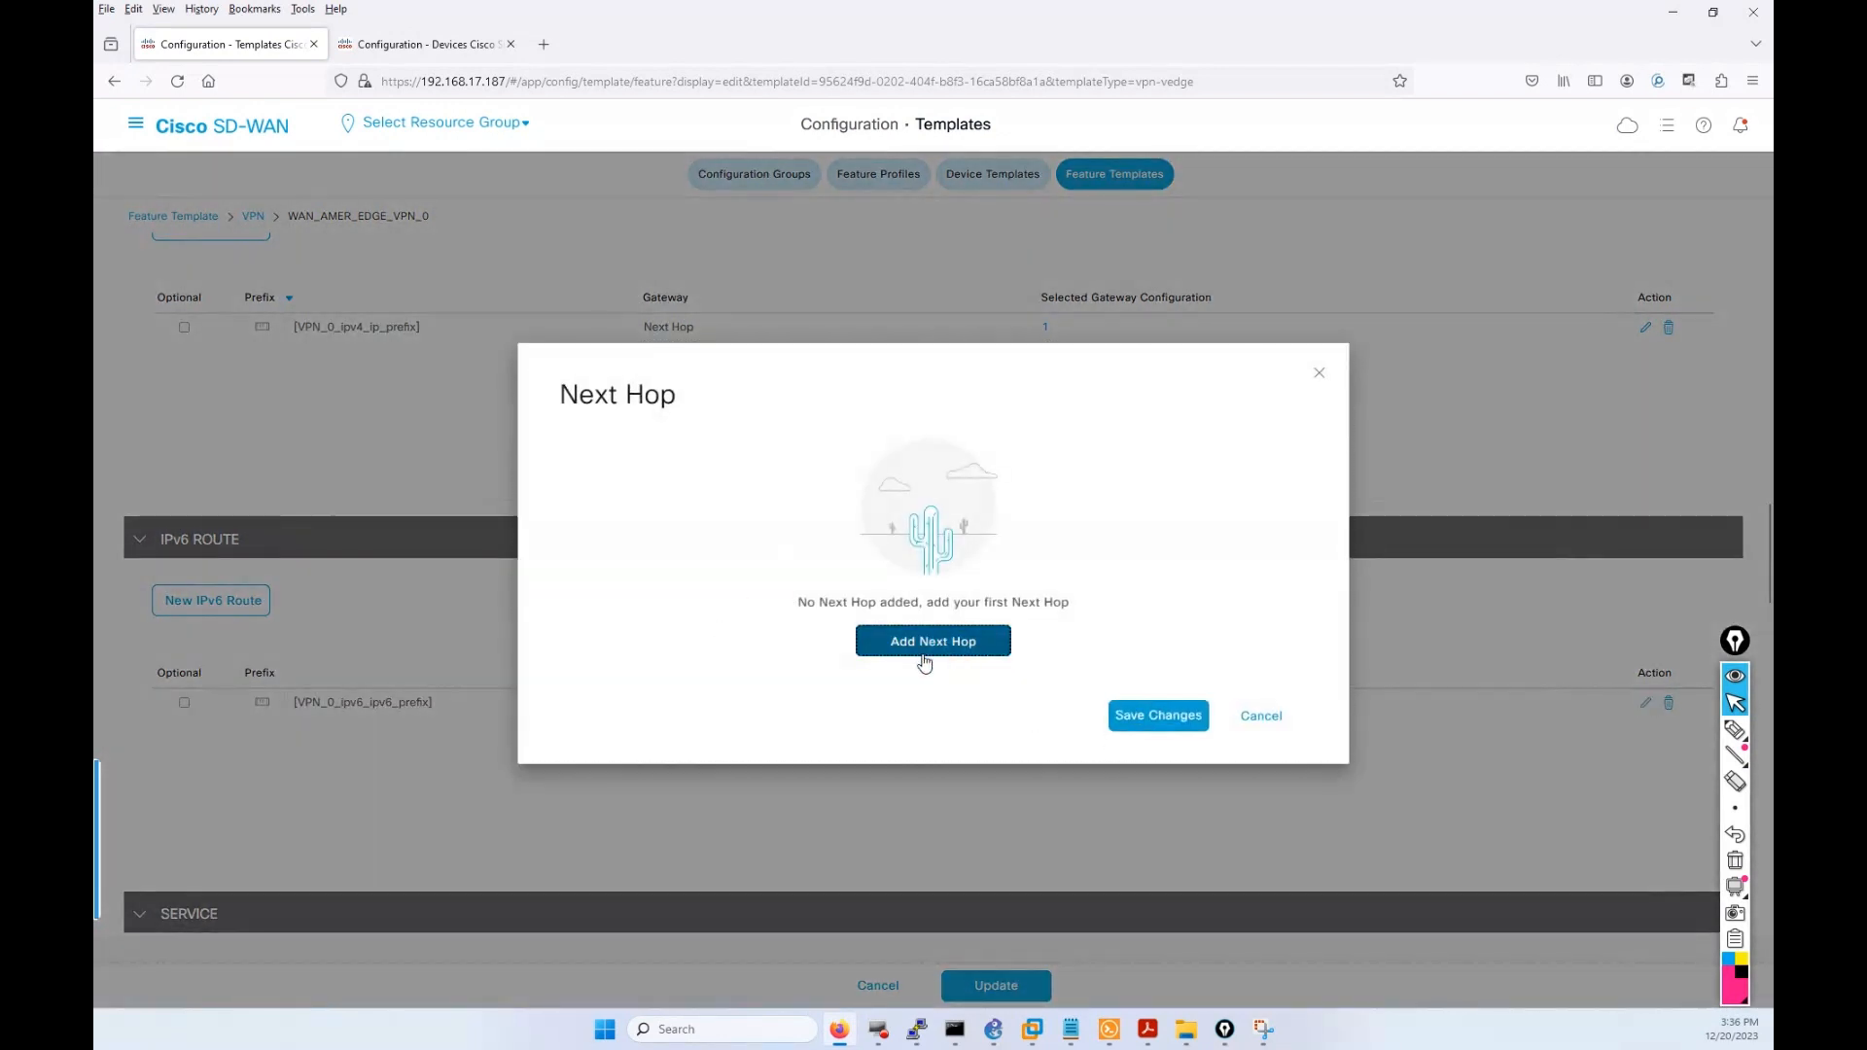
{"action": "left_click", "coordinate": [924, 661]}
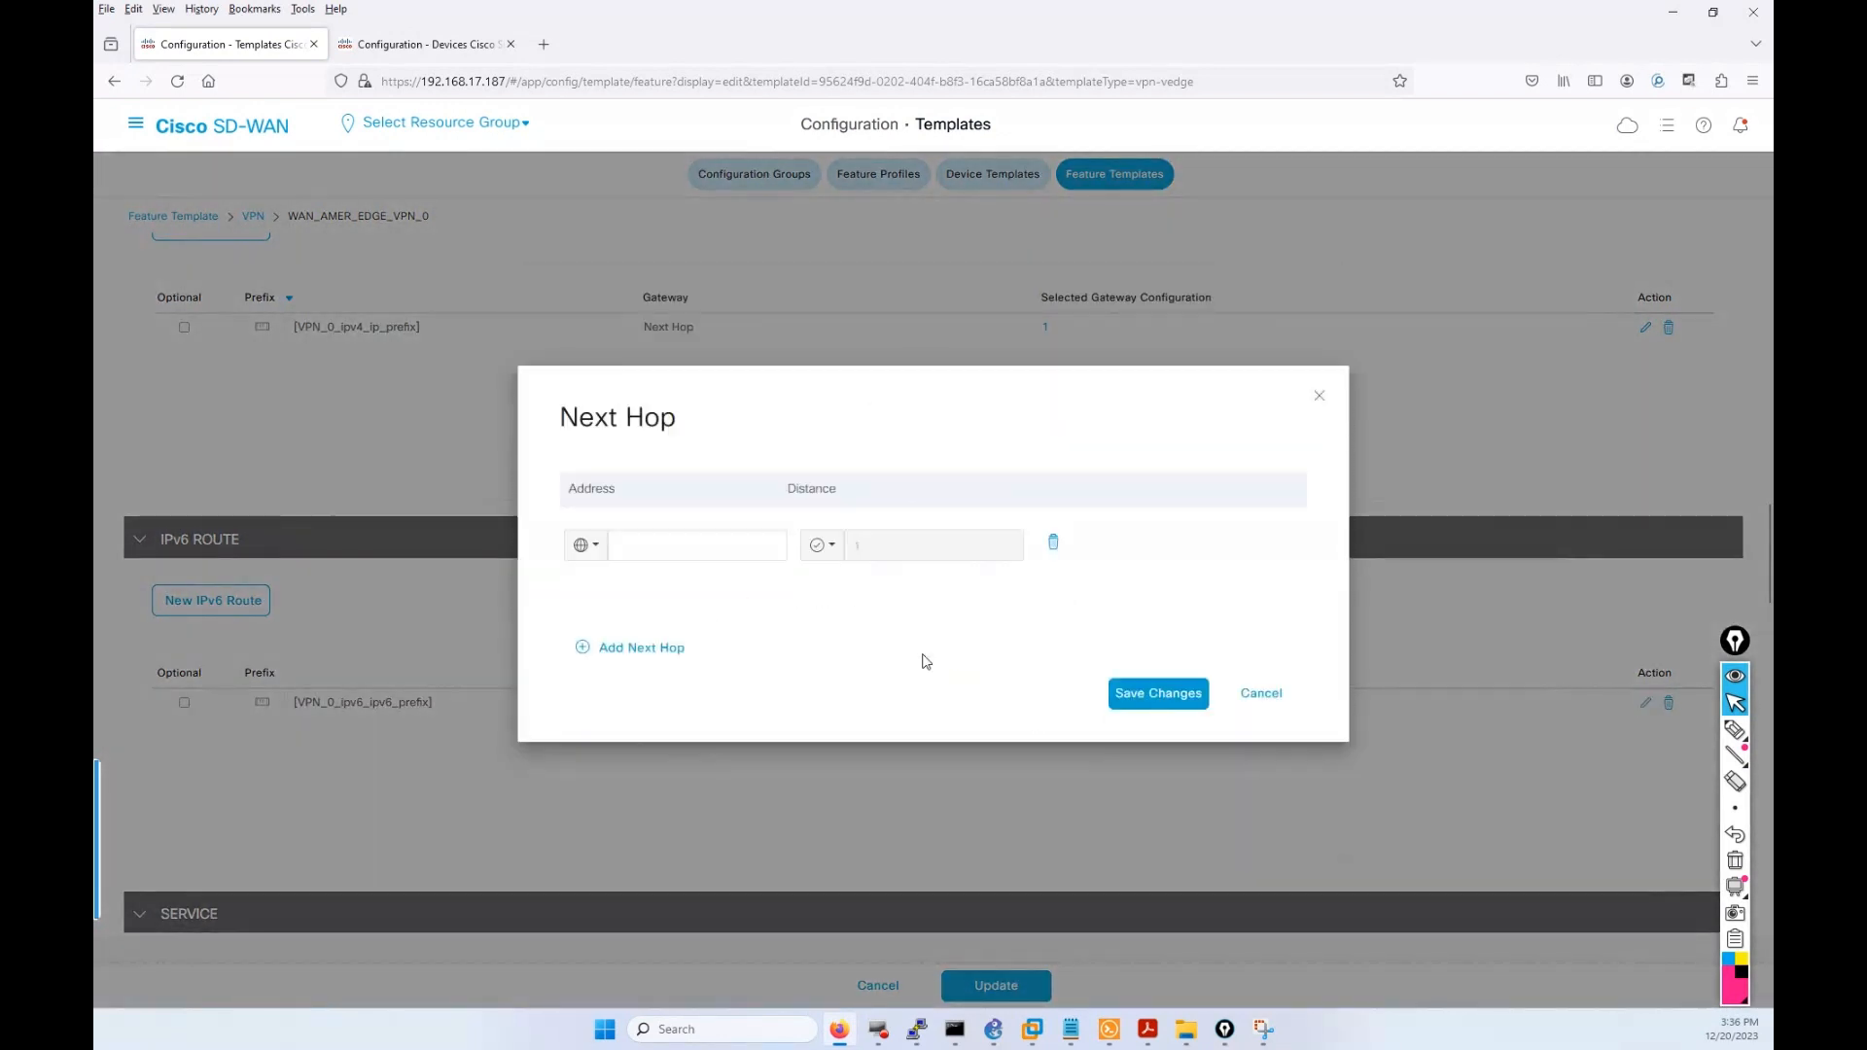
{"action": "left_click", "coordinate": [576, 545]}
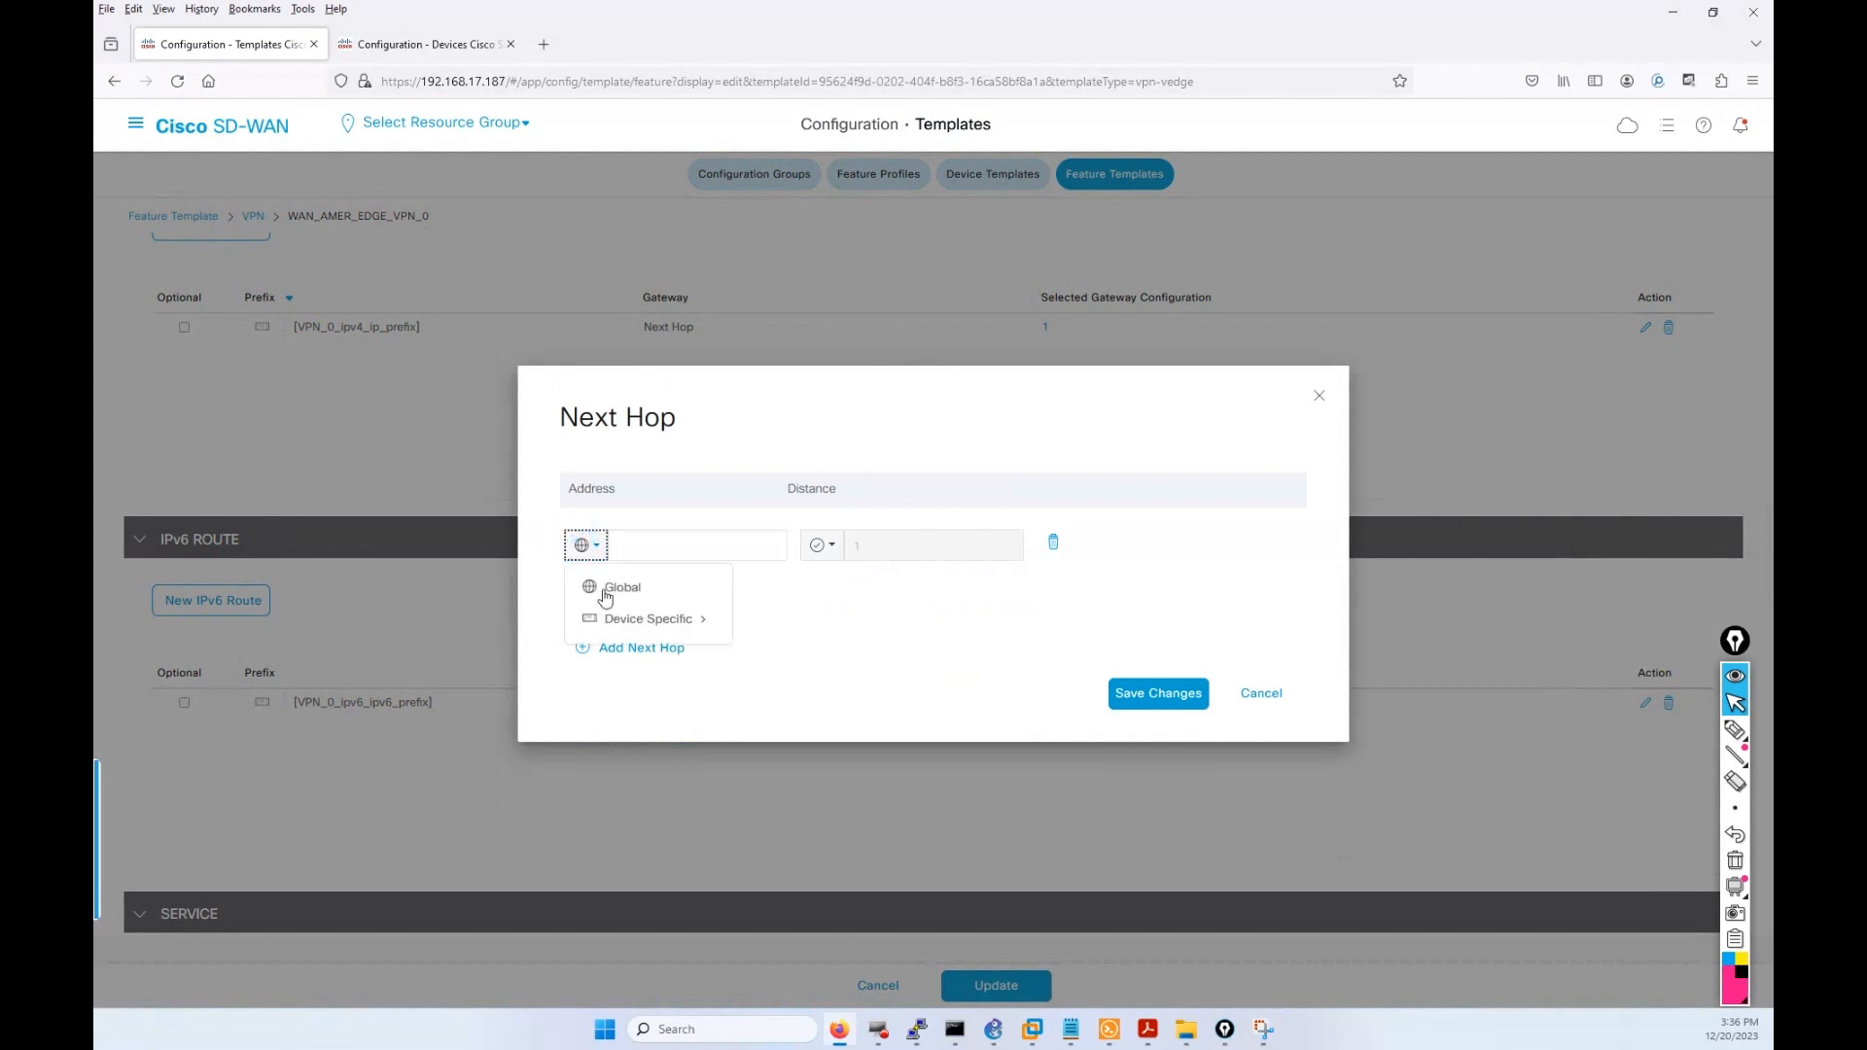
{"action": "mouse_move", "coordinate": [618, 622]}
{"action": "left_click", "coordinate": [784, 662]}
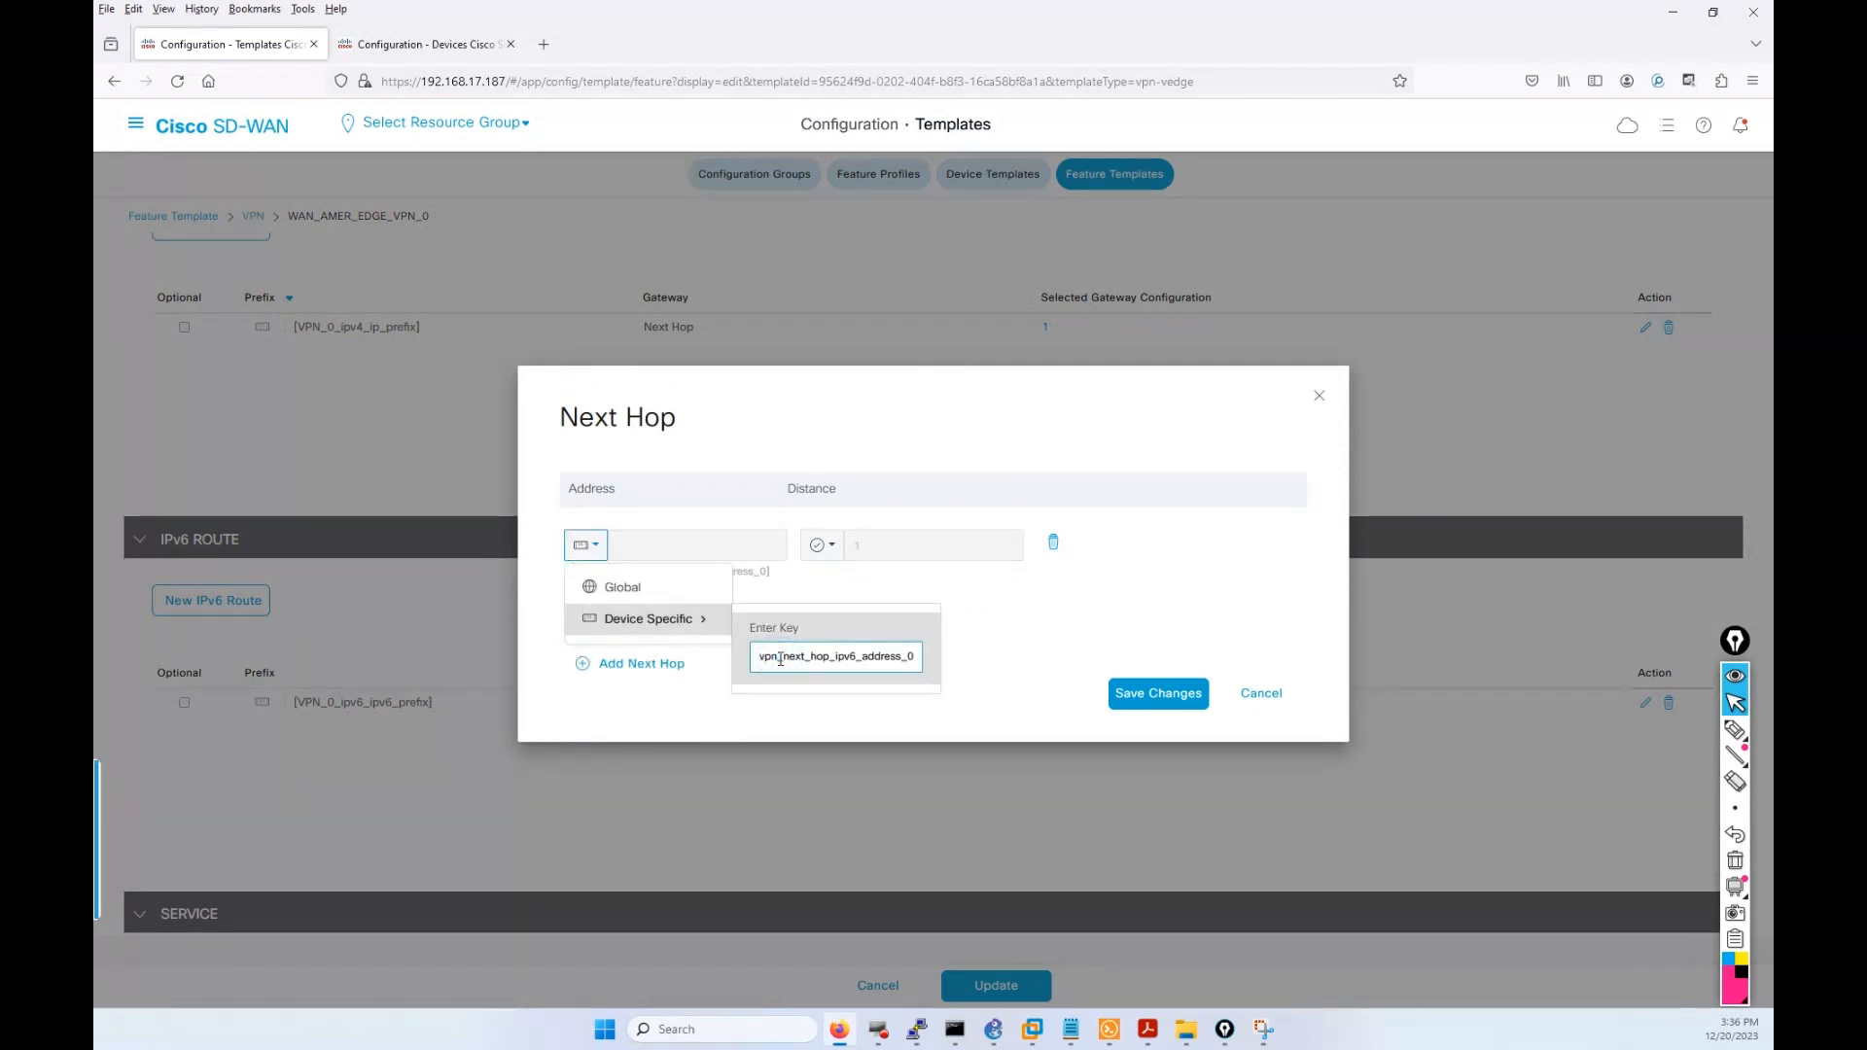
{"action": "key", "text": "BackSpace"}
{"action": "key", "text": "BackSpace"}
{"action": "key", "text": "BackSpace"}
{"action": "type", "text": "VPN_0"}
{"action": "left_click", "coordinate": [1159, 694]}
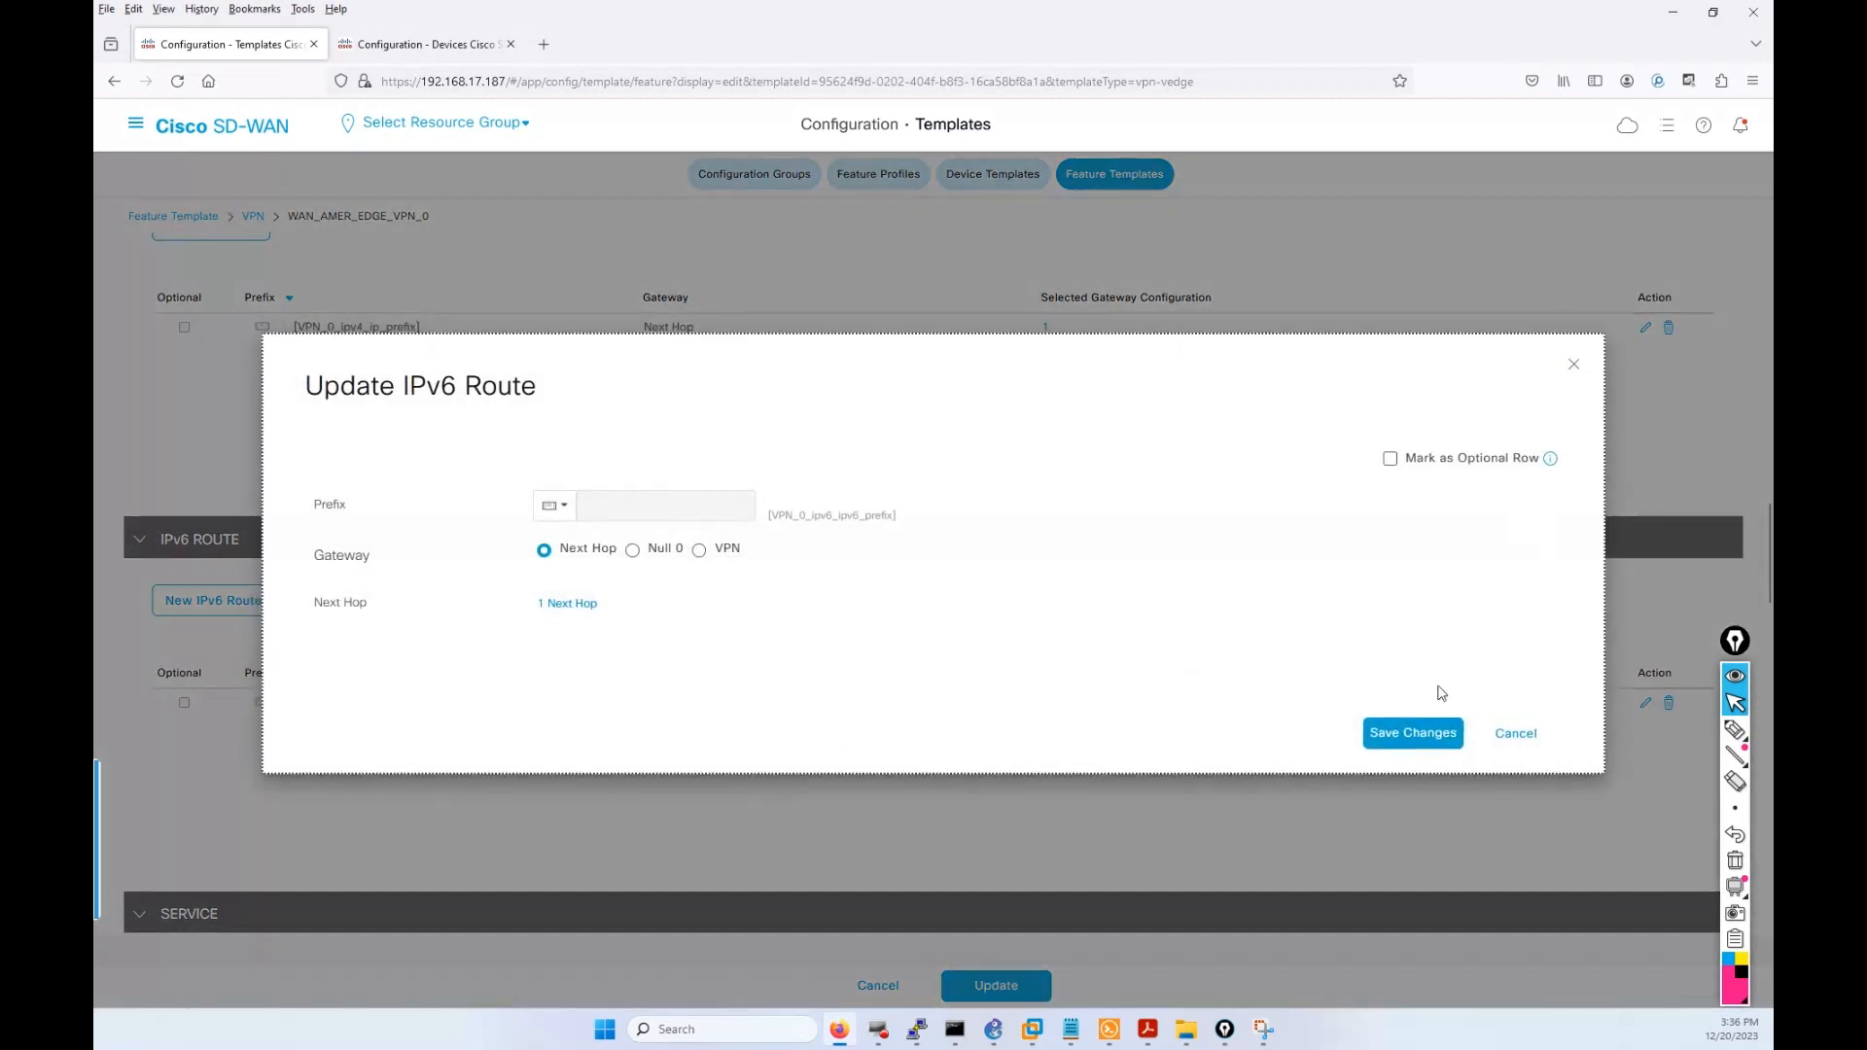
{"action": "left_click", "coordinate": [1407, 729]}
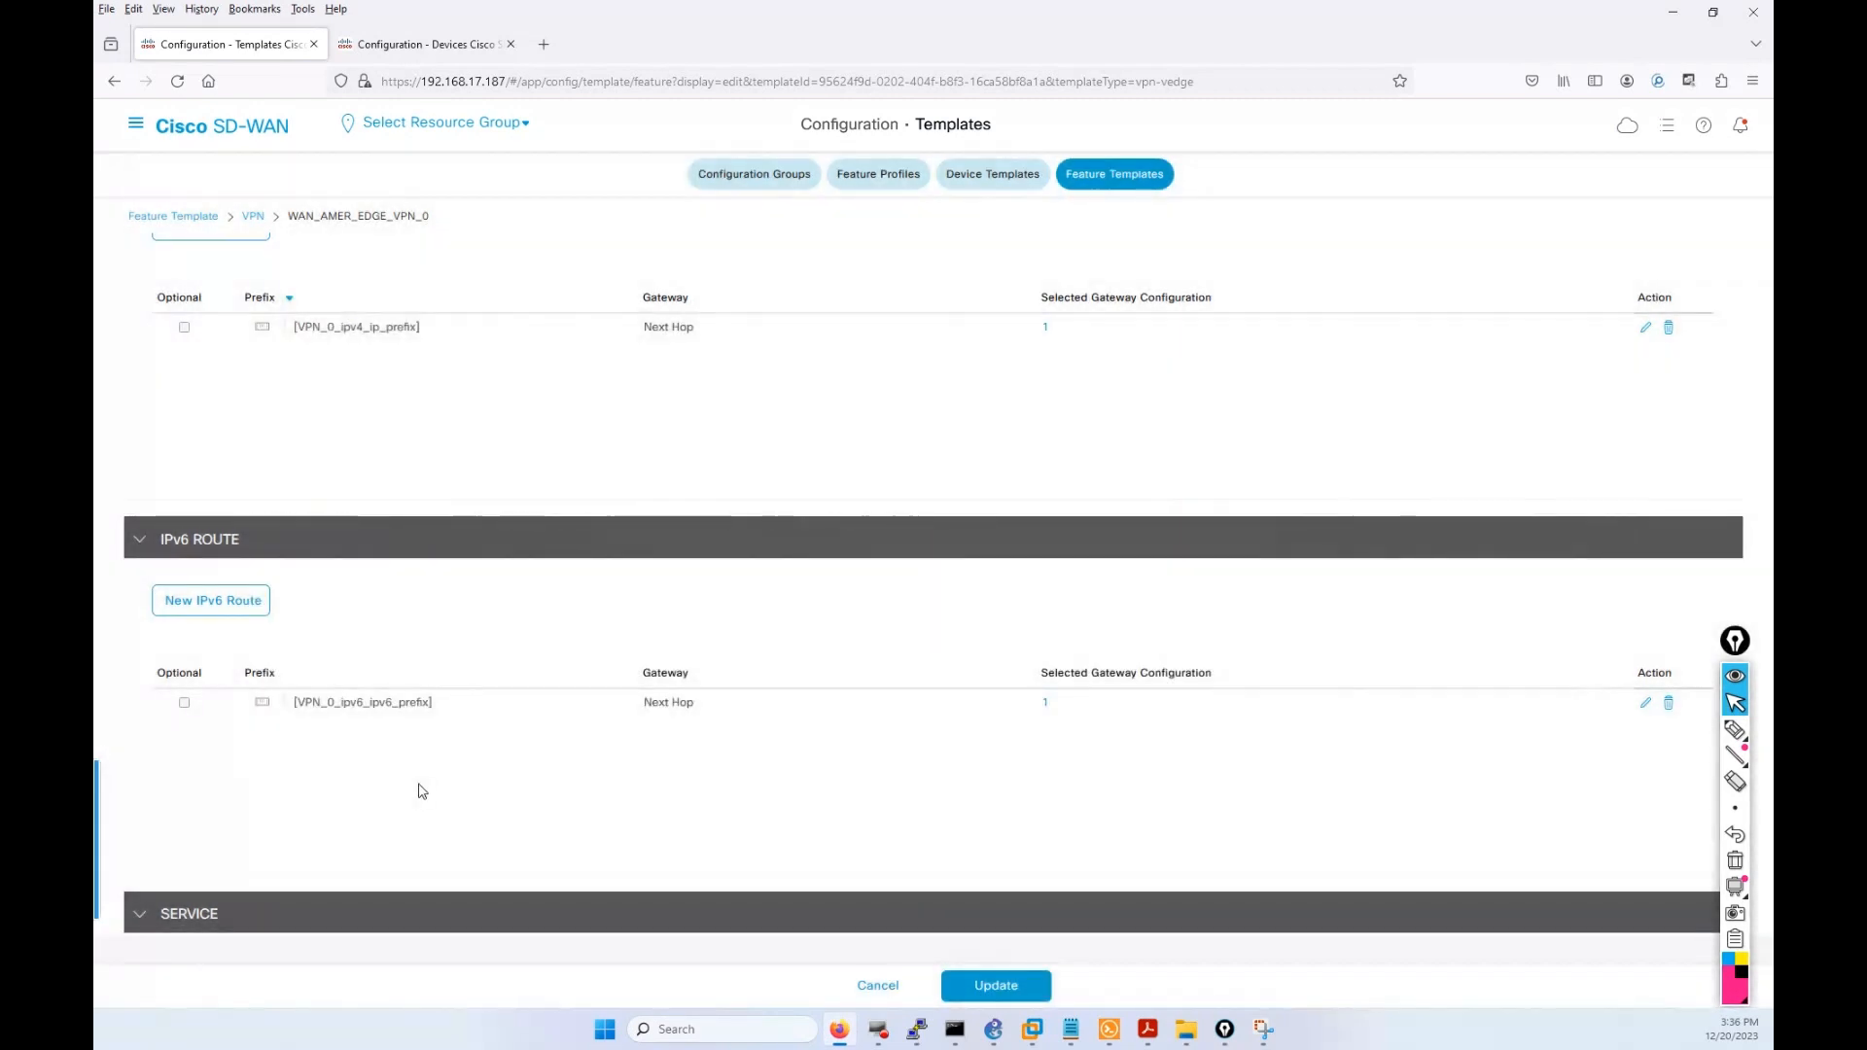
Recheck the IPv6 route's next hop and save the route unchanged.
{"action": "left_click", "coordinate": [669, 704]}
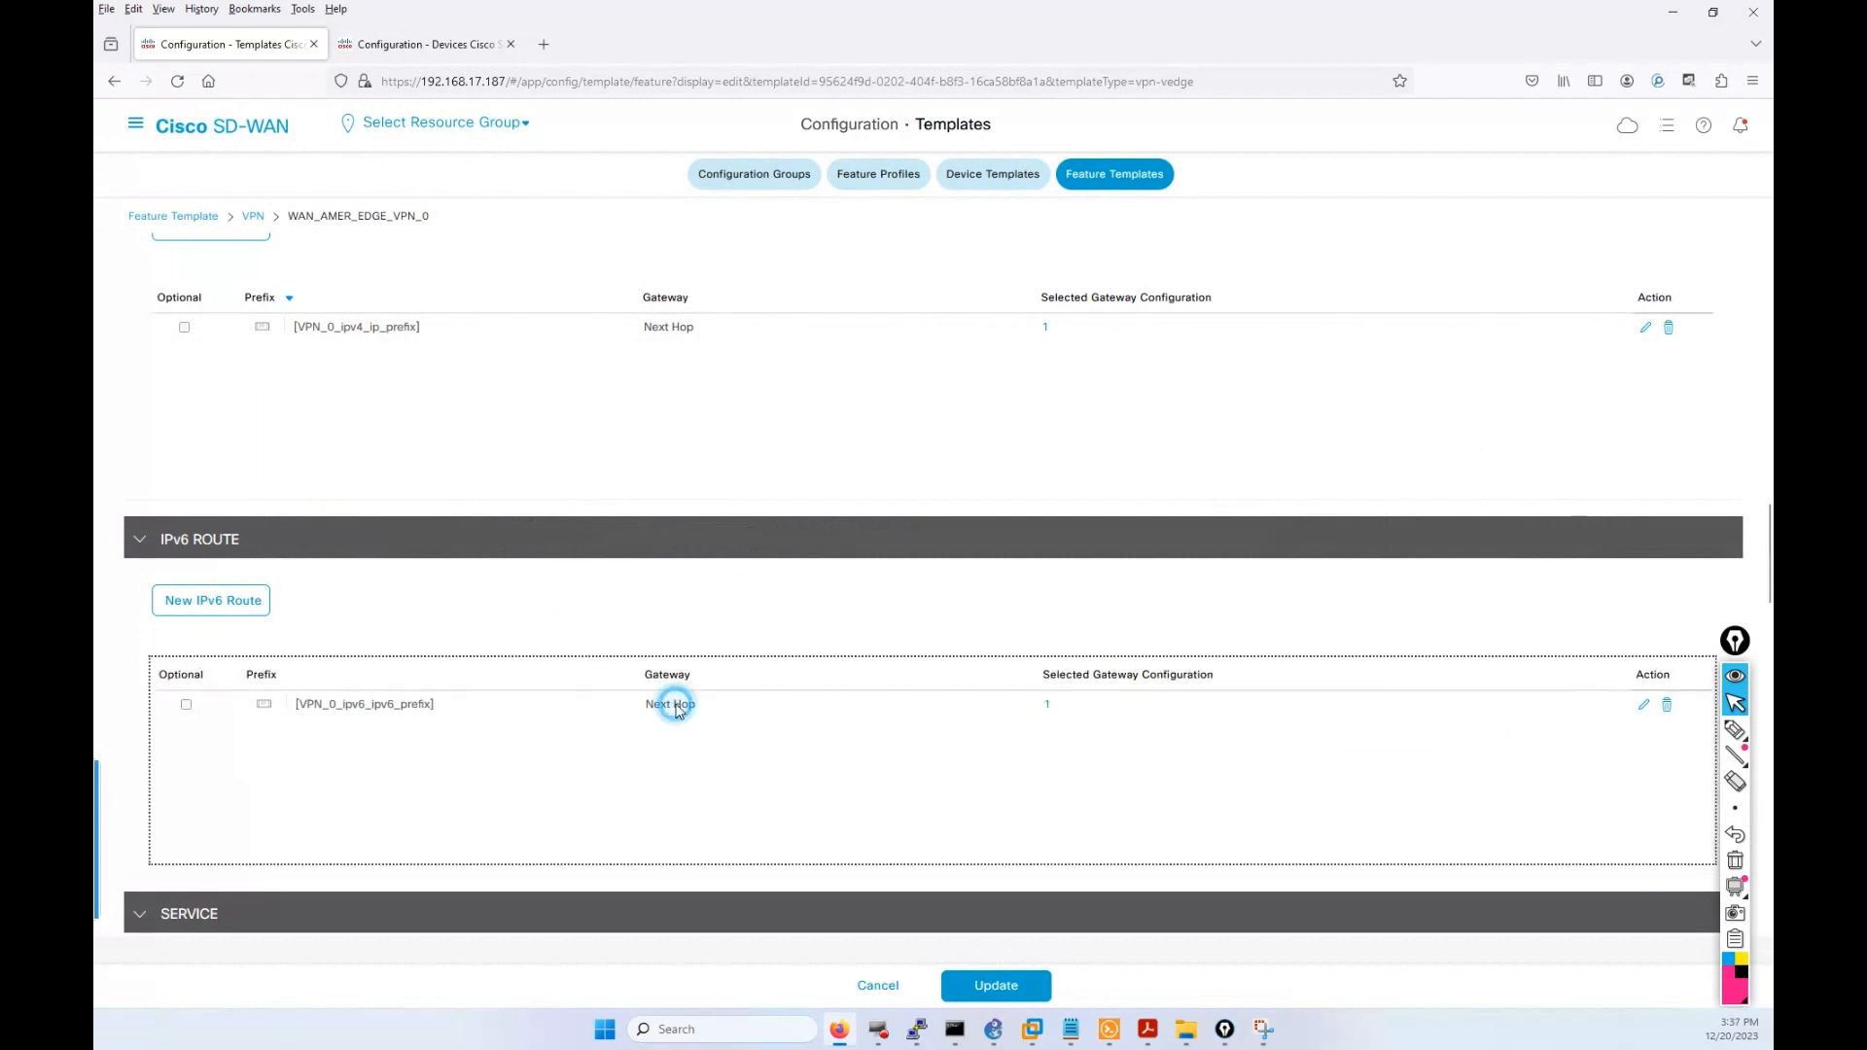
{"action": "left_click", "coordinate": [1644, 709]}
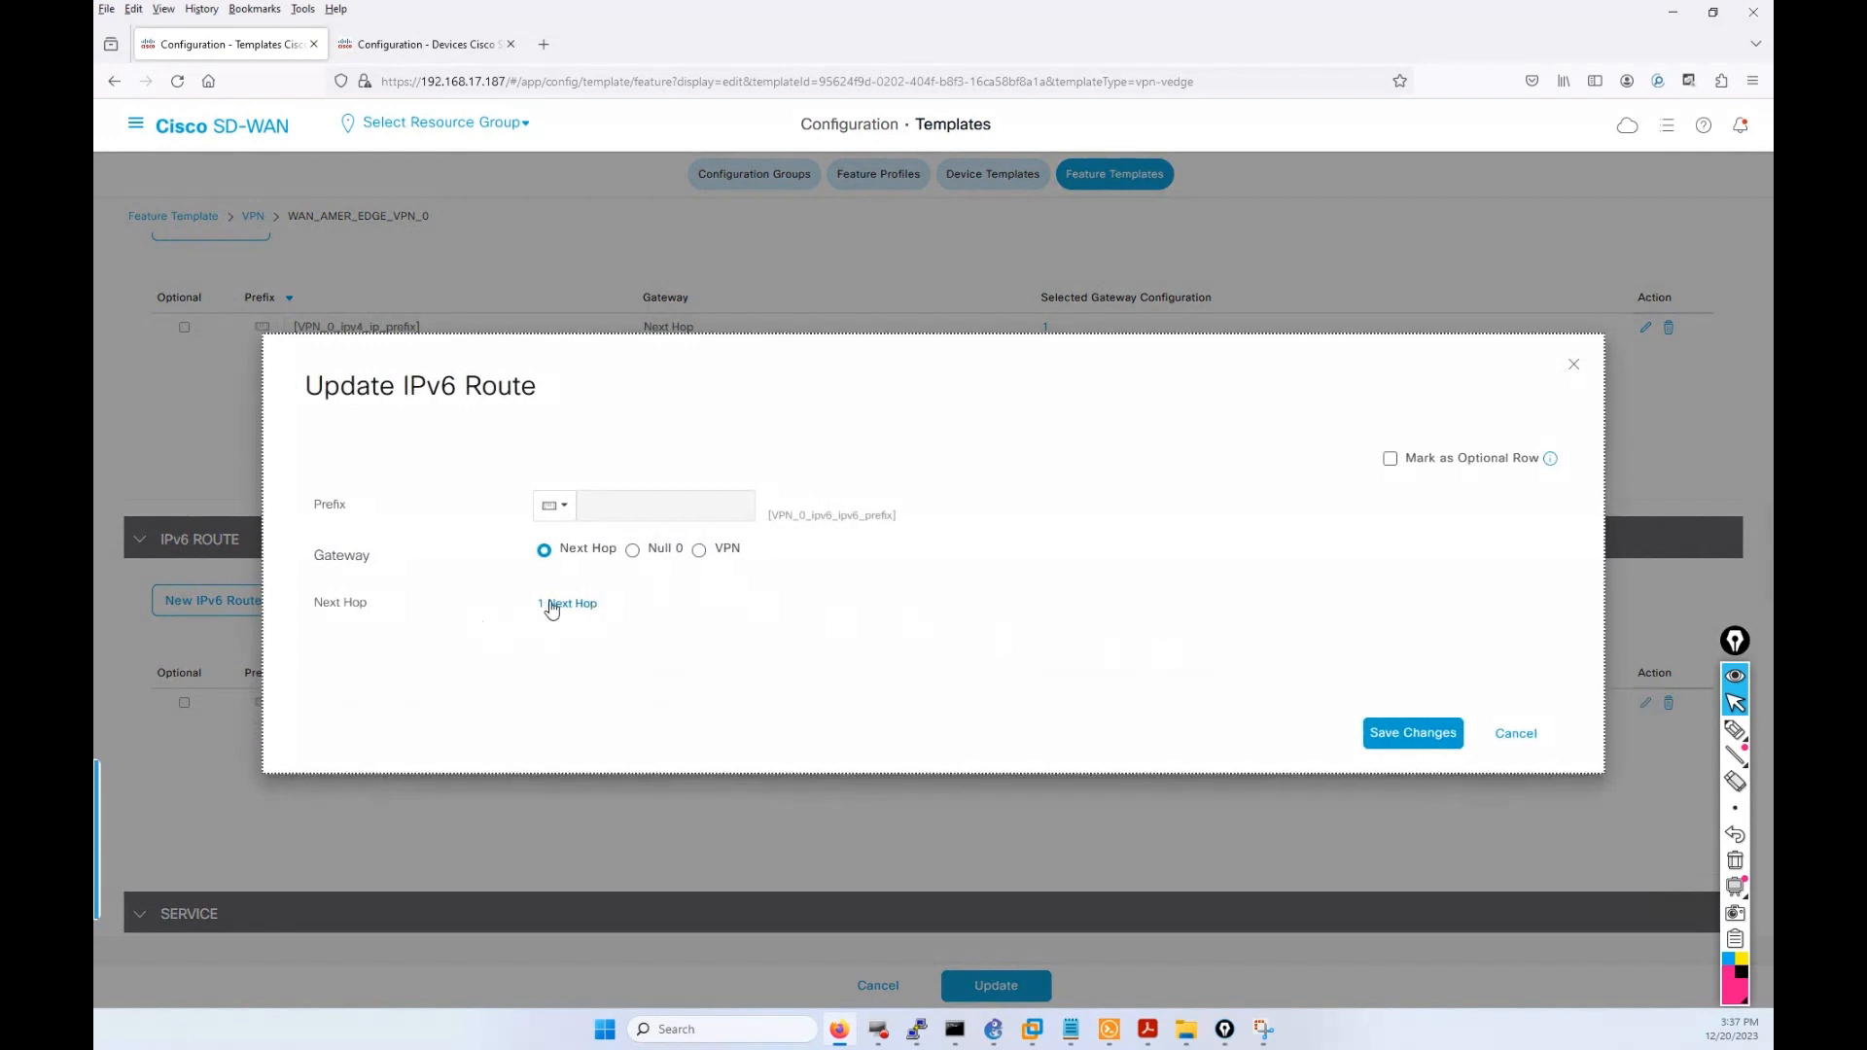
{"action": "key", "text": "Escape"}
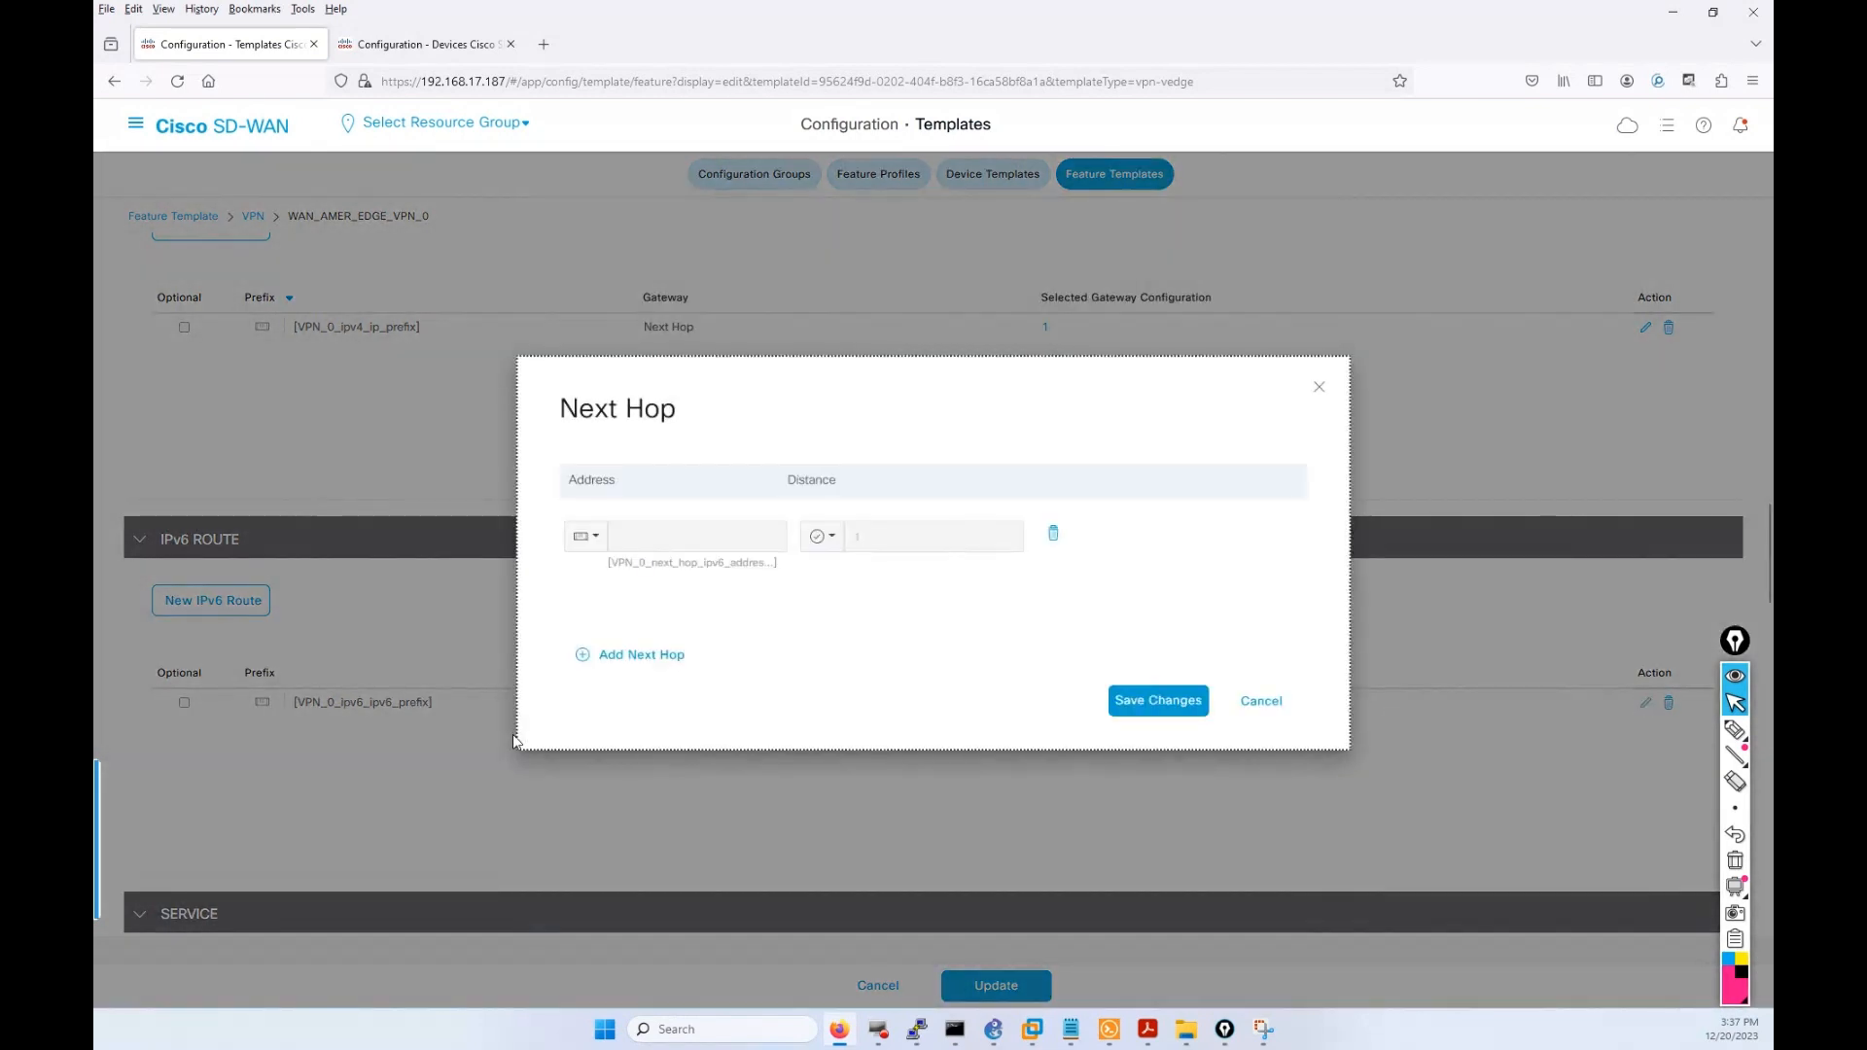
{"action": "left_click", "coordinate": [1194, 699]}
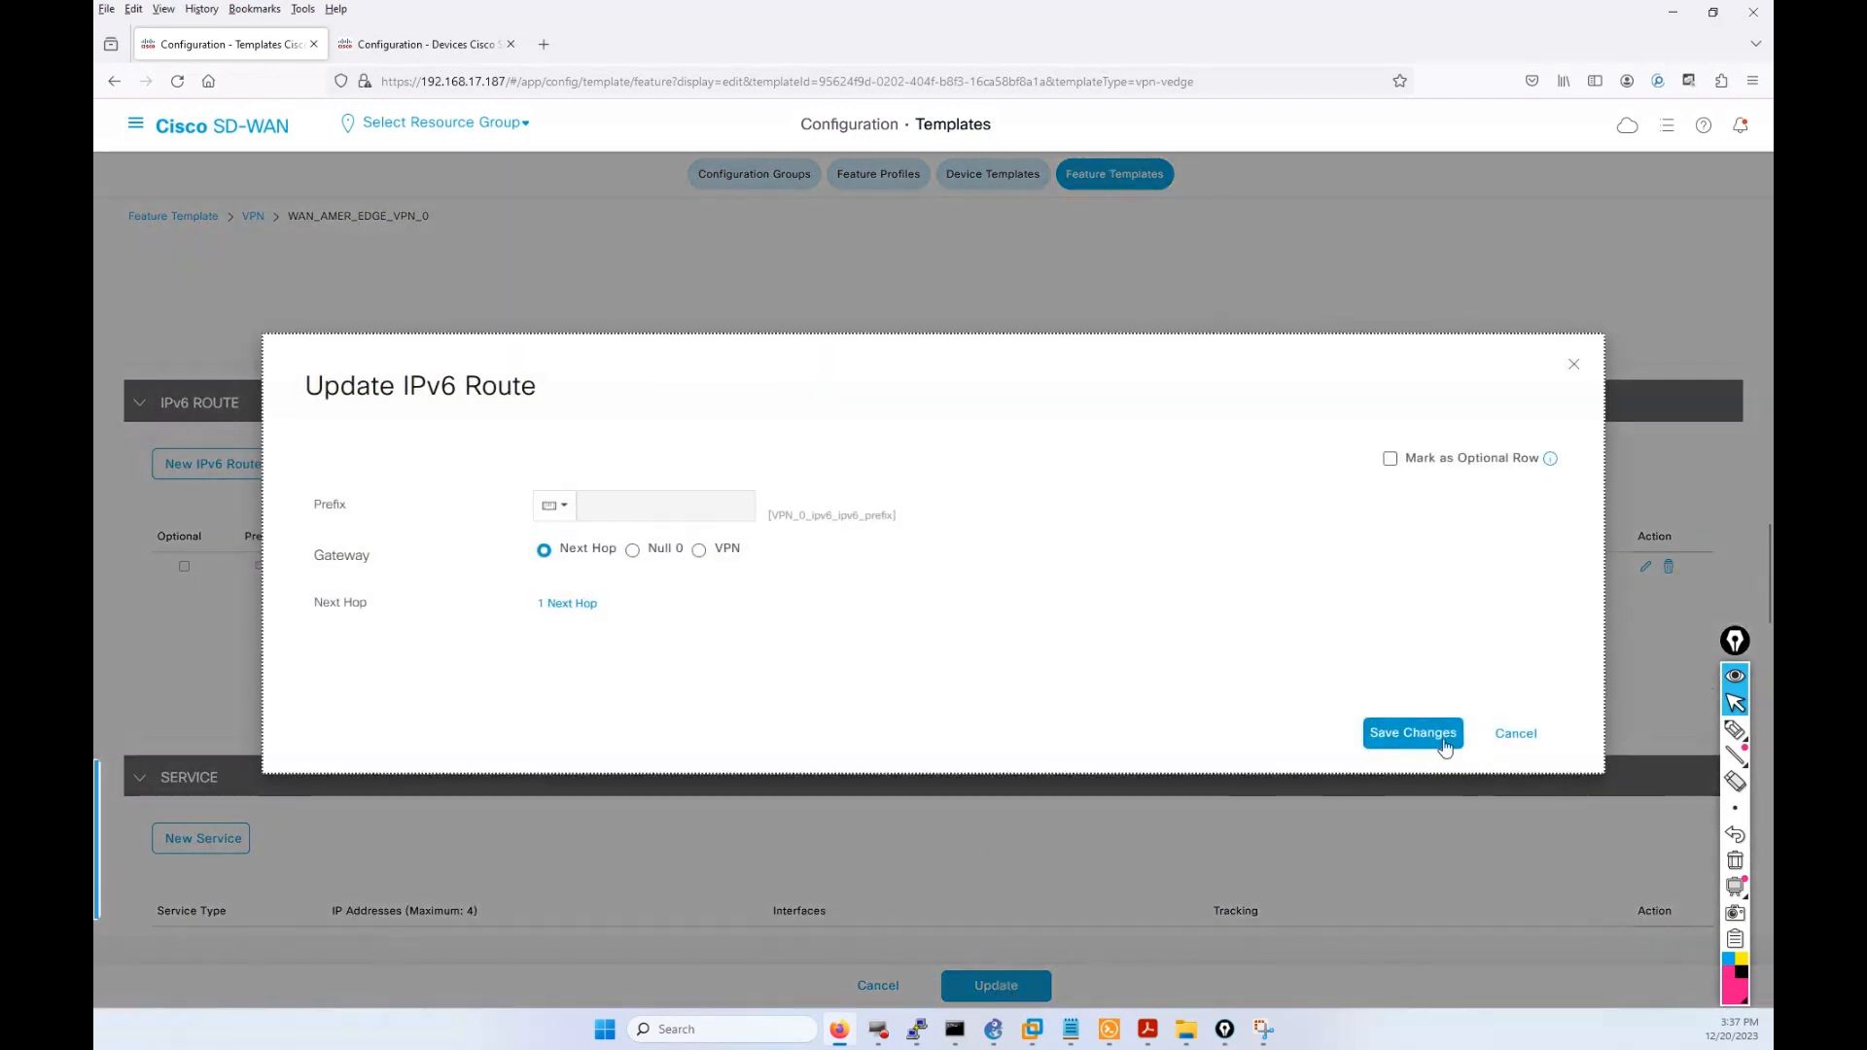
{"action": "left_click", "coordinate": [1444, 745]}
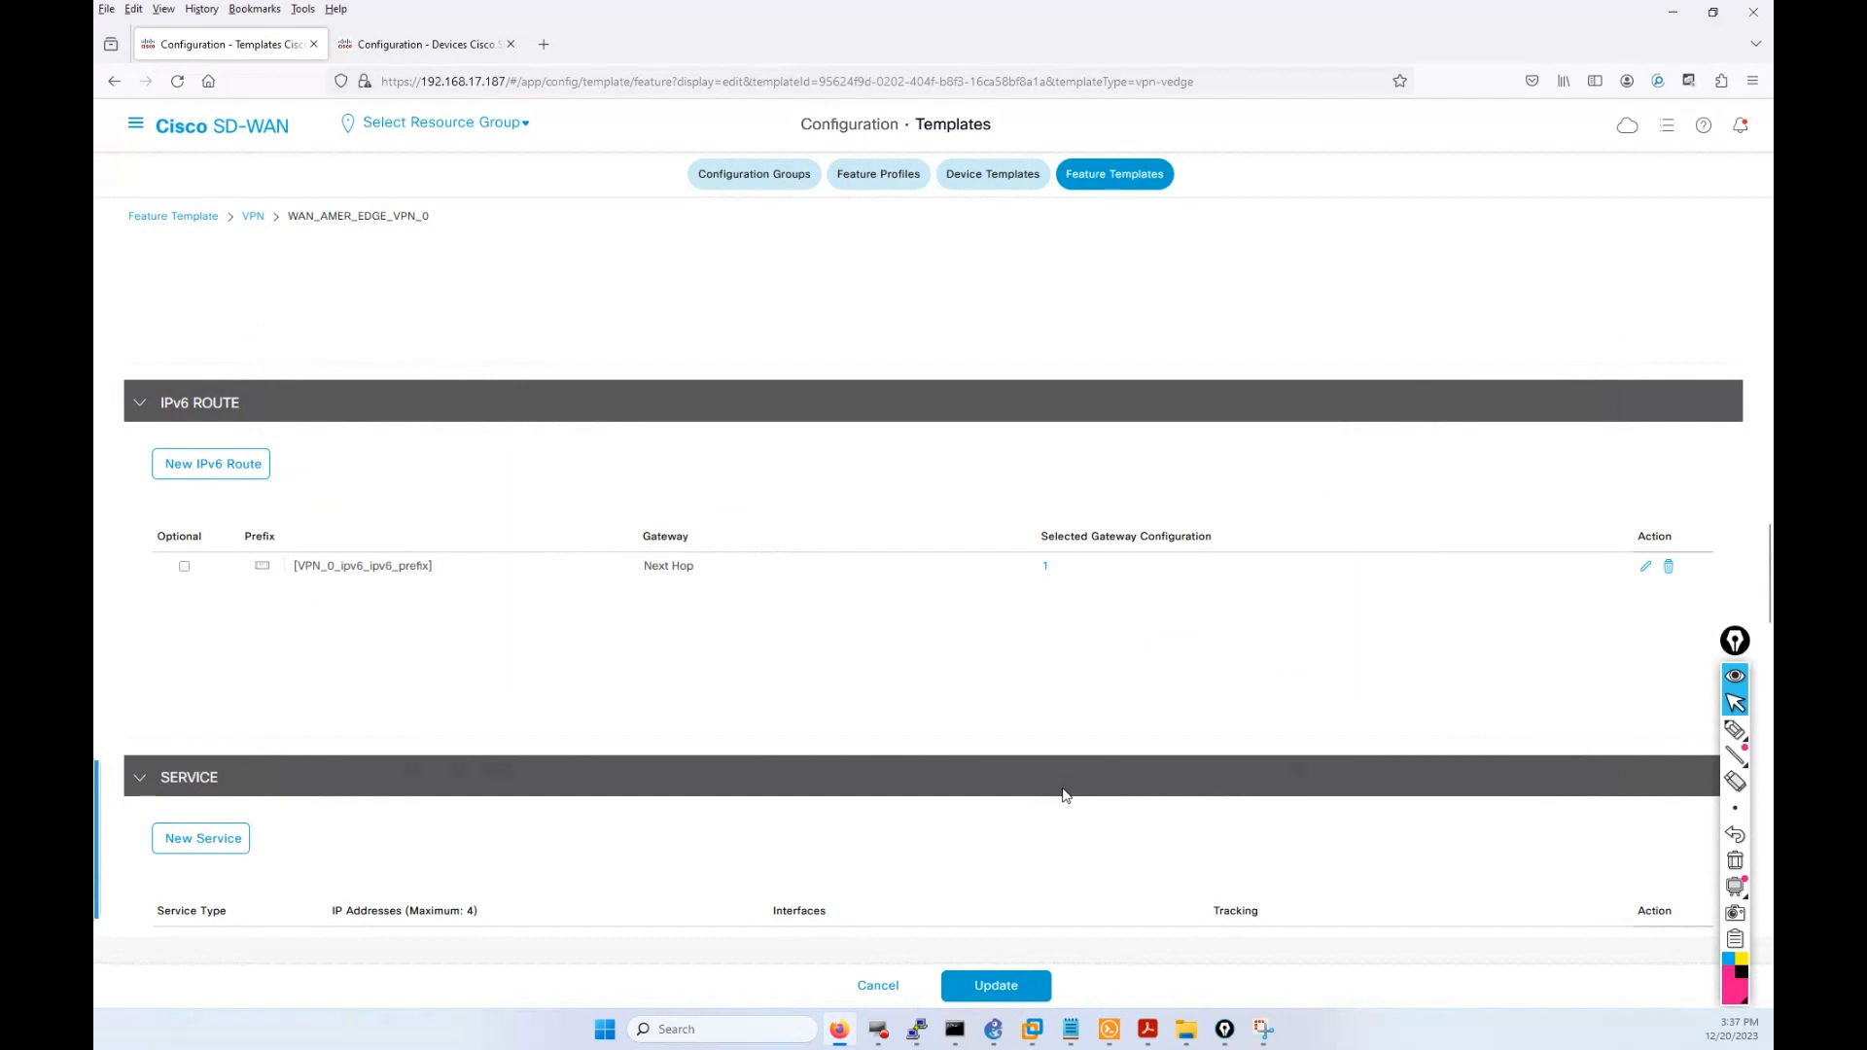
Update the WAN_AMER_EDGE_VPN_0 feature template with its completed routes.
{"action": "scroll", "coordinate": [1063, 793], "scroll_direction": "up", "scroll_amount": 3}
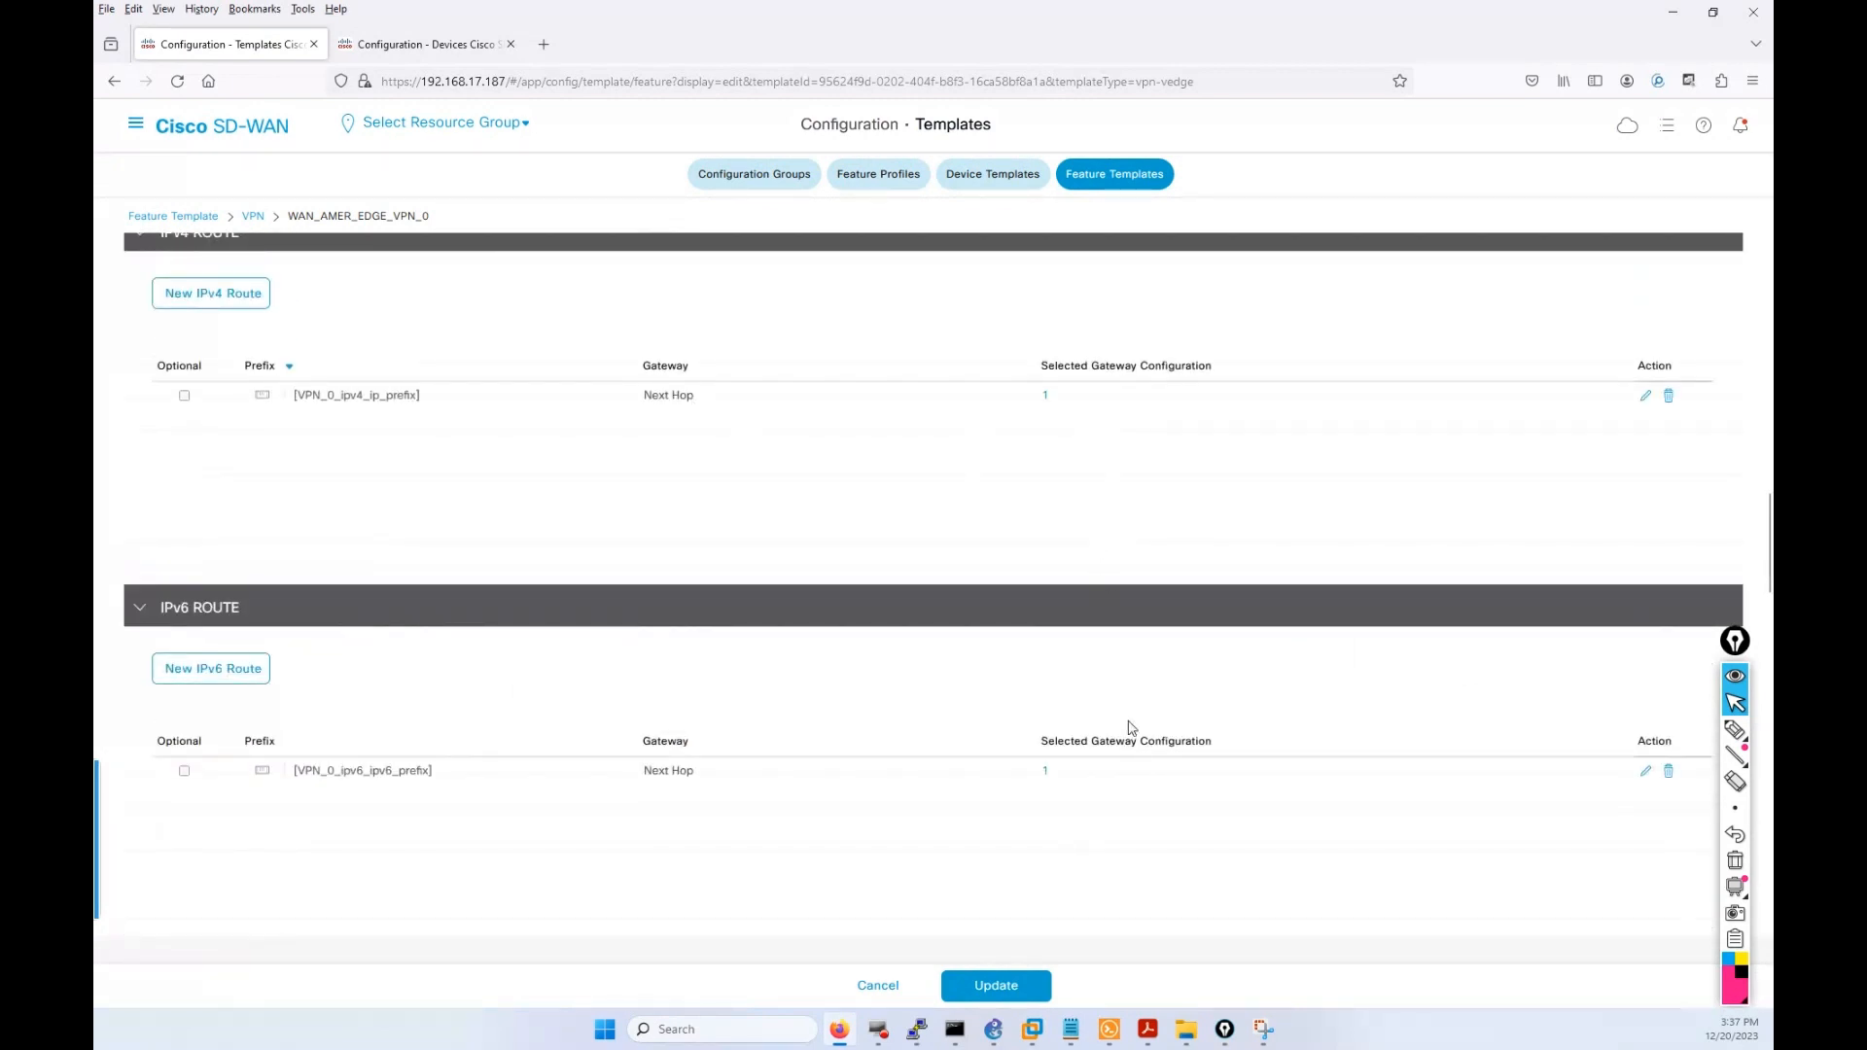
{"action": "scroll", "coordinate": [921, 812], "scroll_direction": "down", "scroll_amount": 3}
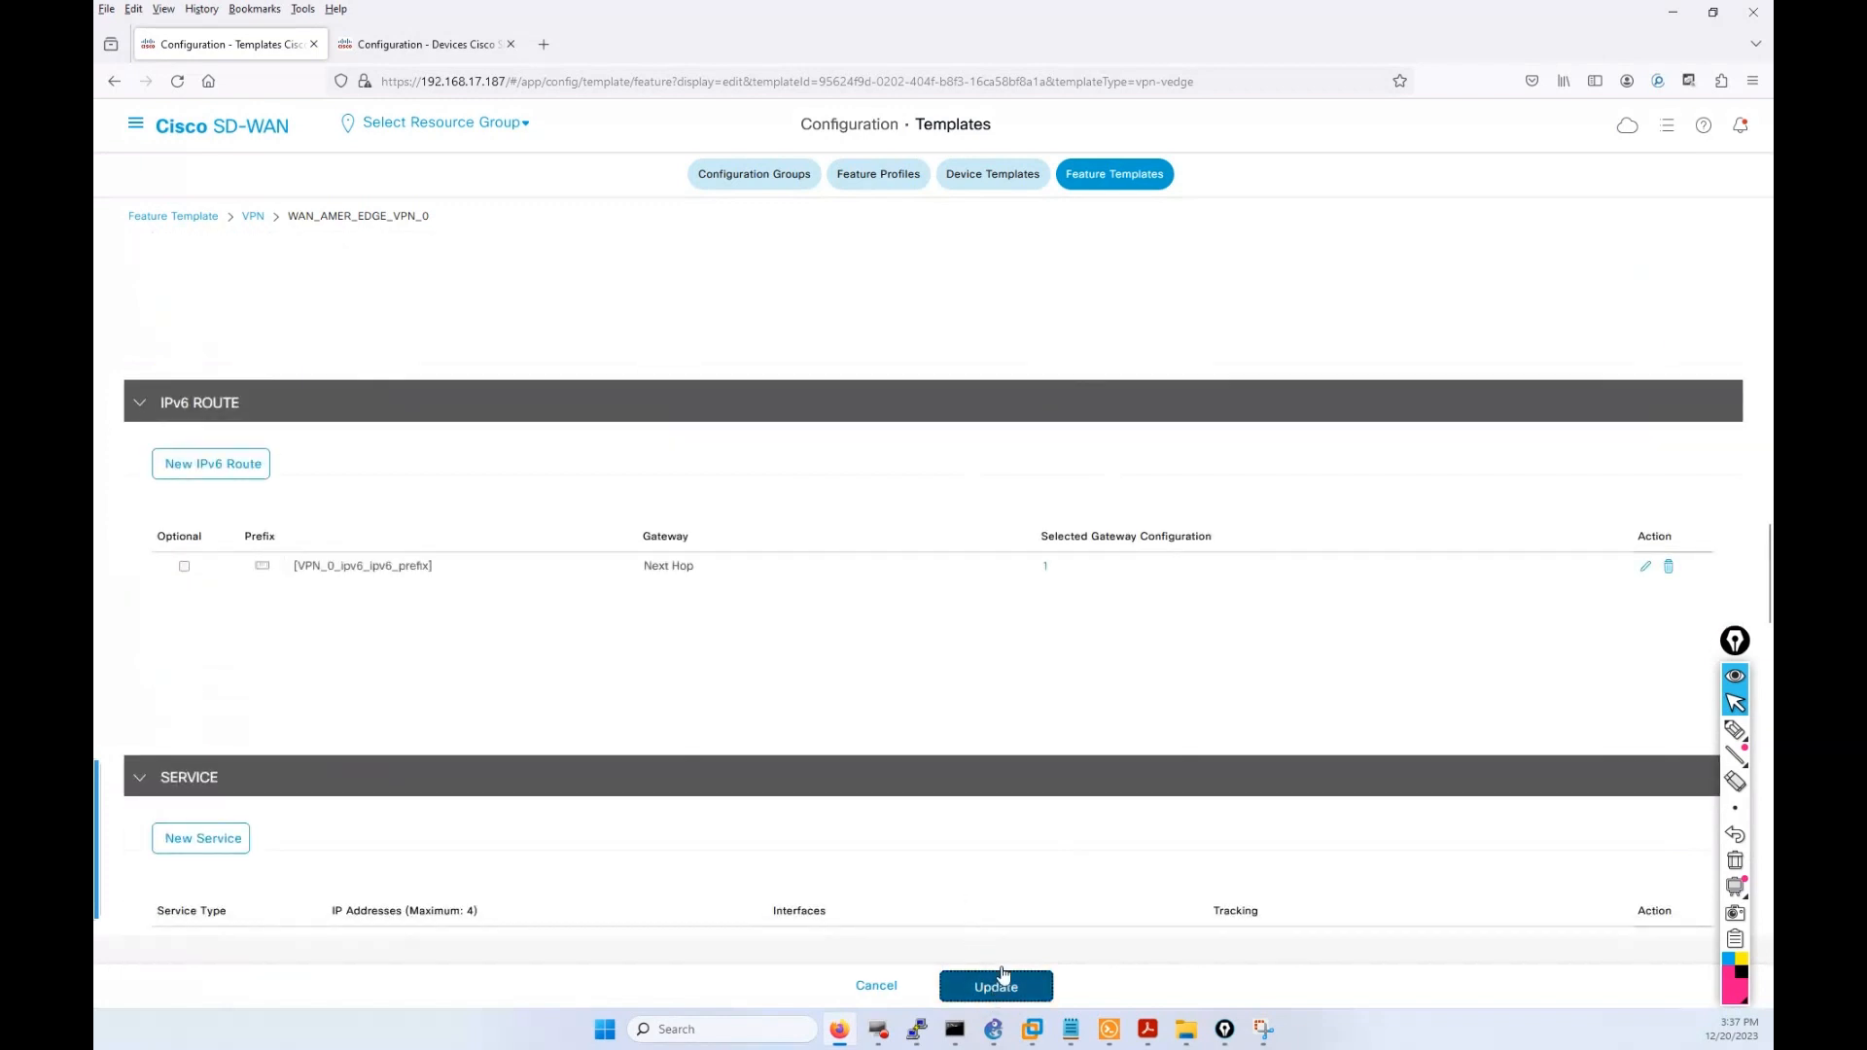
{"action": "left_click", "coordinate": [994, 987]}
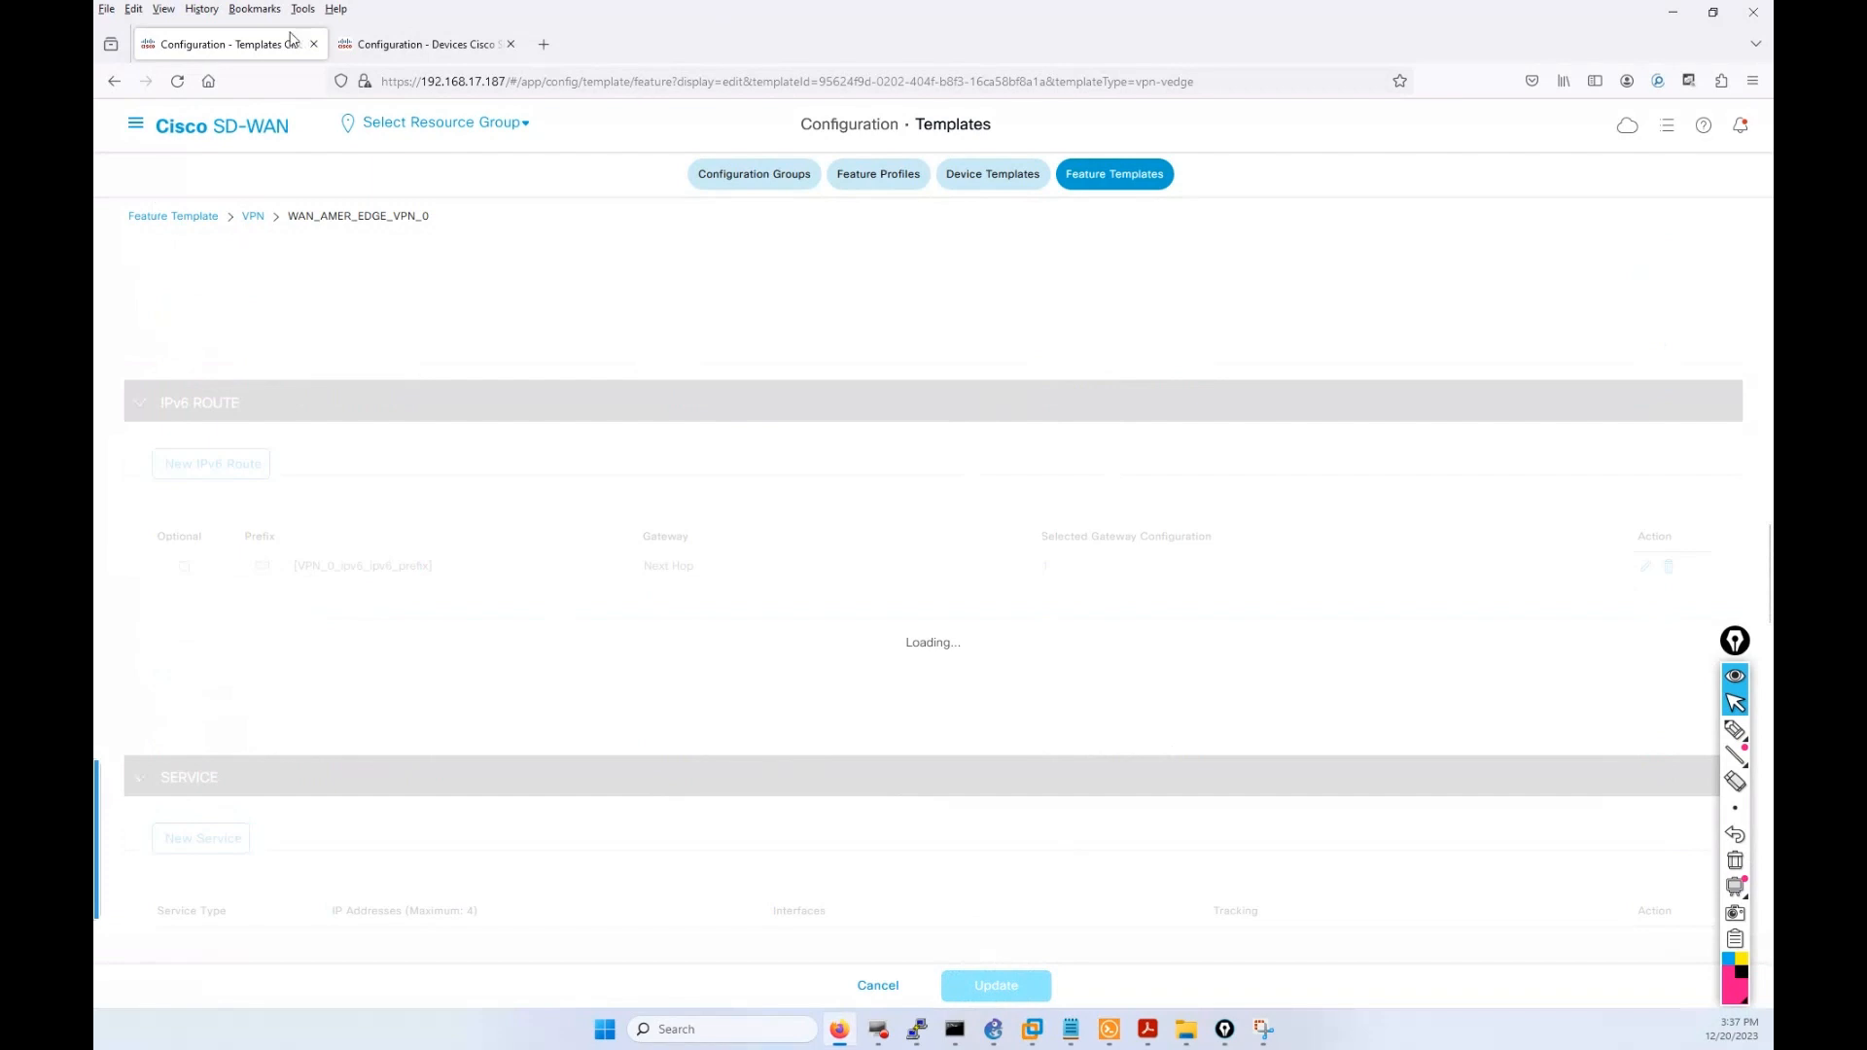
Return to the Devices tab and close vEdge-11's Local Configuration view.
{"action": "left_click", "coordinate": [418, 43]}
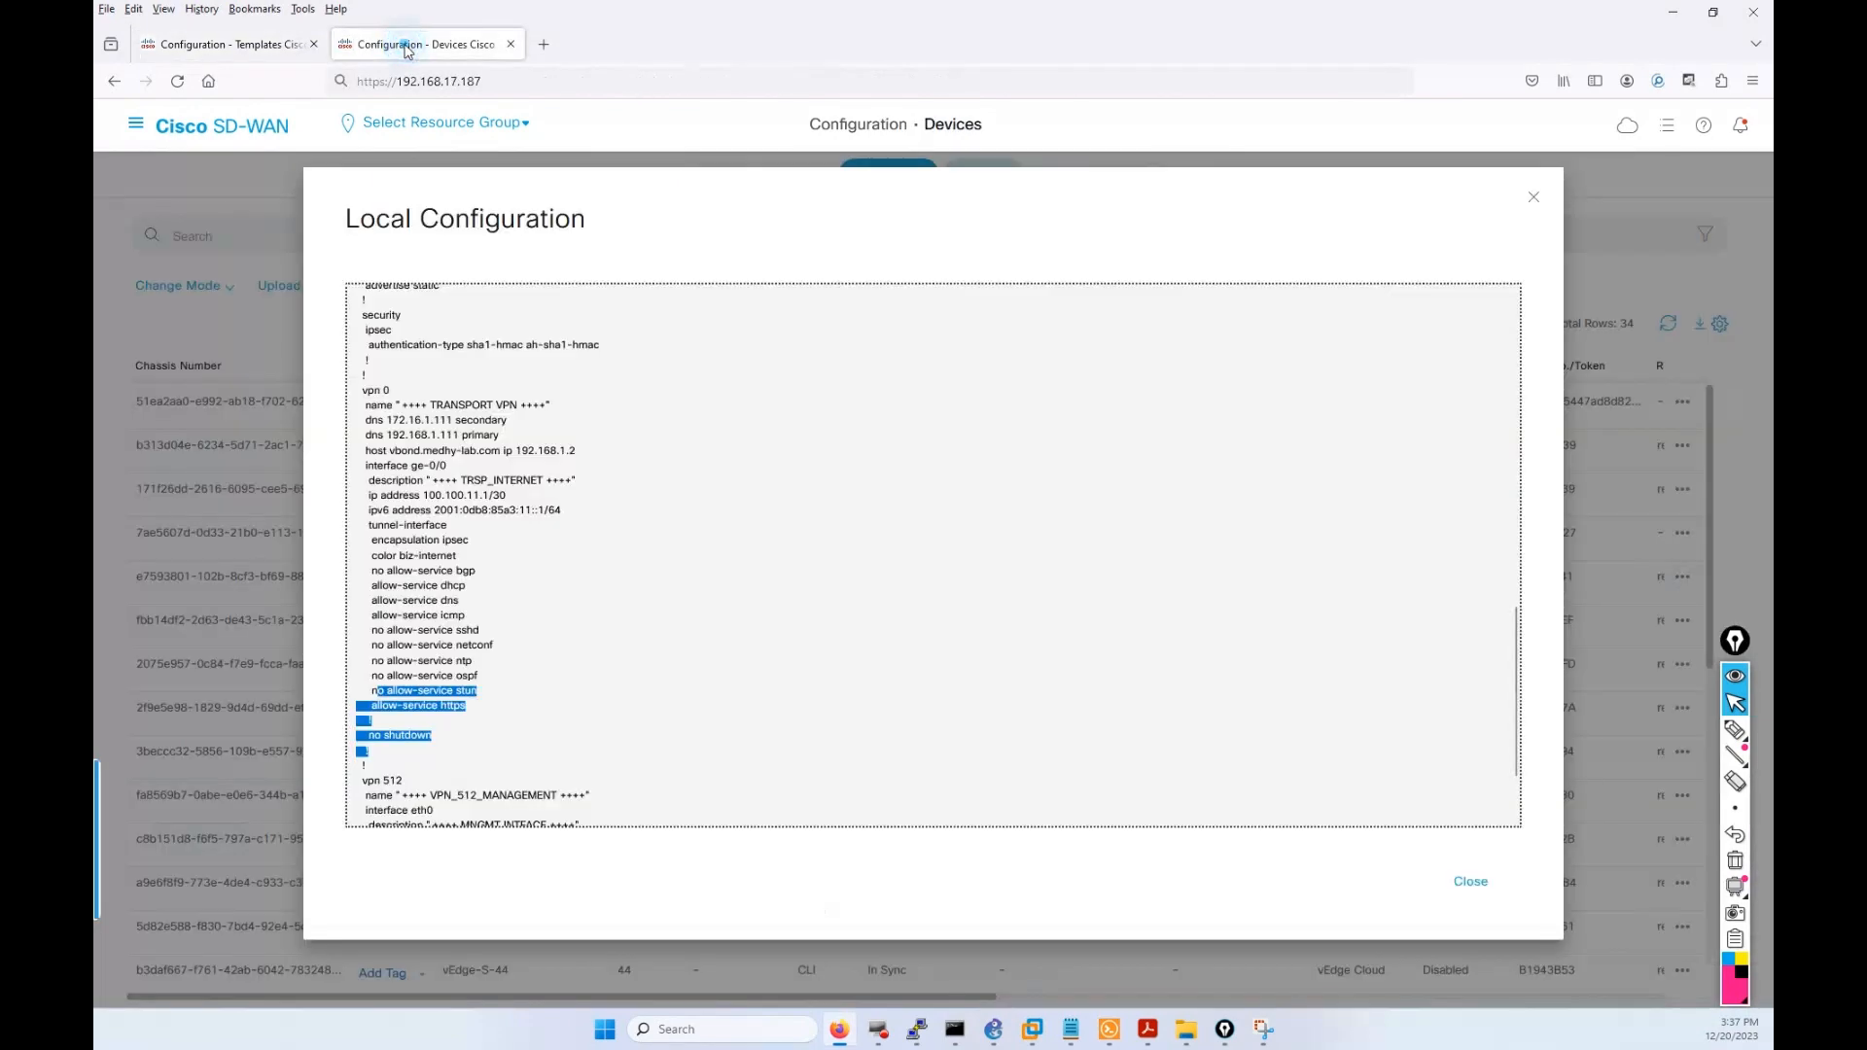
{"action": "left_click", "coordinate": [1624, 265]}
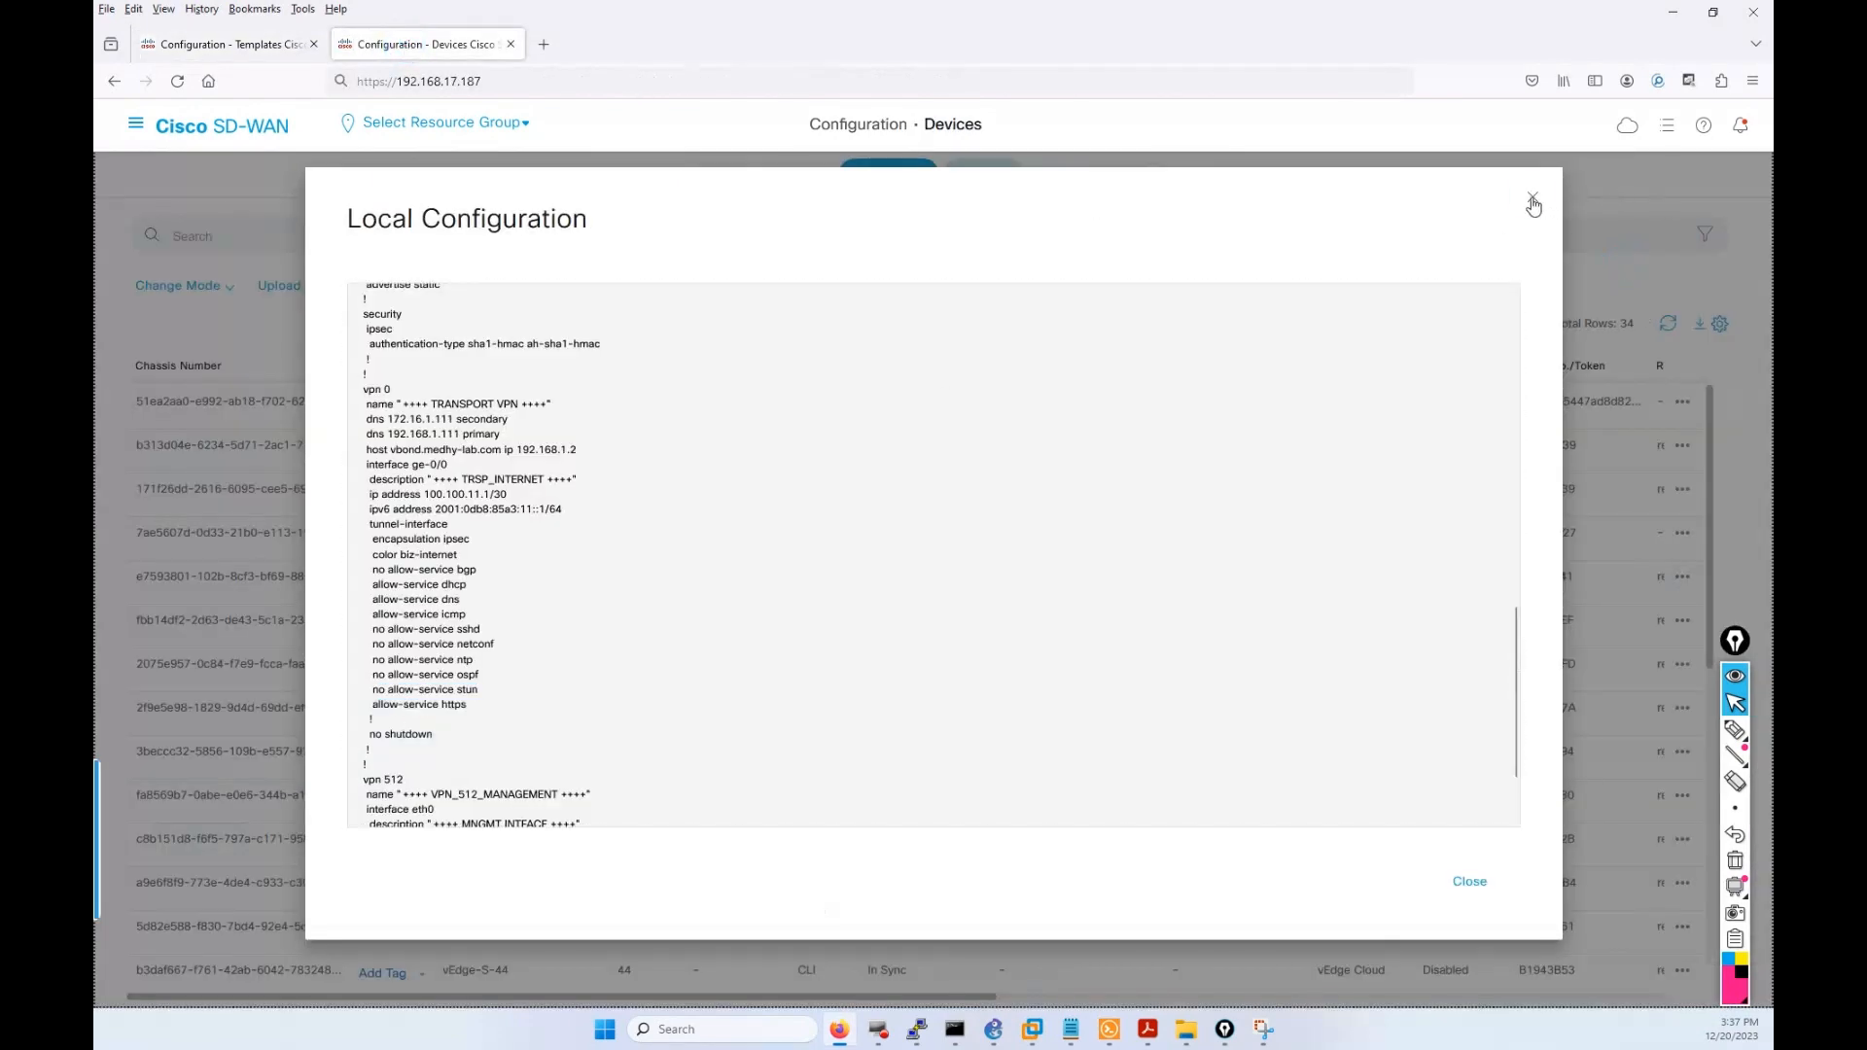
{"action": "left_click", "coordinate": [1533, 202]}
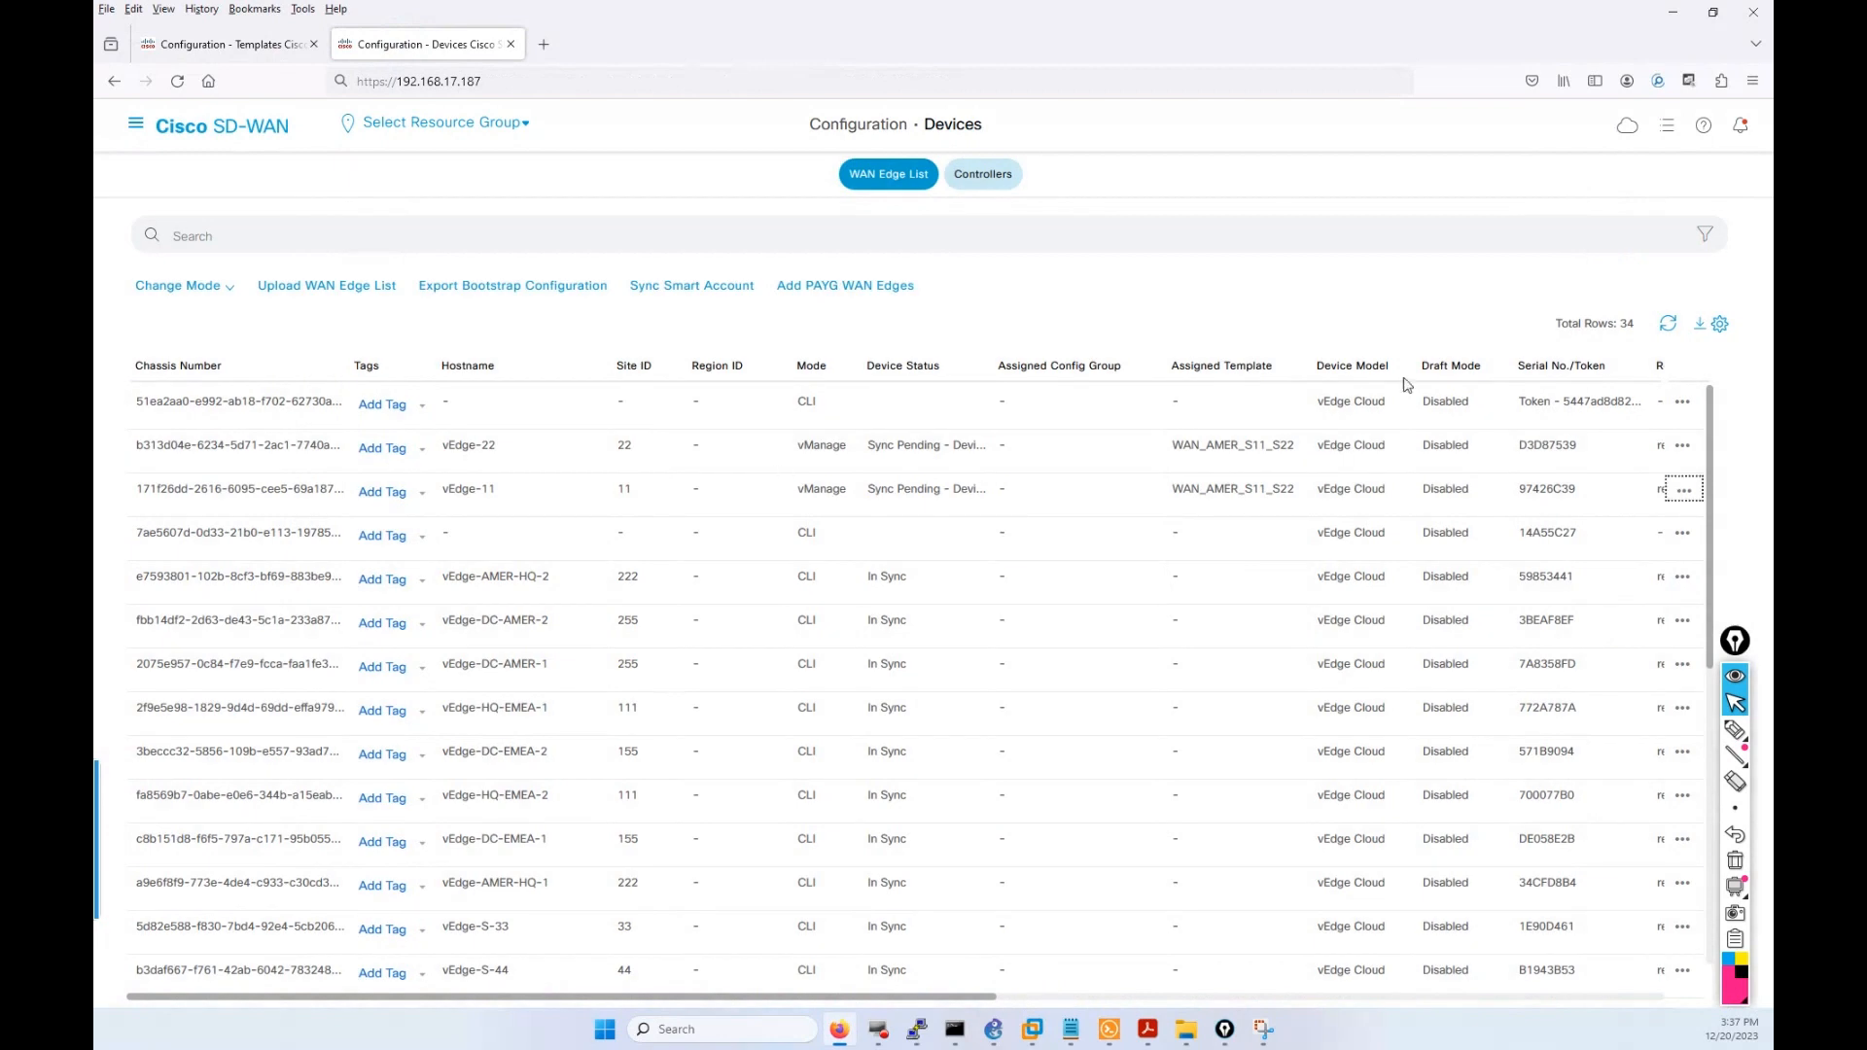
Mark vEdge-11 and vEdge-22's Sync Pending status with the pen, then erase the annotation.
{"action": "left_click", "coordinate": [1736, 733]}
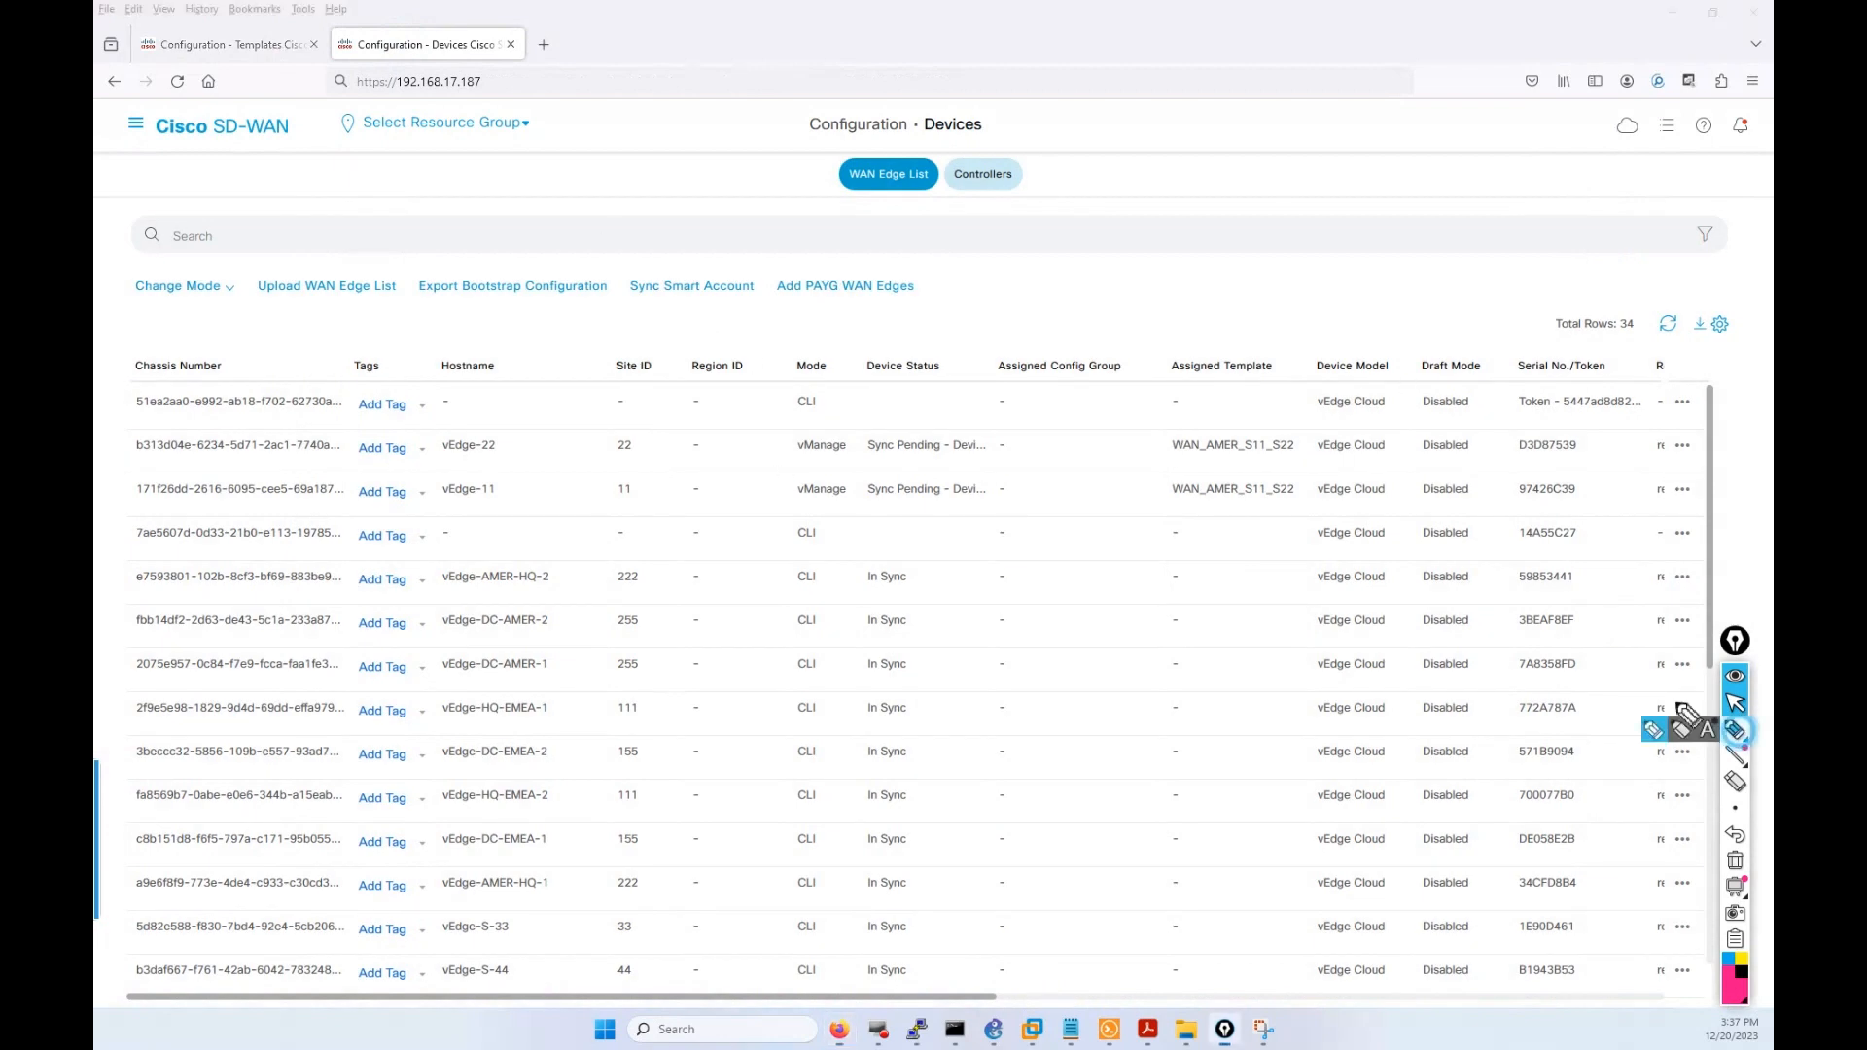
{"action": "mouse_move", "coordinate": [744, 439]}
{"action": "left_mouse_down"}
{"action": "mouse_move", "coordinate": [692, 428]}
{"action": "mouse_move", "coordinate": [669, 484]}
{"action": "mouse_move", "coordinate": [856, 509]}
{"action": "mouse_move", "coordinate": [992, 486]}
{"action": "mouse_move", "coordinate": [999, 442]}
{"action": "left_mouse_up"}
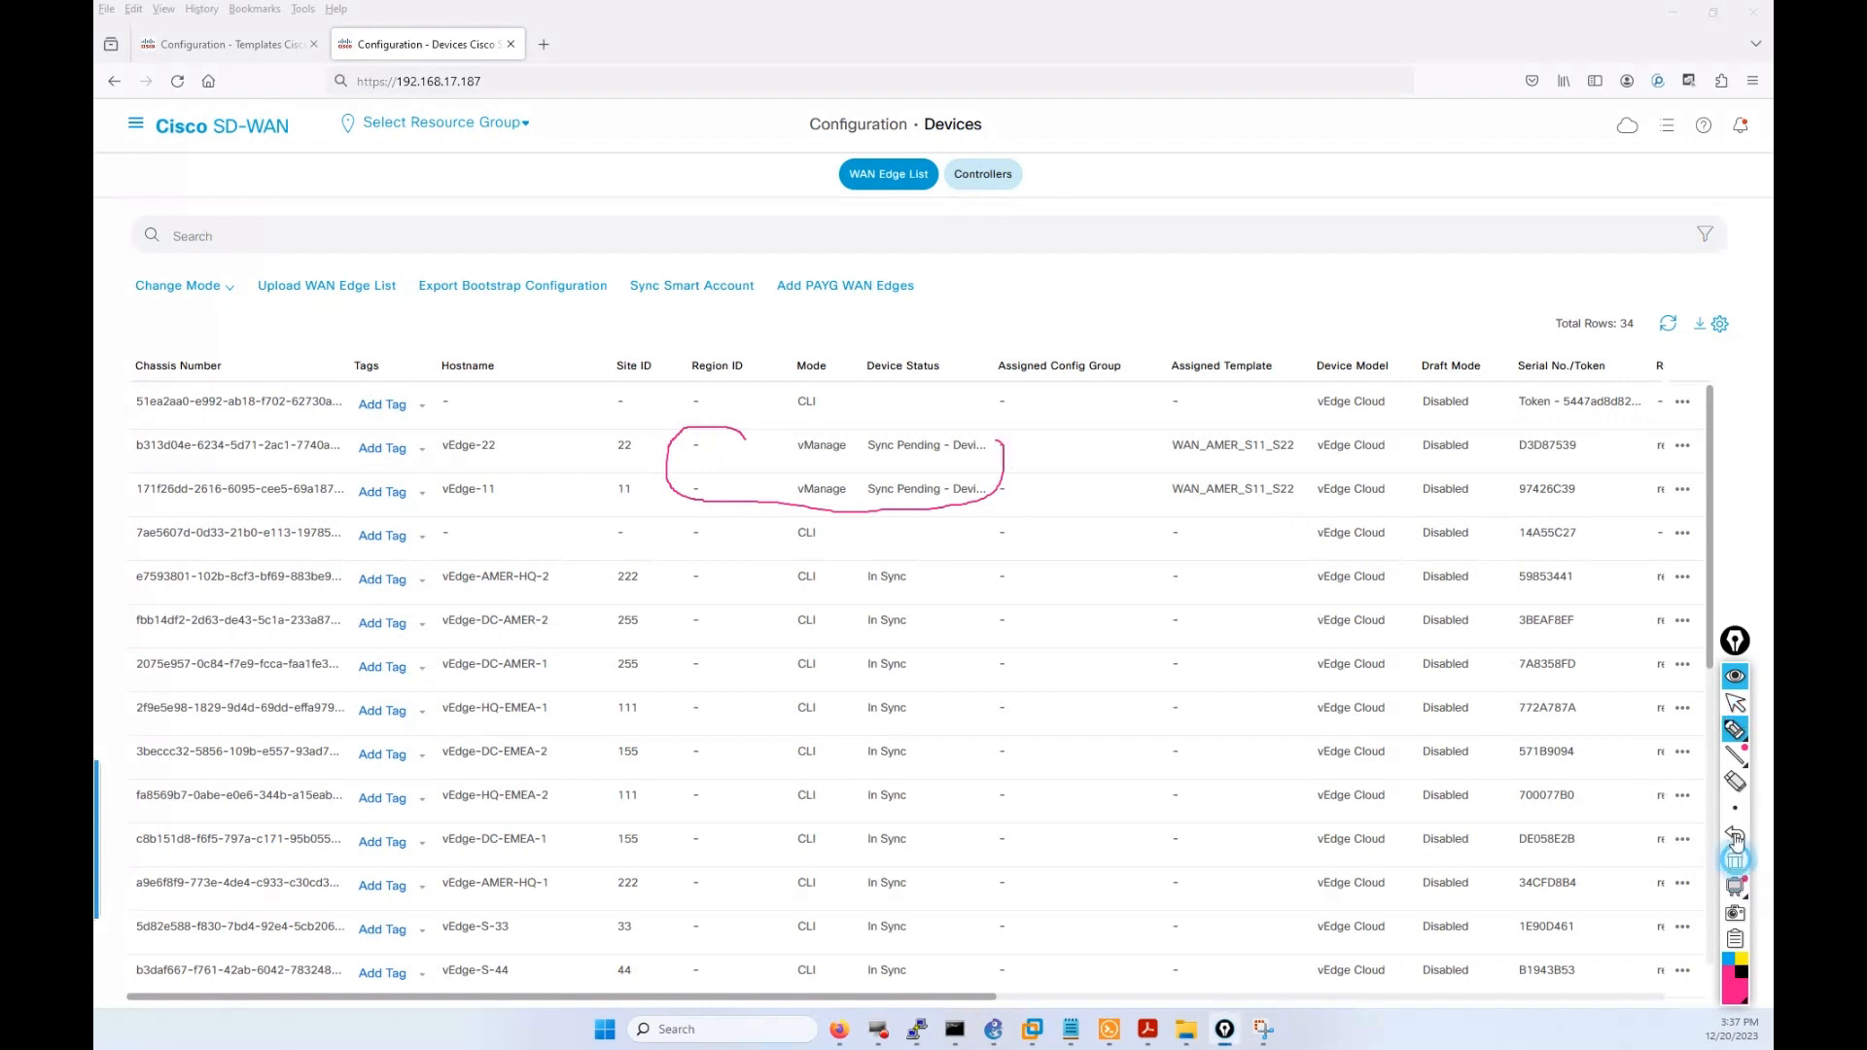
{"action": "left_click", "coordinate": [1735, 838]}
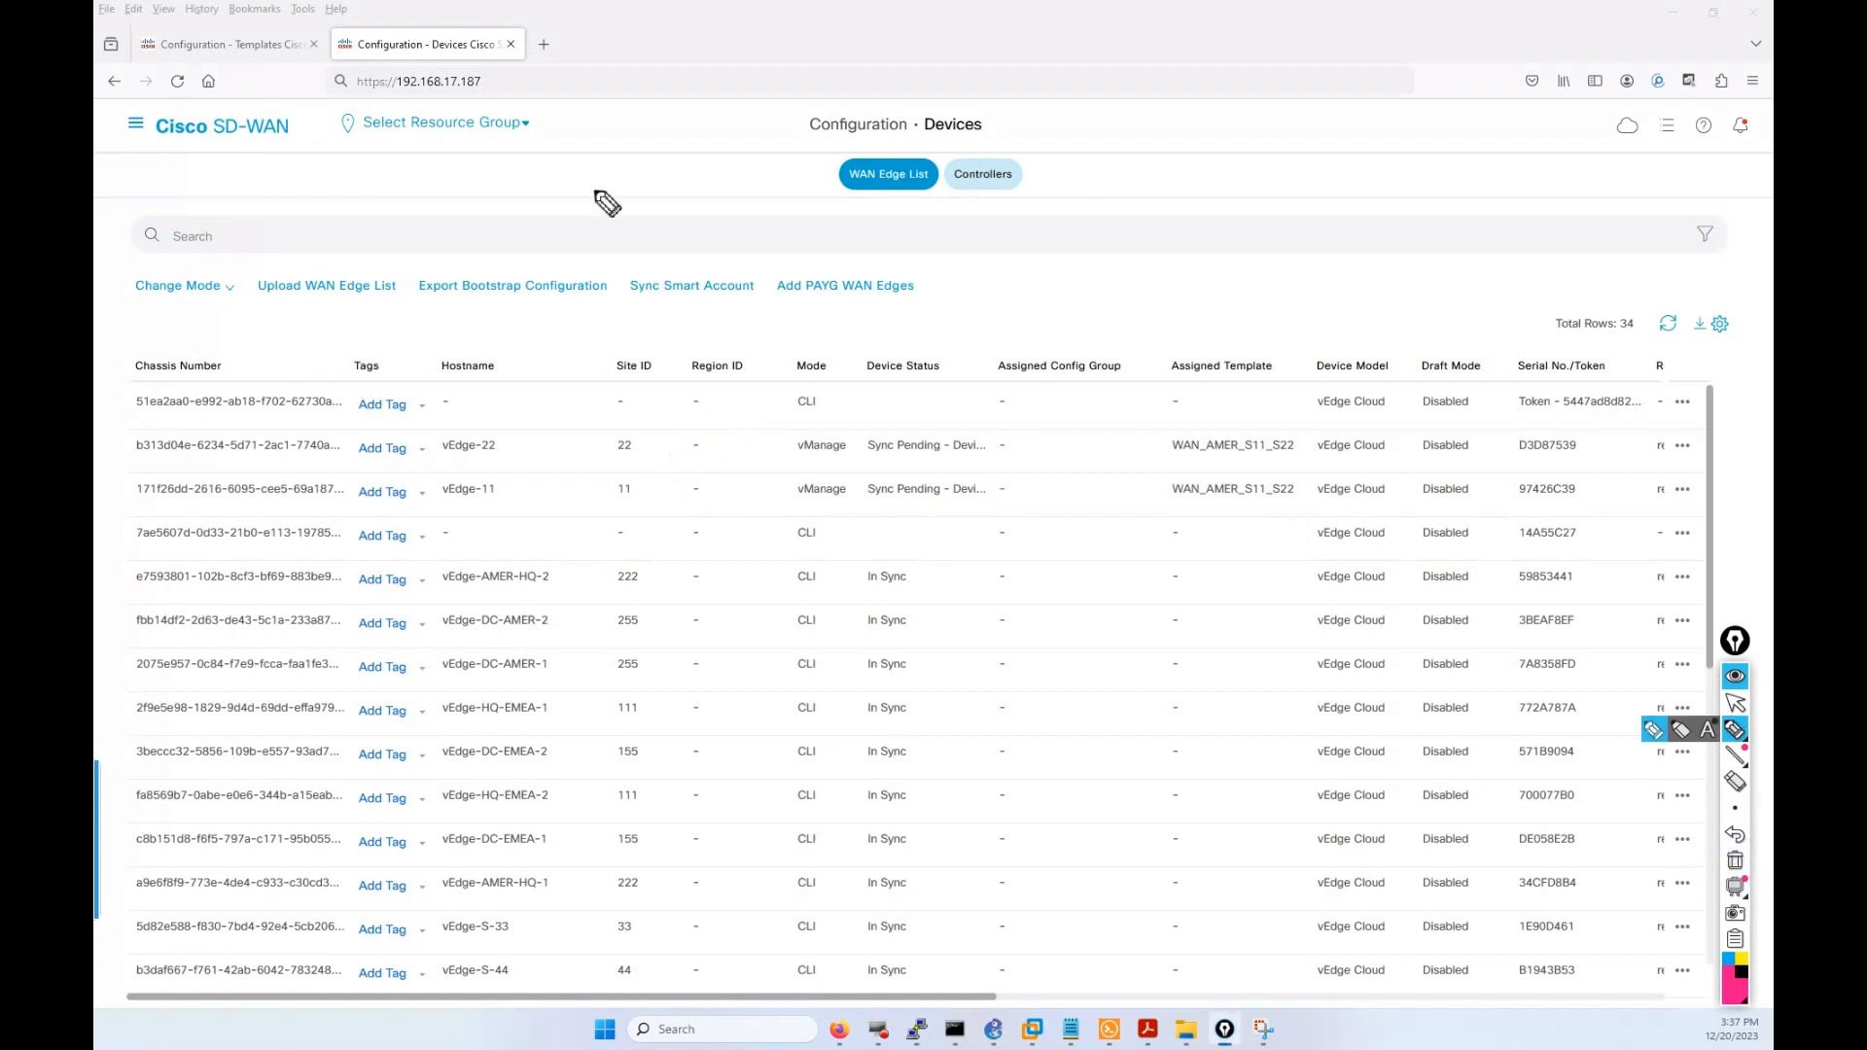
{"action": "left_click", "coordinate": [1736, 706]}
{"action": "left_click", "coordinate": [135, 123]}
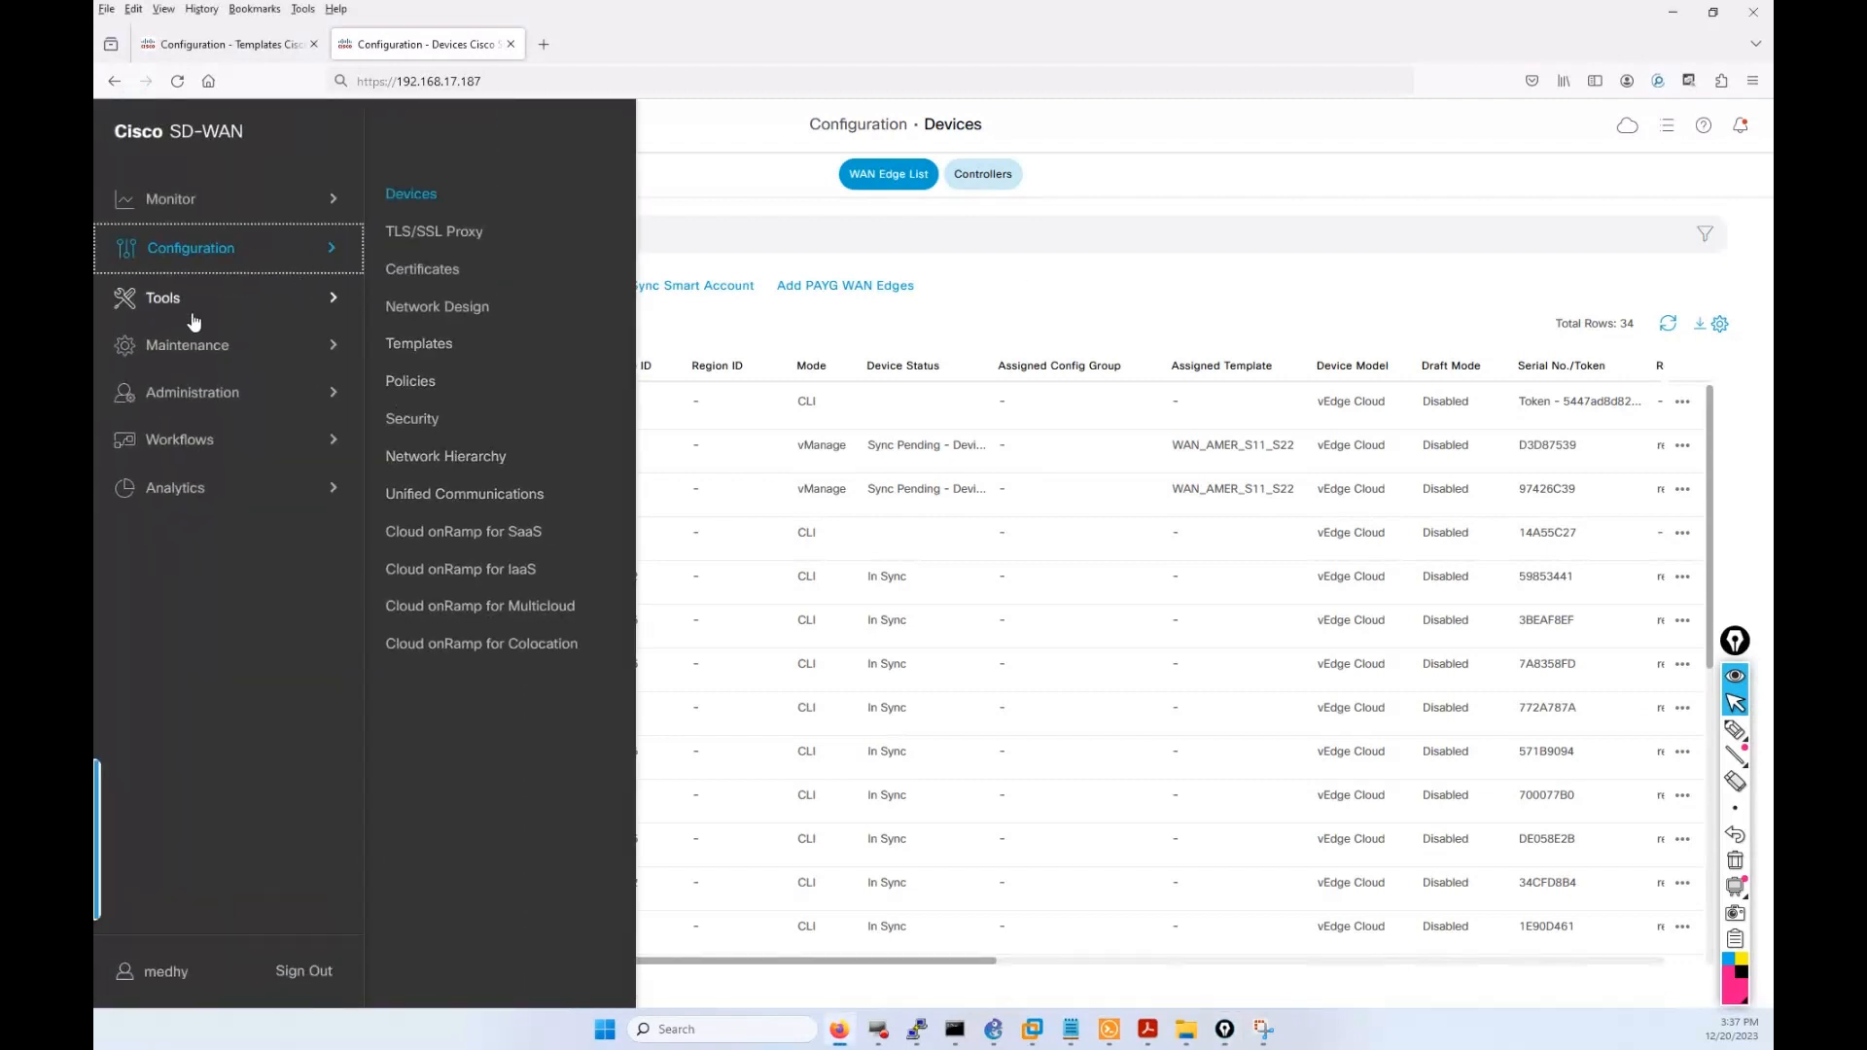
On Device Templates, note WAN_AMER_S11_S22's 2 attached devices and open its Change Device Values page.
{"action": "left_click", "coordinate": [446, 343]}
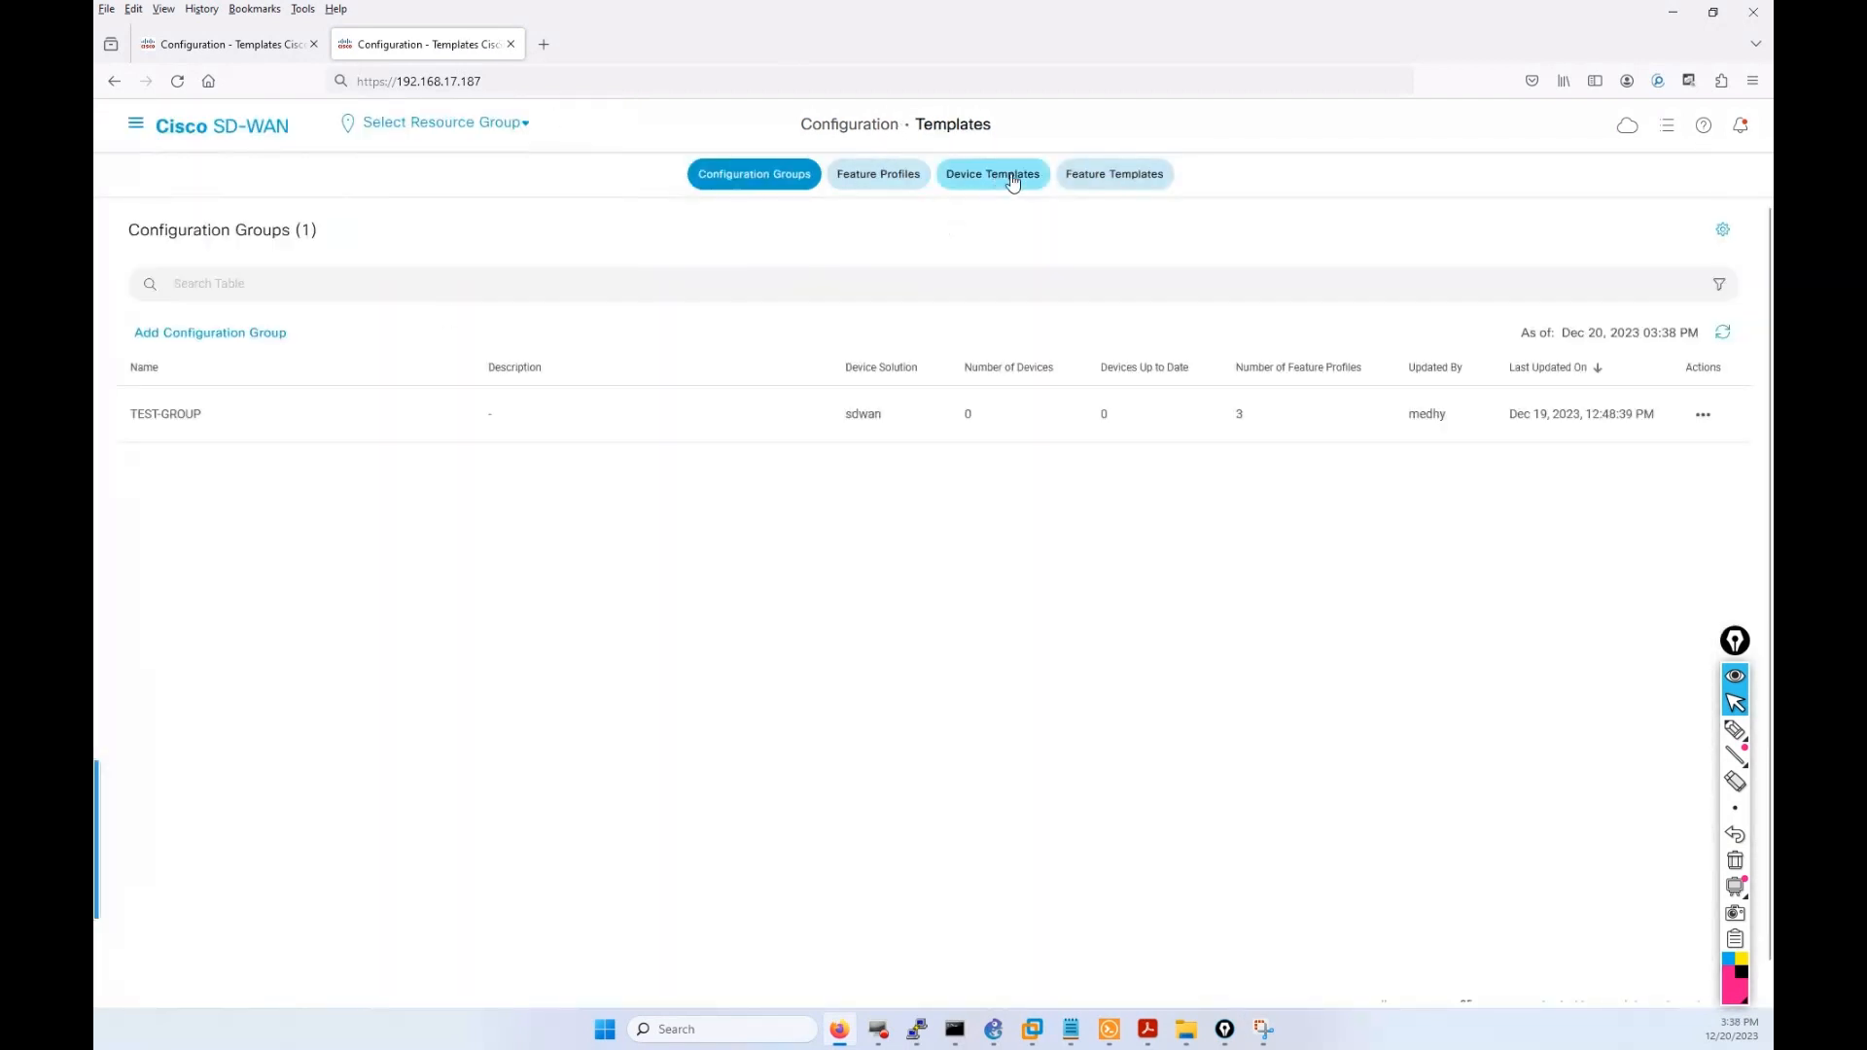
{"action": "left_click", "coordinate": [1011, 180]}
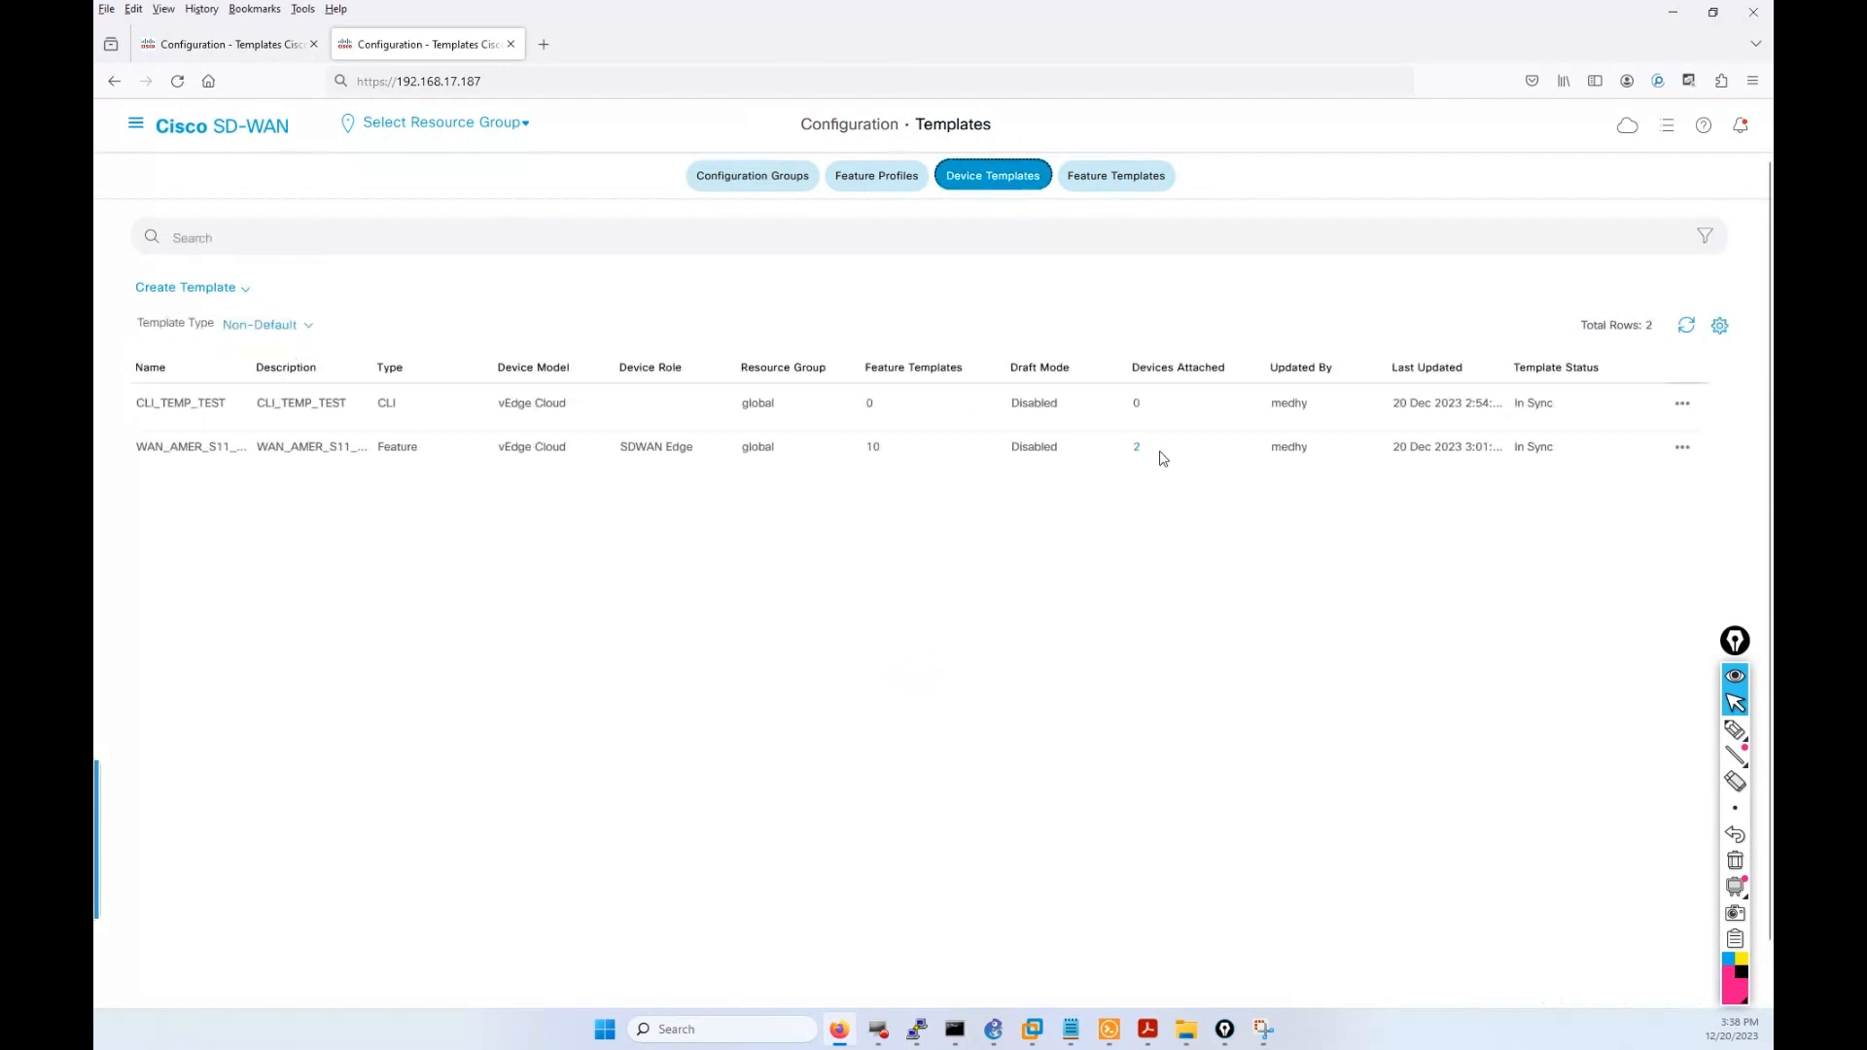
{"action": "left_click", "coordinate": [1734, 729]}
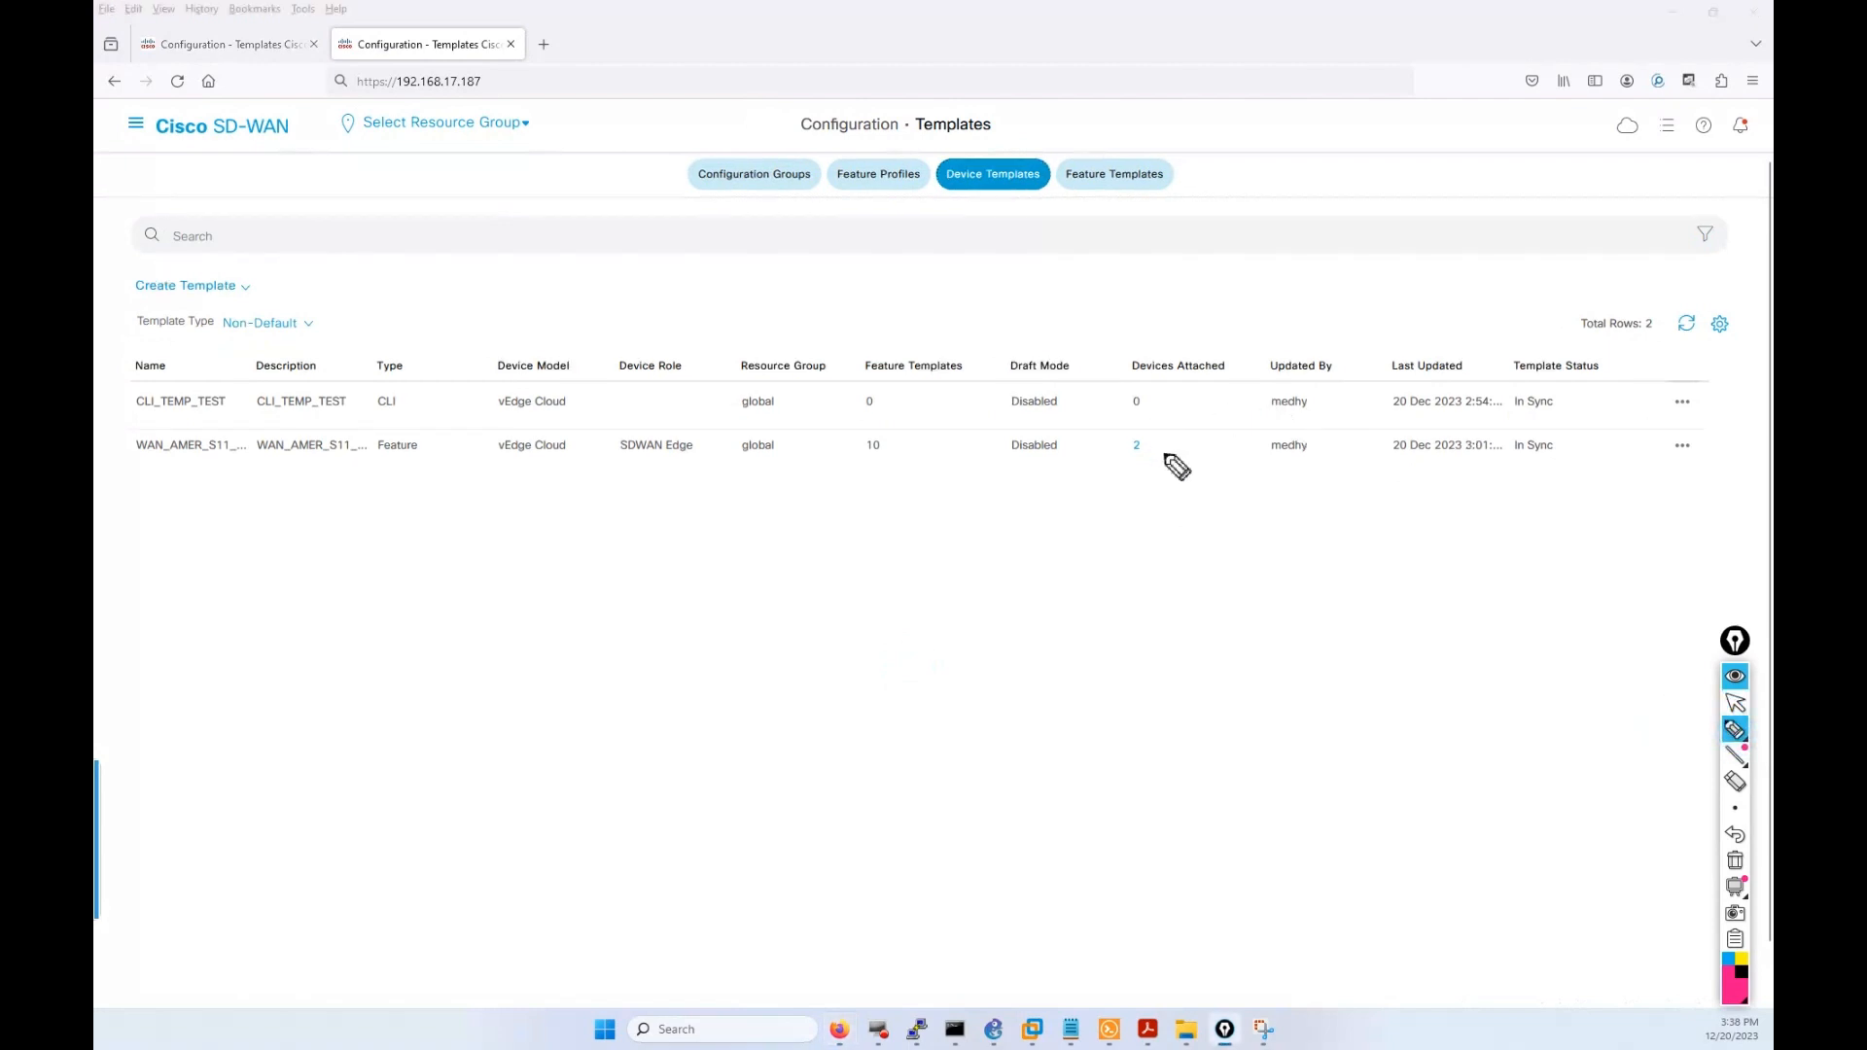
{"action": "mouse_move", "coordinate": [1157, 431]}
{"action": "left_mouse_down"}
{"action": "mouse_move", "coordinate": [1116, 439]}
{"action": "mouse_move", "coordinate": [1145, 466]}
{"action": "mouse_move", "coordinate": [1161, 435]}
{"action": "left_mouse_up"}
{"action": "left_click", "coordinate": [1734, 859]}
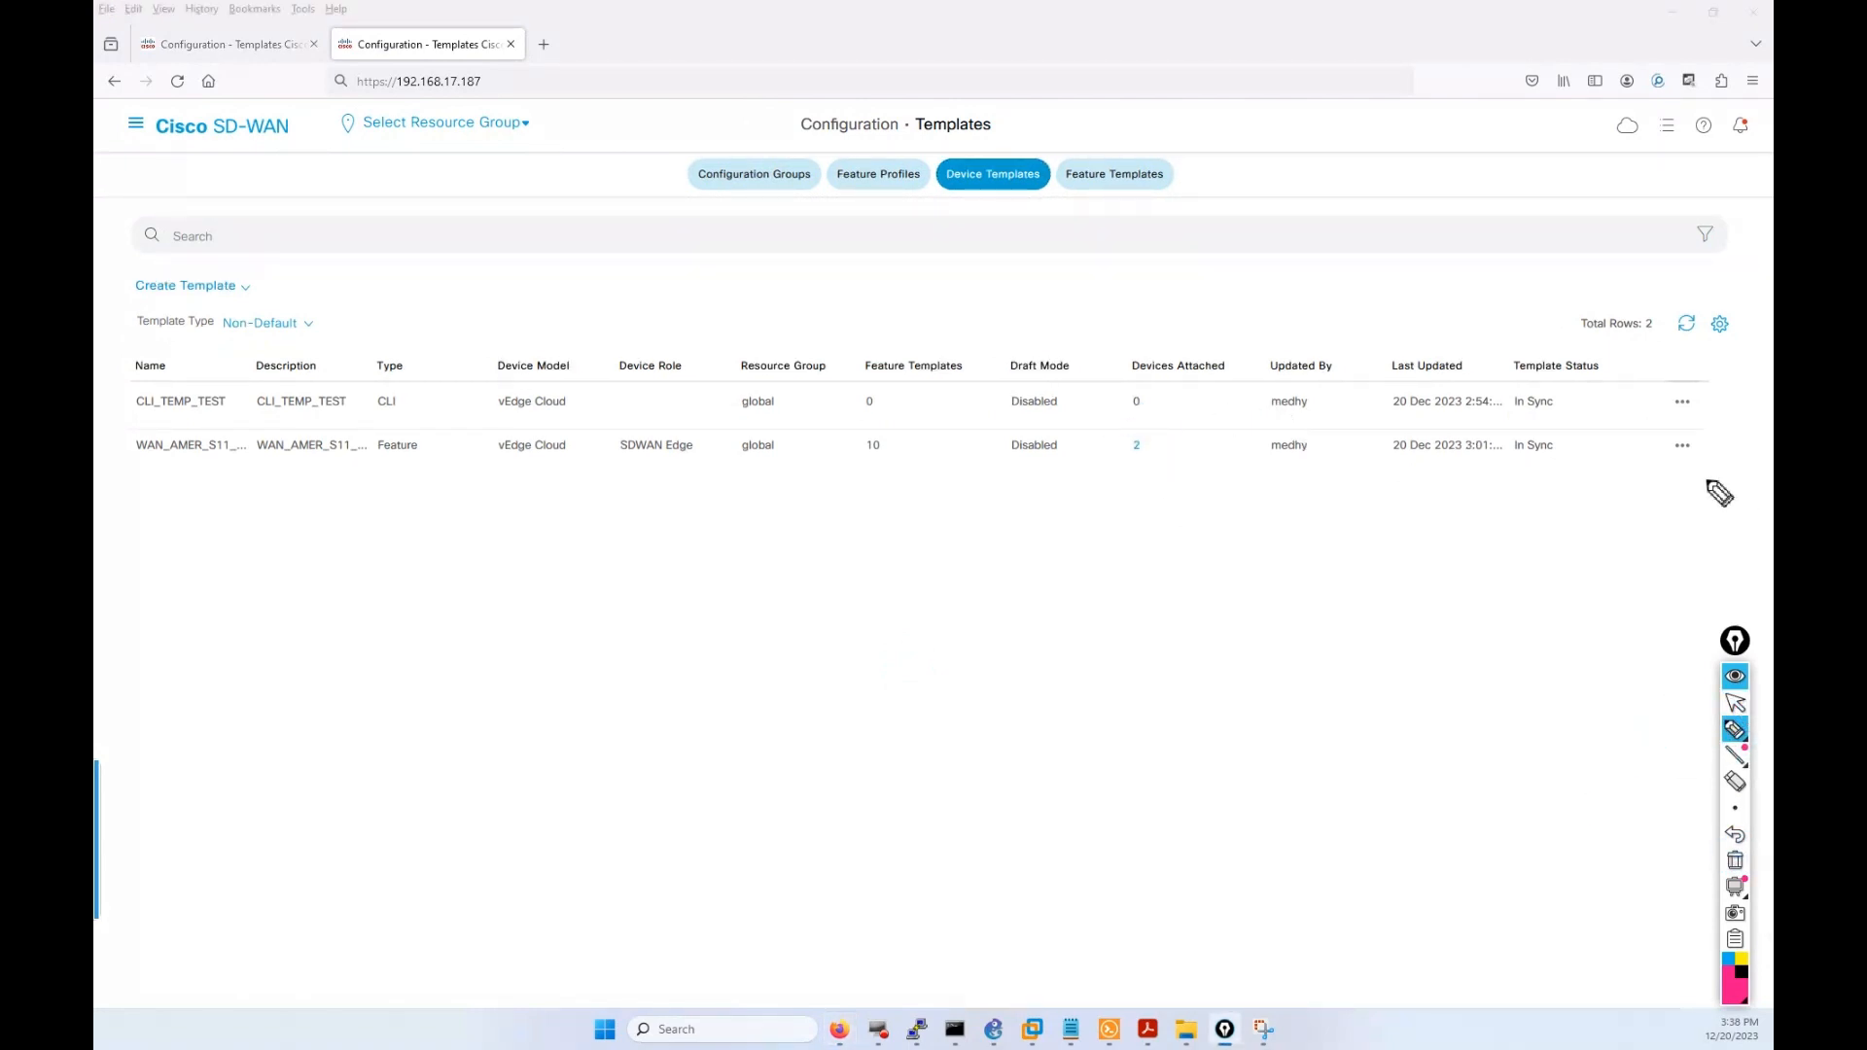
{"action": "left_click", "coordinate": [1734, 702]}
{"action": "left_click", "coordinate": [1681, 445]}
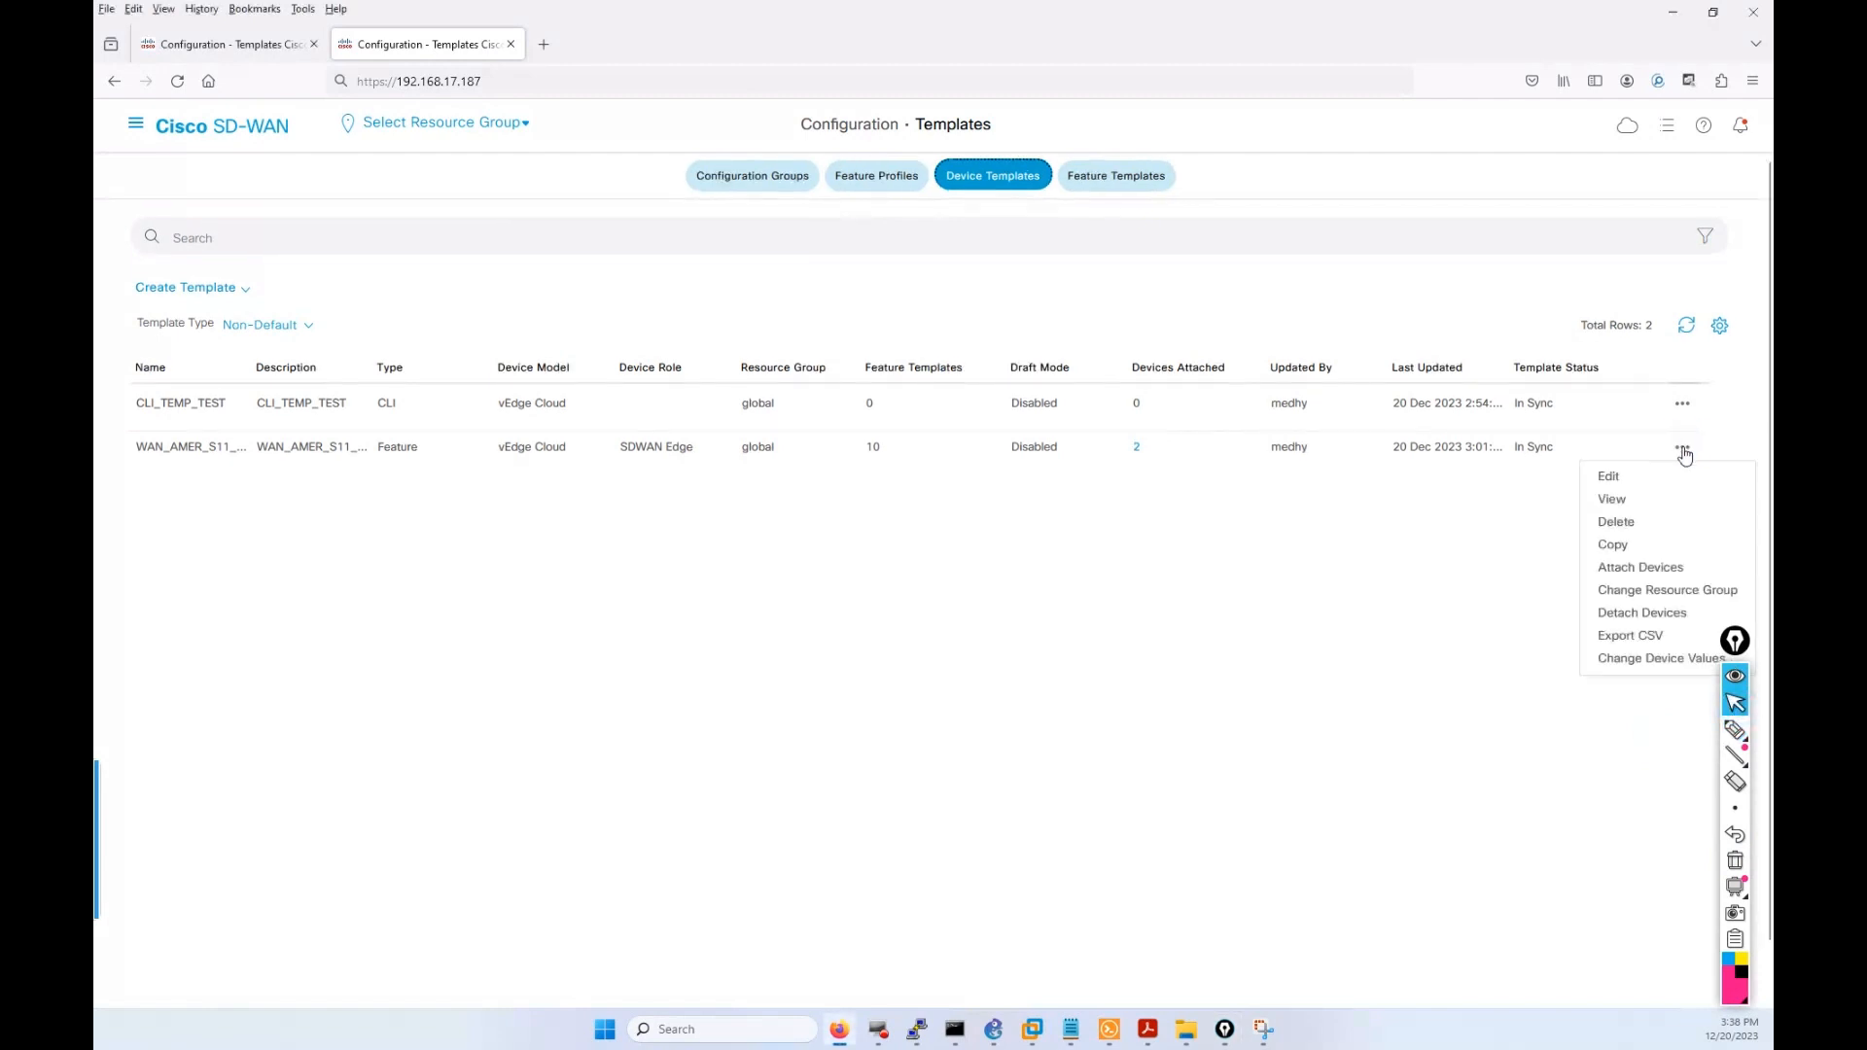
{"action": "left_click", "coordinate": [1641, 661]}
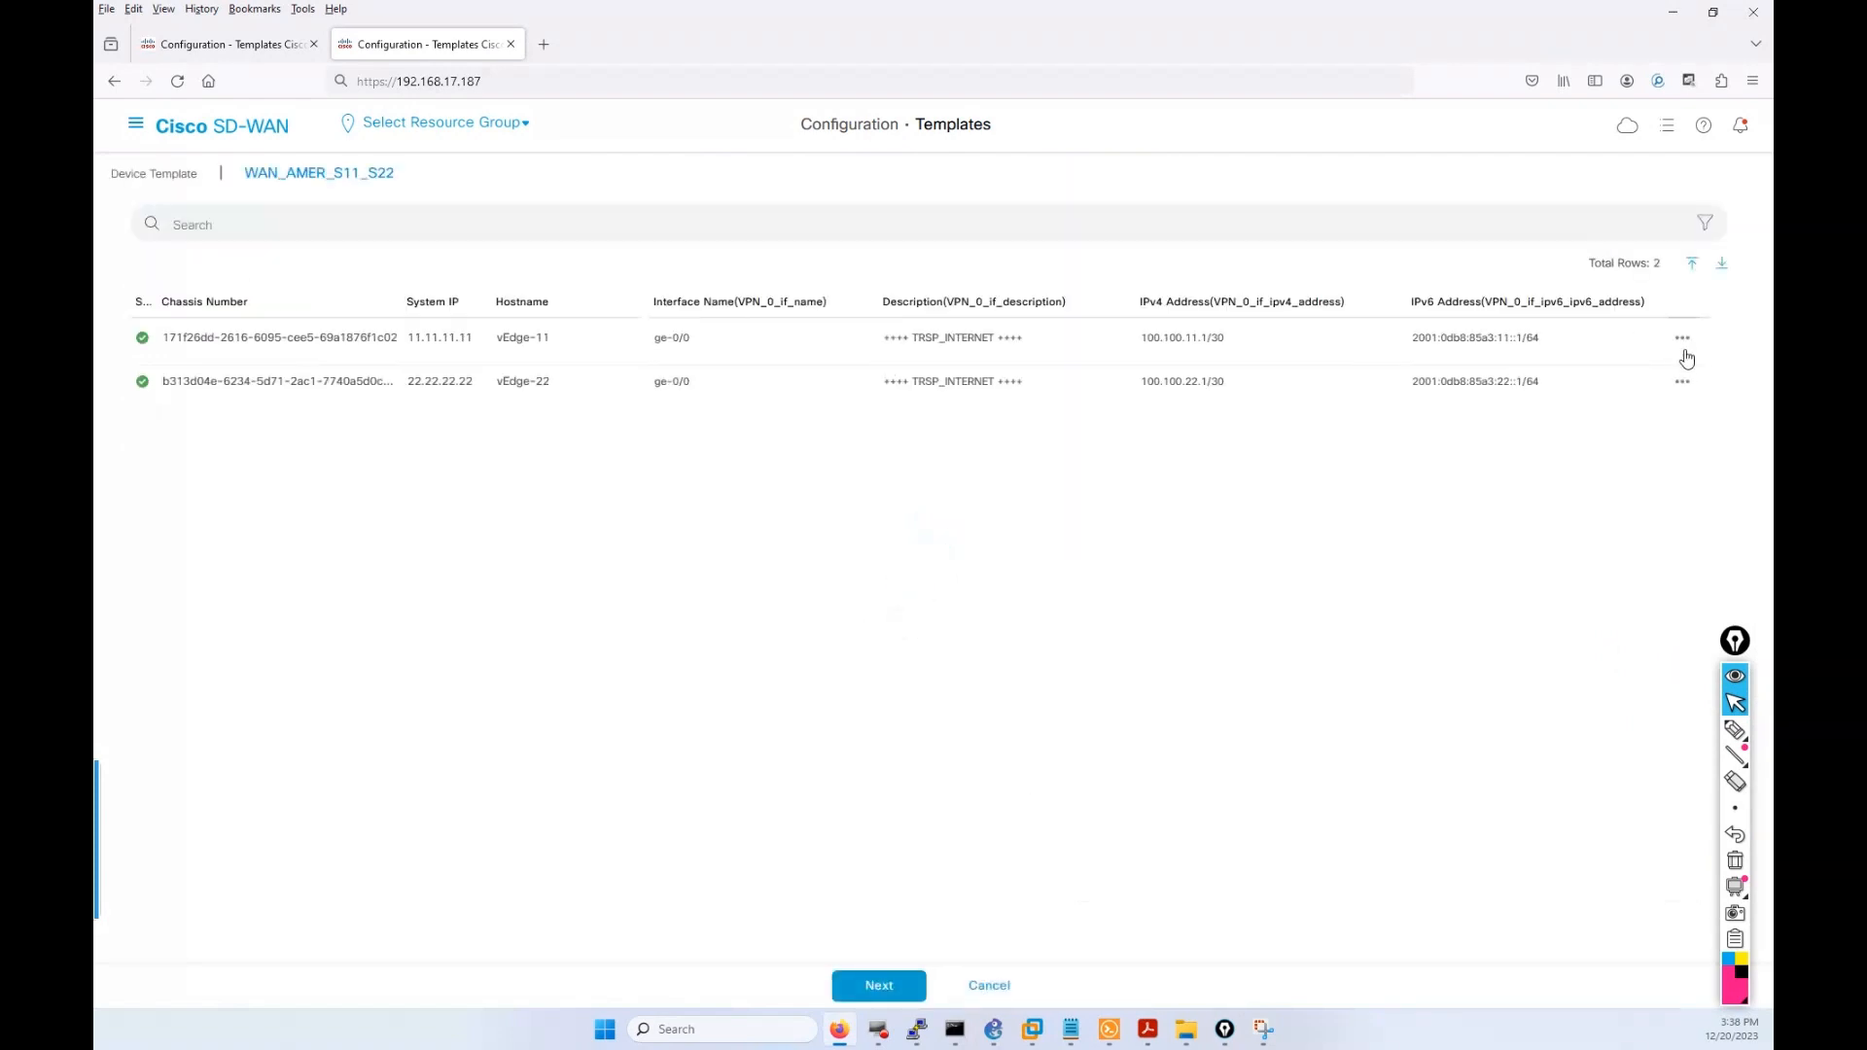
Review vEdge-11's template values (Site ID 11, location Sao-Polo) and cancel without changes.
{"action": "left_click", "coordinate": [1685, 342]}
{"action": "left_click", "coordinate": [1654, 375]}
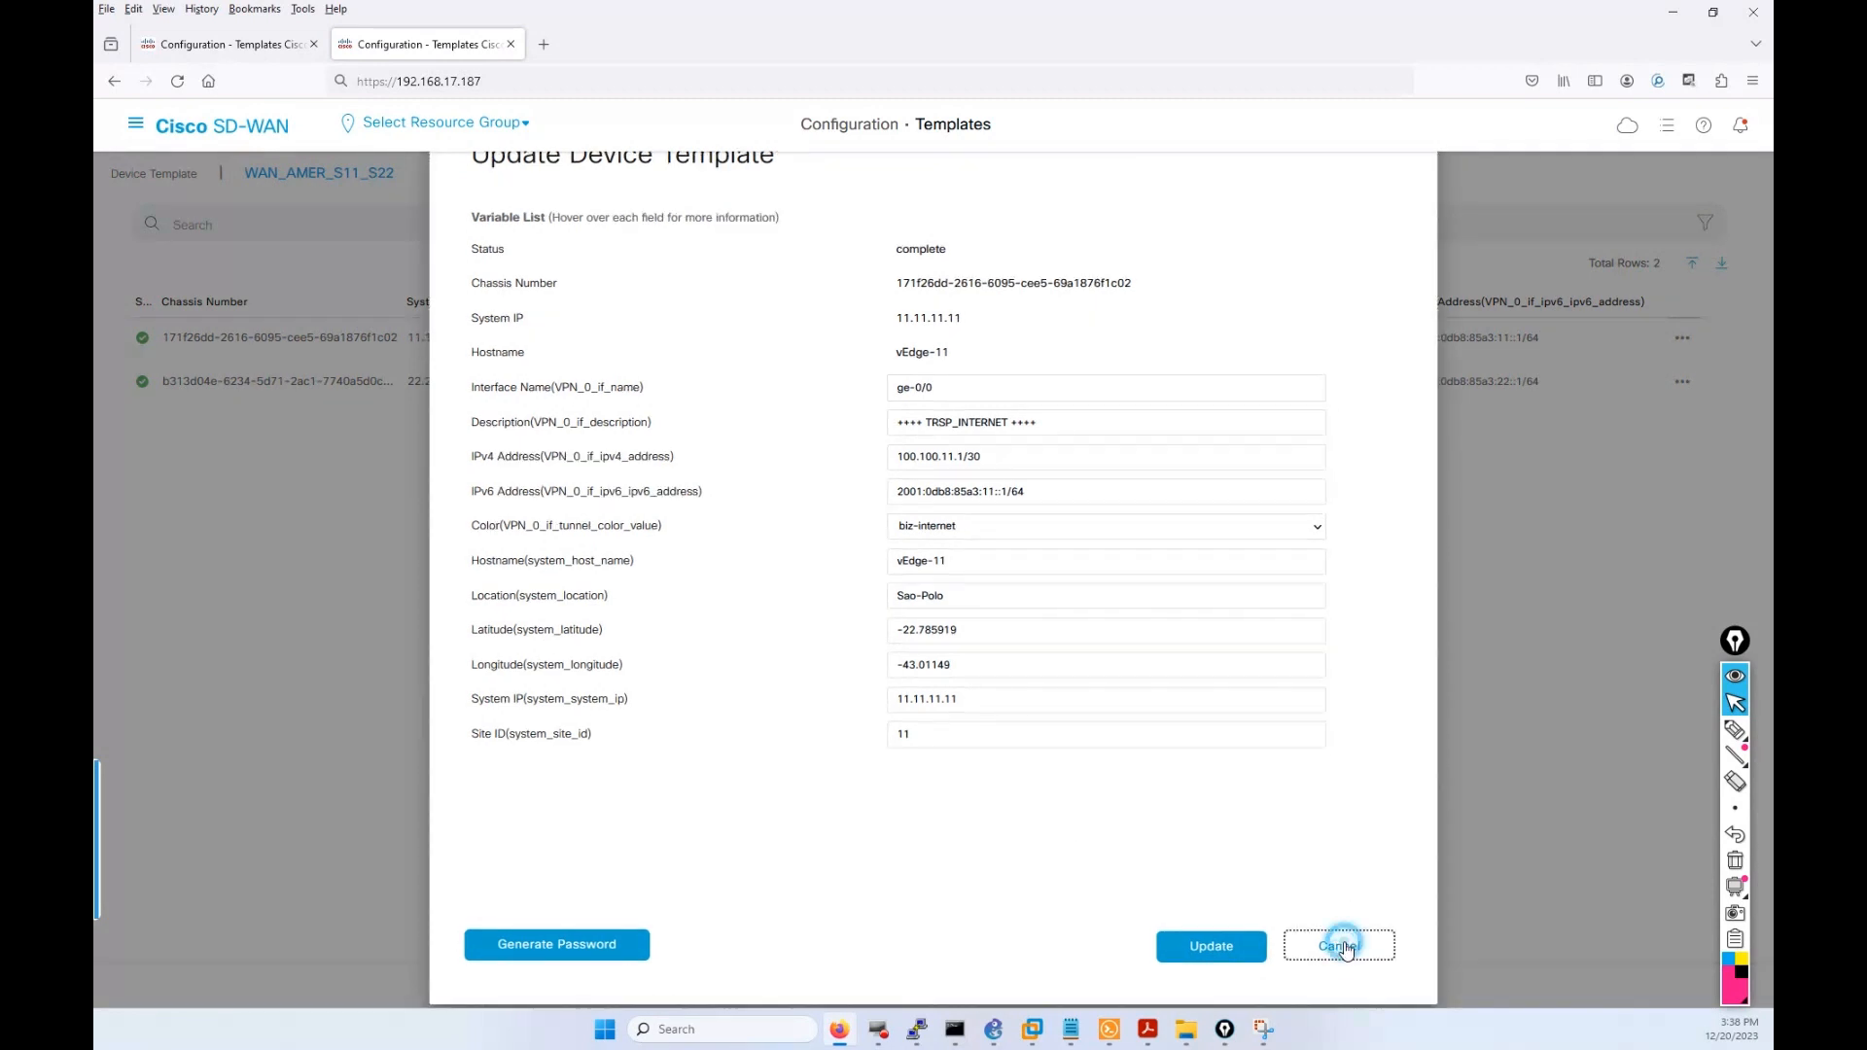
{"action": "left_click", "coordinate": [1340, 945]}
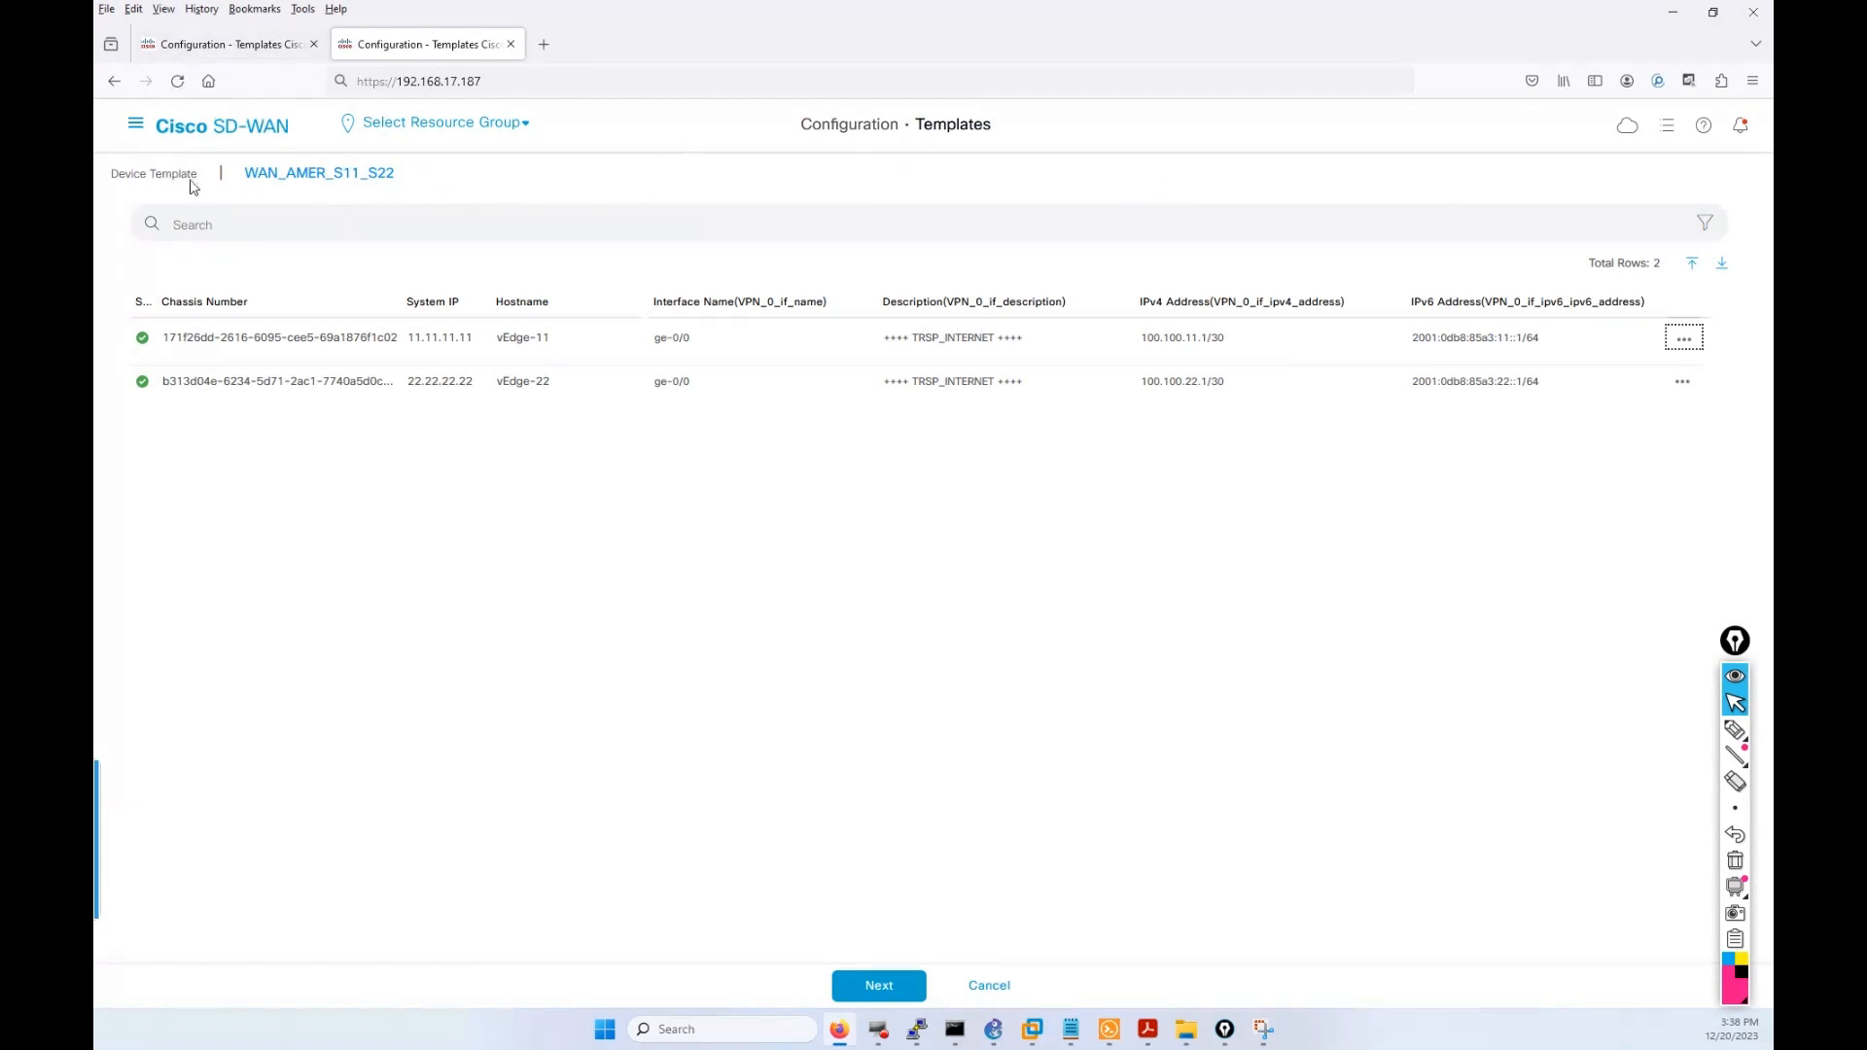
{"action": "left_click", "coordinate": [135, 124]}
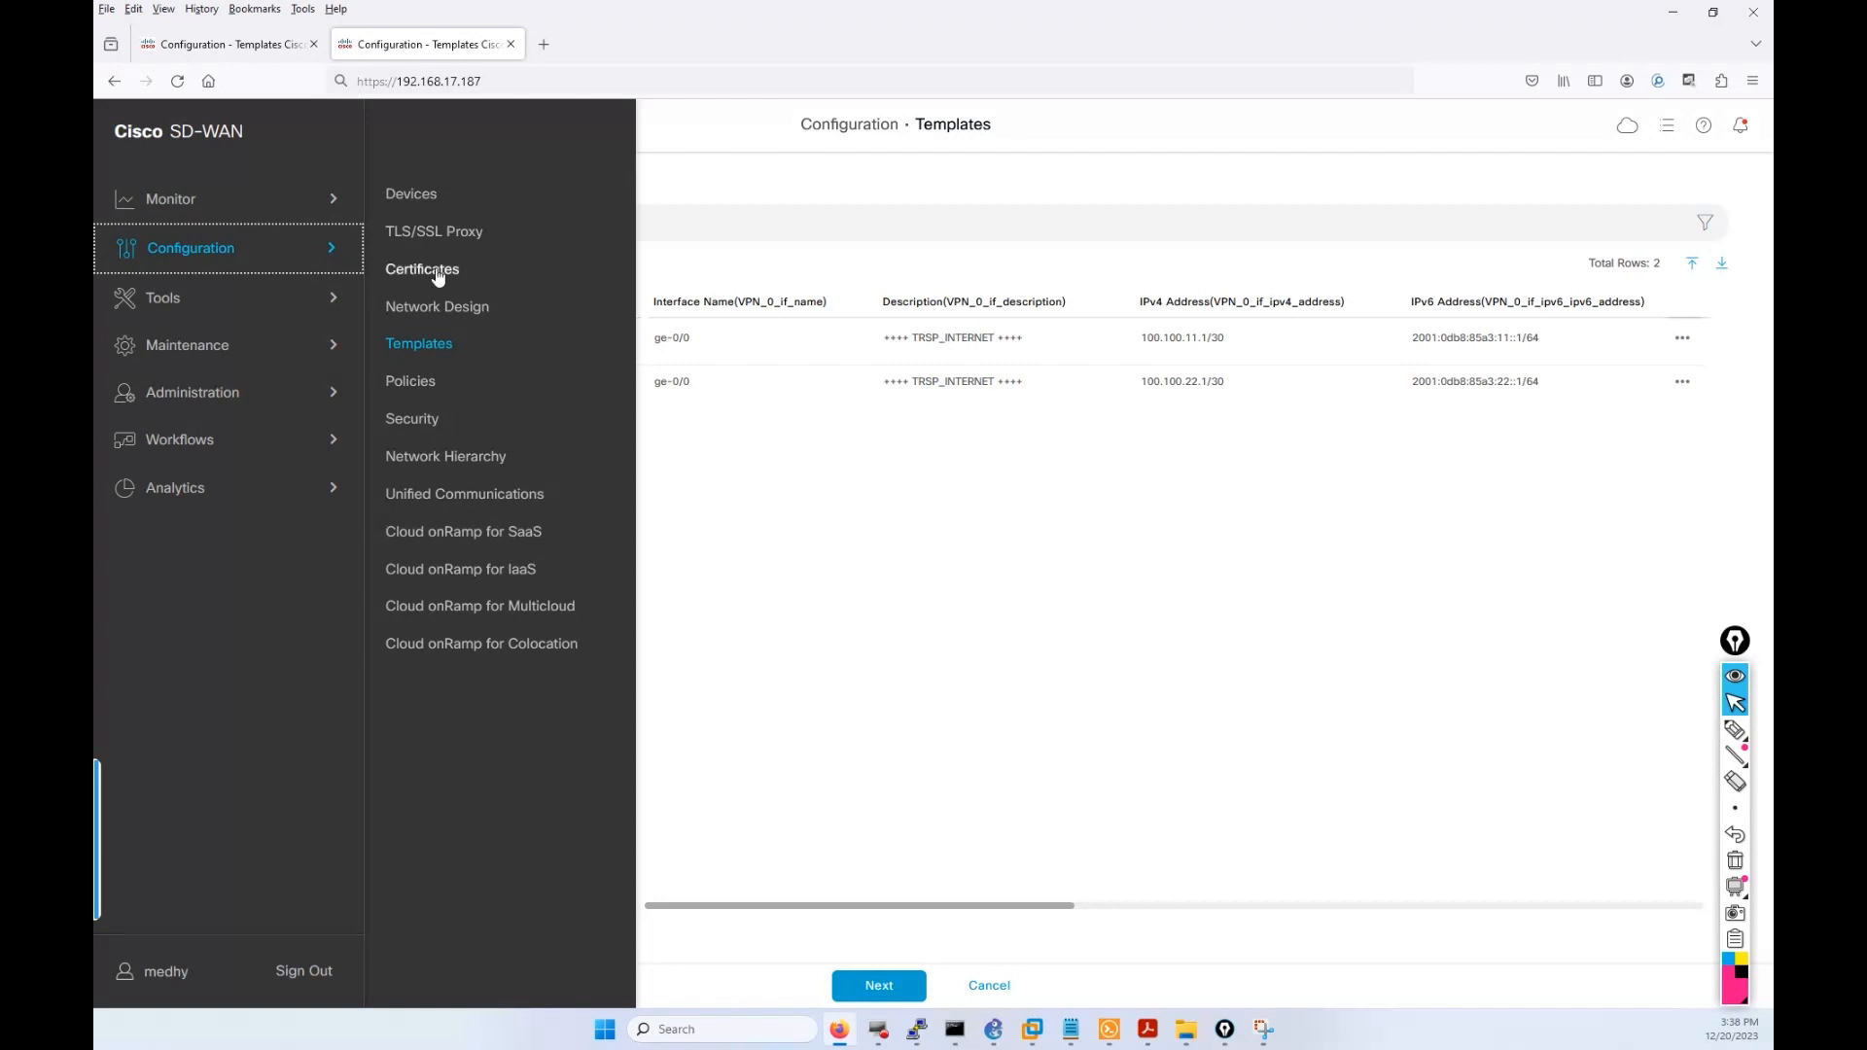
Go to Configuration > Templates, then switch back to the WAN_AMER_S11_S22 device variables tab.
{"action": "left_click", "coordinate": [429, 350]}
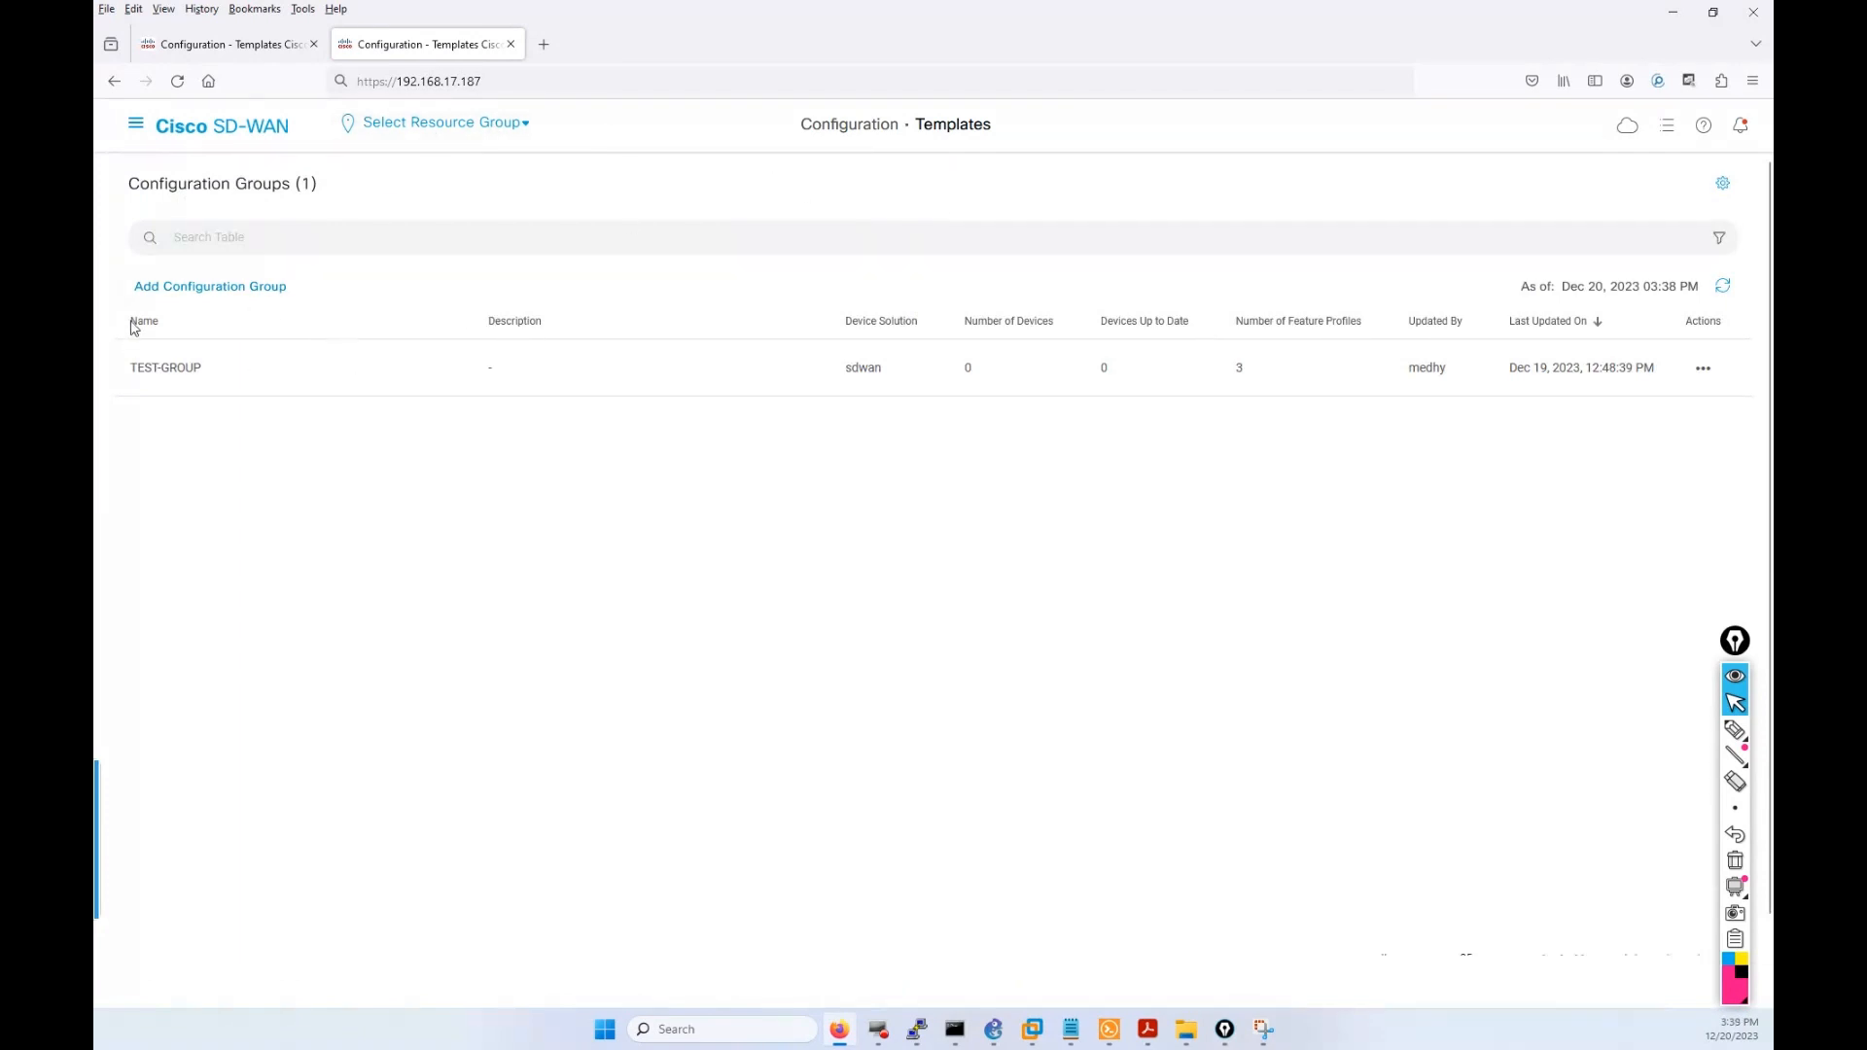
{"action": "left_click", "coordinate": [148, 129]}
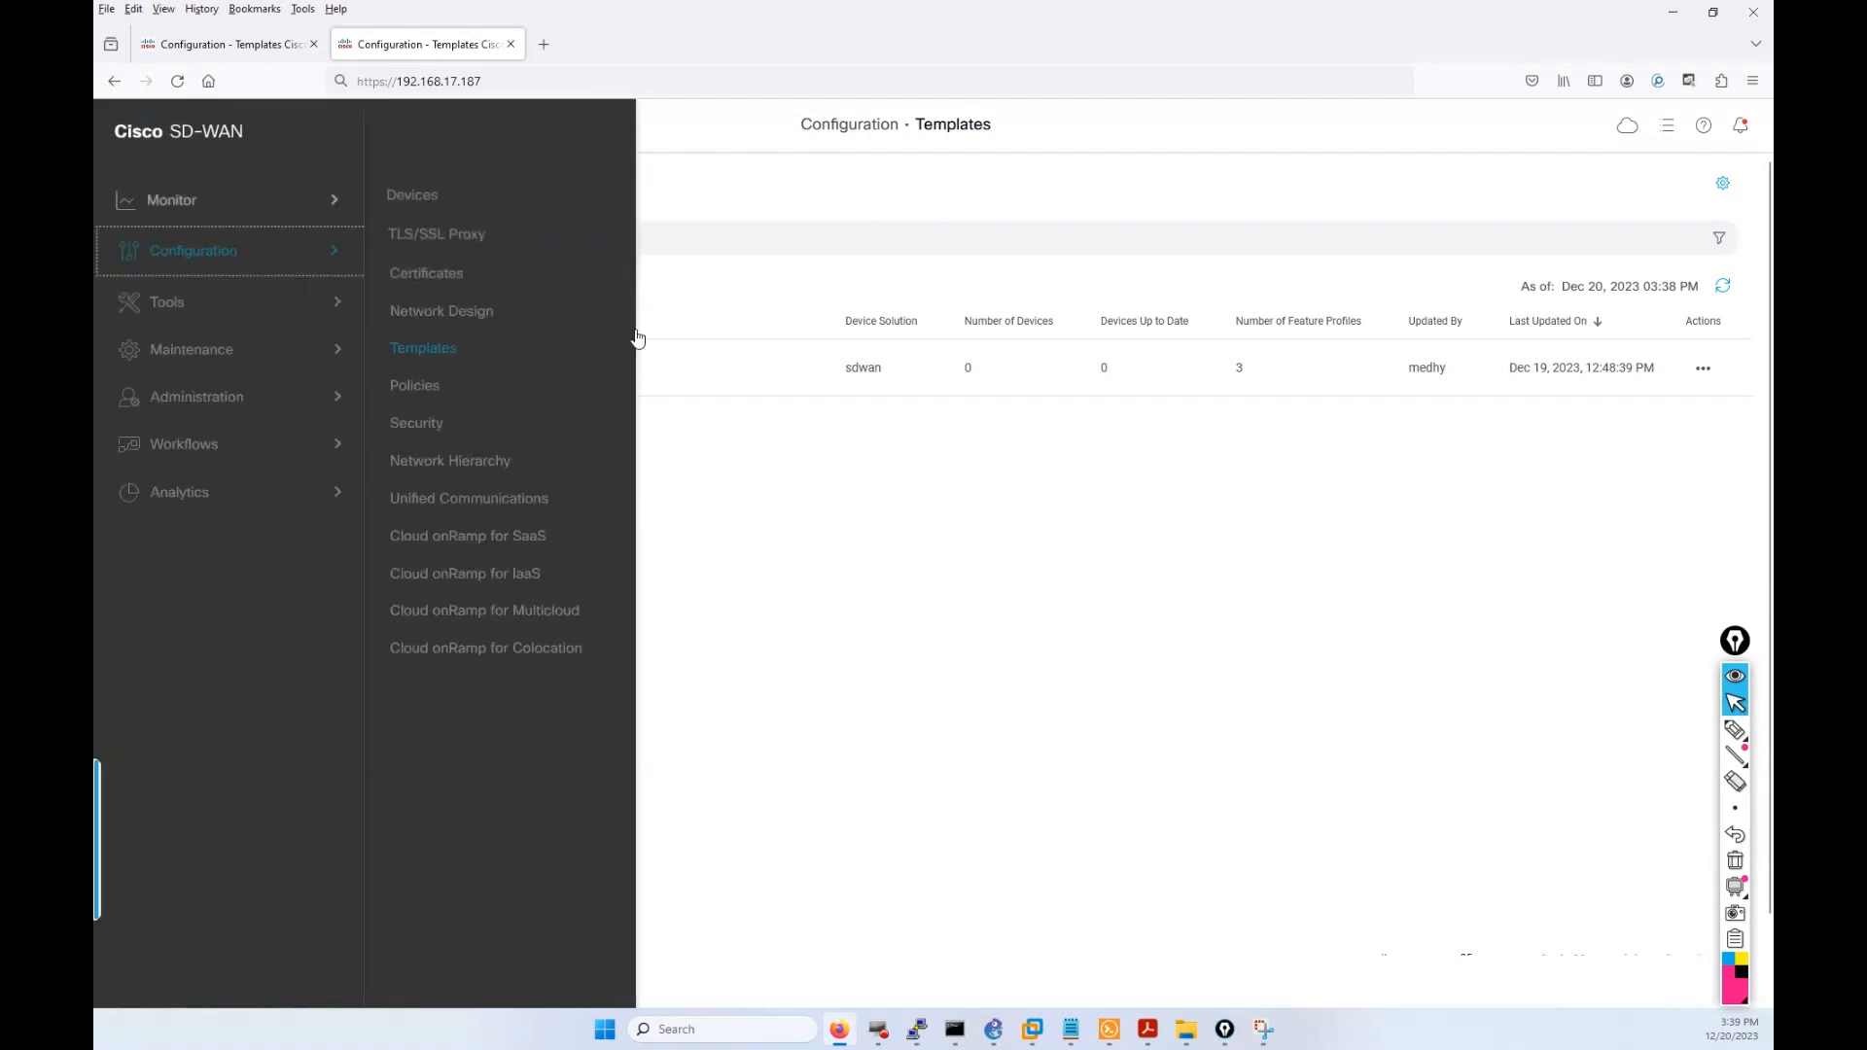
{"action": "left_click", "coordinate": [428, 346]}
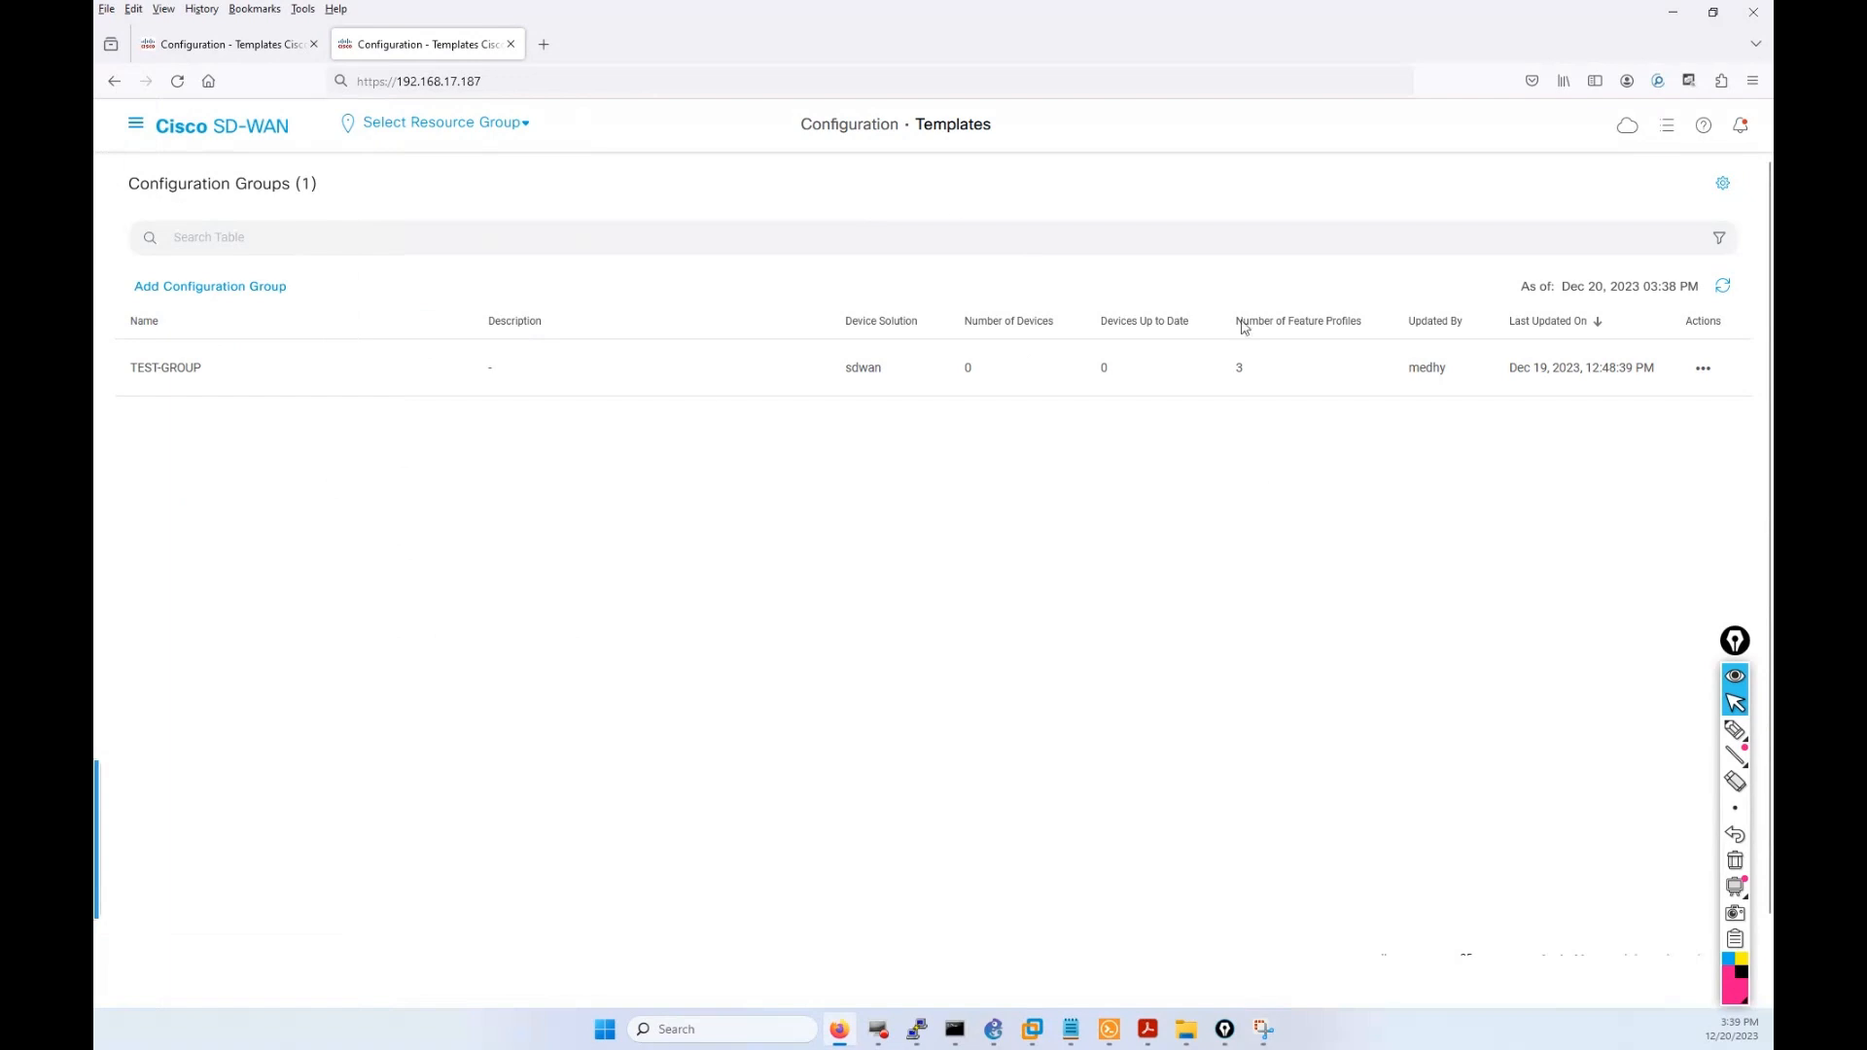
{"action": "left_click", "coordinate": [133, 129]}
{"action": "left_click", "coordinate": [219, 44]}
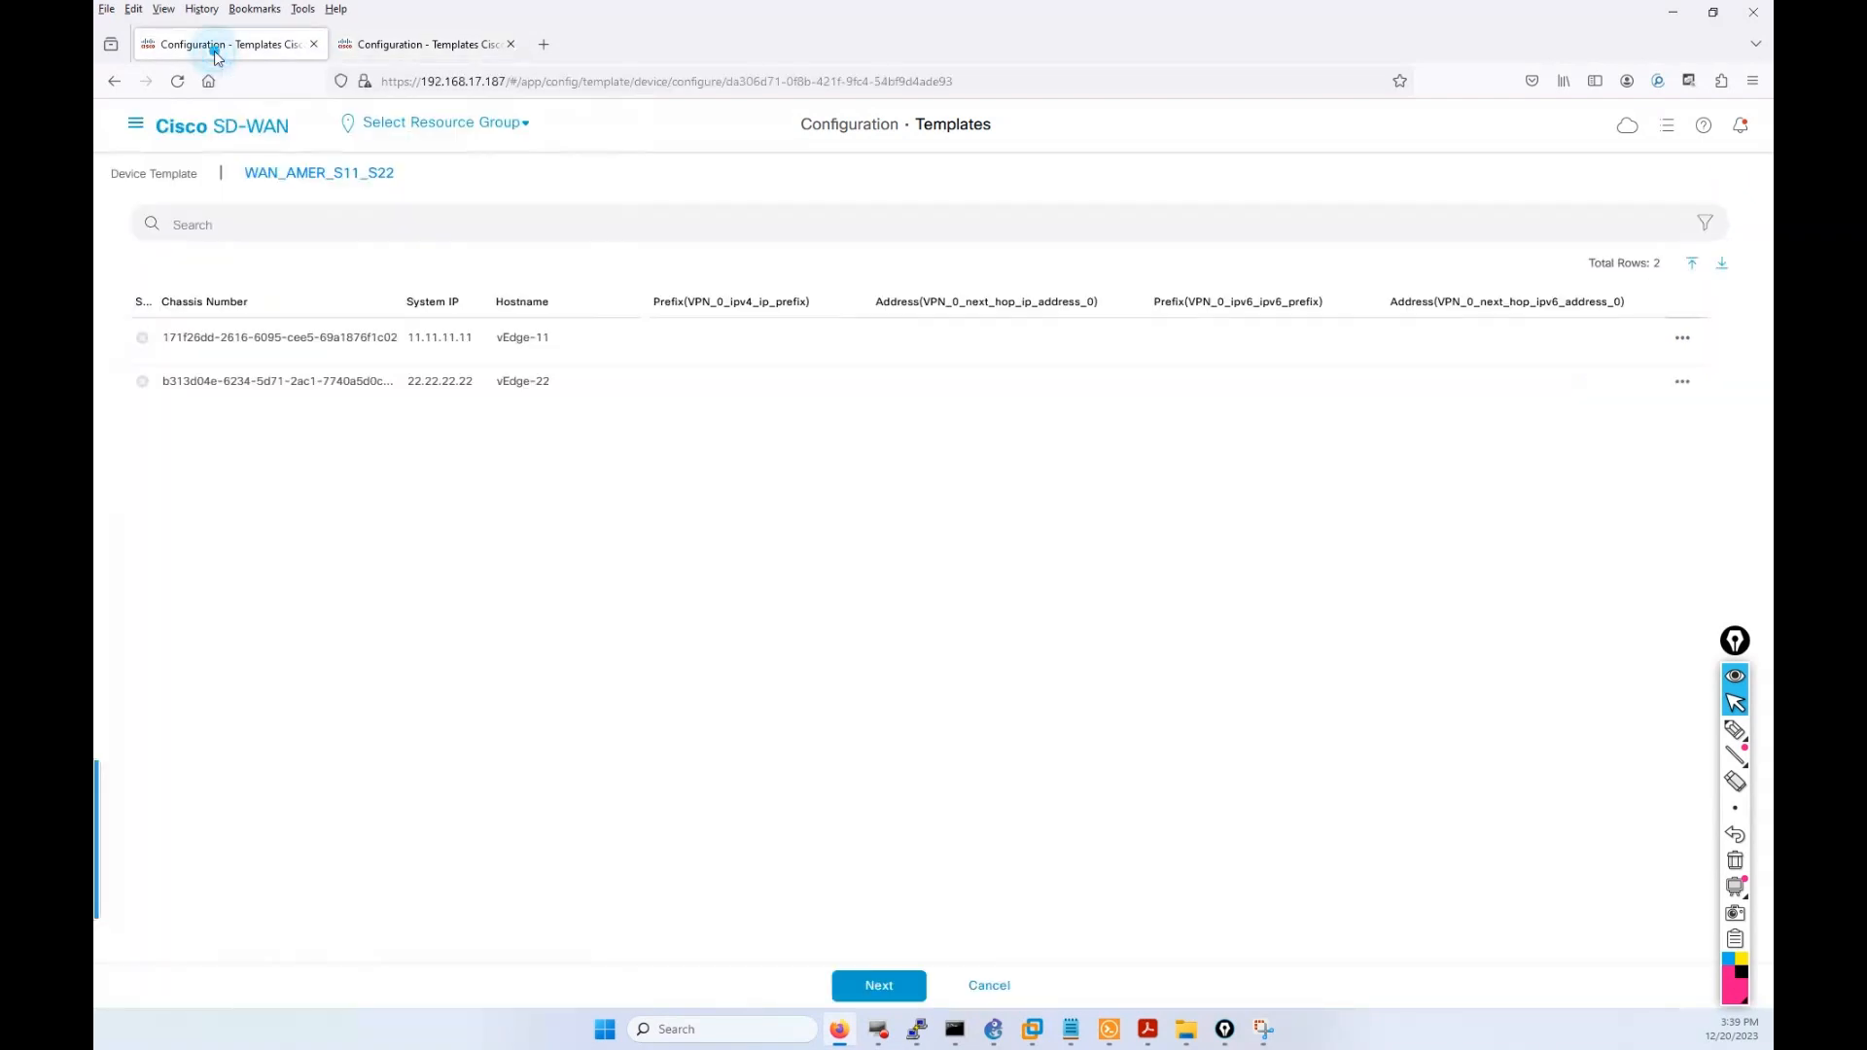
Open Configuration > Templates and reload the page.
{"action": "left_click", "coordinate": [136, 126]}
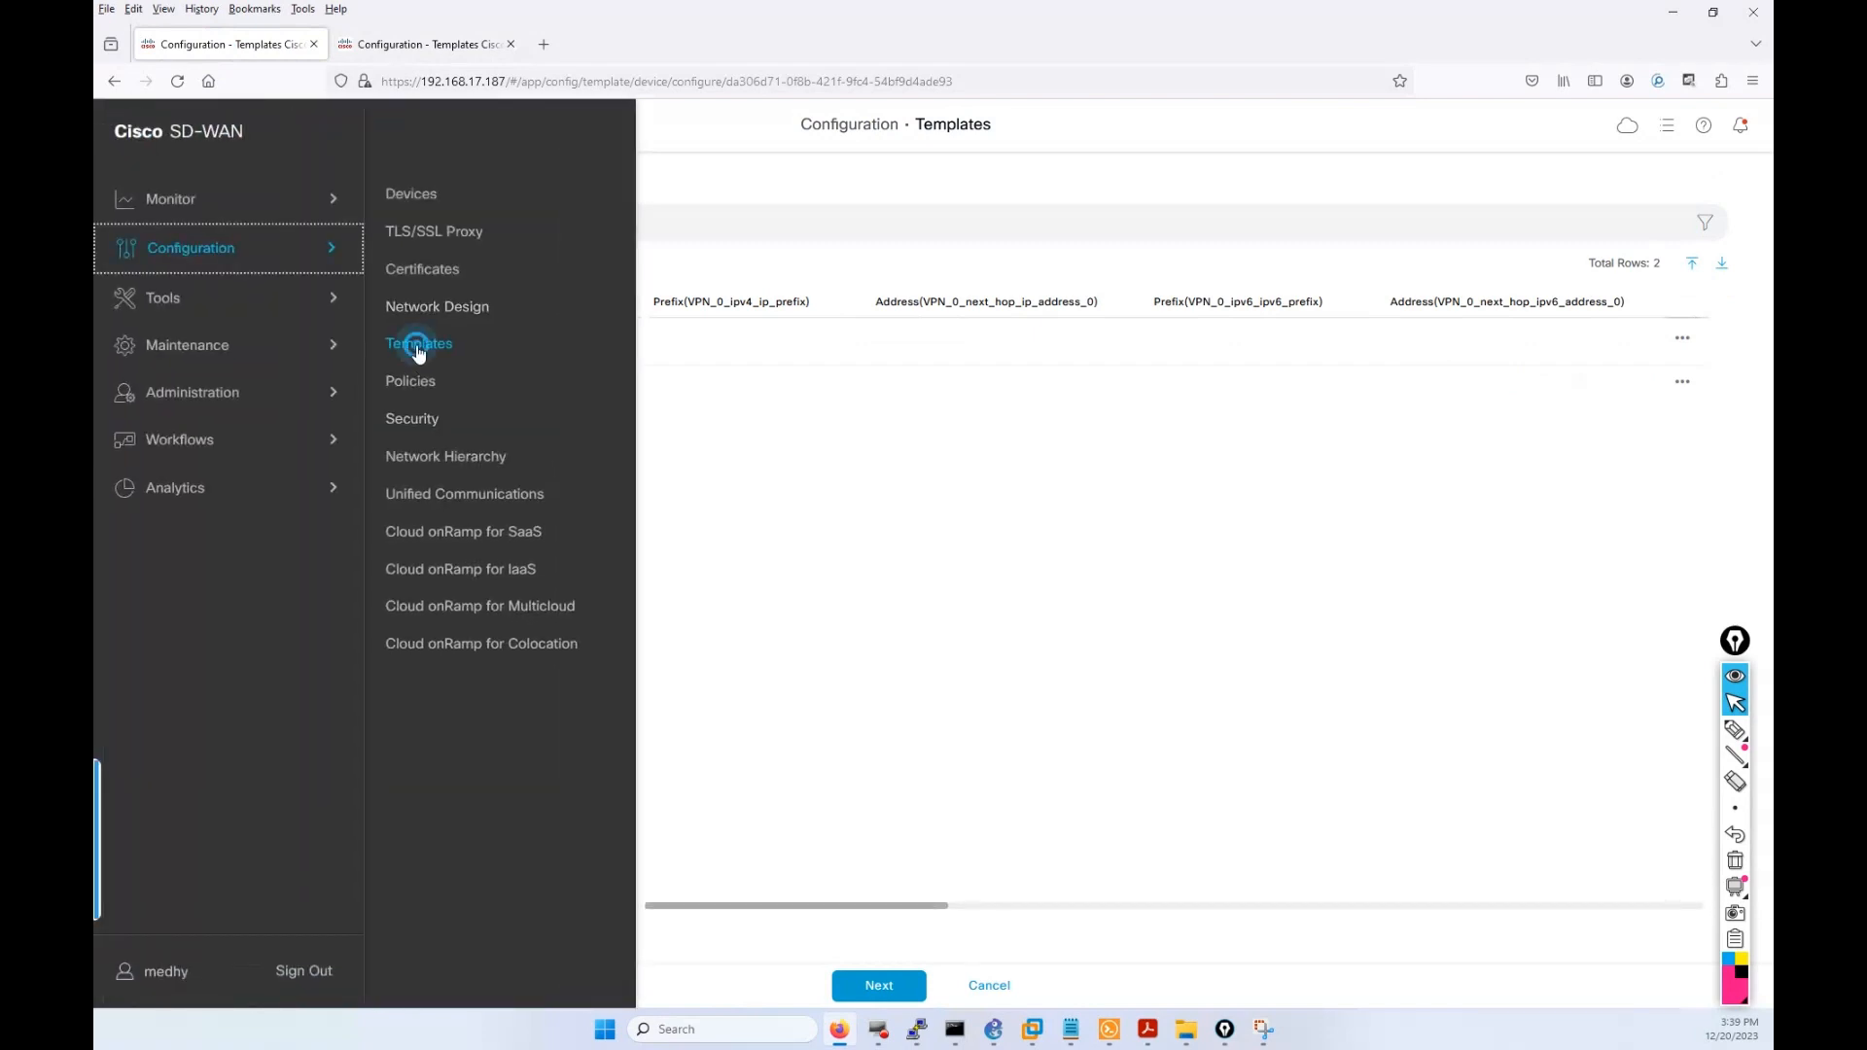
{"action": "left_click", "coordinate": [418, 345]}
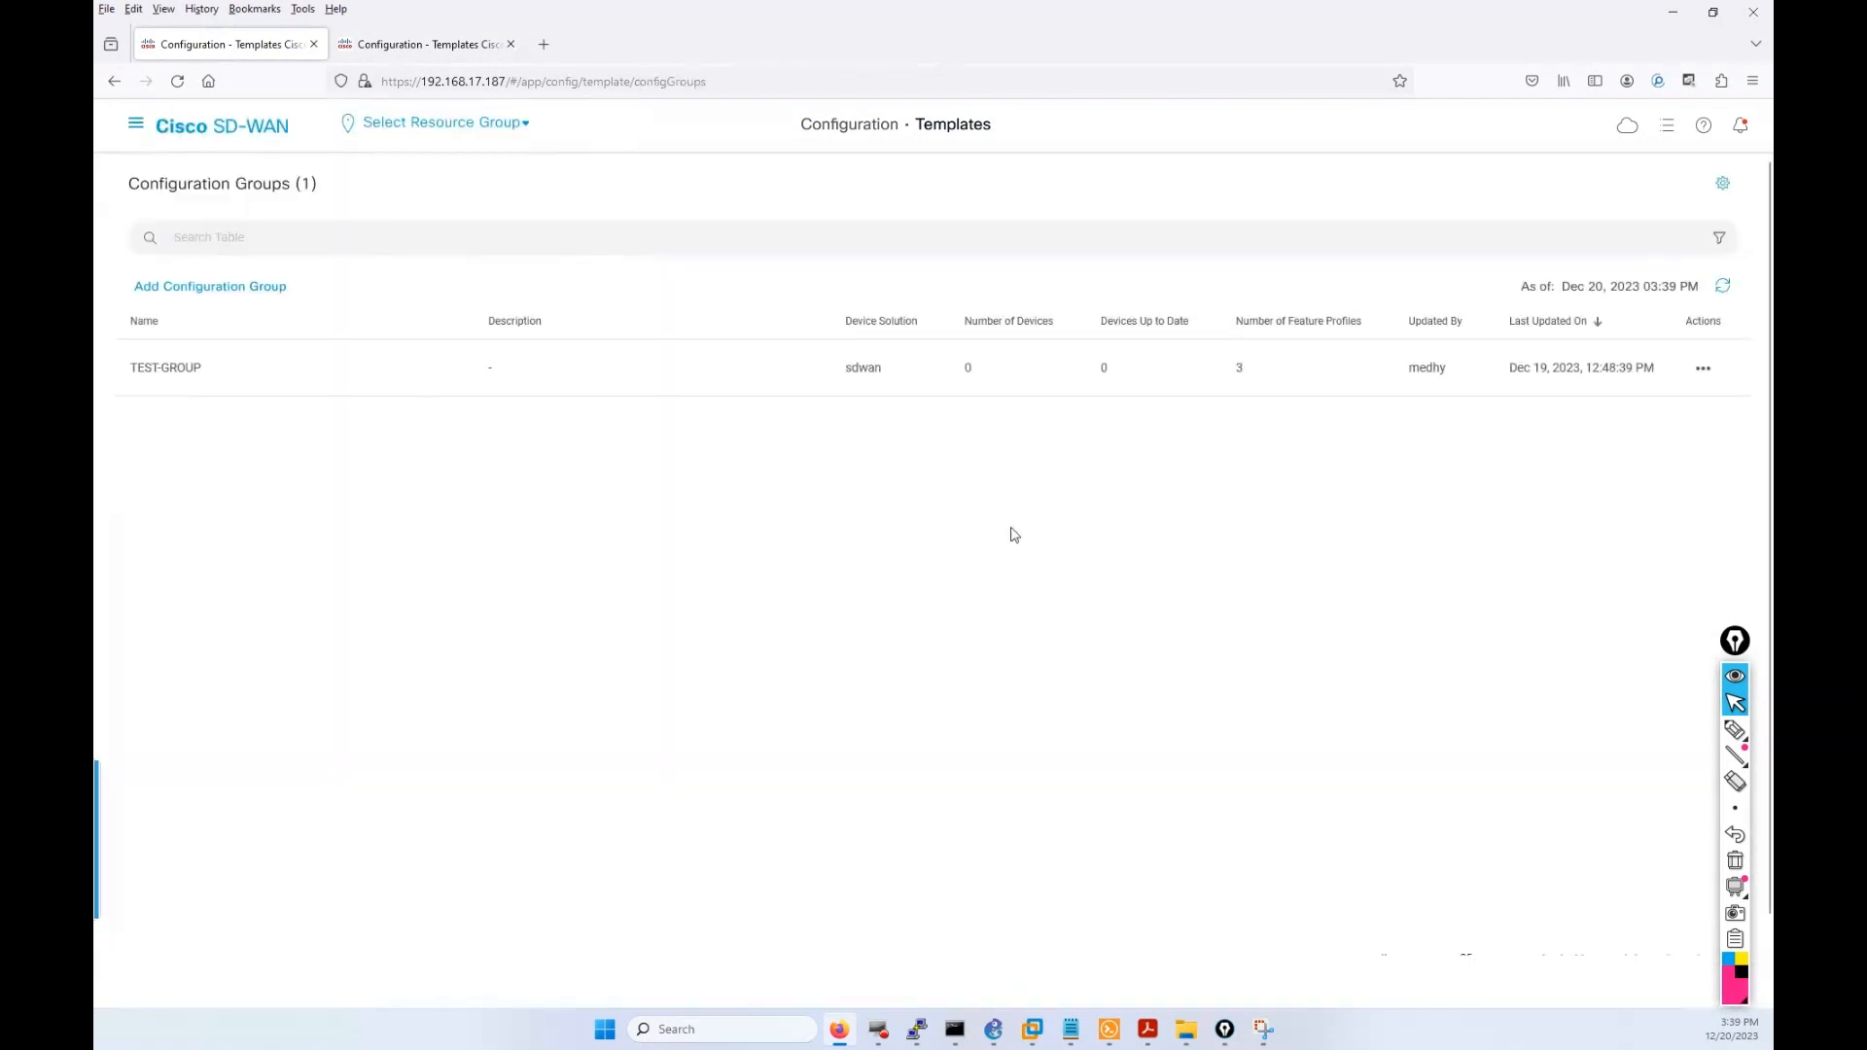
{"action": "left_click", "coordinate": [177, 81]}
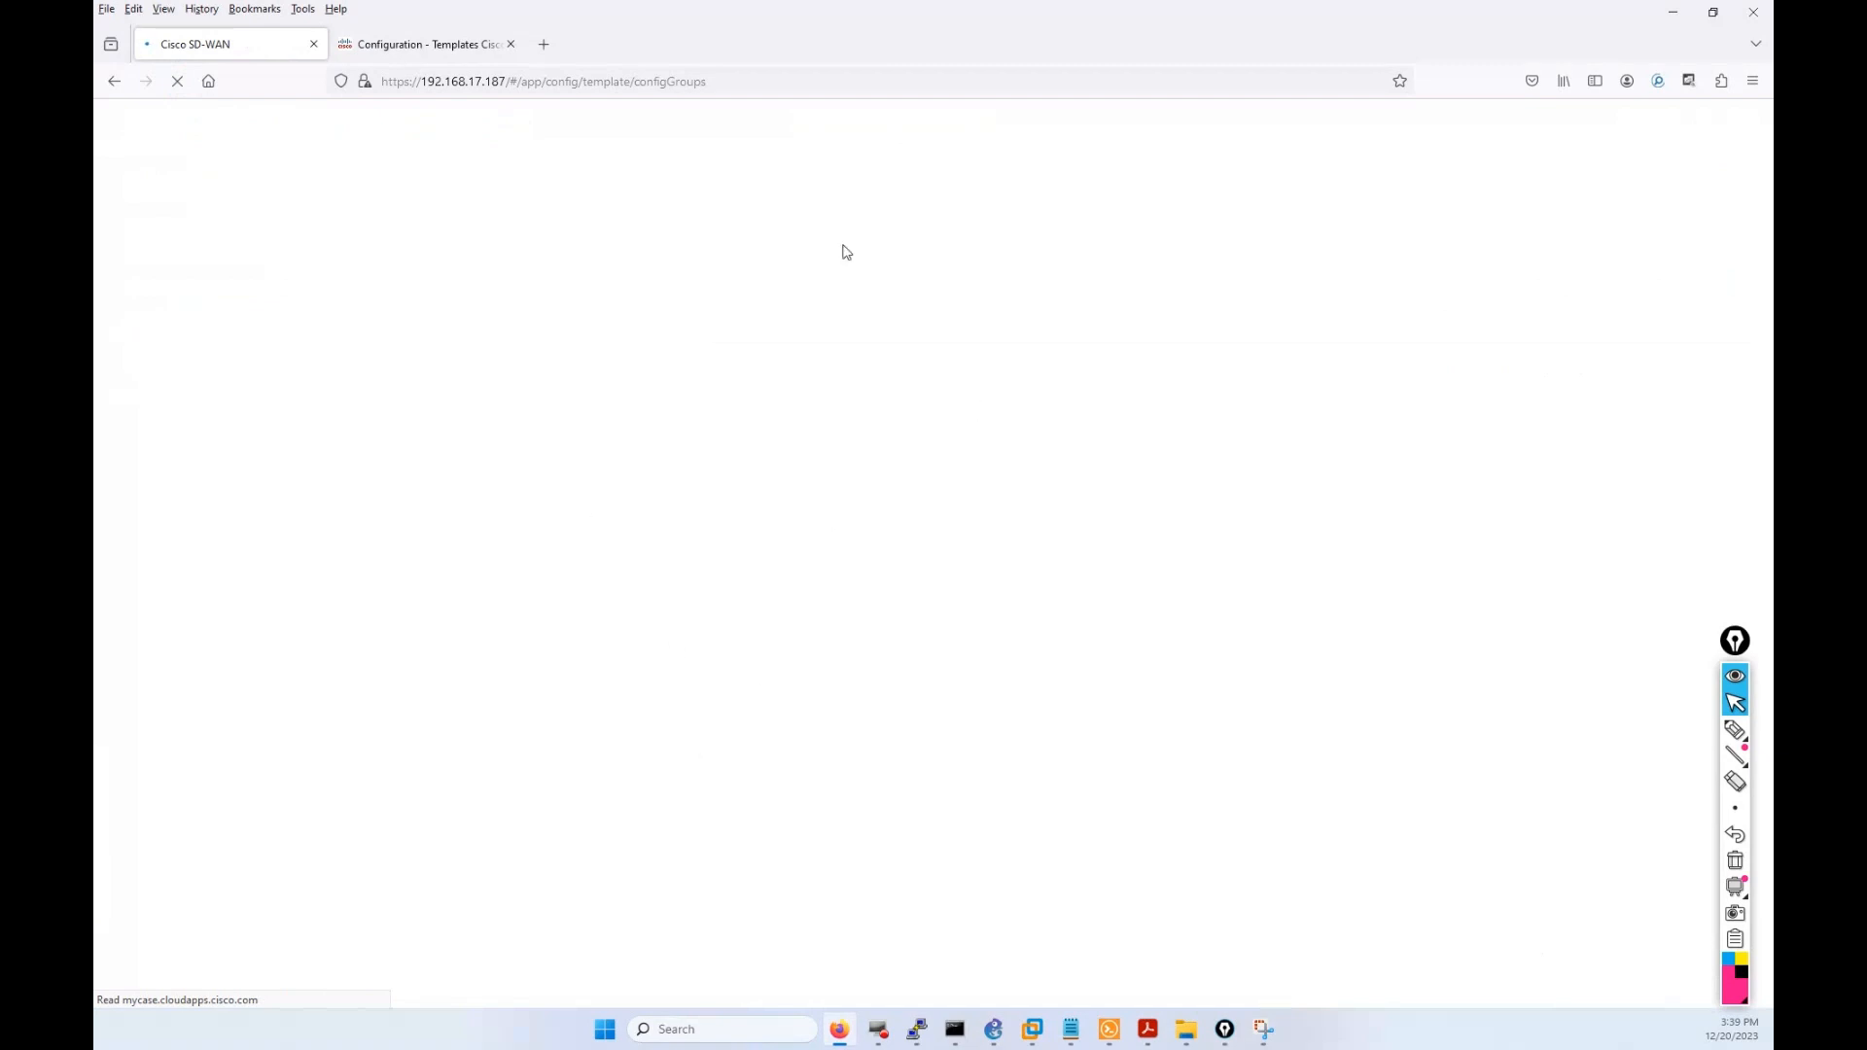
In the other tab, open the Monitor Overview dashboard.
{"action": "left_click", "coordinate": [445, 47]}
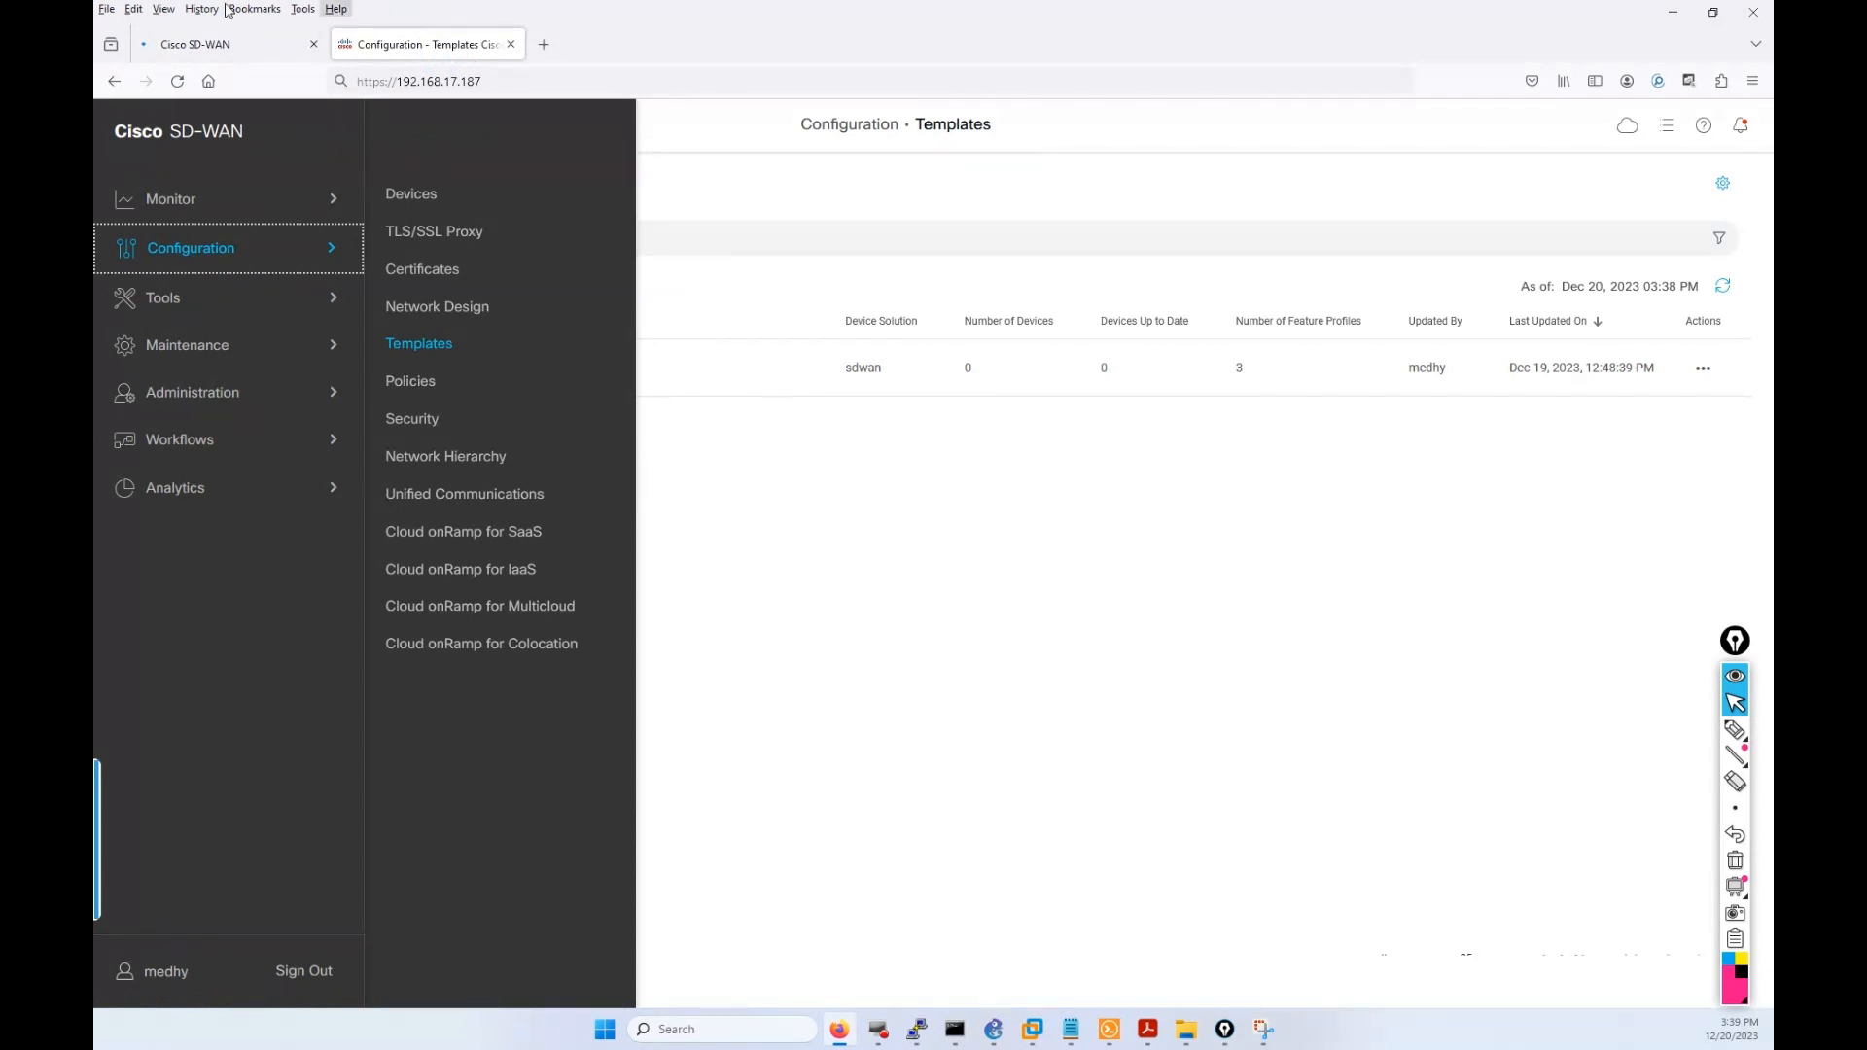
{"action": "left_click", "coordinate": [181, 46]}
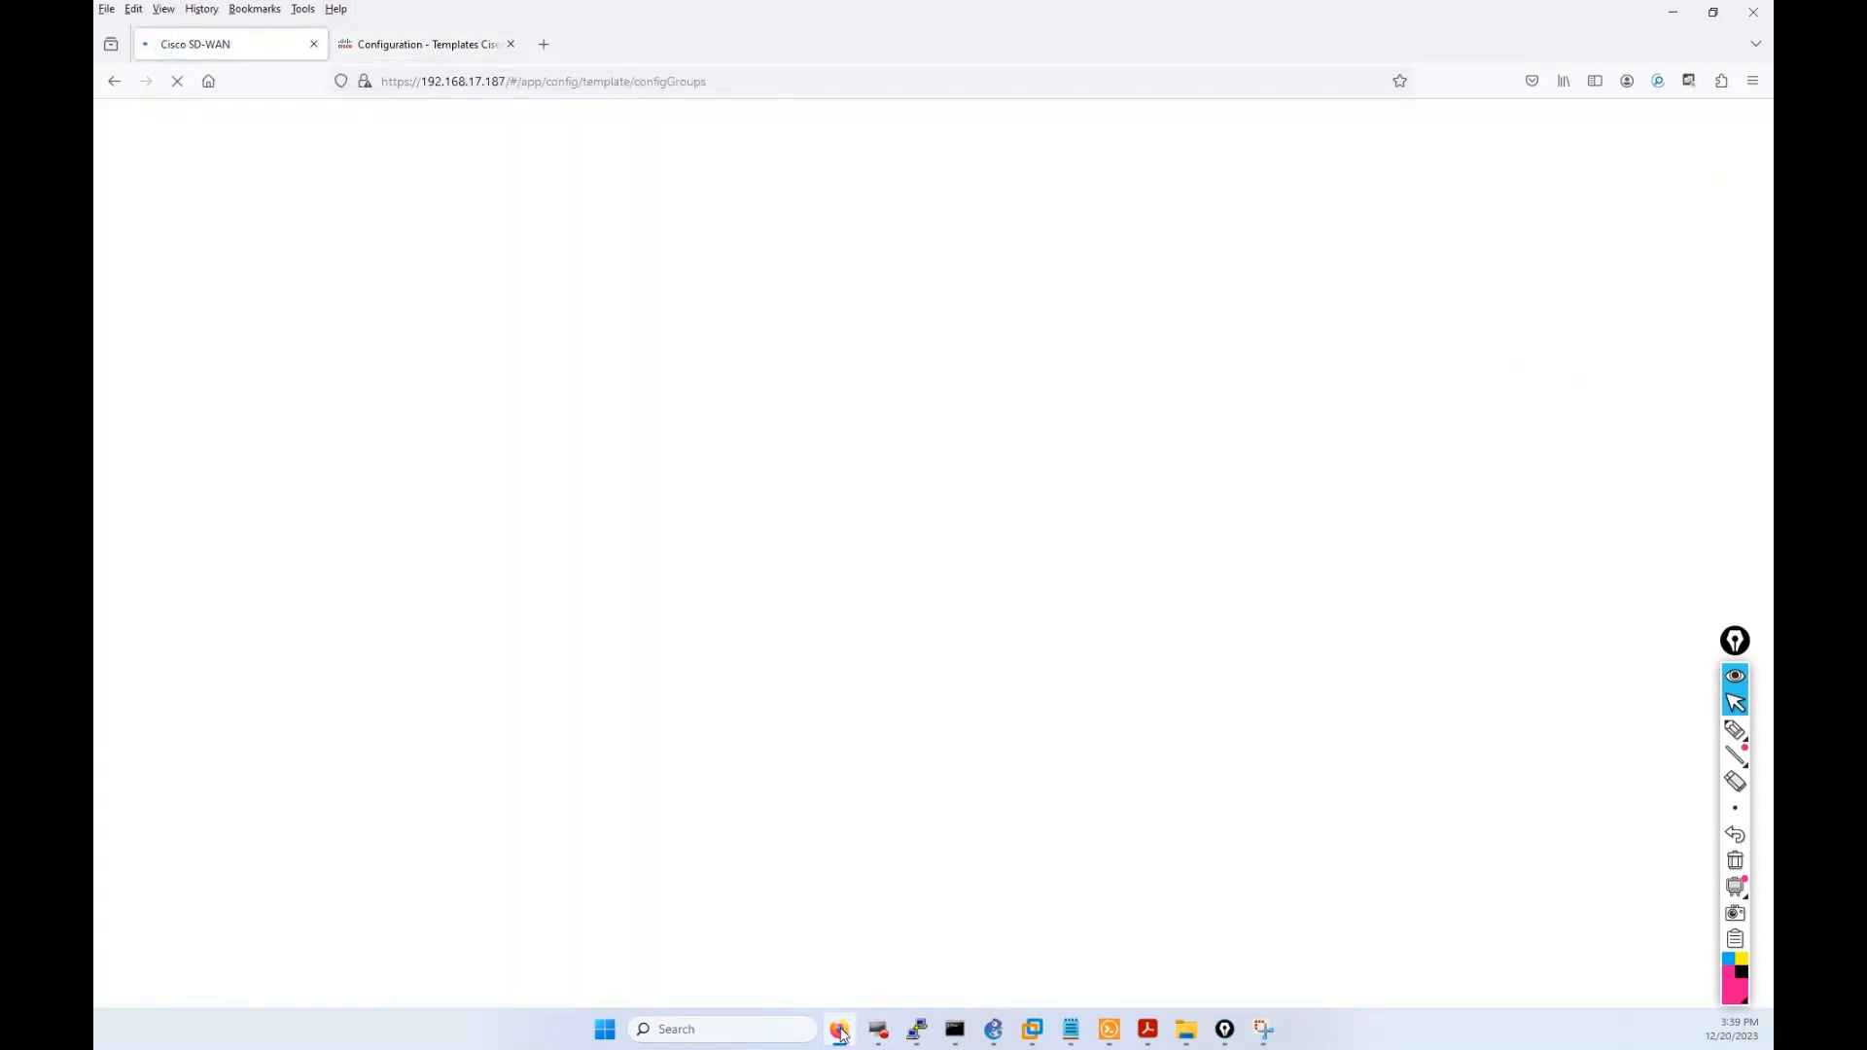
{"action": "left_click", "coordinate": [427, 44]}
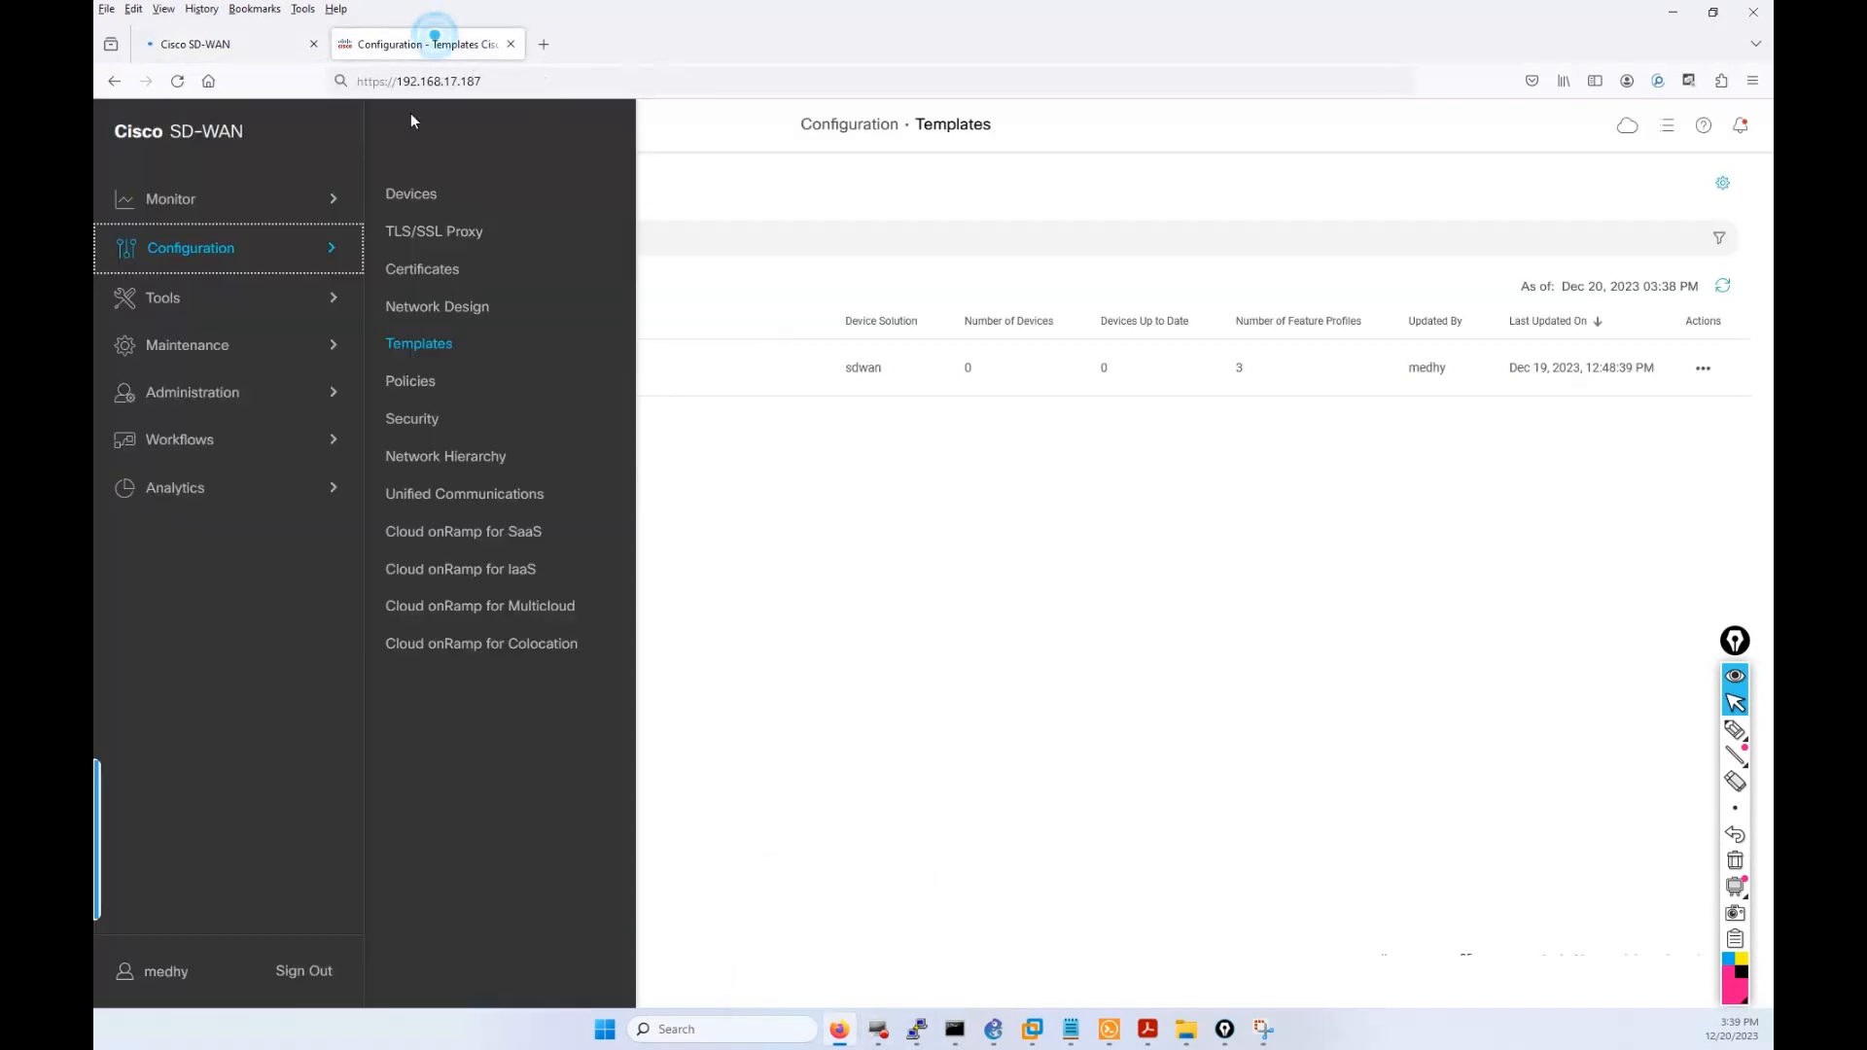
{"action": "left_click", "coordinate": [182, 206]}
{"action": "left_click", "coordinate": [446, 194]}
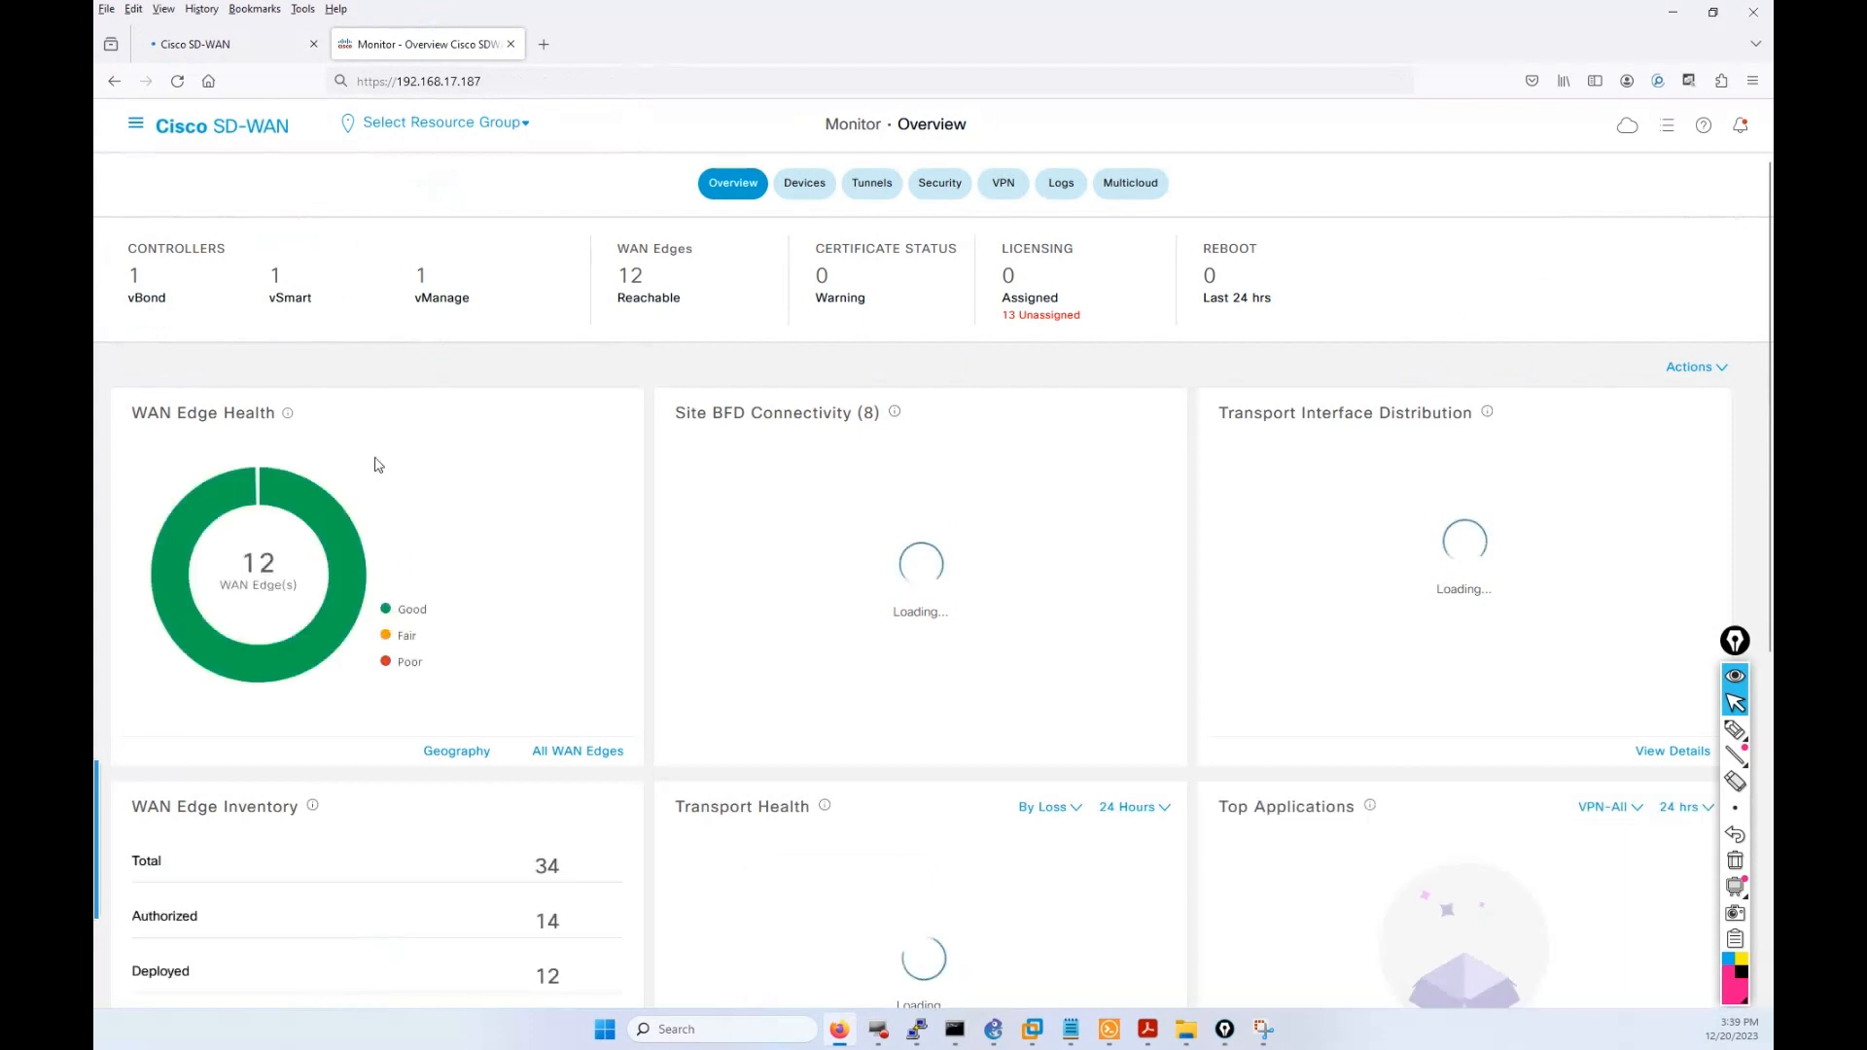
Dismiss the default-credentials warning on Templates, then glance at the vEdge-S-22 terminal session.
{"action": "left_click", "coordinate": [222, 43]}
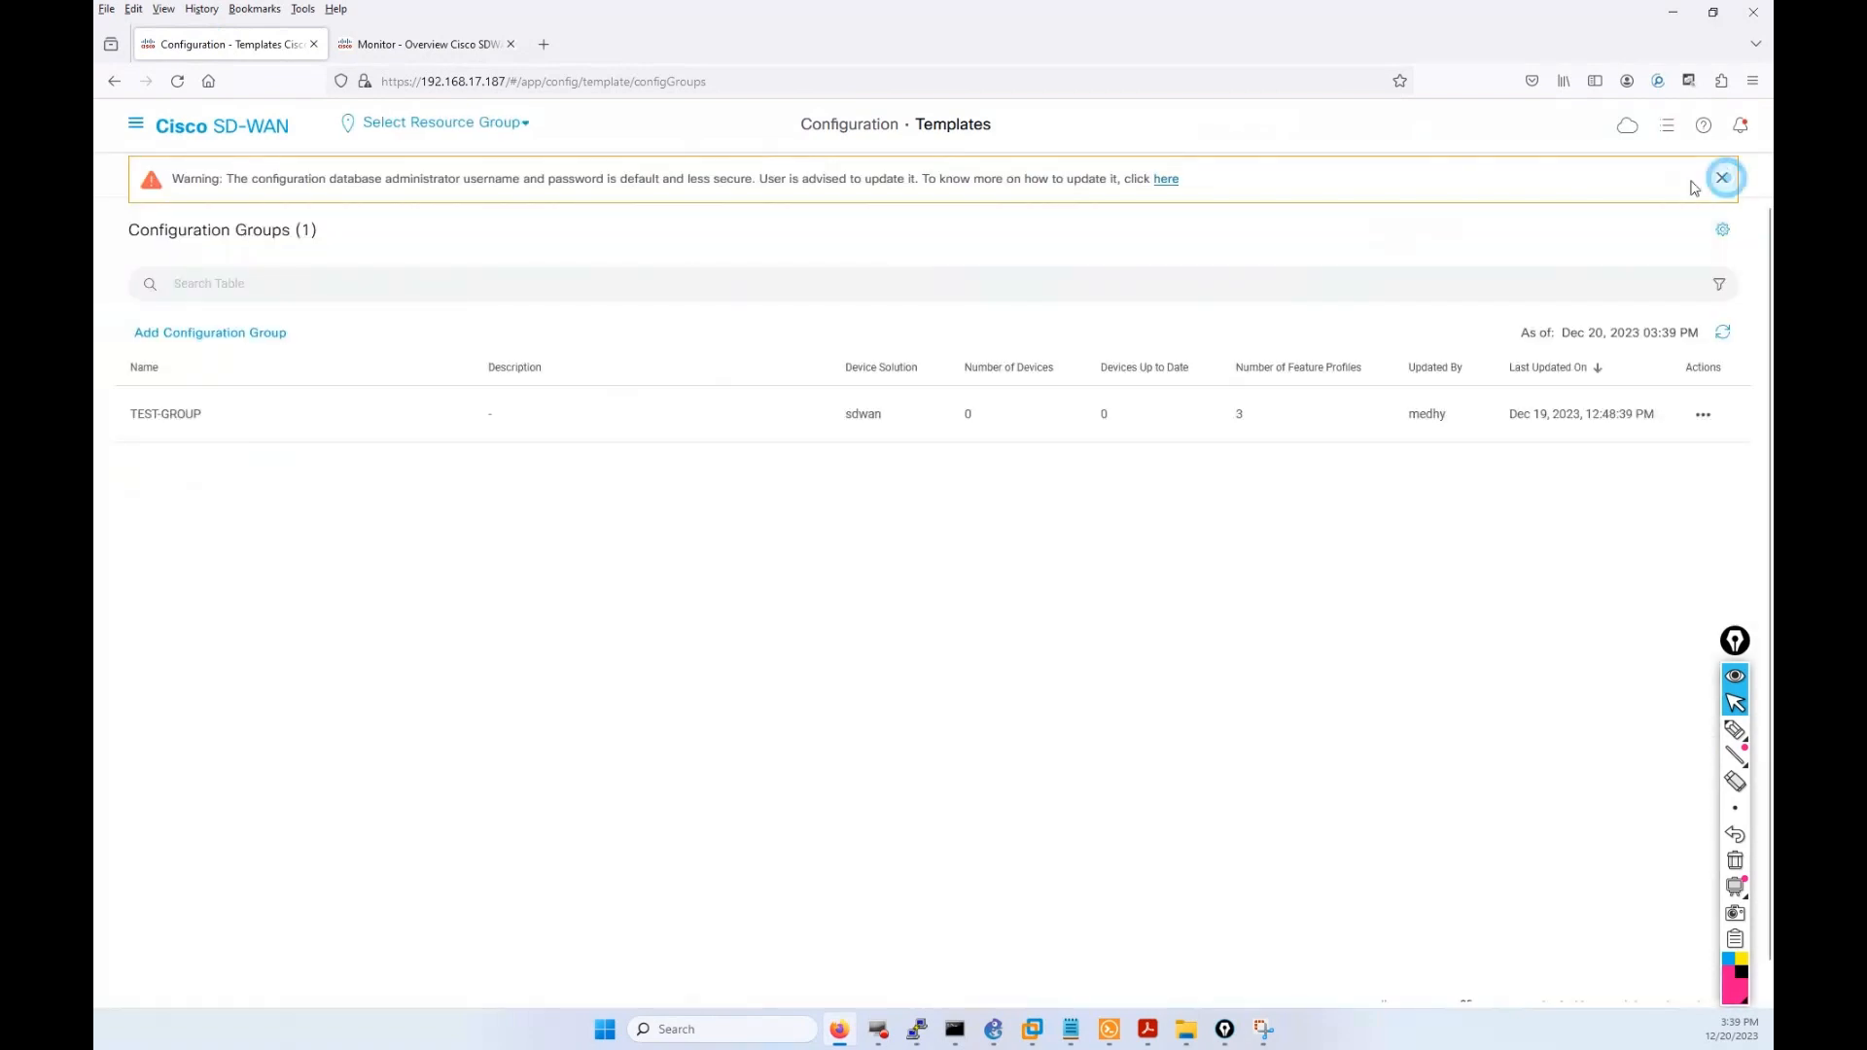
{"action": "left_click", "coordinate": [1721, 177]}
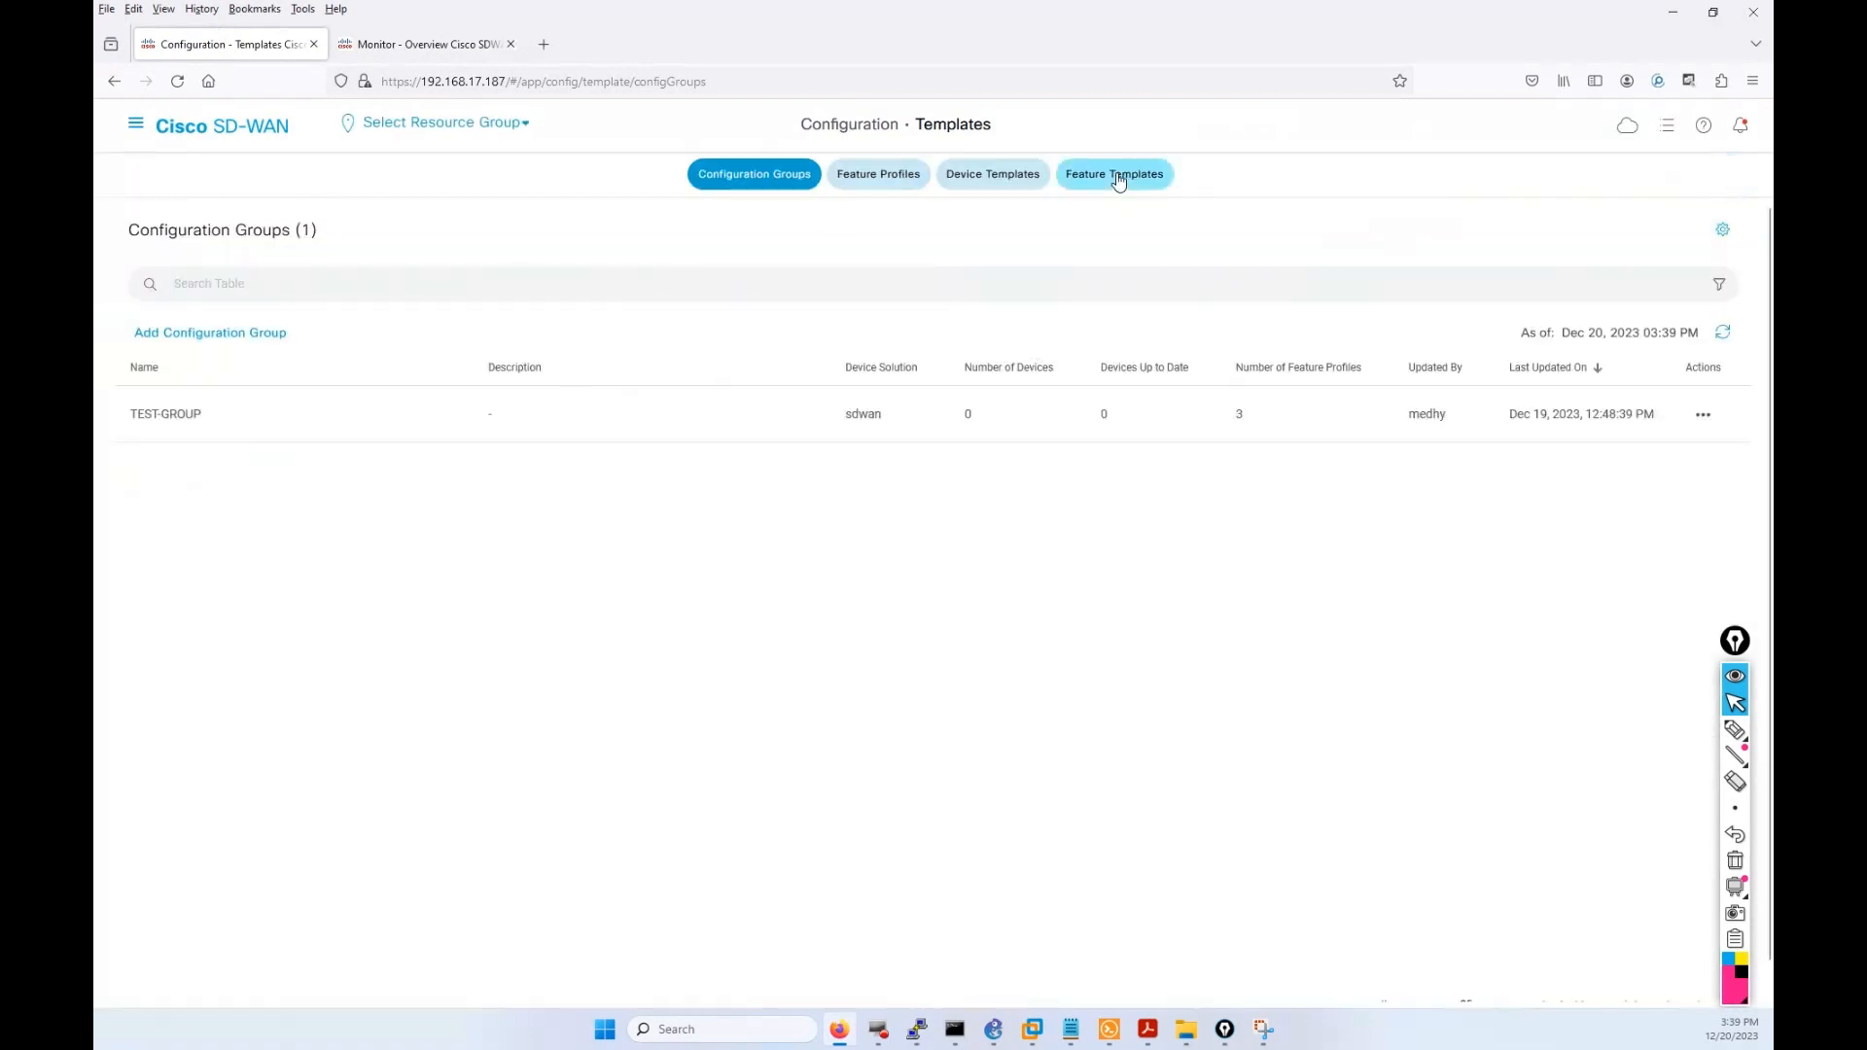
{"action": "left_click", "coordinate": [1109, 1029]}
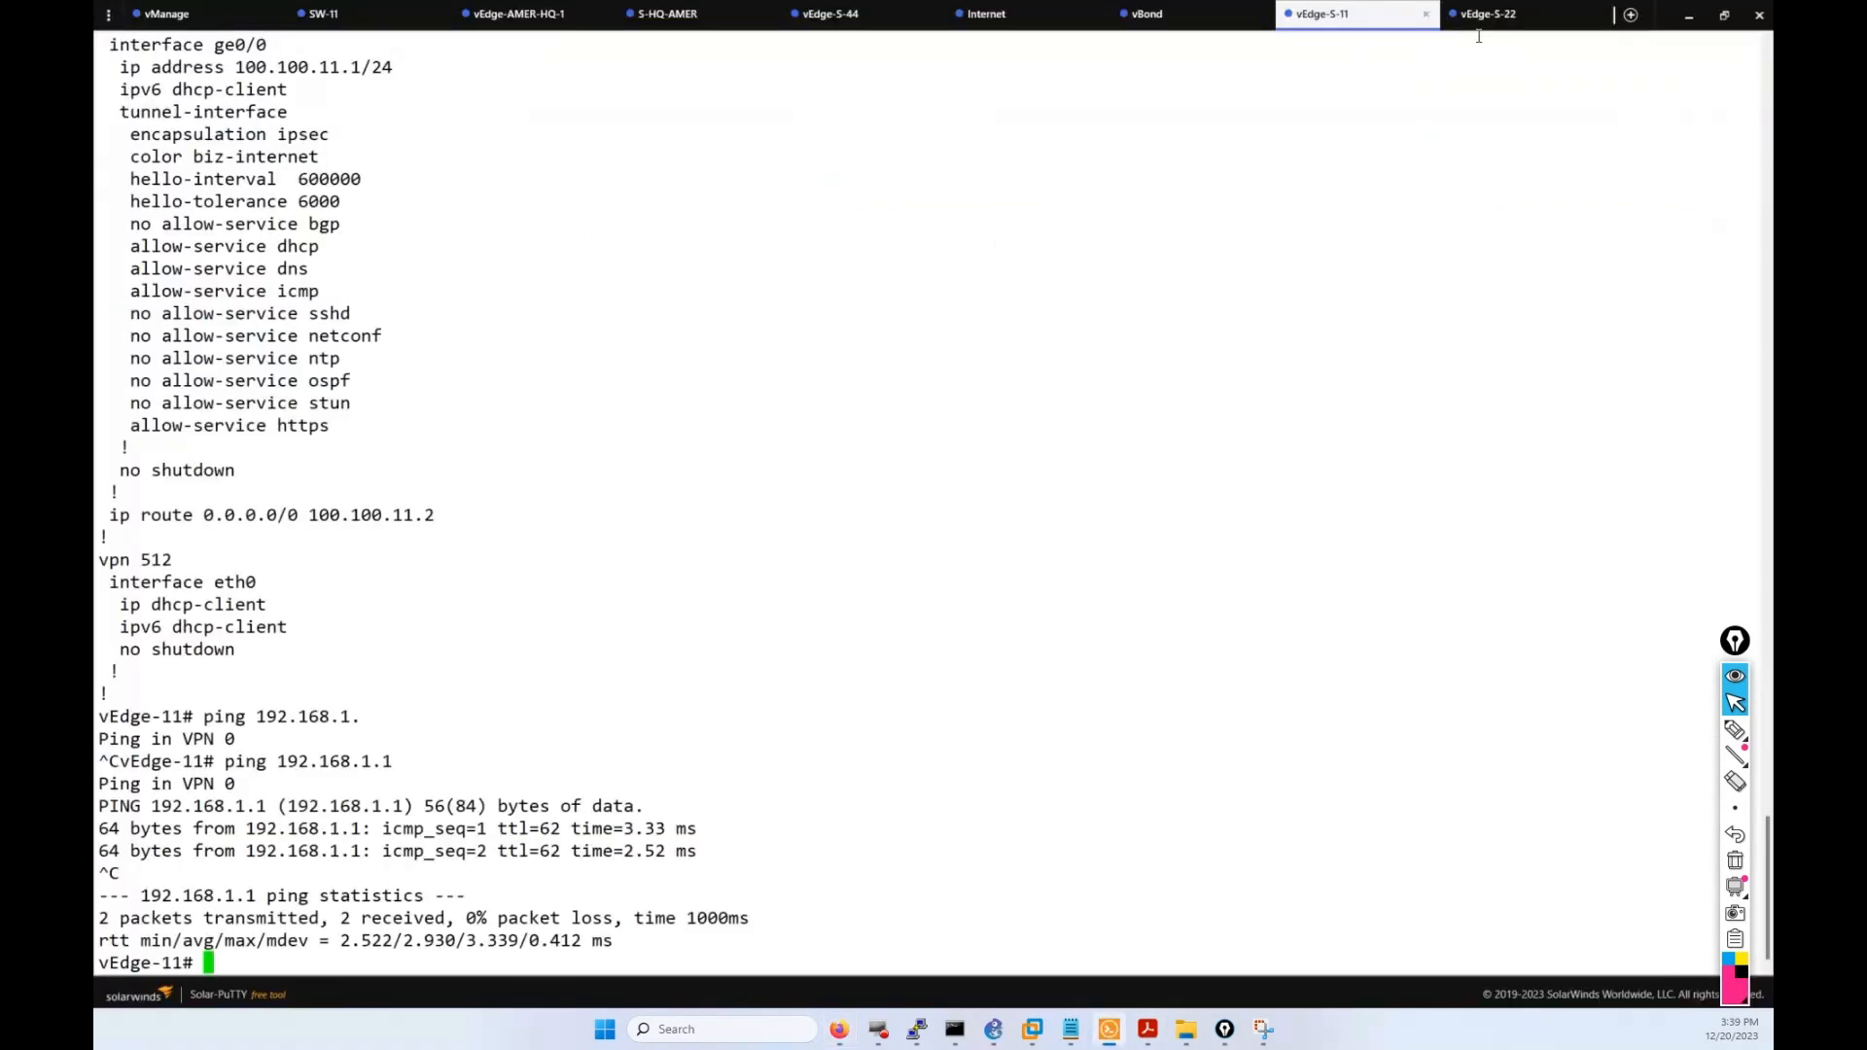
{"action": "left_click", "coordinate": [1502, 14]}
{"action": "key", "text": "Up"}
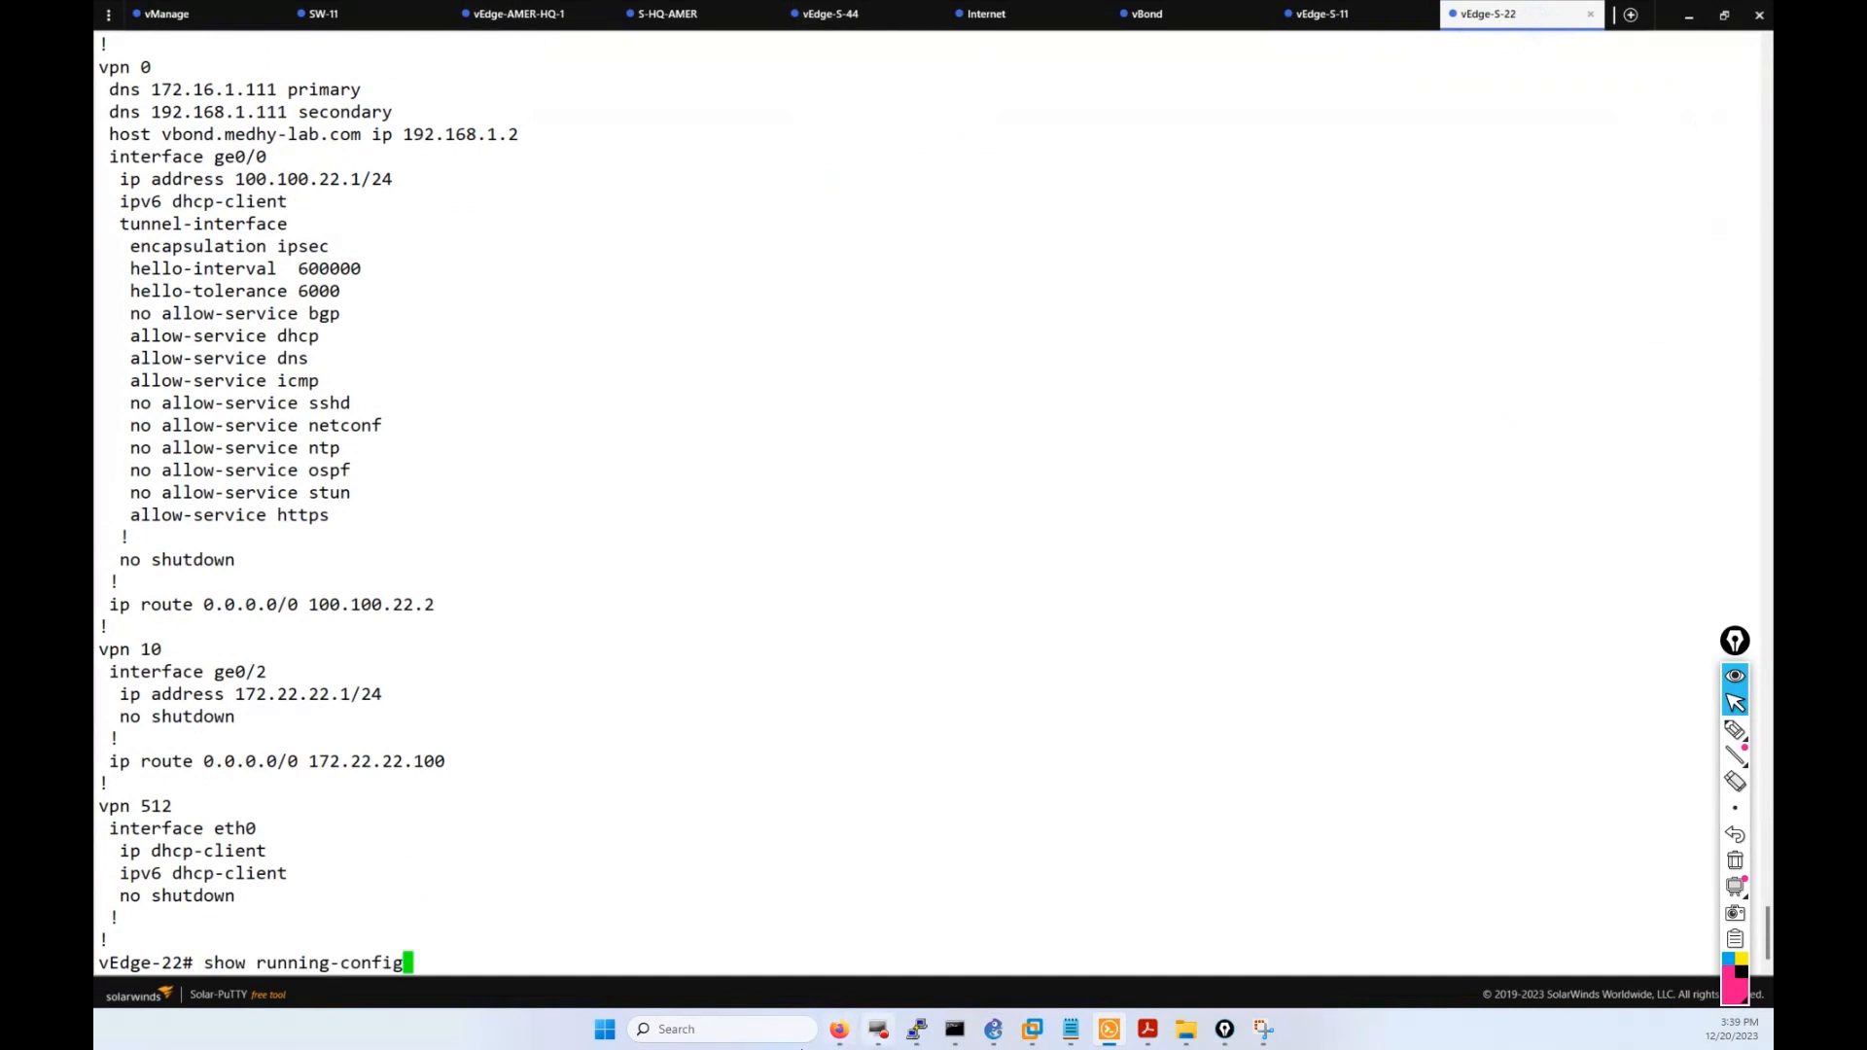
{"action": "left_click", "coordinate": [838, 1028]}
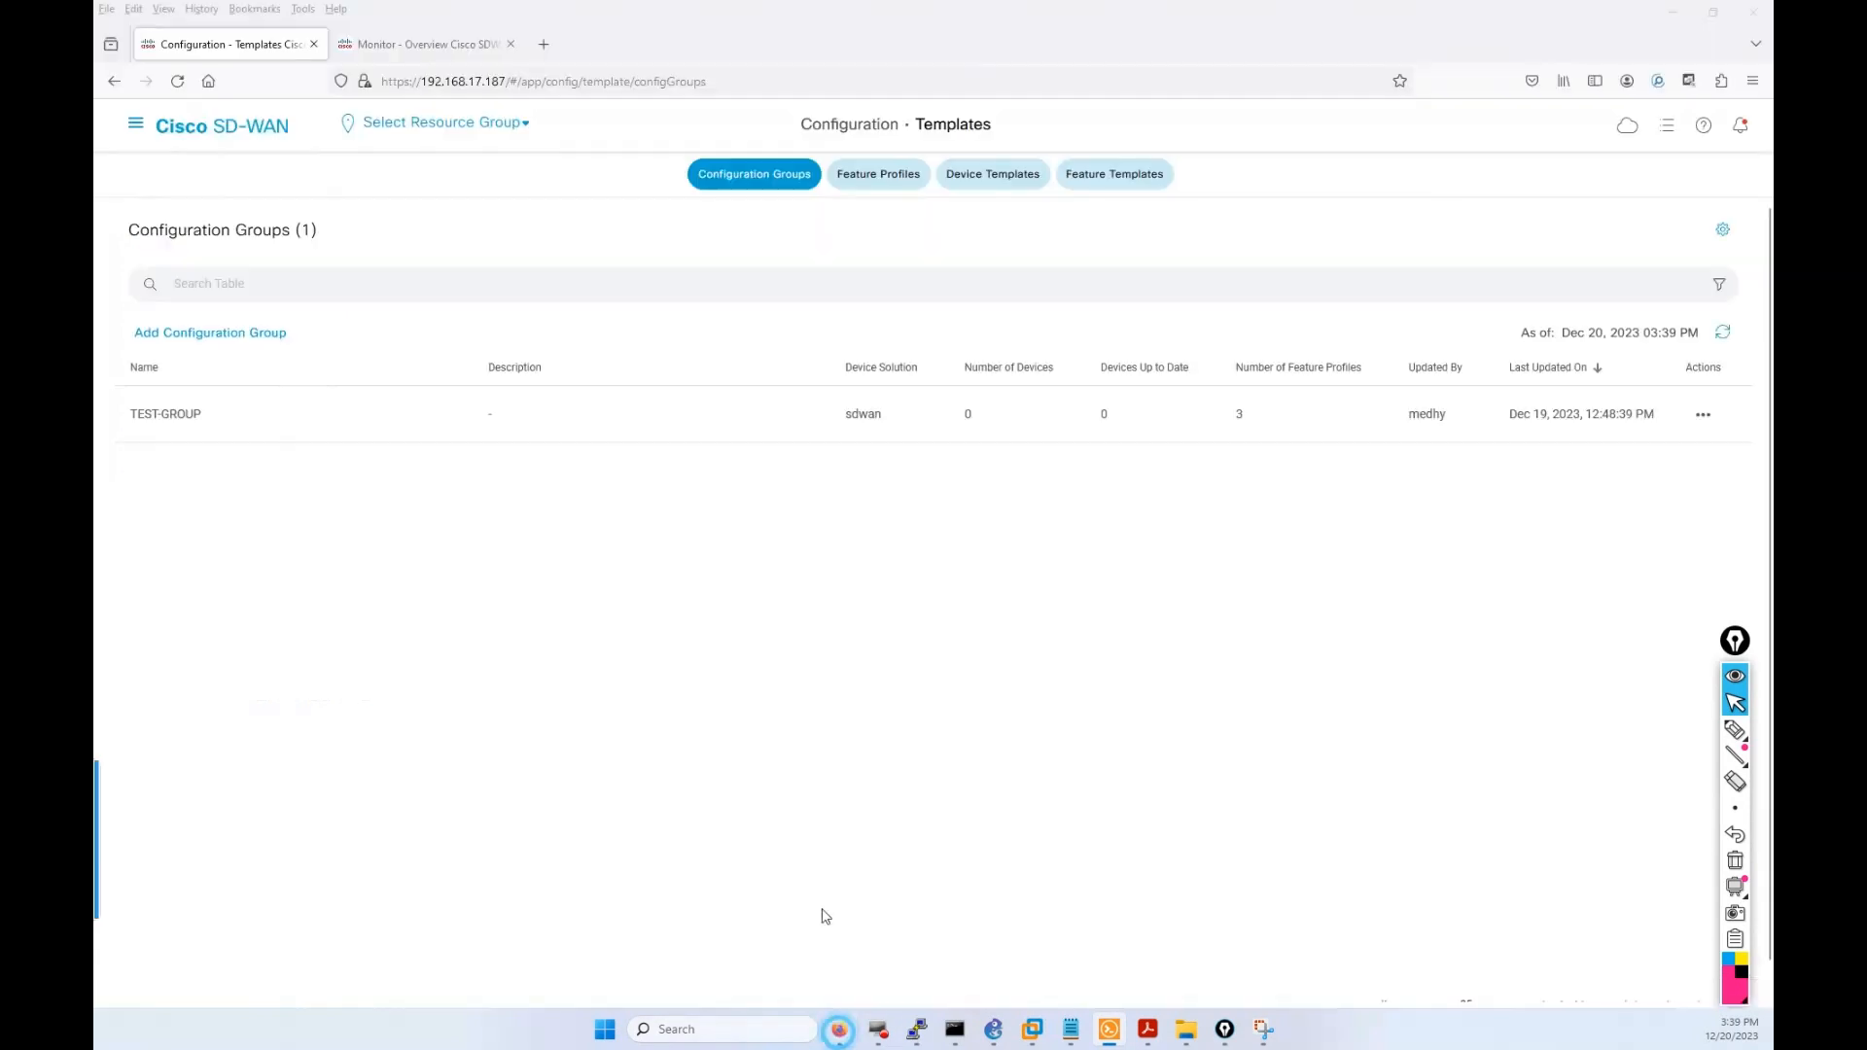
Open the Device Templates list, briefly checking the Monitor Overview tab before returning.
{"action": "left_click", "coordinate": [1002, 181]}
{"action": "left_click", "coordinate": [1007, 181]}
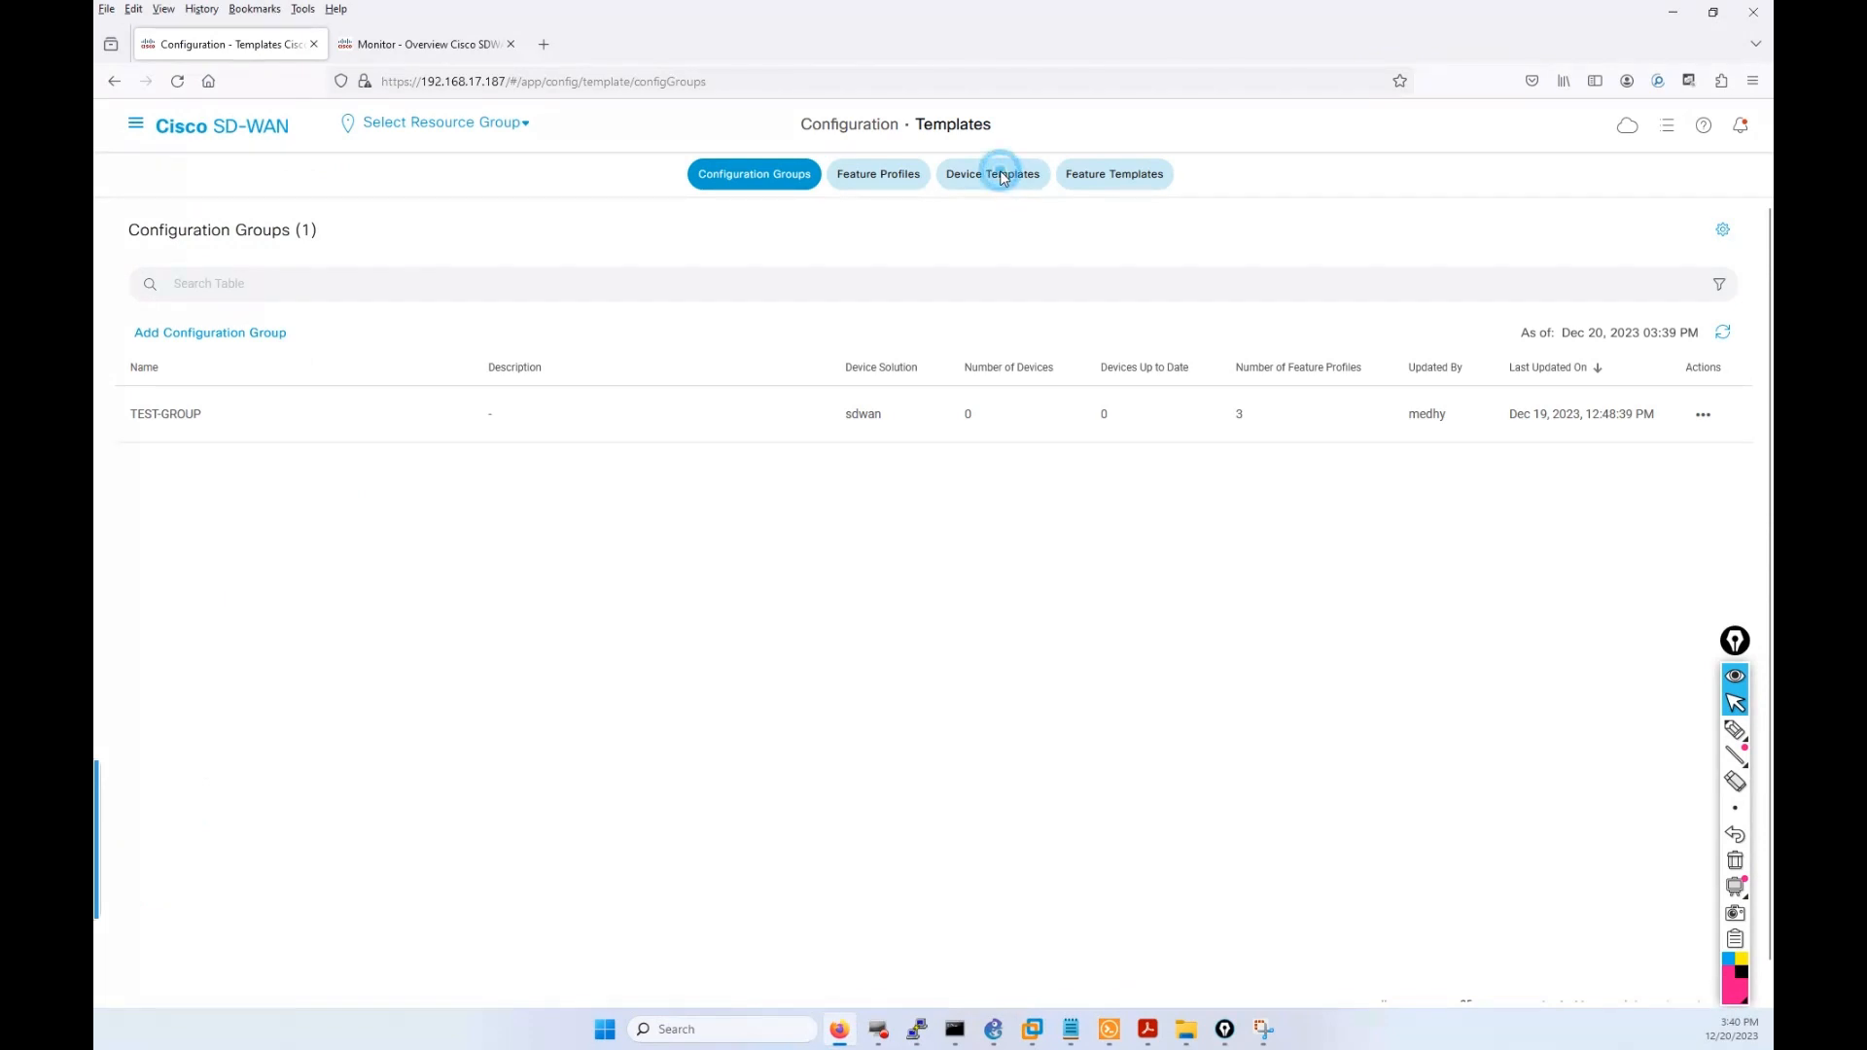
{"action": "left_click", "coordinate": [1018, 189]}
{"action": "left_click", "coordinate": [995, 179]}
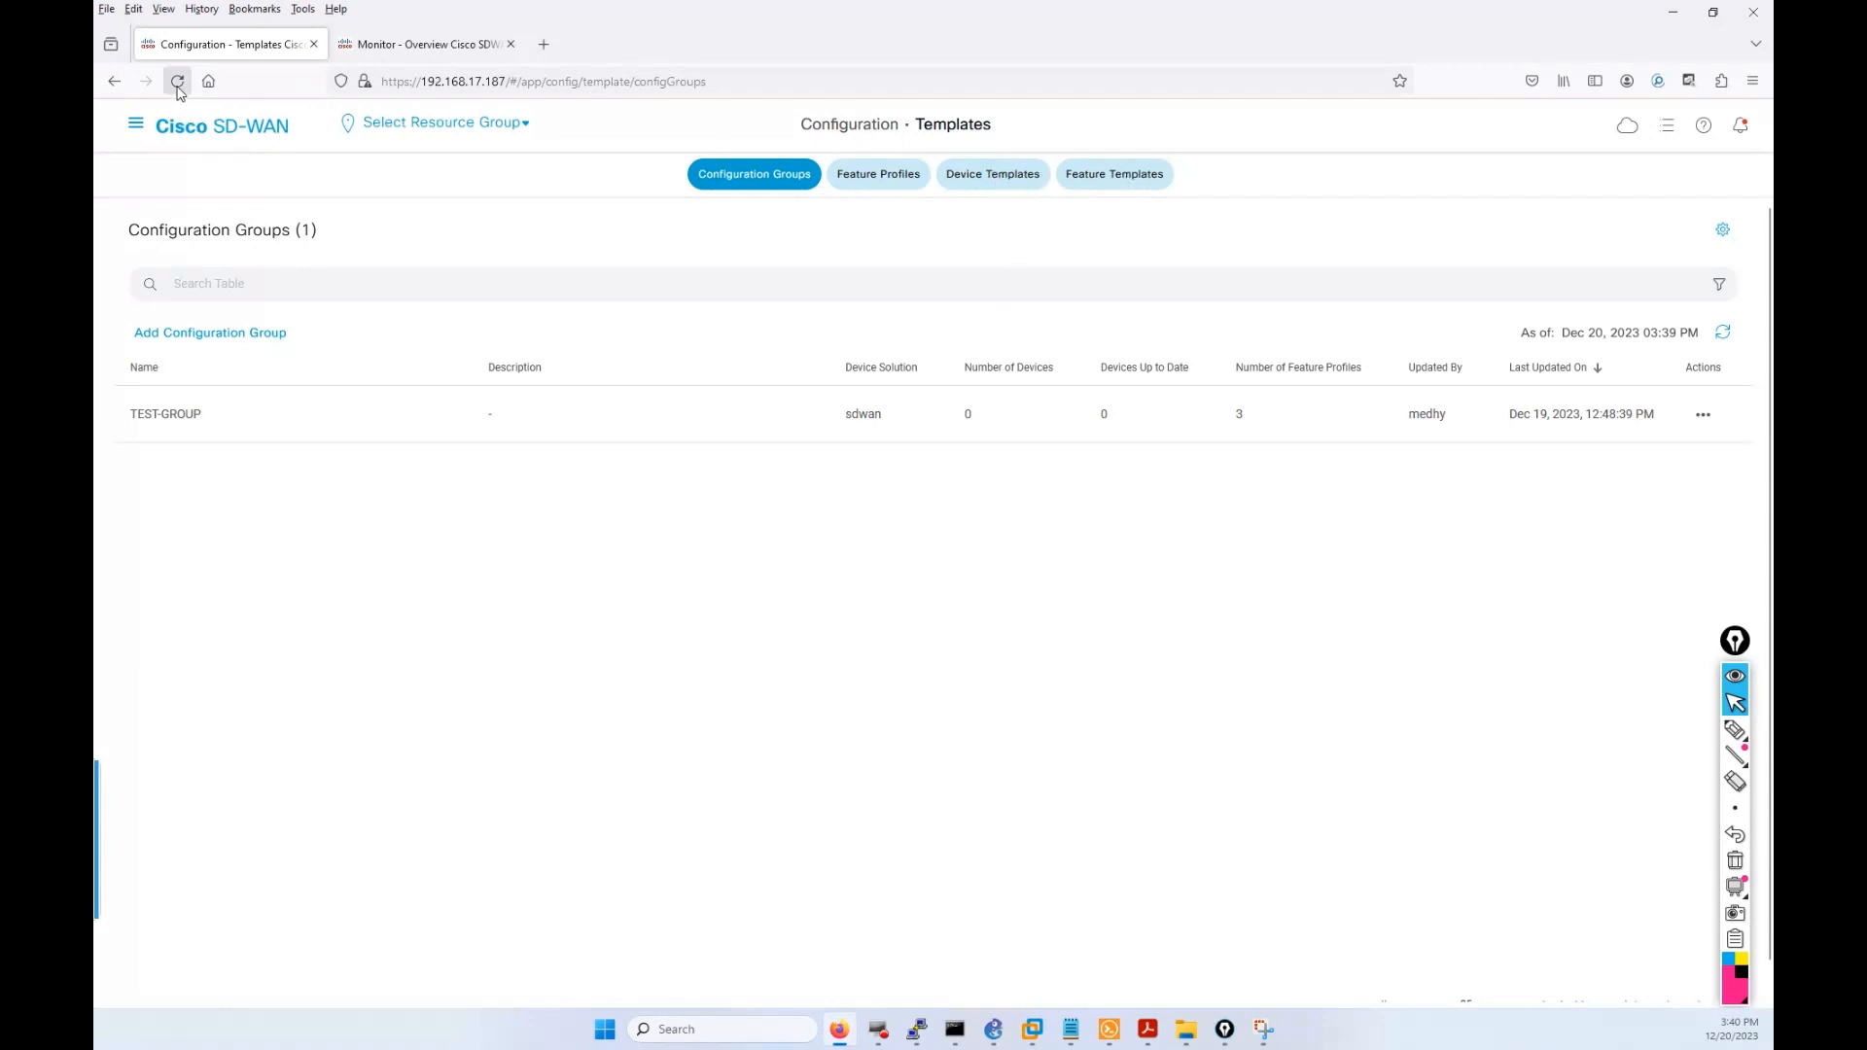
{"action": "left_click", "coordinate": [422, 44]}
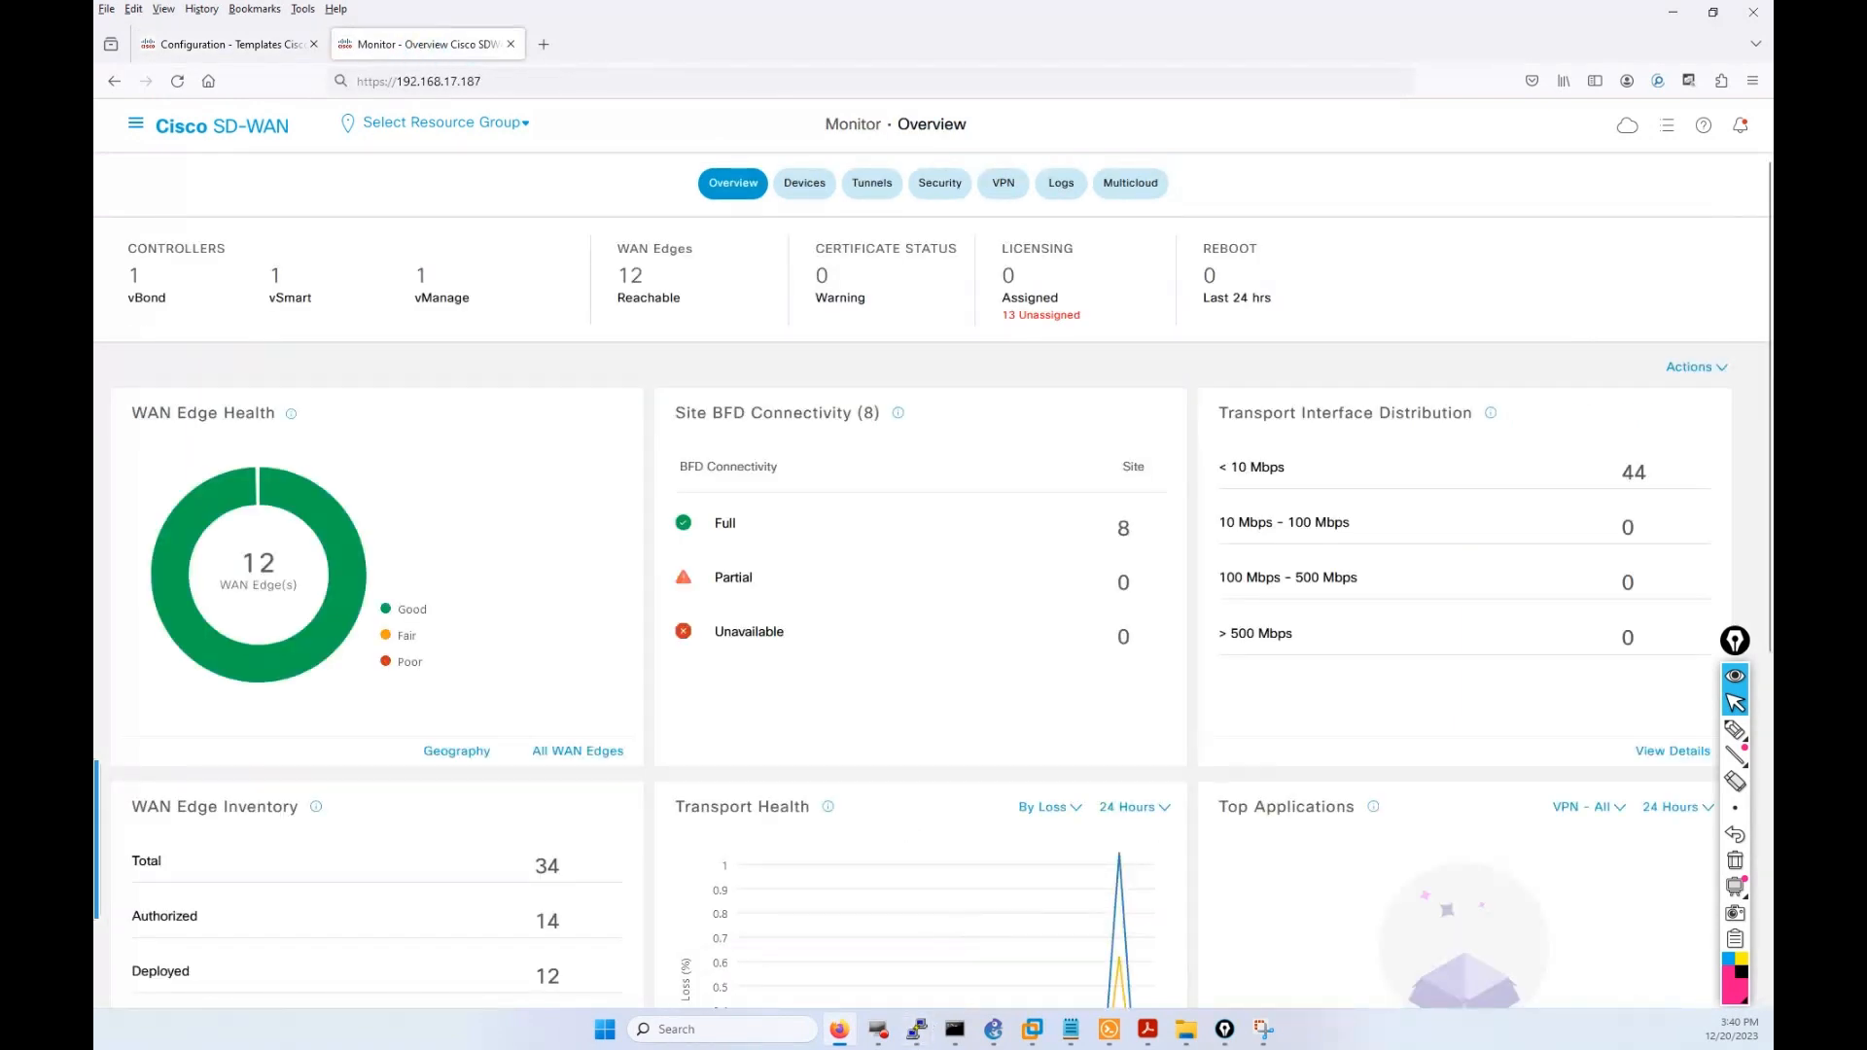
{"action": "left_click", "coordinate": [223, 44]}
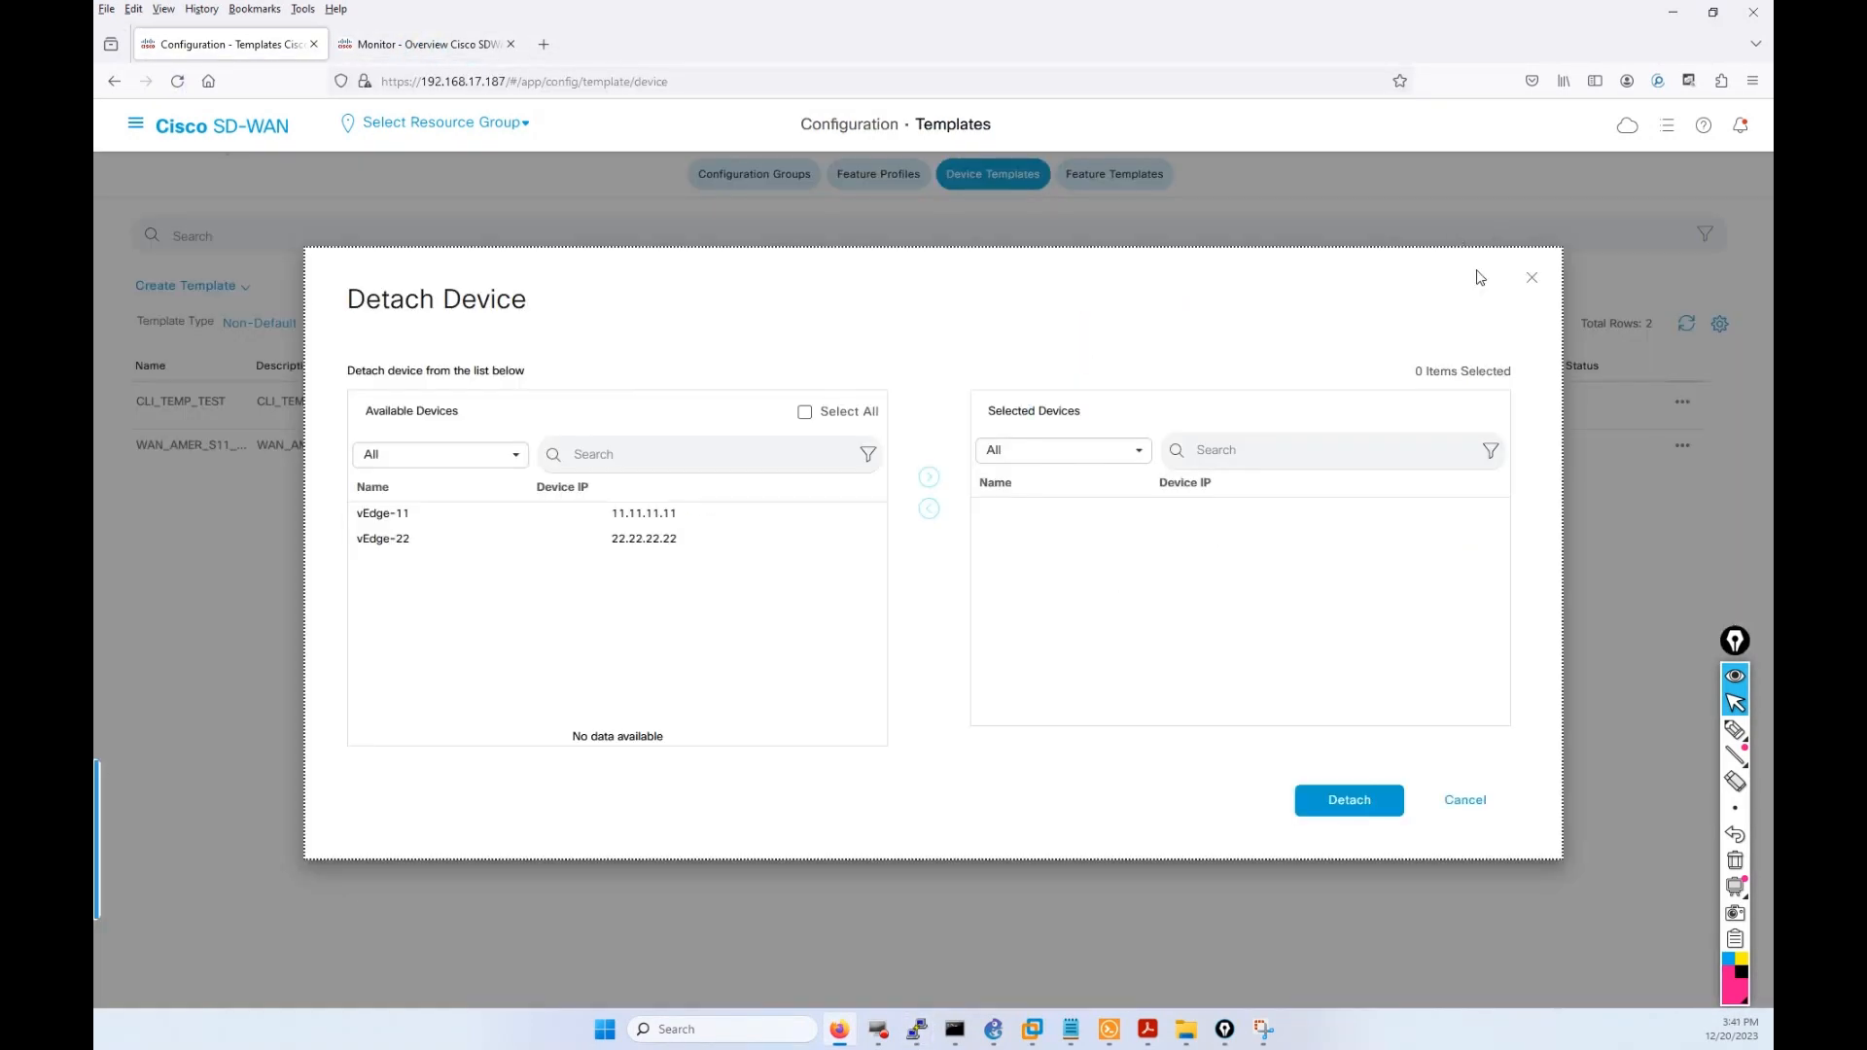
Close the Detach Device dialog and widen the template list columns to show full names.
{"action": "left_click", "coordinate": [1531, 275]}
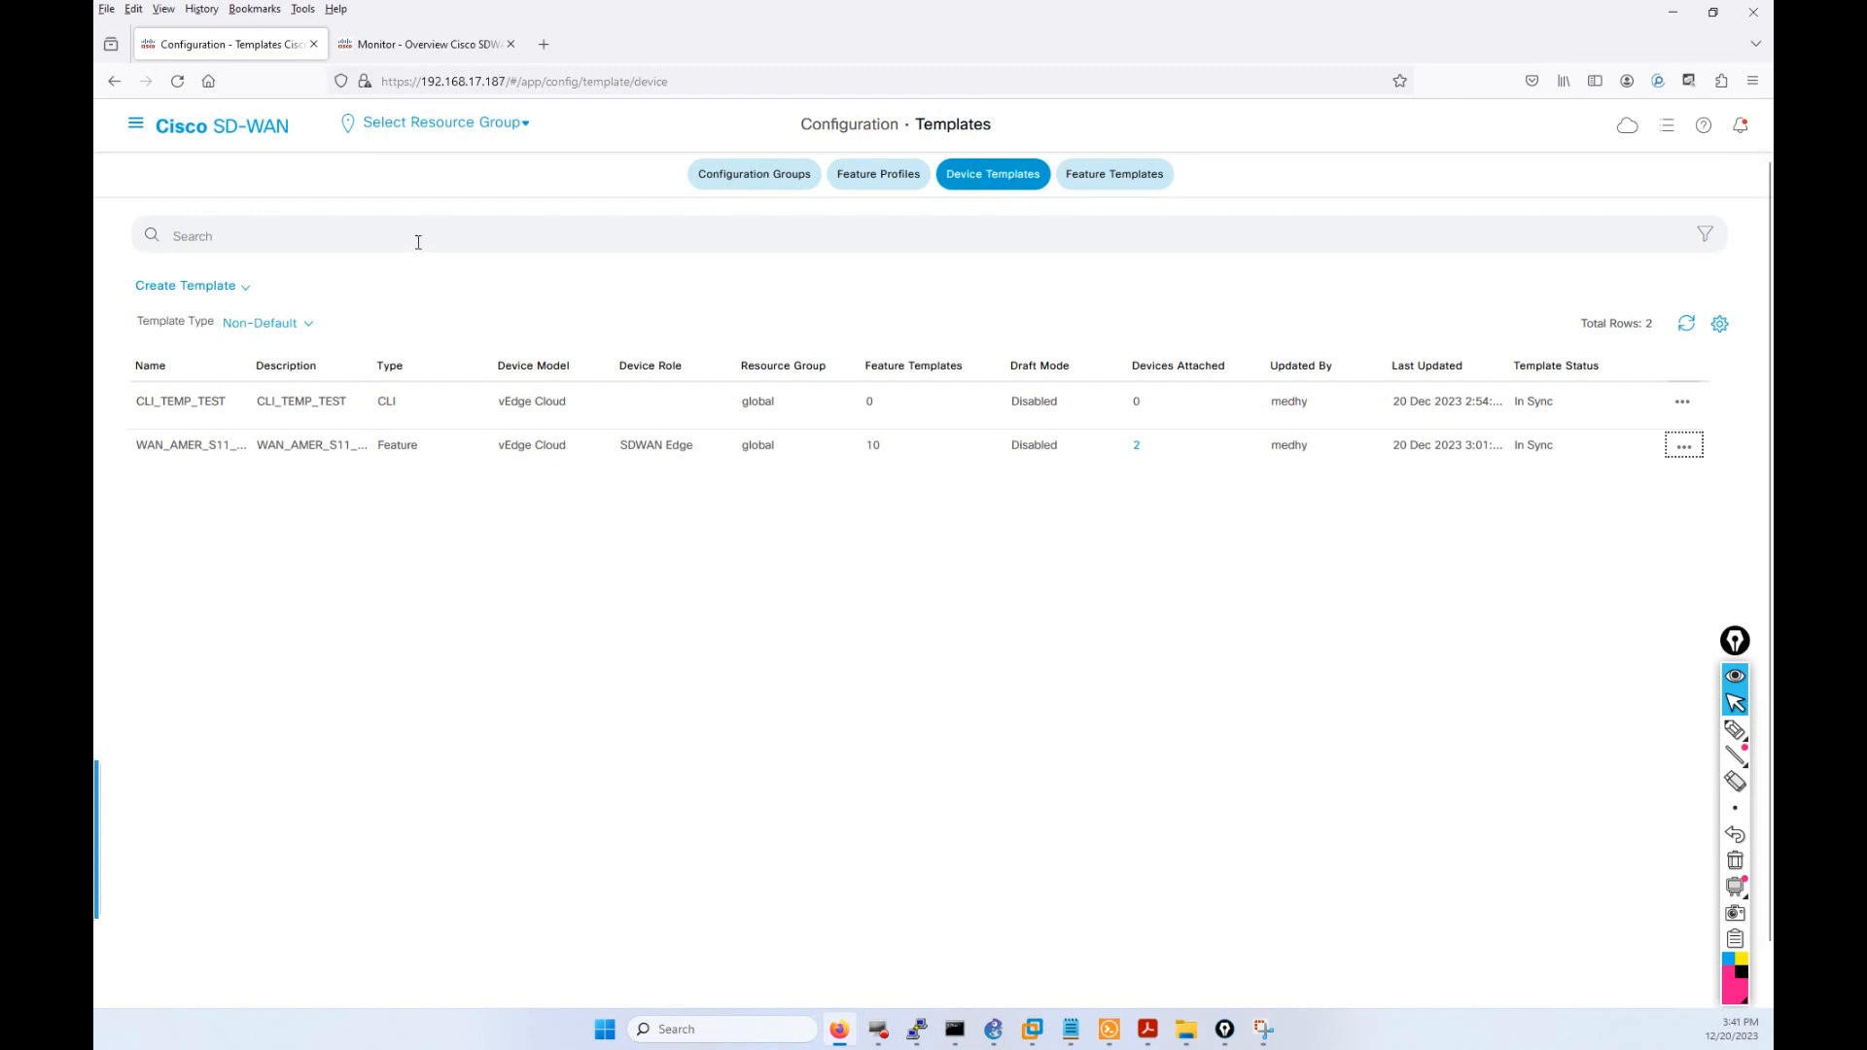
{"action": "left_click_drag", "start_coordinate": [374, 371], "coordinate": [432, 376]}
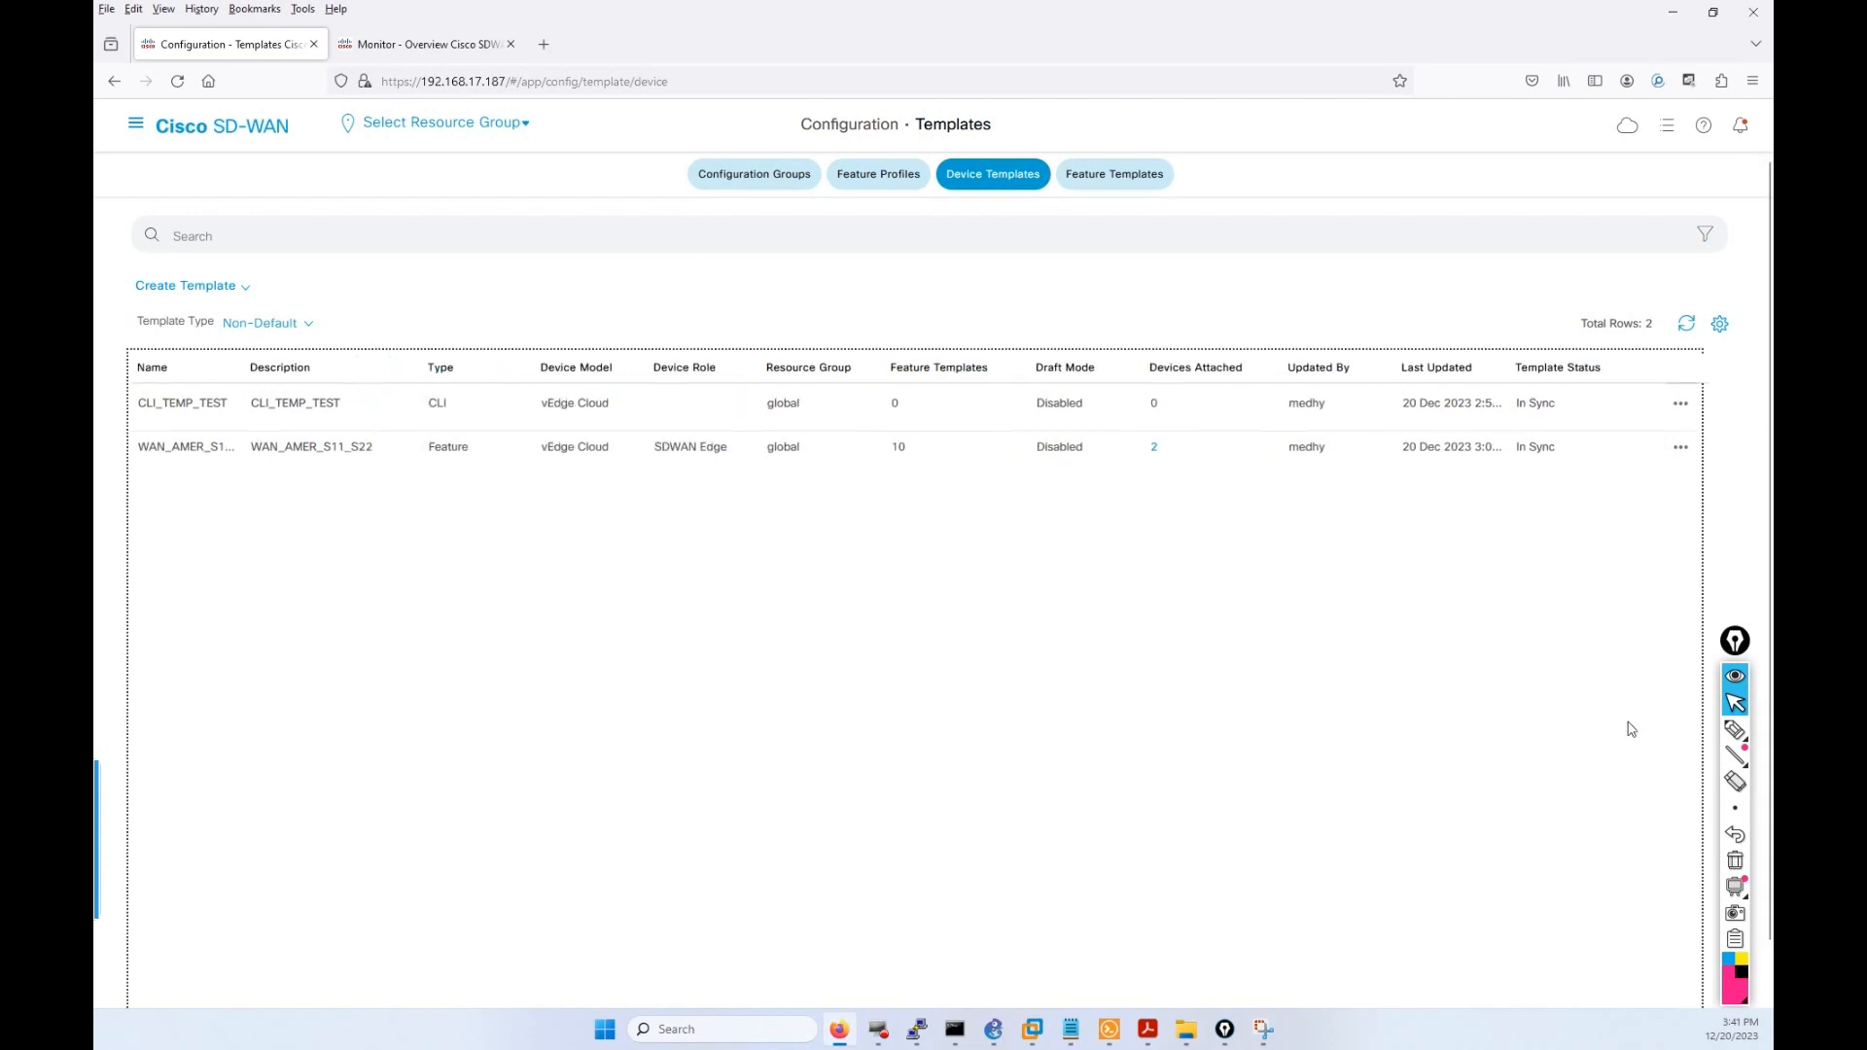
{"action": "left_click", "coordinate": [1734, 729]}
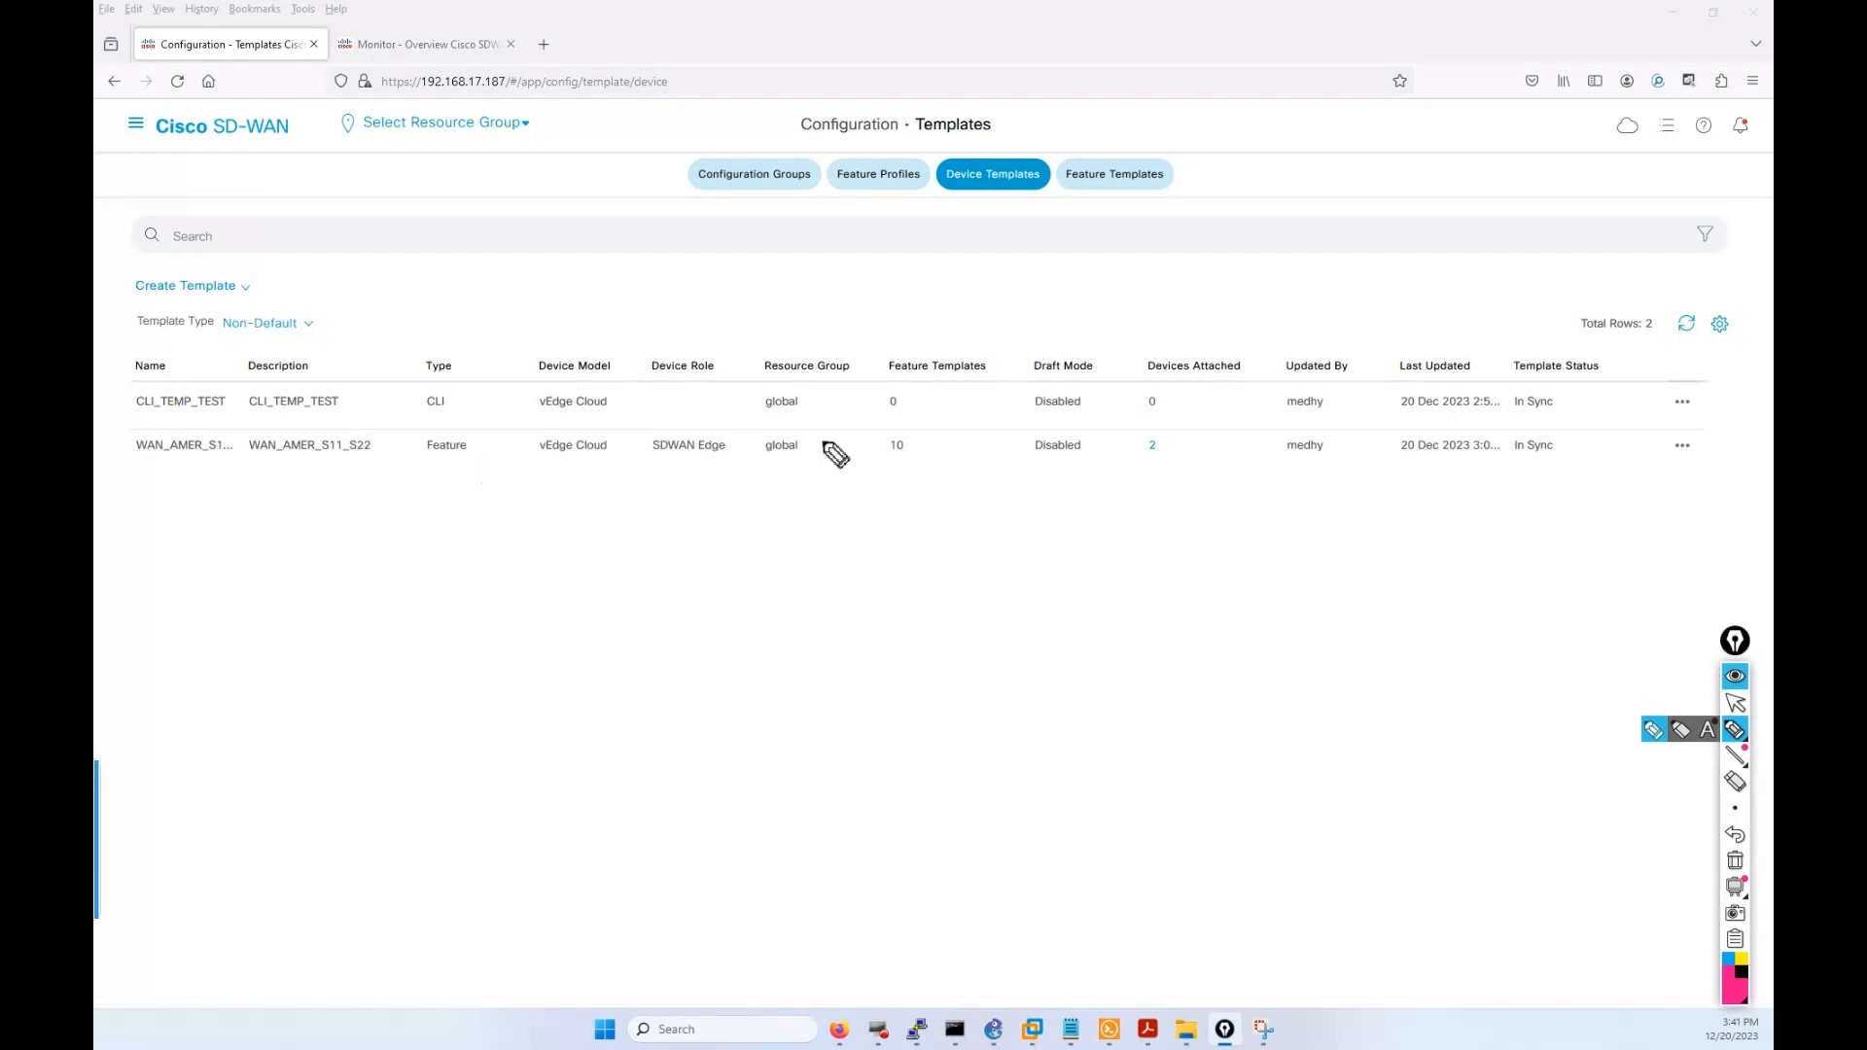
{"action": "left_click_drag", "start_coordinate": [251, 463], "coordinate": [370, 473]}
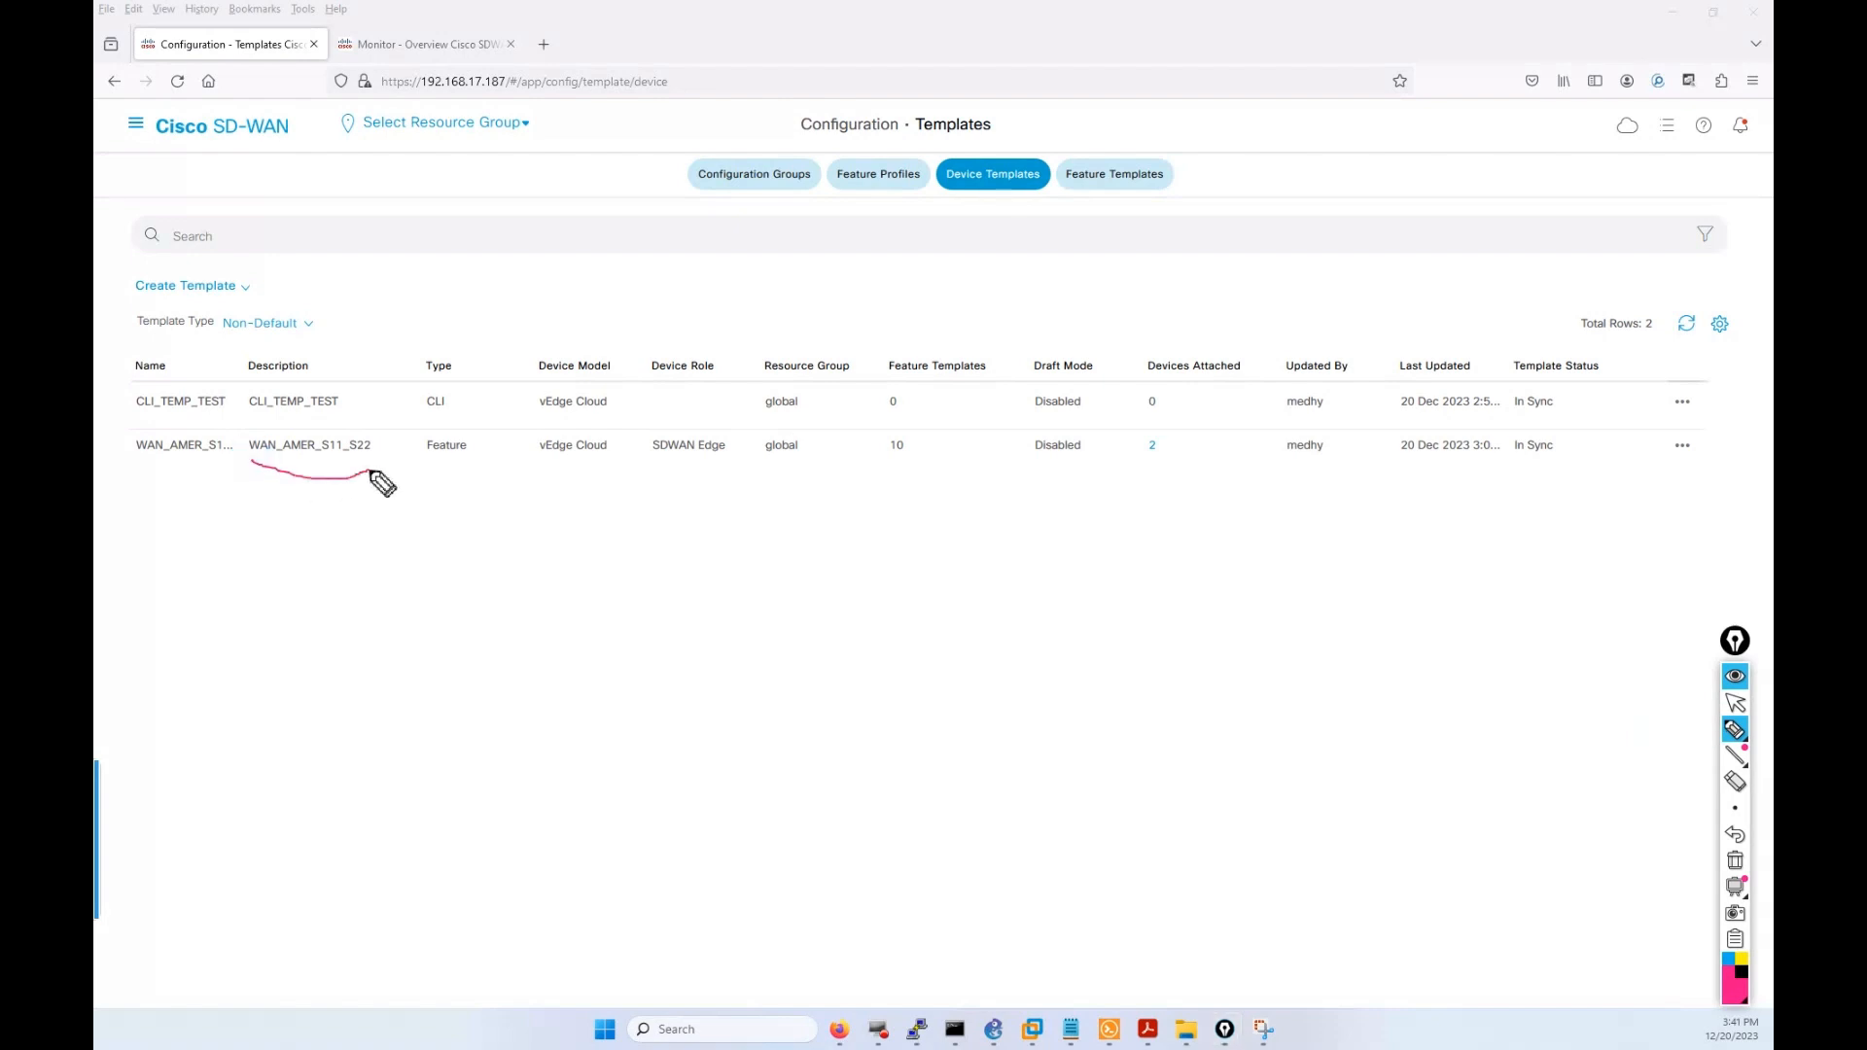
{"action": "left_click", "coordinate": [1734, 702]}
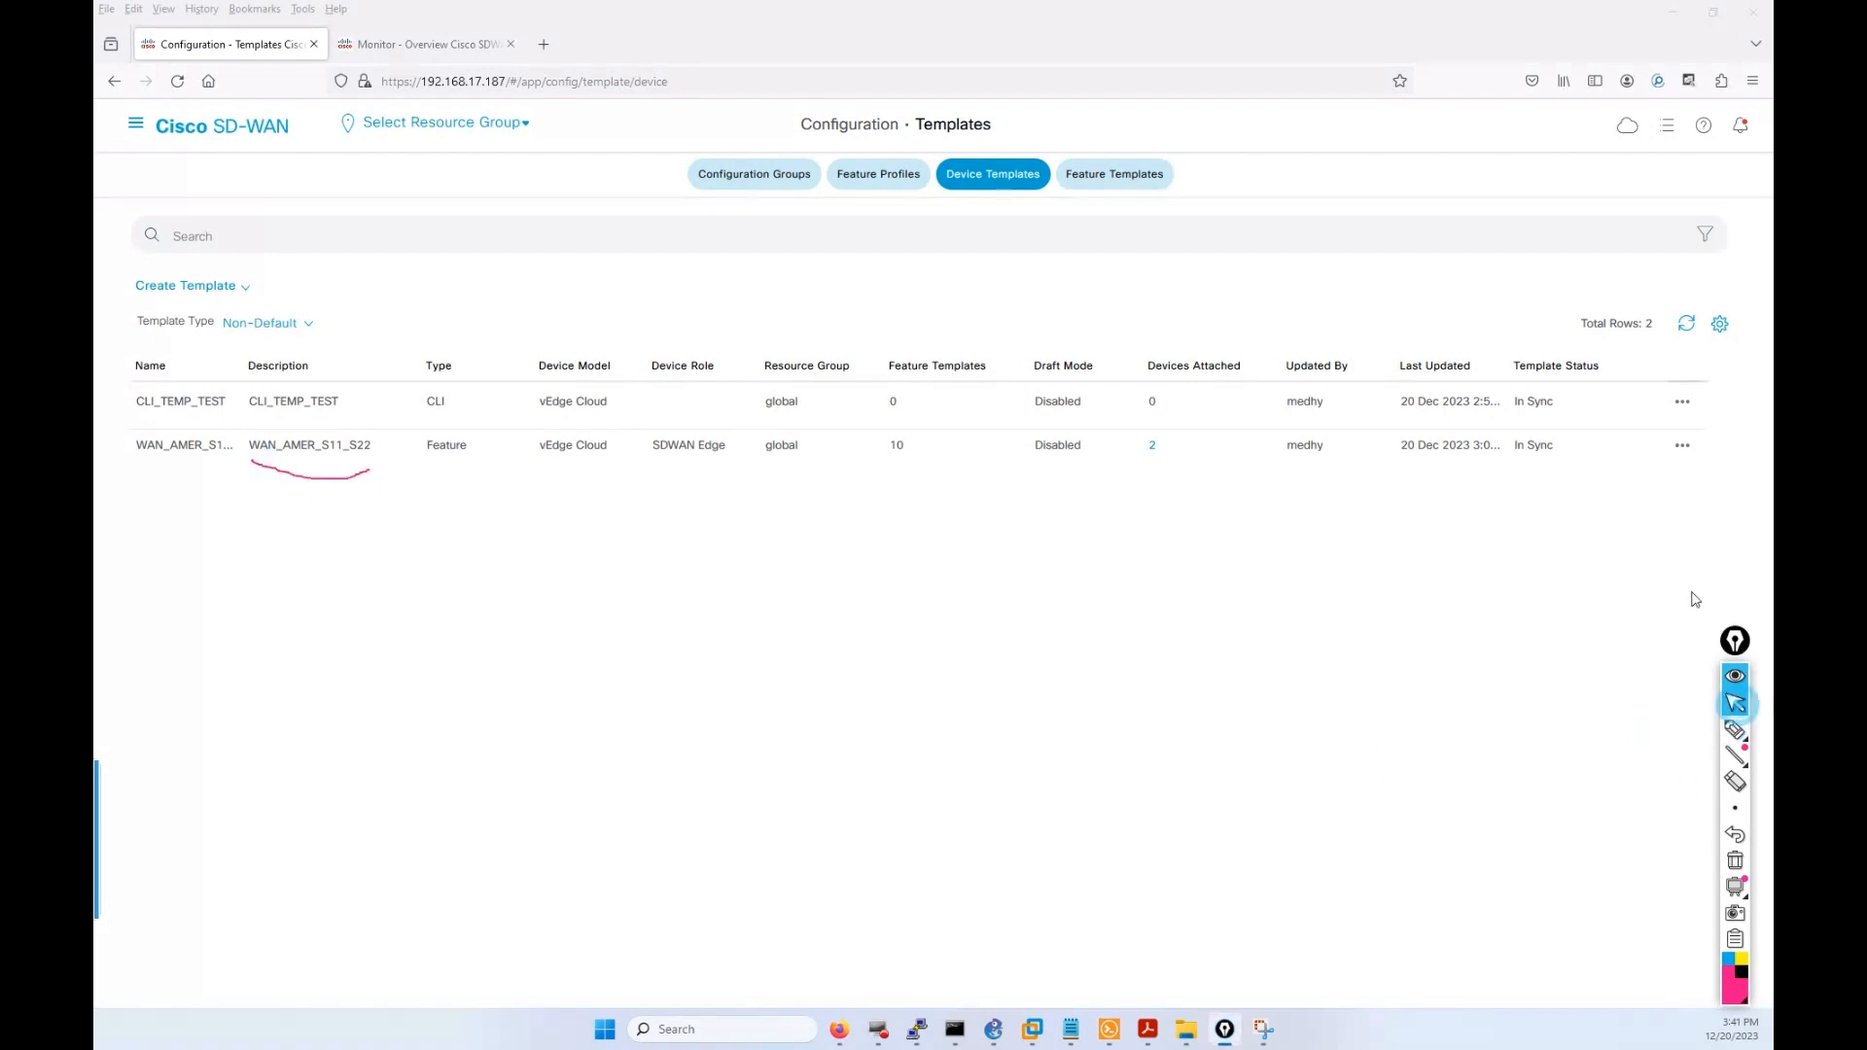
Detach vEdge-11 and vEdge-22 from the WAN_AMER_S11_S22 template.
{"action": "left_click", "coordinate": [1683, 446]}
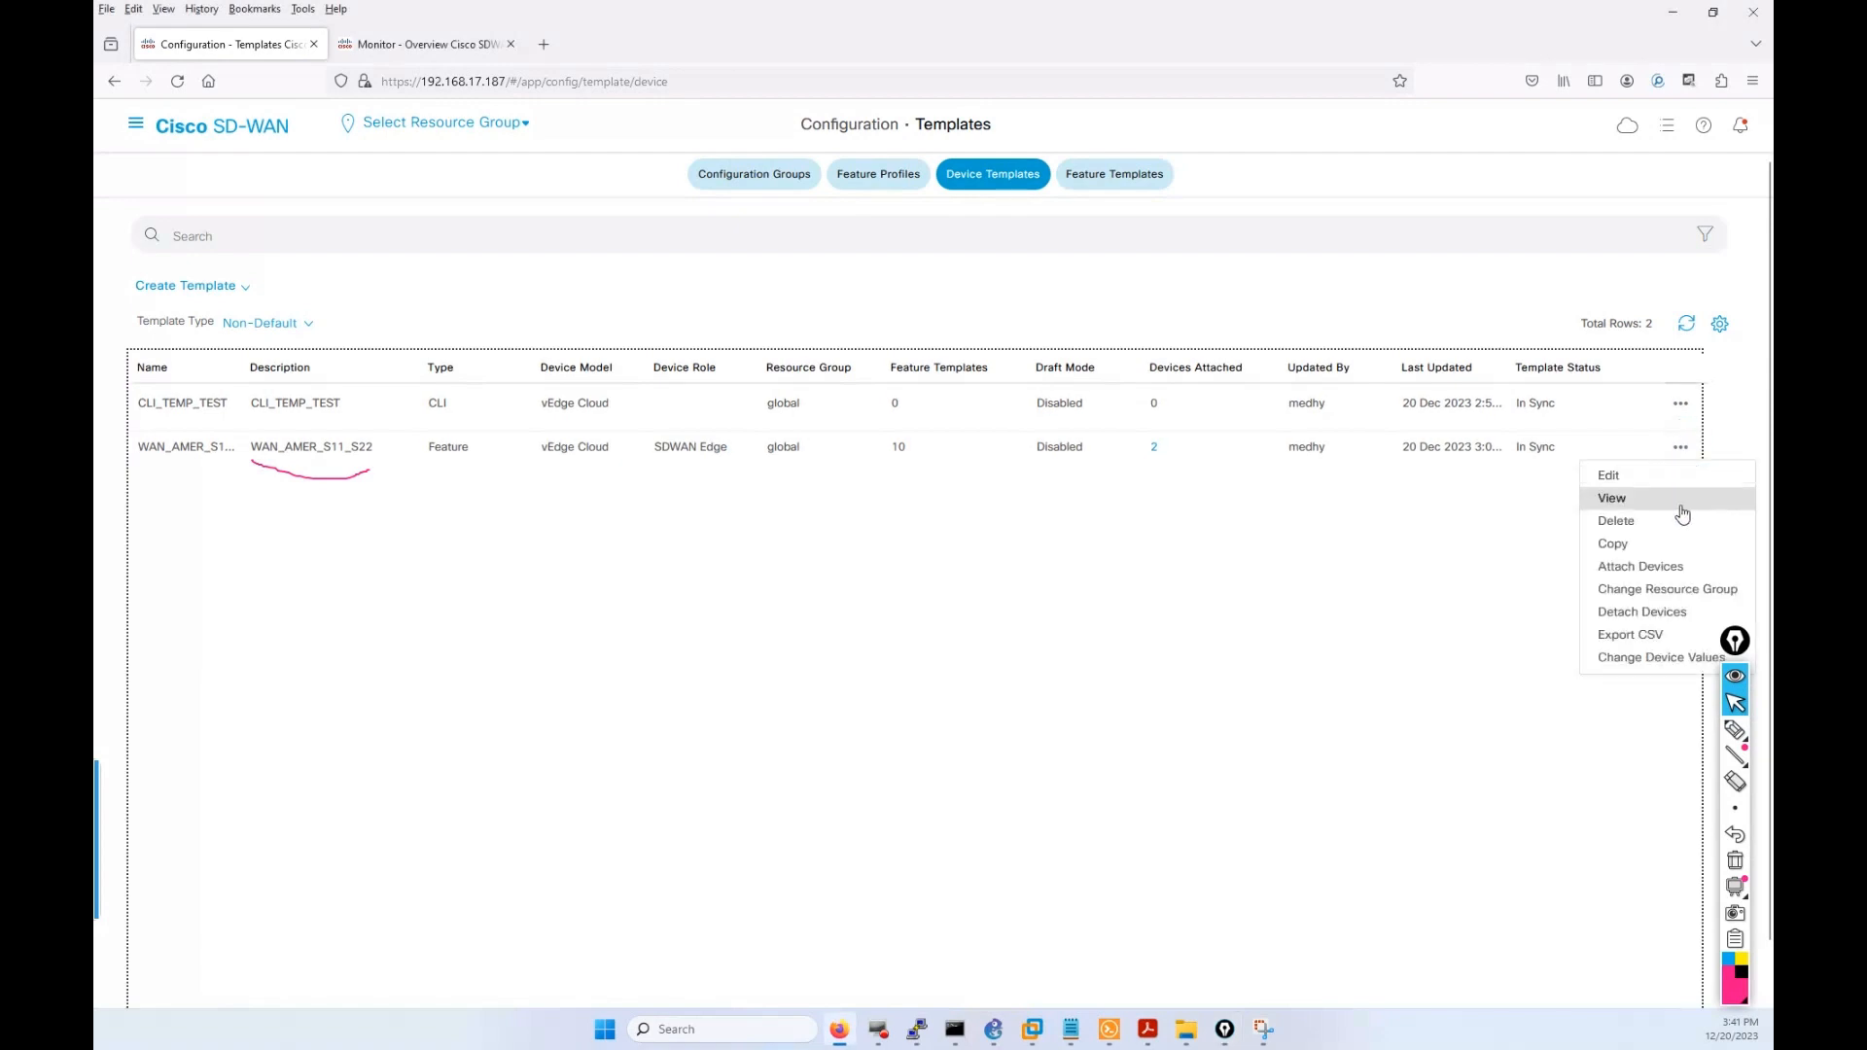
{"action": "left_click", "coordinate": [1665, 612]}
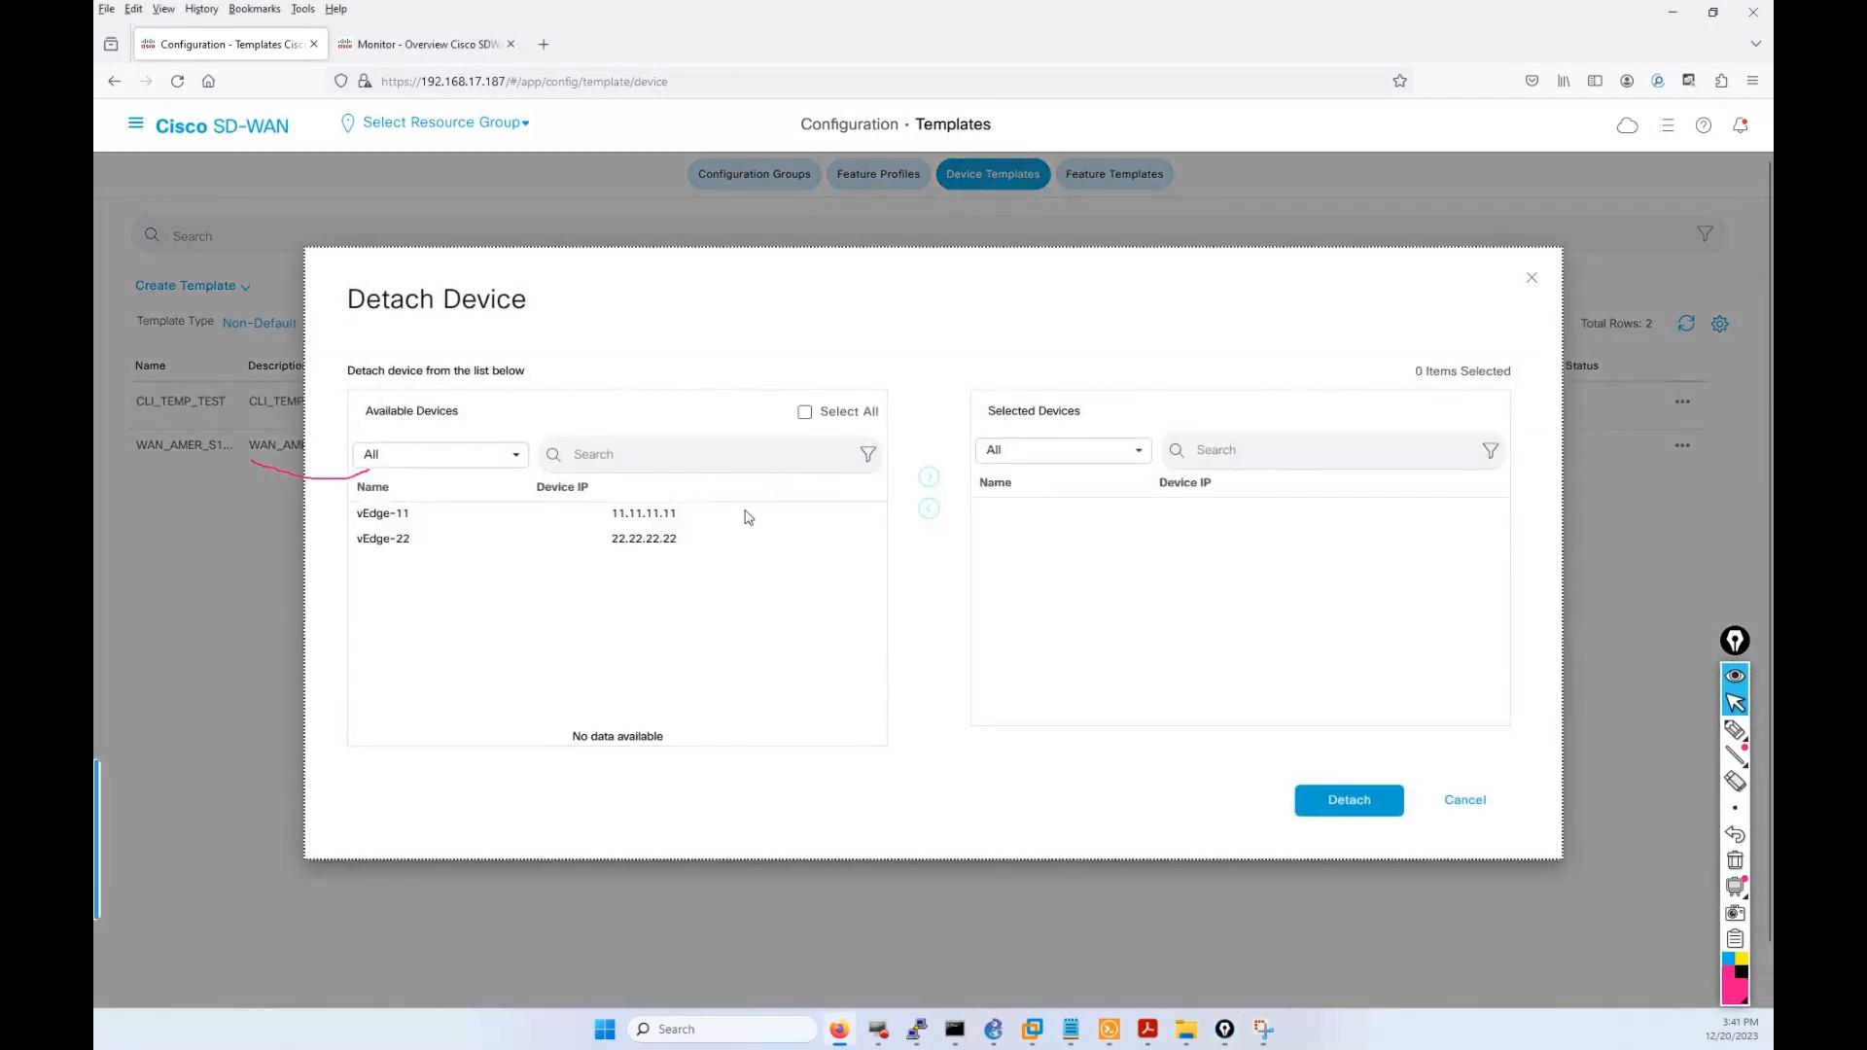
{"action": "left_click", "coordinate": [729, 513]}
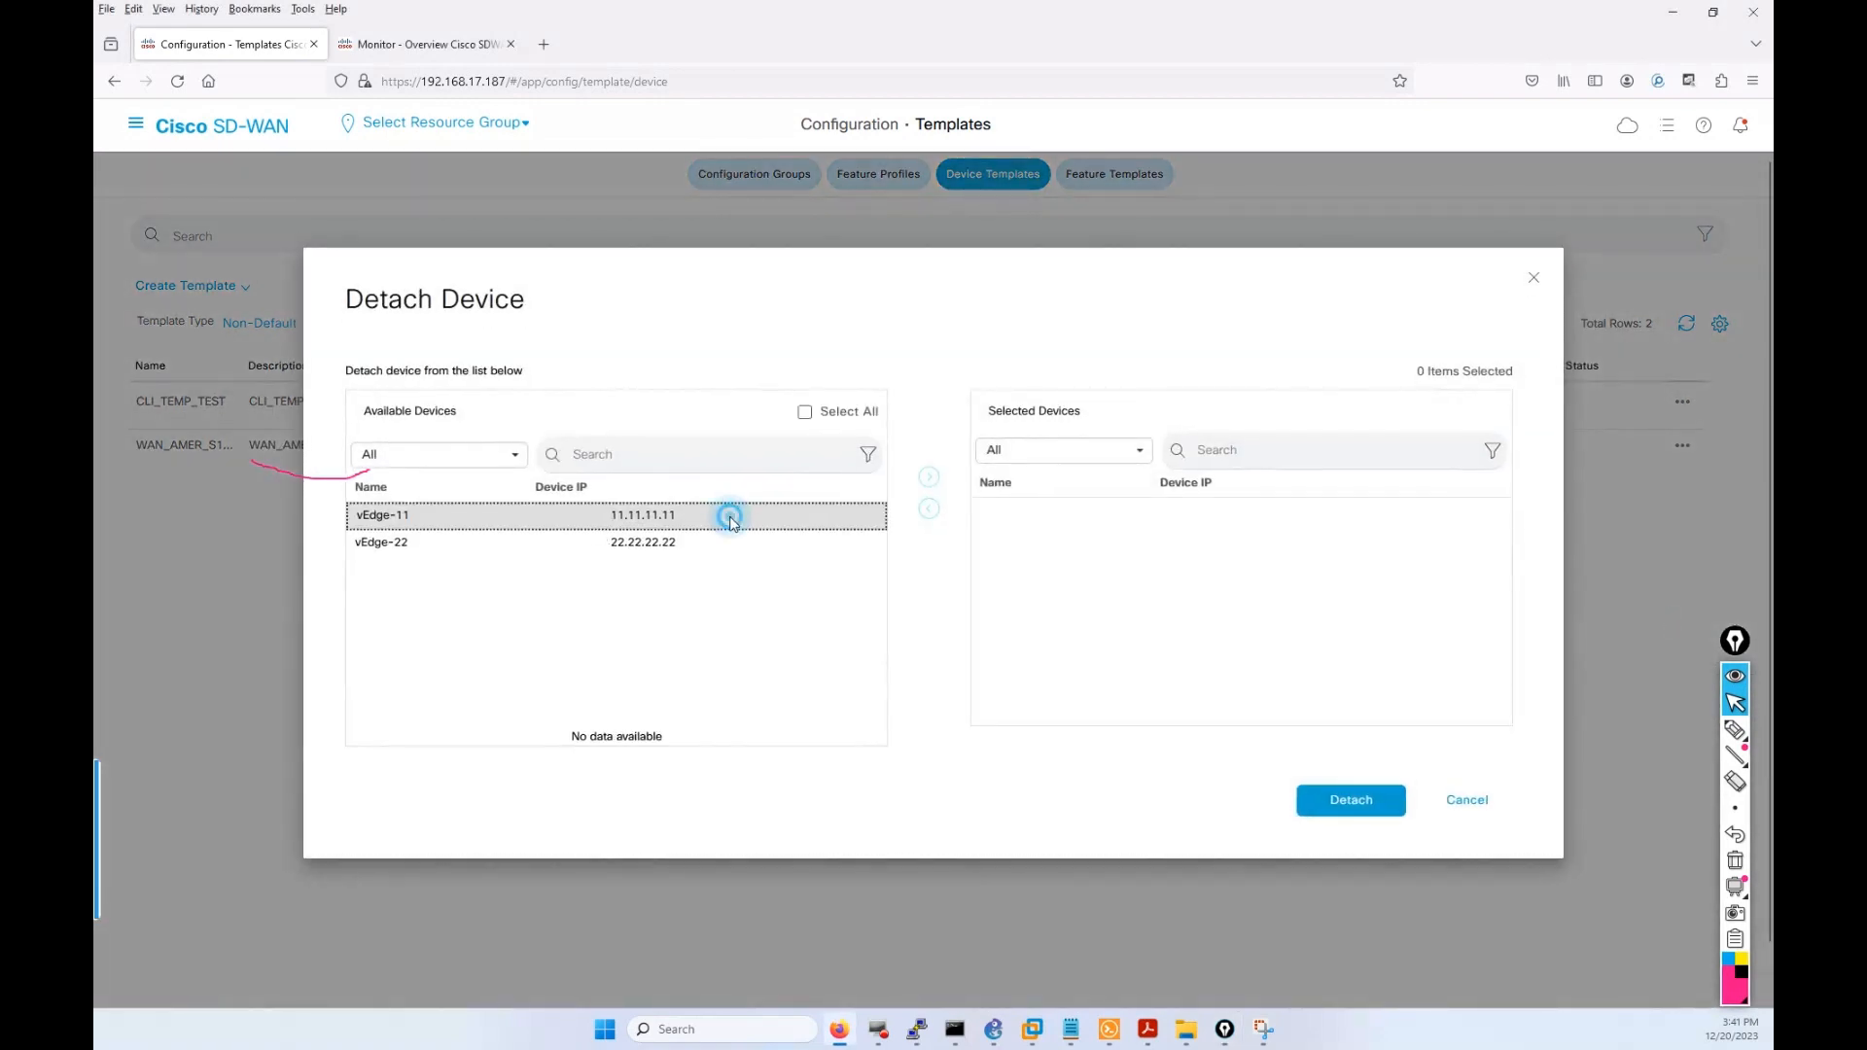
{"action": "left_click", "coordinate": [725, 540]}
{"action": "left_click", "coordinate": [931, 477]}
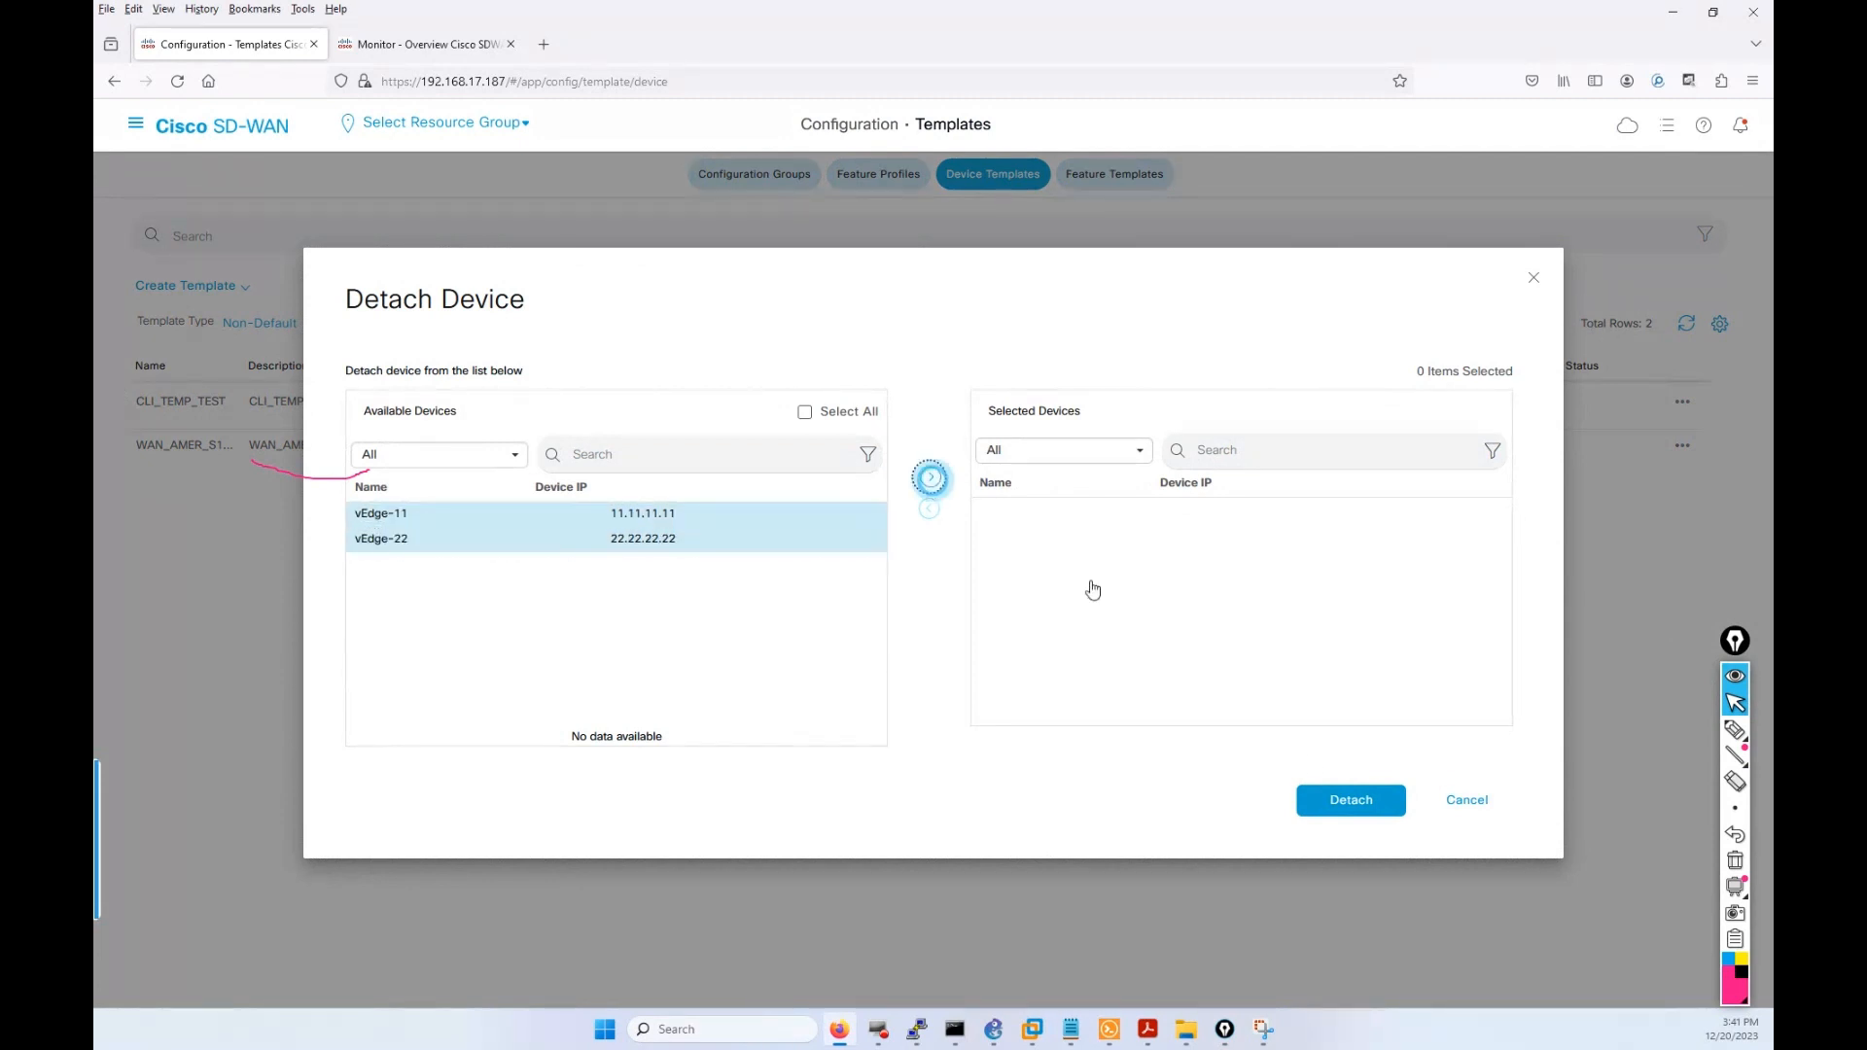
{"action": "left_click", "coordinate": [1343, 799]}
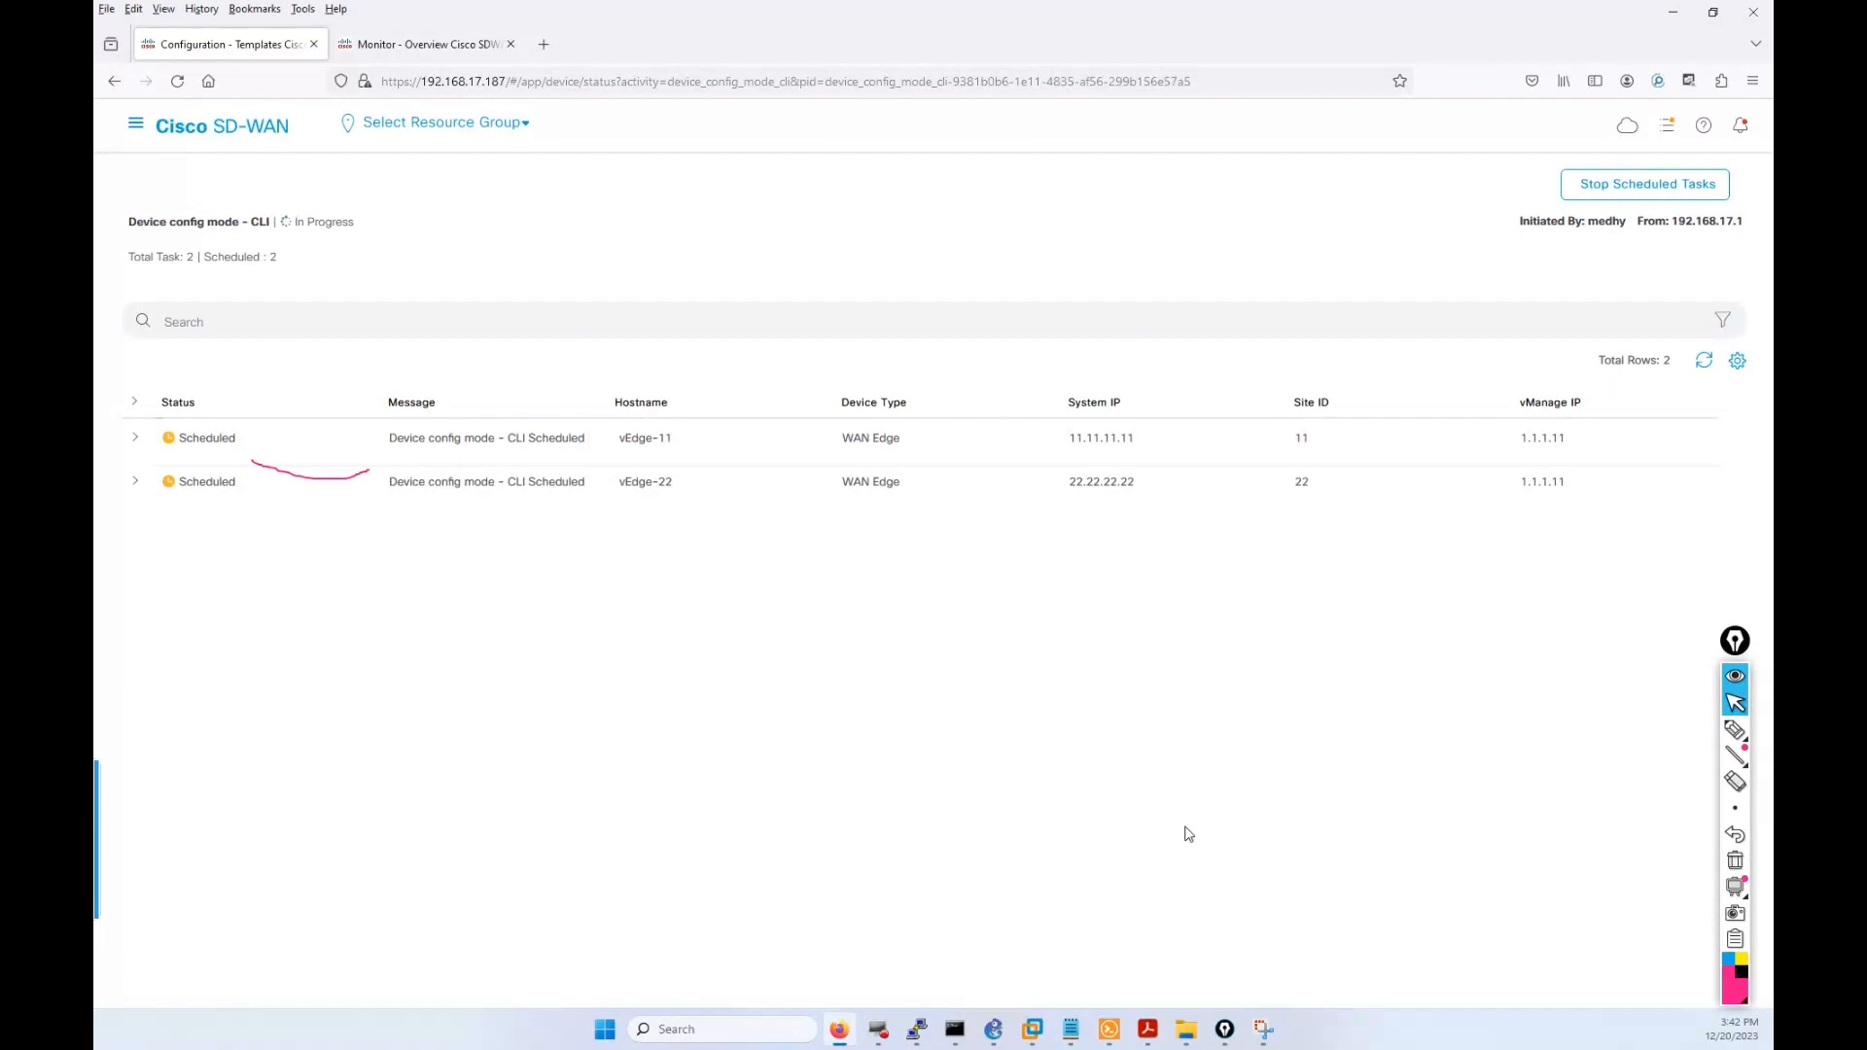
Expand the vEdge-11 and vEdge-22 task rows and check the running tasks panel.
{"action": "left_click", "coordinate": [135, 438]}
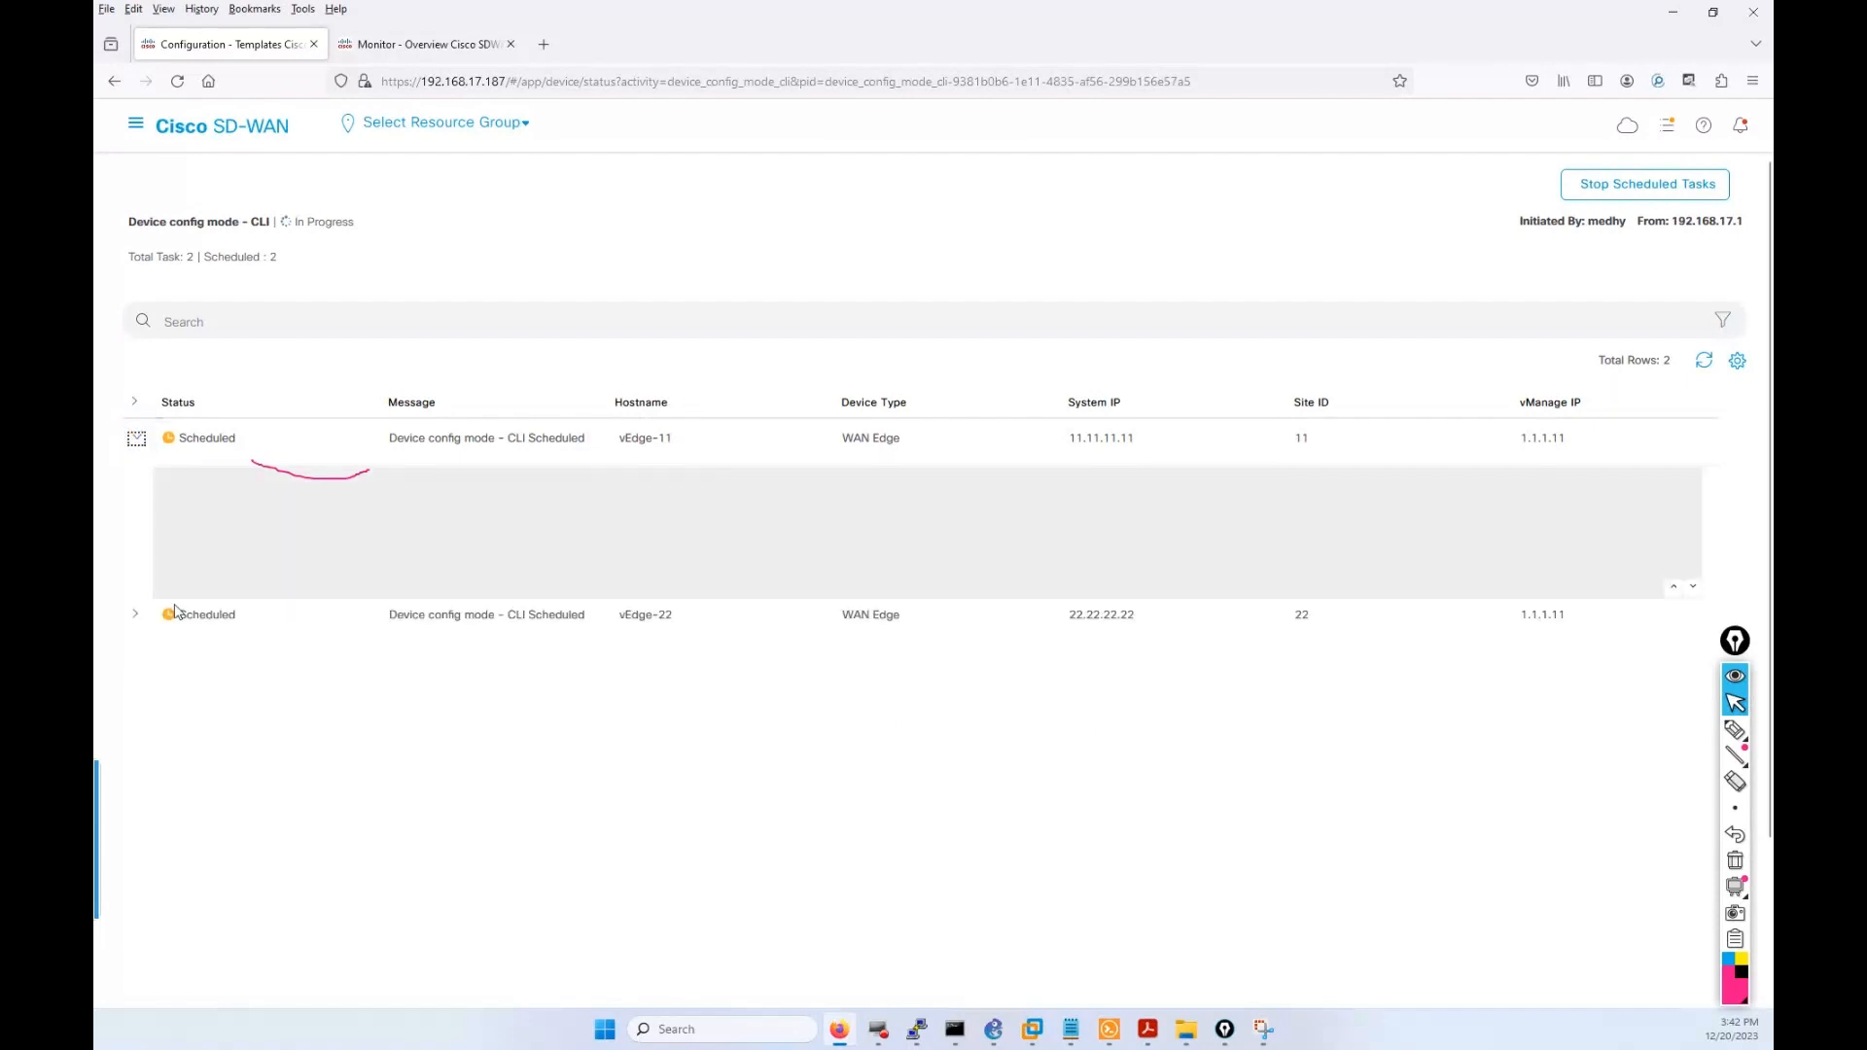
{"action": "left_click", "coordinate": [135, 614]}
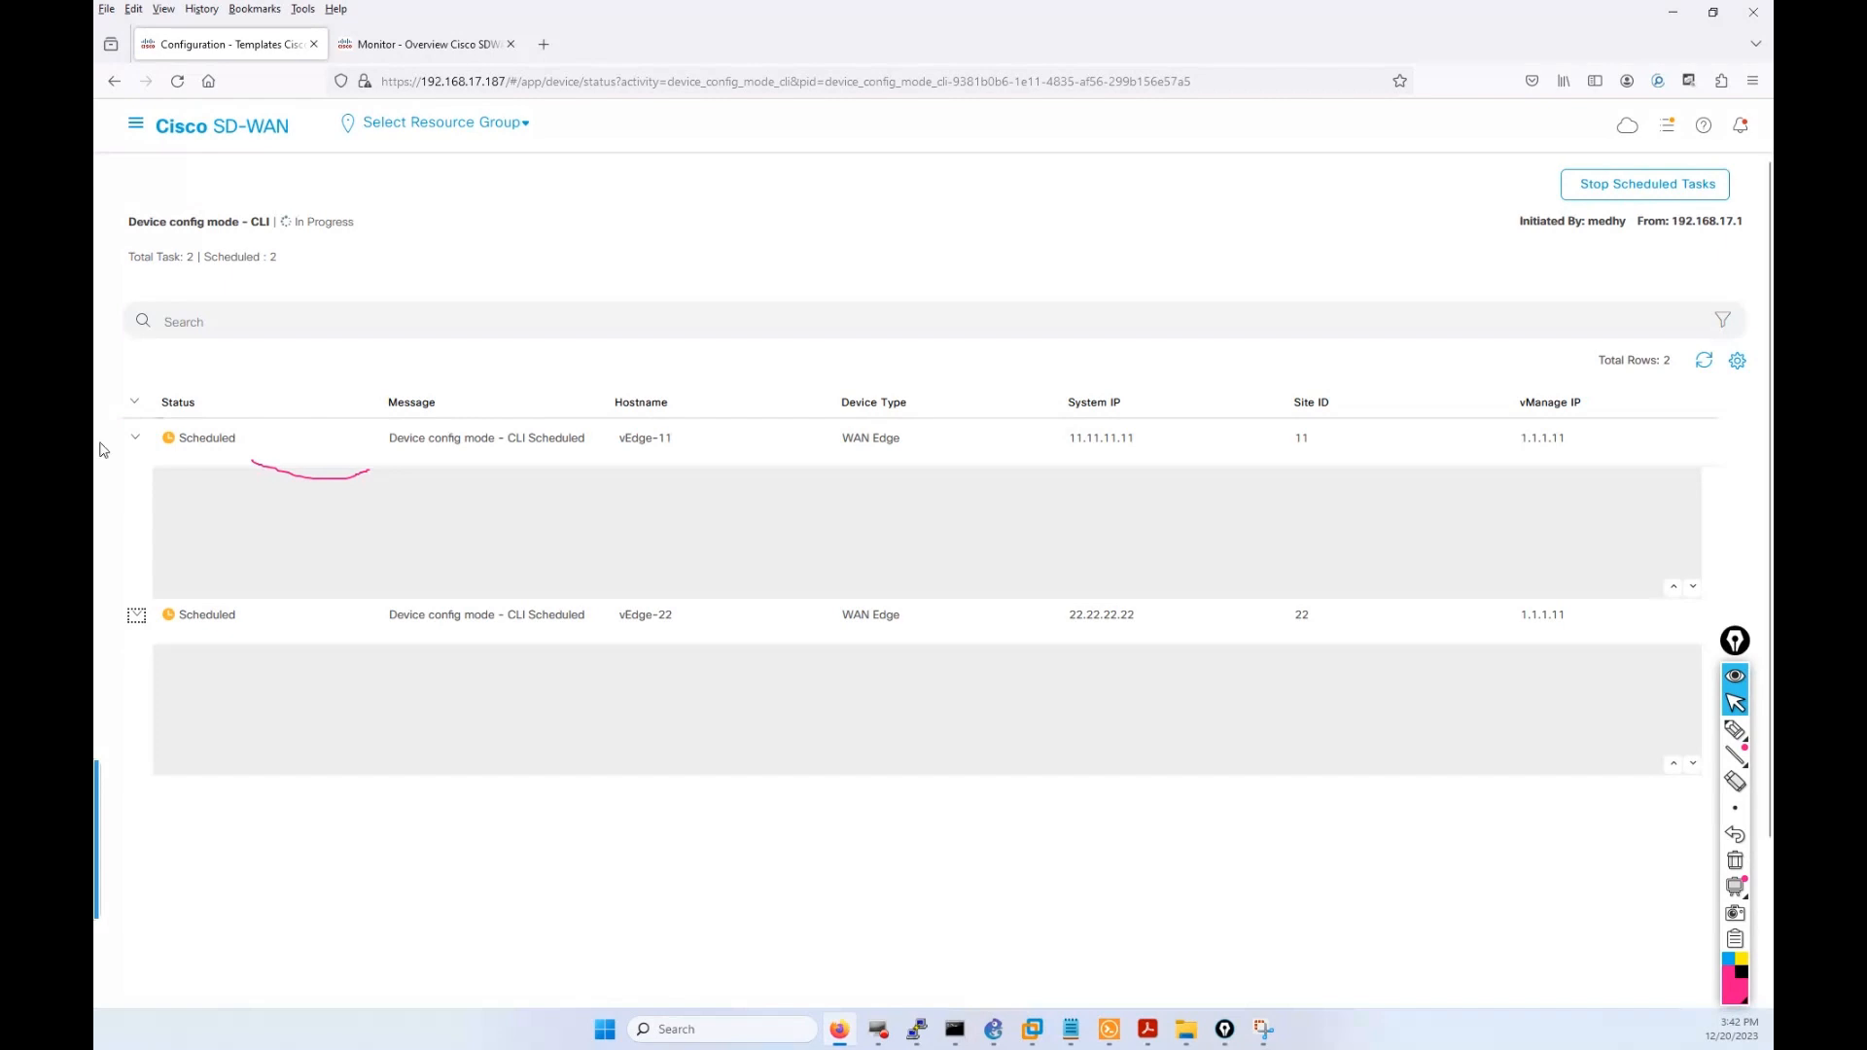
{"action": "left_click", "coordinate": [1668, 125]}
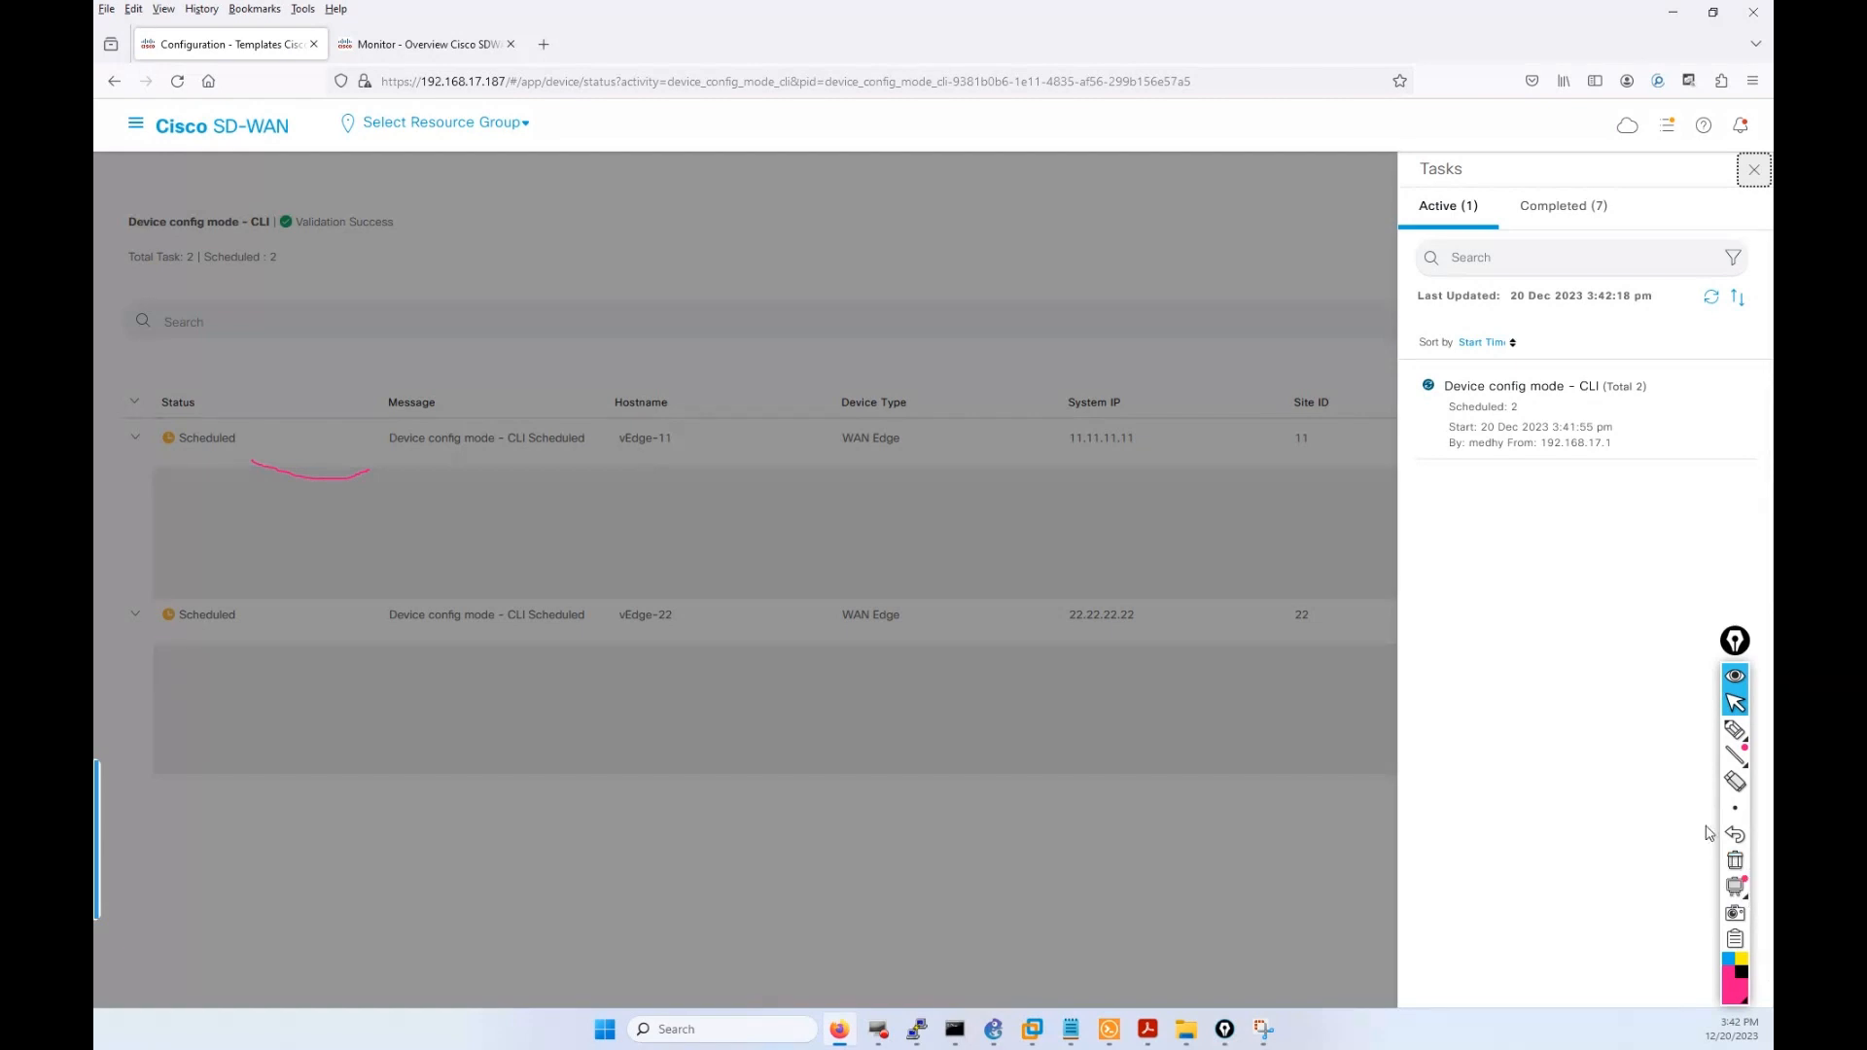
{"action": "left_click", "coordinate": [1734, 860]}
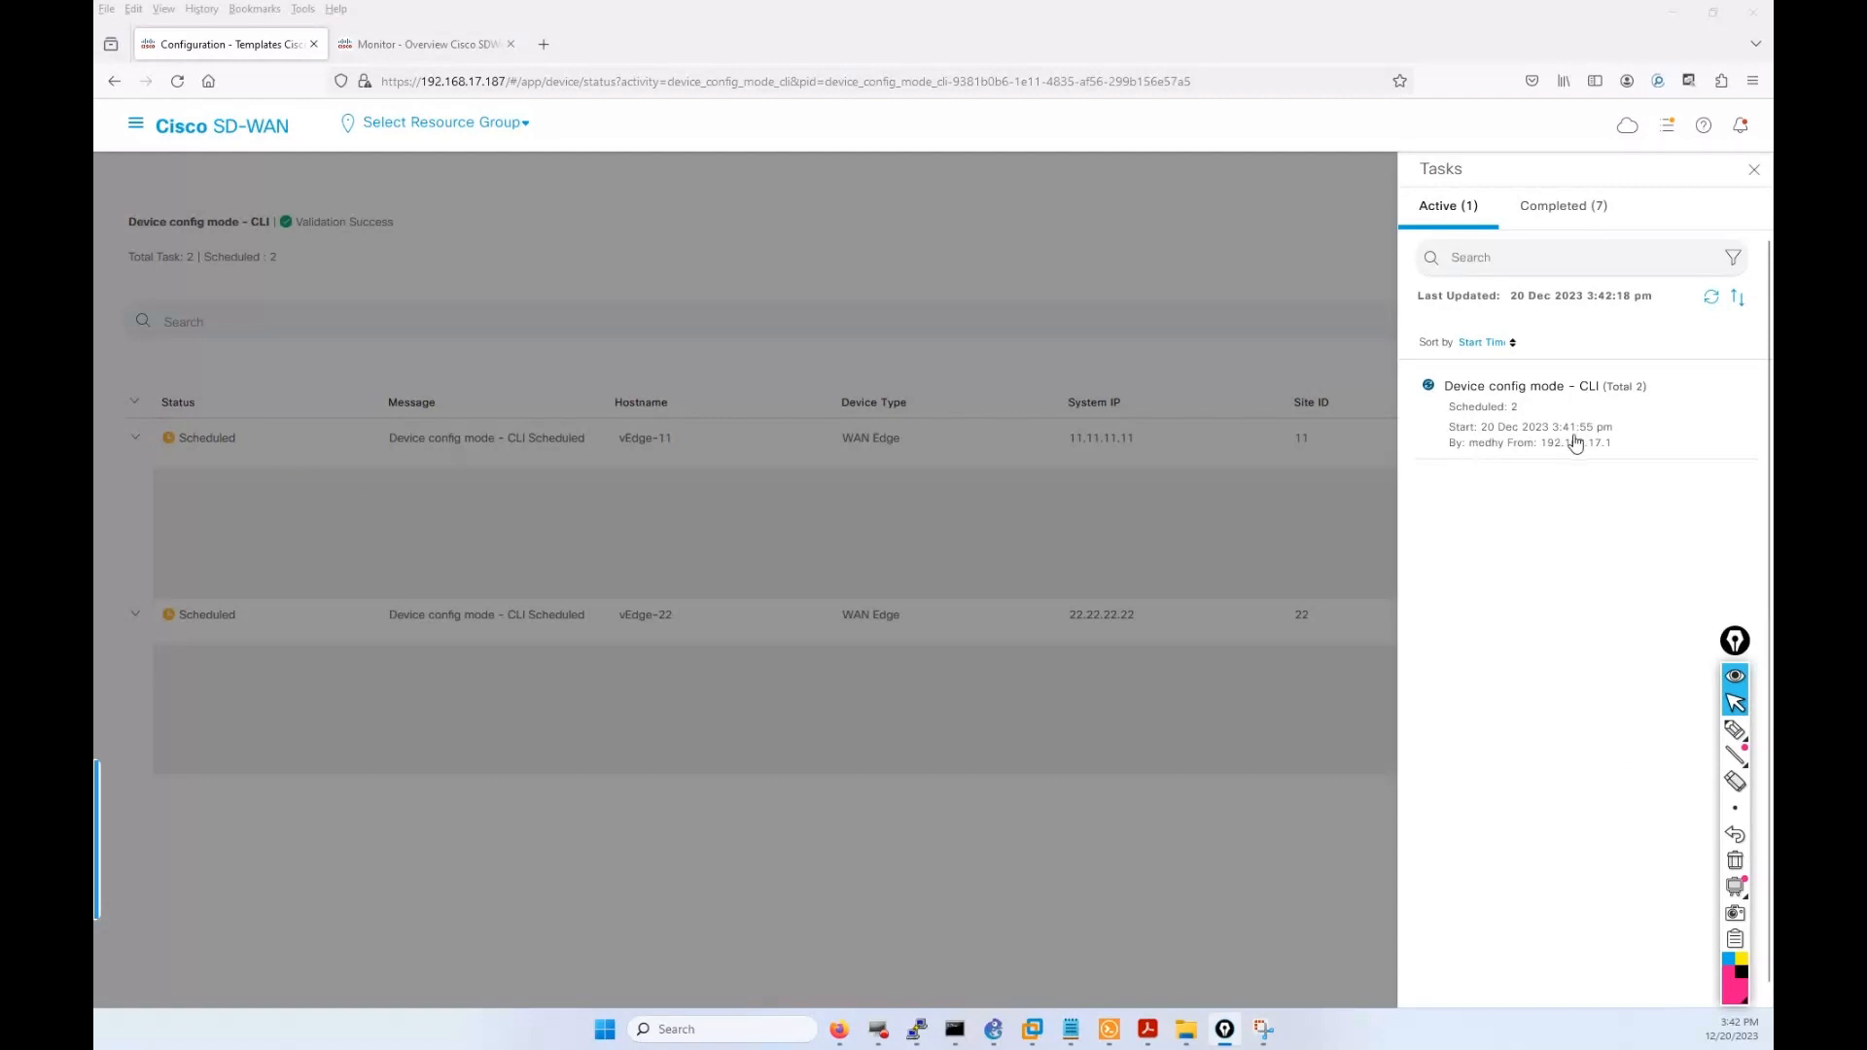
{"action": "left_click", "coordinate": [570, 887]}
Read vEdge-11's detach task log, then minimise the browser.
{"action": "left_click", "coordinate": [135, 439]}
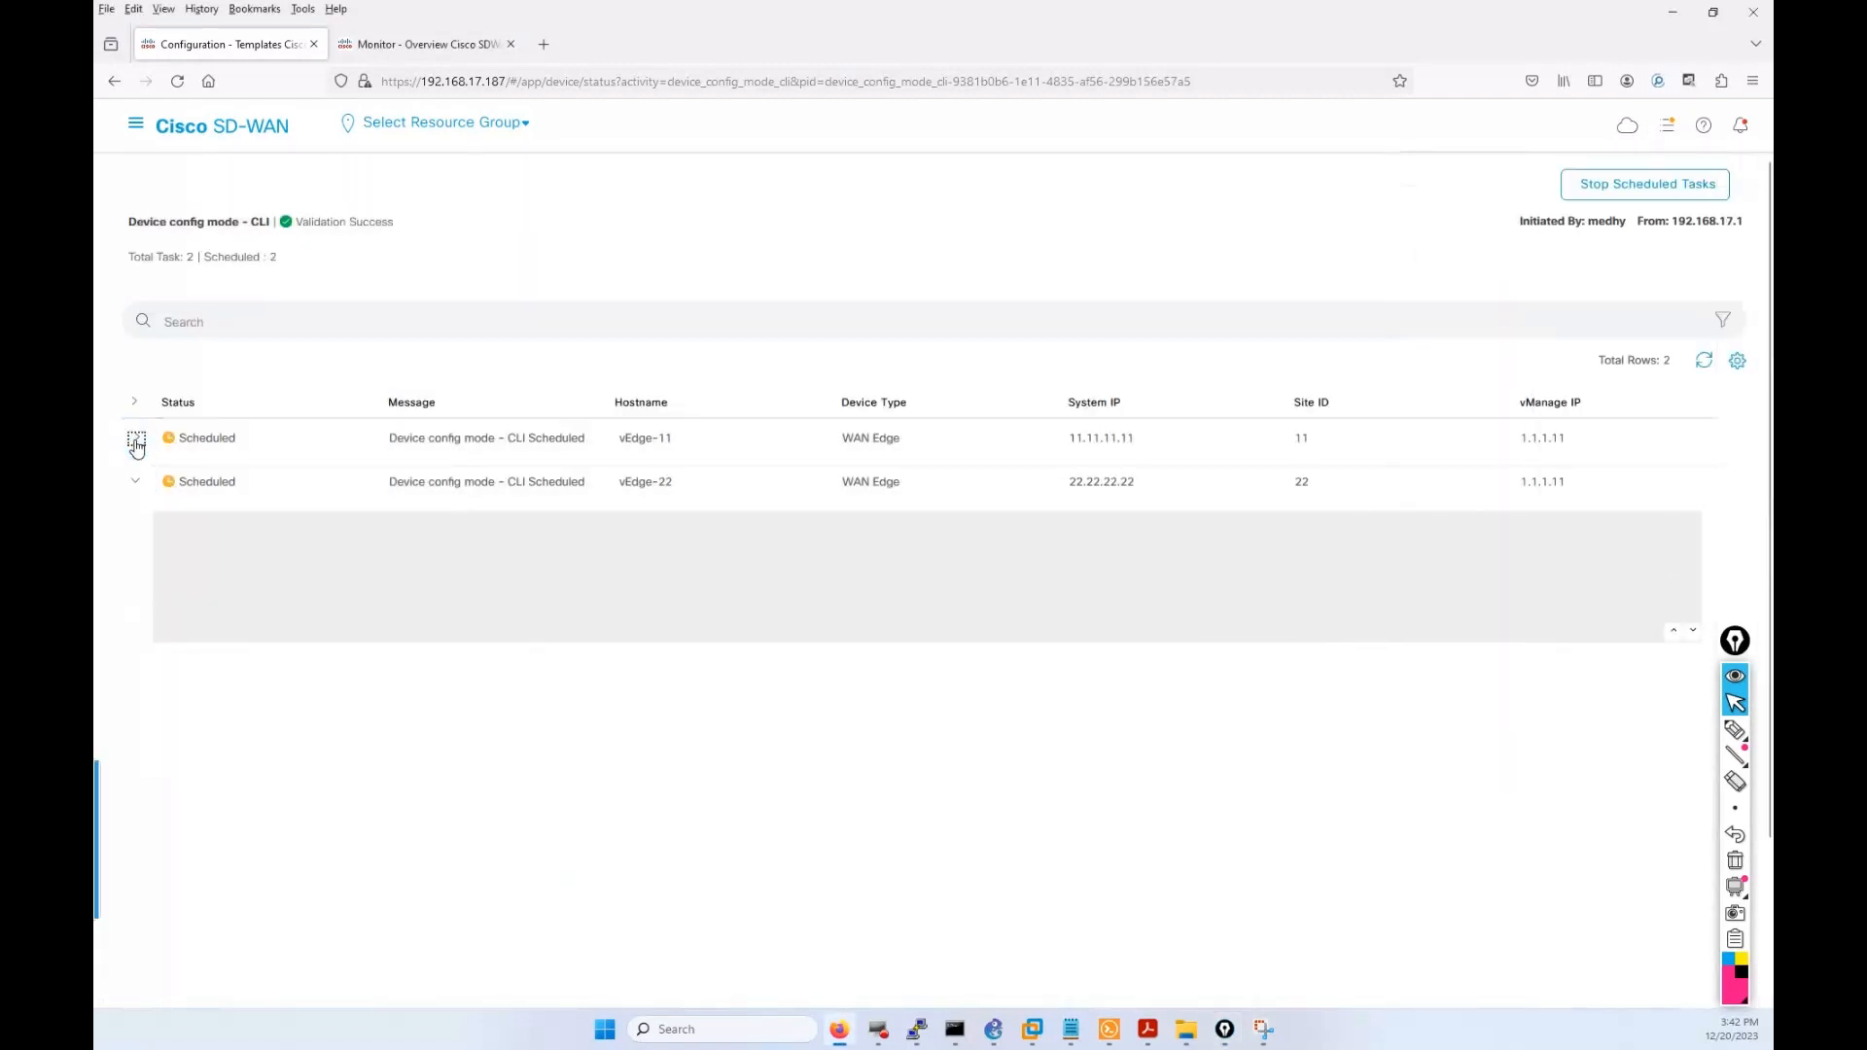
{"action": "left_click", "coordinate": [136, 443]}
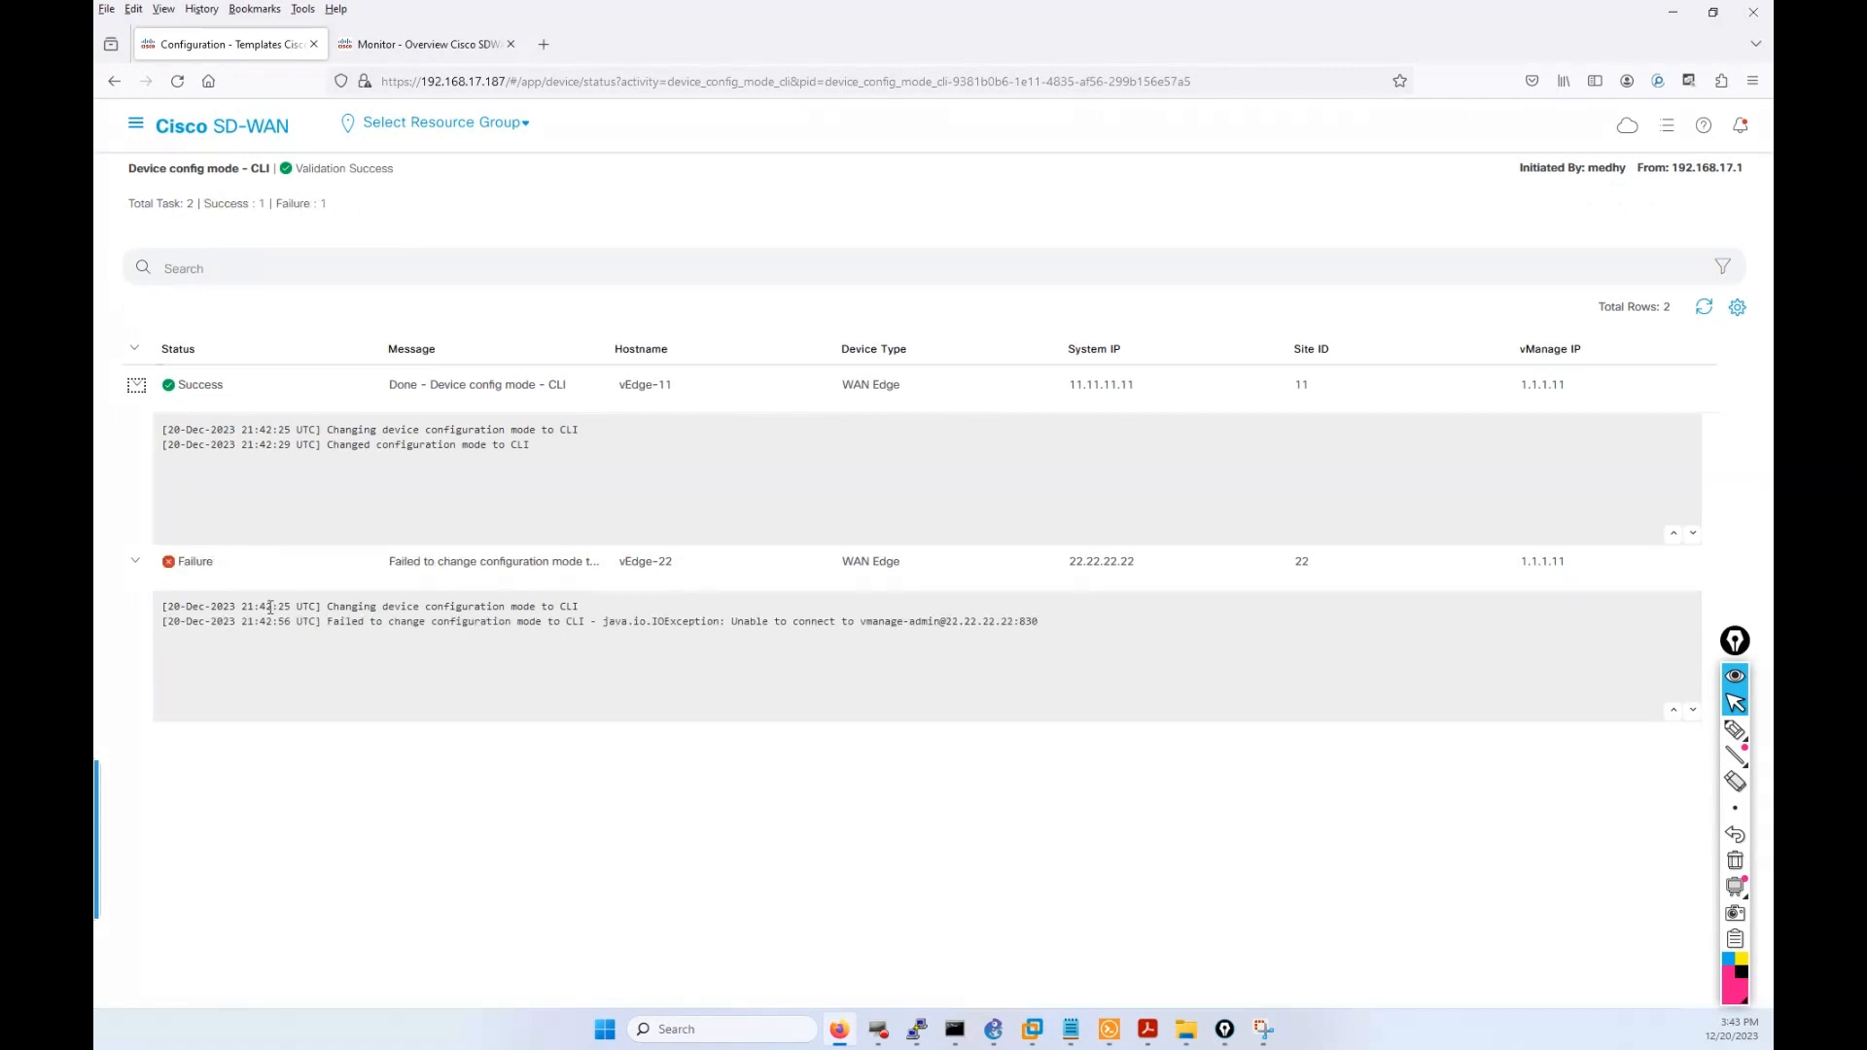
{"action": "left_click", "coordinate": [833, 1032]}
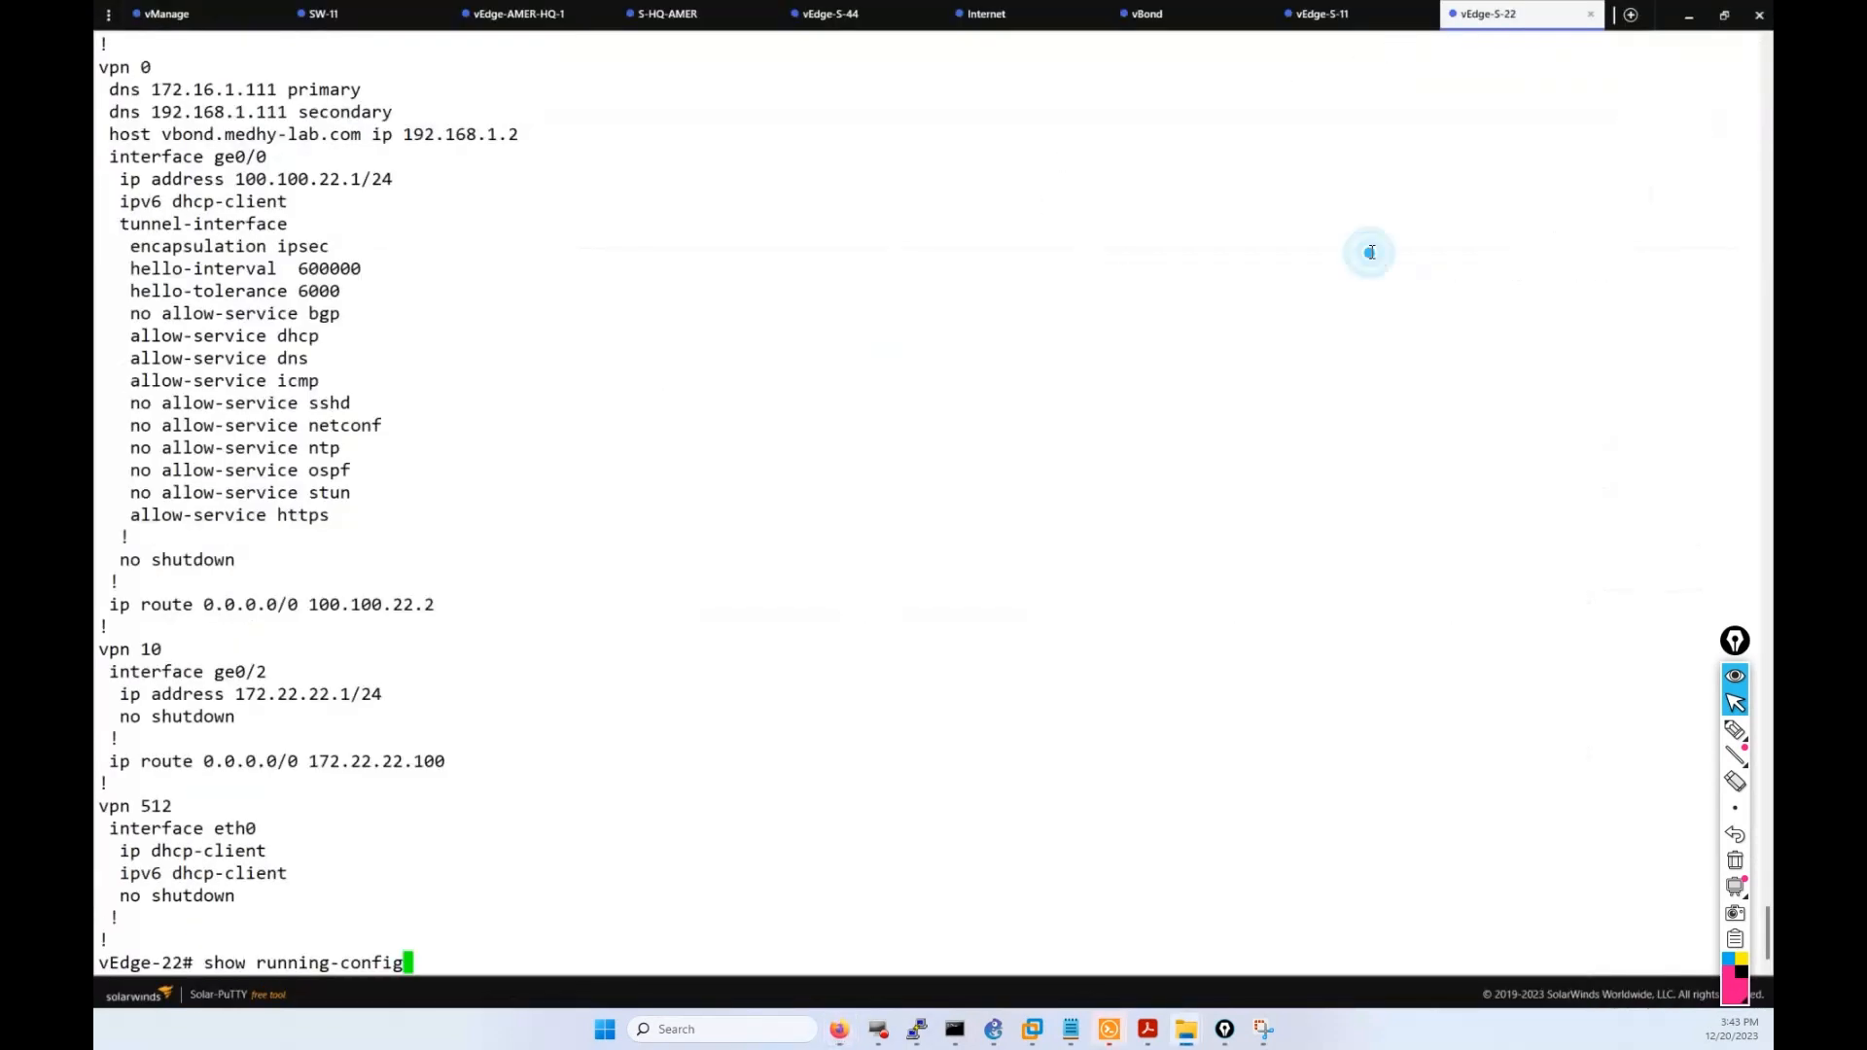
Page through vEdge-22's full running-config, check the vEdge-S-11 session, and return to the browser.
{"action": "key", "text": "Return"}
{"action": "key", "text": "Return"}
{"action": "key", "text": "Return"}
{"action": "key", "text": "Return"}
{"action": "key", "text": "Return"}
{"action": "key", "text": "Return"}
{"action": "key", "text": "Return"}
{"action": "key", "text": "Return"}
{"action": "key", "text": "Return"}
{"action": "key", "text": "Return"}
{"action": "key", "text": "Return"}
{"action": "key", "text": "Return"}
{"action": "key", "text": "Return"}
{"action": "key", "text": "Return"}
{"action": "key", "text": "Return"}
{"action": "key", "text": "Return"}
{"action": "key", "text": "Return"}
{"action": "key", "text": "Return"}
{"action": "key", "text": "Return"}
{"action": "key", "text": "Return"}
{"action": "key", "text": "Return"}
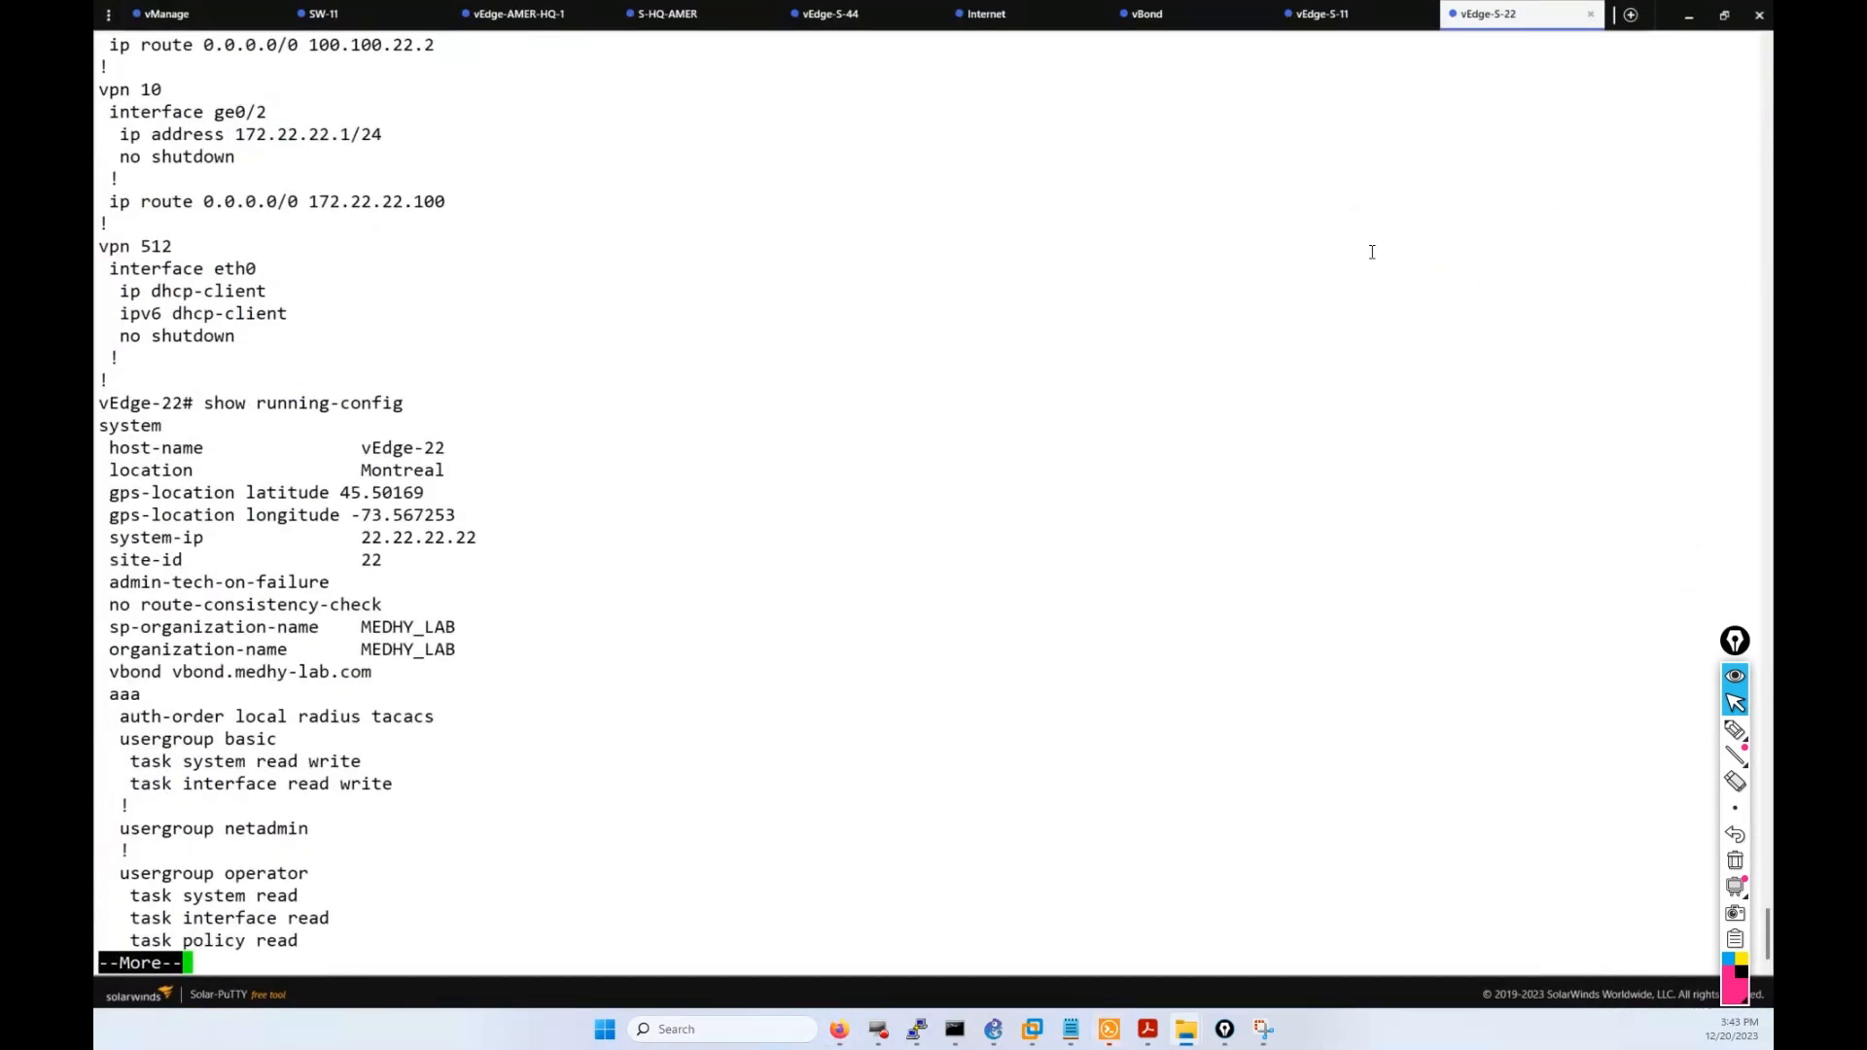
{"action": "key", "text": "Return"}
{"action": "key", "text": "Return"}
{"action": "key", "text": "Return"}
{"action": "key", "text": "Return"}
{"action": "key", "text": "Return"}
{"action": "key", "text": "Return"}
{"action": "key", "text": "Return"}
{"action": "key", "text": "Return"}
{"action": "key", "text": "Return"}
{"action": "key", "text": "Return"}
{"action": "key", "text": "Return"}
{"action": "key", "text": "Return"}
{"action": "key", "text": "Return"}
{"action": "key", "text": "Return"}
{"action": "key", "text": "Return"}
{"action": "key", "text": "Return"}
{"action": "key", "text": "Return"}
{"action": "key", "text": "Return"}
{"action": "key", "text": "Return"}
{"action": "key", "text": "Return"}
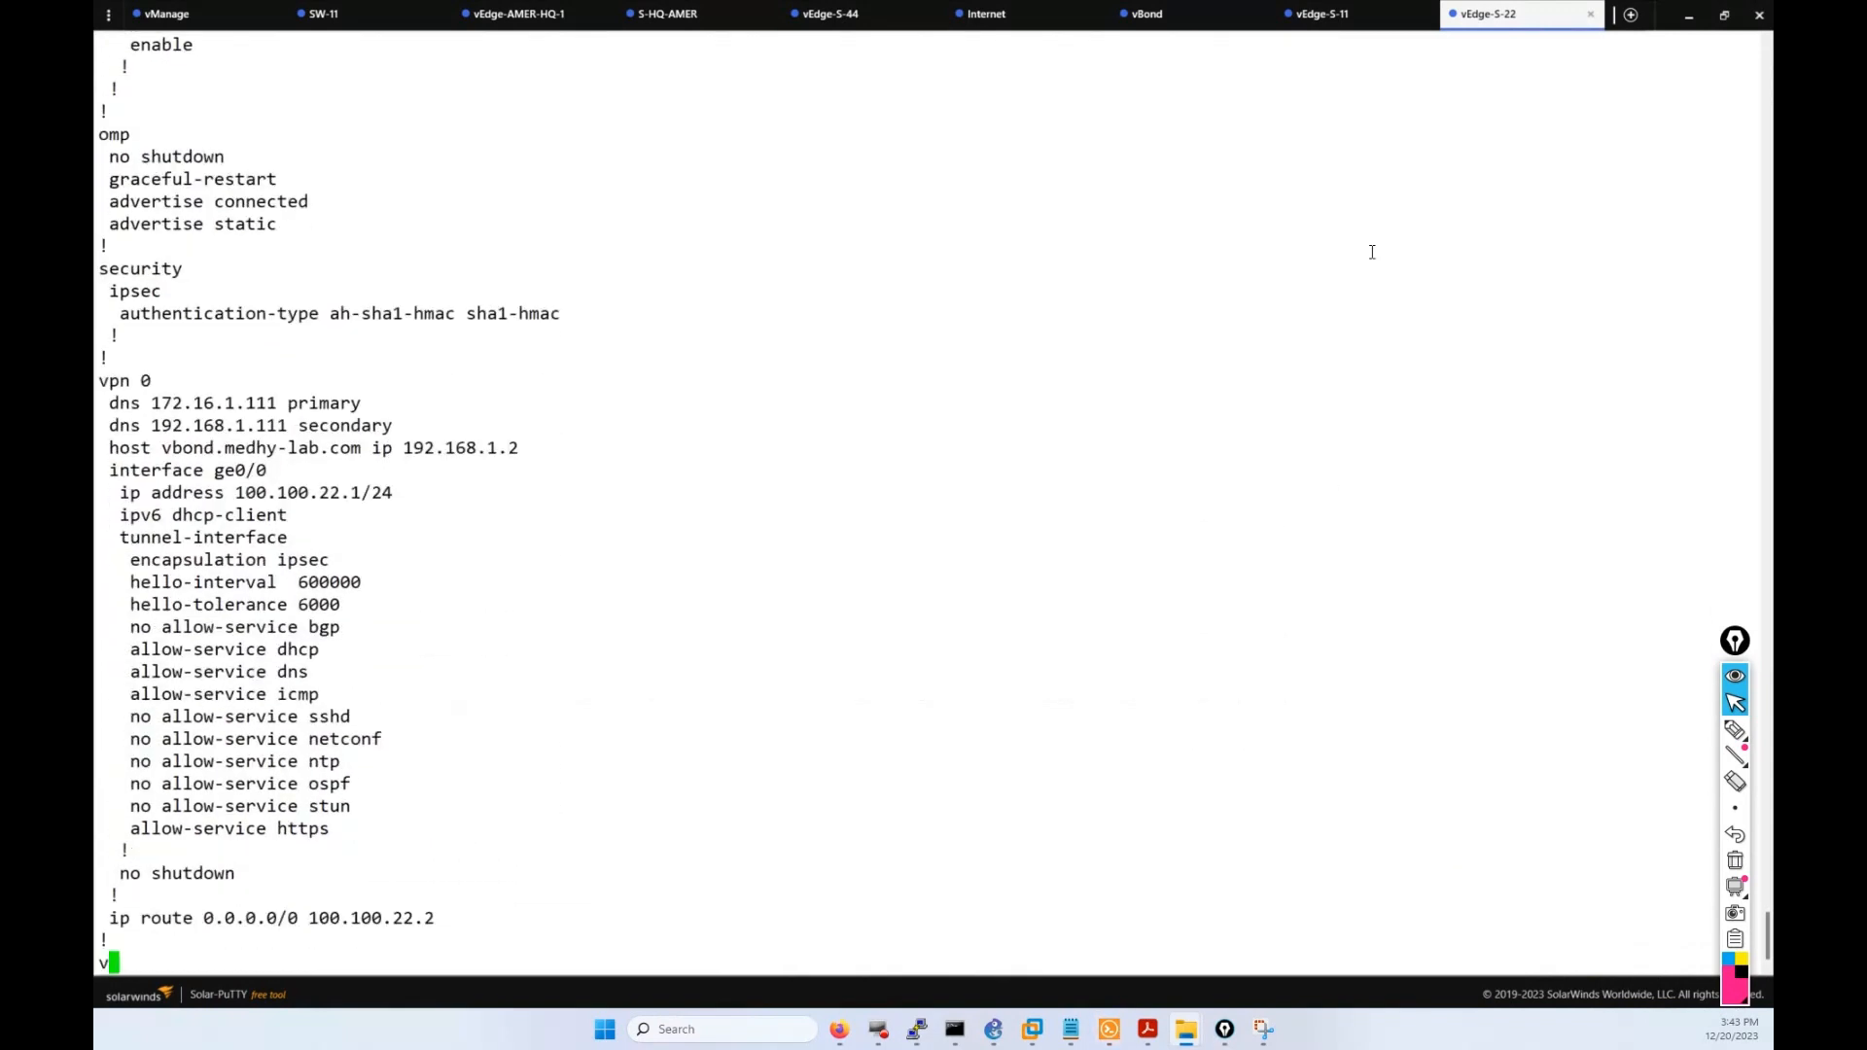
{"action": "key", "text": "Return"}
{"action": "key", "text": "Return"}
{"action": "key", "text": "Return"}
{"action": "key", "text": "Return"}
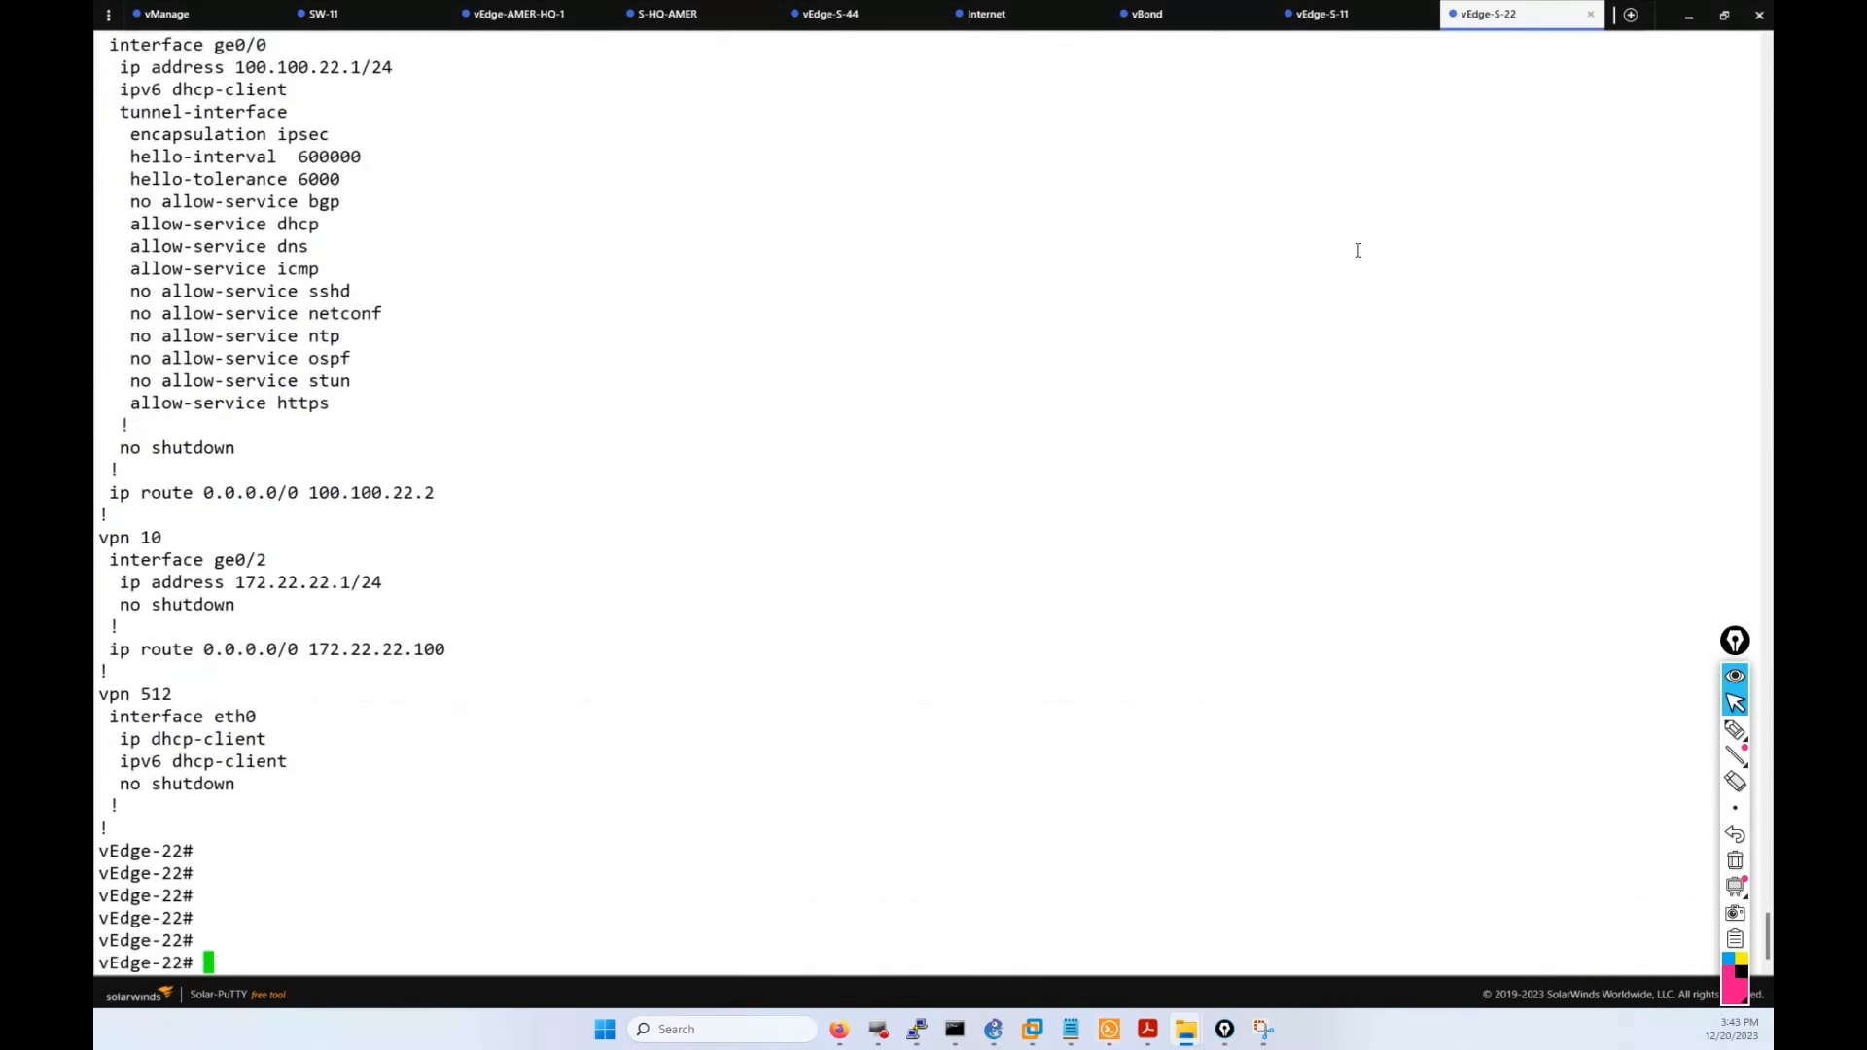
{"action": "scroll", "coordinate": [521, 457], "scroll_direction": "up", "scroll_amount": 7}
{"action": "scroll", "coordinate": [450, 613], "scroll_direction": "down", "scroll_amount": 7}
{"action": "left_click", "coordinate": [1322, 14]}
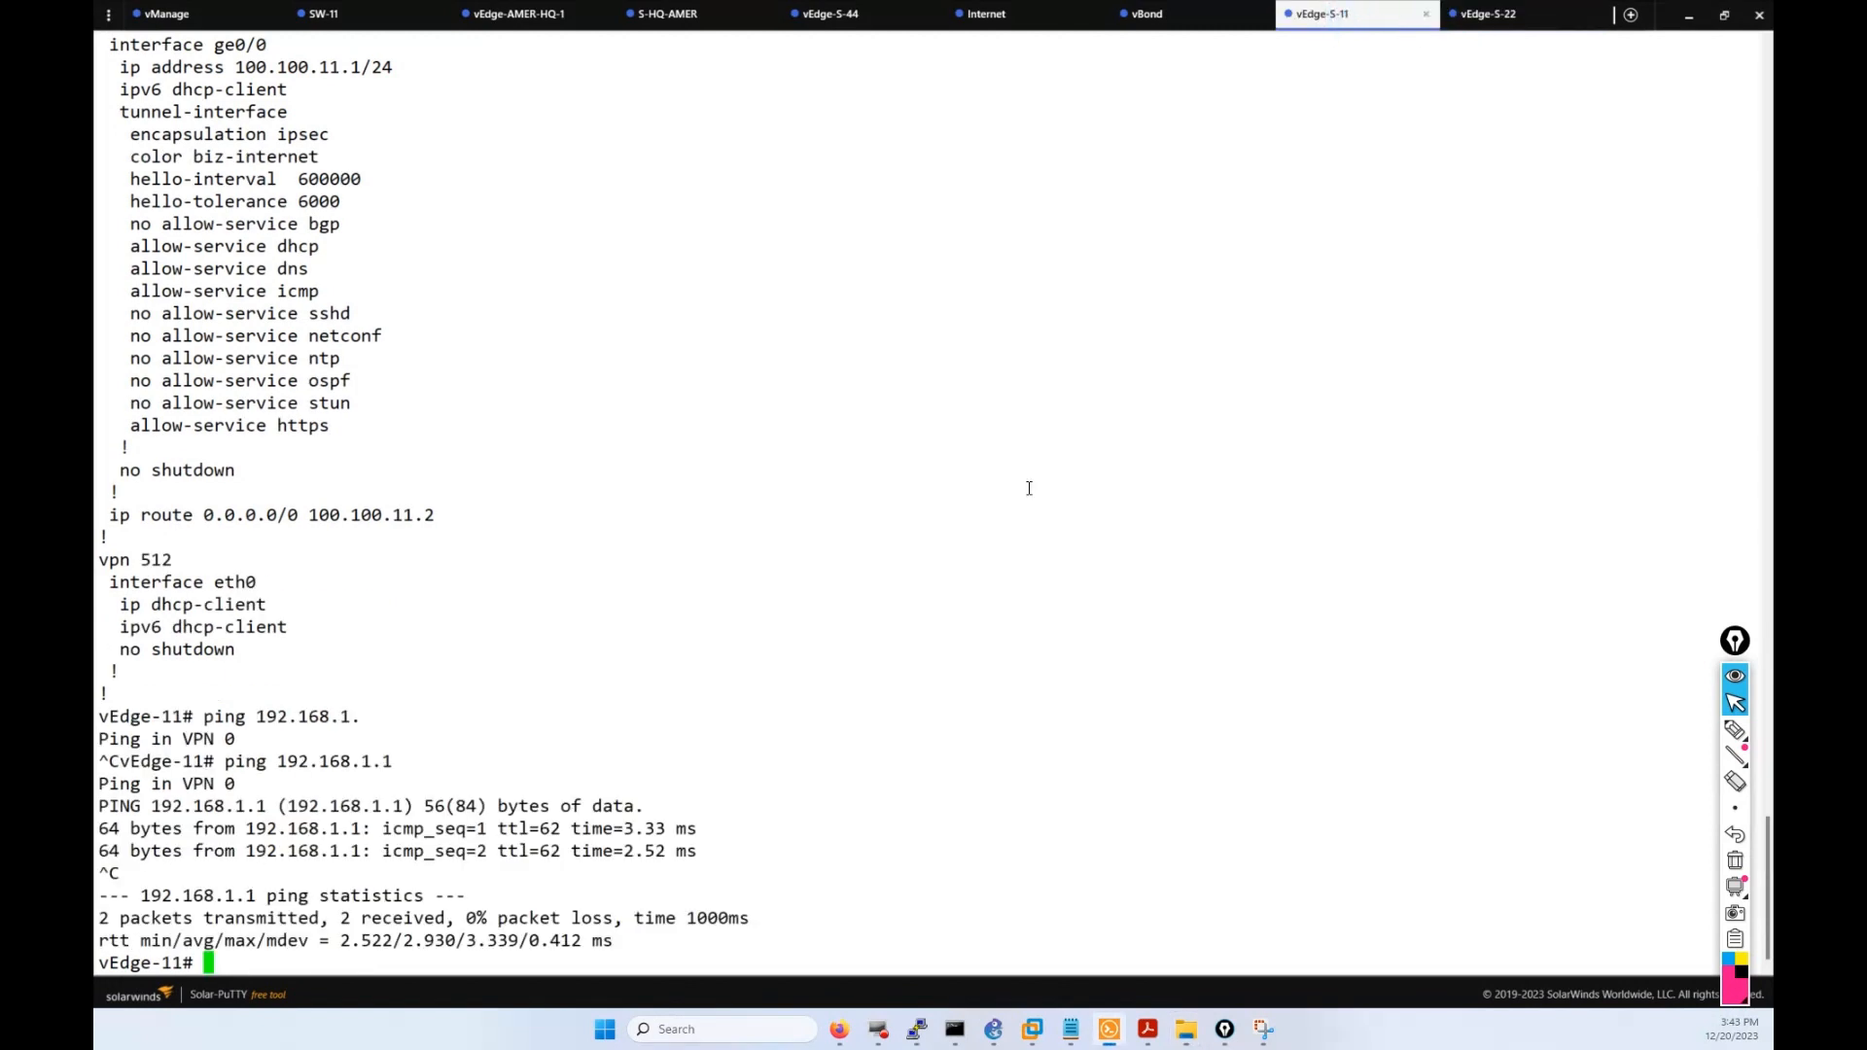
{"action": "left_click", "coordinate": [839, 1028]}
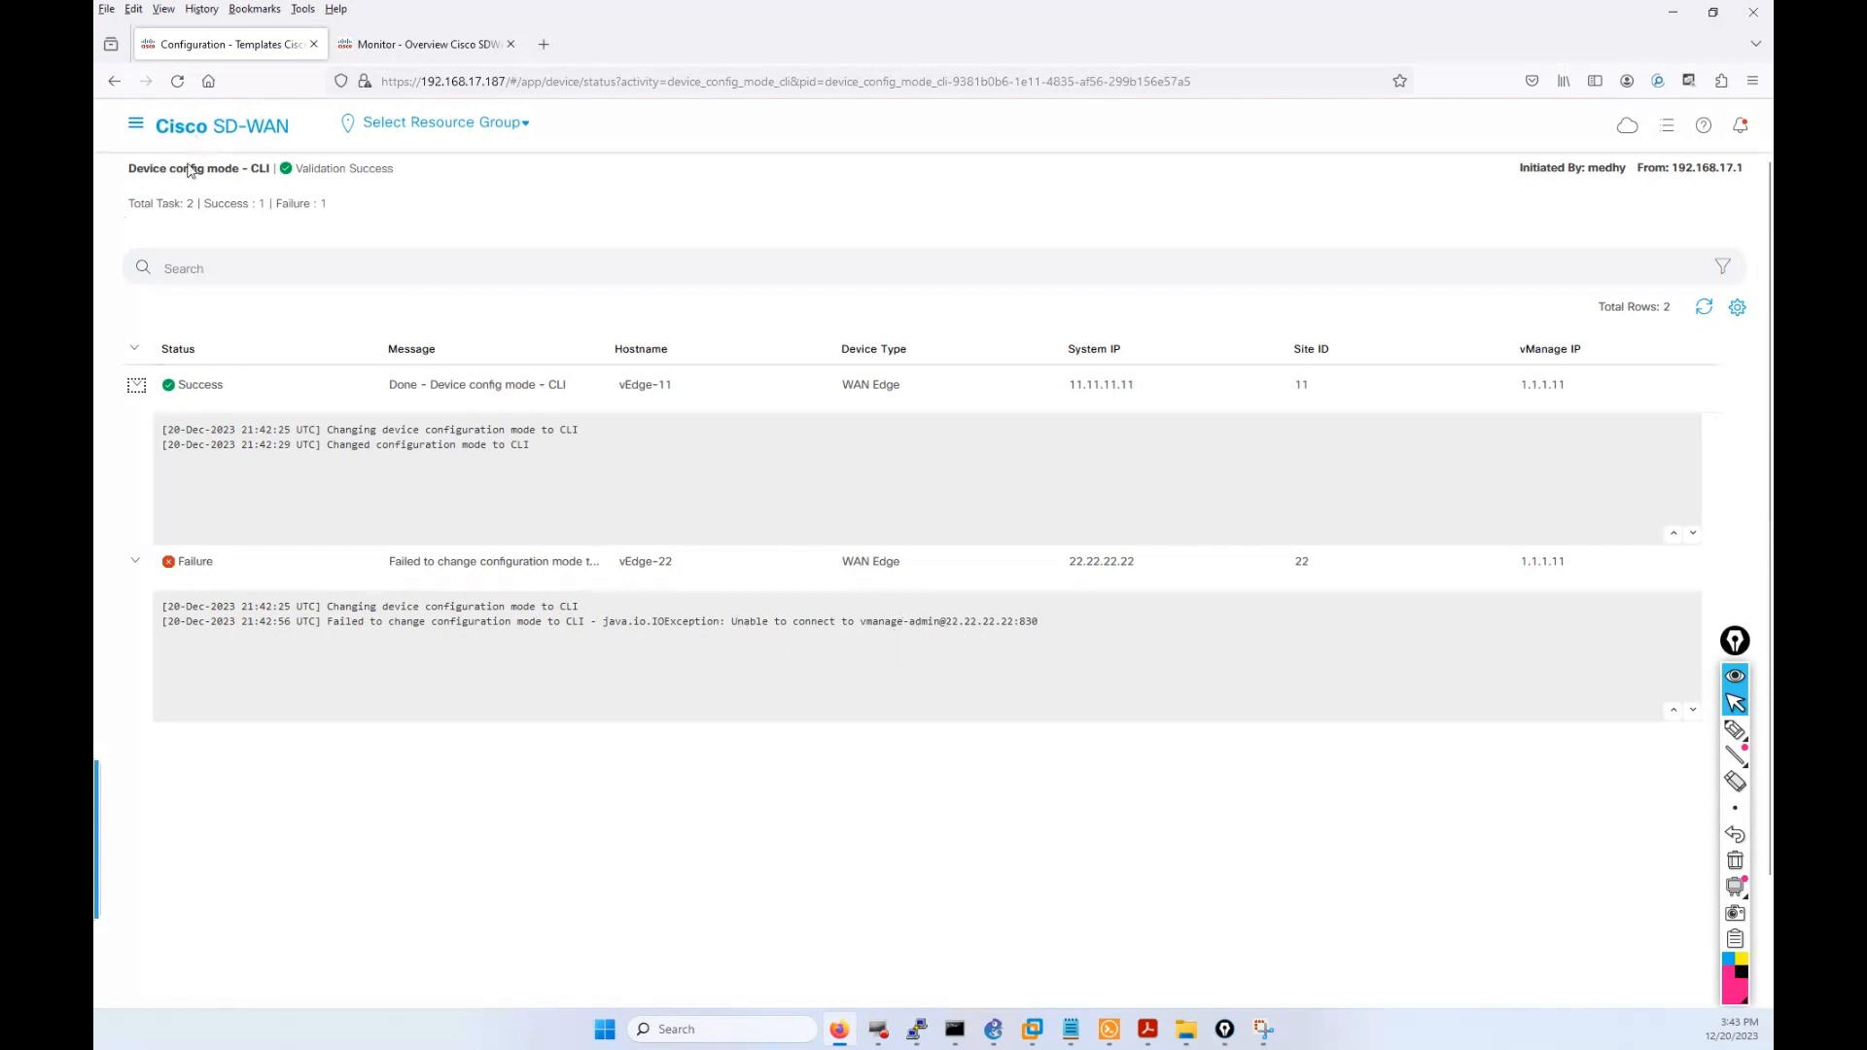
Navigate to Configuration > Templates > Device Templates and open WAN_AMER_S11_S22's actions menu.
{"action": "left_click", "coordinate": [135, 122]}
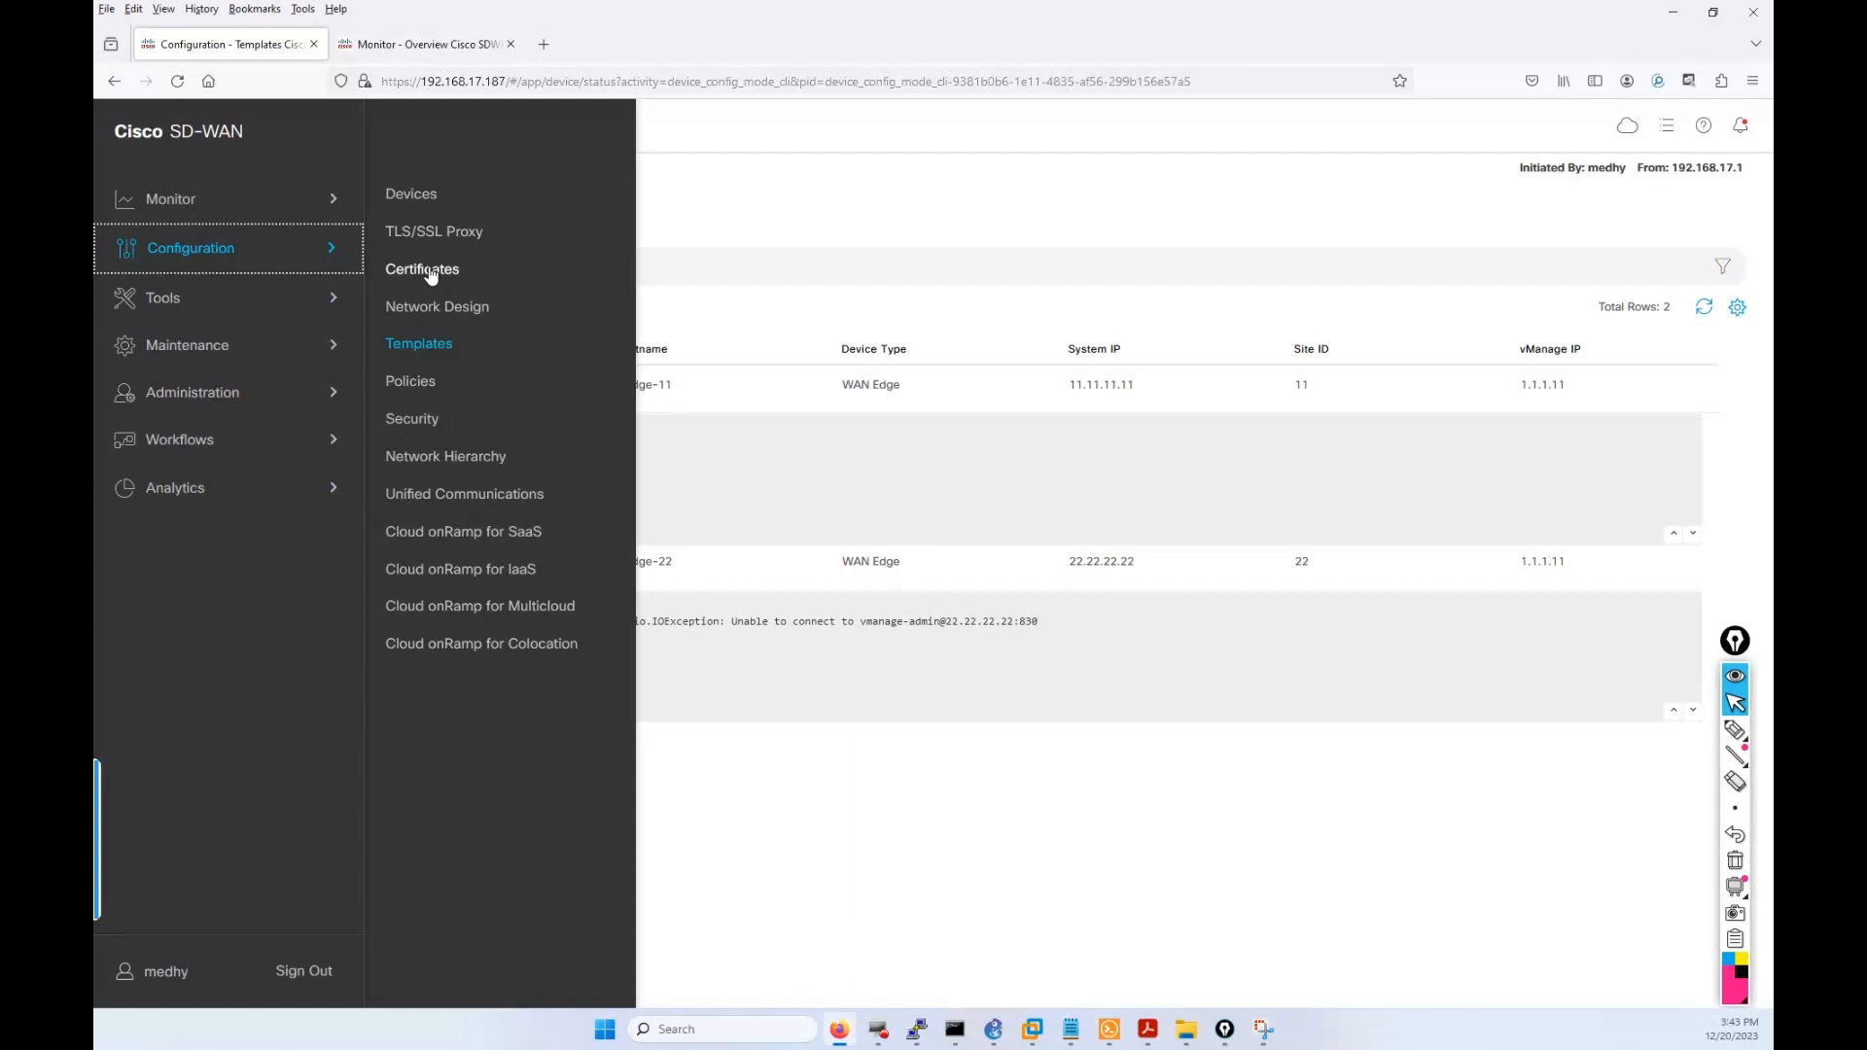
{"action": "left_click", "coordinate": [402, 347]}
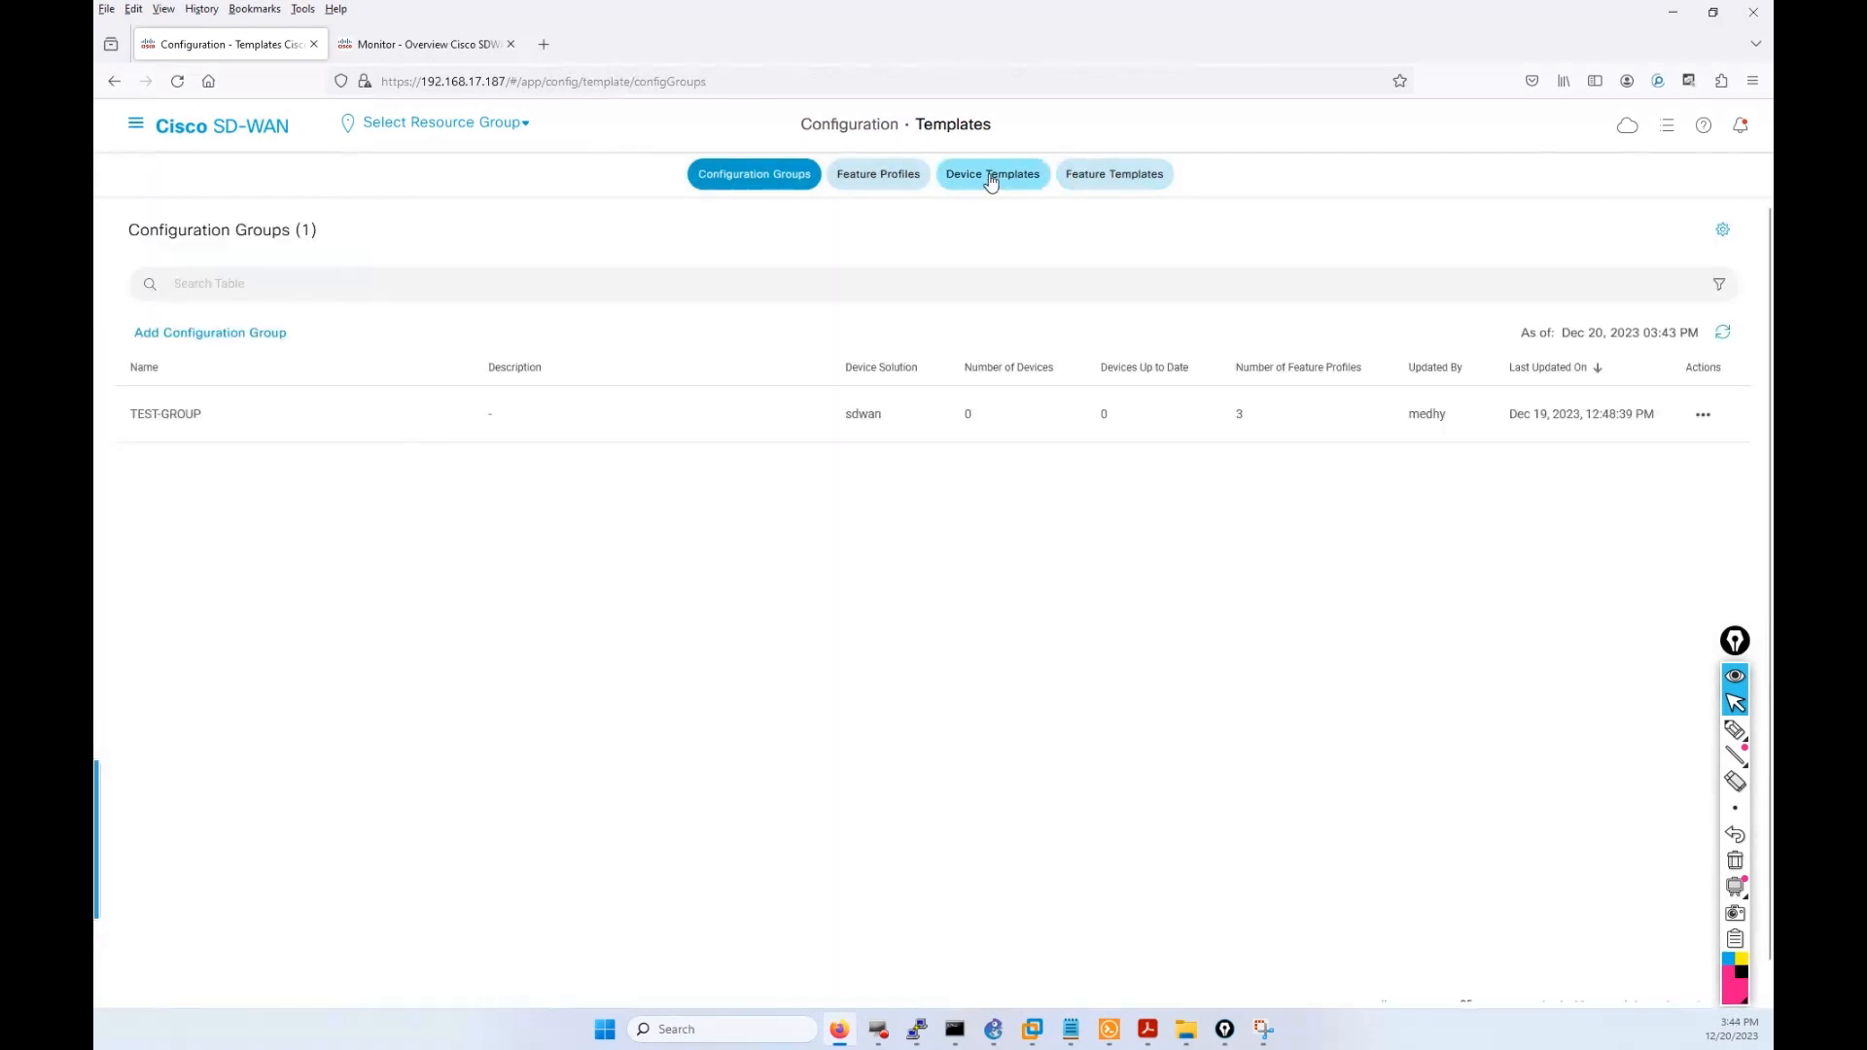
{"action": "left_click", "coordinate": [991, 180]}
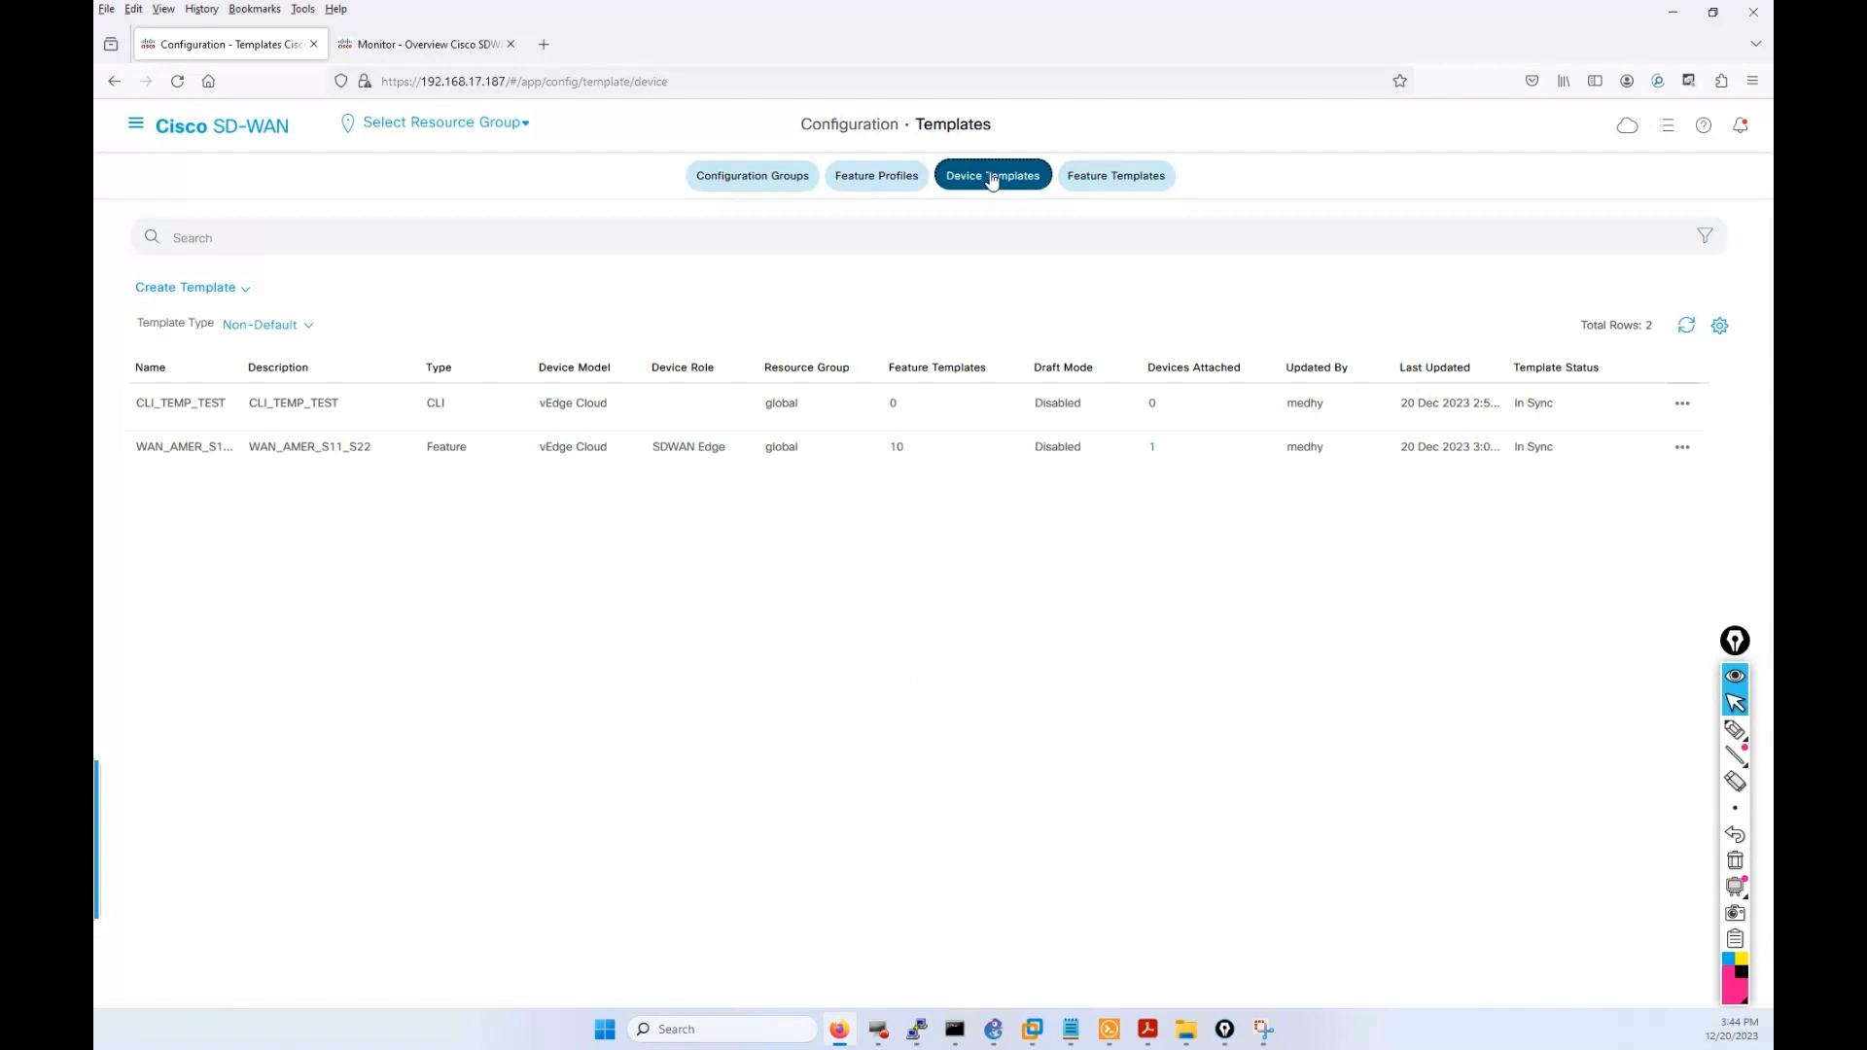
{"action": "left_click", "coordinate": [1682, 447]}
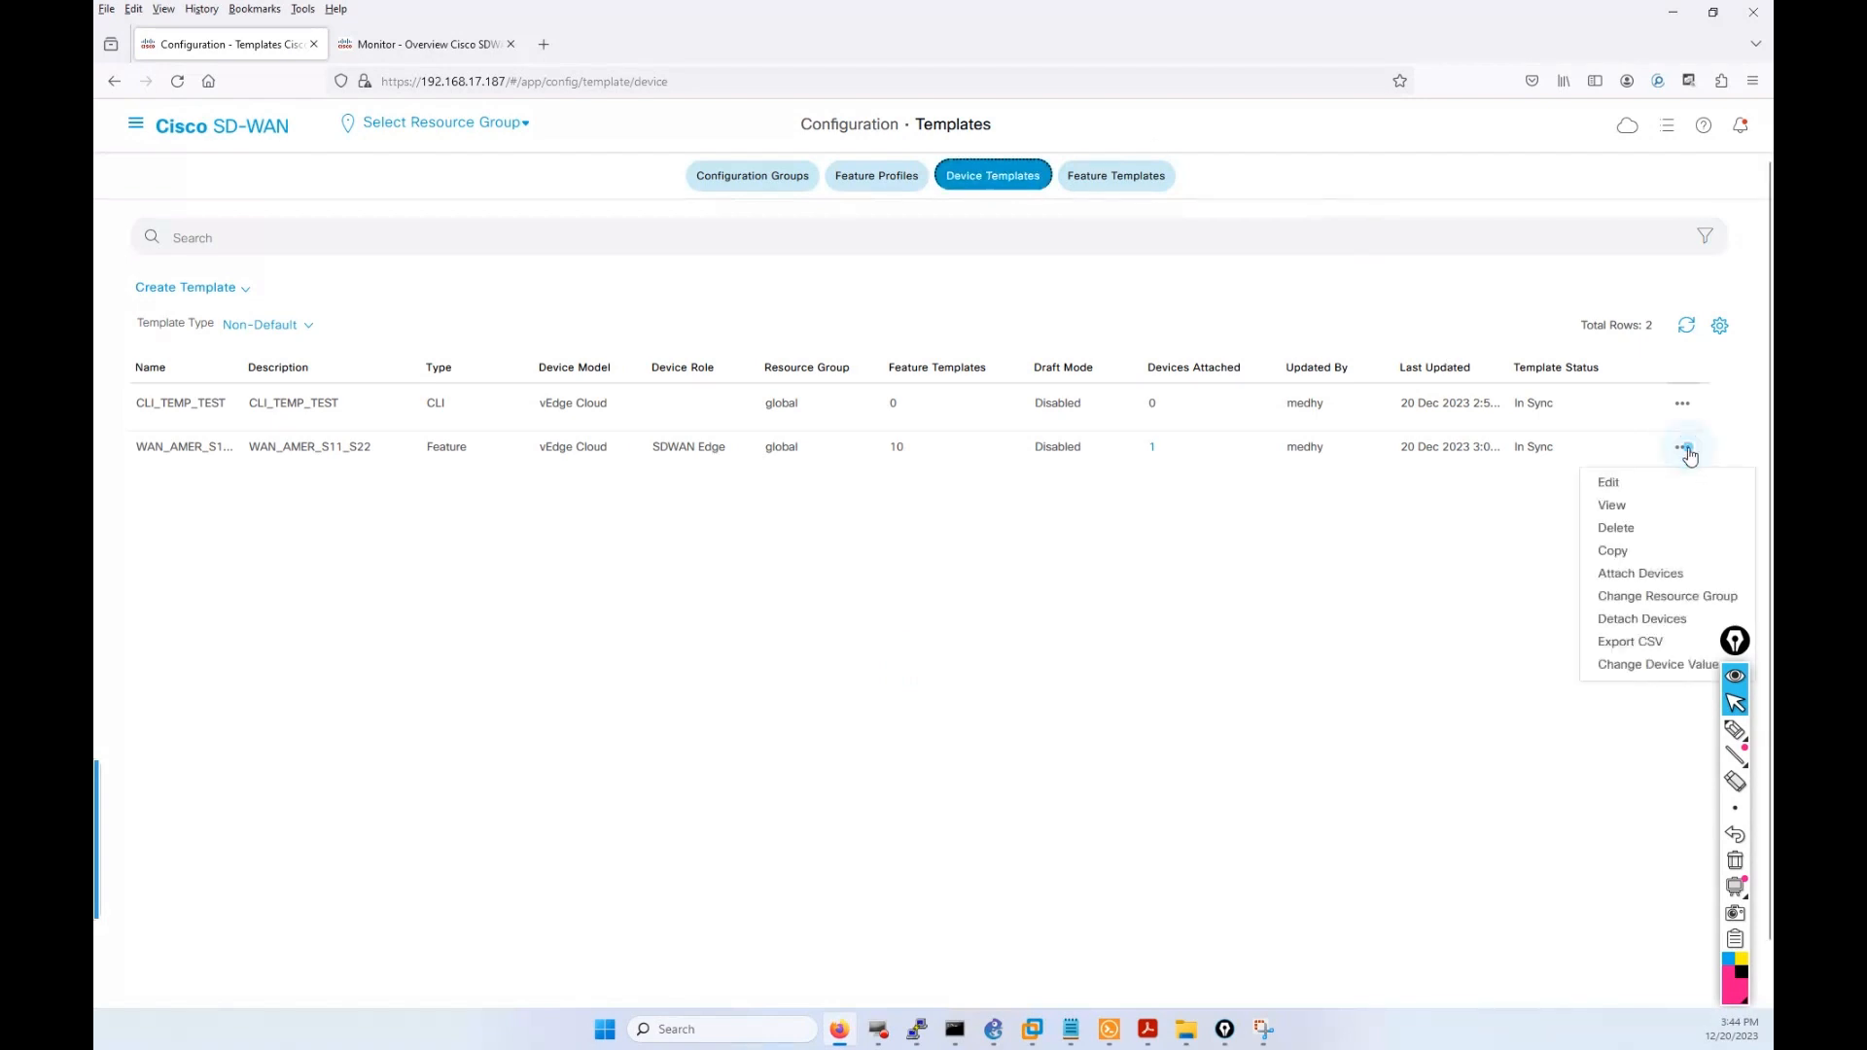
Attach the WAN_AMER_S11_S22 template to vEdge-11.
{"action": "left_click", "coordinate": [1644, 574]}
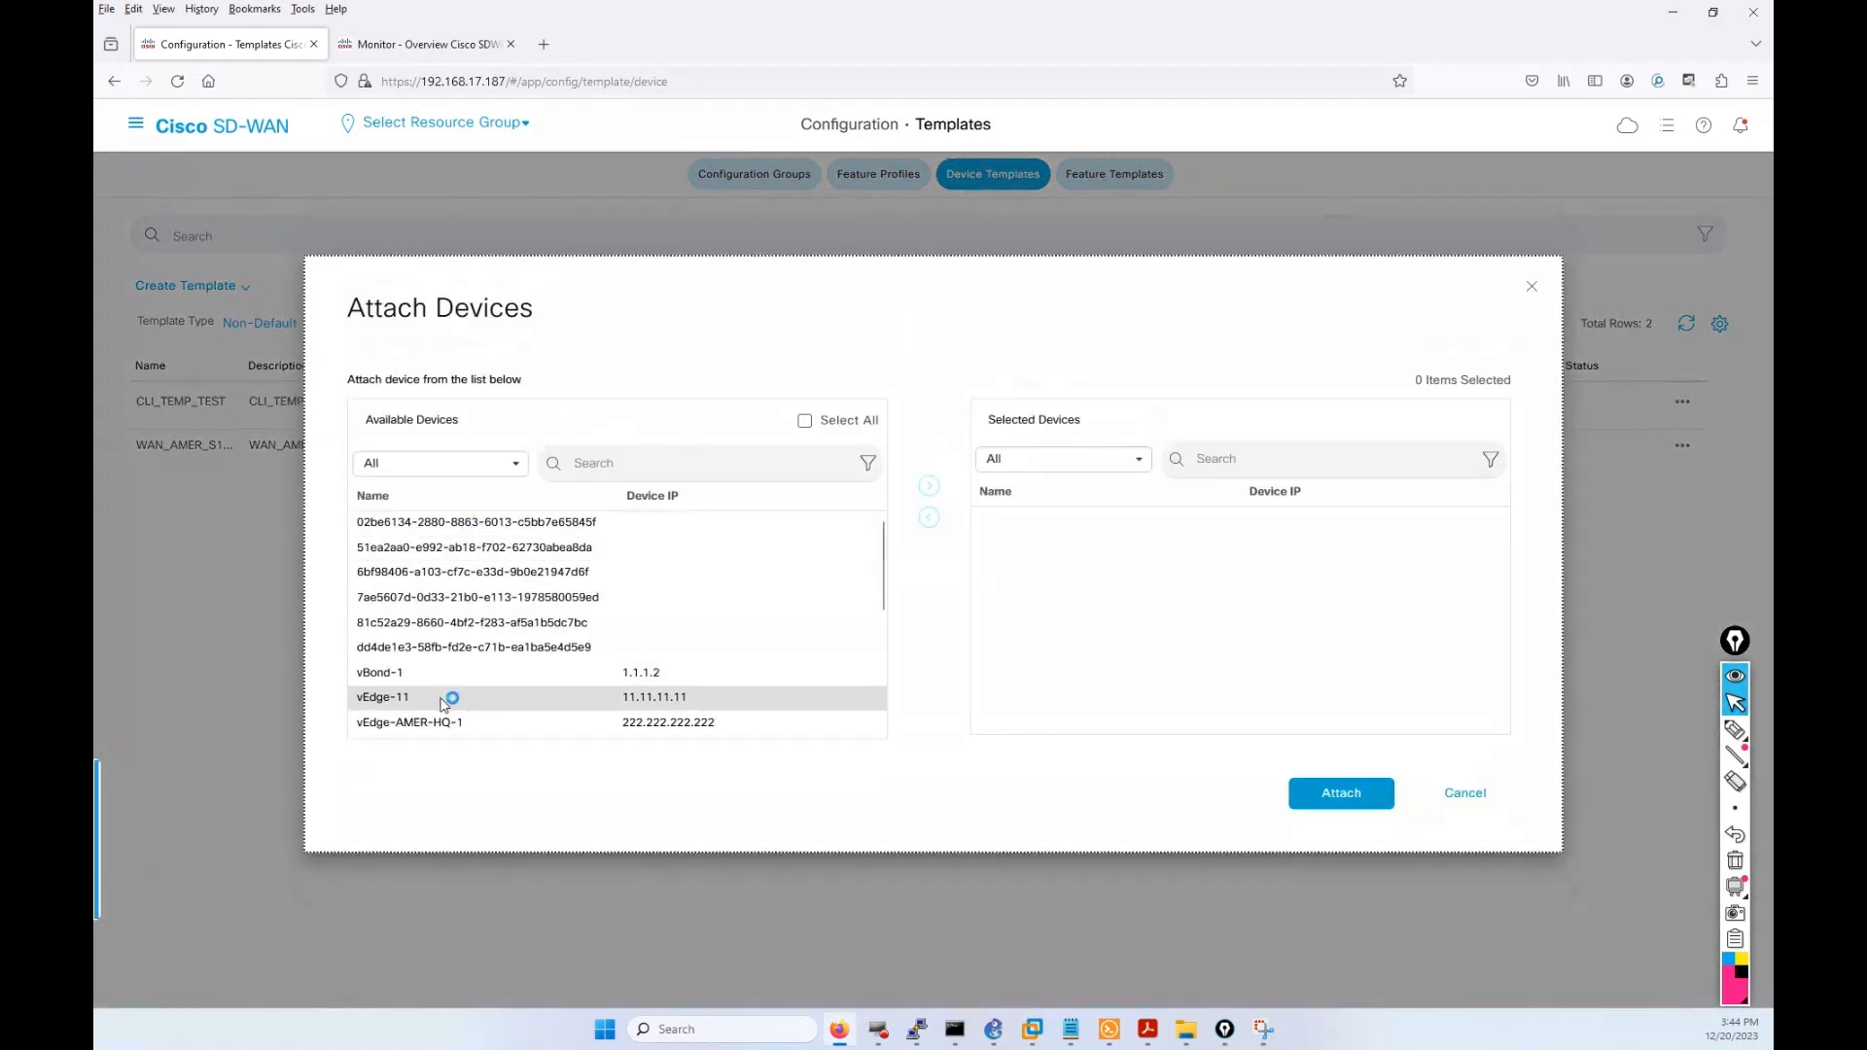
{"action": "left_click", "coordinate": [442, 700]}
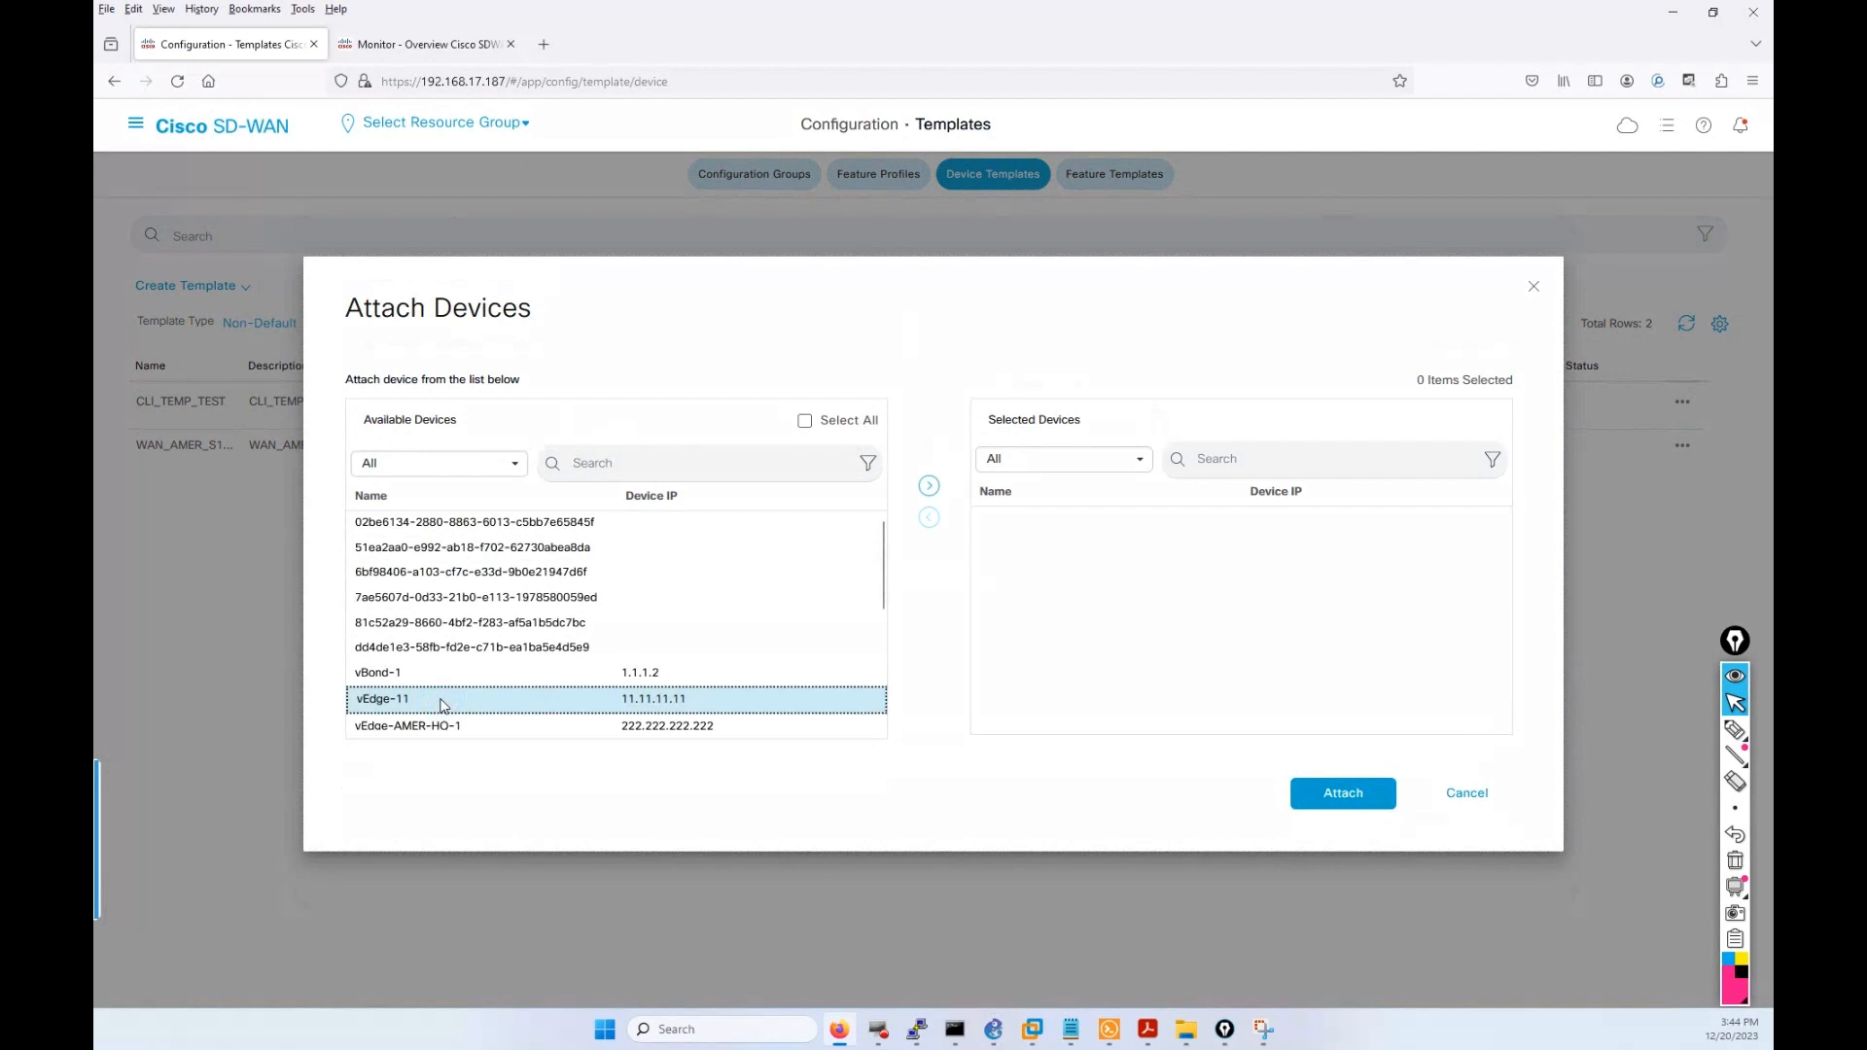
{"action": "left_click", "coordinate": [1345, 794]}
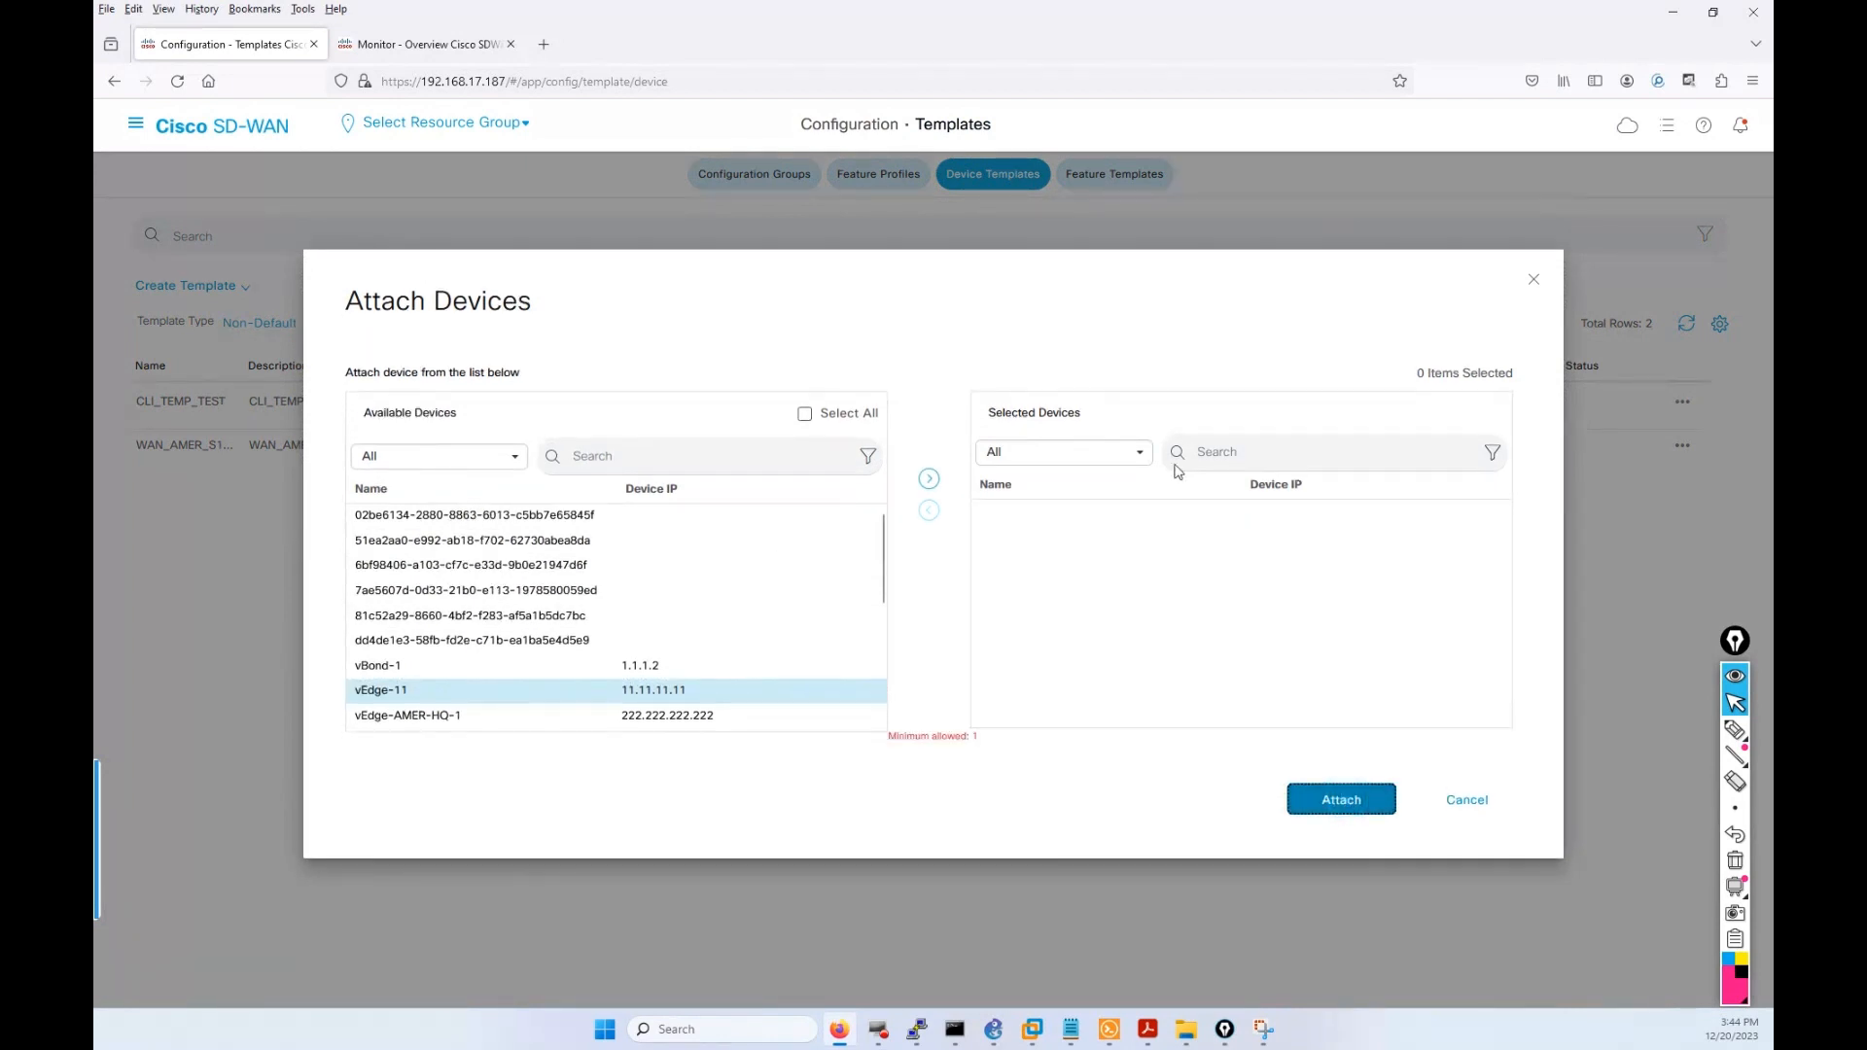
{"action": "left_click", "coordinate": [520, 700]}
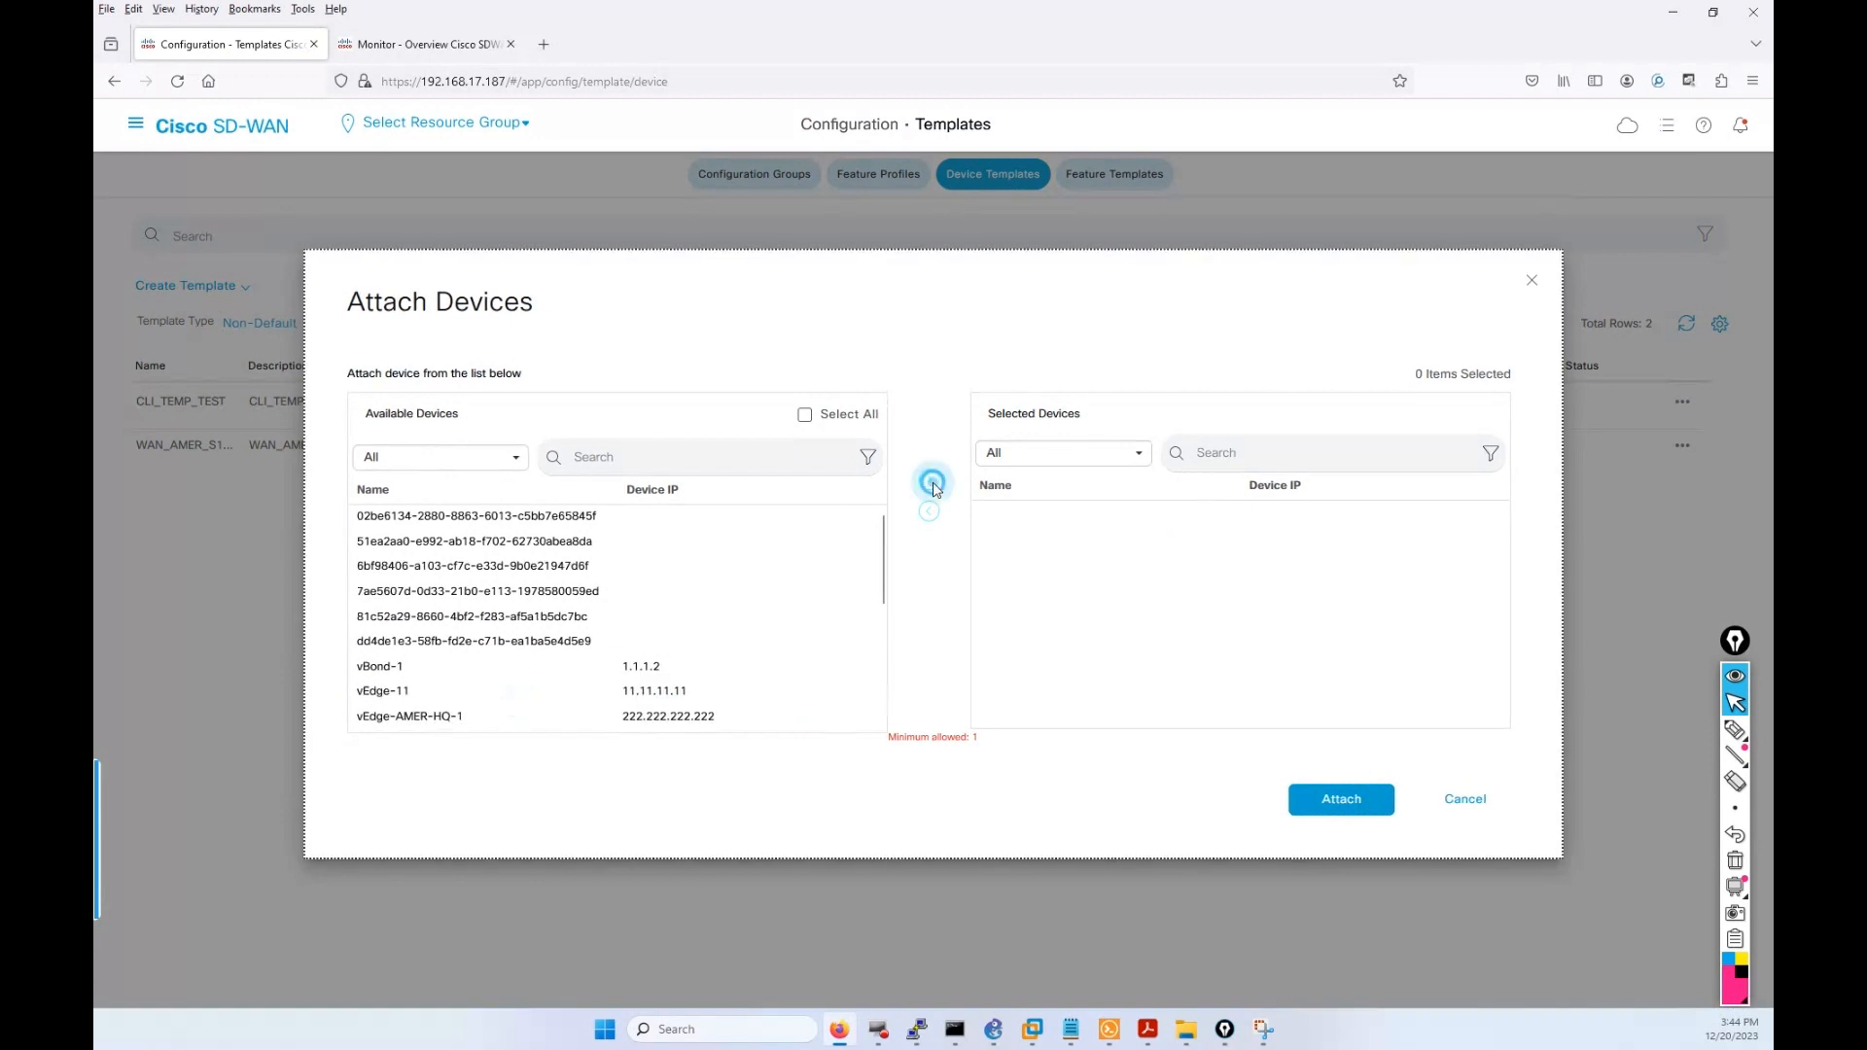
{"action": "left_click", "coordinate": [518, 697]}
{"action": "left_click", "coordinate": [929, 478]}
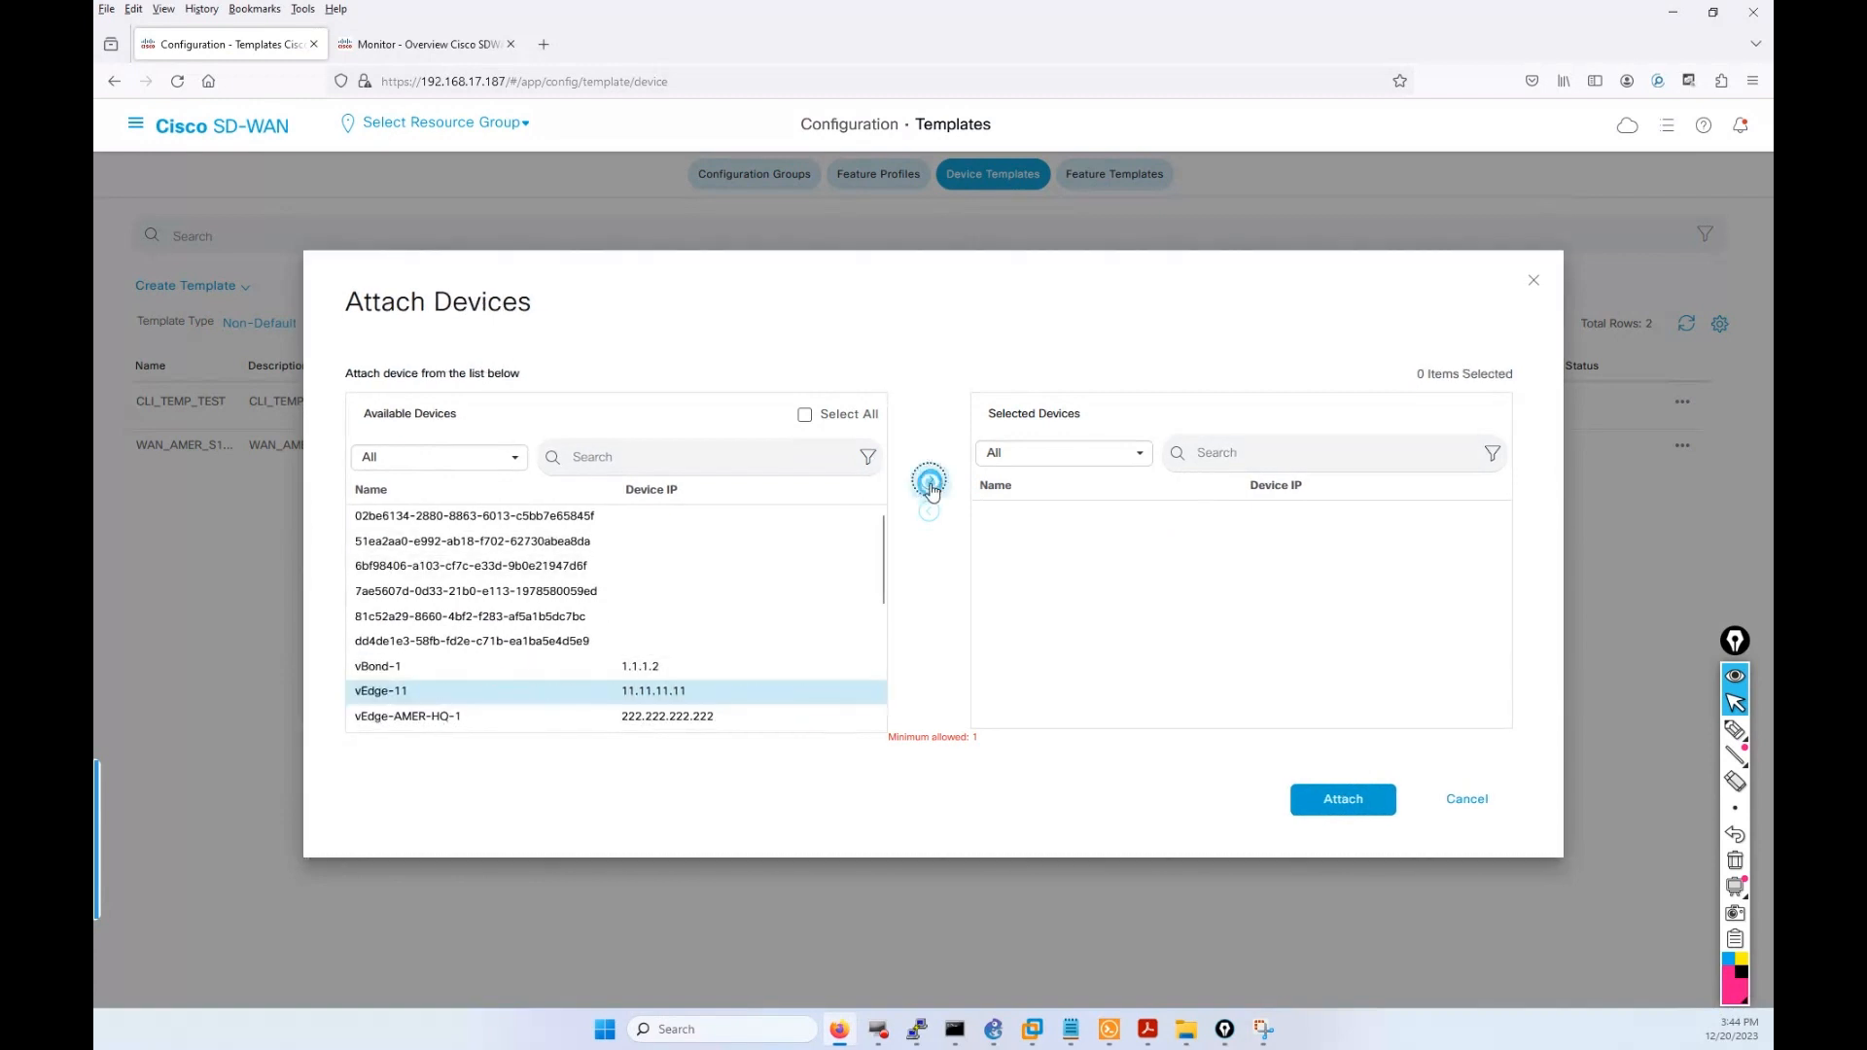
{"action": "left_click", "coordinate": [1322, 802]}
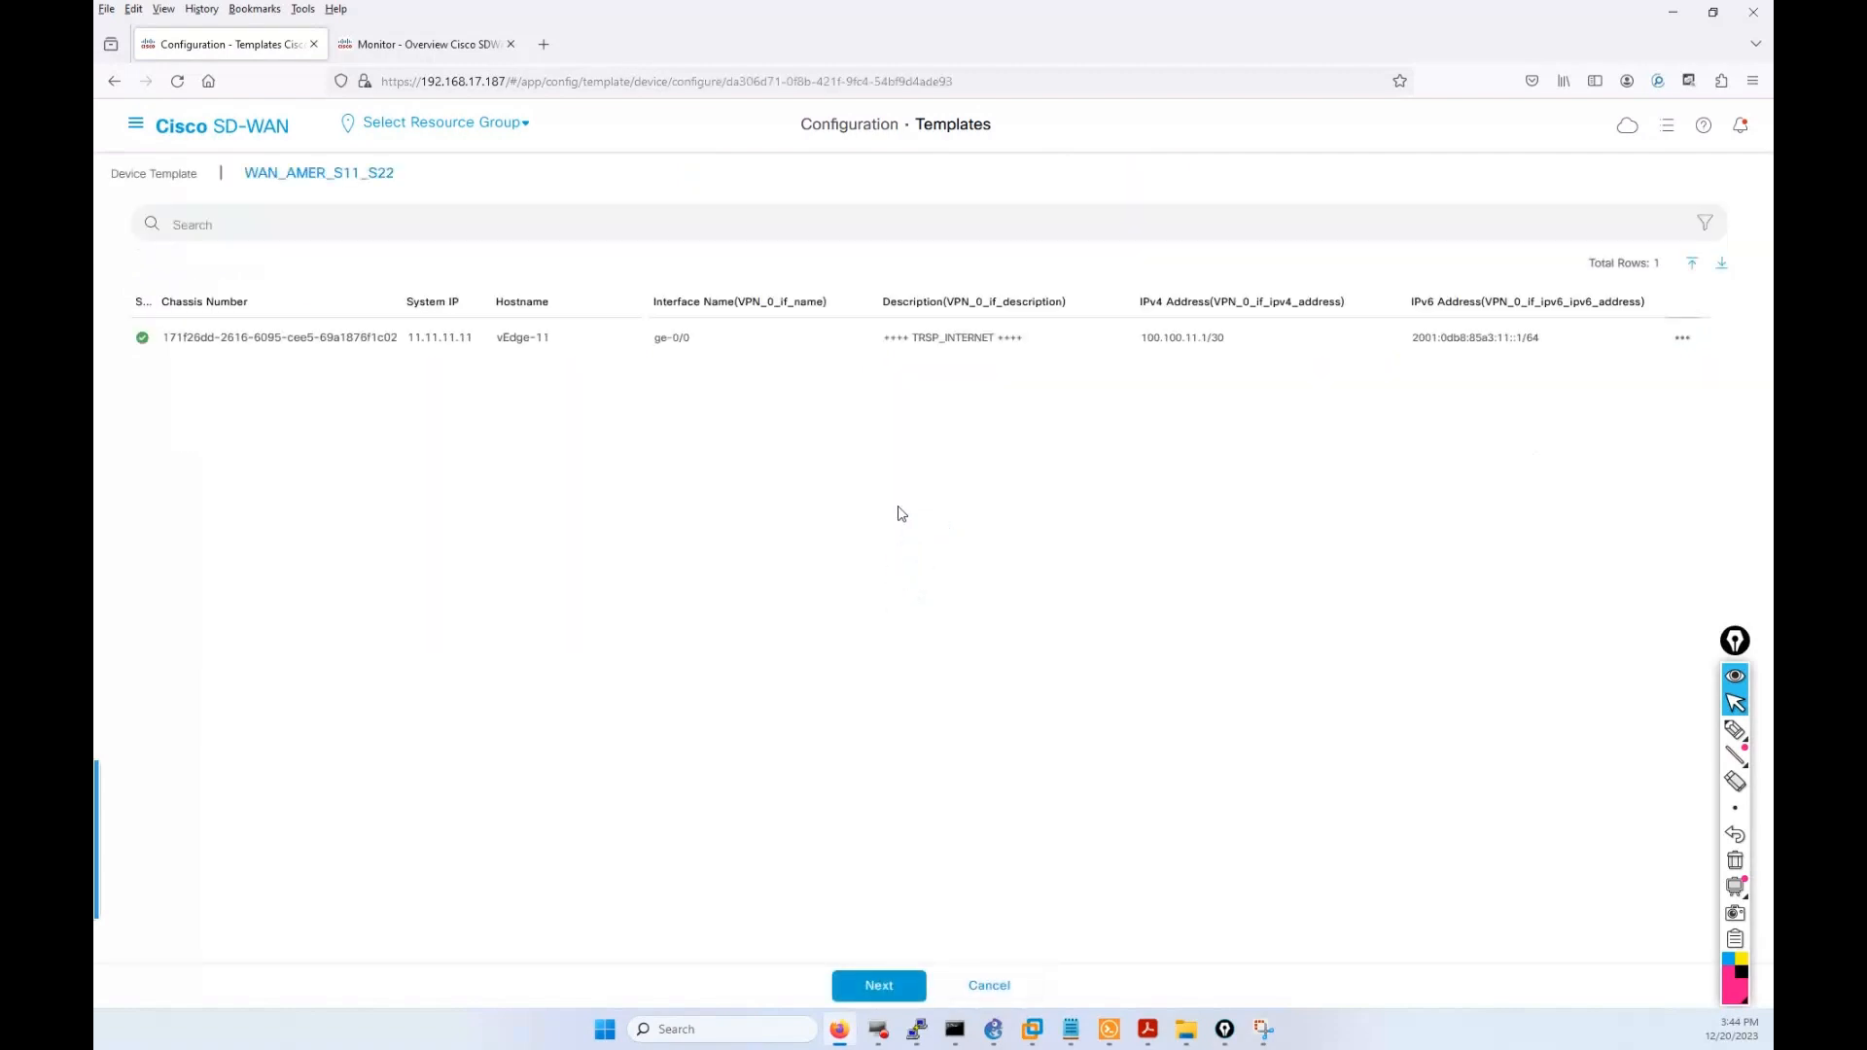
View vEdge-11's variable values, close the editor unchanged, and return to Templates.
{"action": "left_click", "coordinate": [1681, 339]}
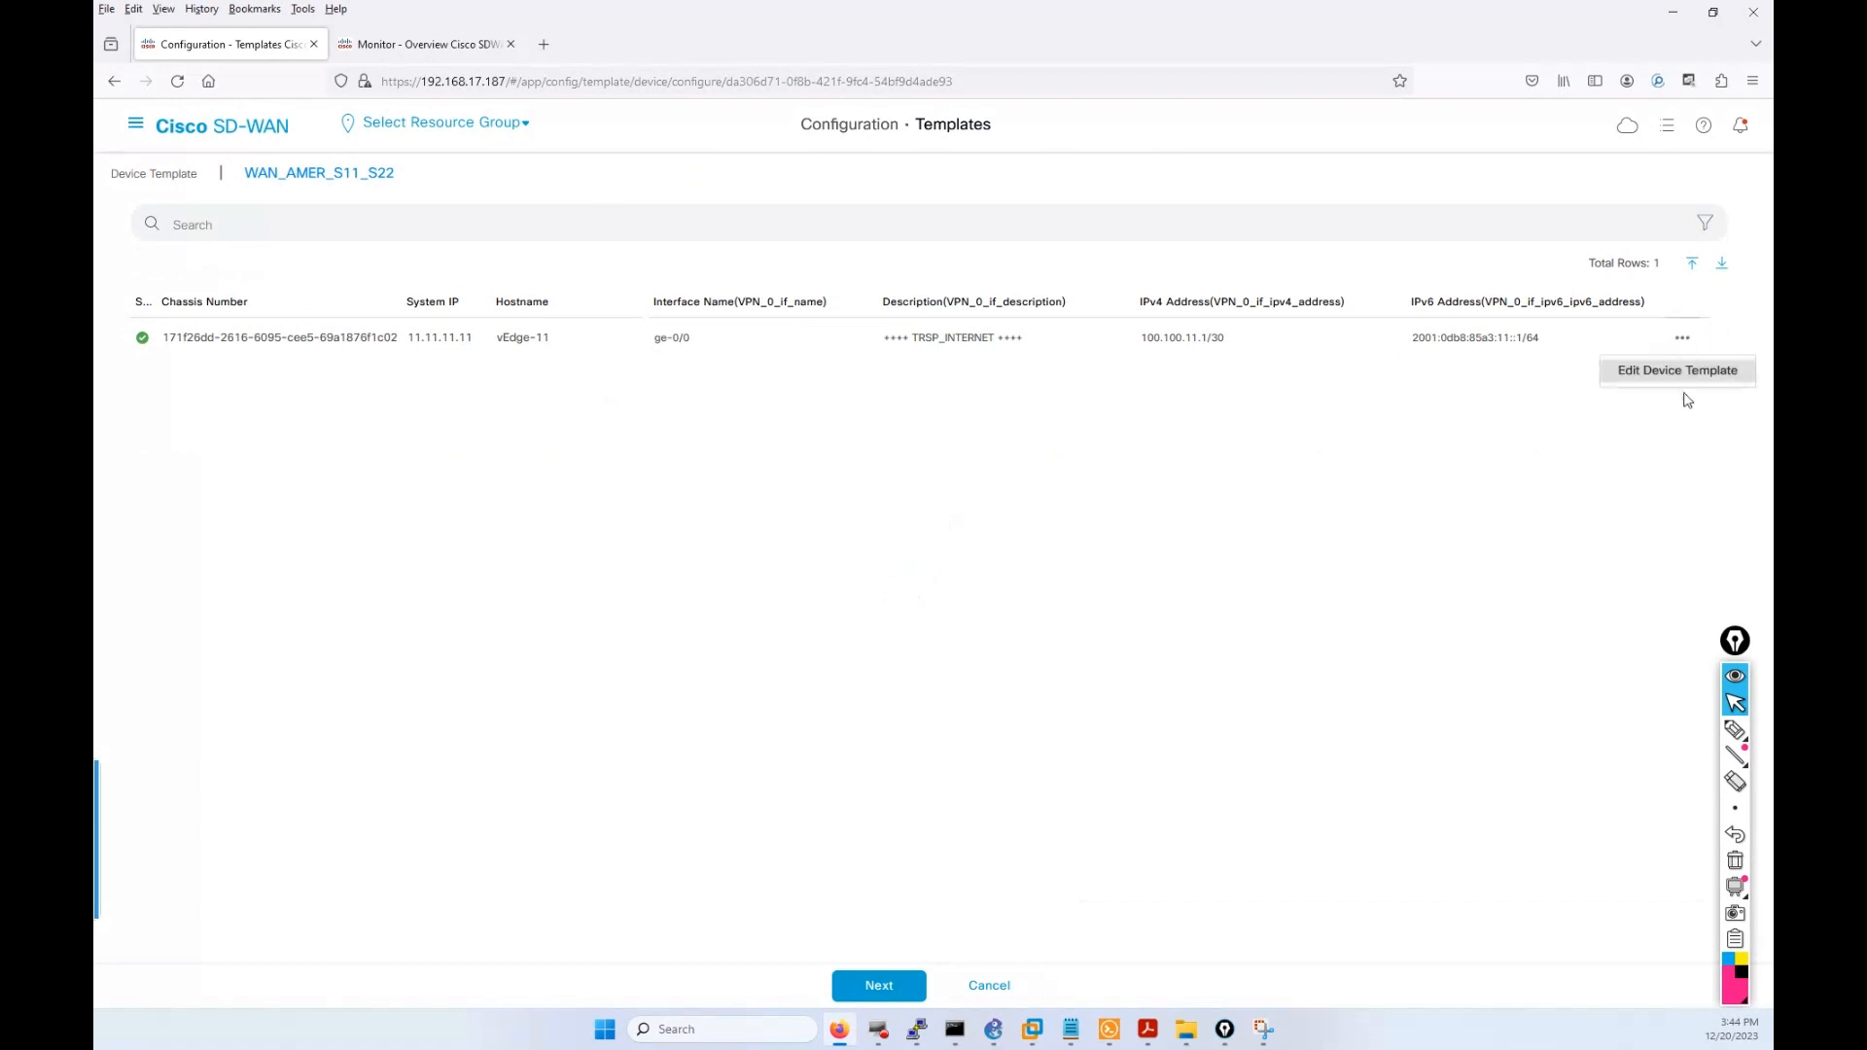
{"action": "left_click", "coordinate": [1664, 382]}
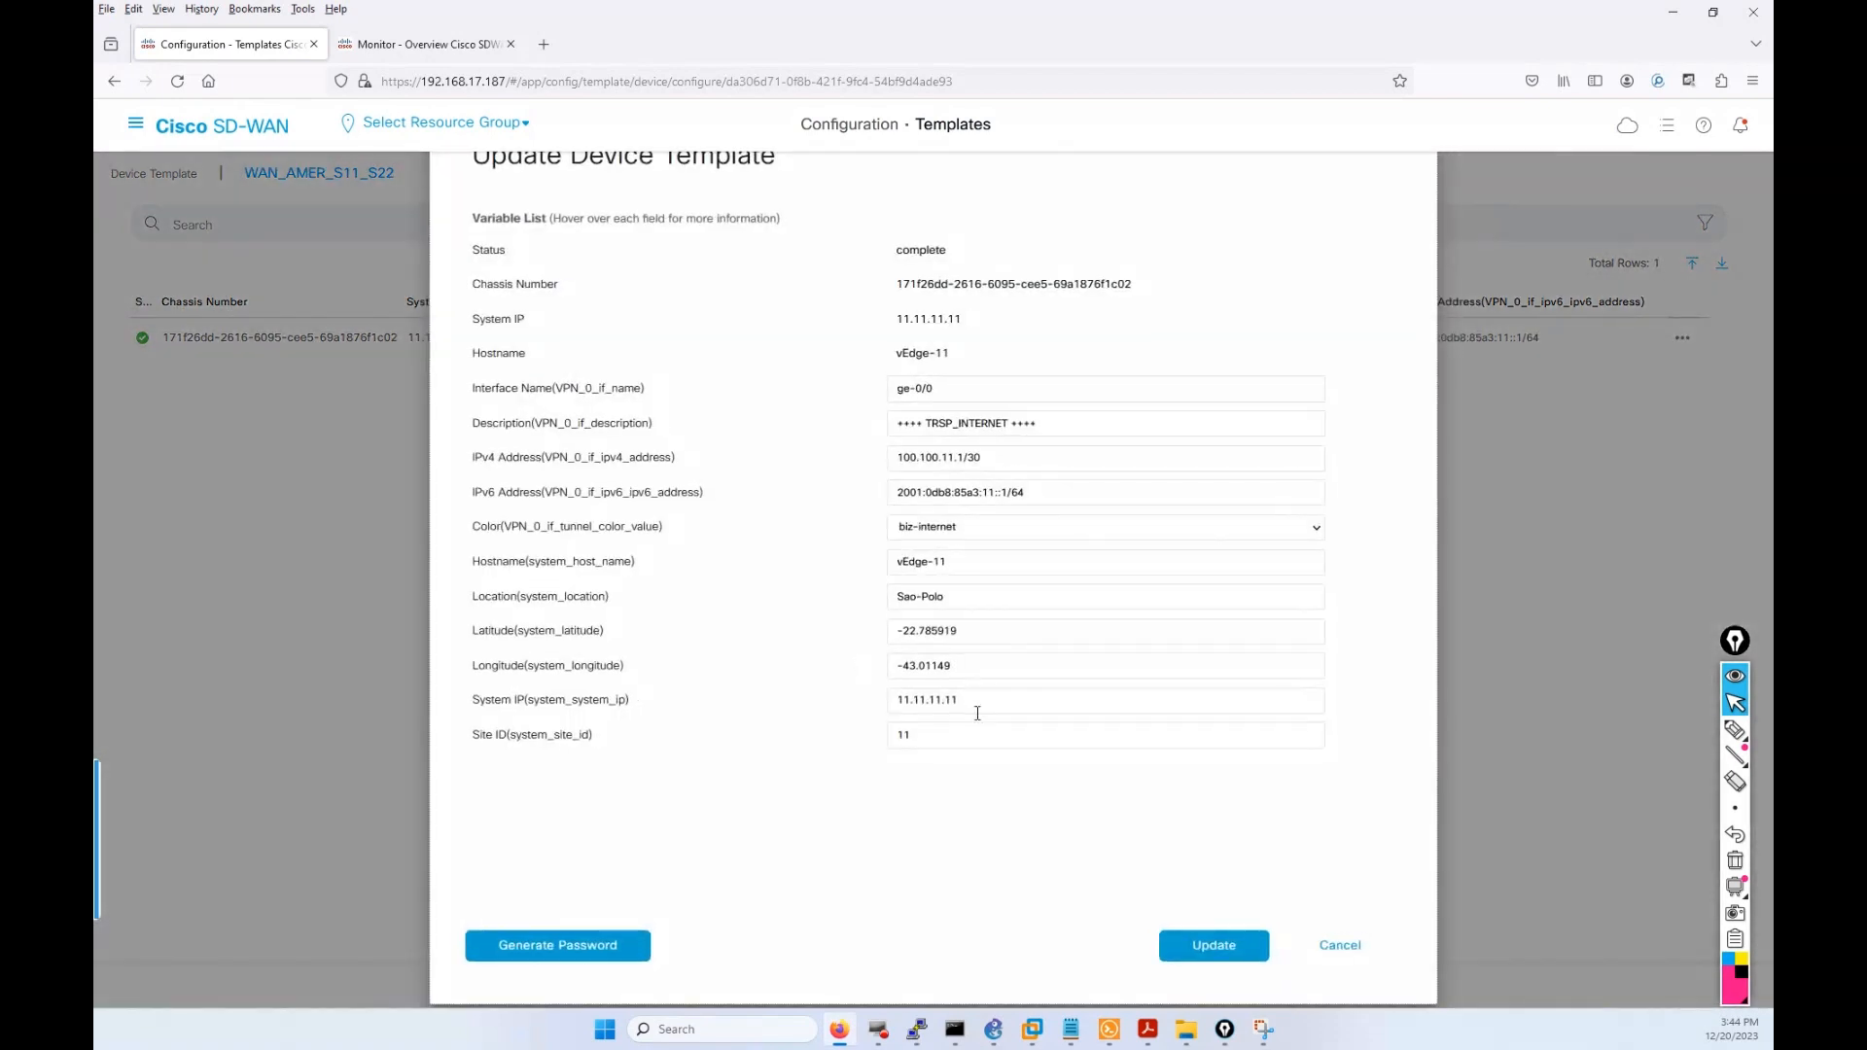
{"action": "left_click", "coordinate": [1332, 947]}
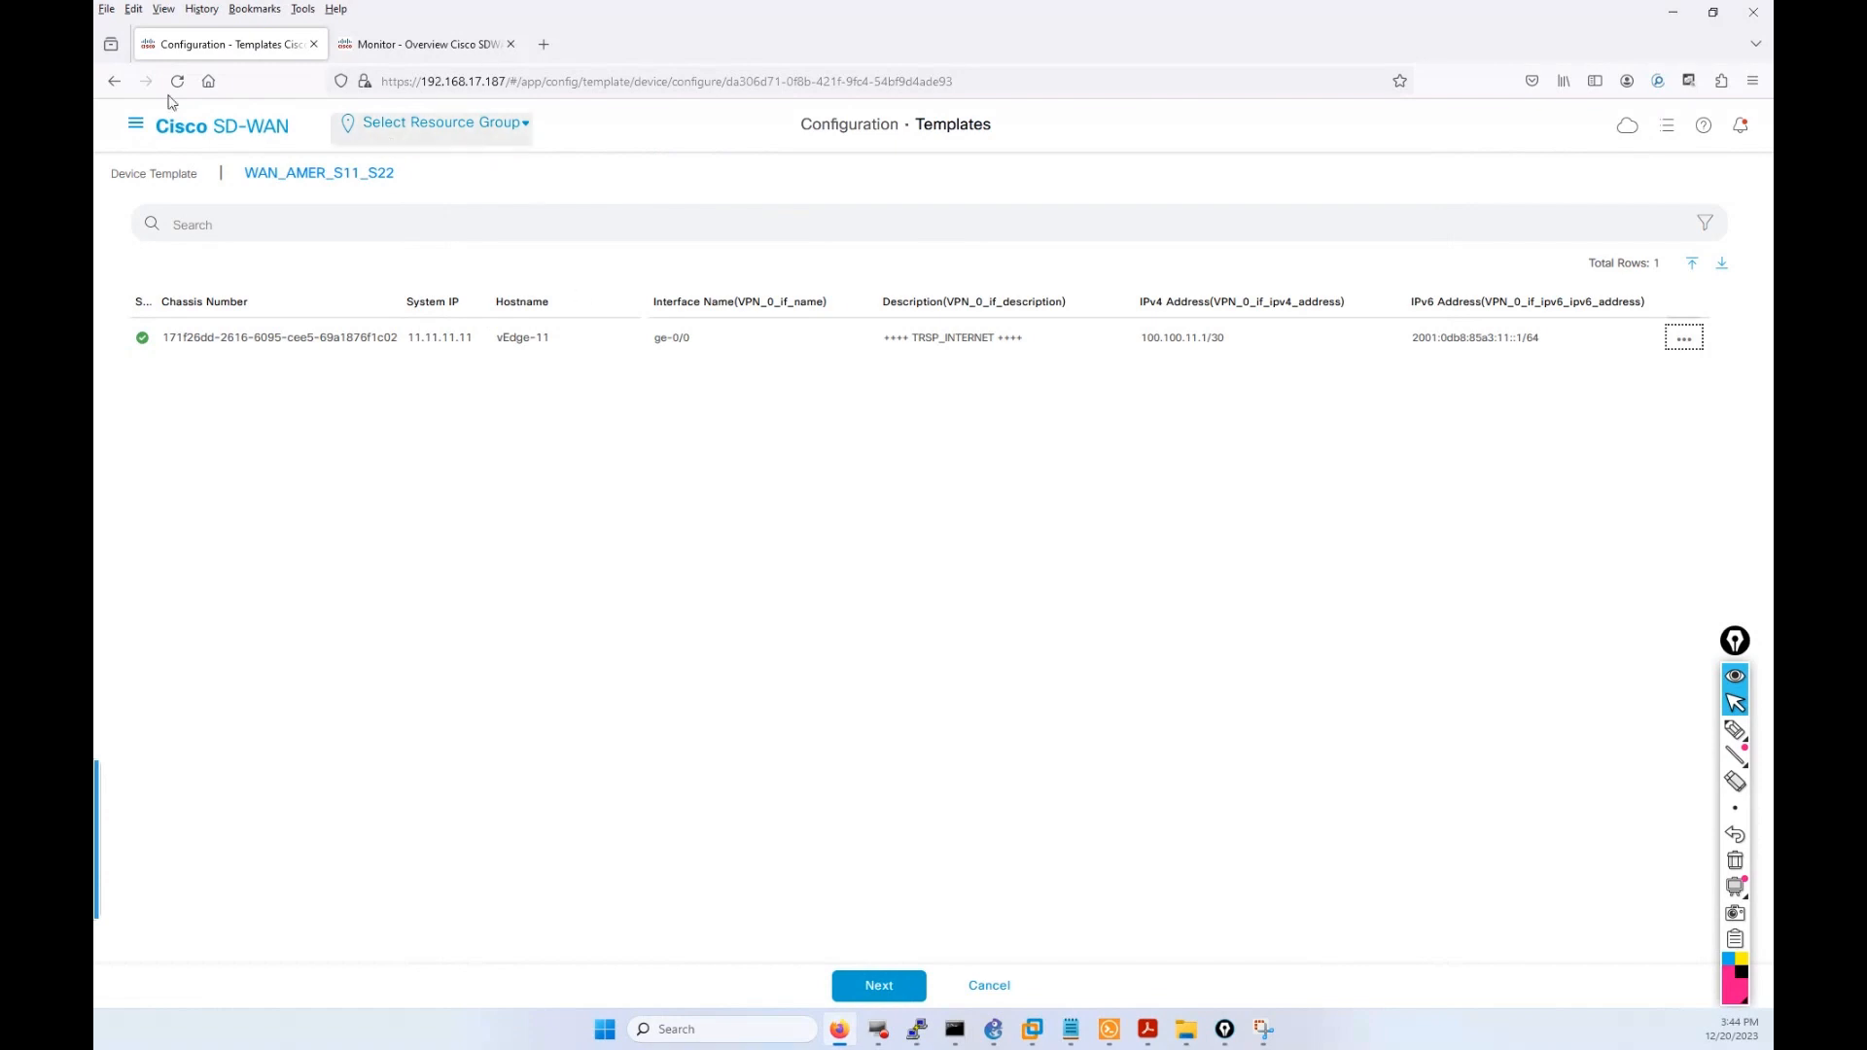
{"action": "left_click", "coordinate": [141, 128]}
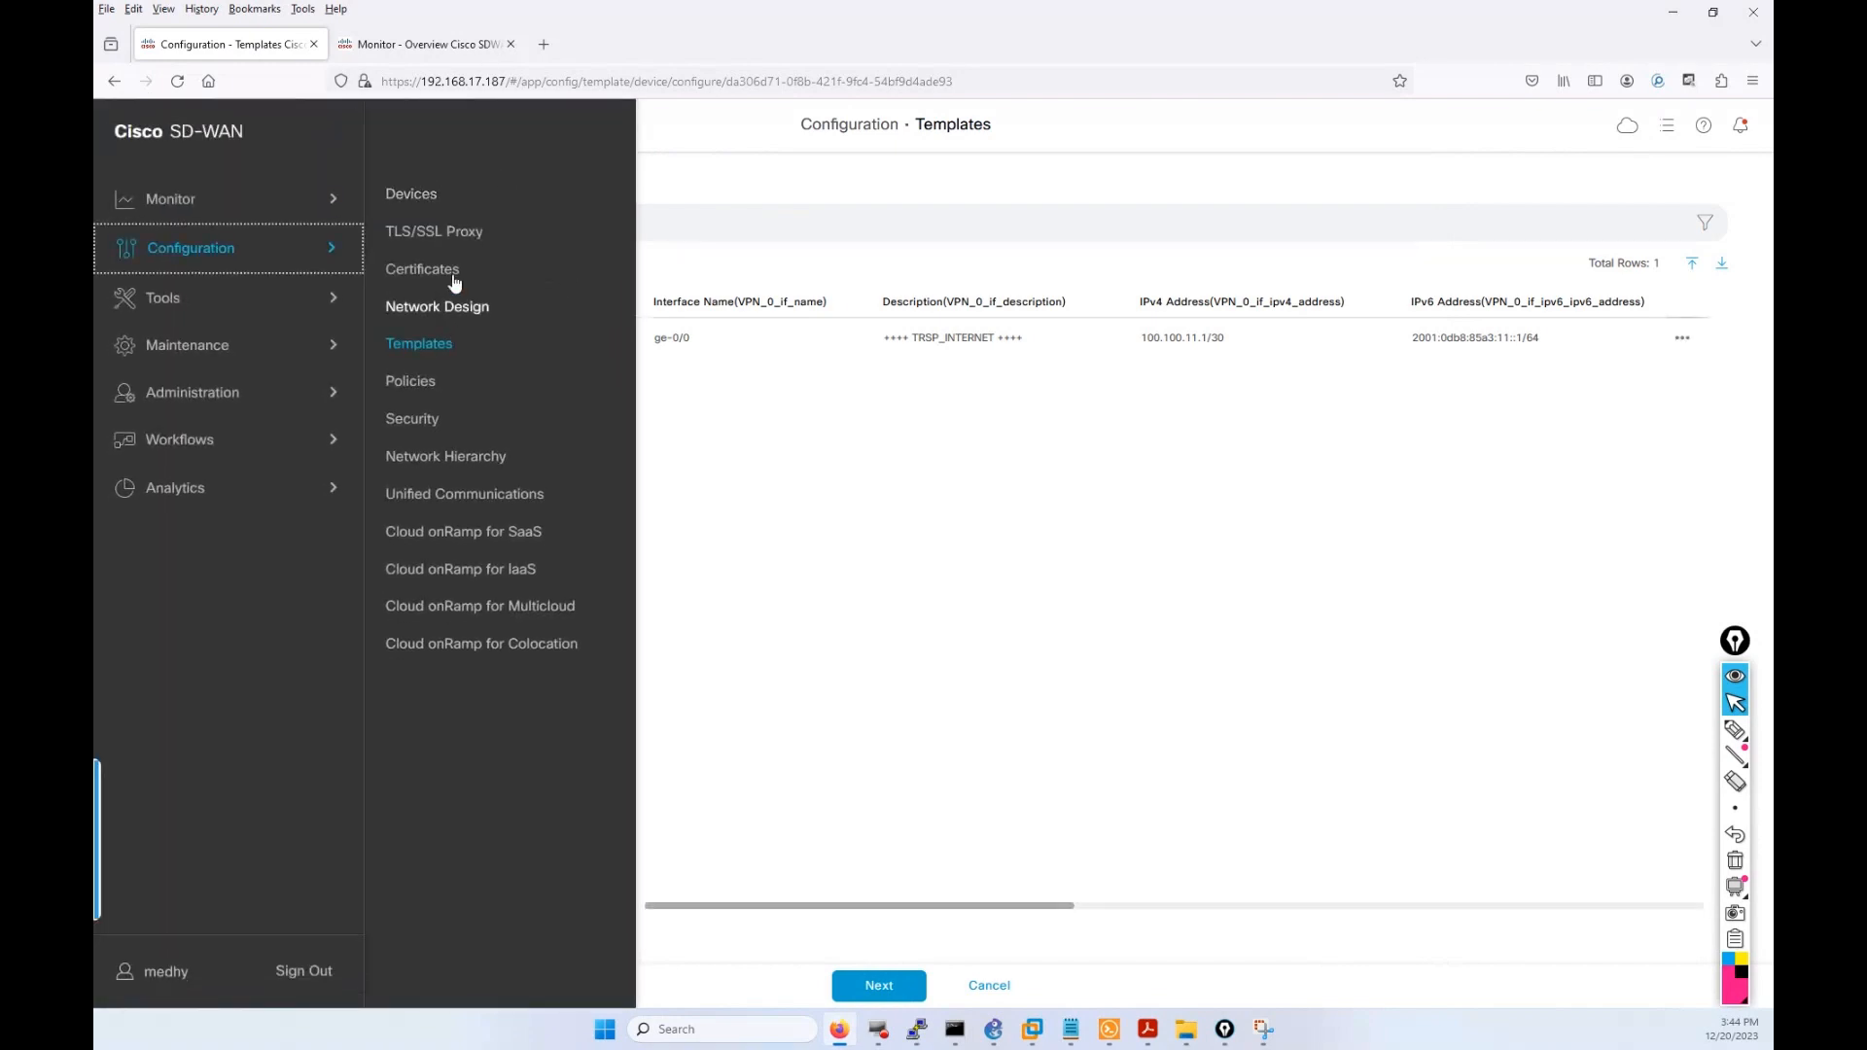
{"action": "left_click", "coordinate": [433, 355]}
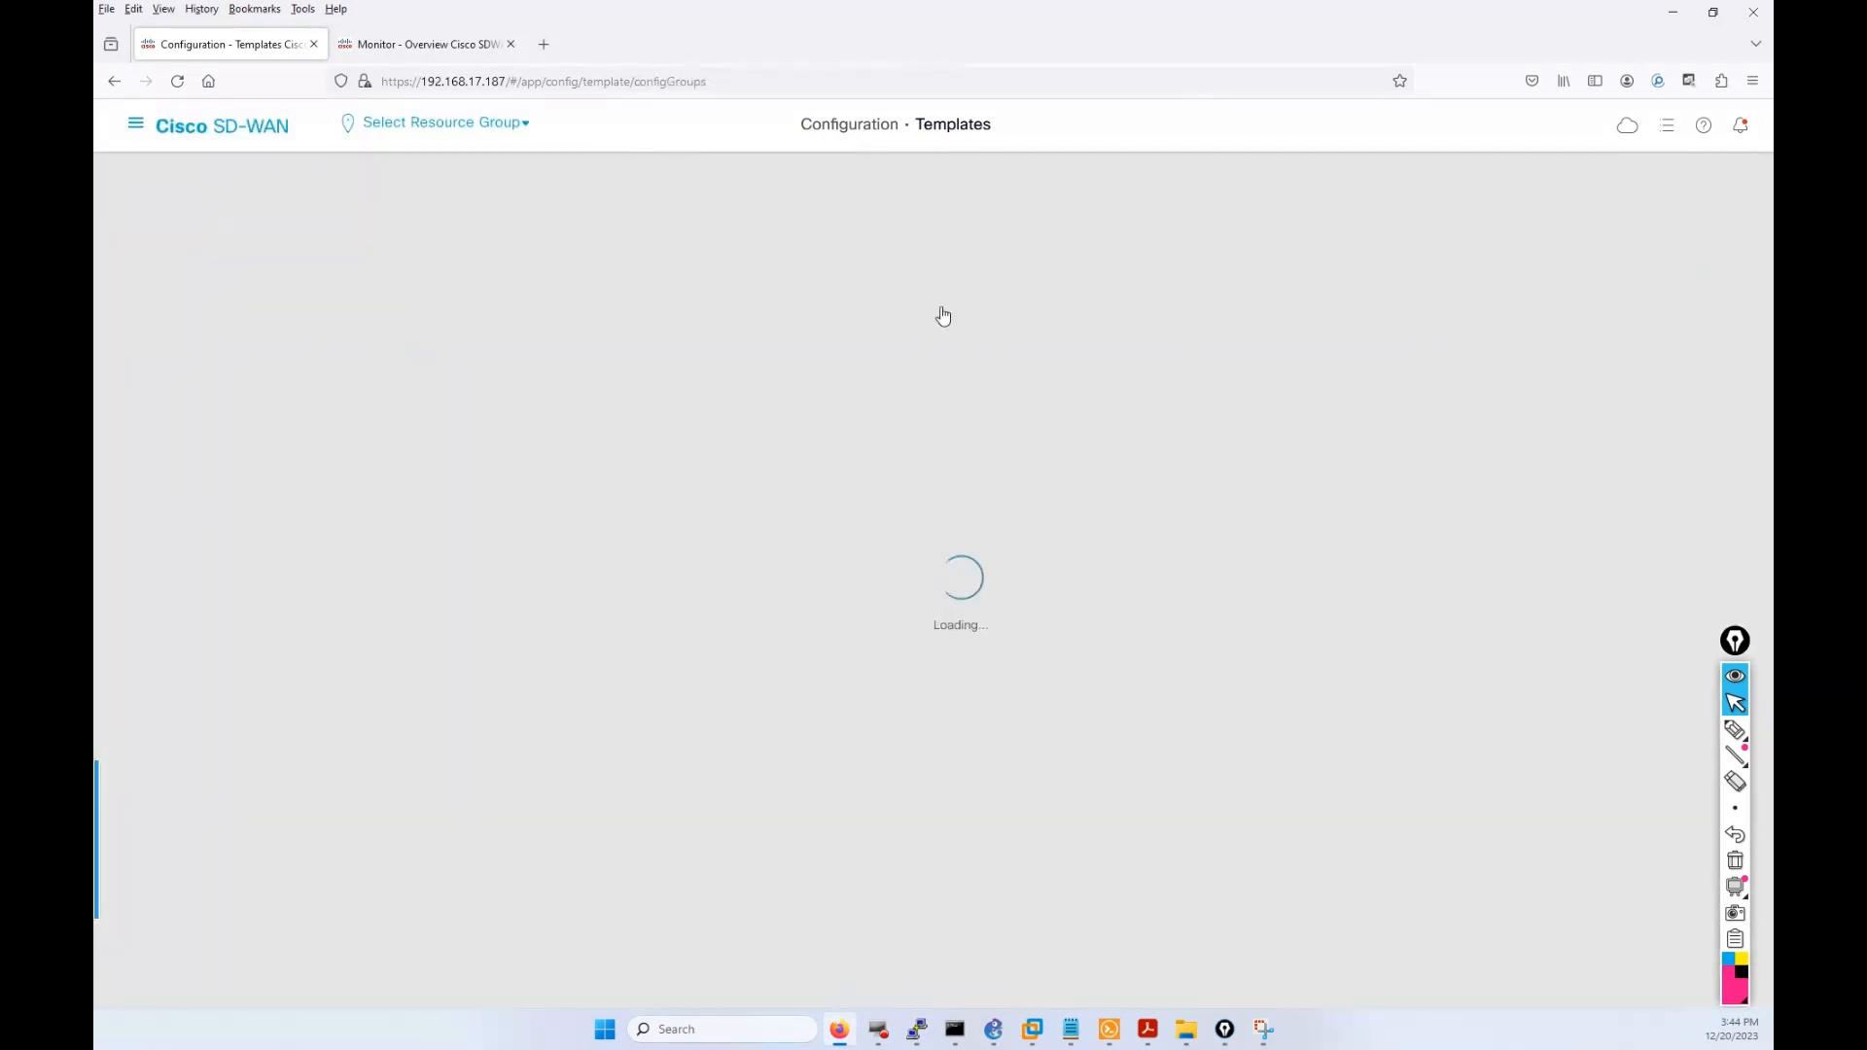
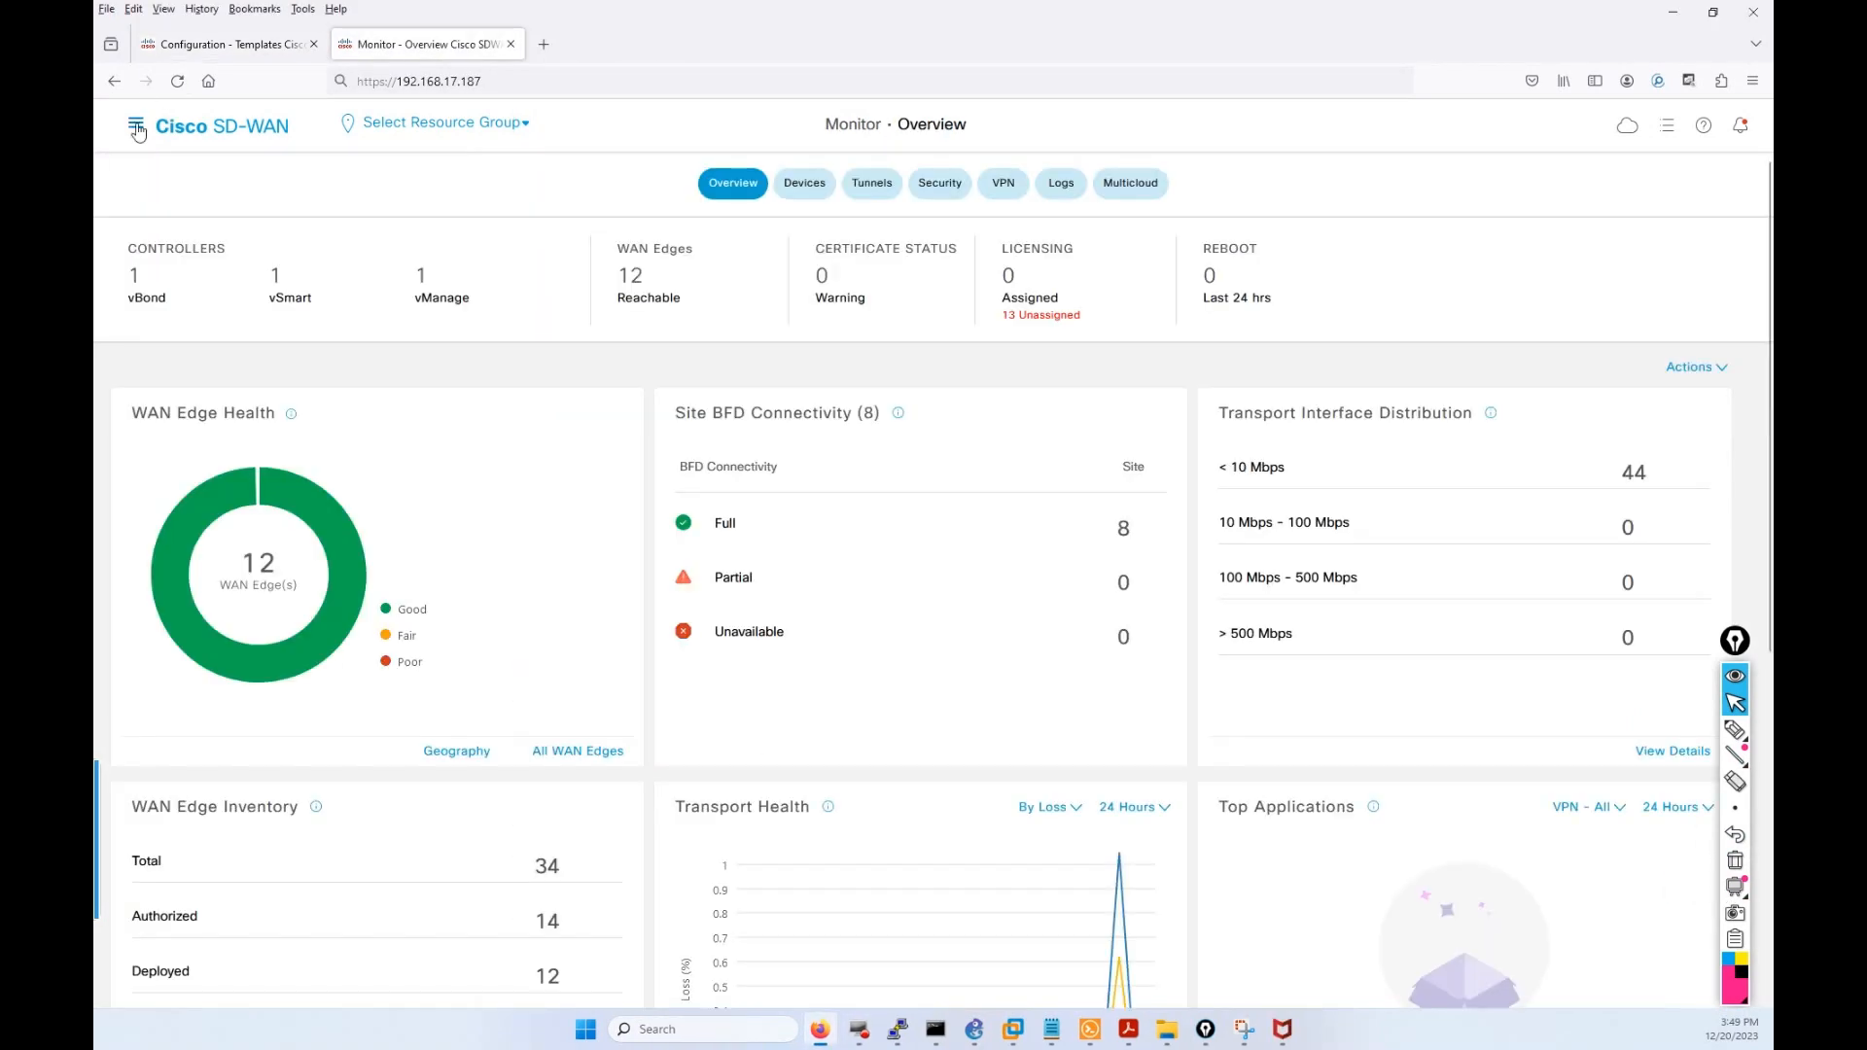
Go to Configuration > Templates > Feature Templates and open WAN_AMER_EDGE_VPN_0's actions menu.
{"action": "left_click", "coordinate": [136, 124]}
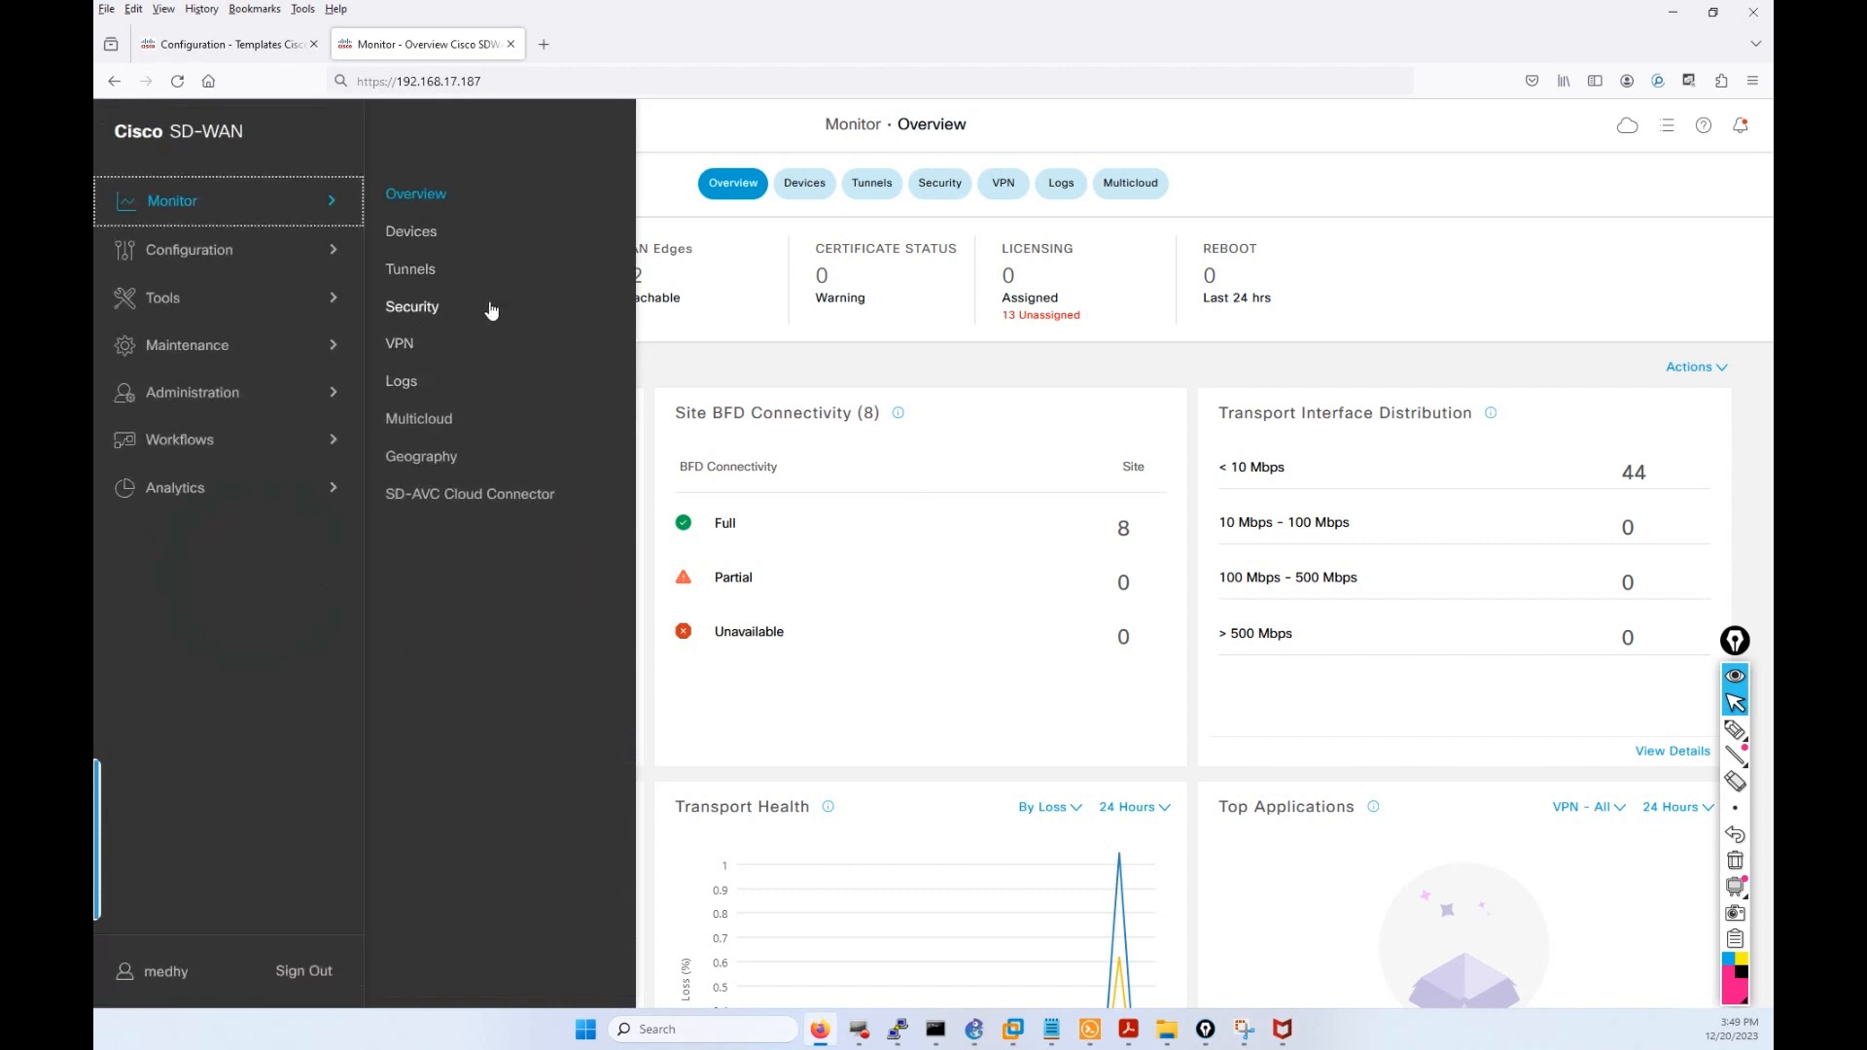
{"action": "left_click", "coordinate": [226, 258]}
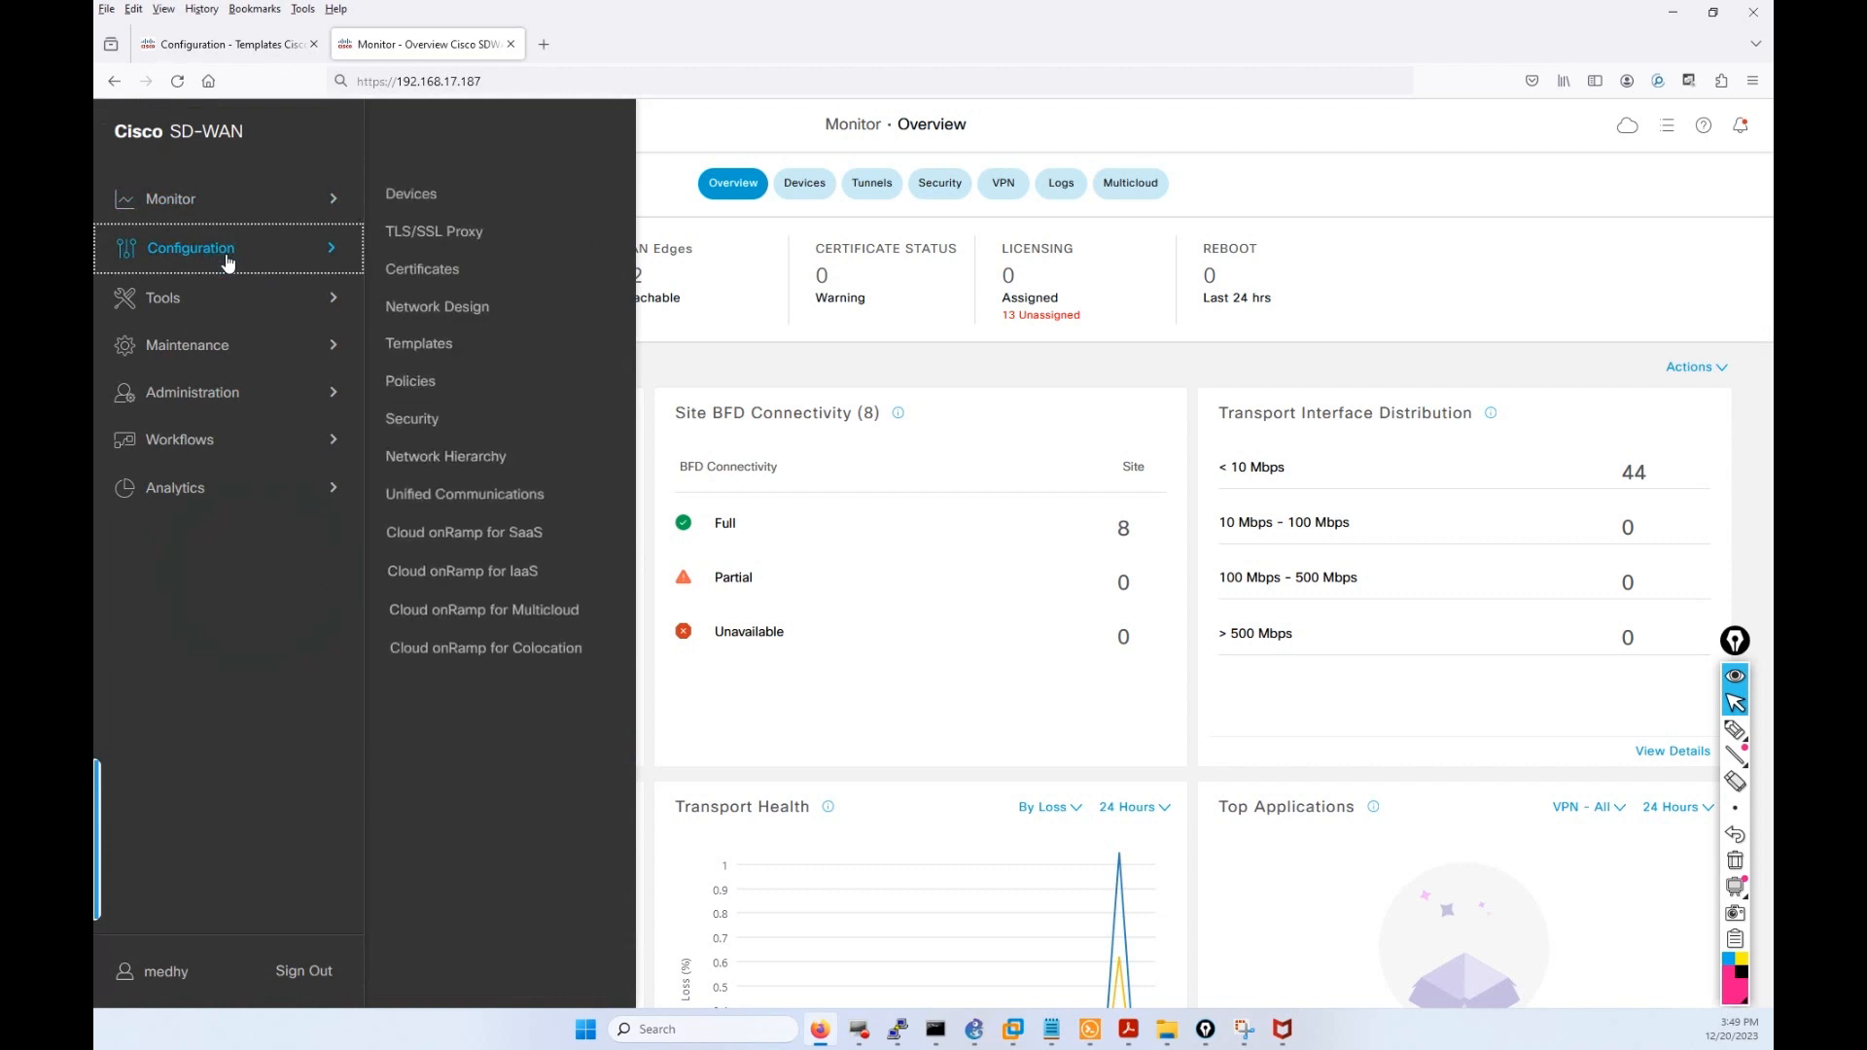
{"action": "left_click", "coordinate": [441, 345]}
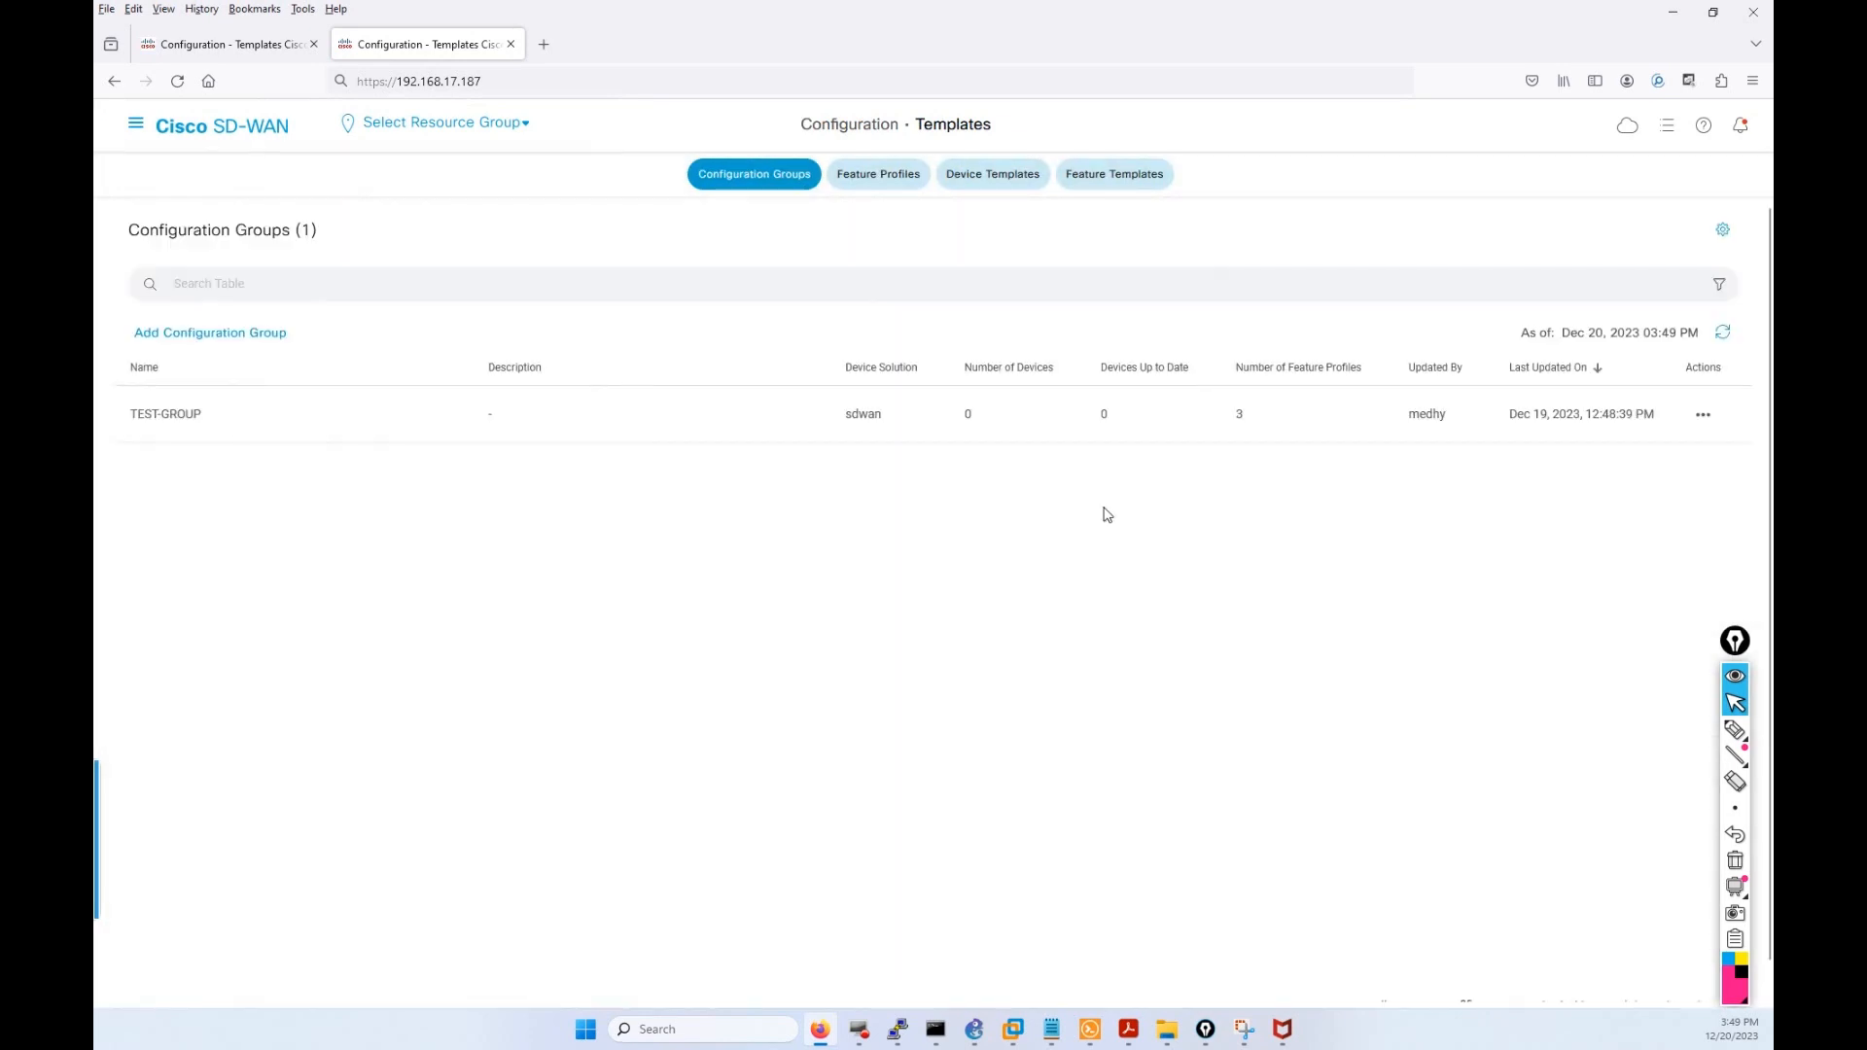
{"action": "left_click", "coordinate": [1093, 176]}
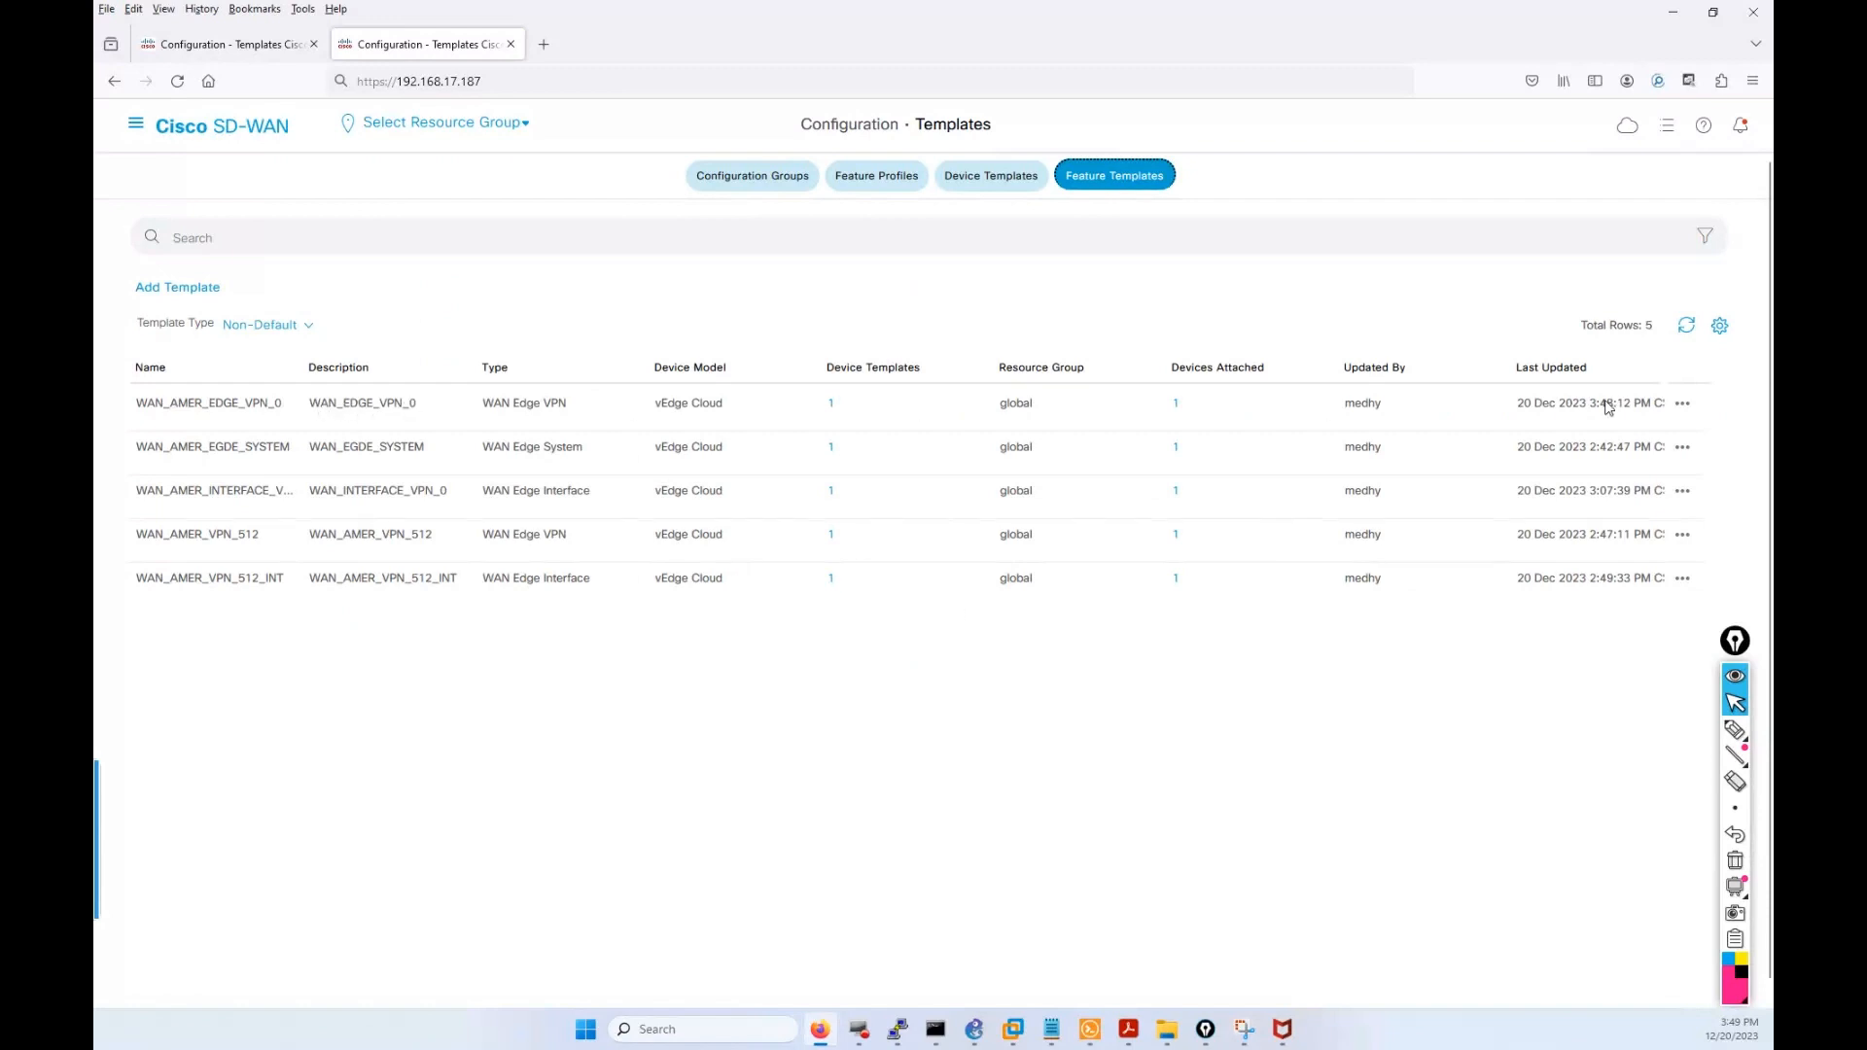
{"action": "left_click", "coordinate": [1682, 403]}
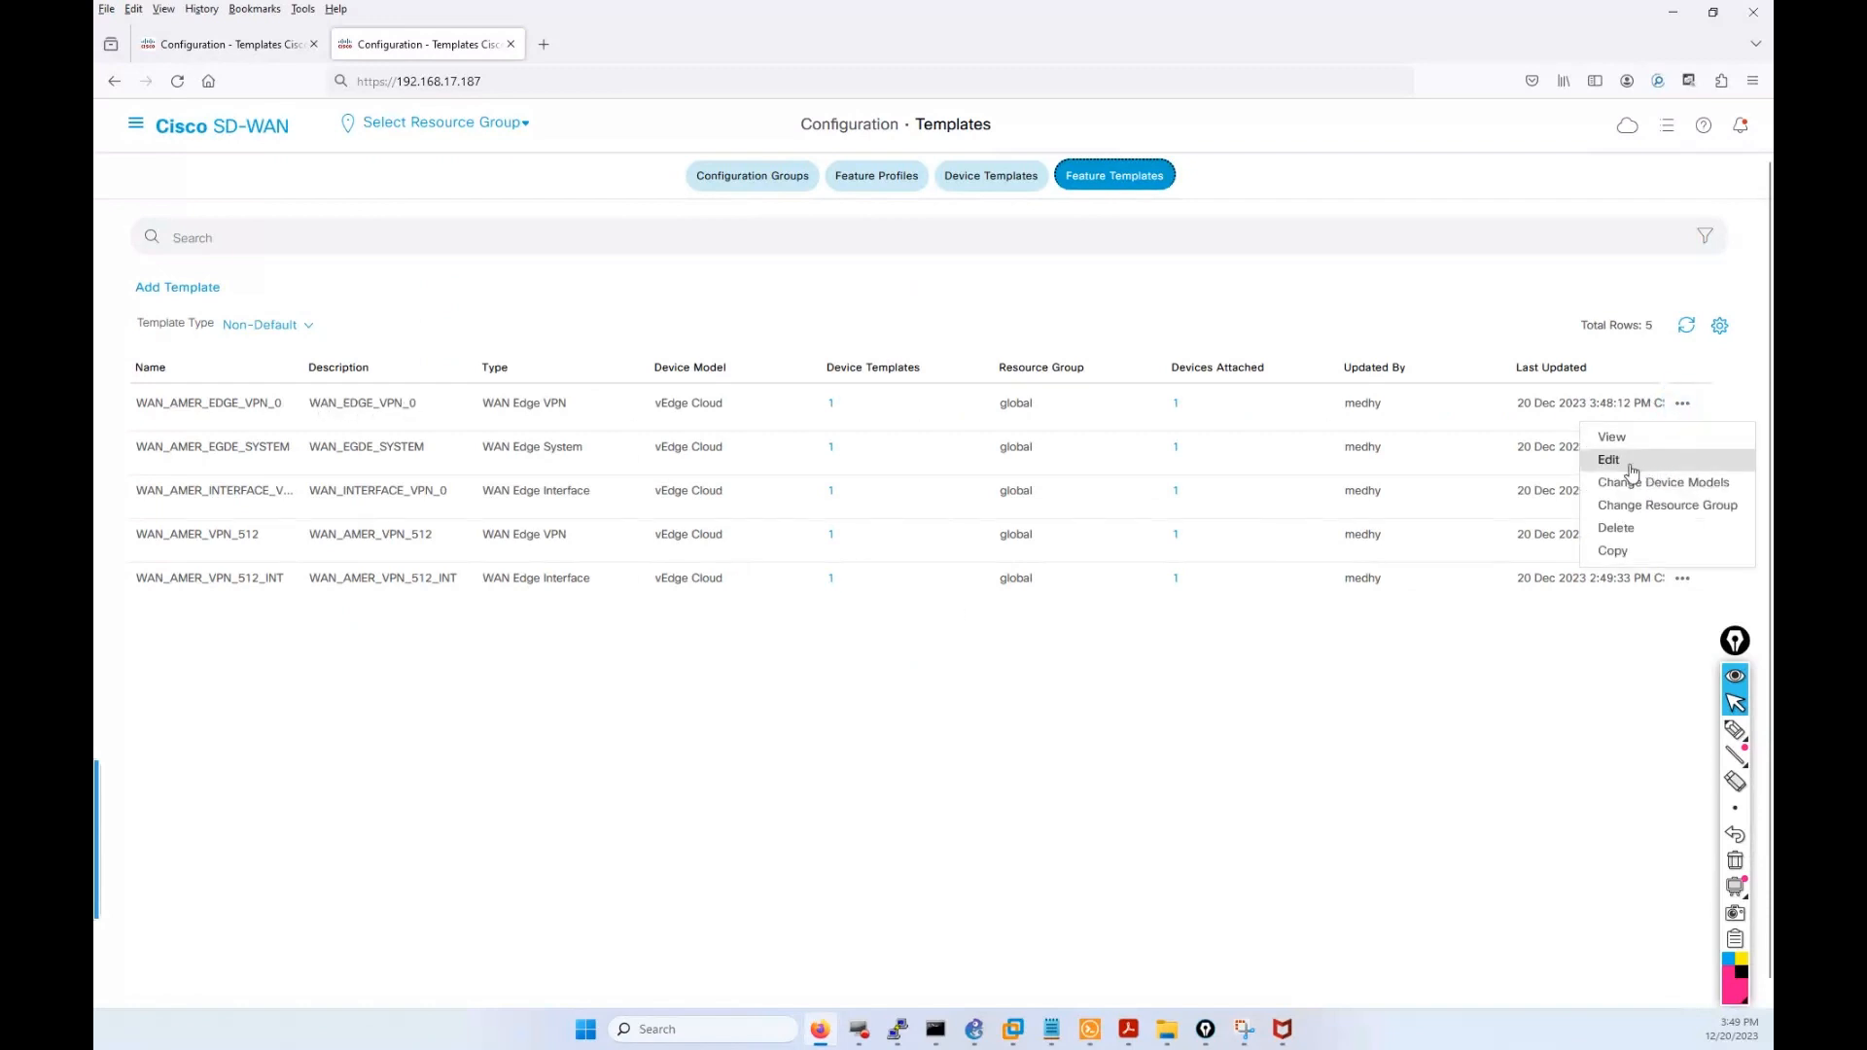
Open WAN_AMER_EDGE_VPN_0 for editing and scroll through its settings.
{"action": "left_click", "coordinate": [1632, 467]}
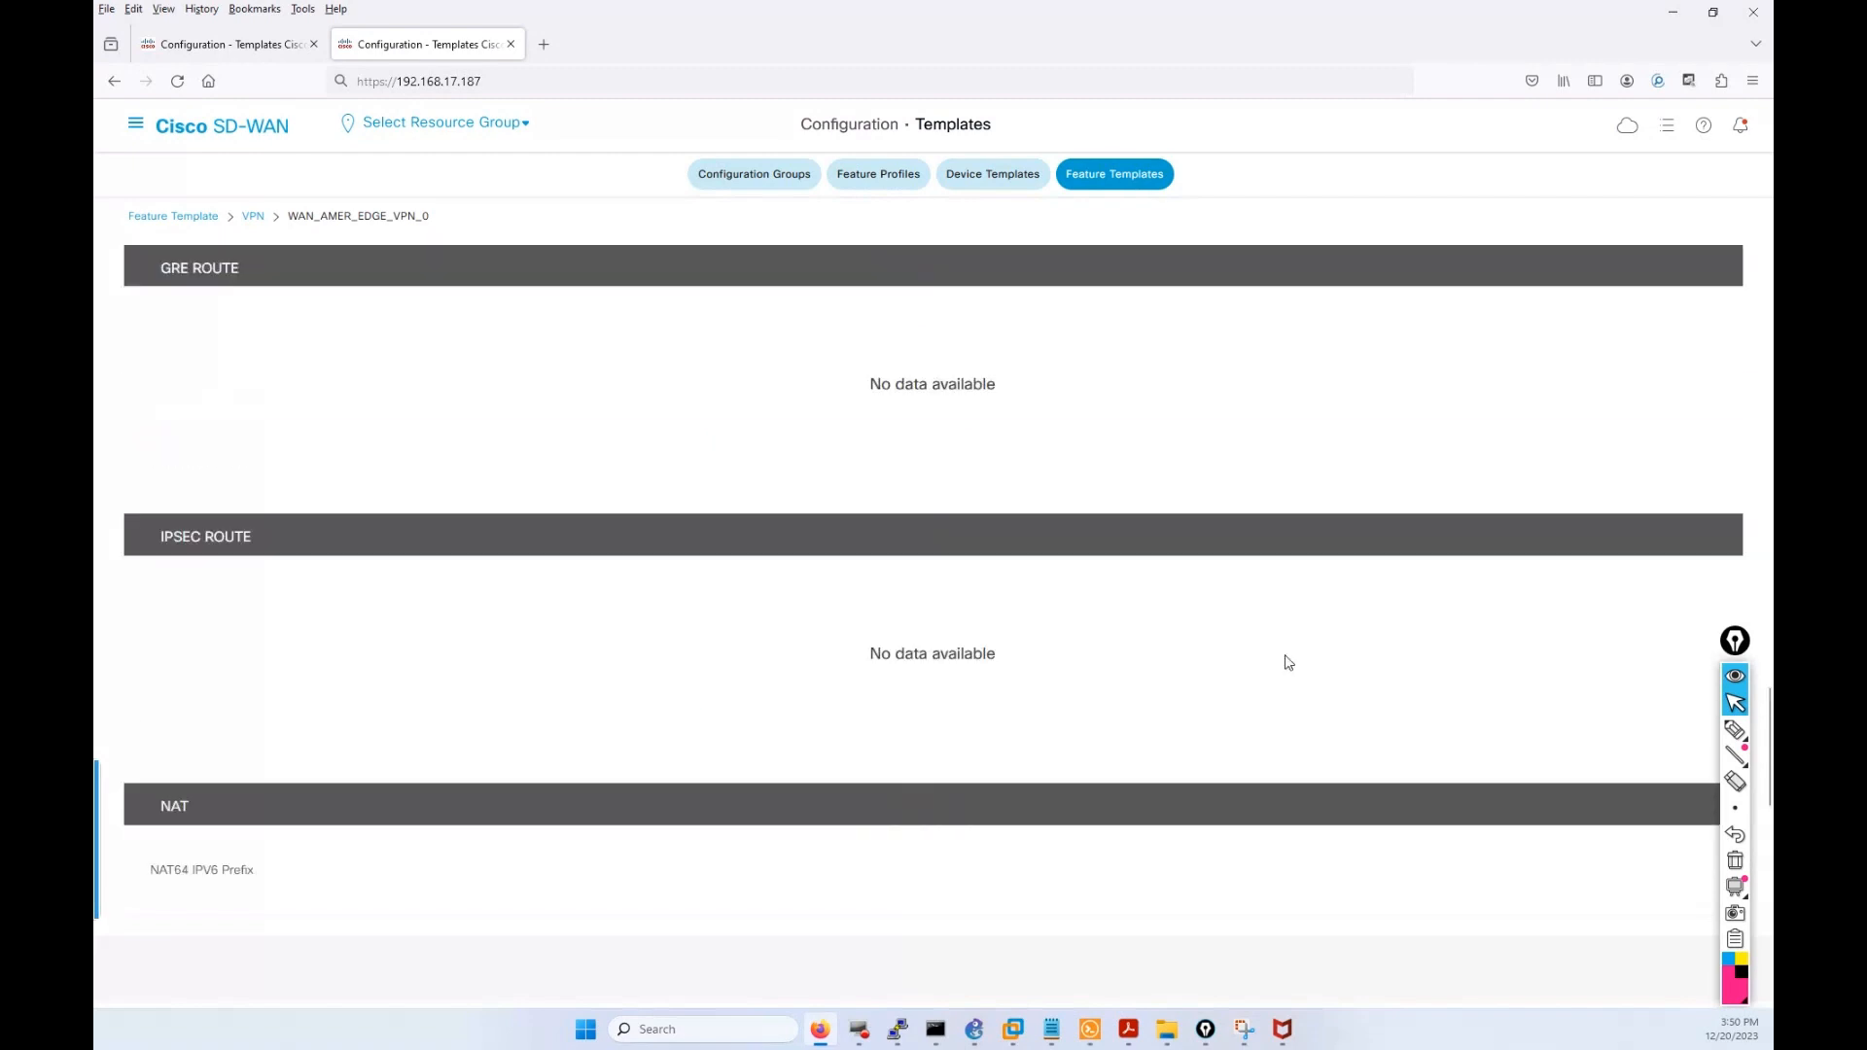
{"action": "scroll", "coordinate": [1289, 642], "scroll_direction": "up", "scroll_amount": 15}
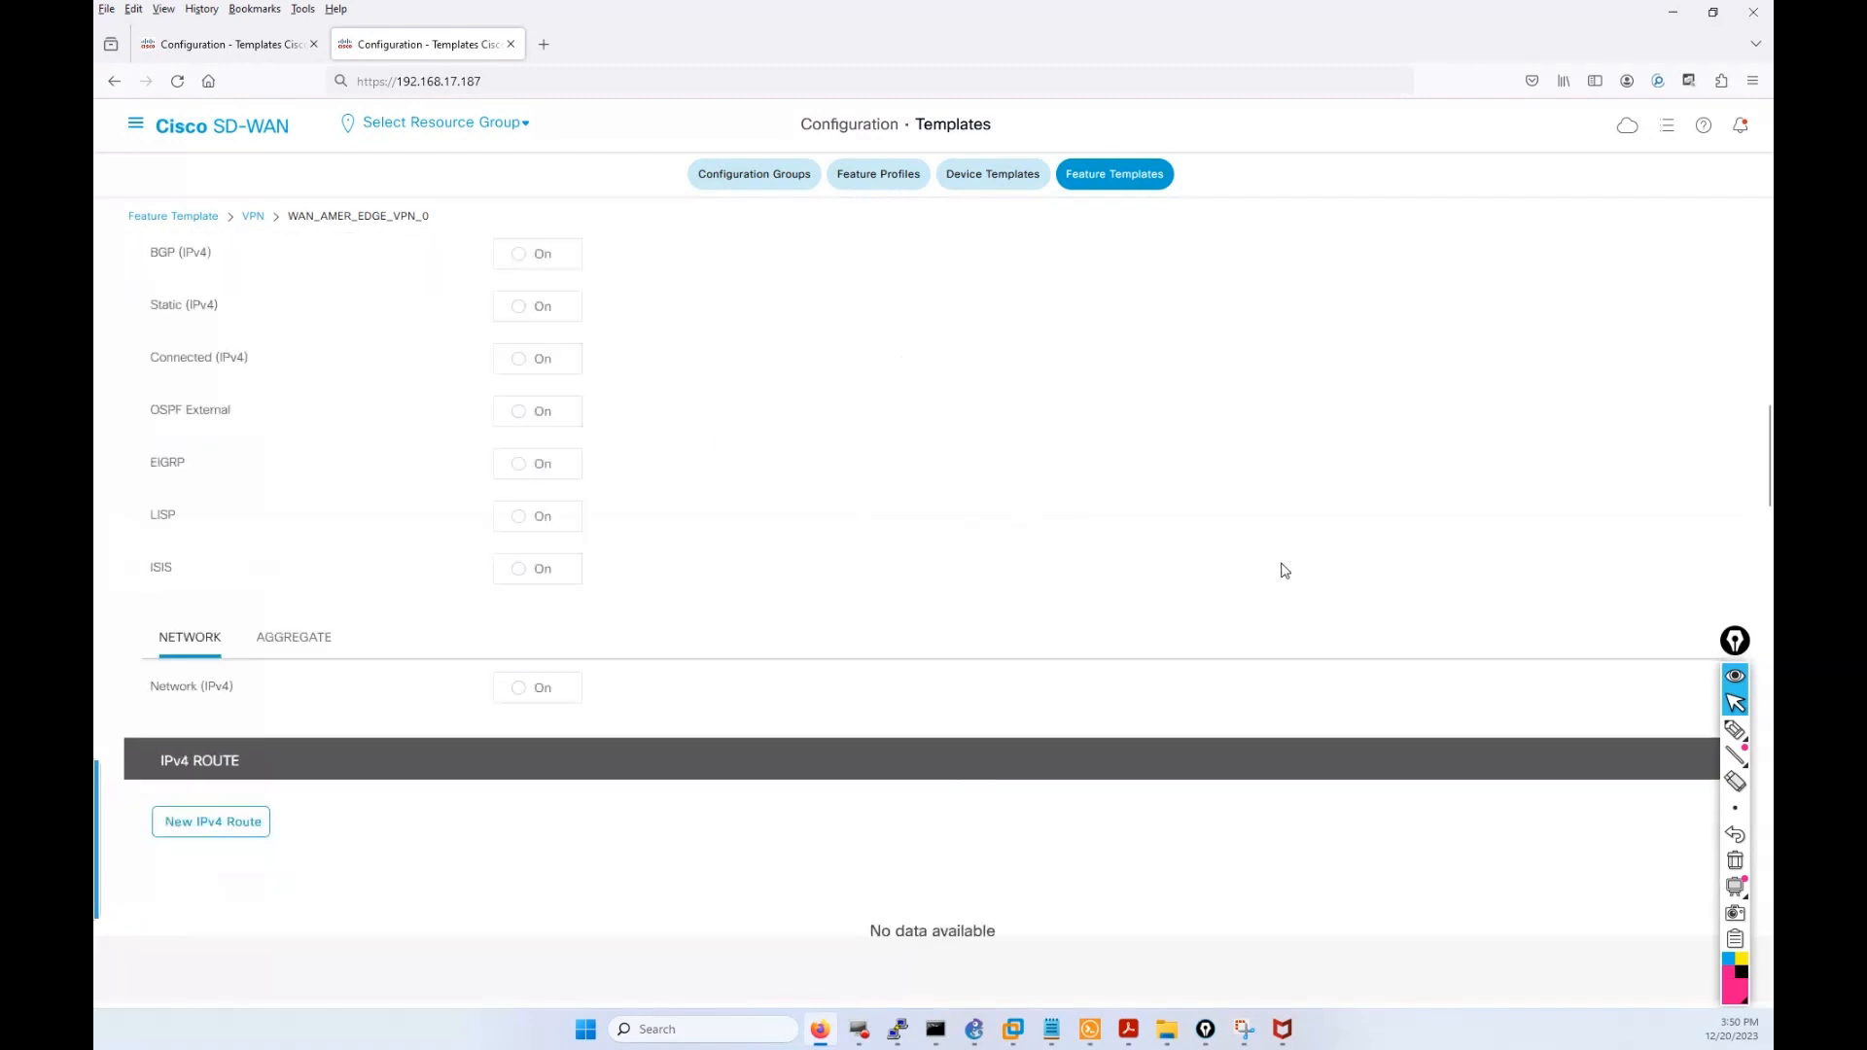
{"action": "scroll", "coordinate": [1284, 570], "scroll_direction": "up", "scroll_amount": 10}
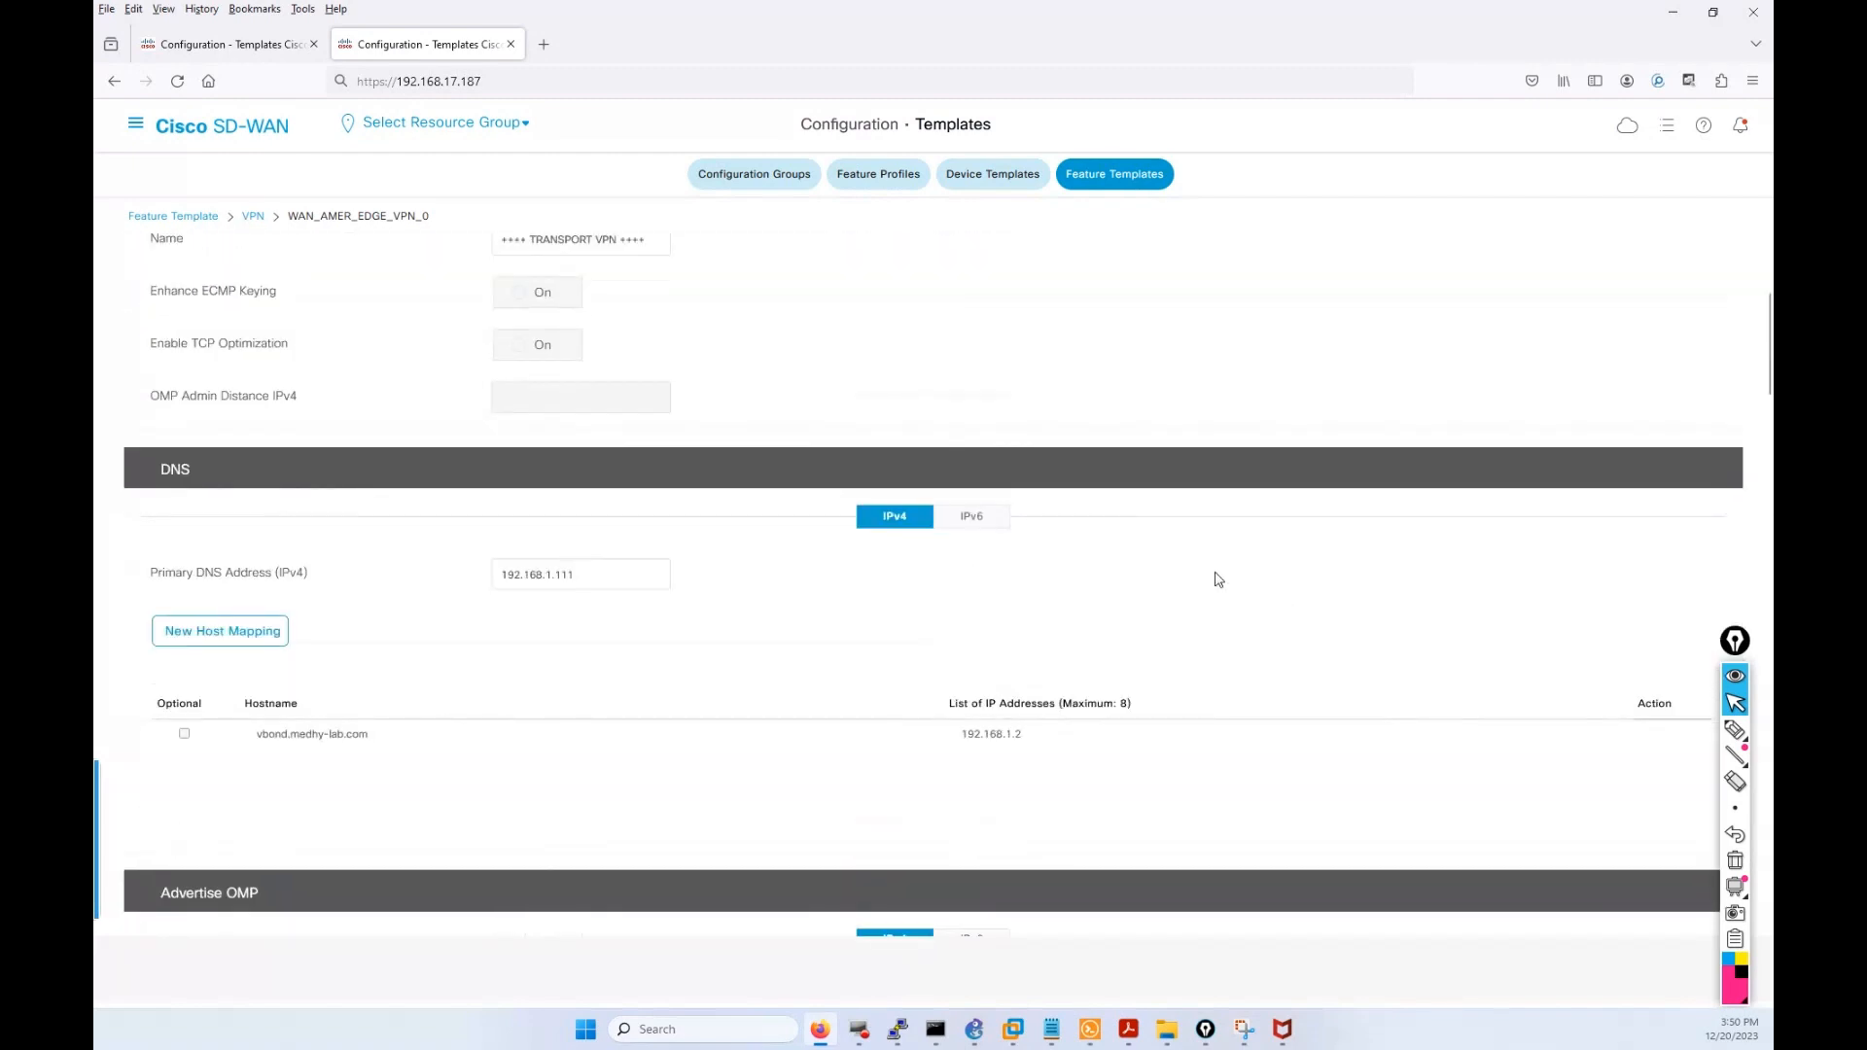
{"action": "scroll", "coordinate": [1219, 579], "scroll_direction": "up", "scroll_amount": 4}
{"action": "scroll", "coordinate": [1193, 587], "scroll_direction": "down", "scroll_amount": 20}
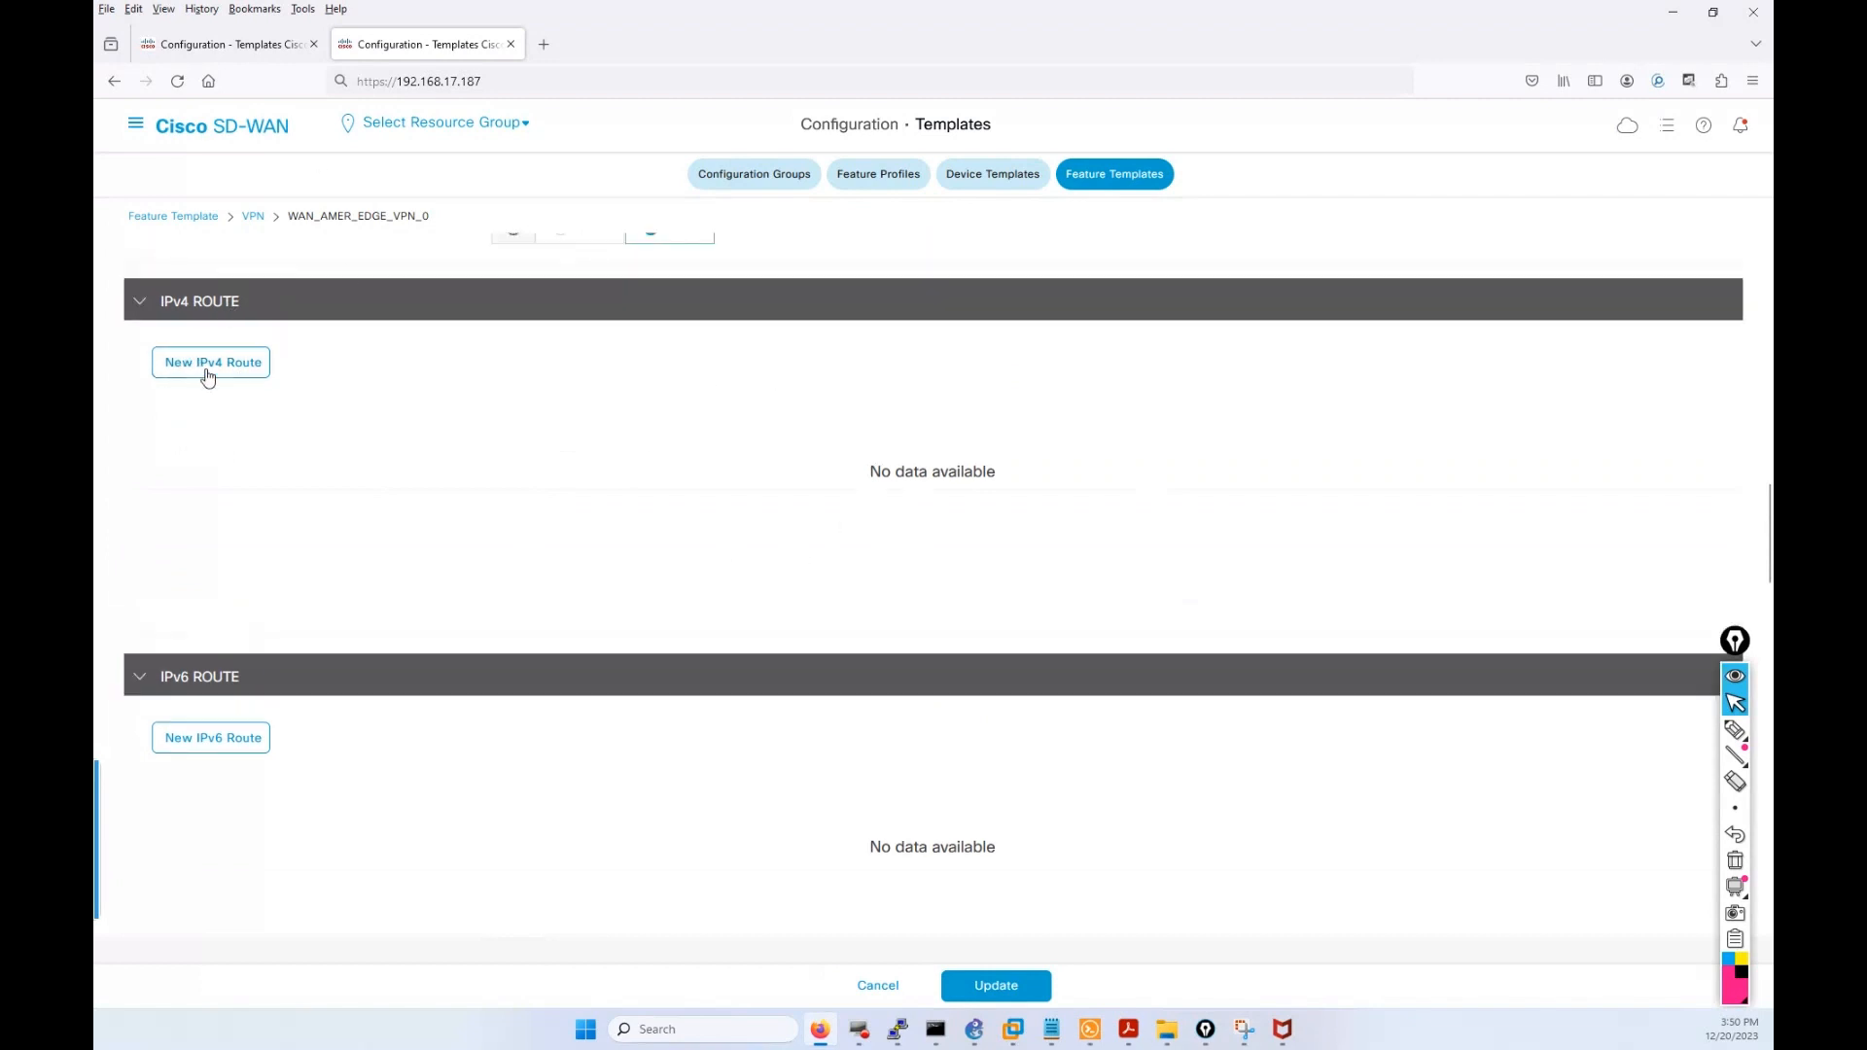
{"action": "scroll", "coordinate": [664, 487], "scroll_direction": "up", "scroll_amount": 2}
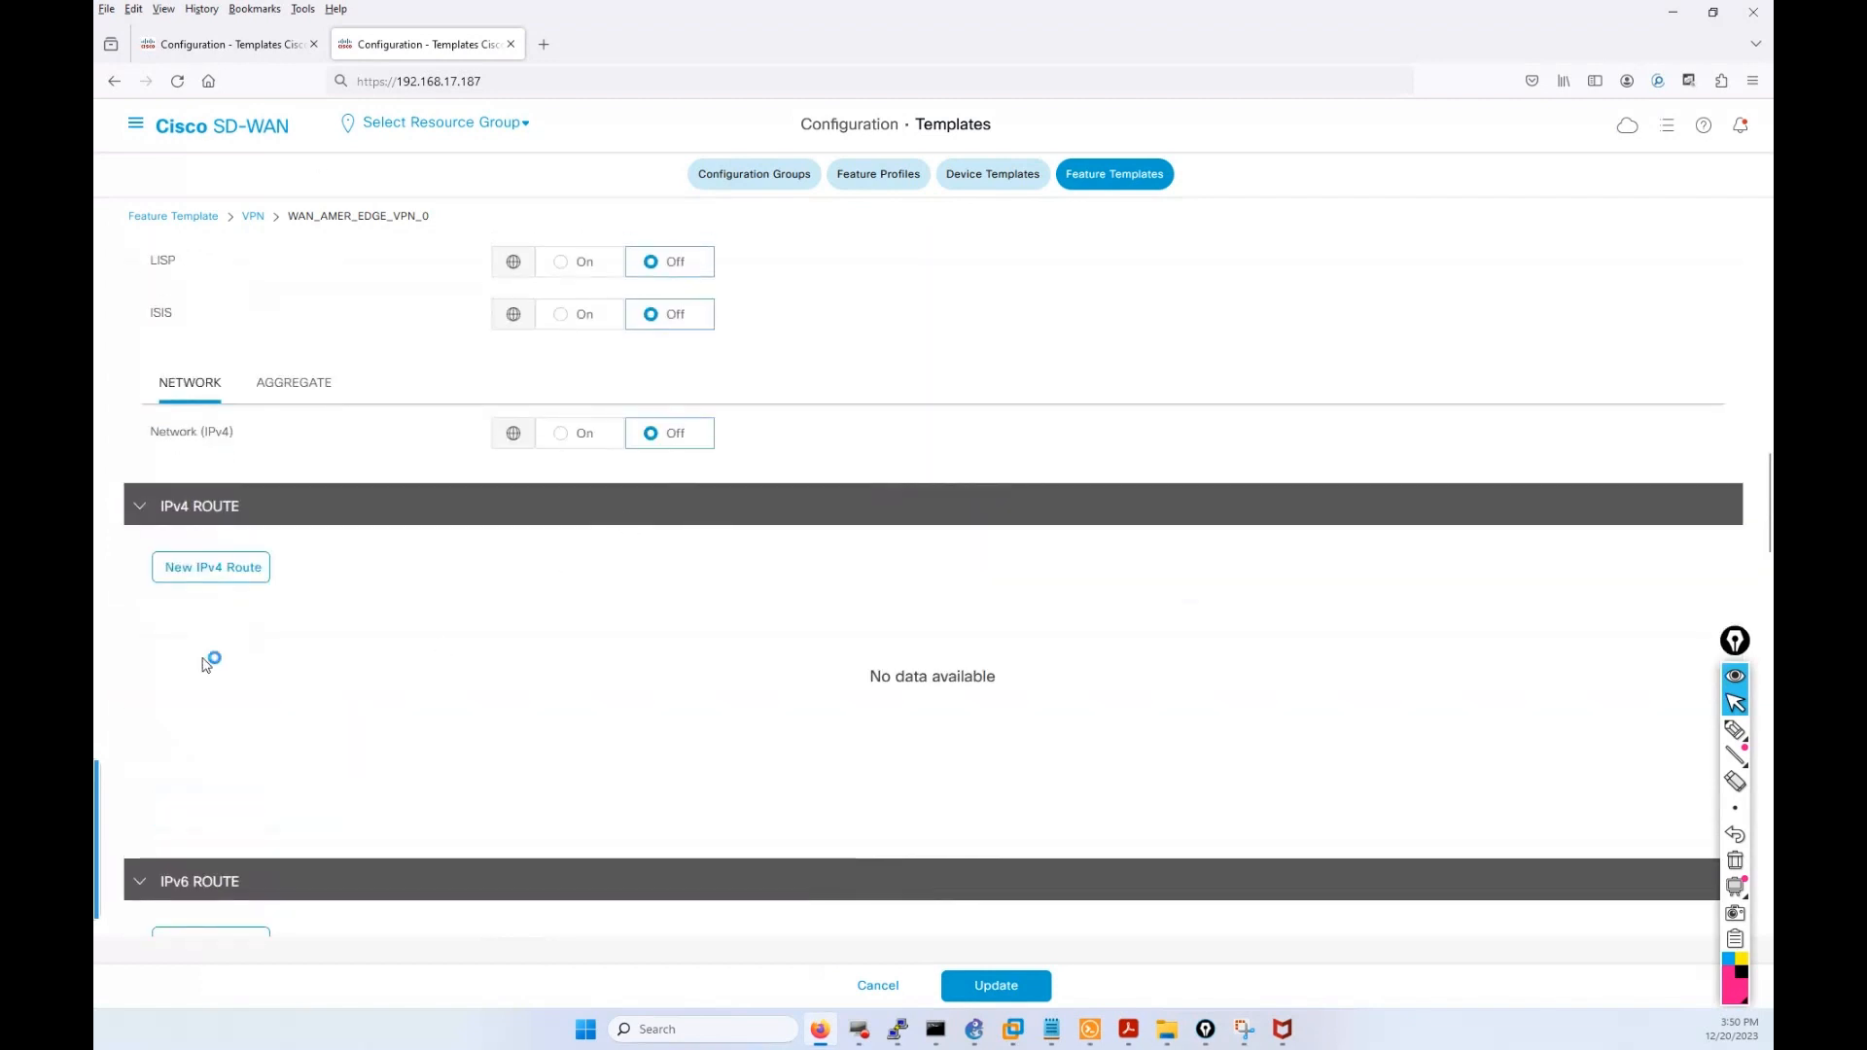
{"action": "scroll", "coordinate": [255, 588], "scroll_direction": "down", "scroll_amount": 1}
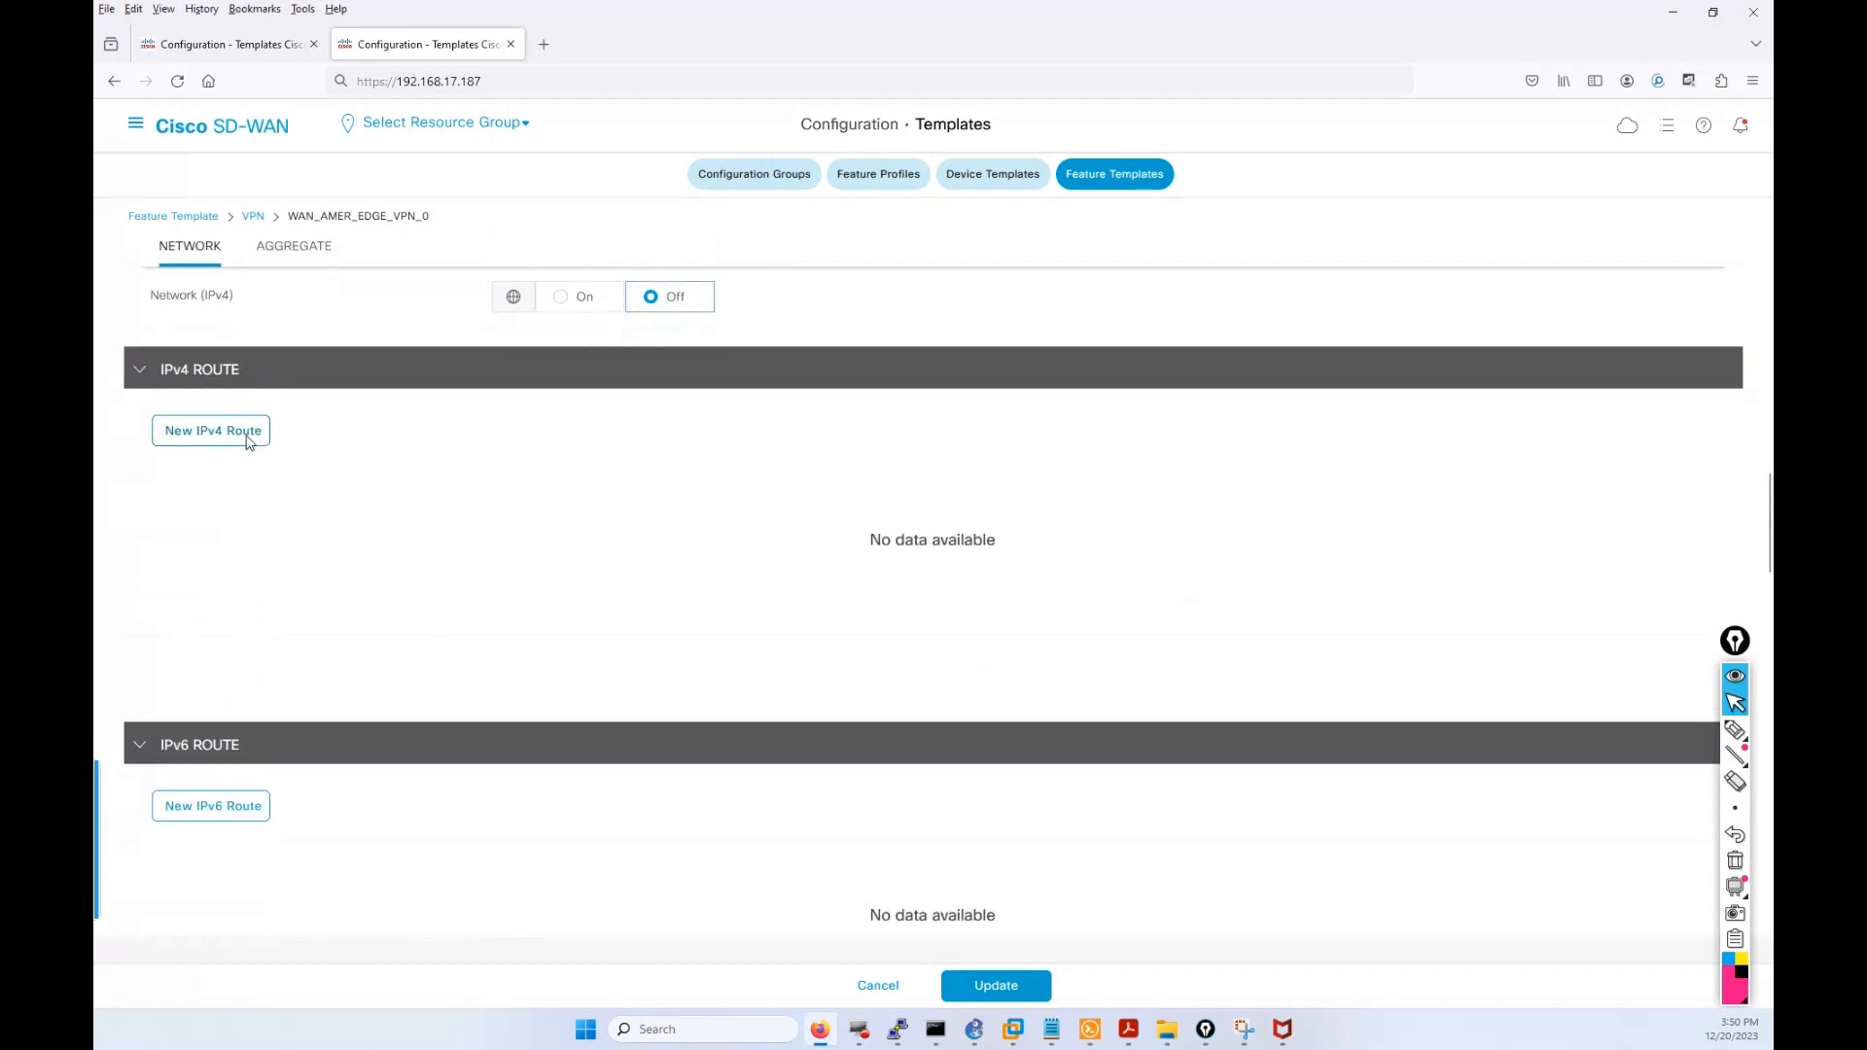
Check vEdge-22's device template variables, then return to the VPN 0 route section.
{"action": "left_click", "coordinate": [243, 53]}
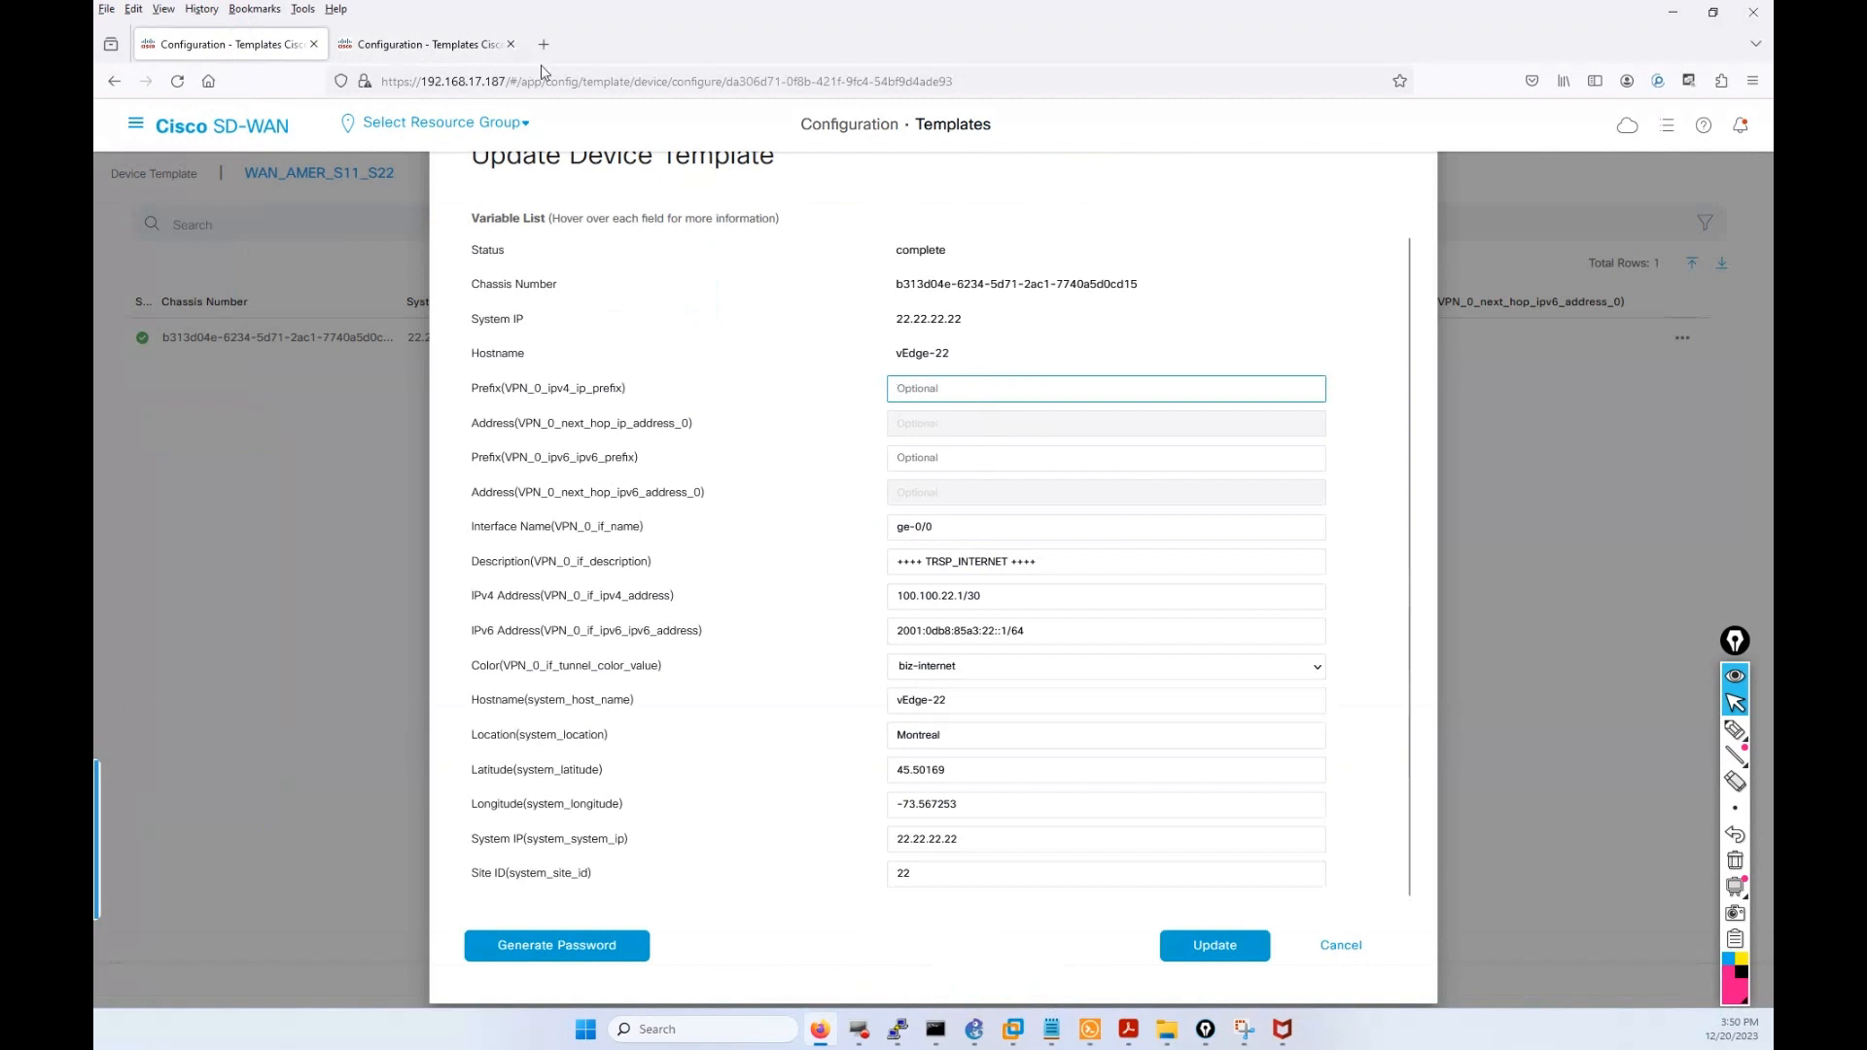
{"action": "left_click", "coordinate": [463, 46]}
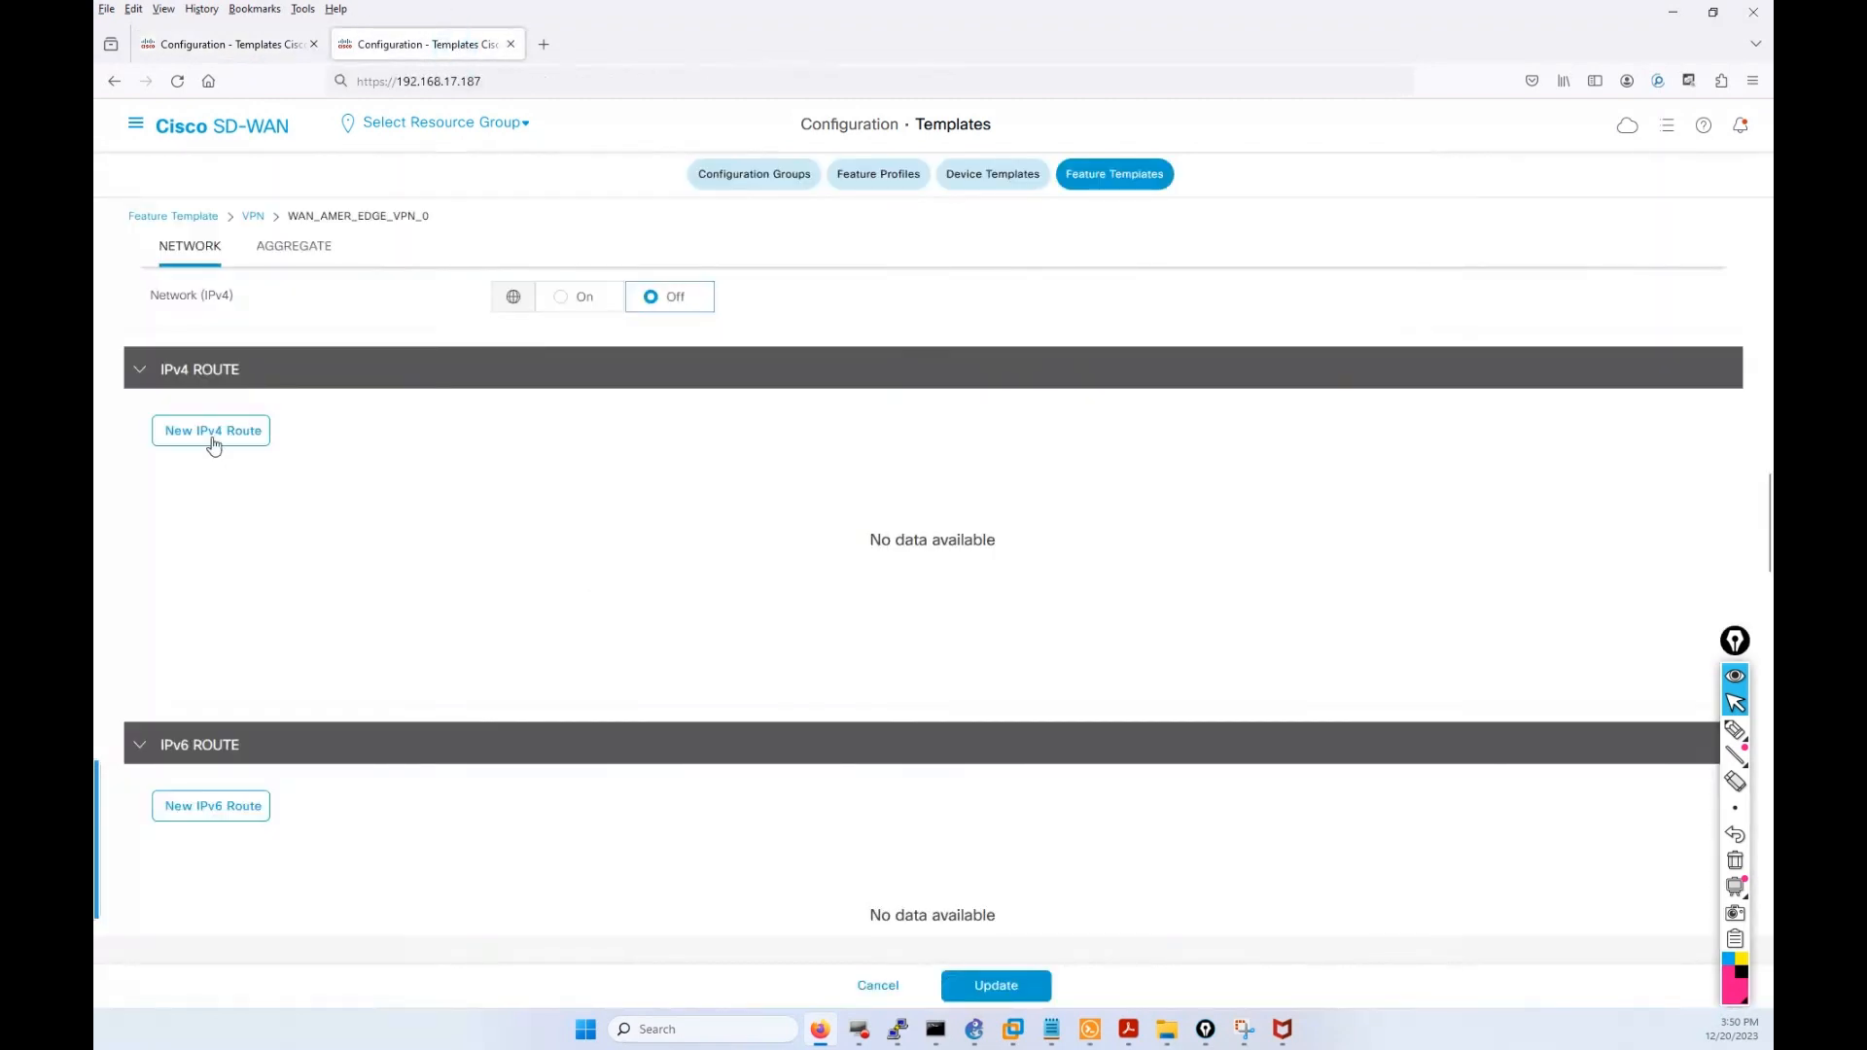
{"action": "scroll", "coordinate": [214, 446], "scroll_direction": "up", "scroll_amount": 10}
{"action": "scroll", "coordinate": [596, 666], "scroll_direction": "down", "scroll_amount": 6}
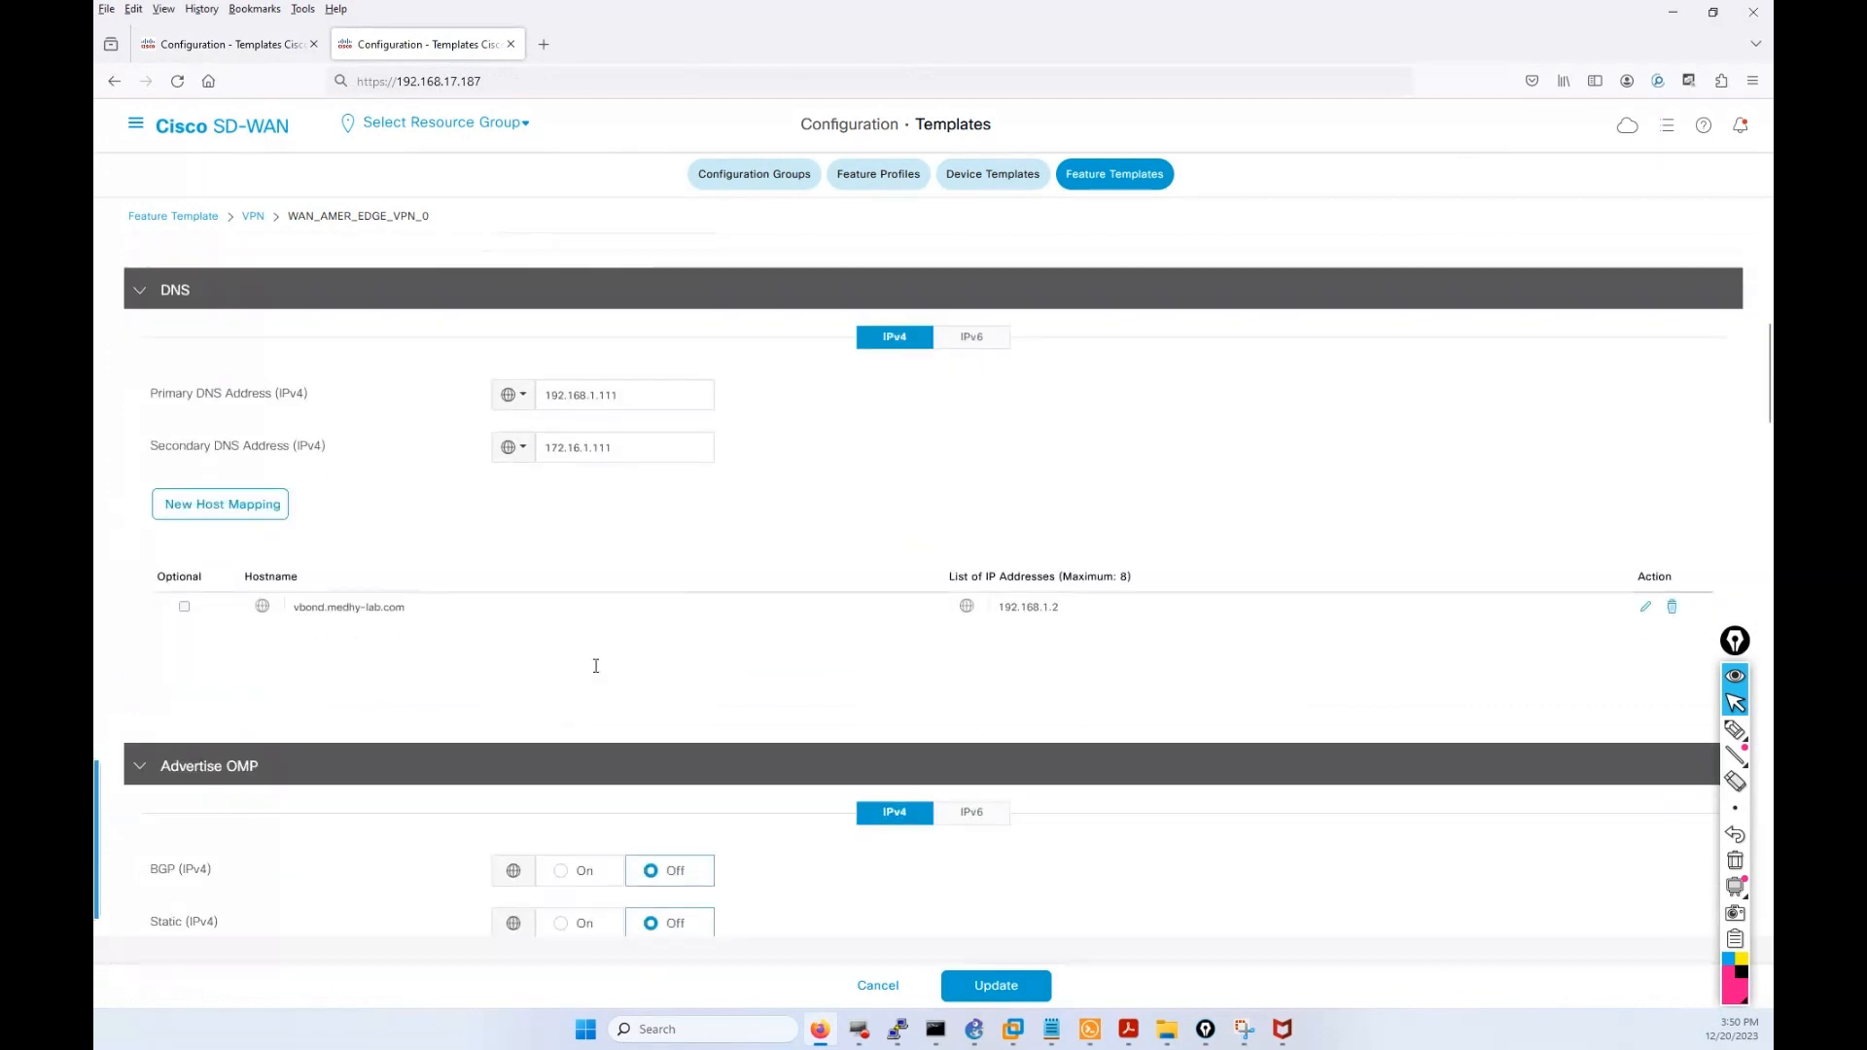
{"action": "scroll", "coordinate": [597, 673], "scroll_direction": "down", "scroll_amount": 8}
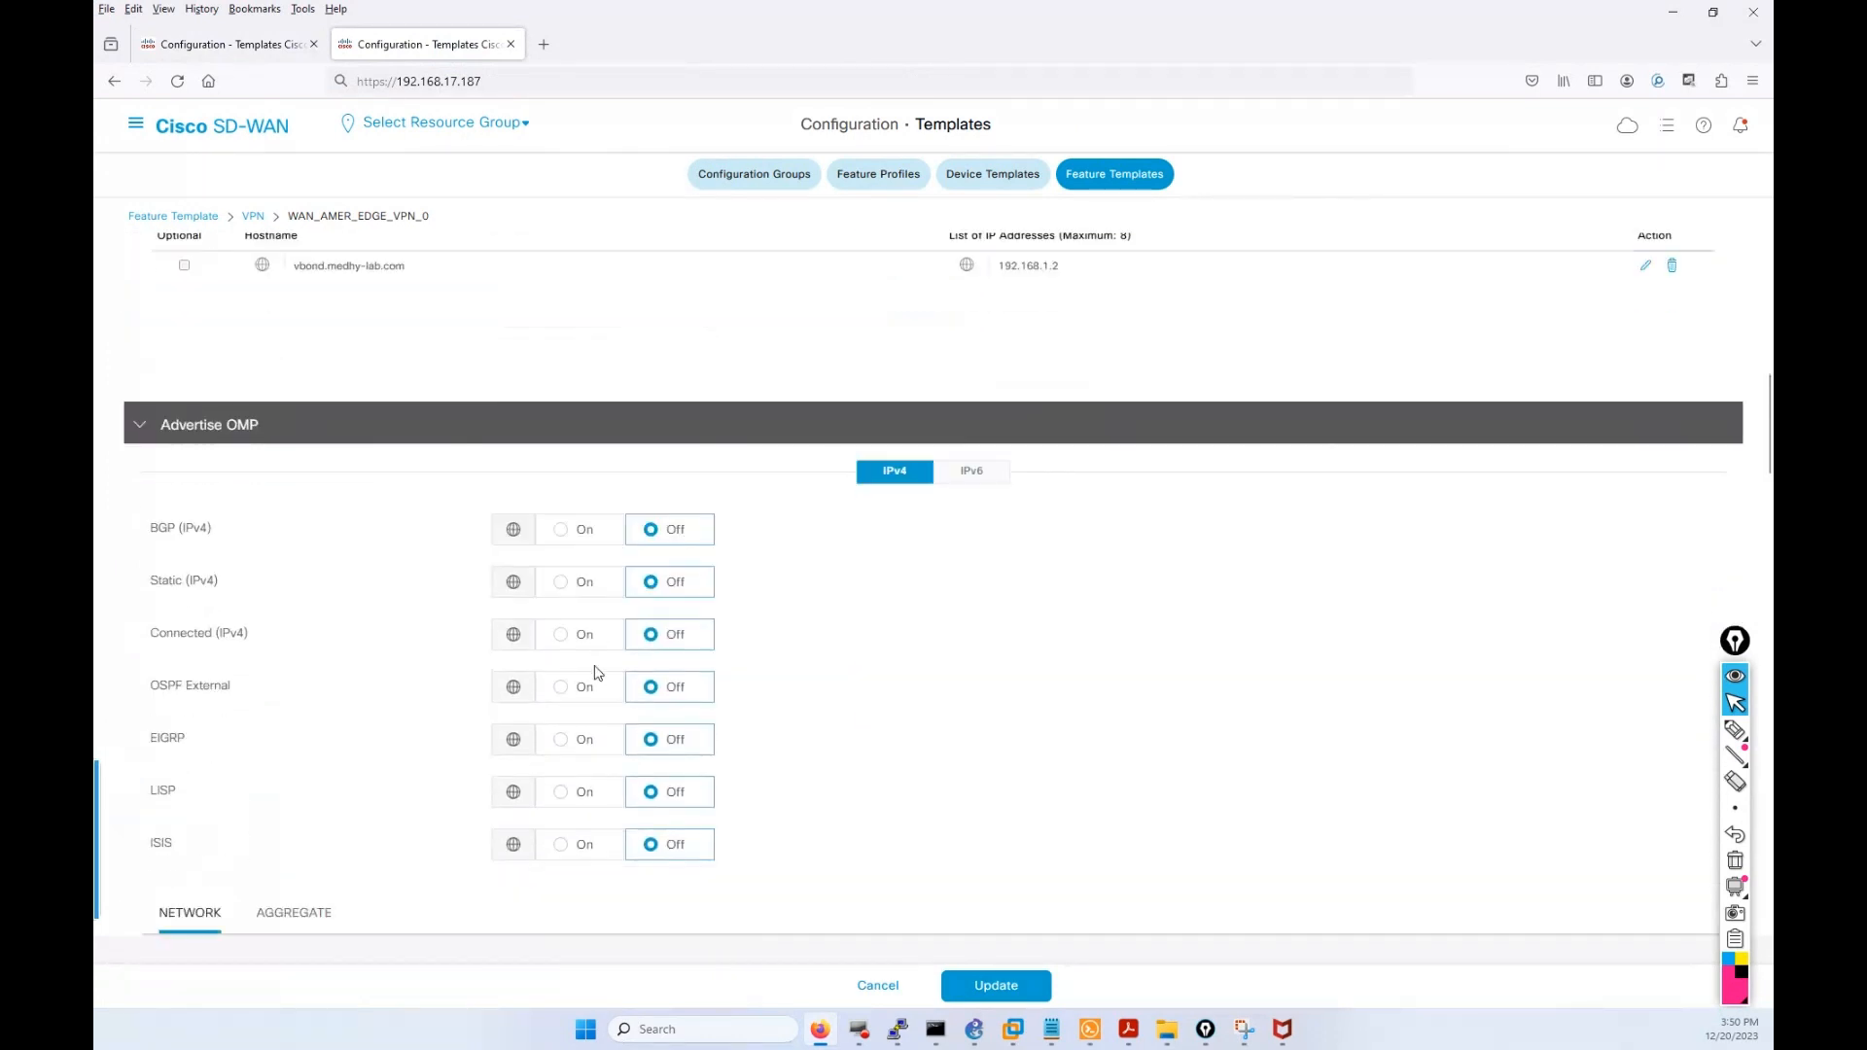
{"action": "scroll", "coordinate": [597, 673], "scroll_direction": "down", "scroll_amount": 2}
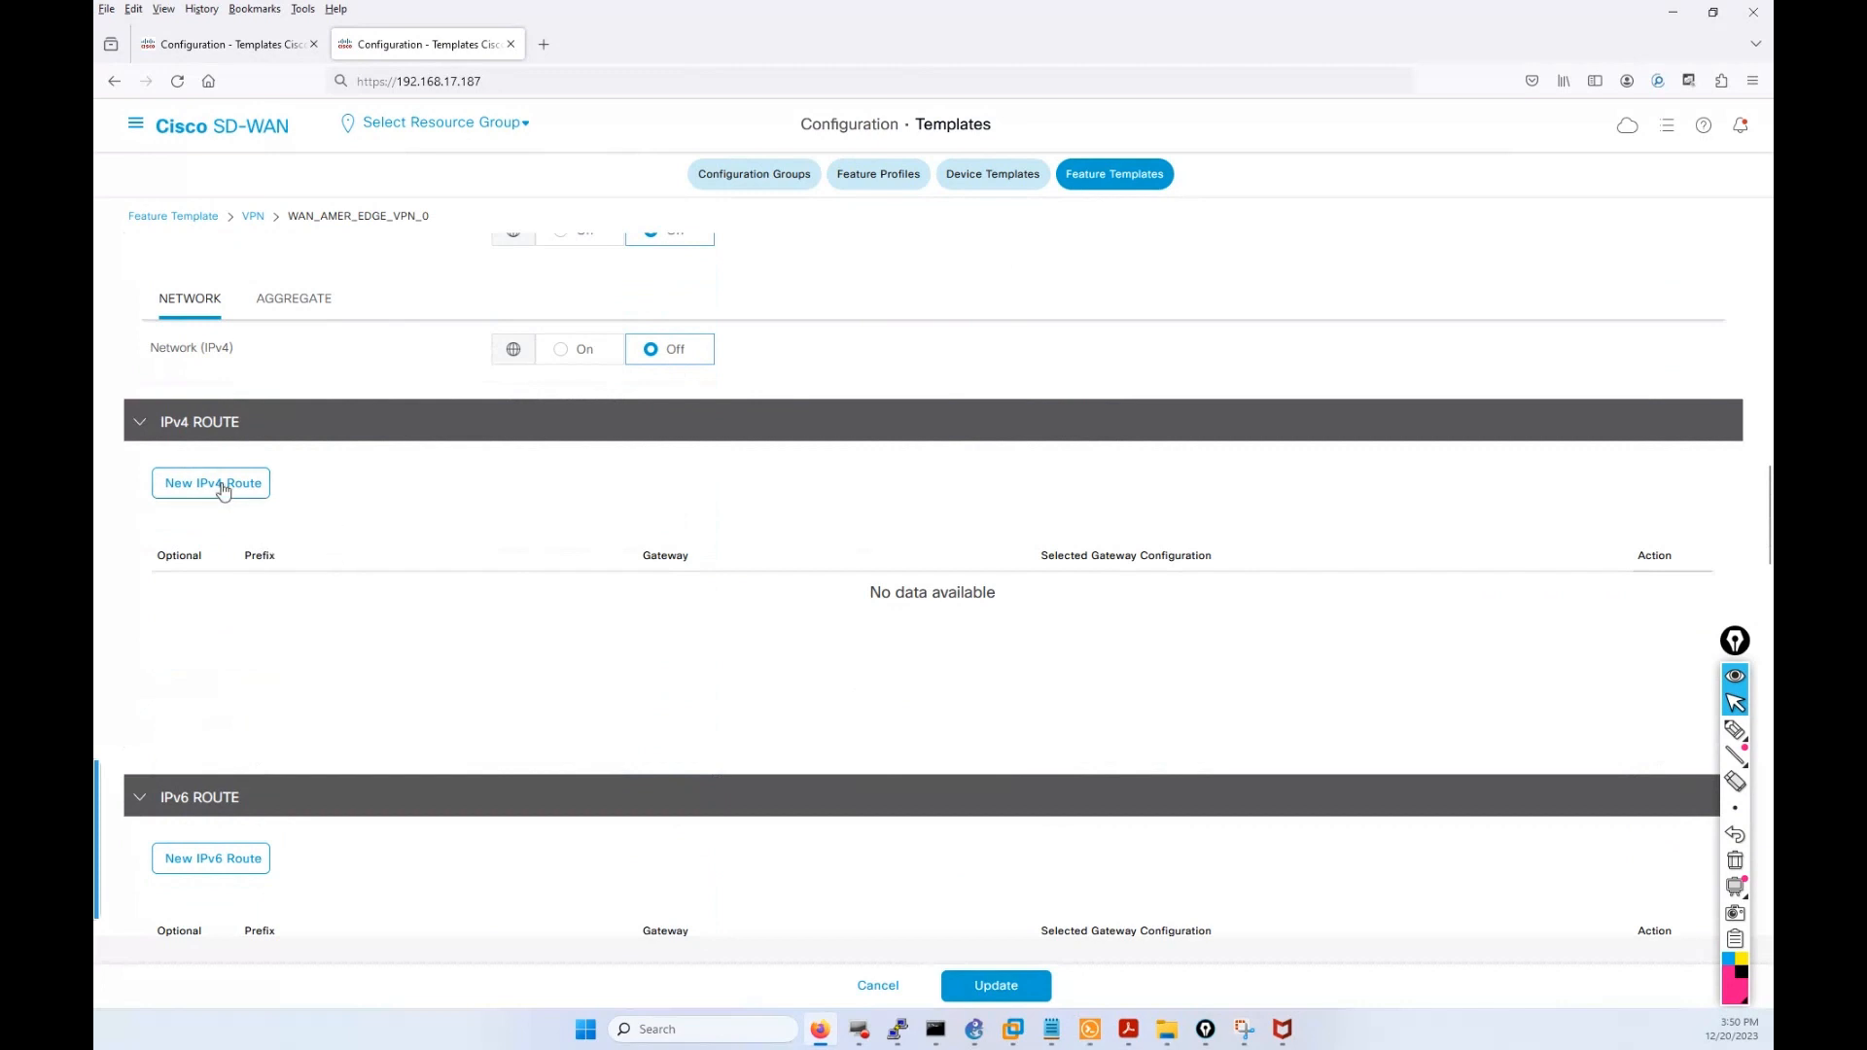
Sort the empty IPv4 route table by prefix and attempt to add a new route.
{"action": "left_click", "coordinate": [255, 559]}
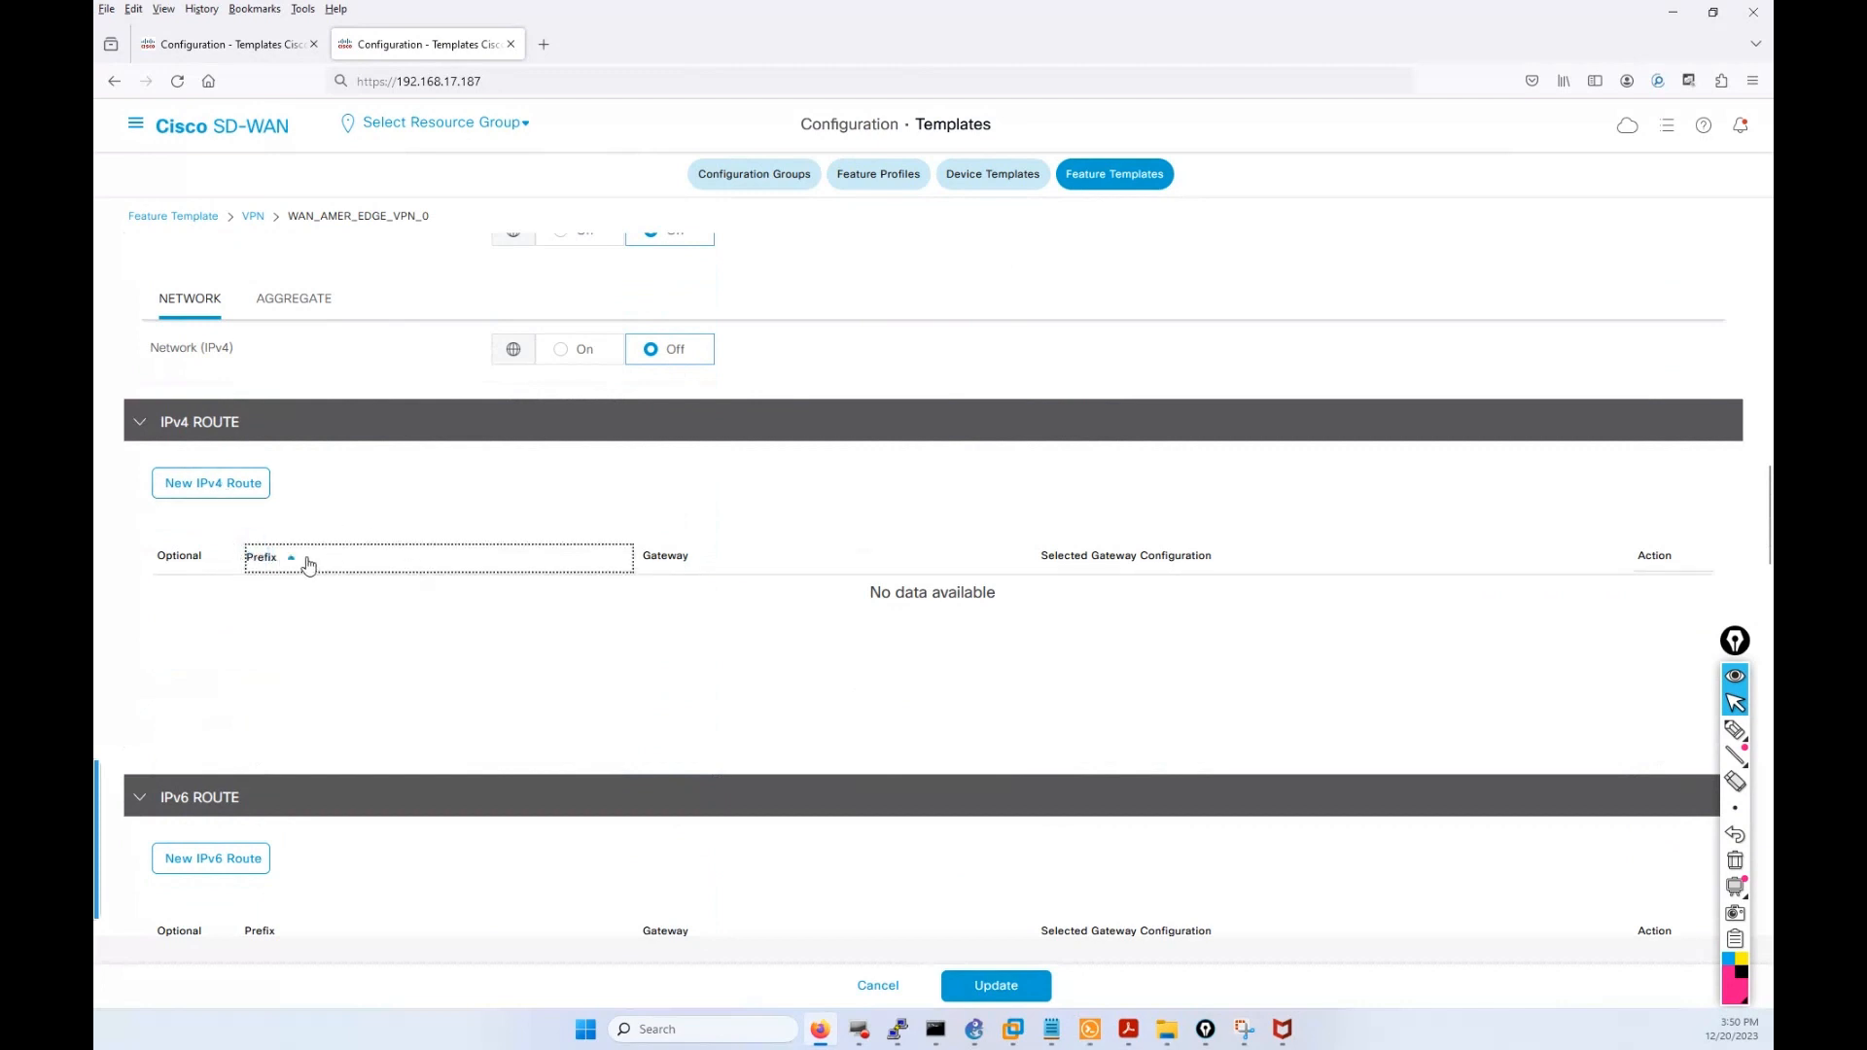
{"action": "left_click", "coordinate": [229, 483]}
{"action": "scroll", "coordinate": [438, 545], "scroll_direction": "down", "scroll_amount": 1}
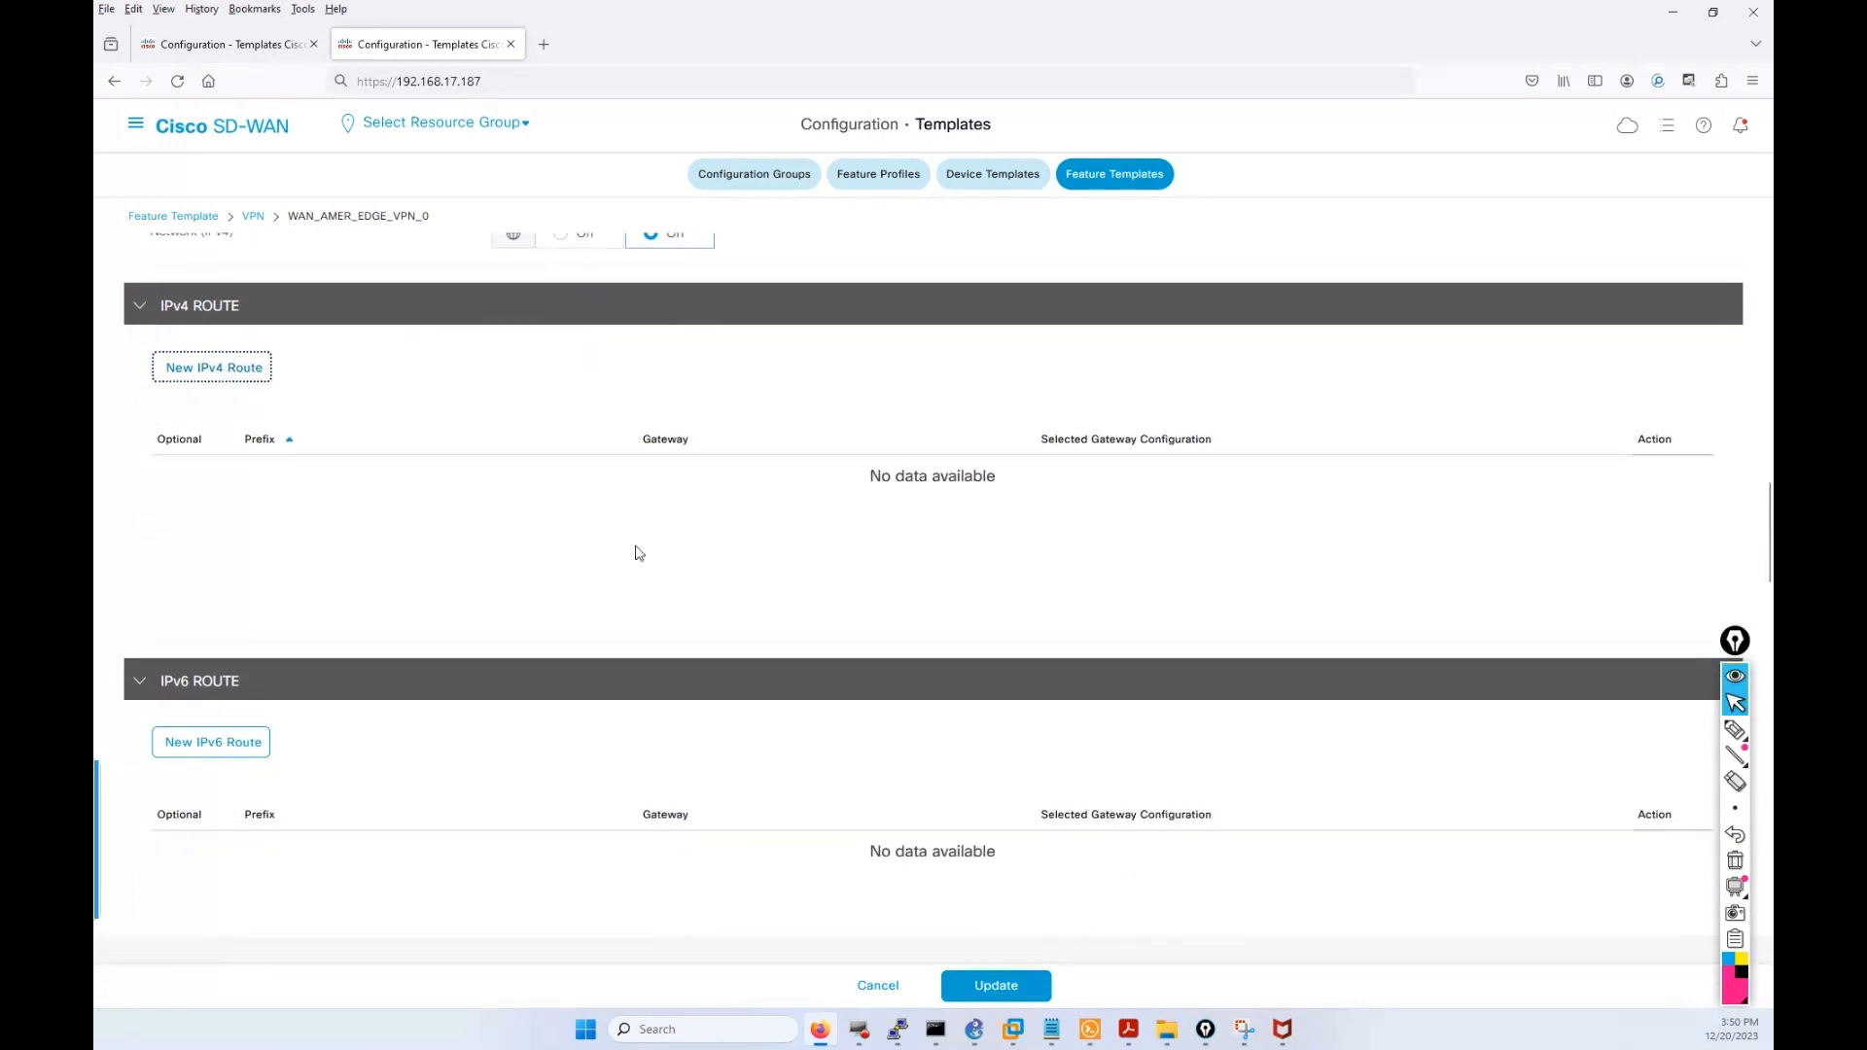
{"action": "left_click", "coordinate": [219, 358]}
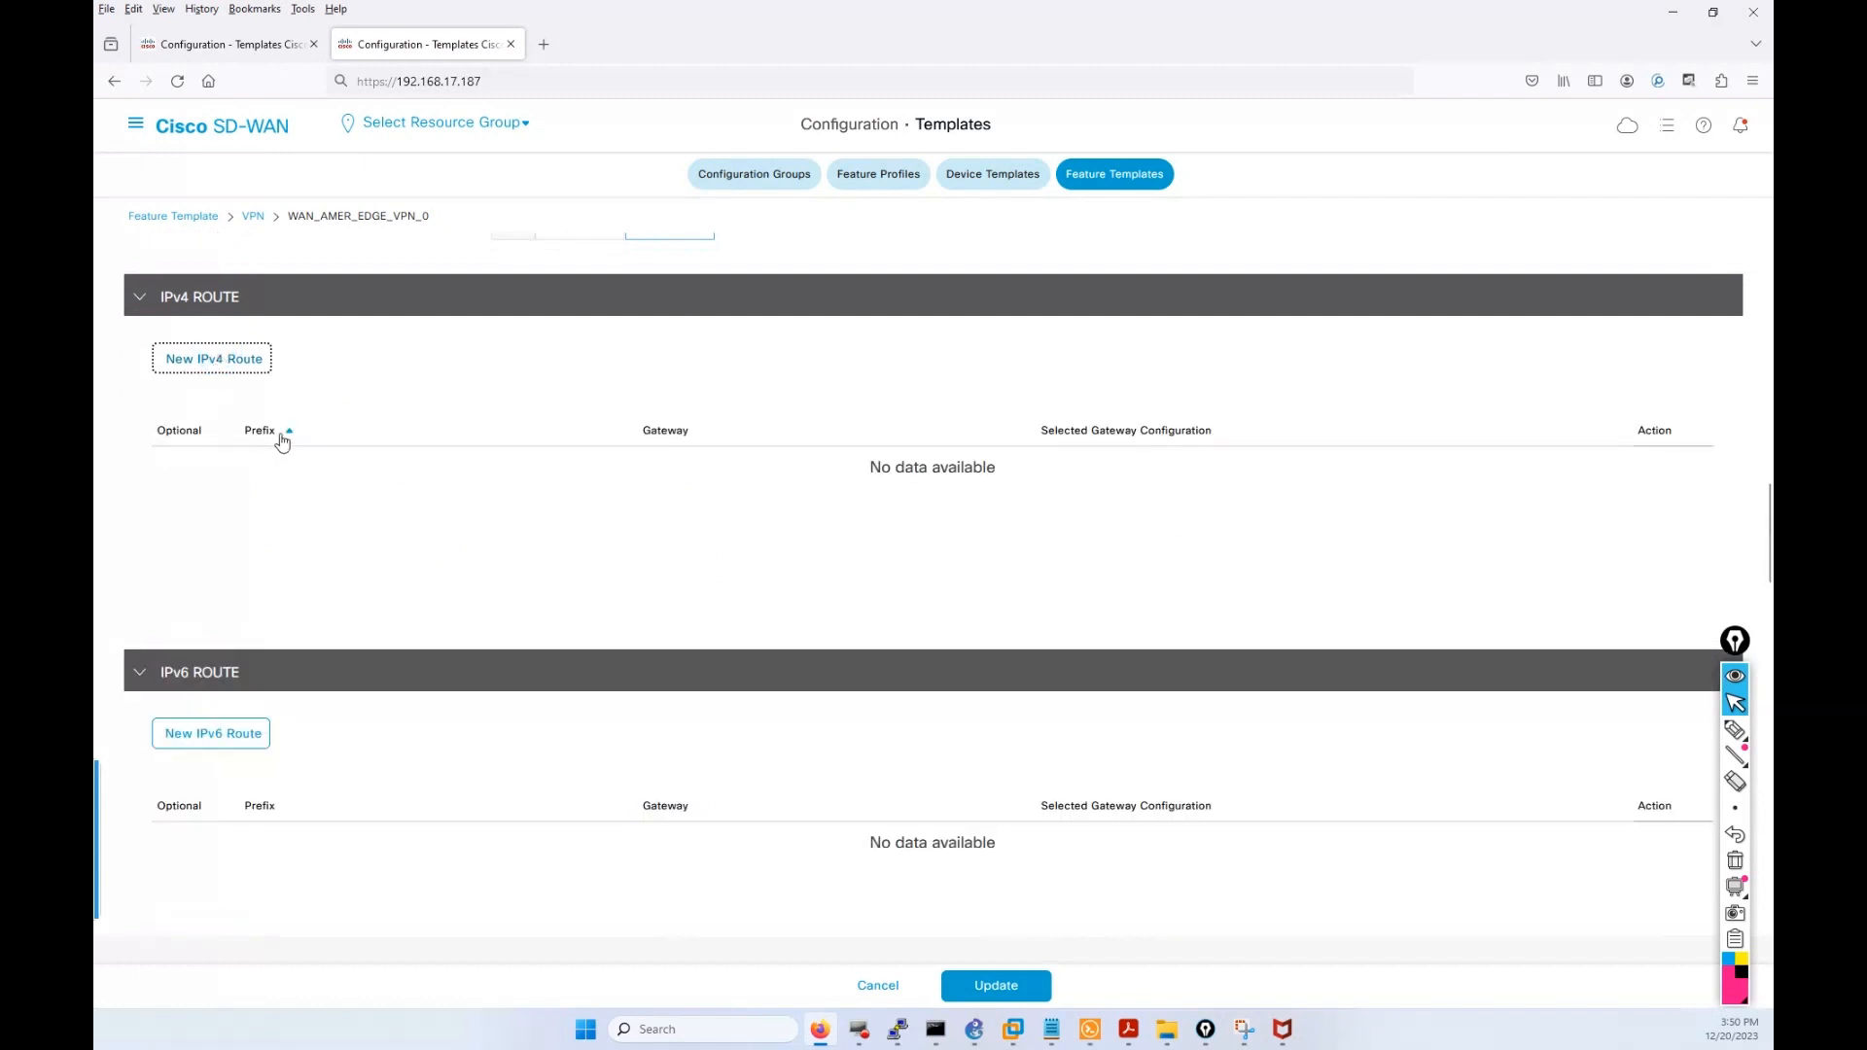
{"action": "left_click", "coordinate": [282, 440]}
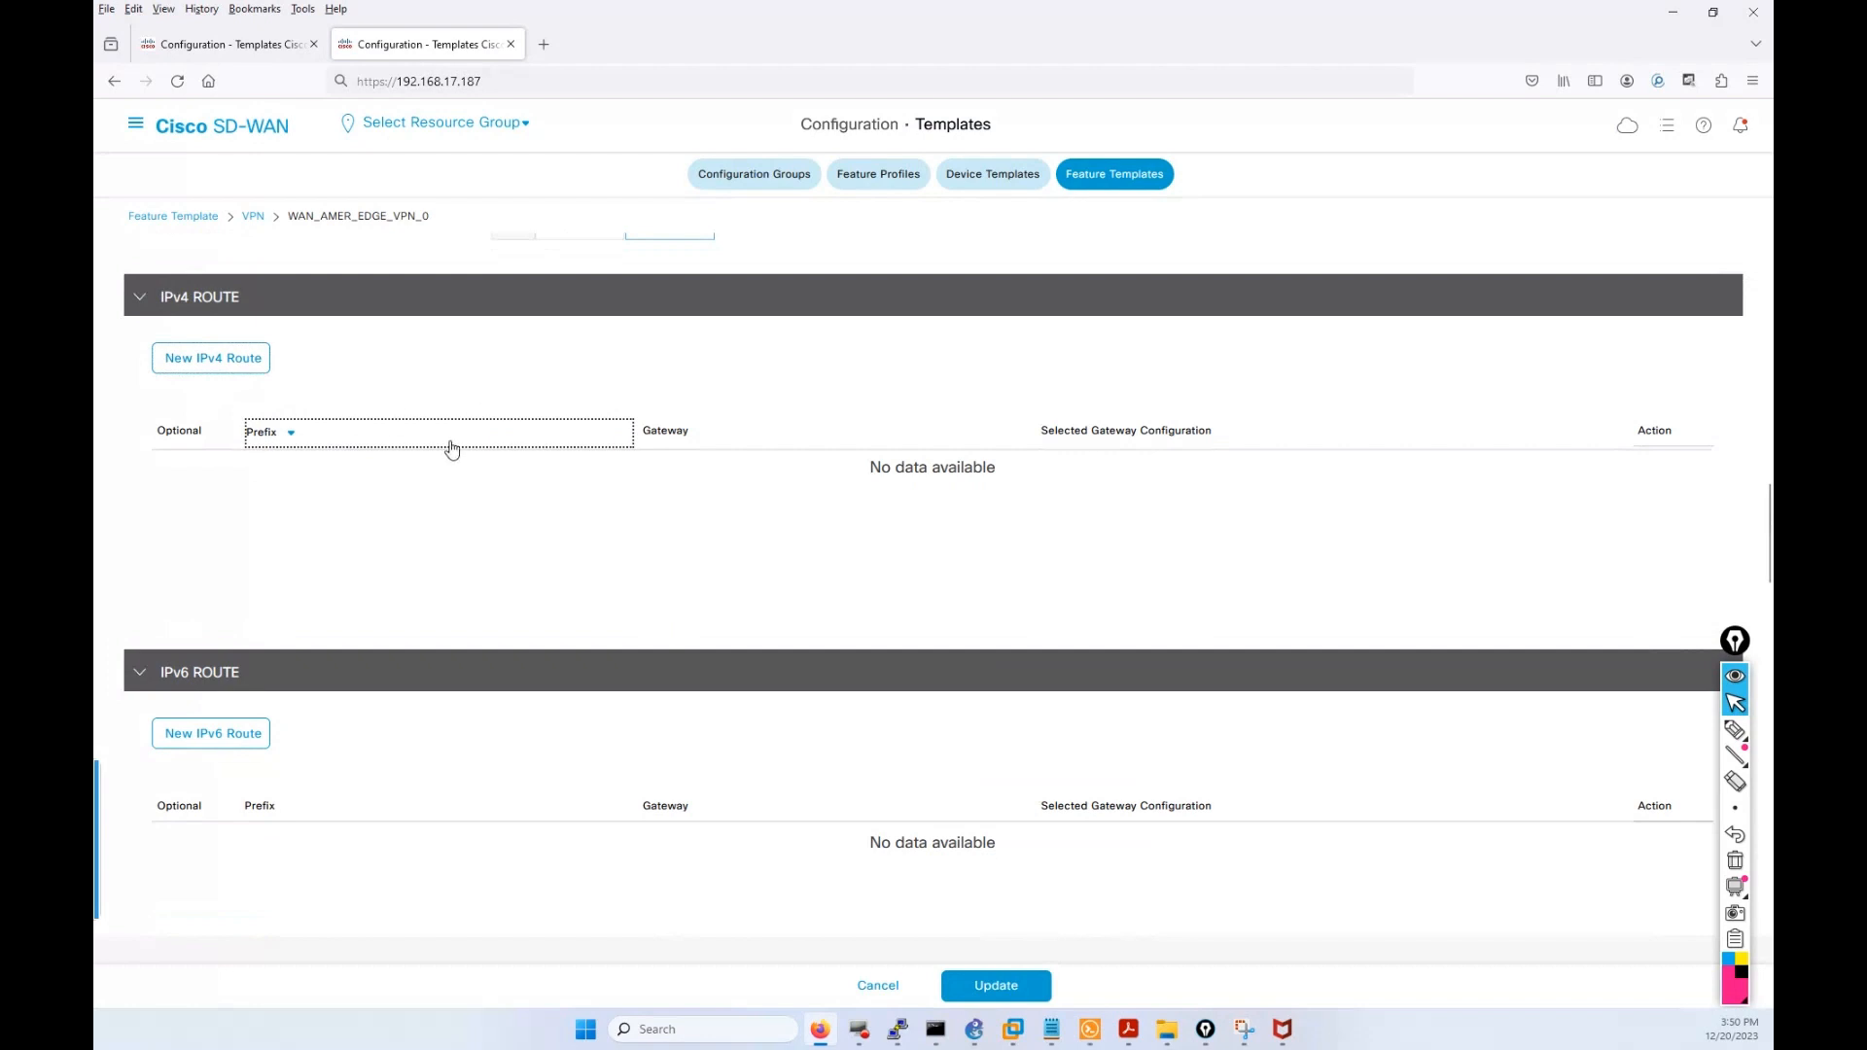
{"action": "left_click", "coordinate": [213, 367]}
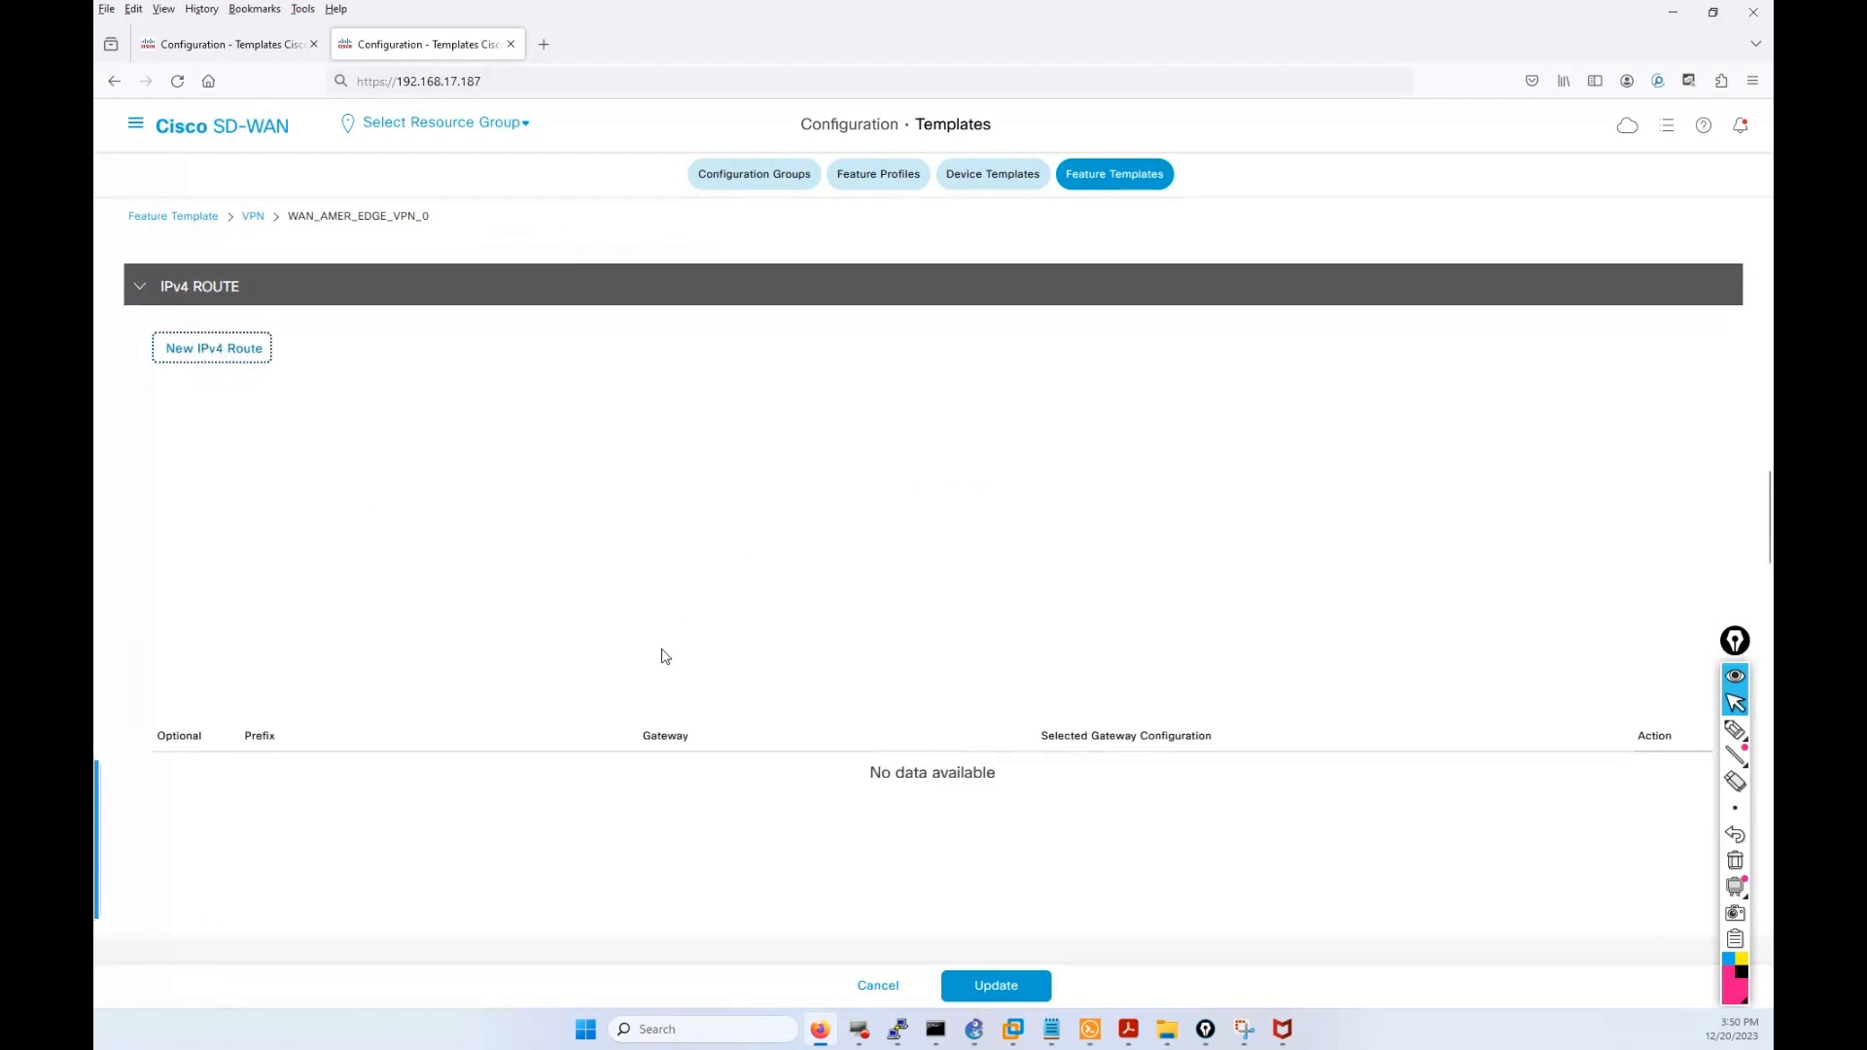
{"action": "scroll", "coordinate": [663, 651], "scroll_direction": "down", "scroll_amount": 3}
{"action": "scroll", "coordinate": [660, 649], "scroll_direction": "up", "scroll_amount": 3}
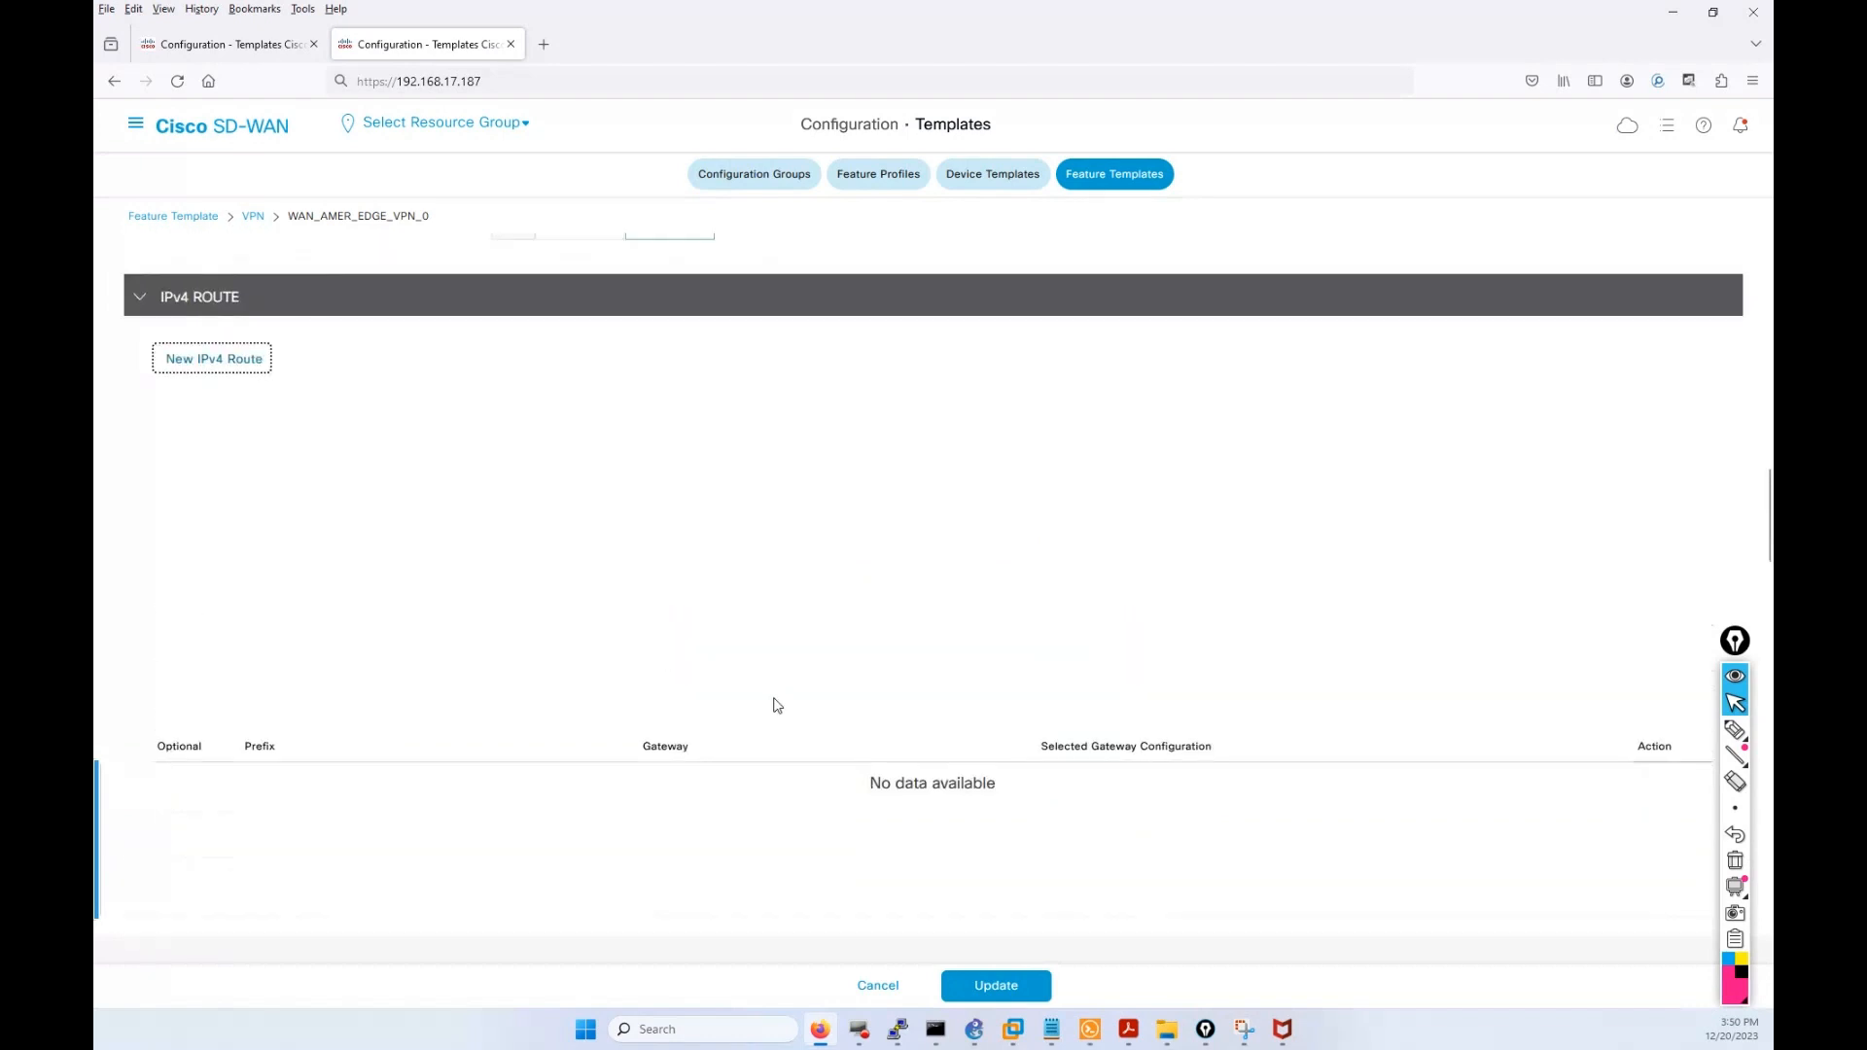
Add an IPv4 route with device-specific prefix and next-hop address, marked as an optional row.
{"action": "left_click", "coordinate": [225, 361]}
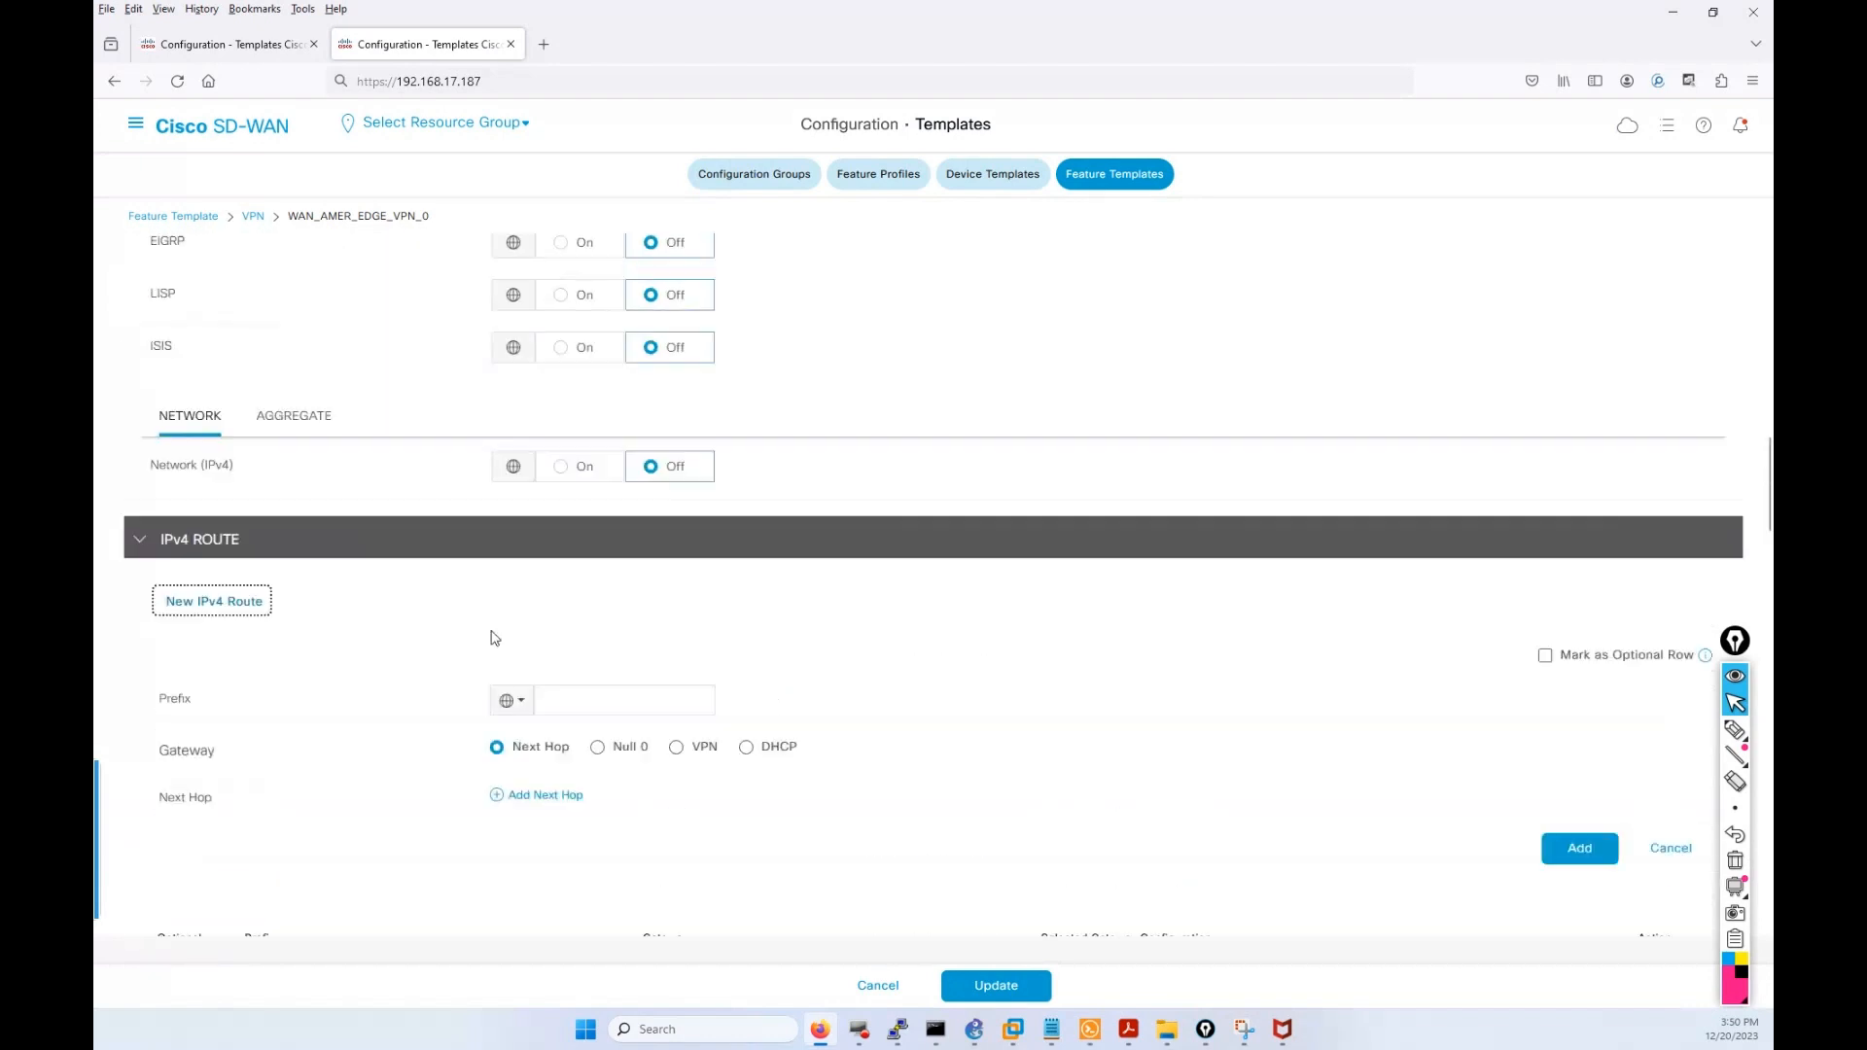
{"action": "scroll", "coordinate": [400, 673], "scroll_direction": "down", "scroll_amount": 2}
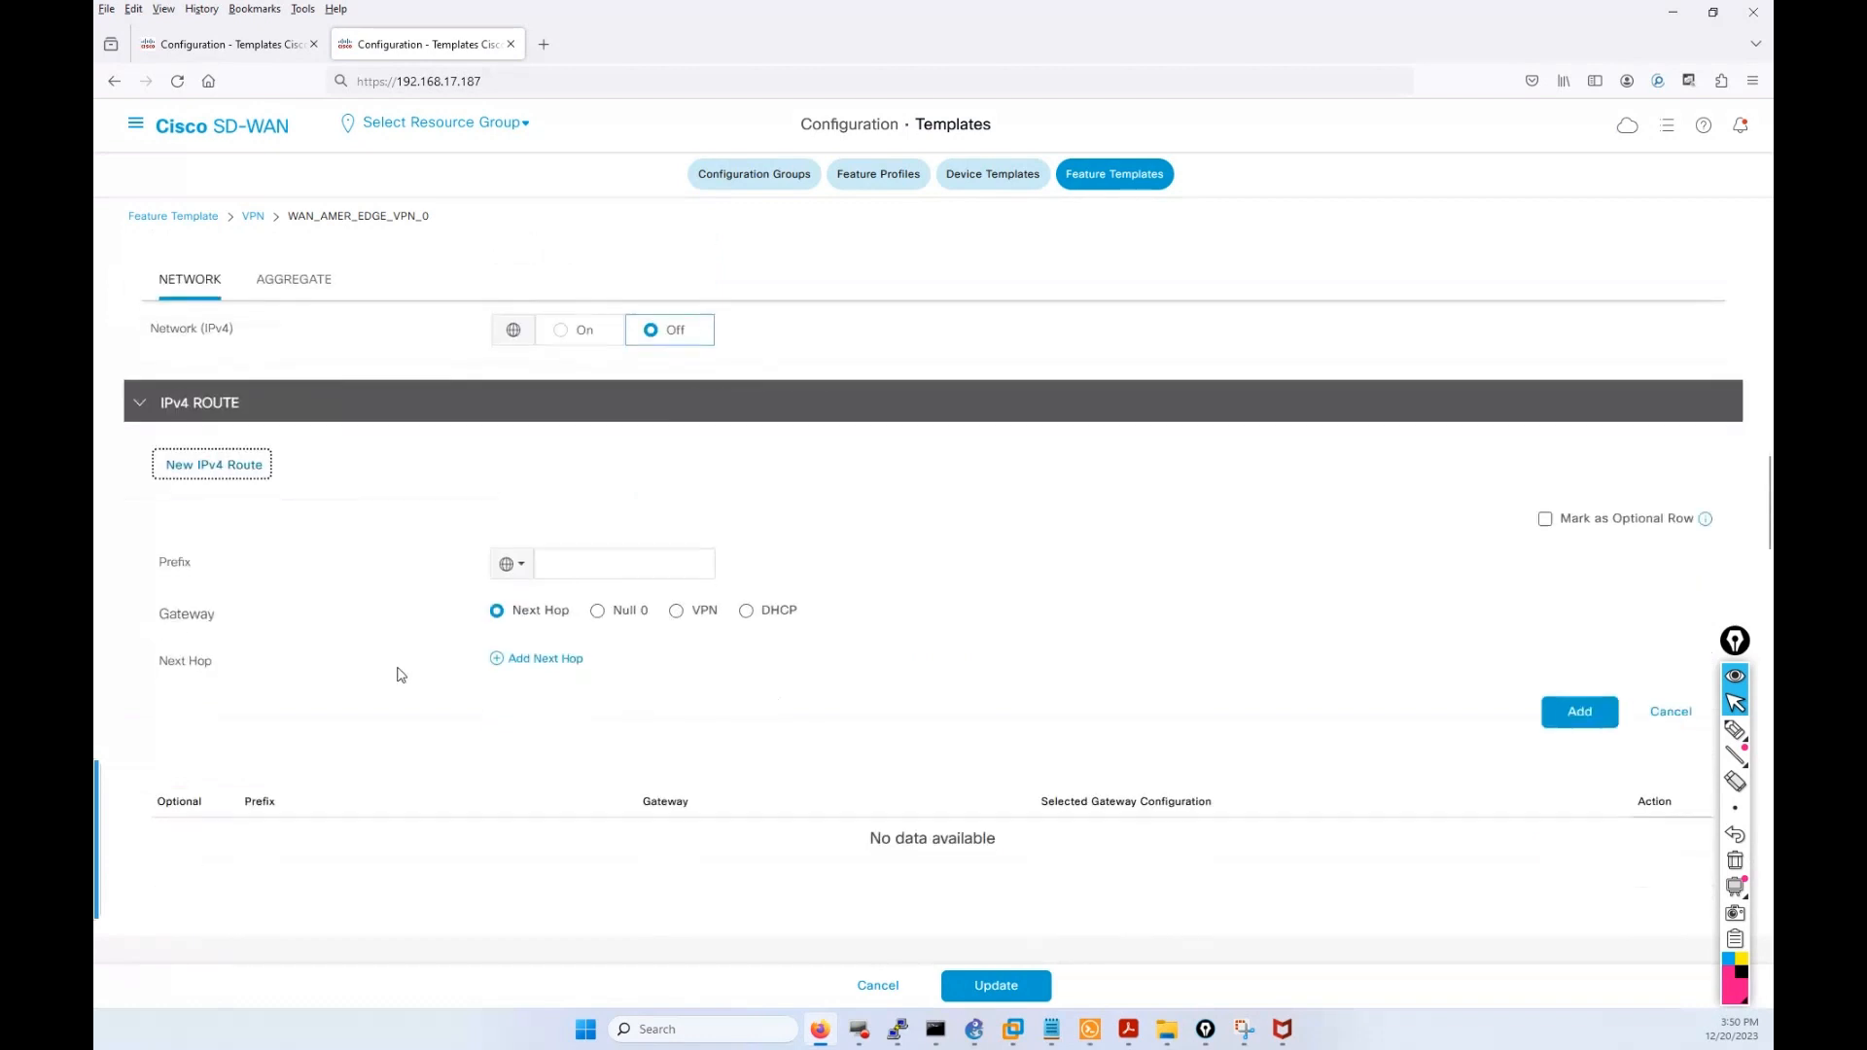
{"action": "left_click", "coordinate": [507, 564]}
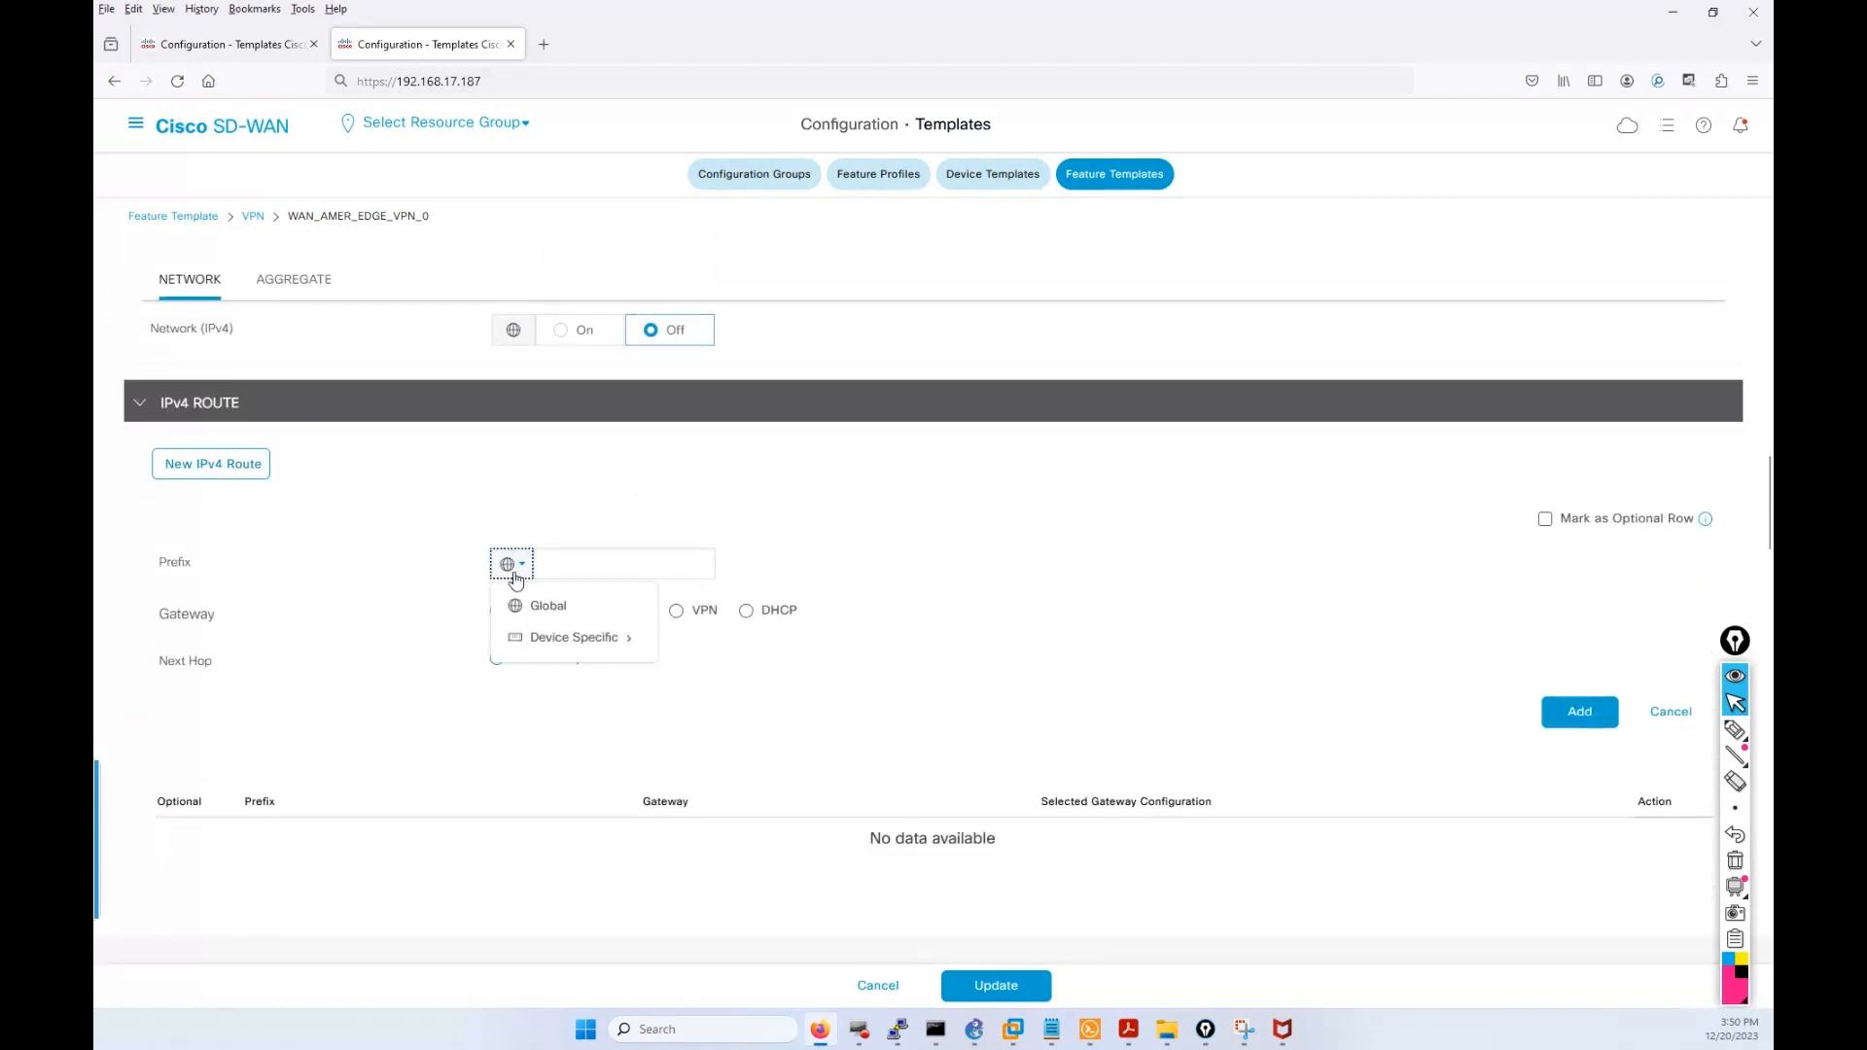
{"action": "left_click", "coordinate": [576, 635]}
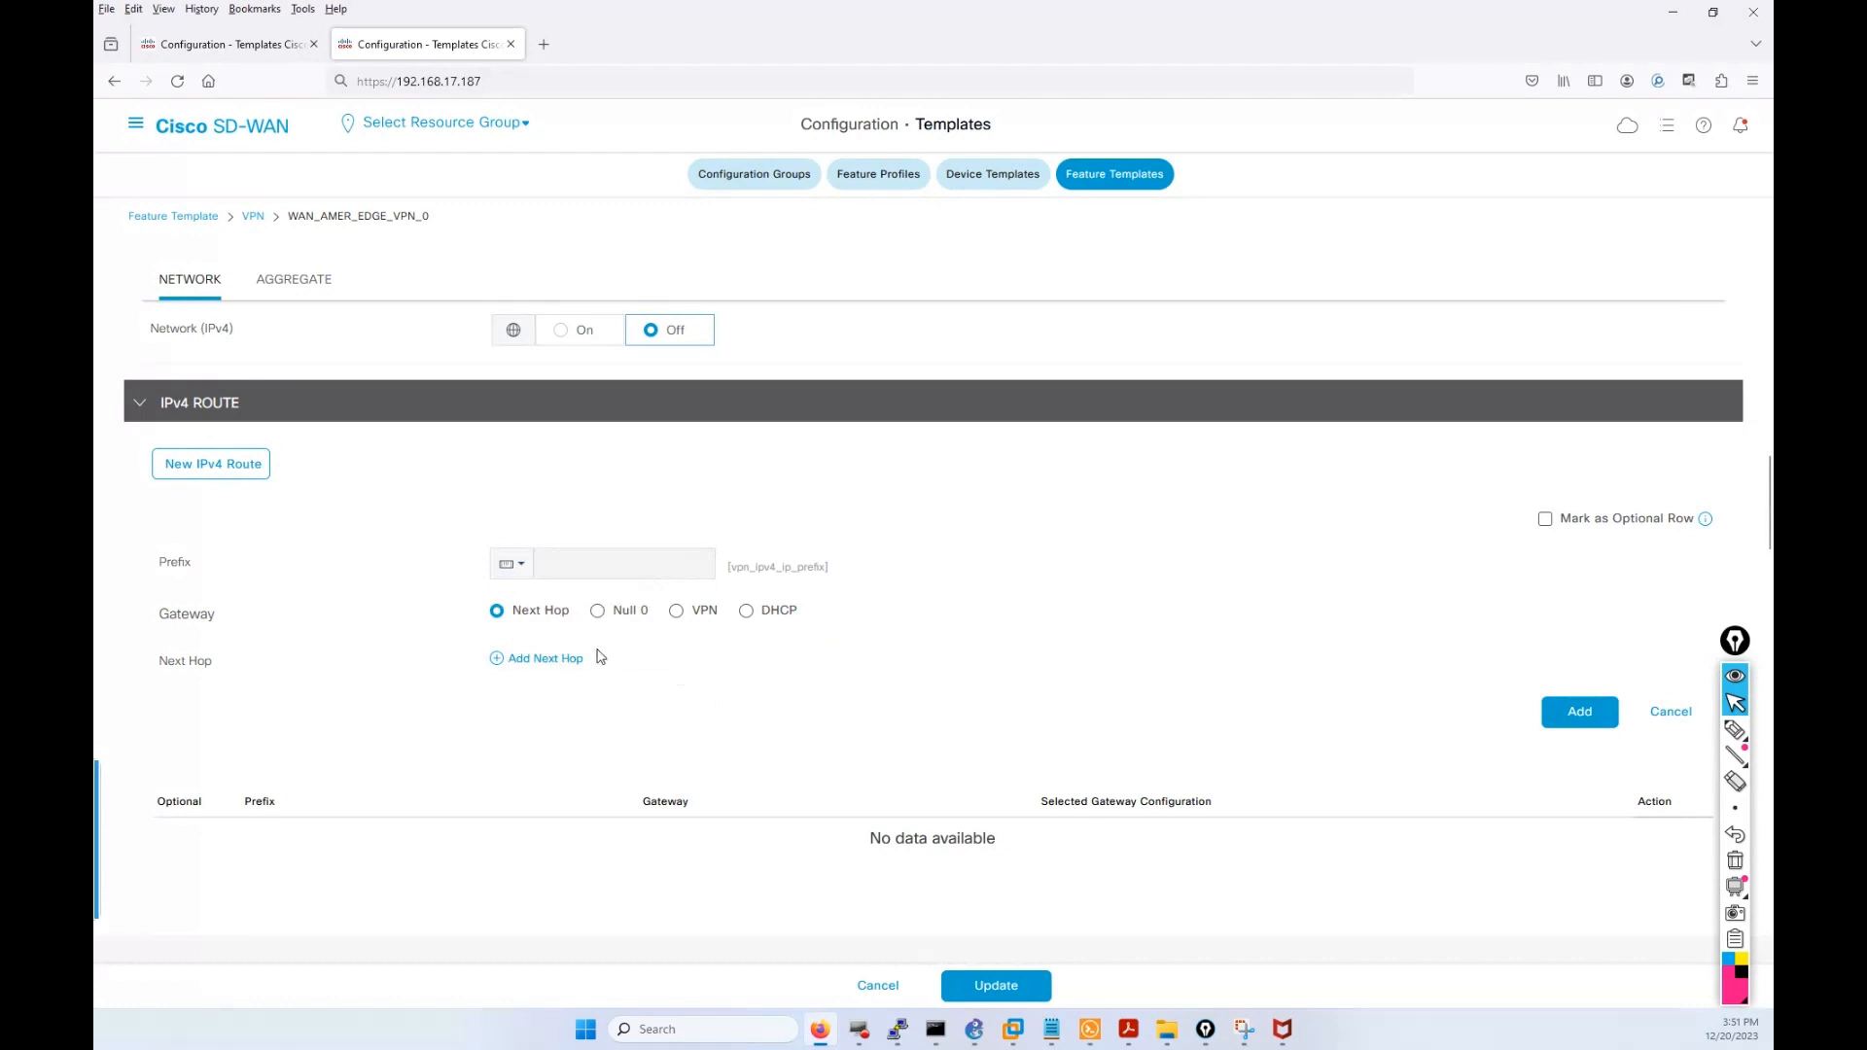
{"action": "left_click", "coordinate": [564, 658]}
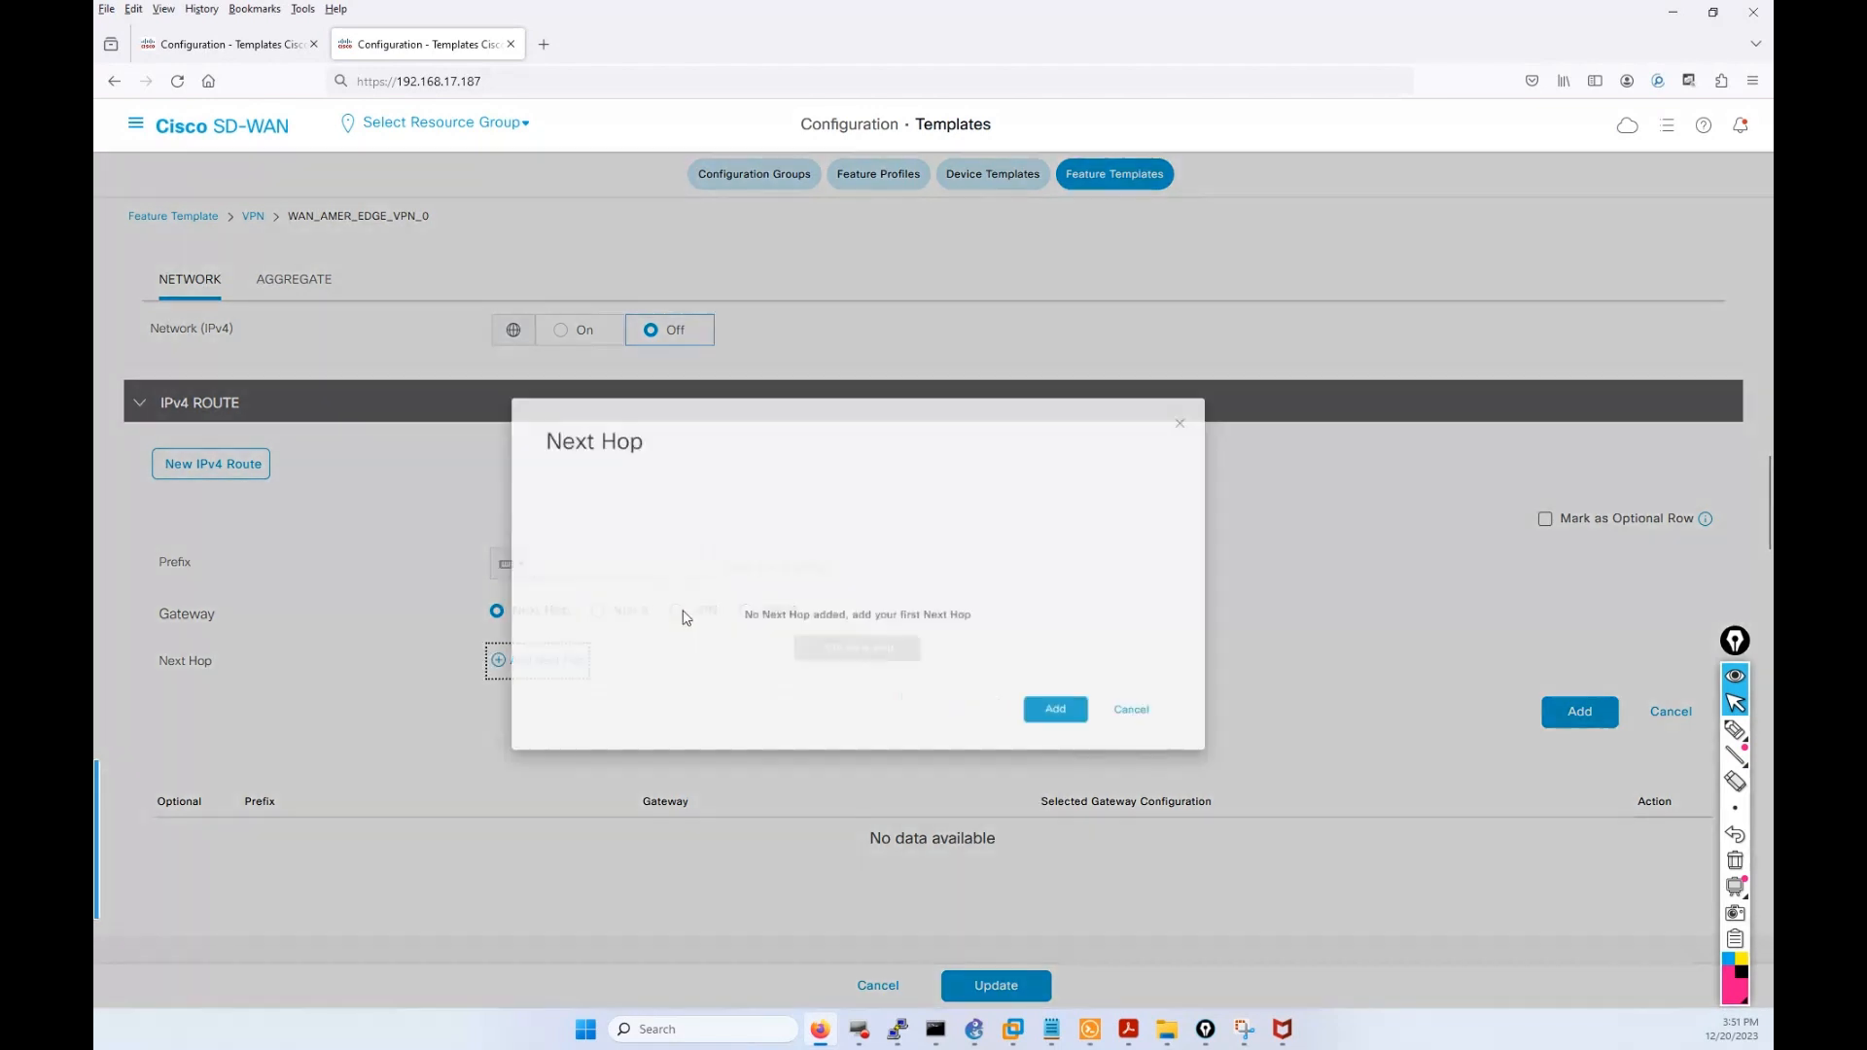
{"action": "left_click", "coordinate": [936, 650]}
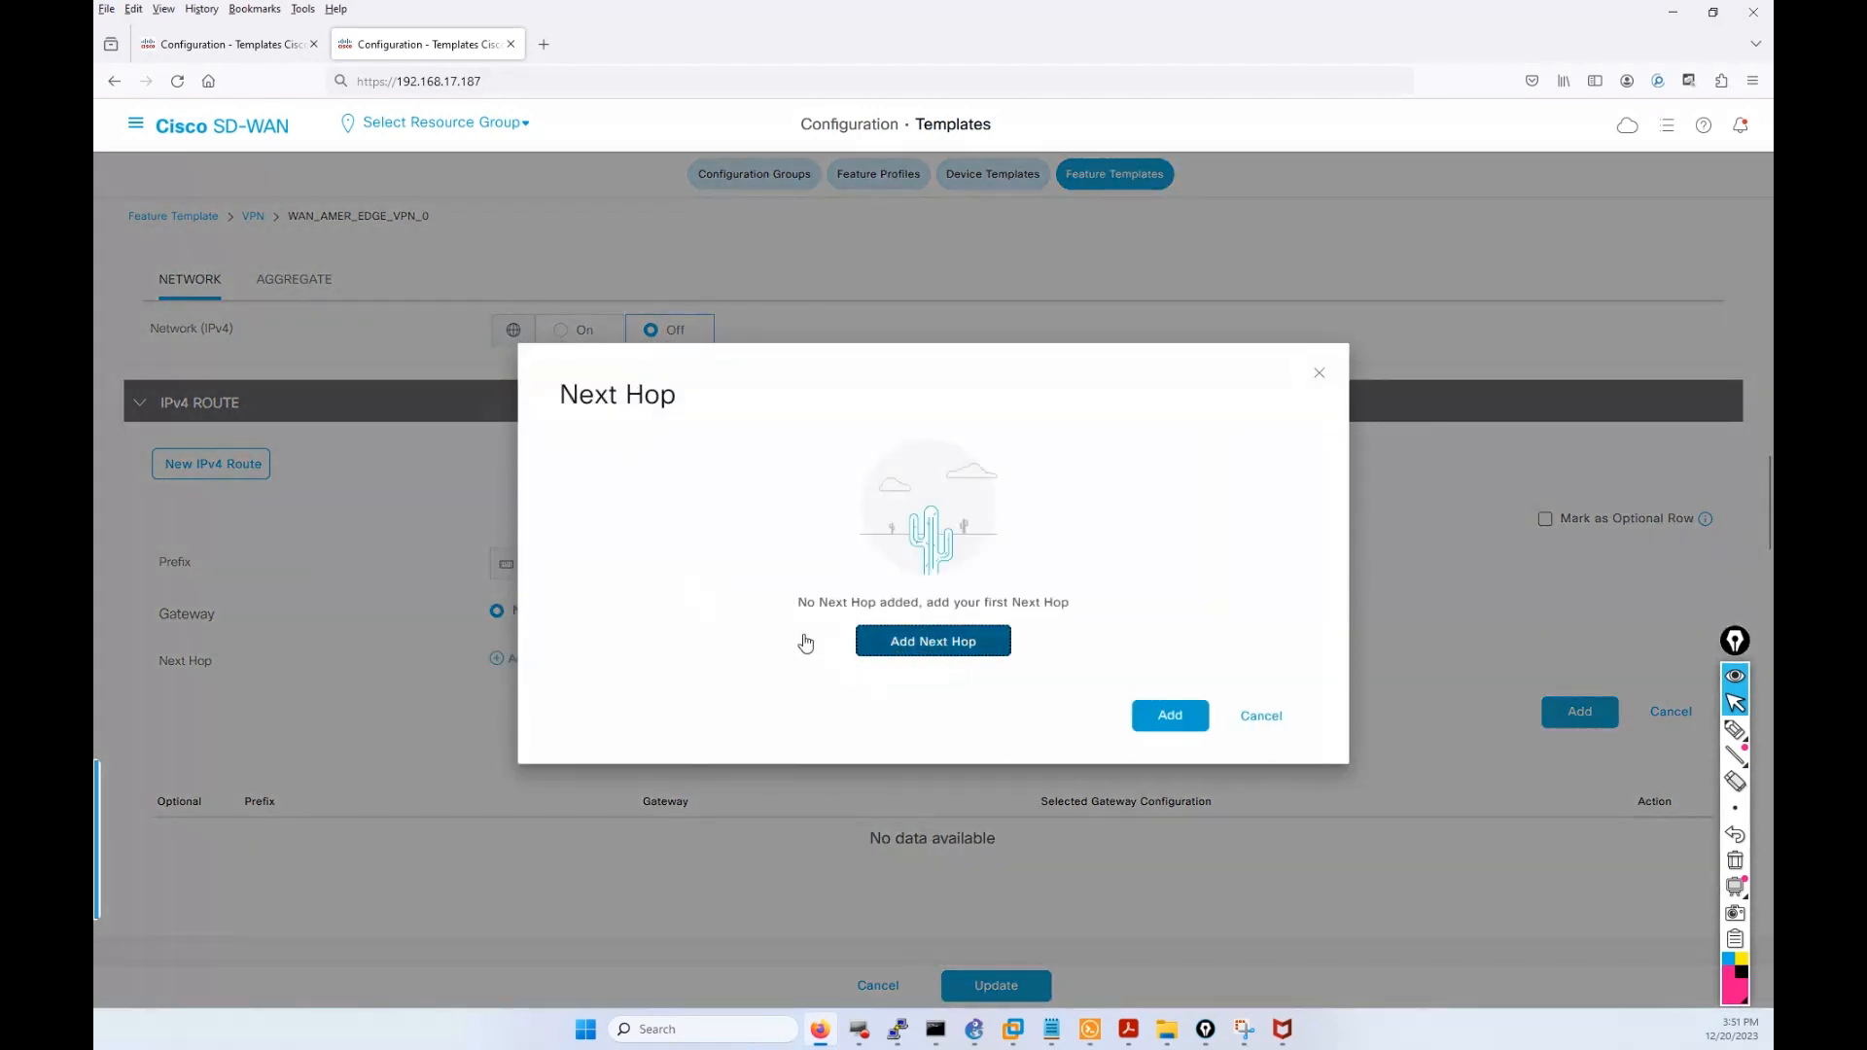
{"action": "left_click", "coordinate": [589, 548]}
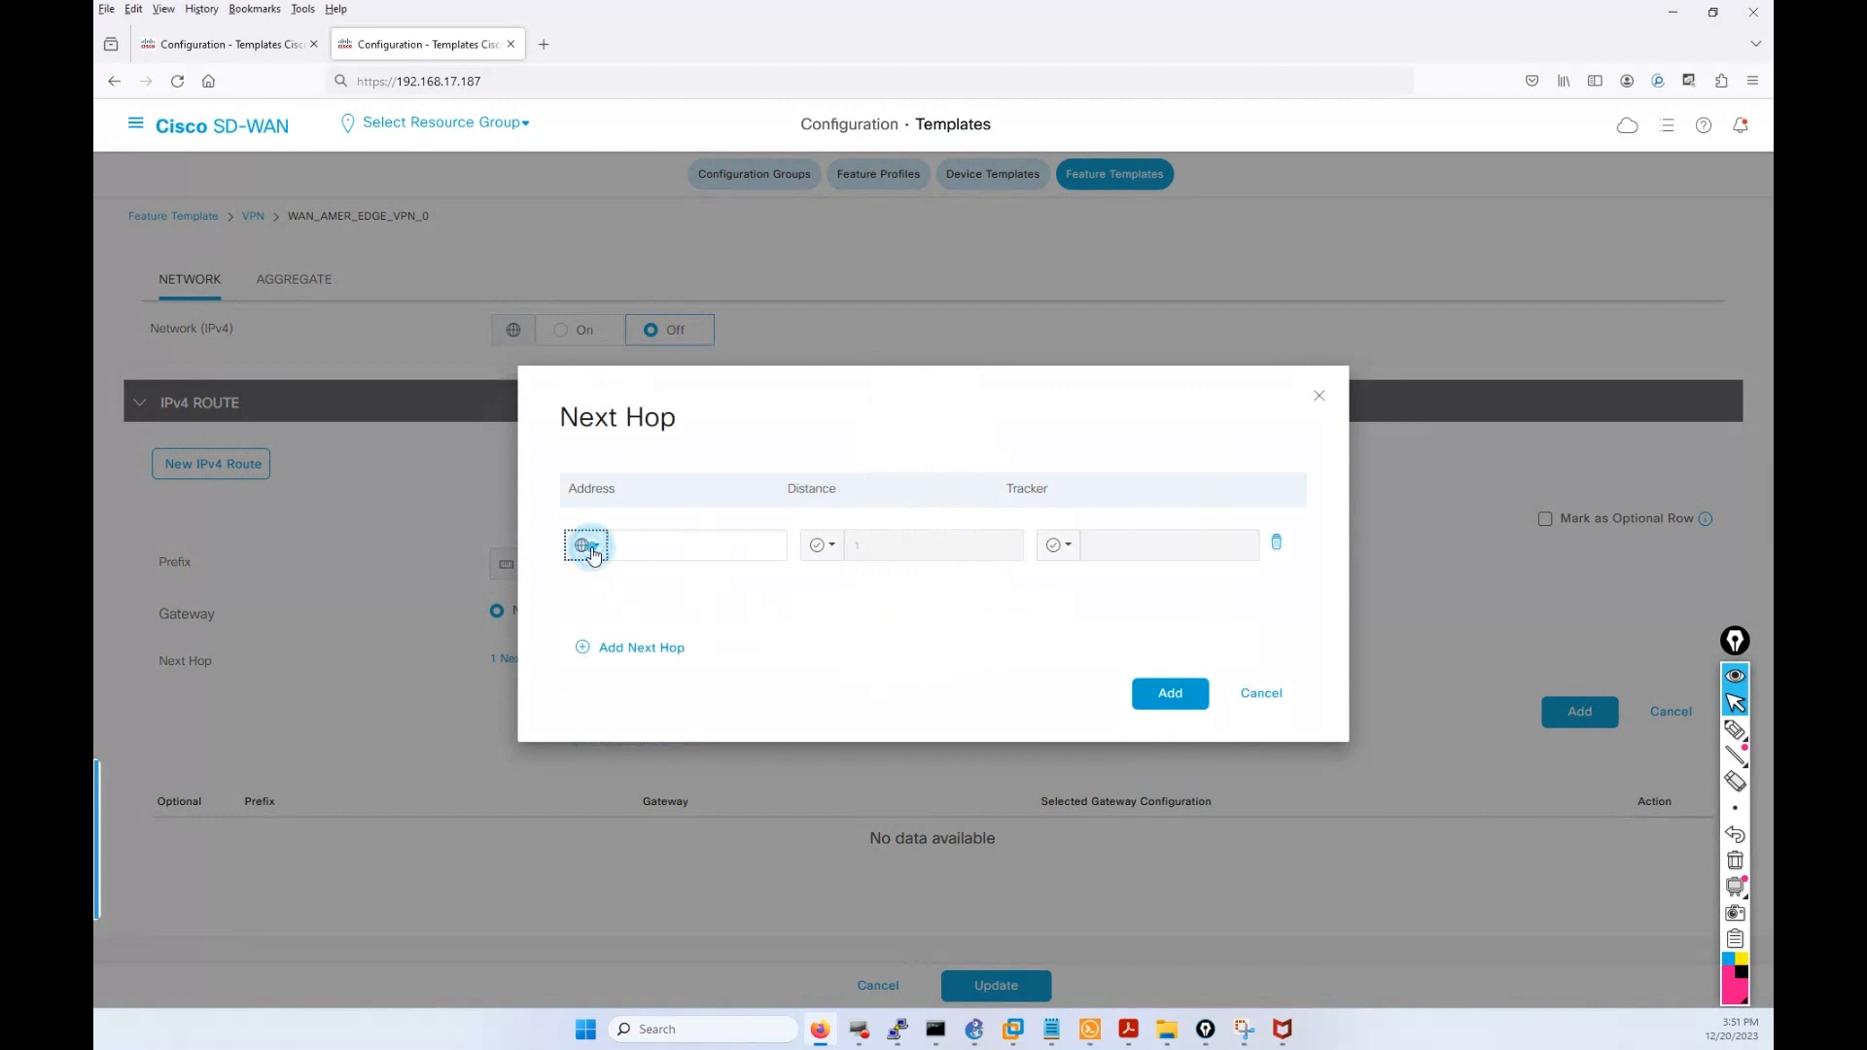
{"action": "left_click", "coordinate": [622, 619]}
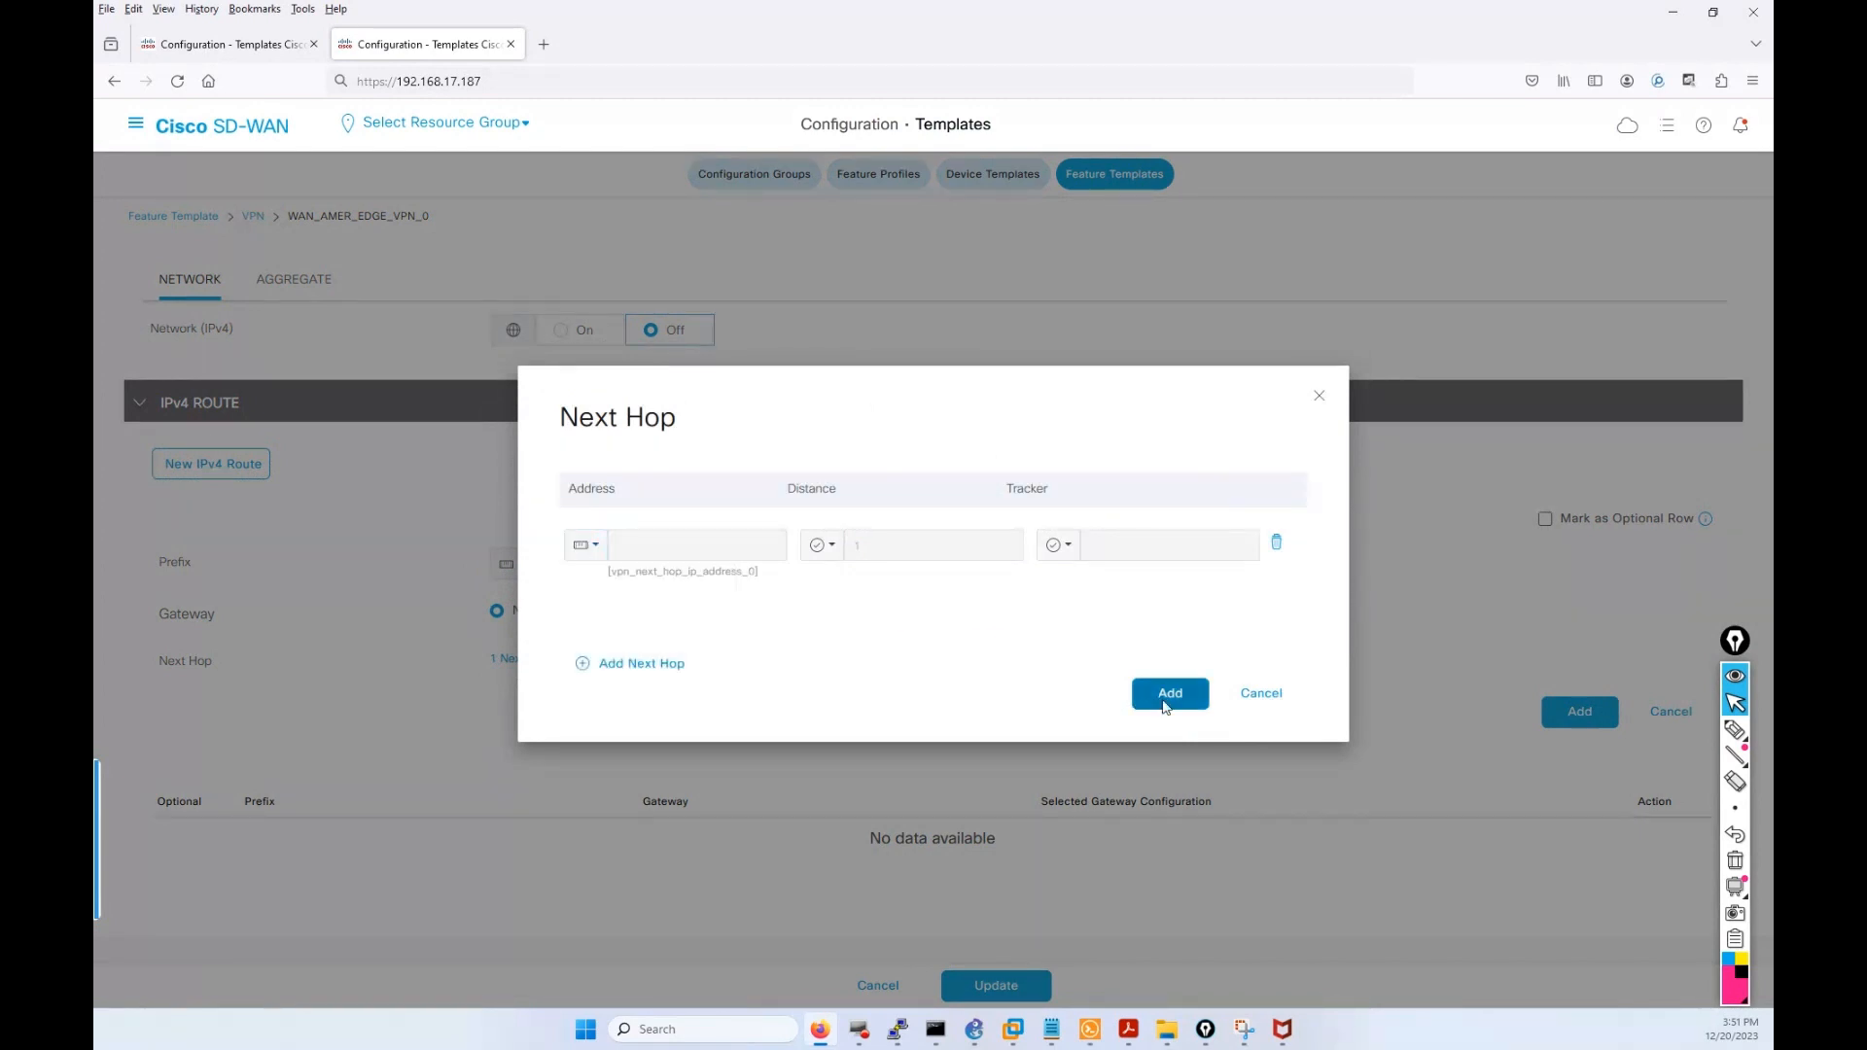
{"action": "left_click", "coordinate": [1170, 694]}
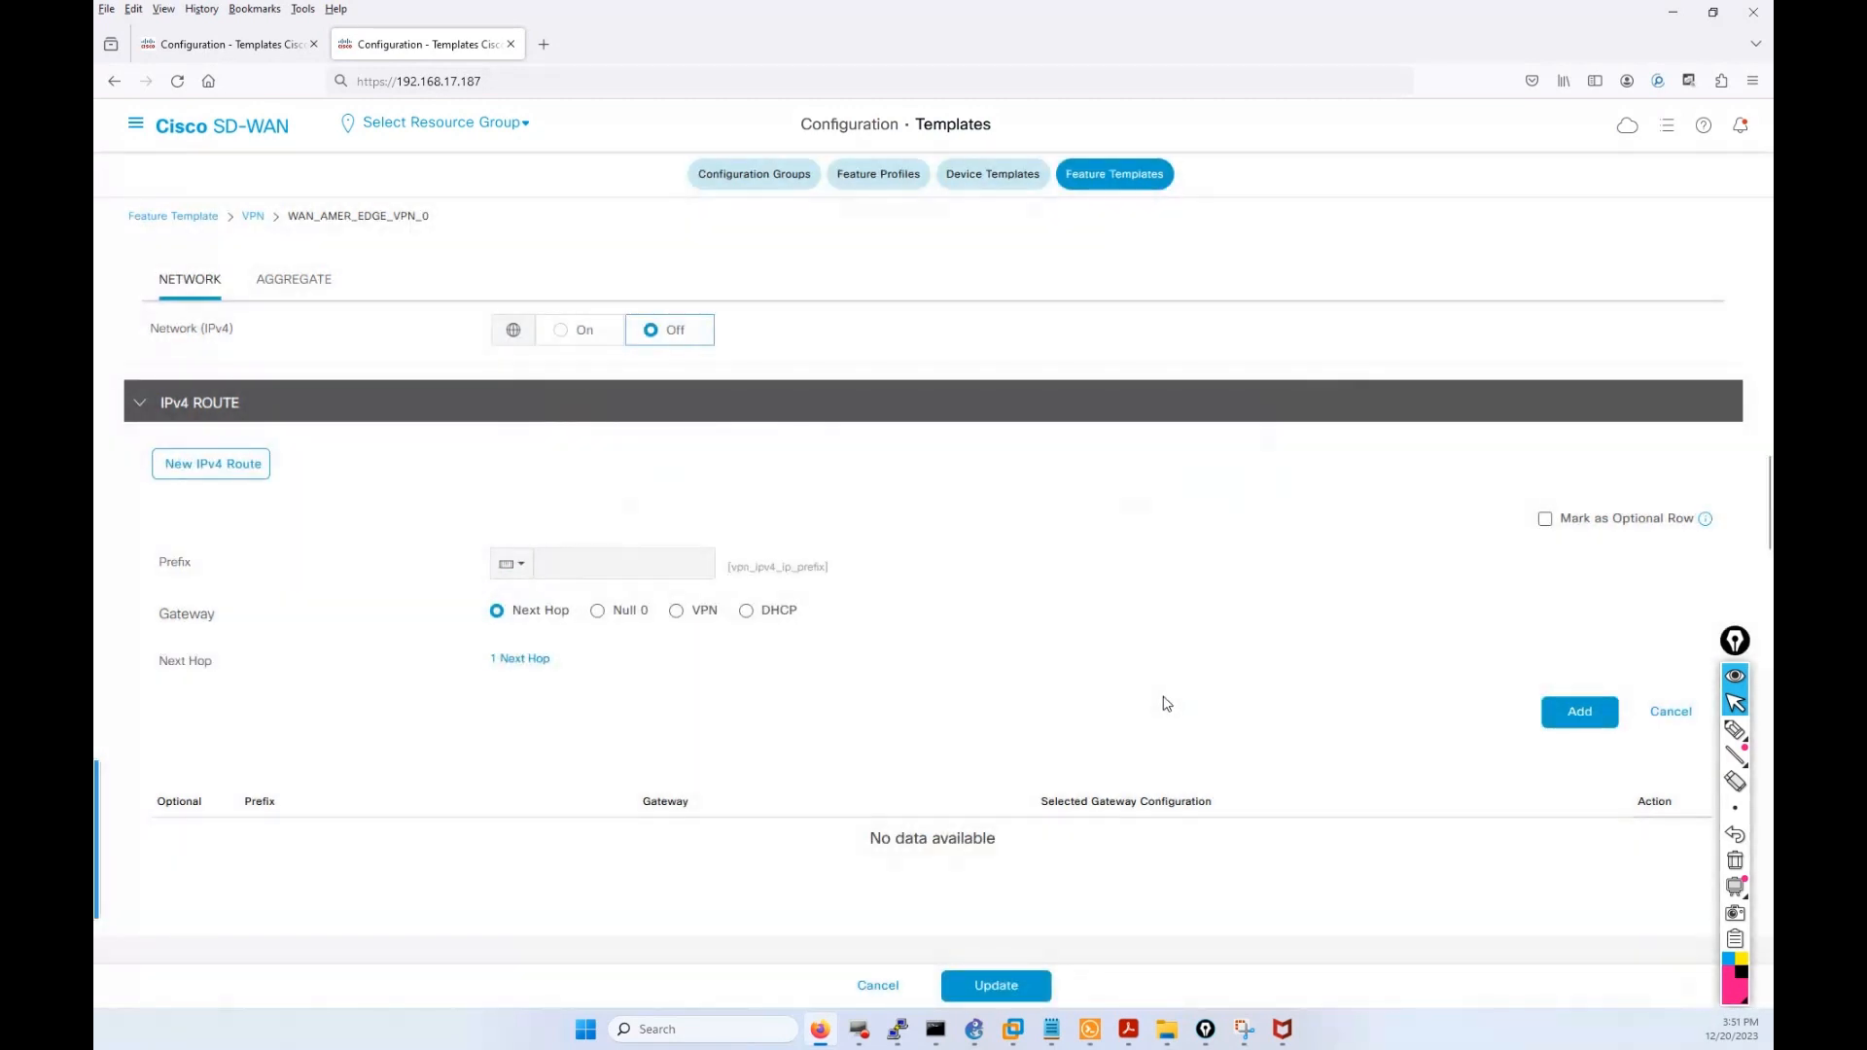
{"action": "left_click", "coordinate": [1546, 525]}
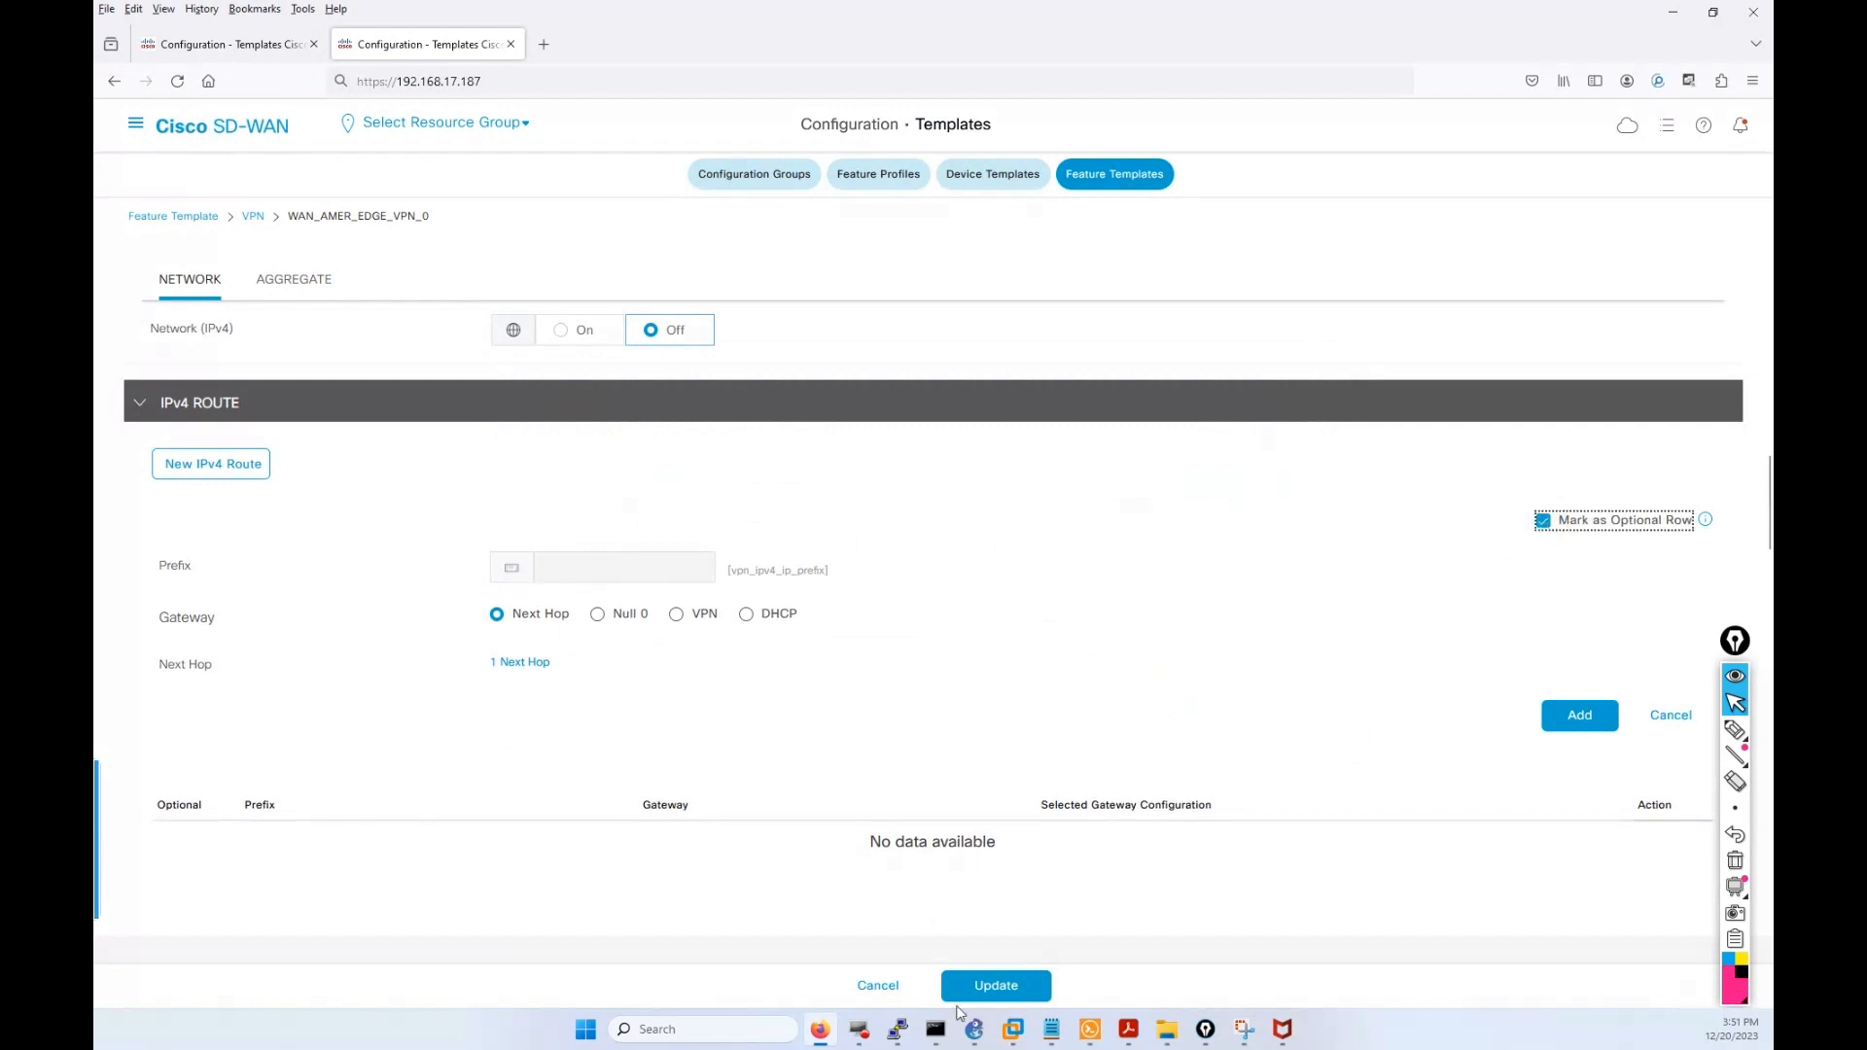
Save the feature template and enter vEdge-22's IPv4 prefix 100.100.22.0/30 and next hop 100.100.22.2.
{"action": "left_click", "coordinate": [998, 985]}
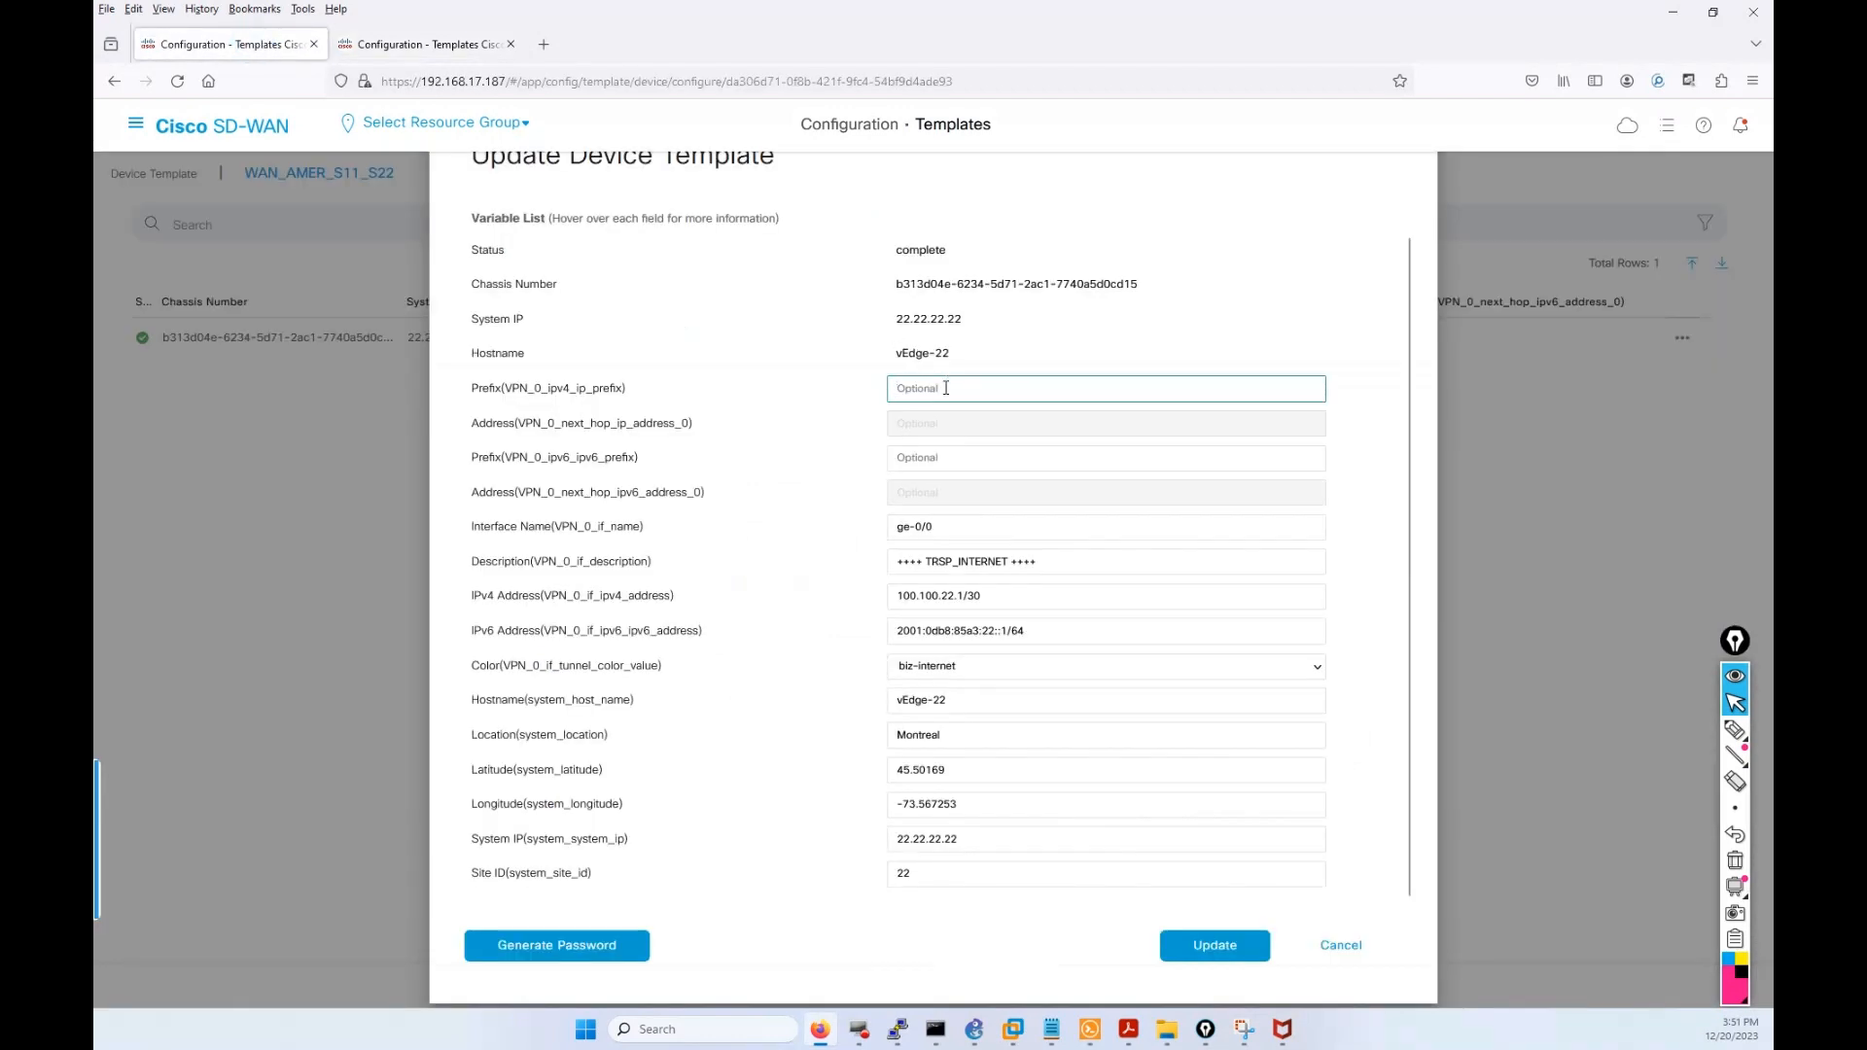
{"action": "left_click", "coordinate": [945, 388]}
{"action": "type", "text": "100"}
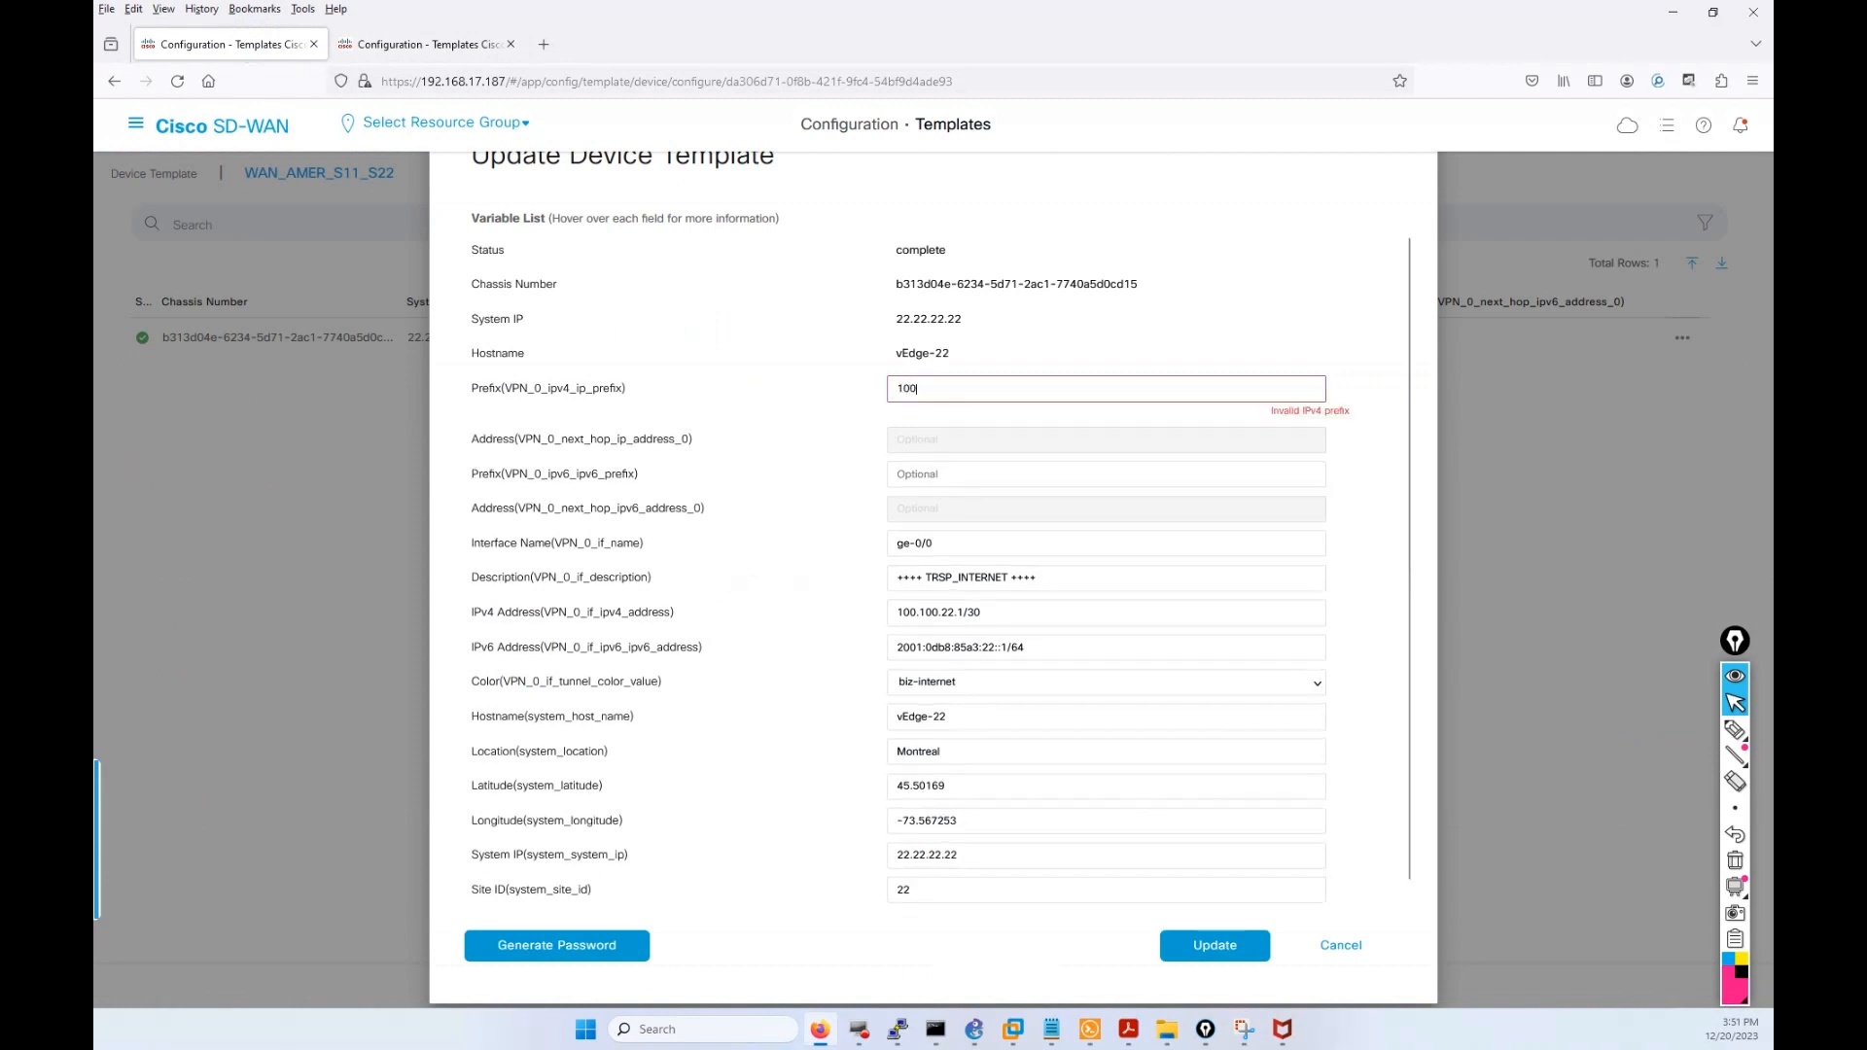
{"action": "type", "text": ".100.22.2"}
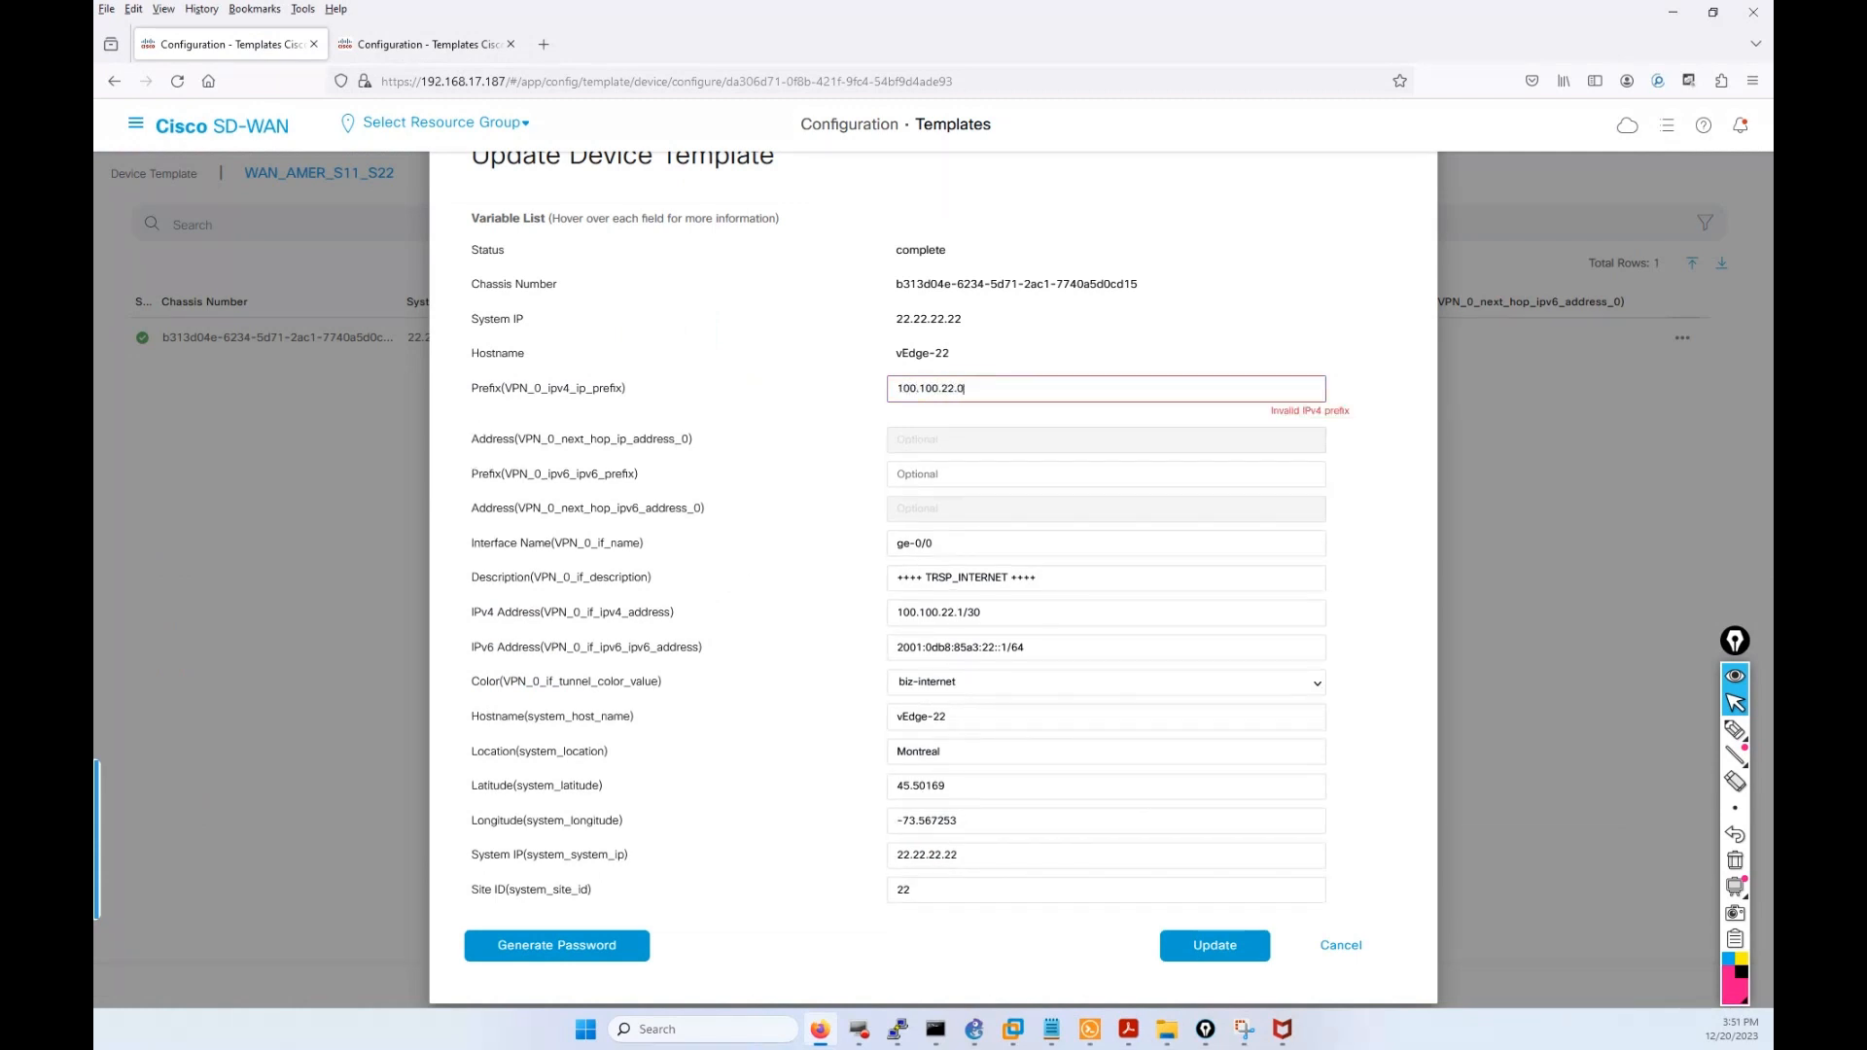
{"action": "type", "text": "/30"}
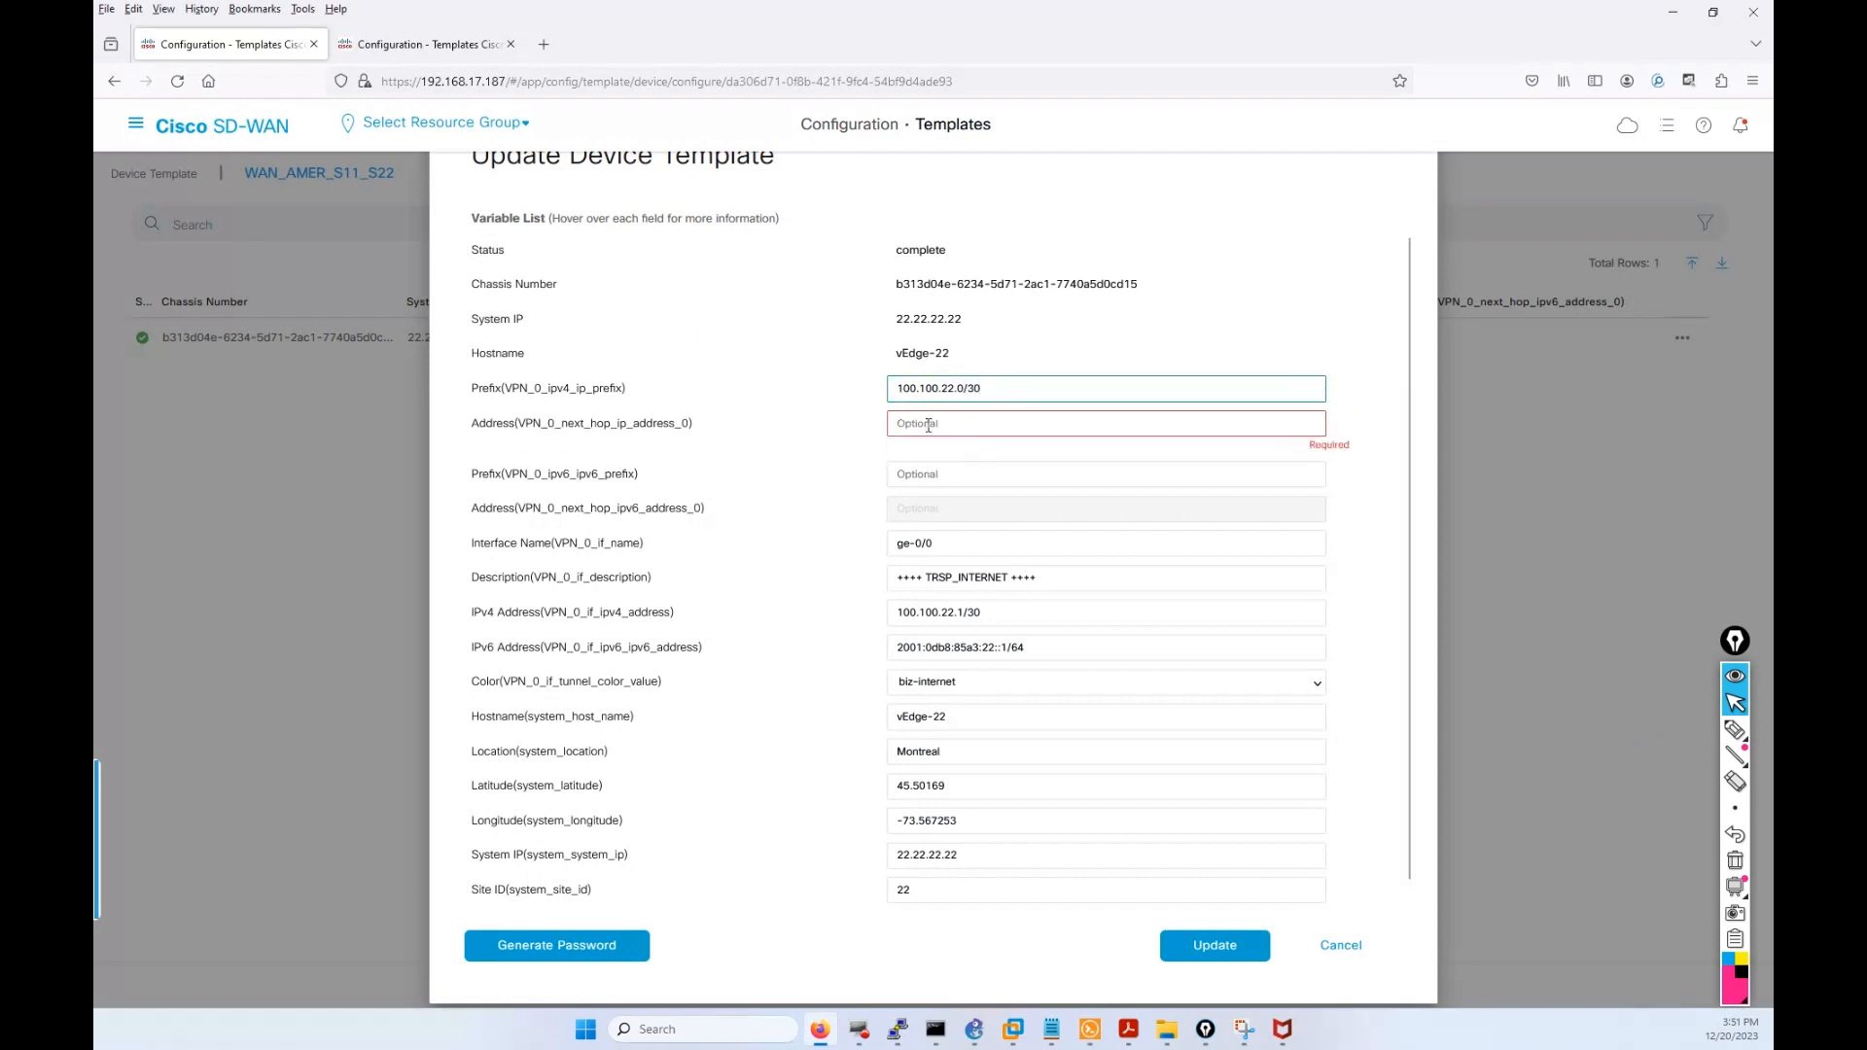
{"action": "left_click", "coordinate": [929, 425]}
{"action": "type", "text": "100.100.22.2"}
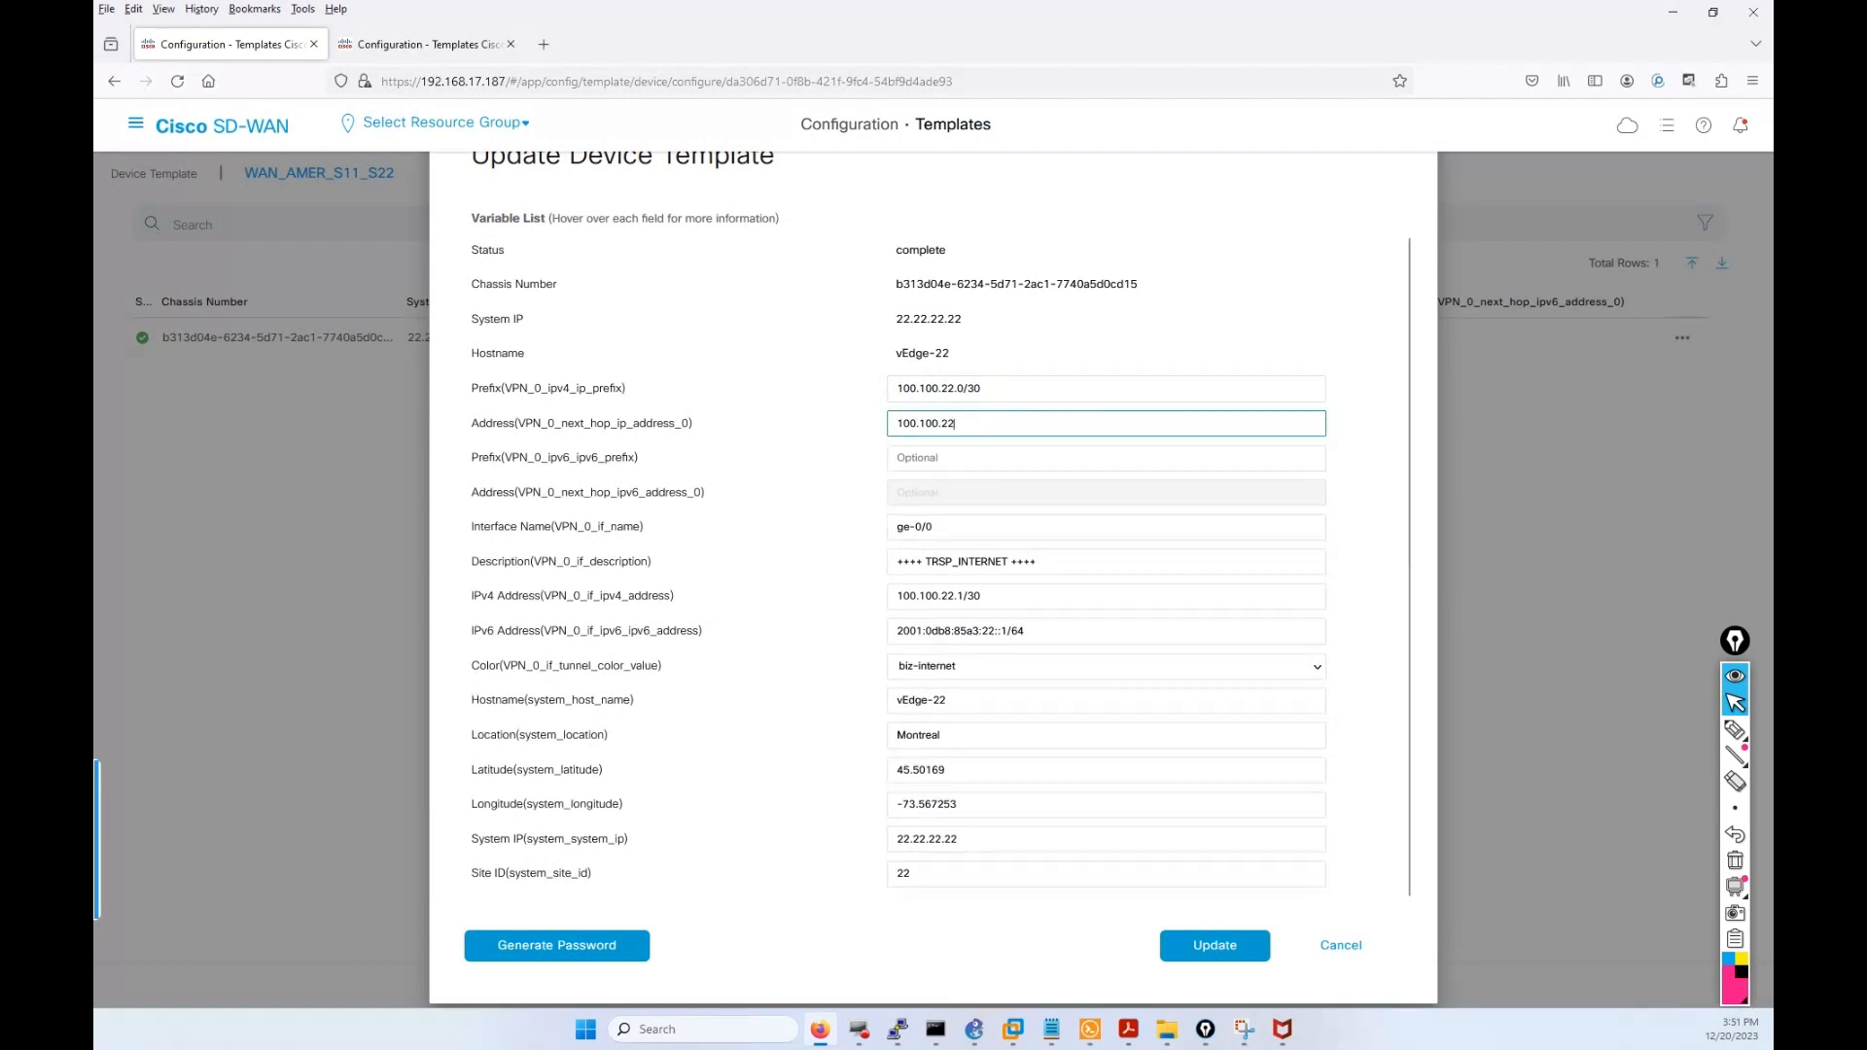
{"action": "left_click", "coordinate": [954, 458]}
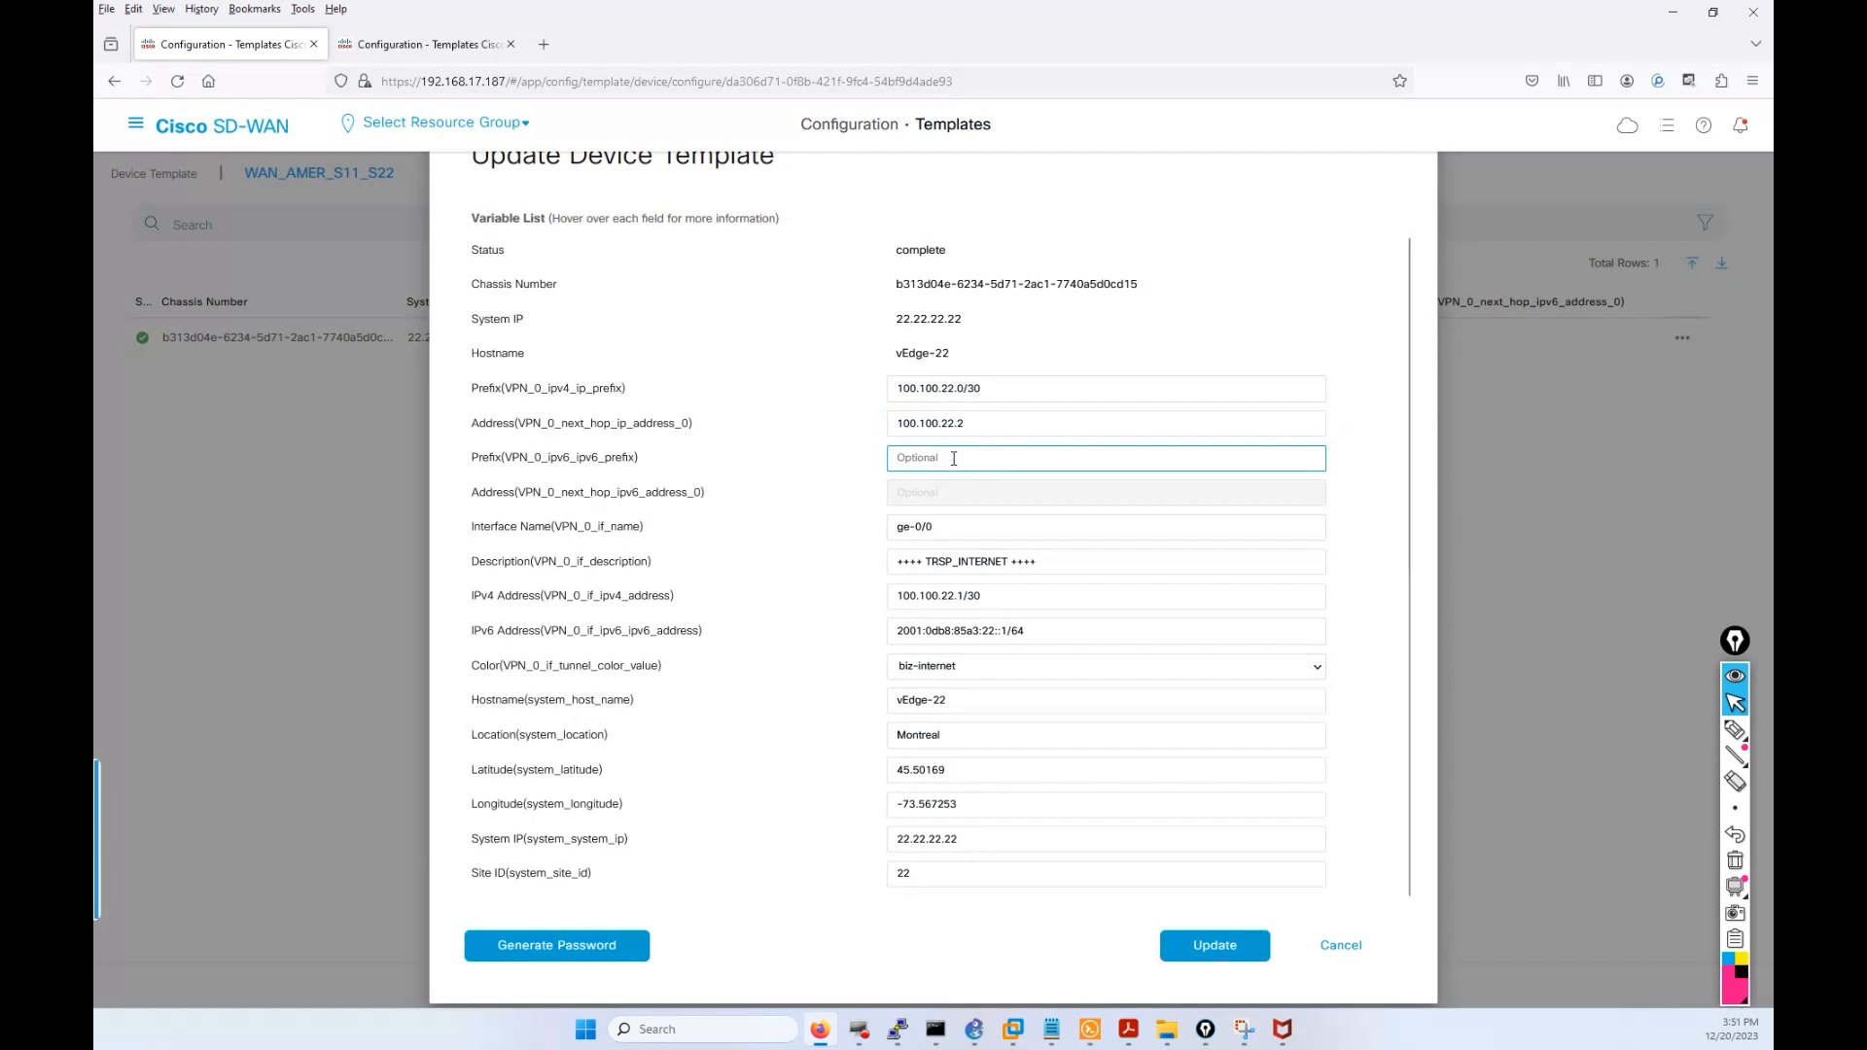
Set vEdge-22's IPv6 prefix to 2001:0db8:85a3:22::0/64 from the interface address.
{"action": "left_click_drag", "start_coordinate": [899, 627], "coordinate": [1026, 640]}
{"action": "key", "text": "ctrl+c"}
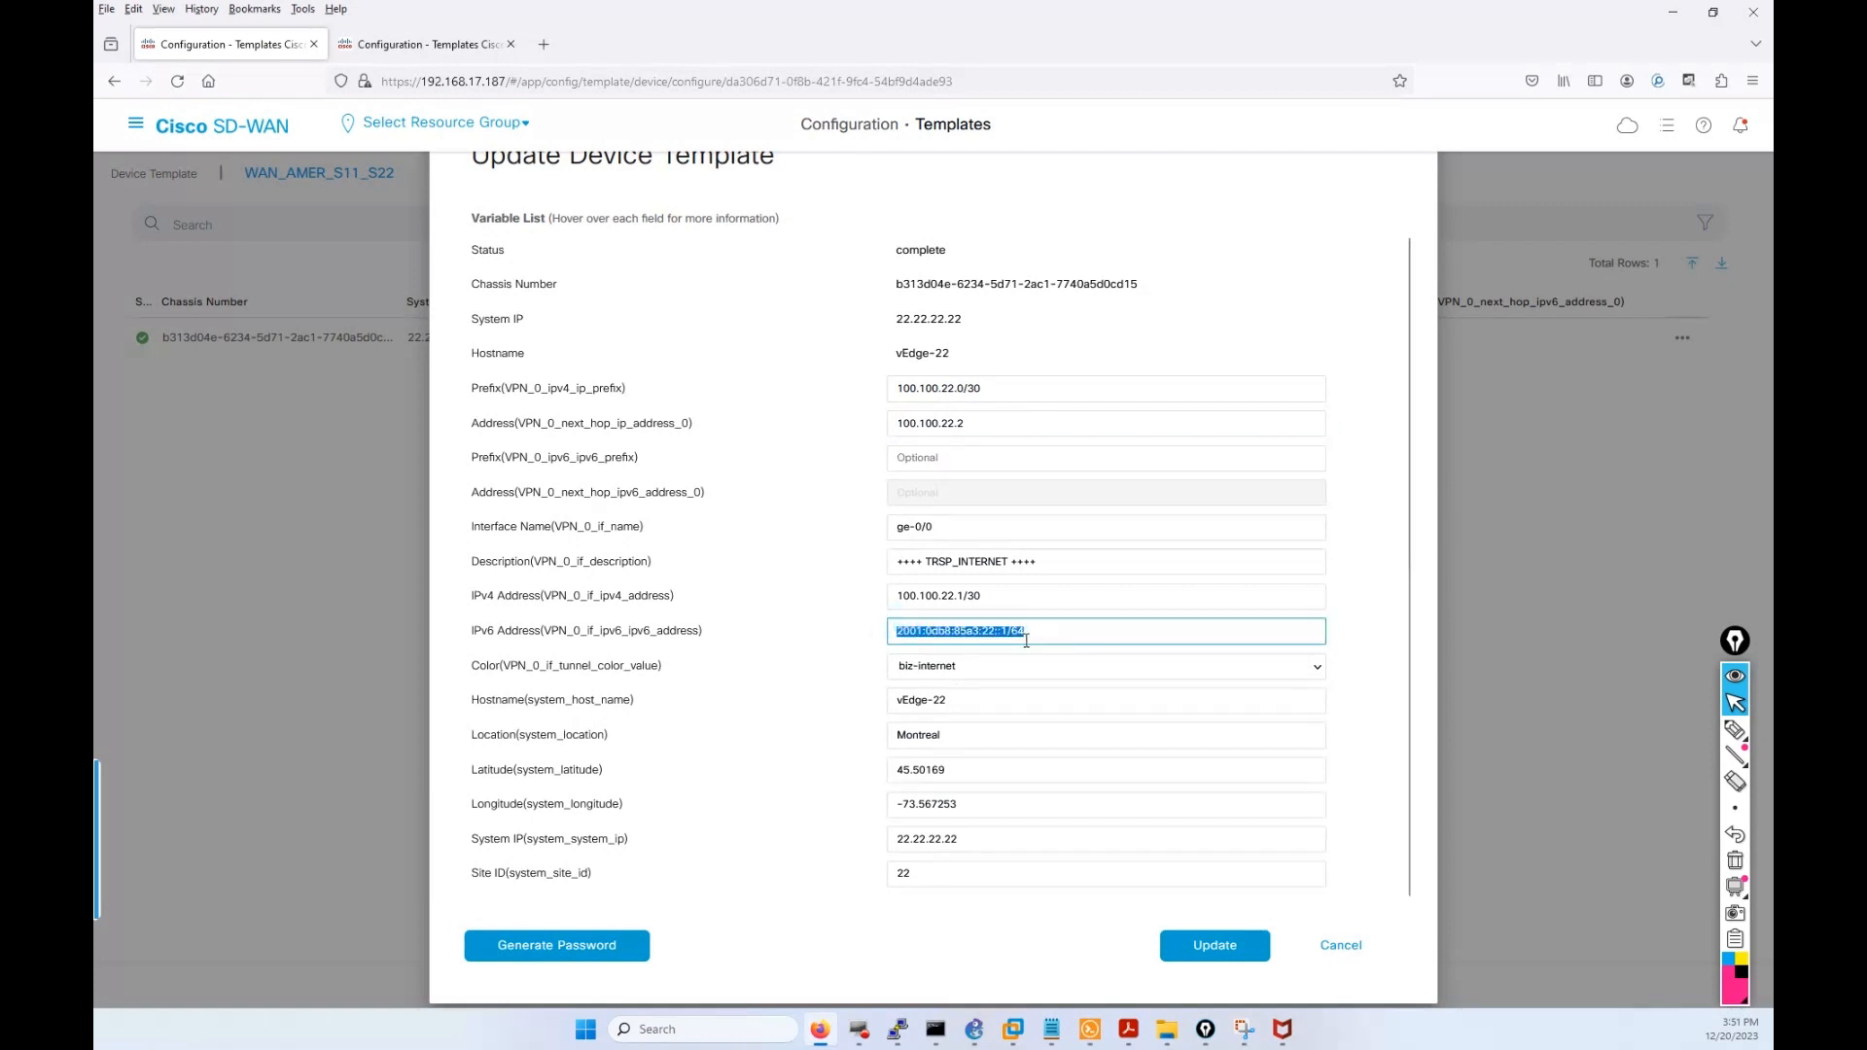
{"action": "left_click", "coordinate": [955, 460]}
{"action": "key", "text": "ctrl+v"}
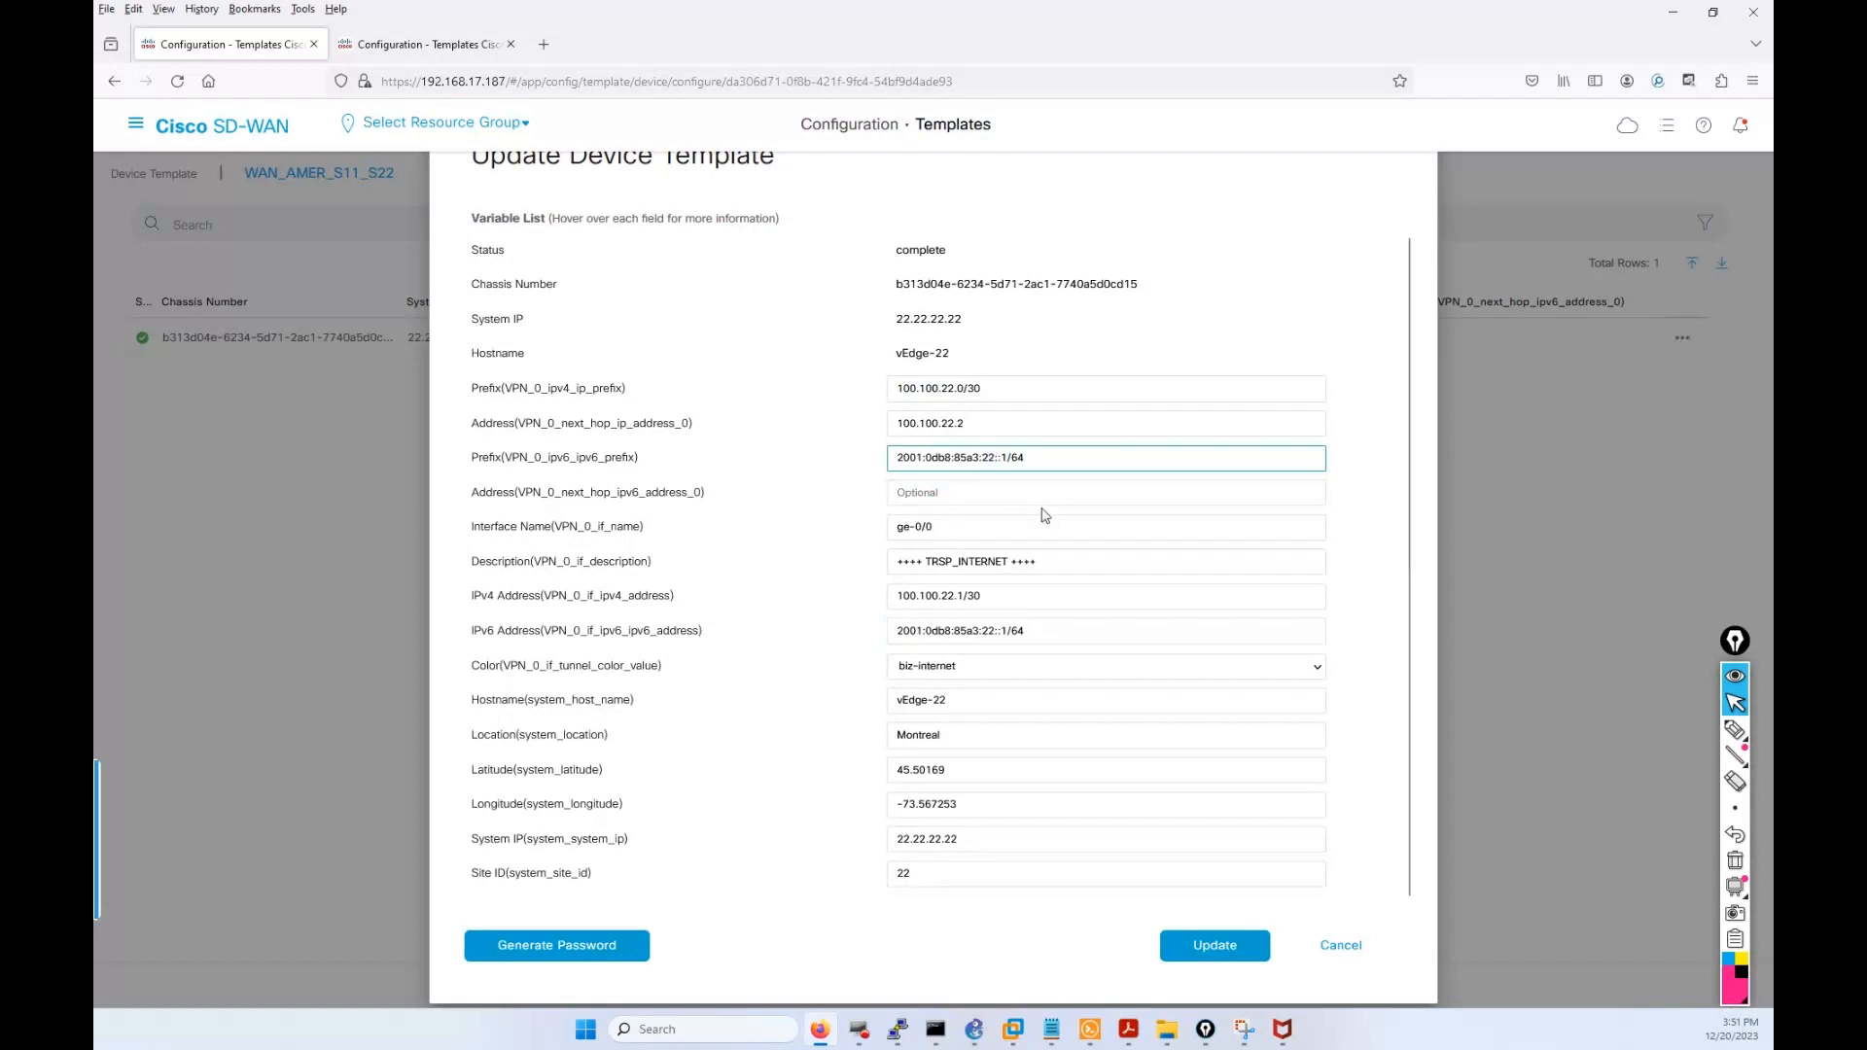
{"action": "key", "text": "BackSpace"}
{"action": "type", "text": "0"}
Set the IPv6 next hop 2001:0db8:85a3:22::2, then apply the values and push to vEdge-22.
{"action": "left_click", "coordinate": [988, 493]}
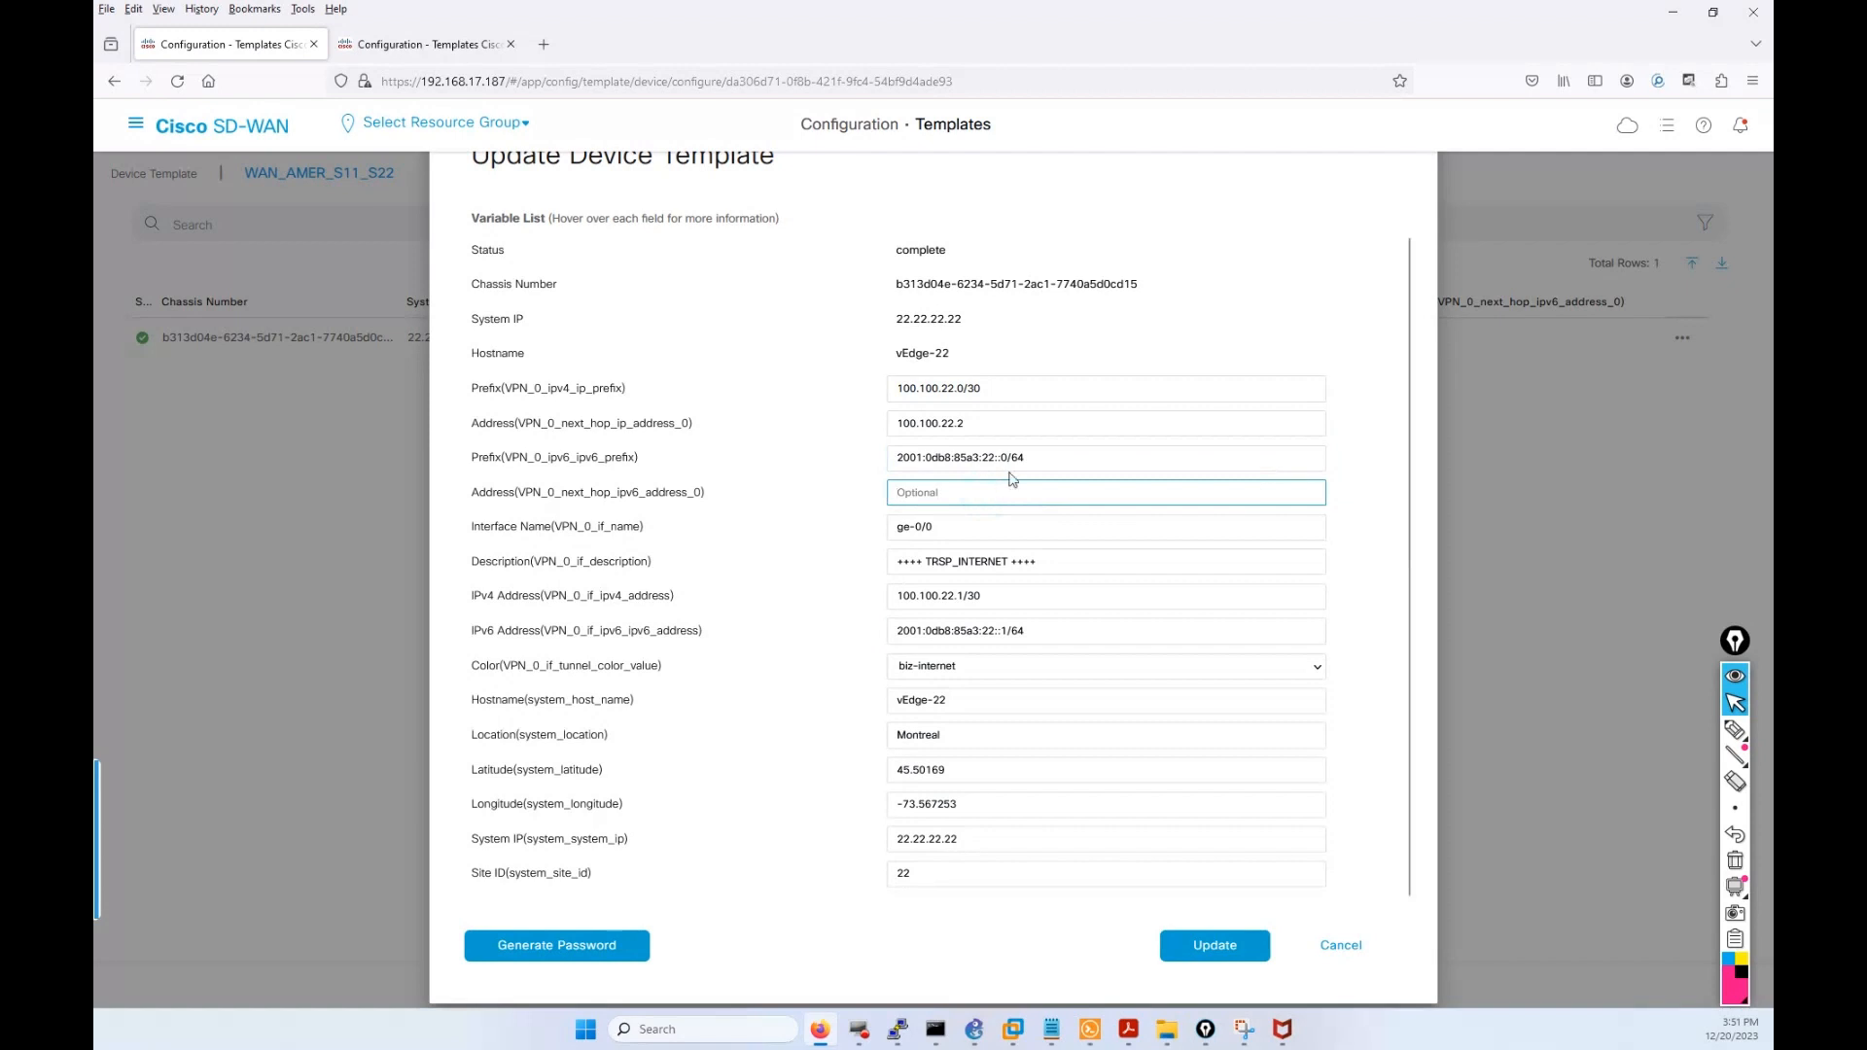
{"action": "right_click", "coordinate": [1027, 493]}
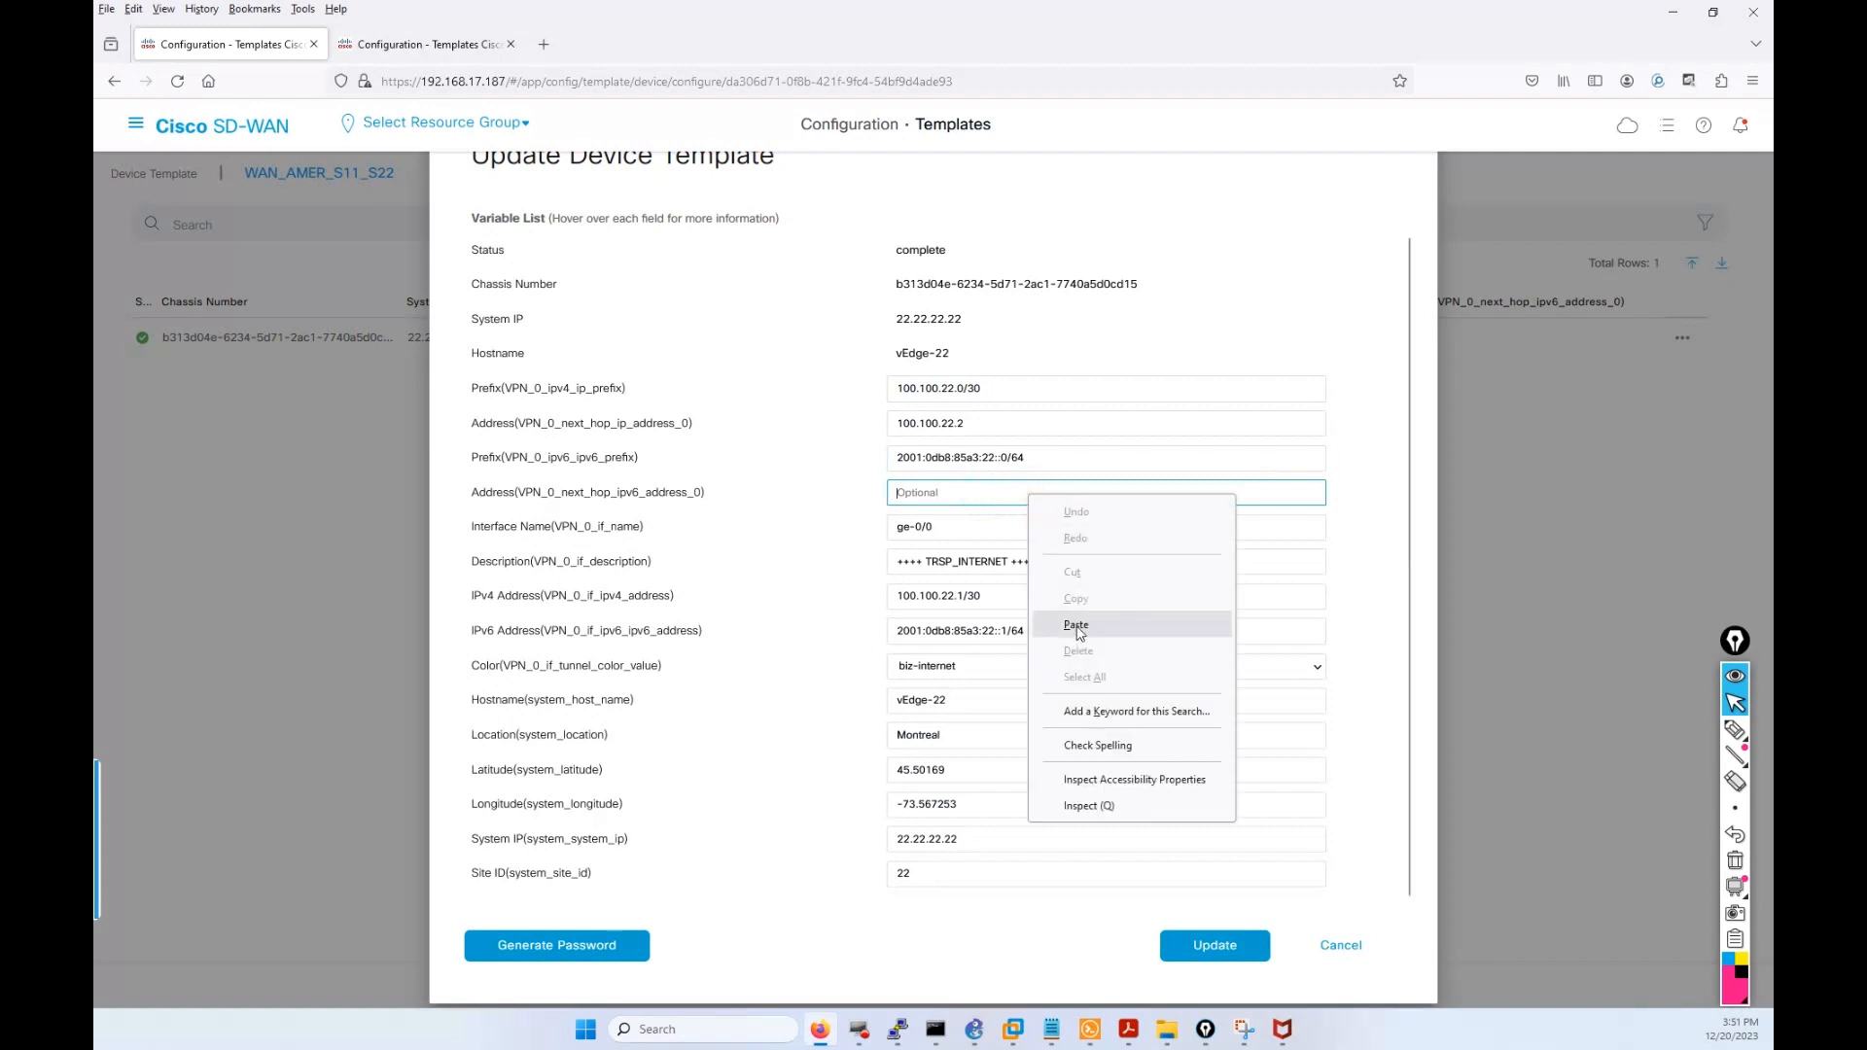
{"action": "left_click", "coordinate": [1076, 627]}
{"action": "left_click_drag", "start_coordinate": [1033, 457], "coordinate": [915, 459]}
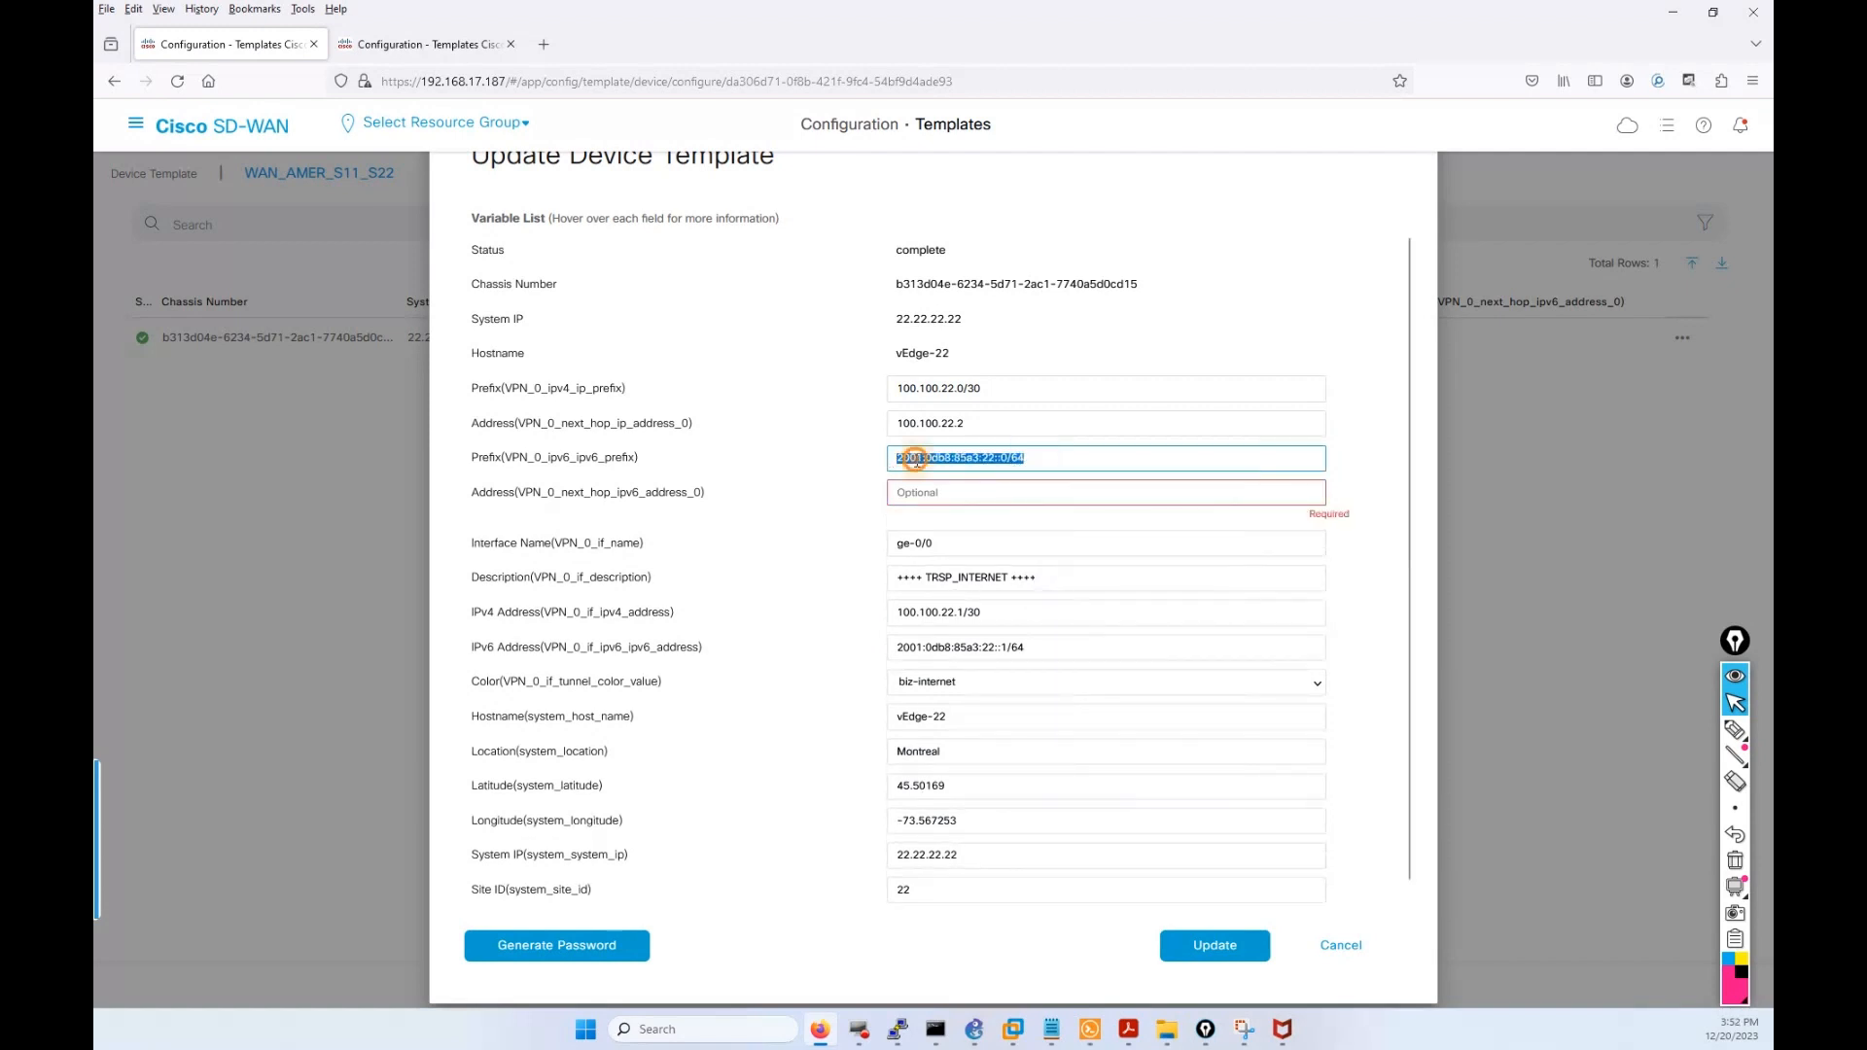
{"action": "right_click", "coordinate": [915, 459]}
{"action": "left_click", "coordinate": [957, 561]}
{"action": "left_click", "coordinate": [943, 493]}
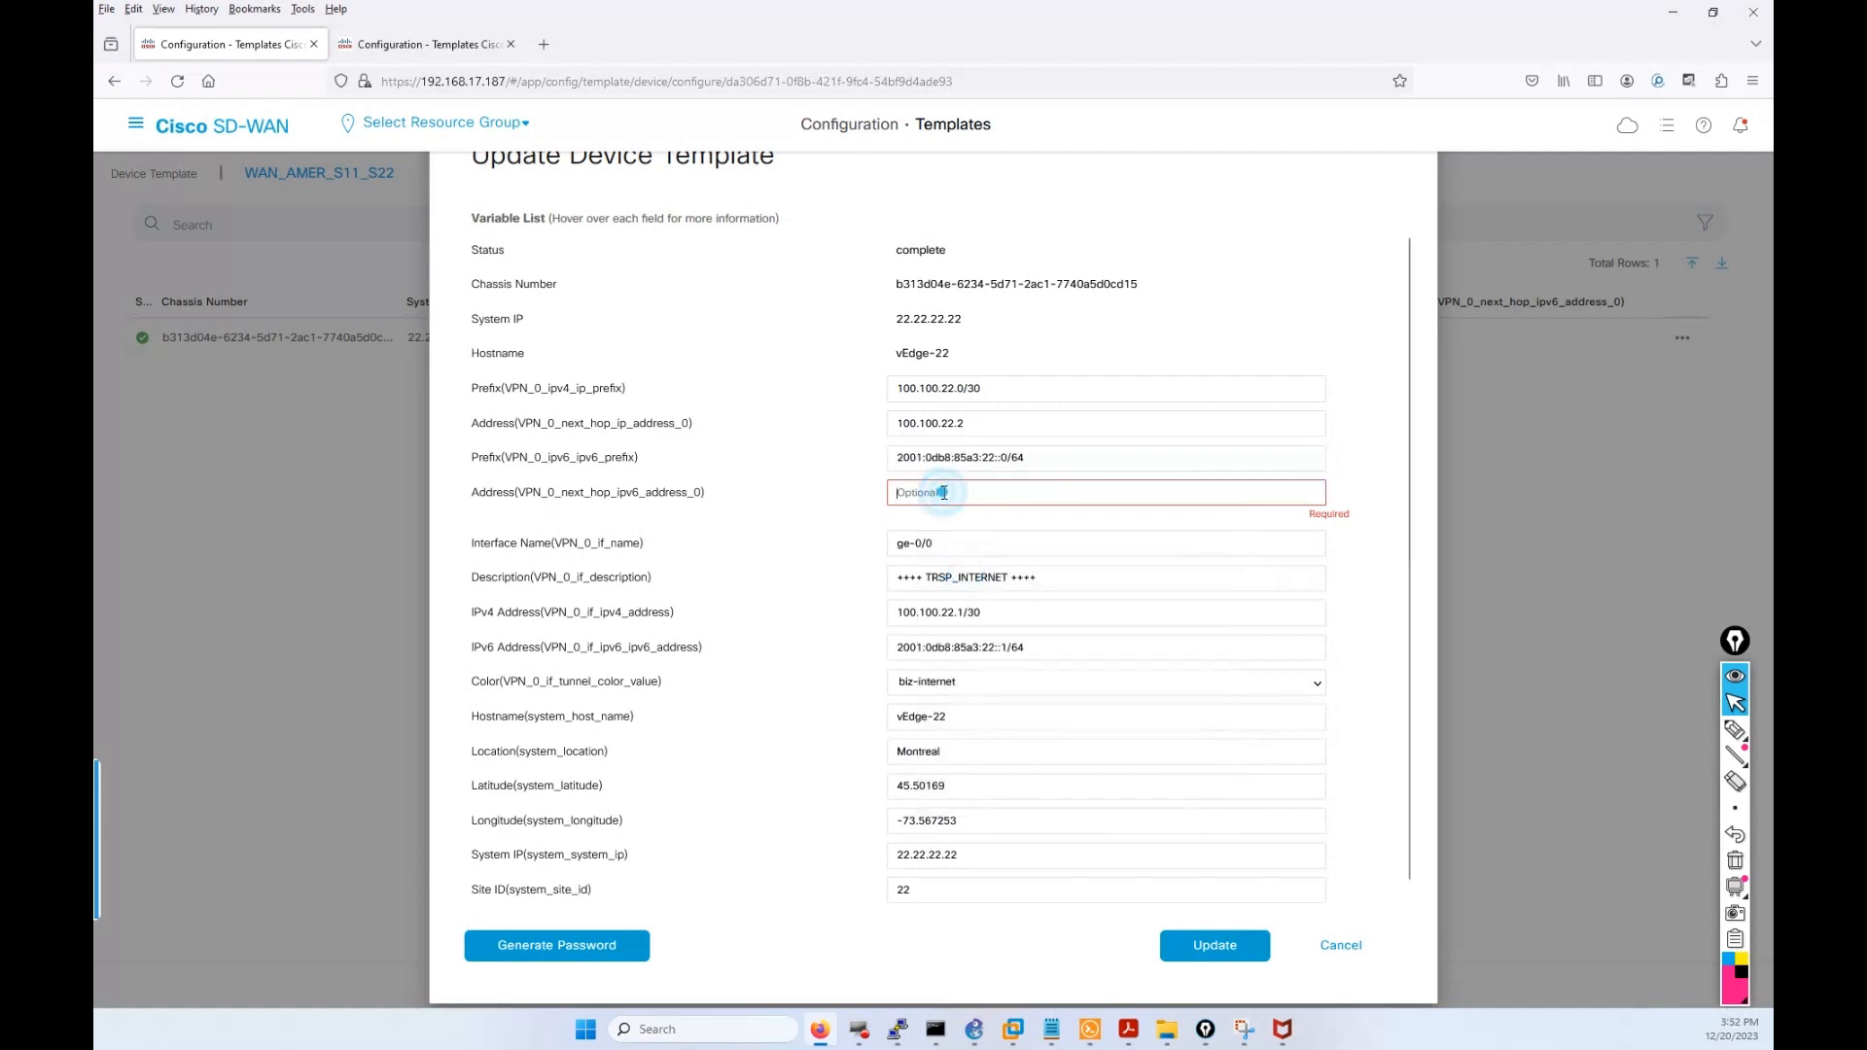
{"action": "key", "text": "ctrl+v"}
{"action": "key", "text": "BackSpace"}
{"action": "key", "text": "BackSpace"}
{"action": "key", "text": "BackSpace"}
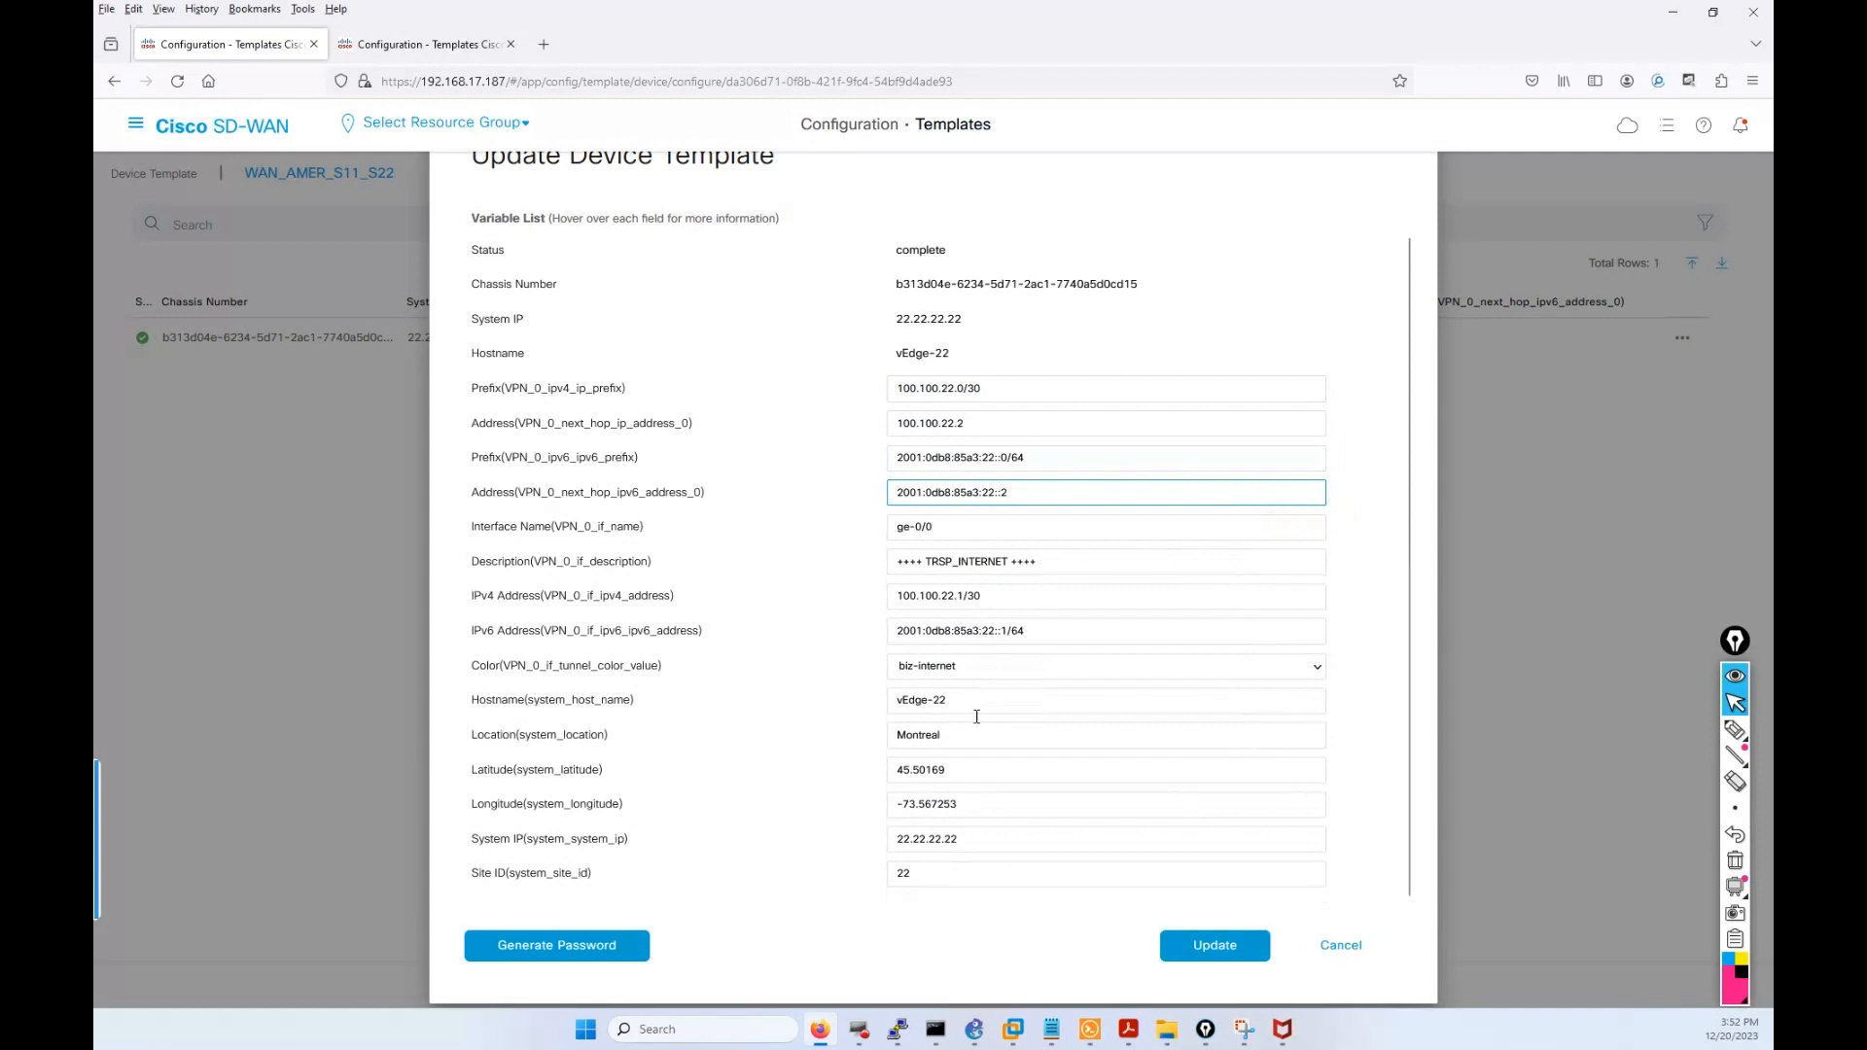
{"action": "left_click", "coordinate": [1205, 944]}
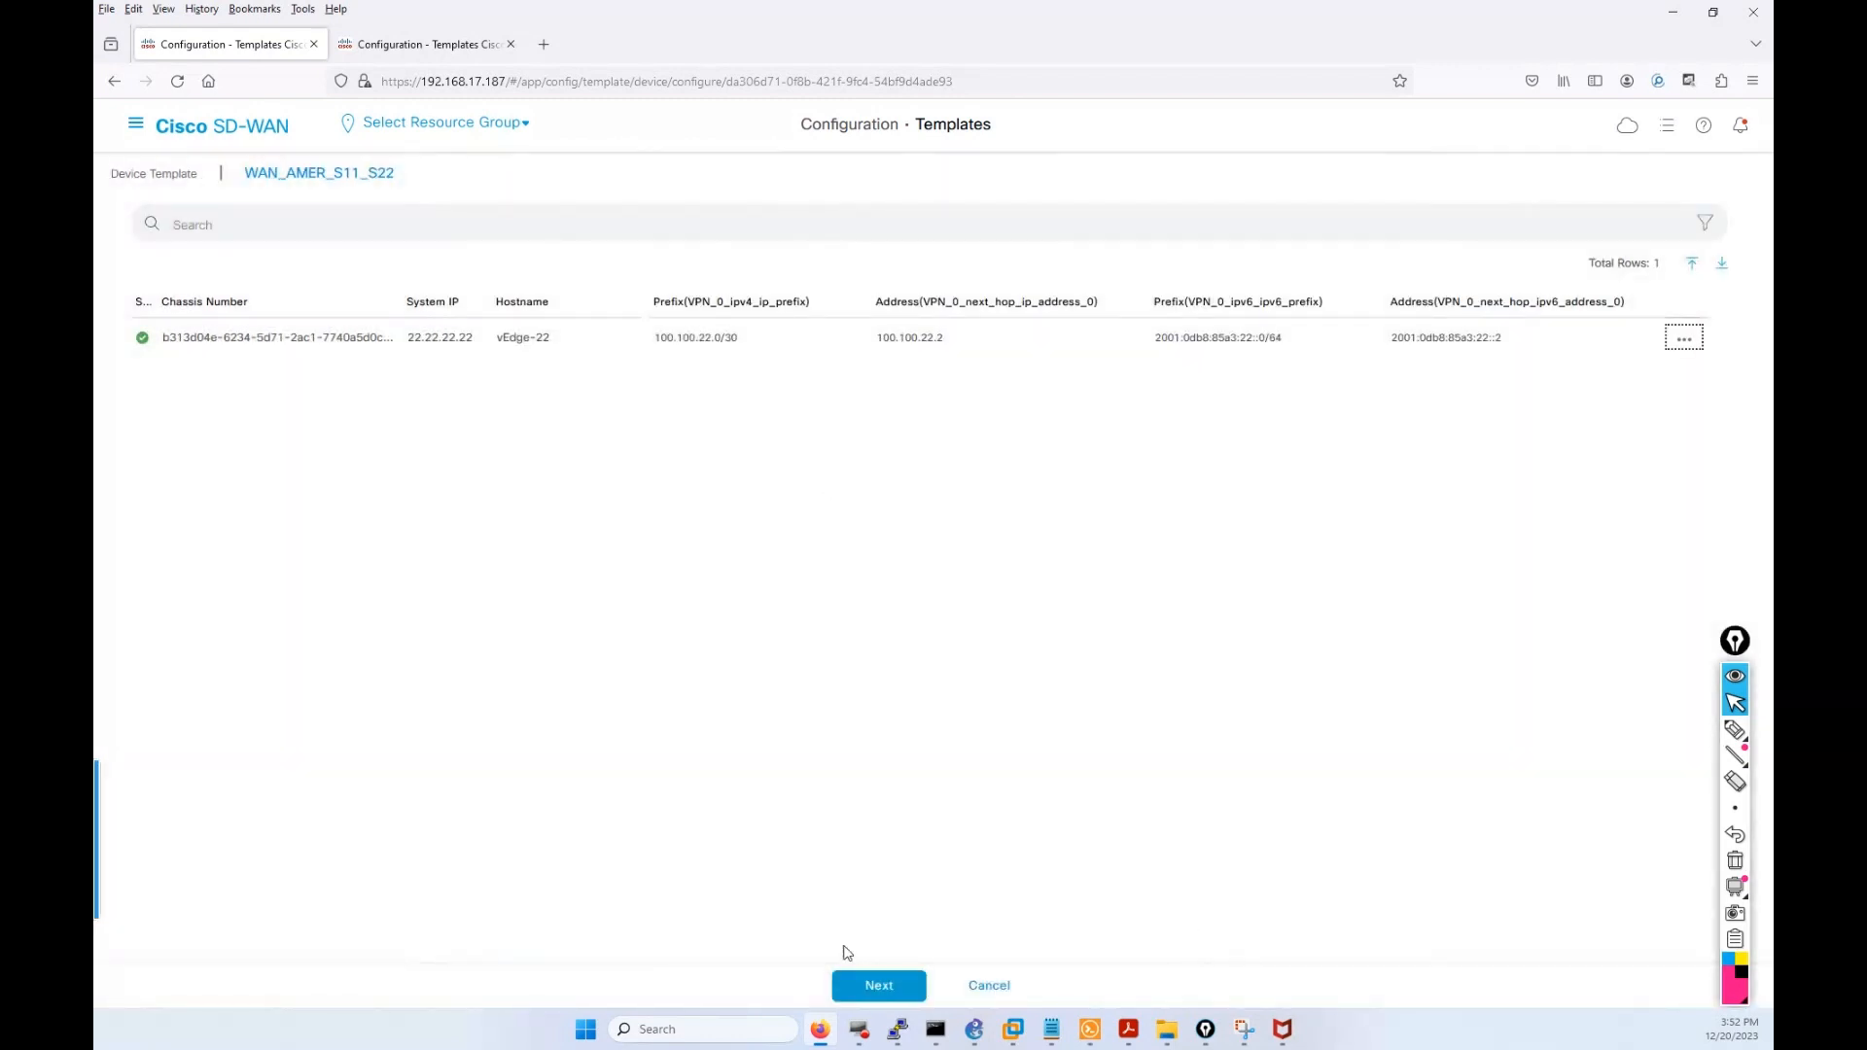
{"action": "left_click", "coordinate": [892, 988]}
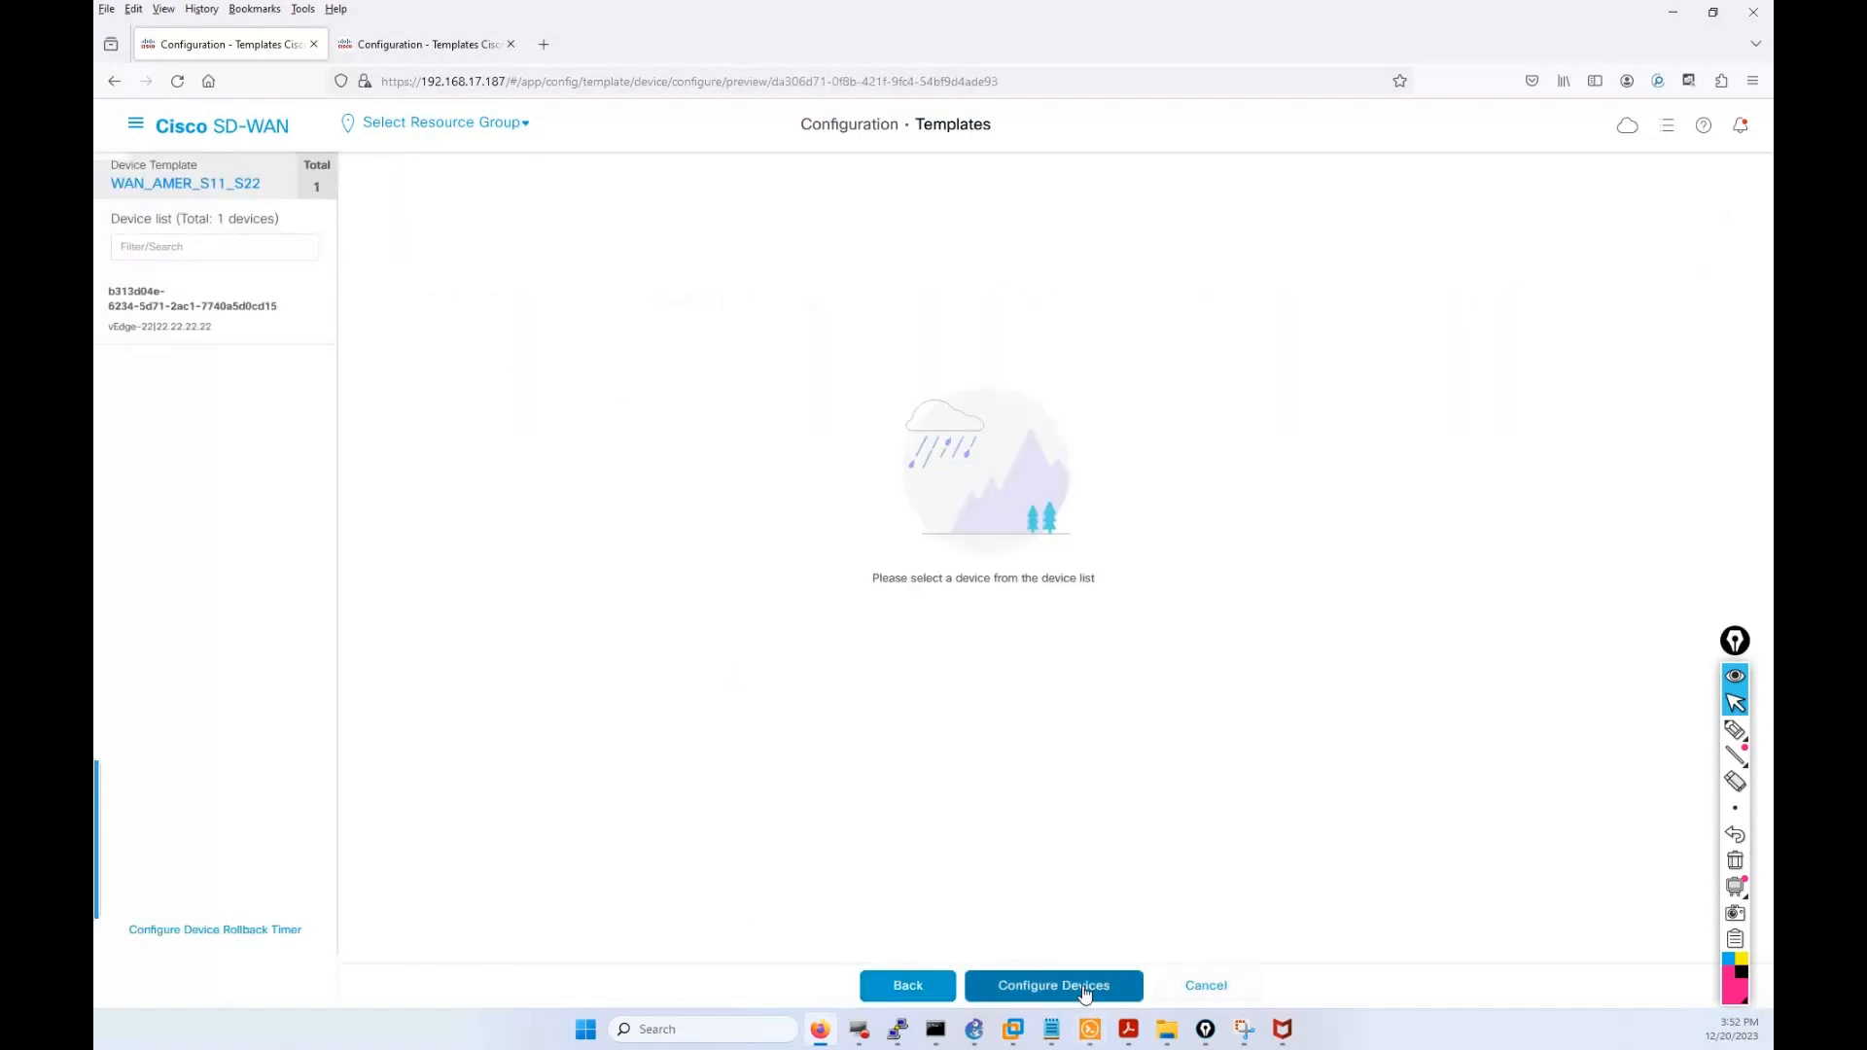
{"action": "left_click", "coordinate": [1014, 985]}
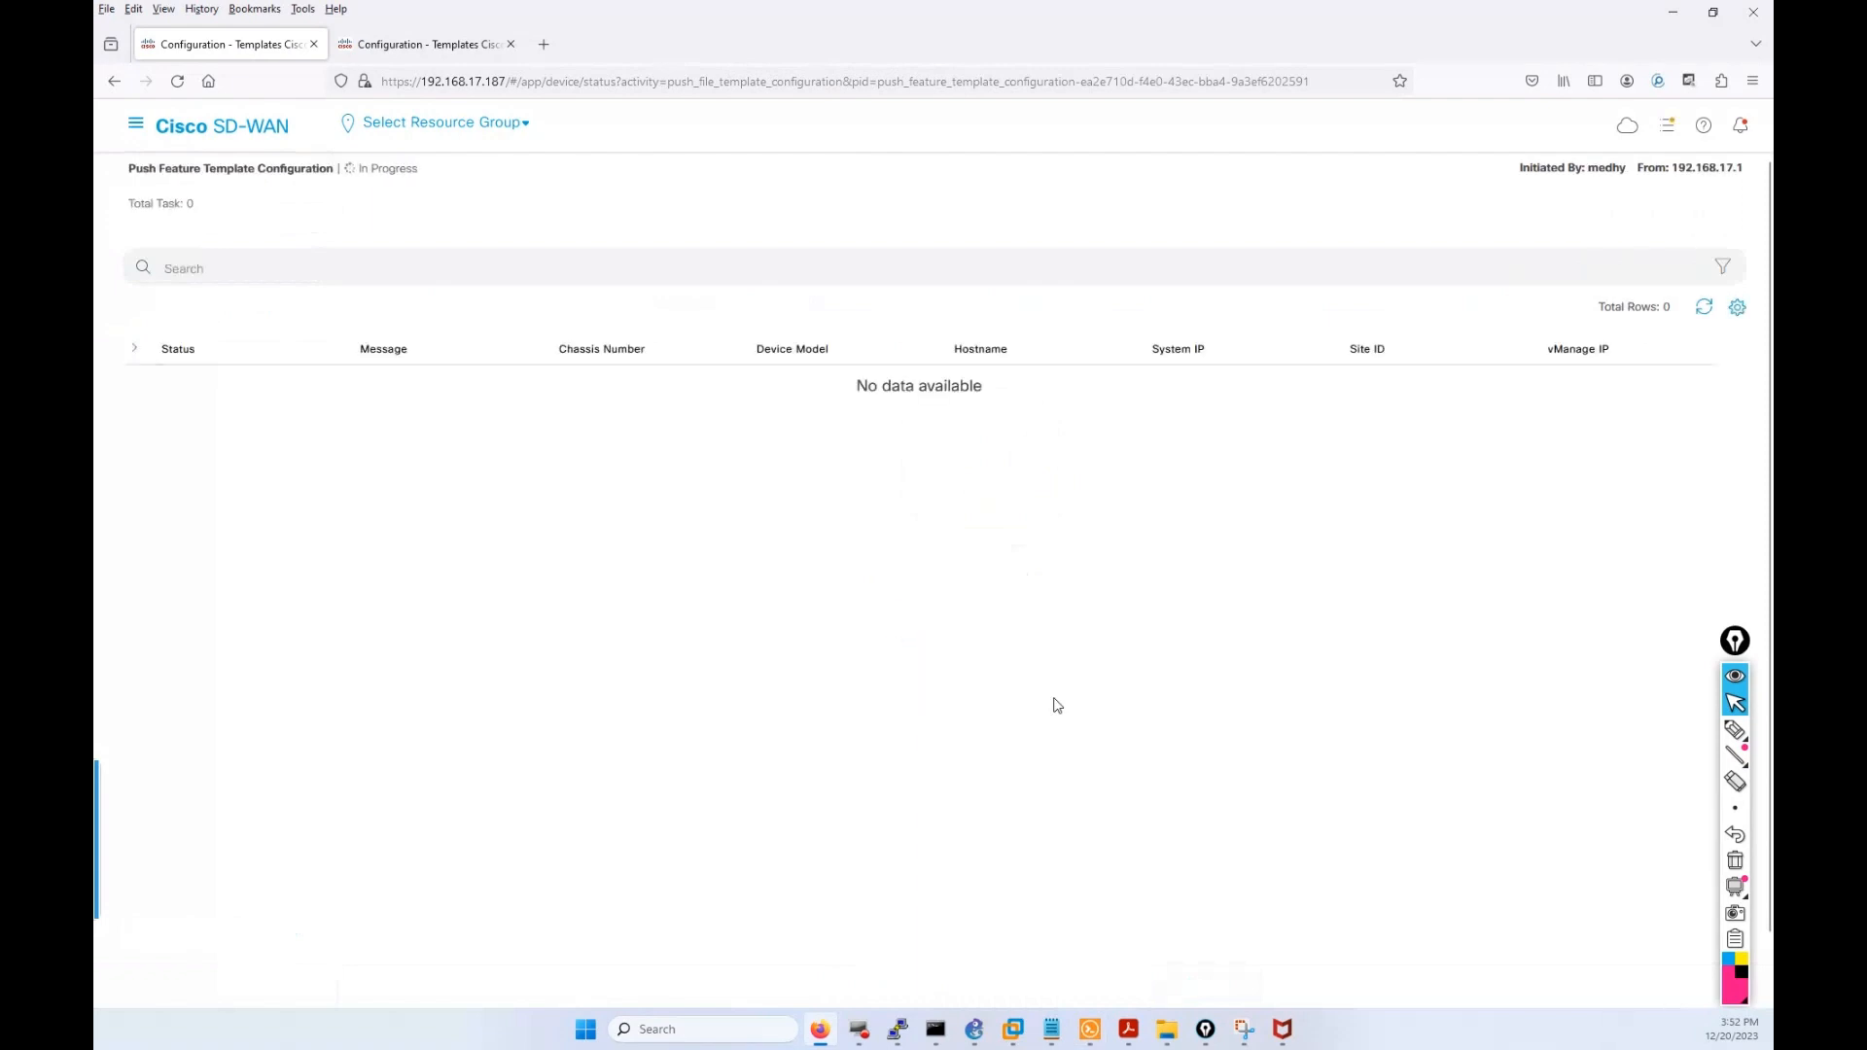
Review the failed push log reporting an invalid interface for vEdge-11.
{"action": "left_click", "coordinate": [437, 43]}
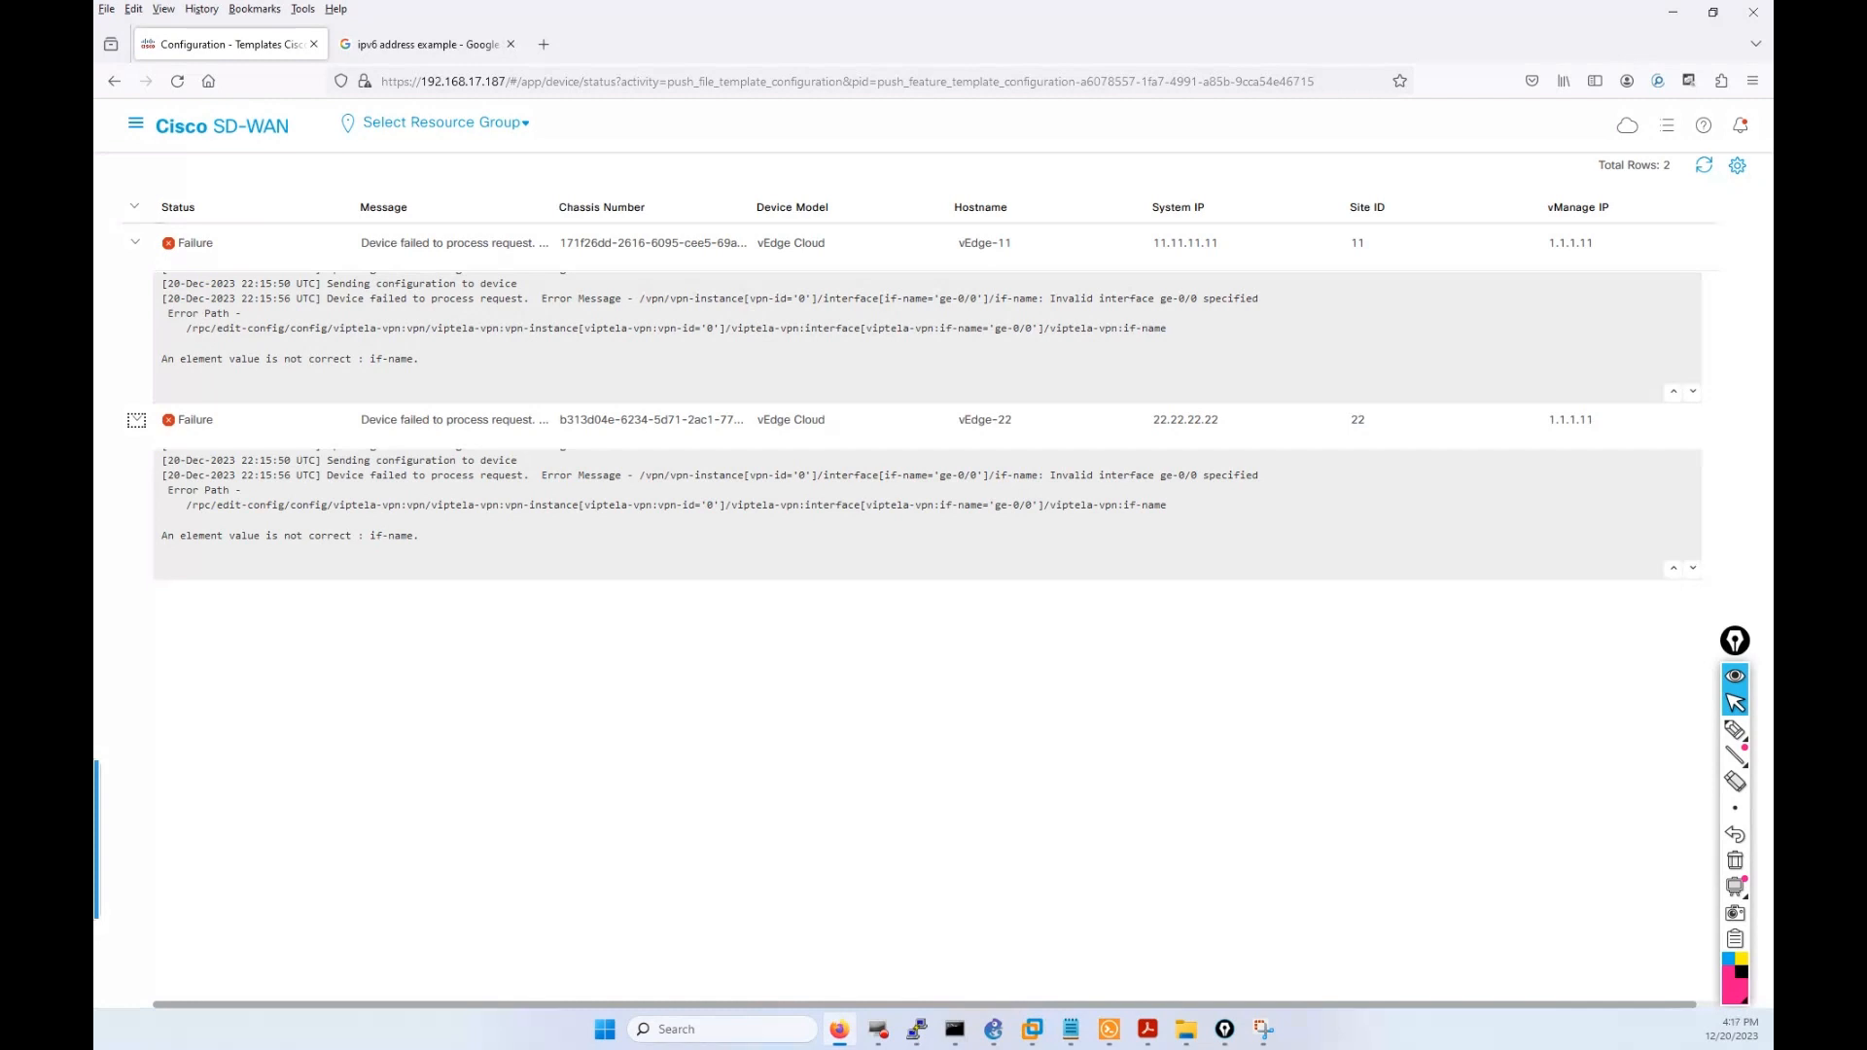
{"action": "double_click", "coordinate": [959, 299]}
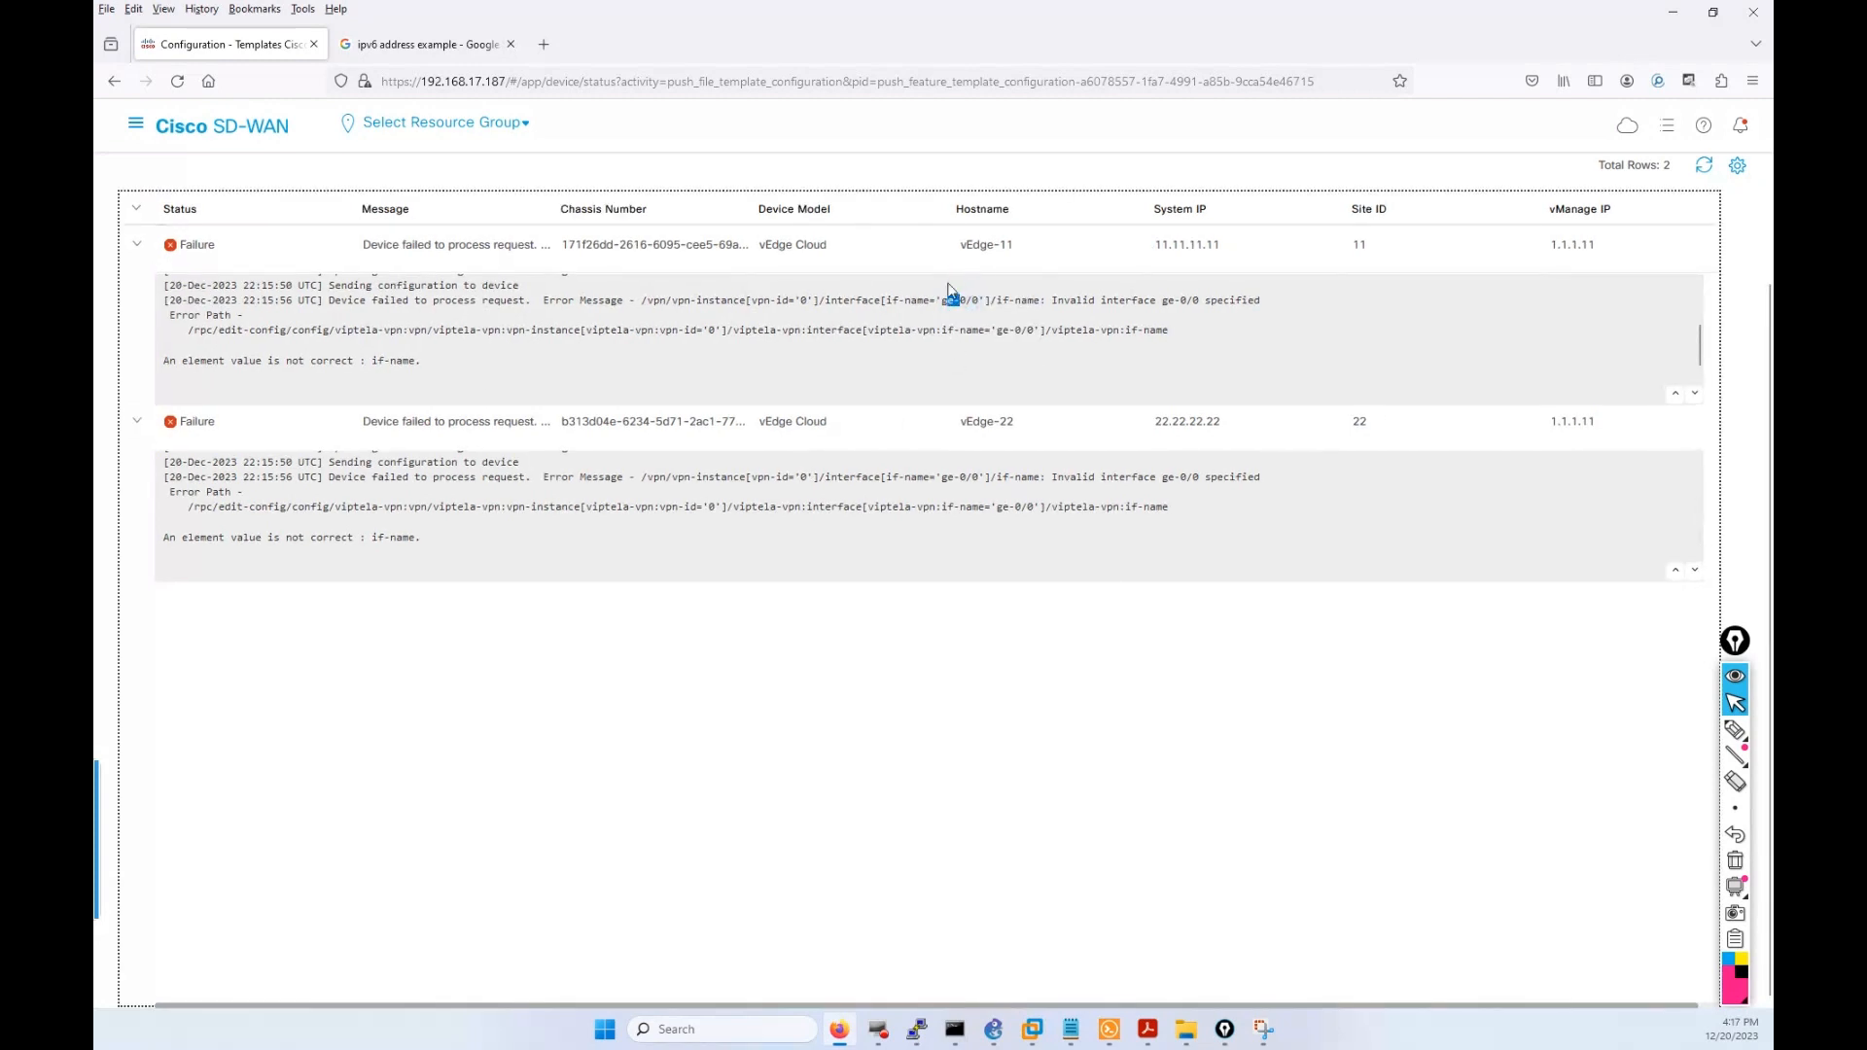
{"action": "scroll", "coordinate": [1679, 340], "scroll_direction": "up", "scroll_amount": 2}
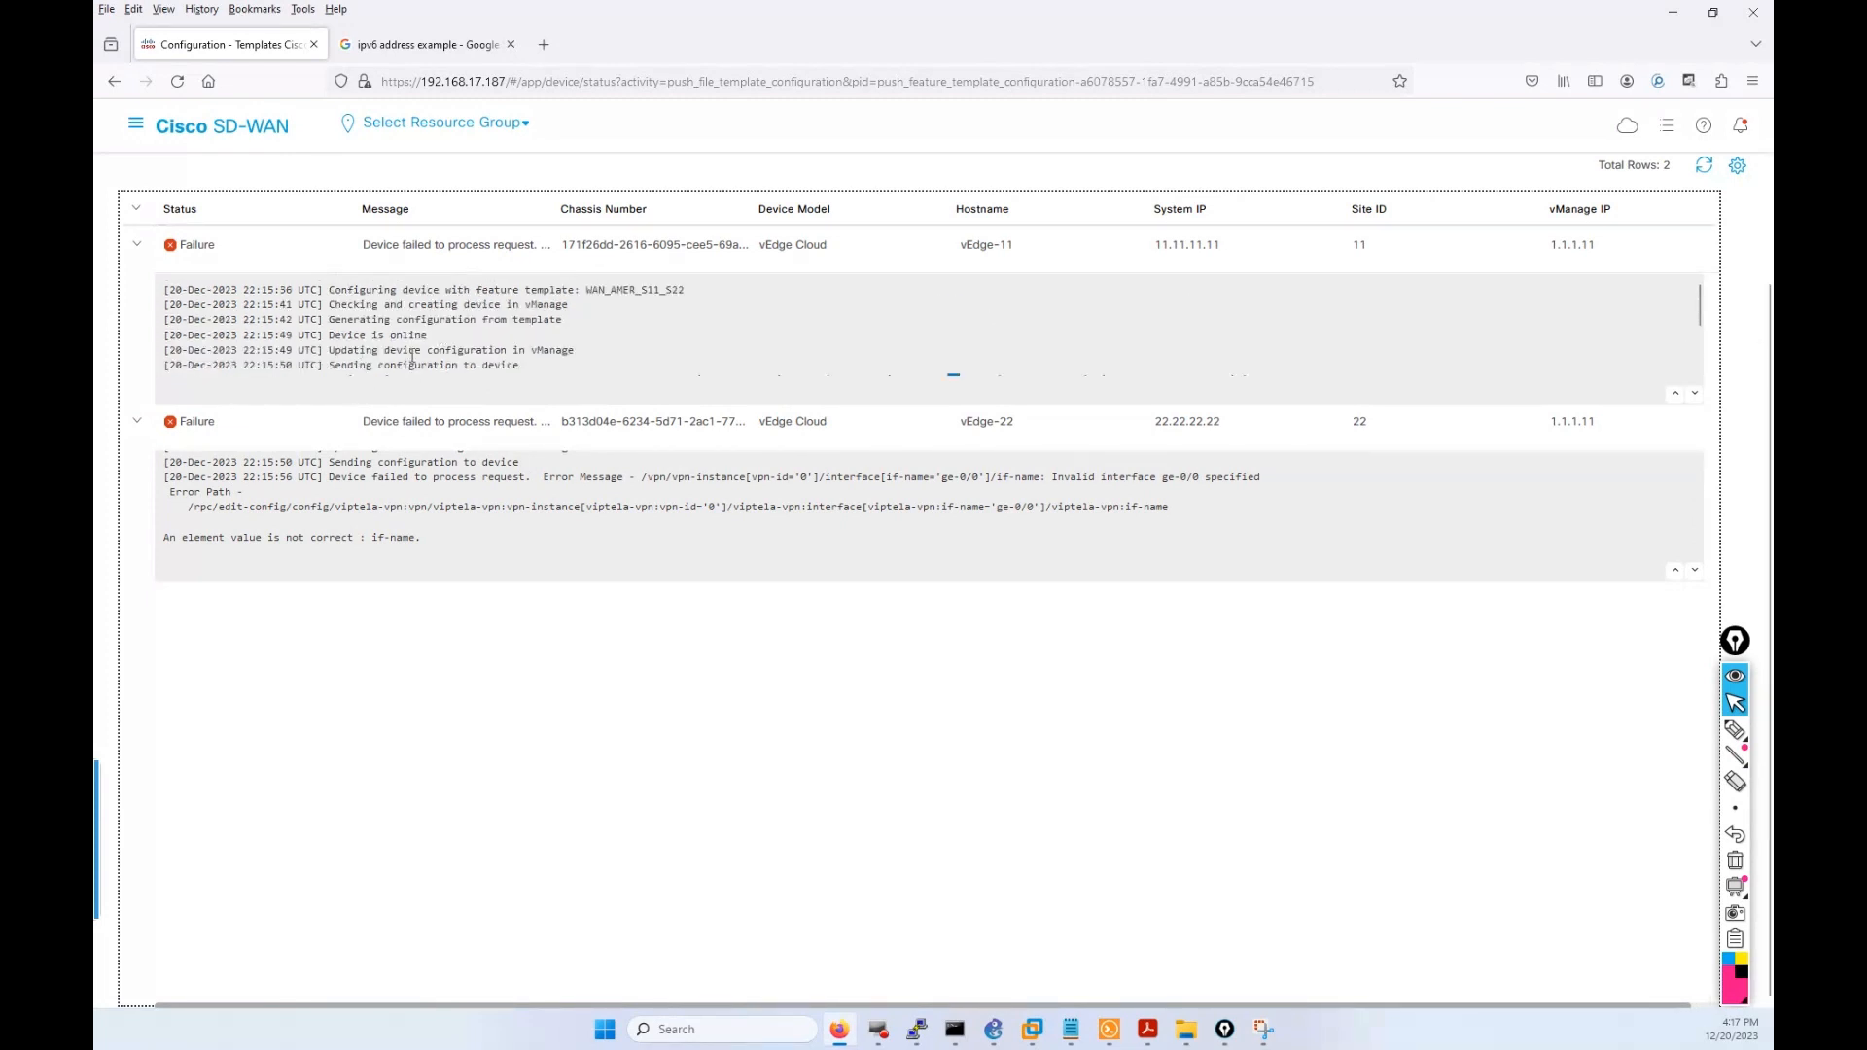
{"action": "scroll", "coordinate": [412, 359], "scroll_direction": "down", "scroll_amount": 2}
{"action": "scroll", "coordinate": [396, 334], "scroll_direction": "up", "scroll_amount": 2}
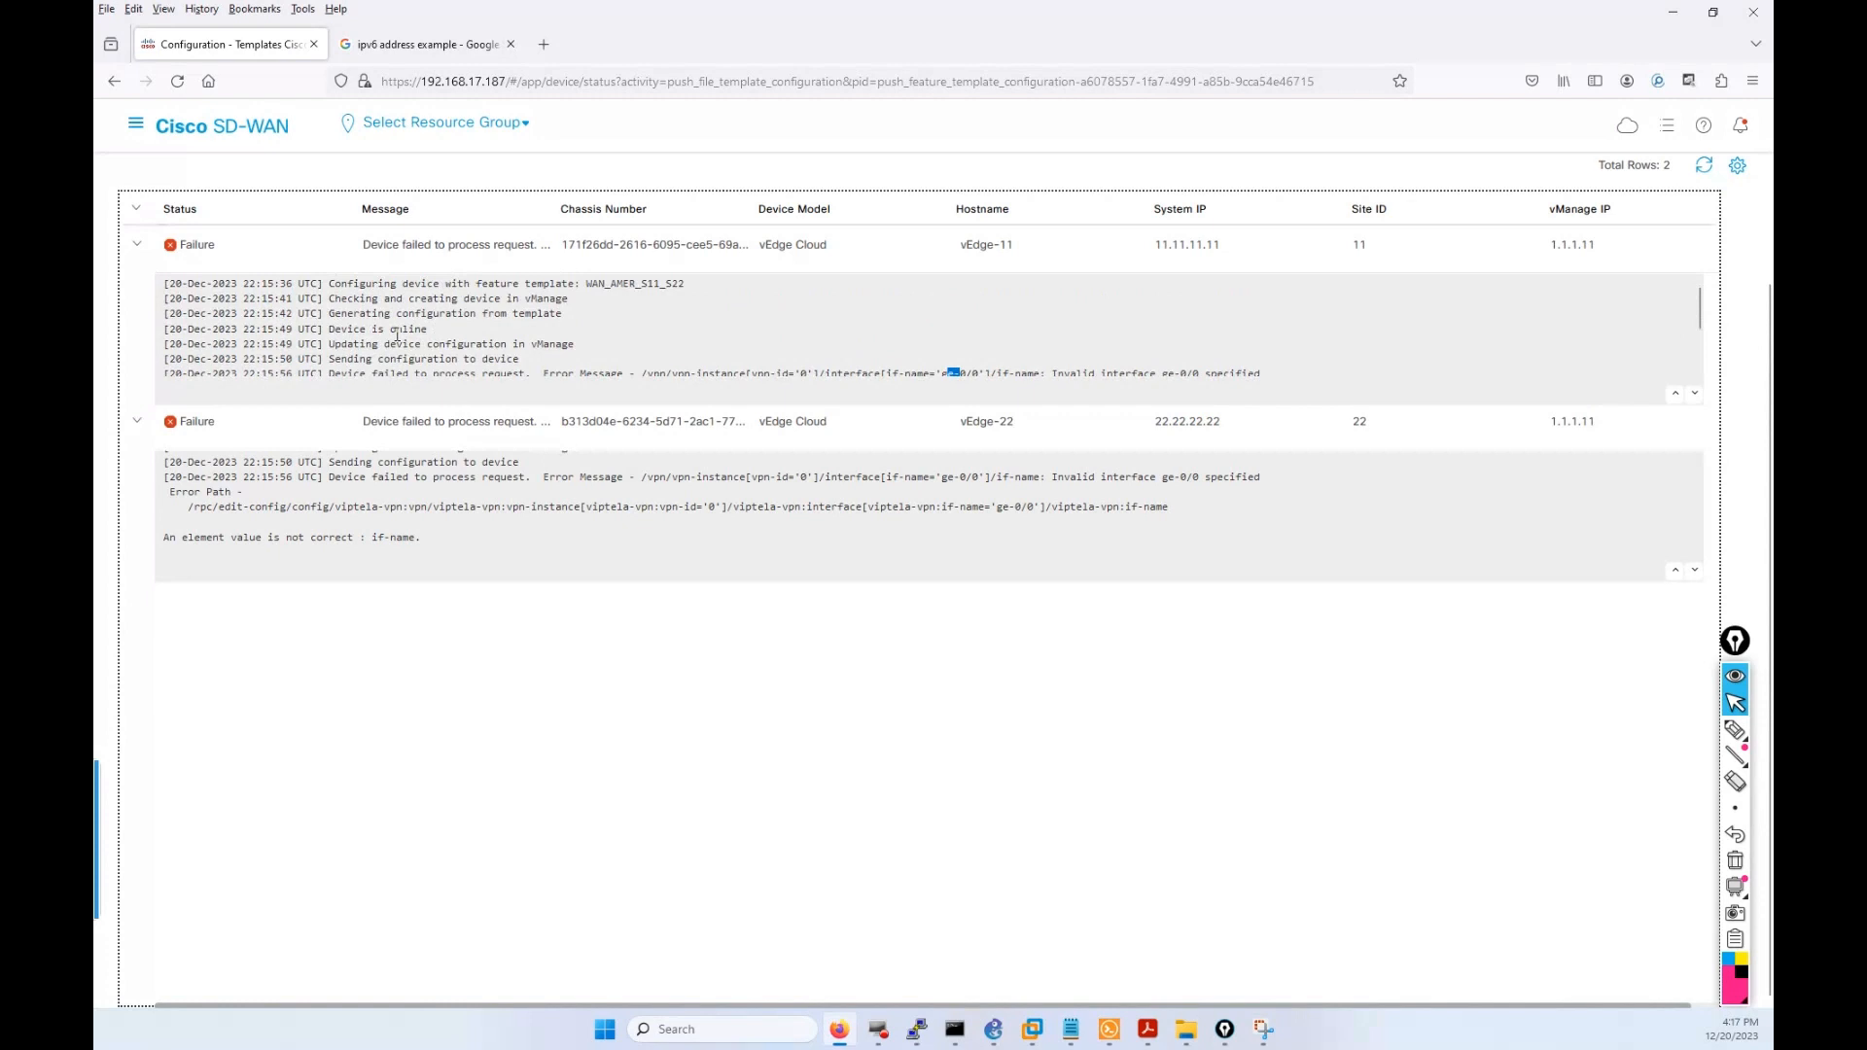
{"action": "scroll", "coordinate": [397, 335], "scroll_direction": "down", "scroll_amount": 2}
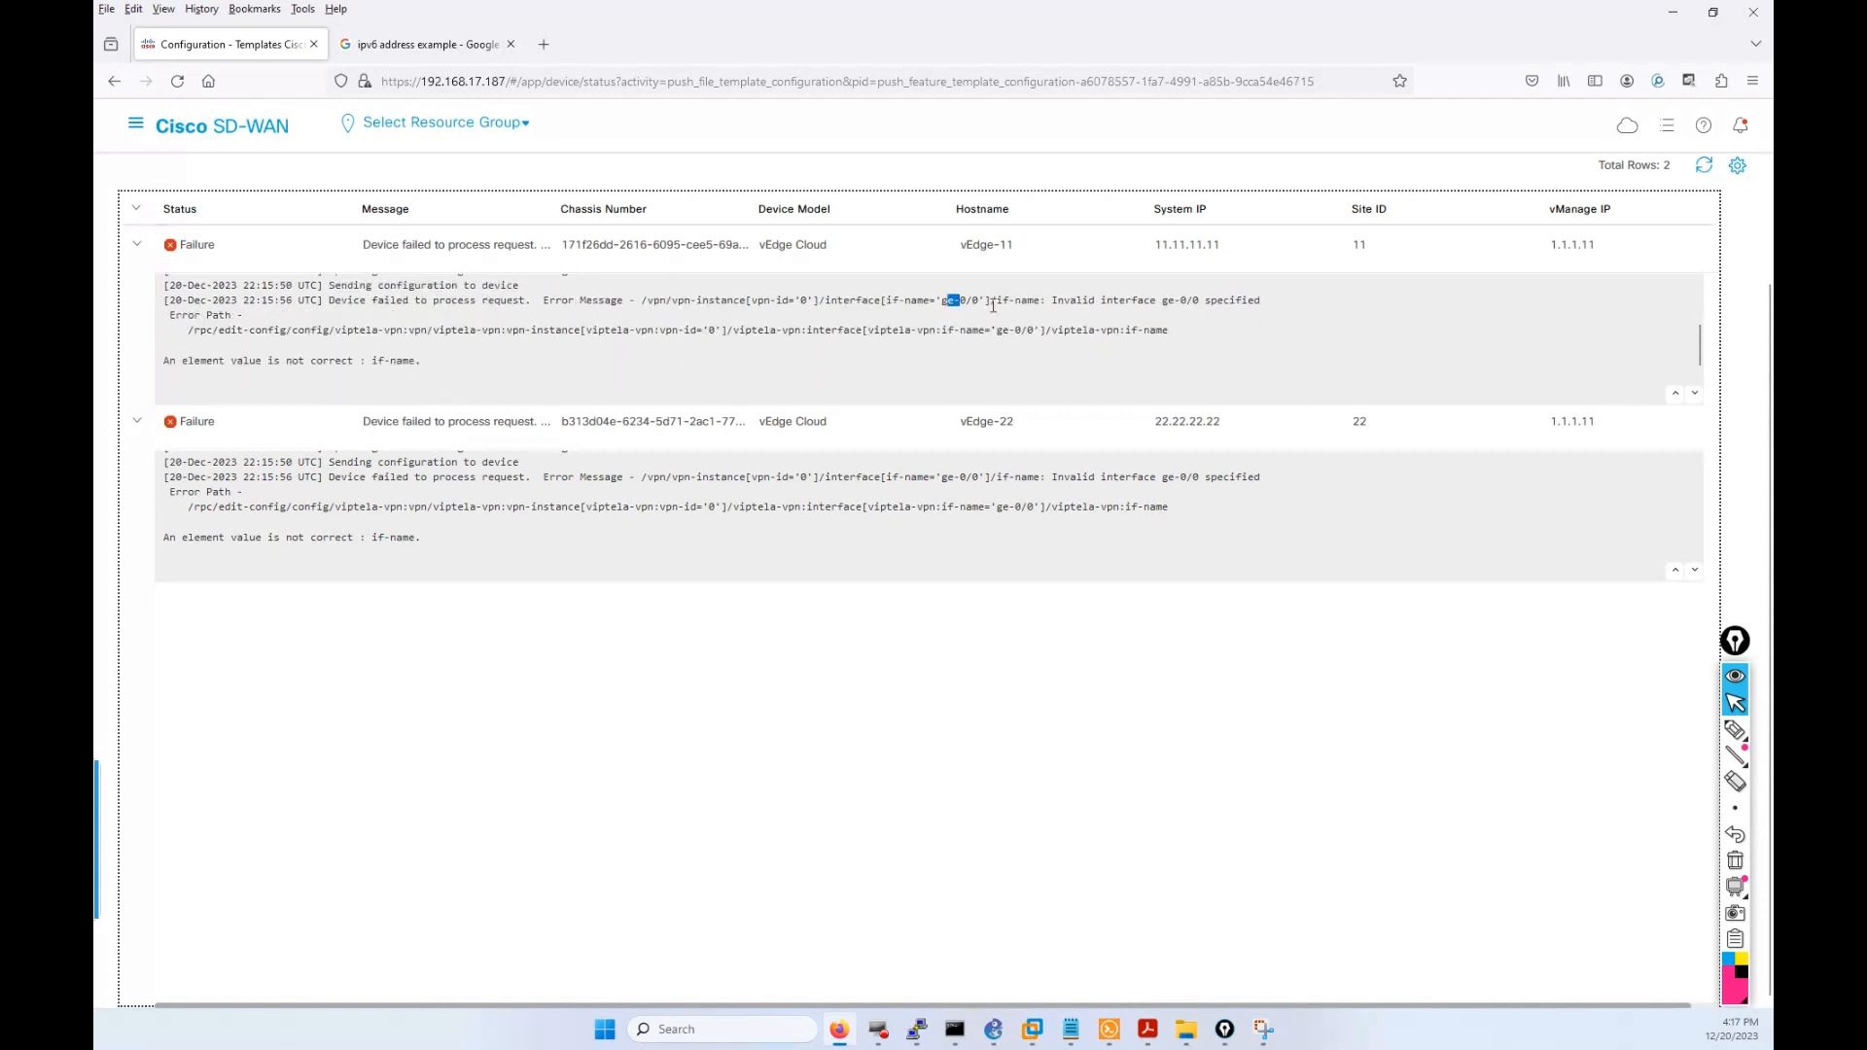
Compare the rejected ge-0/0 interface name with ge0/0 in Solar-PuTTY's config.
{"action": "left_click", "coordinate": [961, 298]}
{"action": "left_click_drag", "start_coordinate": [976, 303], "coordinate": [931, 303]}
{"action": "left_click", "coordinate": [1108, 1028]}
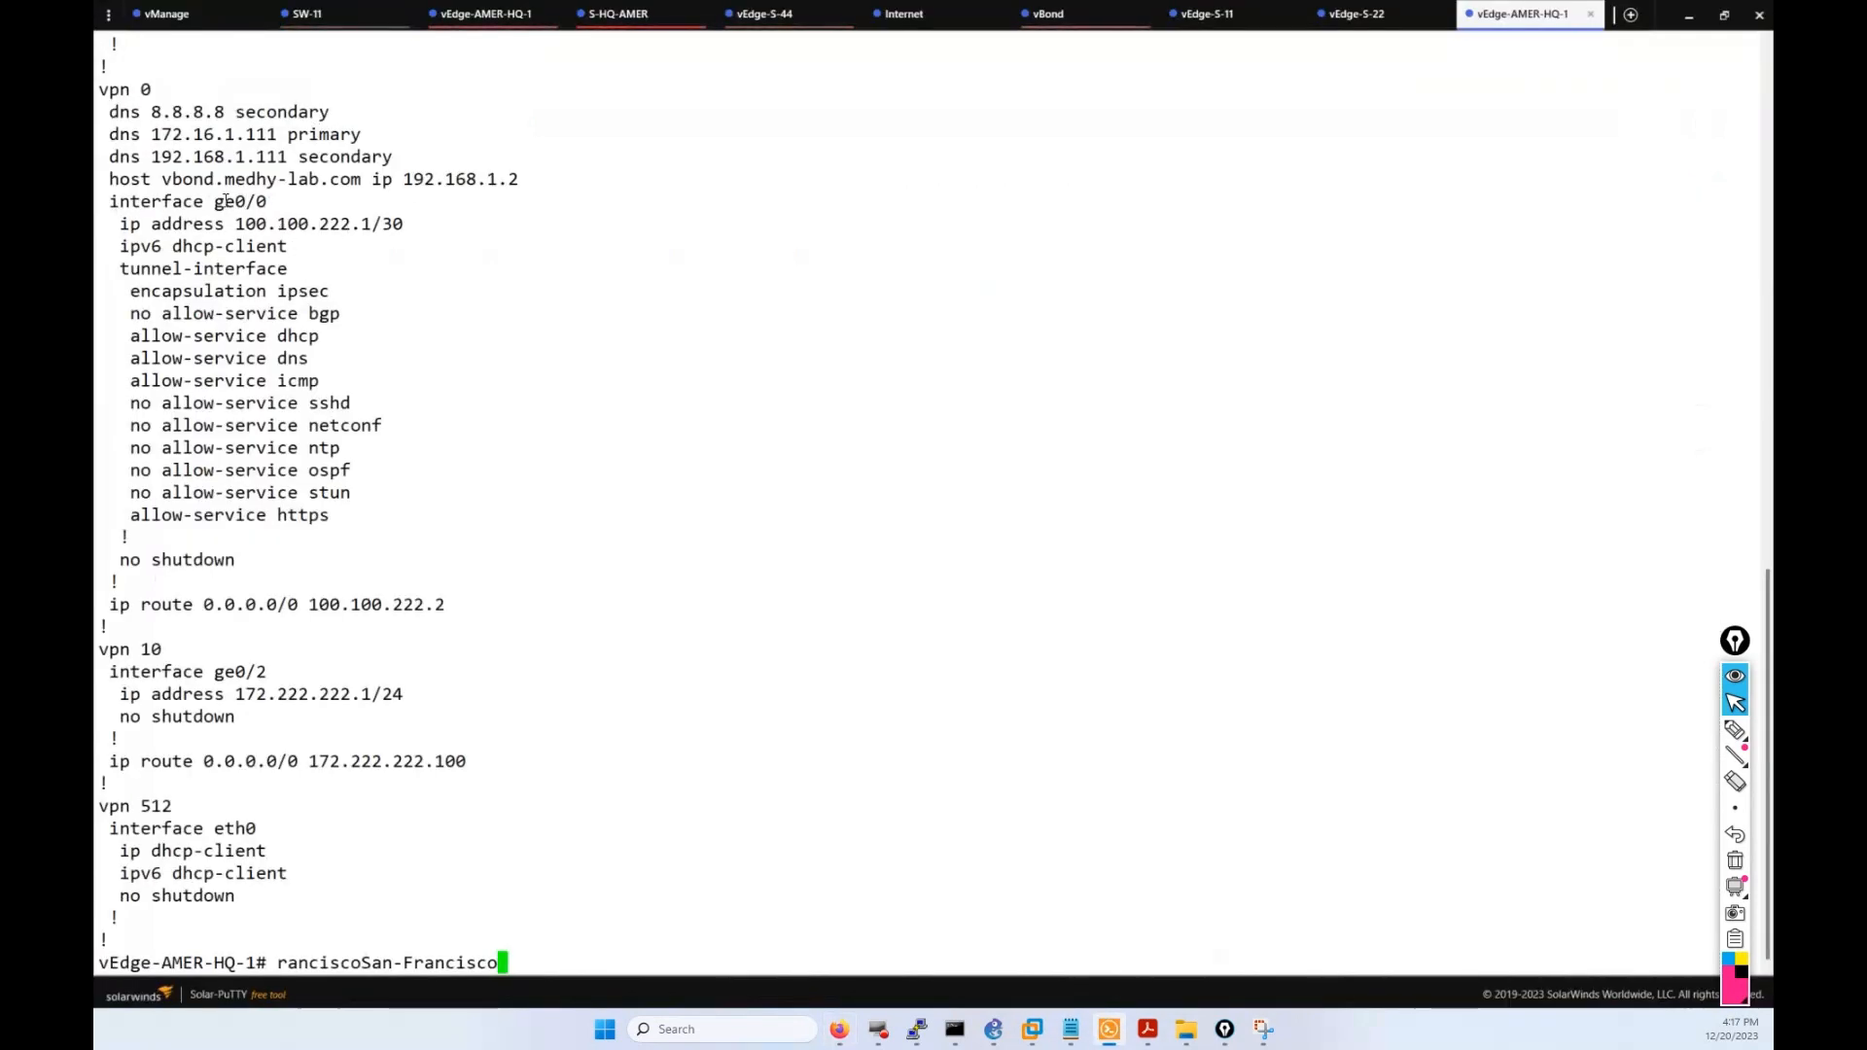
{"action": "mouse_move", "coordinate": [233, 205]}
{"action": "left_mouse_down"}
{"action": "mouse_move", "coordinate": [217, 203]}
{"action": "mouse_move", "coordinate": [269, 202]}
{"action": "left_mouse_up"}
Return to SD-WAN Manager and open WAN_AMER_S11_S22's actions under Device Templates.
{"action": "left_click", "coordinate": [838, 1028]}
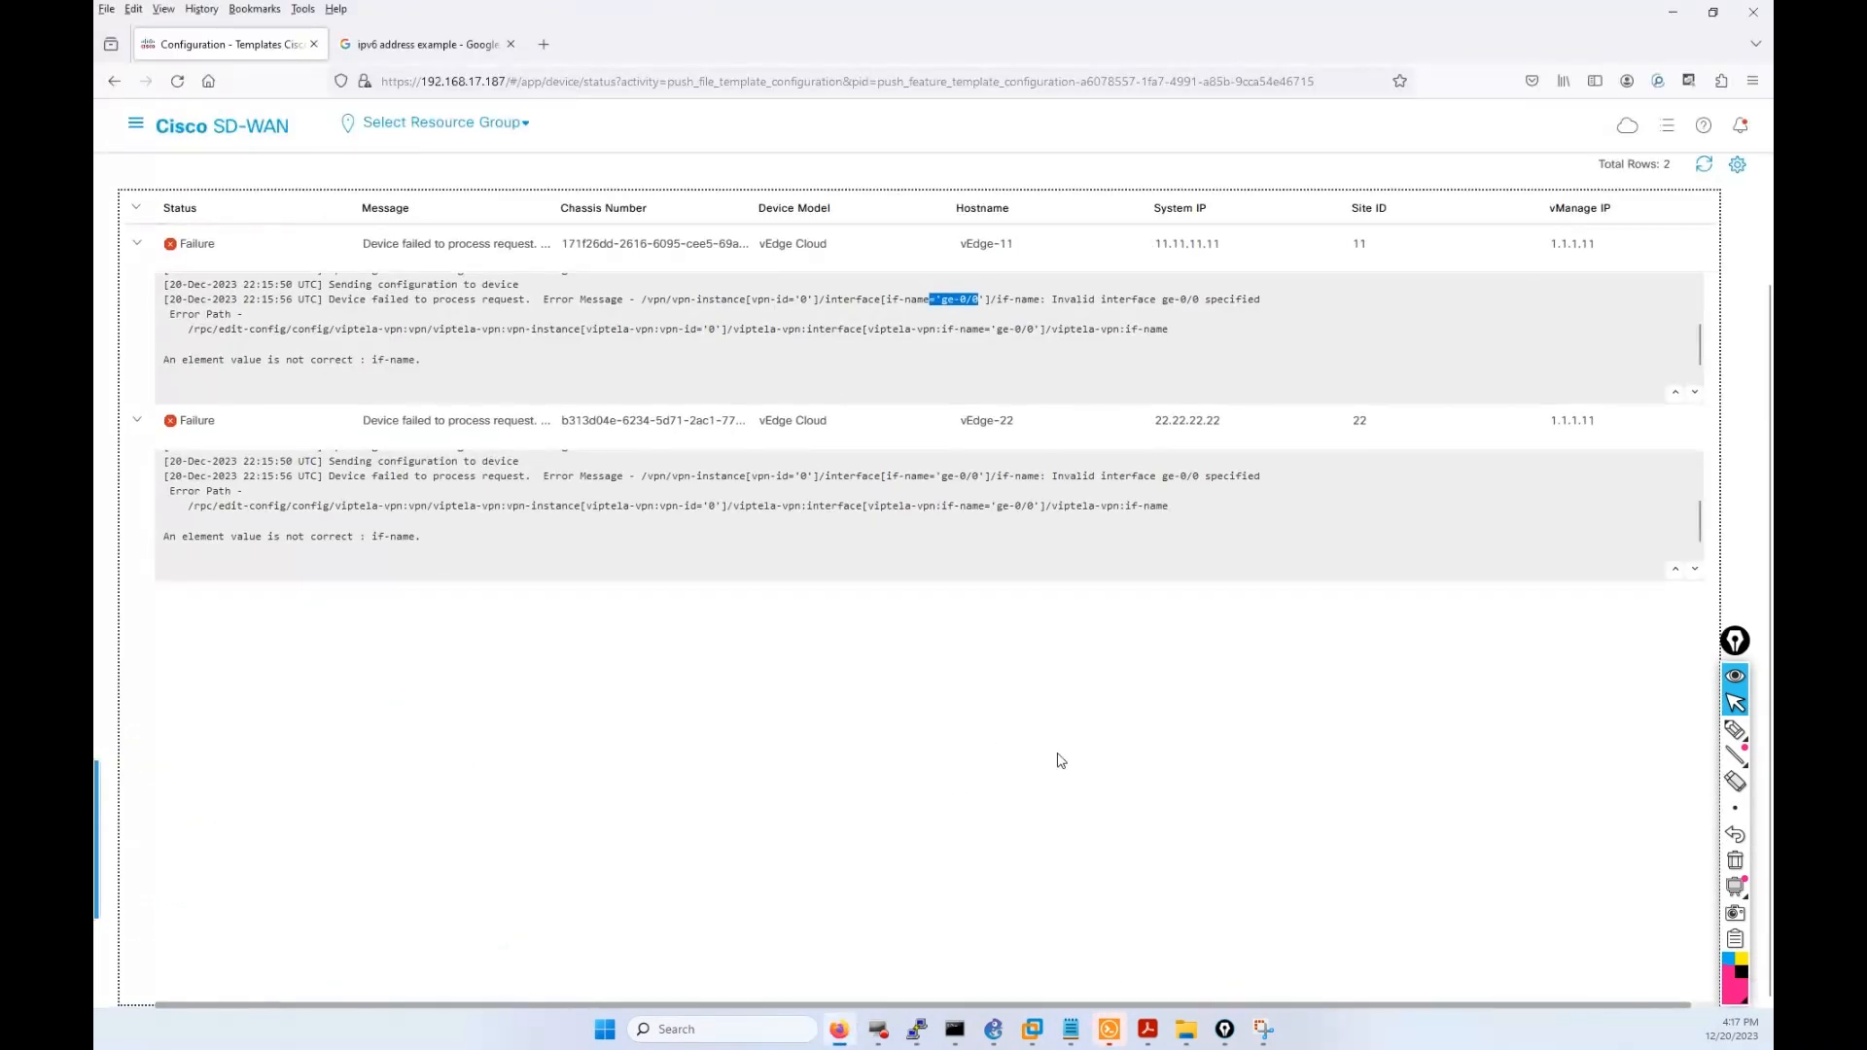
{"action": "scroll", "coordinate": [972, 632], "scroll_direction": "up", "scroll_amount": 3}
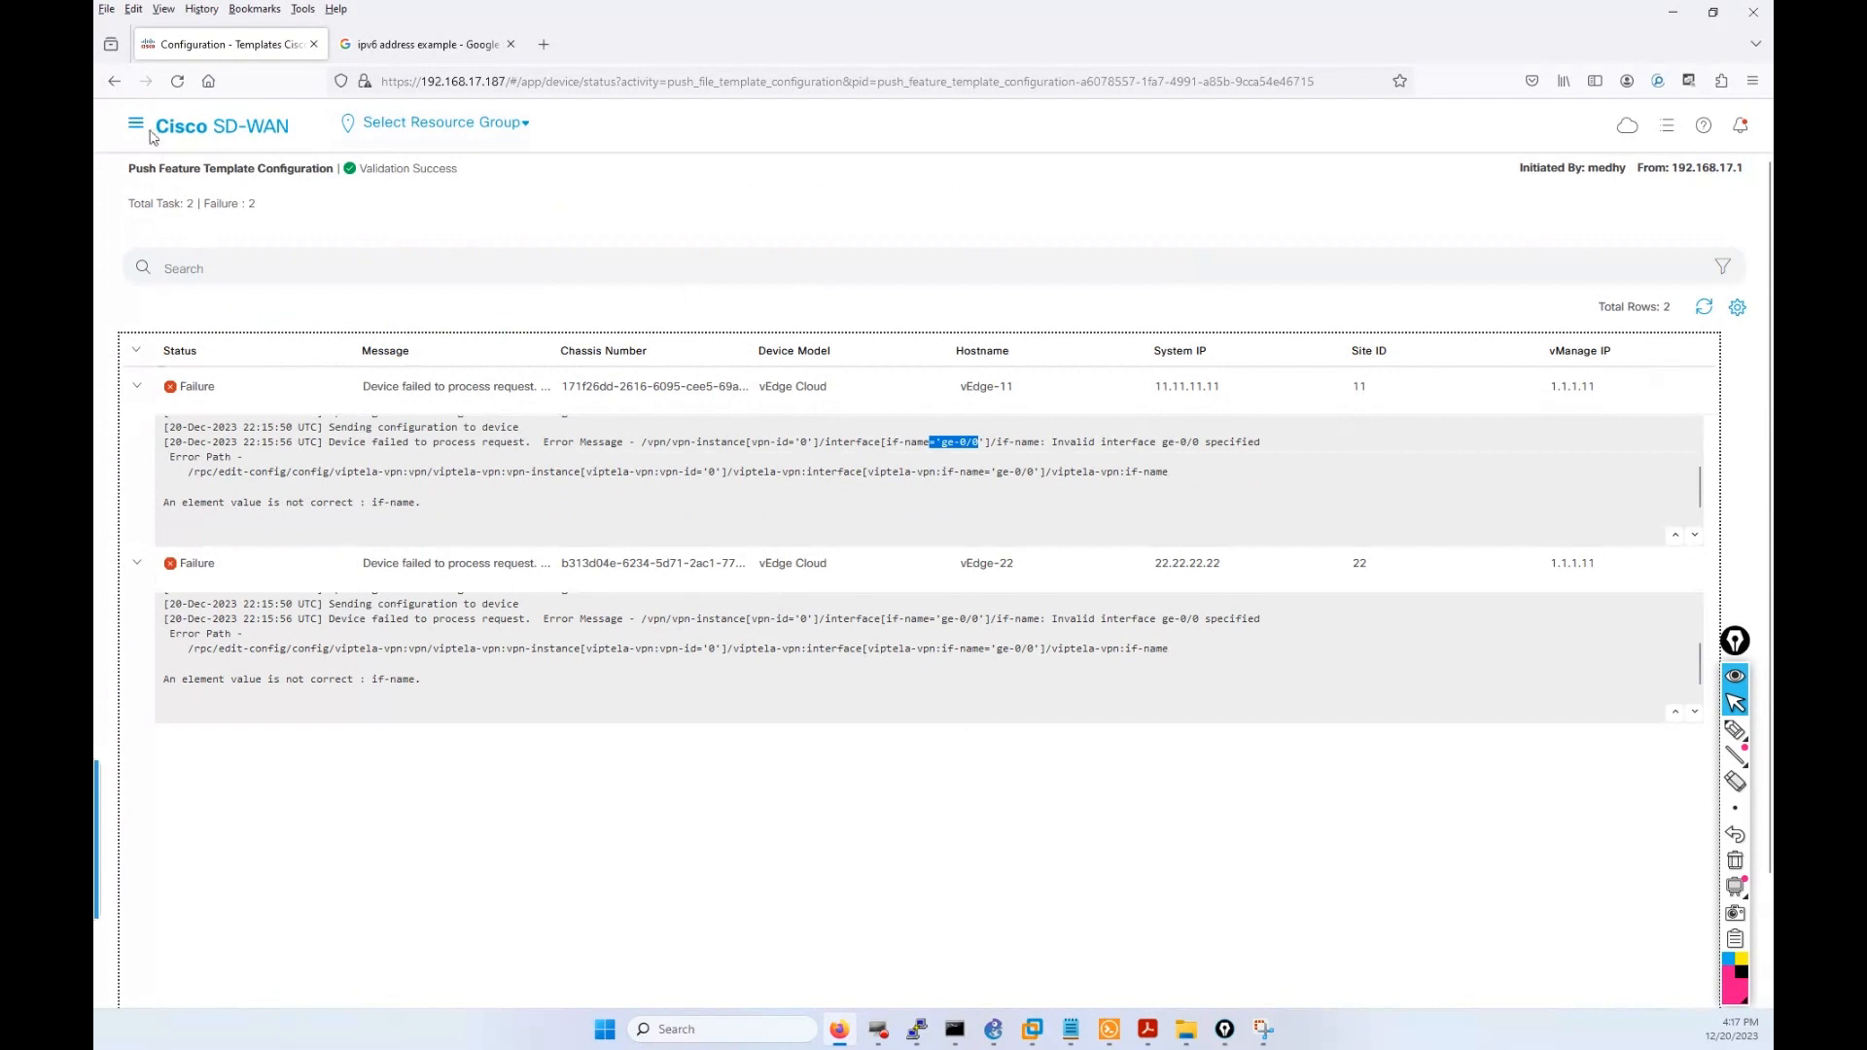
{"action": "left_click", "coordinate": [135, 123]}
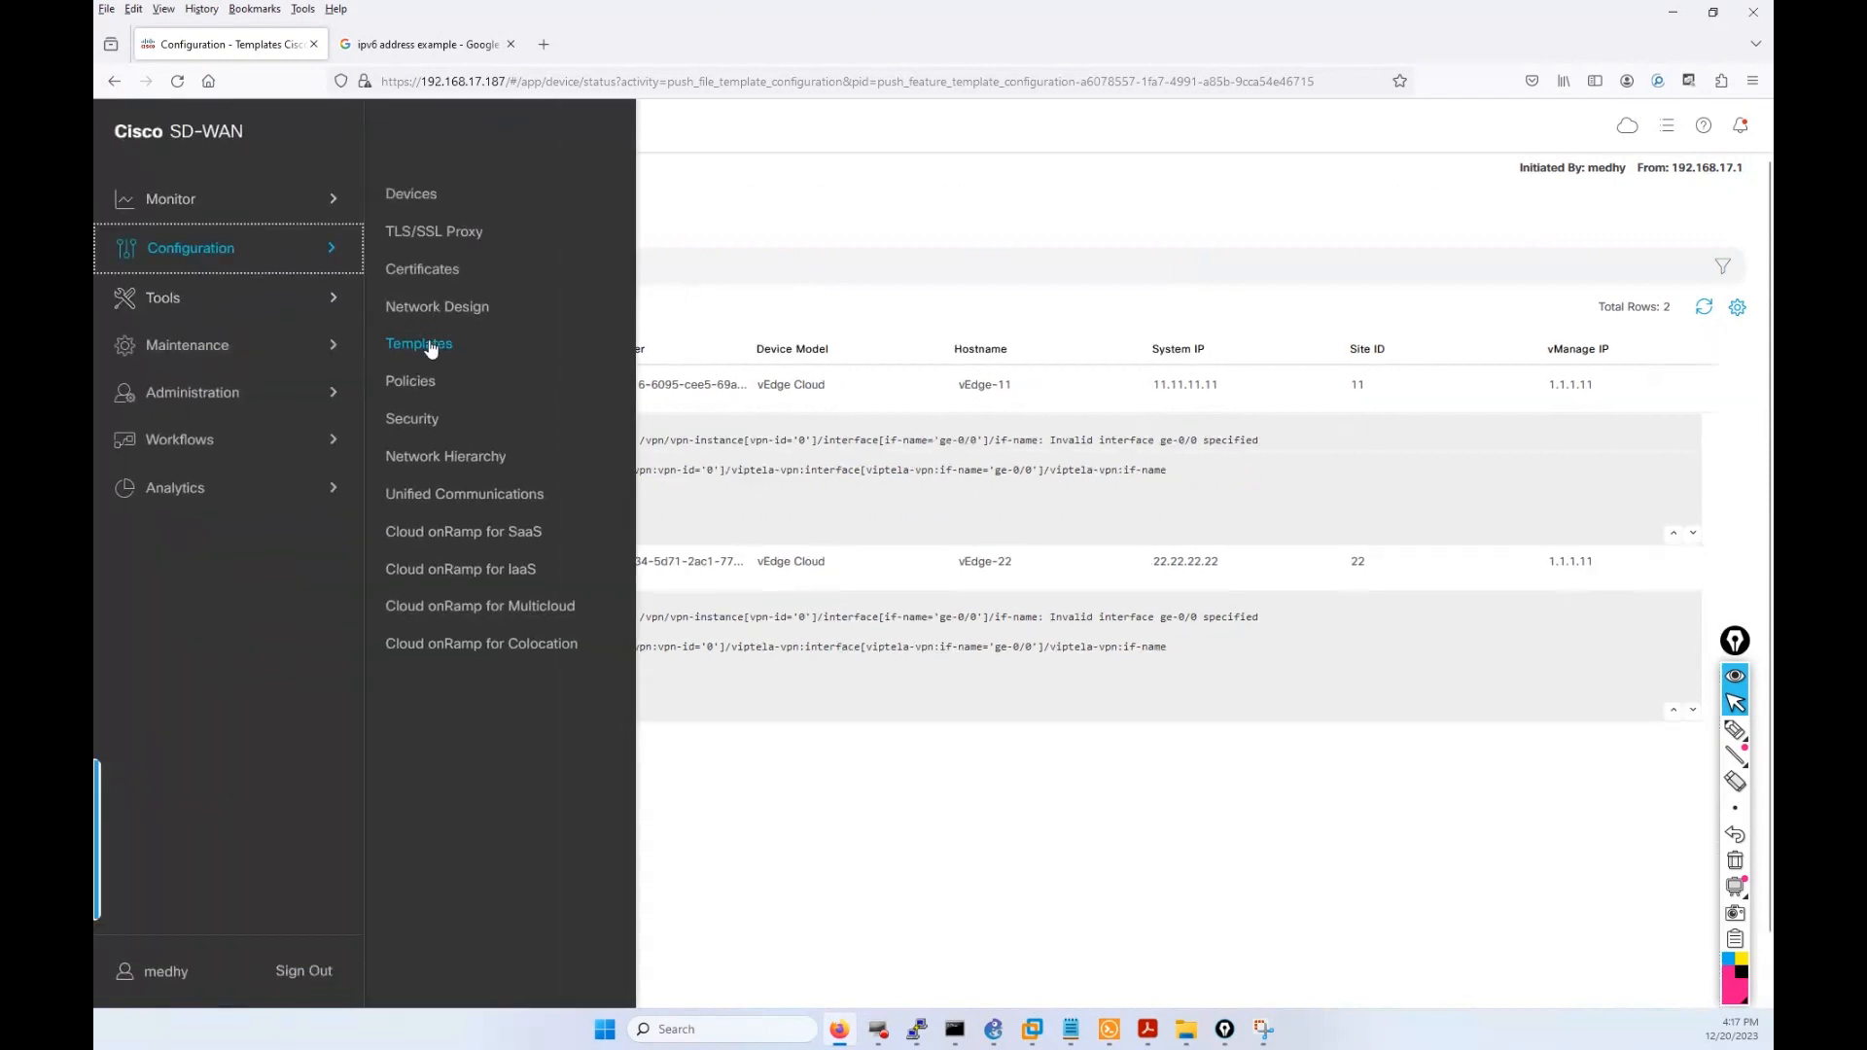
{"action": "left_click", "coordinate": [420, 344]}
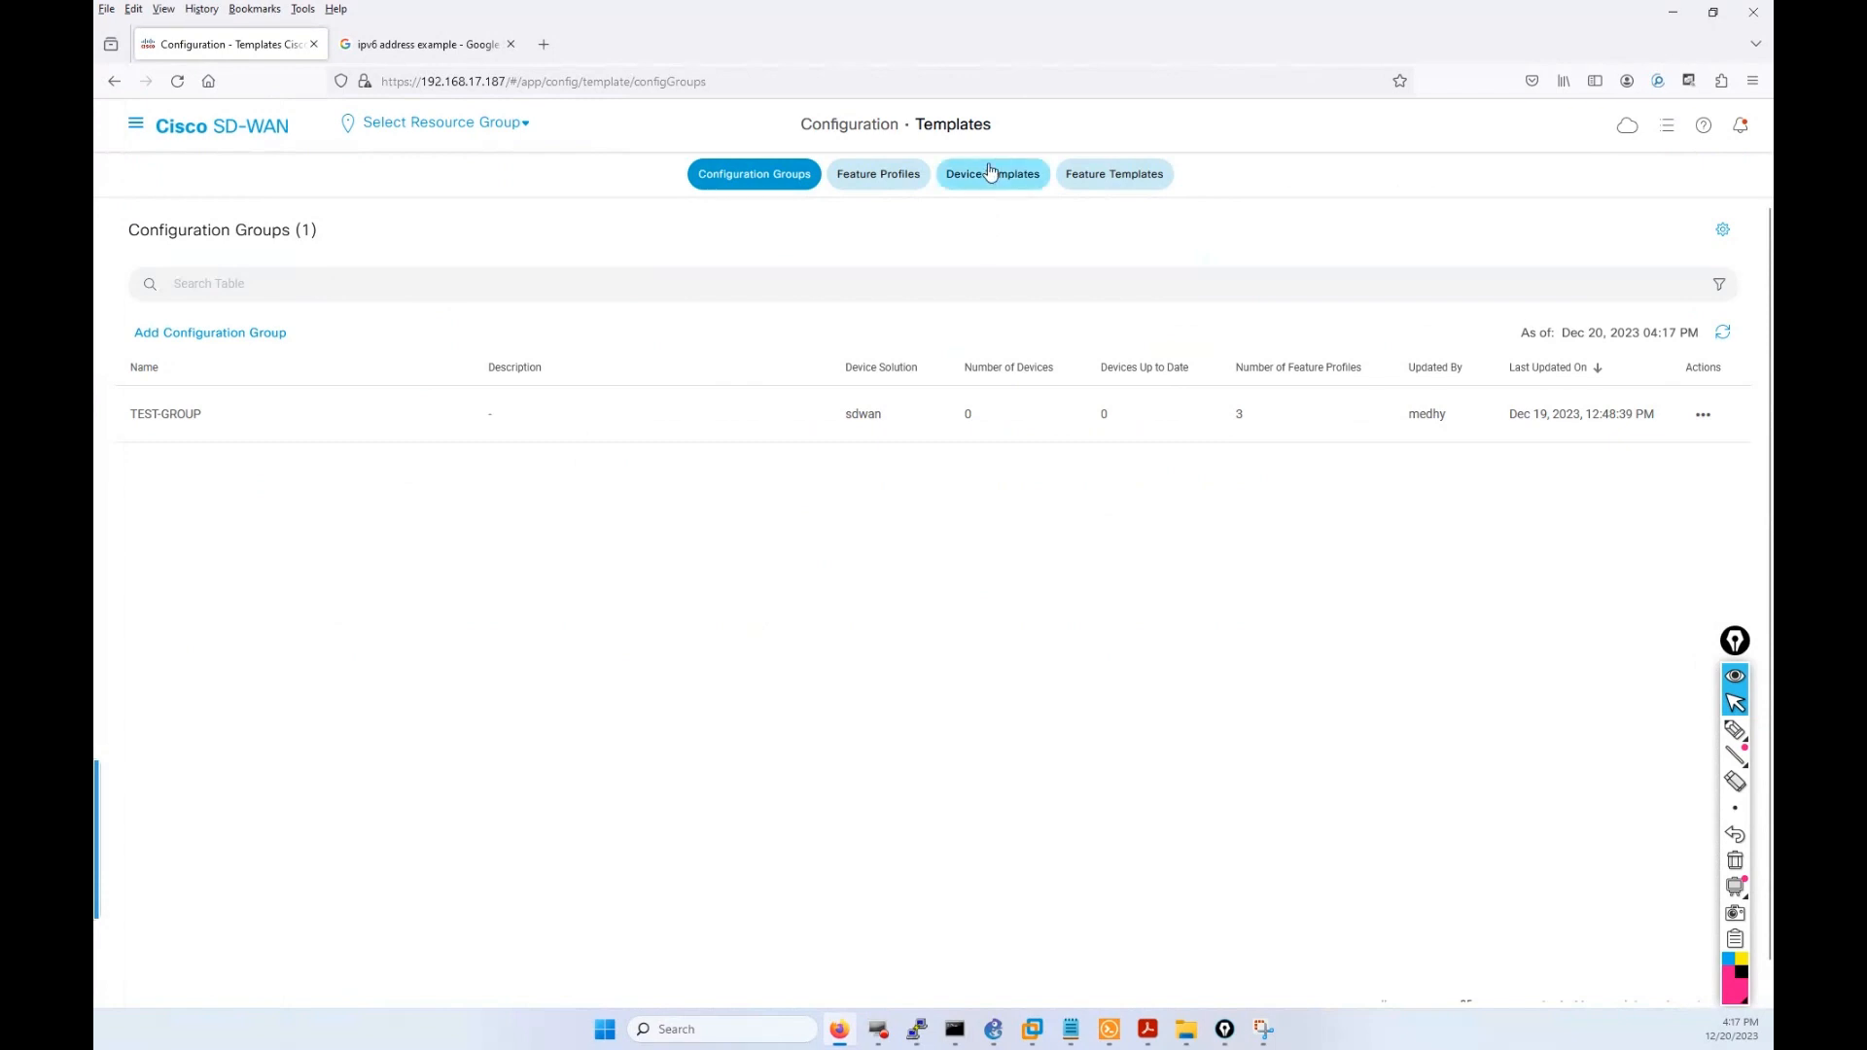
{"action": "left_click", "coordinate": [989, 172]}
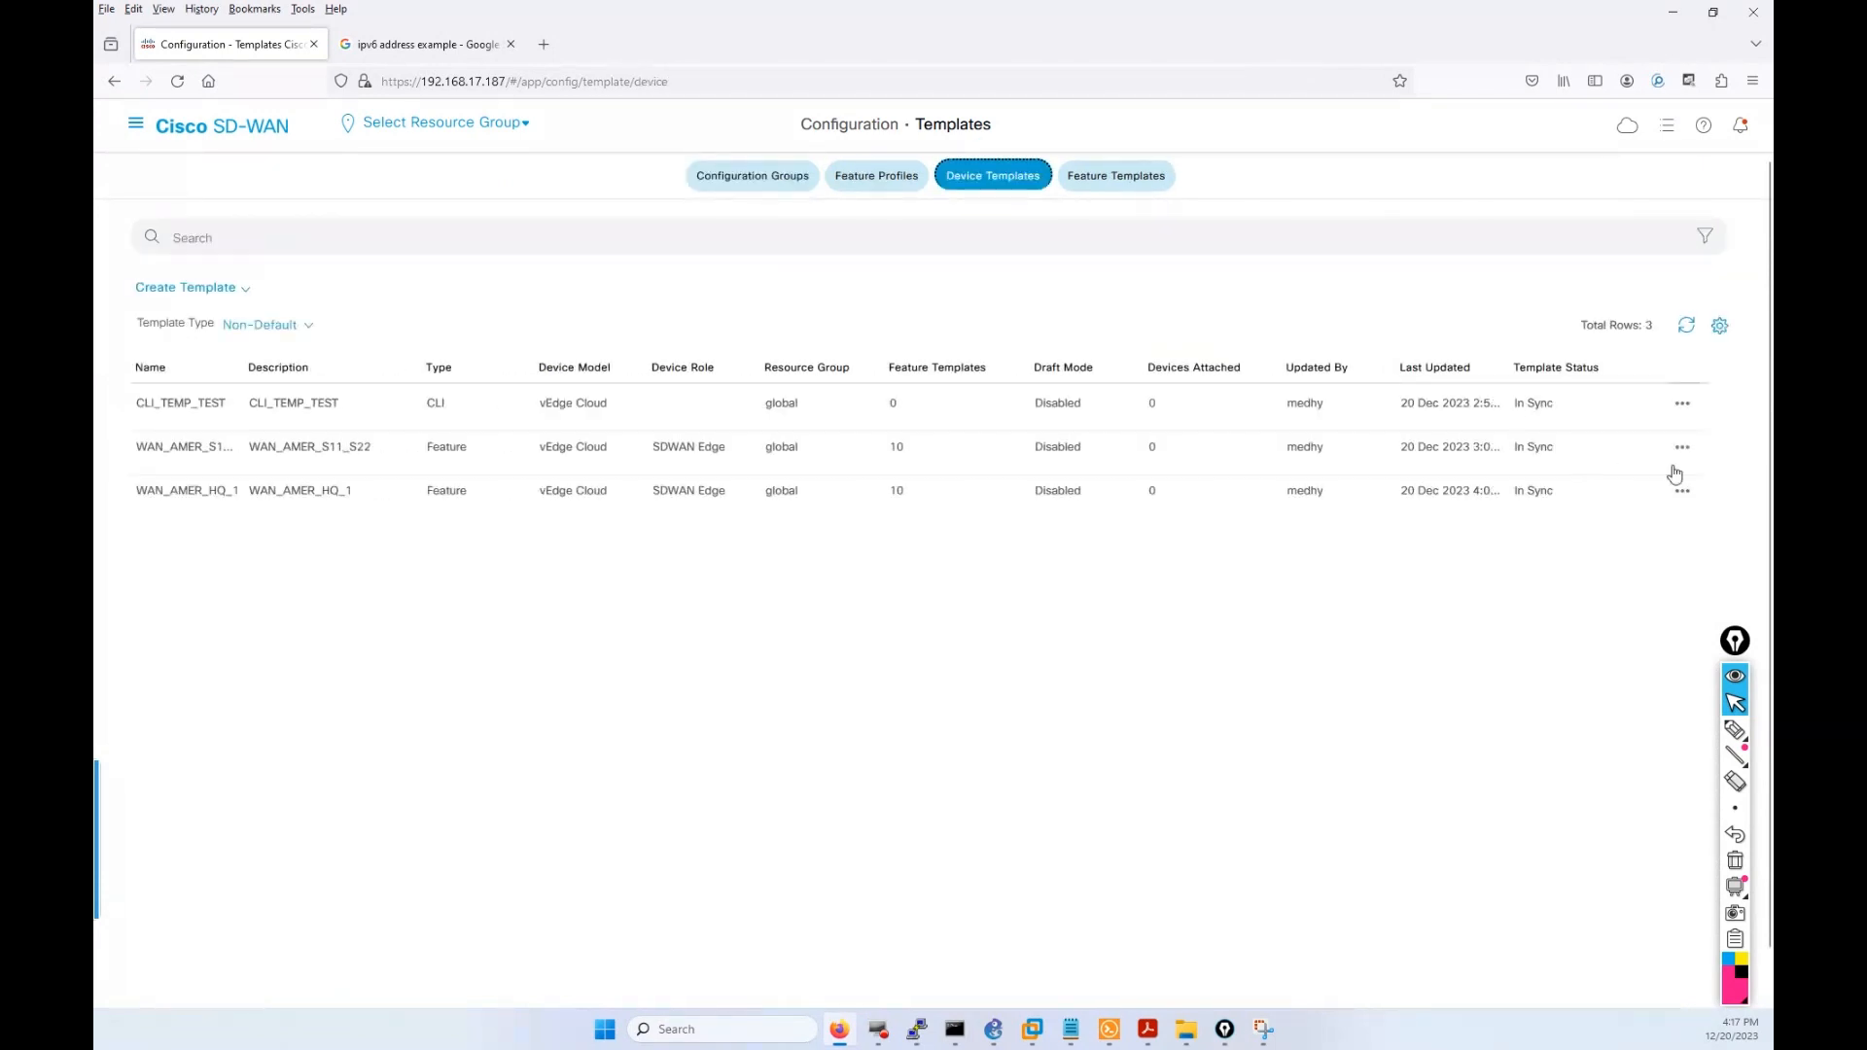
{"action": "left_click", "coordinate": [1681, 449]}
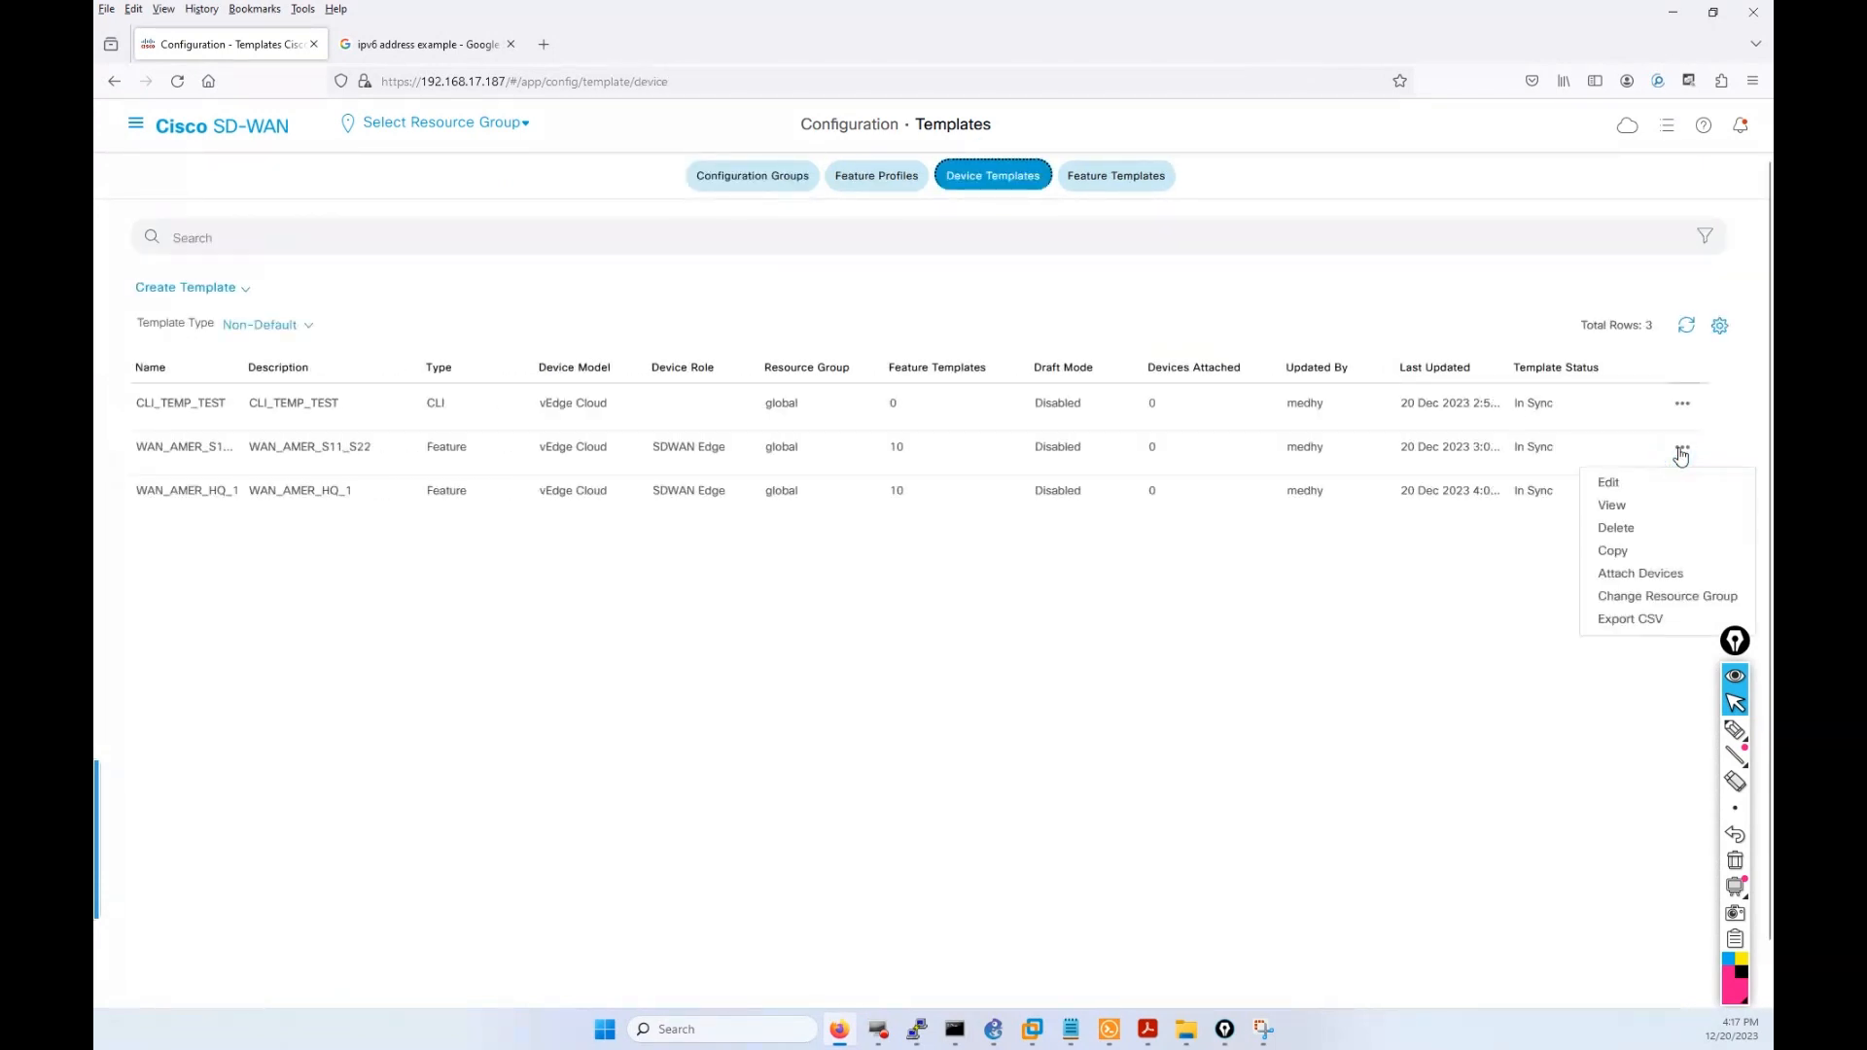
Attach vEdge-11 and vEdge-22 to the WAN_AMER_S11_S22 template.
{"action": "left_click", "coordinate": [1657, 573]}
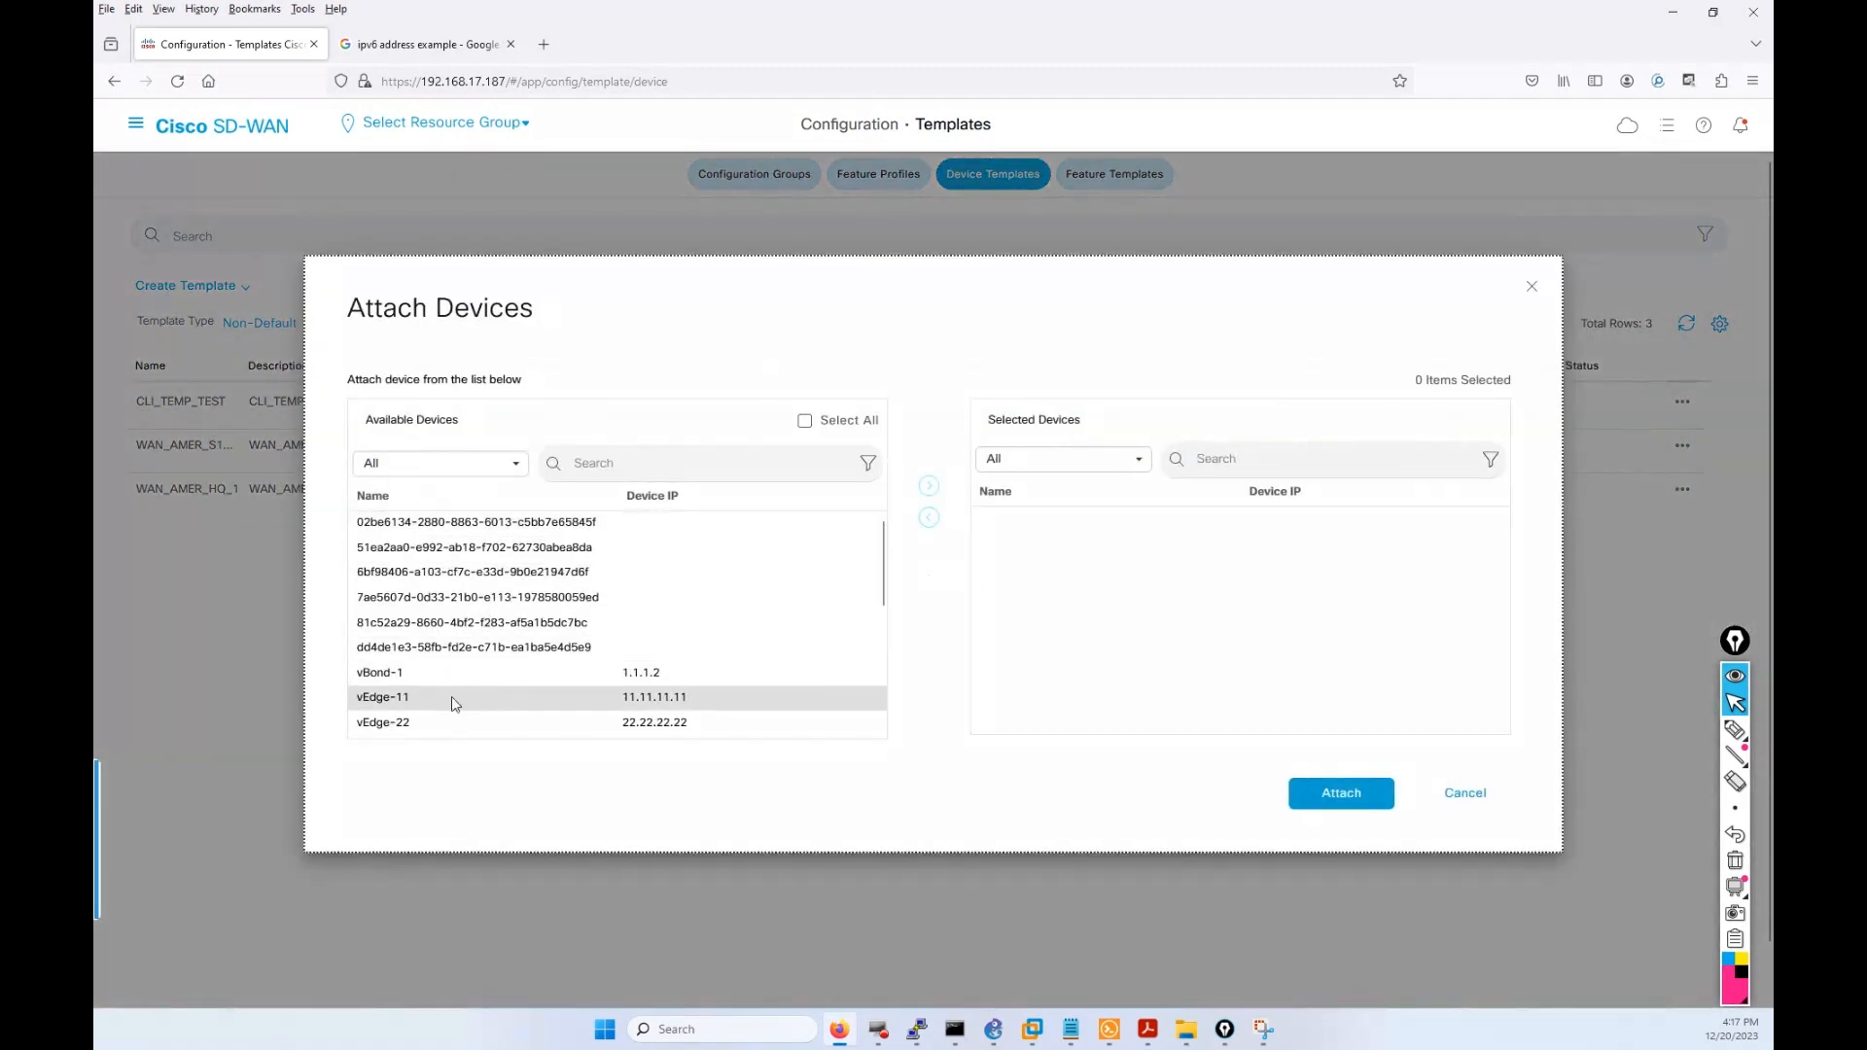
{"action": "left_click", "coordinate": [452, 698]}
{"action": "left_click", "coordinate": [457, 725]}
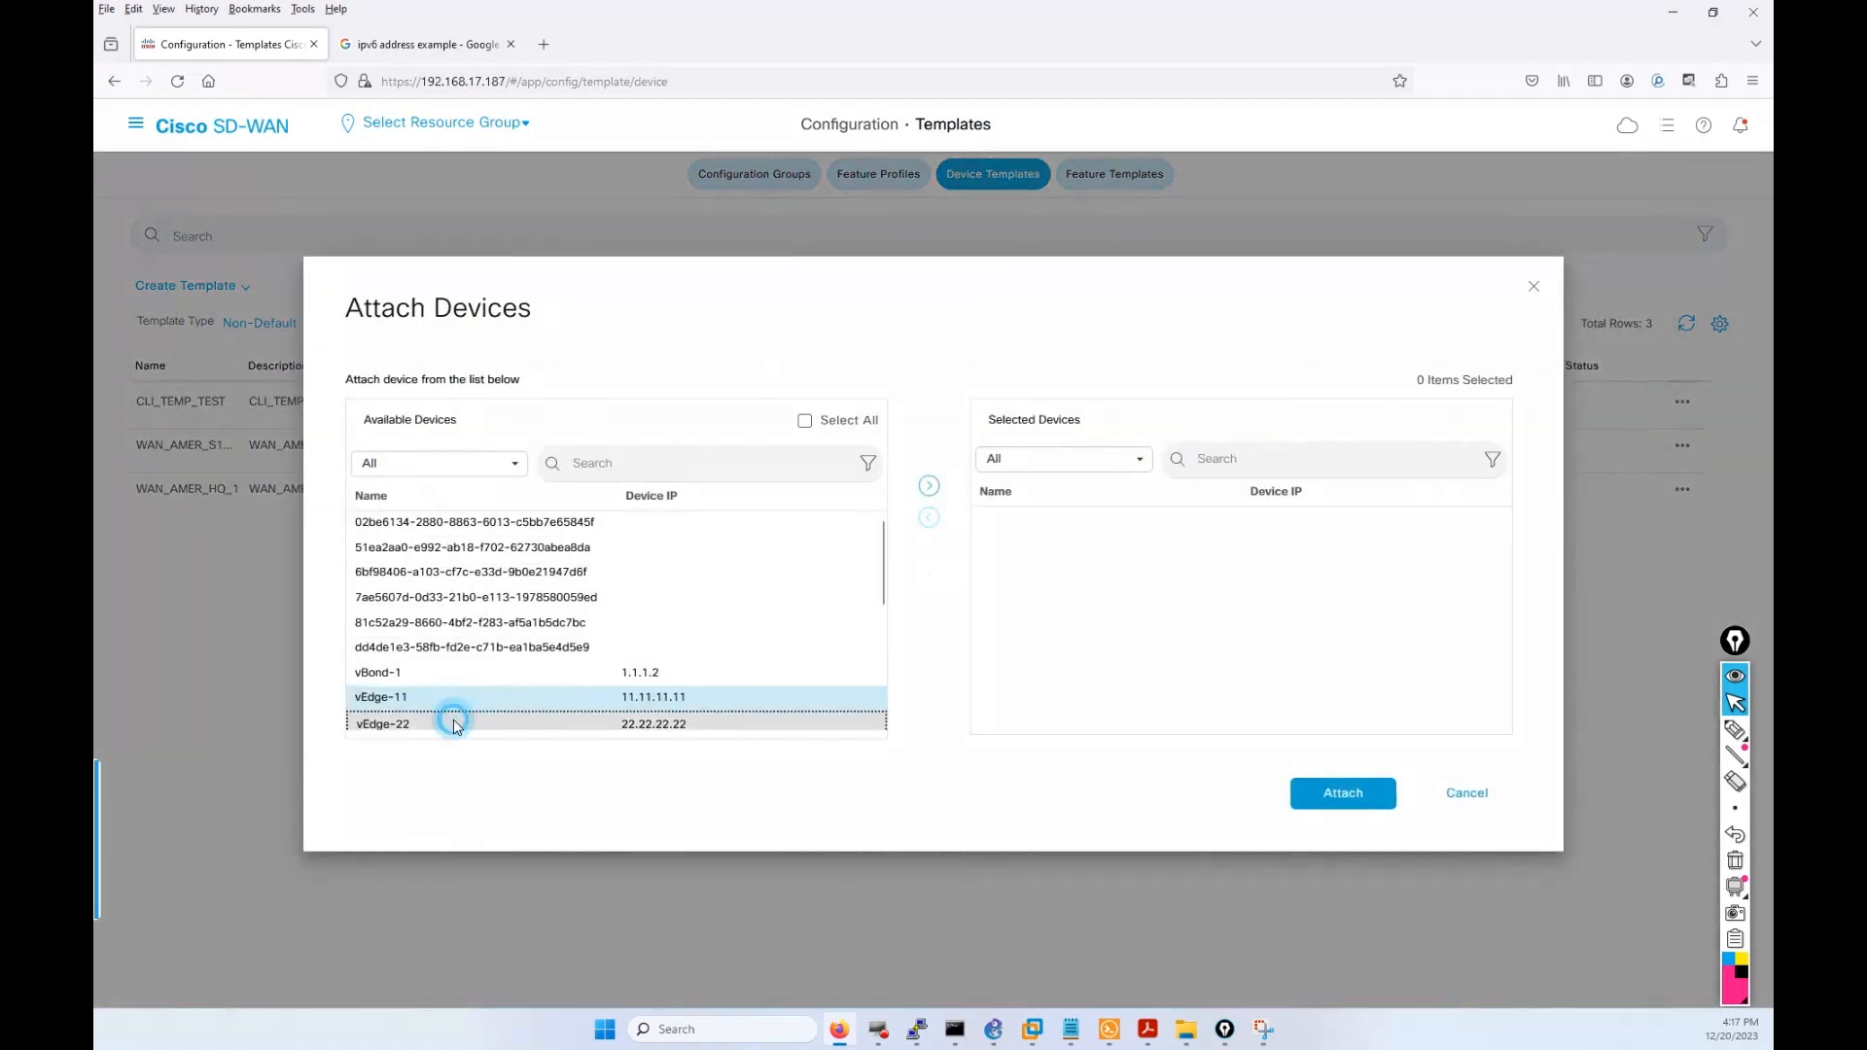
{"action": "left_click", "coordinate": [928, 485]}
{"action": "left_click", "coordinate": [1343, 795]}
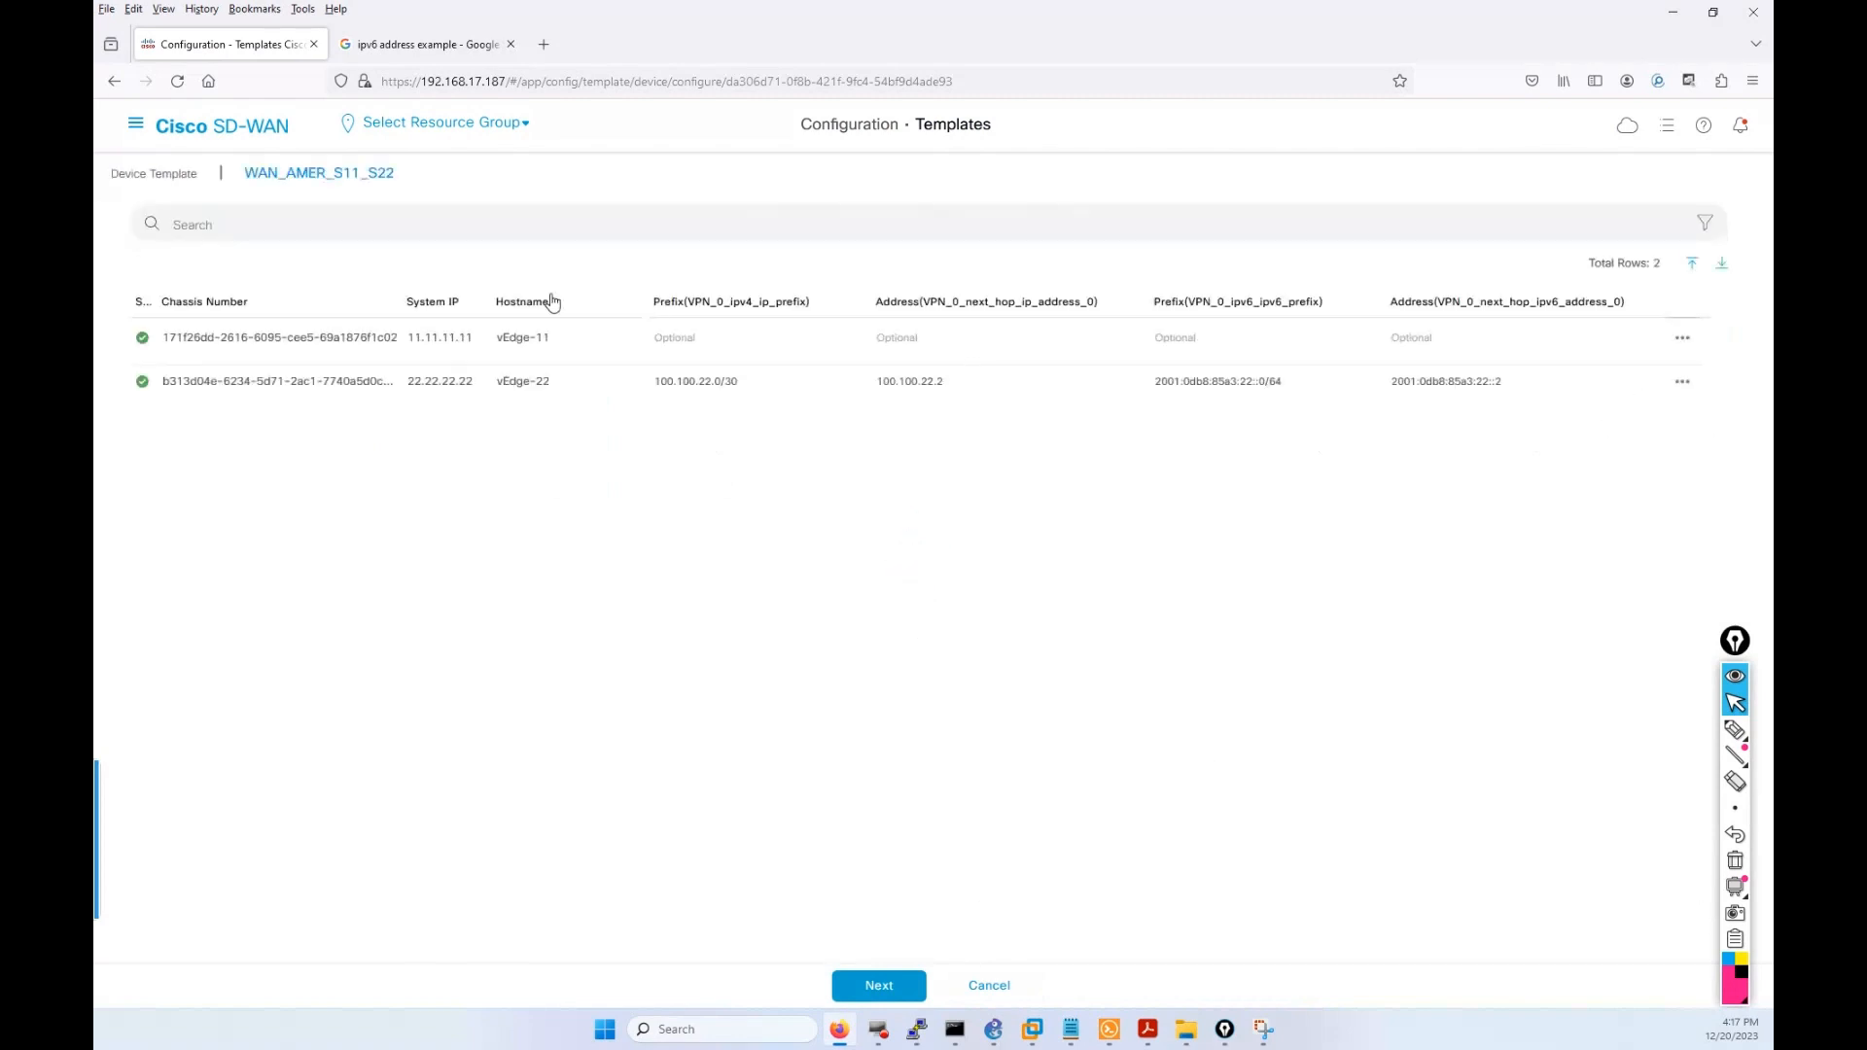
Edit vEdge-11's variables with IPv4 prefix 100.100.11.0/30 and next hop 100.100.11.2.
{"action": "left_click", "coordinate": [1681, 340]}
{"action": "left_click", "coordinate": [1667, 379]}
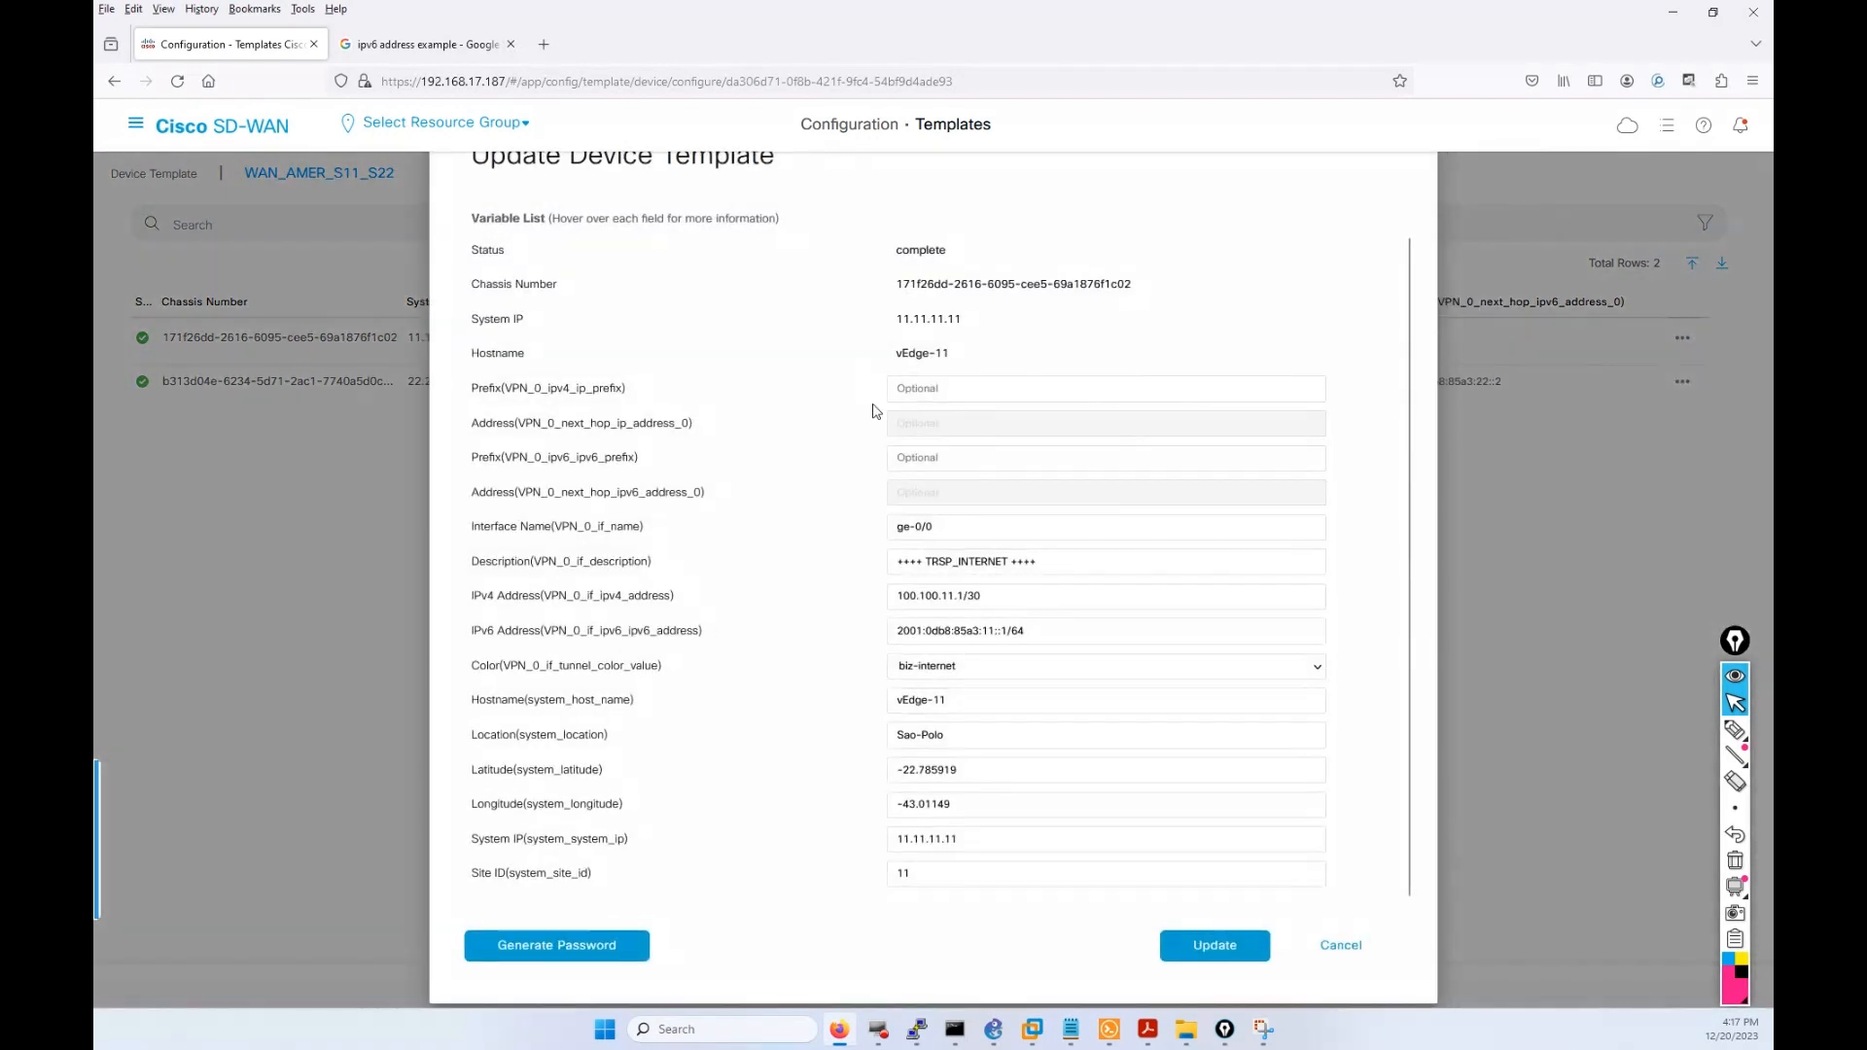
{"action": "left_click", "coordinate": [928, 390]}
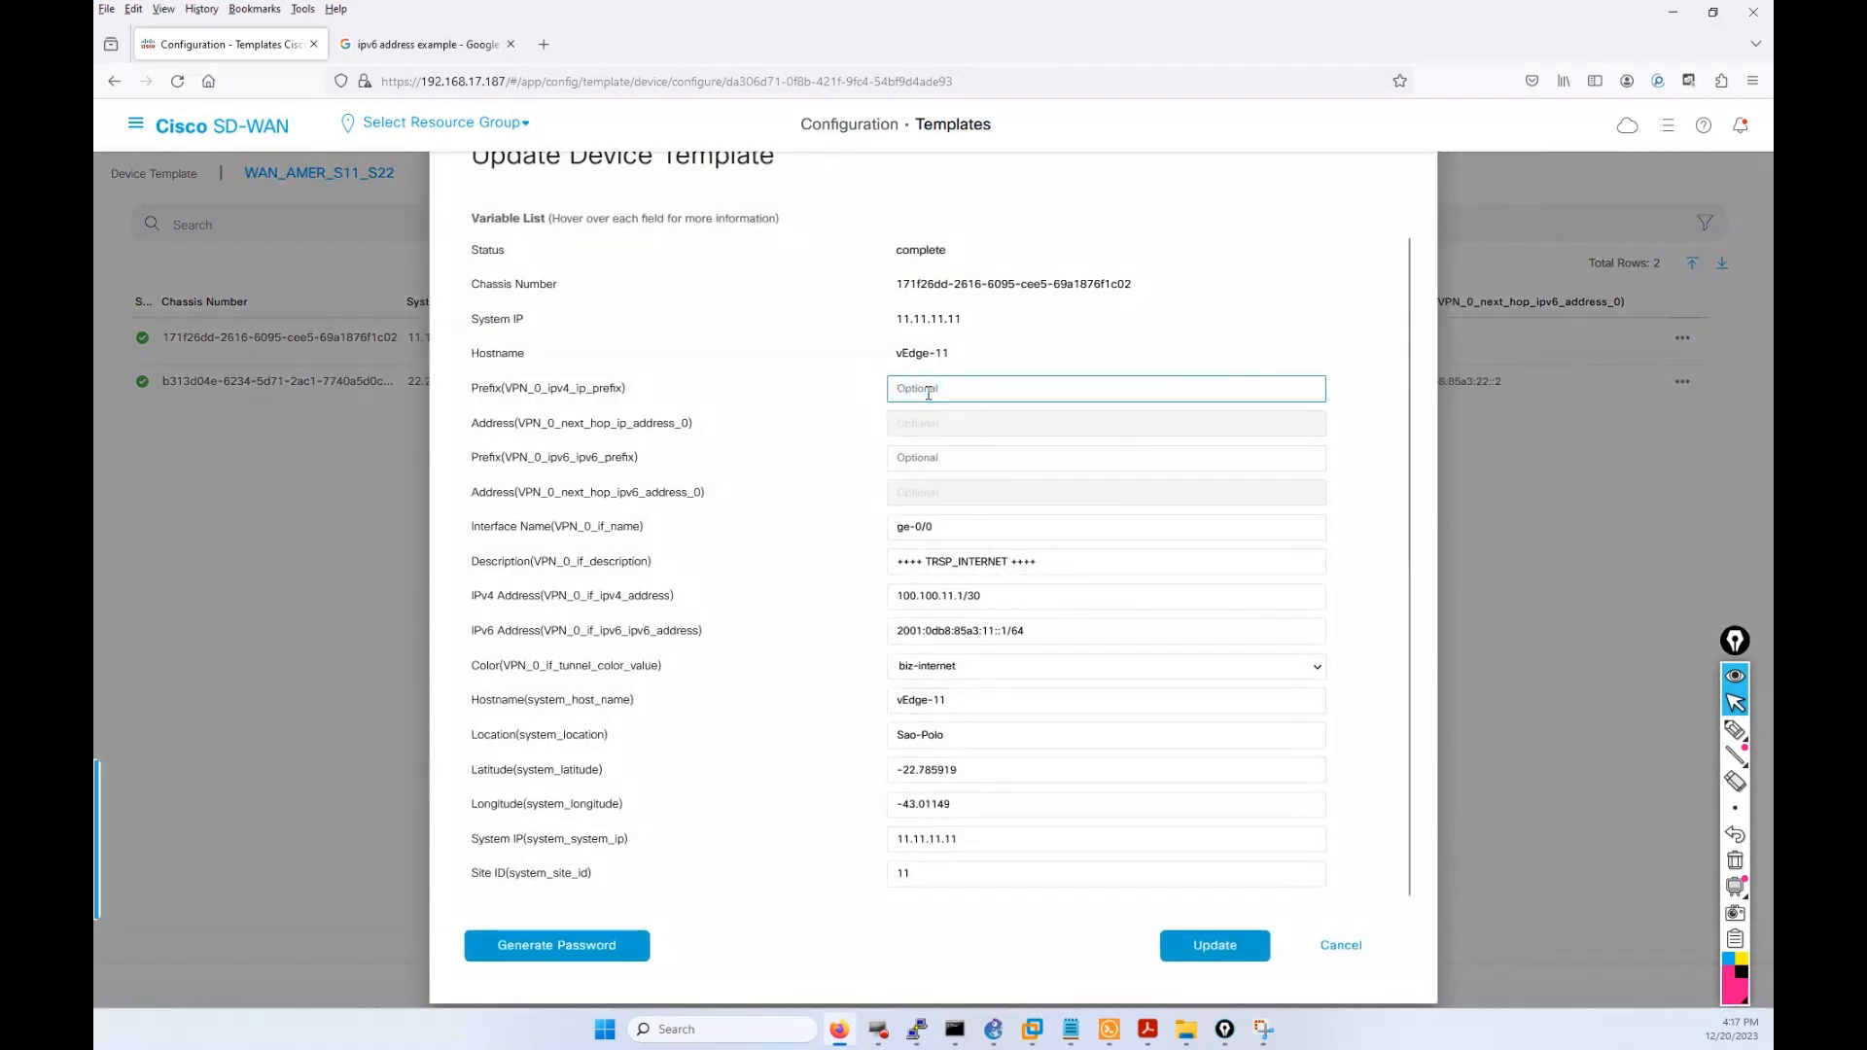
{"action": "left_click", "coordinate": [928, 390]}
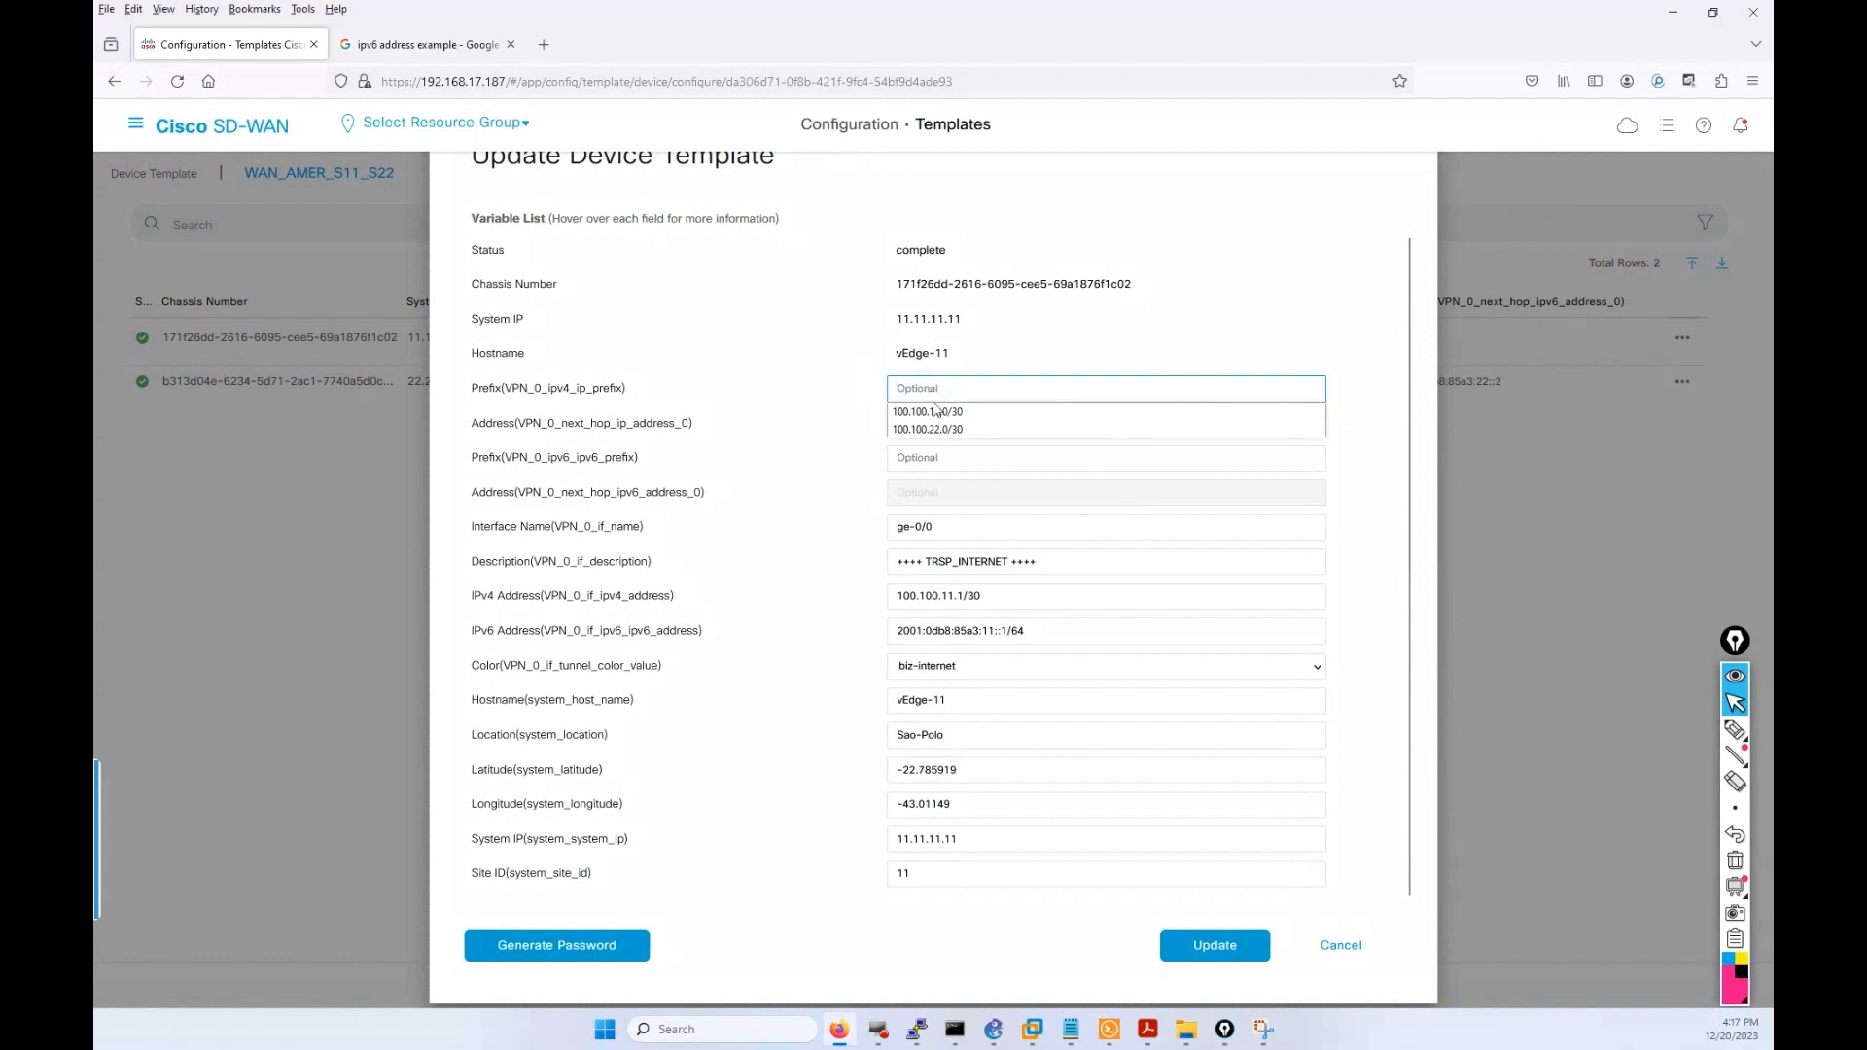
{"action": "left_click", "coordinate": [943, 412]}
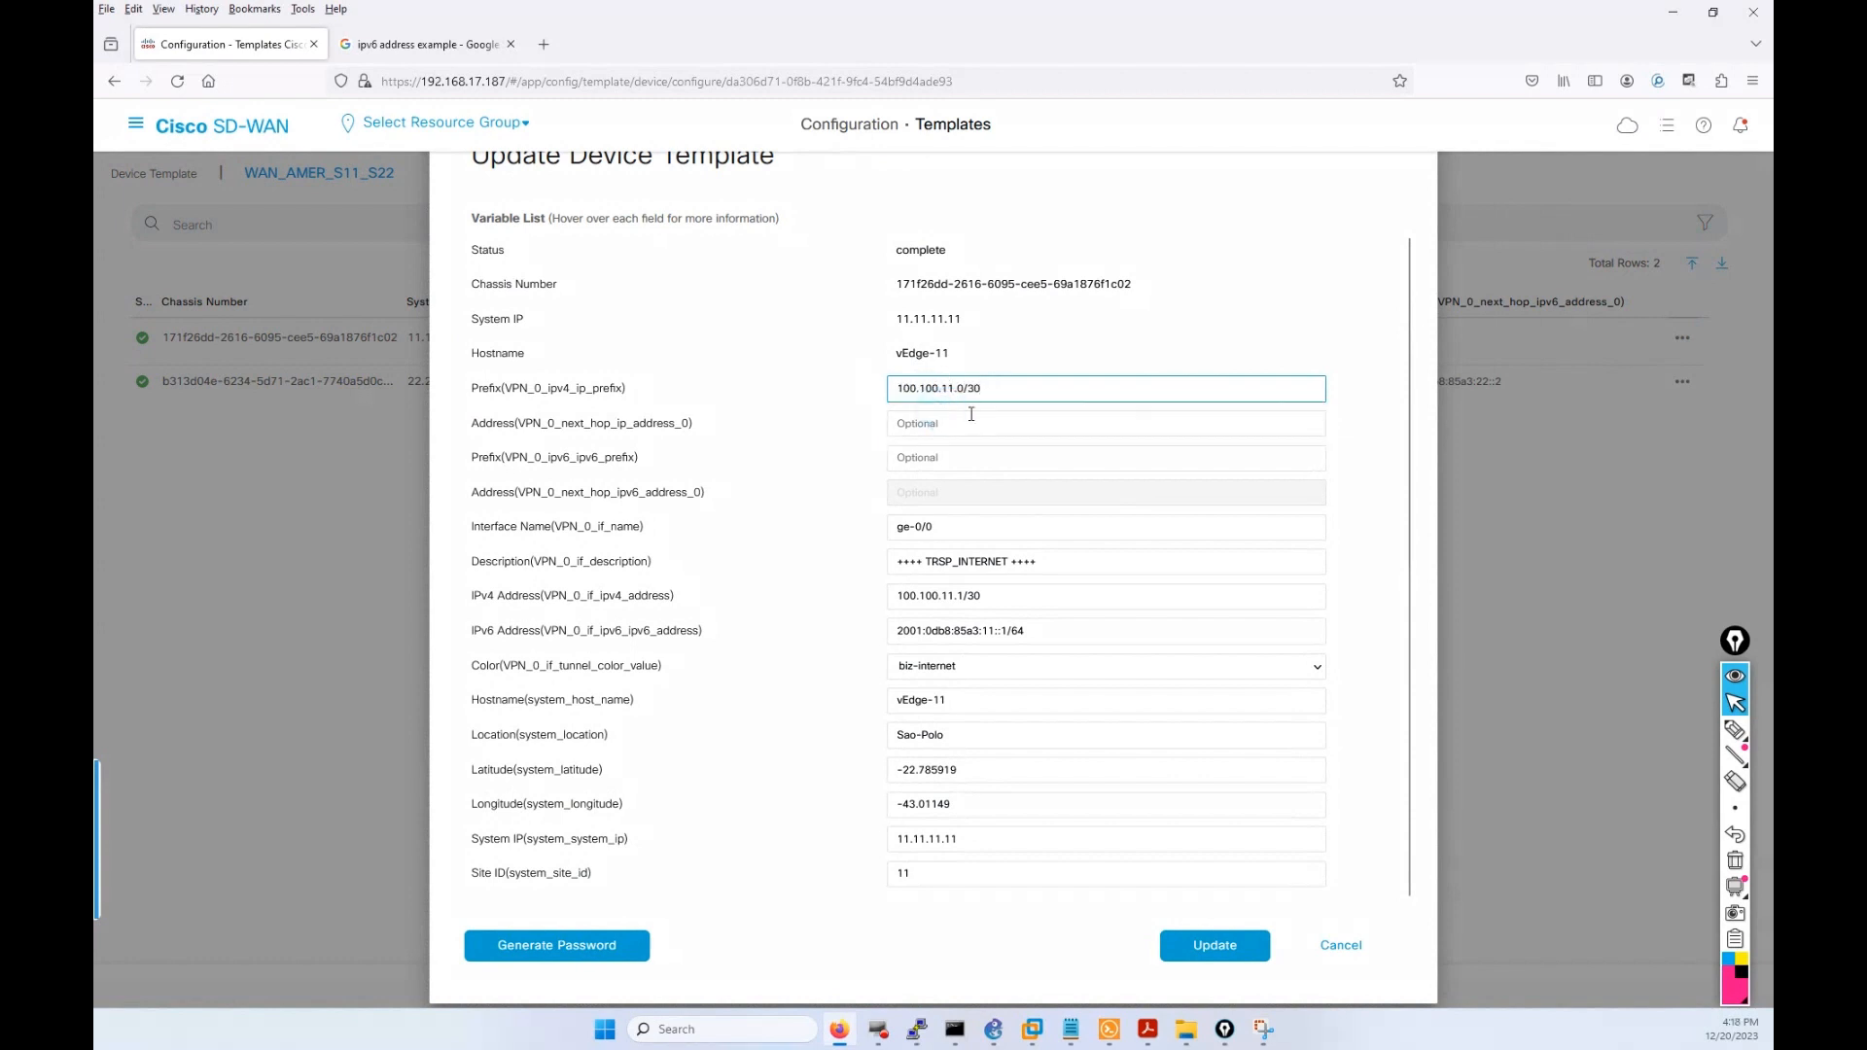
{"action": "left_click", "coordinate": [968, 424]}
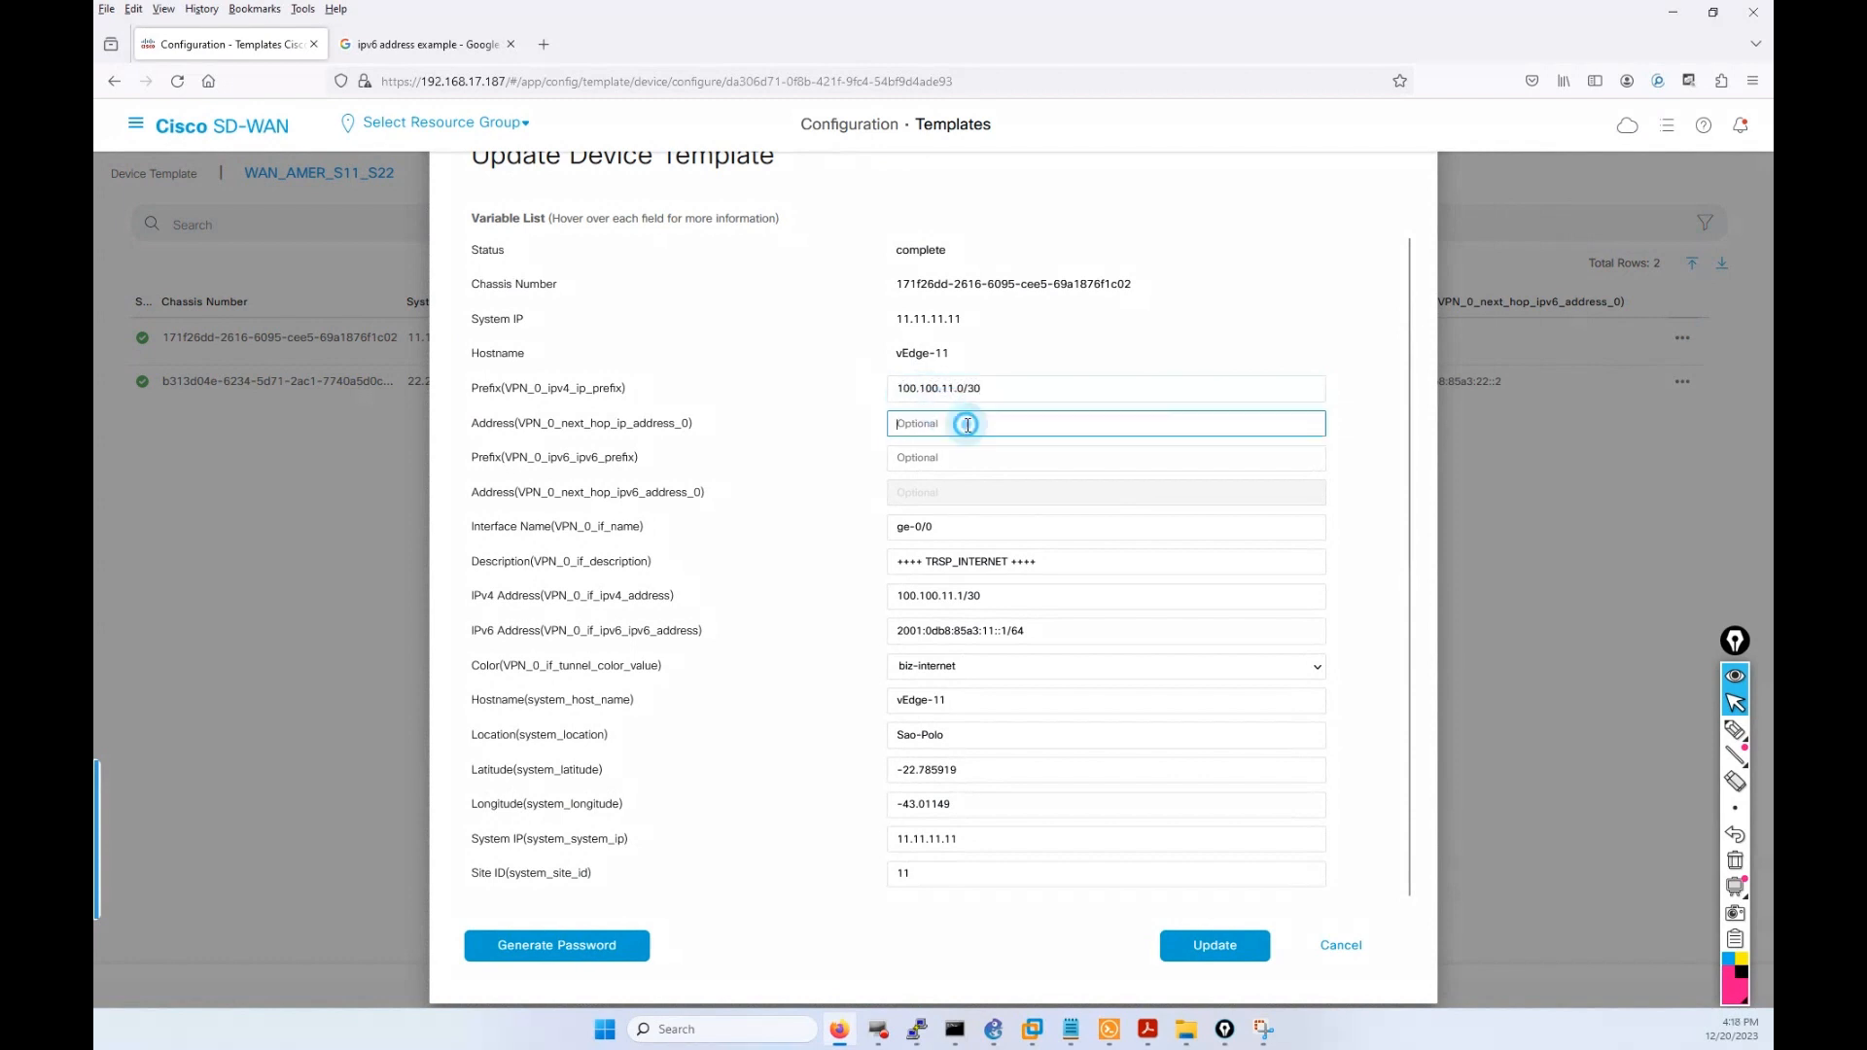
{"action": "left_click", "coordinate": [962, 421]}
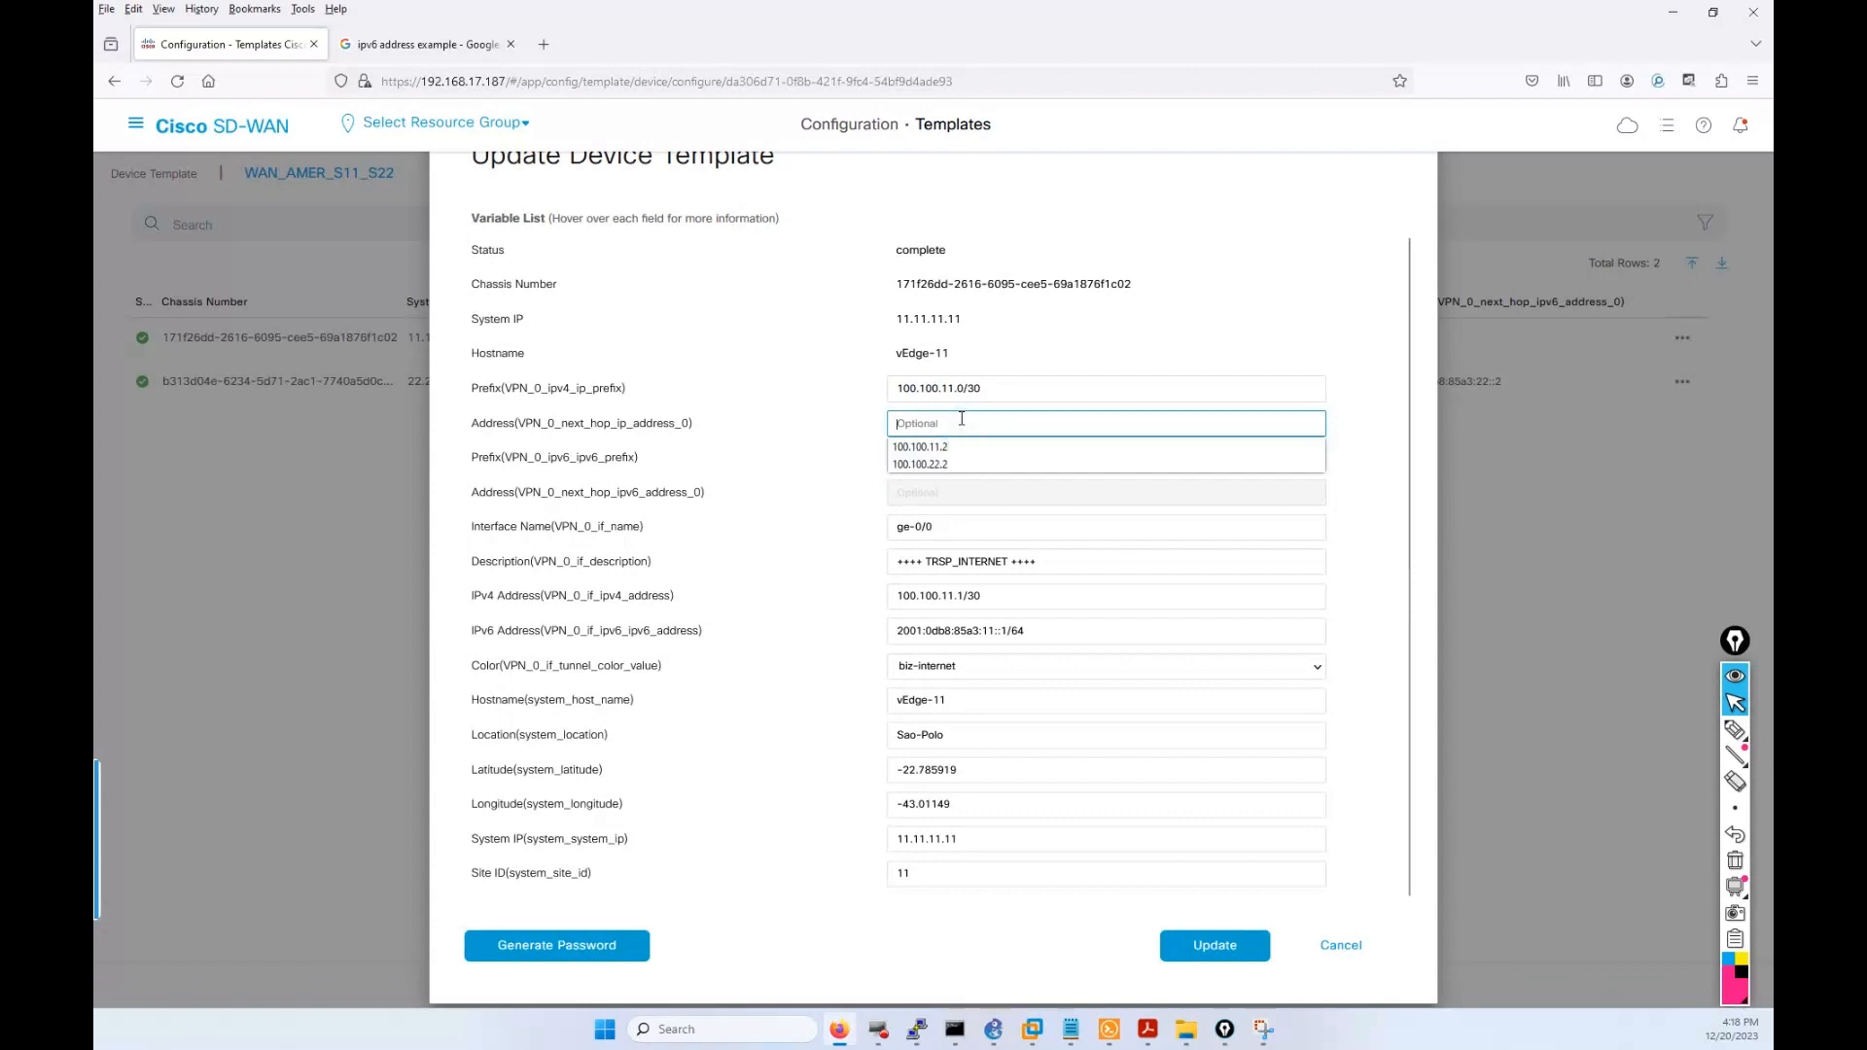
{"action": "left_click", "coordinate": [924, 446]}
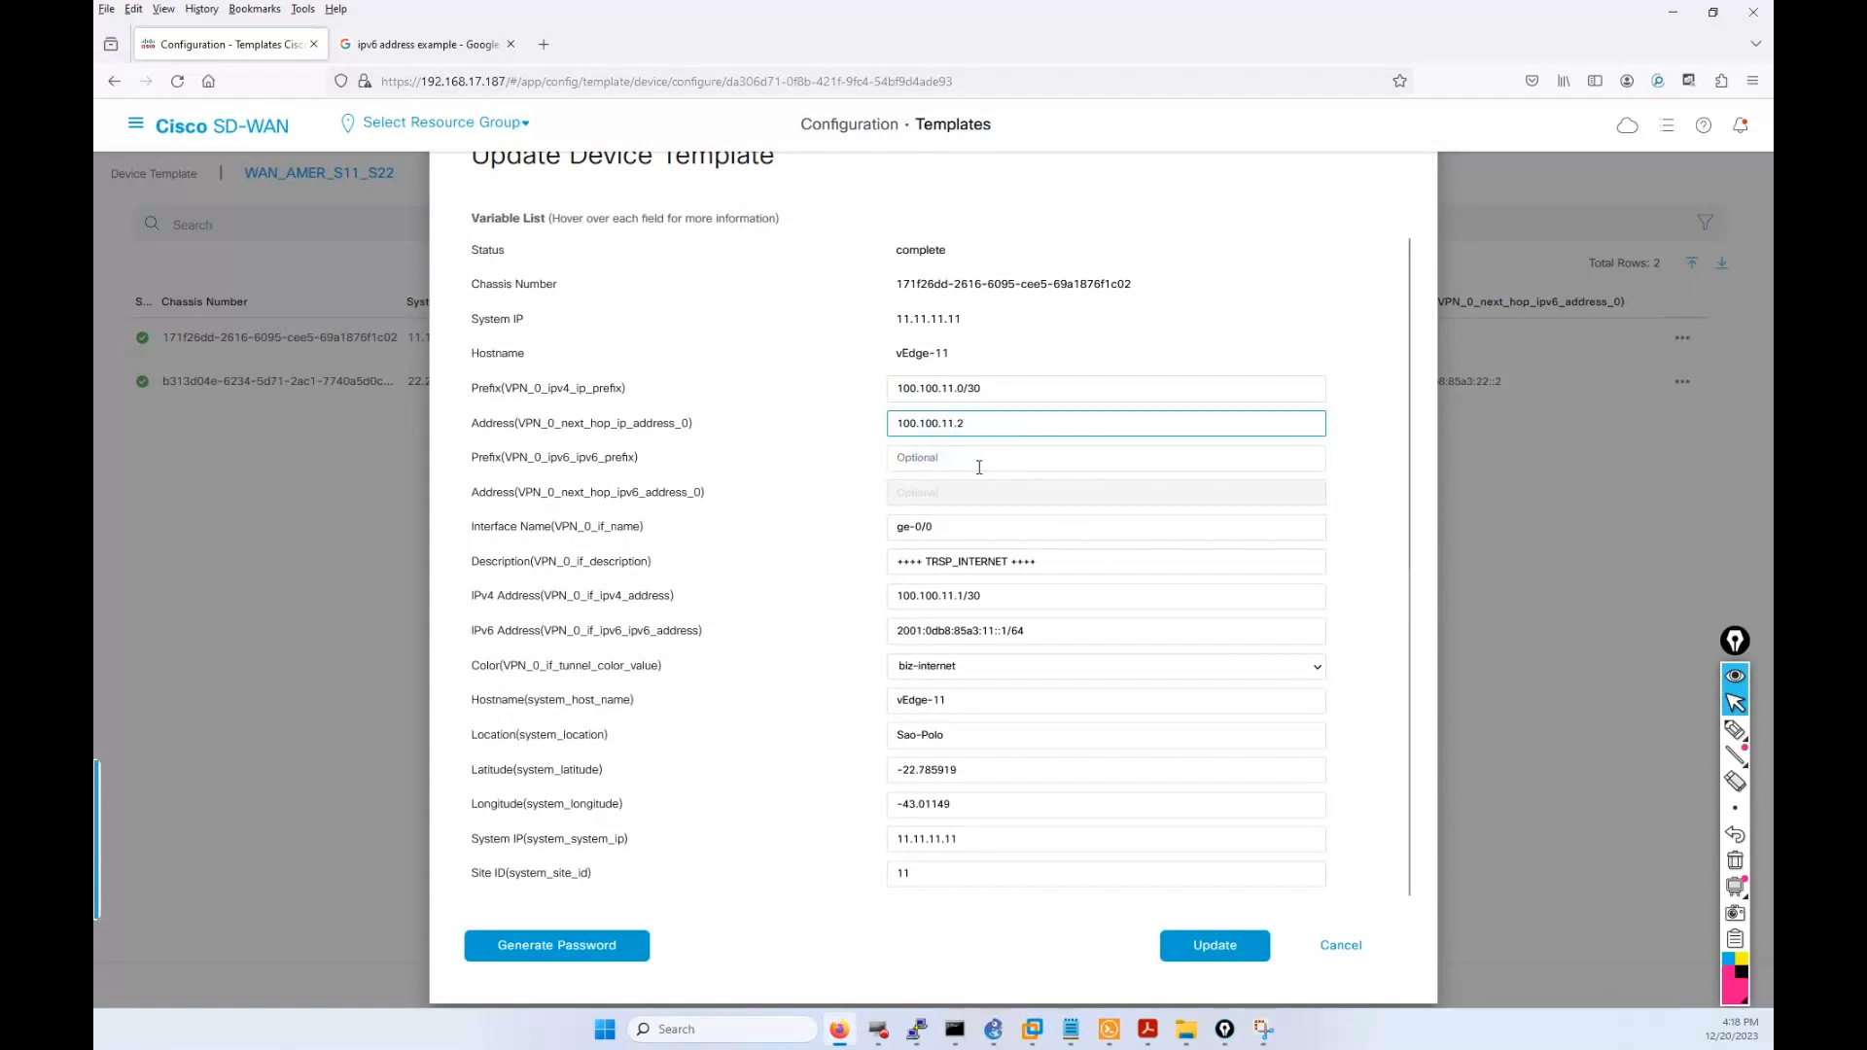
Fill vEdge-11's IPv6 prefix 2001:0db8:85a3:11::0/64 and next hop 2001:0db8:85a3:11::2.
{"action": "left_click", "coordinate": [976, 457]}
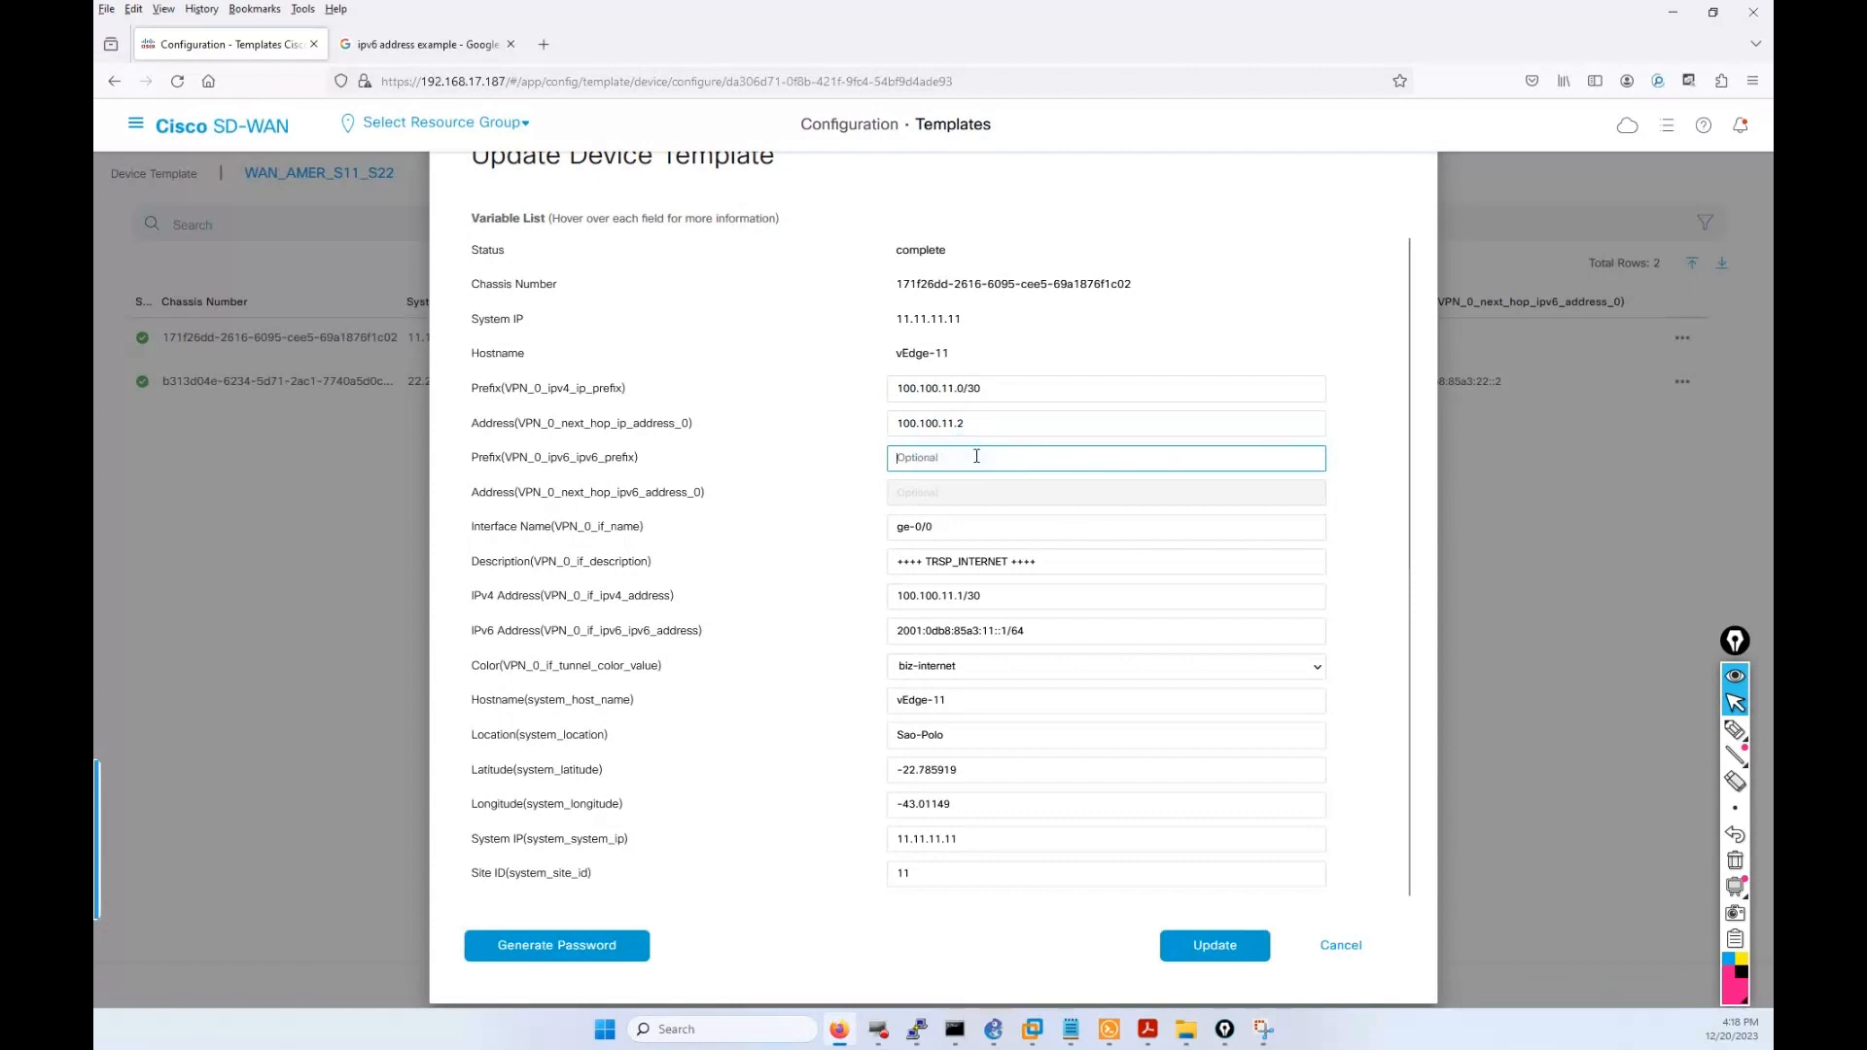
{"action": "left_click", "coordinate": [976, 457]}
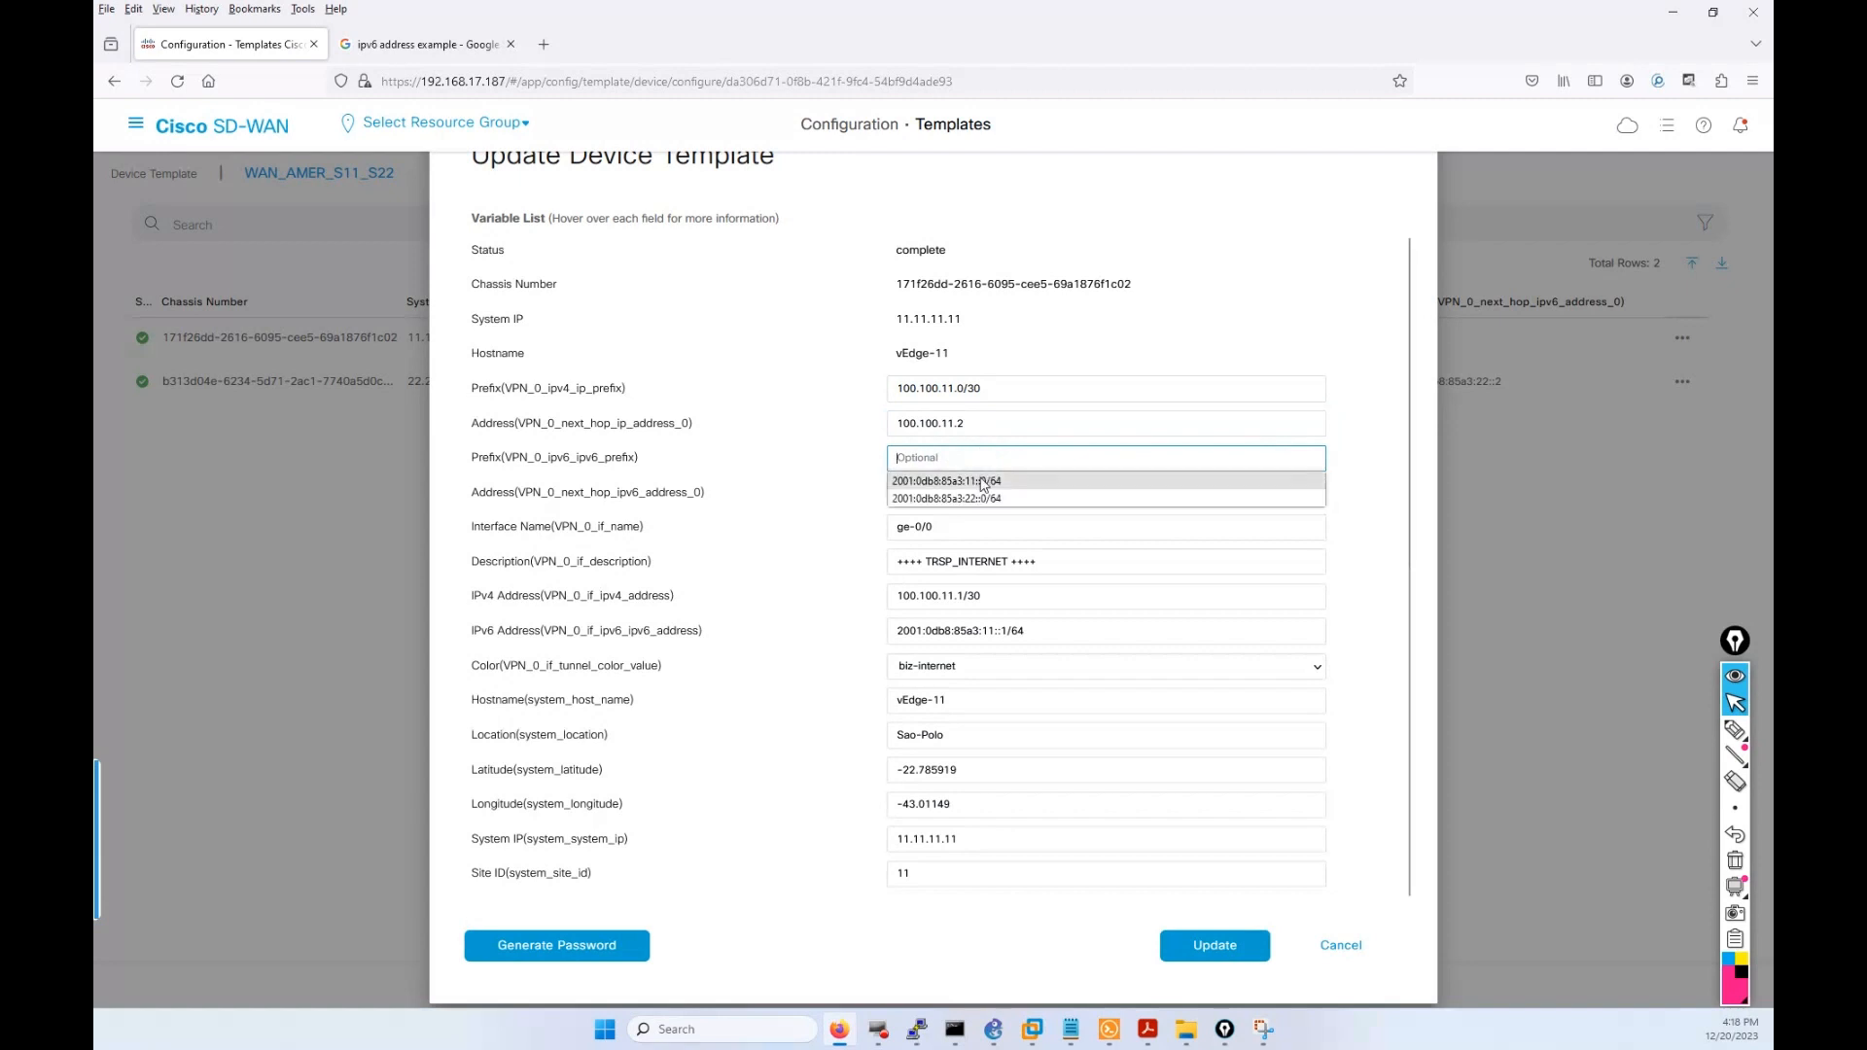
{"action": "left_click", "coordinate": [982, 482]}
{"action": "left_click", "coordinate": [958, 499]}
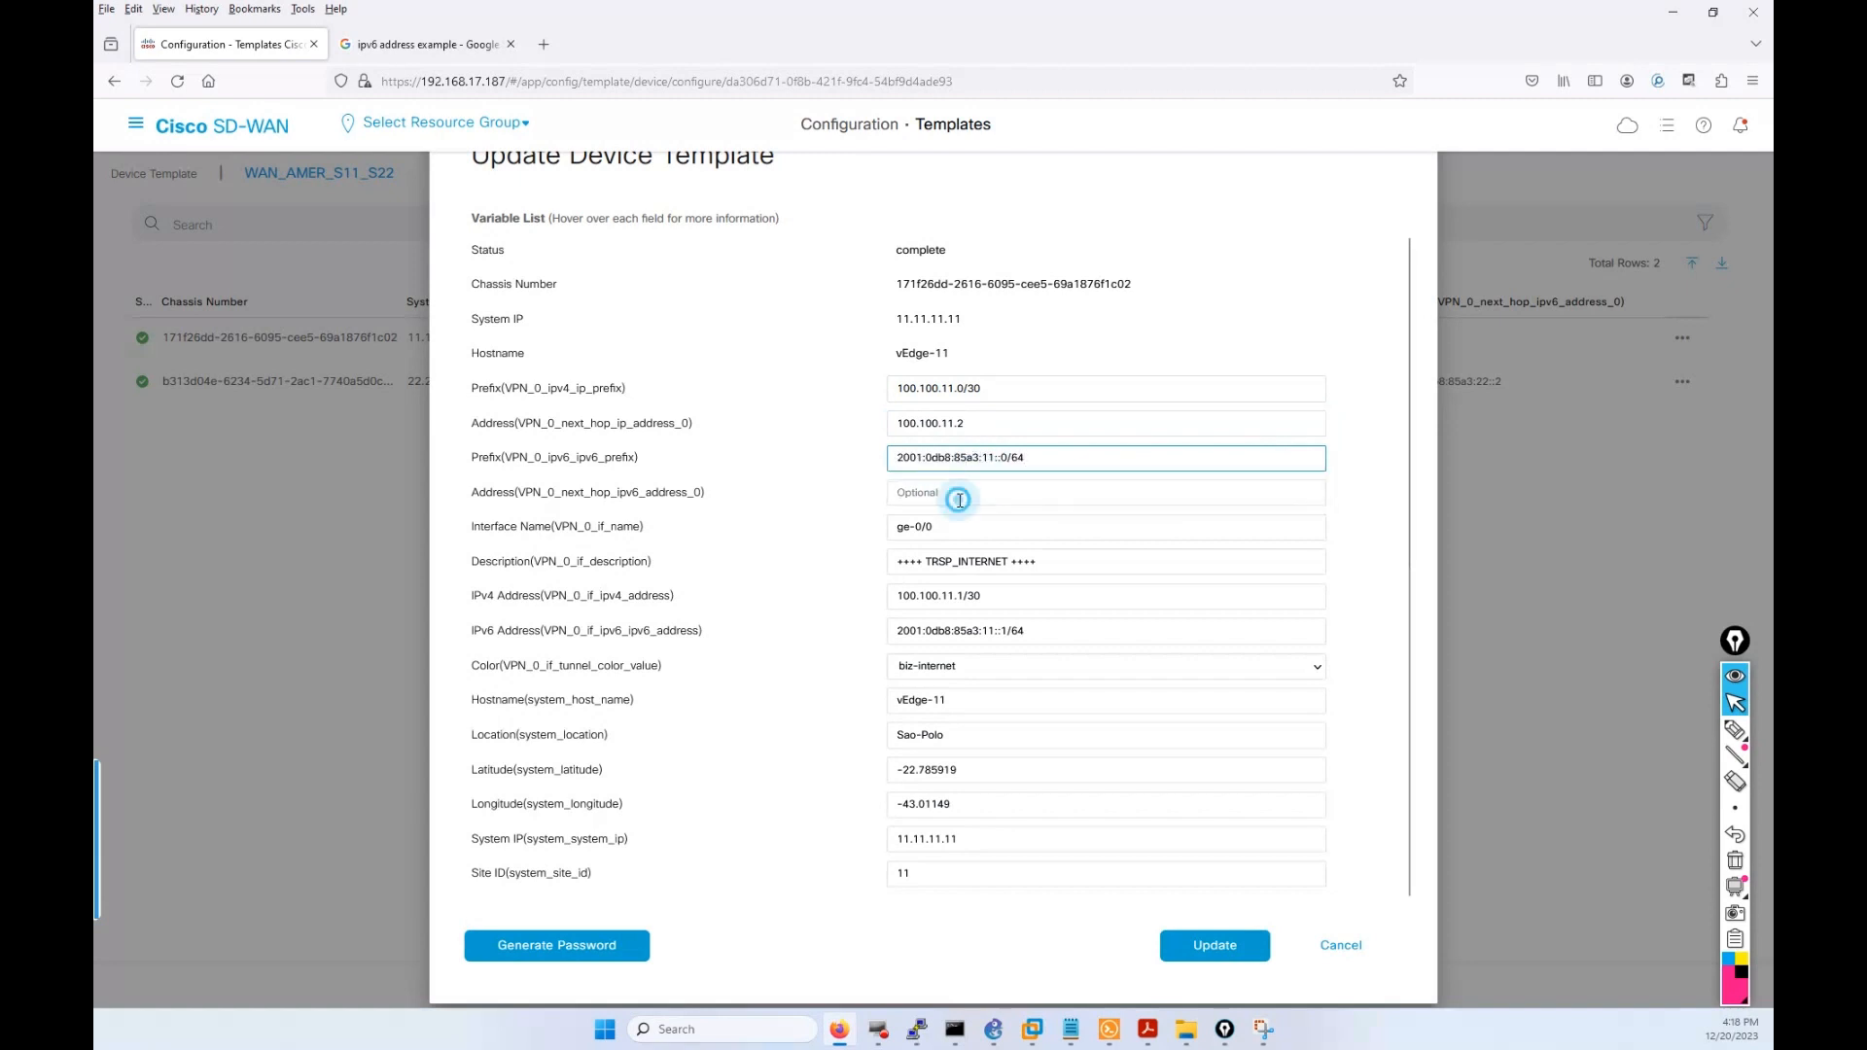
{"action": "left_click", "coordinate": [959, 502]}
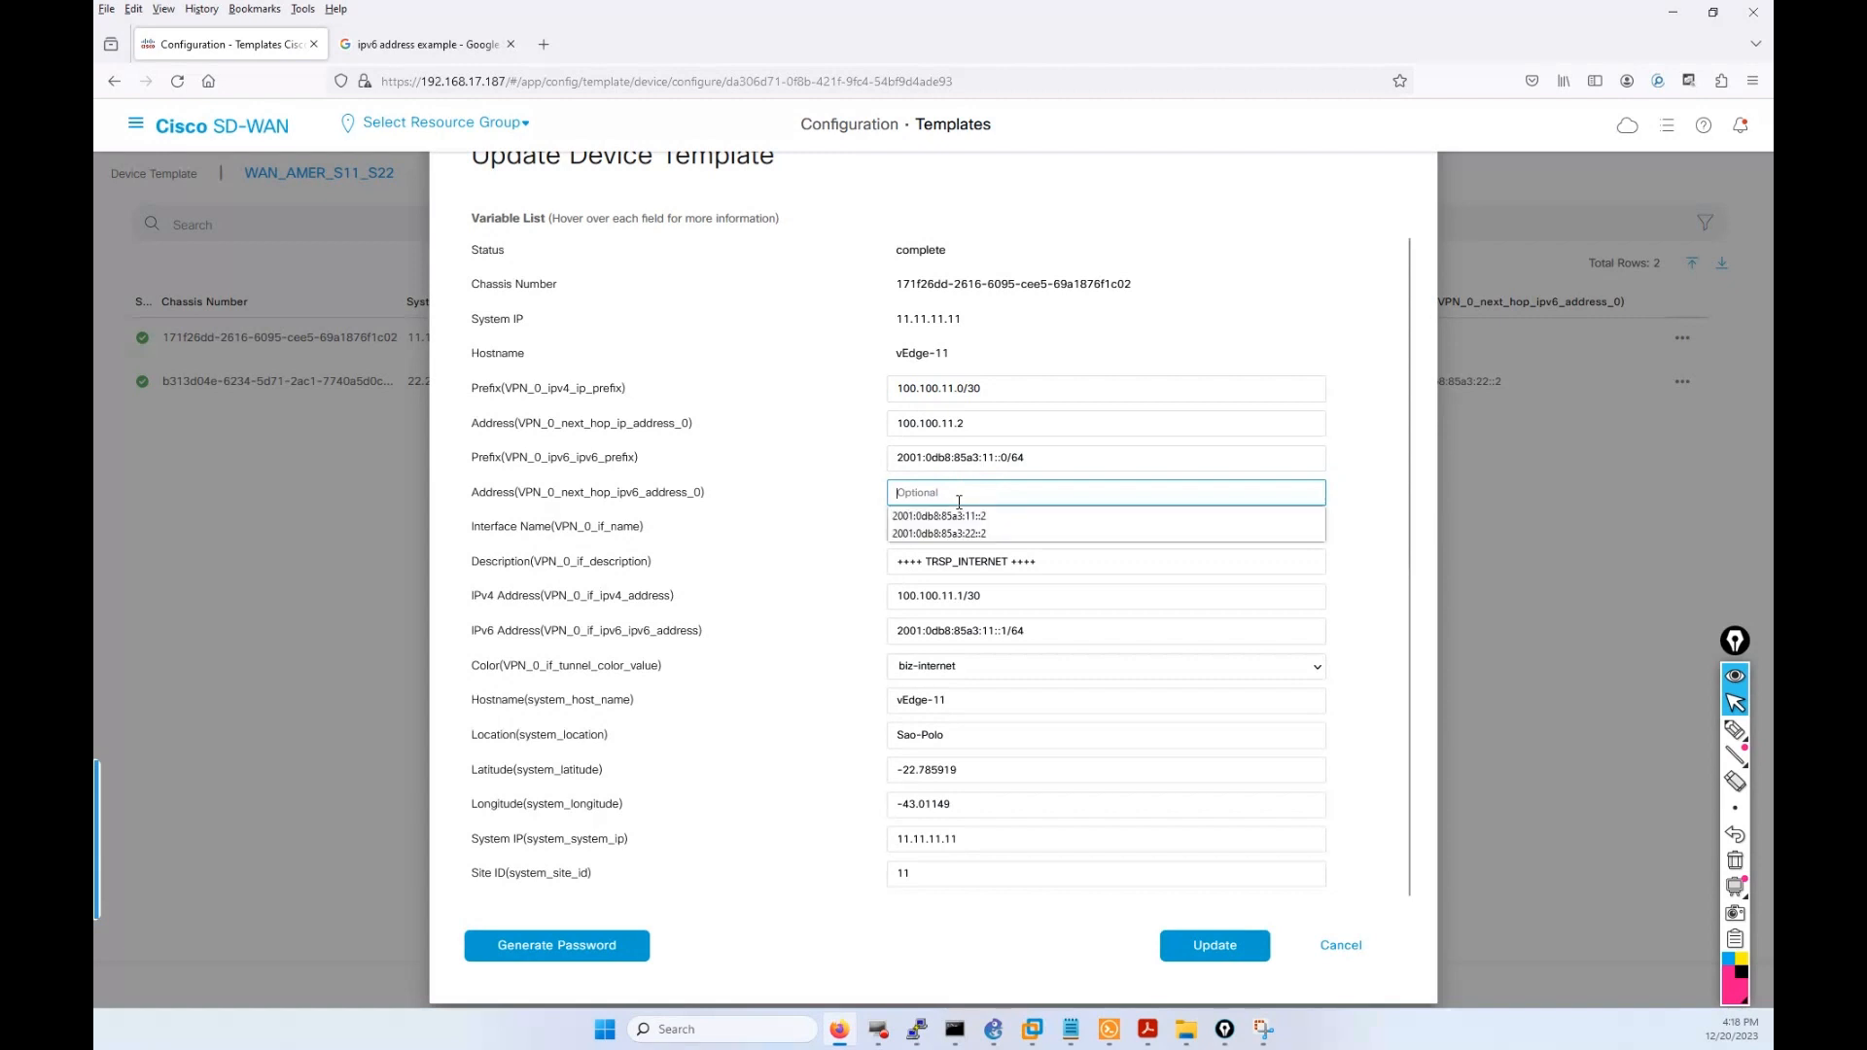
{"action": "left_click", "coordinate": [960, 517]}
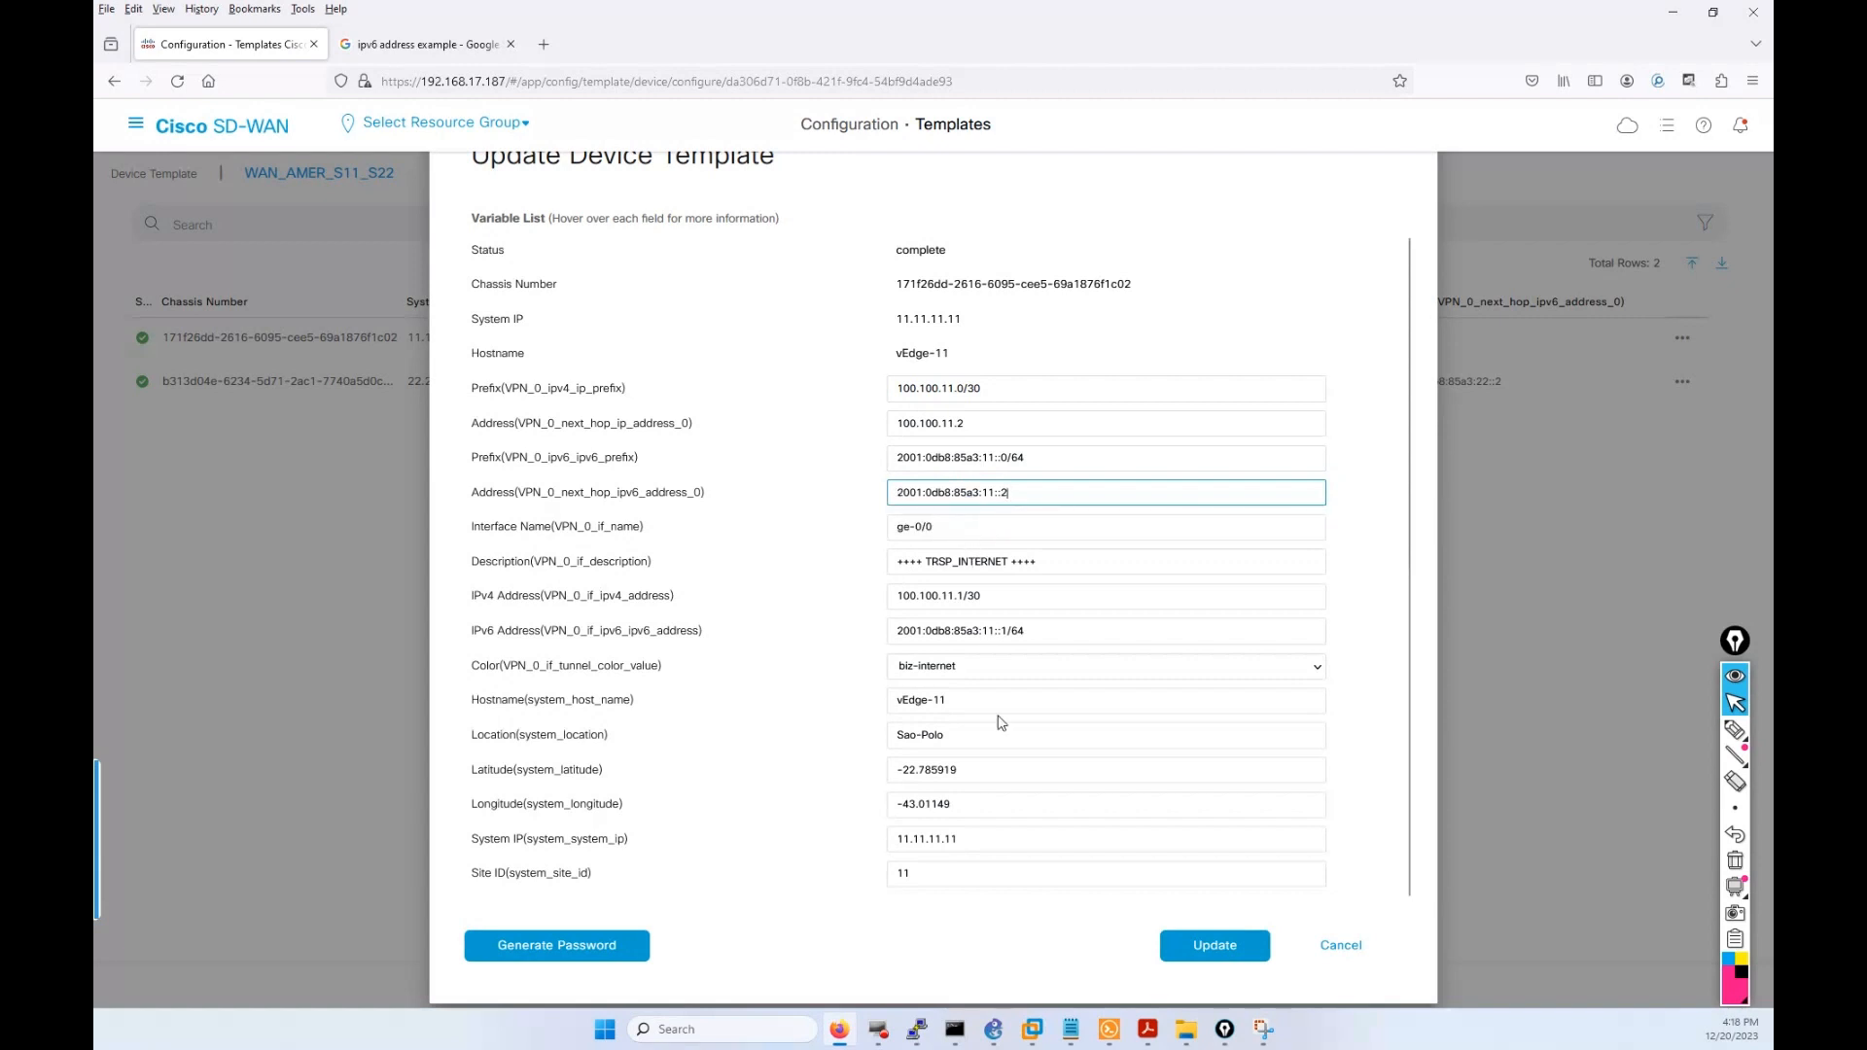
{"action": "left_click_drag", "start_coordinate": [923, 529], "coordinate": [896, 527]}
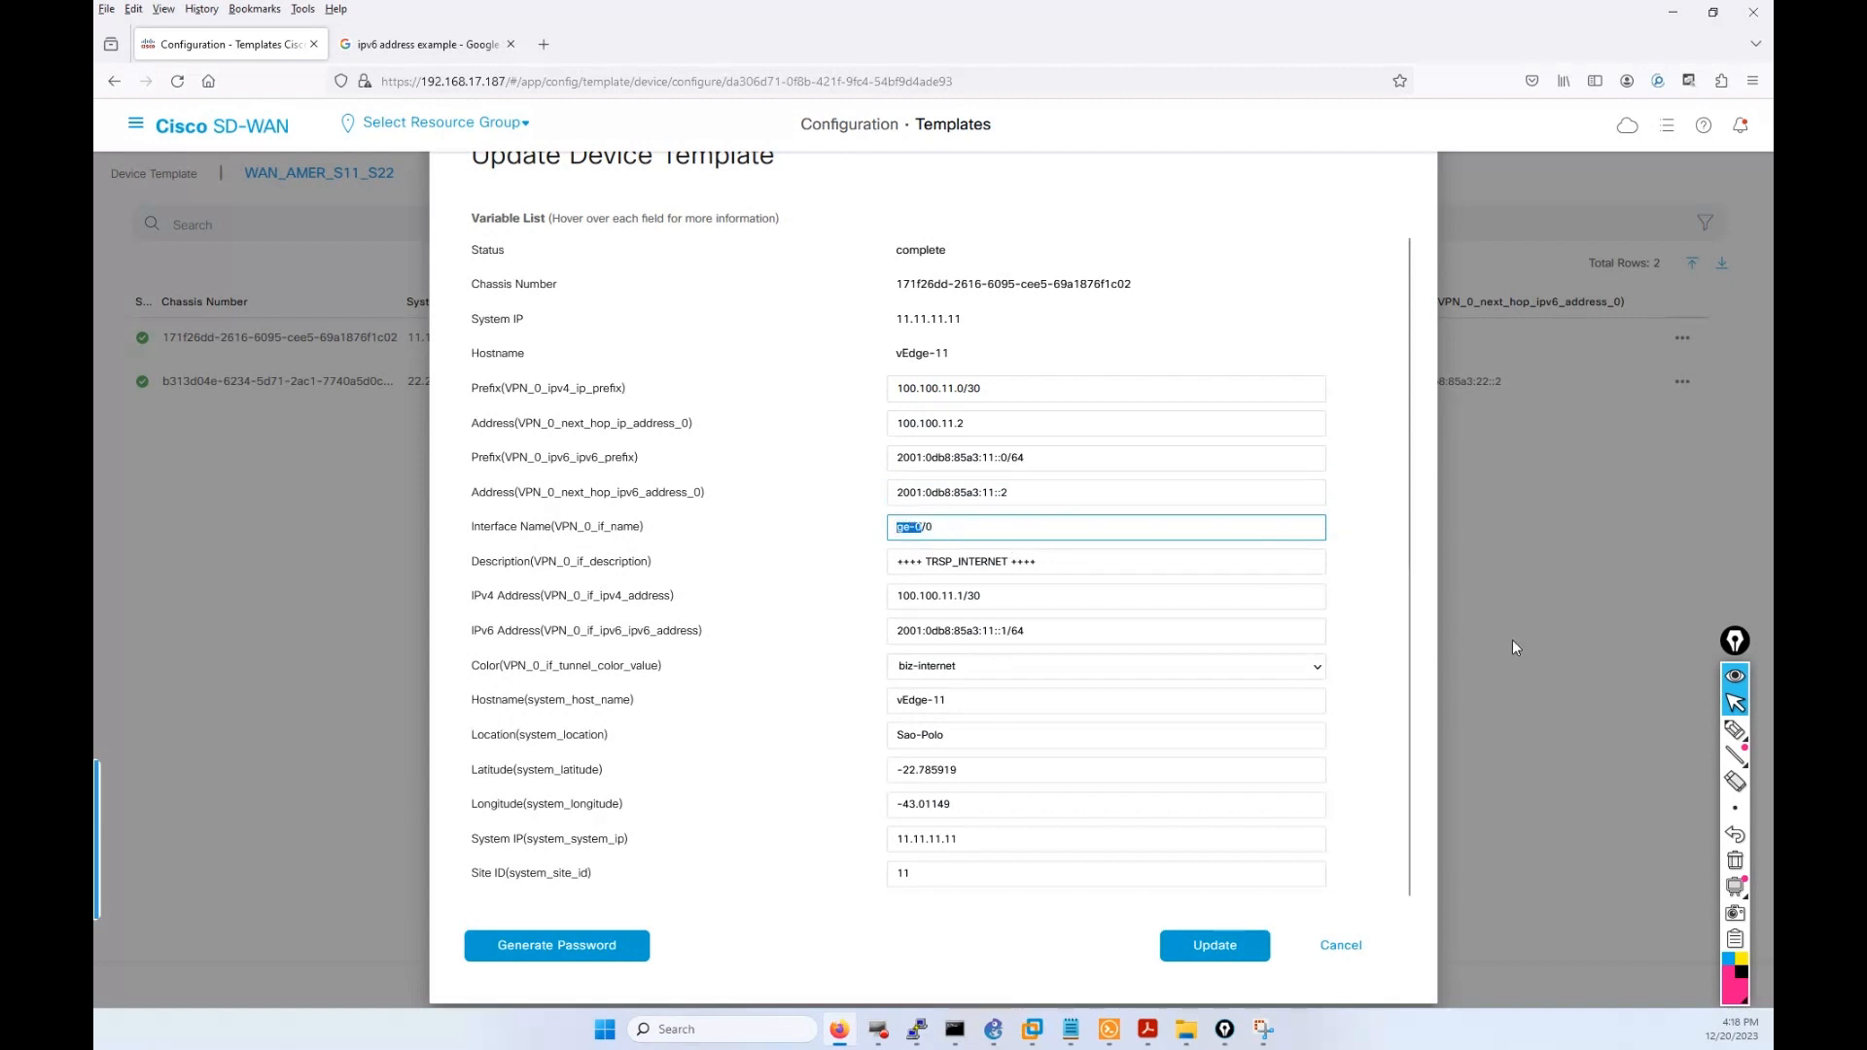
Change vEdge-11's interface name from ge-0/0 to ge0/0 and save.
{"action": "key", "text": "ctrl+plus"}
{"action": "key", "text": "ctrl+plus"}
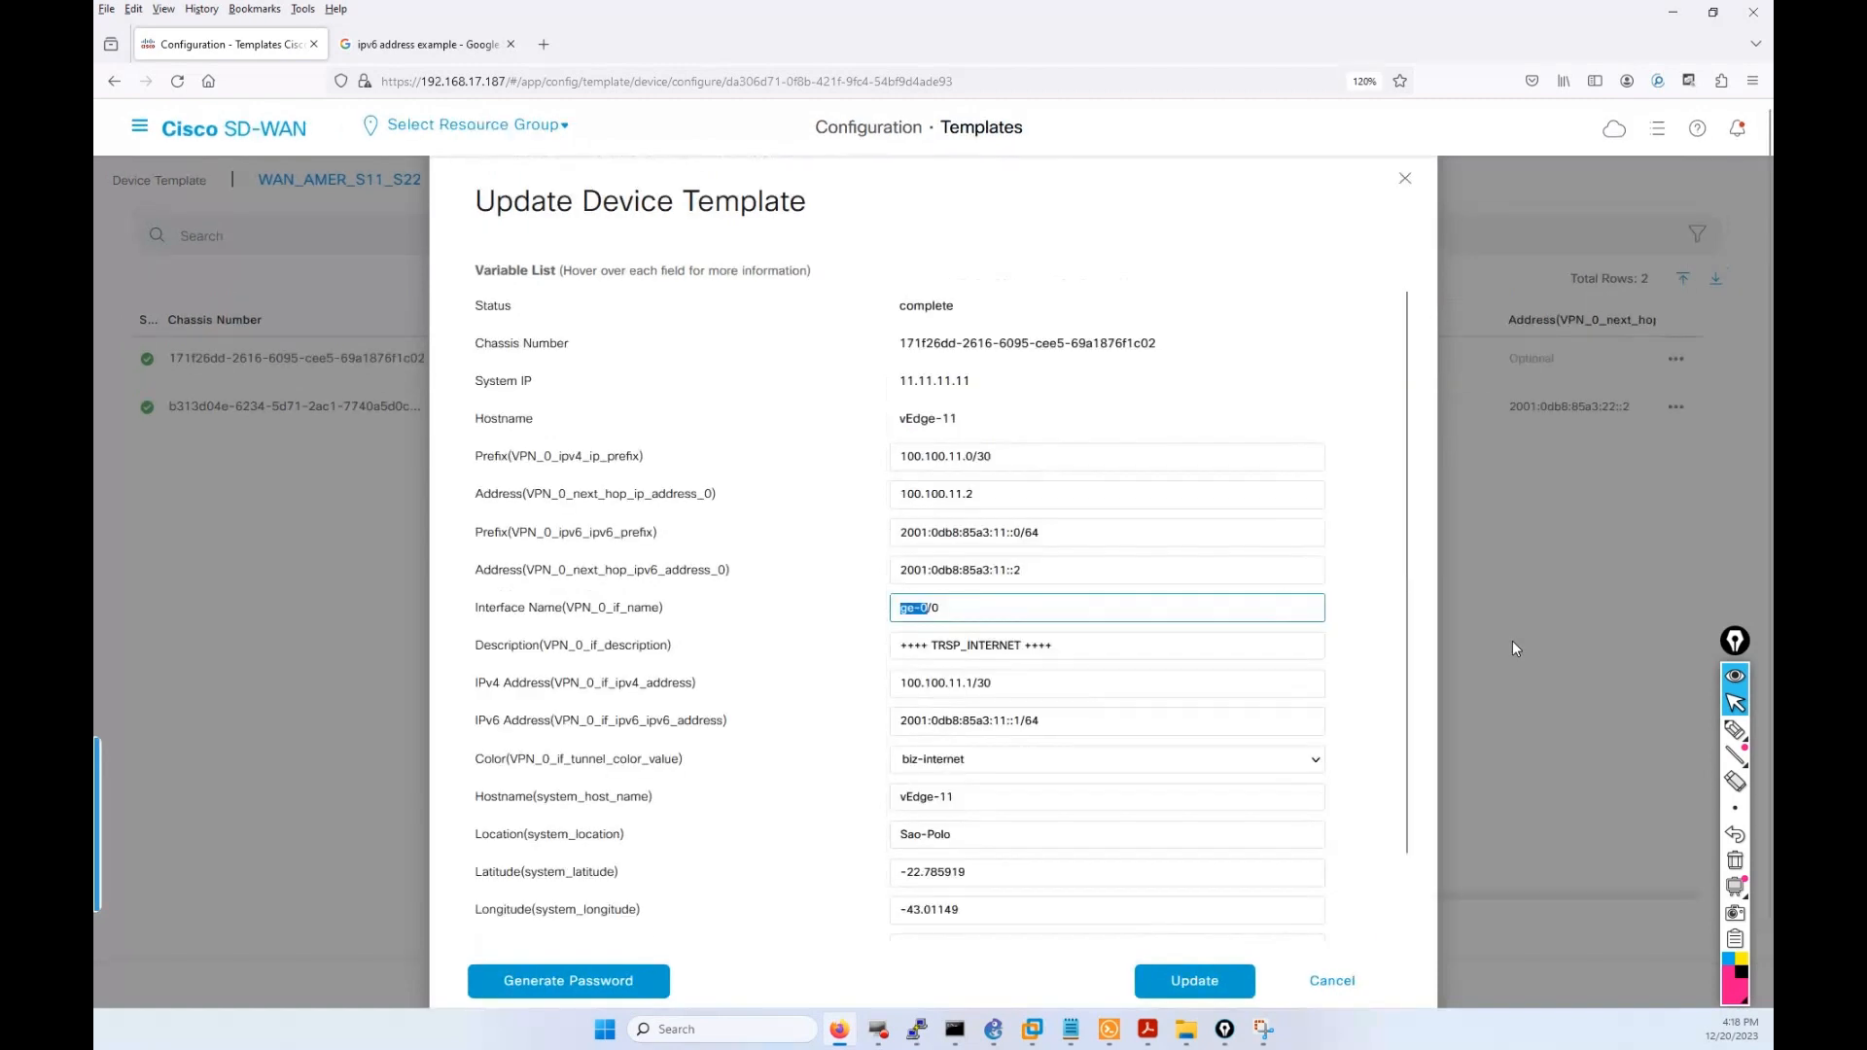
{"action": "left_click_drag", "start_coordinate": [927, 614], "coordinate": [914, 614]}
{"action": "left_click", "coordinate": [924, 613]}
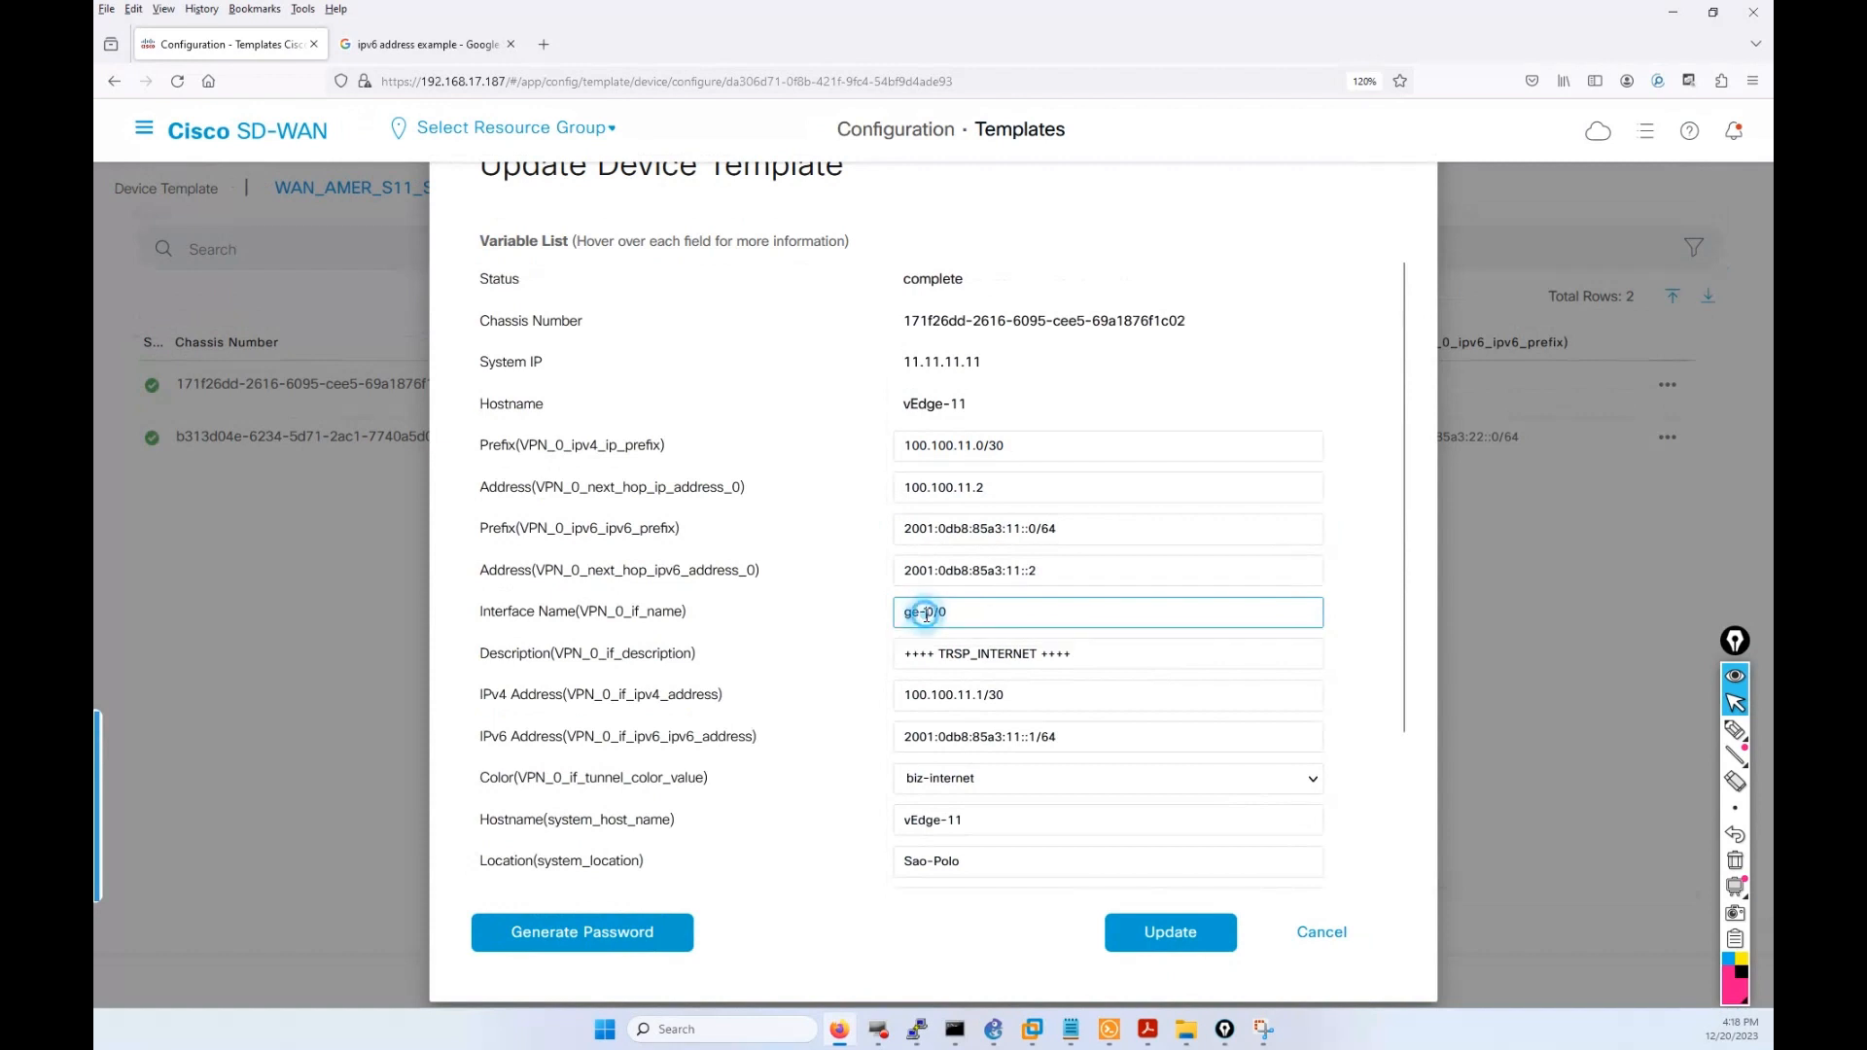
{"action": "key", "text": "BackSpace"}
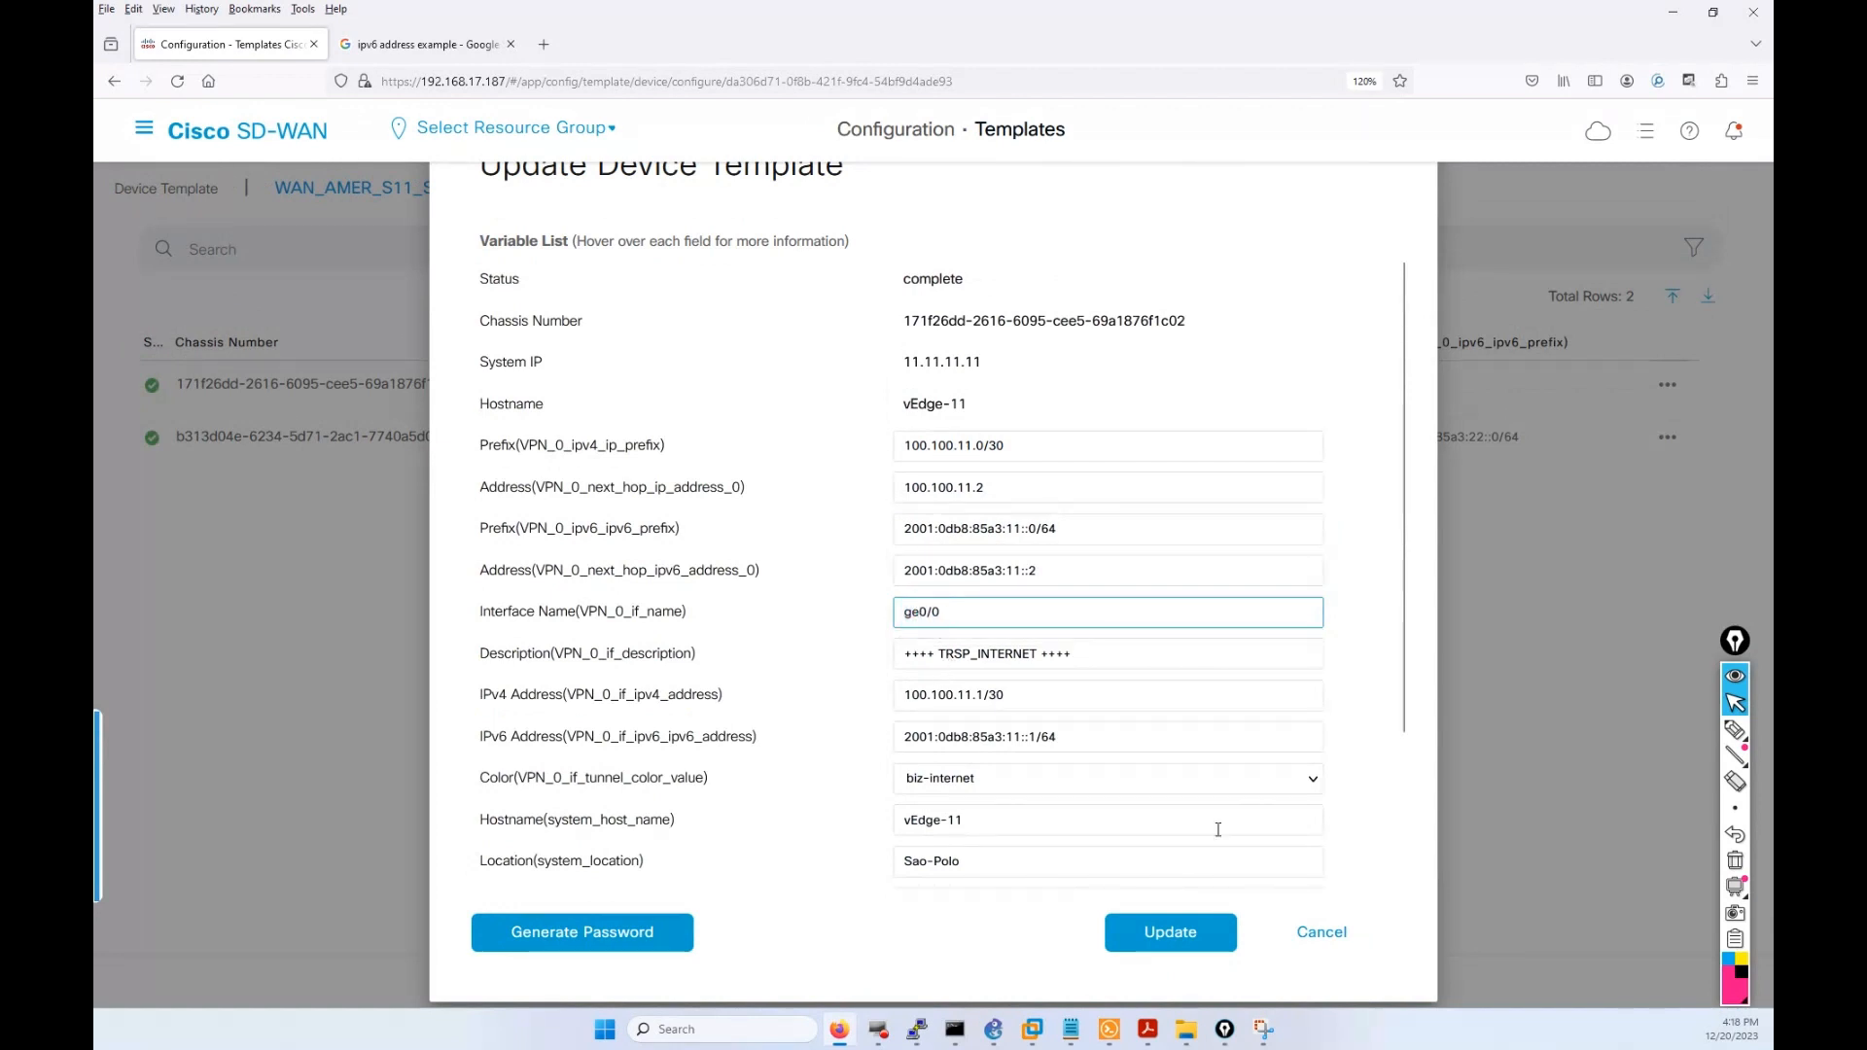
{"action": "left_click", "coordinate": [1171, 934]}
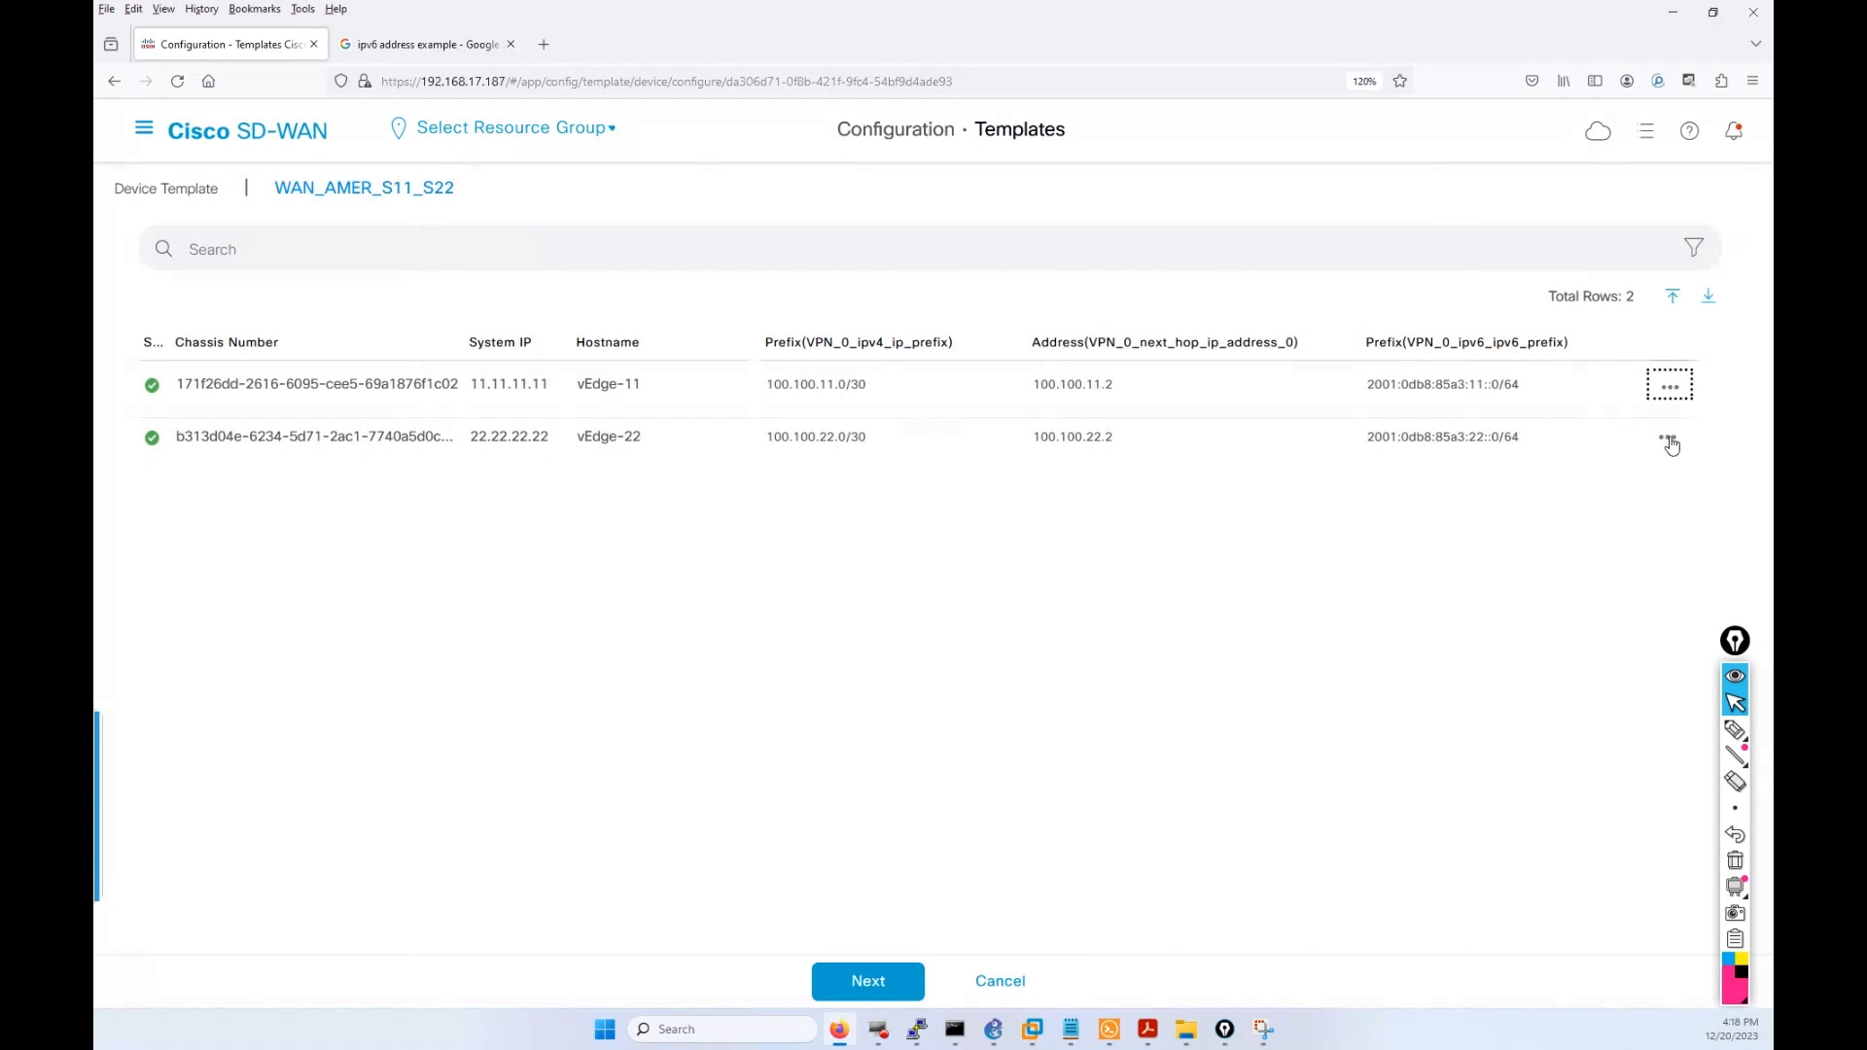
Change vEdge-22's interface name from ge-0/0 to ge0/0 and save.
{"action": "left_click", "coordinate": [1667, 437]}
{"action": "left_click", "coordinate": [1620, 475]}
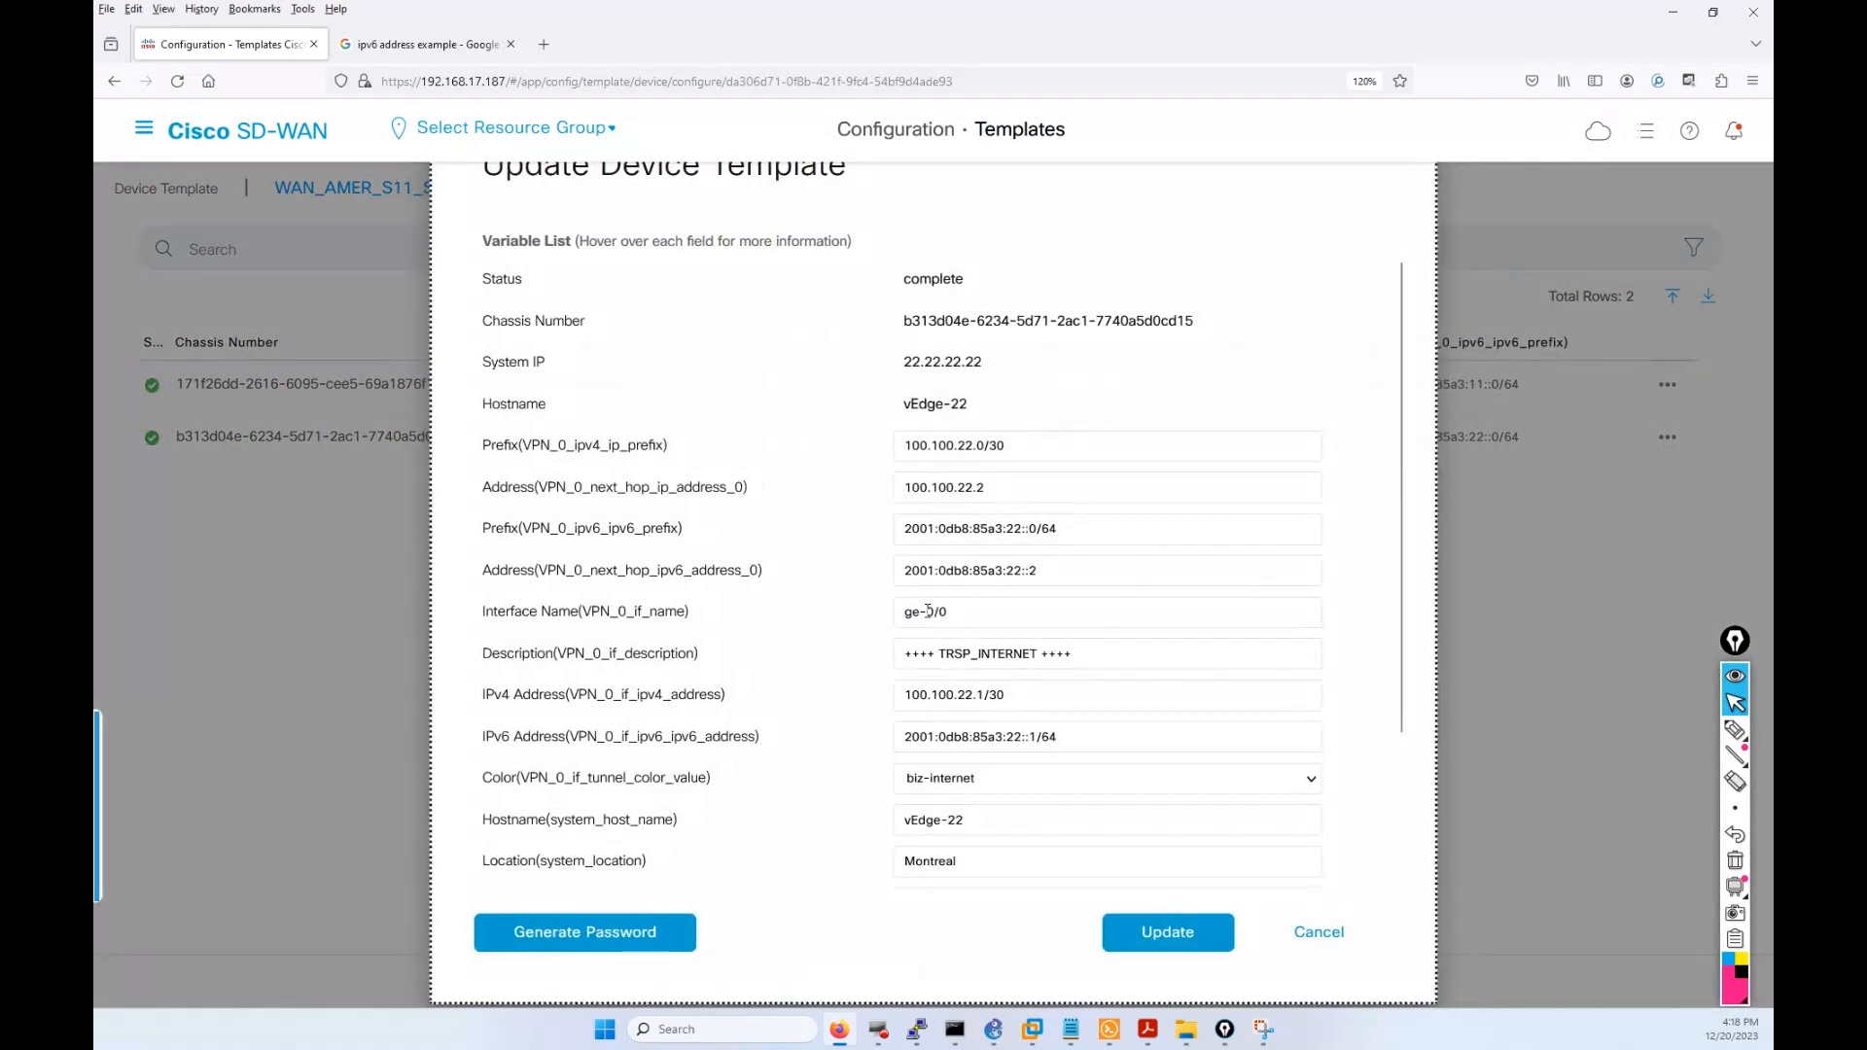
{"action": "left_click", "coordinate": [927, 610]}
{"action": "key", "text": "BackSpace"}
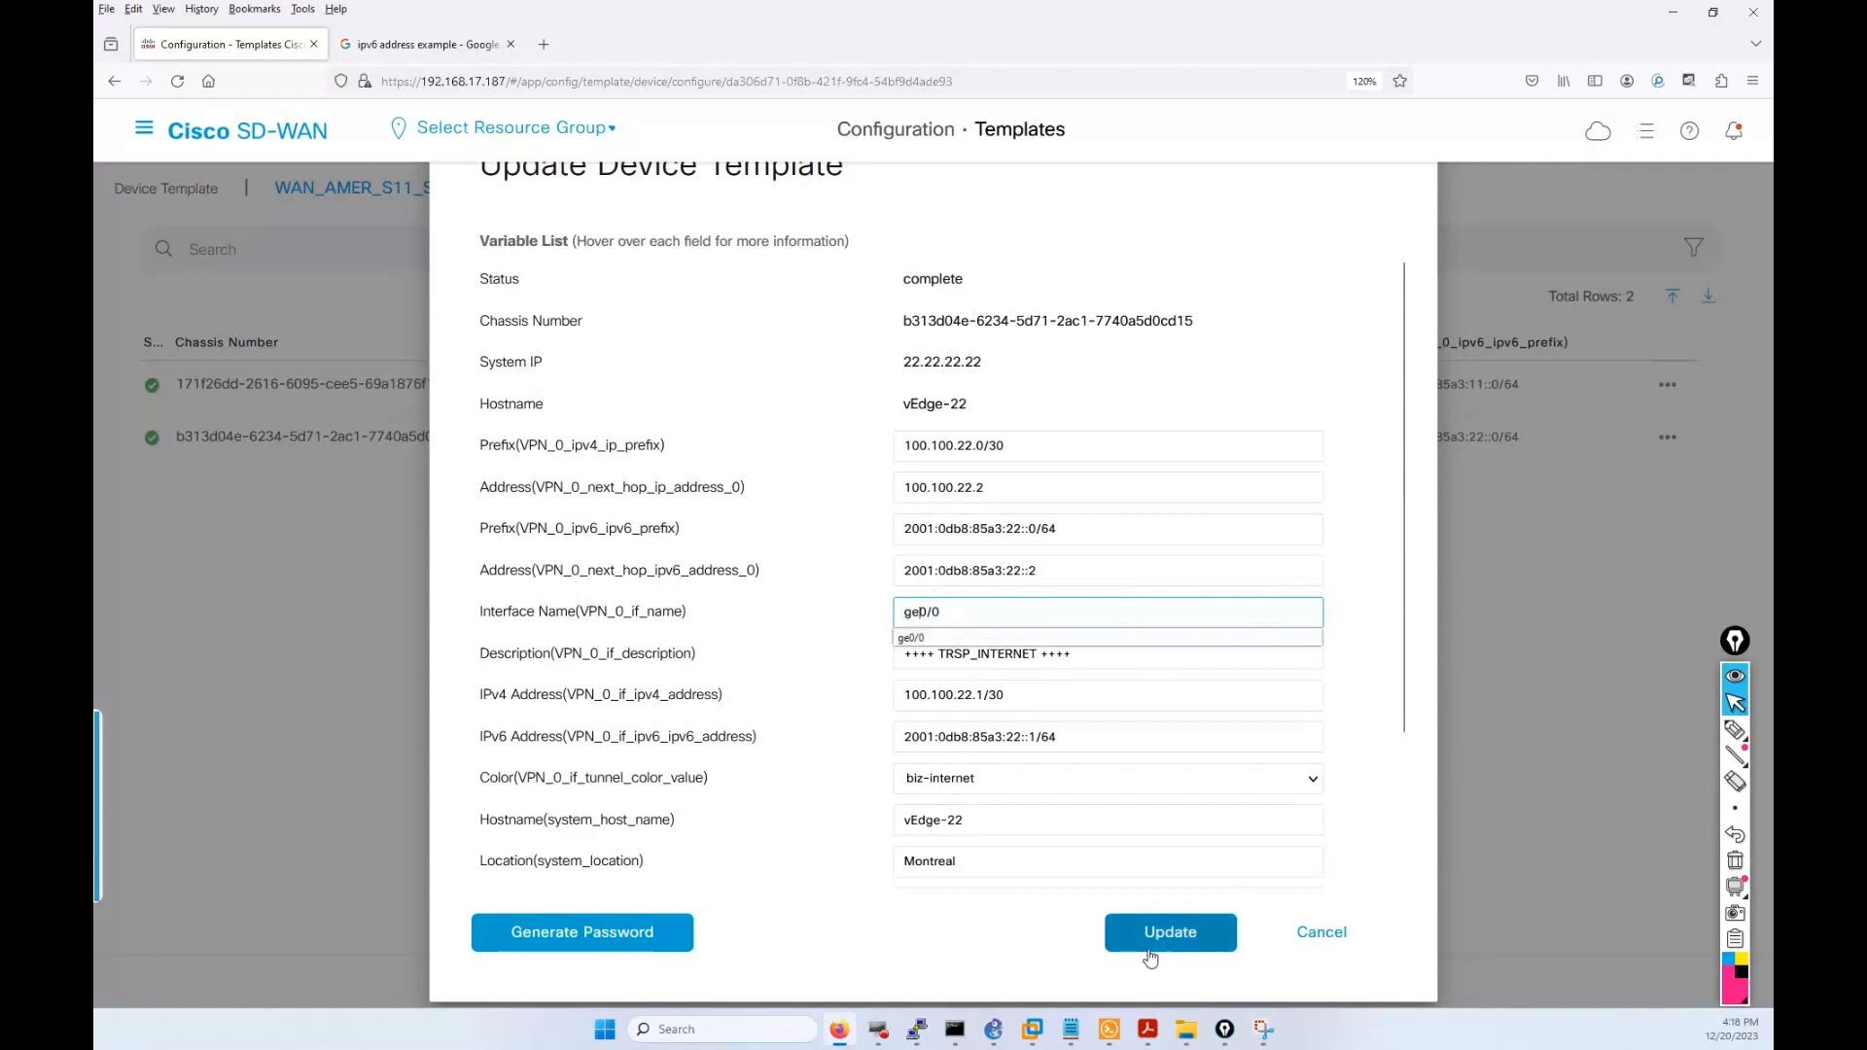
{"action": "left_click", "coordinate": [1150, 946]}
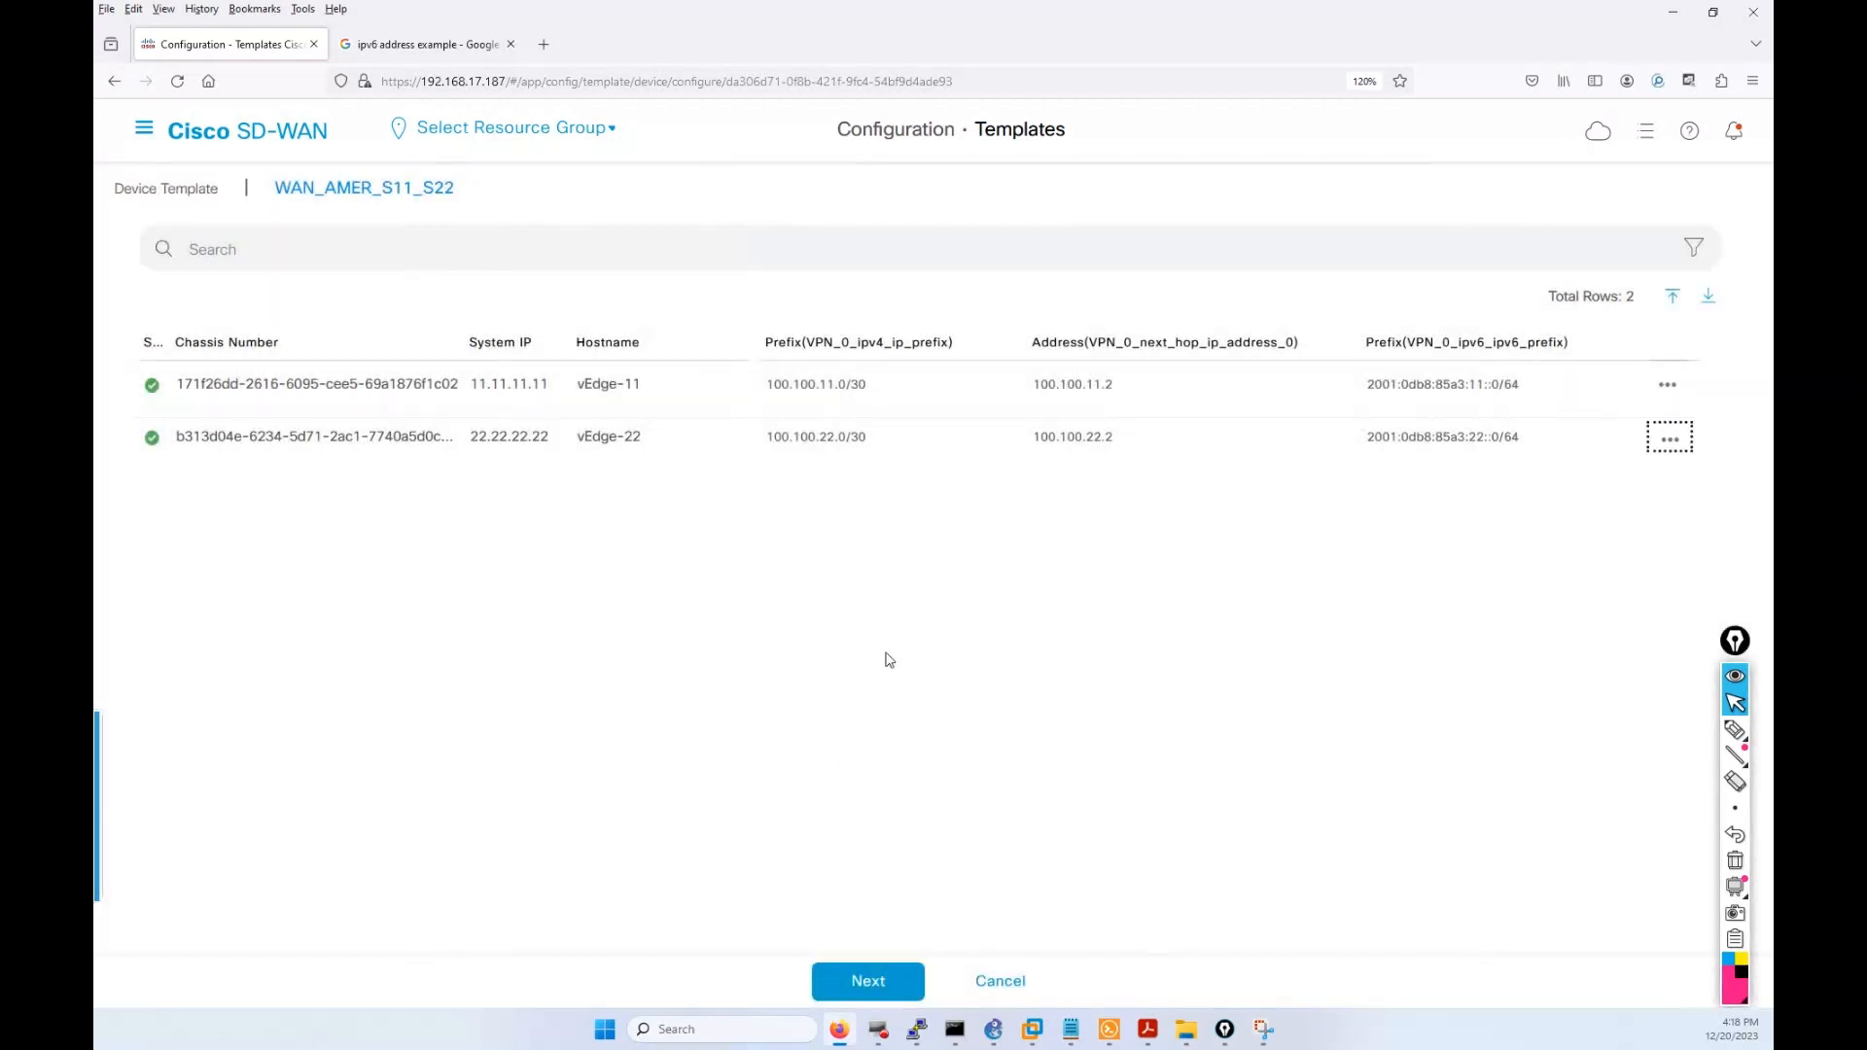
Push the configuration to both devices and confirm the changes.
{"action": "left_click", "coordinate": [869, 982]}
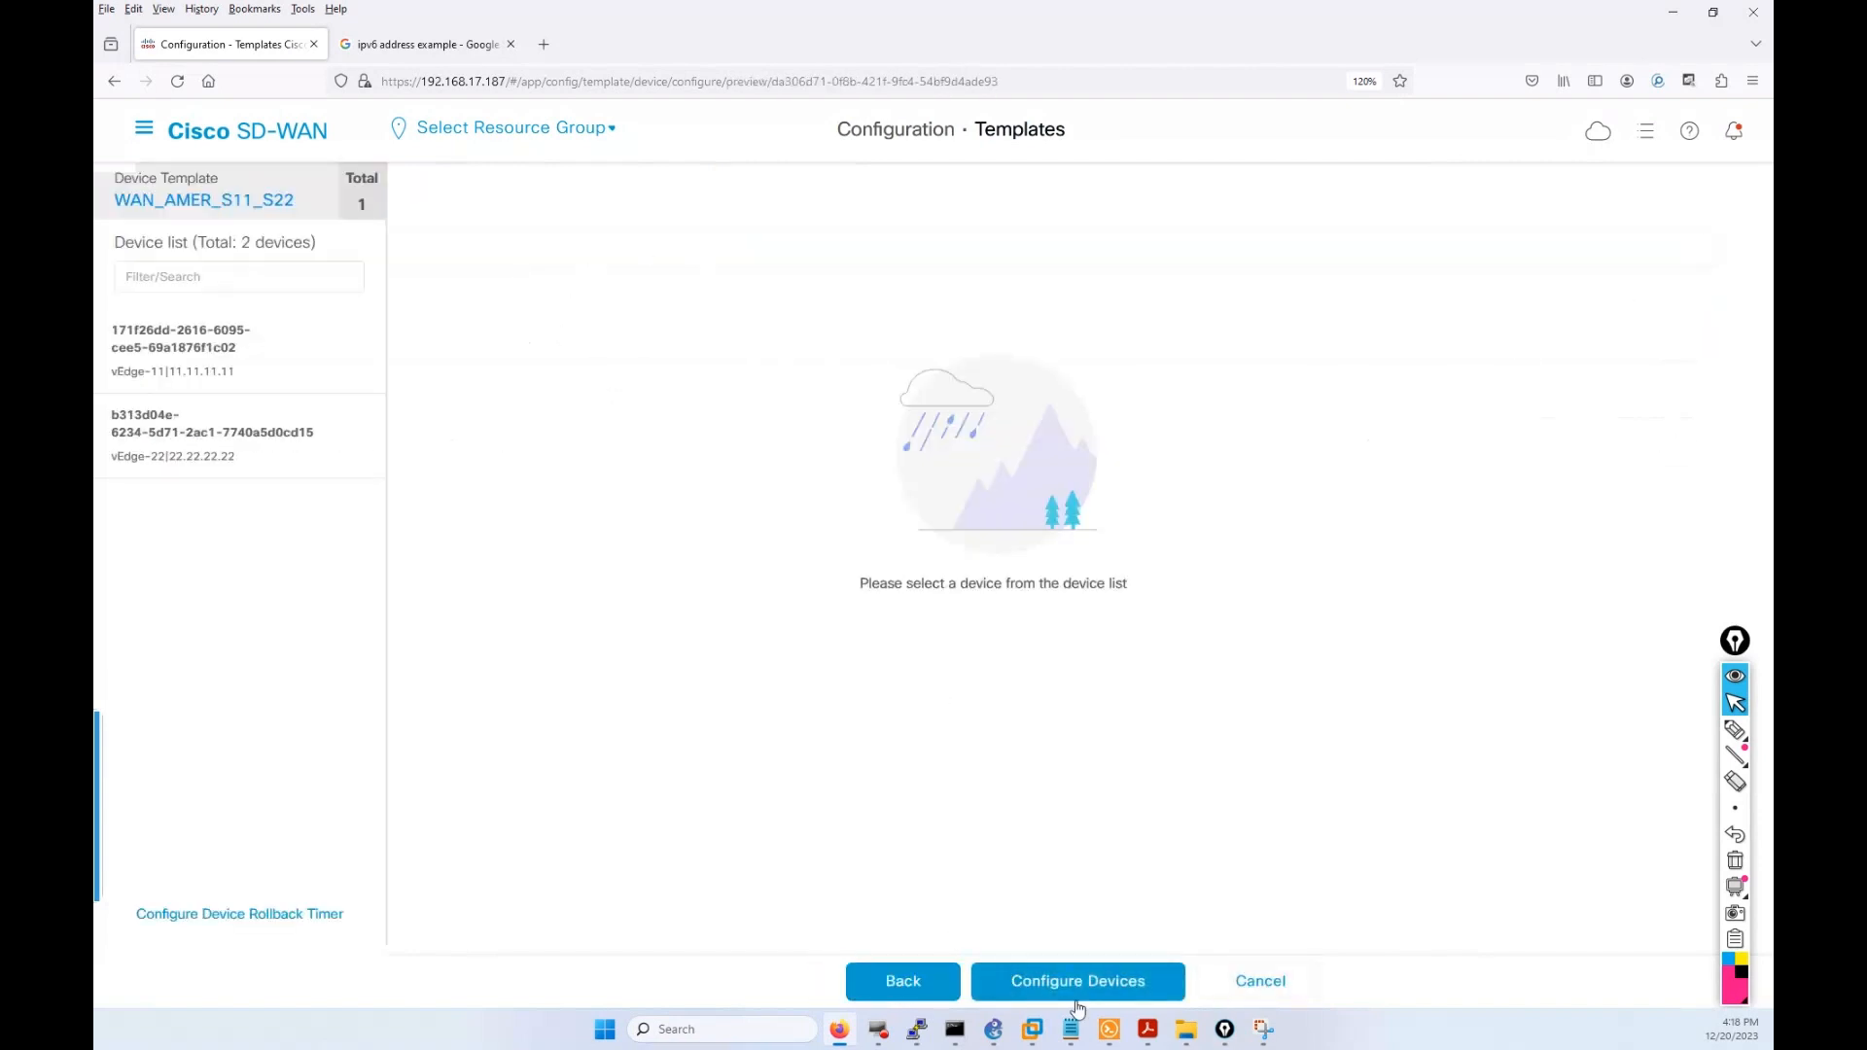
{"action": "left_click", "coordinate": [1075, 995]}
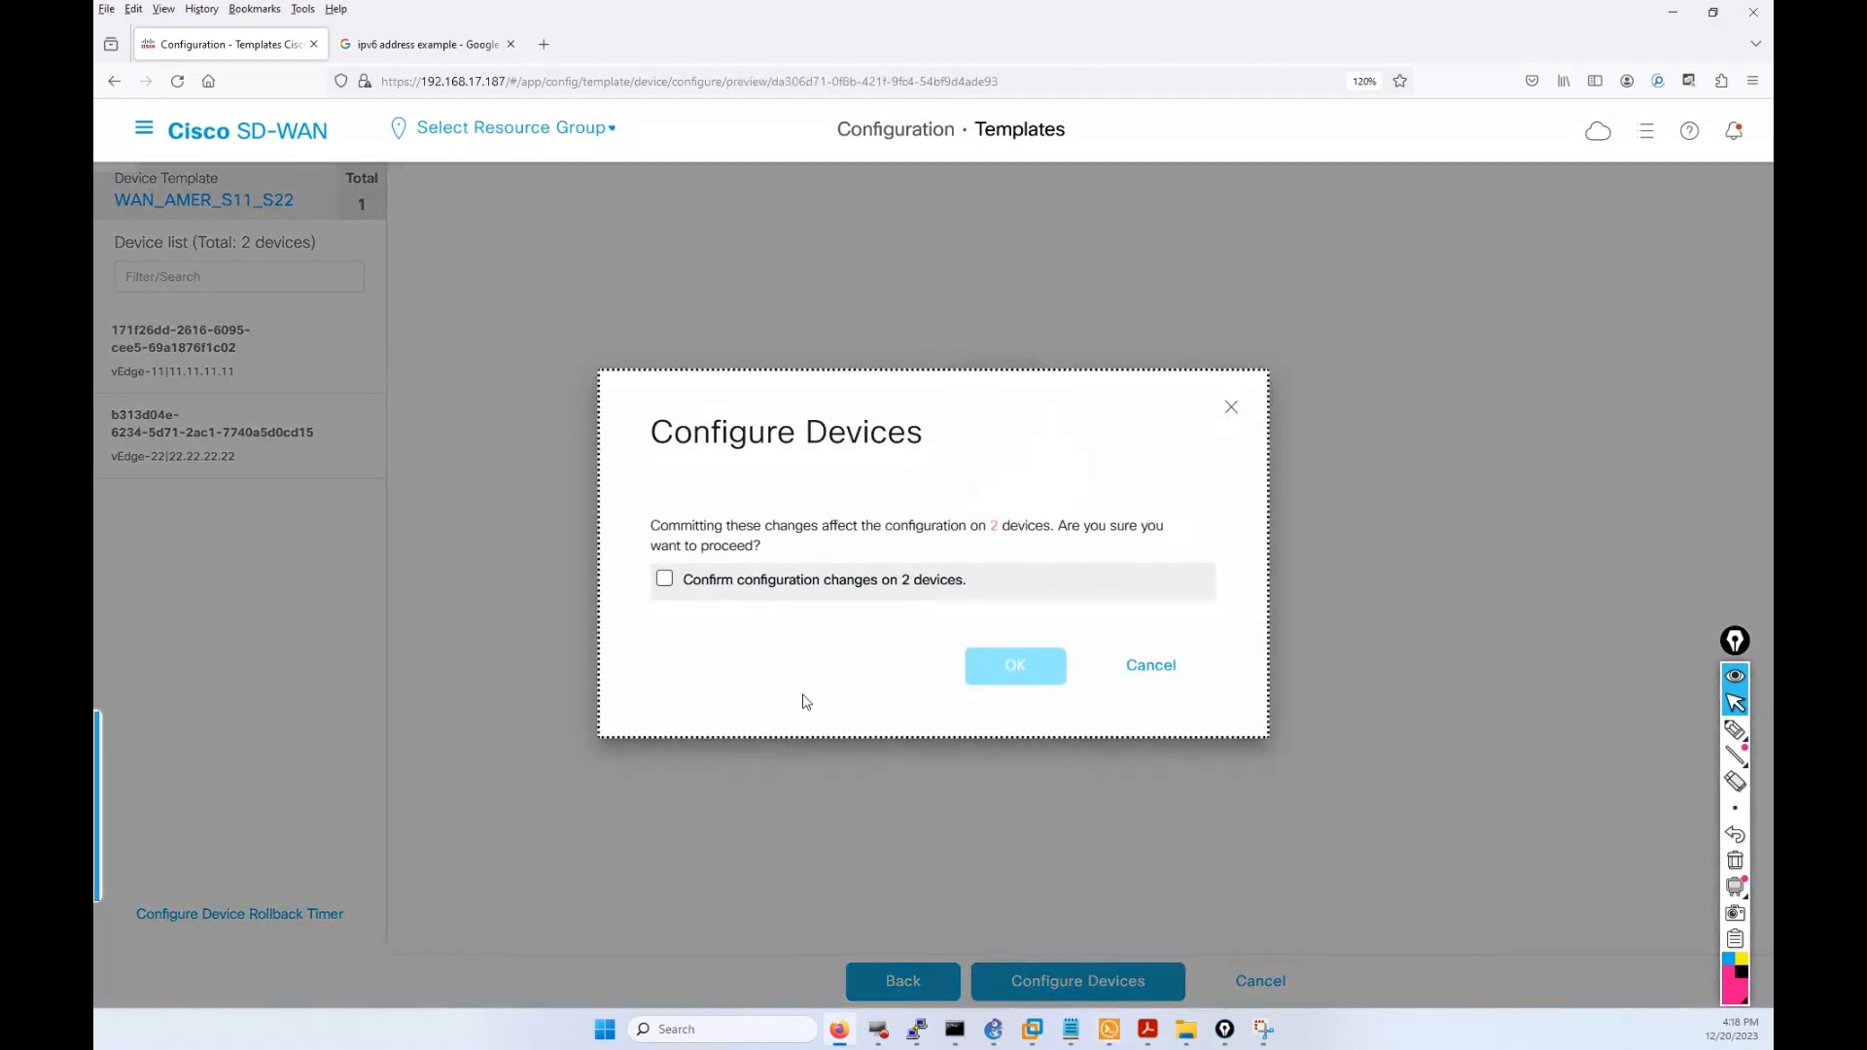
{"action": "left_click", "coordinate": [664, 580]}
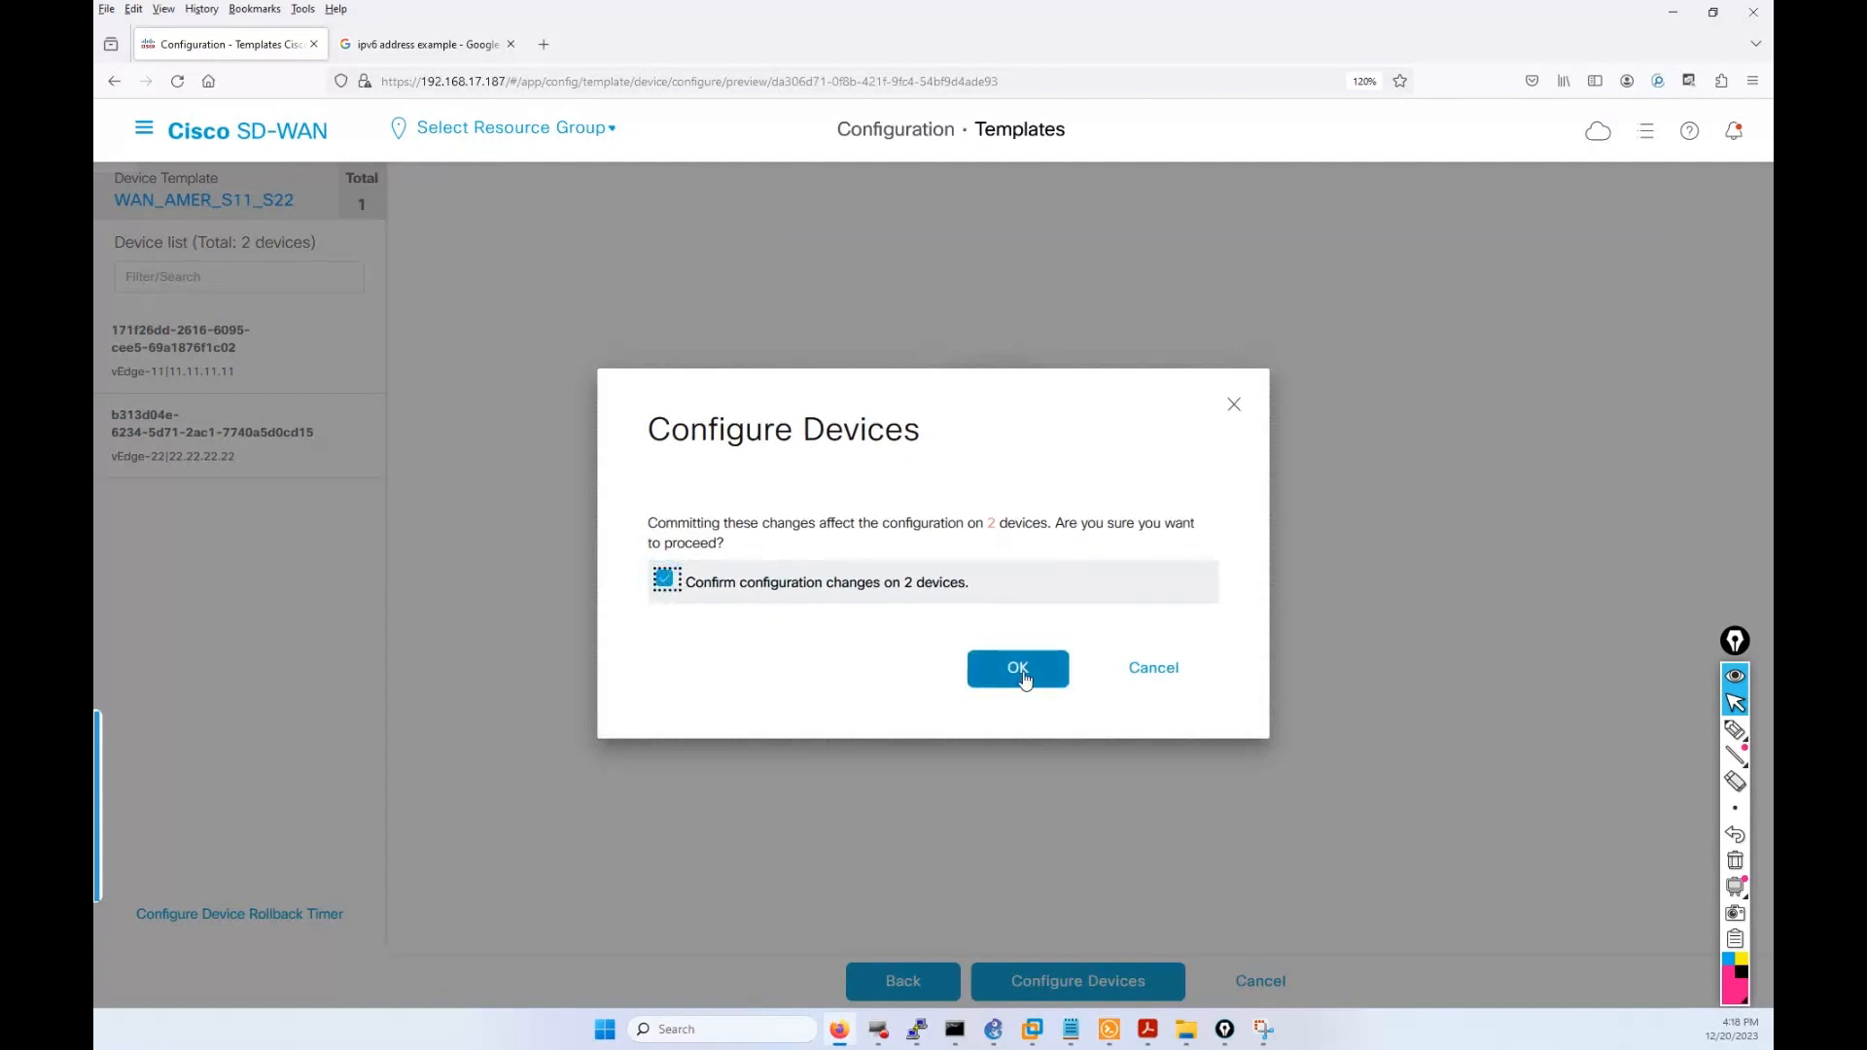
{"action": "left_click", "coordinate": [1018, 670]}
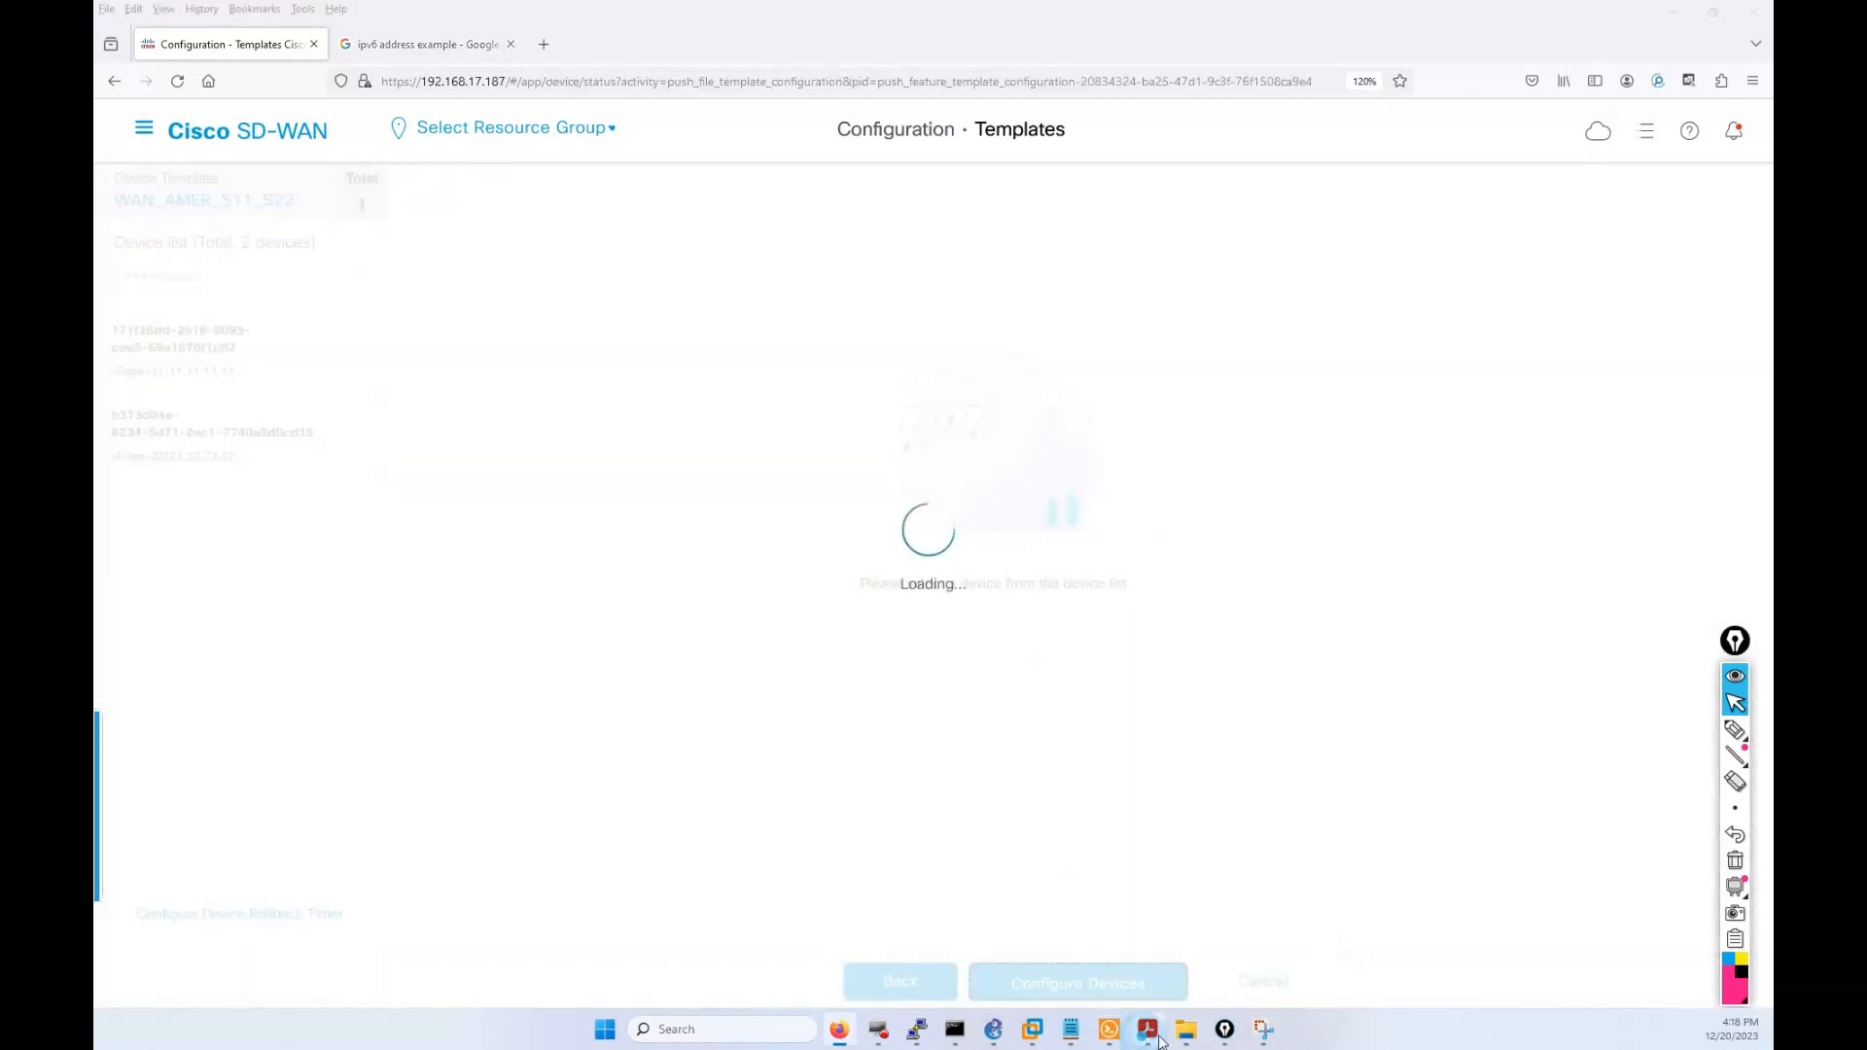
{"action": "left_click", "coordinate": [1109, 1029]}
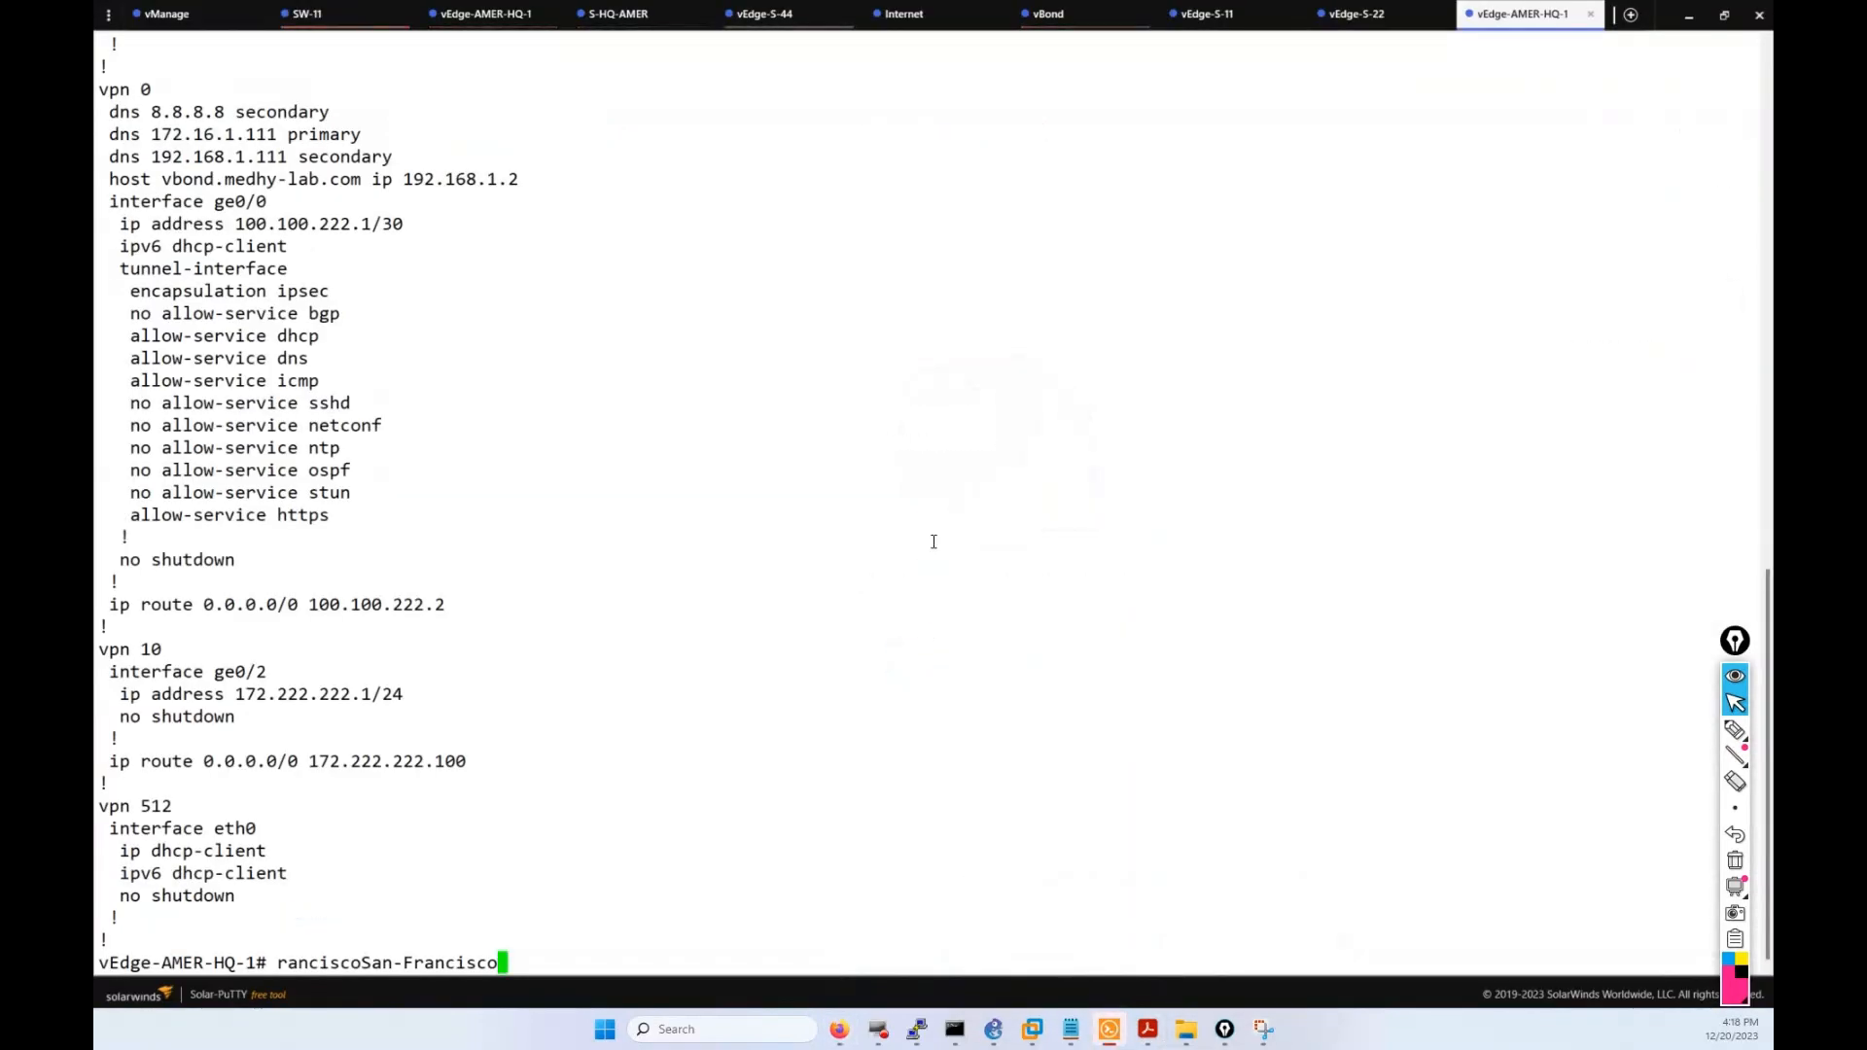
Run show running-config on vEdge-S-11 and page to the ge0/0 transport interface lines.
{"action": "key", "text": "BackSpace"}
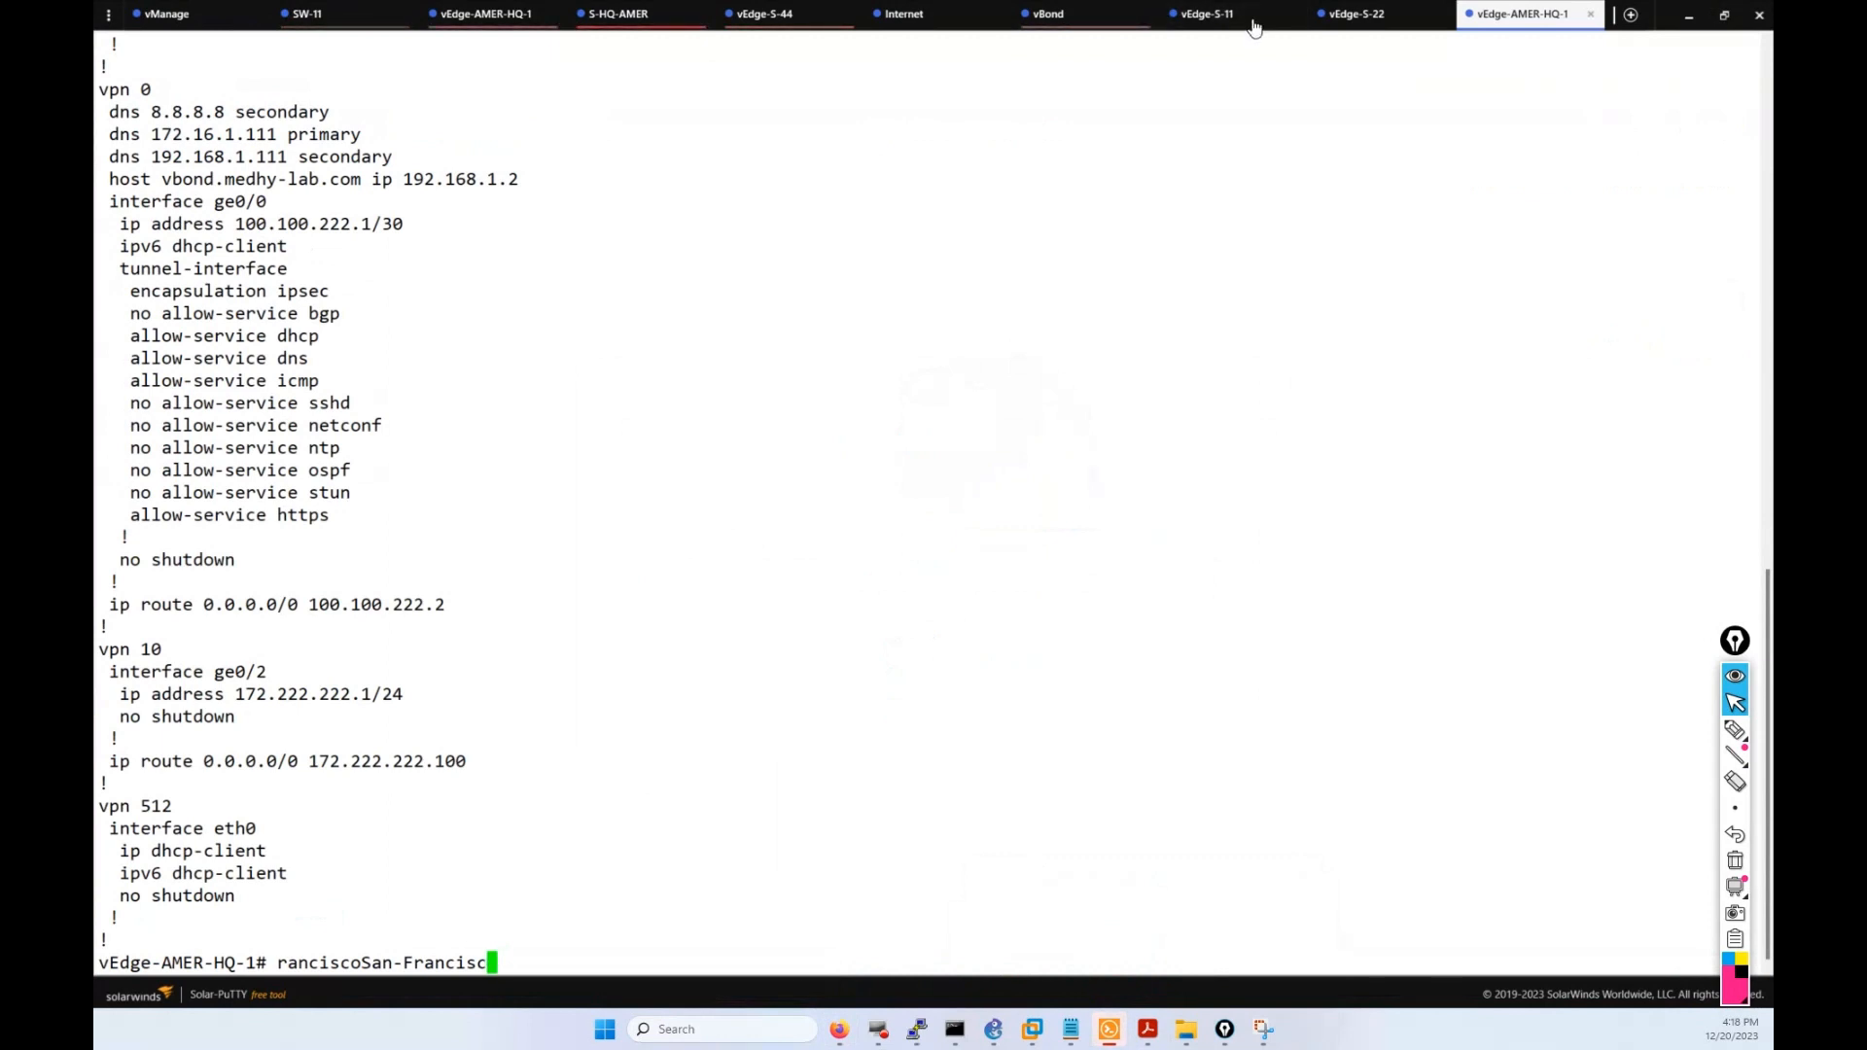
{"action": "left_click", "coordinate": [1220, 14]}
{"action": "key", "text": "ctrl+c"}
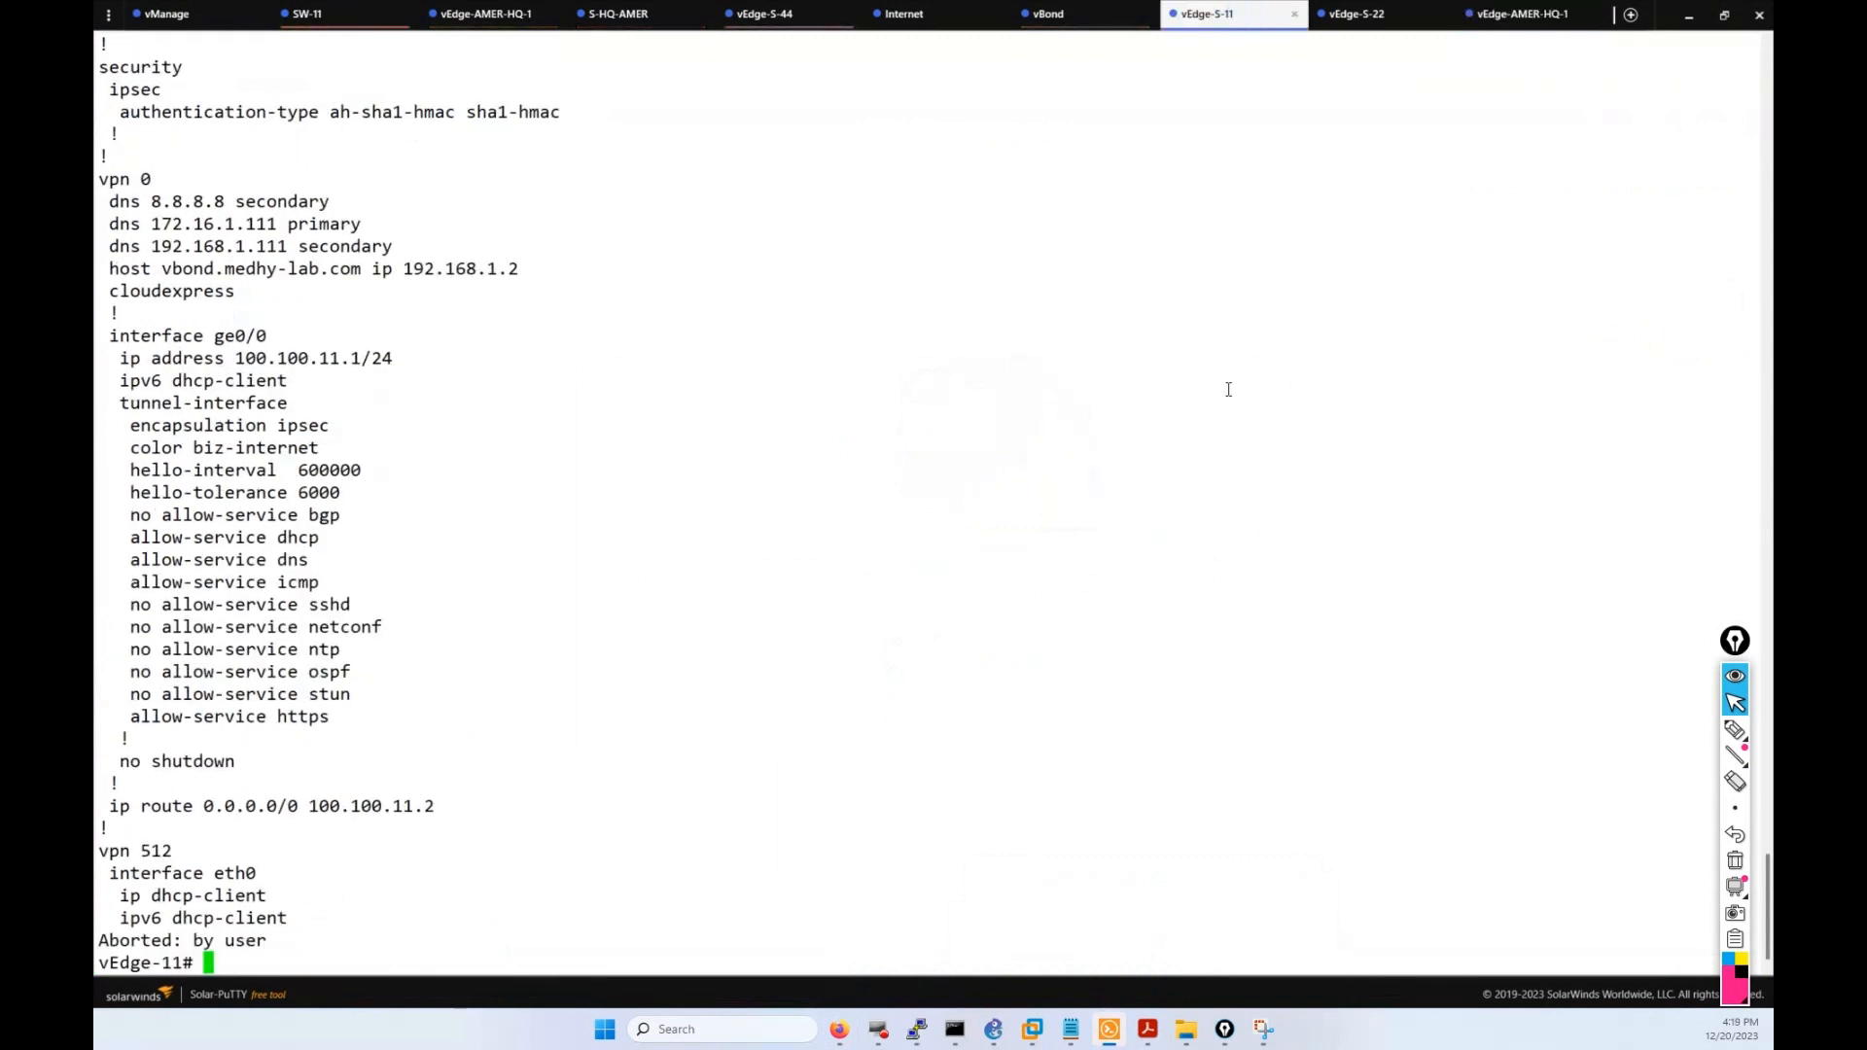
{"action": "key", "text": "Return"}
{"action": "key", "text": "Return"}
{"action": "key", "text": "Return"}
{"action": "type", "text": "show running-config"}
{"action": "key", "text": "Return"}
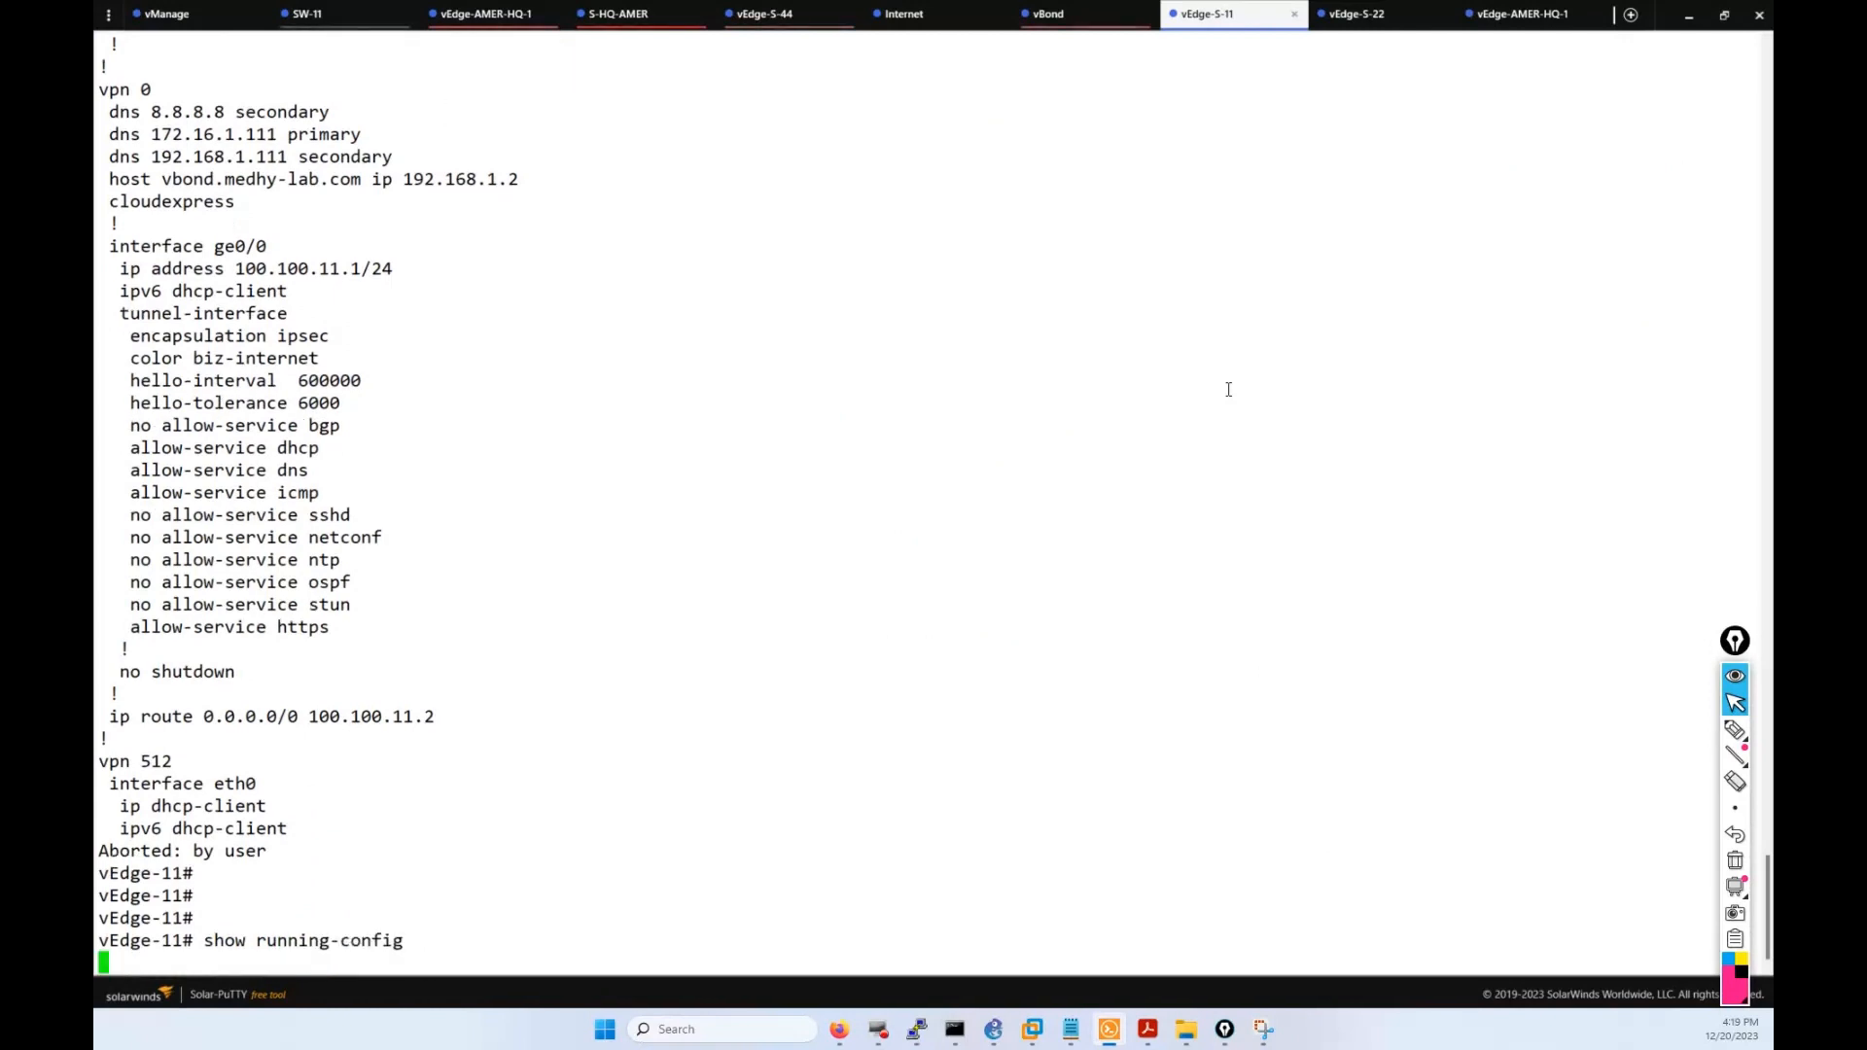
{"action": "key", "text": "Return"}
{"action": "key", "text": "Return"}
{"action": "key", "text": "Return"}
{"action": "key", "text": "Return"}
{"action": "key", "text": "Return"}
{"action": "key", "text": "Return"}
{"action": "key", "text": "Return"}
{"action": "key", "text": "Return"}
{"action": "key", "text": "Return"}
{"action": "key", "text": "Return"}
{"action": "key", "text": "Return"}
{"action": "key", "text": "Return"}
{"action": "key", "text": "Return"}
{"action": "key", "text": "Return"}
{"action": "key", "text": "Return"}
{"action": "key", "text": "Return"}
{"action": "key", "text": "Return"}
{"action": "key", "text": "Return"}
{"action": "key", "text": "Return"}
{"action": "key", "text": "Return"}
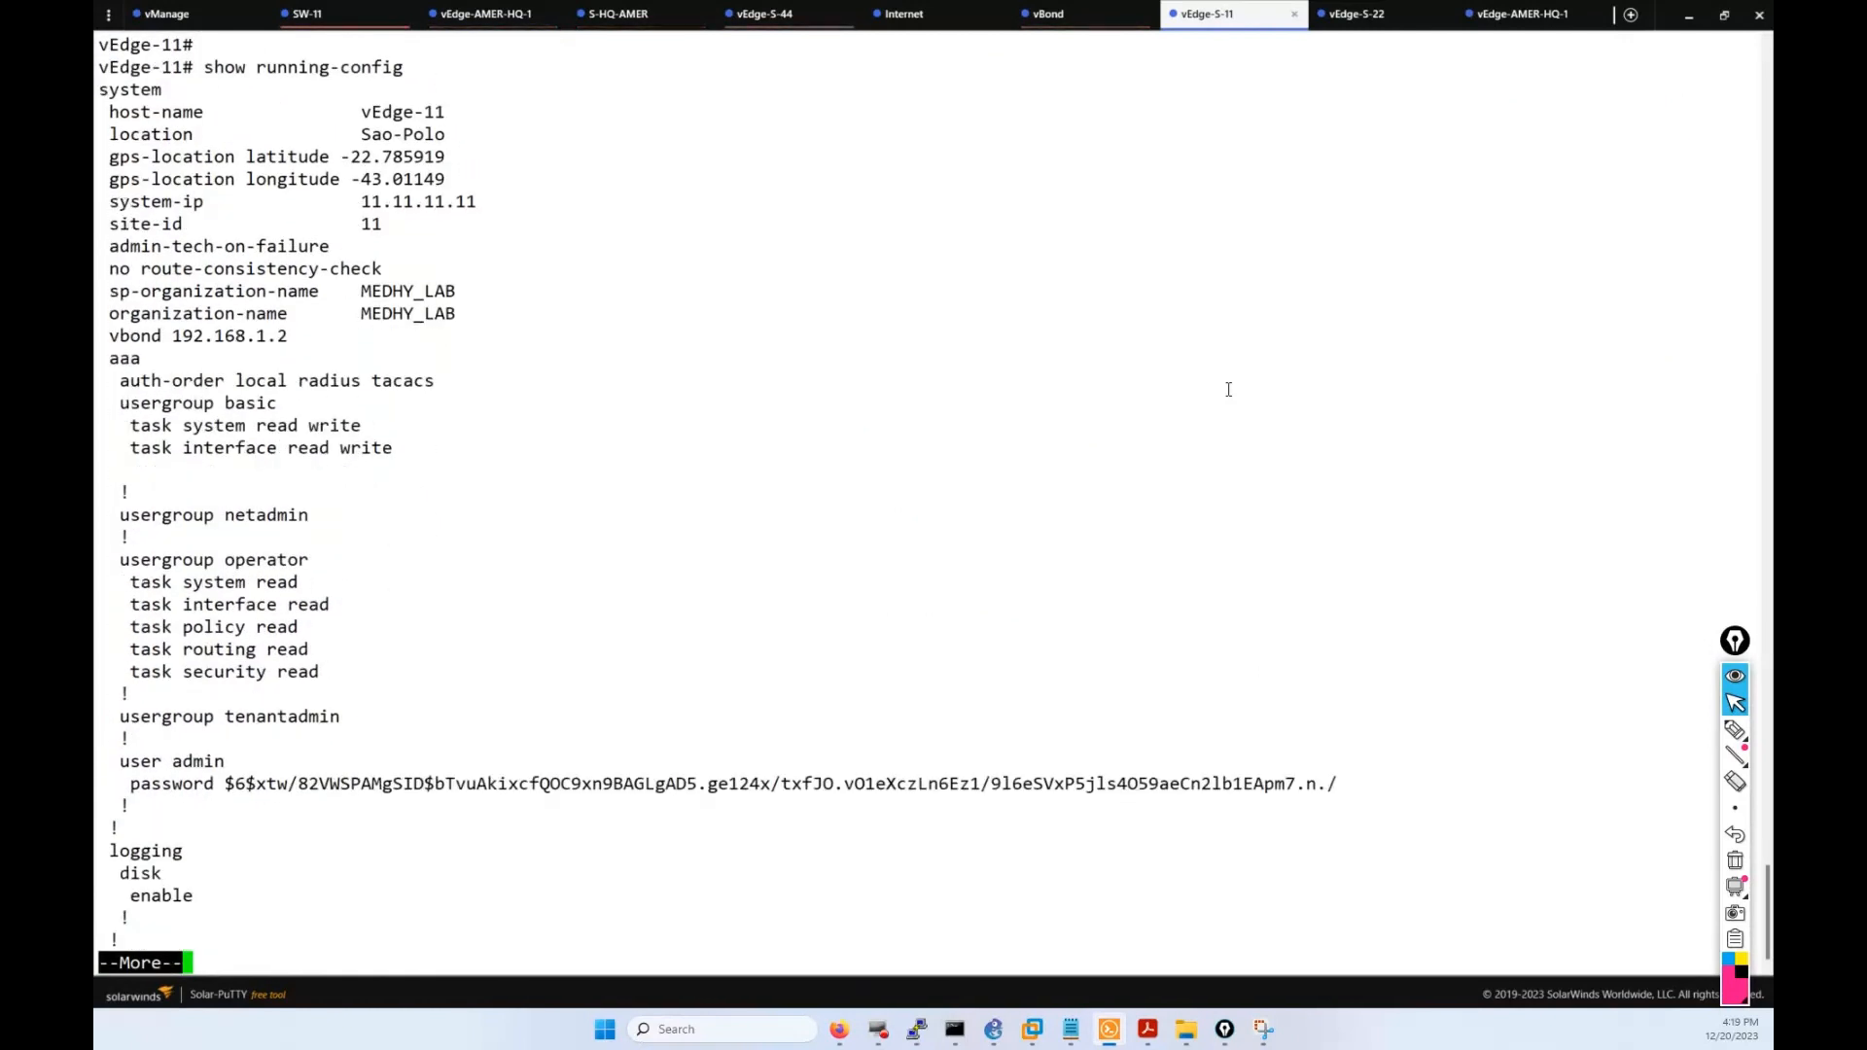
{"action": "key", "text": "Return"}
{"action": "key", "text": "Return"}
{"action": "key", "text": "Return"}
{"action": "key", "text": "Return"}
{"action": "key", "text": "Return"}
{"action": "key", "text": "Return"}
{"action": "key", "text": "Return"}
{"action": "key", "text": "Return"}
{"action": "key", "text": "Return"}
{"action": "key", "text": "Return"}
{"action": "key", "text": "Return"}
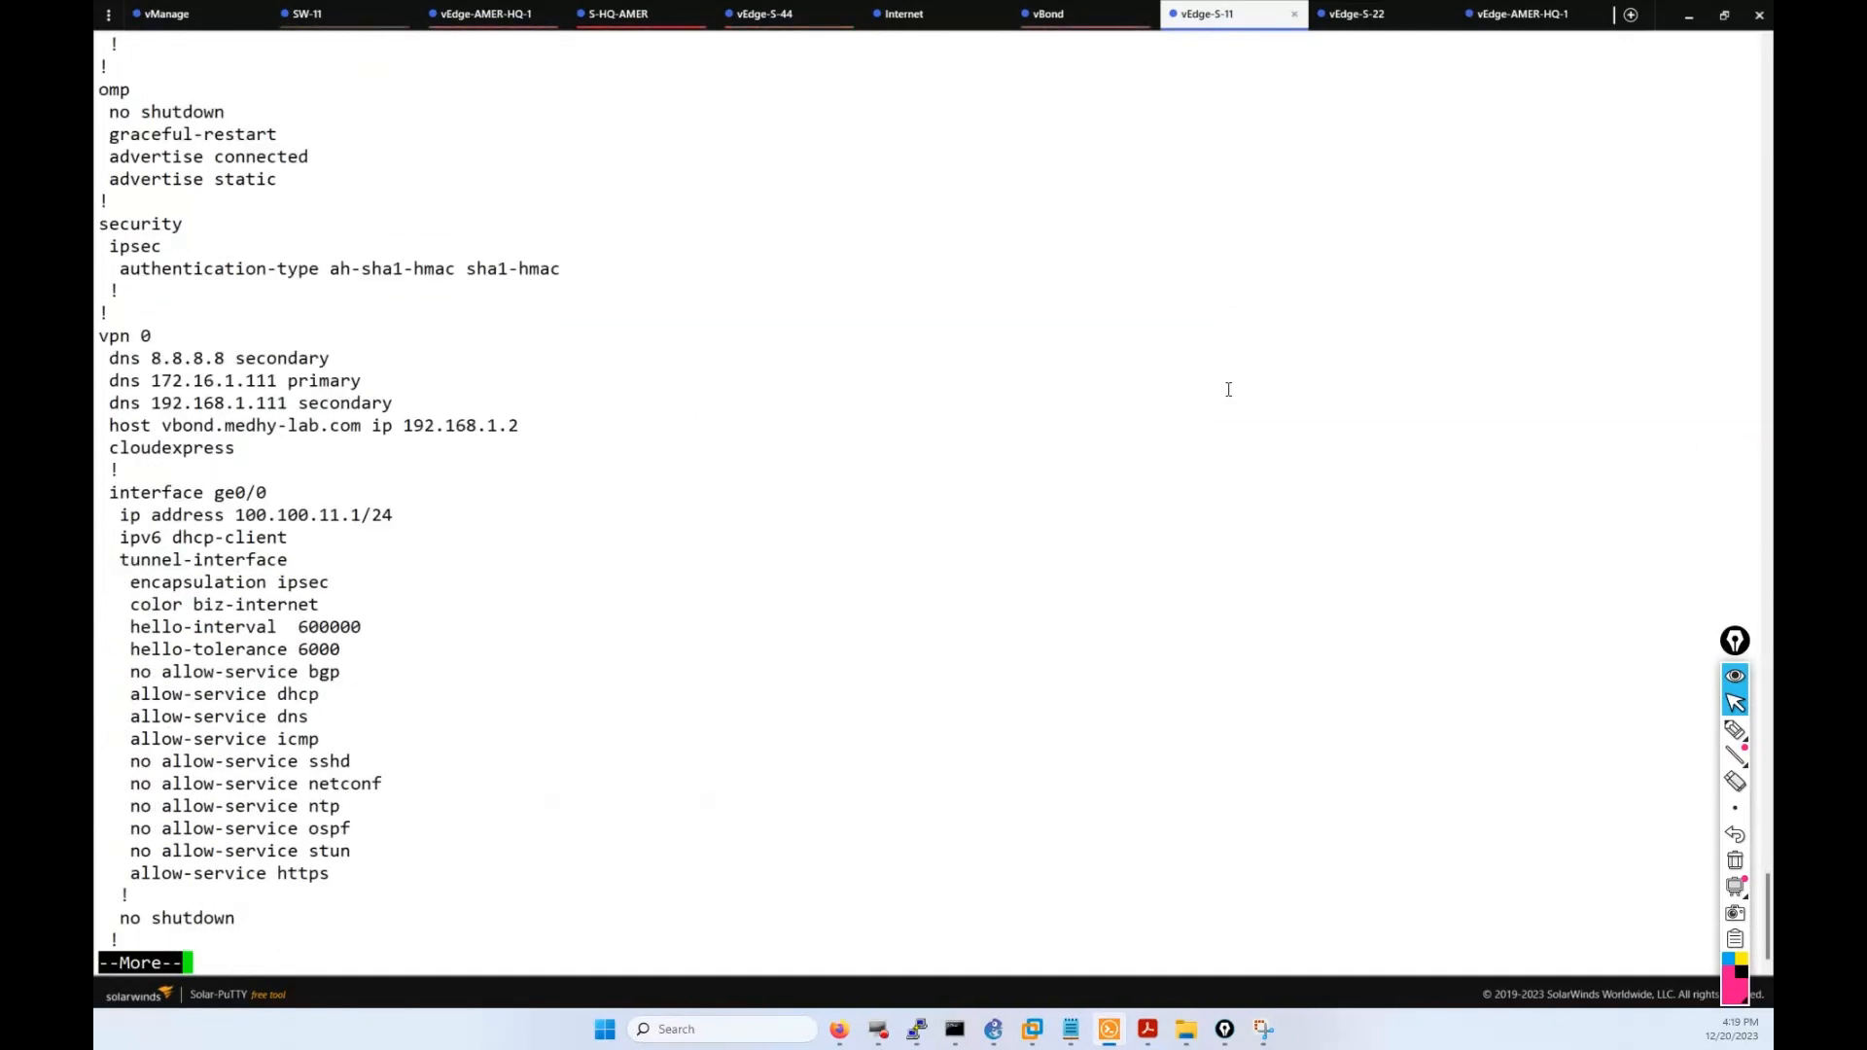
{"action": "left_click_drag", "start_coordinate": [370, 555], "coordinate": [124, 494]}
{"action": "left_click", "coordinate": [124, 494]}
Expand vEdge-11's and vEdge-22's push logs and check the running tasks list.
{"action": "left_click", "coordinate": [839, 1029]}
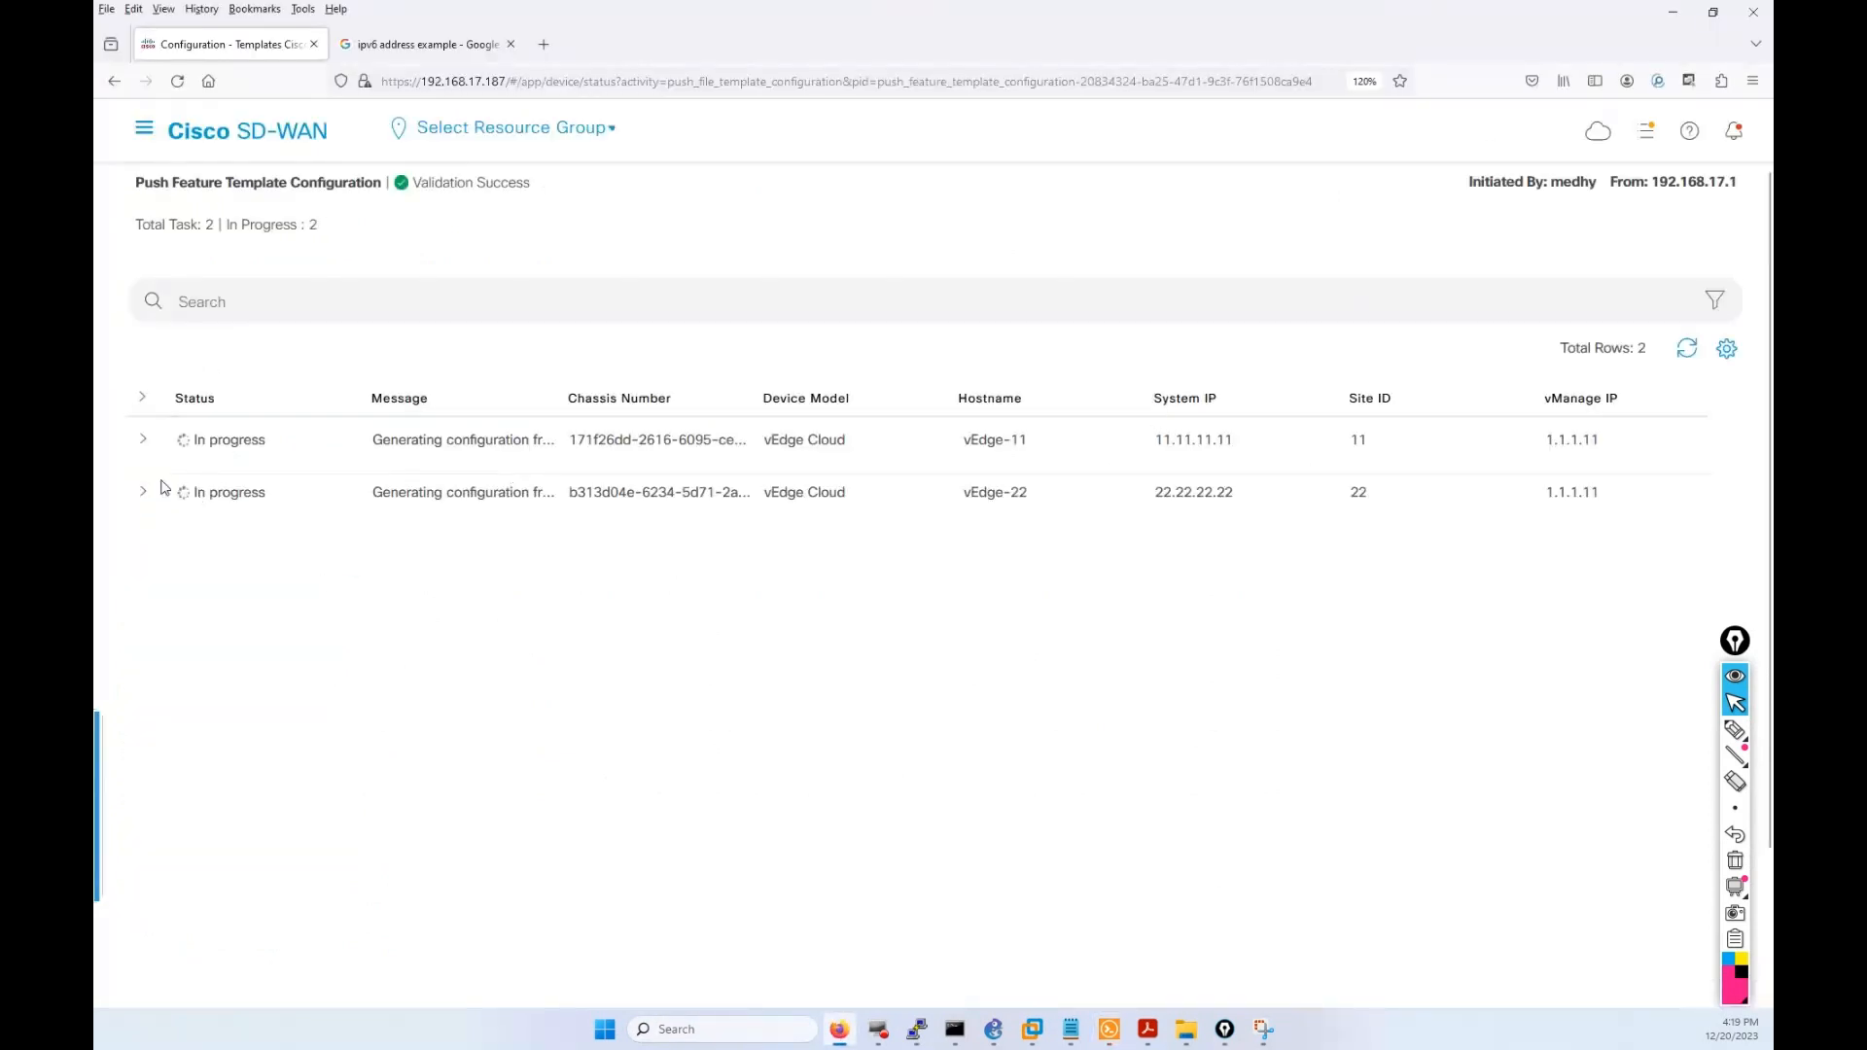
{"action": "left_click", "coordinate": [141, 439]}
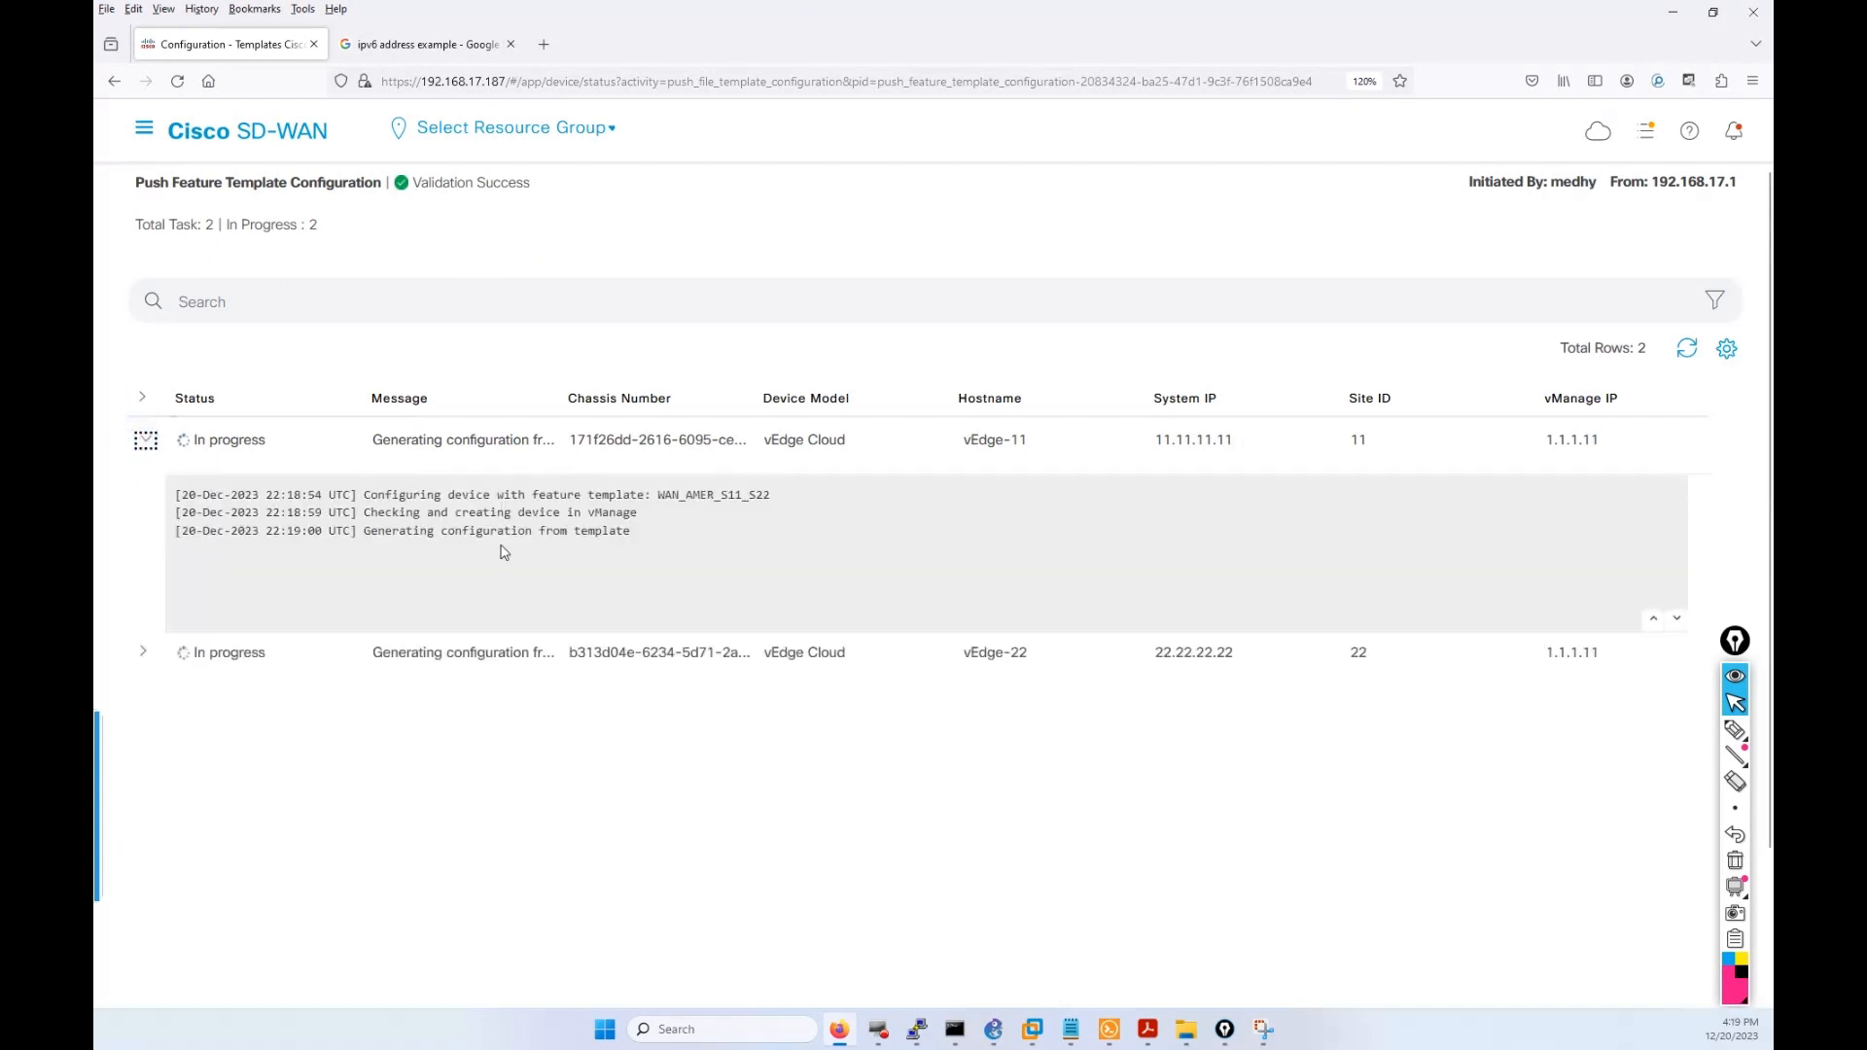
{"action": "left_click", "coordinate": [145, 654]}
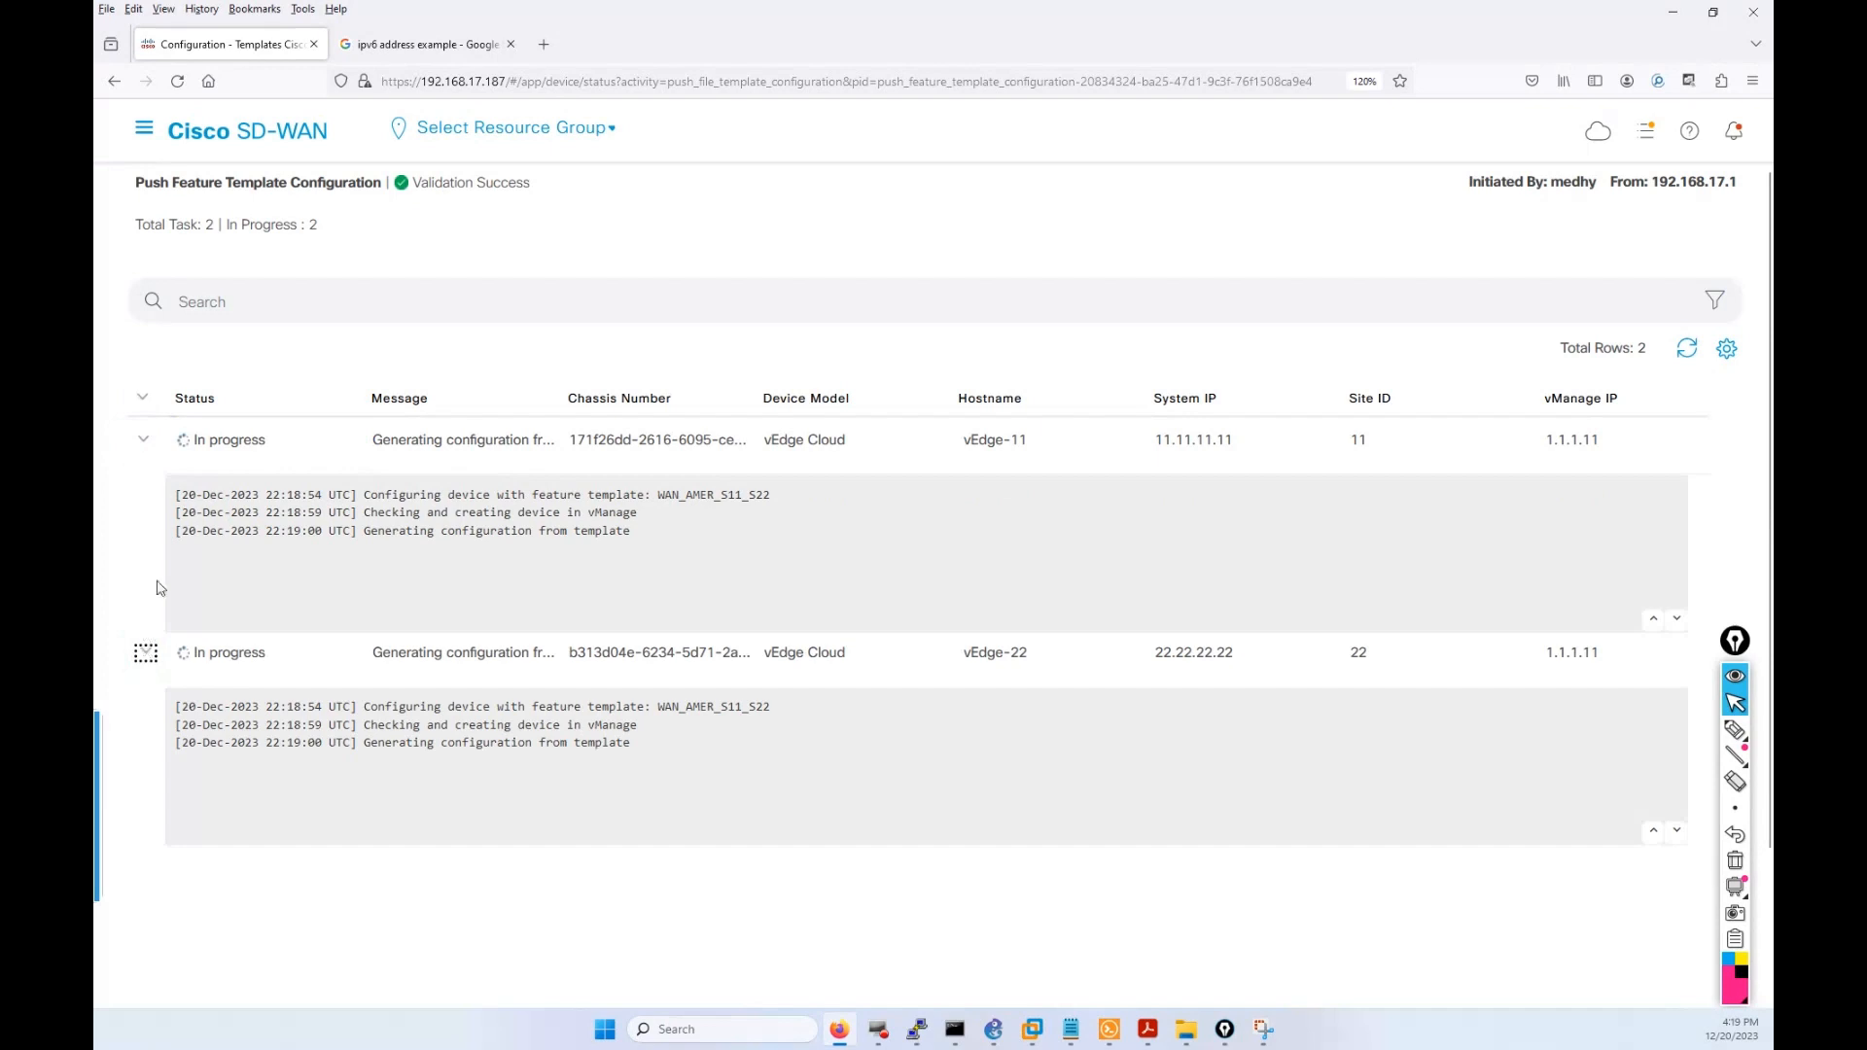
{"action": "left_click", "coordinate": [1645, 134]}
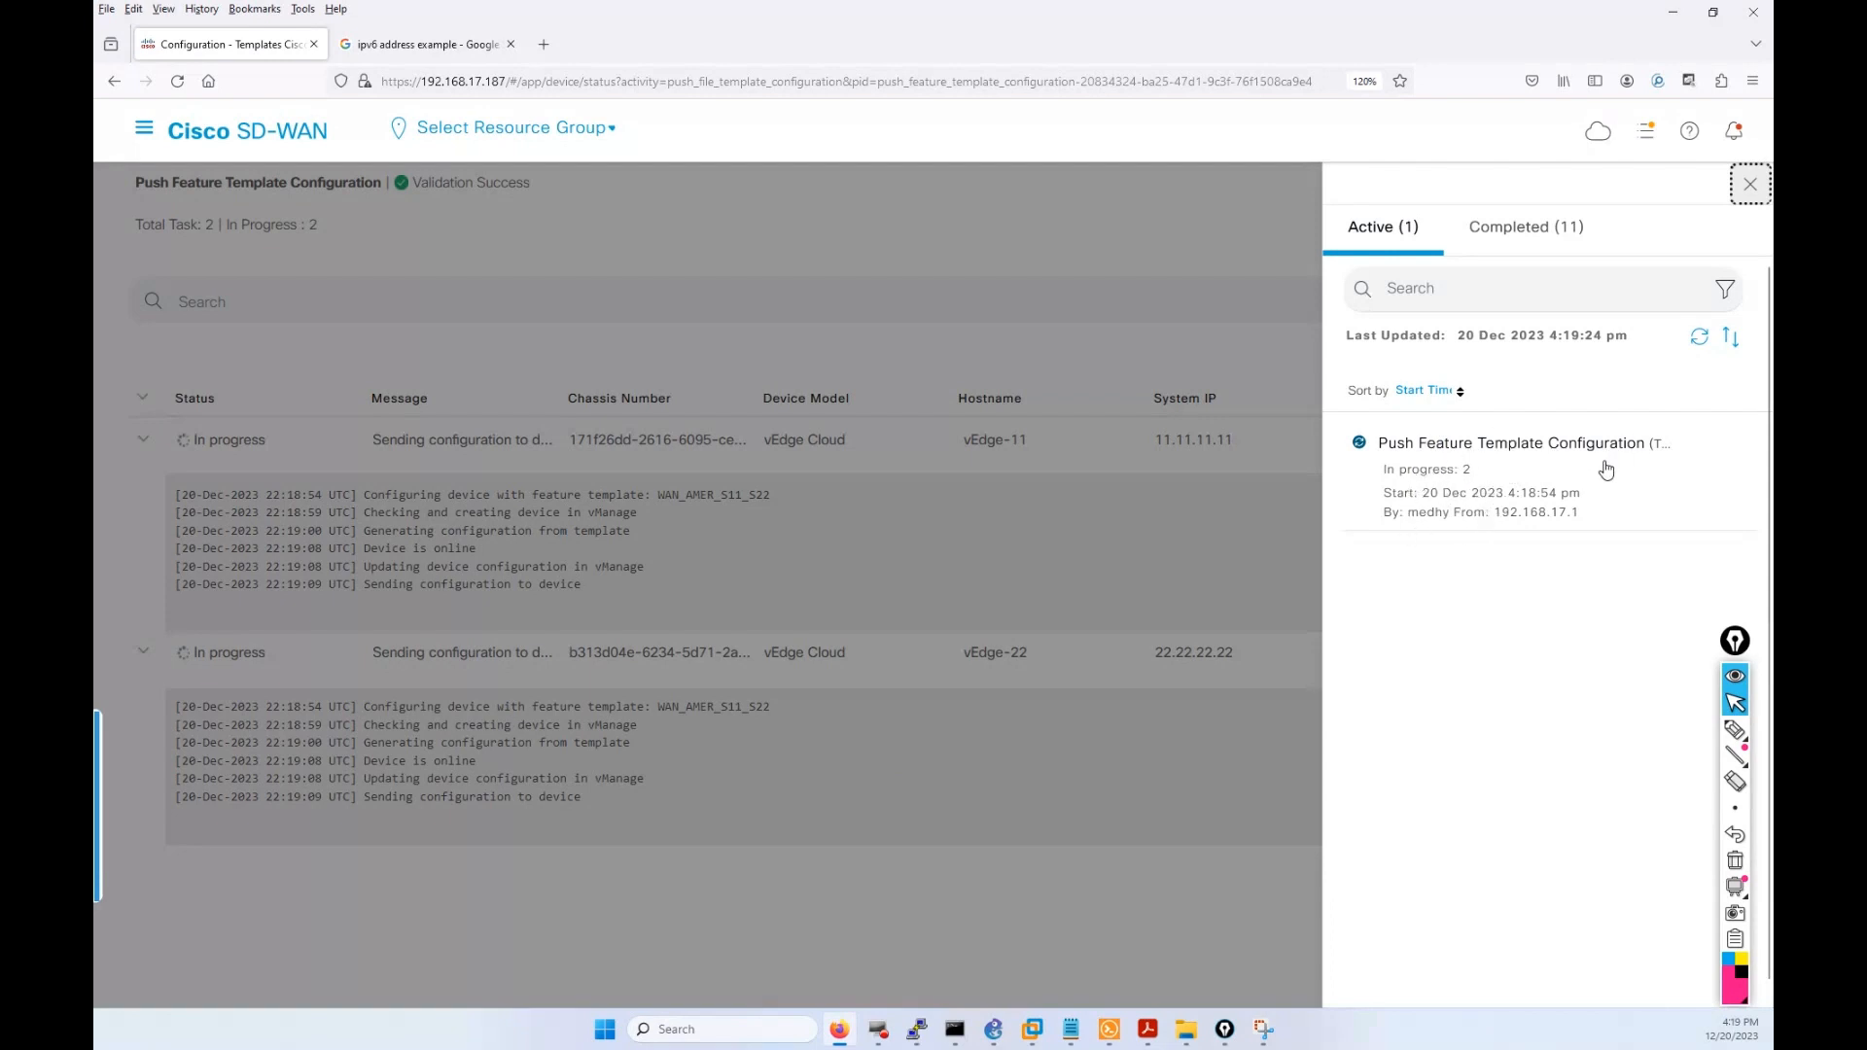
{"action": "left_click", "coordinate": [533, 541]}
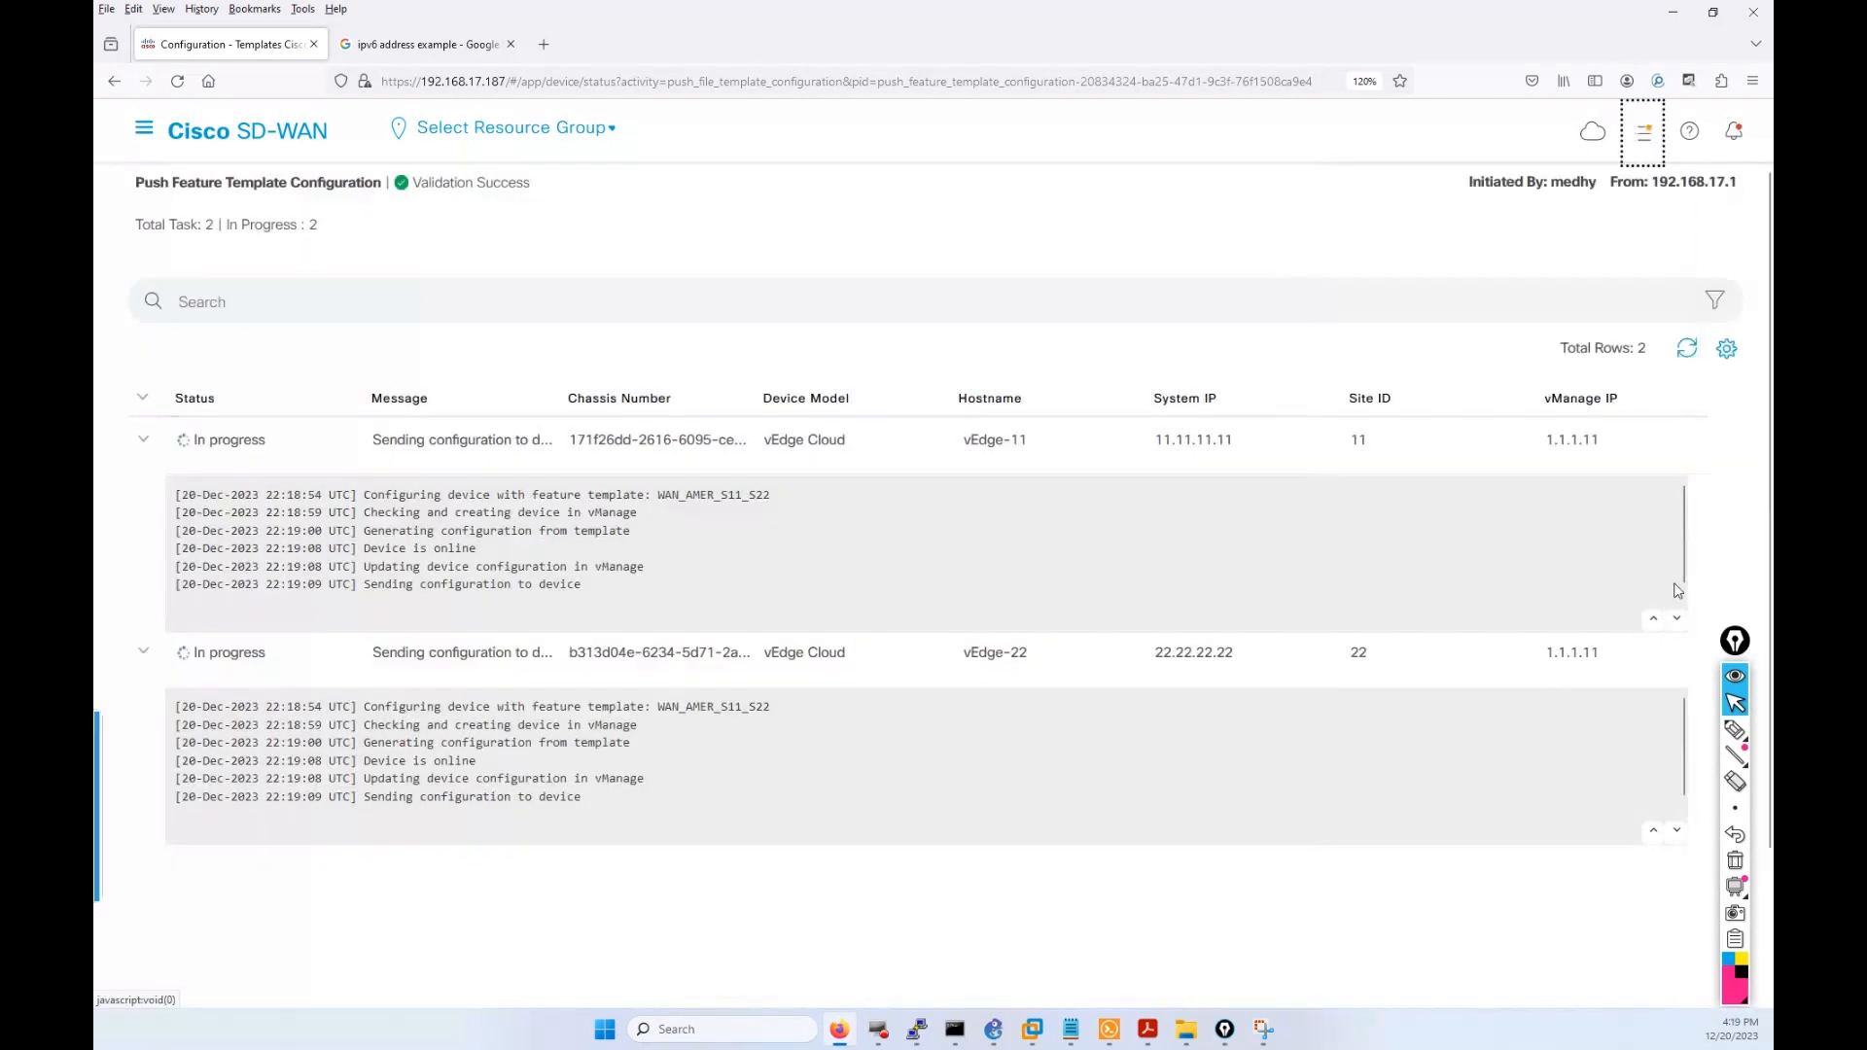
{"action": "left_click", "coordinate": [1682, 552]}
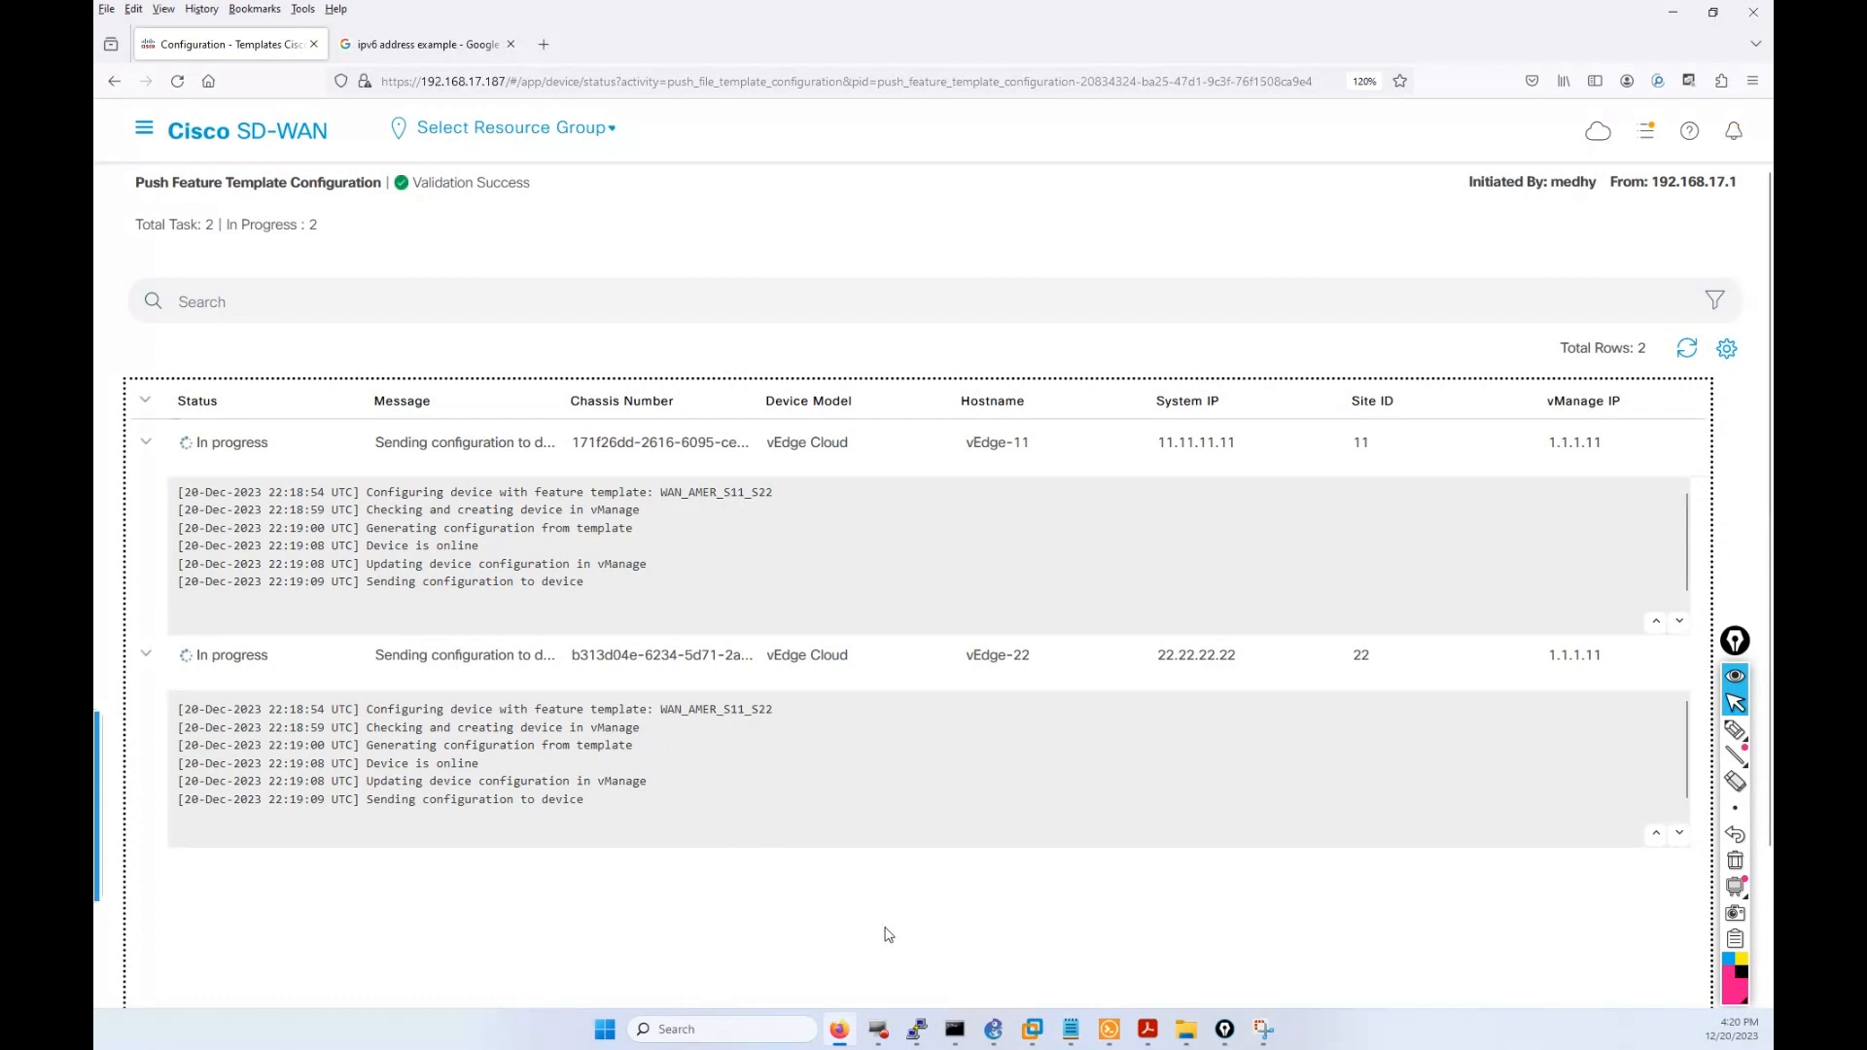
Rerun show running-config on vEdge-11 to display its updated configuration.
{"action": "left_click", "coordinate": [1109, 1028]}
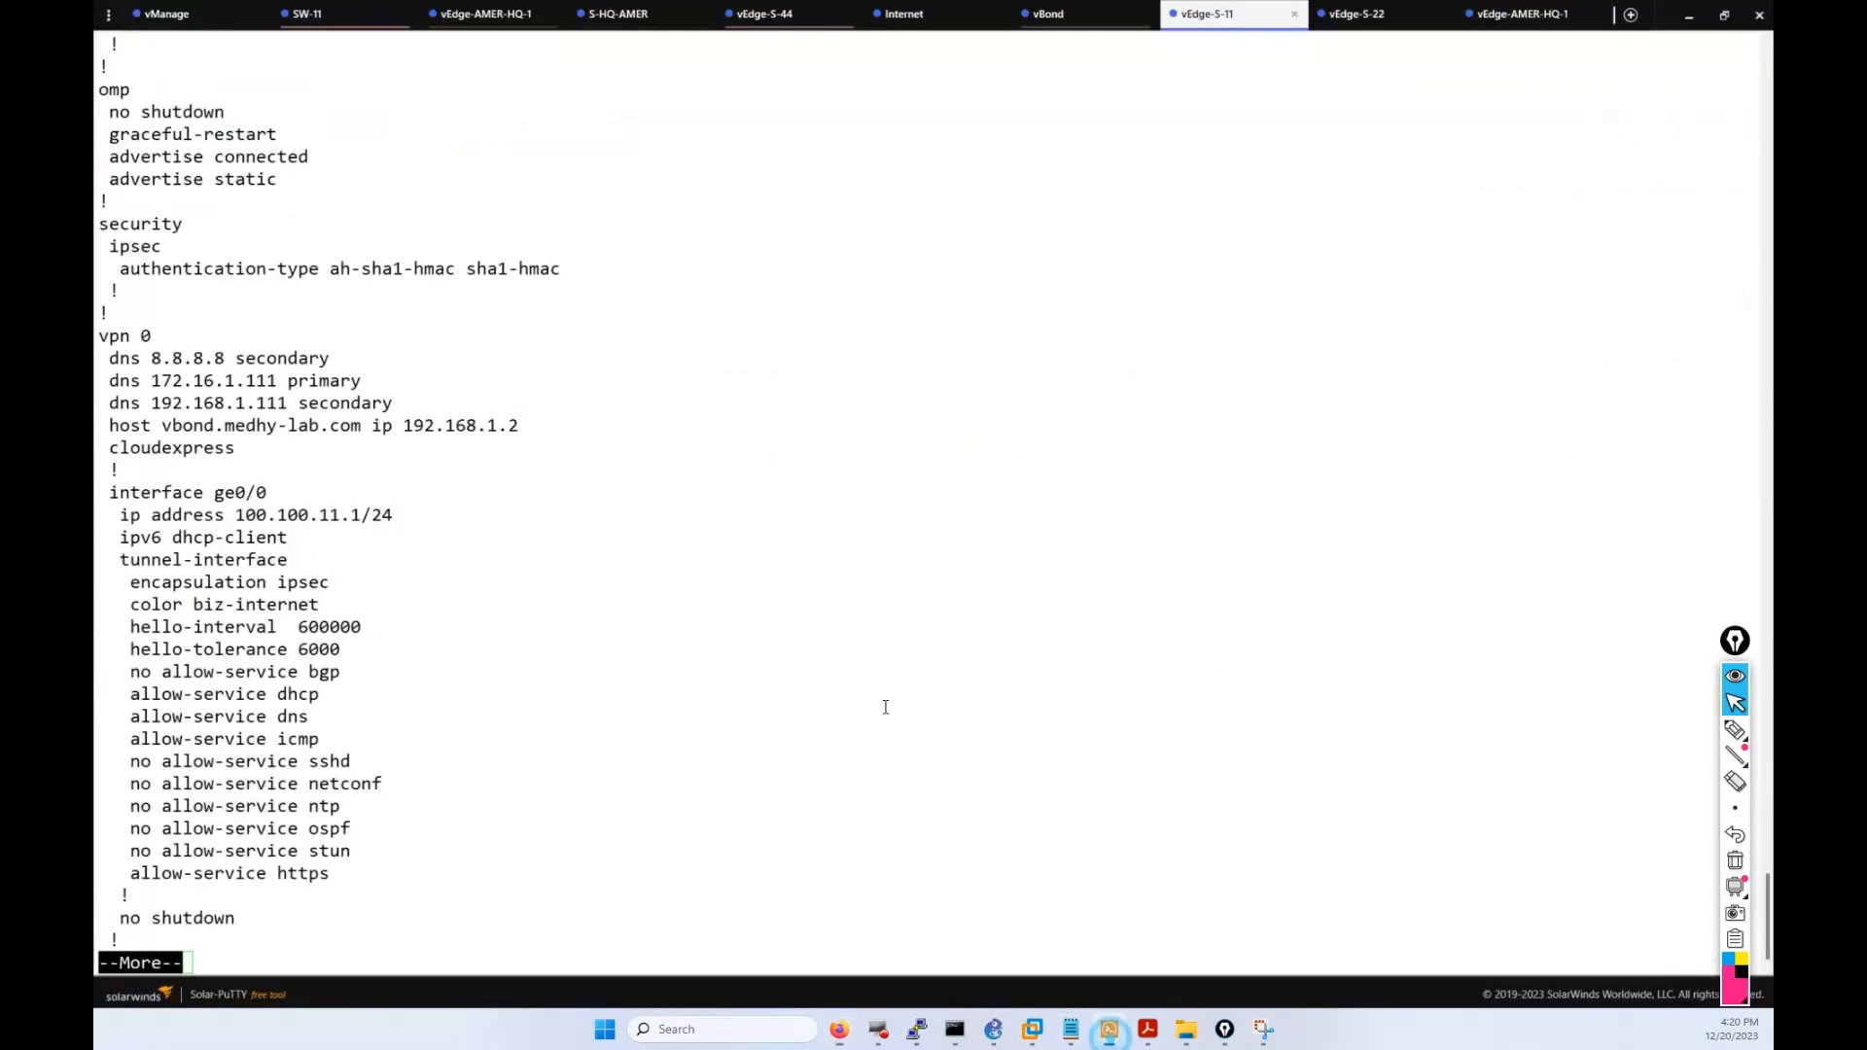
{"action": "key", "text": "q"}
{"action": "key", "text": "Up"}
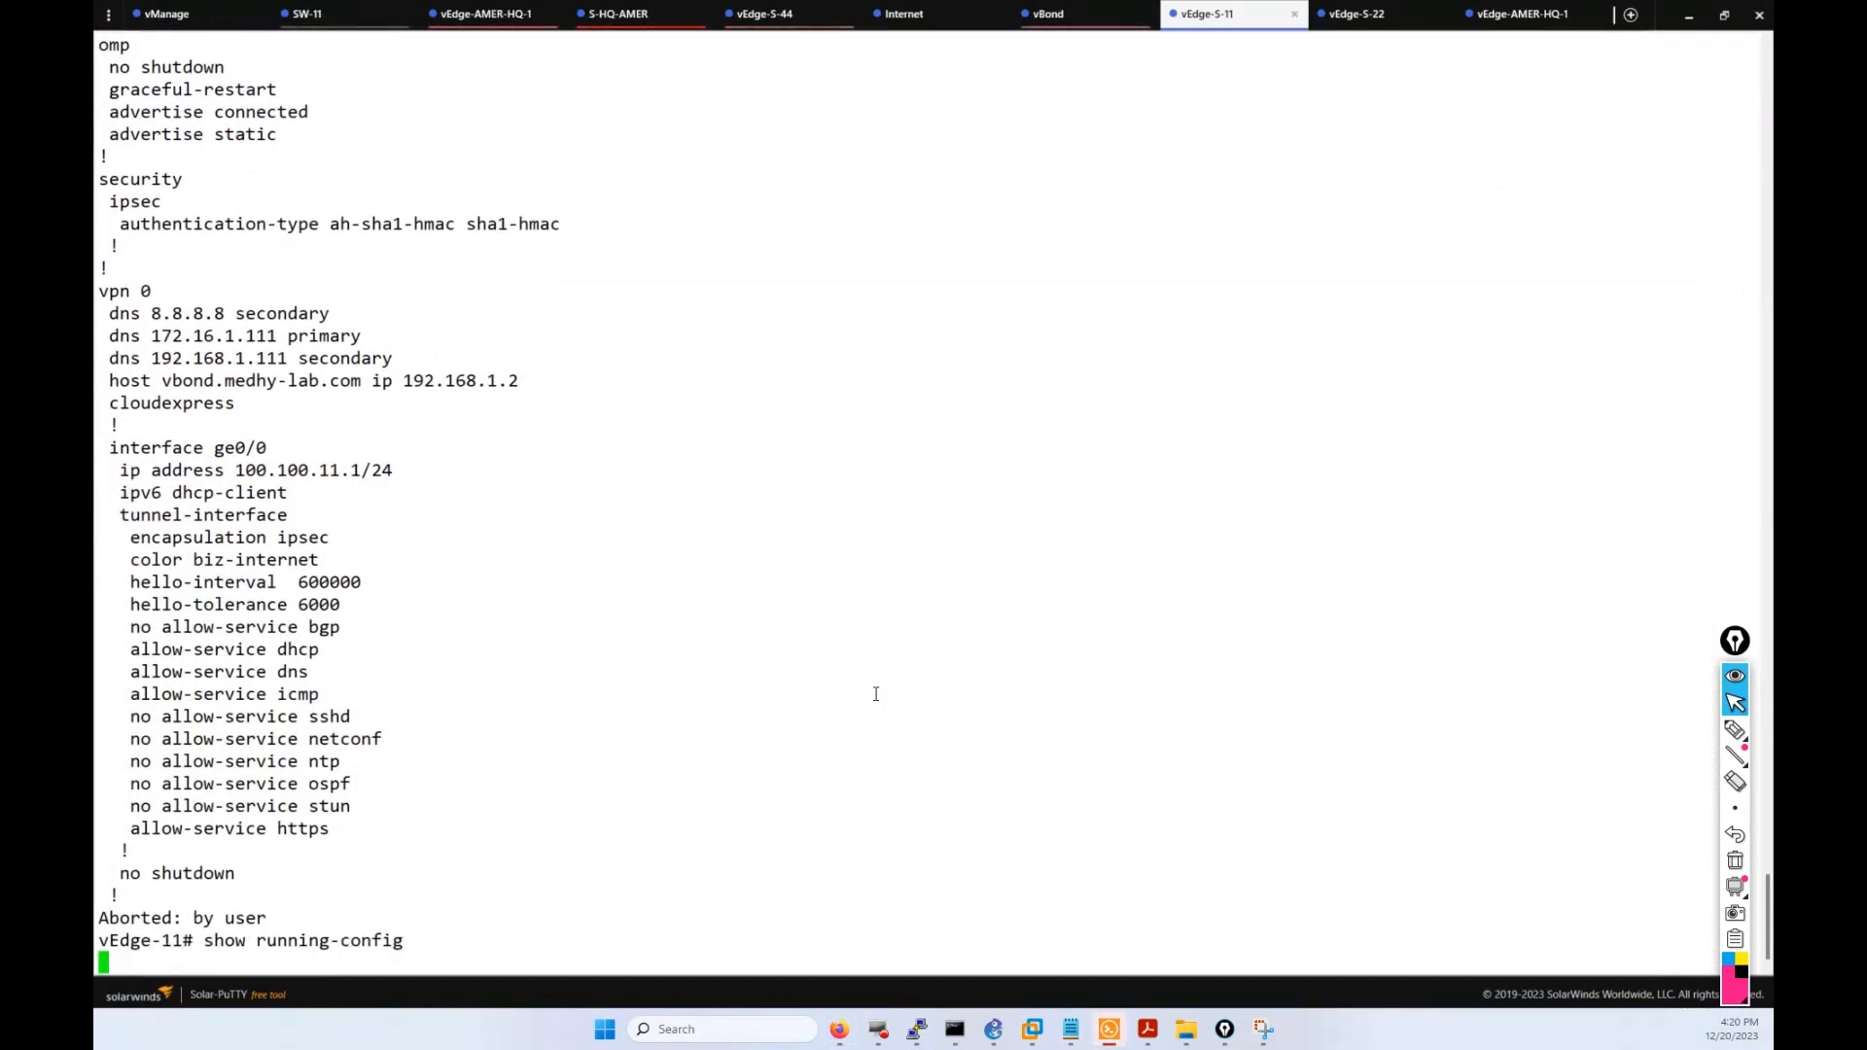
{"action": "key", "text": "Return"}
{"action": "key", "text": "Return"}
{"action": "key", "text": "Return"}
{"action": "key", "text": "Return"}
{"action": "key", "text": "Return"}
{"action": "key", "text": "Return"}
{"action": "key", "text": "Return"}
{"action": "key", "text": "Return"}
{"action": "key", "text": "Return"}
{"action": "key", "text": "Return"}
{"action": "key", "text": "Return"}
{"action": "key", "text": "Return"}
{"action": "key", "text": "Return"}
{"action": "key", "text": "Return"}
{"action": "key", "text": "Return"}
{"action": "key", "text": "Return"}
{"action": "key", "text": "Return"}
{"action": "key", "text": "Return"}
{"action": "key", "text": "Return"}
{"action": "key", "text": "Return"}
{"action": "key", "text": "Return"}
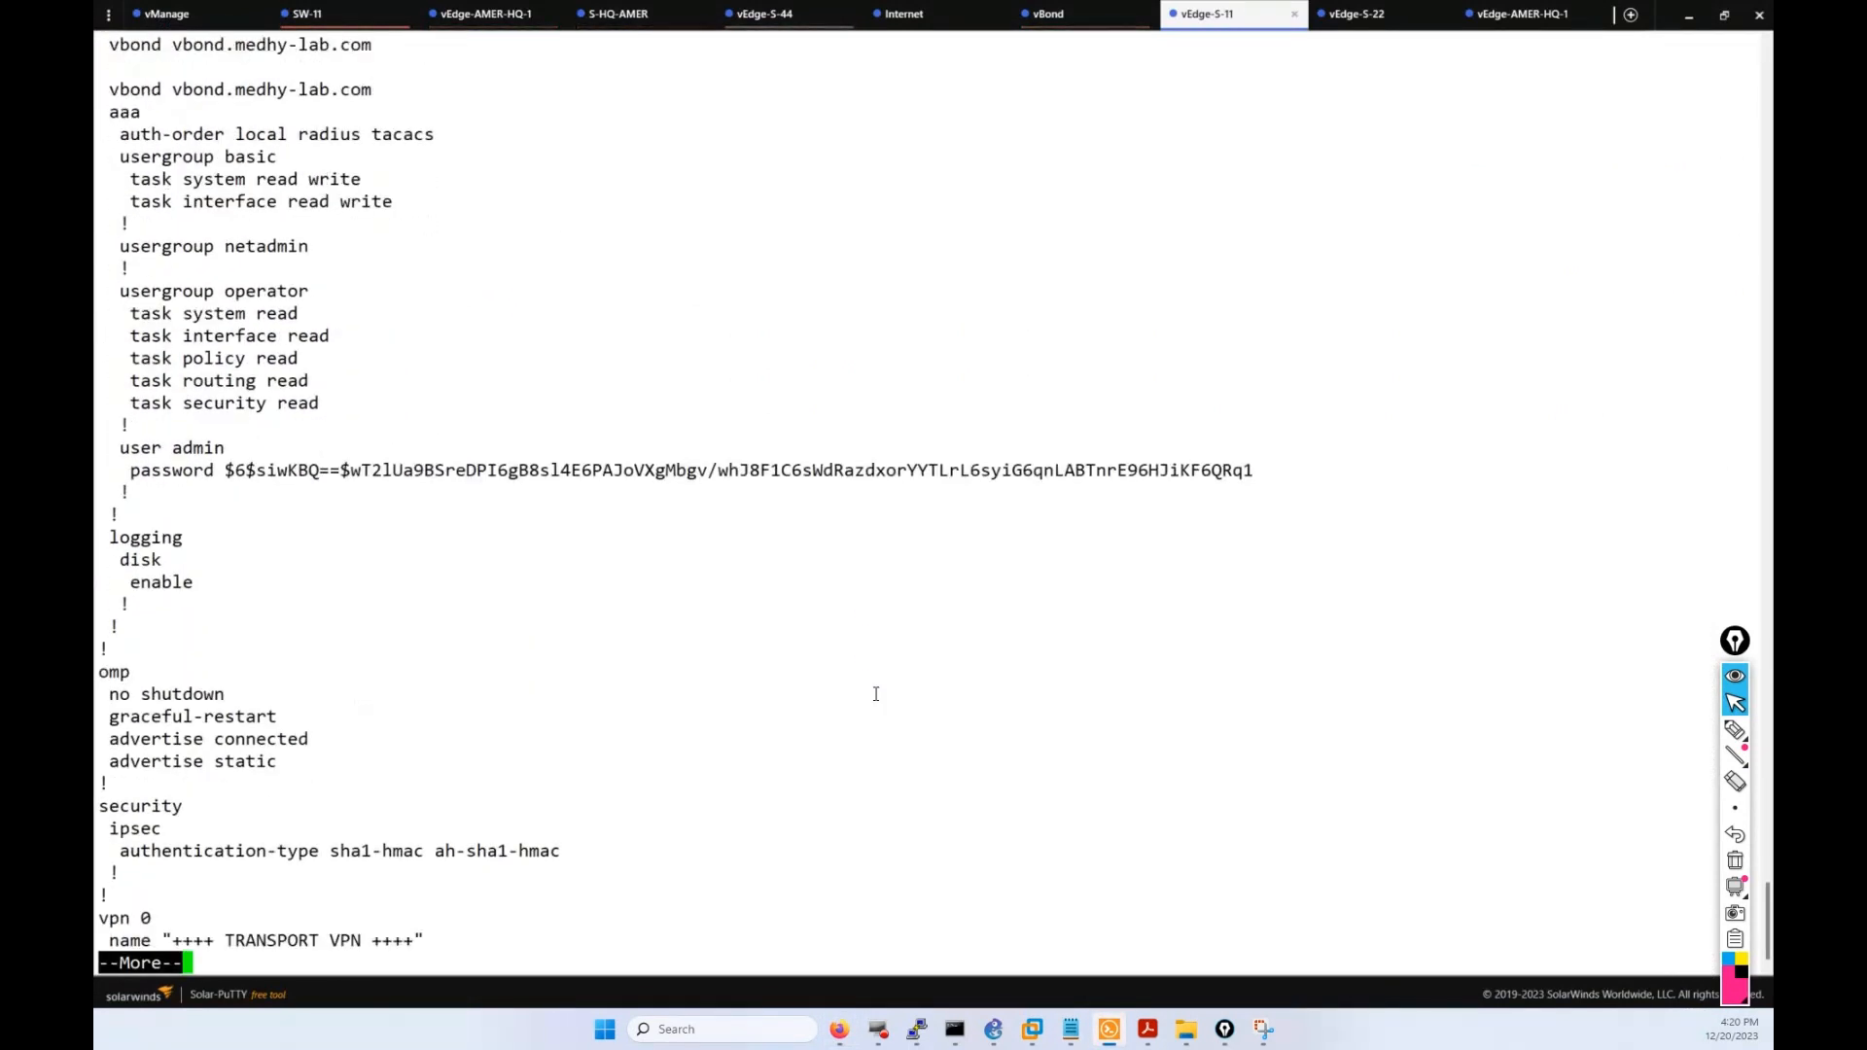
{"action": "key", "text": "Return"}
{"action": "key", "text": "Return"}
{"action": "key", "text": "Return"}
{"action": "key", "text": "Return"}
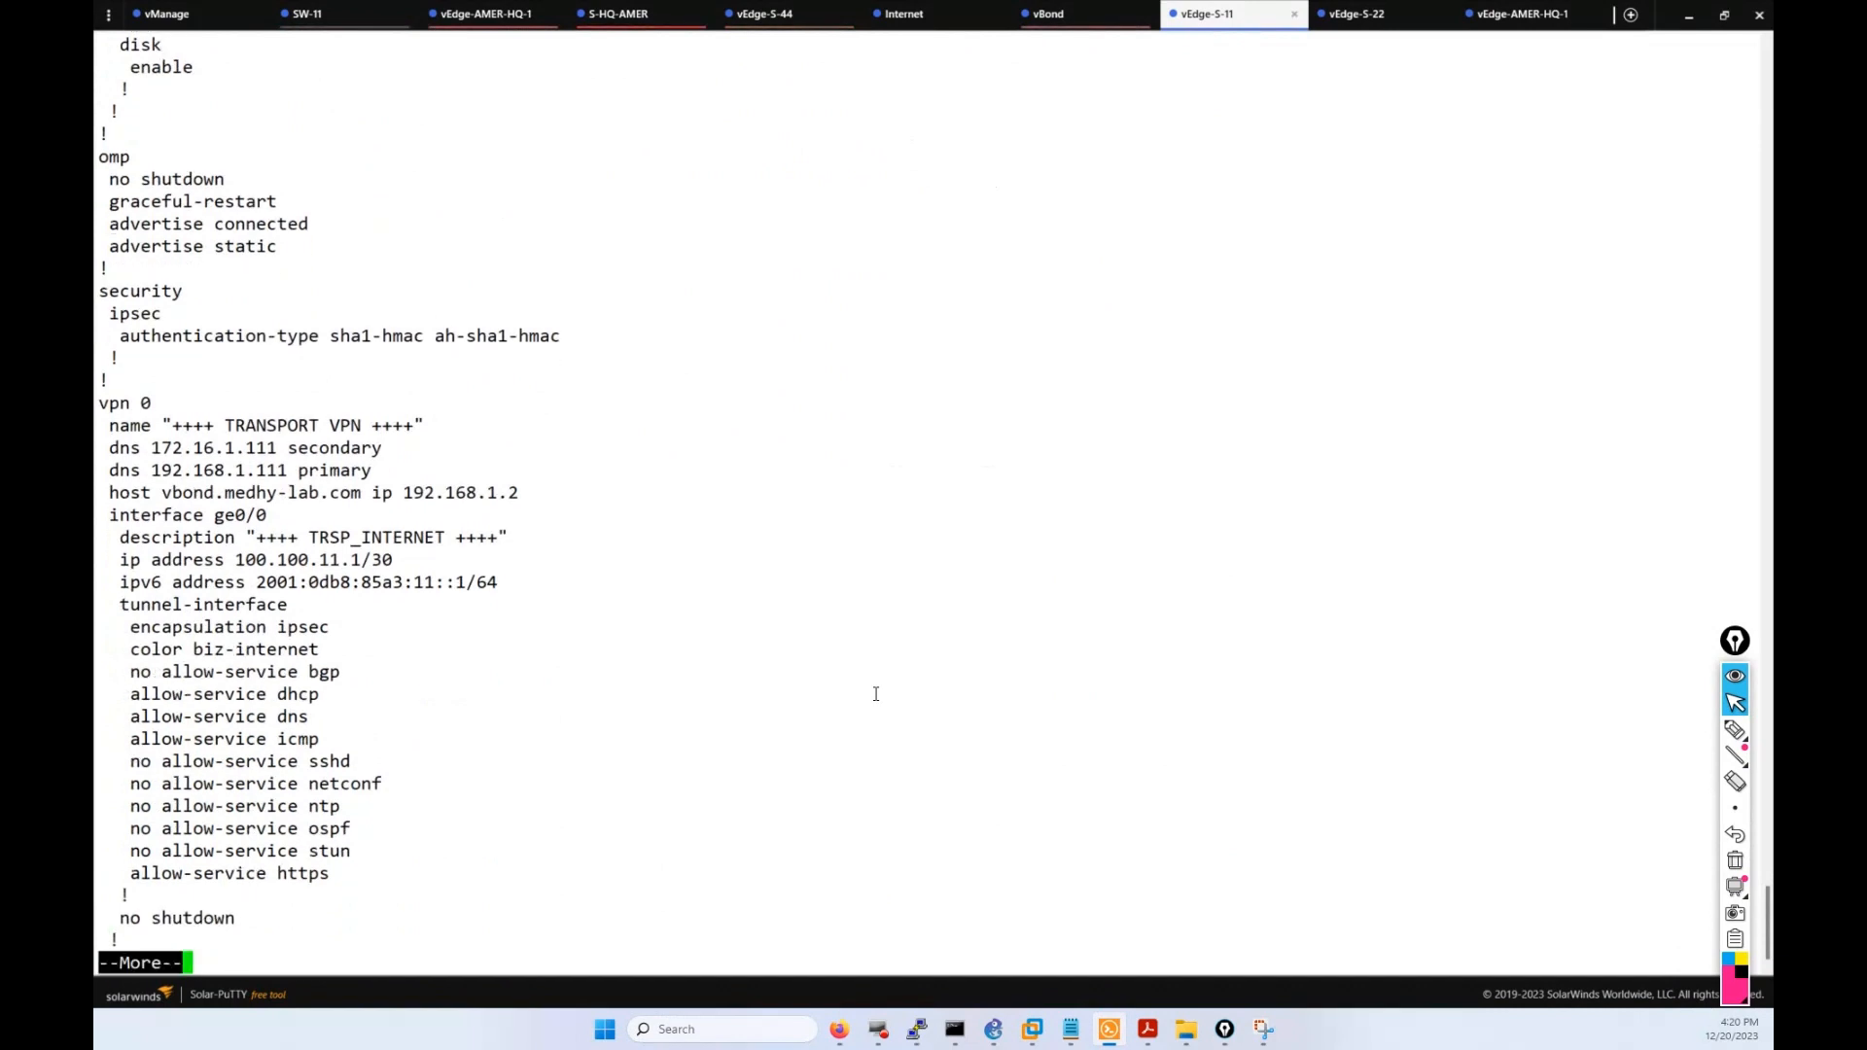
Highlight the TRSP_INTERNET interface description and the TRANSPORT VPN name lines.
{"action": "left_click_drag", "start_coordinate": [546, 537], "coordinate": [245, 538]}
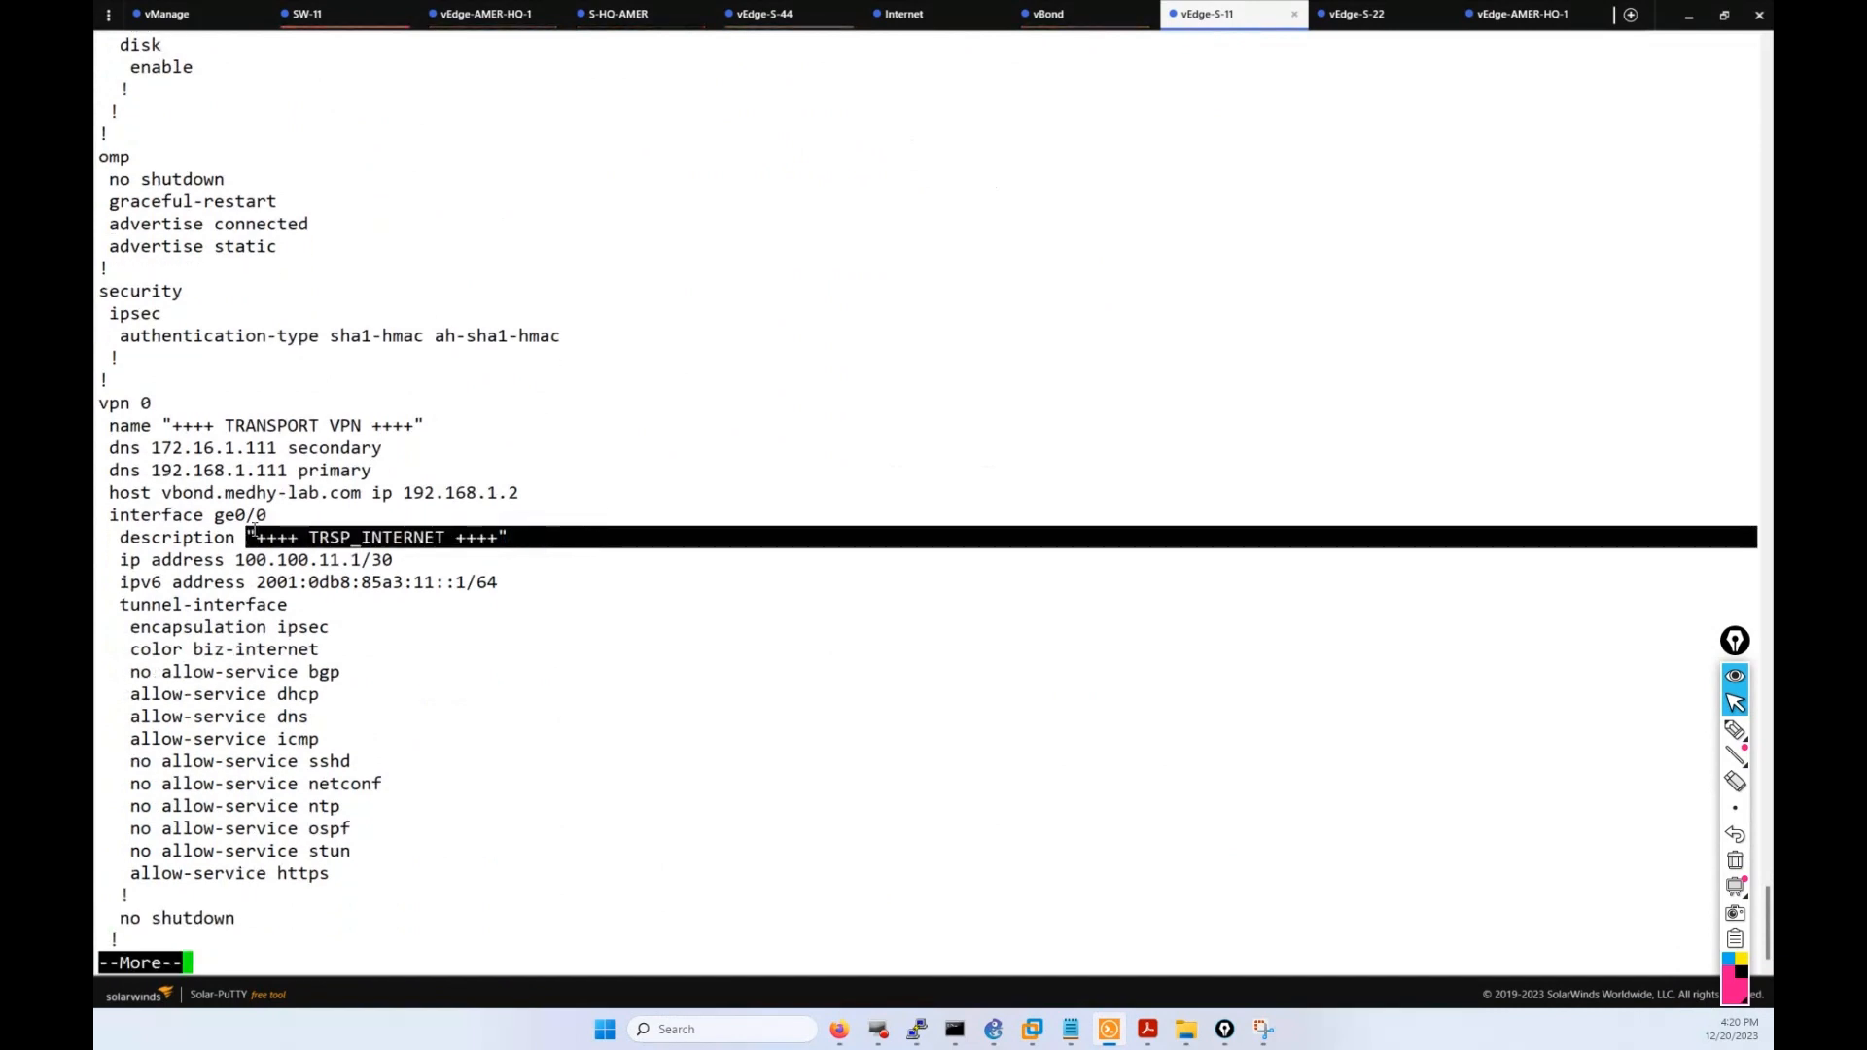
{"action": "left_click", "coordinate": [316, 472]}
{"action": "left_click_drag", "start_coordinate": [424, 426], "coordinate": [101, 401]}
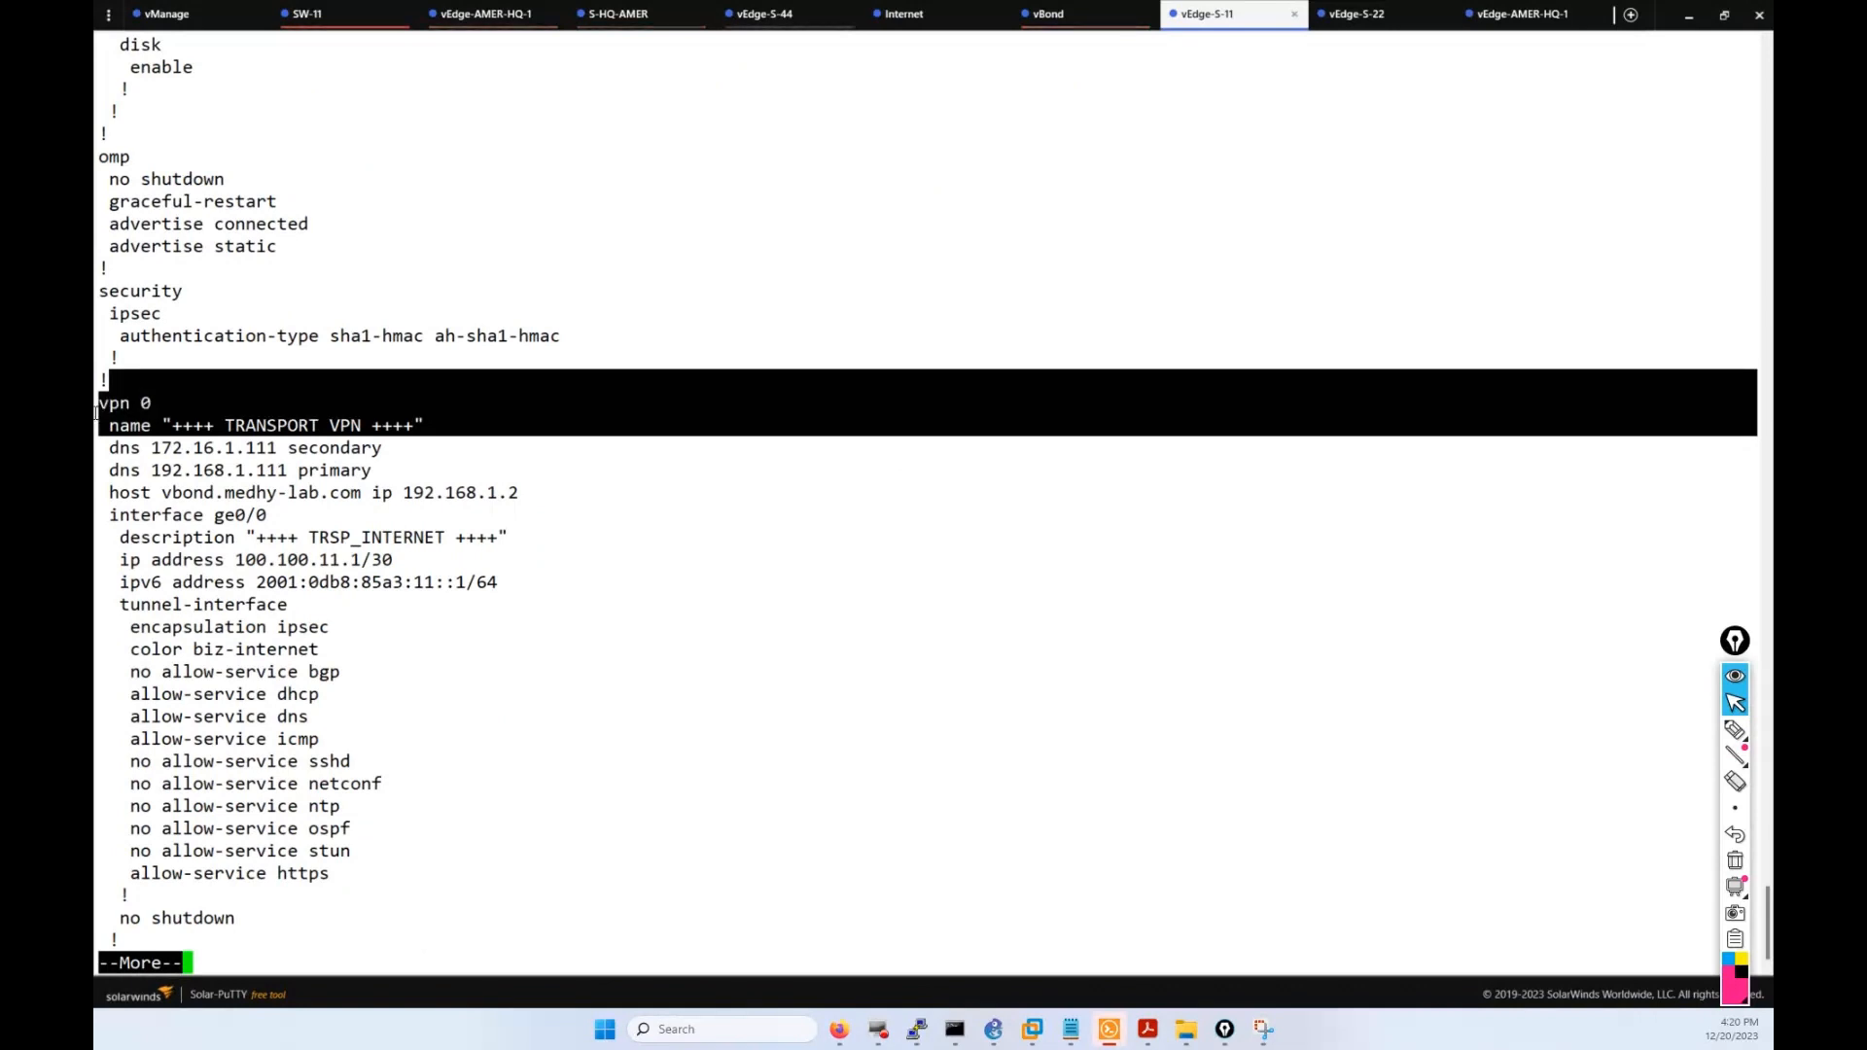
{"action": "left_click", "coordinate": [405, 547]}
Page to the end and highlight the ip and IPv6 static routes, including 100.100.11.0/30 via 100.100.11.2.
{"action": "key", "text": "Return"}
{"action": "key", "text": "Return"}
{"action": "key", "text": "Return"}
{"action": "key", "text": "Return"}
{"action": "key", "text": "Return"}
{"action": "key", "text": "Return"}
{"action": "key", "text": "Return"}
{"action": "key", "text": "Return"}
{"action": "key", "text": "Return"}
{"action": "key", "text": "Return"}
{"action": "key", "text": "Return"}
{"action": "key", "text": "Return"}
{"action": "key", "text": "Return"}
{"action": "key", "text": "Return"}
{"action": "key", "text": "Return"}
{"action": "key", "text": "Return"}
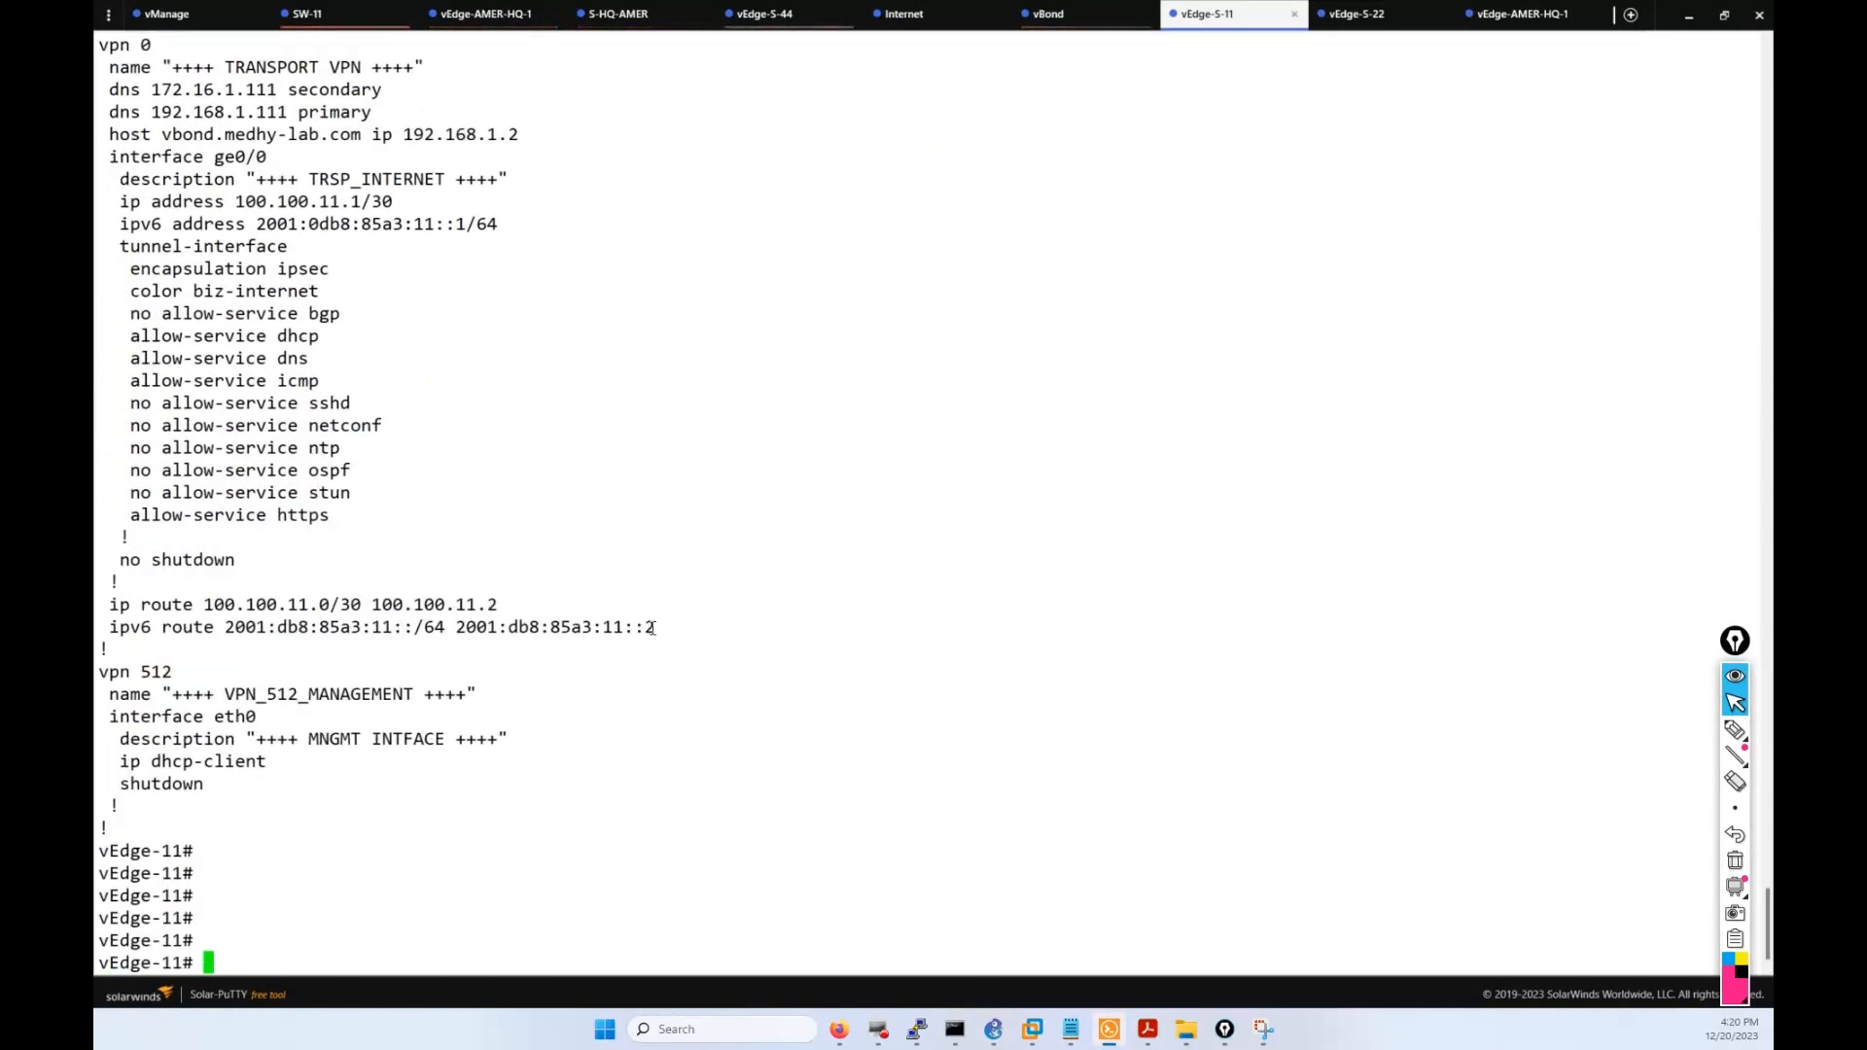
{"action": "left_click_drag", "start_coordinate": [653, 627], "coordinate": [116, 608]}
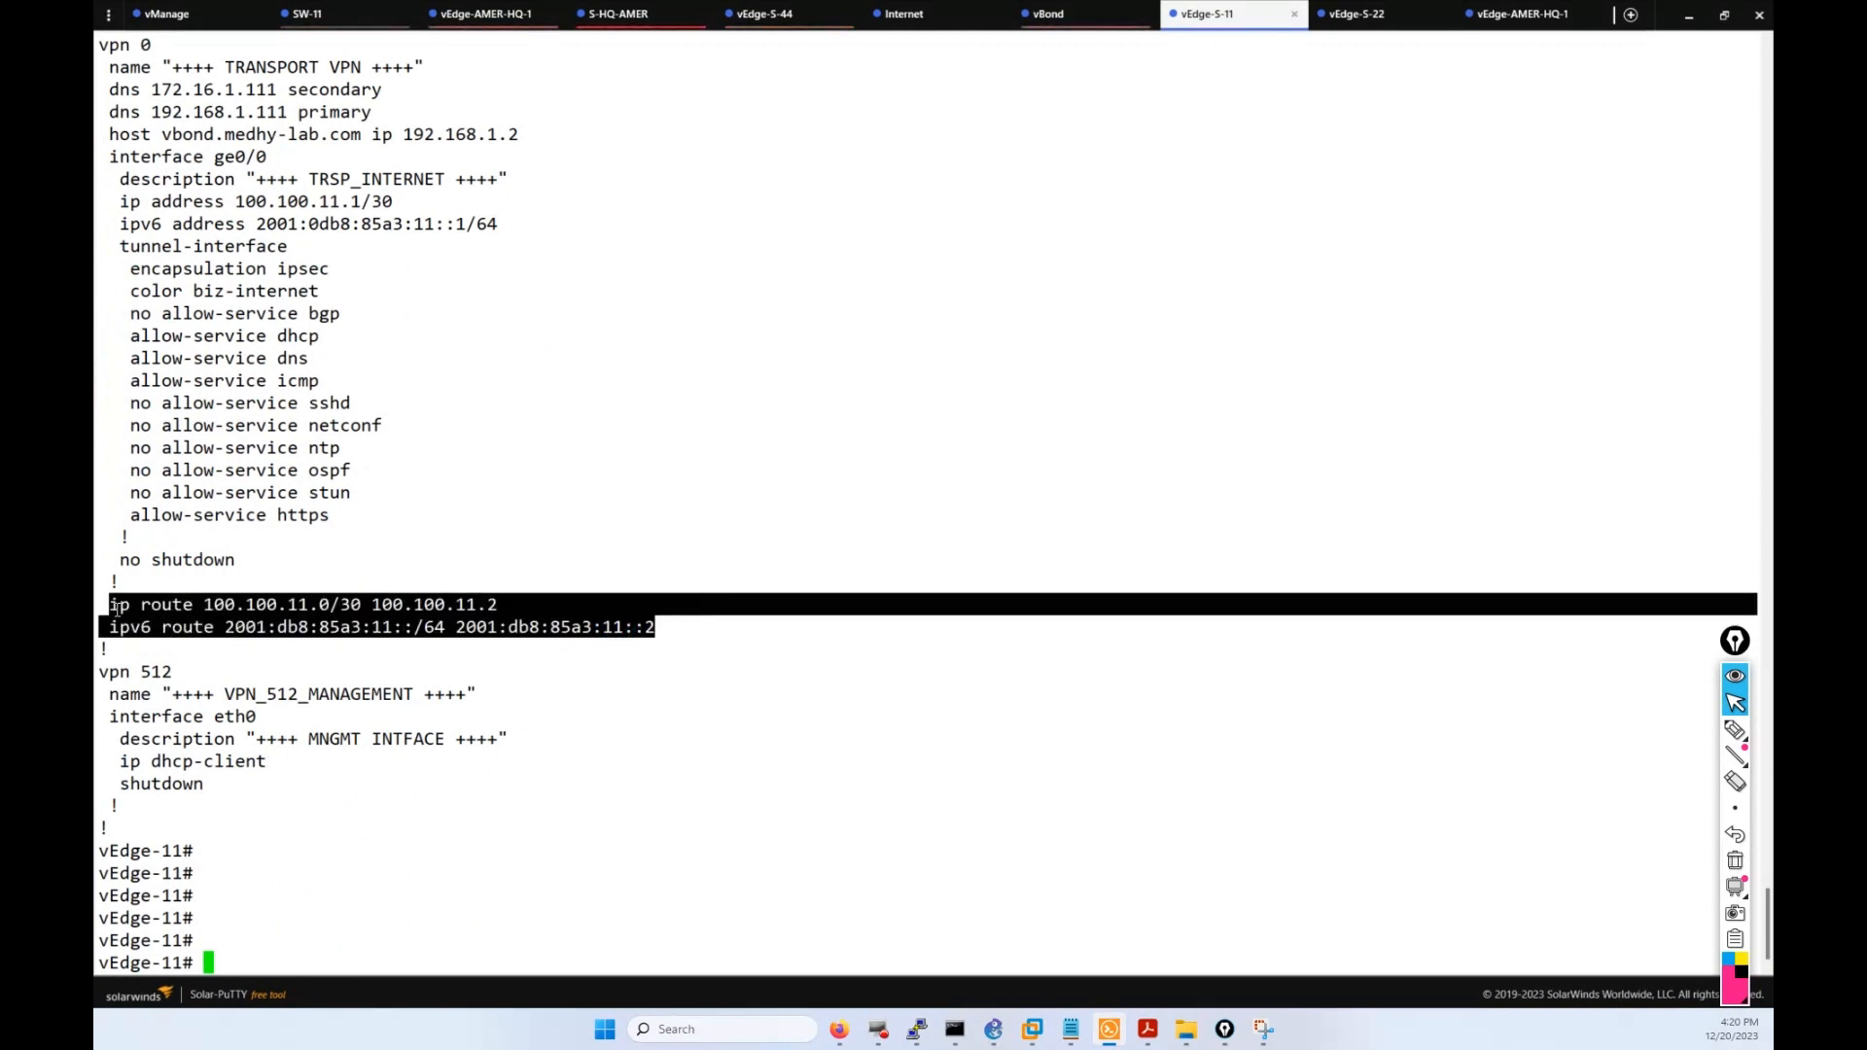
{"action": "left_click", "coordinate": [410, 584]}
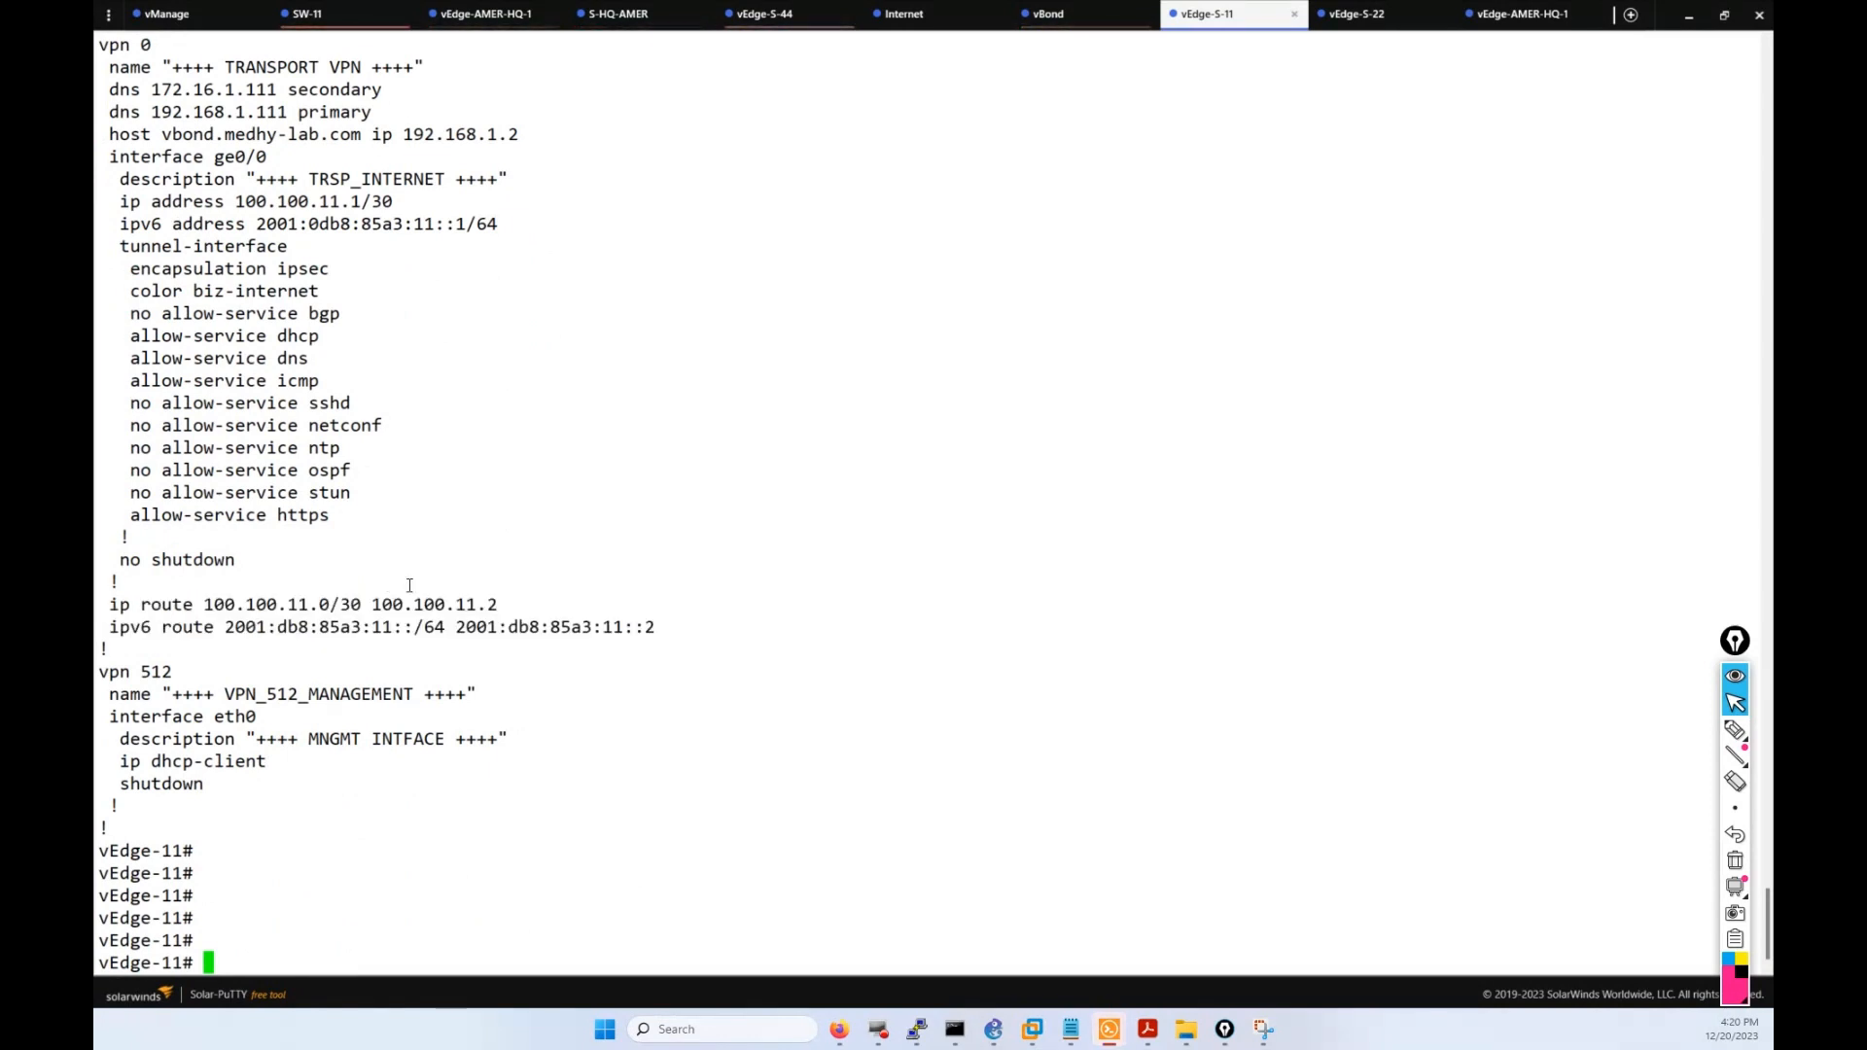
{"action": "left_click_drag", "start_coordinate": [520, 604], "coordinate": [117, 607]}
{"action": "left_click", "coordinate": [563, 616]}
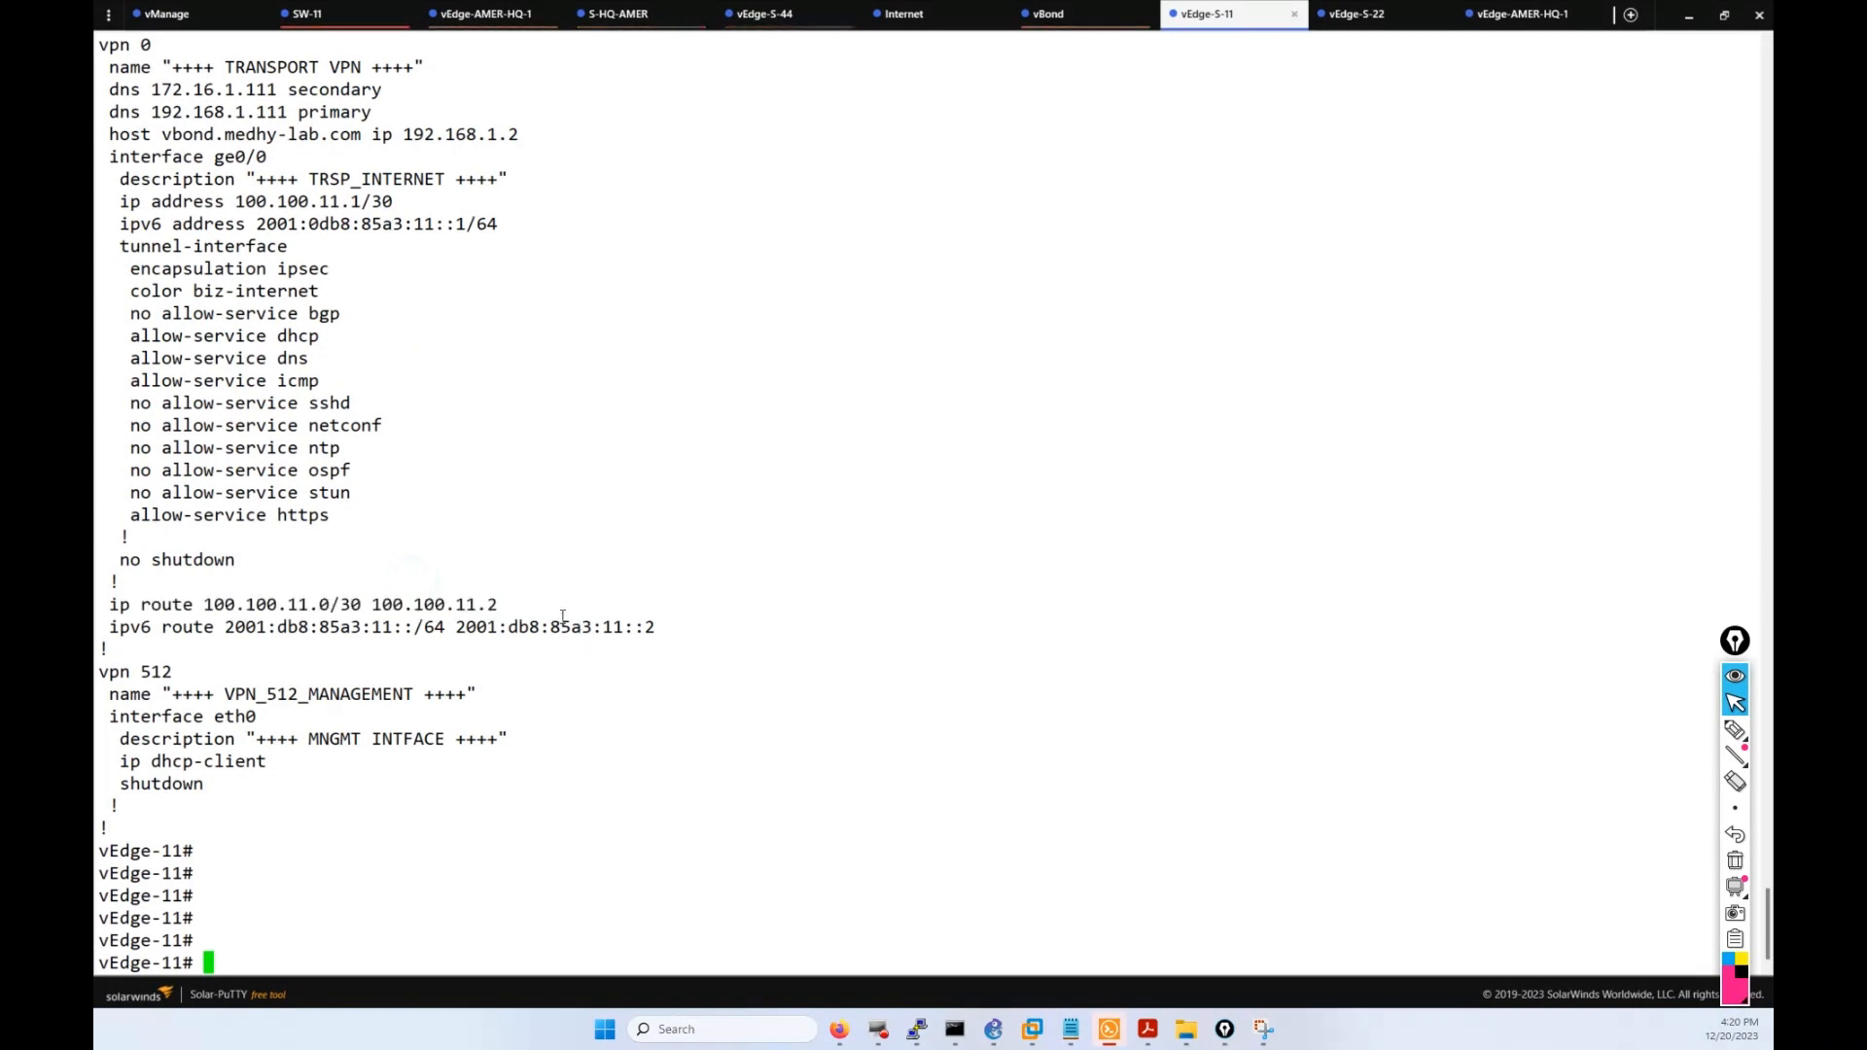
{"action": "left_click_drag", "start_coordinate": [657, 623], "coordinate": [374, 625]}
{"action": "left_click", "coordinate": [639, 620]}
{"action": "left_click", "coordinate": [725, 563]}
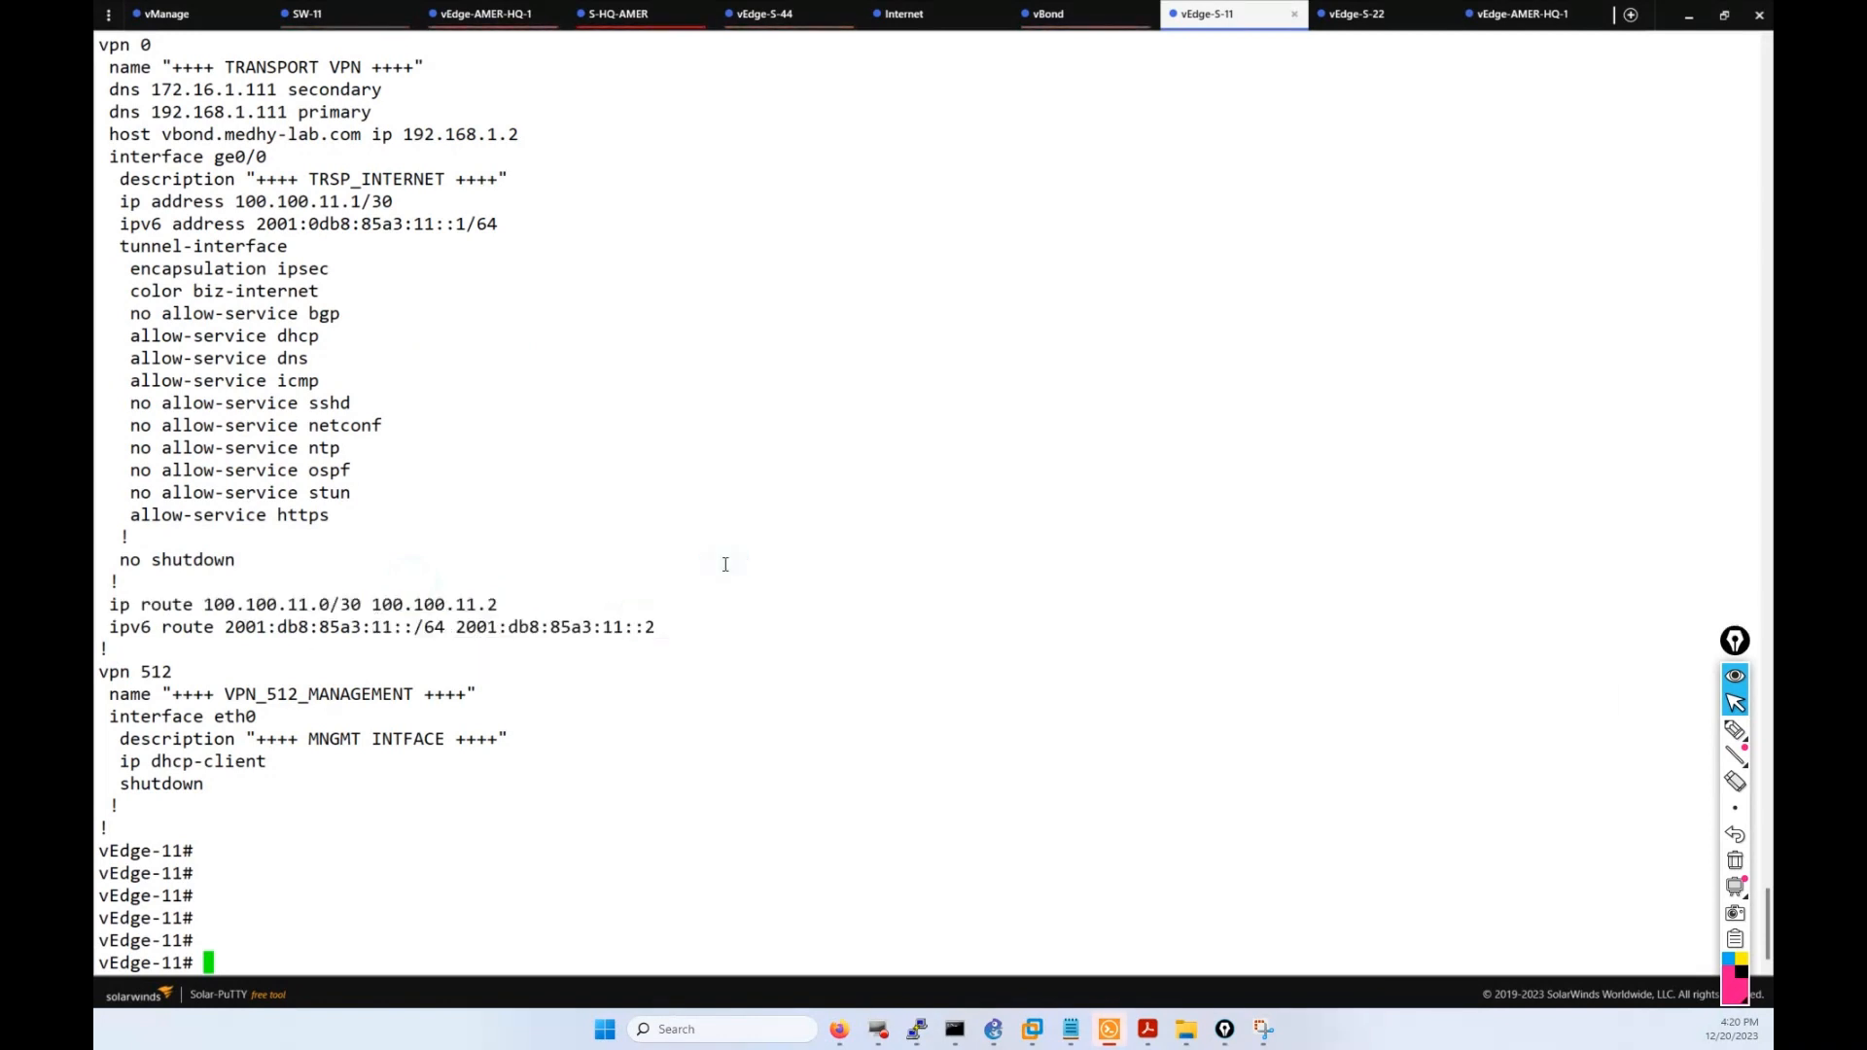
Highlight the /30 IPv4 and IPv6 address lines with the interface description, then check the push status page.
{"action": "left_click_drag", "start_coordinate": [523, 231], "coordinate": [143, 210]}
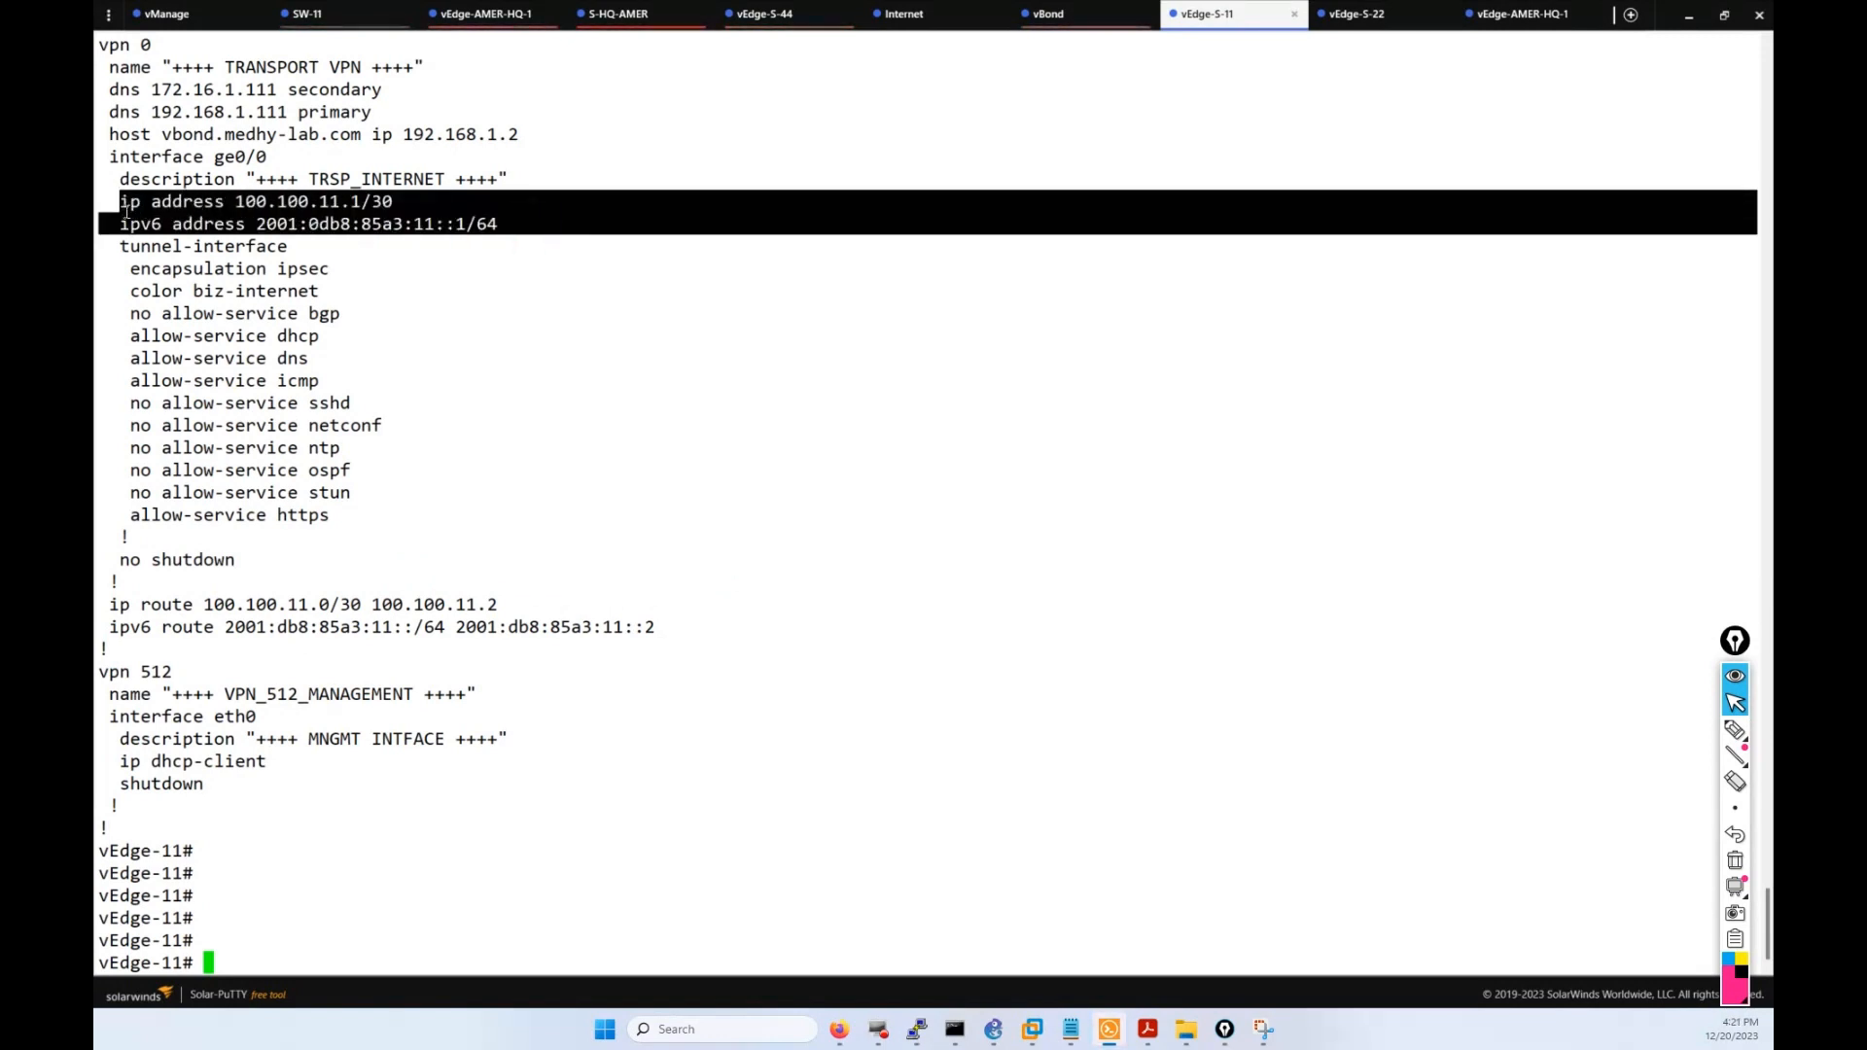
{"action": "left_click_drag", "start_coordinate": [127, 211], "coordinate": [124, 180]}
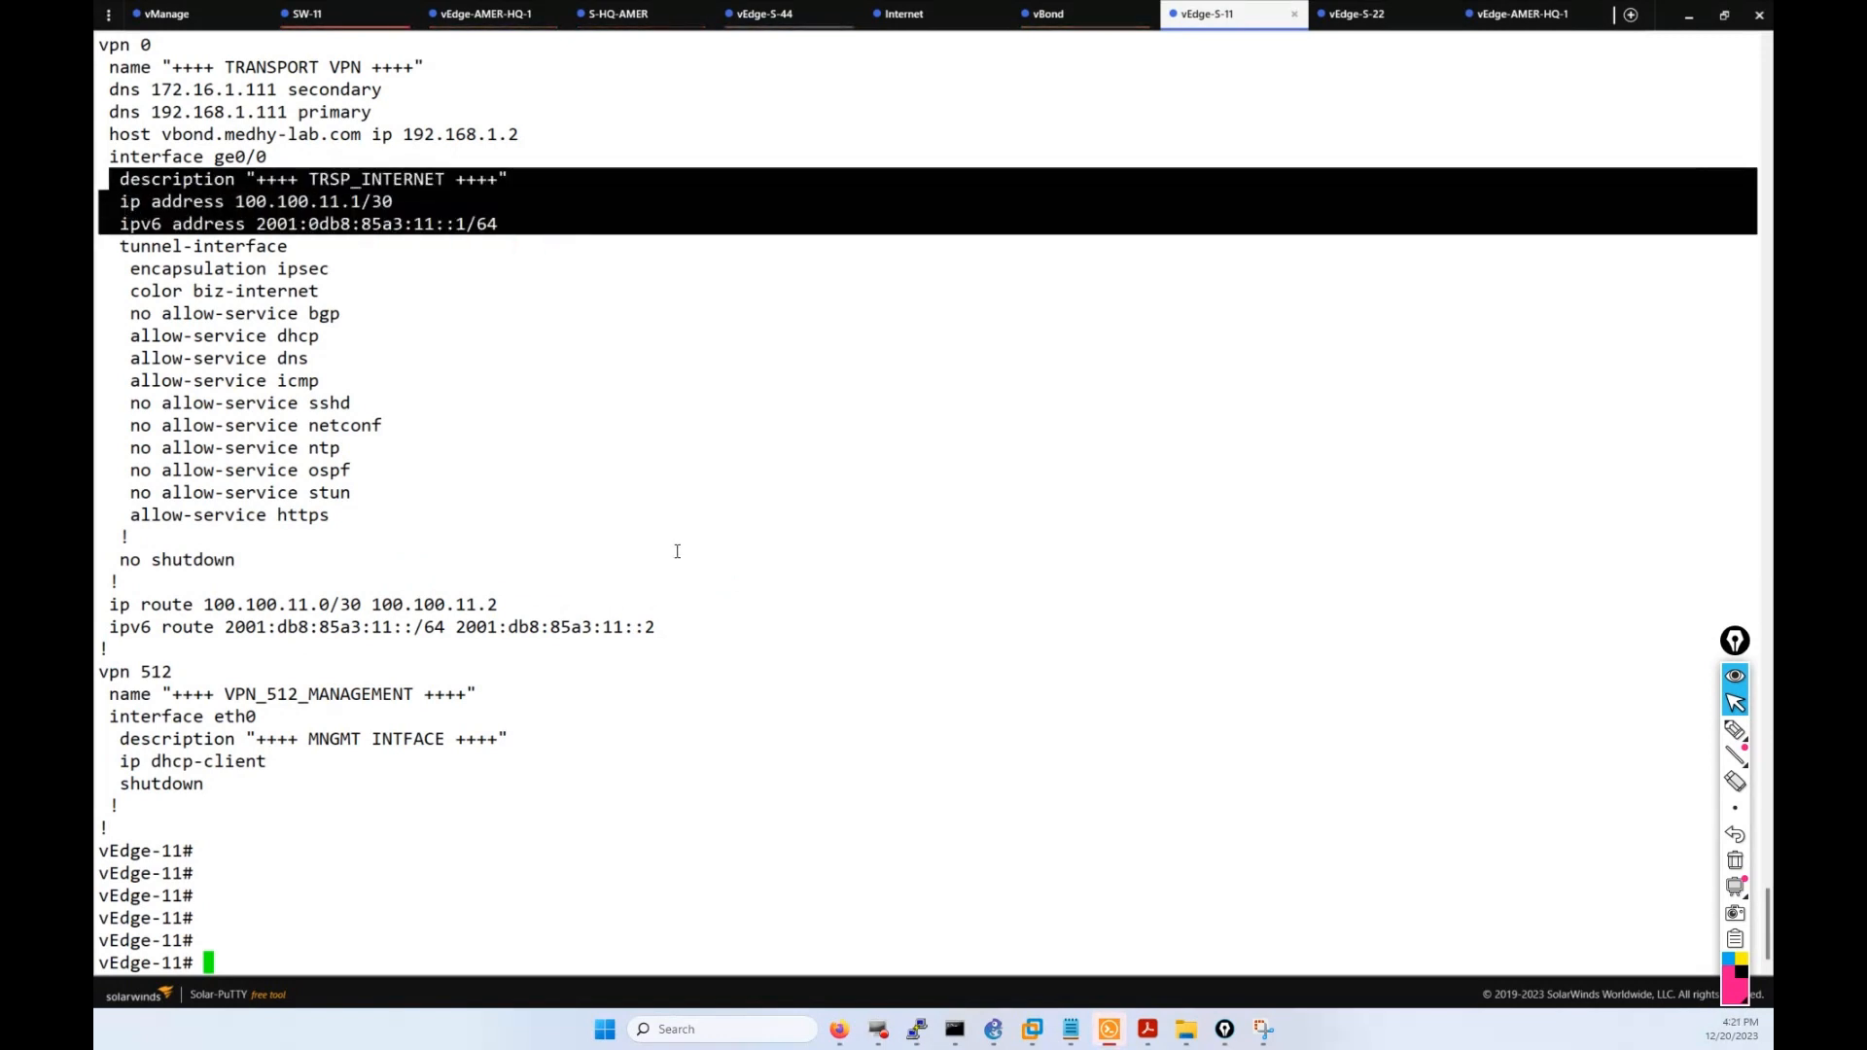
{"action": "left_click", "coordinate": [725, 518]}
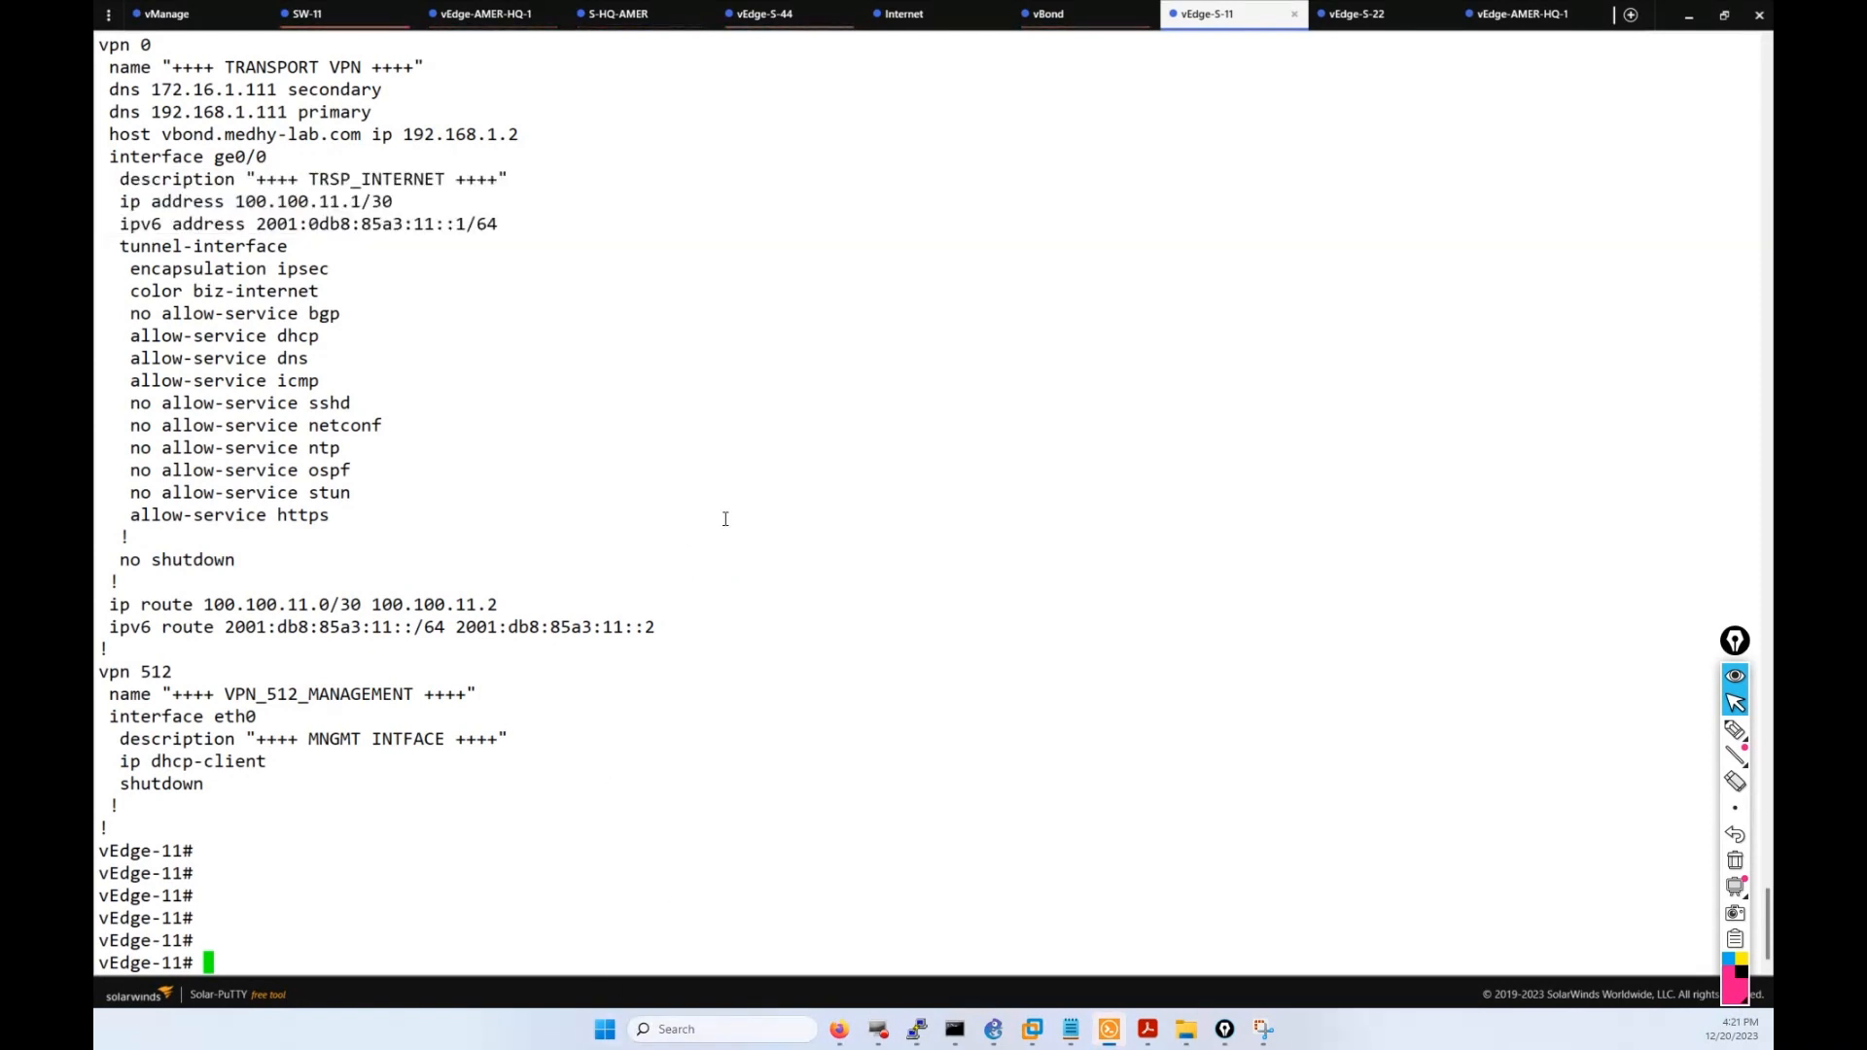
{"action": "left_click", "coordinate": [839, 1029]}
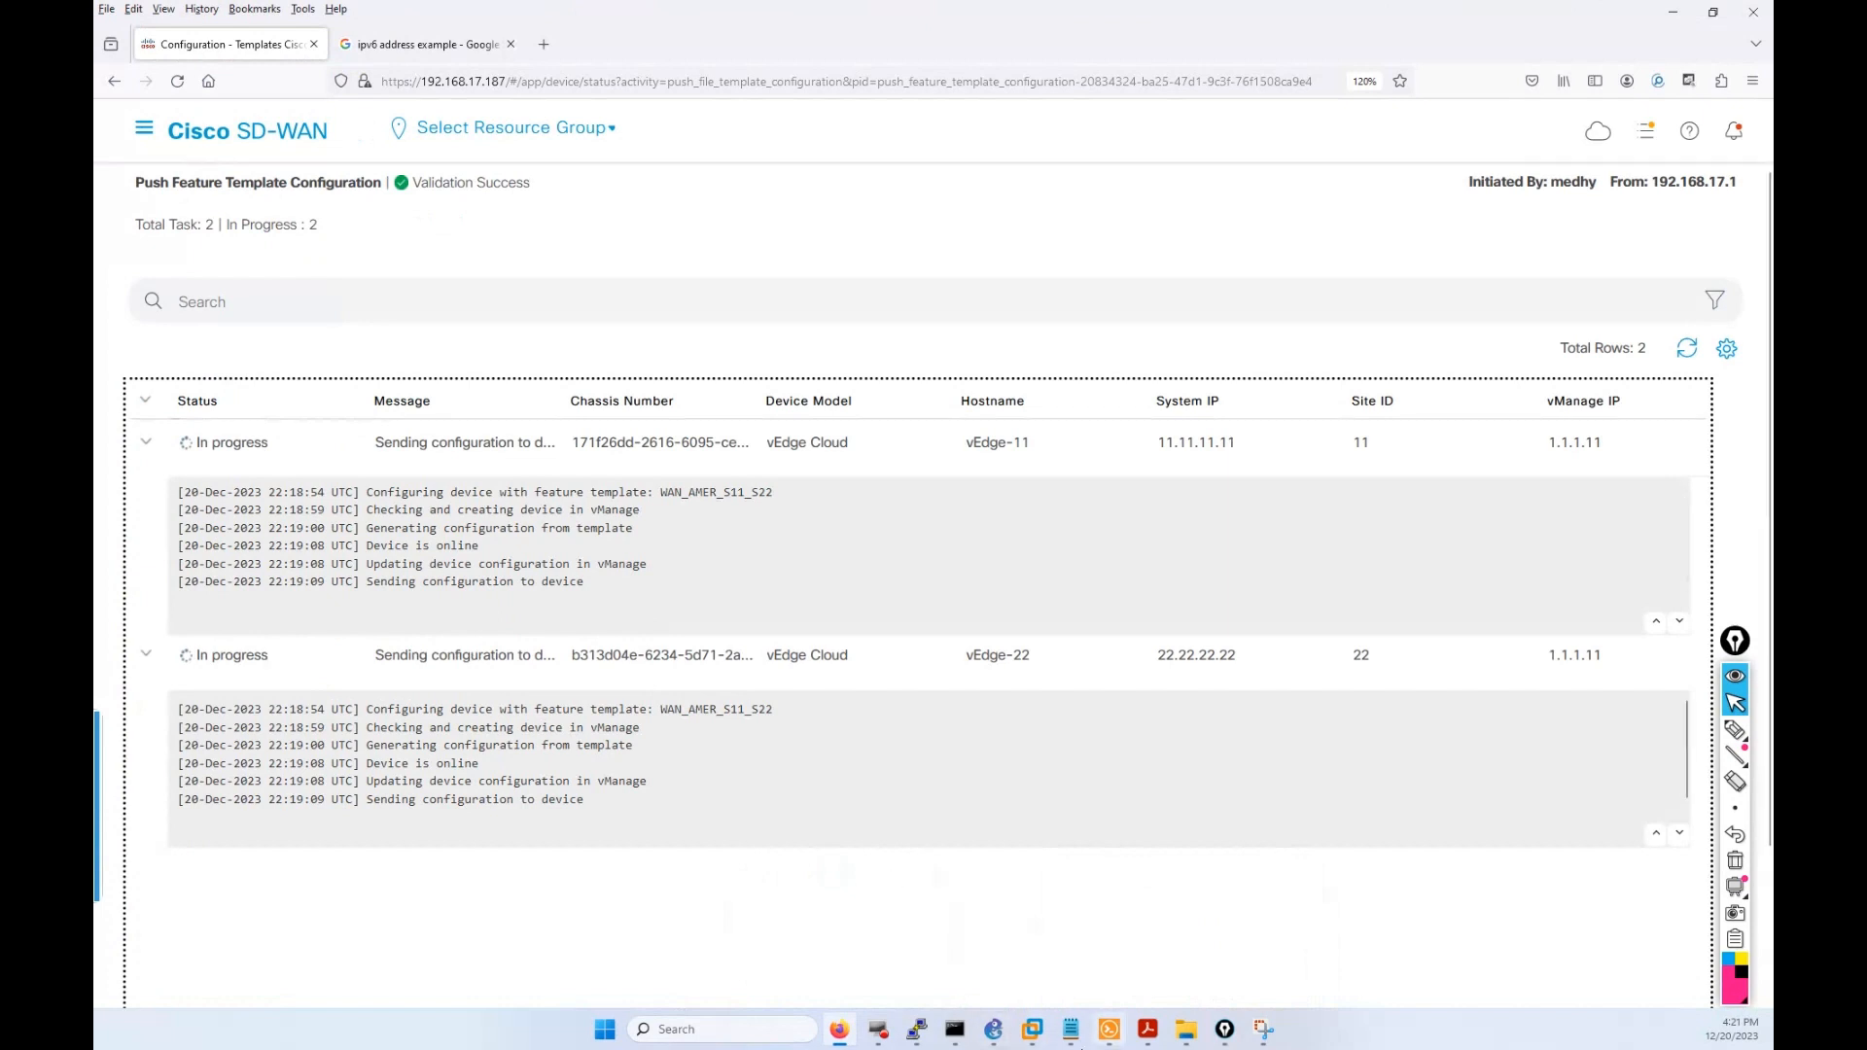
{"action": "left_click", "coordinate": [1109, 1028]}
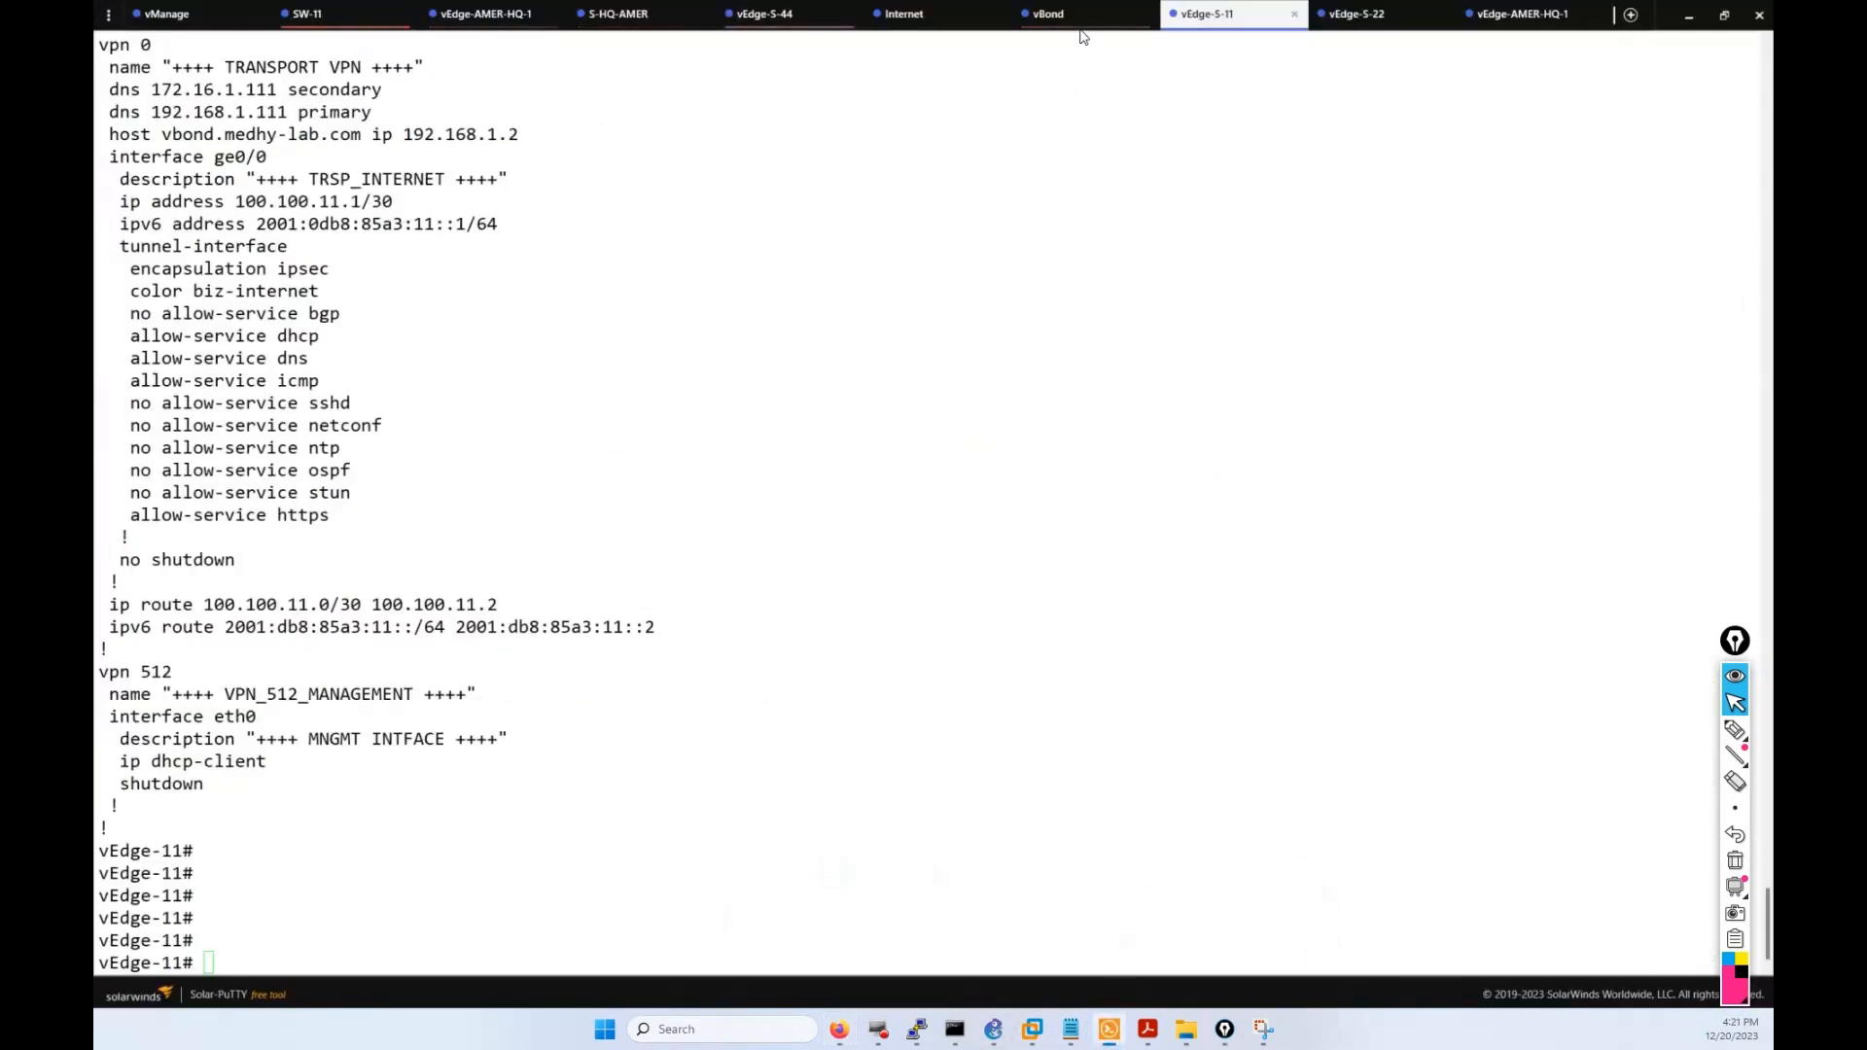
Restart show running-config on the vEdge-S-22 session and page into the output.
{"action": "left_click", "coordinate": [1374, 13]}
{"action": "key", "text": "Return"}
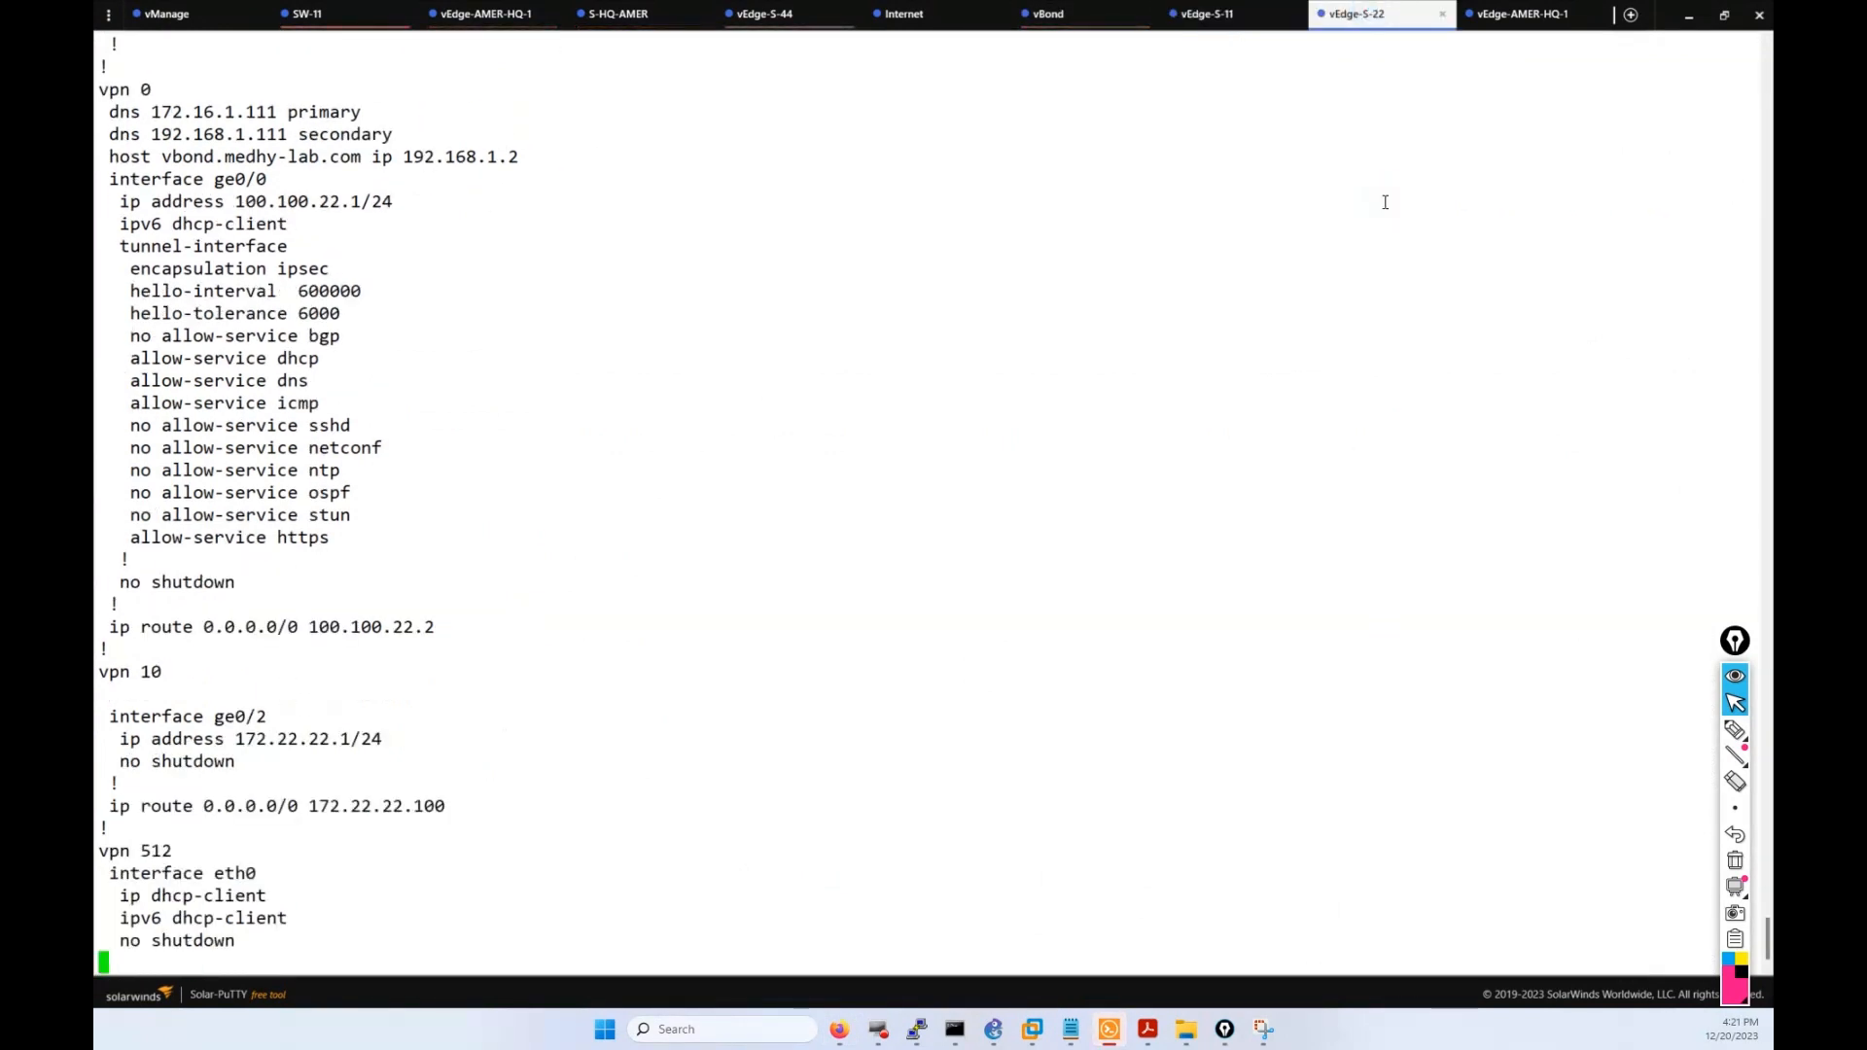
{"action": "key", "text": "ctrl+c"}
{"action": "key", "text": "Return"}
{"action": "key", "text": "Return"}
{"action": "key", "text": "Return"}
{"action": "type", "text": "show run"}
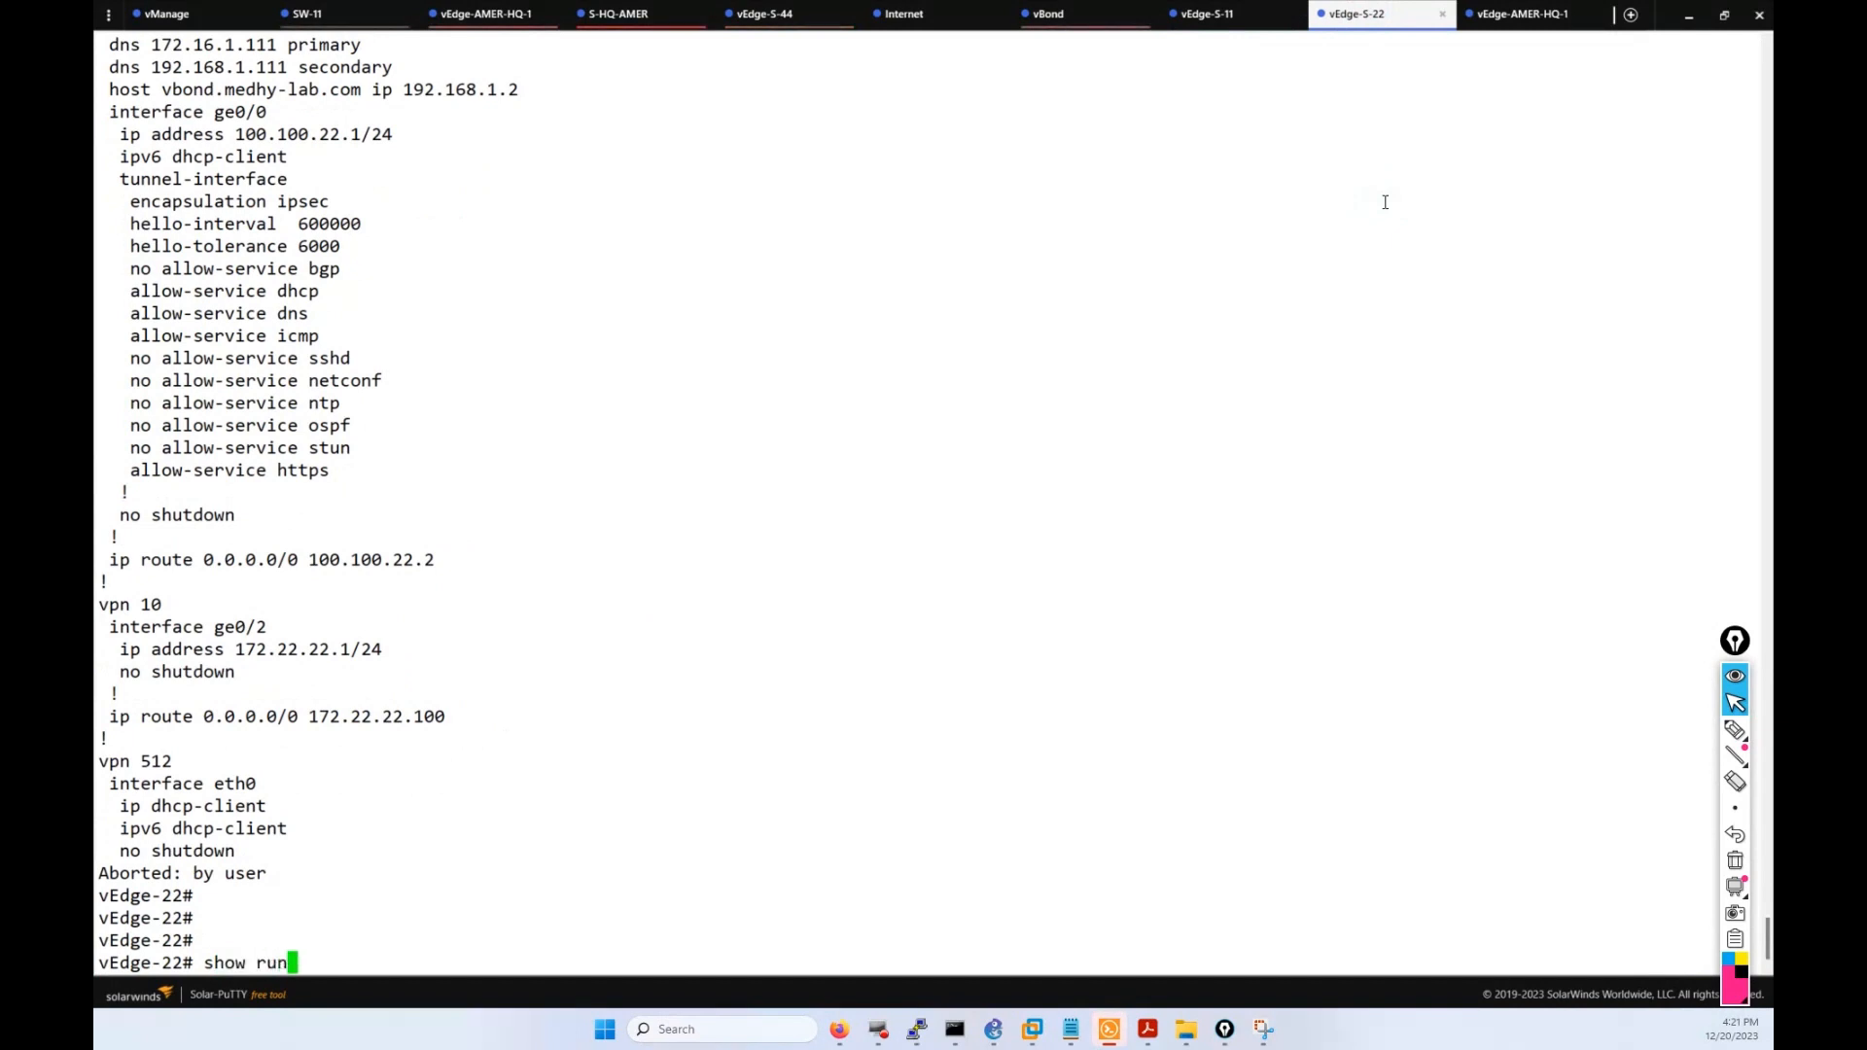
{"action": "key", "text": "Tab"}
{"action": "key", "text": "Return"}
{"action": "key", "text": "Return"}
{"action": "key", "text": "Return"}
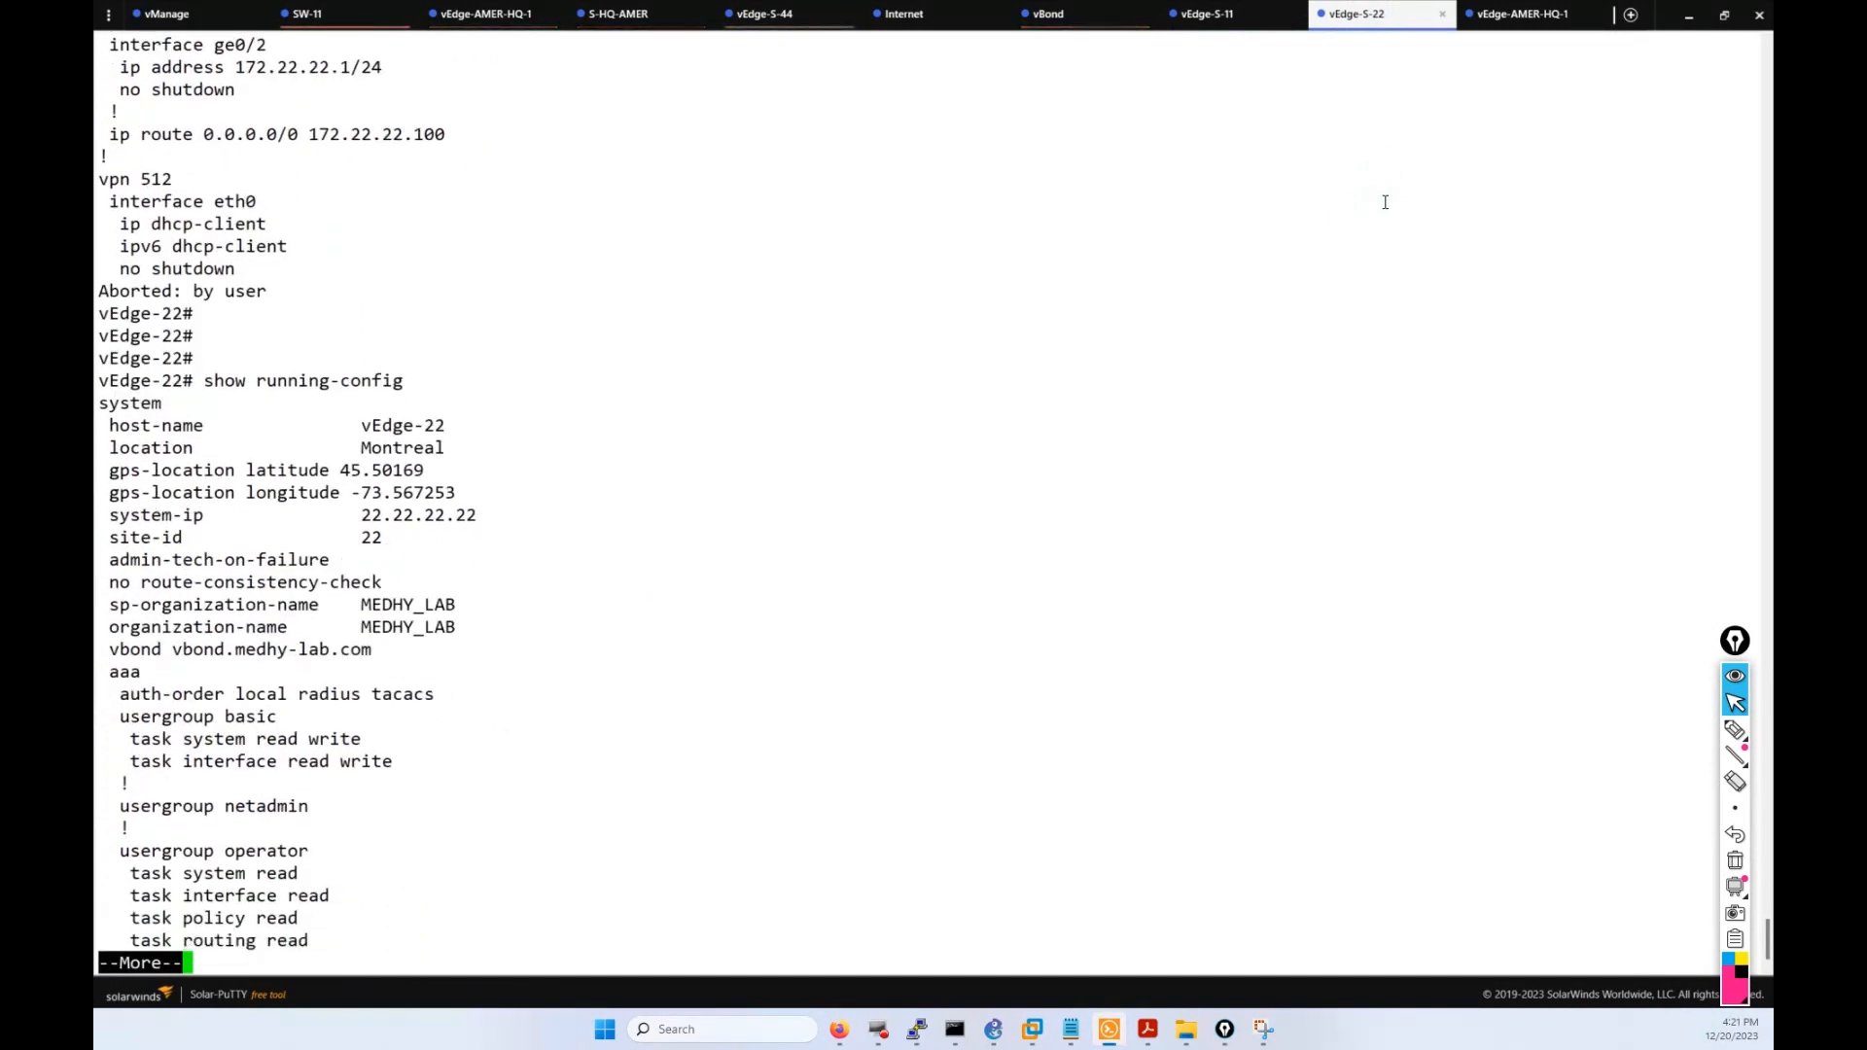
{"action": "key", "text": "Return"}
{"action": "key", "text": "Return"}
{"action": "key", "text": "Return"}
{"action": "key", "text": "Return"}
{"action": "key", "text": "Return"}
{"action": "key", "text": "Return"}
{"action": "key", "text": "Return"}
{"action": "key", "text": "Return"}
{"action": "key", "text": "Return"}
{"action": "key", "text": "Return"}
{"action": "key", "text": "Return"}
{"action": "key", "text": "Return"}
{"action": "key", "text": "Return"}
{"action": "key", "text": "Return"}
{"action": "key", "text": "Return"}
{"action": "key", "text": "Return"}
{"action": "key", "text": "Return"}
{"action": "key", "text": "Return"}
{"action": "key", "text": "Return"}
{"action": "key", "text": "Return"}
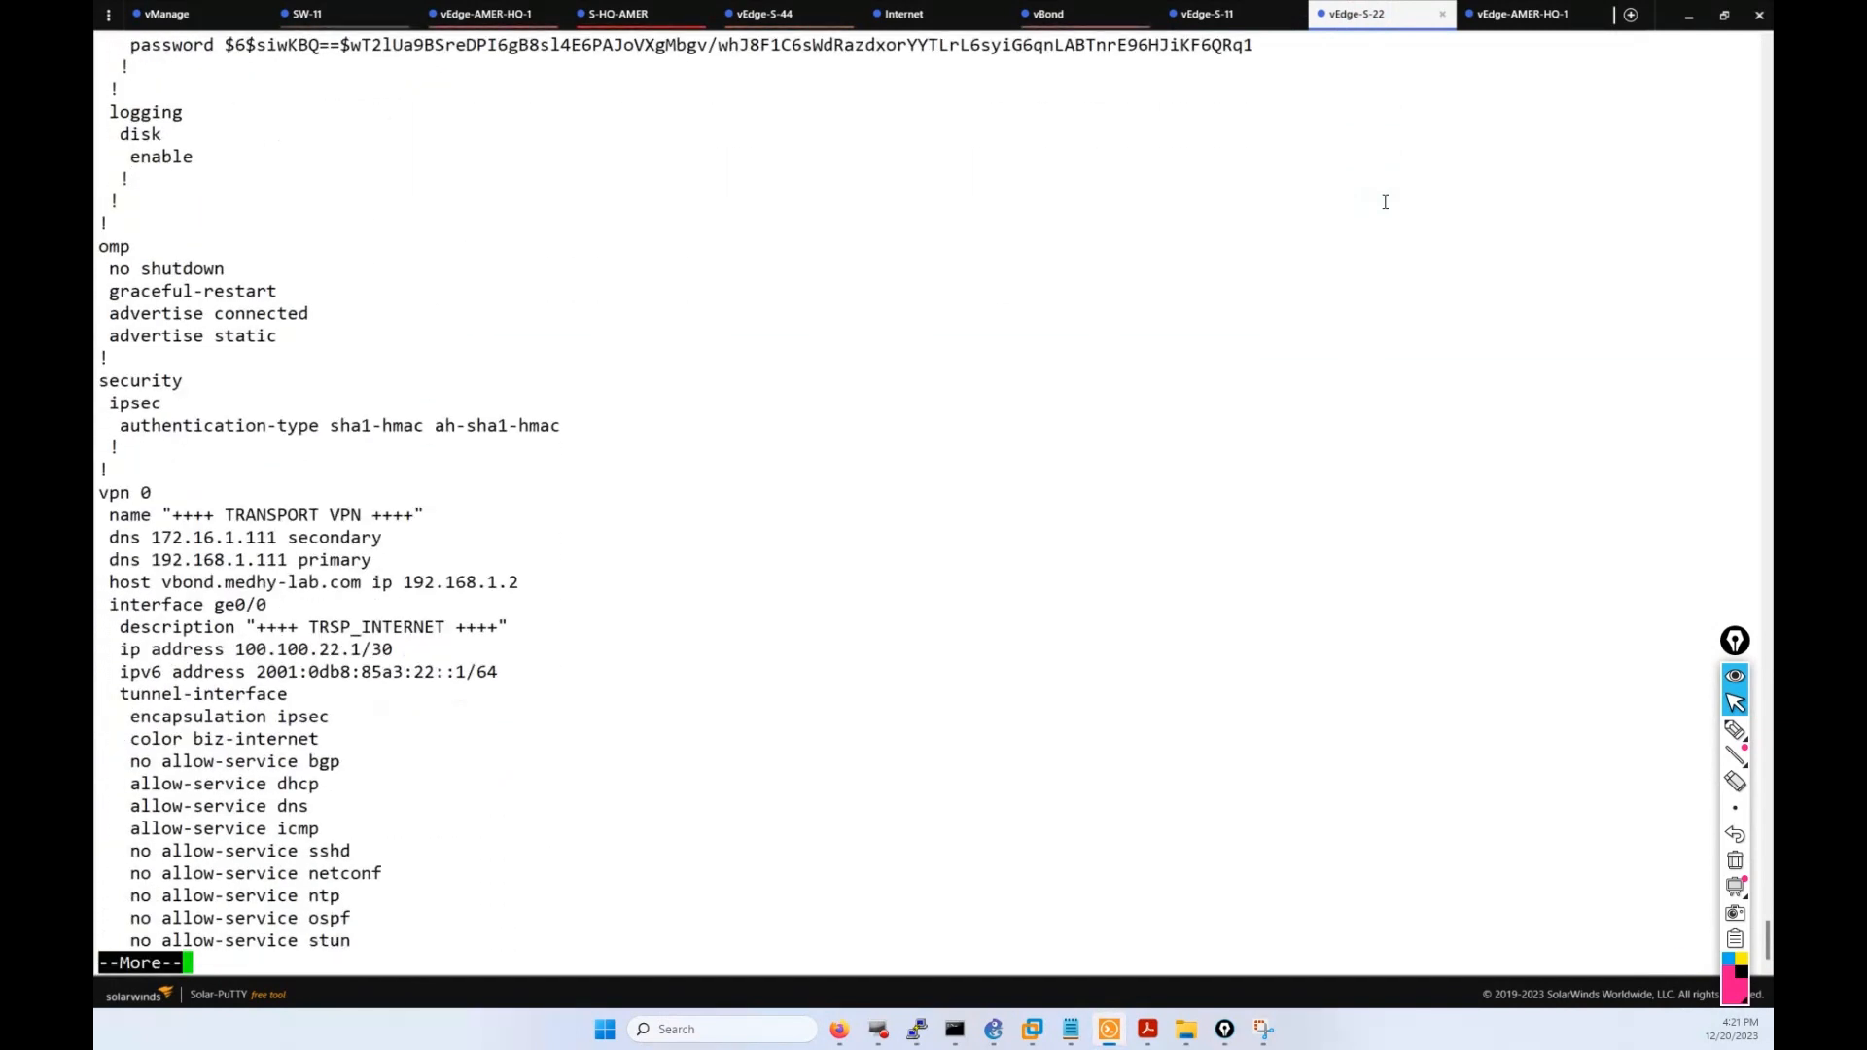
Highlight vEdge-22's transport VPN name, dns and interface address lines.
{"action": "left_click_drag", "start_coordinate": [411, 557], "coordinate": [276, 516]}
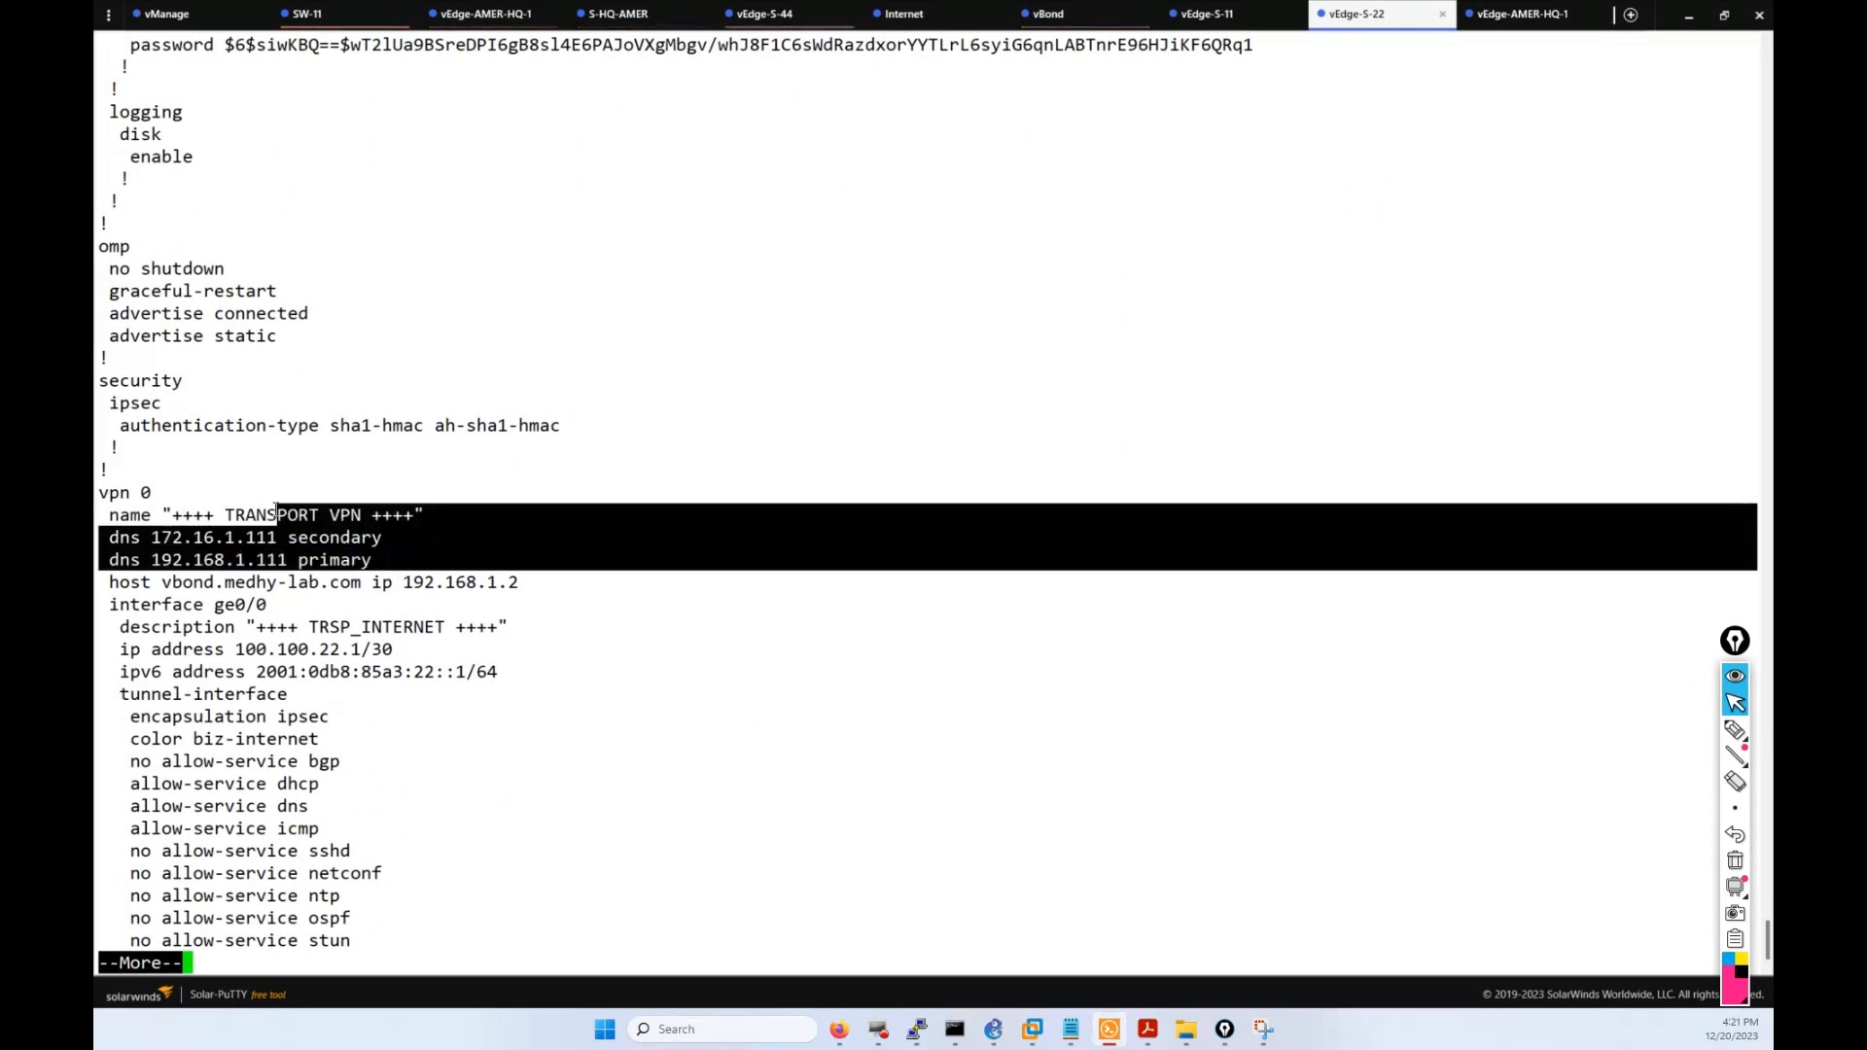
{"action": "left_click", "coordinate": [440, 579]}
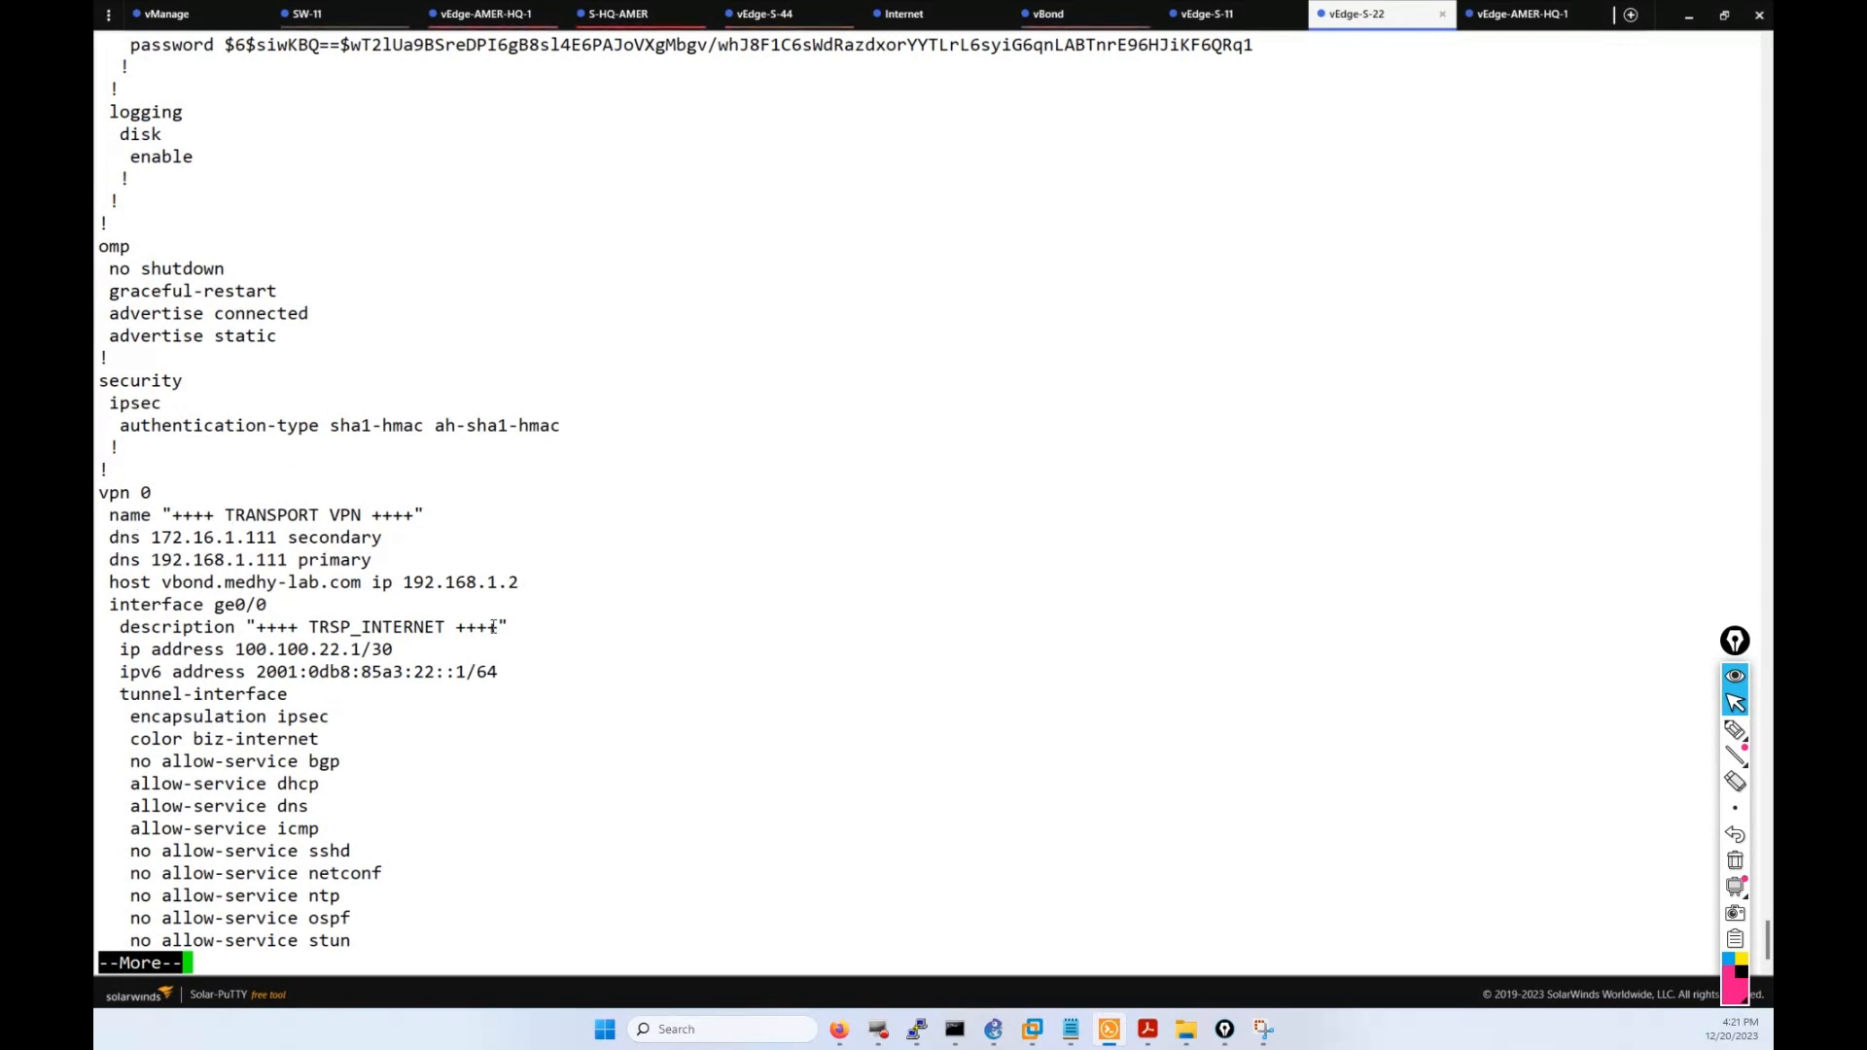
{"action": "left_click_drag", "start_coordinate": [512, 674], "coordinate": [300, 628]}
{"action": "left_click", "coordinate": [617, 760]}
Highlight the tunnel color biz-internet line, finish the output, and check the push progress.
{"action": "key", "text": "Return"}
{"action": "key", "text": "Return"}
{"action": "key", "text": "Return"}
{"action": "key", "text": "Return"}
{"action": "key", "text": "Return"}
{"action": "key", "text": "Return"}
{"action": "key", "text": "Return"}
{"action": "key", "text": "Return"}
{"action": "key", "text": "Return"}
{"action": "key", "text": "Return"}
{"action": "key", "text": "Return"}
{"action": "key", "text": "Return"}
{"action": "key", "text": "Return"}
{"action": "key", "text": "Return"}
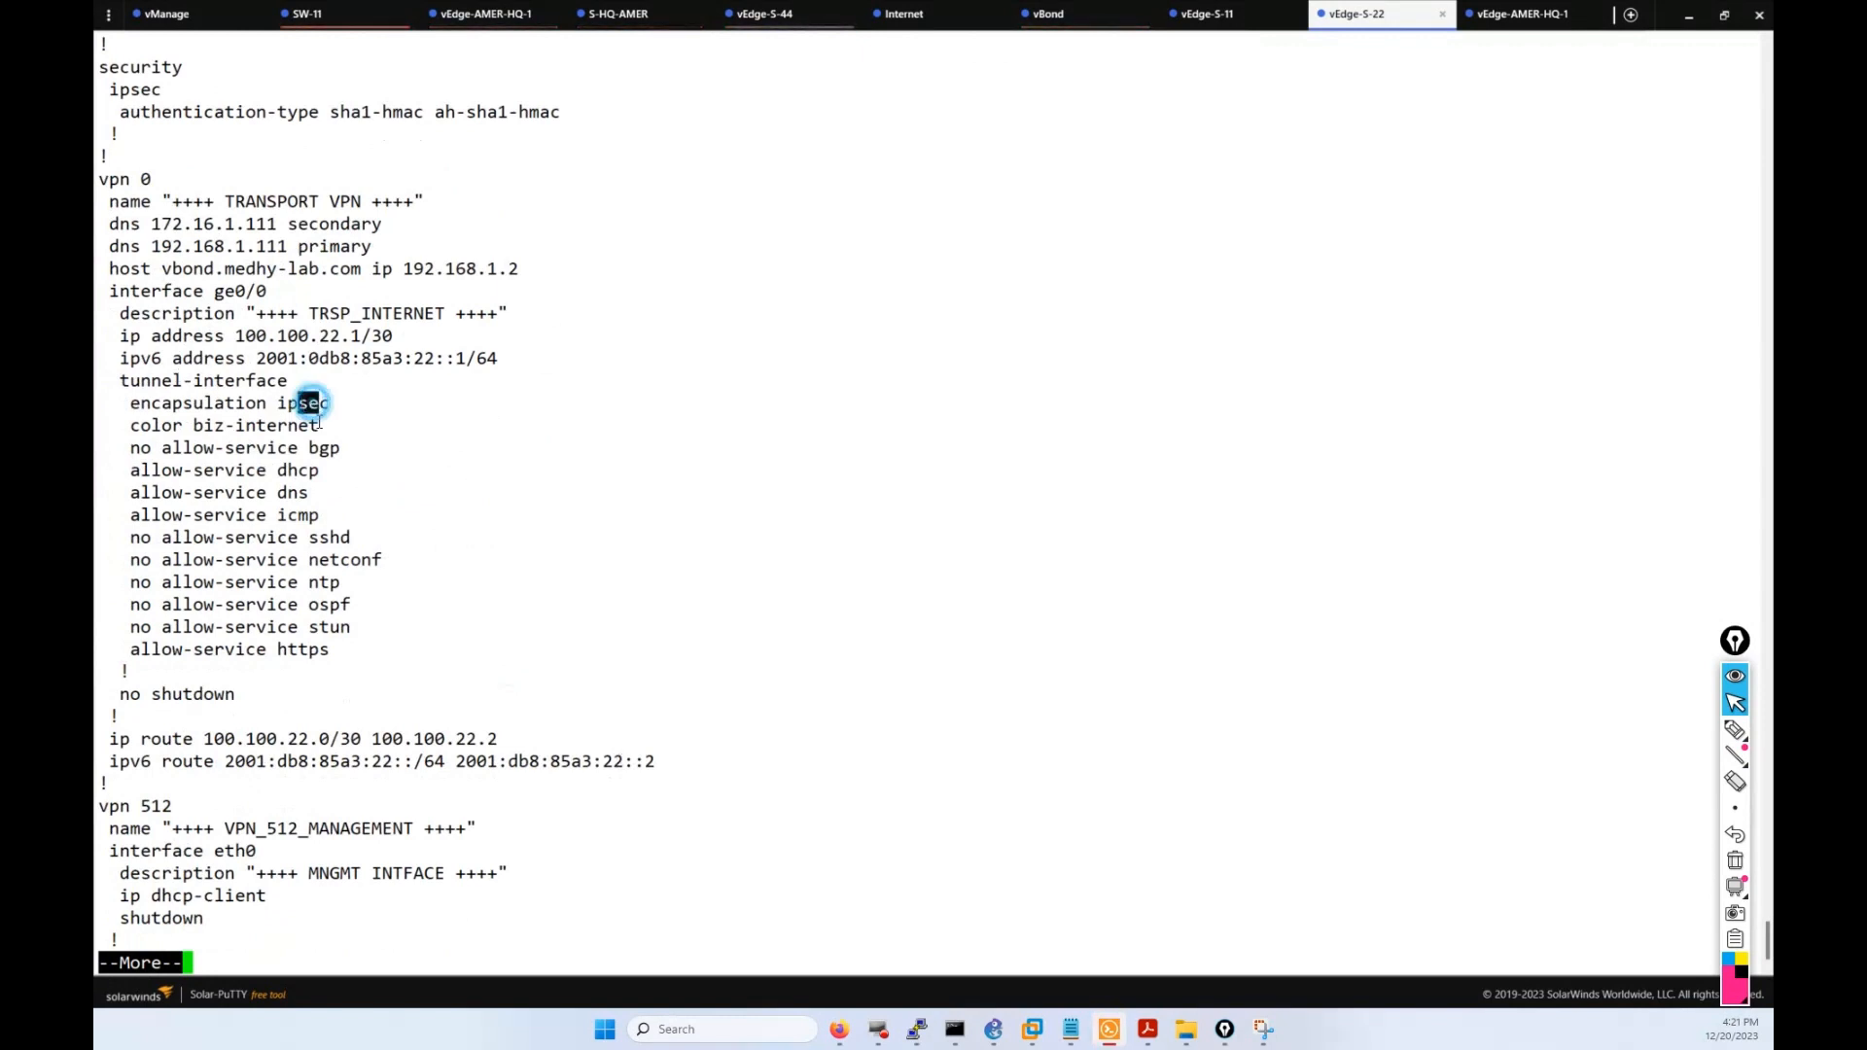
{"action": "left_click_drag", "start_coordinate": [330, 424], "coordinate": [176, 425]}
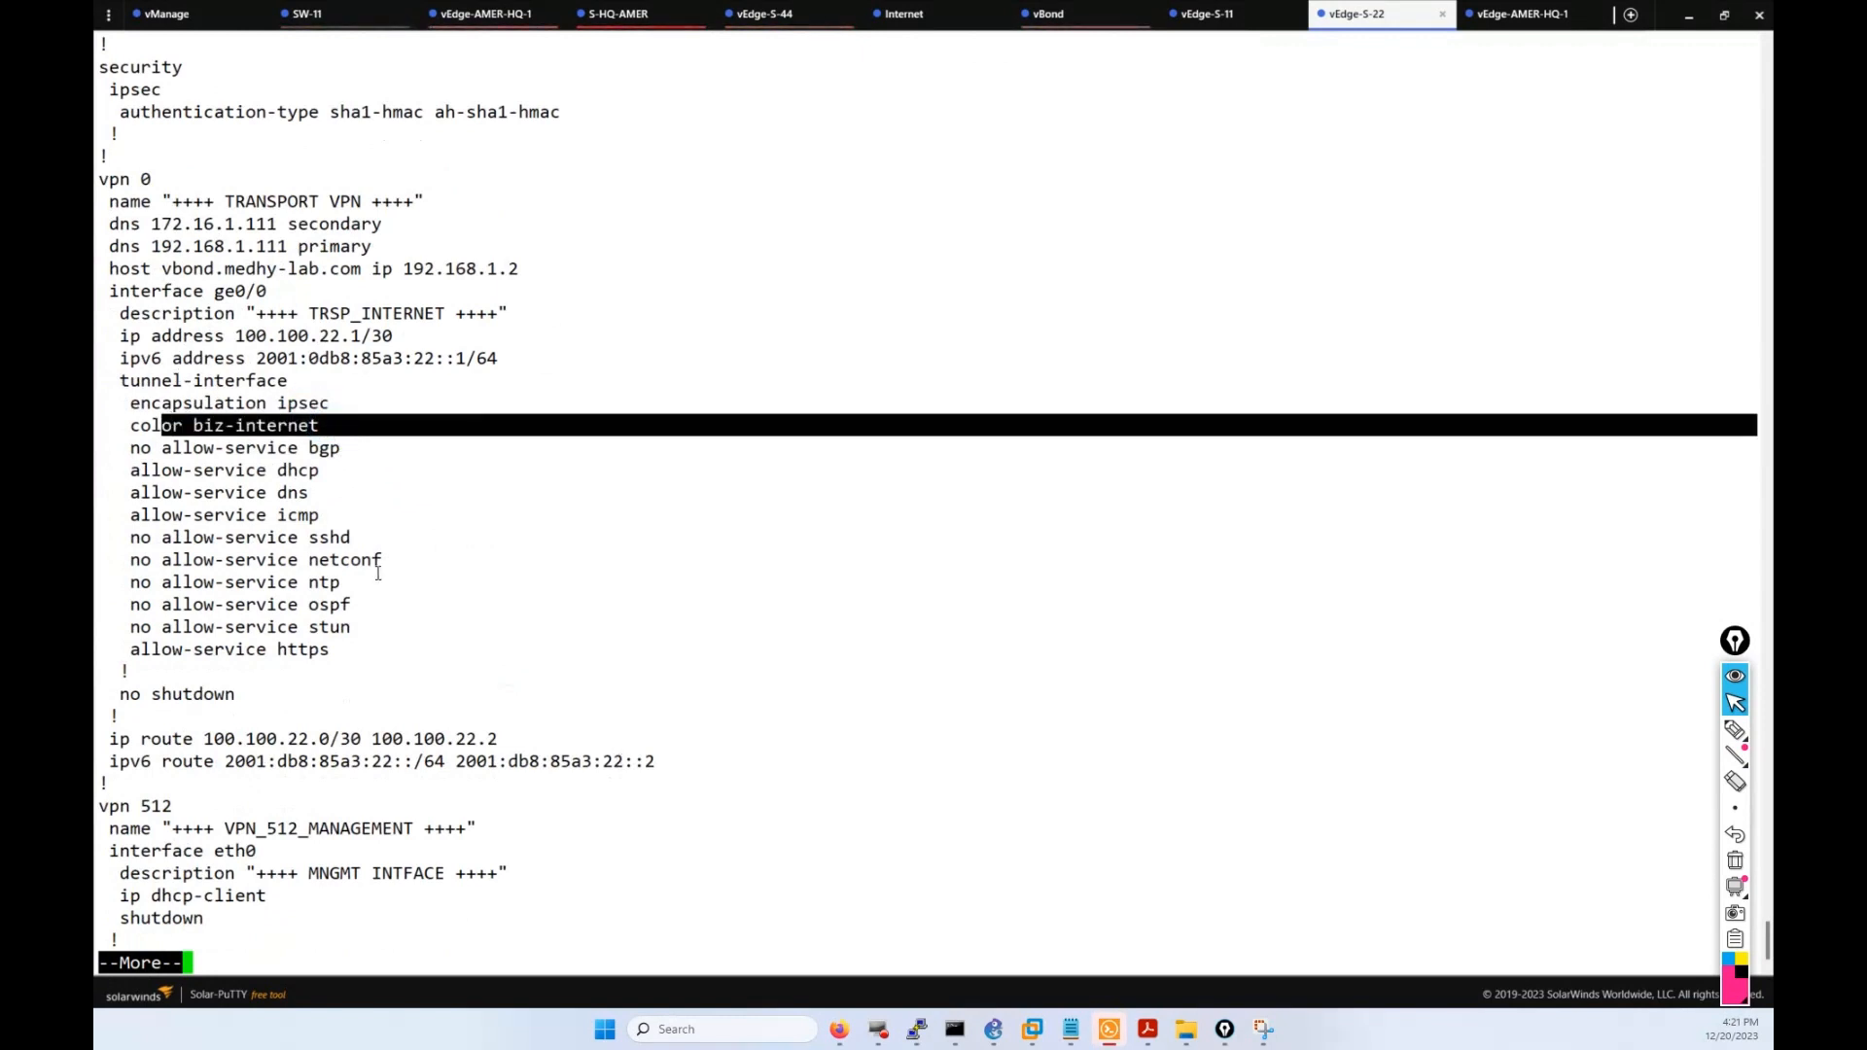
{"action": "left_click", "coordinate": [570, 775]}
{"action": "key", "text": "Return"}
{"action": "key", "text": "Return"}
{"action": "key", "text": "Return"}
{"action": "key", "text": "Return"}
{"action": "key", "text": "Return"}
{"action": "key", "text": "Return"}
{"action": "key", "text": "Return"}
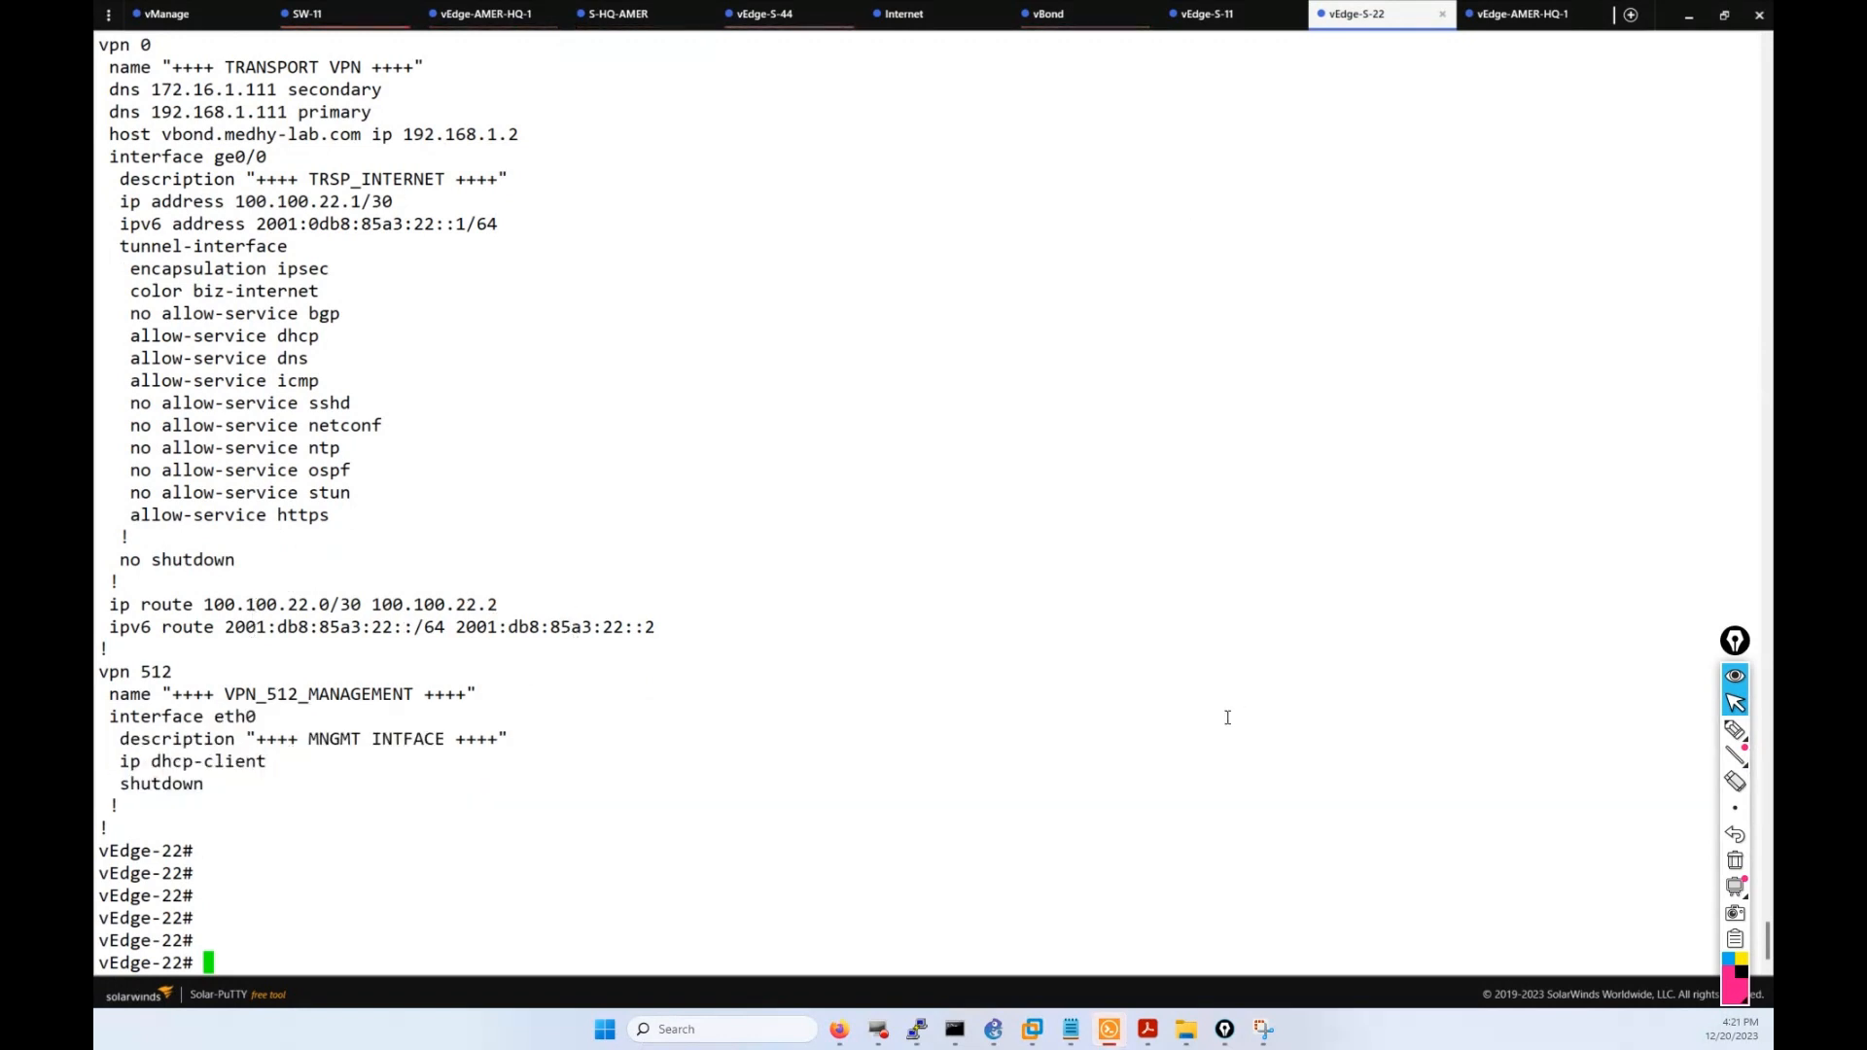
{"action": "left_click", "coordinate": [839, 1031]}
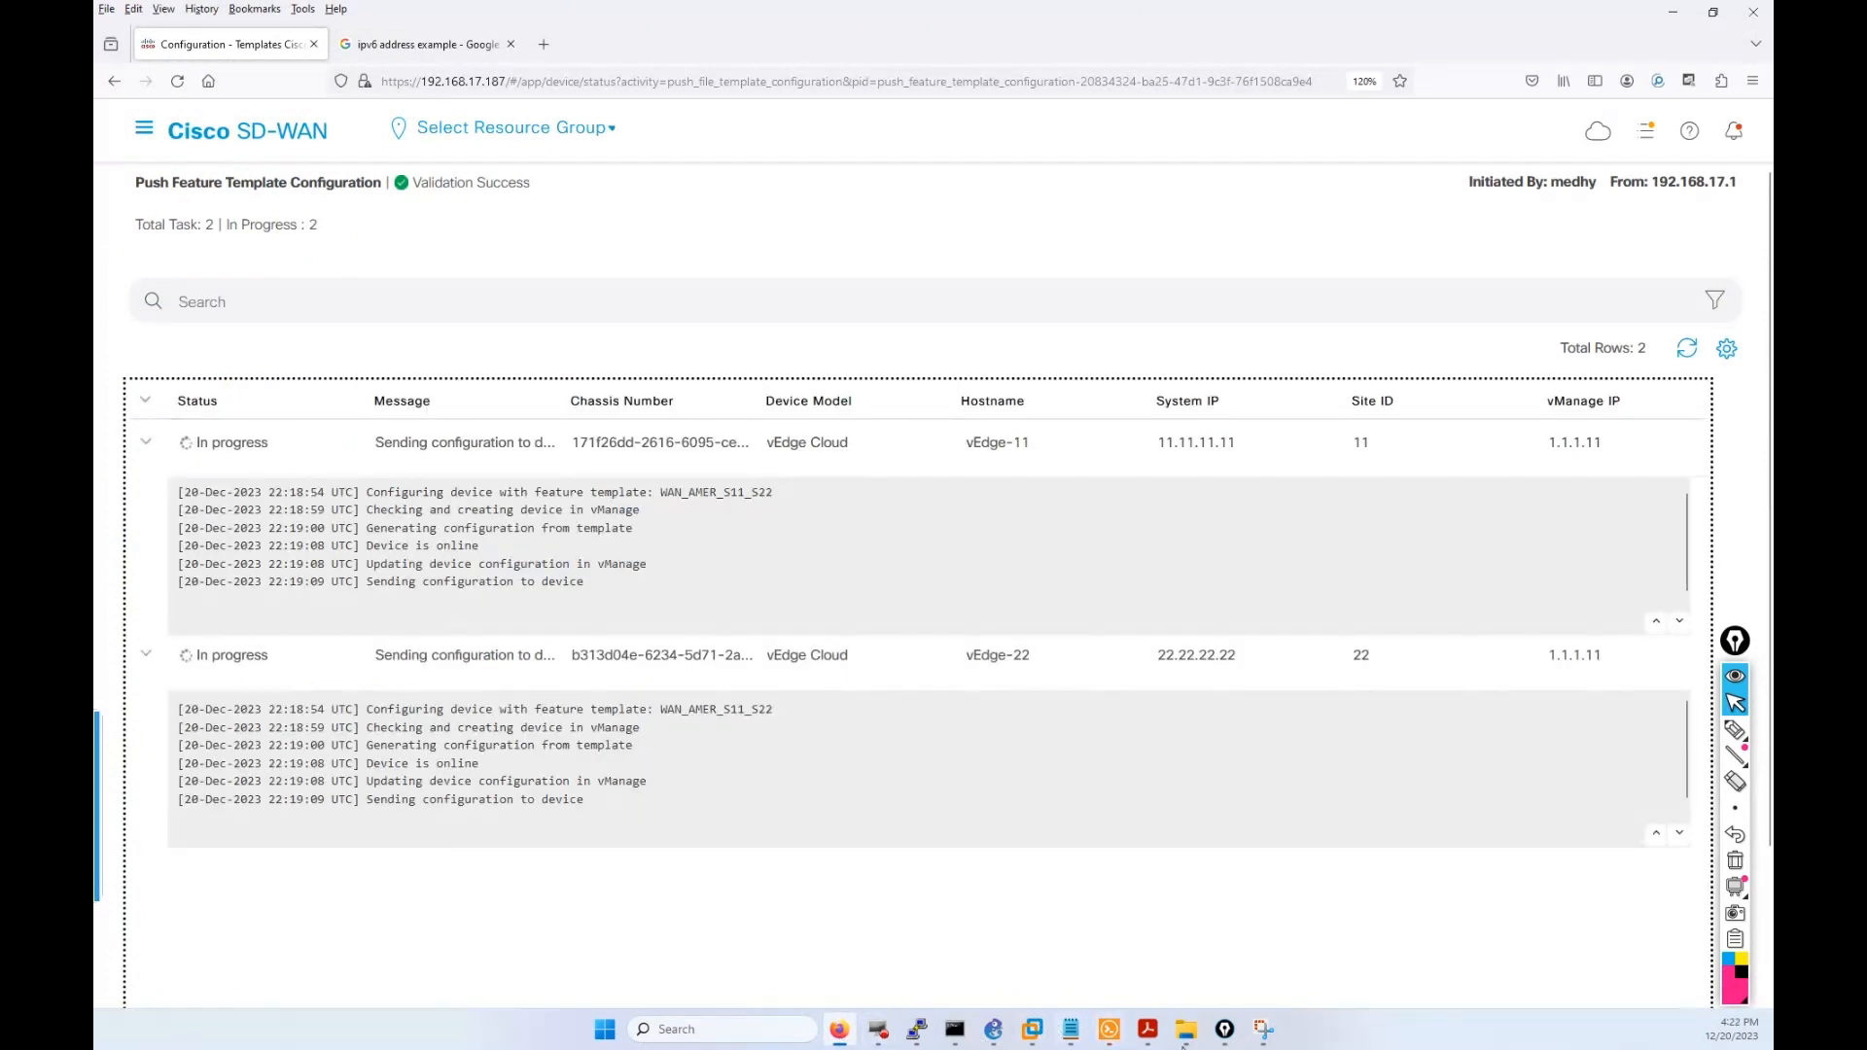
{"action": "left_click", "coordinate": [1108, 1028]}
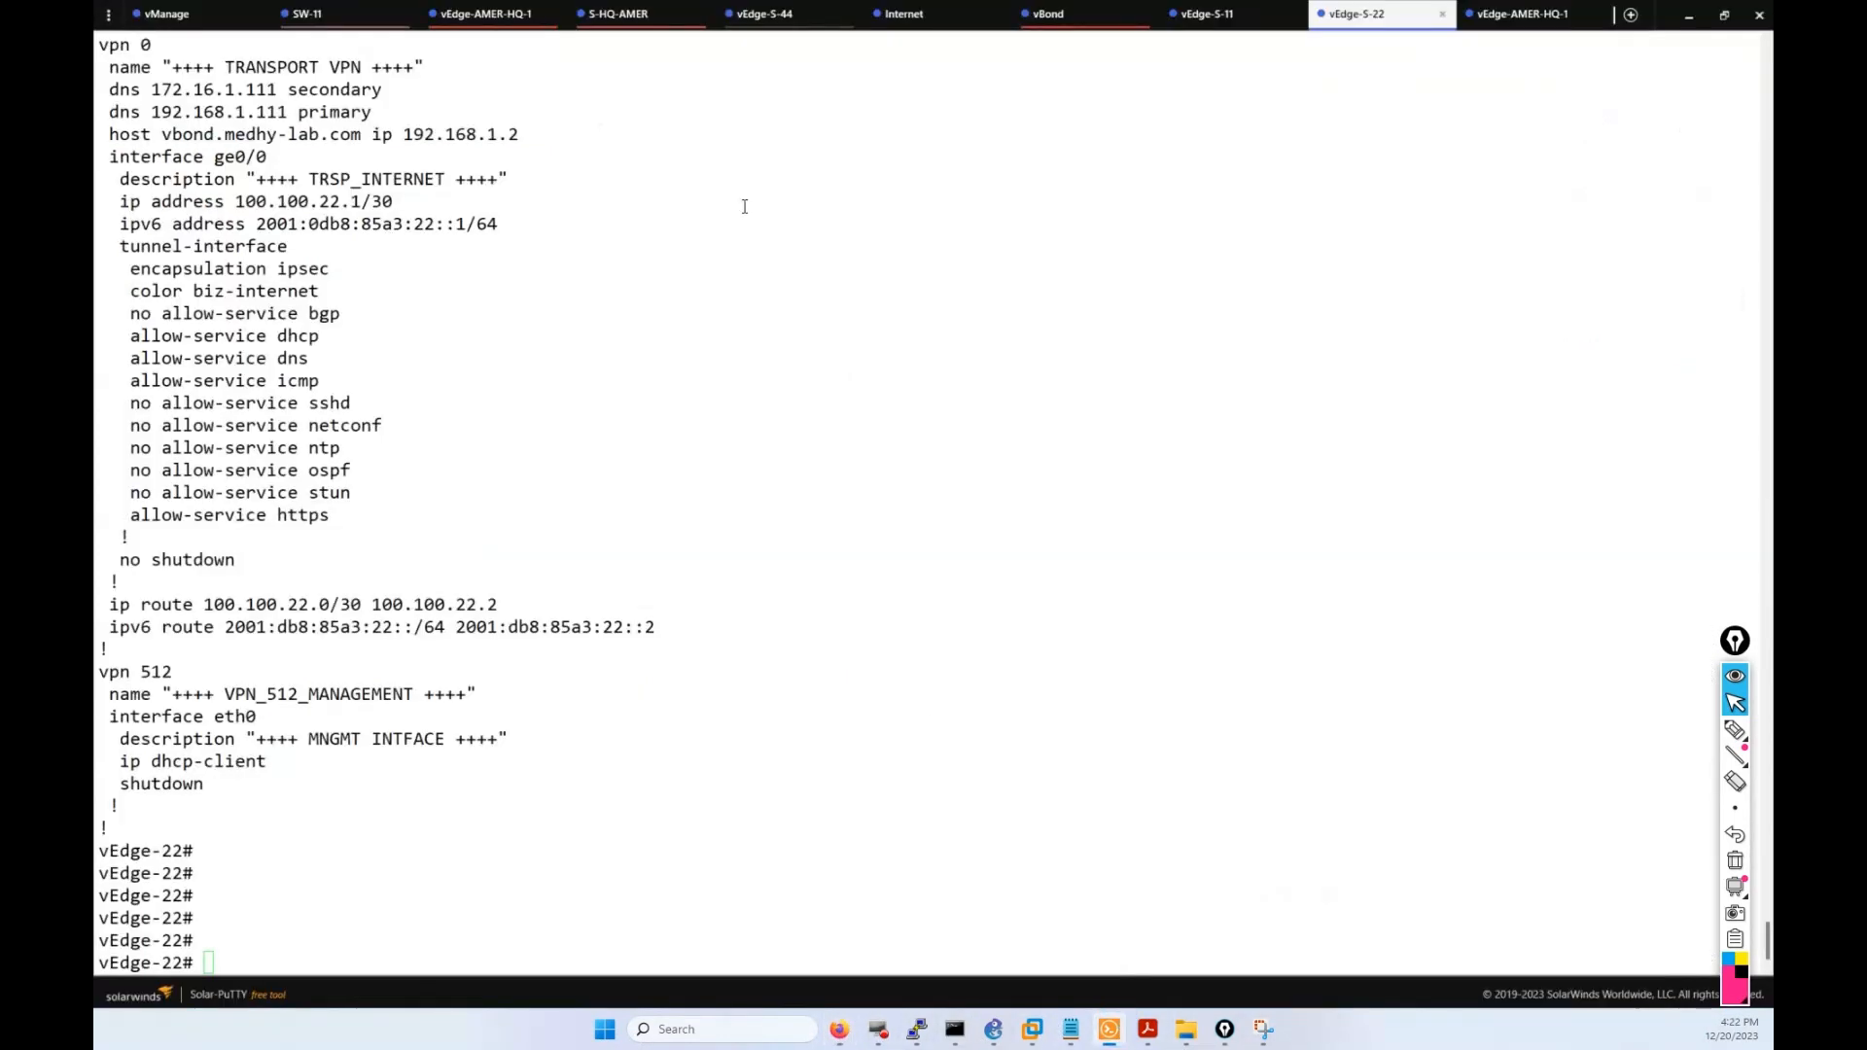
Run show ipv6 routes on vEdge-22.
{"action": "left_click", "coordinate": [847, 466]}
{"action": "type", "text": "show "}
{"action": "type", "text": "ip routes "}
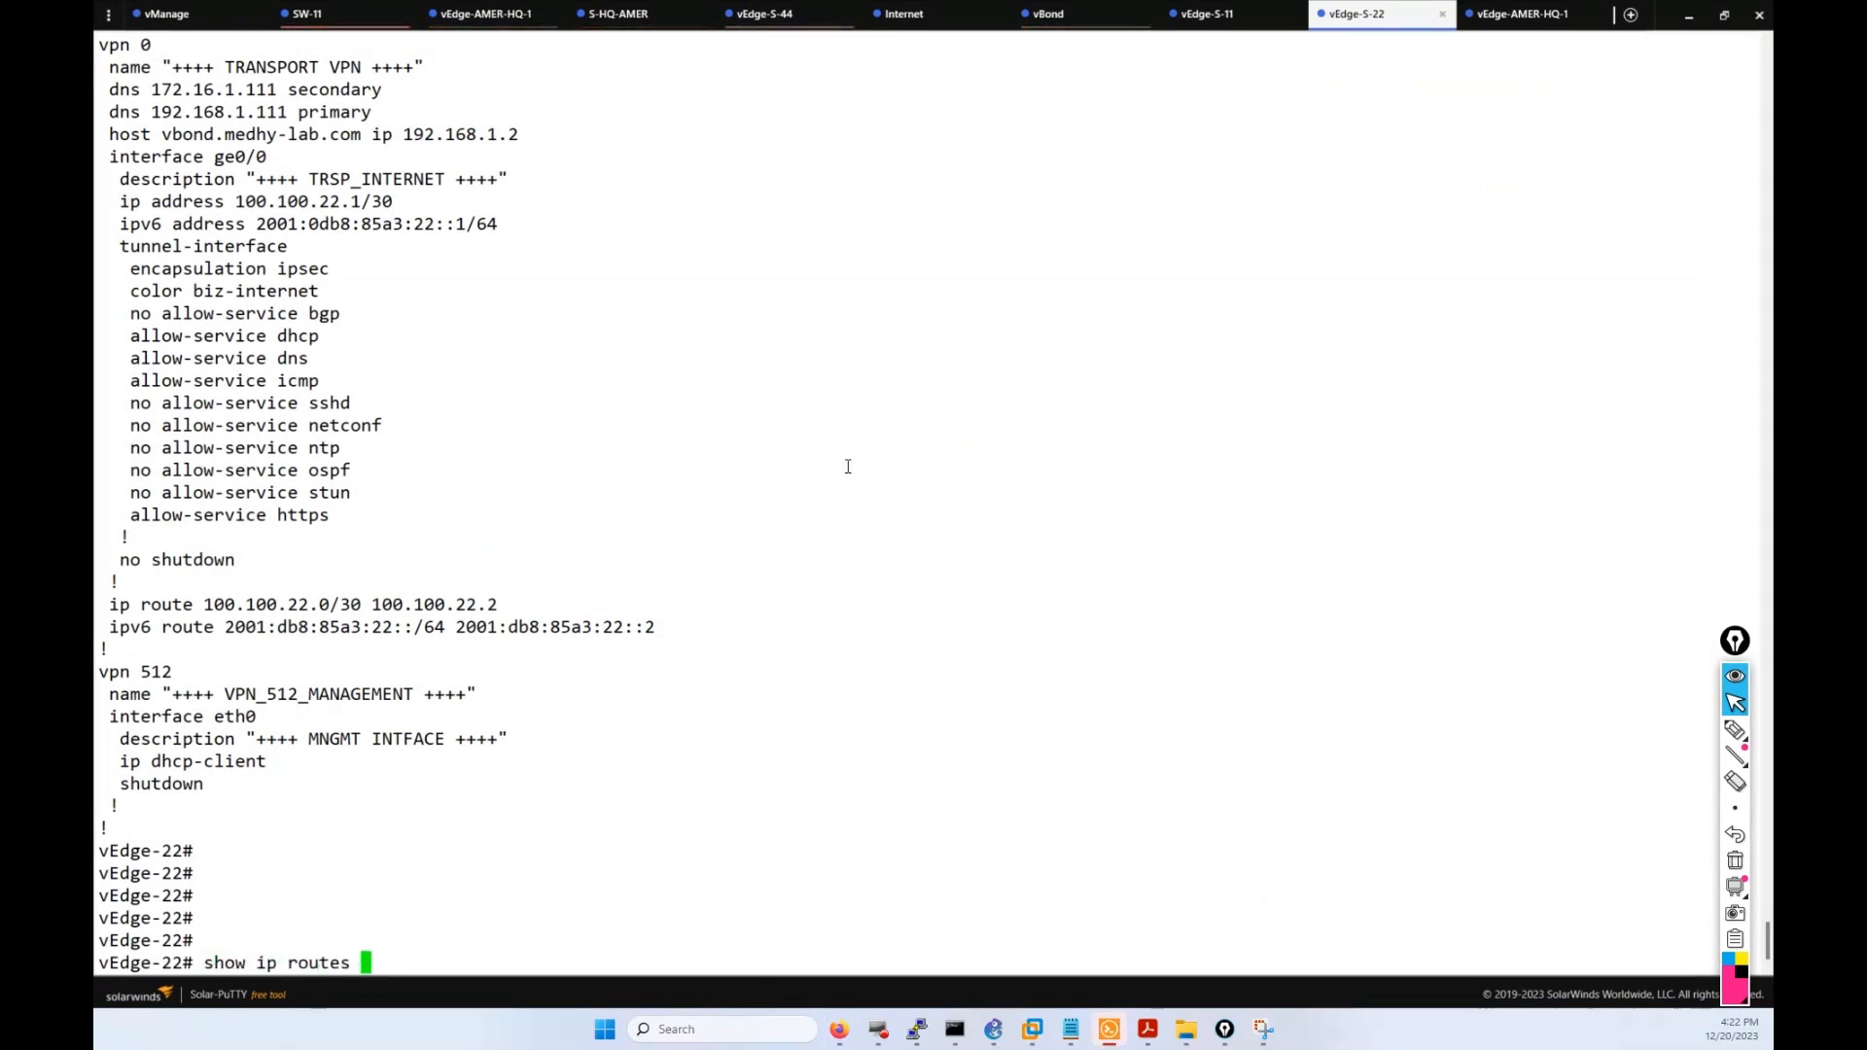
{"action": "type", "text": "ip"}
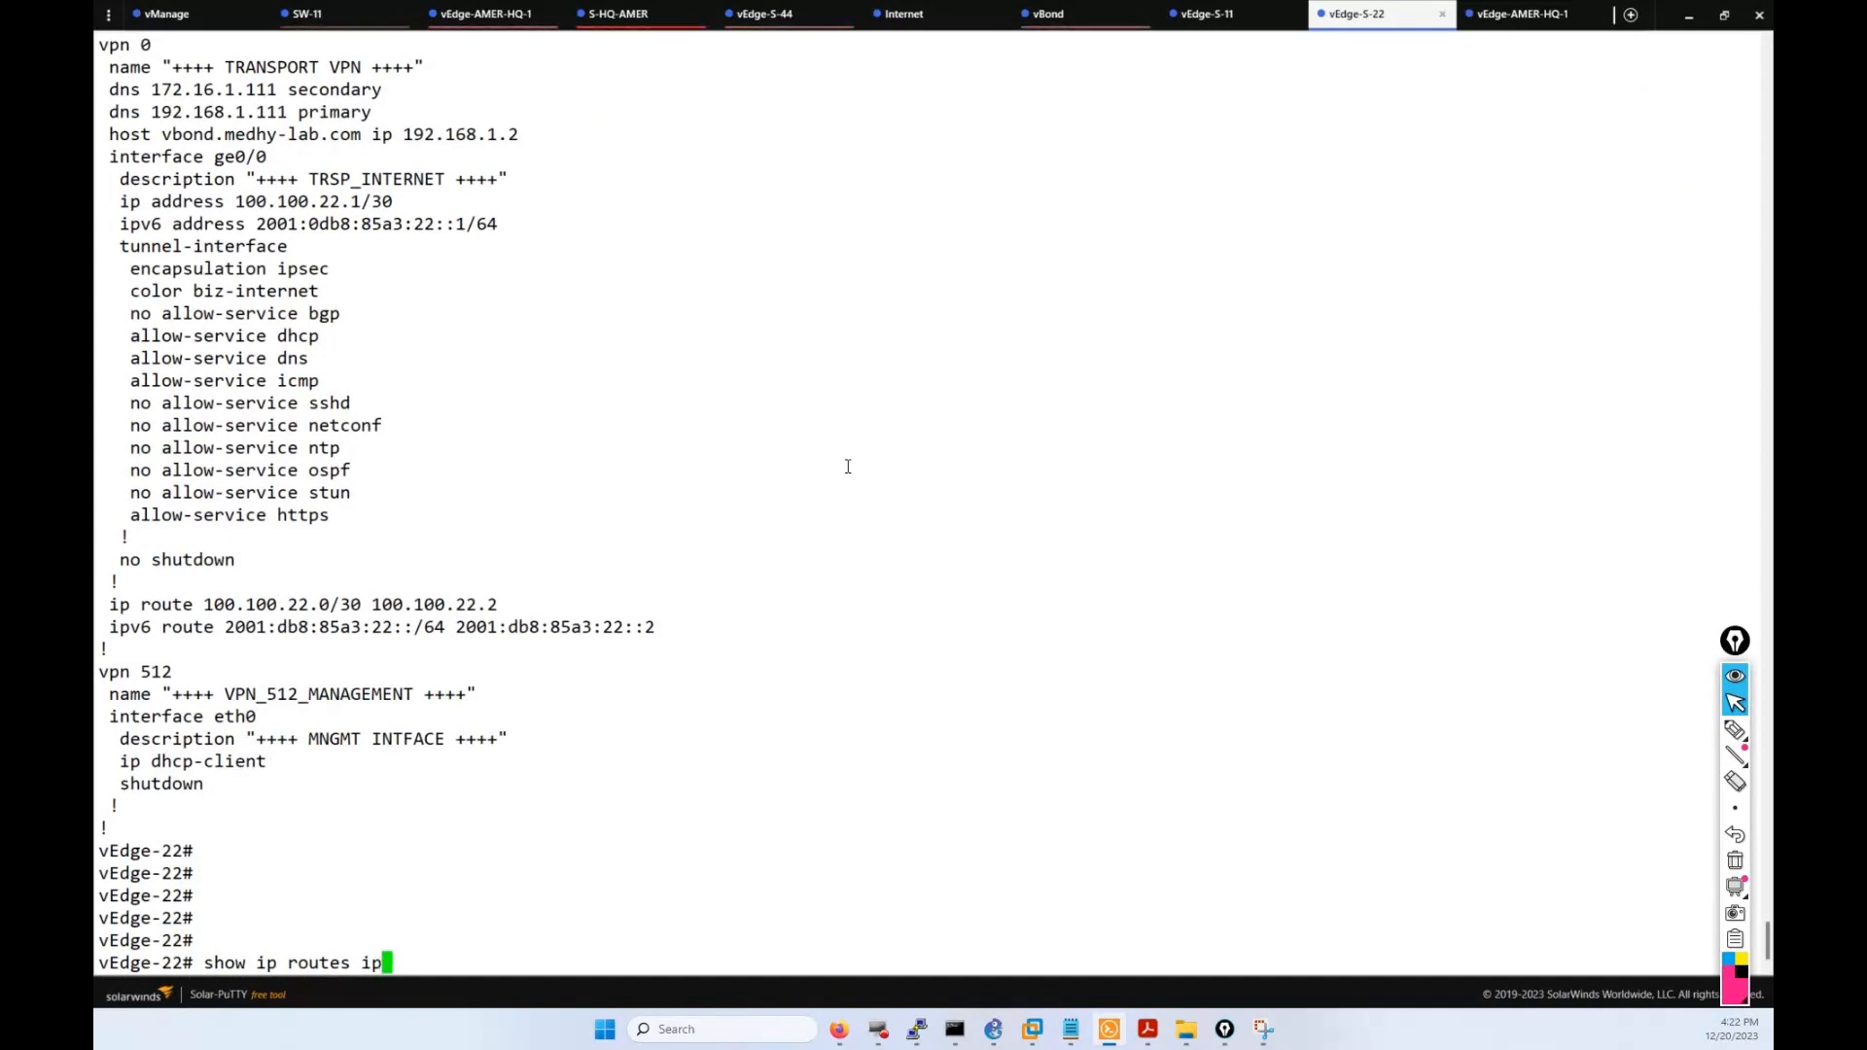
{"action": "key", "text": "BackSpace"}
{"action": "key", "text": "BackSpace"}
{"action": "type", "text": "?"}
{"action": "key", "text": "BackSpace"}
{"action": "key", "text": "BackSpace"}
{"action": "key", "text": "BackSpace"}
{"action": "key", "text": "BackSpace"}
{"action": "key", "text": "BackSpace"}
{"action": "key", "text": "BackSpace"}
{"action": "key", "text": "BackSpace"}
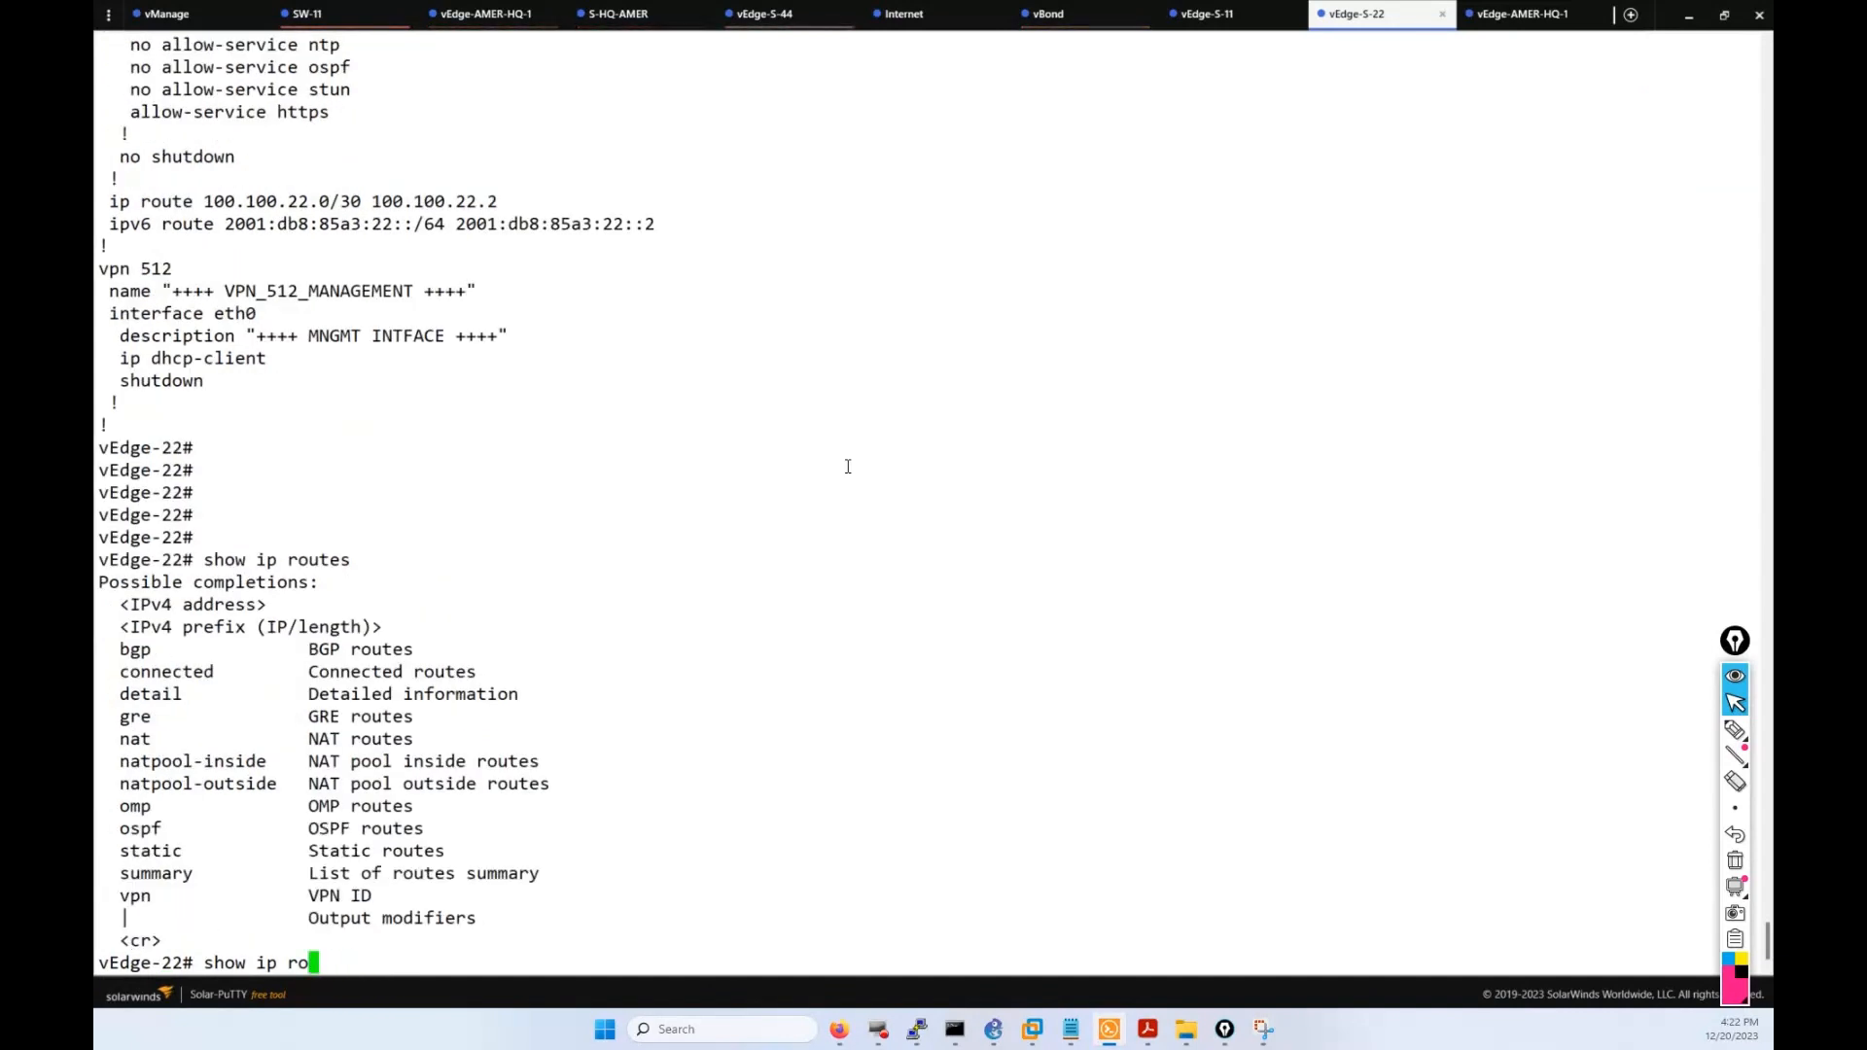
{"action": "type", "text": "v6 routes"}
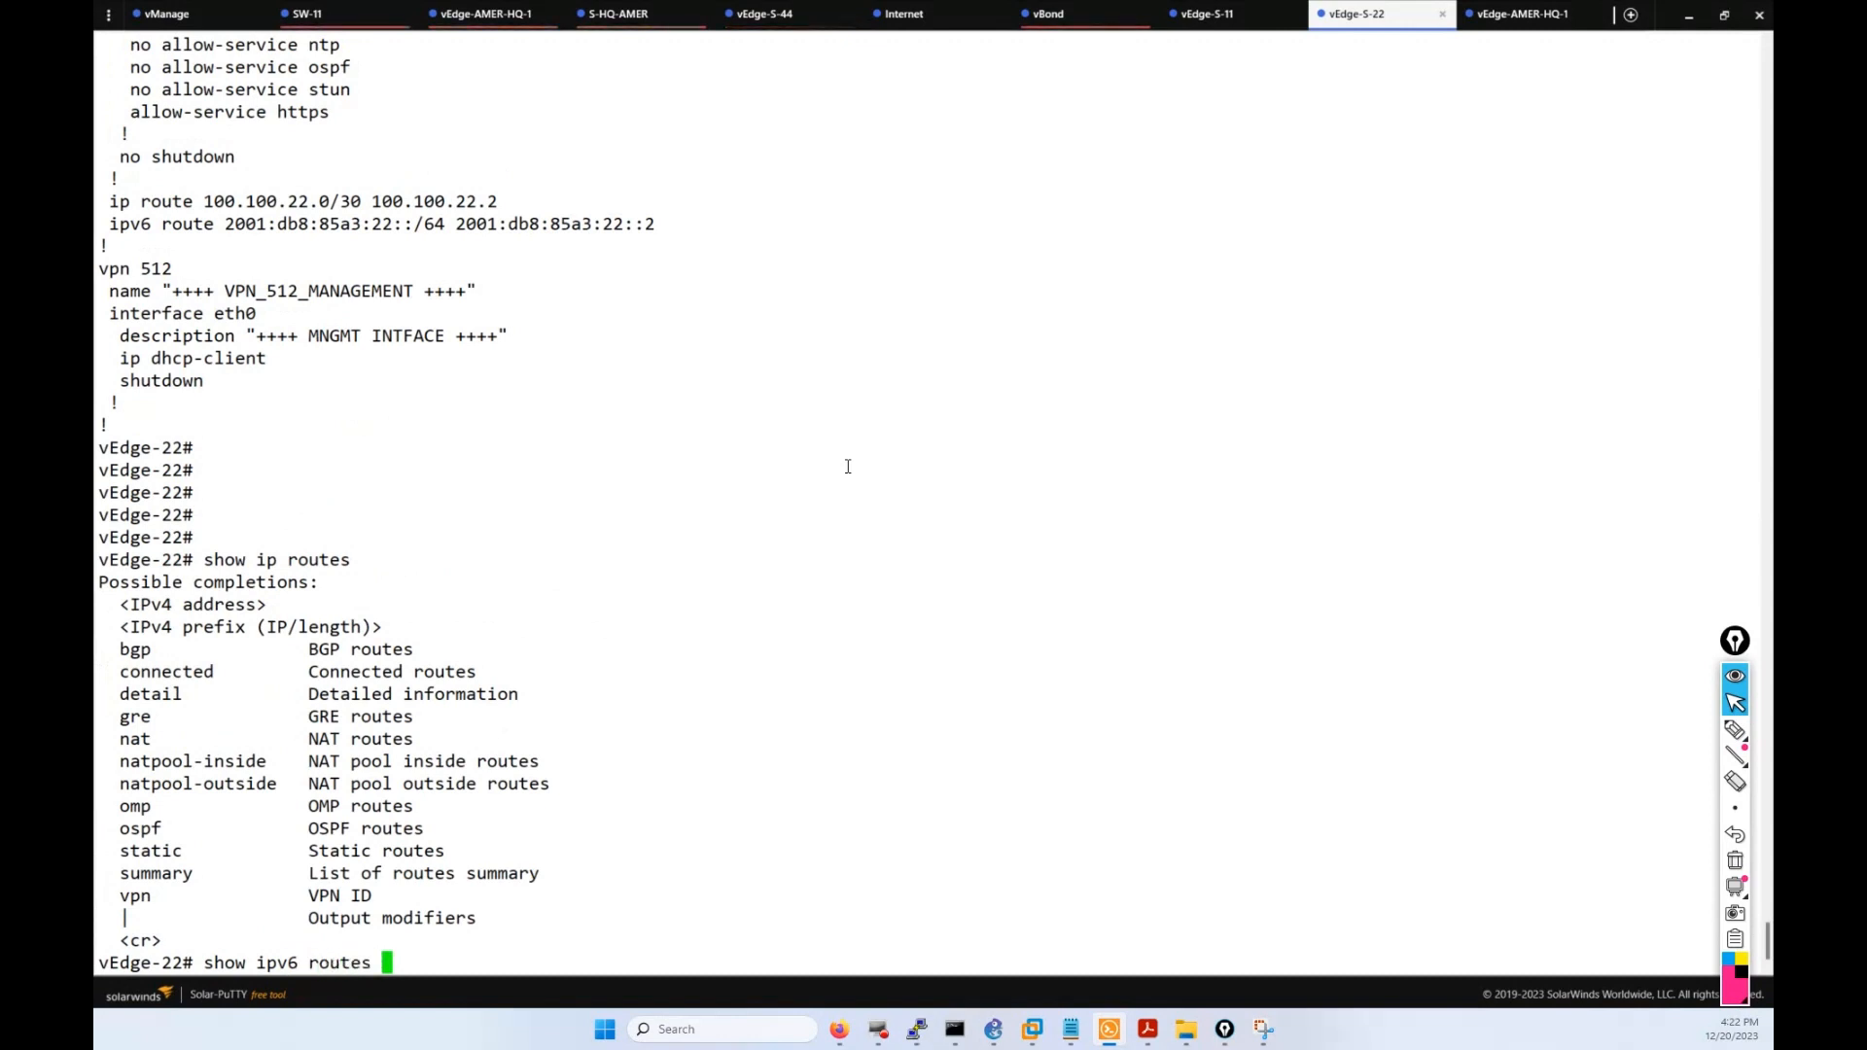
{"action": "key", "text": "Return"}
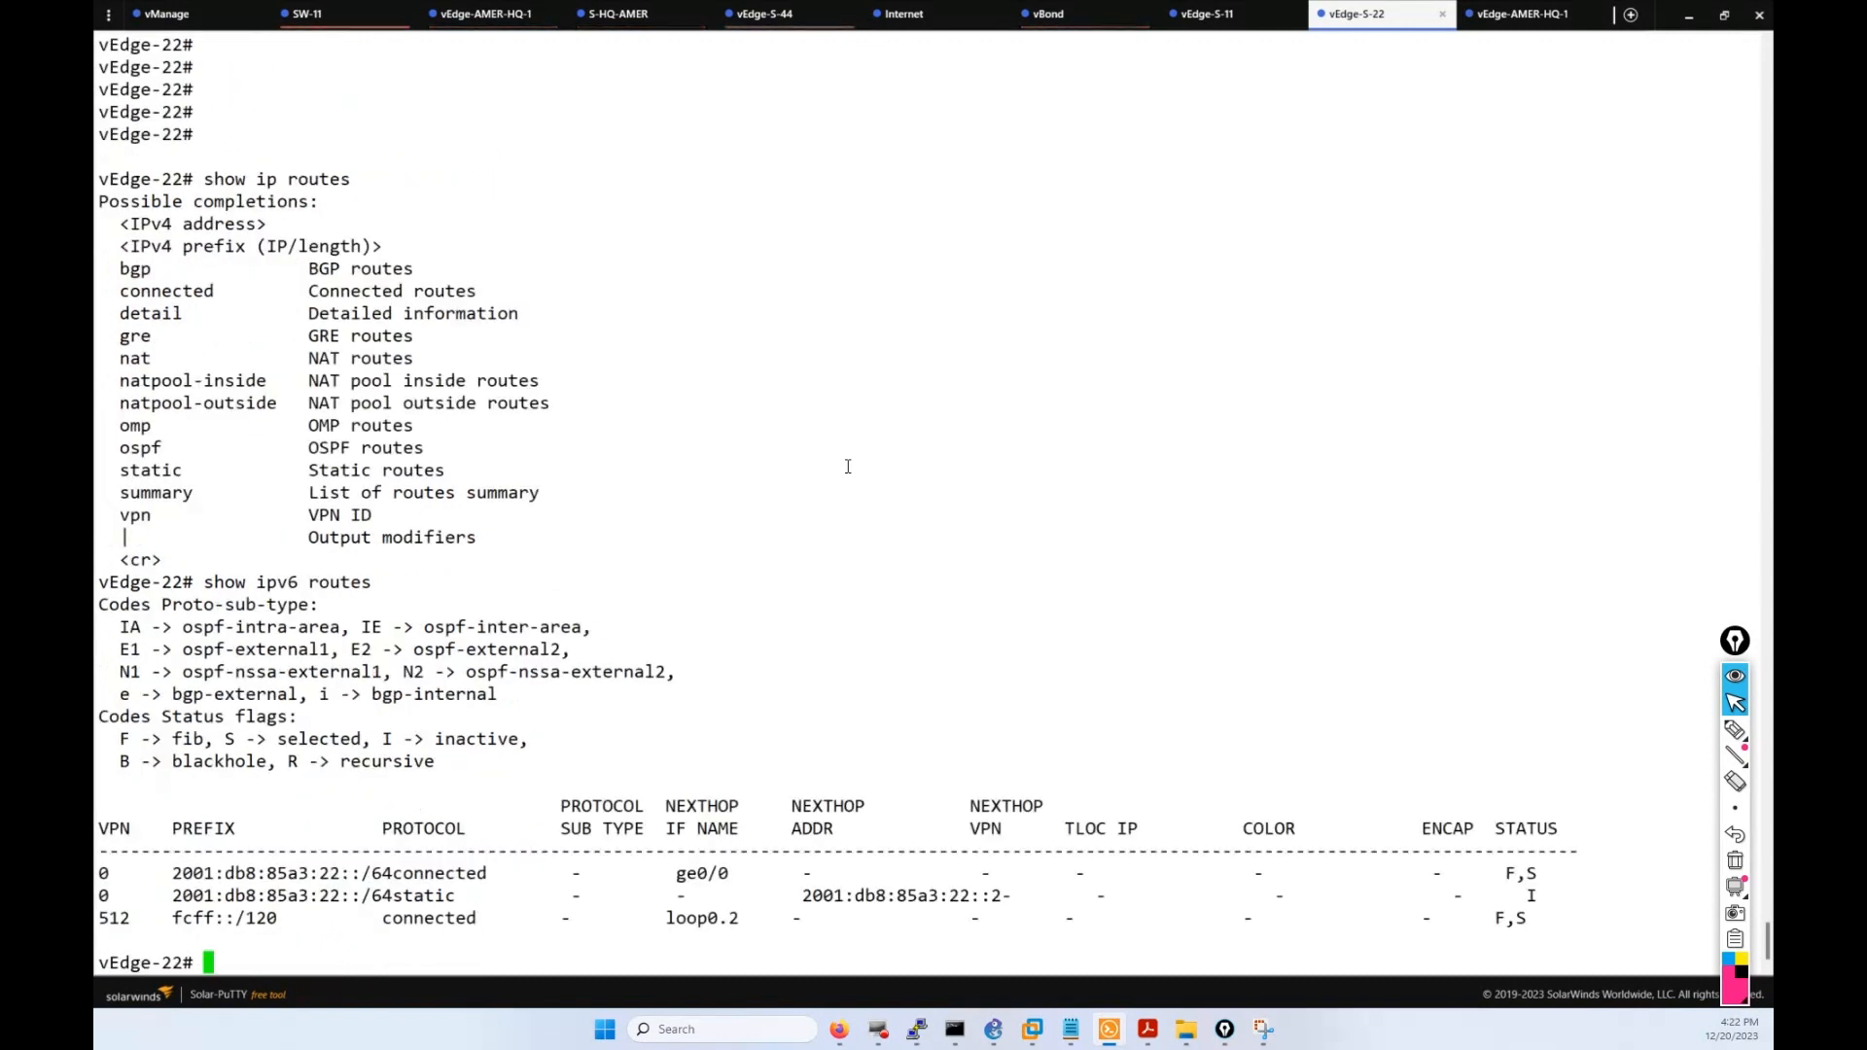
{"action": "key", "text": "Return"}
{"action": "key", "text": "Return"}
{"action": "key", "text": "Return"}
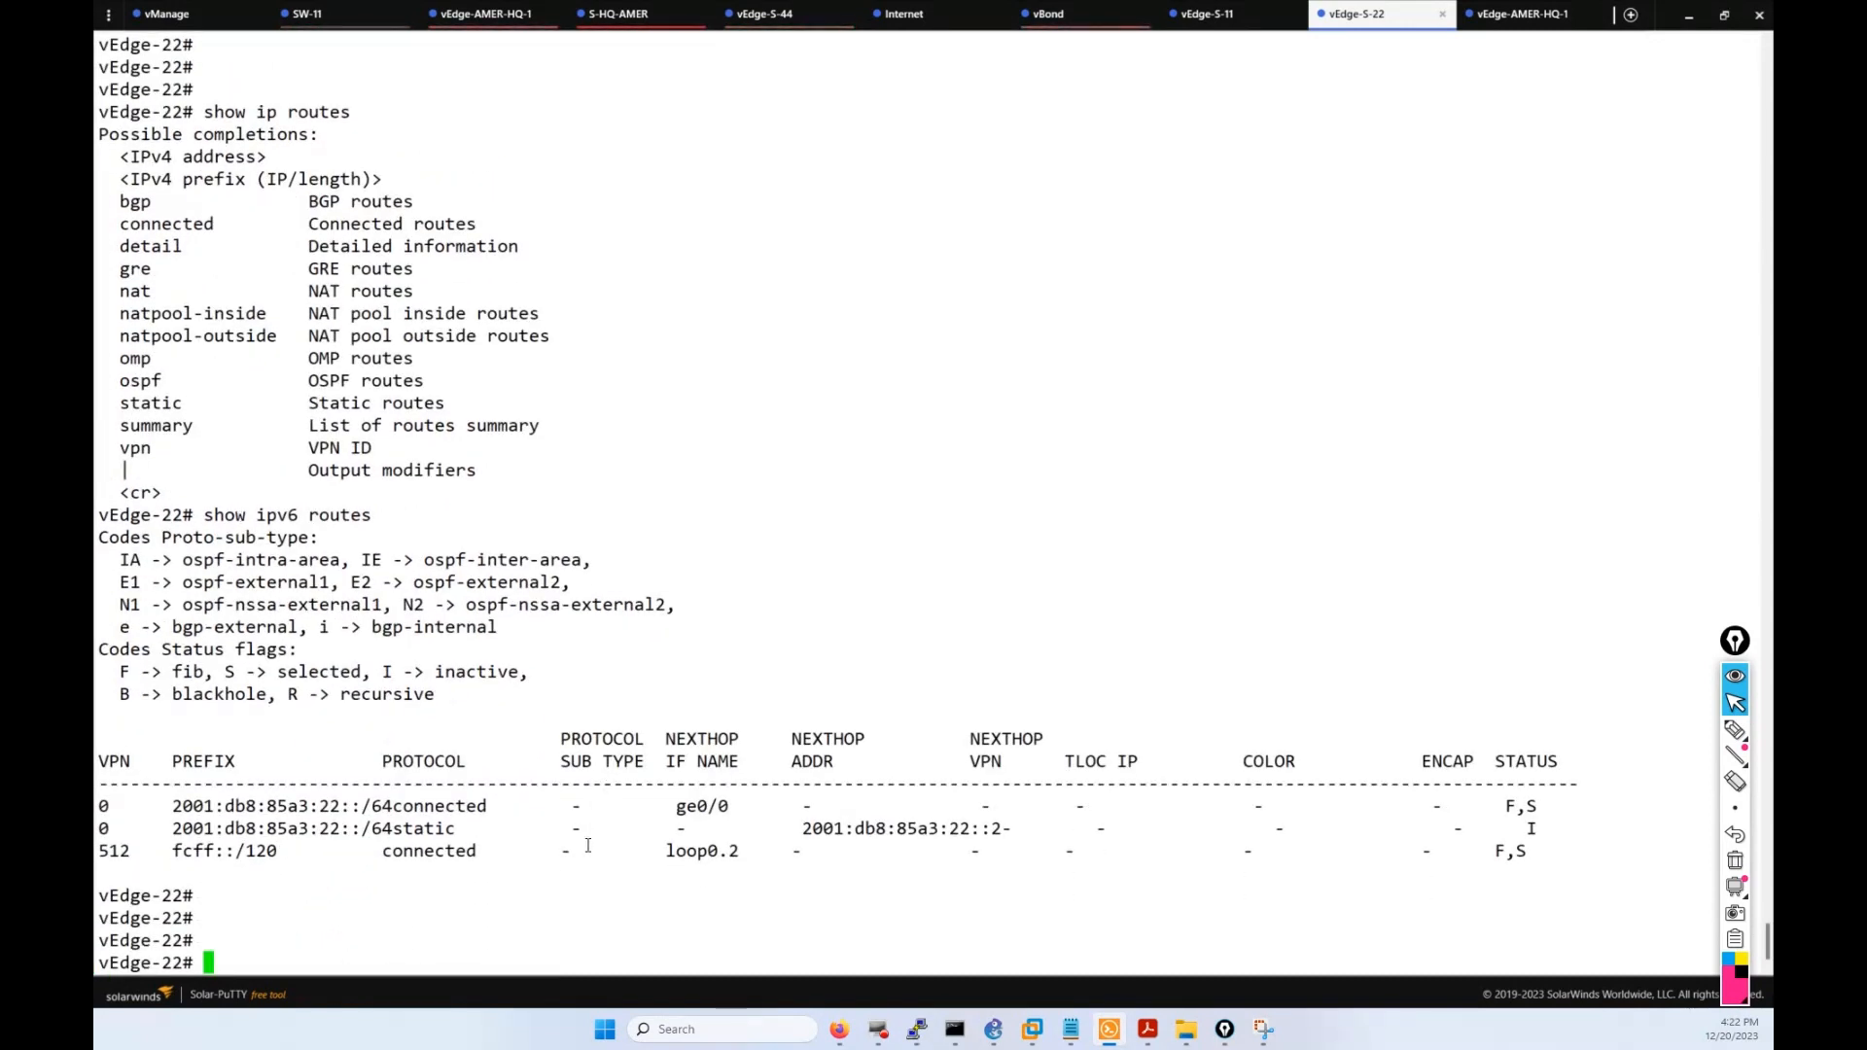
Highlight the IPv6 route table, its static route entry and the ge0/0 interface.
{"action": "left_click_drag", "start_coordinate": [585, 878], "coordinate": [342, 808]}
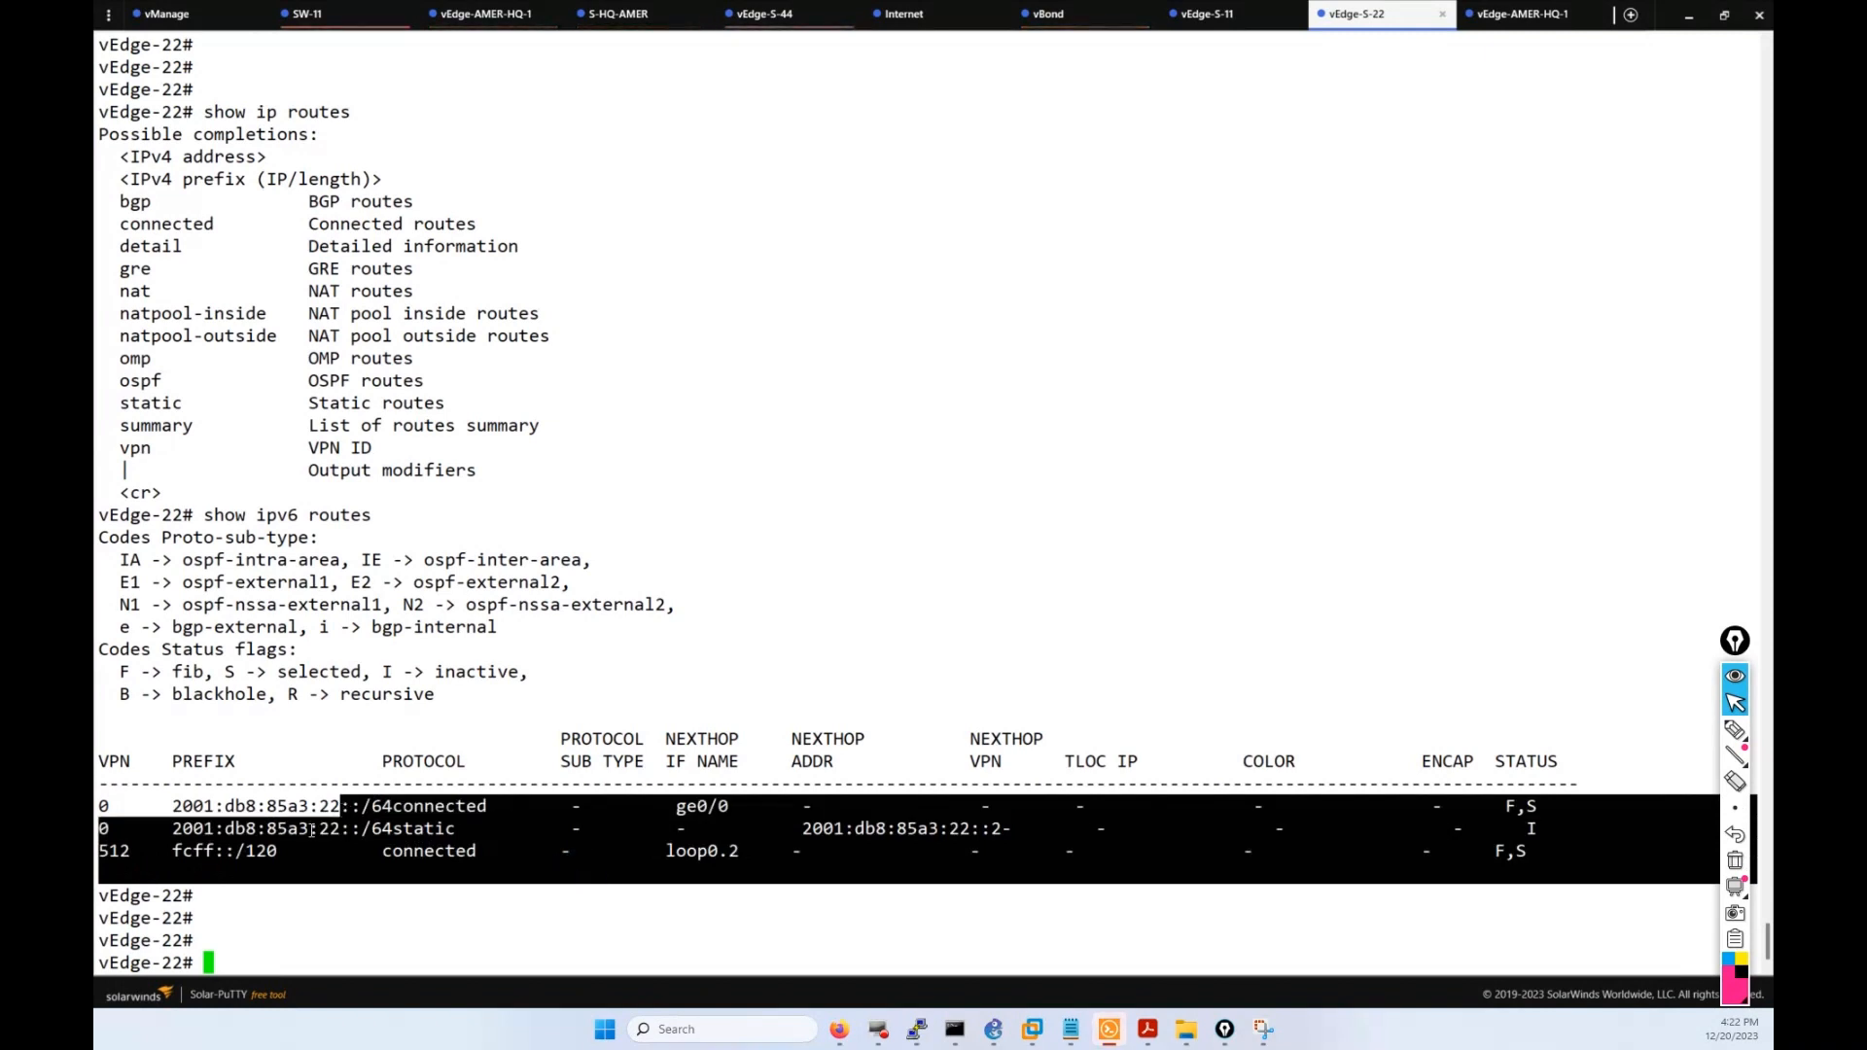
{"action": "left_click", "coordinate": [311, 828]}
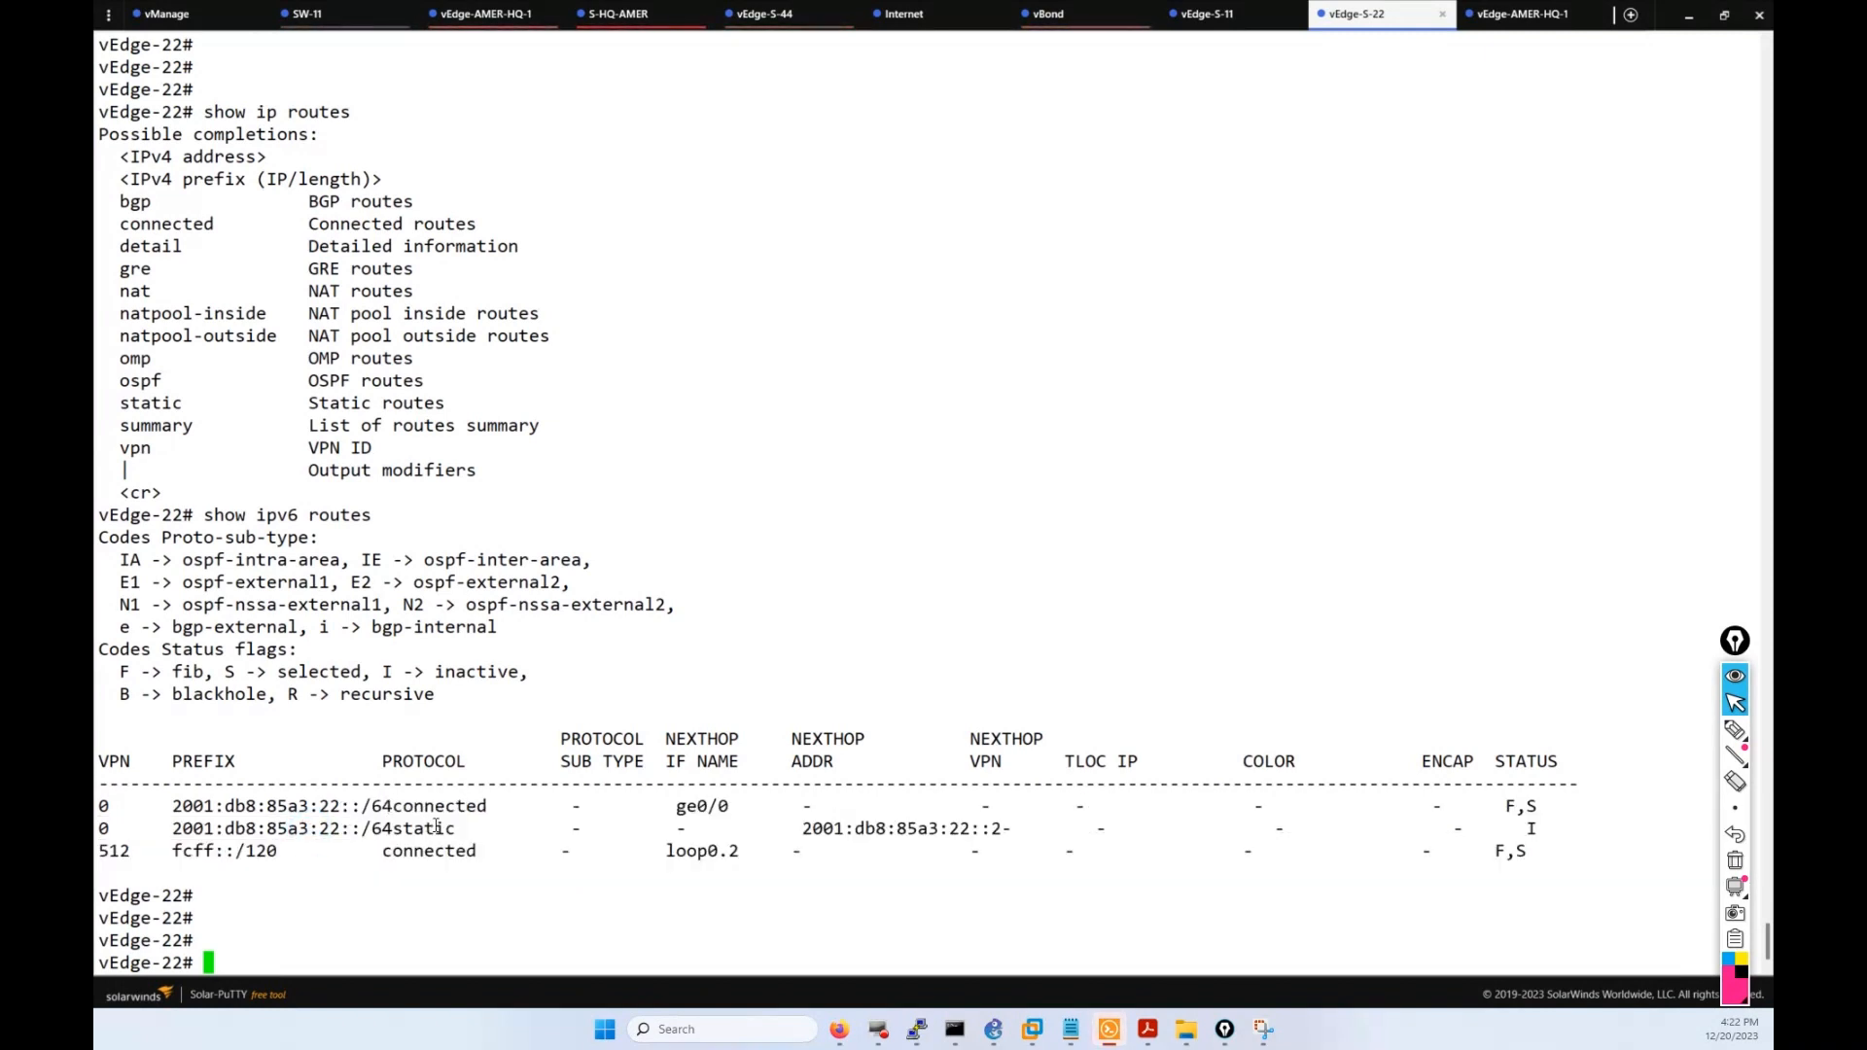
{"action": "left_click_drag", "start_coordinate": [459, 830], "coordinate": [196, 827]}
{"action": "left_click", "coordinate": [701, 758]}
{"action": "left_click_drag", "start_coordinate": [750, 808], "coordinate": [665, 808]}
{"action": "left_click", "coordinate": [550, 910]}
Run show ip routes and highlight the IPv4 route table rows.
{"action": "type", "text": "show ip routes"}
{"action": "key", "text": "Return"}
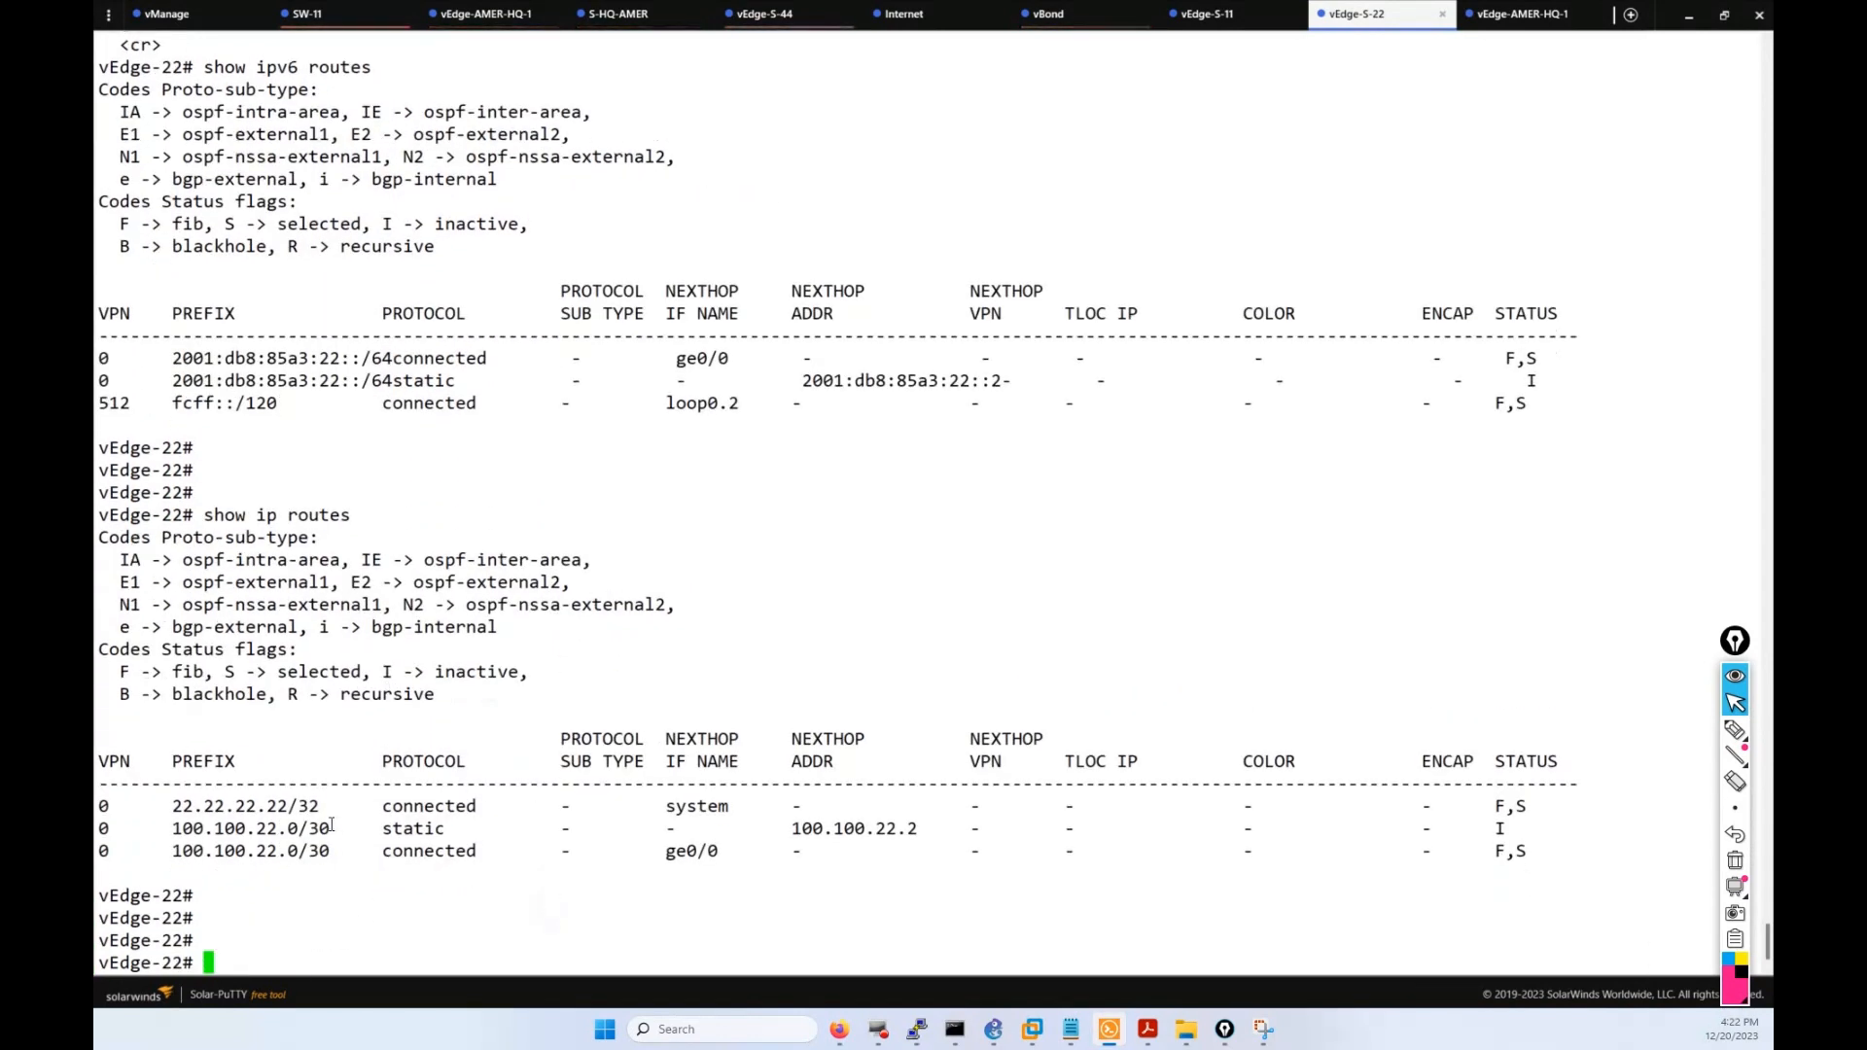
{"action": "left_click_drag", "start_coordinate": [808, 885], "coordinate": [296, 776]}
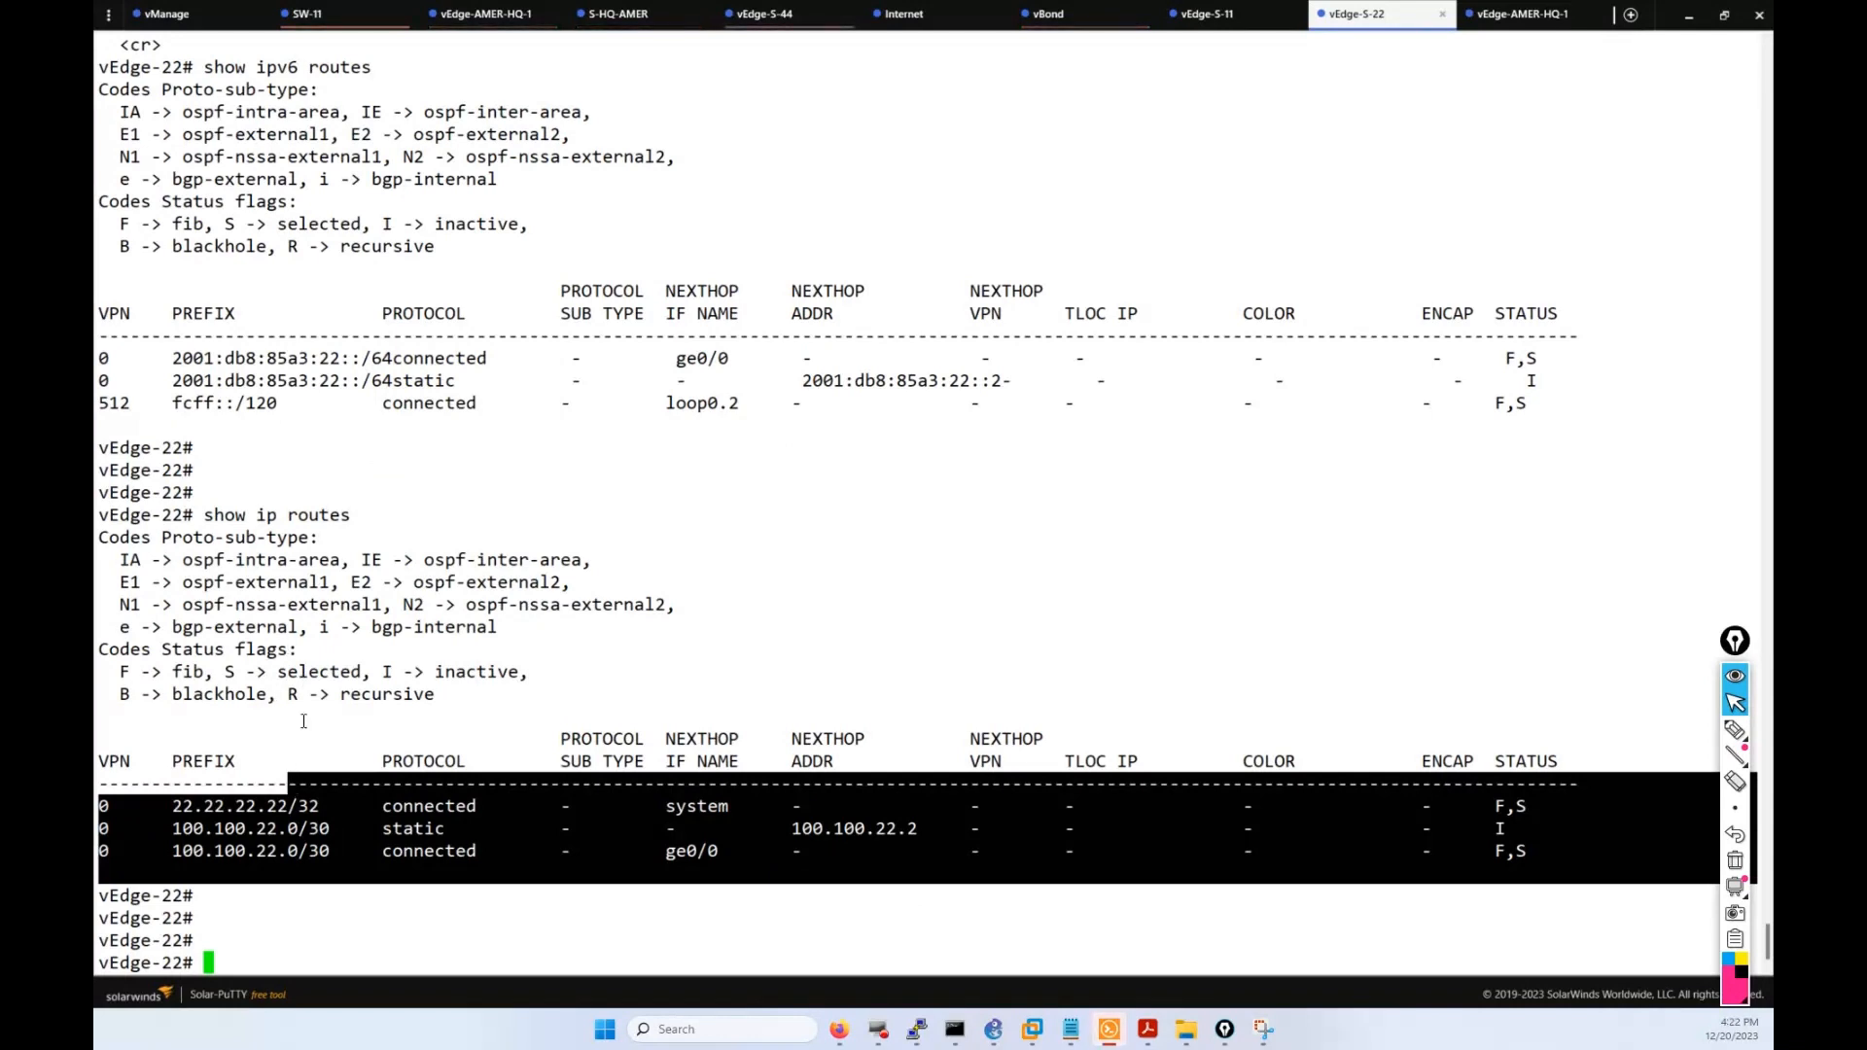
{"action": "left_click", "coordinate": [330, 872]}
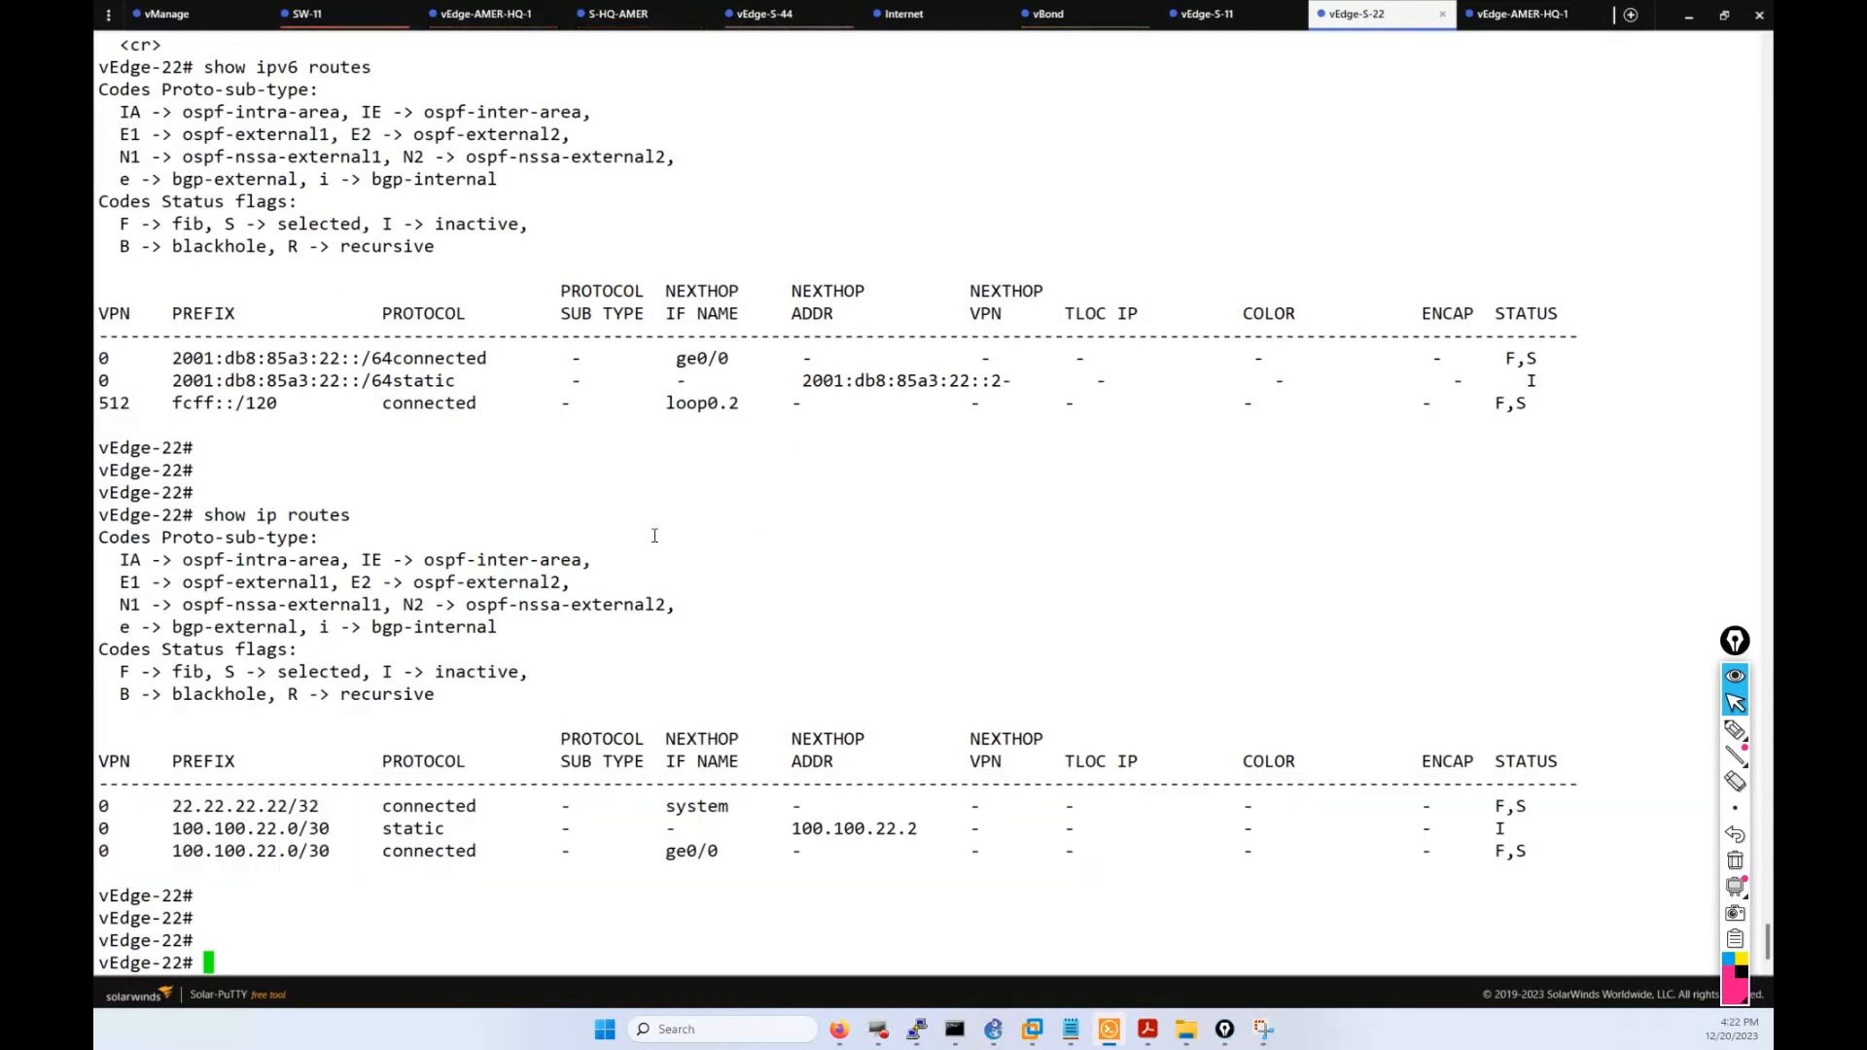
Ping 192.168.1.1 twice to confirm it is unreachable, then view the push task.
{"action": "type", "text": "pi"}
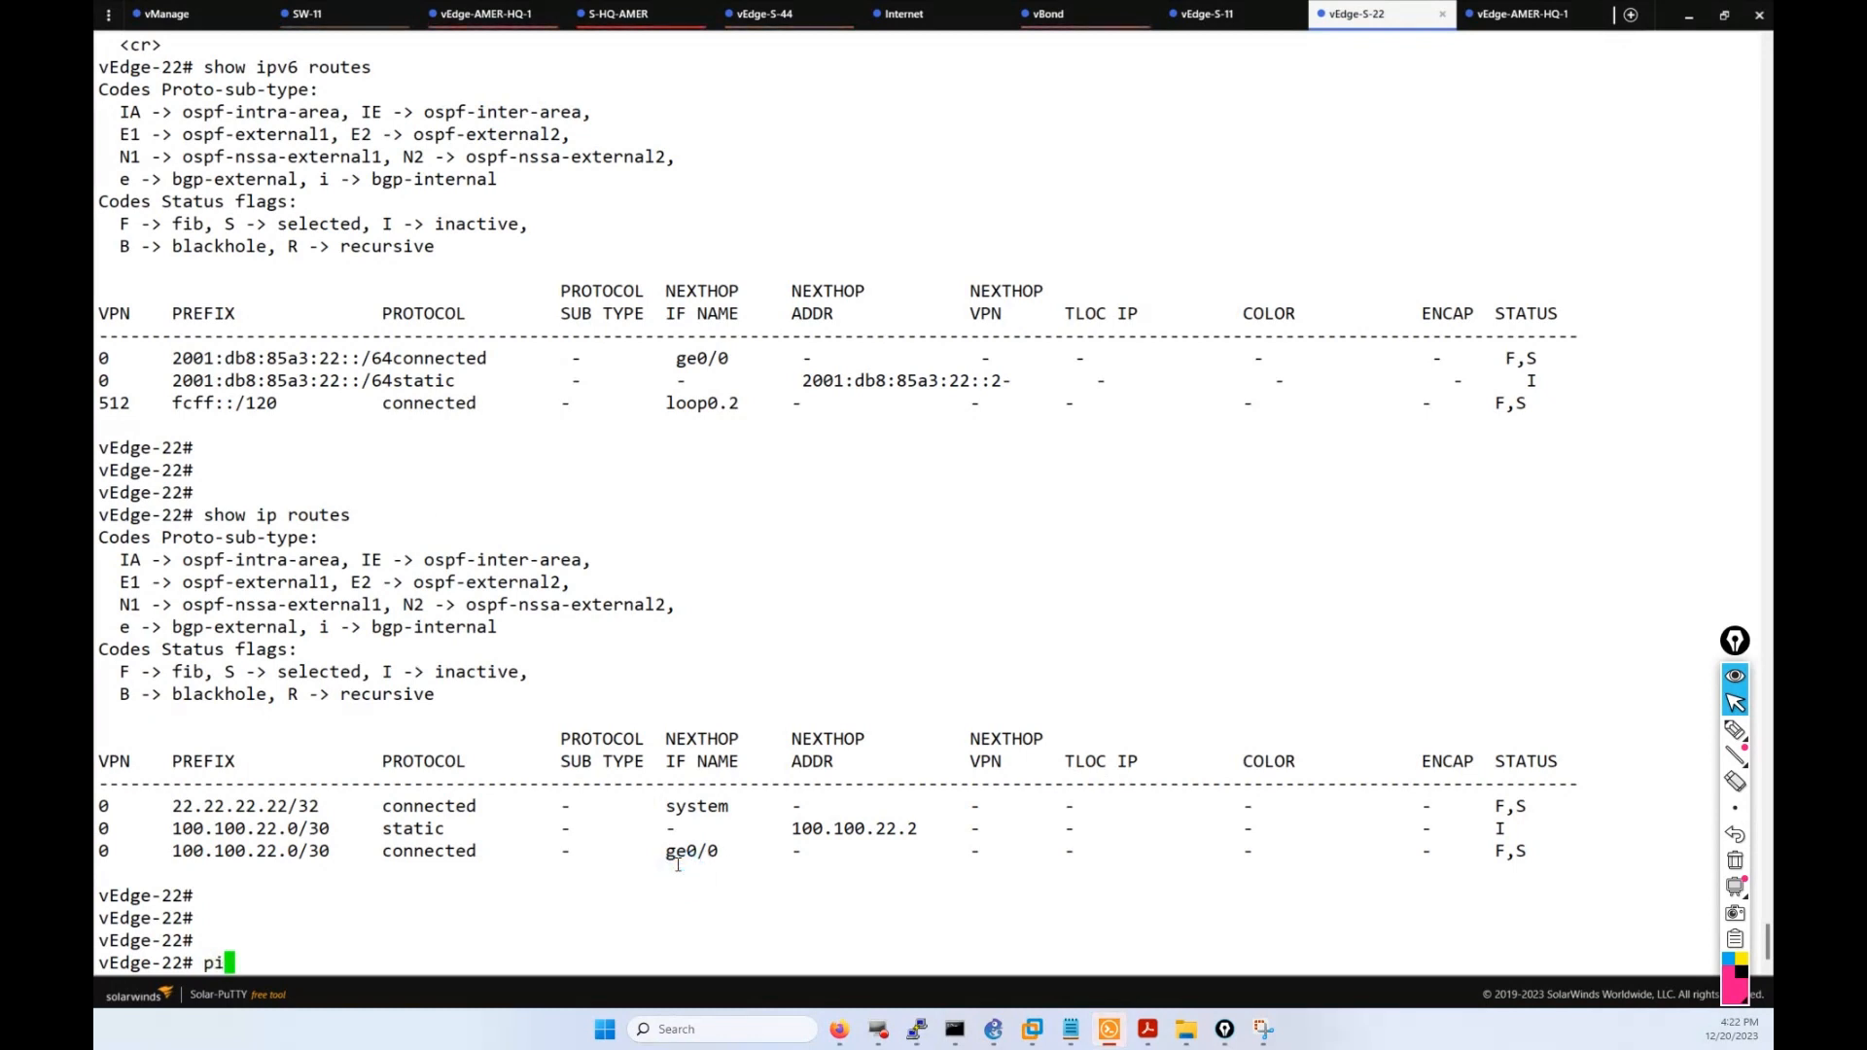
{"action": "type", "text": "ng 192."}
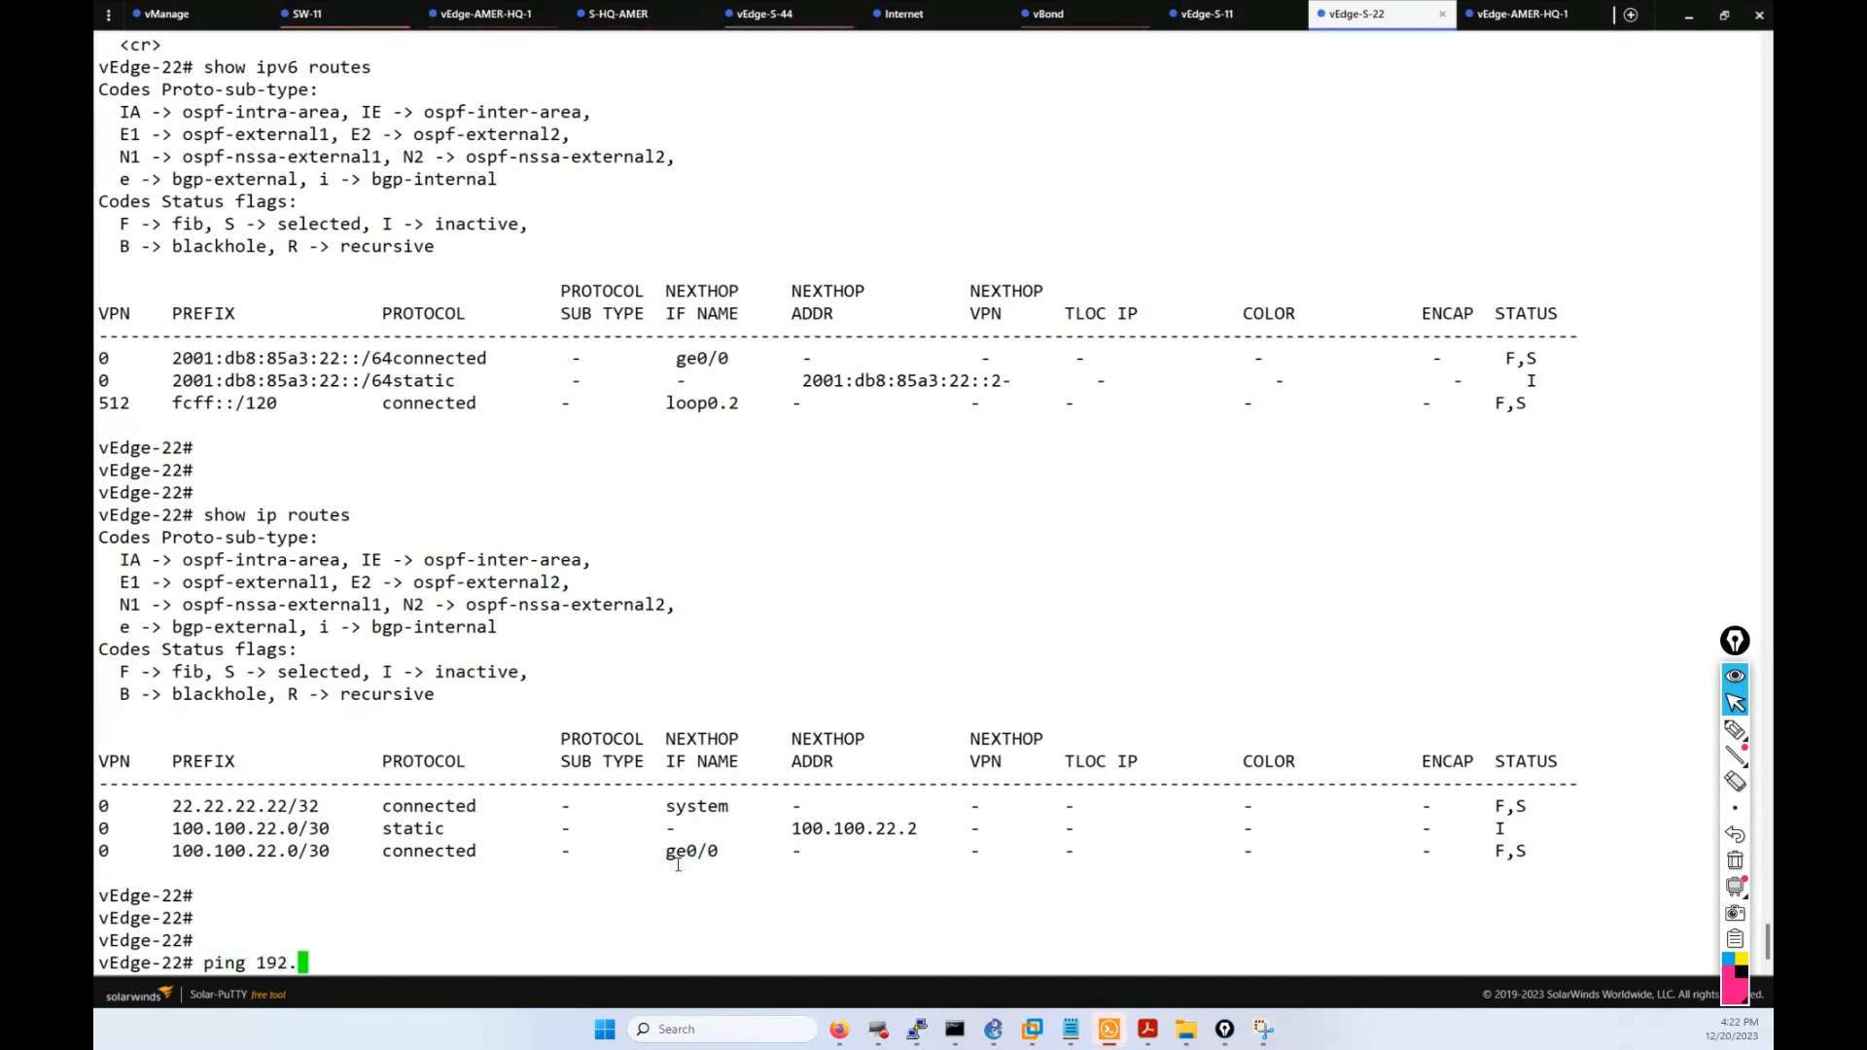
{"action": "type", "text": "168.1.1"}
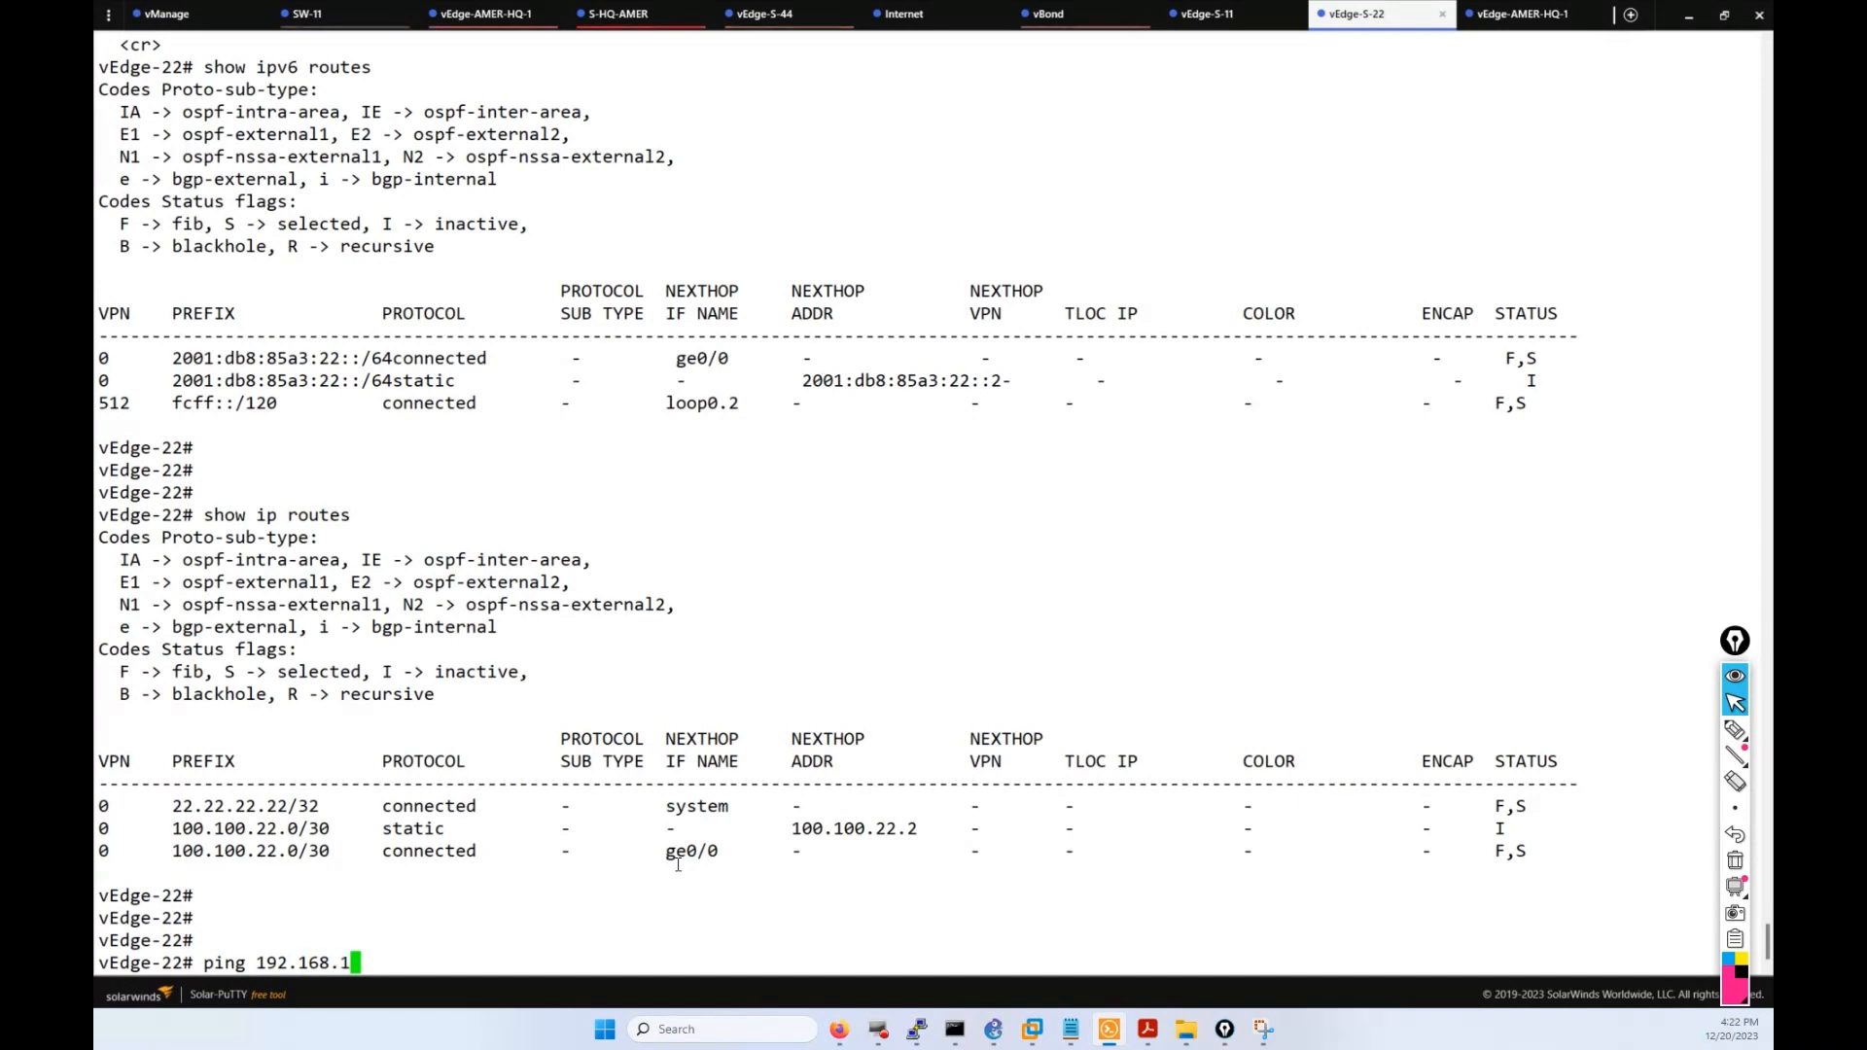
{"action": "key", "text": "Return"}
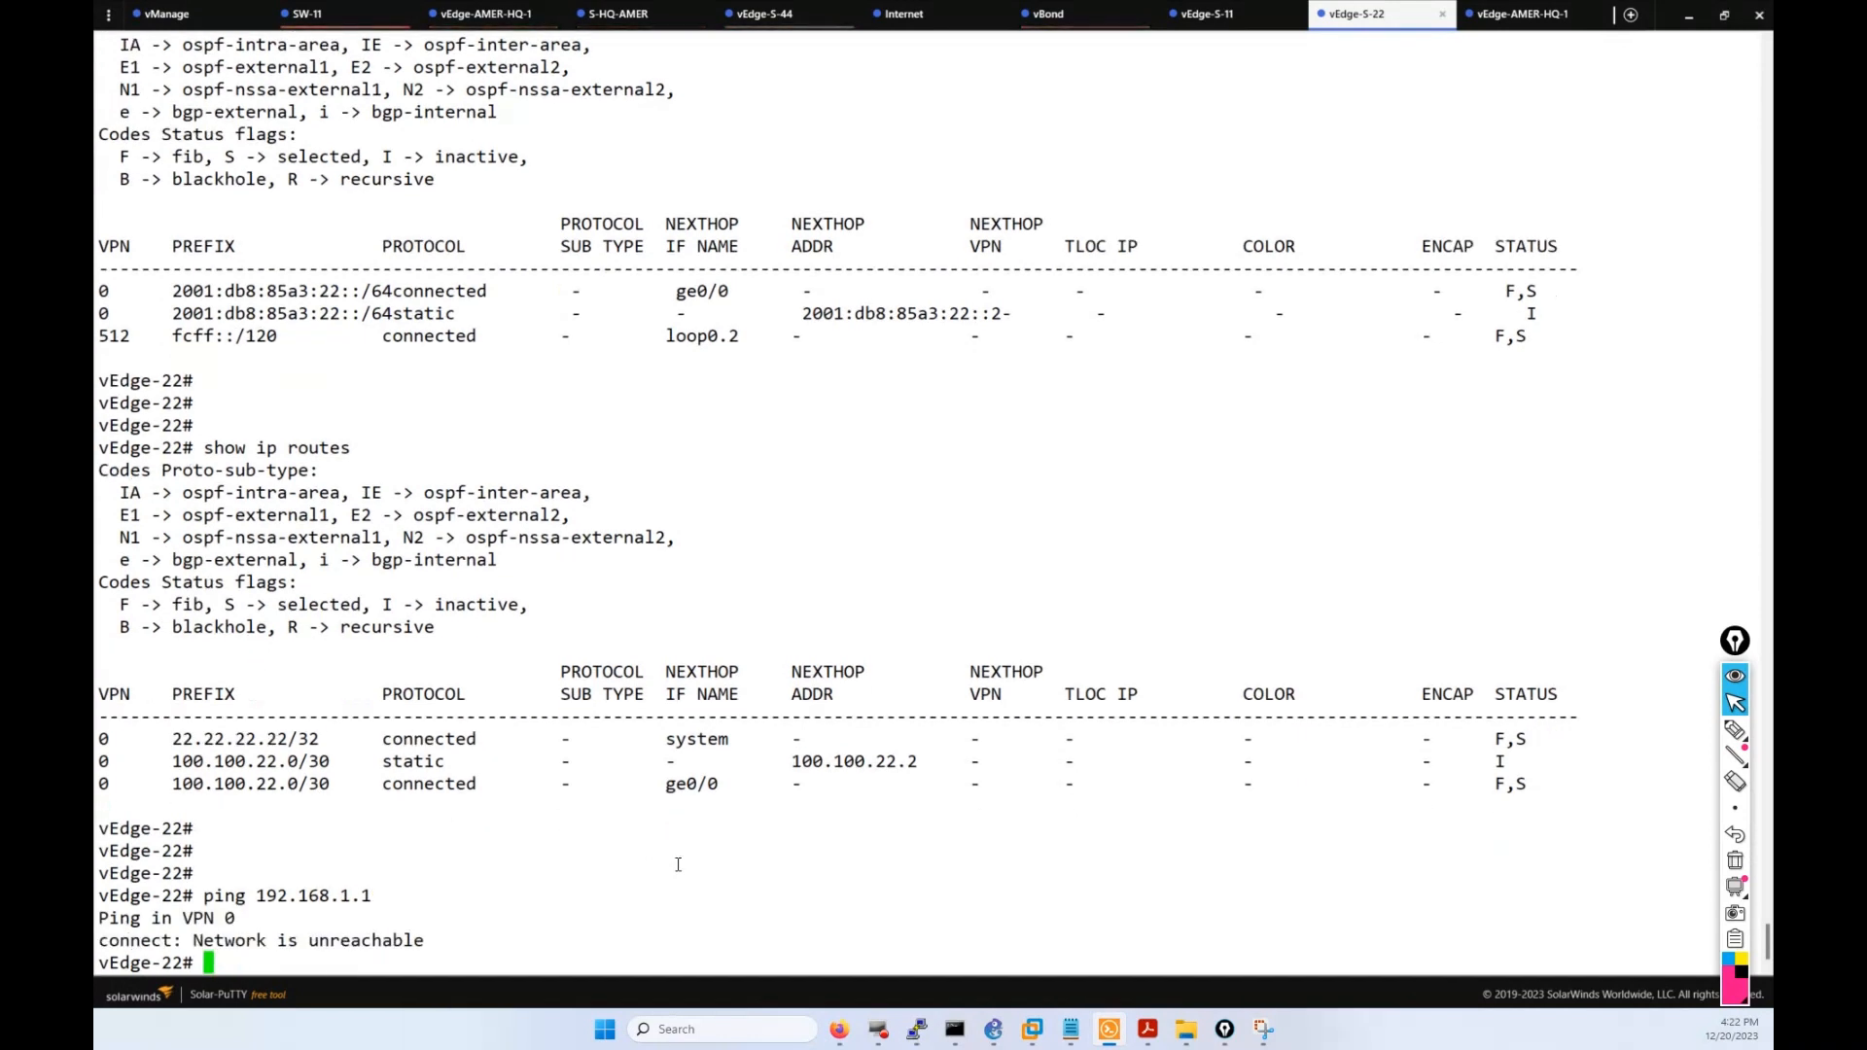
{"action": "key", "text": "Return"}
{"action": "key", "text": "Return"}
{"action": "key", "text": "Up"}
{"action": "key", "text": "Return"}
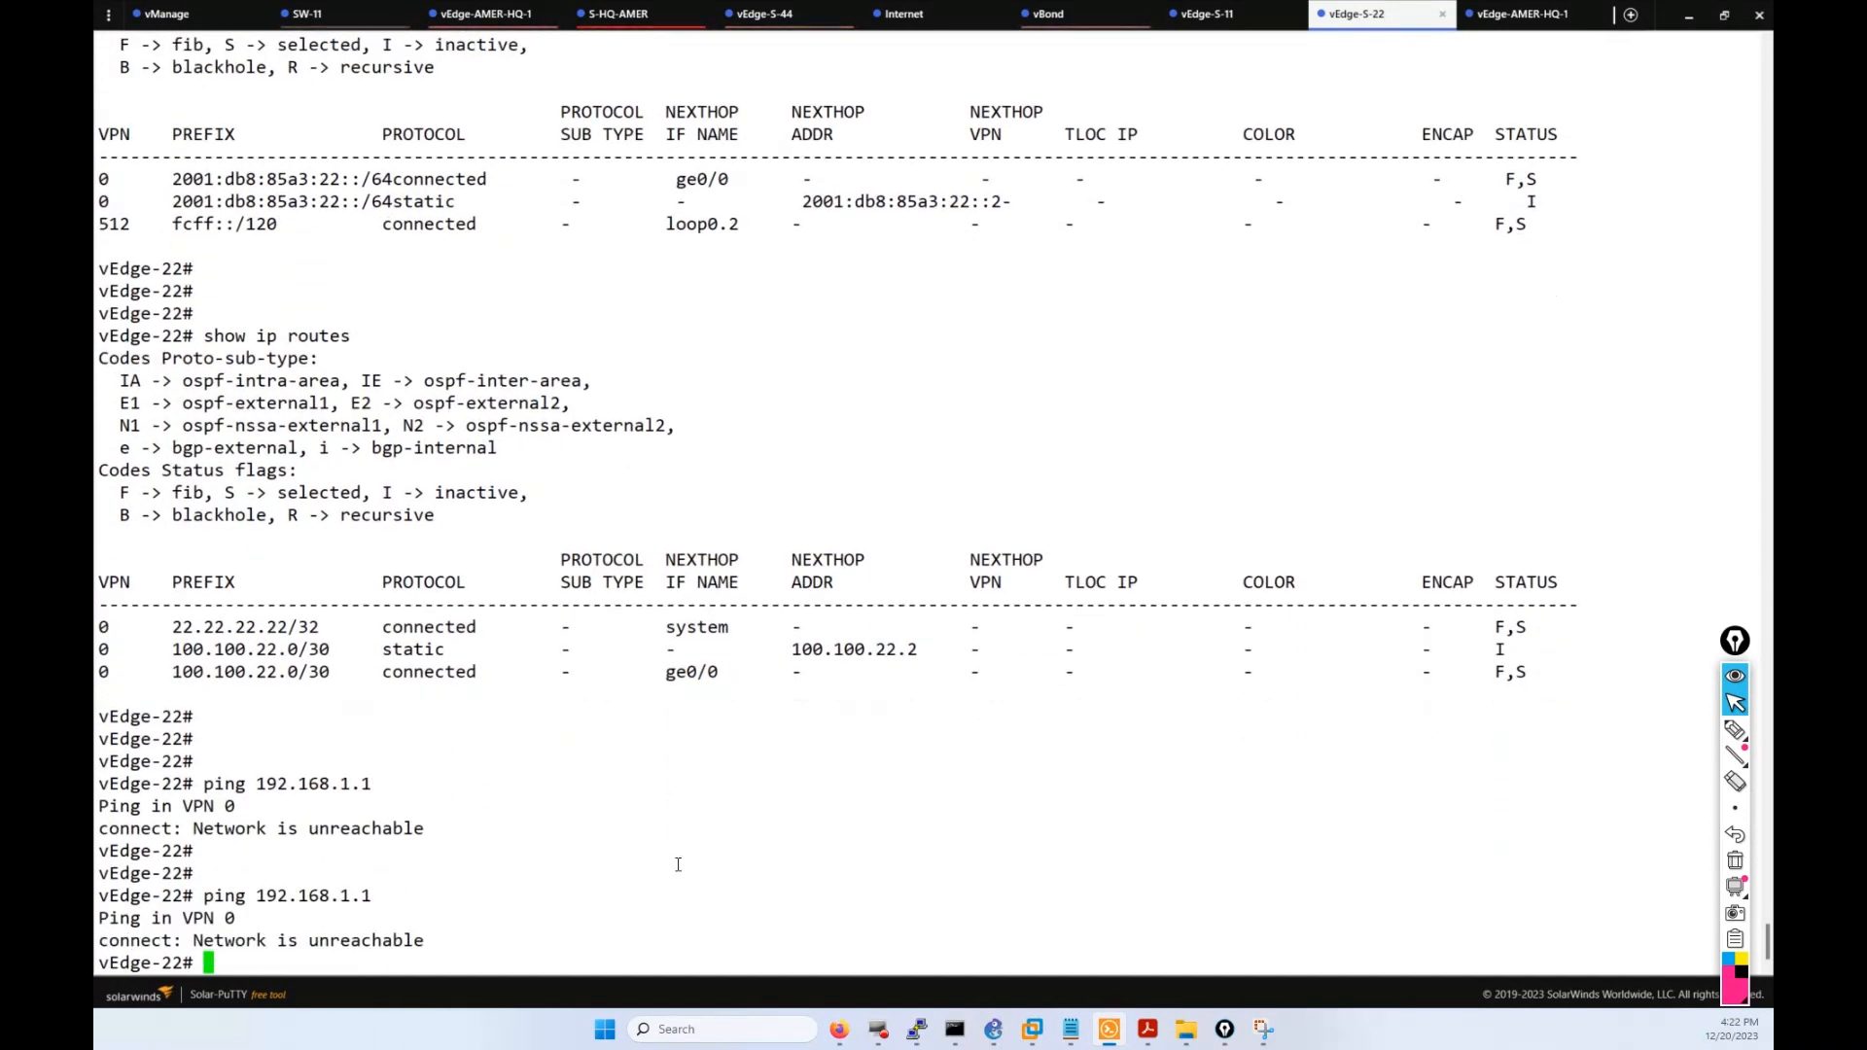
{"action": "key", "text": "Return"}
{"action": "key", "text": "Return"}
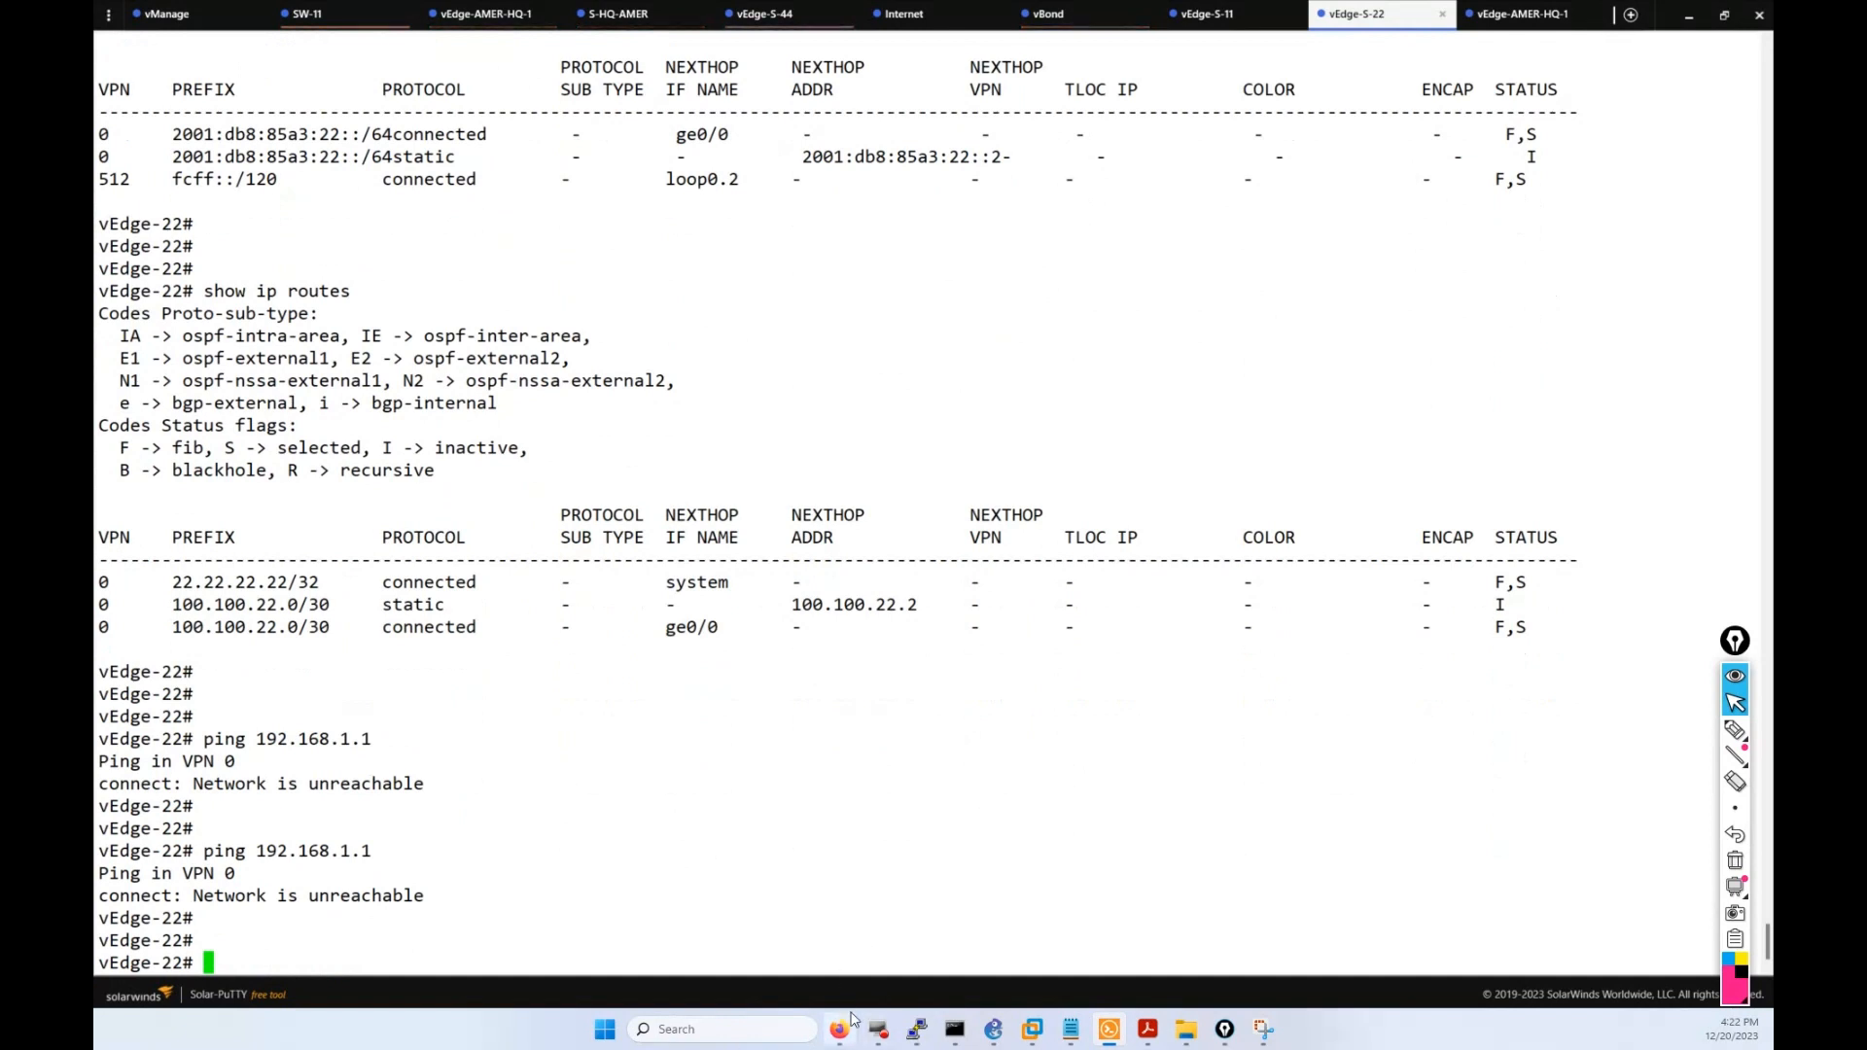
{"action": "left_click", "coordinate": [839, 1029]}
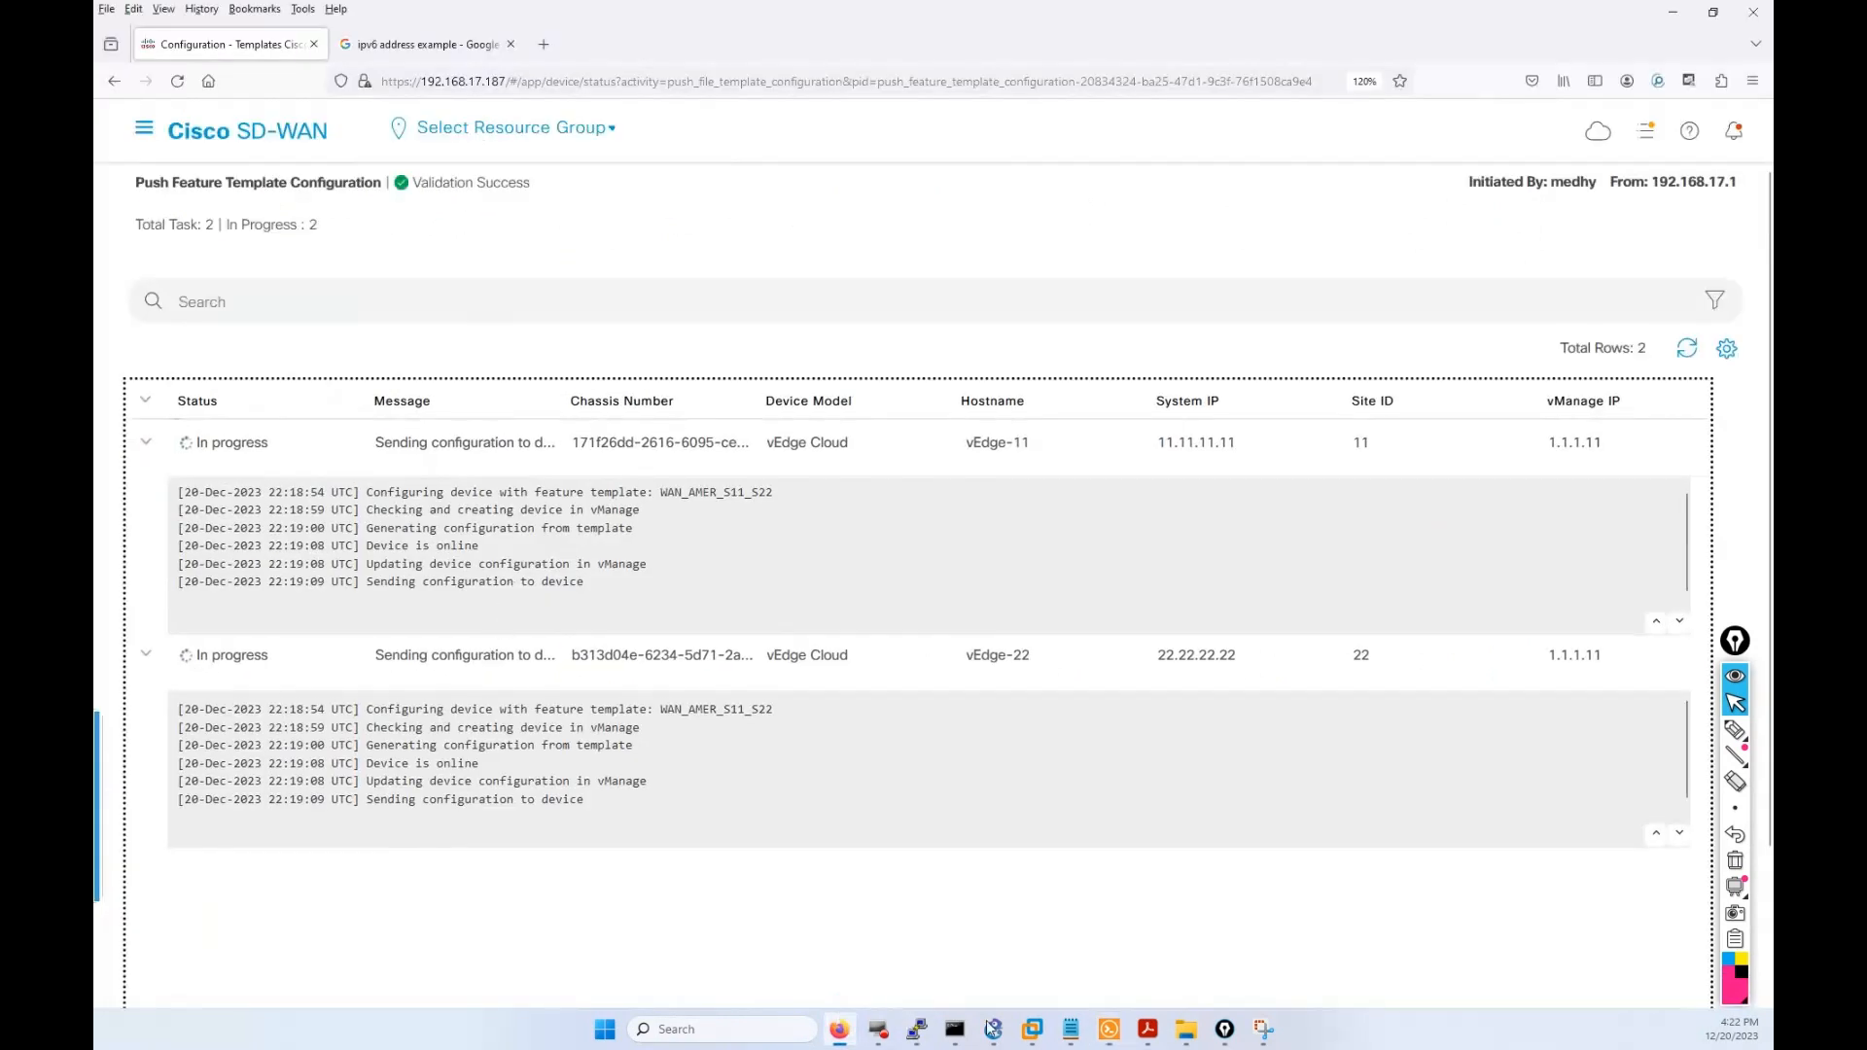
Scroll through vEdge-22's vpn 0 configuration and highlight the tunnel-interface line.
{"action": "left_click", "coordinate": [1115, 1028]}
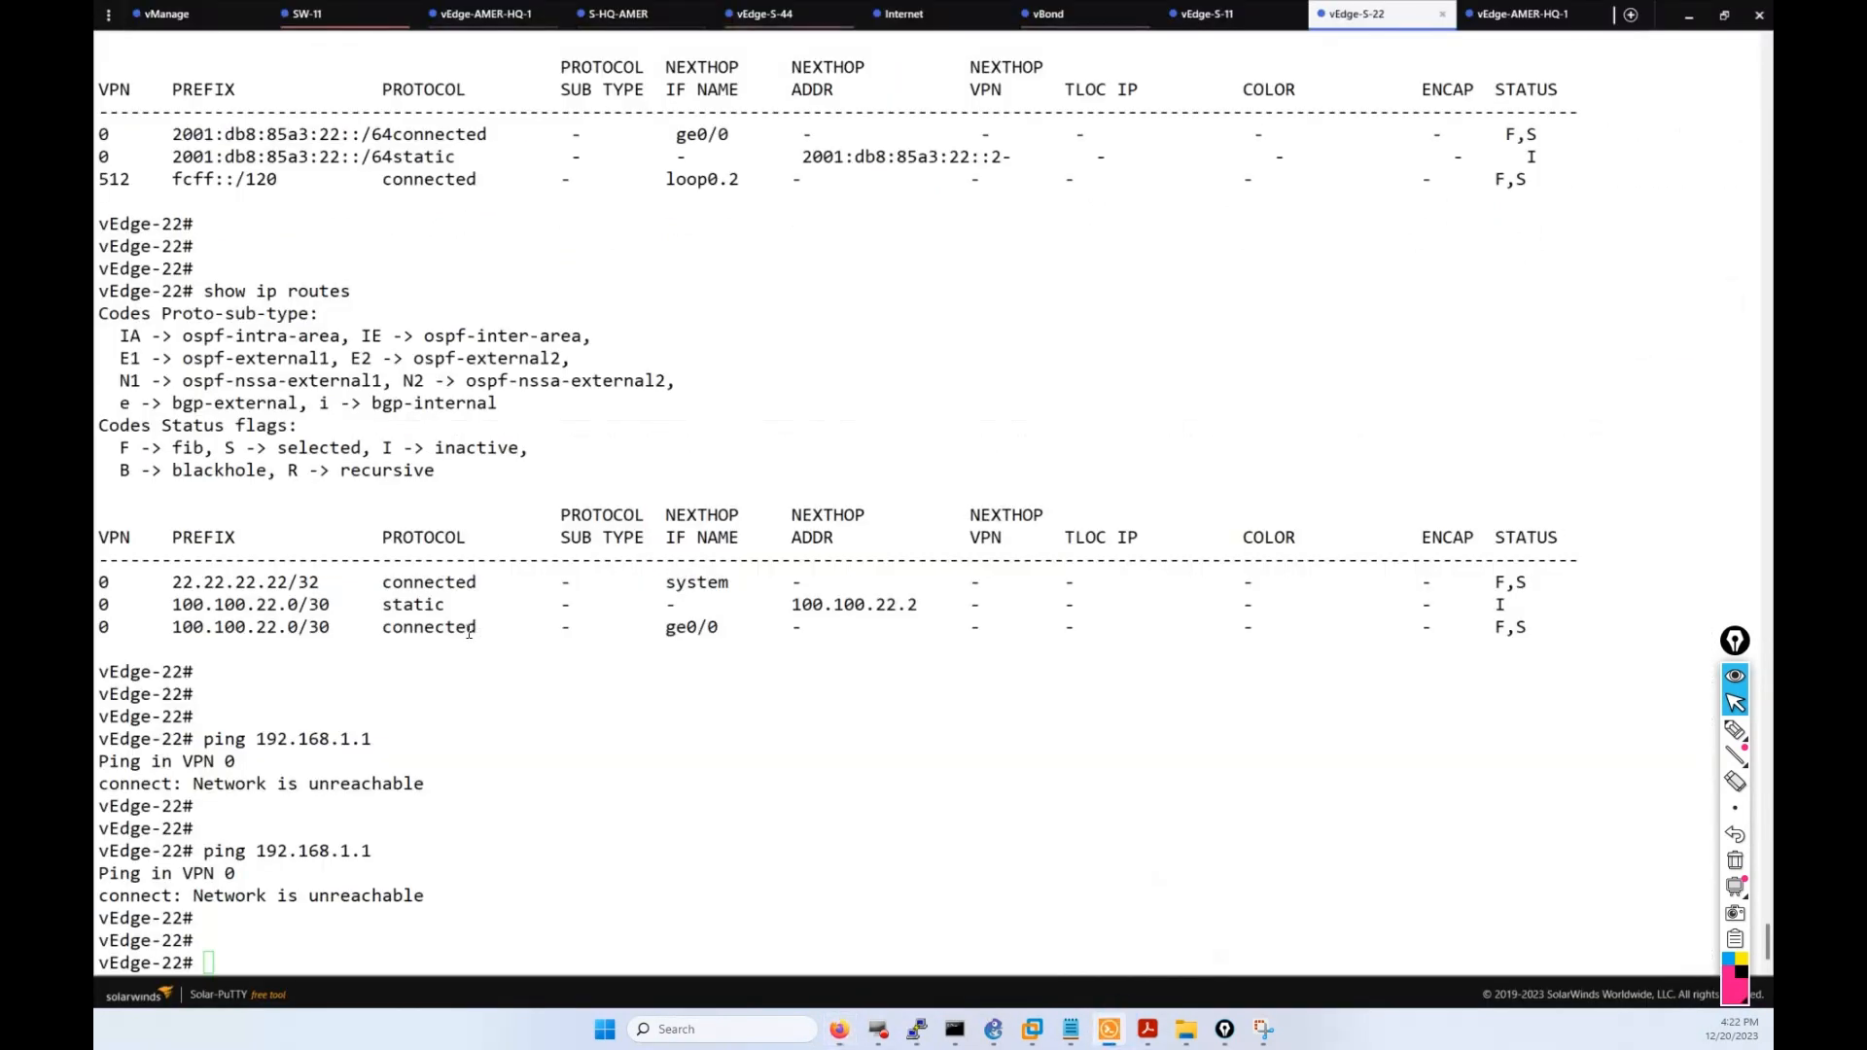
{"action": "scroll", "coordinate": [456, 630], "scroll_direction": "up", "scroll_amount": 7}
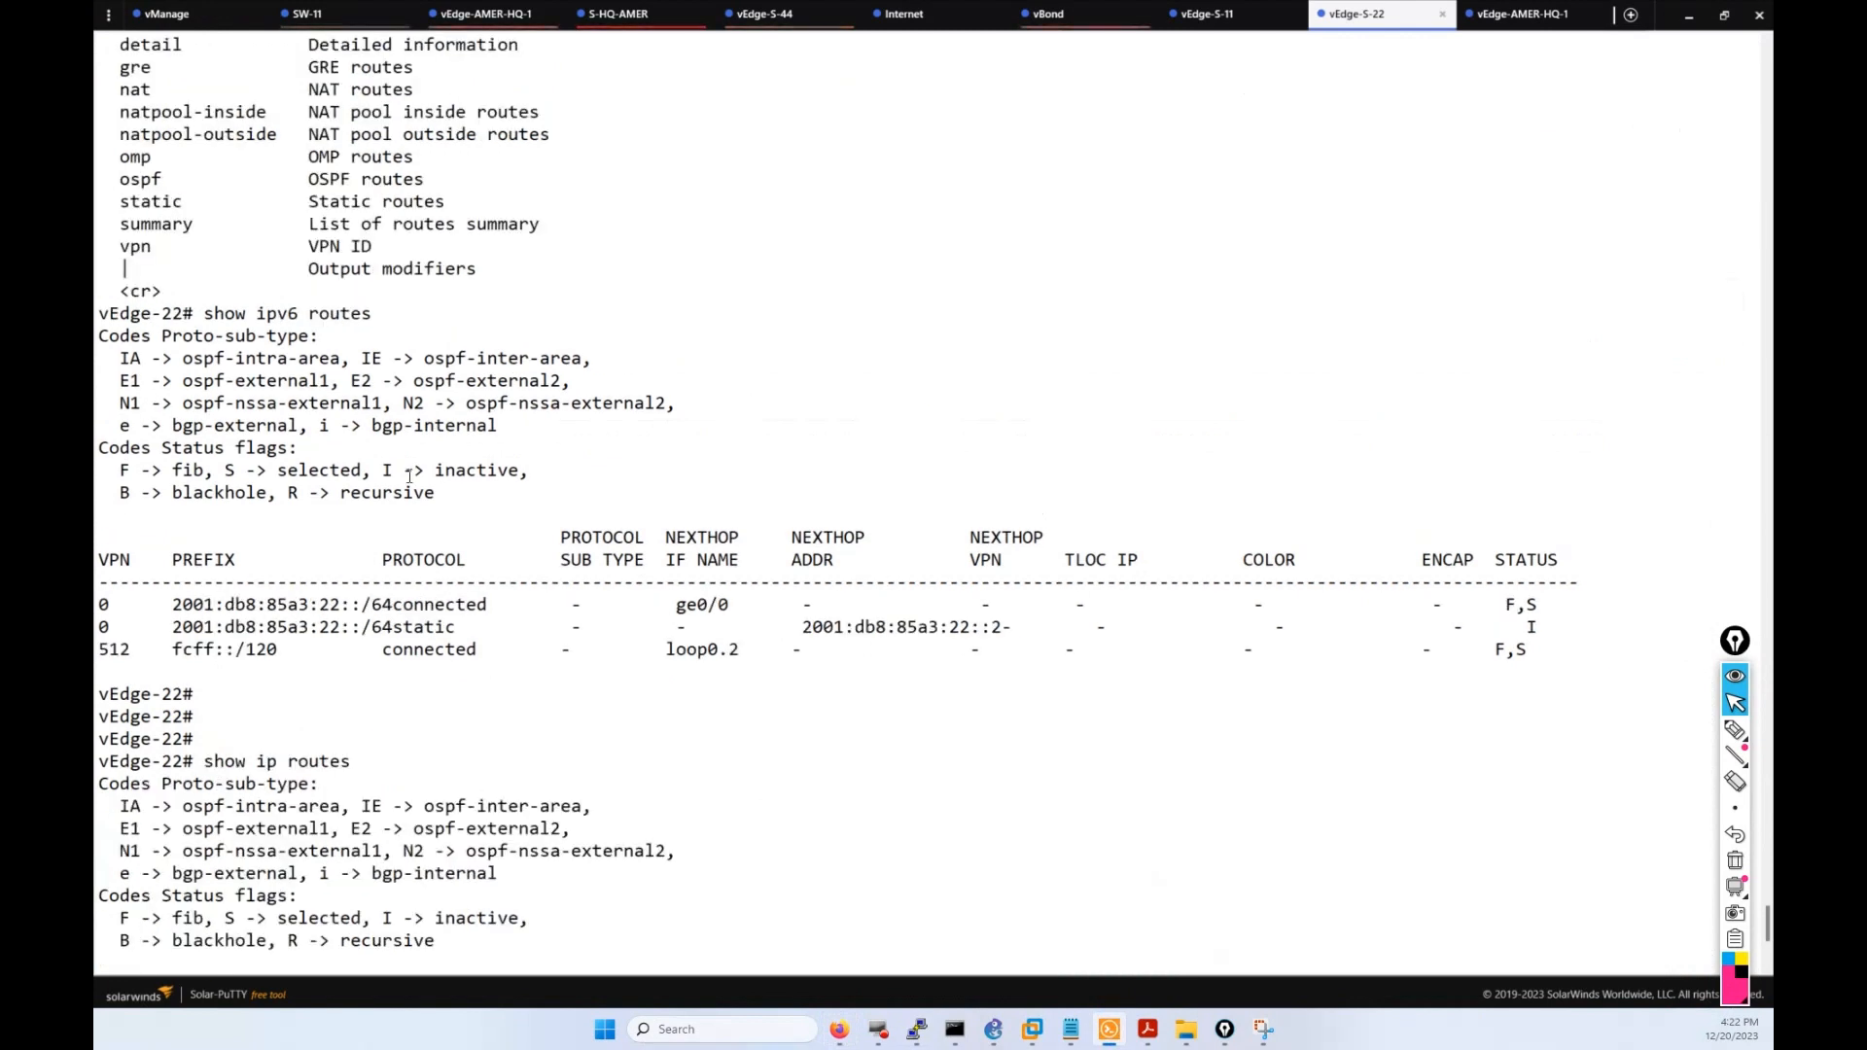
{"action": "scroll", "coordinate": [408, 477], "scroll_direction": "up", "scroll_amount": 20}
{"action": "scroll", "coordinate": [554, 603], "scroll_direction": "down", "scroll_amount": 7}
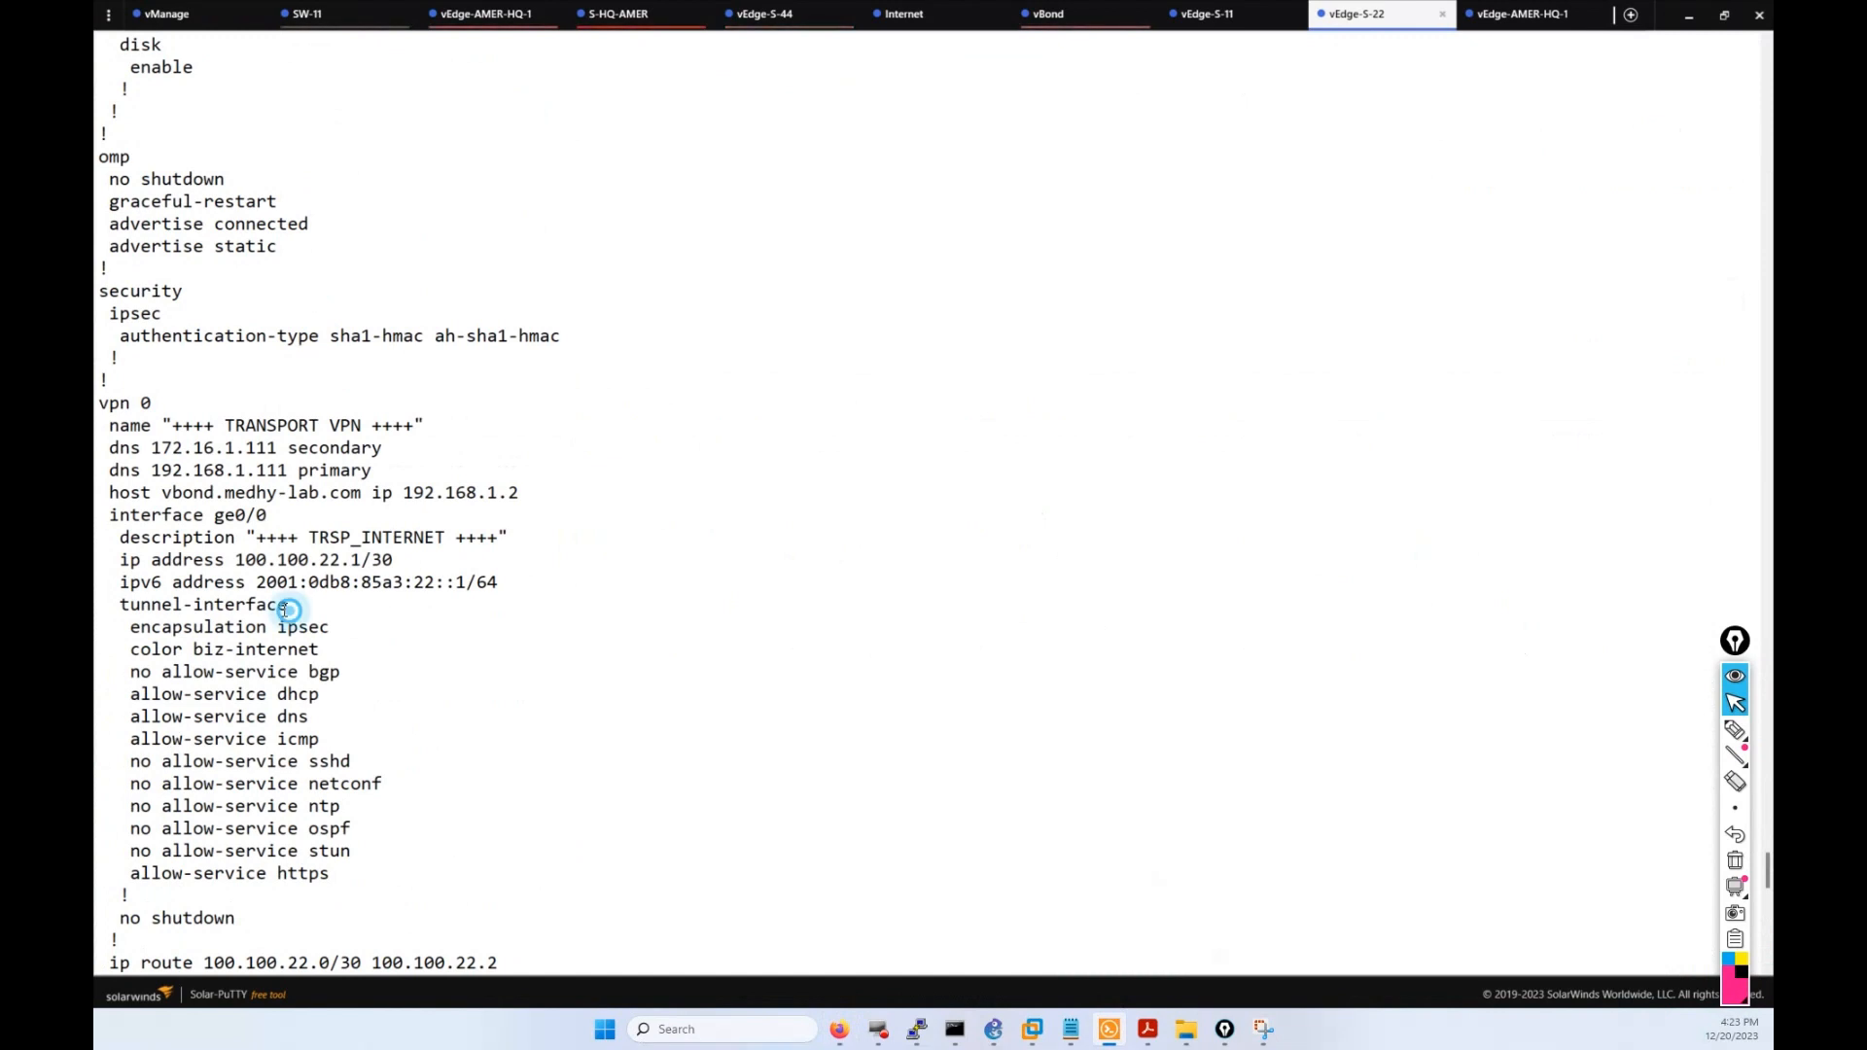
{"action": "left_click_drag", "start_coordinate": [290, 610], "coordinate": [228, 609]}
{"action": "left_click", "coordinate": [231, 613]}
{"action": "scroll", "coordinate": [299, 774], "scroll_direction": "down", "scroll_amount": 7}
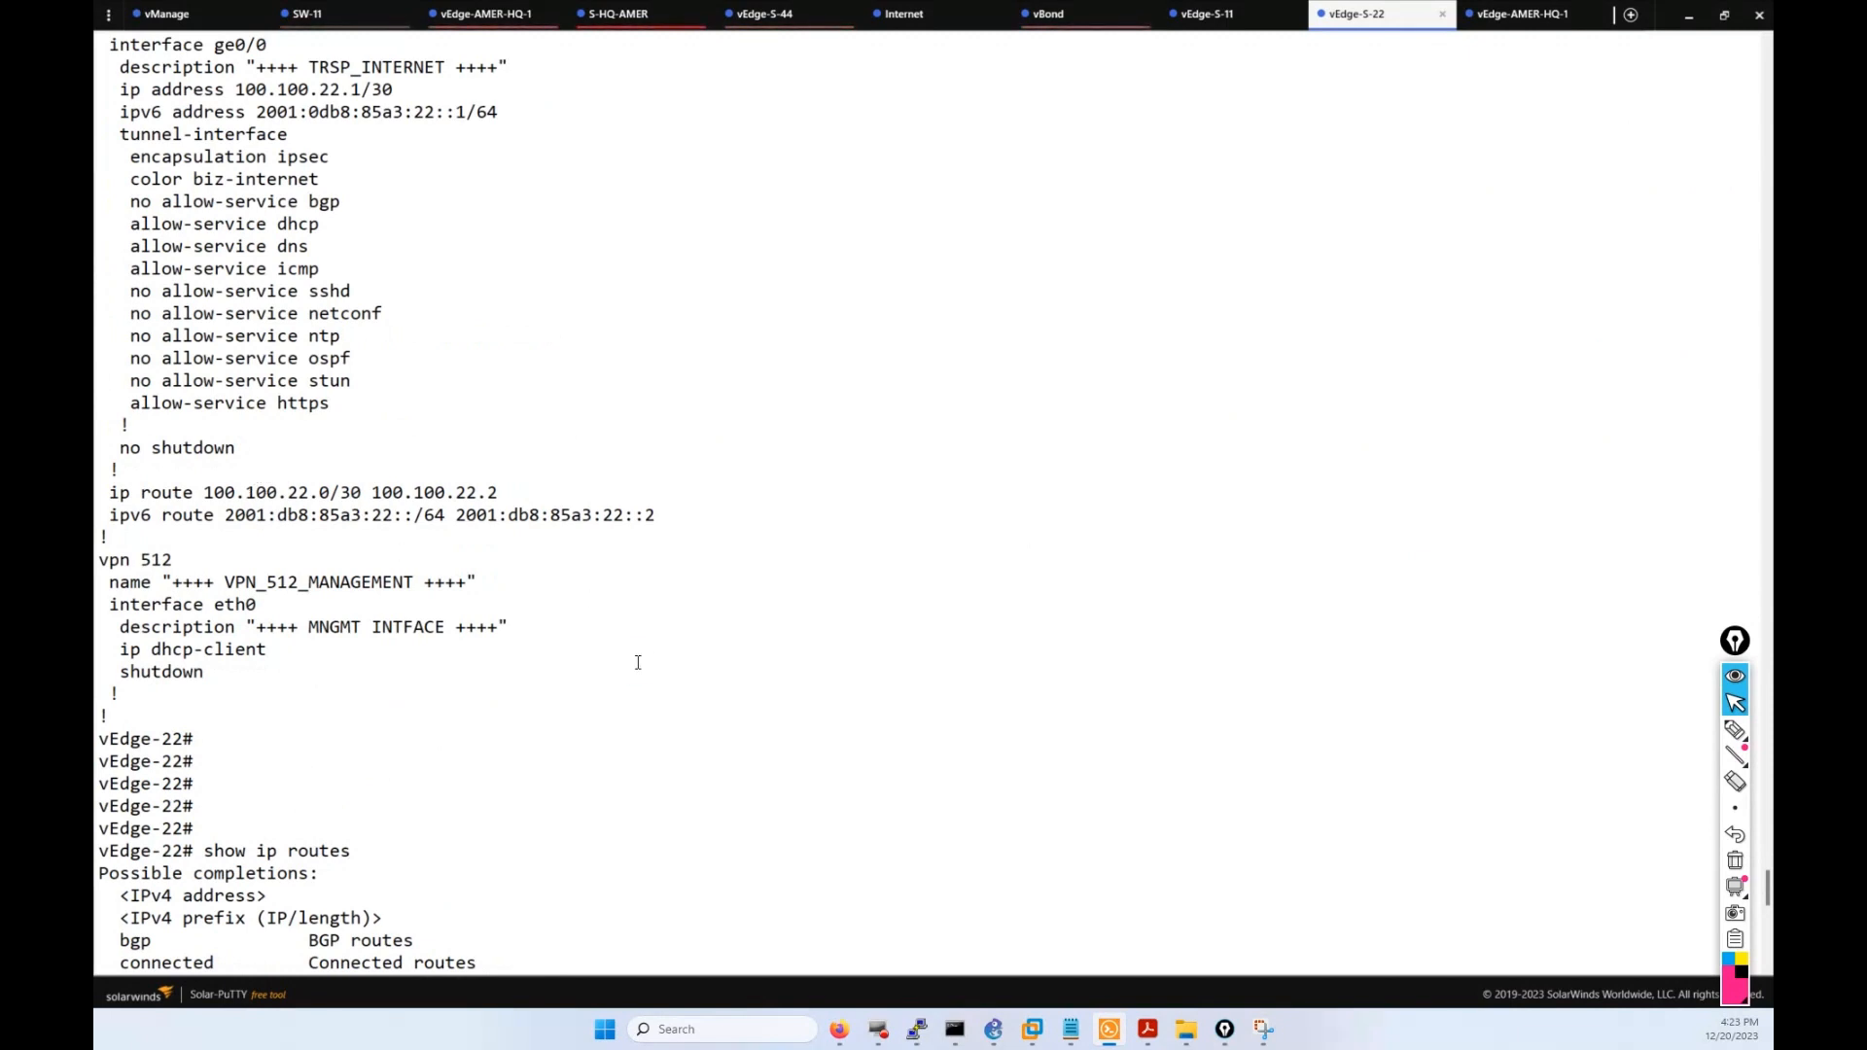
Ping next hop 100.100.22.2 and stop it, showing 2 packets received with 0% loss.
{"action": "type", "text": "ping"}
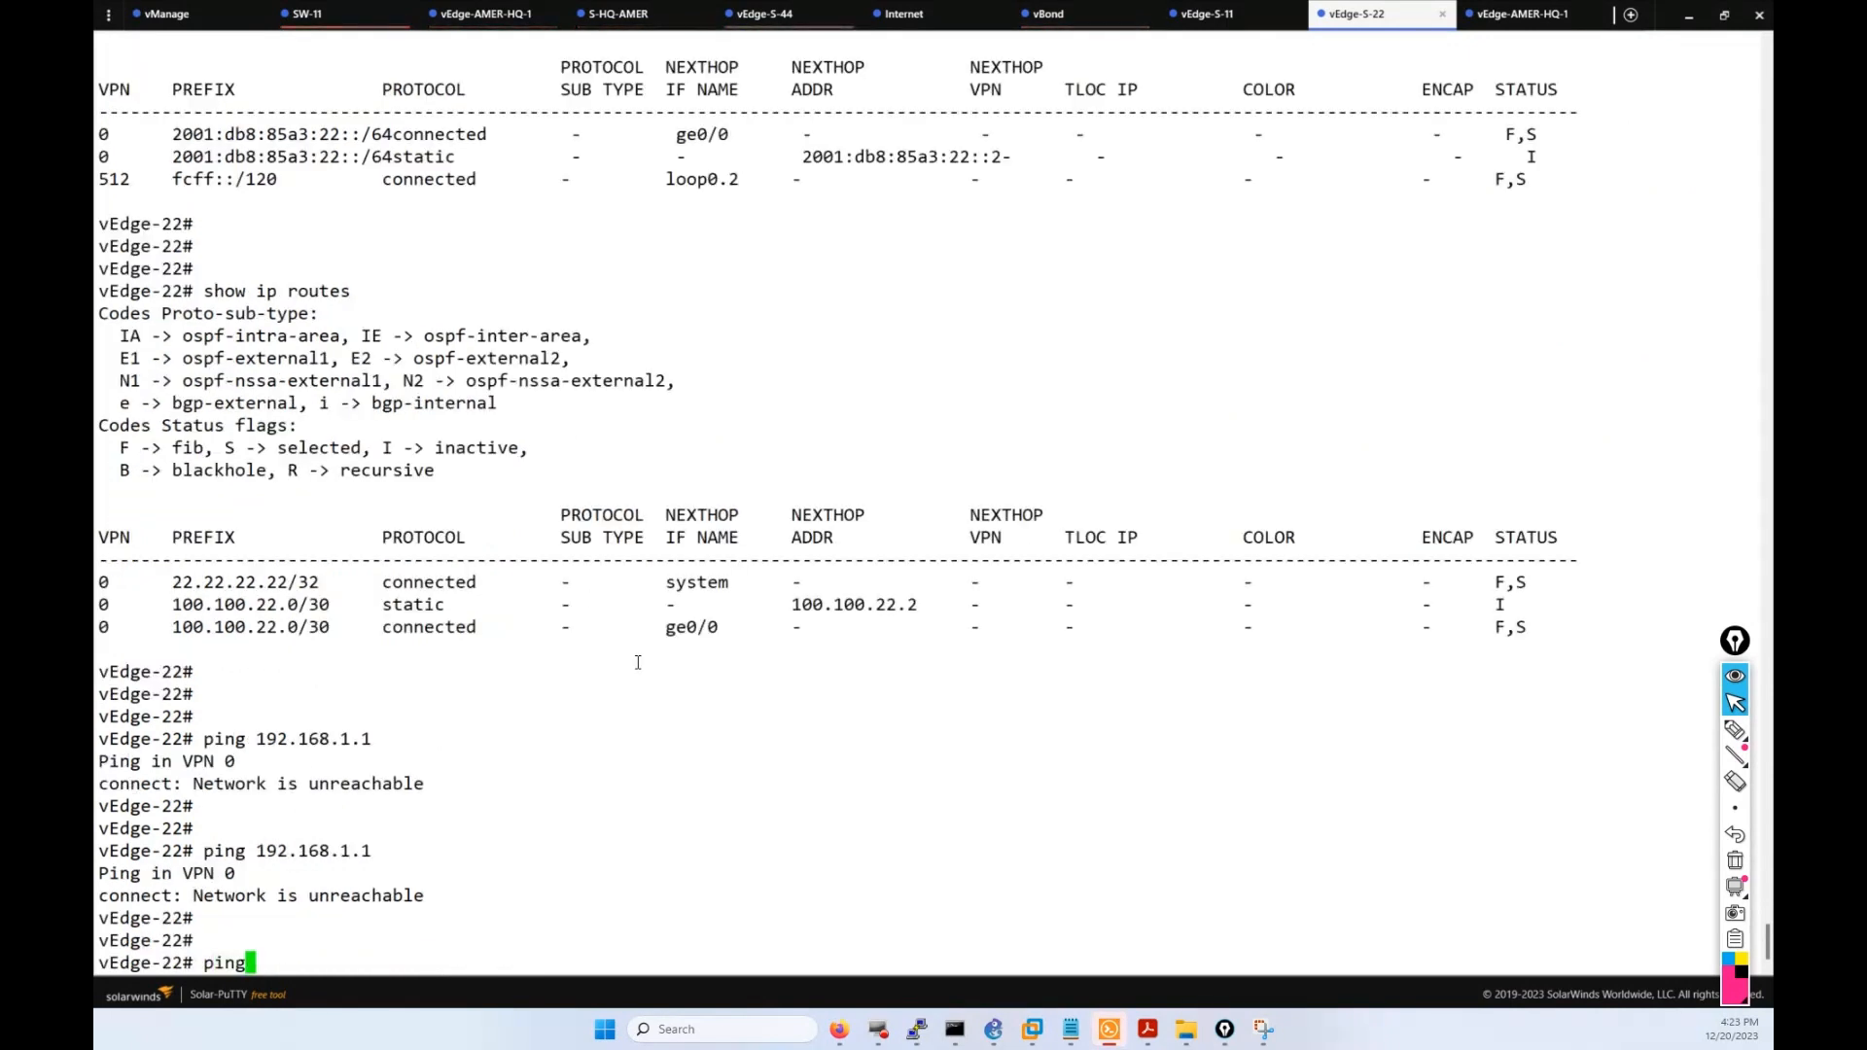
{"action": "type", "text": " 100.10"}
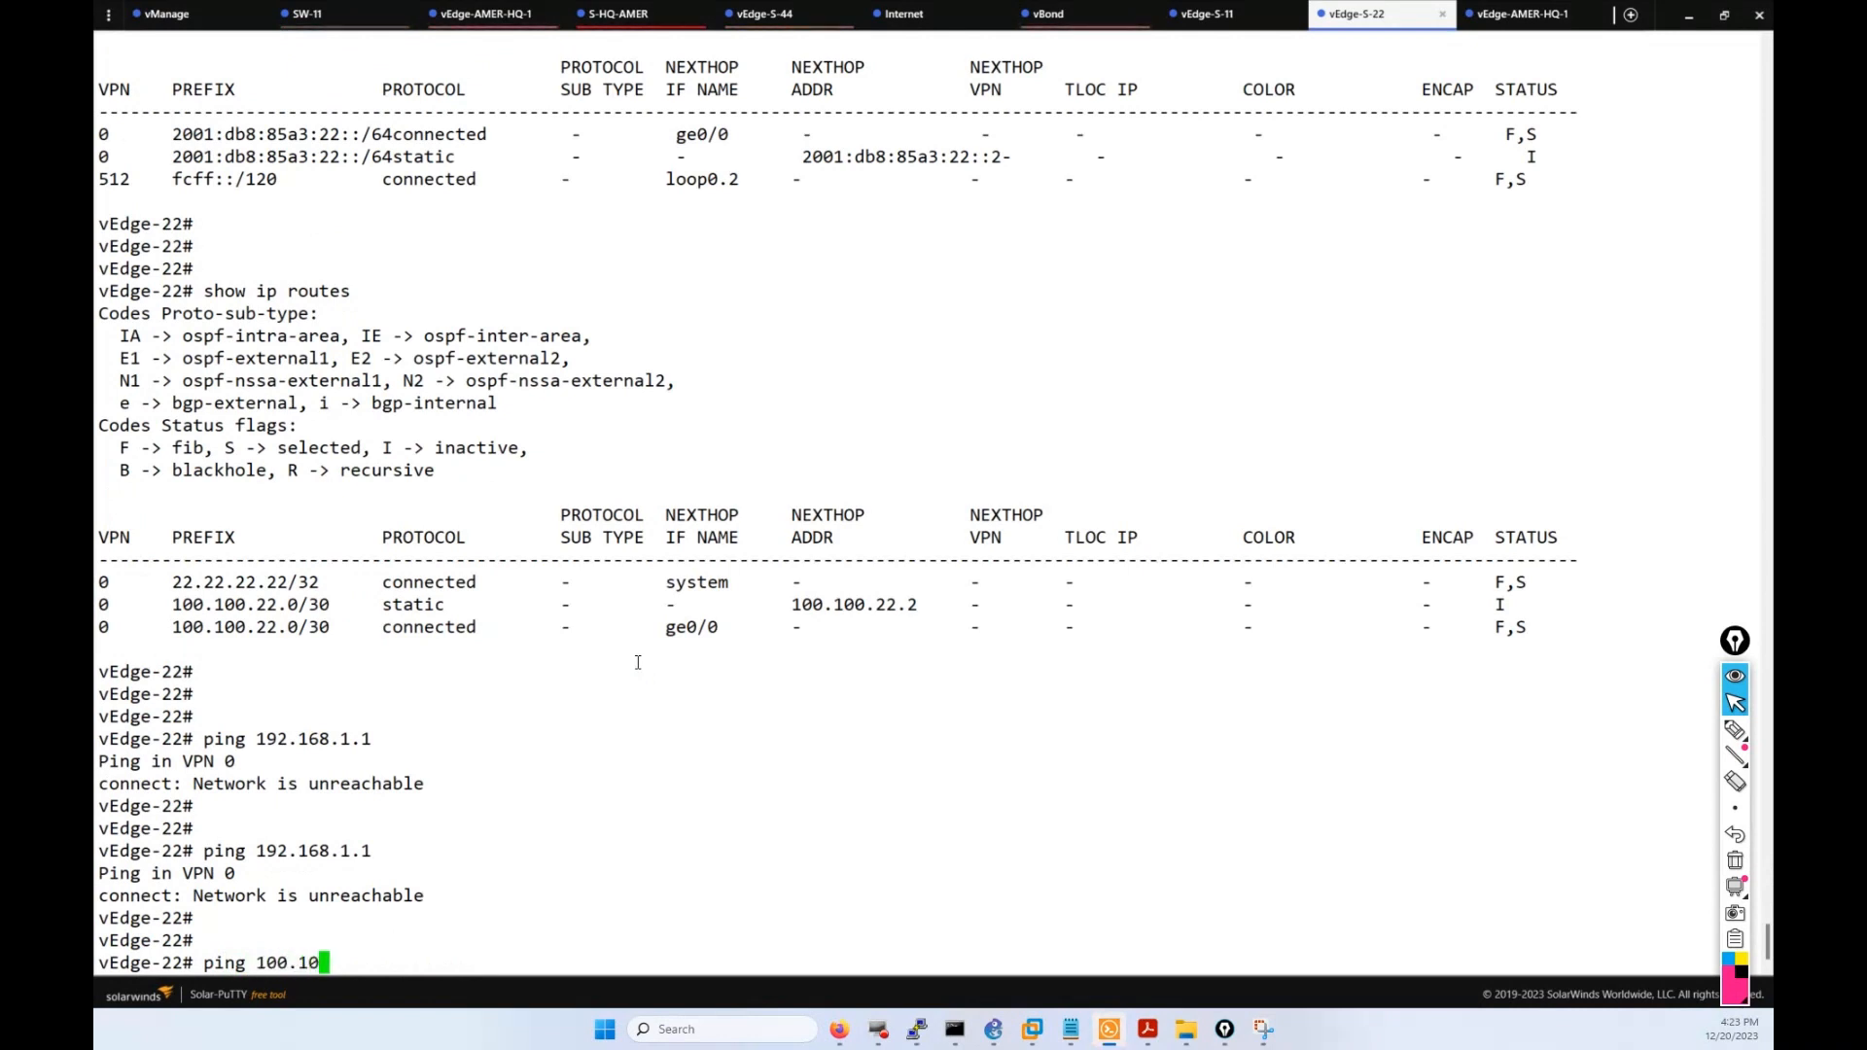
{"action": "type", "text": "0.22.2"}
{"action": "key", "text": "Return"}
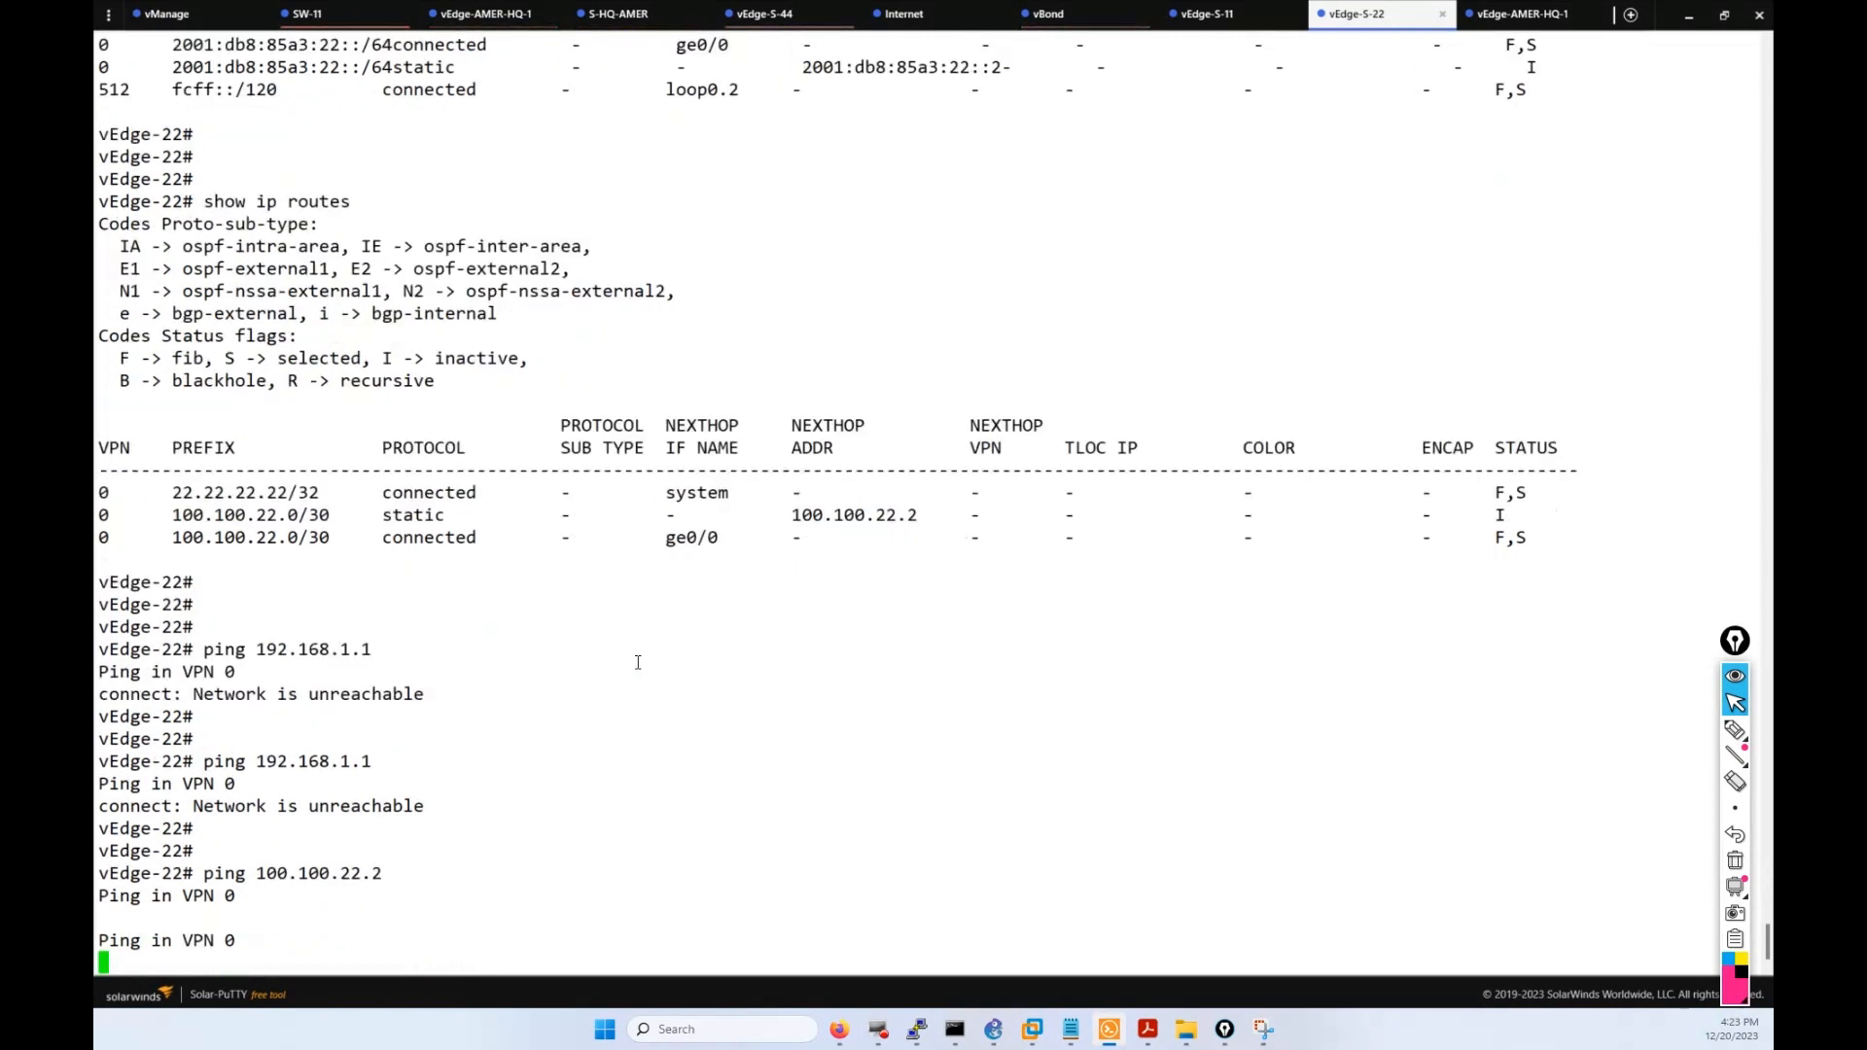
{"action": "key", "text": "ctrl+c"}
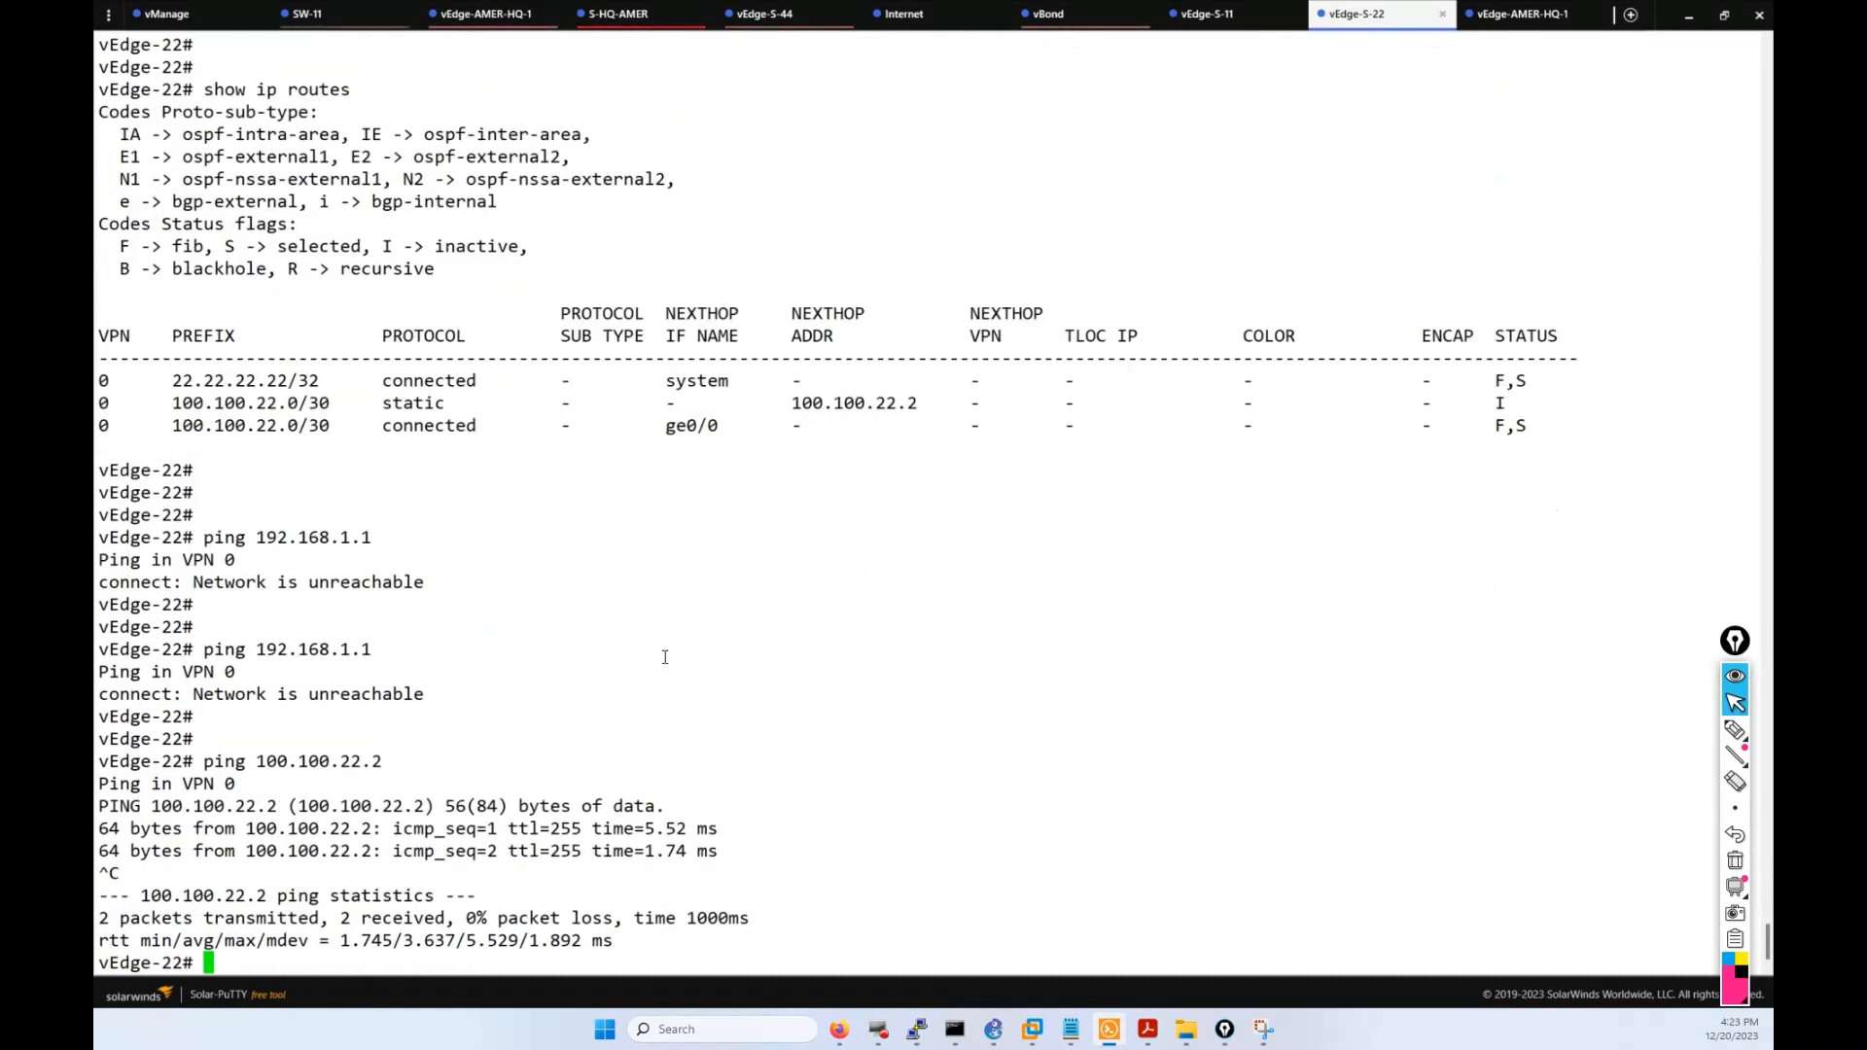
{"action": "scroll", "coordinate": [689, 658], "scroll_direction": "up", "scroll_amount": 20}
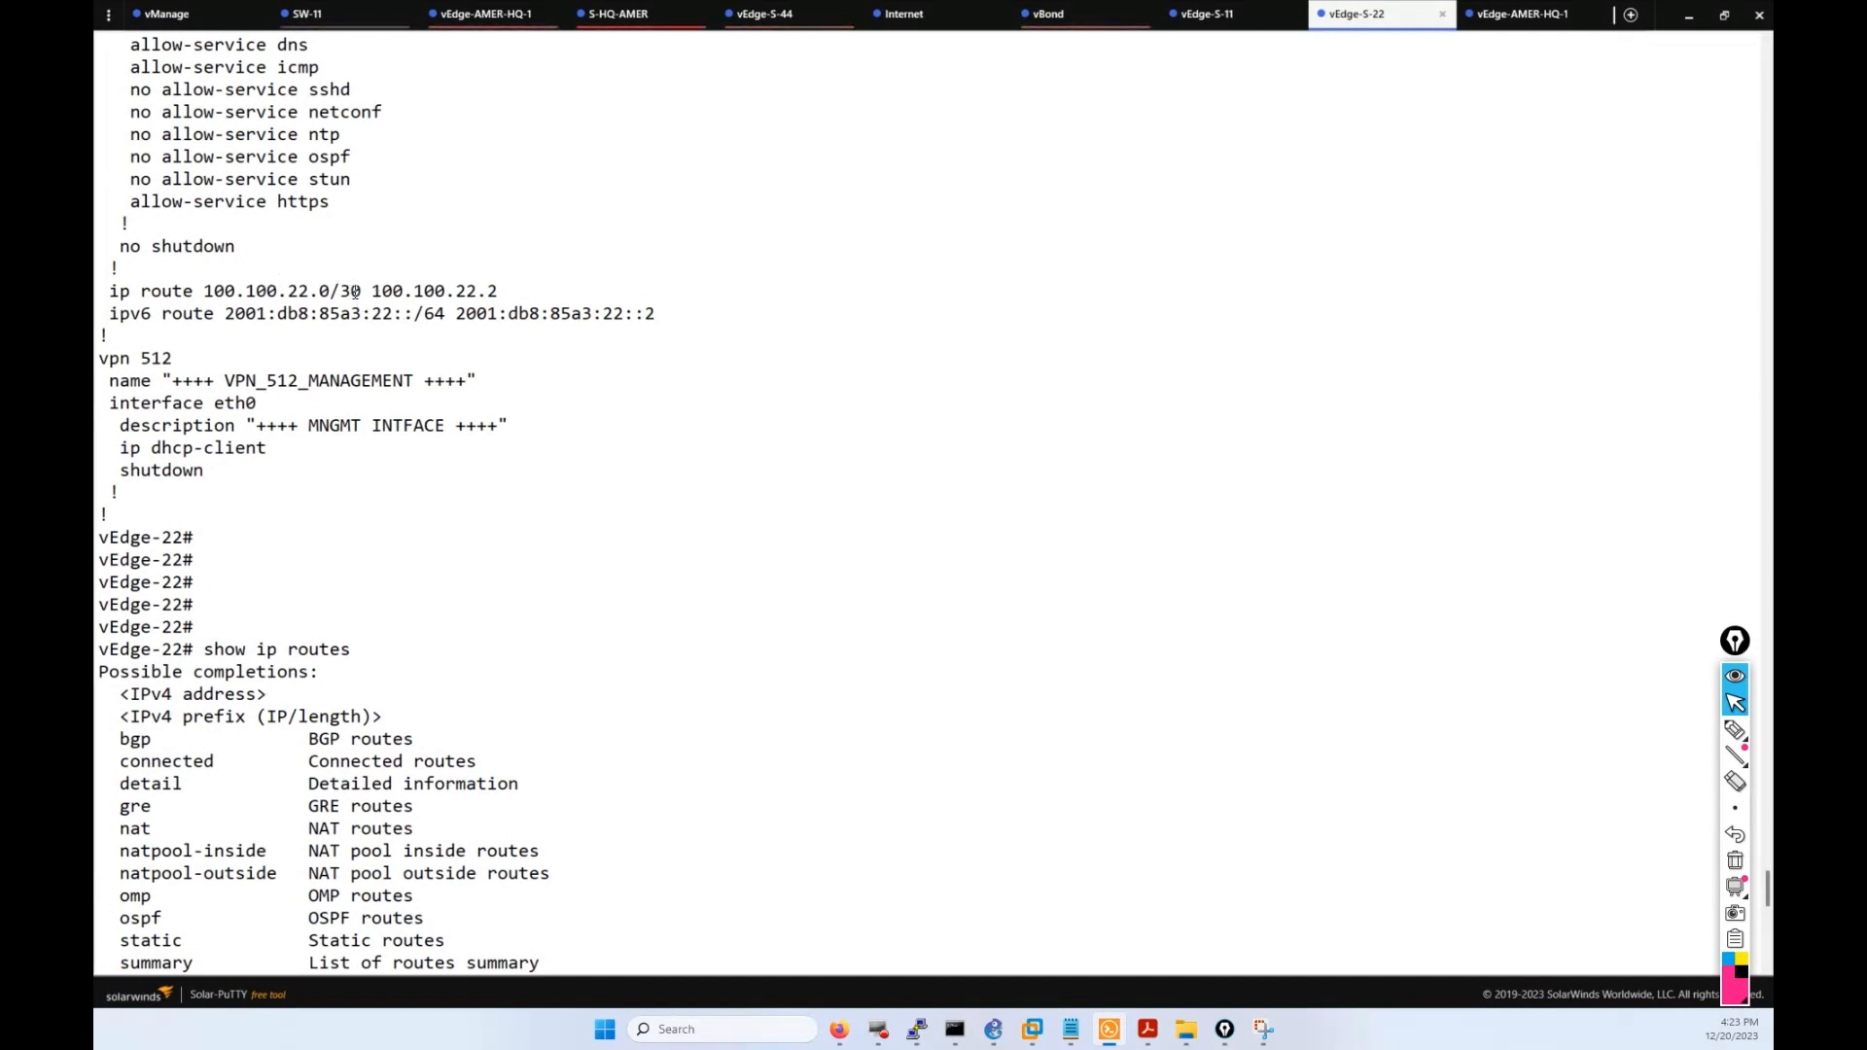
Repeatedly highlight the 100.100.22.0/30 prefix in vEdge-22's static route via 100.100.22.2.
{"action": "left_click_drag", "start_coordinate": [370, 292], "coordinate": [207, 294]}
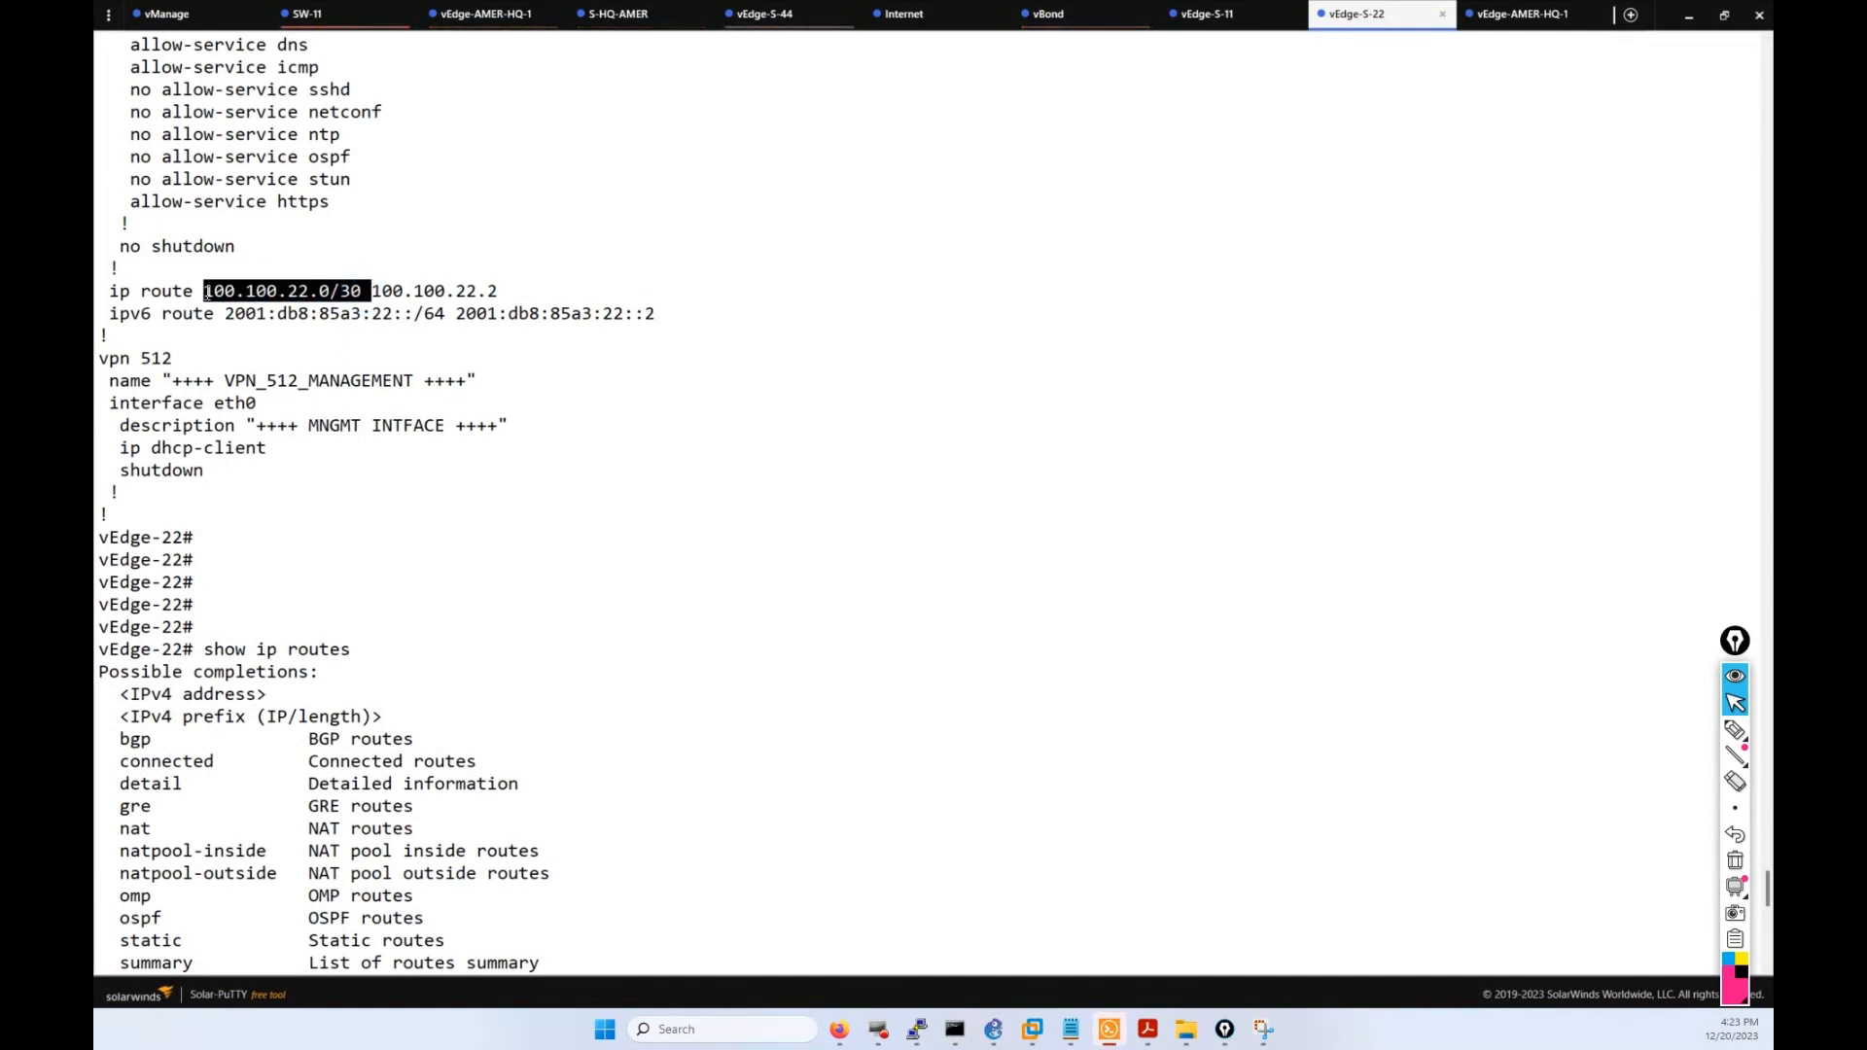
{"action": "left_click", "coordinate": [207, 294]}
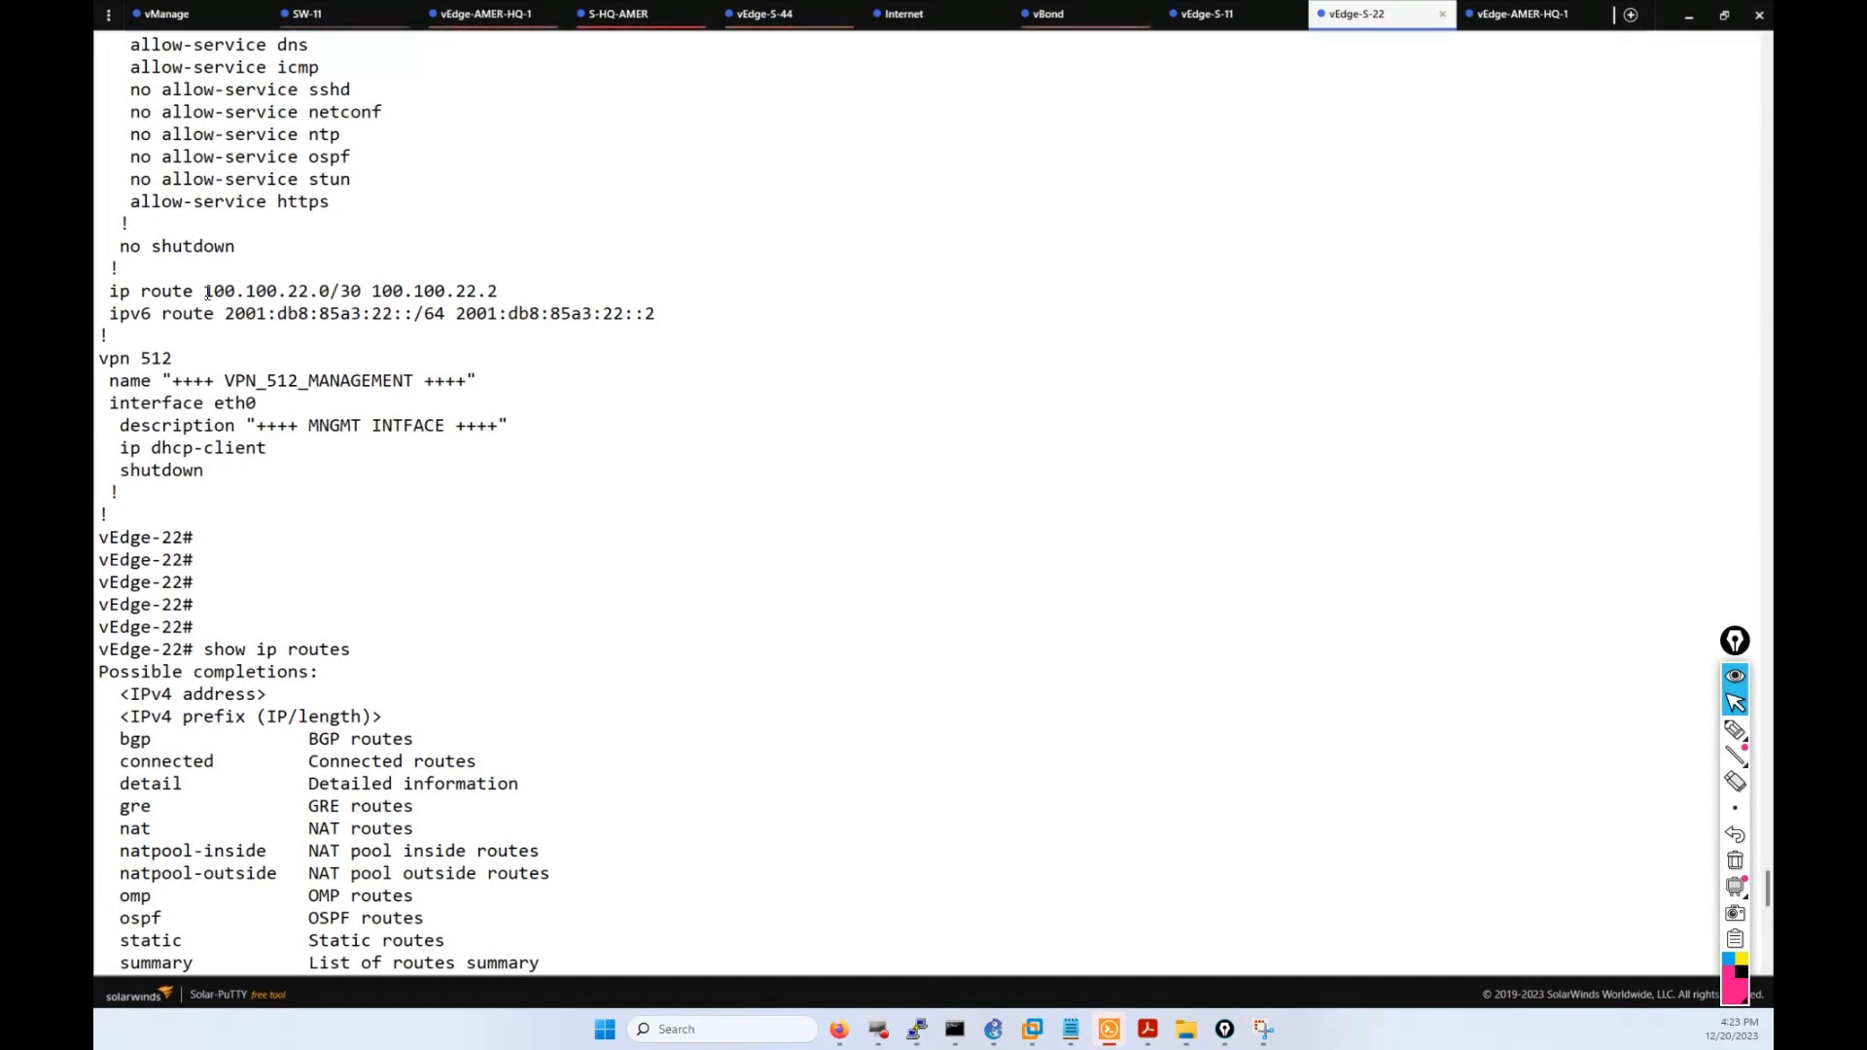
{"action": "left_click_drag", "start_coordinate": [370, 291], "coordinate": [208, 293]}
{"action": "left_click", "coordinate": [209, 293]}
{"action": "left_click_drag", "start_coordinate": [359, 289], "coordinate": [203, 290]}
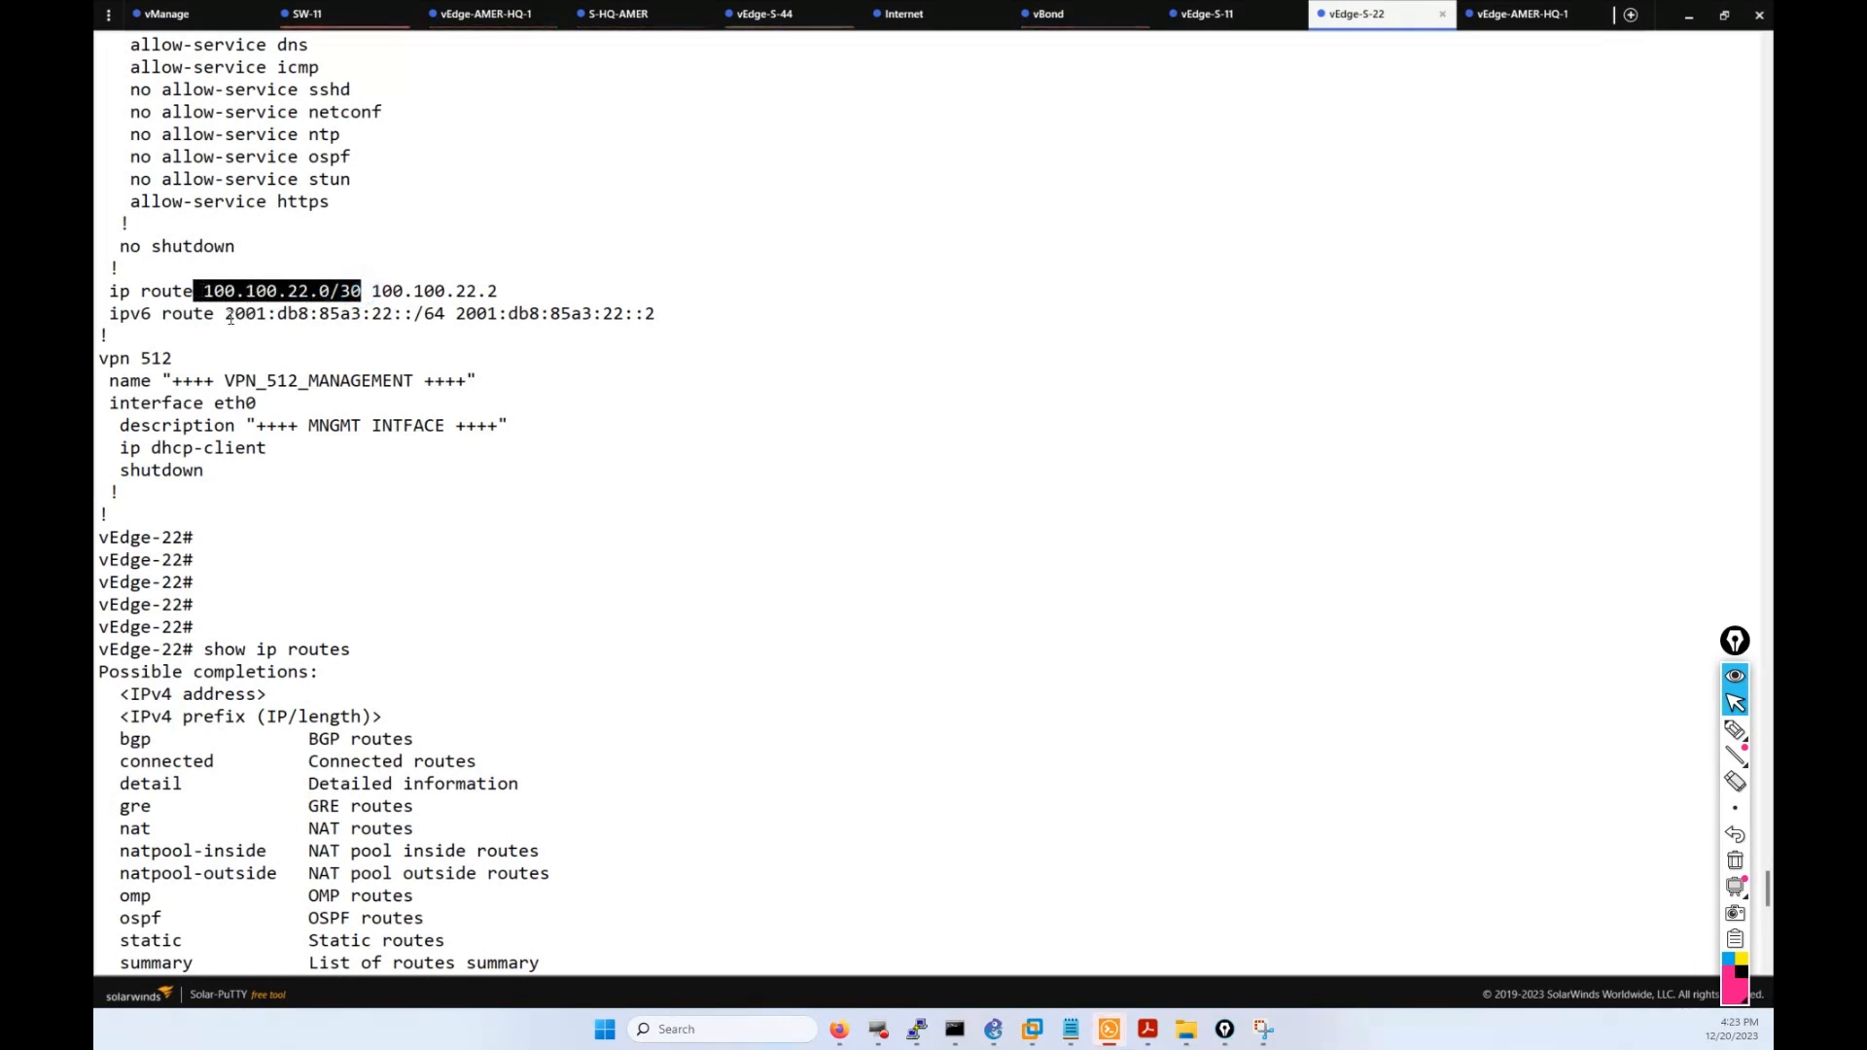
{"action": "left_click", "coordinate": [227, 321]}
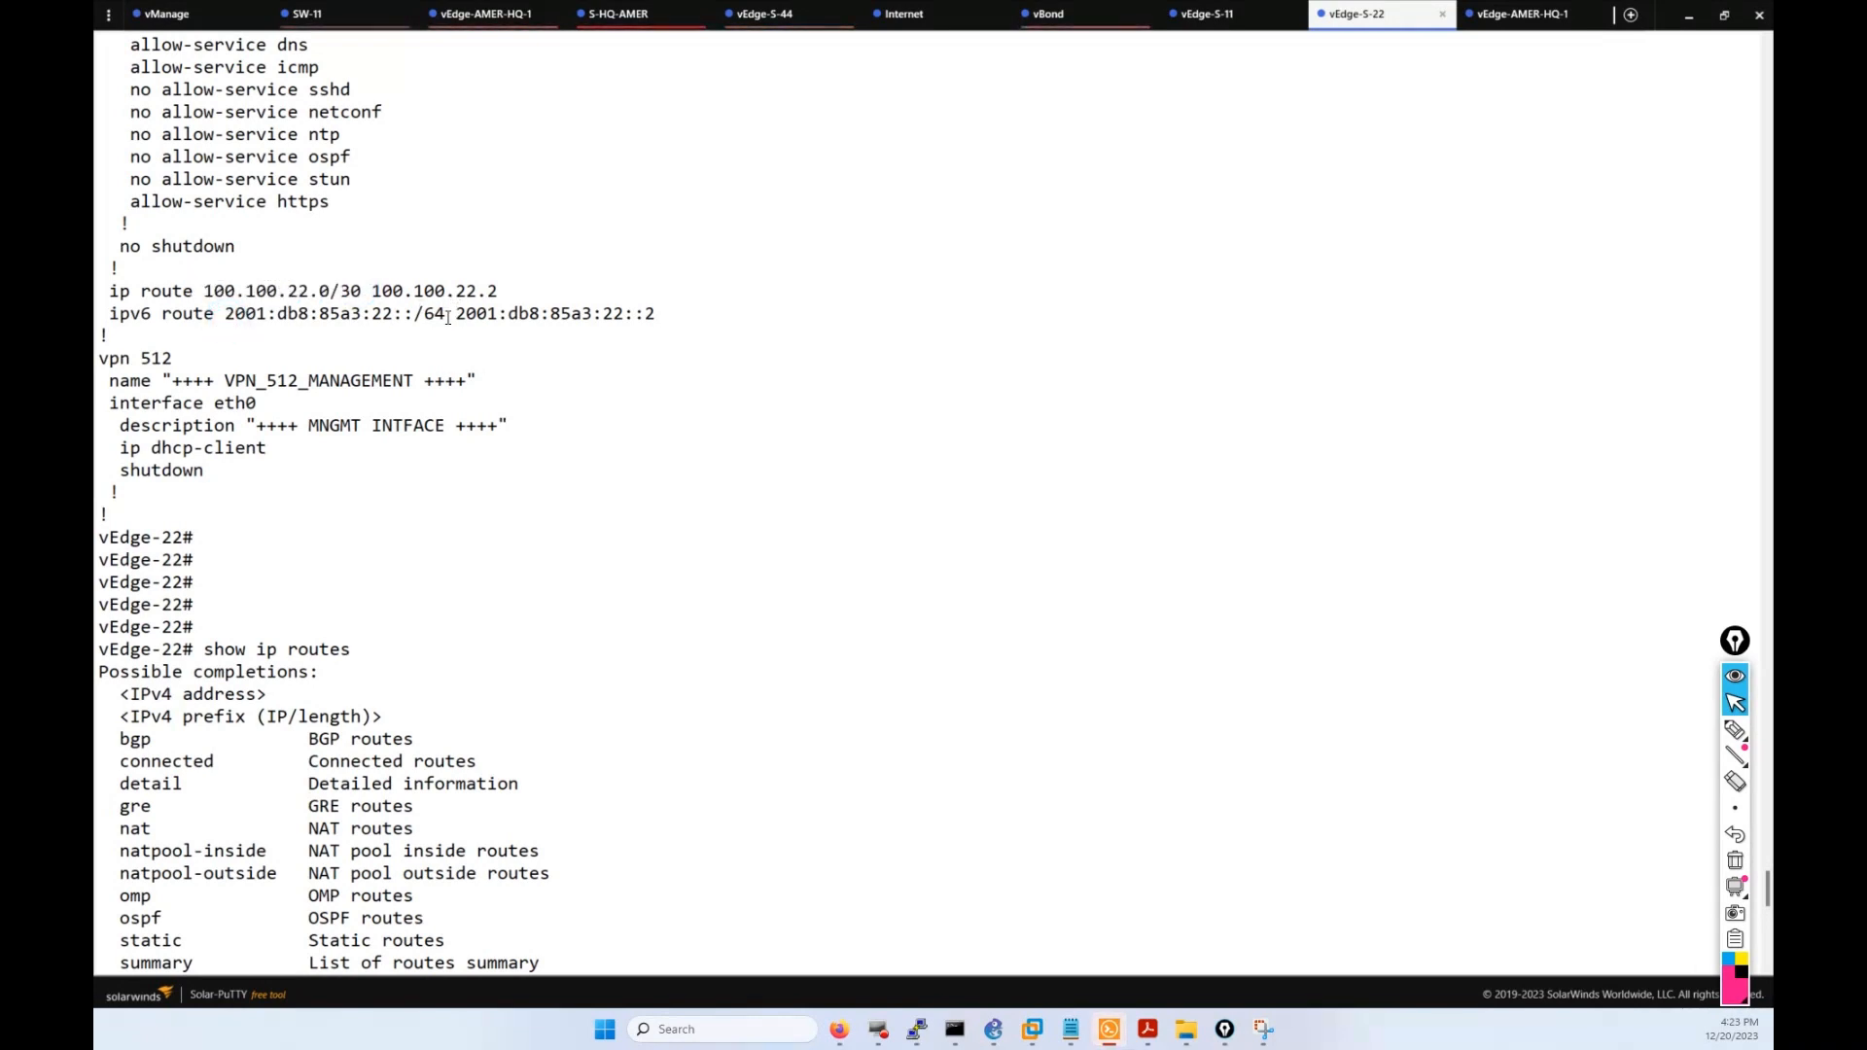
{"action": "left_click_drag", "start_coordinate": [361, 292], "coordinate": [204, 290]}
{"action": "left_click", "coordinate": [320, 247]}
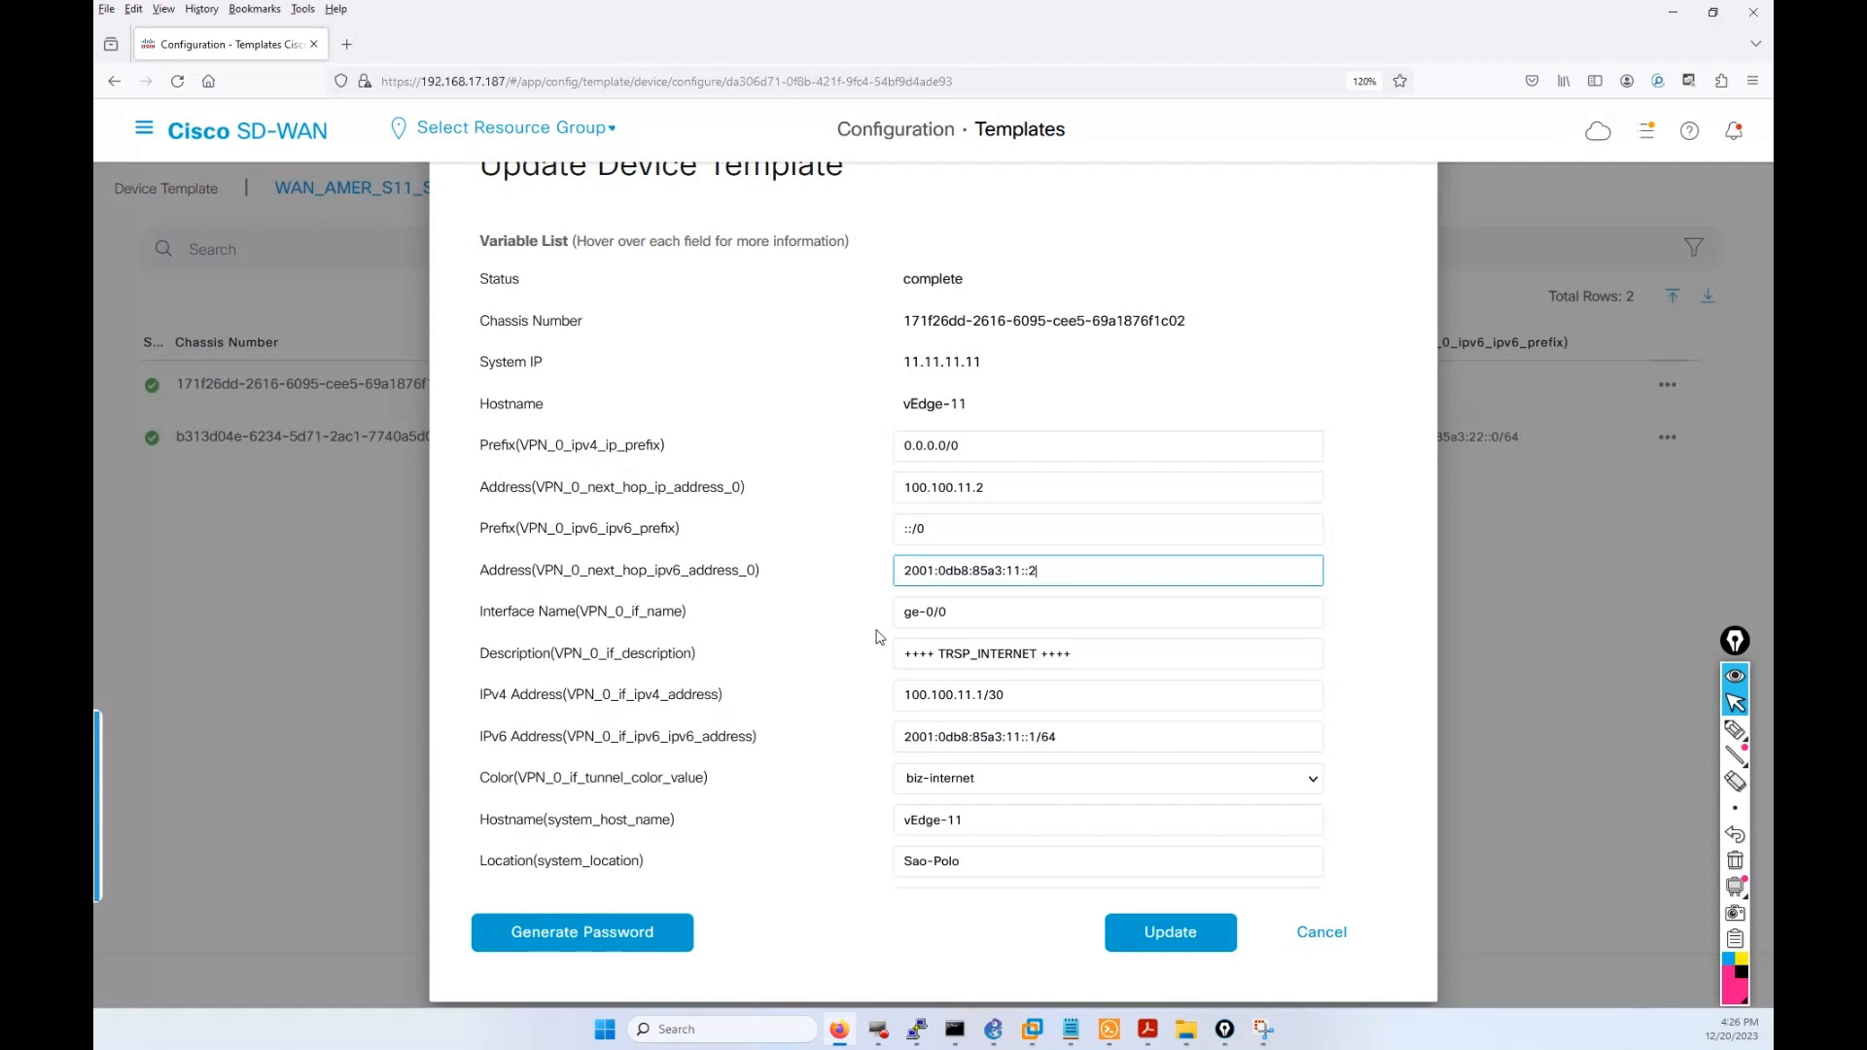
{"action": "mouse_move", "coordinate": [1735, 734]}
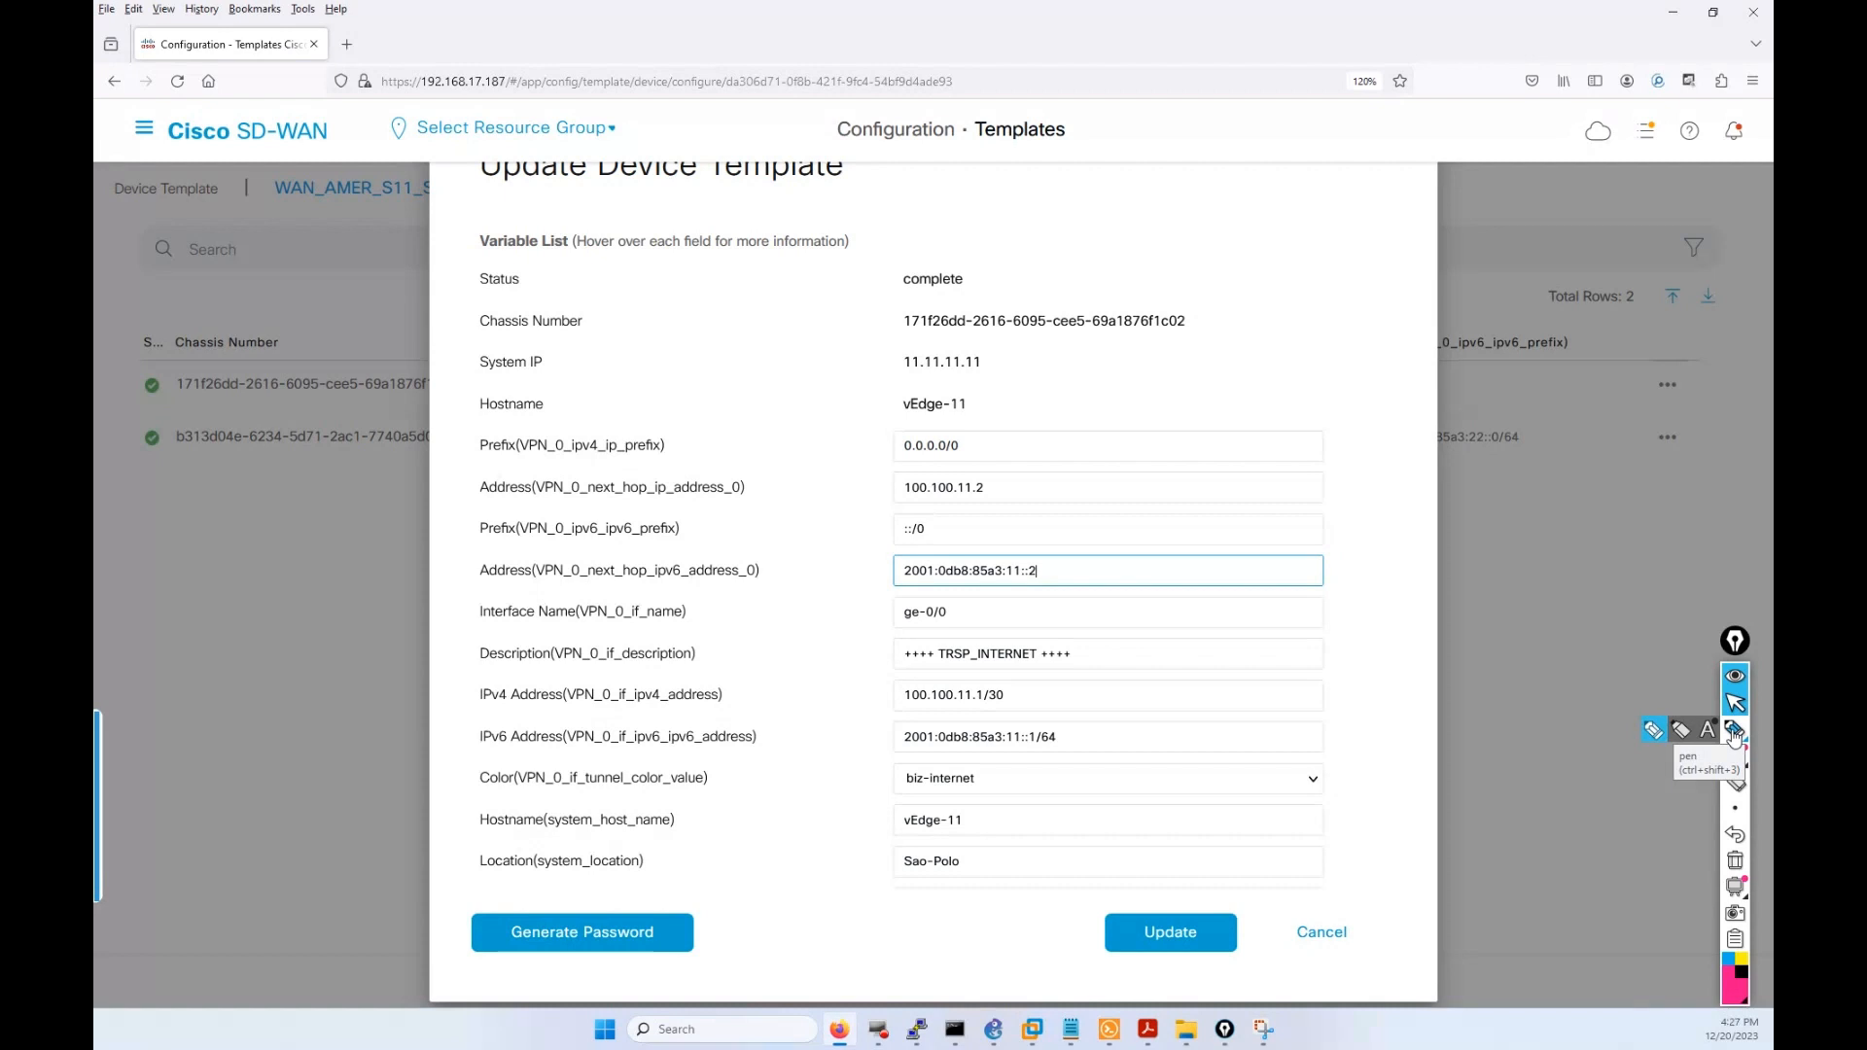
{"action": "left_click", "coordinate": [1733, 731]}
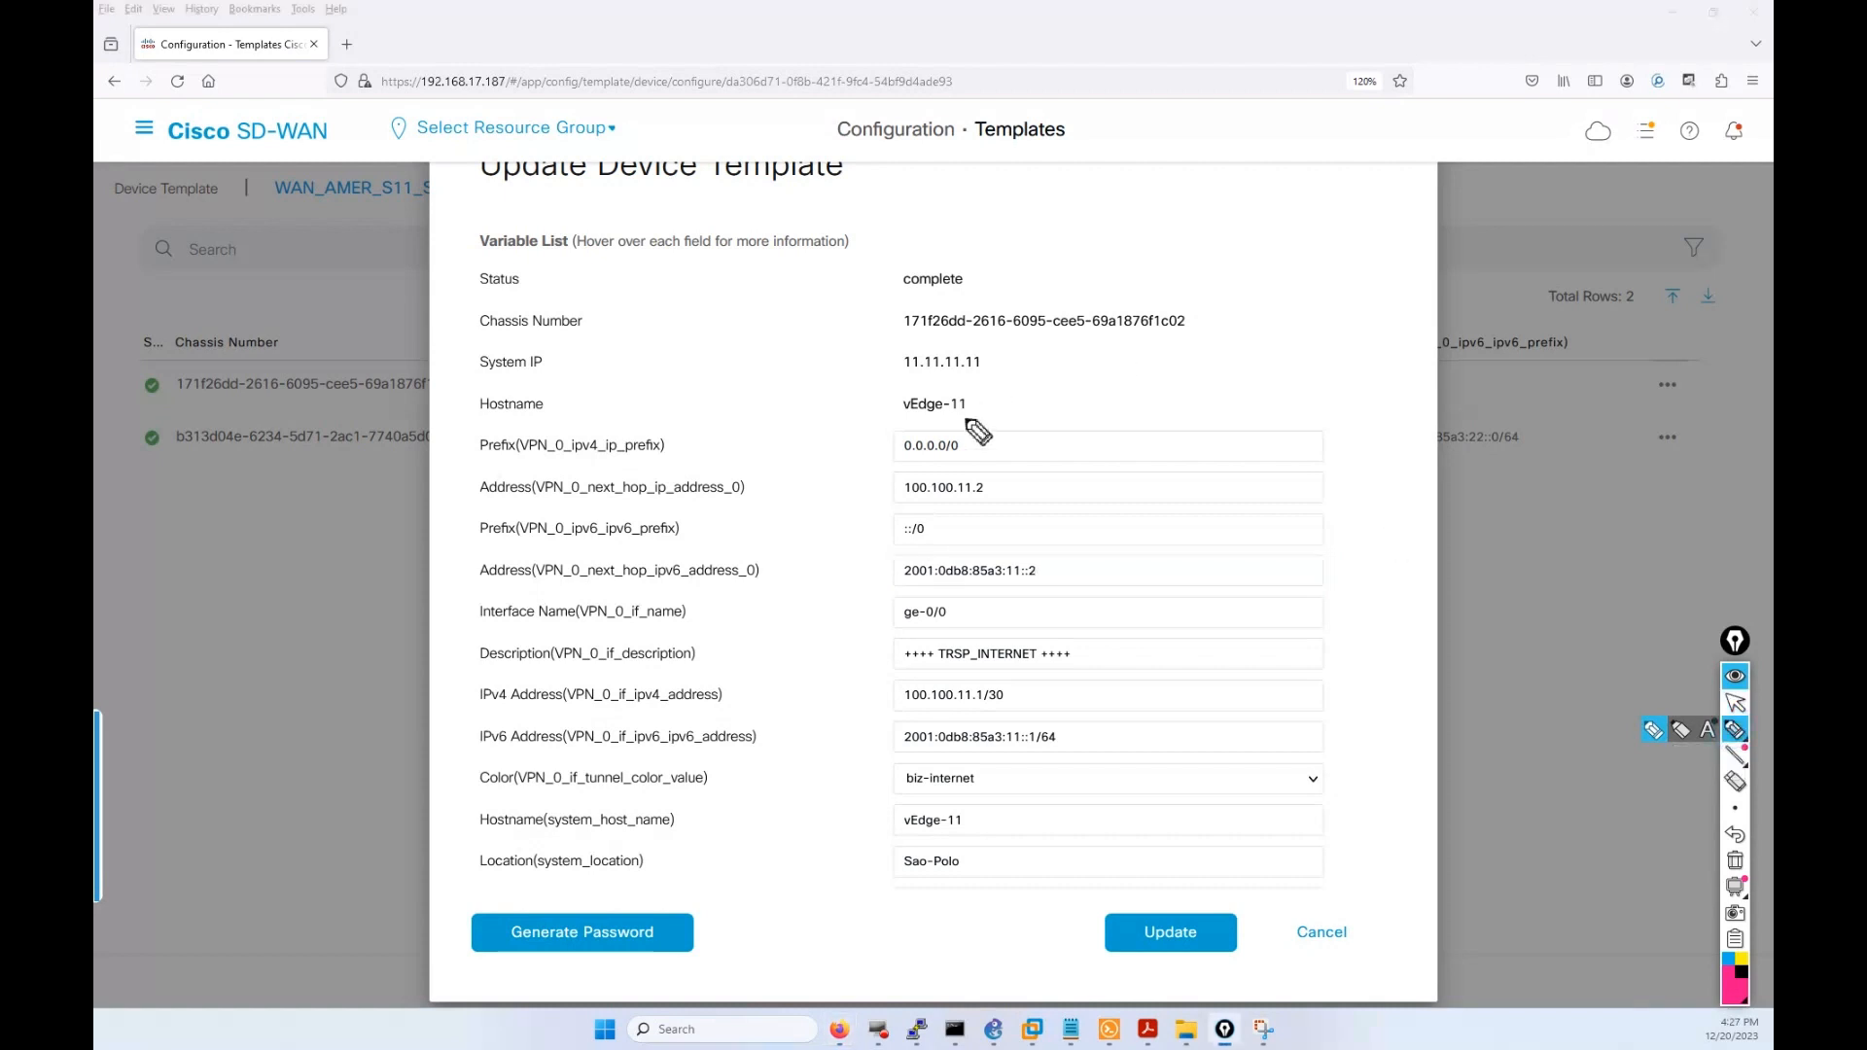
{"action": "mouse_move", "coordinate": [968, 427]}
{"action": "left_mouse_down"}
{"action": "mouse_move", "coordinate": [891, 428]}
{"action": "mouse_move", "coordinate": [908, 476]}
{"action": "mouse_move", "coordinate": [992, 451]}
{"action": "mouse_move", "coordinate": [972, 425]}
{"action": "left_mouse_up"}
{"action": "mouse_move", "coordinate": [951, 521]}
{"action": "left_mouse_down"}
{"action": "mouse_move", "coordinate": [887, 529]}
{"action": "mouse_move", "coordinate": [956, 532]}
{"action": "left_mouse_up"}
{"action": "mouse_move", "coordinate": [880, 440]}
{"action": "left_mouse_down"}
{"action": "mouse_move", "coordinate": [700, 418]}
{"action": "mouse_move", "coordinate": [687, 442]}
{"action": "left_mouse_up"}
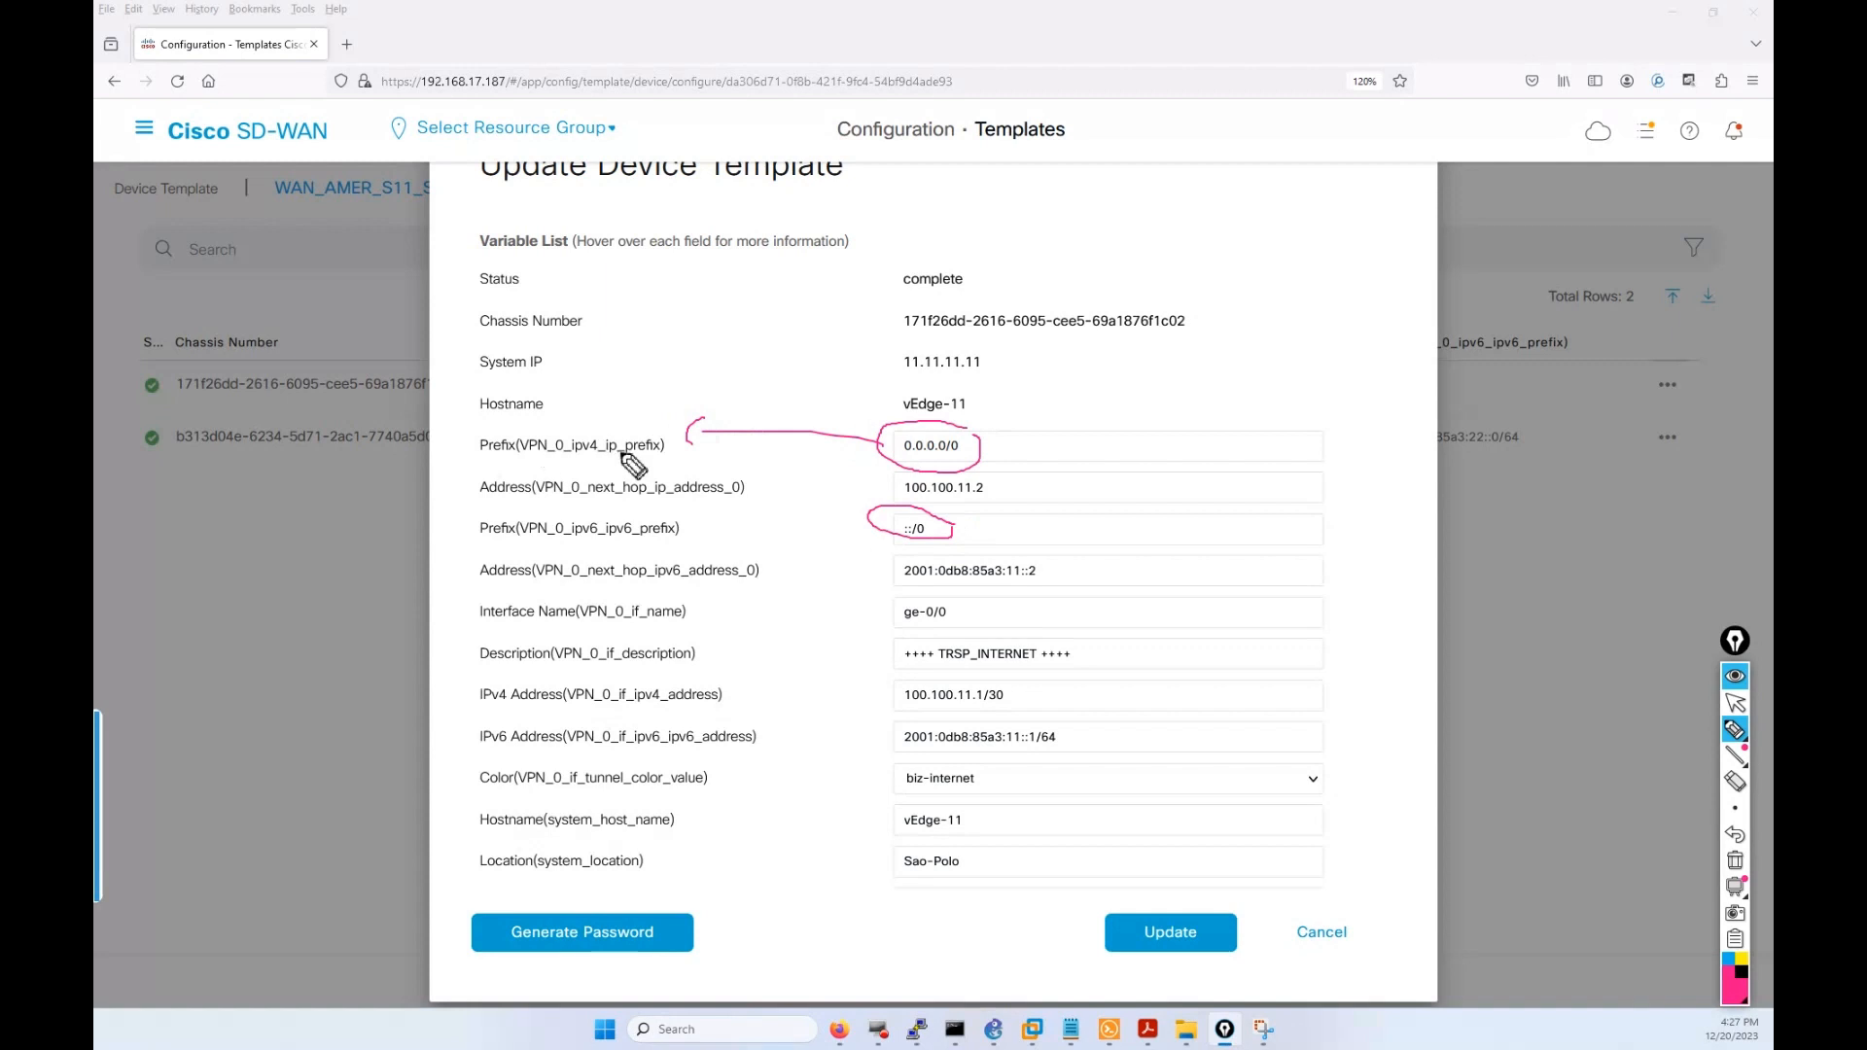
{"action": "left_click_drag", "start_coordinate": [666, 453], "coordinate": [623, 455]}
{"action": "left_click_drag", "start_coordinate": [665, 700], "coordinate": [757, 711]}
{"action": "left_click_drag", "start_coordinate": [939, 710], "coordinate": [988, 711]}
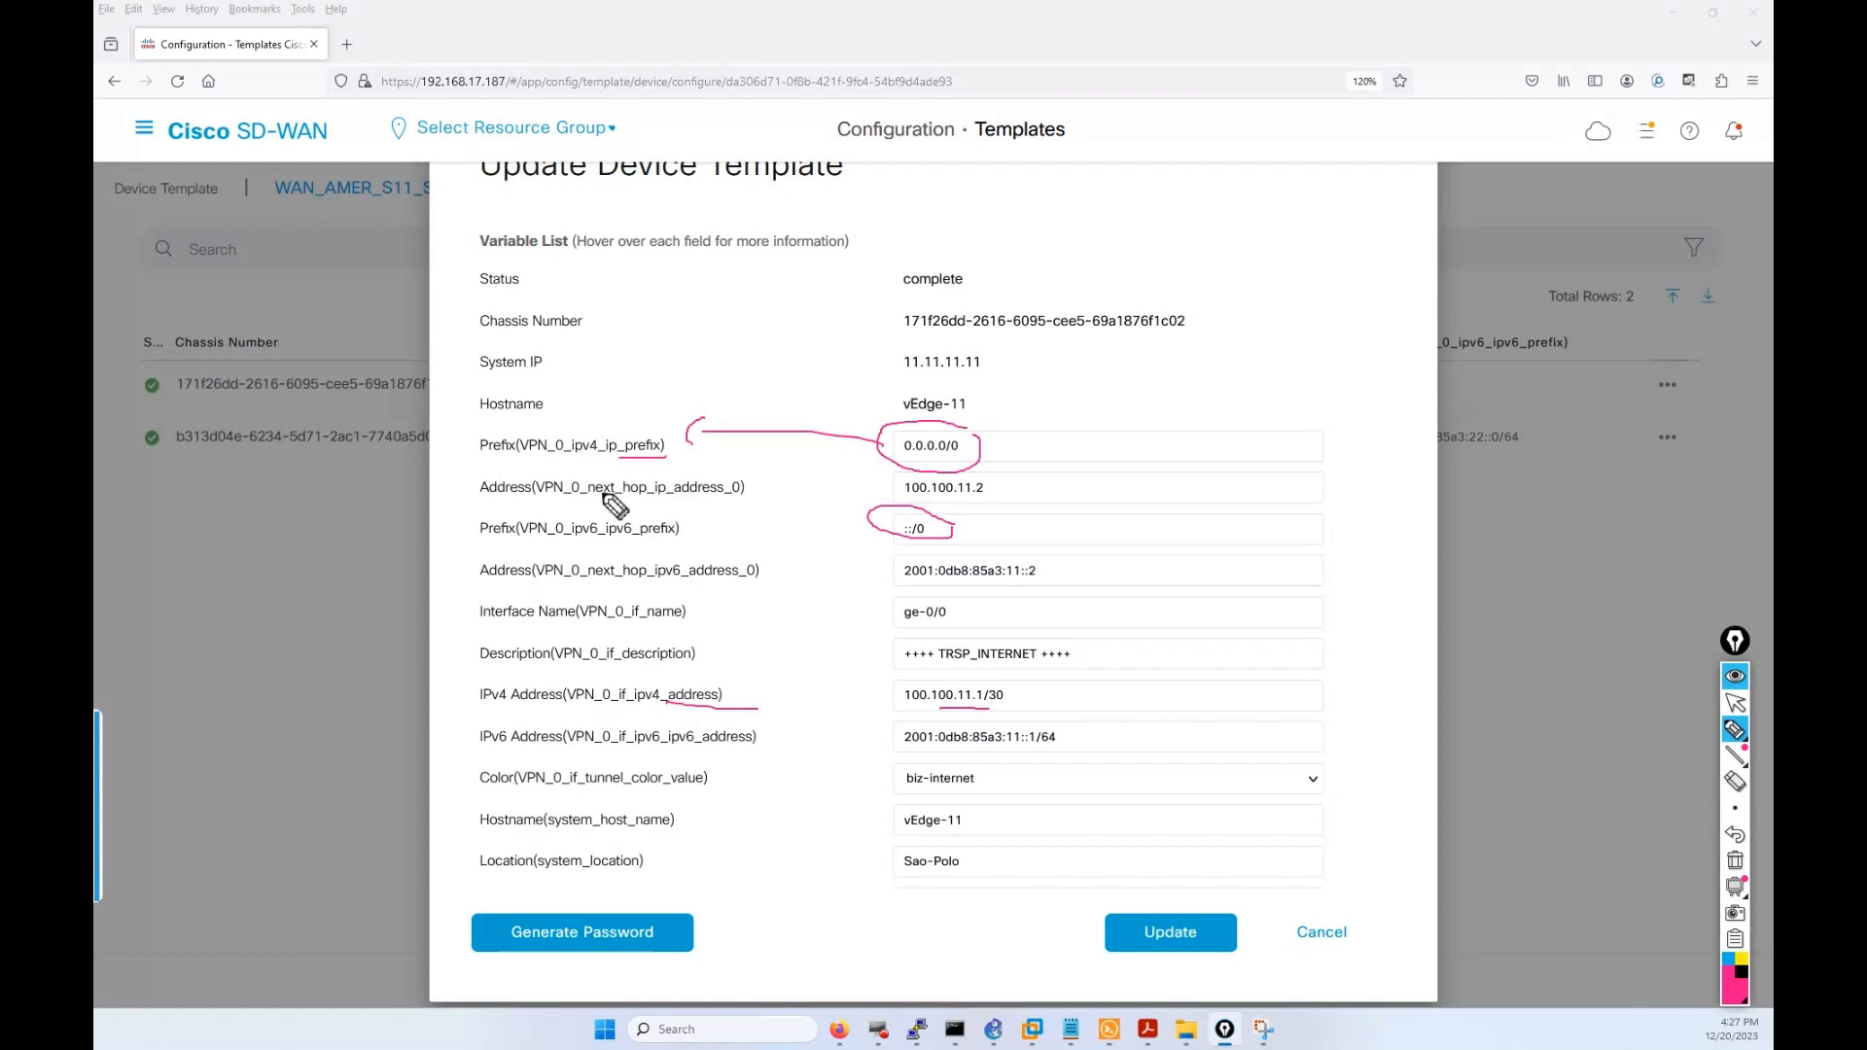
{"action": "left_click_drag", "start_coordinate": [588, 494], "coordinate": [671, 498]}
{"action": "left_click_drag", "start_coordinate": [991, 447], "coordinate": [992, 481]}
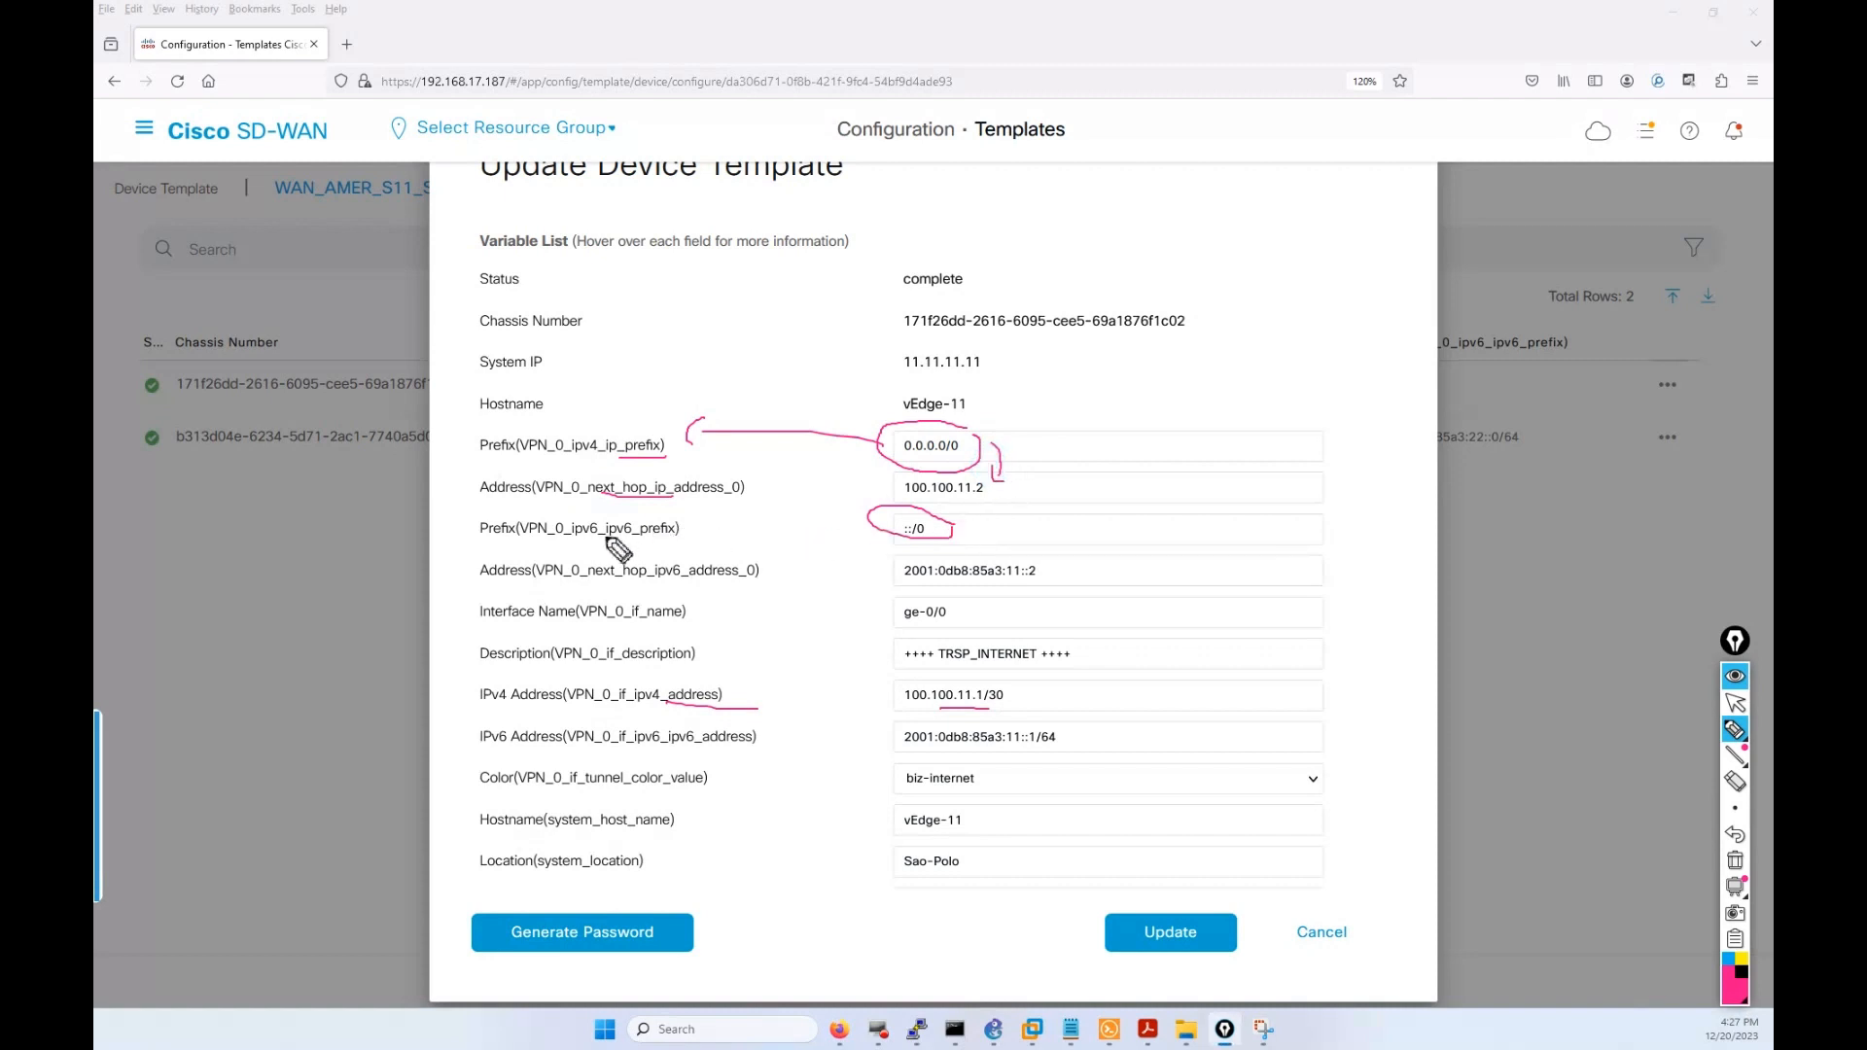
{"action": "left_click_drag", "start_coordinate": [603, 534], "coordinate": [678, 540]}
{"action": "mouse_move", "coordinate": [972, 528]}
{"action": "left_mouse_down"}
{"action": "mouse_move", "coordinate": [1077, 551]}
{"action": "mouse_move", "coordinate": [1058, 568]}
{"action": "mouse_move", "coordinate": [1073, 574]}
{"action": "left_mouse_up"}
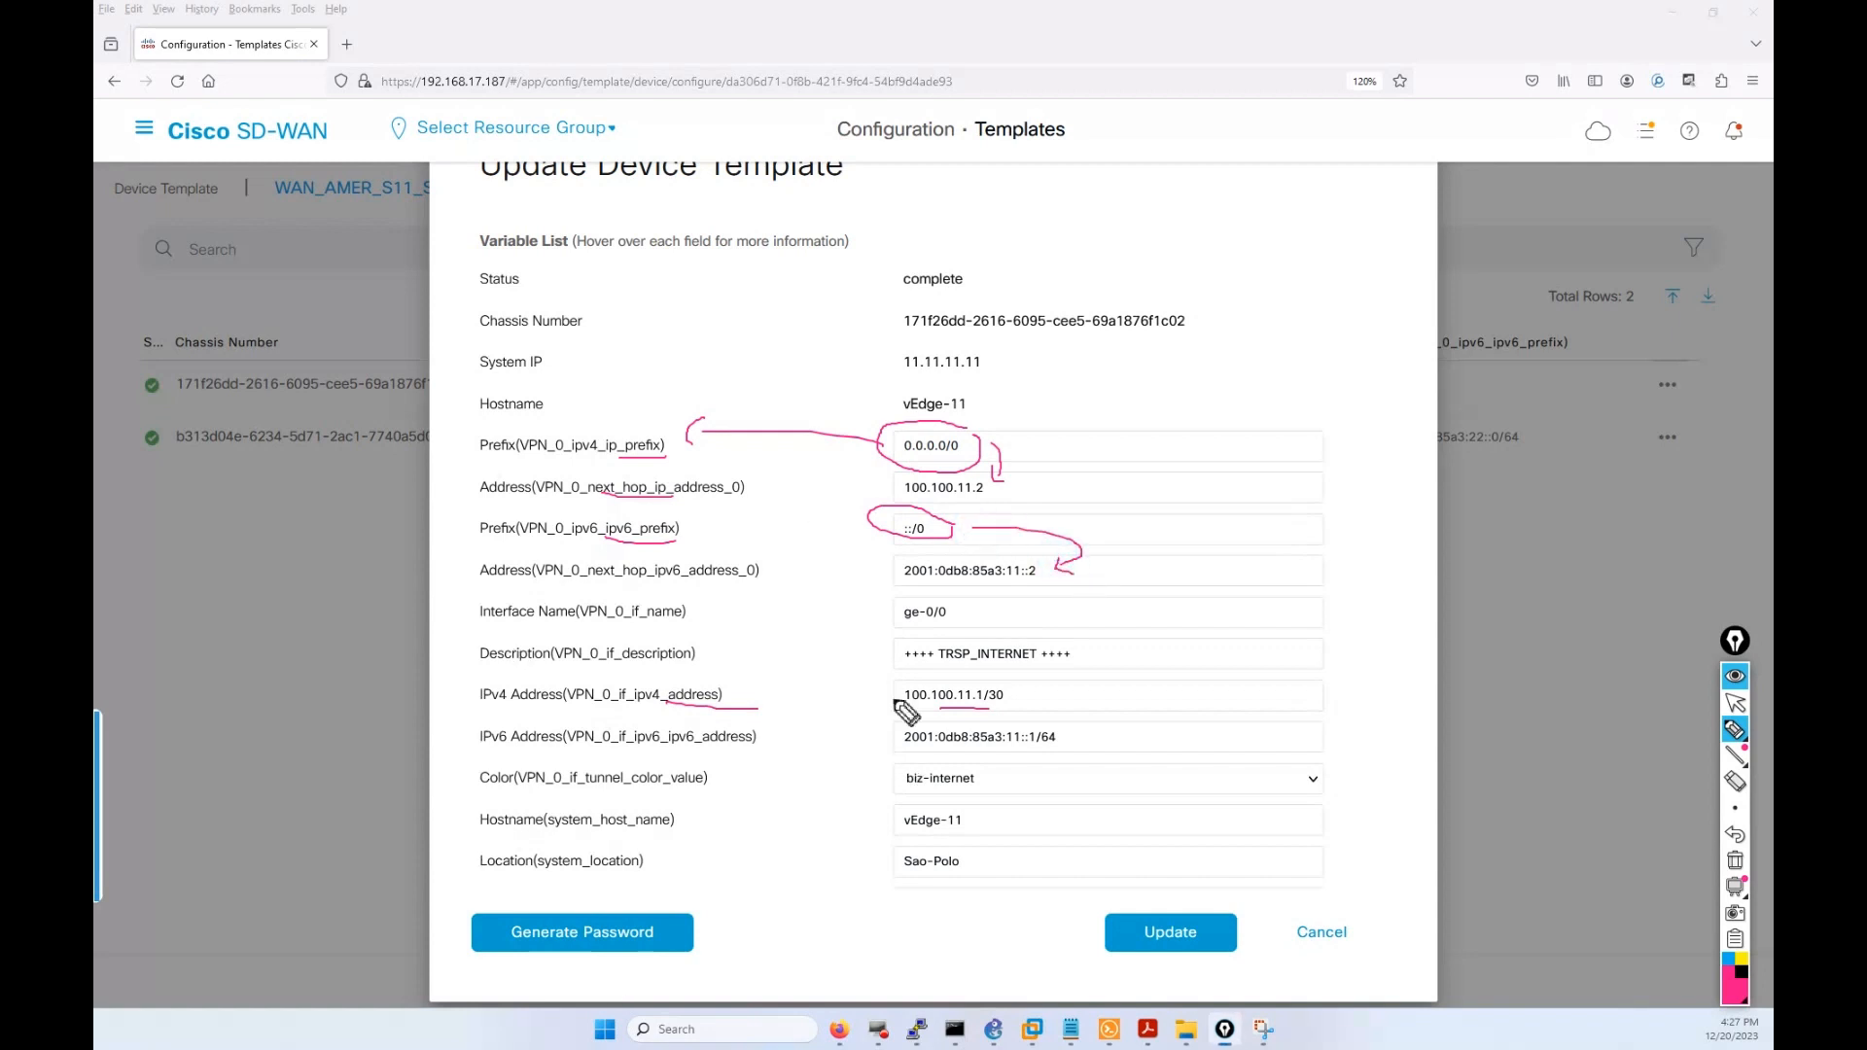
{"action": "left_click", "coordinate": [1732, 702]}
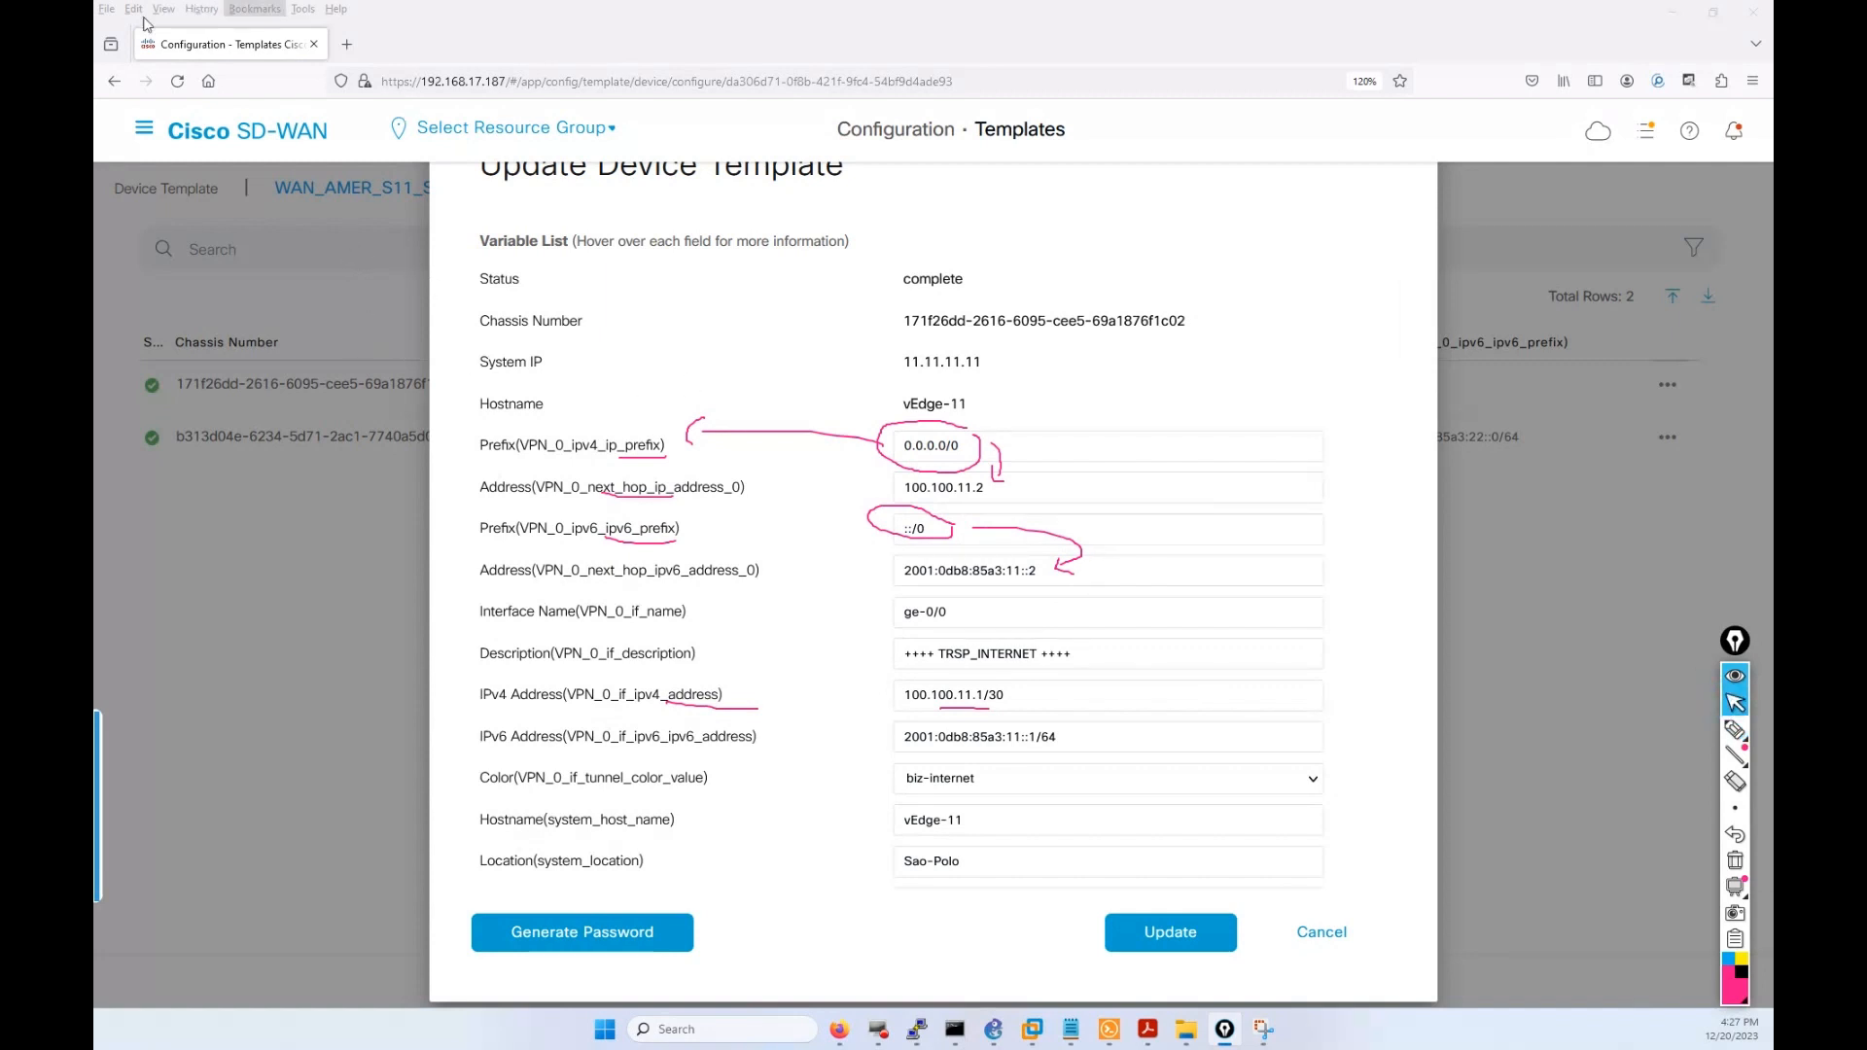
Load 192.168.17.187 in a new tab, clear the drawings, and reload from the root address.
{"action": "left_click", "coordinate": [345, 44]}
{"action": "left_click", "coordinate": [474, 82]}
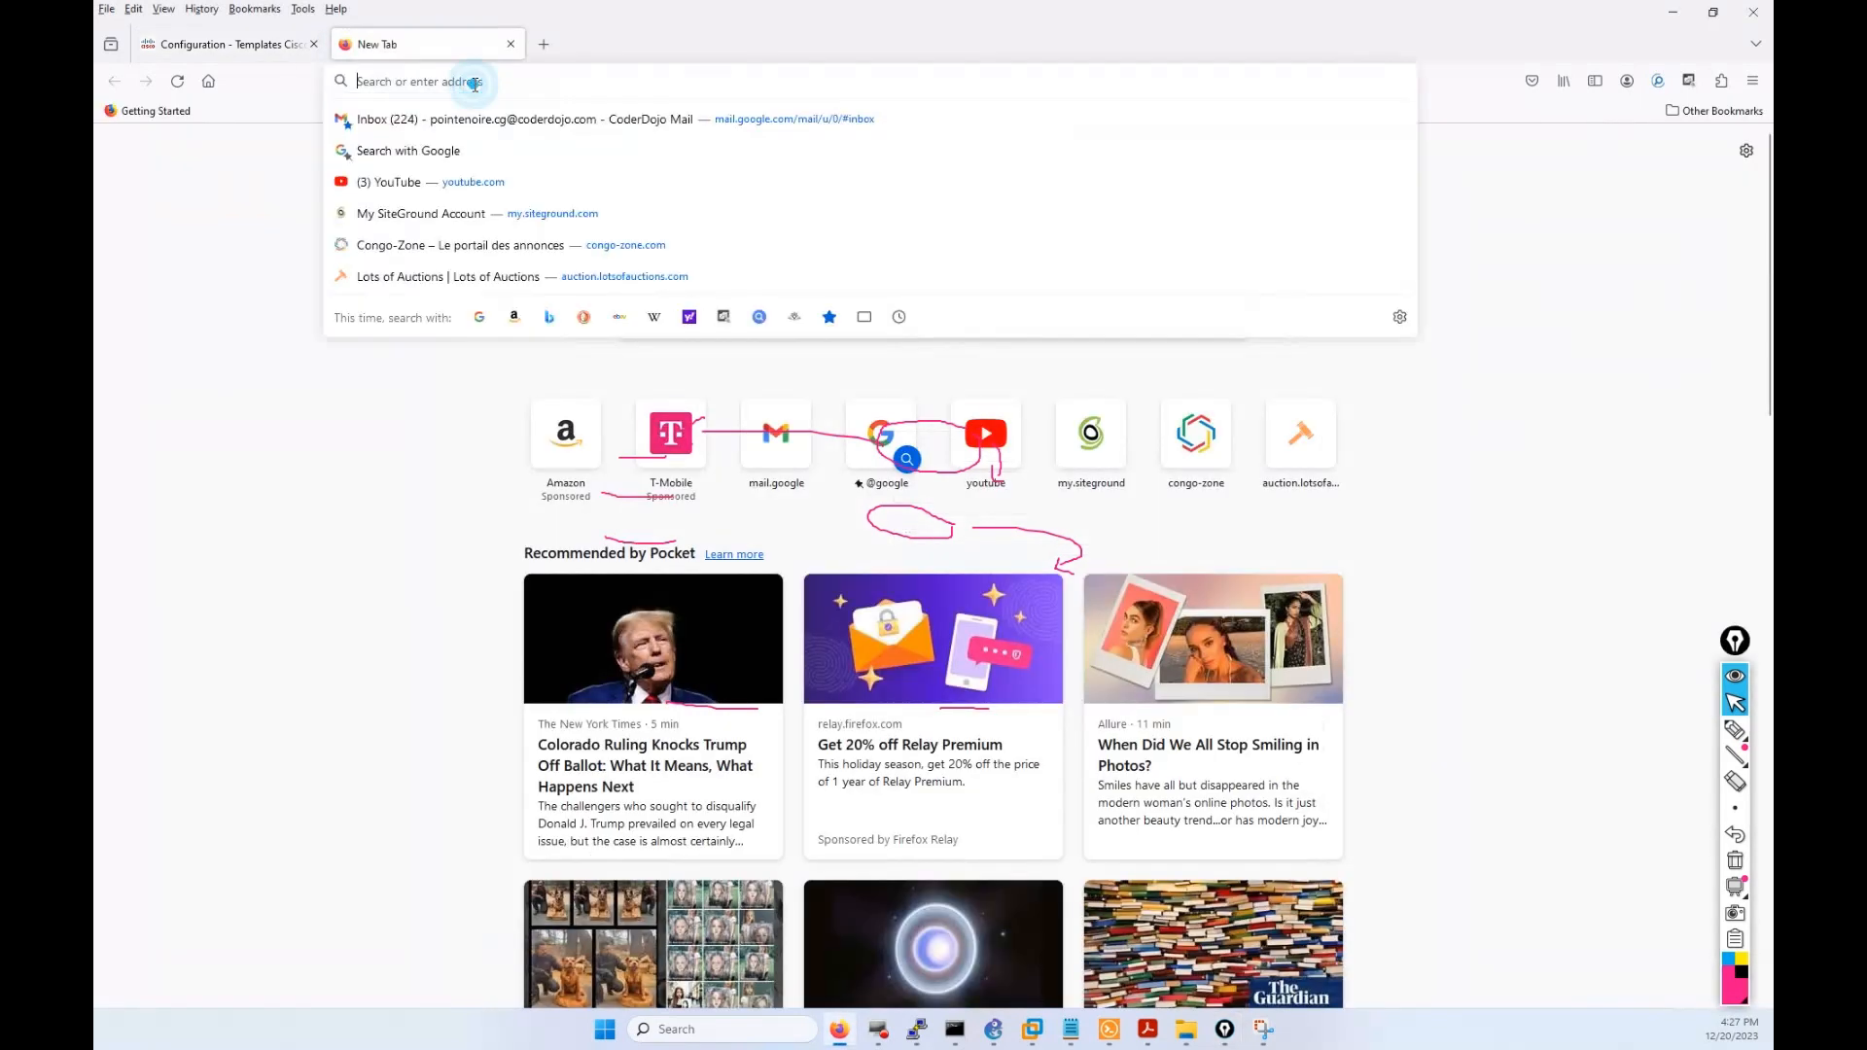
{"action": "type", "text": "192.168.17.18"}
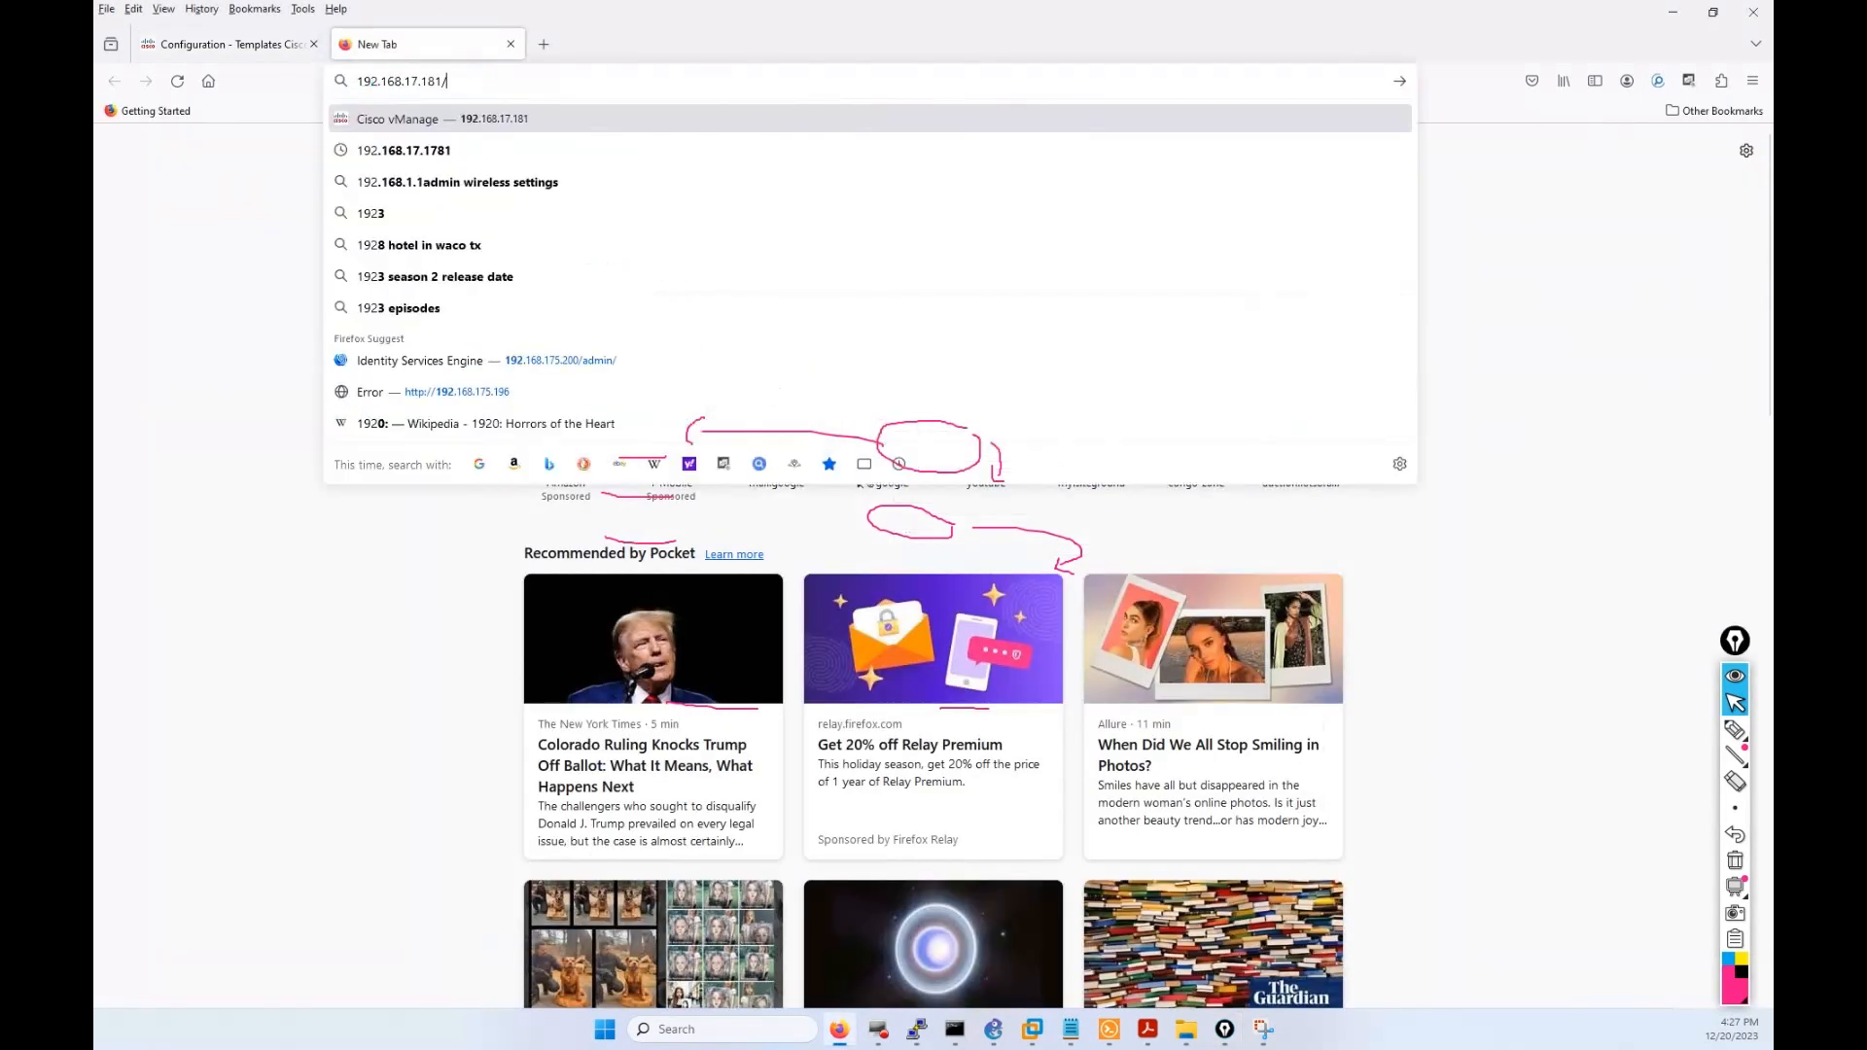
{"action": "type", "text": "7"}
{"action": "key", "text": "Return"}
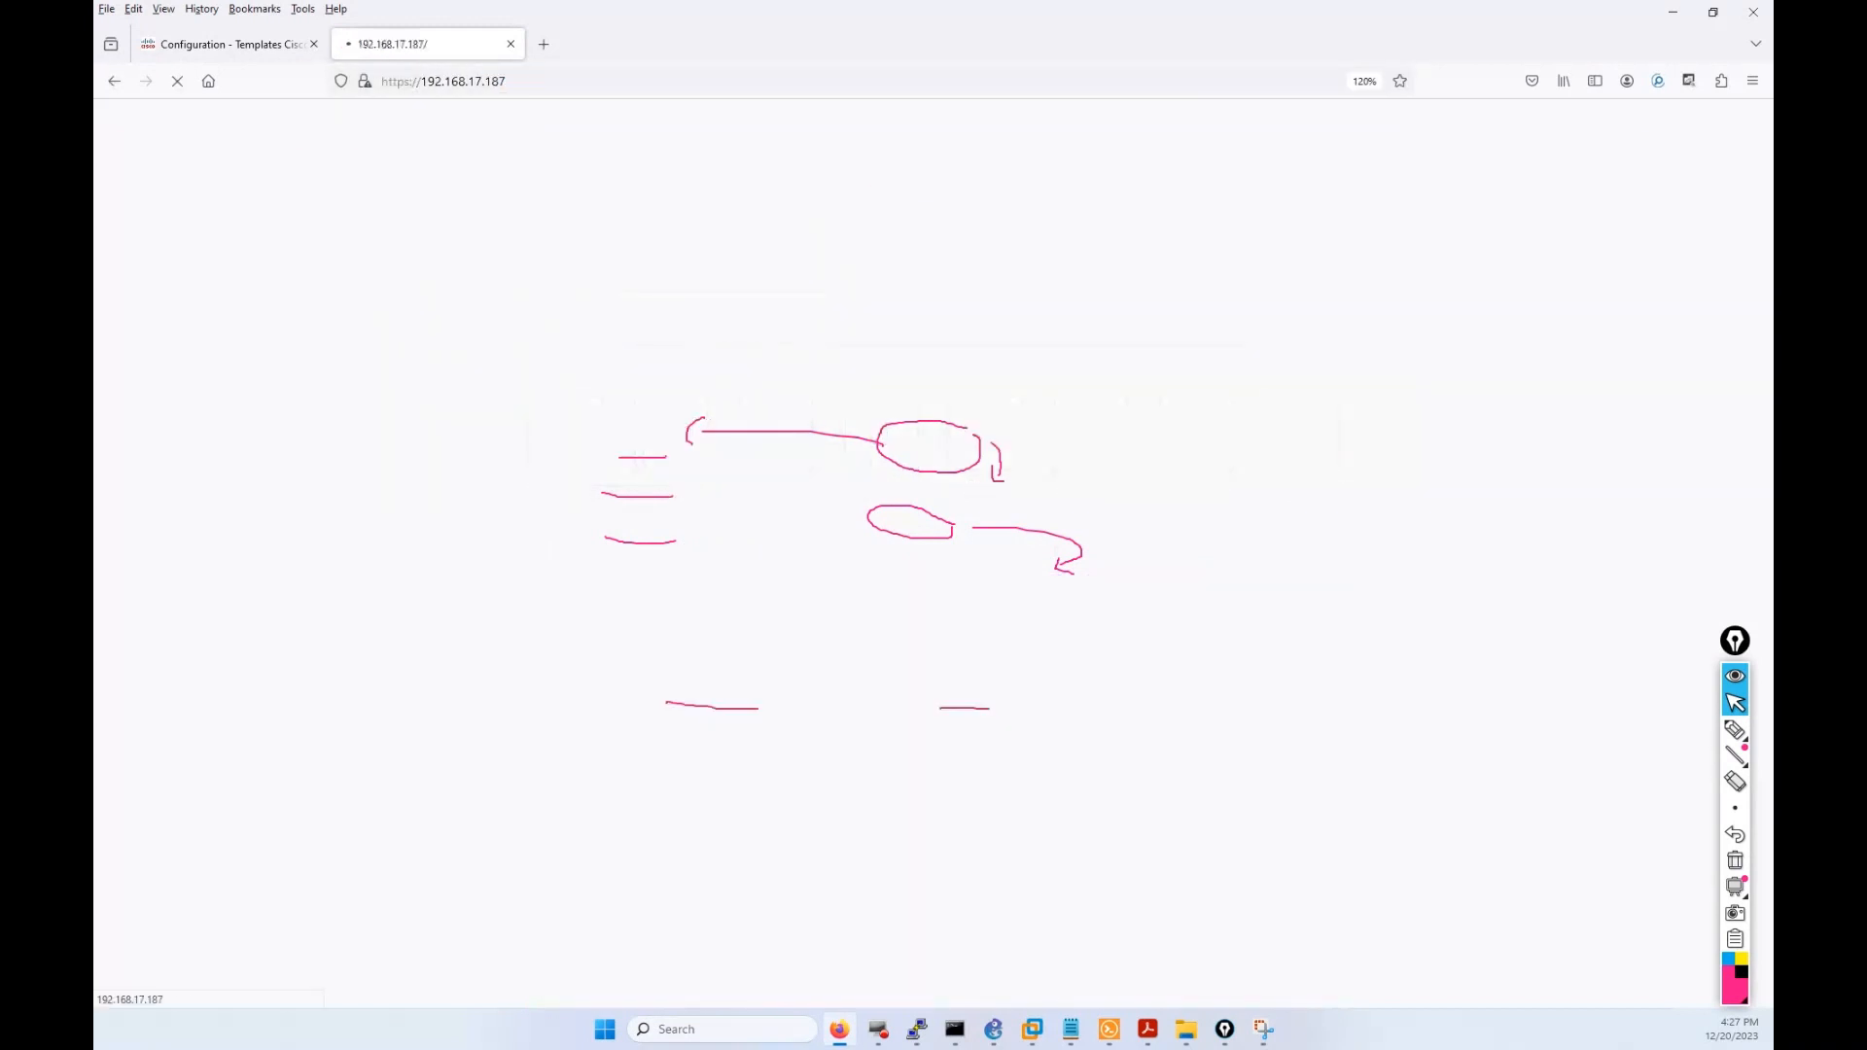
{"action": "left_click", "coordinate": [1734, 861]}
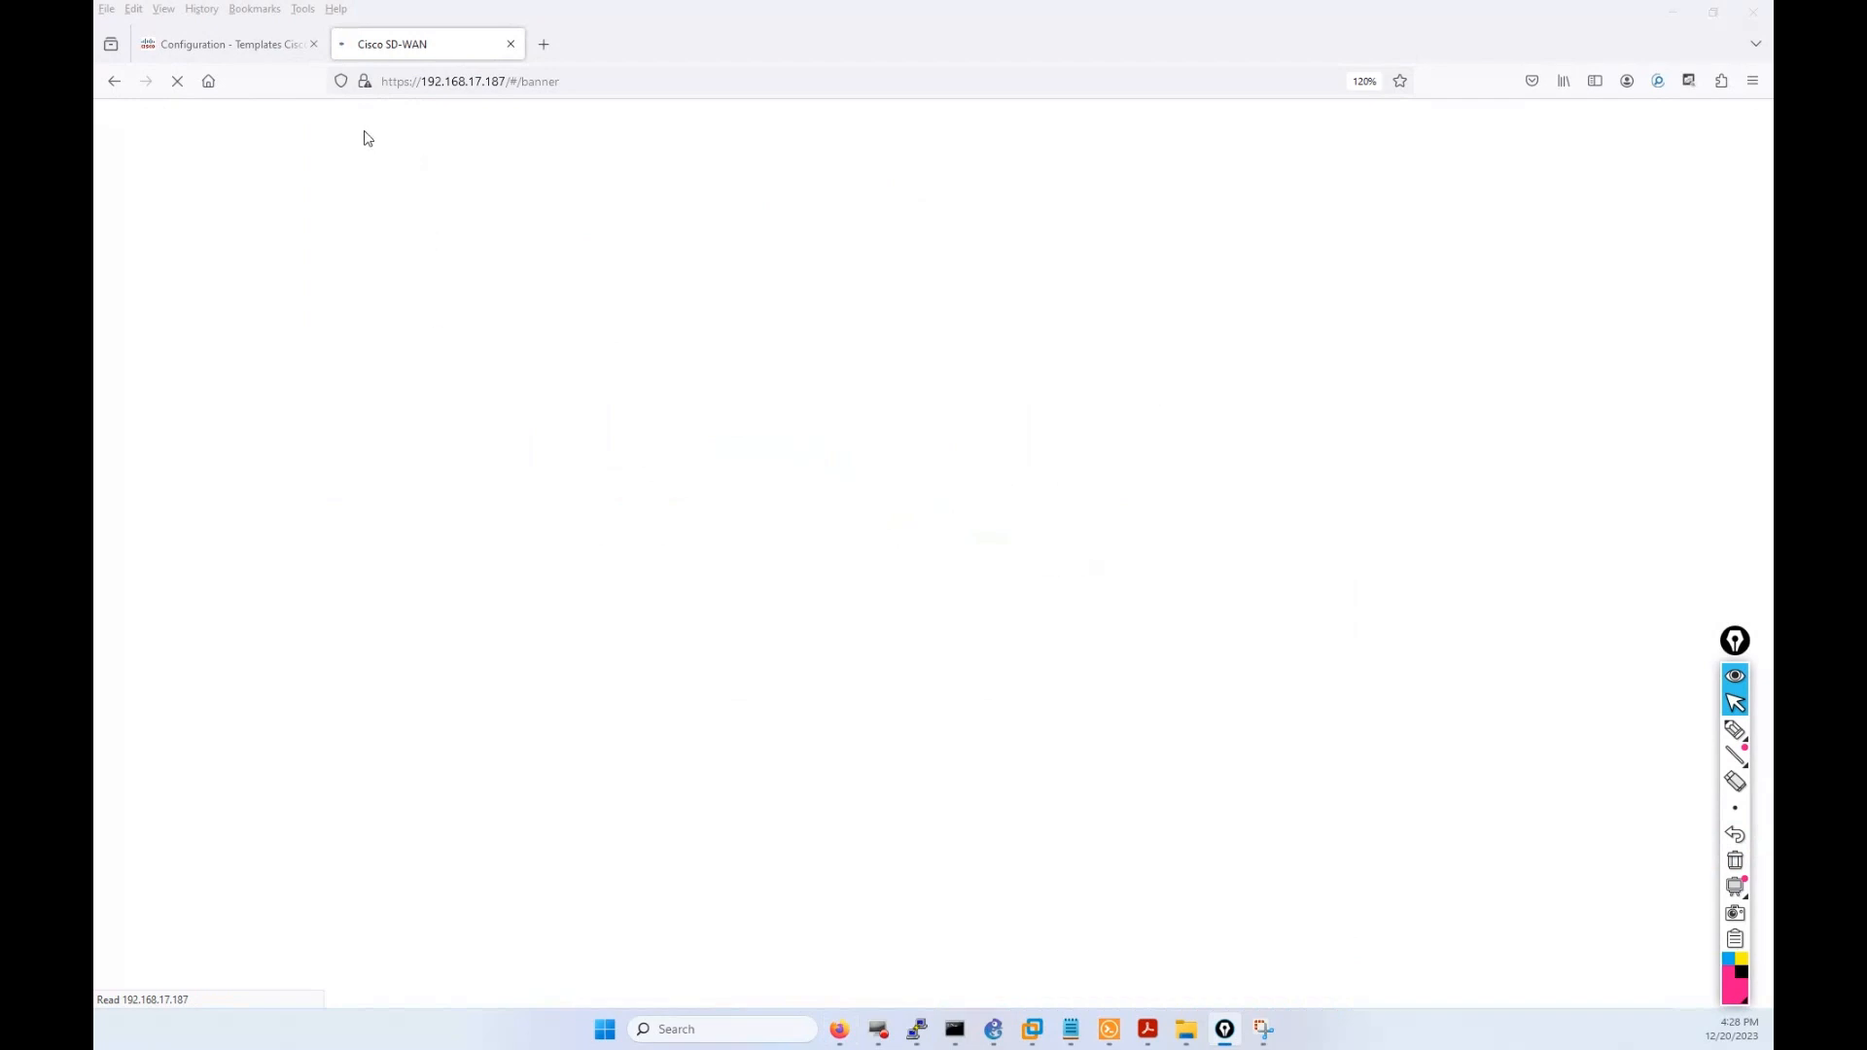
{"action": "left_click", "coordinate": [573, 86]}
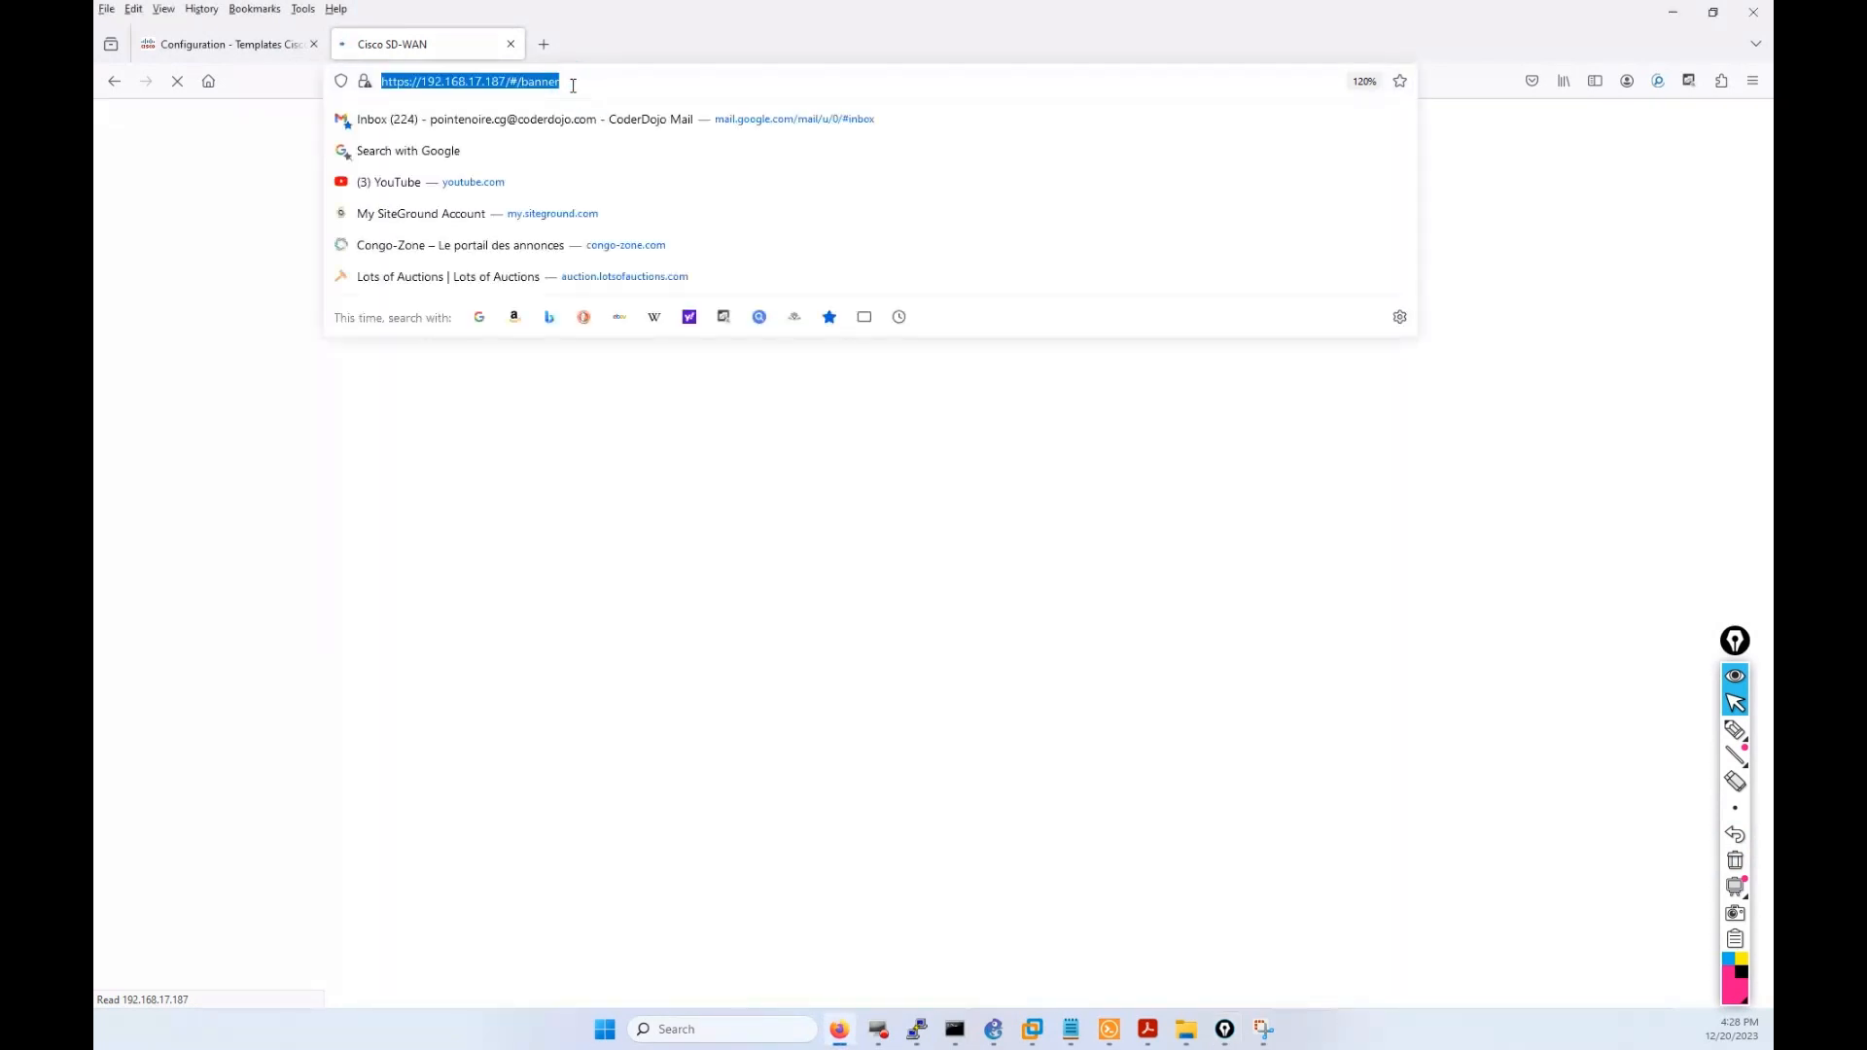
{"action": "left_click", "coordinate": [573, 86]}
{"action": "key", "text": "BackSpace"}
{"action": "key", "text": "BackSpace"}
{"action": "key", "text": "BackSpace"}
{"action": "key", "text": "BackSpace"}
{"action": "key", "text": "BackSpace"}
{"action": "key", "text": "BackSpace"}
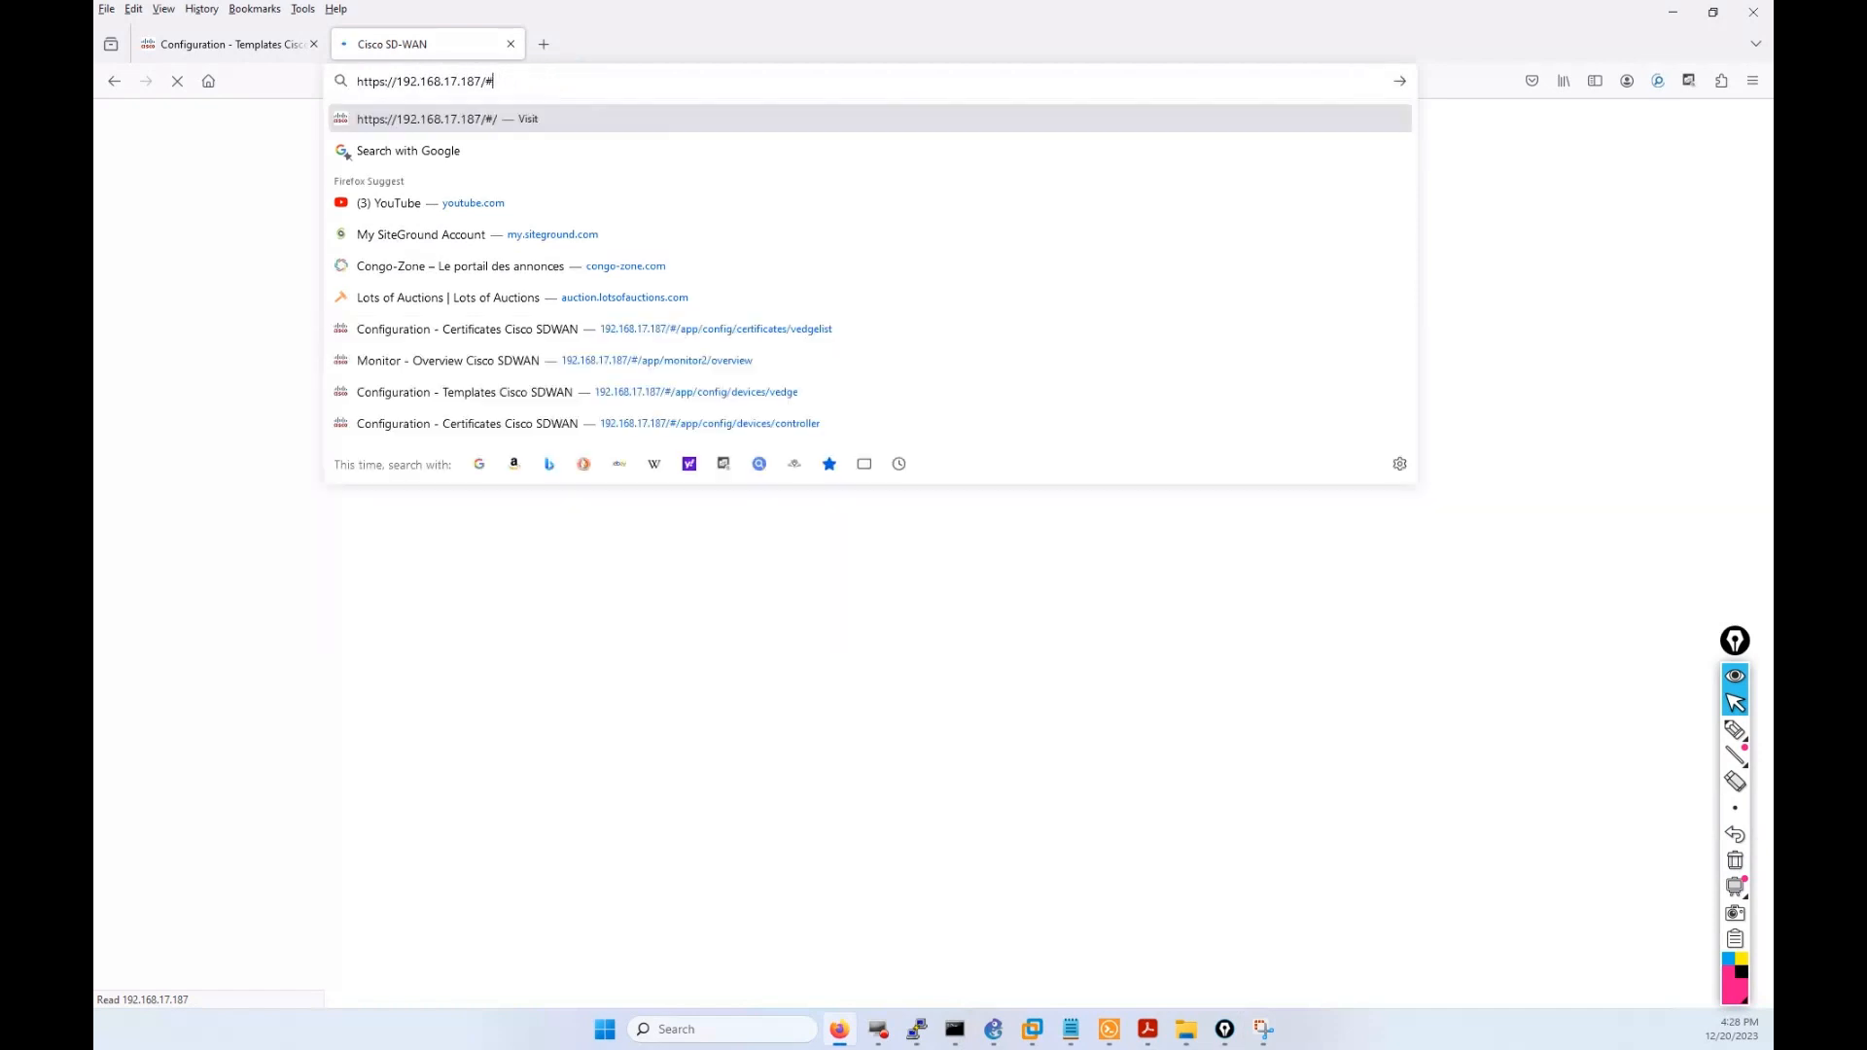
{"action": "key", "text": "Return"}
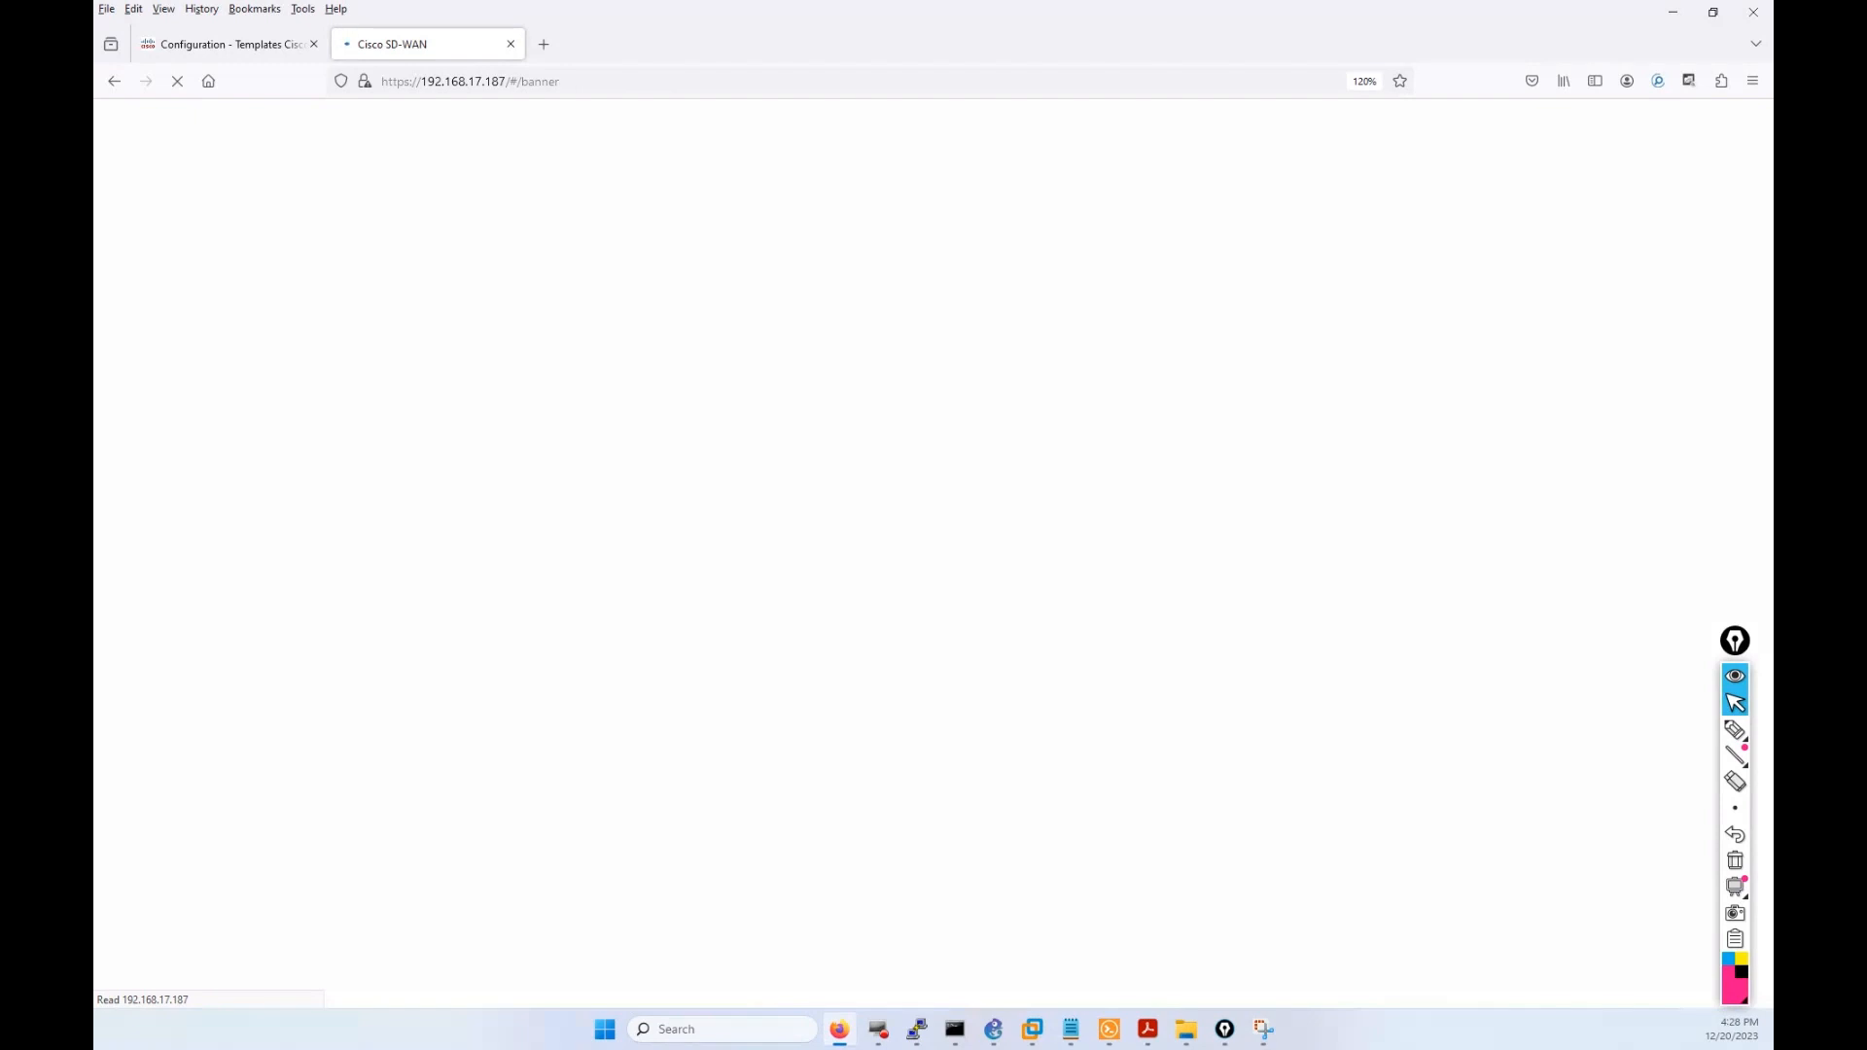
{"action": "left_click", "coordinate": [1109, 1028]}
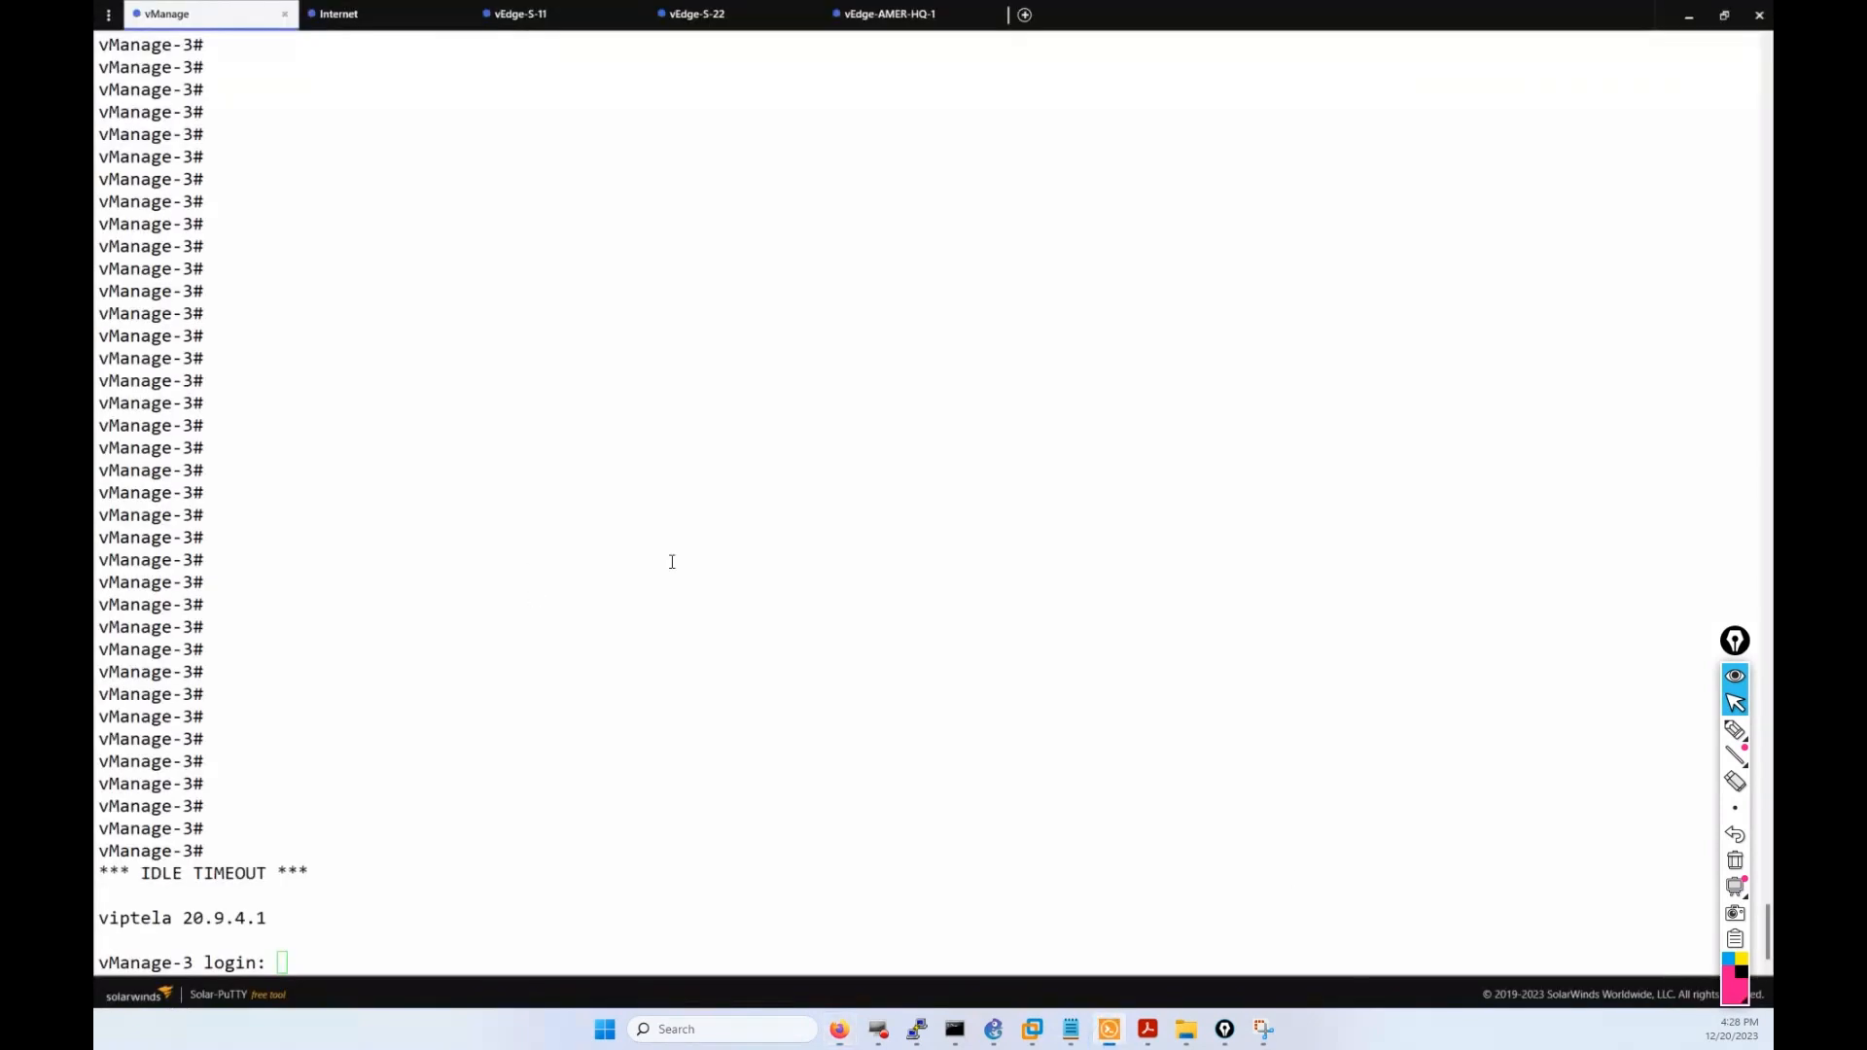
{"action": "left_click", "coordinate": [681, 559]}
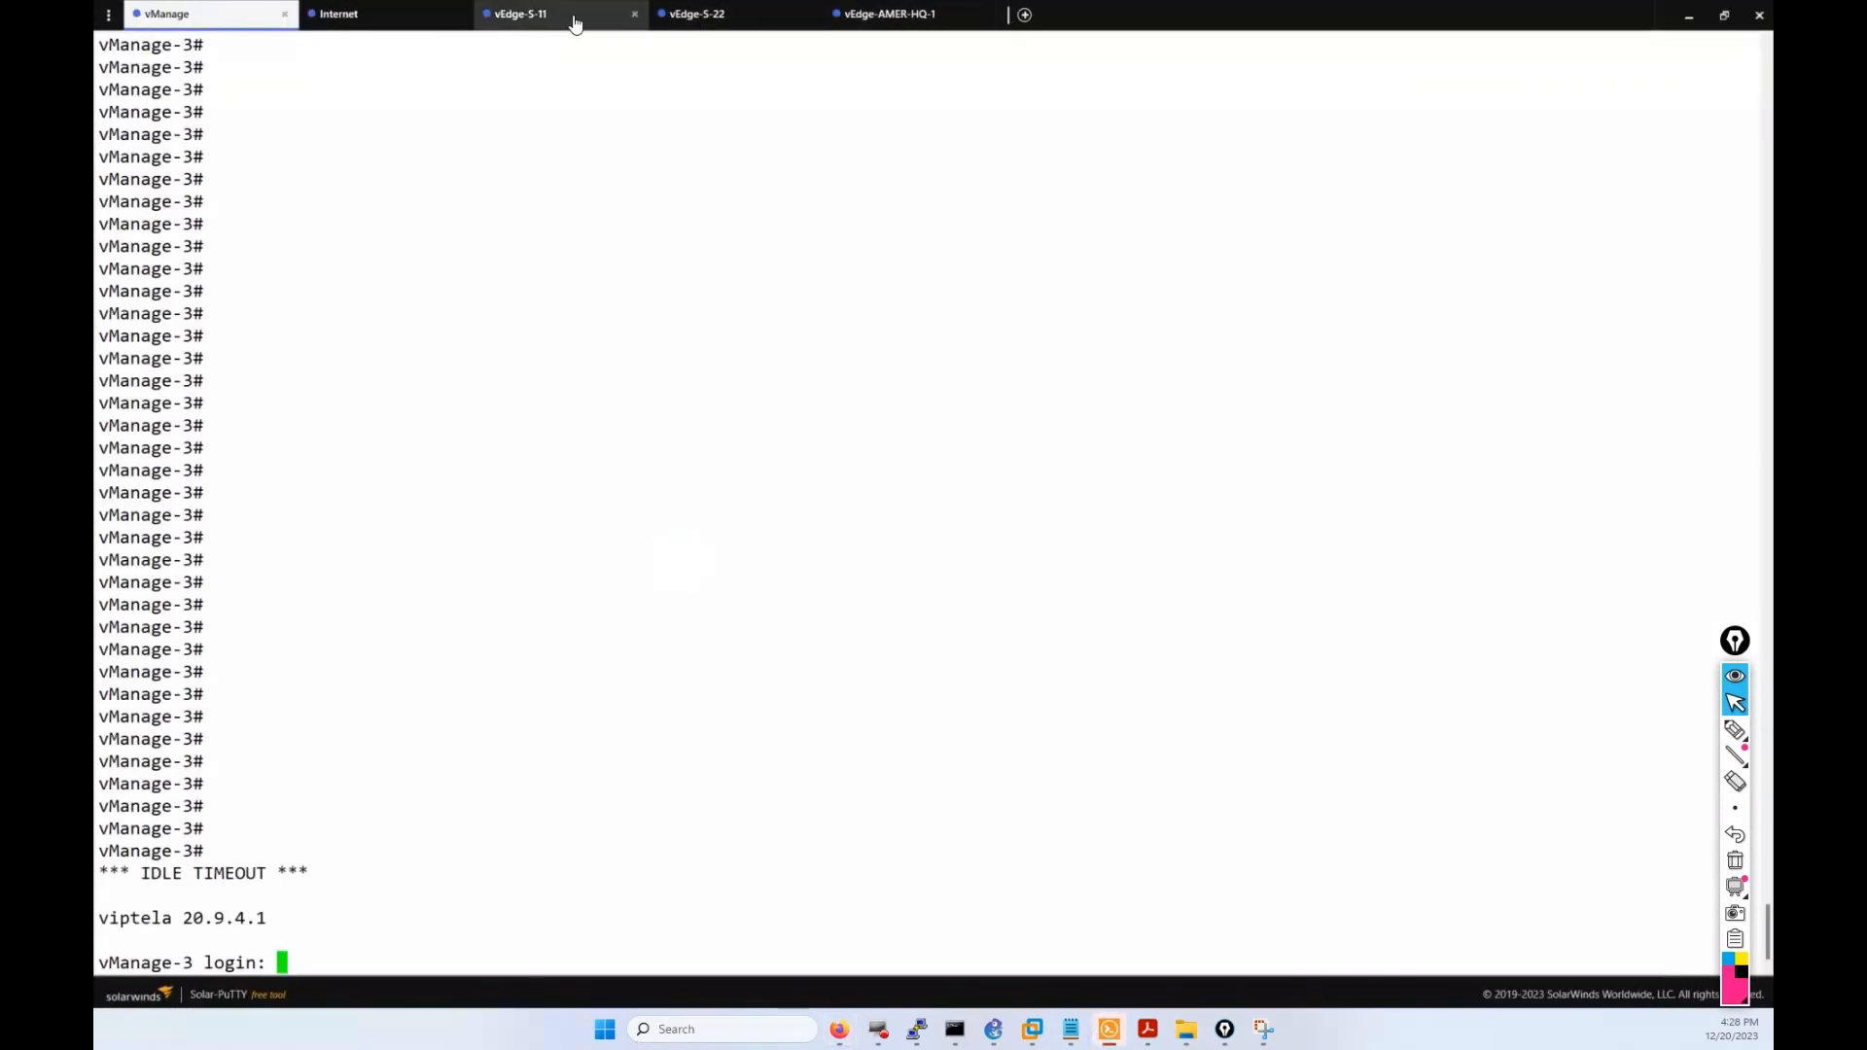
{"action": "left_click", "coordinate": [742, 15]}
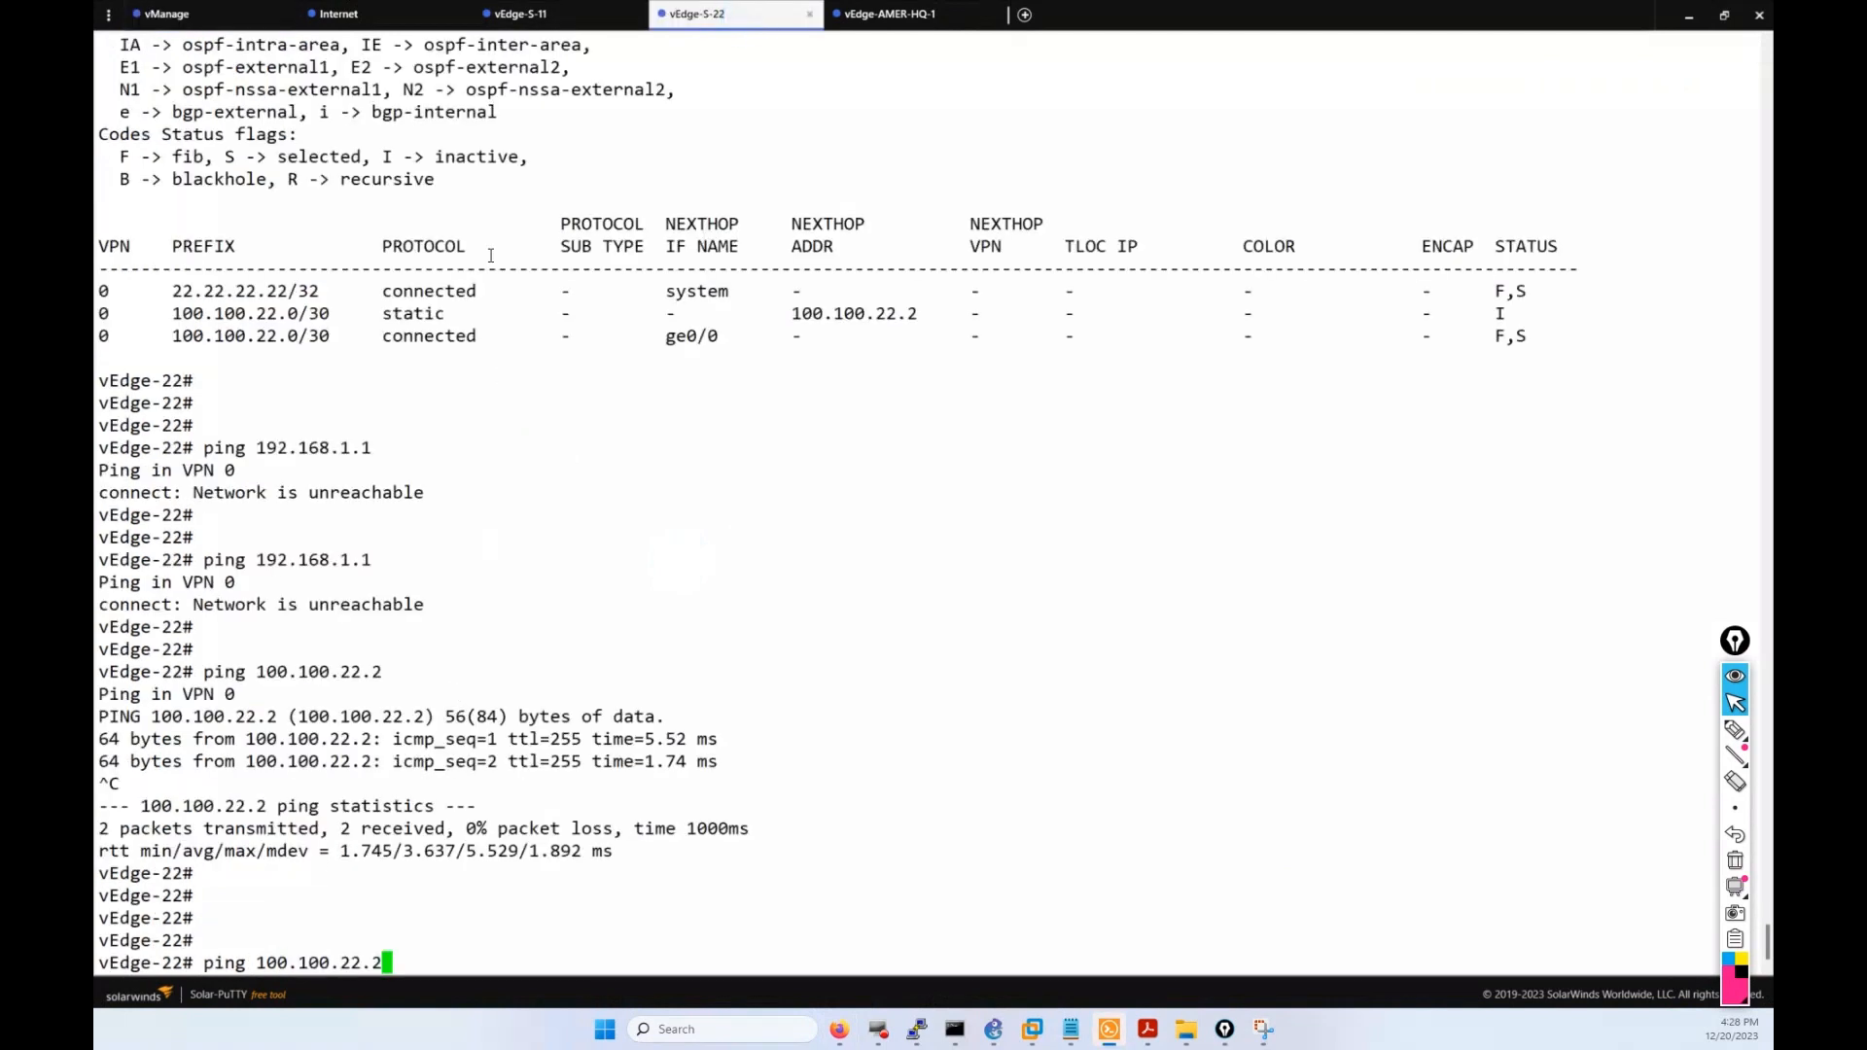
{"action": "scroll", "coordinate": [491, 255], "scroll_direction": "up", "scroll_amount": 20}
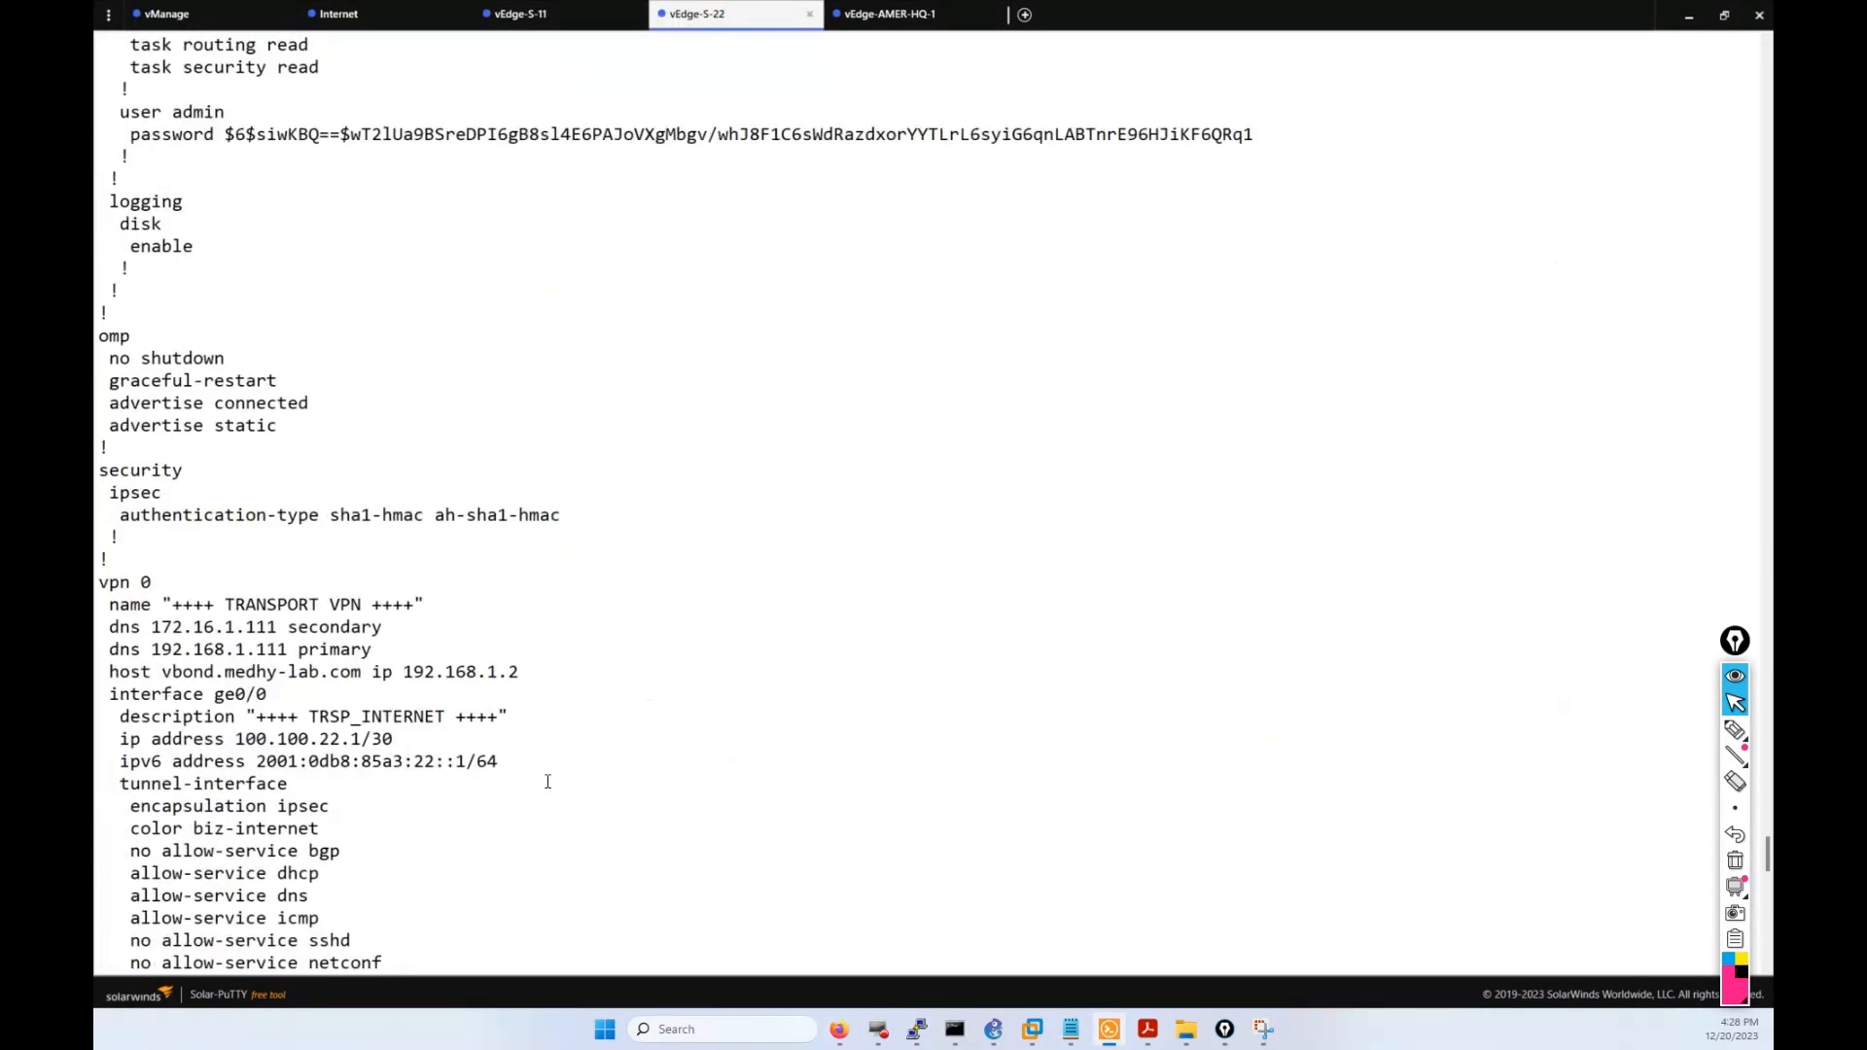
{"action": "left_click_drag", "start_coordinate": [548, 782], "coordinate": [165, 669]}
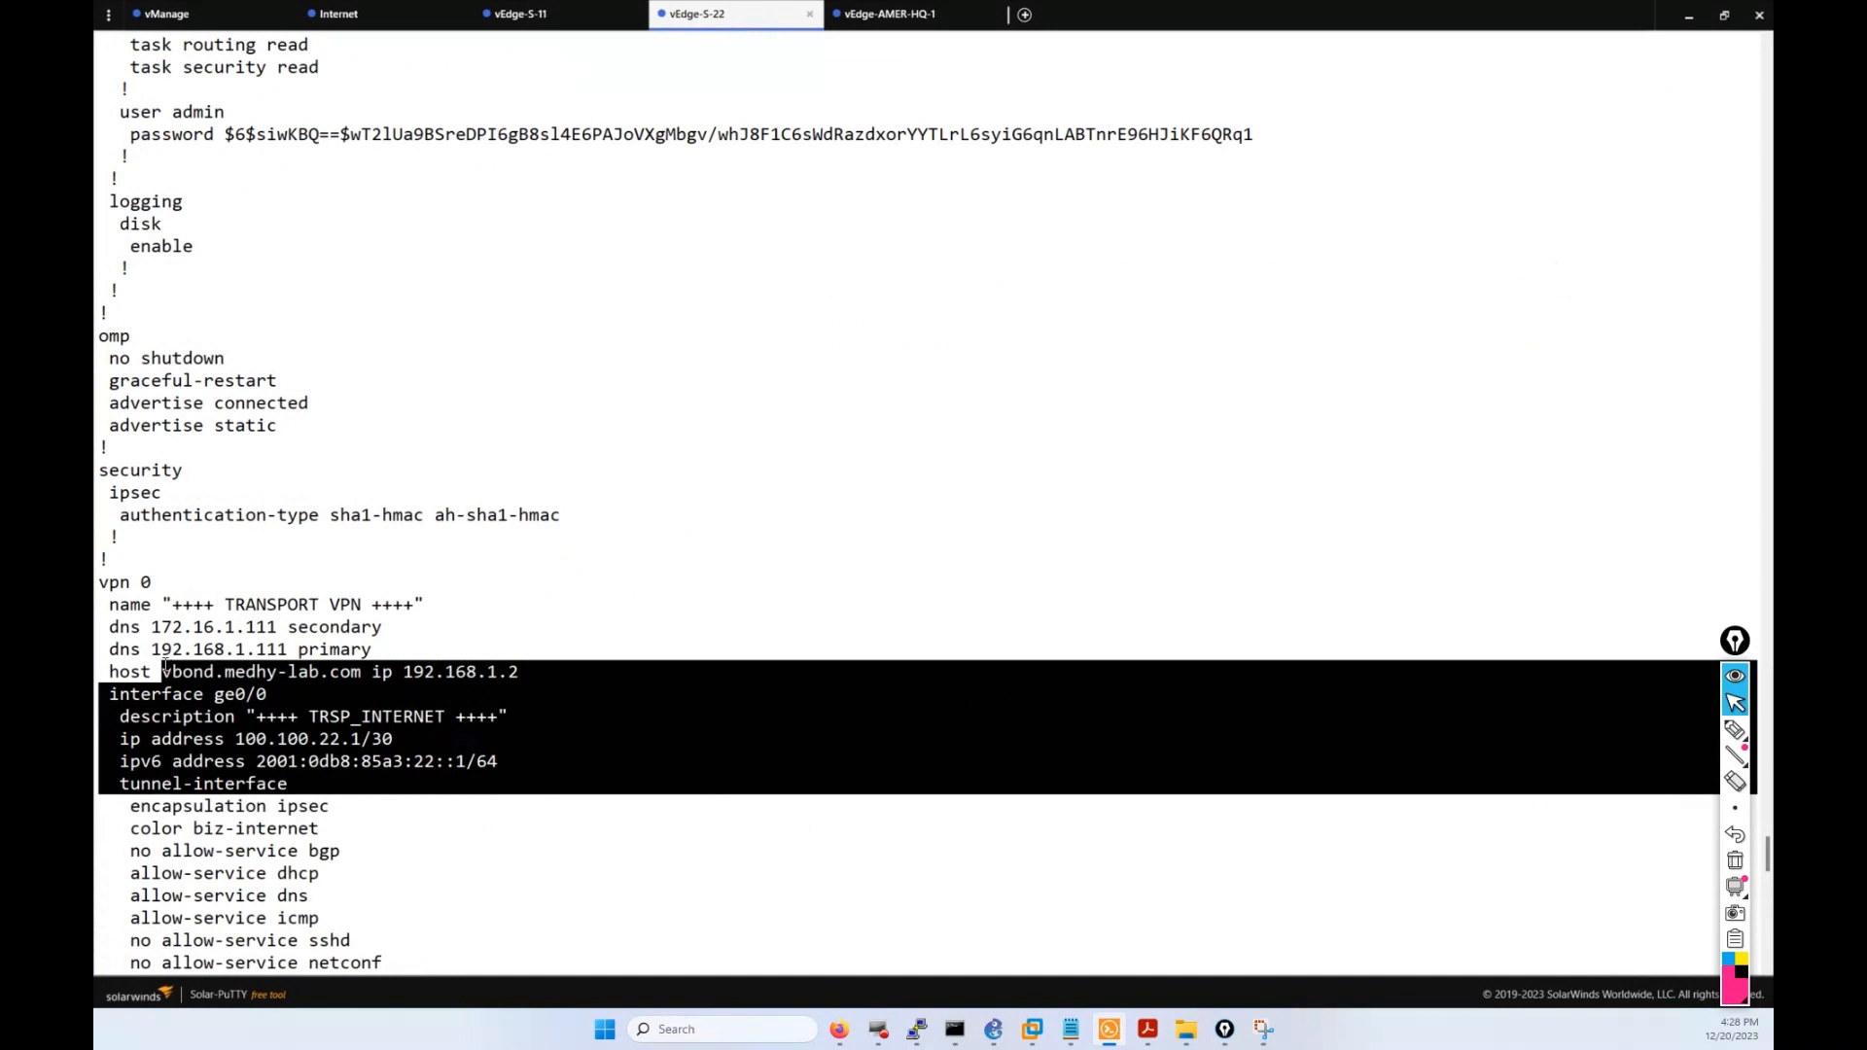
{"action": "key", "text": "Return"}
{"action": "key", "text": "Return"}
{"action": "key", "text": "Up"}
{"action": "key", "text": "Return"}
{"action": "key", "text": "Return"}
{"action": "key", "text": "Return"}
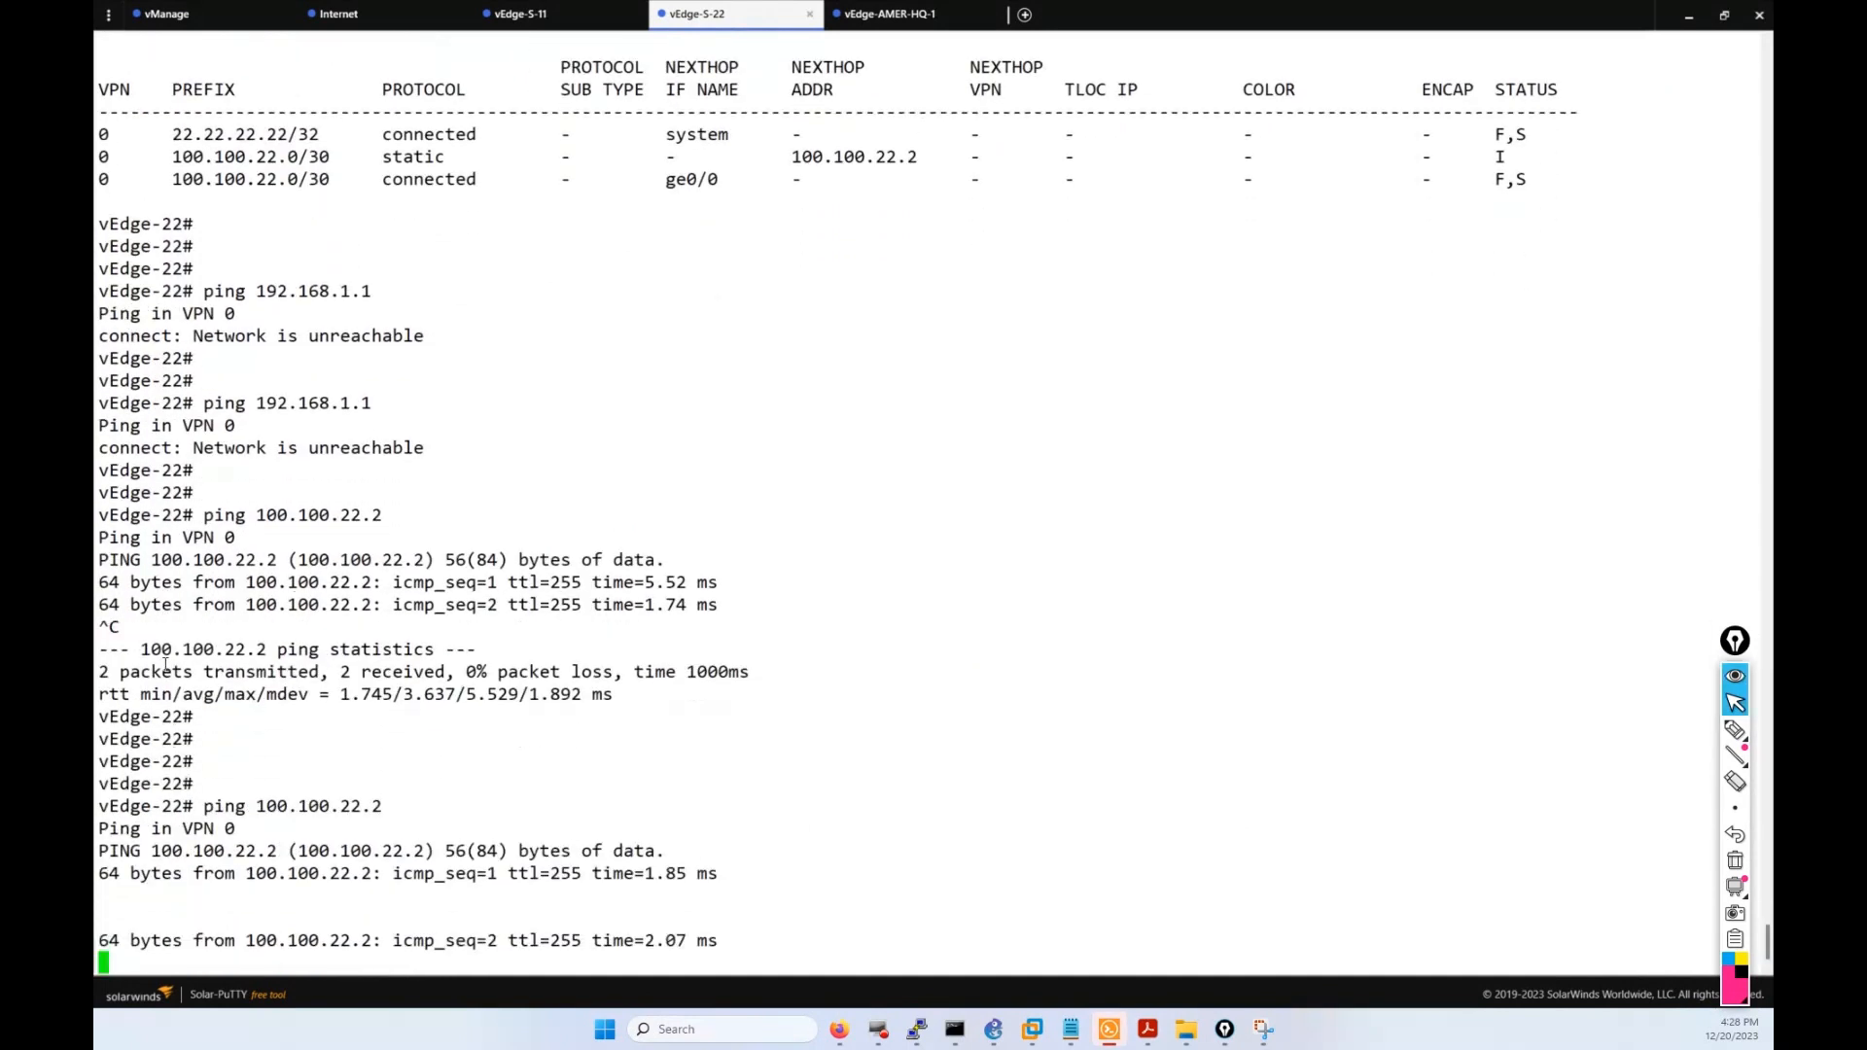
{"action": "key", "text": "ctrl+c"}
{"action": "key", "text": "Return"}
{"action": "key", "text": "Return"}
{"action": "key", "text": "Return"}
{"action": "type", "text": "show run"}
{"action": "key", "text": "Return"}
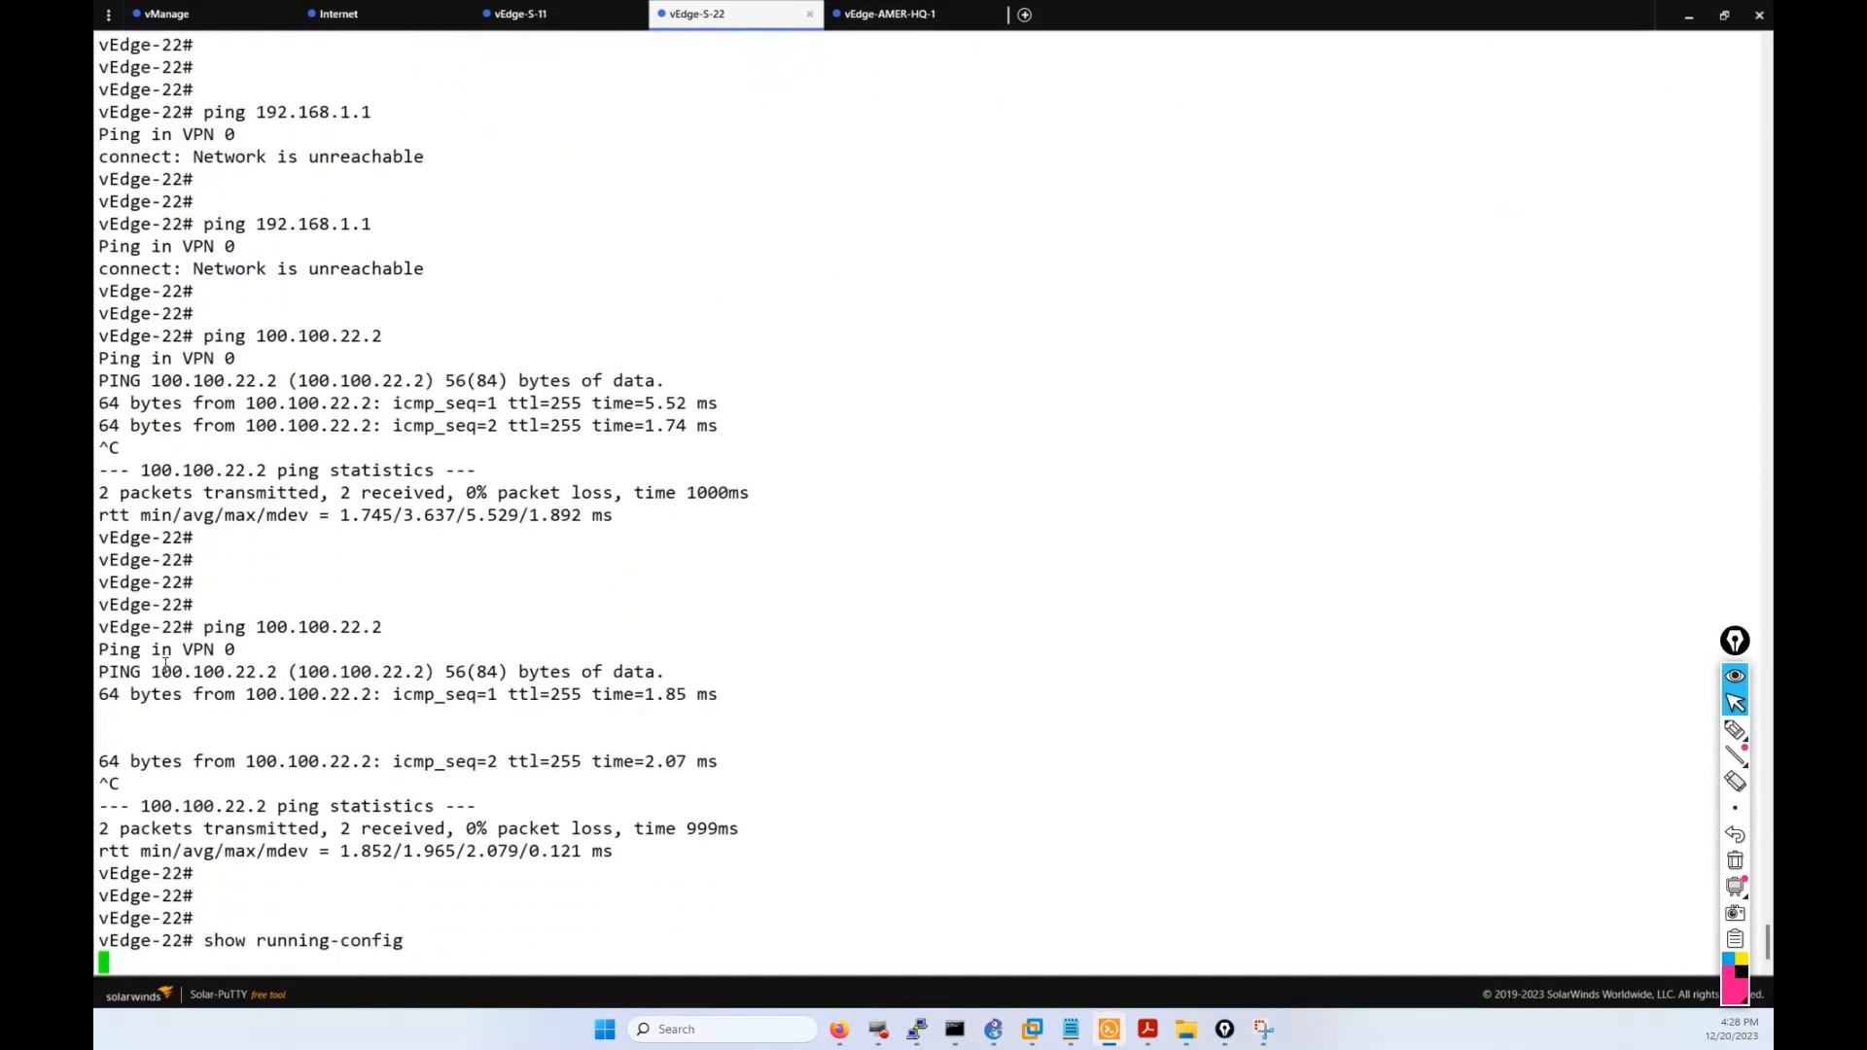
{"action": "key", "text": "Return"}
{"action": "key", "text": "Return"}
{"action": "key", "text": "Return"}
{"action": "key", "text": "Return"}
{"action": "key", "text": "Return"}
{"action": "key", "text": "Return"}
{"action": "key", "text": "Return"}
{"action": "key", "text": "Return"}
{"action": "key", "text": "Return"}
{"action": "key", "text": "Return"}
{"action": "key", "text": "Return"}
{"action": "key", "text": "Return"}
{"action": "key", "text": "Return"}
{"action": "key", "text": "Return"}
{"action": "key", "text": "Return"}
{"action": "key", "text": "Return"}
{"action": "key", "text": "Return"}
{"action": "key", "text": "Return"}
{"action": "key", "text": "Return"}
{"action": "key", "text": "Return"}
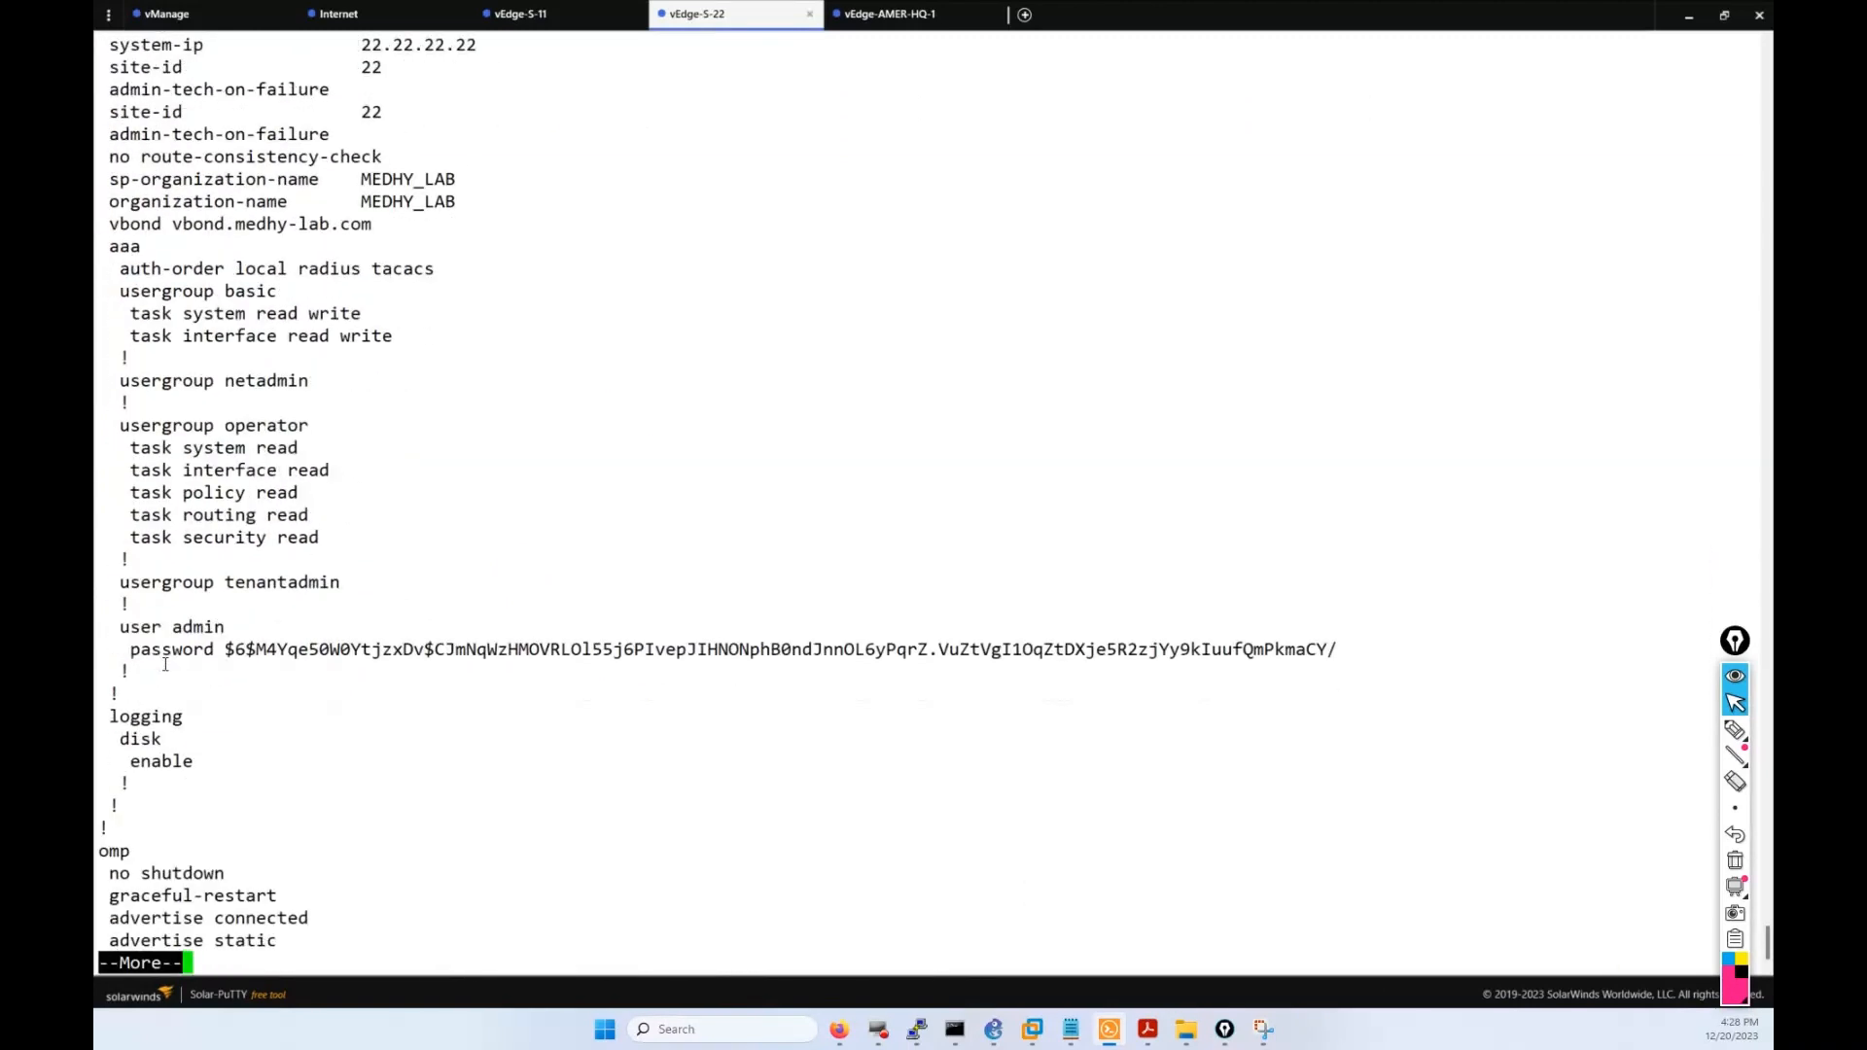
{"action": "key", "text": "Return"}
{"action": "key", "text": "Return"}
{"action": "key", "text": "Return"}
{"action": "key", "text": "Return"}
{"action": "key", "text": "Return"}
{"action": "key", "text": "Return"}
{"action": "key", "text": "Return"}
{"action": "key", "text": "Return"}
{"action": "key", "text": "Return"}
{"action": "key", "text": "Return"}
{"action": "key", "text": "Return"}
{"action": "key", "text": "Return"}
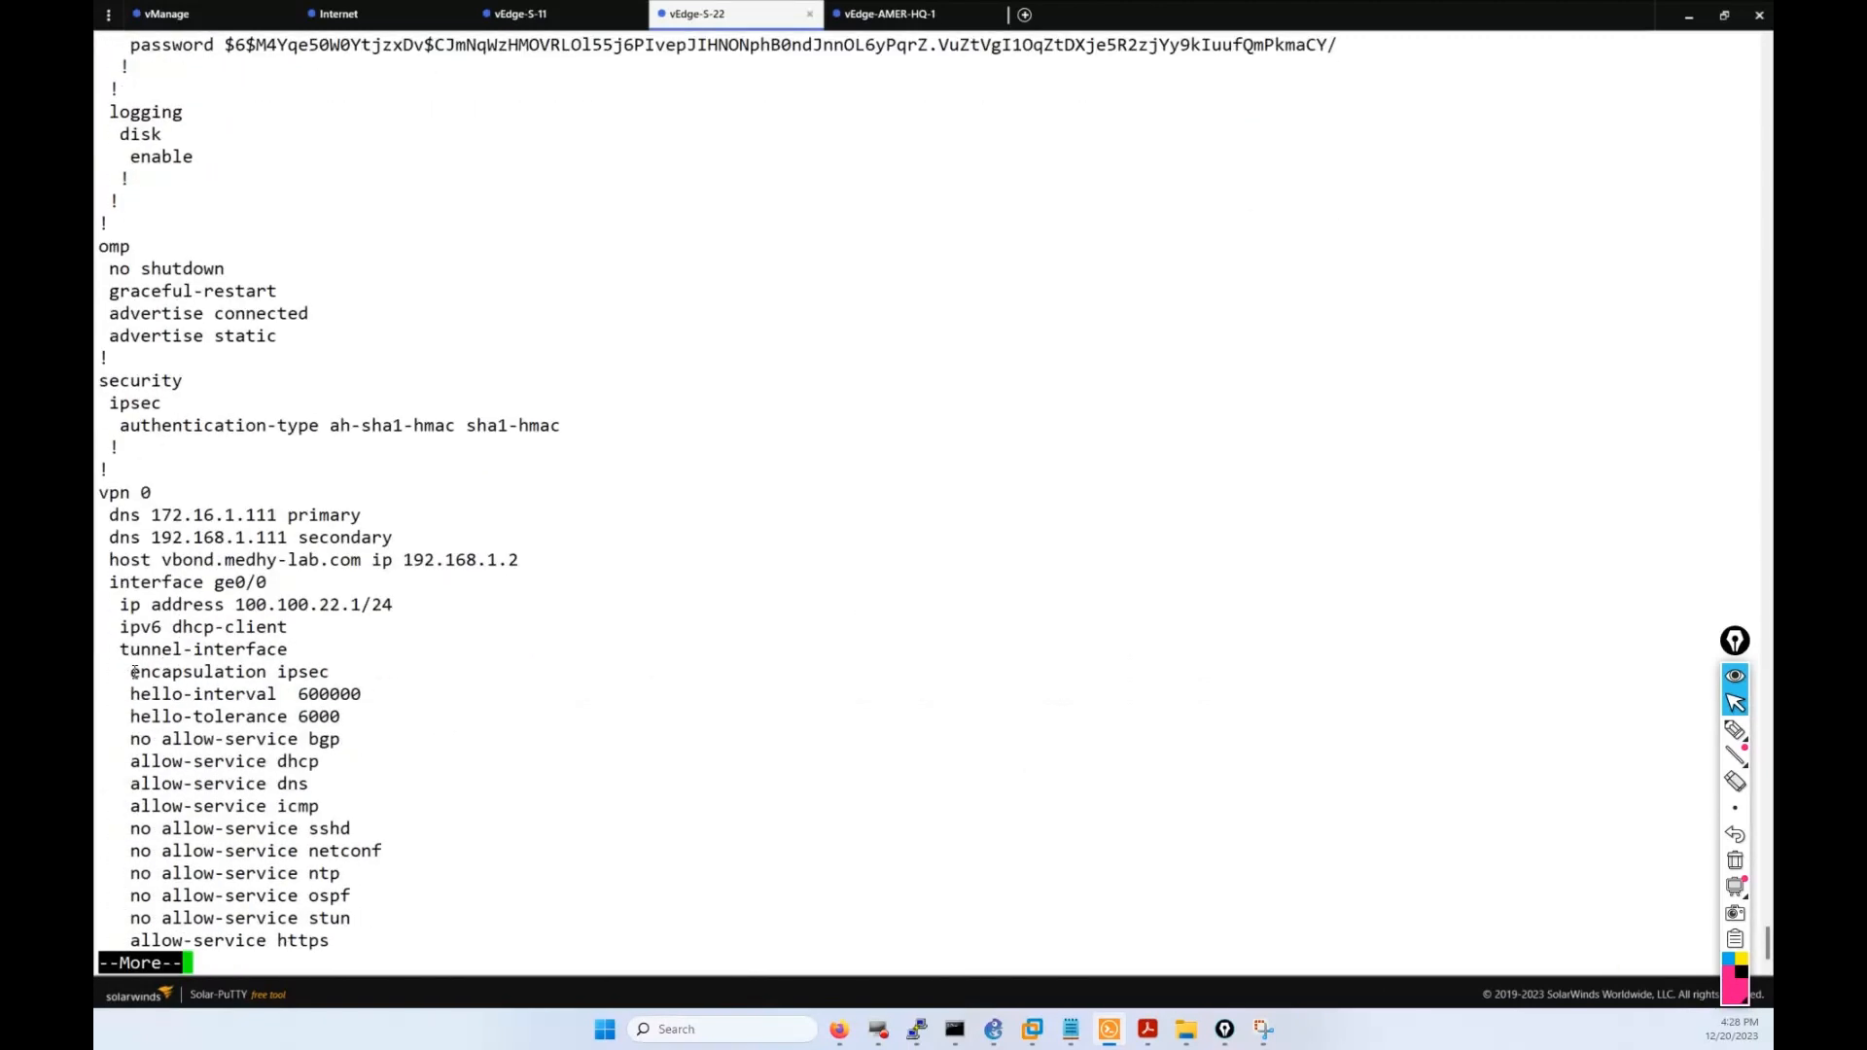
{"action": "left_click_drag", "start_coordinate": [473, 681], "coordinate": [100, 491]}
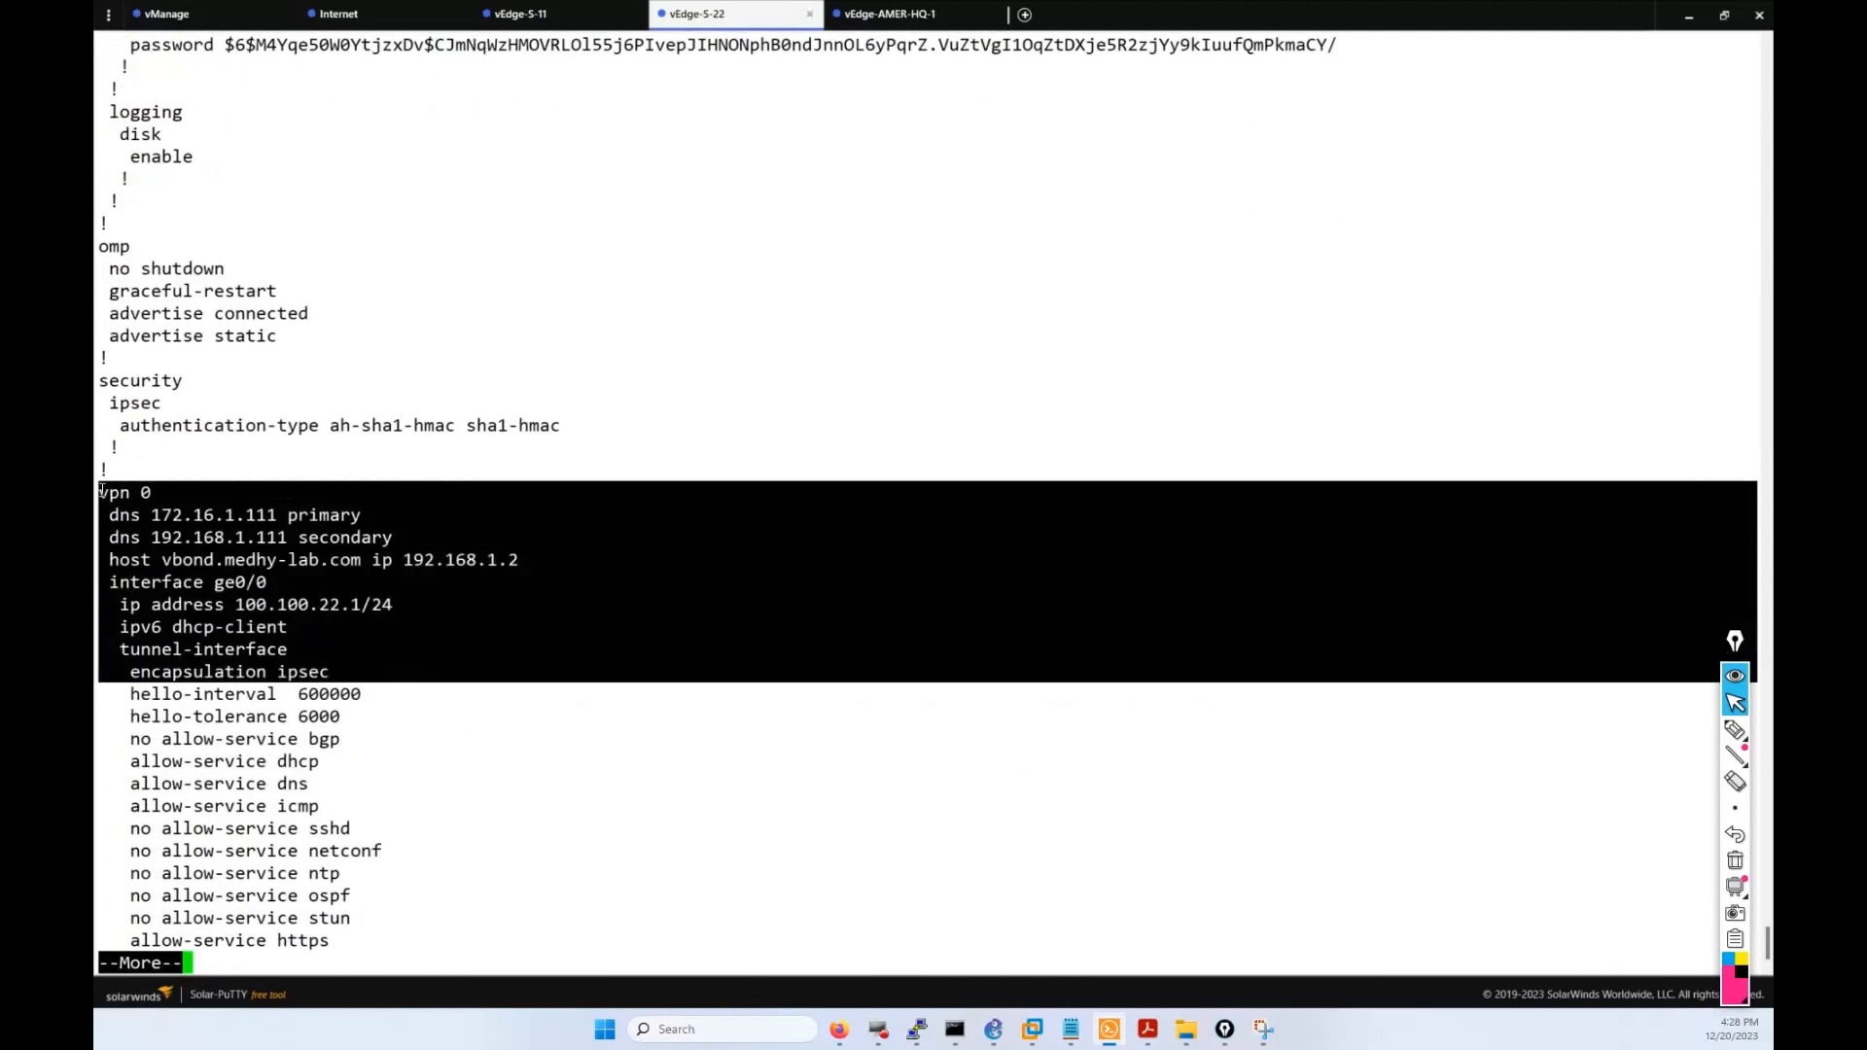
{"action": "left_click", "coordinate": [105, 491]}
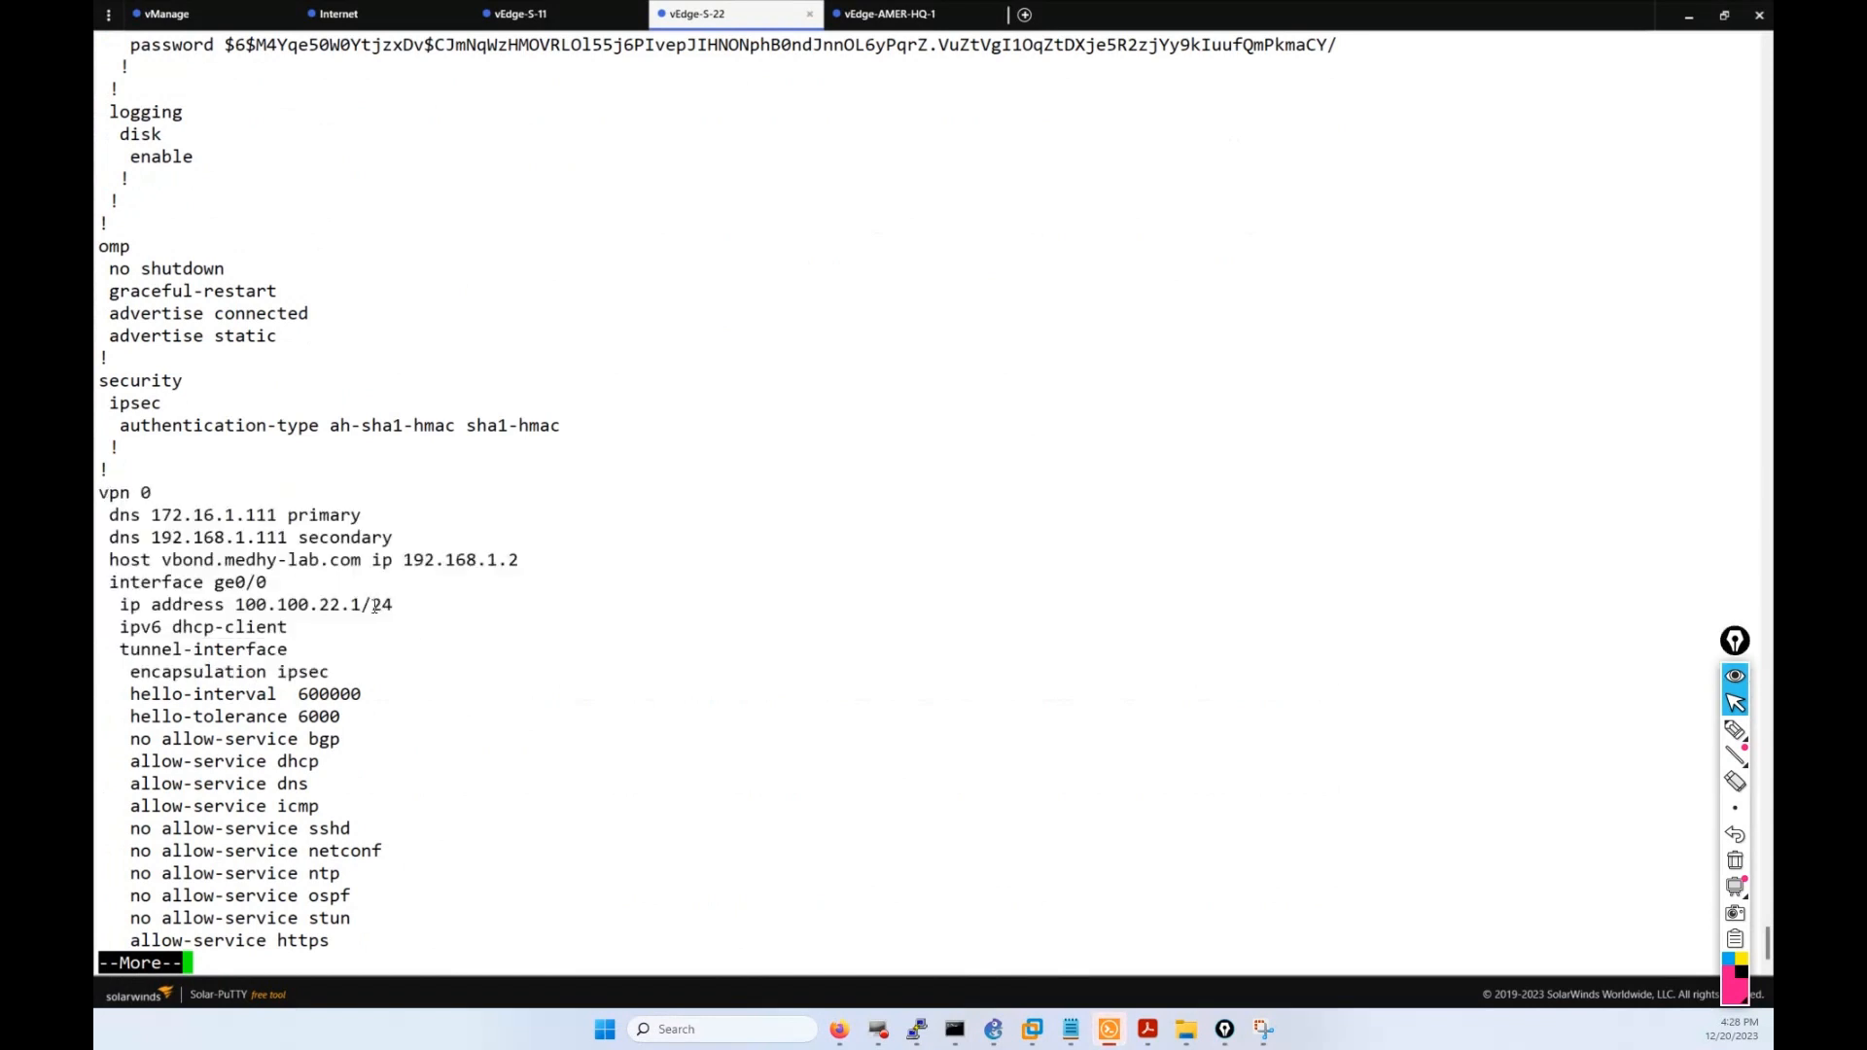
{"action": "left_click_drag", "start_coordinate": [414, 646], "coordinate": [164, 515]}
{"action": "scroll", "coordinate": [529, 496], "scroll_direction": "up", "scroll_amount": 12}
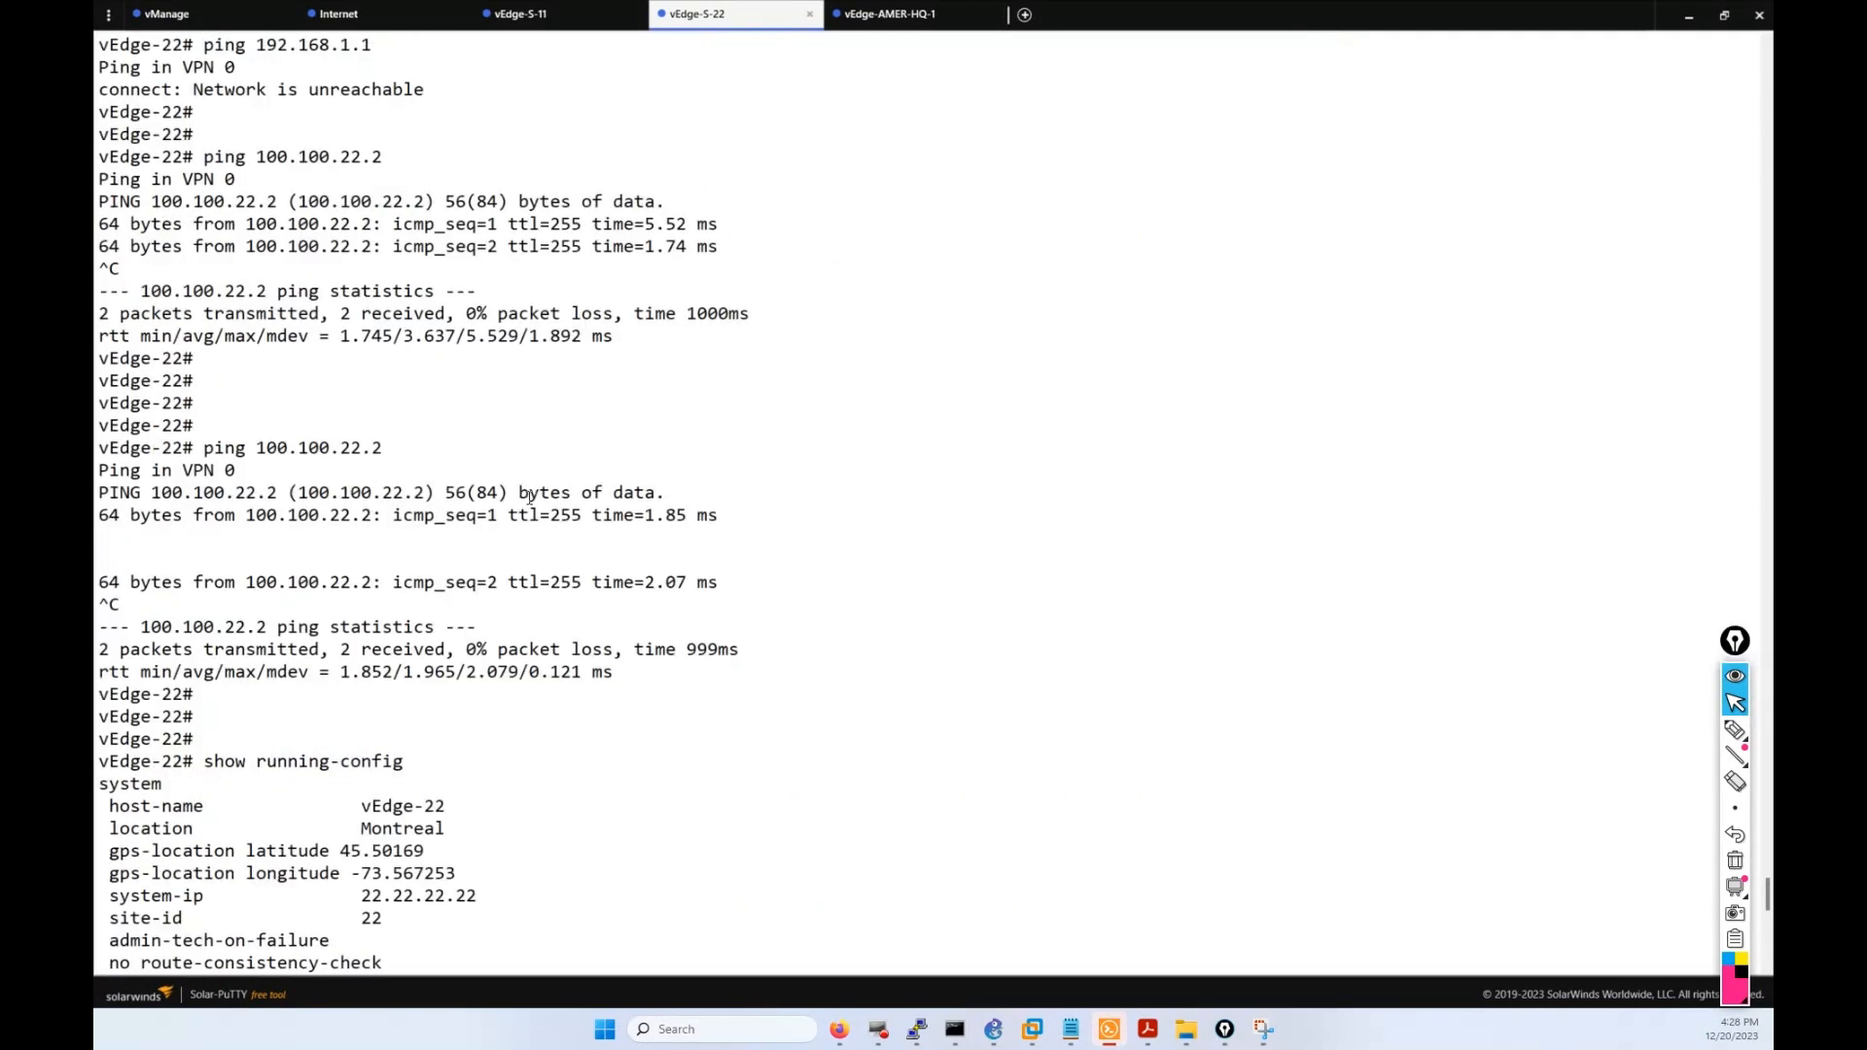
{"action": "scroll", "coordinate": [540, 581], "scroll_direction": "down", "scroll_amount": 15}
{"action": "scroll", "coordinate": [408, 548], "scroll_direction": "up", "scroll_amount": 7}
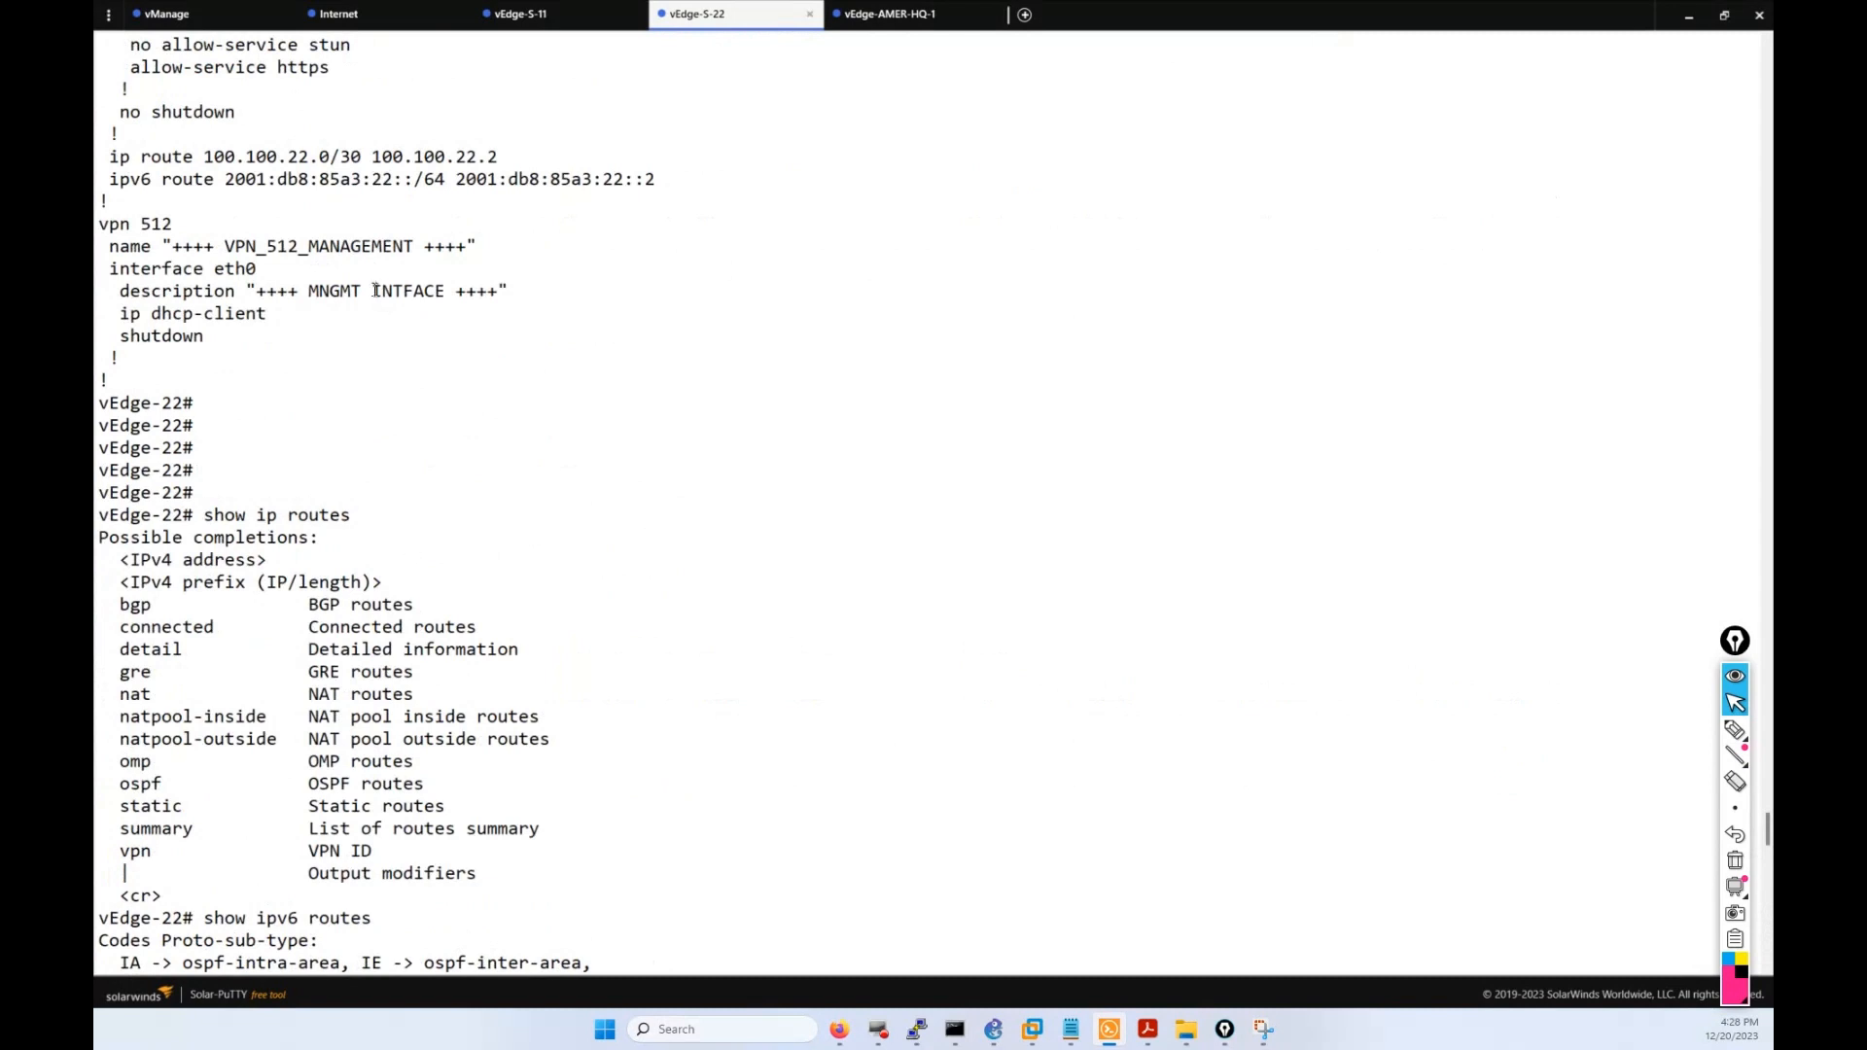
{"action": "scroll", "coordinate": [375, 290], "scroll_direction": "up", "scroll_amount": 7}
{"action": "left_click_drag", "start_coordinate": [410, 321], "coordinate": [134, 115]}
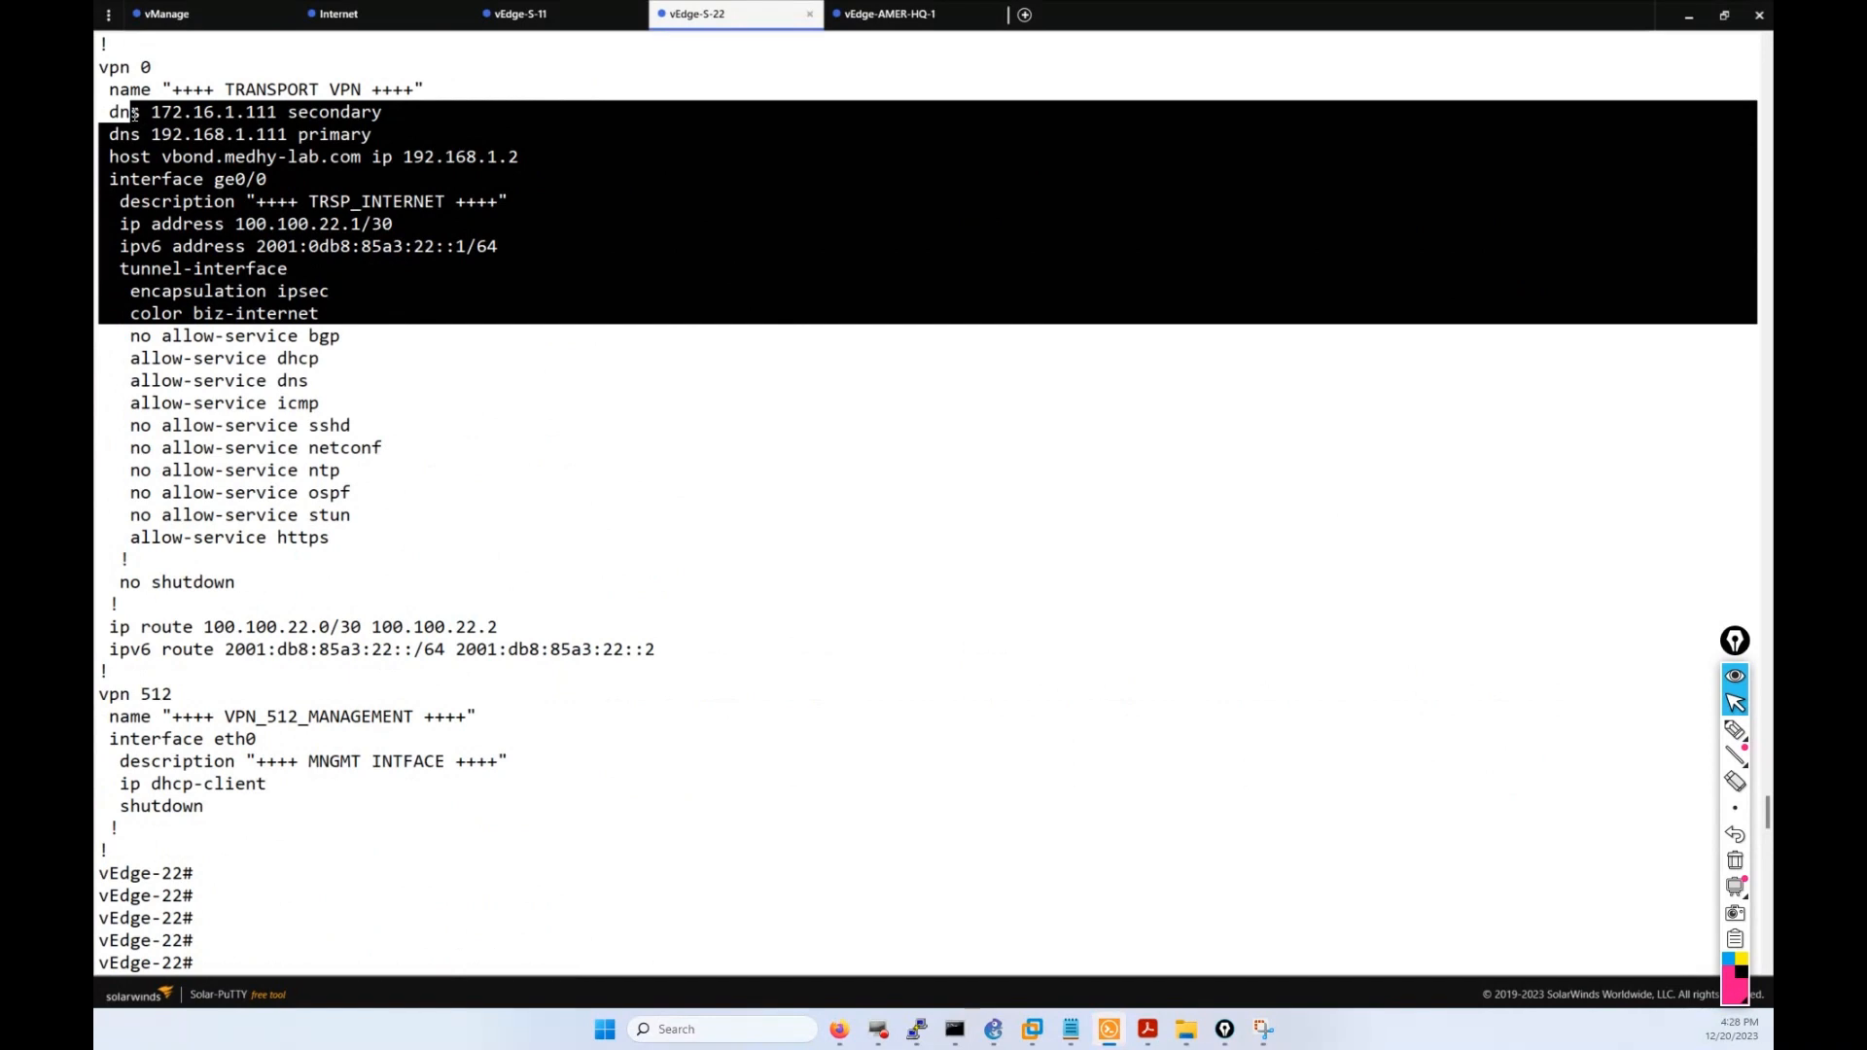
{"action": "scroll", "coordinate": [683, 499], "scroll_direction": "down", "scroll_amount": 20}
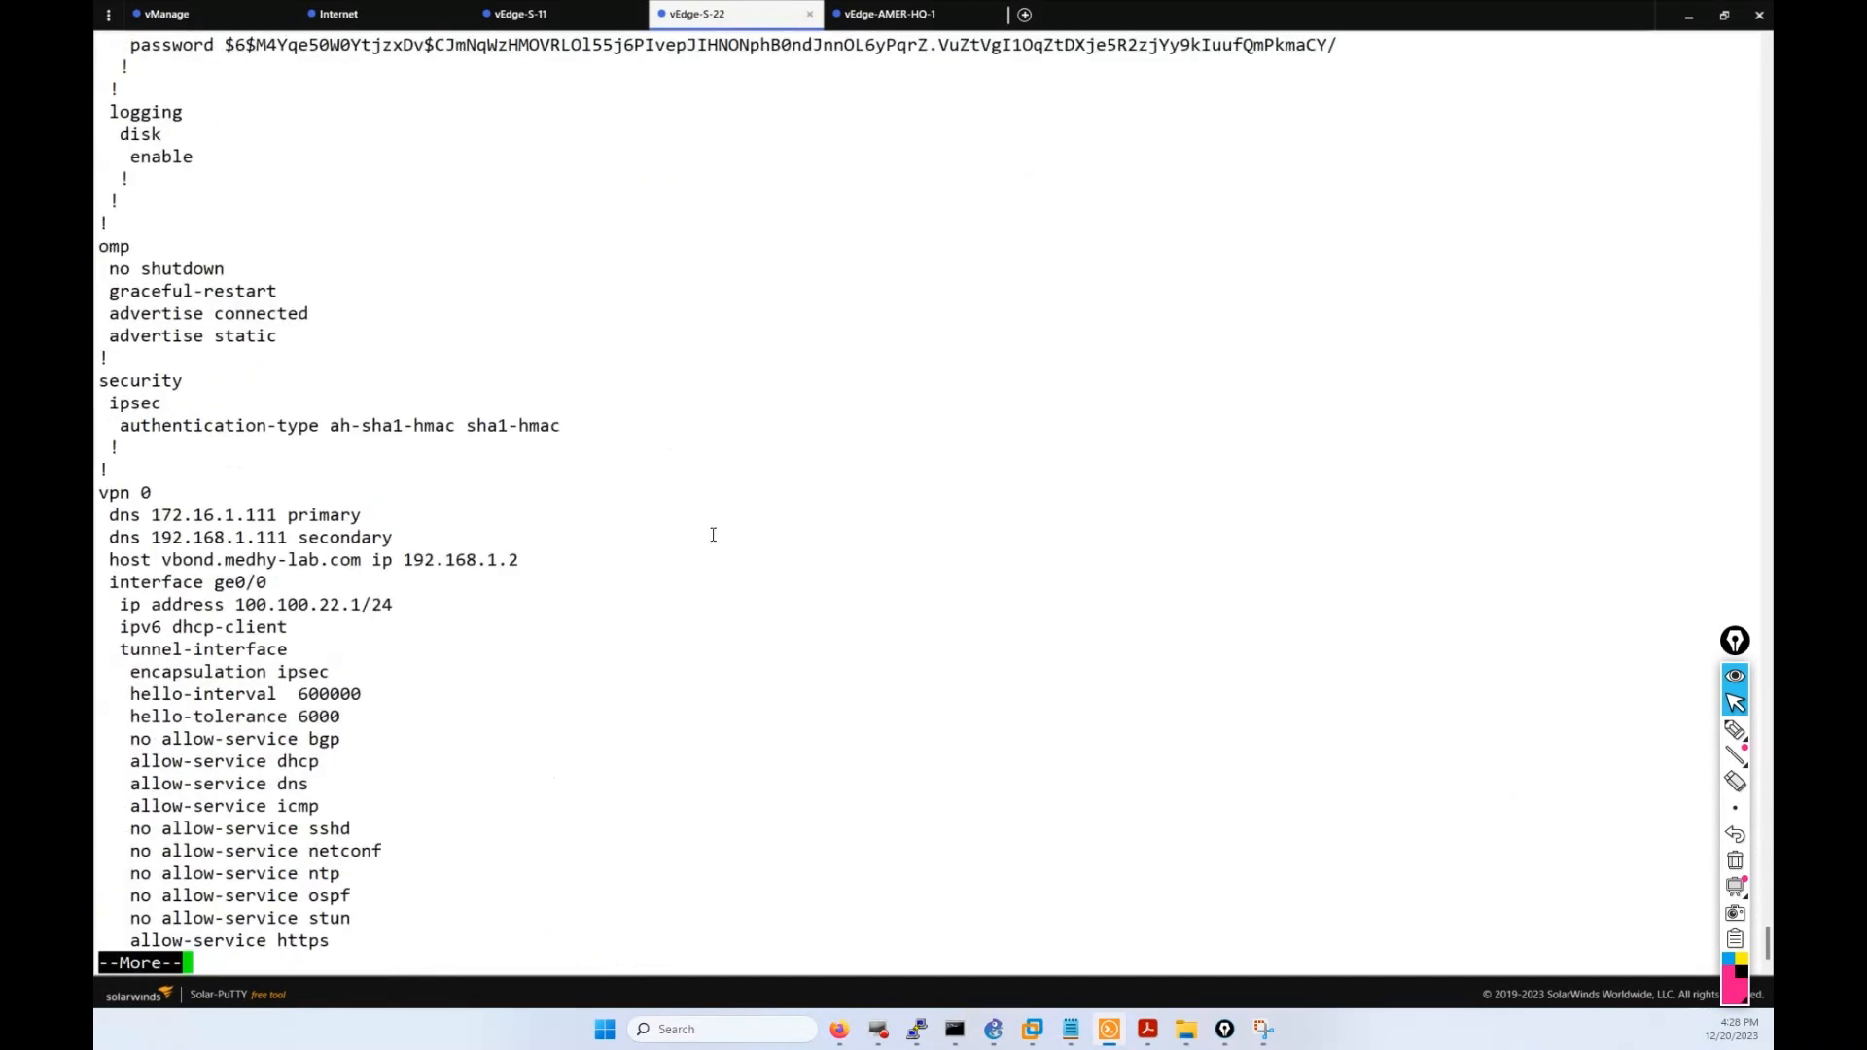
{"action": "left_click_drag", "start_coordinate": [413, 678], "coordinate": [137, 520]}
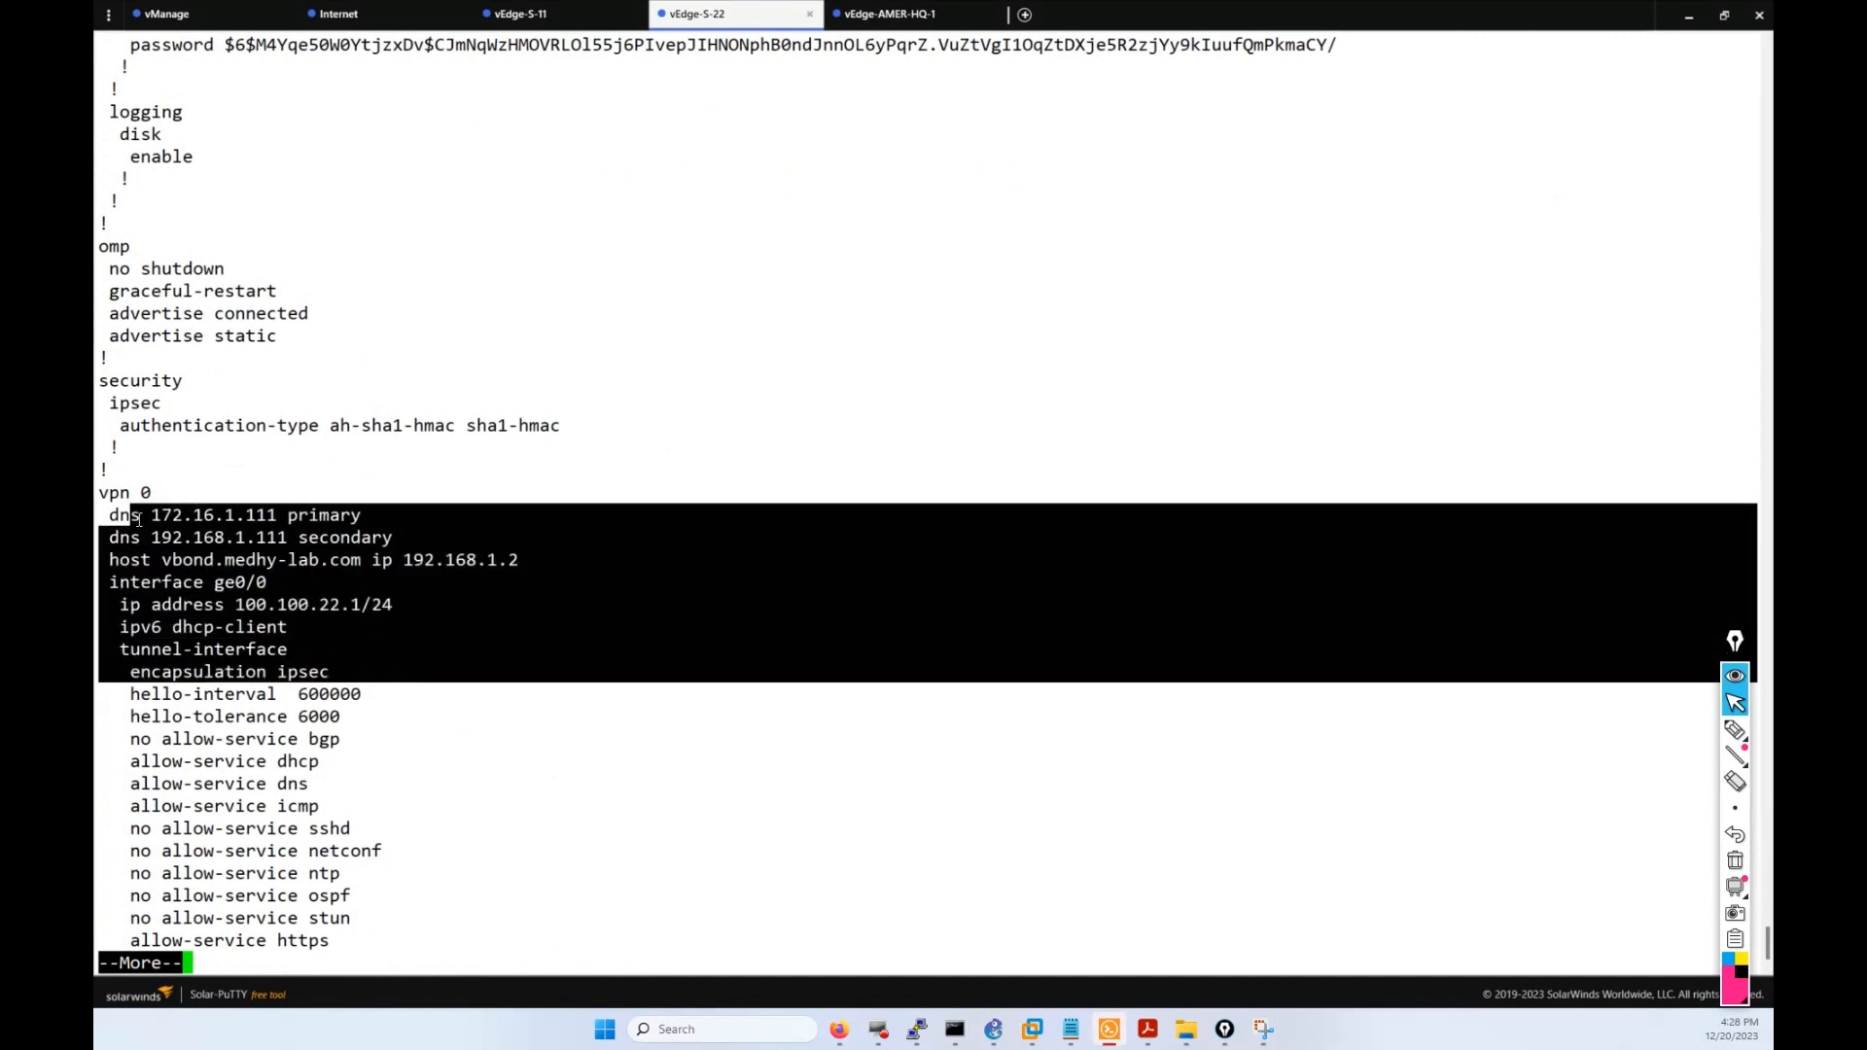
{"action": "left_click", "coordinate": [137, 520]}
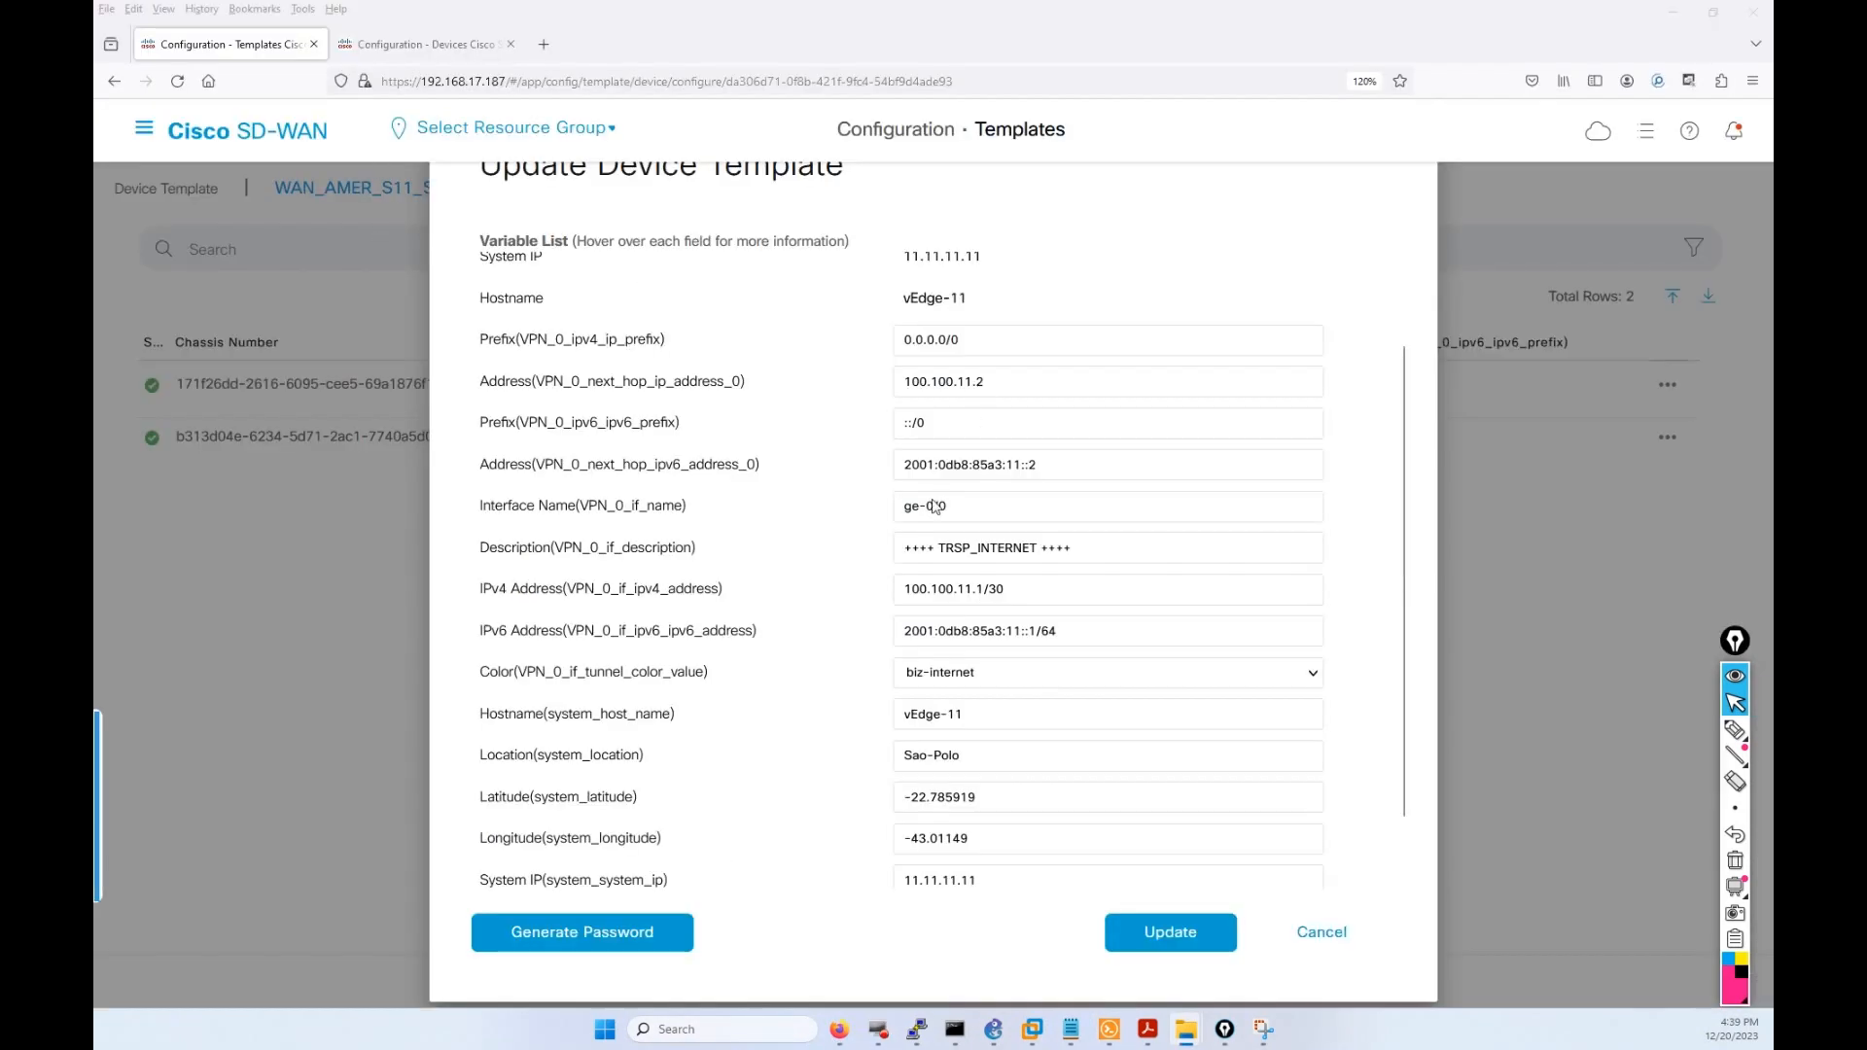
Delete the hyphen in vEdge-11's Interface Name so it reads ge0/0.
{"action": "left_click_drag", "start_coordinate": [926, 507], "coordinate": [921, 506]}
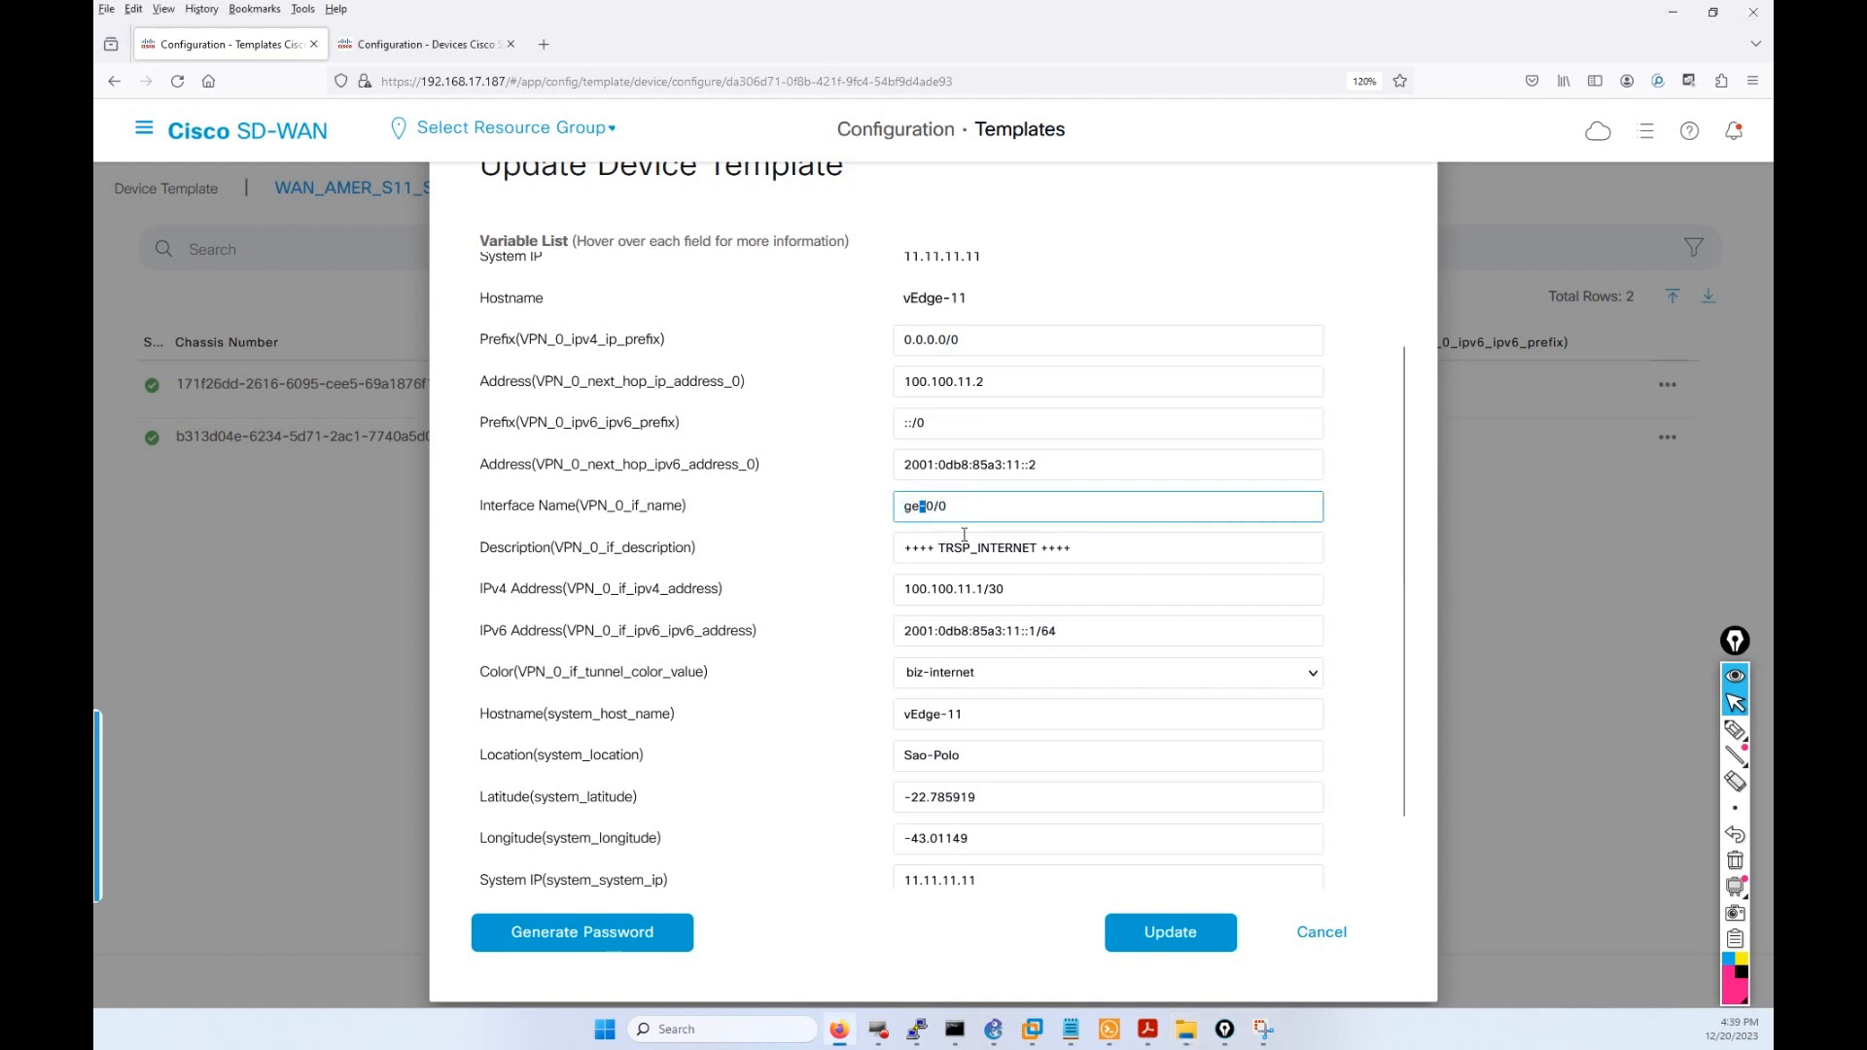
{"action": "key", "text": "BackSpace"}
{"action": "left_click", "coordinate": [924, 534]}
Annotate the 0.0.0.0/0 prefix, next hop 100.100.11.2 and ge0/0 name, then erase the marks.
{"action": "left_click", "coordinate": [1735, 727]}
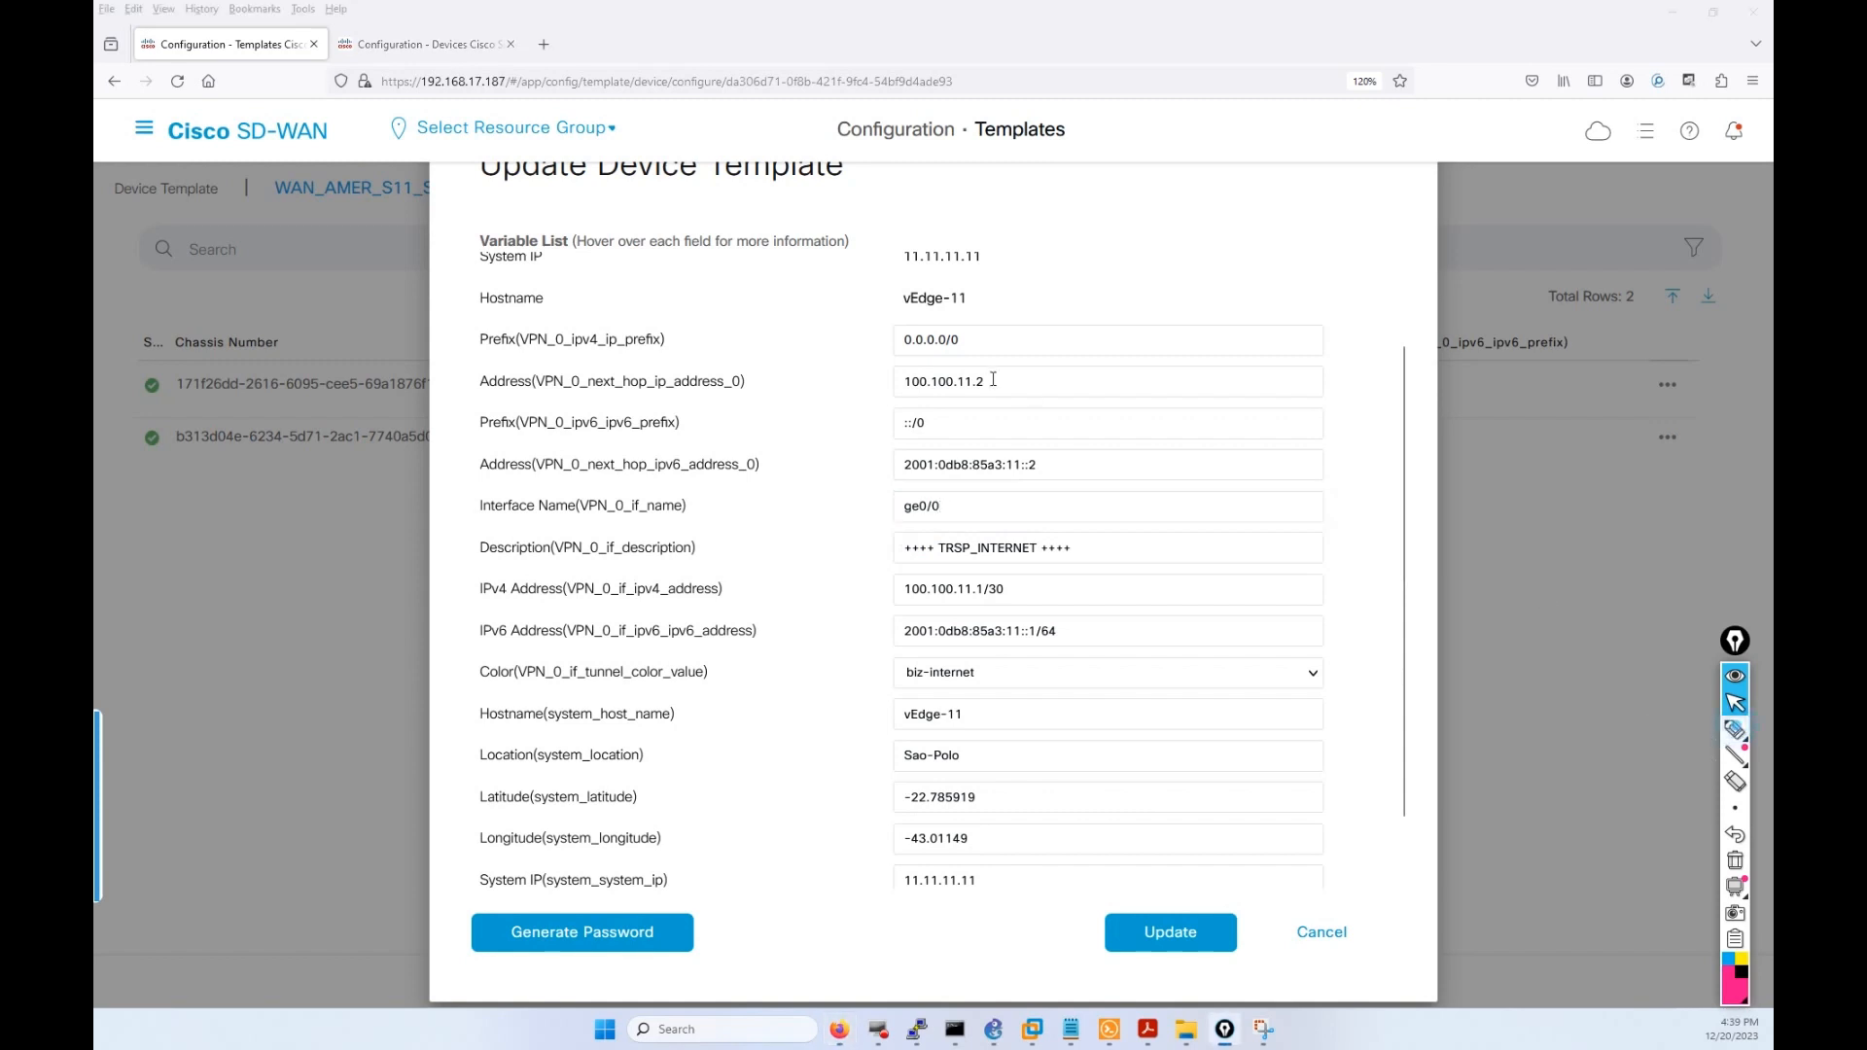
{"action": "left_click", "coordinate": [1735, 729]}
{"action": "mouse_move", "coordinate": [957, 326]}
{"action": "left_mouse_down"}
{"action": "mouse_move", "coordinate": [904, 346]}
{"action": "mouse_move", "coordinate": [958, 358]}
{"action": "mouse_move", "coordinate": [969, 331]}
{"action": "left_mouse_up"}
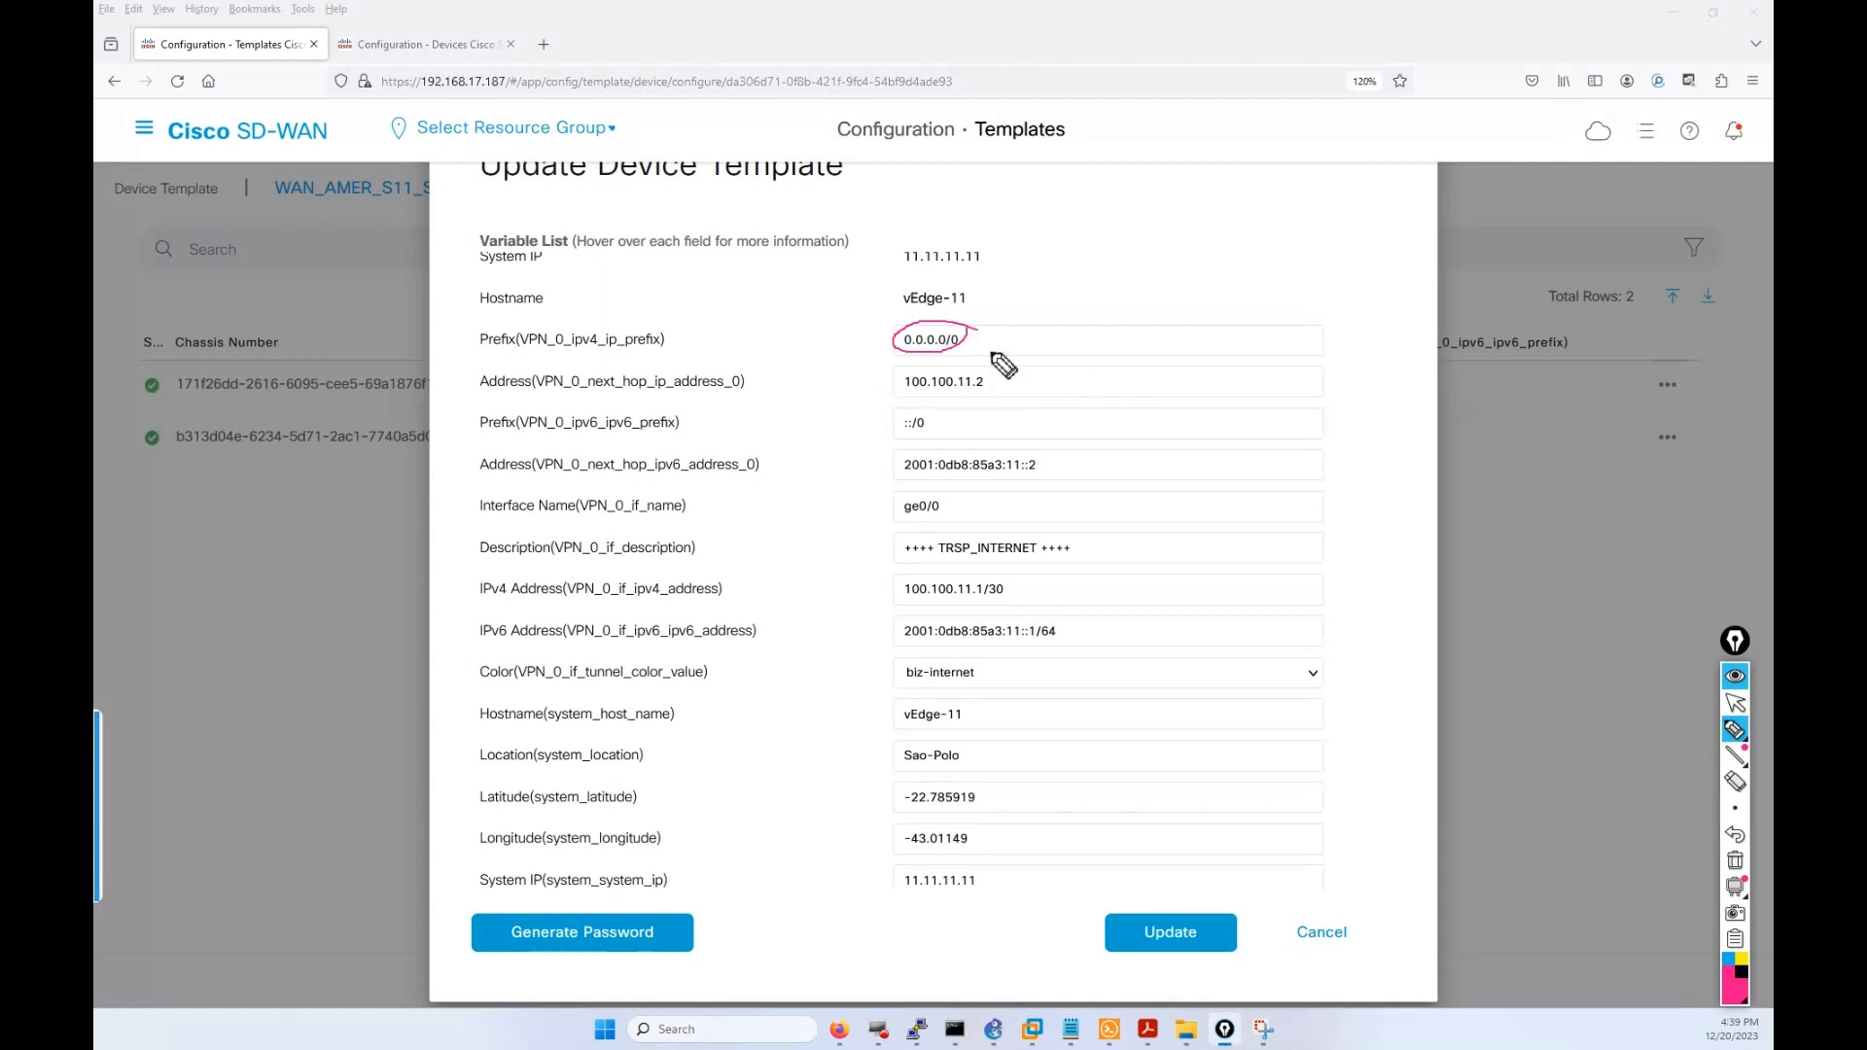
{"action": "mouse_move", "coordinate": [989, 353]}
{"action": "left_mouse_down"}
{"action": "mouse_move", "coordinate": [1001, 387]}
{"action": "mouse_move", "coordinate": [935, 406]}
{"action": "mouse_move", "coordinate": [987, 413]}
{"action": "mouse_move", "coordinate": [1052, 465]}
{"action": "left_mouse_up"}
{"action": "left_click_drag", "start_coordinate": [902, 512], "coordinate": [935, 520]}
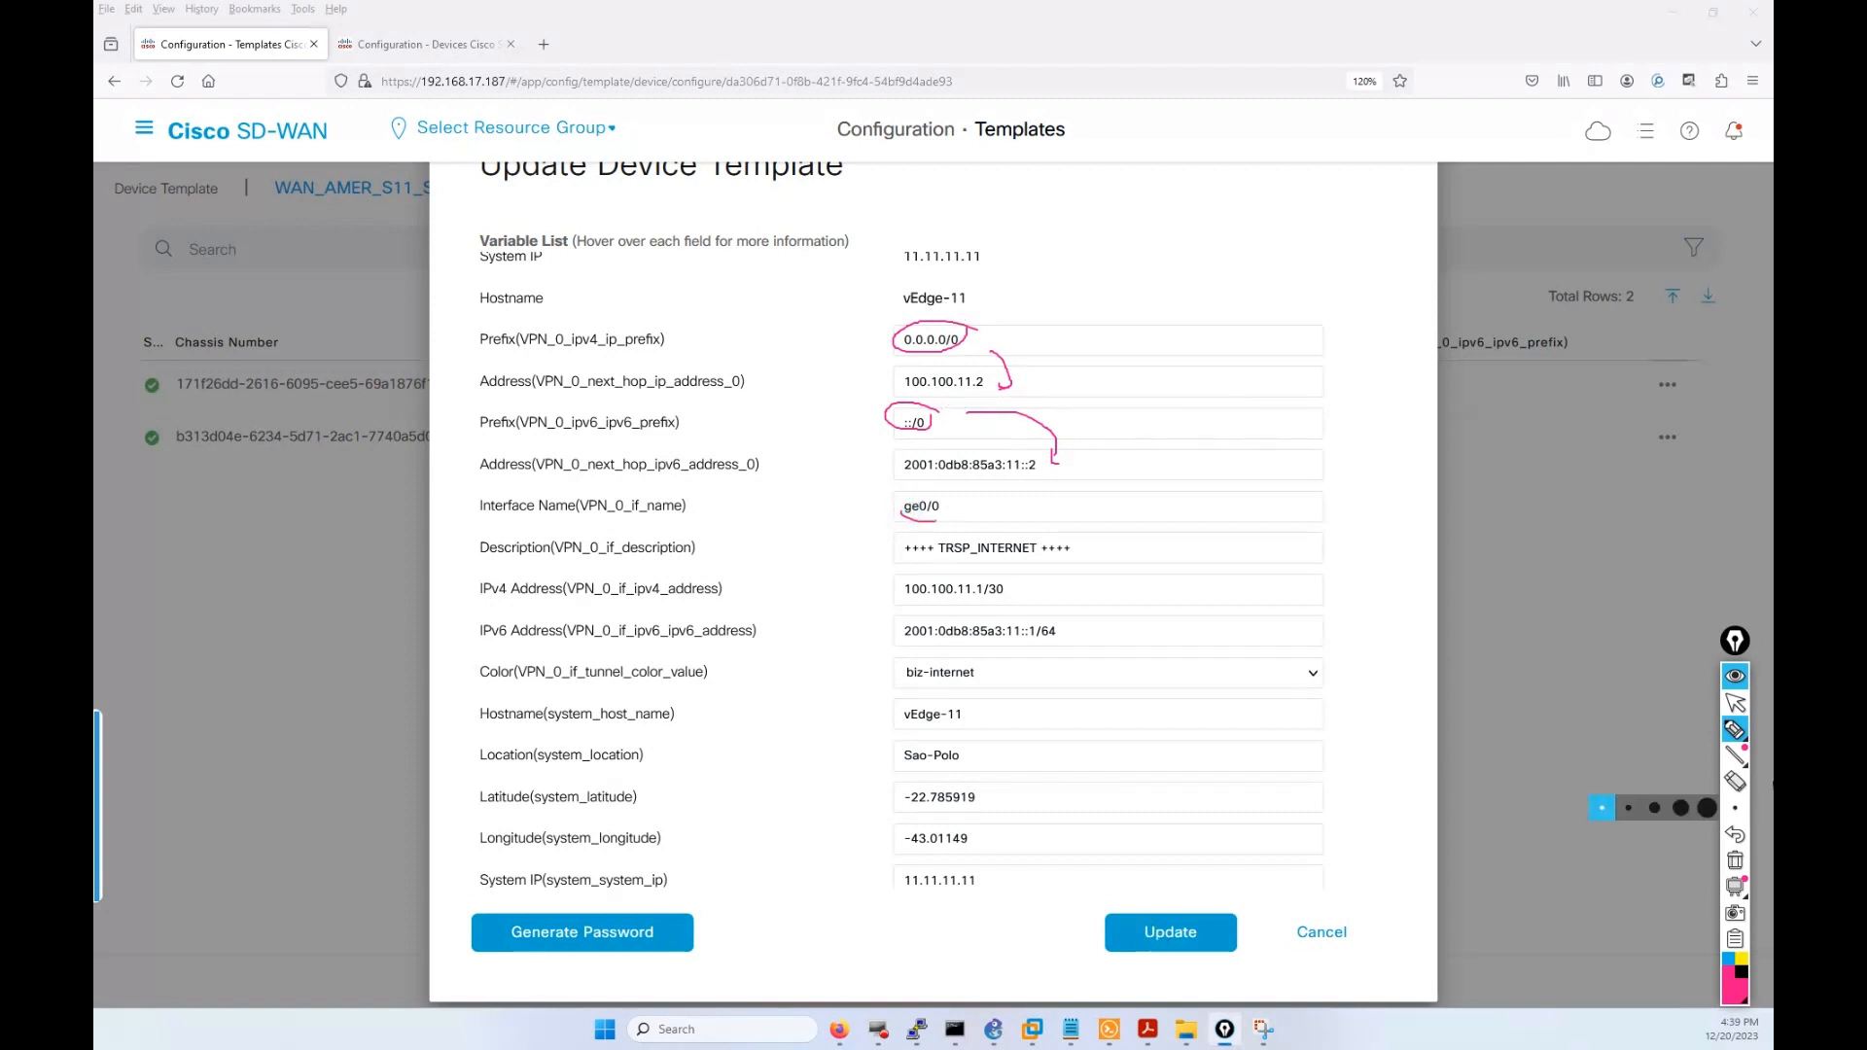
{"action": "left_click", "coordinate": [1738, 859]}
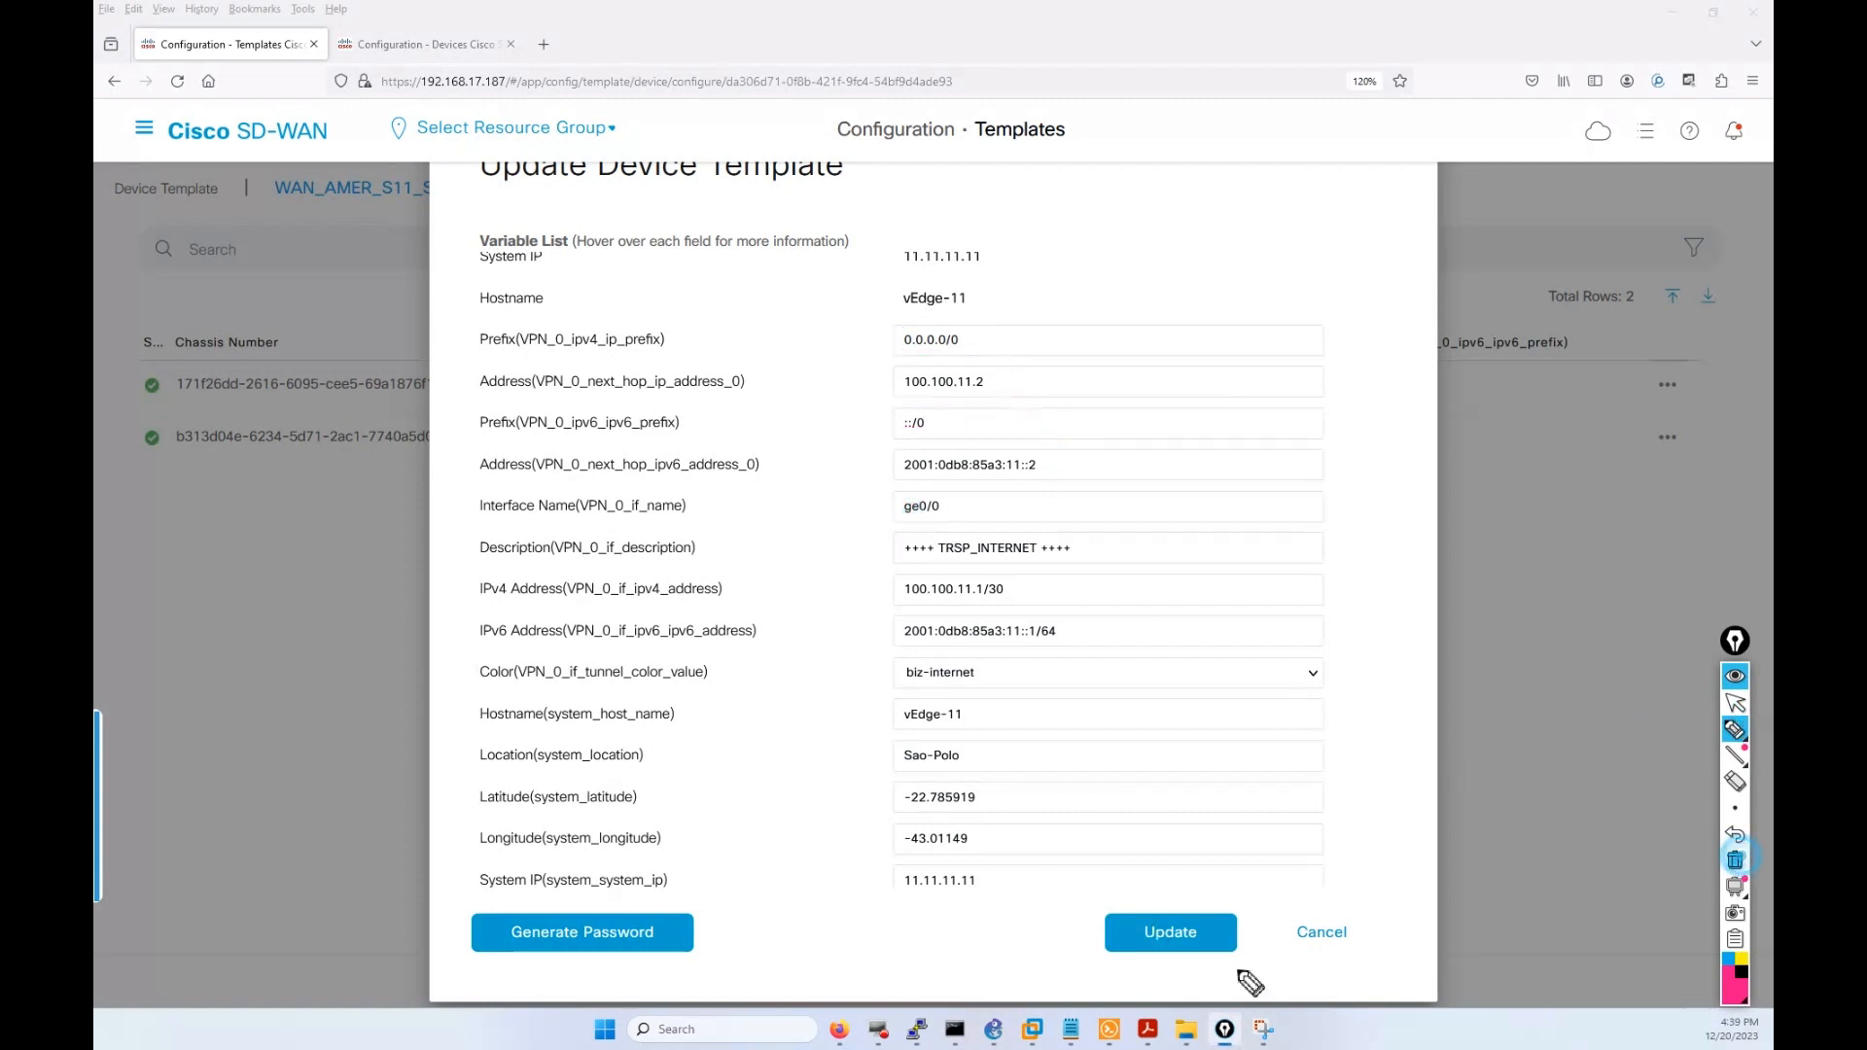
{"action": "left_click", "coordinate": [1734, 703]}
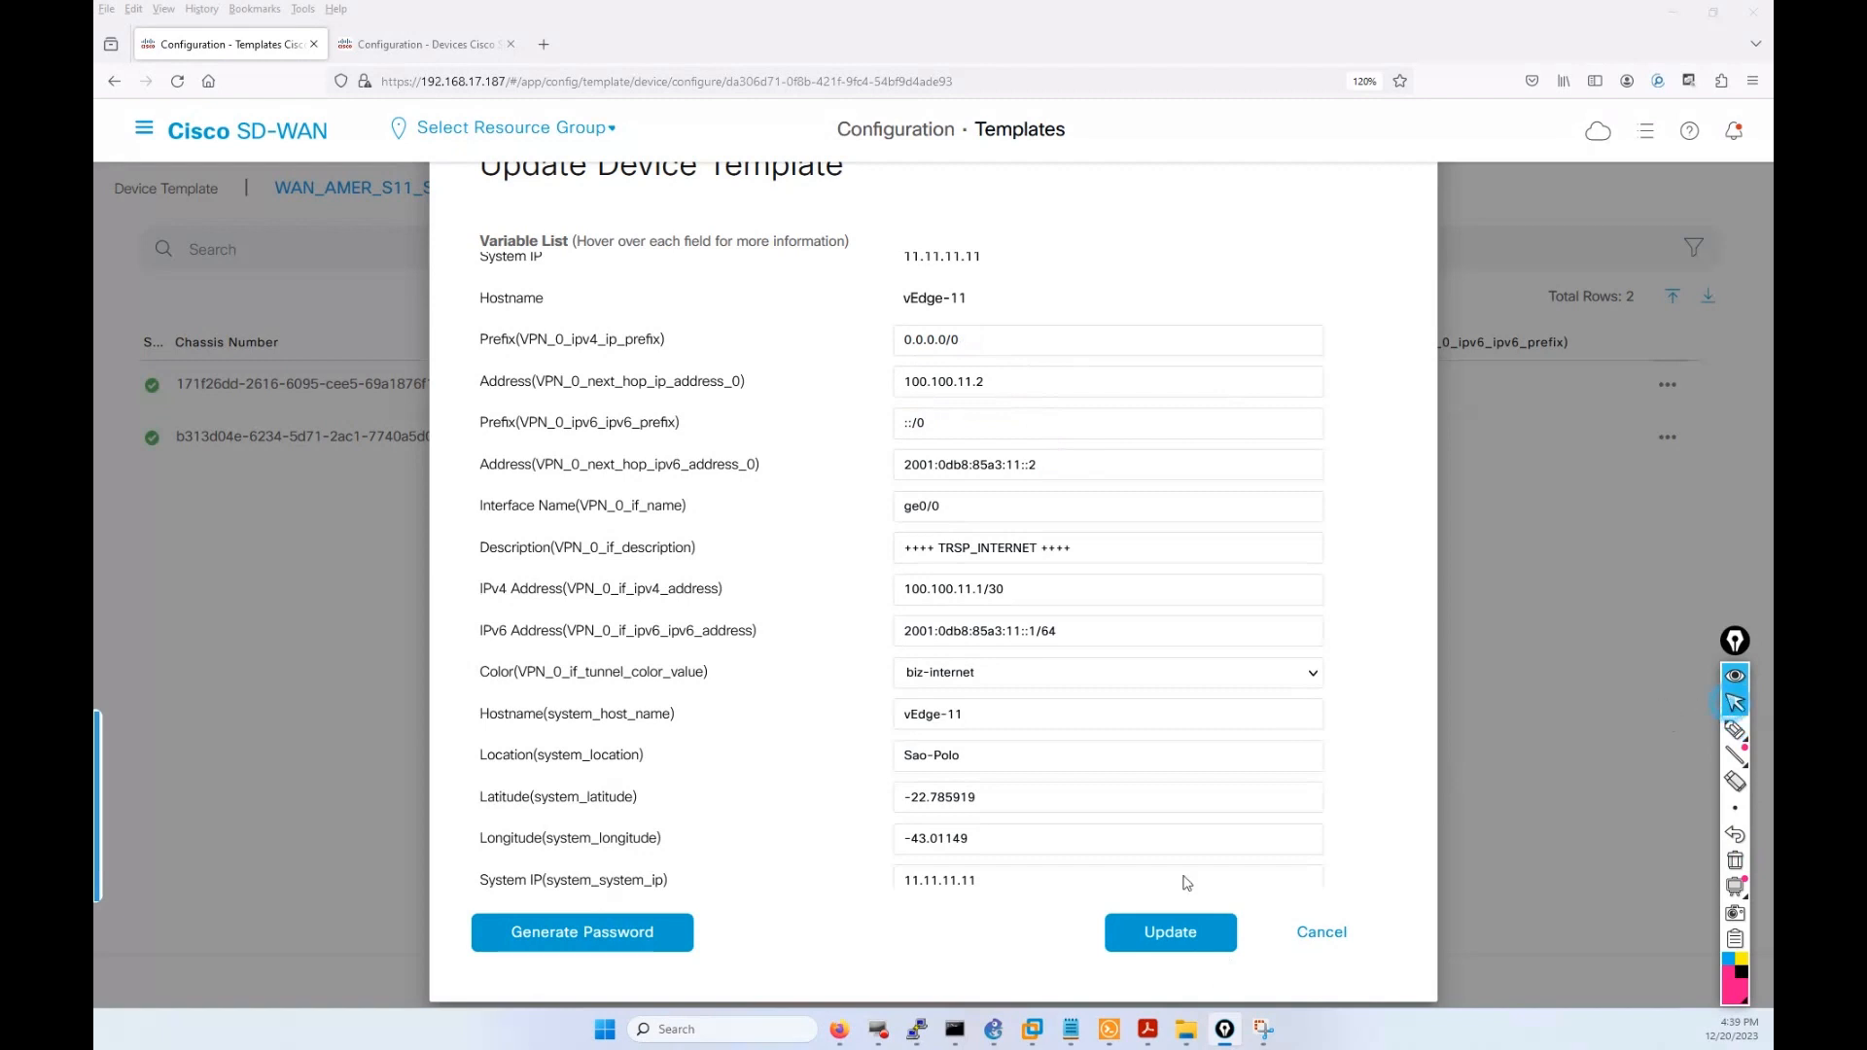
Save vEdge-11's variables, then open and save vEdge-22's variables (0.0.0.0/0 via 100.100.22.2, ge0/0).
{"action": "left_click", "coordinate": [1170, 931]}
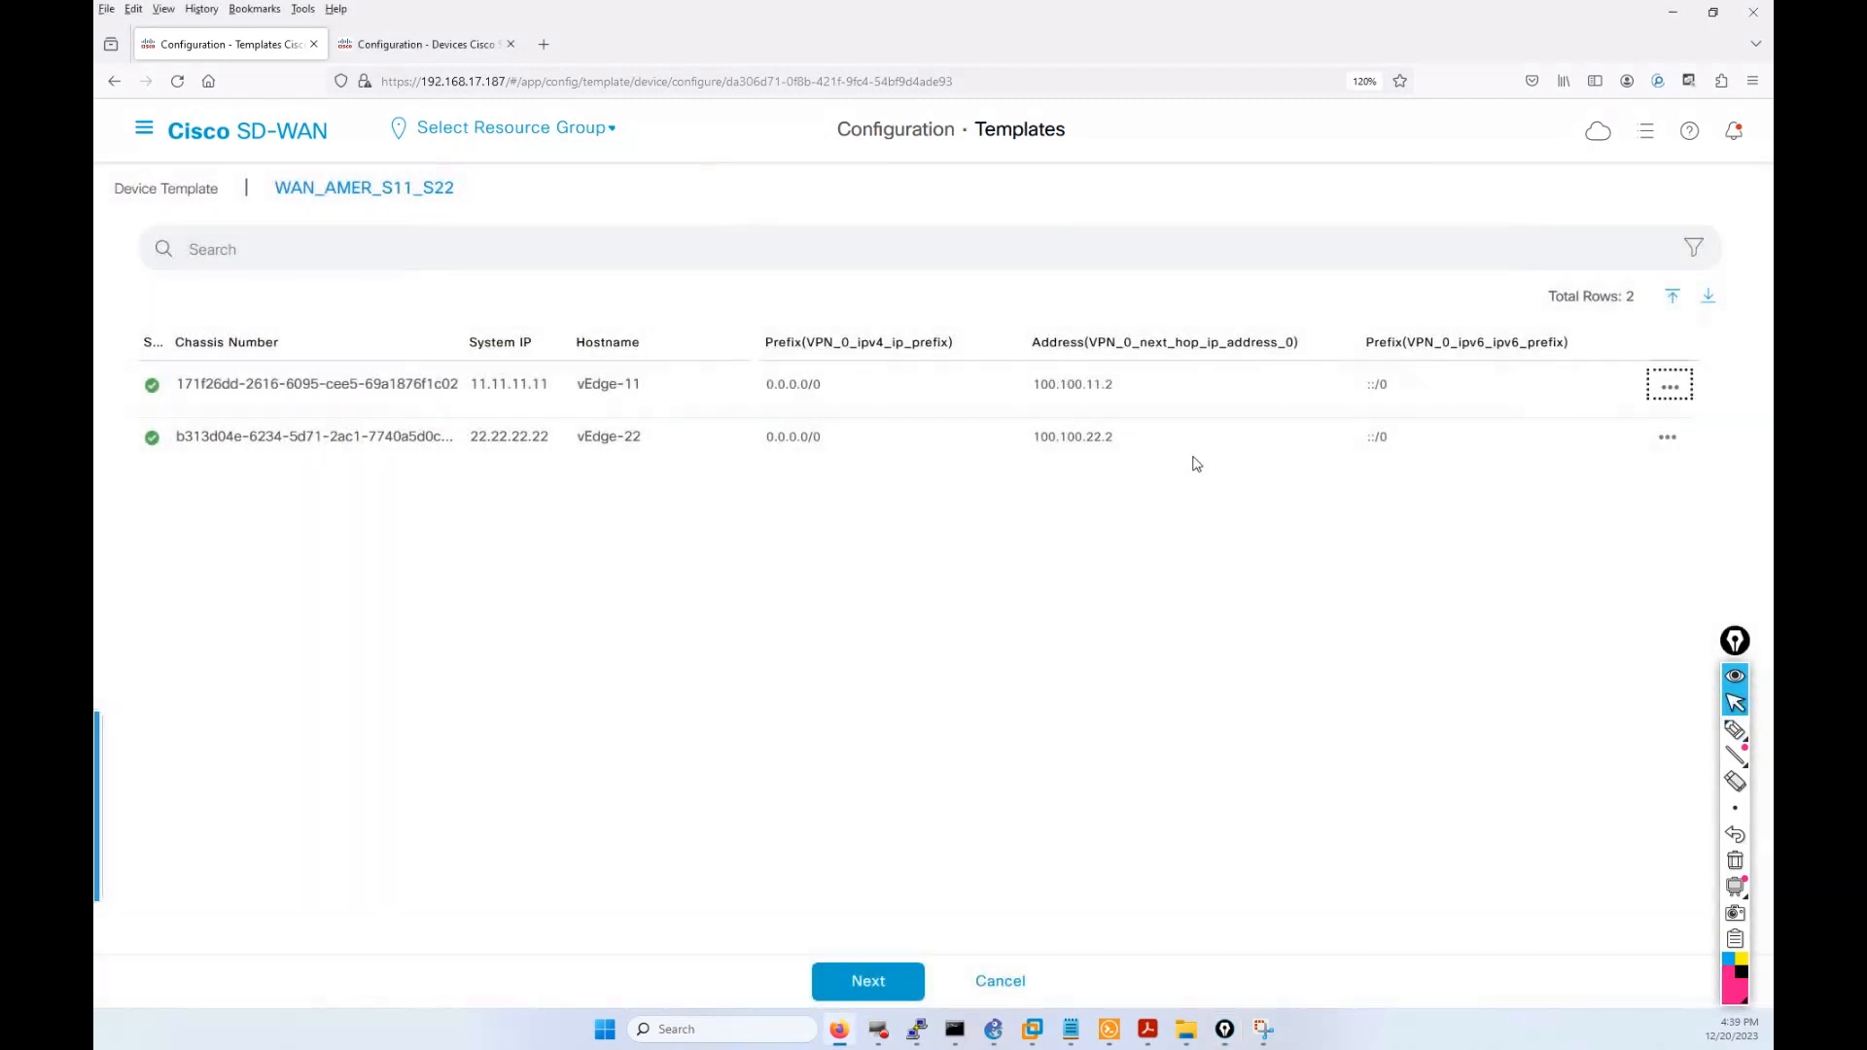
{"action": "left_click", "coordinate": [1668, 443]}
{"action": "left_click", "coordinate": [1609, 481]}
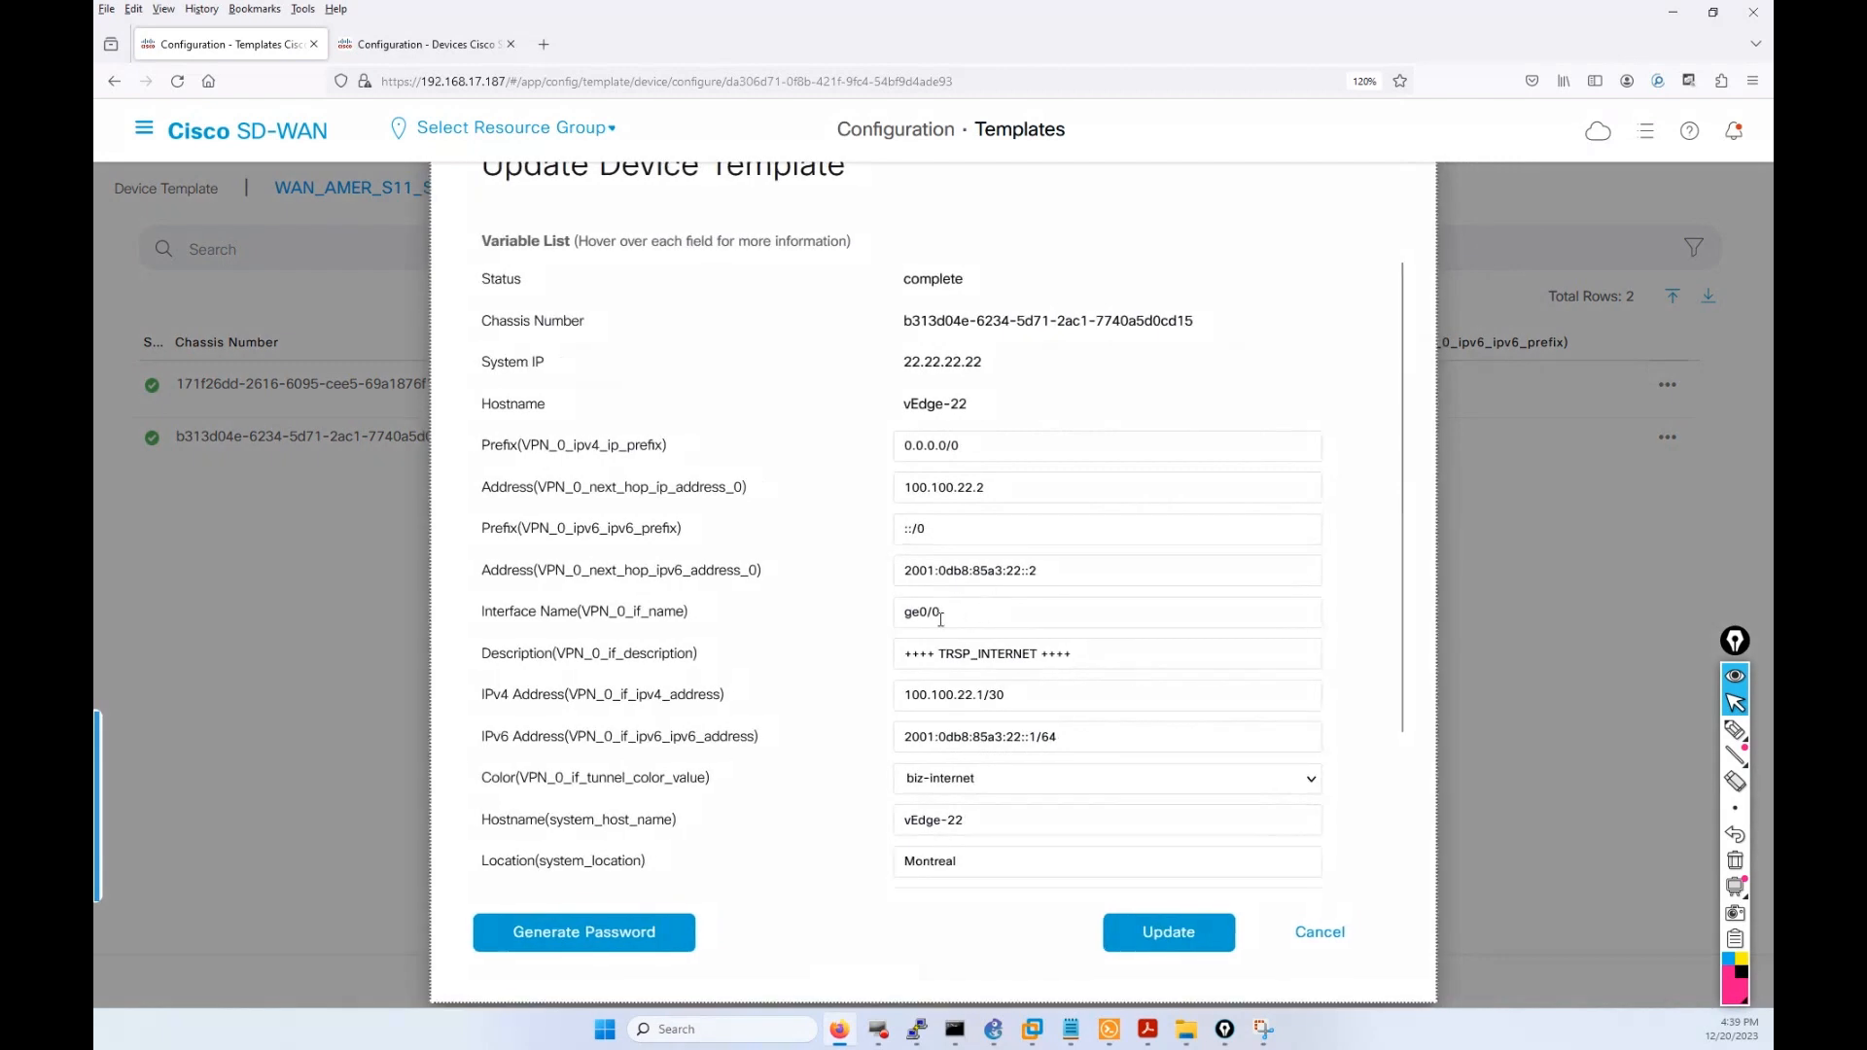
{"action": "left_click", "coordinate": [1143, 941]}
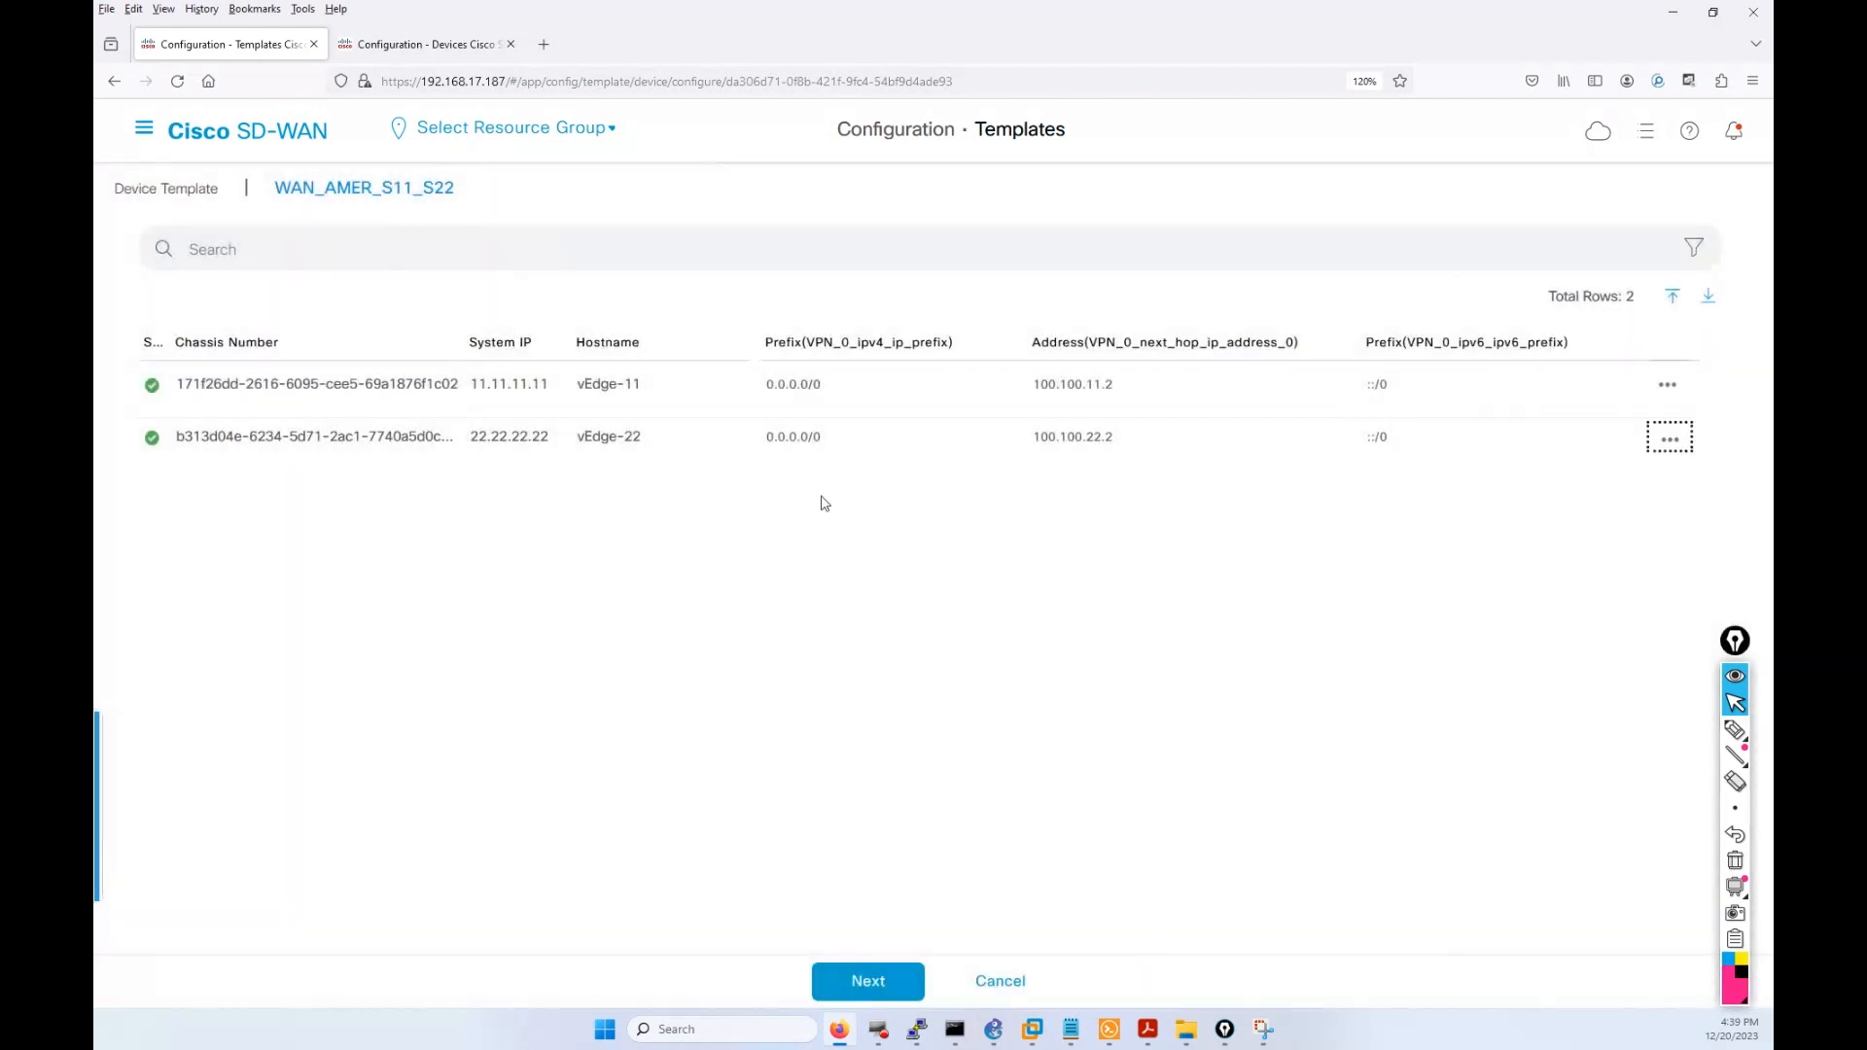
Go through the preview, confirm changes on 2 devices, and approve the WAN_AMER_S11_S22 push.
{"action": "left_click", "coordinate": [894, 991]}
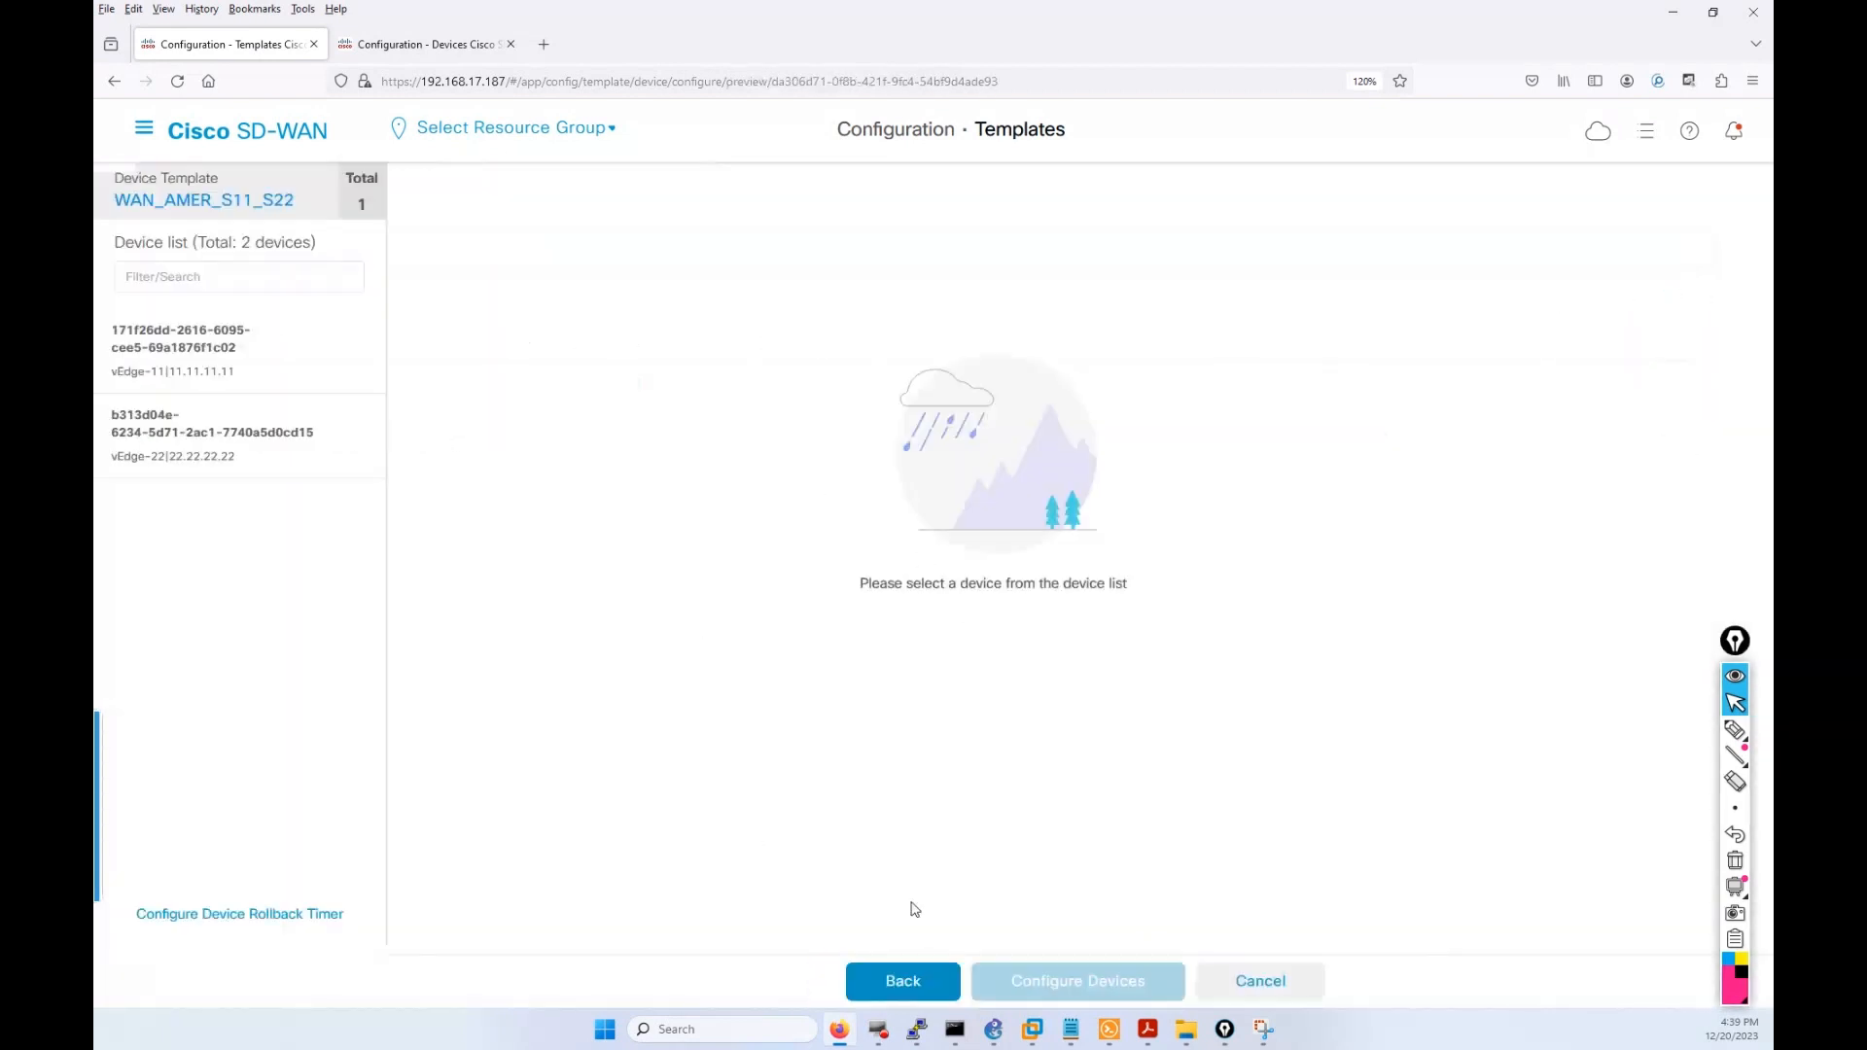
{"action": "left_click", "coordinate": [1060, 996]}
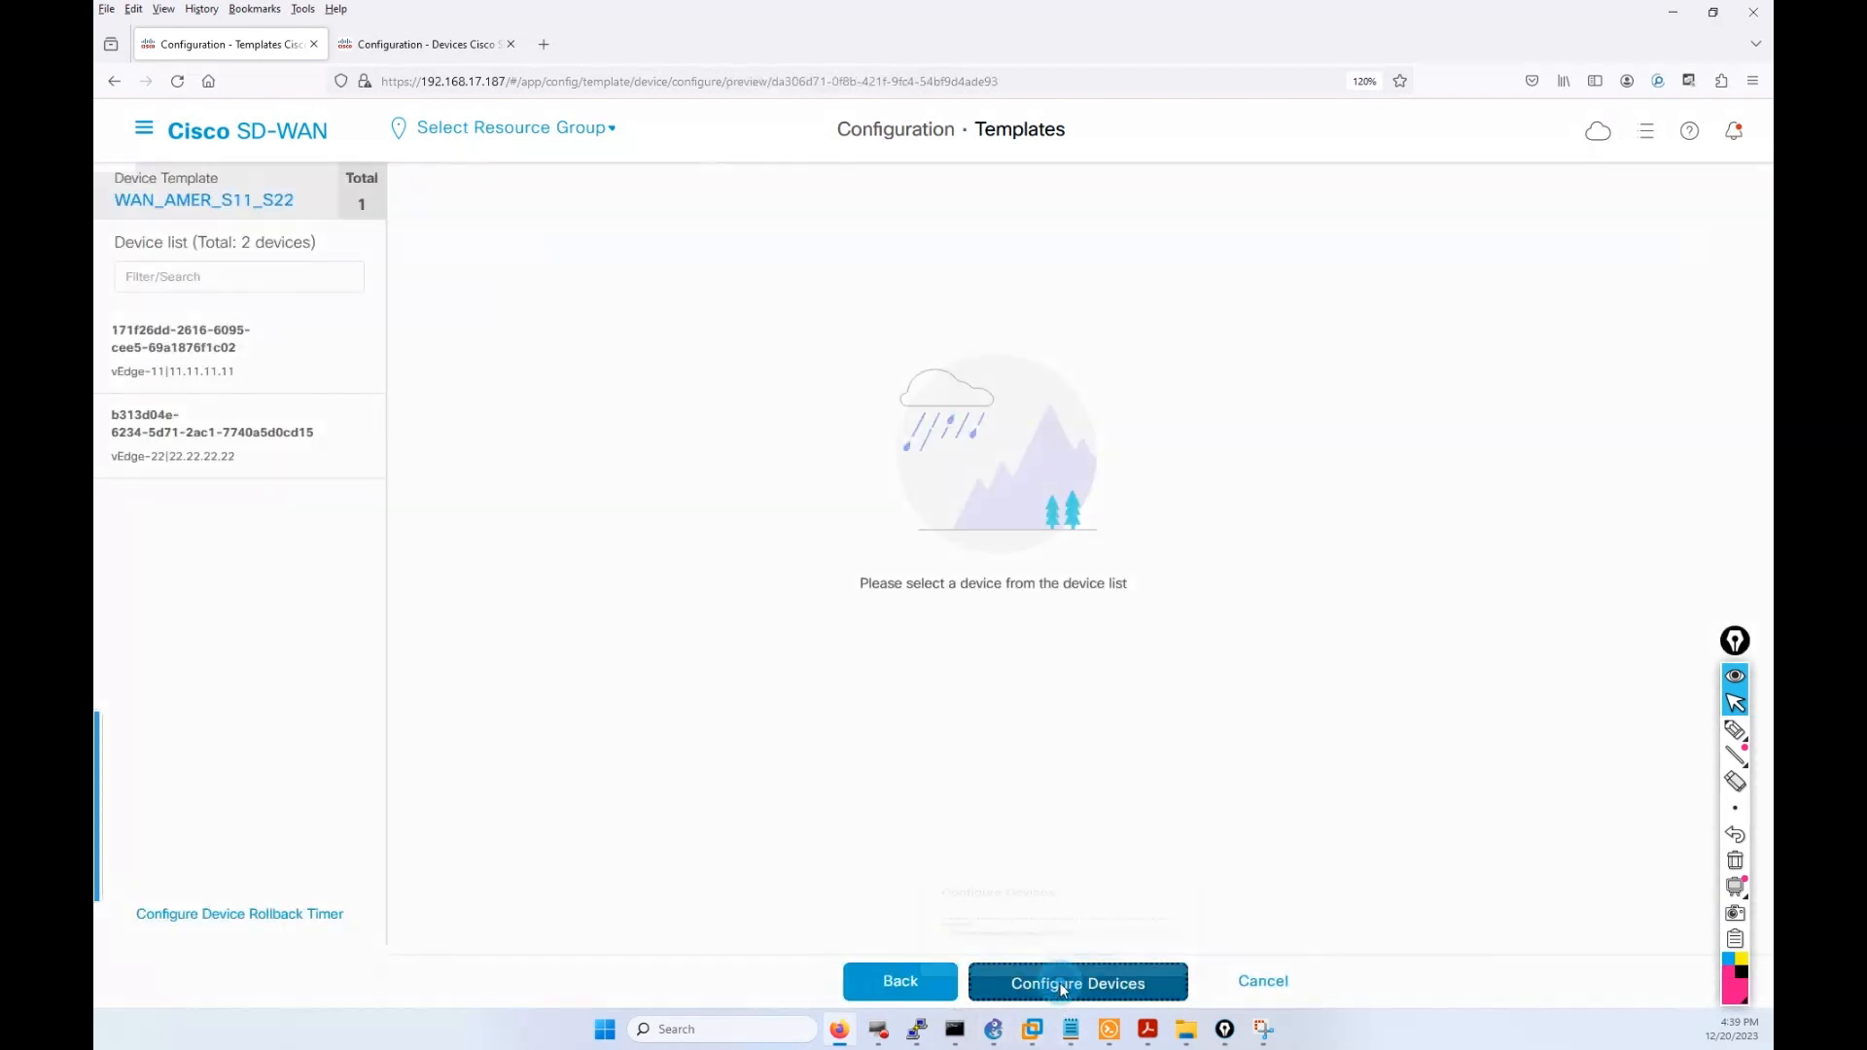
{"action": "left_click", "coordinate": [664, 579]}
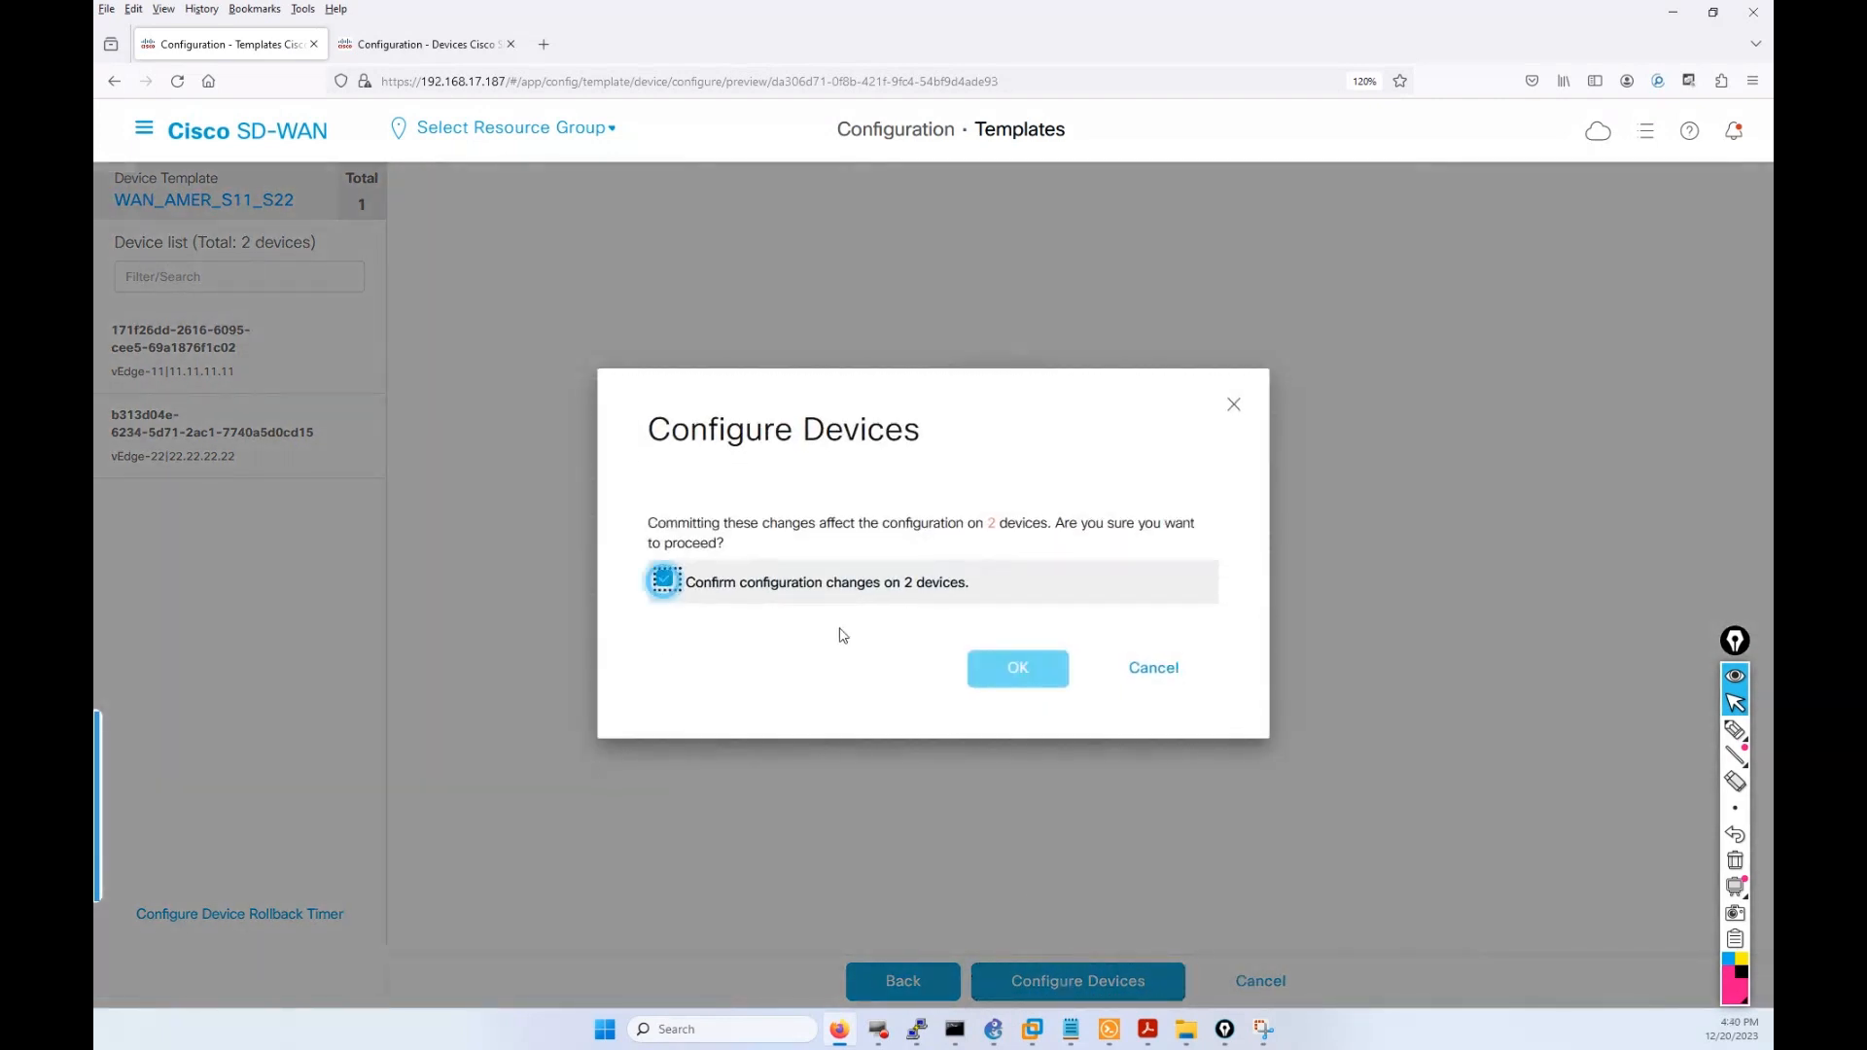
{"action": "left_click", "coordinate": [995, 665]}
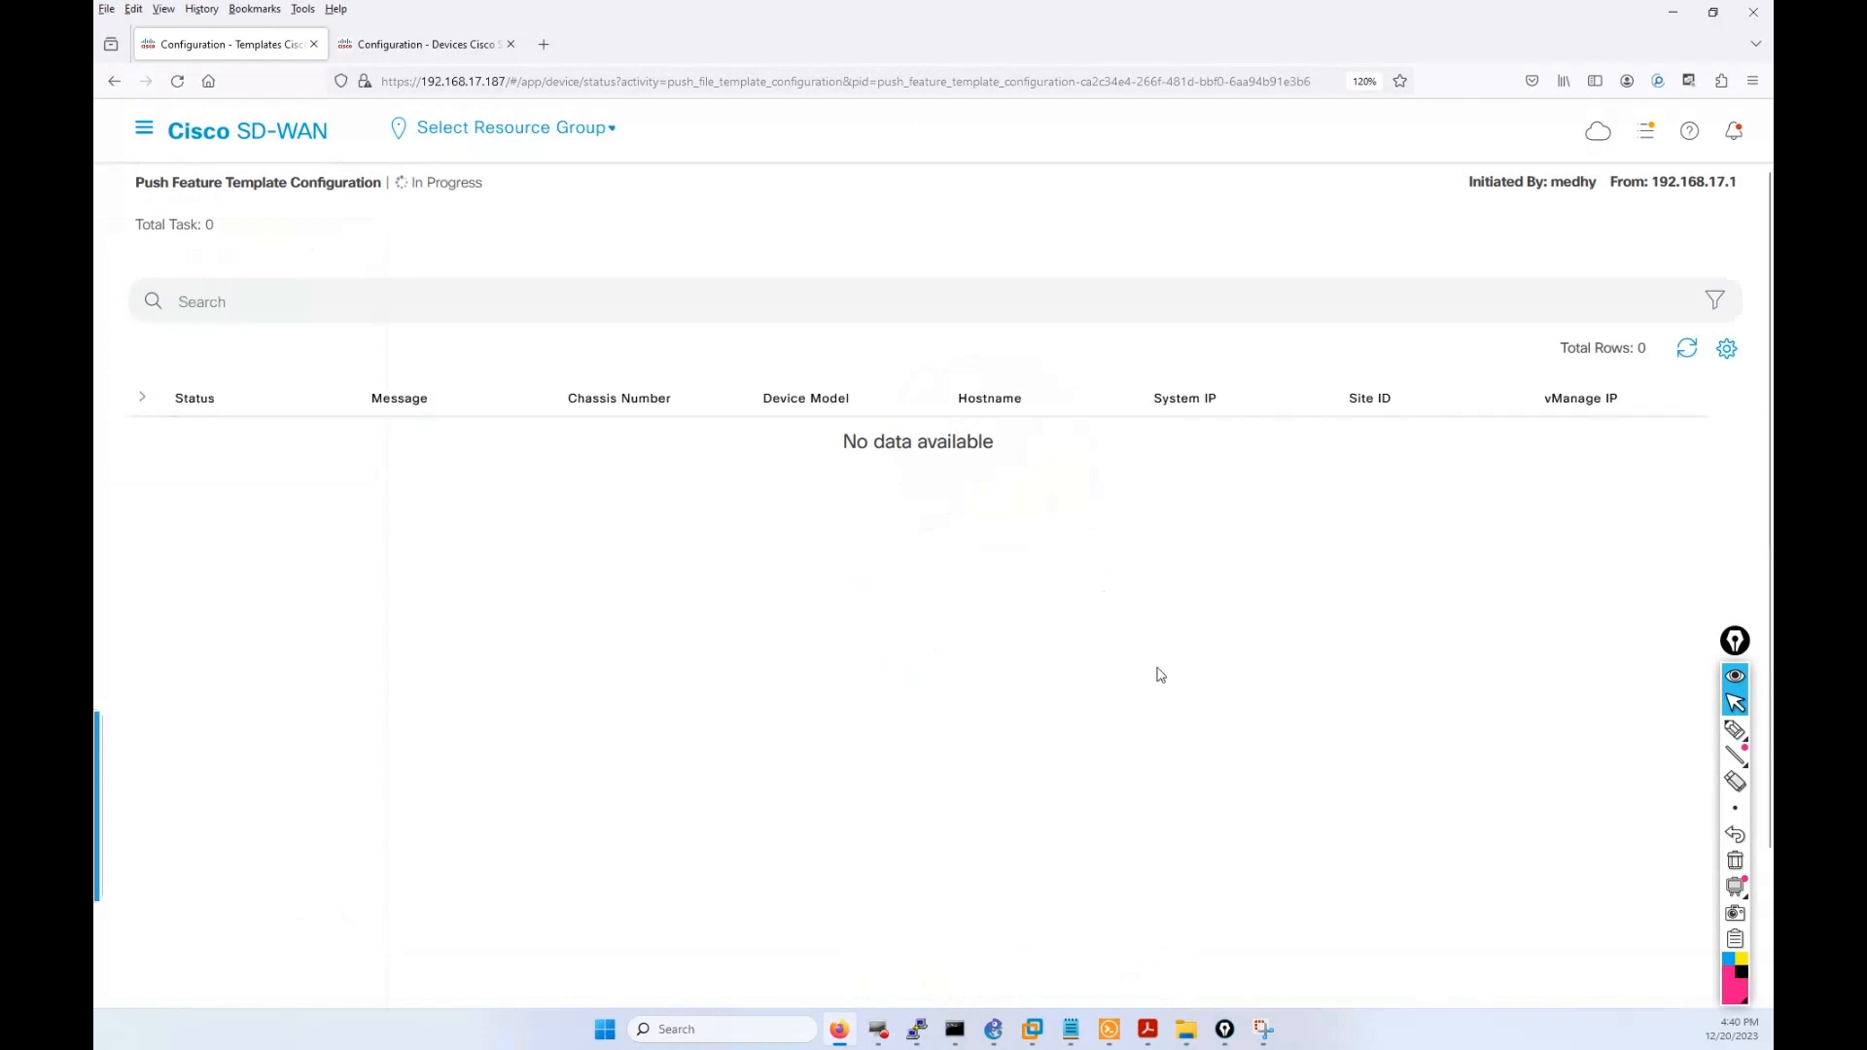
Expand the per-device task details and open the running Tasks list, briefly marking the push task.
{"action": "left_click", "coordinate": [143, 403]}
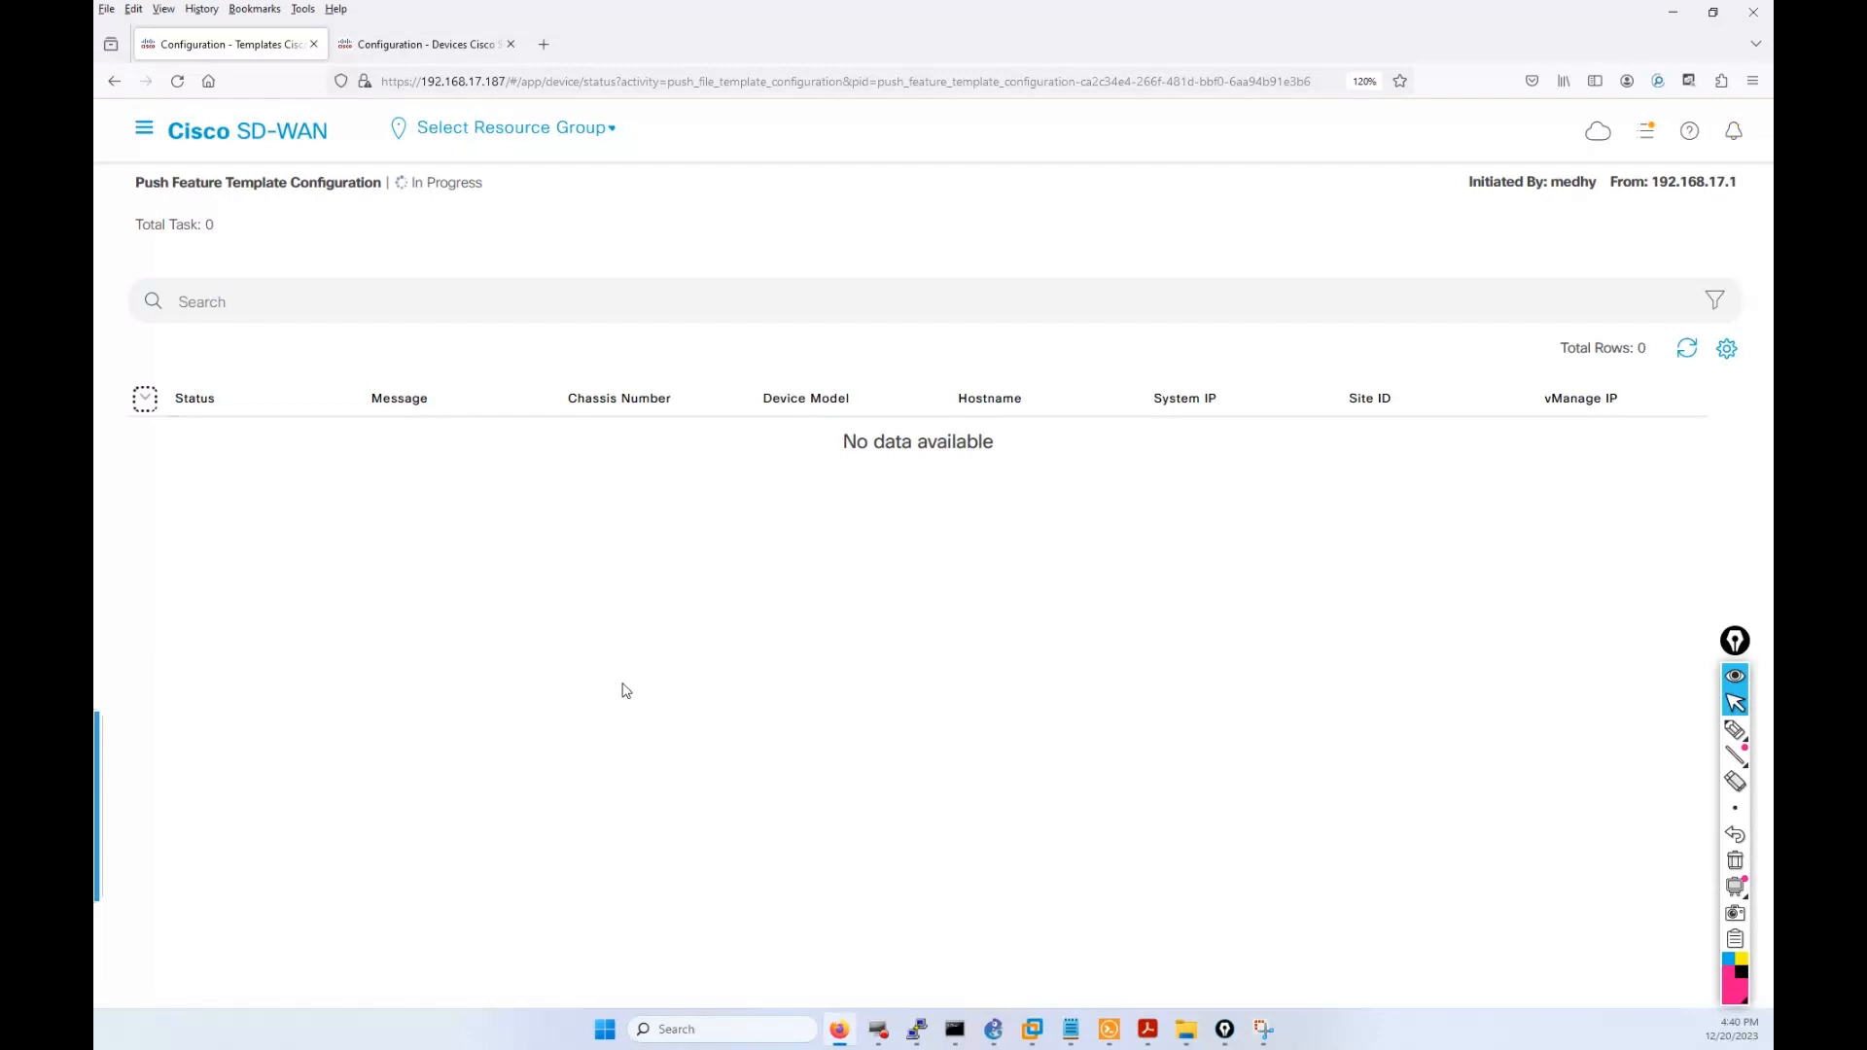
{"action": "left_click", "coordinate": [1645, 136]}
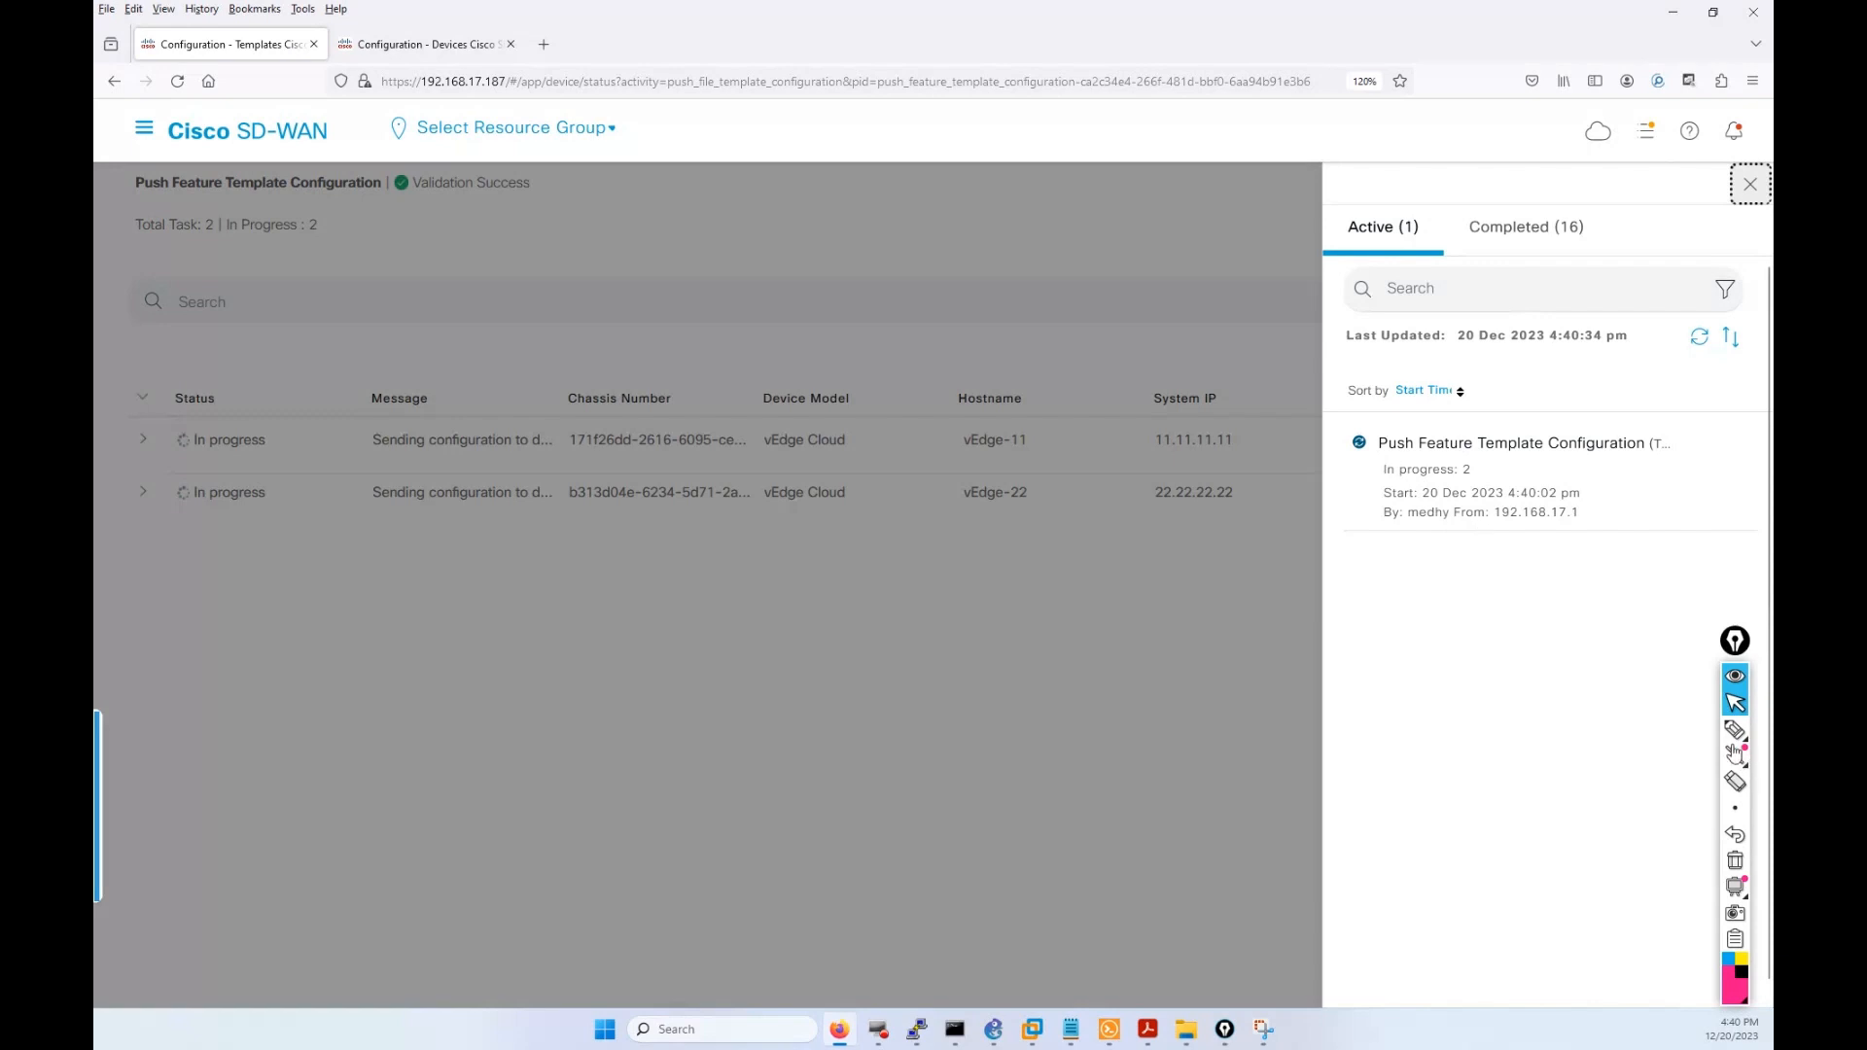
{"action": "left_click", "coordinate": [1735, 729]}
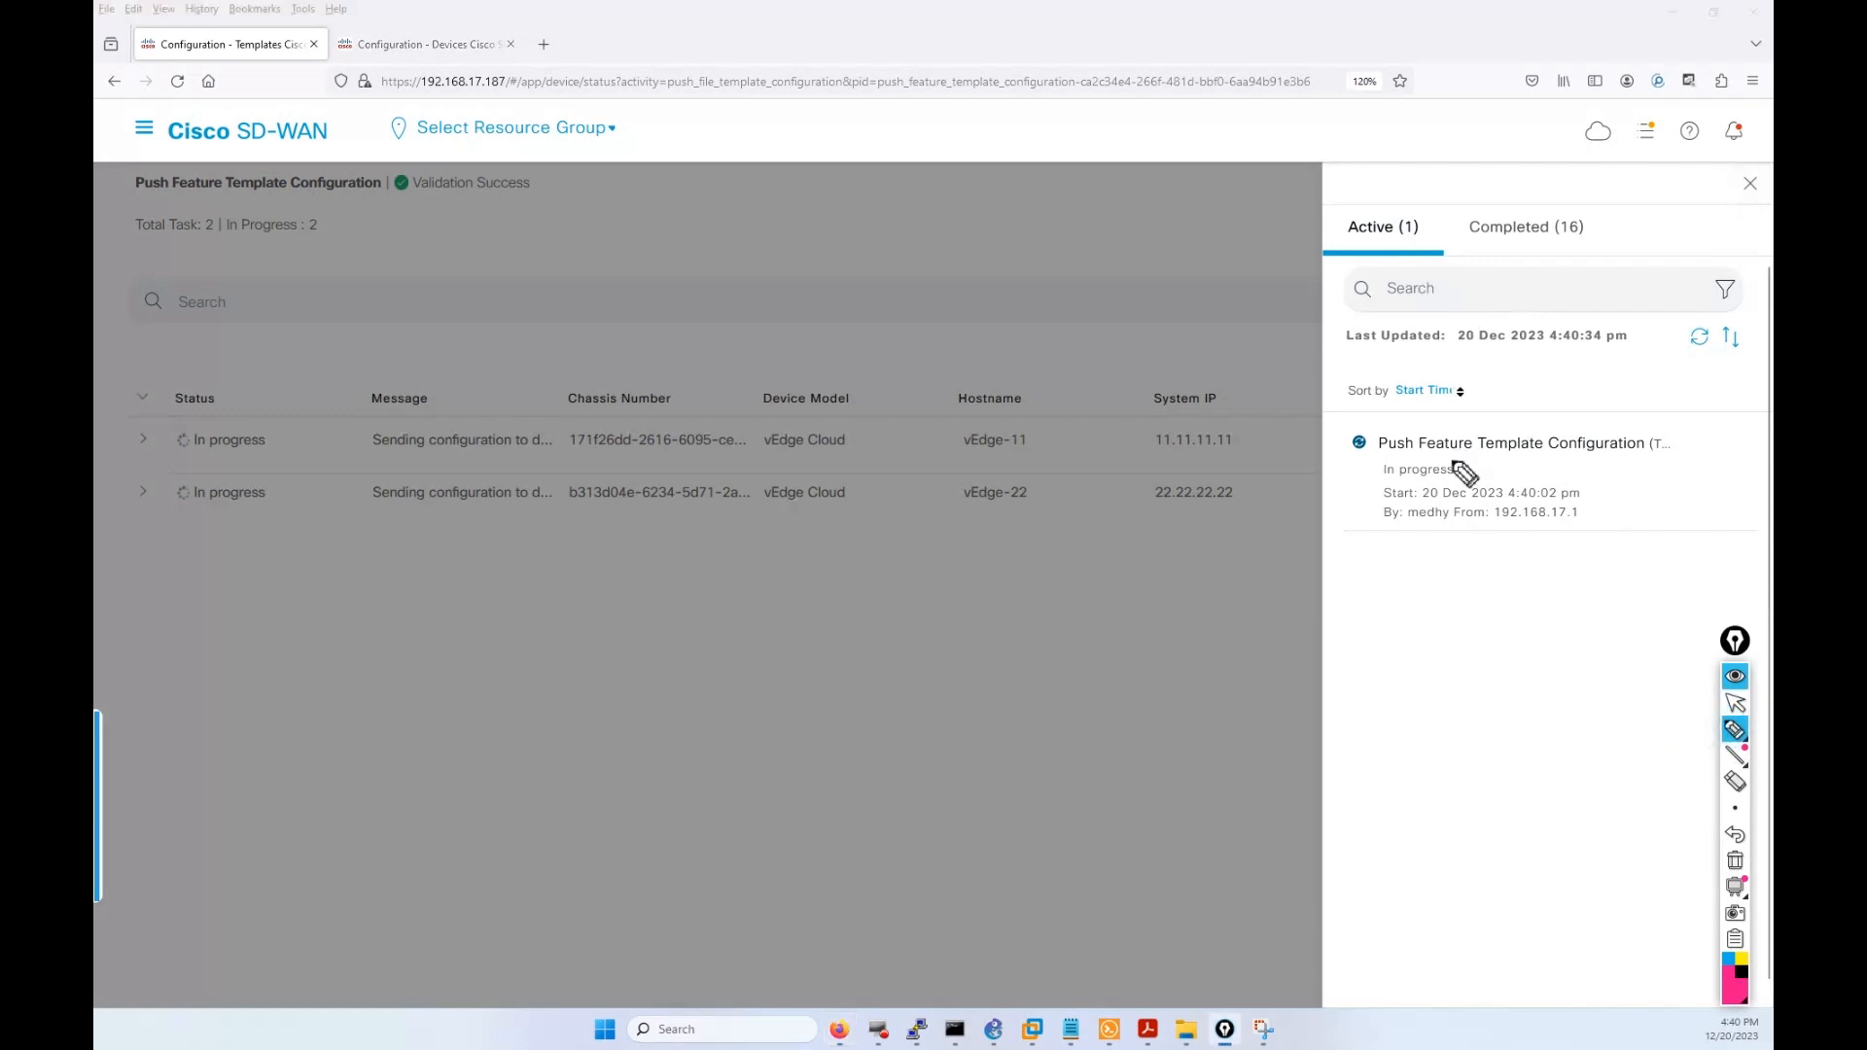
{"action": "left_click_drag", "start_coordinate": [1379, 448], "coordinate": [1388, 526]}
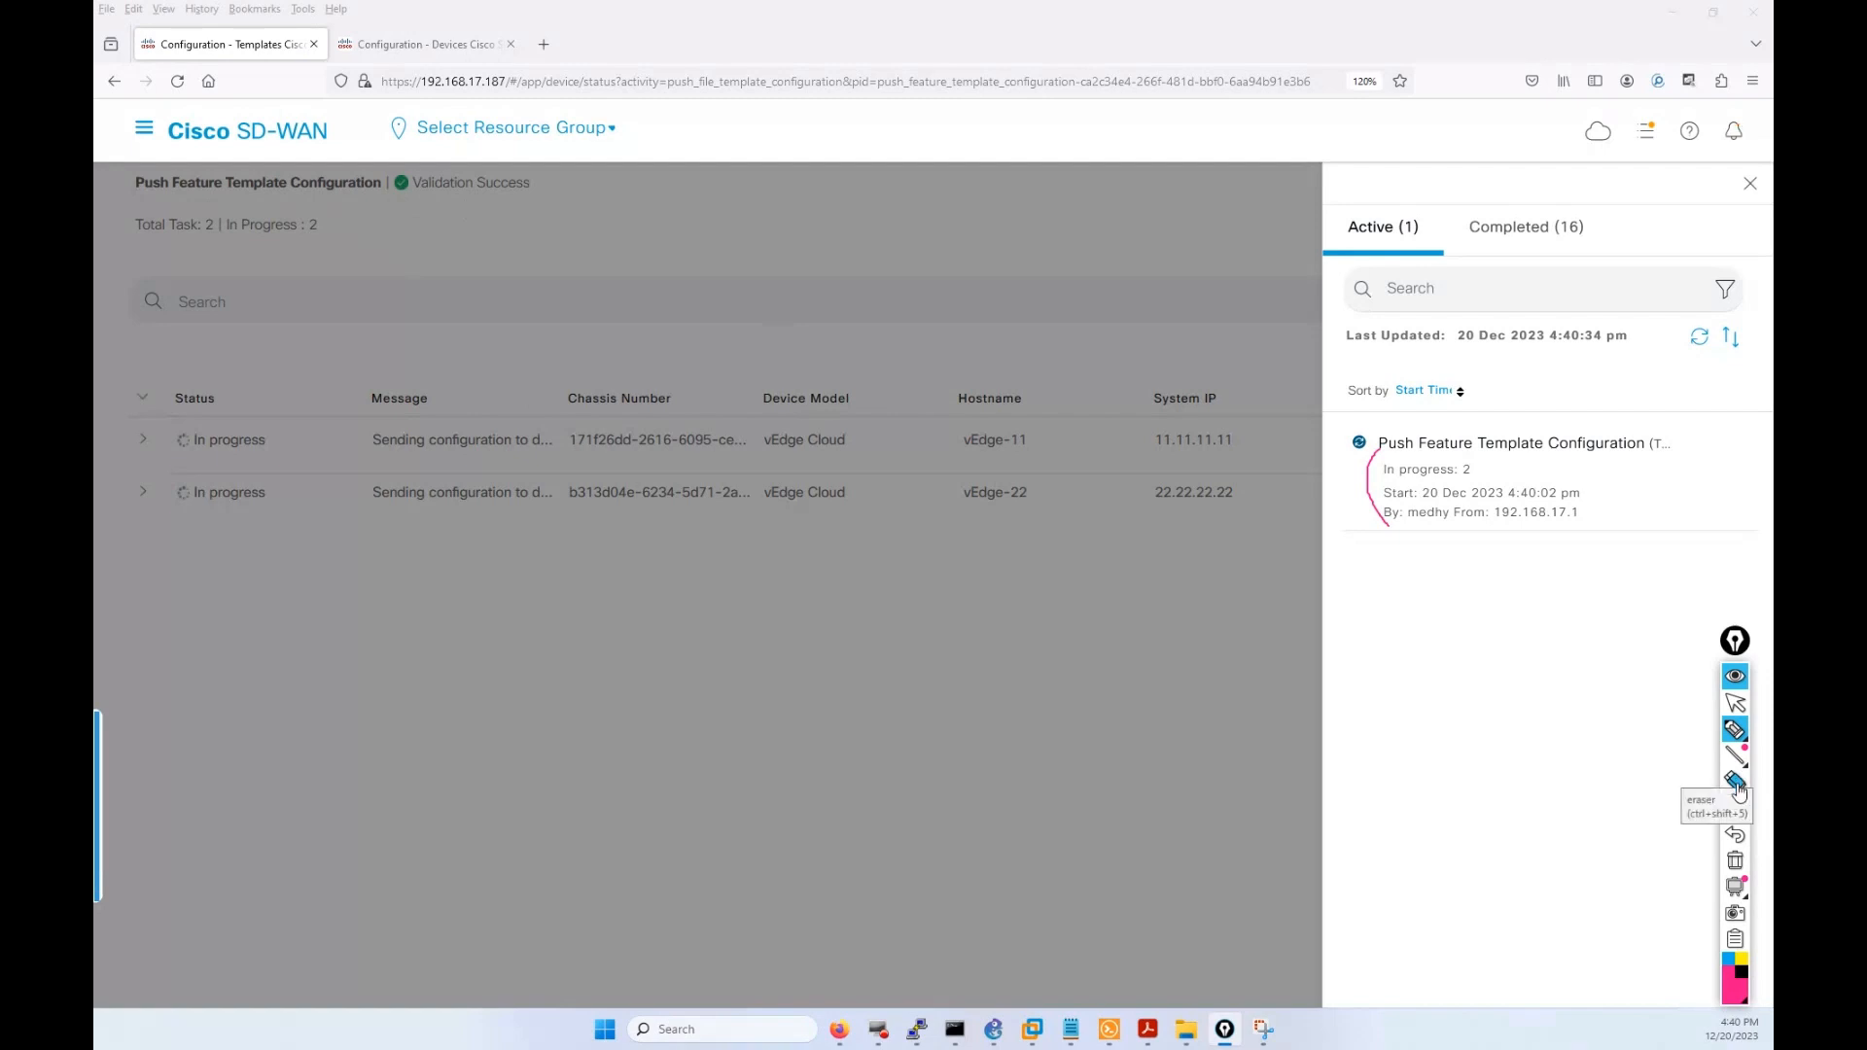
{"action": "left_click", "coordinate": [1736, 703]}
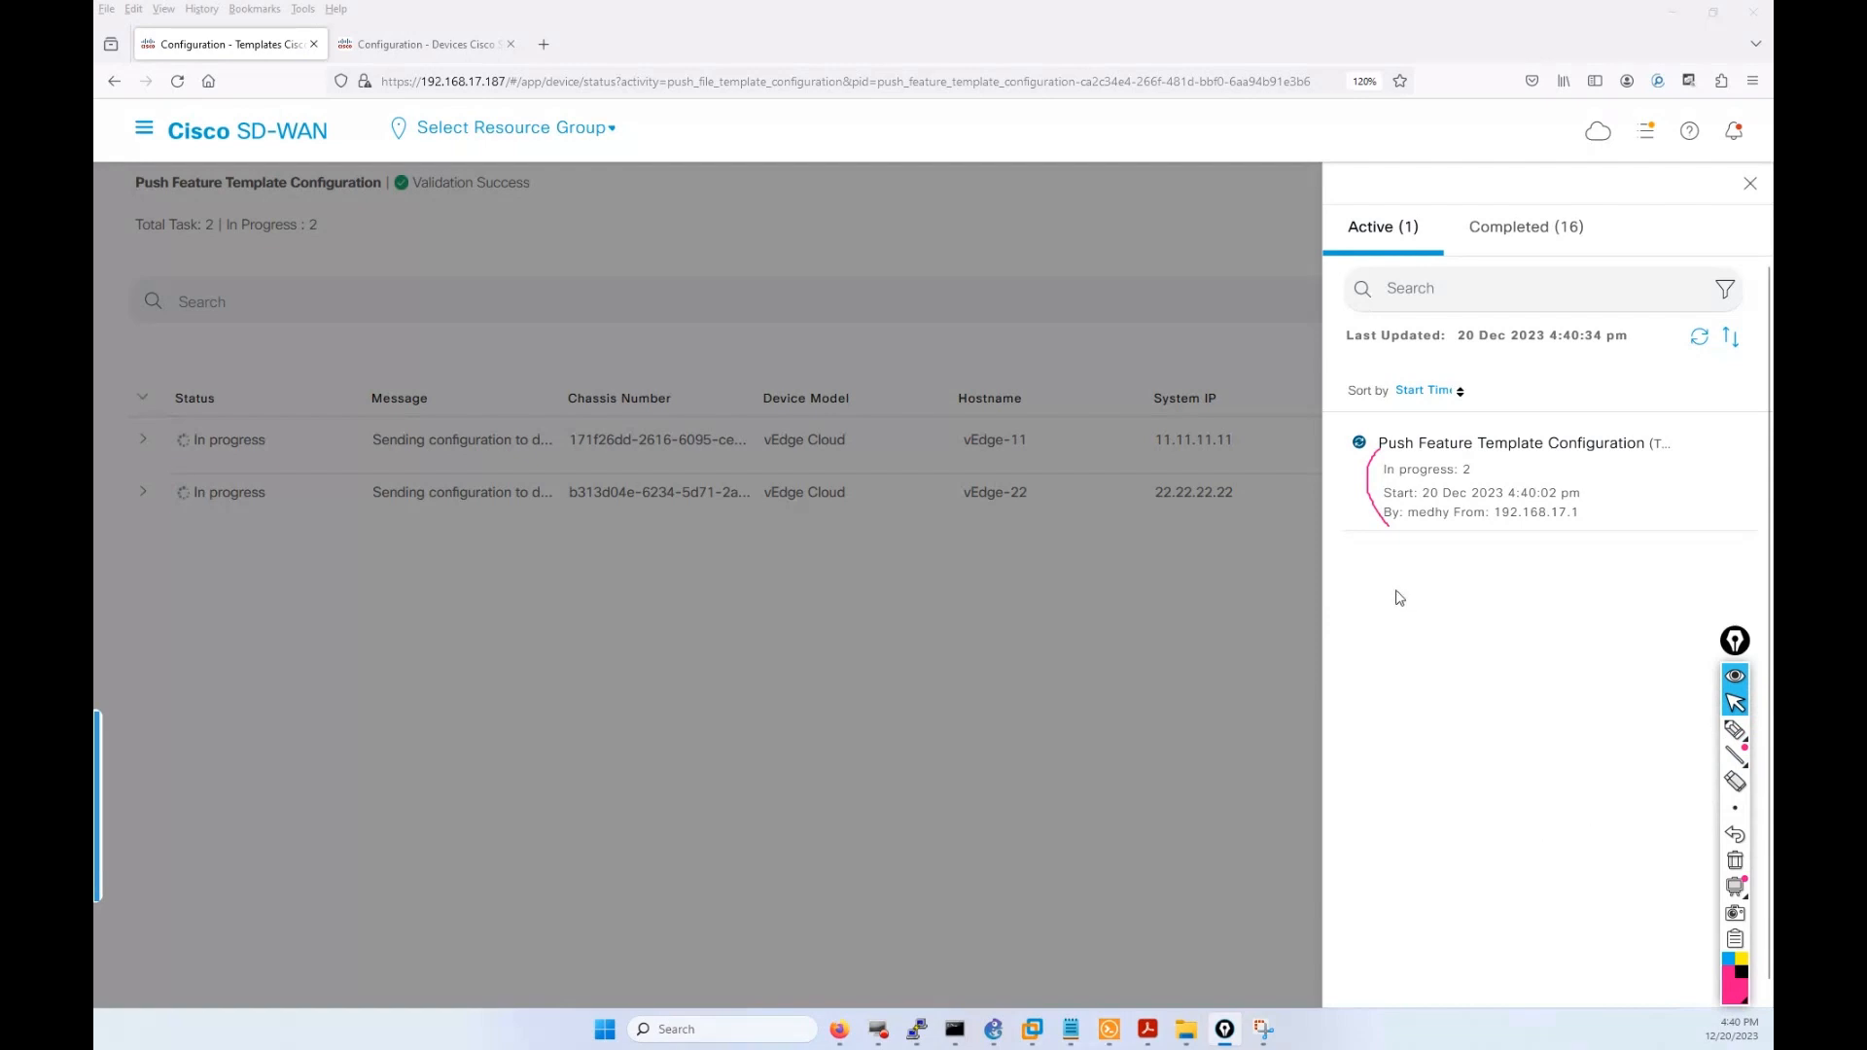
{"action": "left_click", "coordinate": [1735, 859]}
On vEdge-11, page through show running-config to the end, highlighting the default routes.
{"action": "left_click", "coordinate": [1110, 1029]}
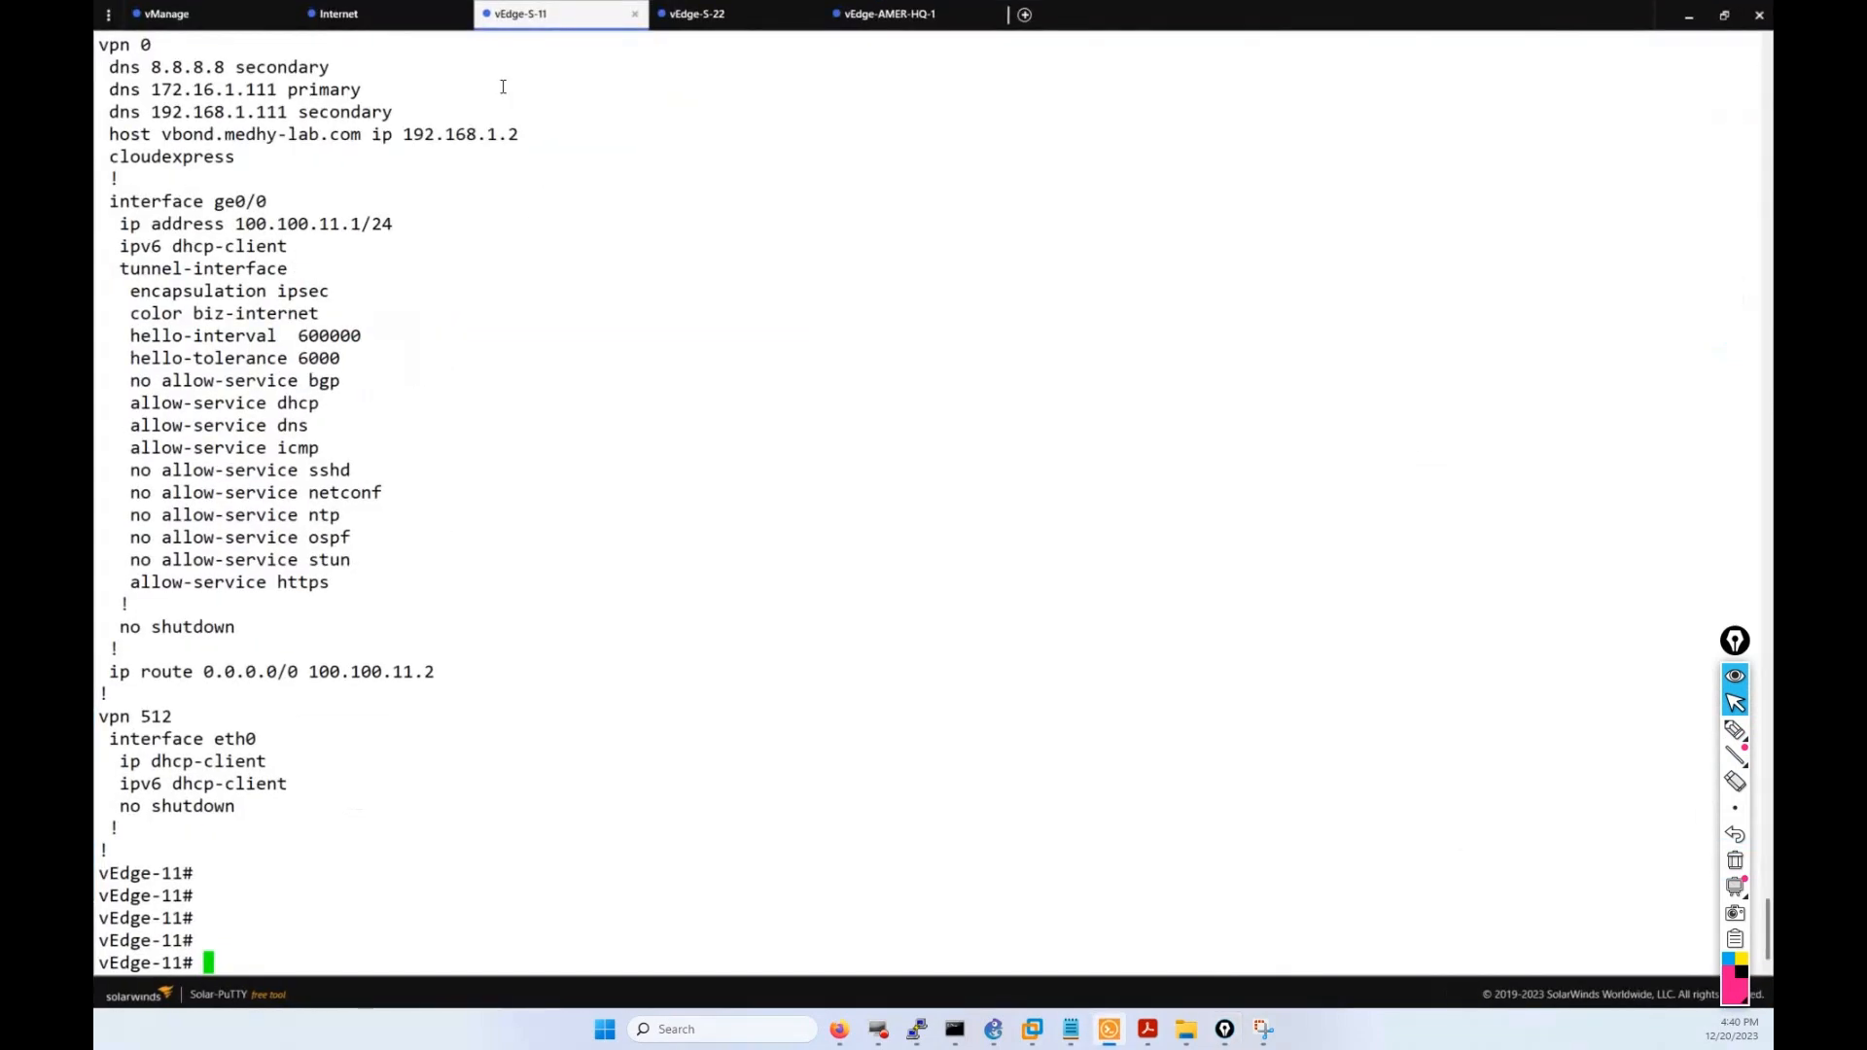
{"action": "key", "text": "Return"}
{"action": "key", "text": "Return"}
{"action": "key", "text": "Return"}
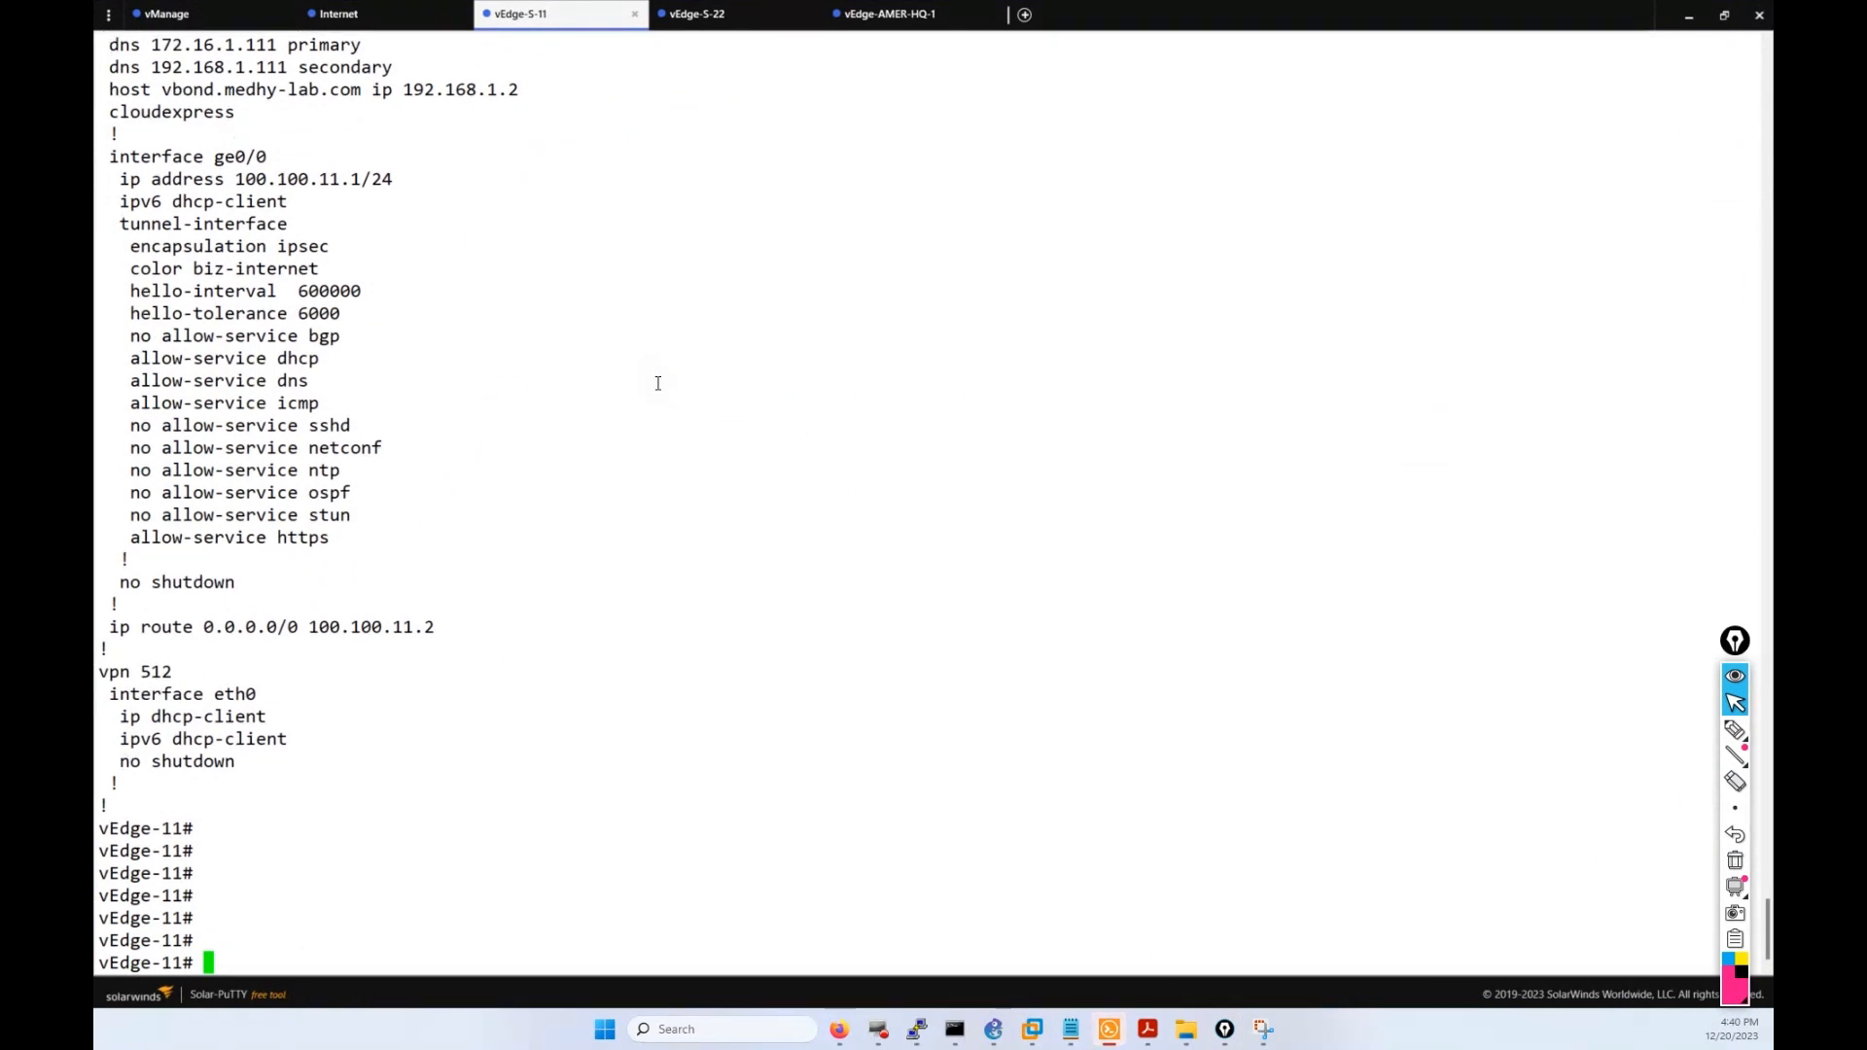
{"action": "key", "text": "Up"}
{"action": "key", "text": "Return"}
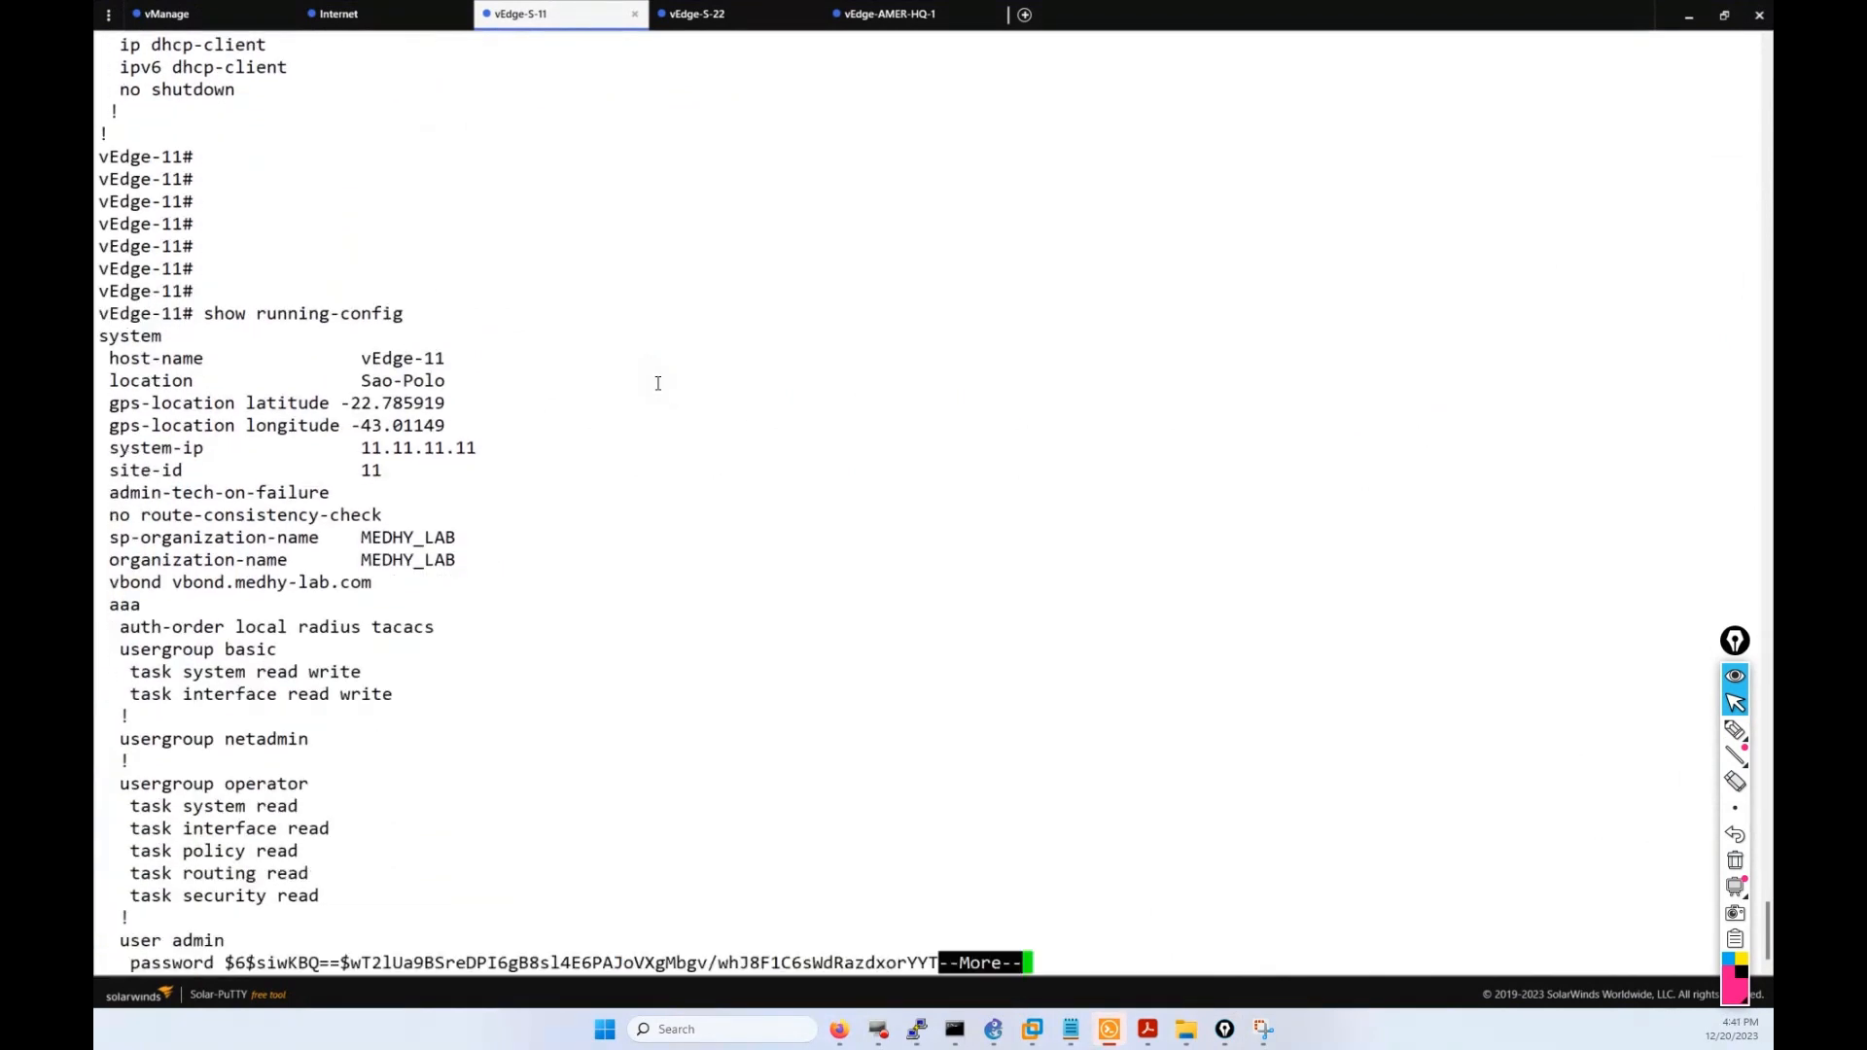
{"action": "key", "text": "Return"}
{"action": "key", "text": "Return"}
{"action": "key", "text": "Return"}
{"action": "key", "text": "Return"}
{"action": "key", "text": "Return"}
{"action": "key", "text": "Return"}
{"action": "key", "text": "Return"}
{"action": "key", "text": "Return"}
{"action": "key", "text": "Return"}
{"action": "key", "text": "Return"}
{"action": "key", "text": "Return"}
{"action": "key", "text": "Return"}
{"action": "key", "text": "Return"}
{"action": "key", "text": "Return"}
{"action": "key", "text": "Return"}
{"action": "key", "text": "Return"}
{"action": "key", "text": "Return"}
{"action": "key", "text": "Return"}
{"action": "key", "text": "Return"}
{"action": "key", "text": "Return"}
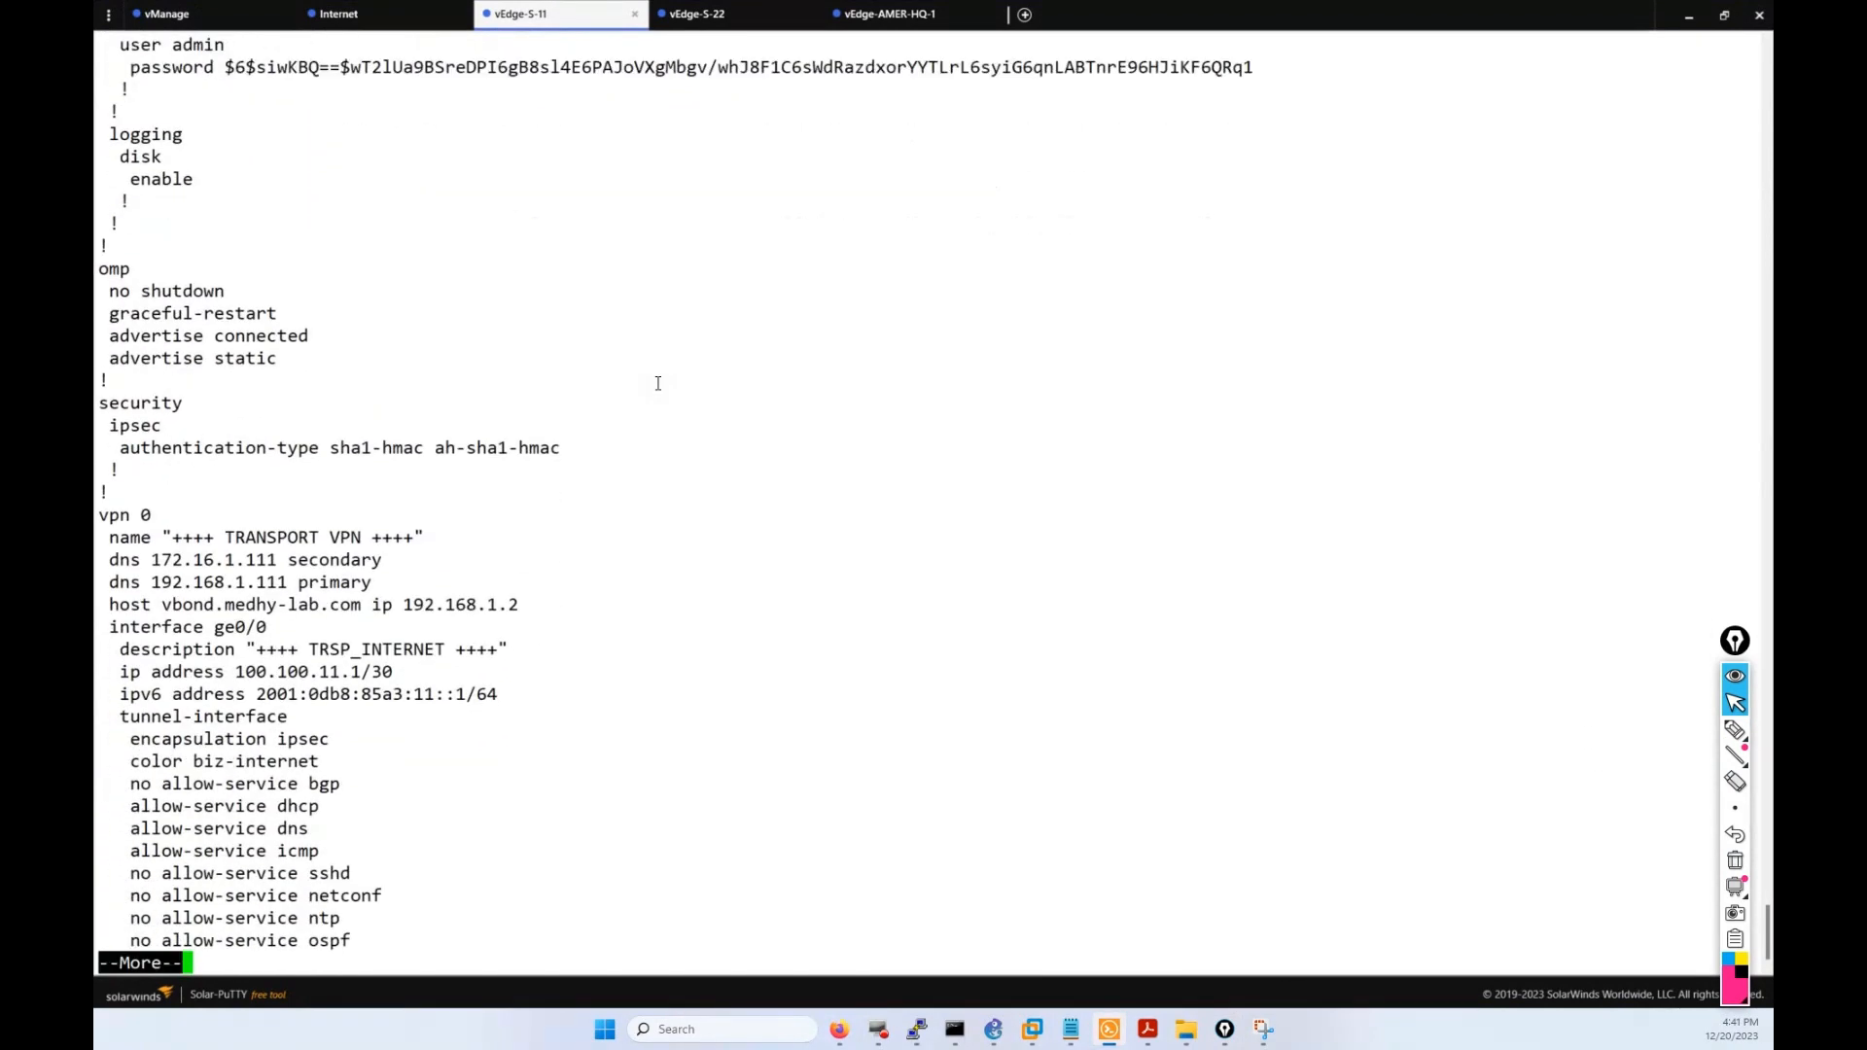
{"action": "key", "text": "Return"}
{"action": "key", "text": "Return"}
{"action": "key", "text": "Return"}
{"action": "key", "text": "Return"}
{"action": "key", "text": "Return"}
{"action": "key", "text": "Return"}
{"action": "key", "text": "Return"}
{"action": "key", "text": "Return"}
{"action": "key", "text": "Return"}
{"action": "key", "text": "Return"}
{"action": "key", "text": "Return"}
{"action": "key", "text": "Return"}
{"action": "key", "text": "Return"}
{"action": "key", "text": "Return"}
{"action": "key", "text": "Return"}
{"action": "key", "text": "Return"}
{"action": "key", "text": "Return"}
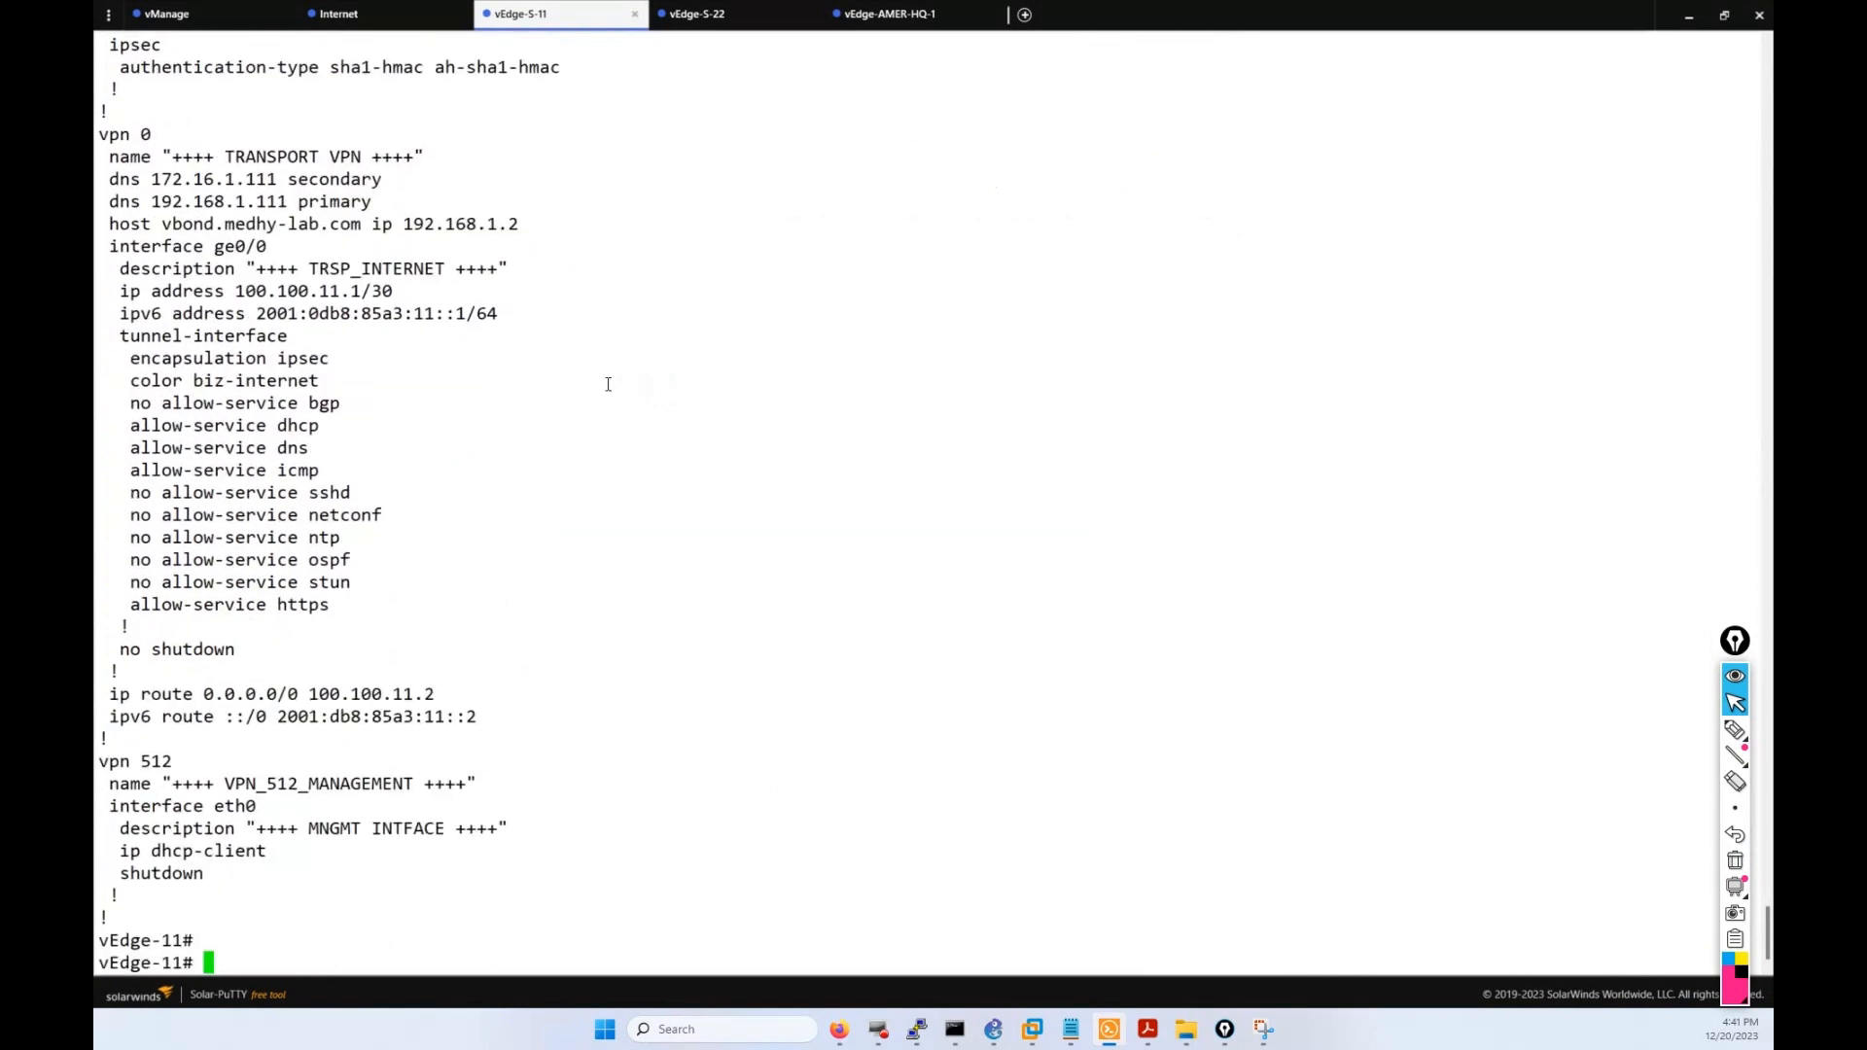
{"action": "left_click_drag", "start_coordinate": [500, 714], "coordinate": [111, 686]}
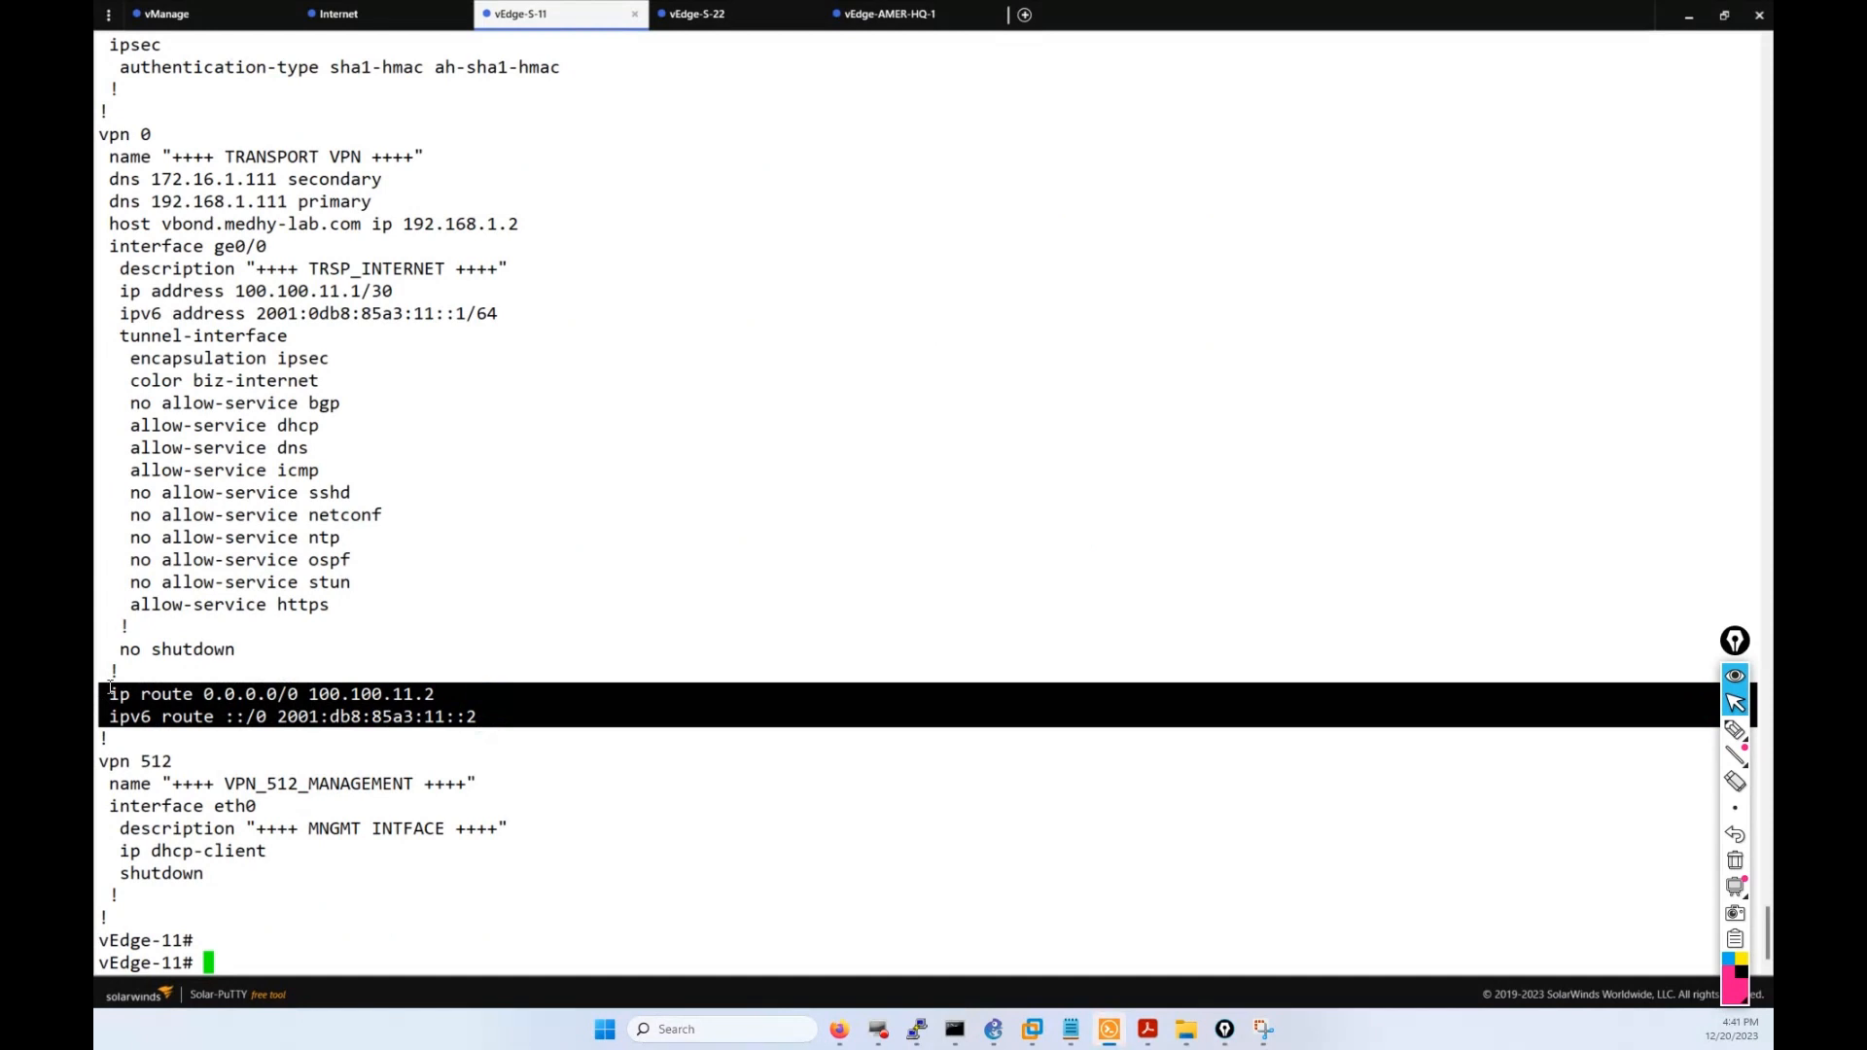
{"action": "left_click", "coordinate": [226, 707]}
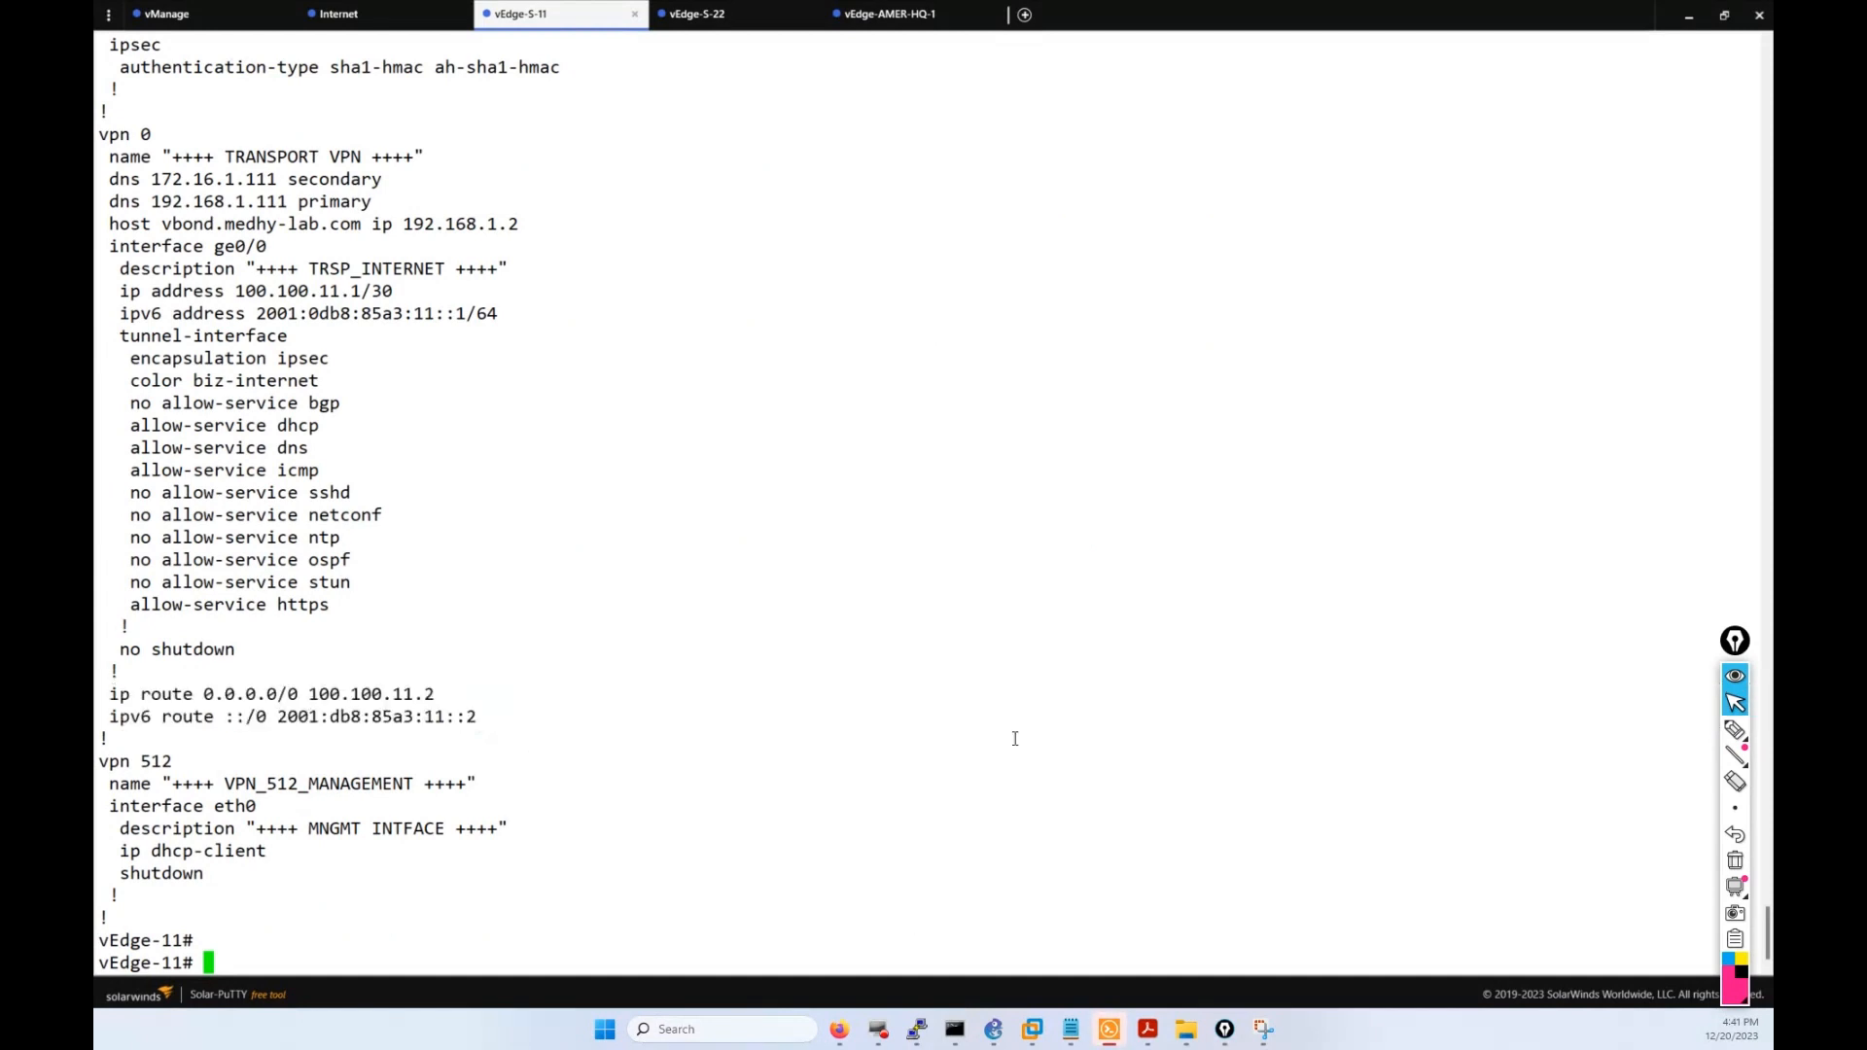
Ping 192.168.1.1 from vEdge-11 and confirm 0% packet loss.
{"action": "type", "text": "ping 192.168.1.1"}
{"action": "key", "text": "Return"}
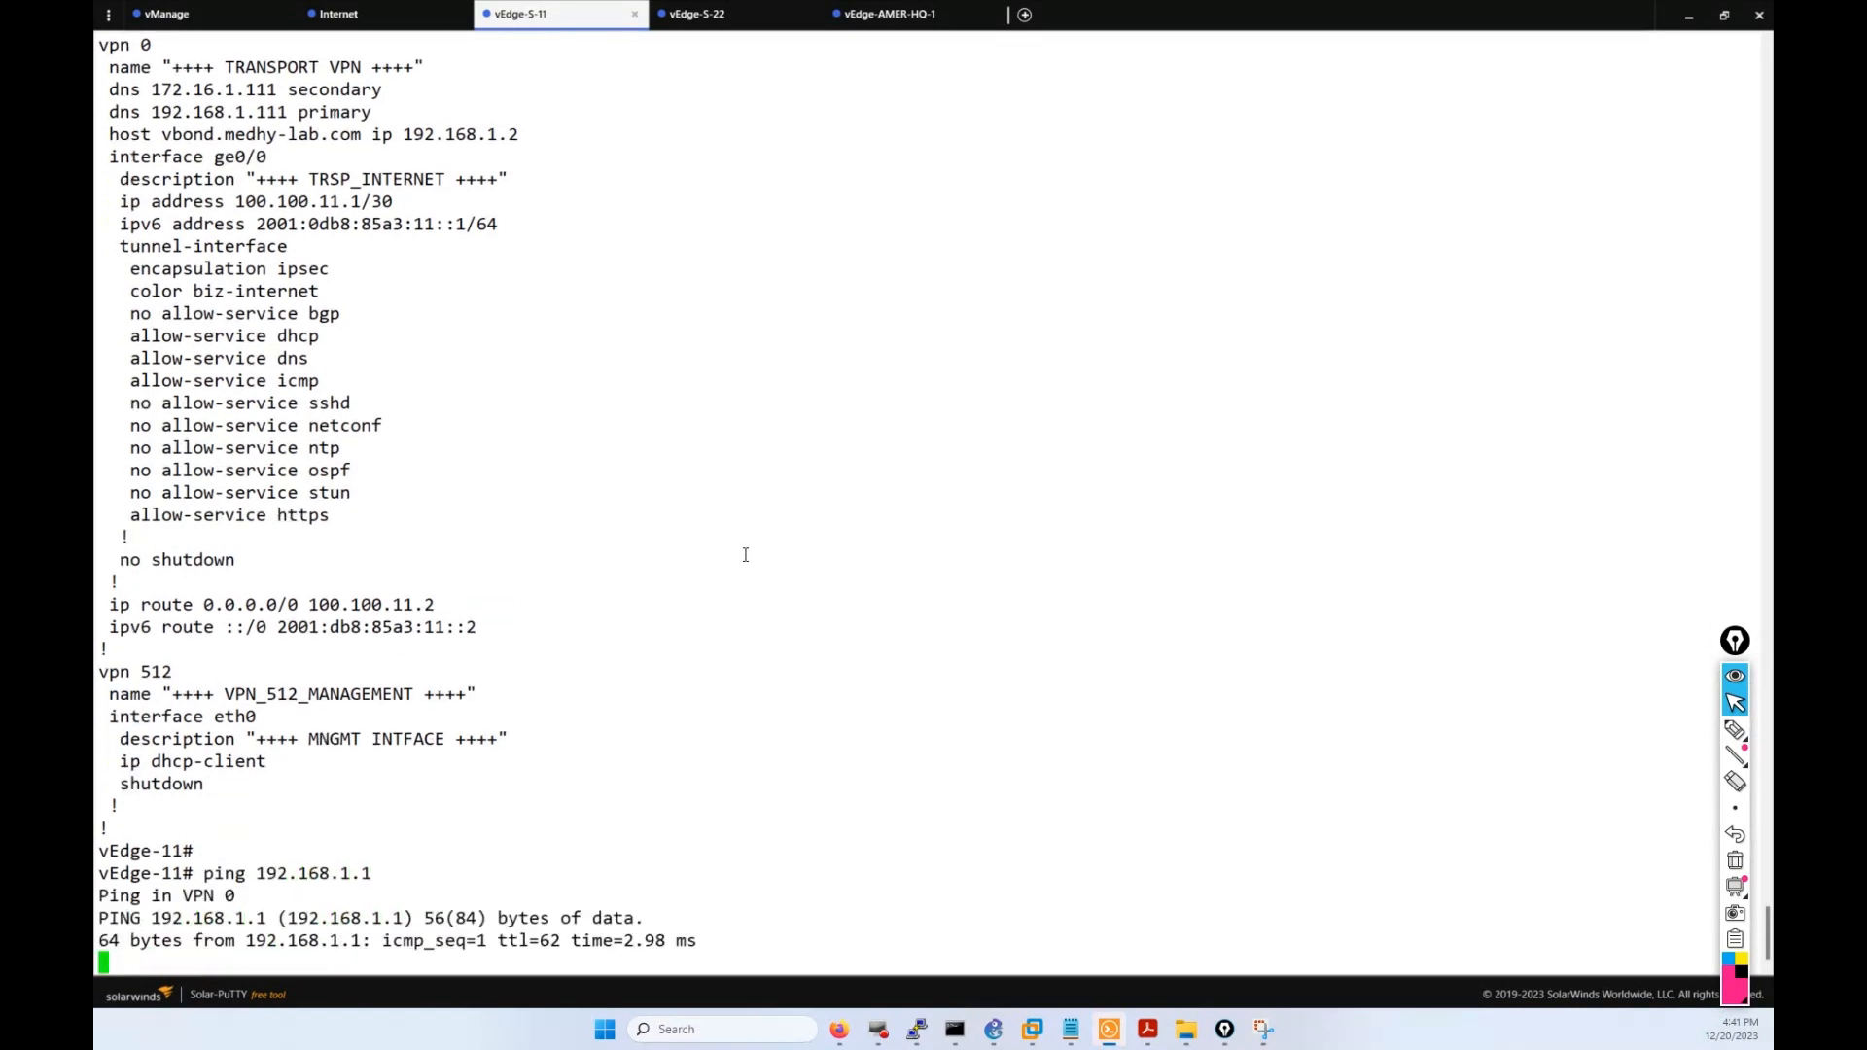
{"action": "key", "text": "ctrl+c"}
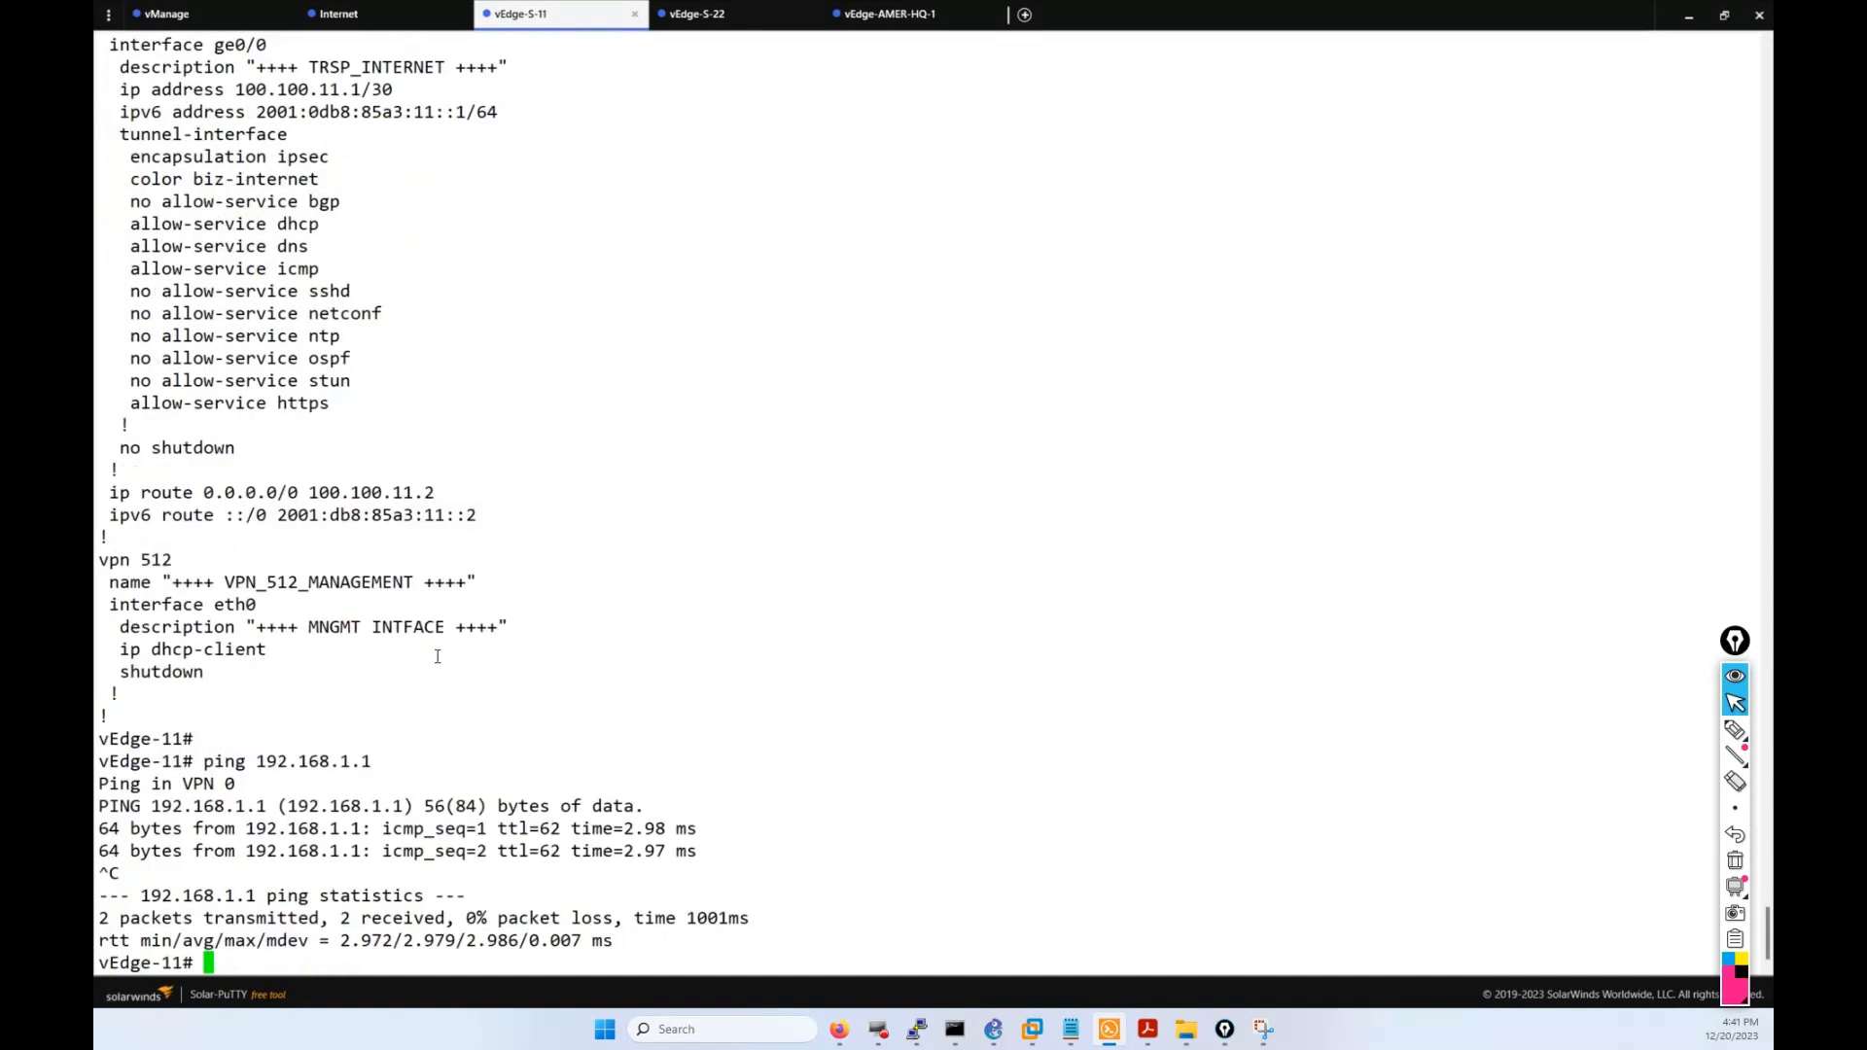
{"action": "left_click_drag", "start_coordinate": [309, 663], "coordinate": [131, 201]}
{"action": "left_click", "coordinate": [366, 276]}
Glance at the SD-WAN push status page, then return to the vEdge-11 terminal.
{"action": "left_click", "coordinate": [847, 1033]}
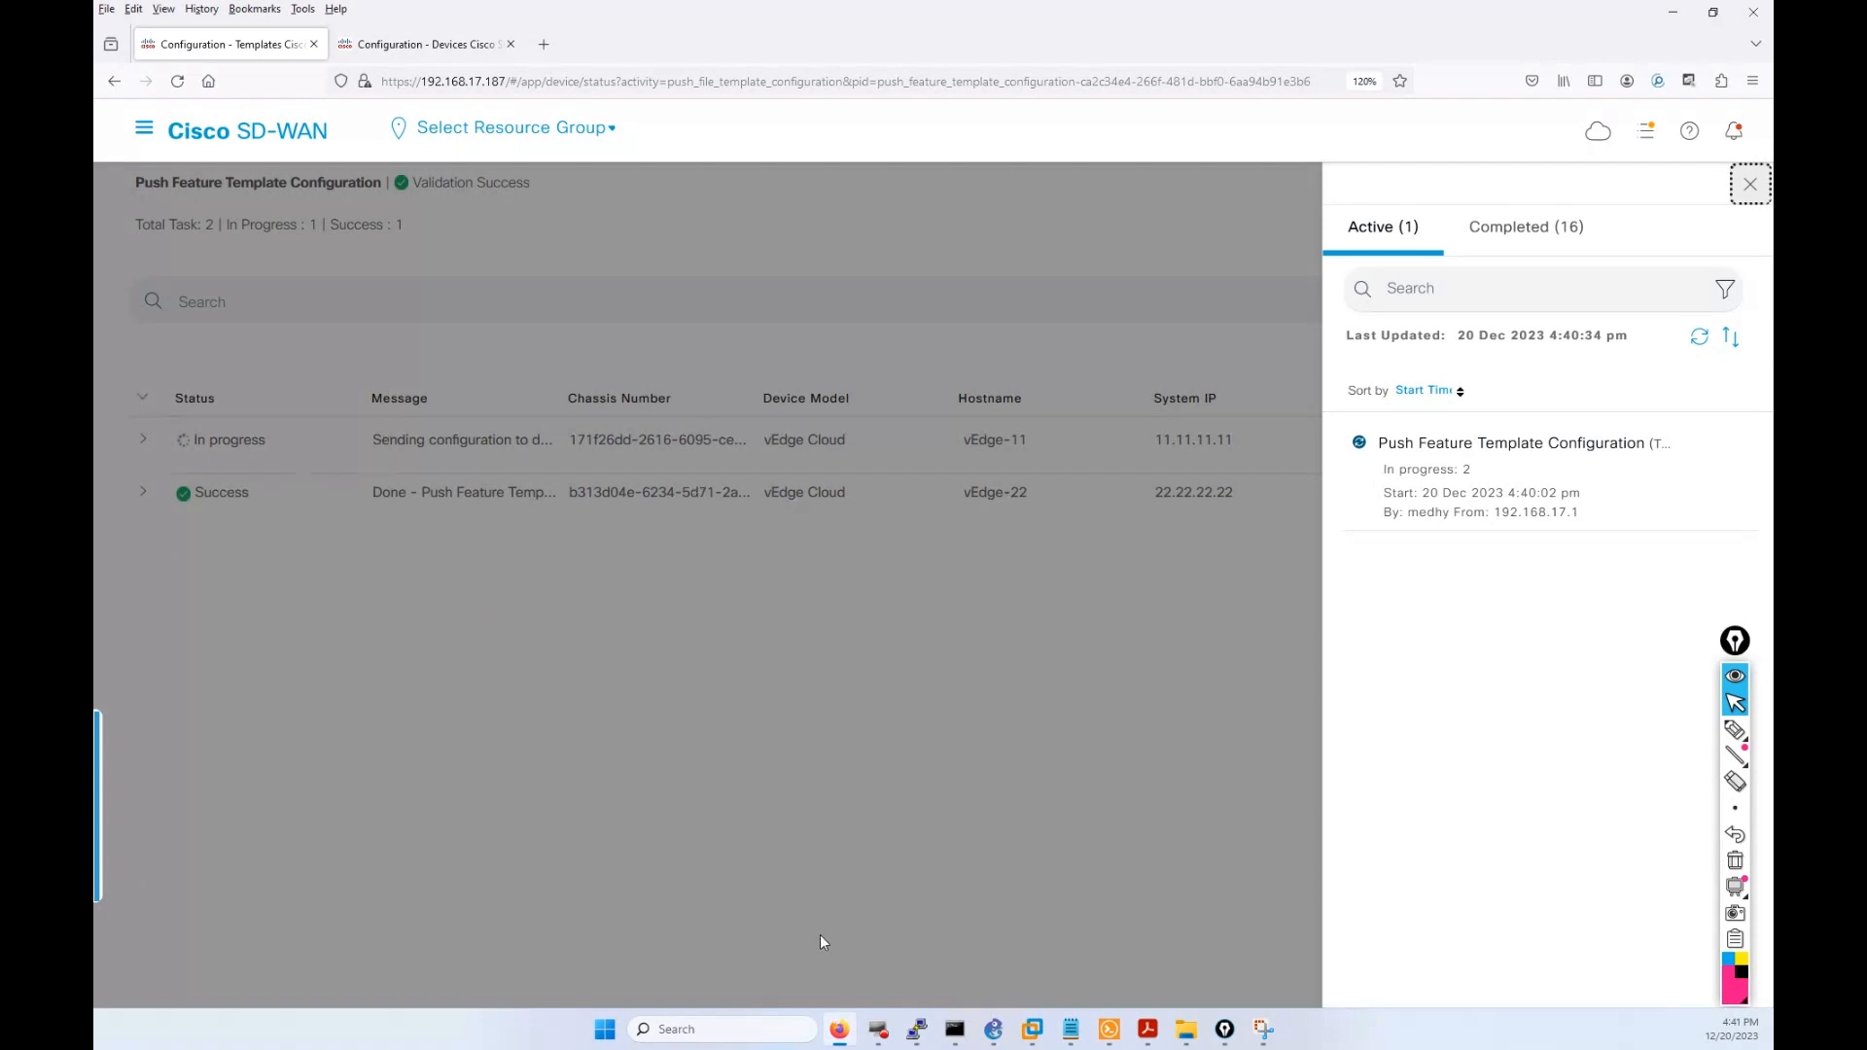
{"action": "mouse_move", "coordinate": [915, 1032]}
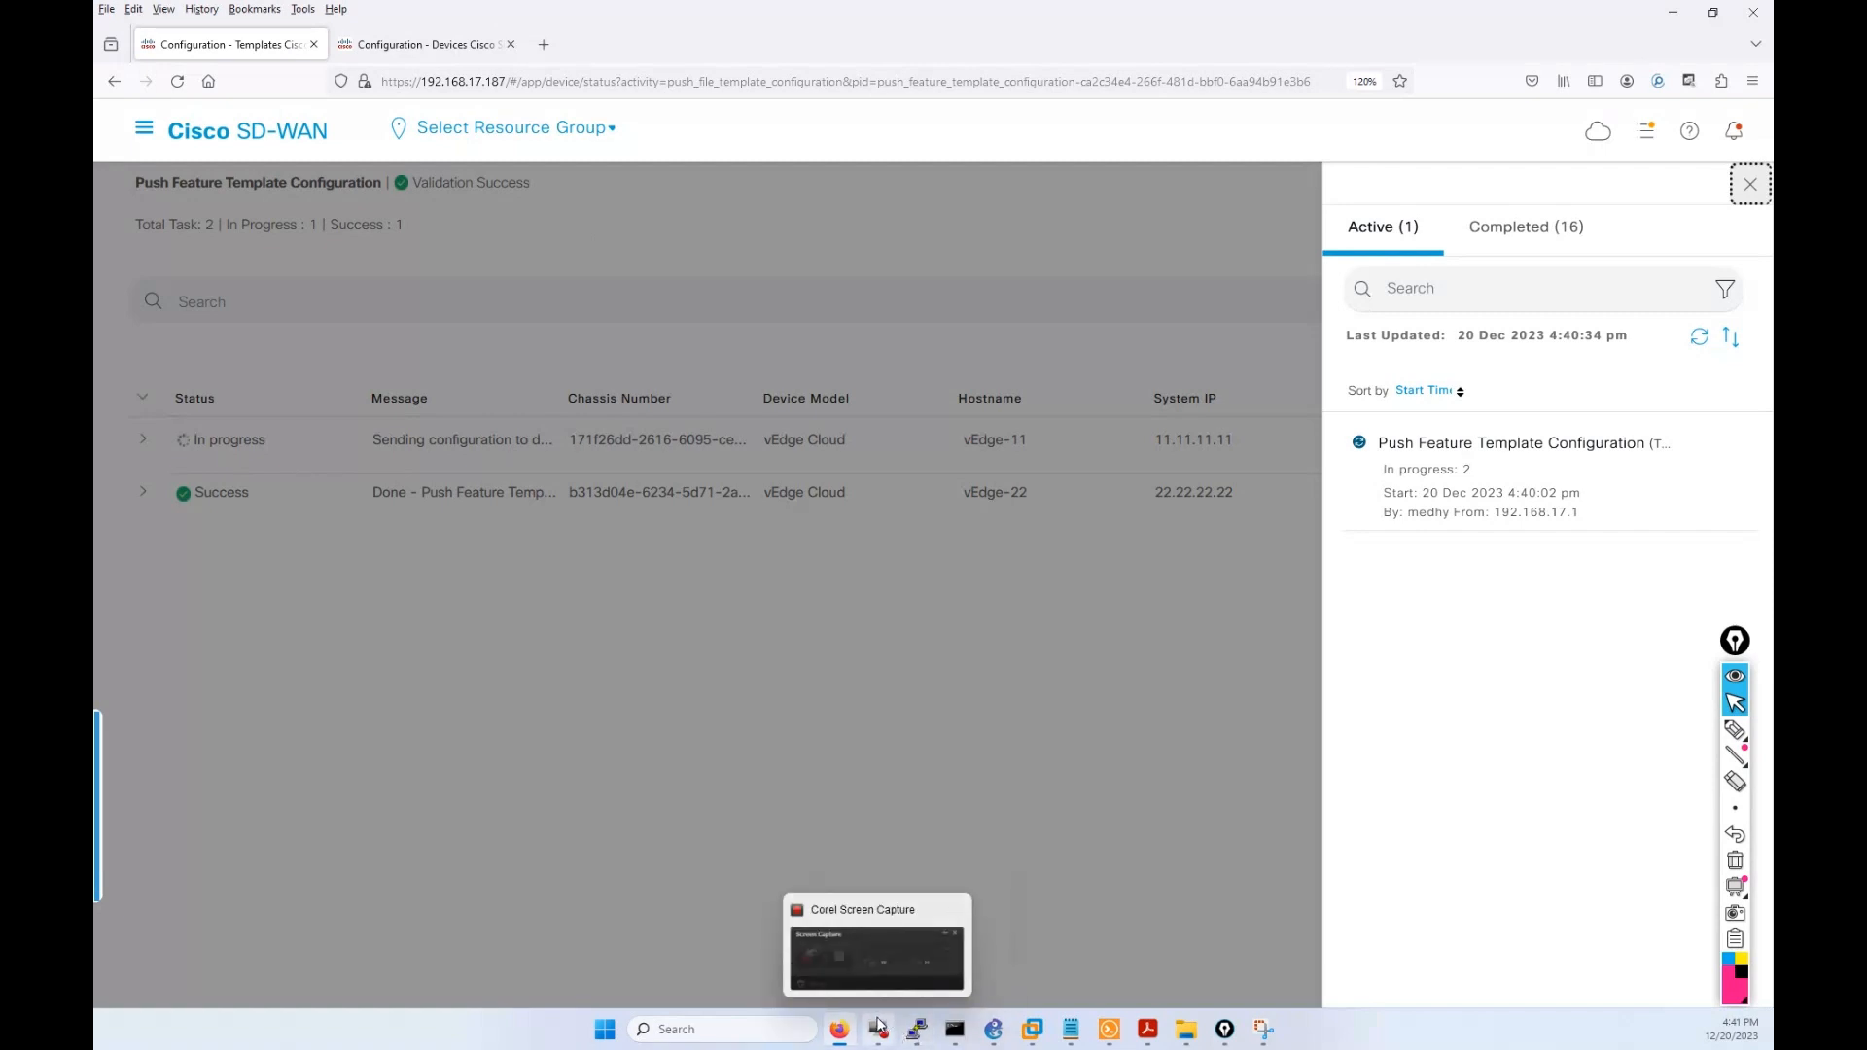
{"action": "left_click", "coordinate": [1077, 967]}
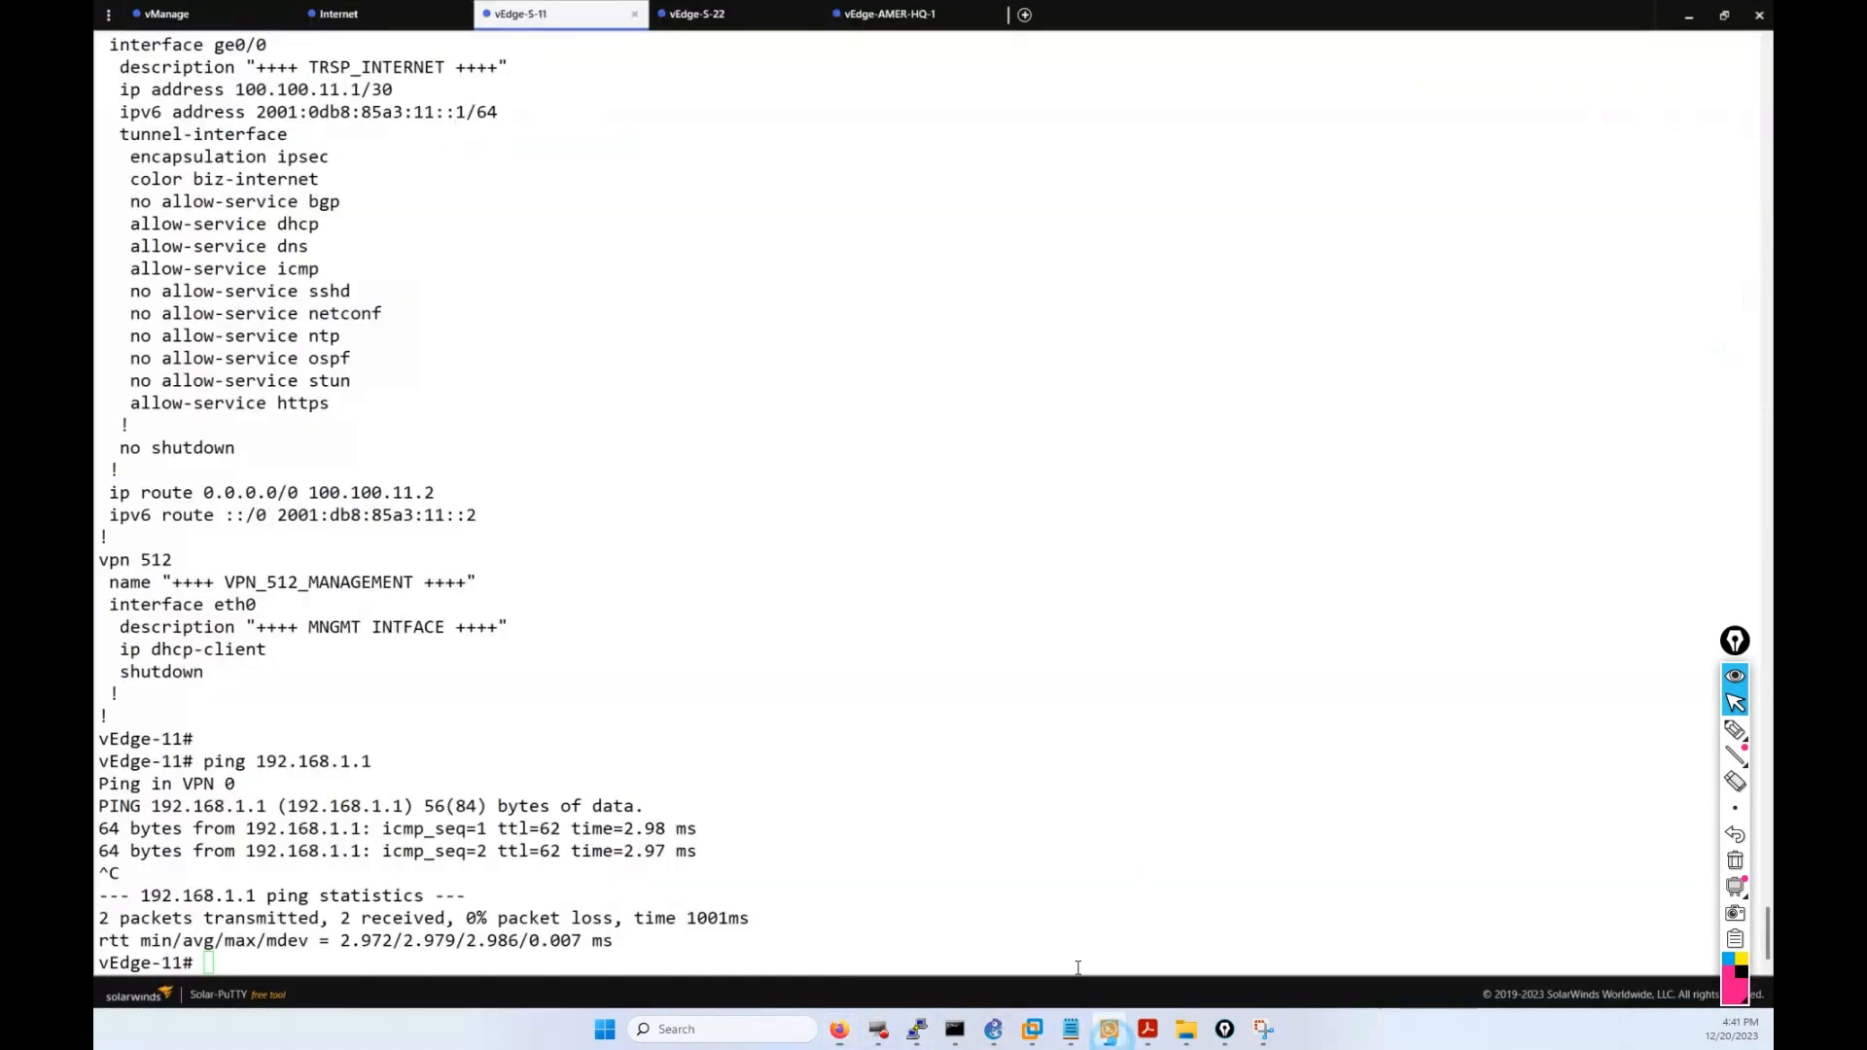
On vEdge-22, run show running-config and page to the end of the output.
{"action": "left_click", "coordinate": [694, 16]}
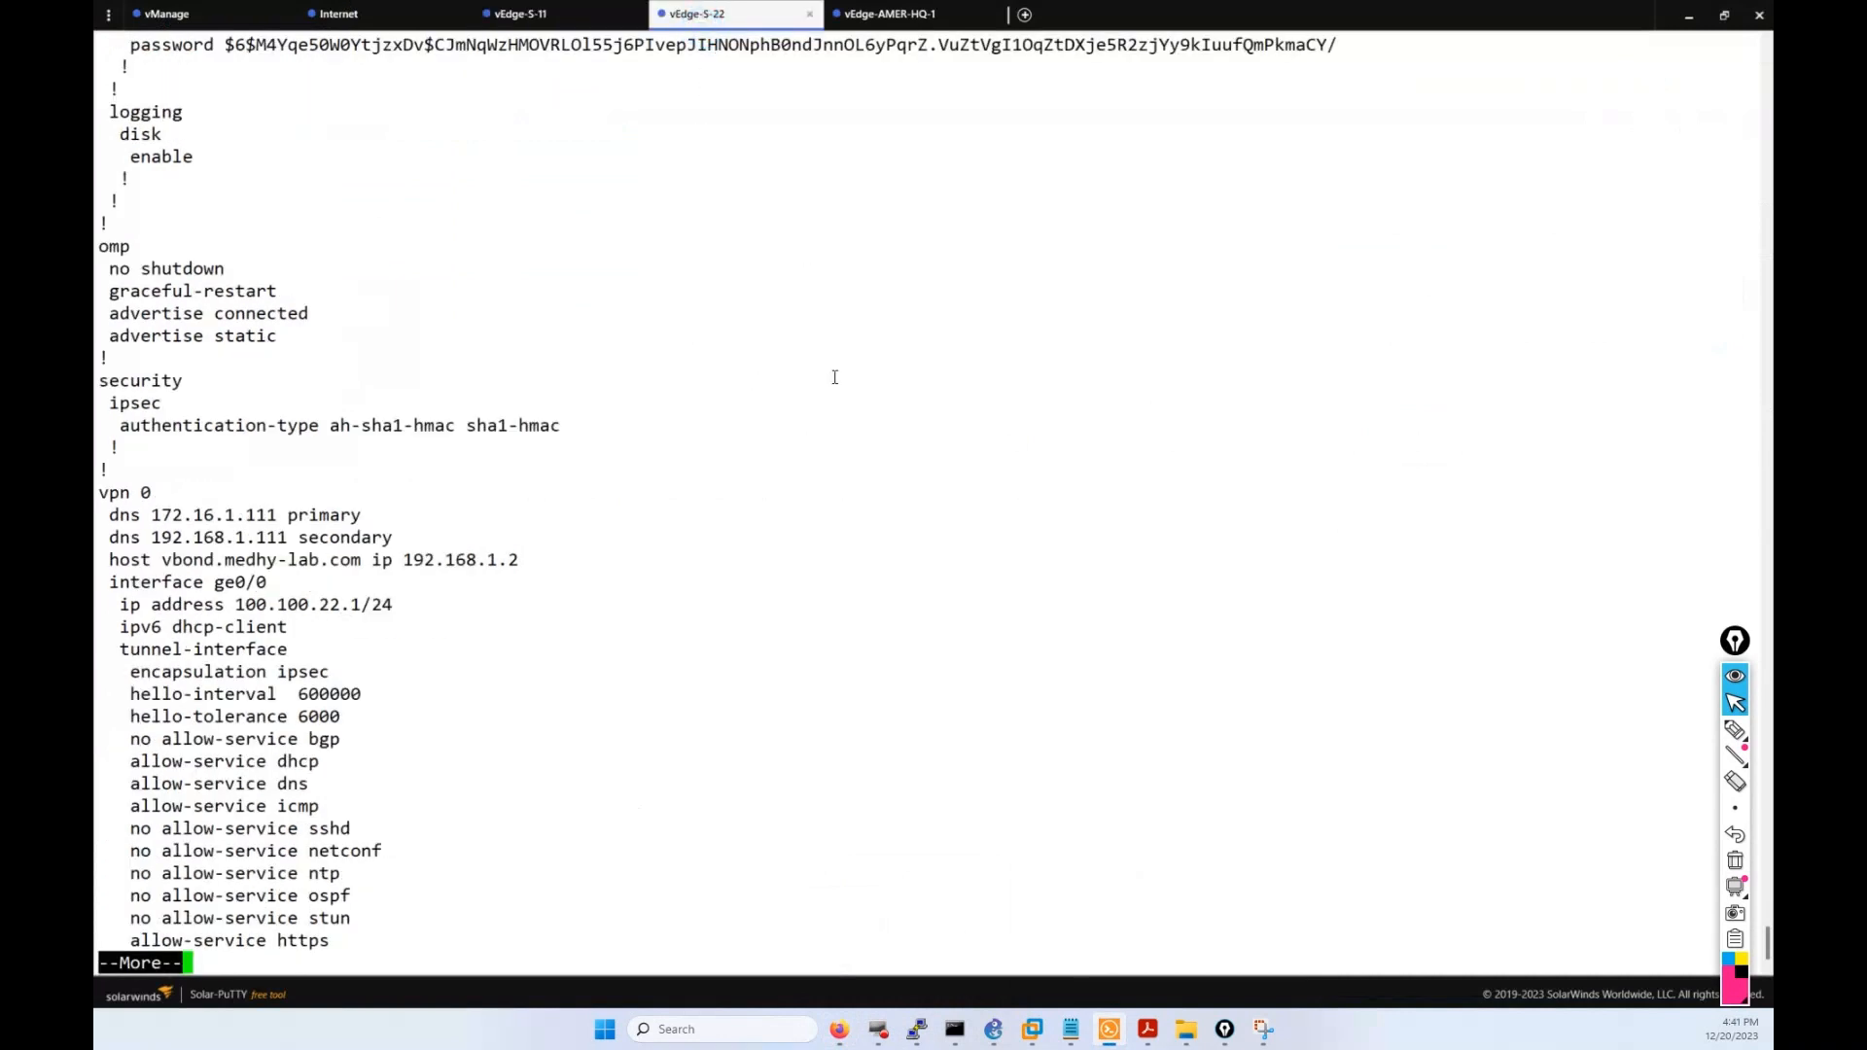
{"action": "key", "text": "ctrl+c"}
{"action": "key", "text": "Return"}
{"action": "key", "text": "Return"}
{"action": "key", "text": "Return"}
{"action": "type", "text": "show running-config"}
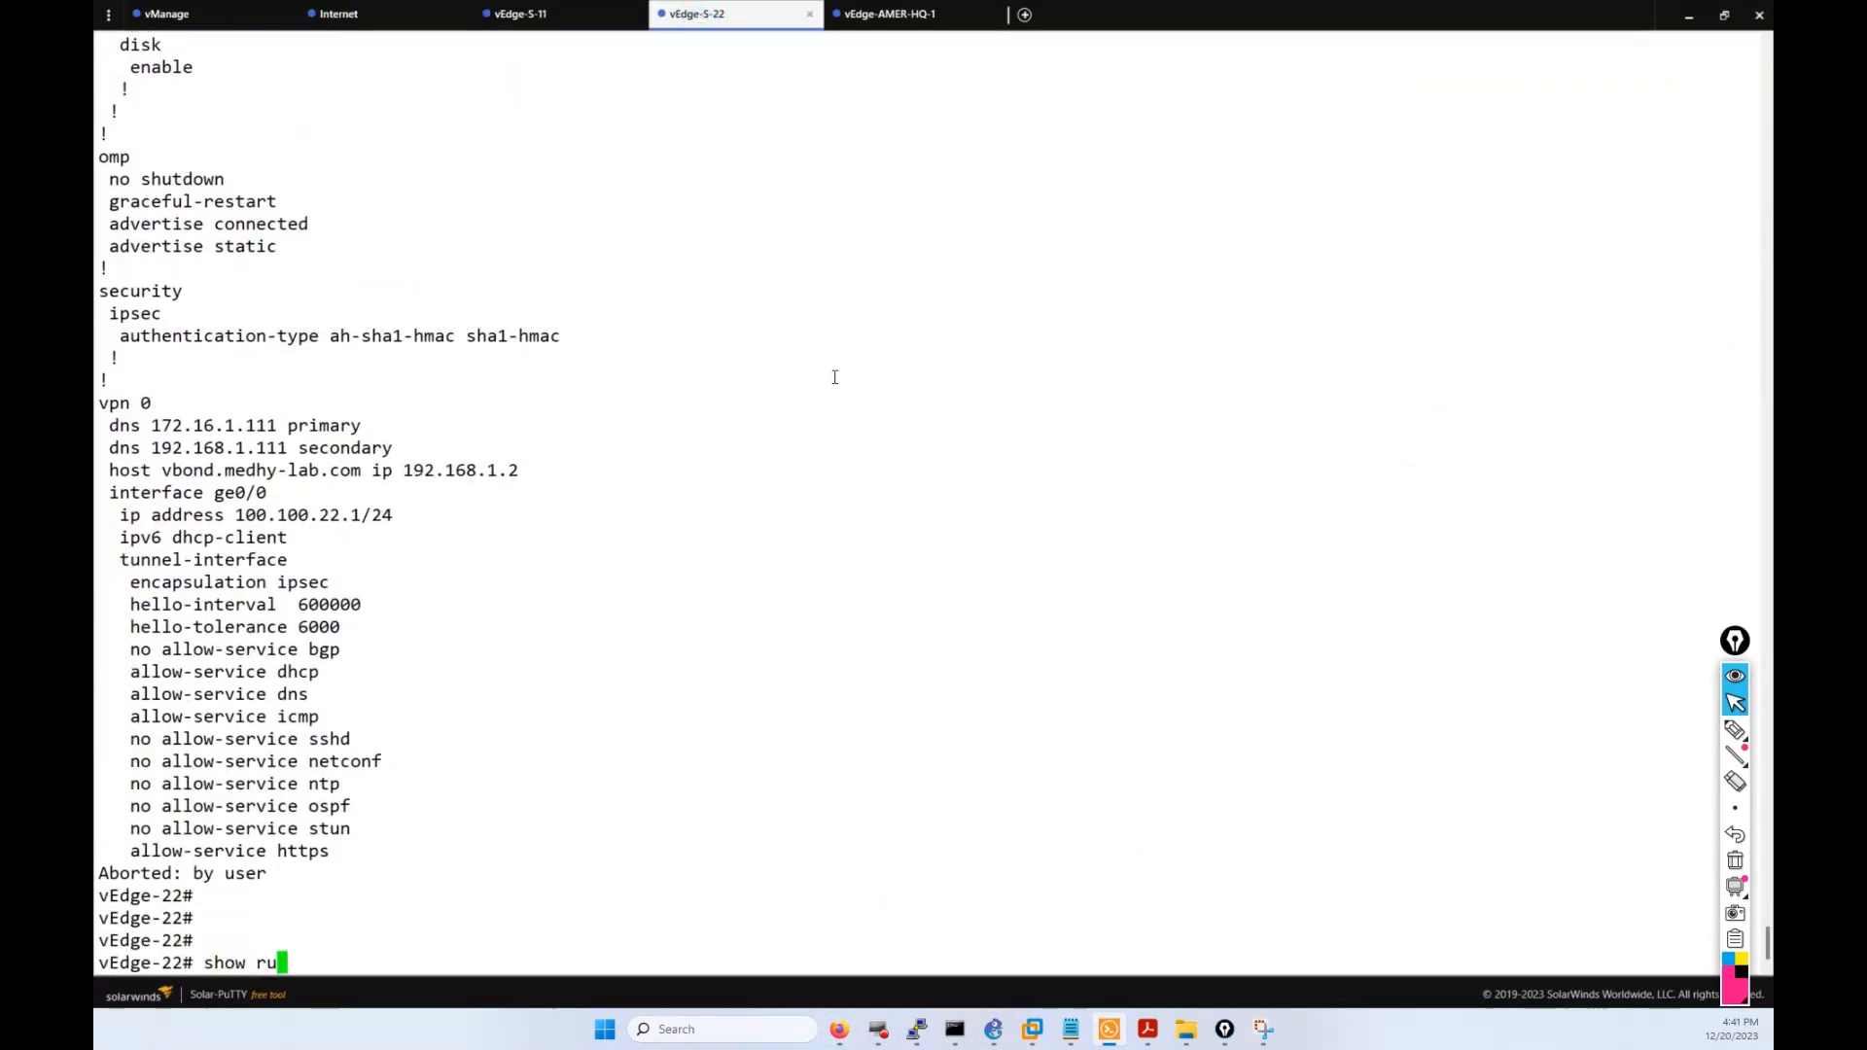
{"action": "key", "text": "Return"}
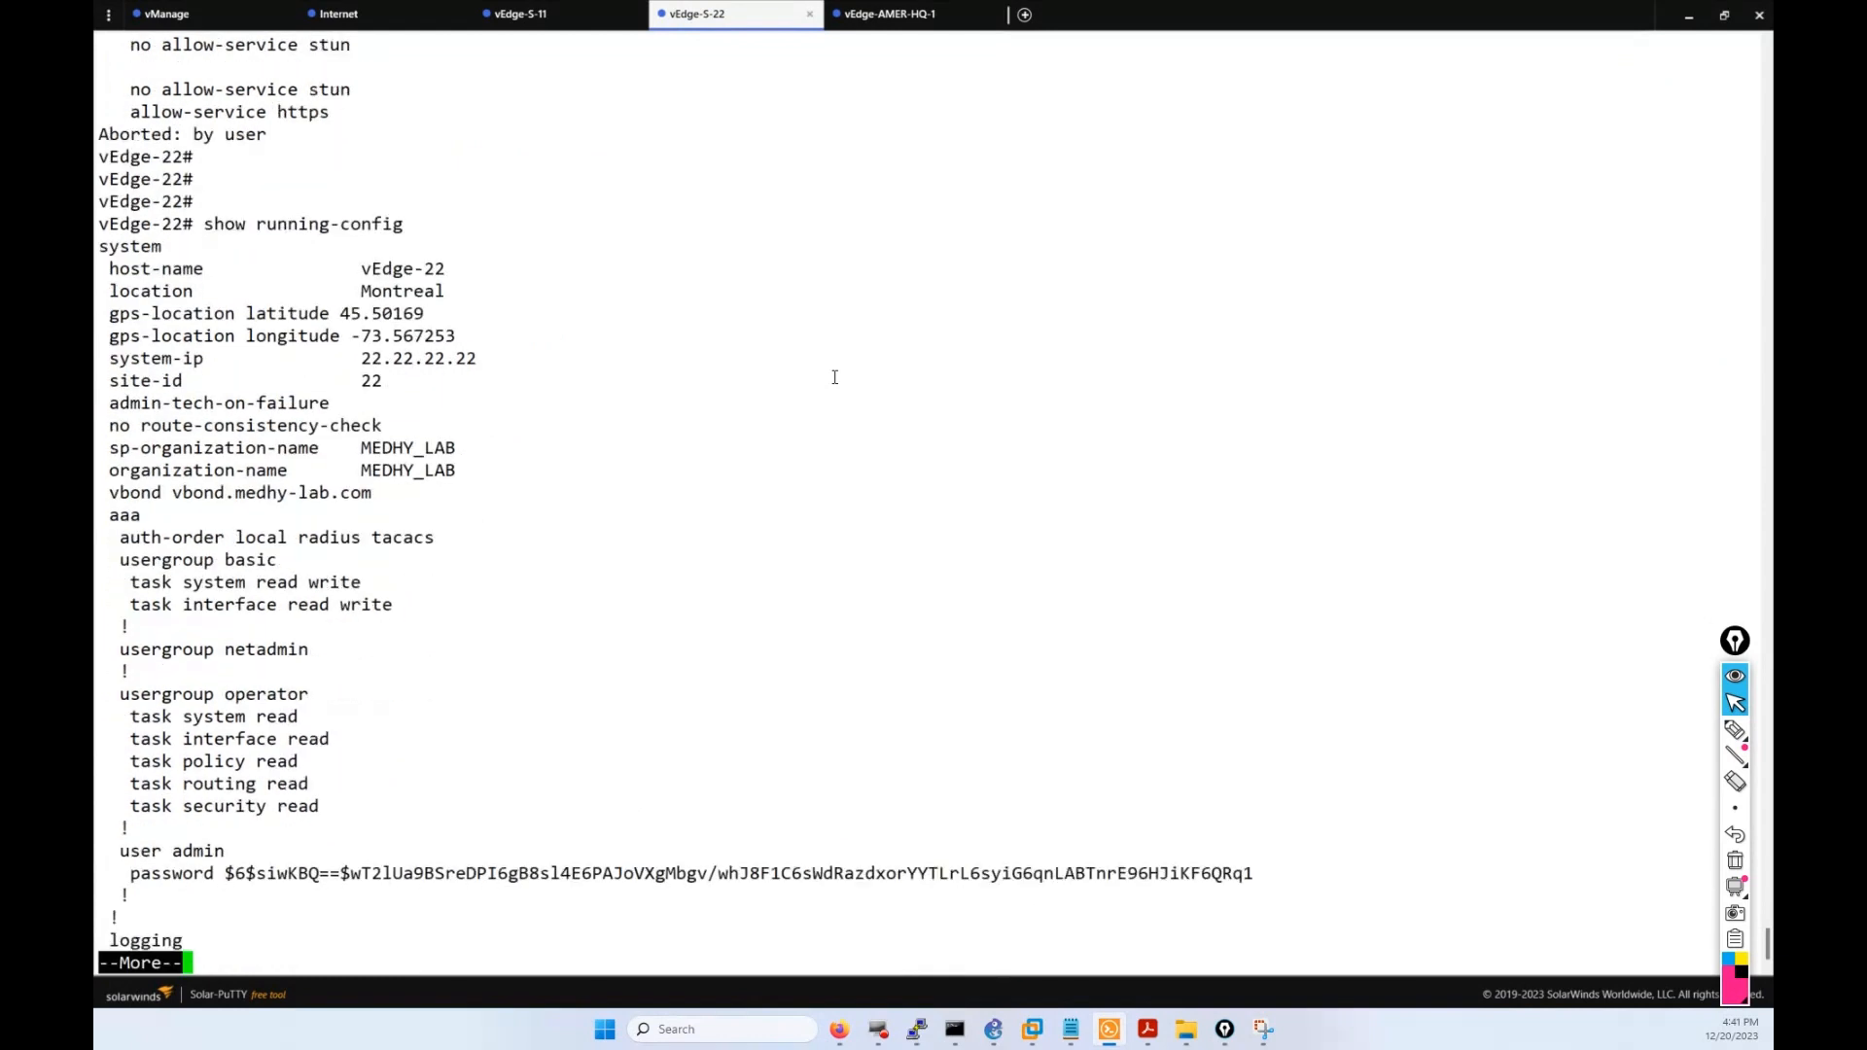
{"action": "key", "text": "Return"}
{"action": "key", "text": "Return"}
{"action": "key", "text": "Return"}
{"action": "key", "text": "Return"}
{"action": "key", "text": "Return"}
{"action": "key", "text": "Return"}
{"action": "key", "text": "Return"}
{"action": "key", "text": "Return"}
{"action": "key", "text": "Return"}
{"action": "key", "text": "Return"}
{"action": "key", "text": "Return"}
{"action": "key", "text": "Return"}
{"action": "key", "text": "Return"}
{"action": "key", "text": "Return"}
{"action": "key", "text": "Return"}
{"action": "key", "text": "Return"}
{"action": "key", "text": "Return"}
{"action": "key", "text": "Return"}
{"action": "key", "text": "Return"}
{"action": "key", "text": "Return"}
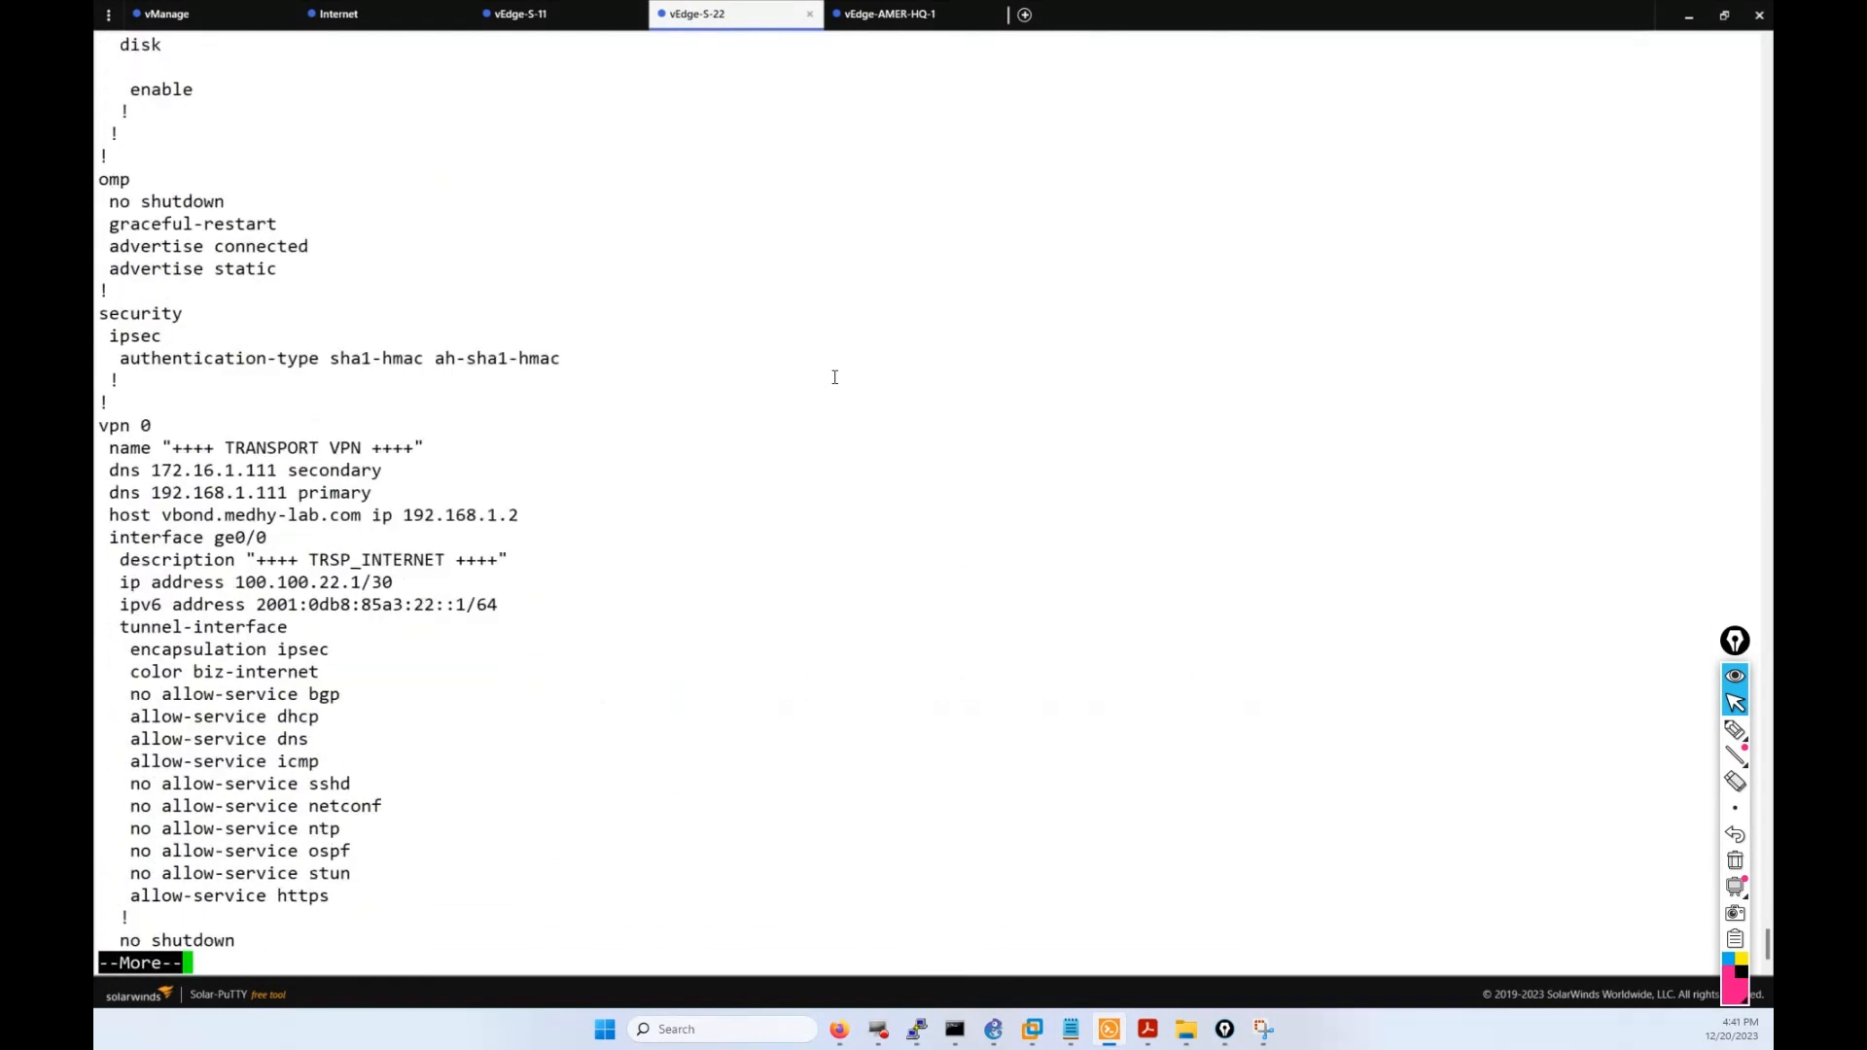
{"action": "key", "text": "Return"}
{"action": "key", "text": "Return"}
{"action": "key", "text": "Return"}
{"action": "key", "text": "Return"}
{"action": "key", "text": "Return"}
{"action": "key", "text": "Return"}
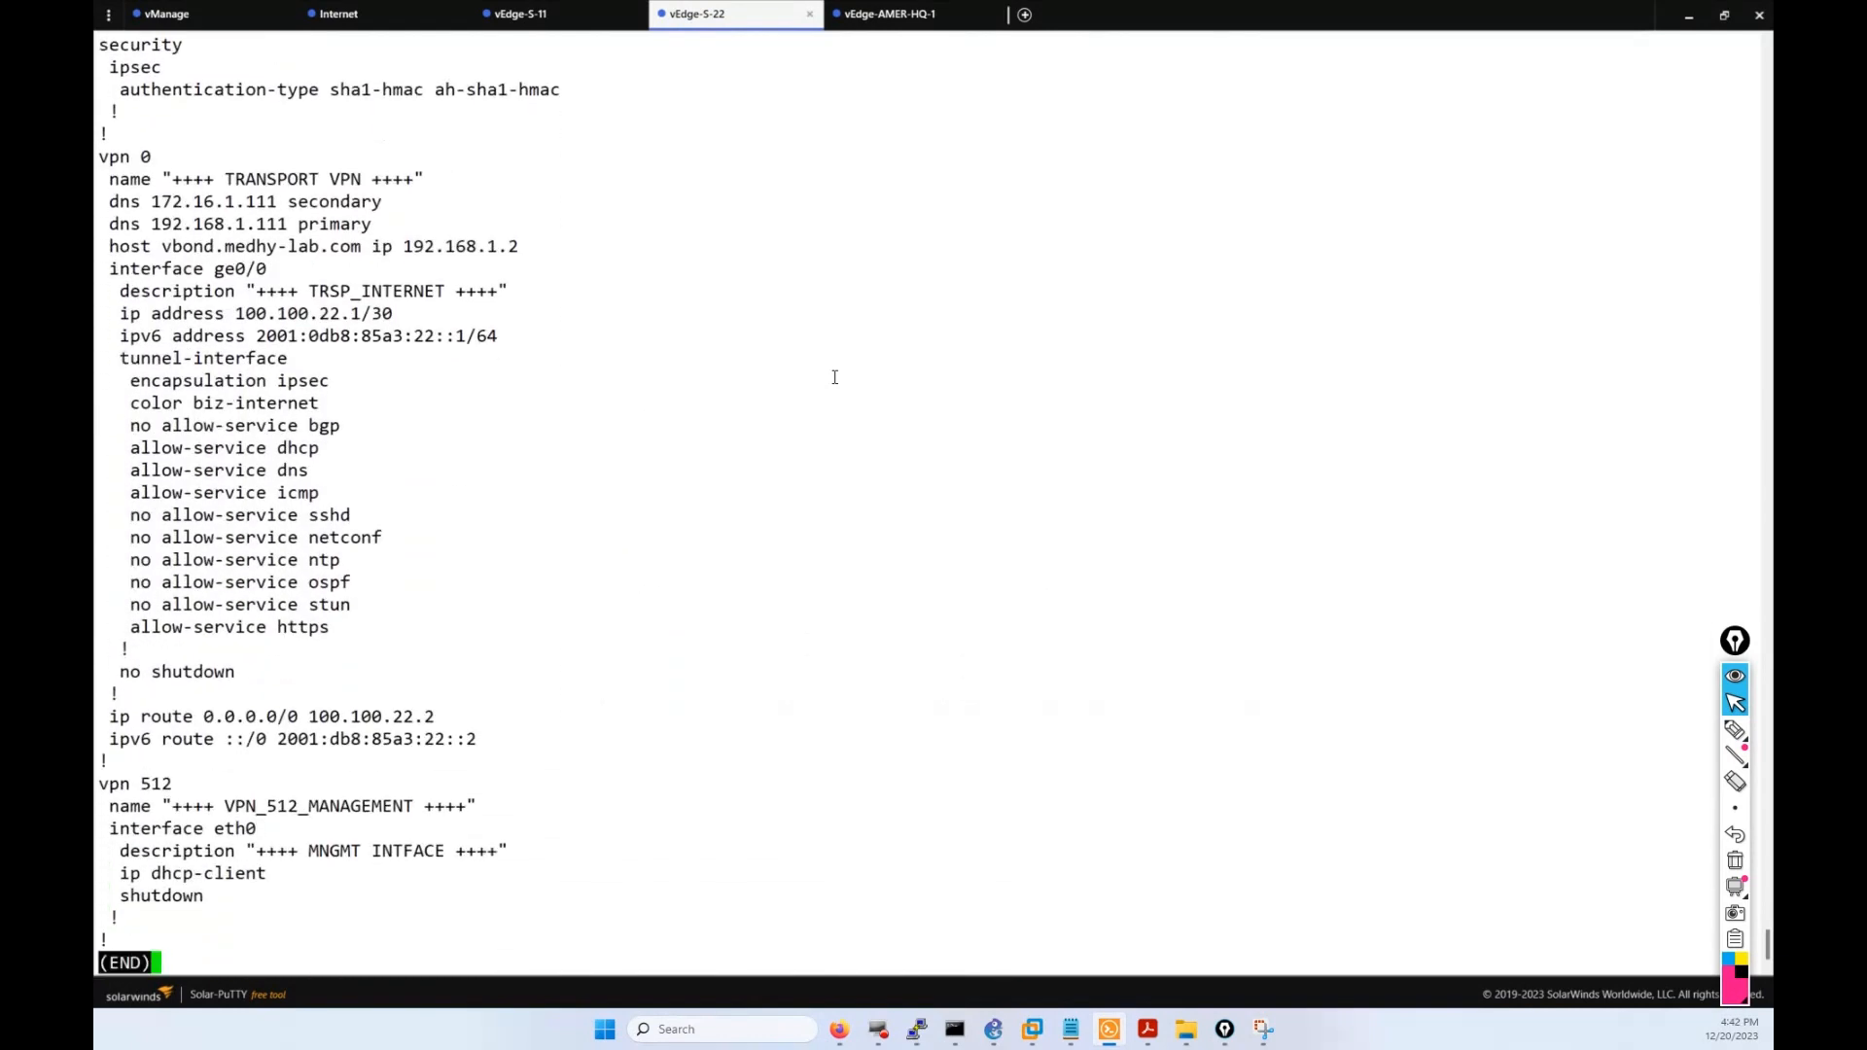
Rerun the ping to 192.168.1.1 on vEdge-11 and check its statistics.
{"action": "left_click", "coordinate": [580, 25]}
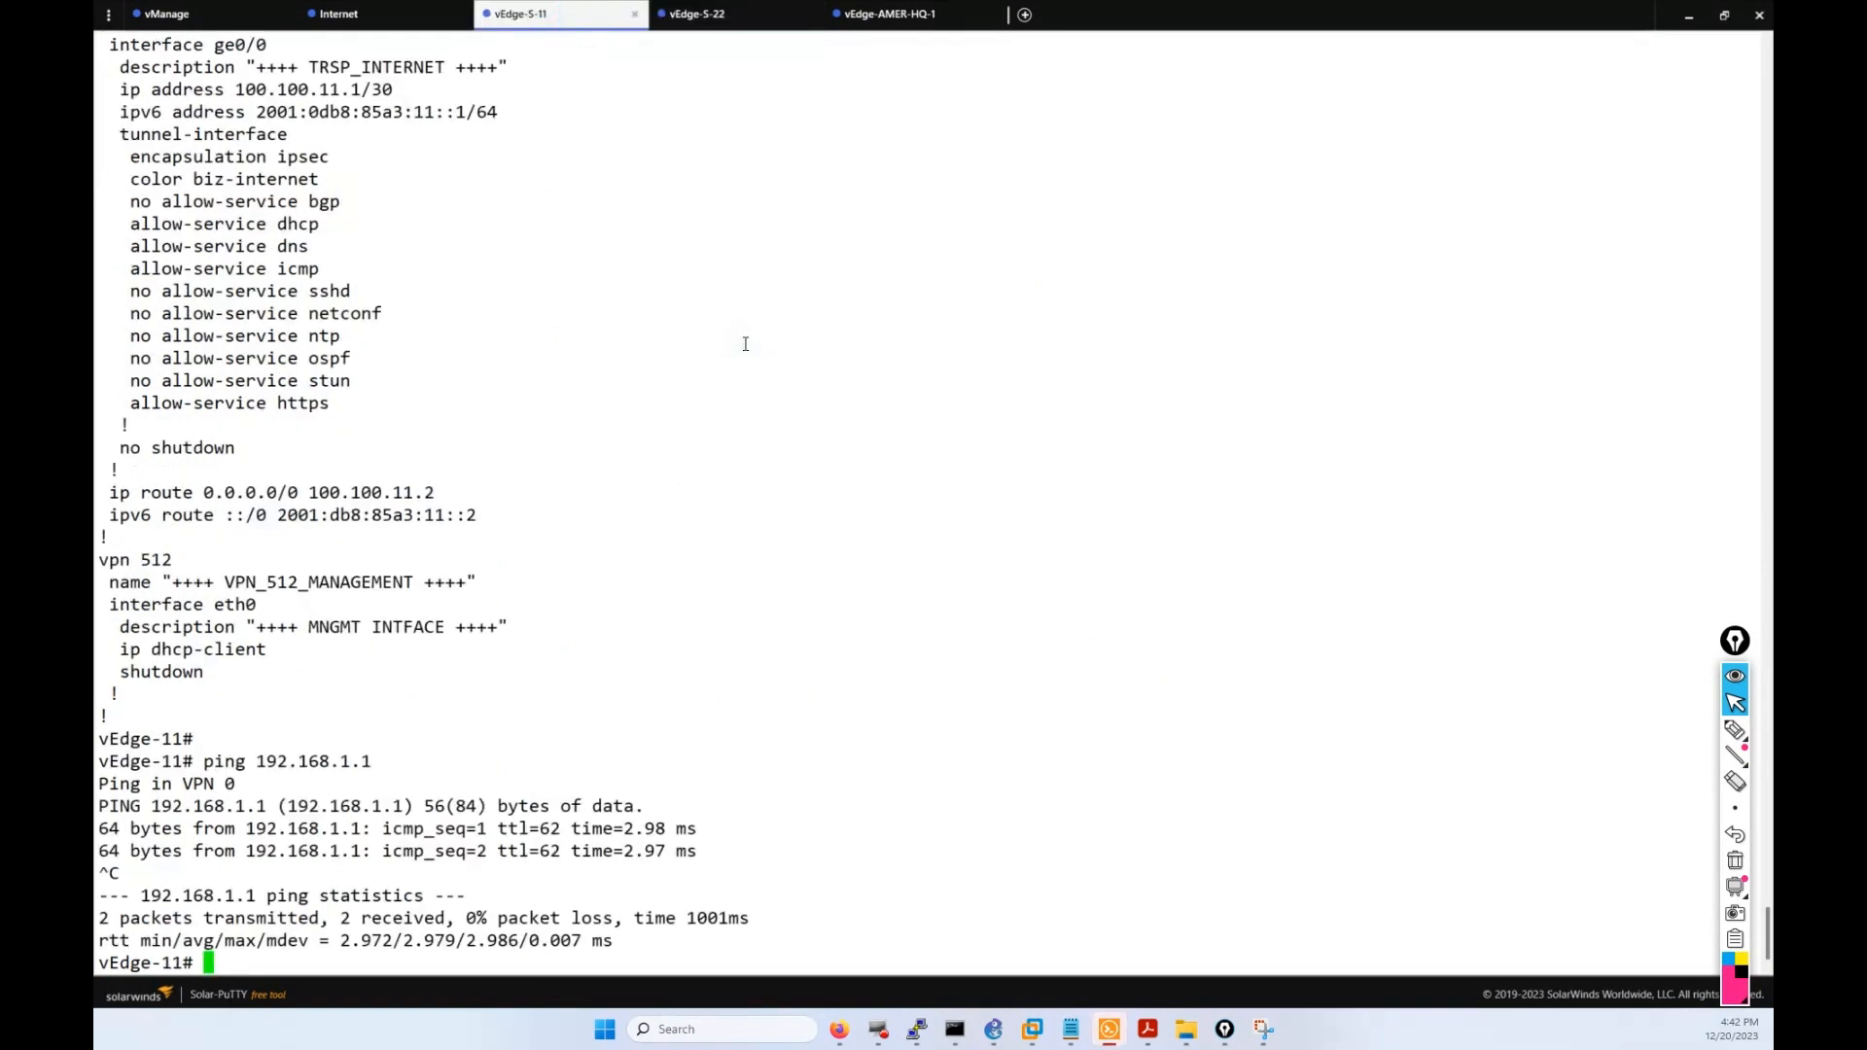
{"action": "key", "text": "Return"}
{"action": "key", "text": "Up"}
{"action": "key", "text": "Return"}
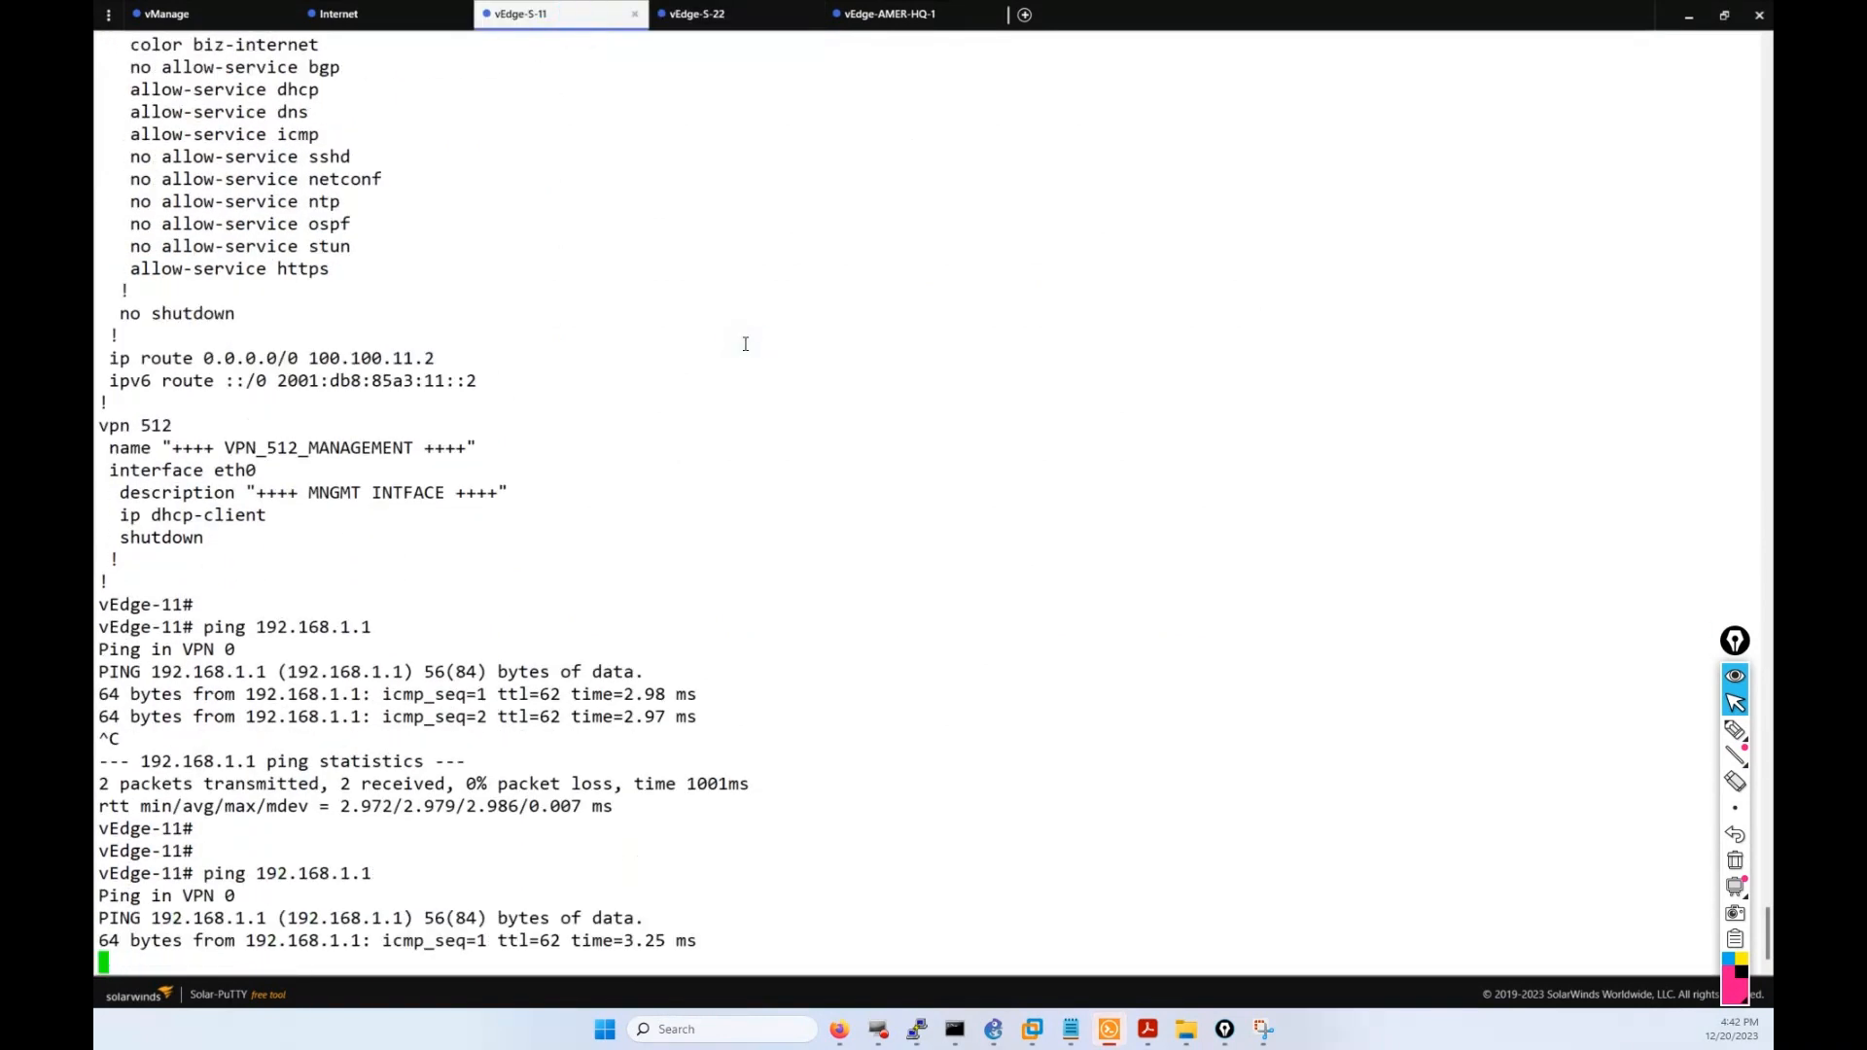
{"action": "key", "text": "ctrl+c"}
List vEdge-11's running config to its end again, then return to the push status page.
{"action": "key", "text": "Return"}
{"action": "key", "text": "Return"}
{"action": "key", "text": "Return"}
{"action": "key", "text": "Up"}
{"action": "key", "text": "Up"}
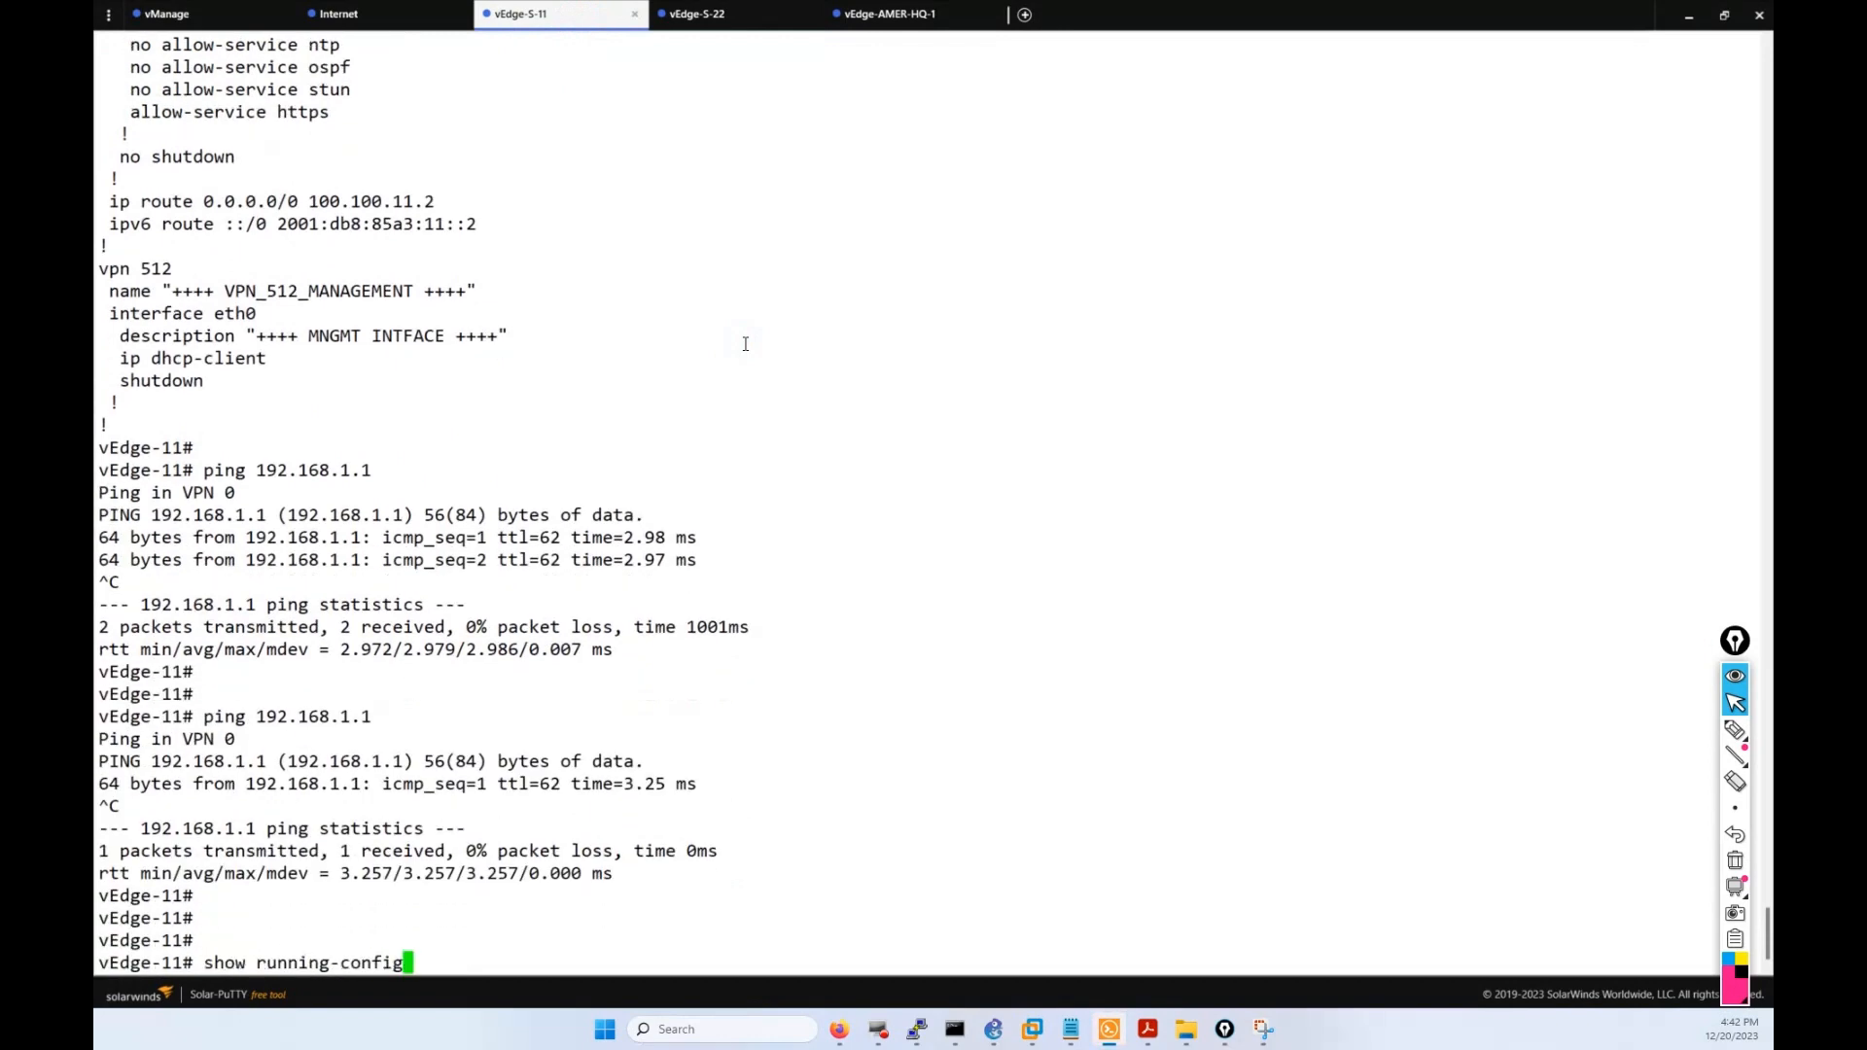
{"action": "key", "text": "Return"}
{"action": "key", "text": "Return"}
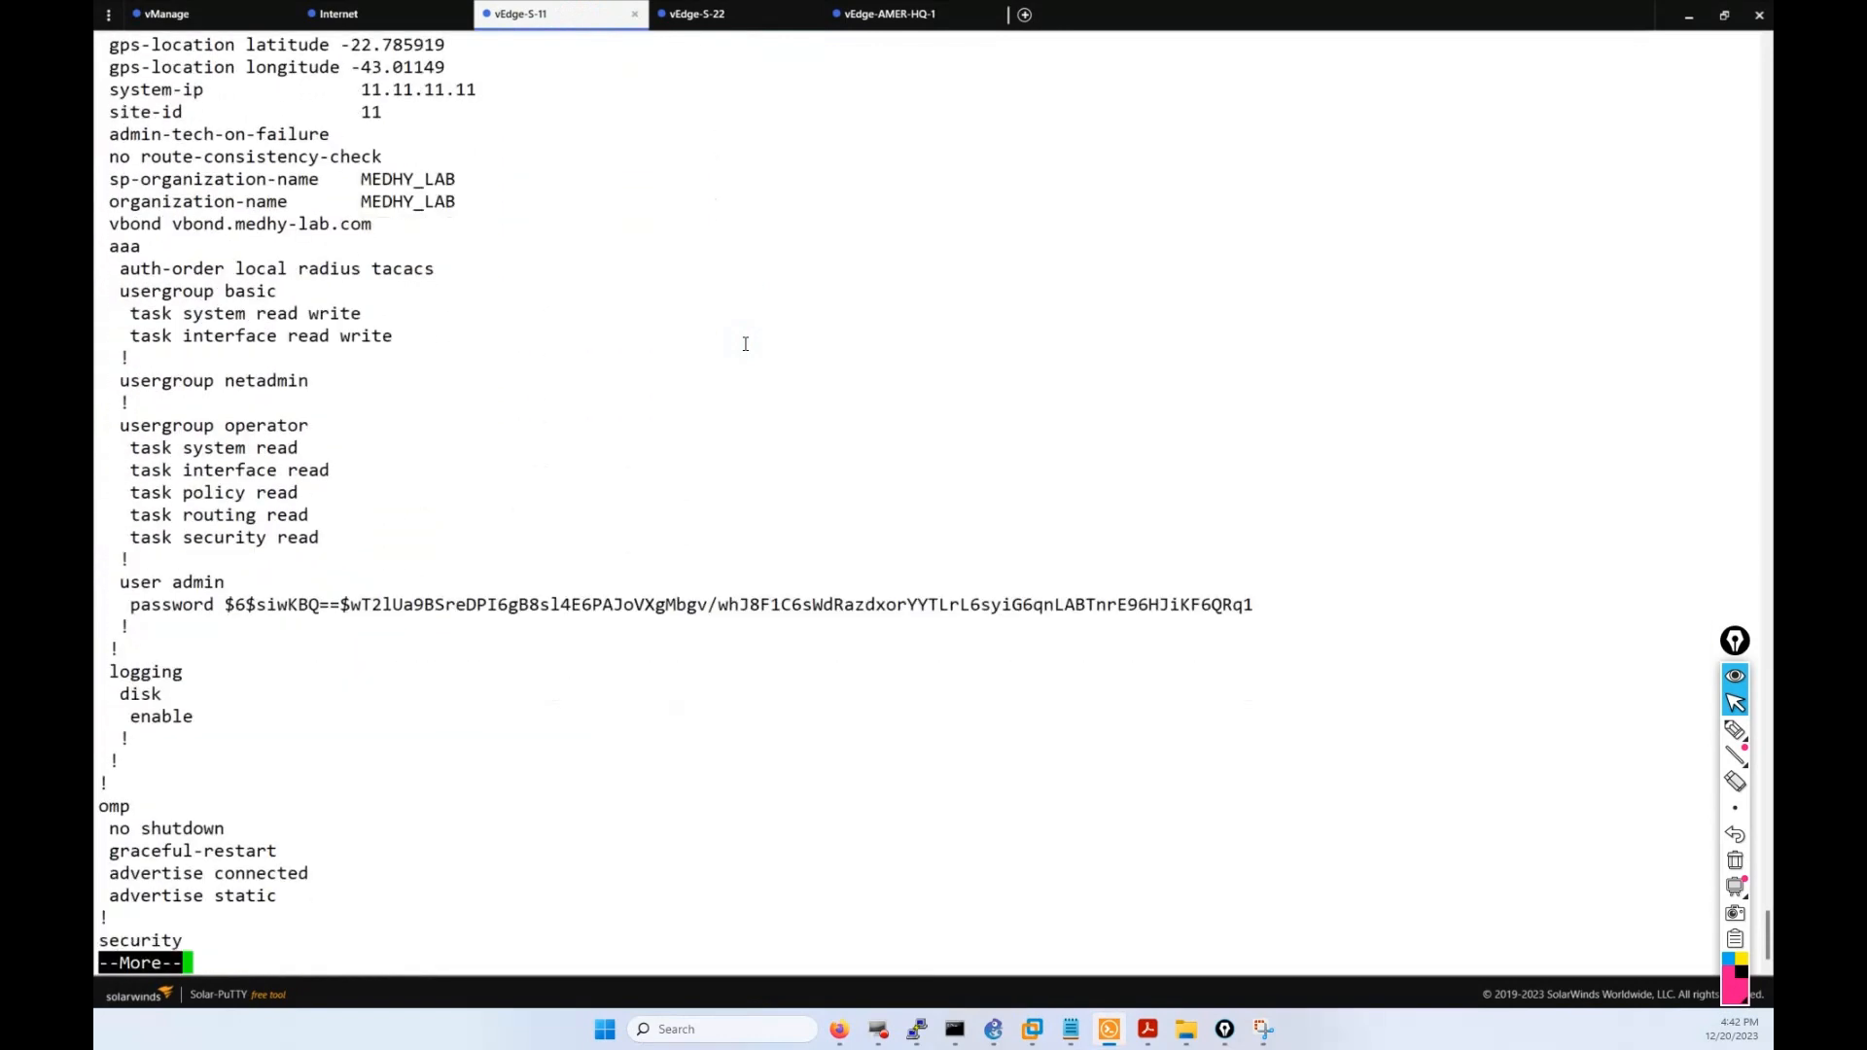
{"action": "key", "text": "Return"}
{"action": "key", "text": "Return"}
{"action": "key", "text": "Return"}
{"action": "key", "text": "Return"}
{"action": "key", "text": "Return"}
{"action": "key", "text": "Return"}
{"action": "key", "text": "Return"}
{"action": "key", "text": "Return"}
{"action": "key", "text": "Return"}
{"action": "key", "text": "Return"}
{"action": "key", "text": "Return"}
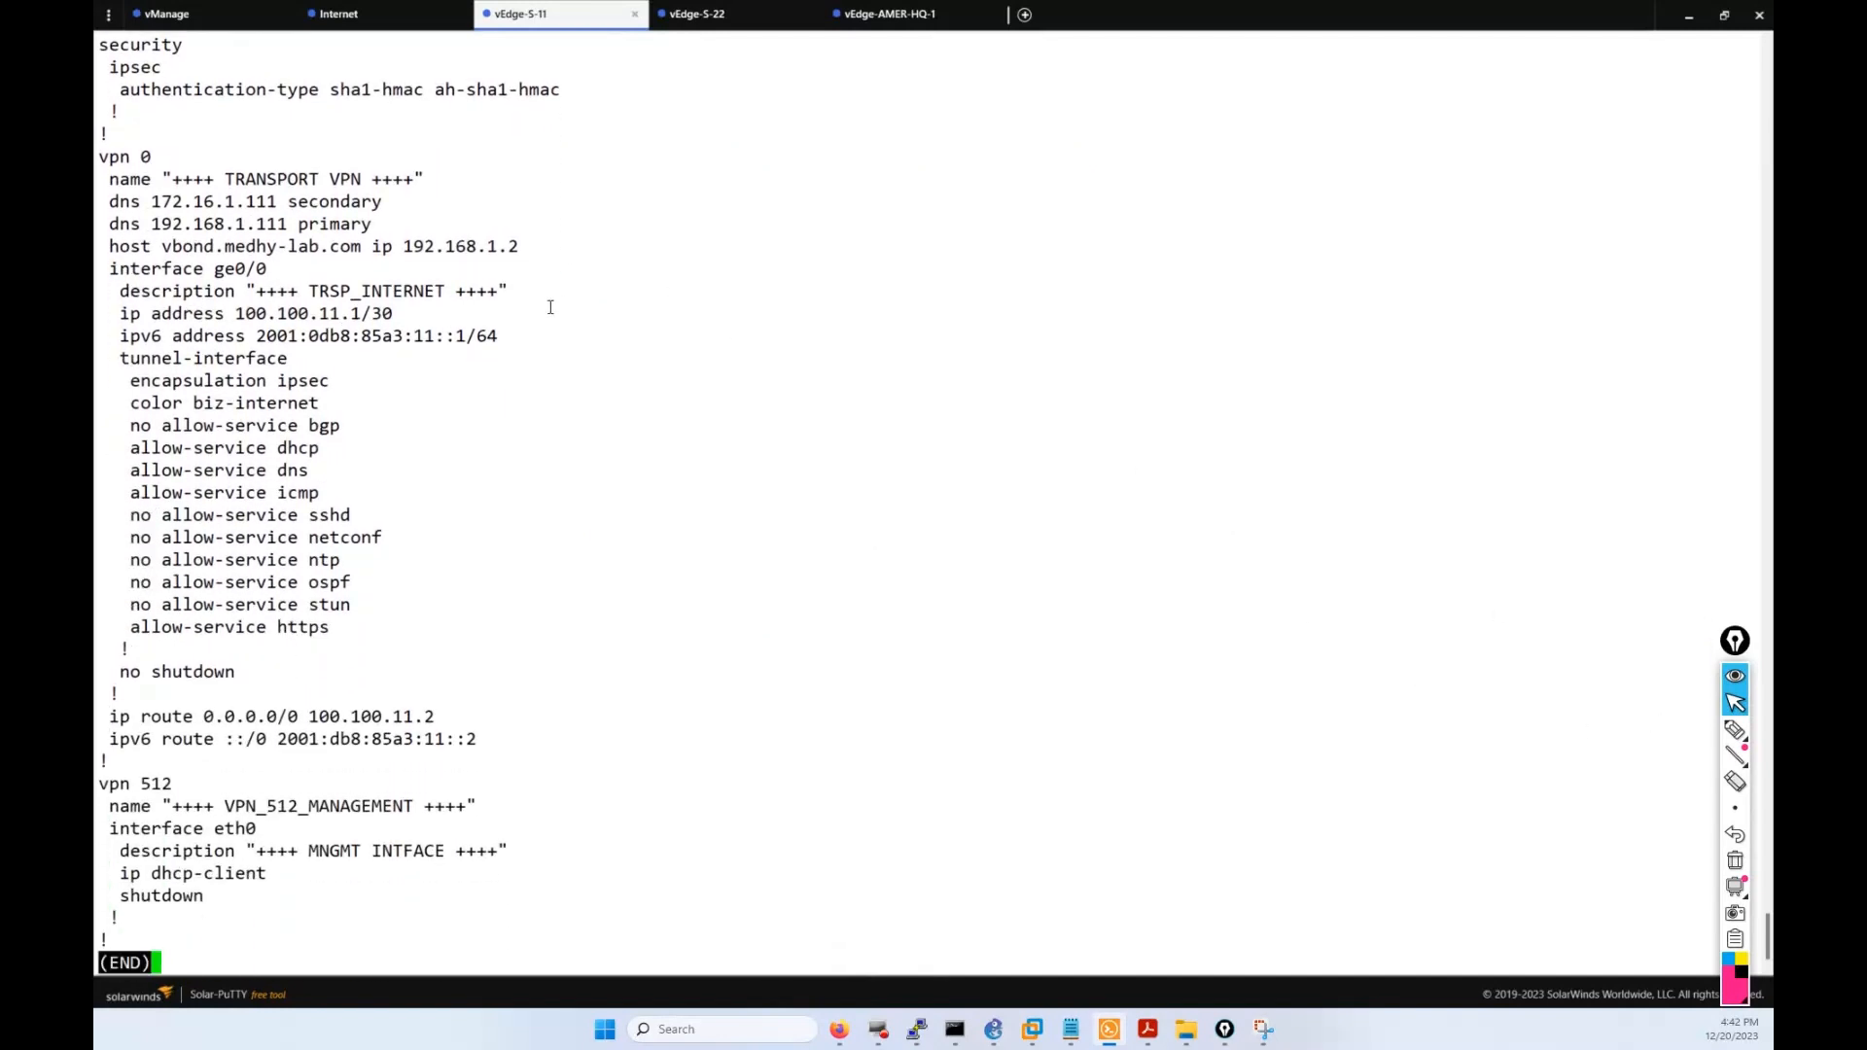
{"action": "left_click", "coordinate": [834, 1038]}
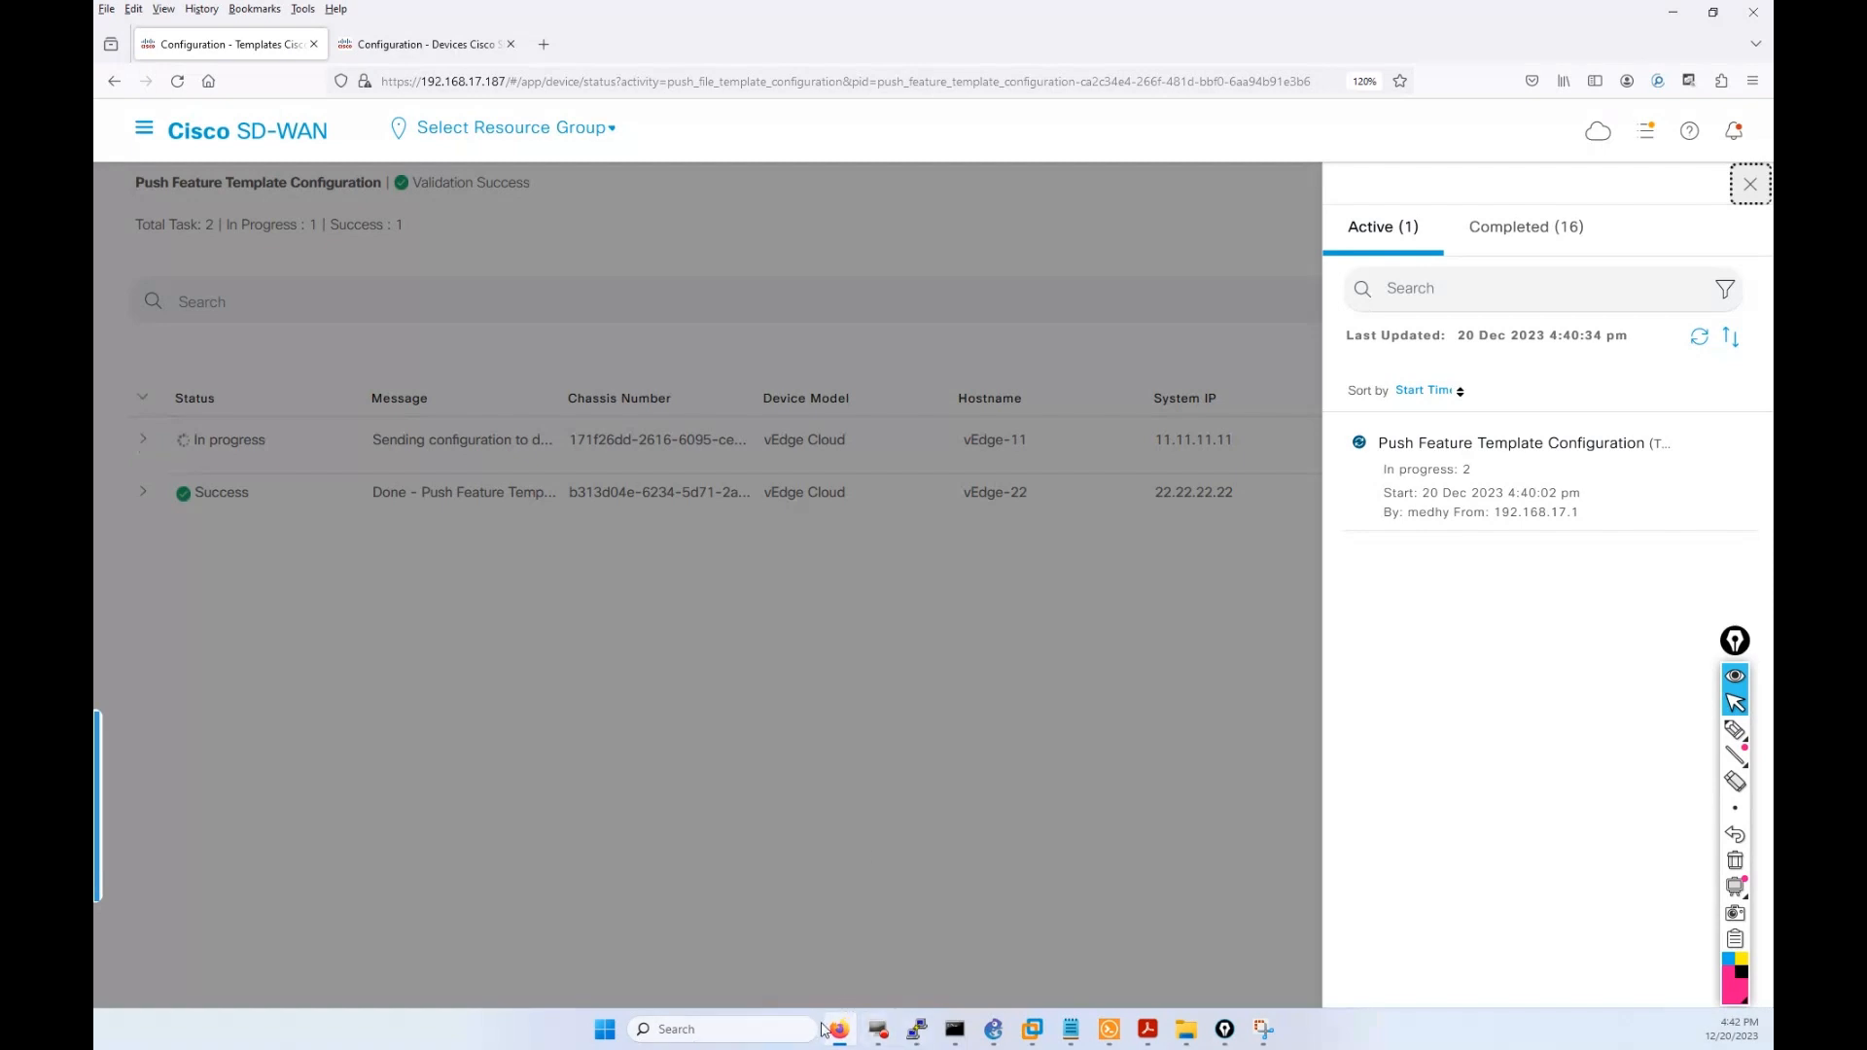
Reload the WAN Edge list to show vEdge-22 In Sync on WAN_AMER_S11_S22.
{"action": "mouse_move", "coordinate": [839, 1028]}
{"action": "left_click", "coordinate": [420, 44]}
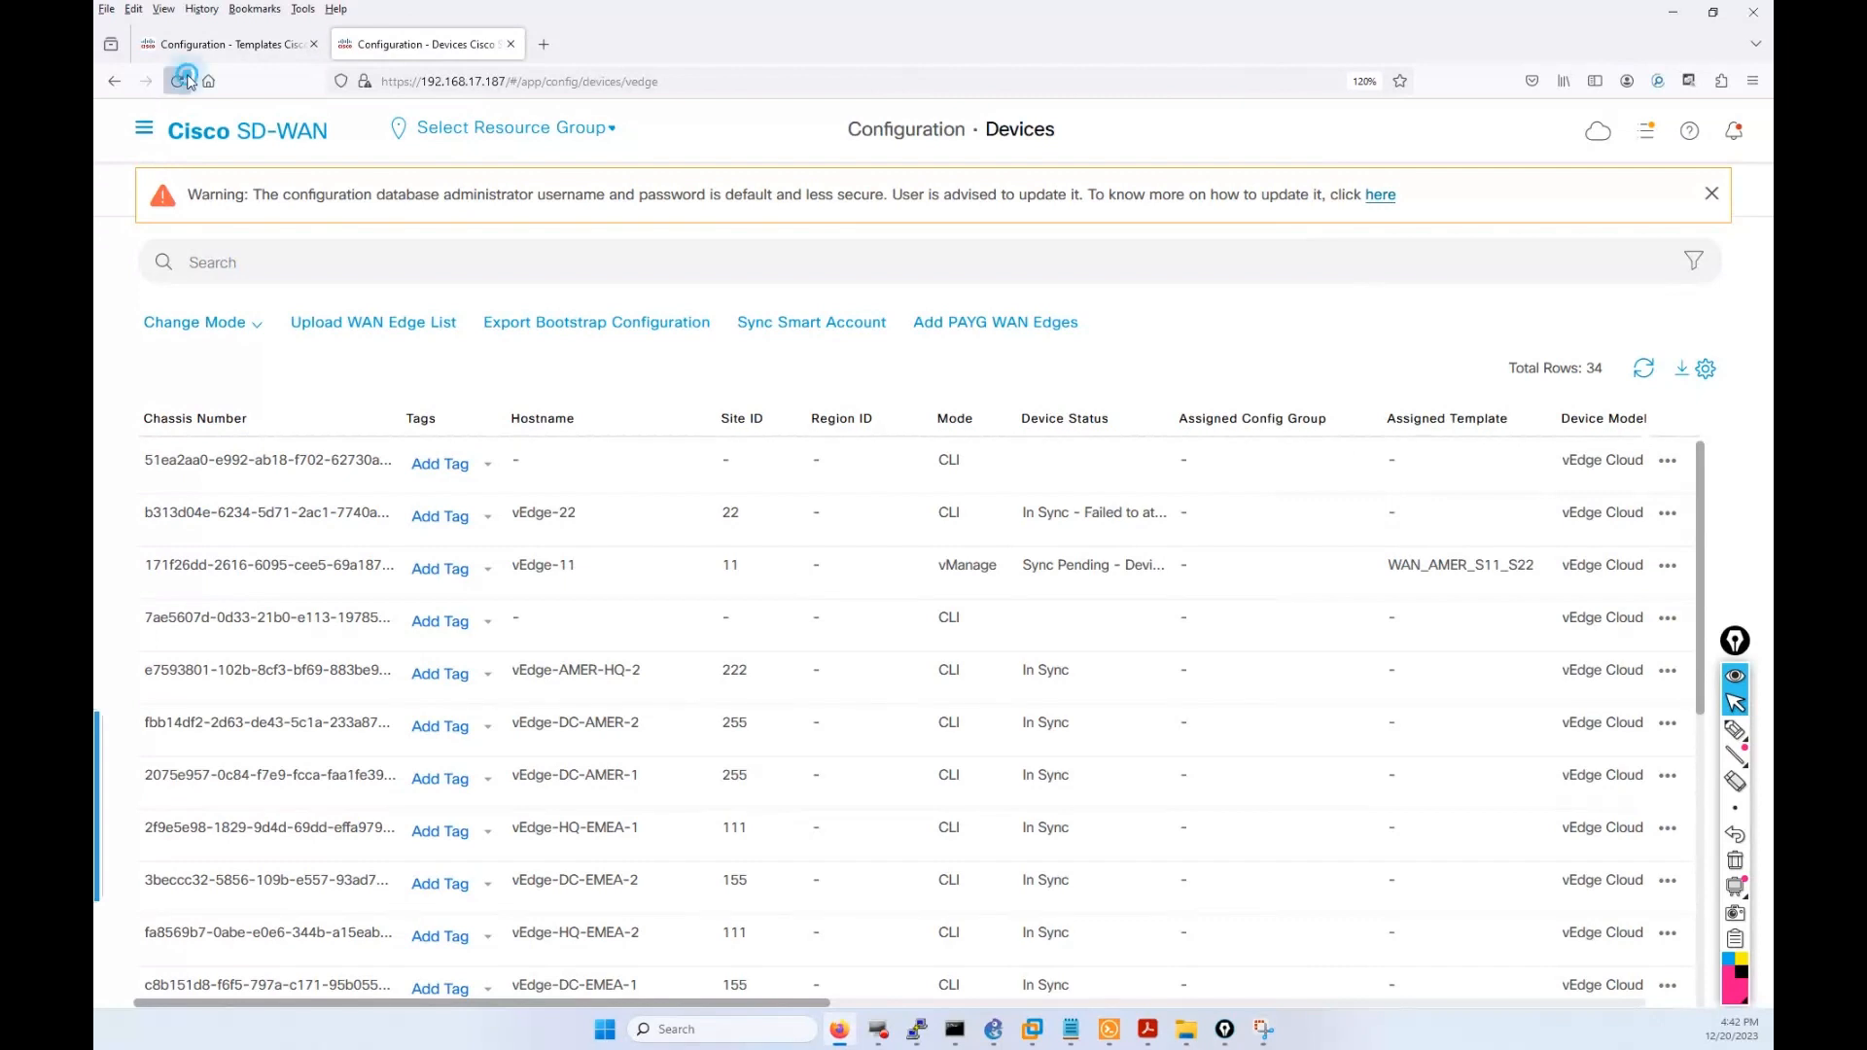
{"action": "left_click", "coordinate": [177, 81]}
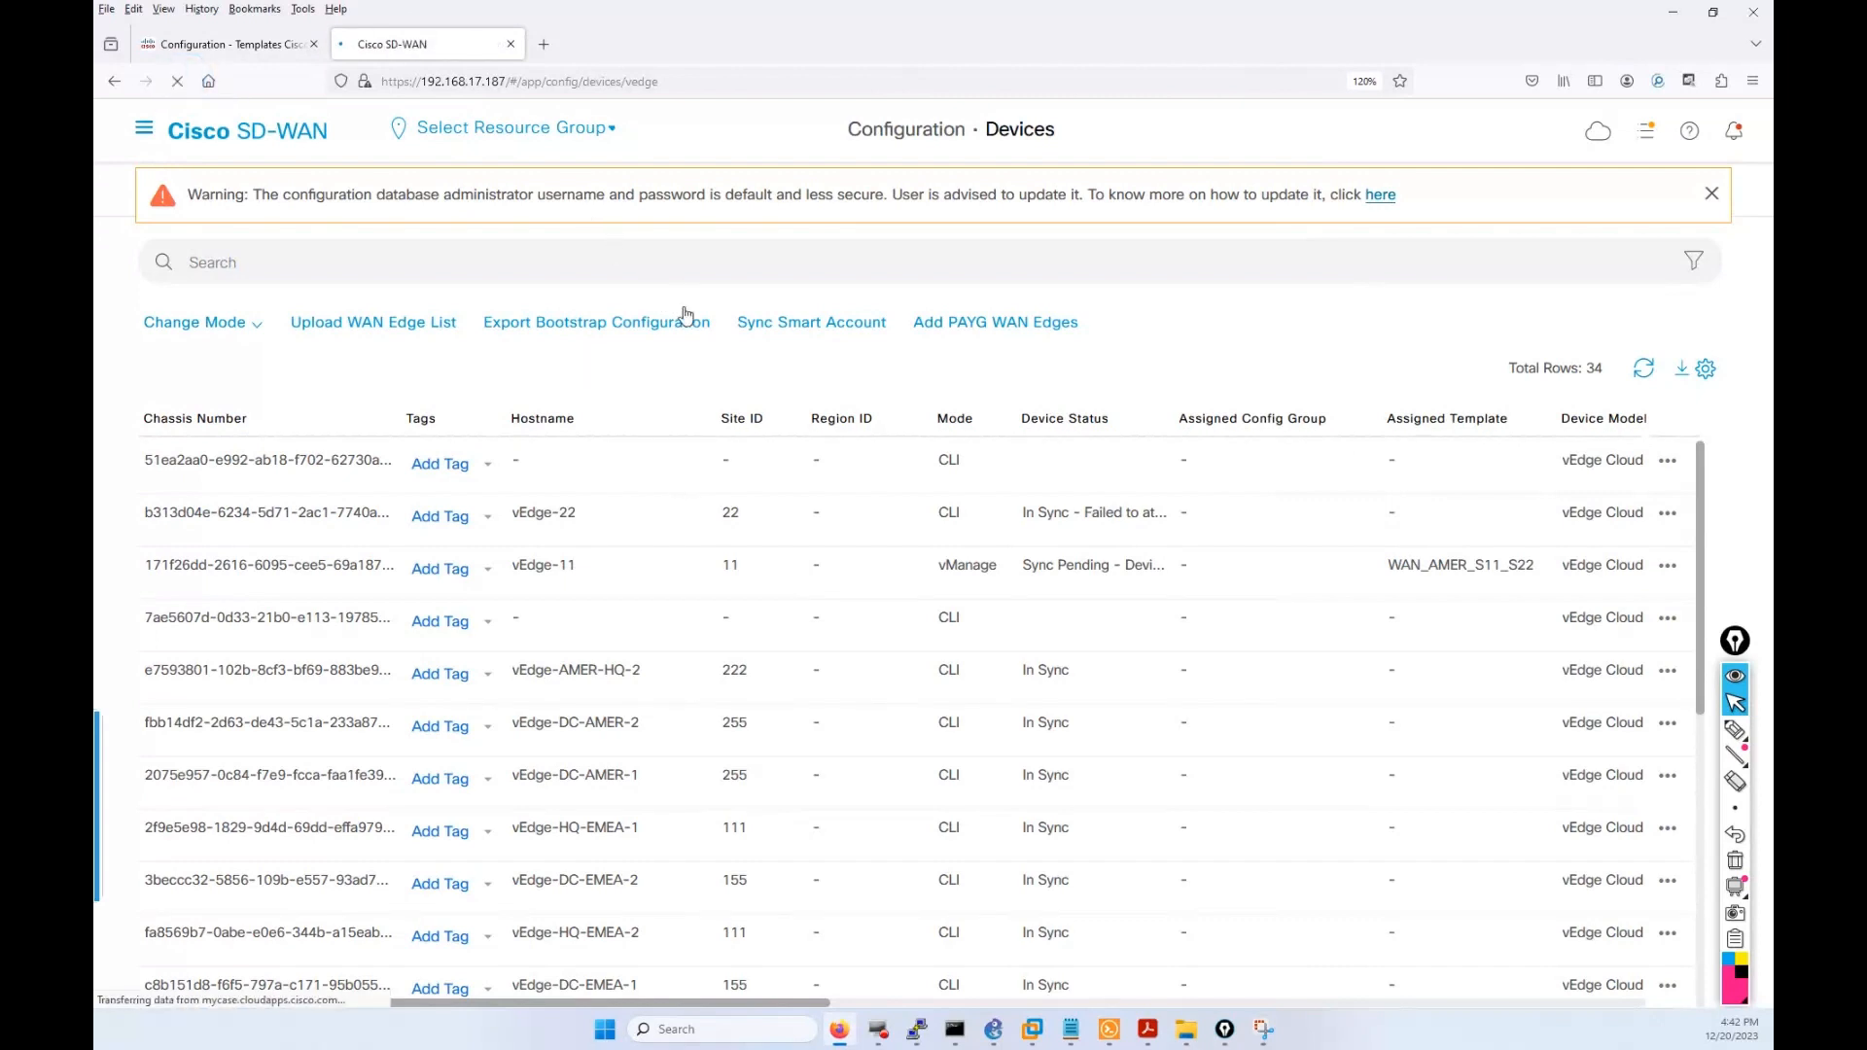
{"action": "left_click", "coordinate": [250, 46]}
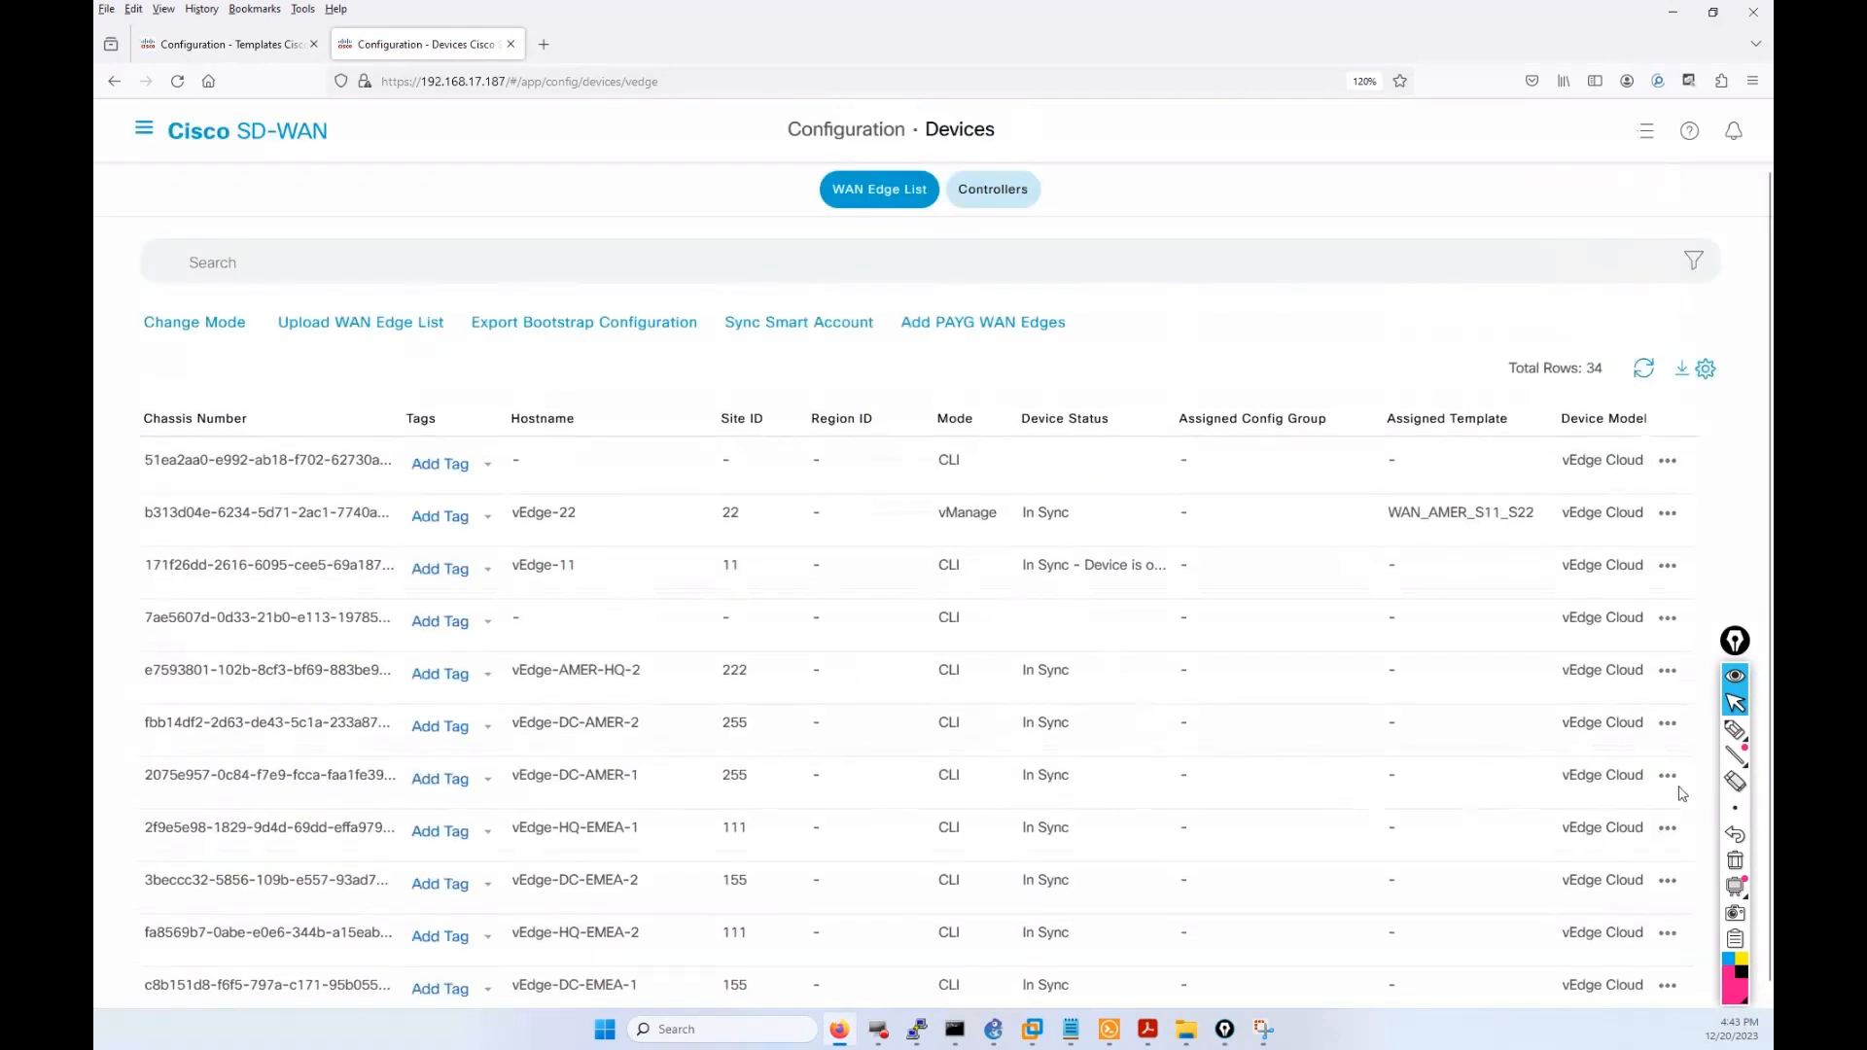
{"action": "left_click", "coordinate": [1734, 729]}
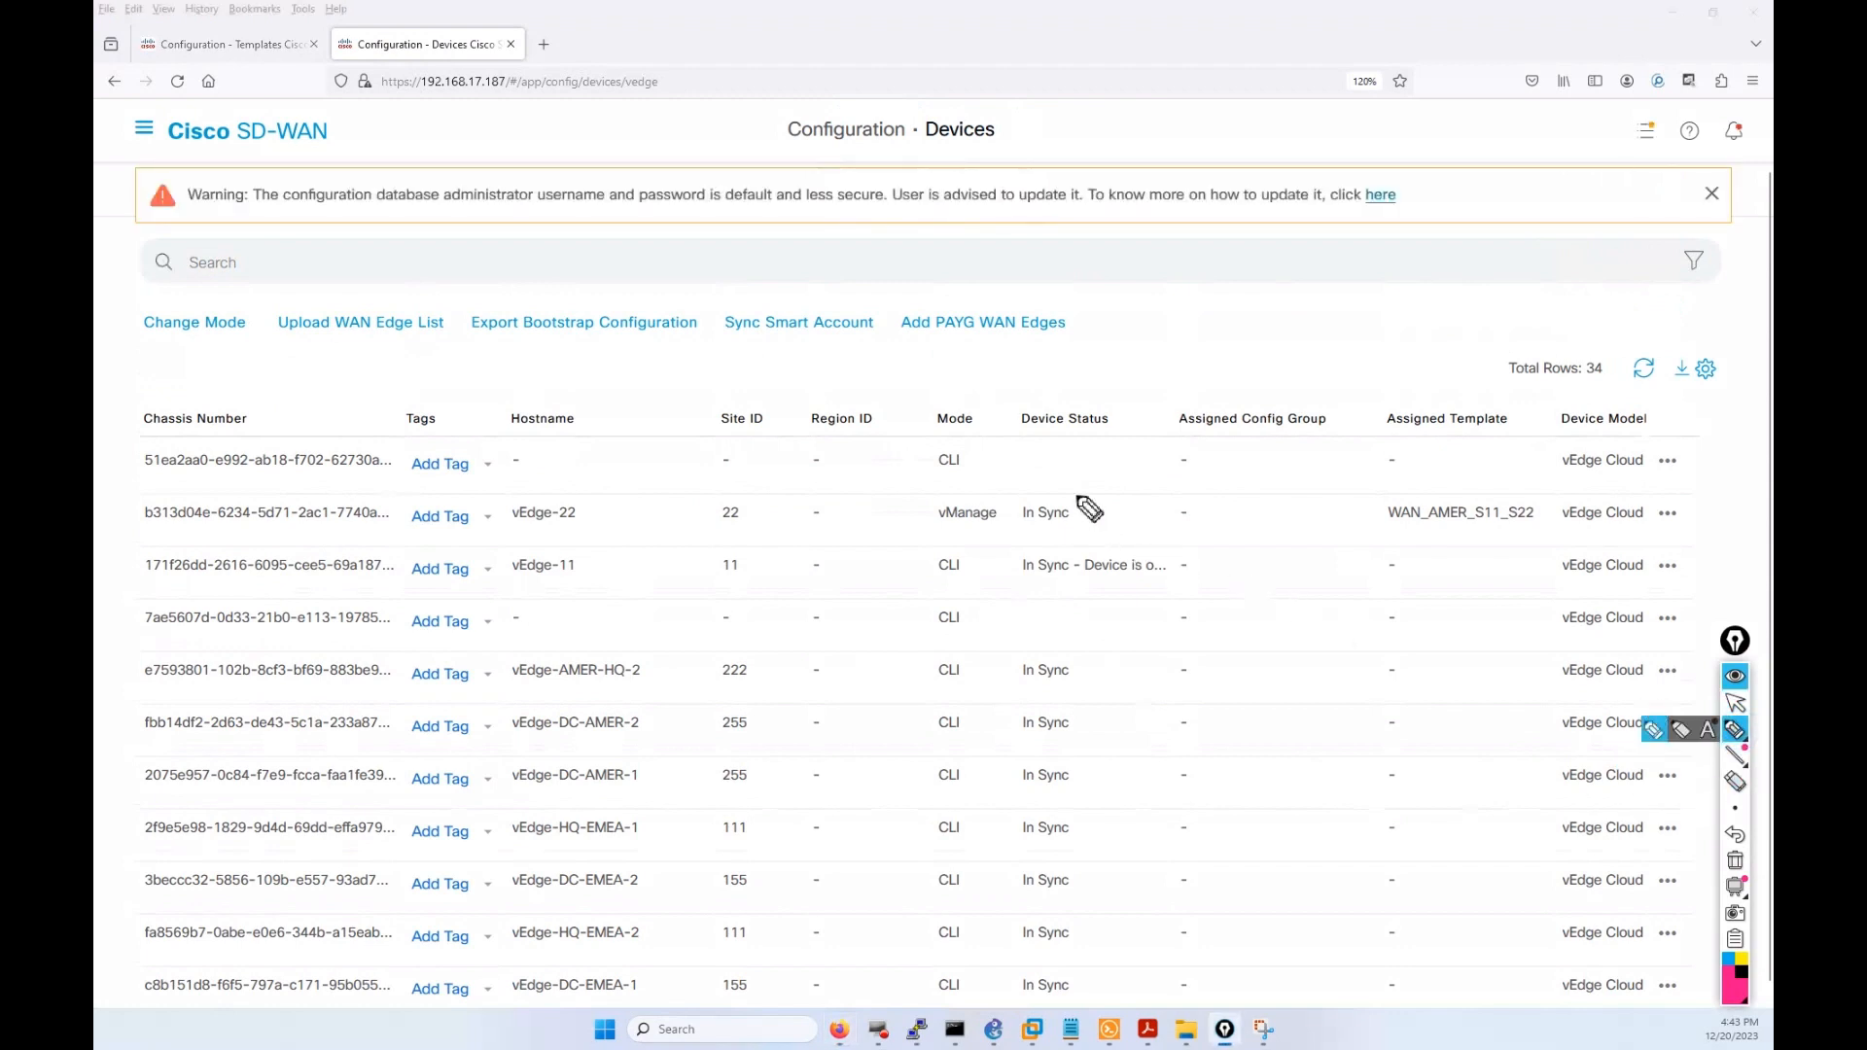
{"action": "mouse_move", "coordinate": [1070, 488]}
{"action": "left_mouse_down"}
{"action": "mouse_move", "coordinate": [945, 485]}
{"action": "mouse_move", "coordinate": [919, 506]}
{"action": "mouse_move", "coordinate": [936, 537]}
{"action": "mouse_move", "coordinate": [982, 546]}
{"action": "mouse_move", "coordinate": [1077, 538]}
{"action": "mouse_move", "coordinate": [1087, 500]}
{"action": "left_mouse_up"}
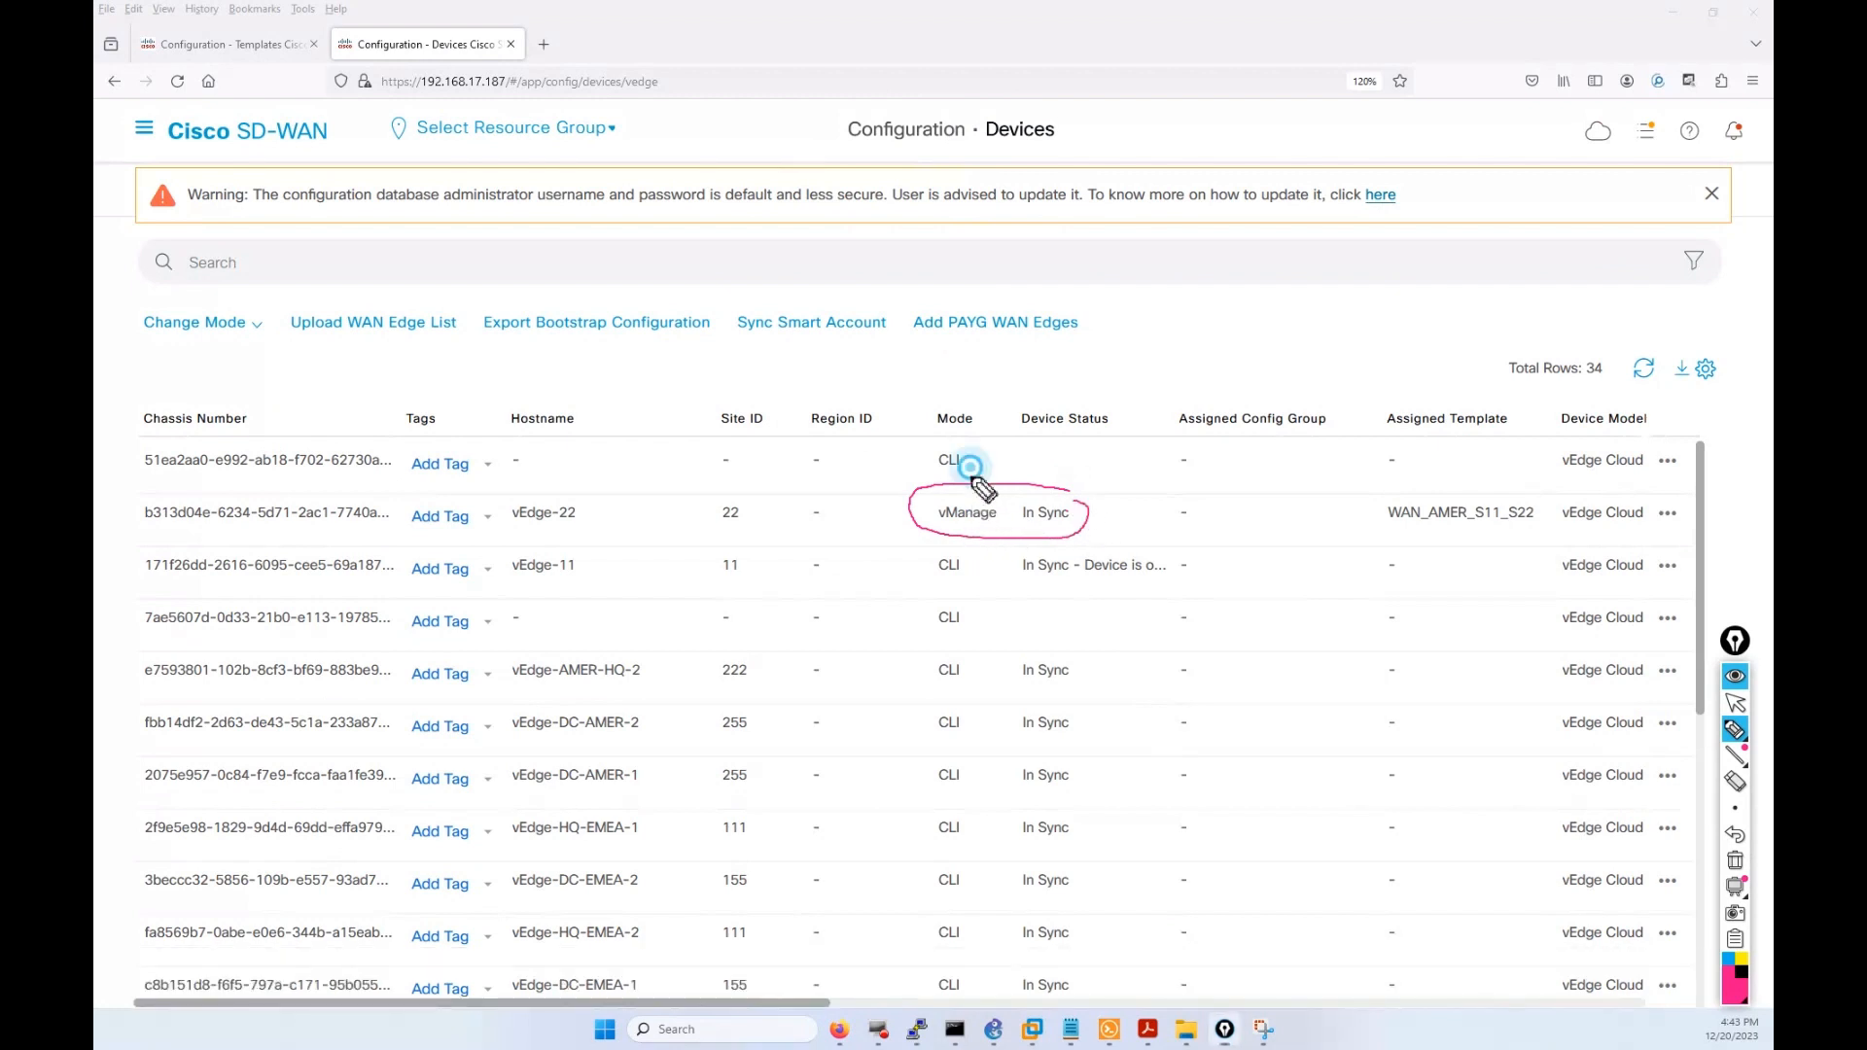
{"action": "mouse_move", "coordinate": [969, 469]}
{"action": "left_mouse_down"}
{"action": "mouse_move", "coordinate": [970, 494]}
{"action": "mouse_move", "coordinate": [1032, 523]}
{"action": "left_mouse_up"}
{"action": "mouse_move", "coordinate": [1485, 503]}
{"action": "left_mouse_down"}
{"action": "mouse_move", "coordinate": [1379, 497]}
{"action": "mouse_move", "coordinate": [1404, 534]}
{"action": "mouse_move", "coordinate": [1538, 531]}
{"action": "left_mouse_up"}
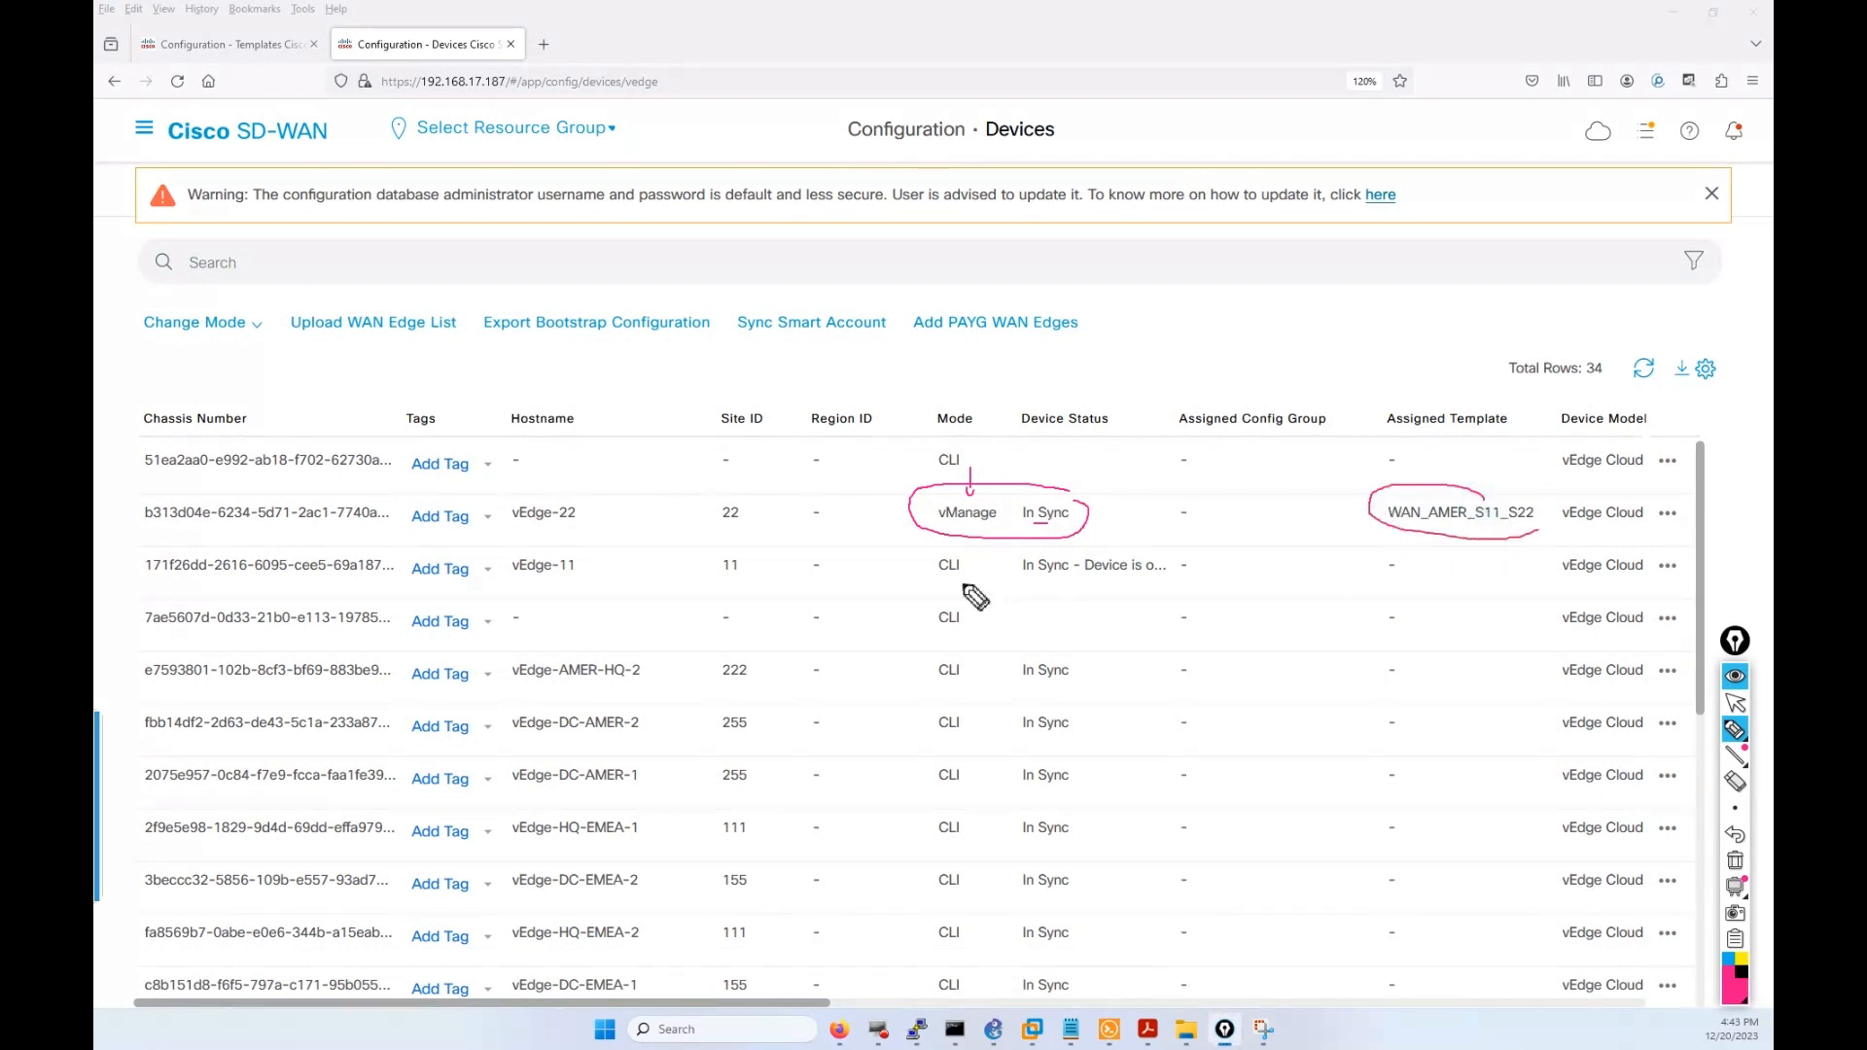
{"action": "left_click_drag", "start_coordinate": [1014, 578], "coordinate": [1166, 578]}
{"action": "left_click", "coordinate": [1734, 701]}
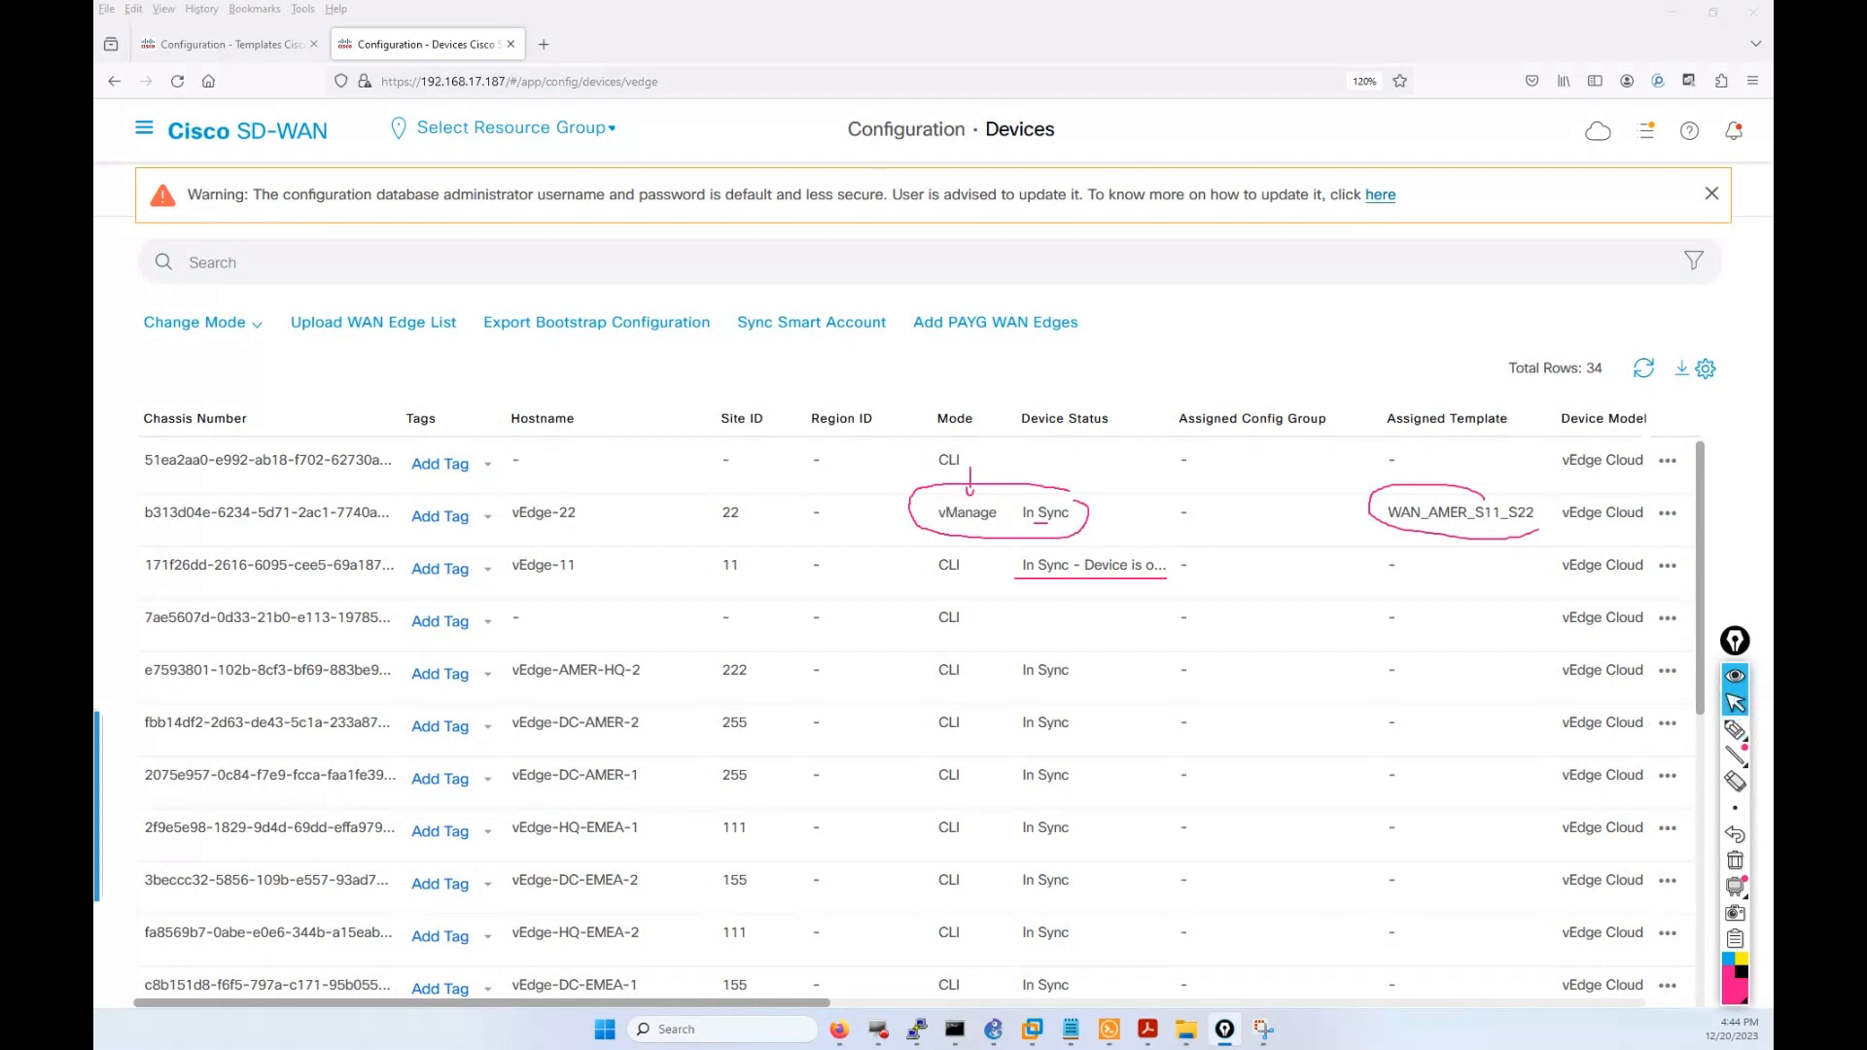